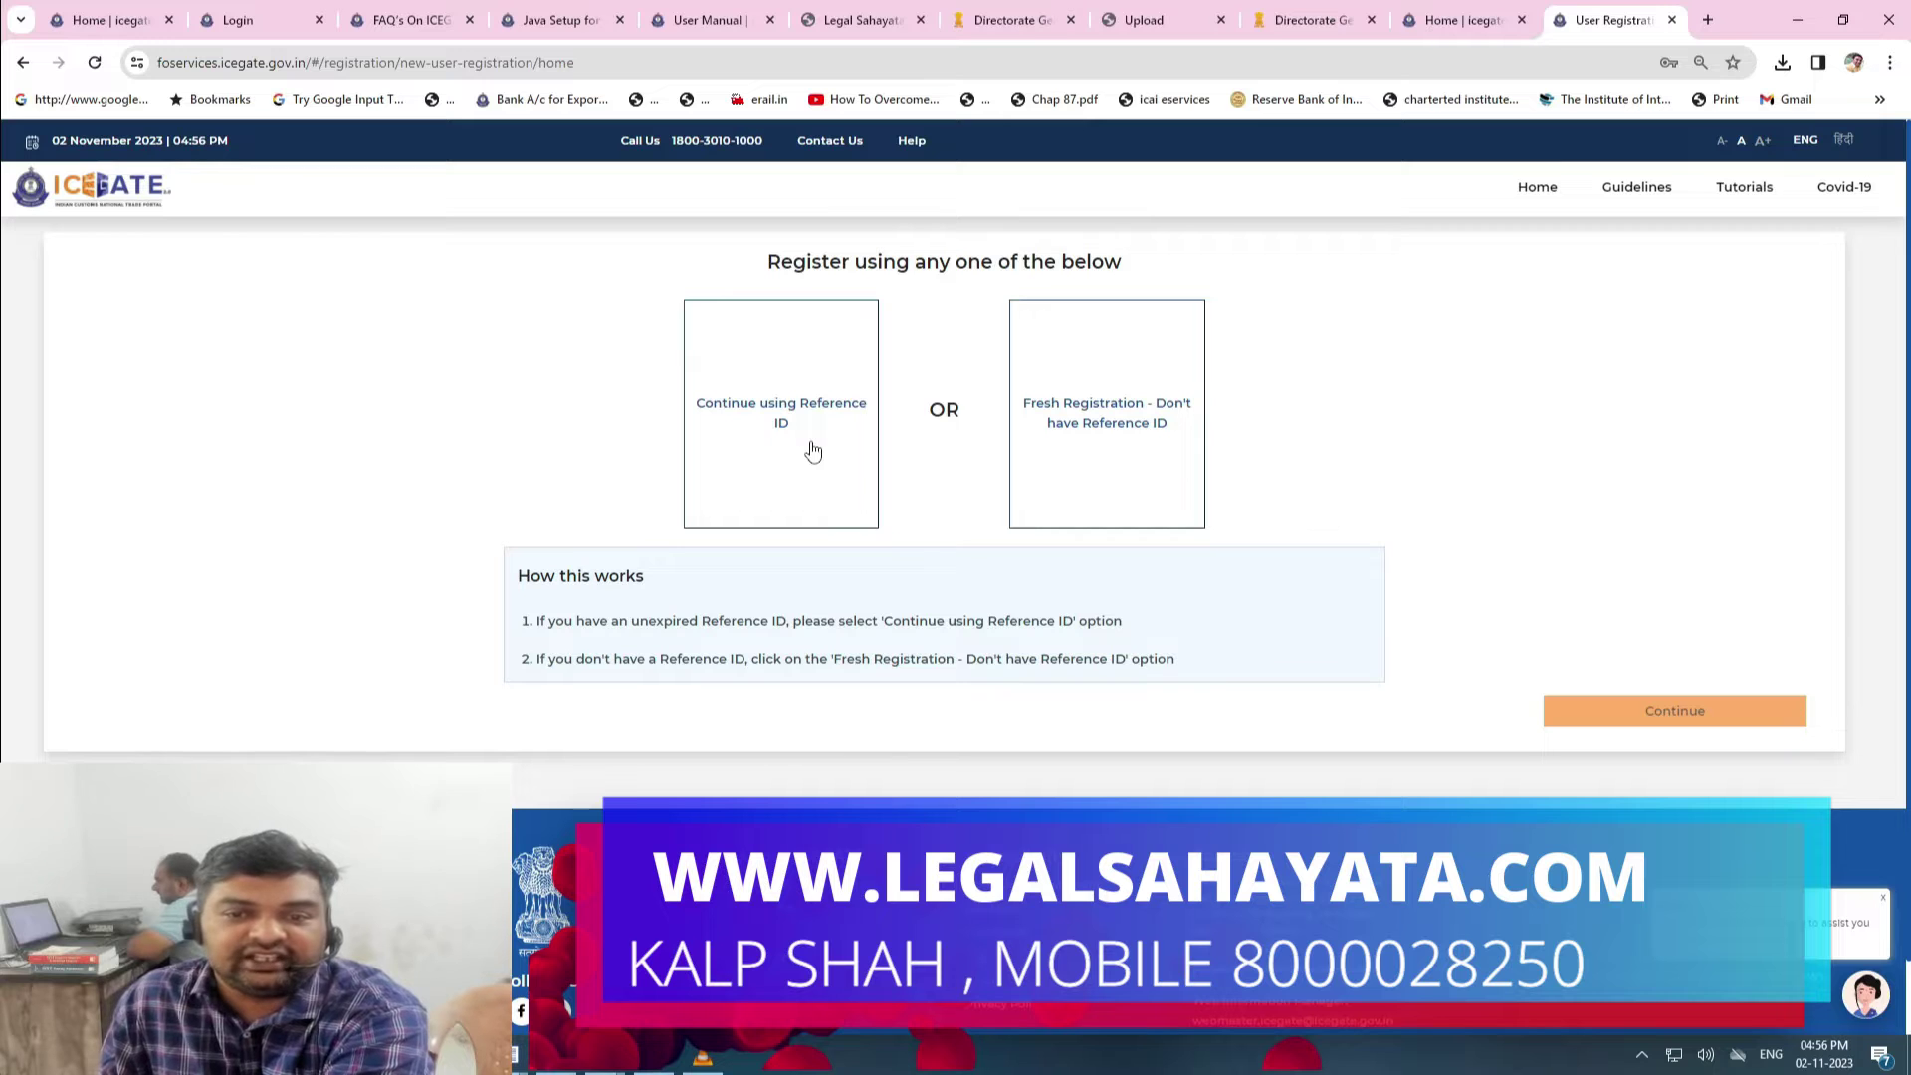
# Step: Choose Fresh Registration without a Reference ID and continue to the role selection page
pyautogui.click(1071, 455)
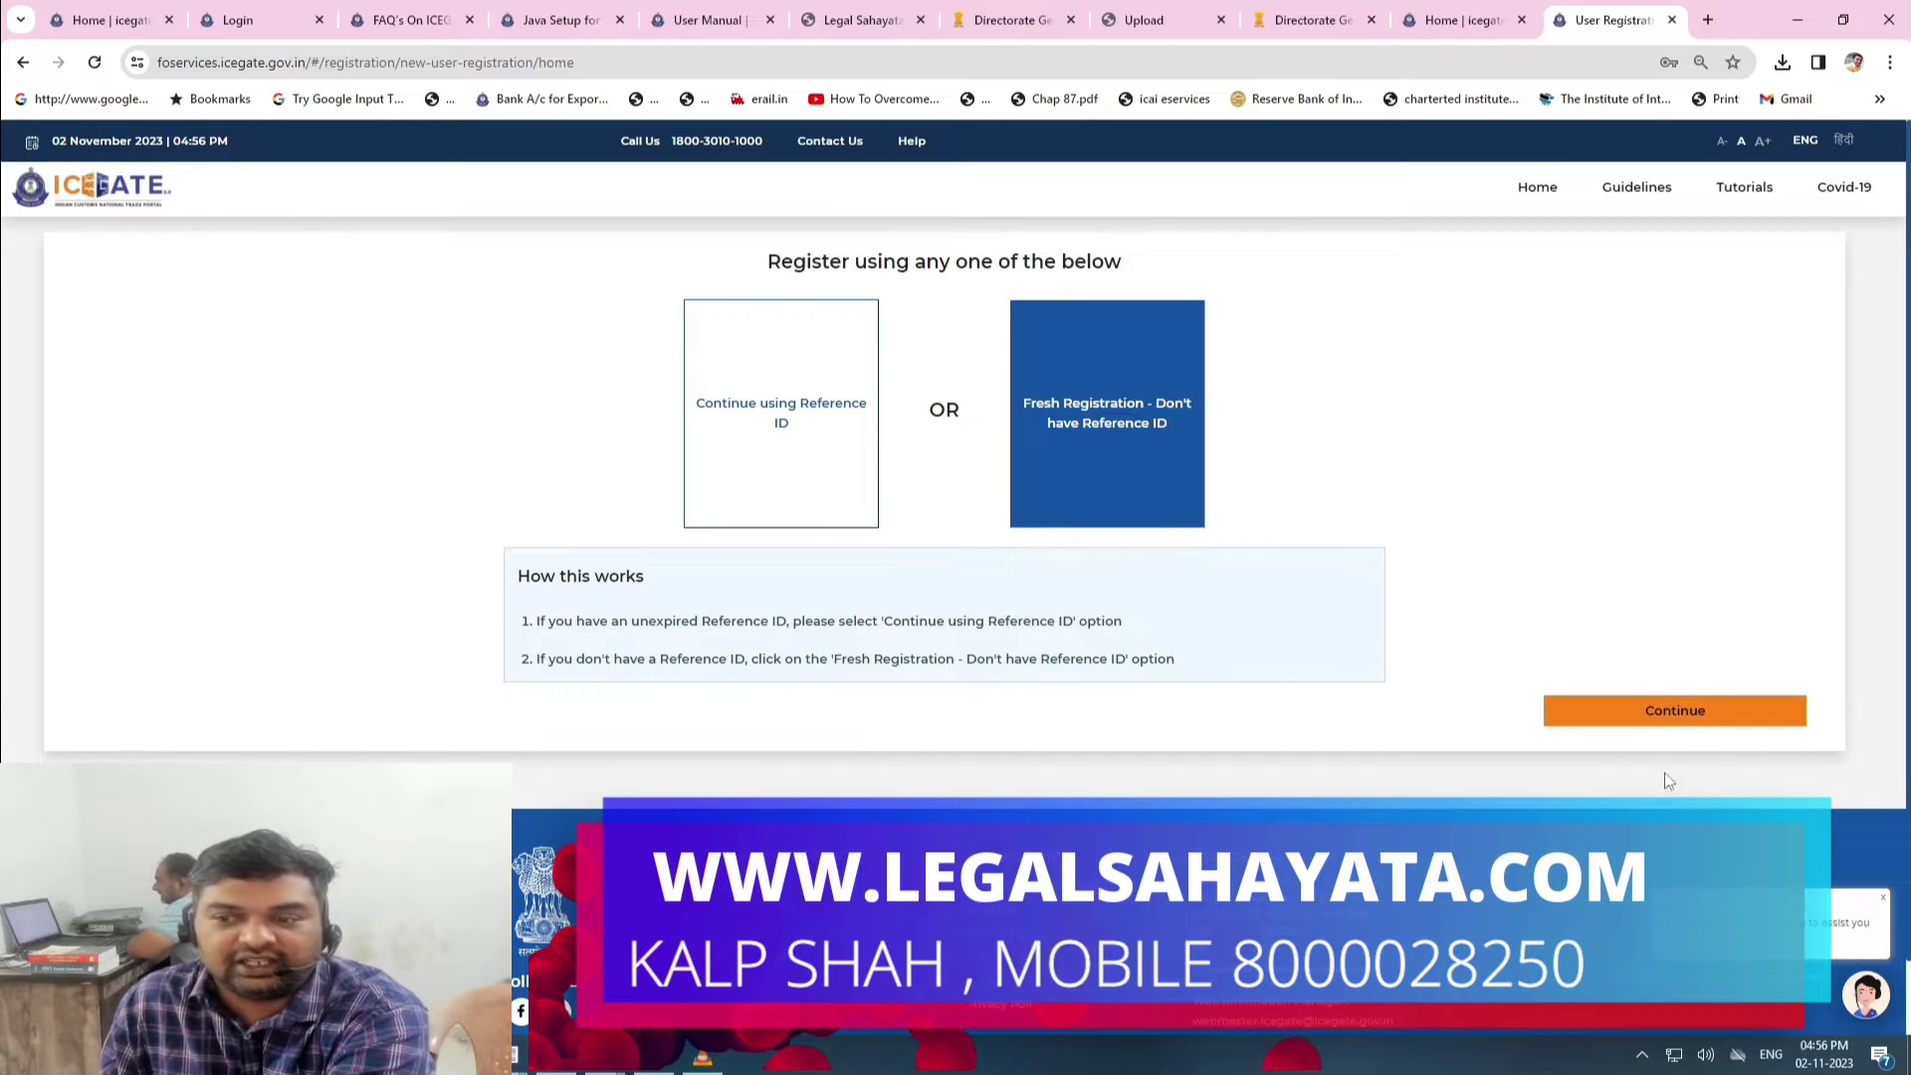
pyautogui.click(1643, 718)
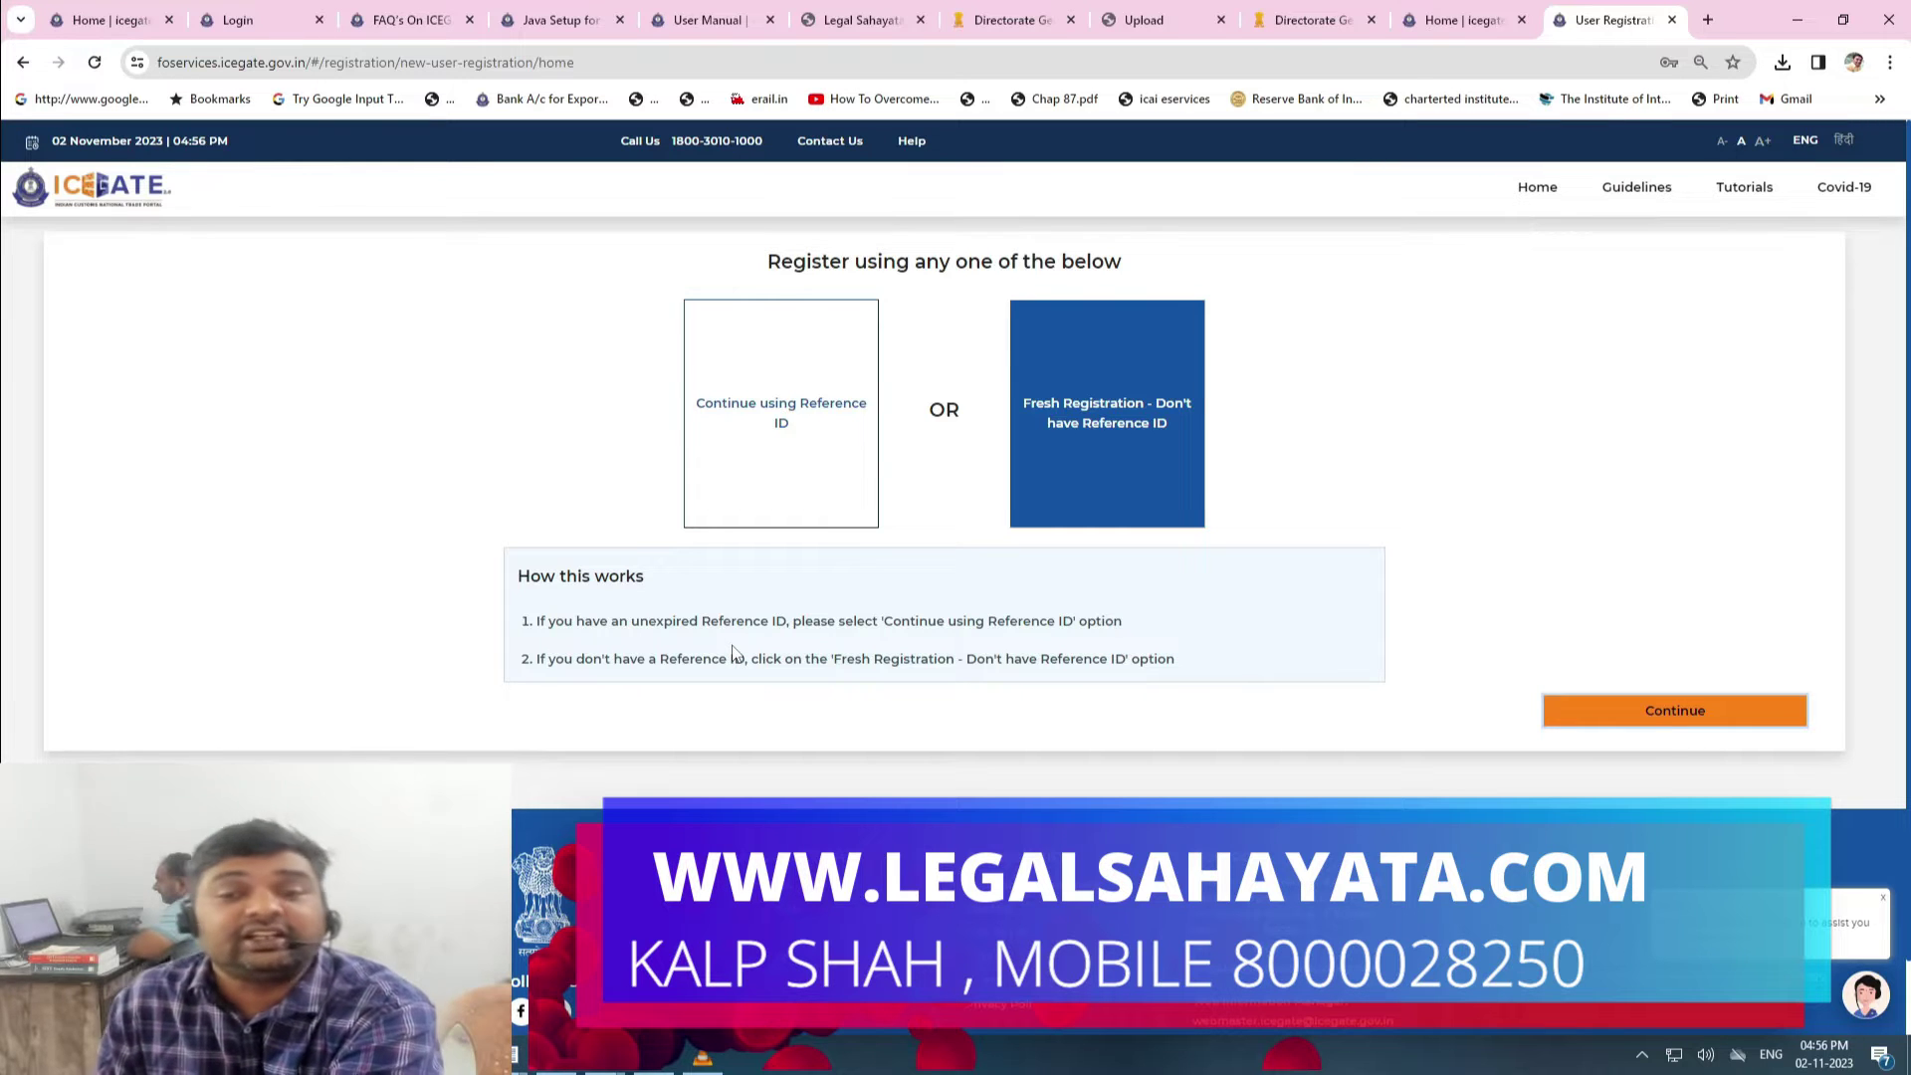
pyautogui.click(1646, 727)
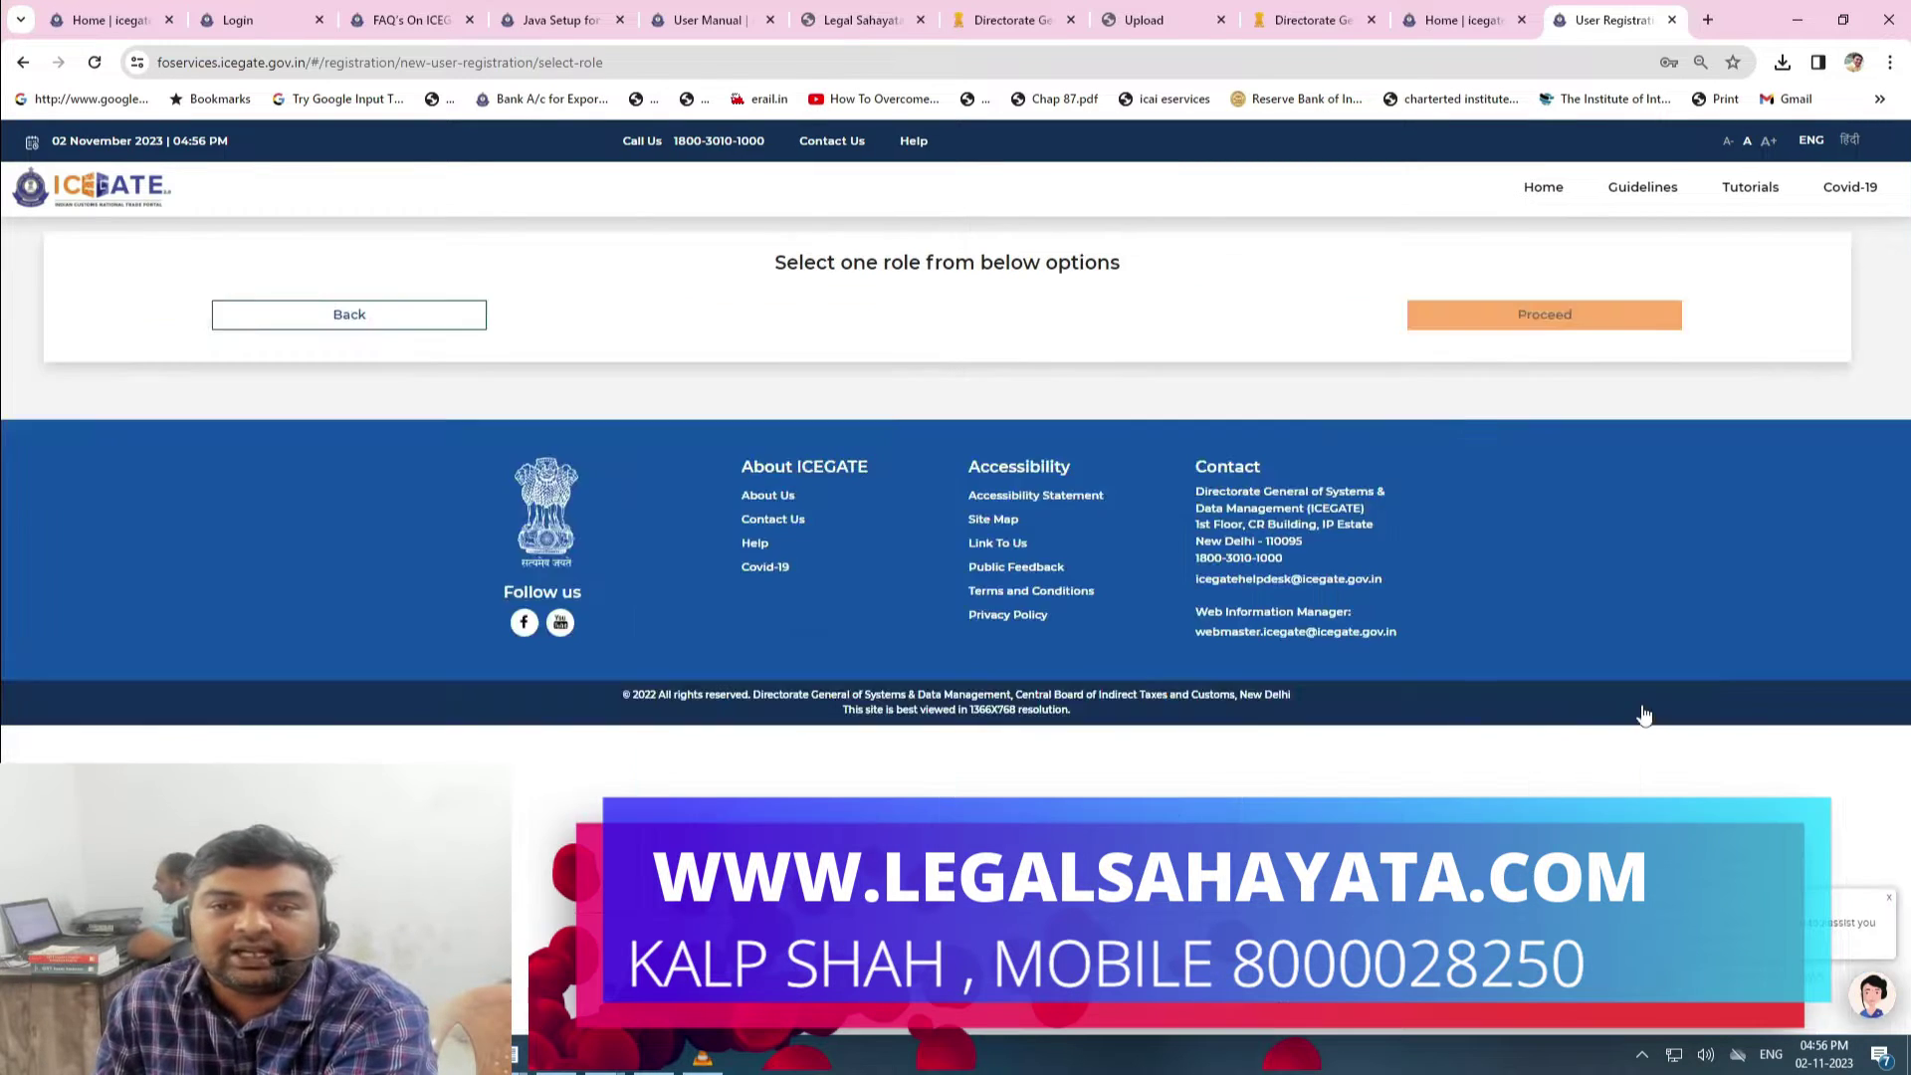
# Step: Select the Importer/ Exporter role and proceed to its IEC Code and GSTIN form
pyautogui.scroll(-2, 1232, 808)
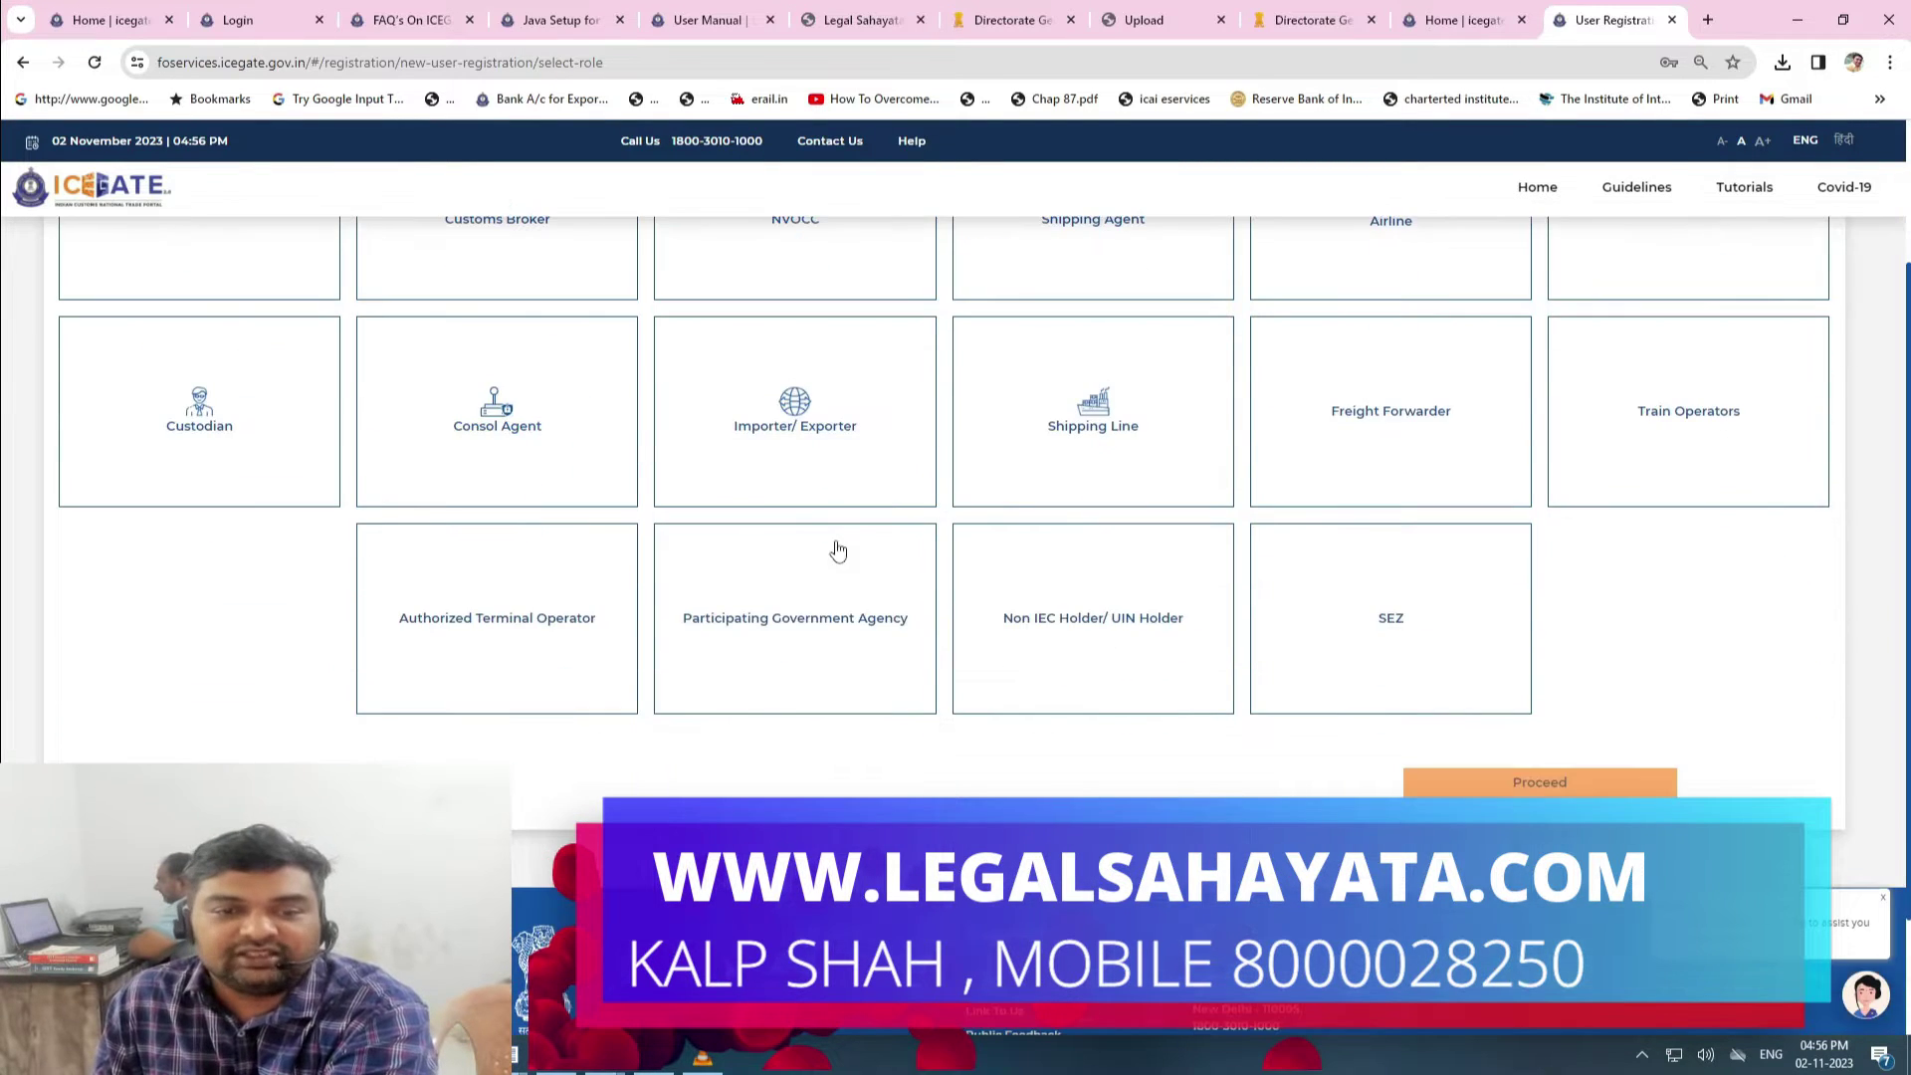
pyautogui.click(780, 448)
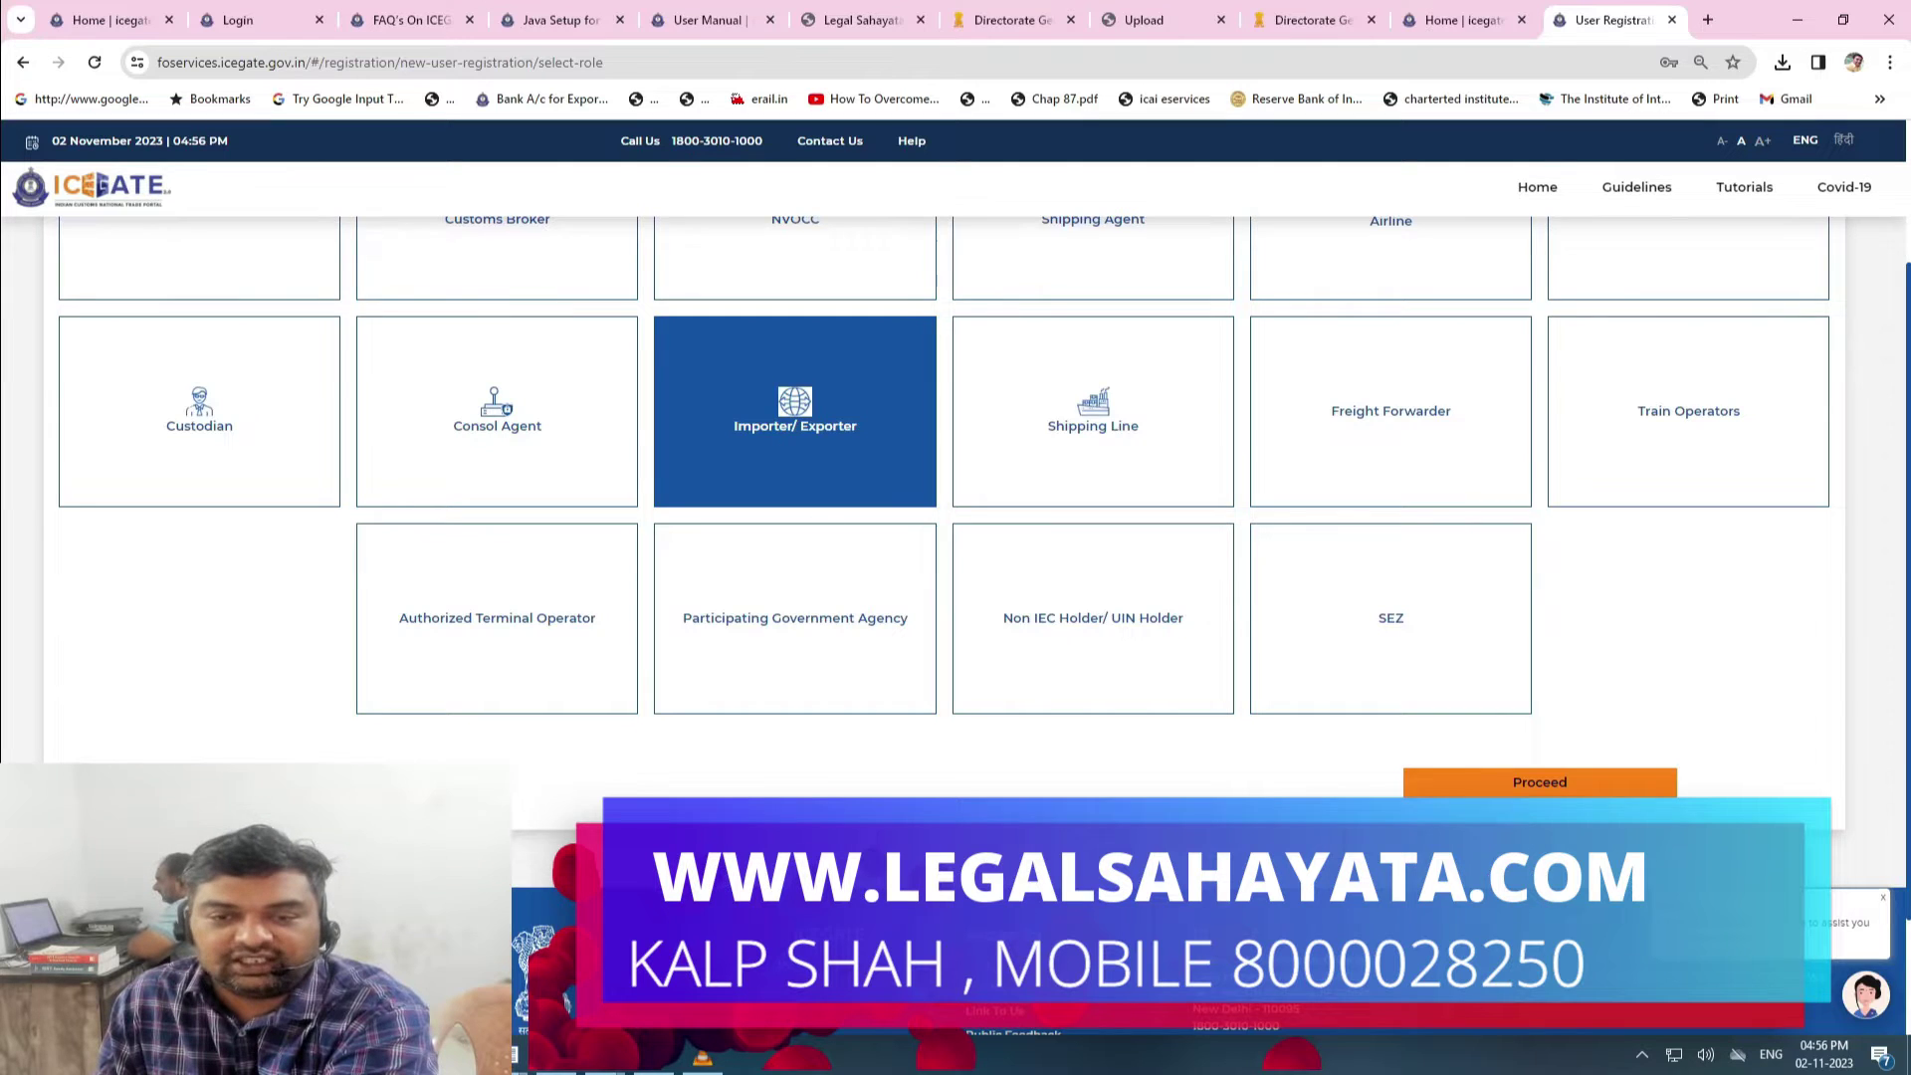
pyautogui.scroll(2, 904, 683)
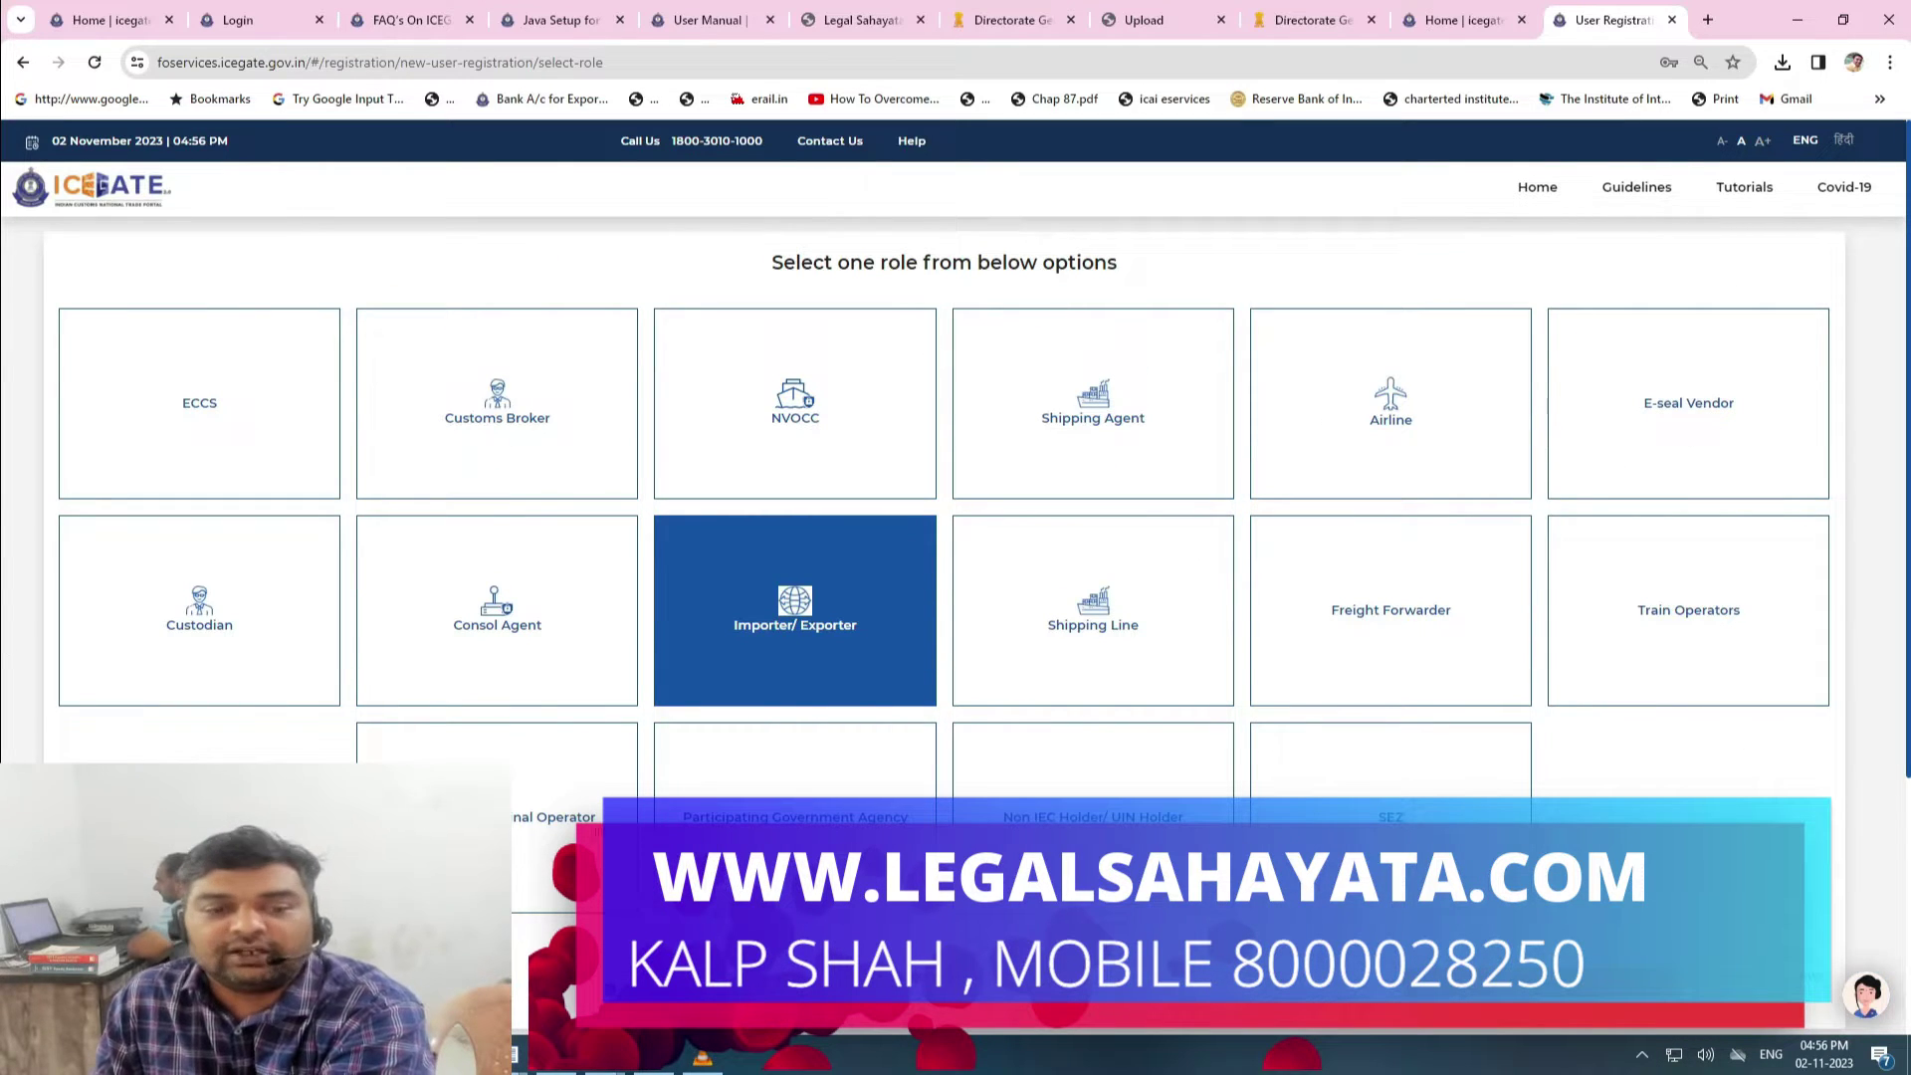
pyautogui.click(1573, 981)
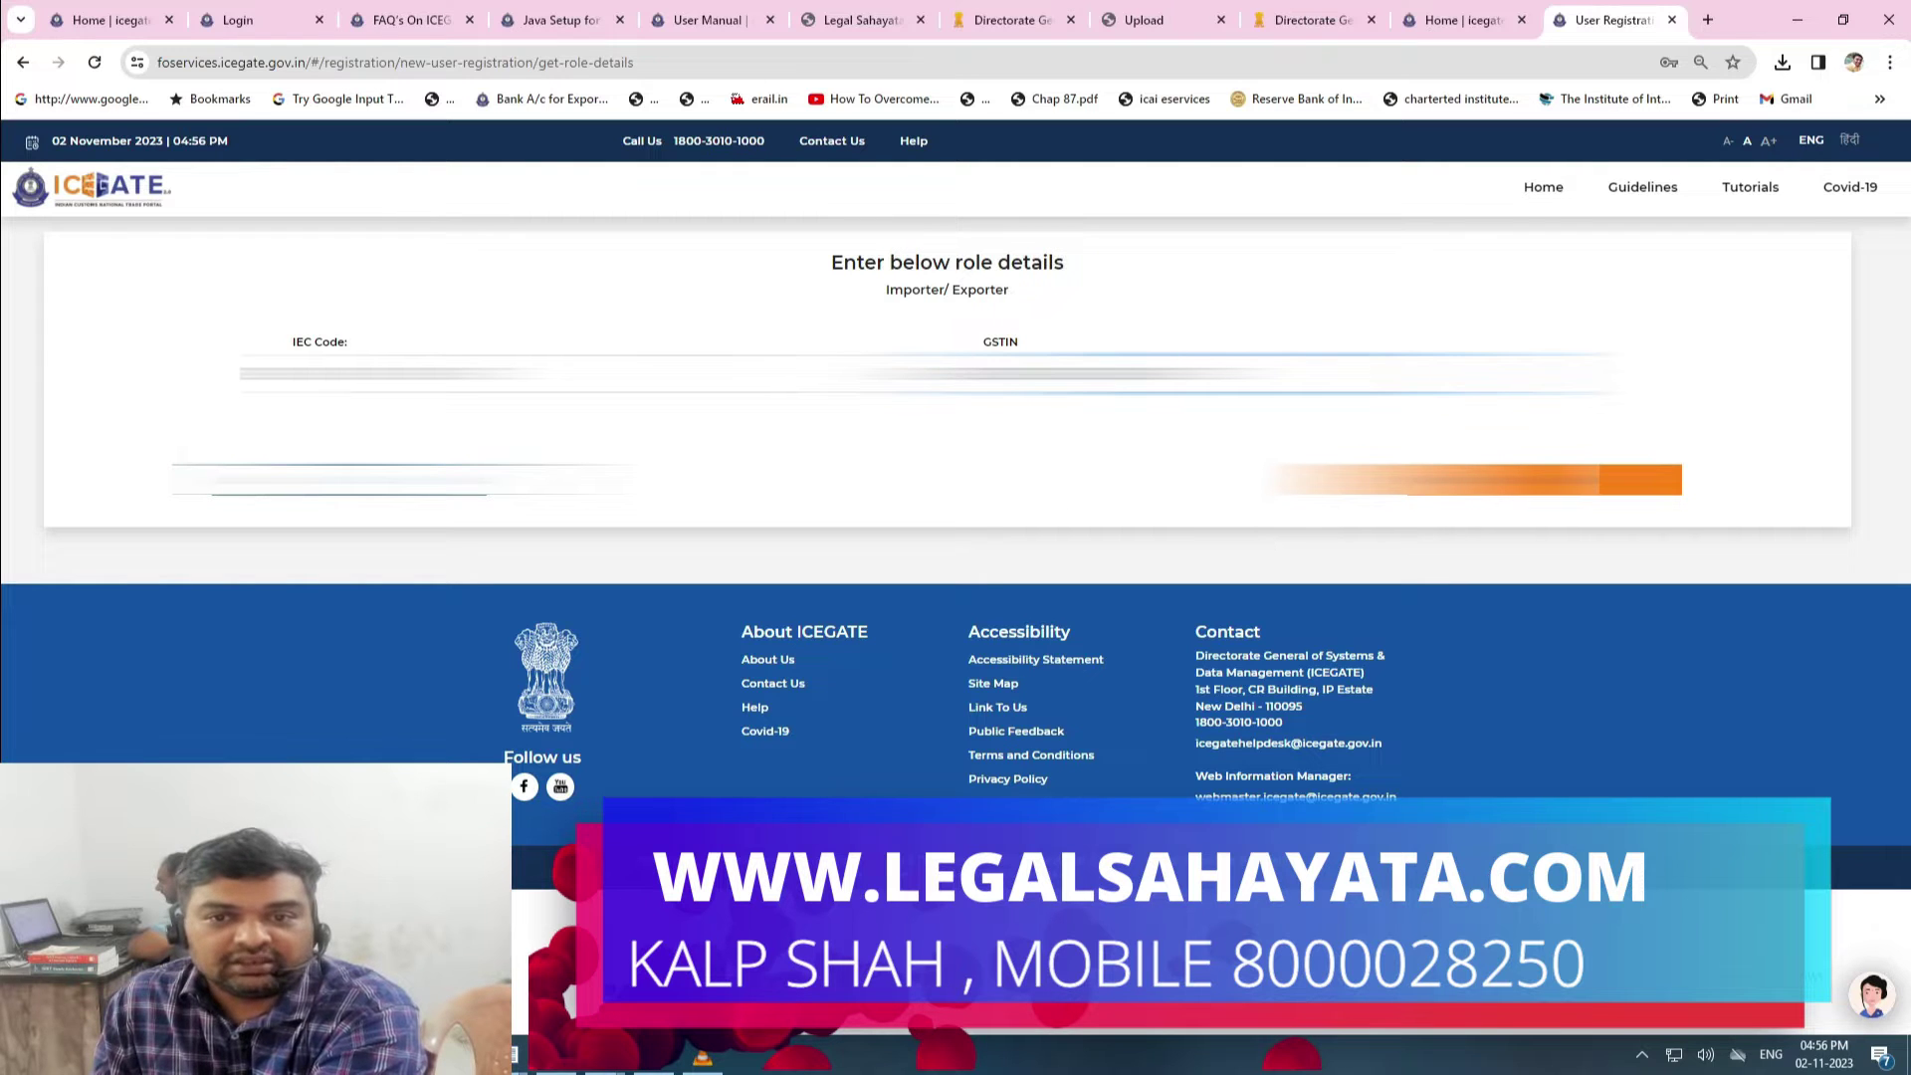
# Step: Submit the Importer/ Exporter details and review the IE Code contact email on confirmation
pyautogui.click(1533, 487)
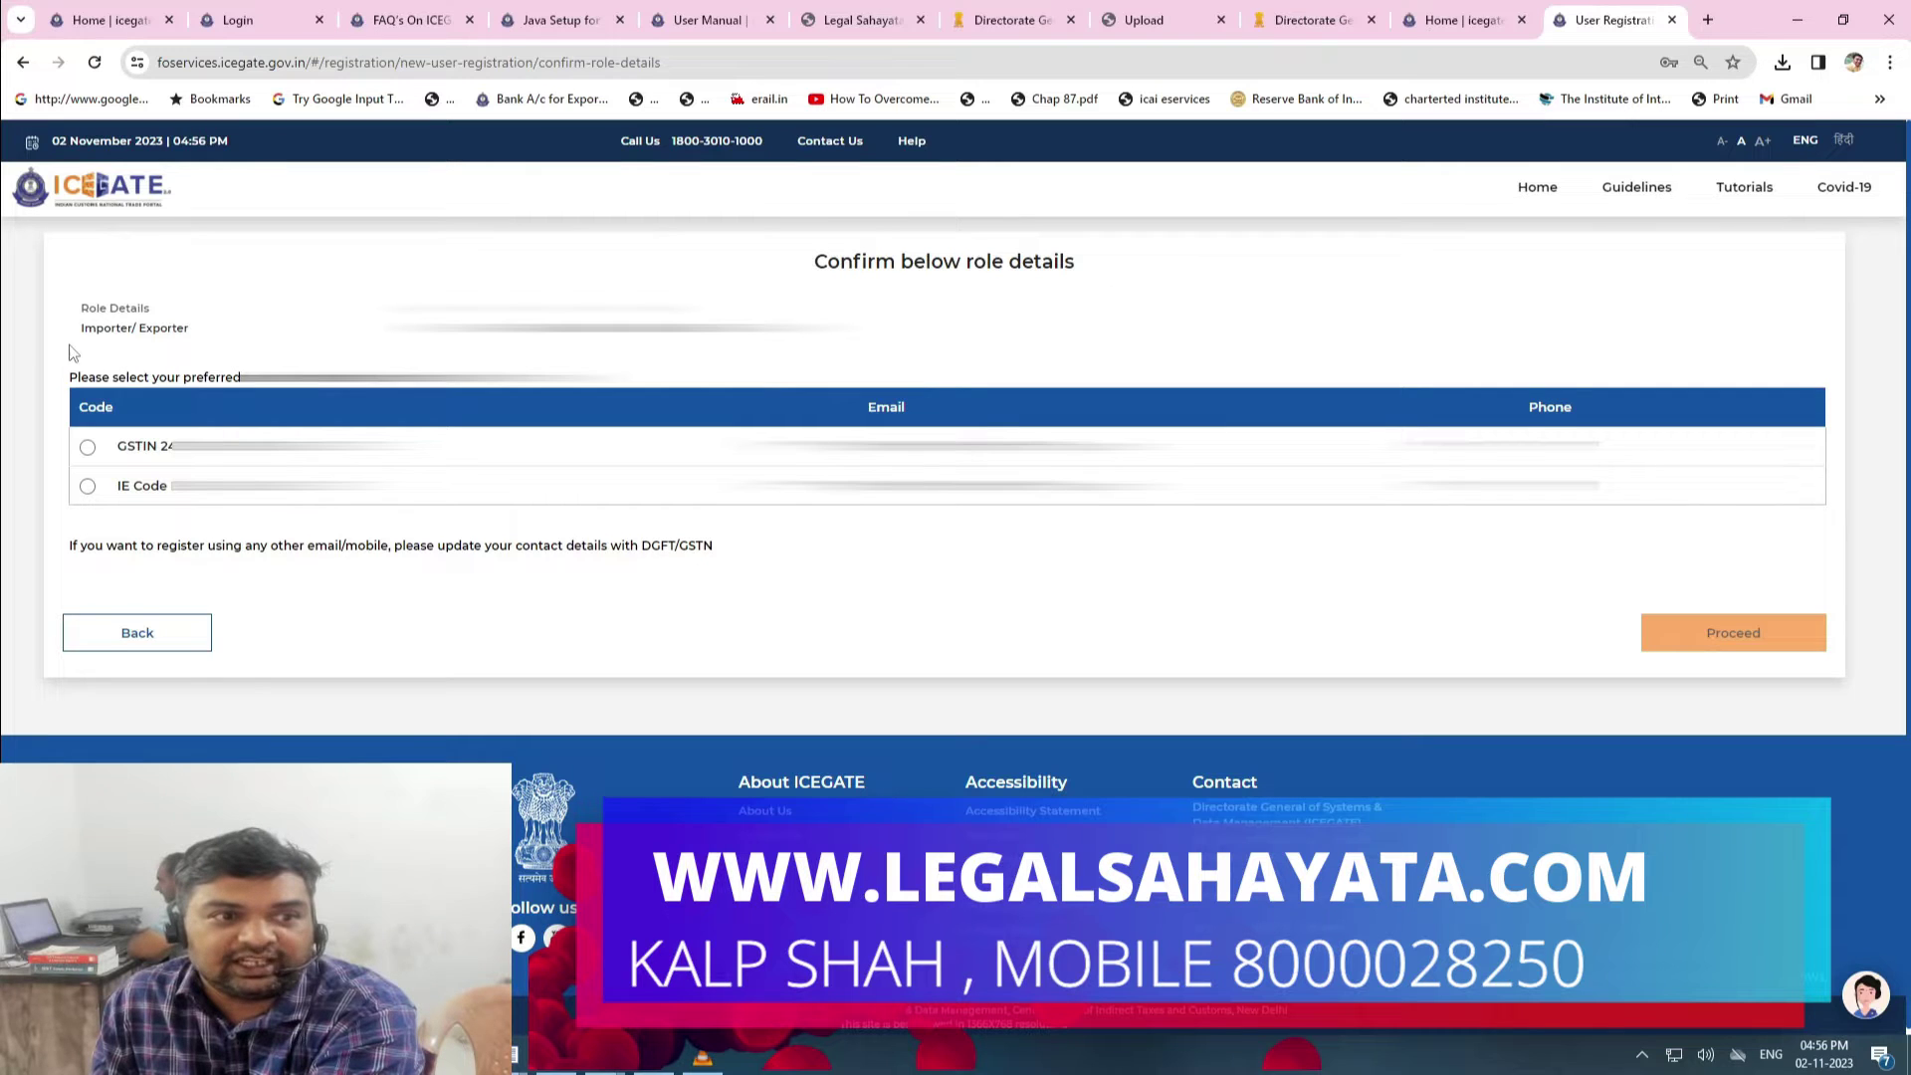
pyautogui.moveTo(84, 328); pyautogui.dragTo(210, 355)
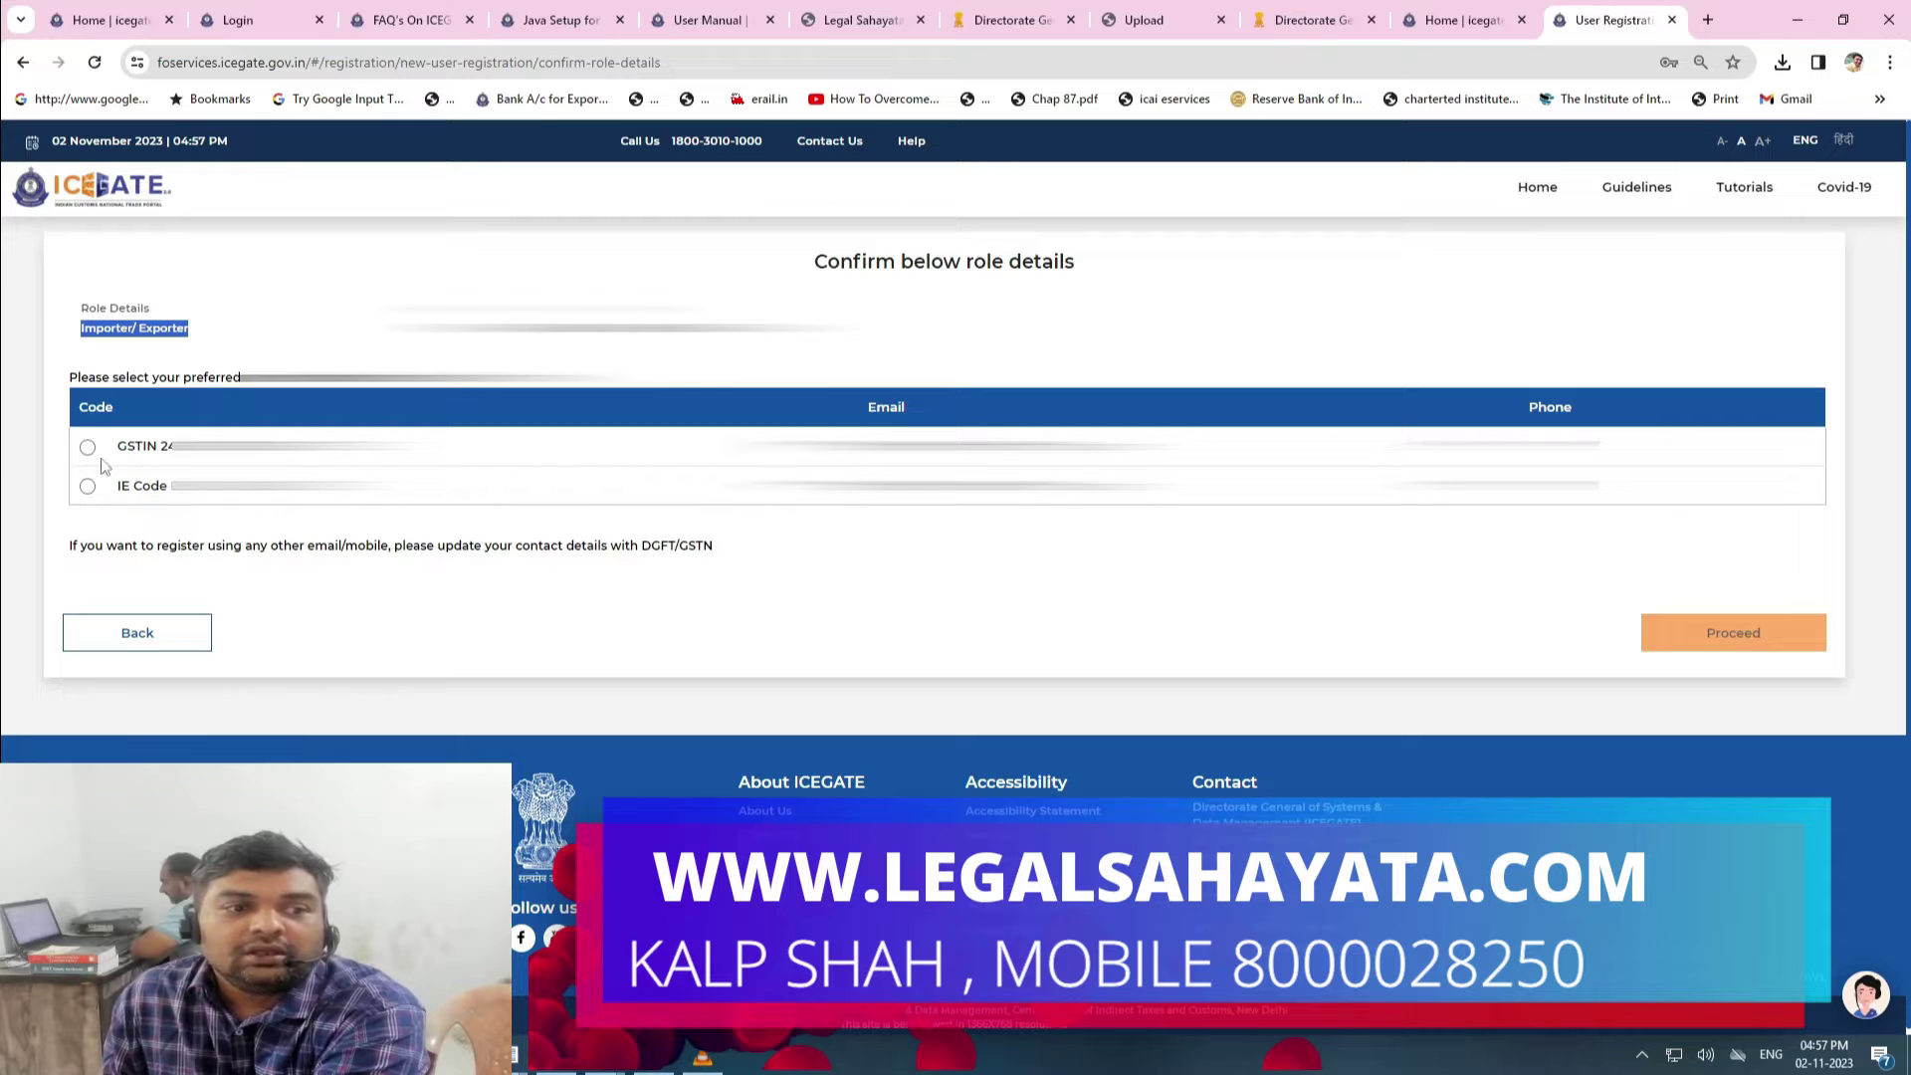
pyautogui.doubleClick(799, 490)
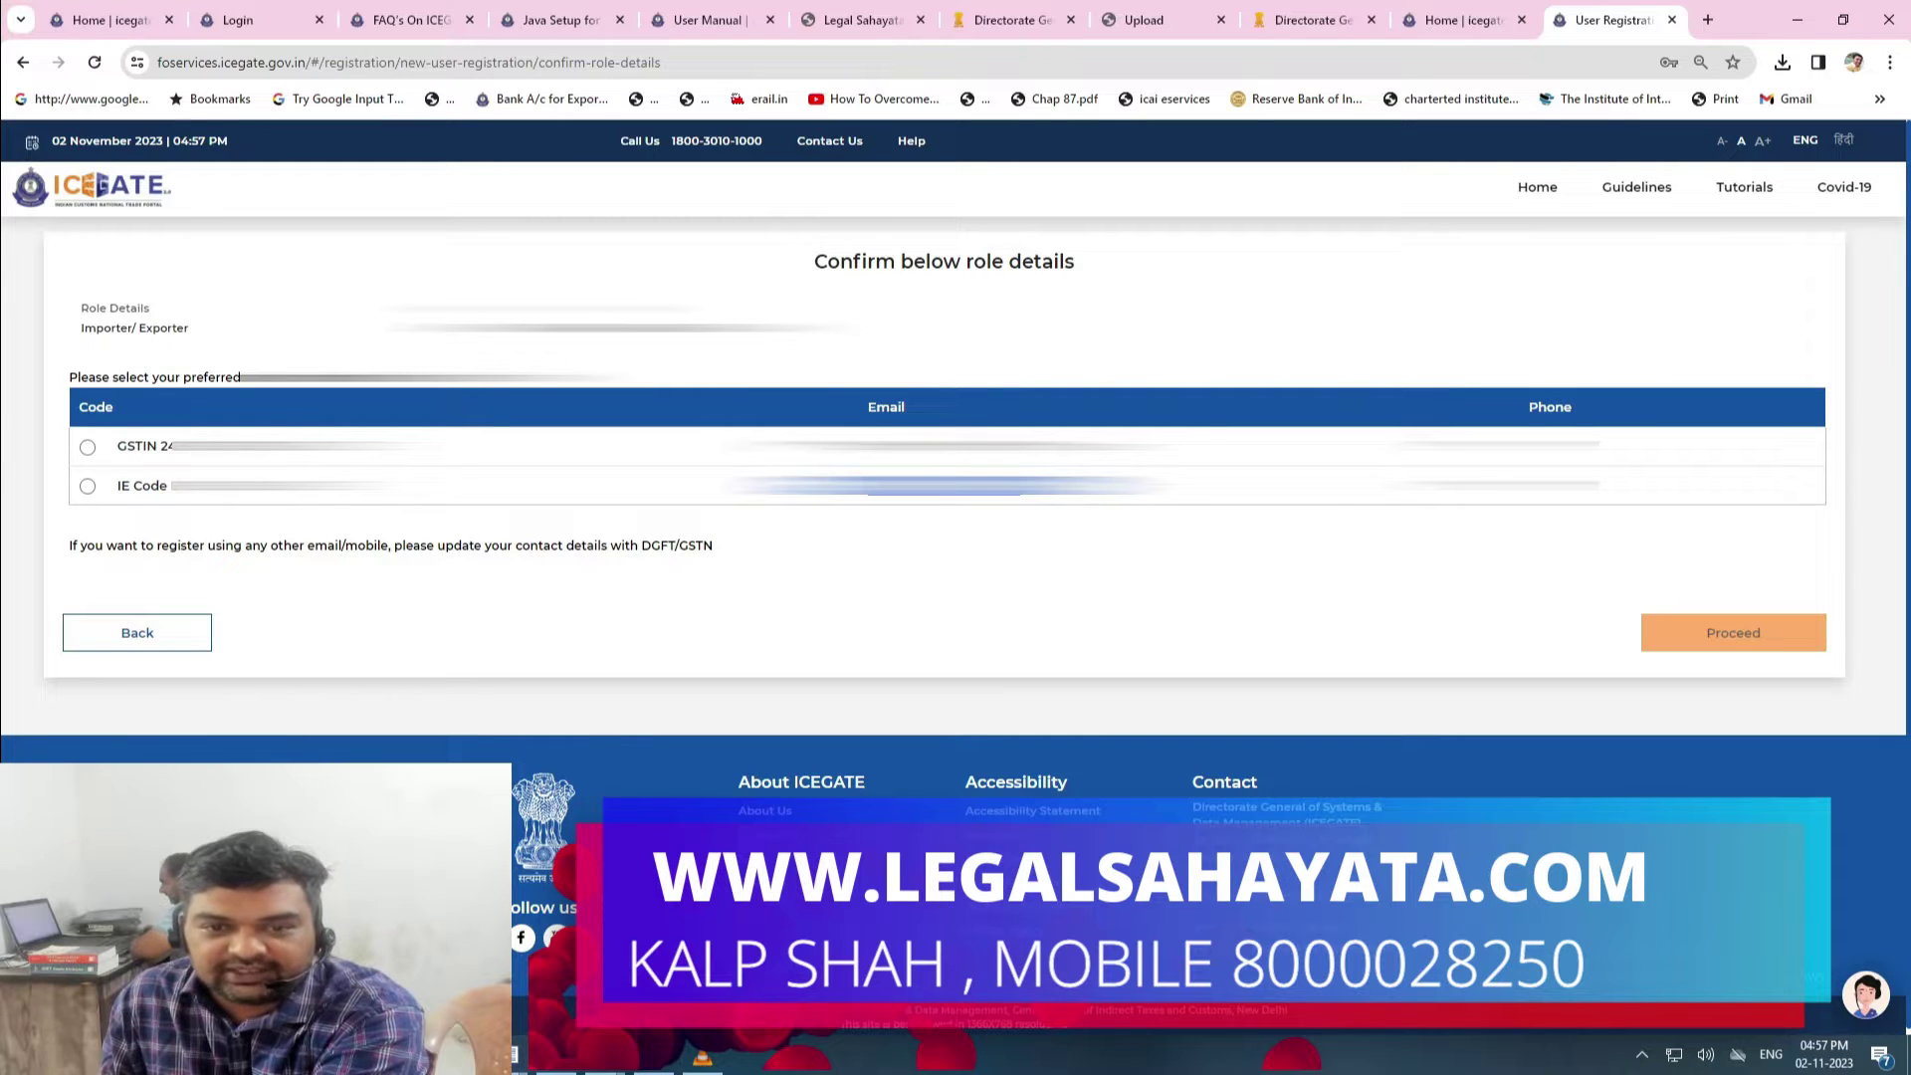
# Step: Choose the IE Code contact details for communication and retry proceeding with registration
pyautogui.click(91, 489)
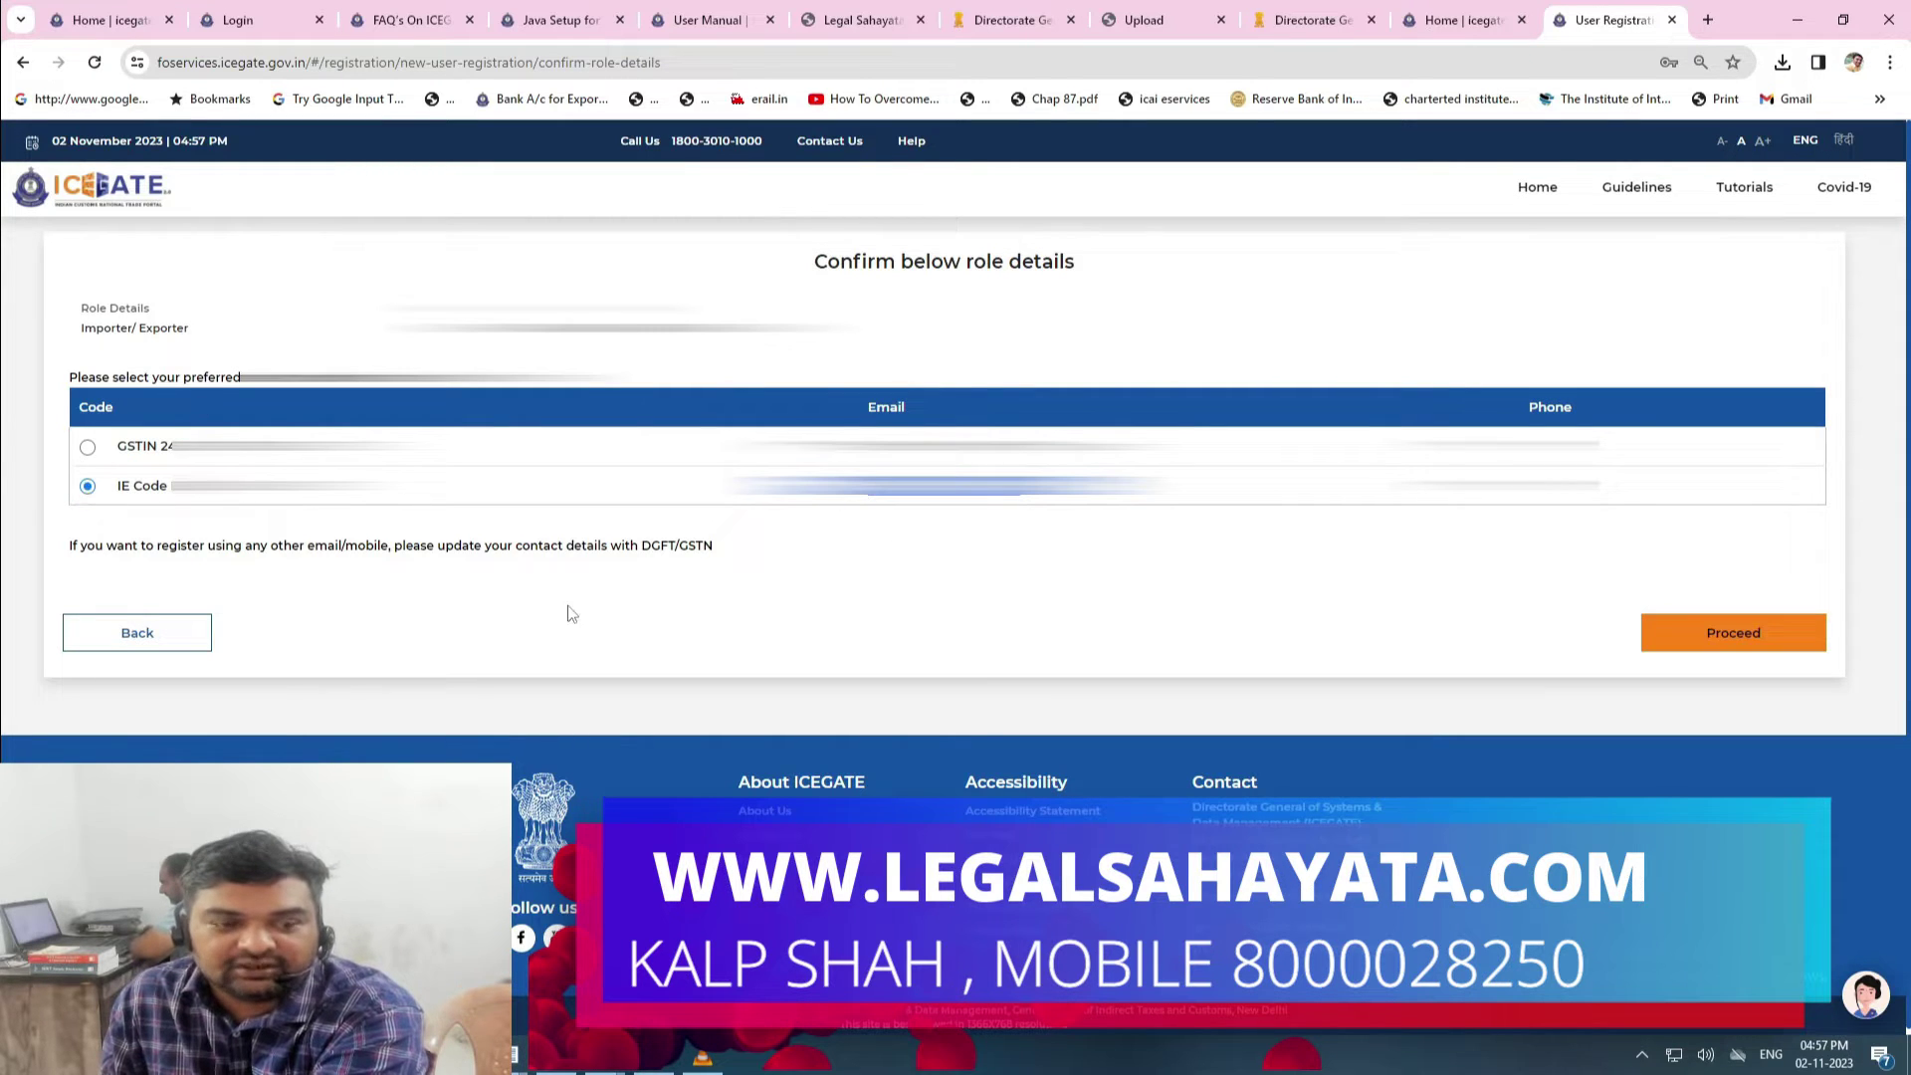
pyautogui.click(1704, 645)
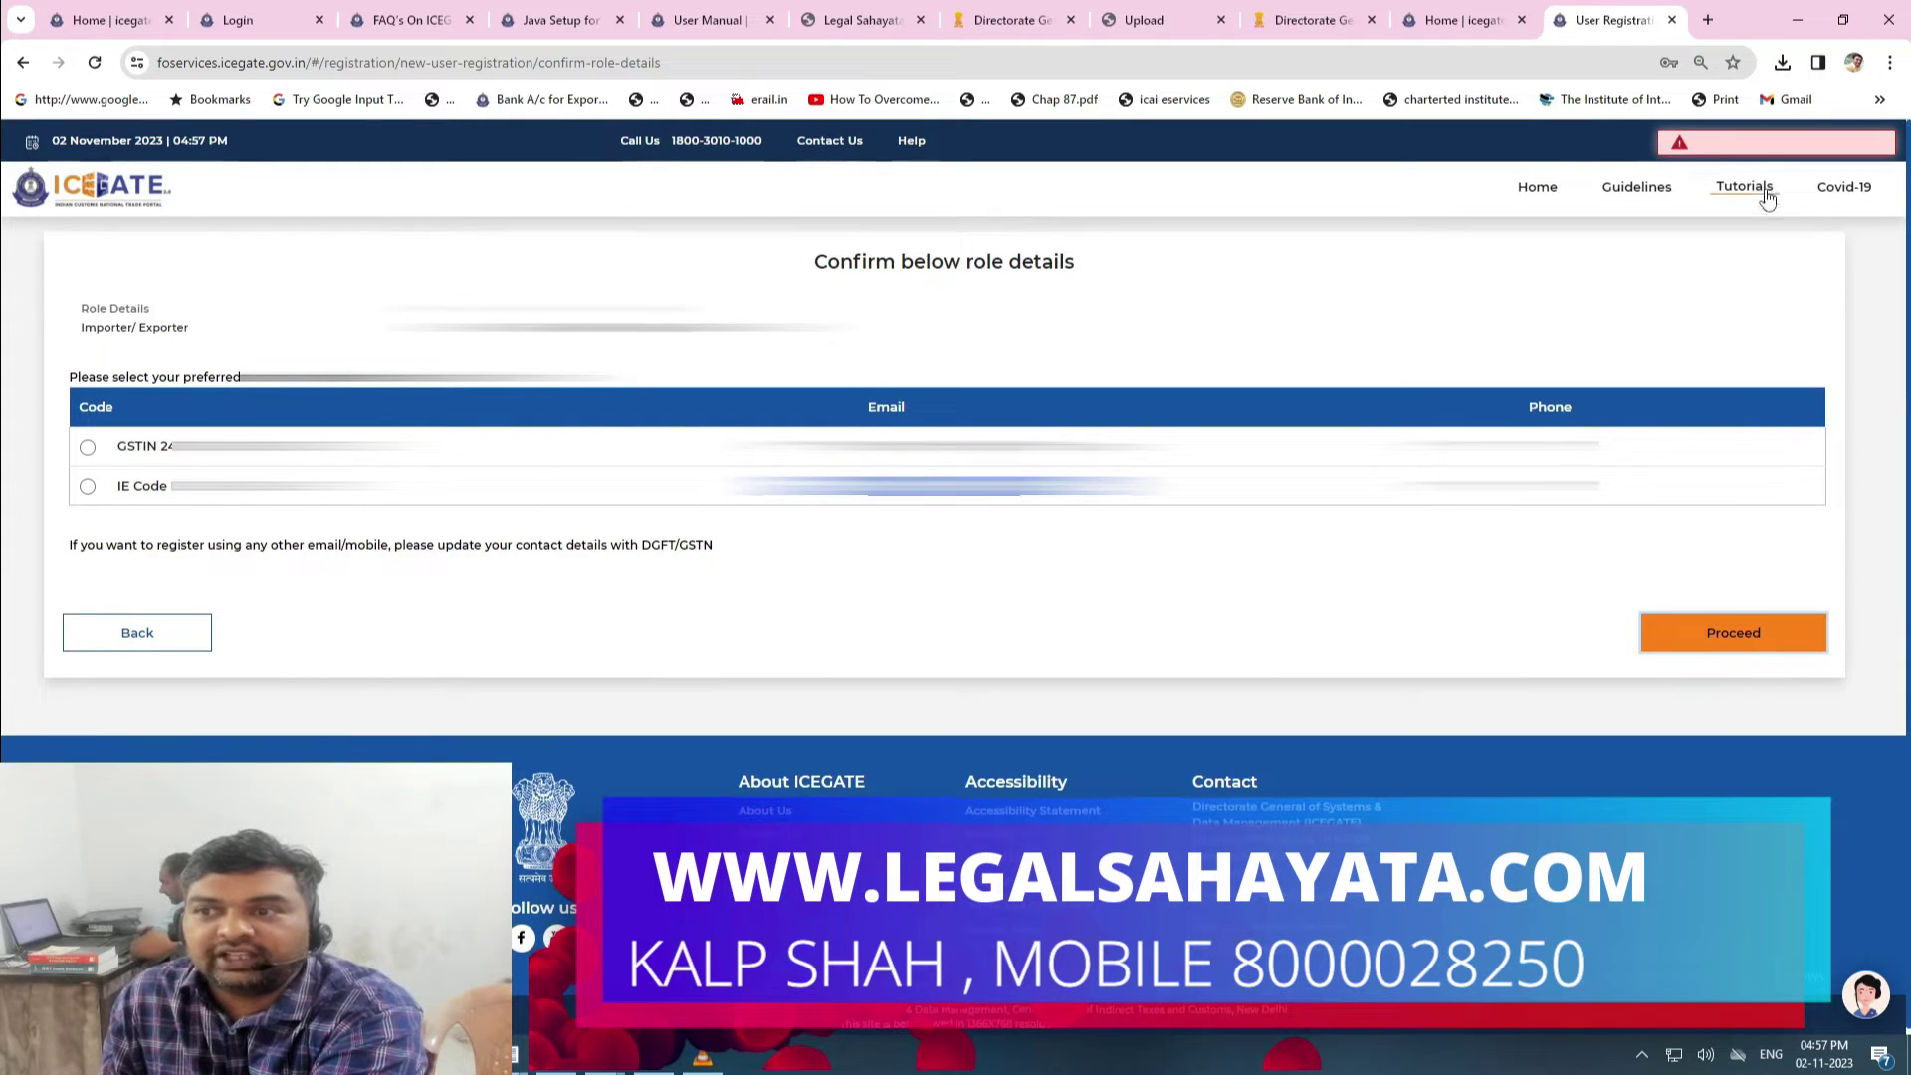
pyautogui.click(1689, 631)
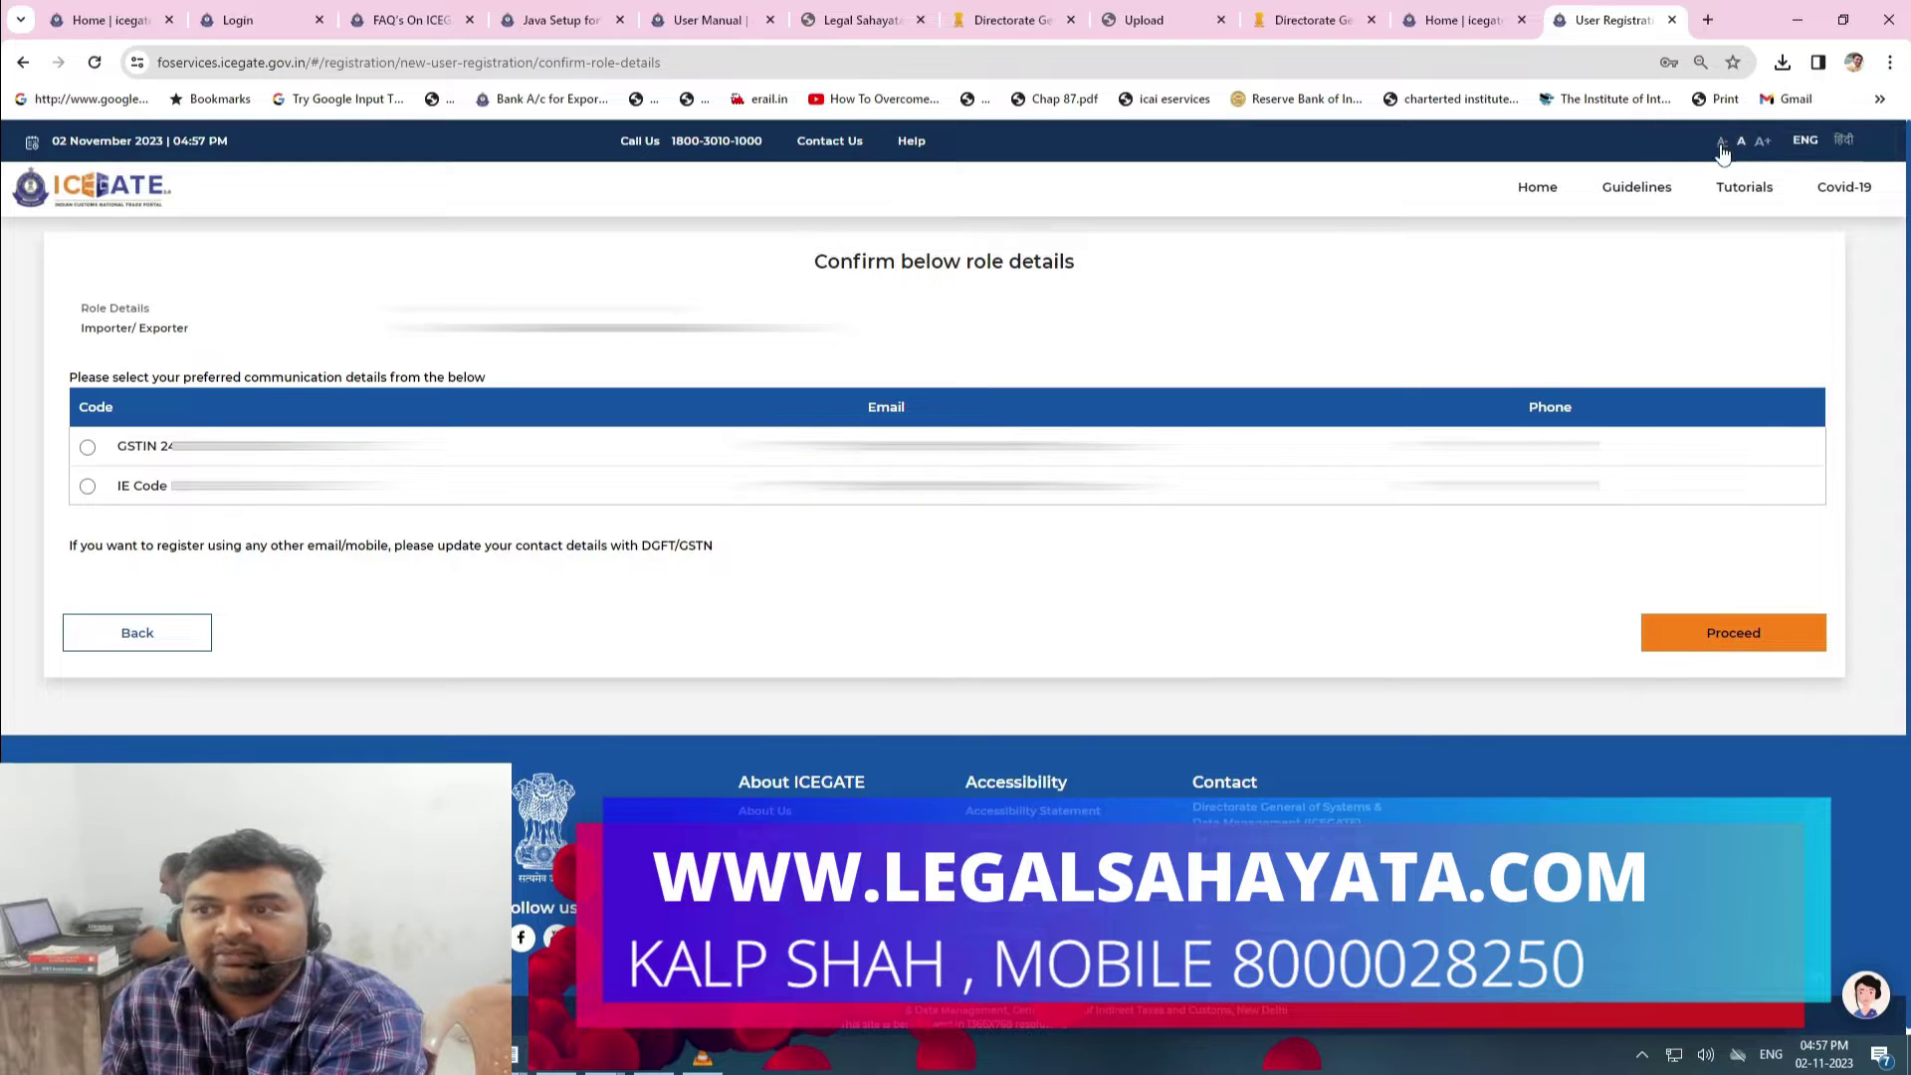
pyautogui.click(81, 449)
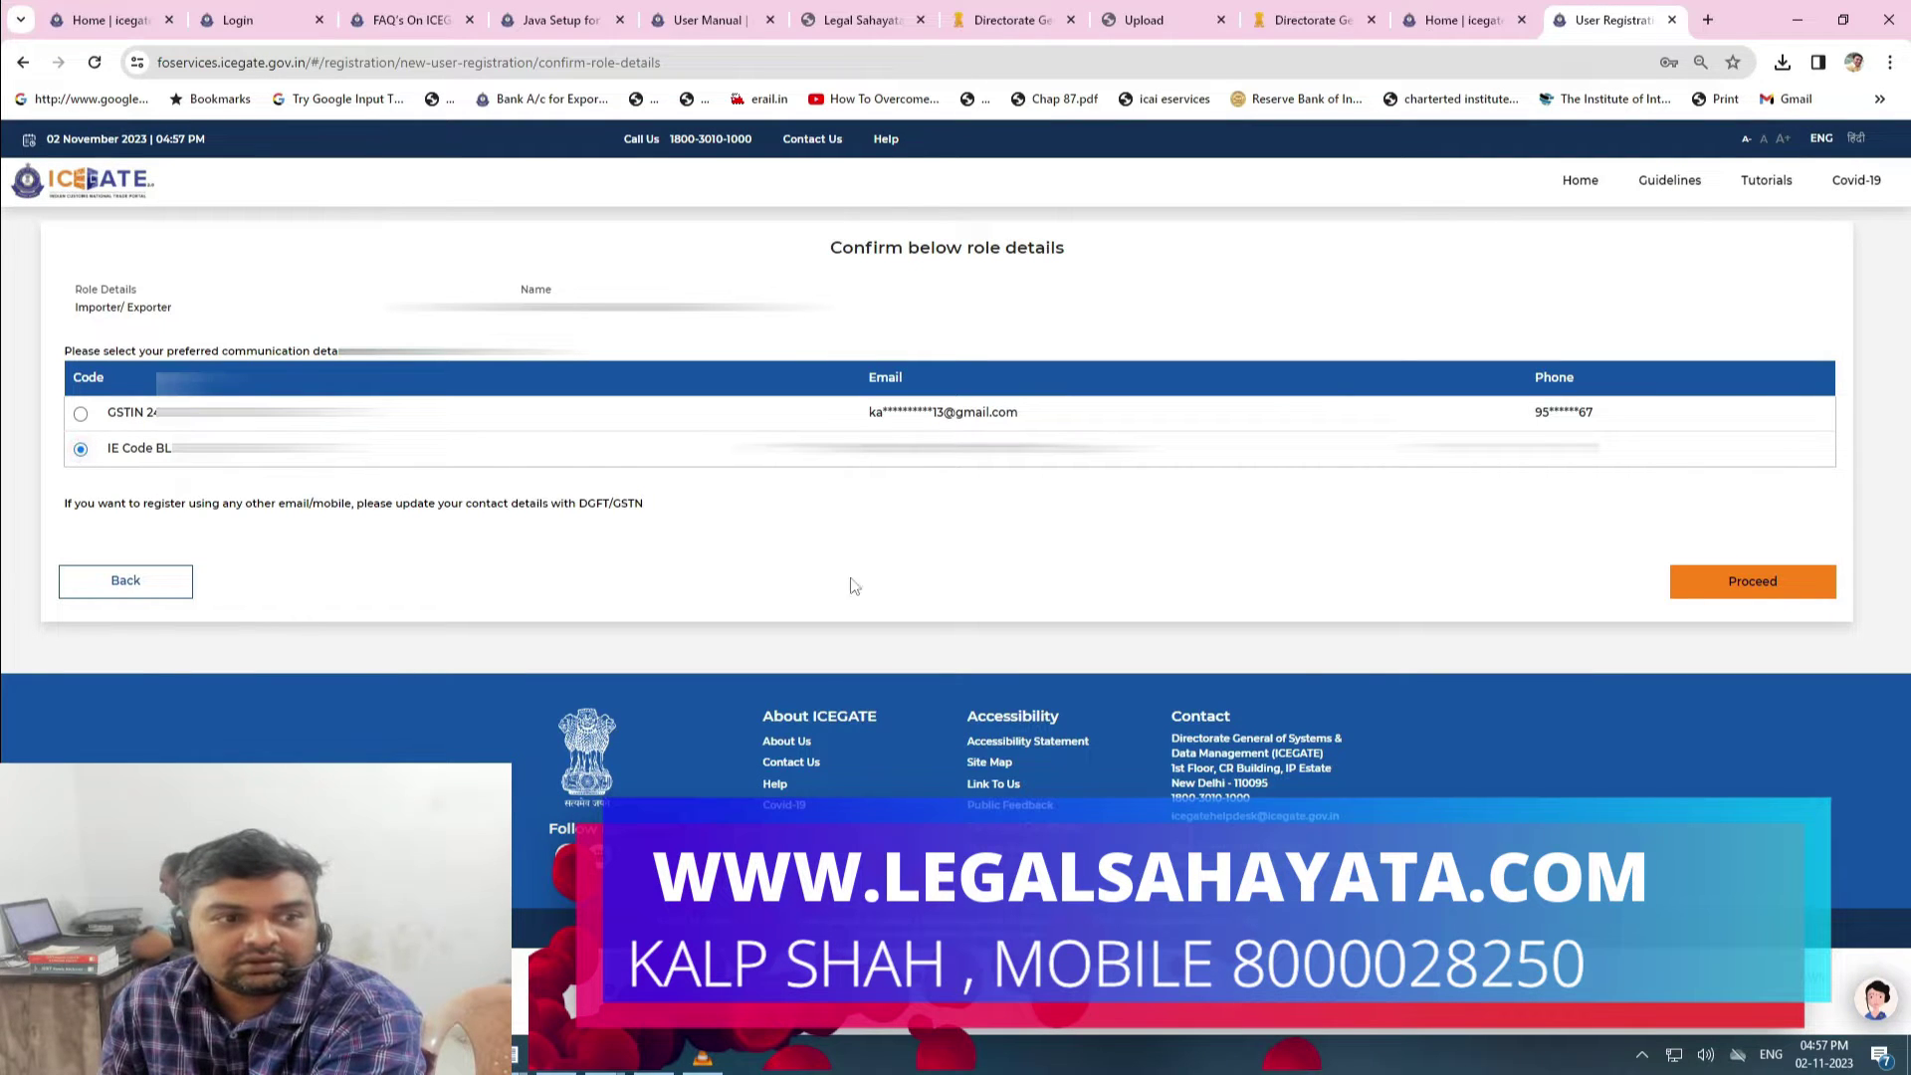
pyautogui.click(1711, 589)
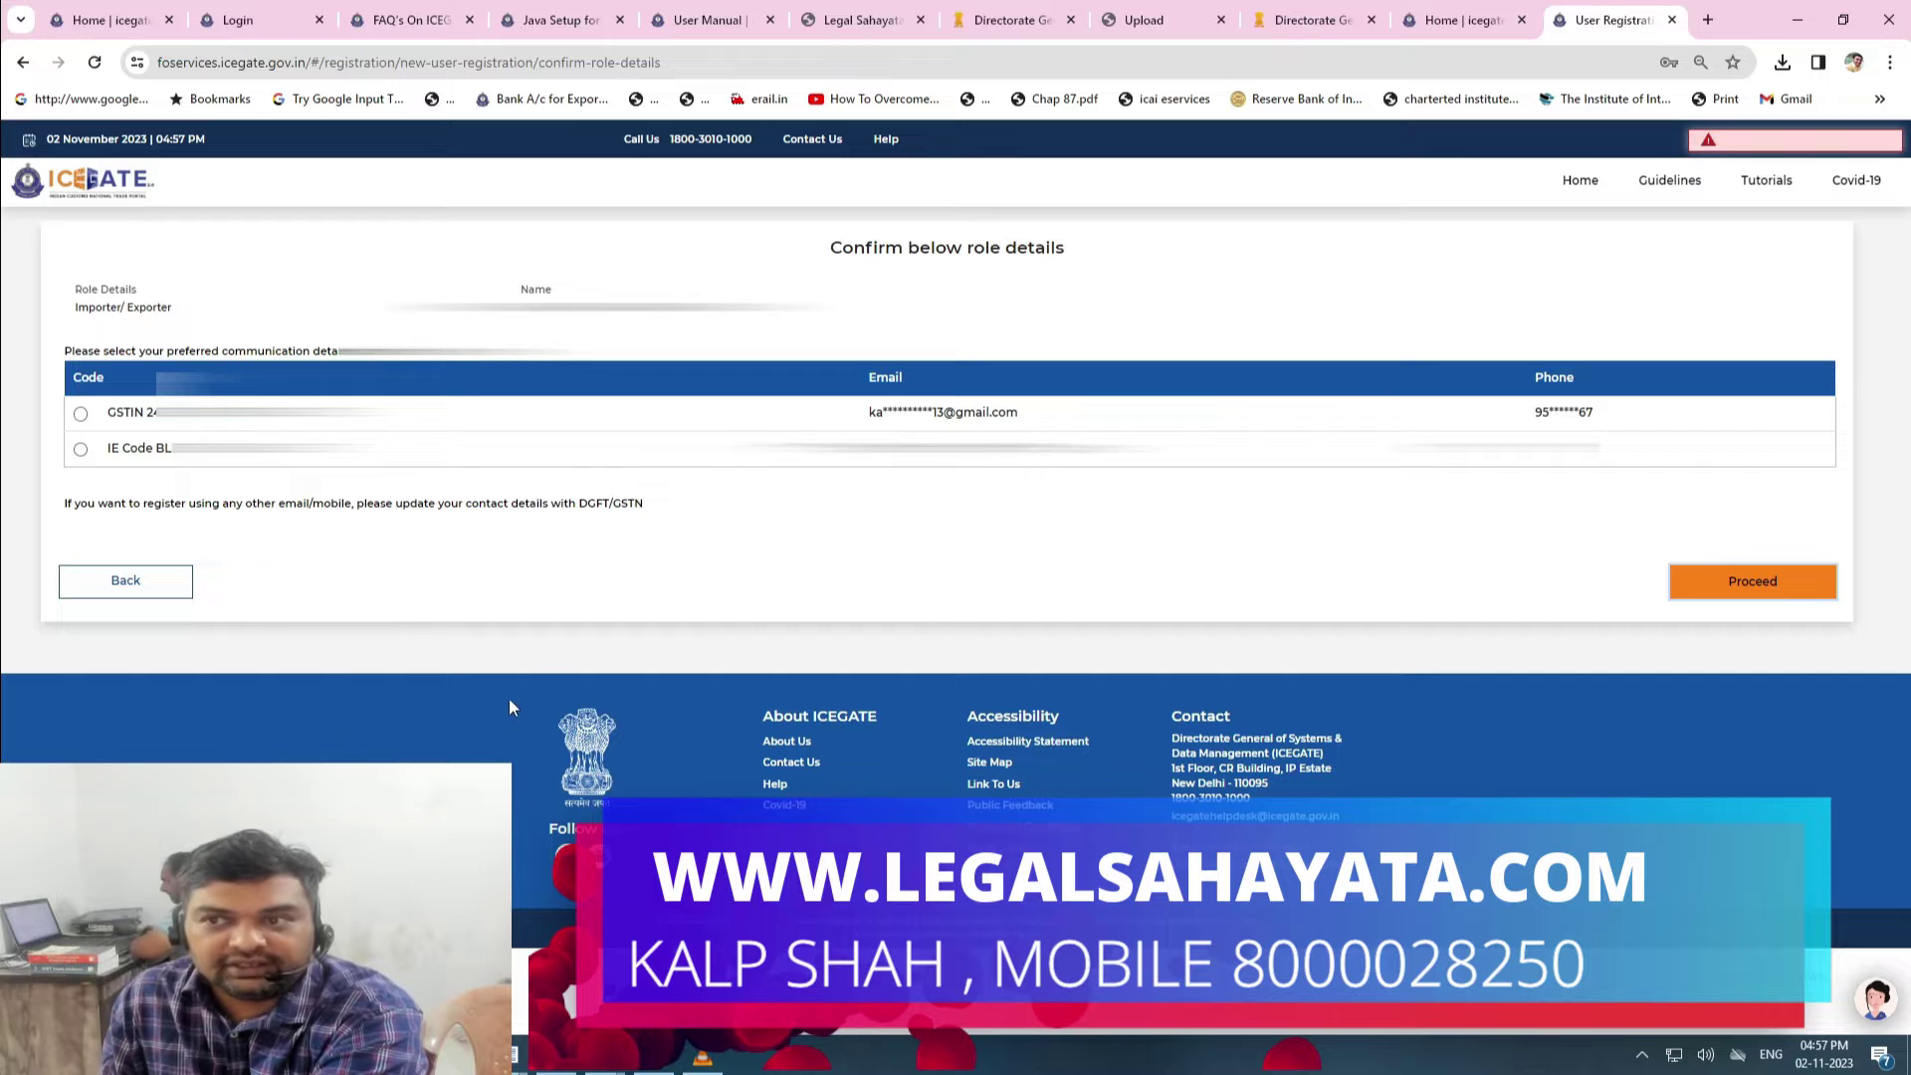
pyautogui.click(552, 1060)
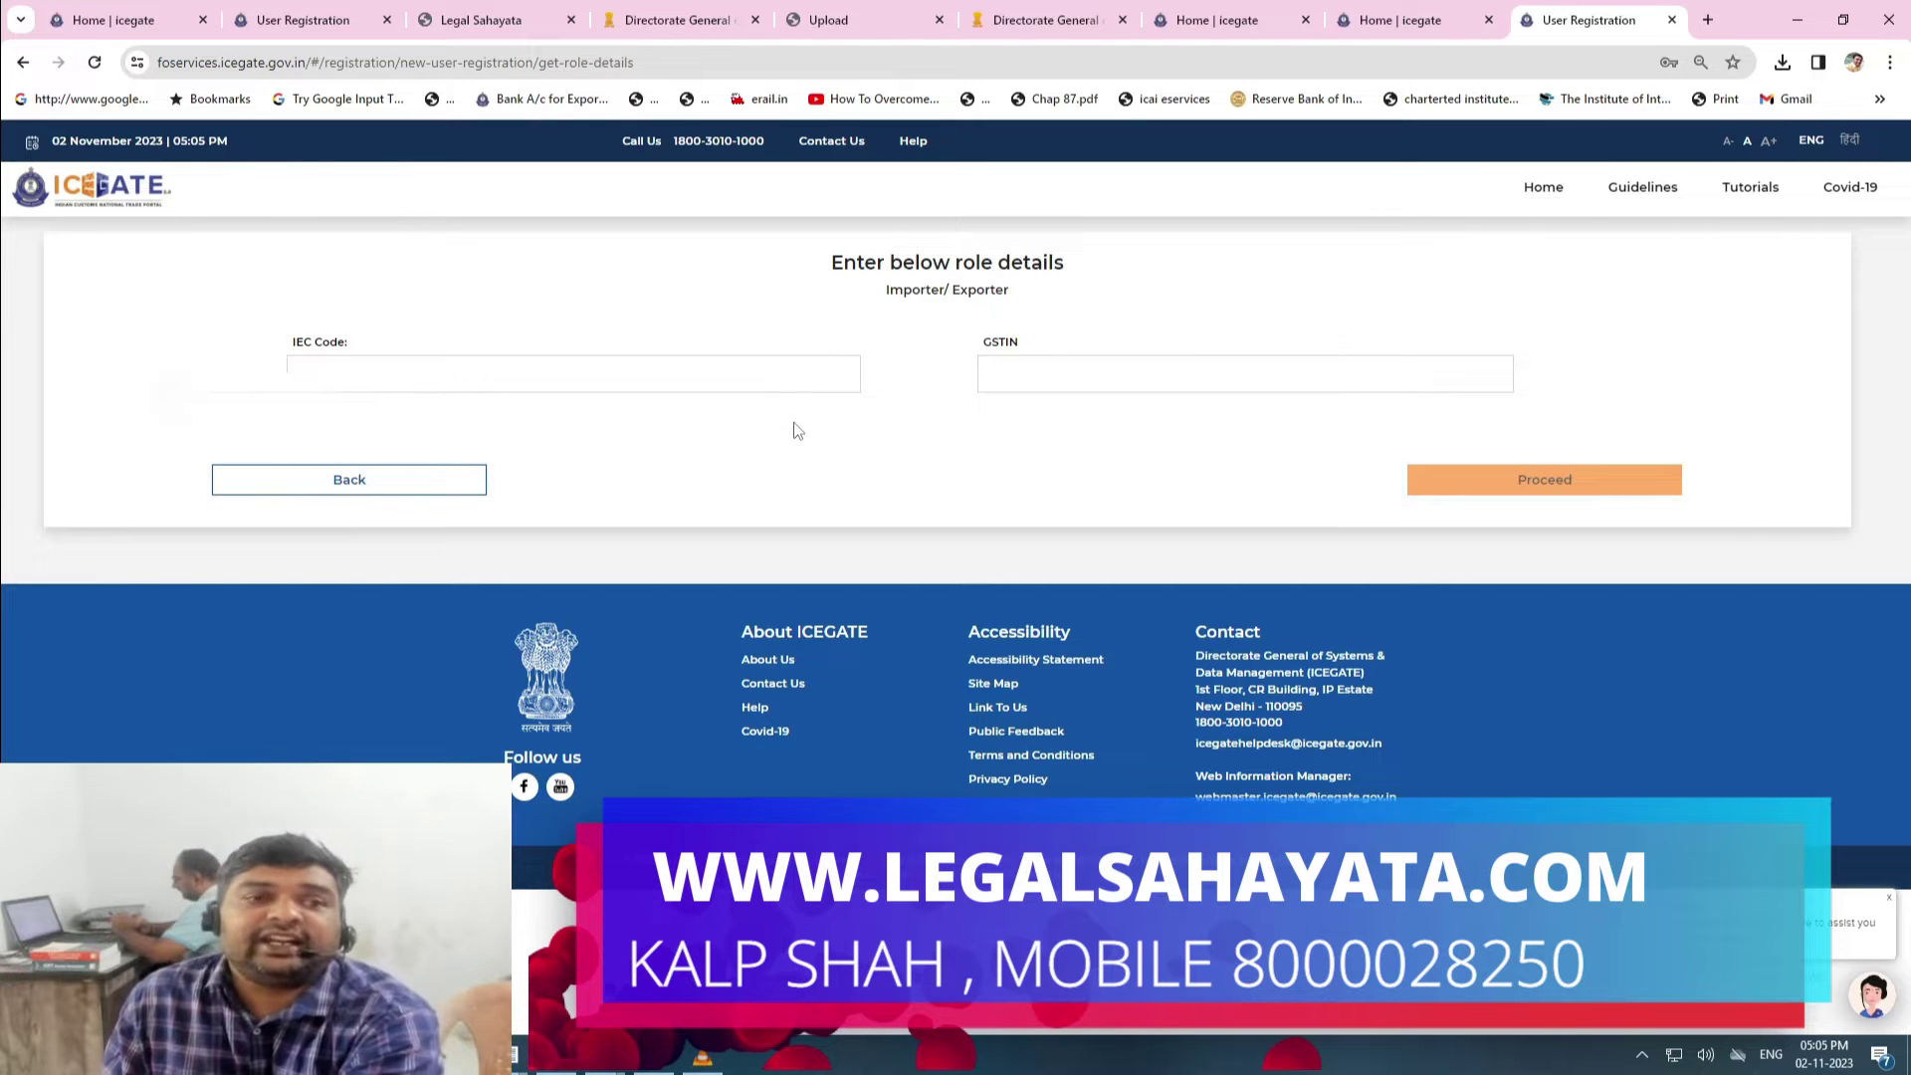
# Step: Go from the ICEGATE home page to the old website's Digital Signature signer utility page
pyautogui.click(1233, 20)
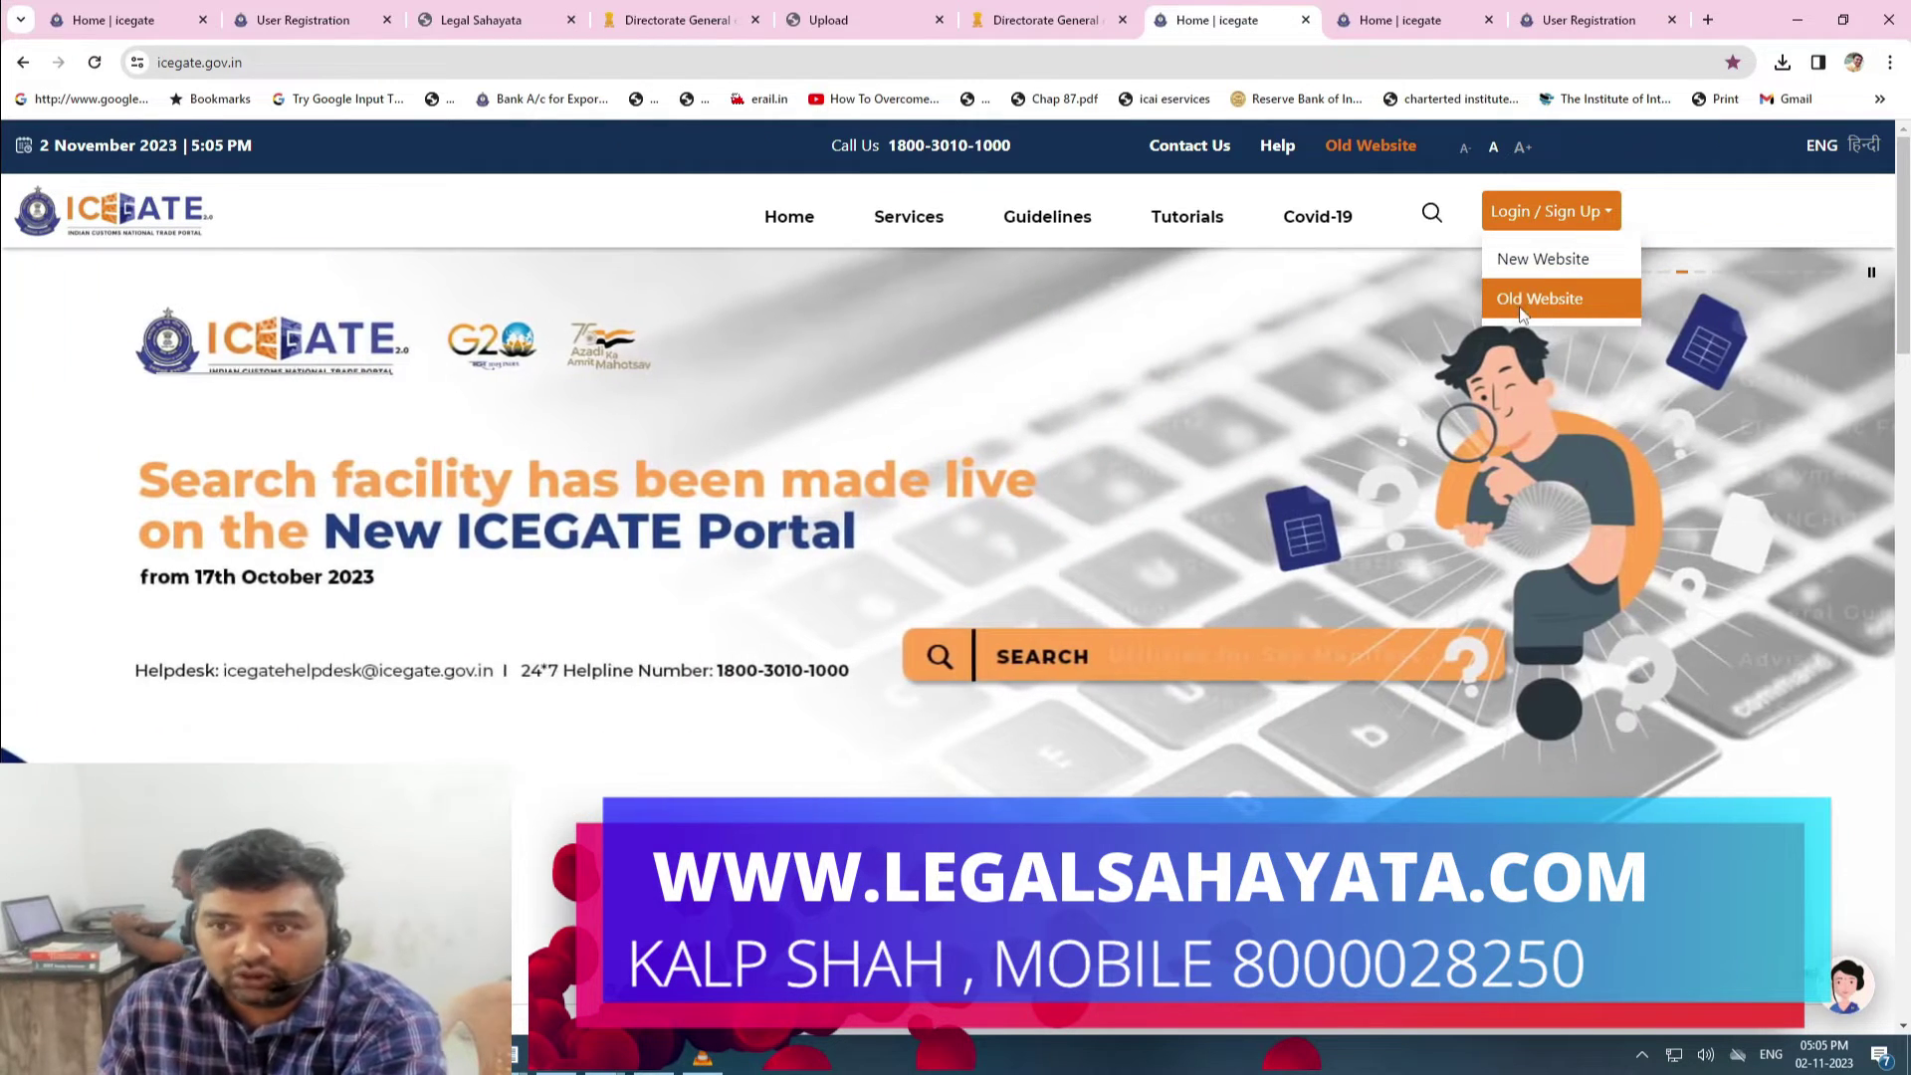
pyautogui.click(1519, 301)
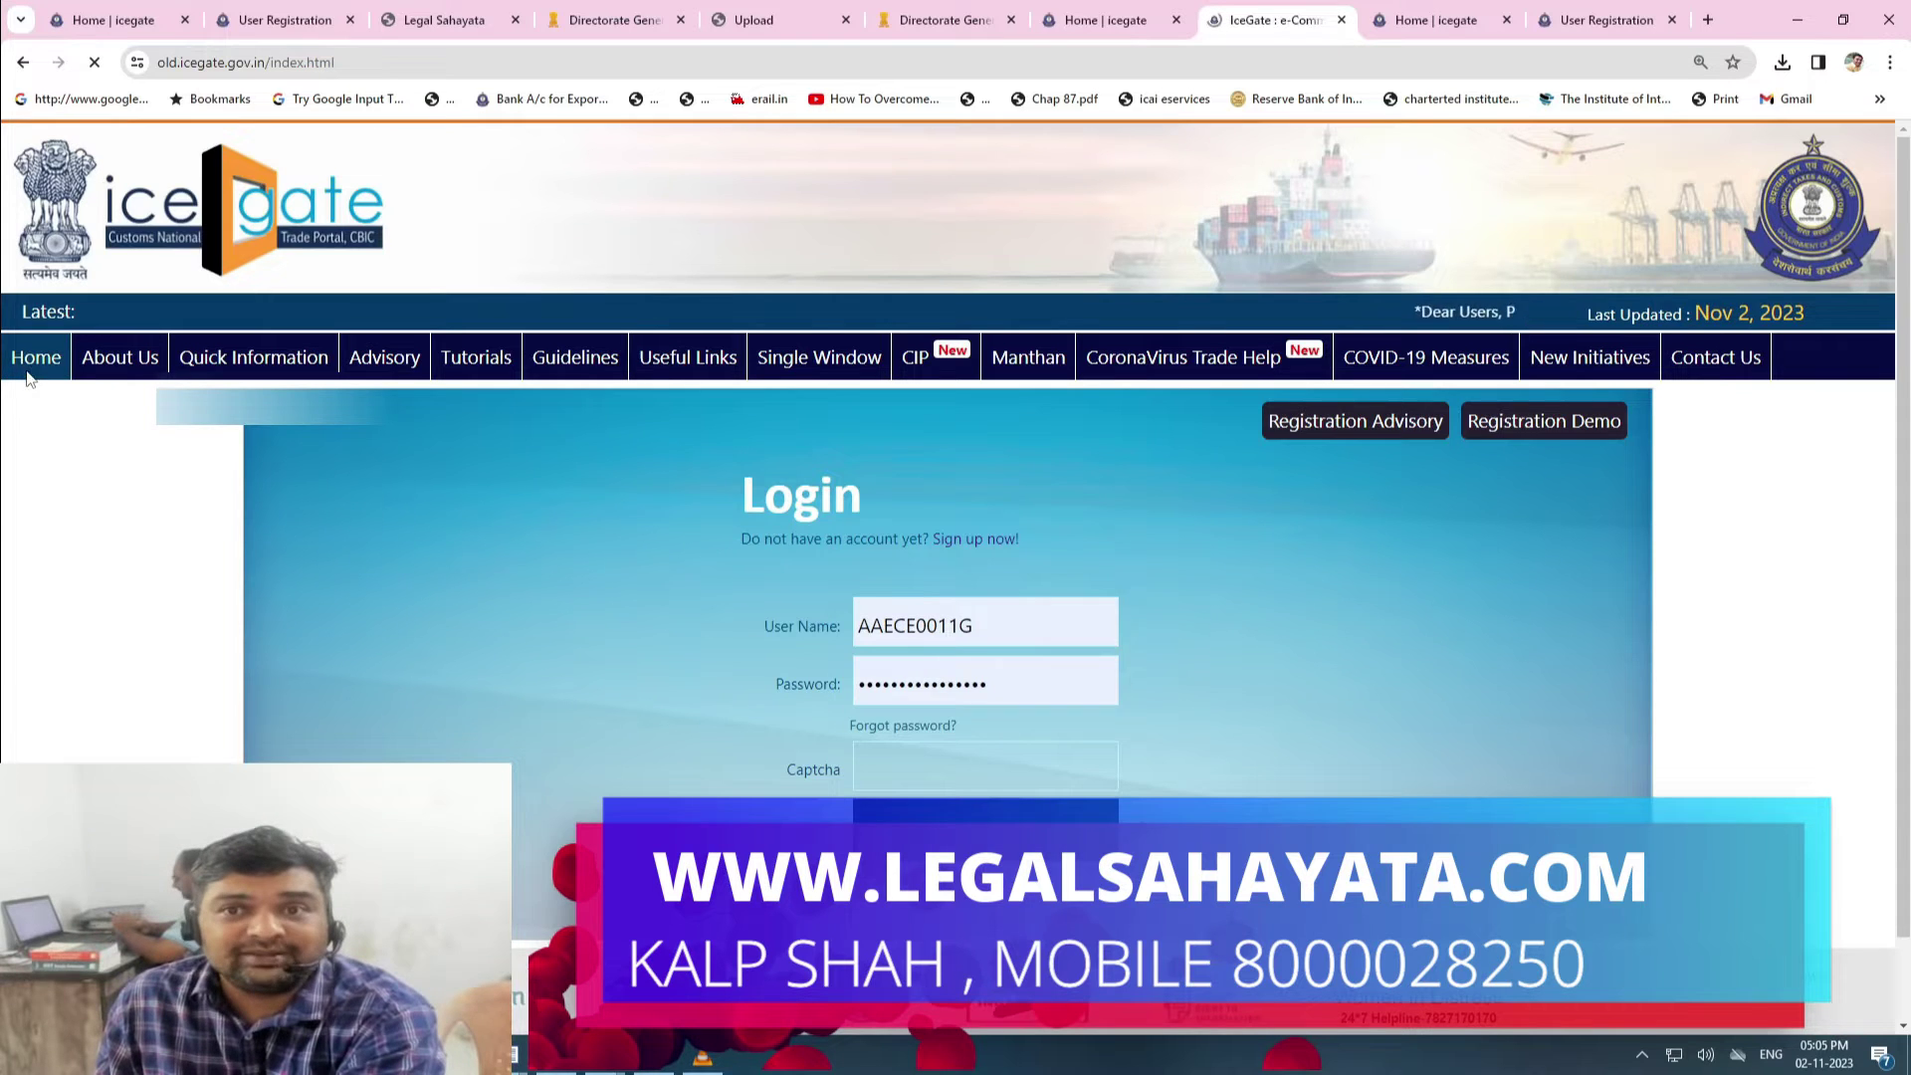
pyautogui.scroll(-20, 1027, 719)
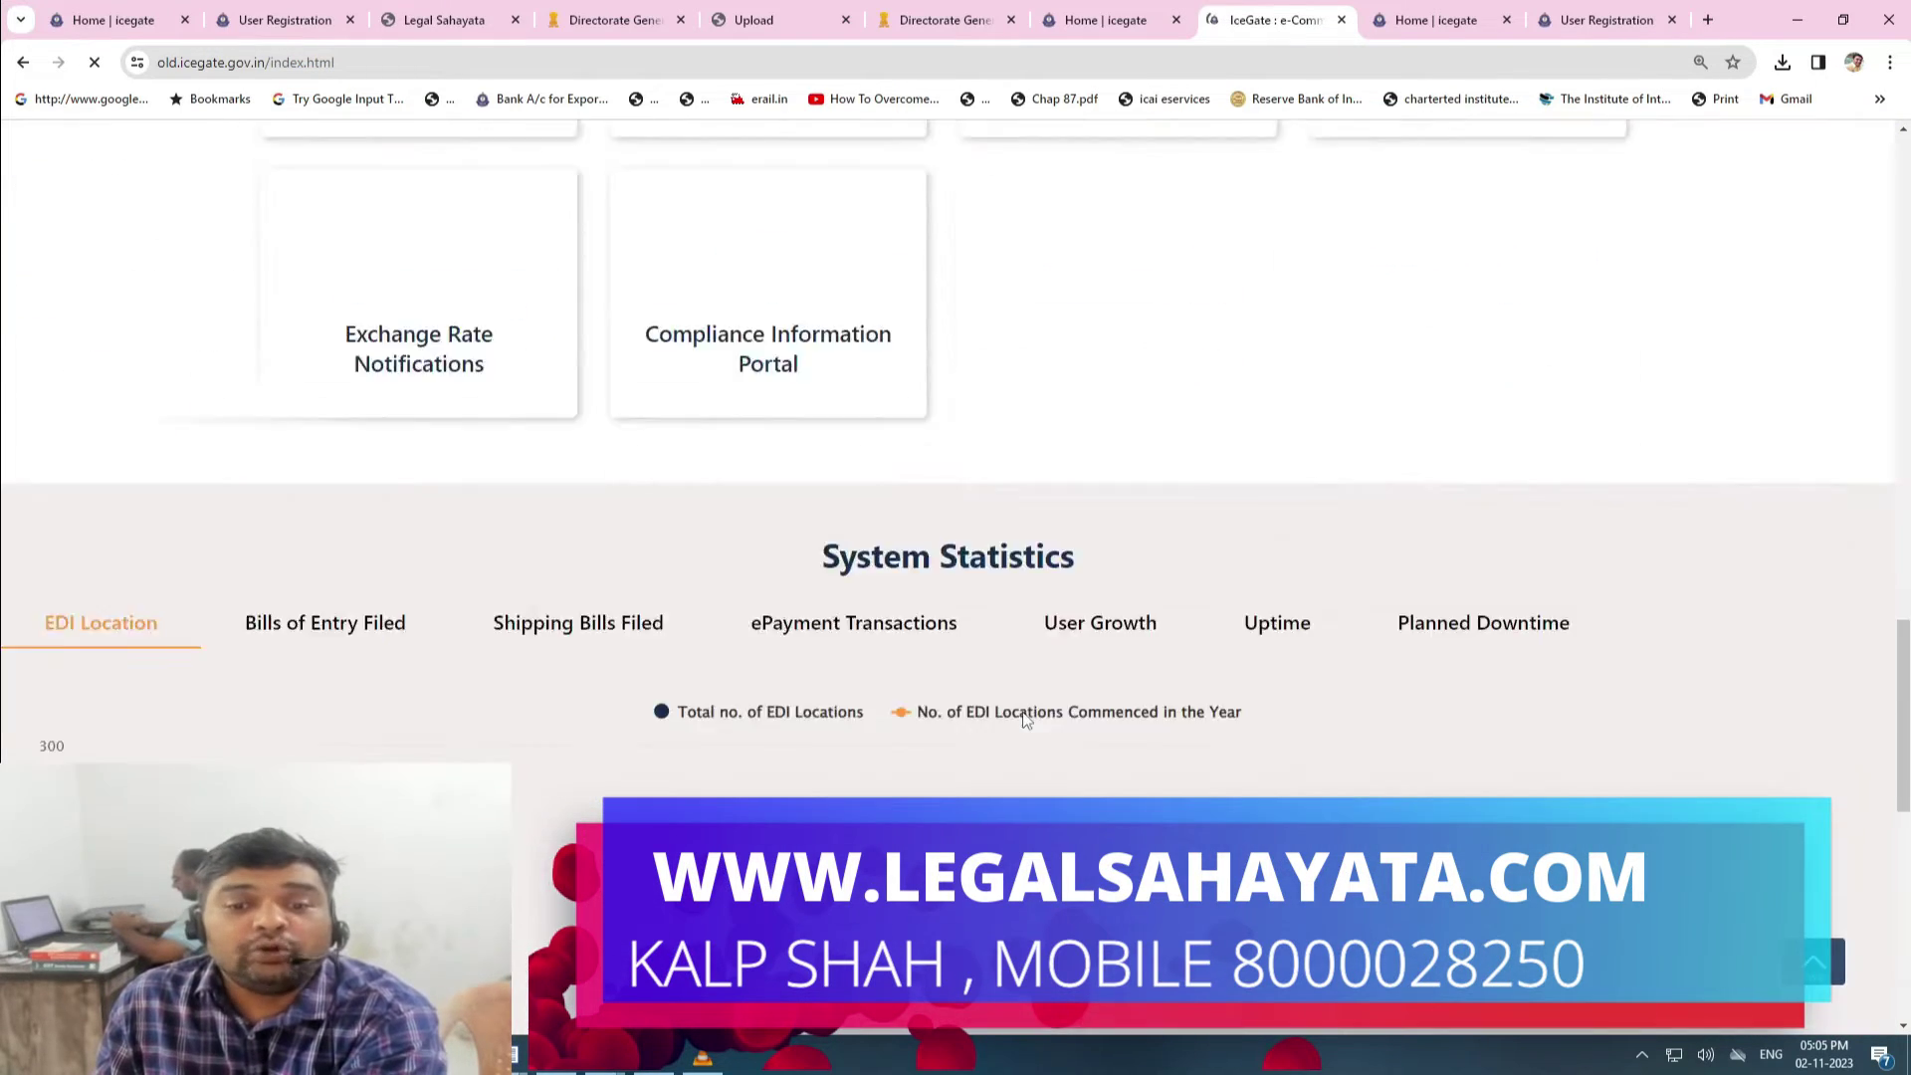
pyautogui.scroll(3, 1025, 718)
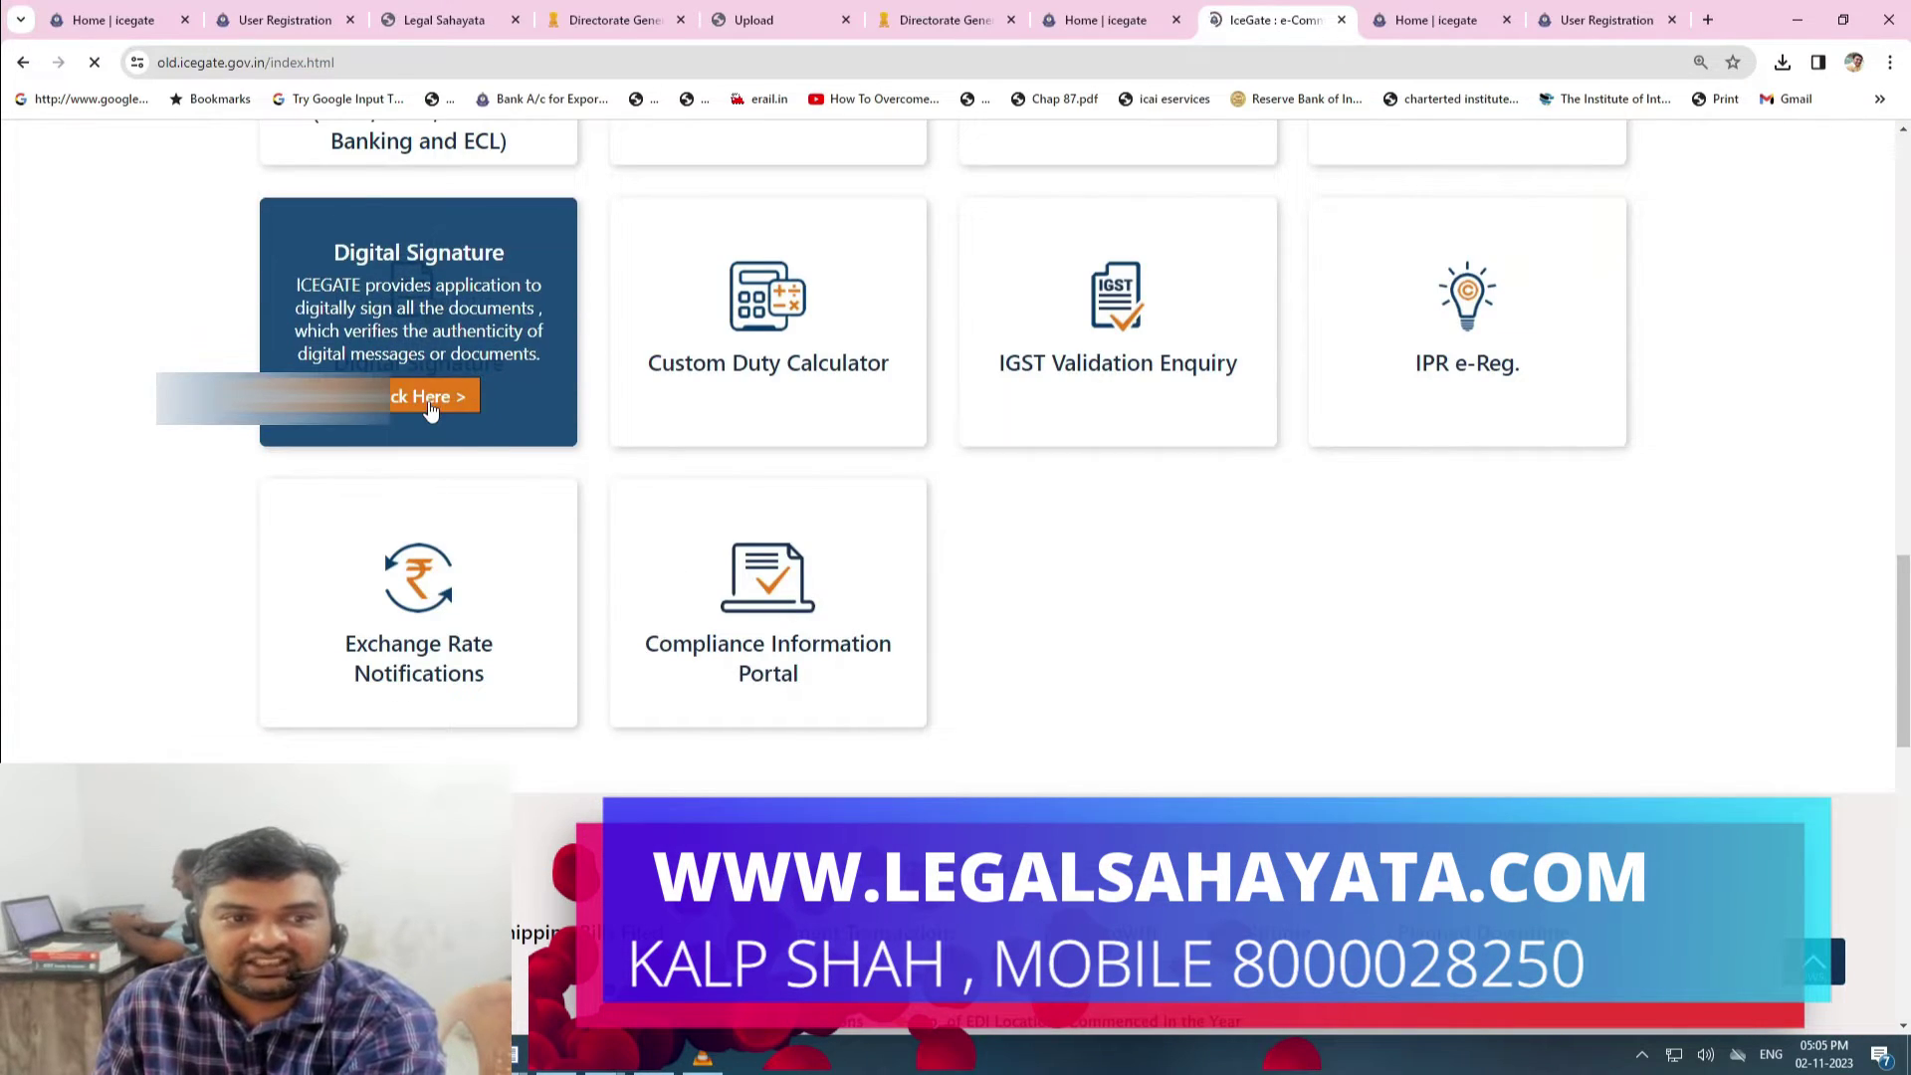
pyautogui.click(430, 402)
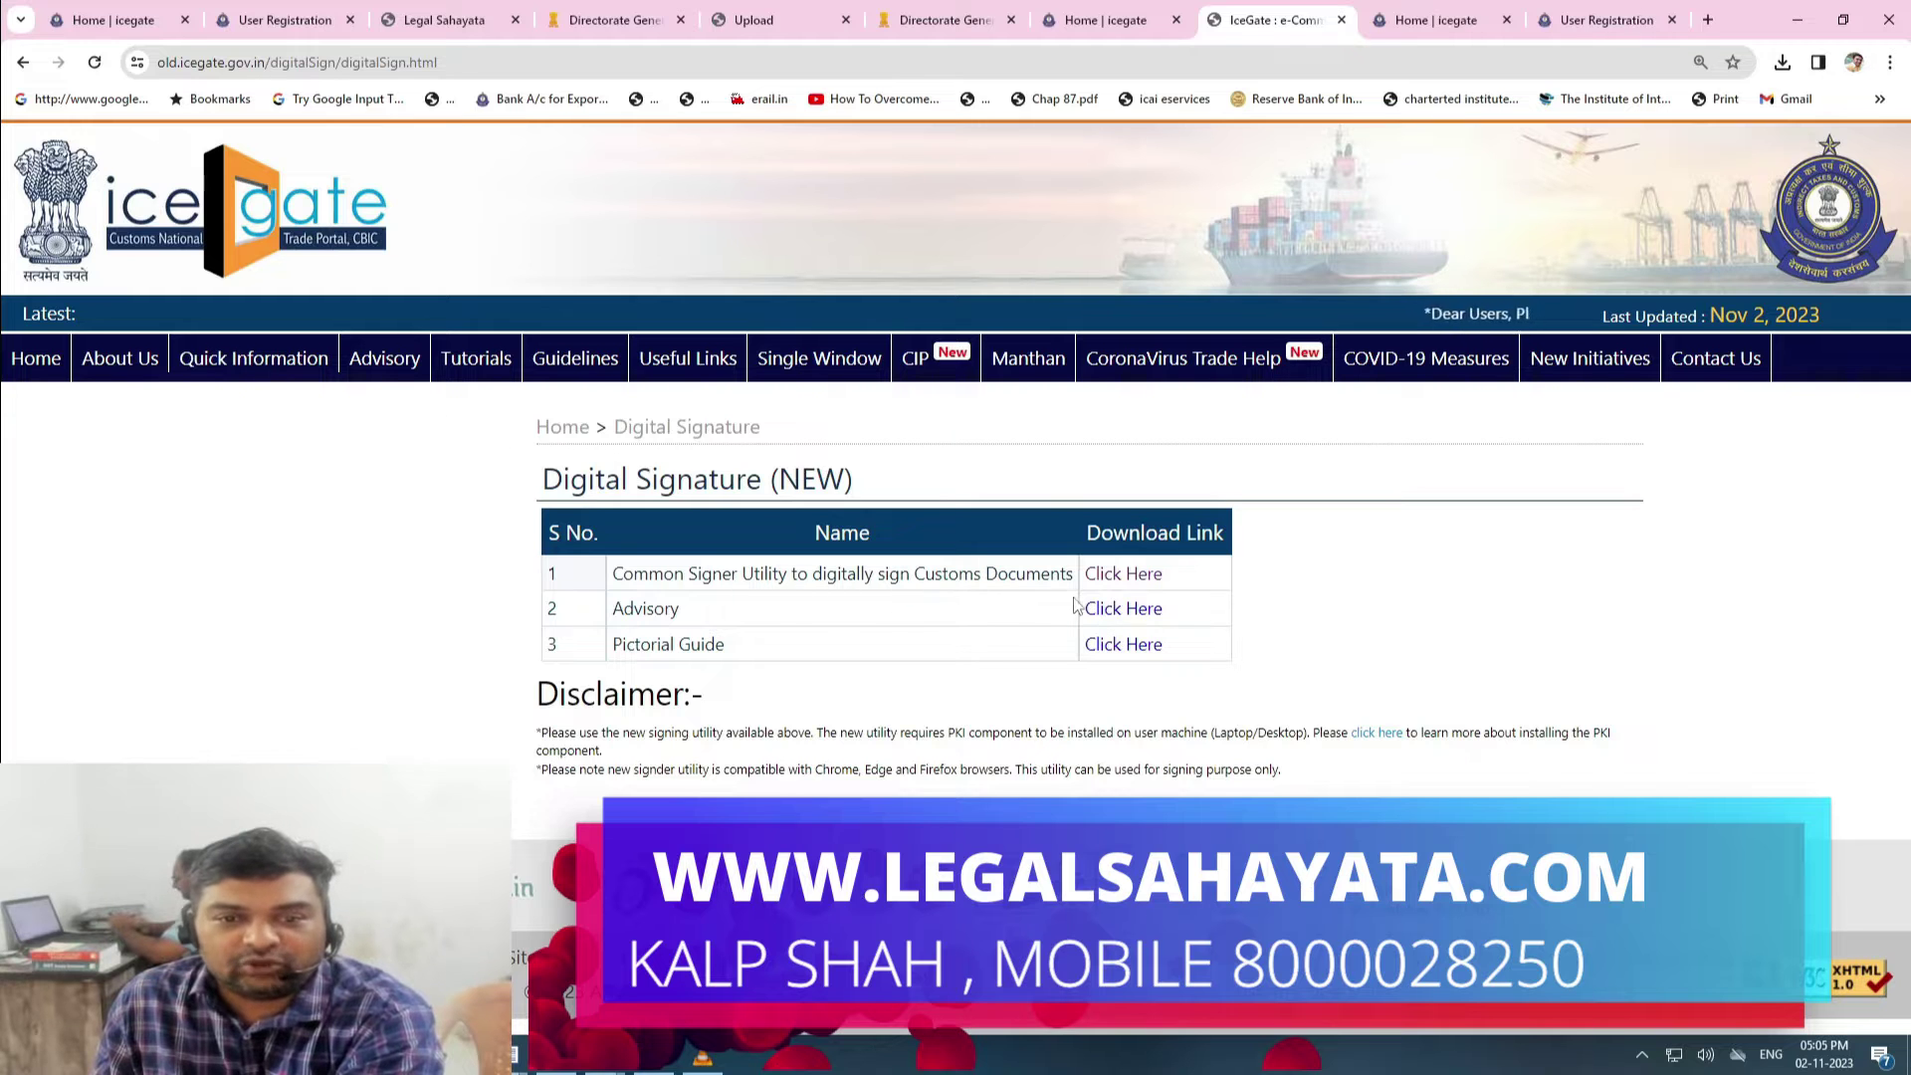
pyautogui.click(1144, 577)
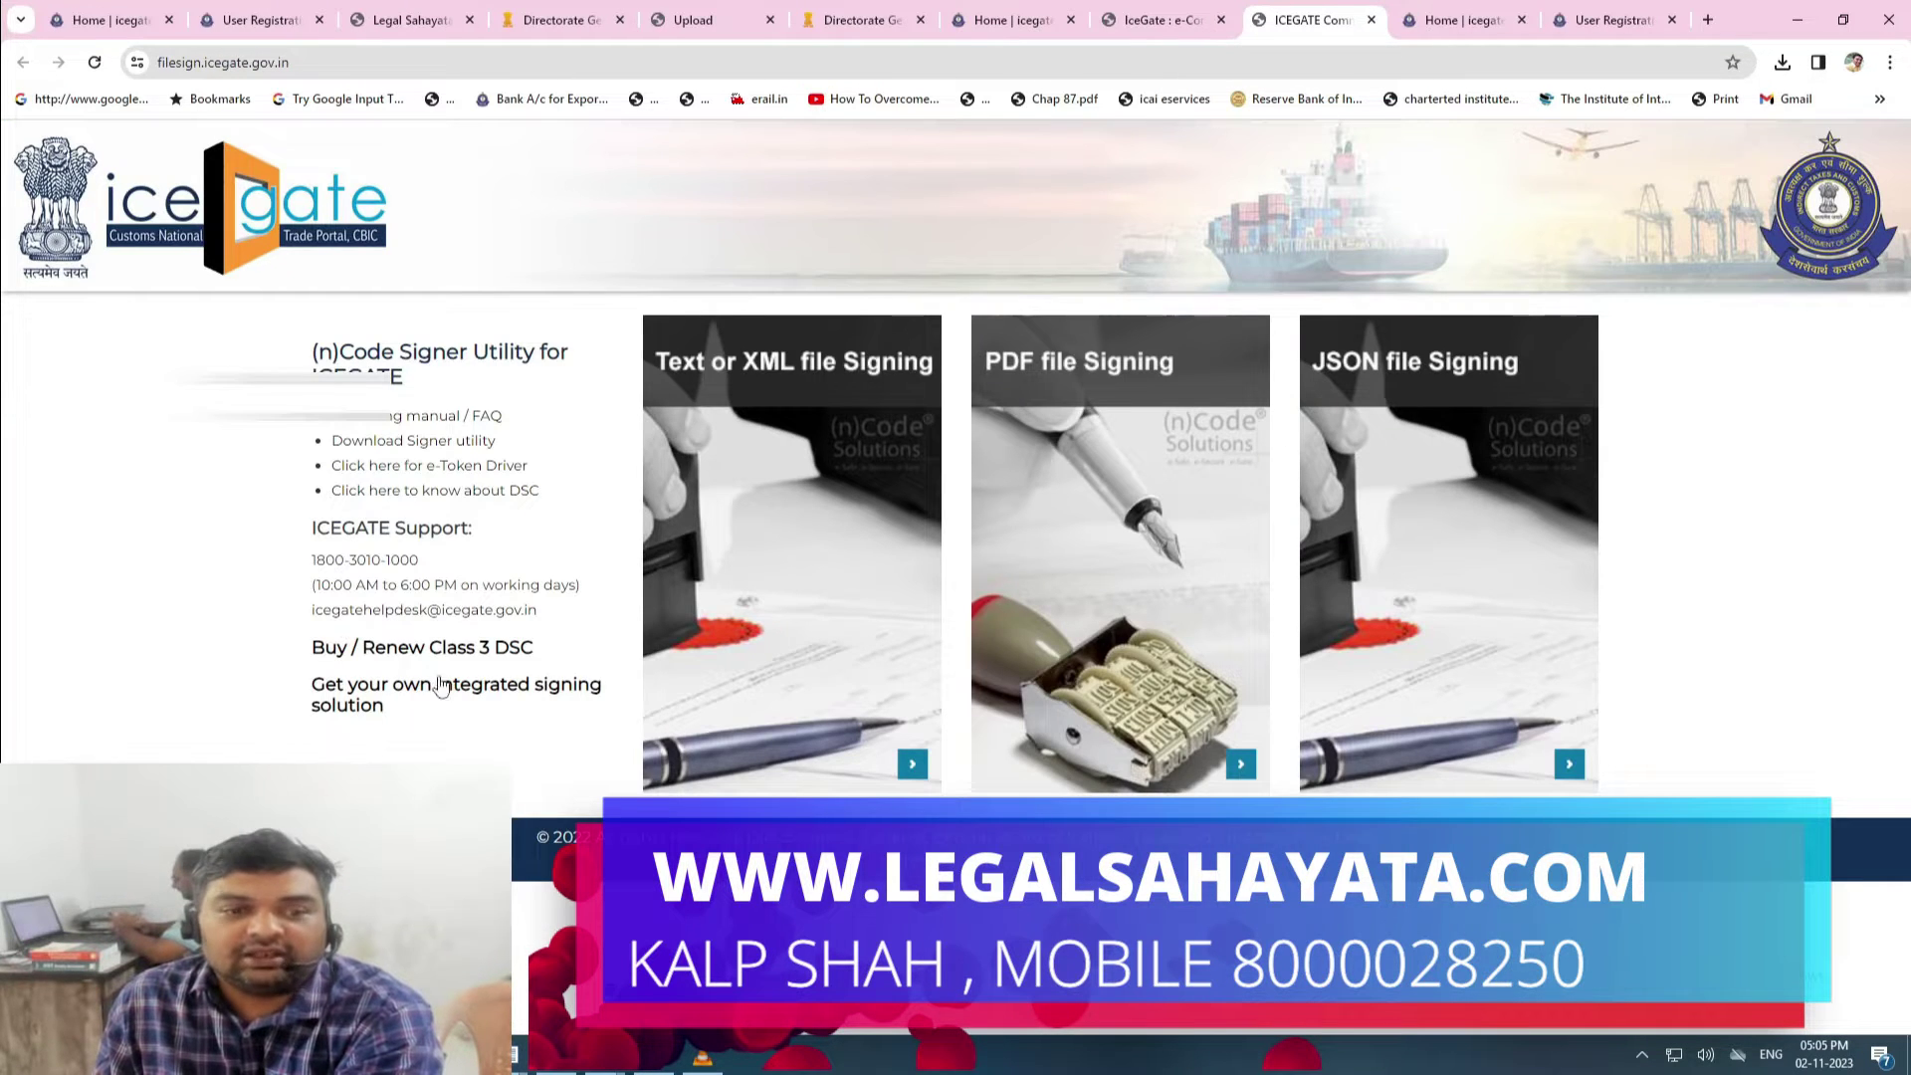
# Step: Download the signer utility PKIComponent and save it in the Export import folder
pyautogui.click(395, 450)
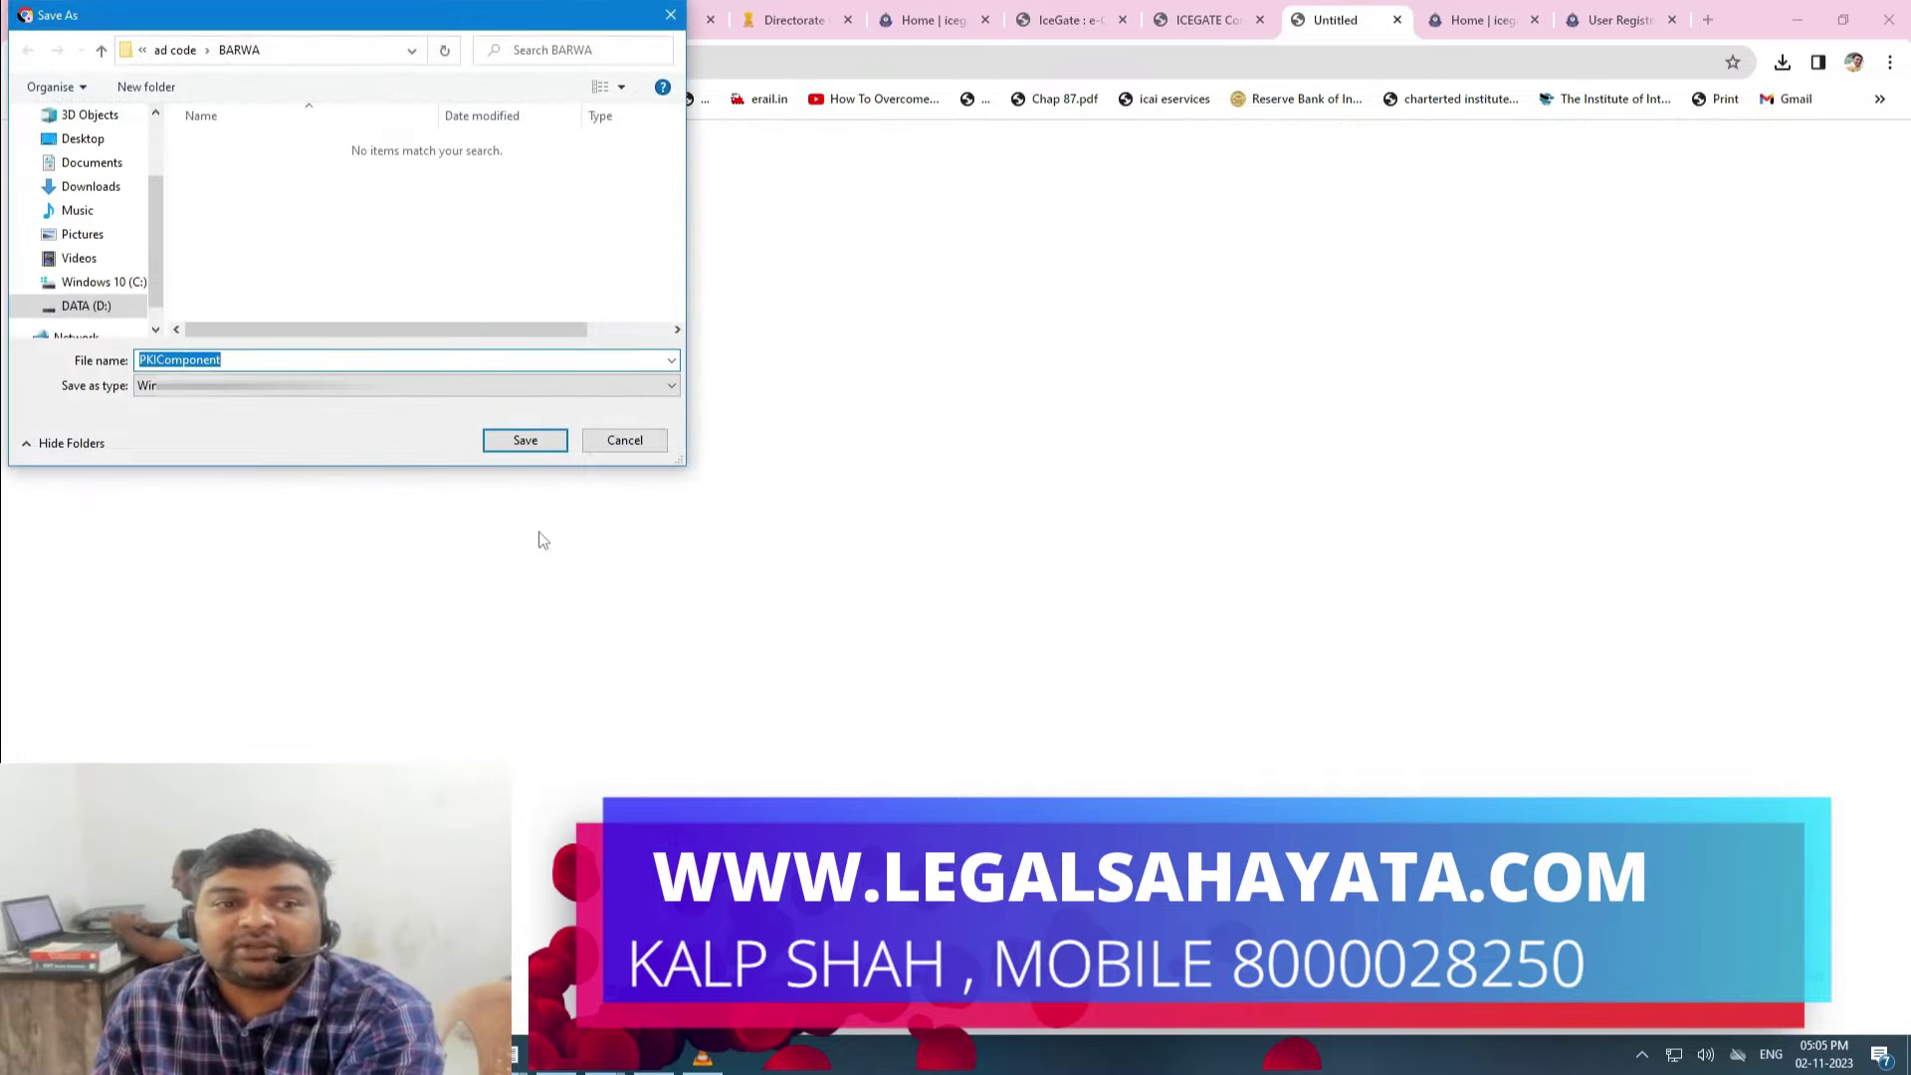
pyautogui.click(176, 58)
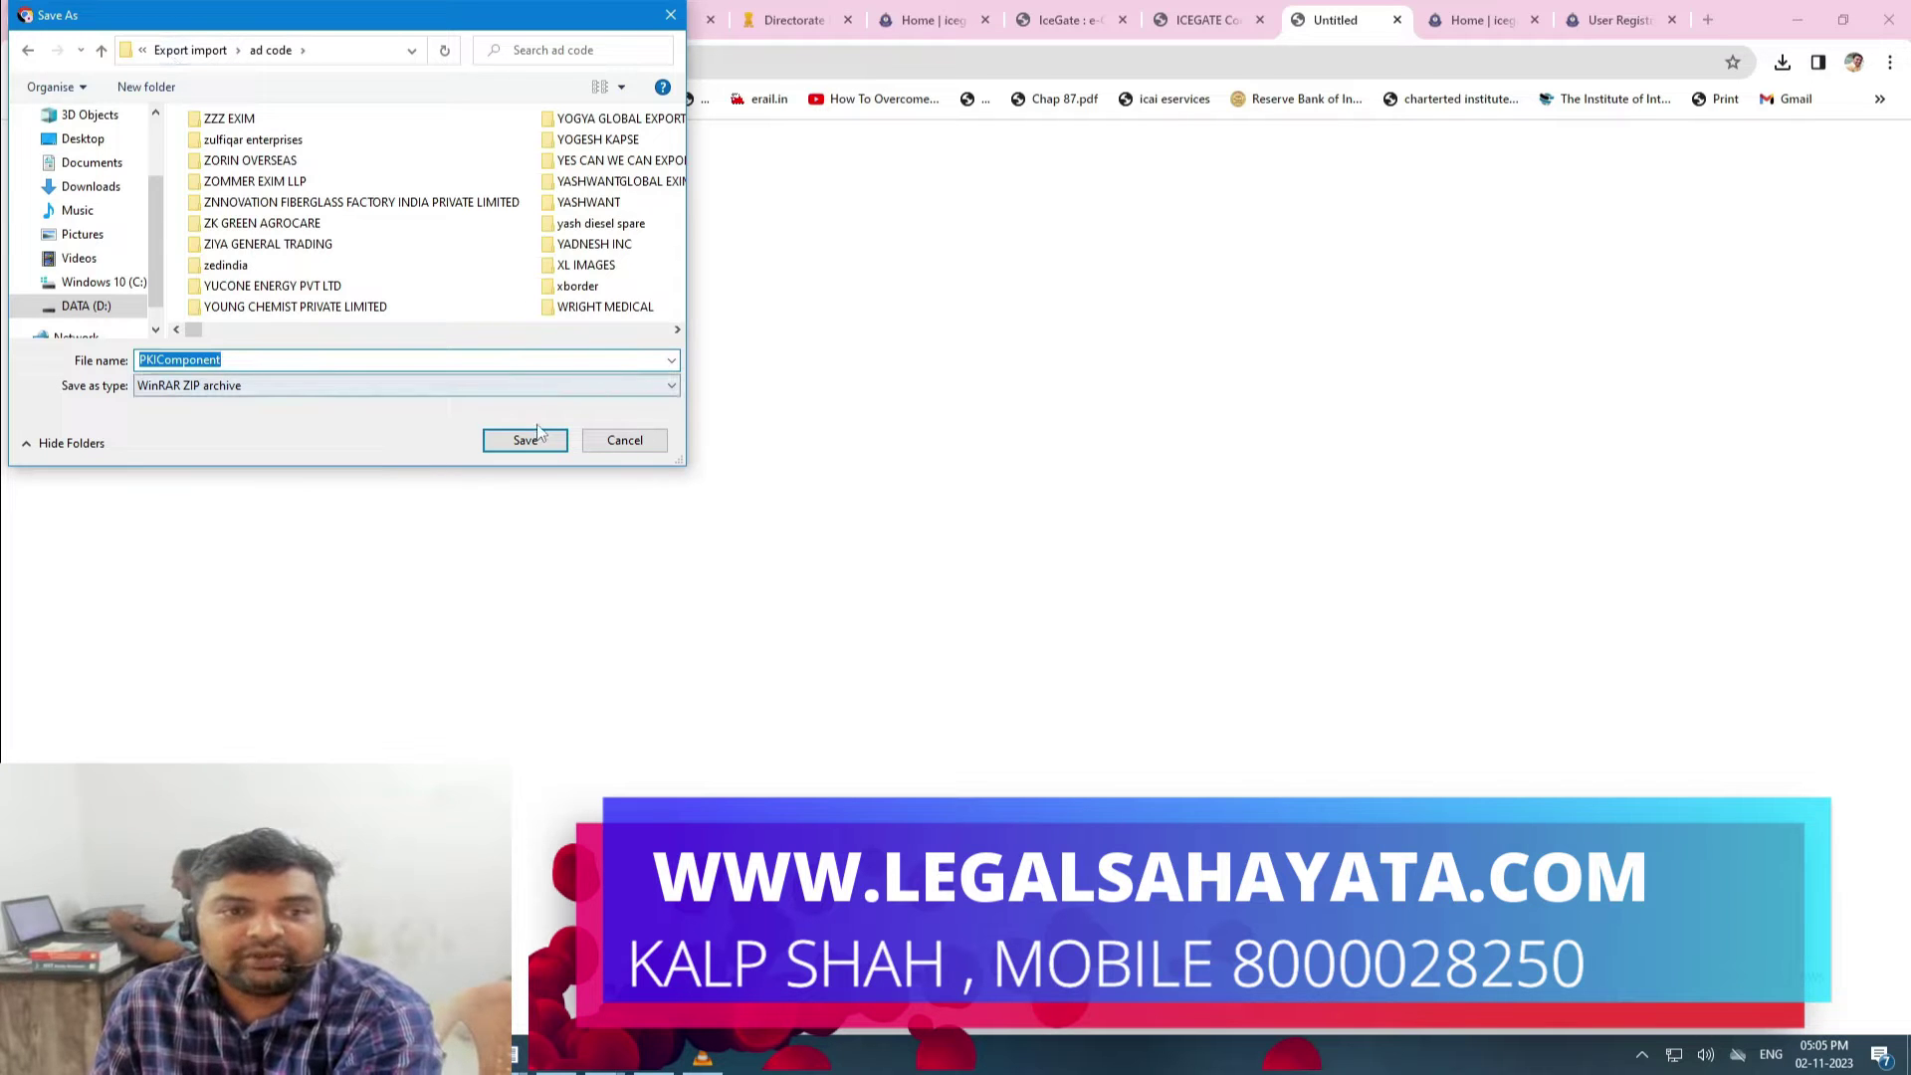
pyautogui.click(214, 50)
pyautogui.click(512, 440)
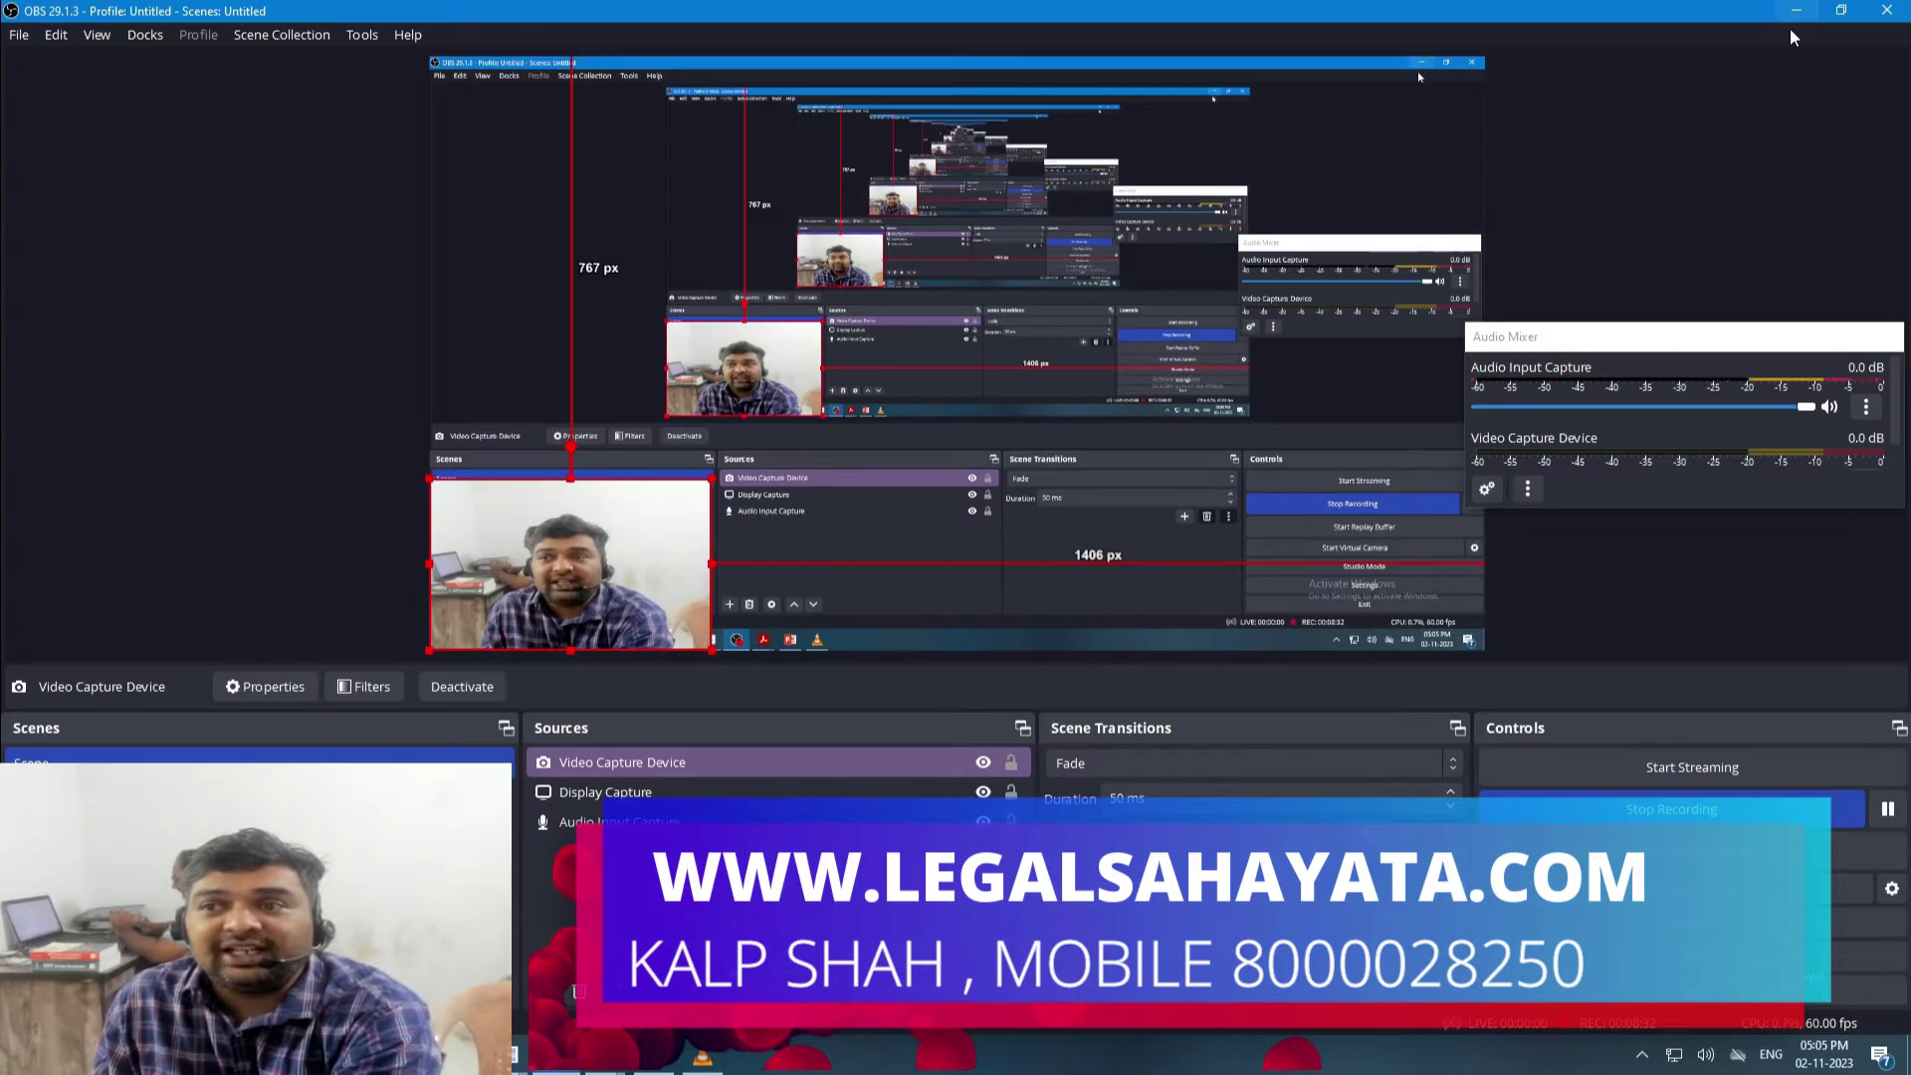
# Step: Minimize the browser, Word documents and other open windows to reveal the desktop
pyautogui.click(1798, 19)
pyautogui.click(1797, 15)
pyautogui.click(1797, 15)
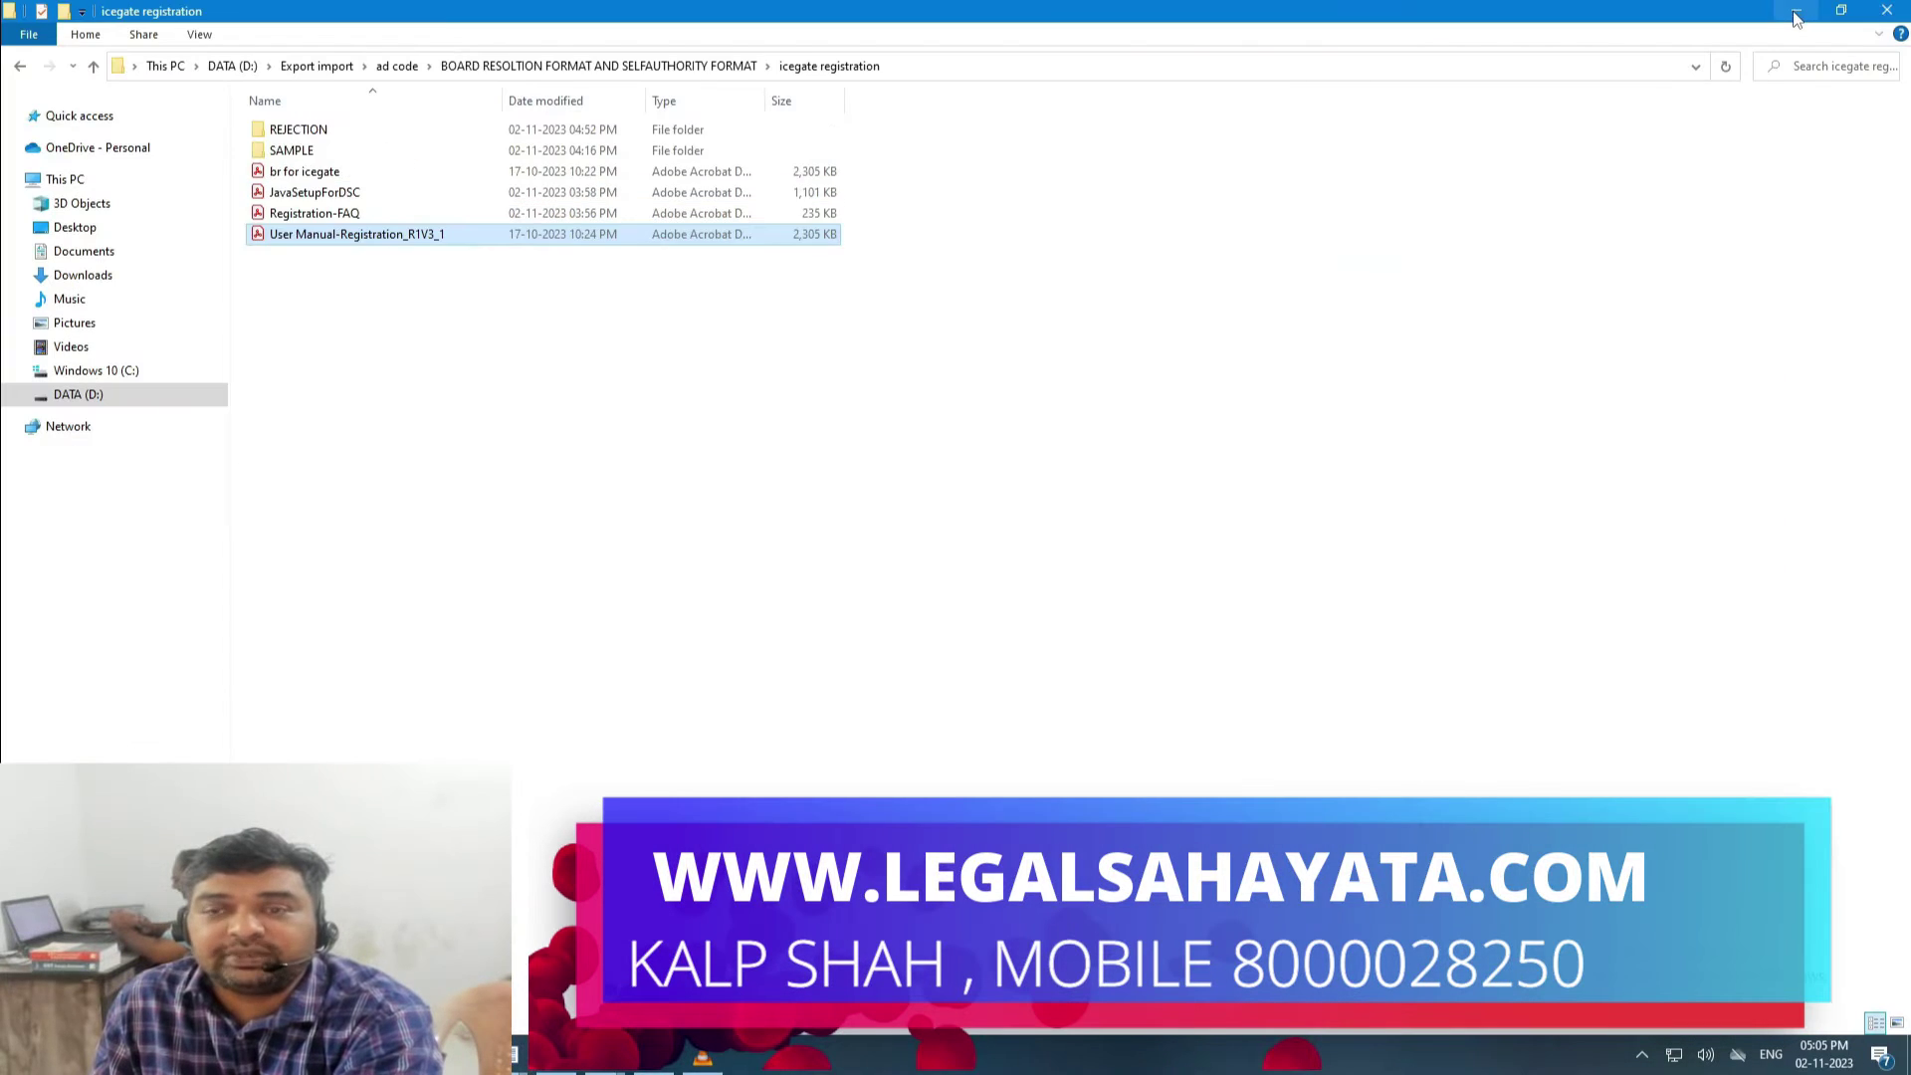
pyautogui.click(1797, 15)
pyautogui.click(1795, 14)
pyautogui.click(1795, 14)
pyautogui.click(1795, 14)
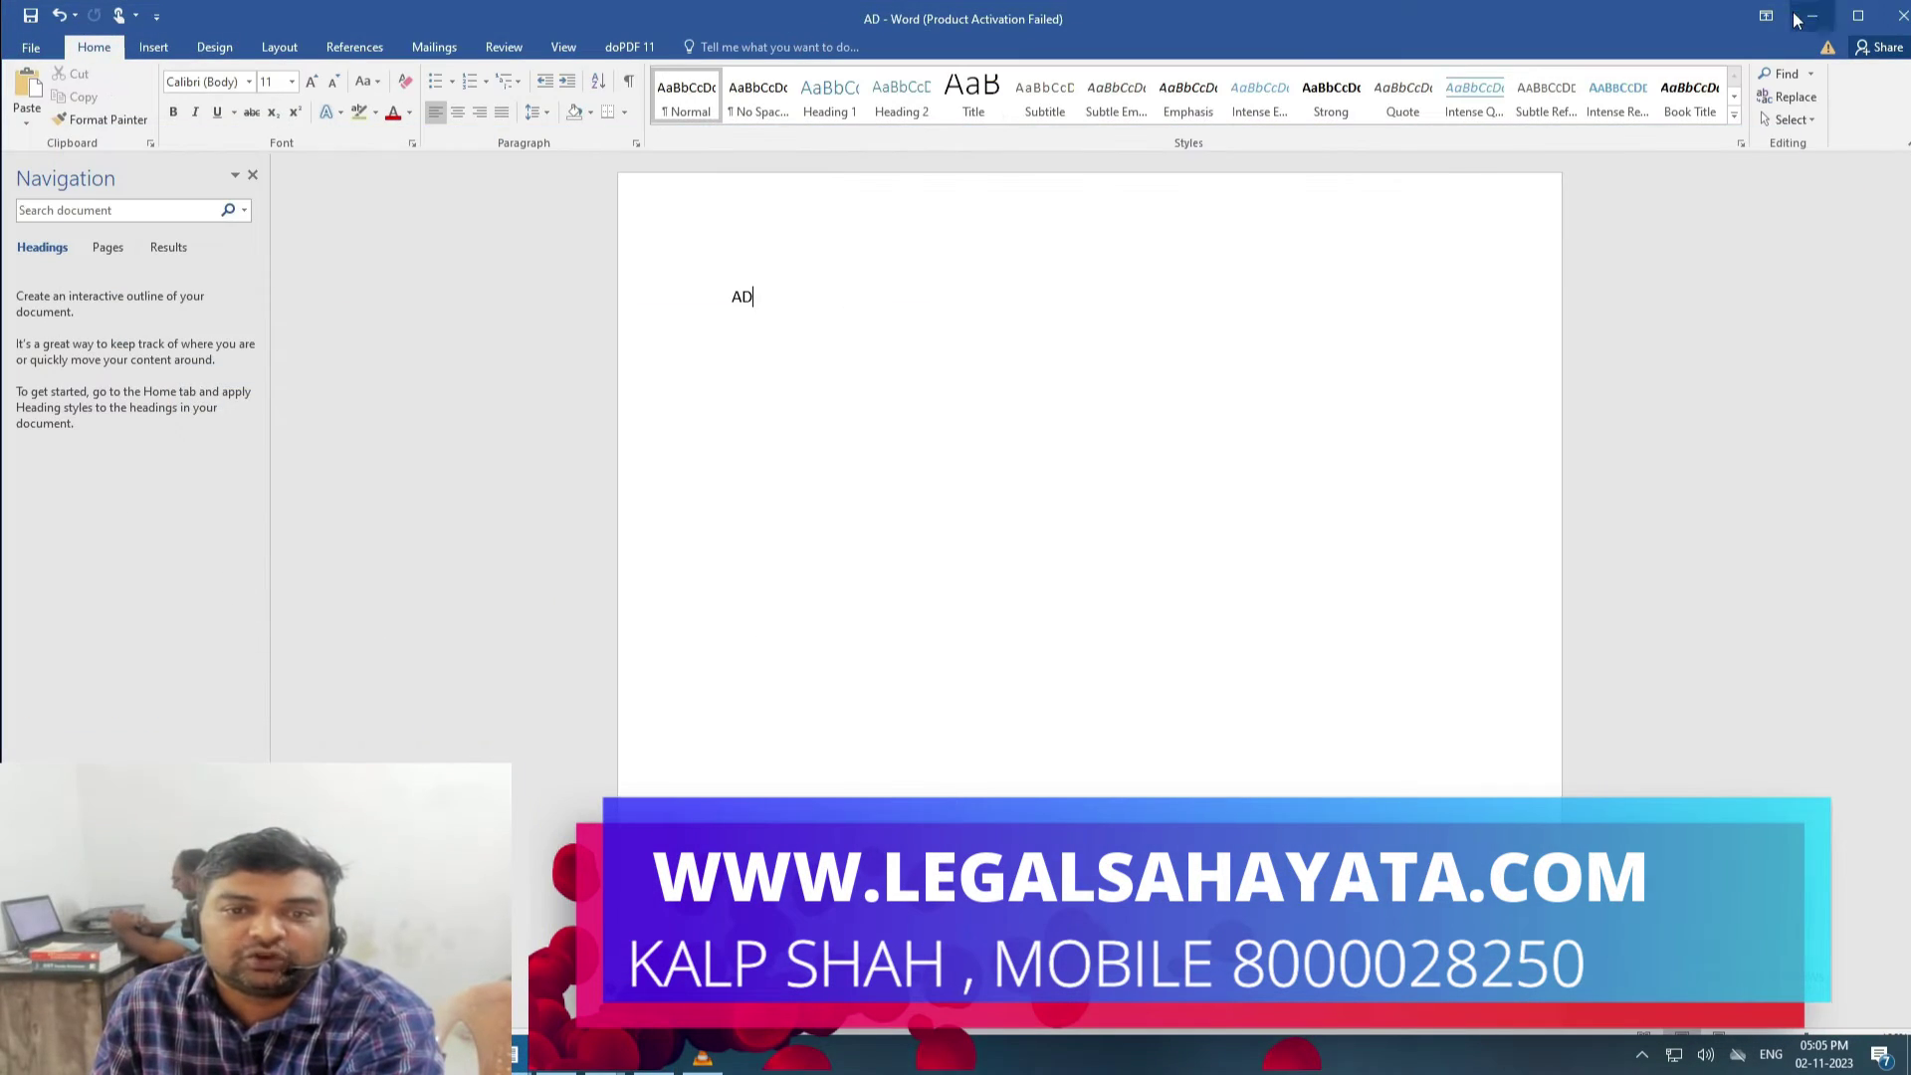
pyautogui.click(1795, 14)
pyautogui.click(1797, 16)
pyautogui.click(1795, 14)
pyautogui.click(1794, 12)
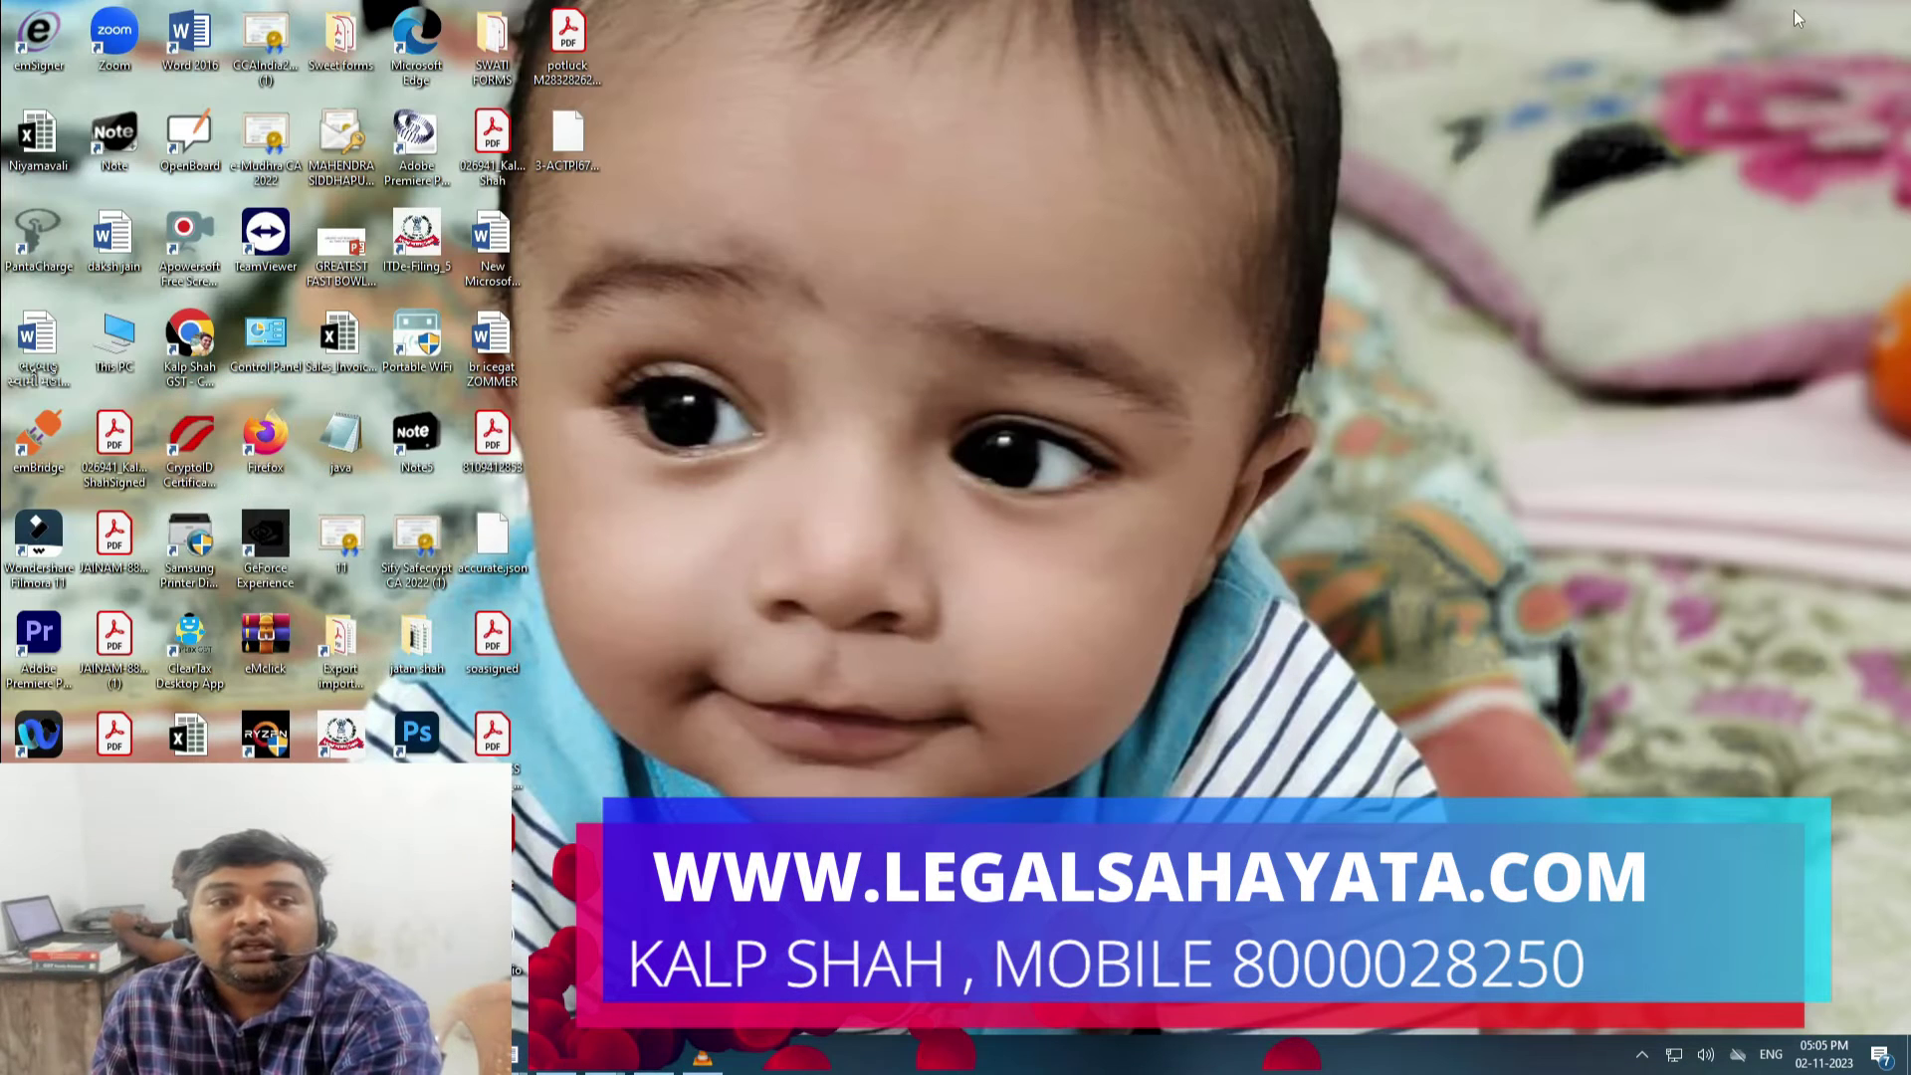
# Step: Open This PC's properties and confirm a 64-bit OS with an x64-based processor
pyautogui.rightClick(128, 338)
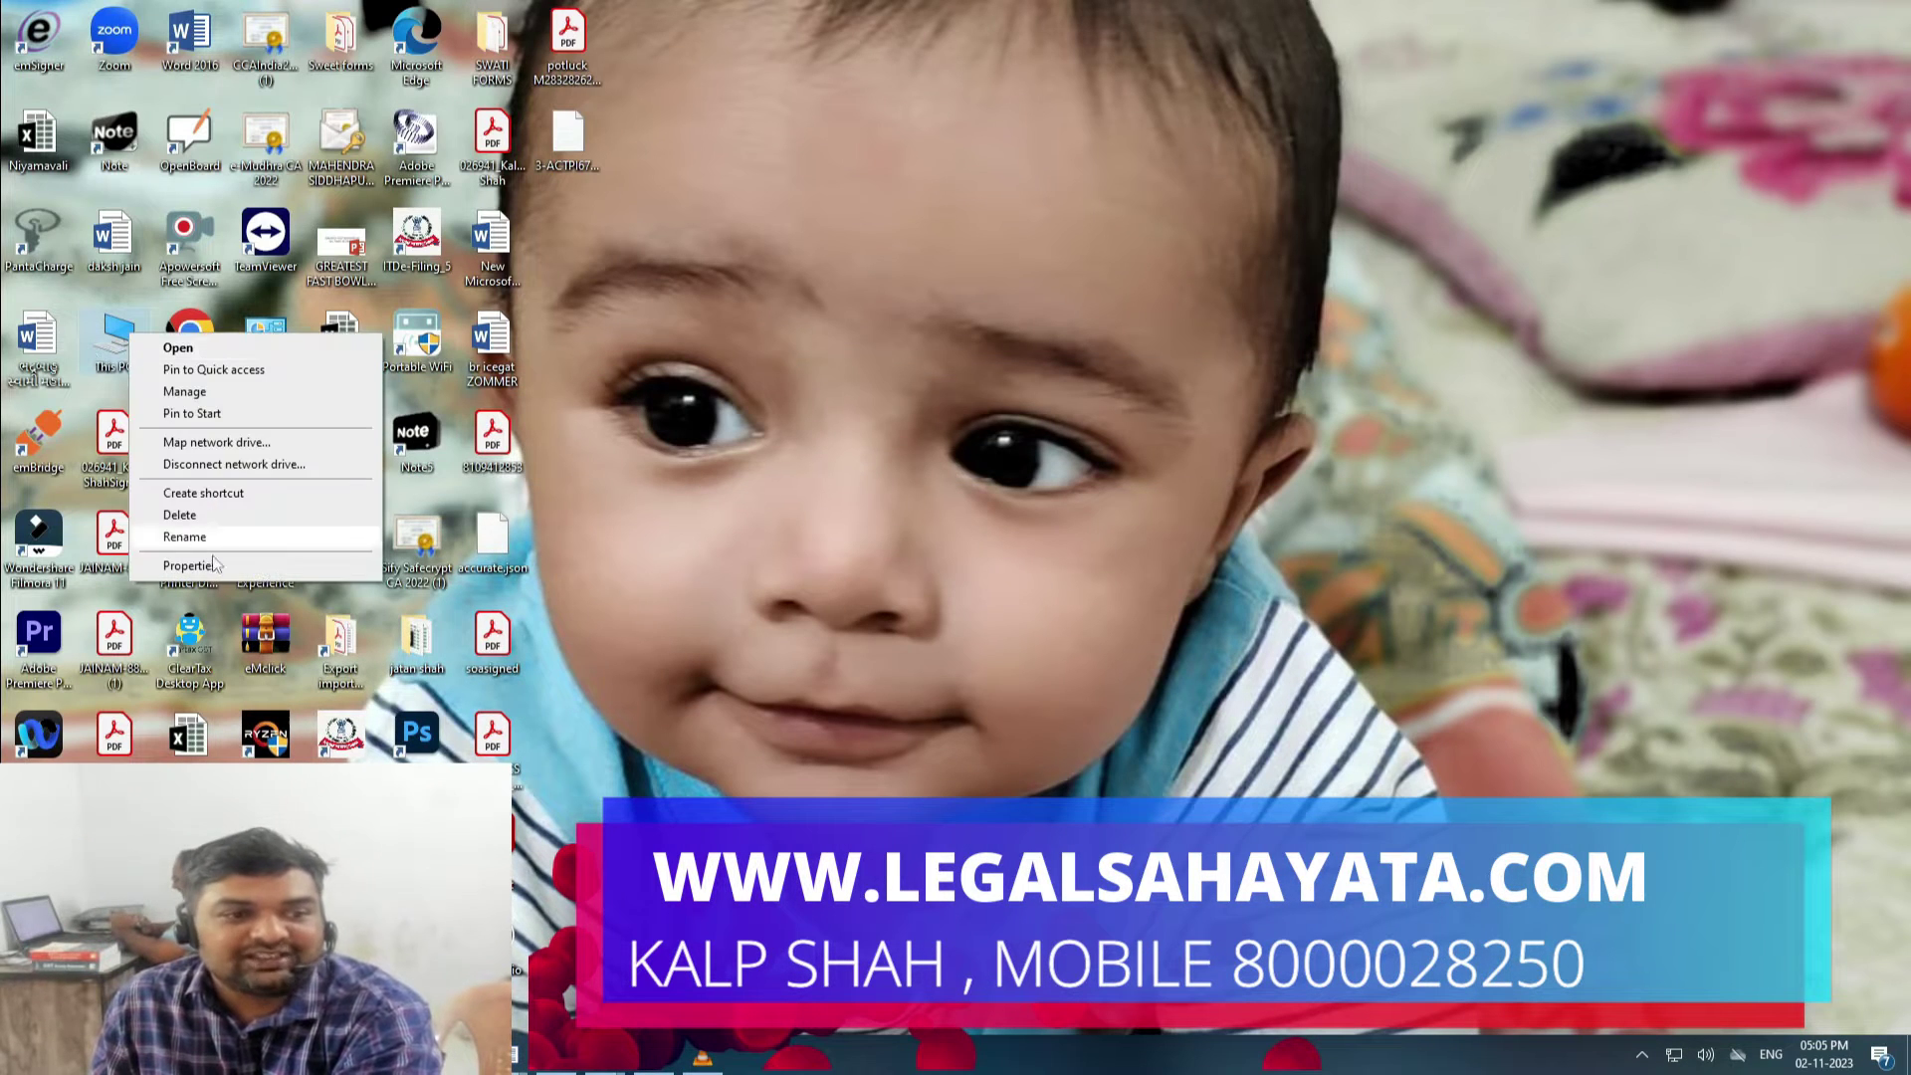
pyautogui.click(750, 512)
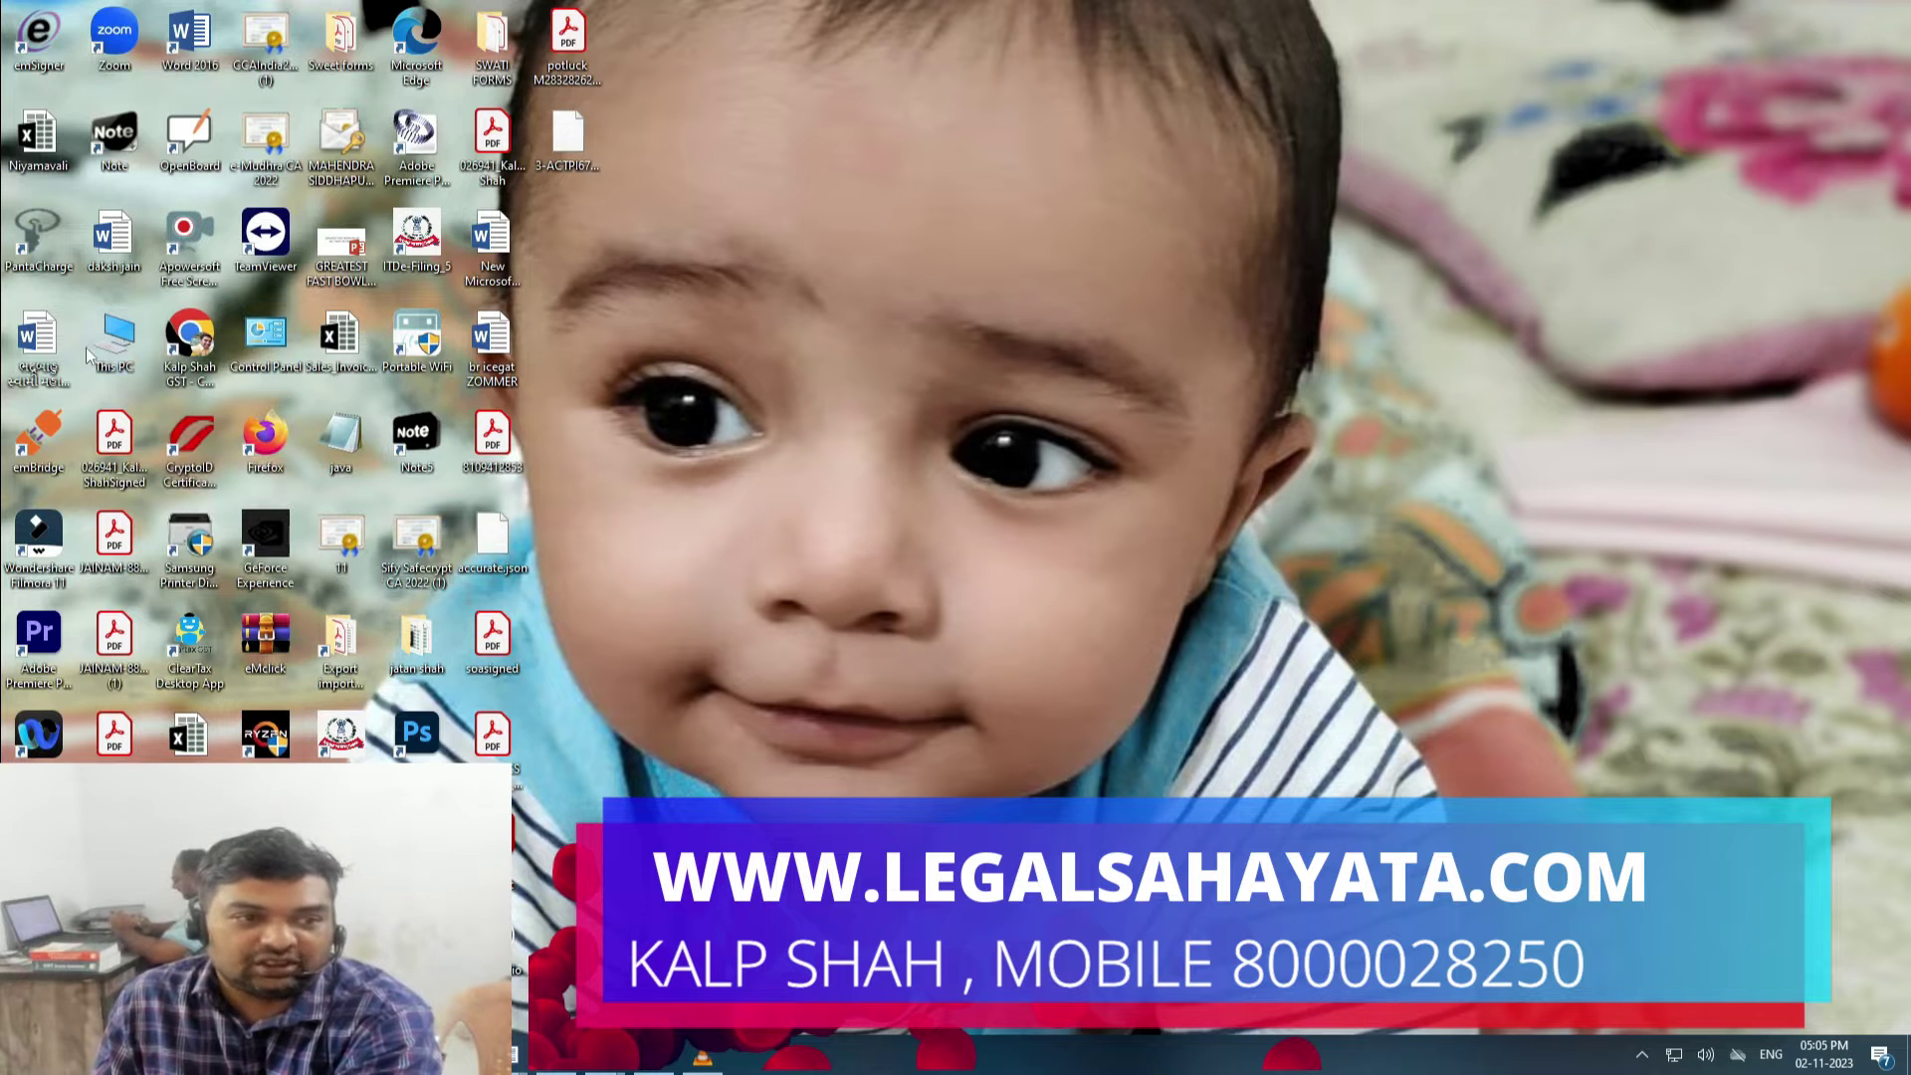
pyautogui.rightClick(134, 368)
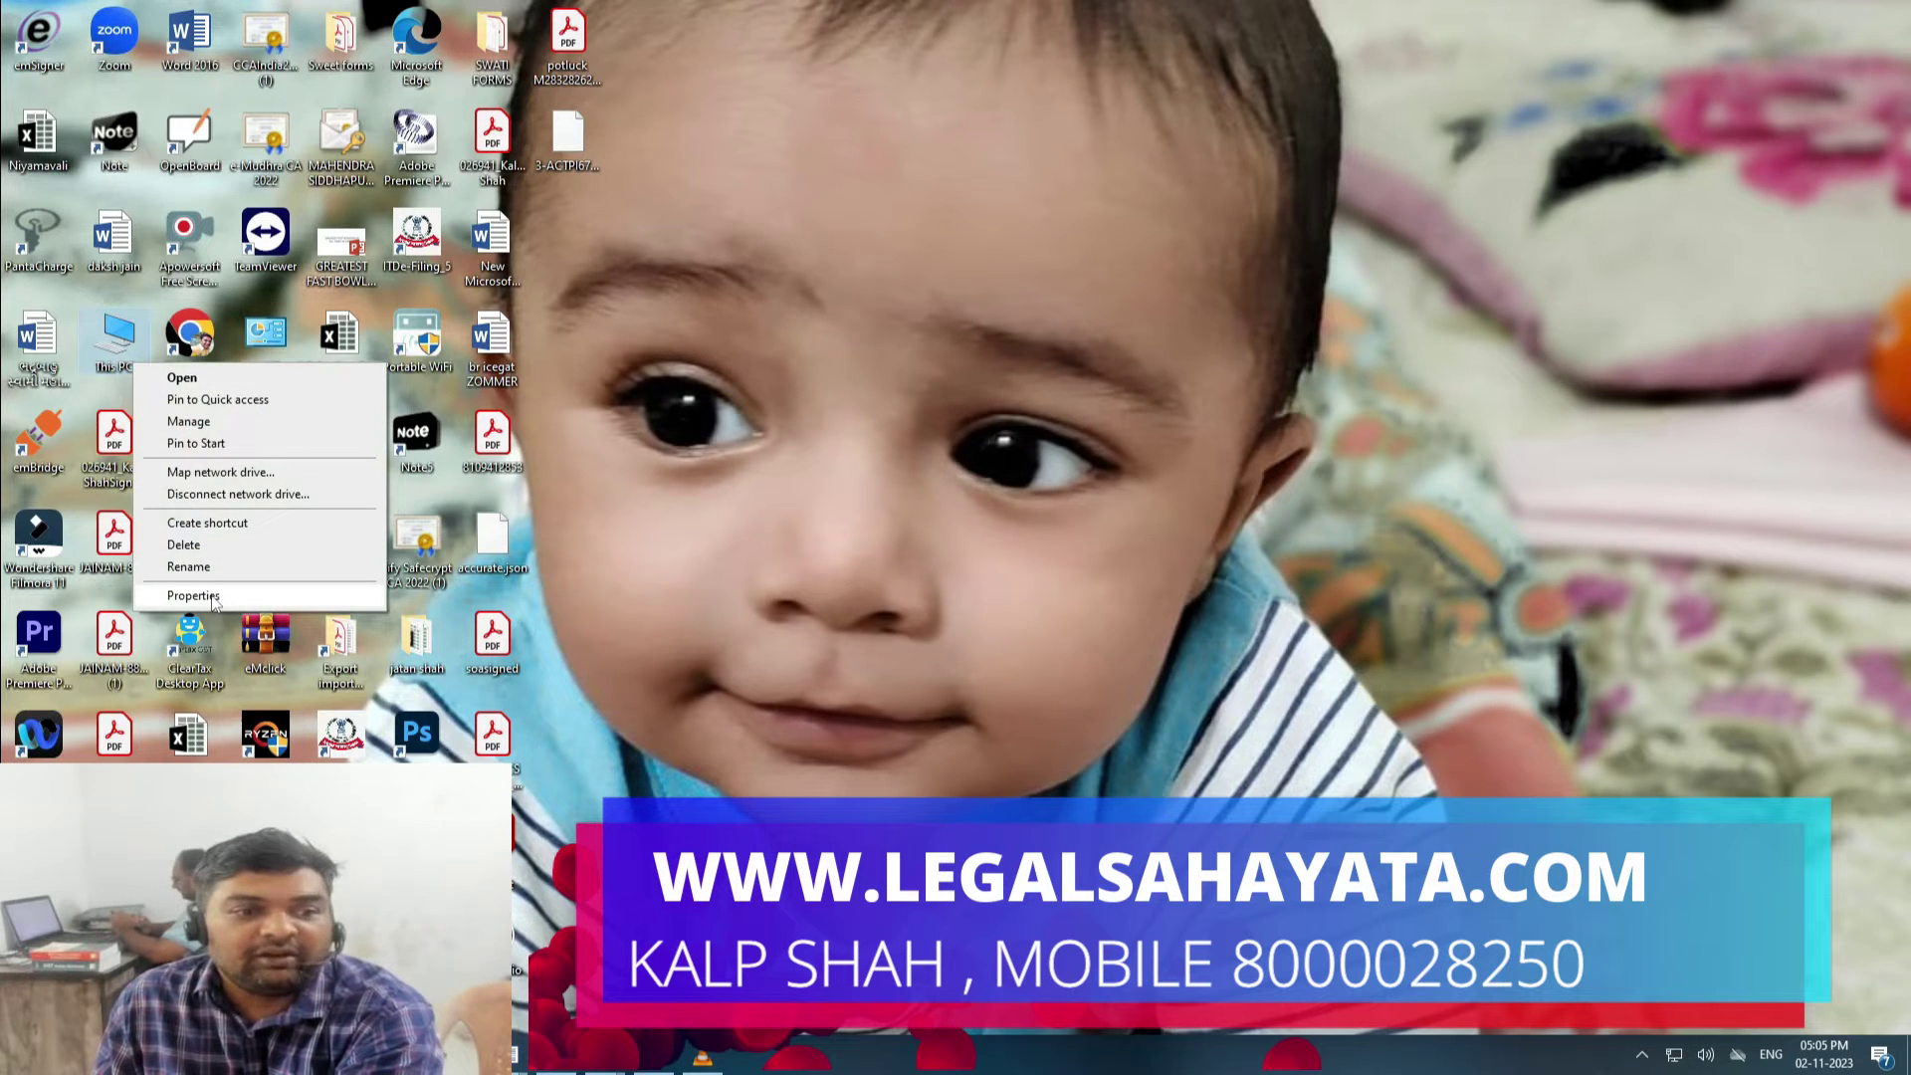
pyautogui.click(211, 595)
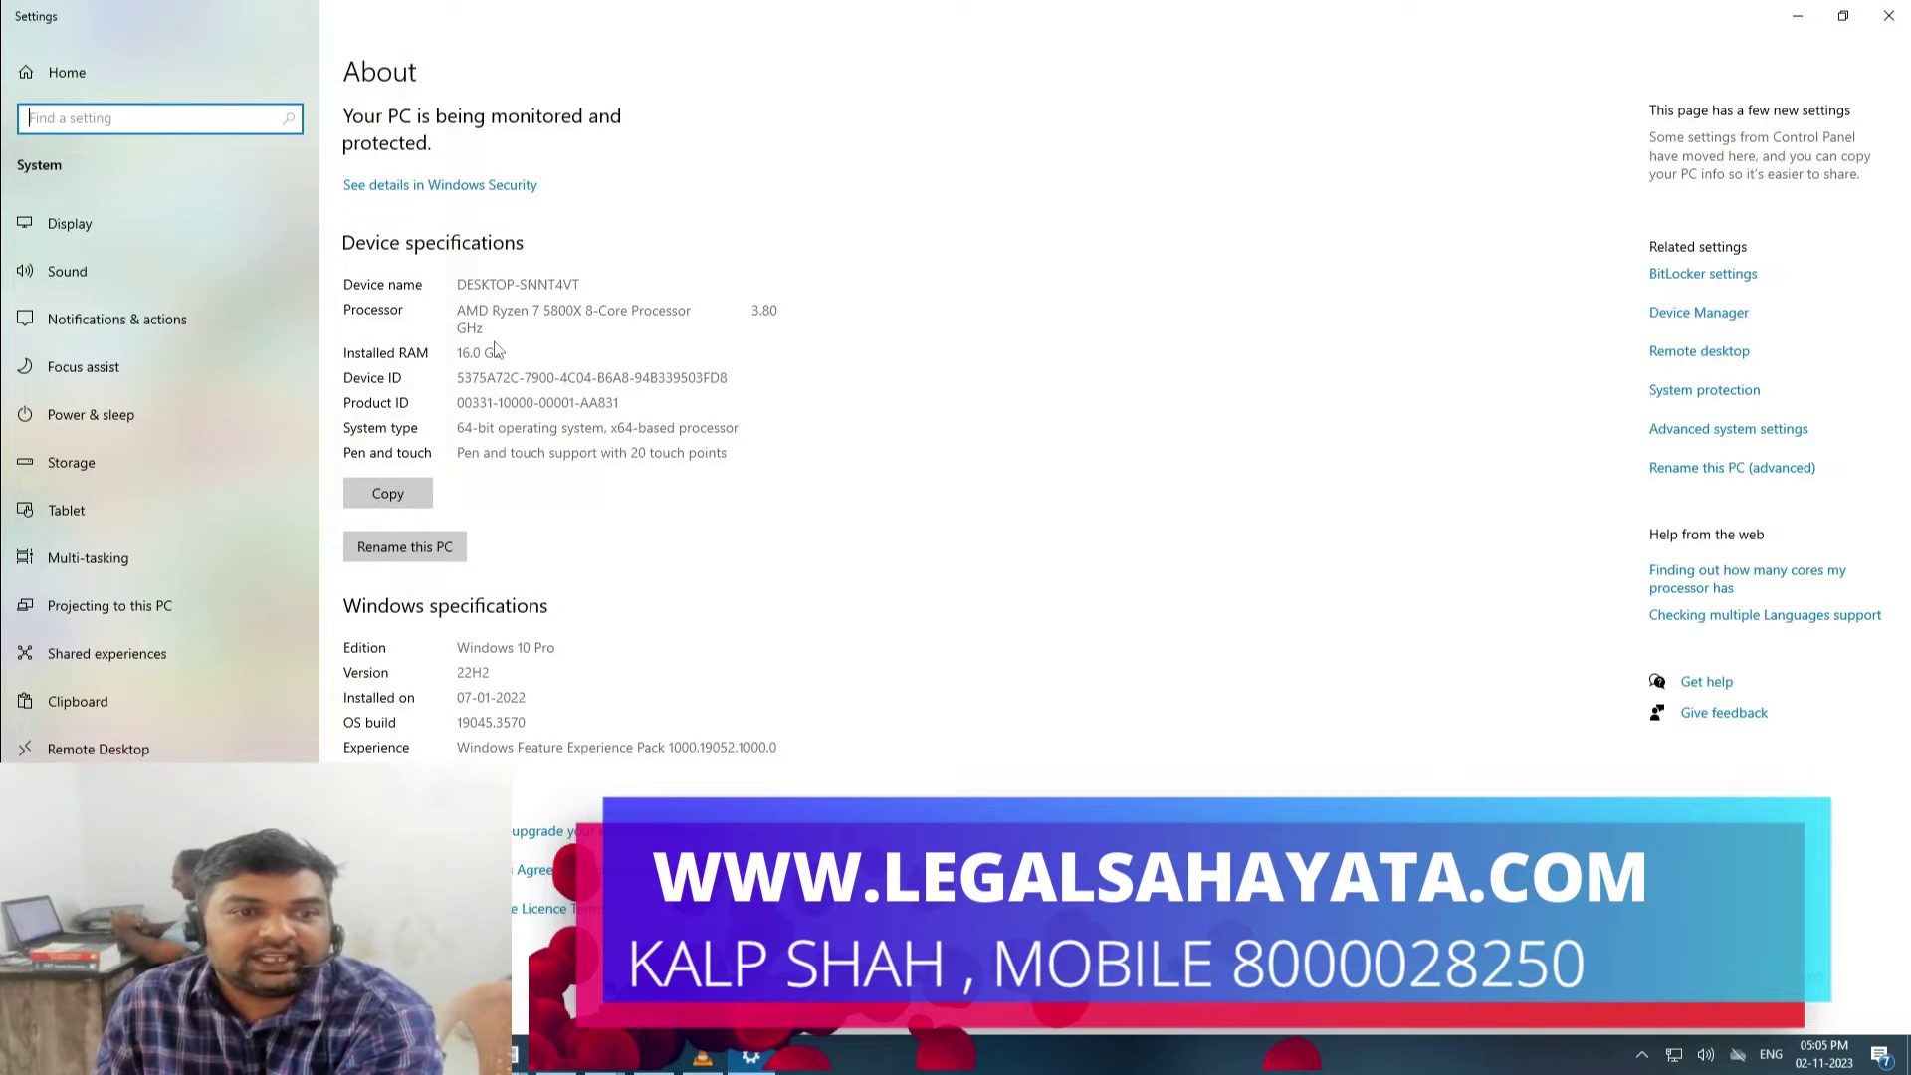
pyautogui.moveTo(463, 436); pyautogui.dragTo(781, 438)
pyautogui.click(635, 497)
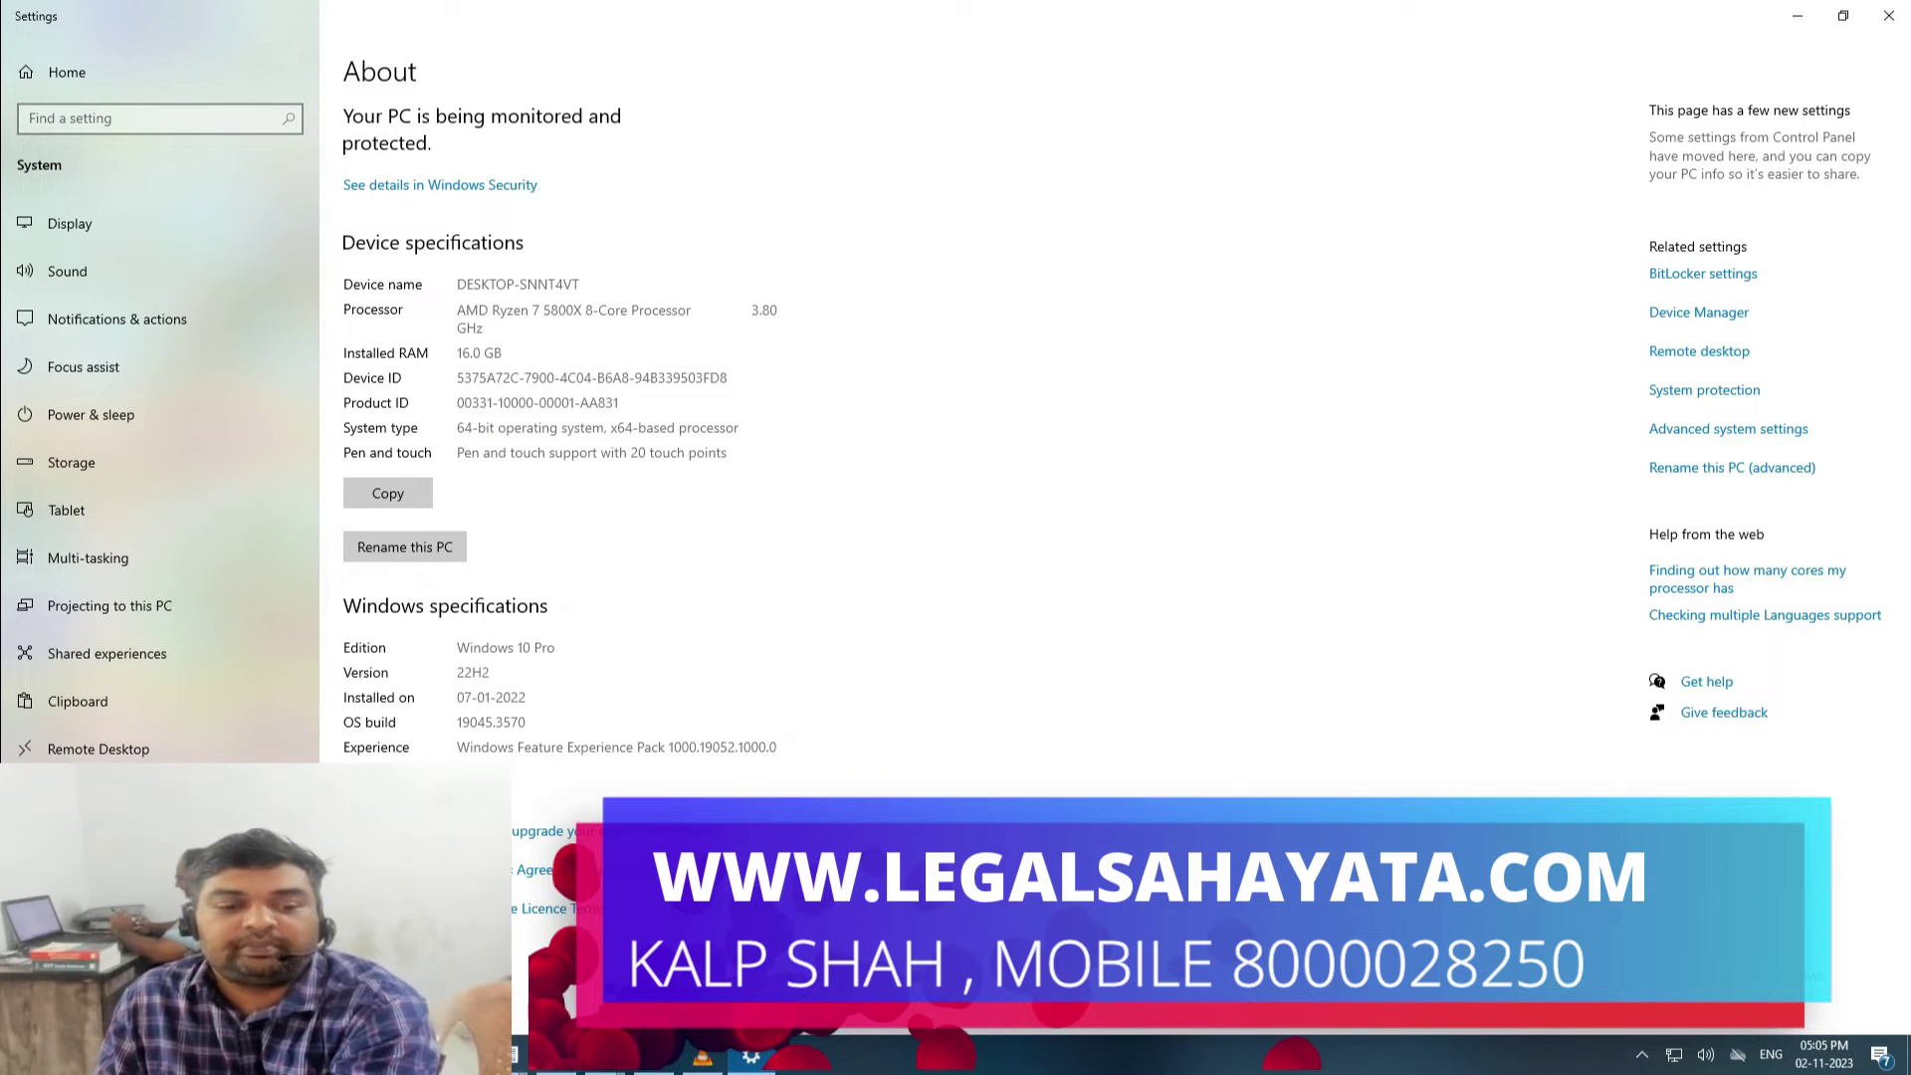
pyautogui.press('super+Tab')
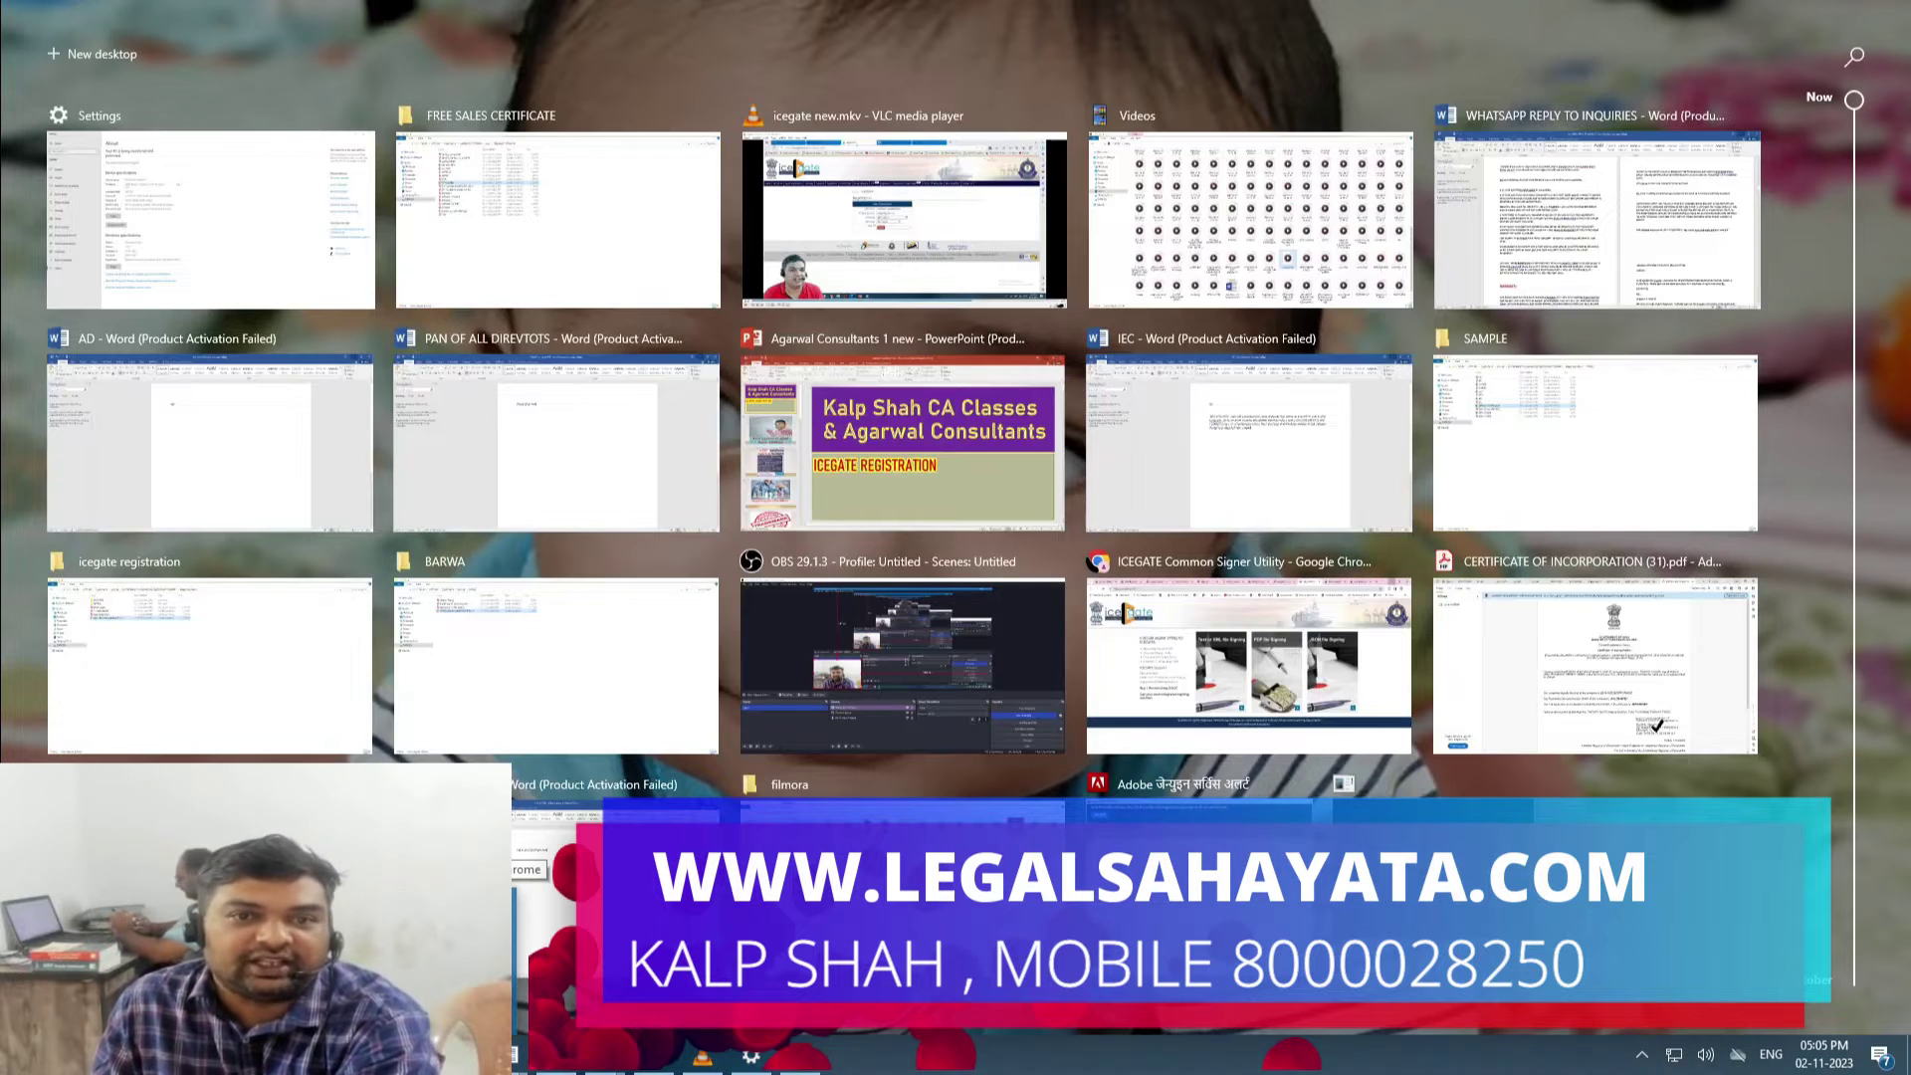
# Step: Back in Chrome, dismiss the Adobe alert and show PKIComponent.zip in its download folder
pyautogui.click(409, 963)
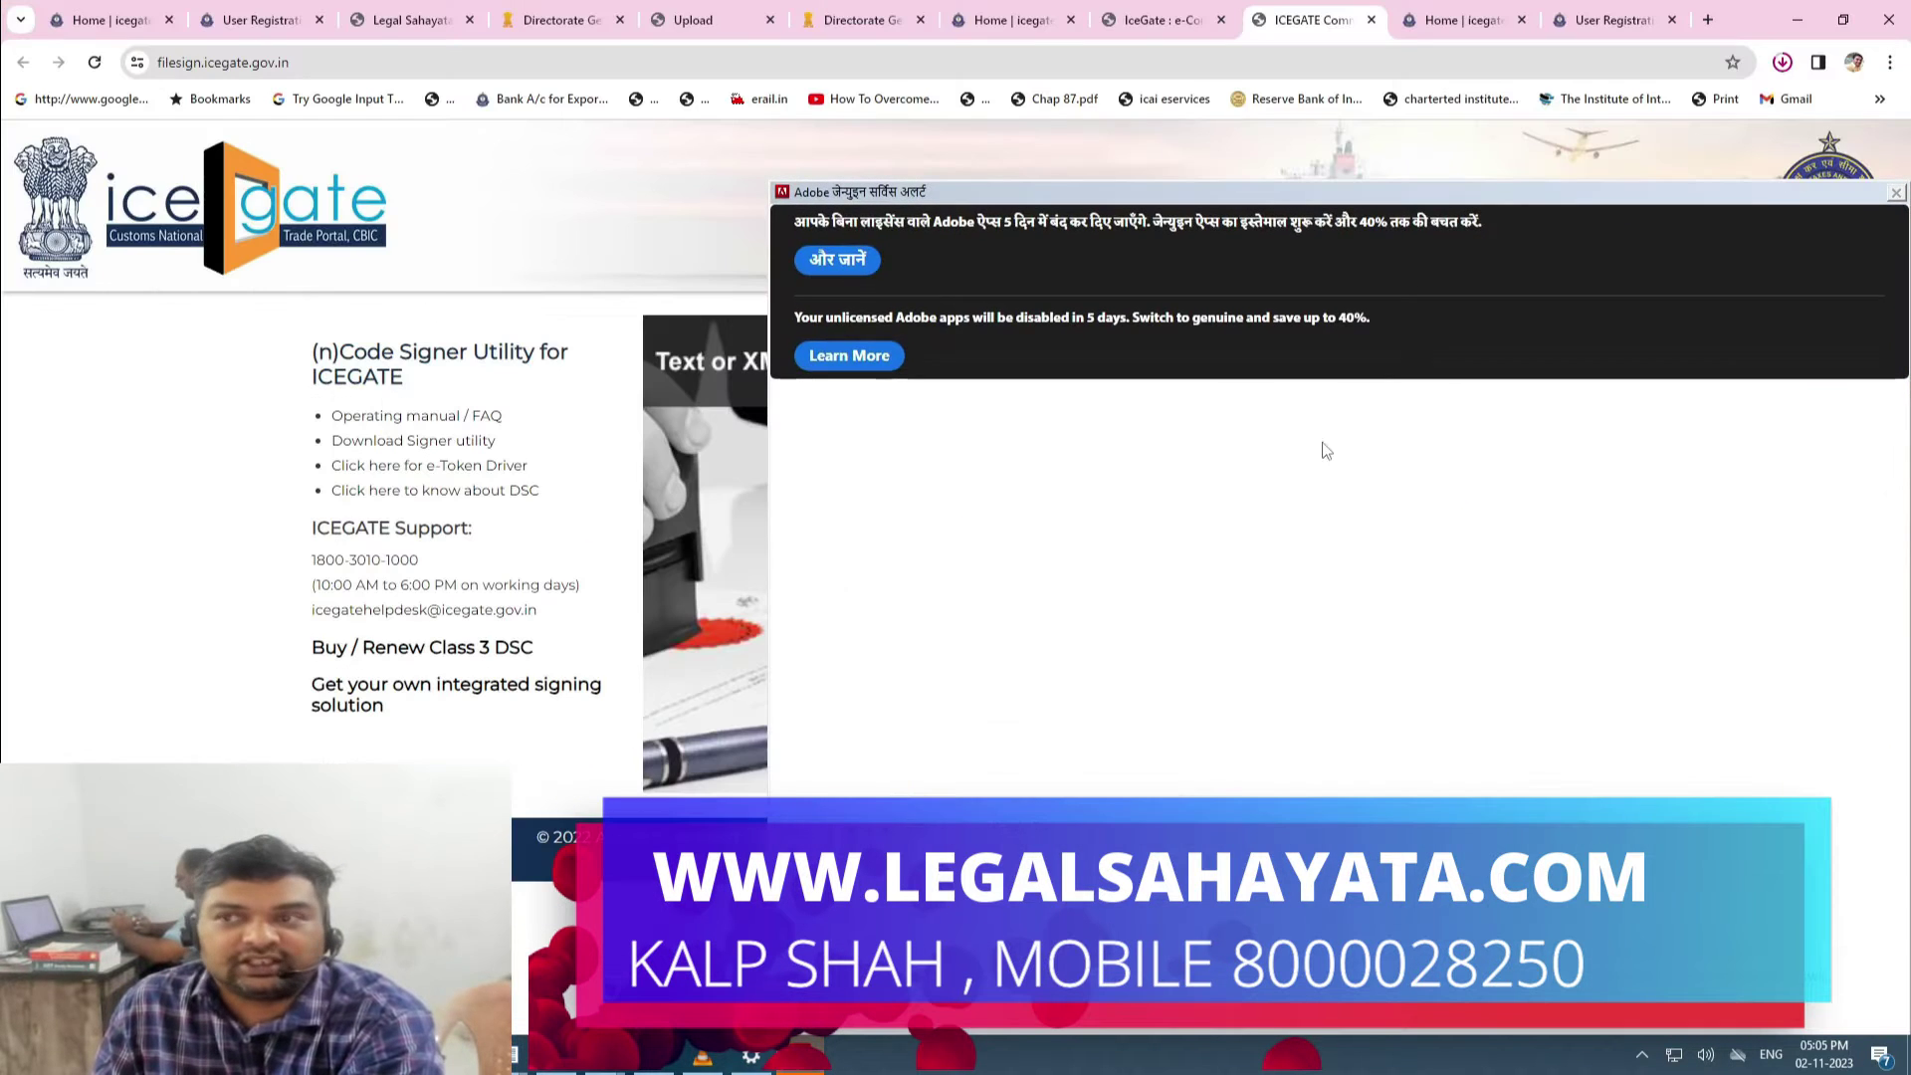
pyautogui.click(831, 265)
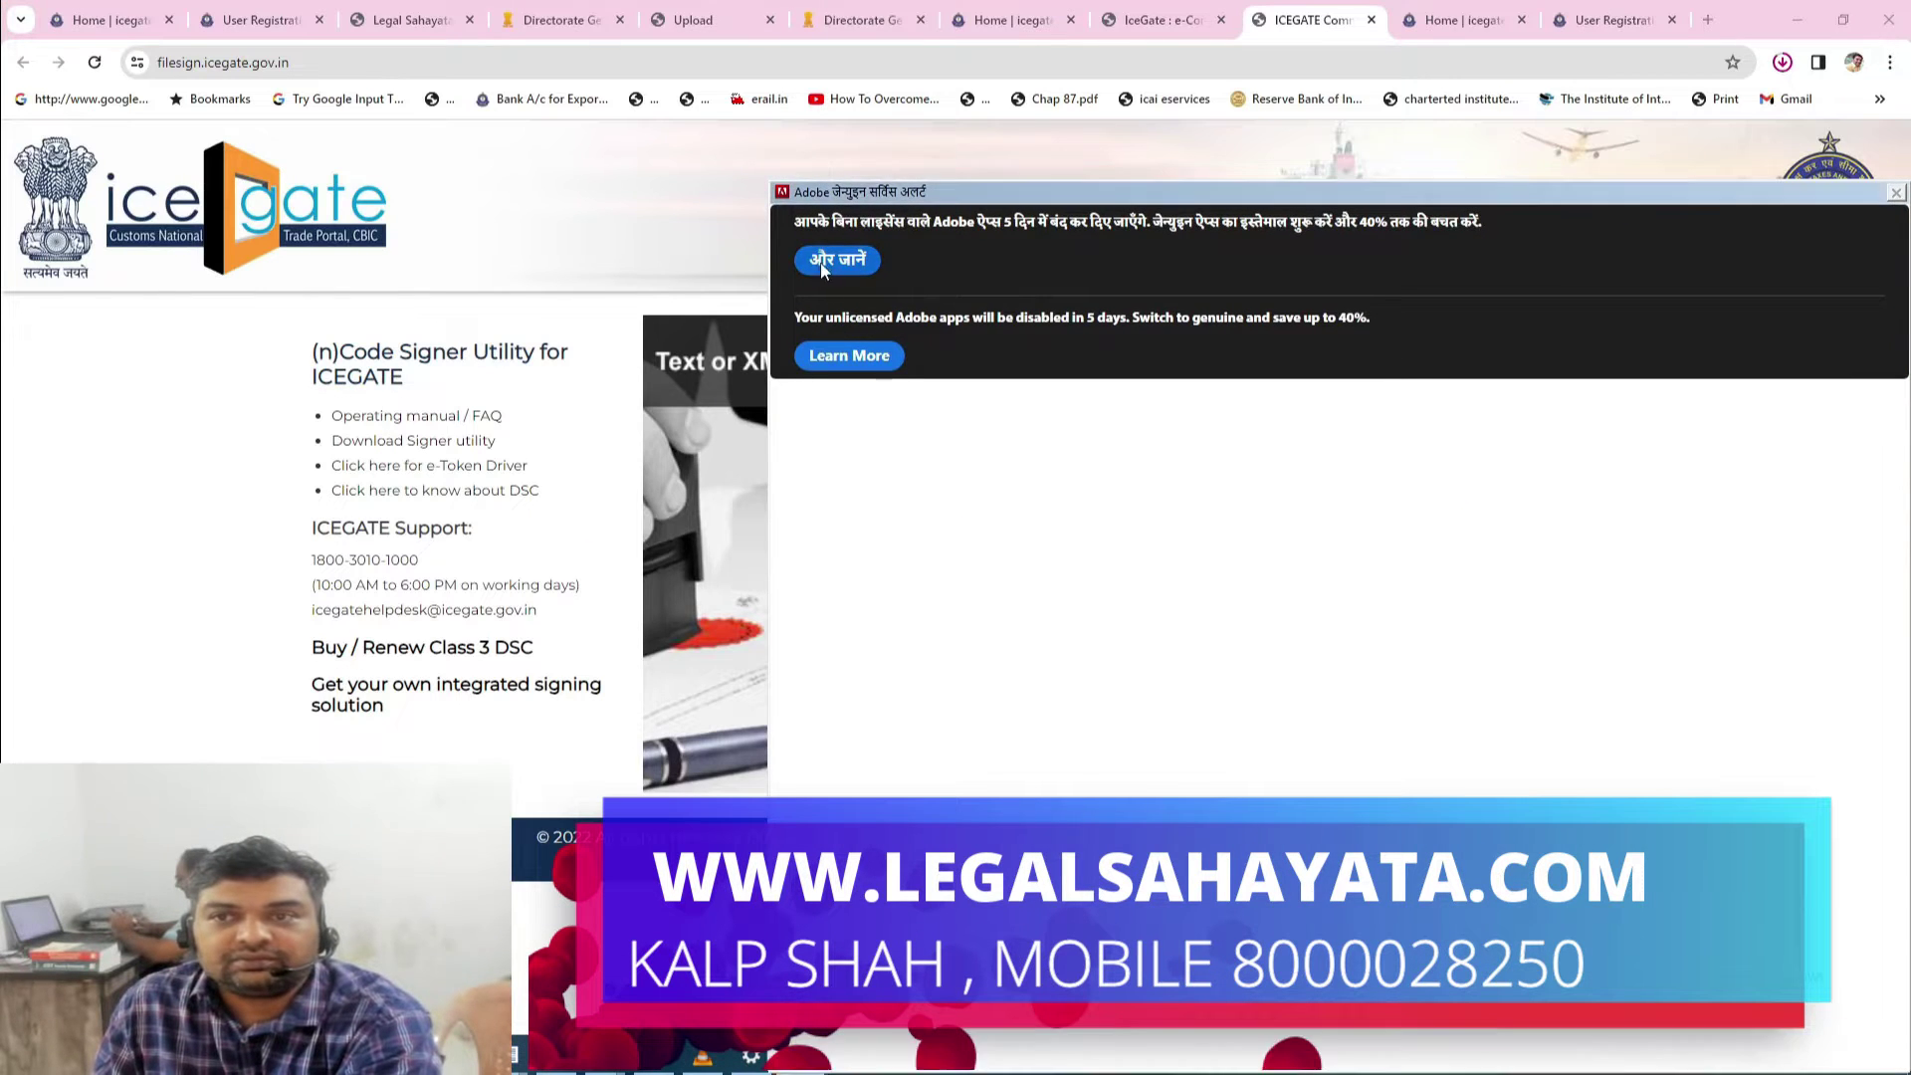
pyautogui.click(1488, 20)
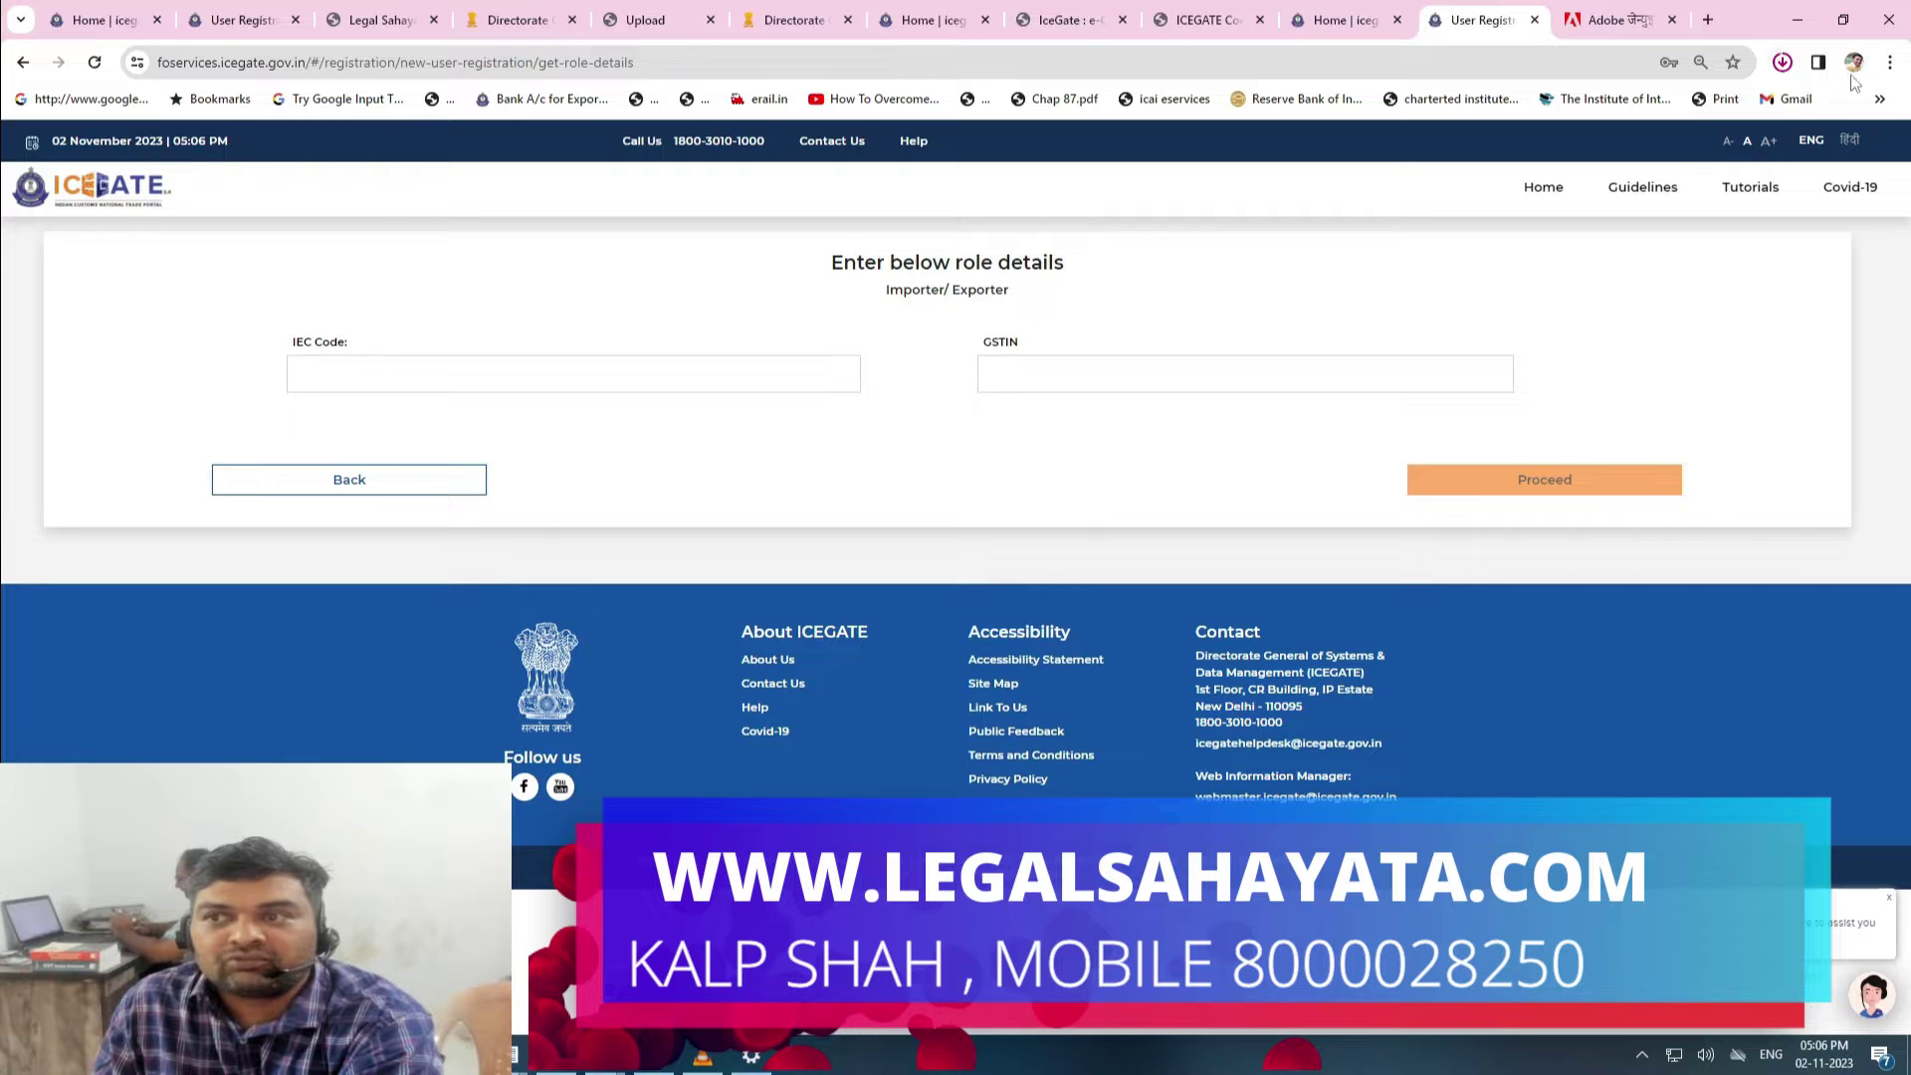
pyautogui.click(1783, 61)
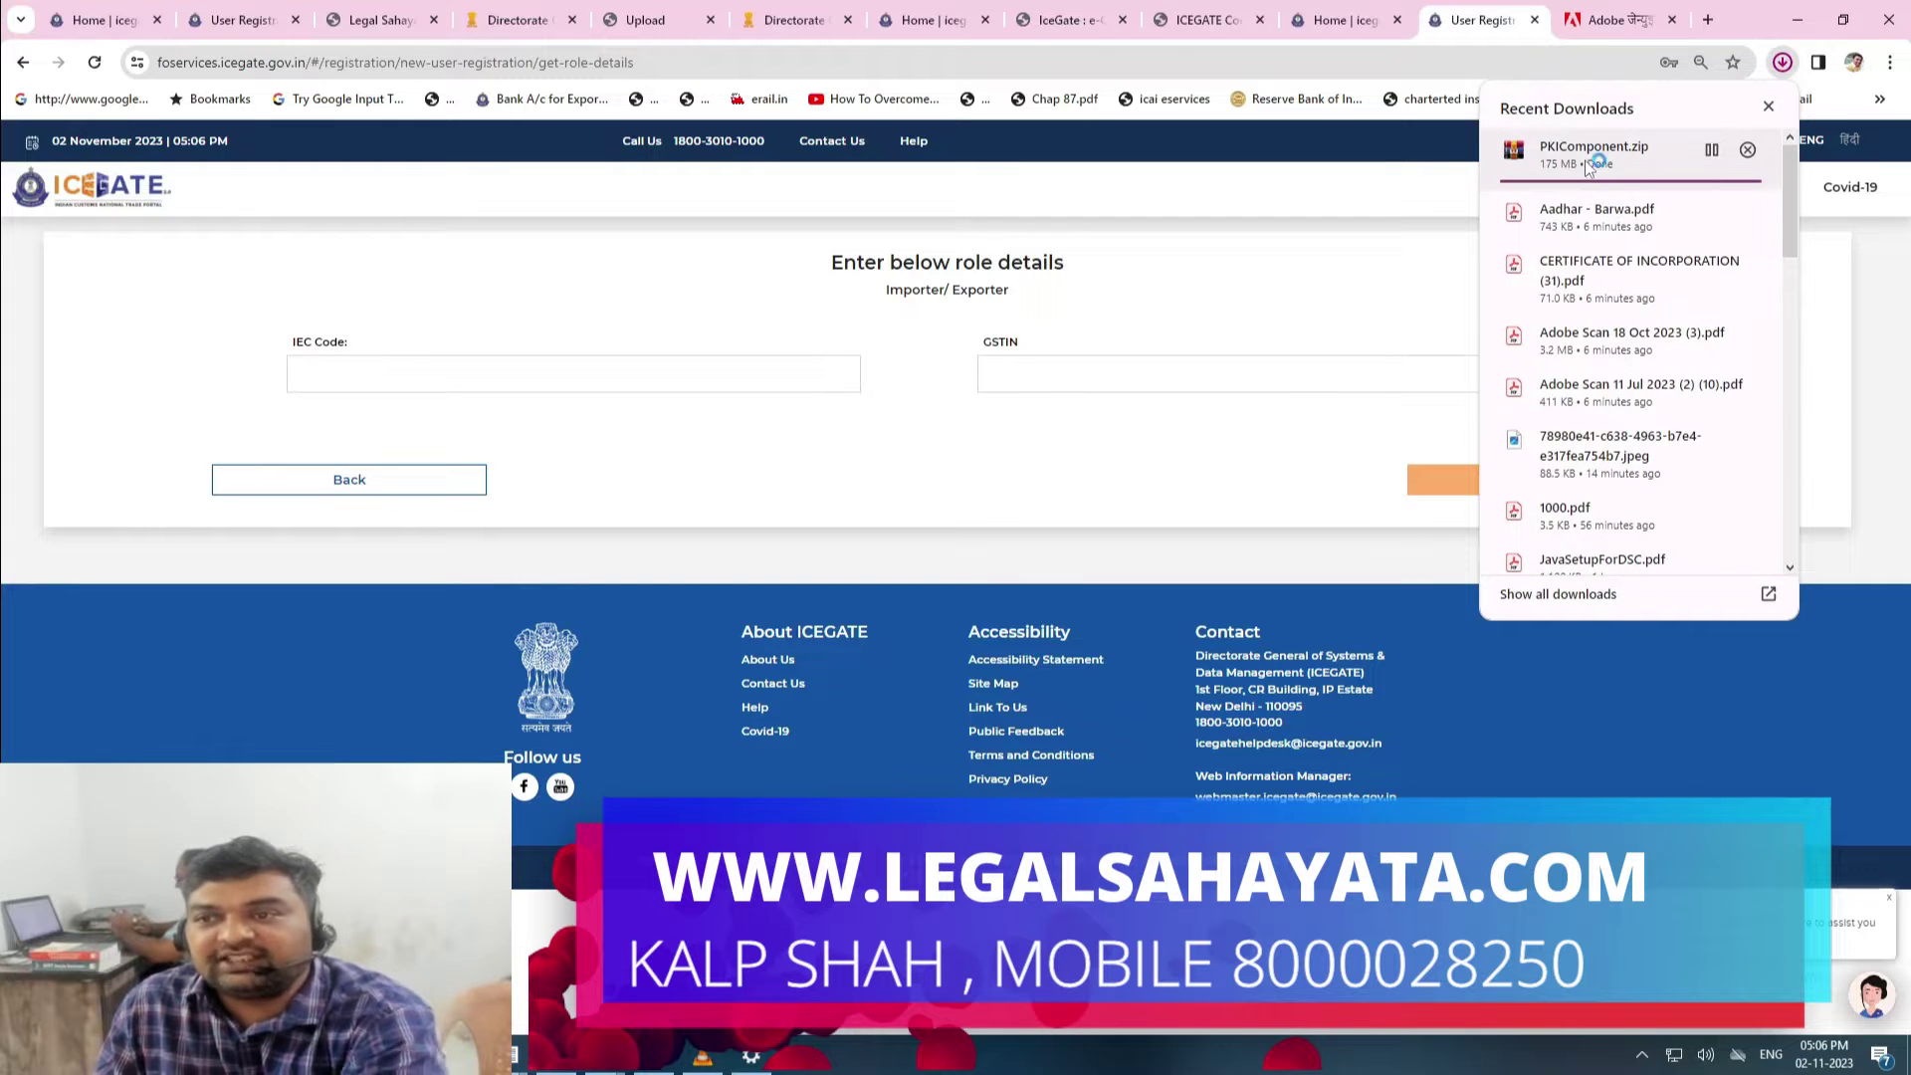
pyautogui.rightClick(1584, 159)
pyautogui.click(1657, 252)
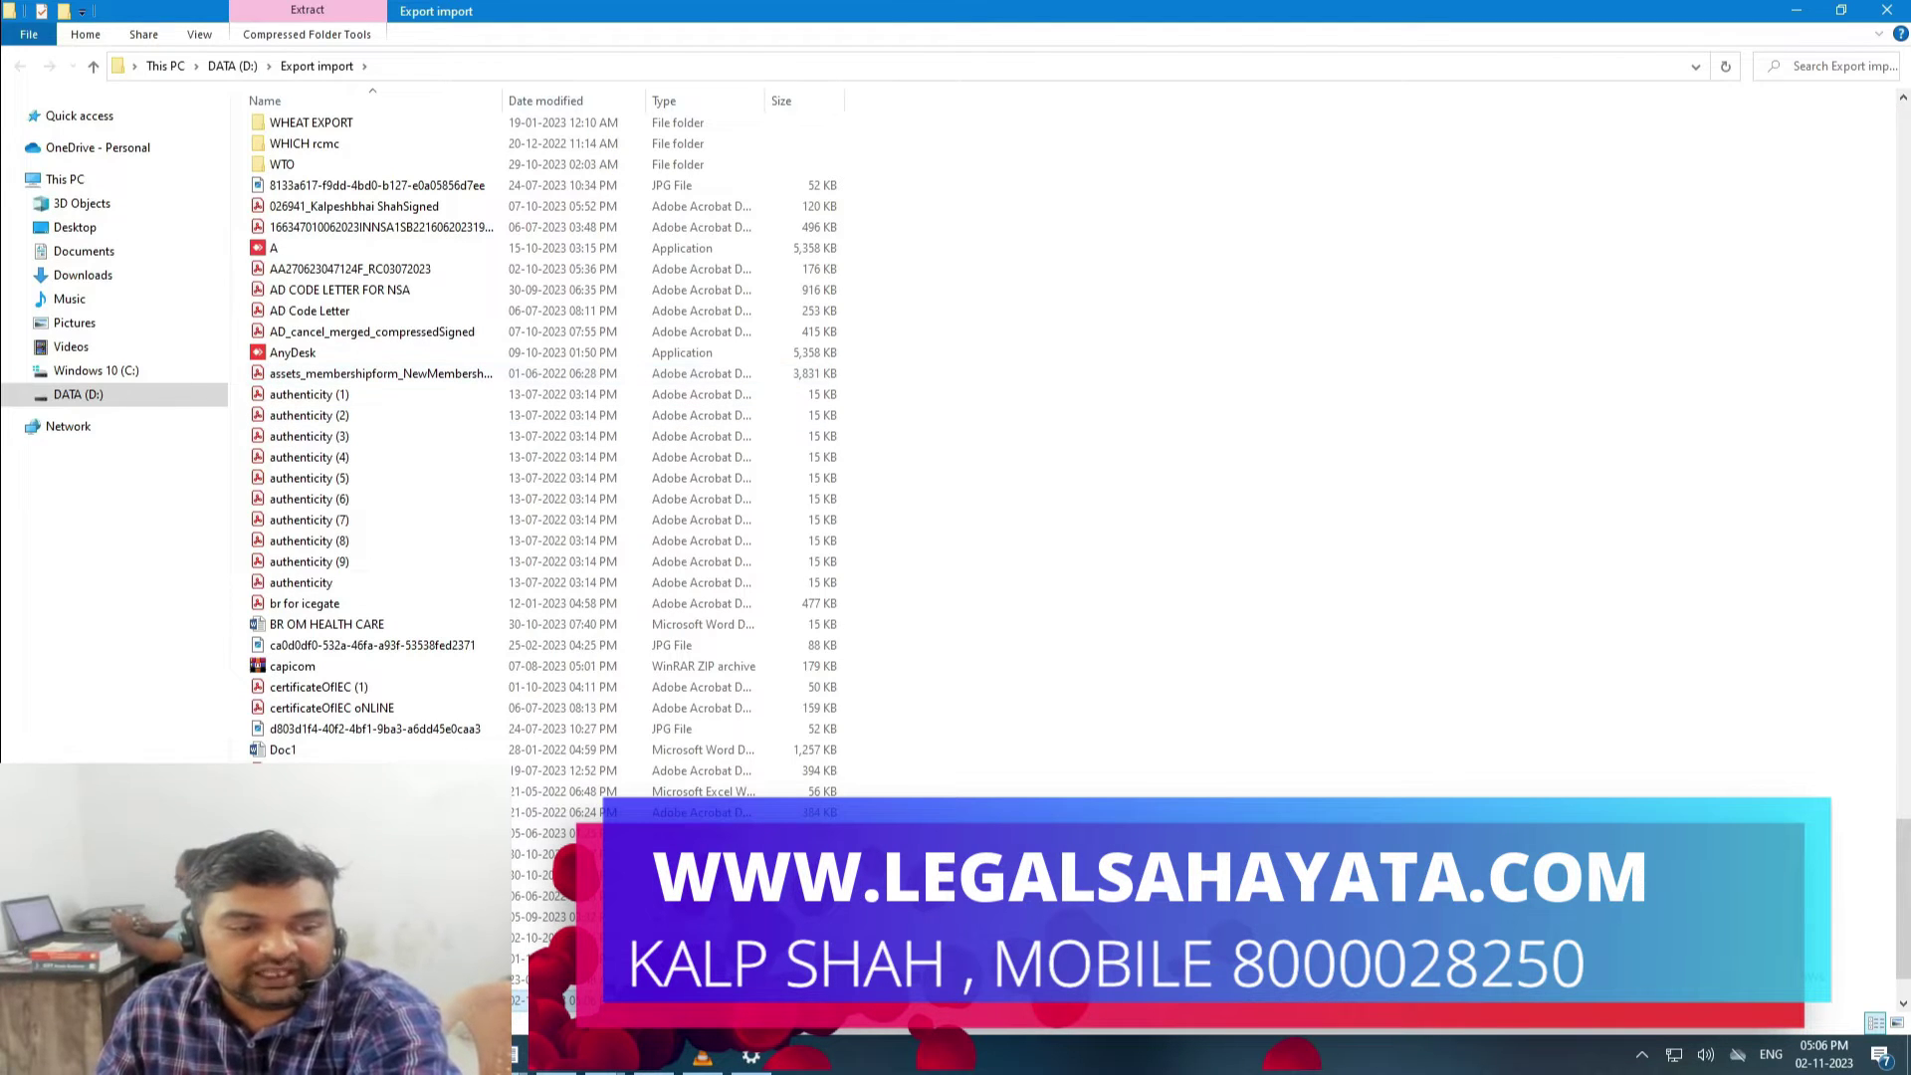
# Step: Extract PKIComponent.zip to PKIComponent\, then browse the archive into its ICEGATE_Applet folder
pyautogui.rightClick(328, 999)
pyautogui.click(394, 696)
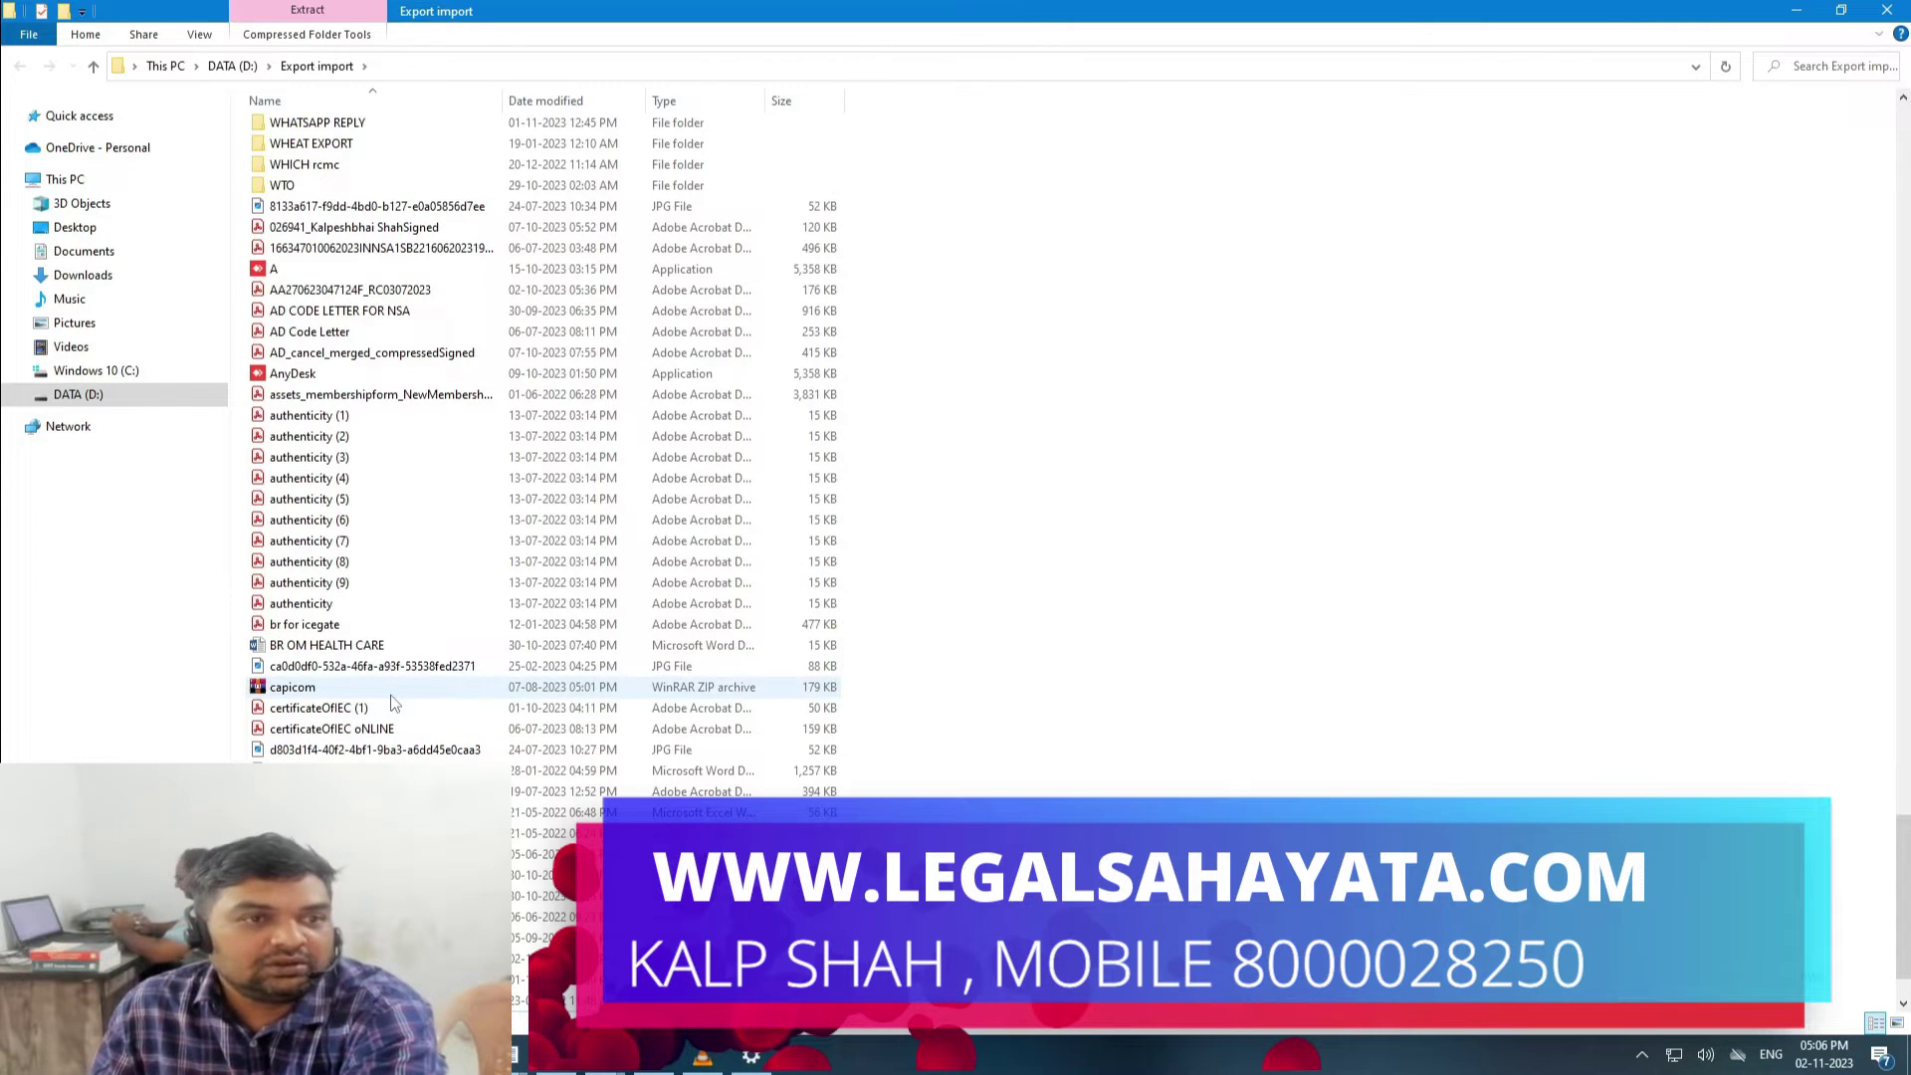
pyautogui.scroll(15, 393, 702)
pyautogui.click(398, 505)
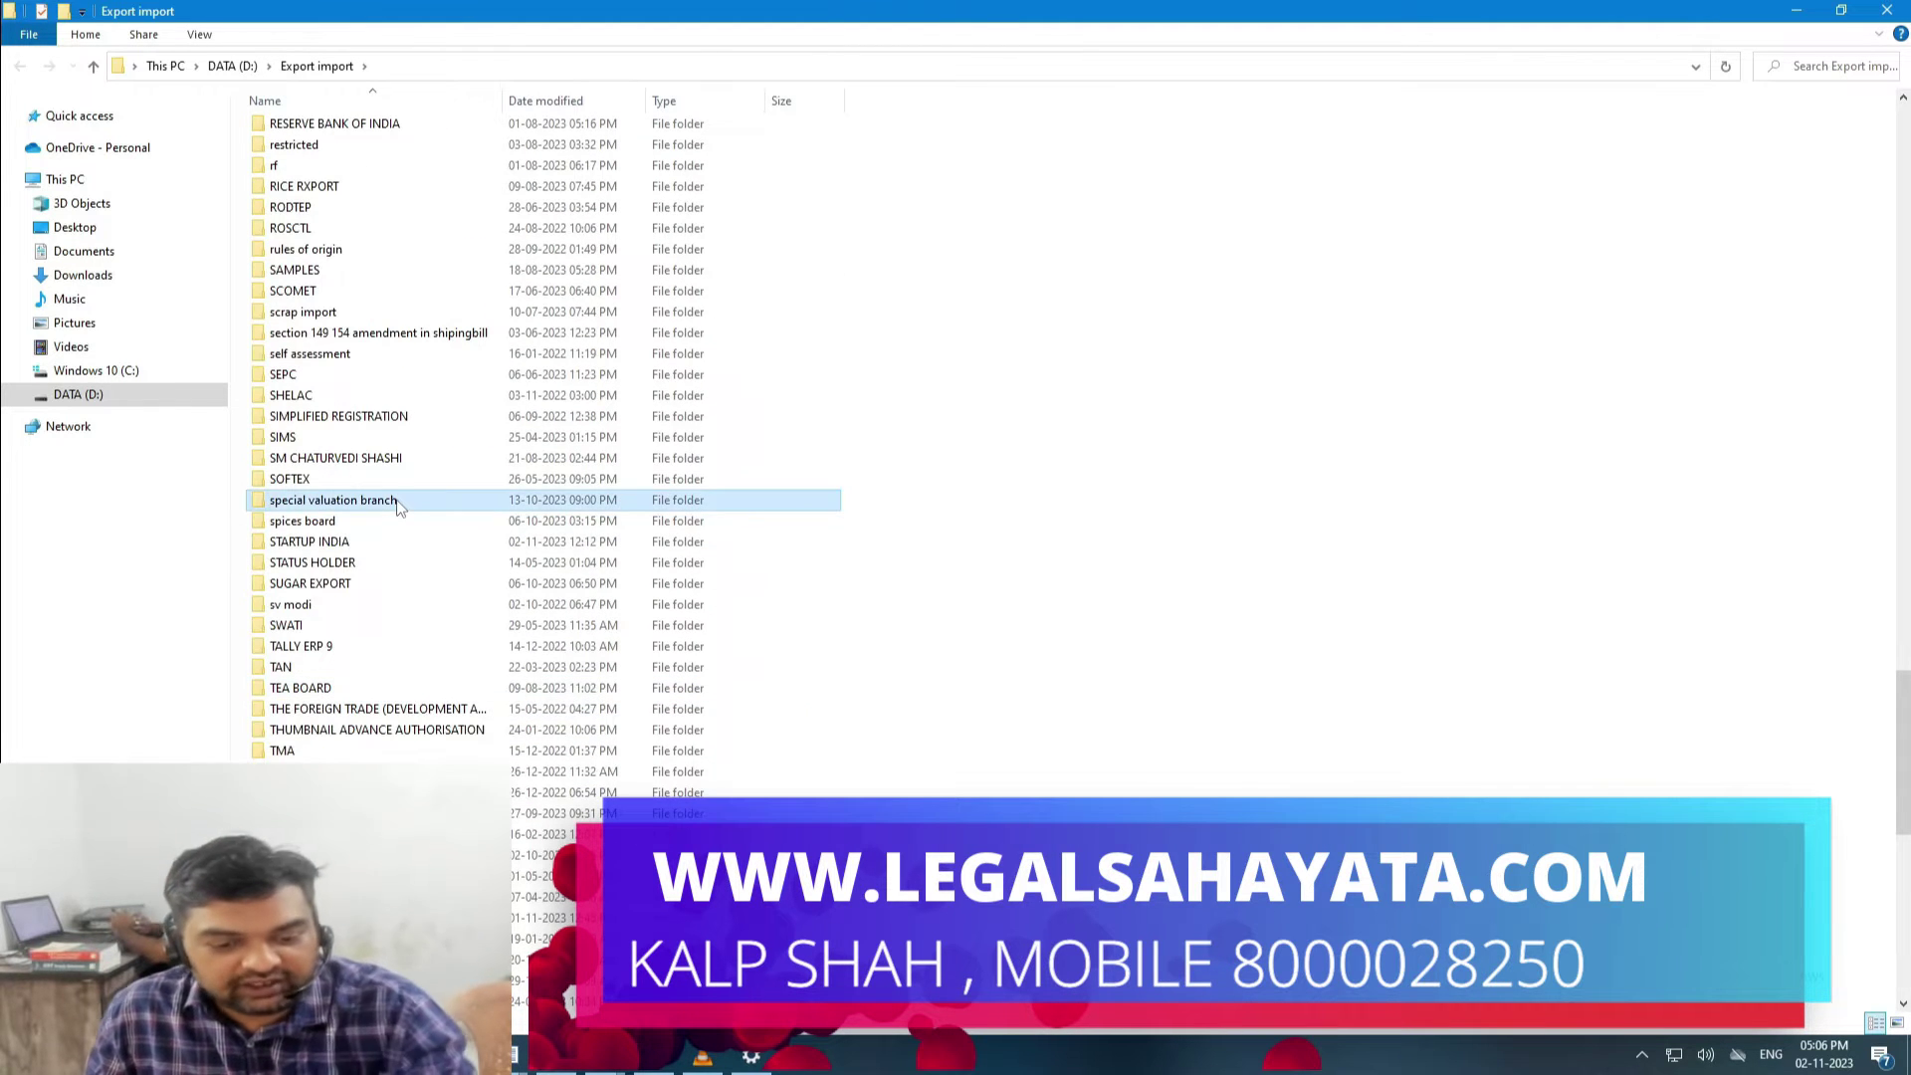
pyautogui.press('p')
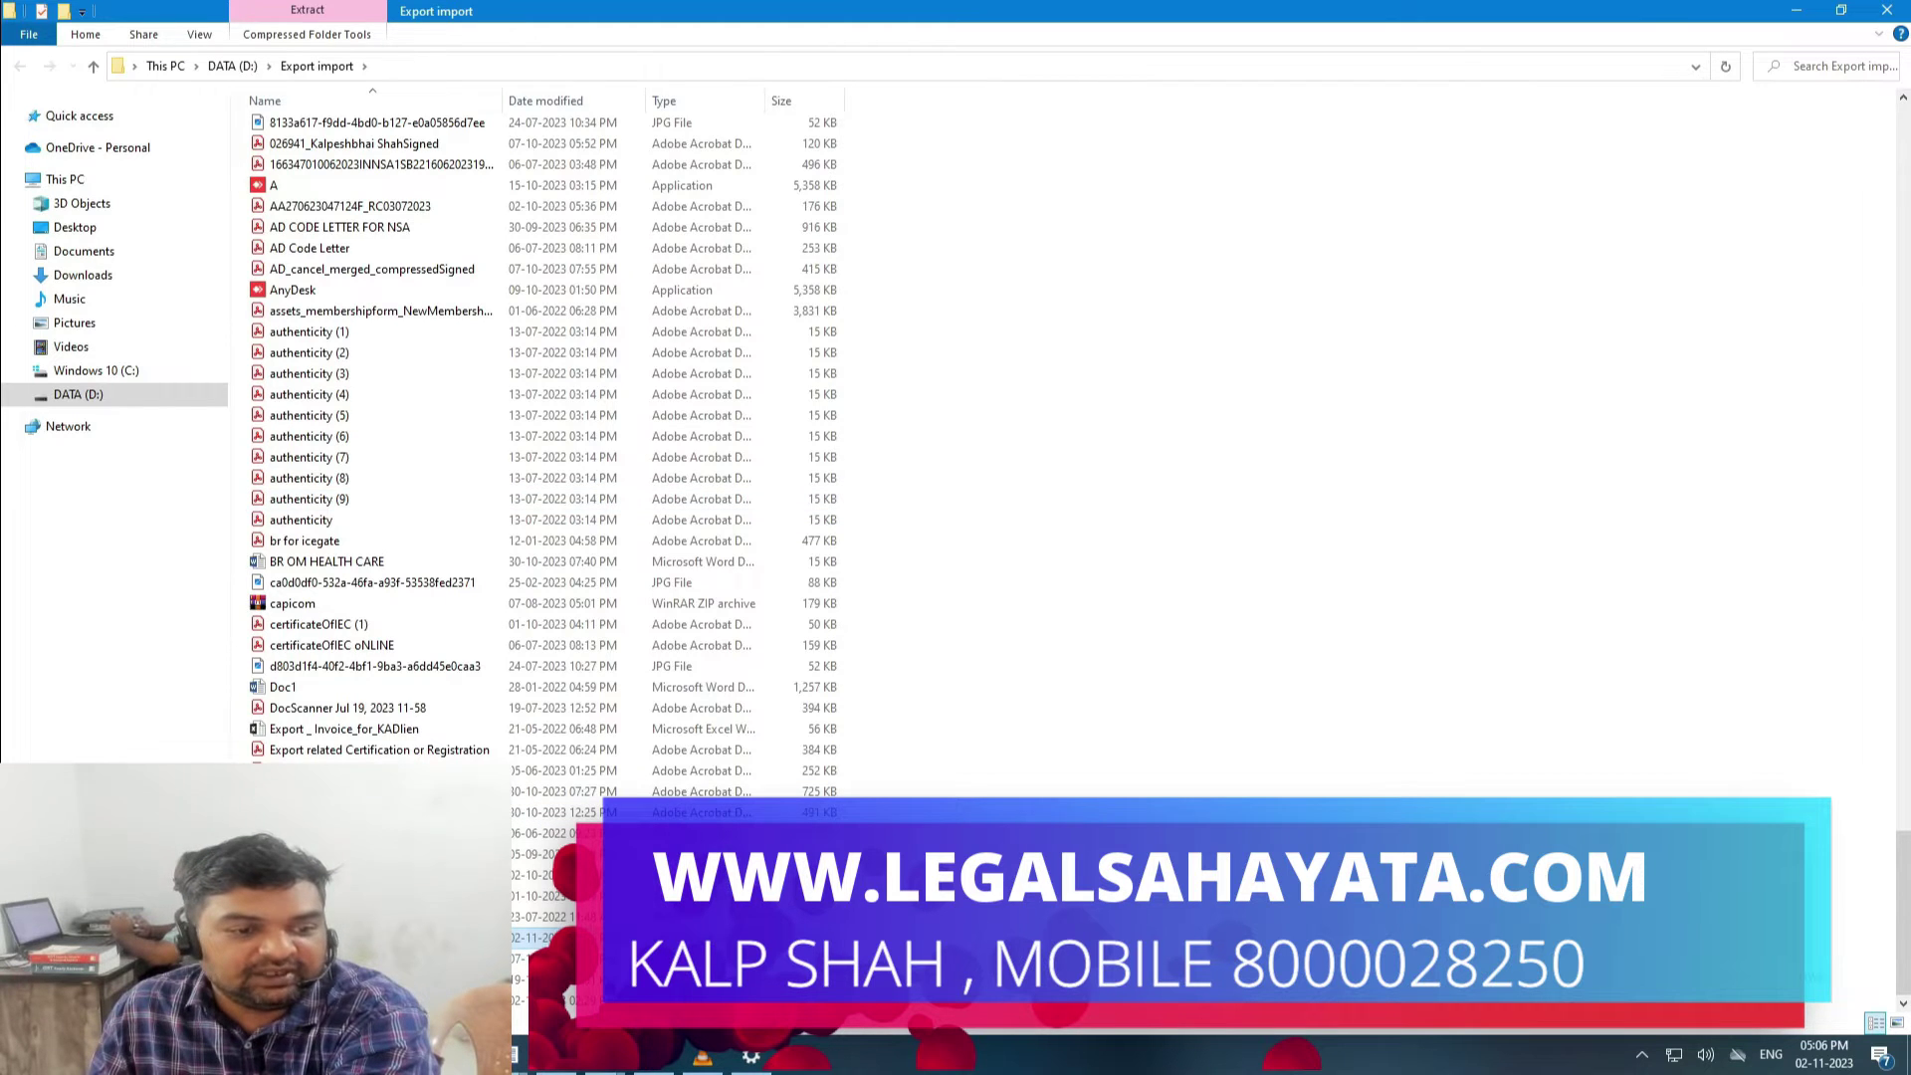
pyautogui.press('Return')
pyautogui.doubleClick(87, 223)
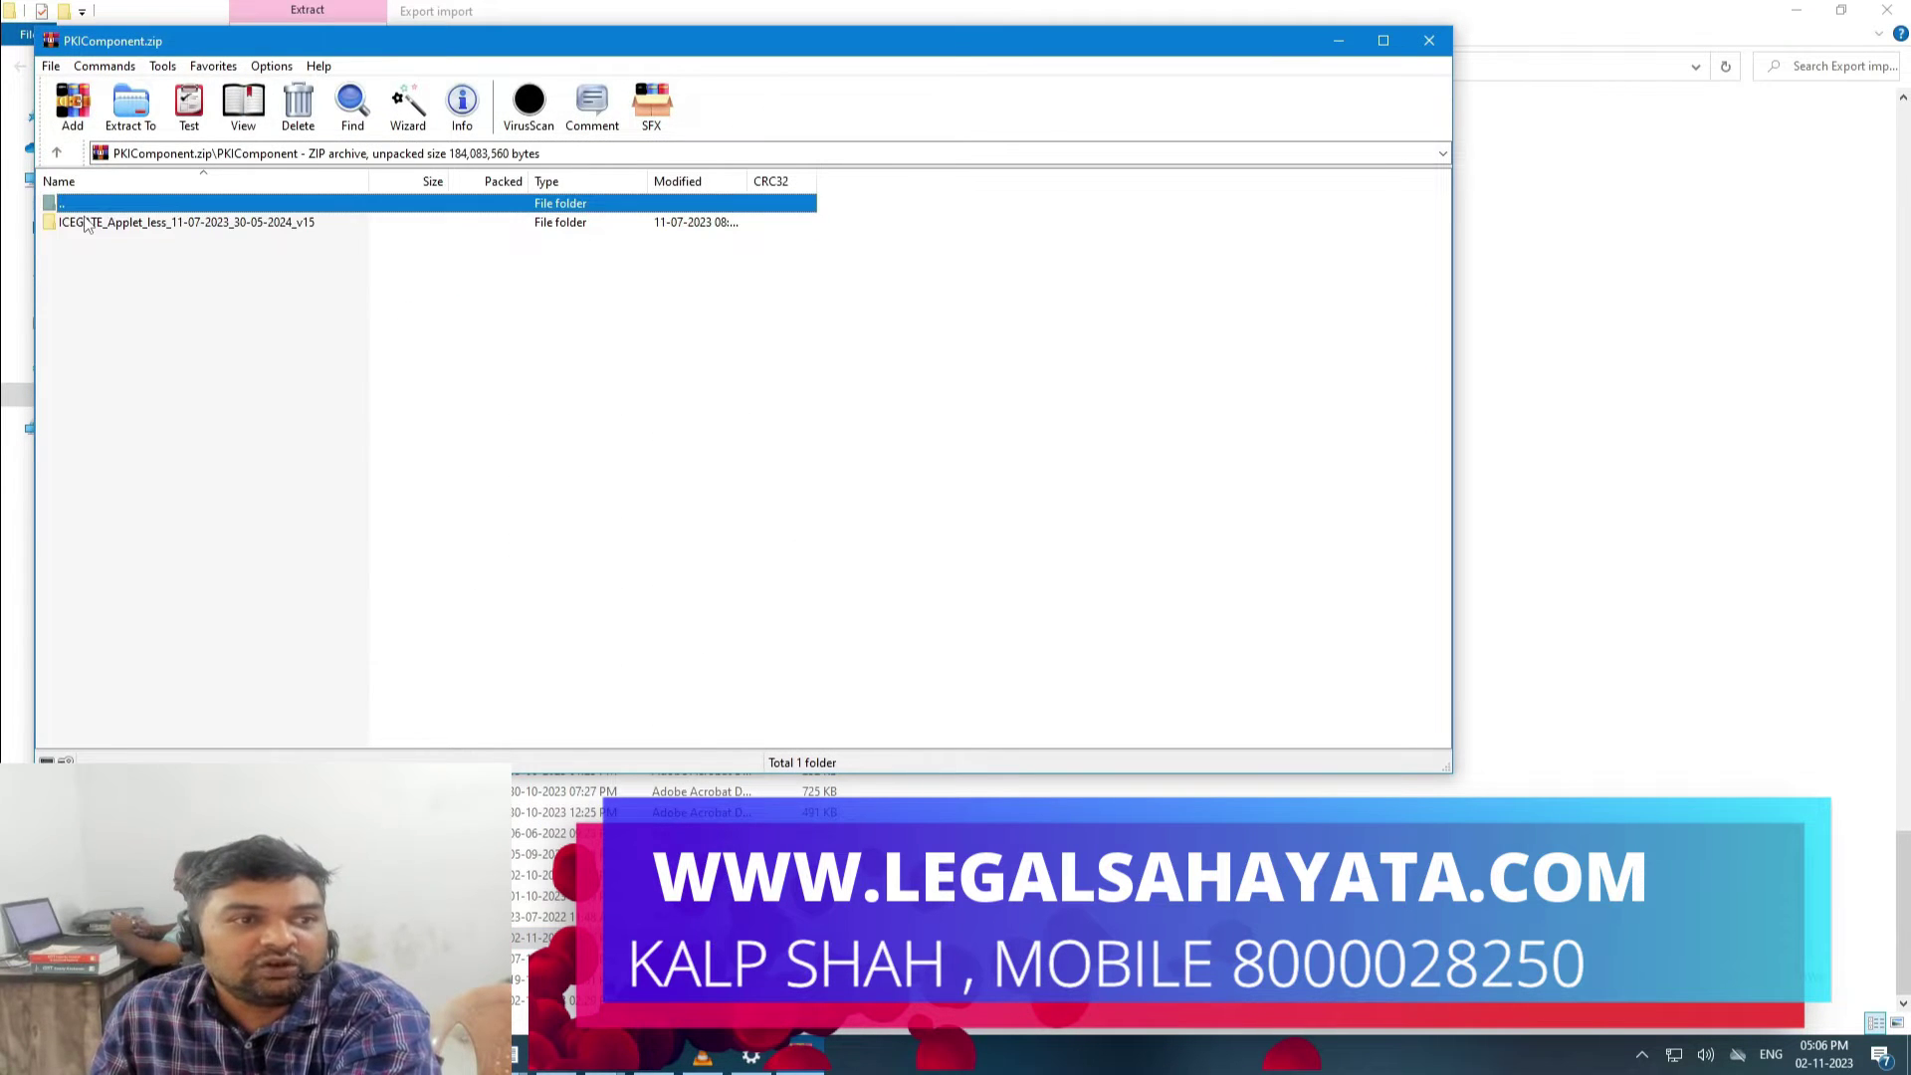
pyautogui.doubleClick(131, 224)
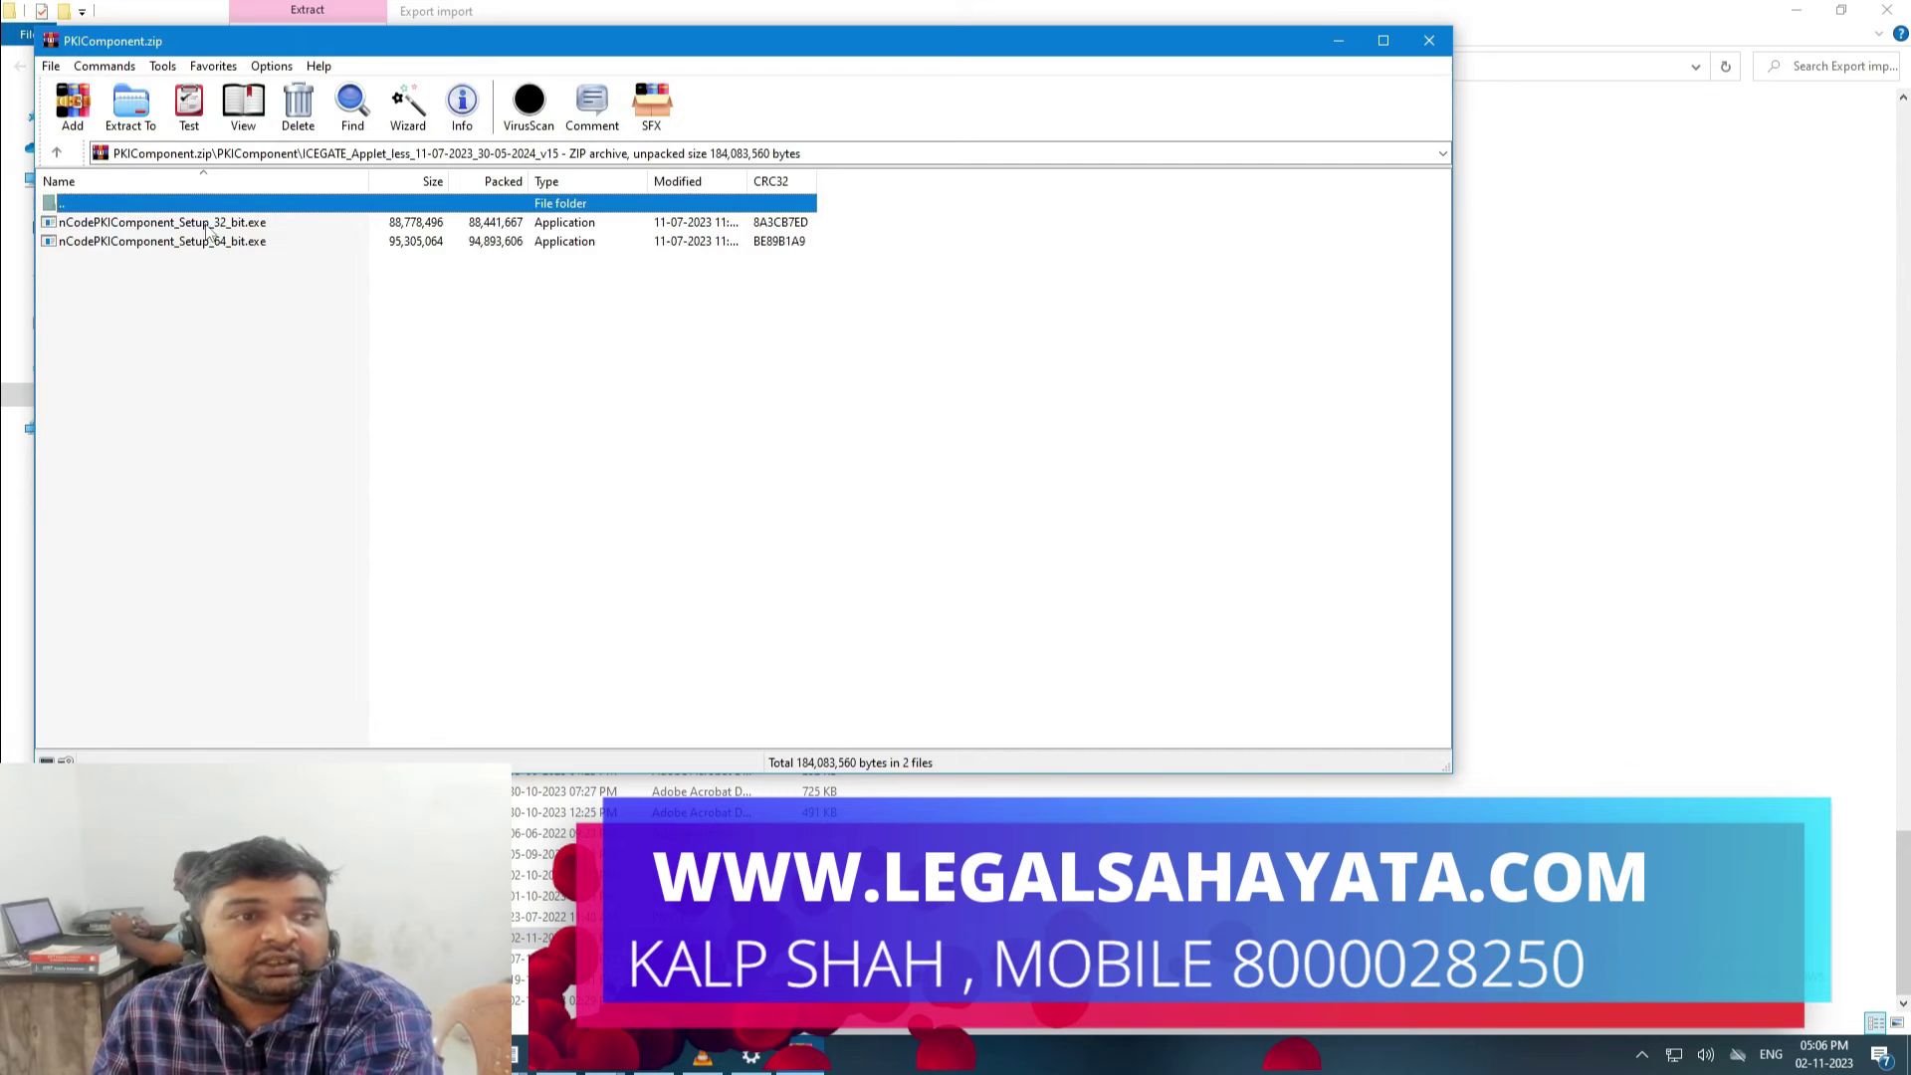
# Step: Launch nCodePKIComponent_Setup_64_bit.exe and uninstall the previously installed nCodePKIComponent
pyautogui.click(208, 225)
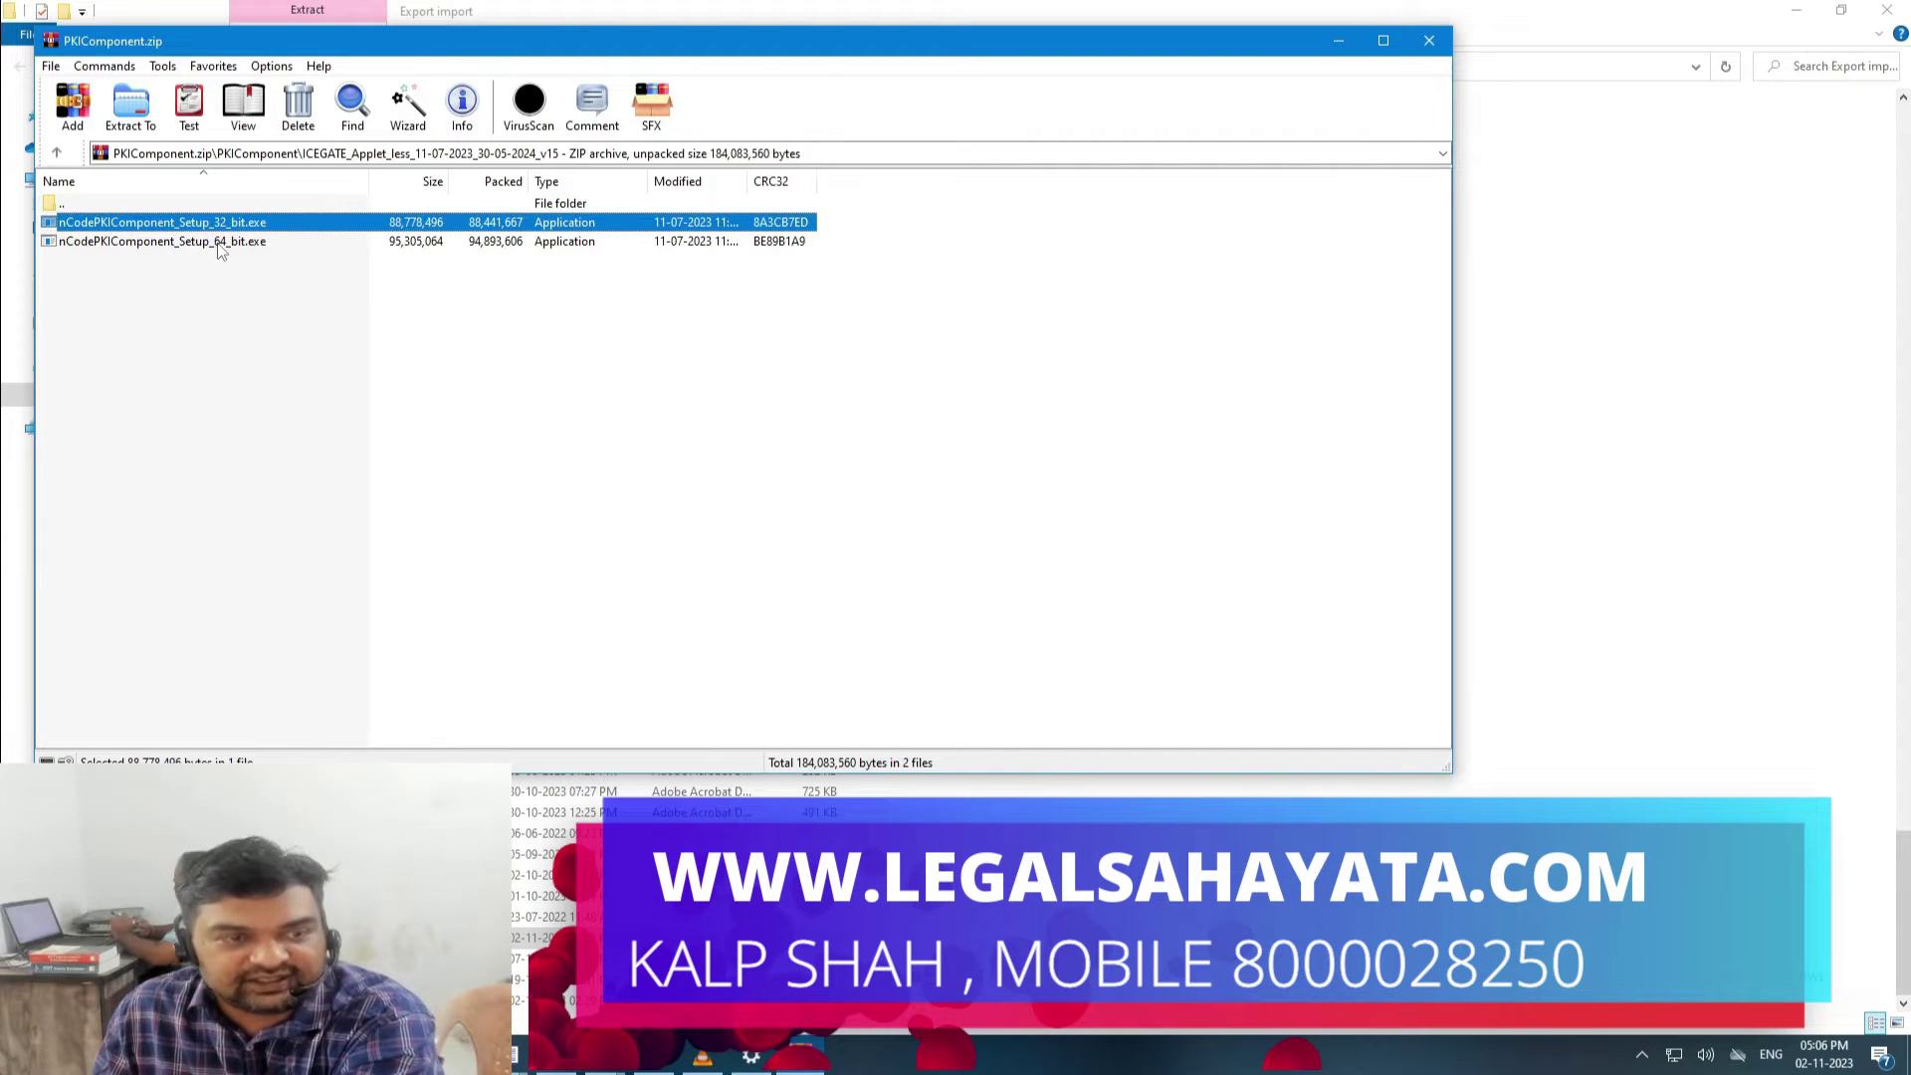
pyautogui.click(220, 242)
pyautogui.doubleClick(220, 244)
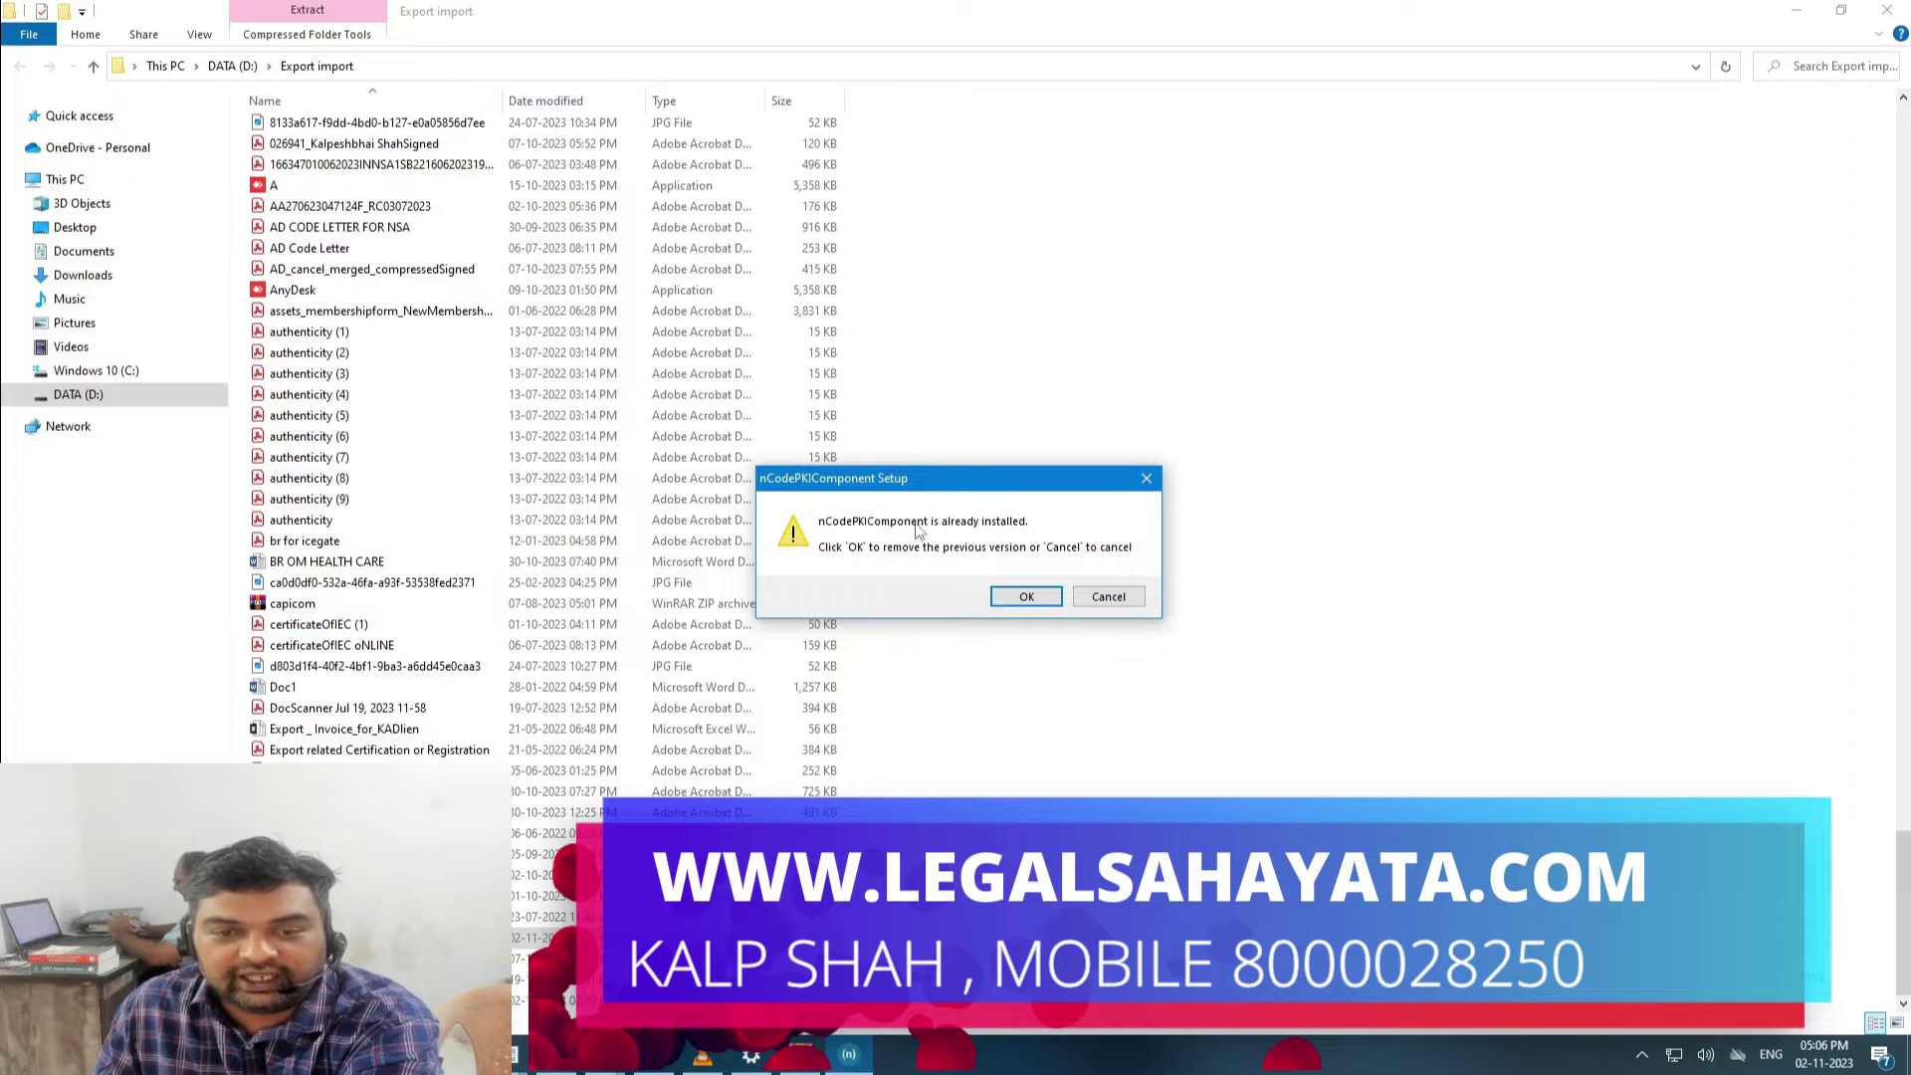
pyautogui.click(1026, 600)
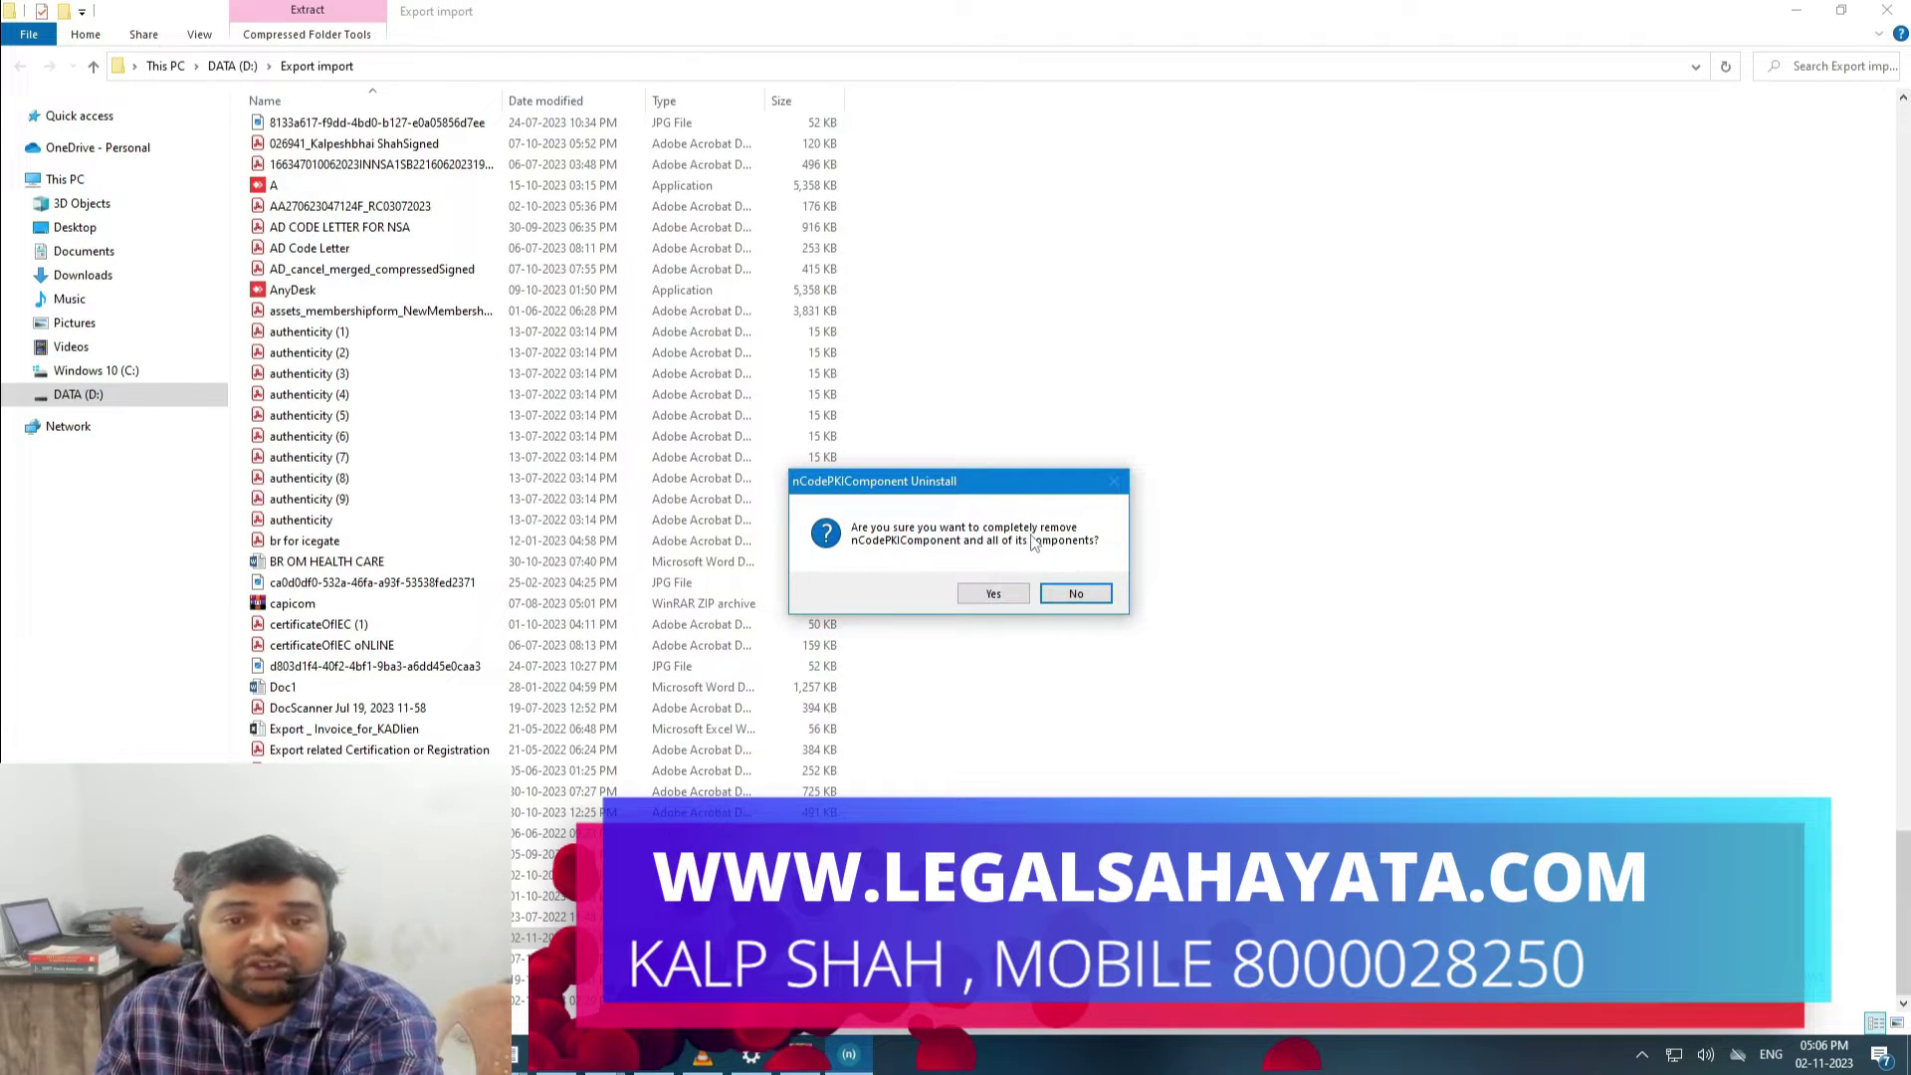
pyautogui.click(1000, 593)
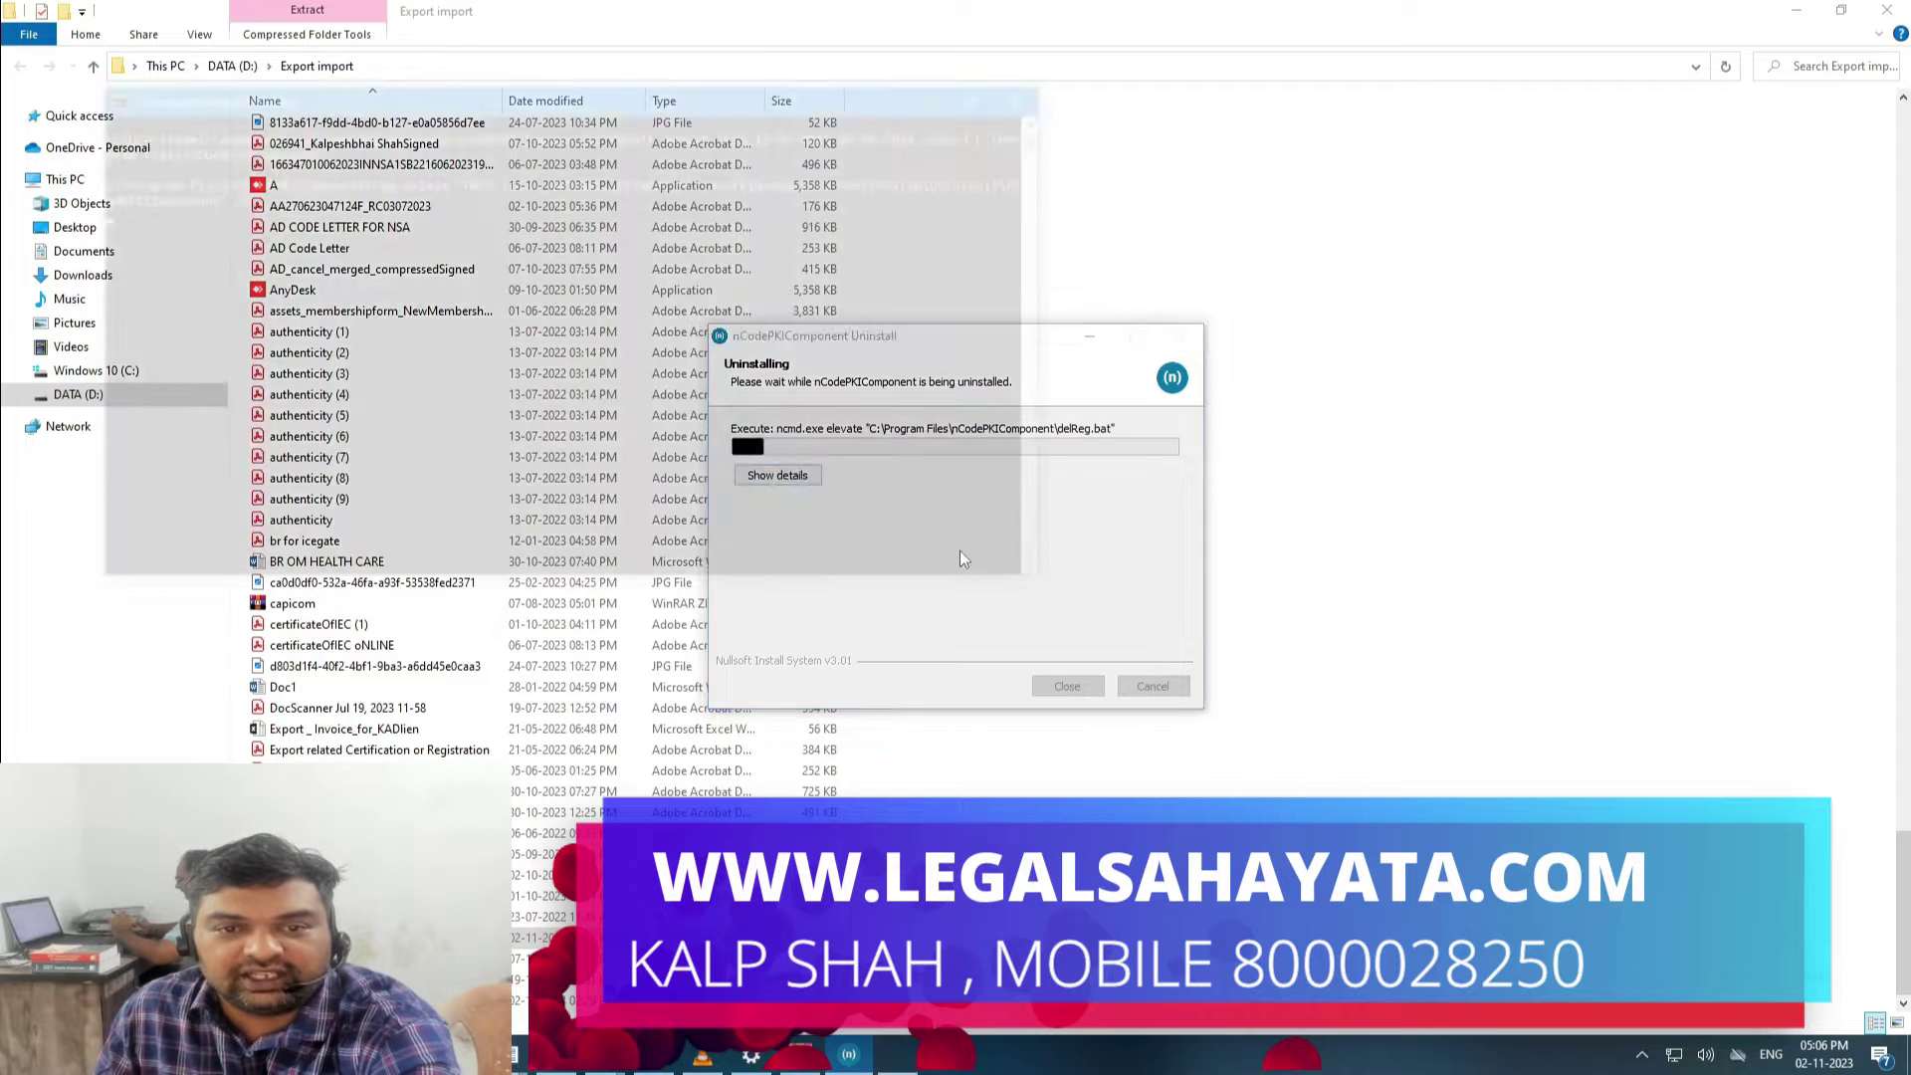
pyautogui.click(958, 591)
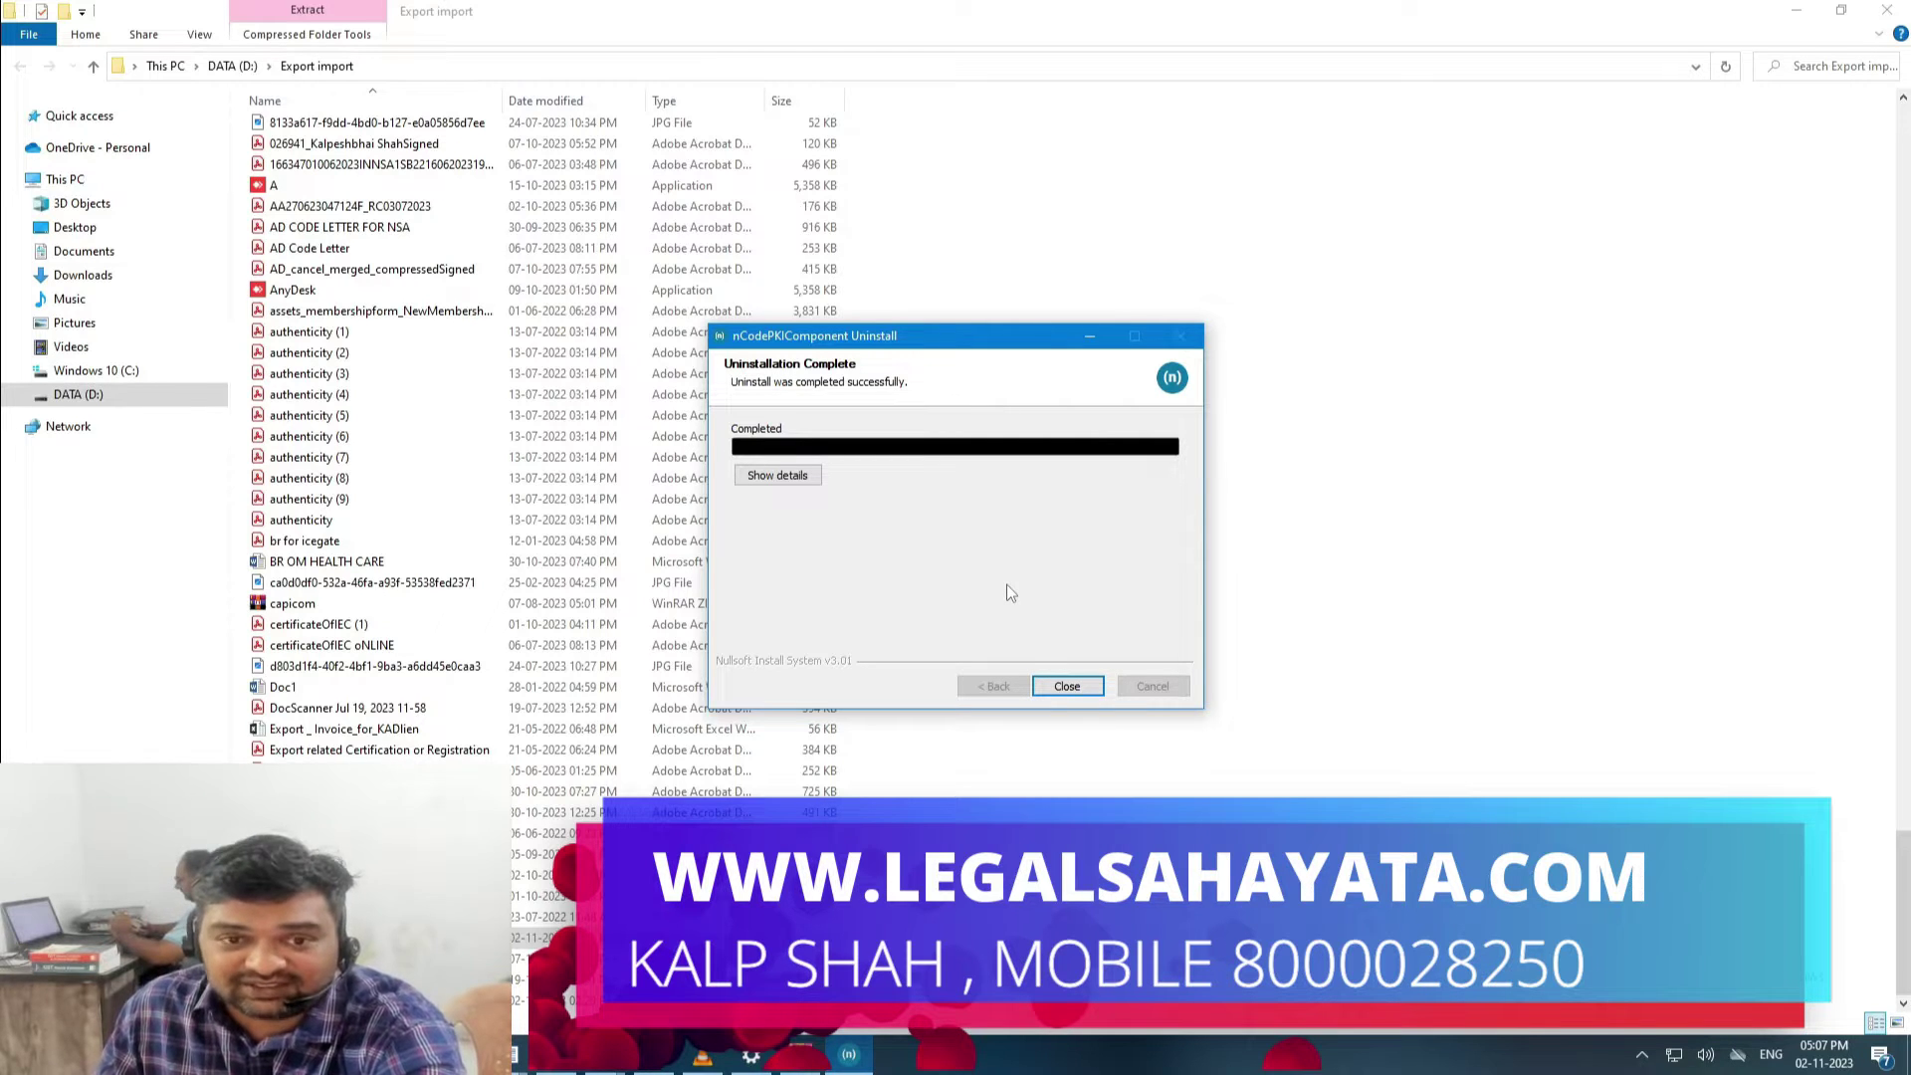
pyautogui.click(1063, 685)
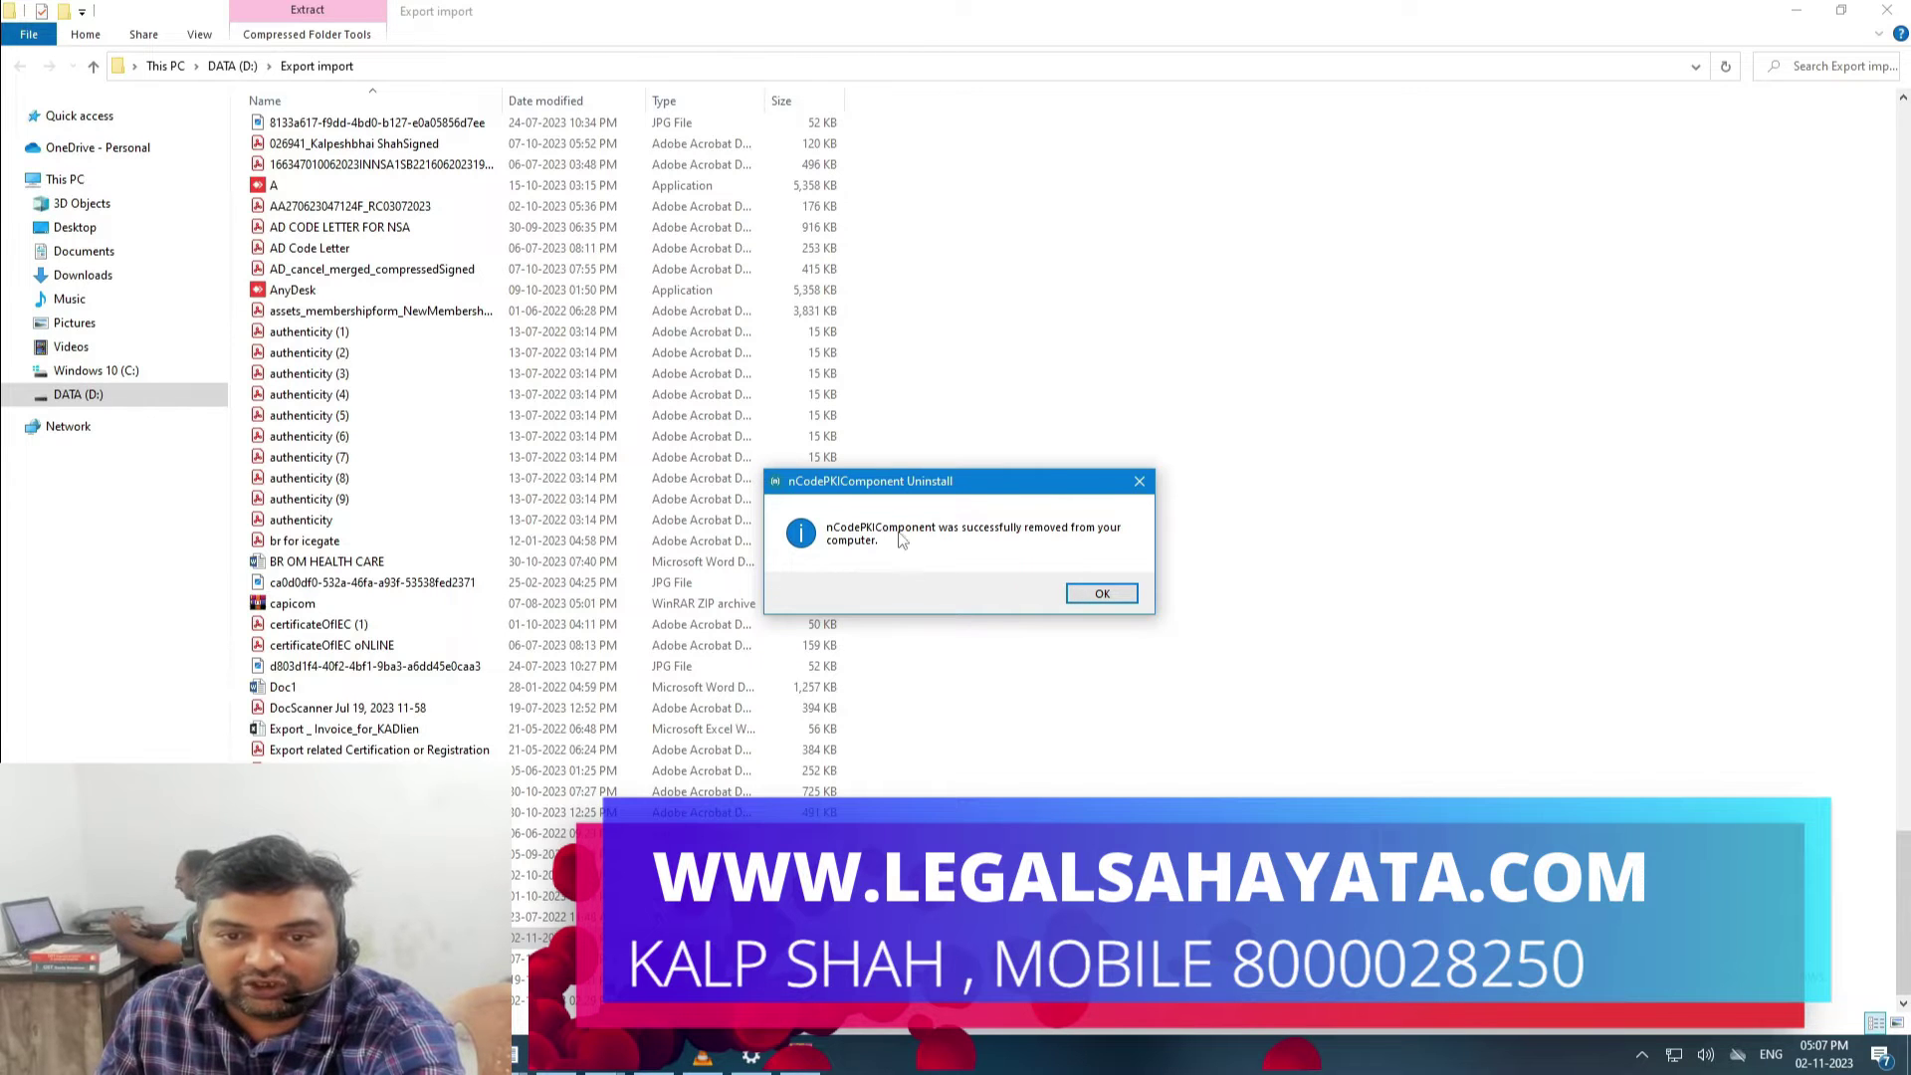
# Step: Install the 64-bit nCodePKIComponent by accepting the licence and finishing setup
pyautogui.click(1102, 594)
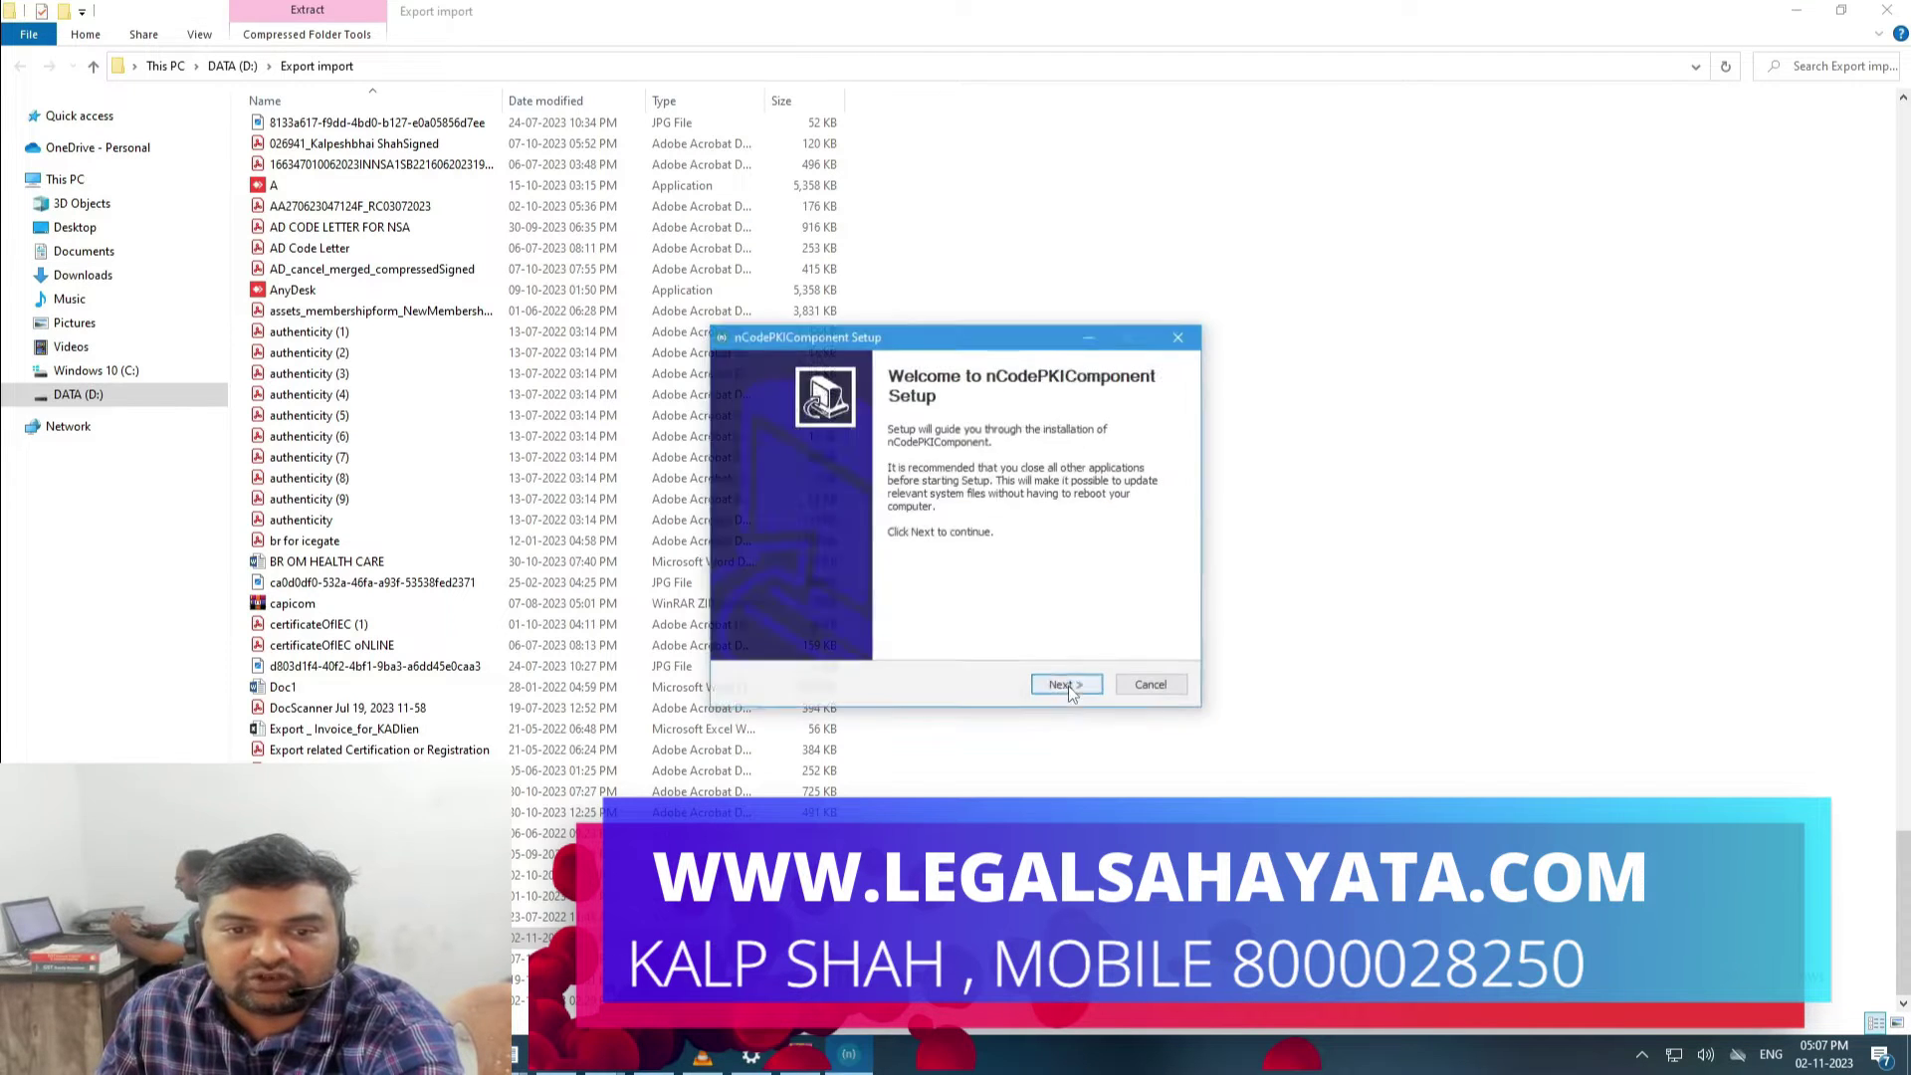
pyautogui.click(1063, 686)
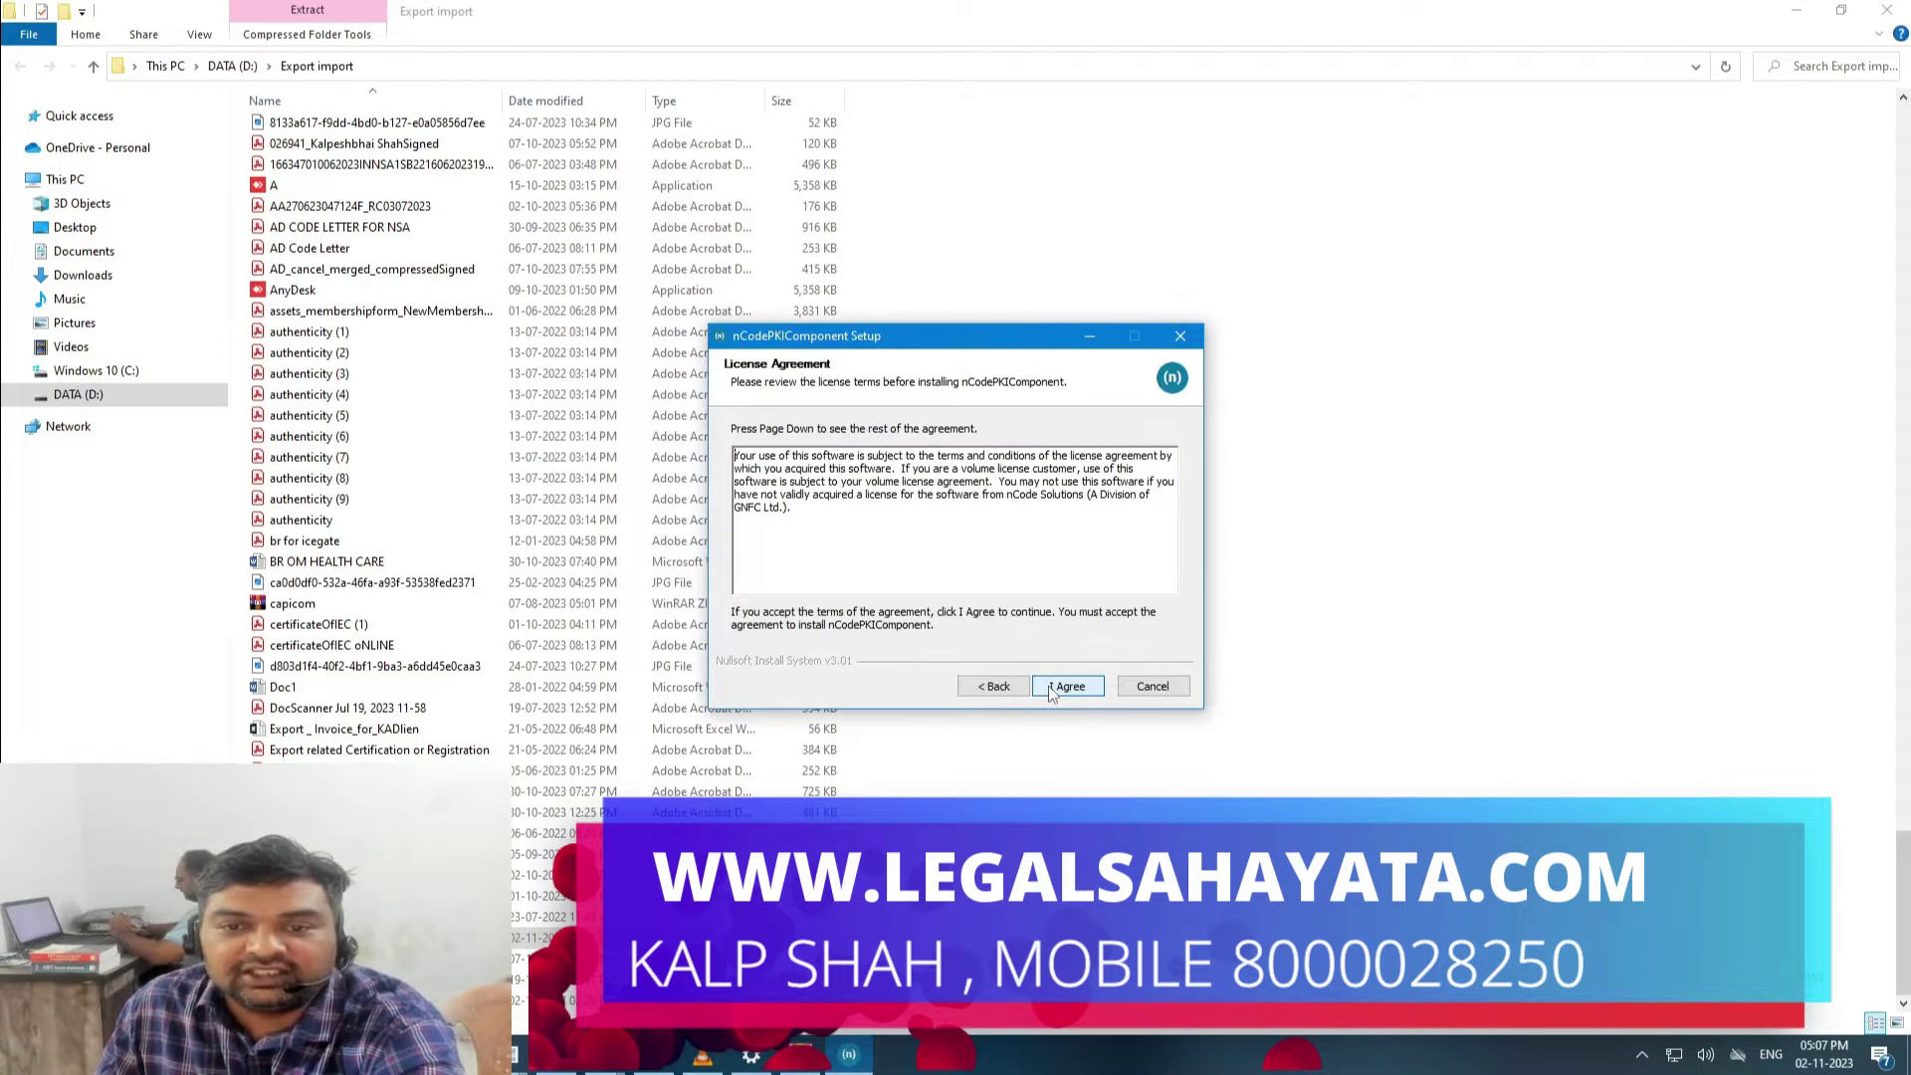
pyautogui.click(1049, 686)
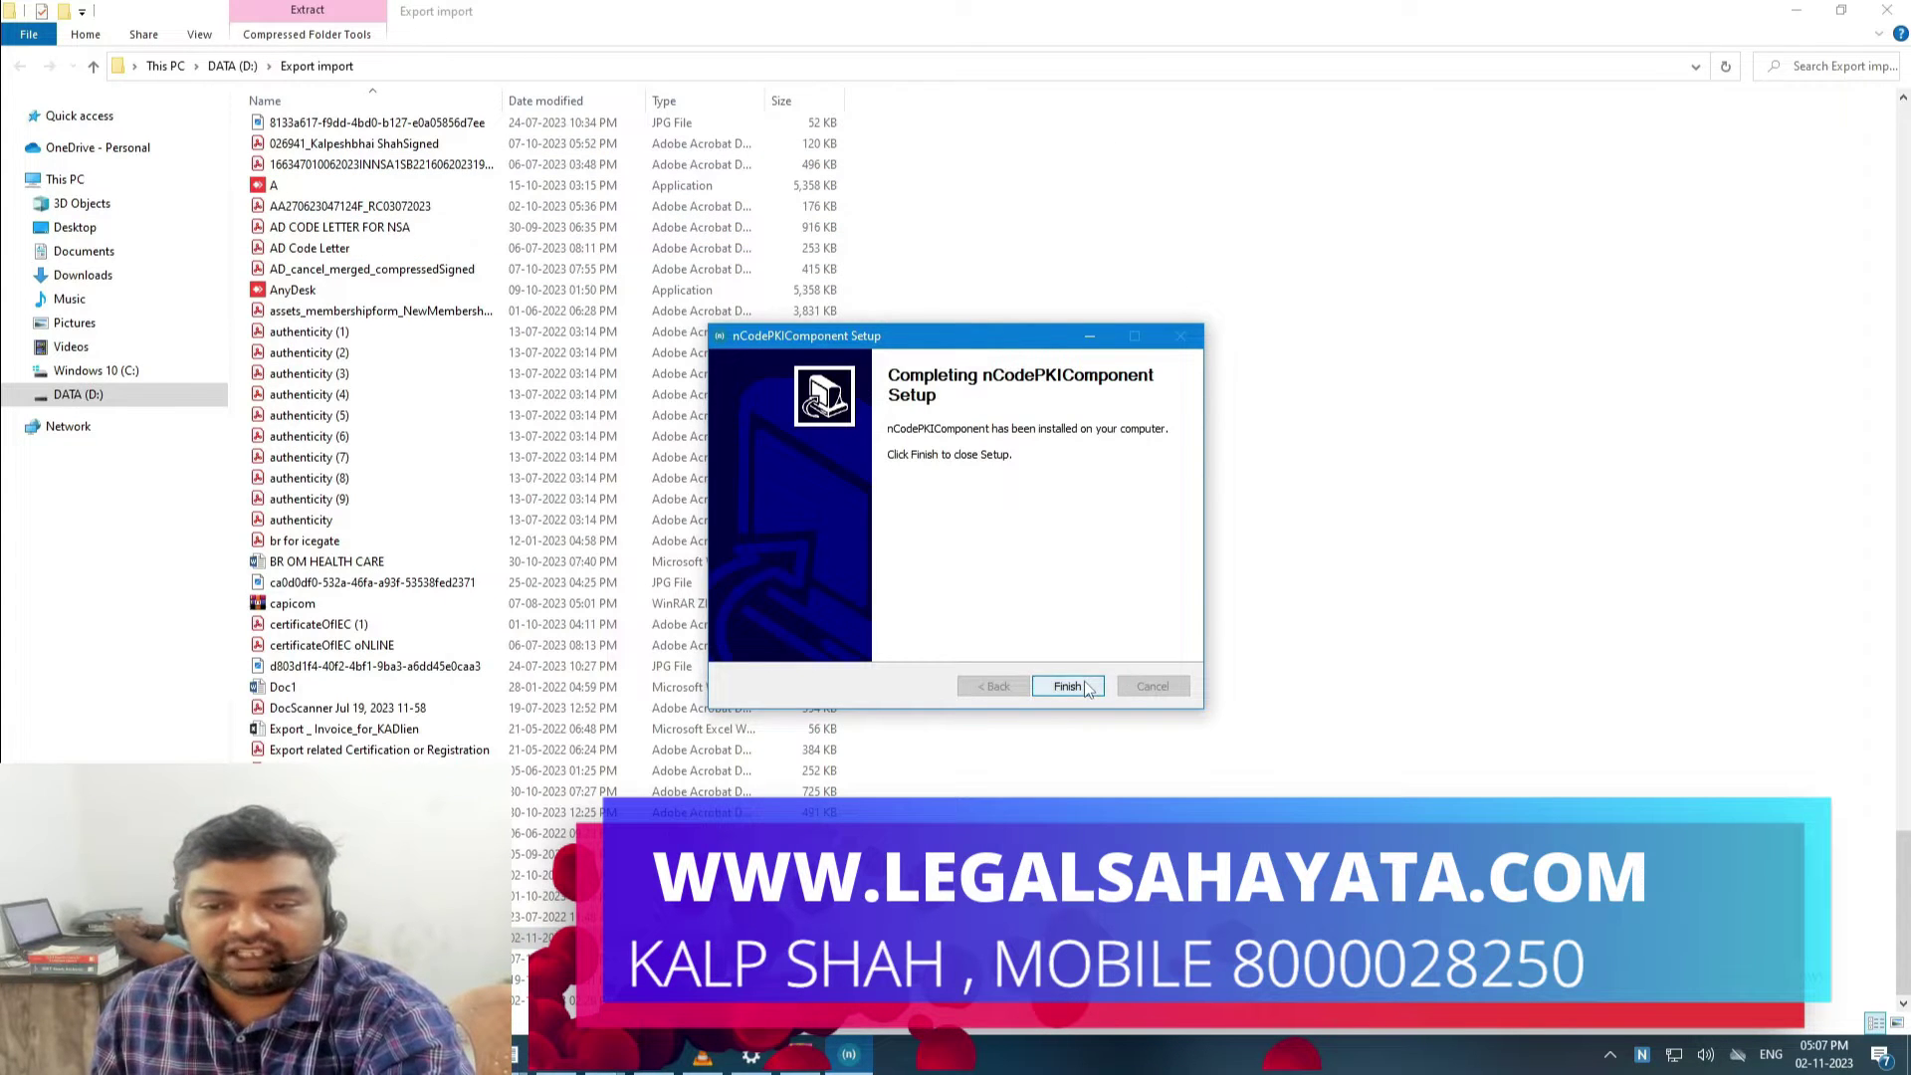
pyautogui.click(1088, 688)
pyautogui.click(199, 1055)
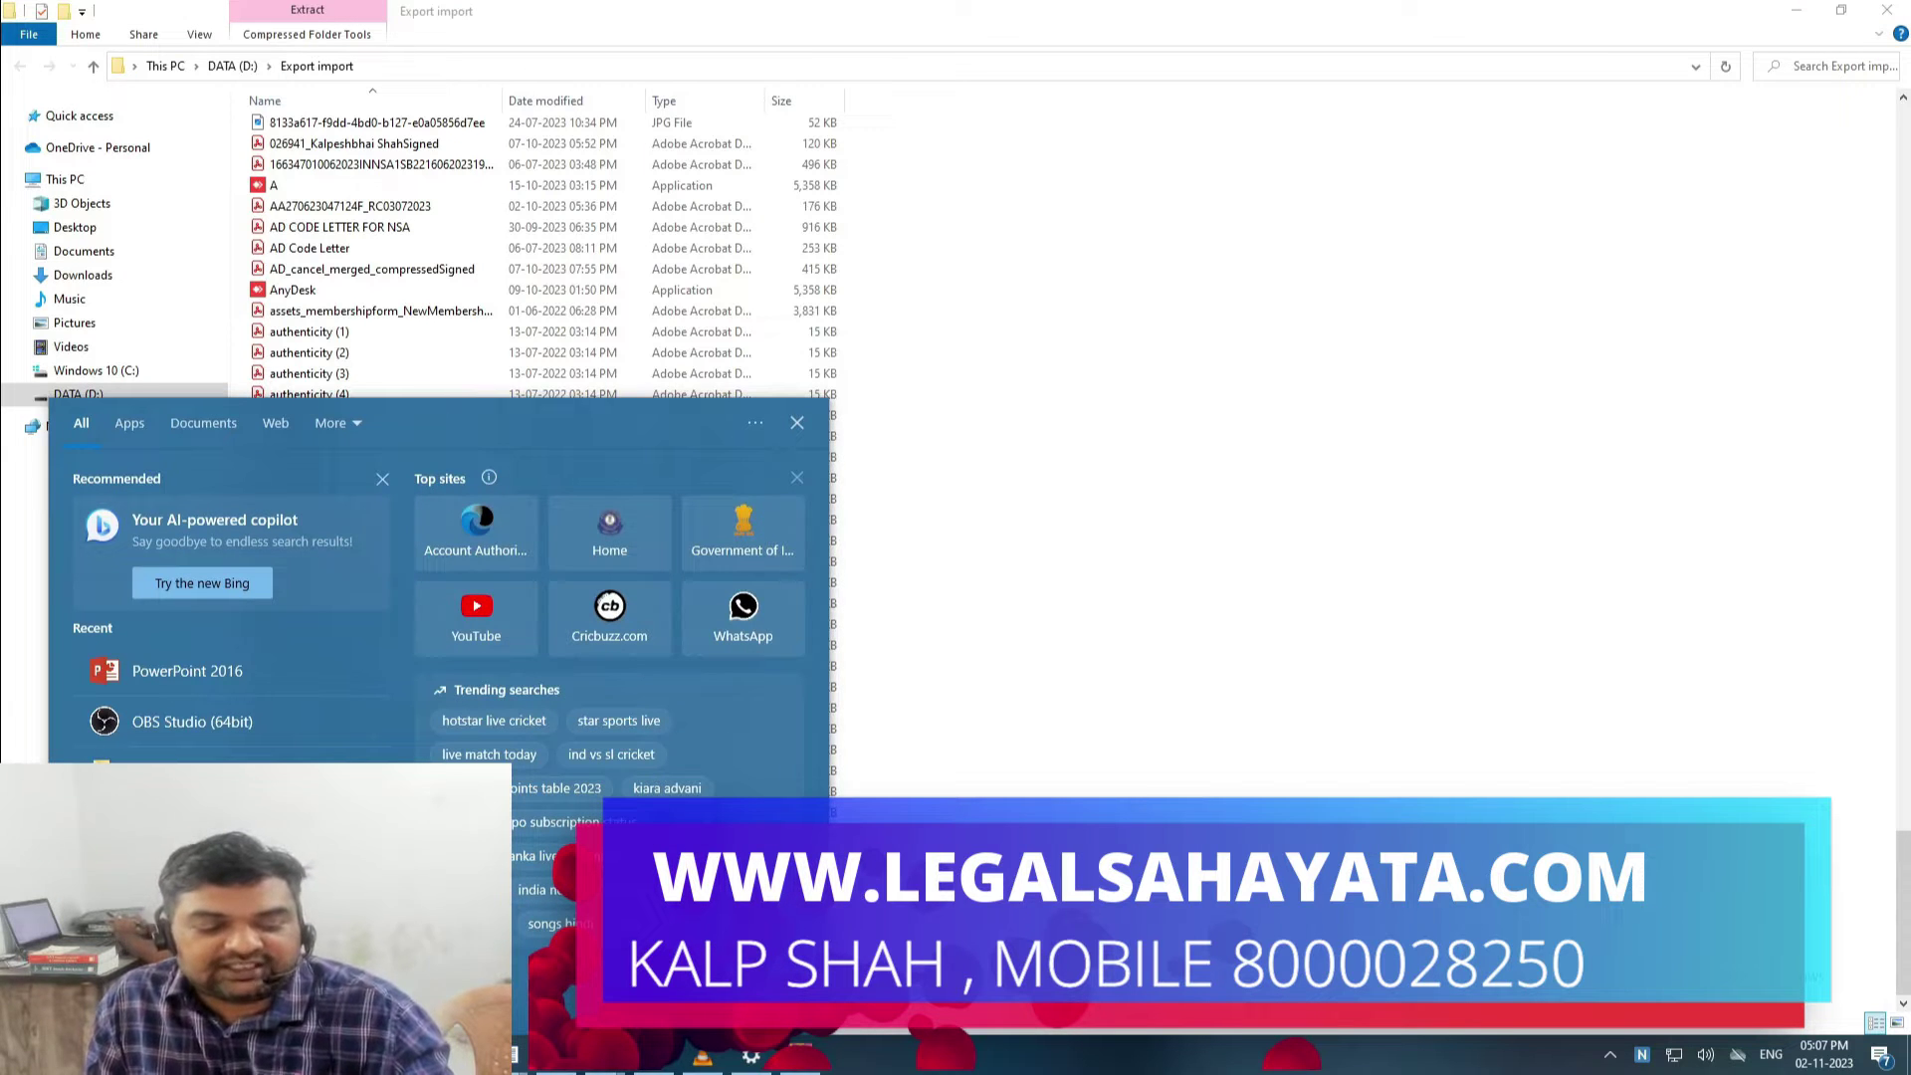
# Step: Launch the Java Control Panel via 'confi' and review cached applications and version details
pyautogui.write('confi')
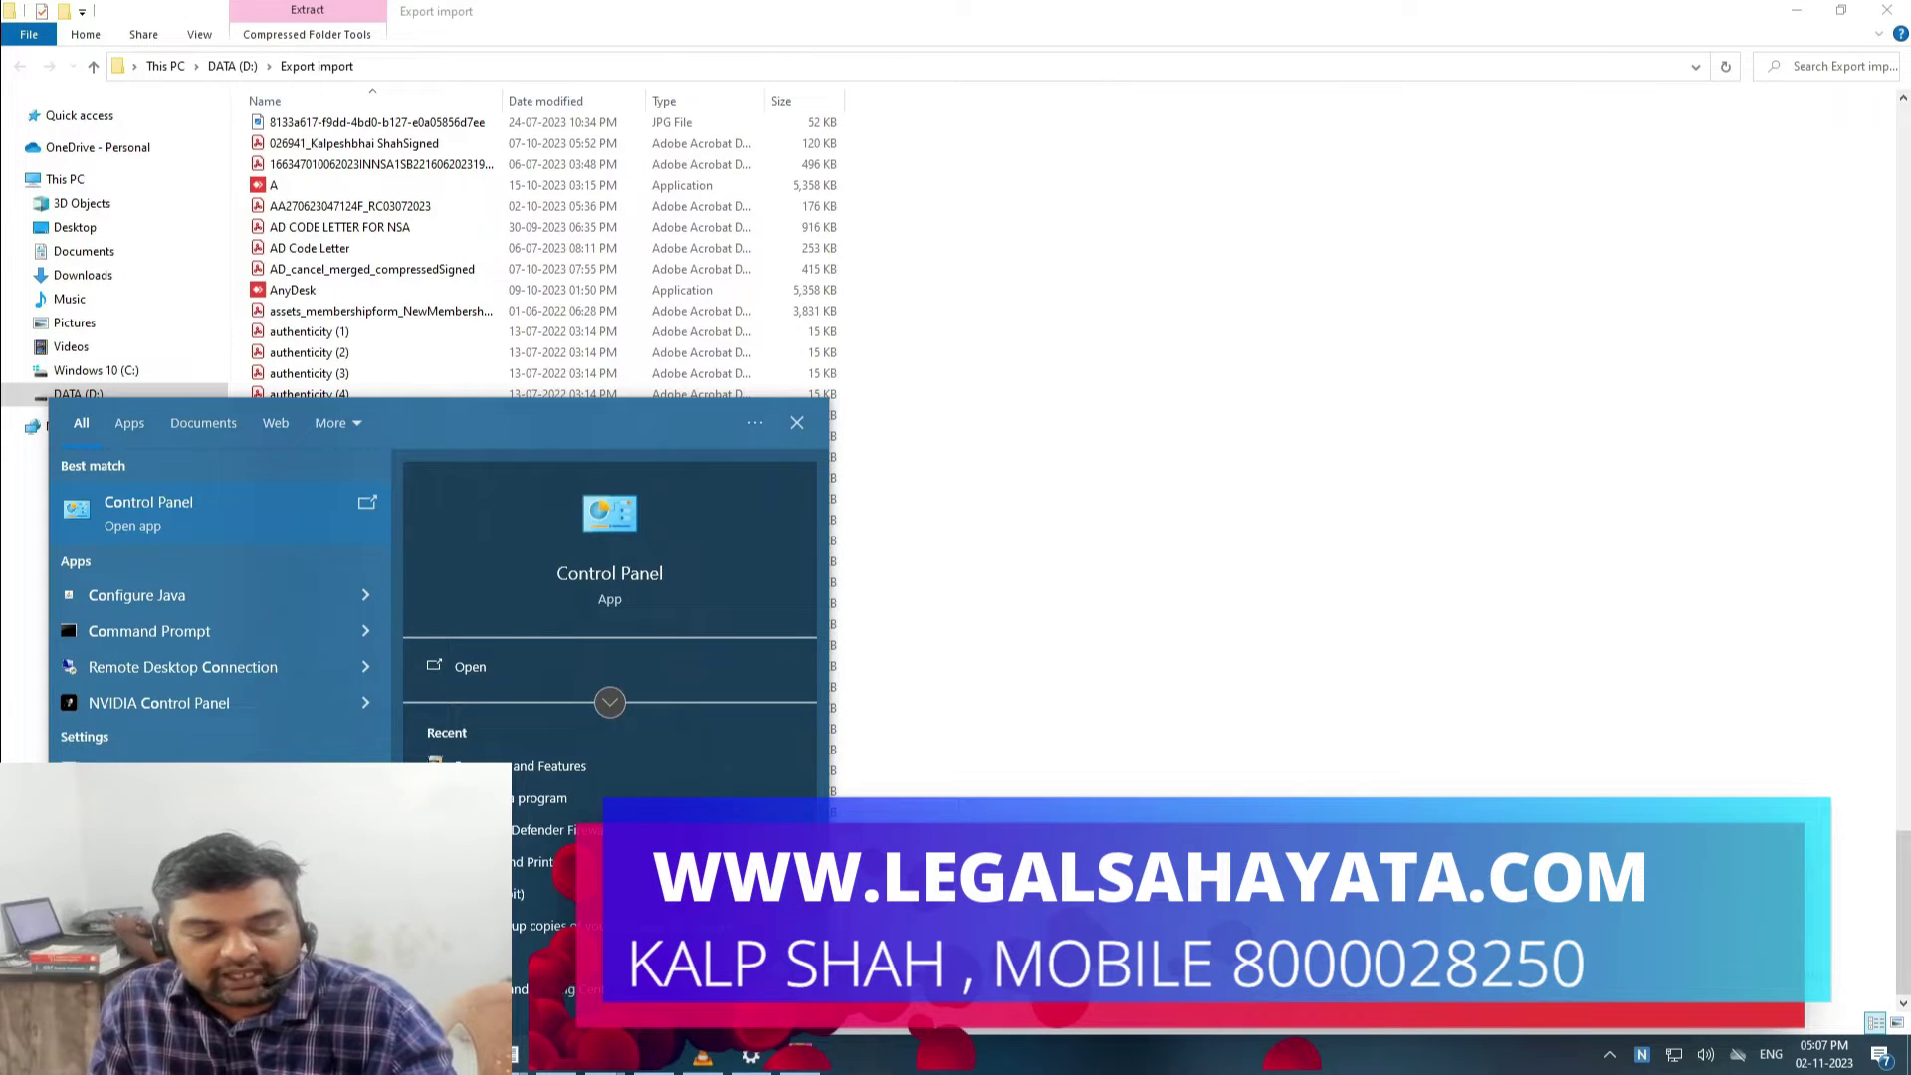
pyautogui.press('Return')
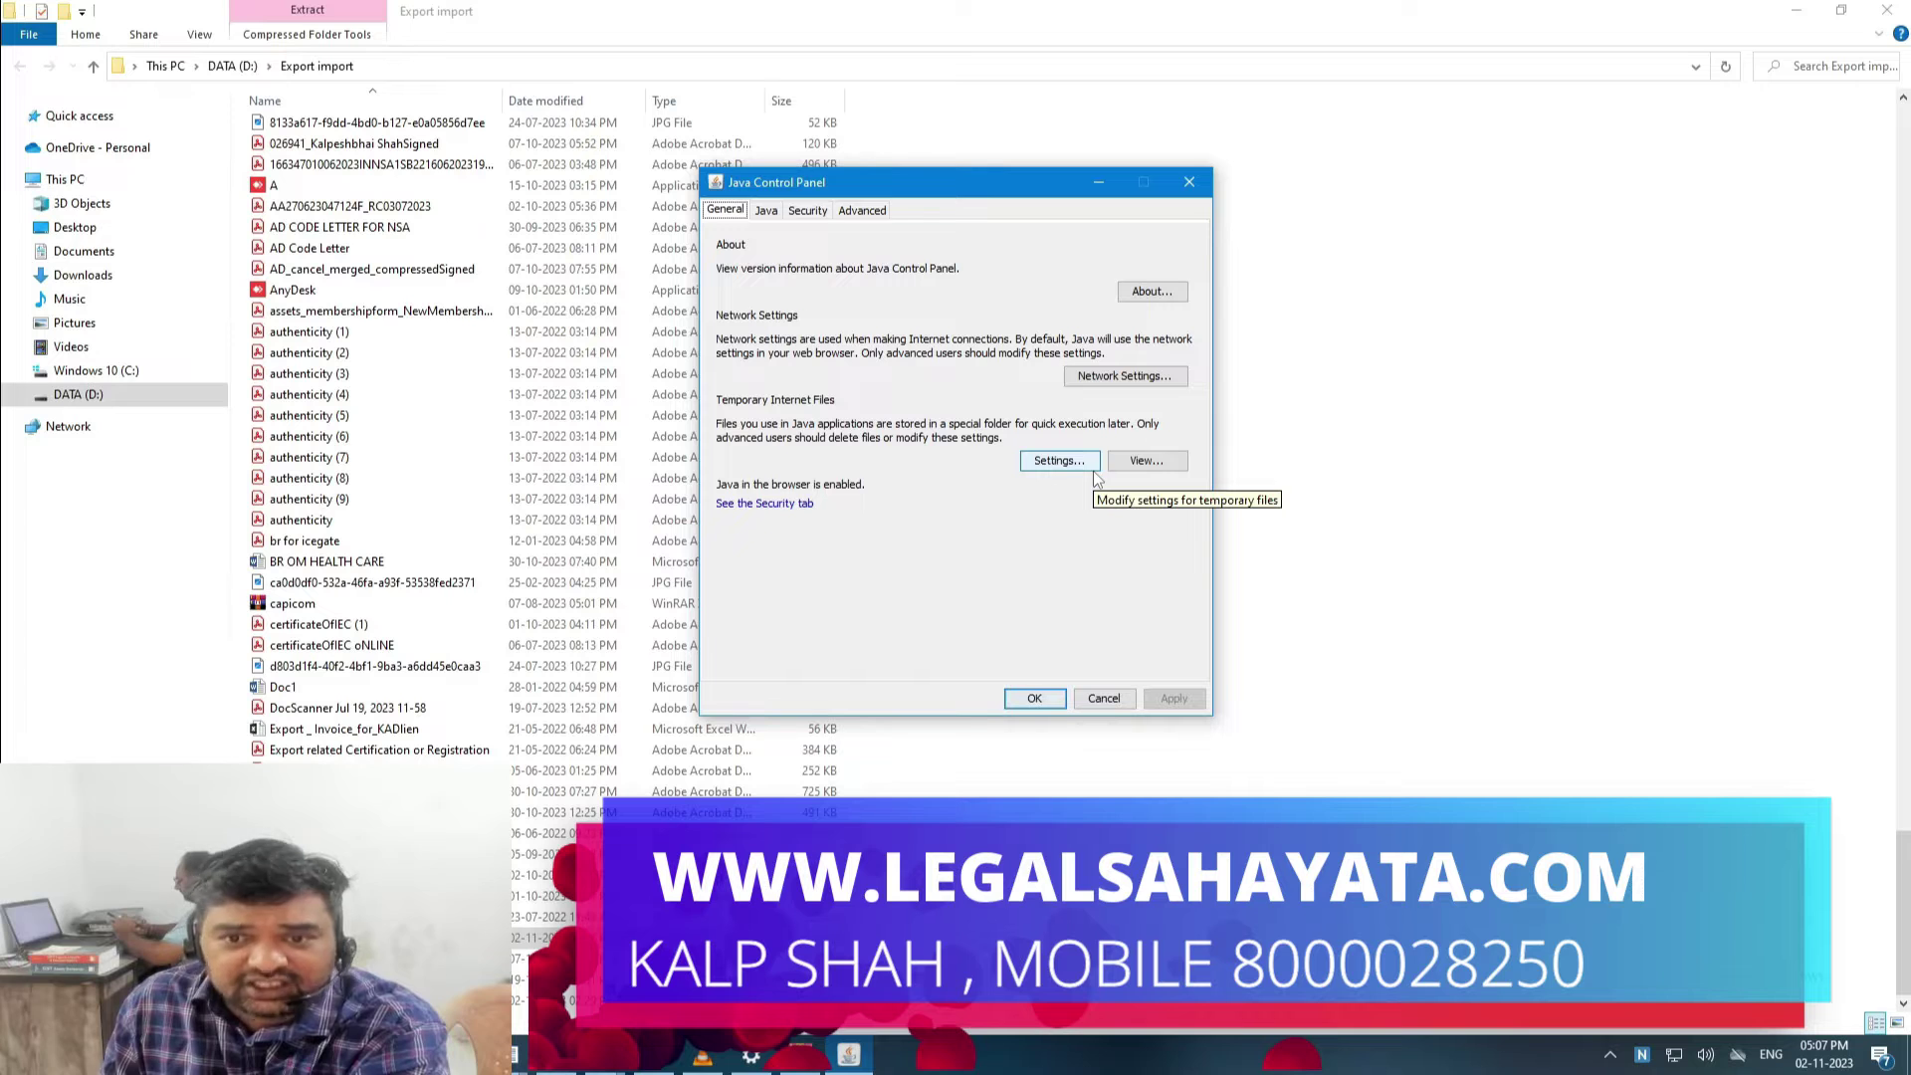
pyautogui.click(1155, 464)
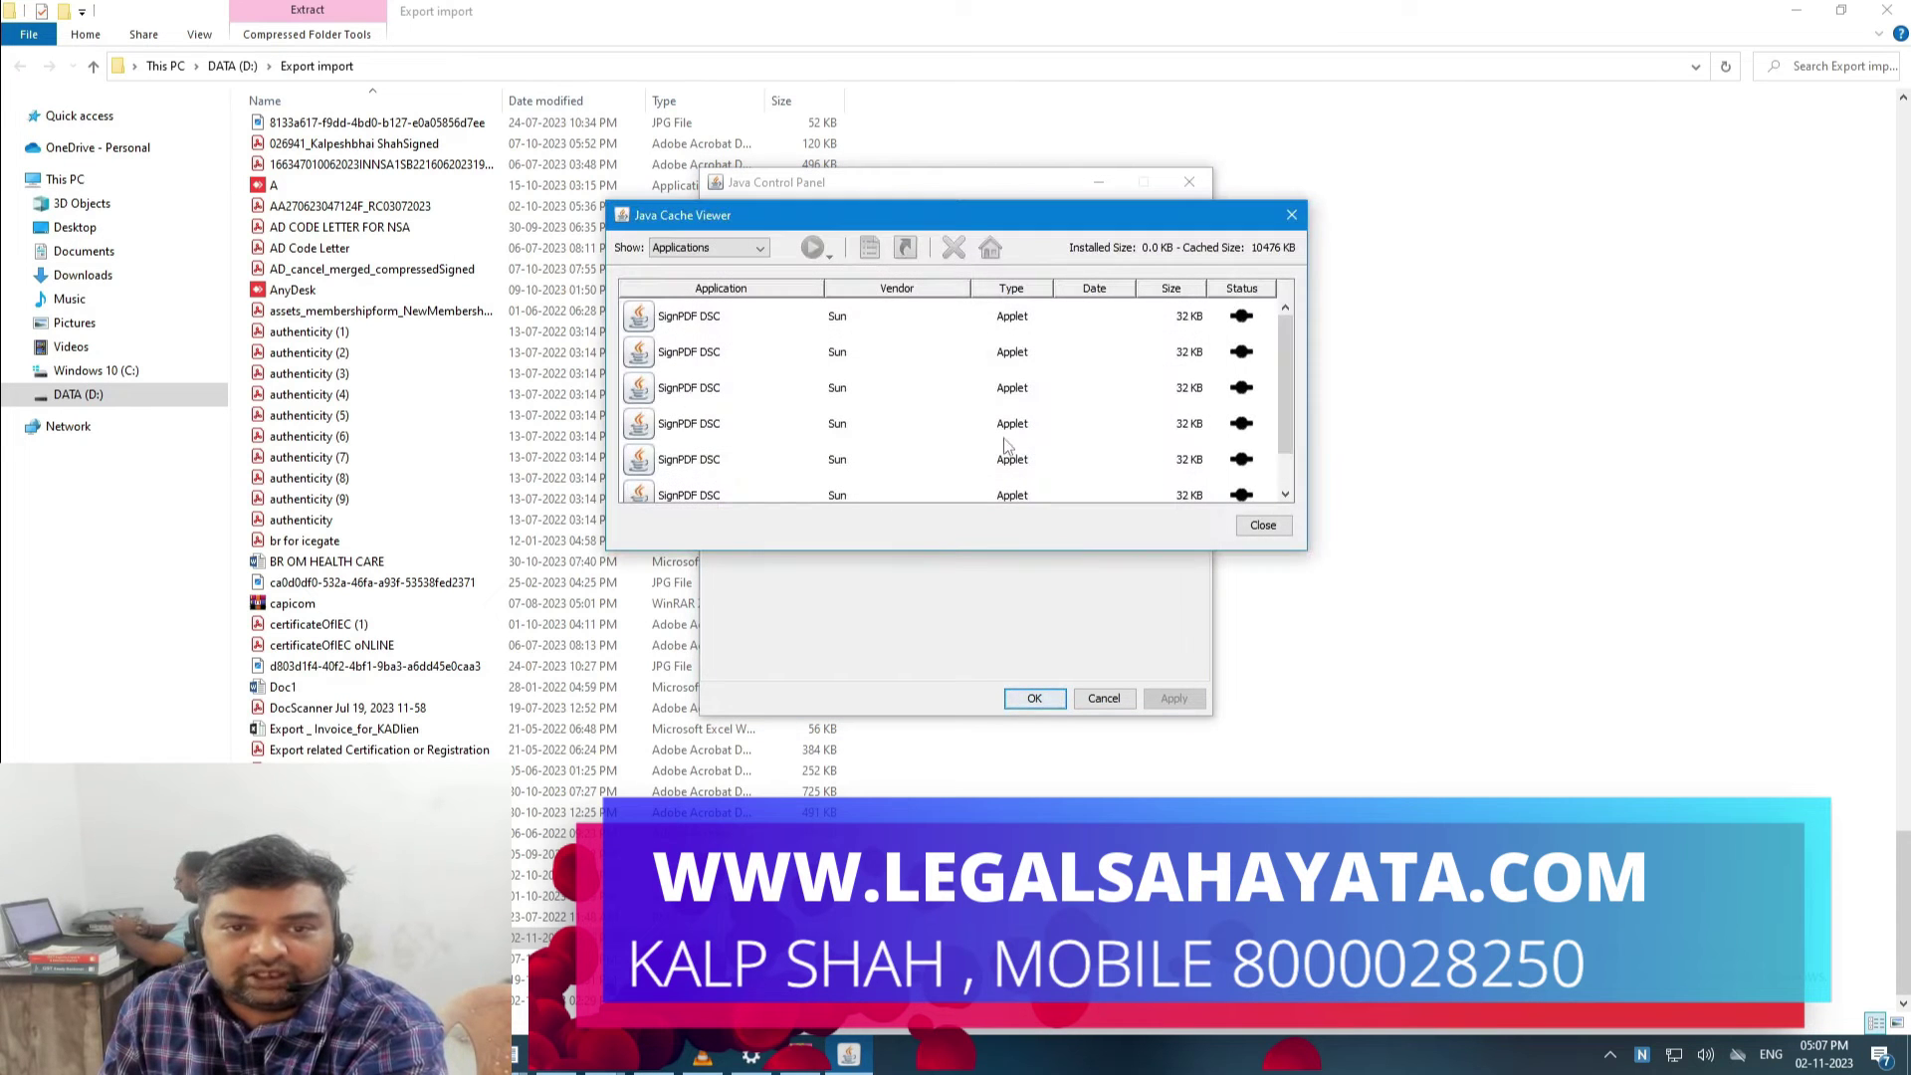
pyautogui.click(1291, 215)
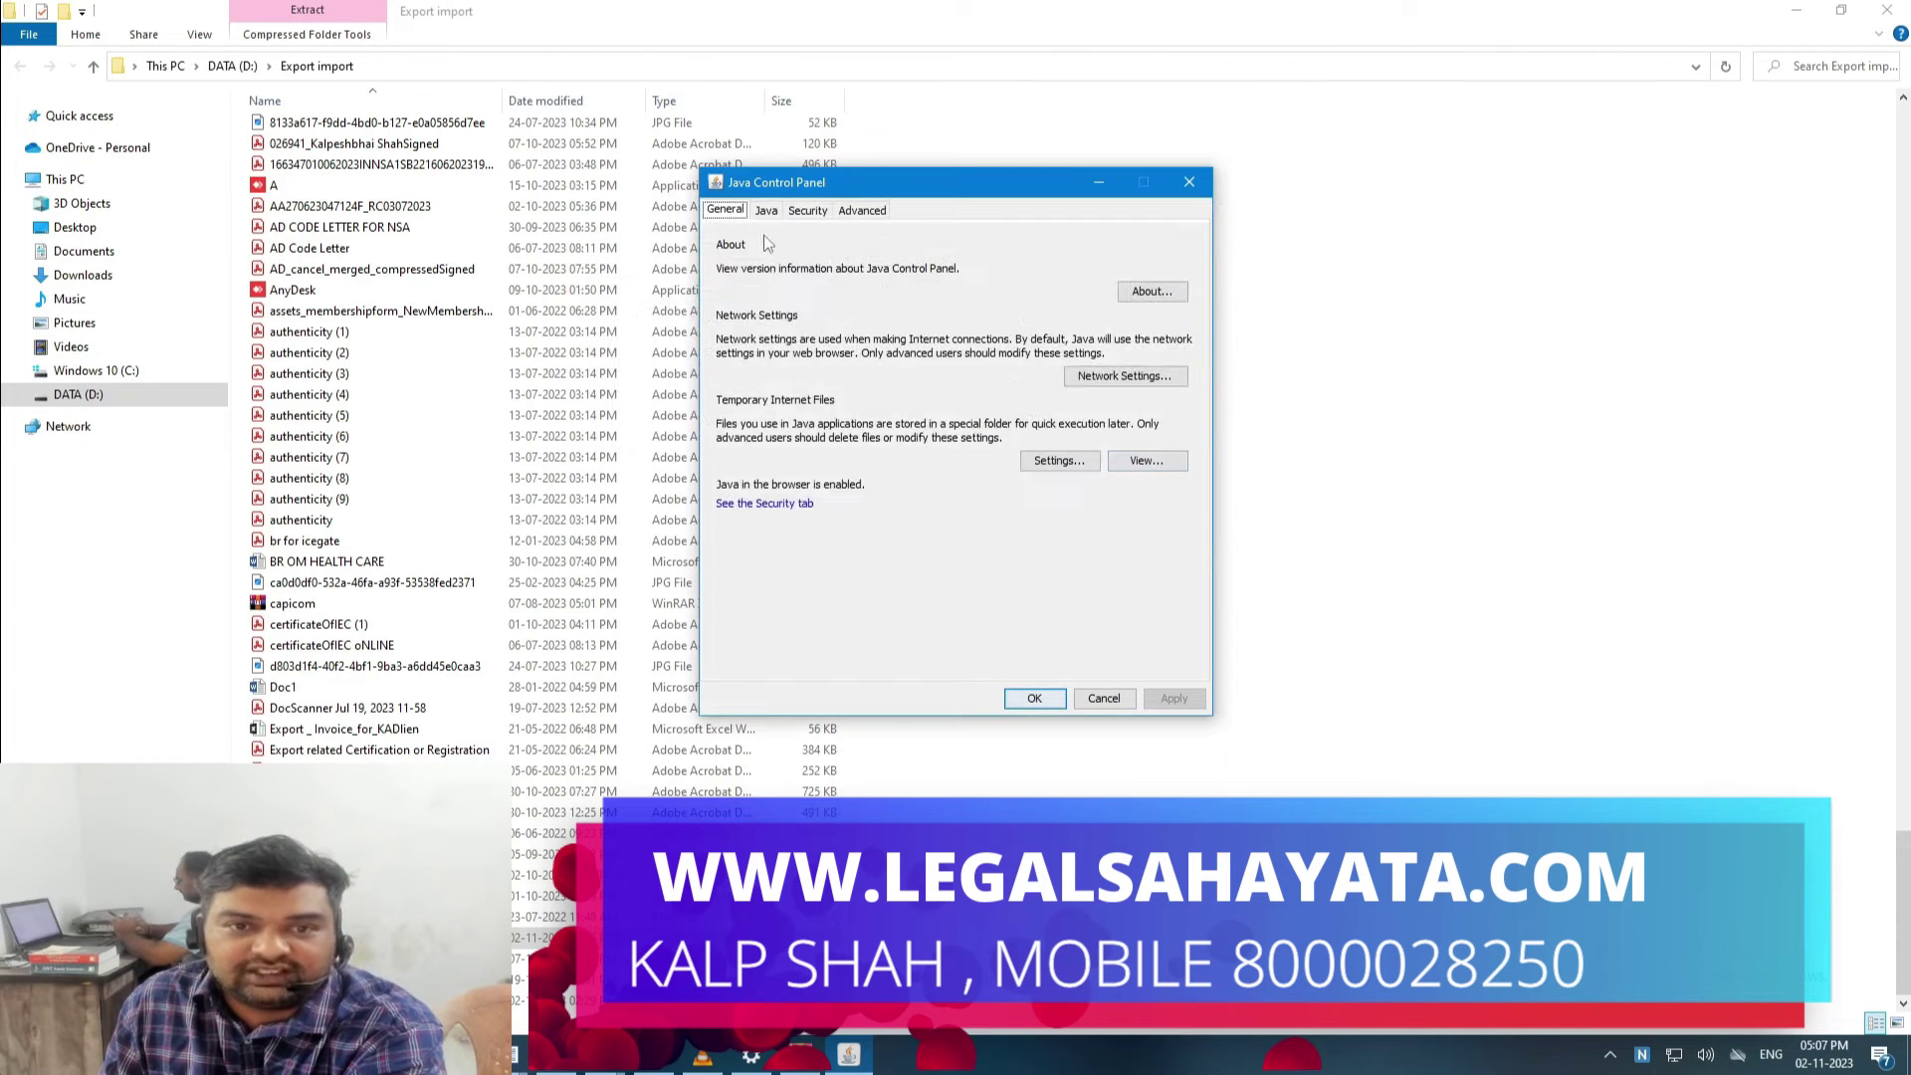
pyautogui.click(1150, 294)
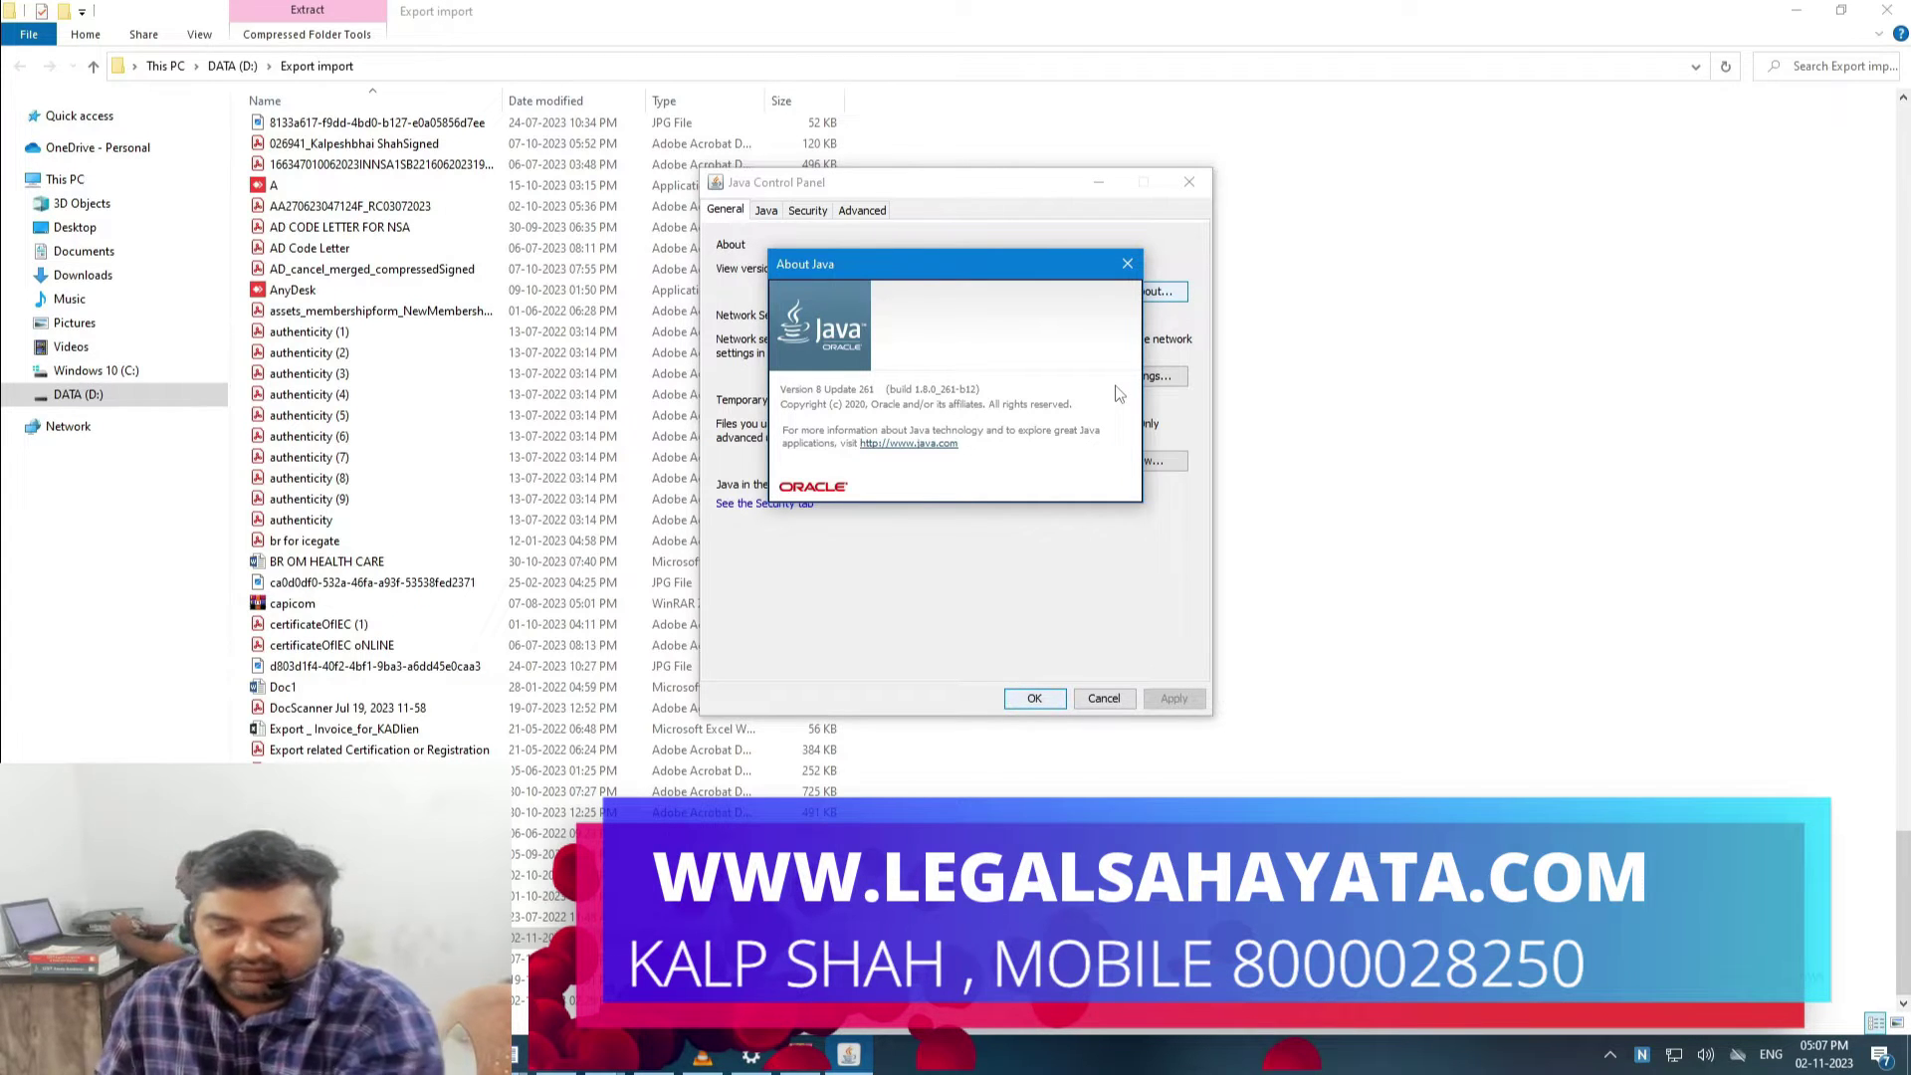
pyautogui.click(1128, 266)
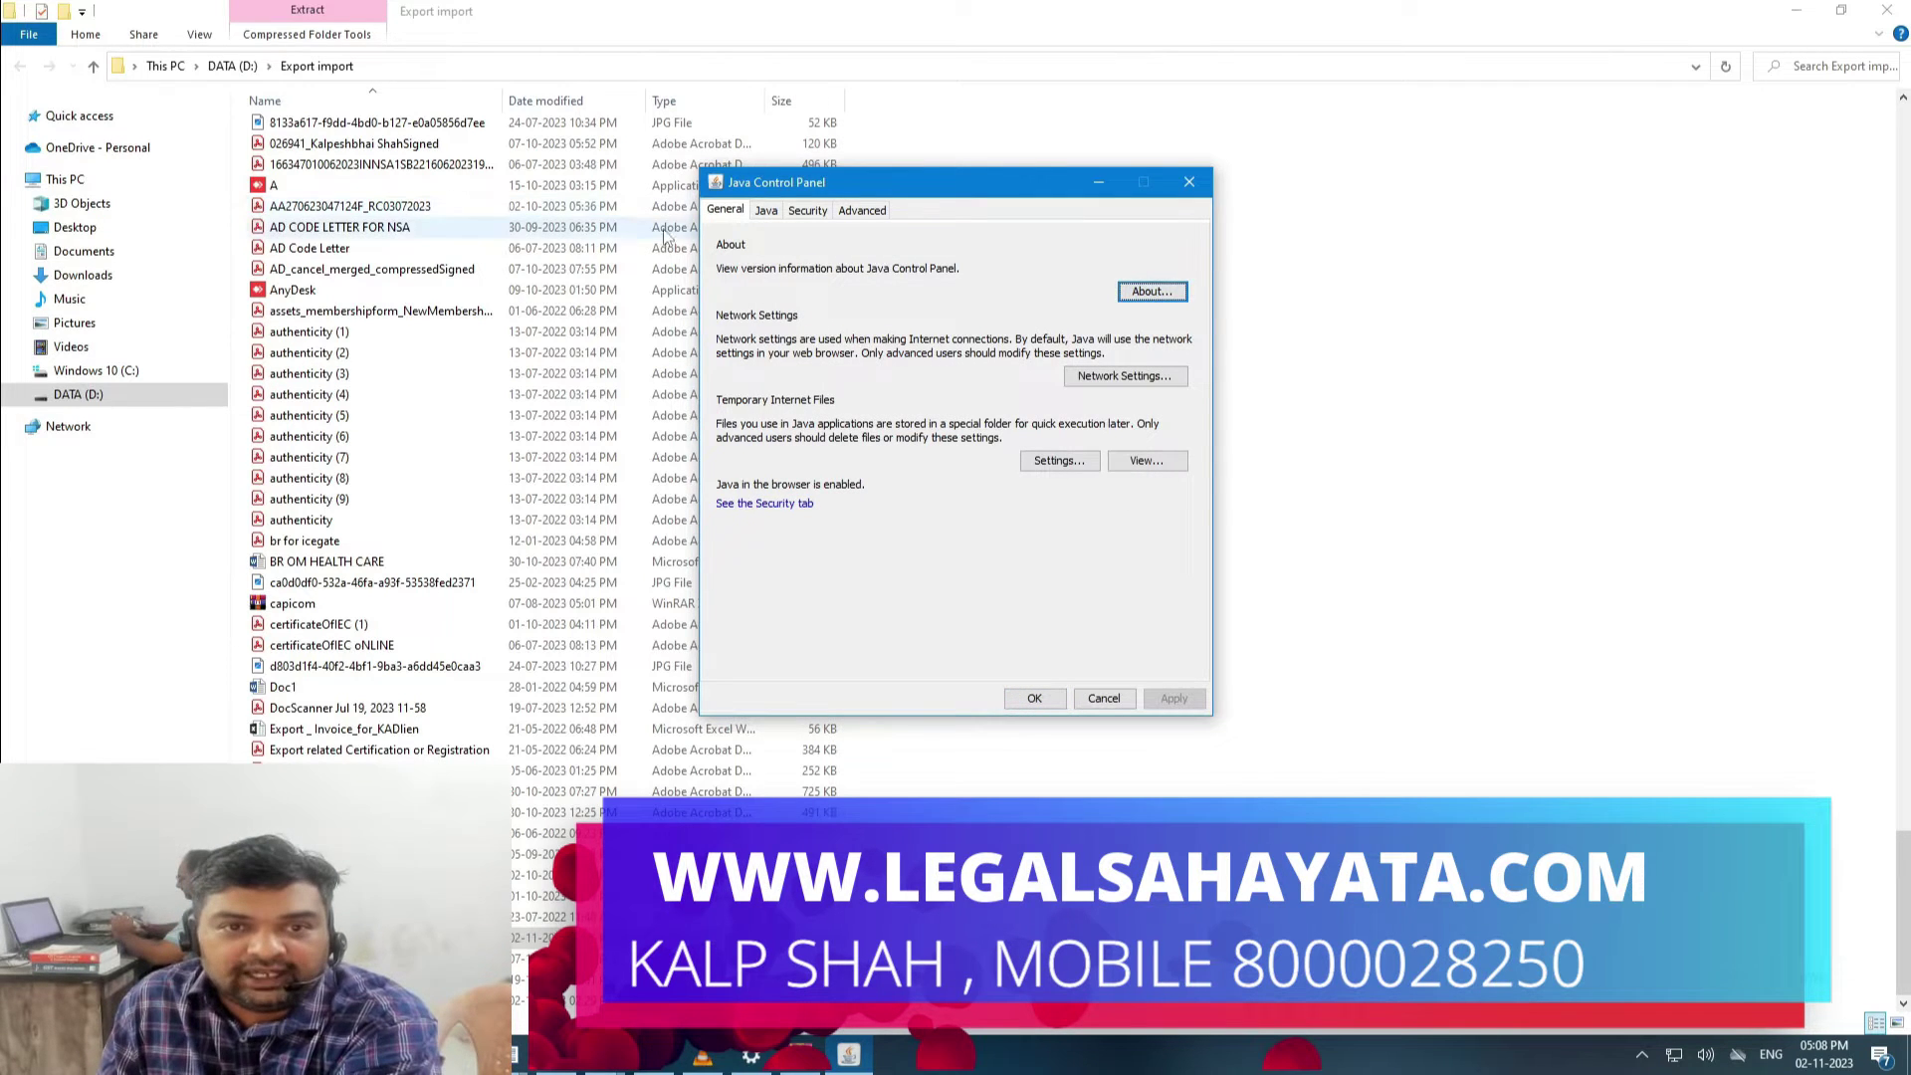
# Step: Delete the temporary Java trace, log and cached application files
pyautogui.click(1058, 460)
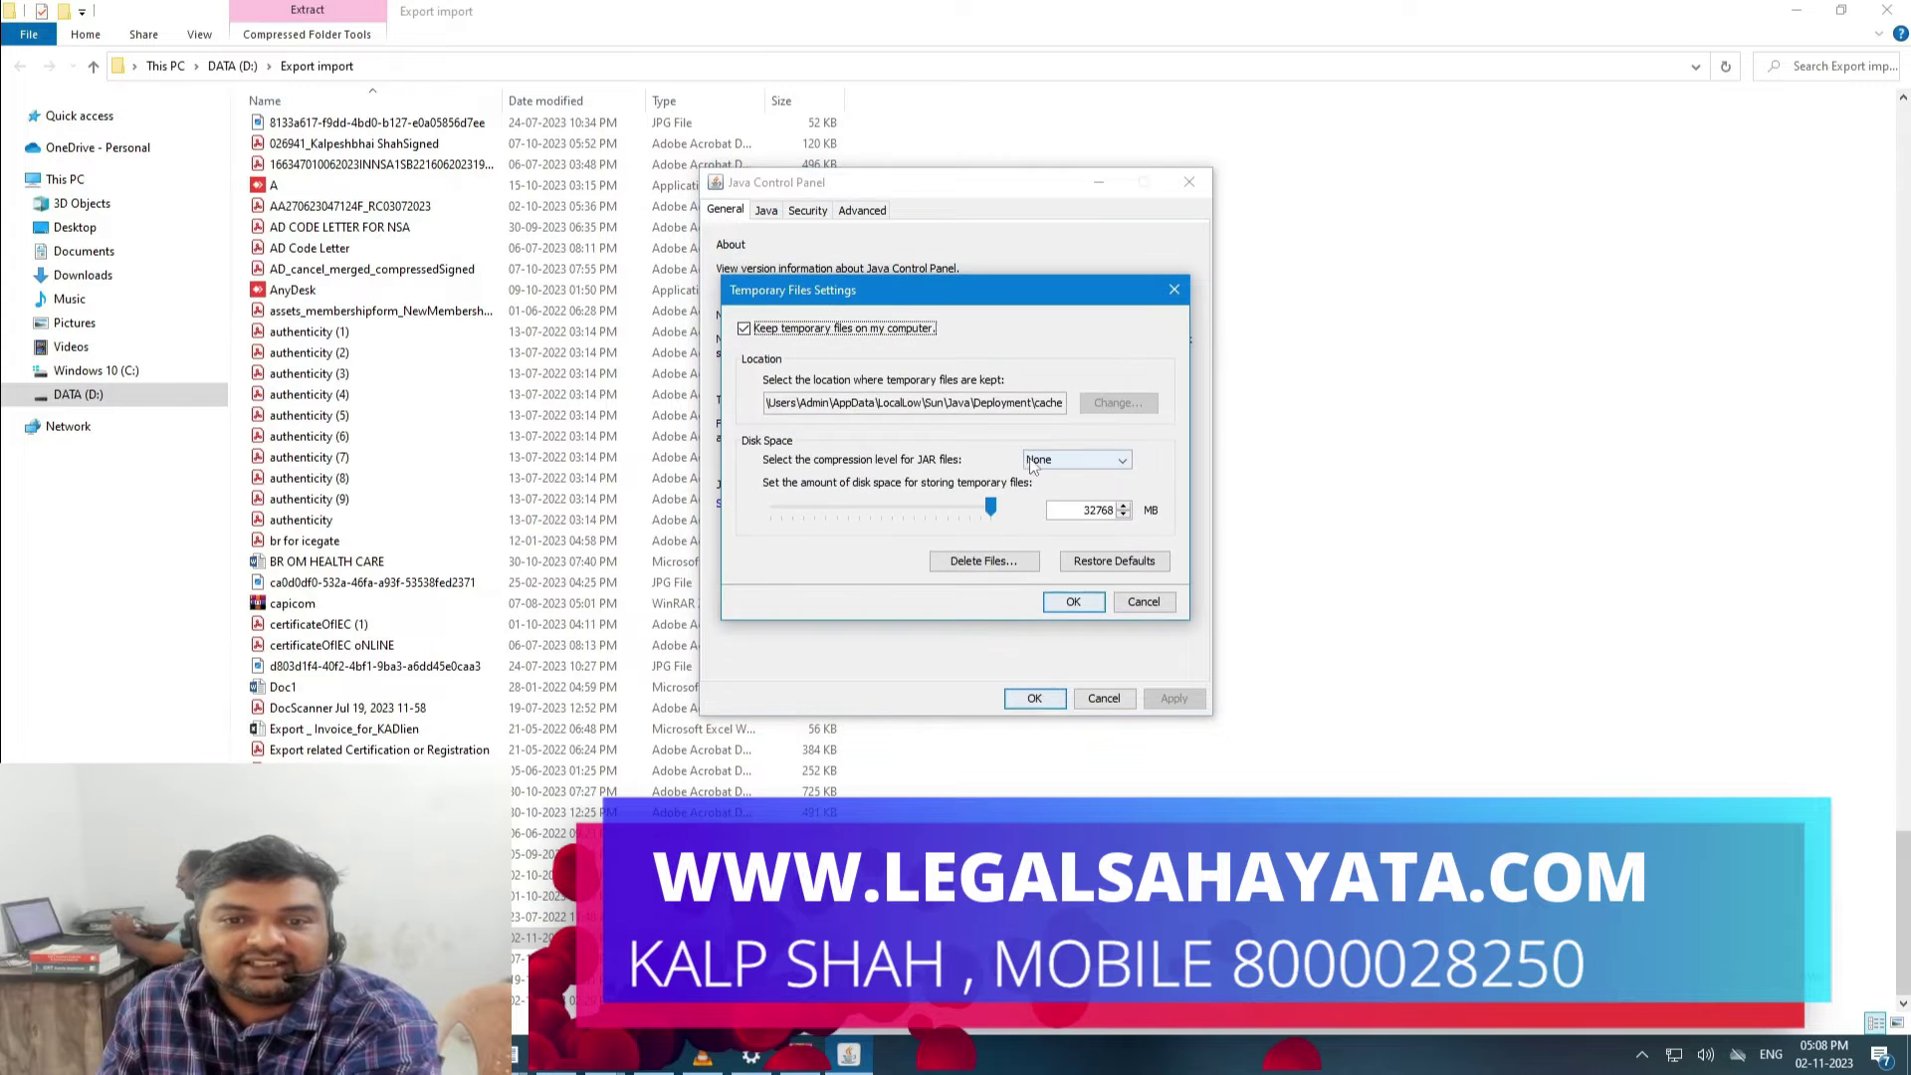
pyautogui.click(988, 564)
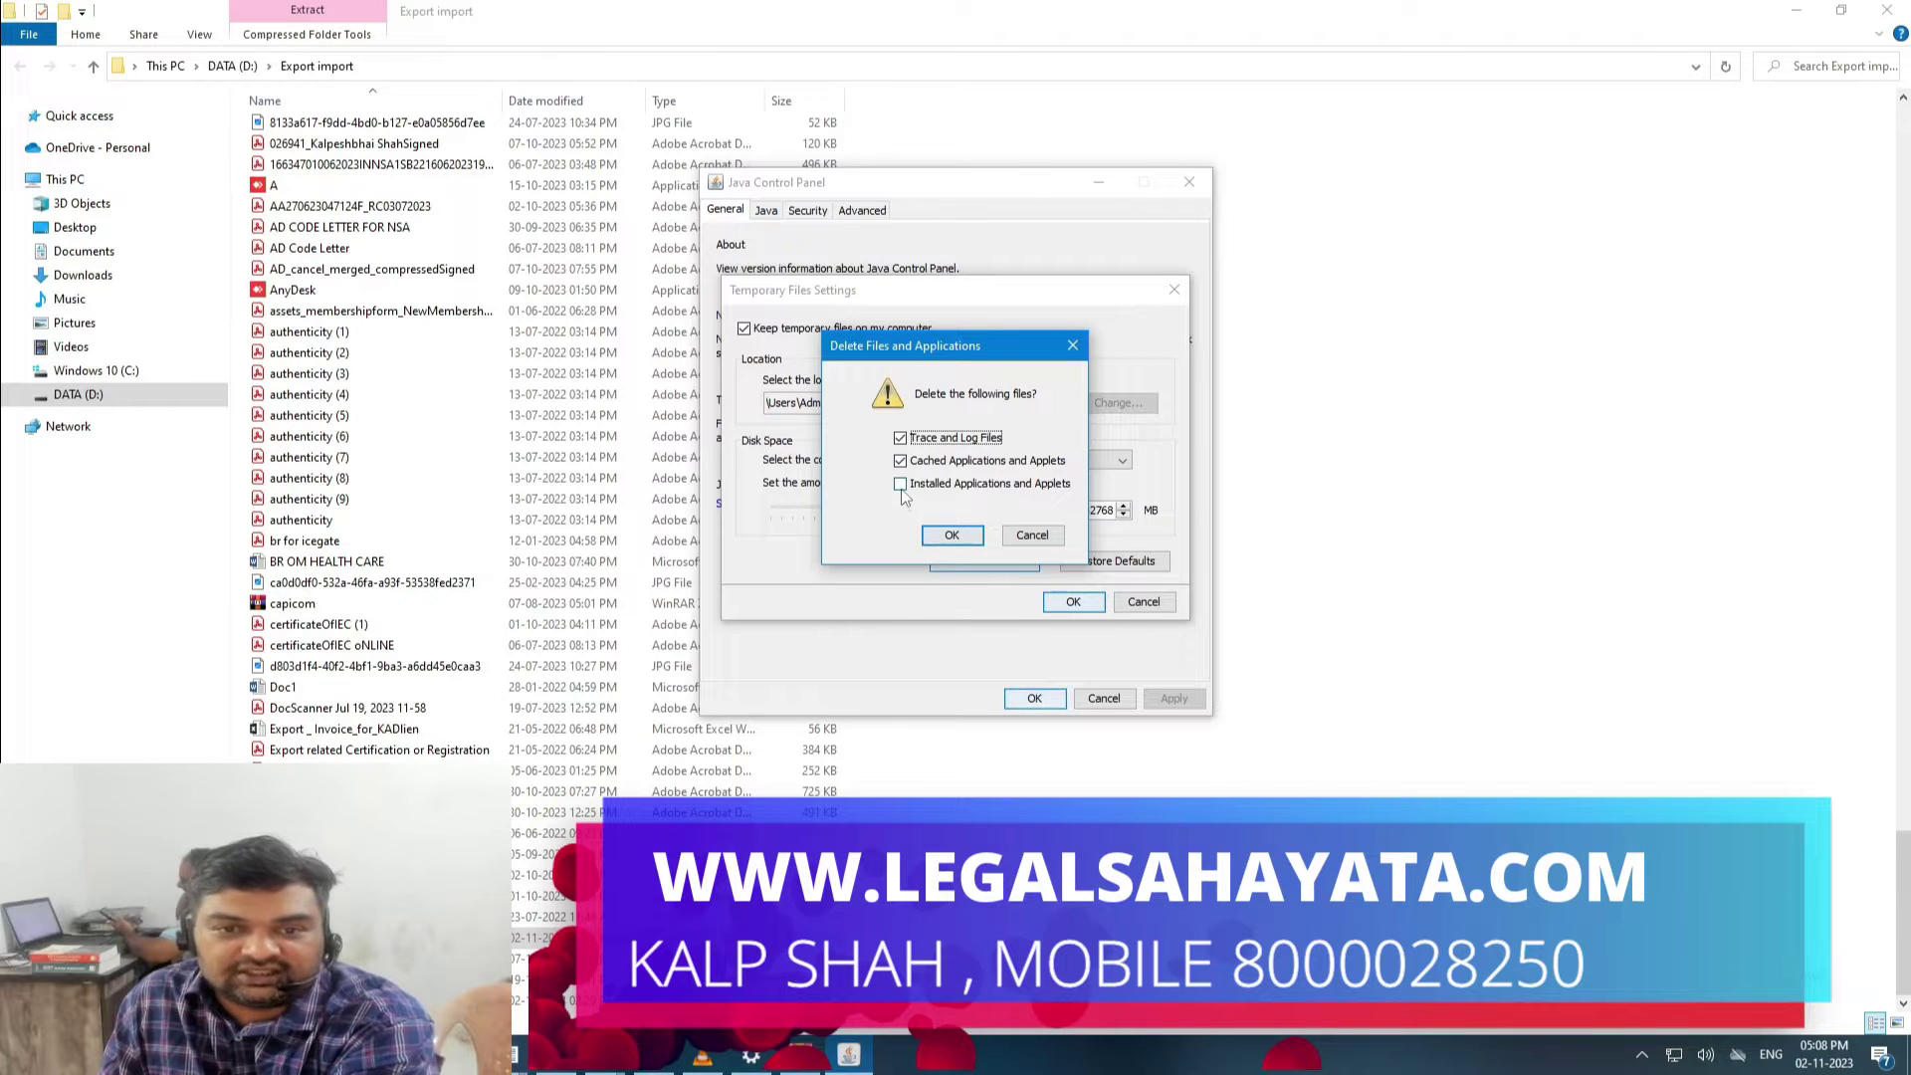
pyautogui.click(955, 538)
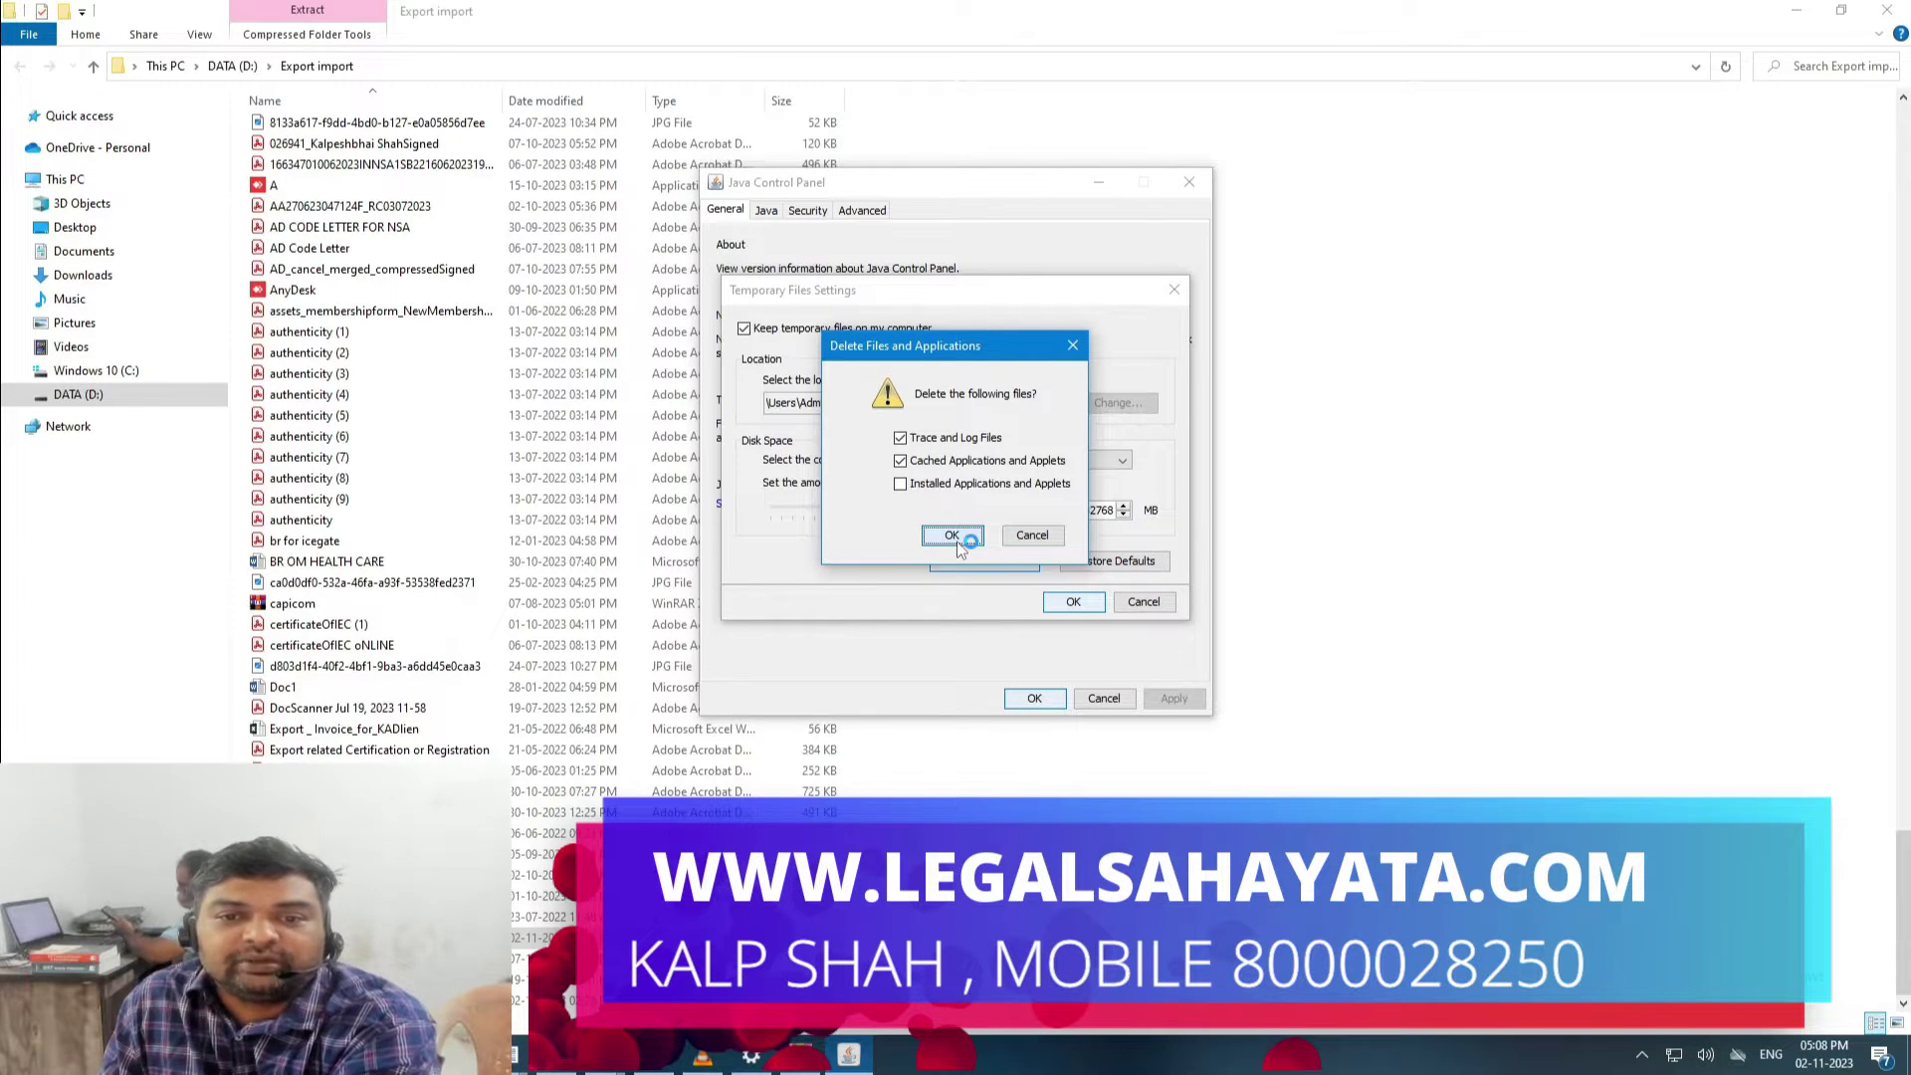
pyautogui.click(1073, 601)
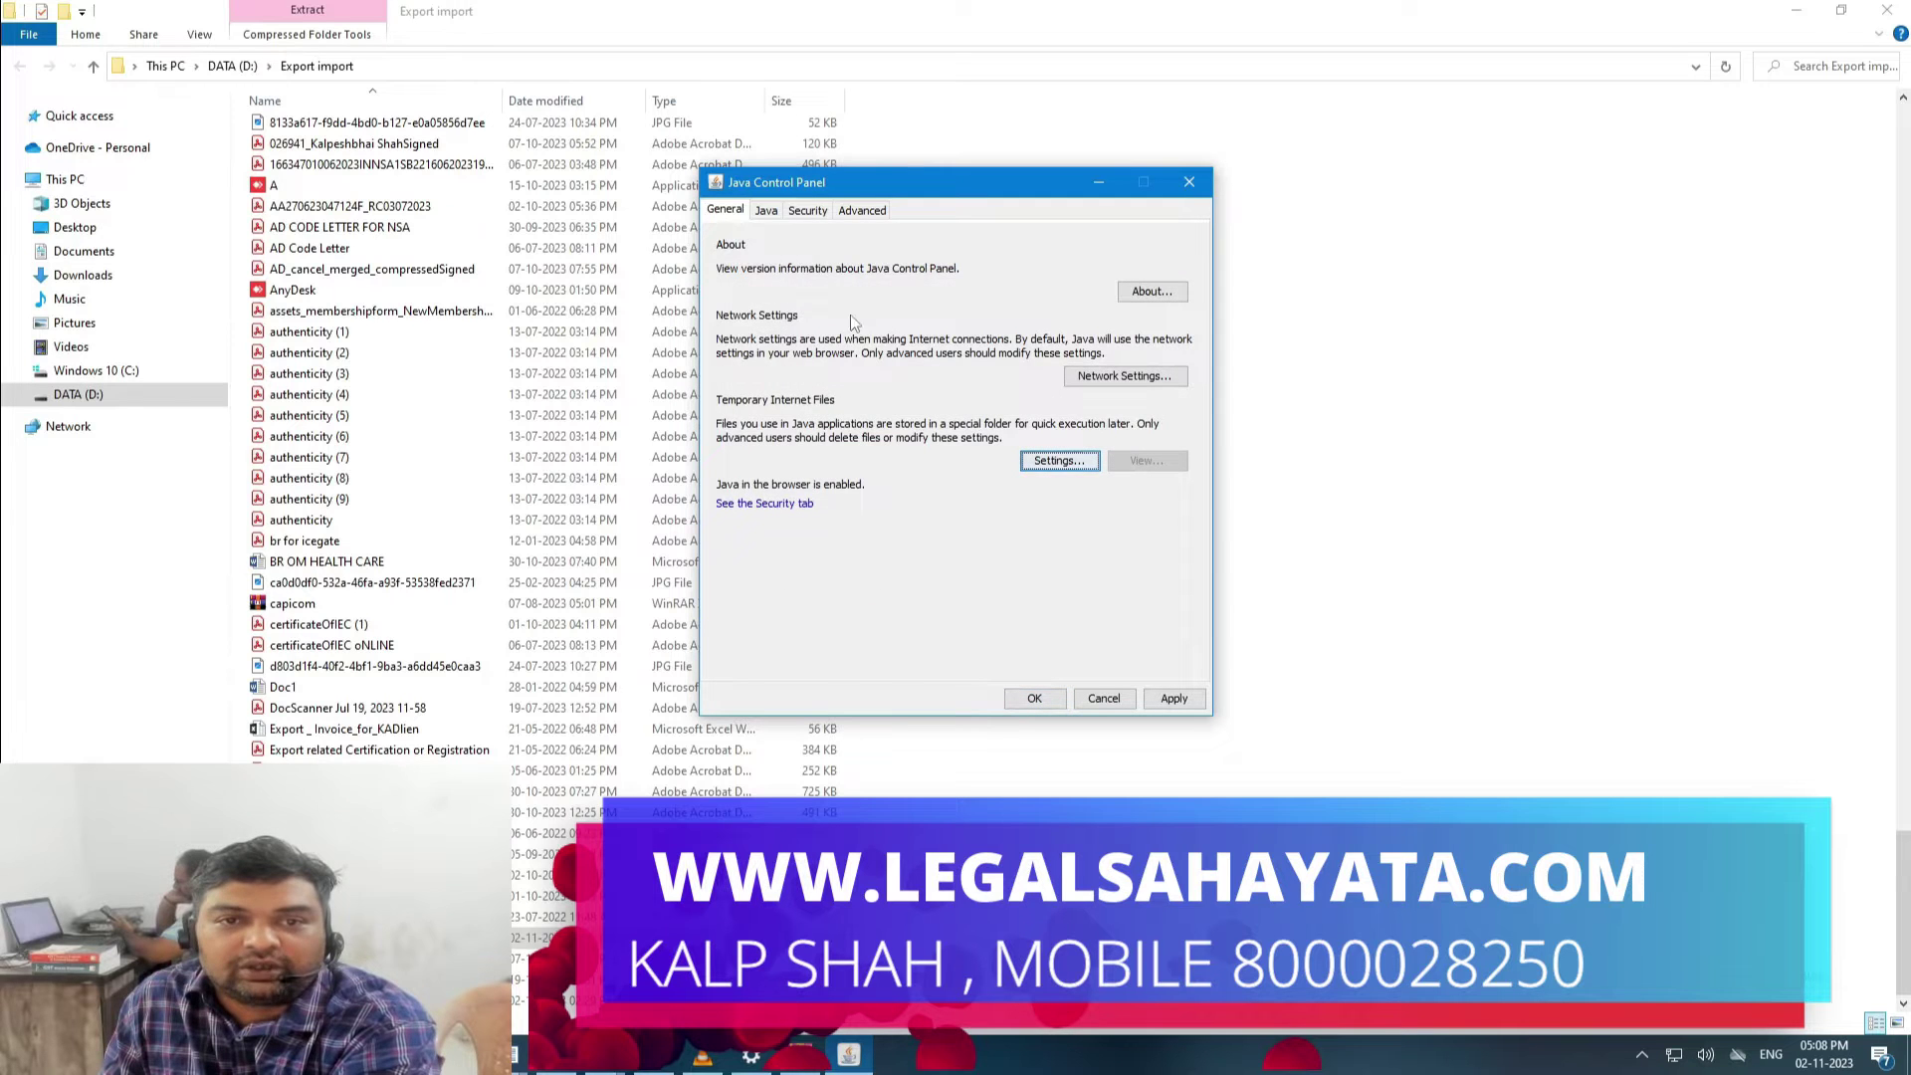
# Step: Review installed Java runtime versions, then open the Security tab's Exception Site List
pyautogui.click(766, 211)
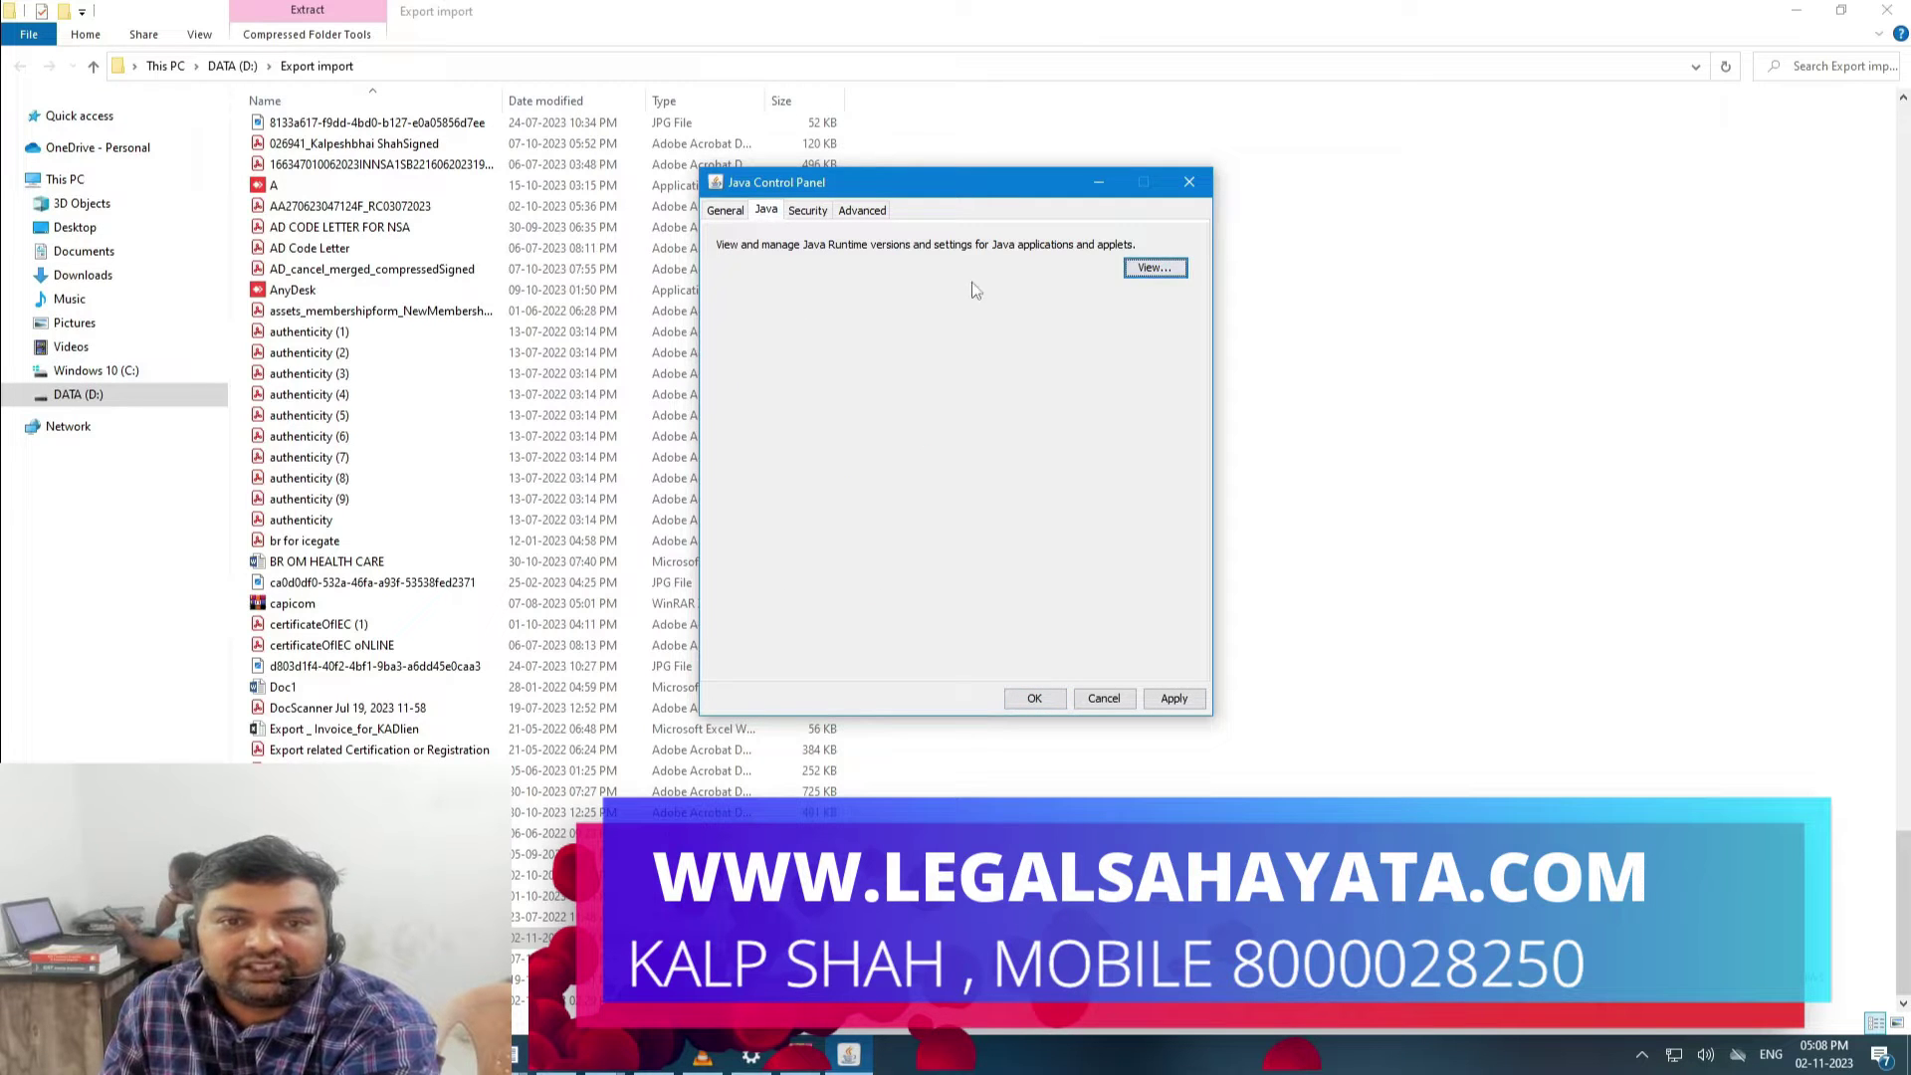
pyautogui.click(1147, 269)
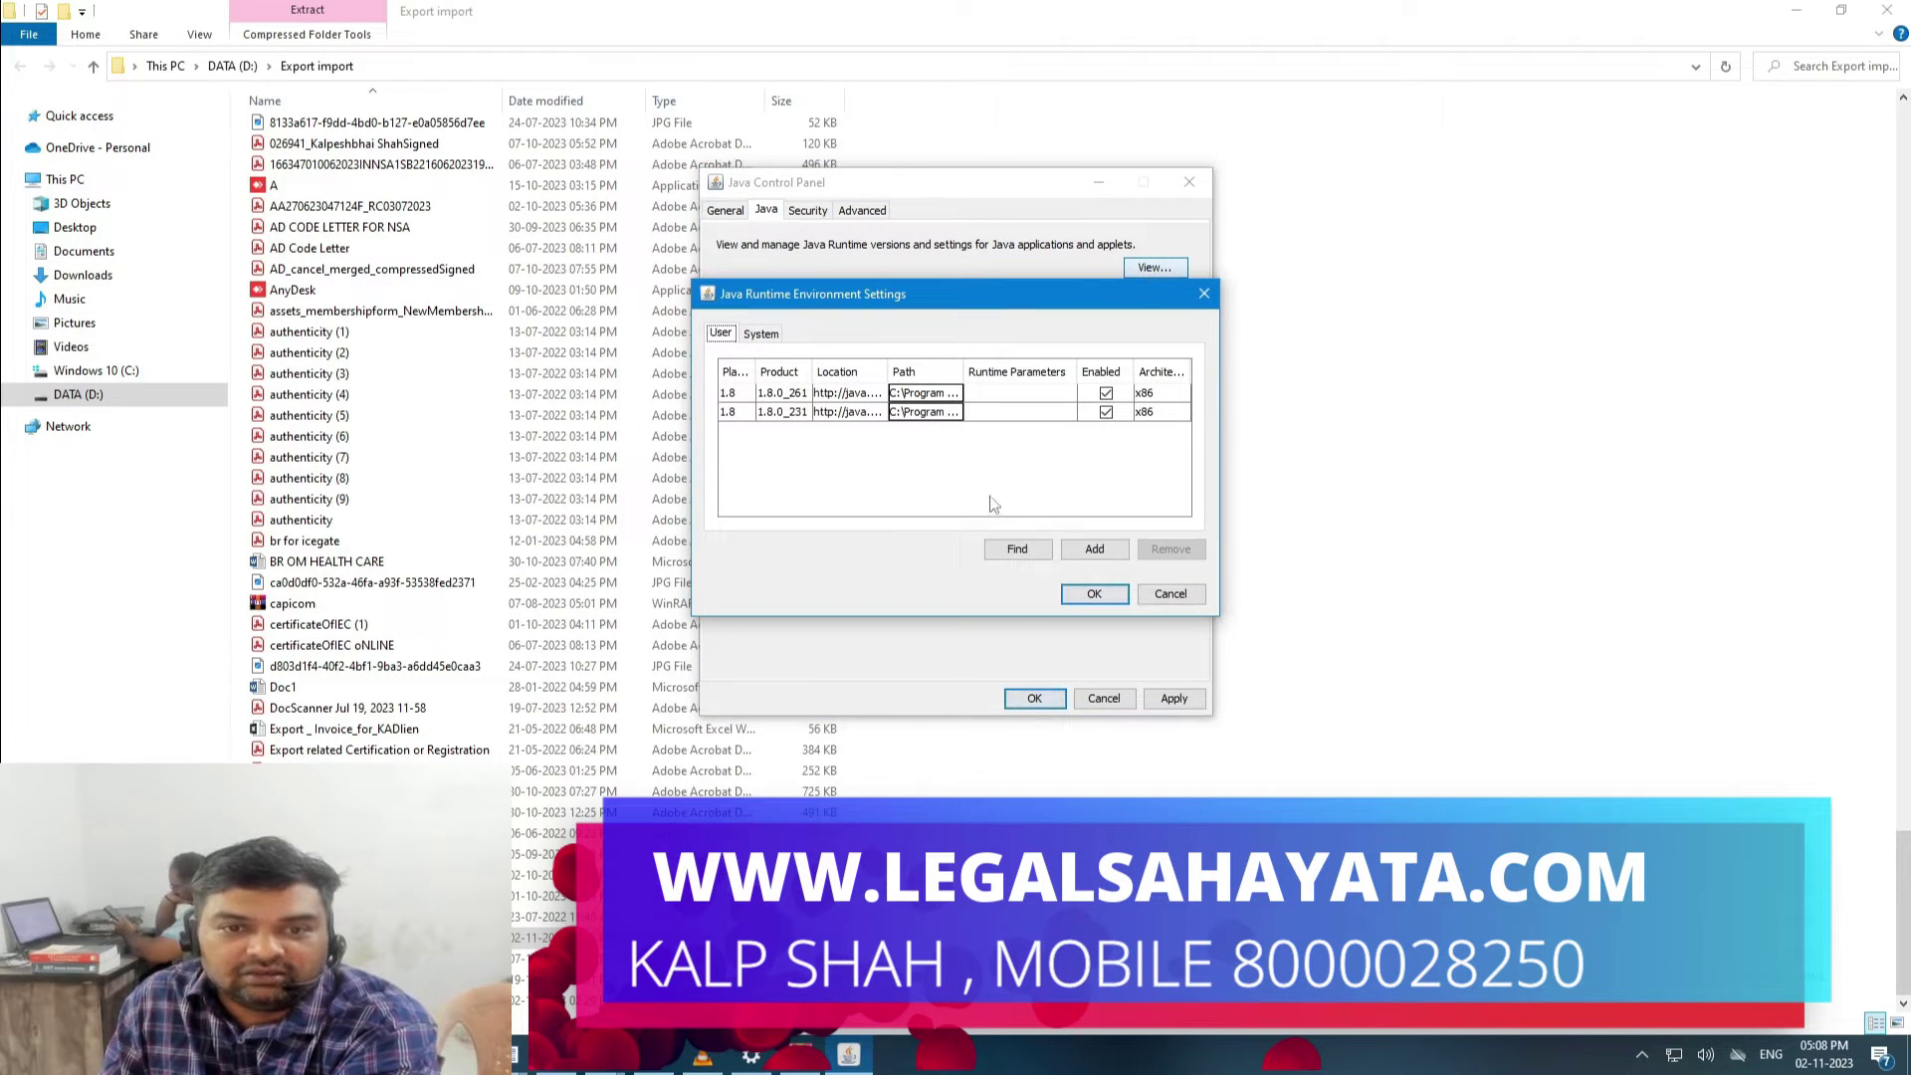
pyautogui.click(1155, 595)
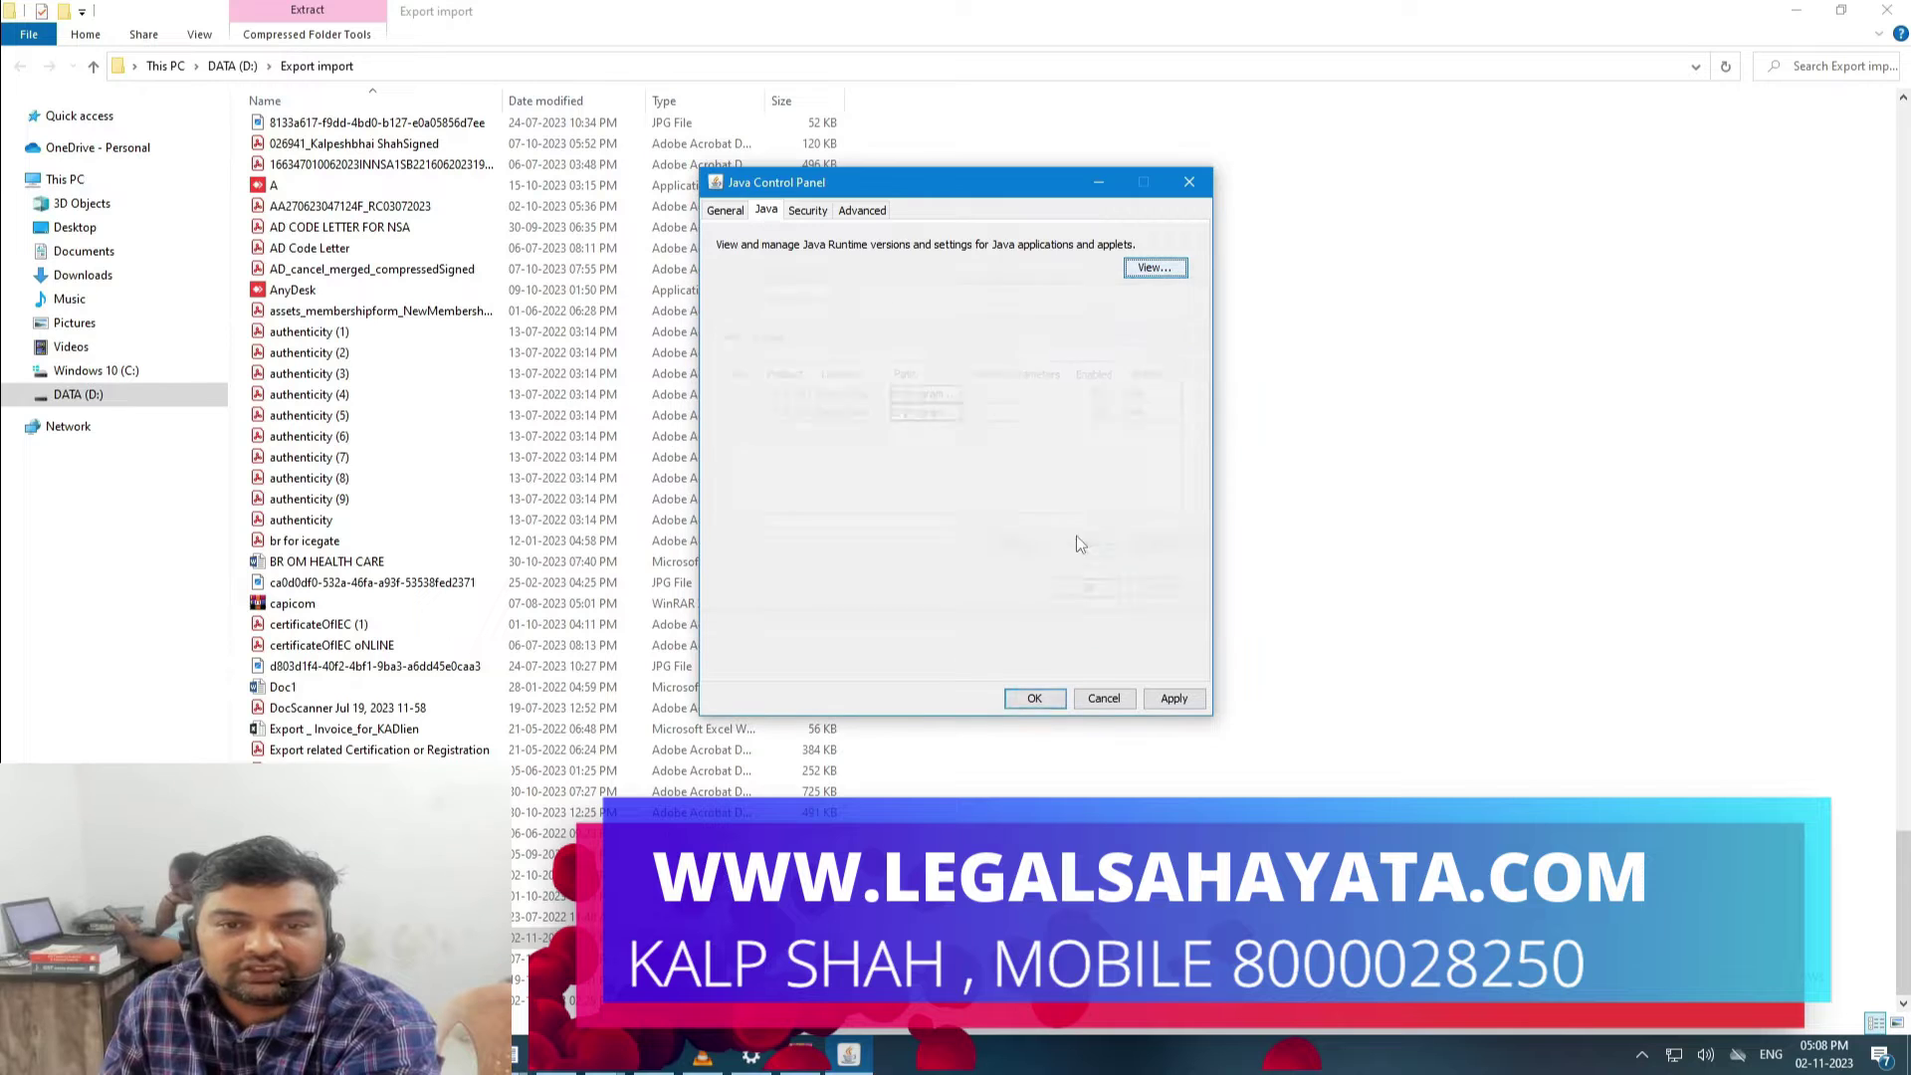
pyautogui.click(808, 213)
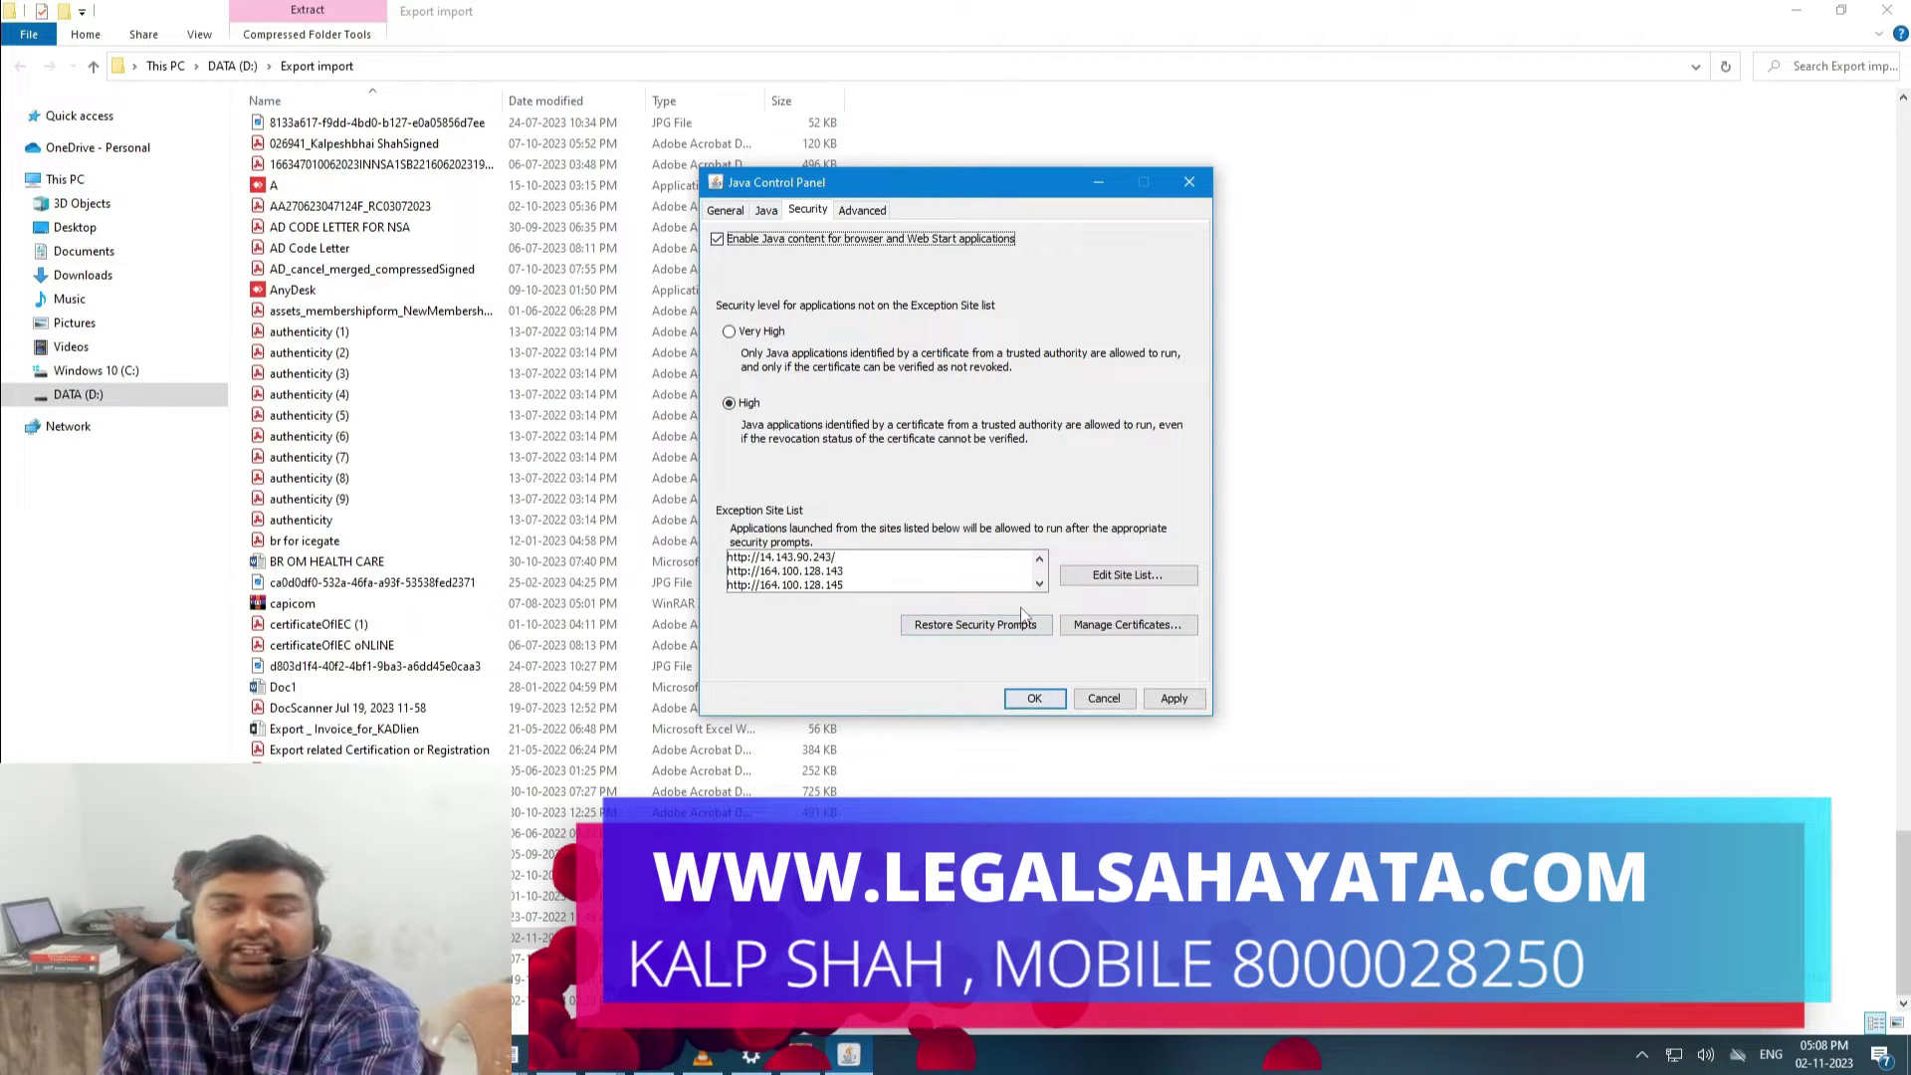
pyautogui.click(1108, 581)
pyautogui.scroll(-3, 1074, 556)
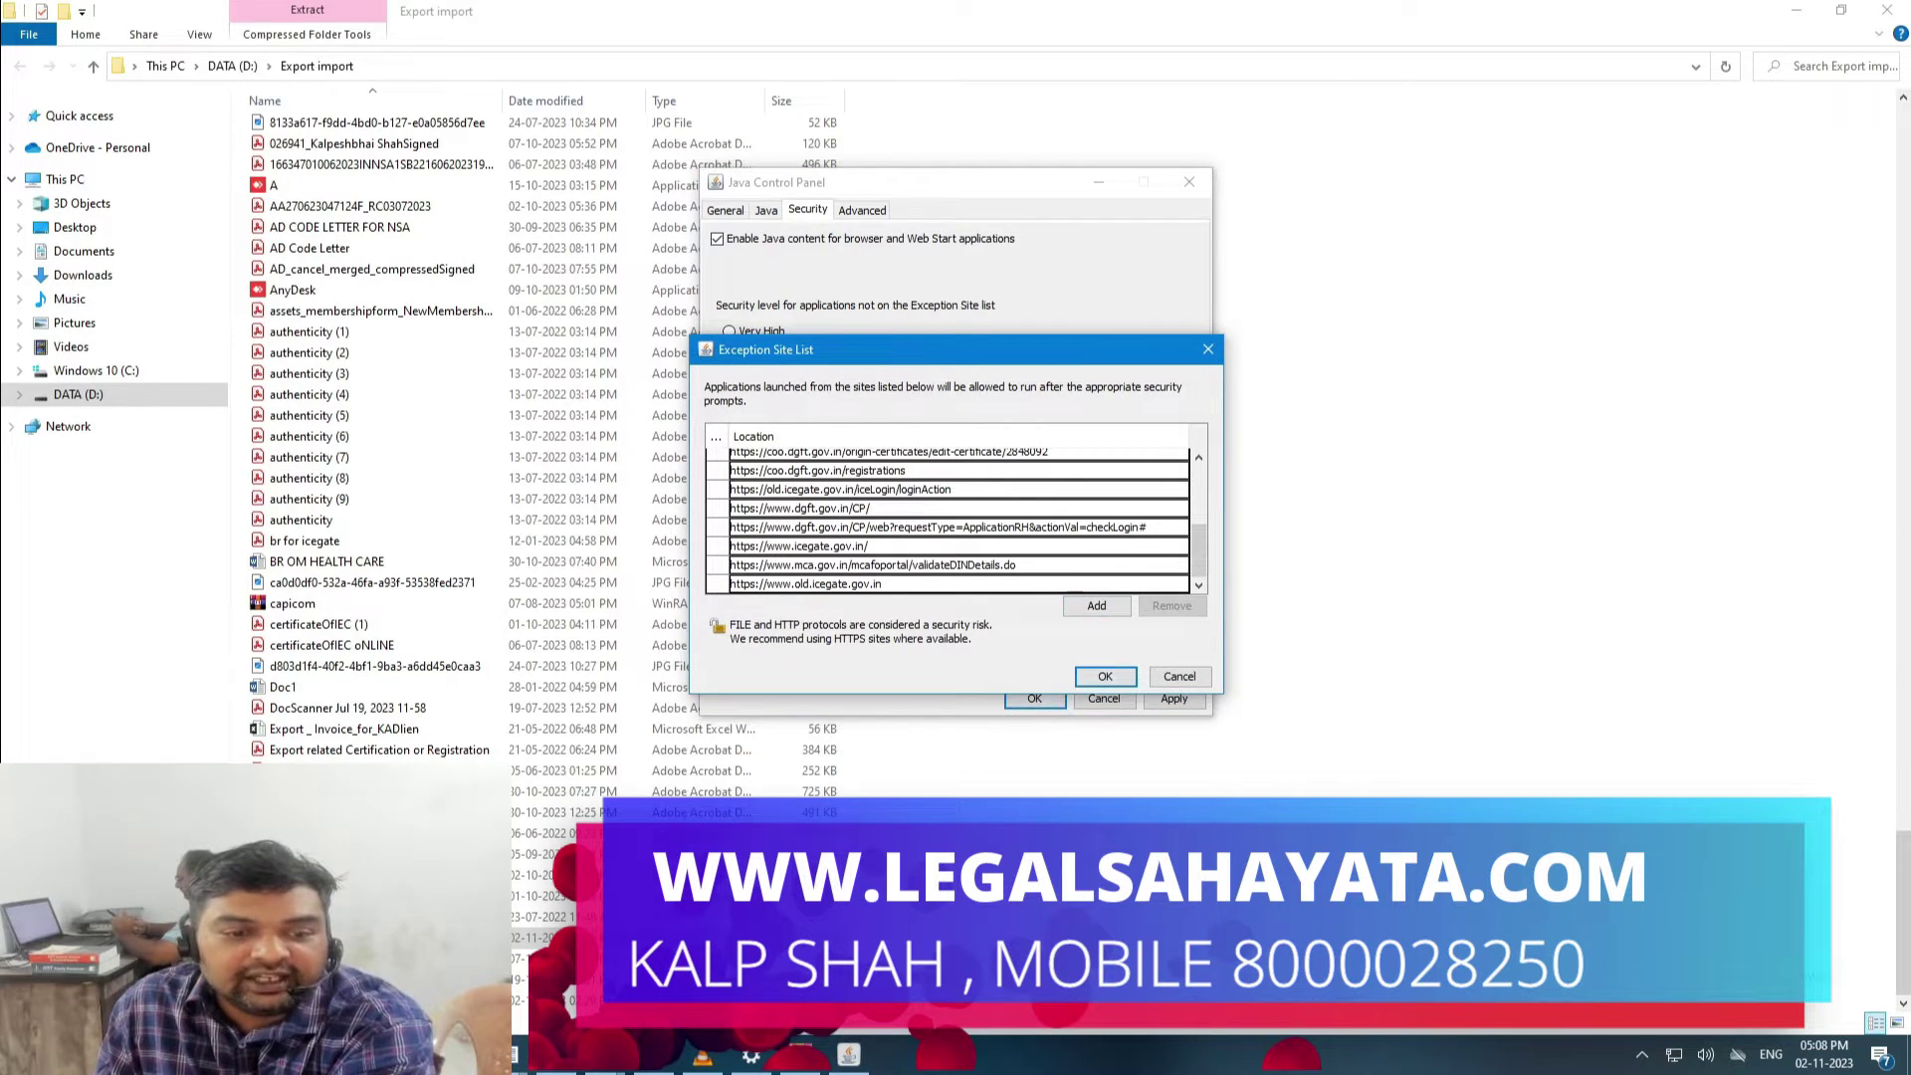
pyautogui.click(1105, 676)
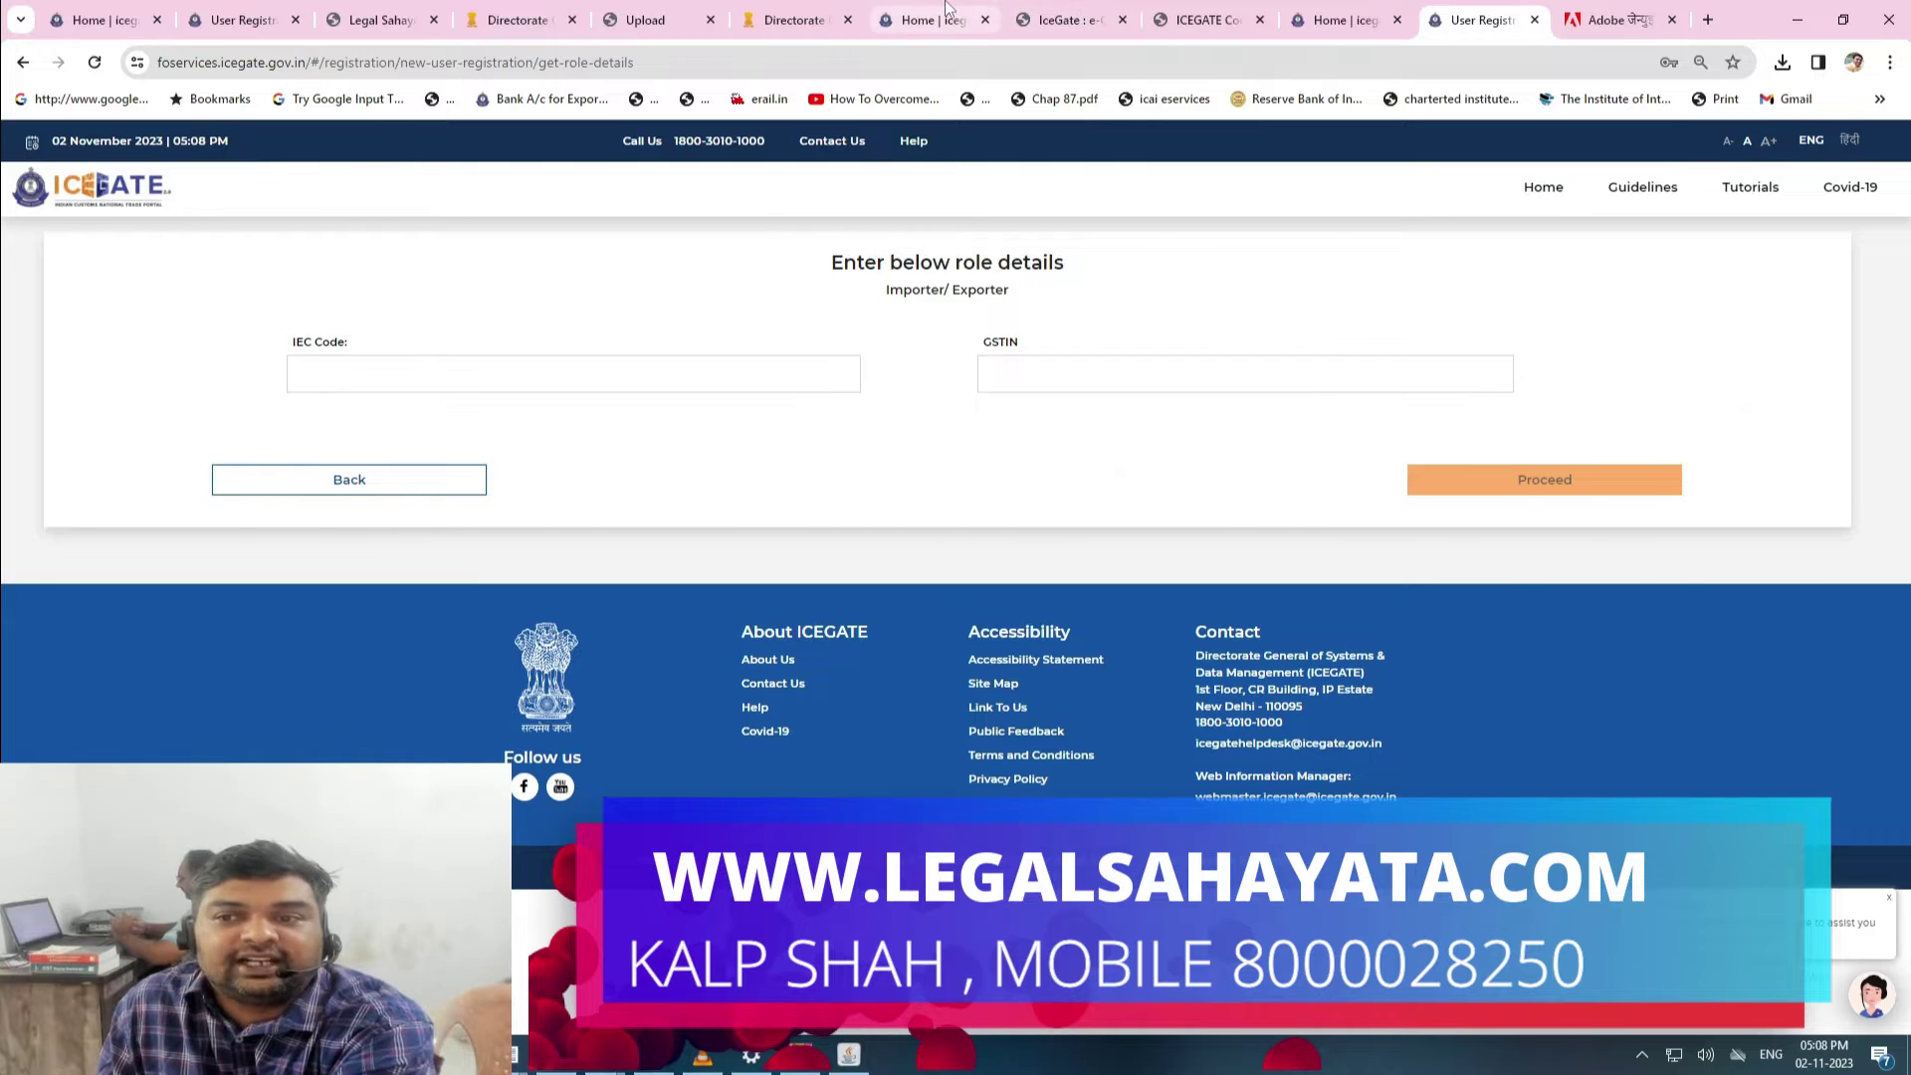
pyautogui.click(926, 20)
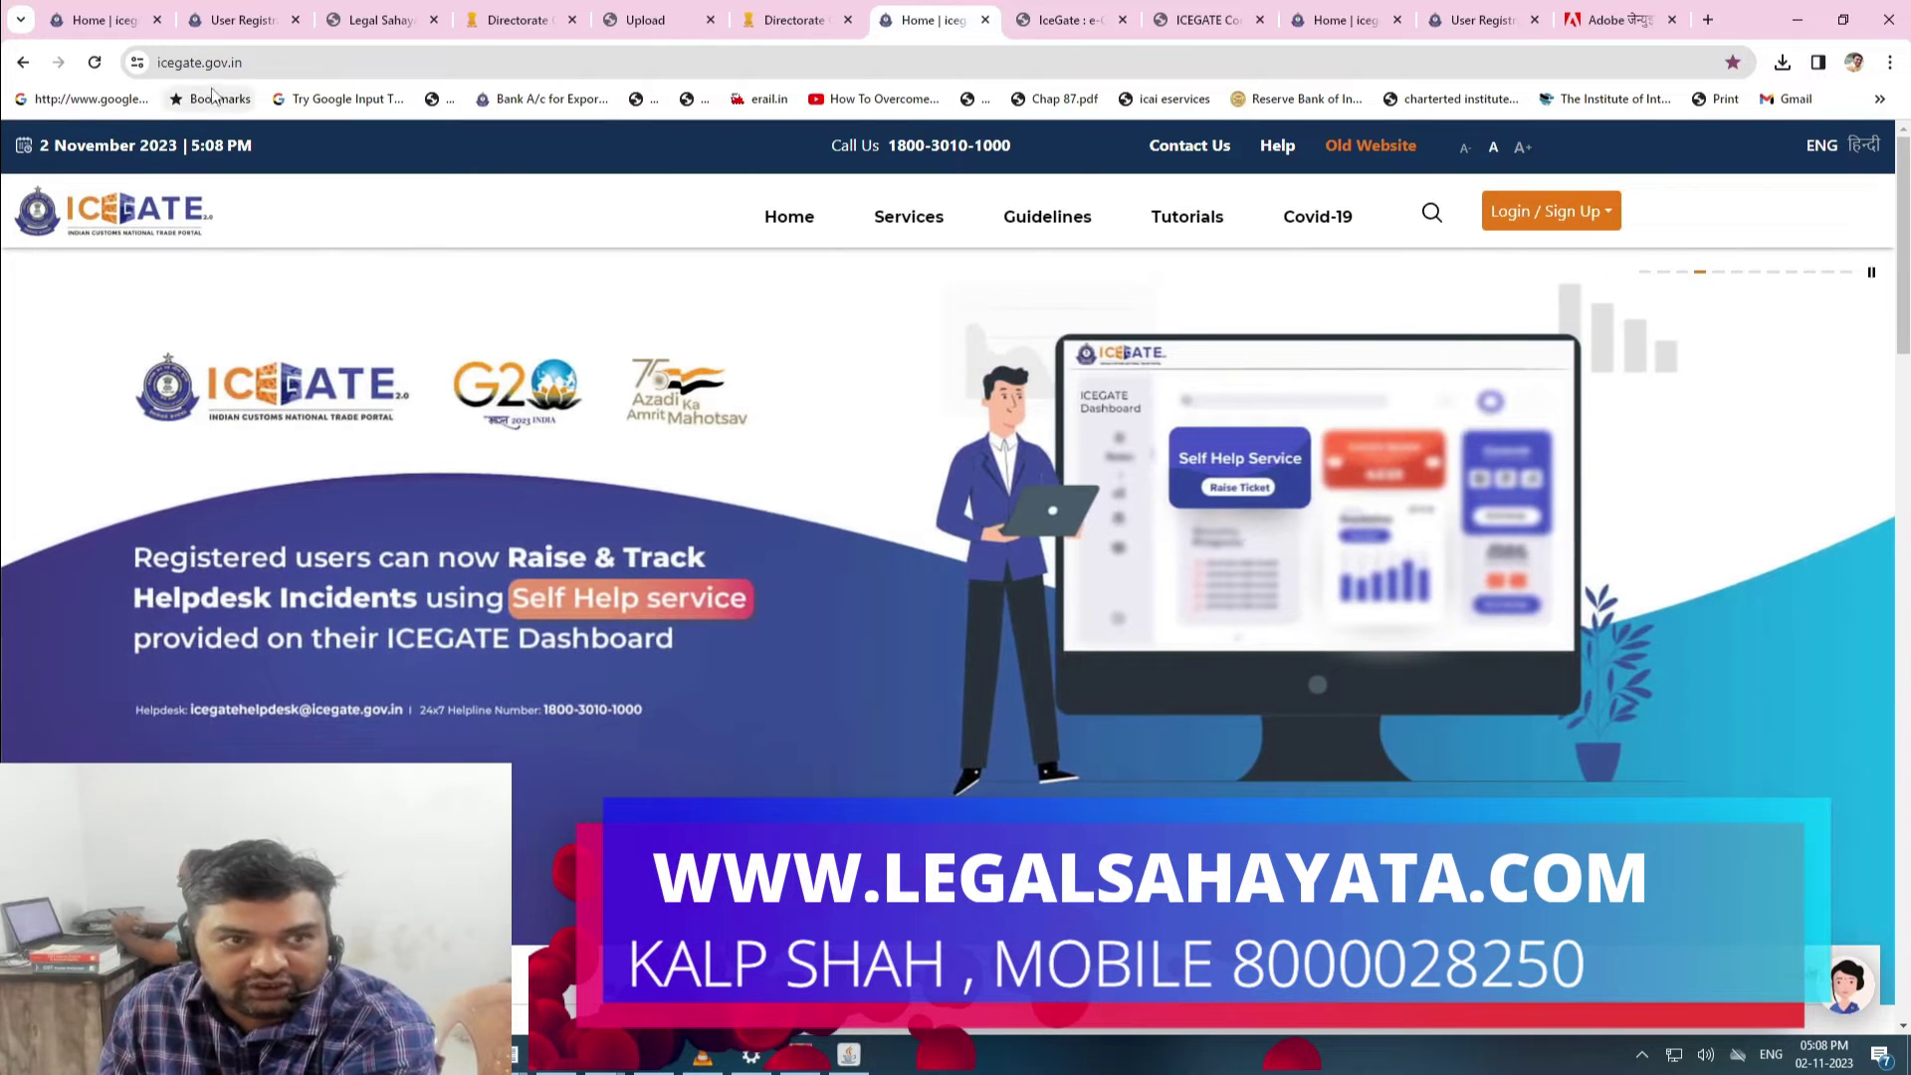
pyautogui.click(274, 63)
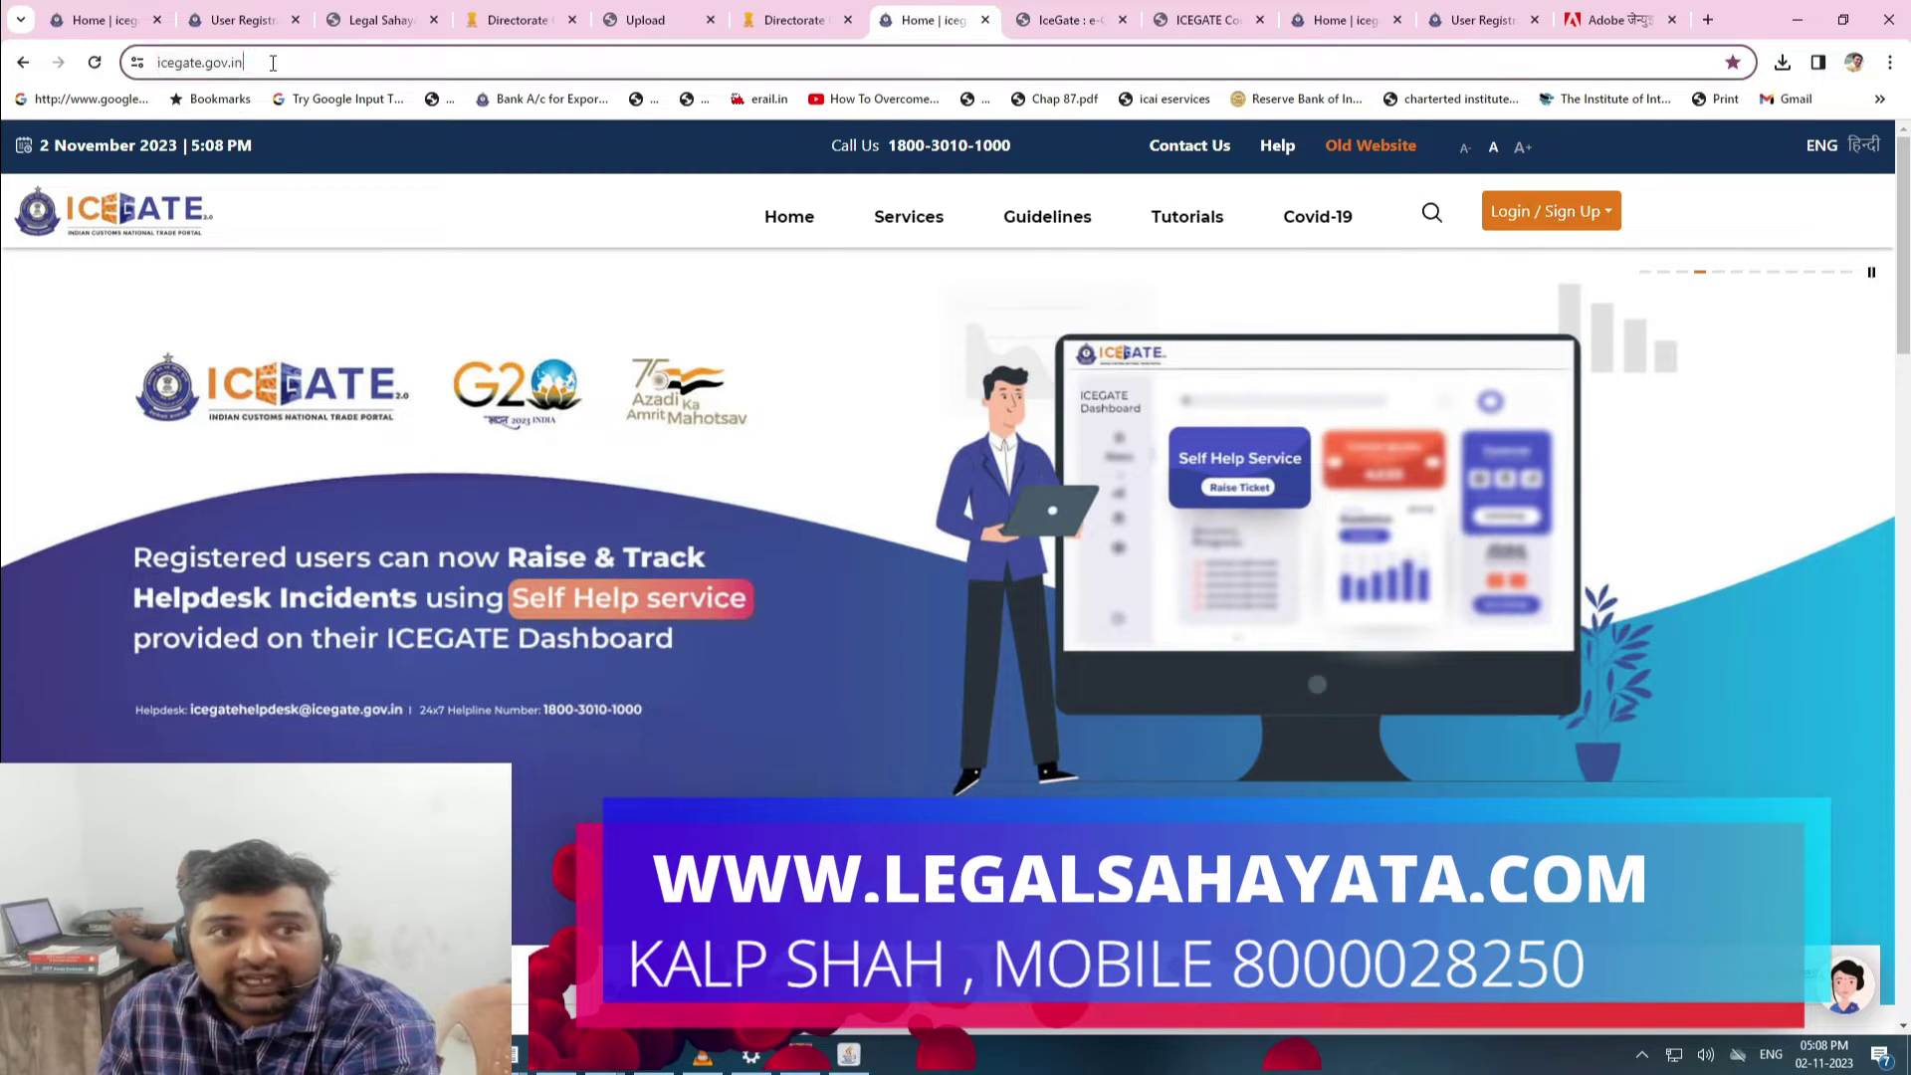
pyautogui.rightClick(214, 65)
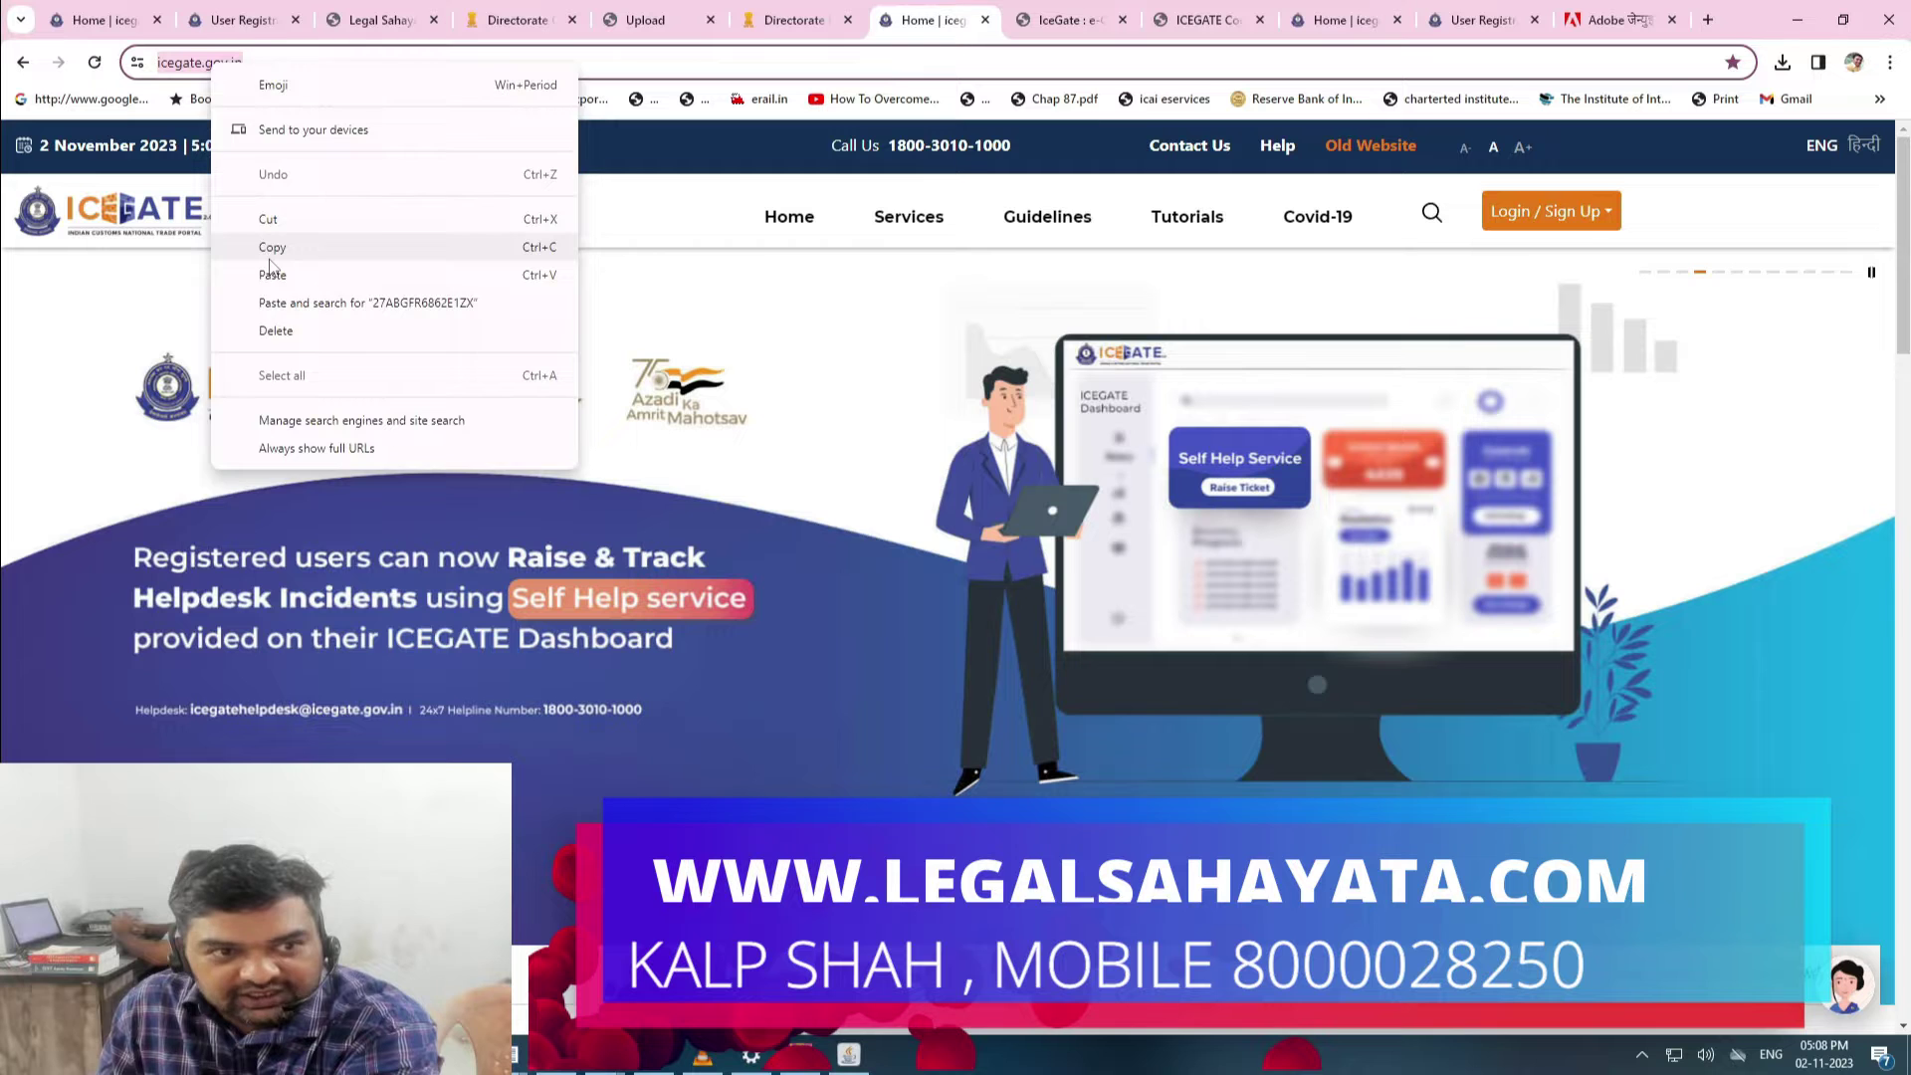
pyautogui.click(270, 247)
pyautogui.click(846, 1055)
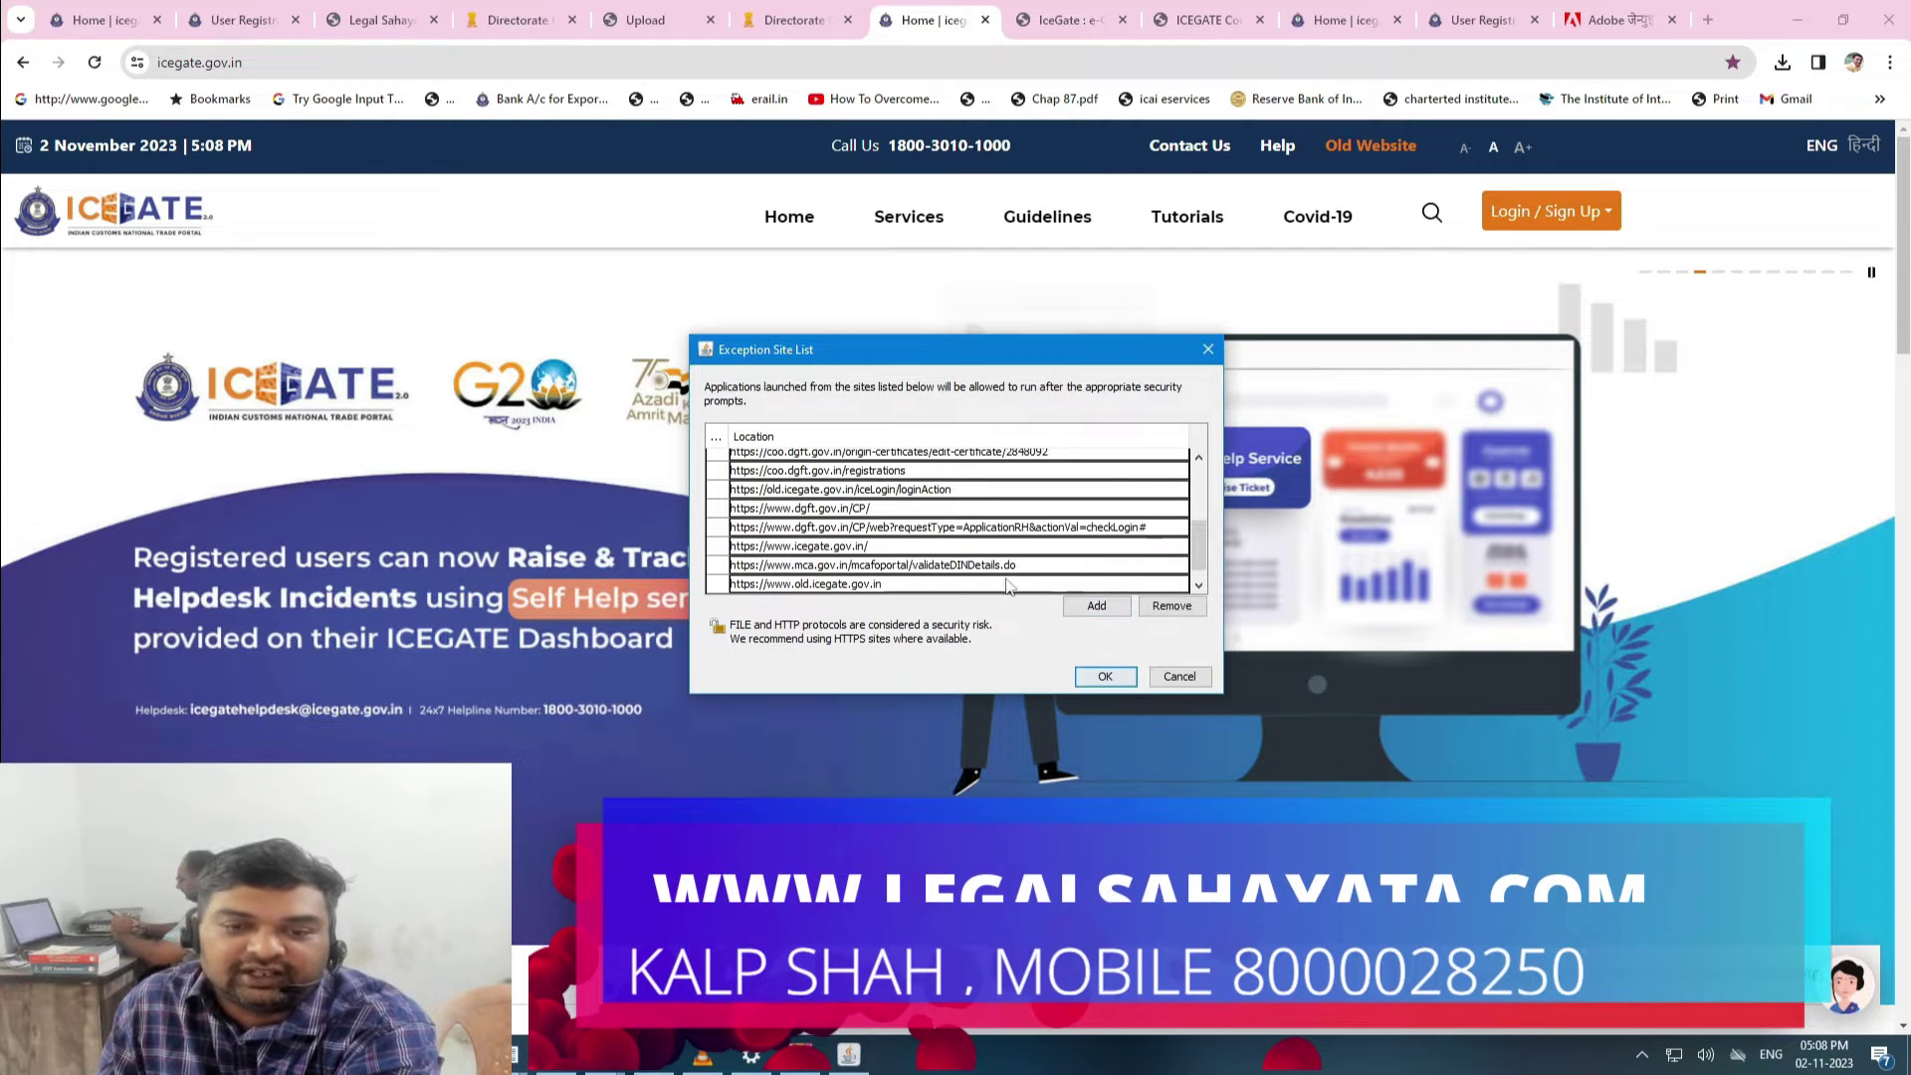
pyautogui.click(1096, 605)
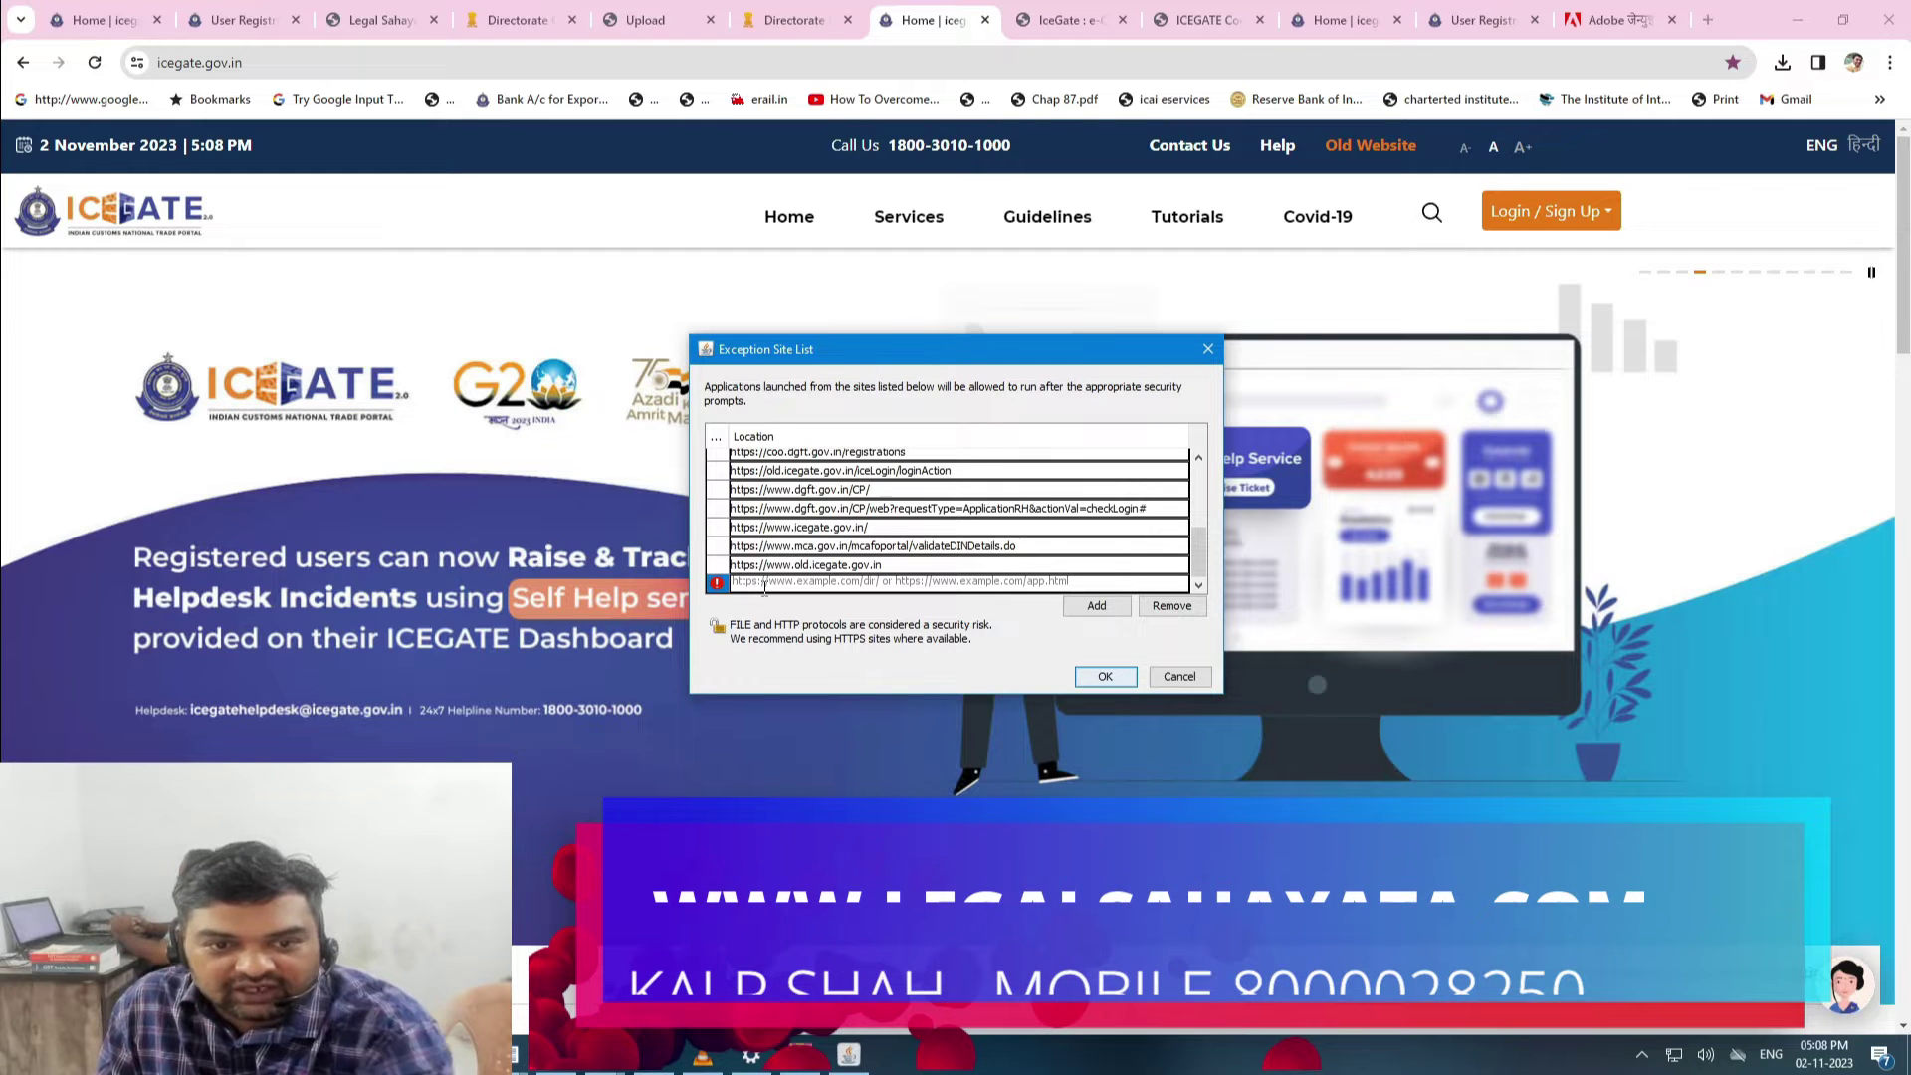
pyautogui.hotkey('ctrl', 'v')
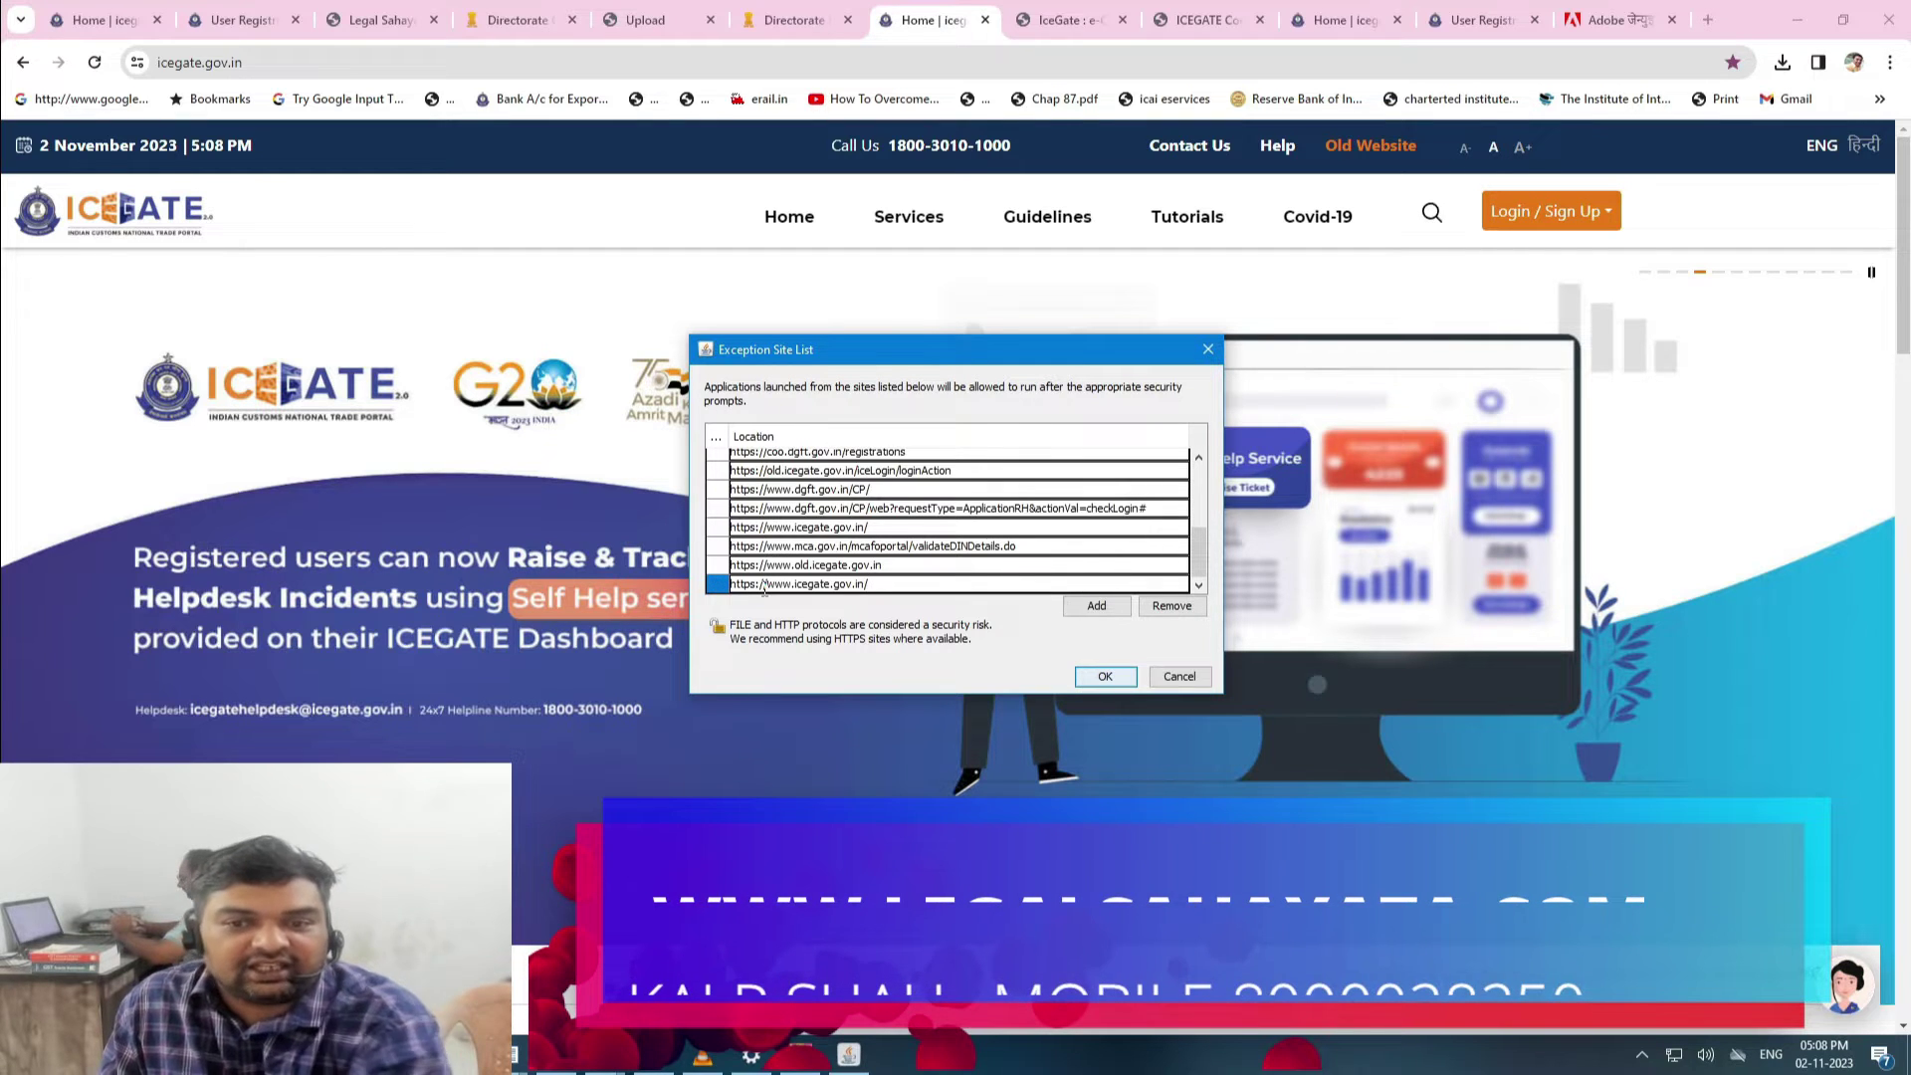
pyautogui.click(1095, 605)
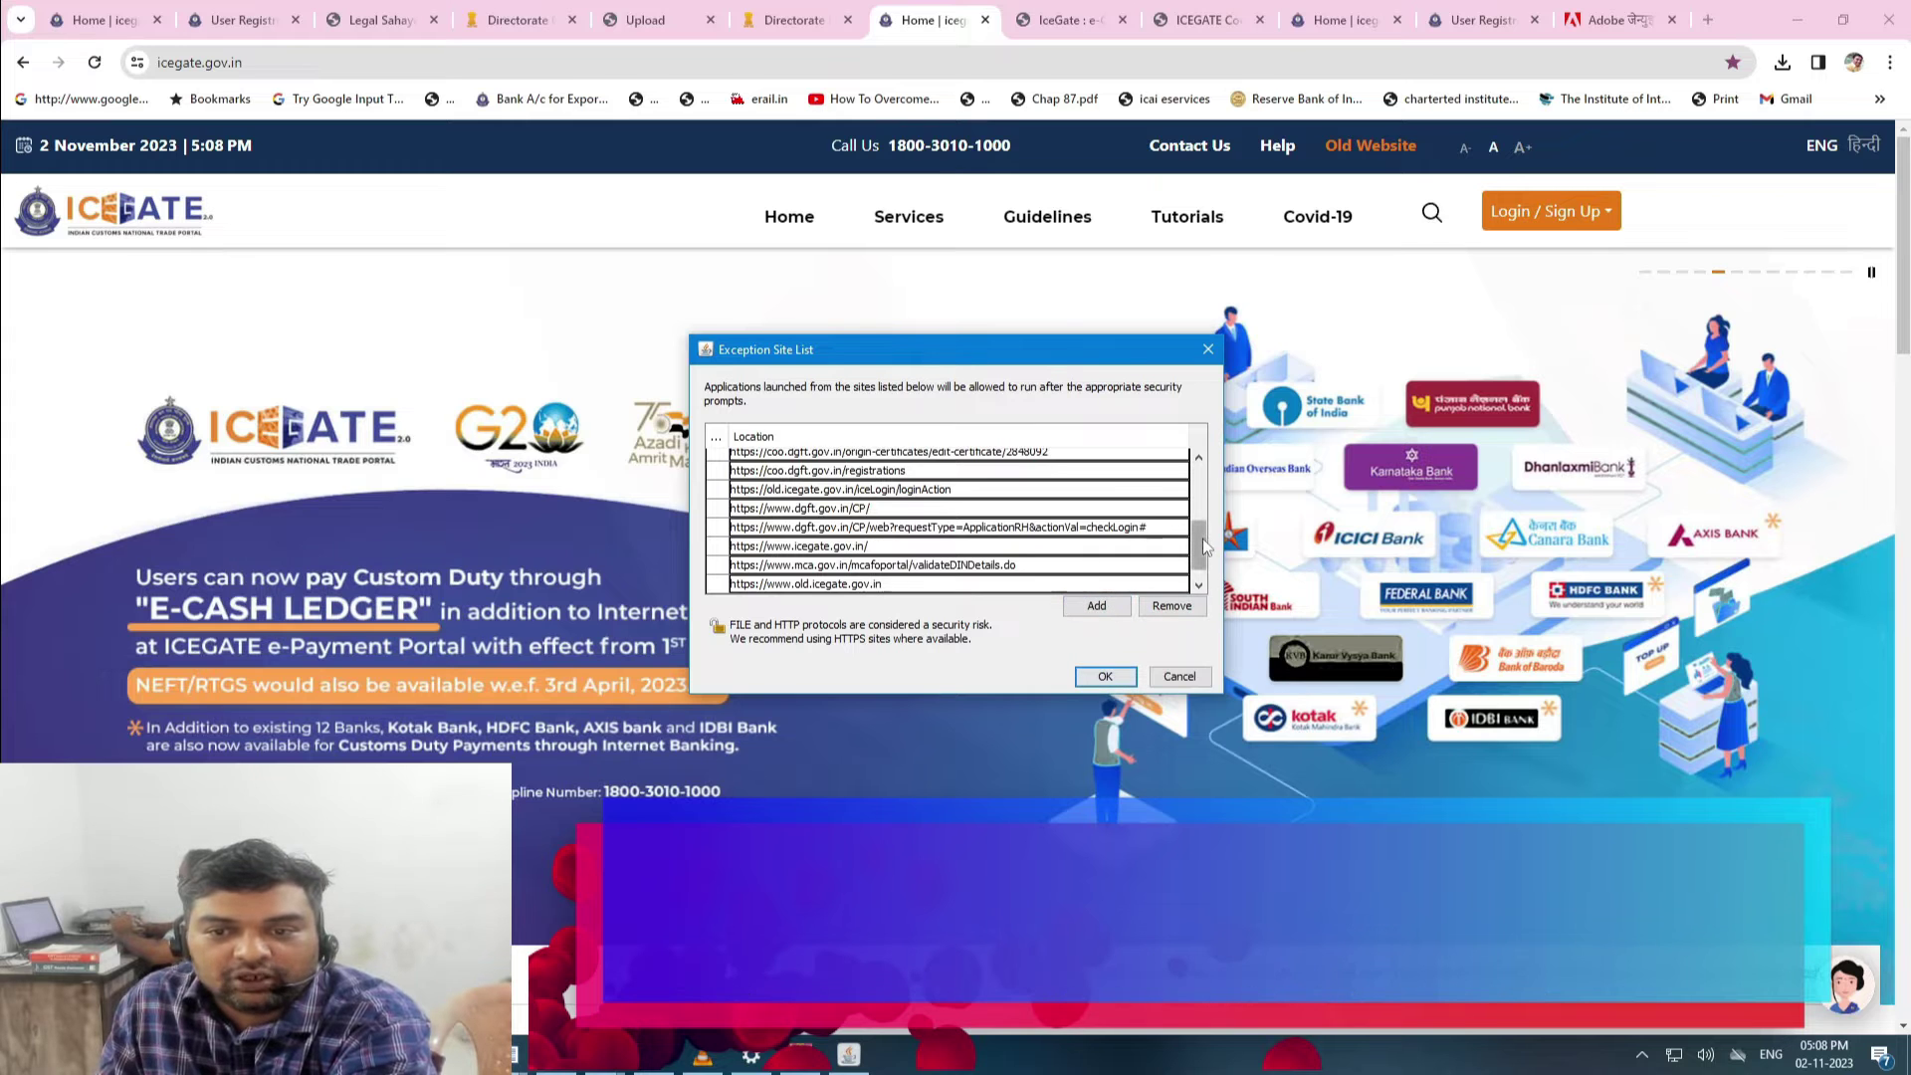
pyautogui.click(1199, 585)
pyautogui.click(1100, 12)
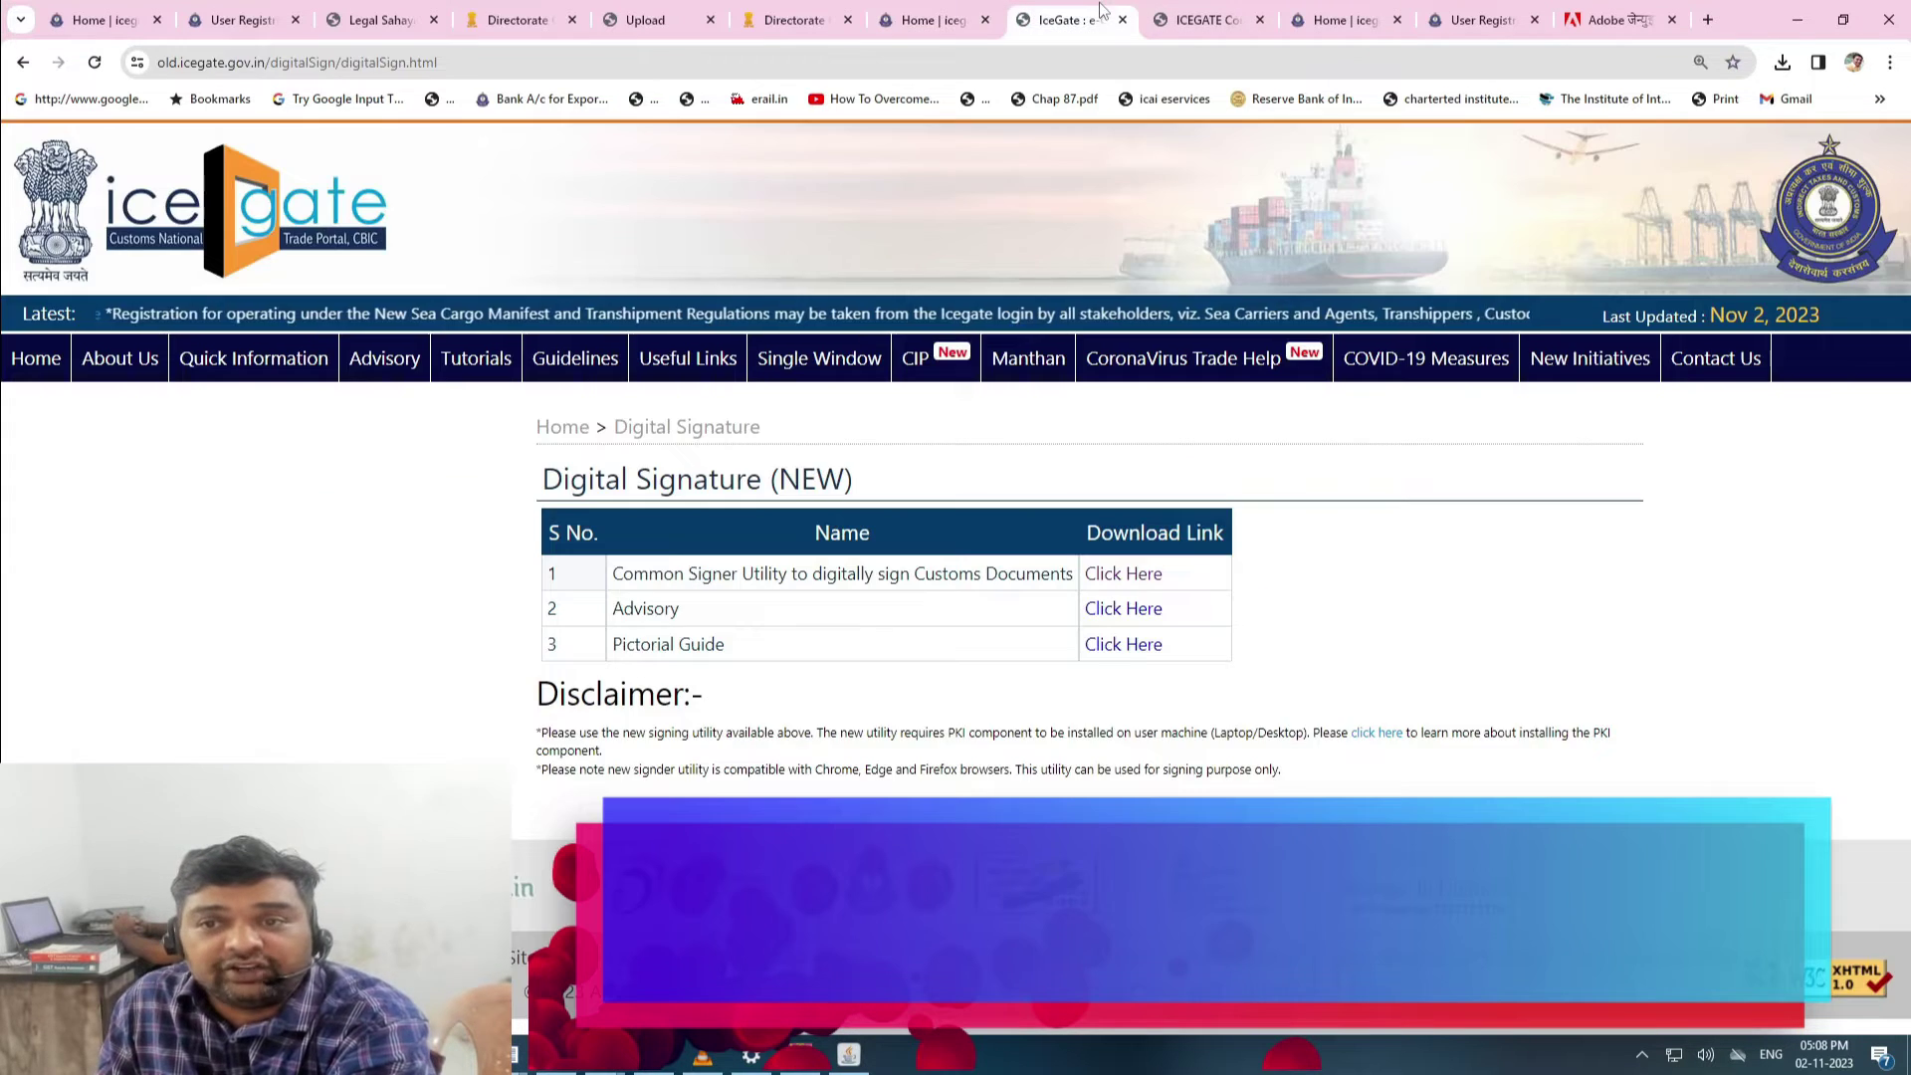
pyautogui.click(958, 13)
pyautogui.click(1522, 218)
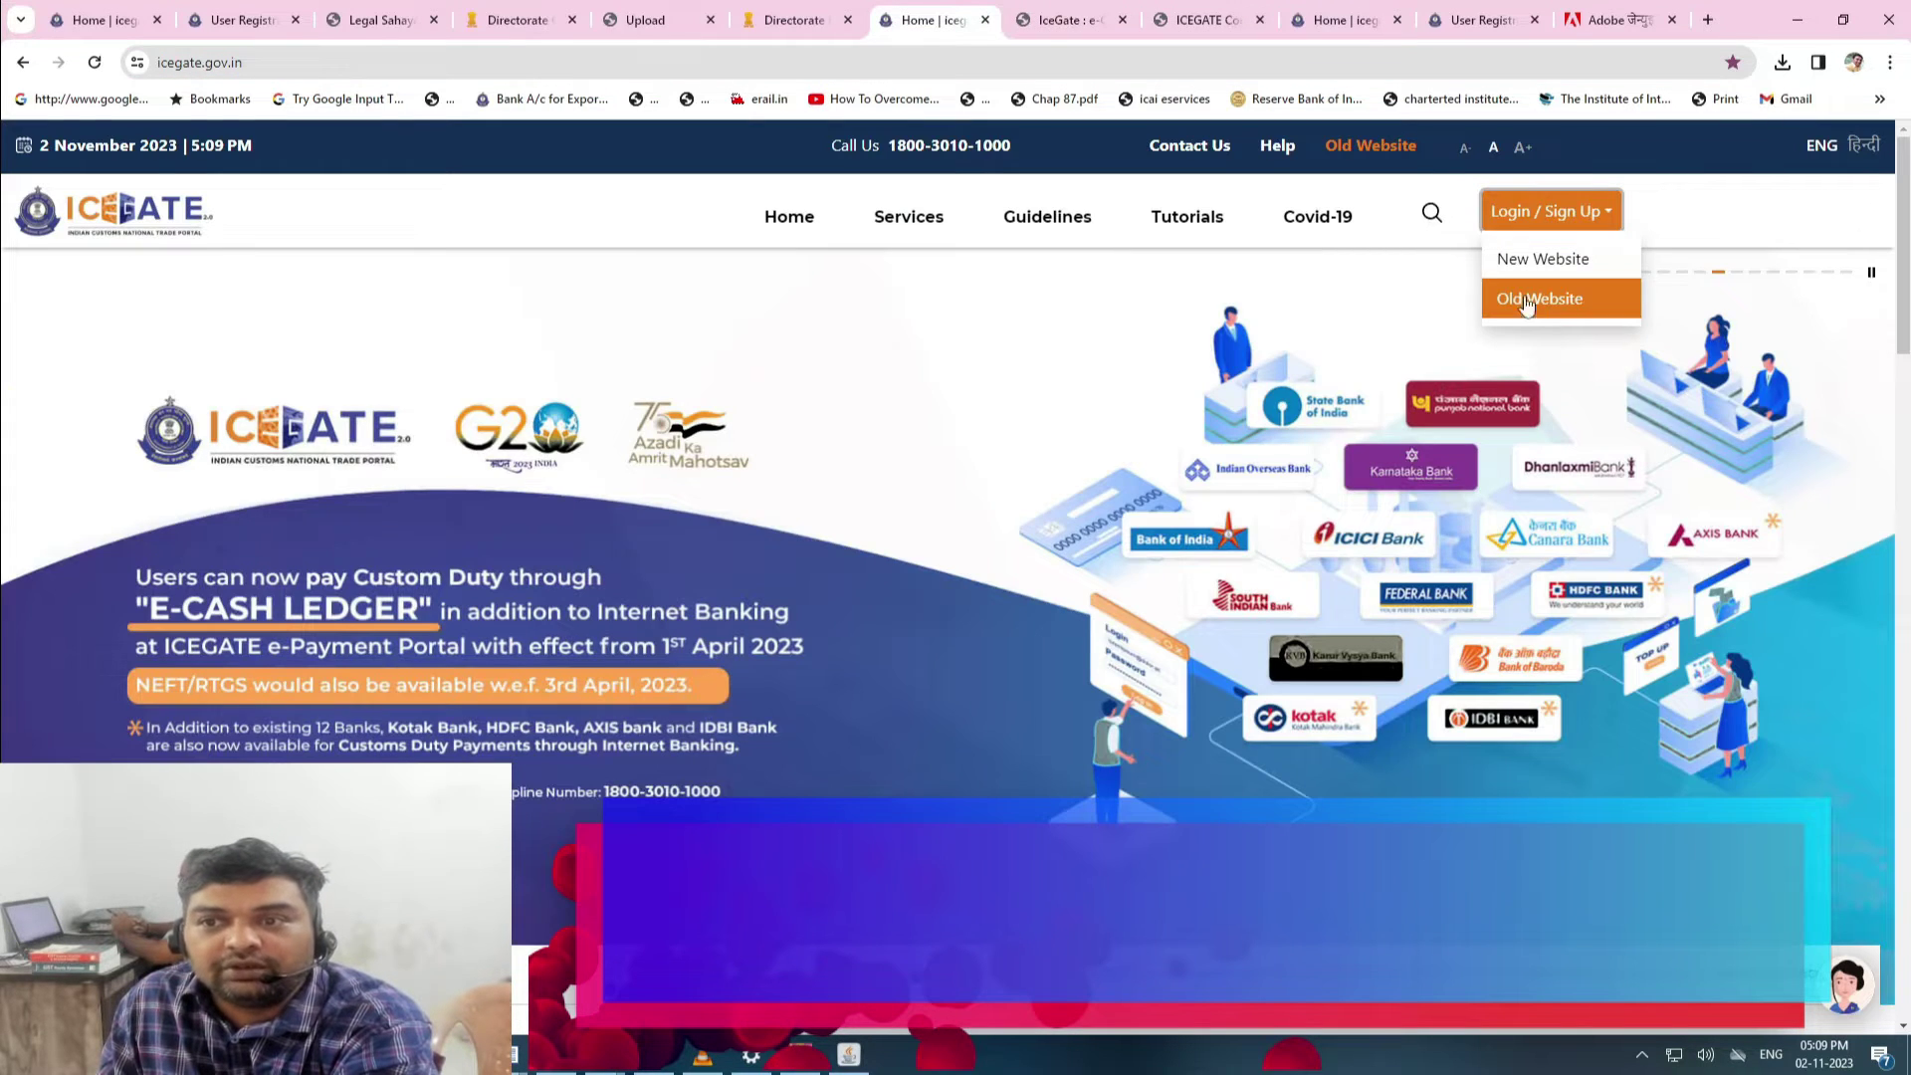
pyautogui.click(1537, 301)
pyautogui.click(324, 61)
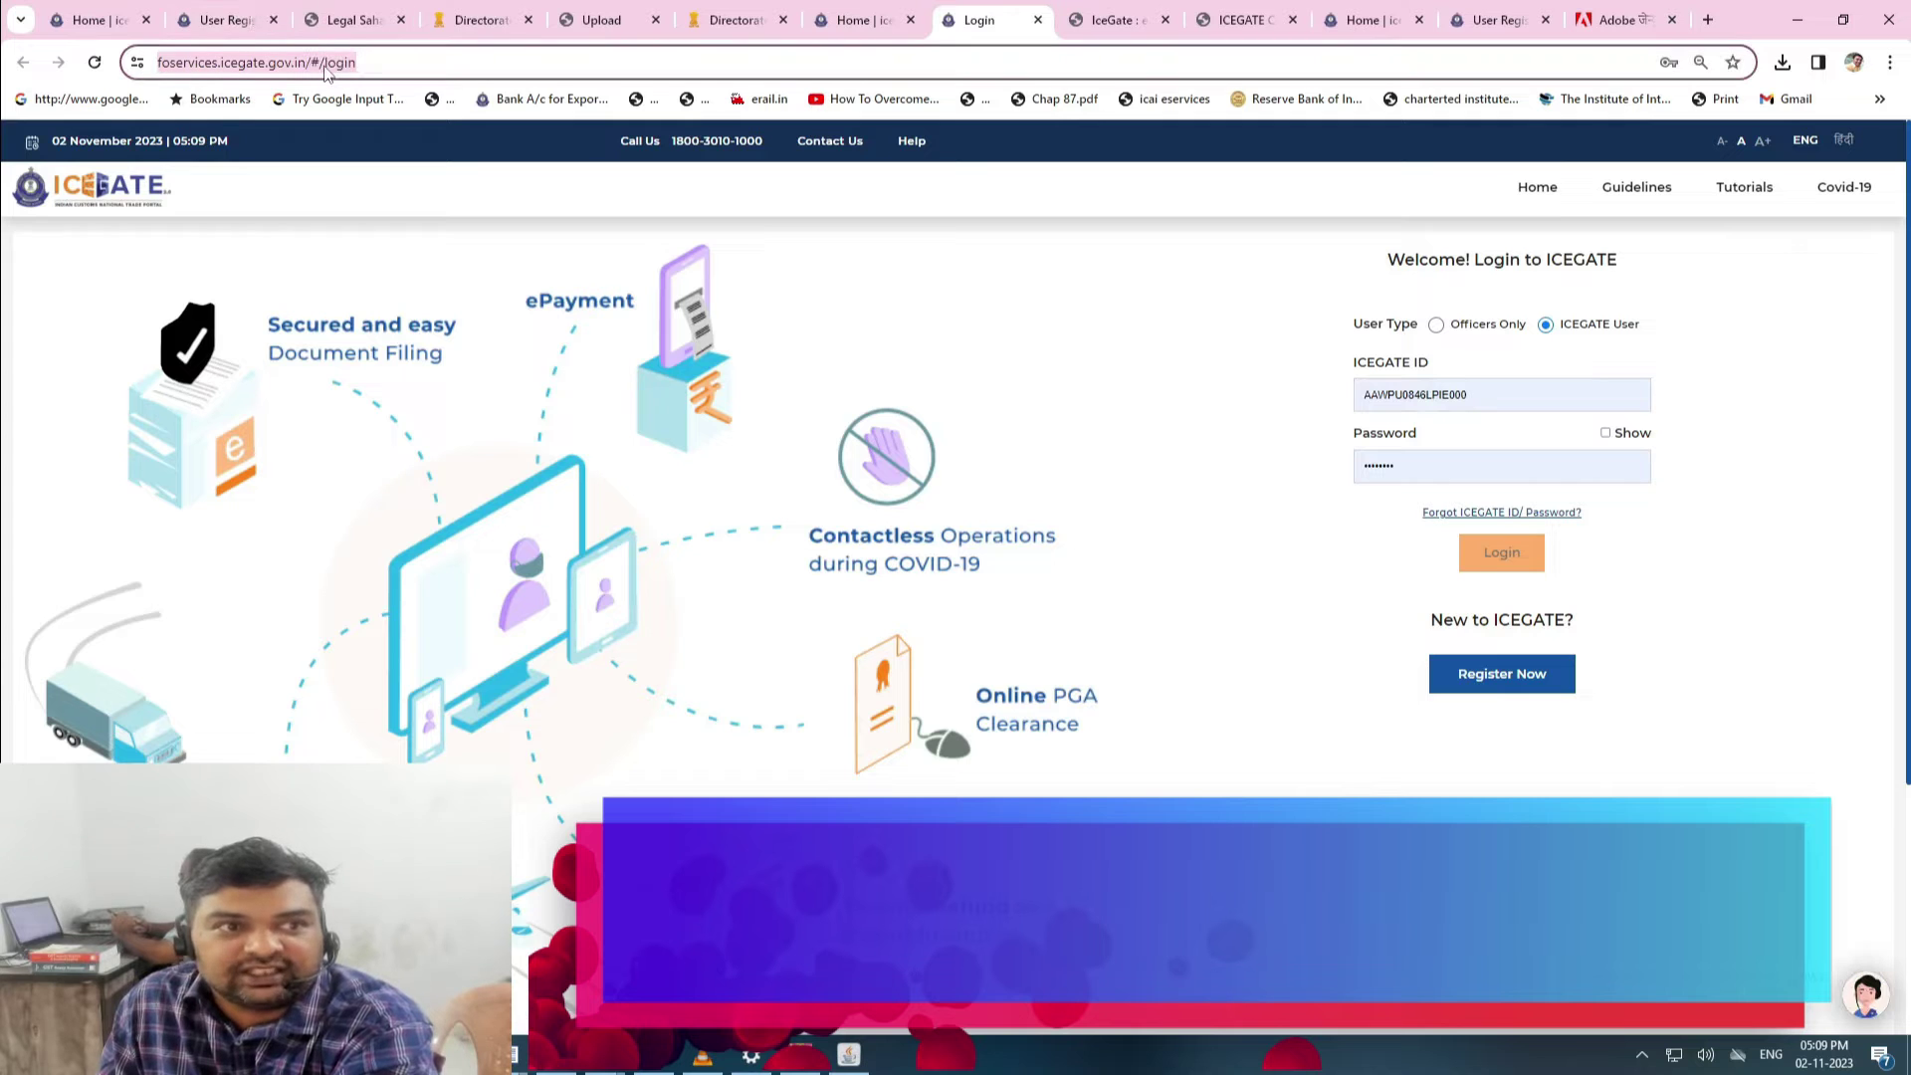
pyautogui.rightClick(327, 71)
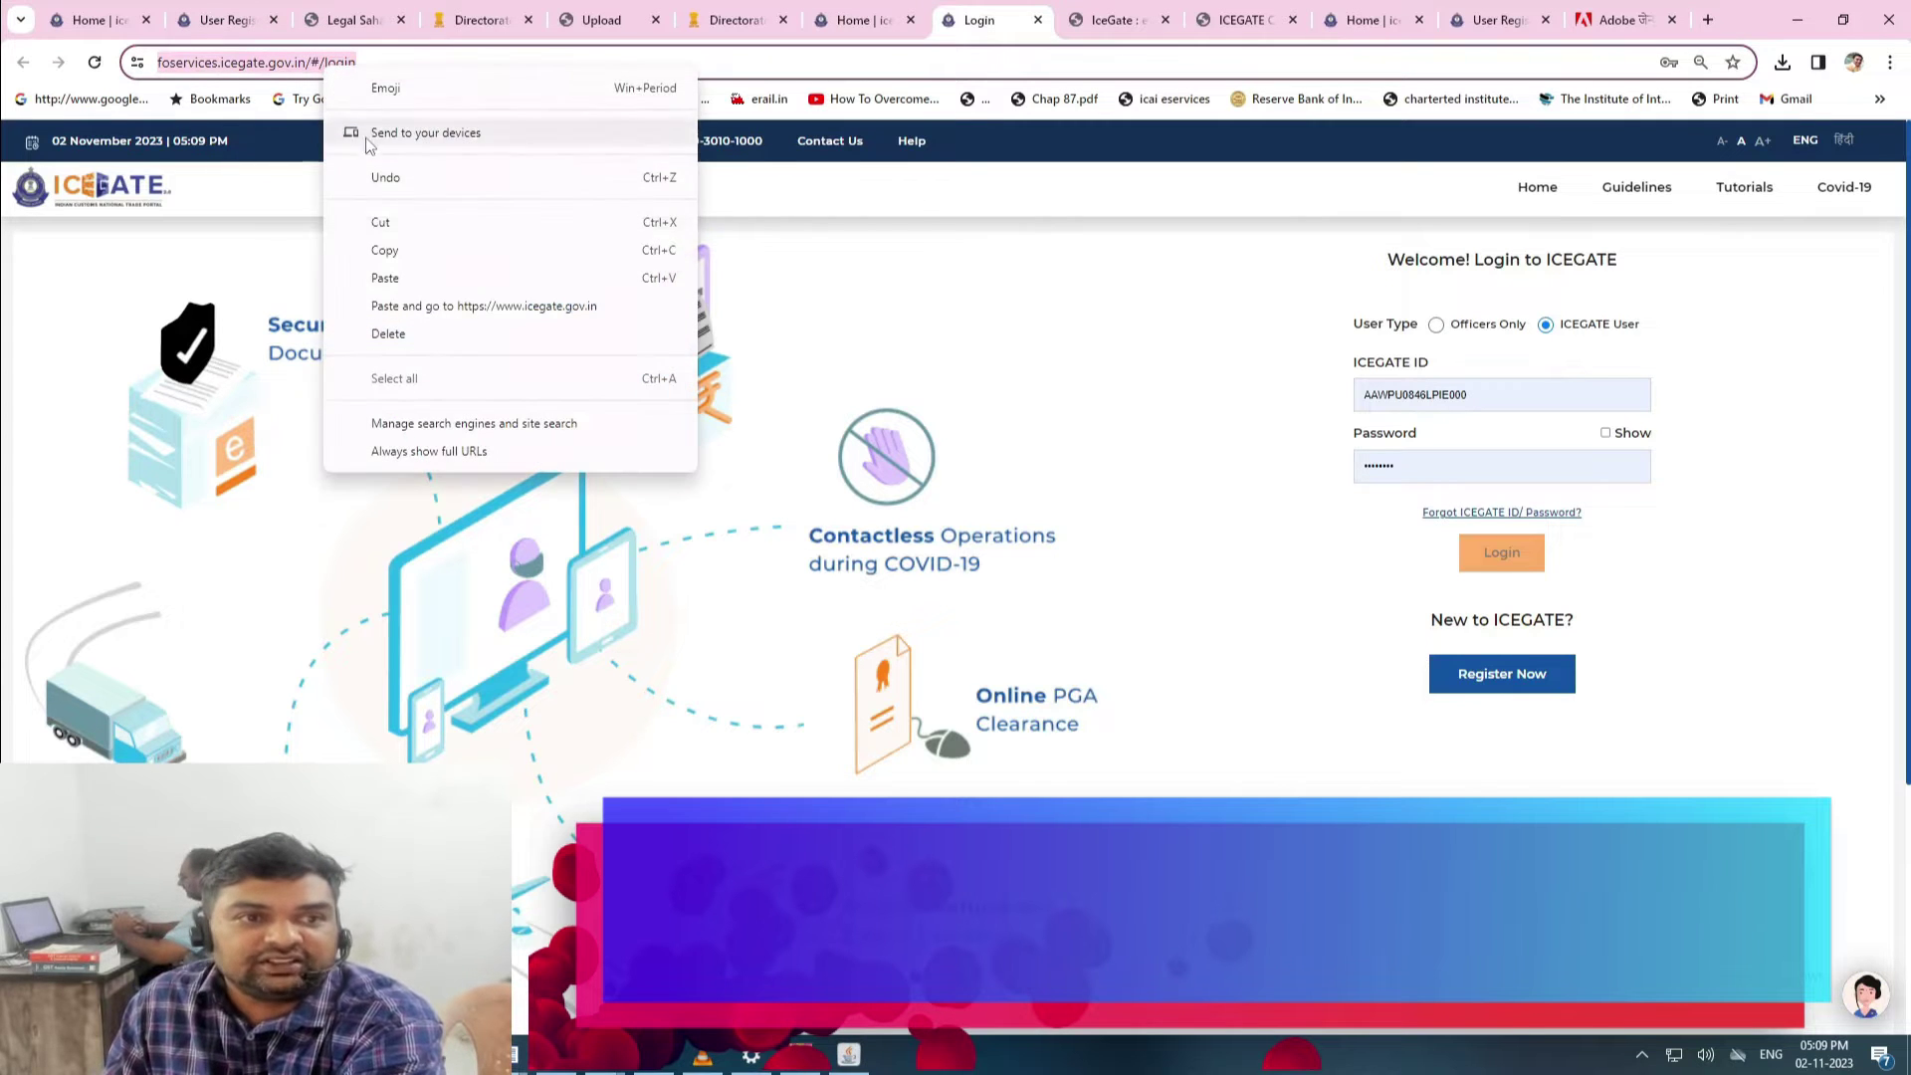
pyautogui.click(405, 256)
pyautogui.click(841, 1056)
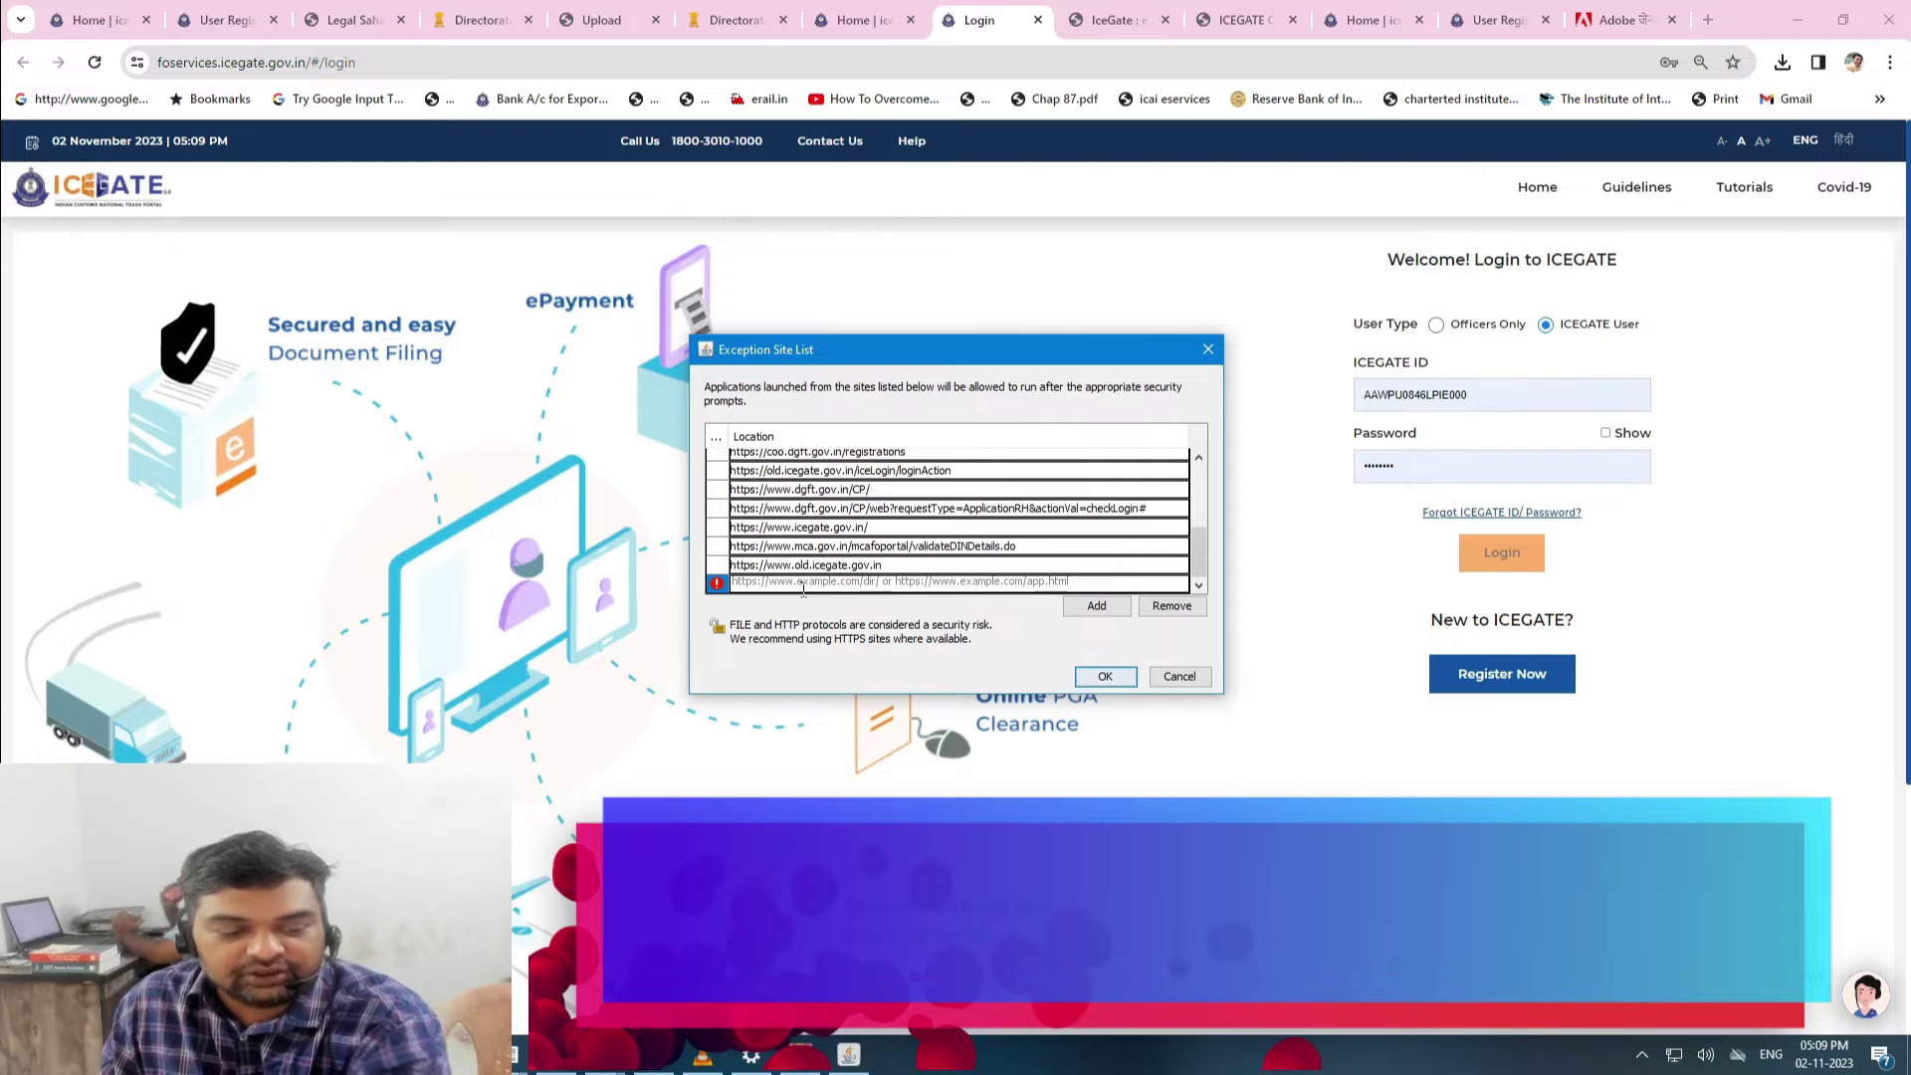
pyautogui.hotkey('ctrl', 'v')
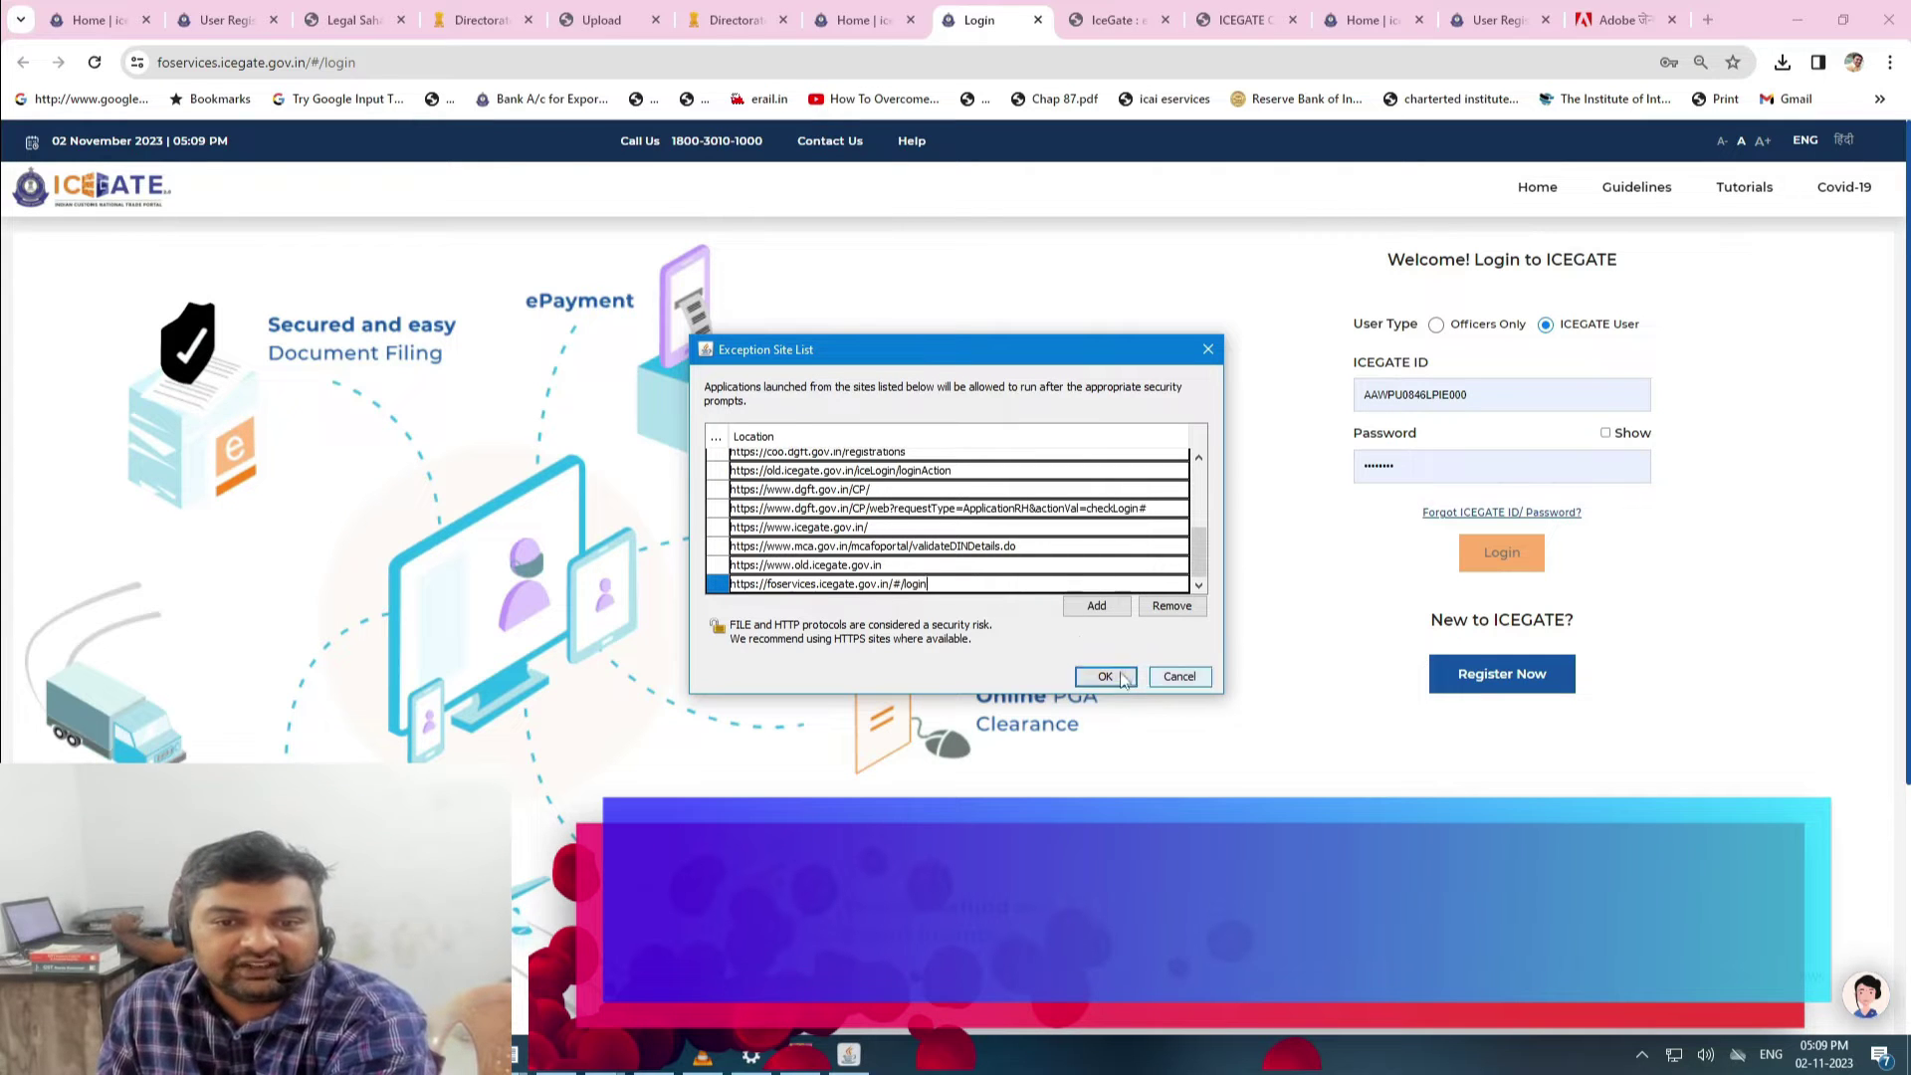
pyautogui.click(1093, 607)
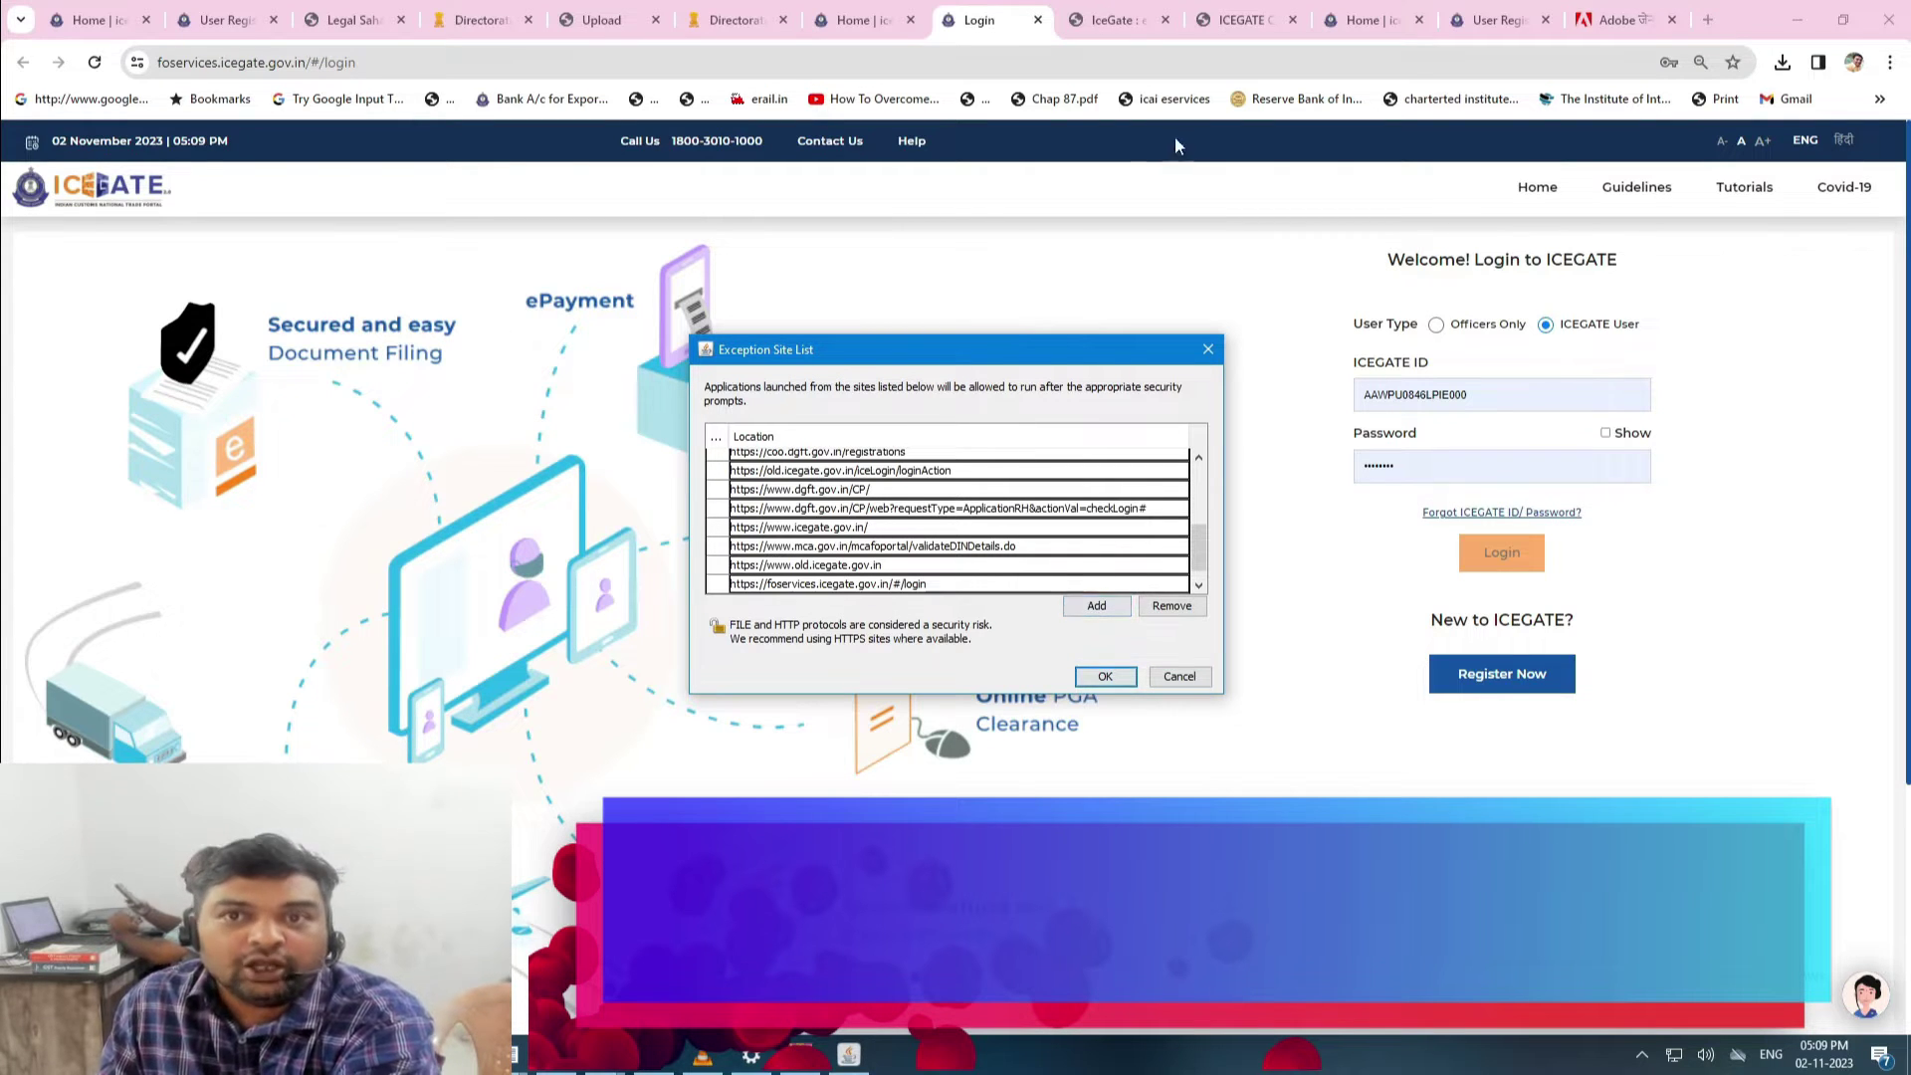
pyautogui.click(1114, 20)
pyautogui.click(896, 14)
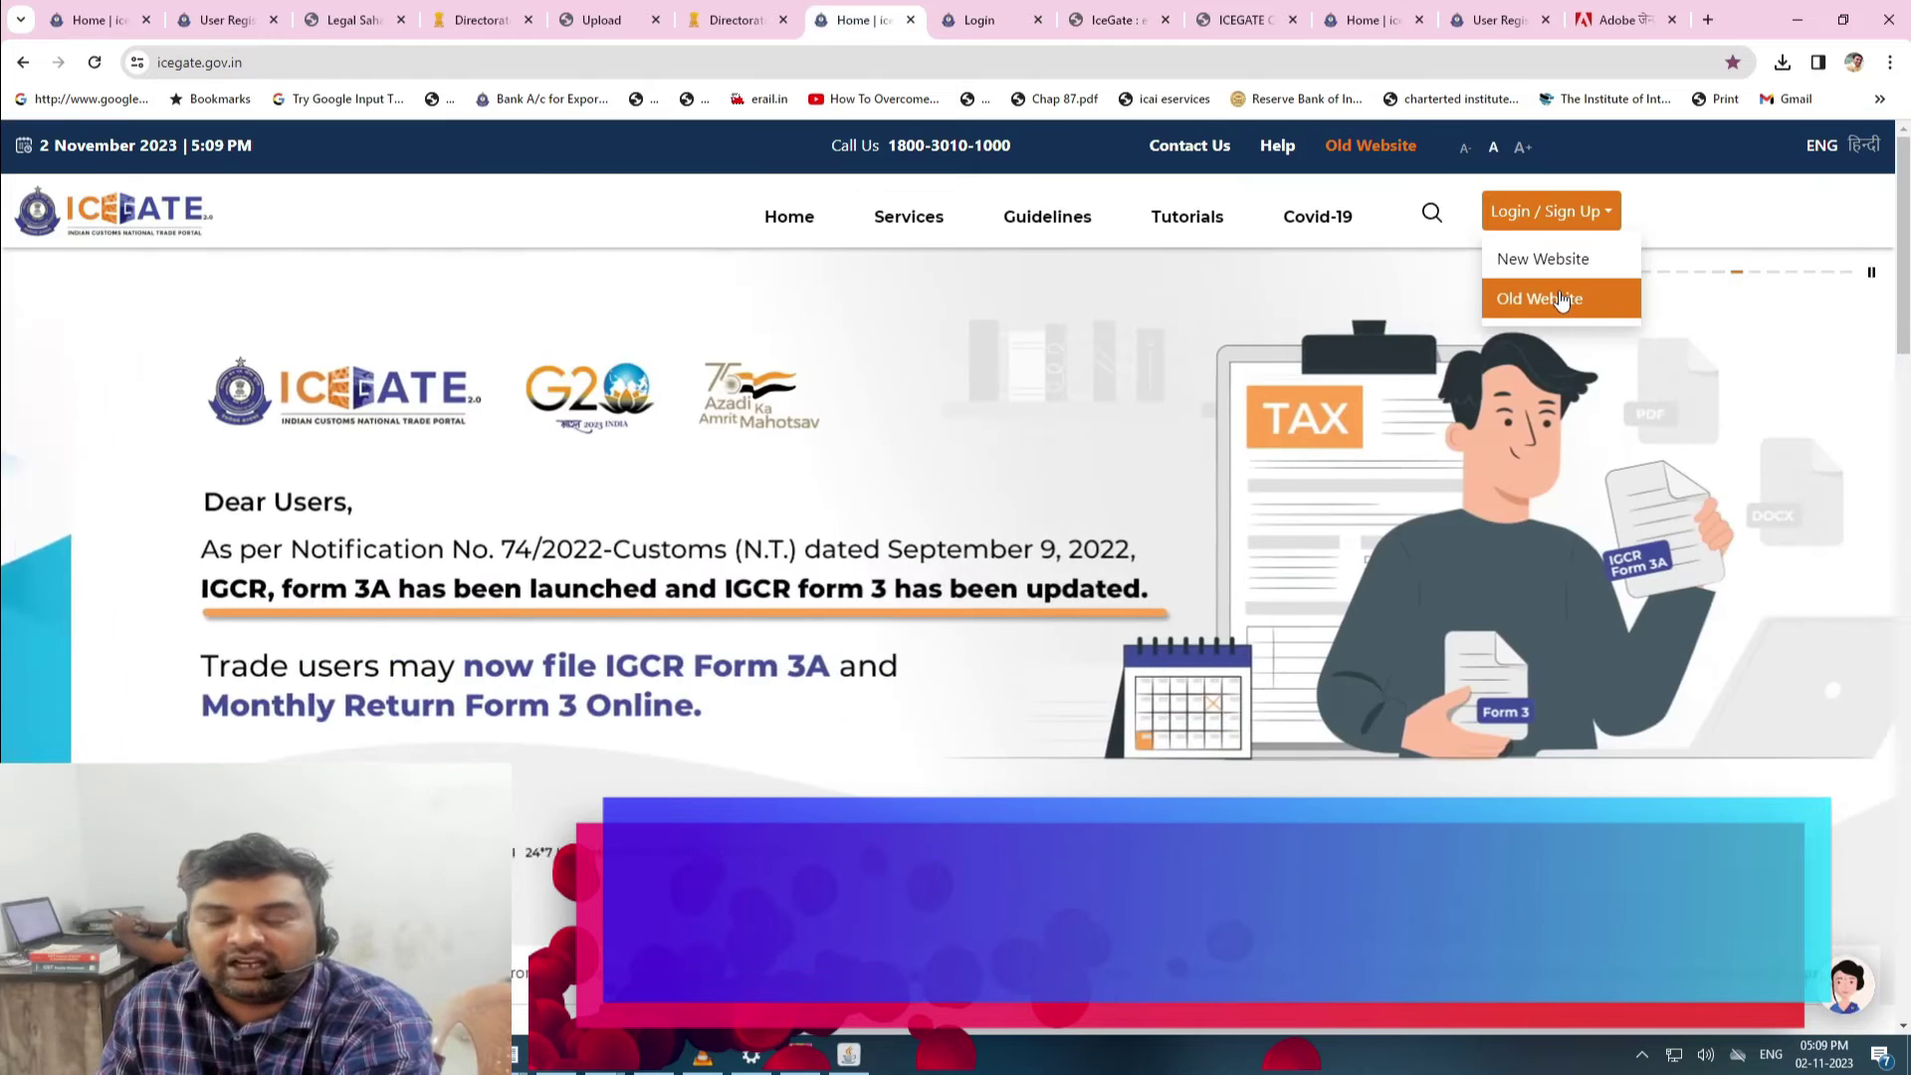
pyautogui.click(1552, 298)
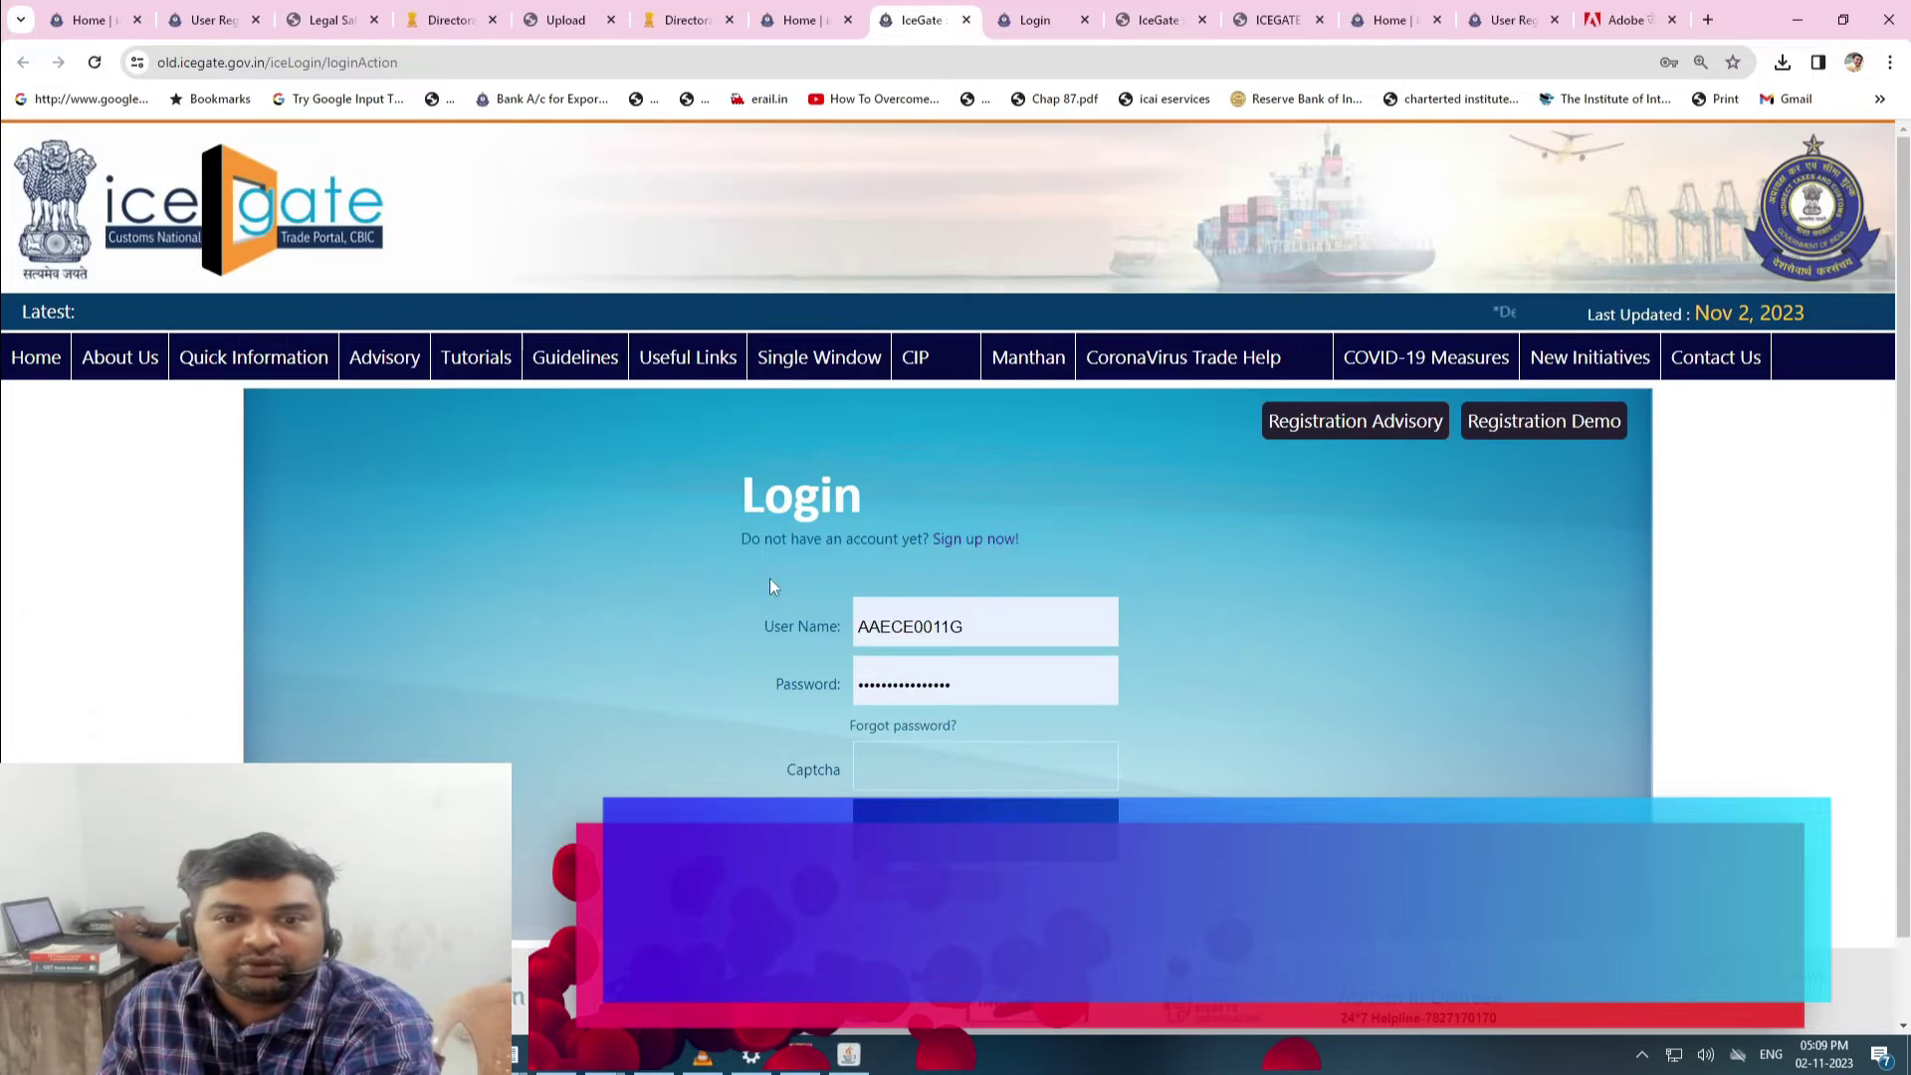
pyautogui.click(418, 64)
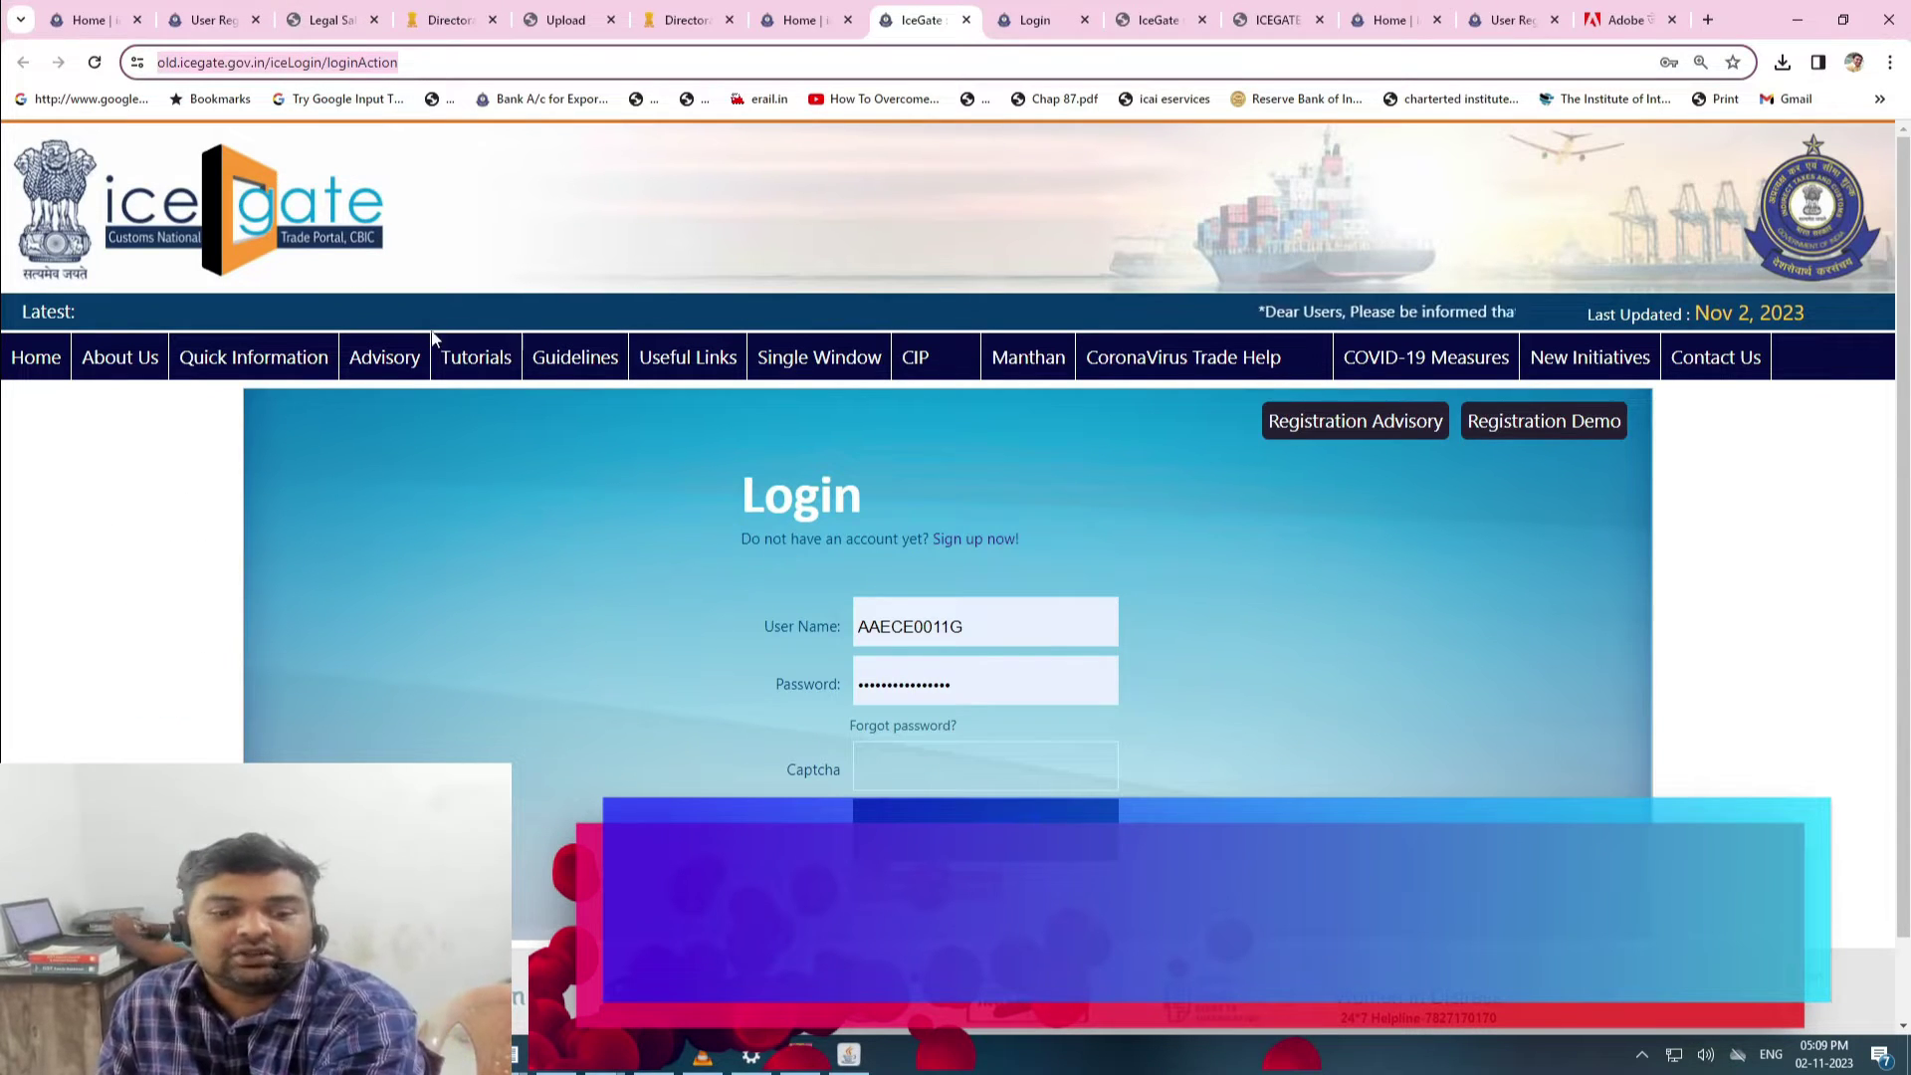
pyautogui.click(849, 1053)
pyautogui.click(1095, 605)
pyautogui.hotkey('ctrl', 'v')
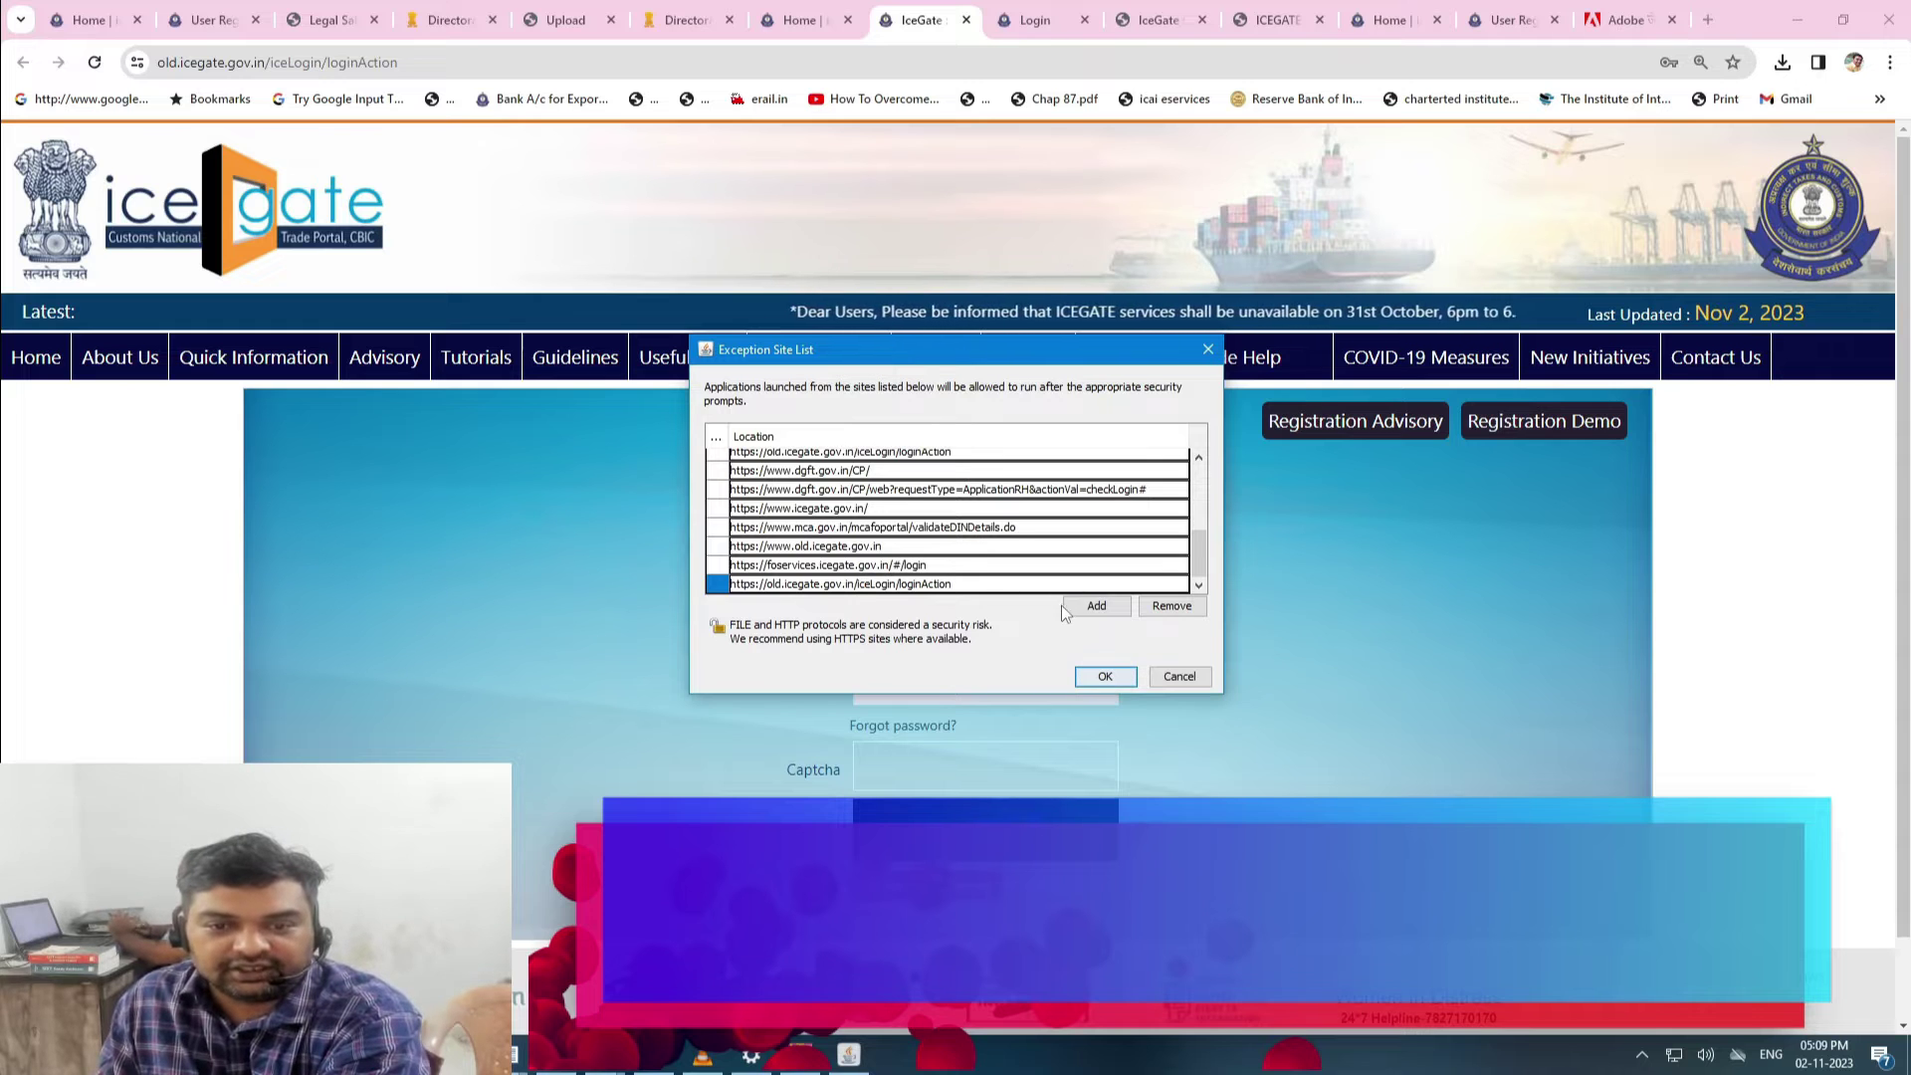
pyautogui.click(1091, 610)
pyautogui.click(1106, 676)
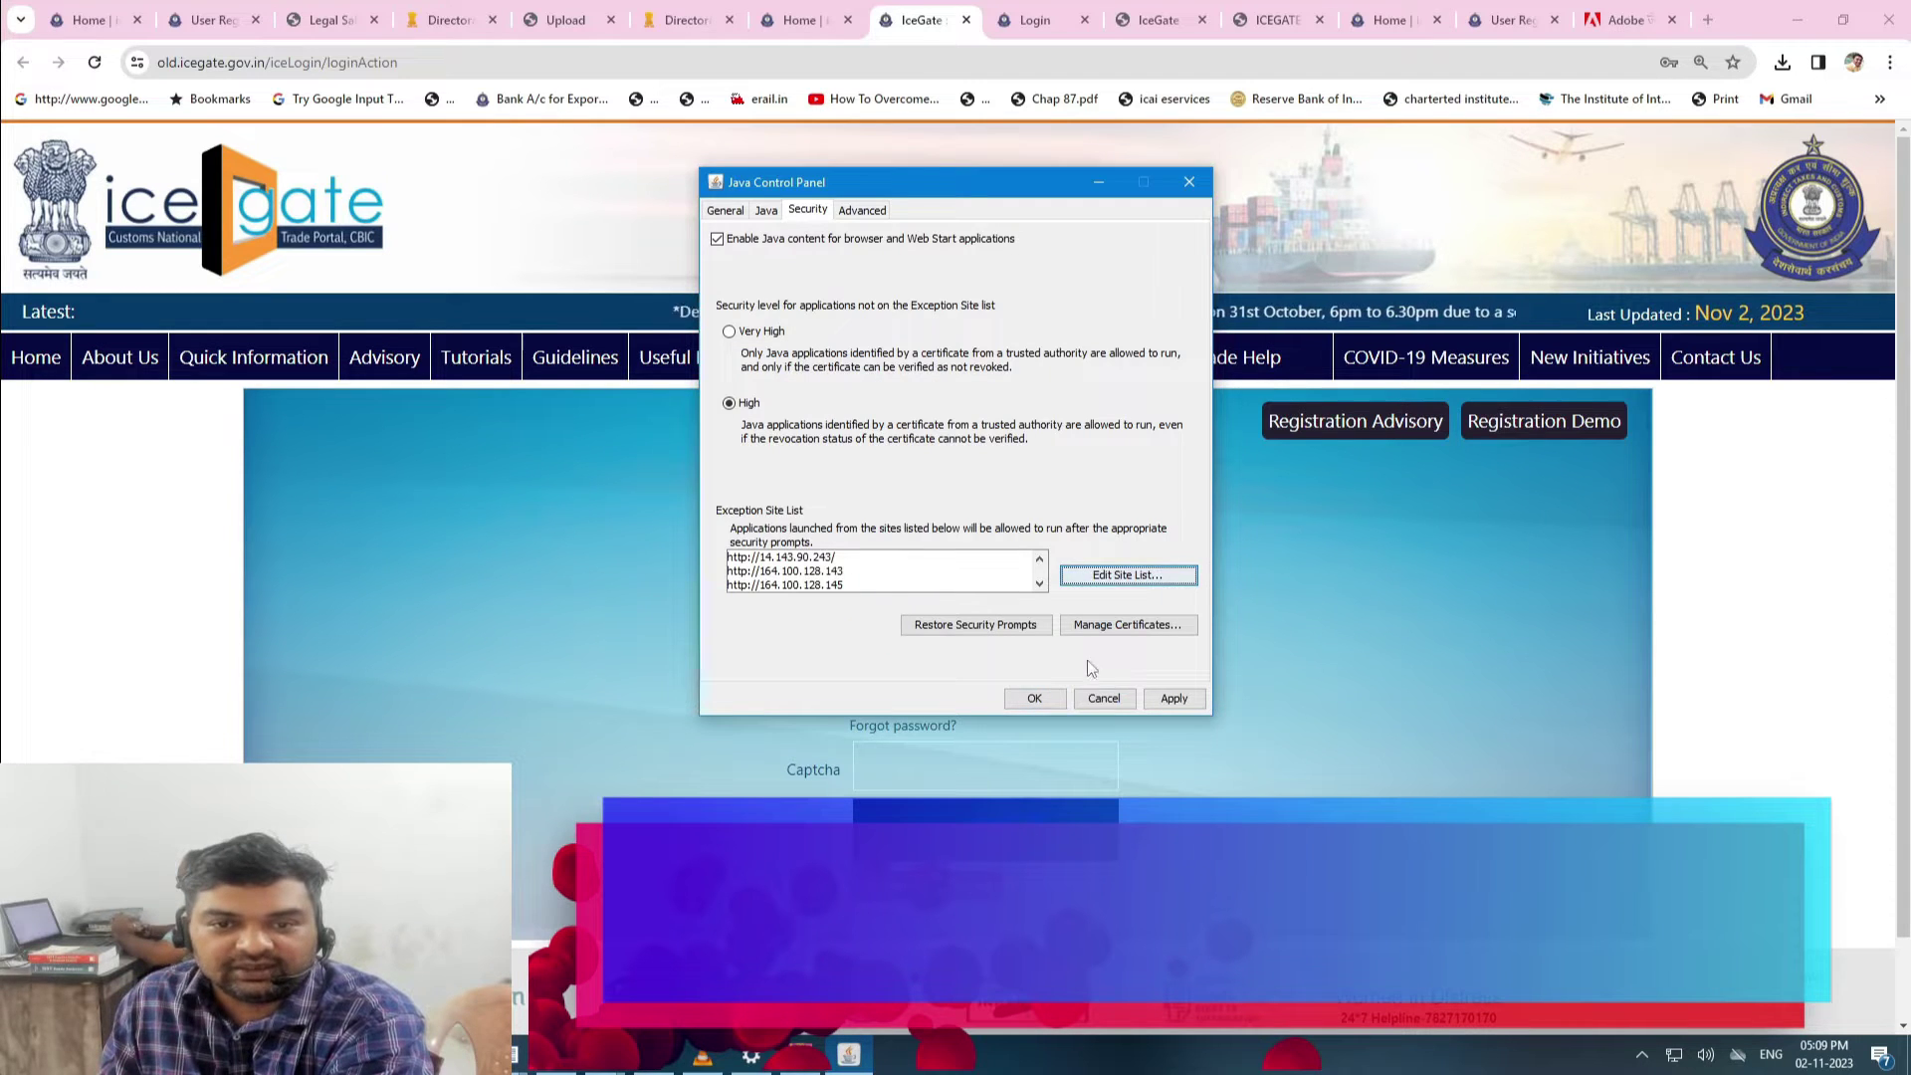
# Step: Review the Java Control Panel's Advanced security settings down to TLS, then close it with OK
pyautogui.click(856, 211)
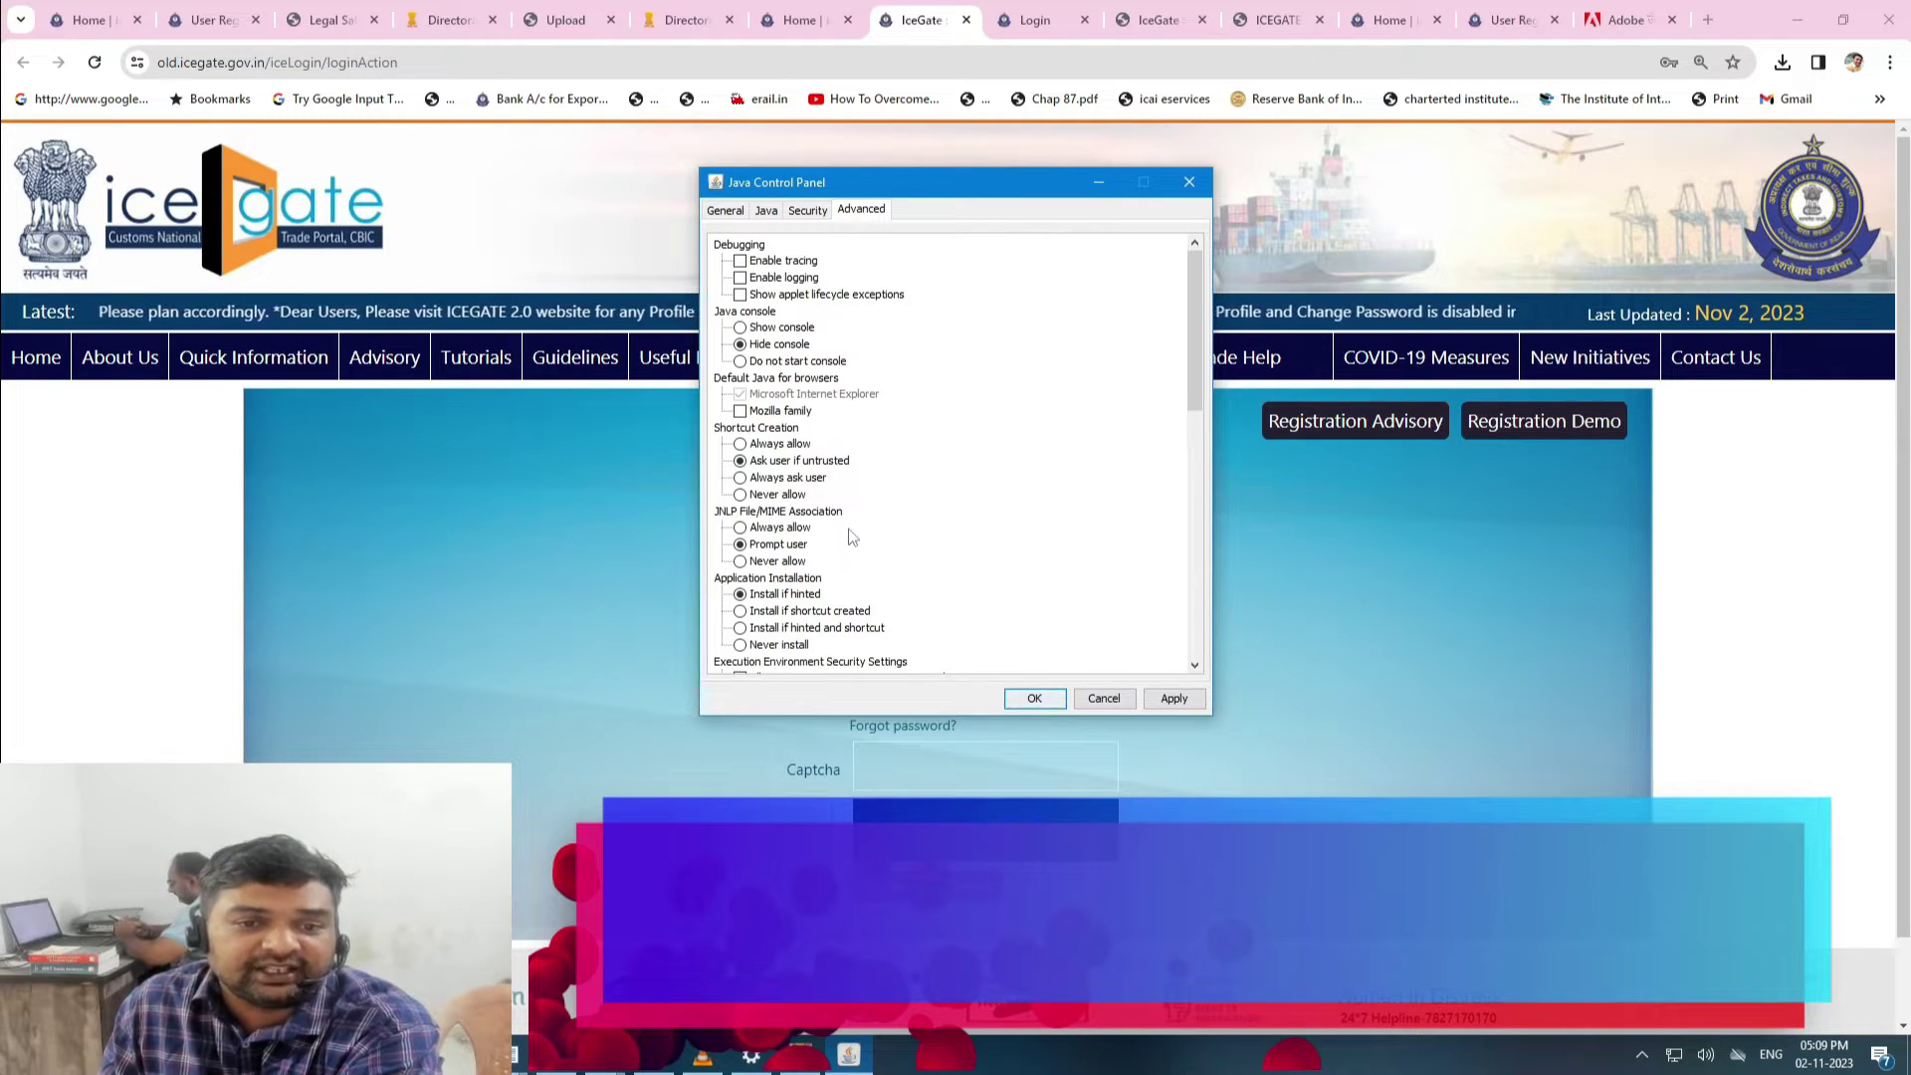
pyautogui.moveTo(1194, 398); pyautogui.dragTo(1201, 468)
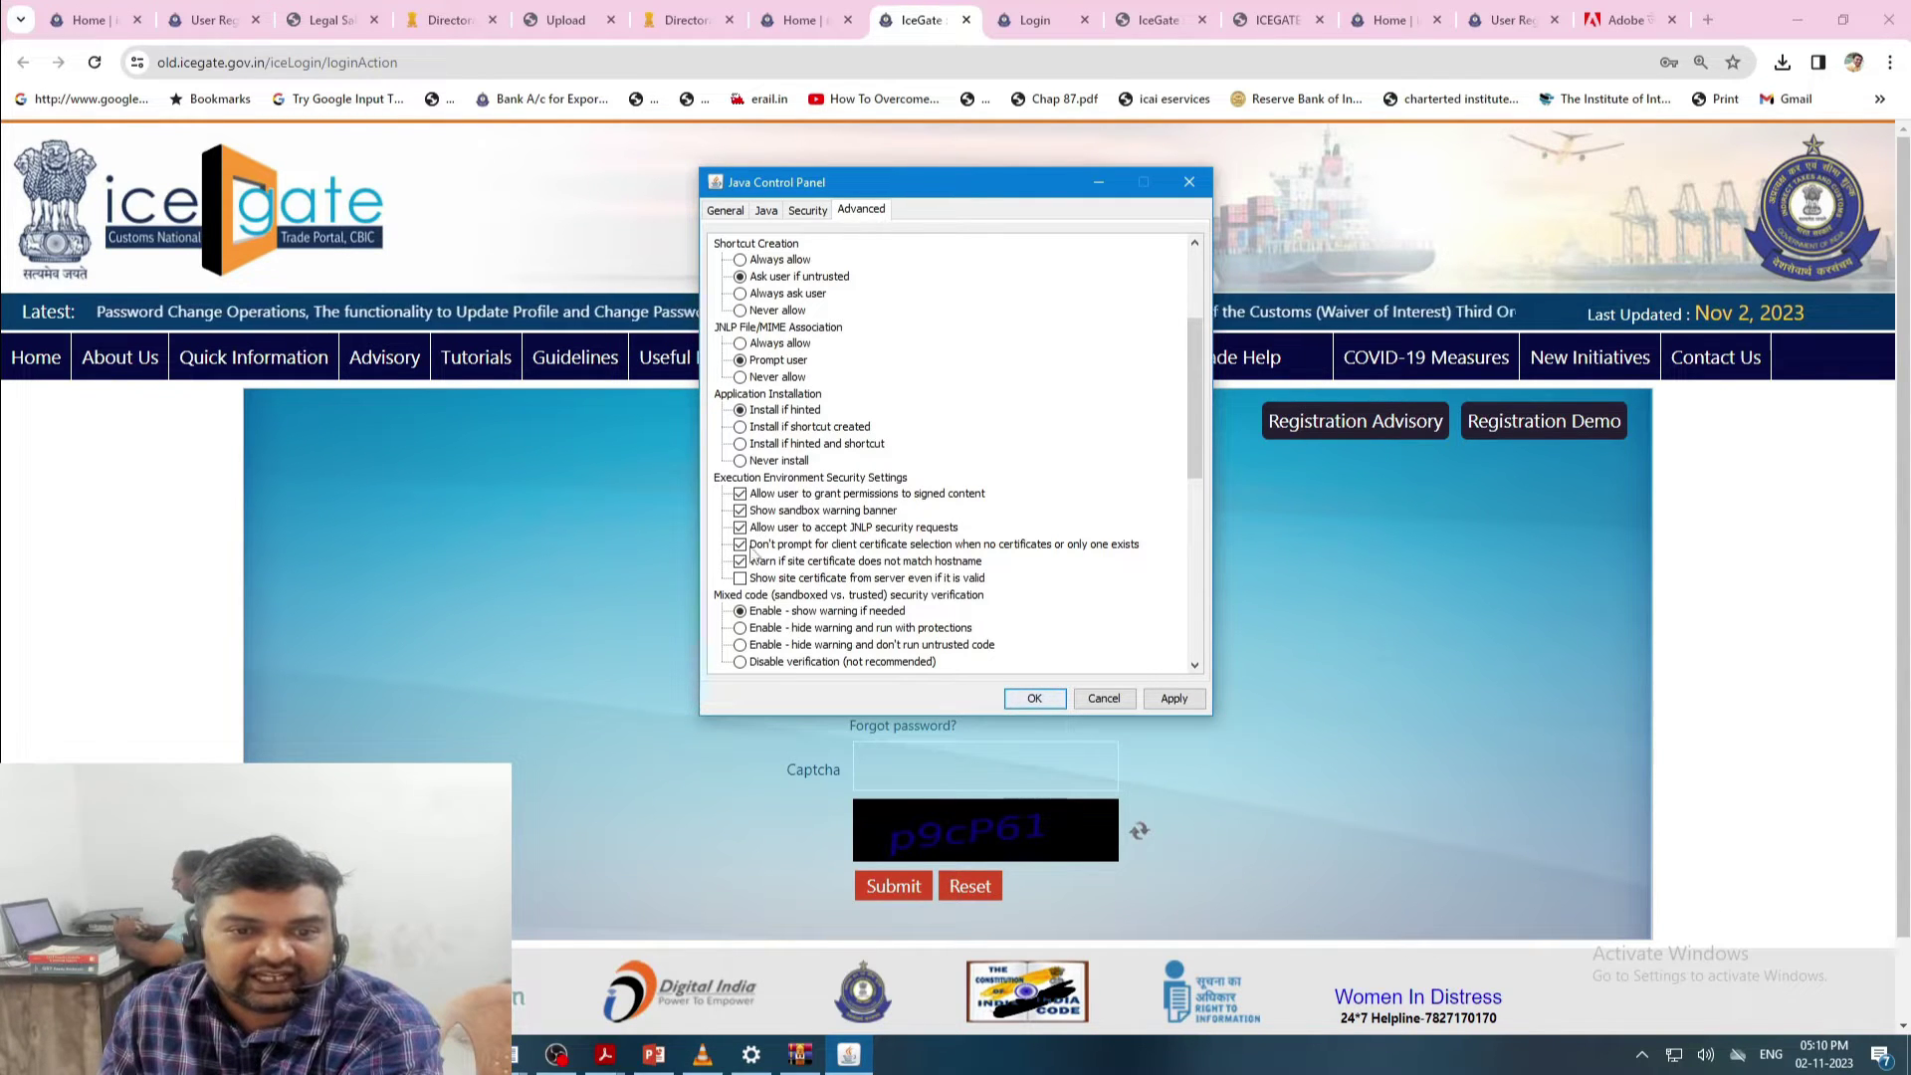
pyautogui.moveTo(1200, 467); pyautogui.dragTo(1203, 580)
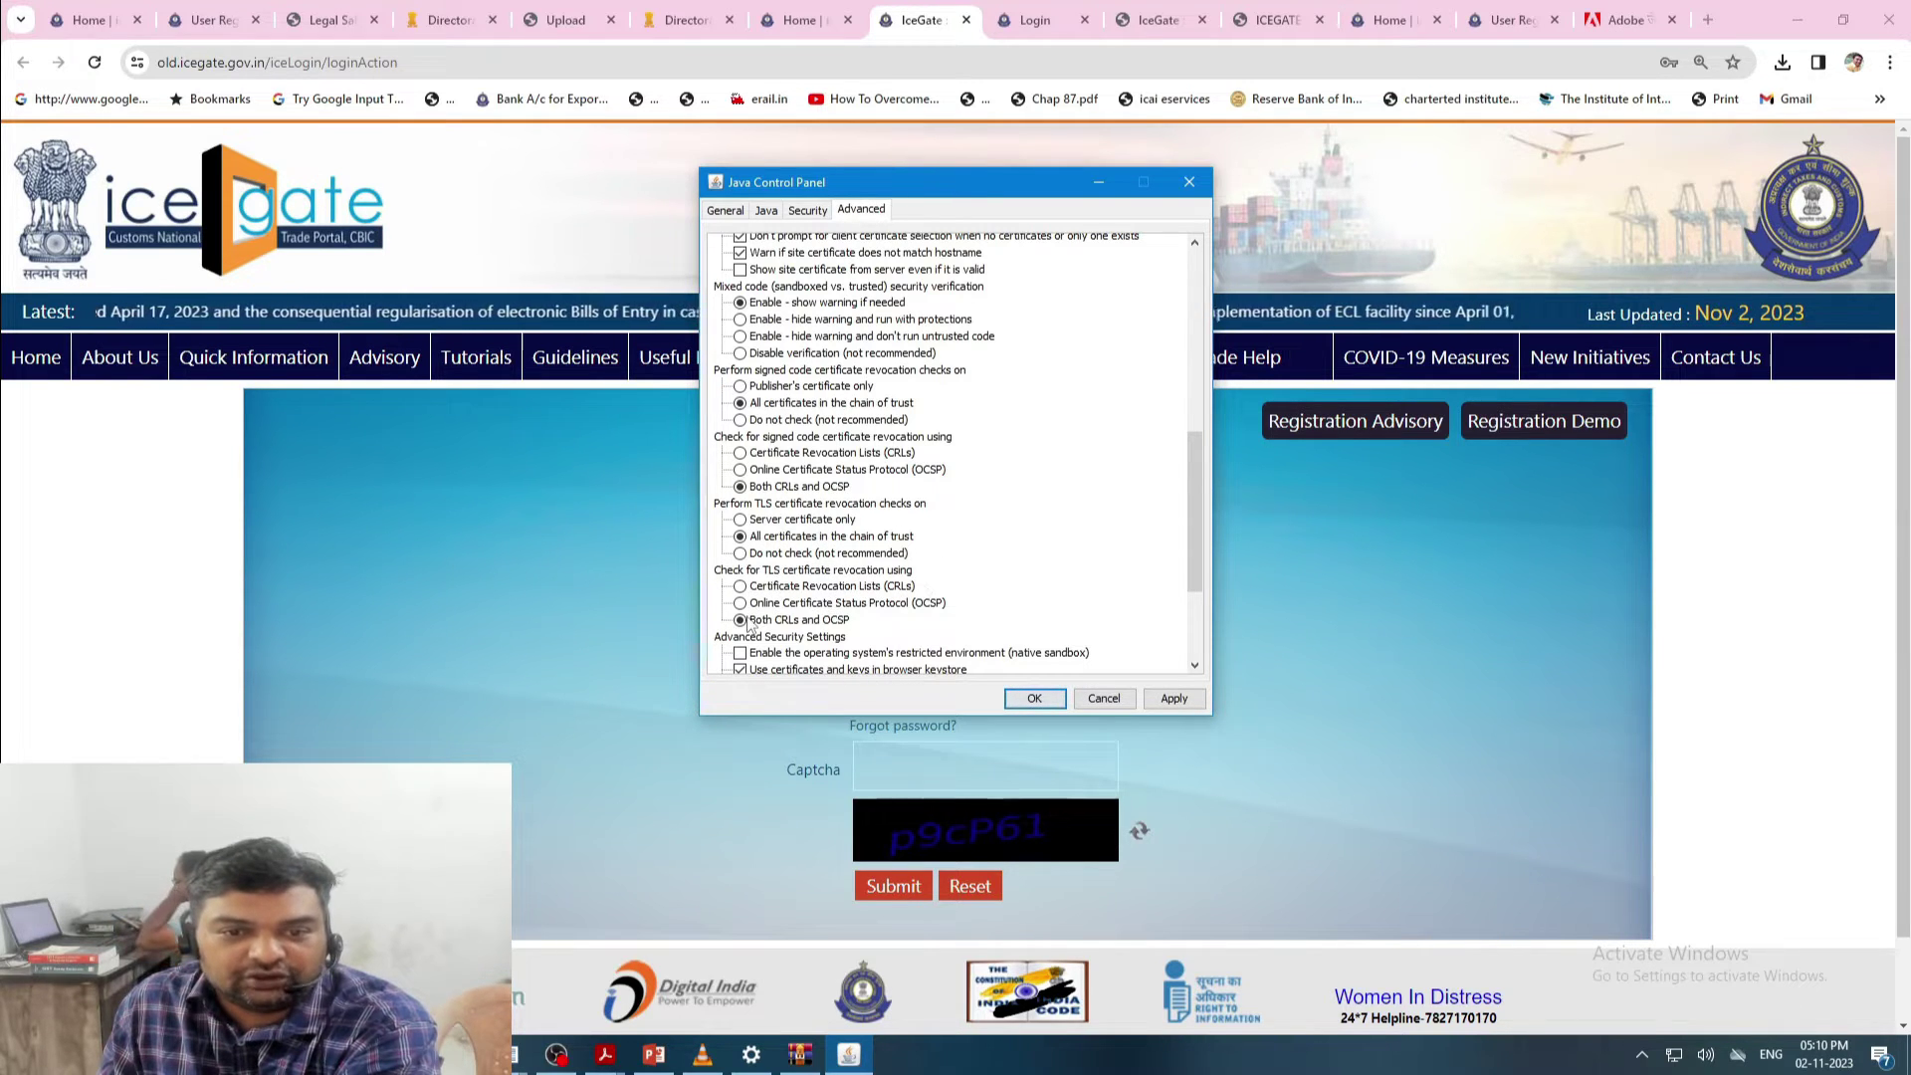
pyautogui.scroll(-3, 1094, 557)
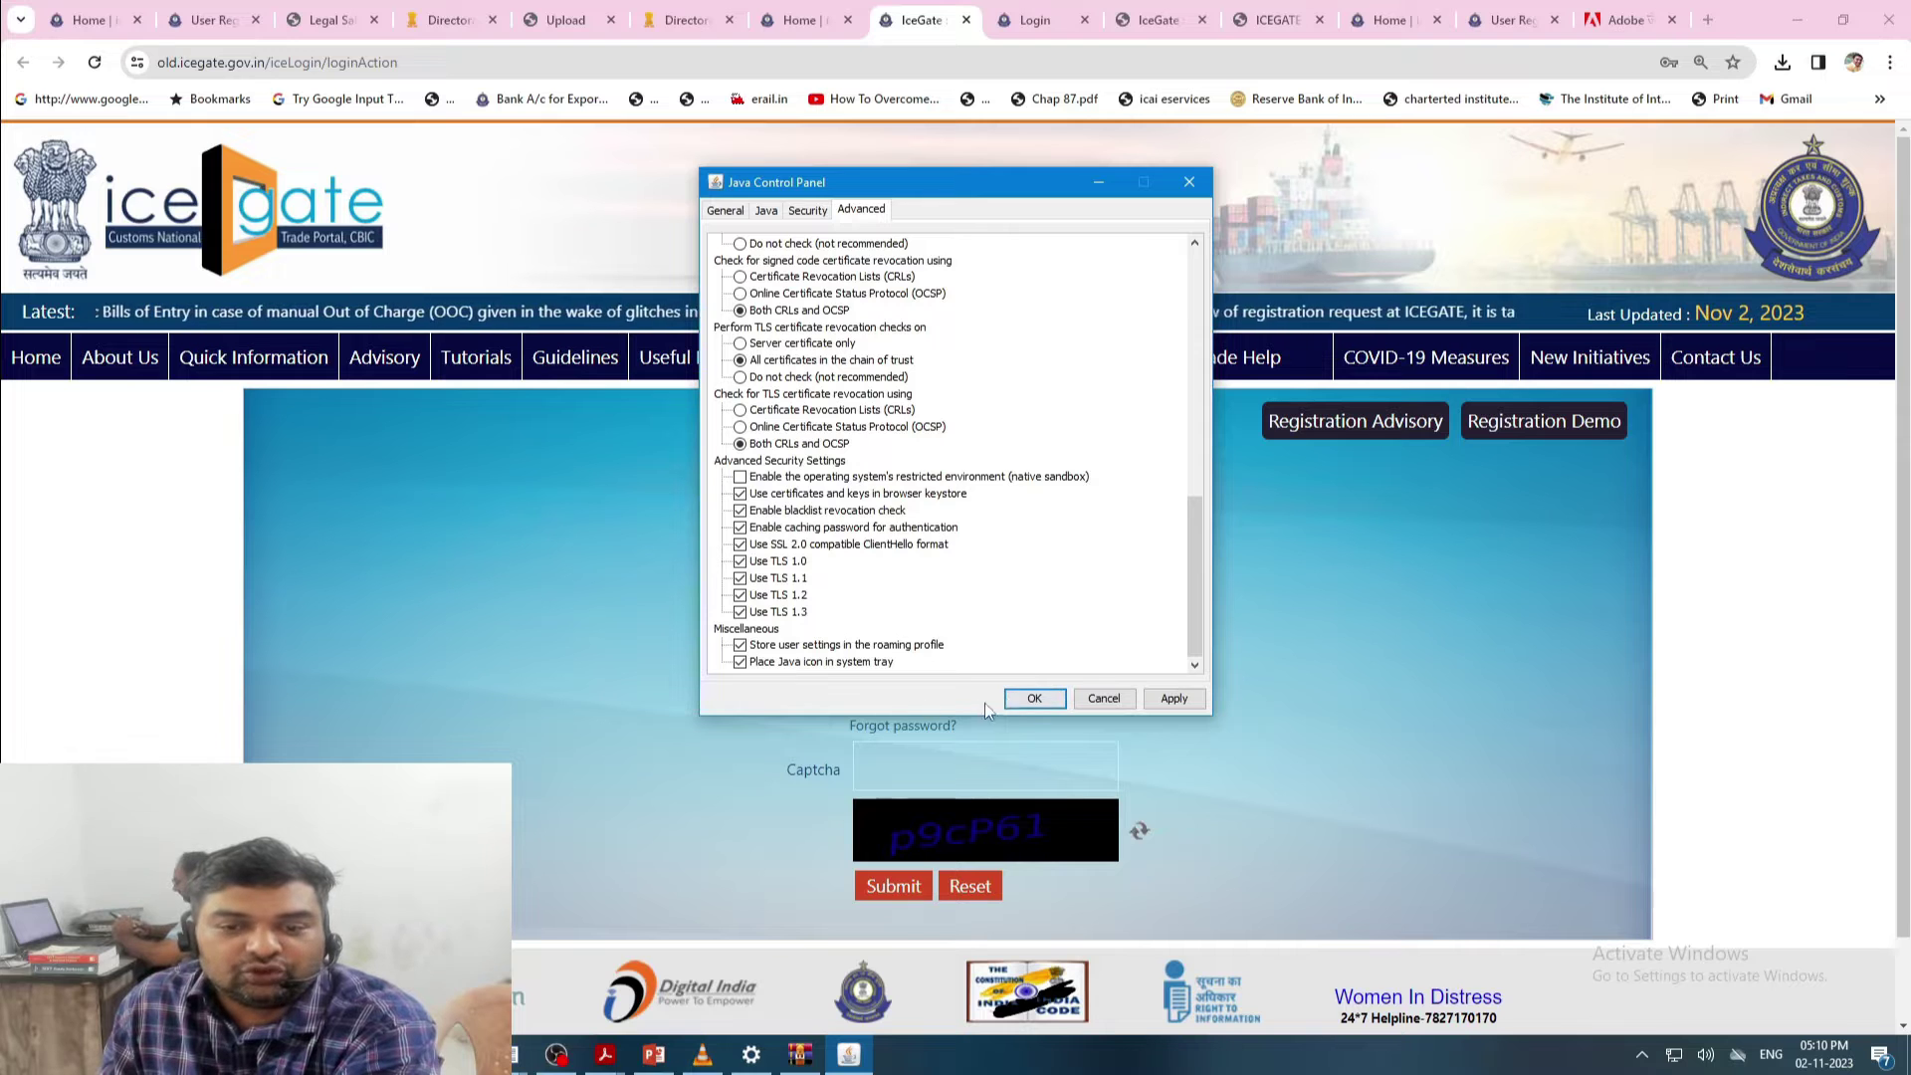
pyautogui.click(1025, 696)
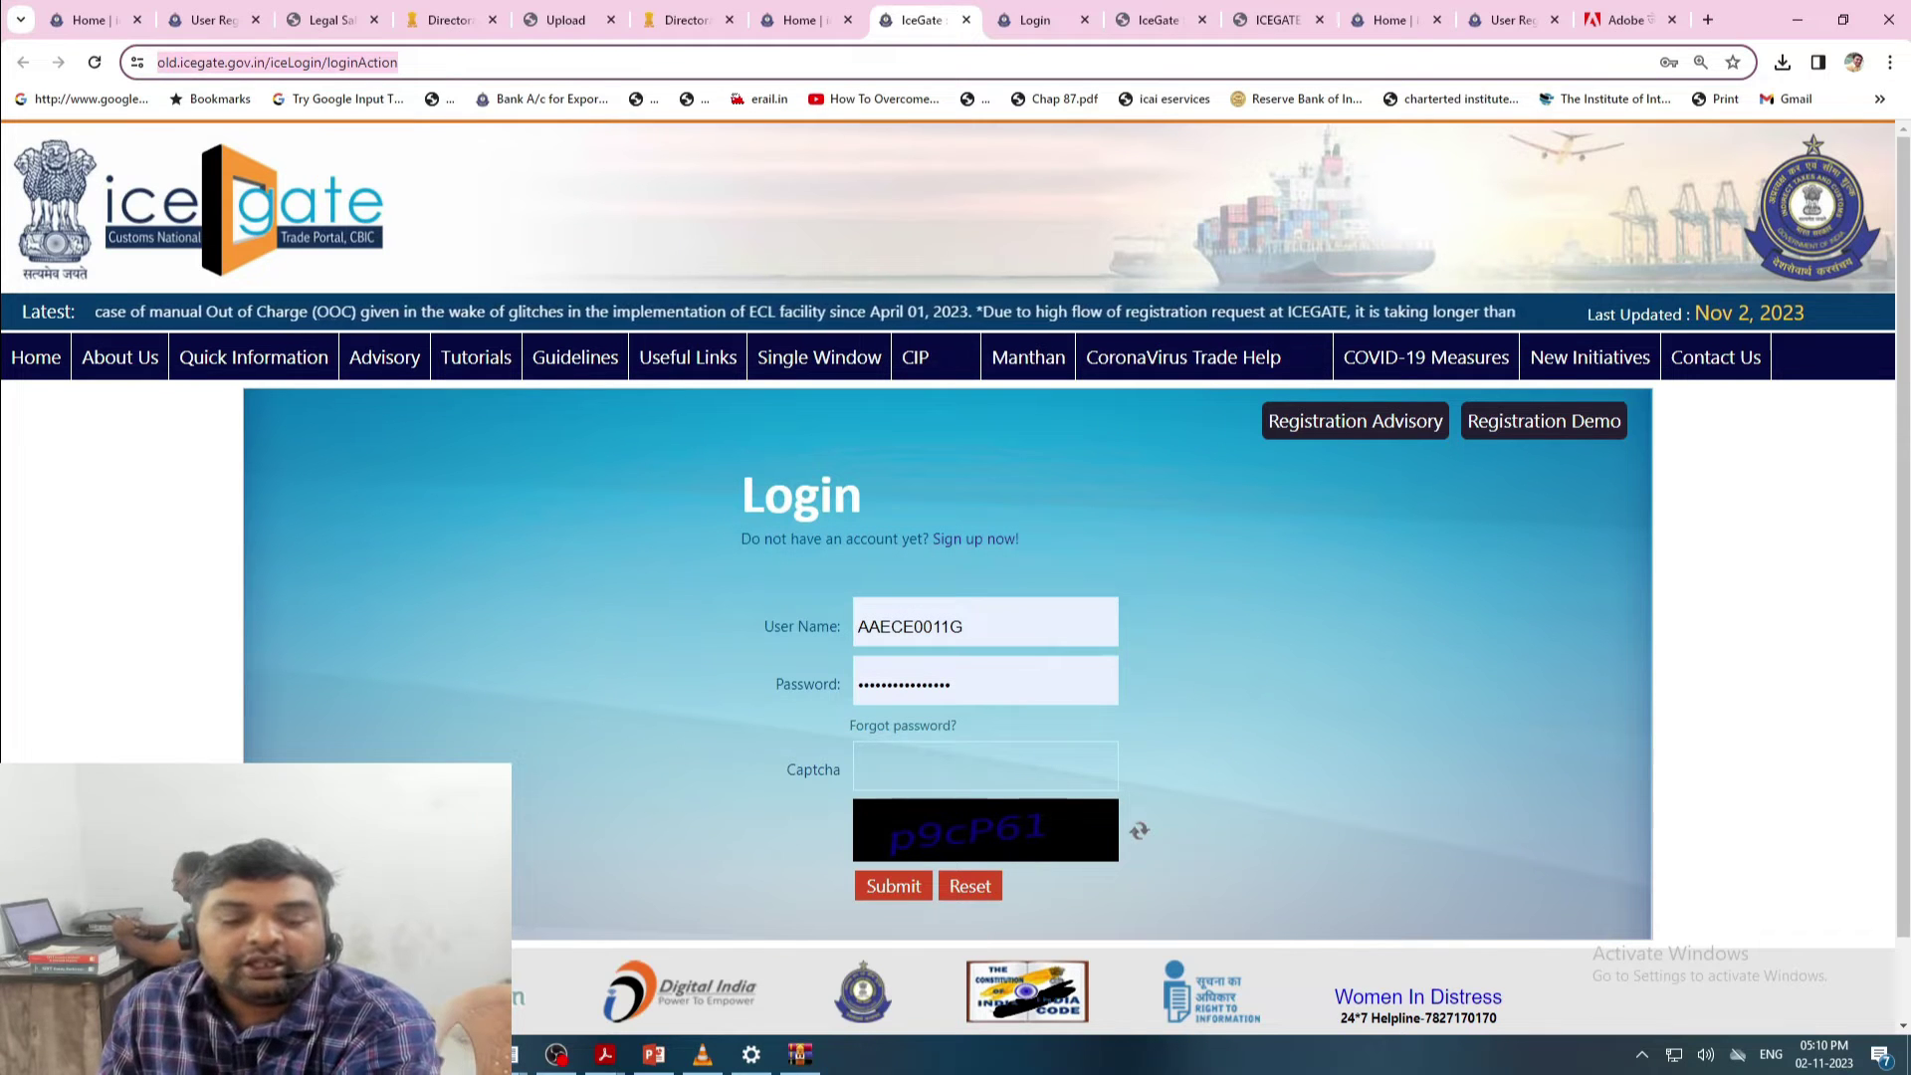
pyautogui.press('super+s')
pyautogui.write('con')
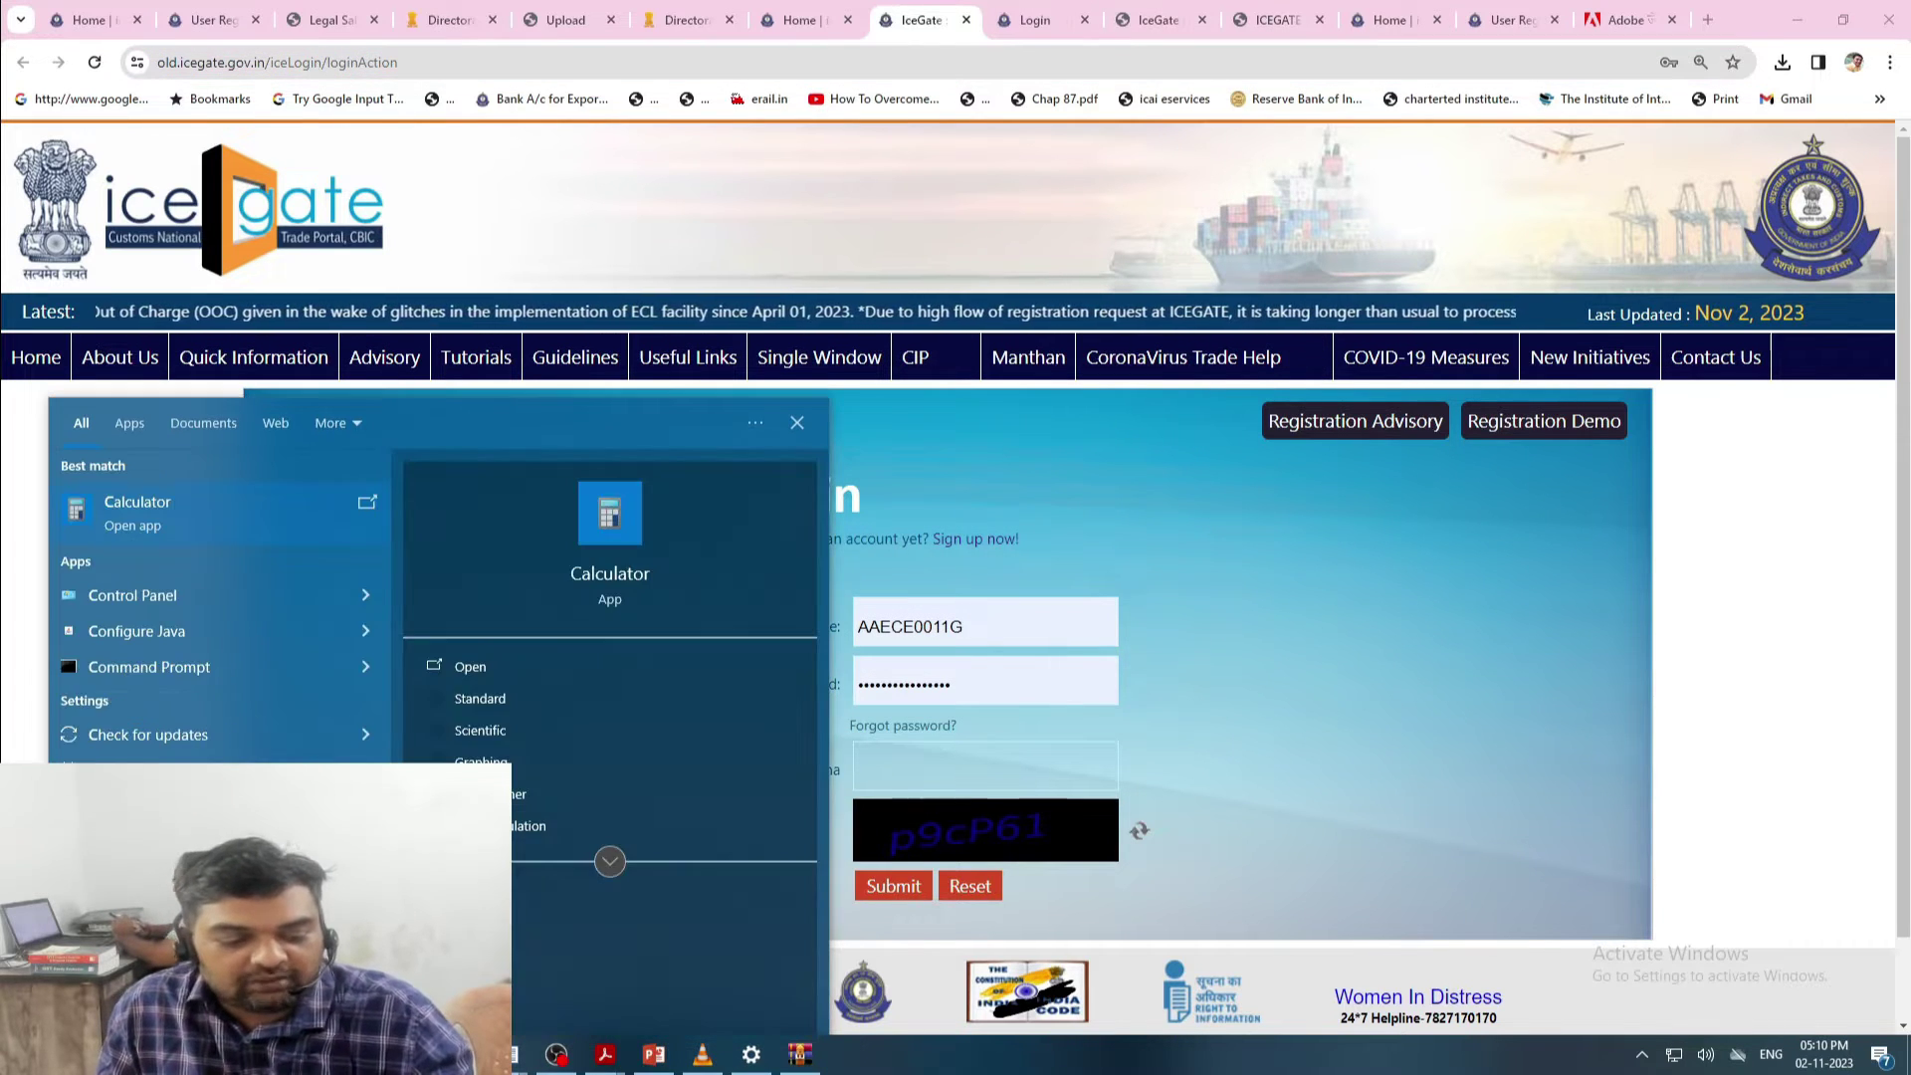
pyautogui.write('TR')
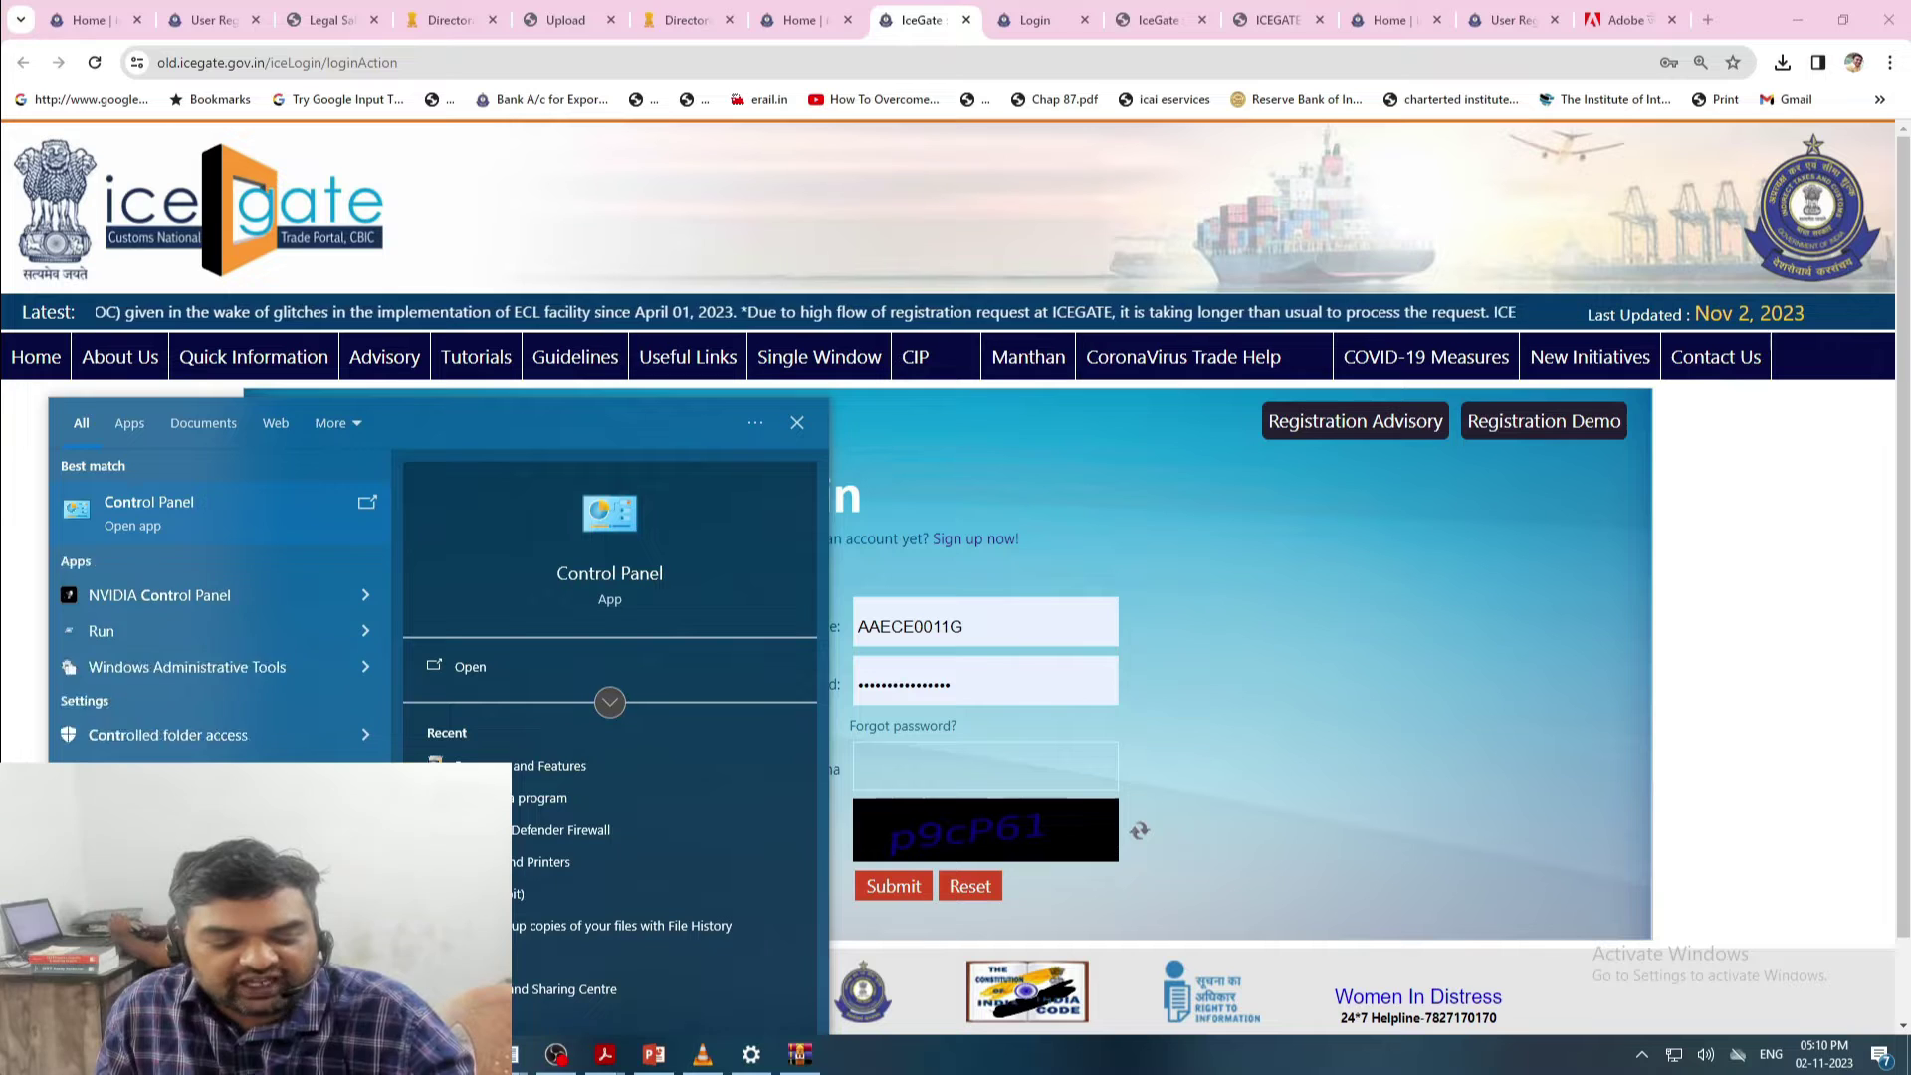
pyautogui.click(160, 523)
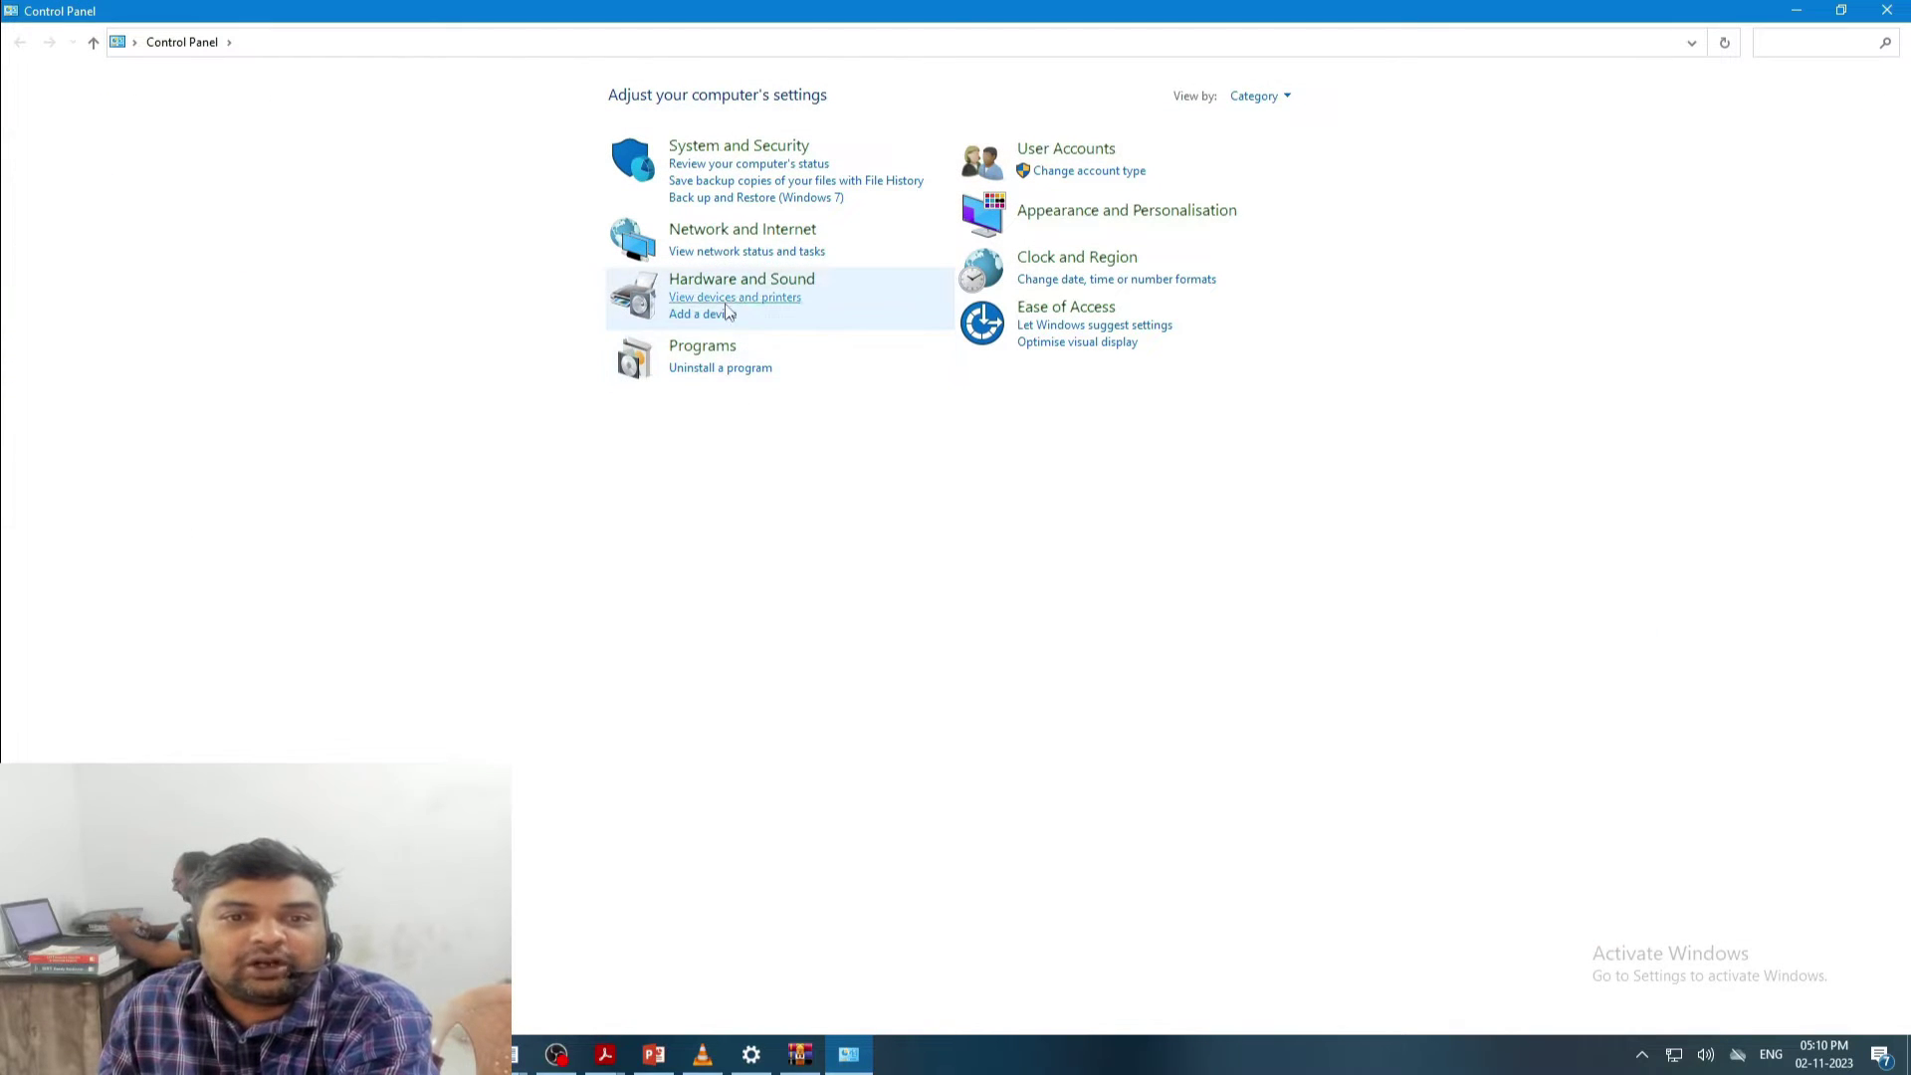
pyautogui.click(748, 151)
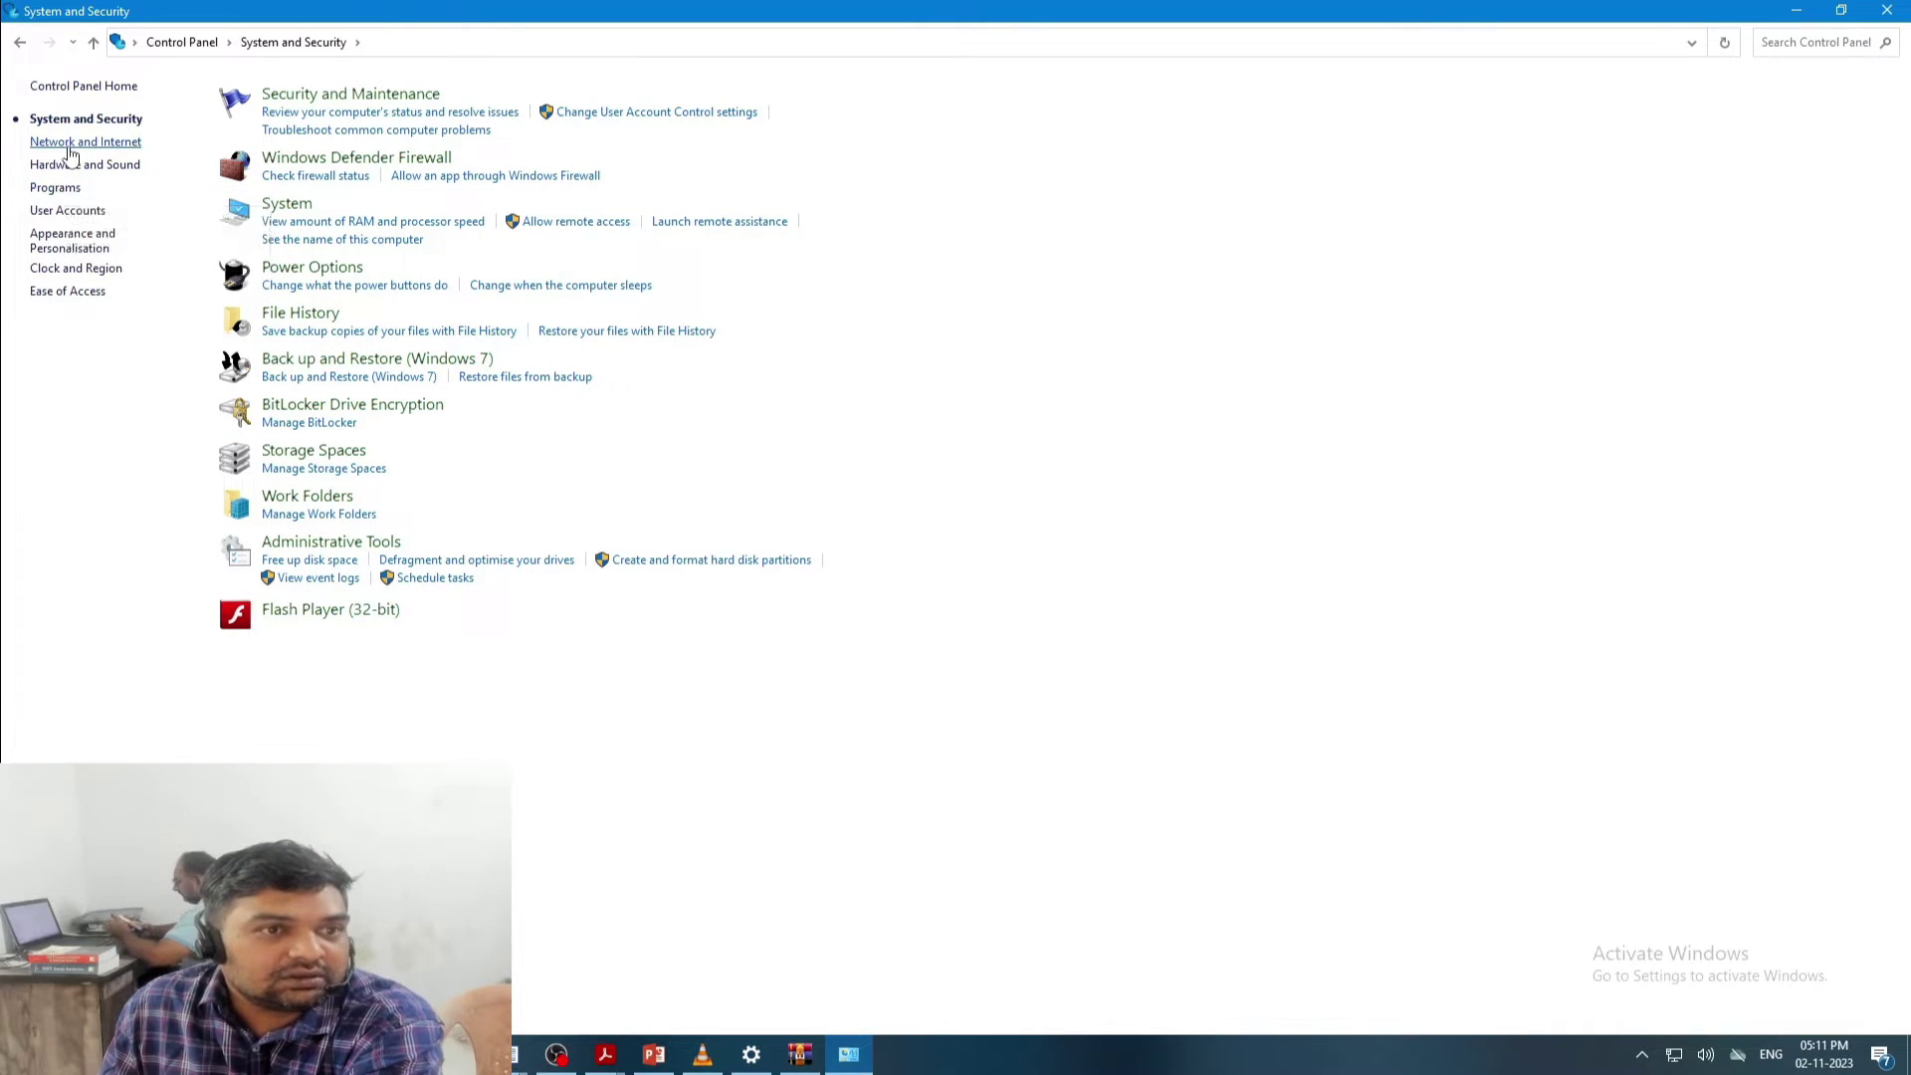
pyautogui.click(307, 169)
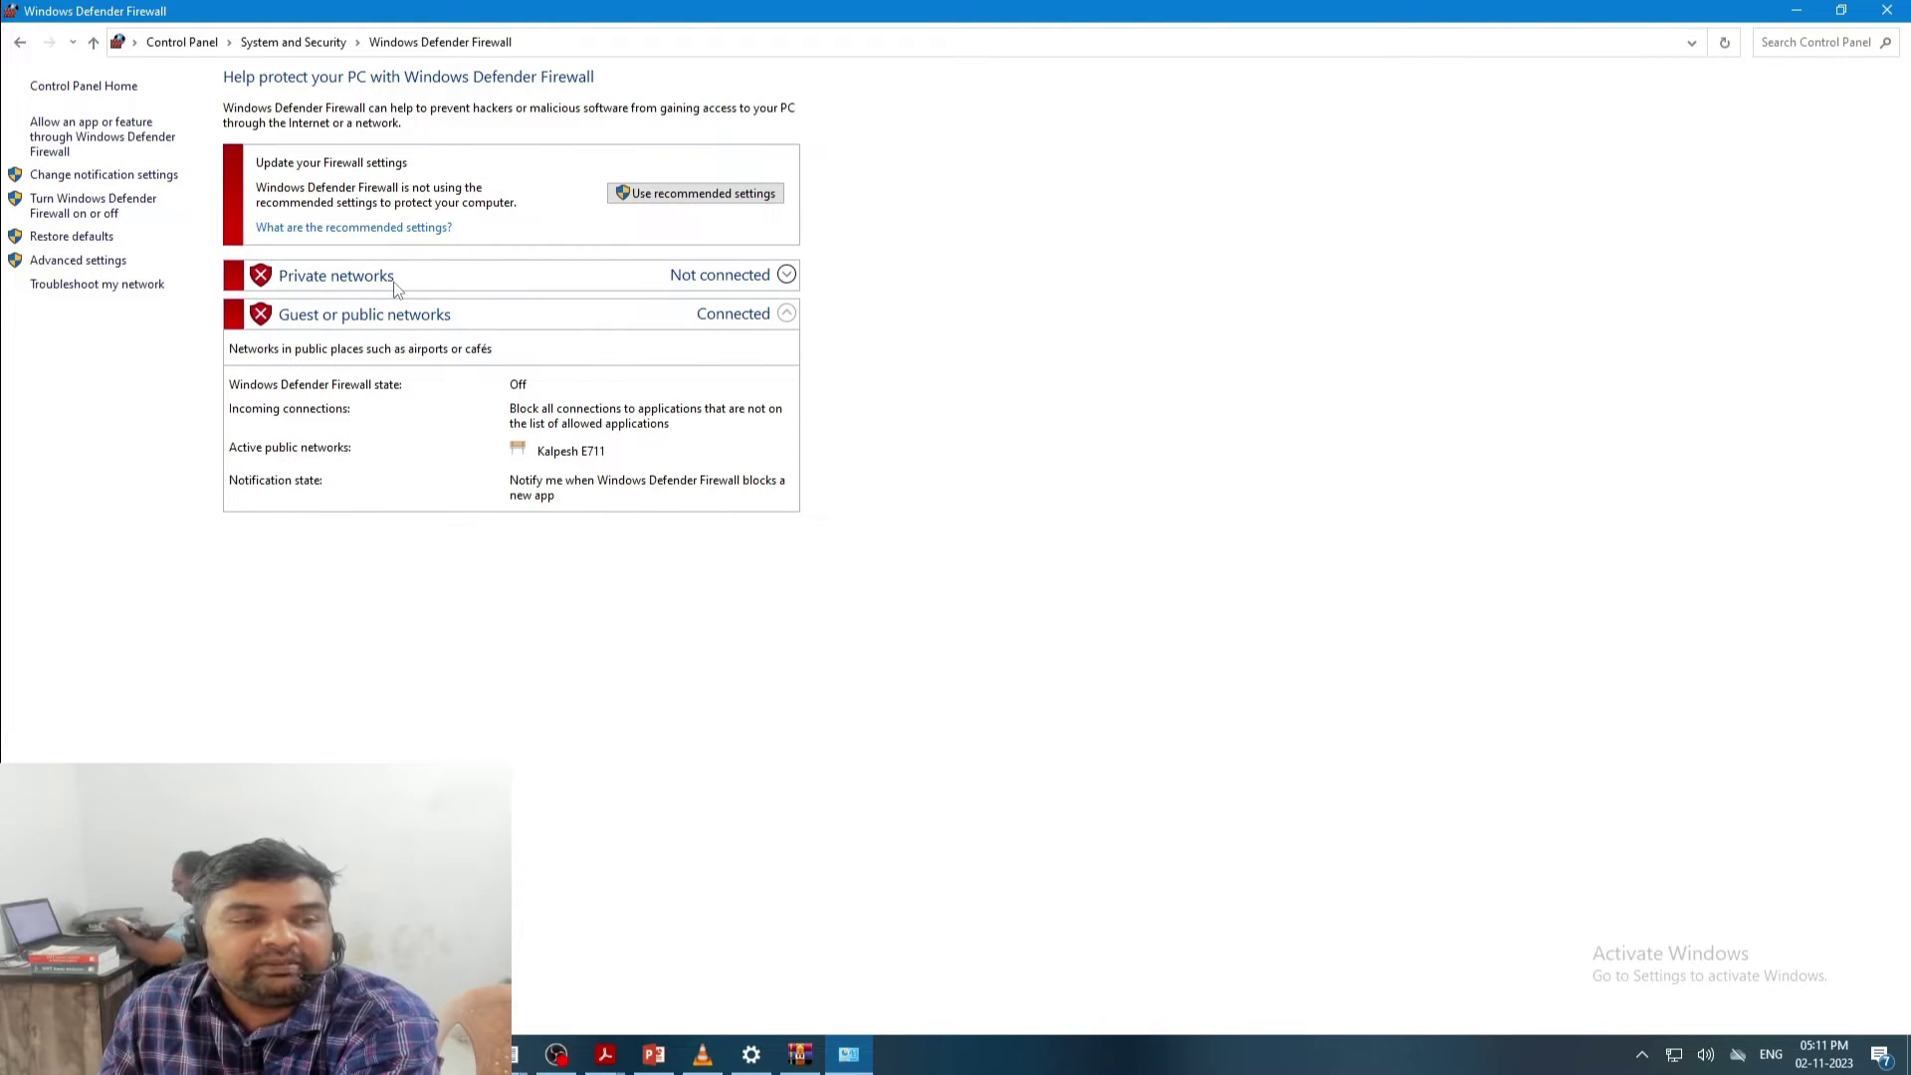
pyautogui.click(417, 273)
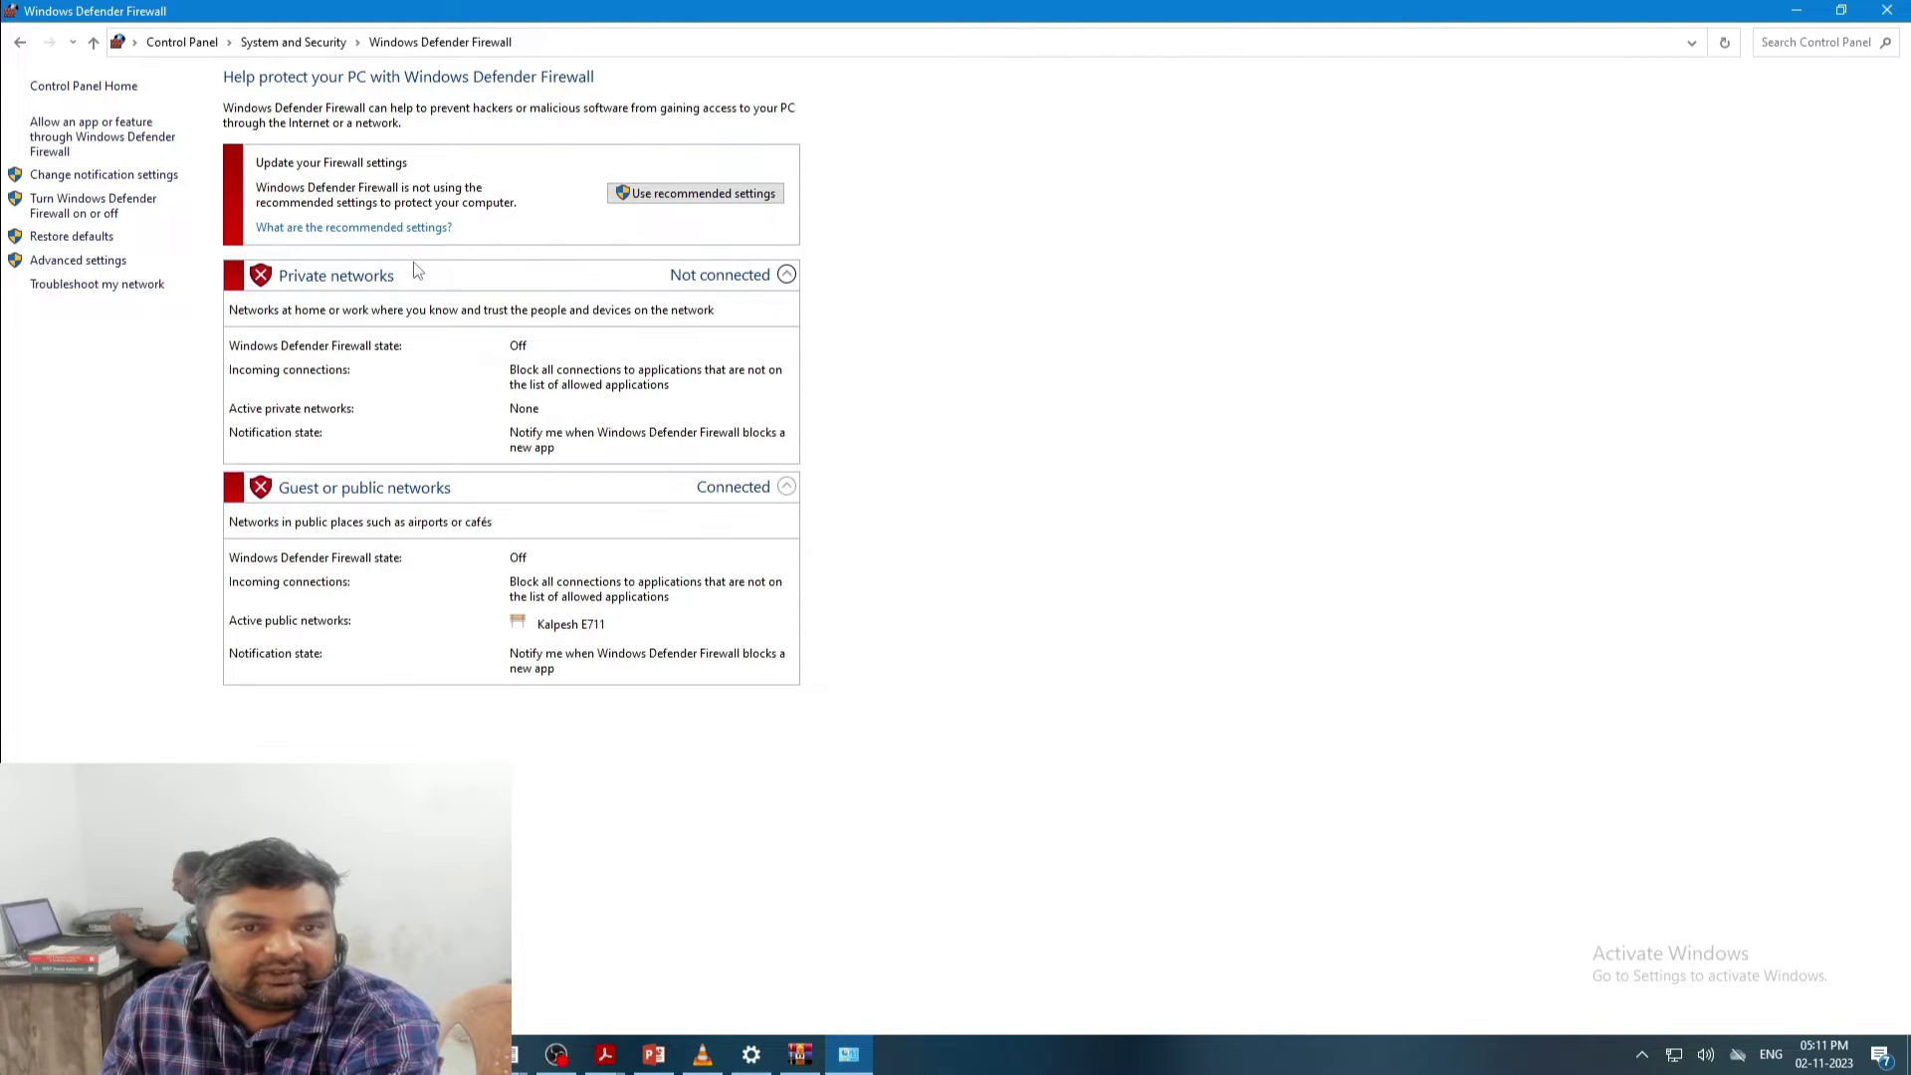
pyautogui.click(417, 271)
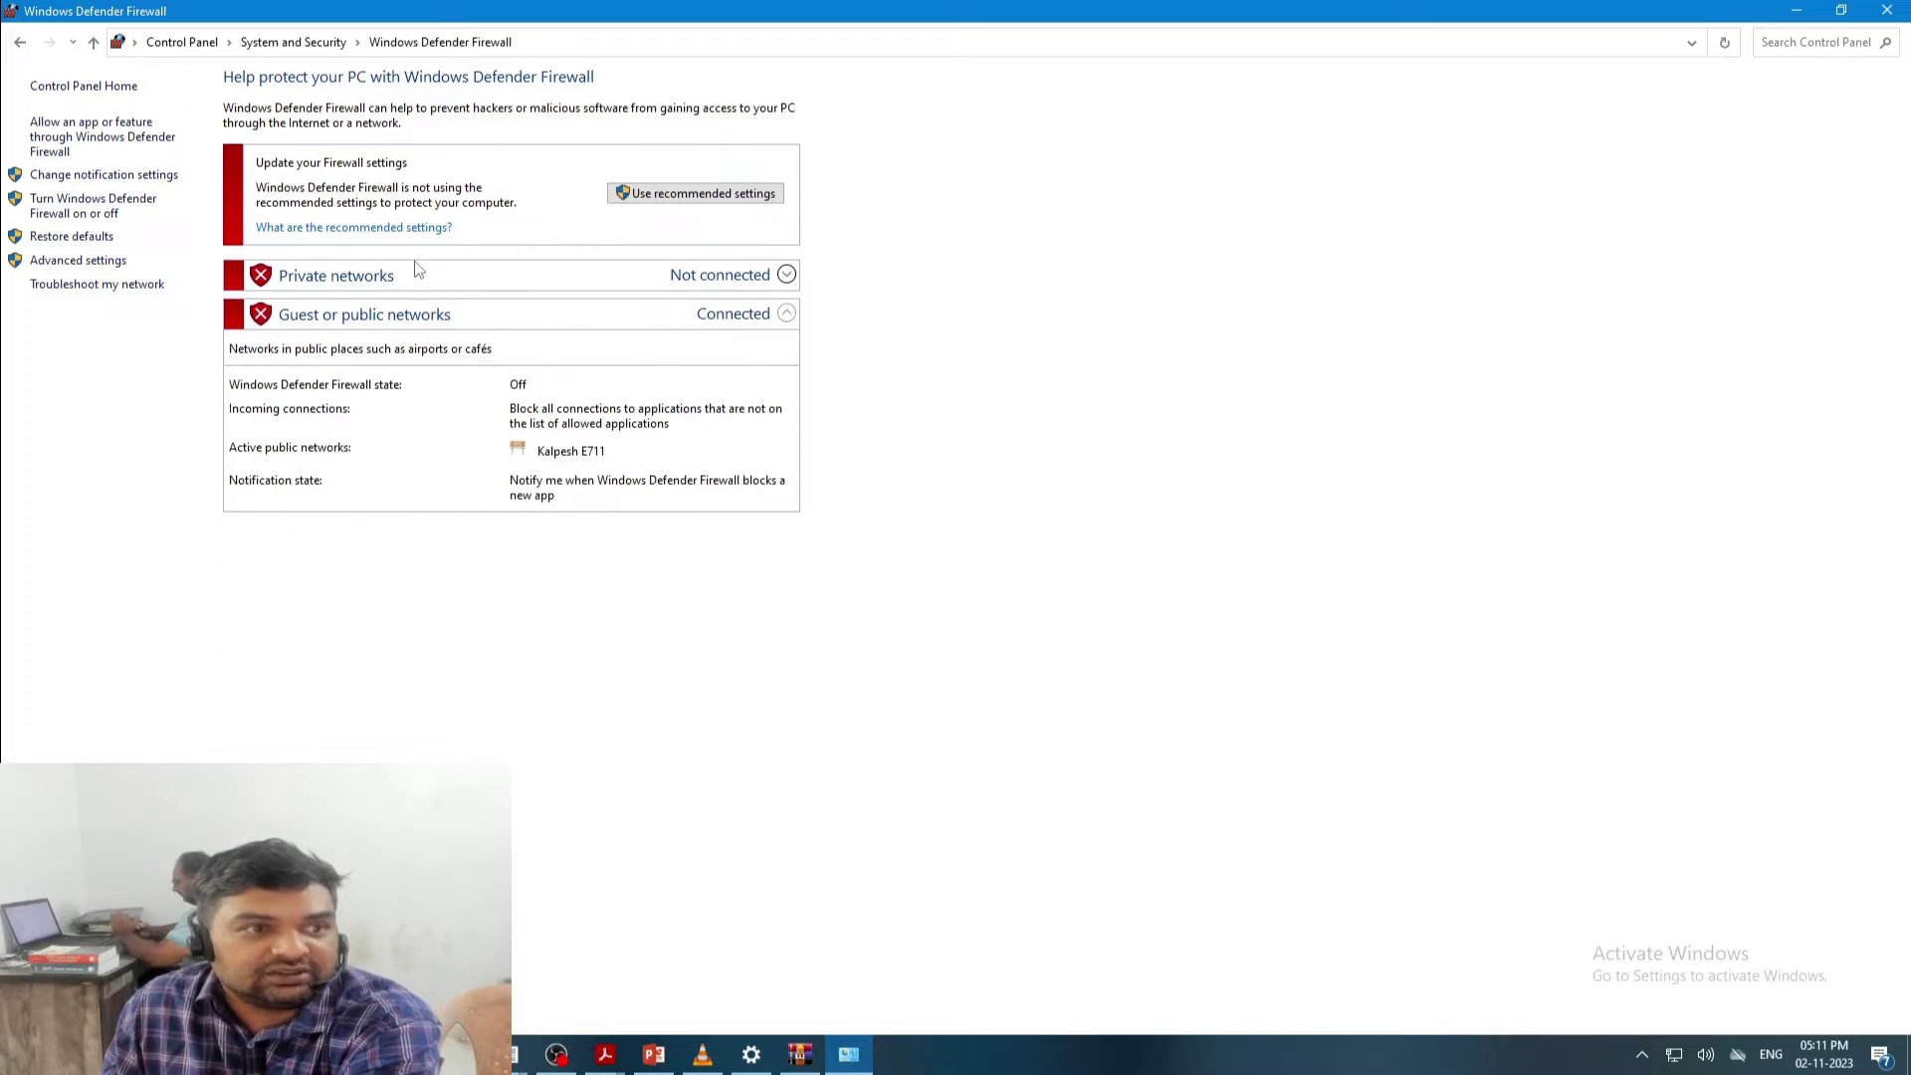
pyautogui.click(96, 207)
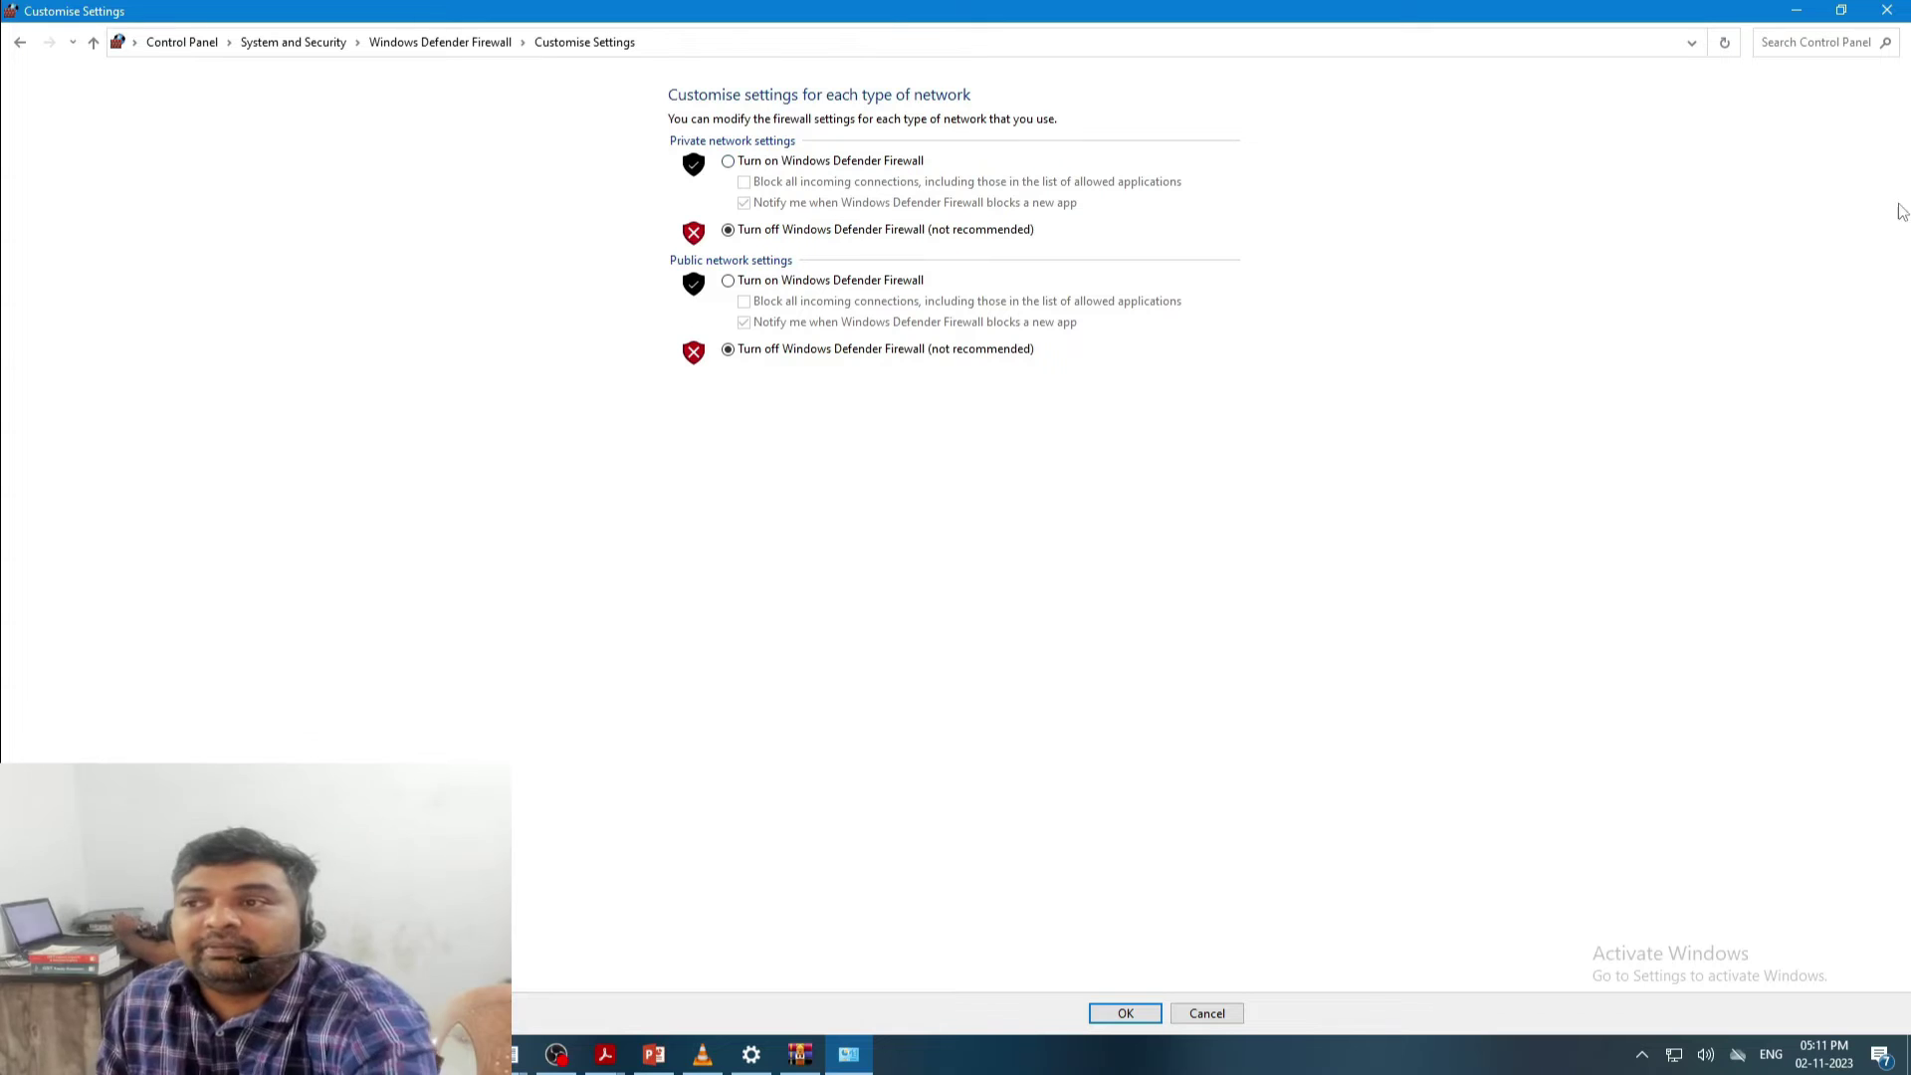
pyautogui.click(1878, 21)
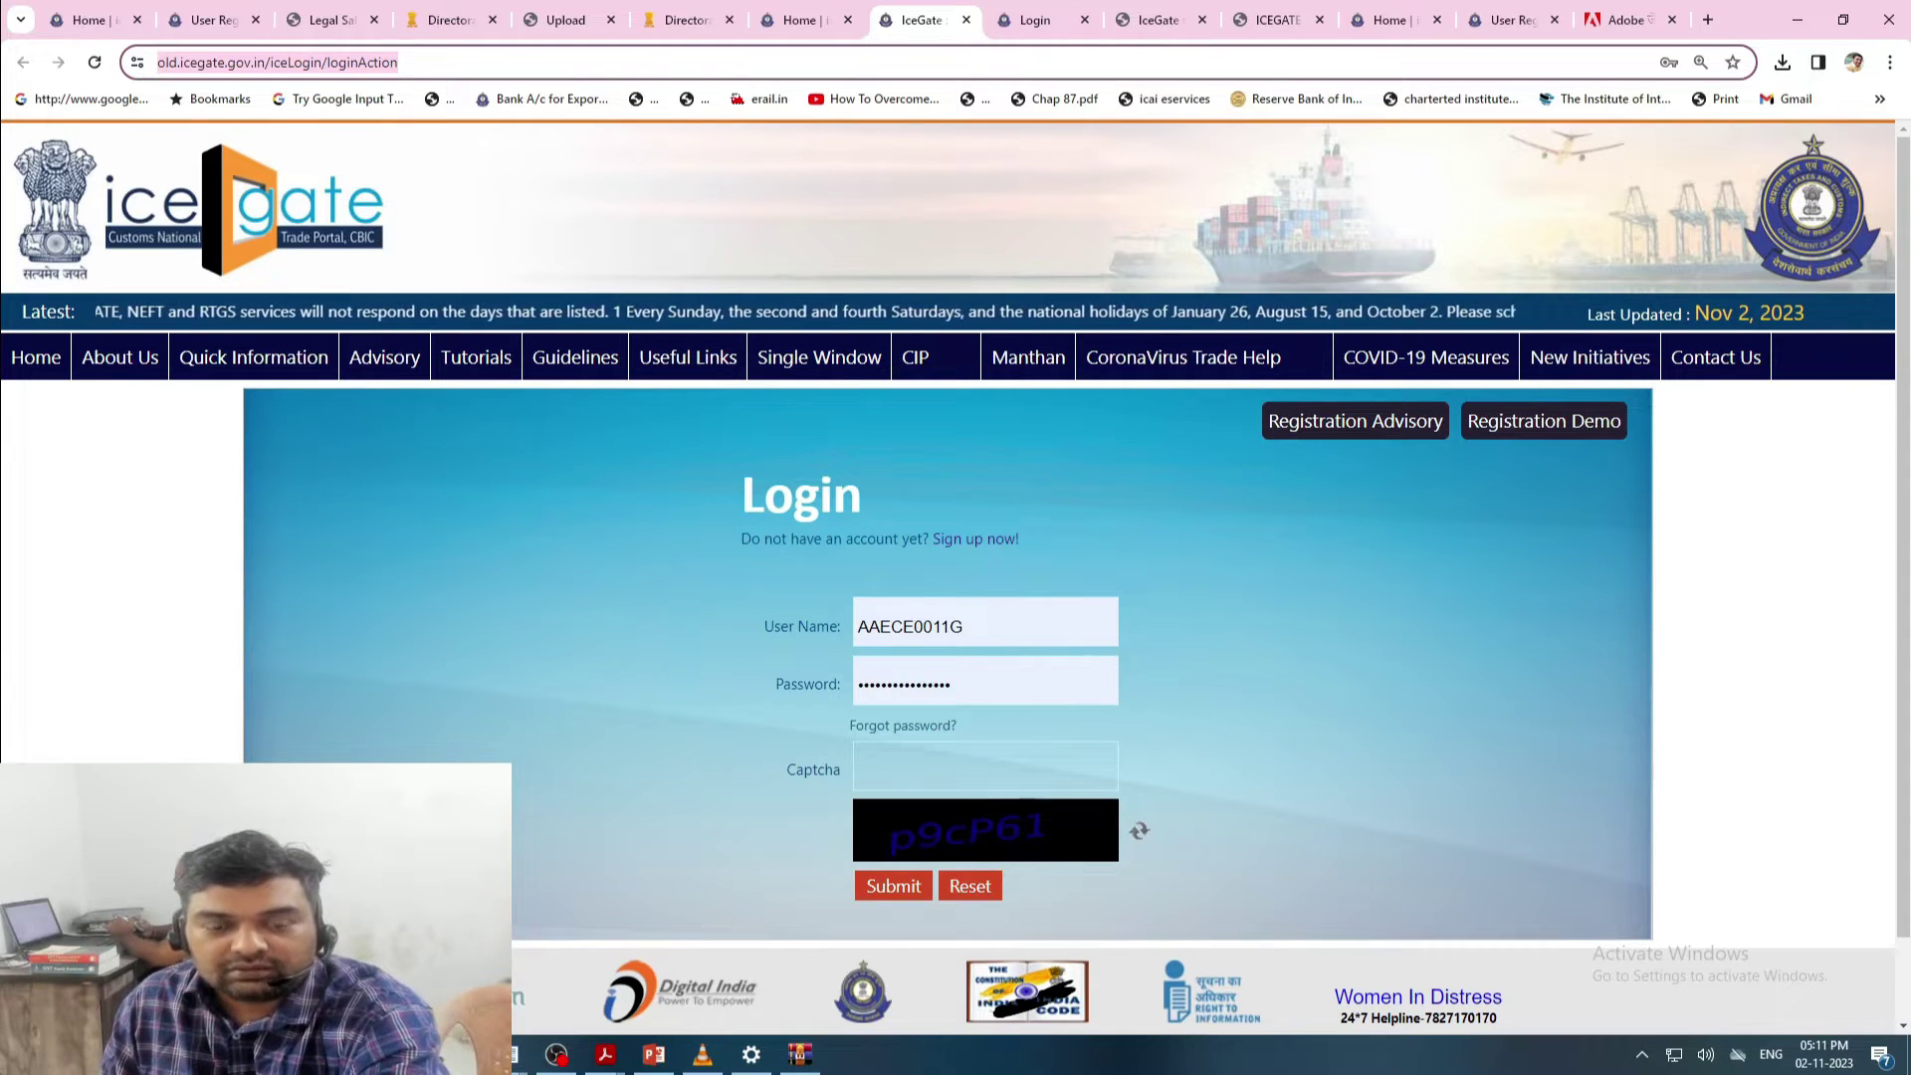
# Step: Open the PROPRIETOR Word file from BOARD RESOLTION > BR NEW FORMAT > PROPRIETOR and scroll through it
pyautogui.click(410, 1054)
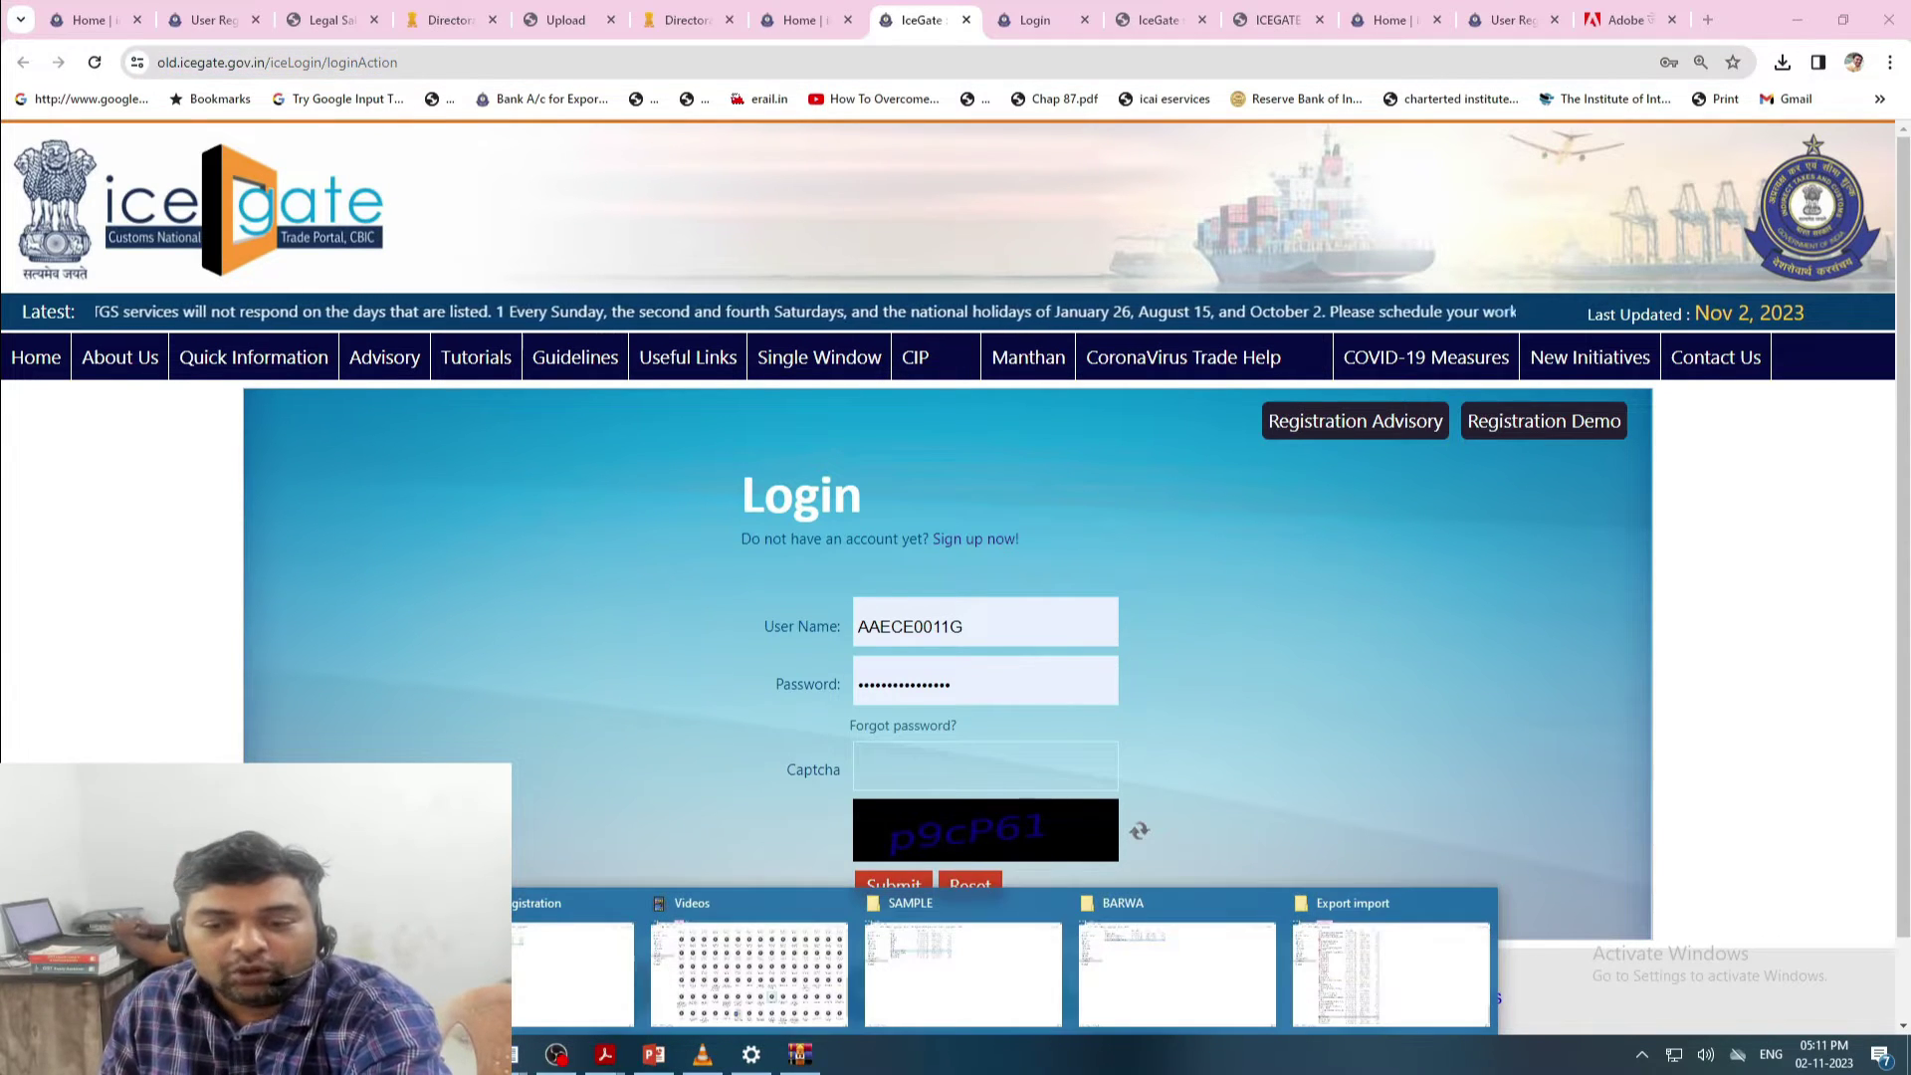
pyautogui.click(962, 971)
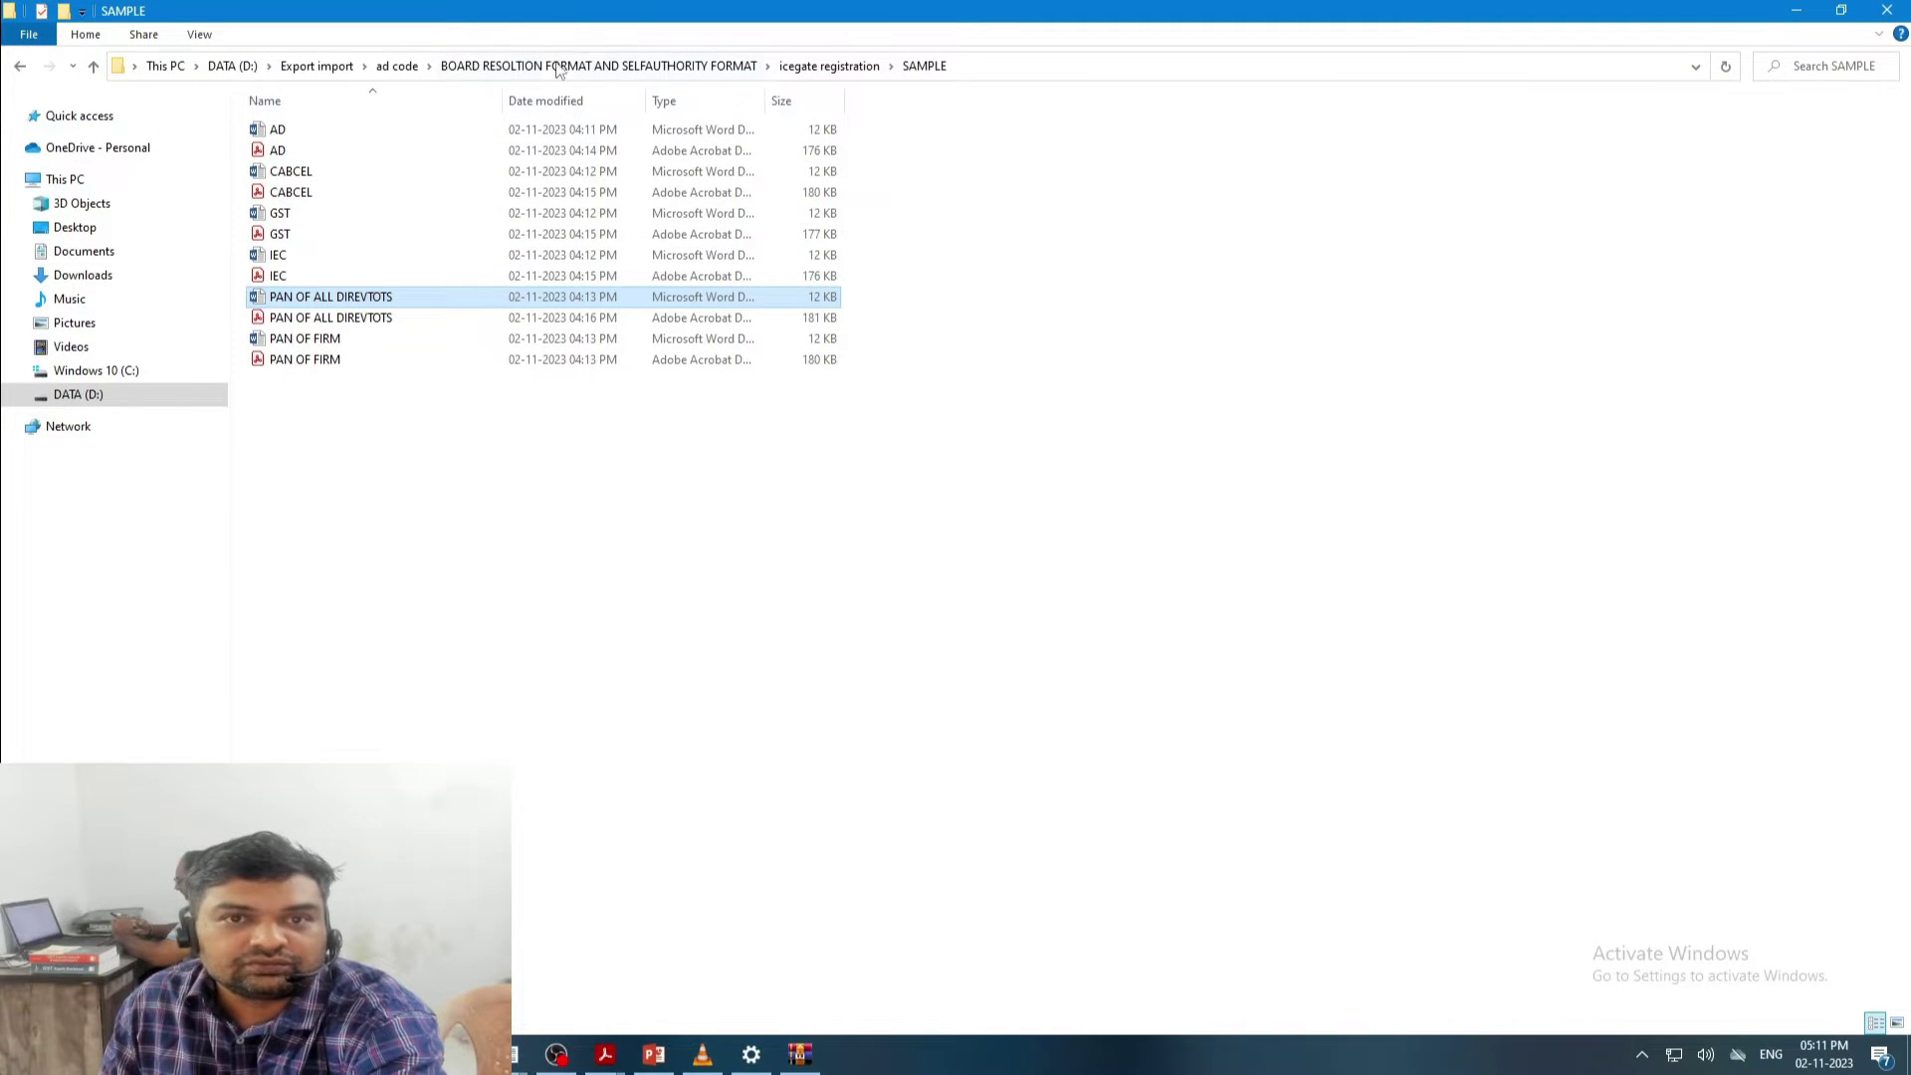
pyautogui.click(662, 66)
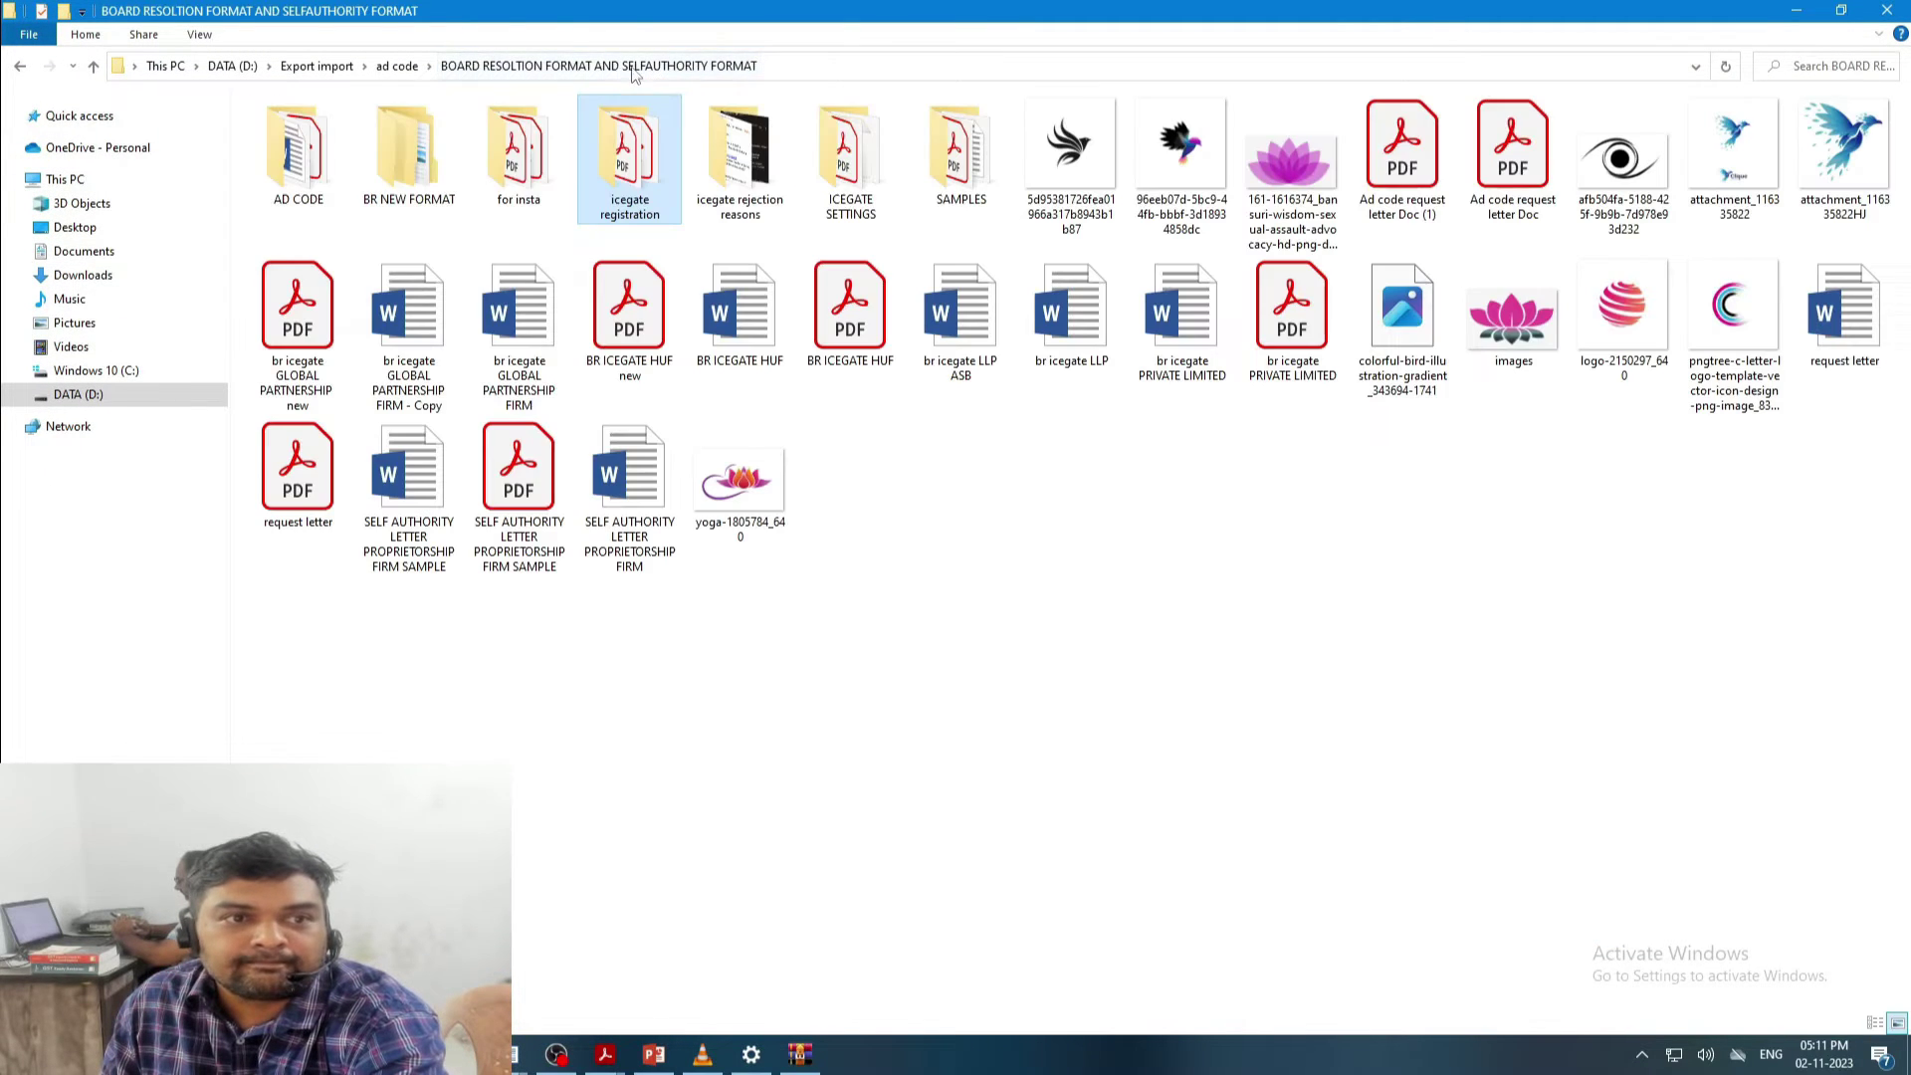
pyautogui.doubleClick(373, 196)
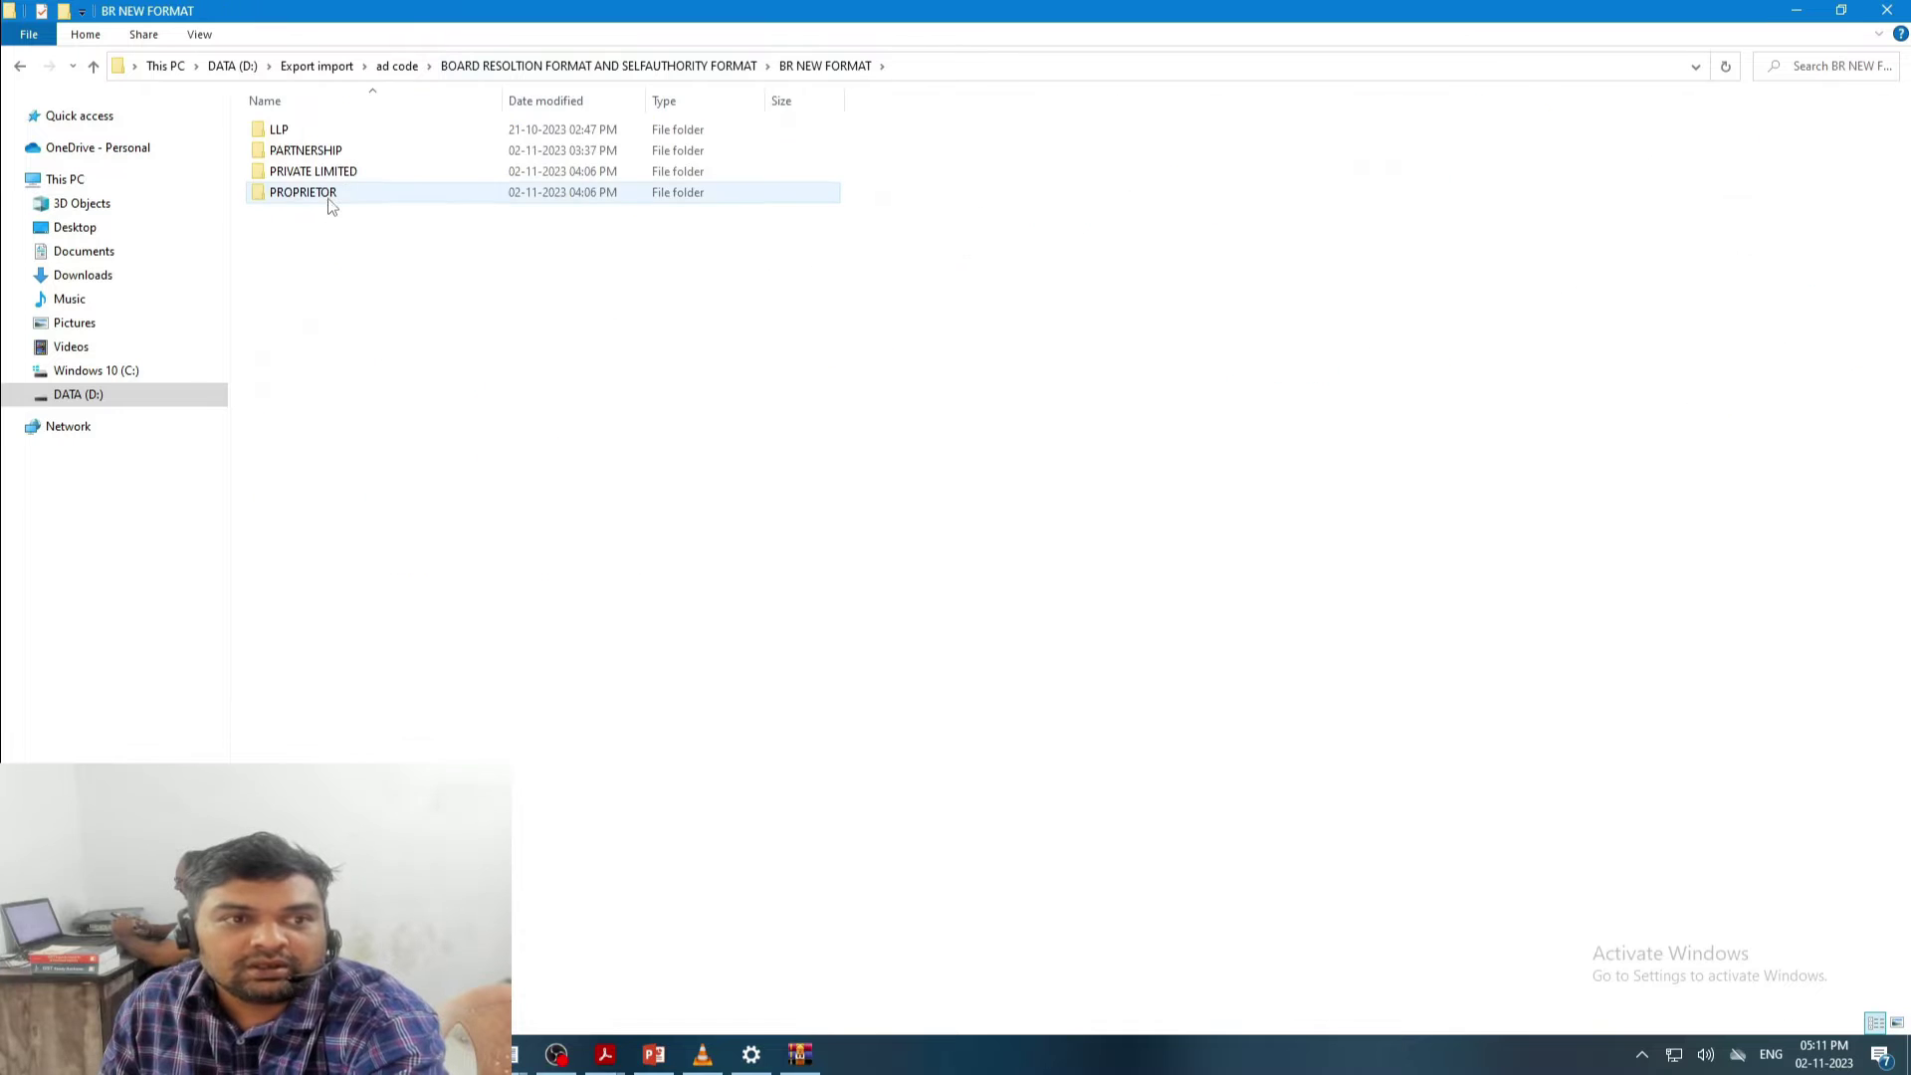
pyautogui.doubleClick(334, 190)
pyautogui.doubleClick(343, 129)
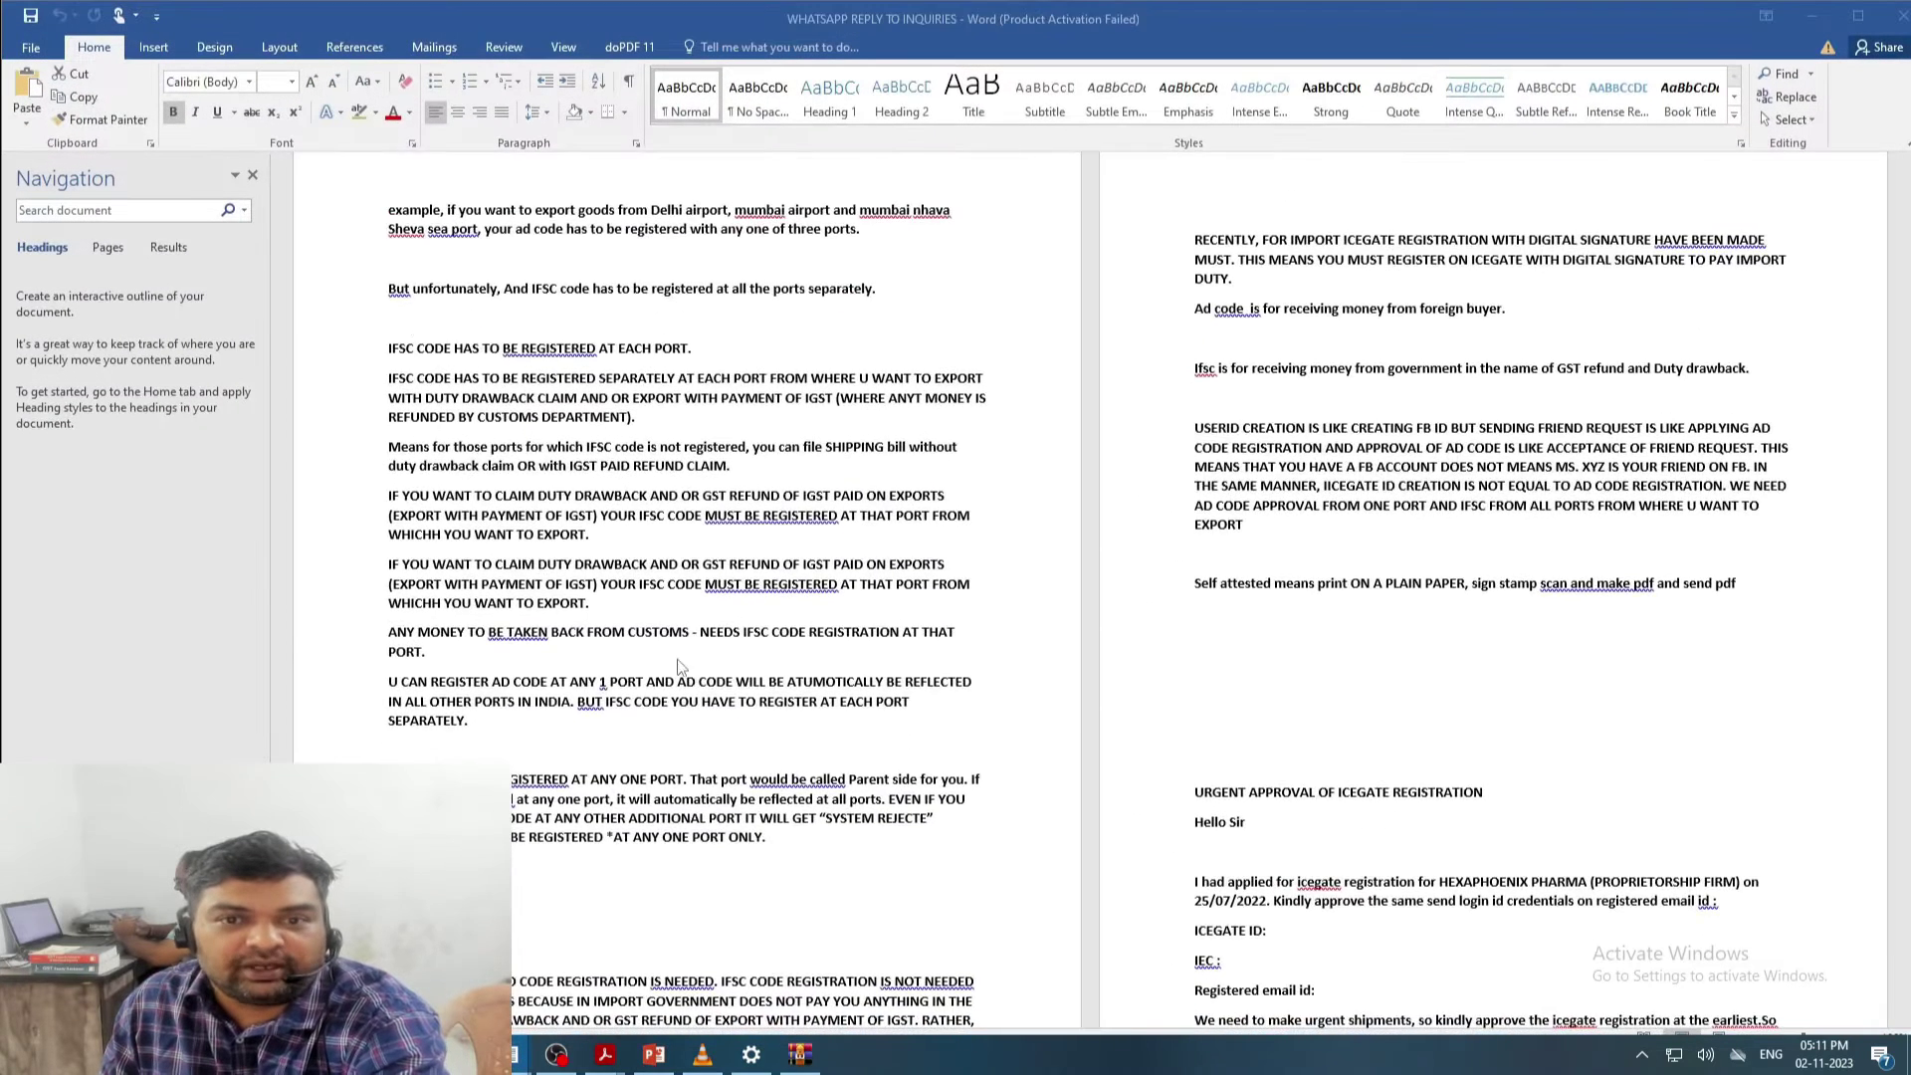
pyautogui.scroll(-2, 1160, 498)
pyautogui.scroll(-1, 1160, 526)
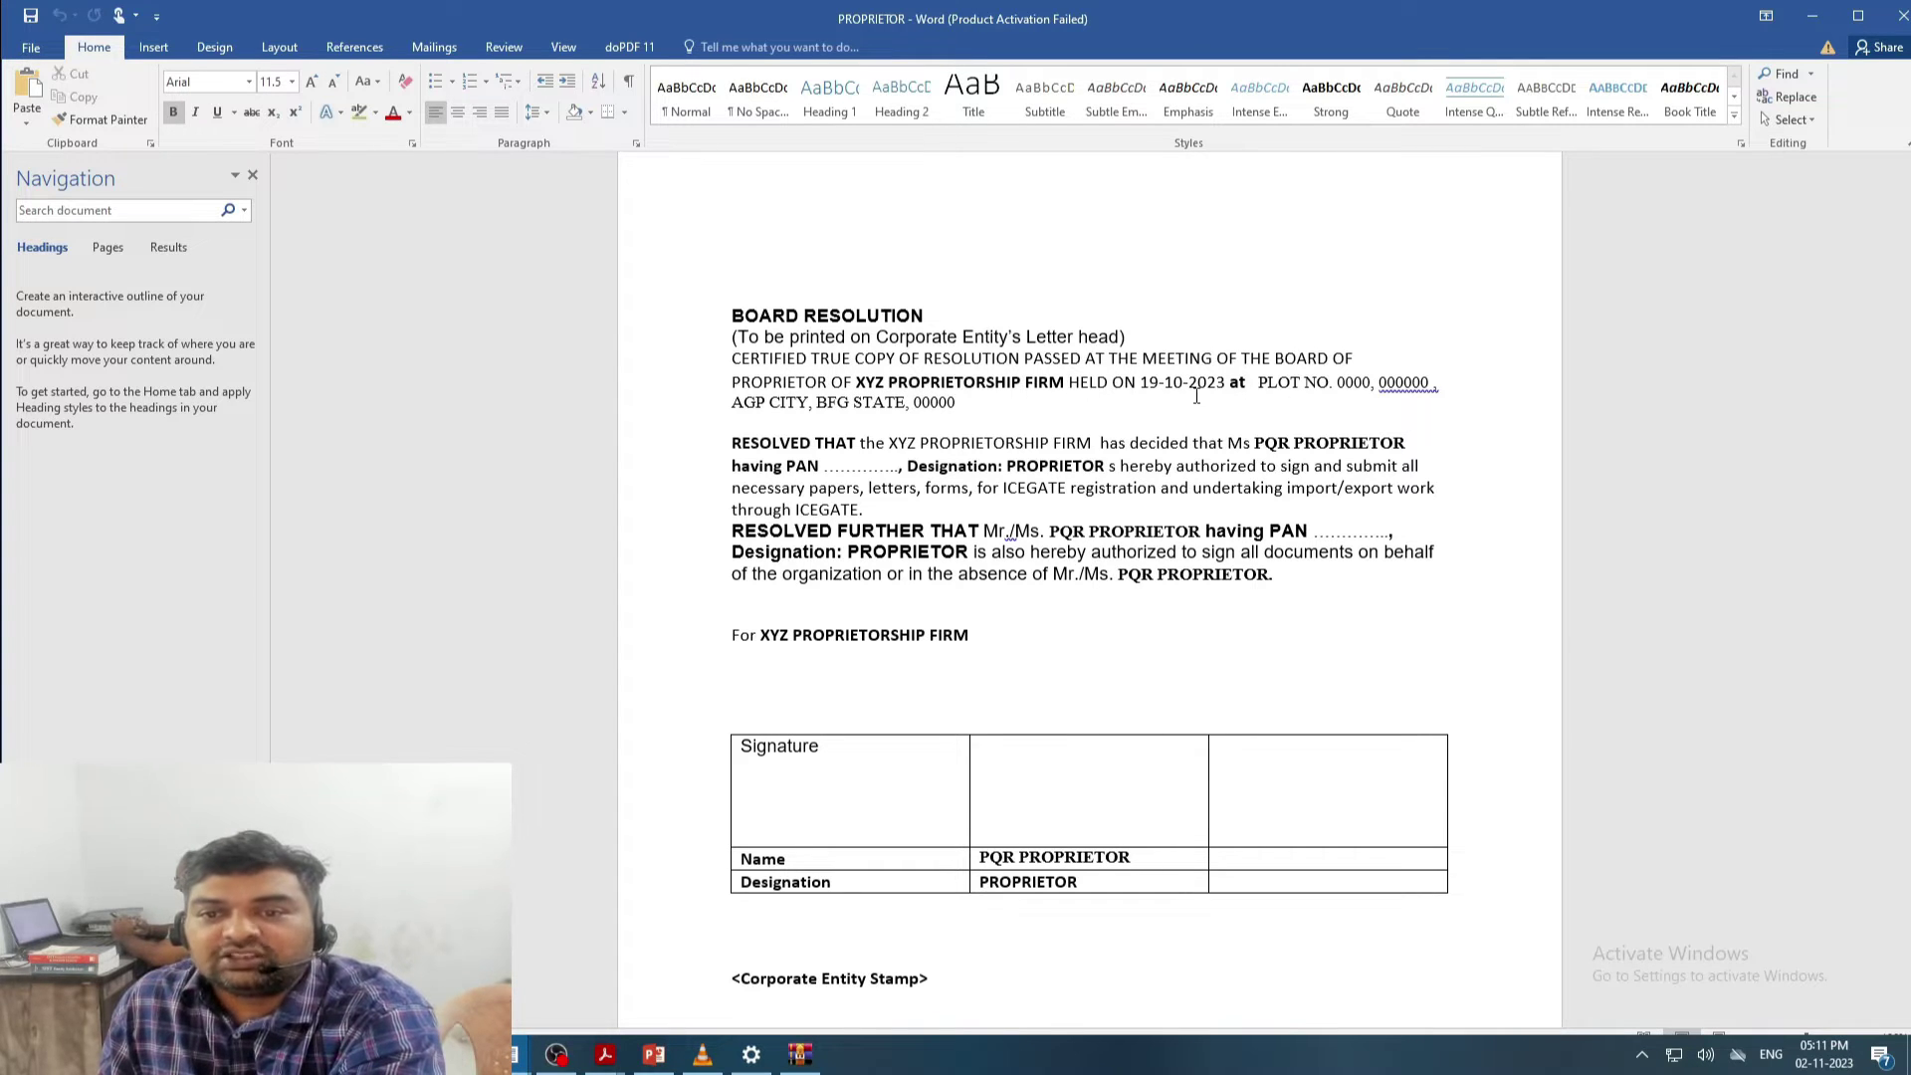
# Step: Highlight the placeholder address, the name PQR PROPRIETOR and the proprietor's signature cells
pyautogui.moveTo(1259, 387); pyautogui.dragTo(957, 403)
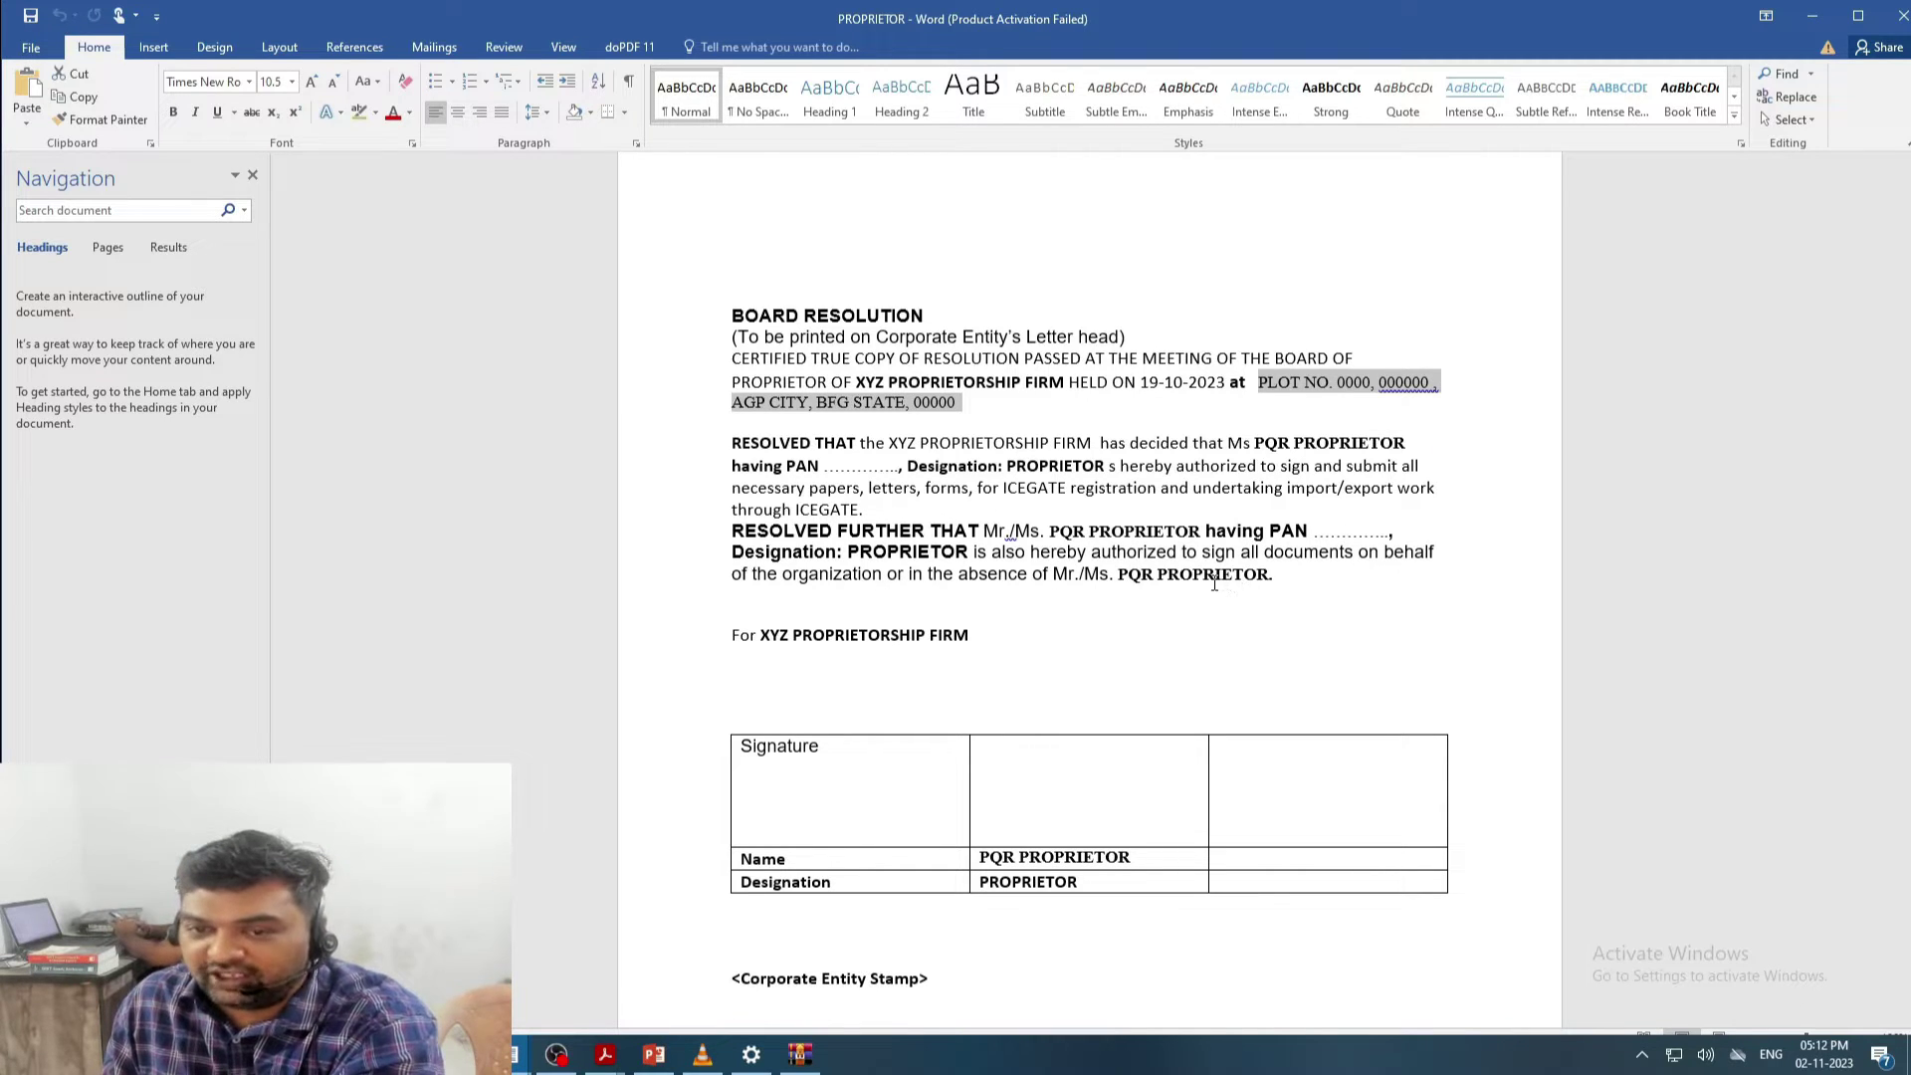
pyautogui.doubleClick(1108, 530)
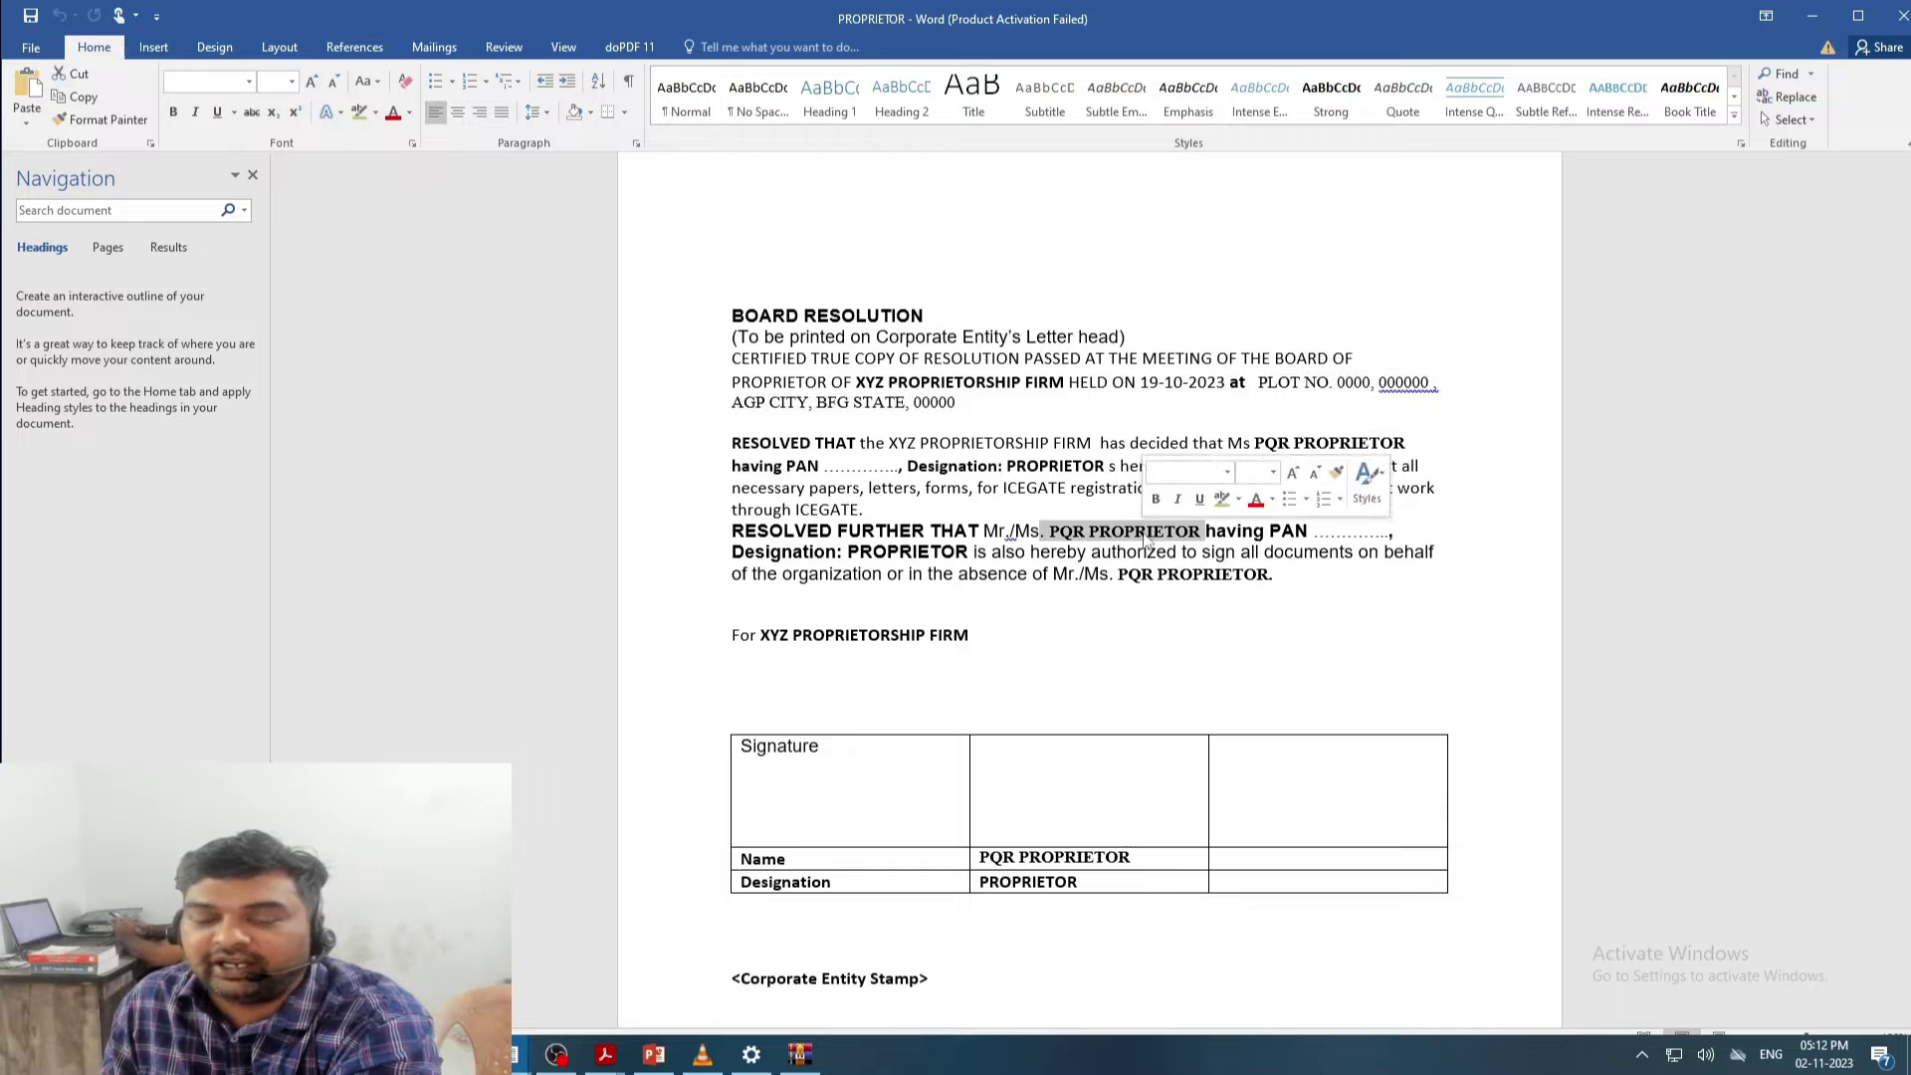
pyautogui.scroll(-3, 1808, 708)
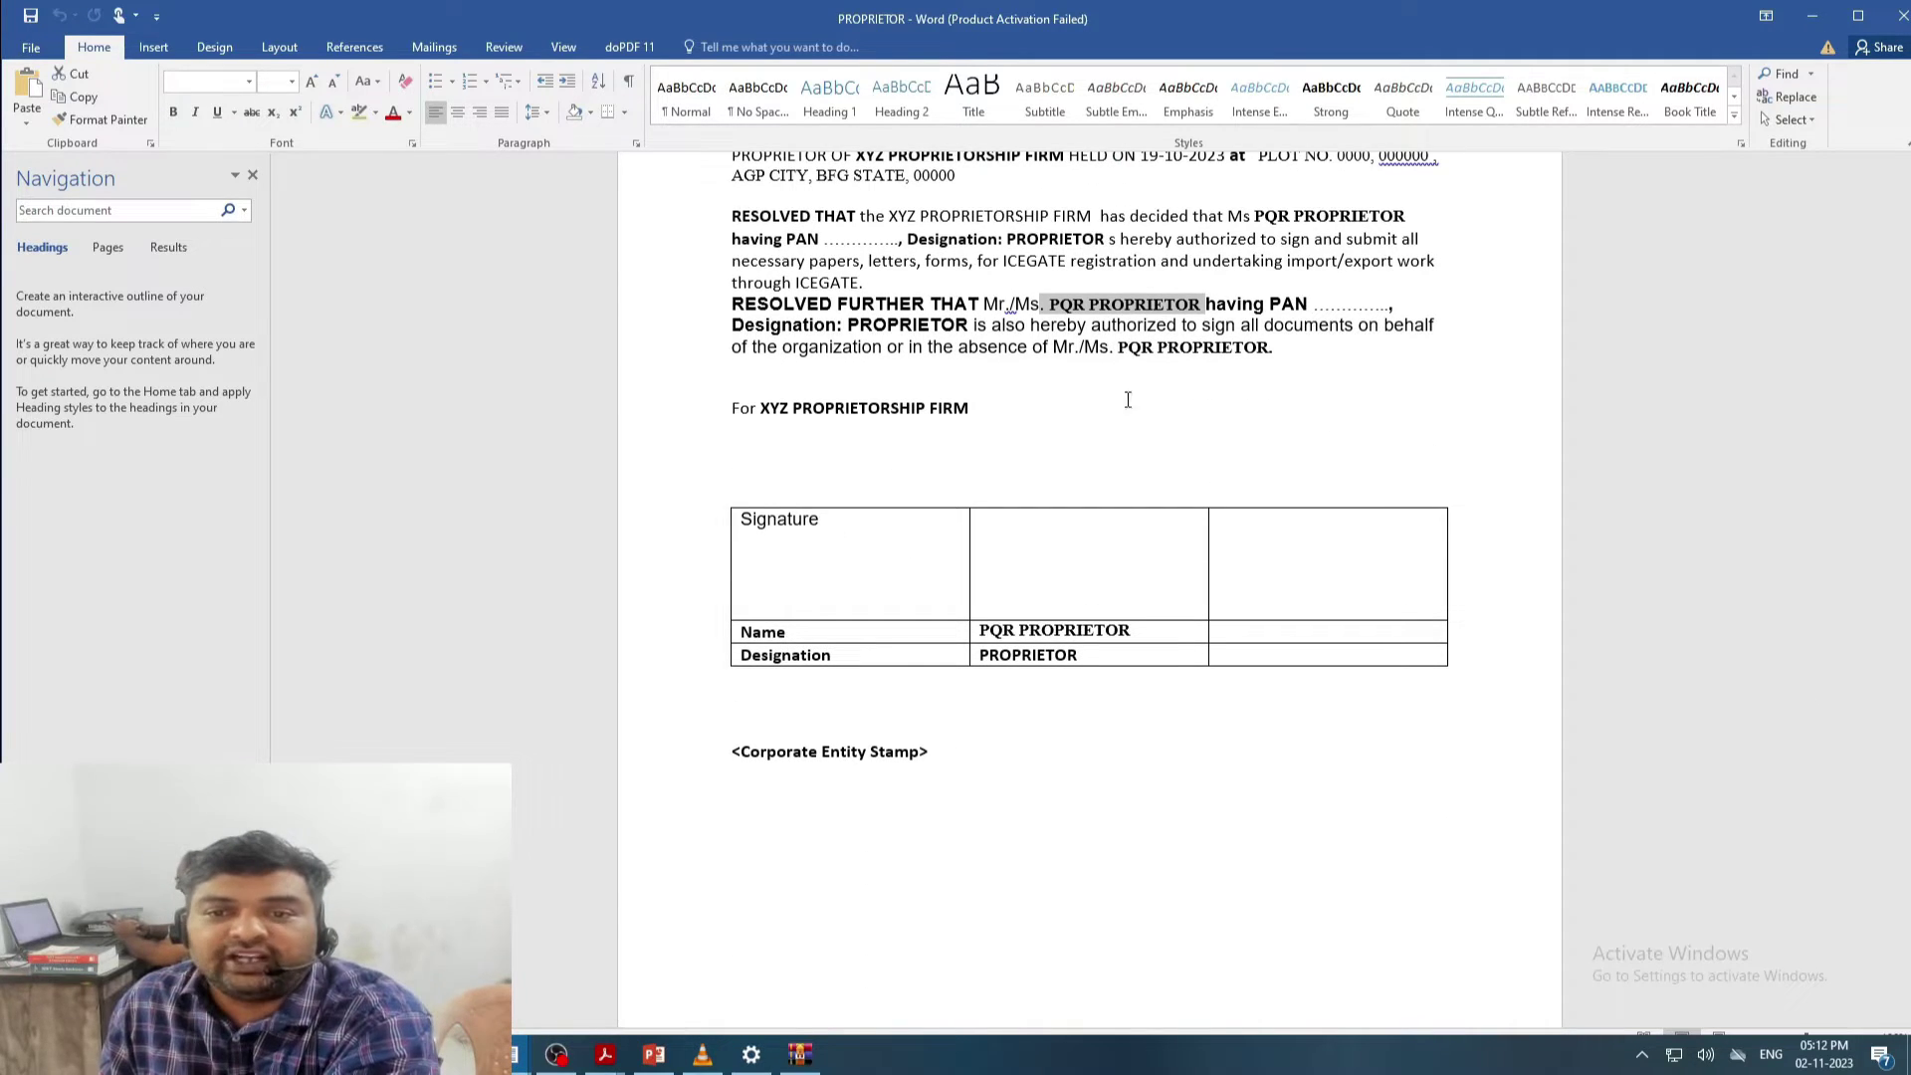
pyautogui.moveTo(793, 431); pyautogui.dragTo(915, 431)
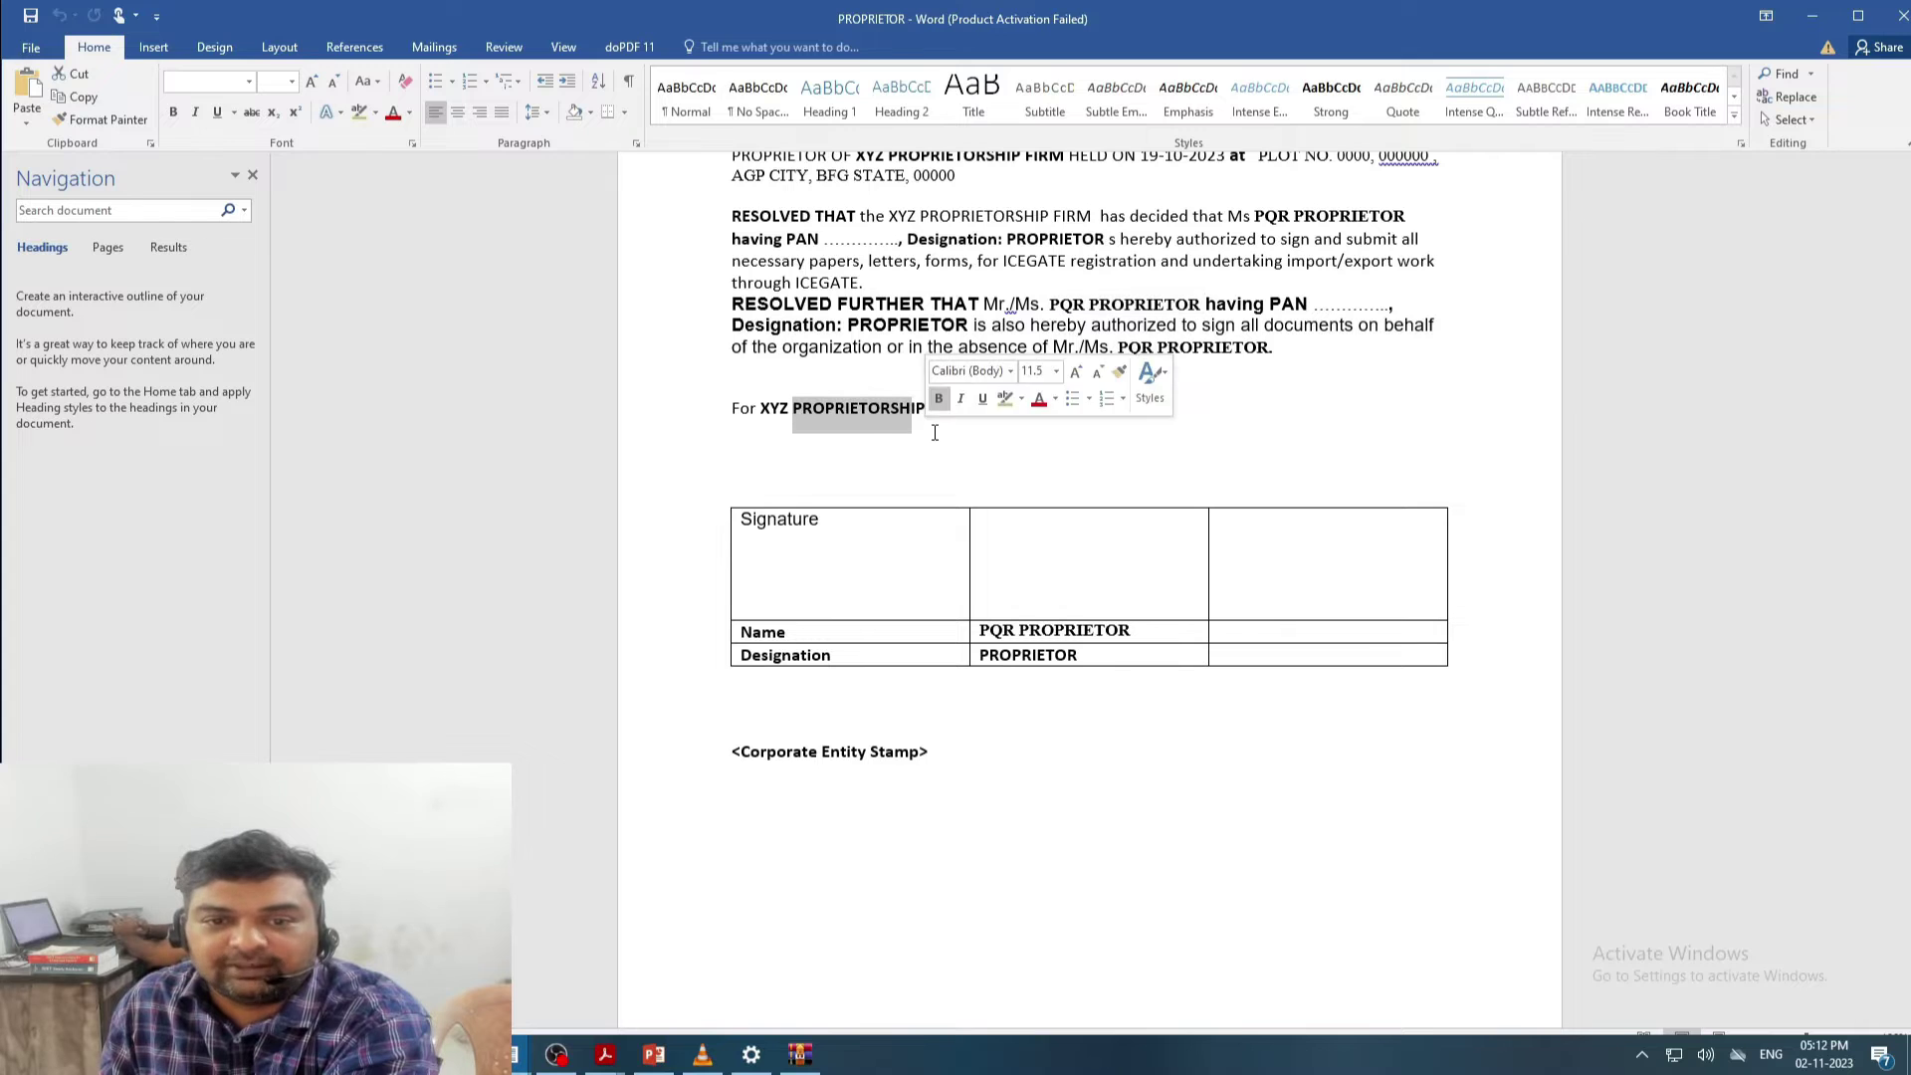
pyautogui.scroll(-2, 819, 741)
pyautogui.moveTo(1123, 485)
pyautogui.mouseDown()
pyautogui.moveTo(940, 463)
pyautogui.moveTo(1069, 471)
pyautogui.mouseUp()
pyautogui.click(1062, 455)
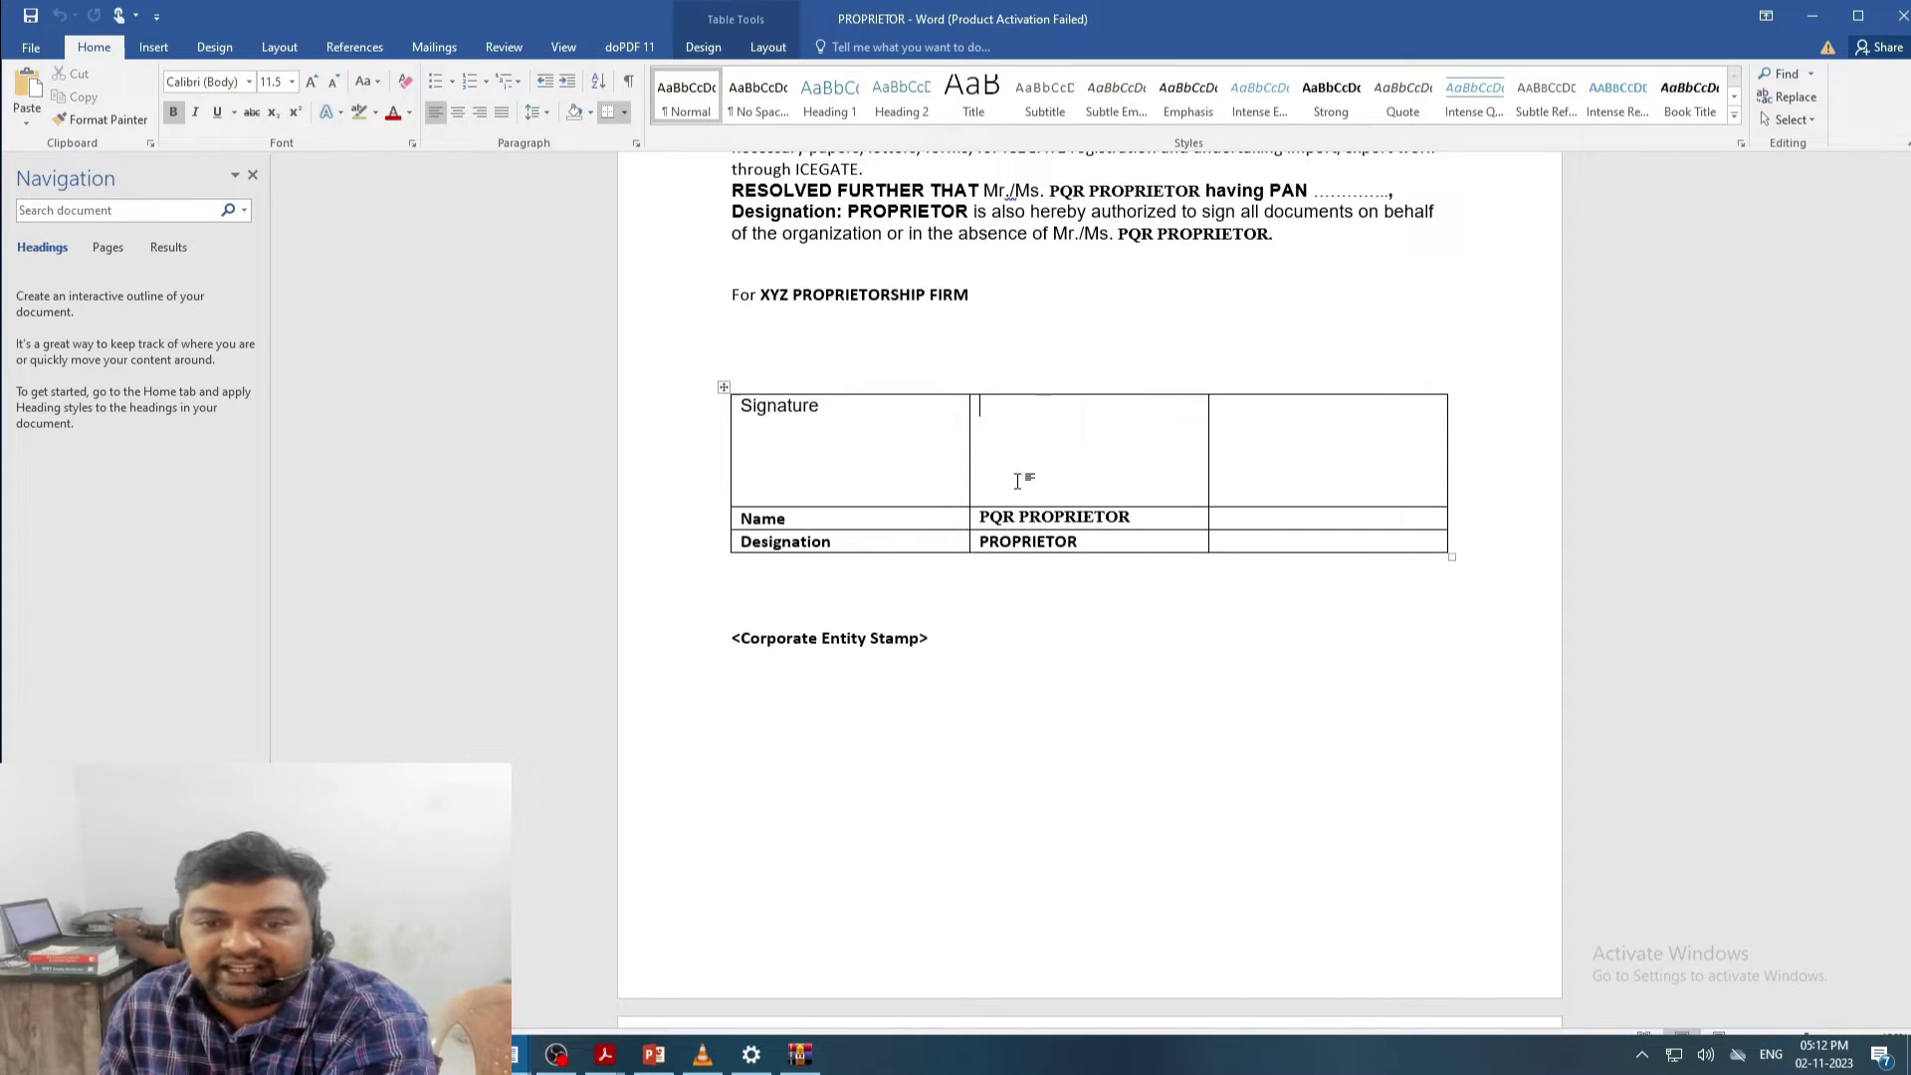
pyautogui.moveTo(995, 517); pyautogui.dragTo(1099, 501)
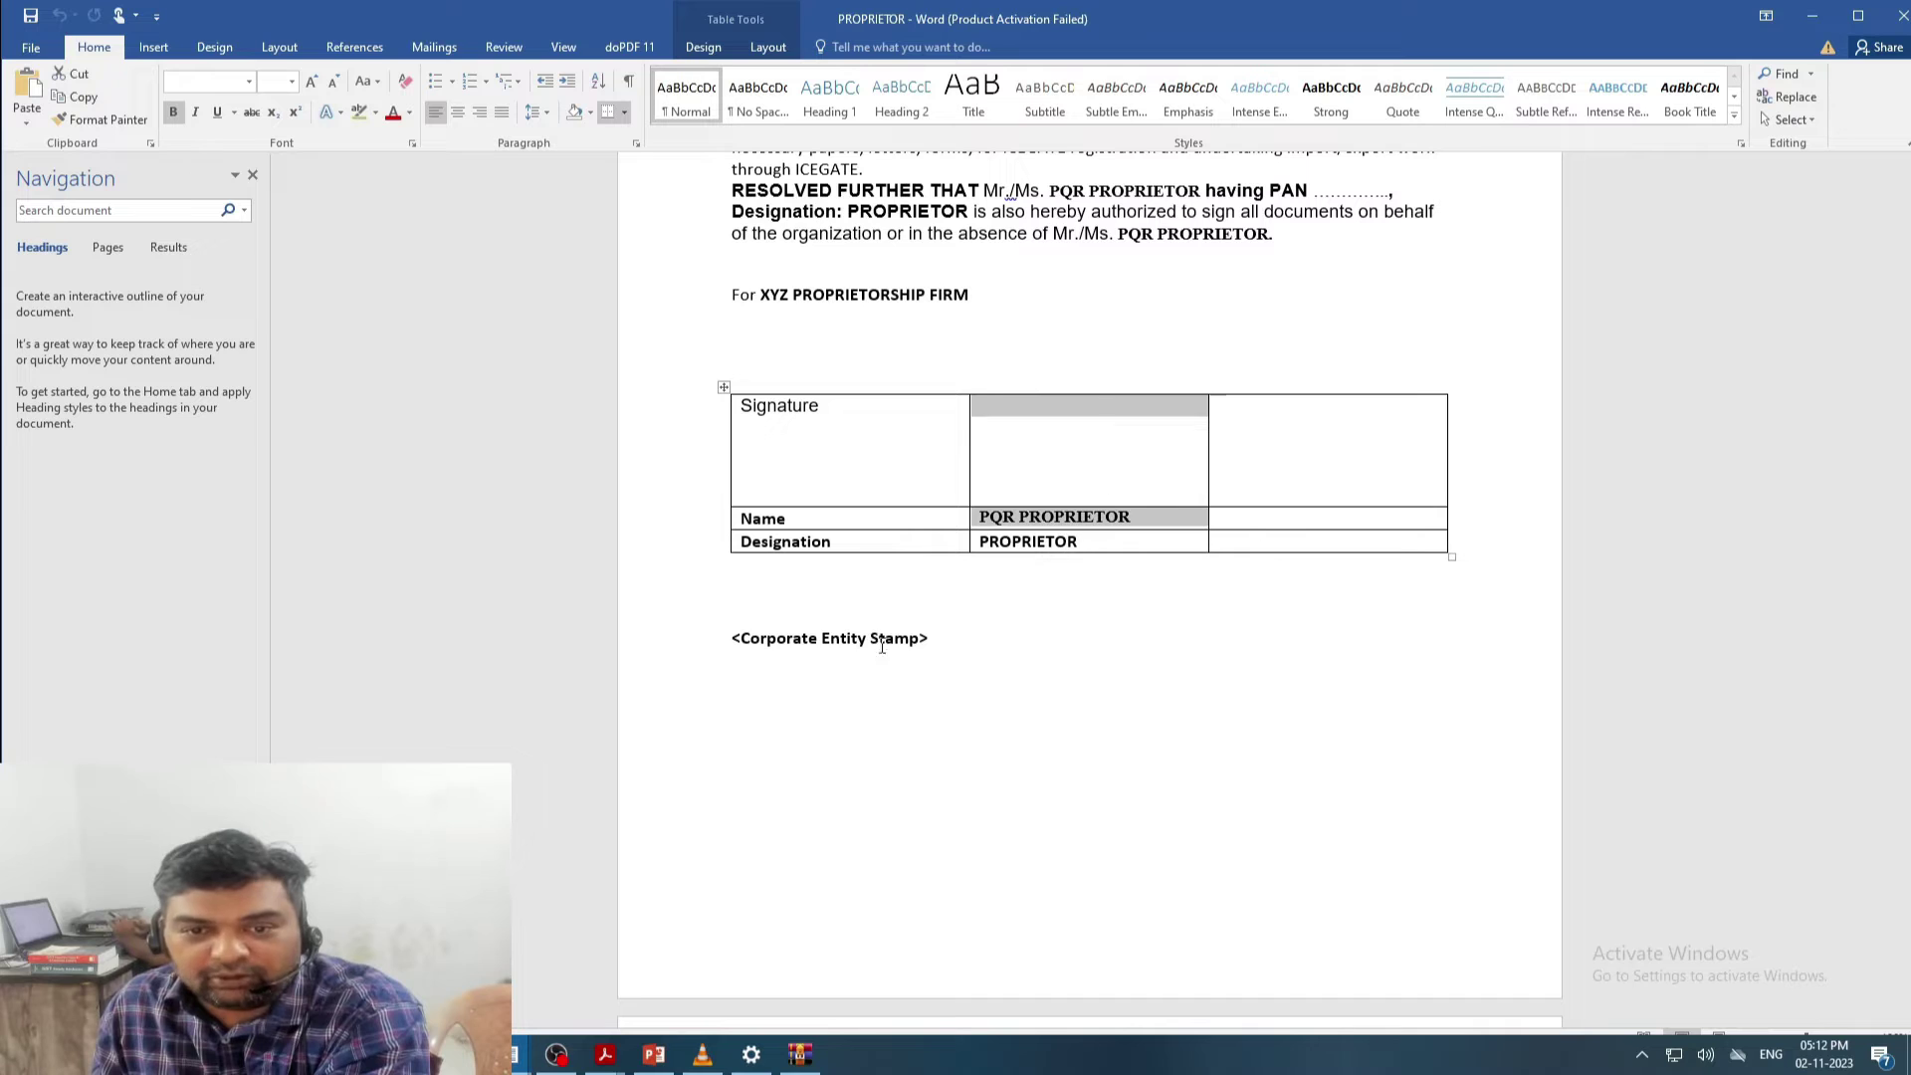
# Step: Scroll down to the ICEGATE authorisation letter, then minimise Word and bring up File Explorer
pyautogui.scroll(-10, 993, 739)
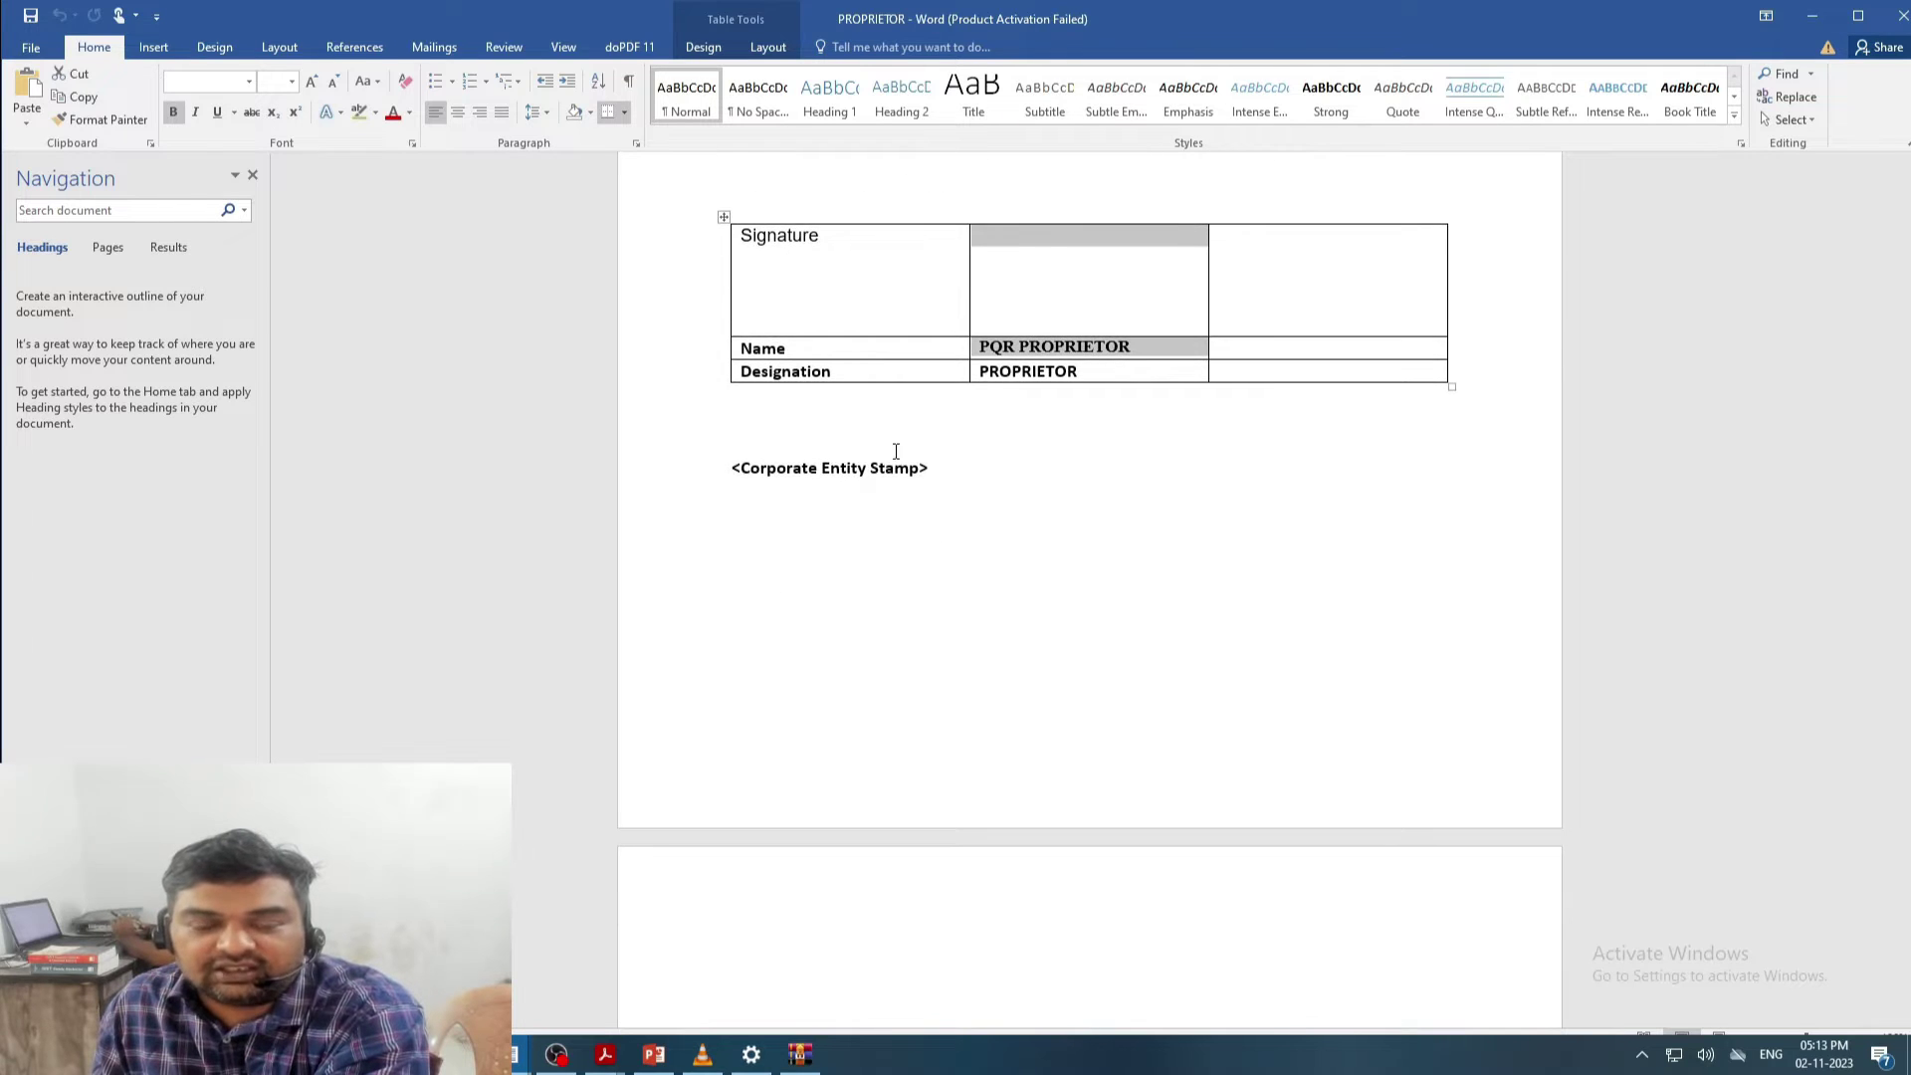
pyautogui.scroll(-3, 1188, 669)
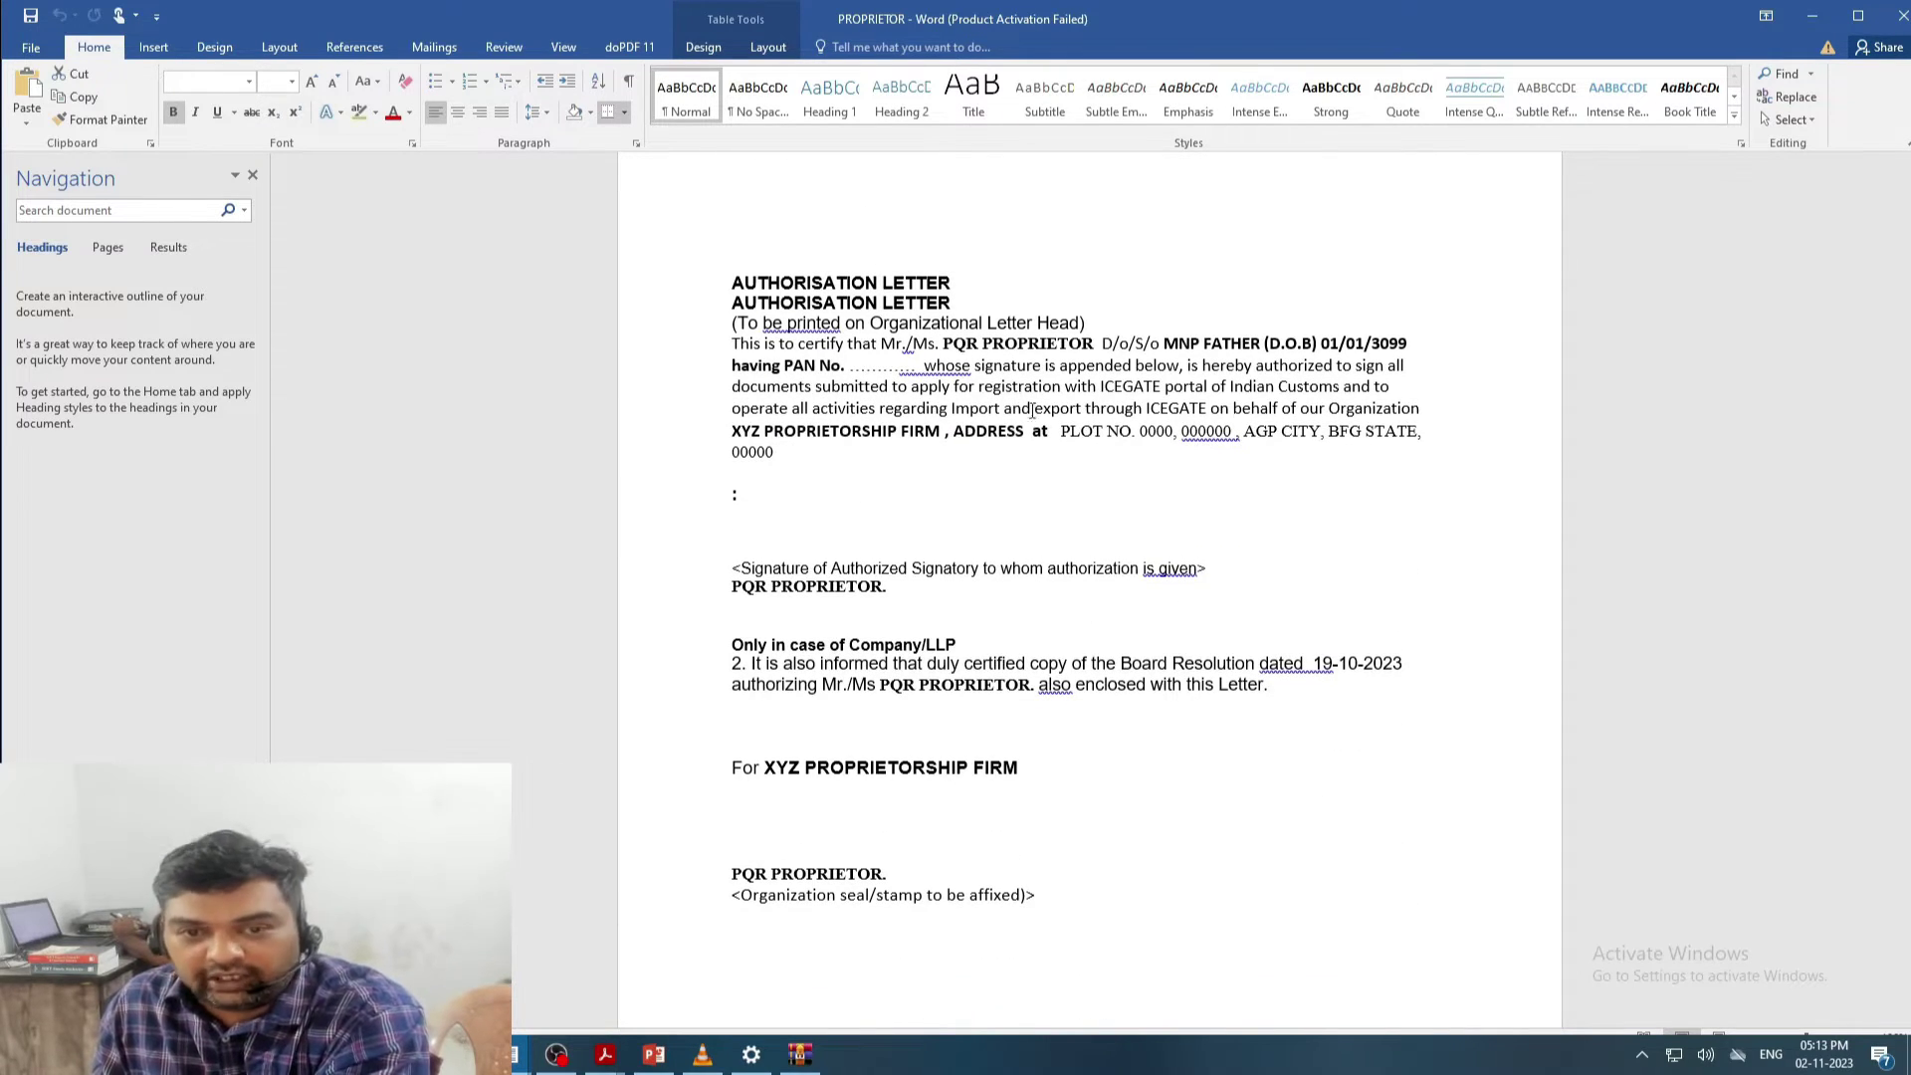
pyautogui.scroll(-3, 1035, 423)
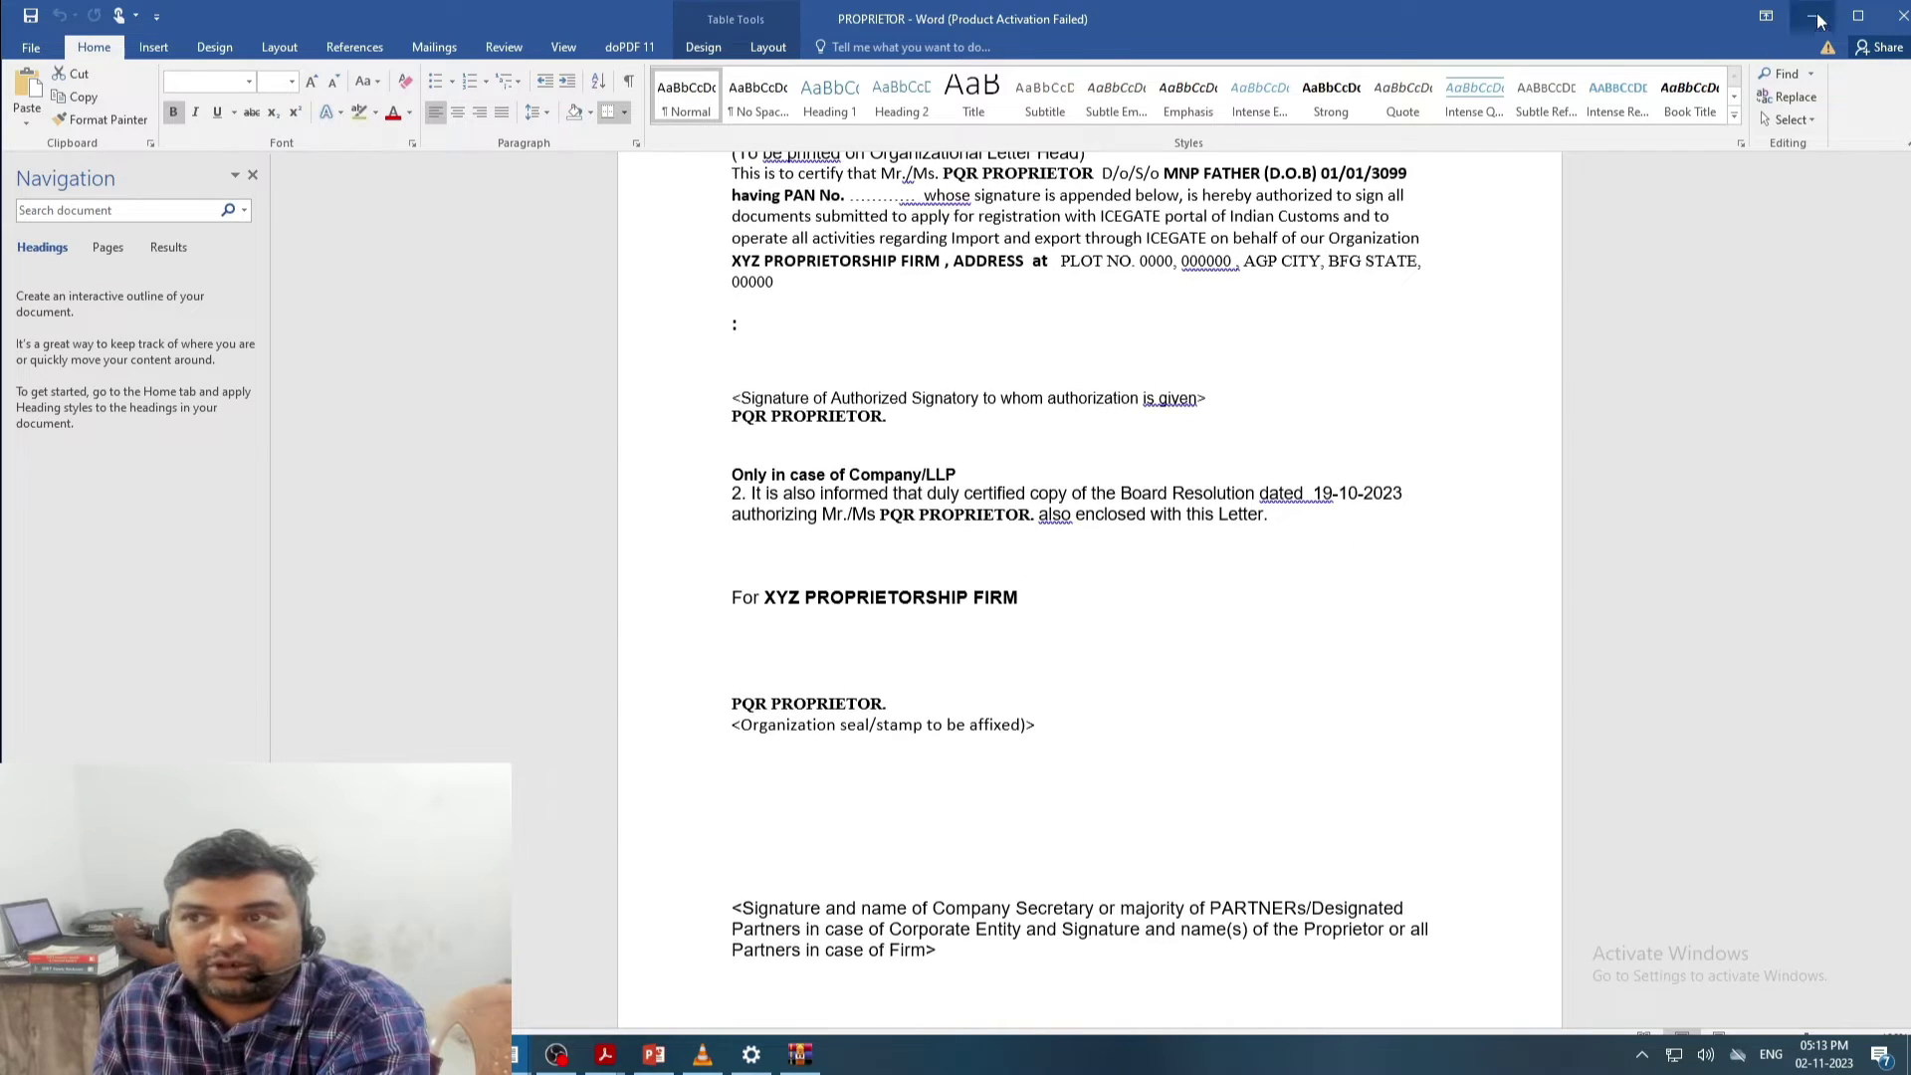
pyautogui.click(1811, 15)
pyautogui.click(410, 1055)
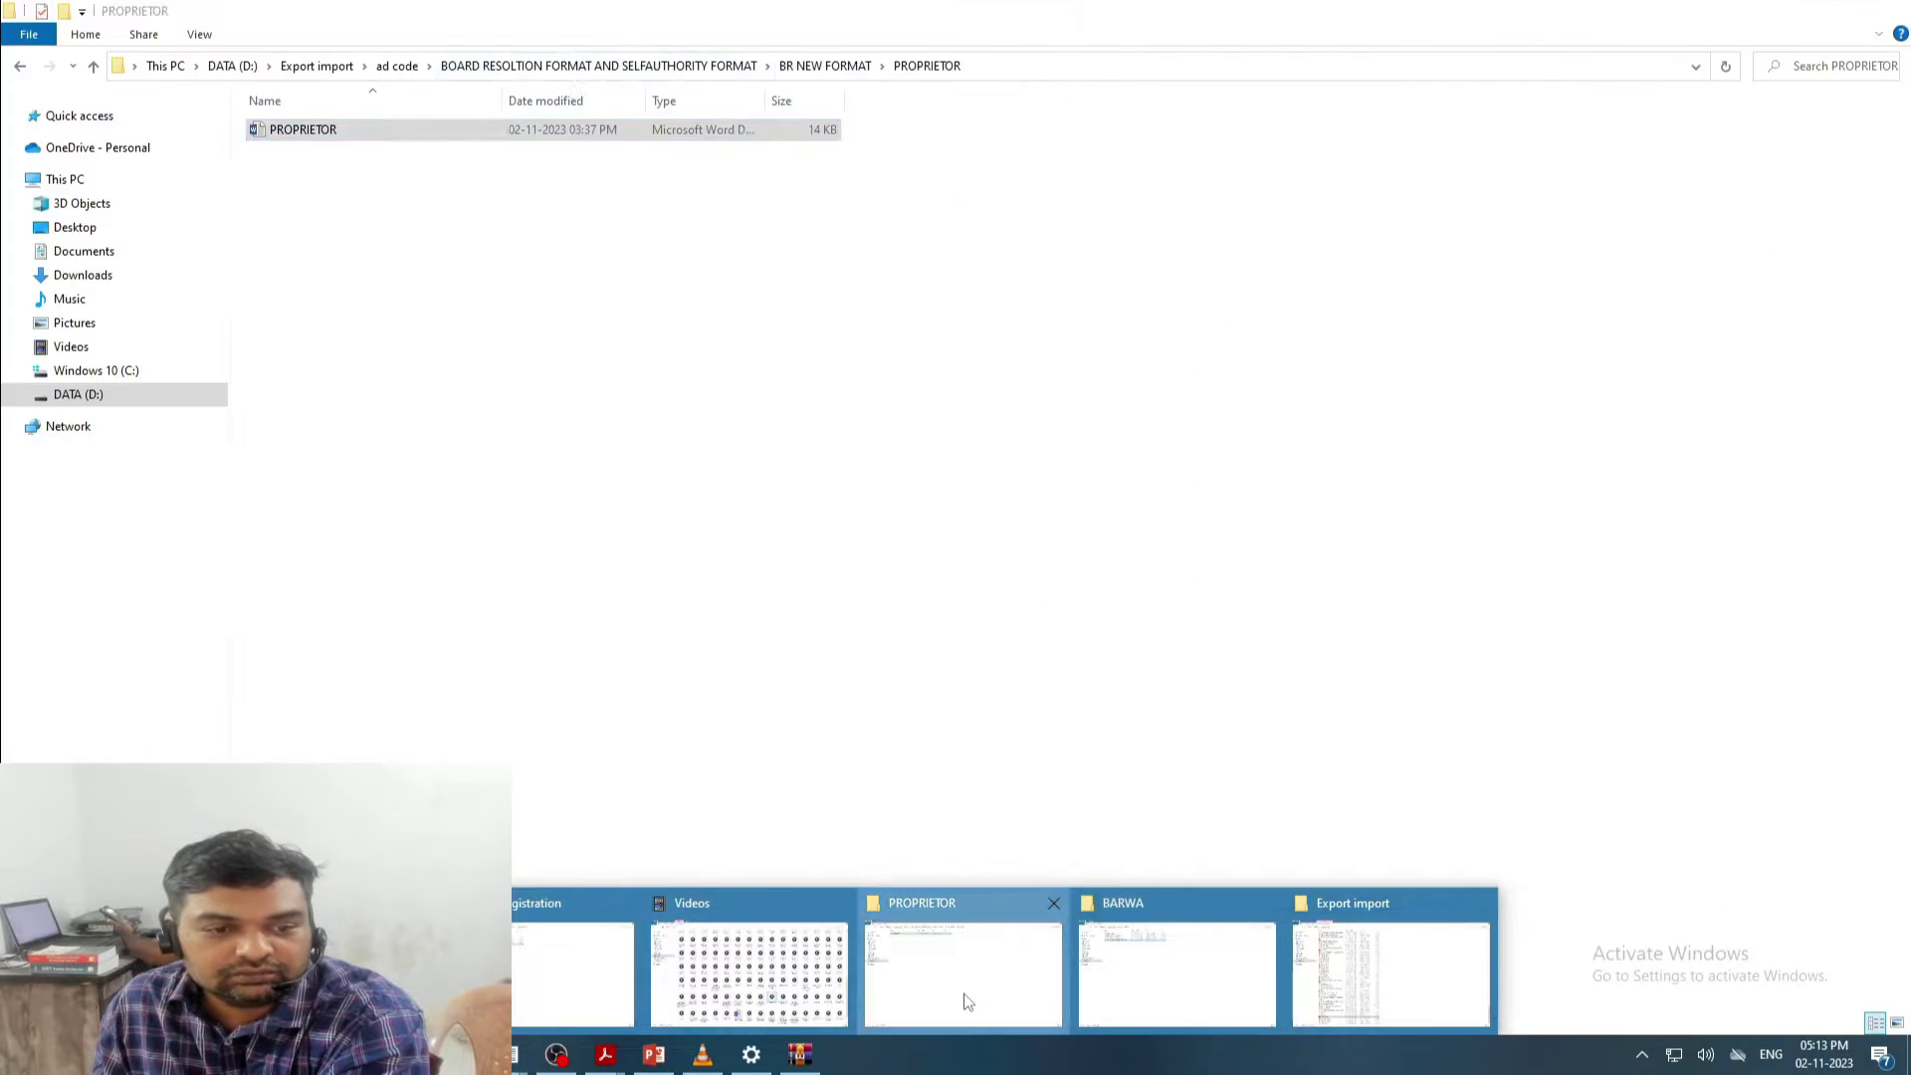
# Step: Open and review the BR DRAFTED SWASTIK resolution from the BR NEW FORMAT > PARTNERSHIP folder
pyautogui.click(967, 998)
pyautogui.click(808, 65)
pyautogui.doubleClick(385, 154)
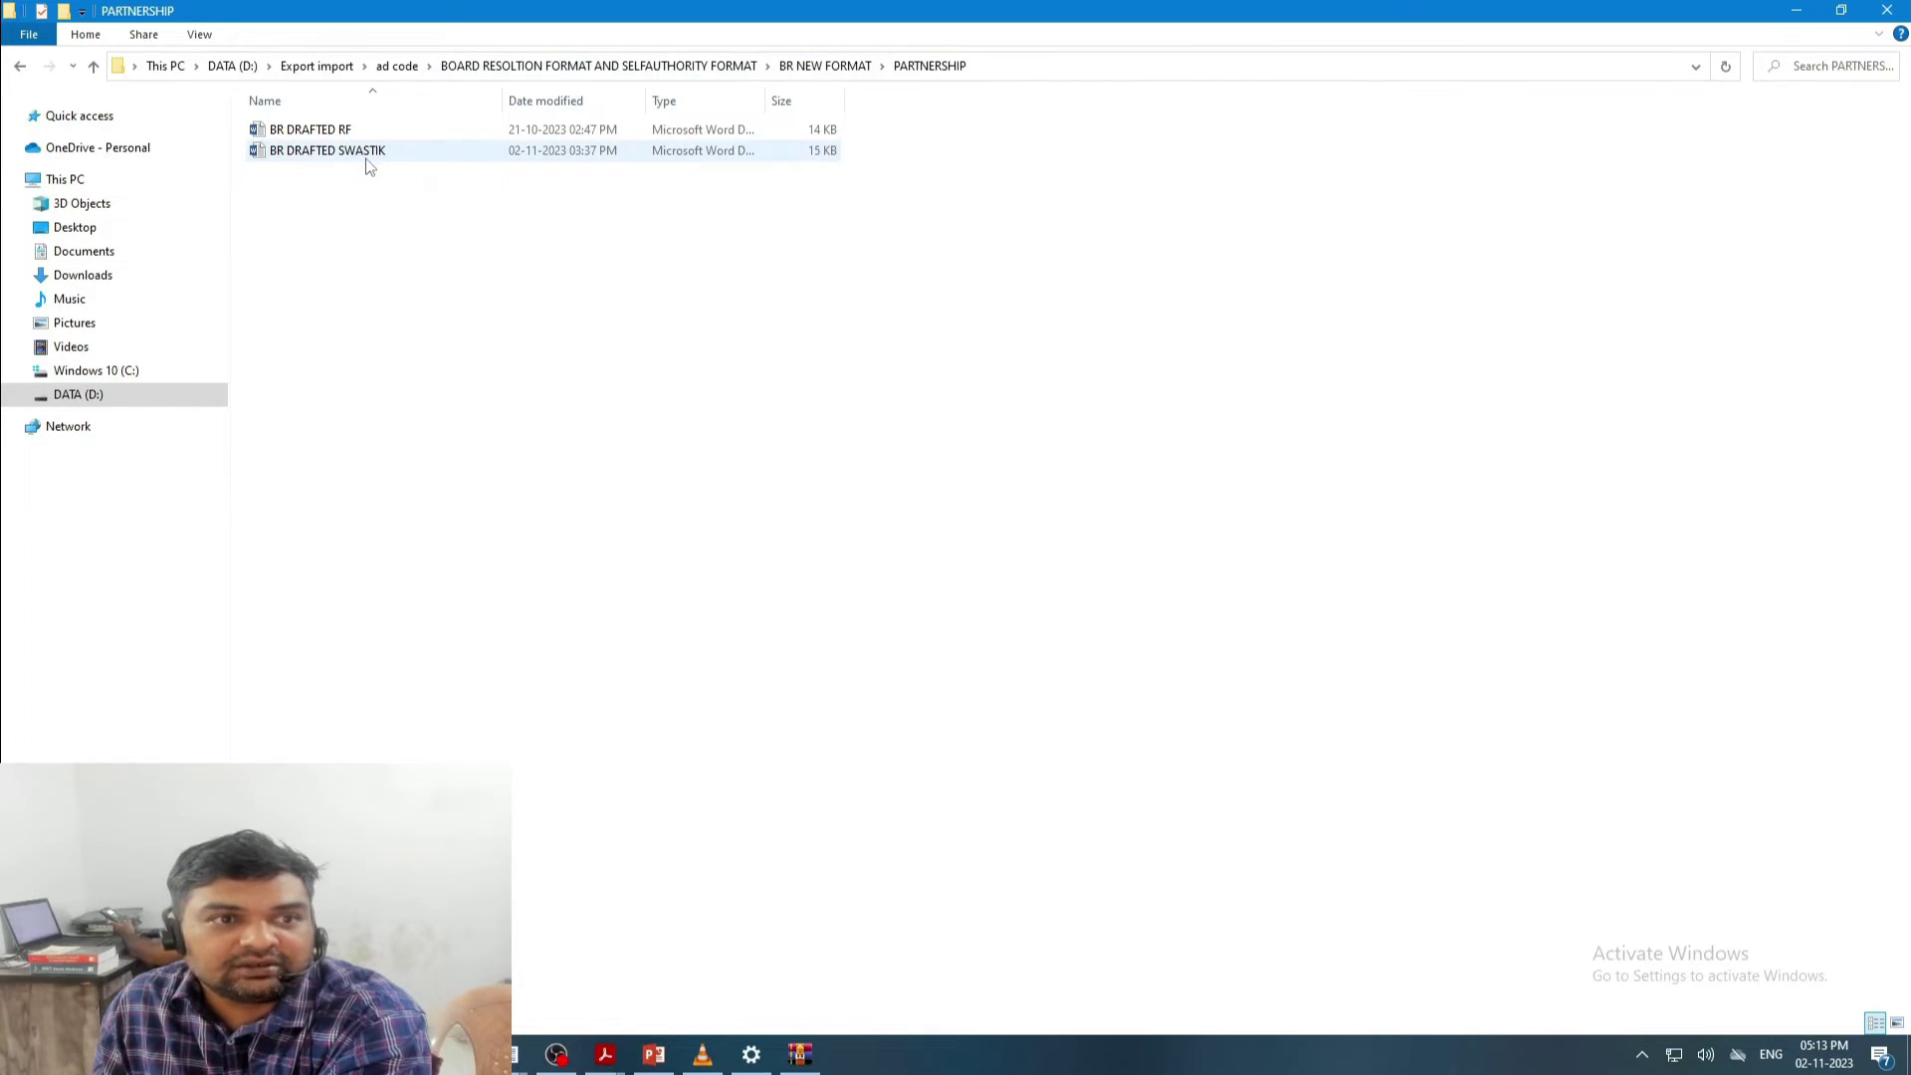
pyautogui.doubleClick(362, 152)
pyautogui.scroll(-3, 1278, 509)
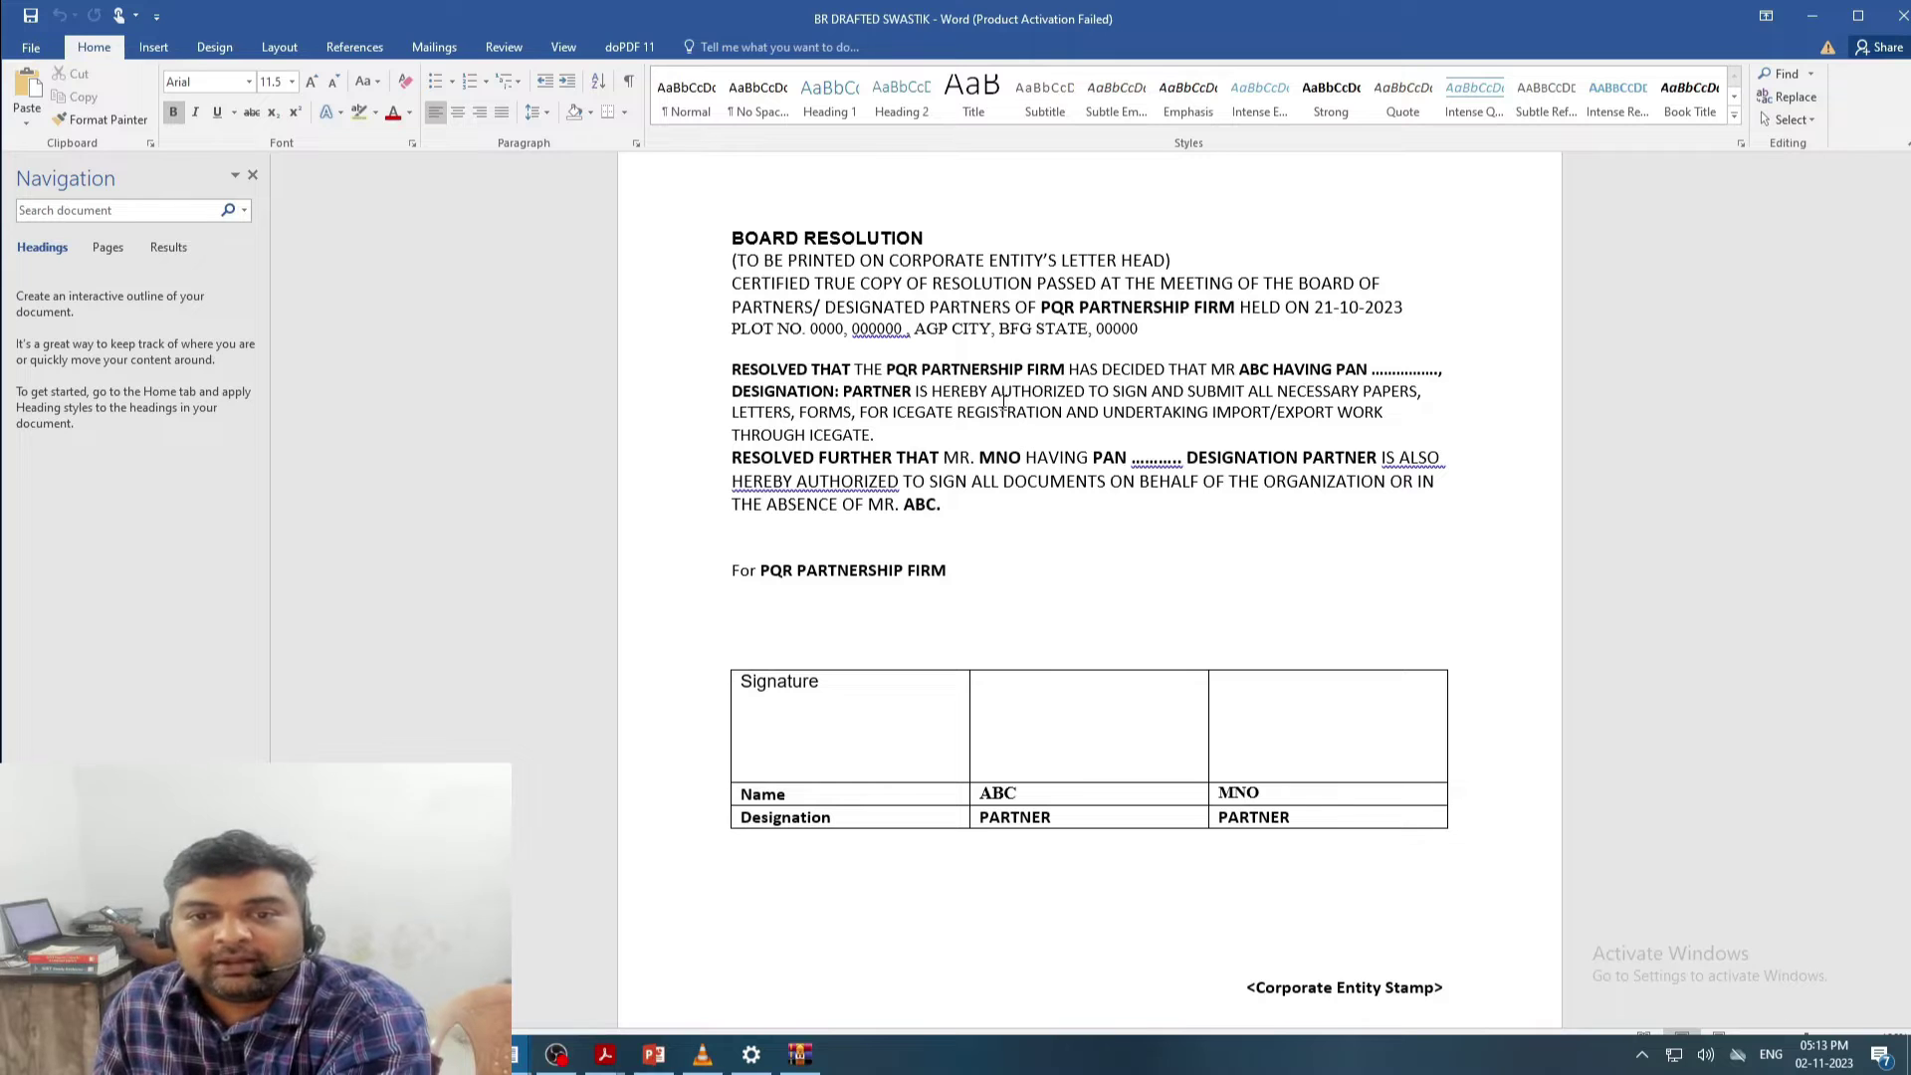
# Step: Minimise Word and open BR DRAFTED PRIVATE from the BR NEW FORMAT > PRIVATE LIMITED folder
pyautogui.click(1808, 24)
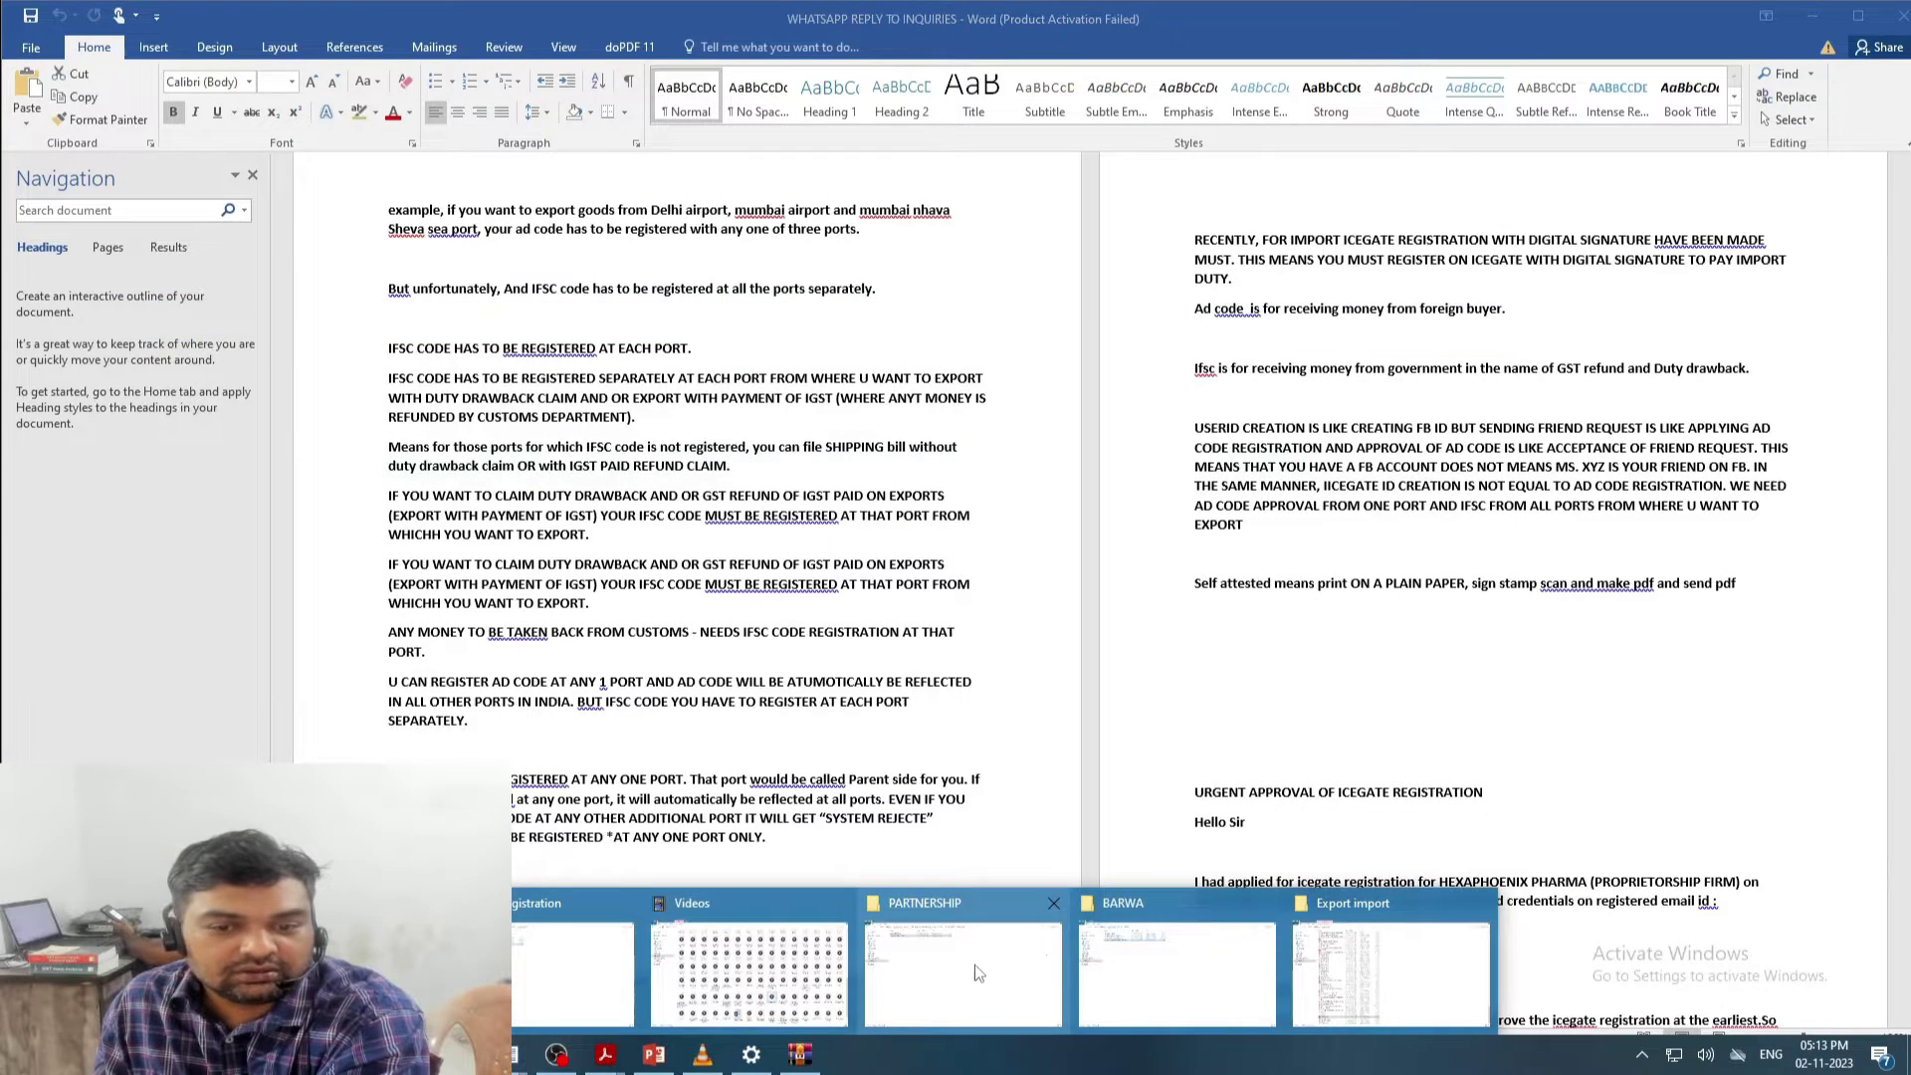
pyautogui.click(976, 964)
pyautogui.click(825, 65)
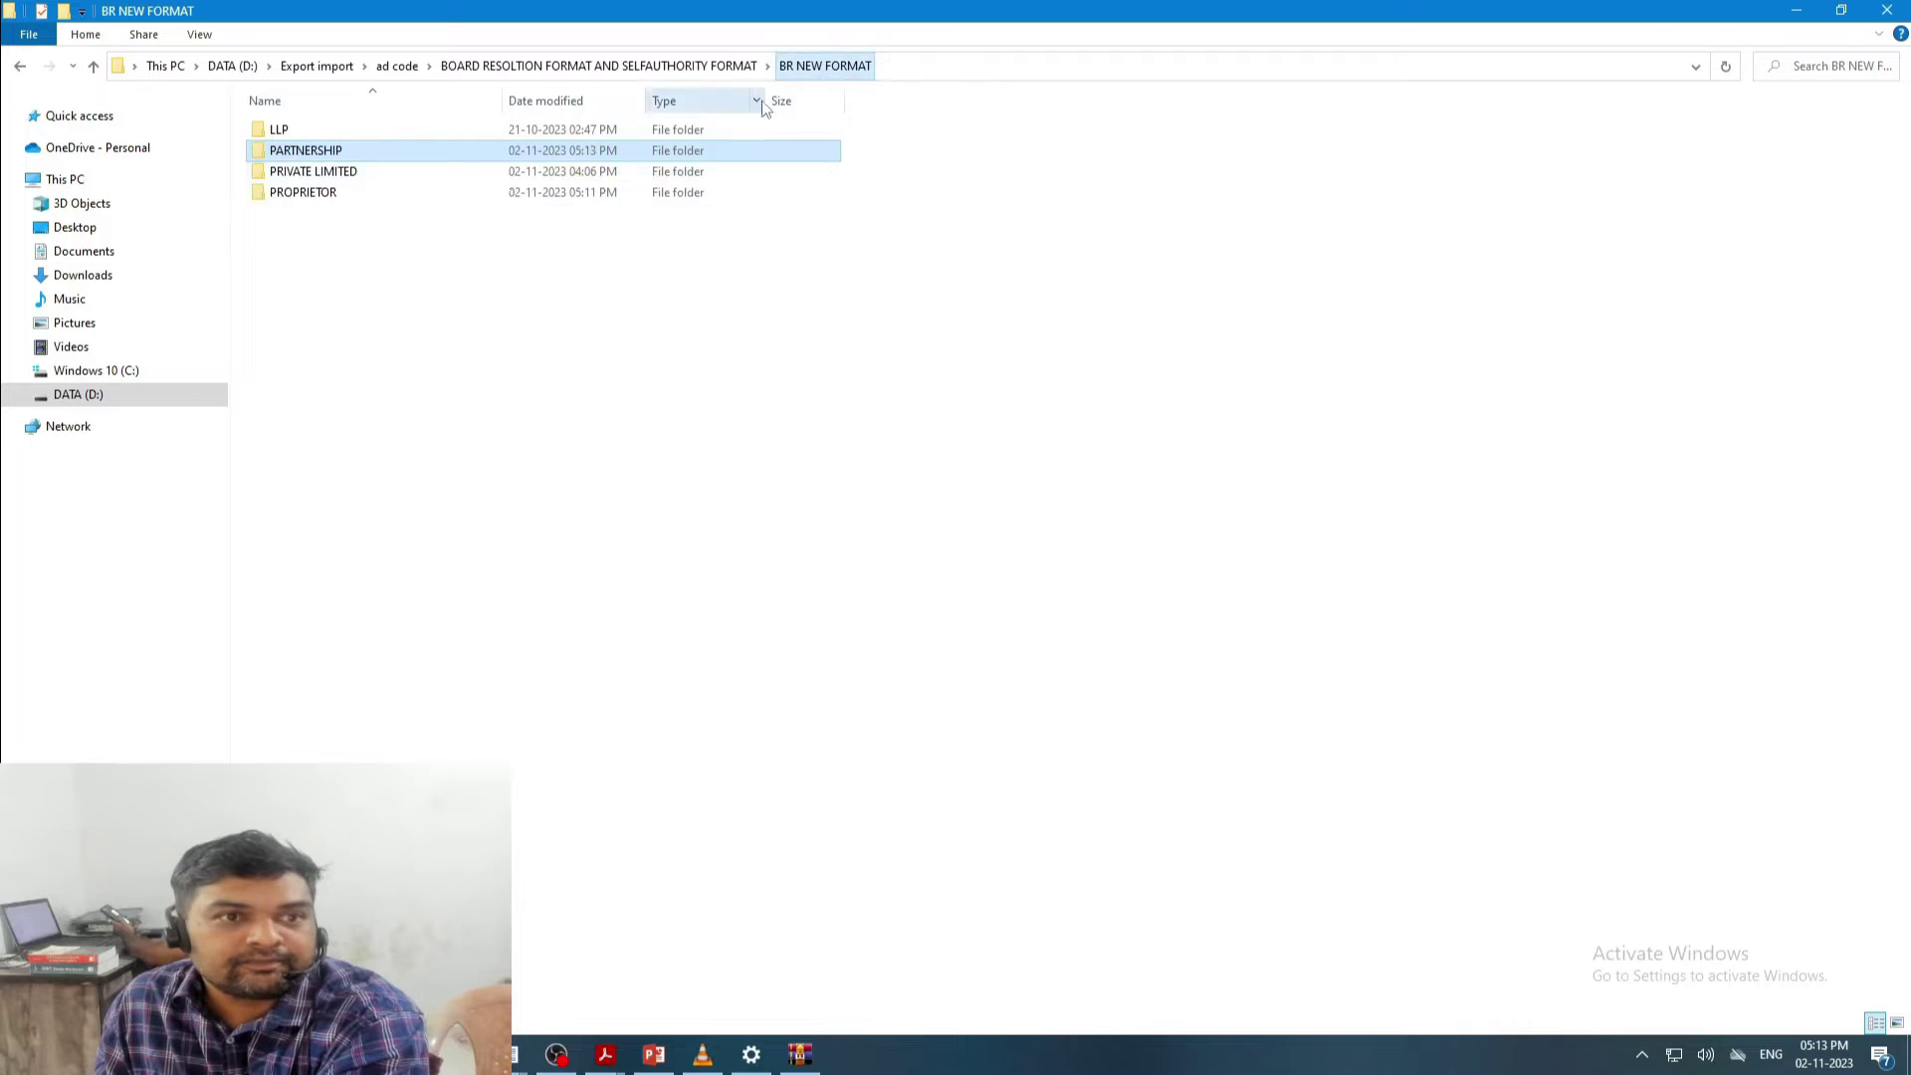
pyautogui.doubleClick(374, 181)
pyautogui.doubleClick(388, 133)
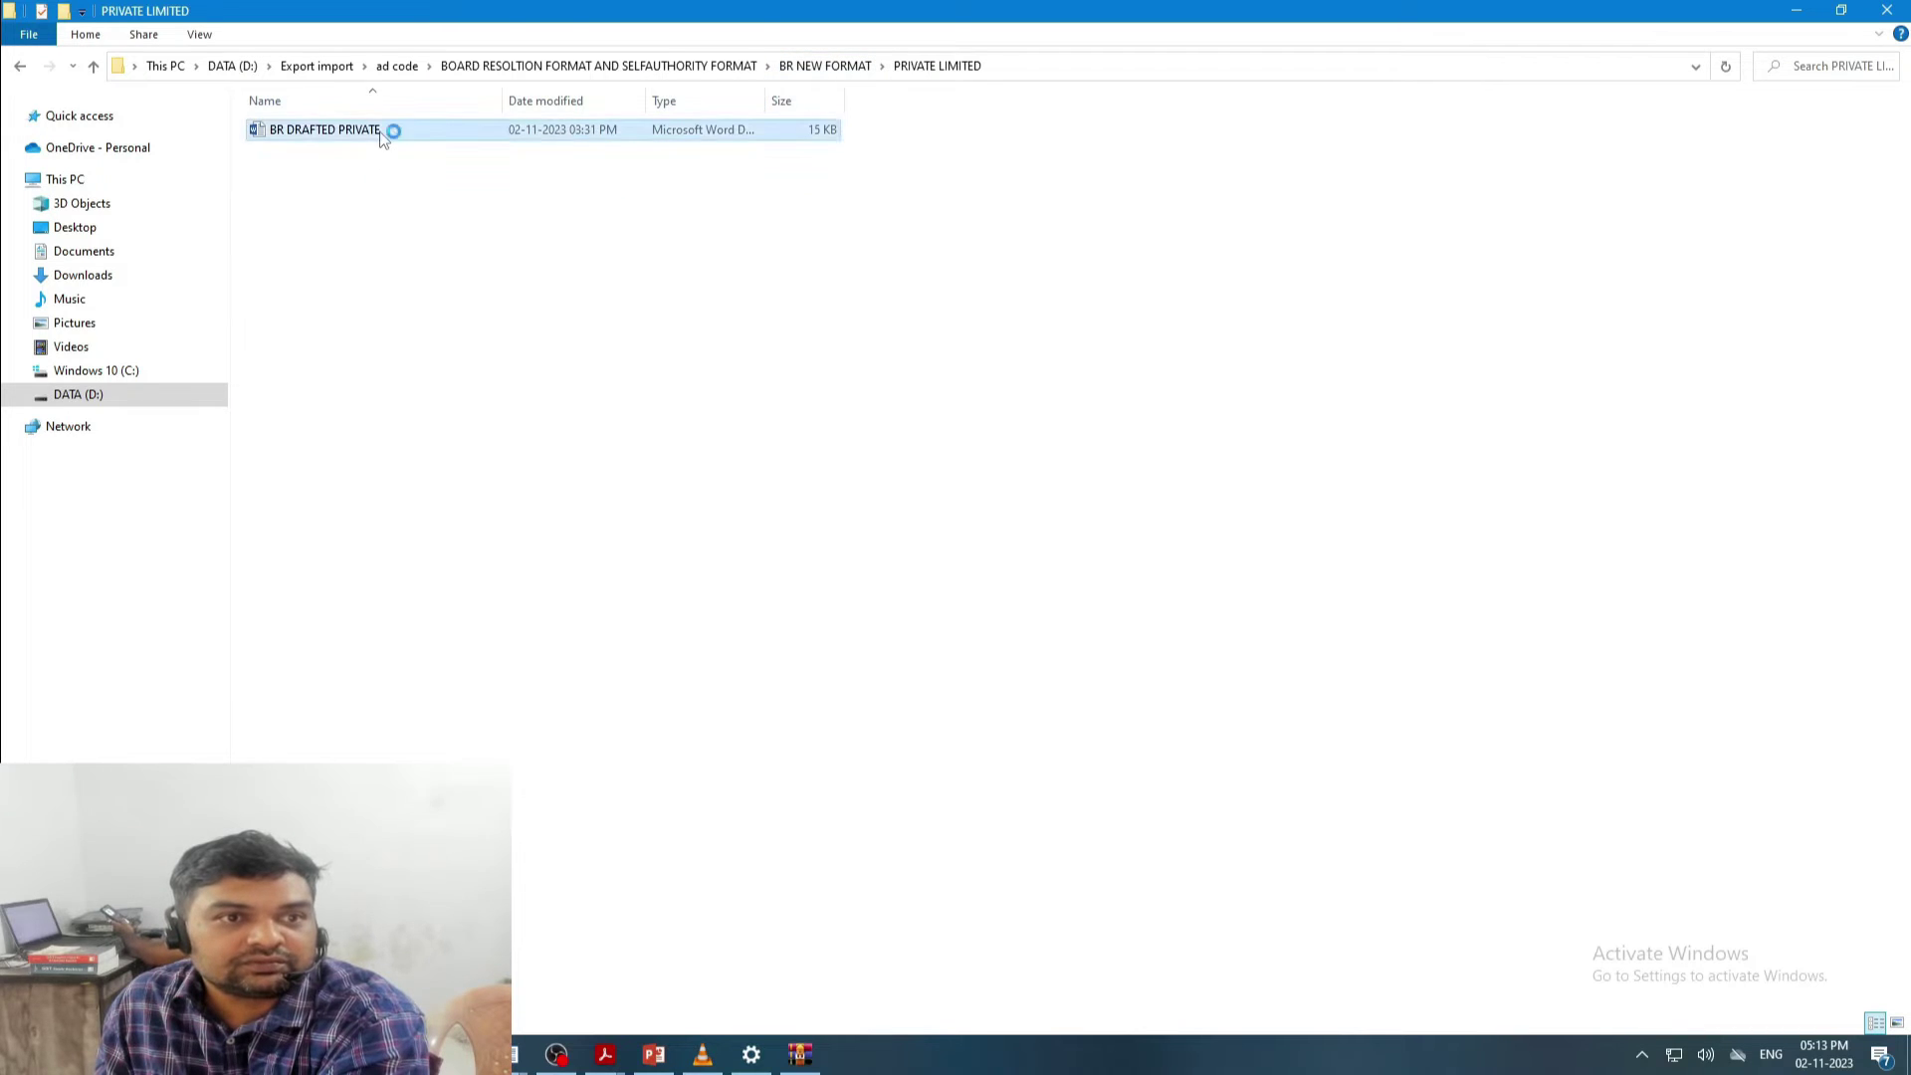
pyautogui.scroll(-1, 584, 550)
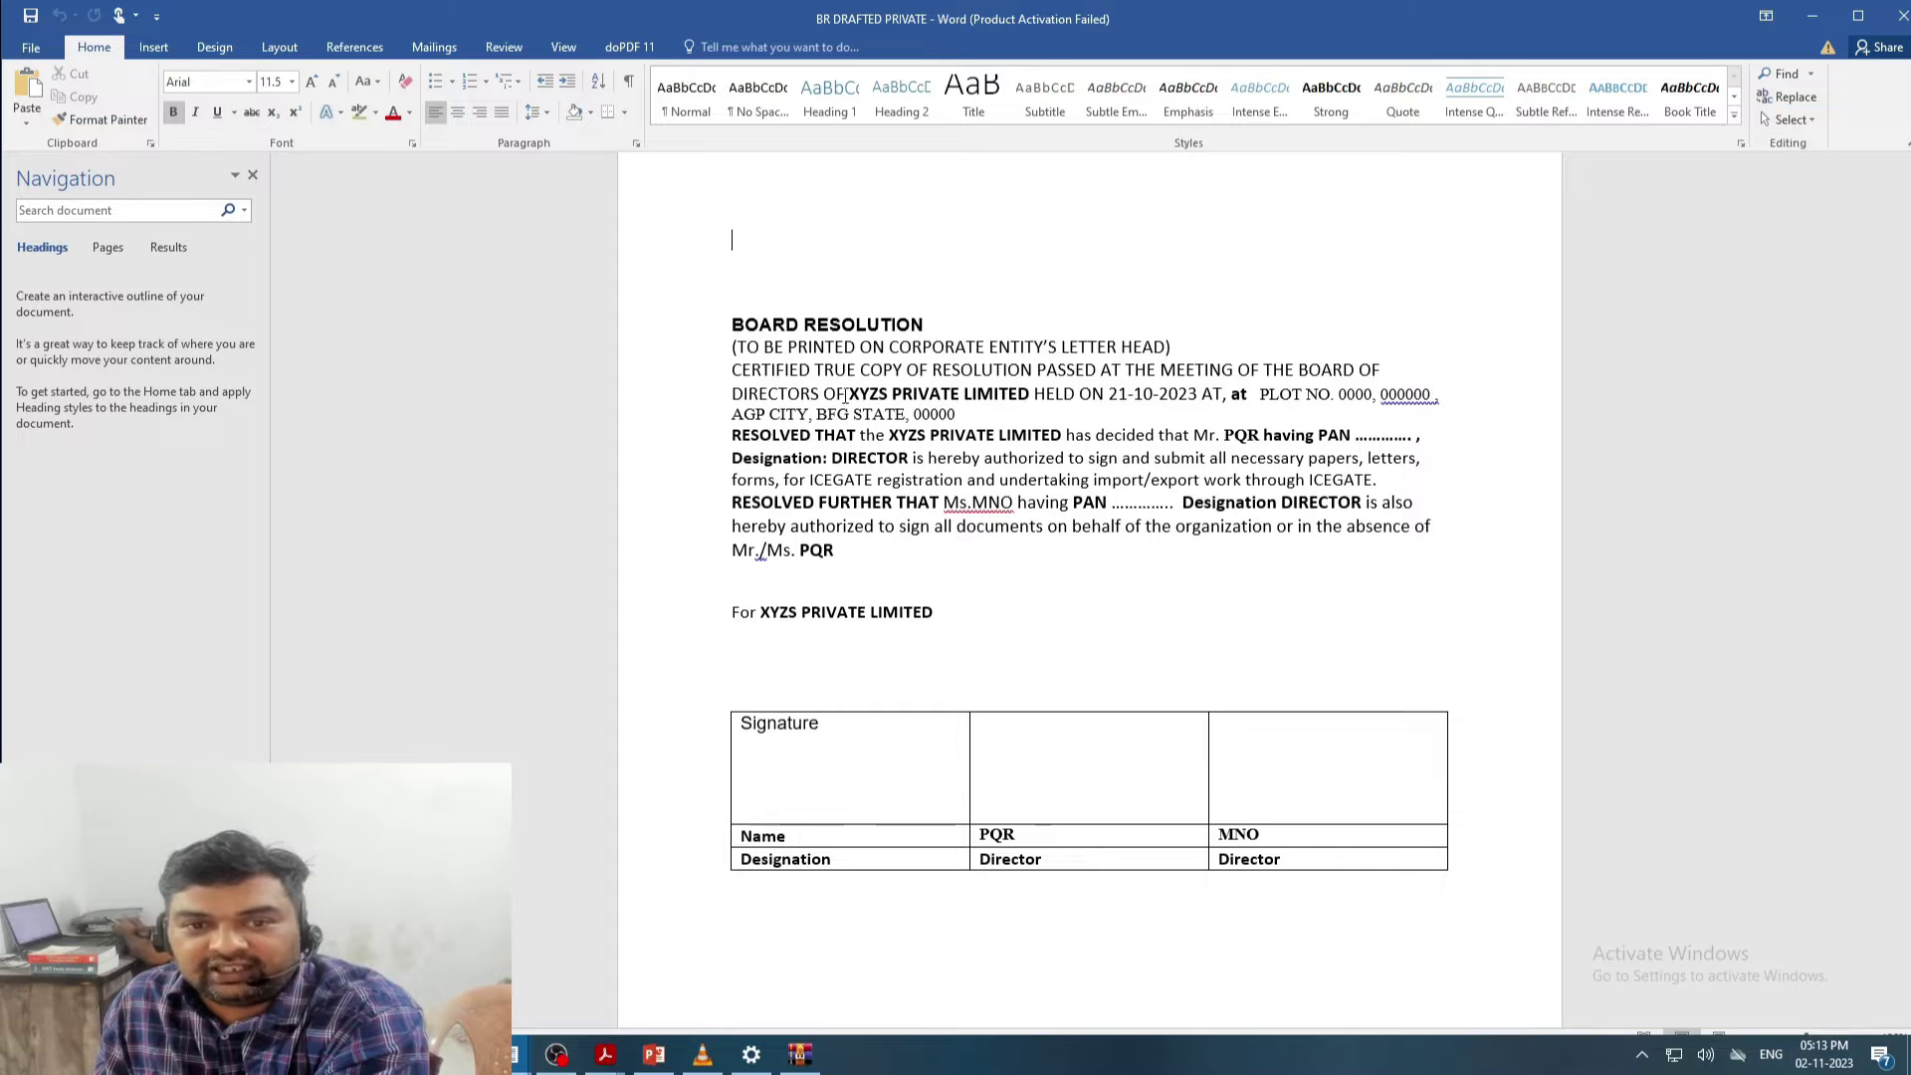
pyautogui.moveTo(725, 393); pyautogui.dragTo(786, 394)
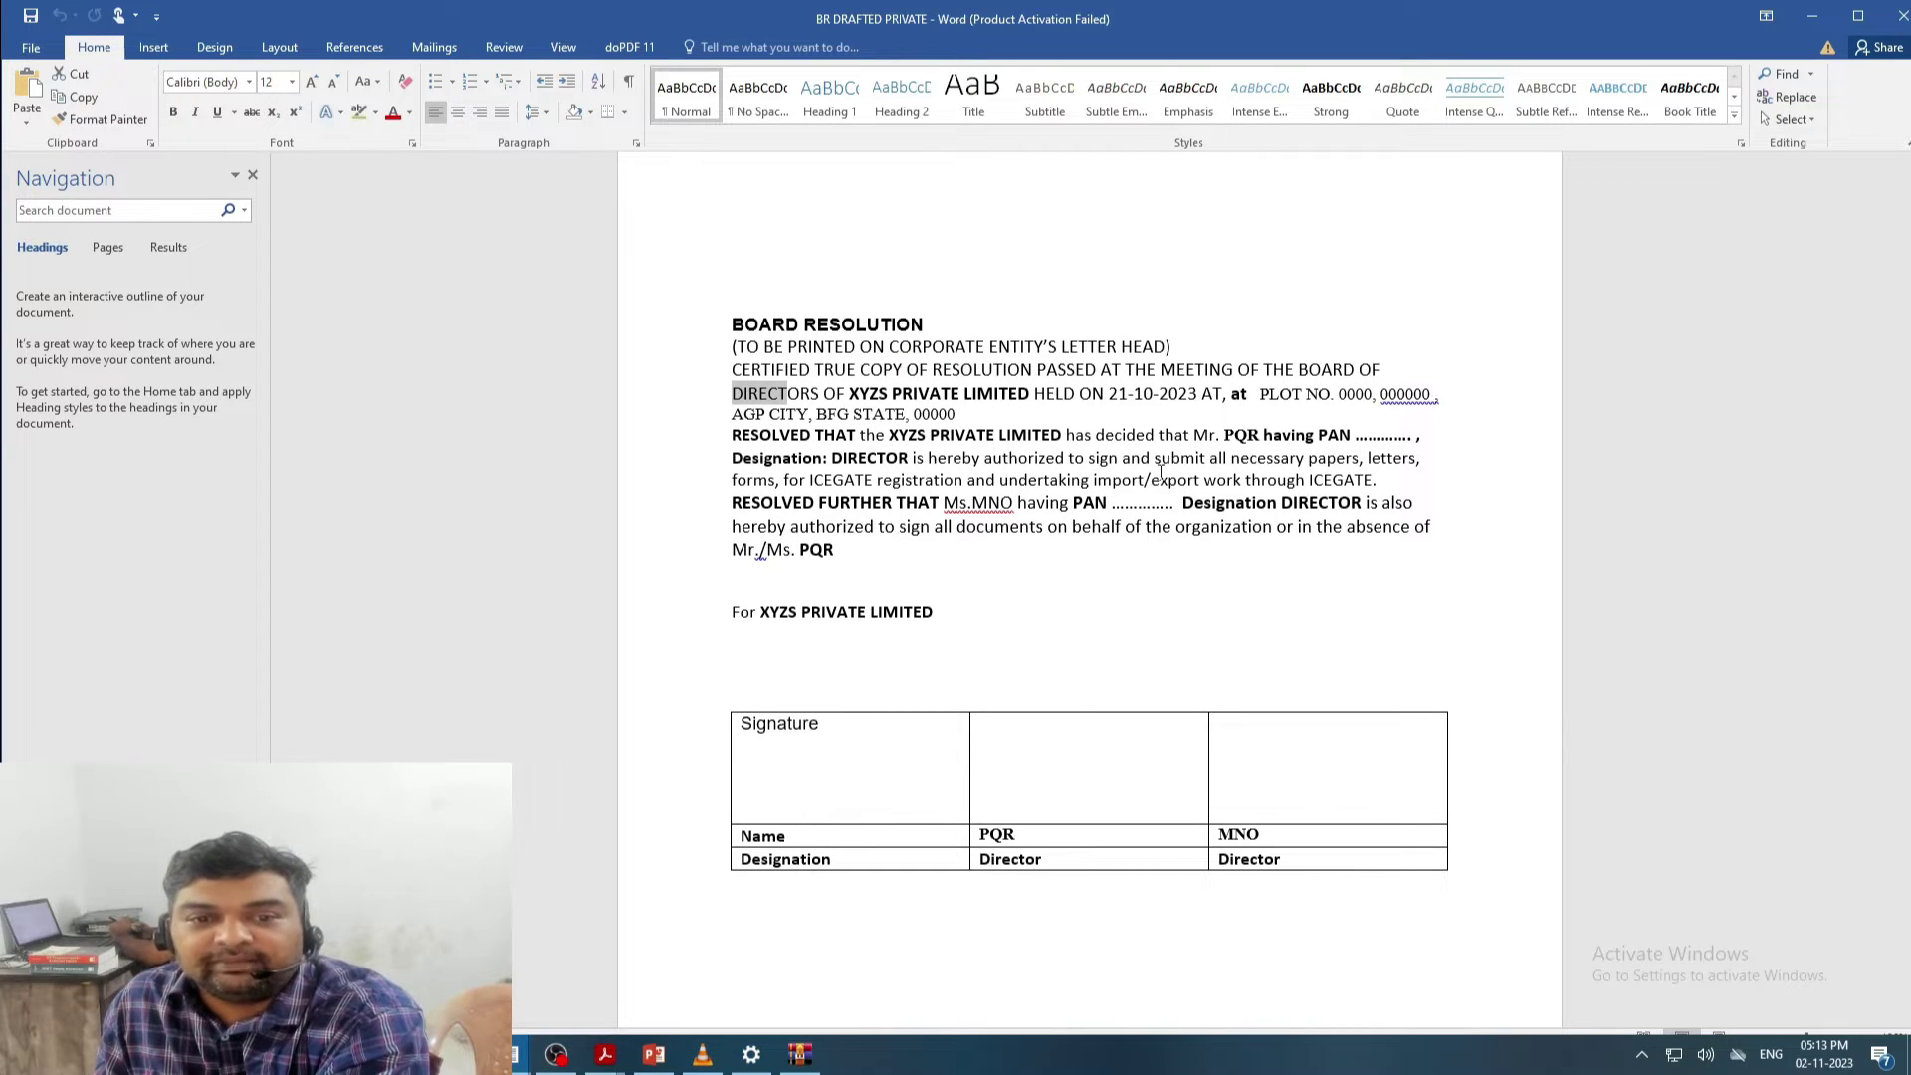
pyautogui.scroll(-1, 1169, 544)
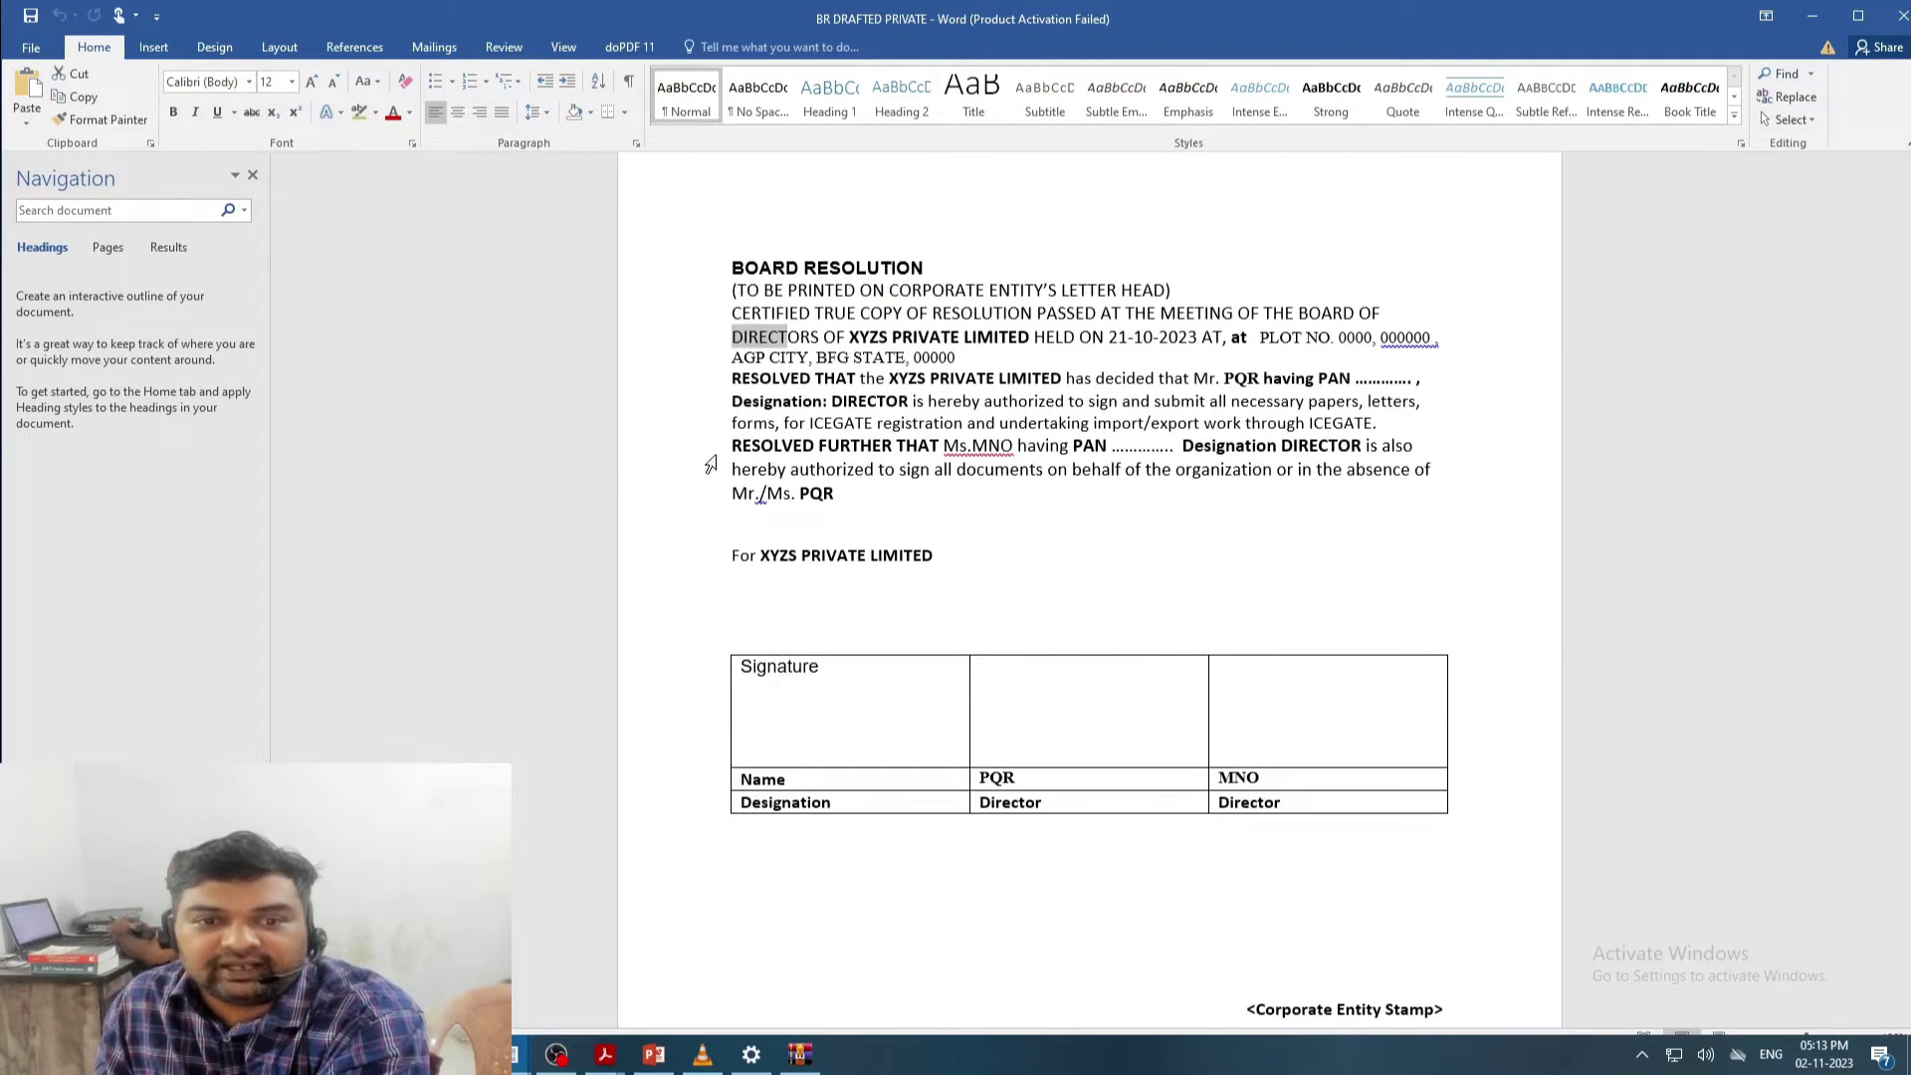
pyautogui.click(735, 446)
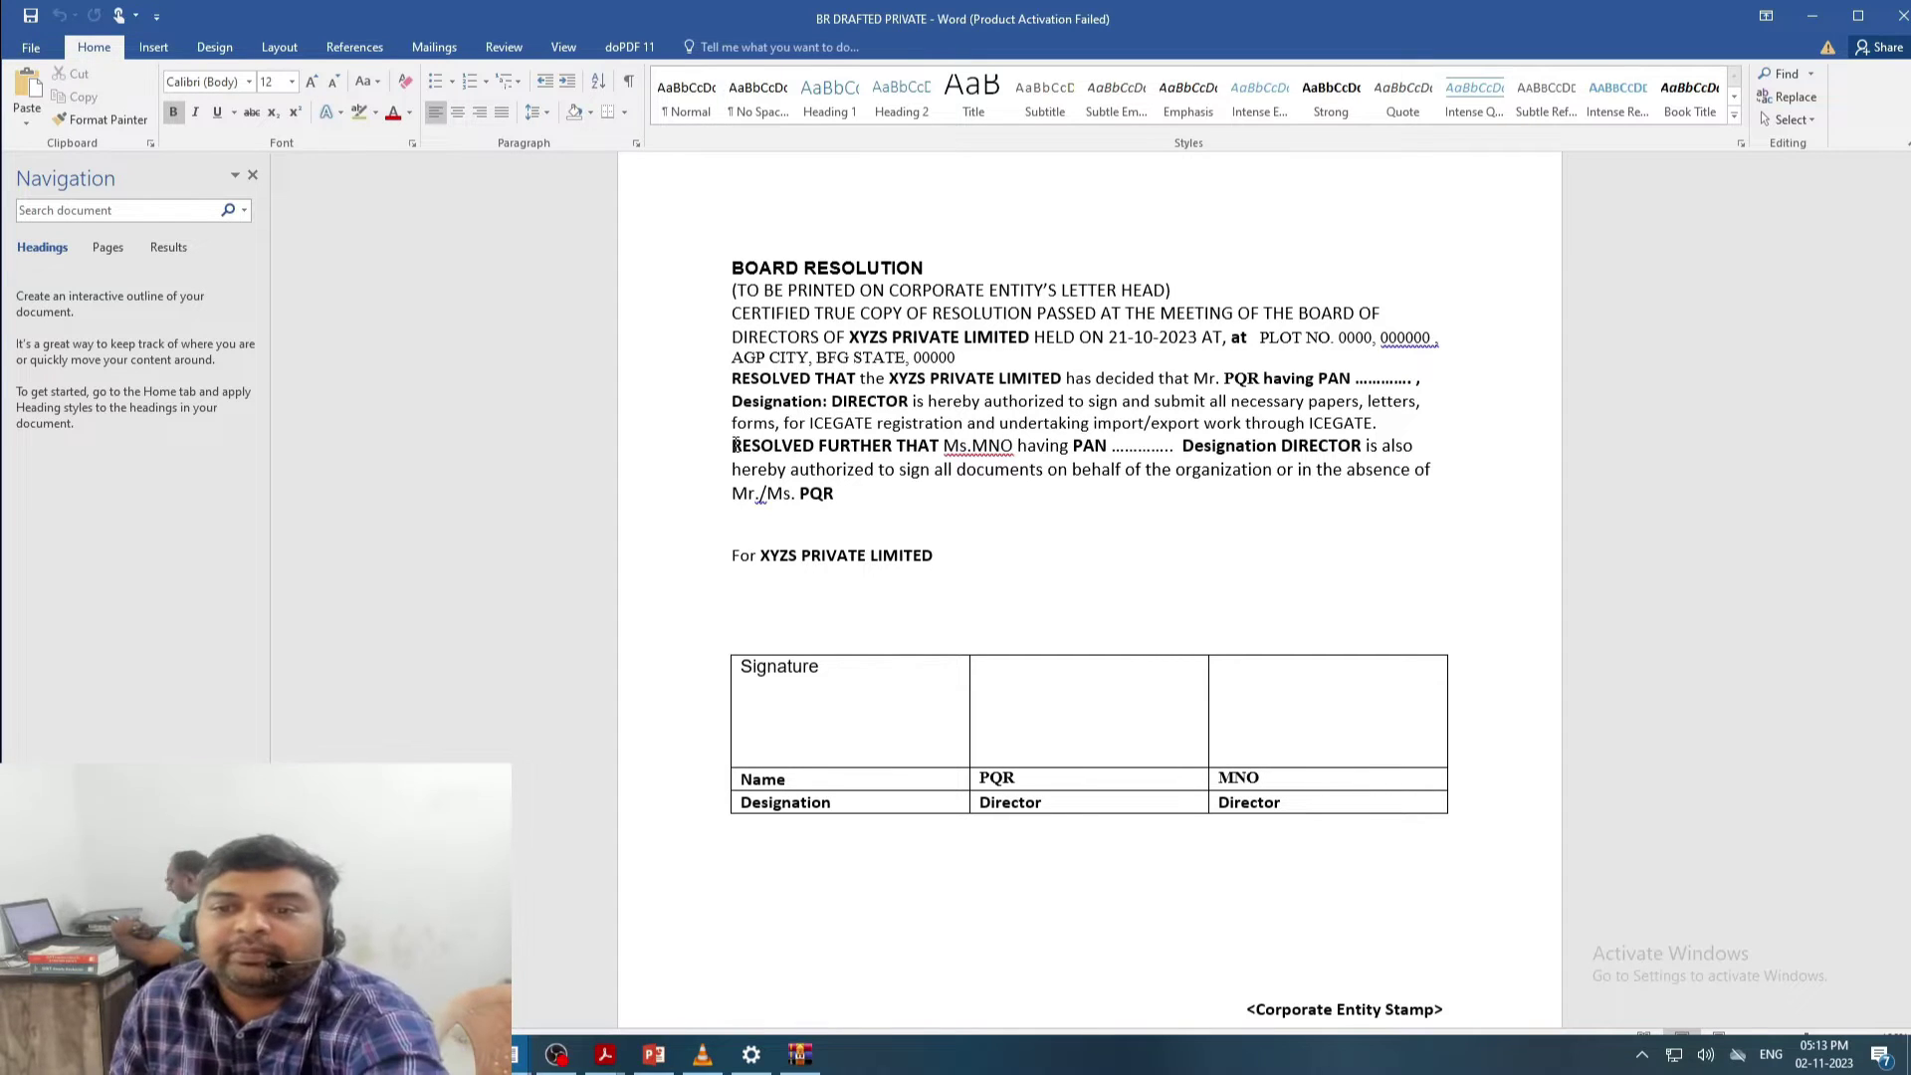
pyautogui.keyDown('shift'); pyautogui.click(1256, 385); pyautogui.keyUp('shift')
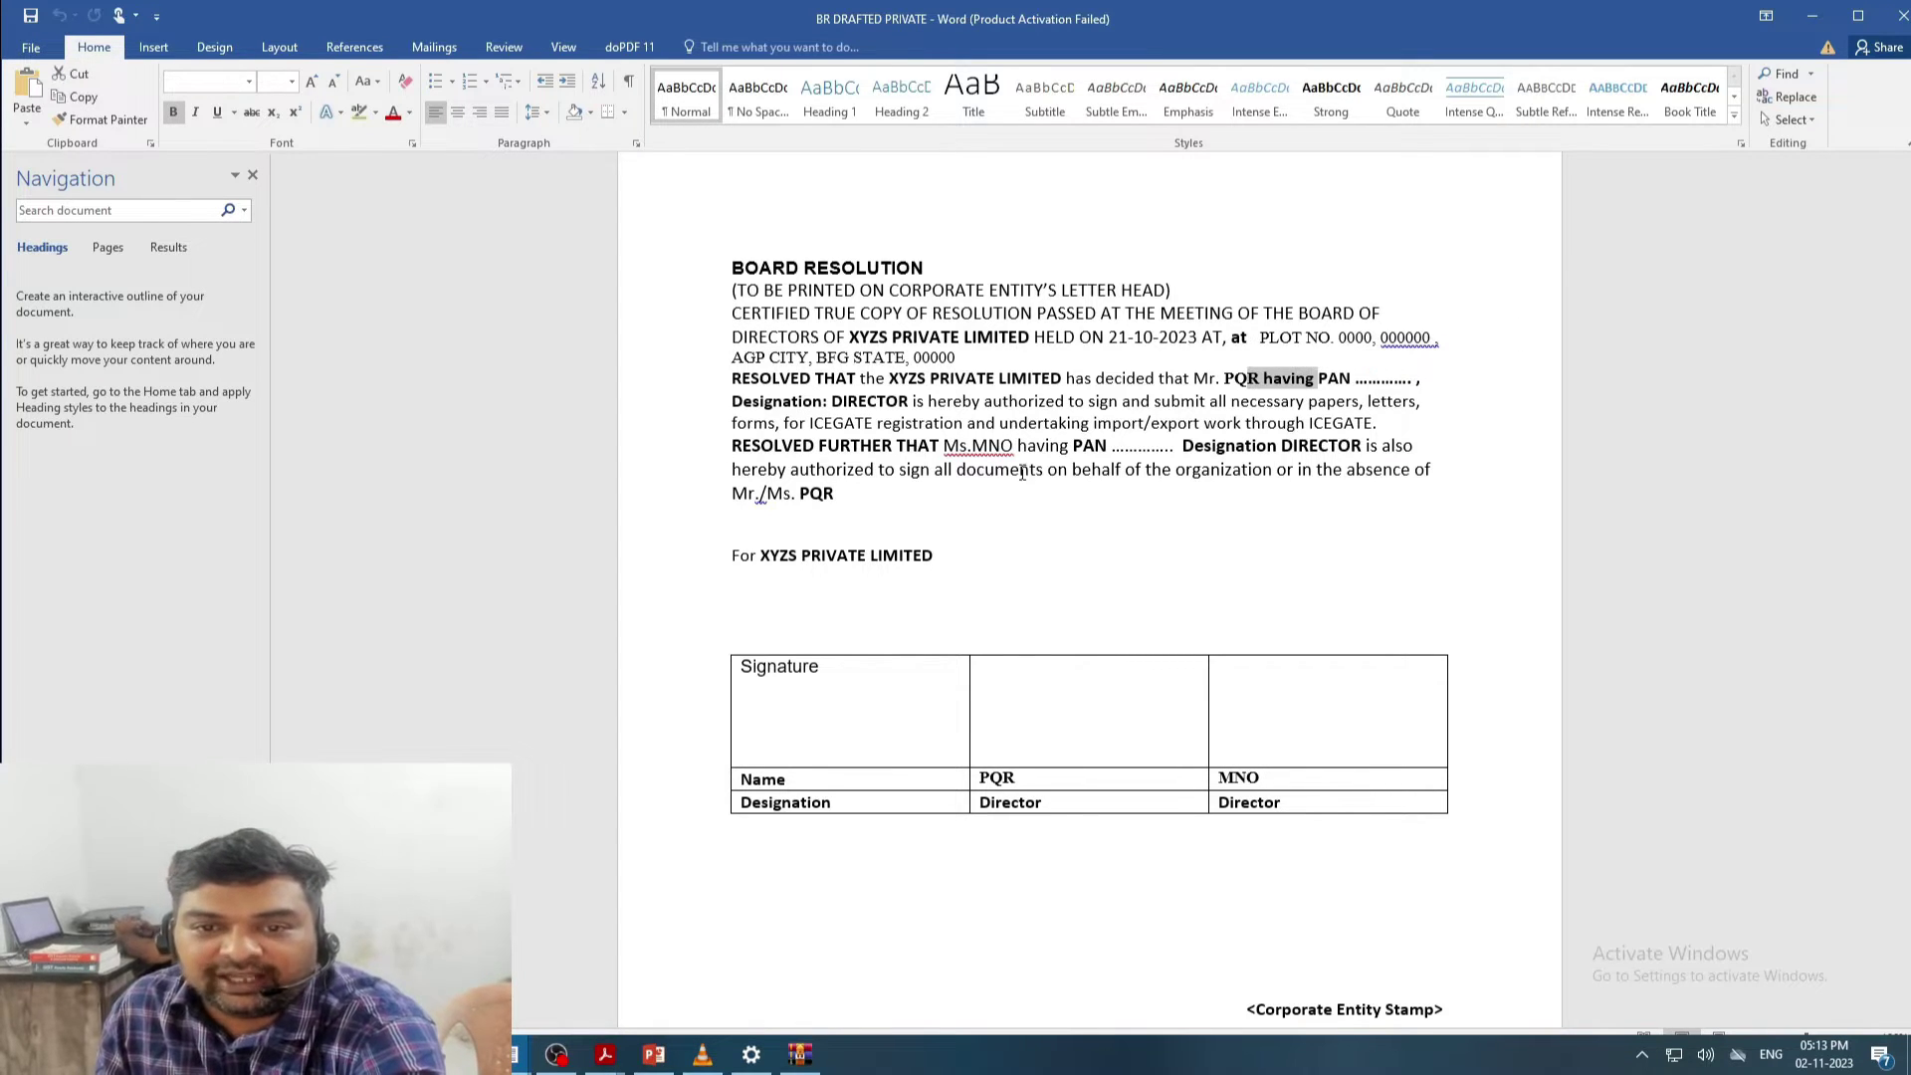
pyautogui.moveTo(970, 446); pyautogui.dragTo(1013, 446)
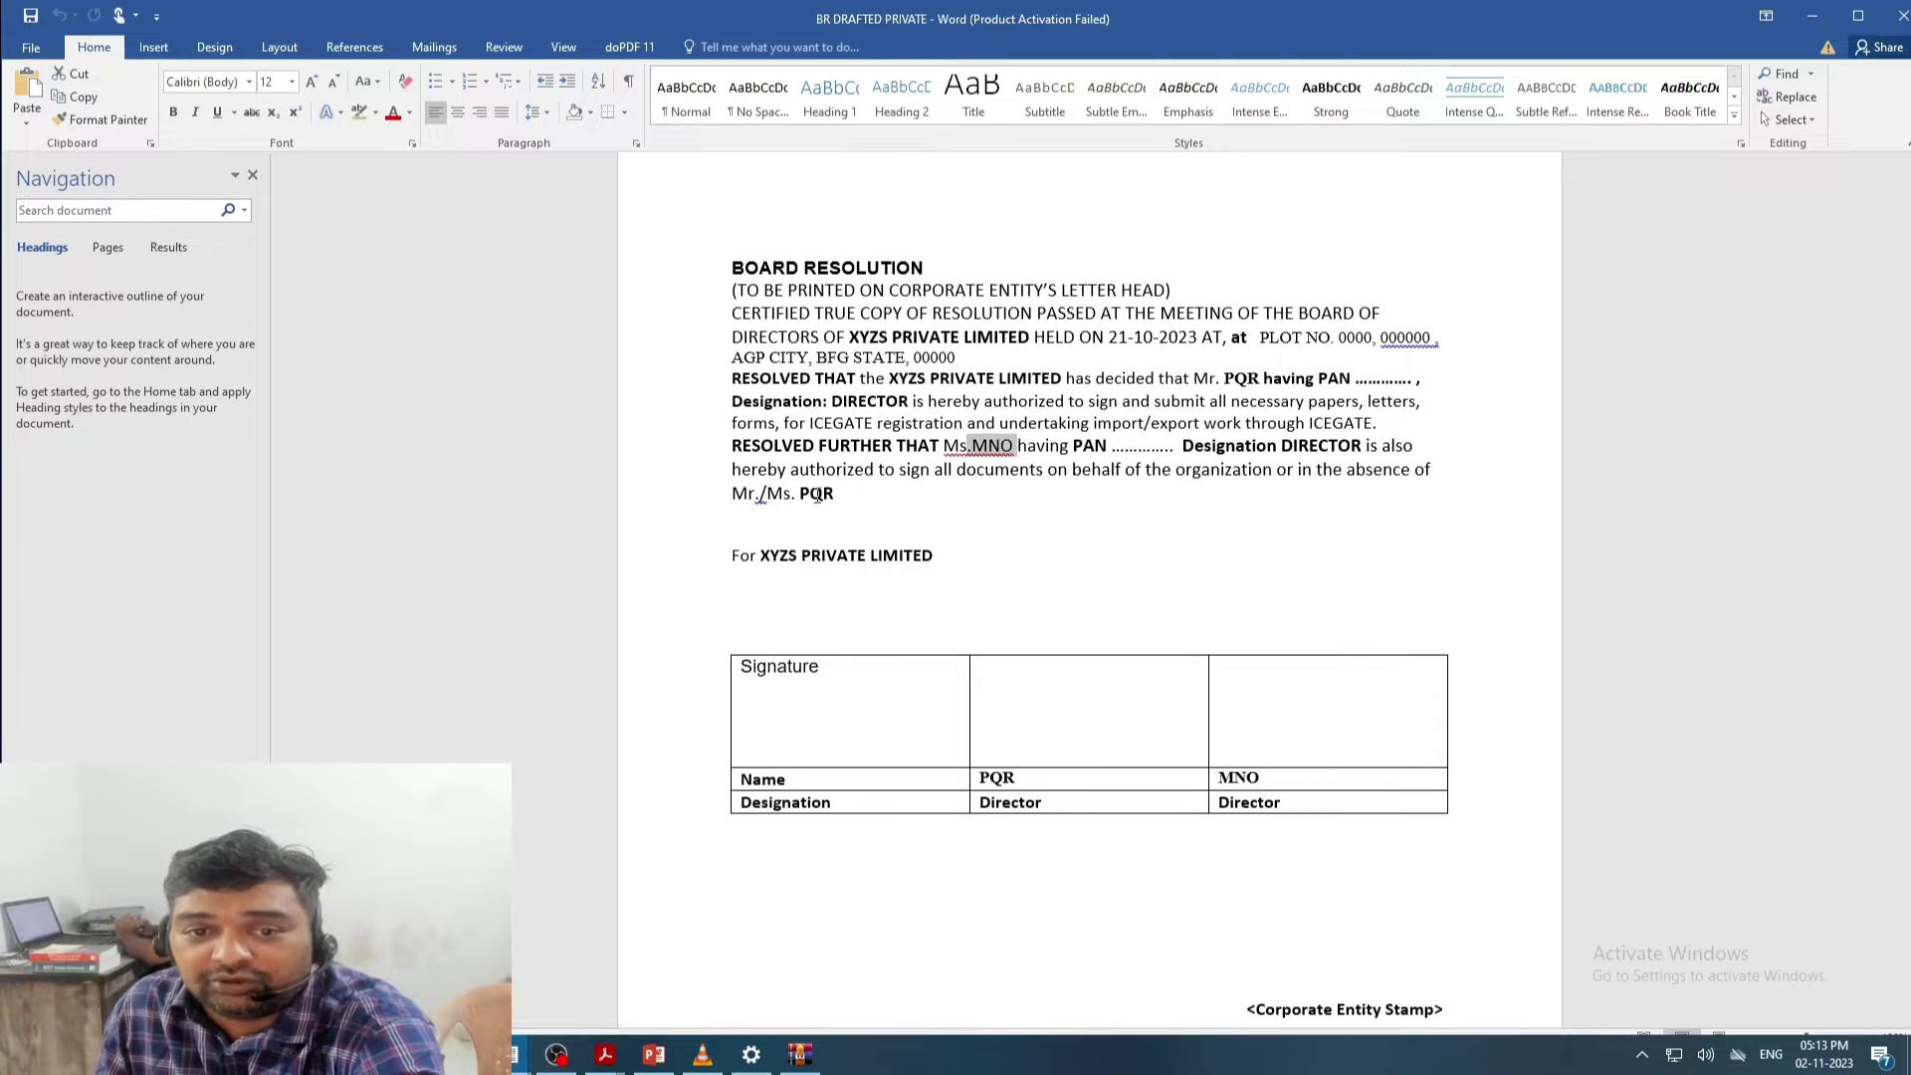
pyautogui.scroll(-2, 1080, 700)
pyautogui.moveTo(1037, 673); pyautogui.dragTo(973, 665)
pyautogui.click(1054, 565)
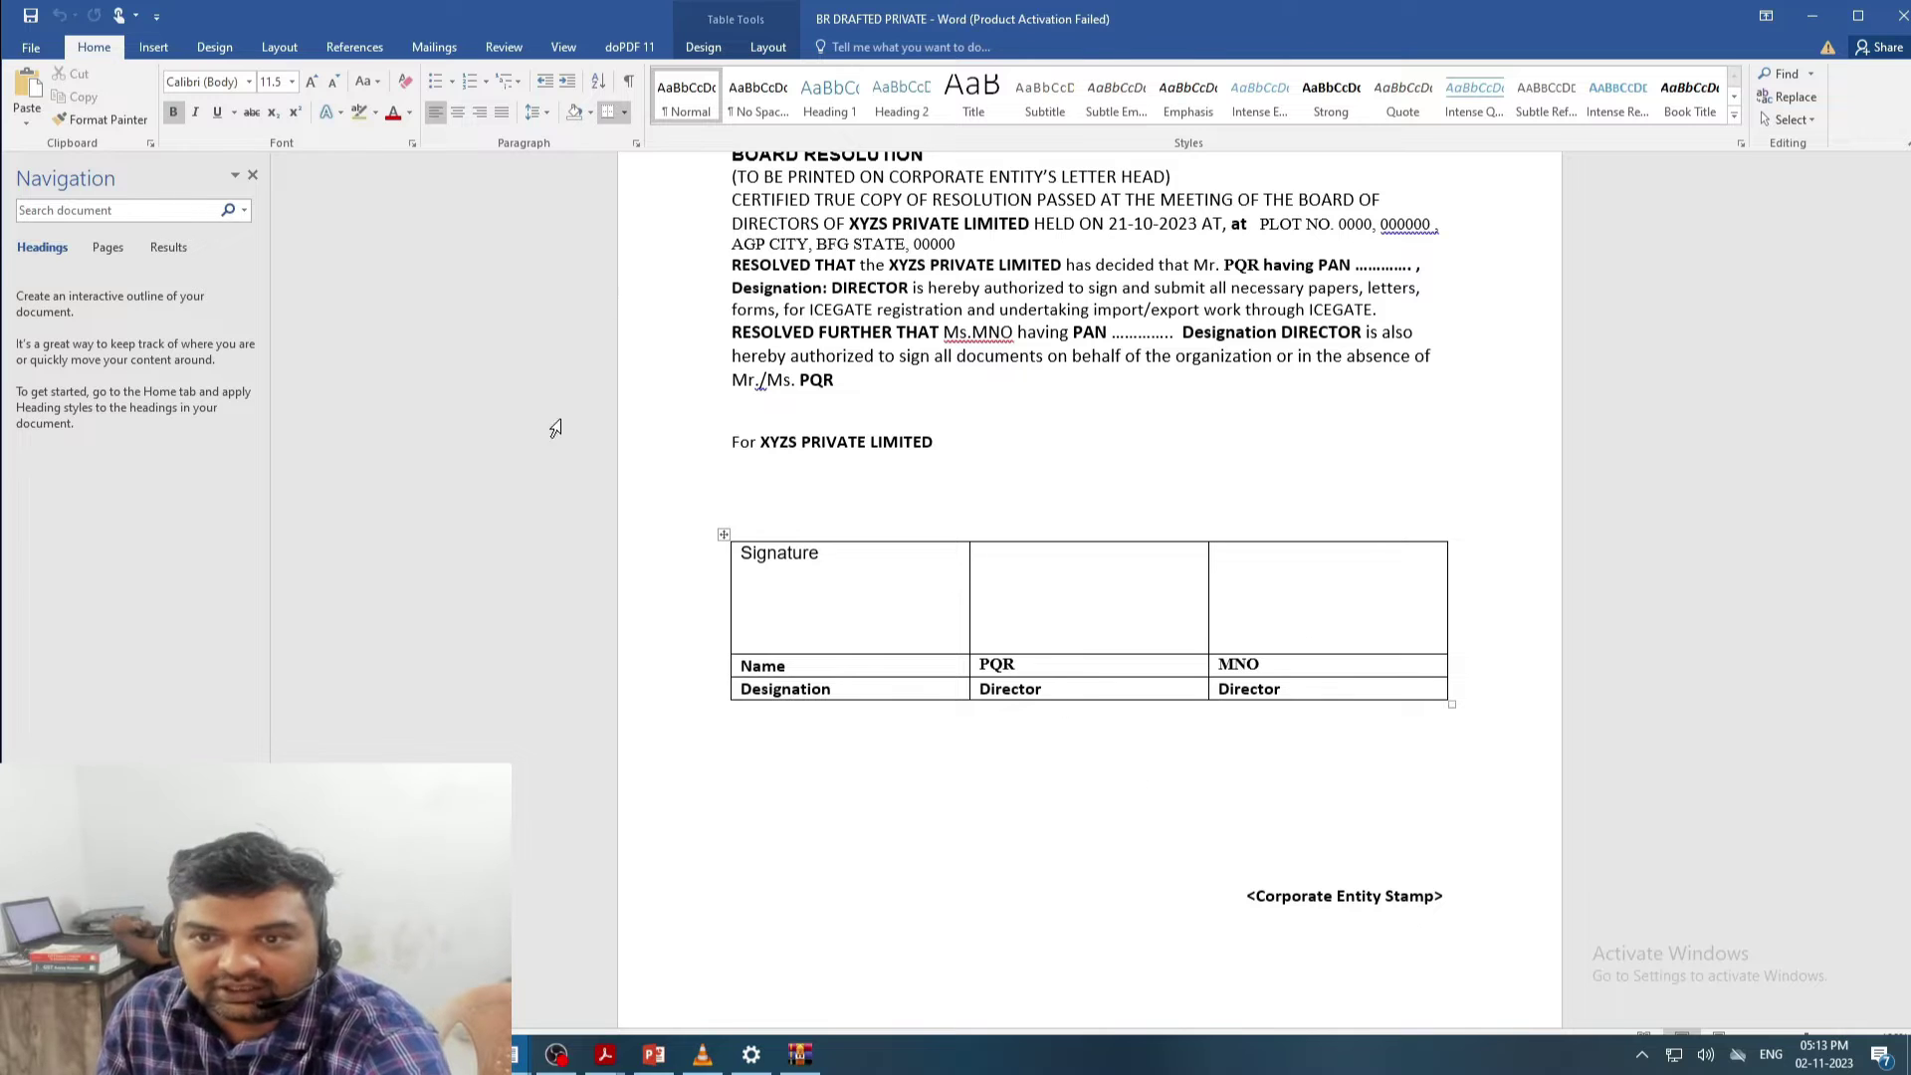
pyautogui.moveTo(1310, 261); pyautogui.dragTo(908, 288)
pyautogui.scroll(-5, 1572, 562)
pyautogui.scroll(-10, 1572, 562)
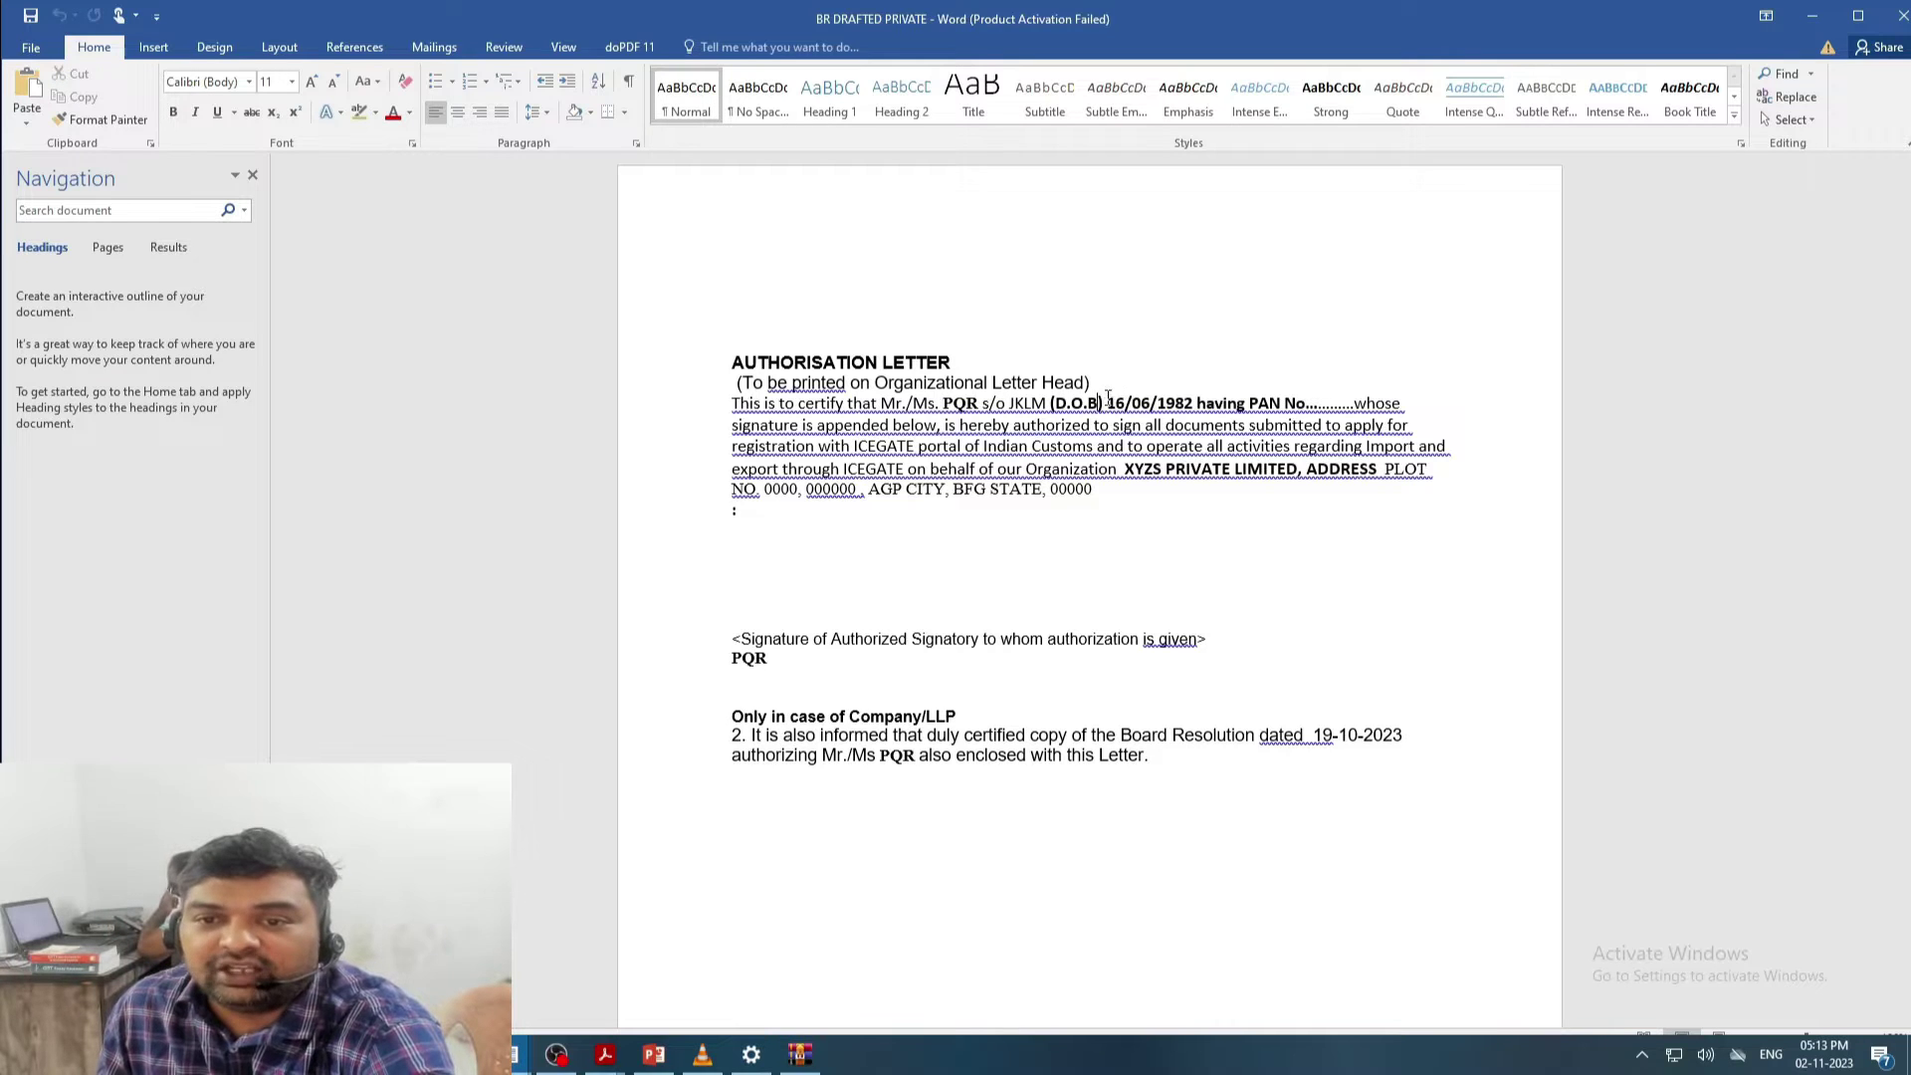
pyautogui.moveTo(1107, 397); pyautogui.dragTo(1171, 396)
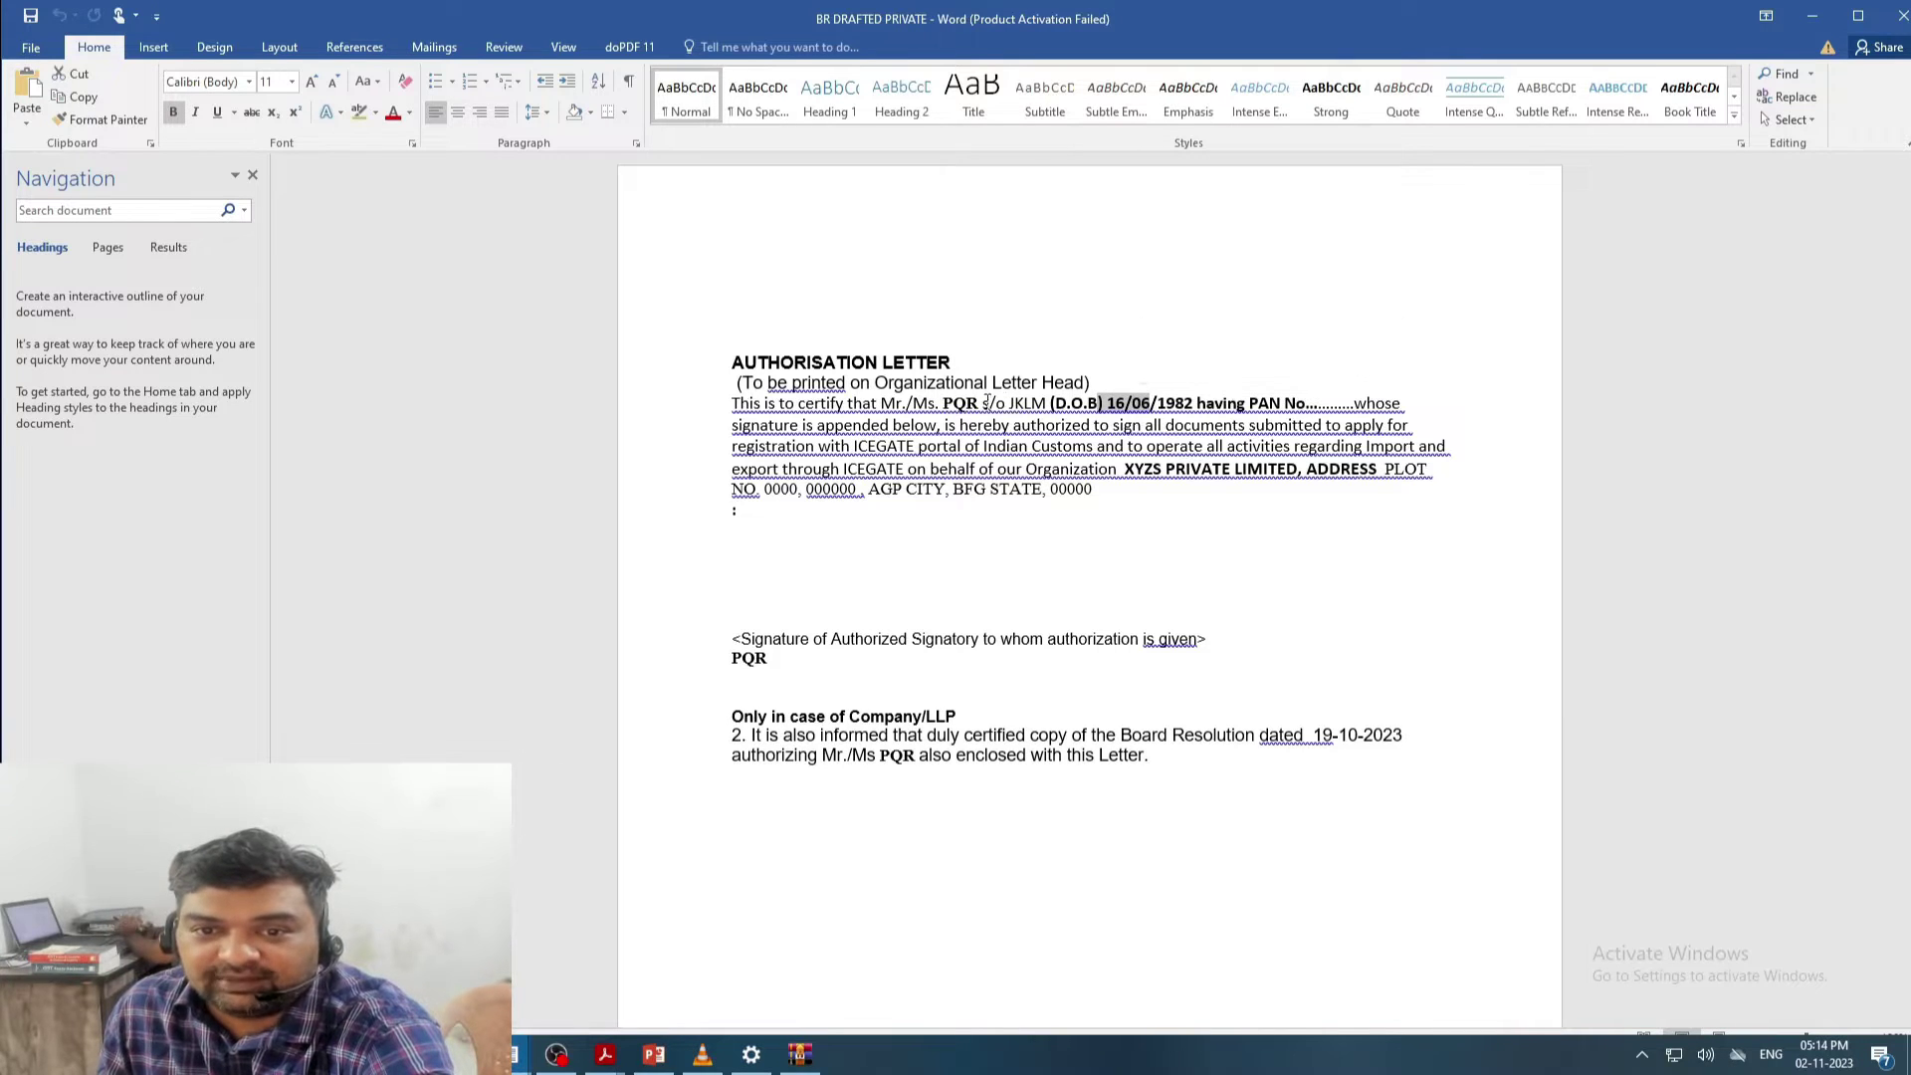
pyautogui.doubleClick(1022, 401)
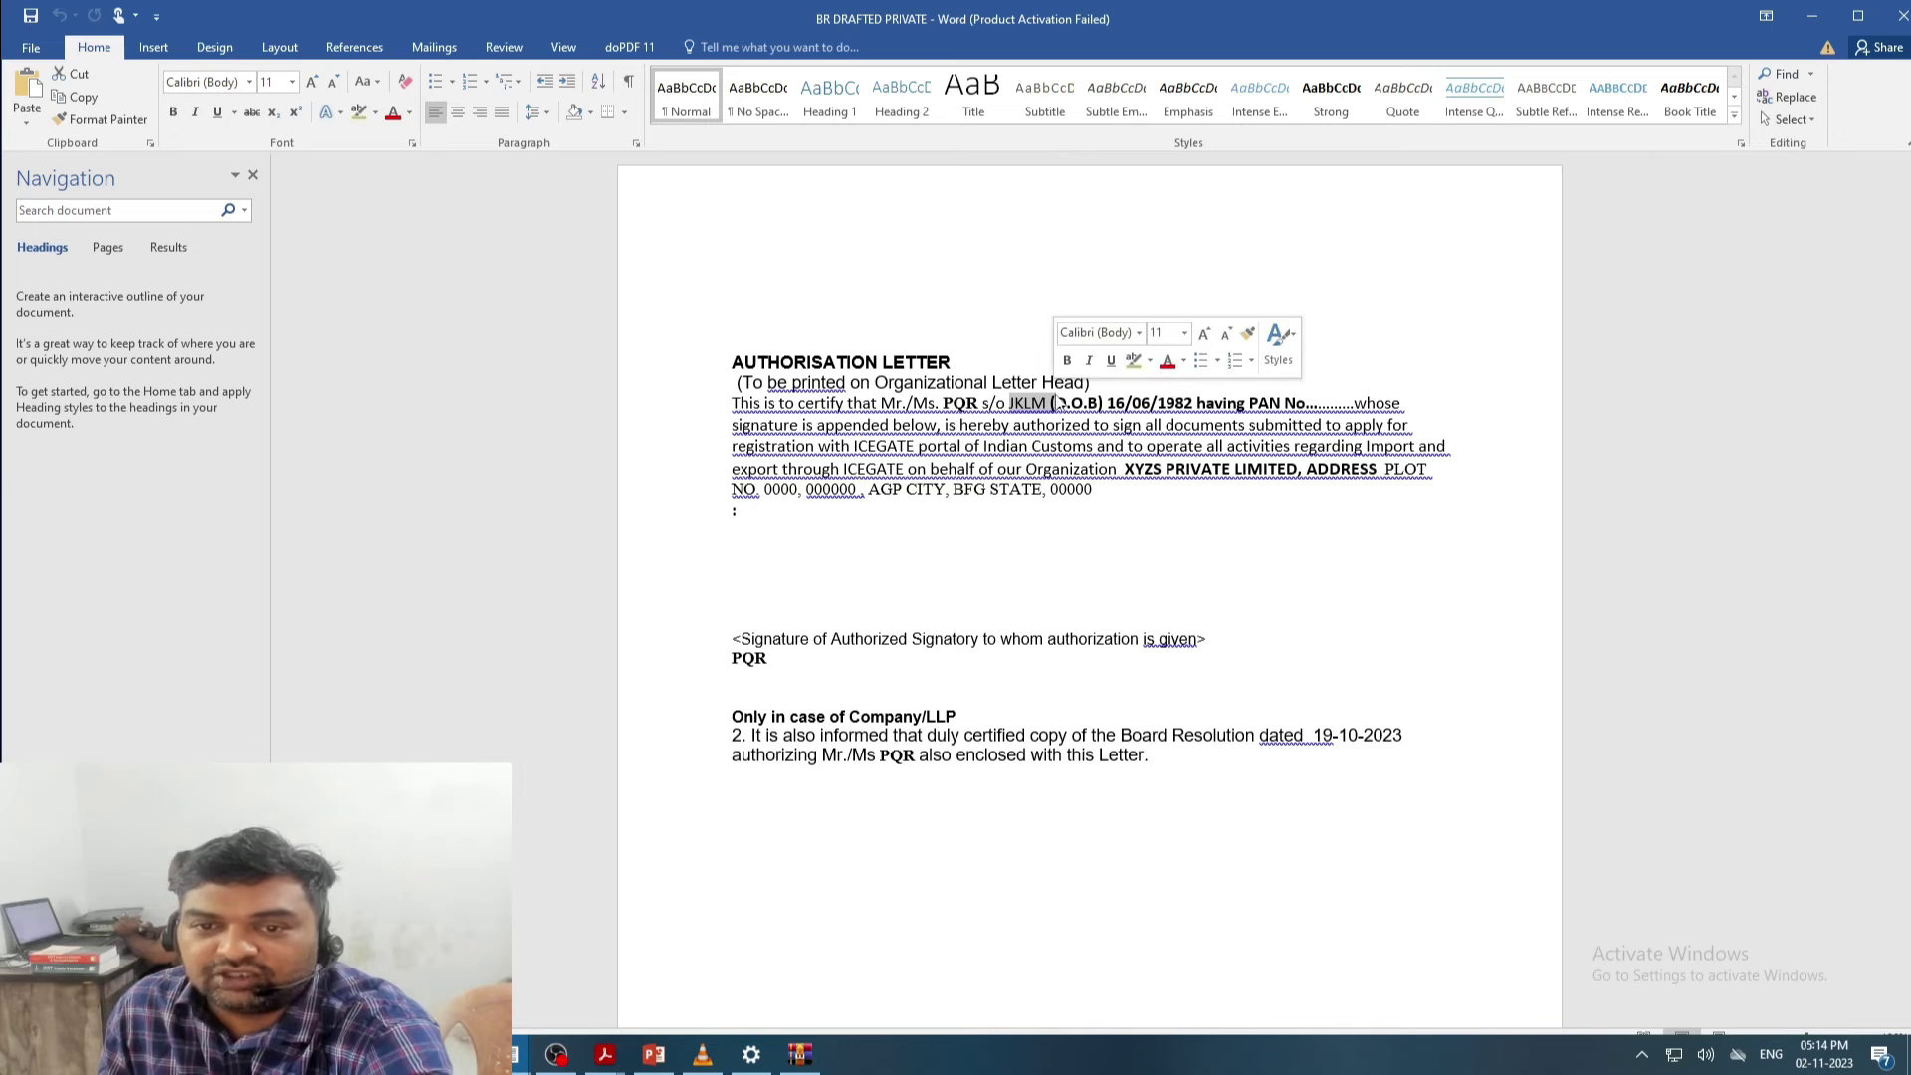
pyautogui.moveTo(1298, 401); pyautogui.dragTo(1353, 401)
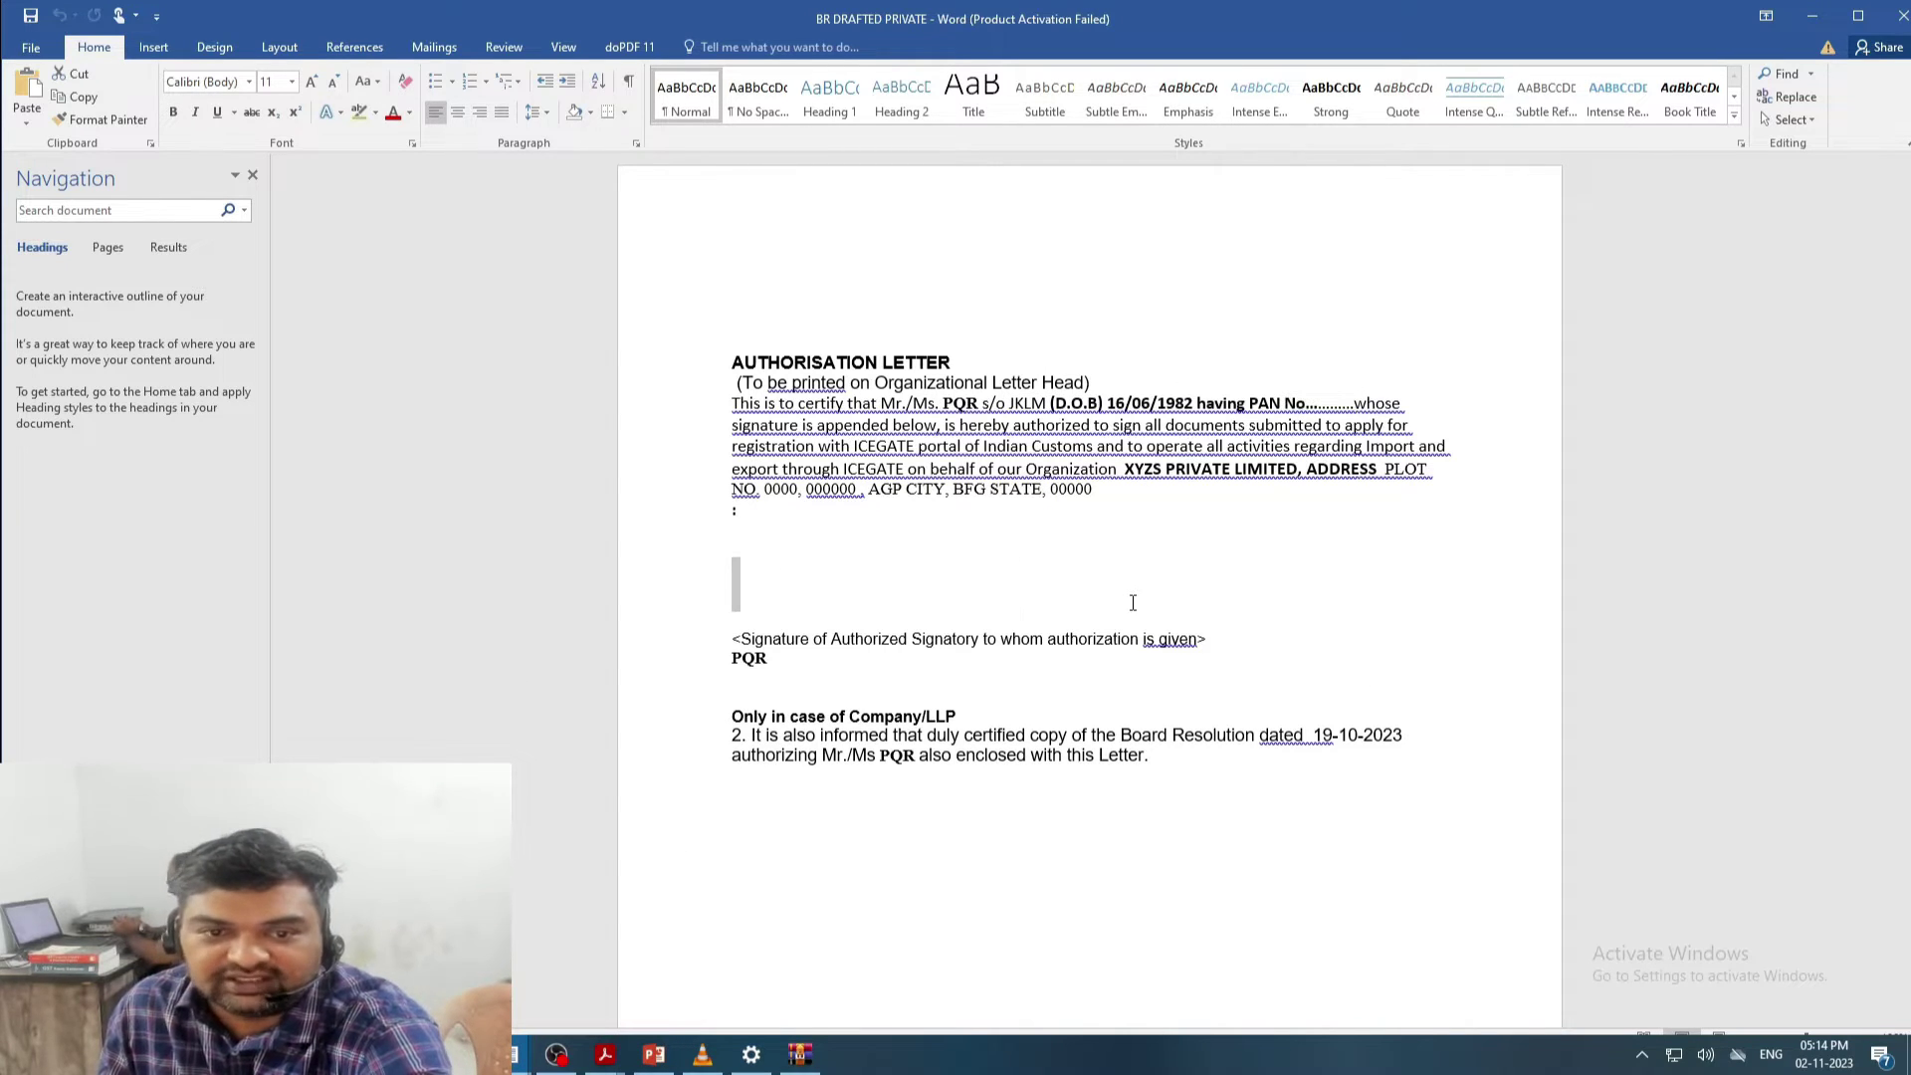
pyautogui.moveTo(1025, 469); pyautogui.dragTo(1298, 469)
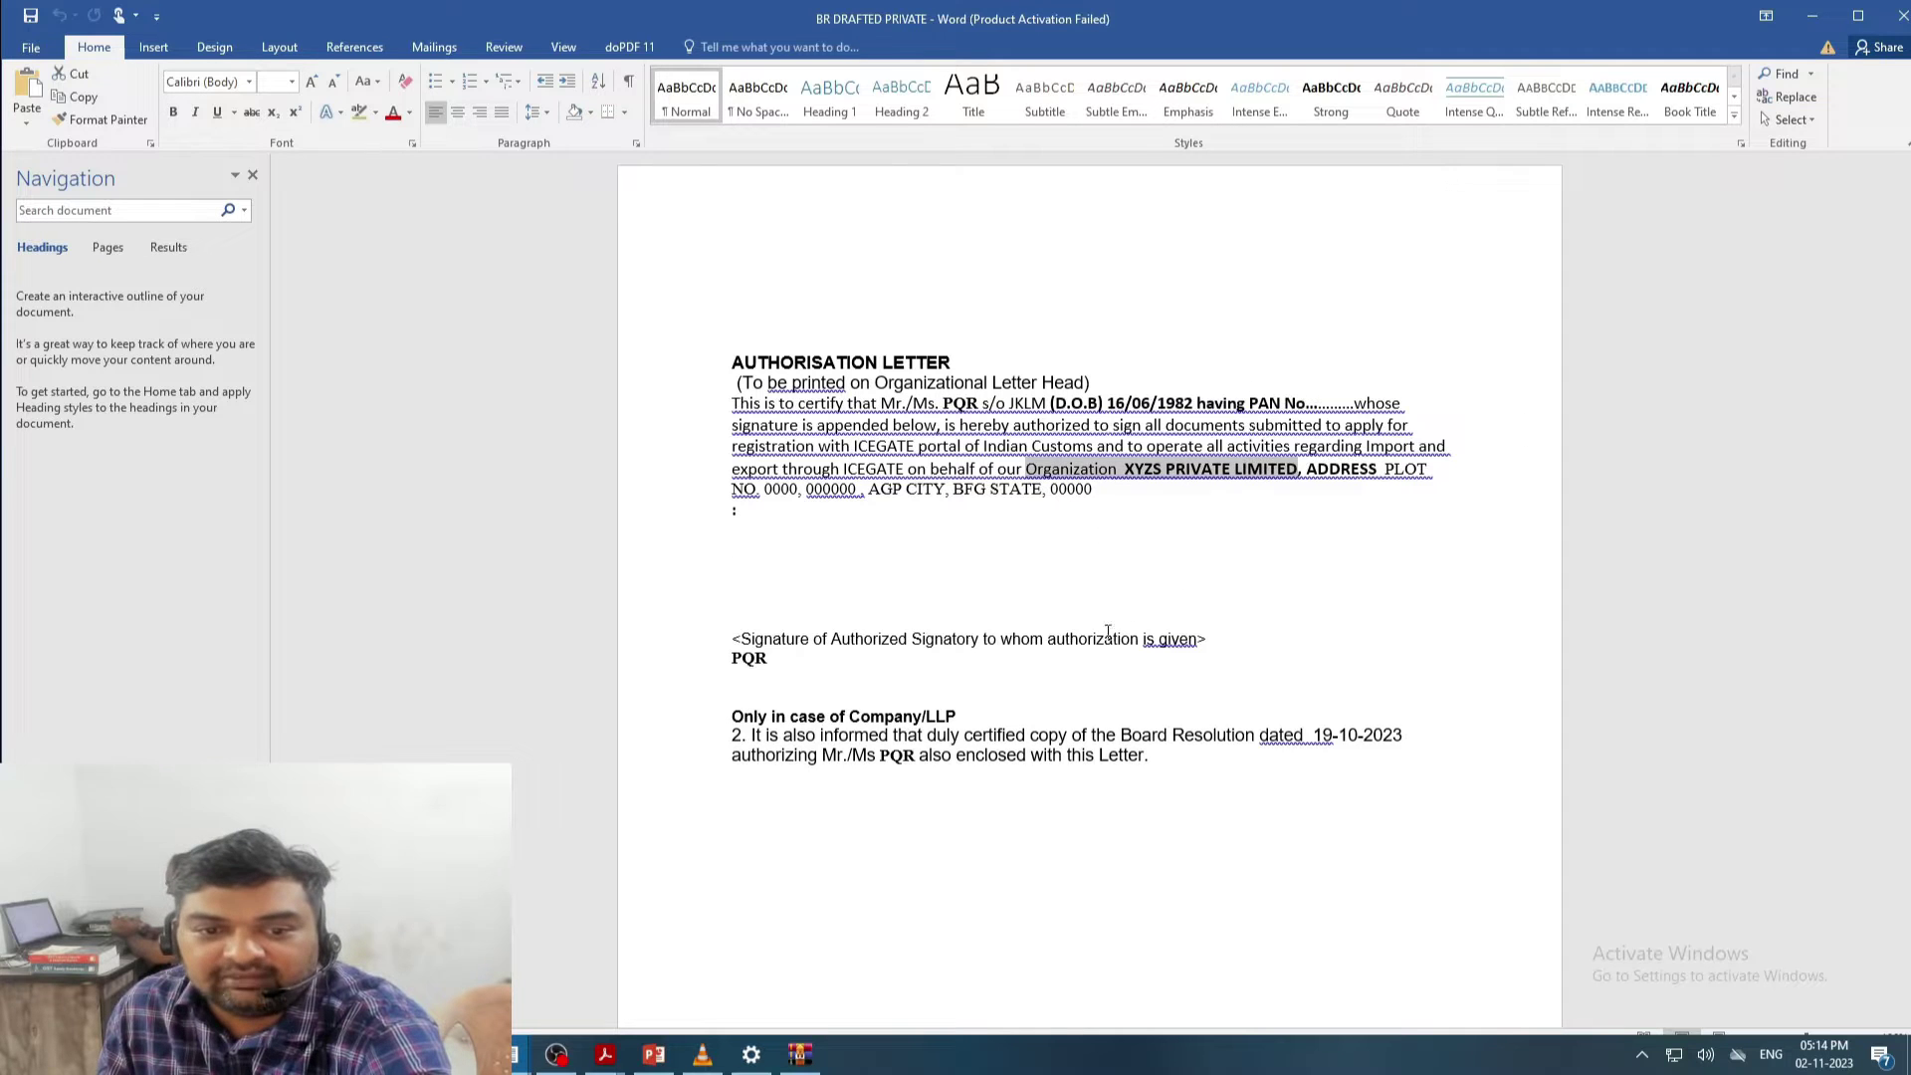
pyautogui.scroll(-4, 1107, 633)
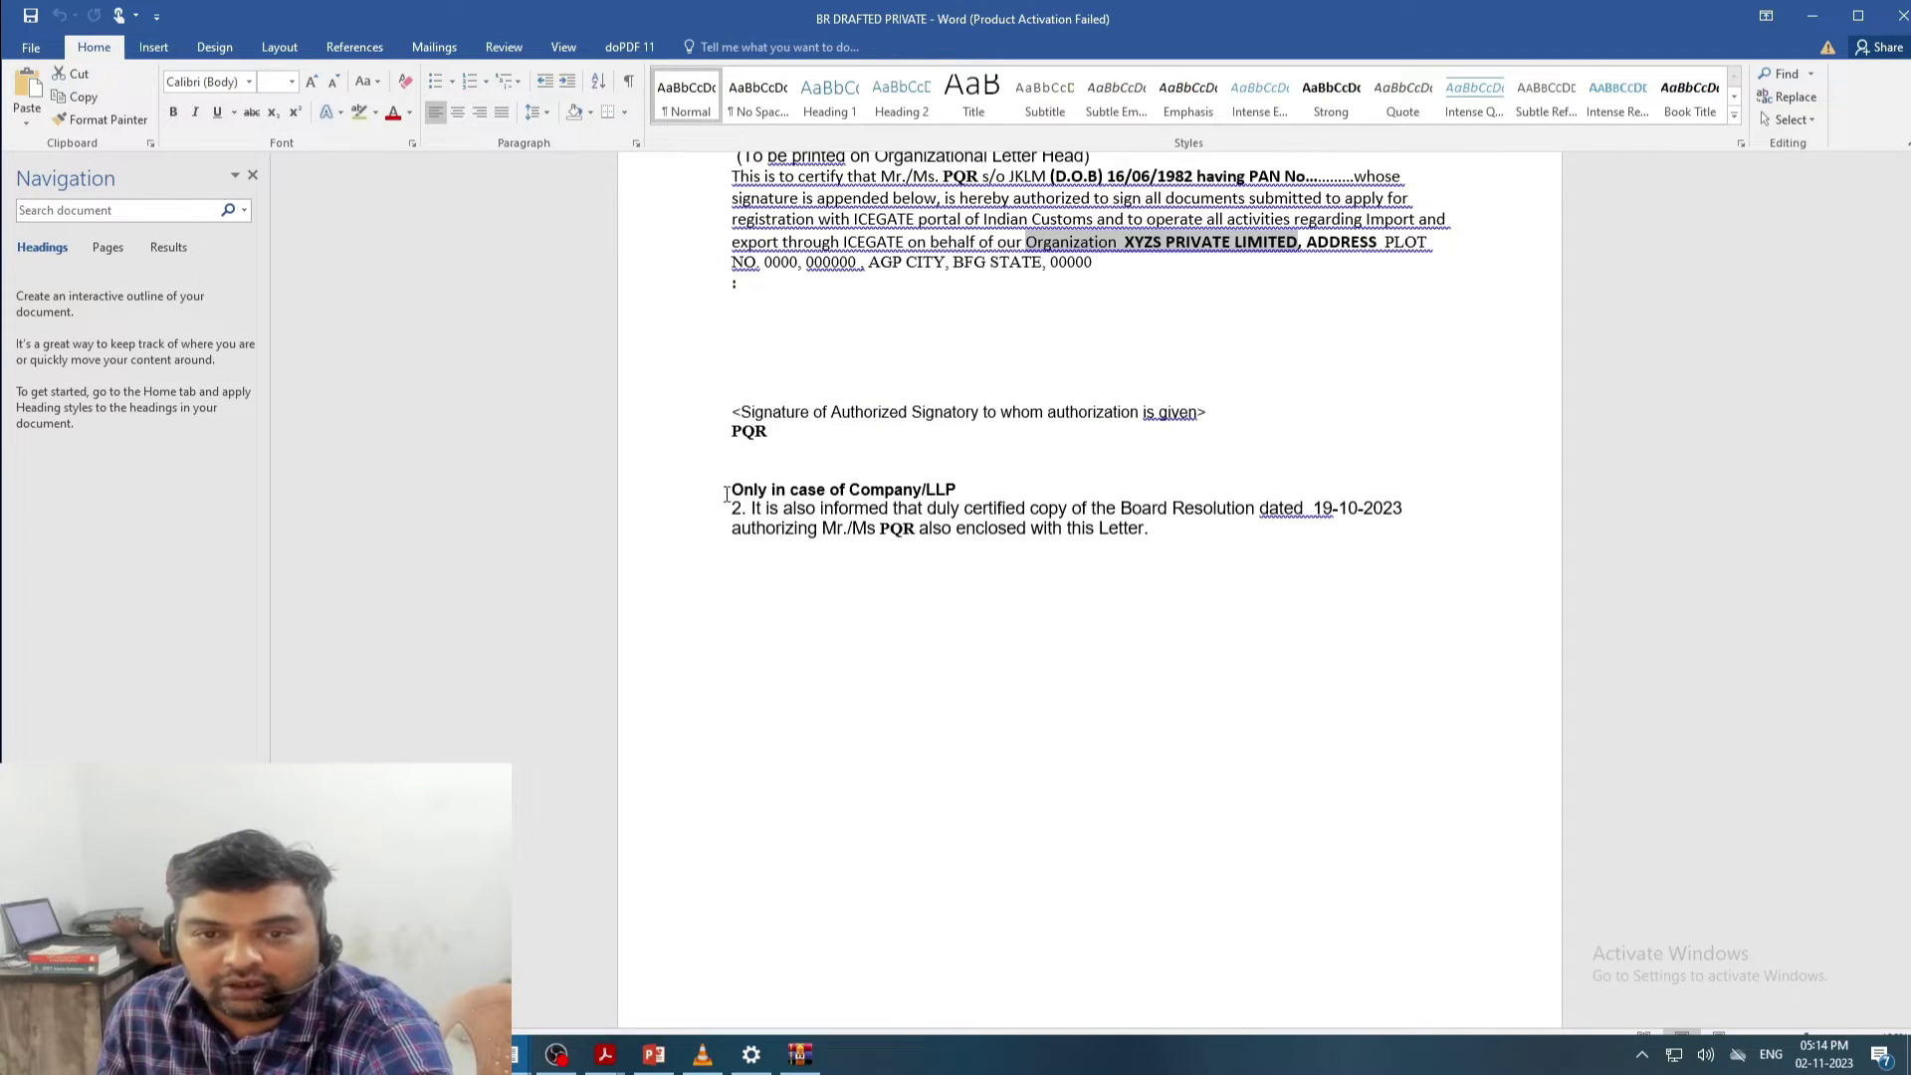
pyautogui.click(734, 339)
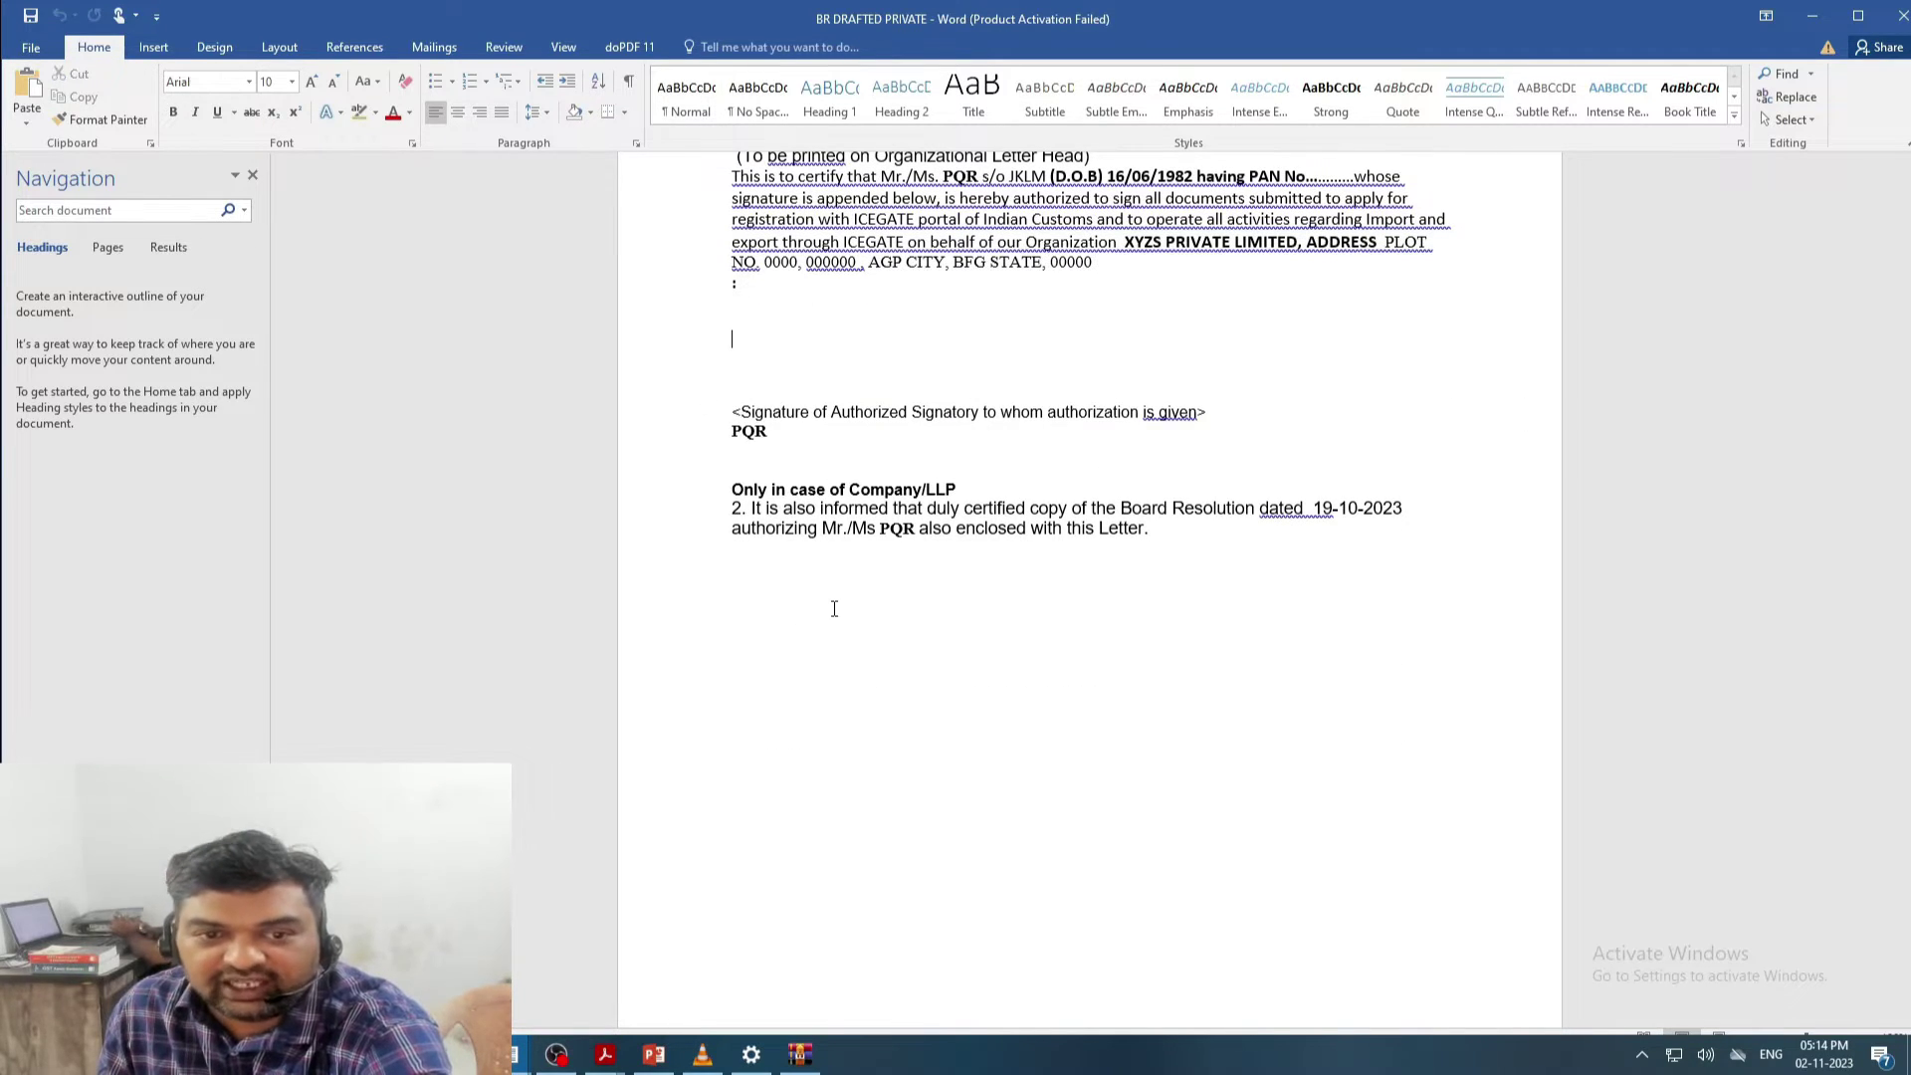
pyautogui.scroll(-5, 834, 608)
pyautogui.scroll(6, 836, 605)
pyautogui.scroll(-3, 975, 518)
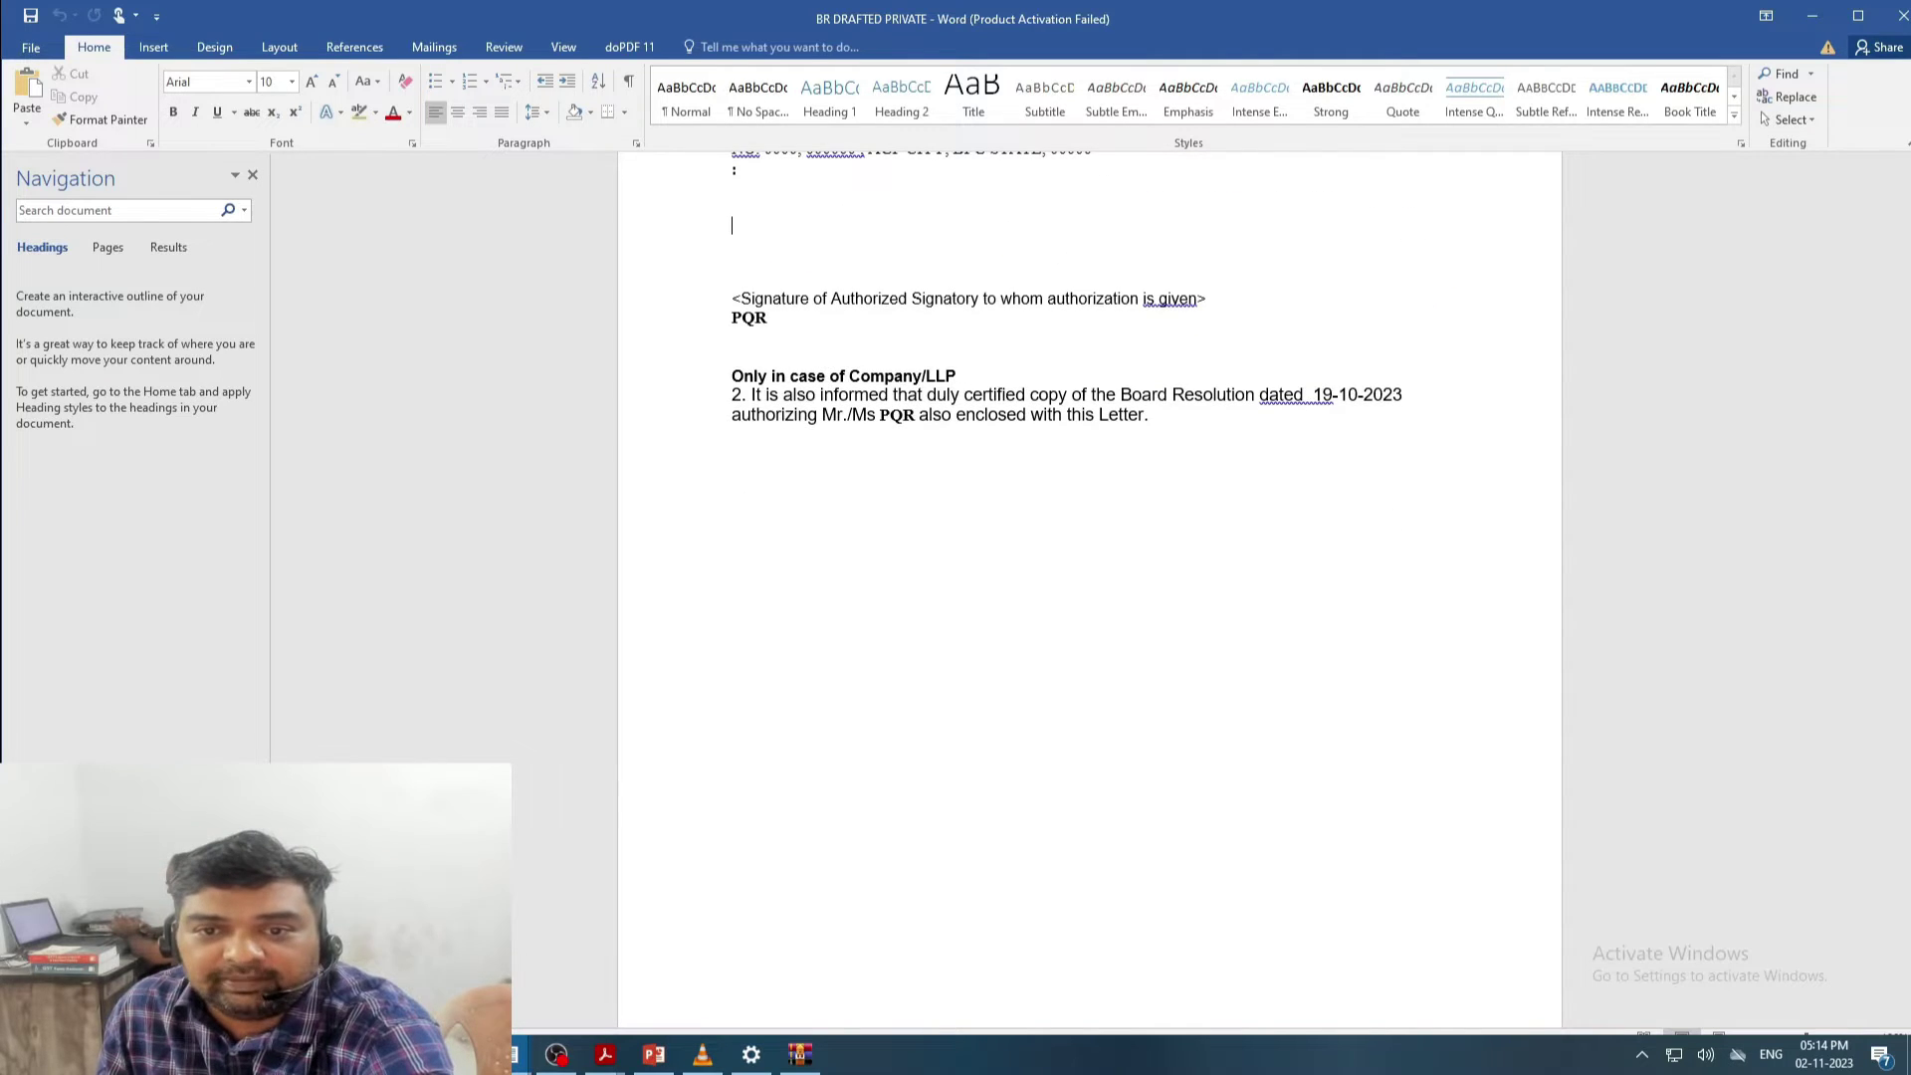
pyautogui.scroll(-15, 972, 627)
pyautogui.scroll(15, 947, 644)
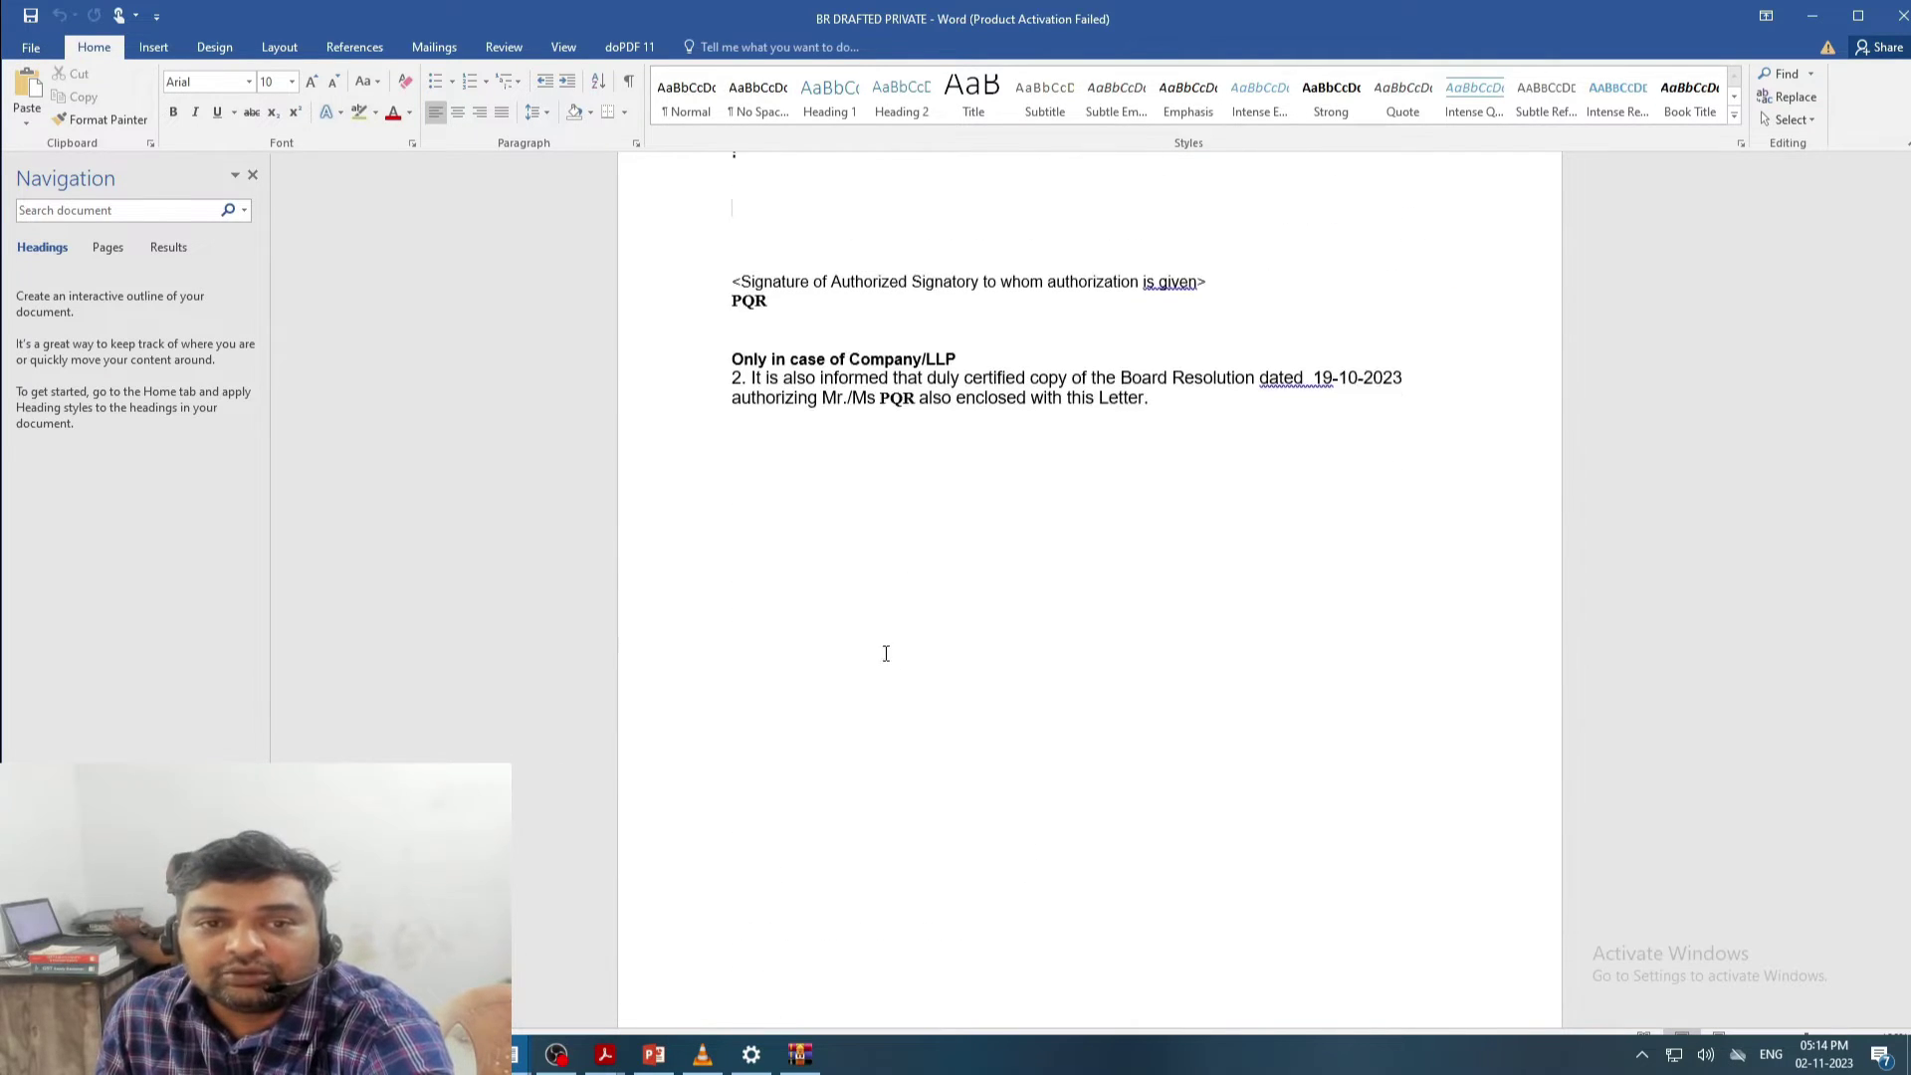
pyautogui.scroll(-12, 885, 617)
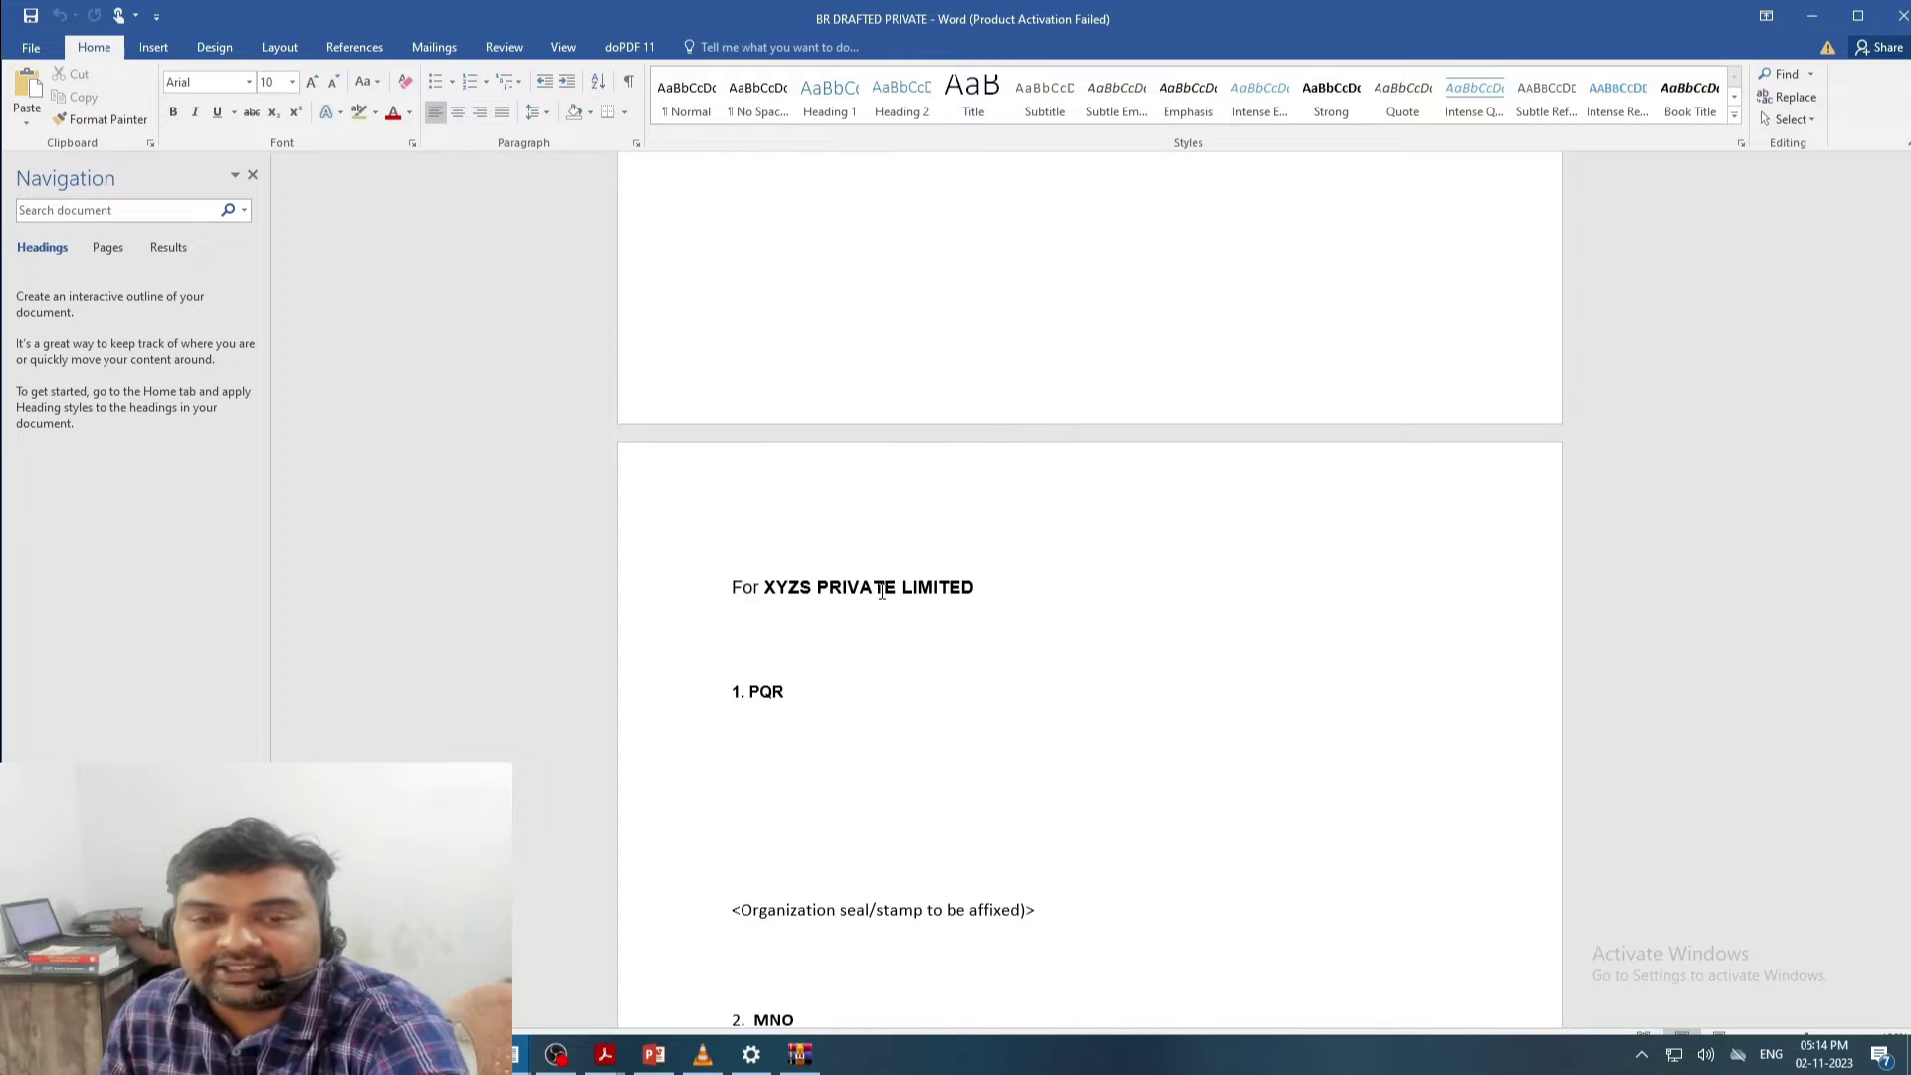
pyautogui.scroll(-6, 1228, 699)
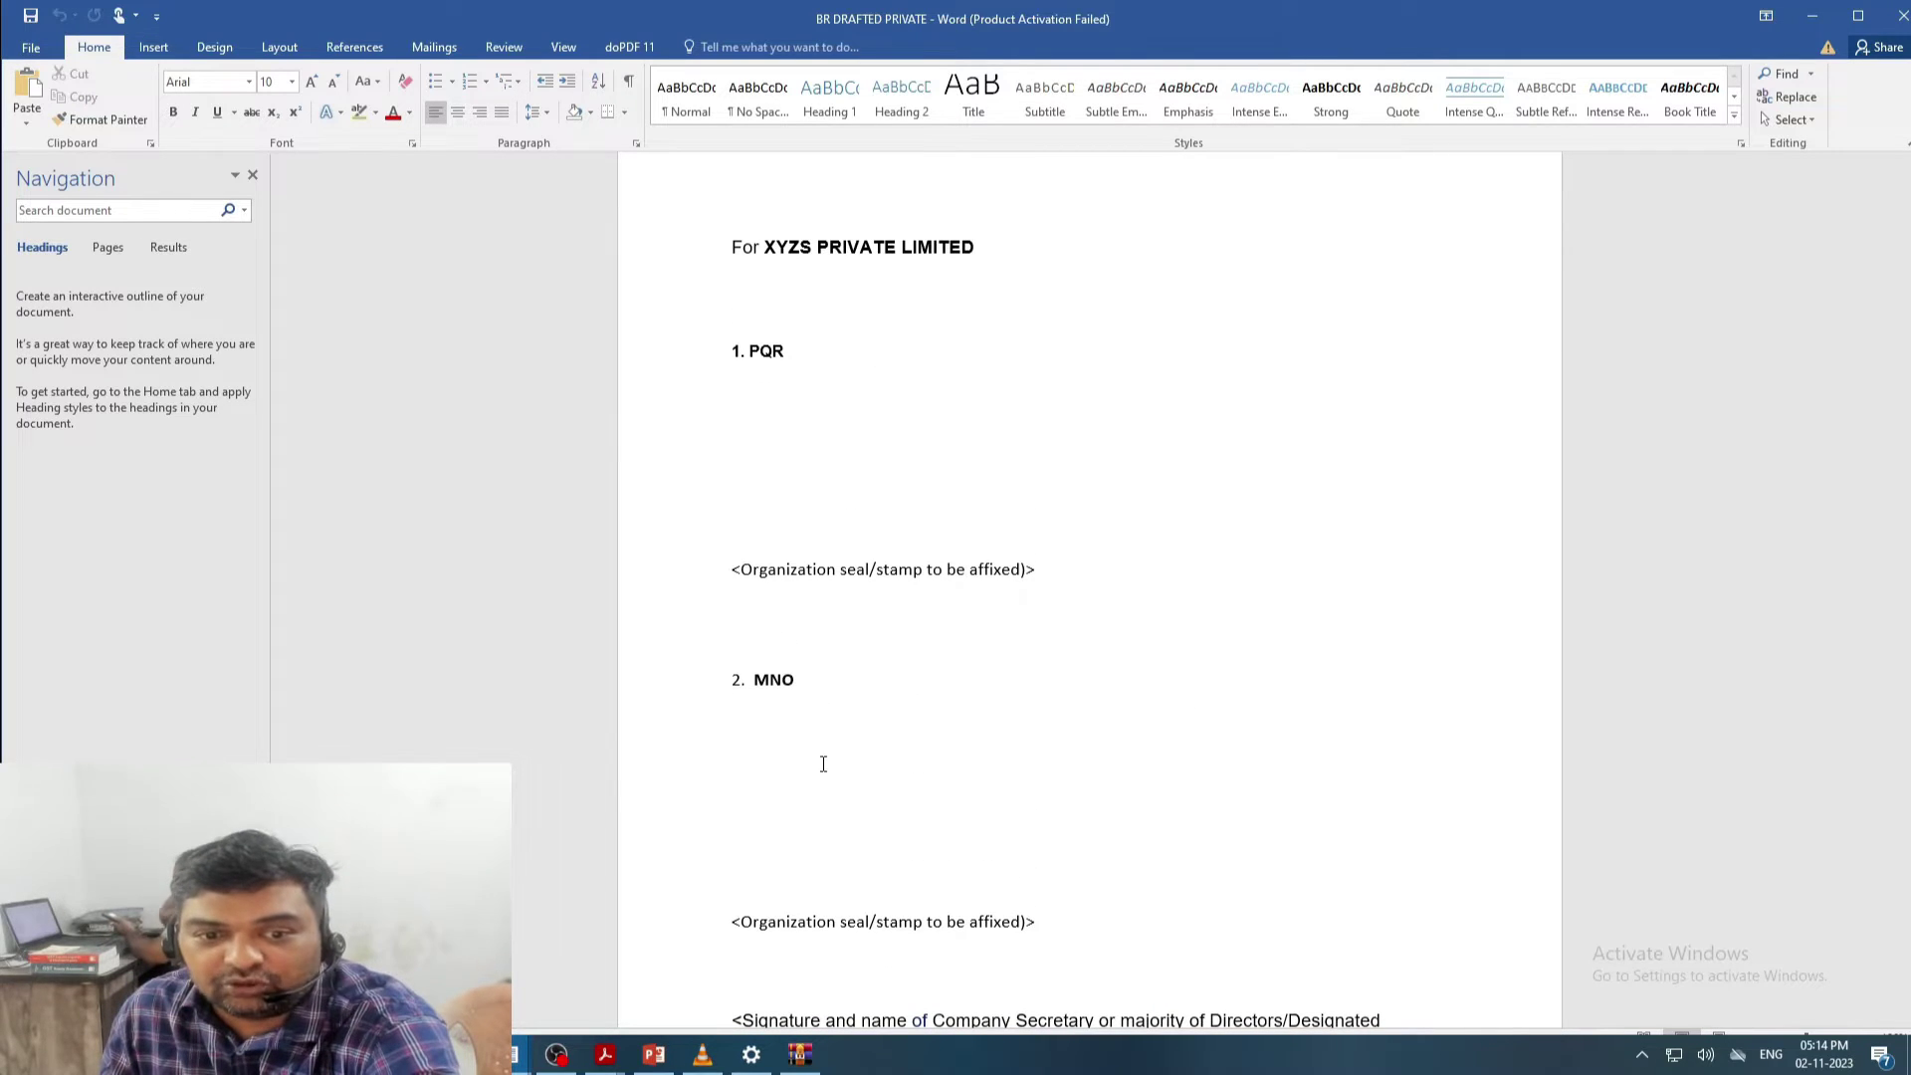
pyautogui.scroll(-3, 1001, 957)
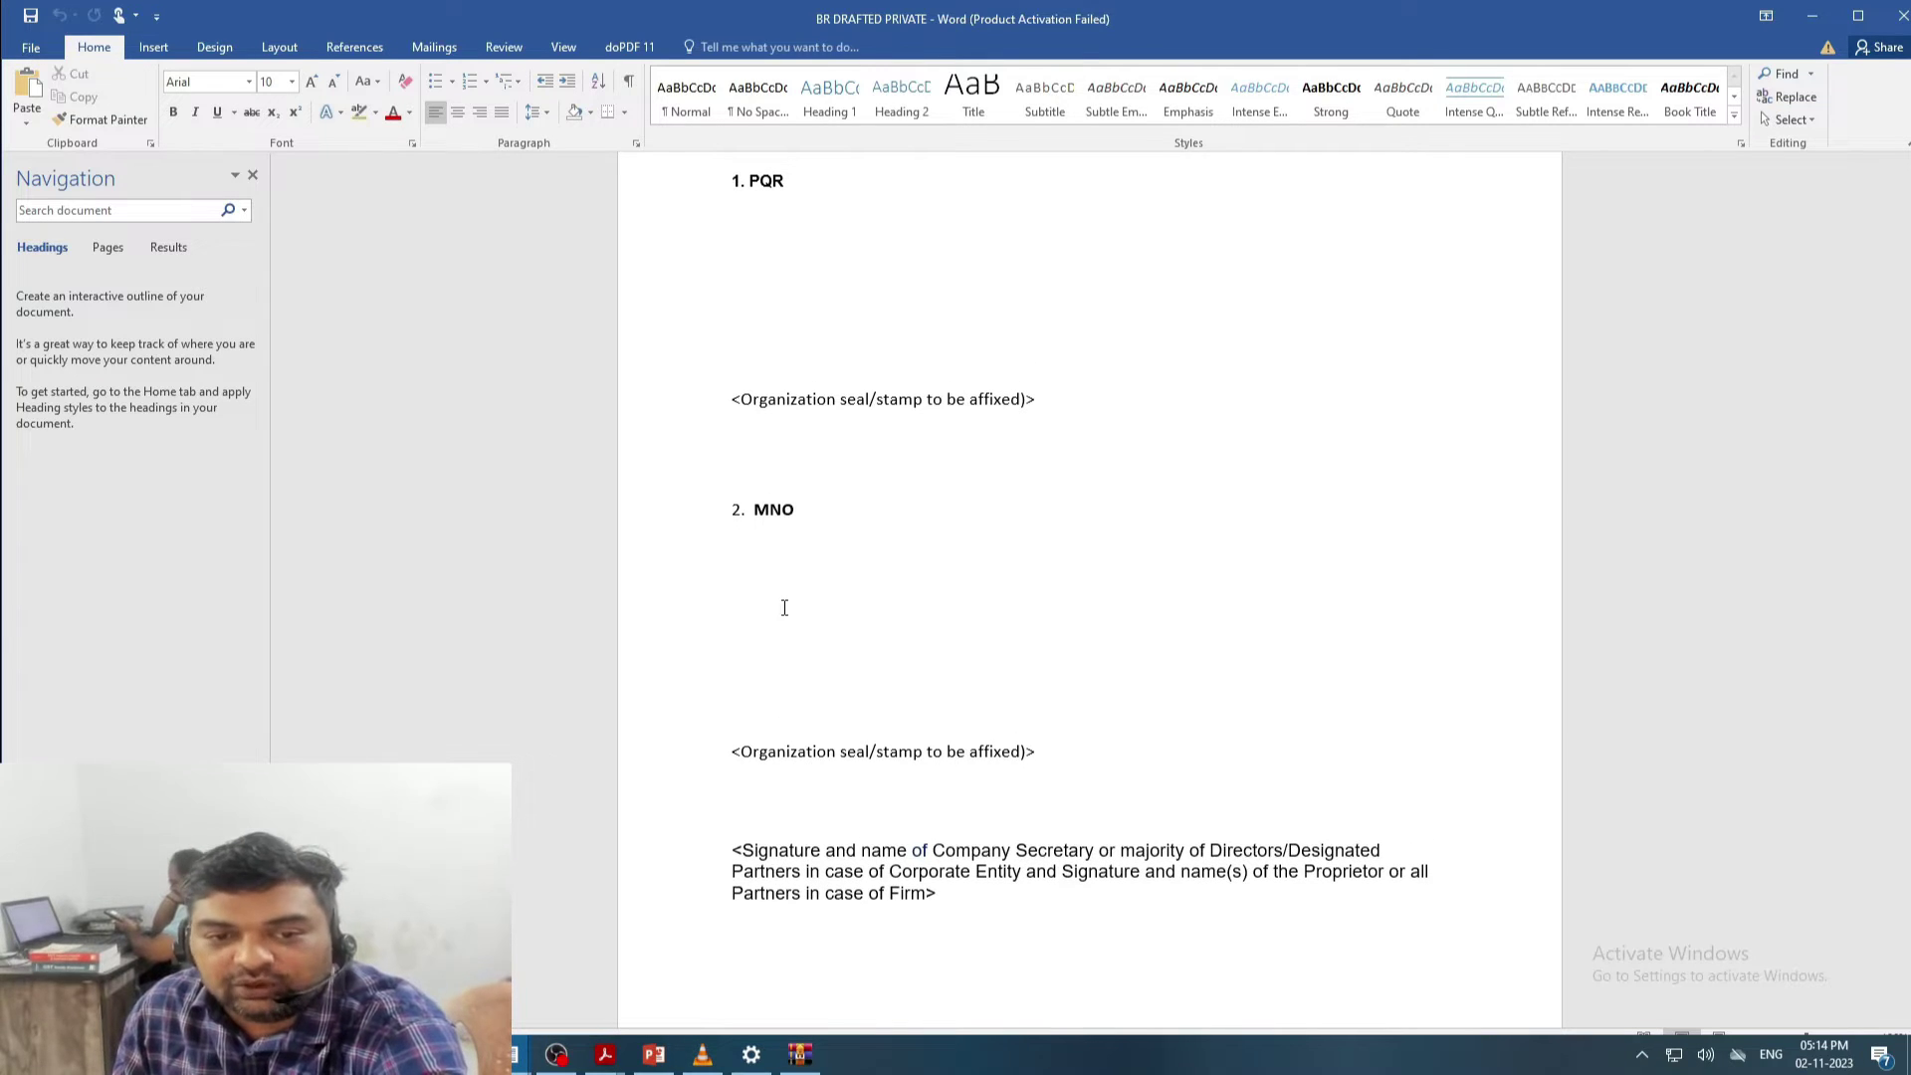
pyautogui.scroll(15, 963, 588)
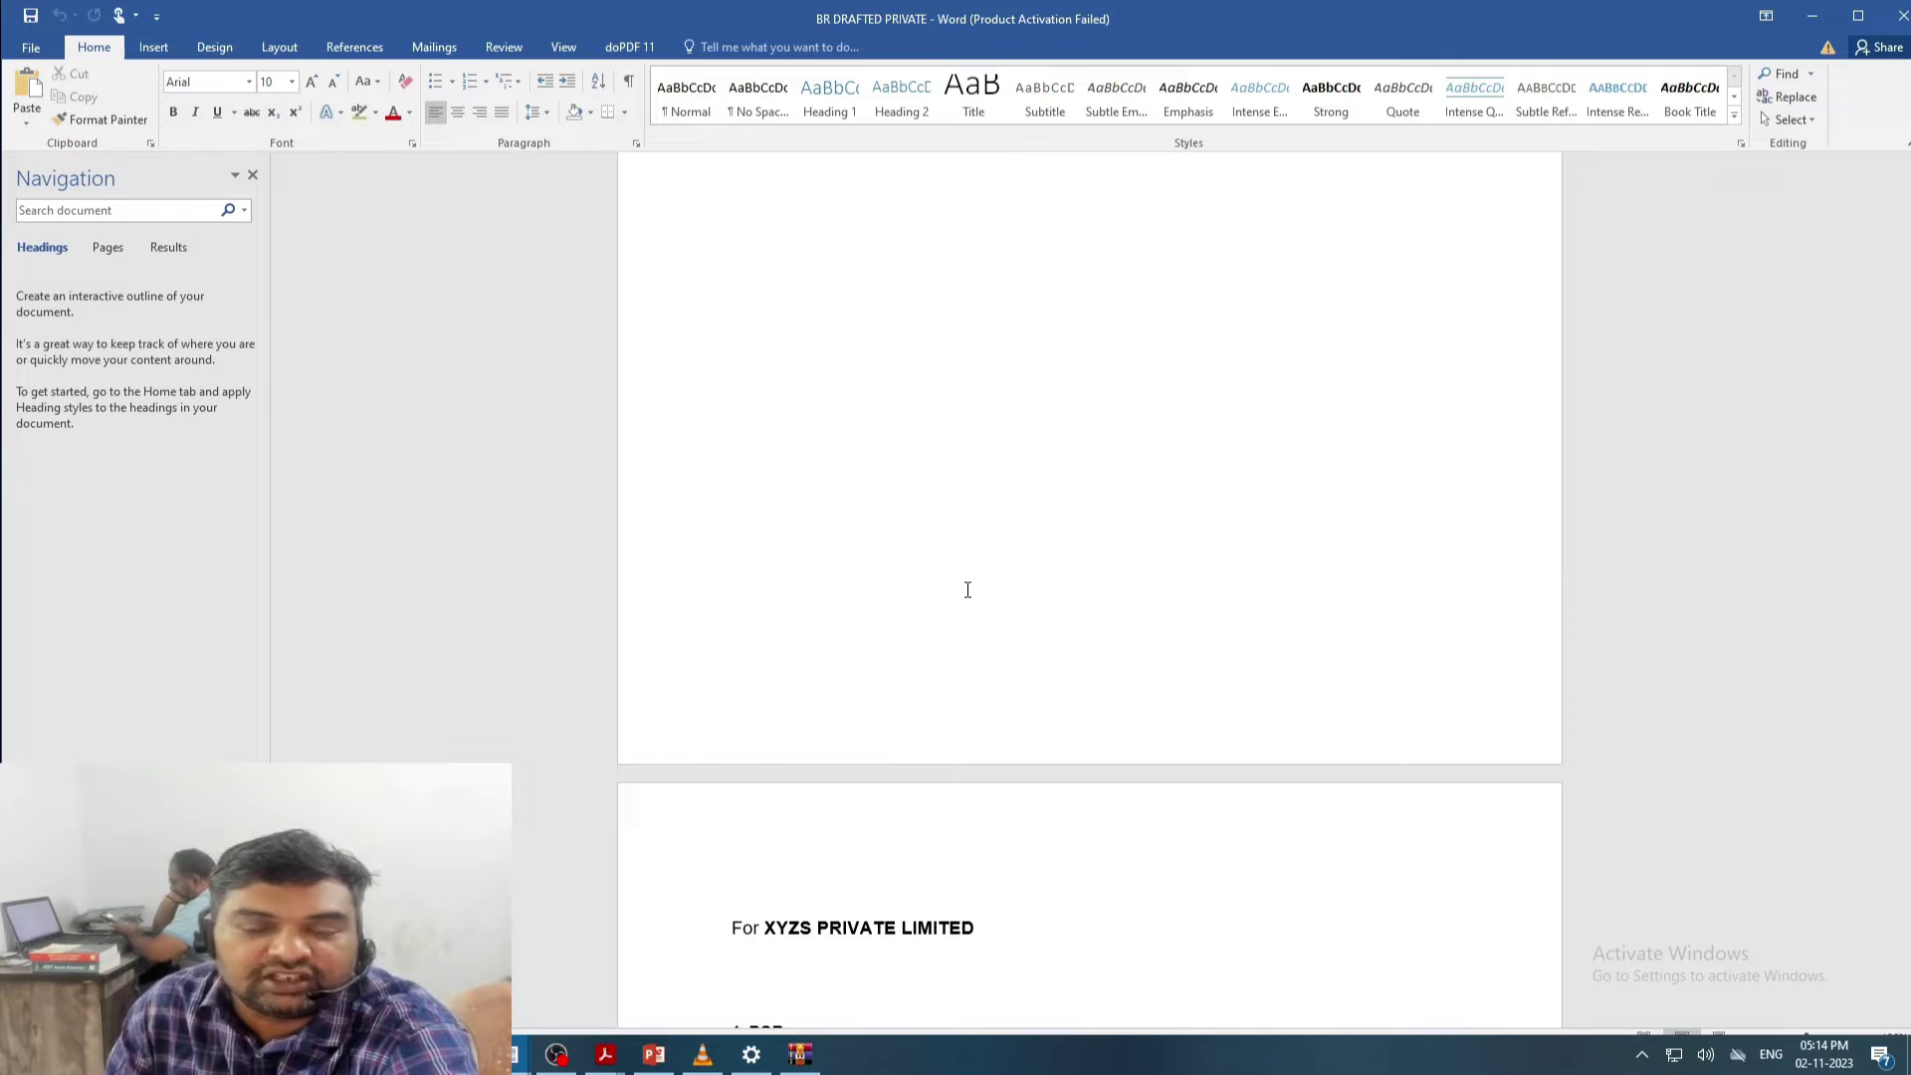
pyautogui.click(616, 1061)
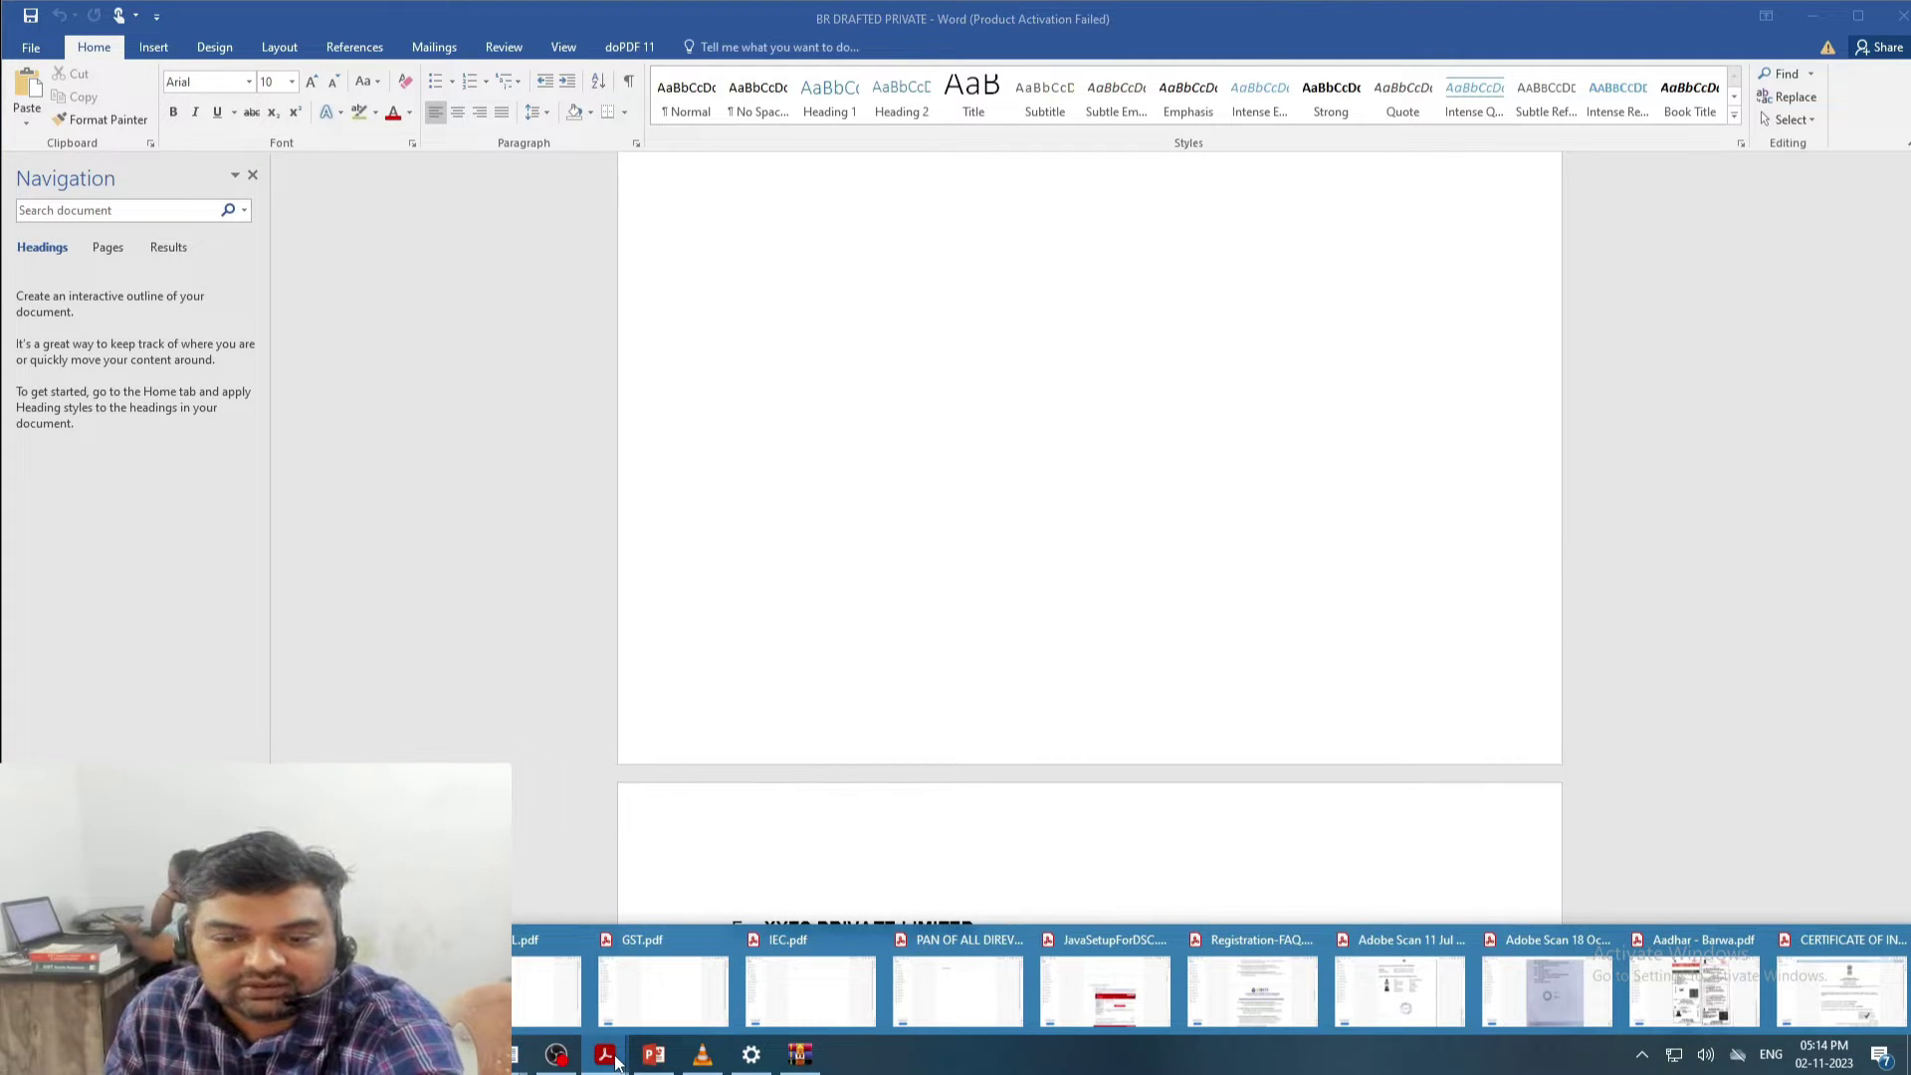
# Step: Bring up OBS Studio, then switch back to the Chrome ICEGATE registration page with Alt+Tab
pyautogui.click(559, 1057)
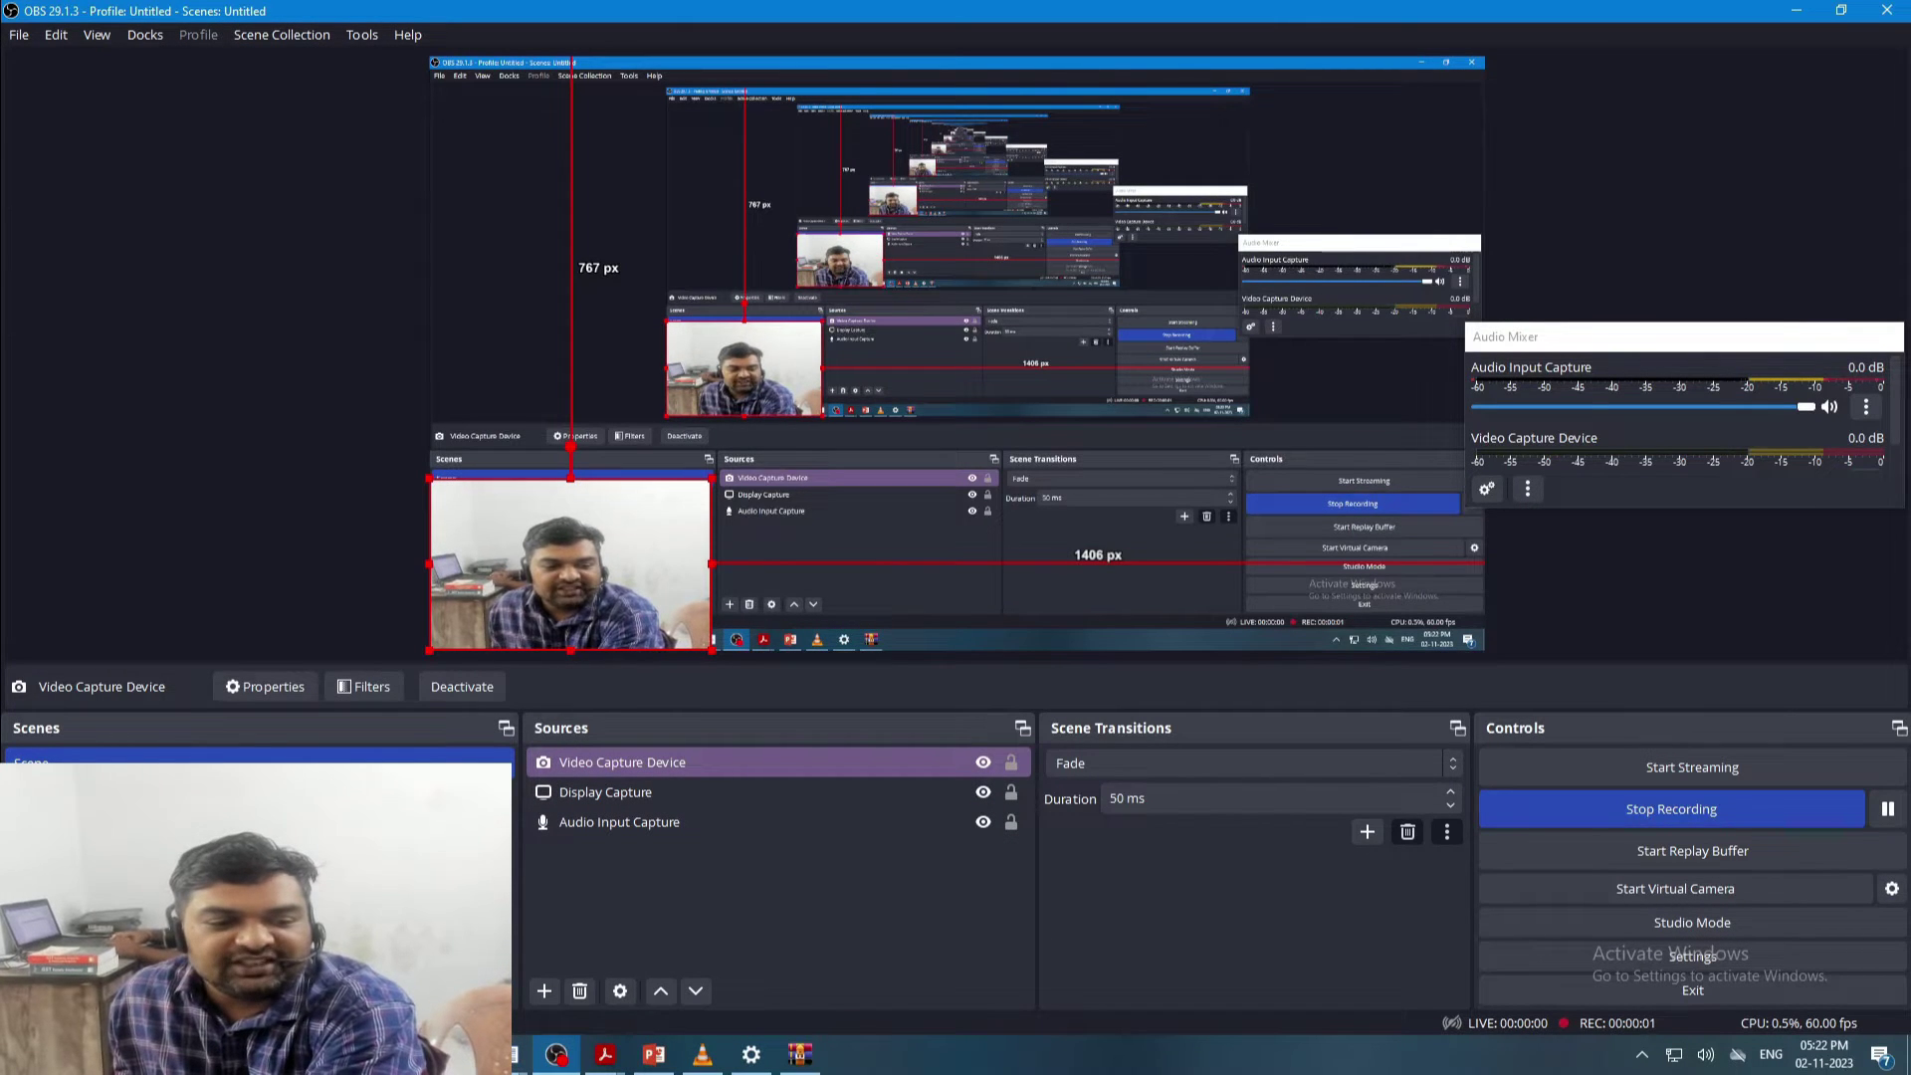
pyautogui.hotkey('alt', 'Tab')
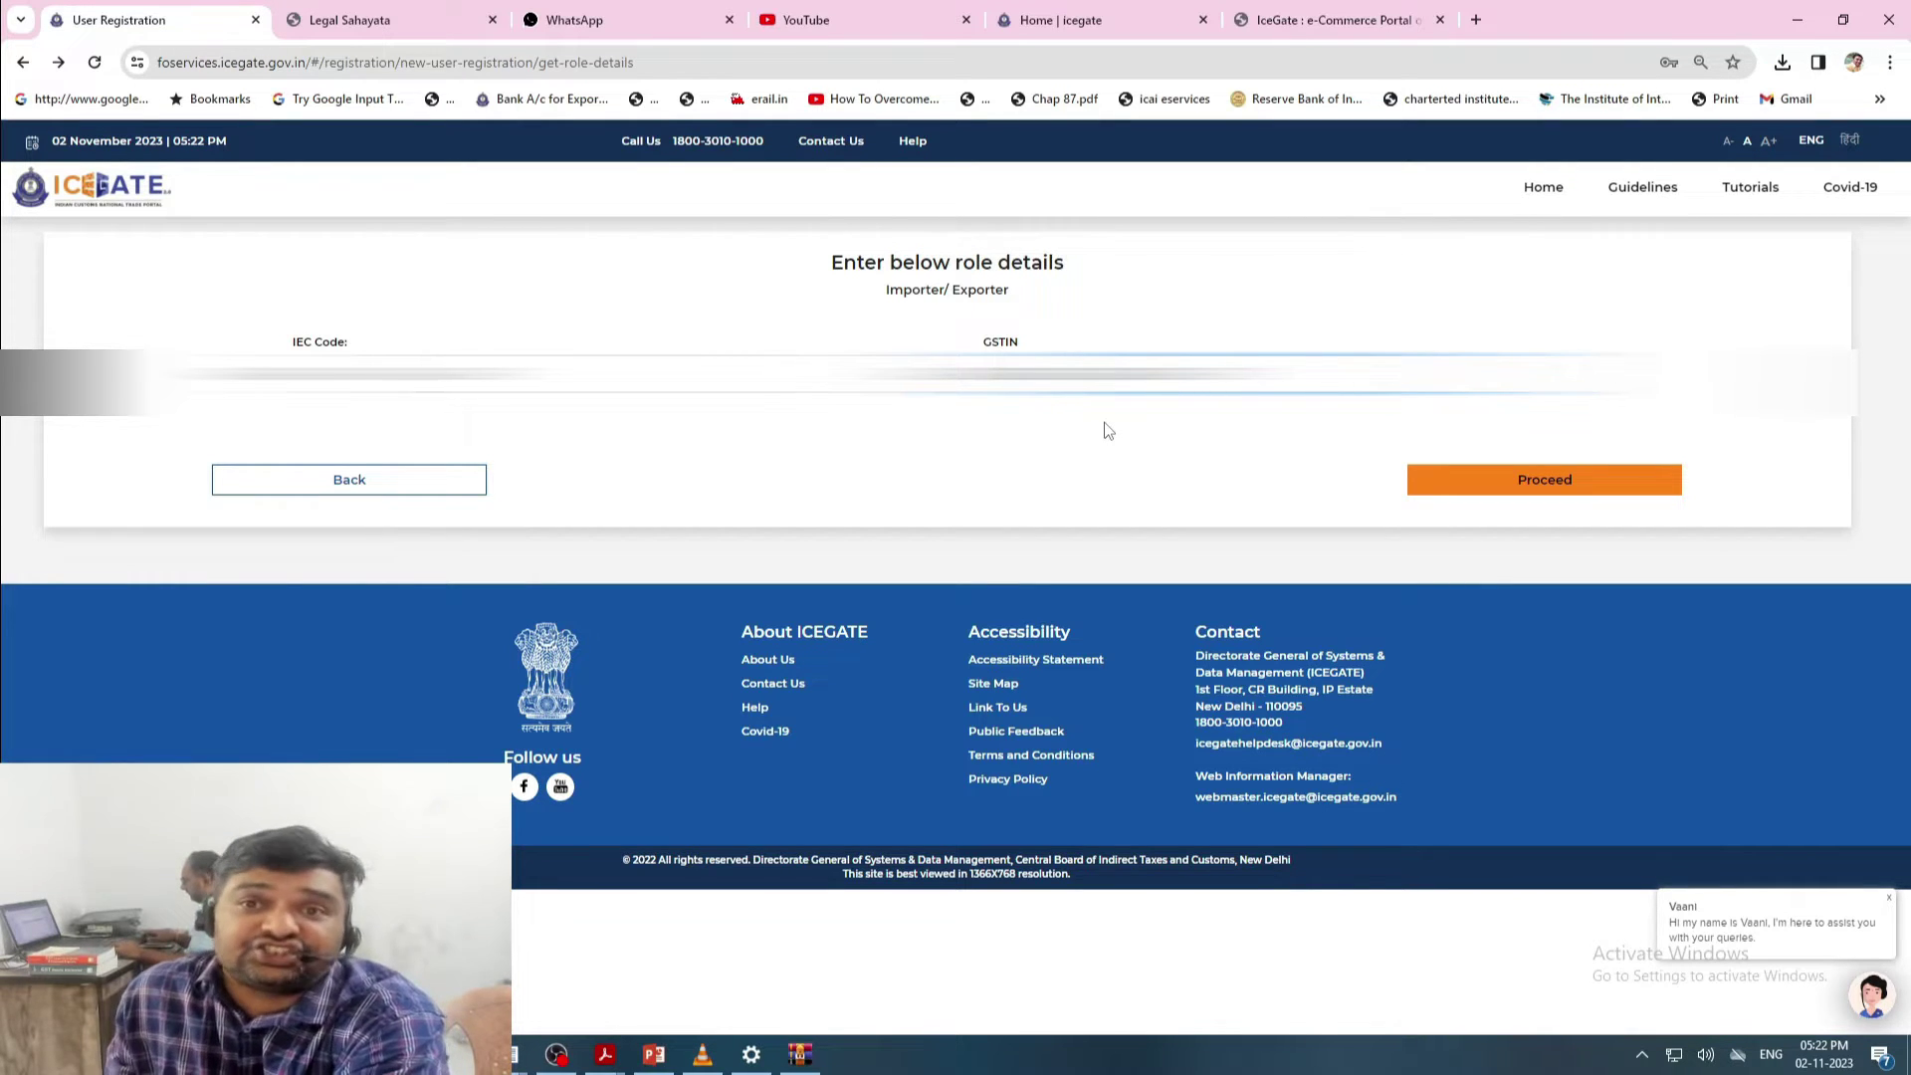
# Step: Go to the old ICEGATE website's home page and open the IEC GSTIN Integration page
pyautogui.click(1290, 14)
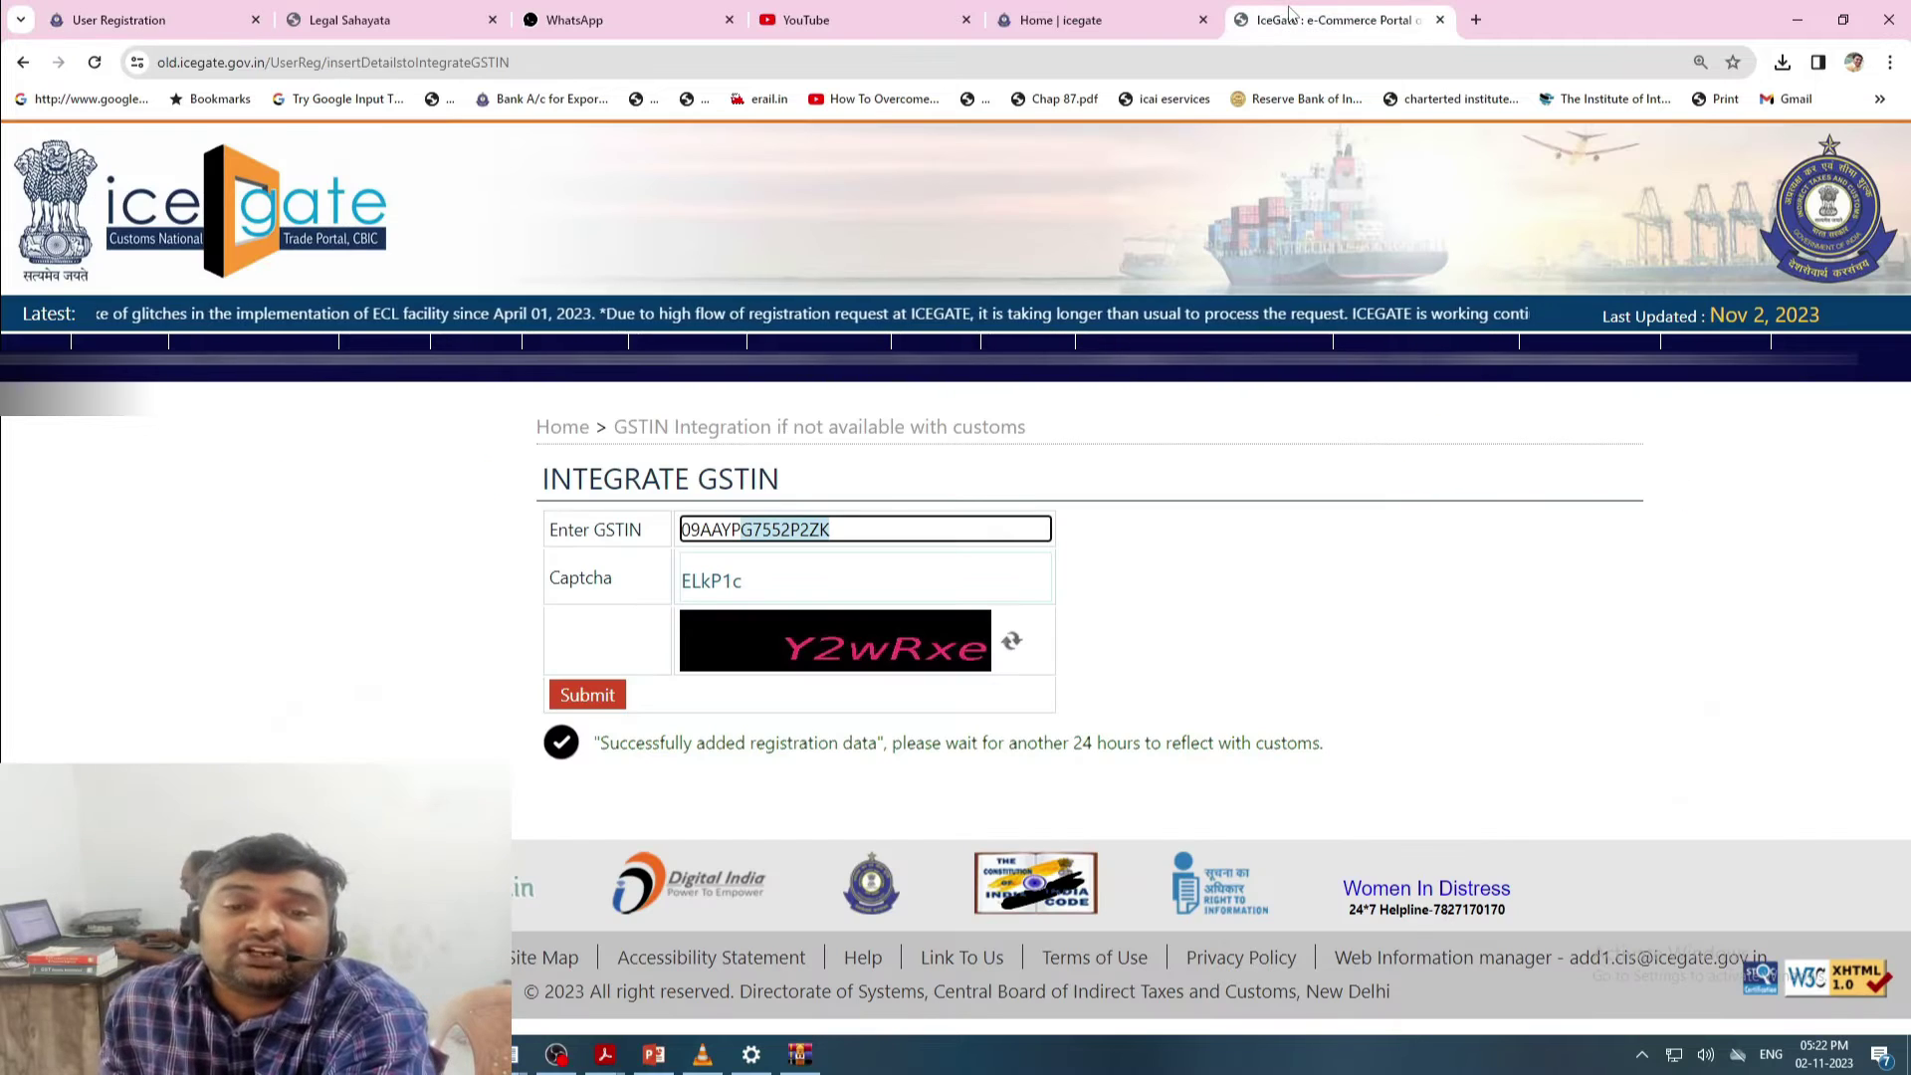
pyautogui.click(1087, 24)
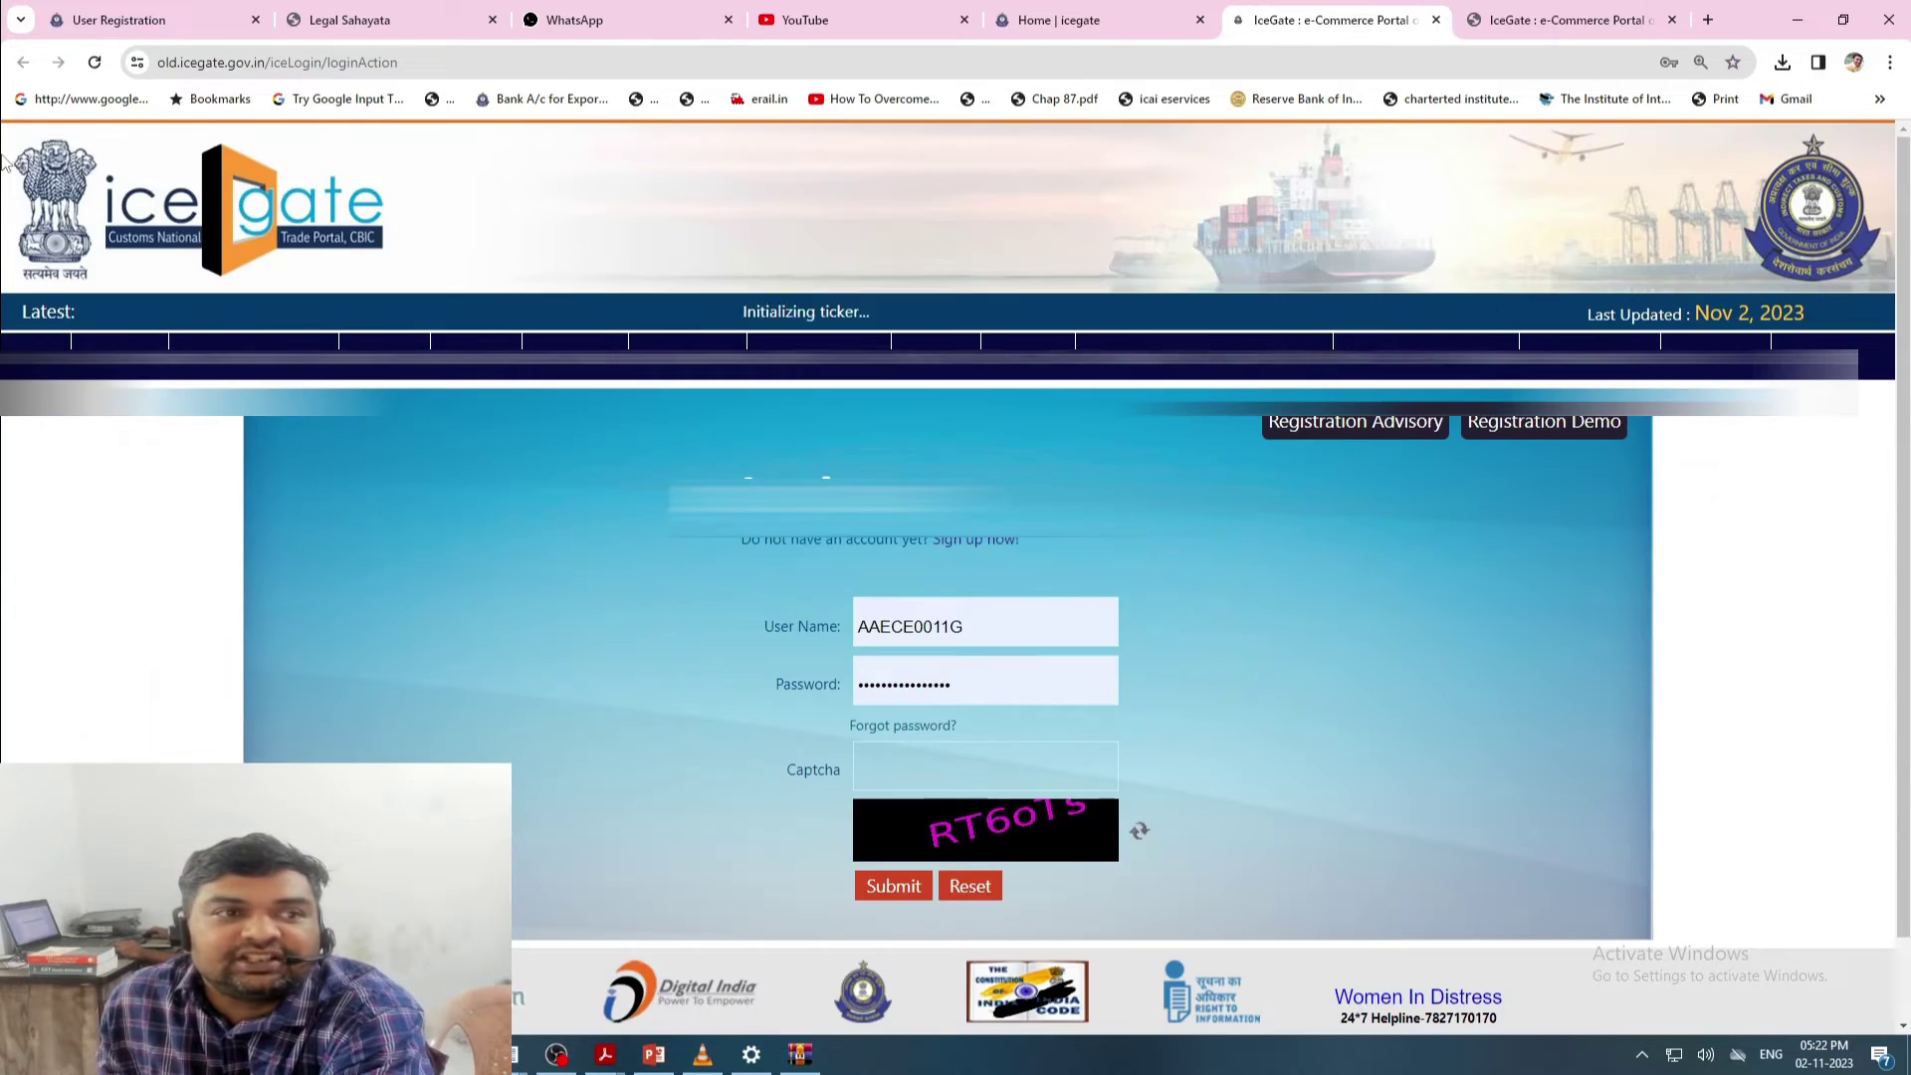
pyautogui.click(142, 32)
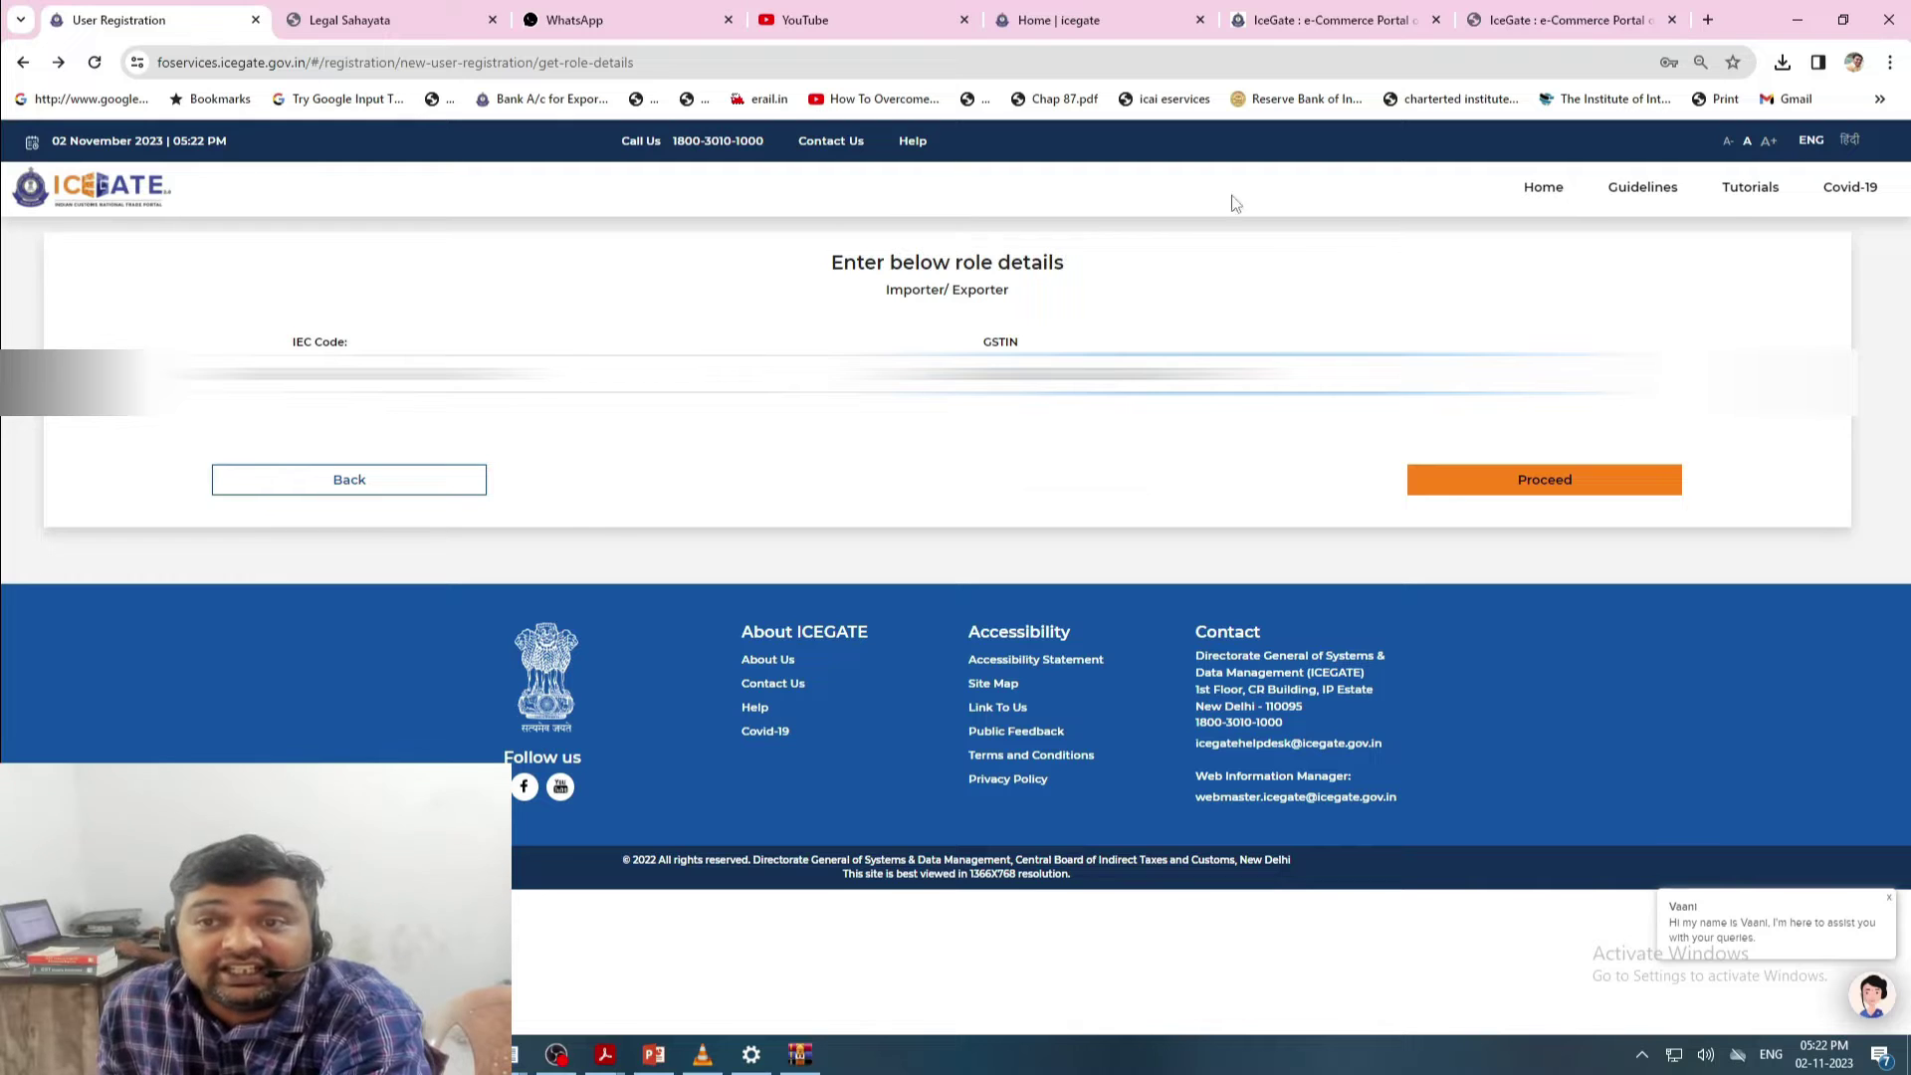
pyautogui.click(1491, 16)
pyautogui.click(1353, 14)
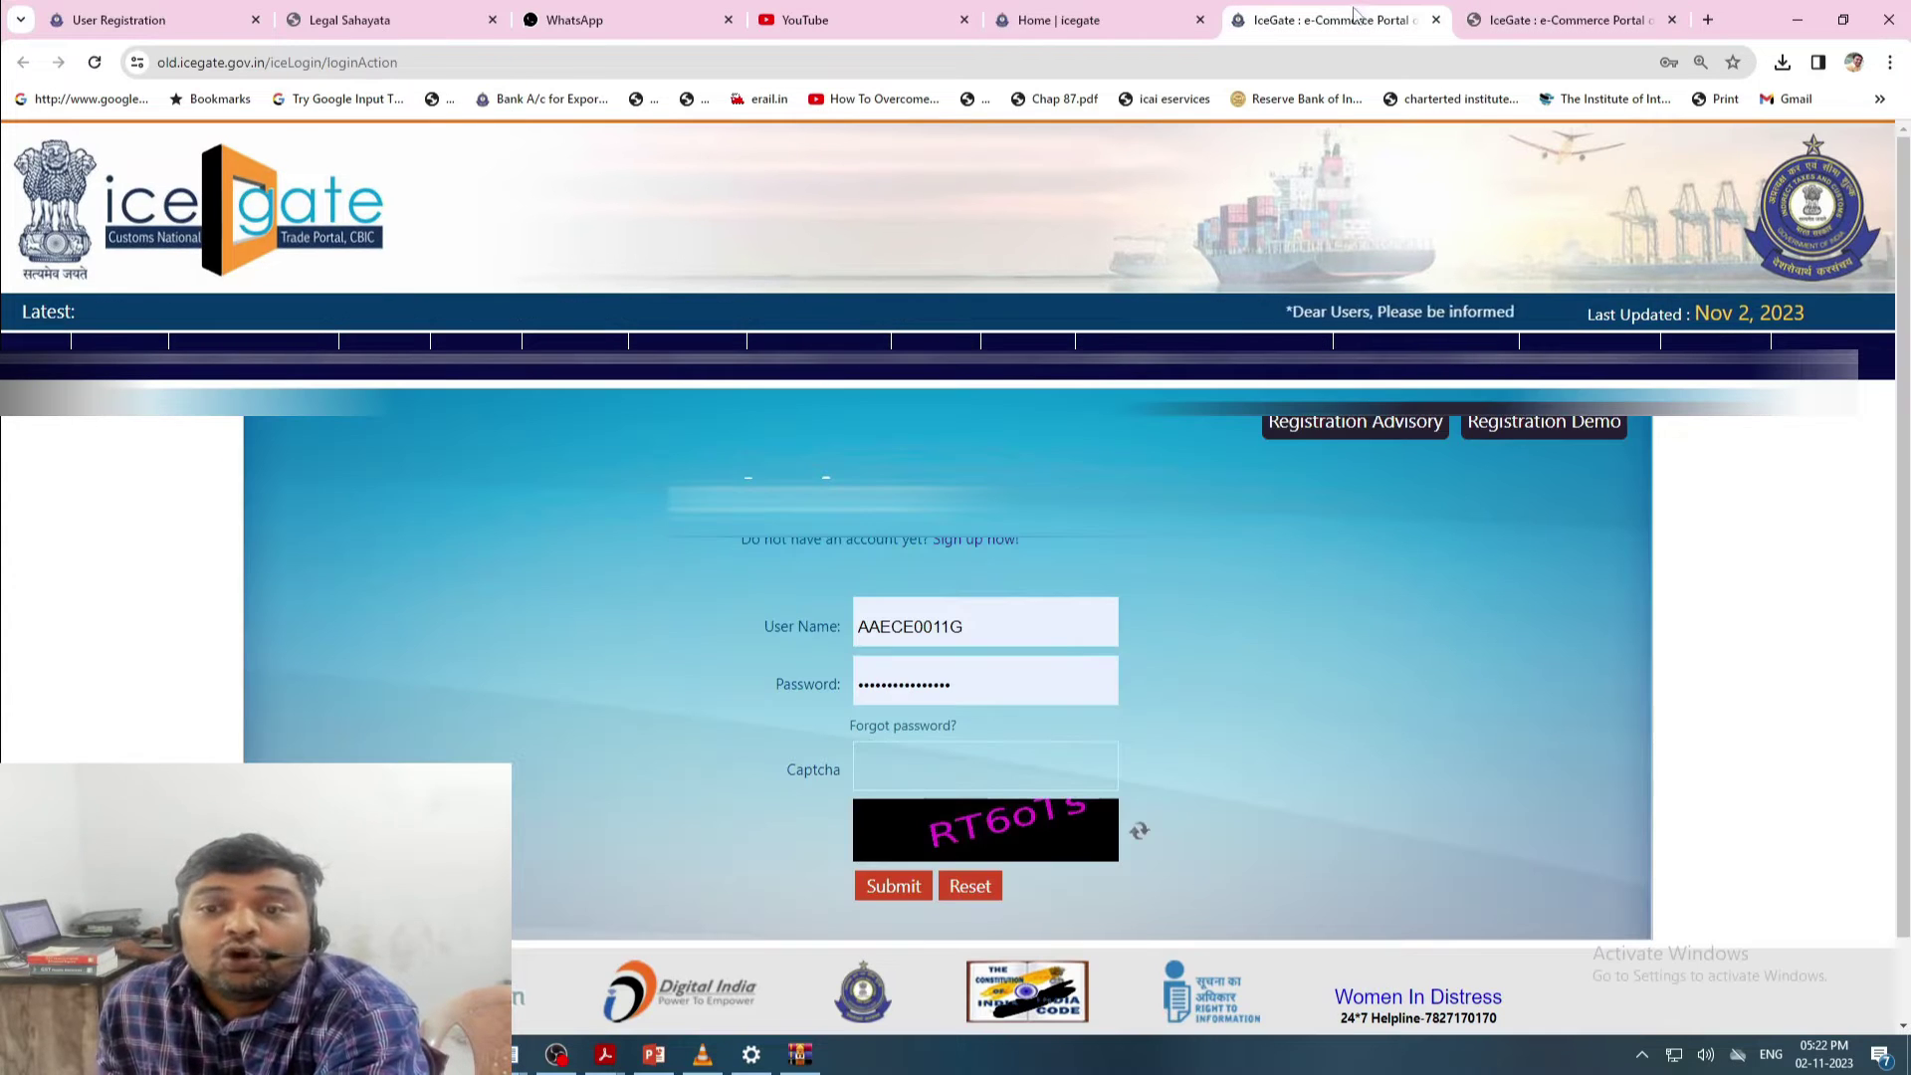
pyautogui.click(1047, 28)
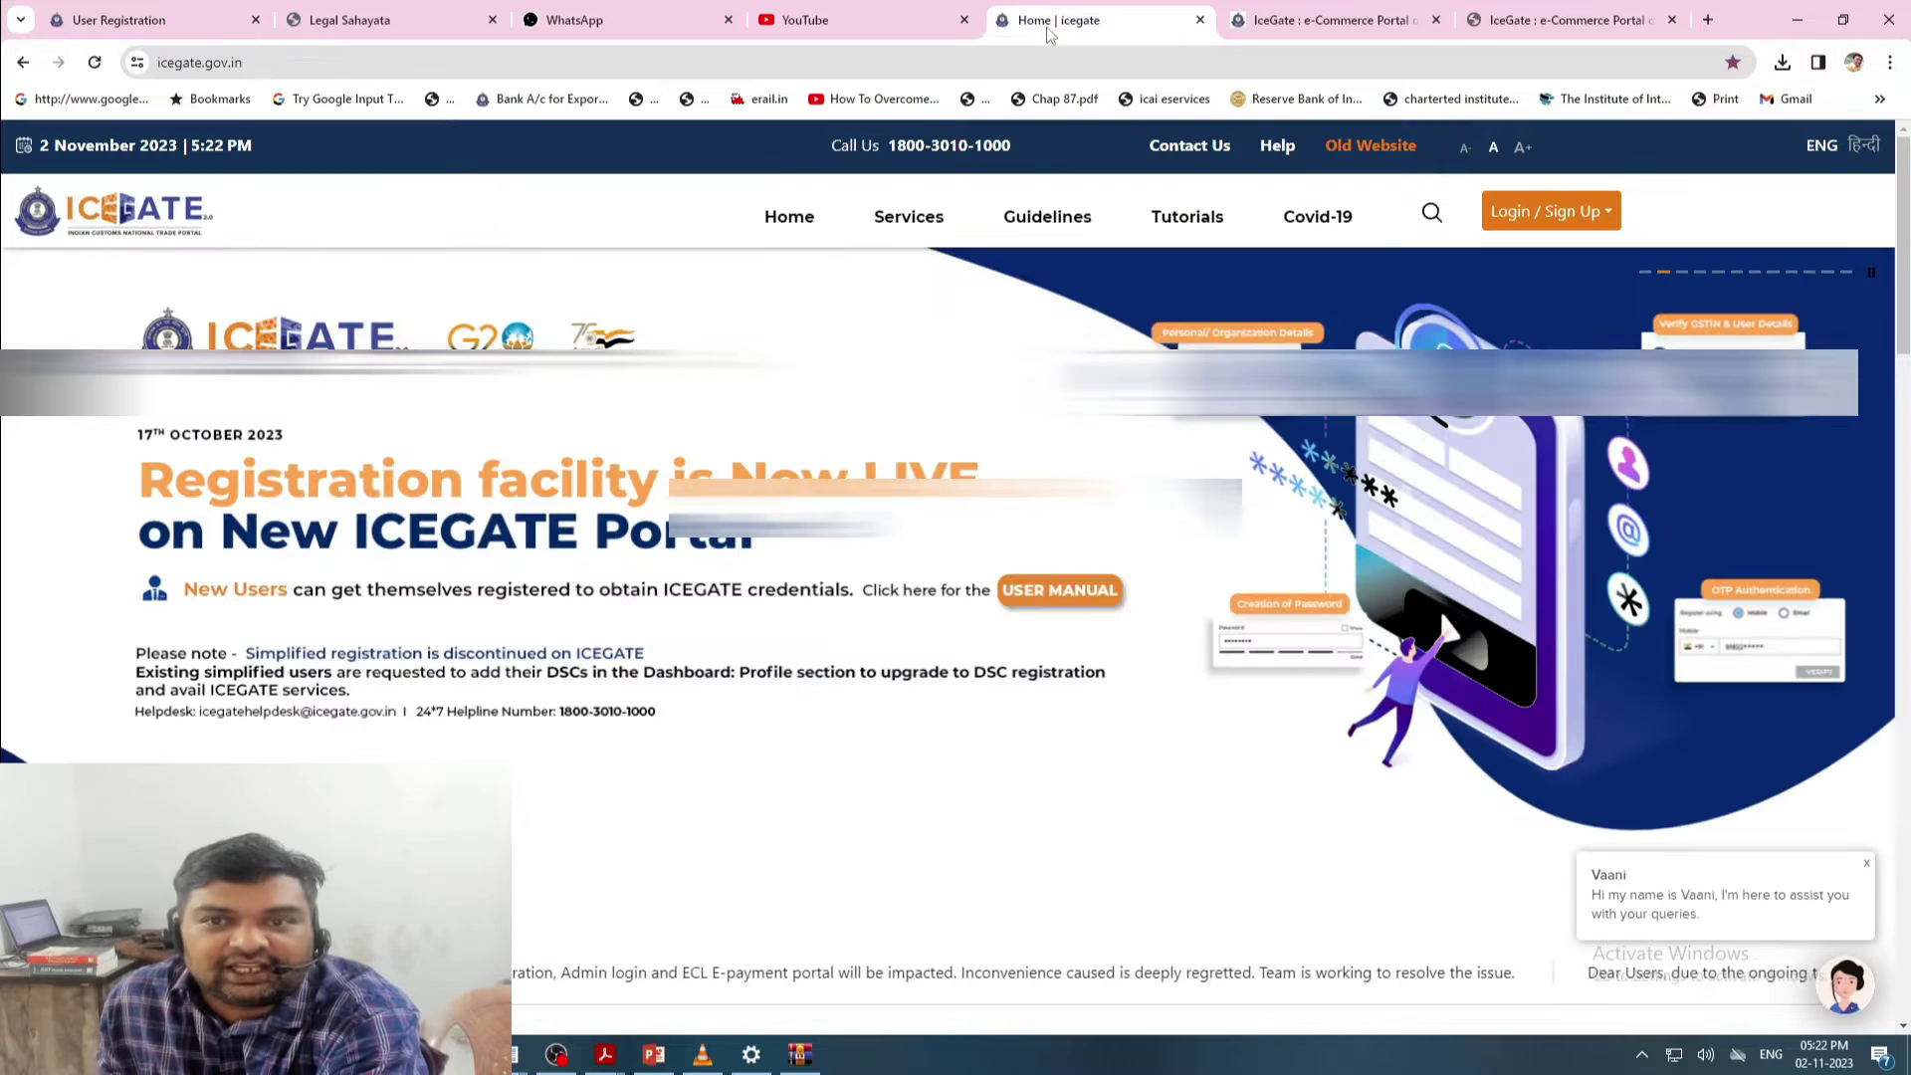
pyautogui.click(1516, 221)
pyautogui.click(1315, 20)
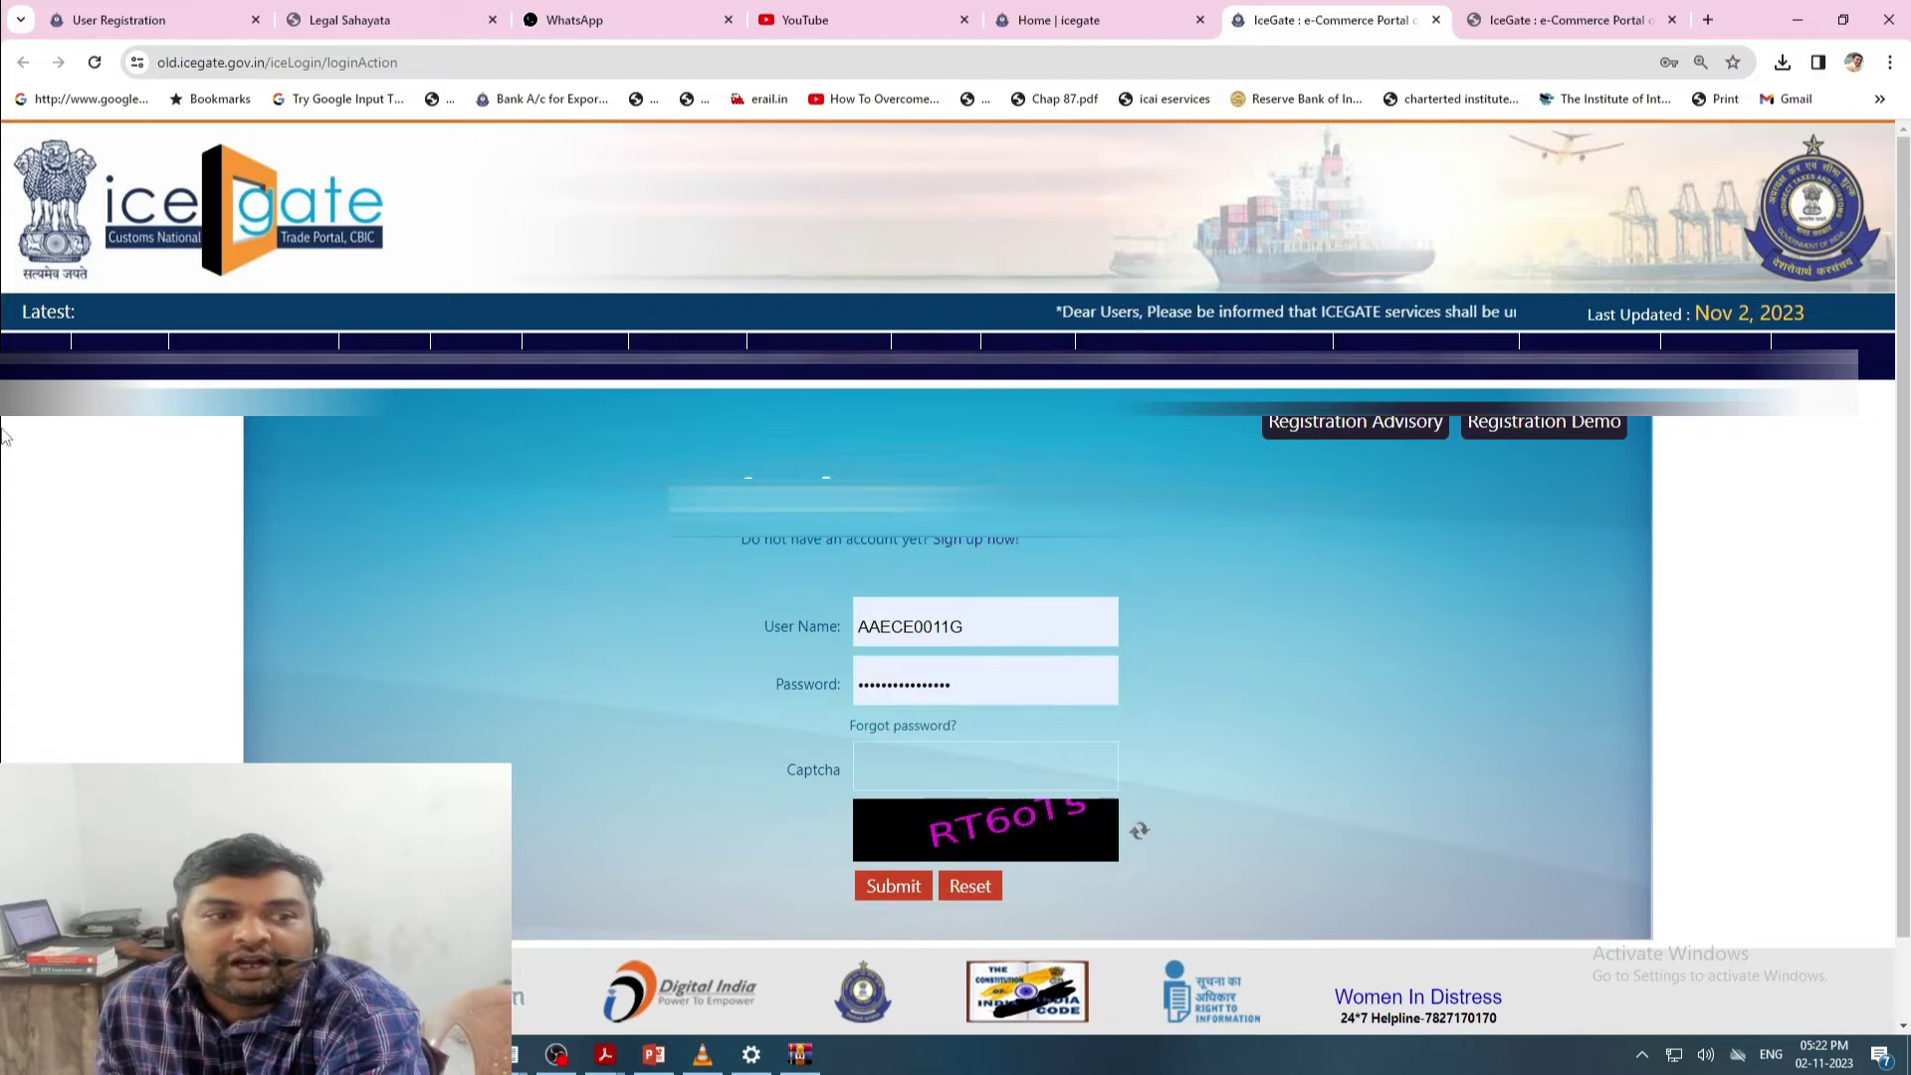
pyautogui.click(35, 362)
pyautogui.scroll(-13, 1689, 572)
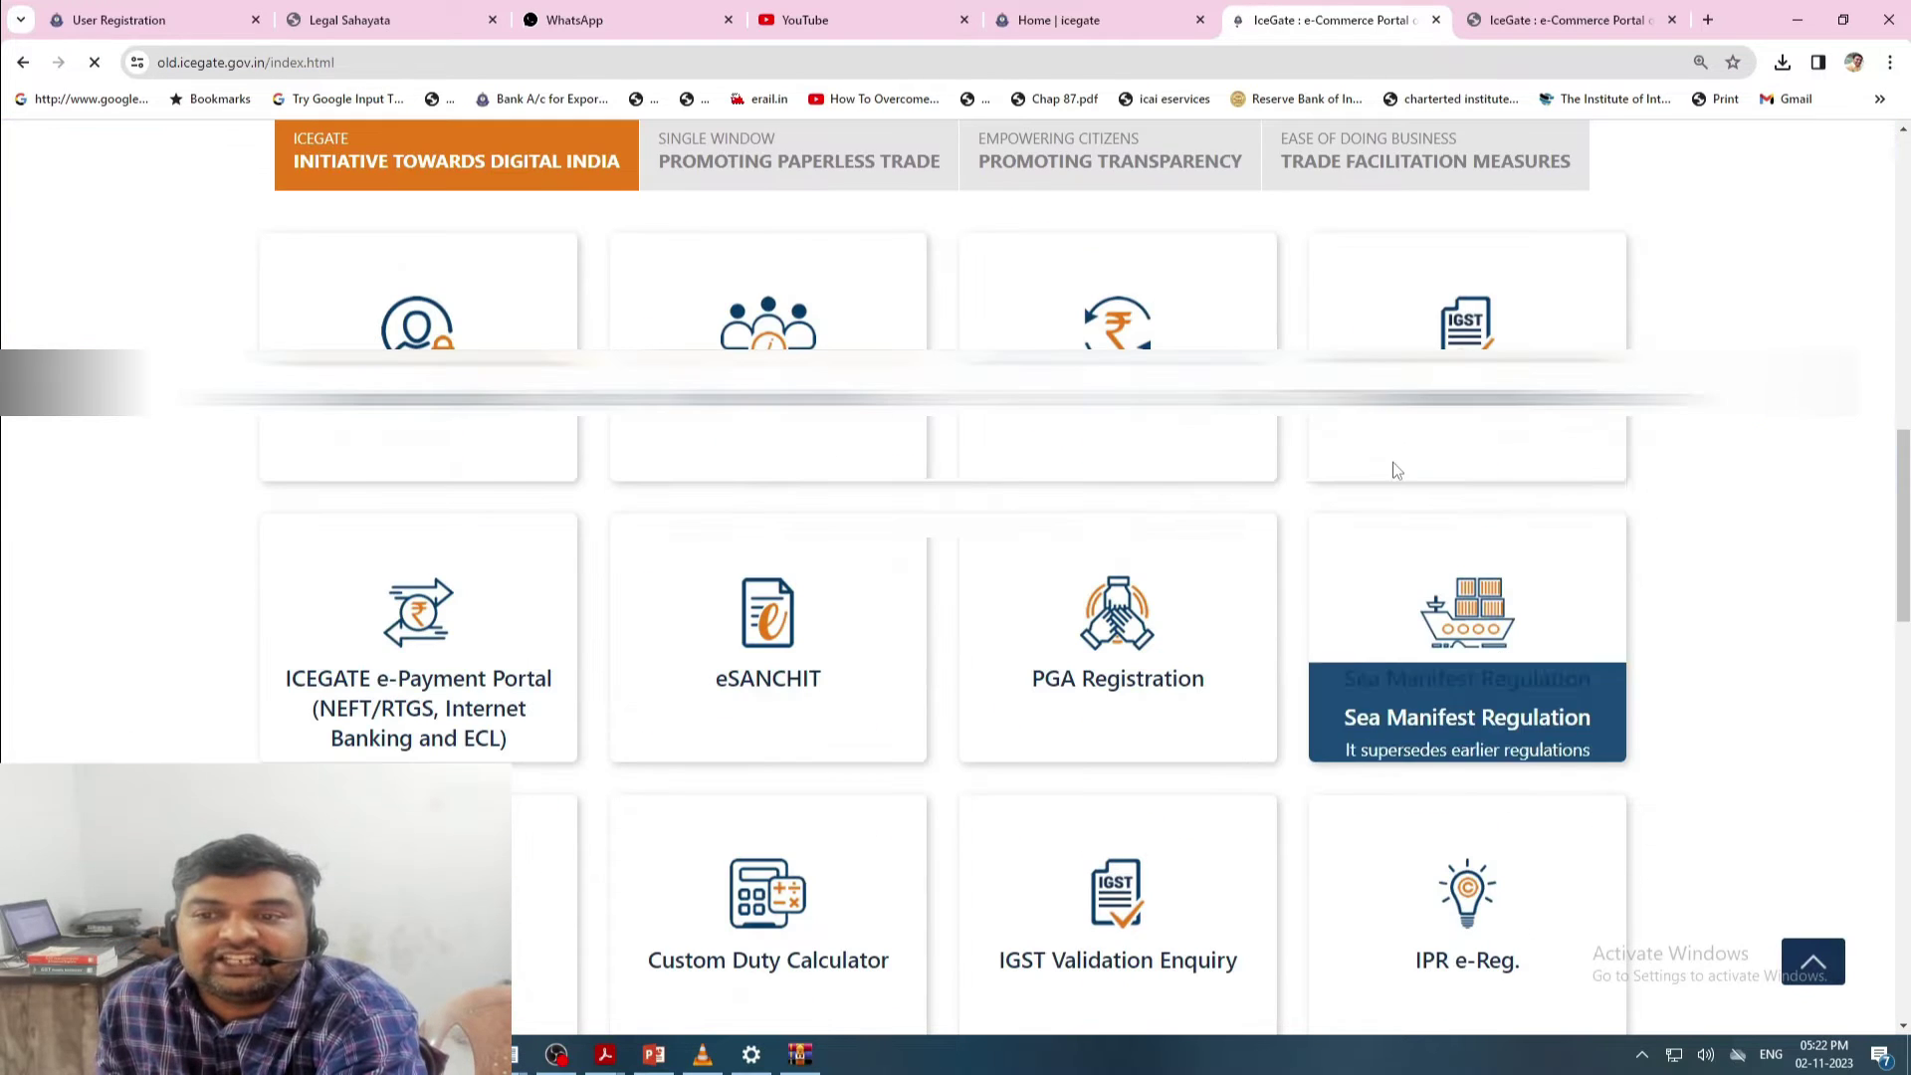
pyautogui.moveTo(1396, 470)
pyautogui.click(1353, 427)
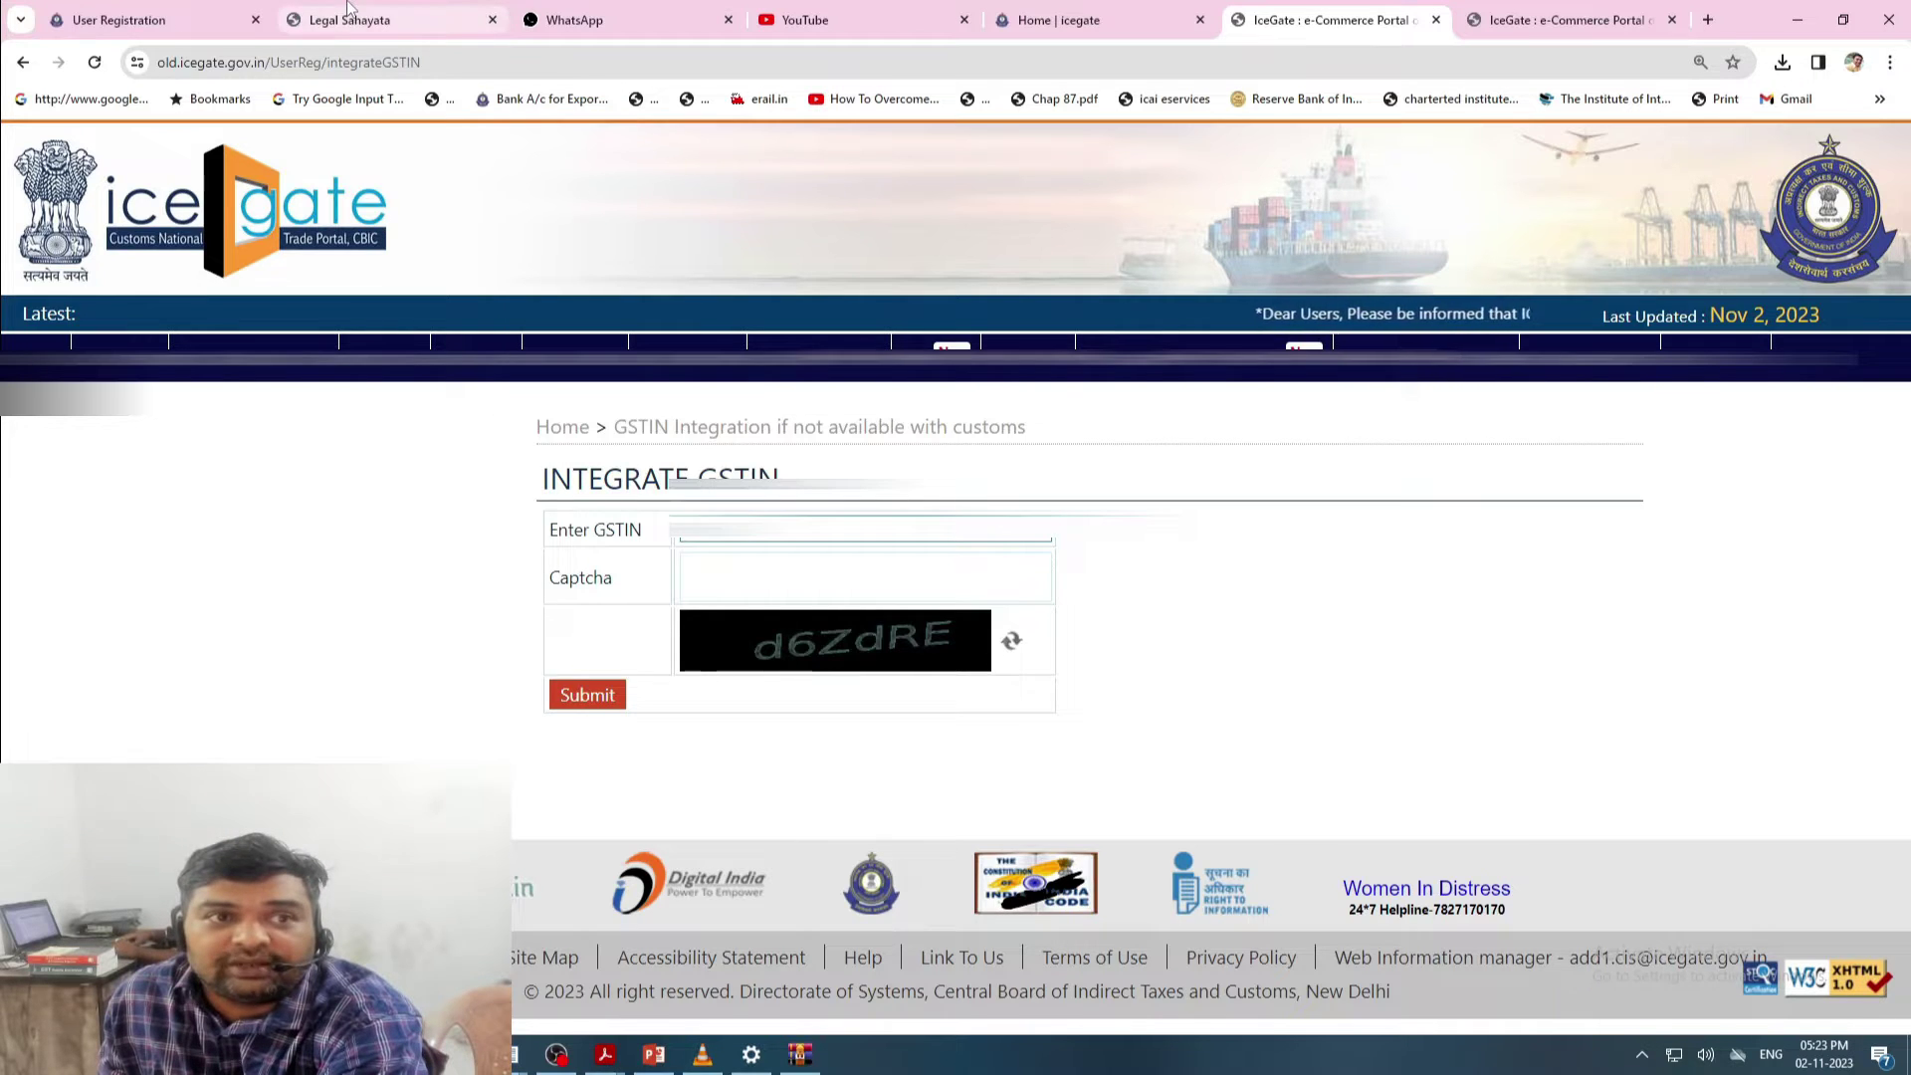
# Step: Copy the GSTIN from the registration form and place the cursor in the Integration page's GSTIN field
pyautogui.click(149, 20)
pyautogui.doubleClick(1031, 375)
pyautogui.rightClick(1031, 375)
pyautogui.click(1074, 473)
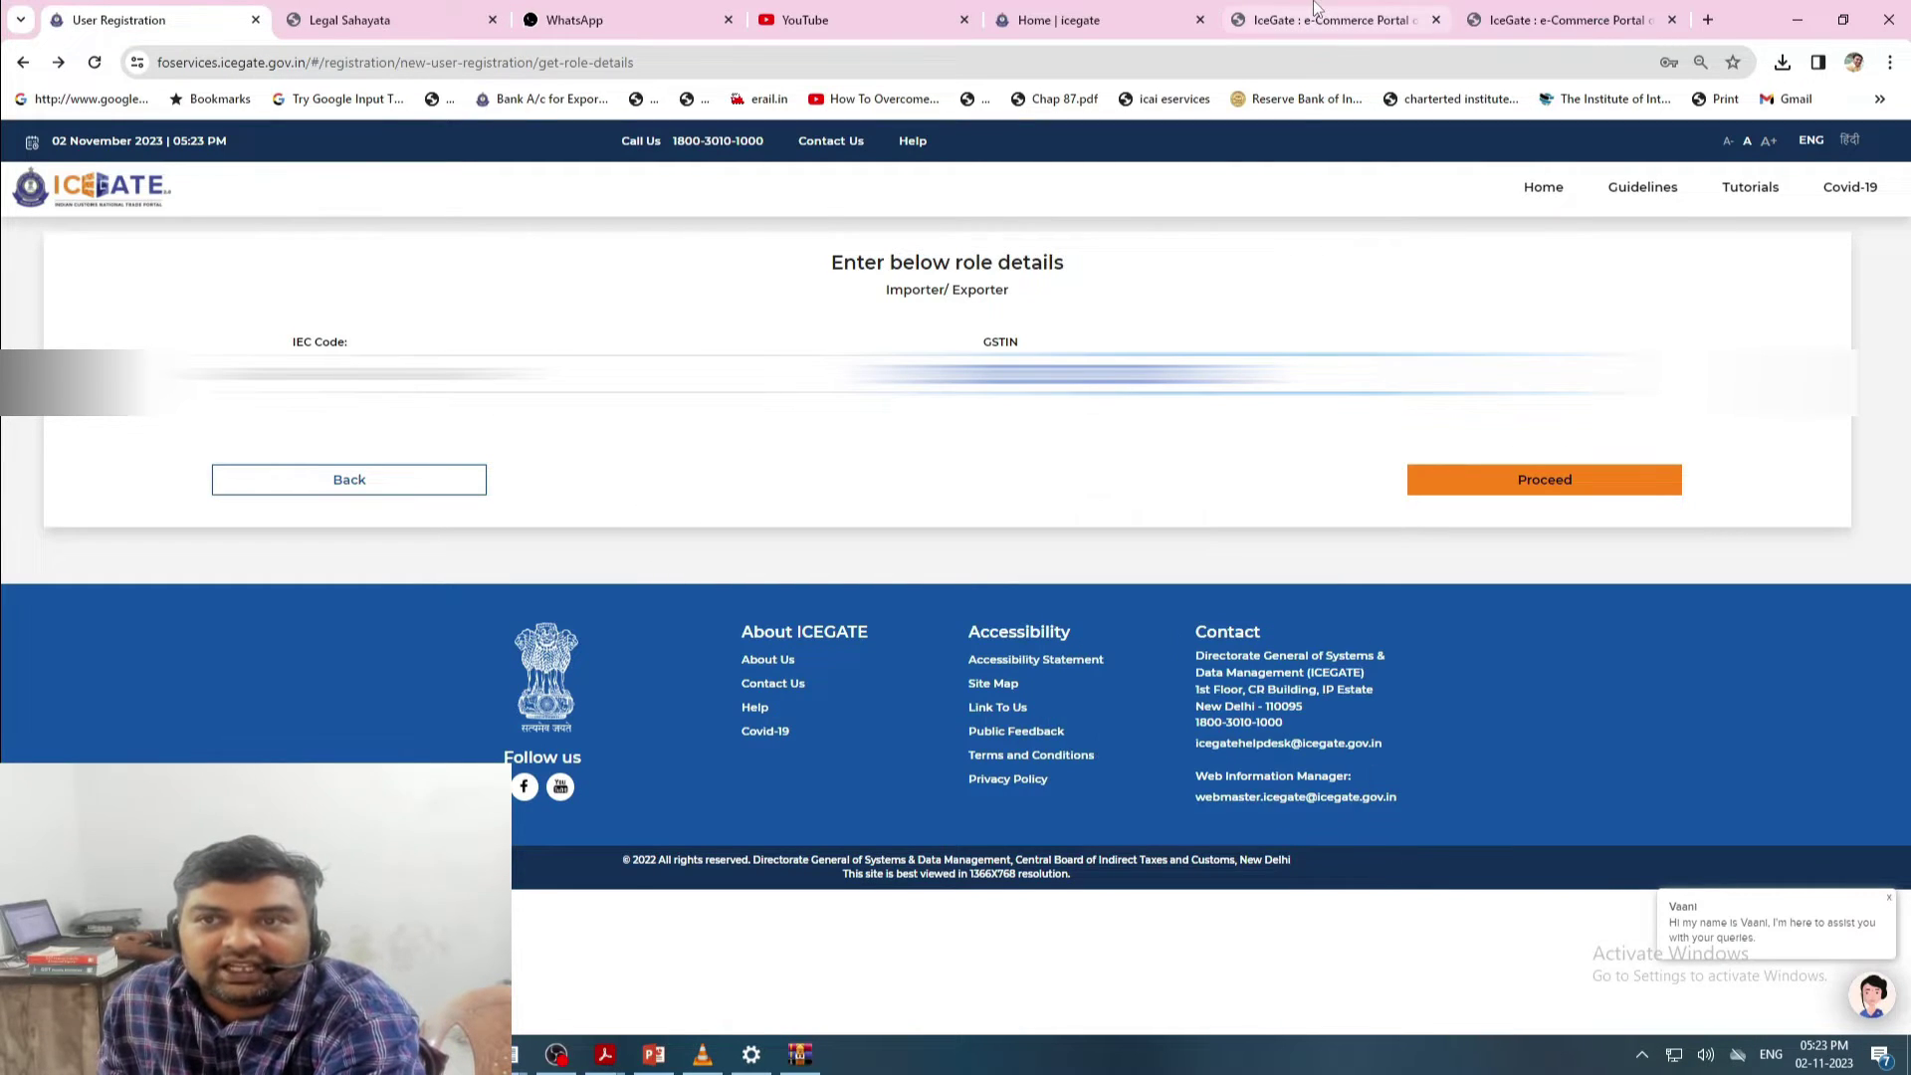
pyautogui.click(1328, 20)
pyautogui.click(838, 543)
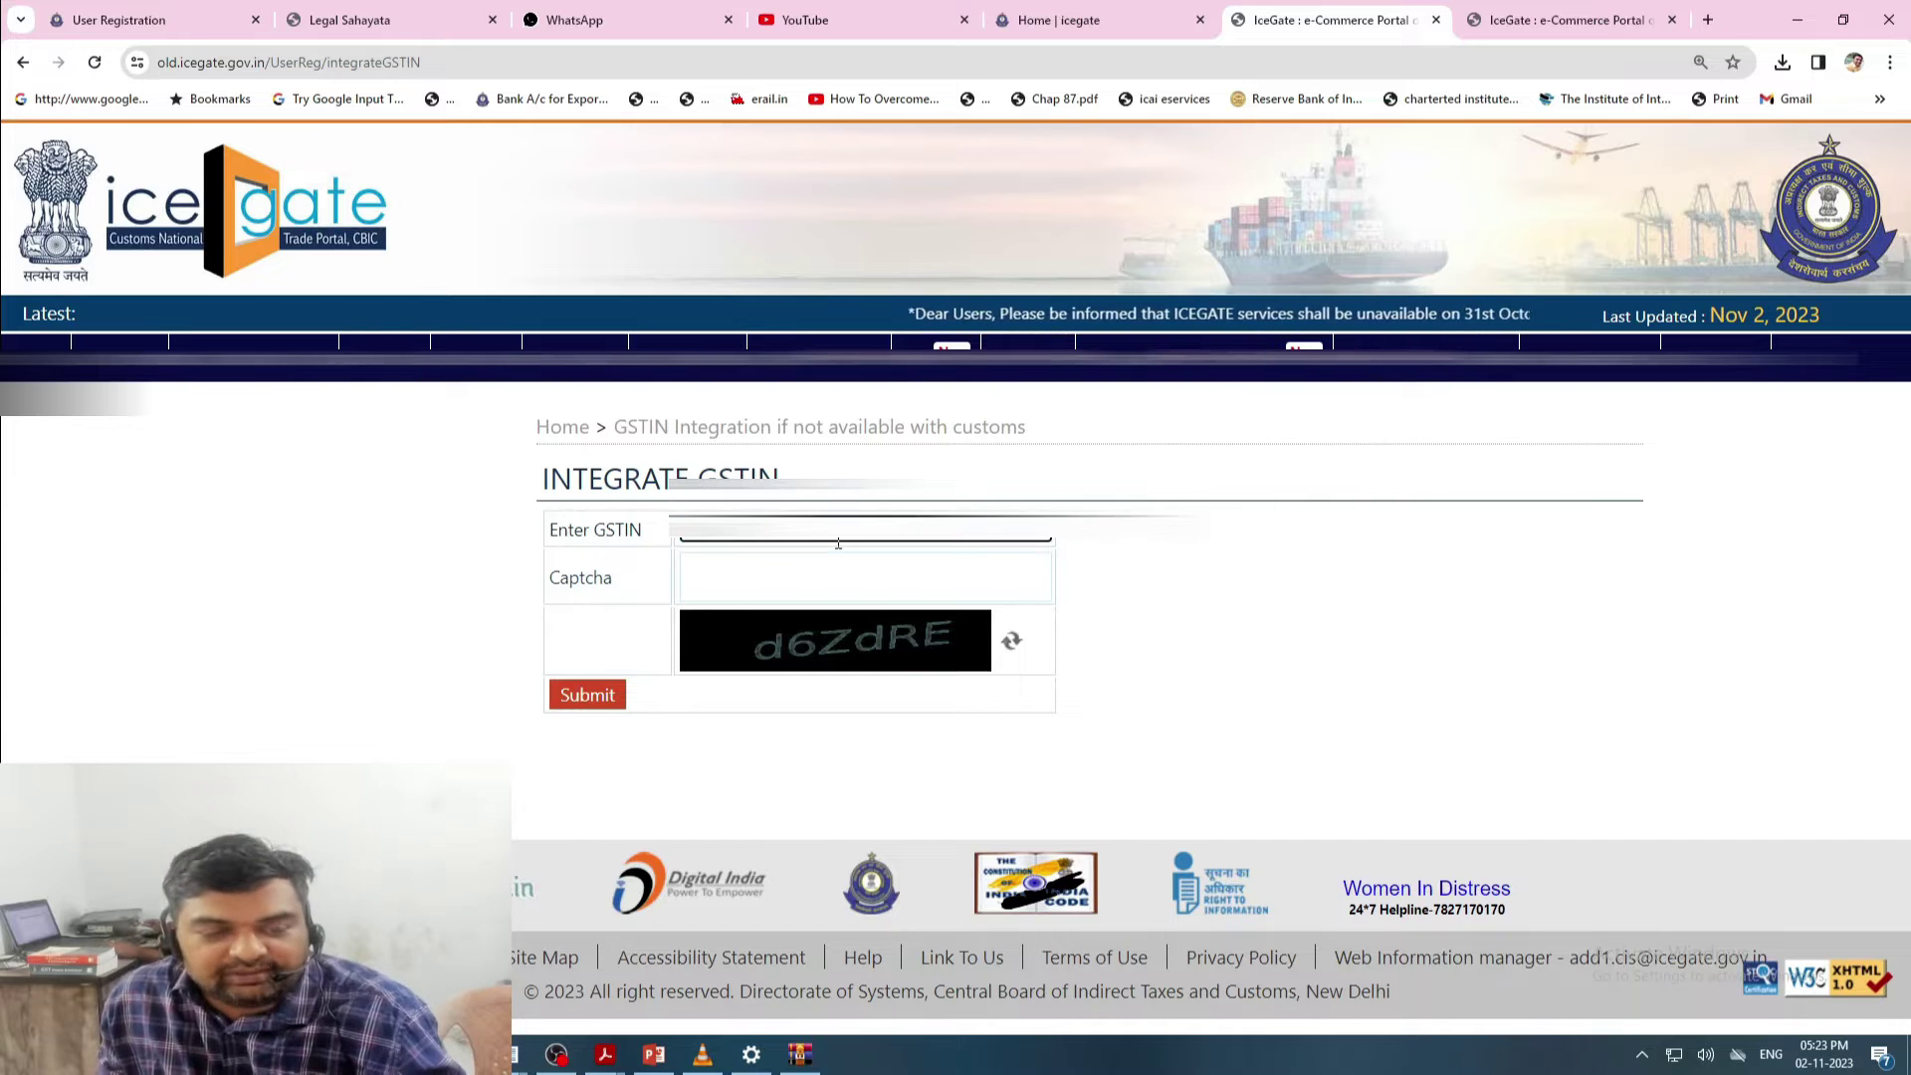
# Step: Paste the GSTIN, enter the captcha shown, and submit the integration request
pyautogui.hotkey('ctrl', 'v')
pyautogui.press('Tab')
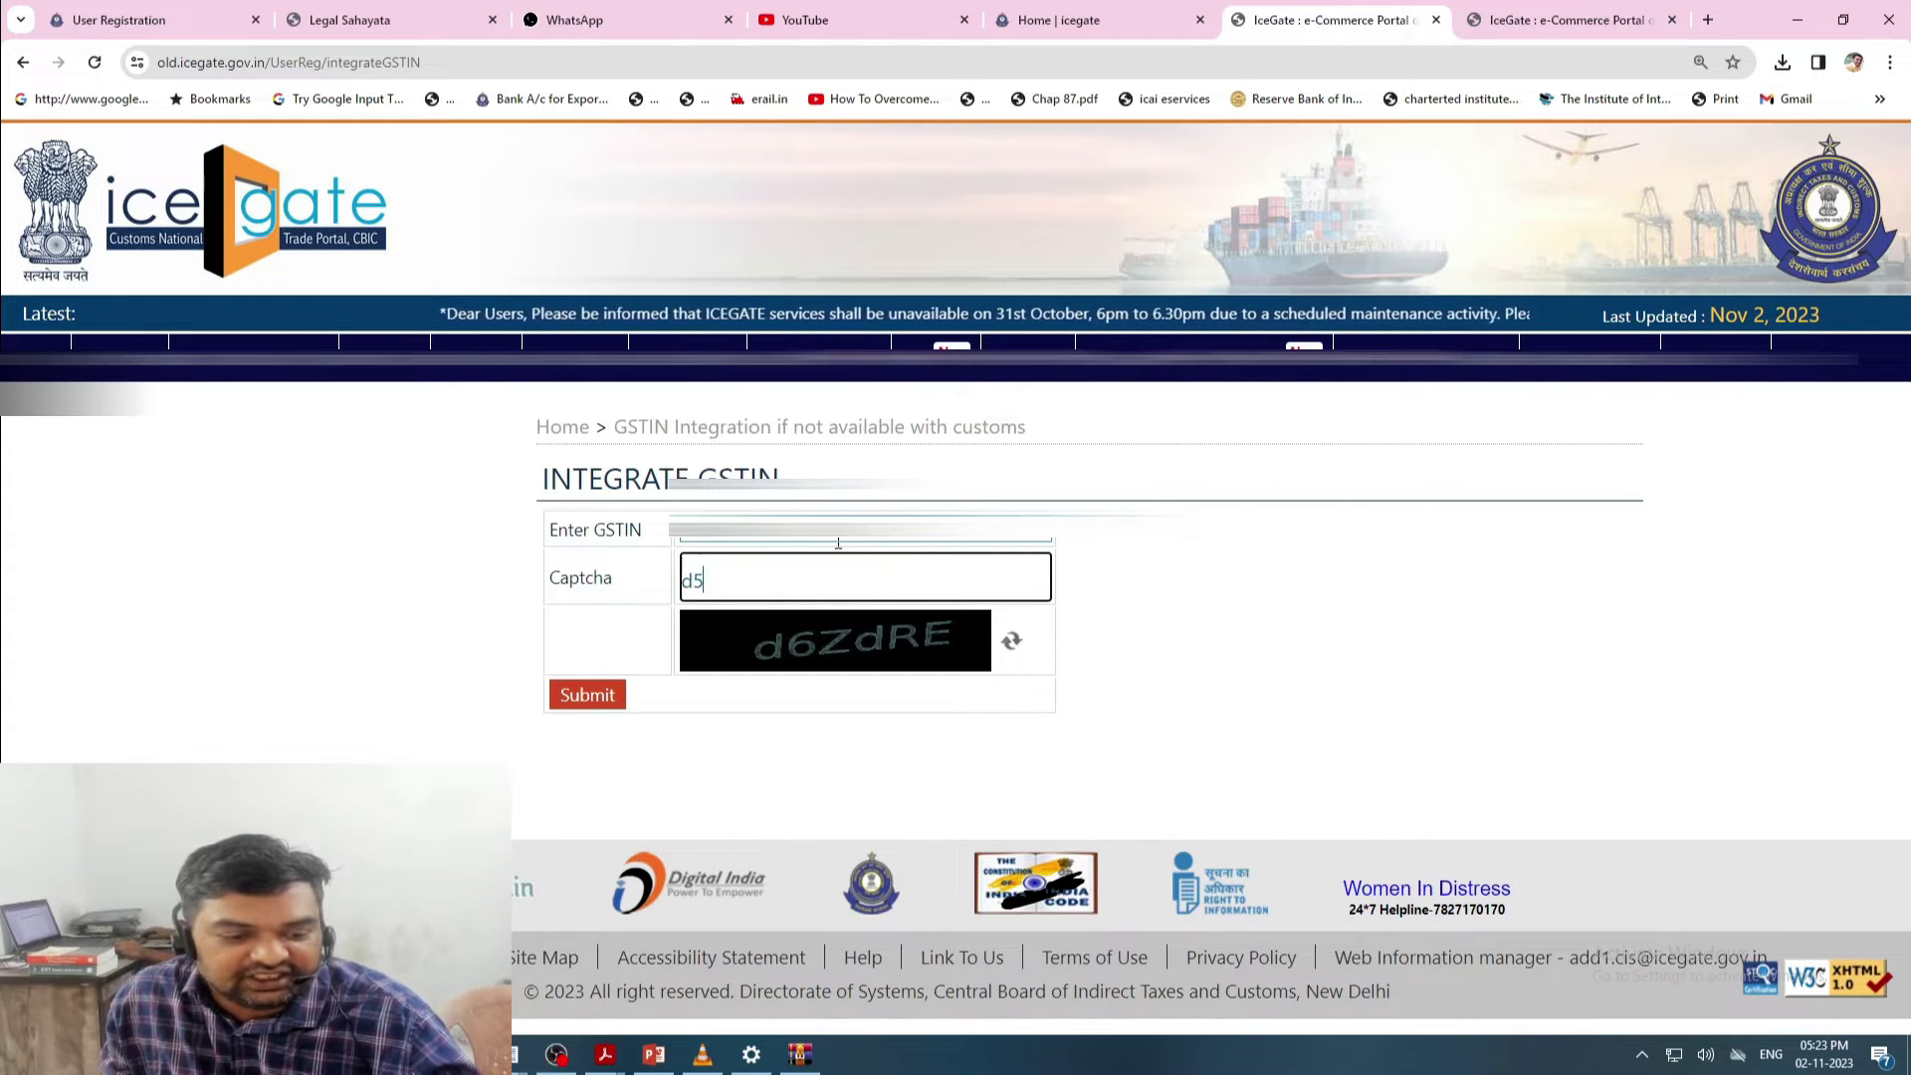
pyautogui.press('BackSpace')
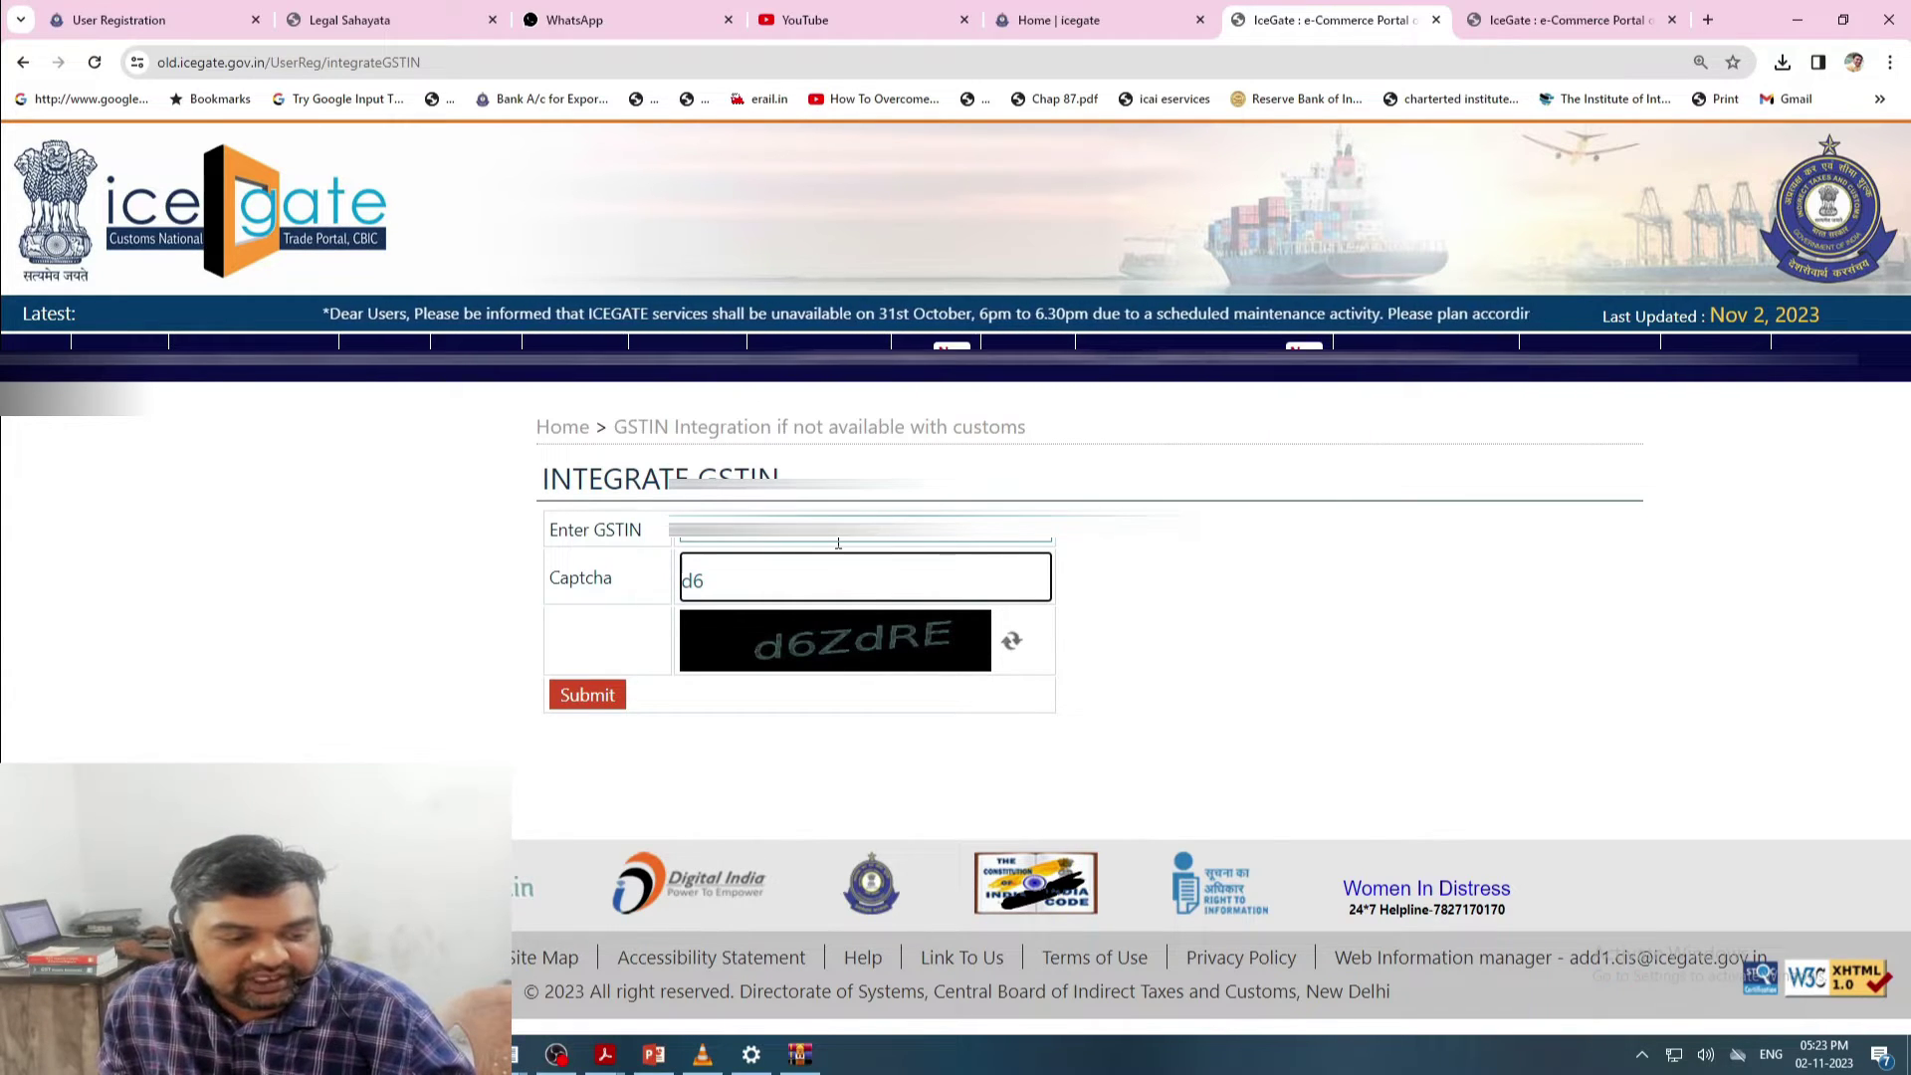
pyautogui.write('Z')
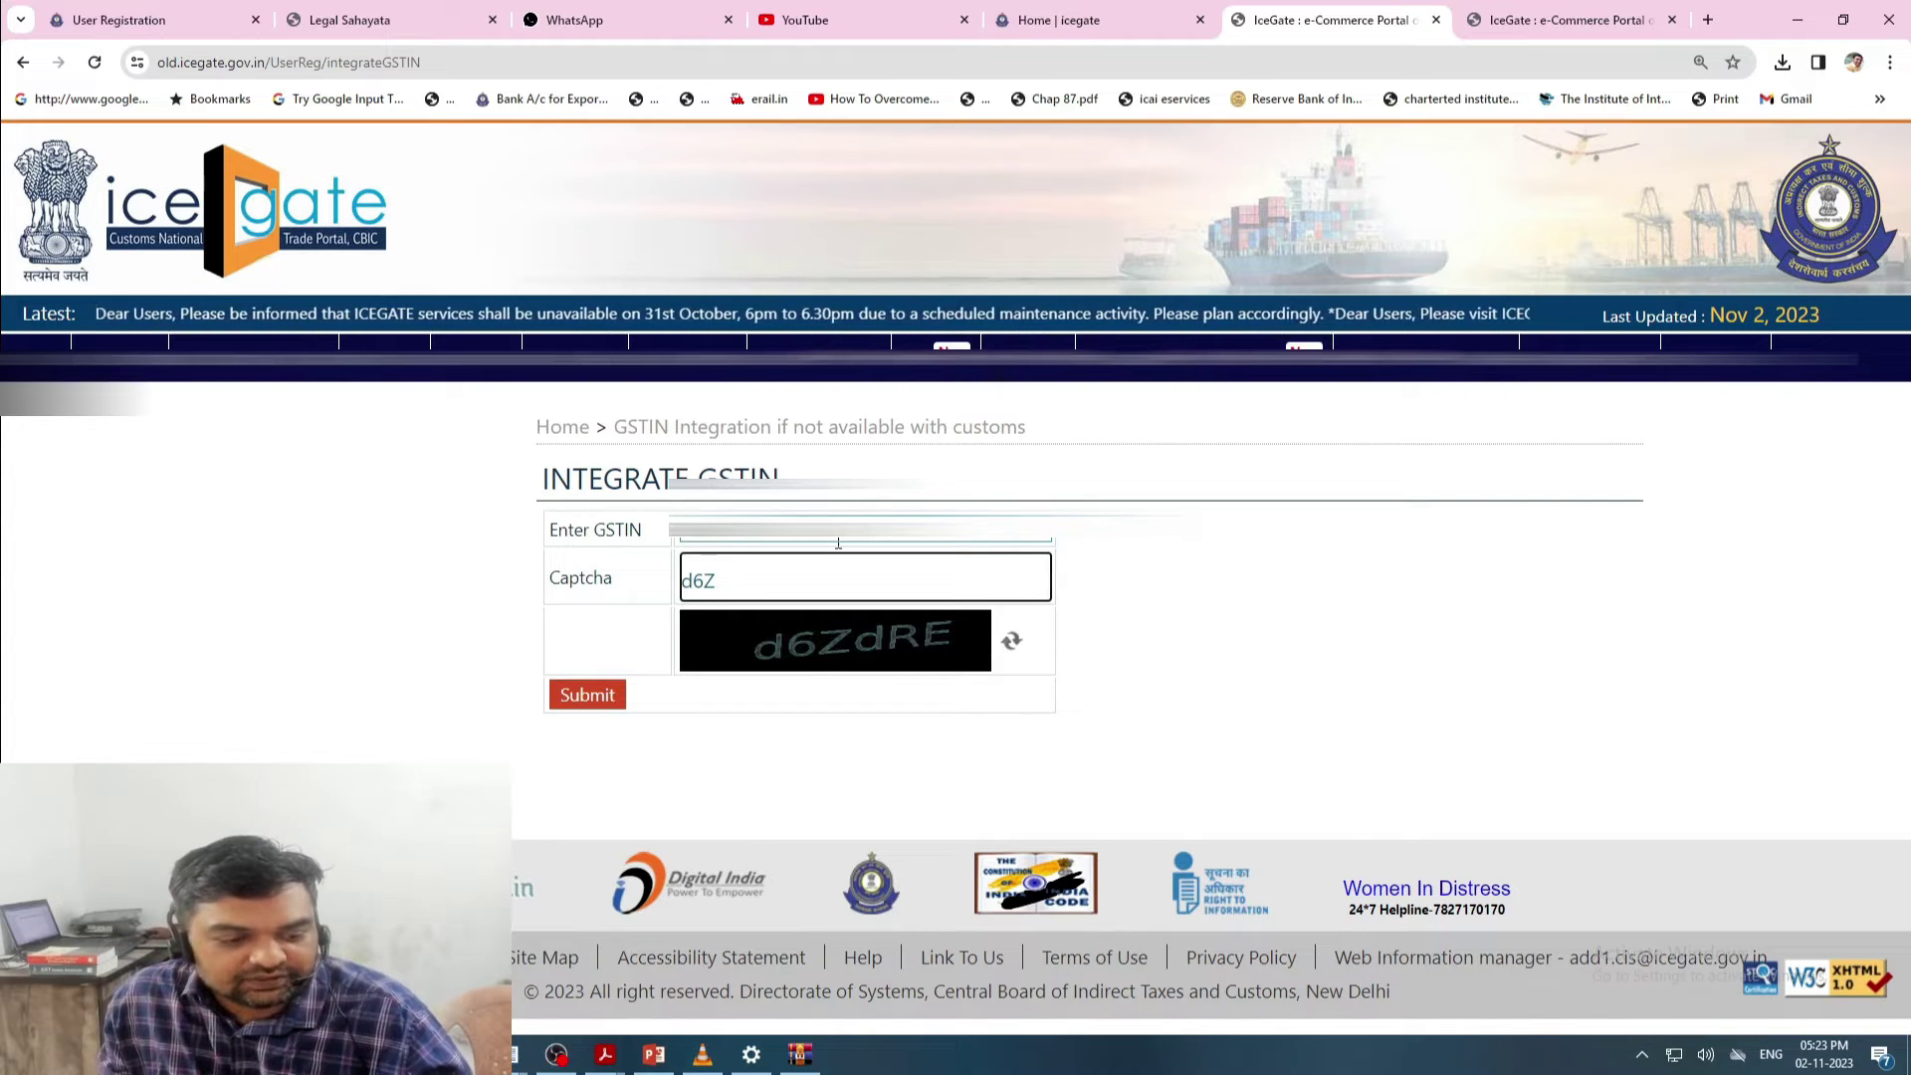
pyautogui.write('dRE')
pyautogui.click(609, 695)
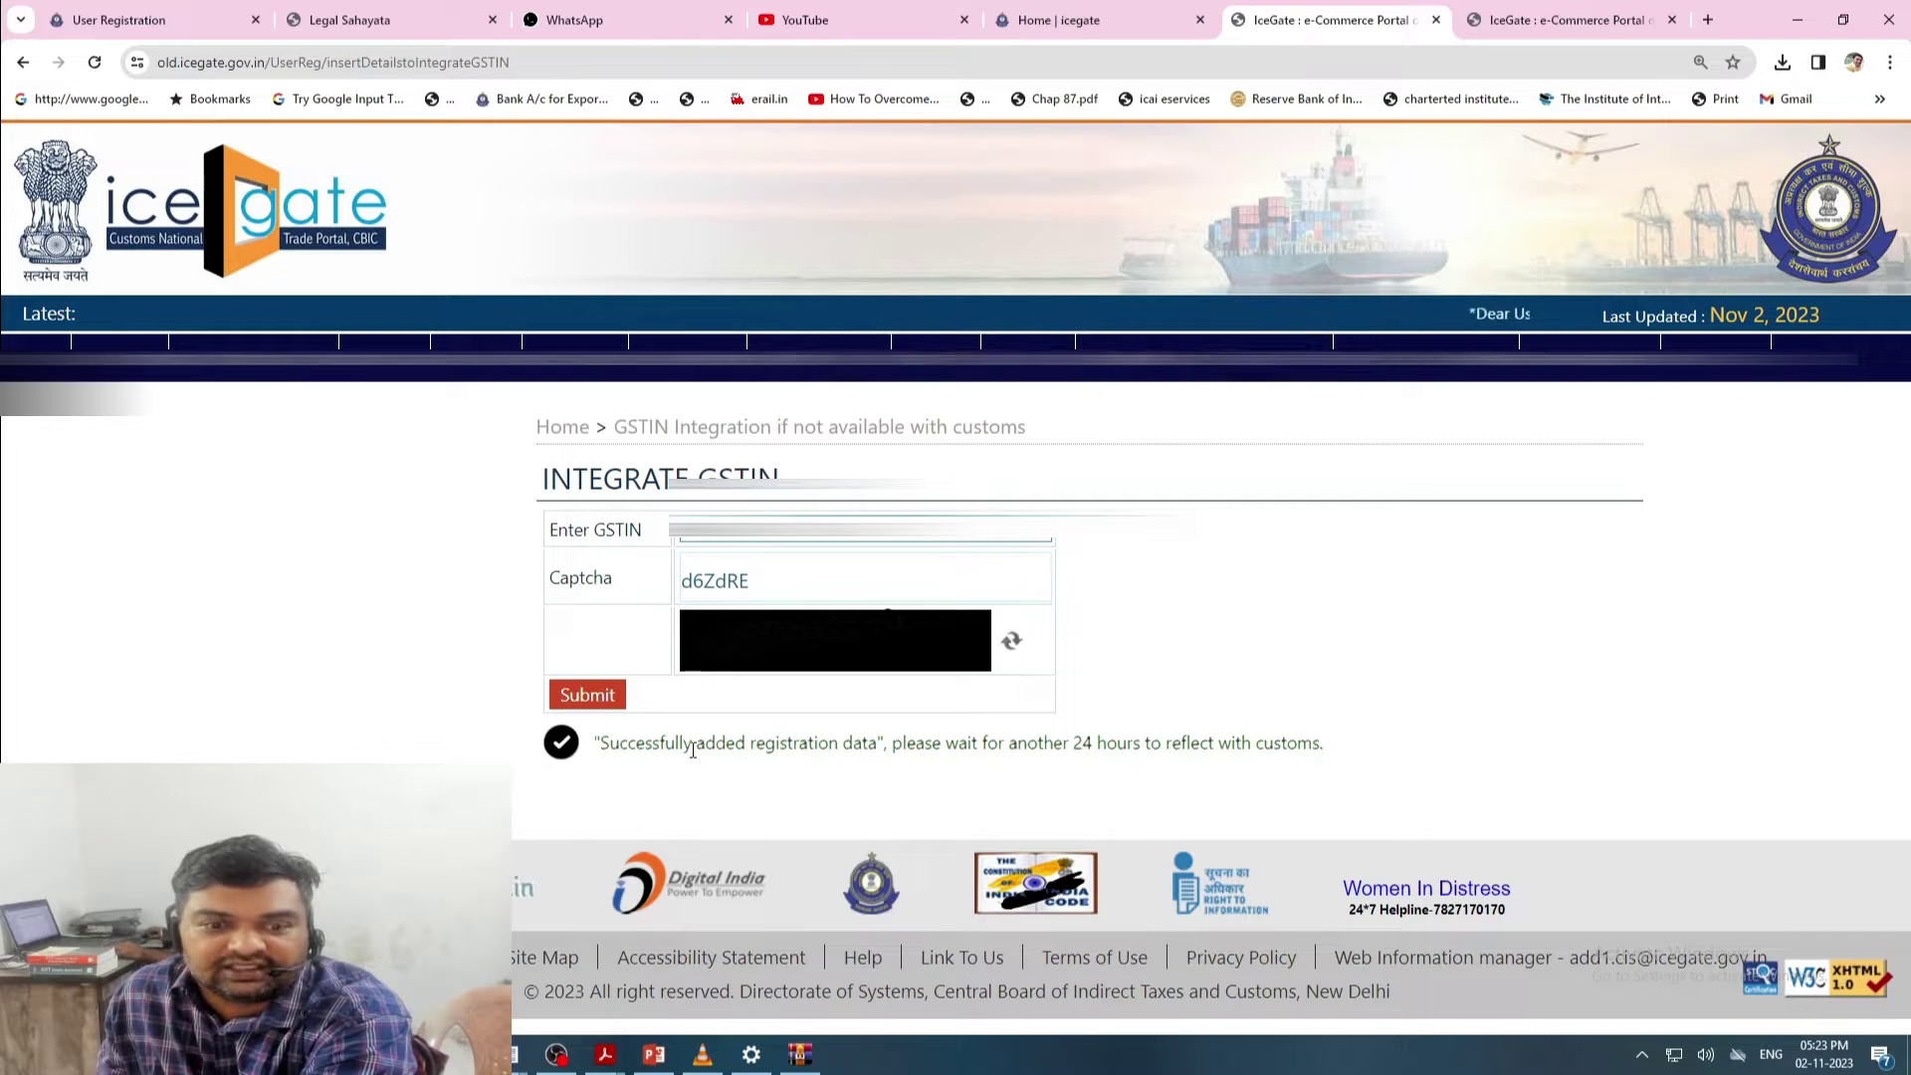
# Step: Open the old website's customs enquiry section, pass its captcha, and open GSTIN ID Enquiry
pyautogui.click(1057, 20)
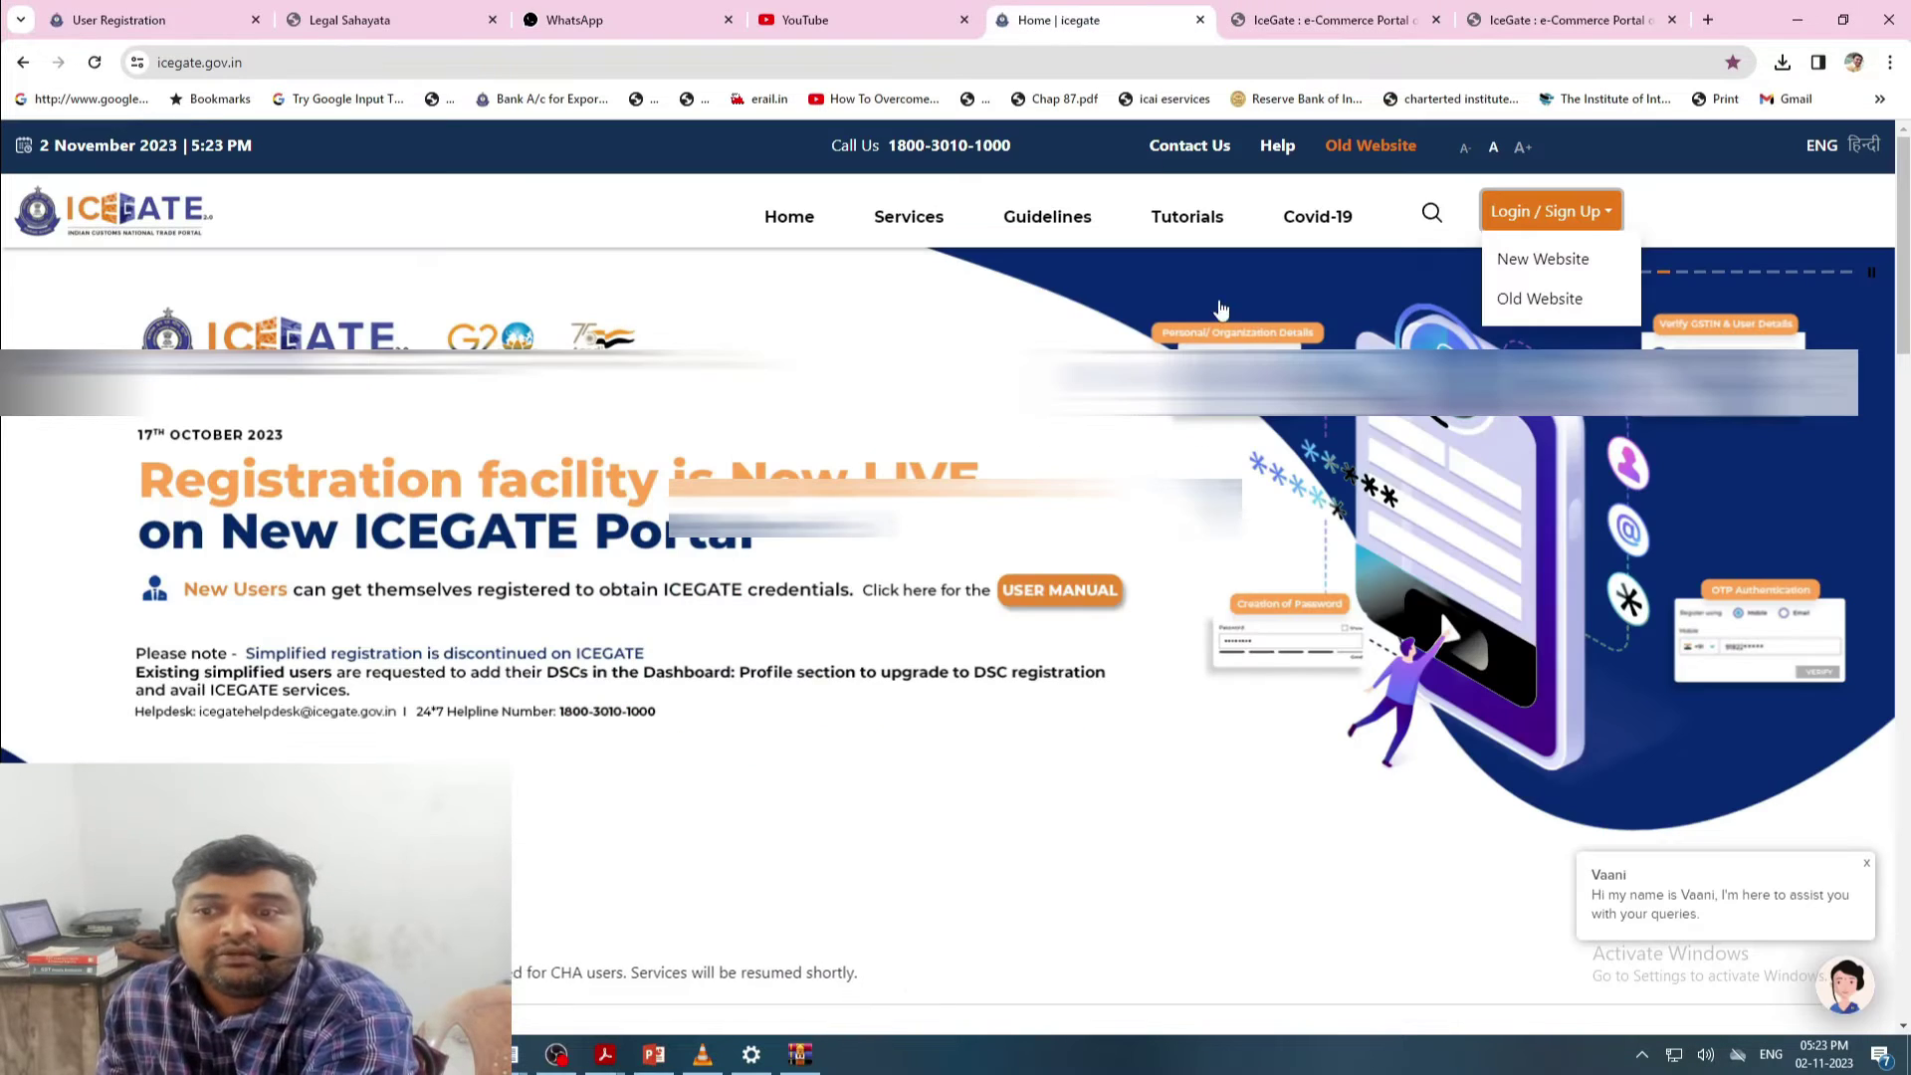
pyautogui.click(1548, 298)
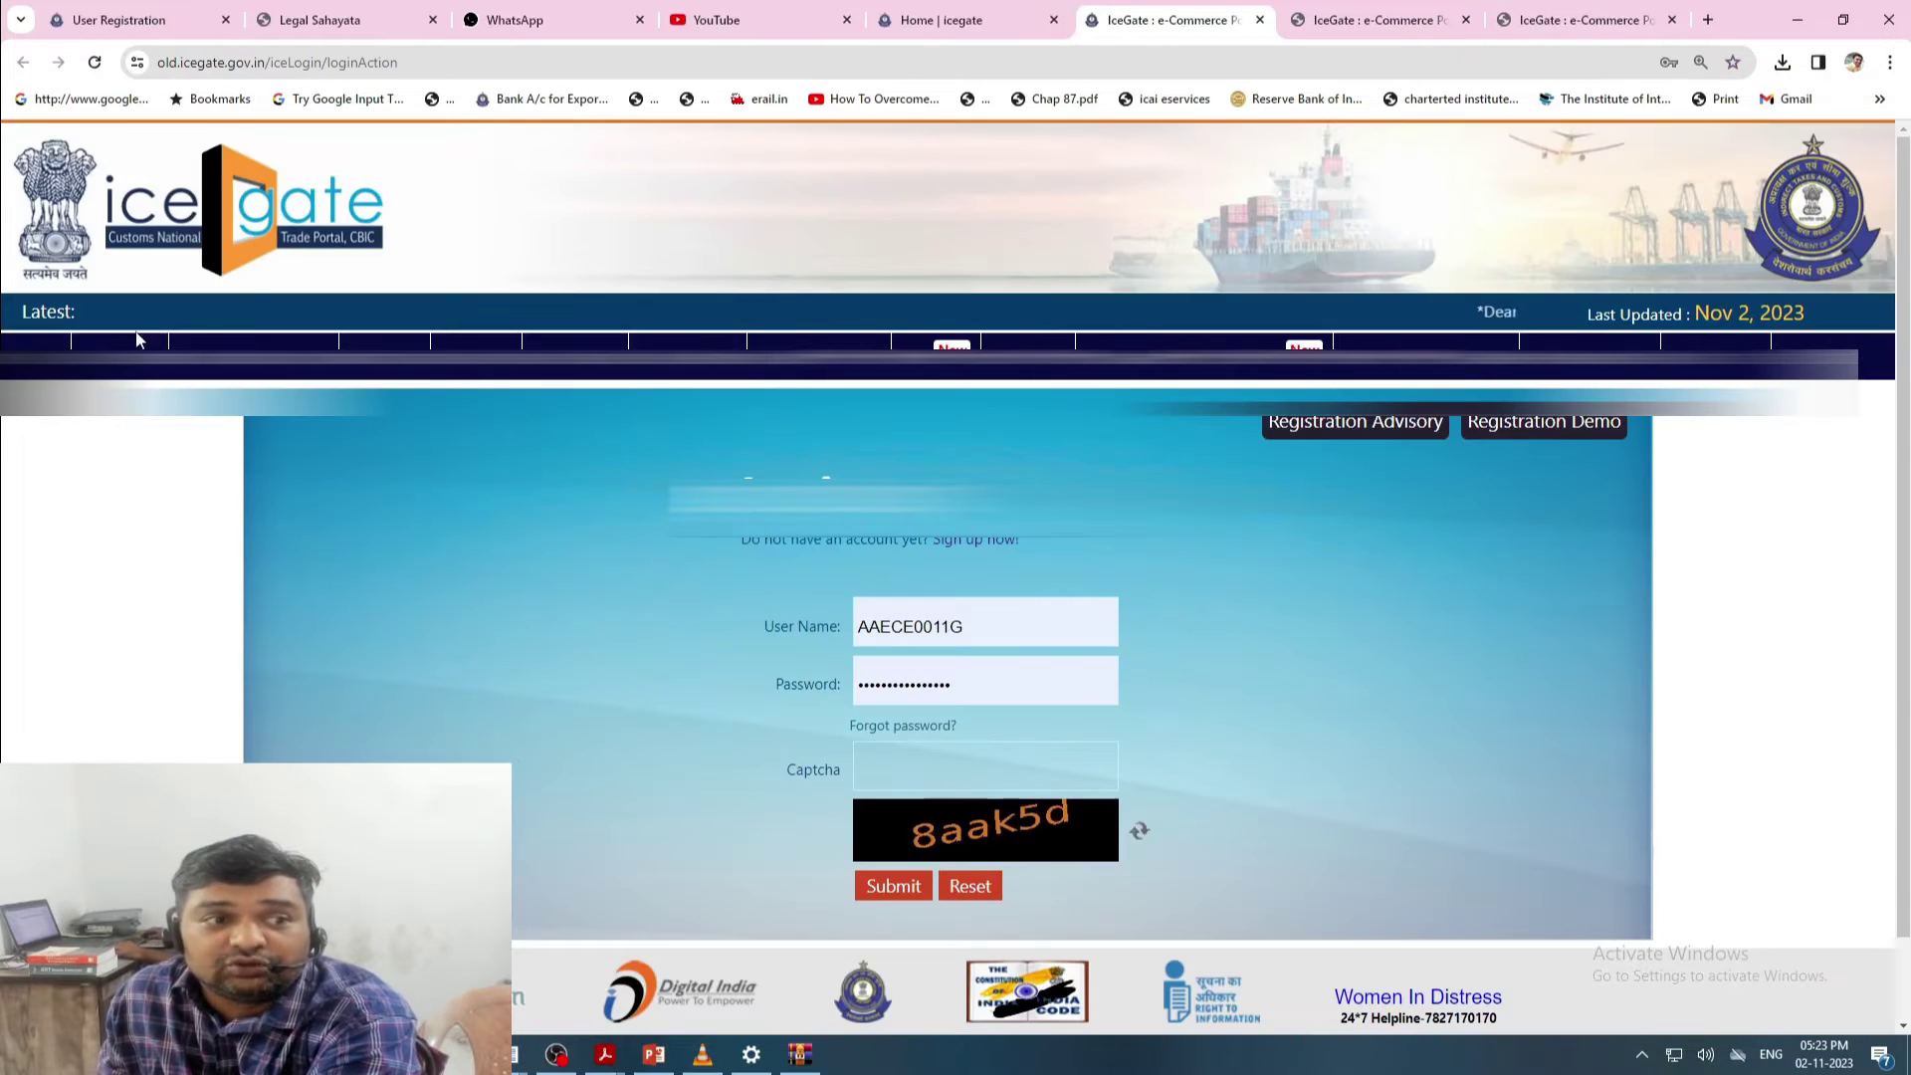
pyautogui.click(33, 366)
pyautogui.scroll(-15, 667, 470)
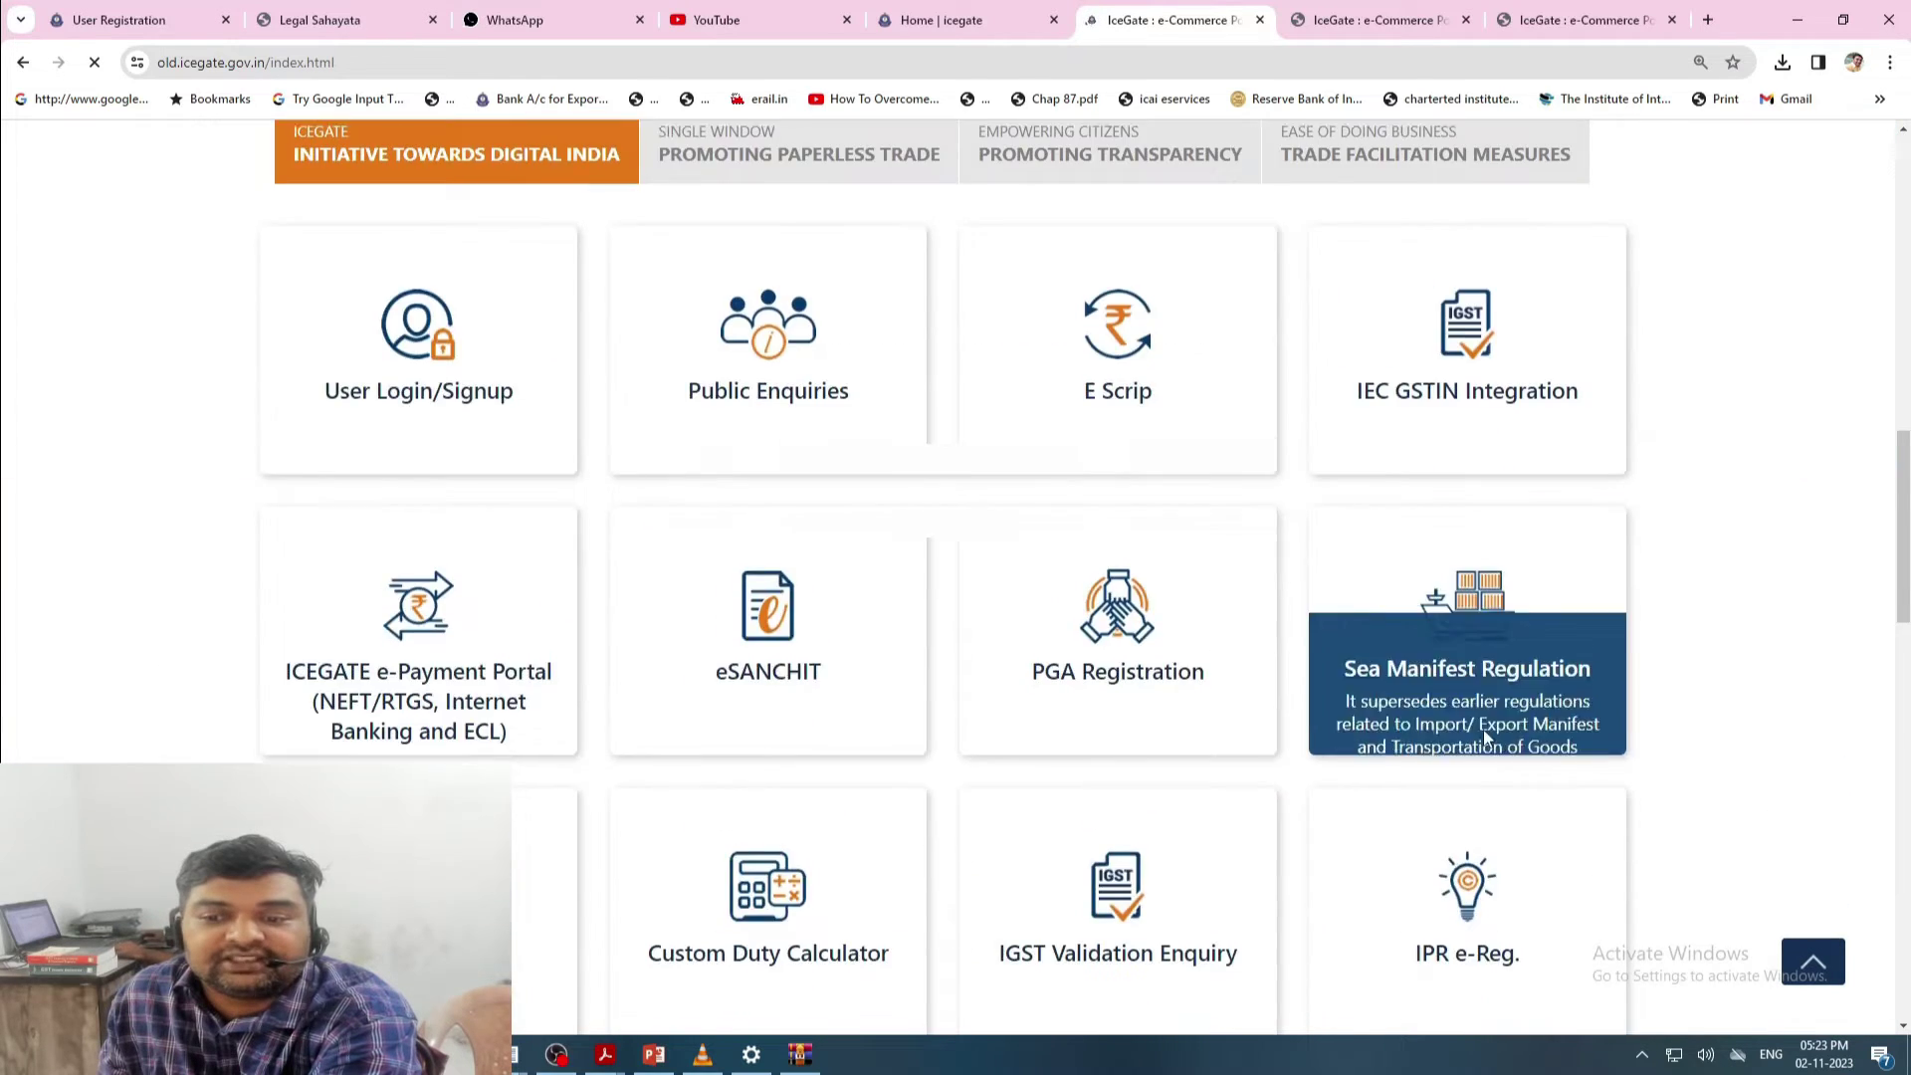
pyautogui.click(772, 398)
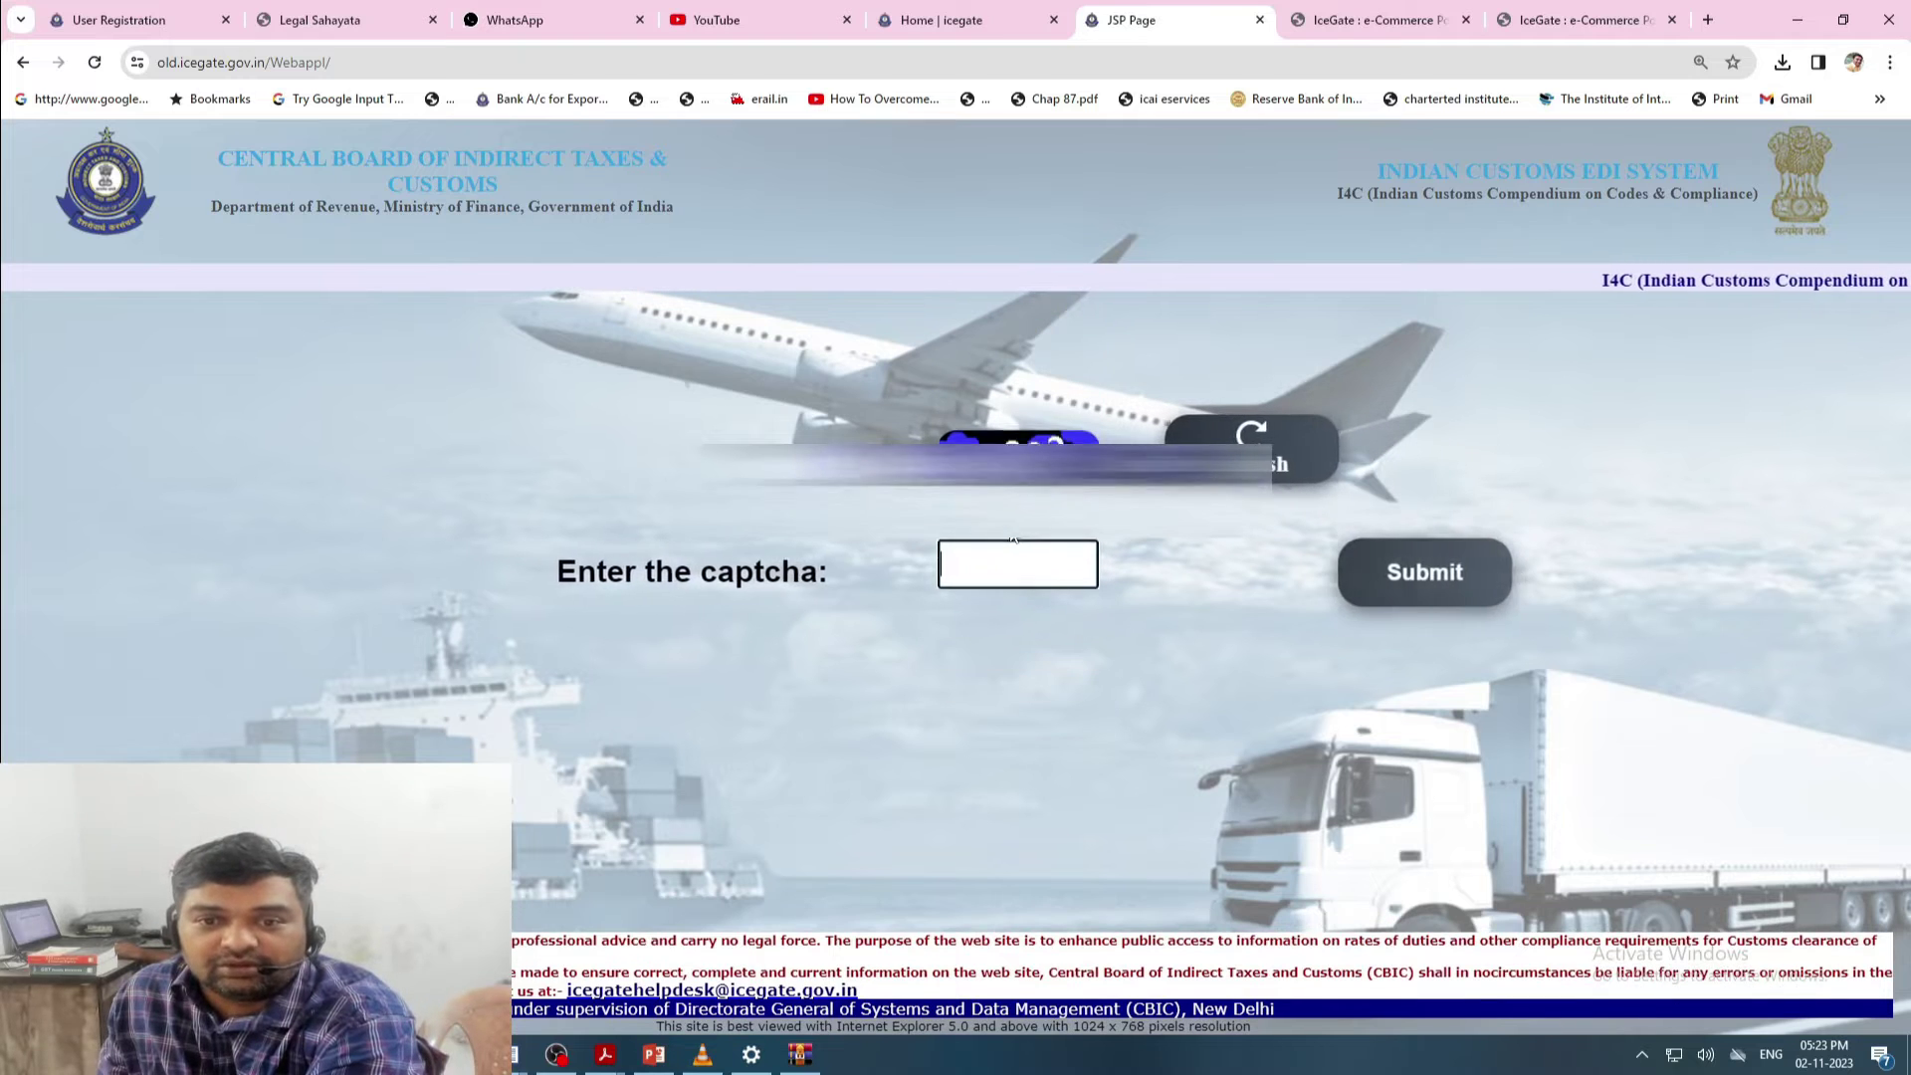
pyautogui.write('81292')
pyautogui.click(1267, 595)
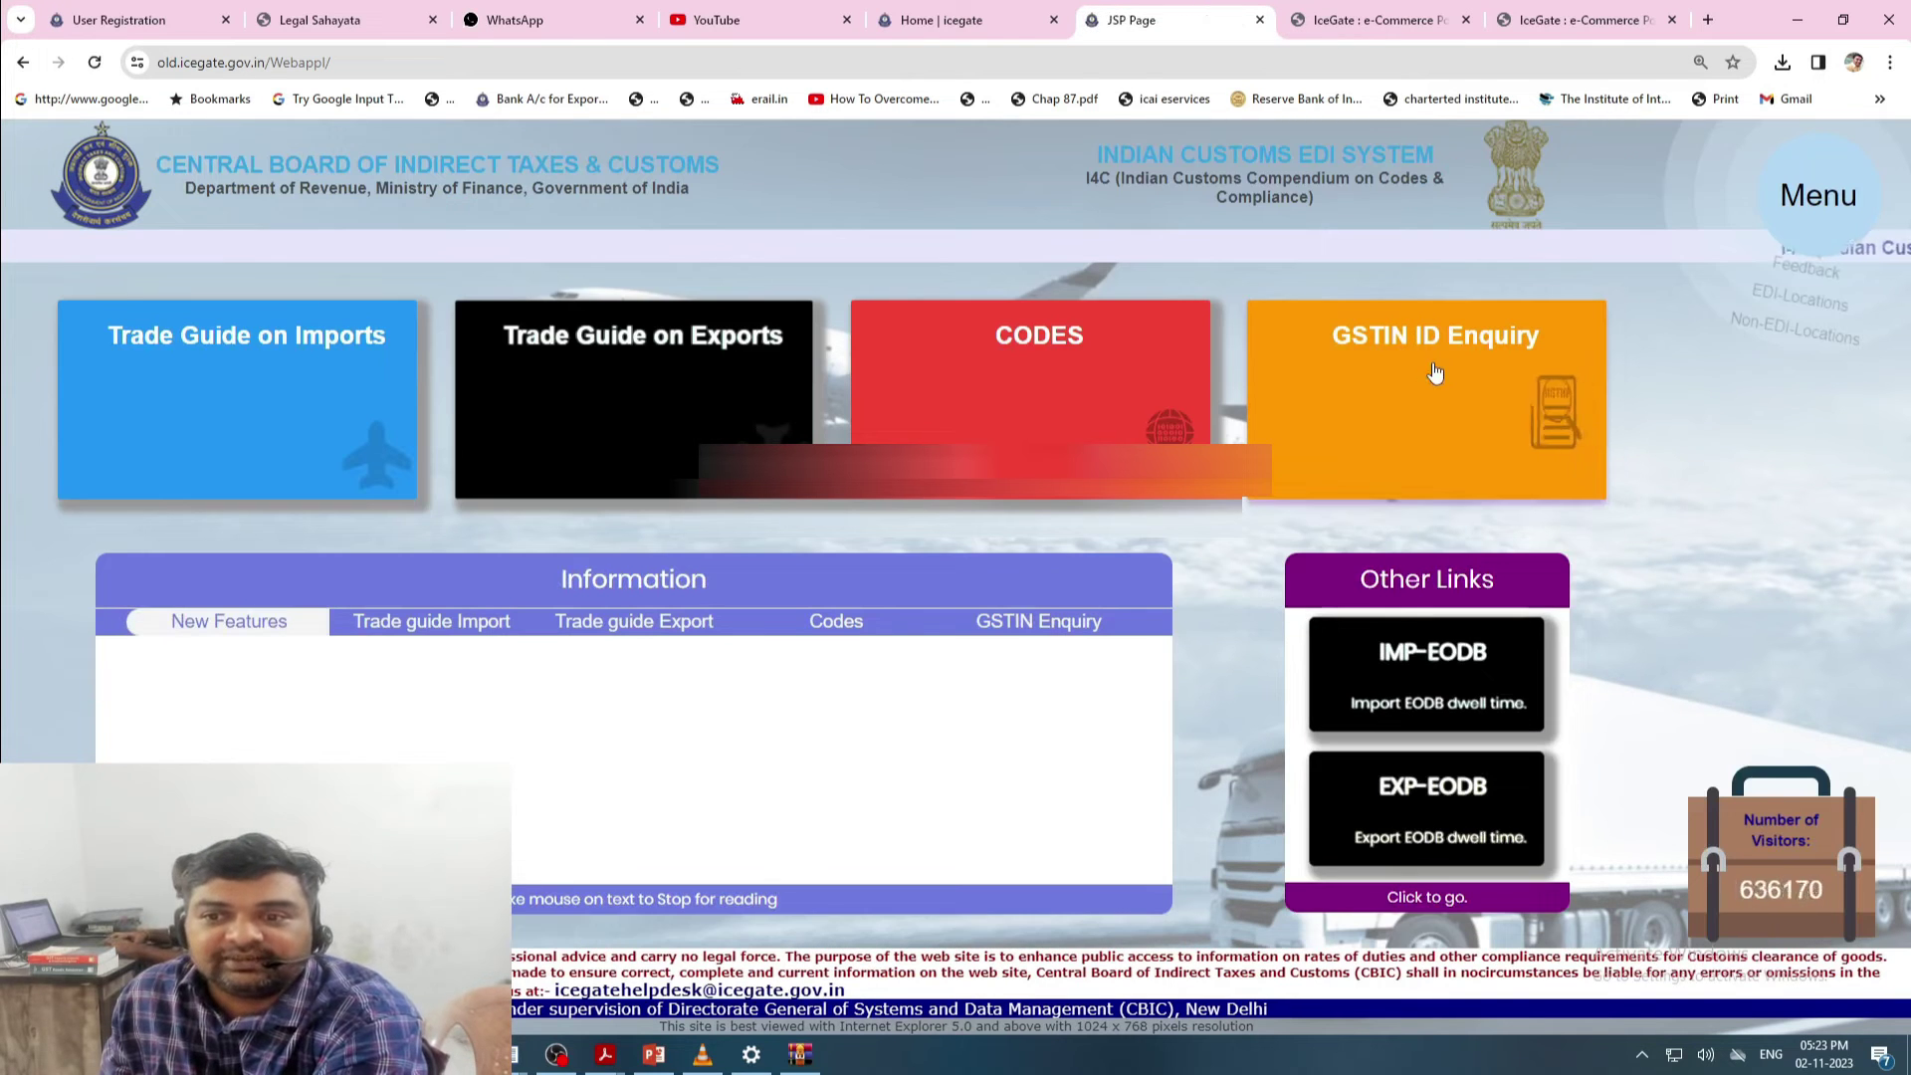
pyautogui.click(393, 370)
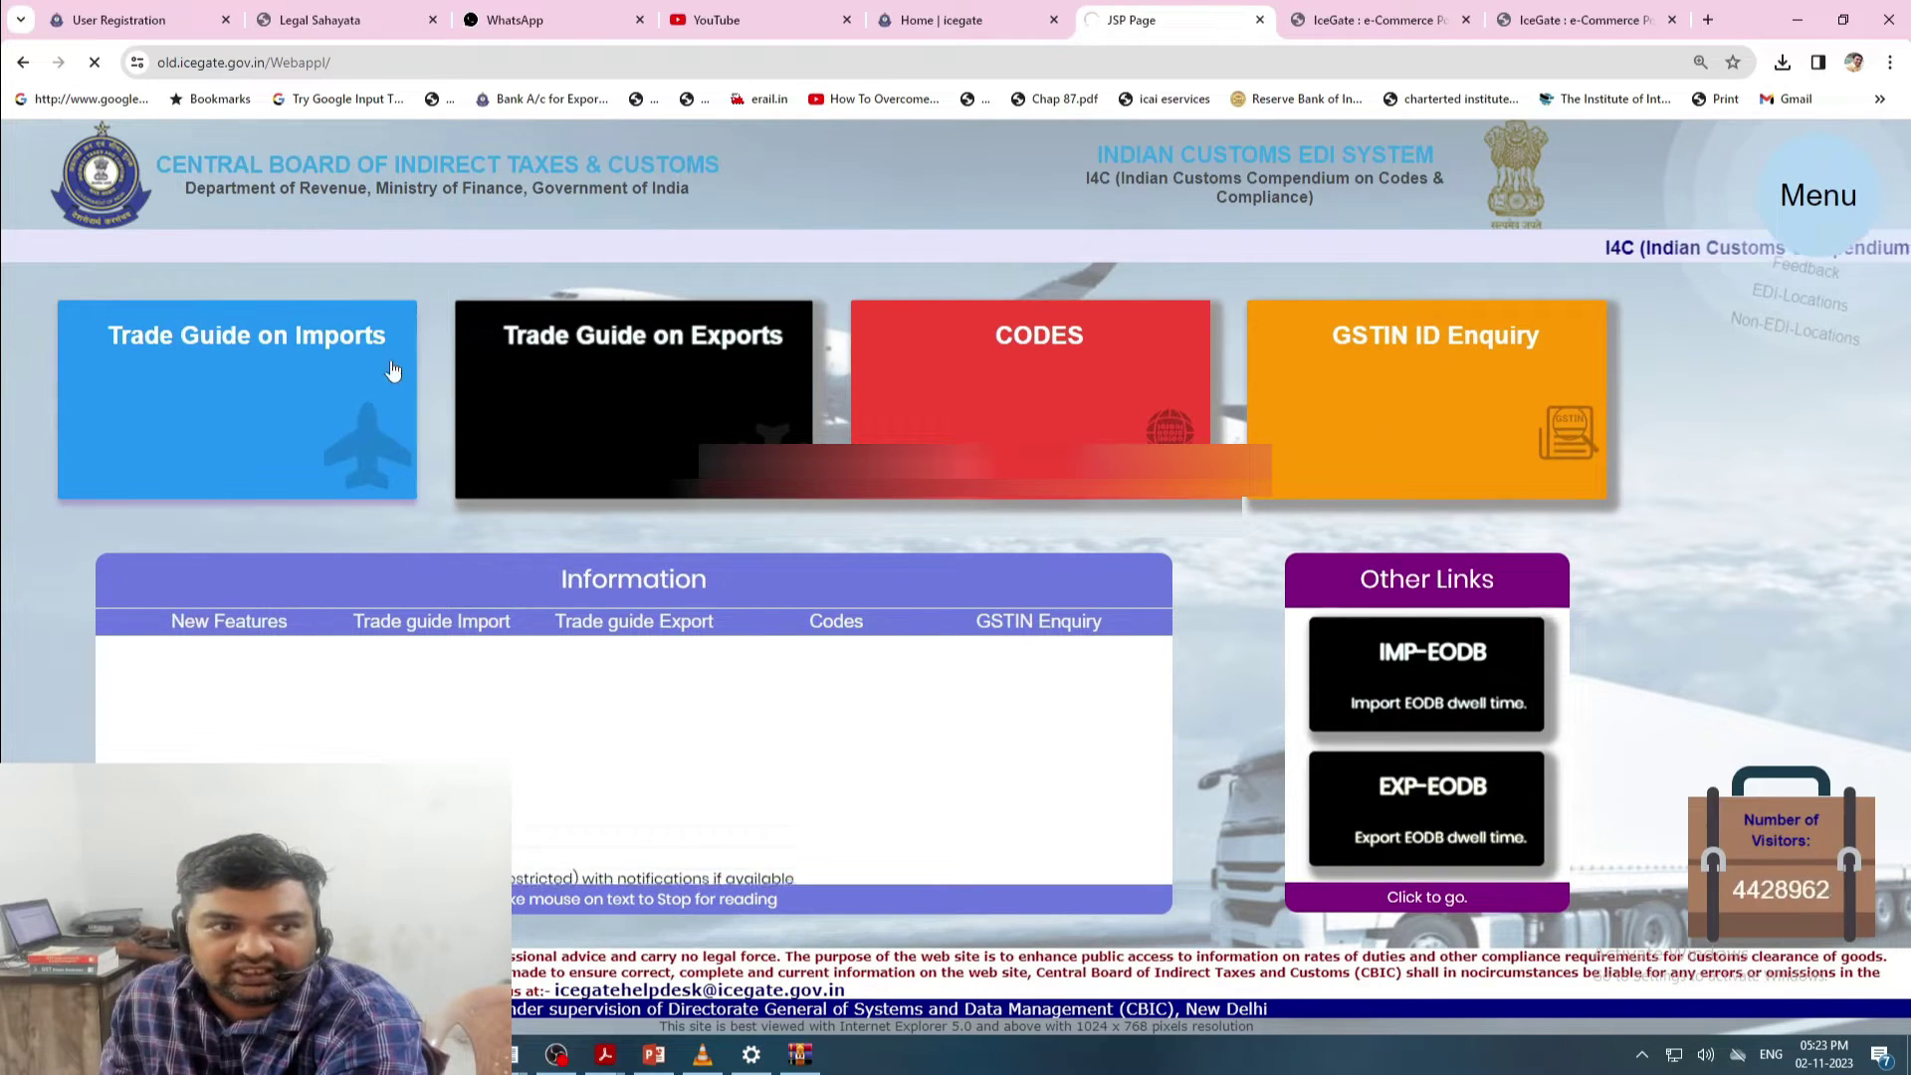
pyautogui.click(957, 471)
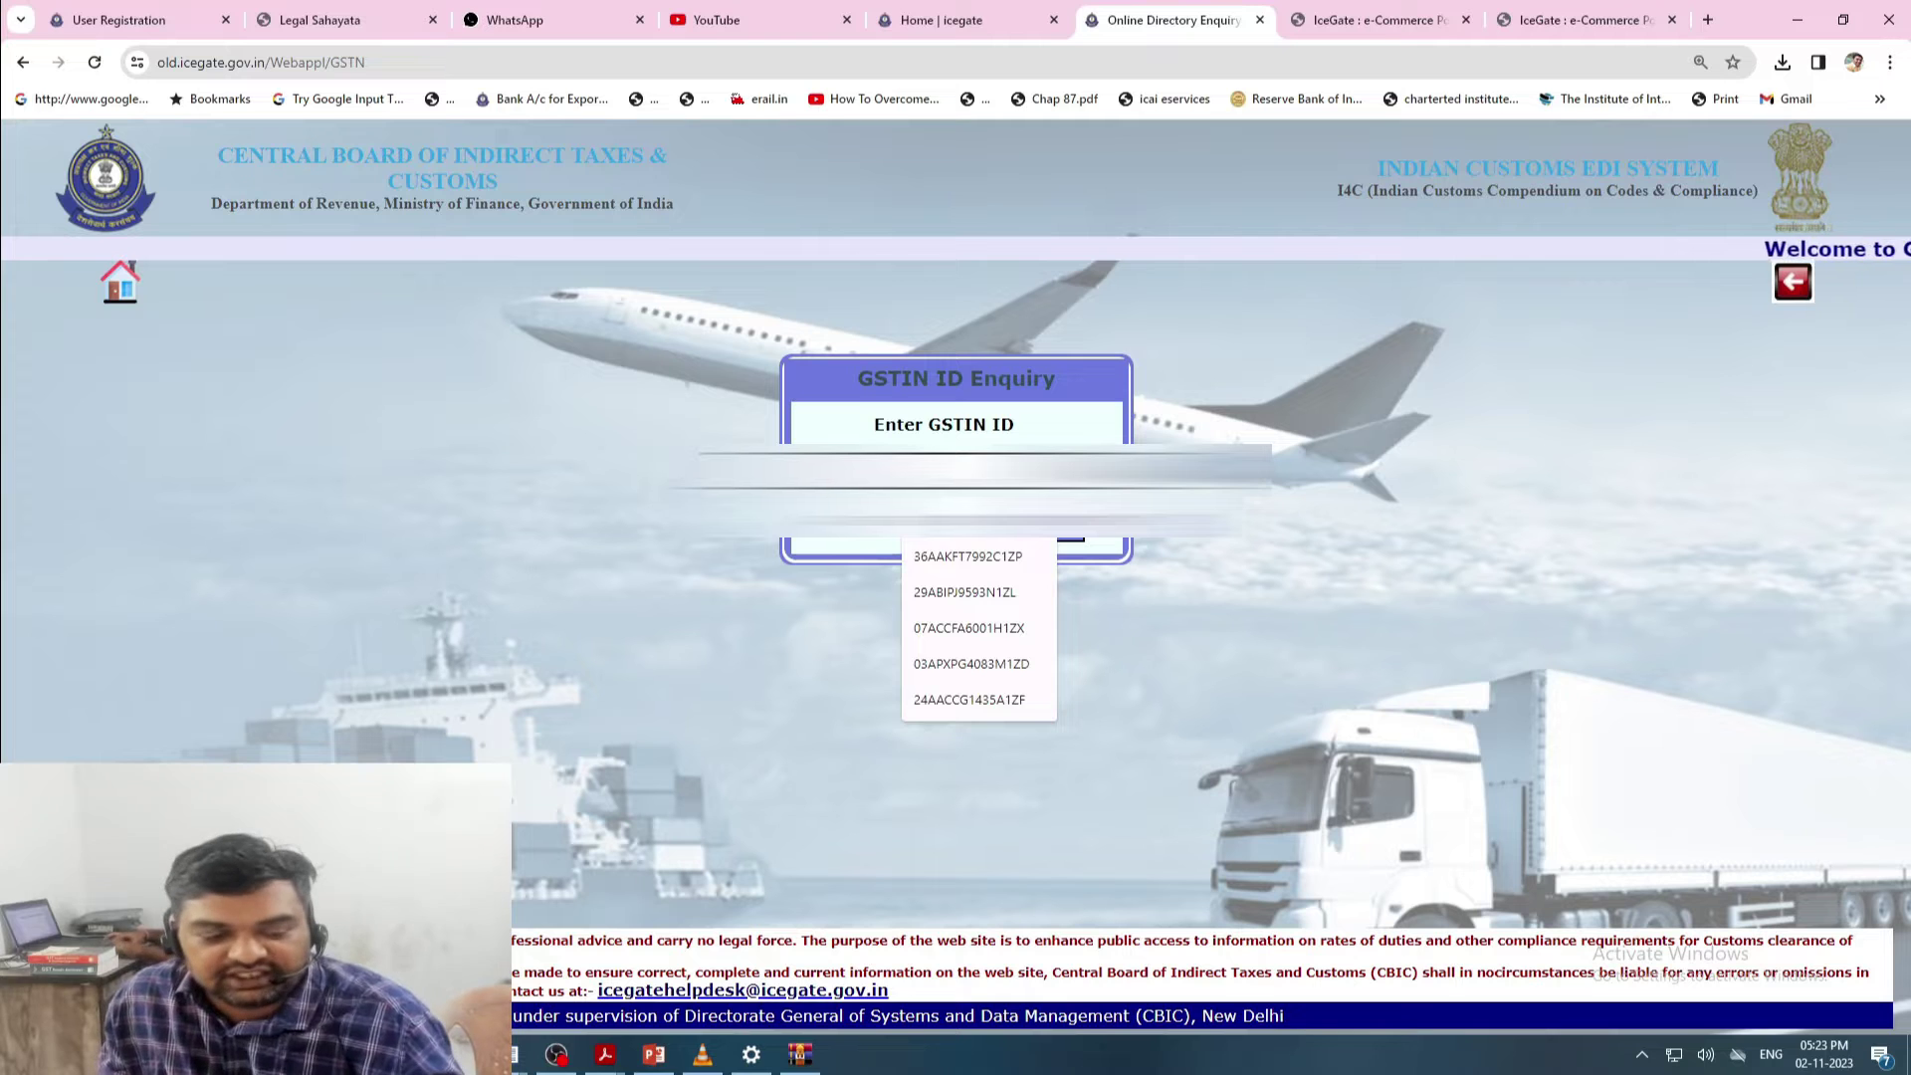
# Step: Look up the pasted GSTIN and confirm it is active with Customs, last updated 11/07/2023
pyautogui.hotkey('ctrl', 'v')
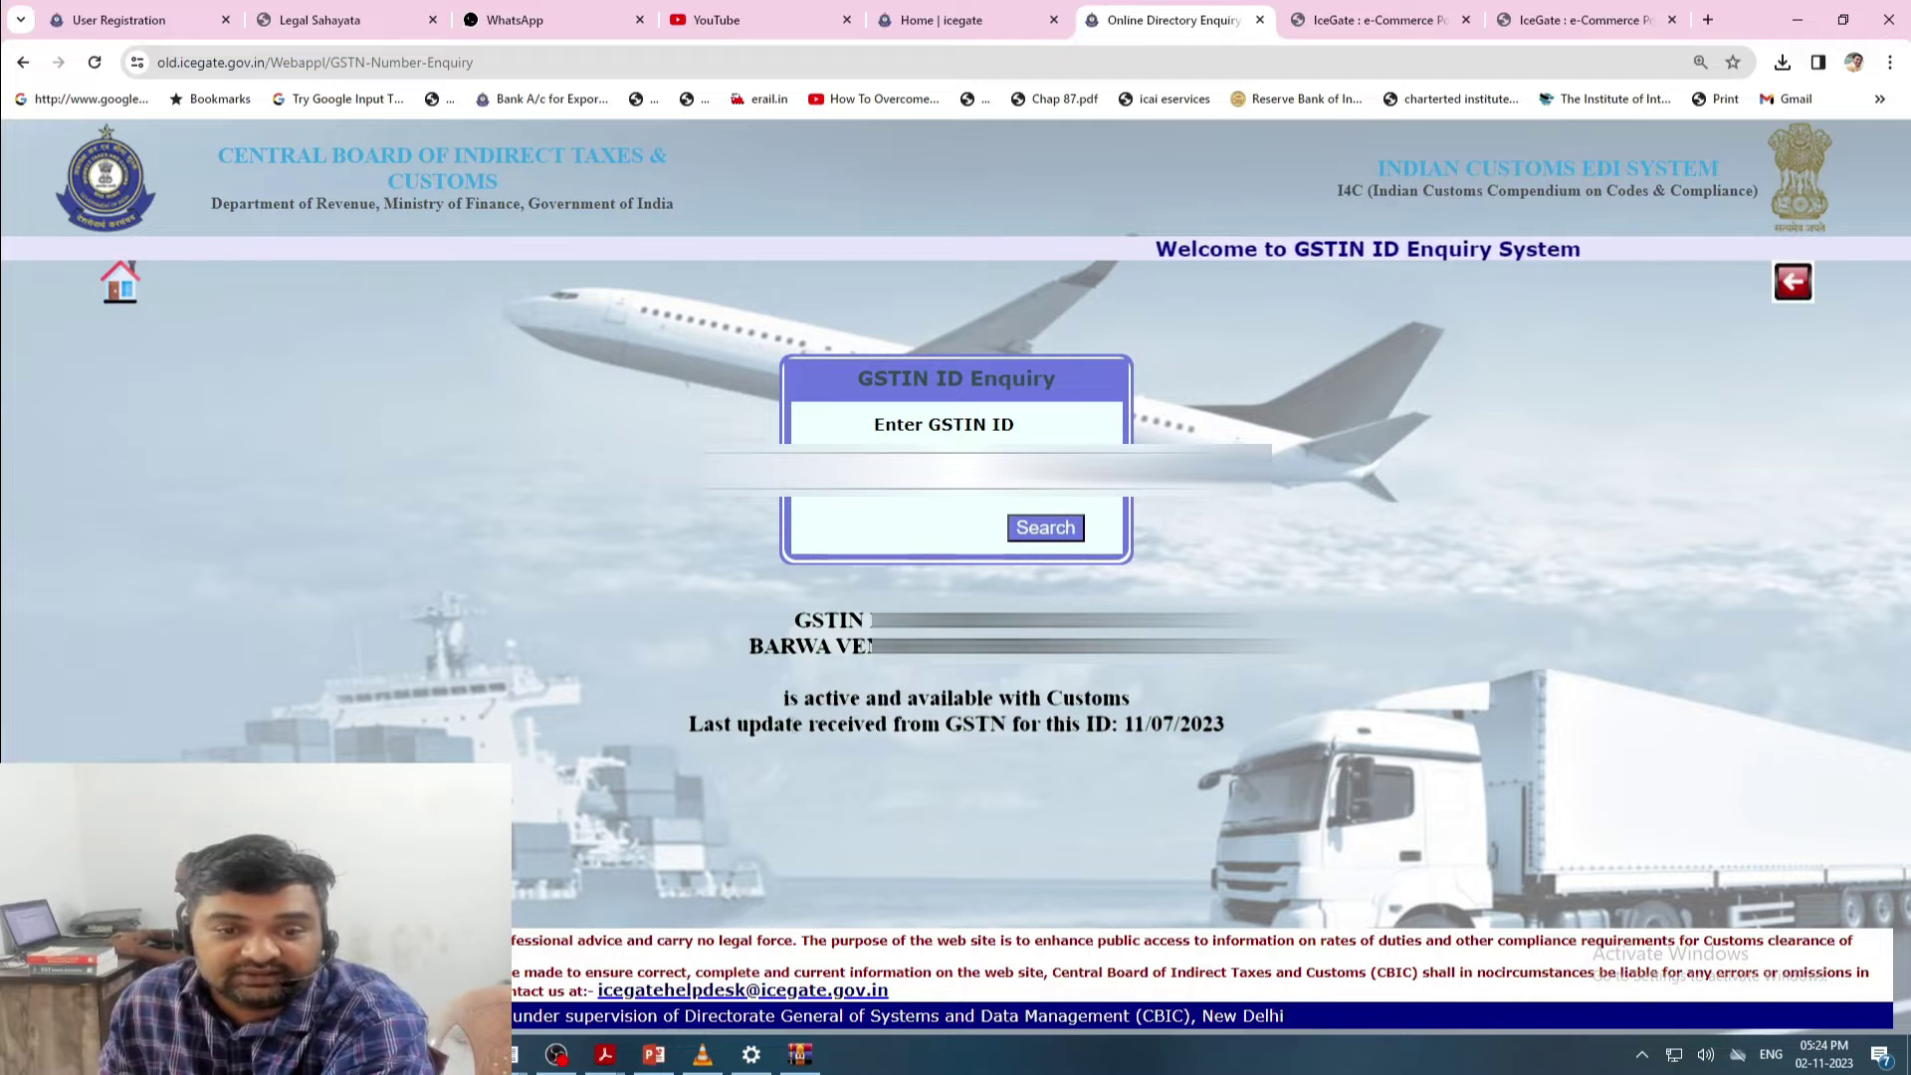
pyautogui.moveTo(853, 724); pyautogui.dragTo(1100, 726)
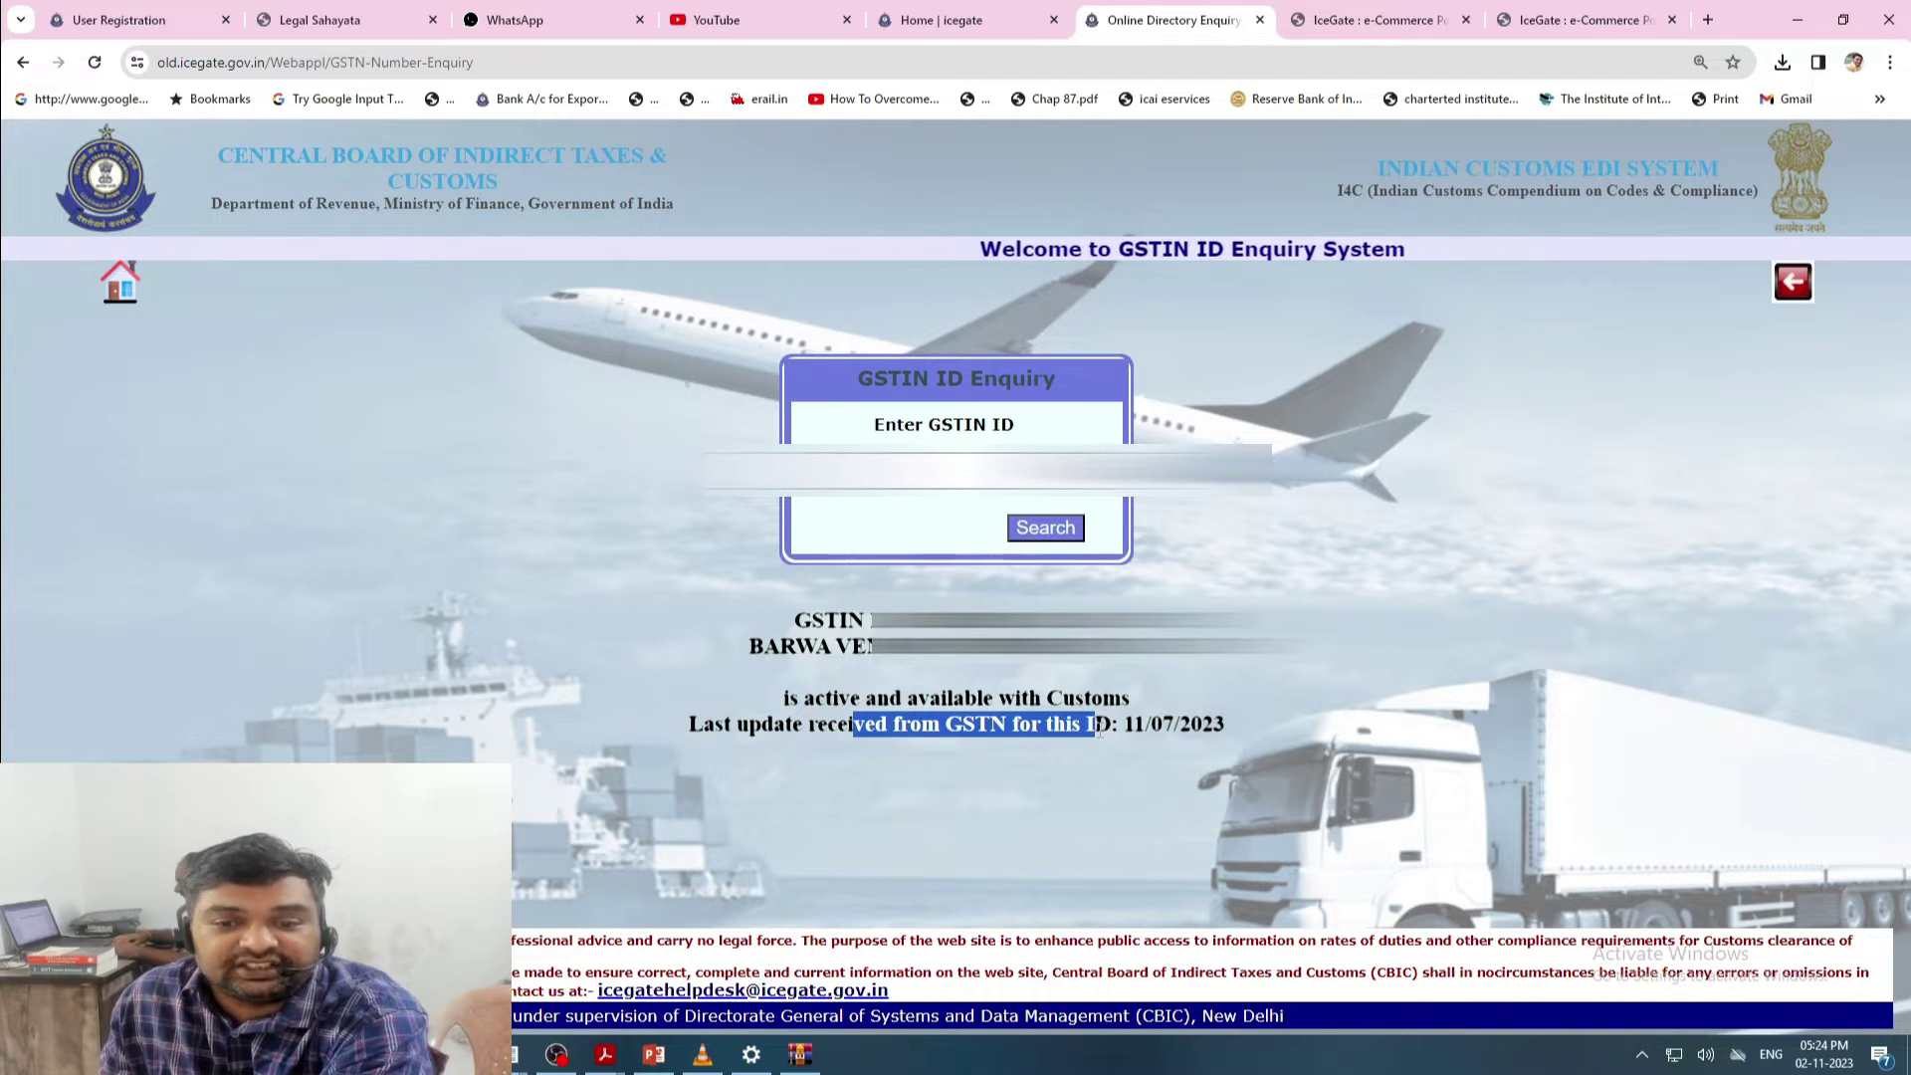
pyautogui.click(1102, 744)
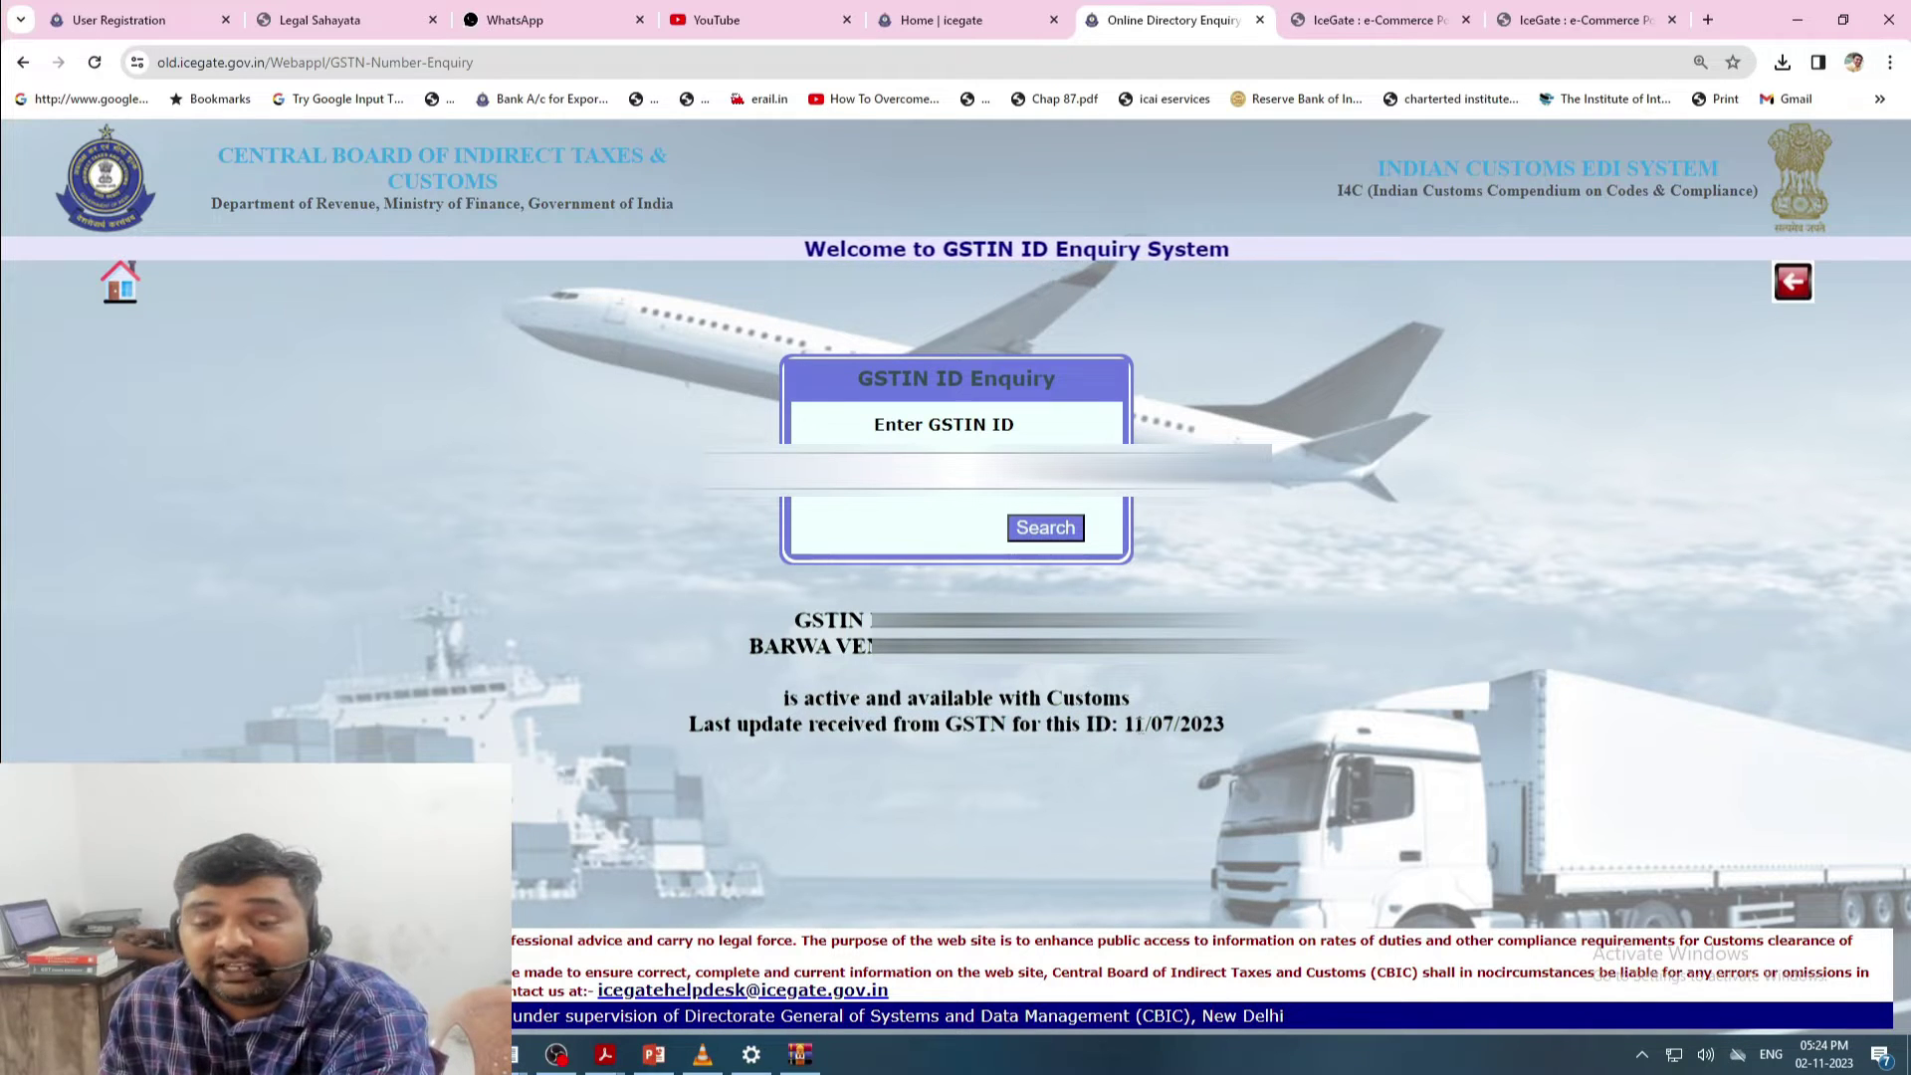
pyautogui.moveTo(1225, 724); pyautogui.dragTo(1133, 724)
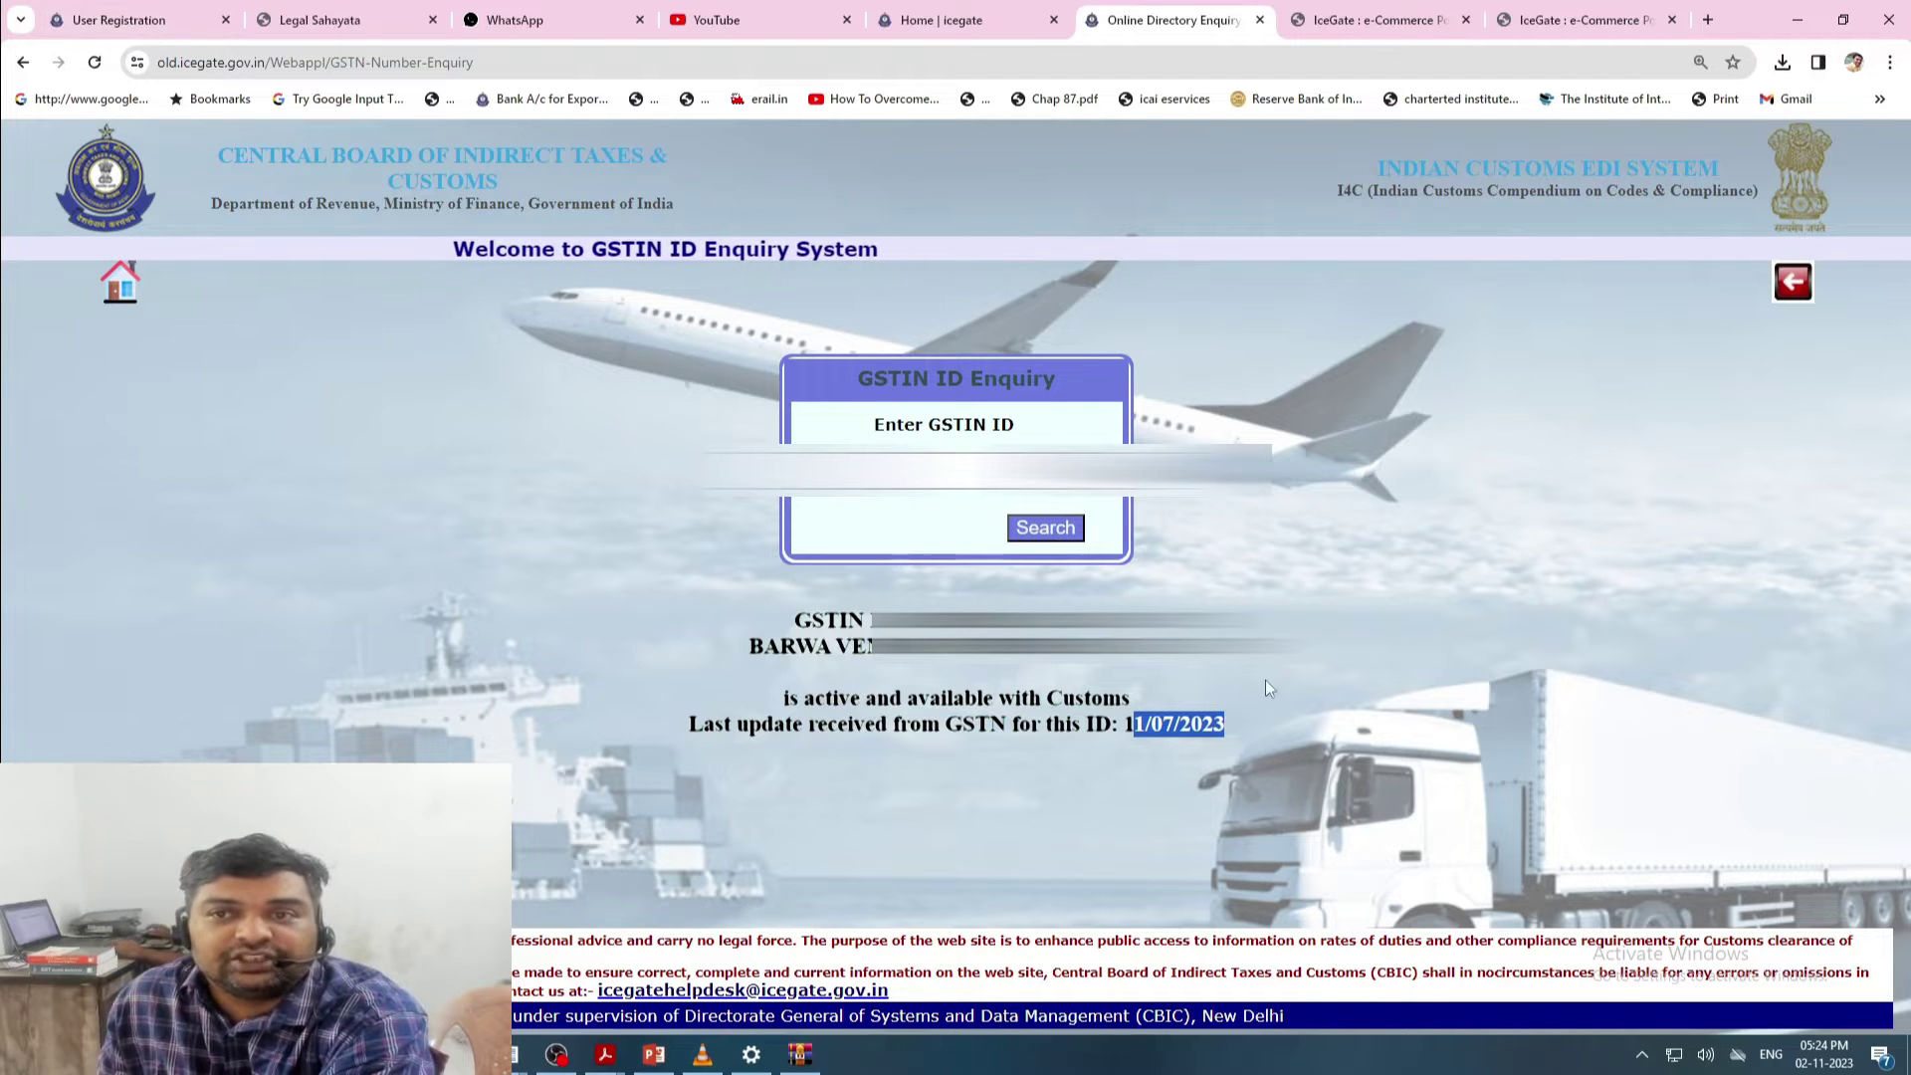
pyautogui.click(1363, 20)
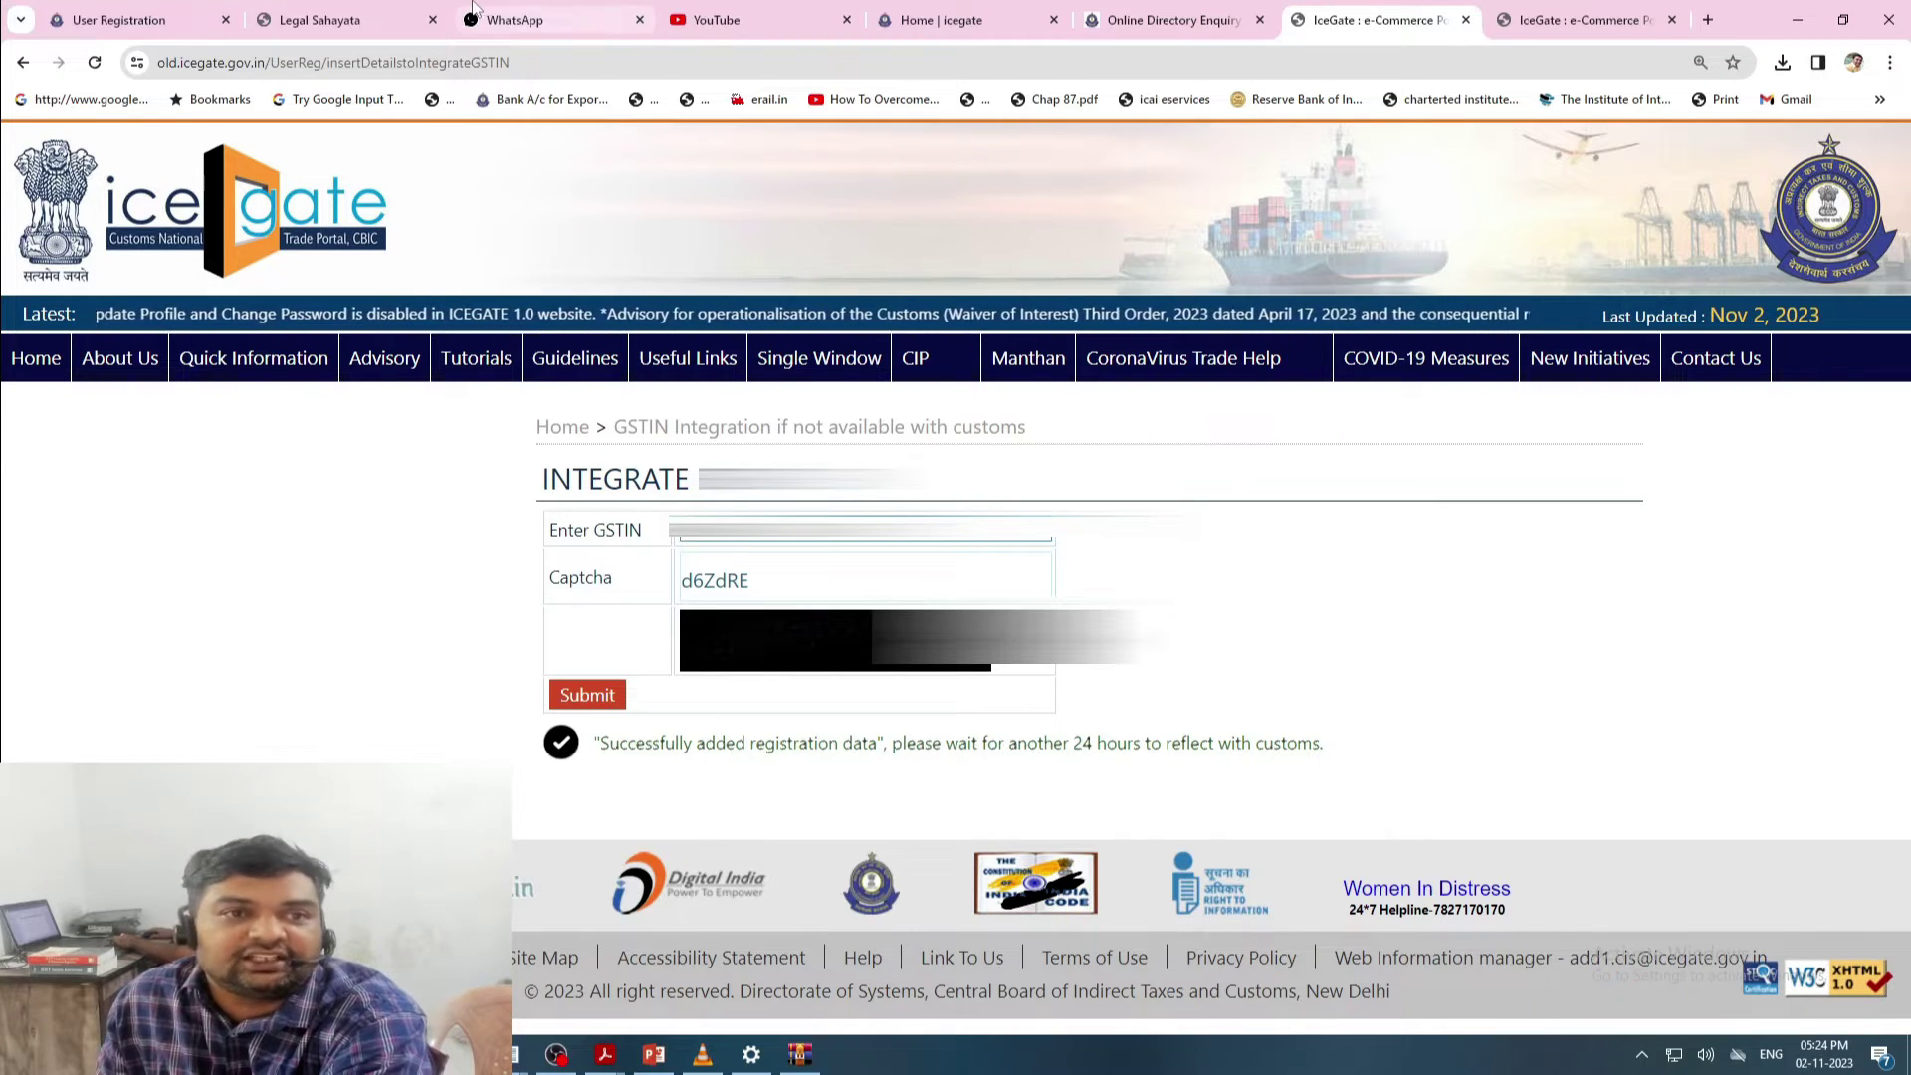
# Step: Proceed from the role details, choose the IE Code contact details, and continue to OTP verification
pyautogui.click(514, 20)
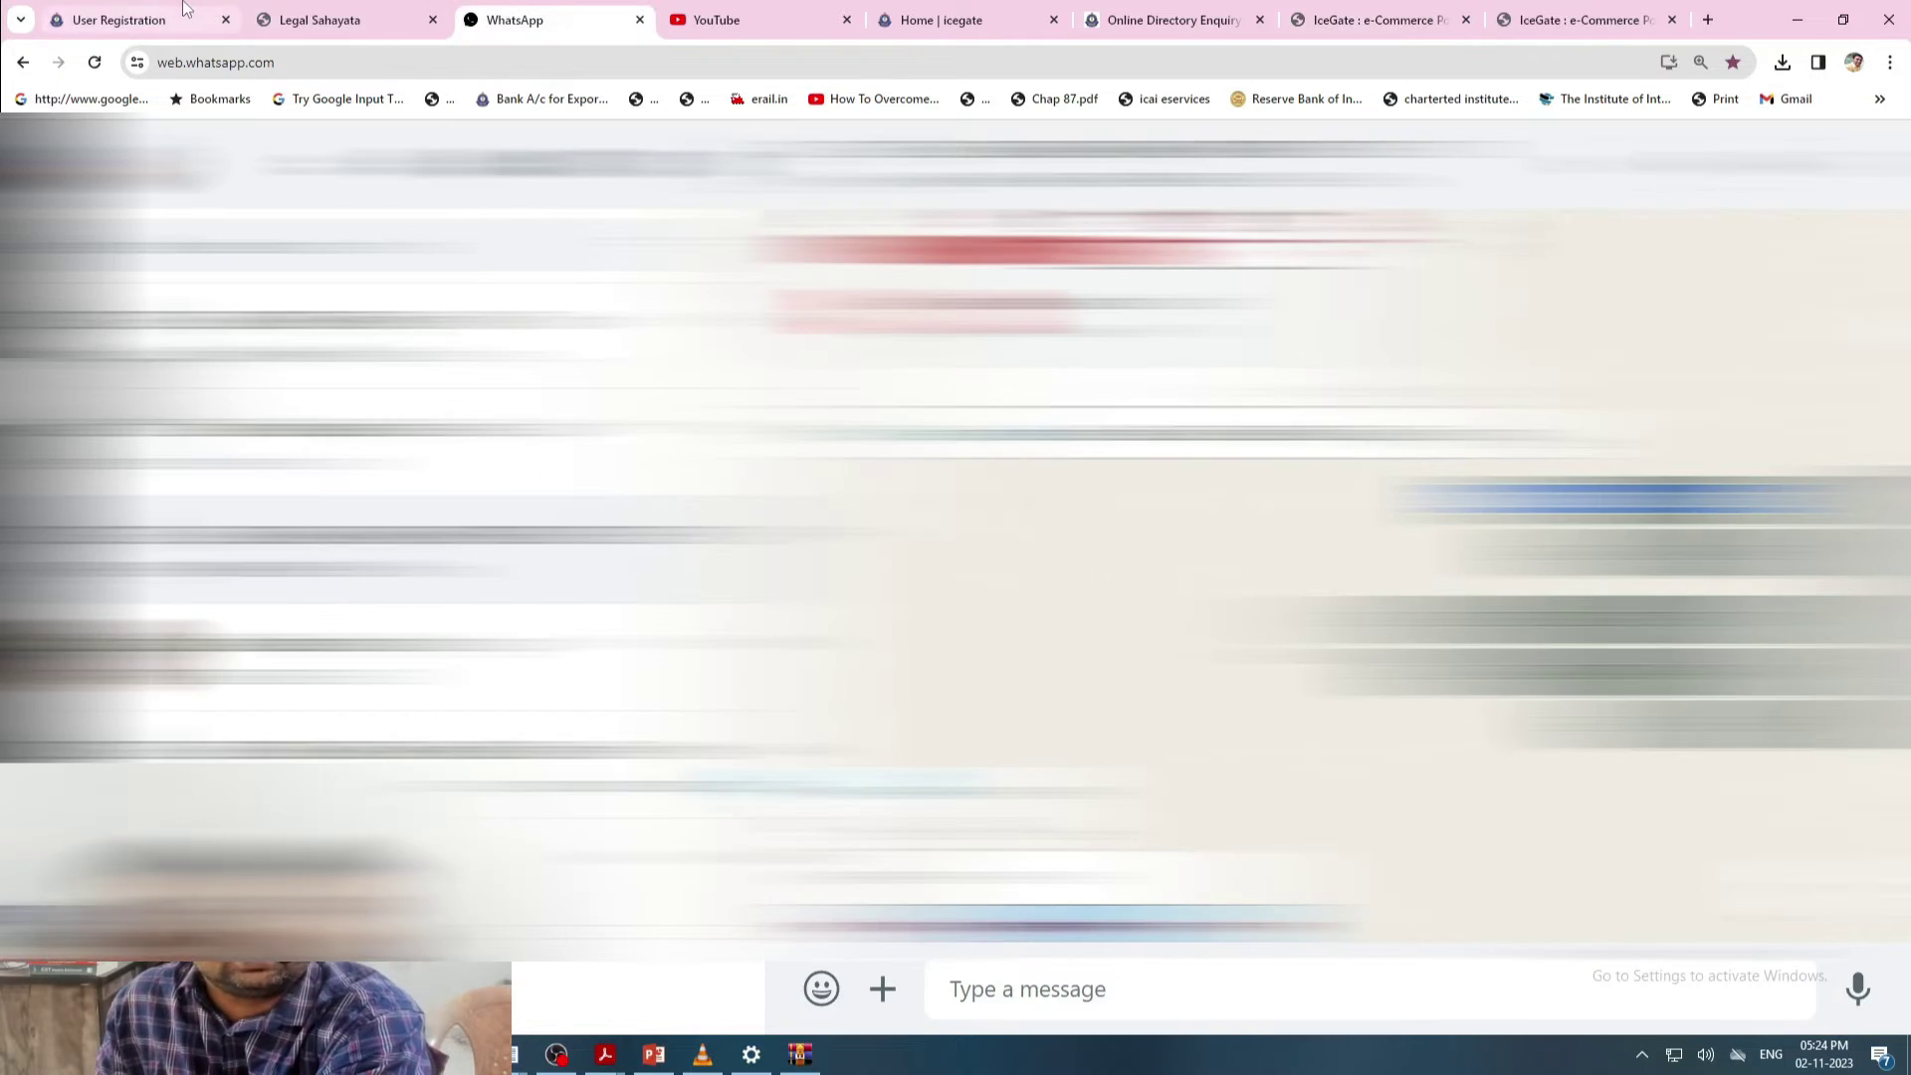
pyautogui.click(183, 12)
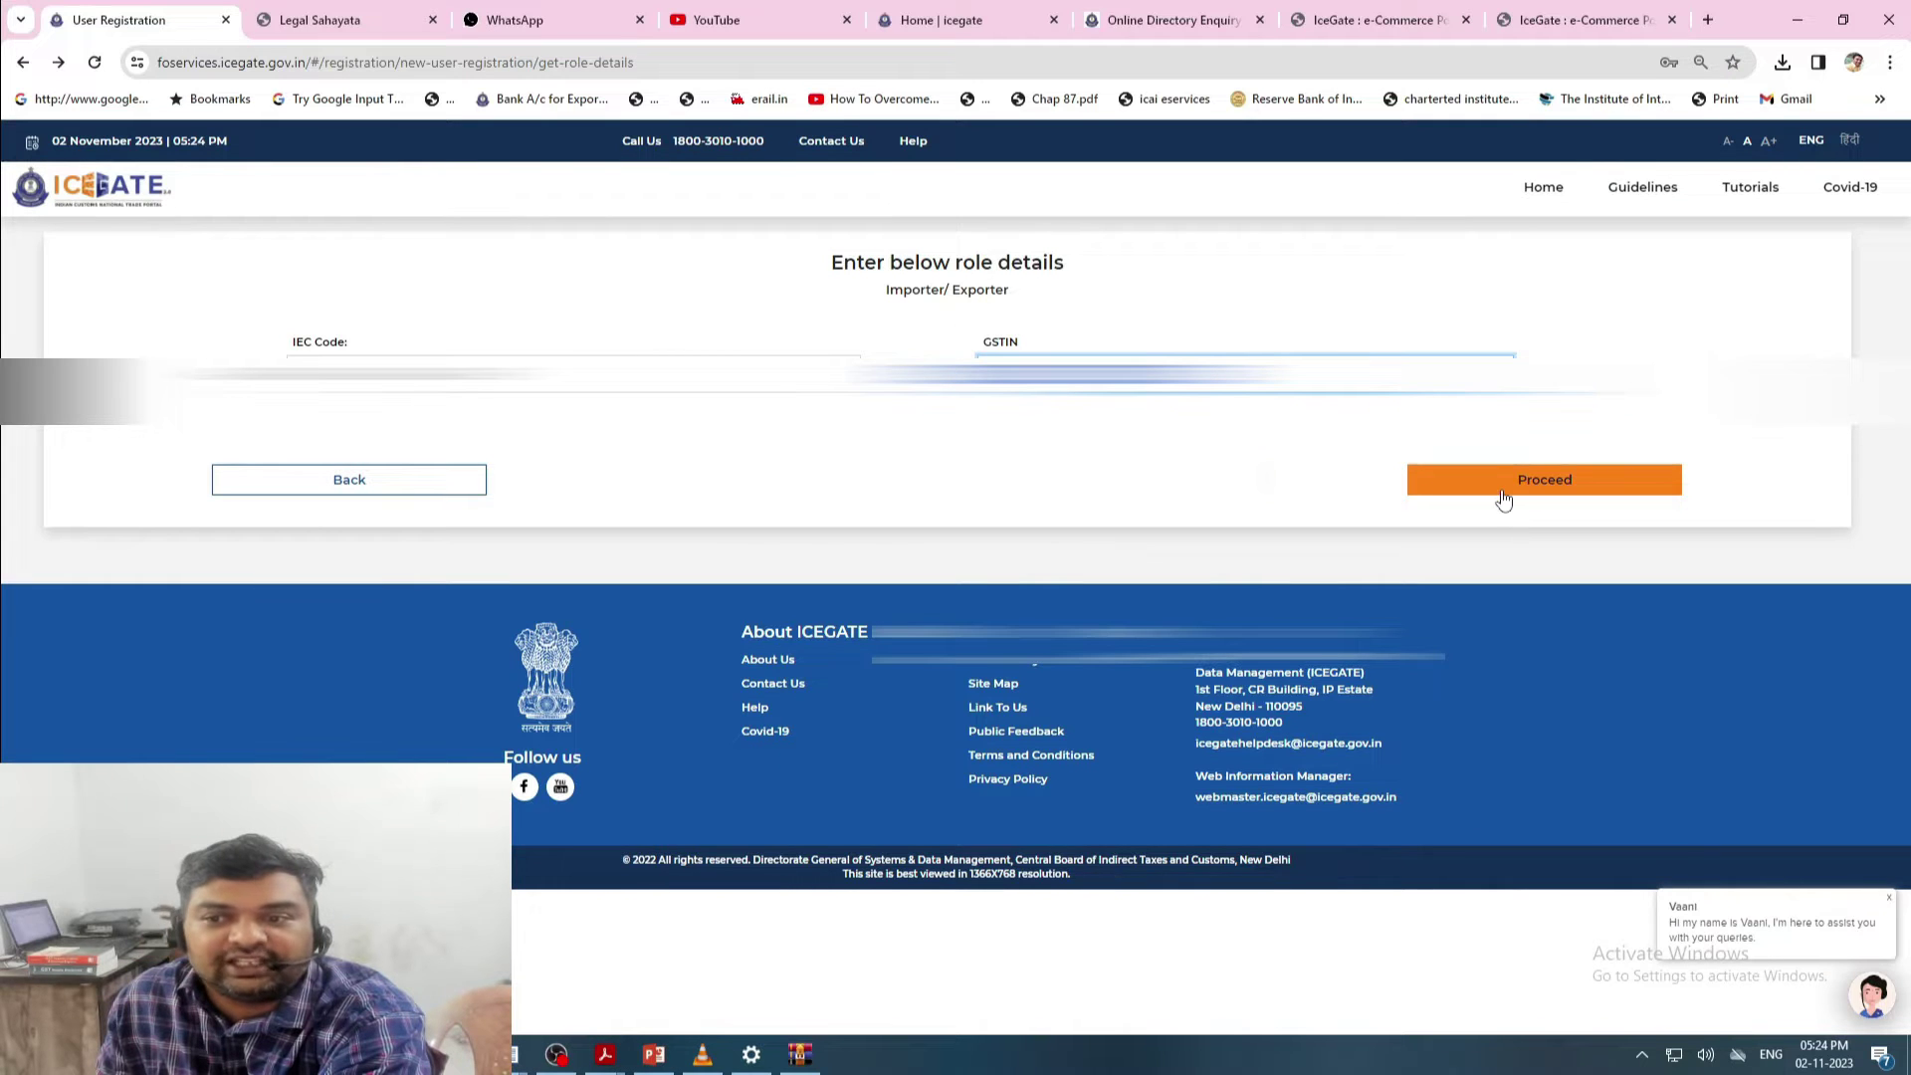
pyautogui.click(1493, 485)
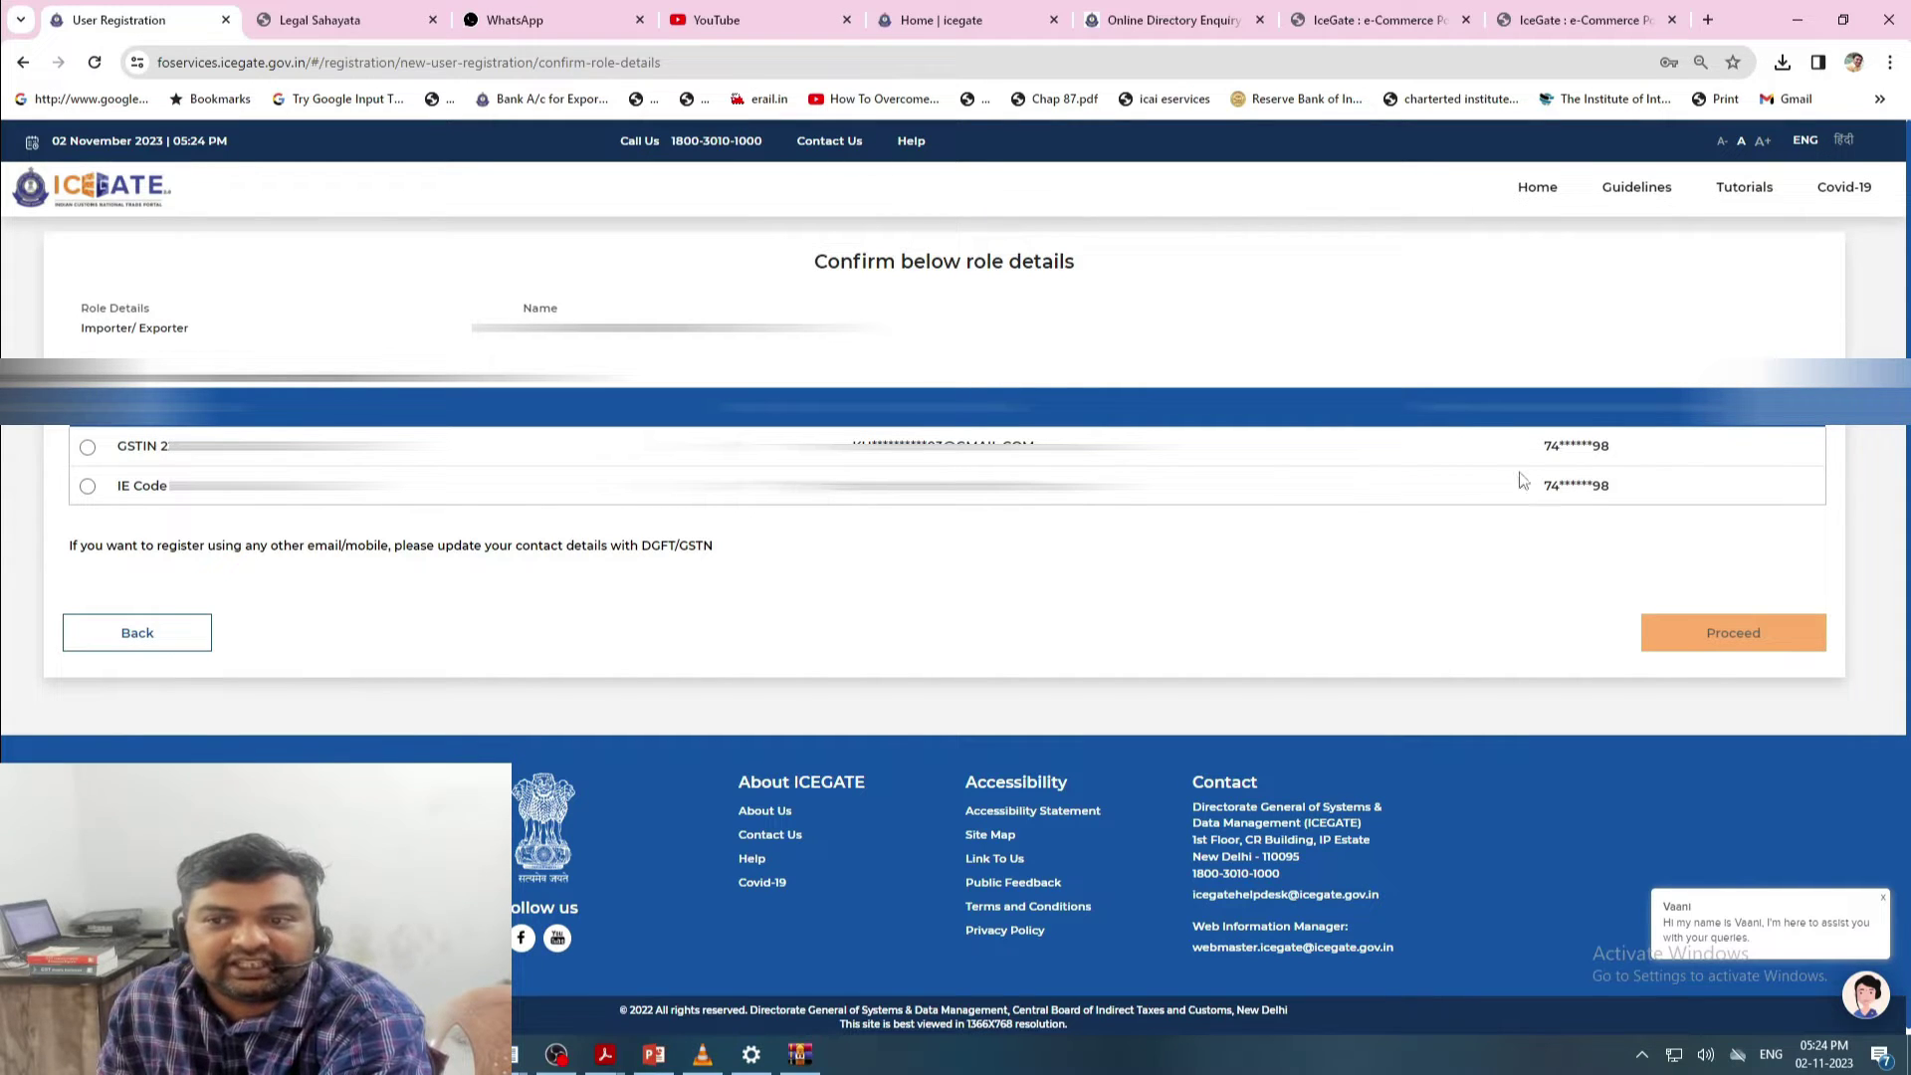
pyautogui.click(88, 486)
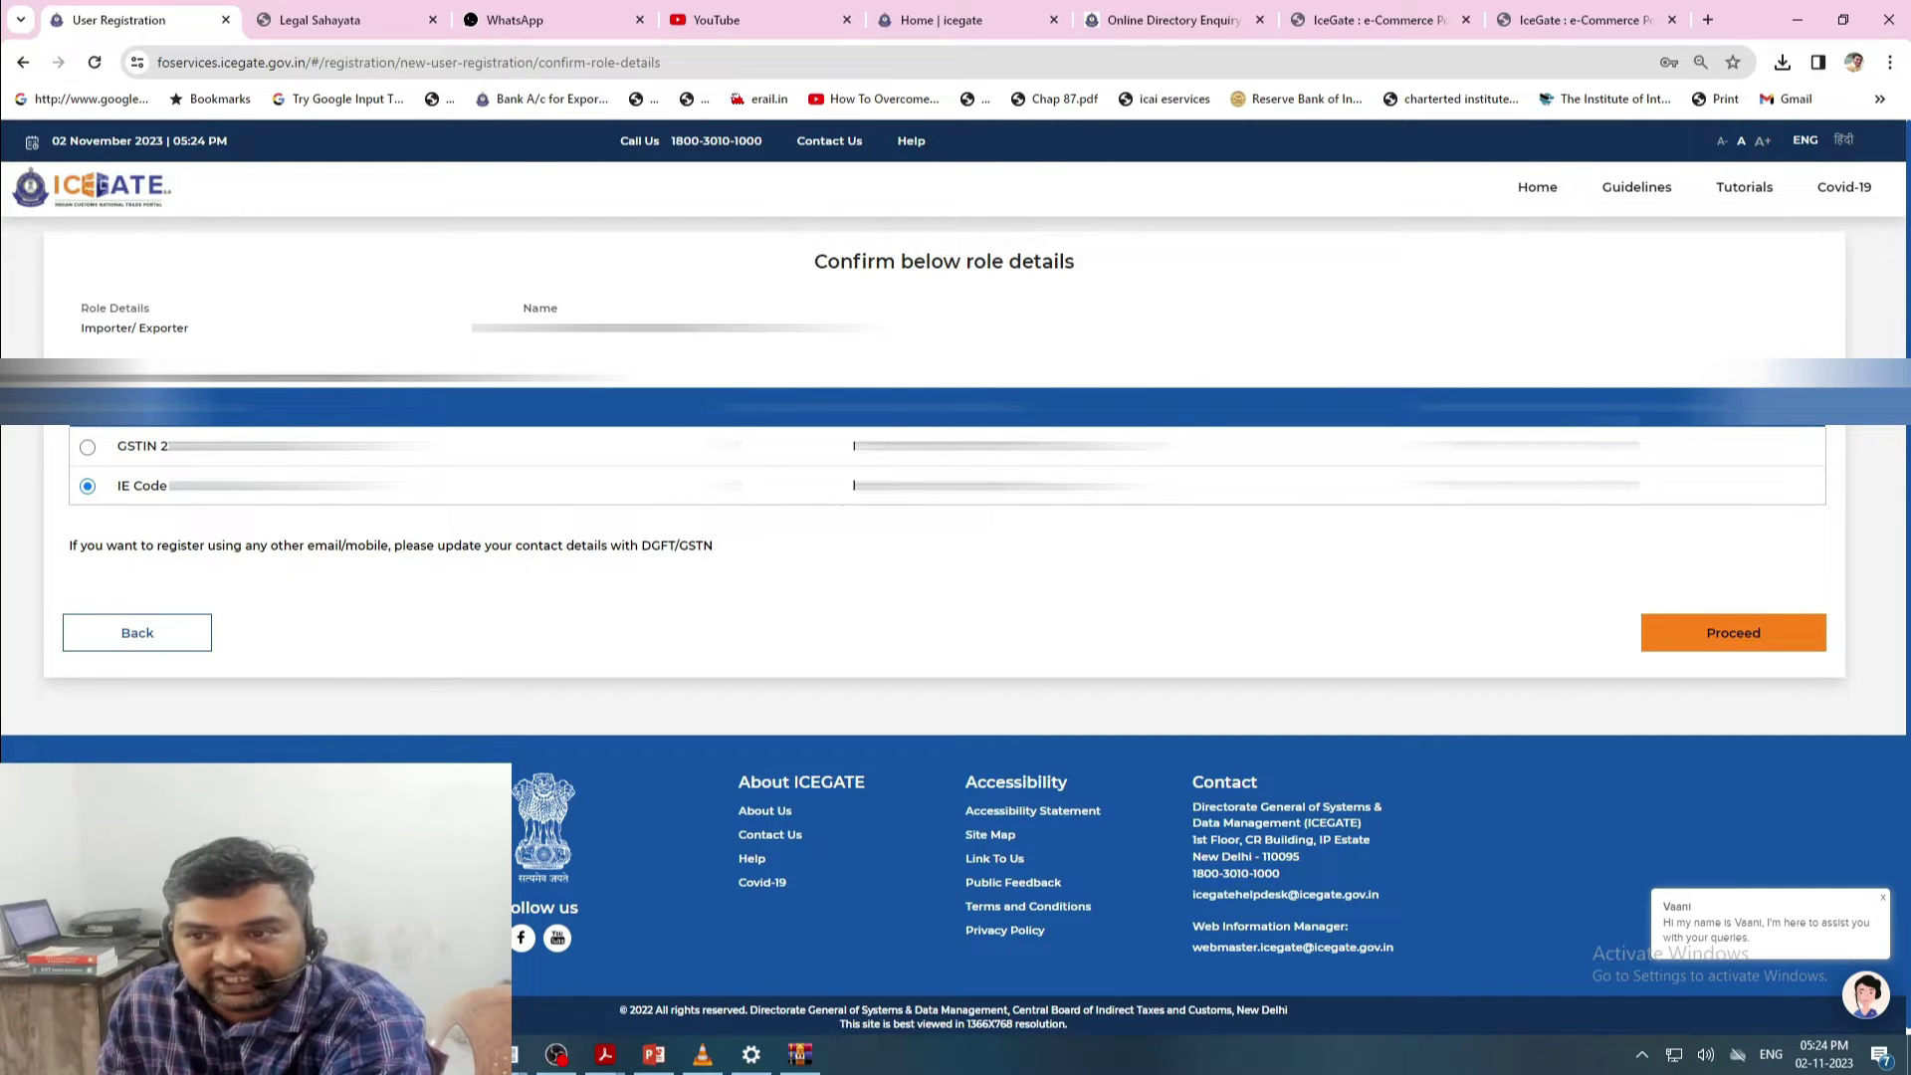
pyautogui.click(1706, 638)
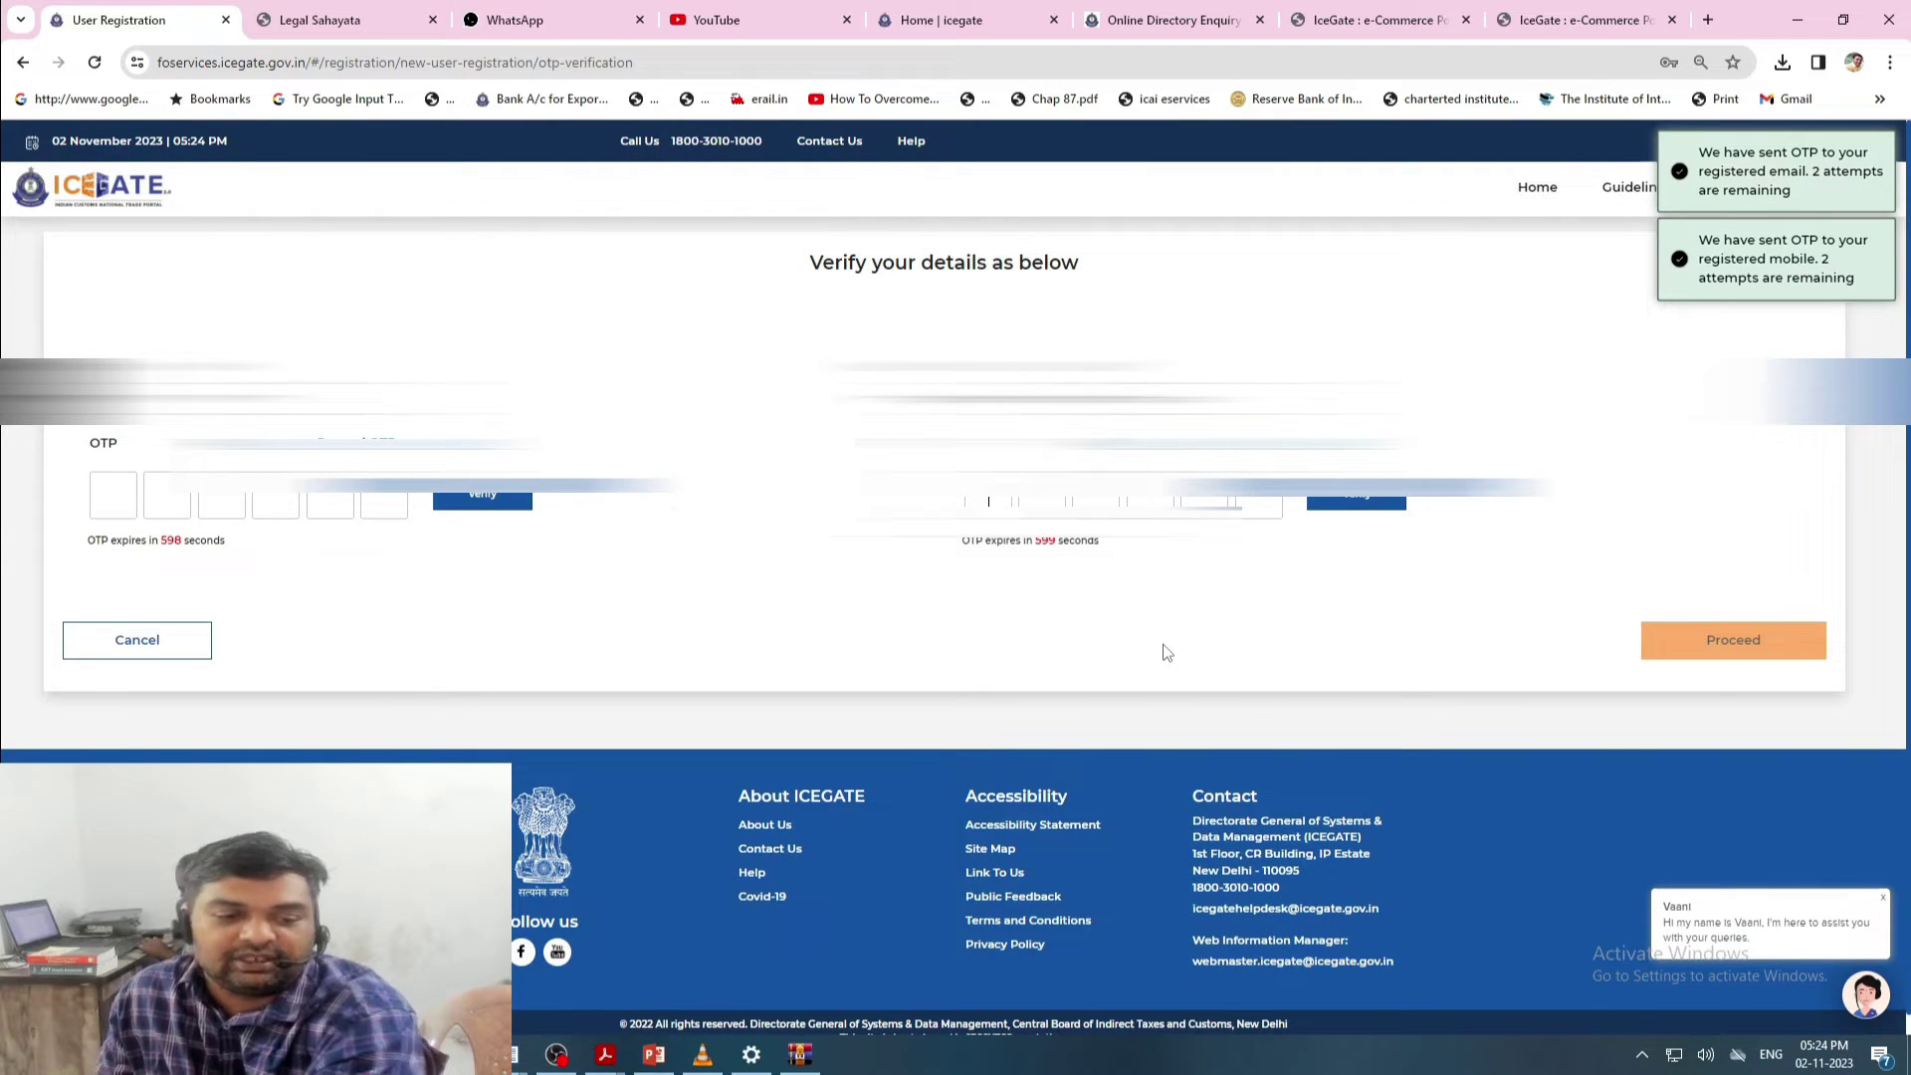
# Step: Submit the OTP-verified details to get a reference ID, then start the role-based registration form
pyautogui.click(554, 1058)
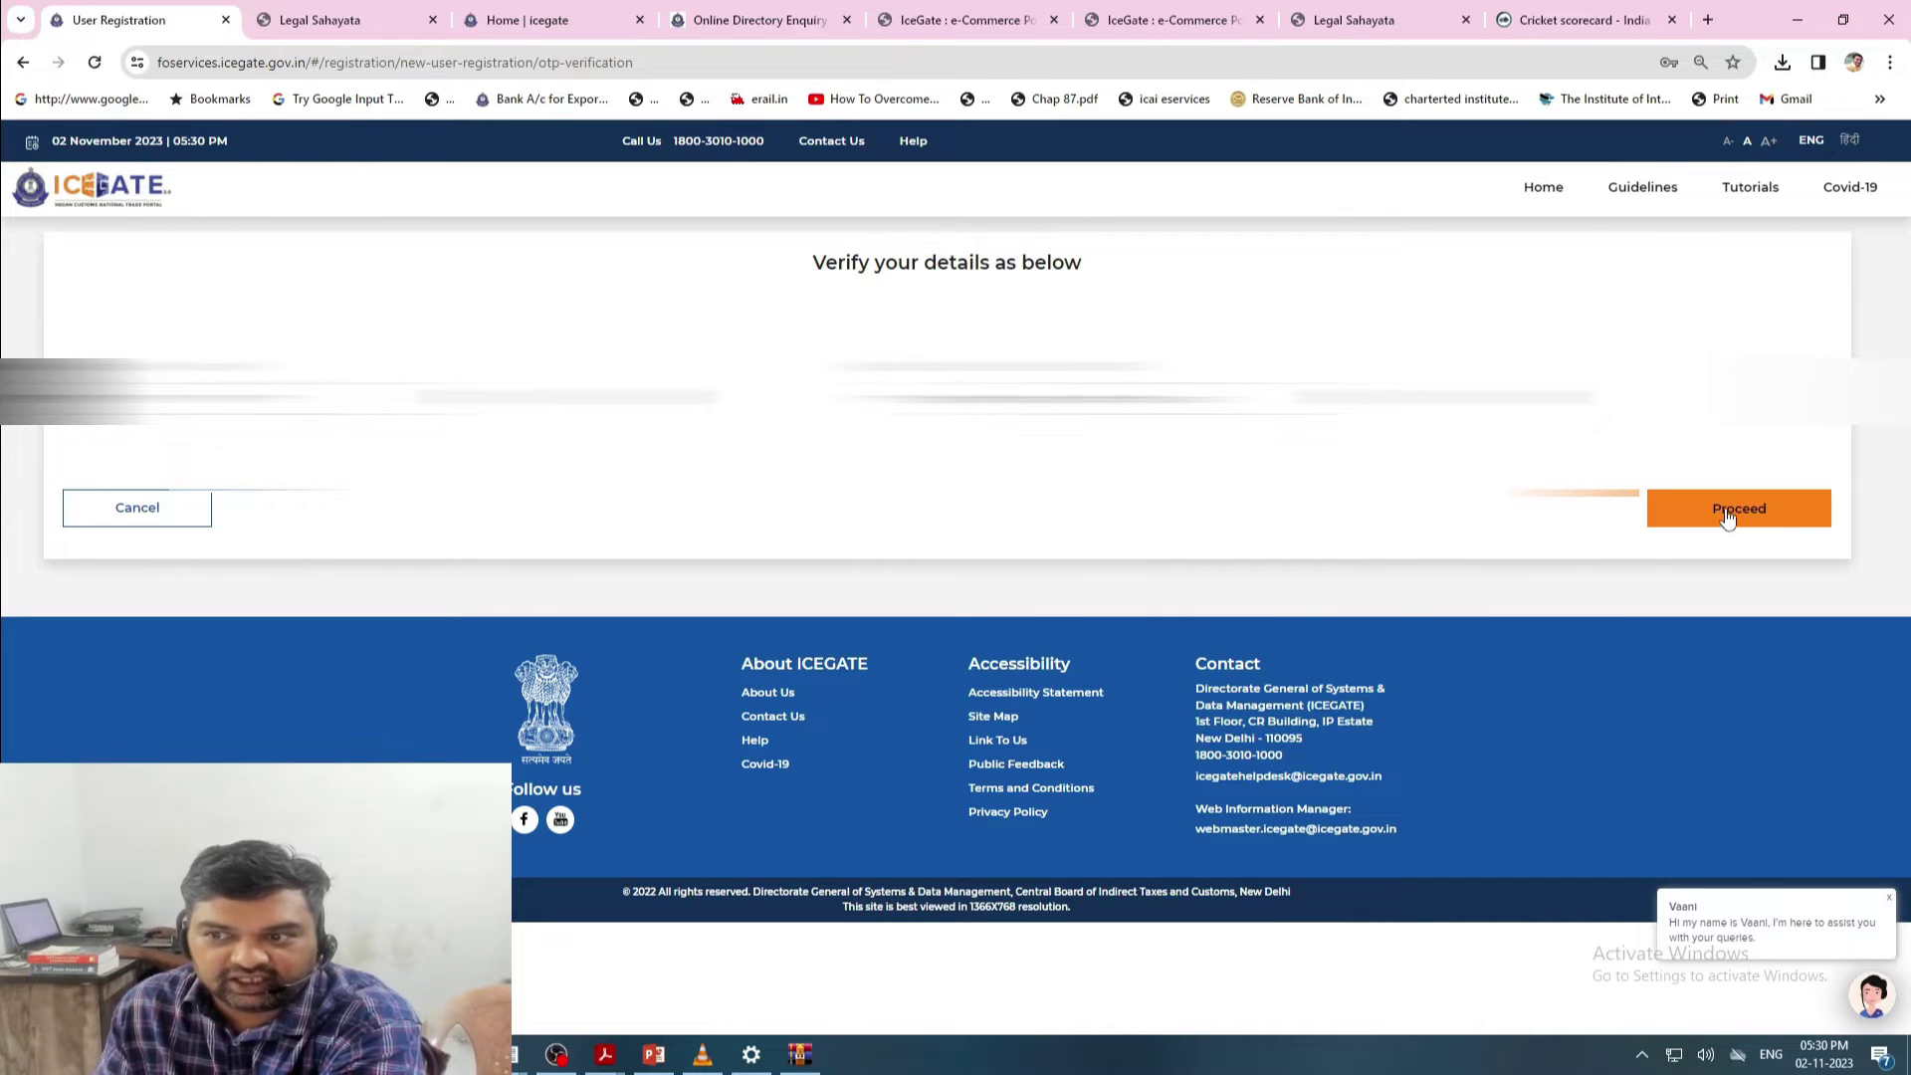
pyautogui.click(1727, 514)
pyautogui.moveTo(678, 279); pyautogui.dragTo(63, 303)
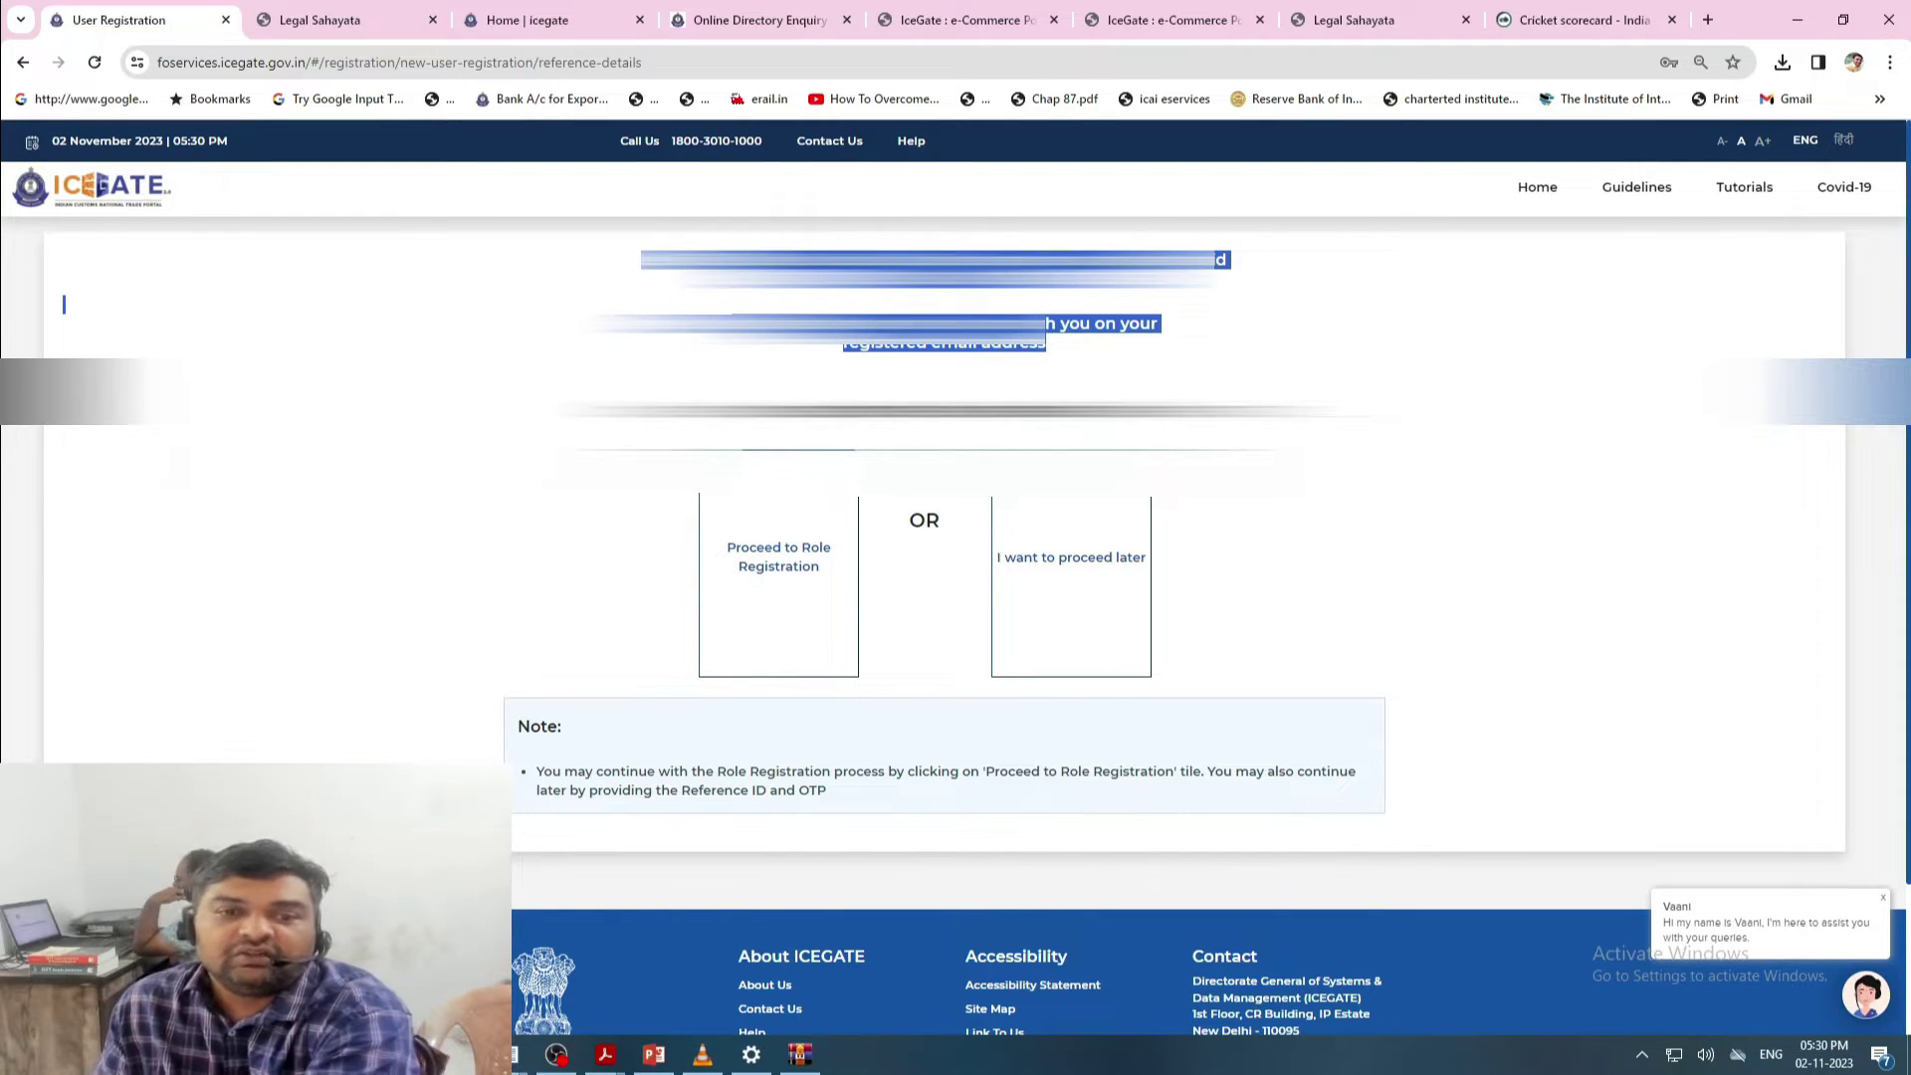
pyautogui.click(780, 564)
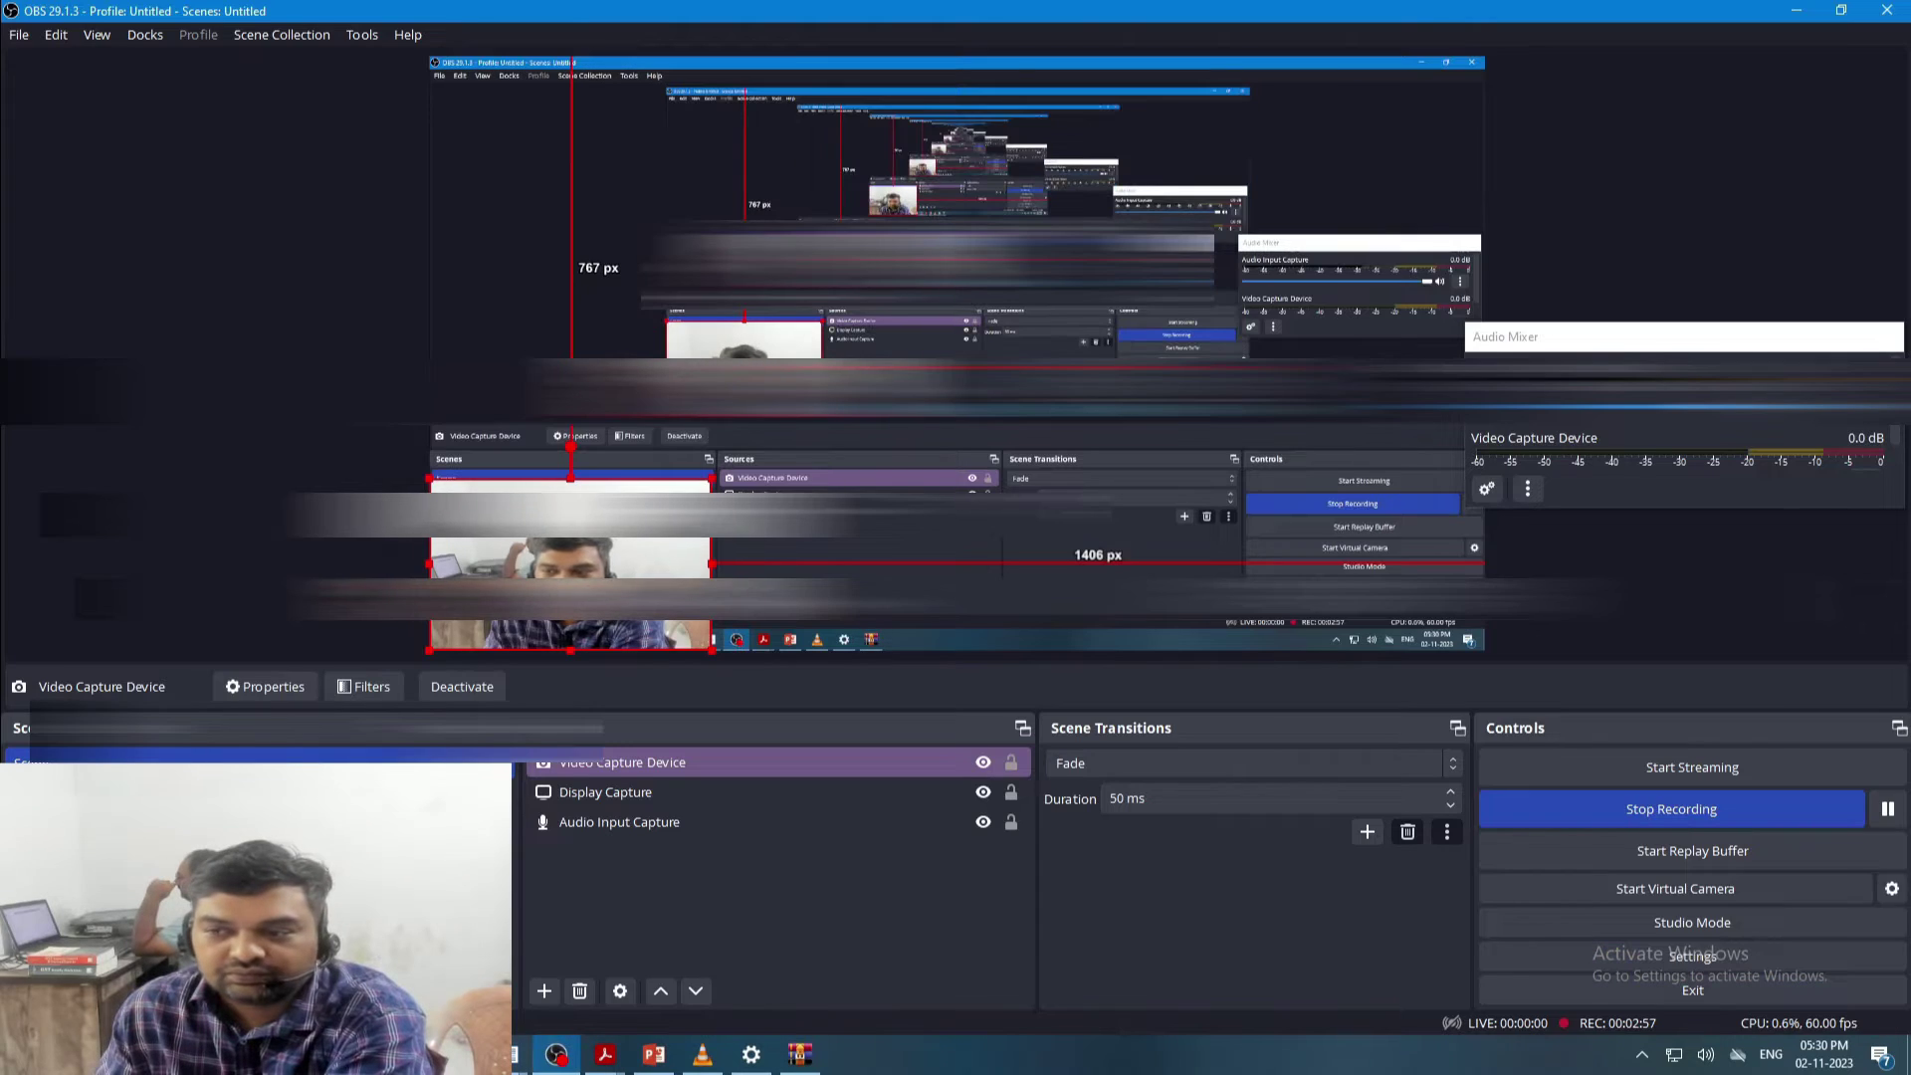
pyautogui.click(555, 1053)
pyautogui.click(1884, 818)
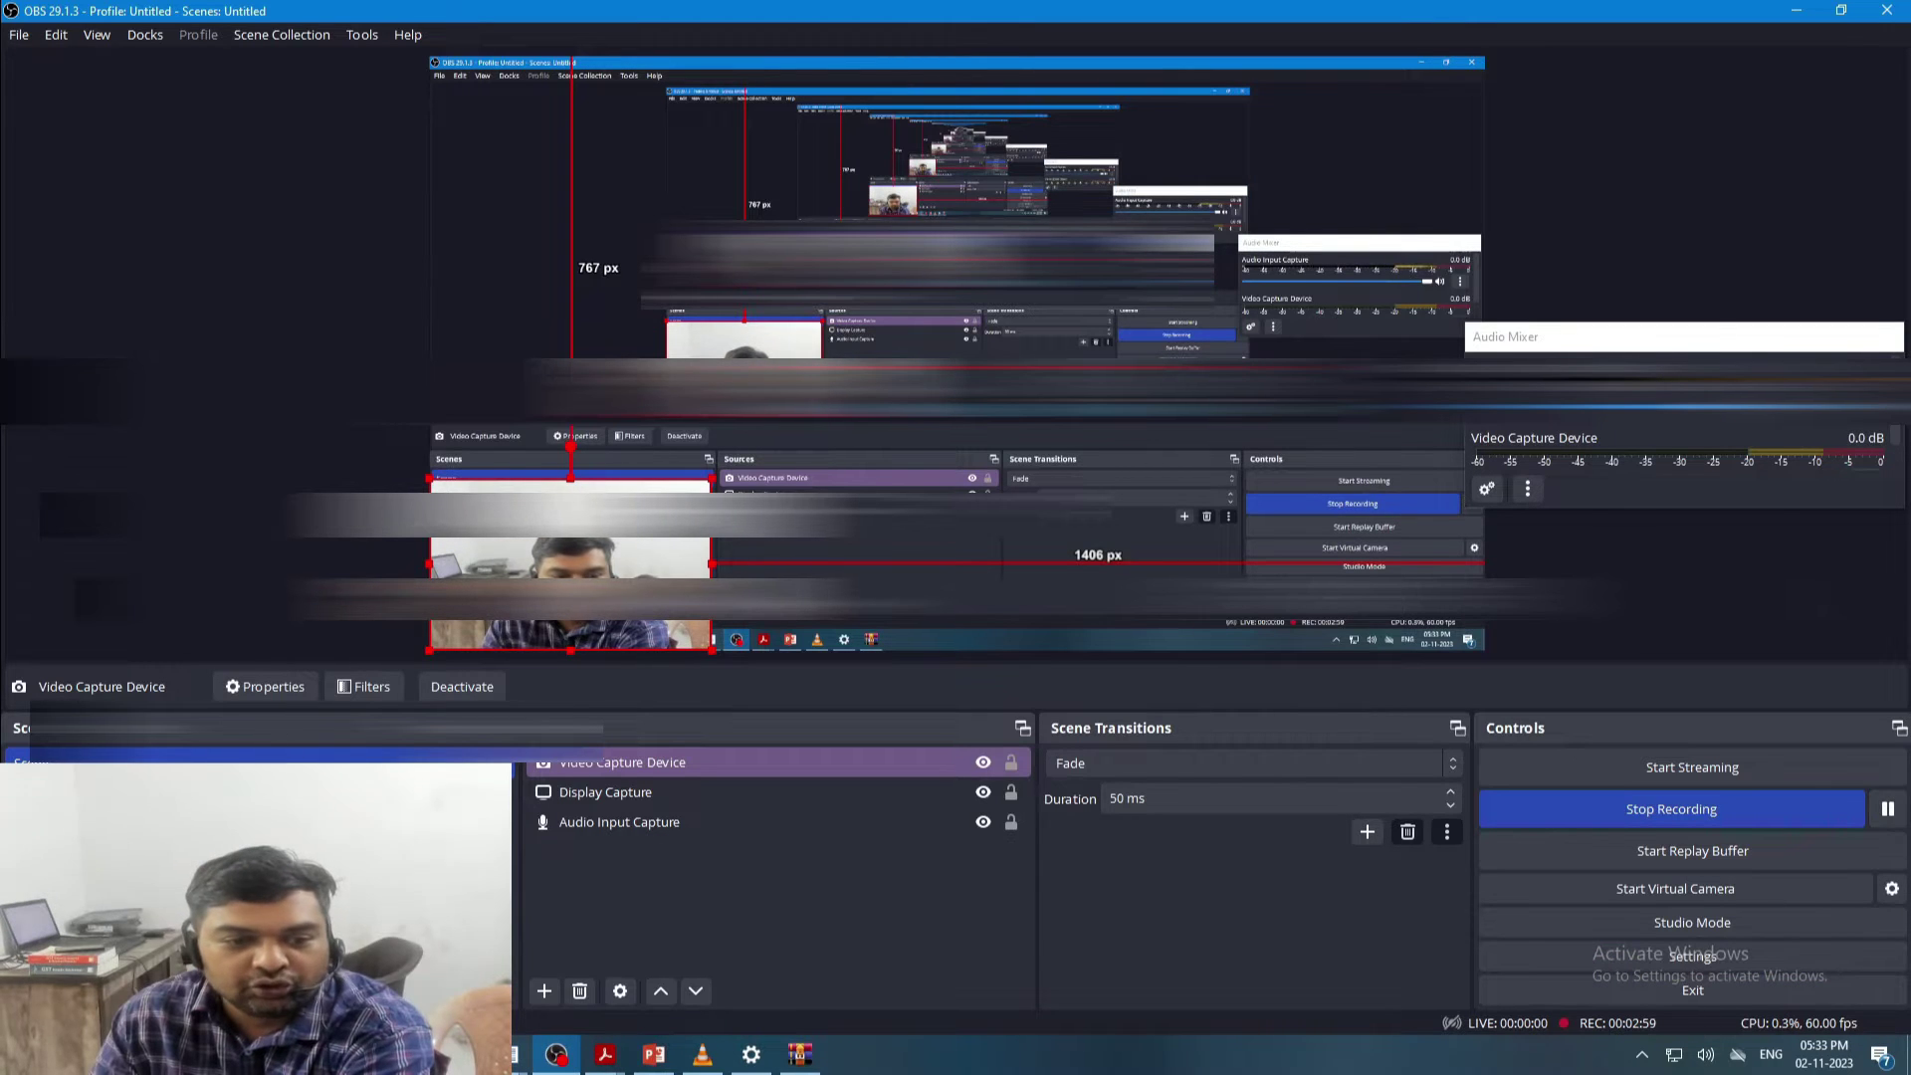
pyautogui.click(459, 1054)
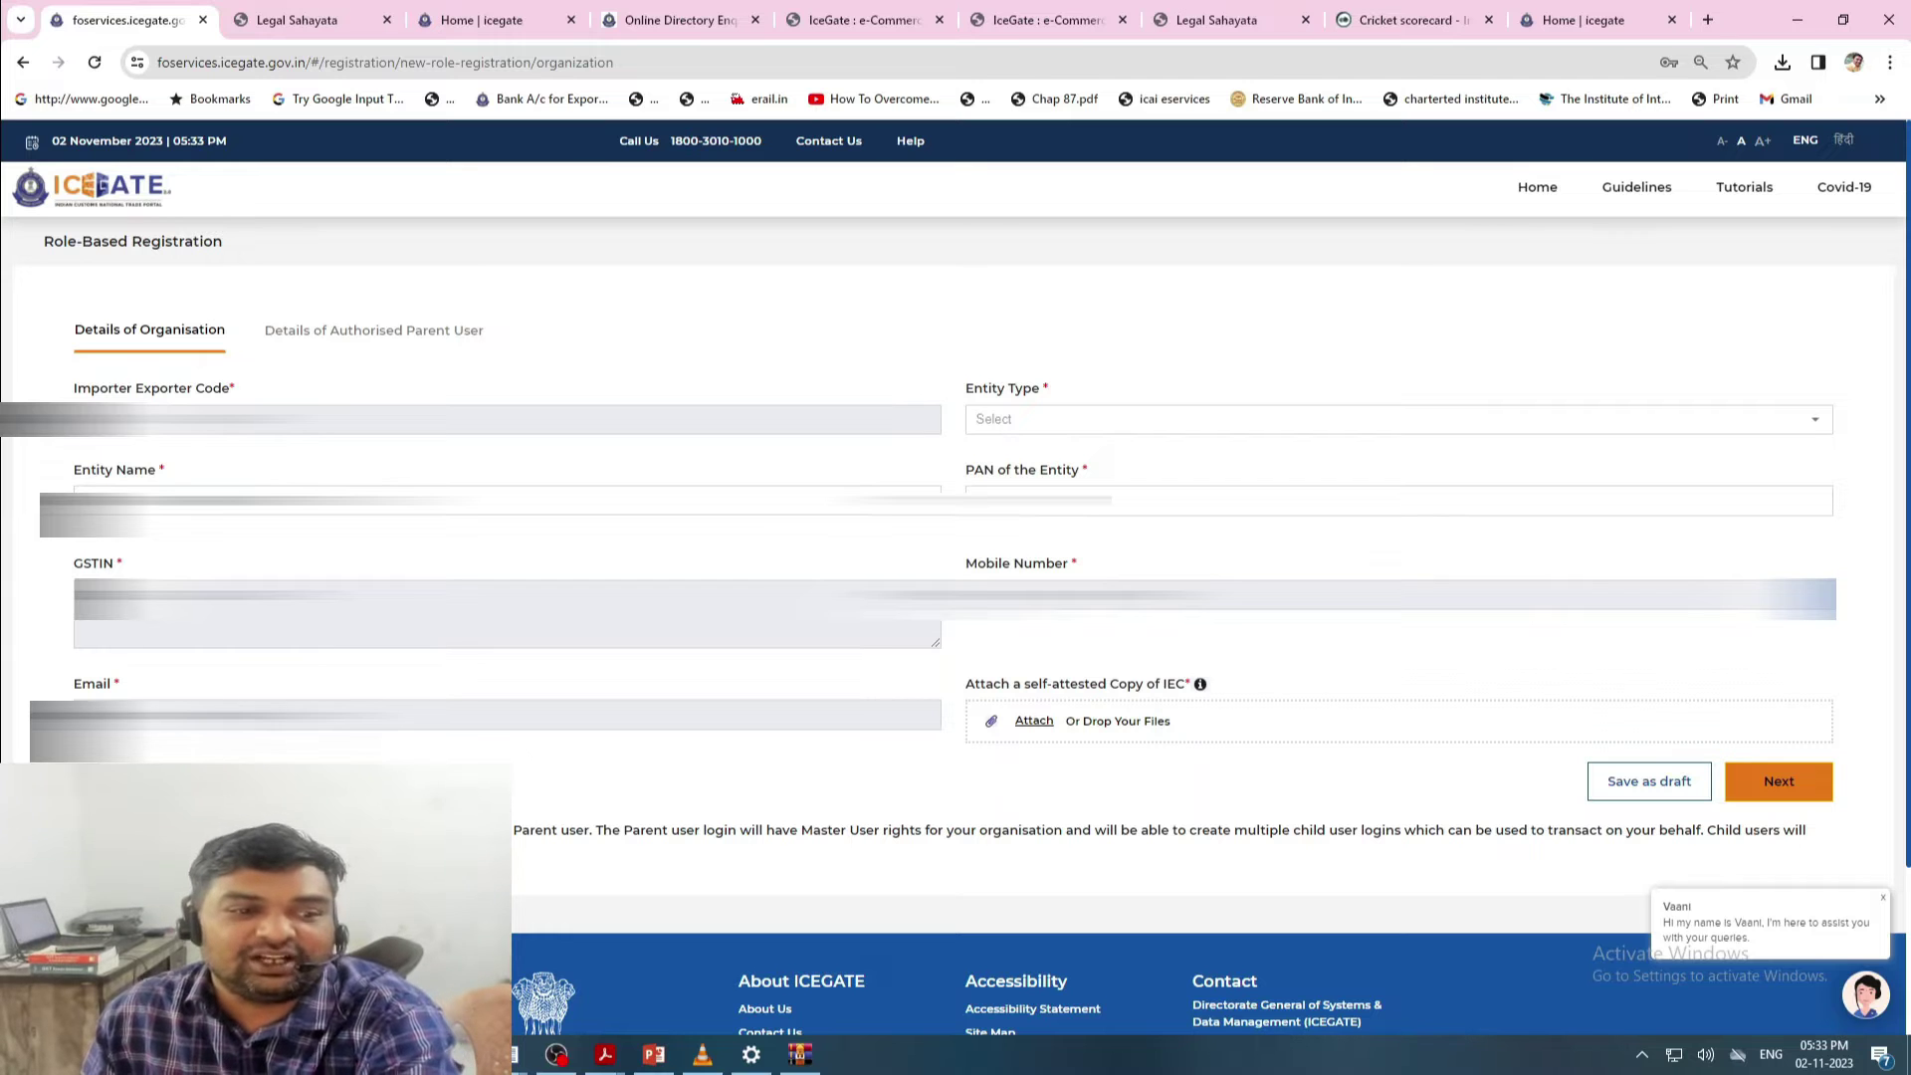
# Step: Choose Pvt Limited as the organisation's Entity Type, briefly checking OBS before returning
pyautogui.click(1070, 426)
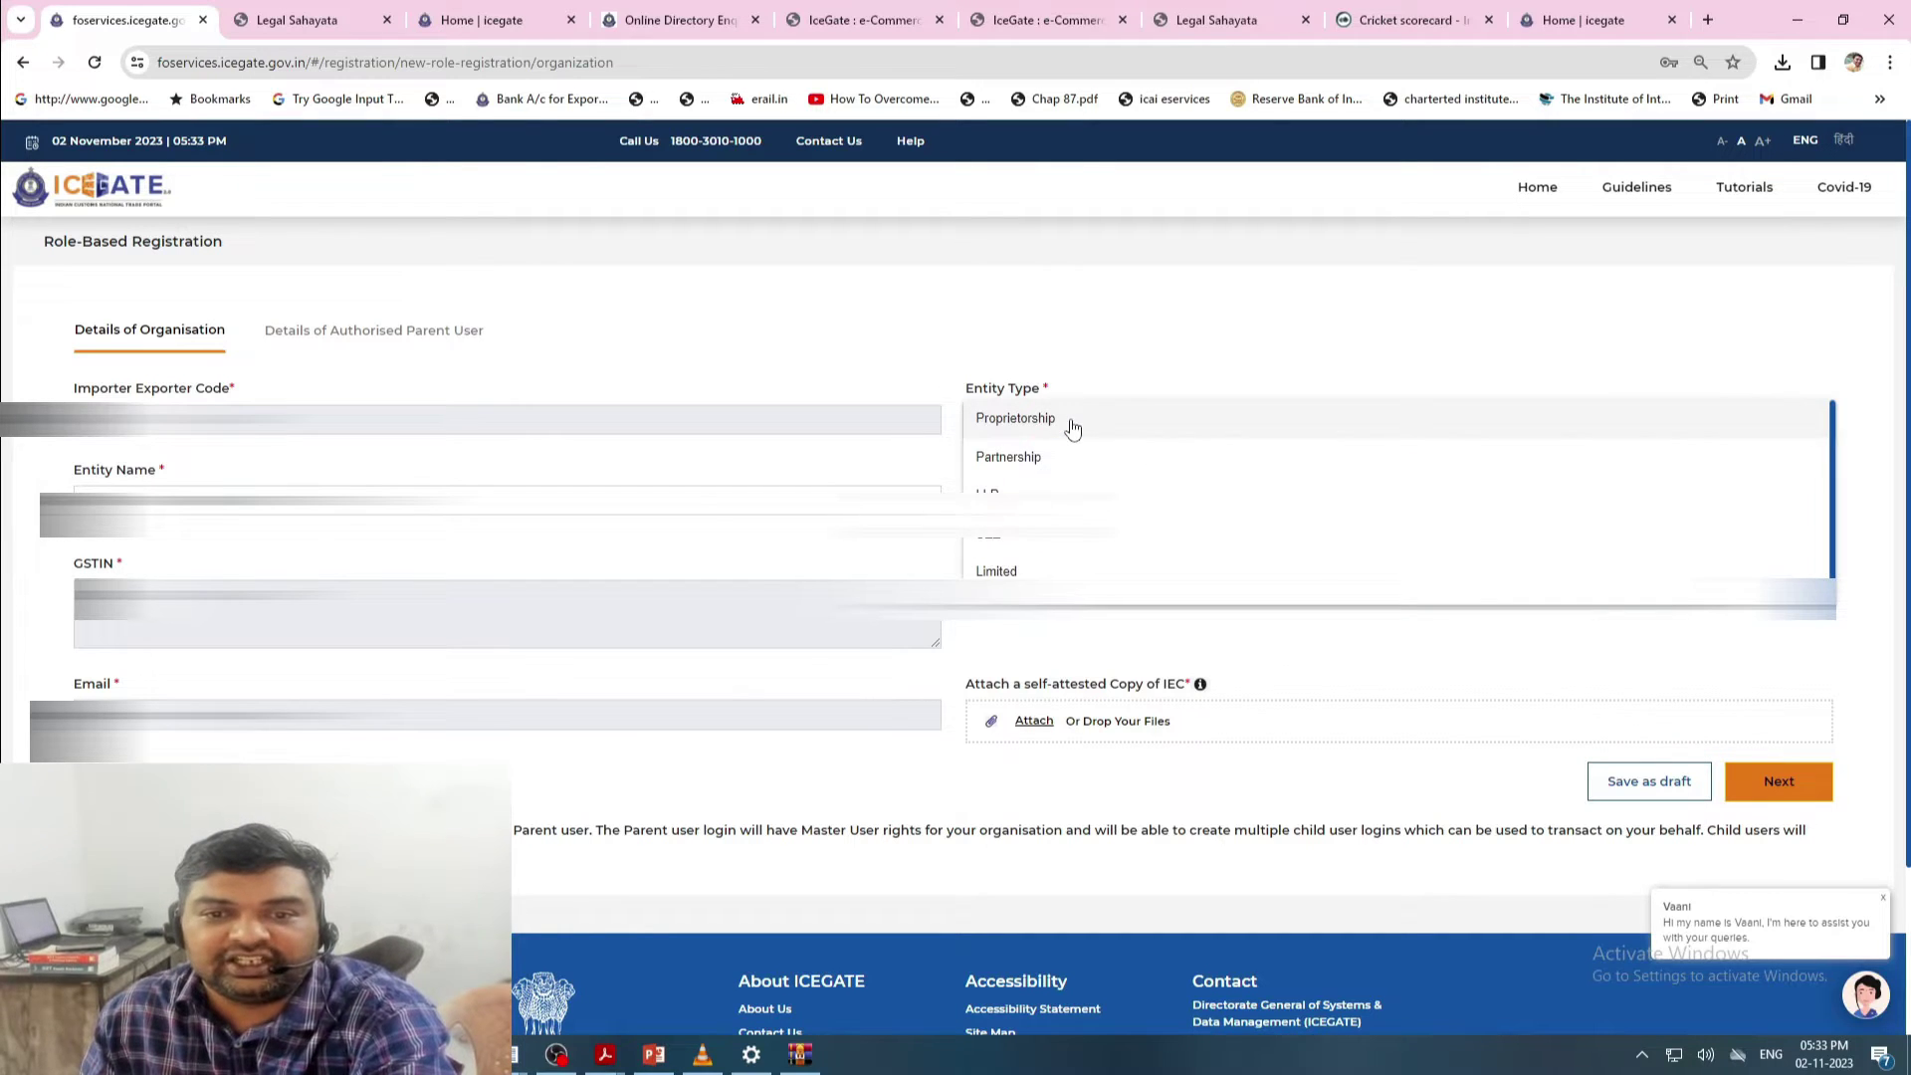
pyautogui.scroll(-1, 1104, 498)
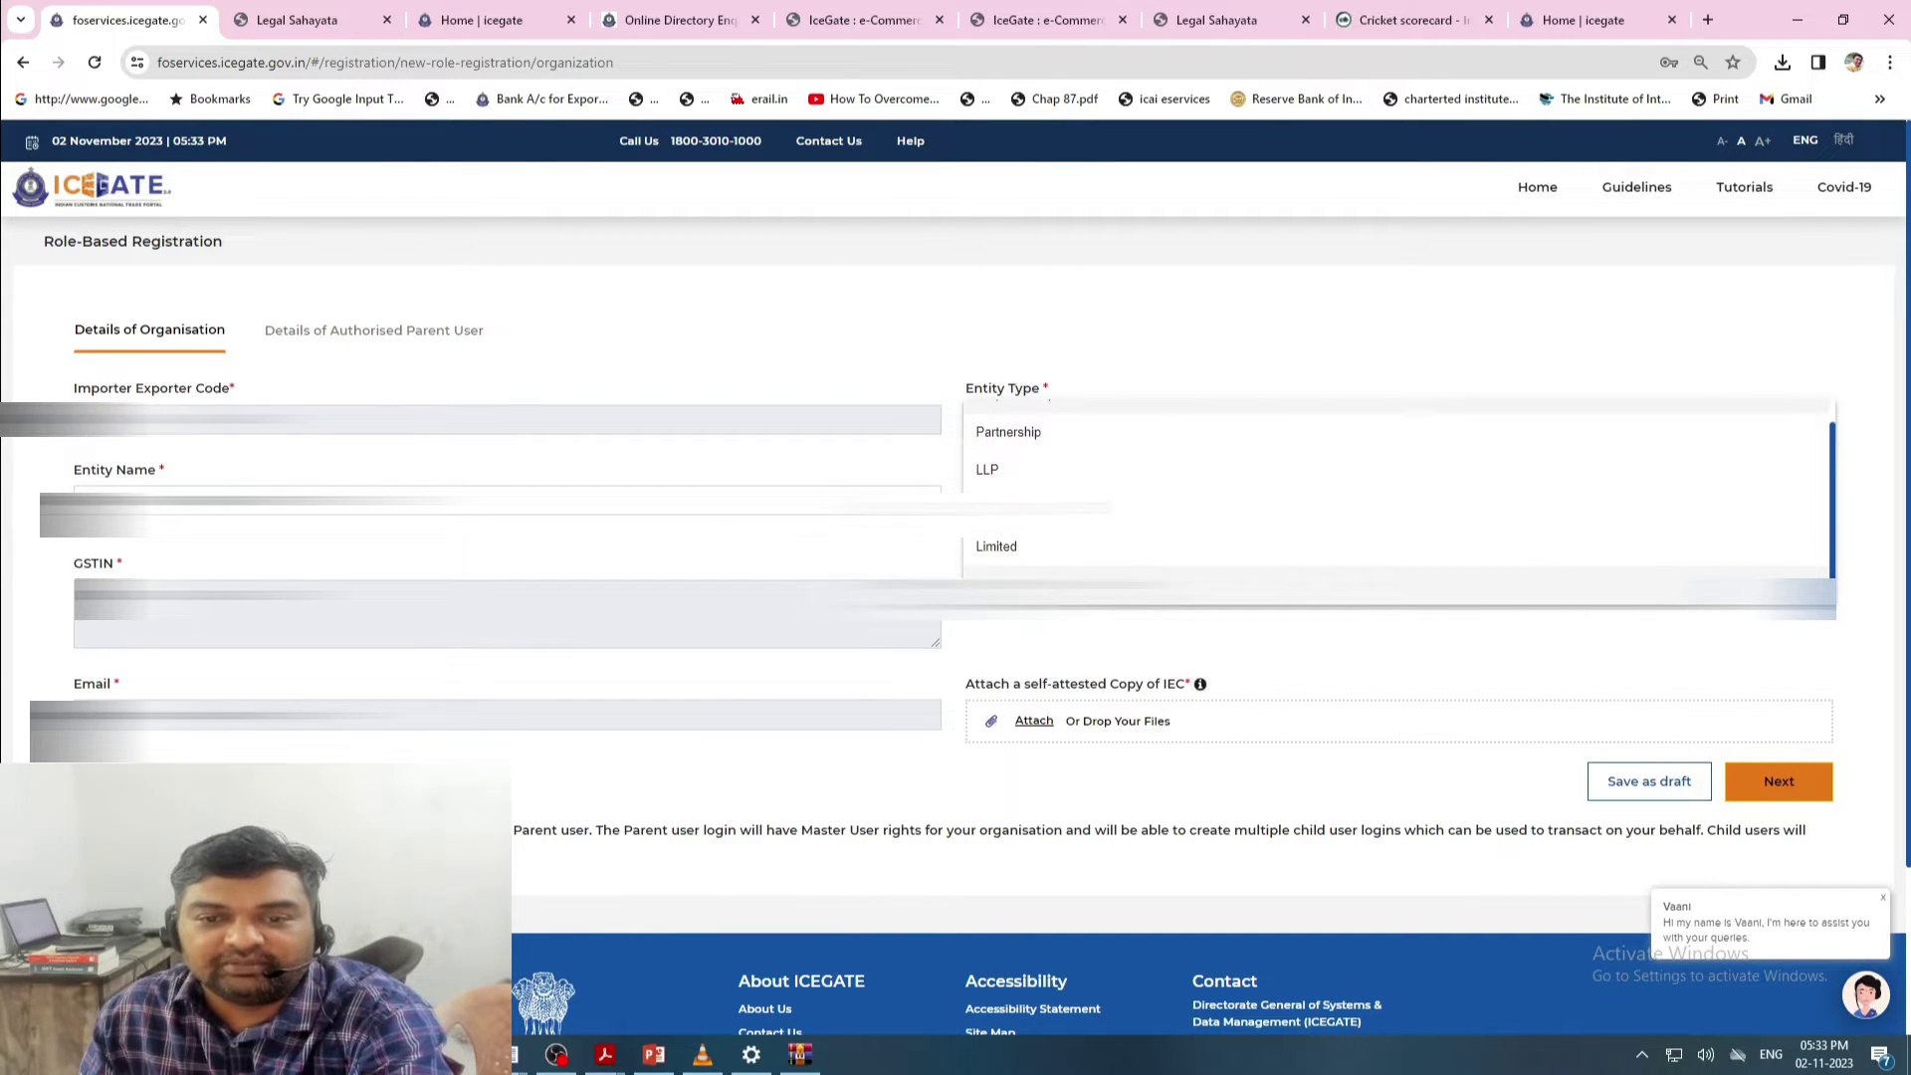
pyautogui.click(1028, 595)
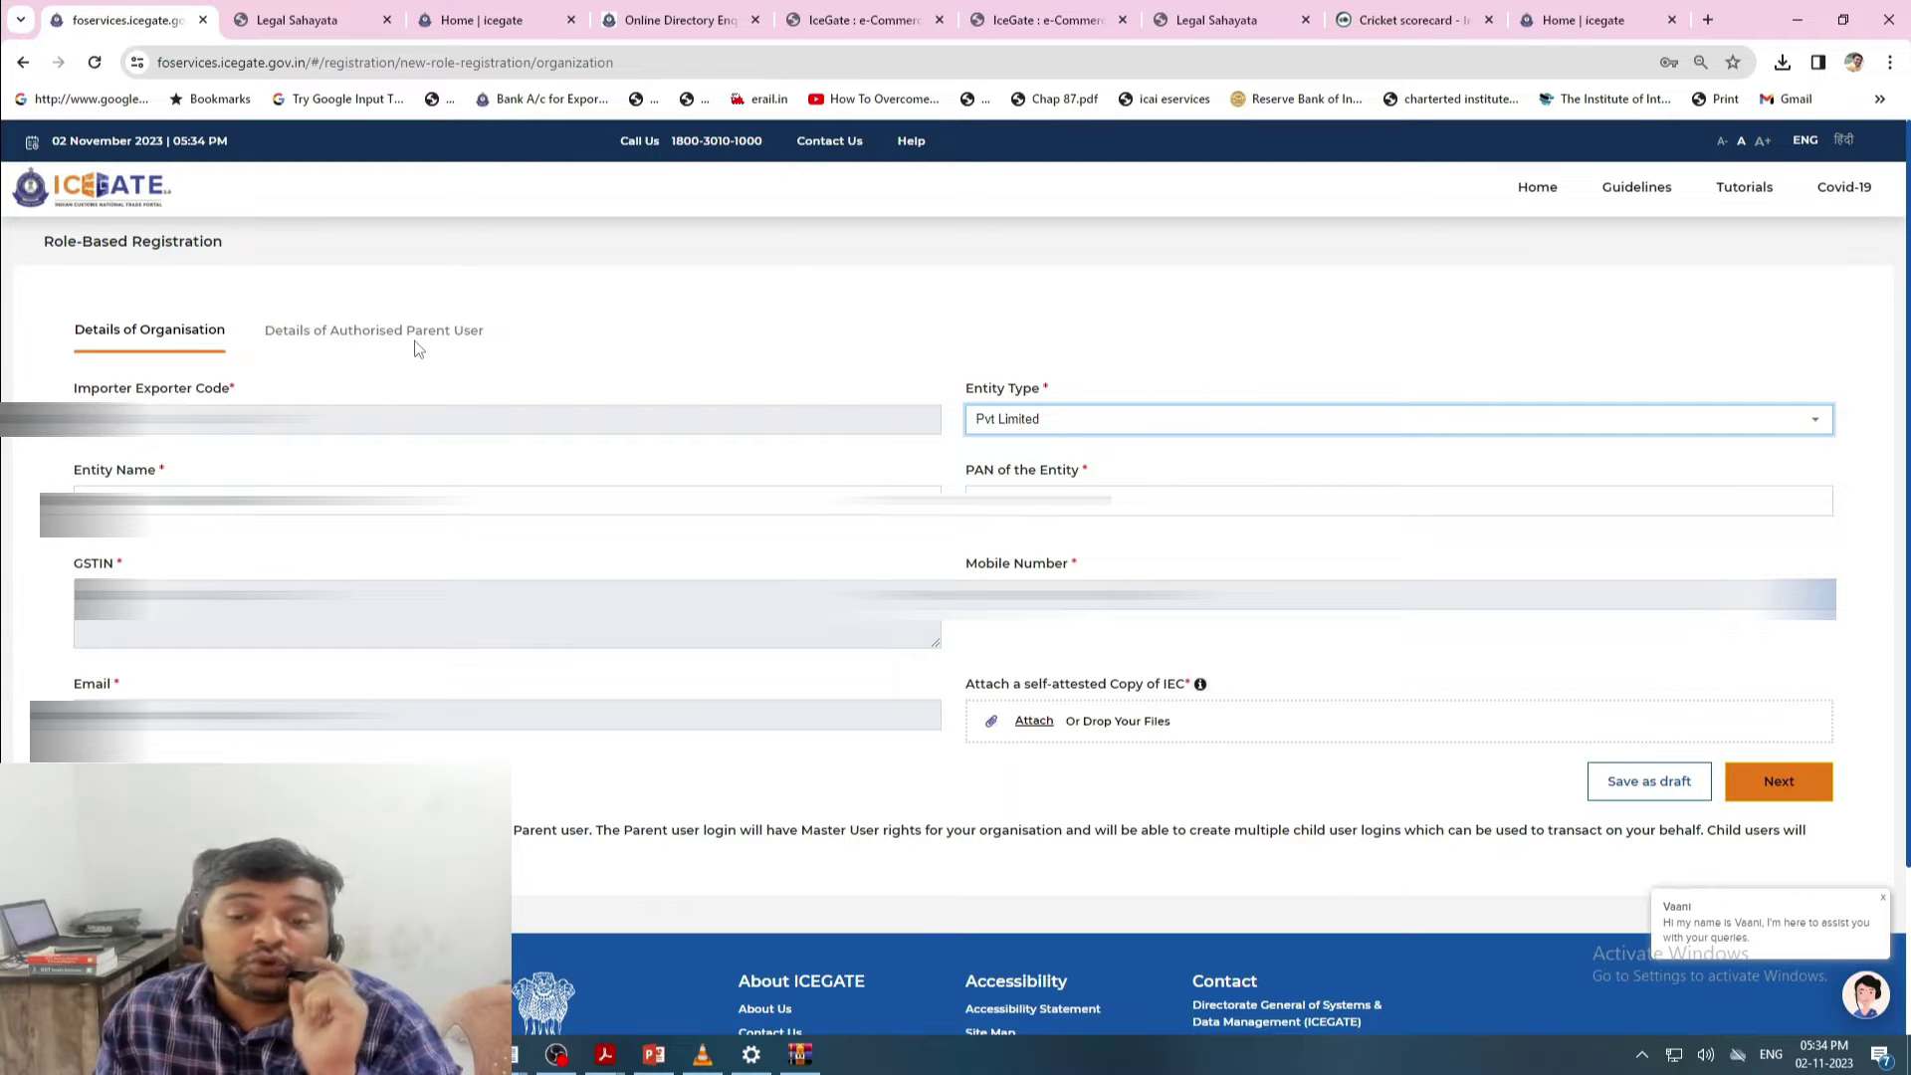
pyautogui.click(555, 1053)
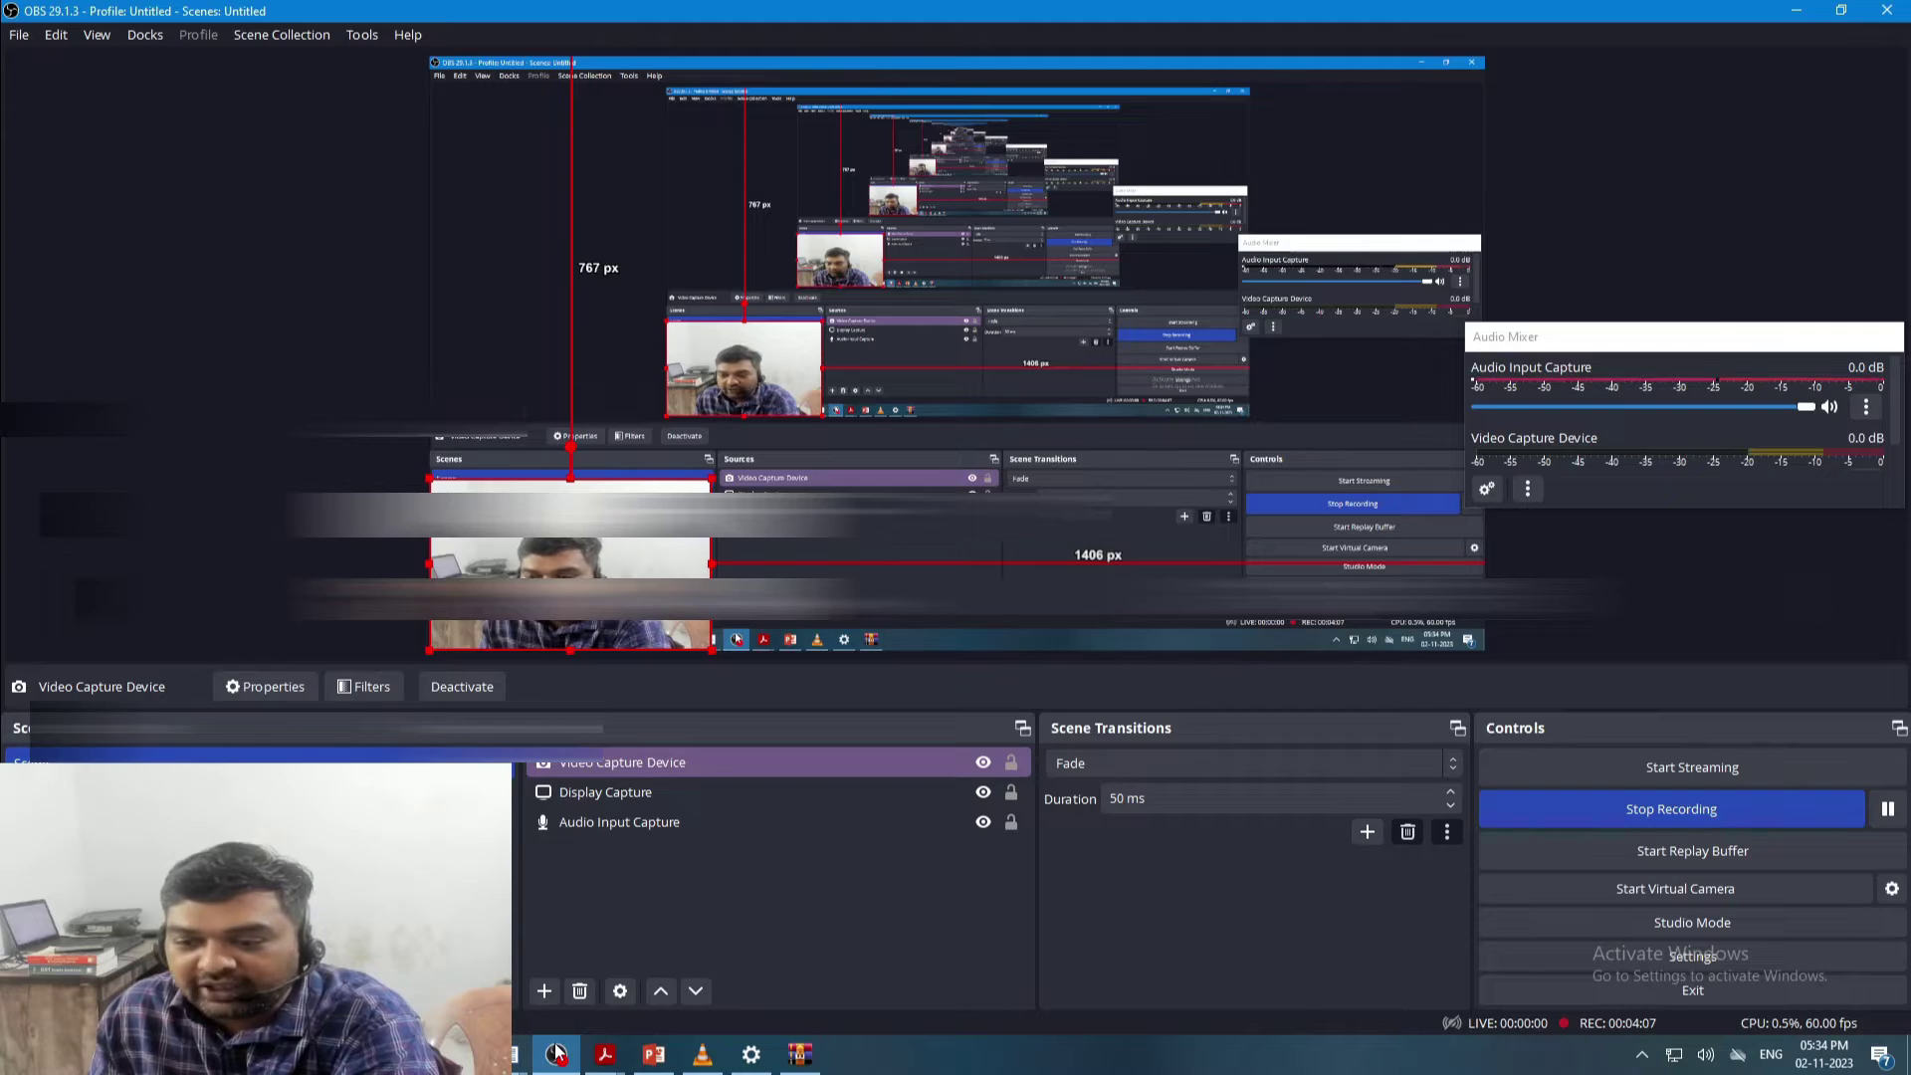
pyautogui.click(555, 1053)
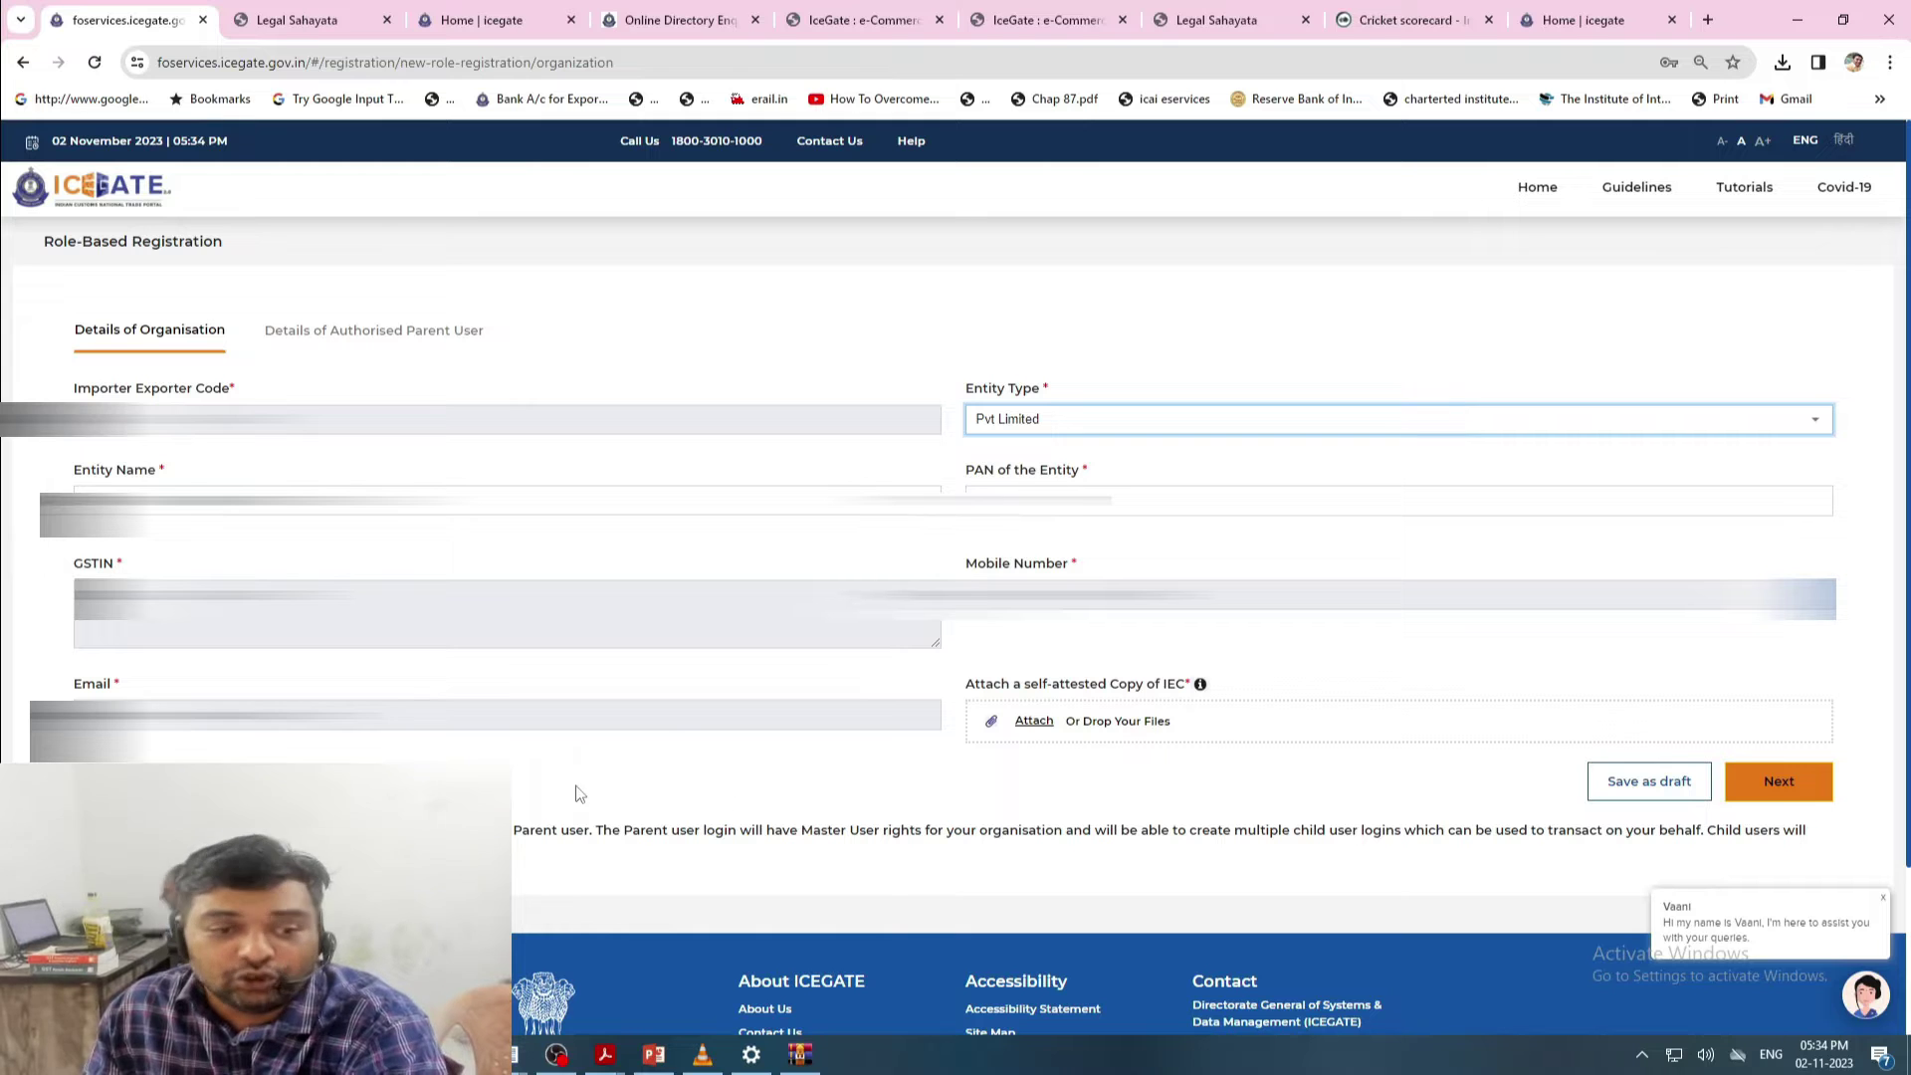
# Step: Attach AD.pdf, the file without spaces, as the self-attested IEC copy
pyautogui.click(1032, 722)
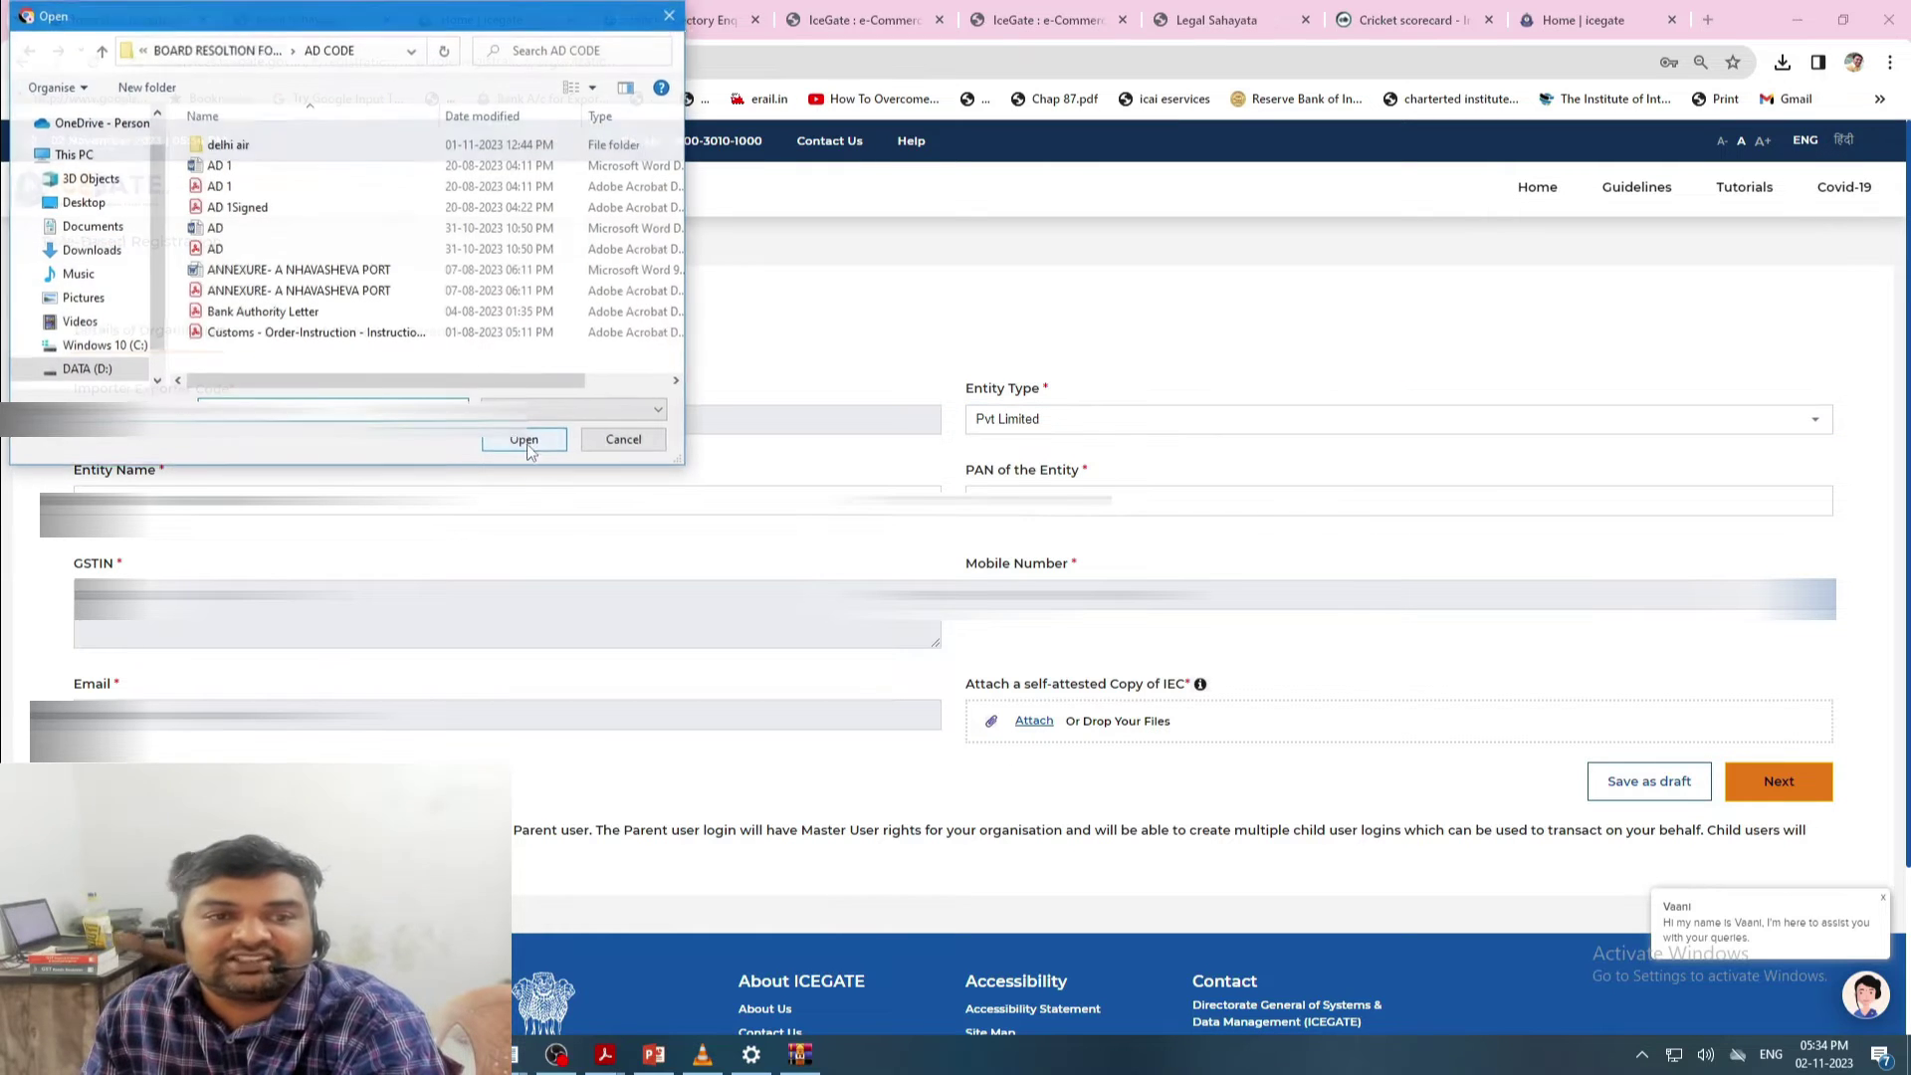
pyautogui.doubleClick(261, 191)
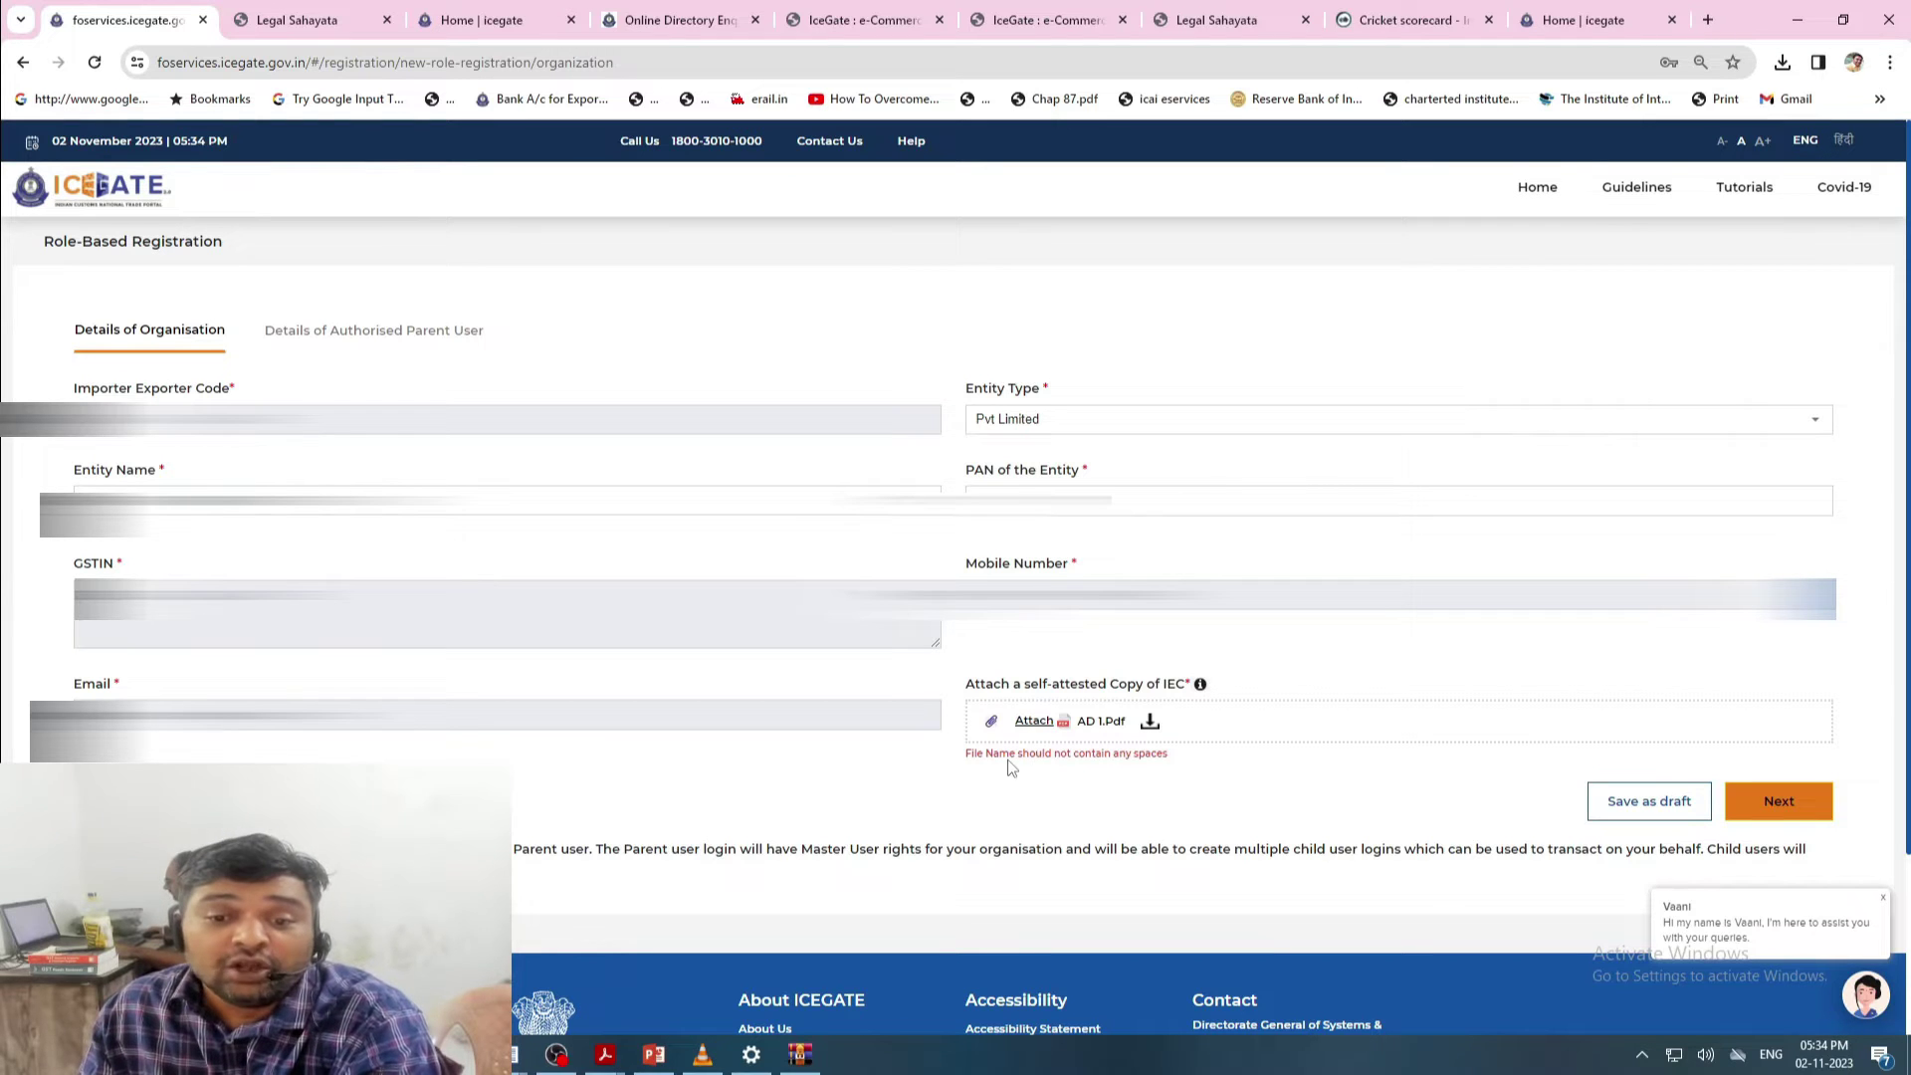
pyautogui.click(1034, 720)
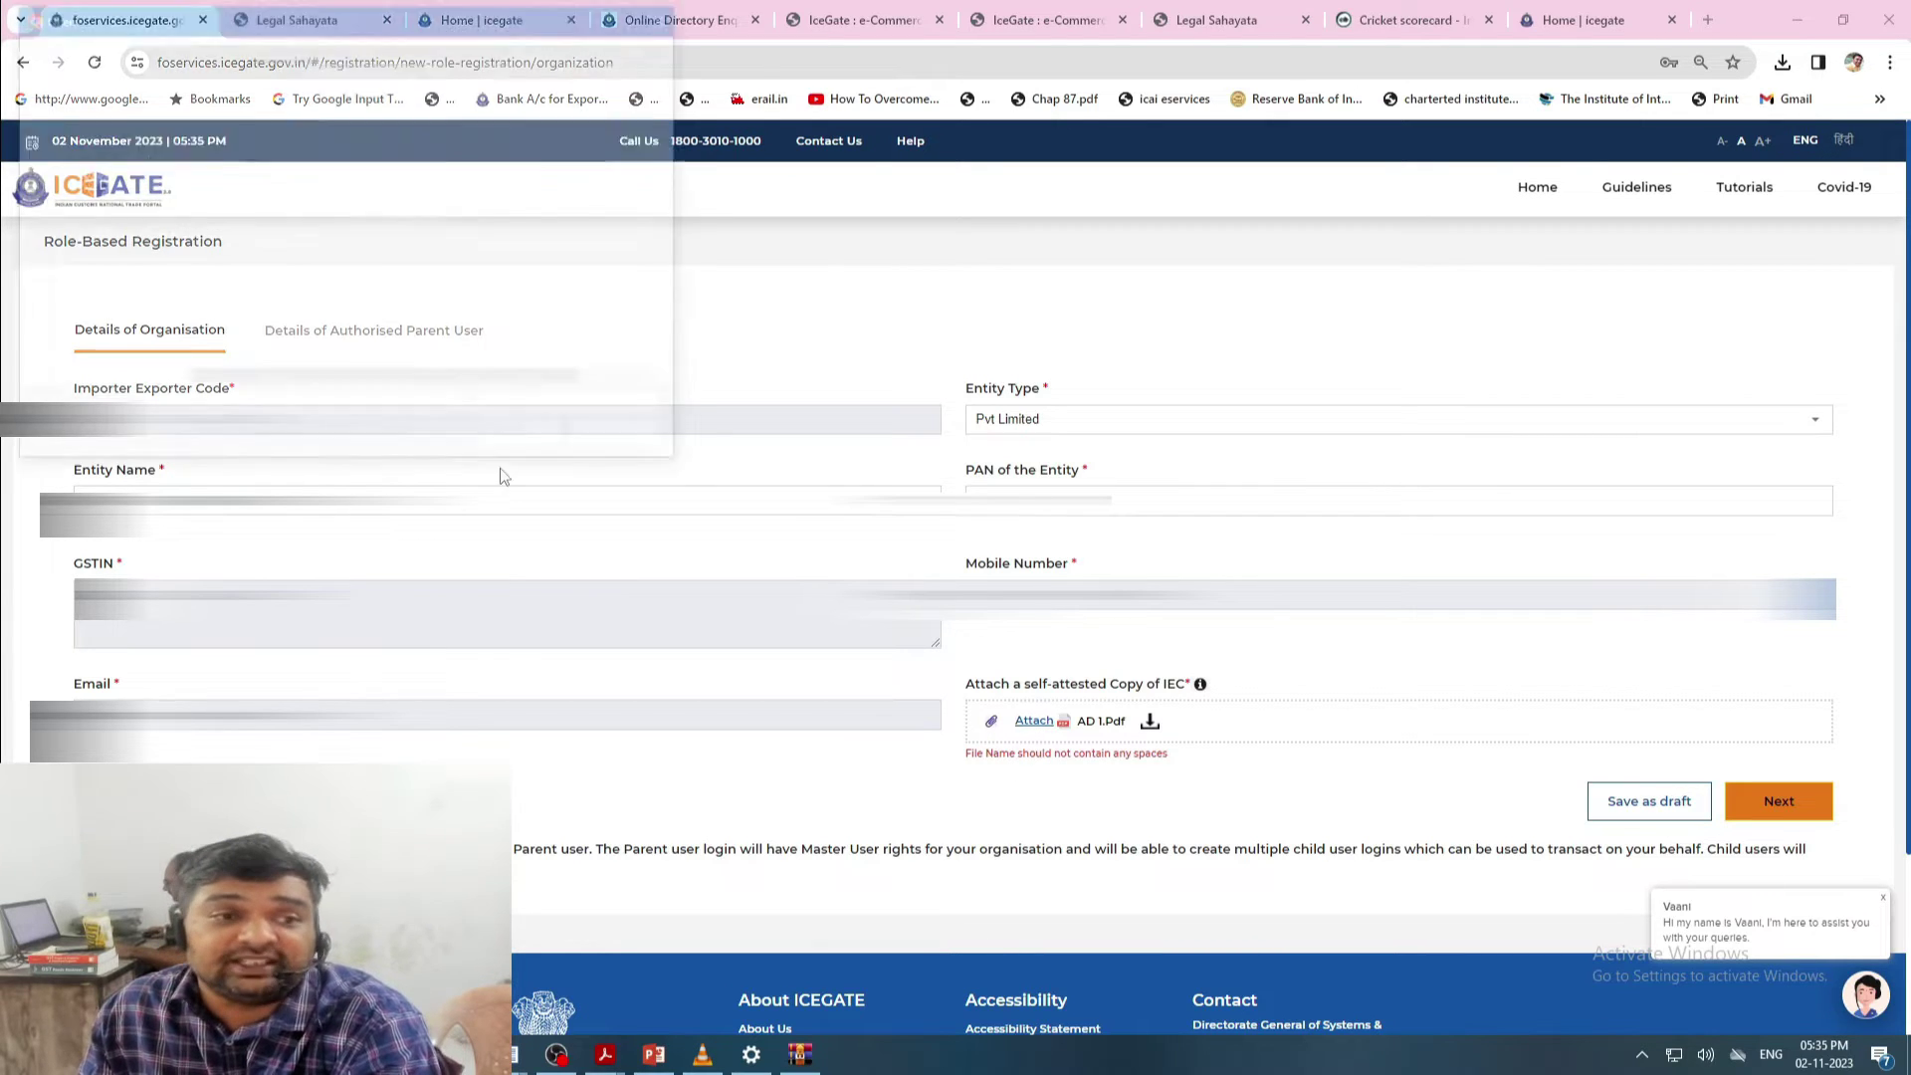
pyautogui.doubleClick(215, 249)
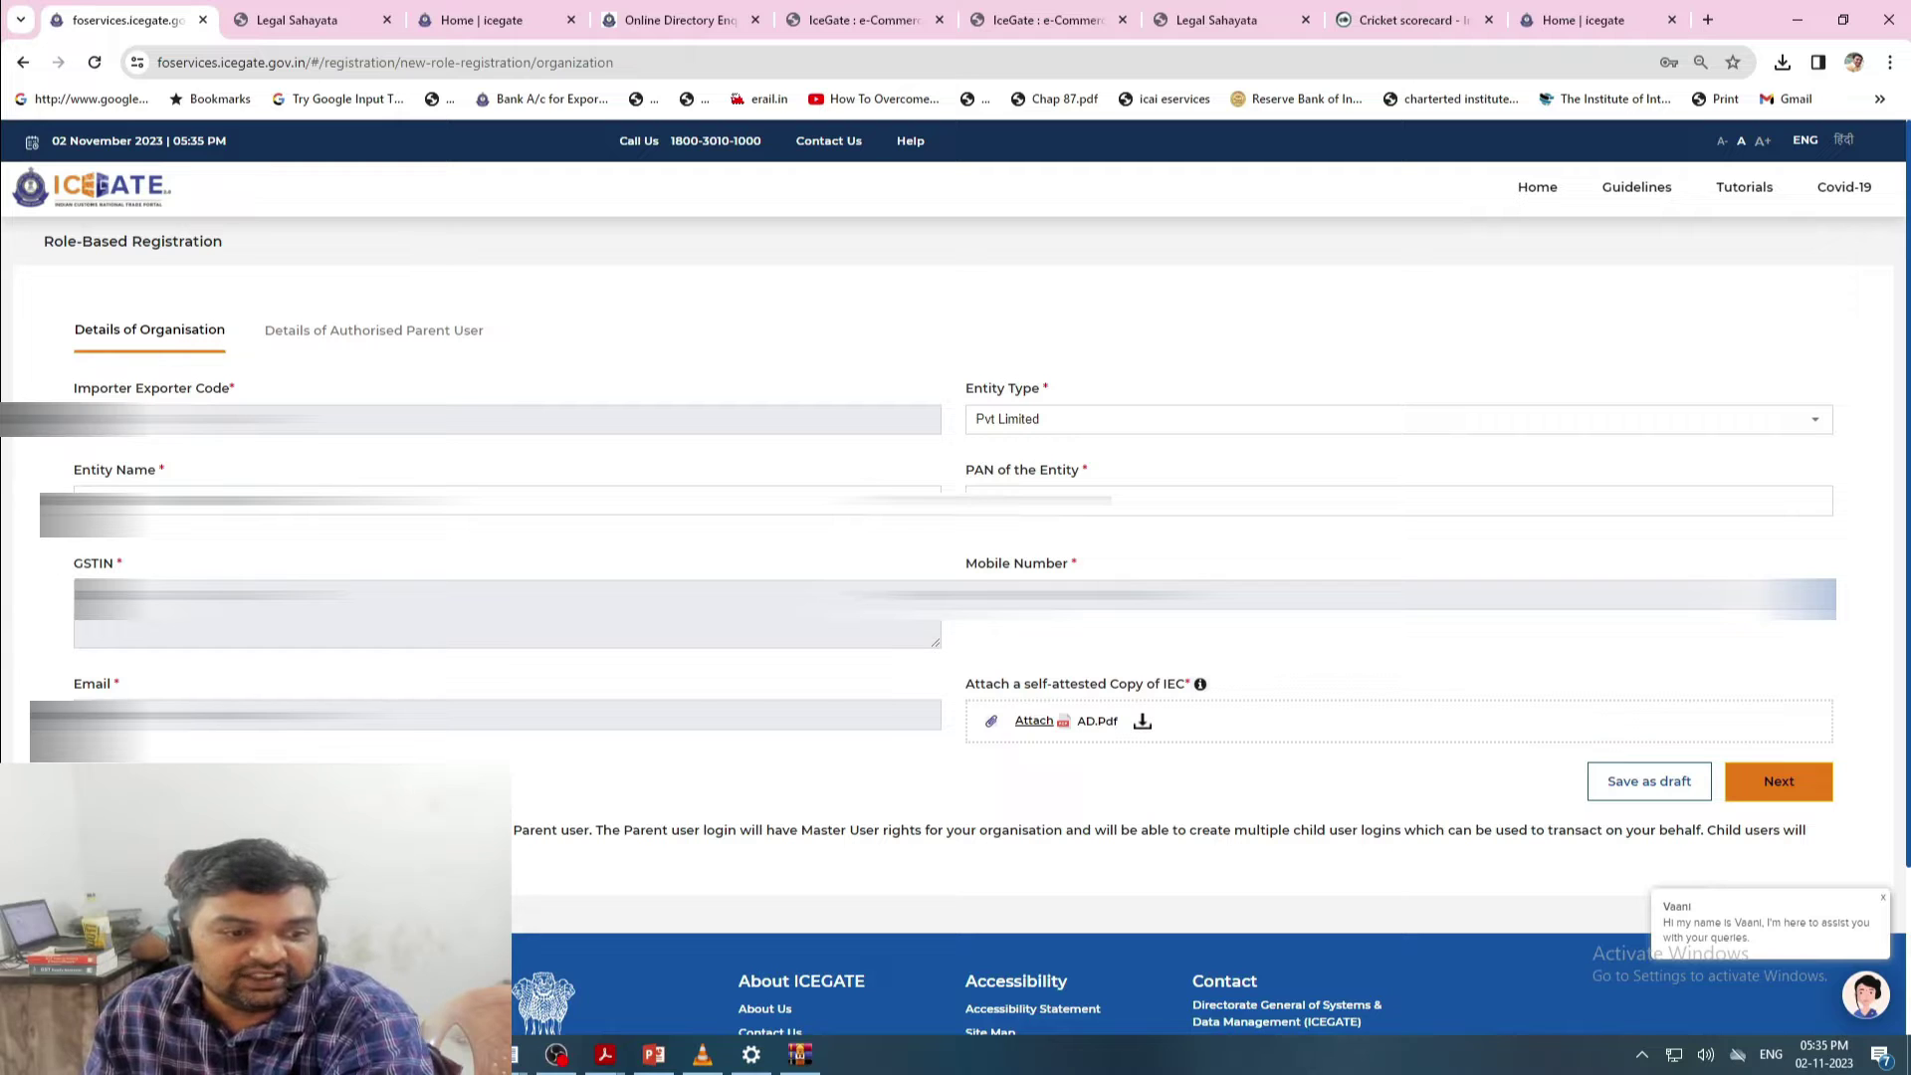
# Step: Save the organisation details as a draft and go on to Details of Authorised Parent User
pyautogui.moveTo(513, 830); pyautogui.dragTo(741, 834)
pyautogui.click(760, 873)
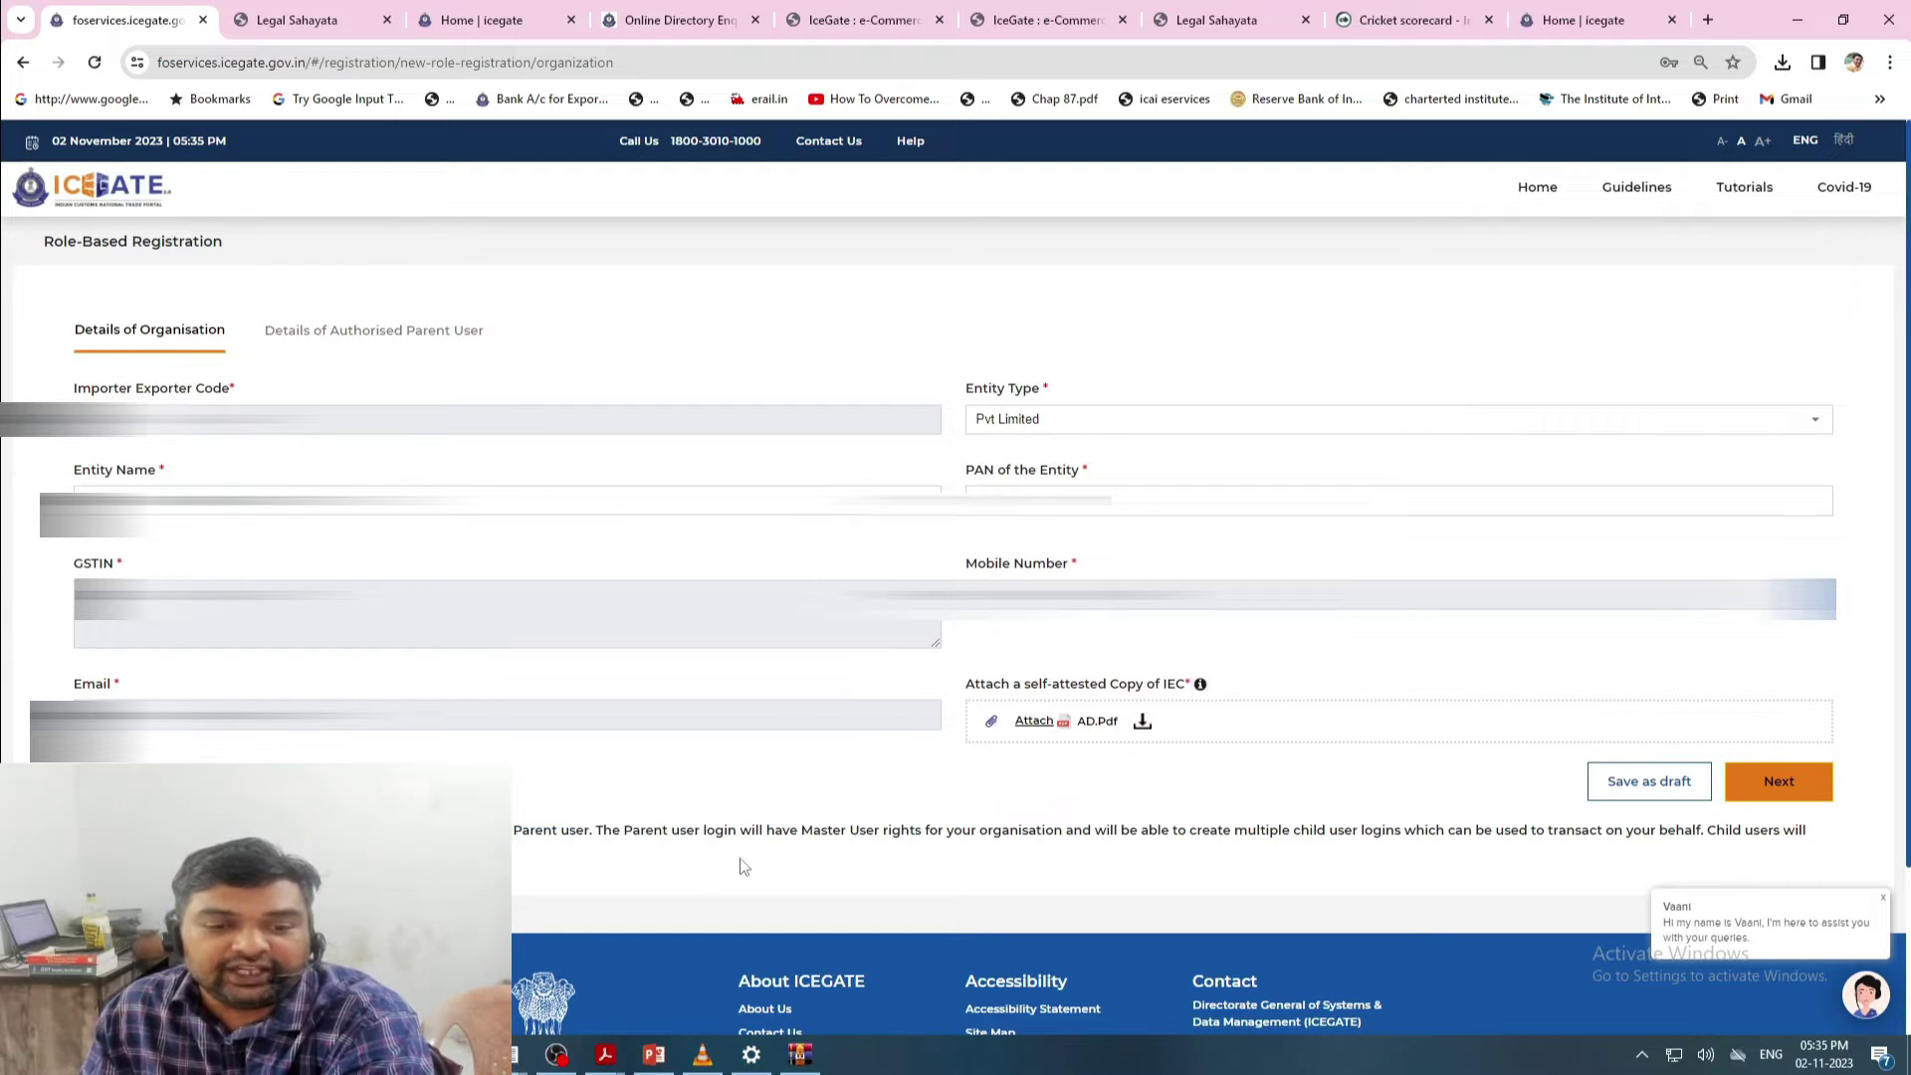
pyautogui.moveTo(858, 832); pyautogui.dragTo(930, 834)
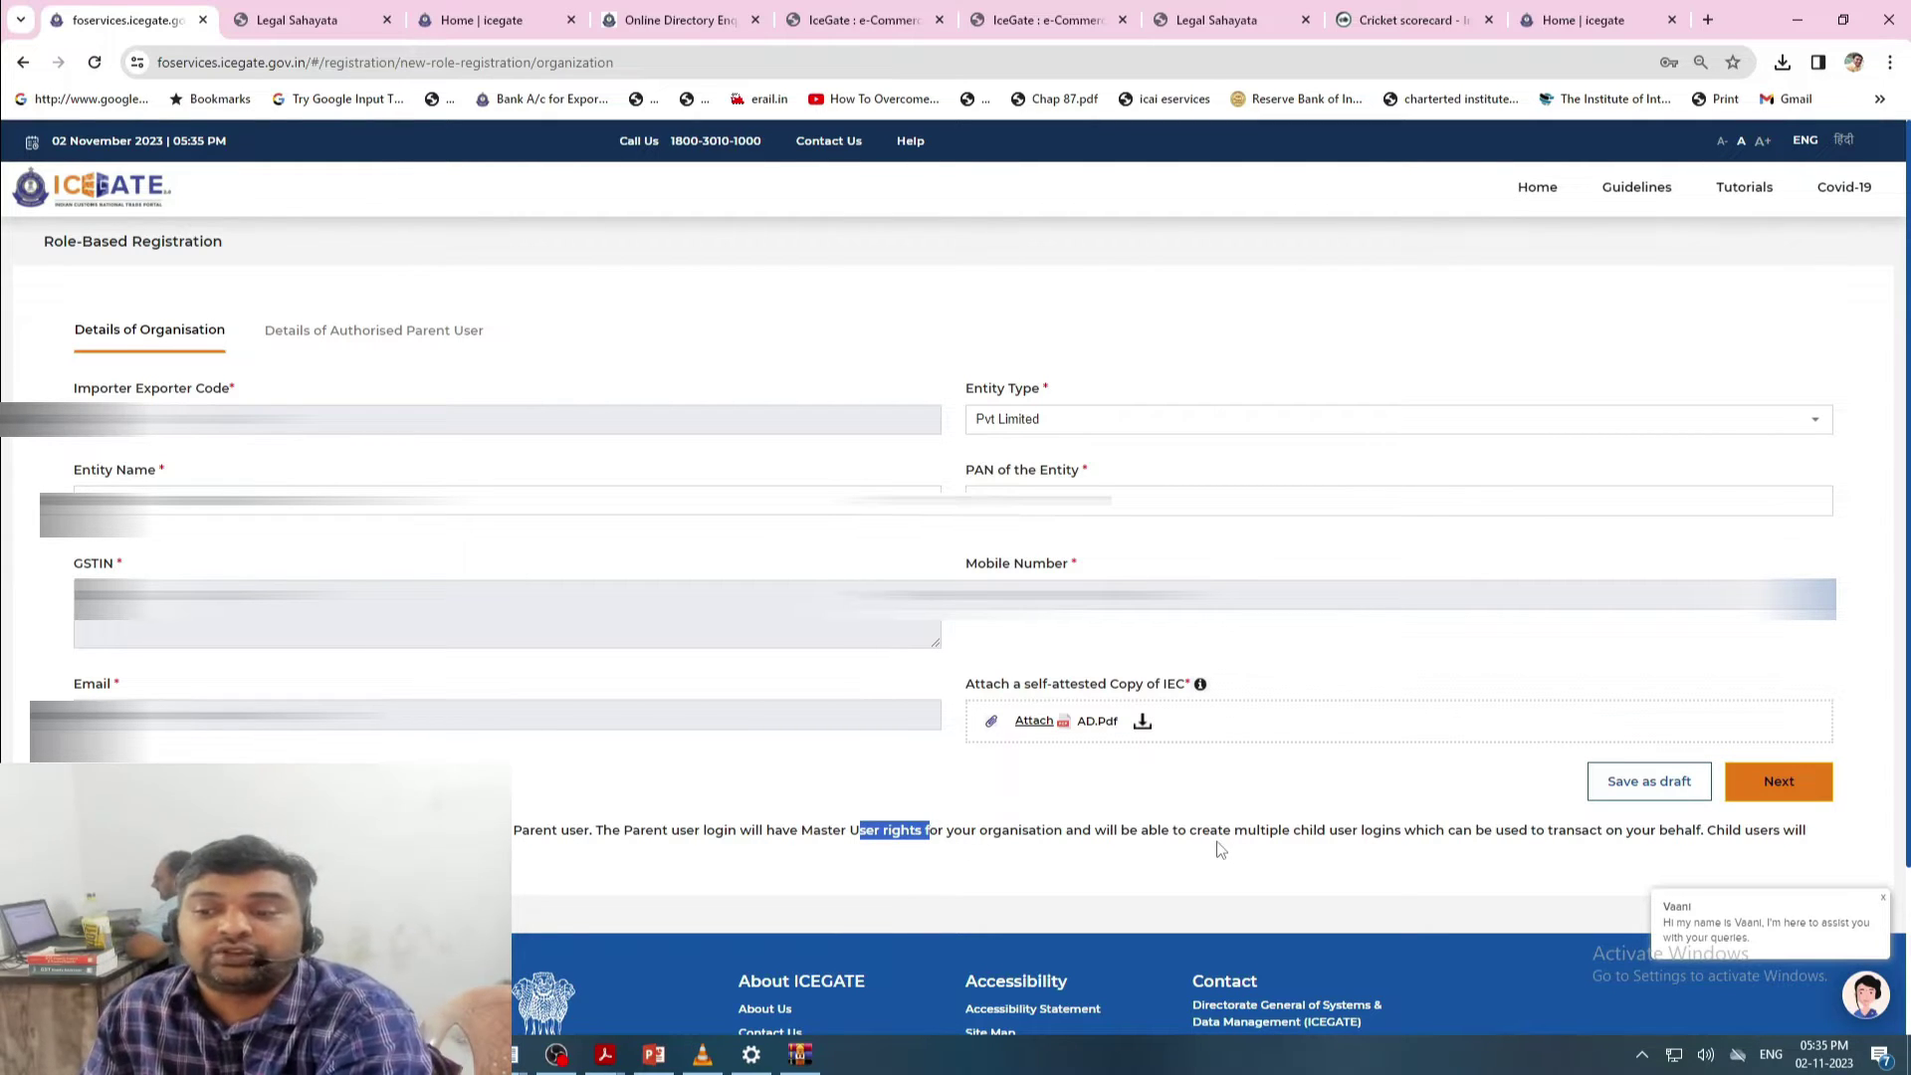
pyautogui.click(895, 834)
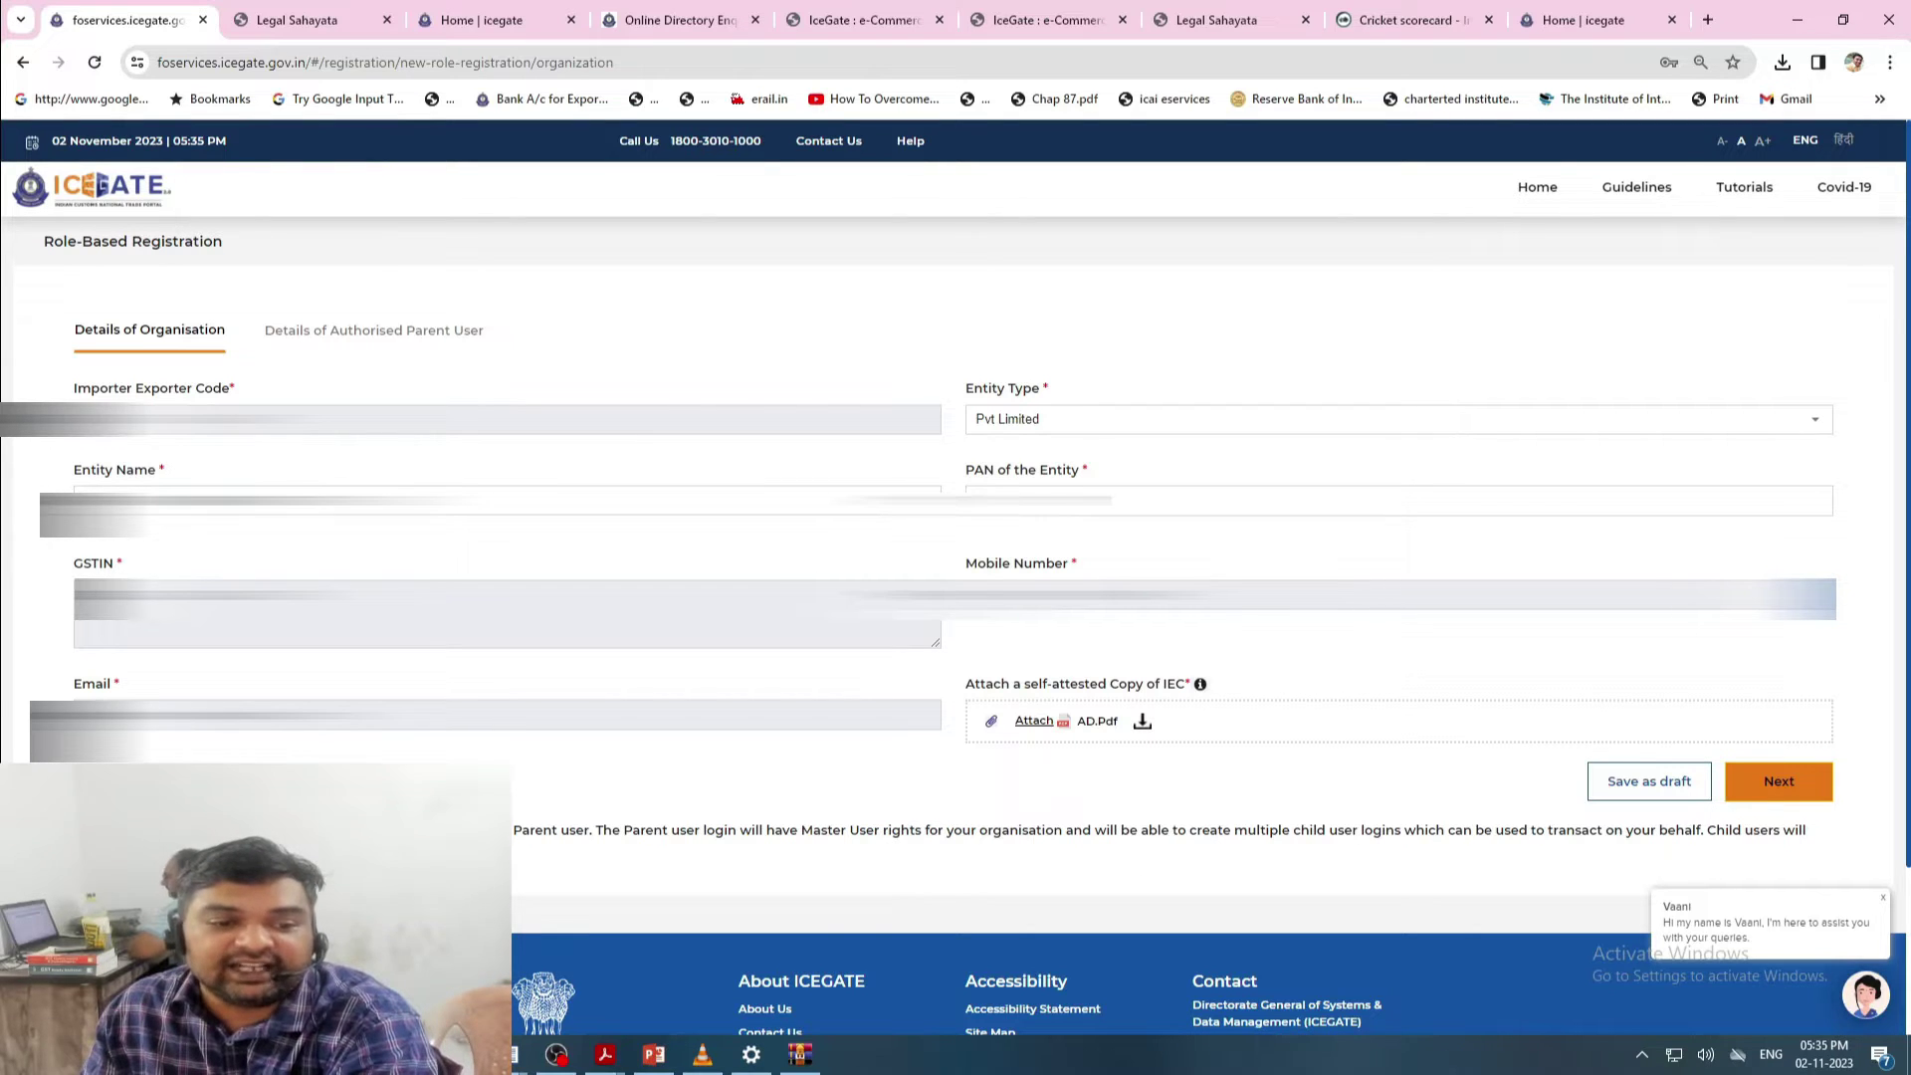
pyautogui.click(1644, 786)
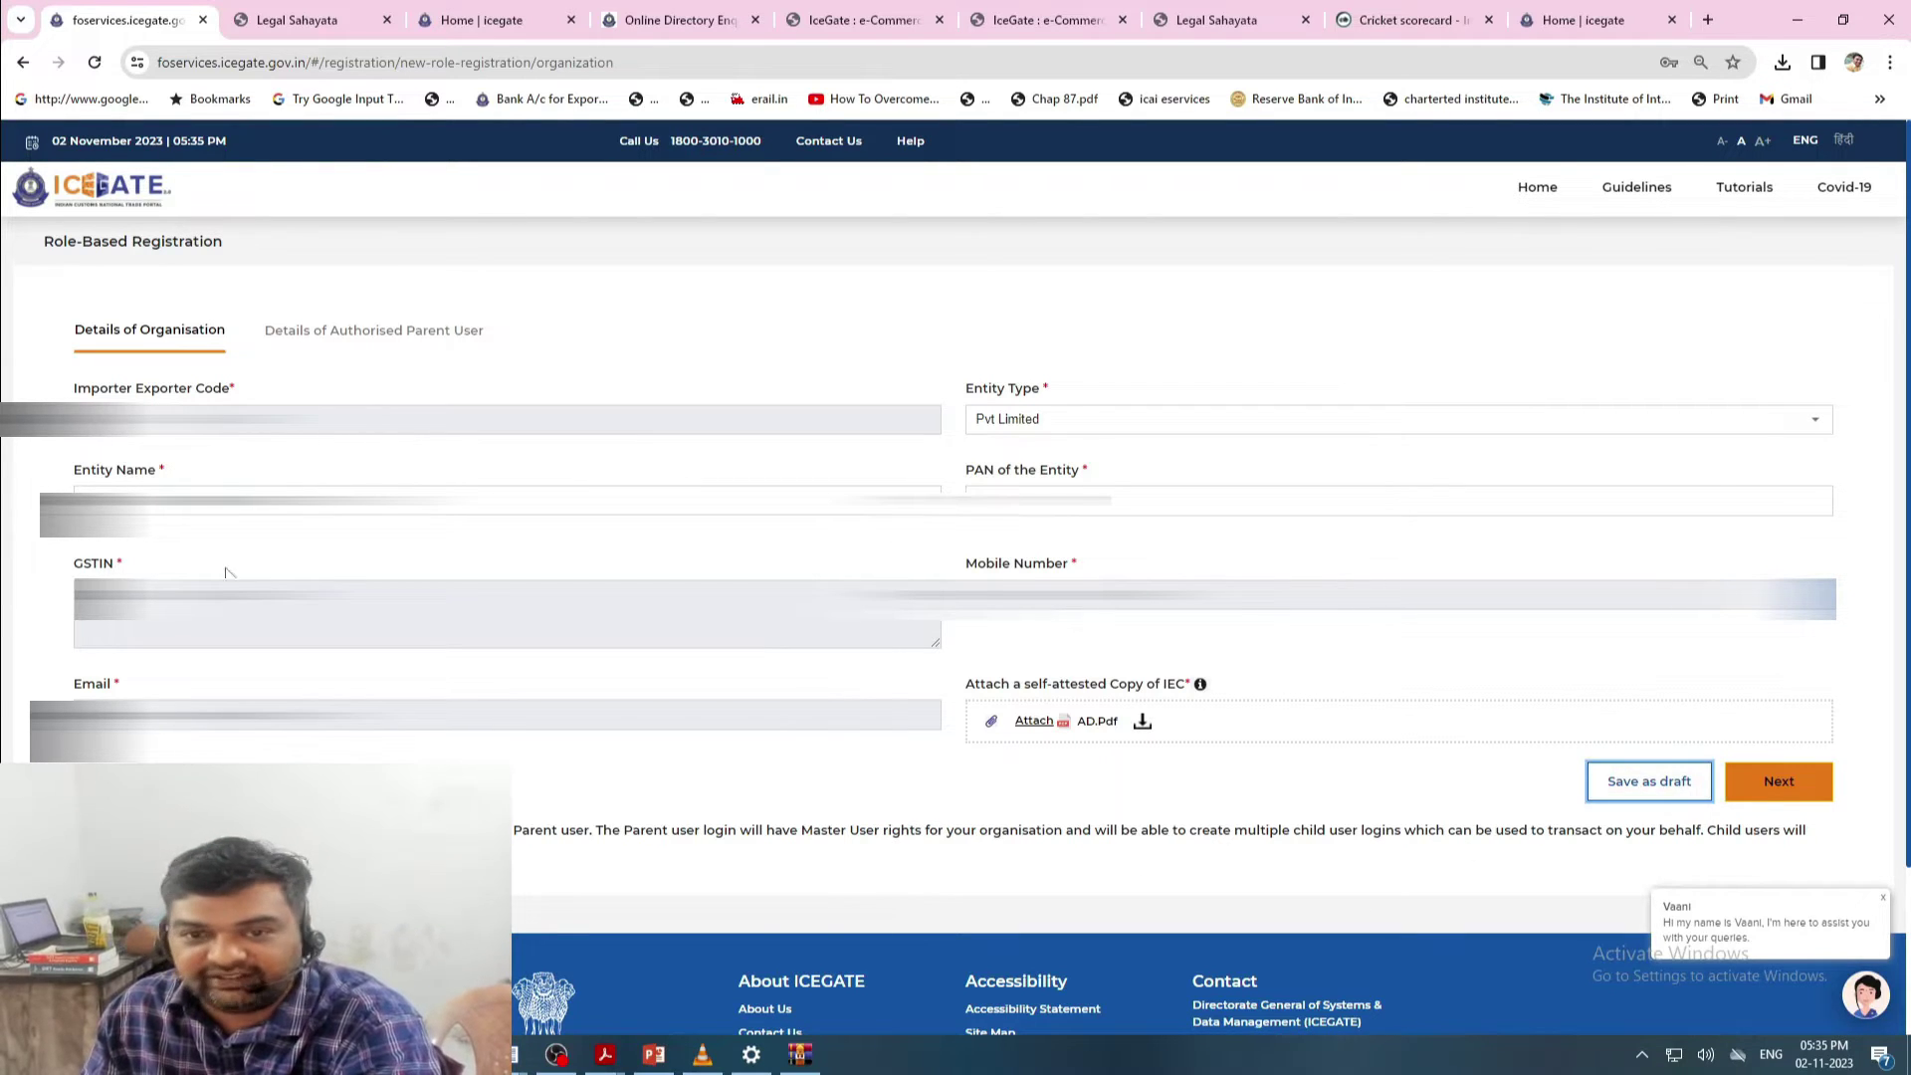
pyautogui.click(1652, 789)
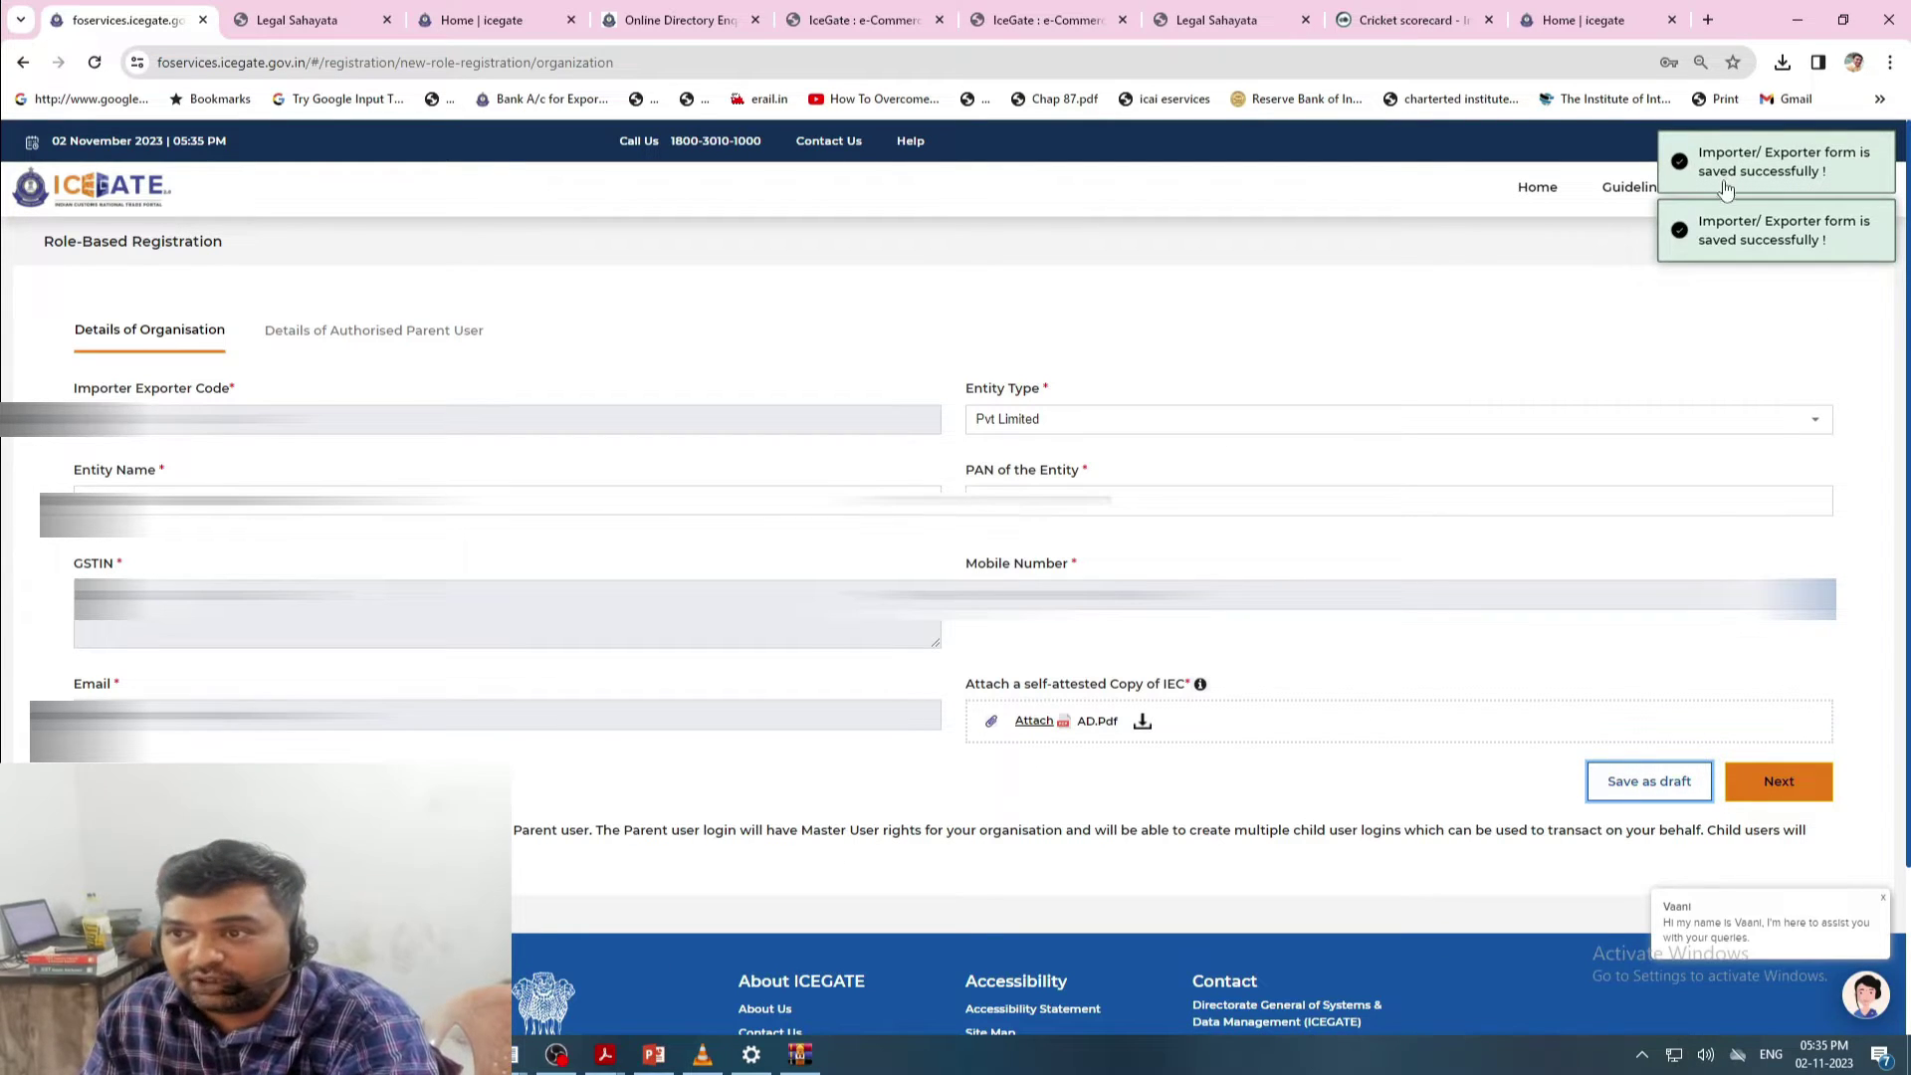
pyautogui.click(1778, 781)
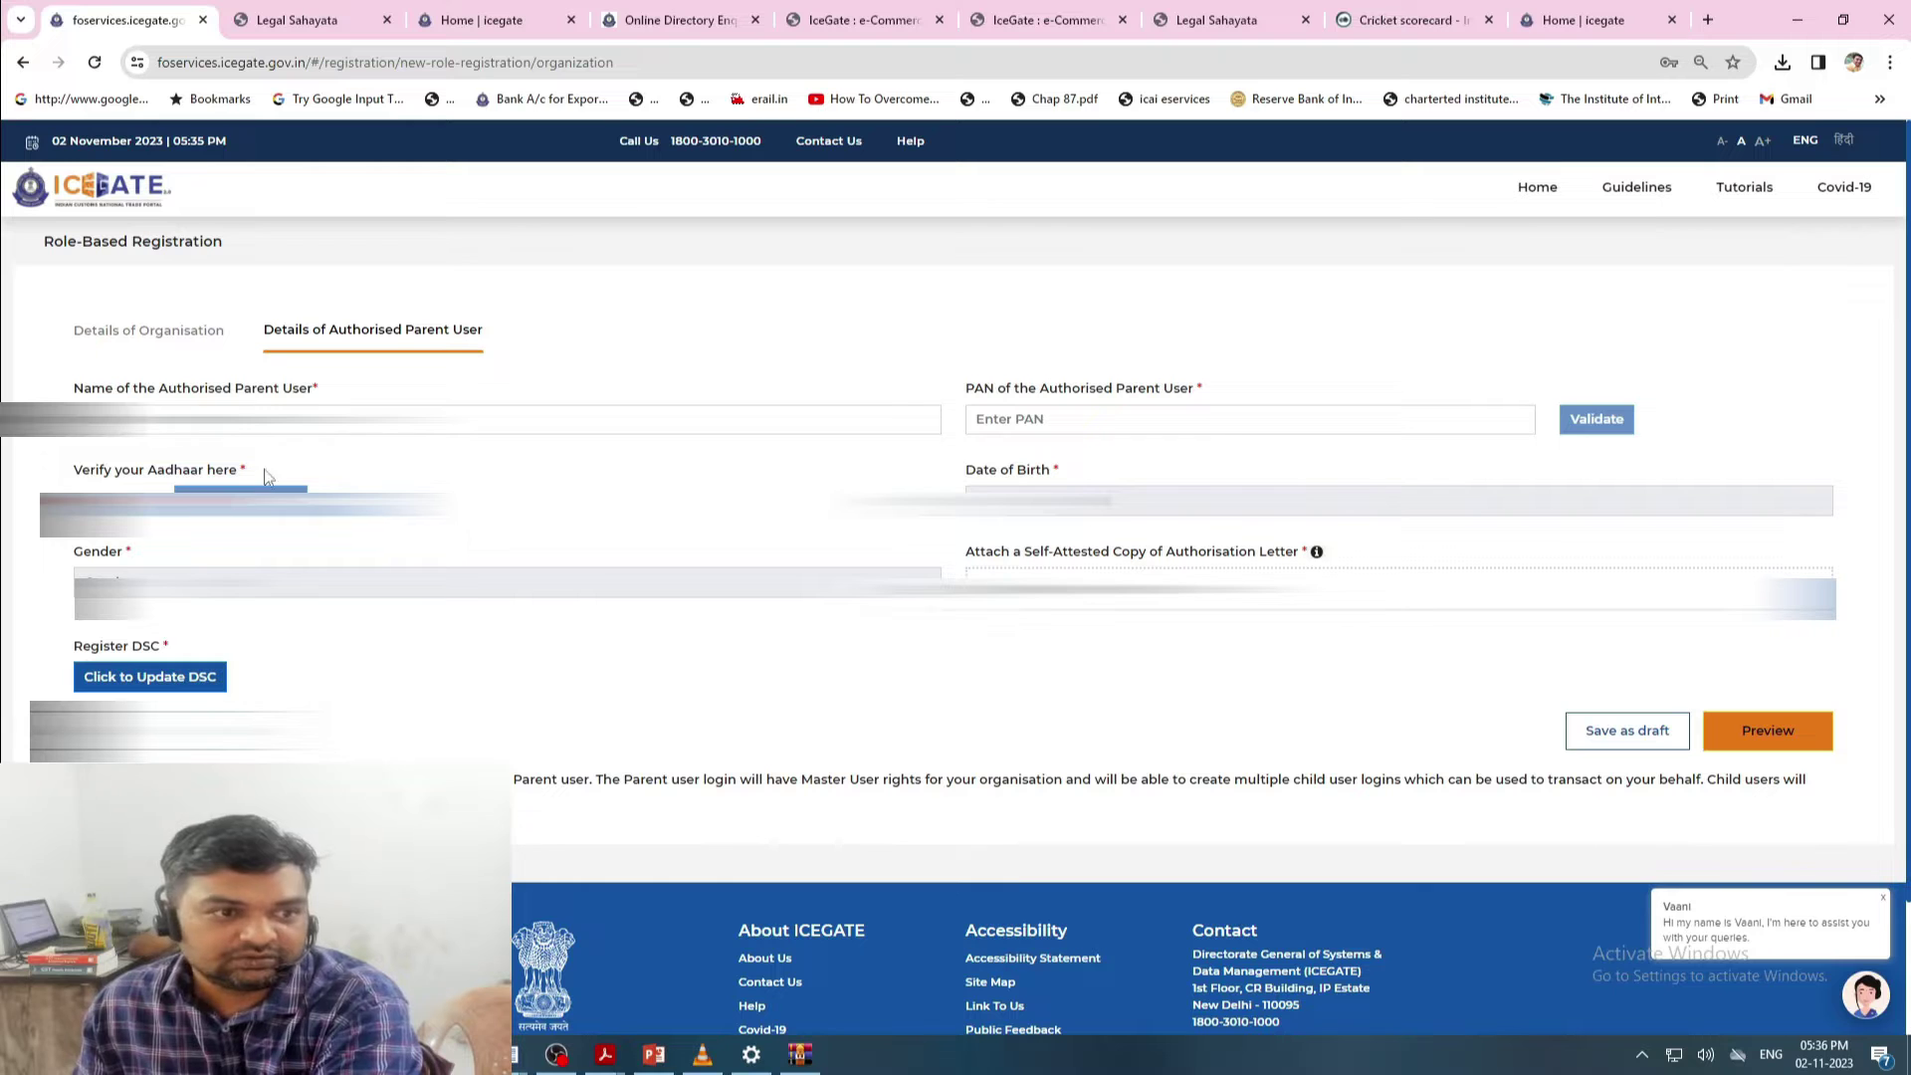
# Step: Enter the parent user's name and PAN, validate the PAN, and save the details as a draft
pyautogui.click(268, 420)
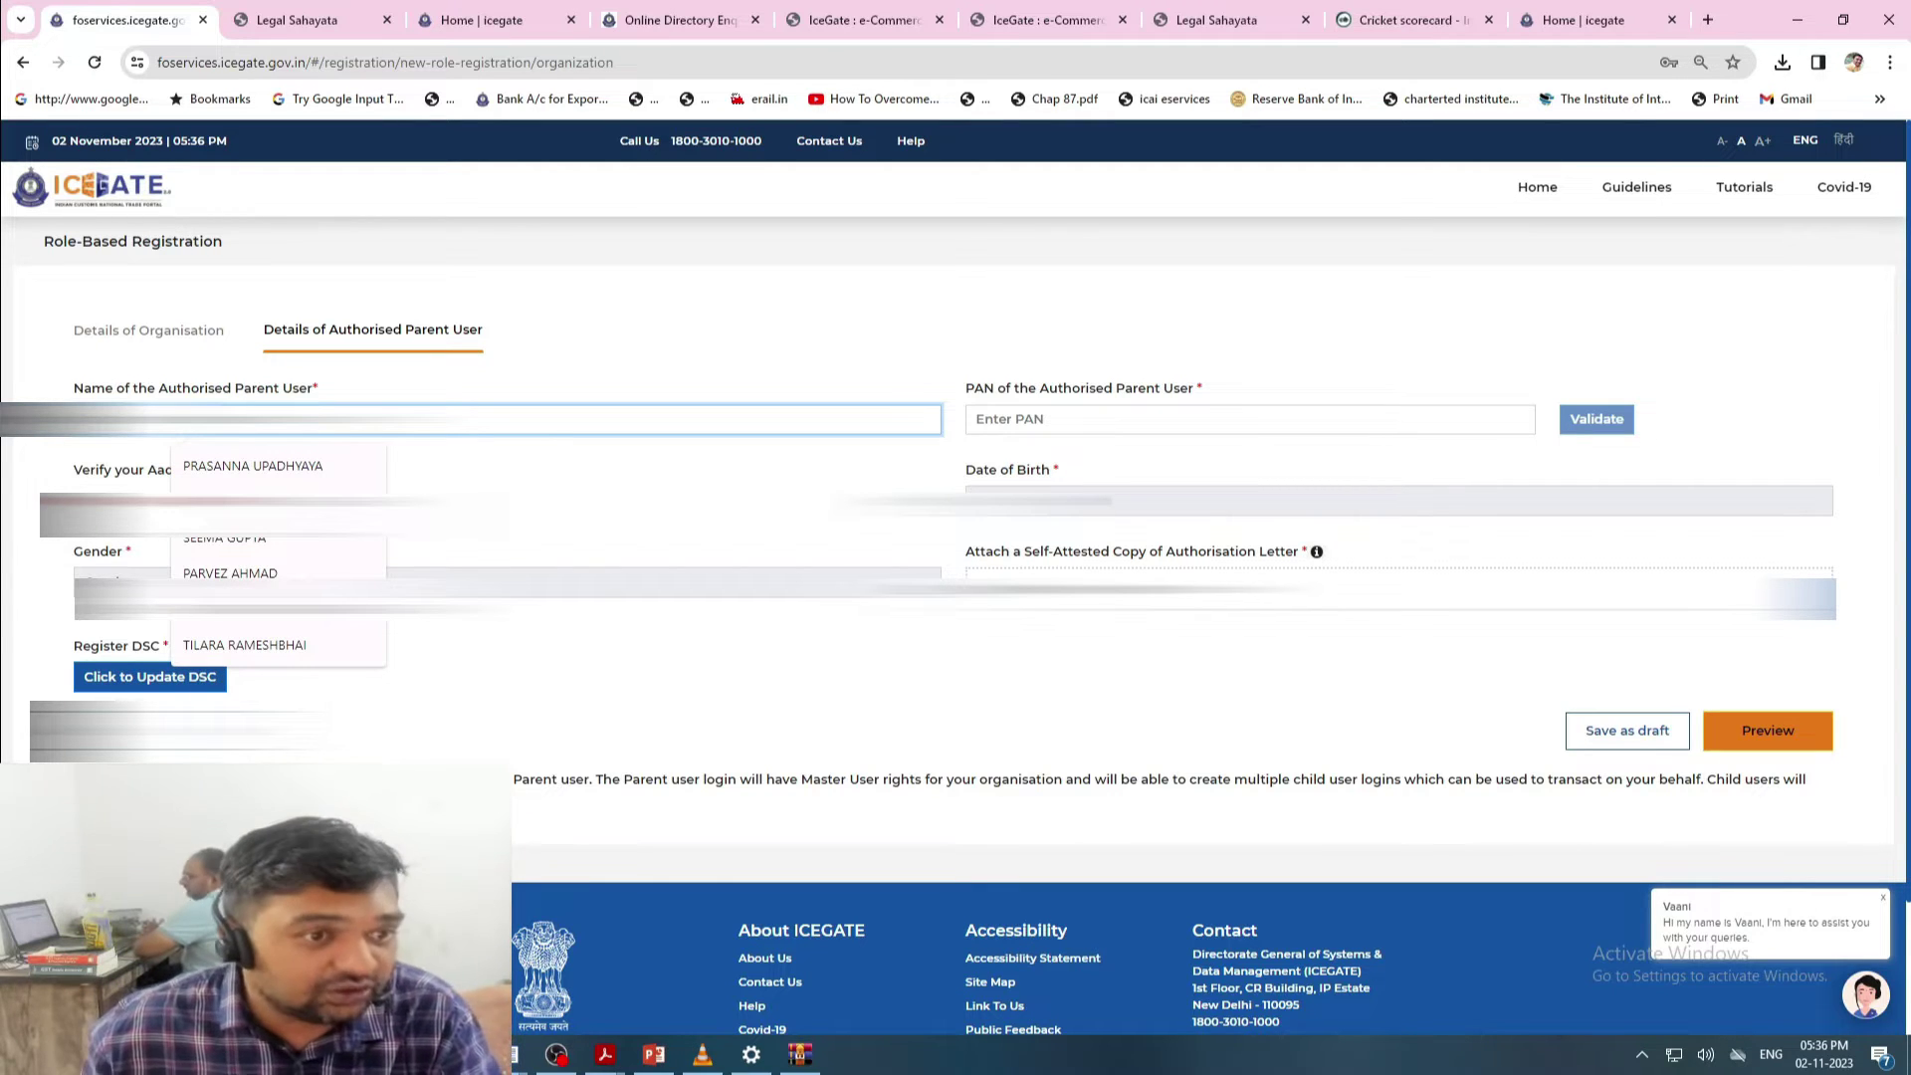
pyautogui.write('SA')
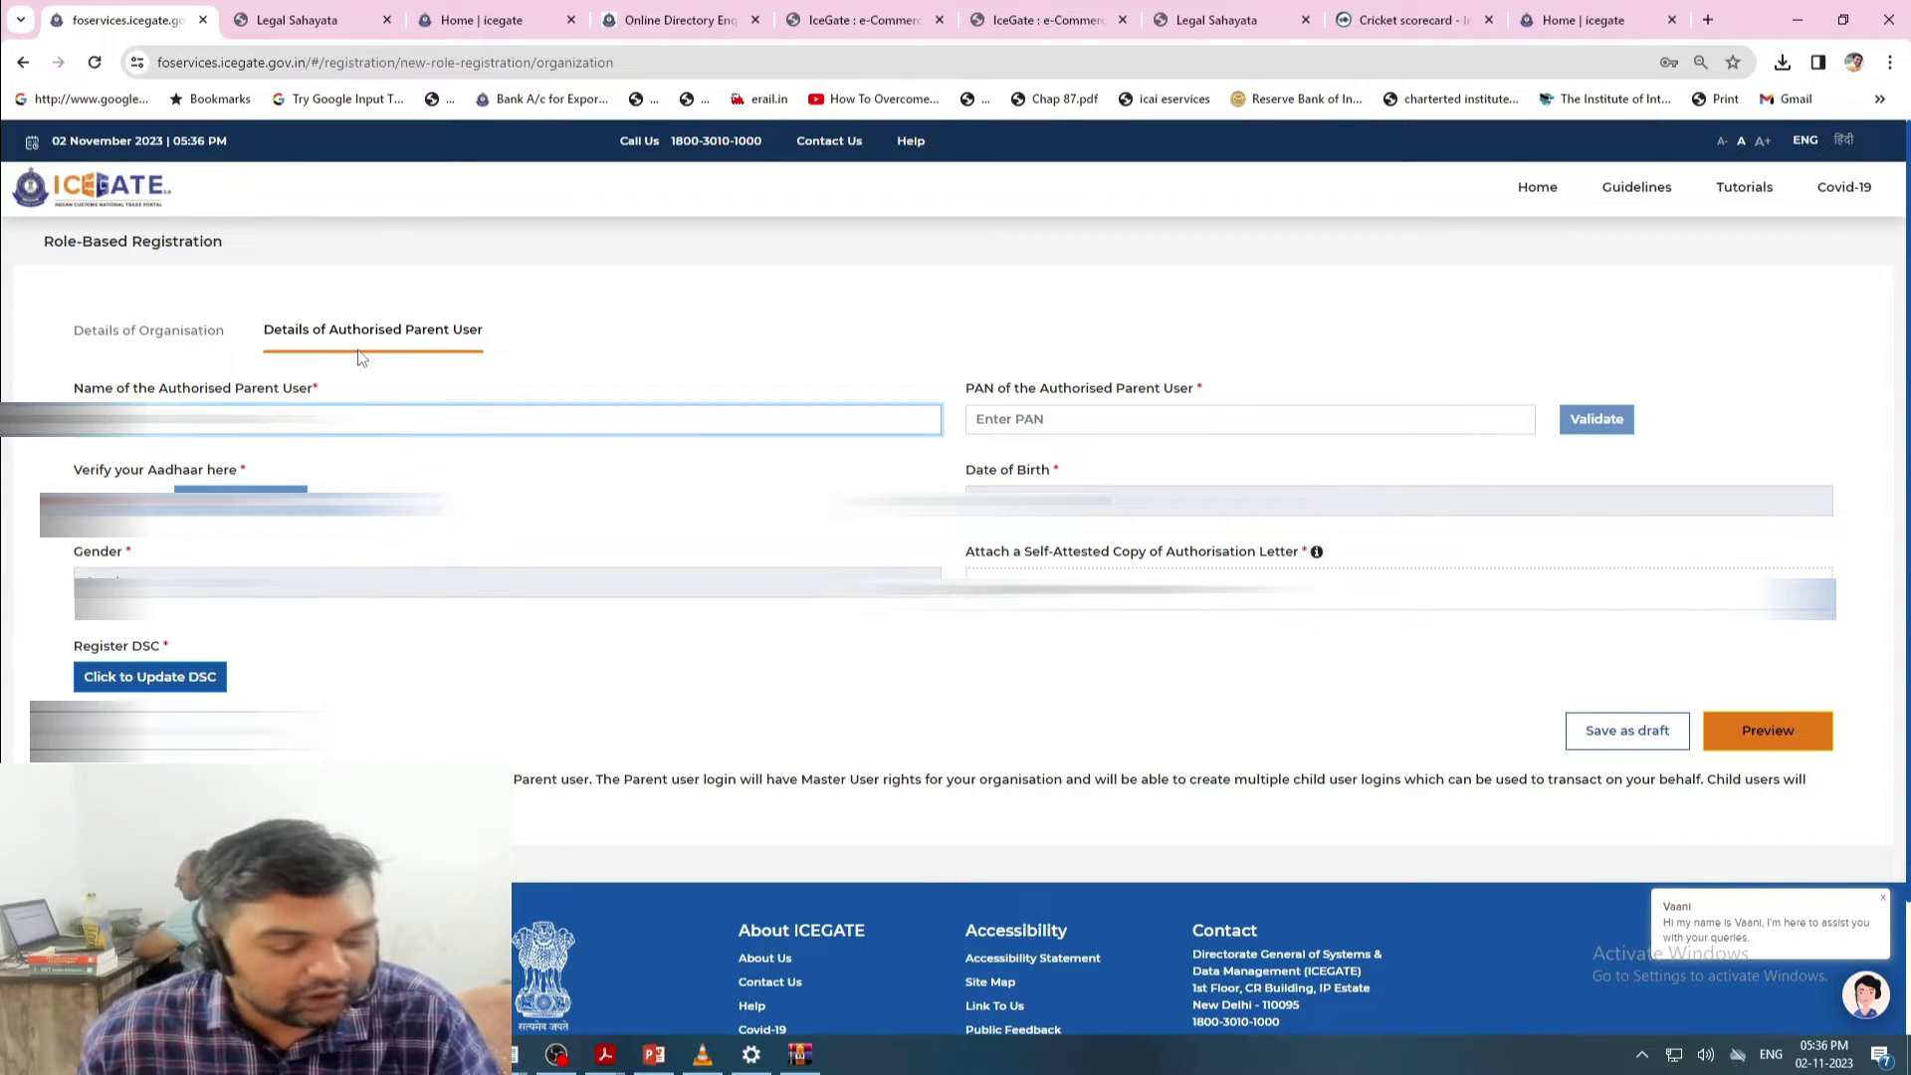
pyautogui.press('Tab')
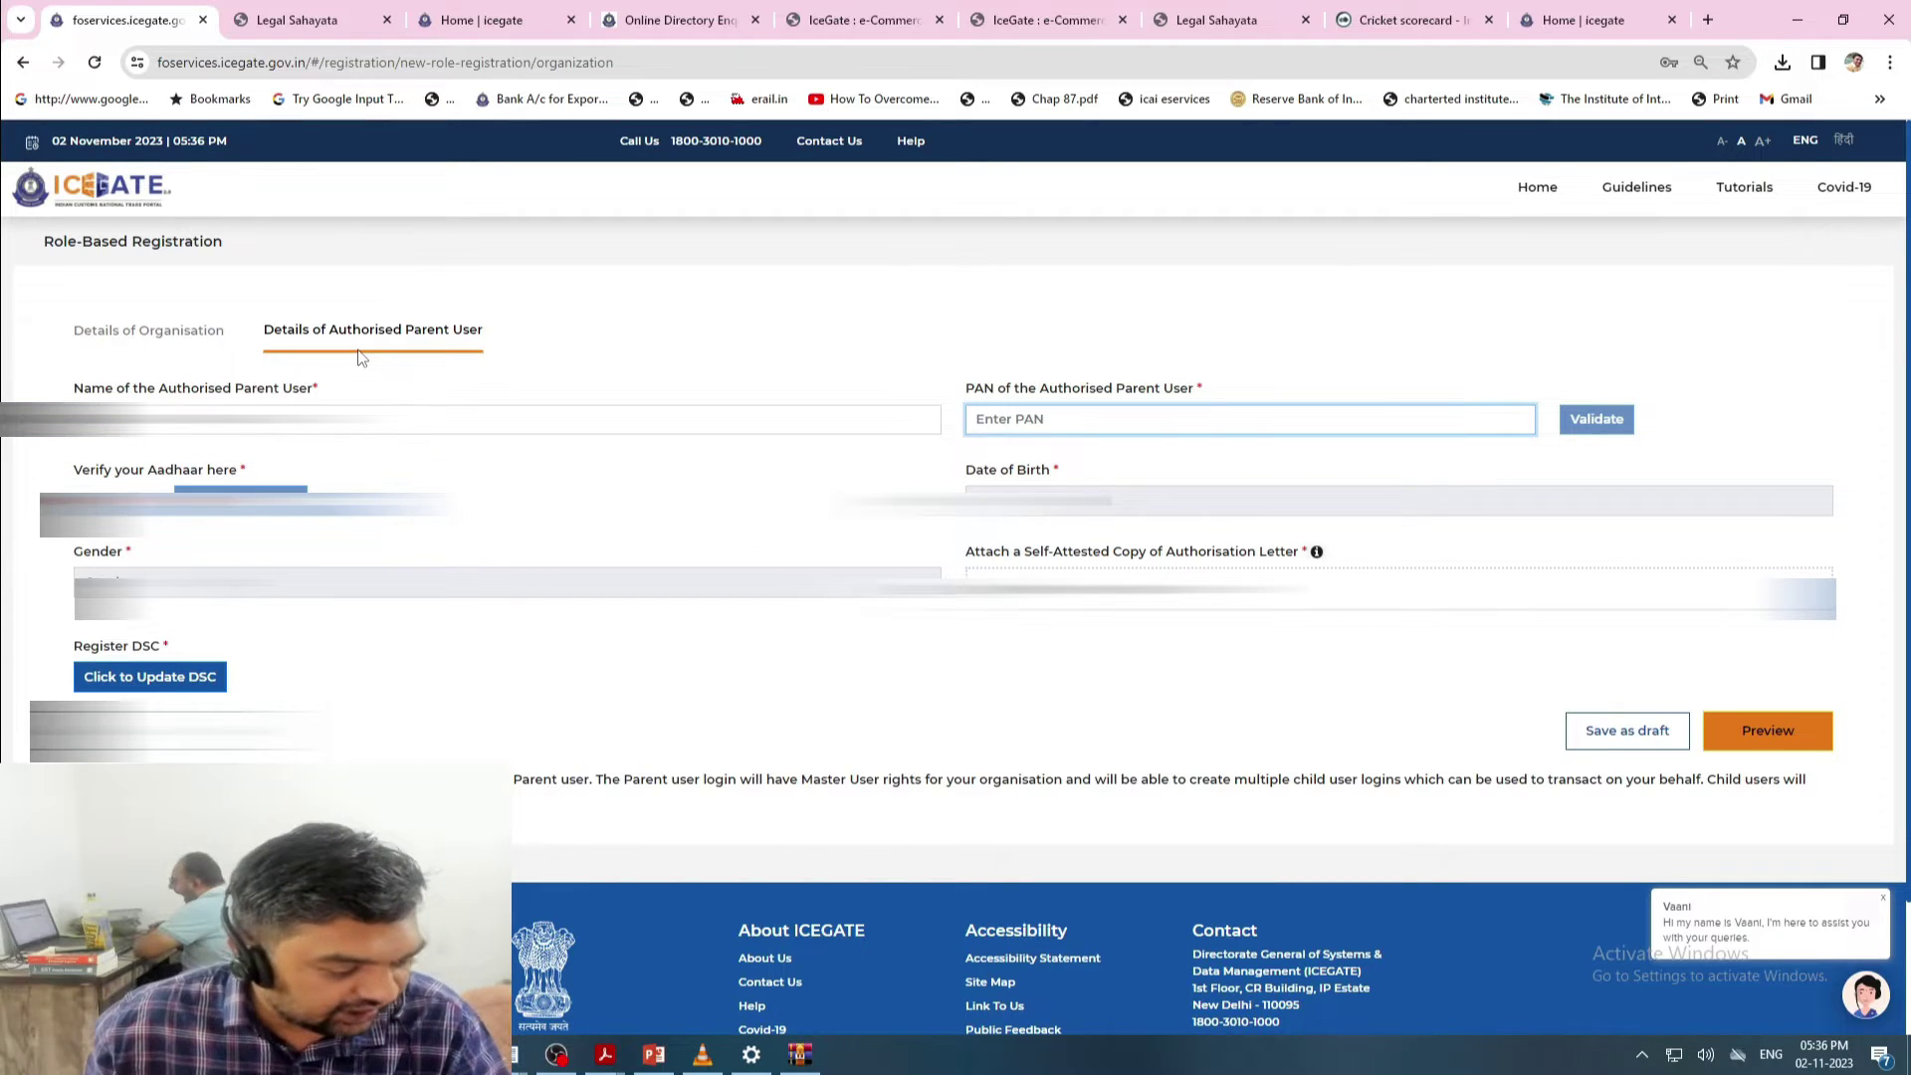
pyautogui.write('A')
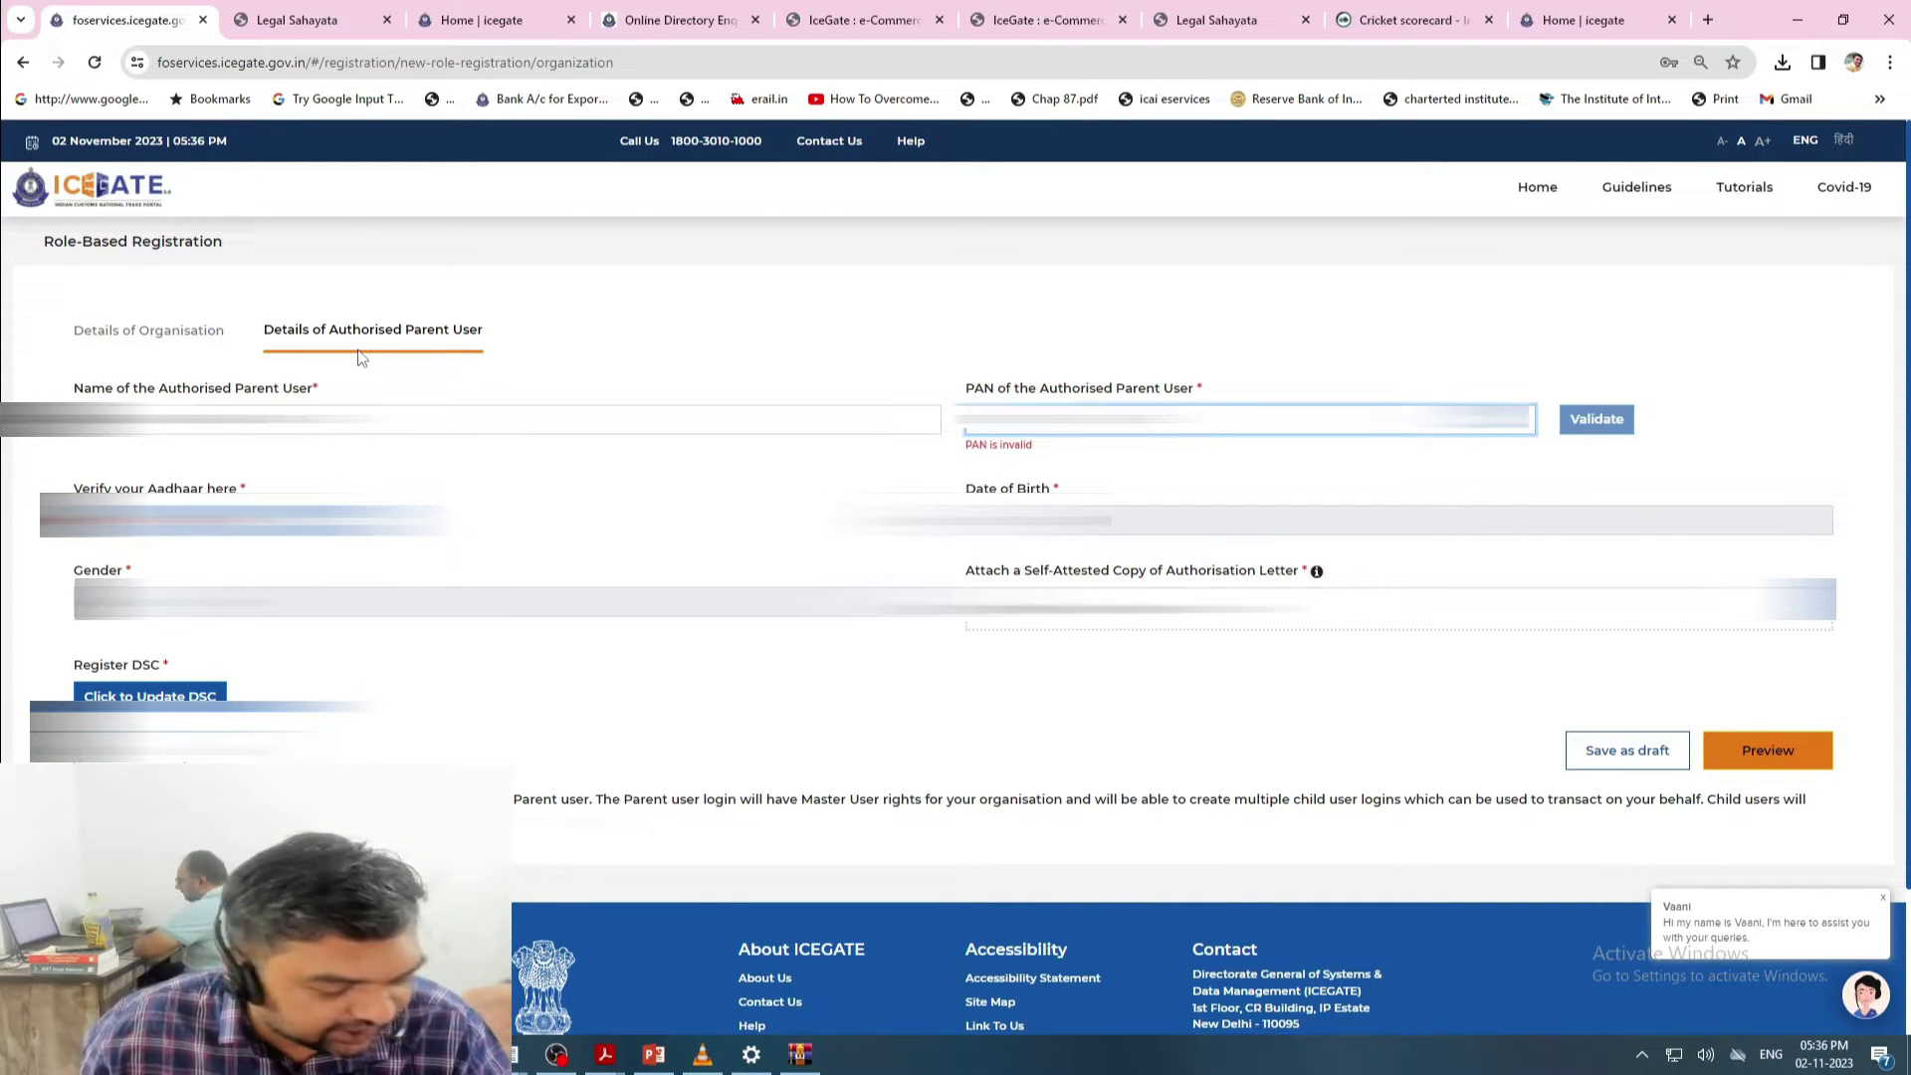
pyautogui.write('A')
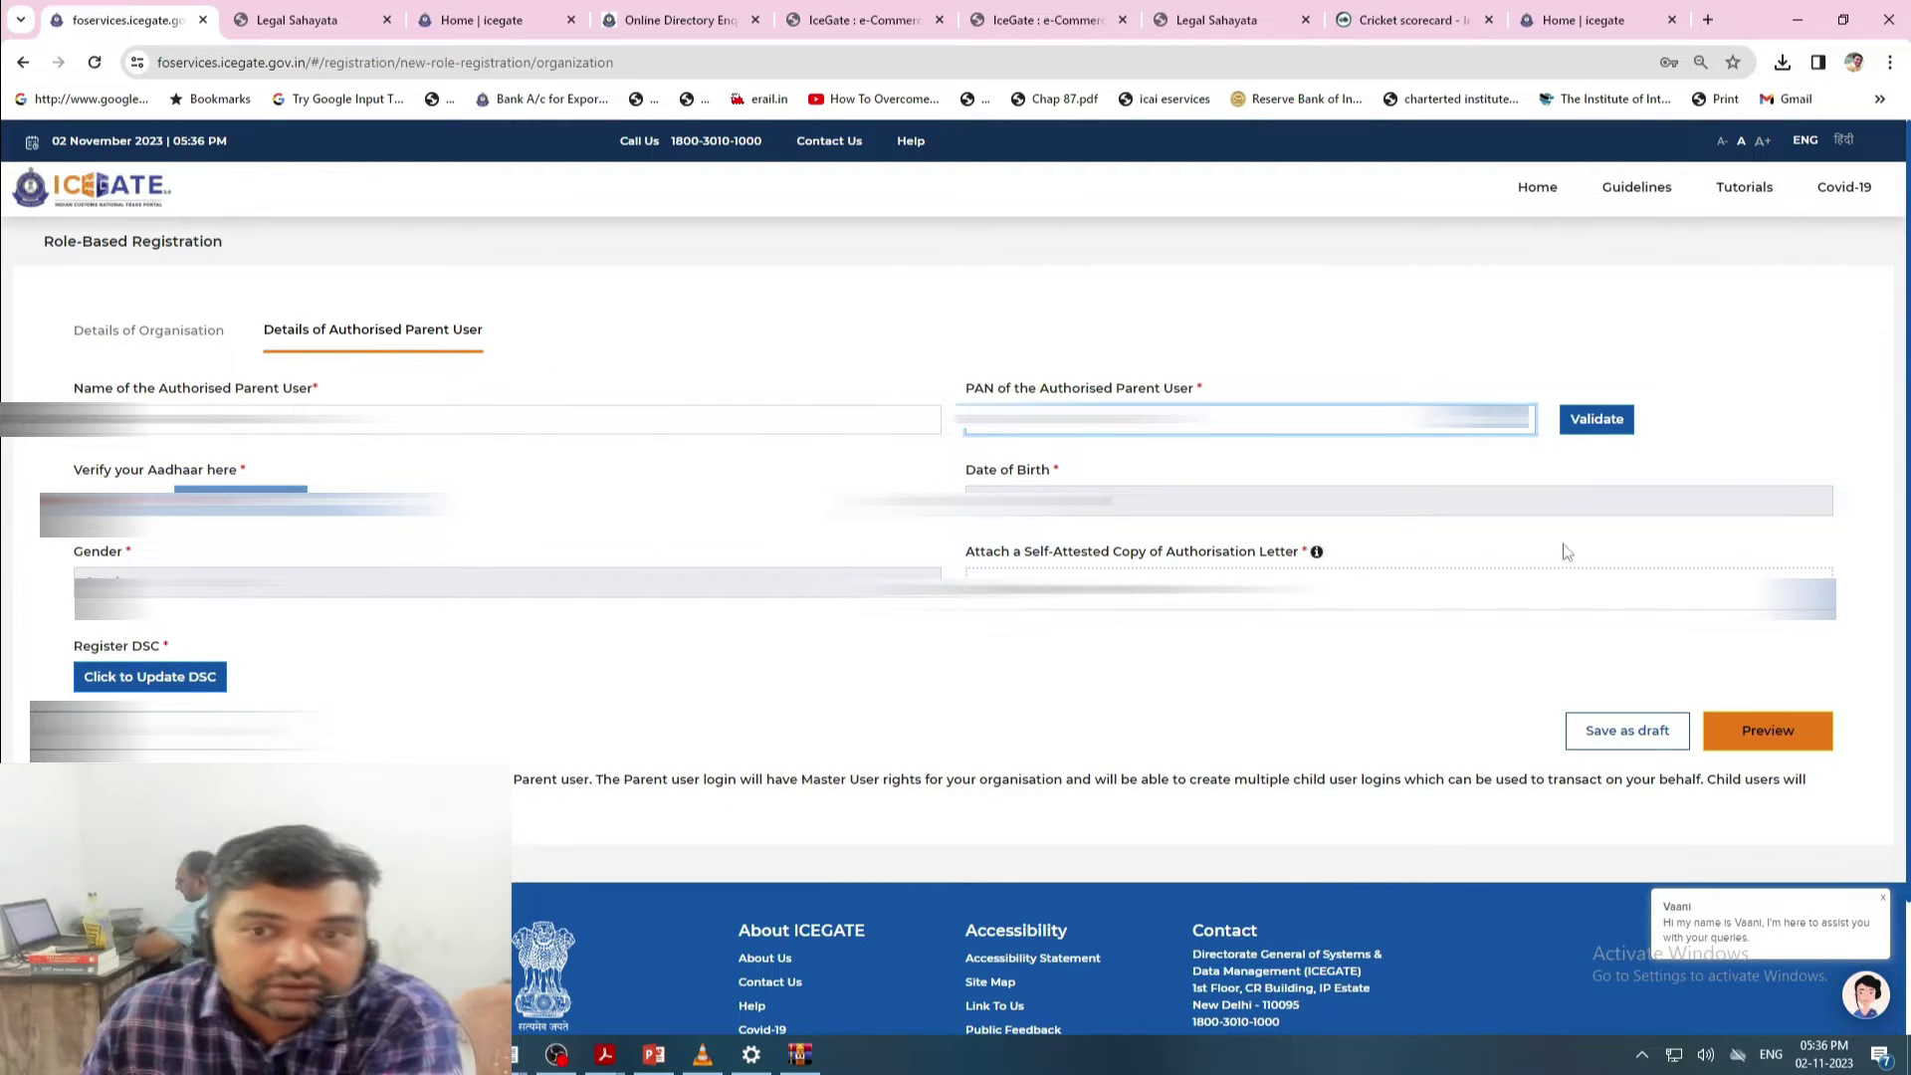
pyautogui.click(1597, 423)
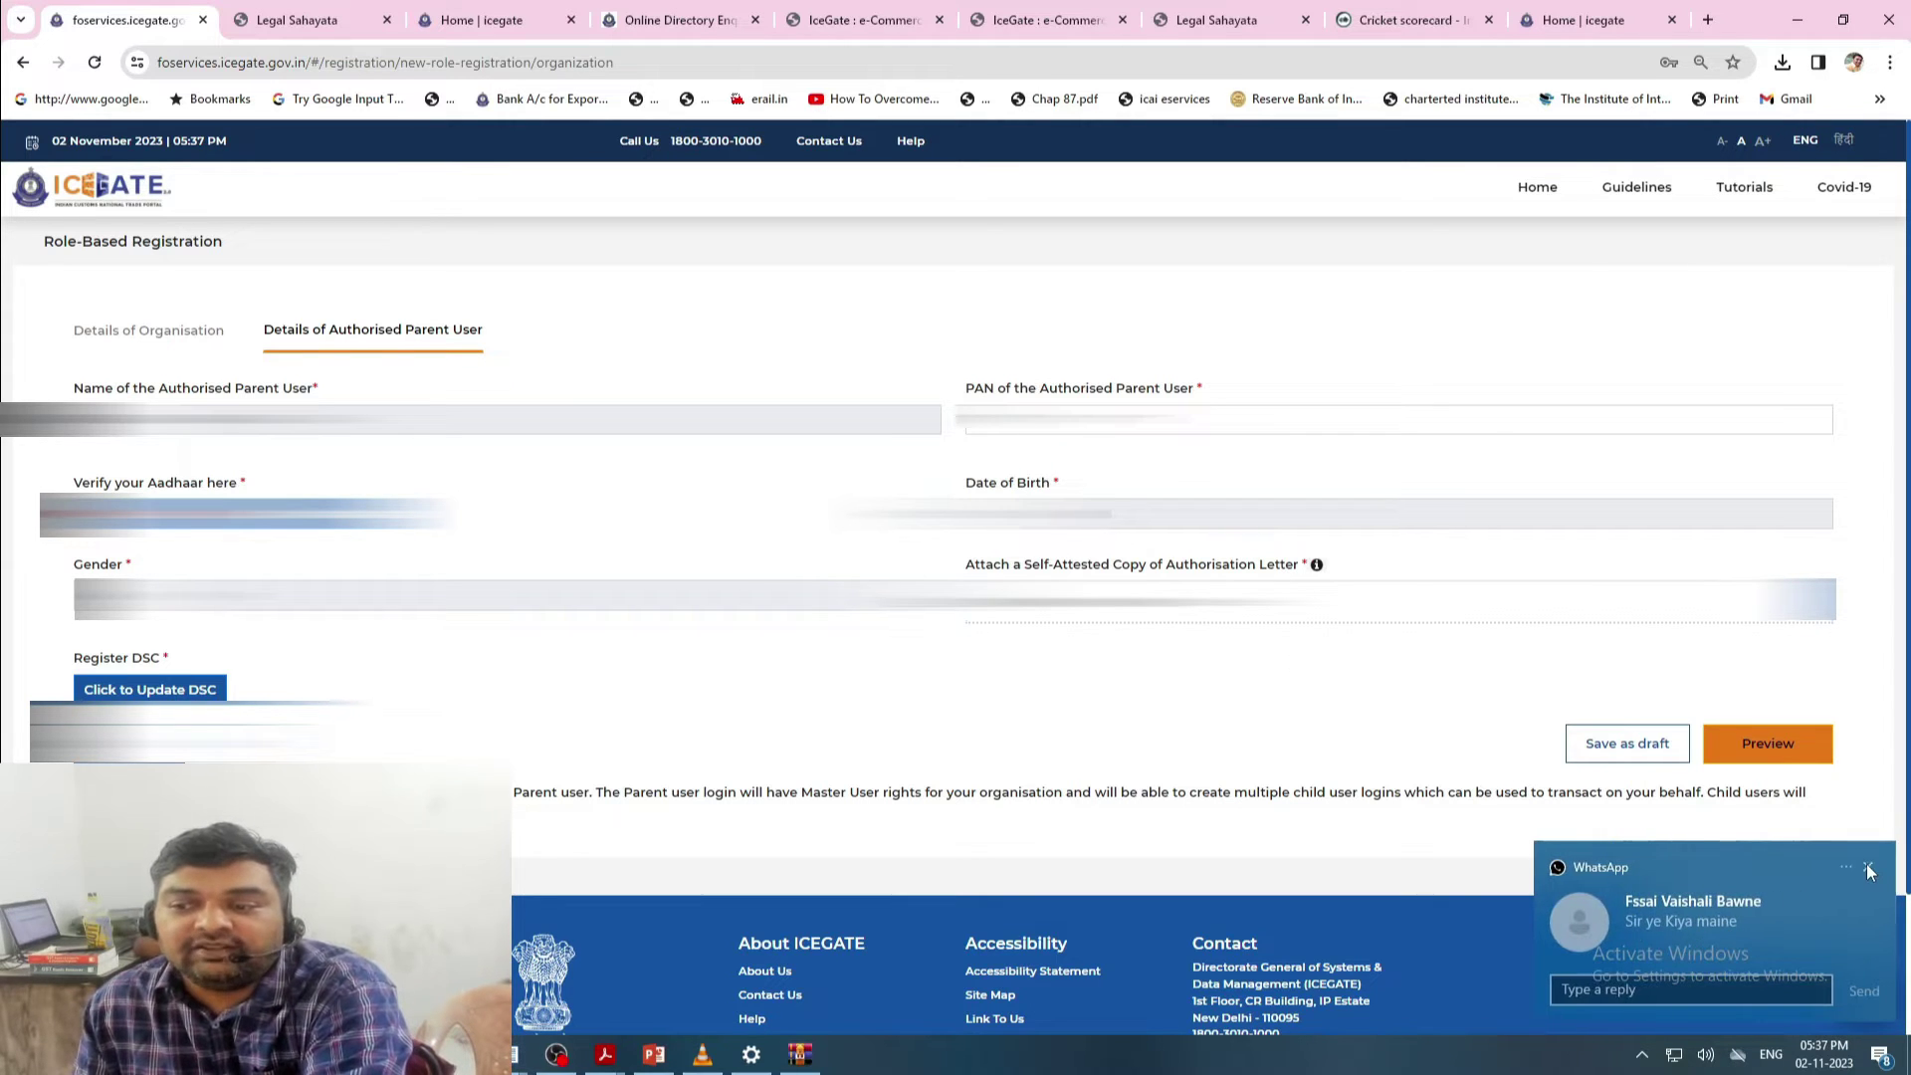
pyautogui.click(1639, 744)
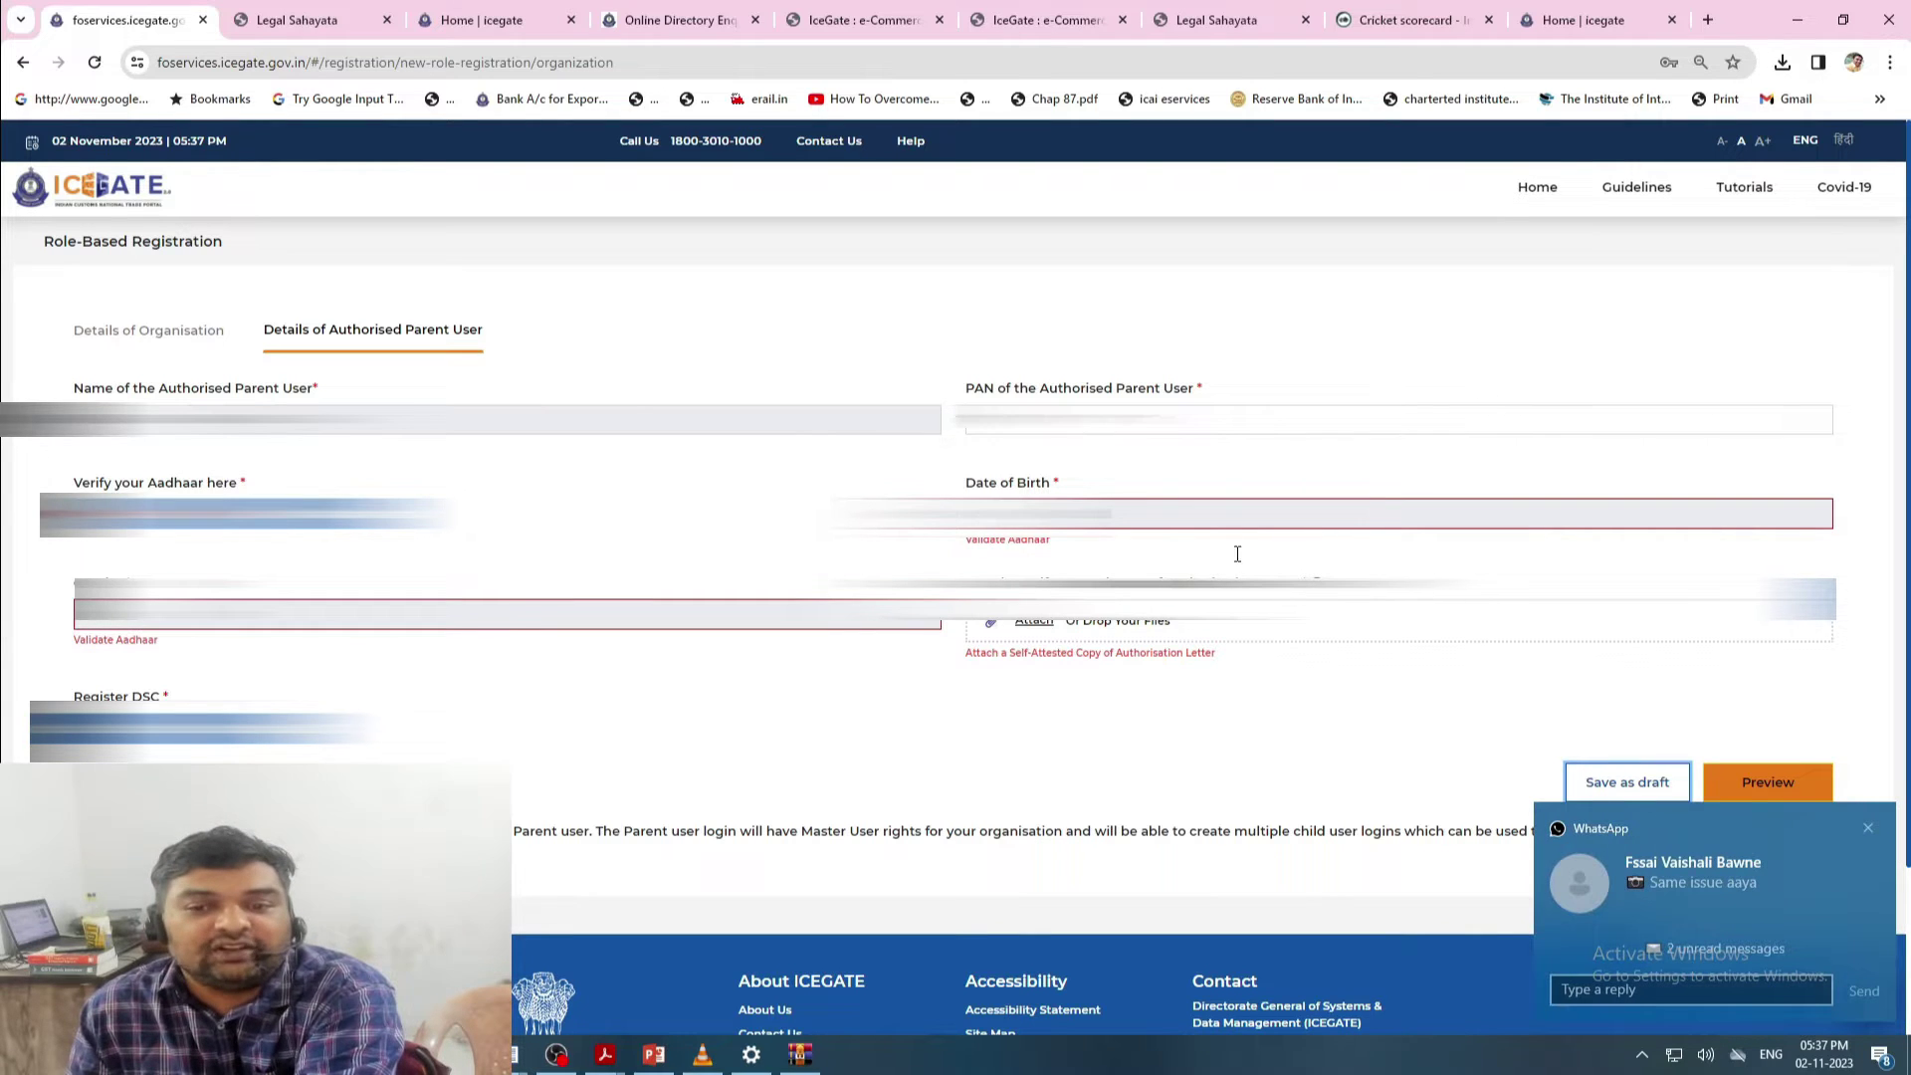
pyautogui.click(1865, 816)
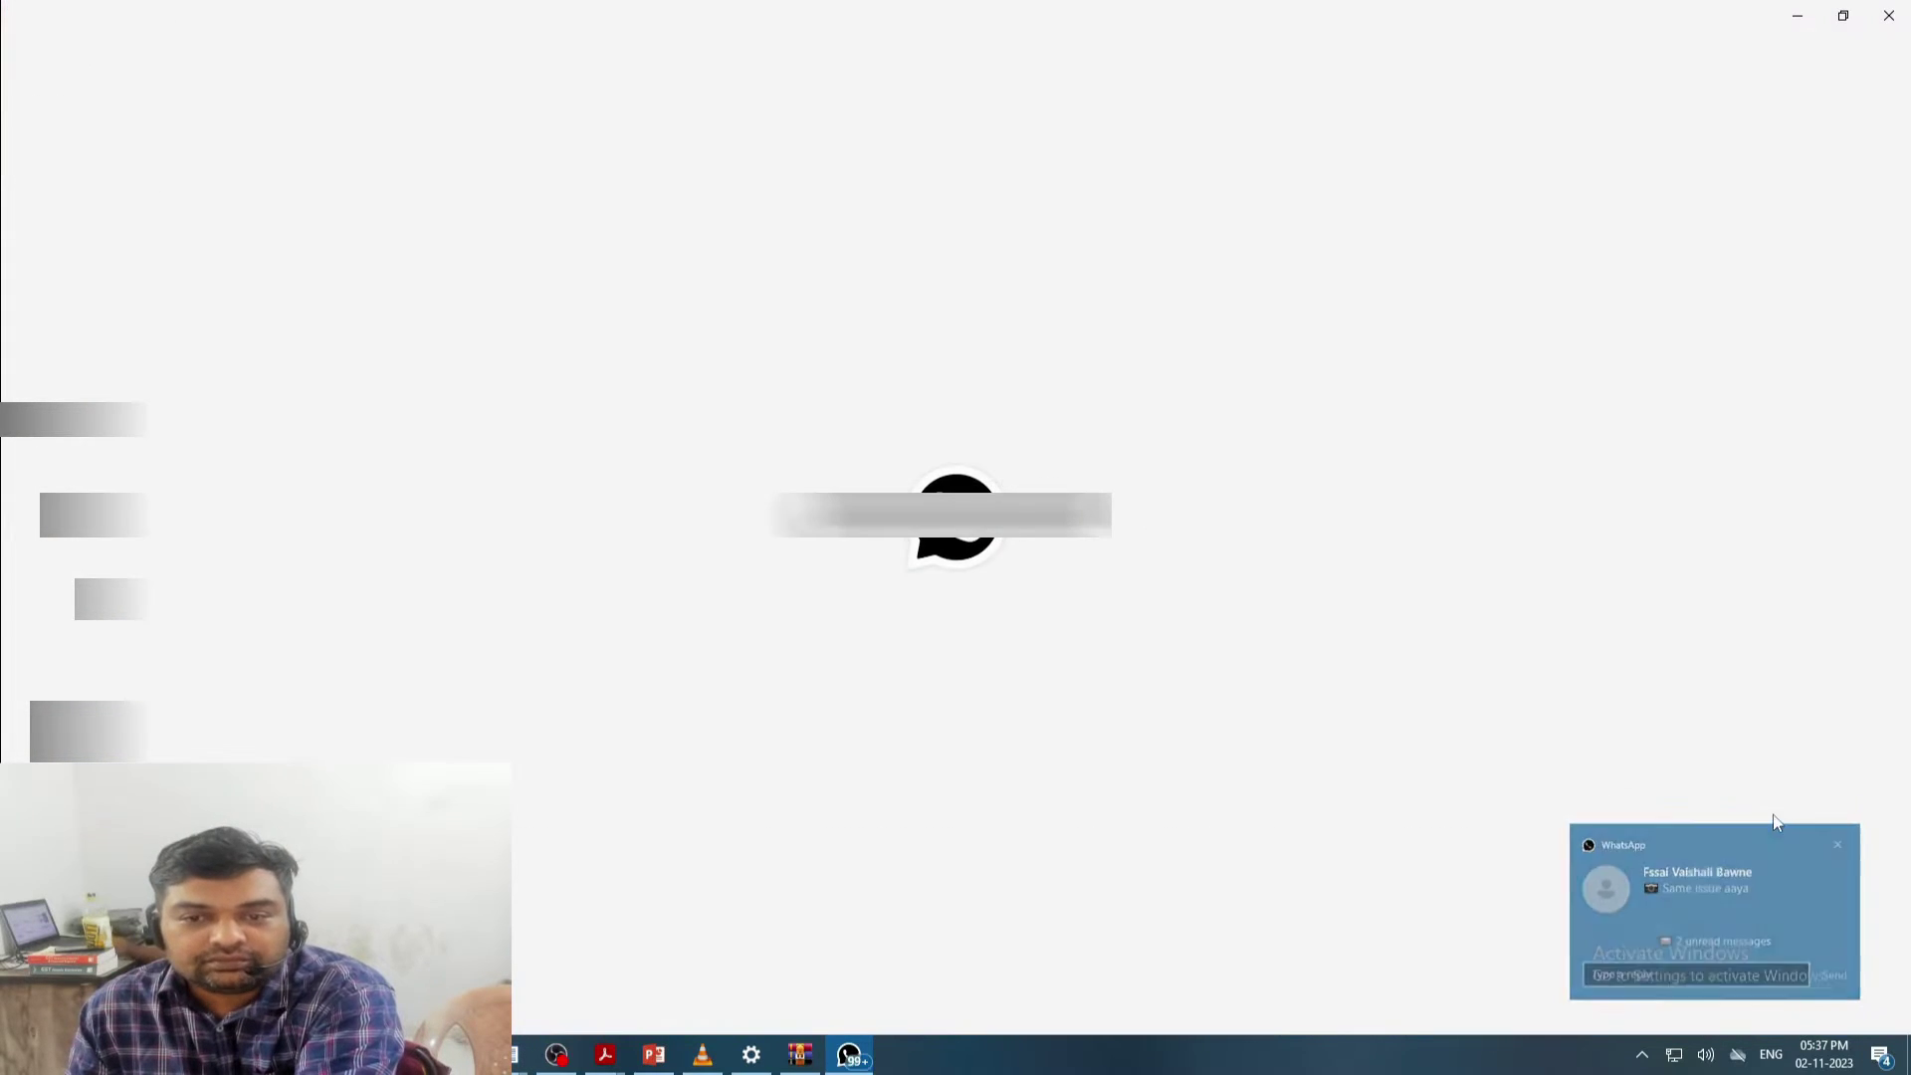
pyautogui.click(1885, 14)
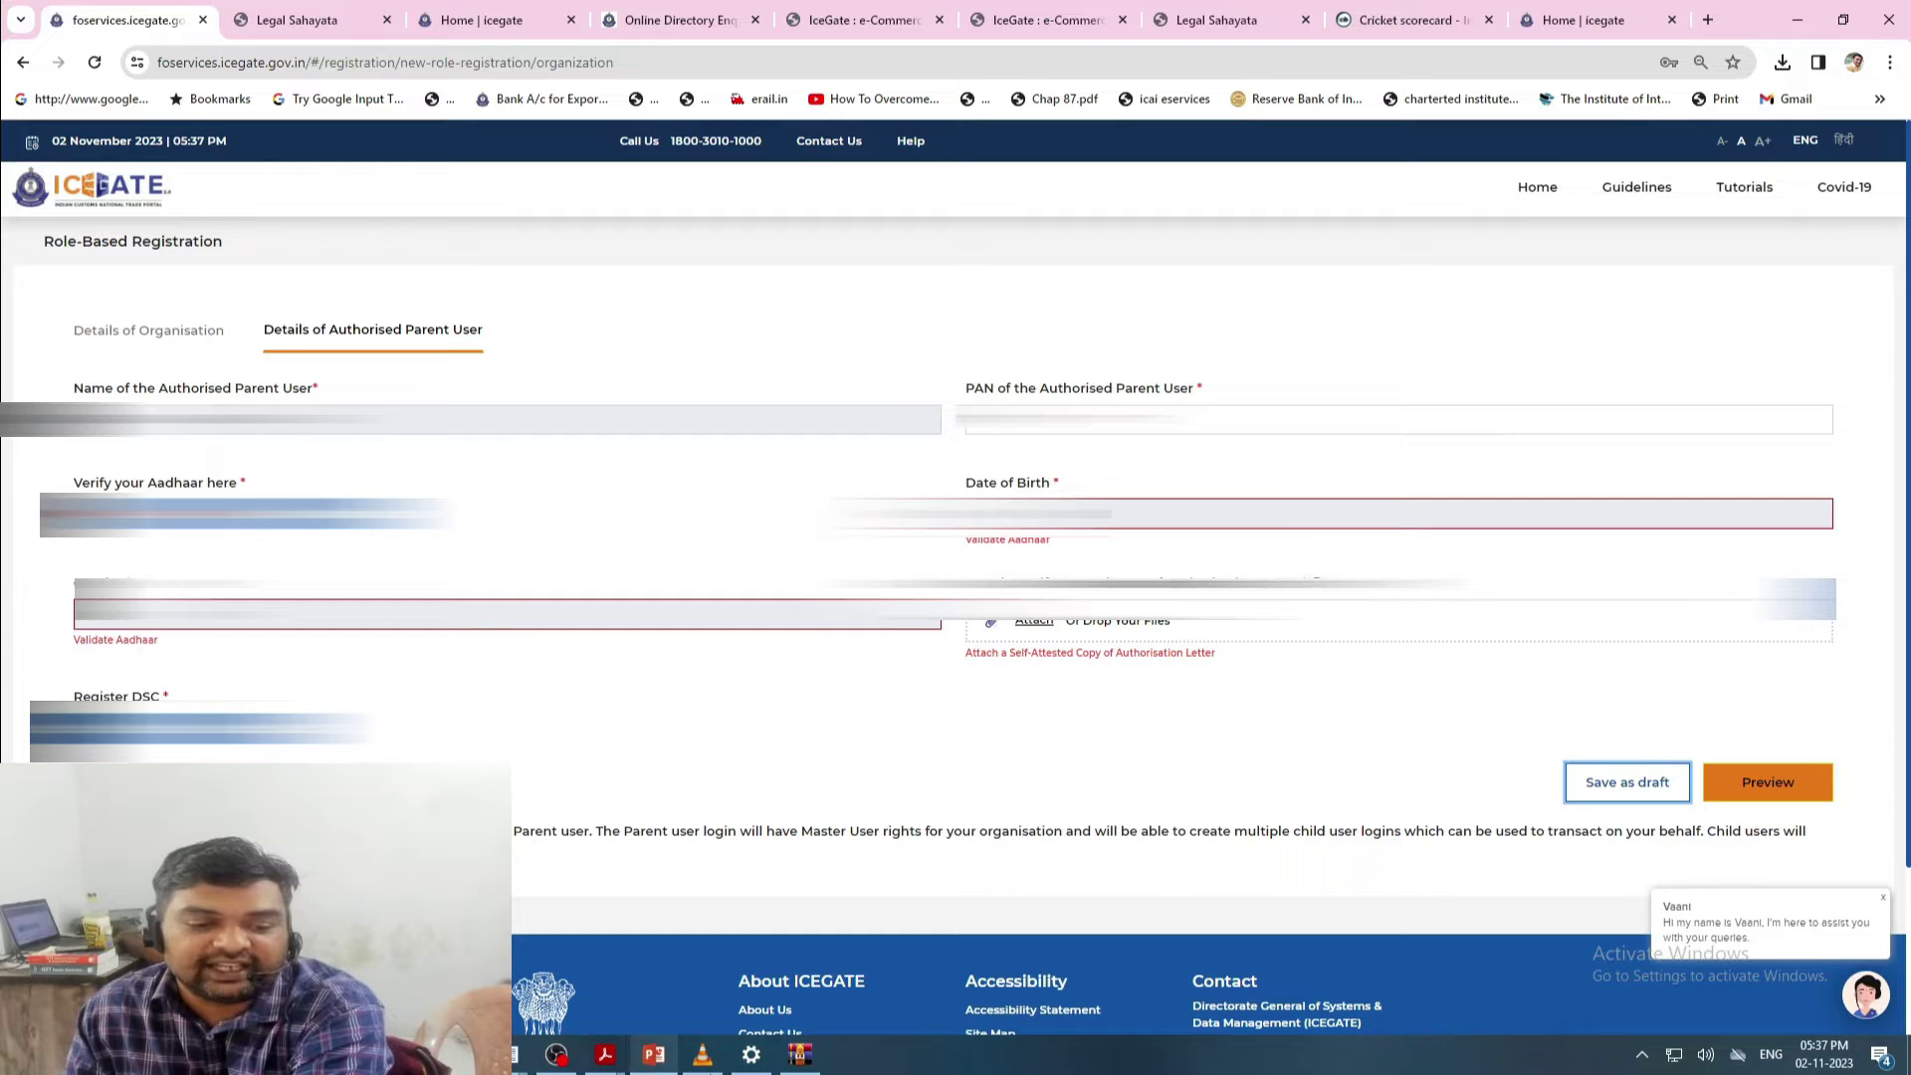
pyautogui.click(554, 1053)
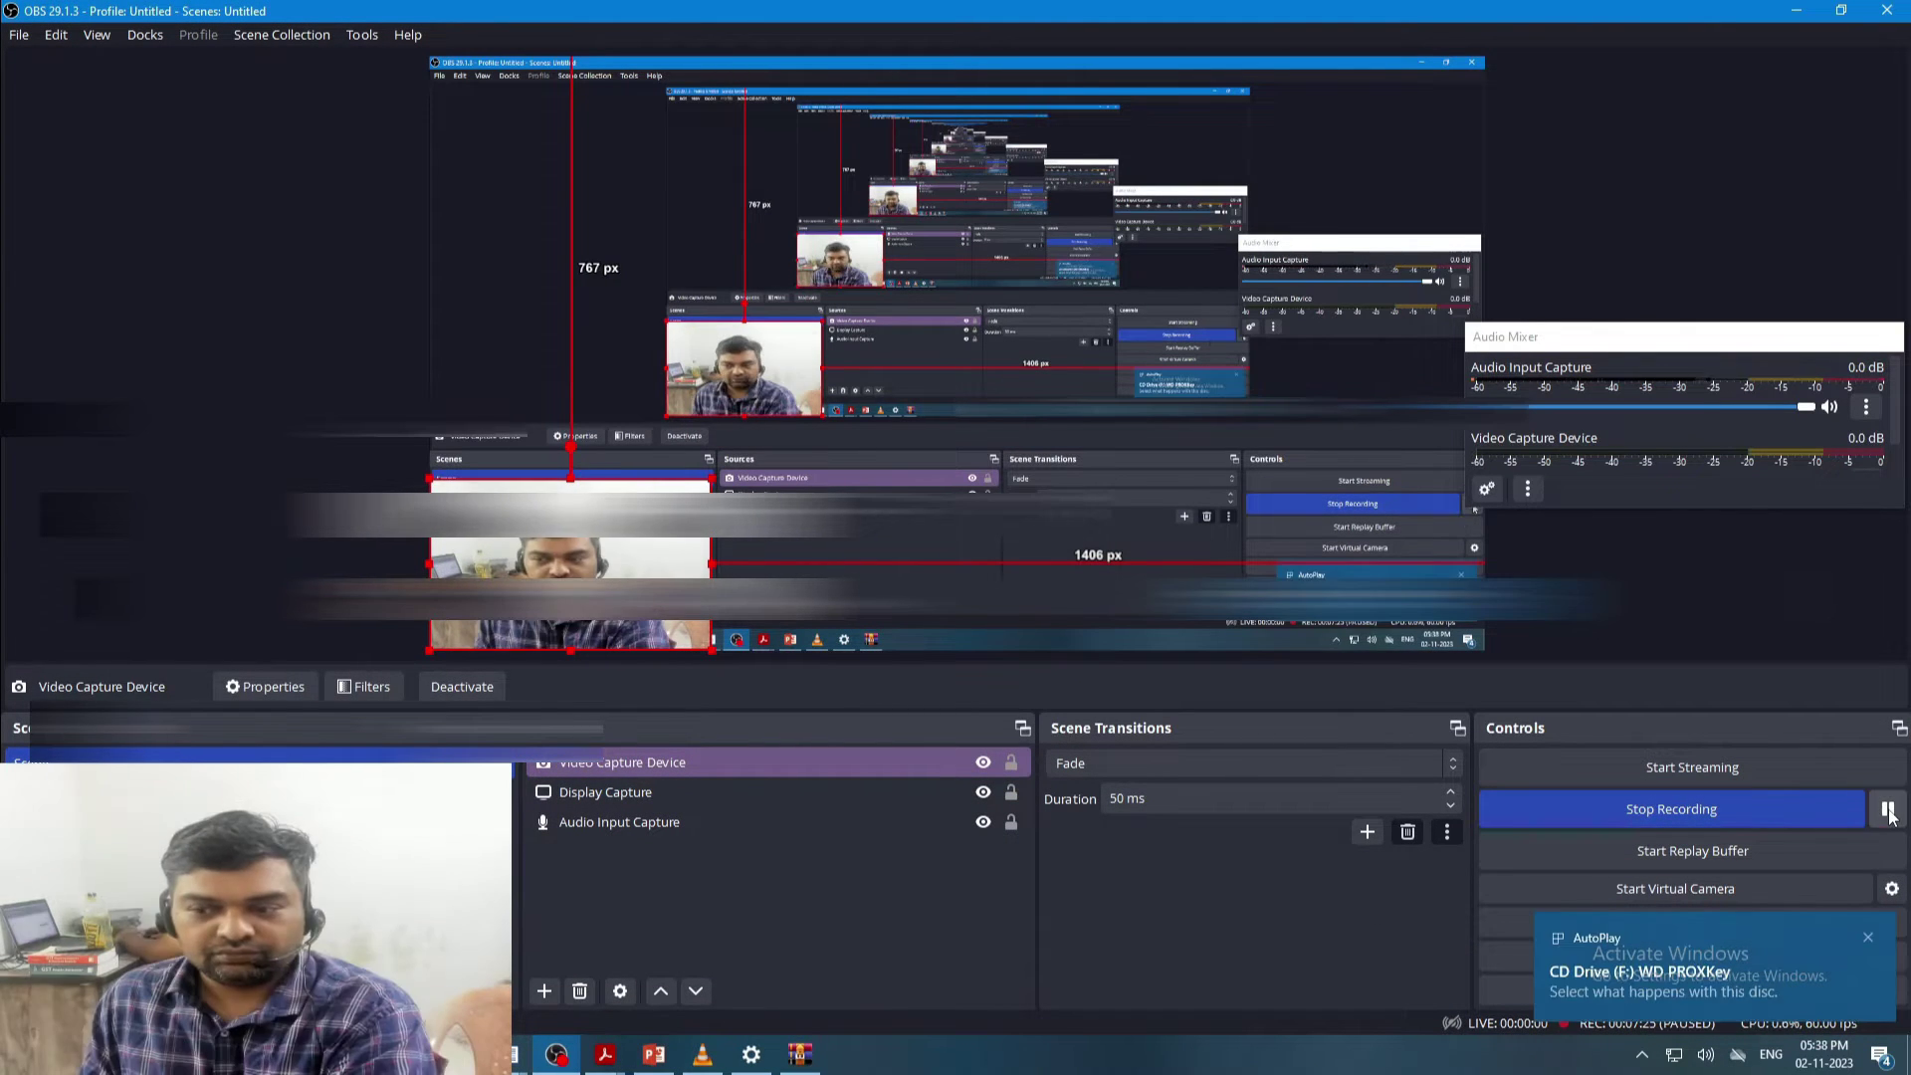
pyautogui.hotkey('alt', 'Tab')
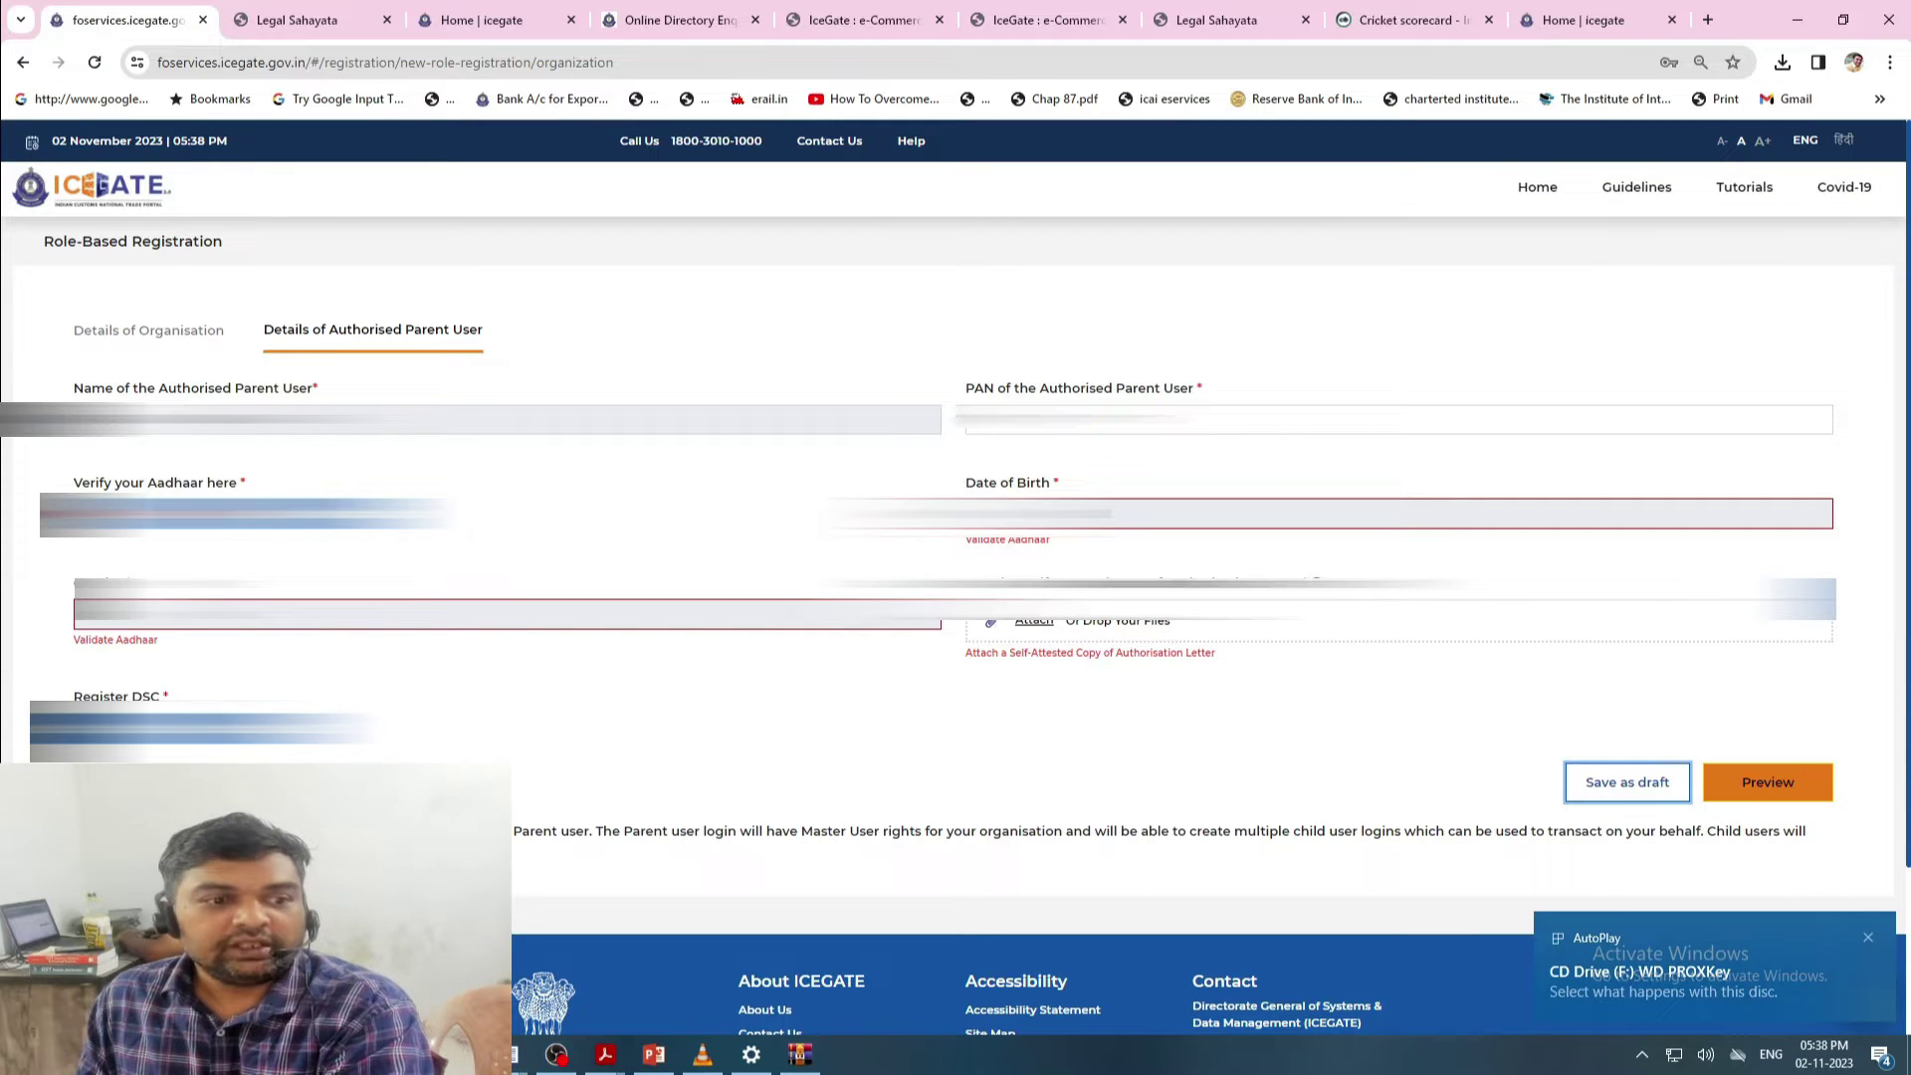
pyautogui.click(189, 728)
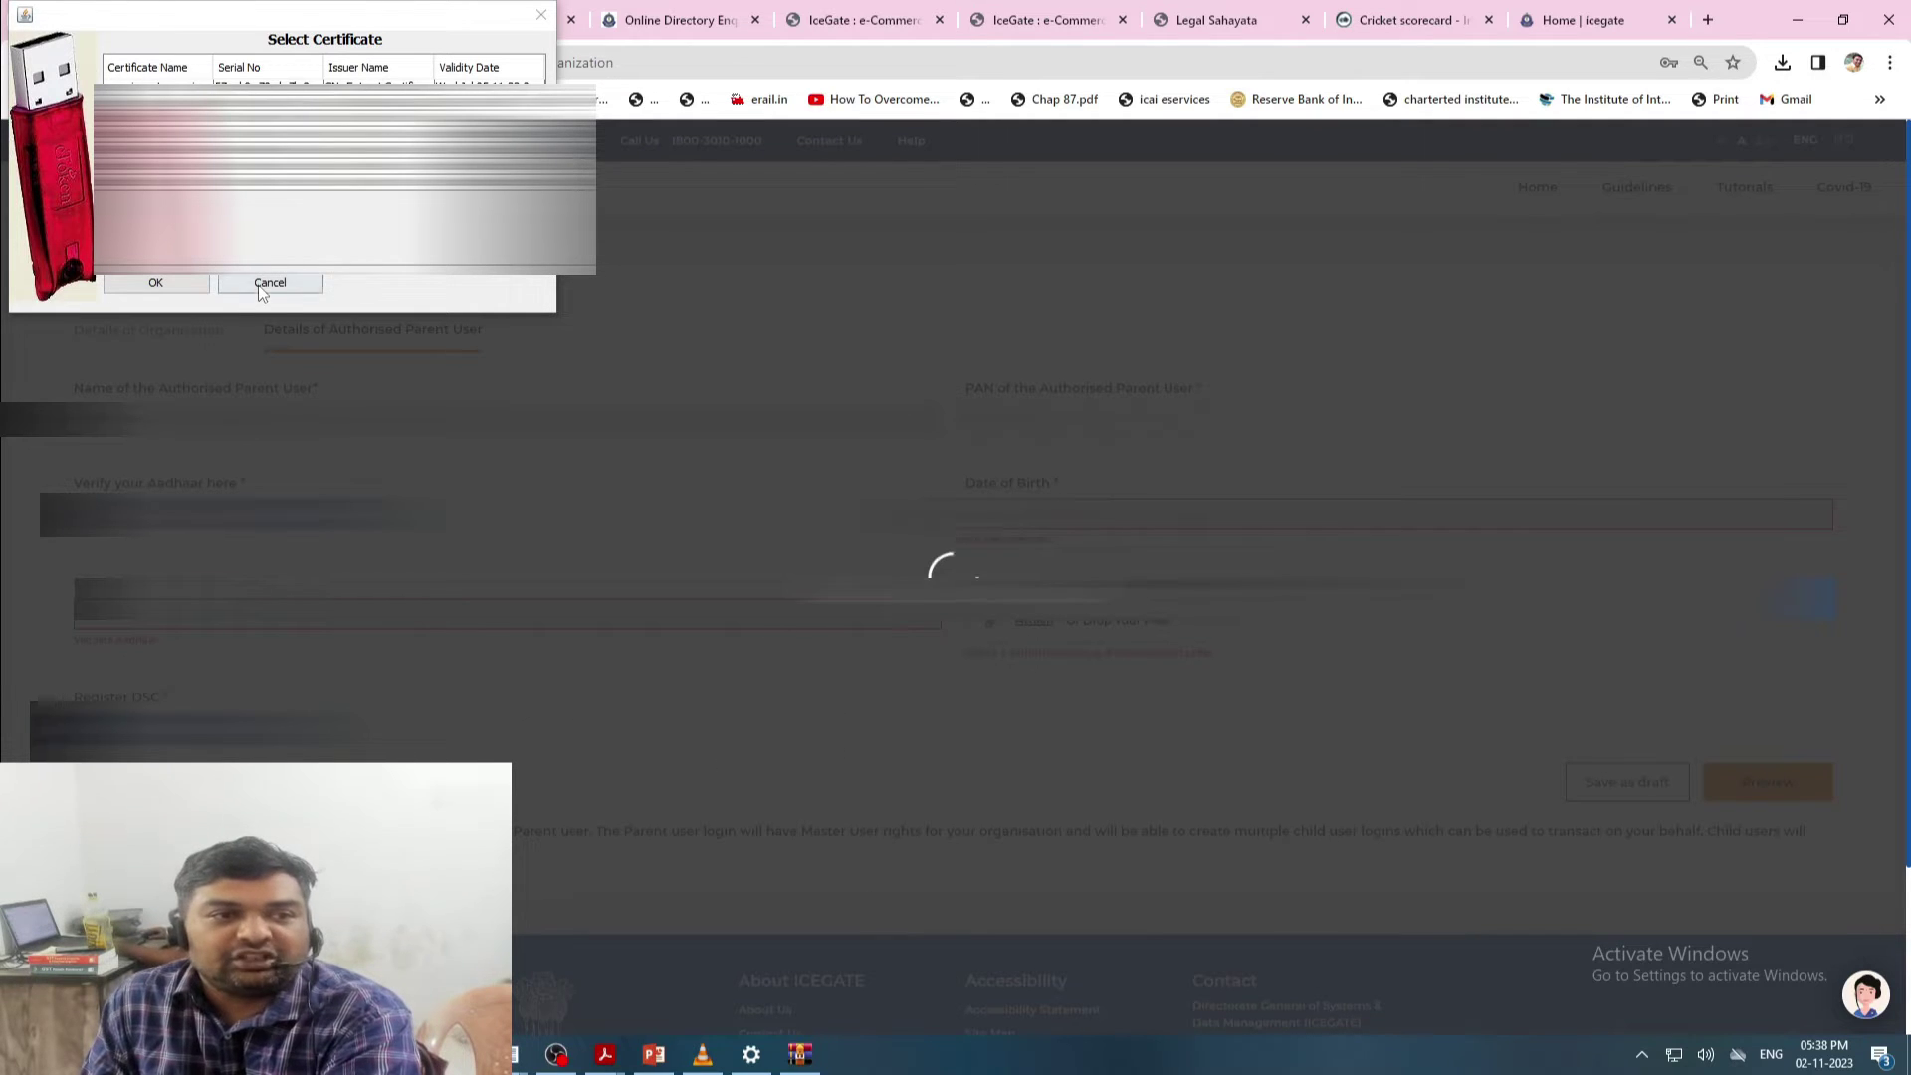
# Step: Sign with the selected DSC certificate using the token User PIN and acknowledge the retrieval confirmation
pyautogui.click(279, 150)
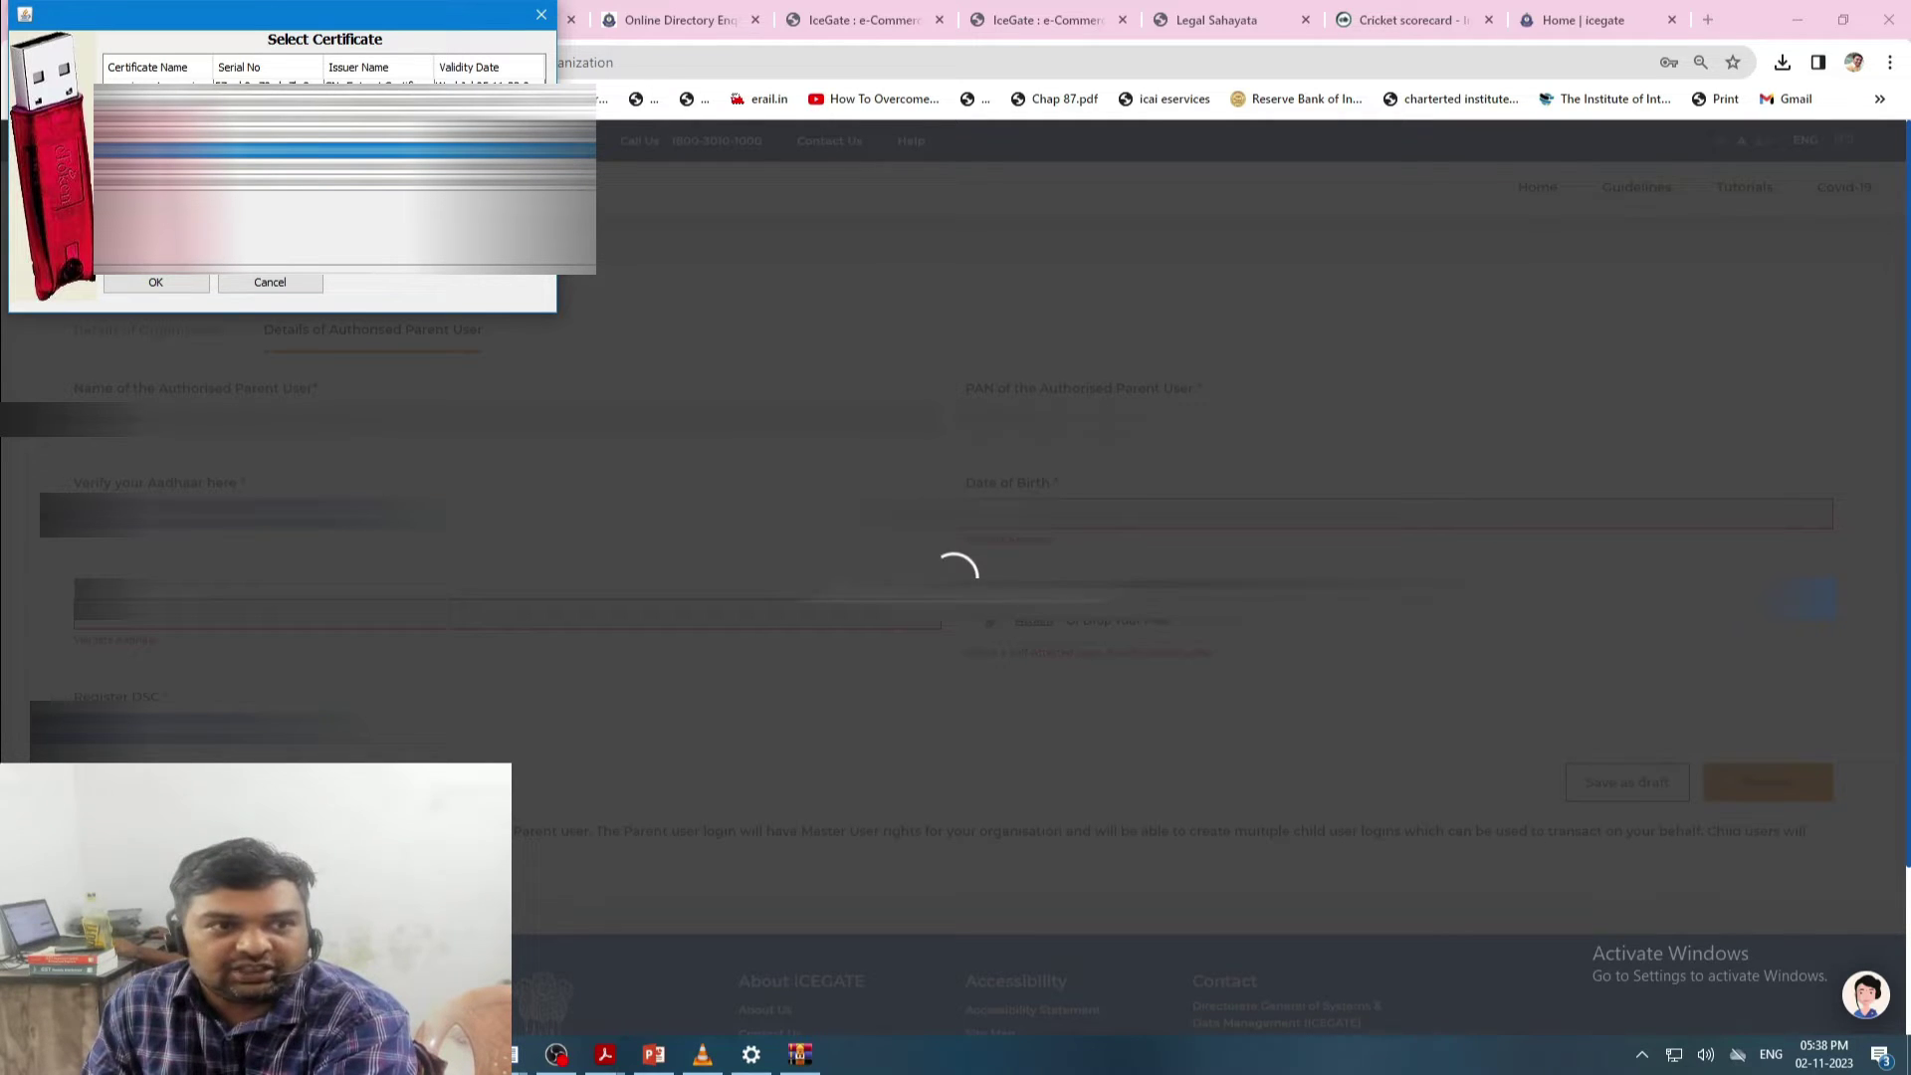
pyautogui.click(134, 285)
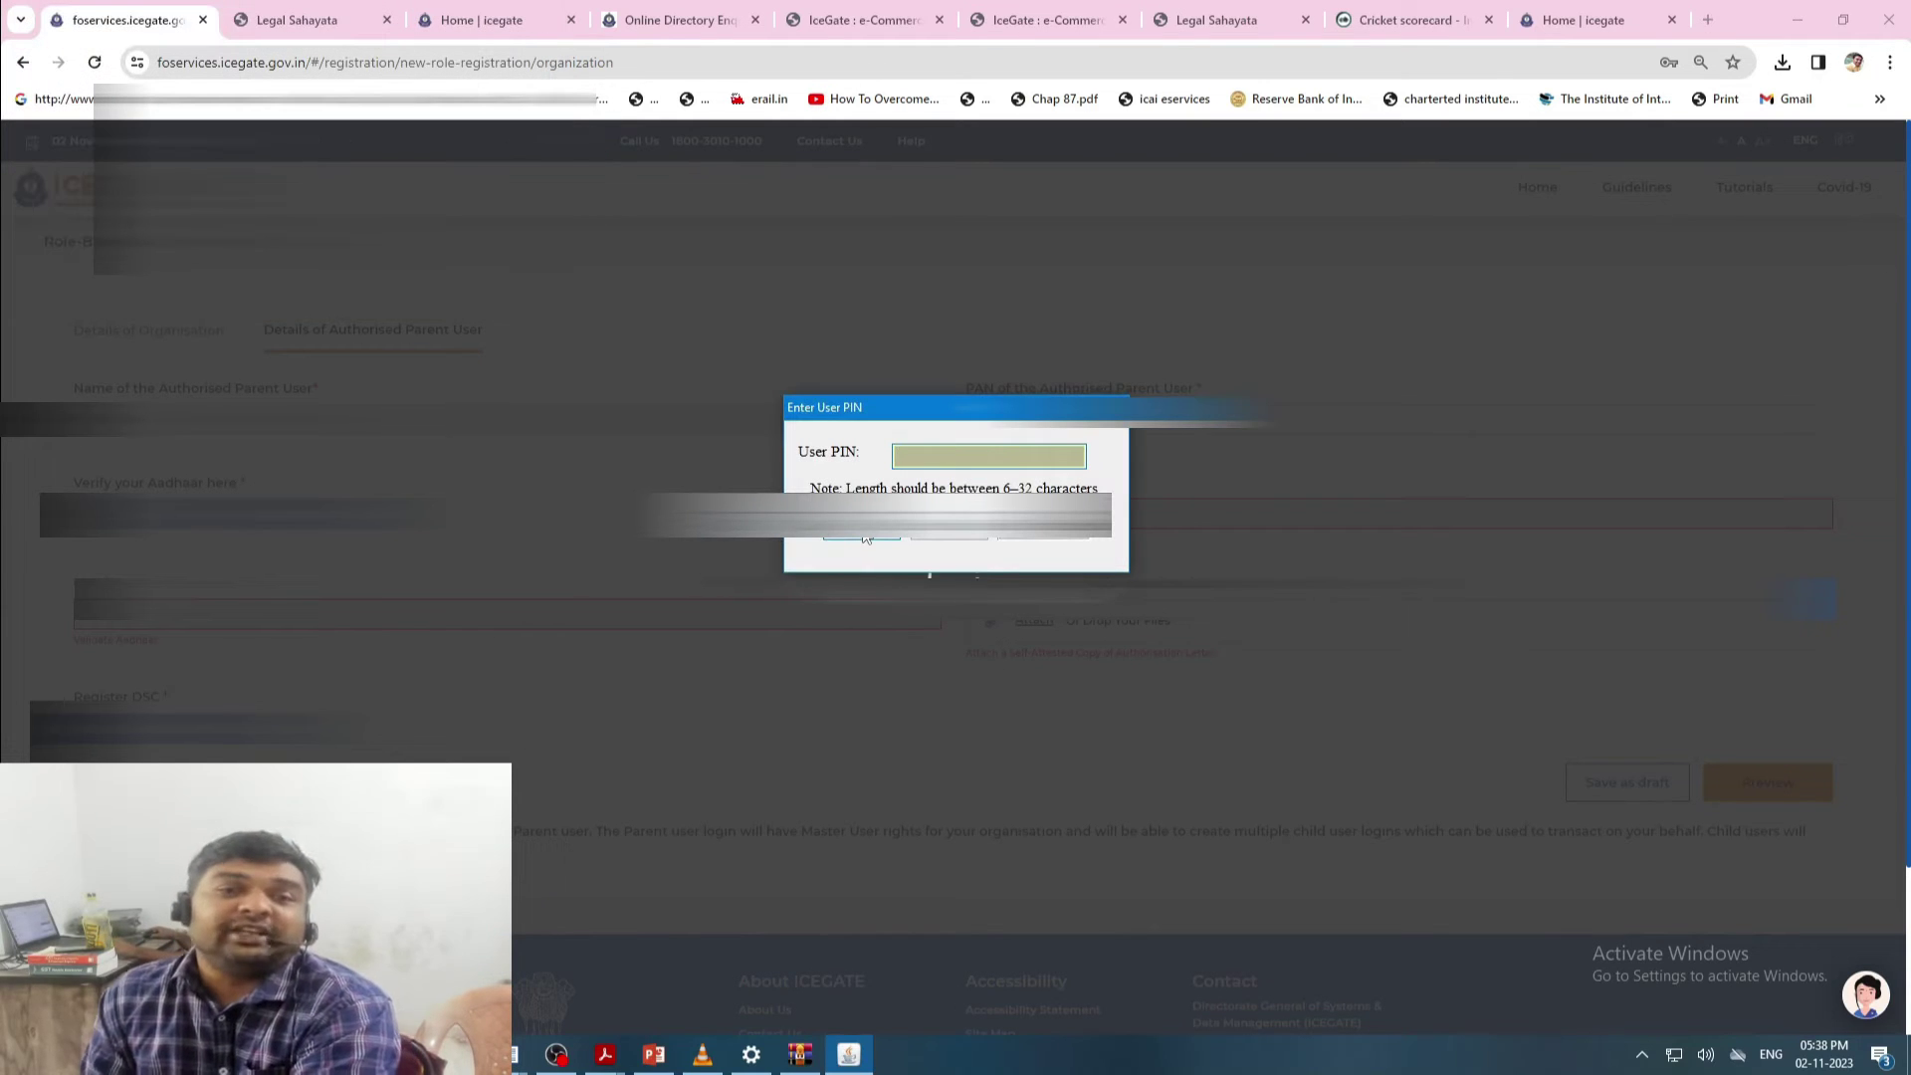
pyautogui.write('****')
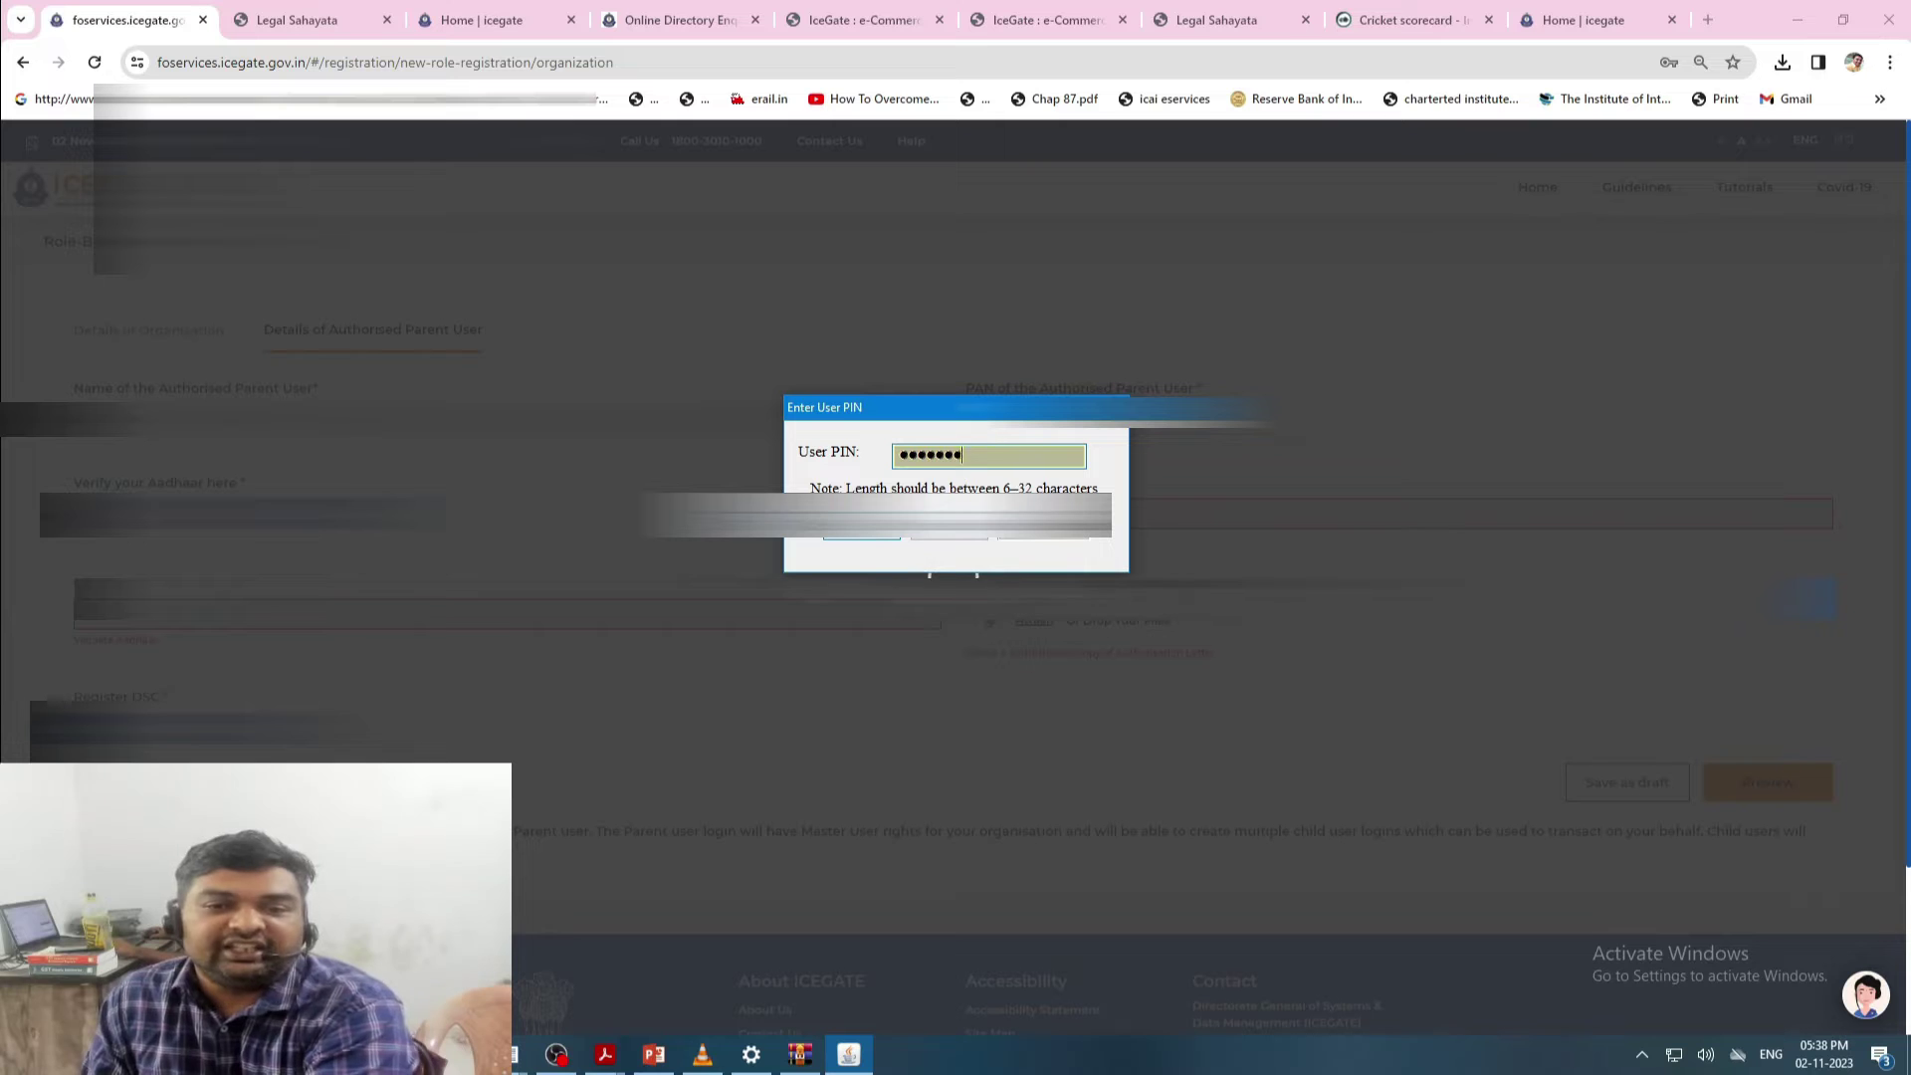
pyautogui.click(852, 533)
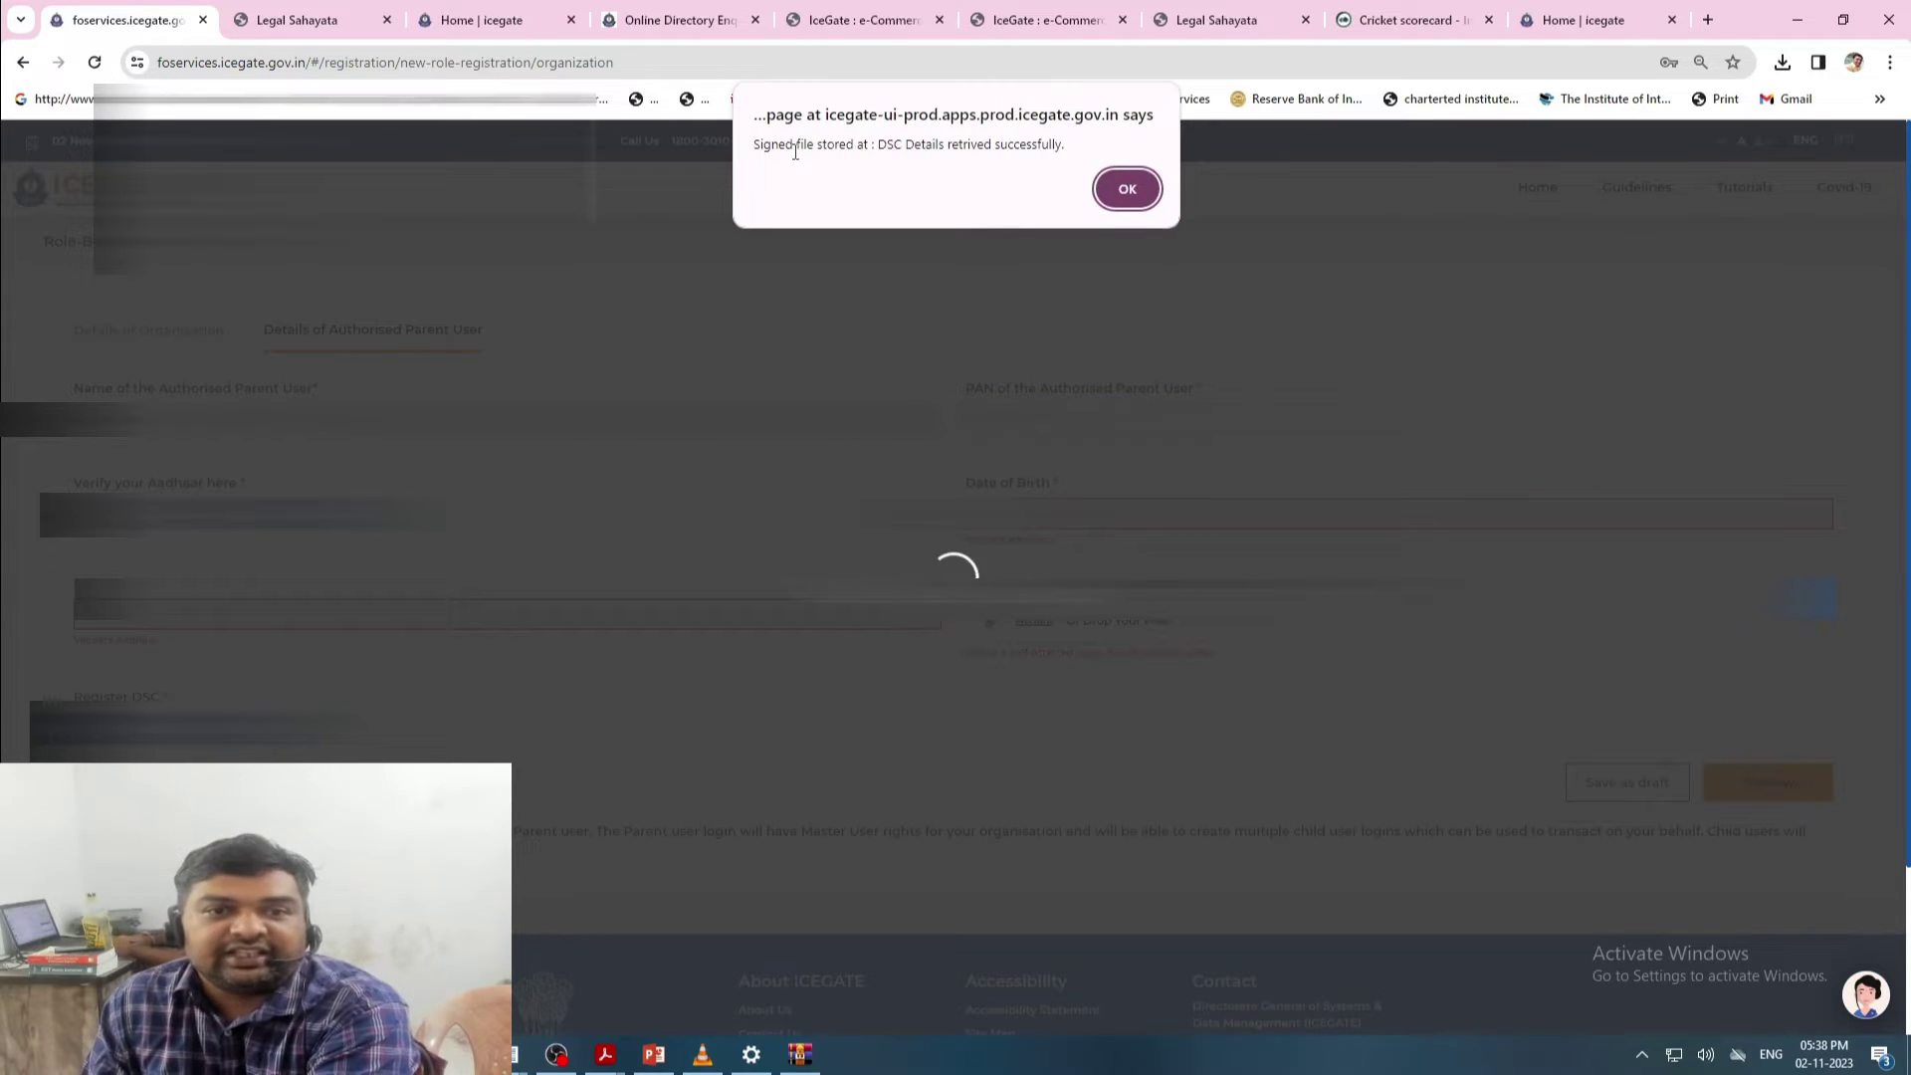
pyautogui.click(1142, 199)
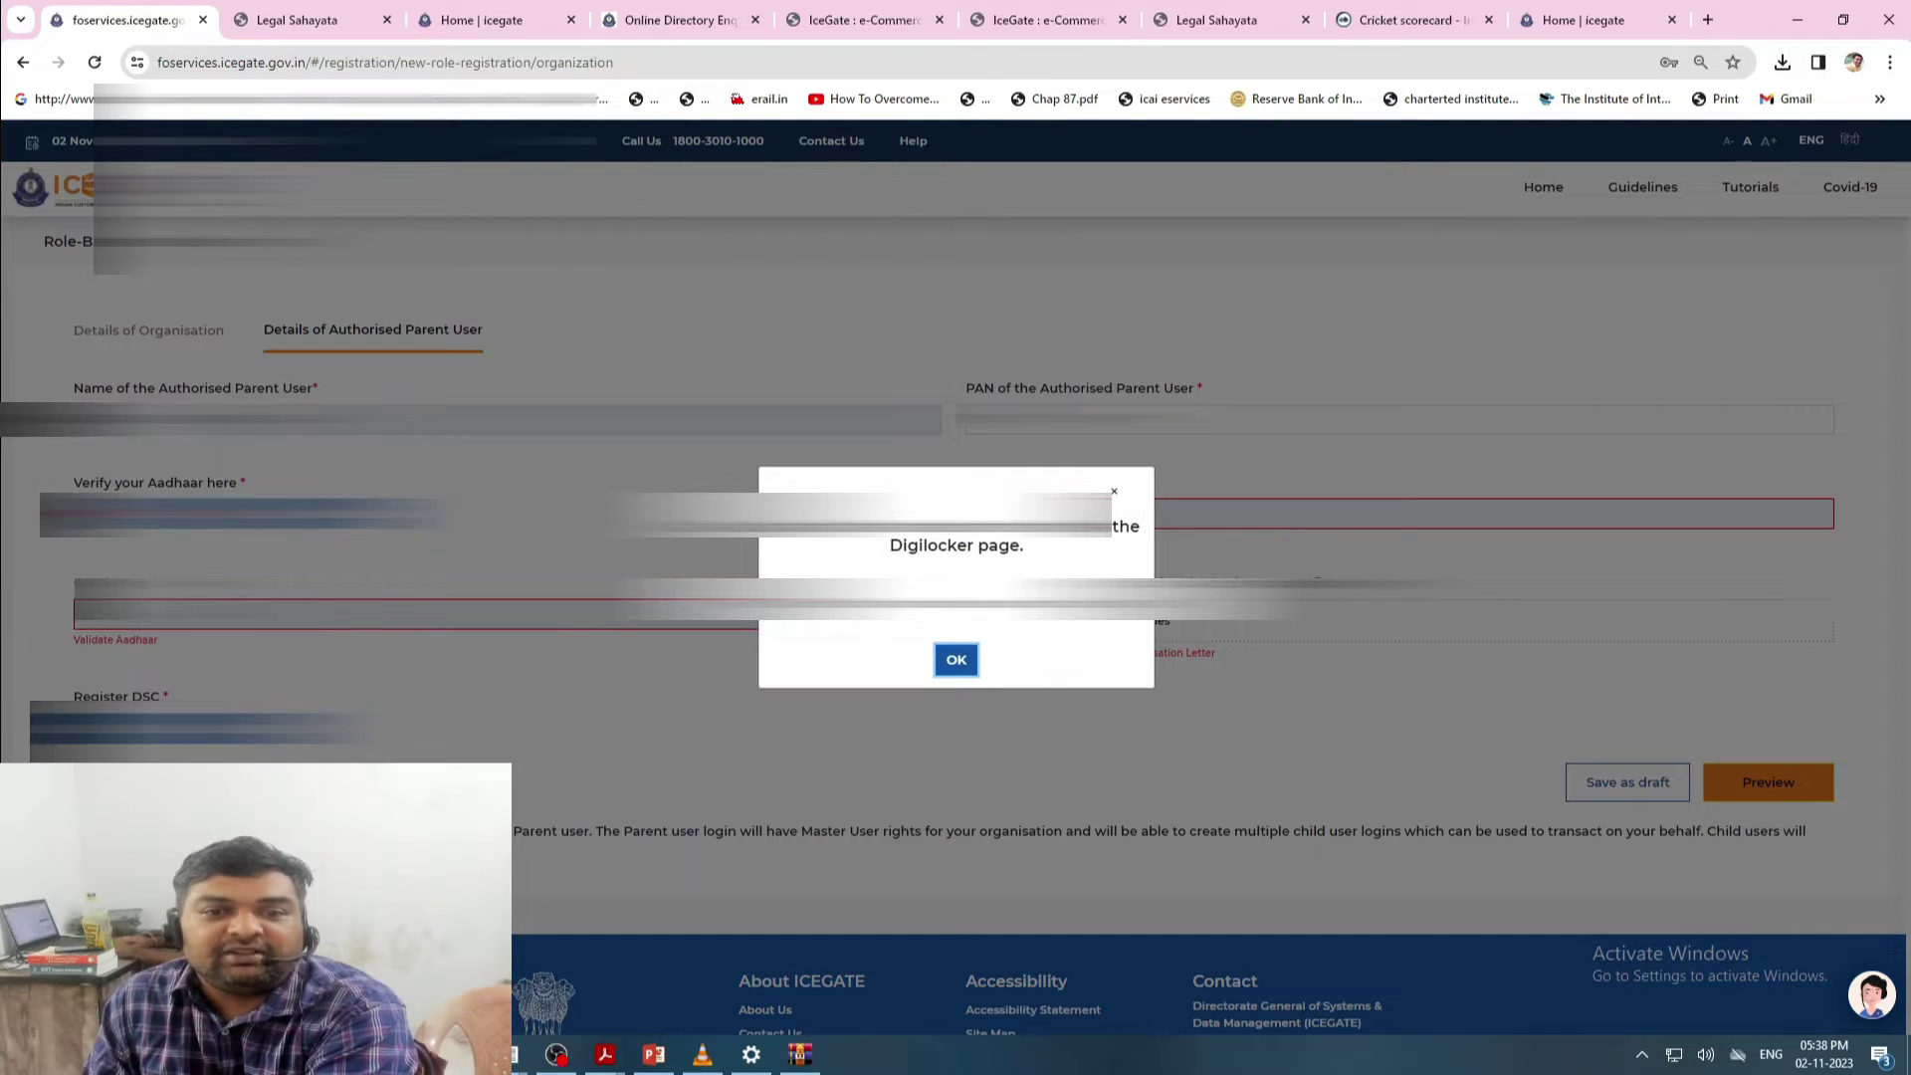
# Step: Begin DigiLocker sign-in via Others > Aadhaar, then close the sign-in tab without signing in
pyautogui.click(953, 659)
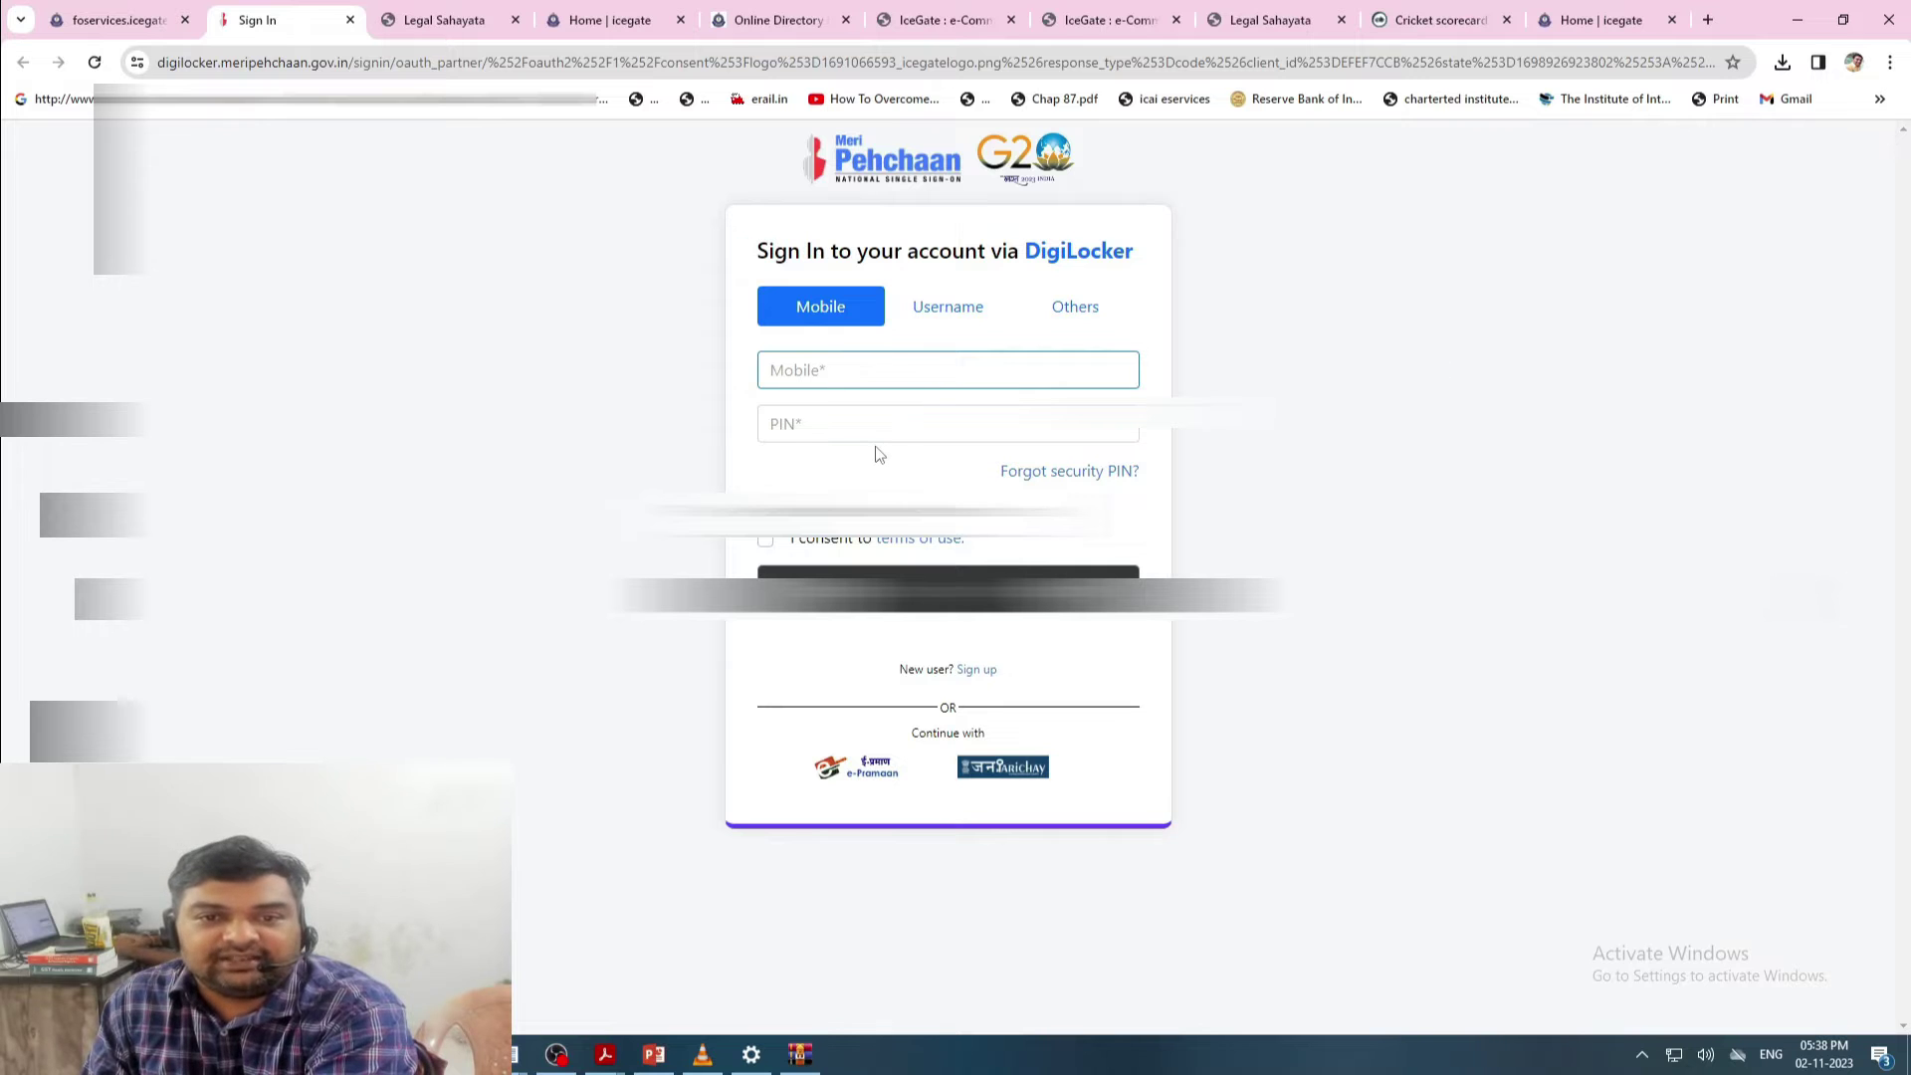
pyautogui.click(929, 312)
pyautogui.click(1062, 323)
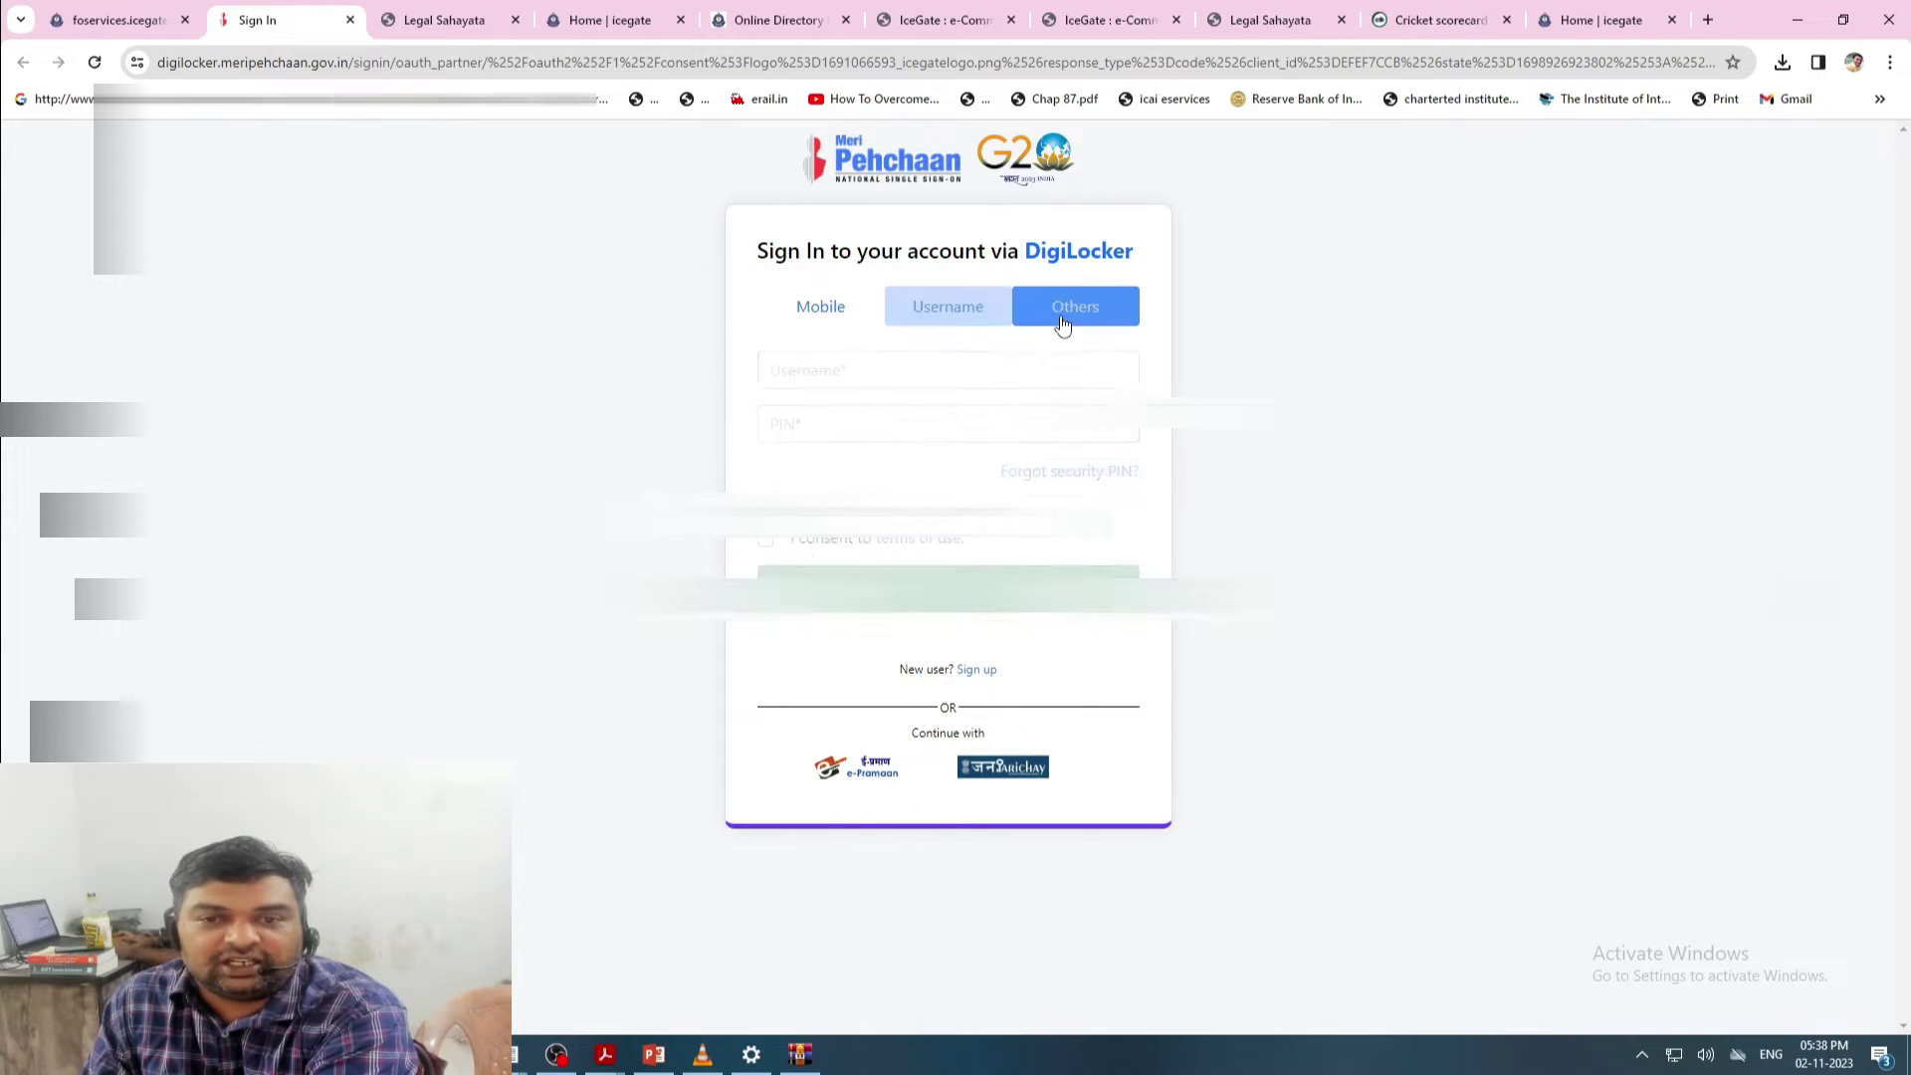
pyautogui.click(767, 371)
pyautogui.click(825, 418)
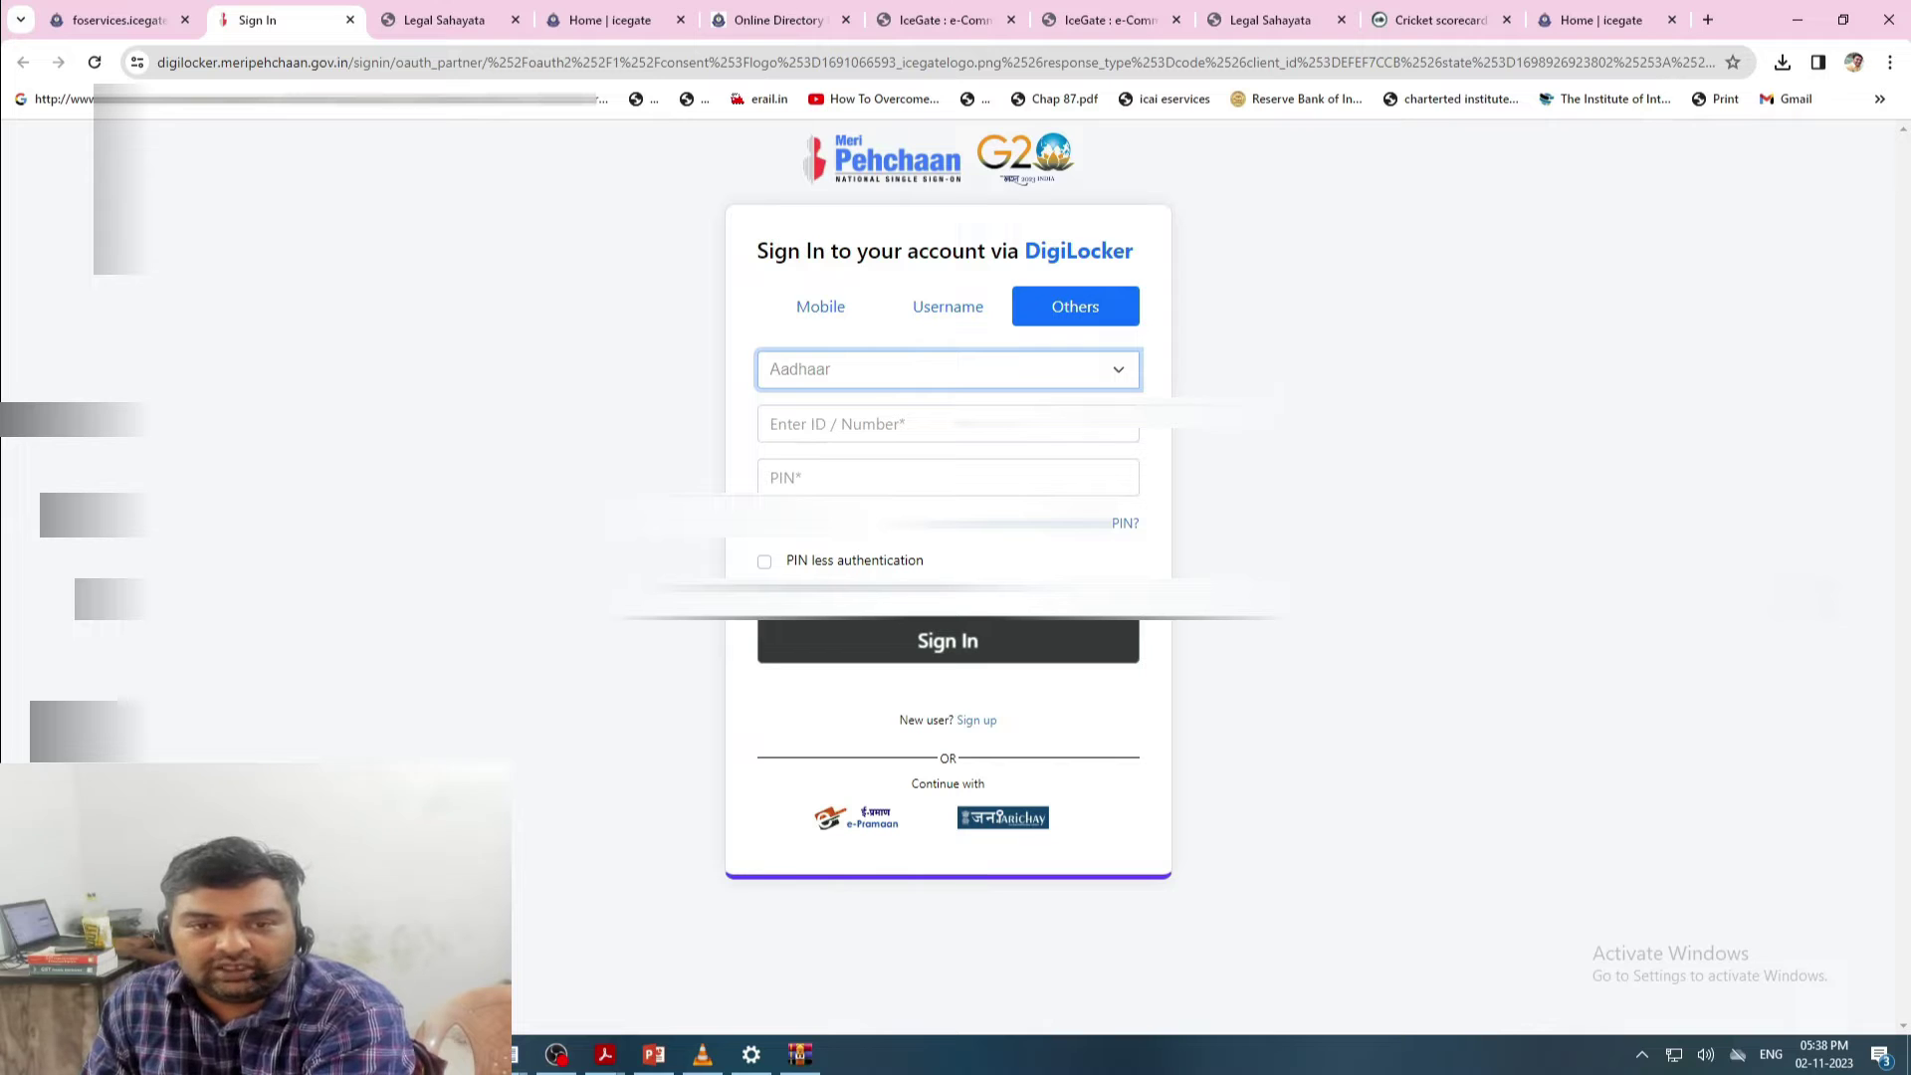
pyautogui.click(849, 601)
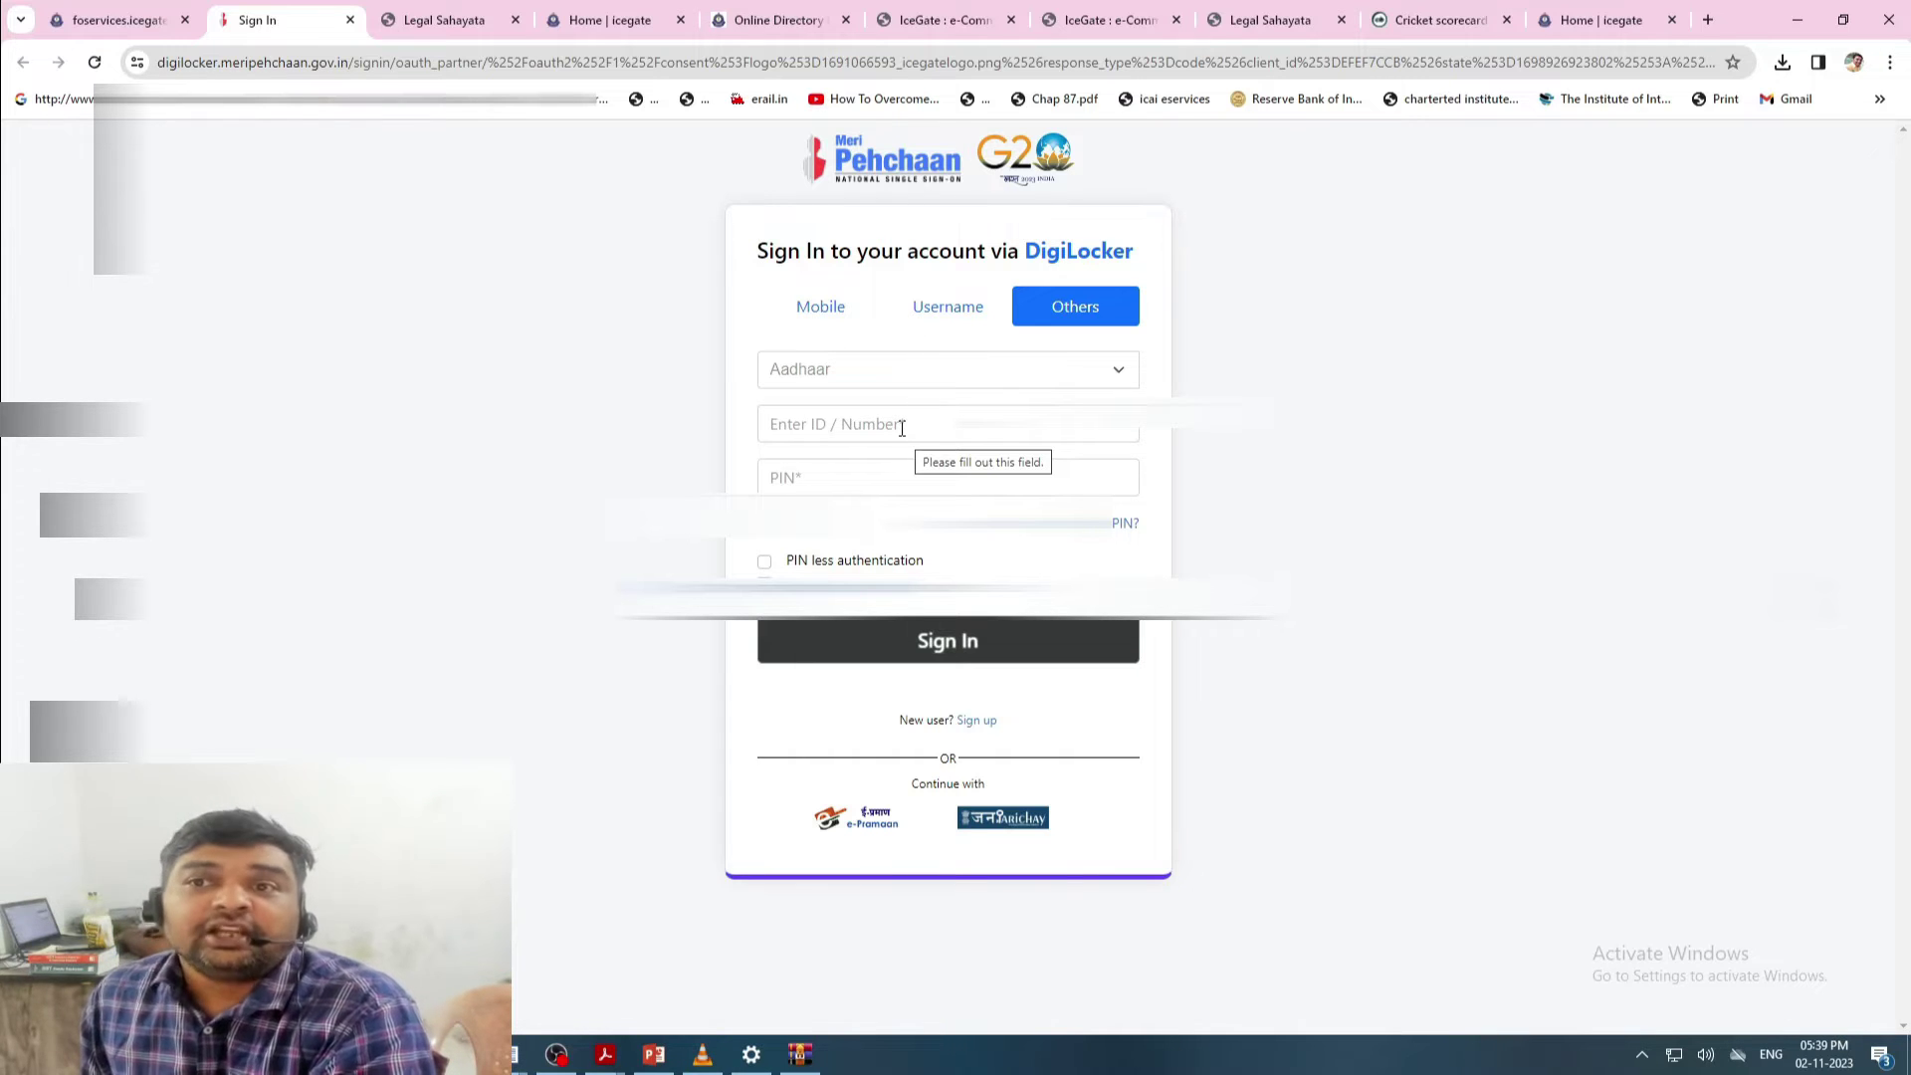
pyautogui.click(109, 19)
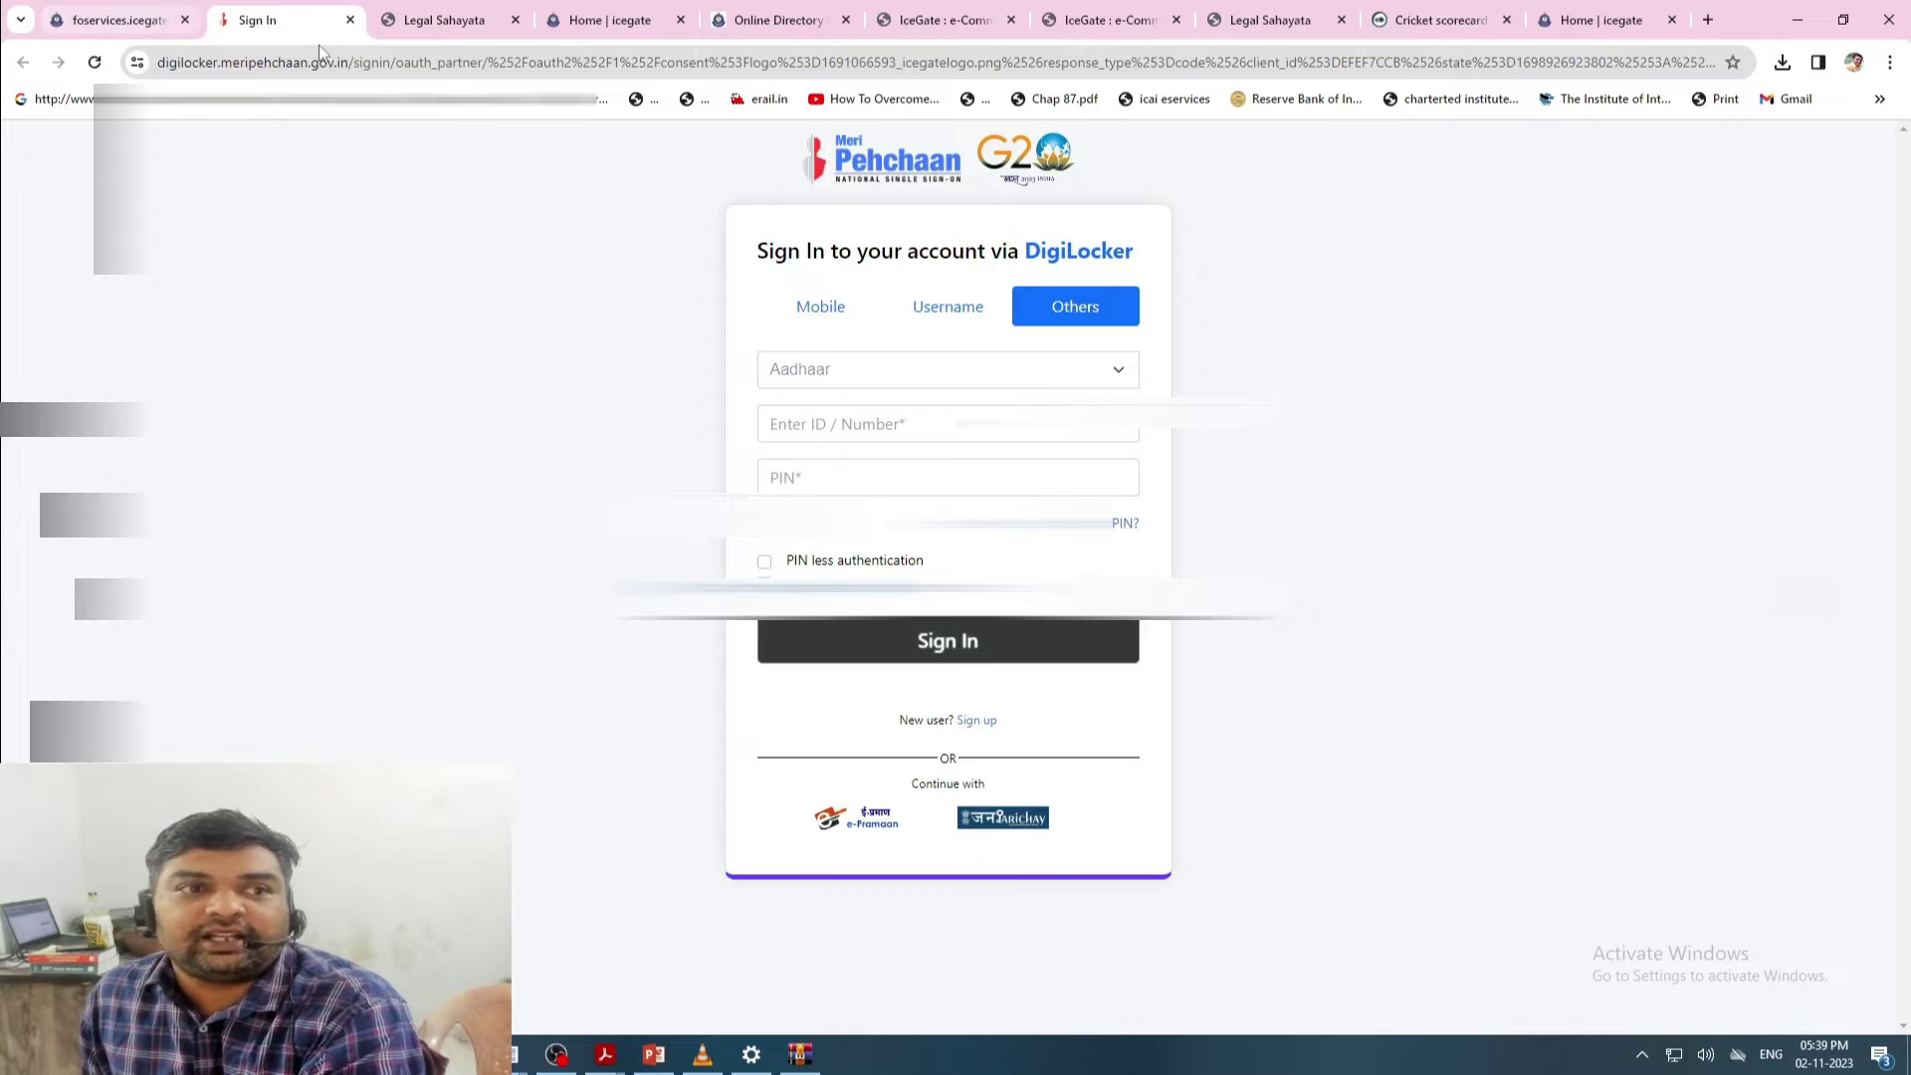
pyautogui.click(348, 21)
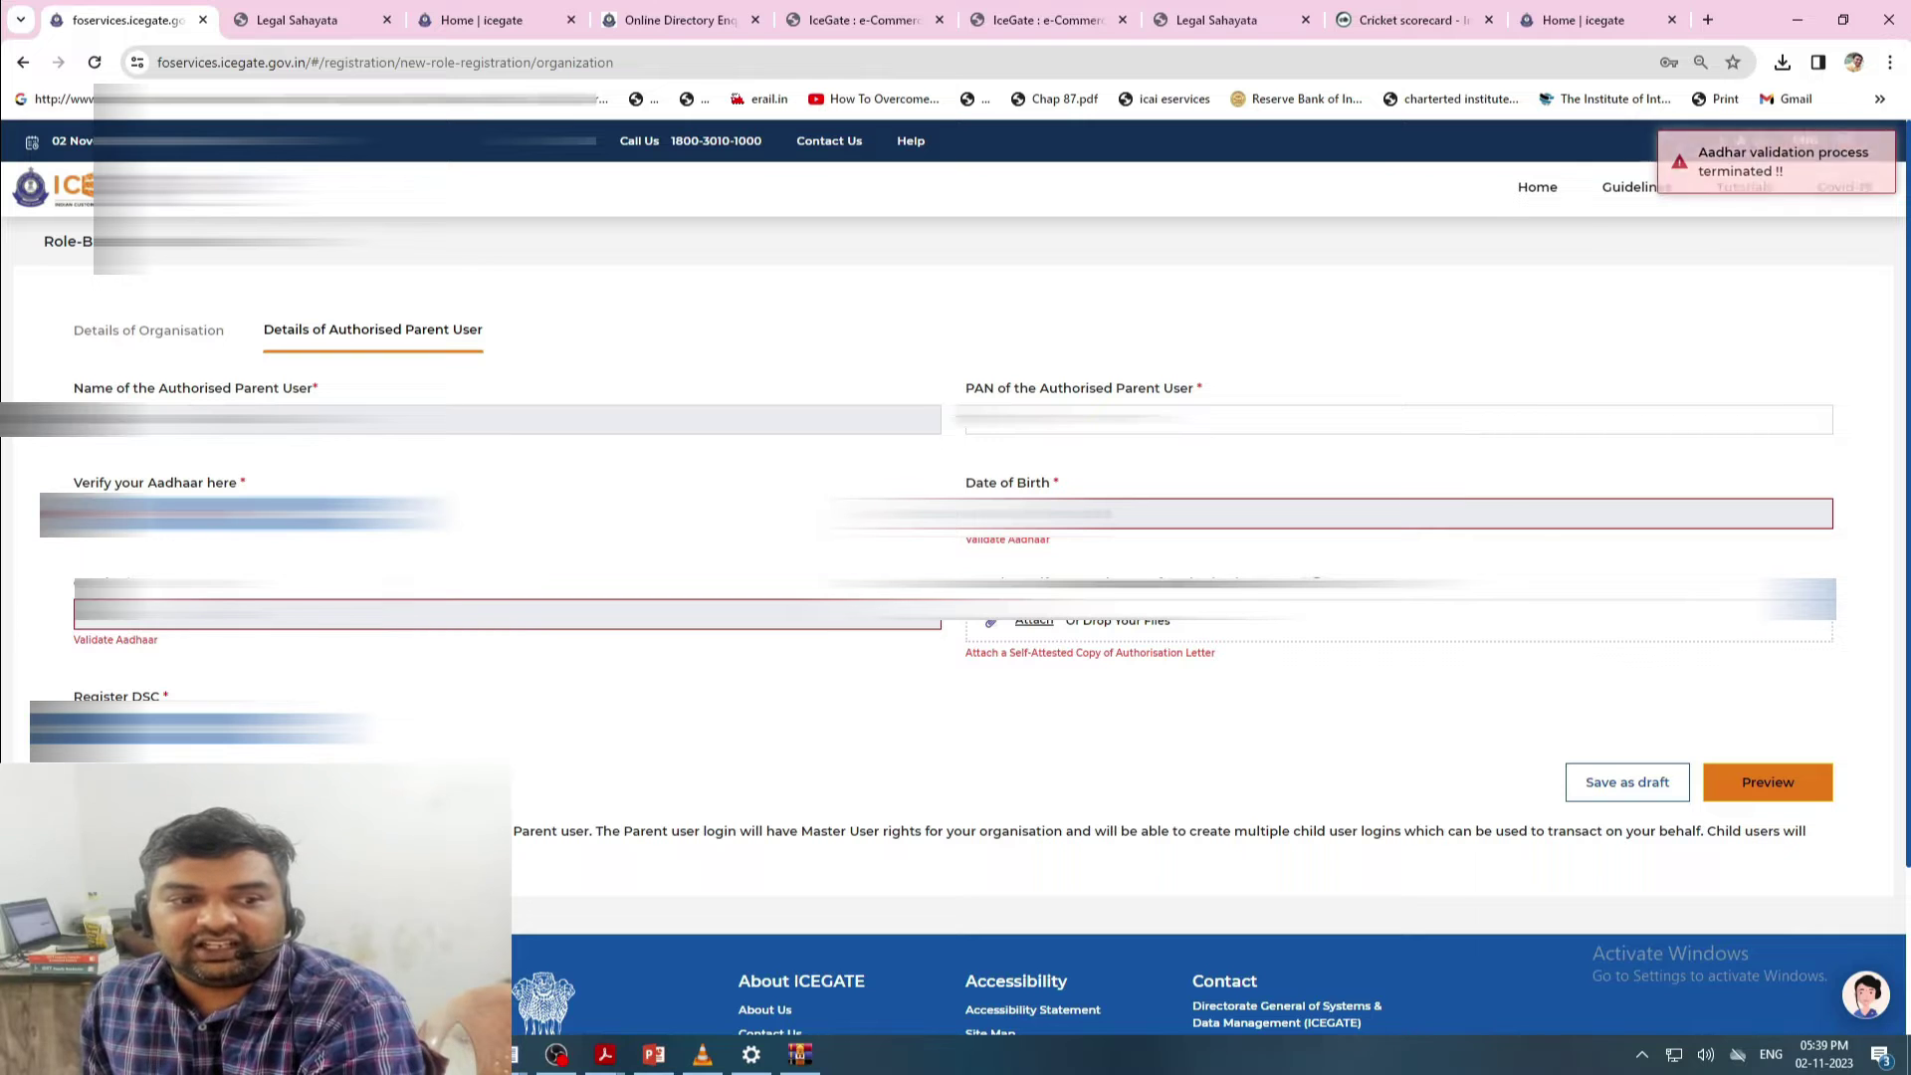
# Step: Save the registration form as a draft, look through its Preview, then switch to the user manual PDF
pyautogui.click(1632, 782)
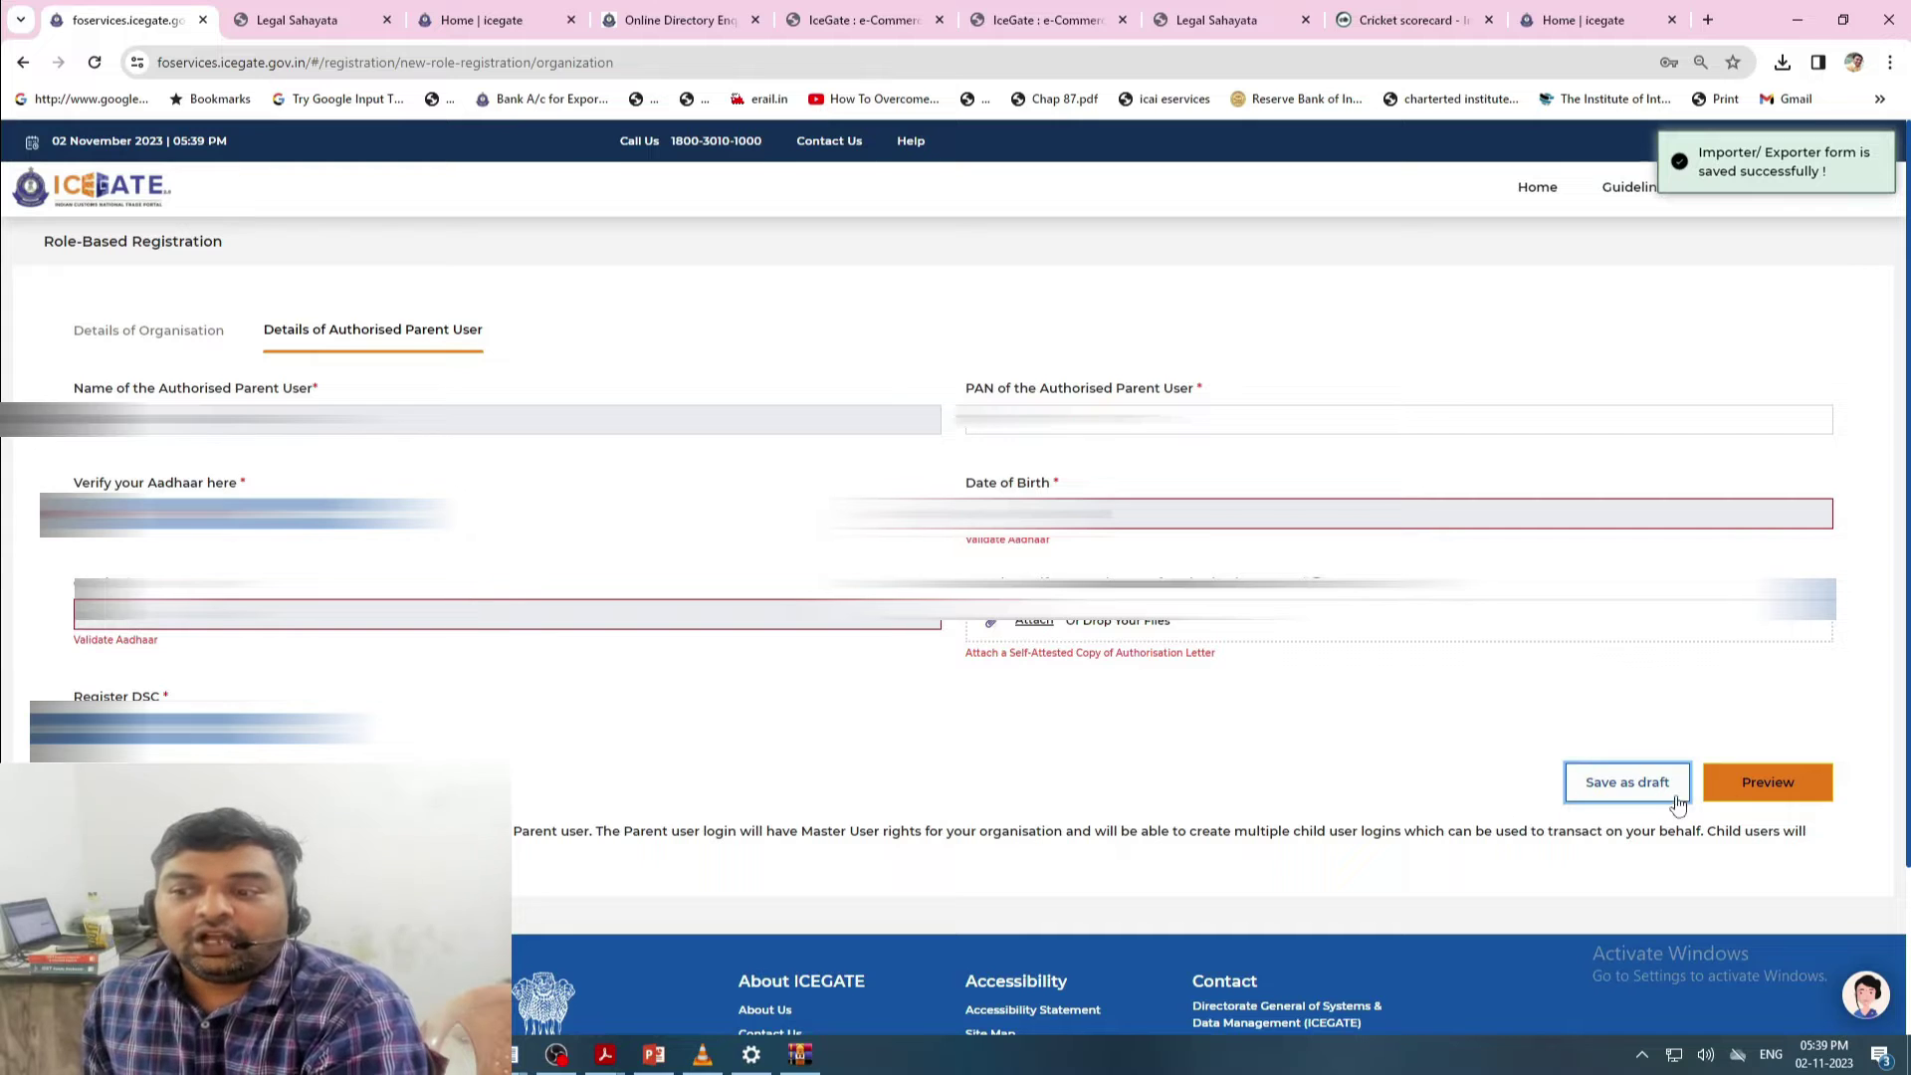
pyautogui.click(1740, 793)
pyautogui.scroll(-10, 1024, 798)
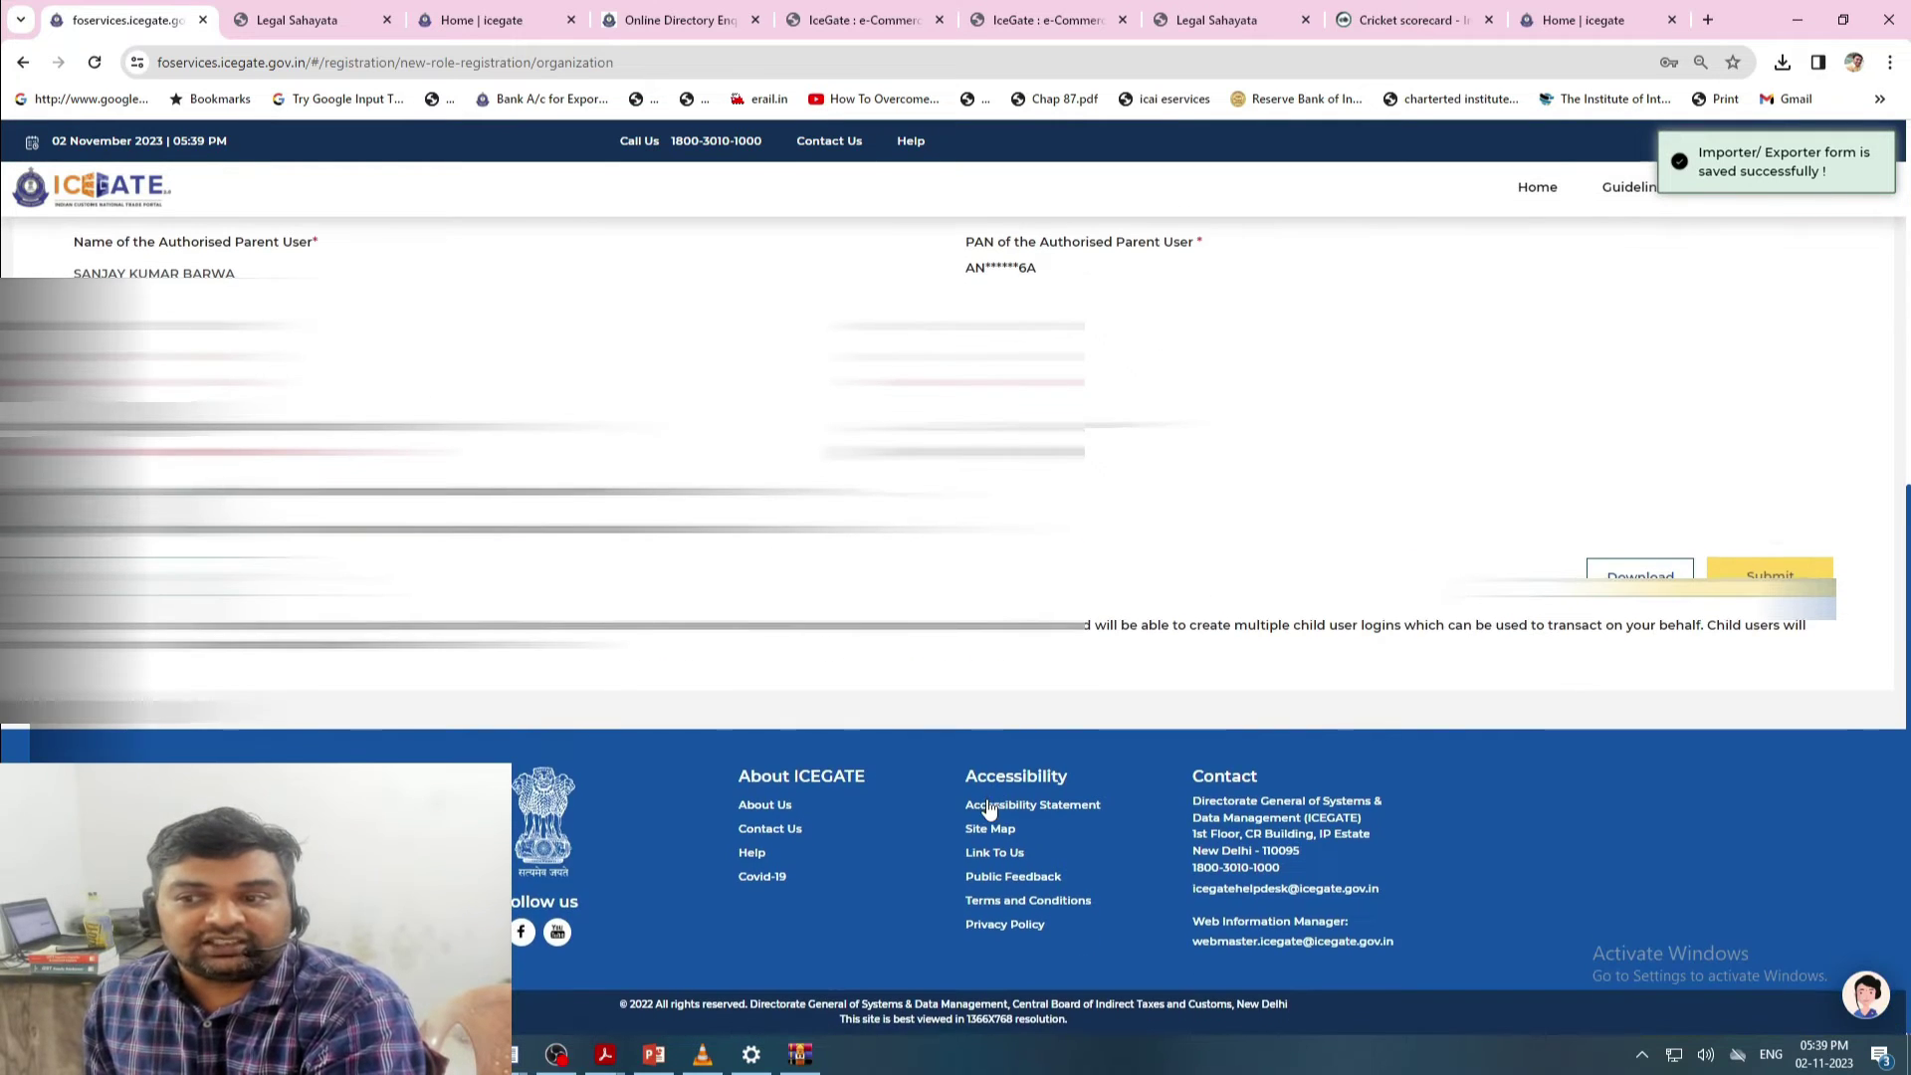
pyautogui.scroll(5, 1519, 856)
pyautogui.scroll(-5, 1726, 865)
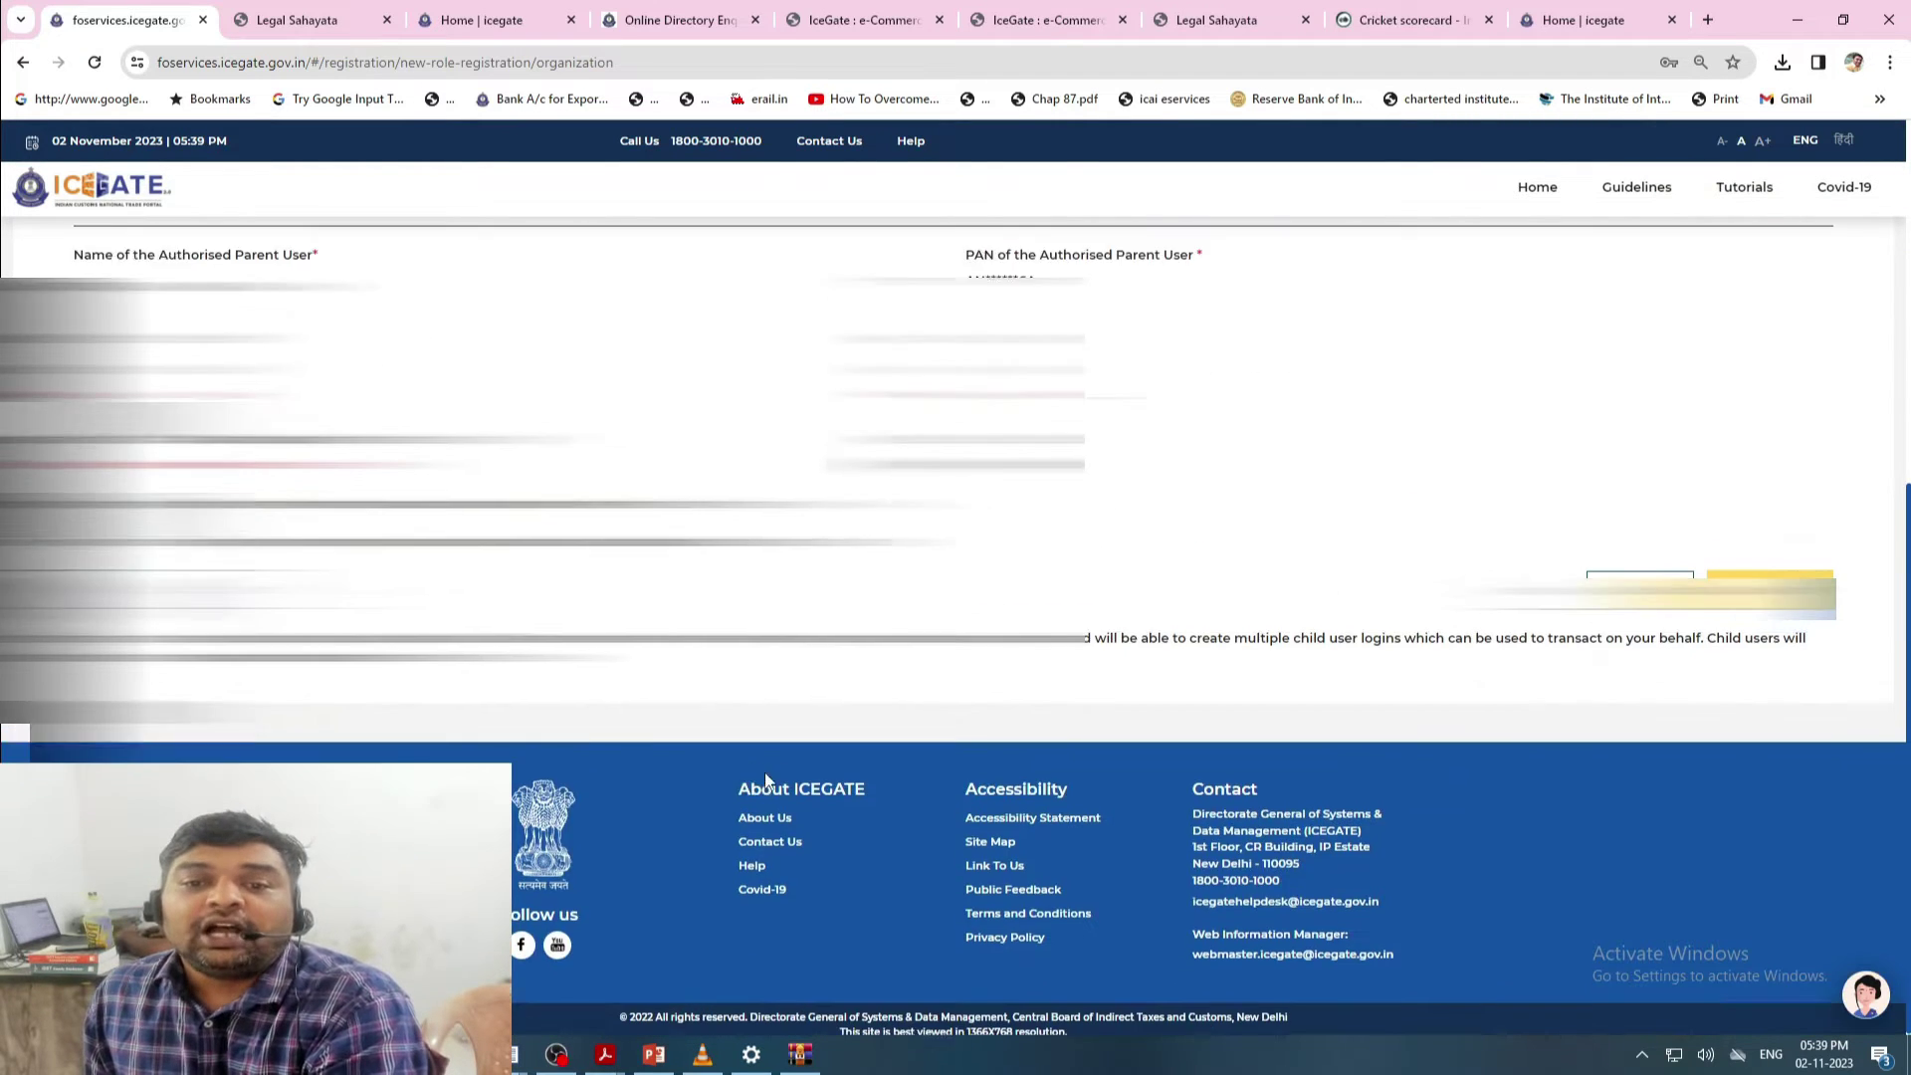
pyautogui.scroll(2, 1727, 865)
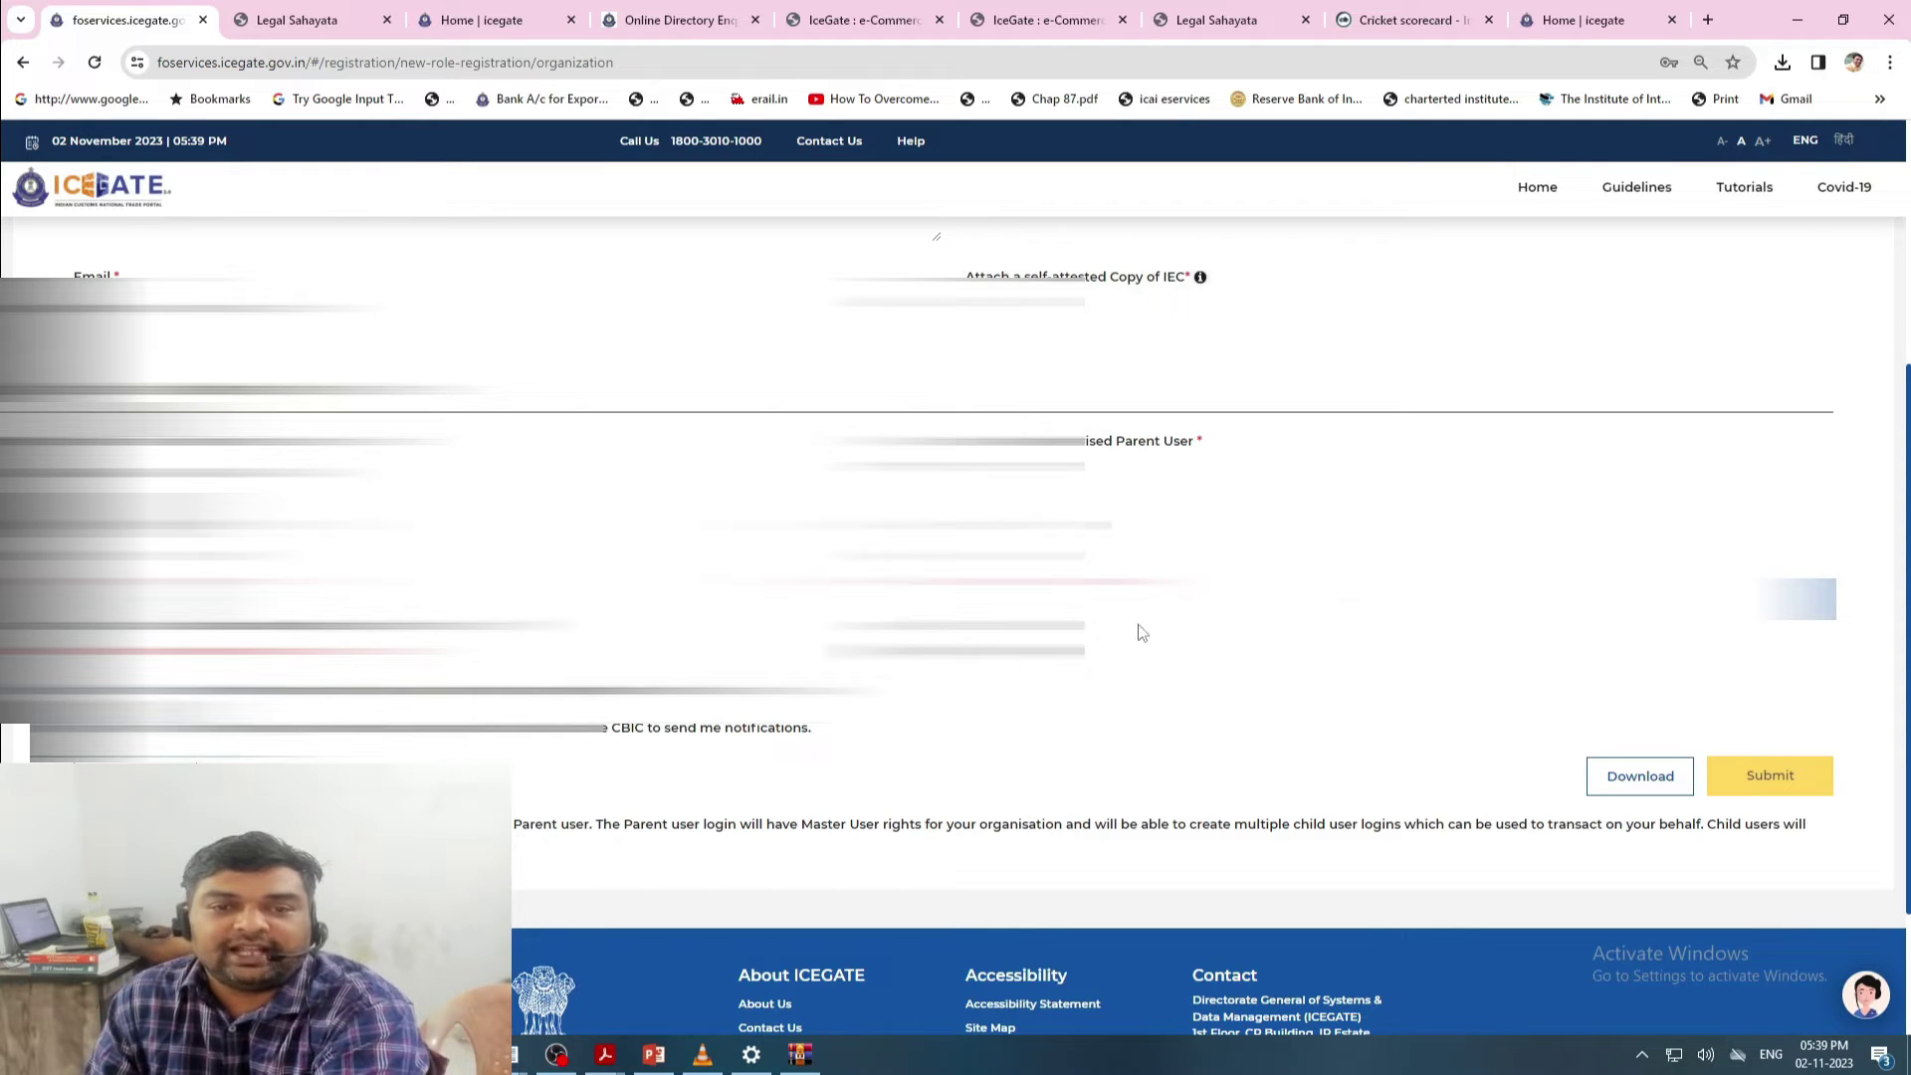
pyautogui.scroll(4, 1142, 633)
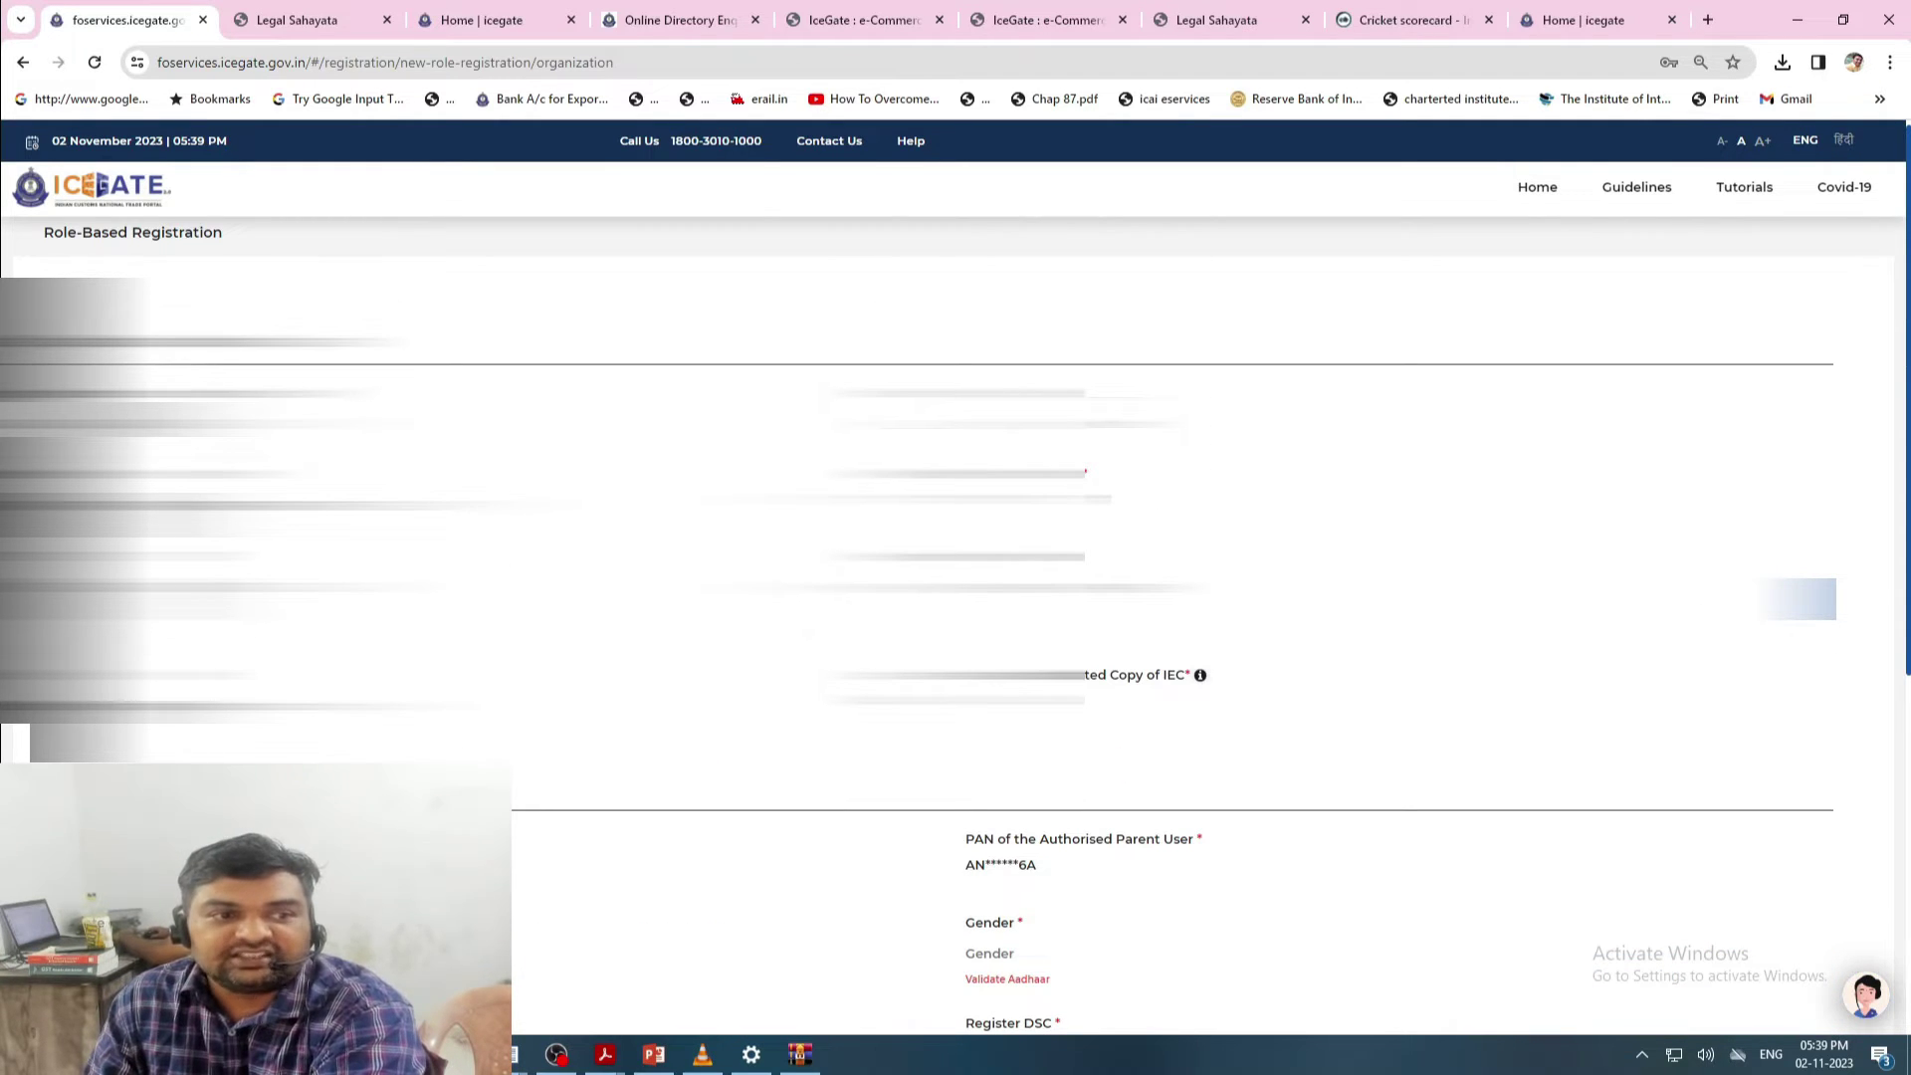
pyautogui.scroll(-6, 1338, 502)
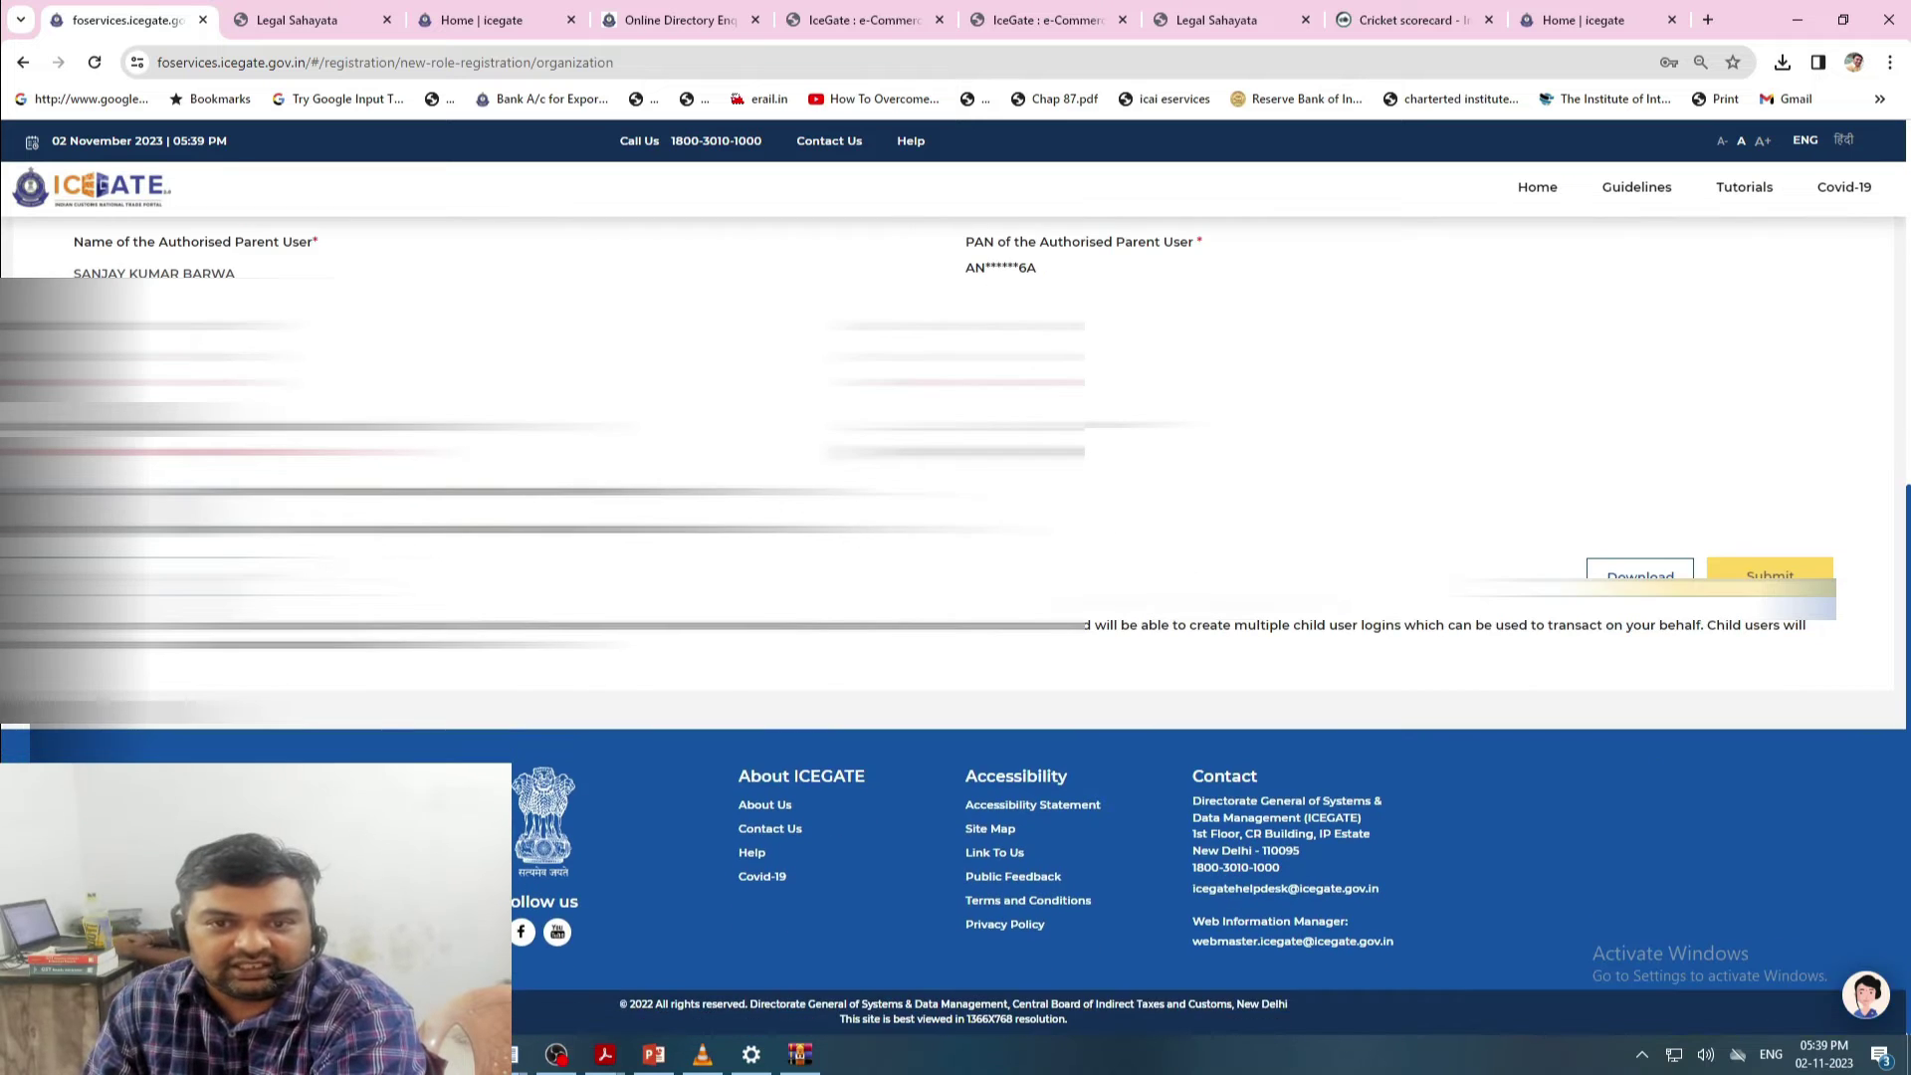
pyautogui.scroll(4, 956, 597)
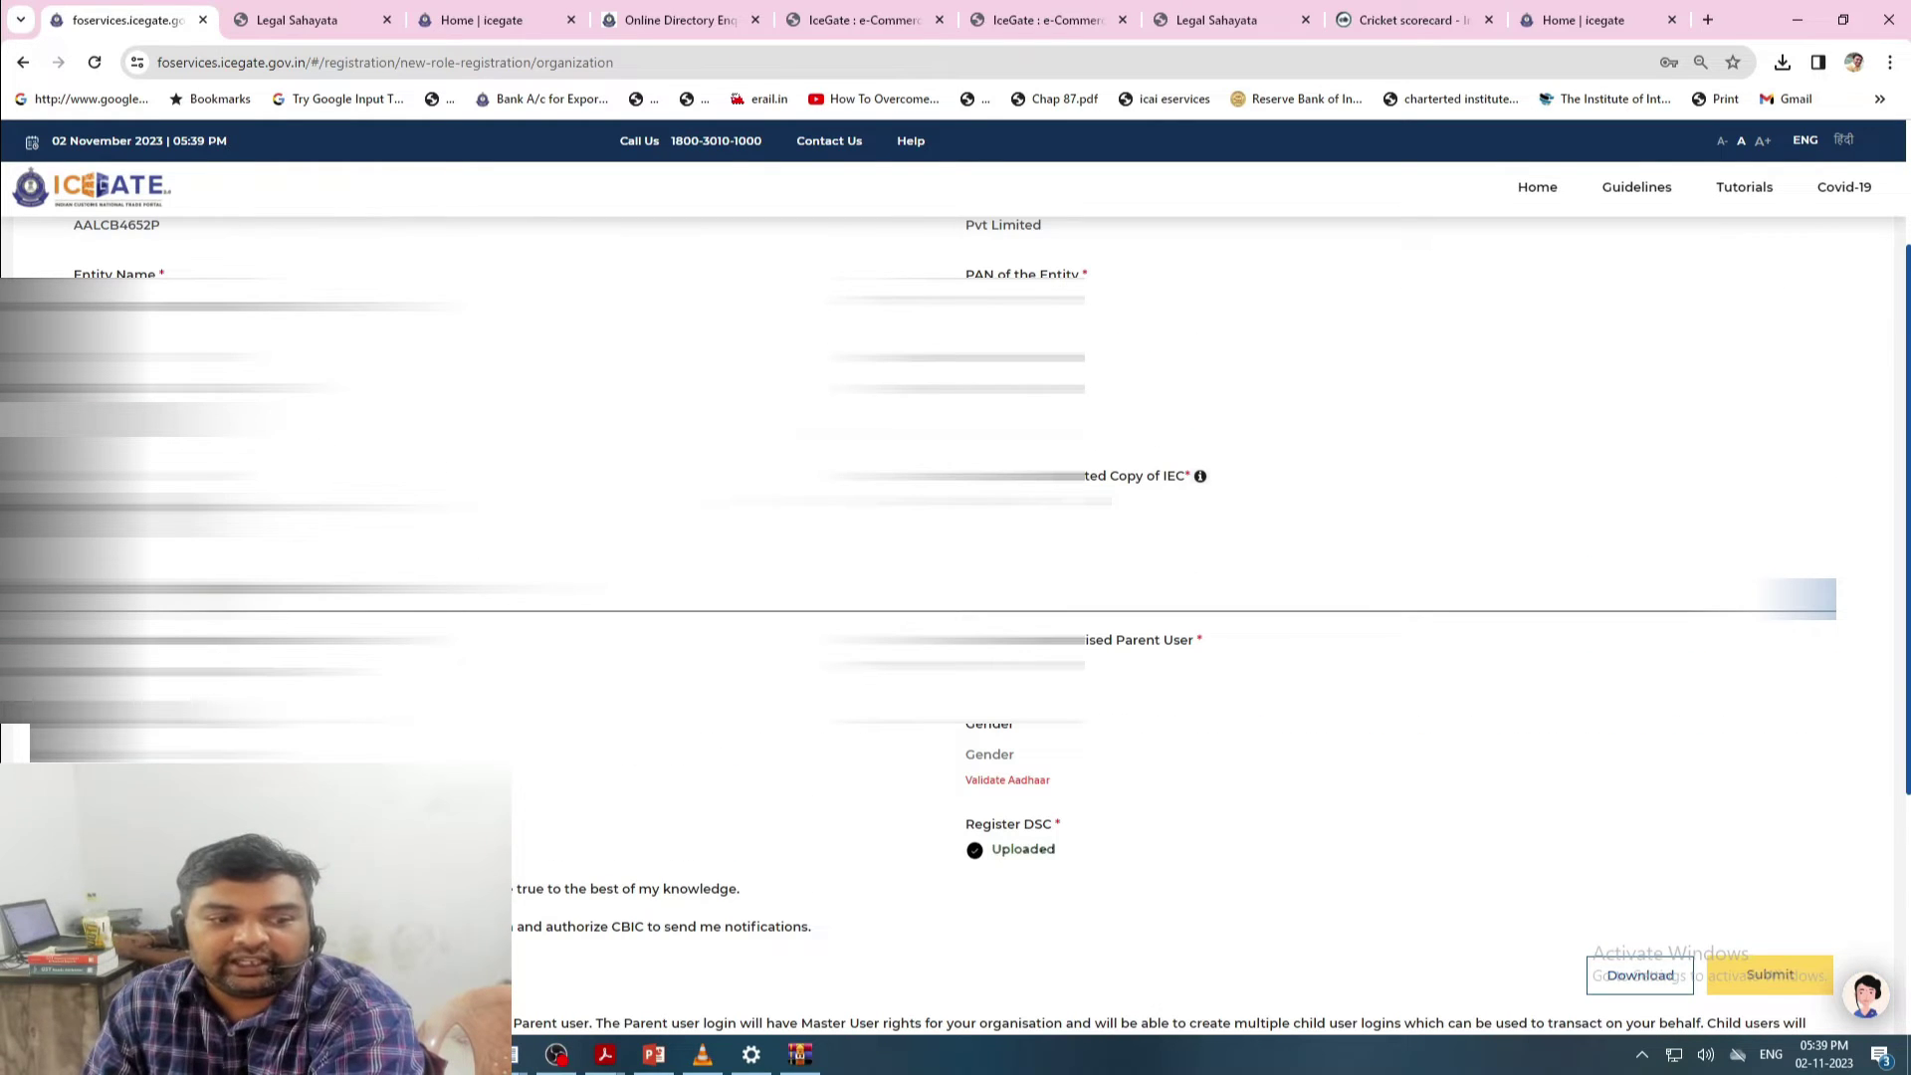
pyautogui.scroll(-4, 955, 598)
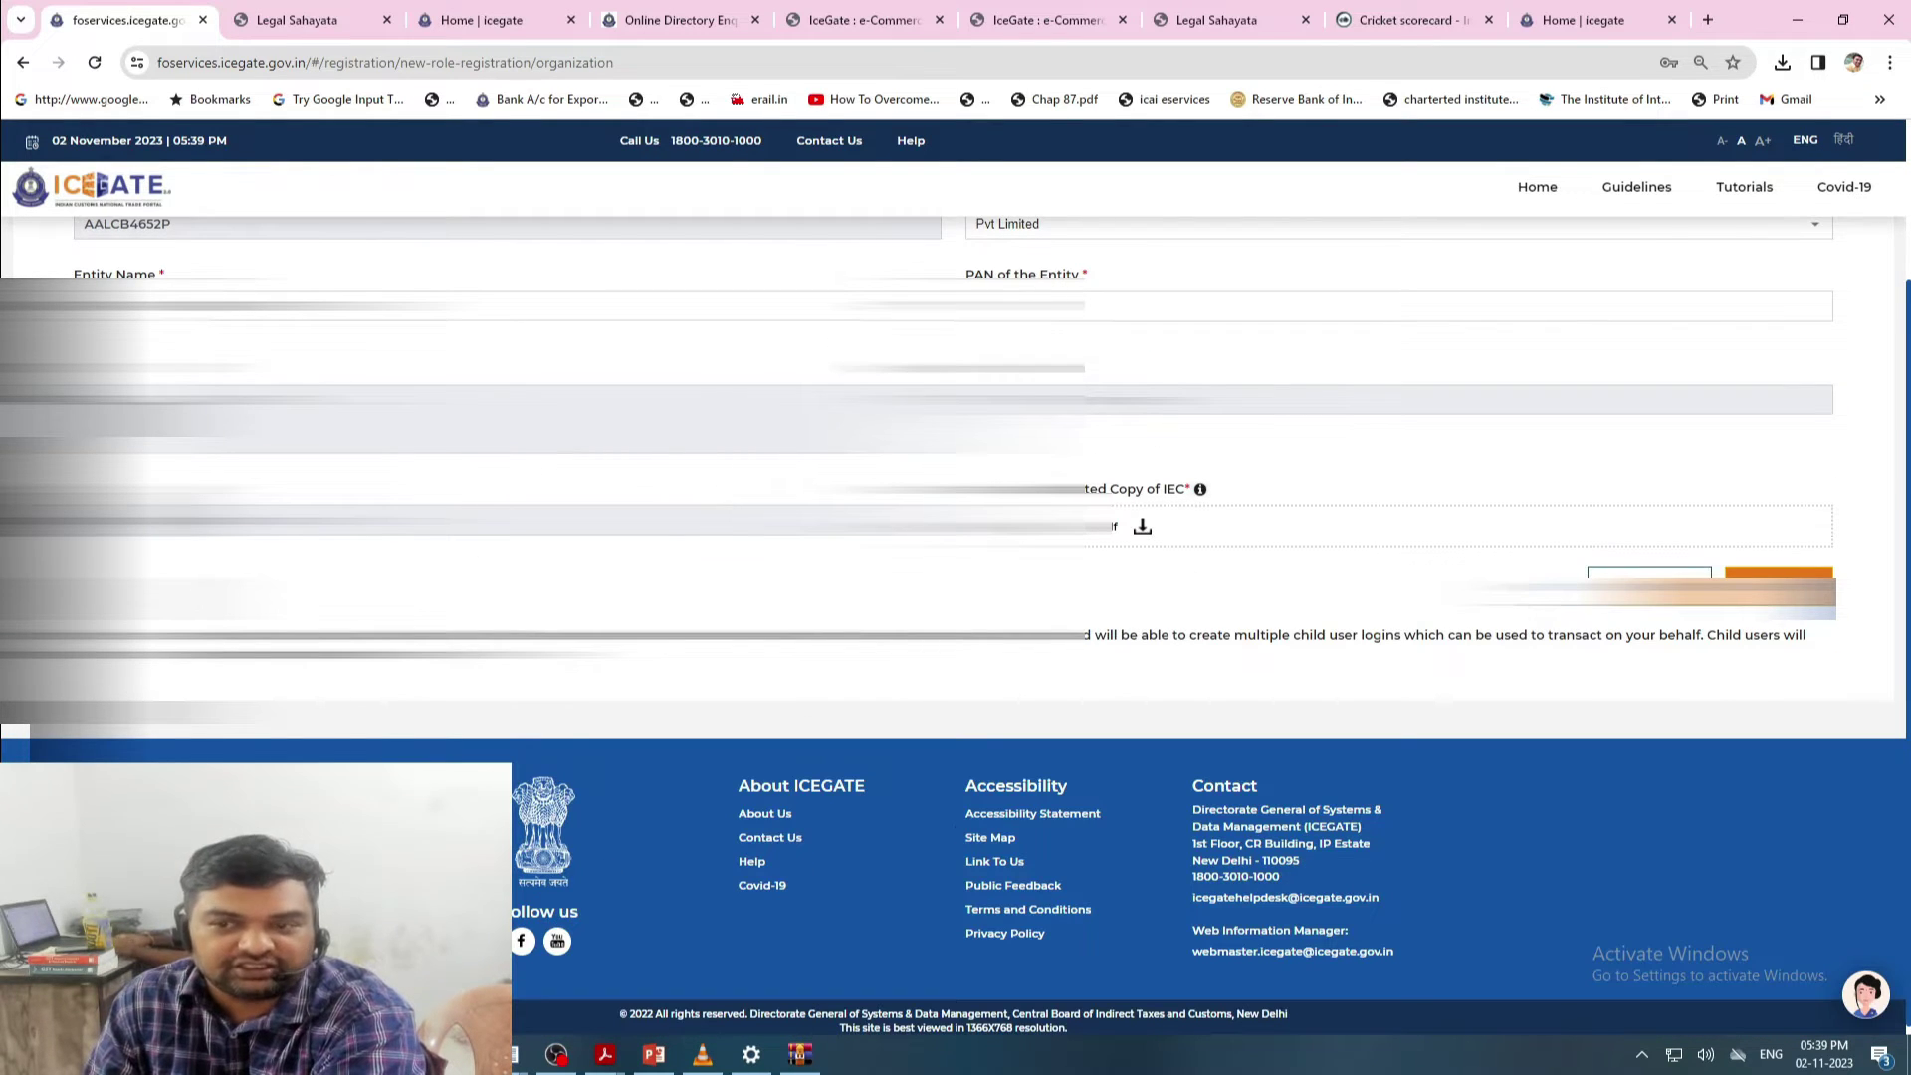
pyautogui.moveTo(604, 1055)
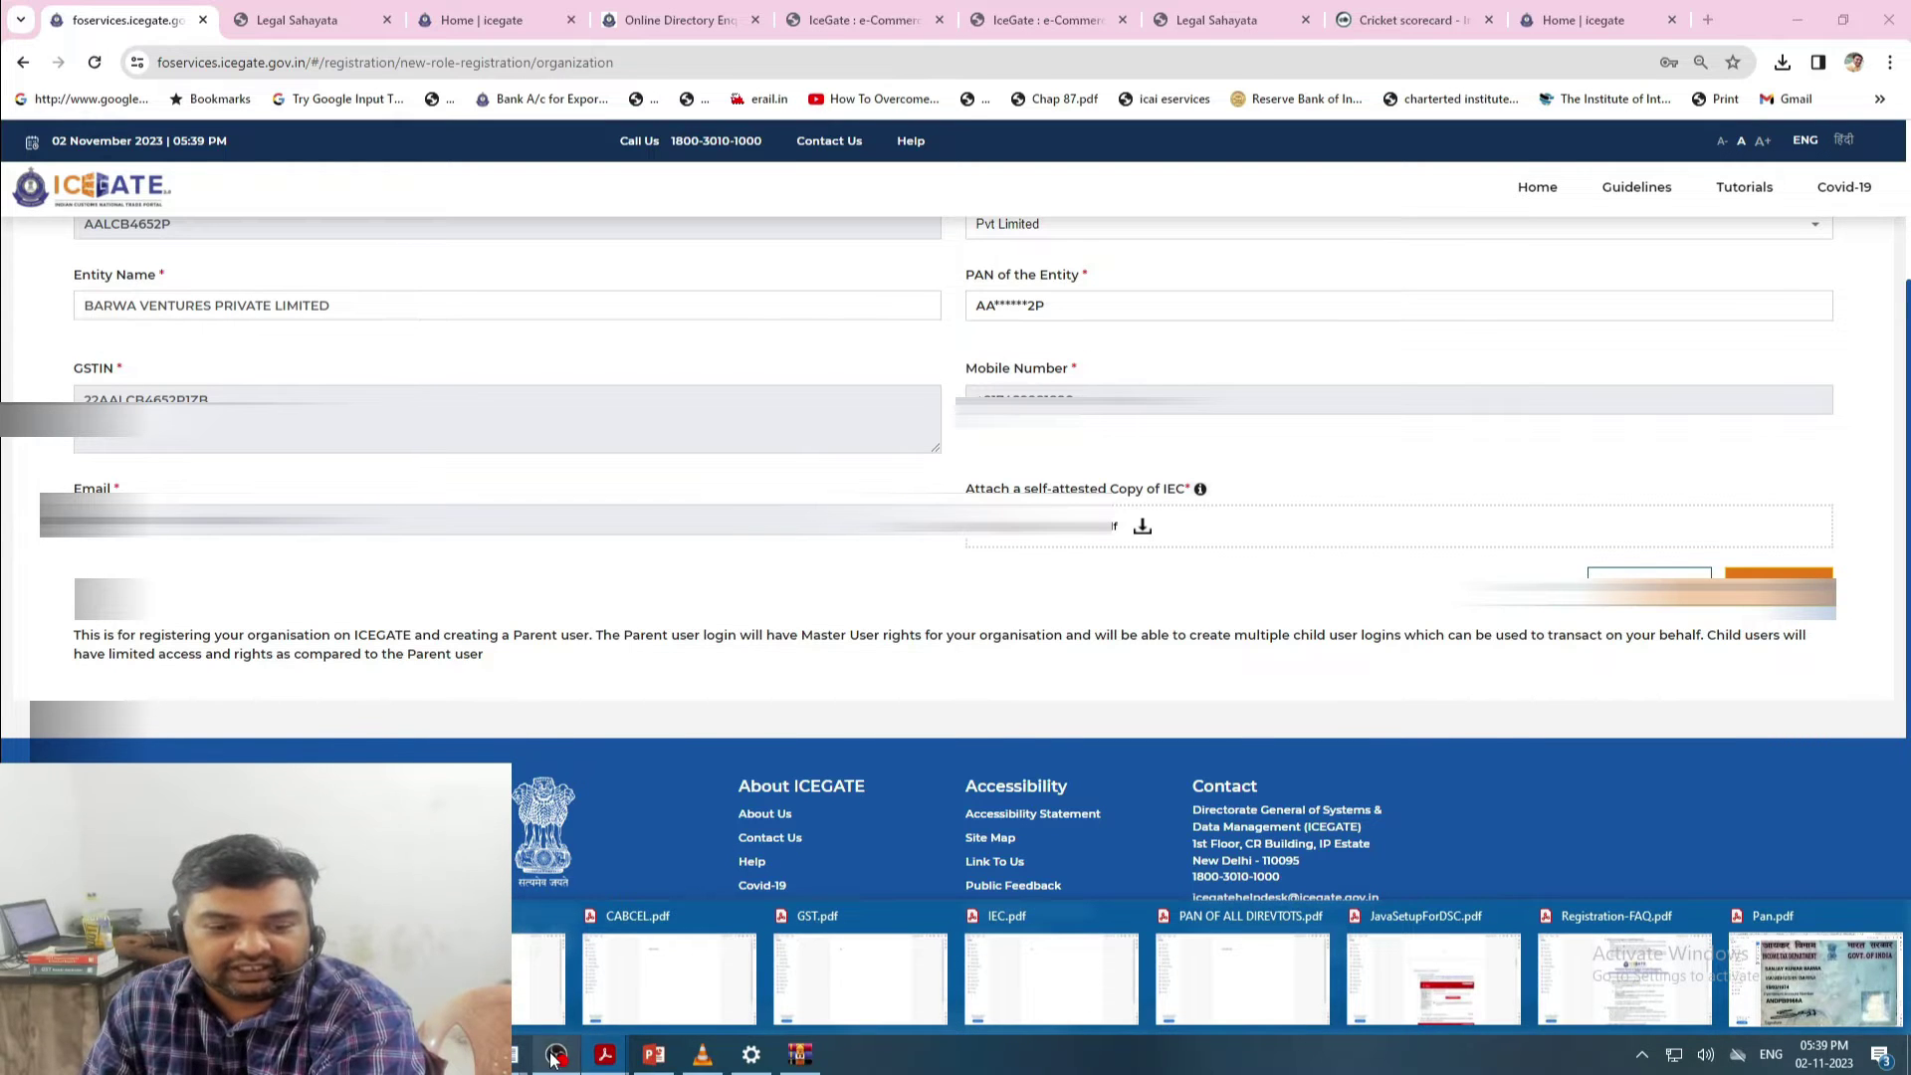
pyautogui.click(556, 1055)
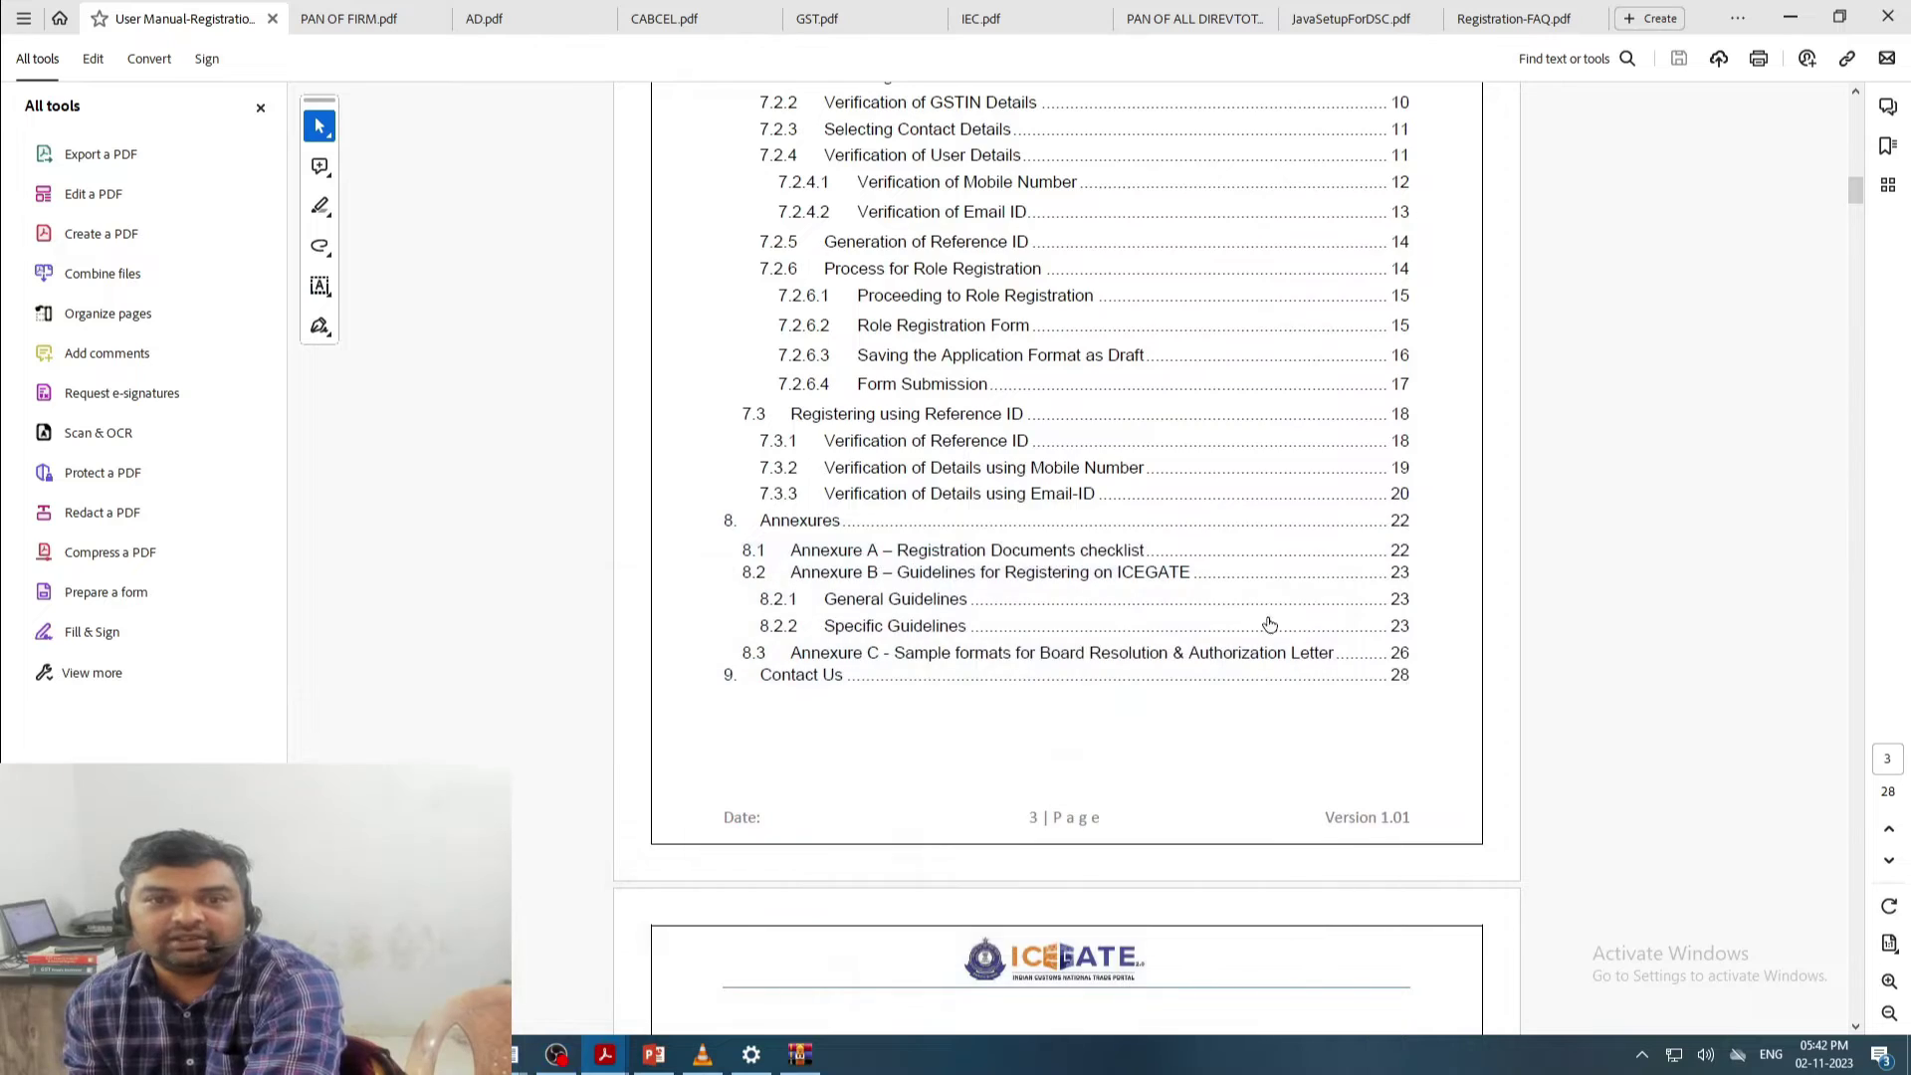
# Step: Read the user manual from the contents to section 6, highlighting the external/internal users passage
pyautogui.scroll(10, 1238, 532)
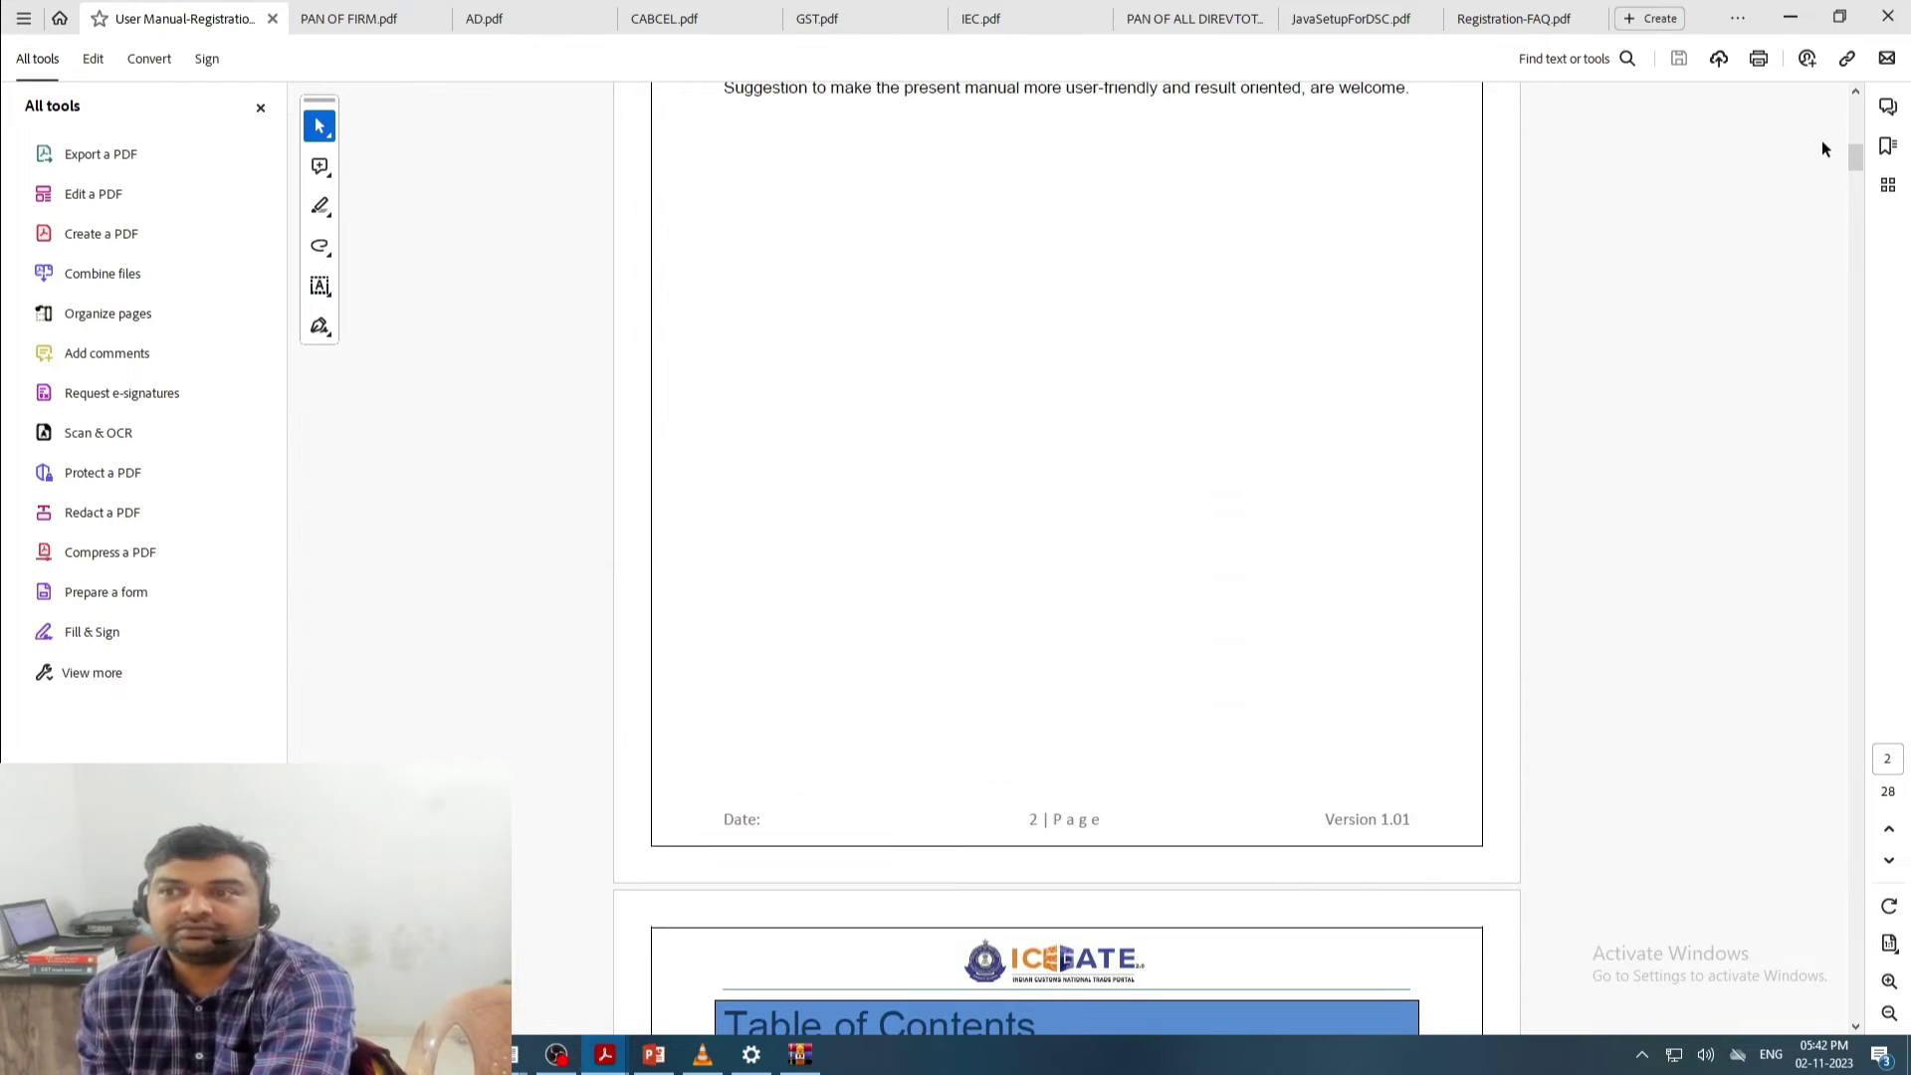
pyautogui.moveTo(1856, 158); pyautogui.dragTo(1849, 234)
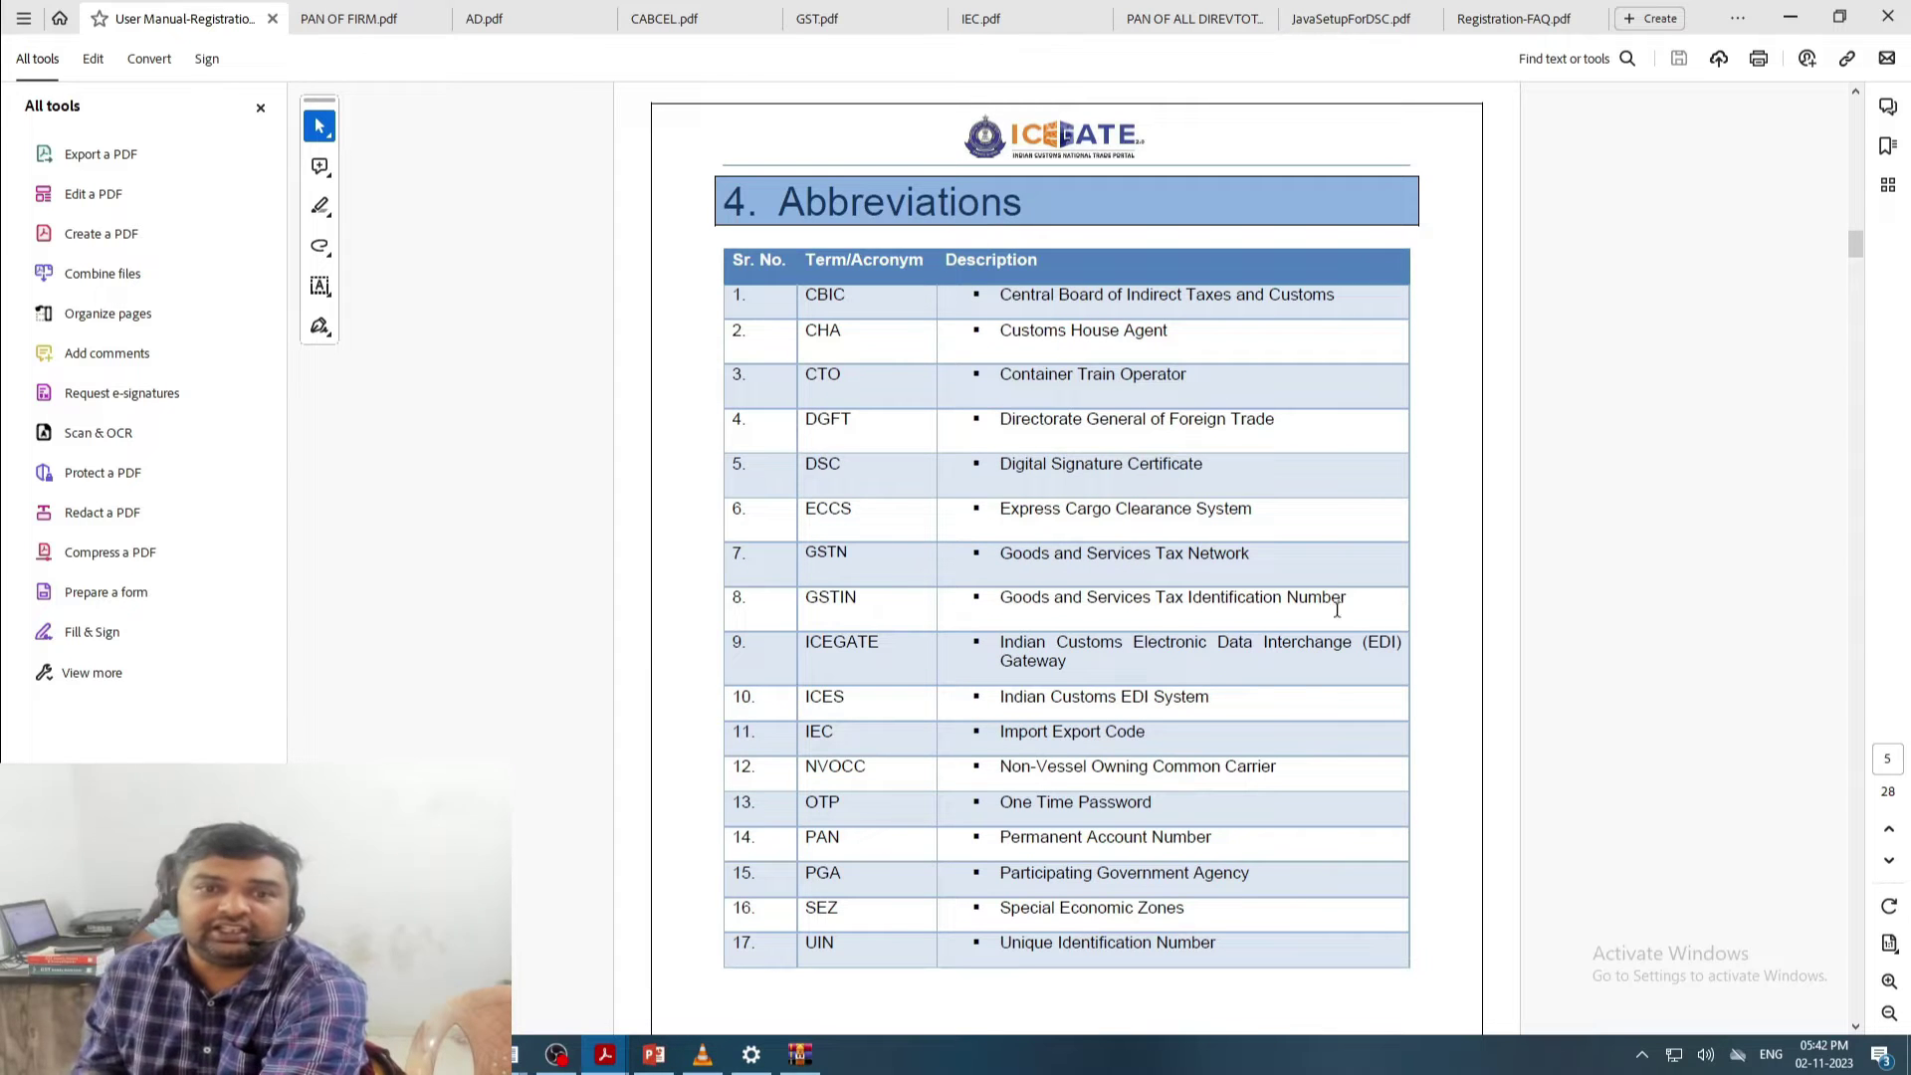
pyautogui.scroll(-10, 814, 694)
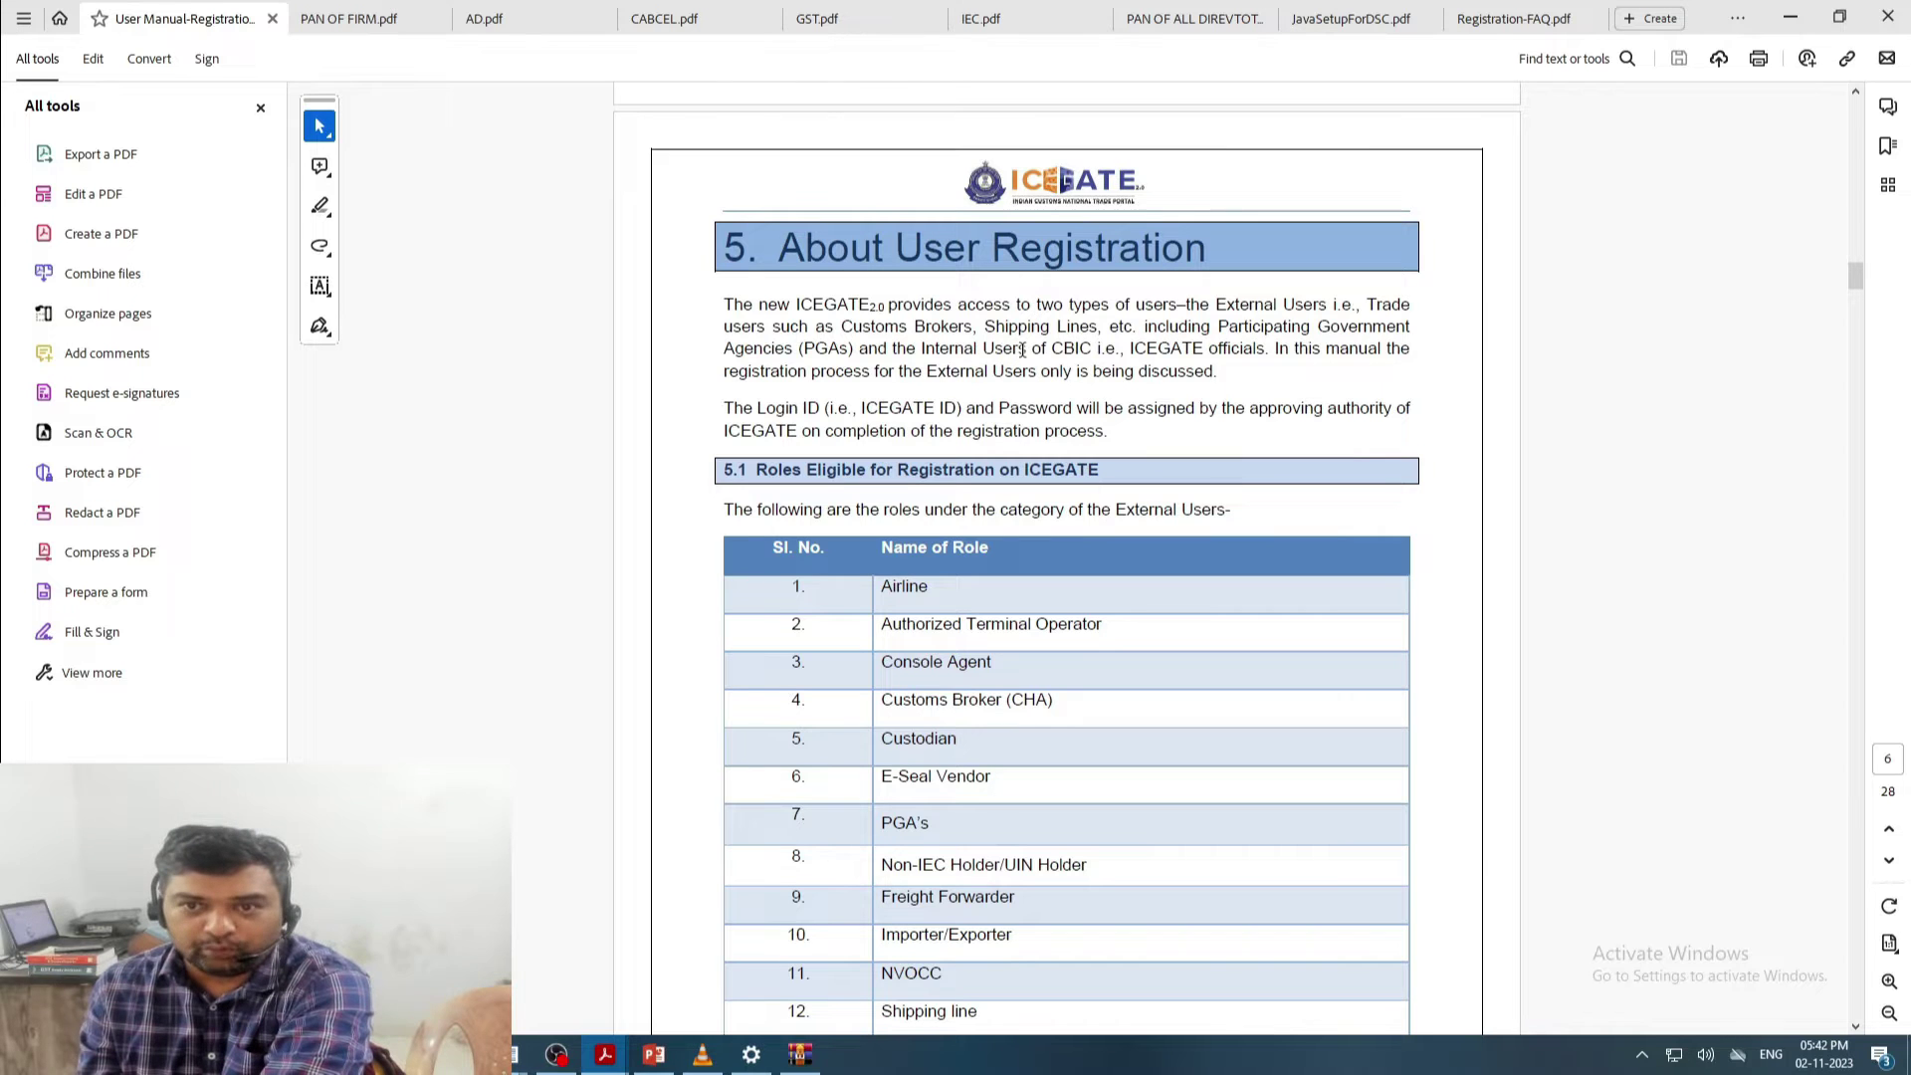
pyautogui.moveTo(1022, 349); pyautogui.dragTo(1152, 335)
pyautogui.scroll(-10, 943, 489)
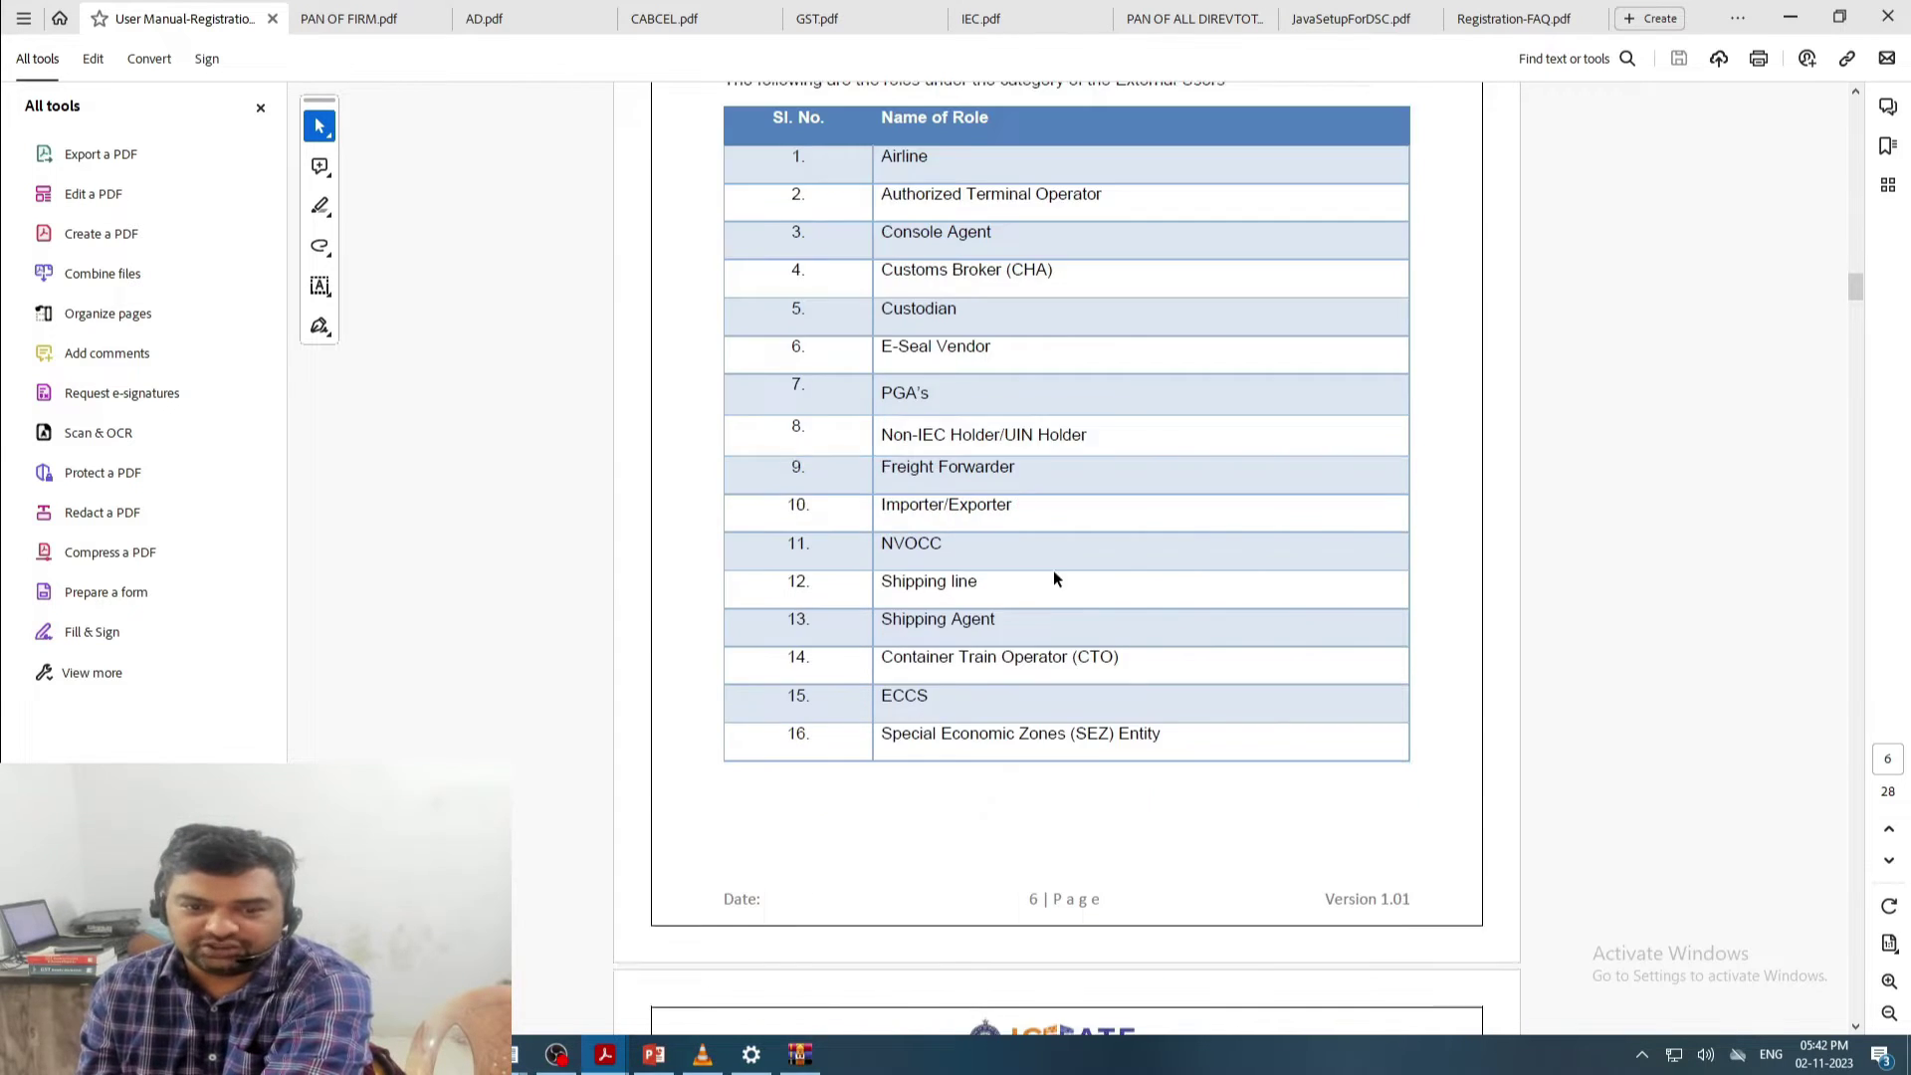
pyautogui.scroll(-2, 1075, 625)
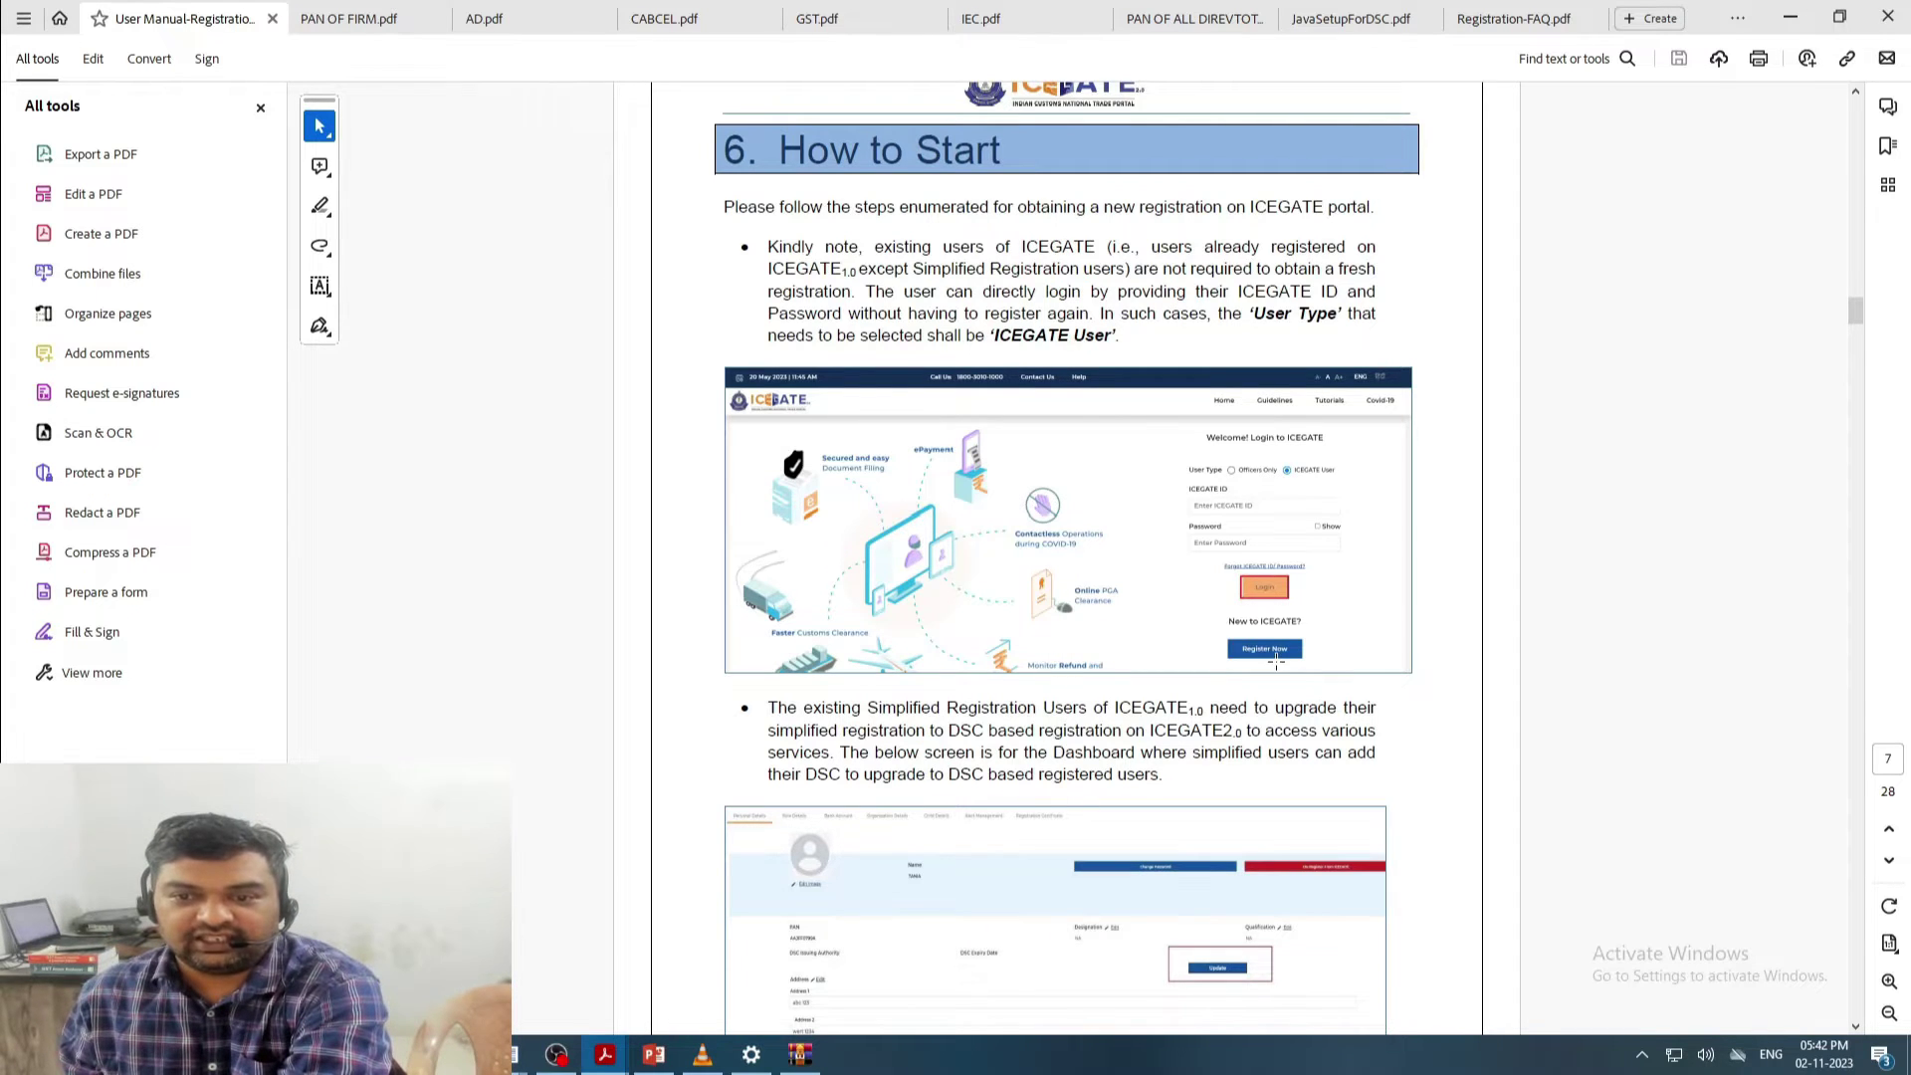
pyautogui.scroll(-3, 1276, 663)
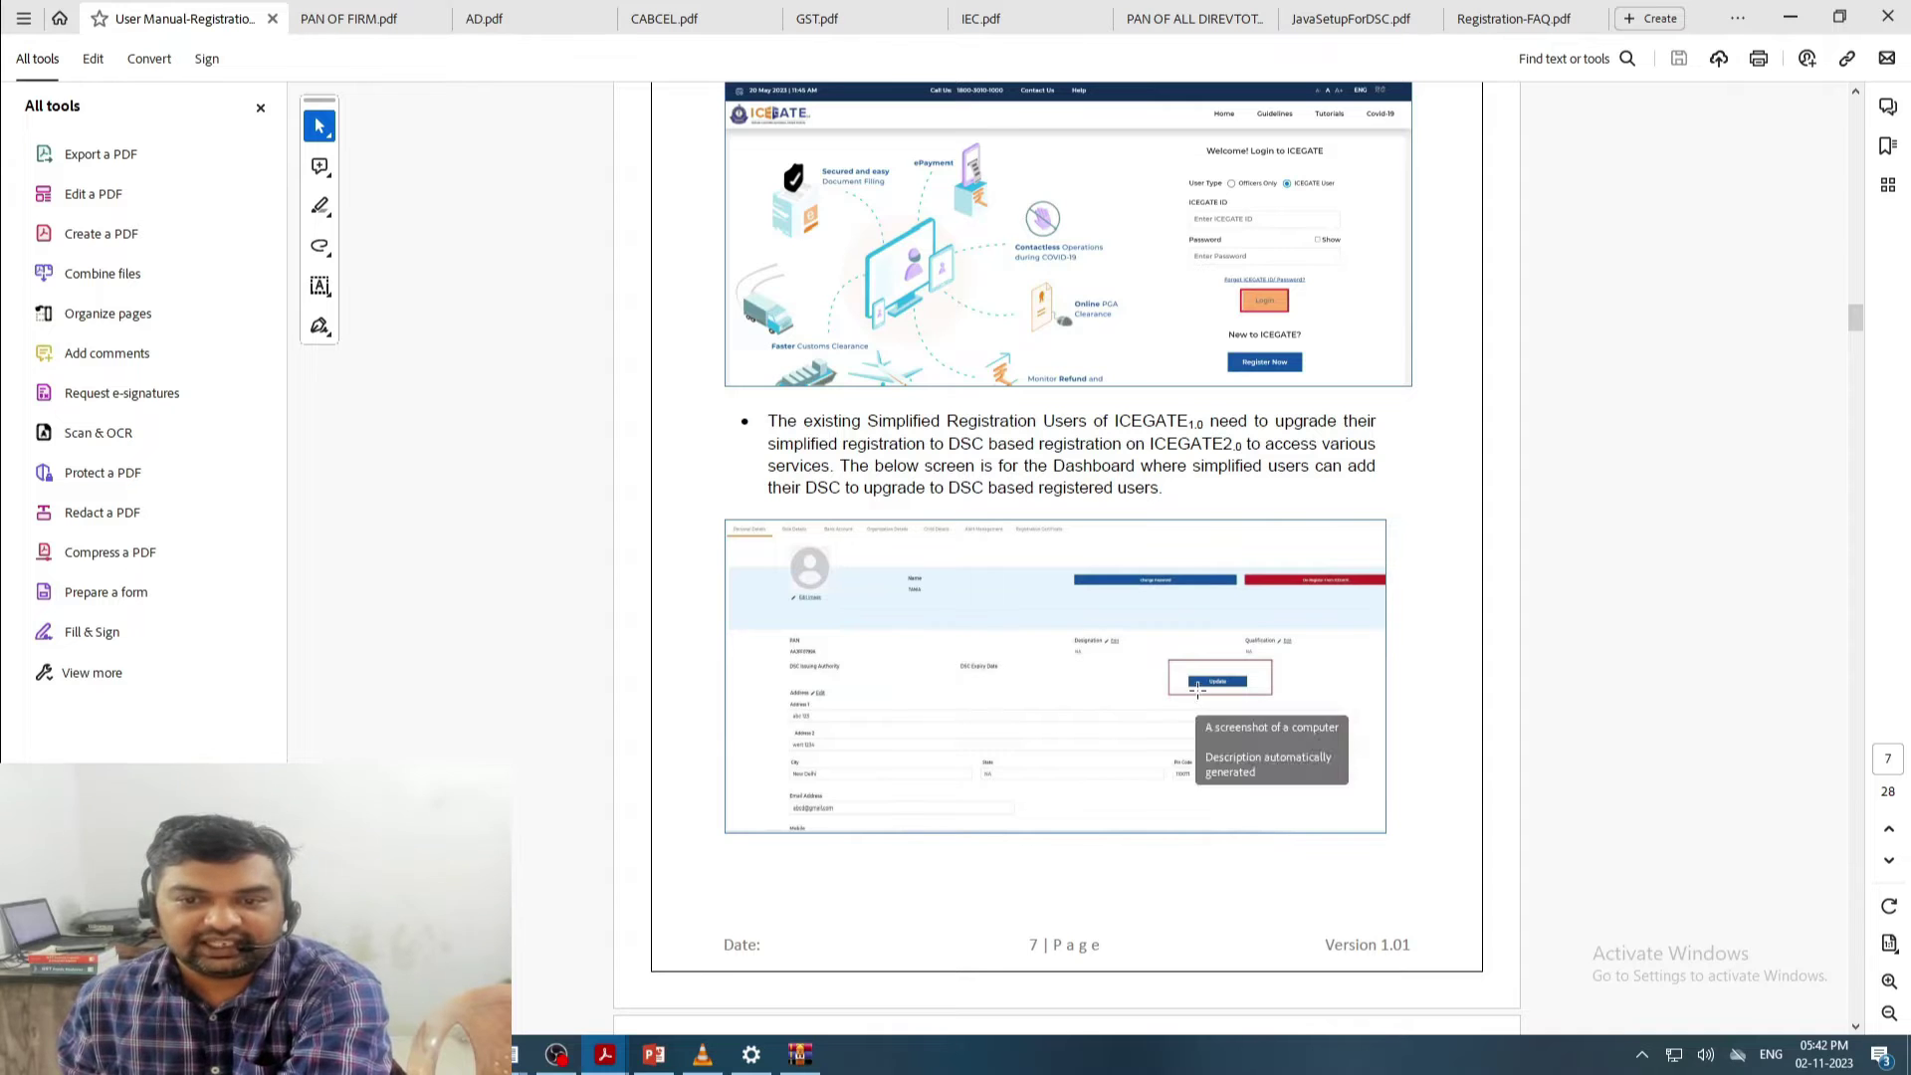
pyautogui.scroll(-2, 1197, 688)
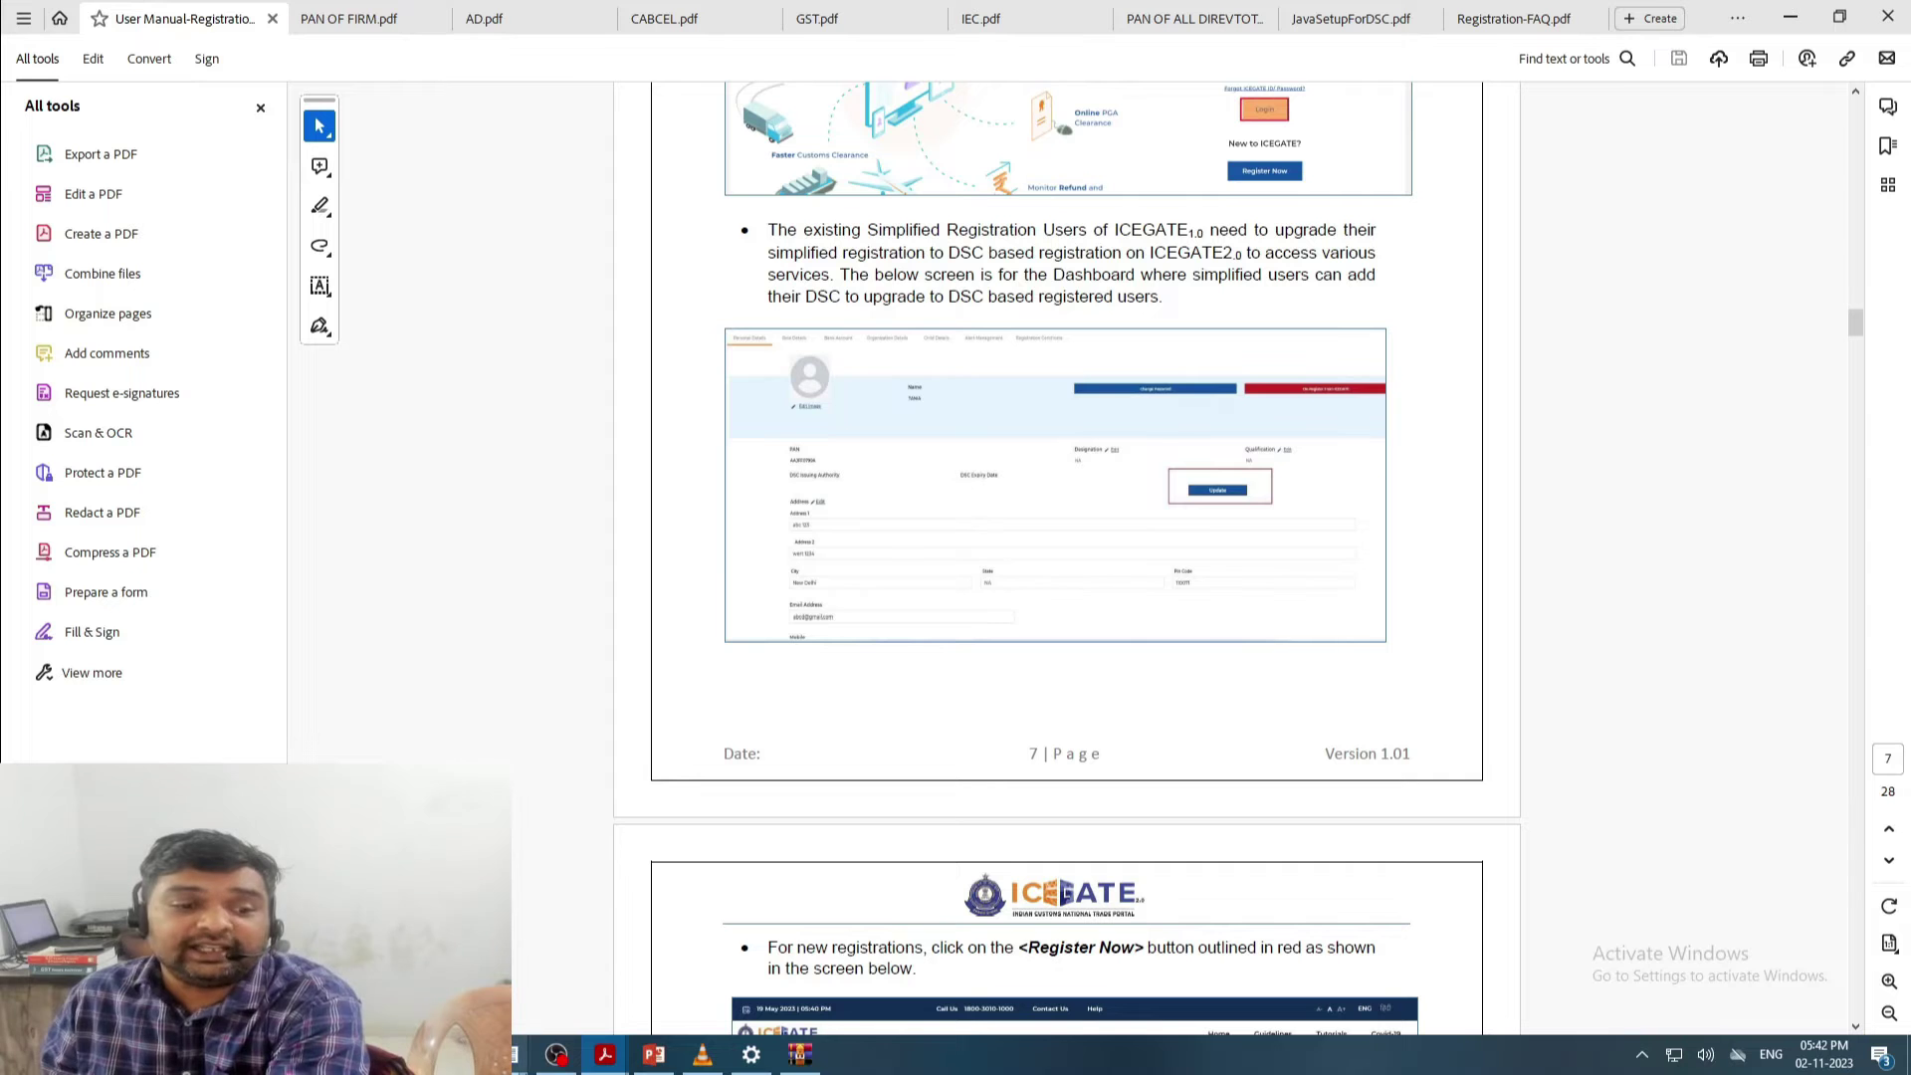
pyautogui.hotkey('alt', 'Tab')
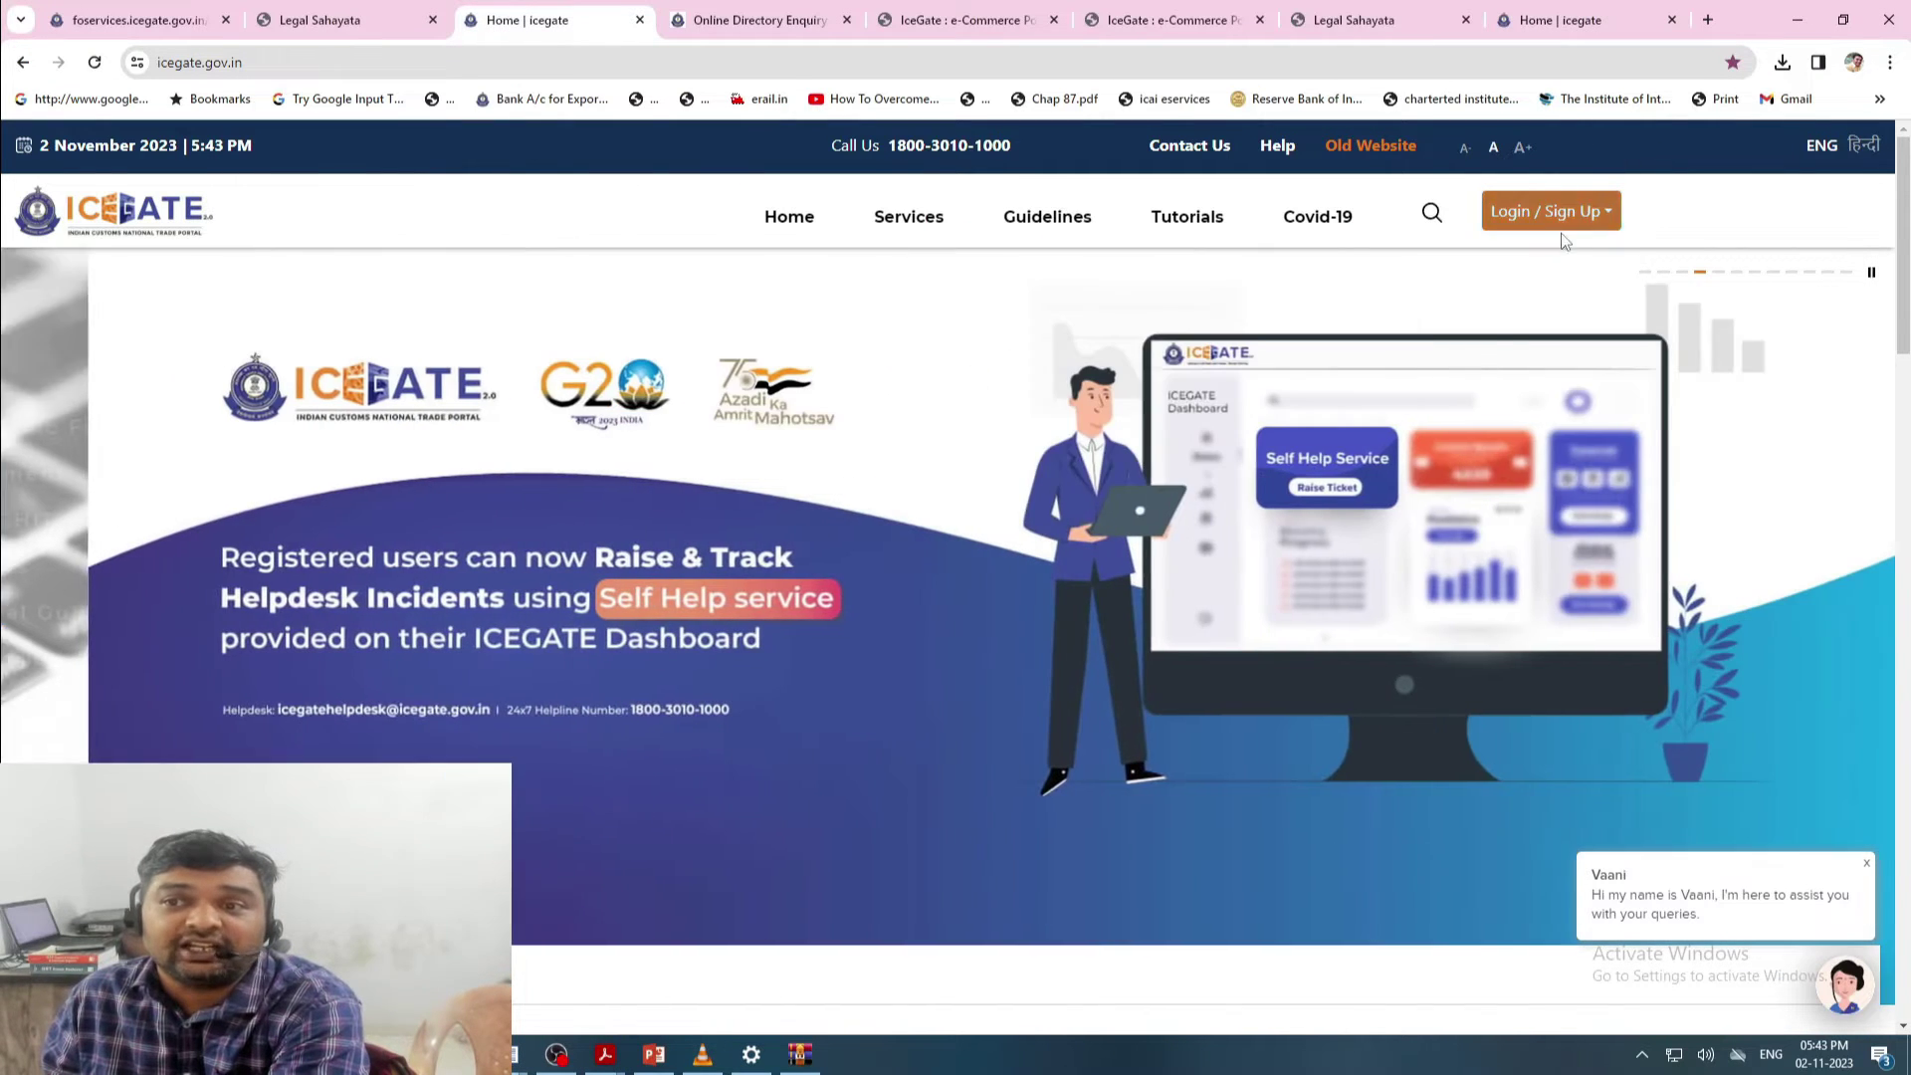
# Step: Open the Old Website from Login / Sign Up, go Home and scroll to the service tiles
pyautogui.click(1550, 211)
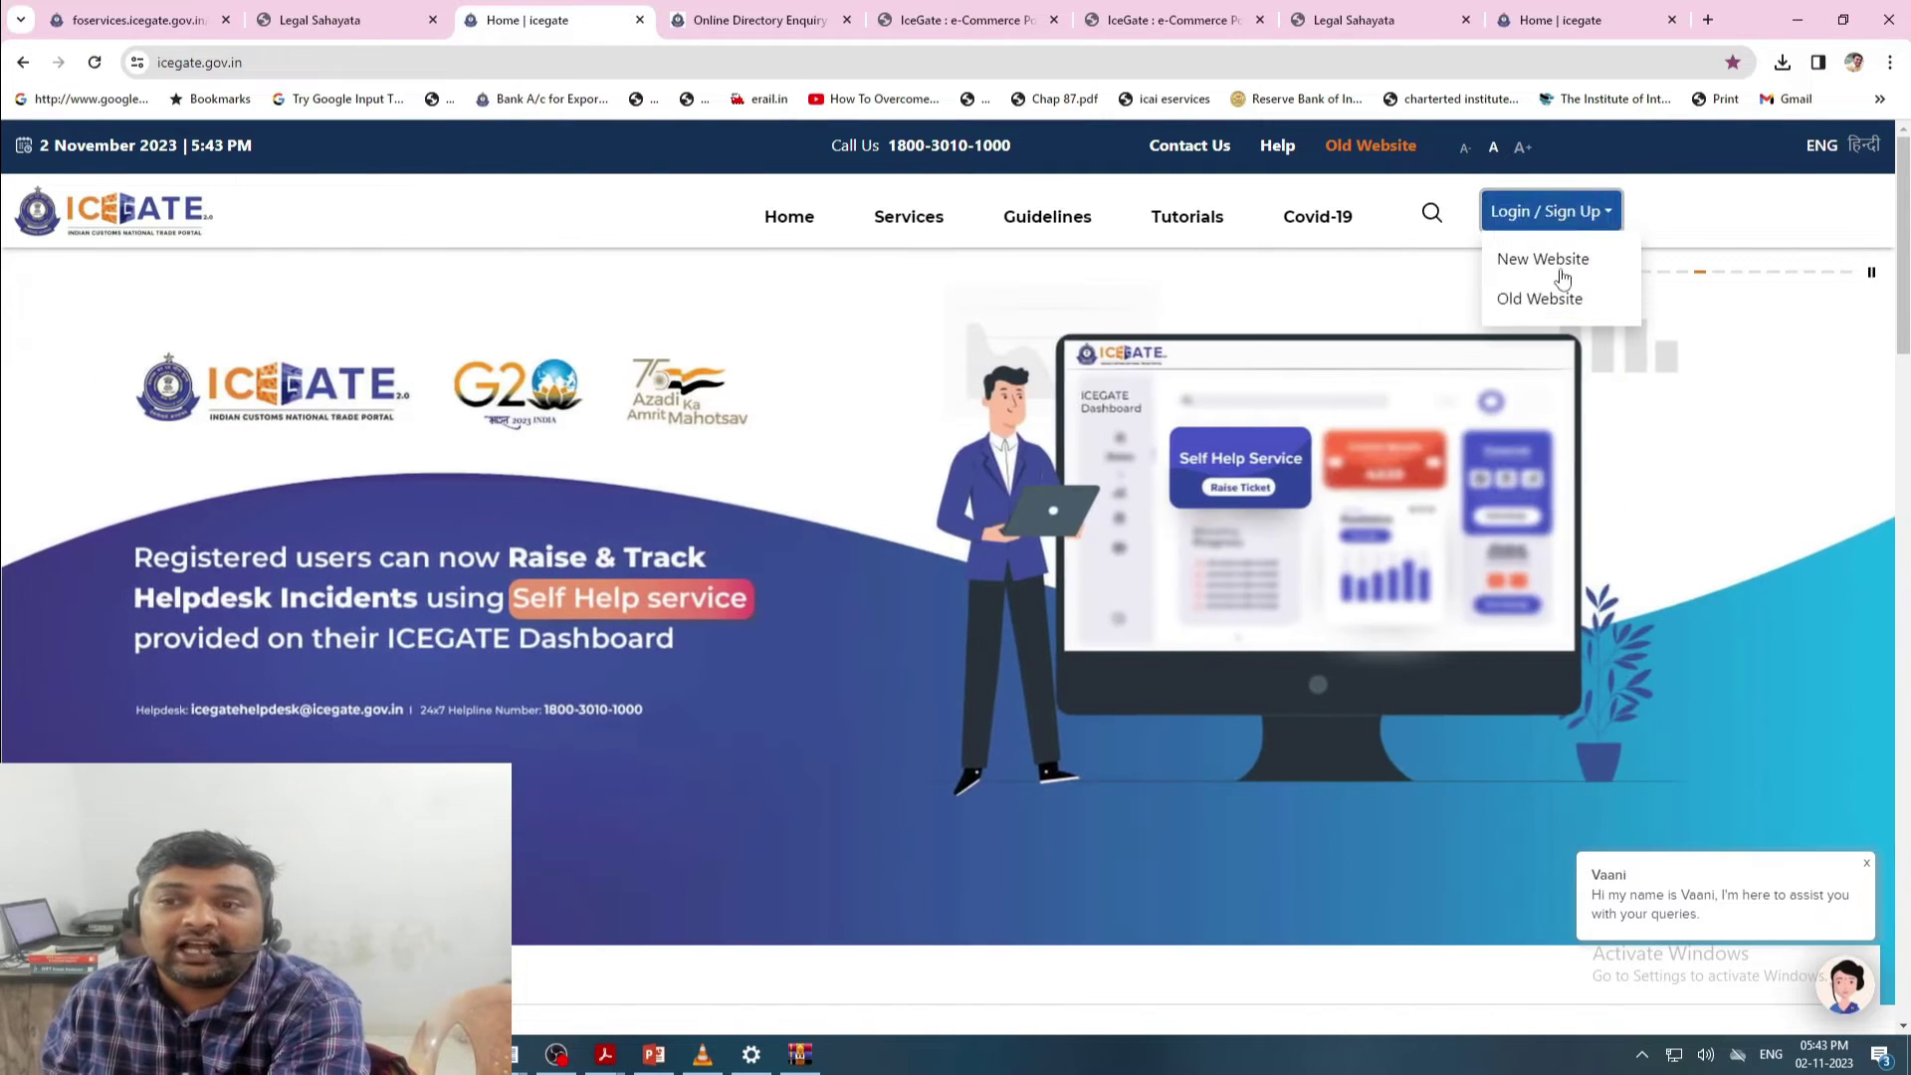
pyautogui.click(1555, 298)
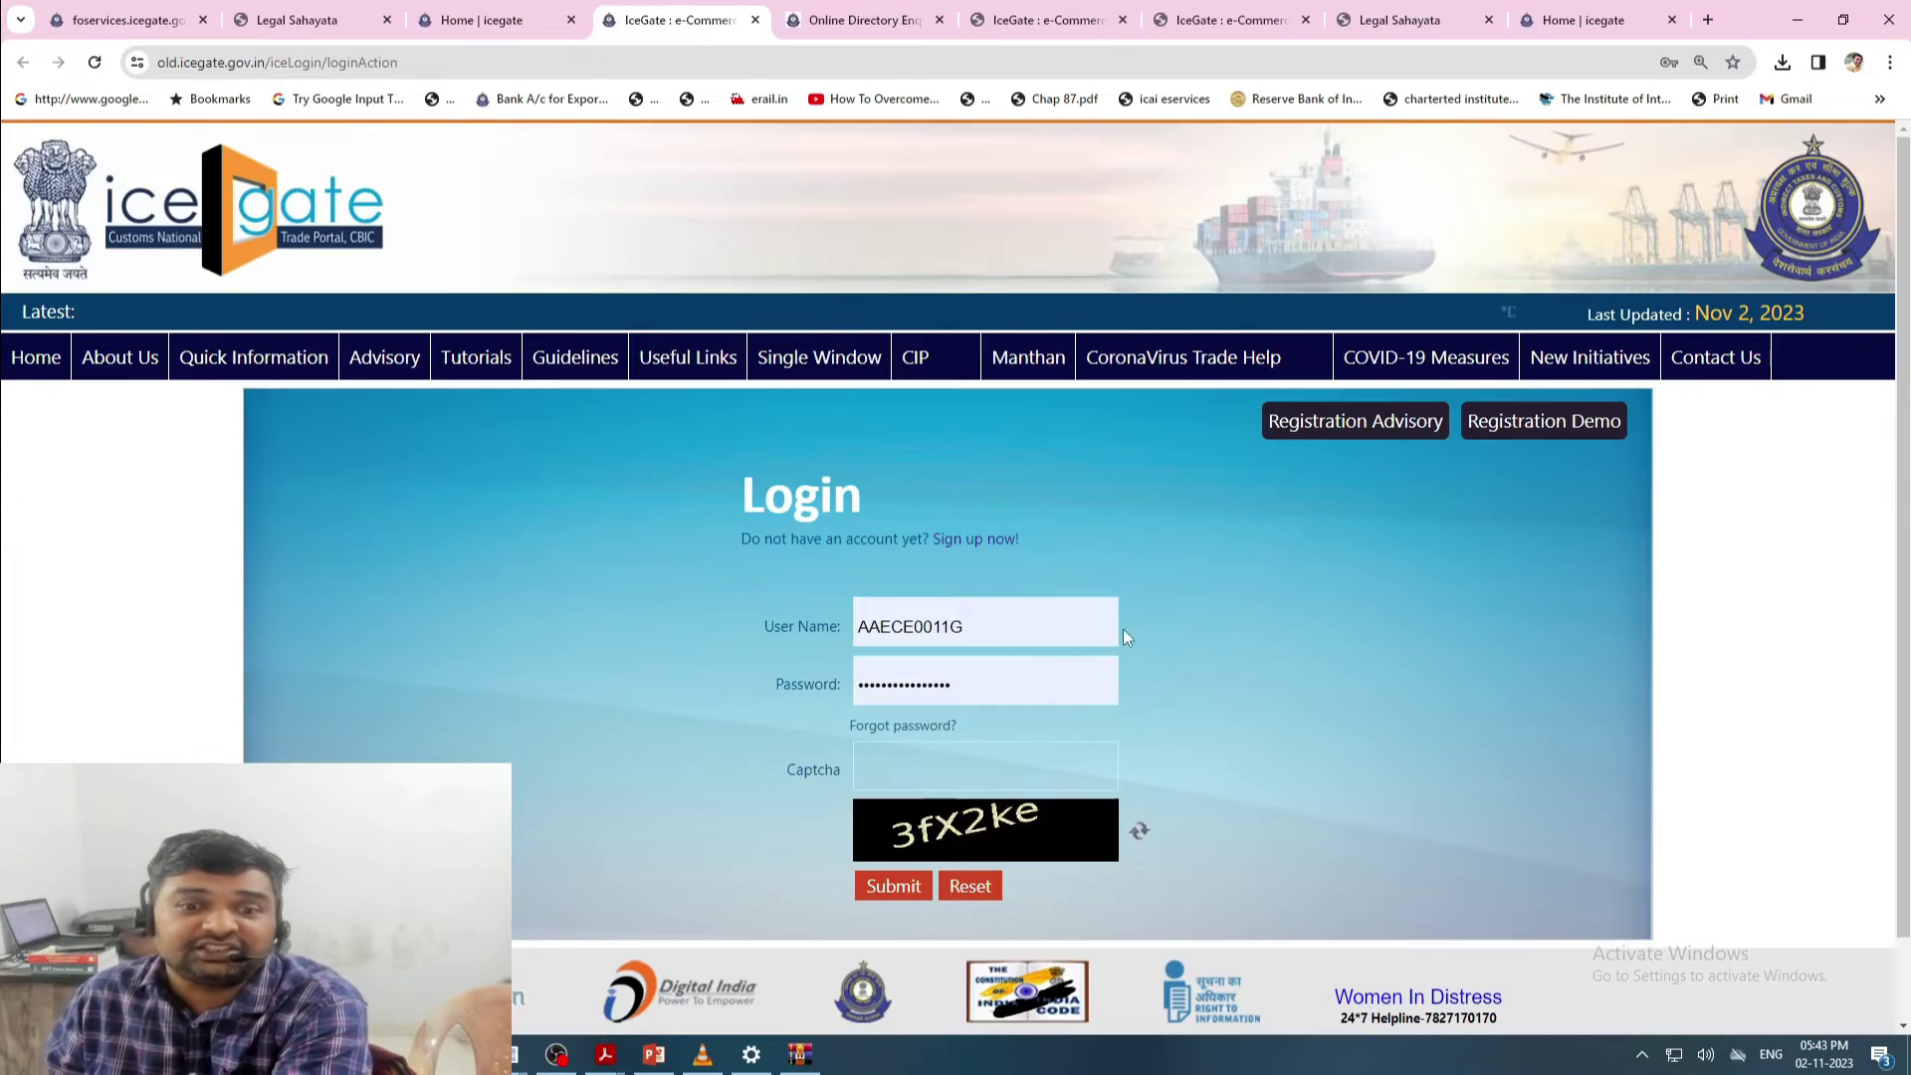
pyautogui.click(36, 358)
pyautogui.scroll(-15, 704, 697)
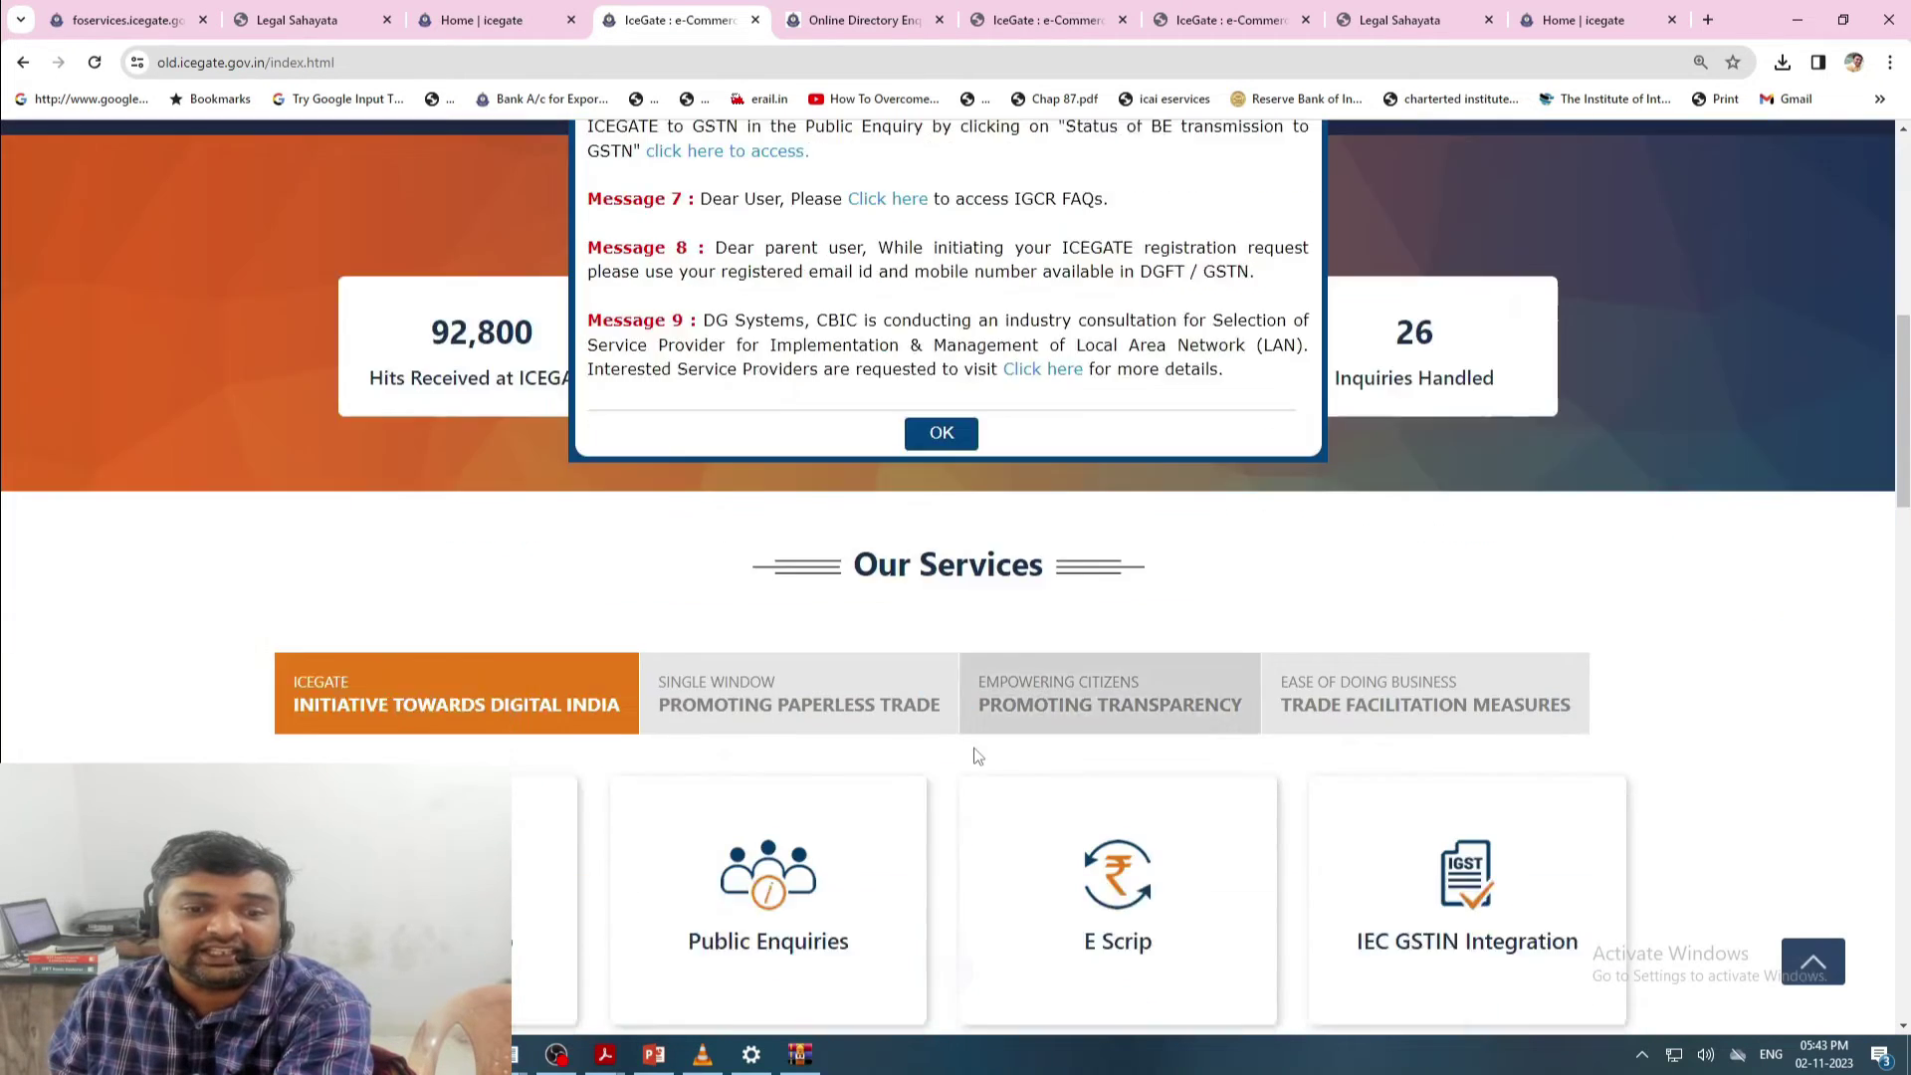
pyautogui.moveTo(1092, 662)
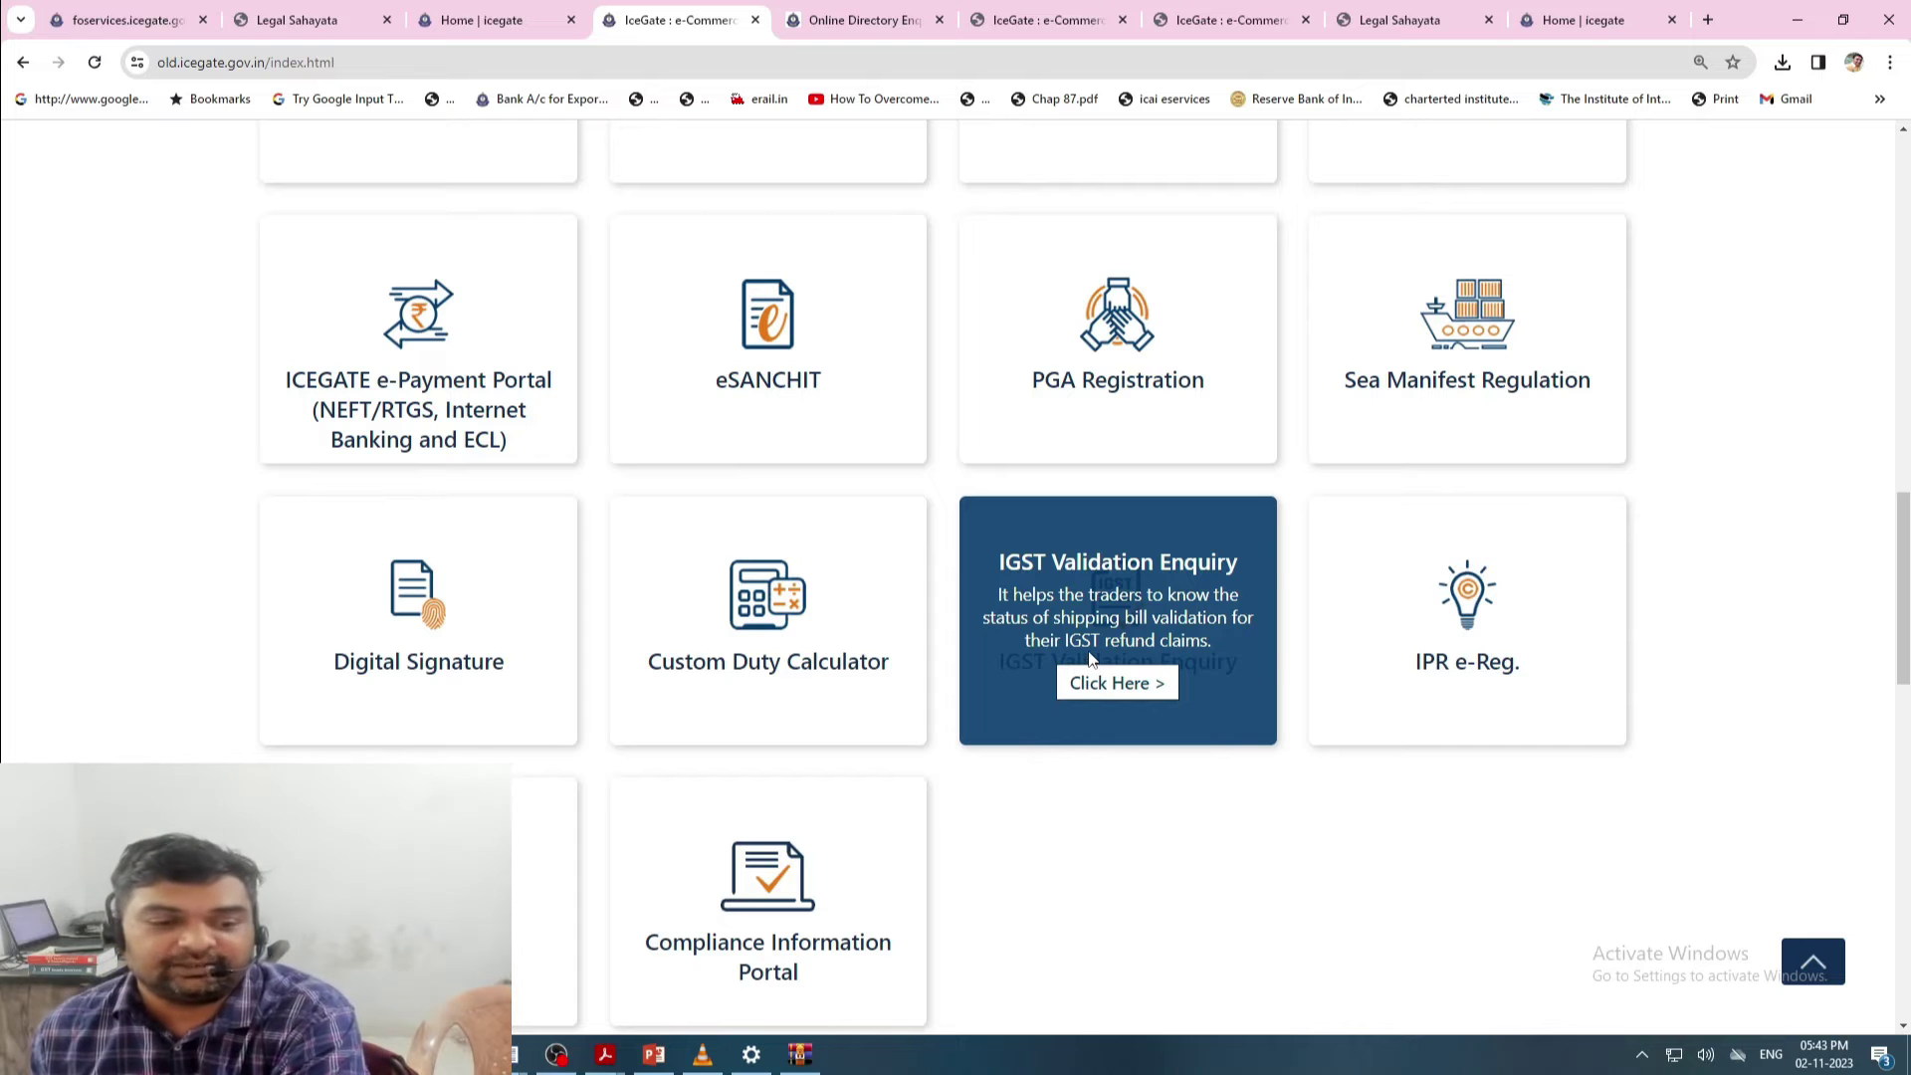
pyautogui.click(556, 1054)
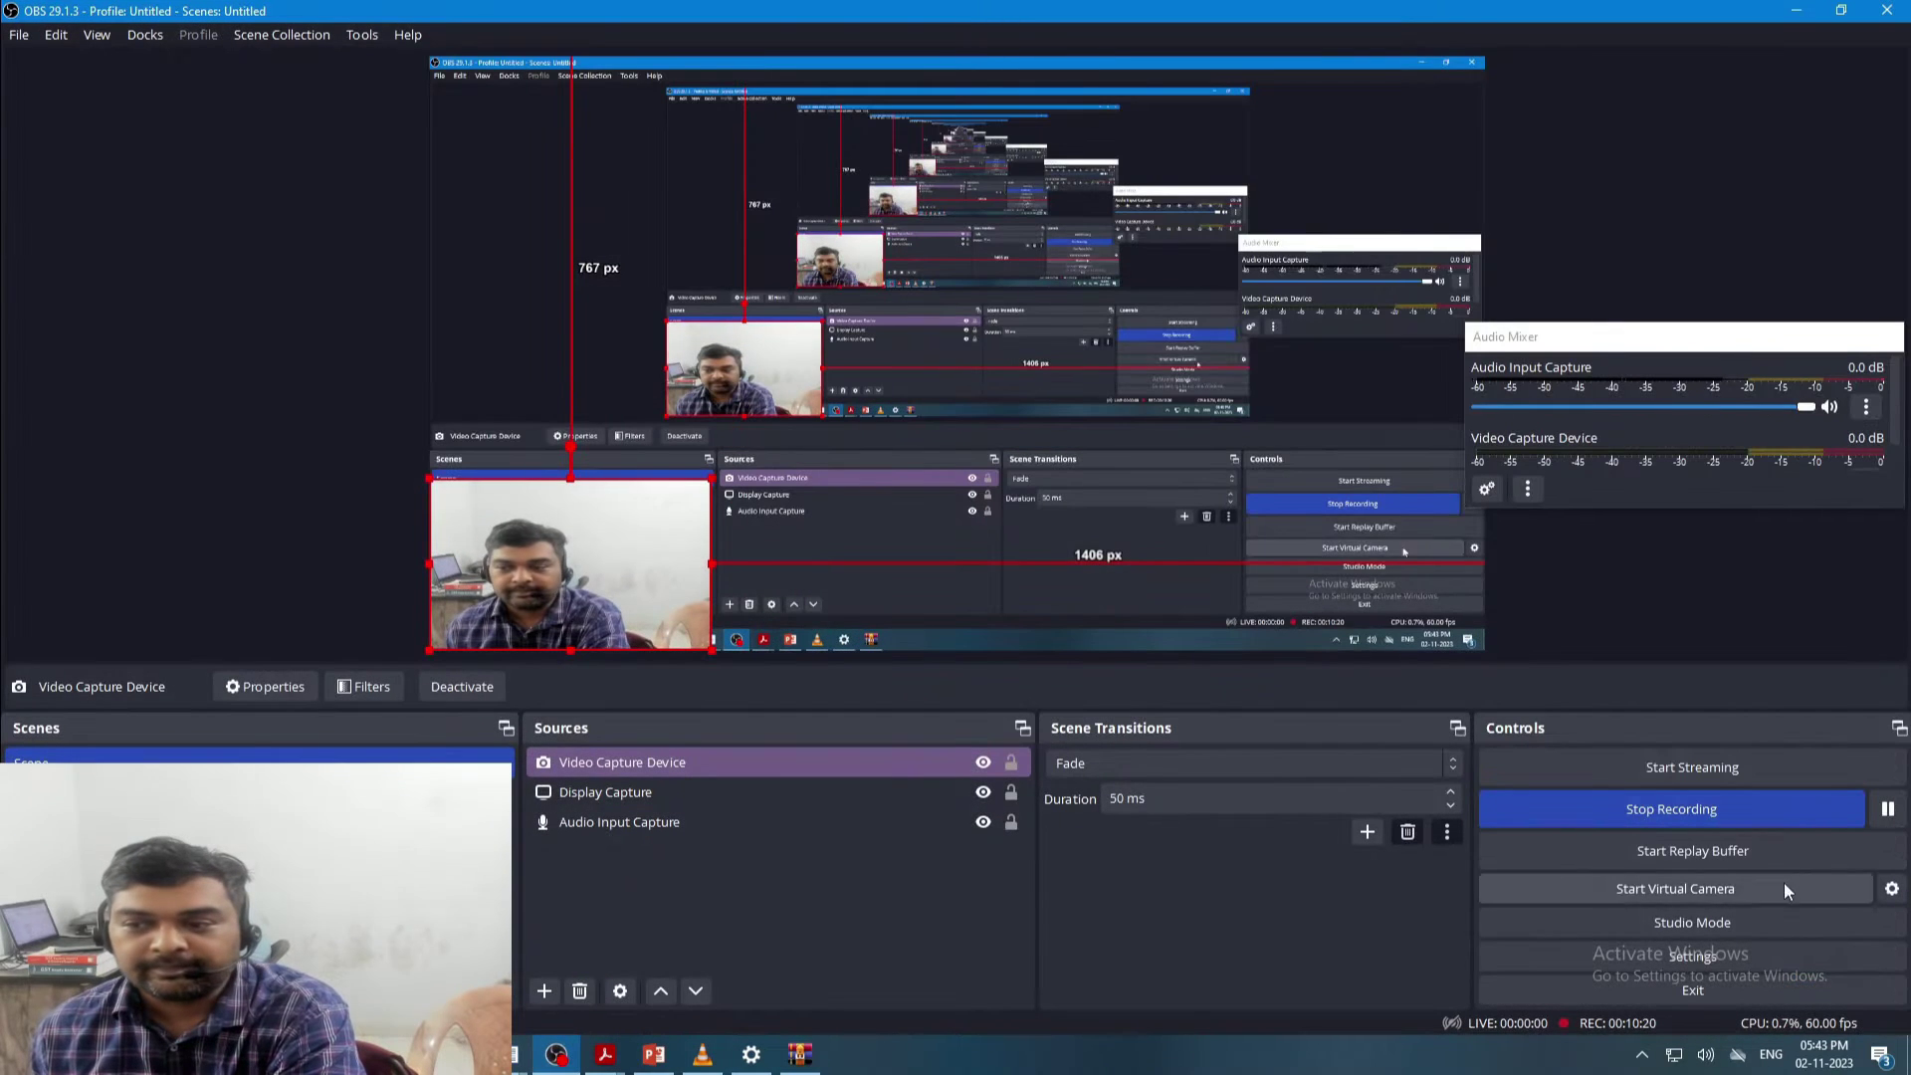
# Step: Return from OBS to the old portal's Auto IEC Registration page in Chrome
pyautogui.click(458, 1054)
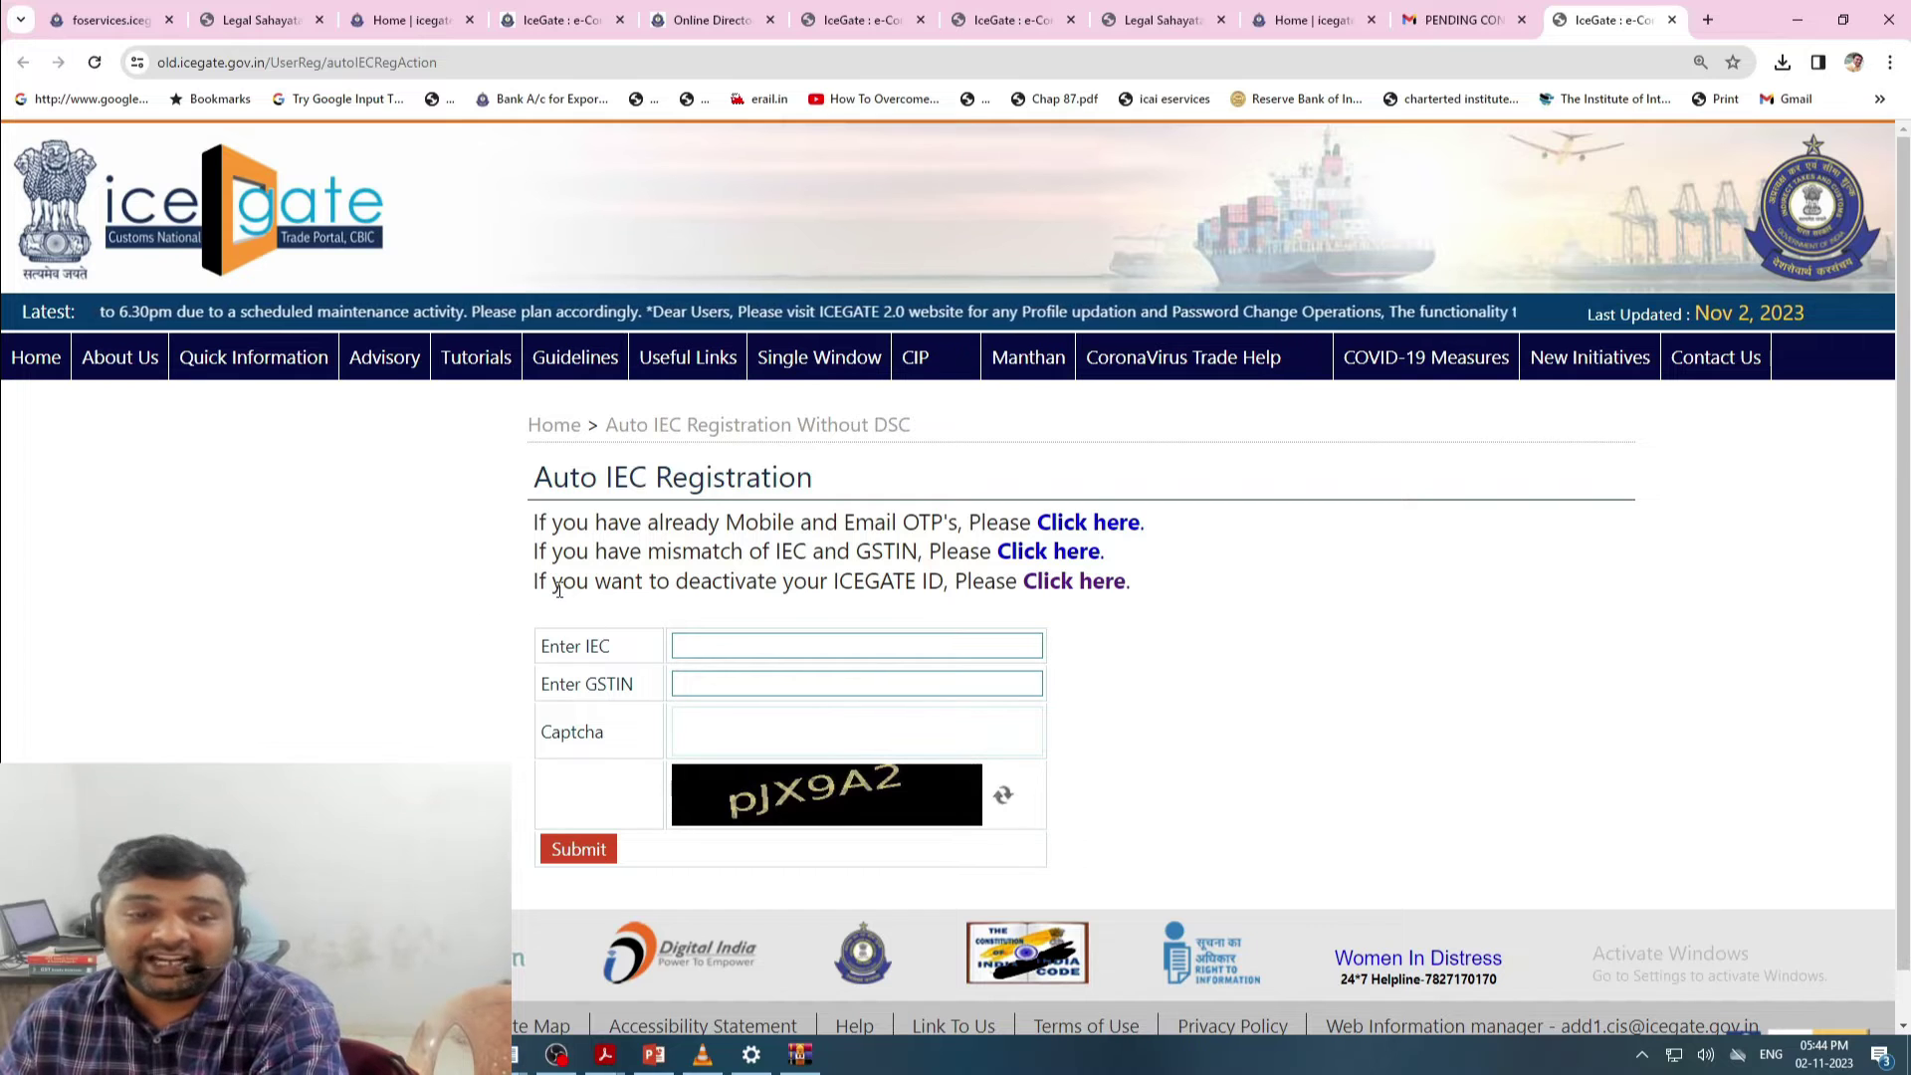
# Step: Search the old portal's Deactivate User page for a saved ICEGATE ID, which returns No Record Found
pyautogui.moveTo(568, 587); pyautogui.dragTo(780, 589)
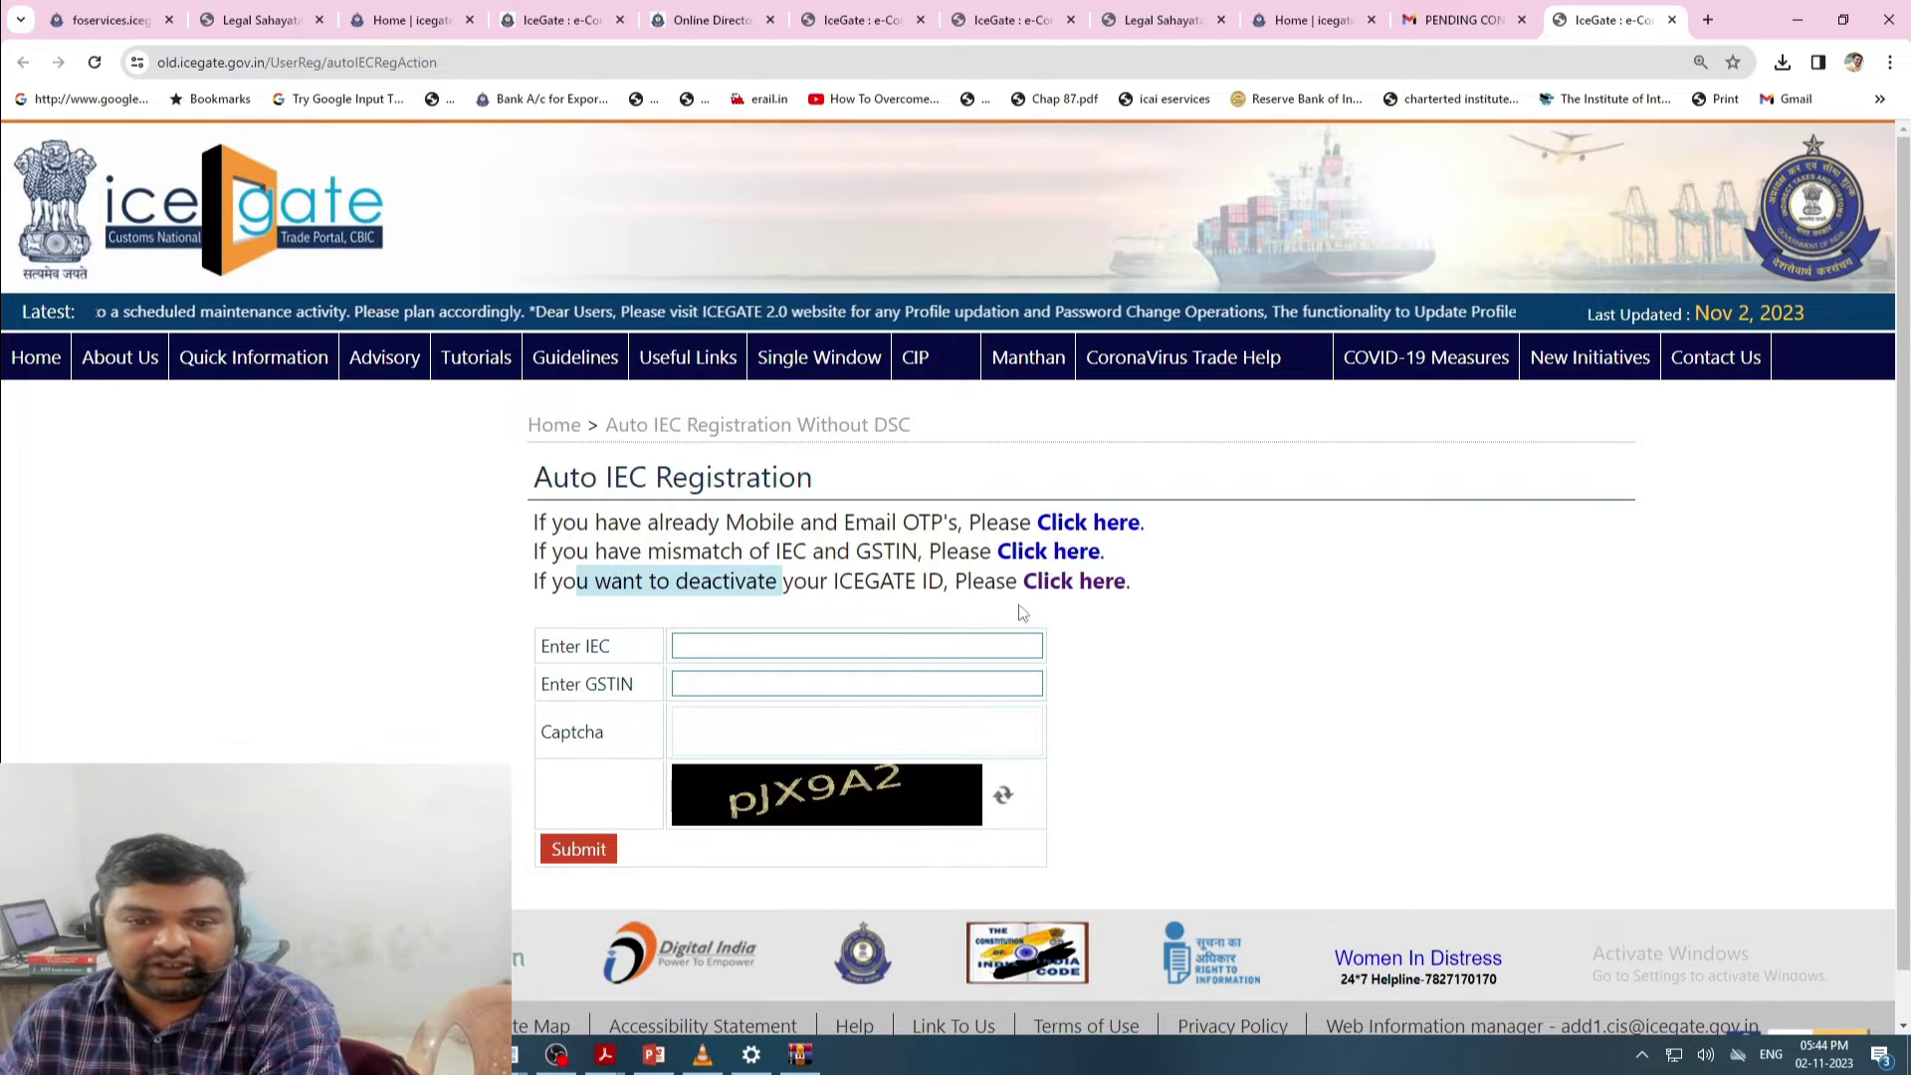
pyautogui.click(1044, 589)
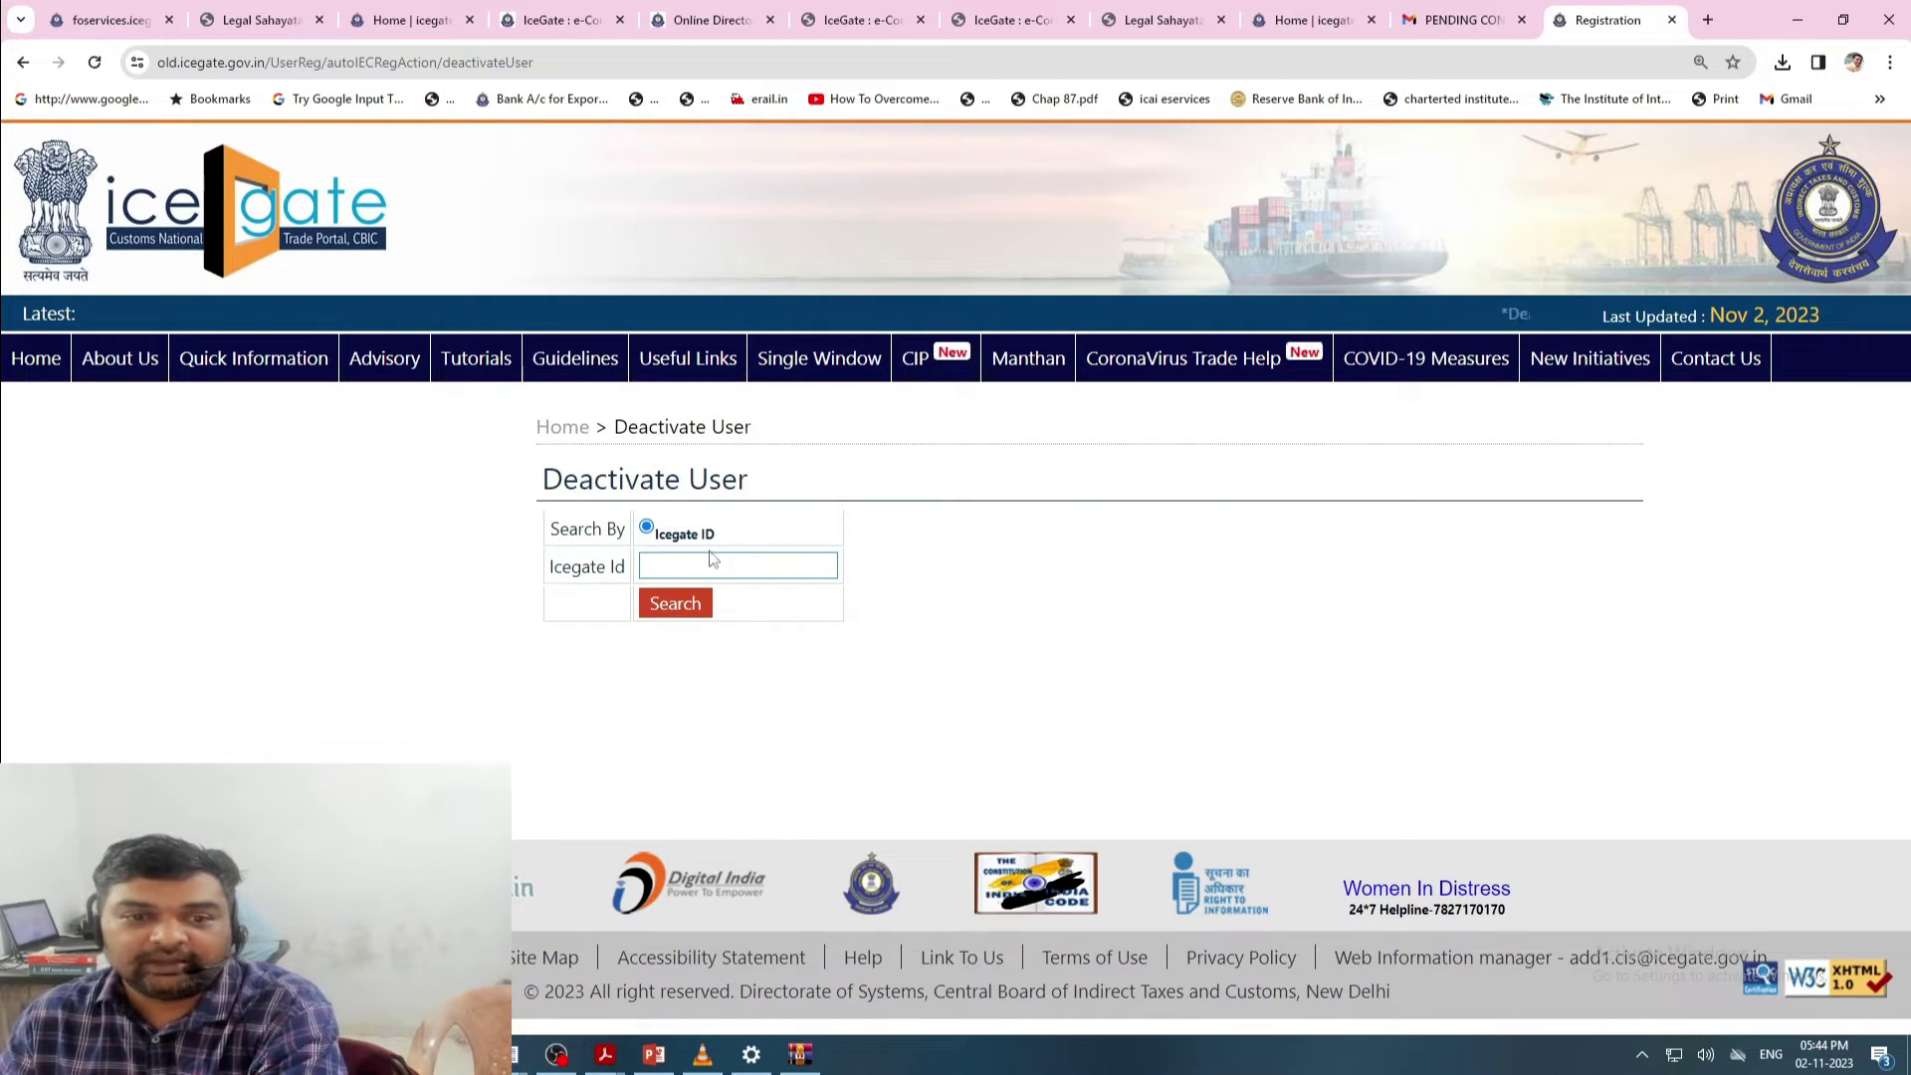
pyautogui.click(681, 565)
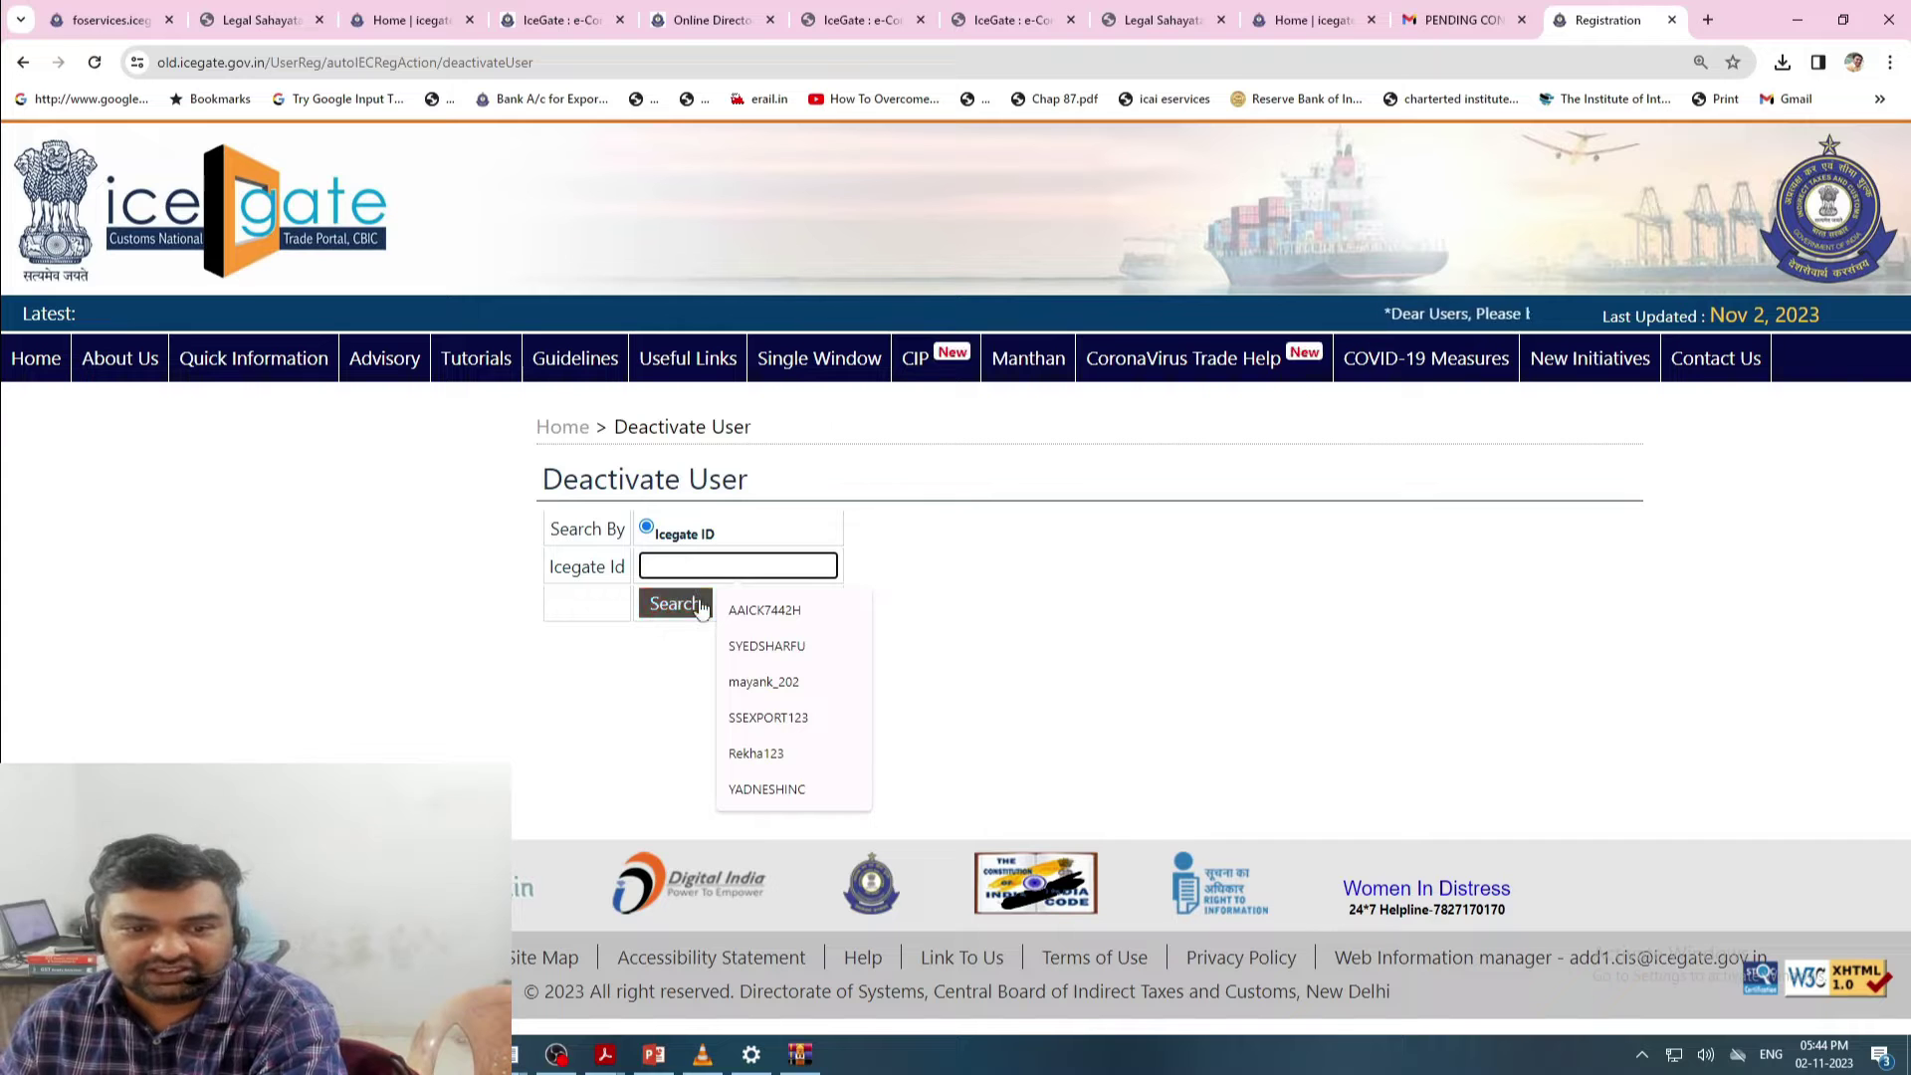
pyautogui.click(766, 646)
pyautogui.click(673, 611)
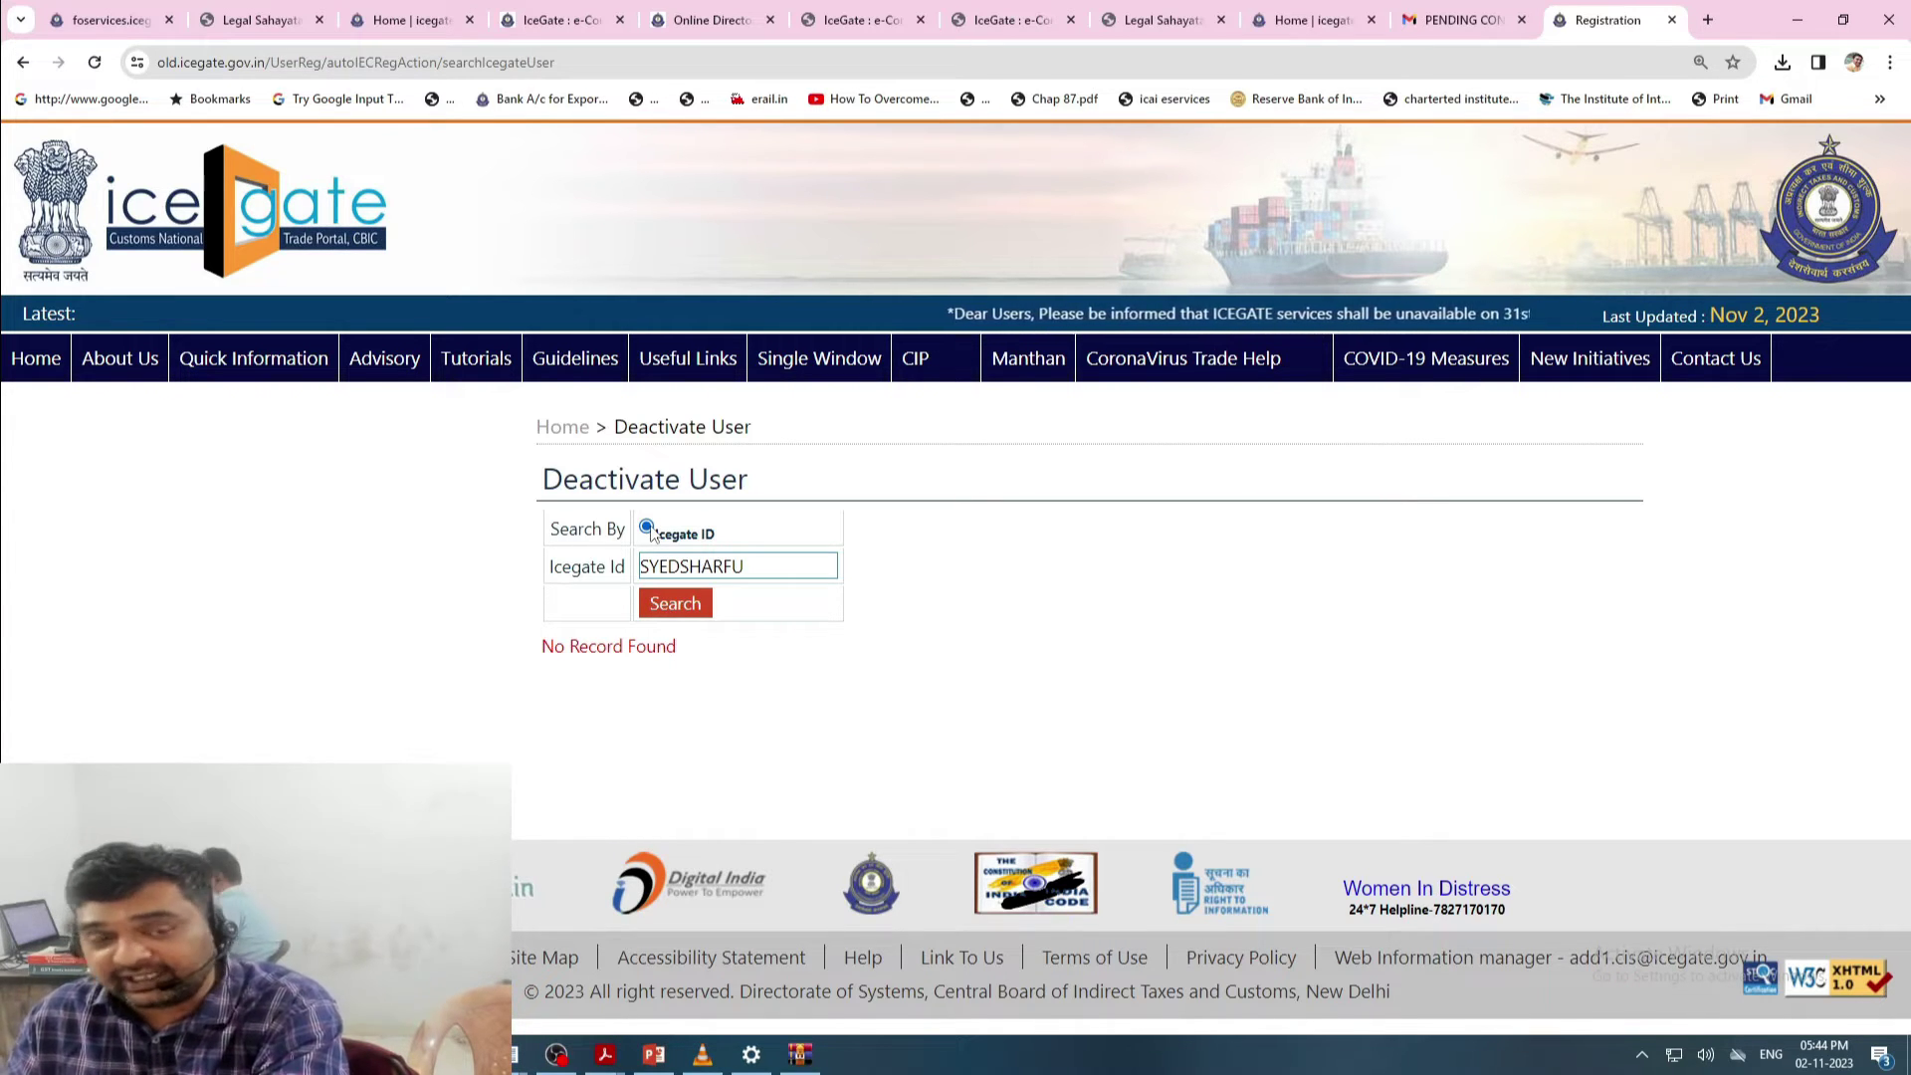
# Step: Go back to the deactivation page, switch to the new ICEGATE home tab, then bring up the user manual PDF
pyautogui.moveTo(429, 373)
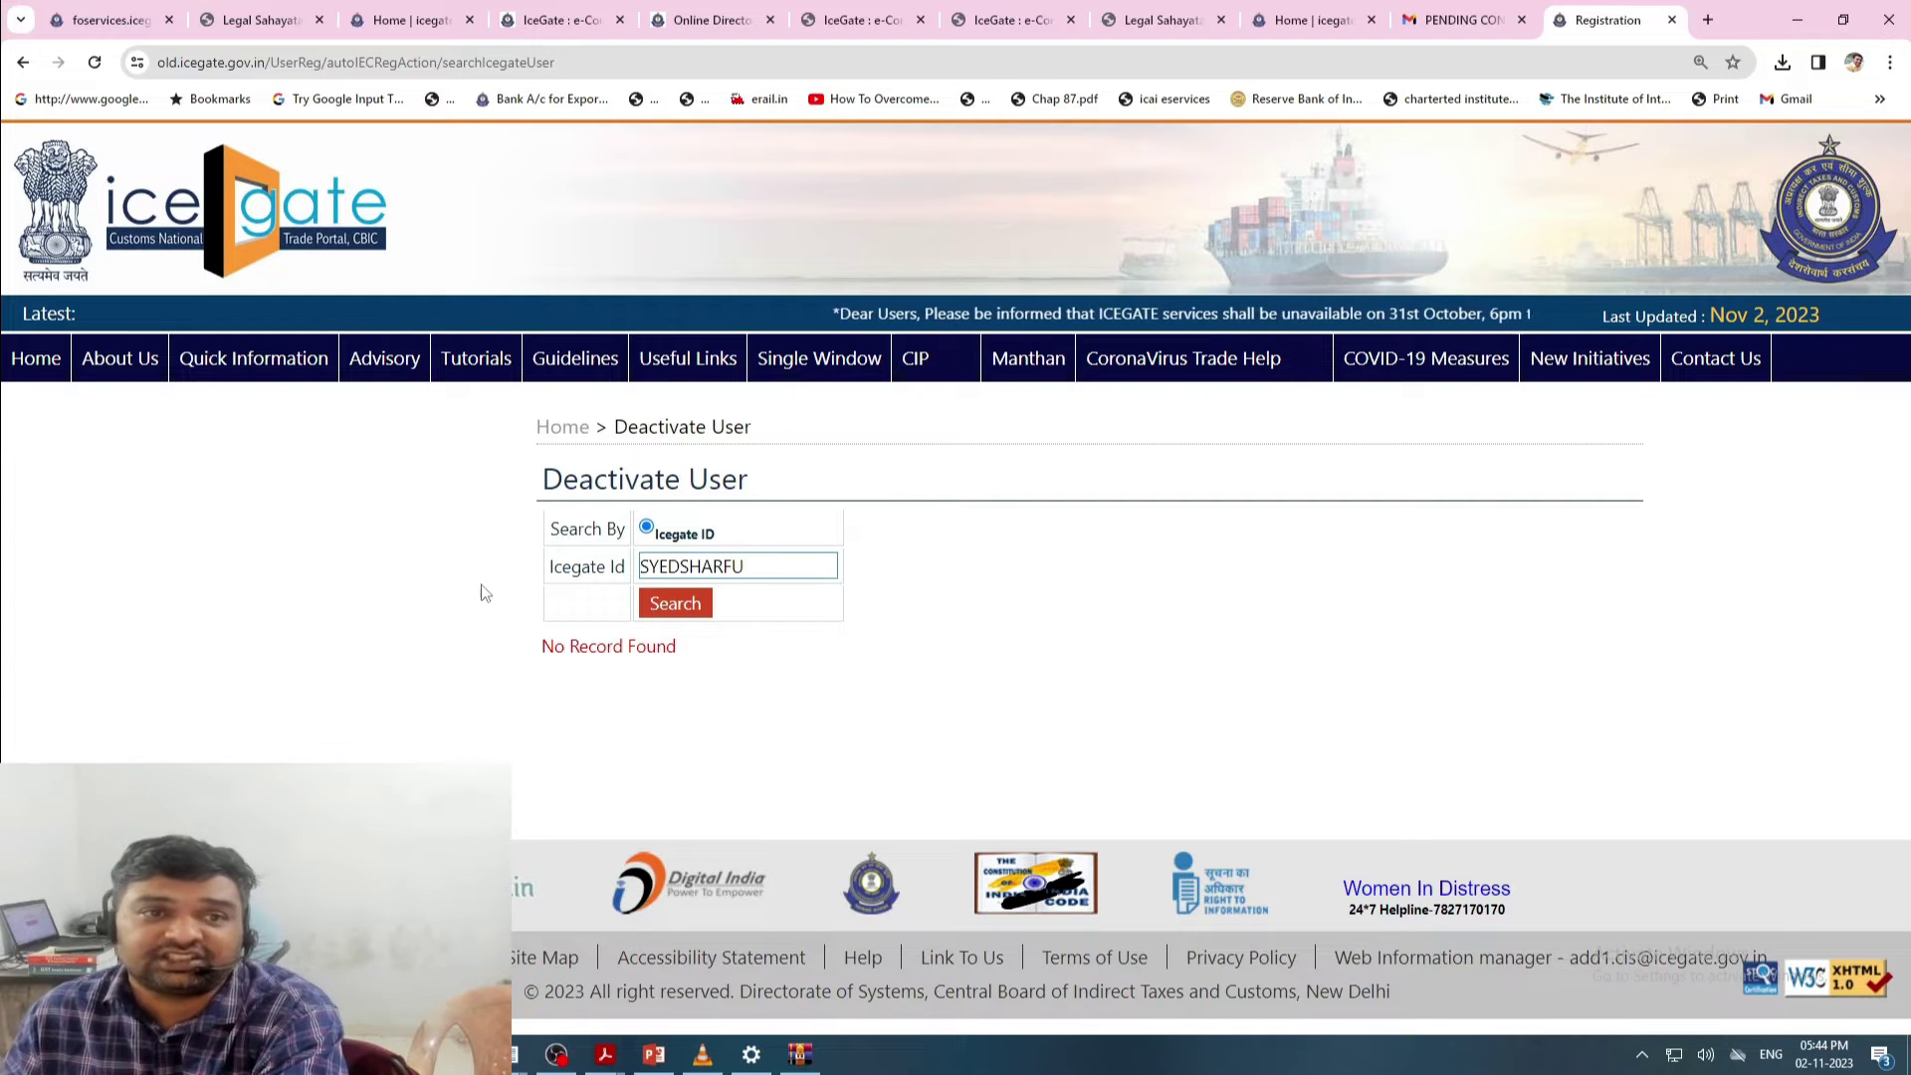
pyautogui.click(23, 61)
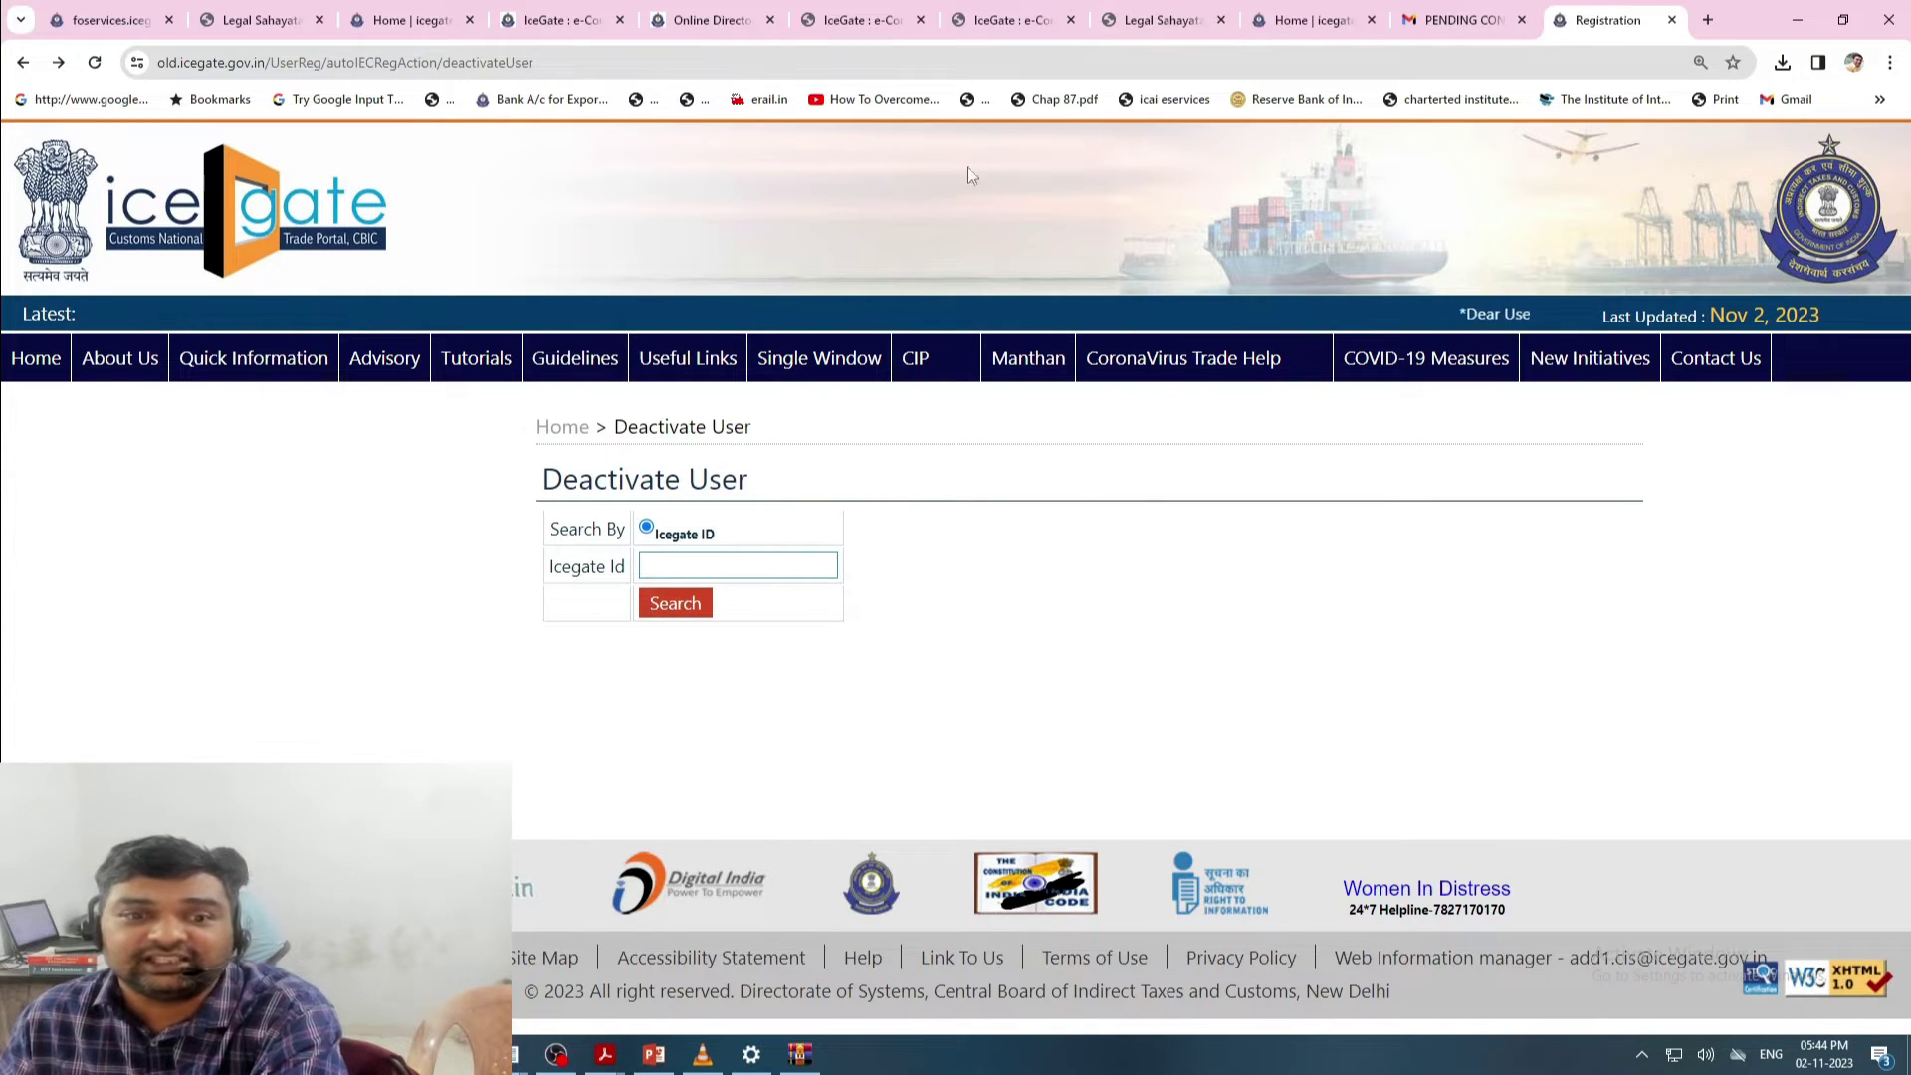
pyautogui.click(413, 12)
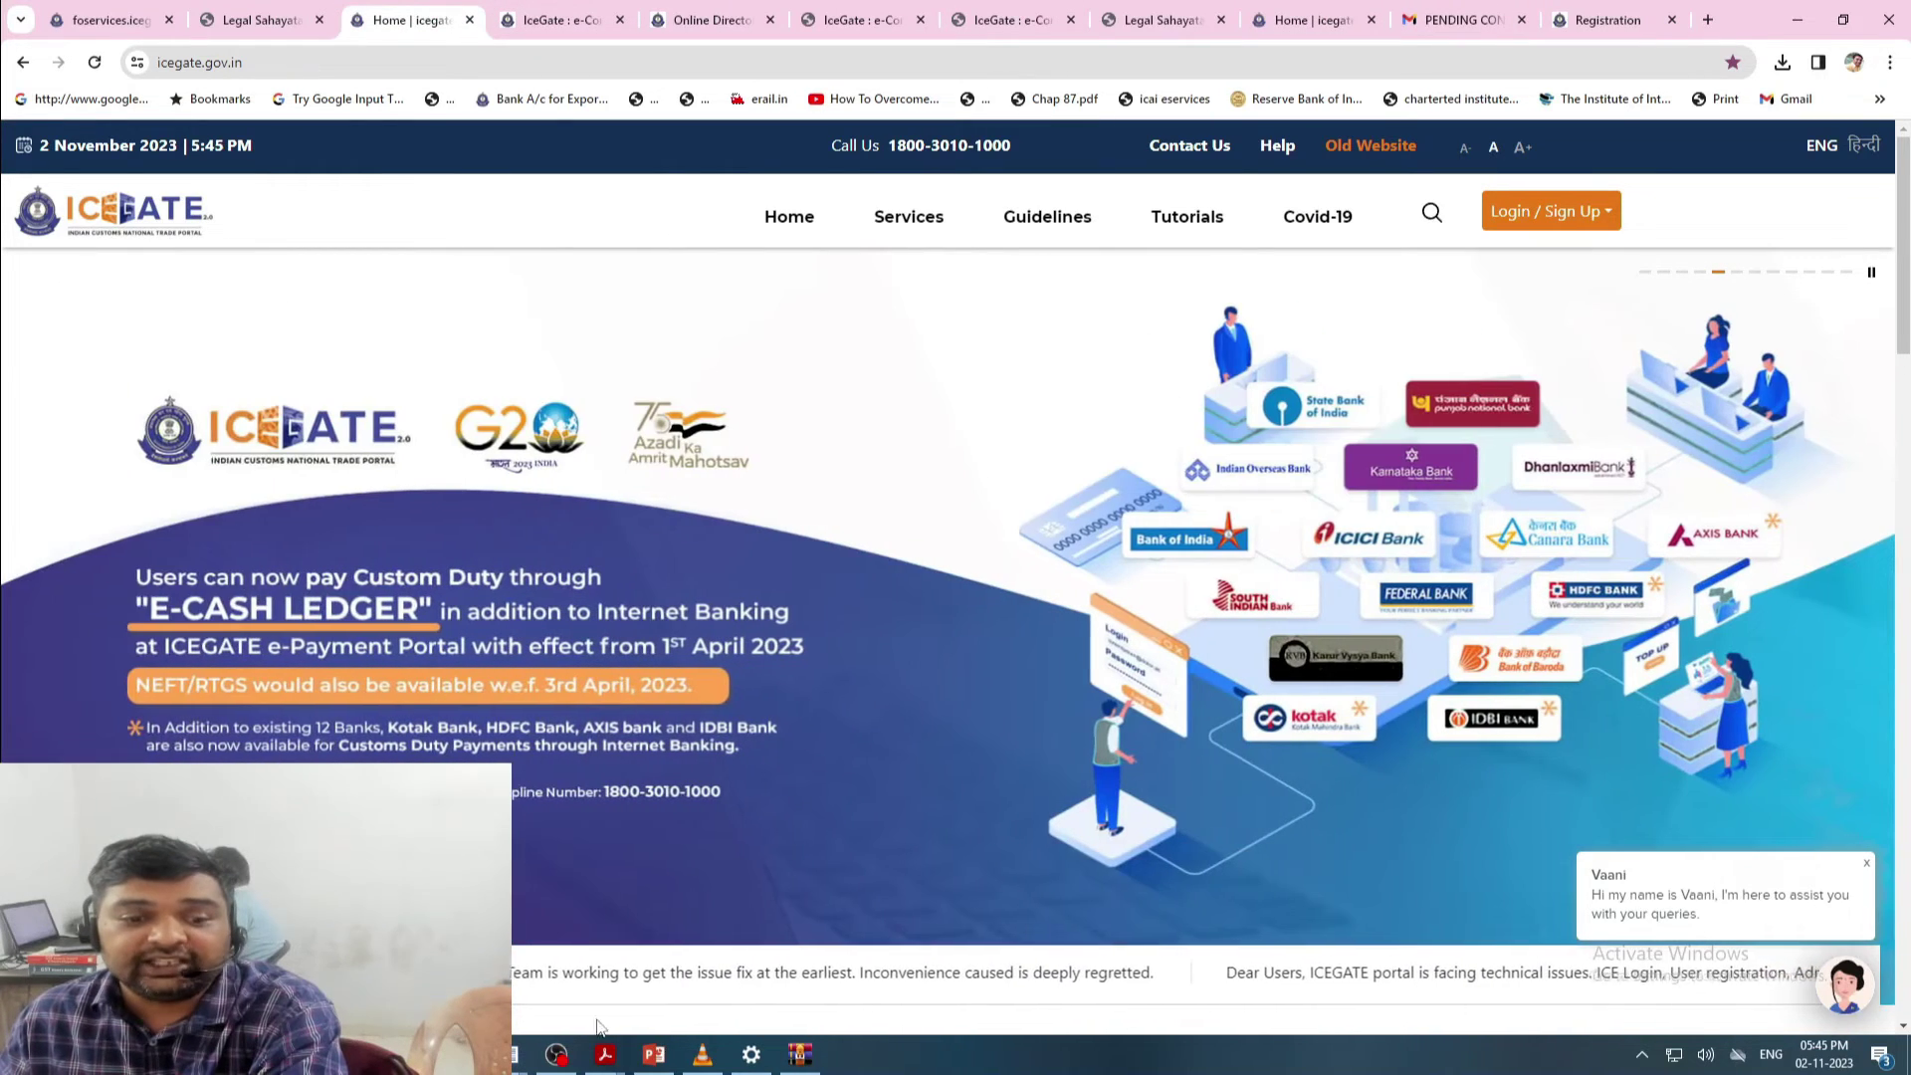
pyautogui.click(605, 1054)
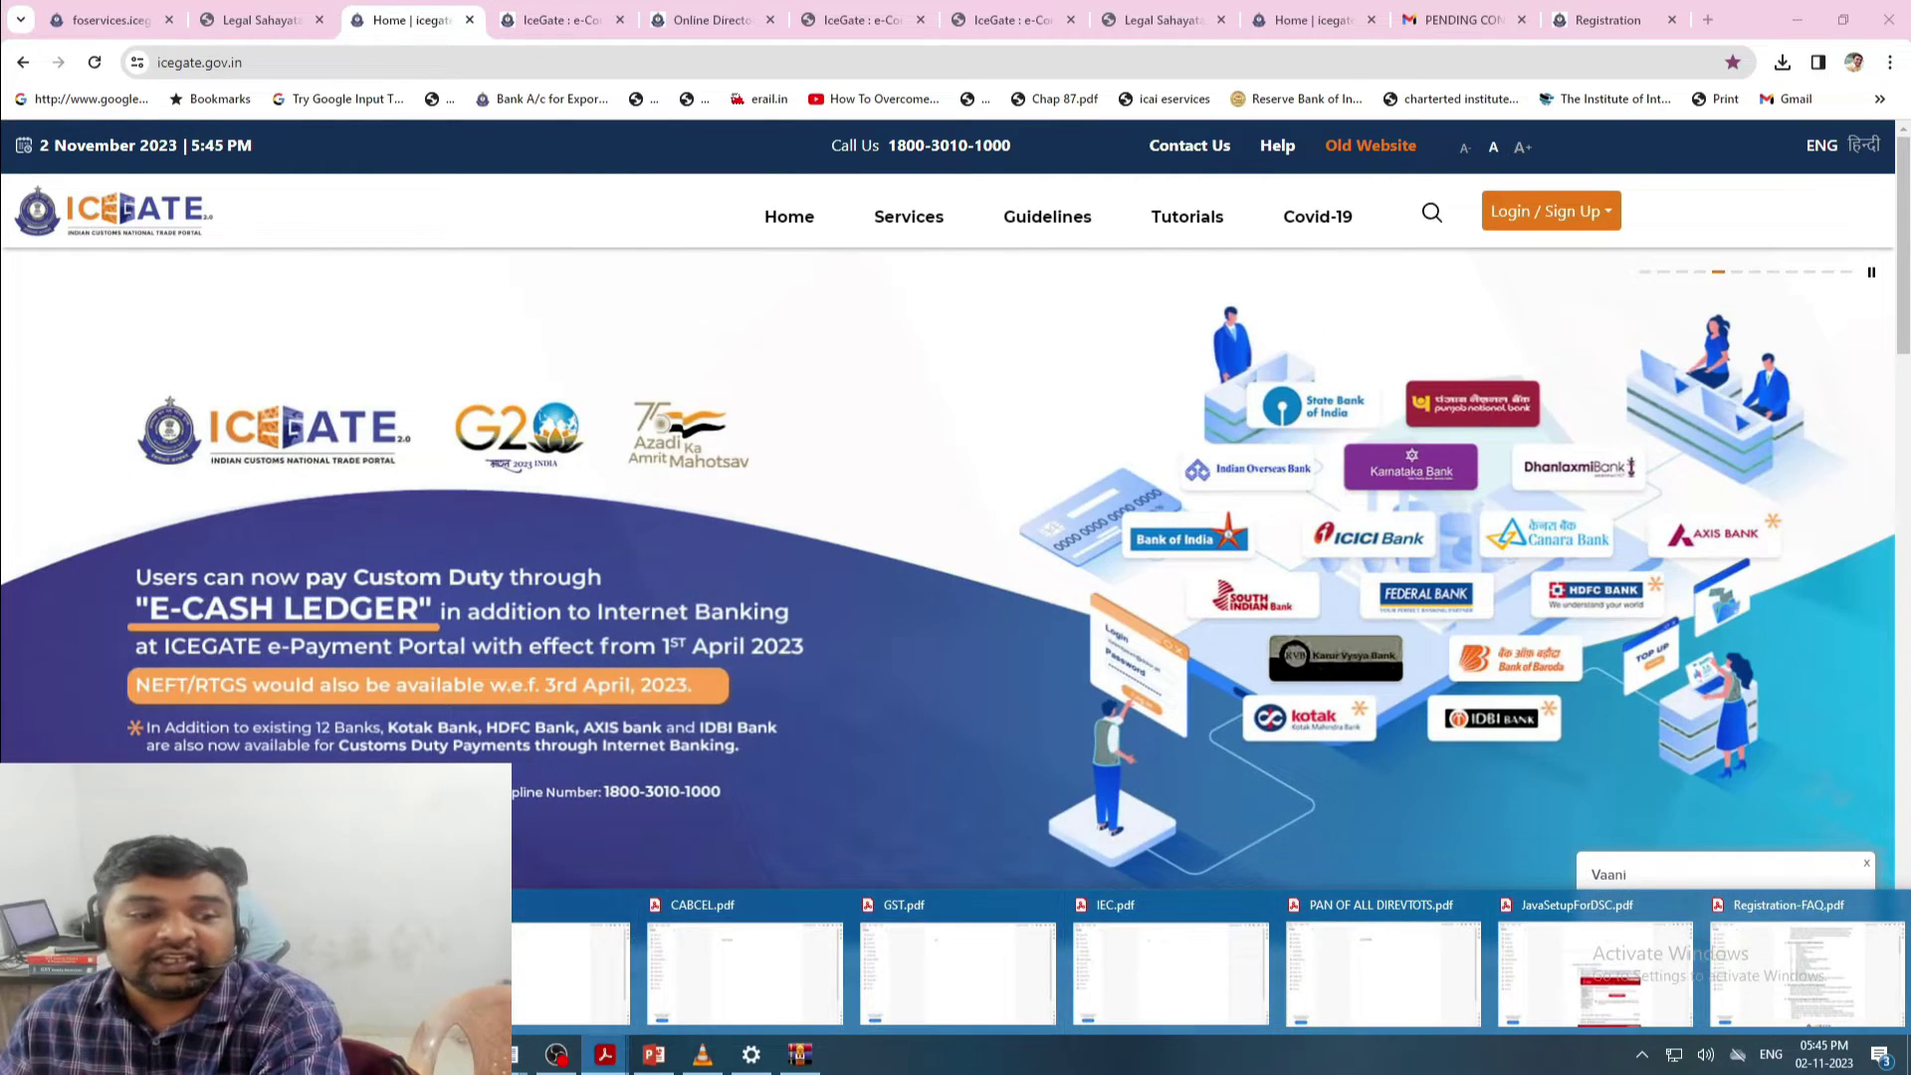
pyautogui.click(107, 974)
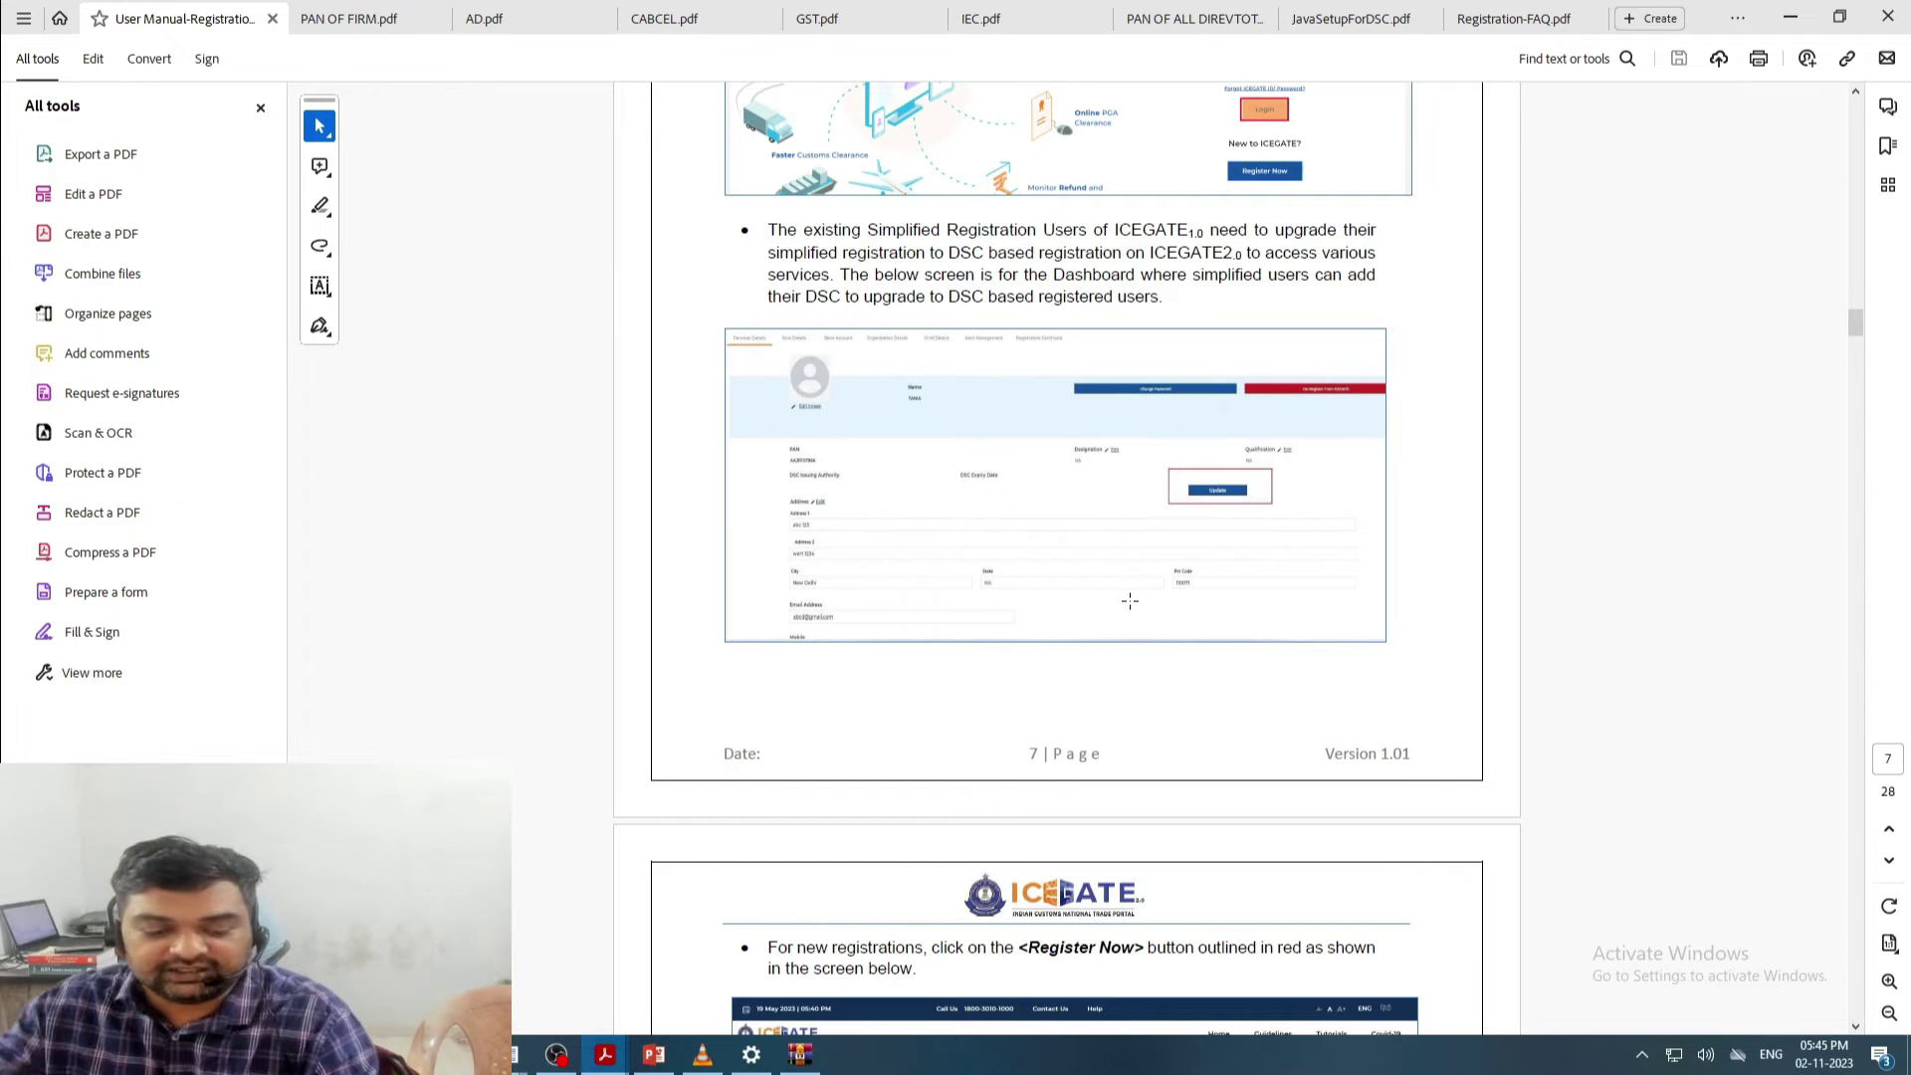
# Step: Close the All tools panel and scroll the manual down to the registration process list
pyautogui.scroll(3, 1130, 600)
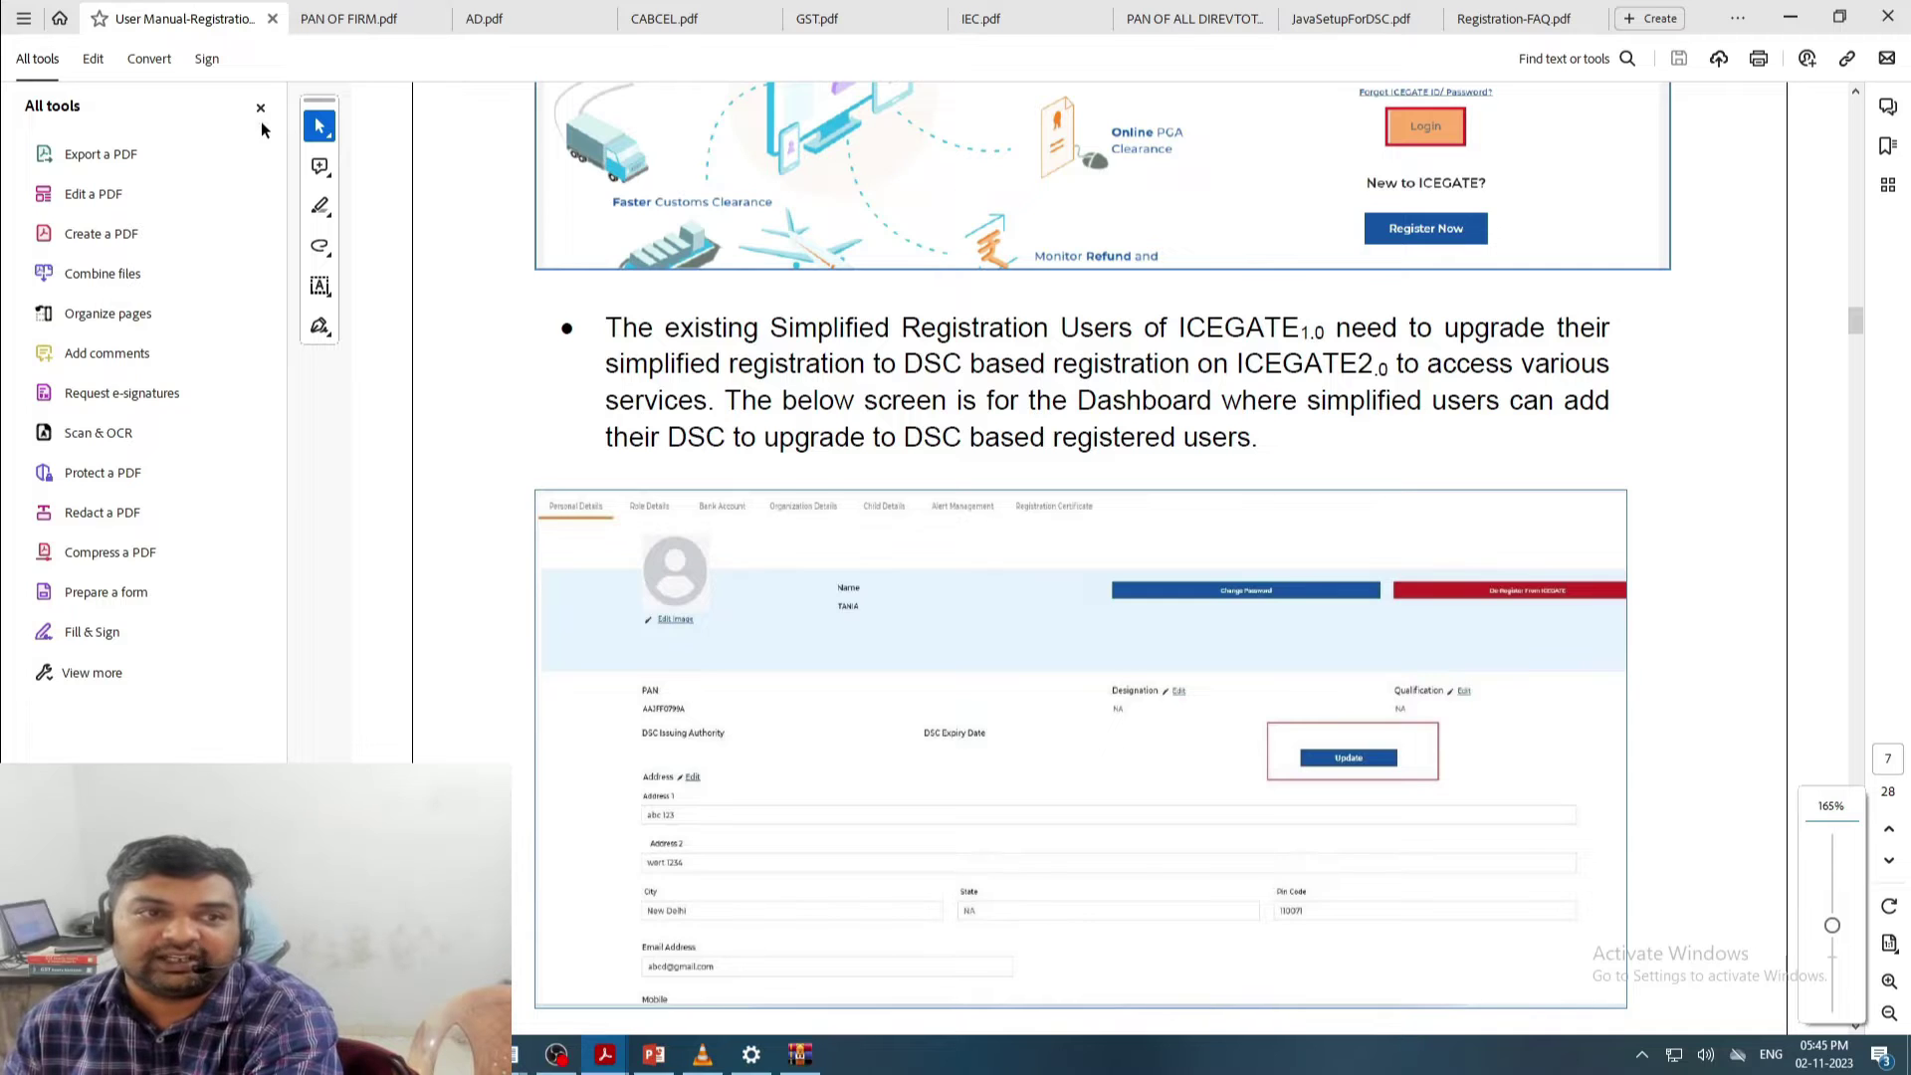
pyautogui.click(261, 108)
pyautogui.scroll(-7, 1113, 587)
pyautogui.scroll(-8, 1119, 578)
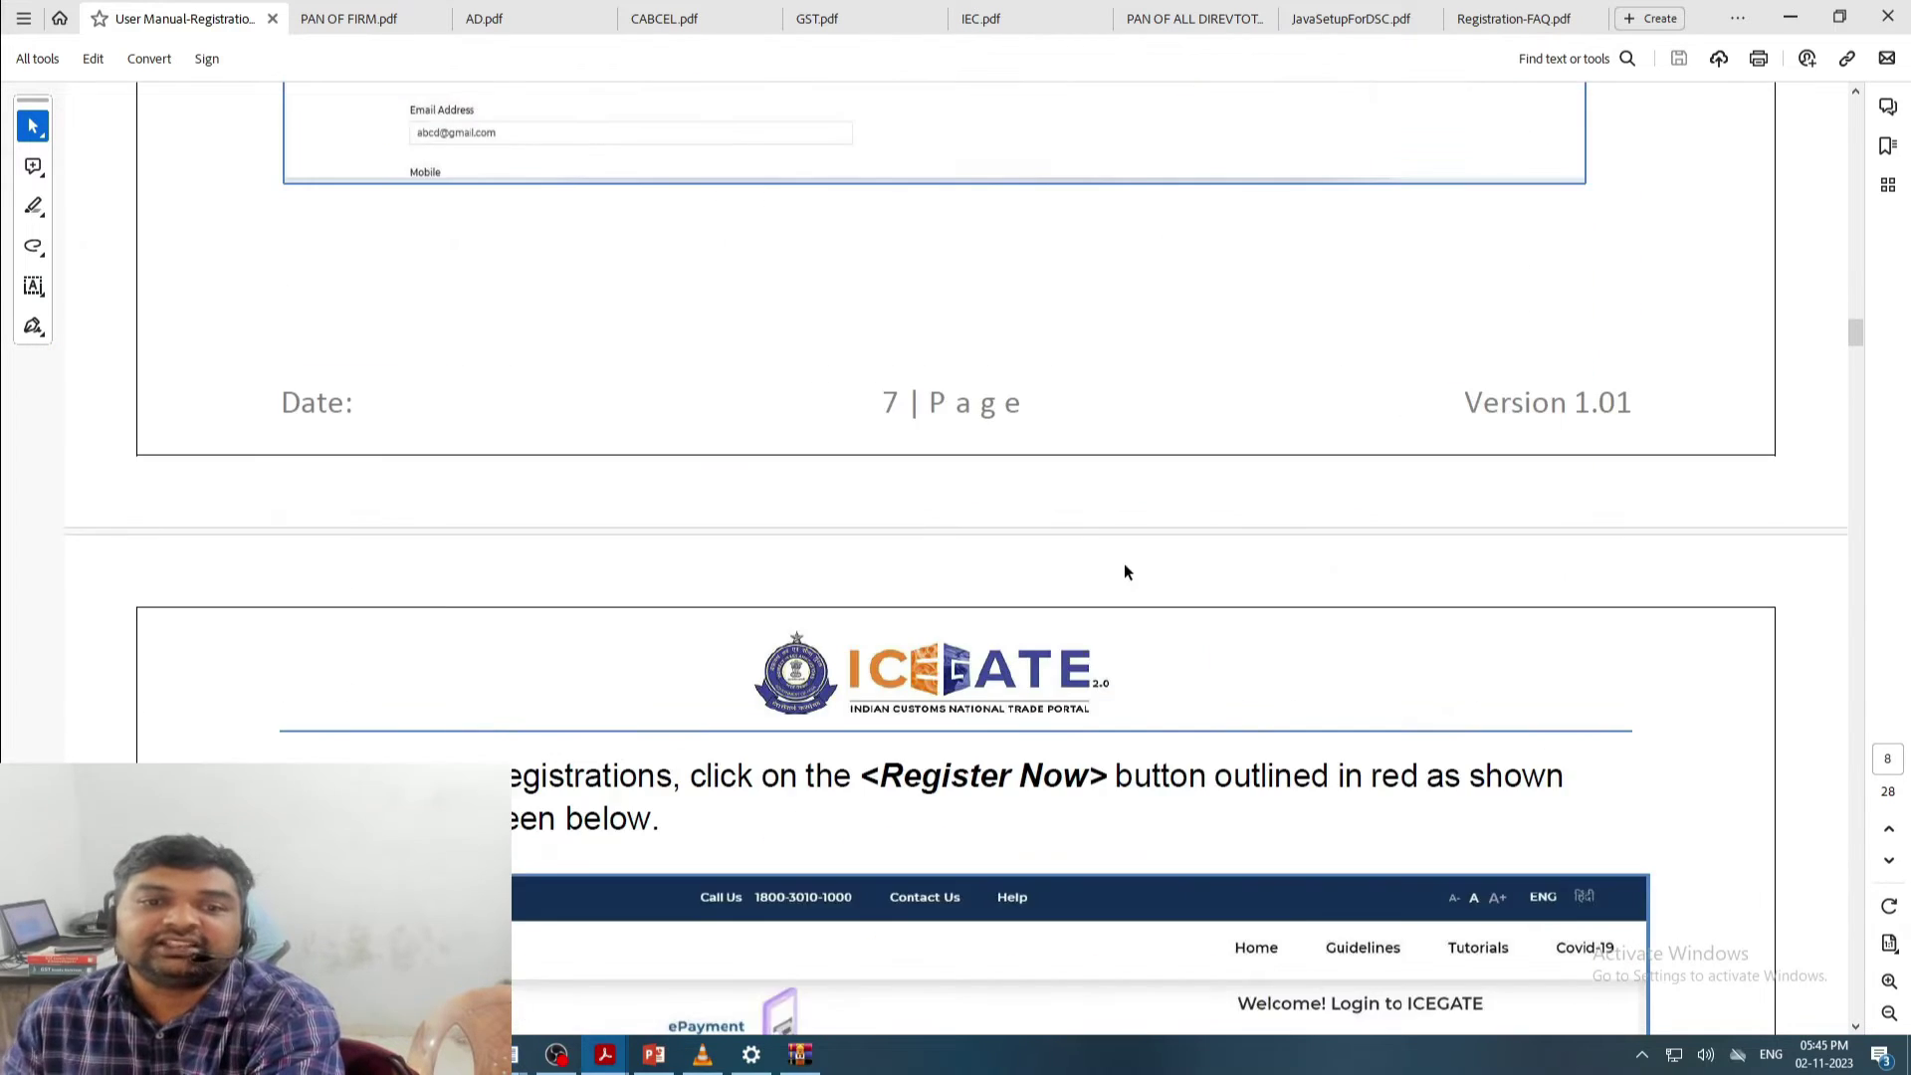
pyautogui.scroll(-3, 1413, 714)
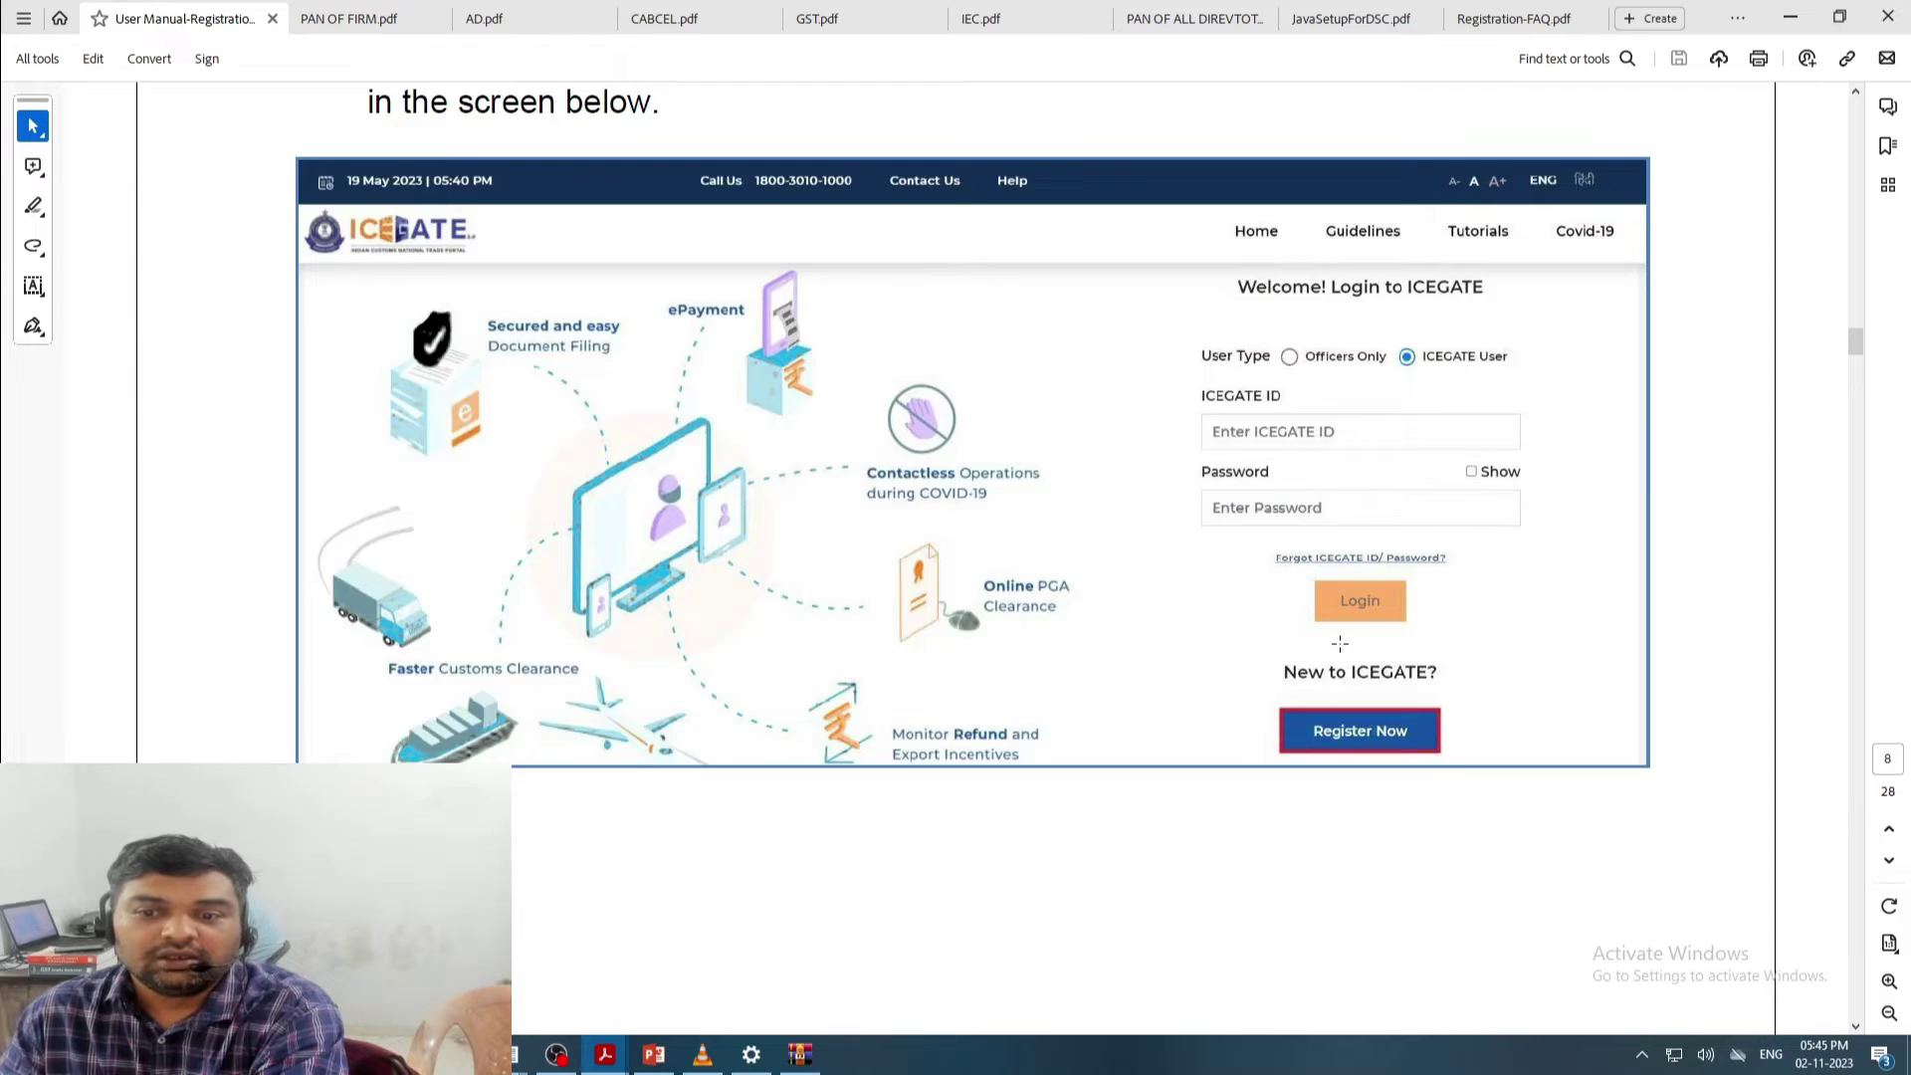
pyautogui.scroll(-10, 1340, 657)
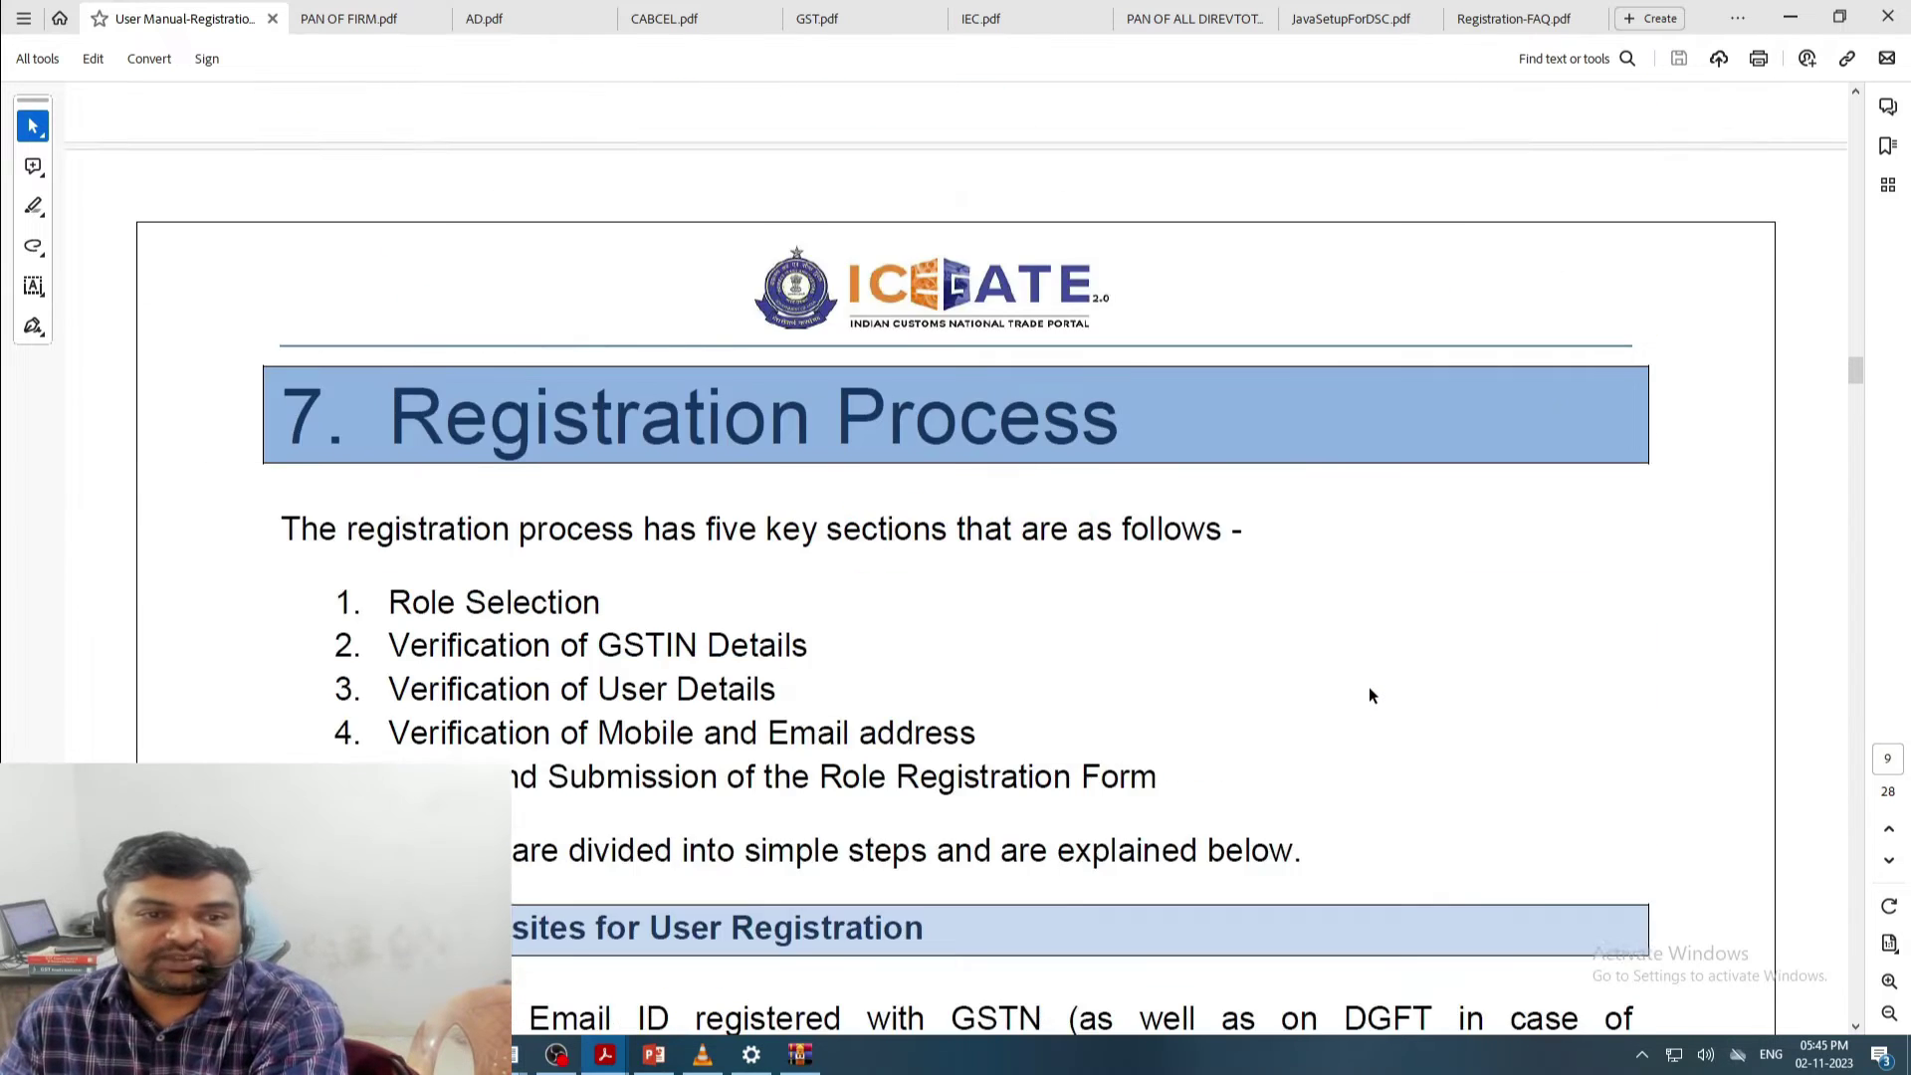
pyautogui.scroll(-1, 1369, 695)
# Step: Highlight the Role Selection, User Details, Mobile and Email, and form submission steps, then scroll to section 7.1
pyautogui.moveTo(384, 456); pyautogui.dragTo(602, 460)
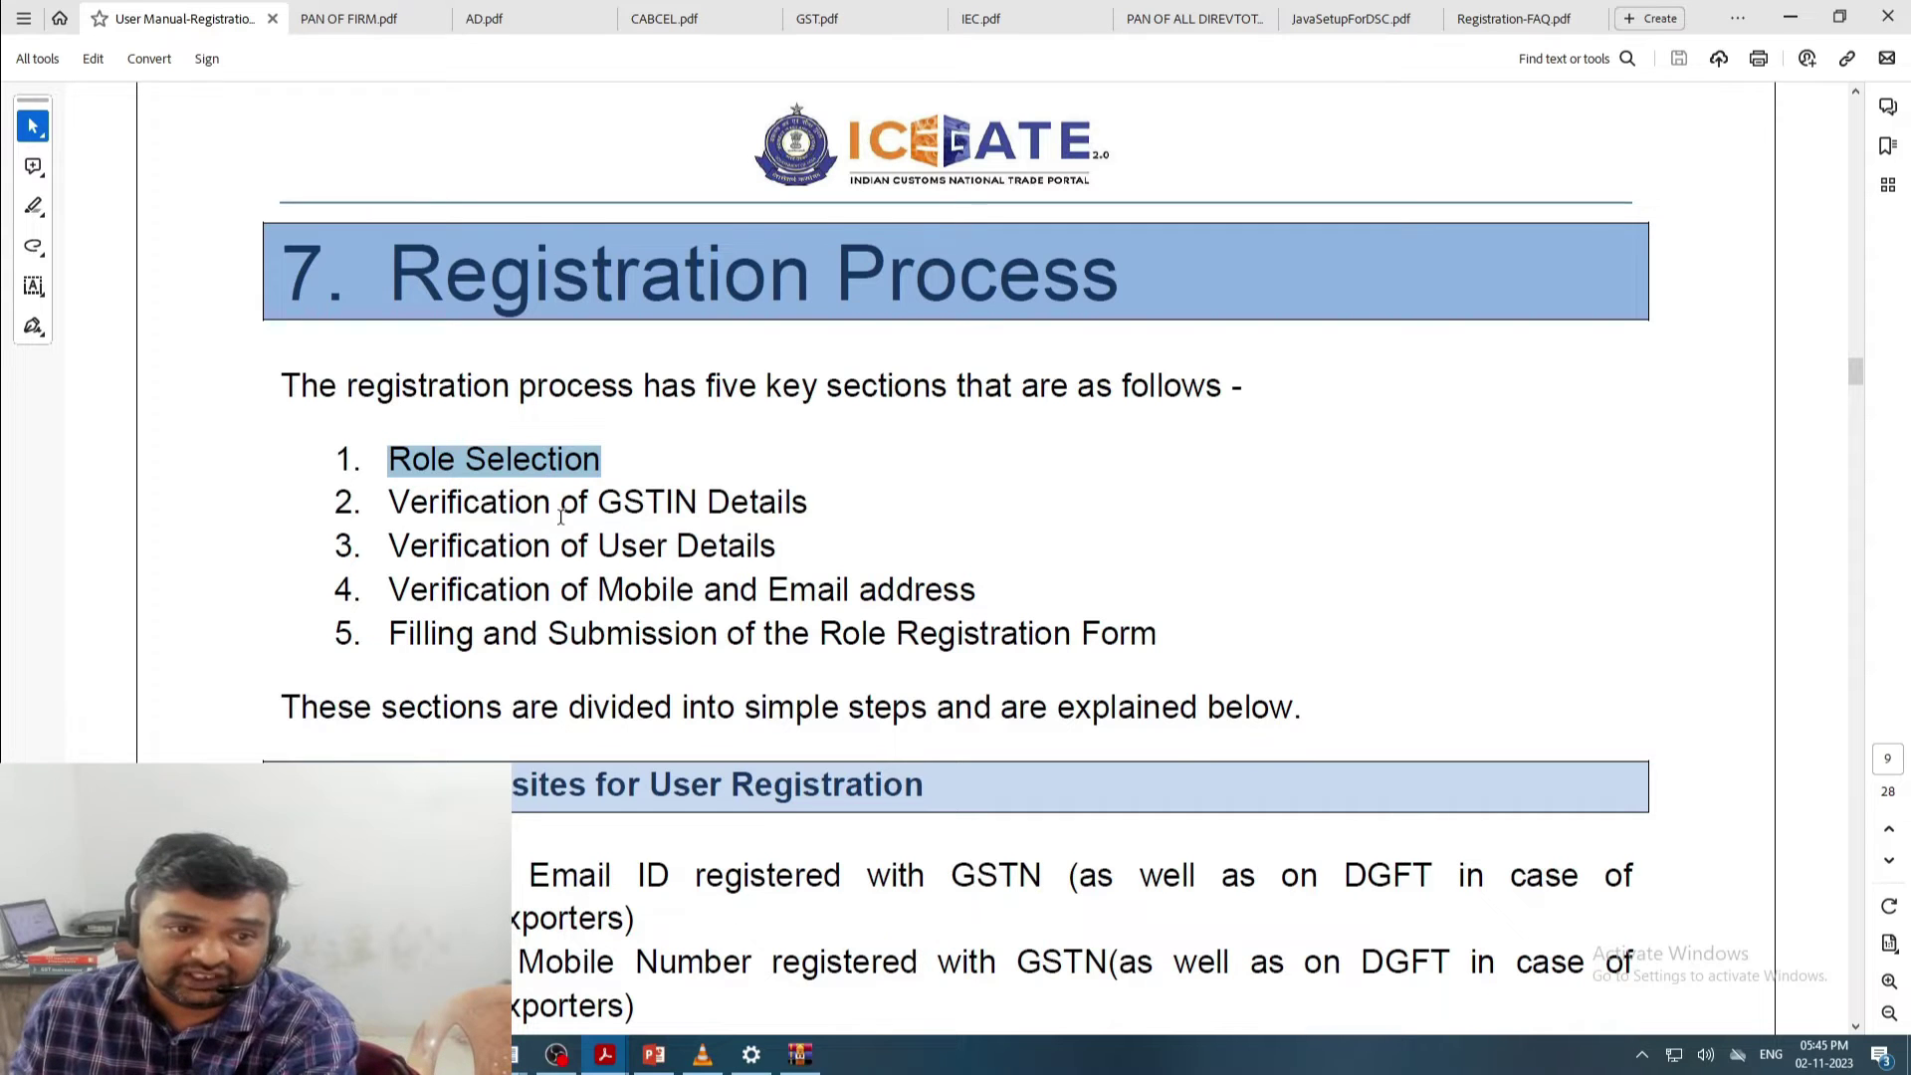
pyautogui.moveTo(634, 550); pyautogui.dragTo(768, 548)
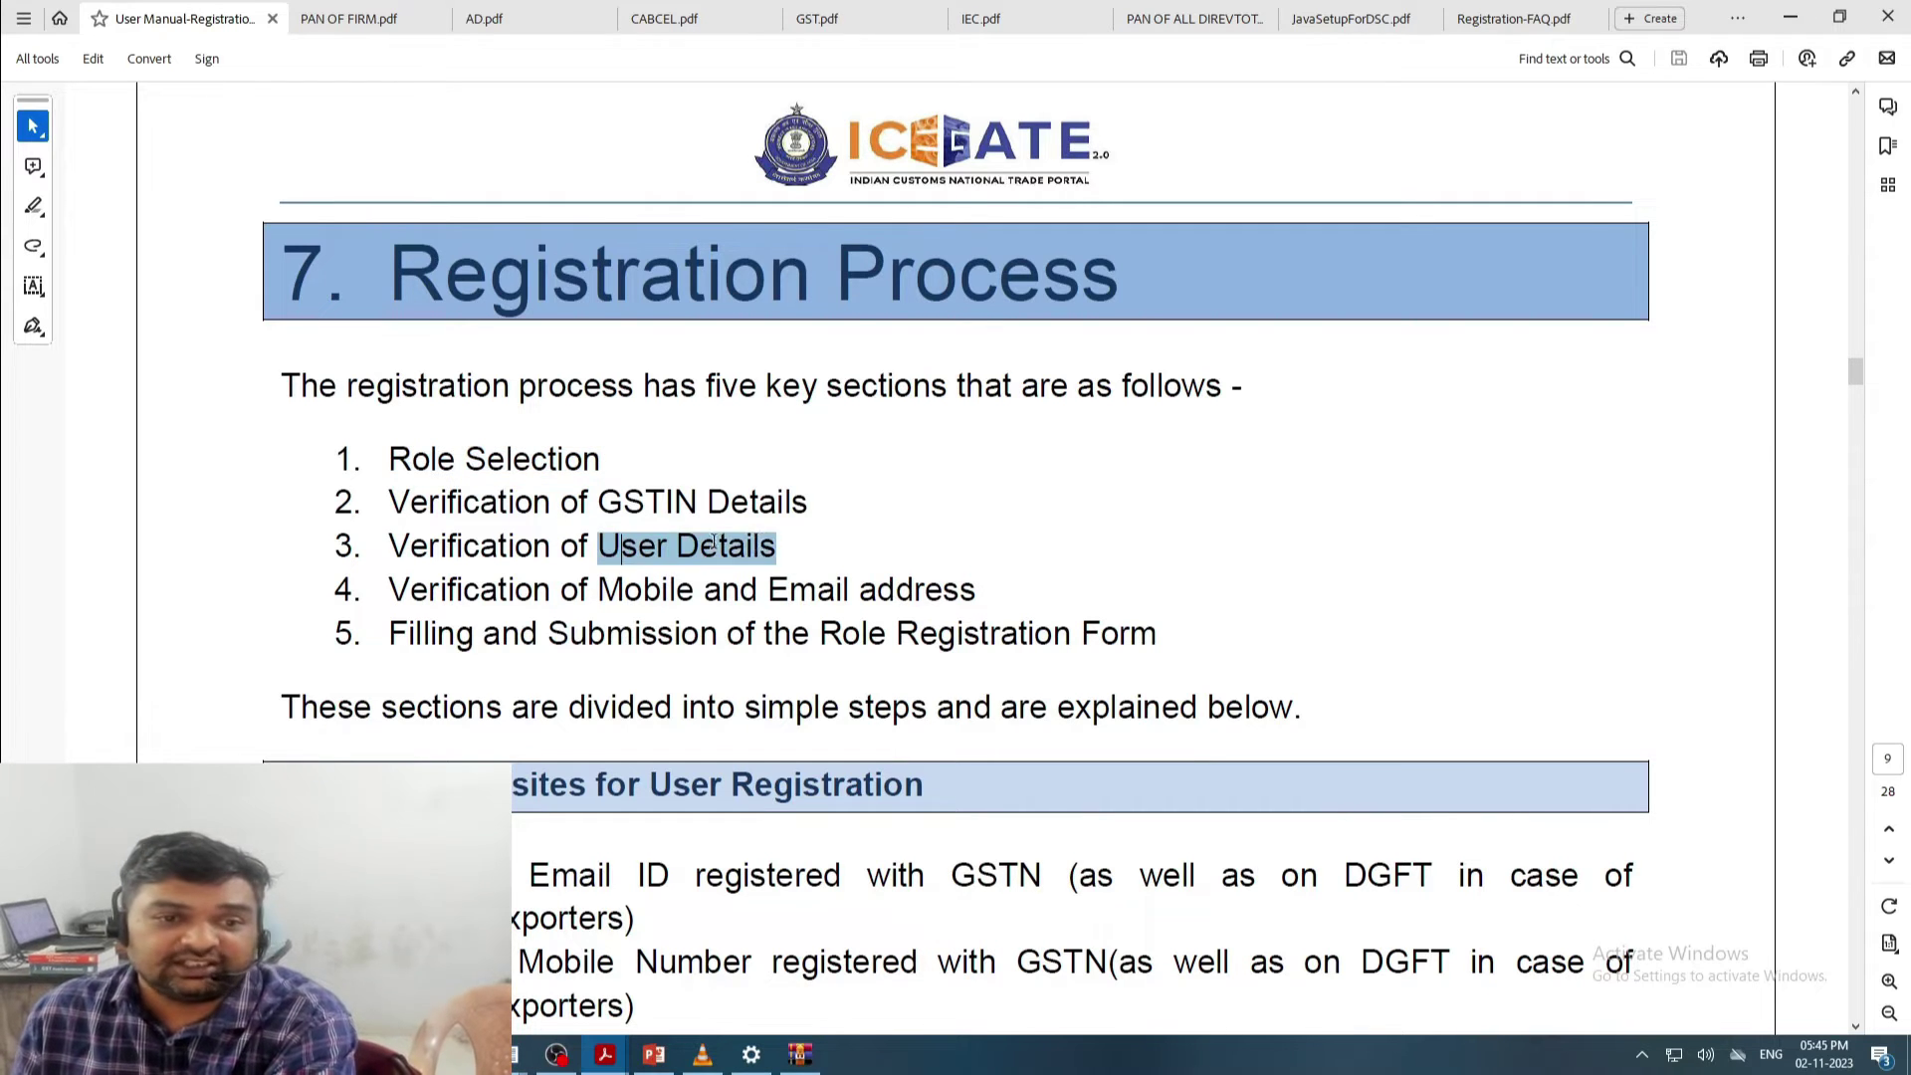
pyautogui.moveTo(636, 592); pyautogui.dragTo(925, 587)
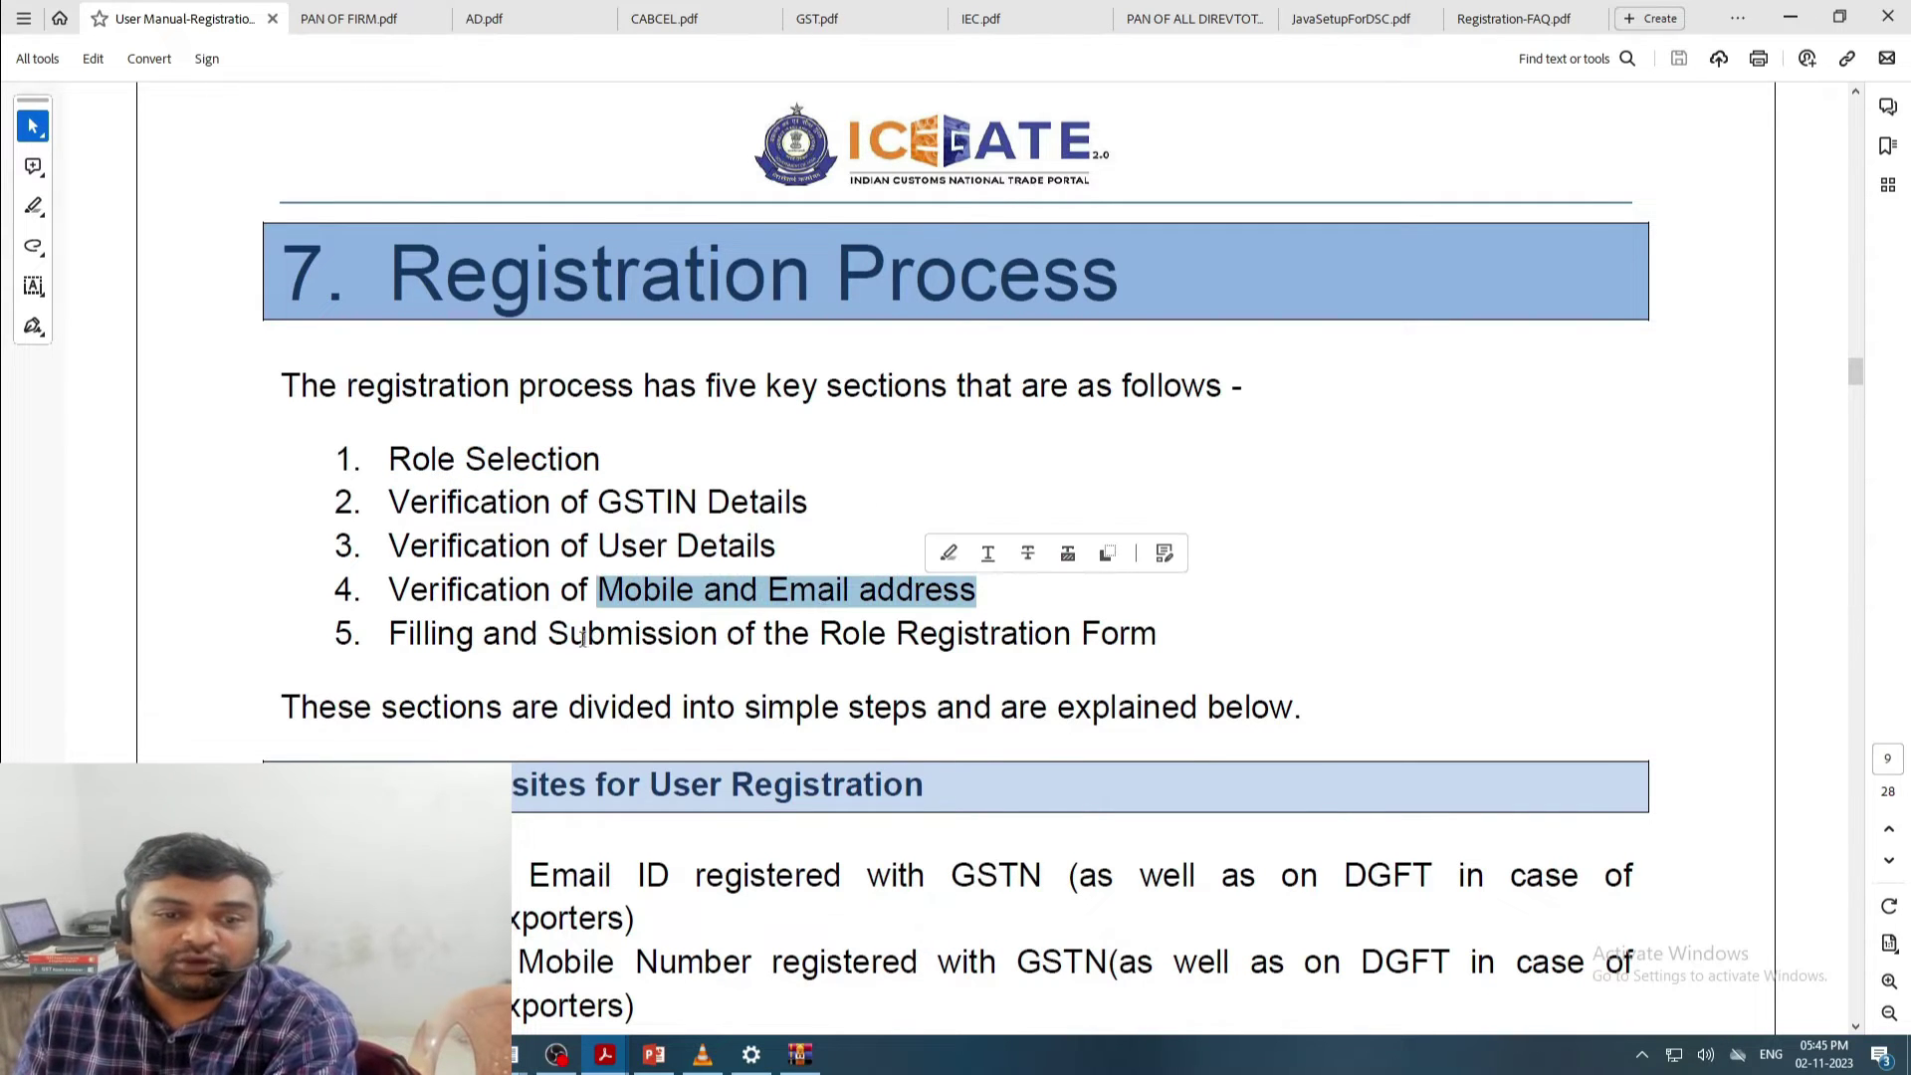
pyautogui.moveTo(547, 634); pyautogui.dragTo(1072, 637)
pyautogui.scroll(-6, 1026, 536)
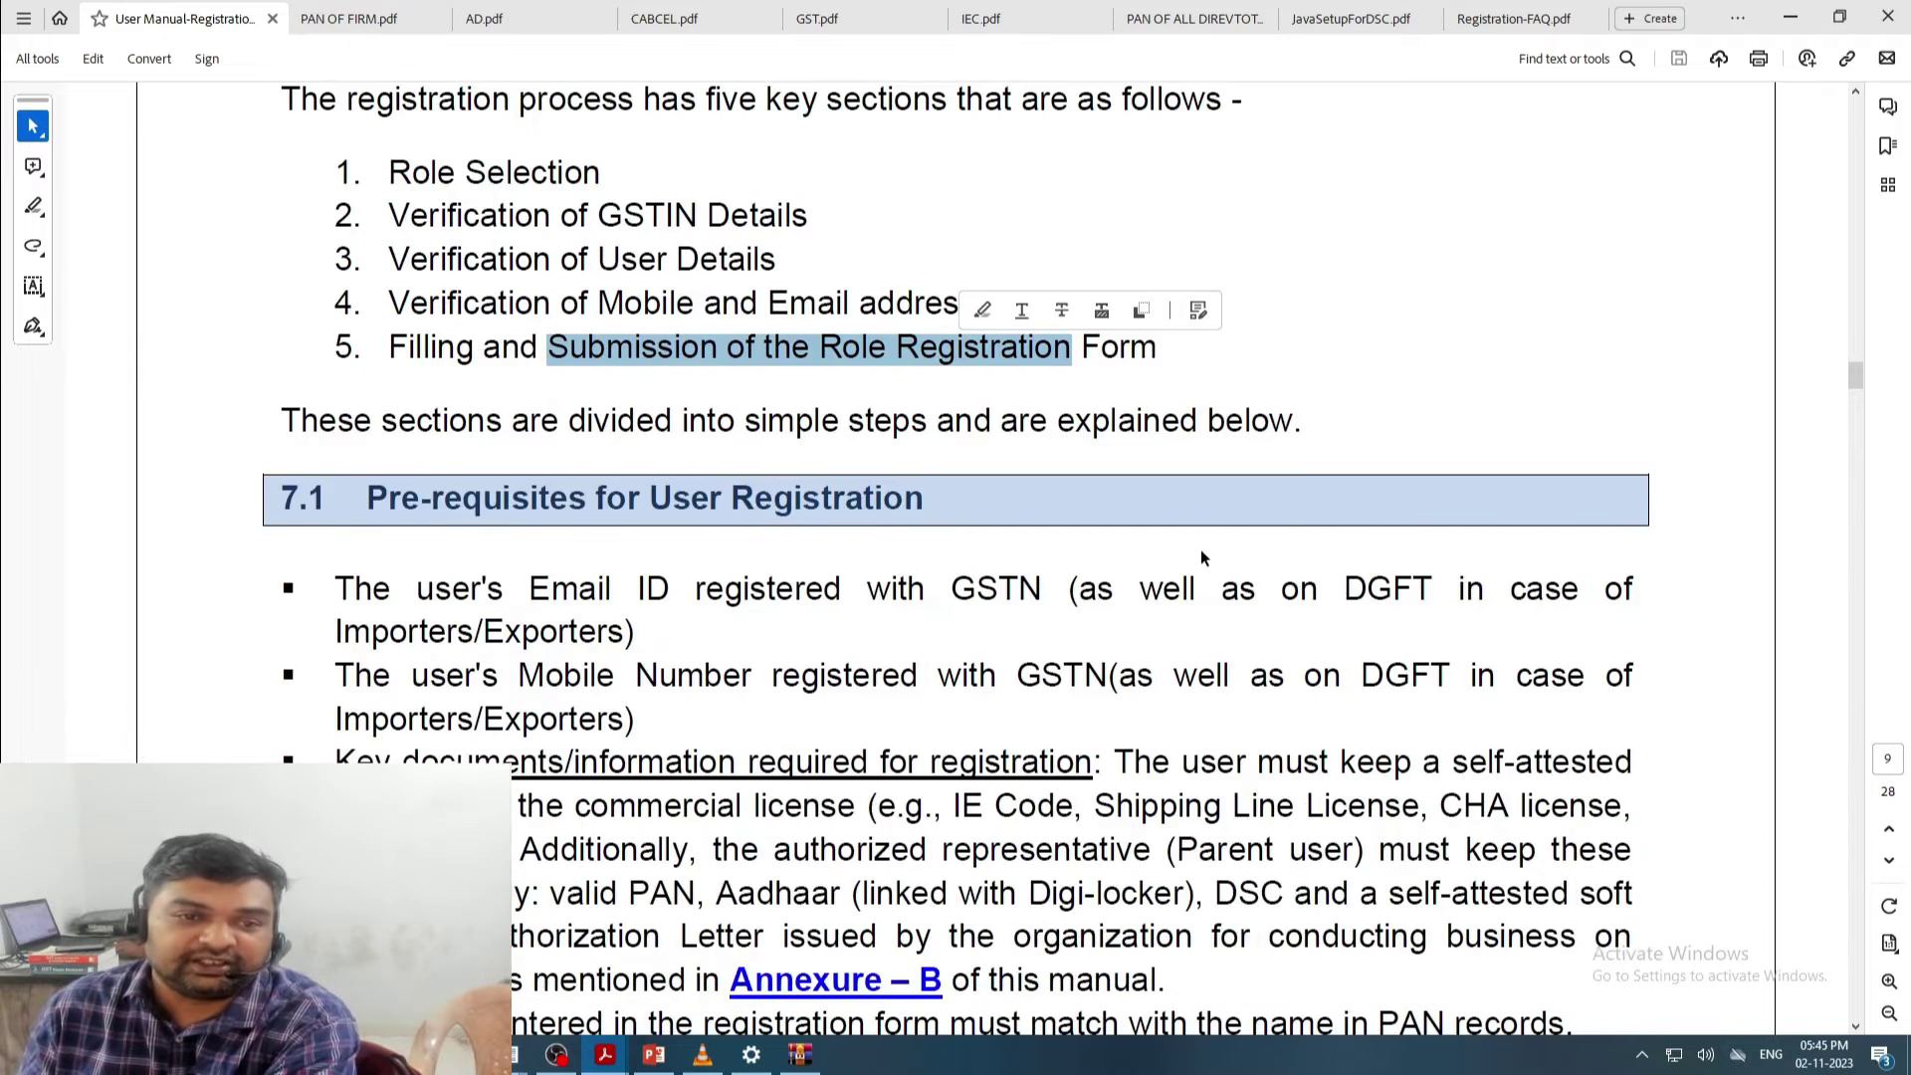
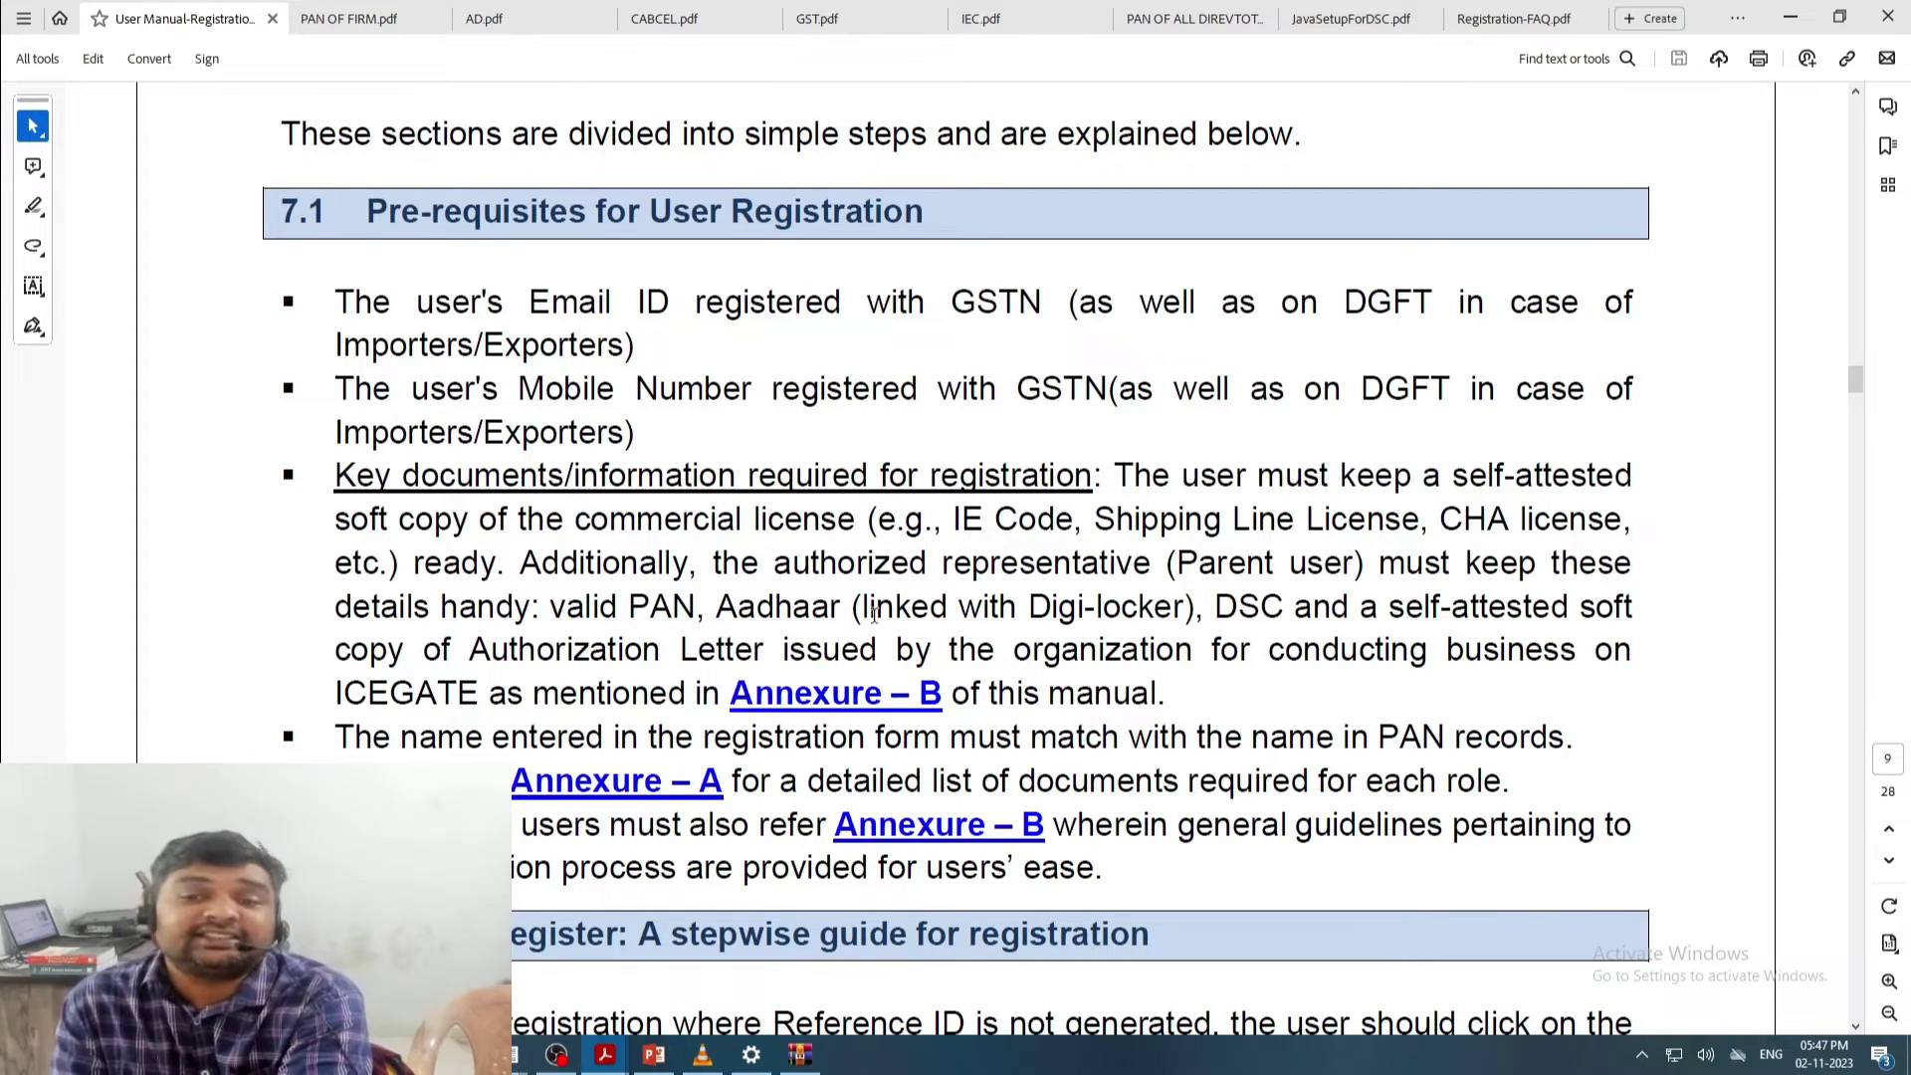
# Step: Highlight 'DSC' in the prerequisites, then jump to the Annexure B guidelines in section 8.2
pyautogui.moveTo(1212, 604); pyautogui.dragTo(1287, 606)
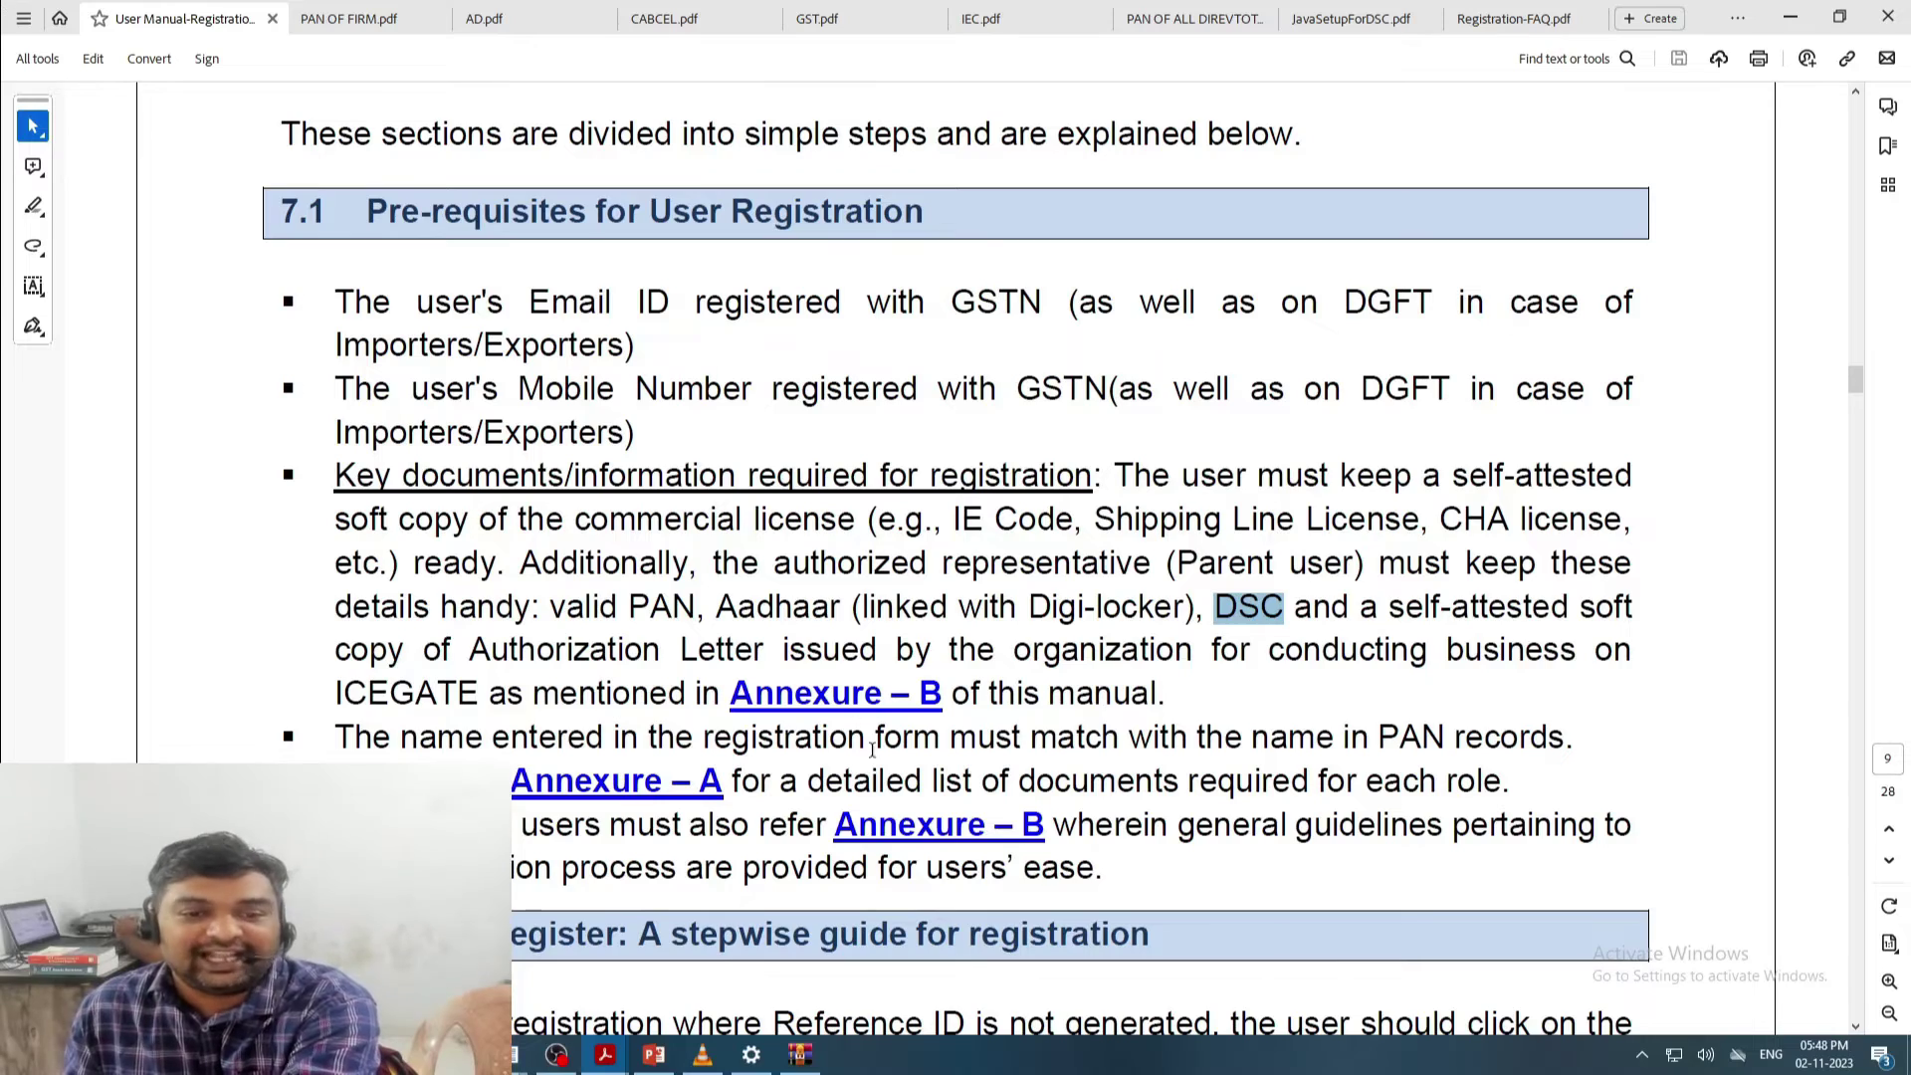
pyautogui.click(862, 695)
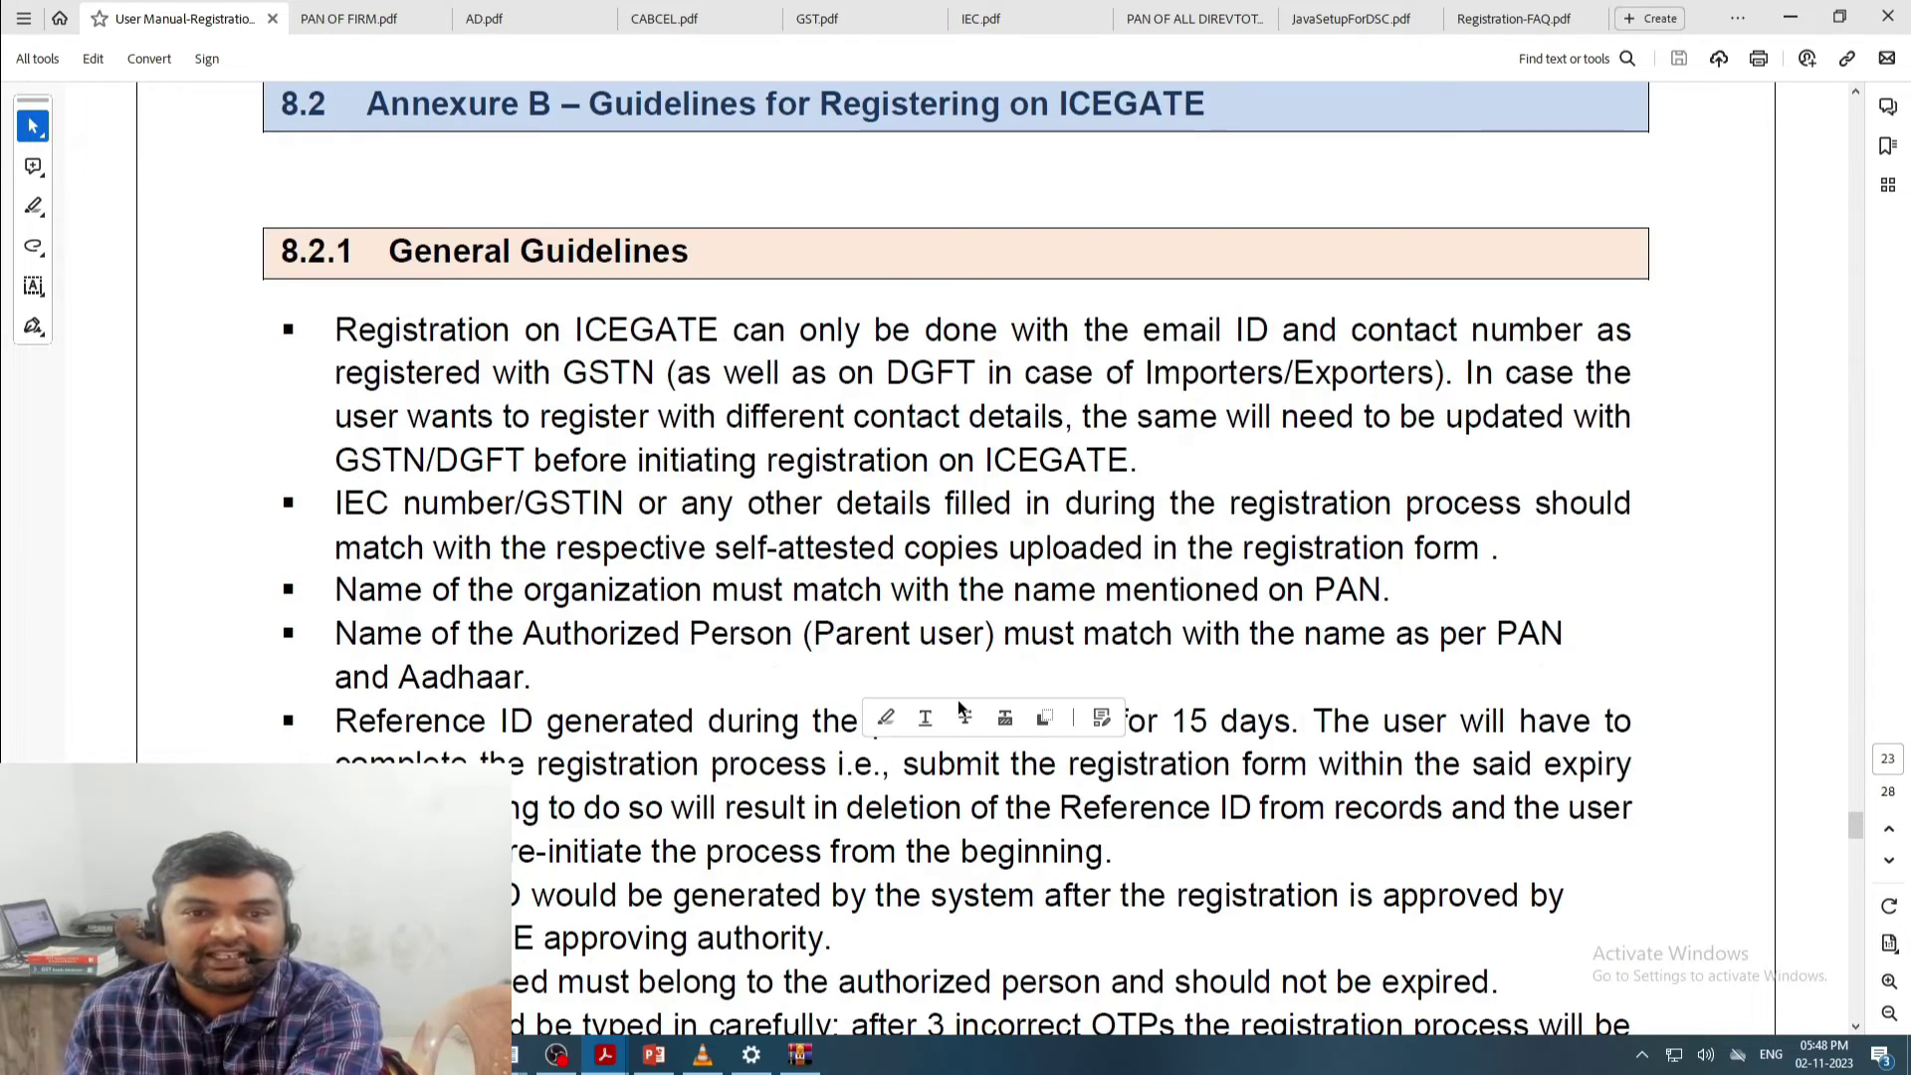
# Step: Scroll through the Annexure B guidelines and highlight the Contact Us details
pyautogui.scroll(-10, 994, 616)
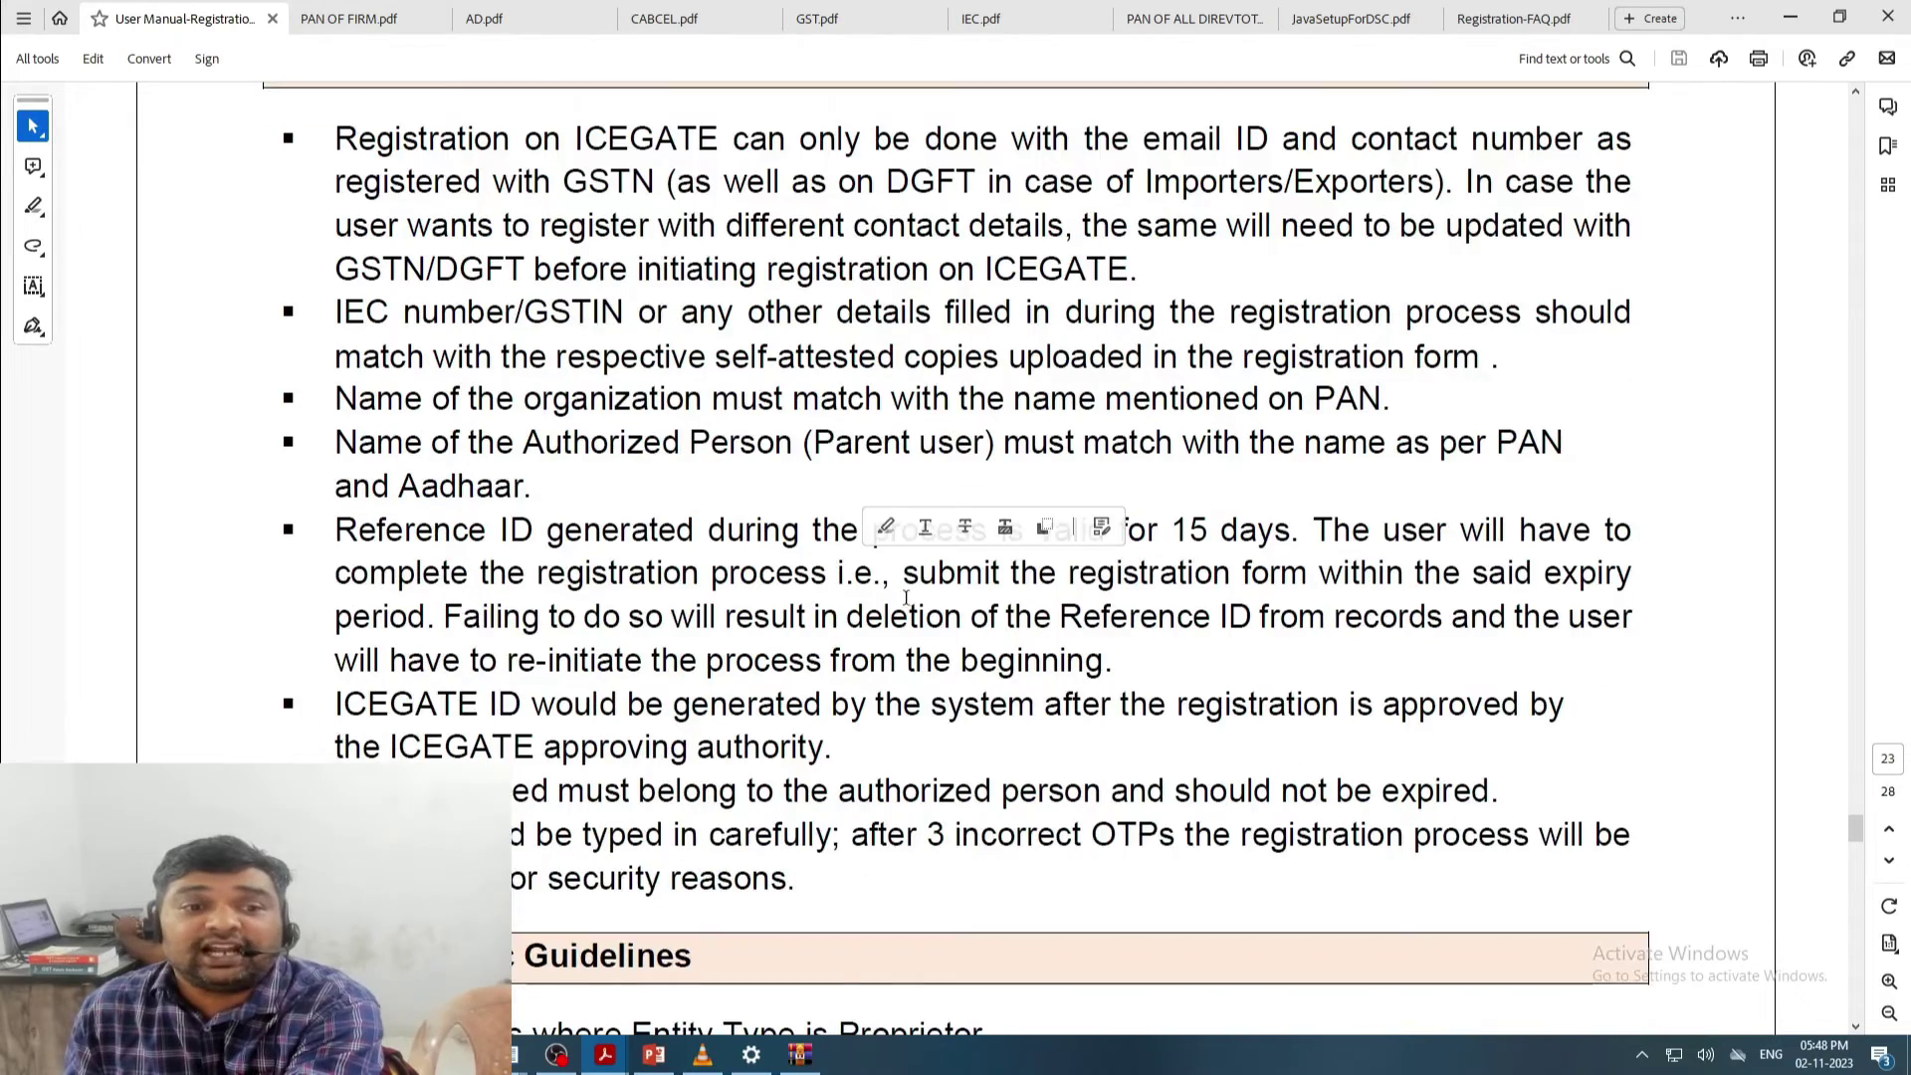
pyautogui.scroll(-10, 1591, 824)
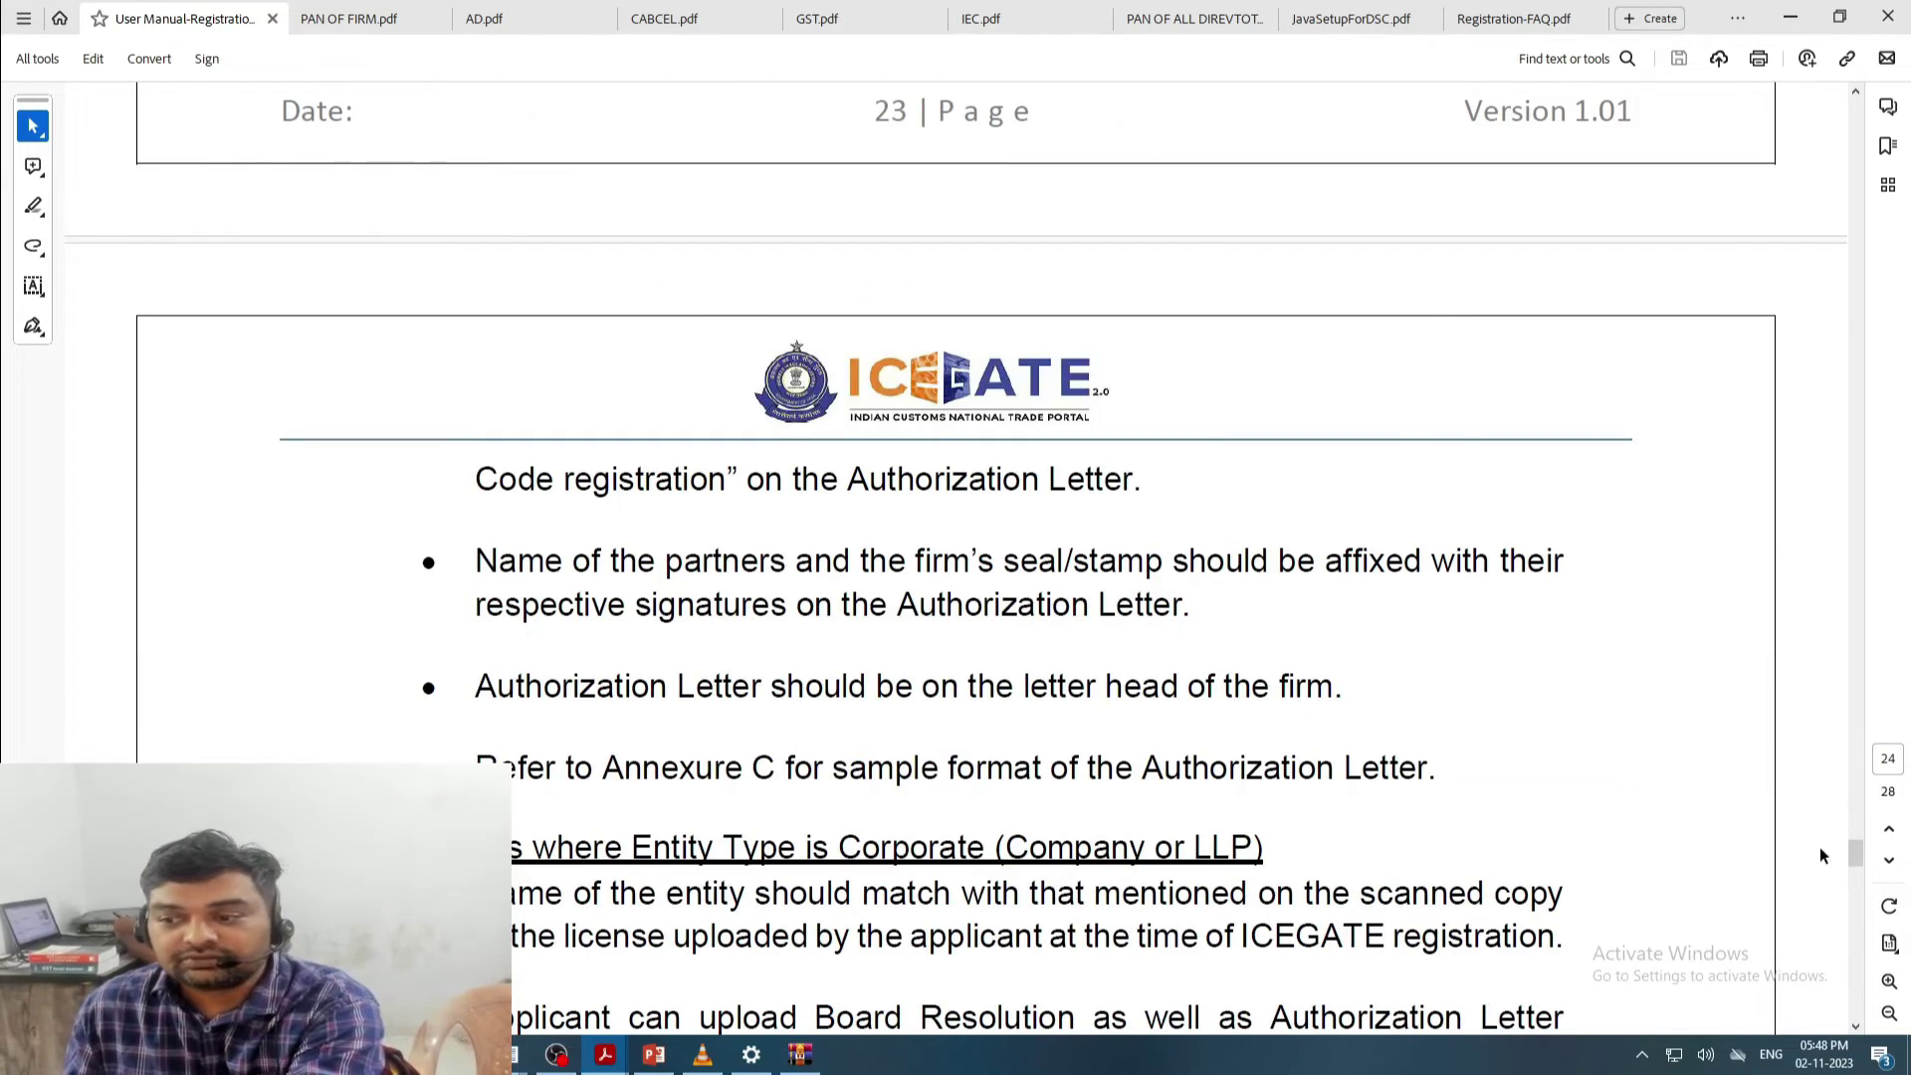
pyautogui.moveTo(1857, 853); pyautogui.dragTo(1836, 997)
pyautogui.moveTo(271, 512); pyautogui.dragTo(1097, 698)
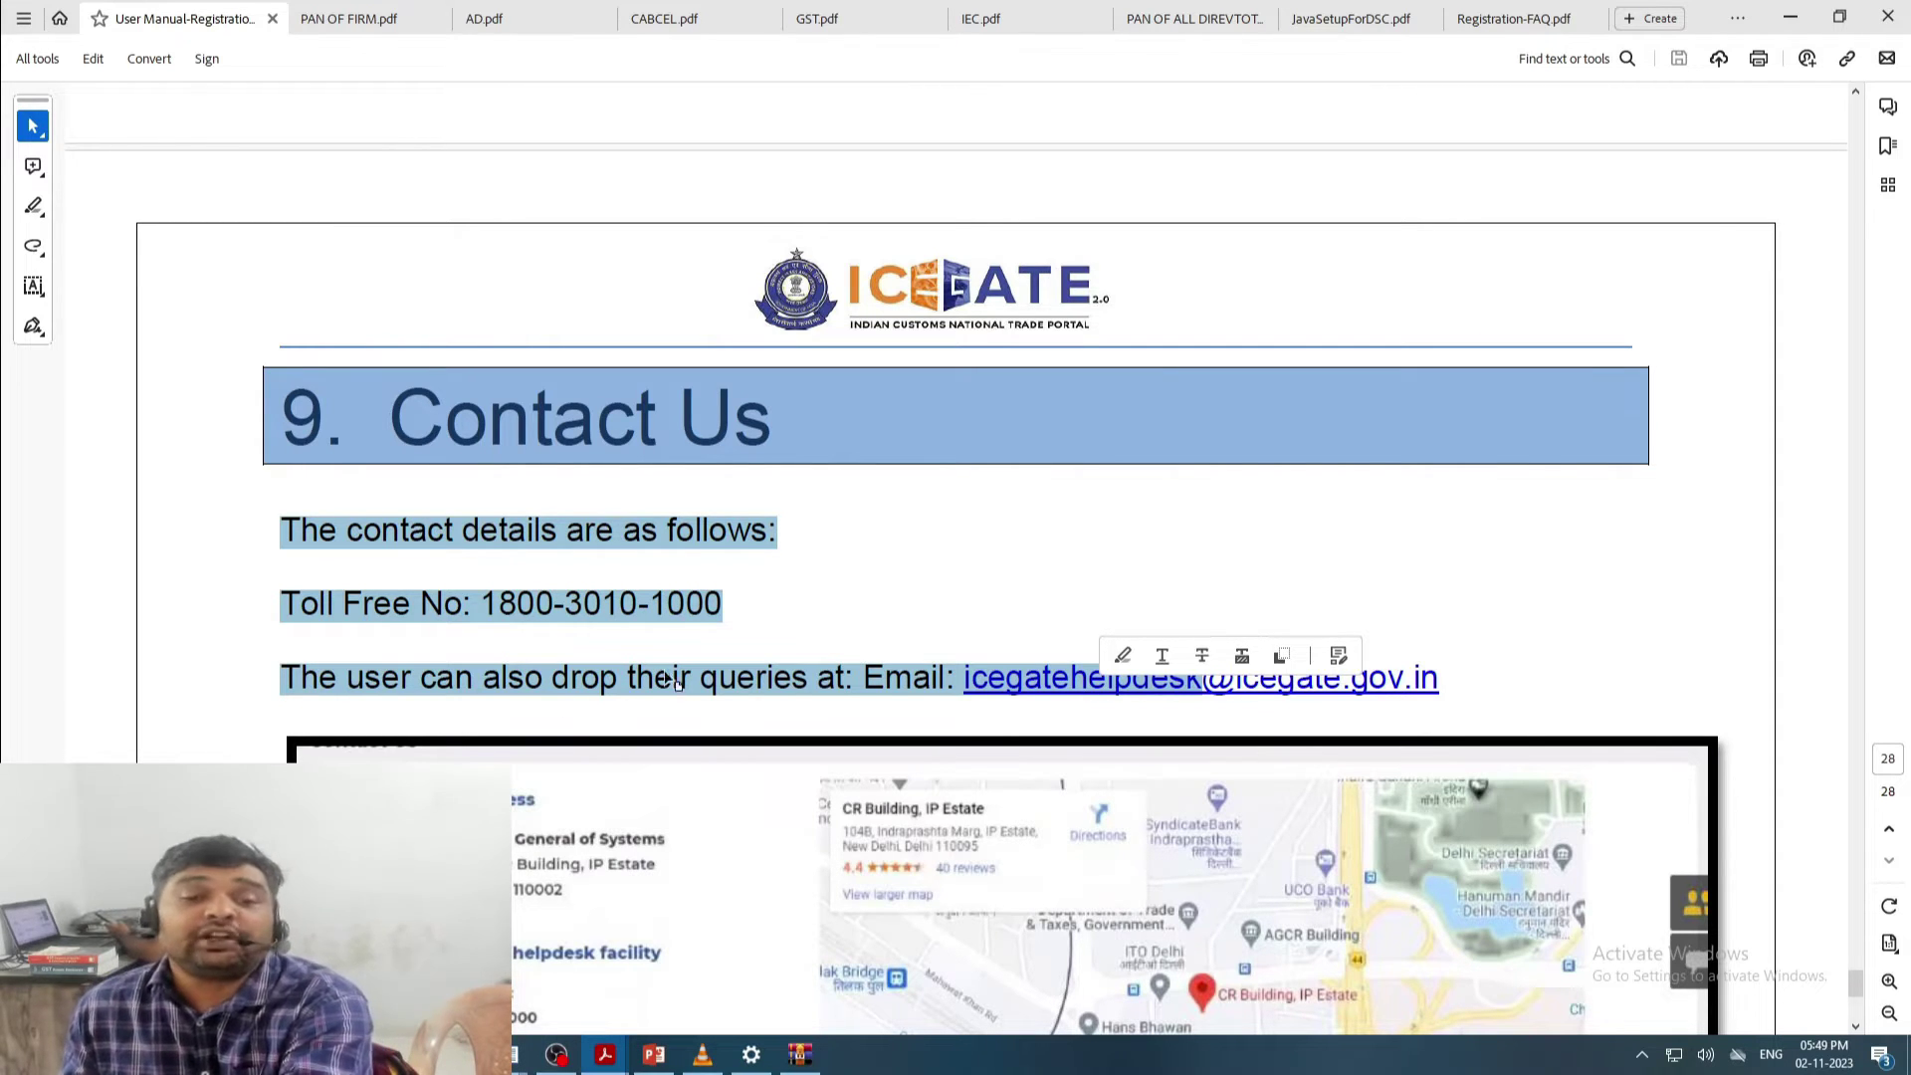
pyautogui.click(523, 615)
# Step: Scroll on to Annexure C's sample Board Resolution format on page 26
pyautogui.moveTo(500, 595); pyautogui.dragTo(555, 603)
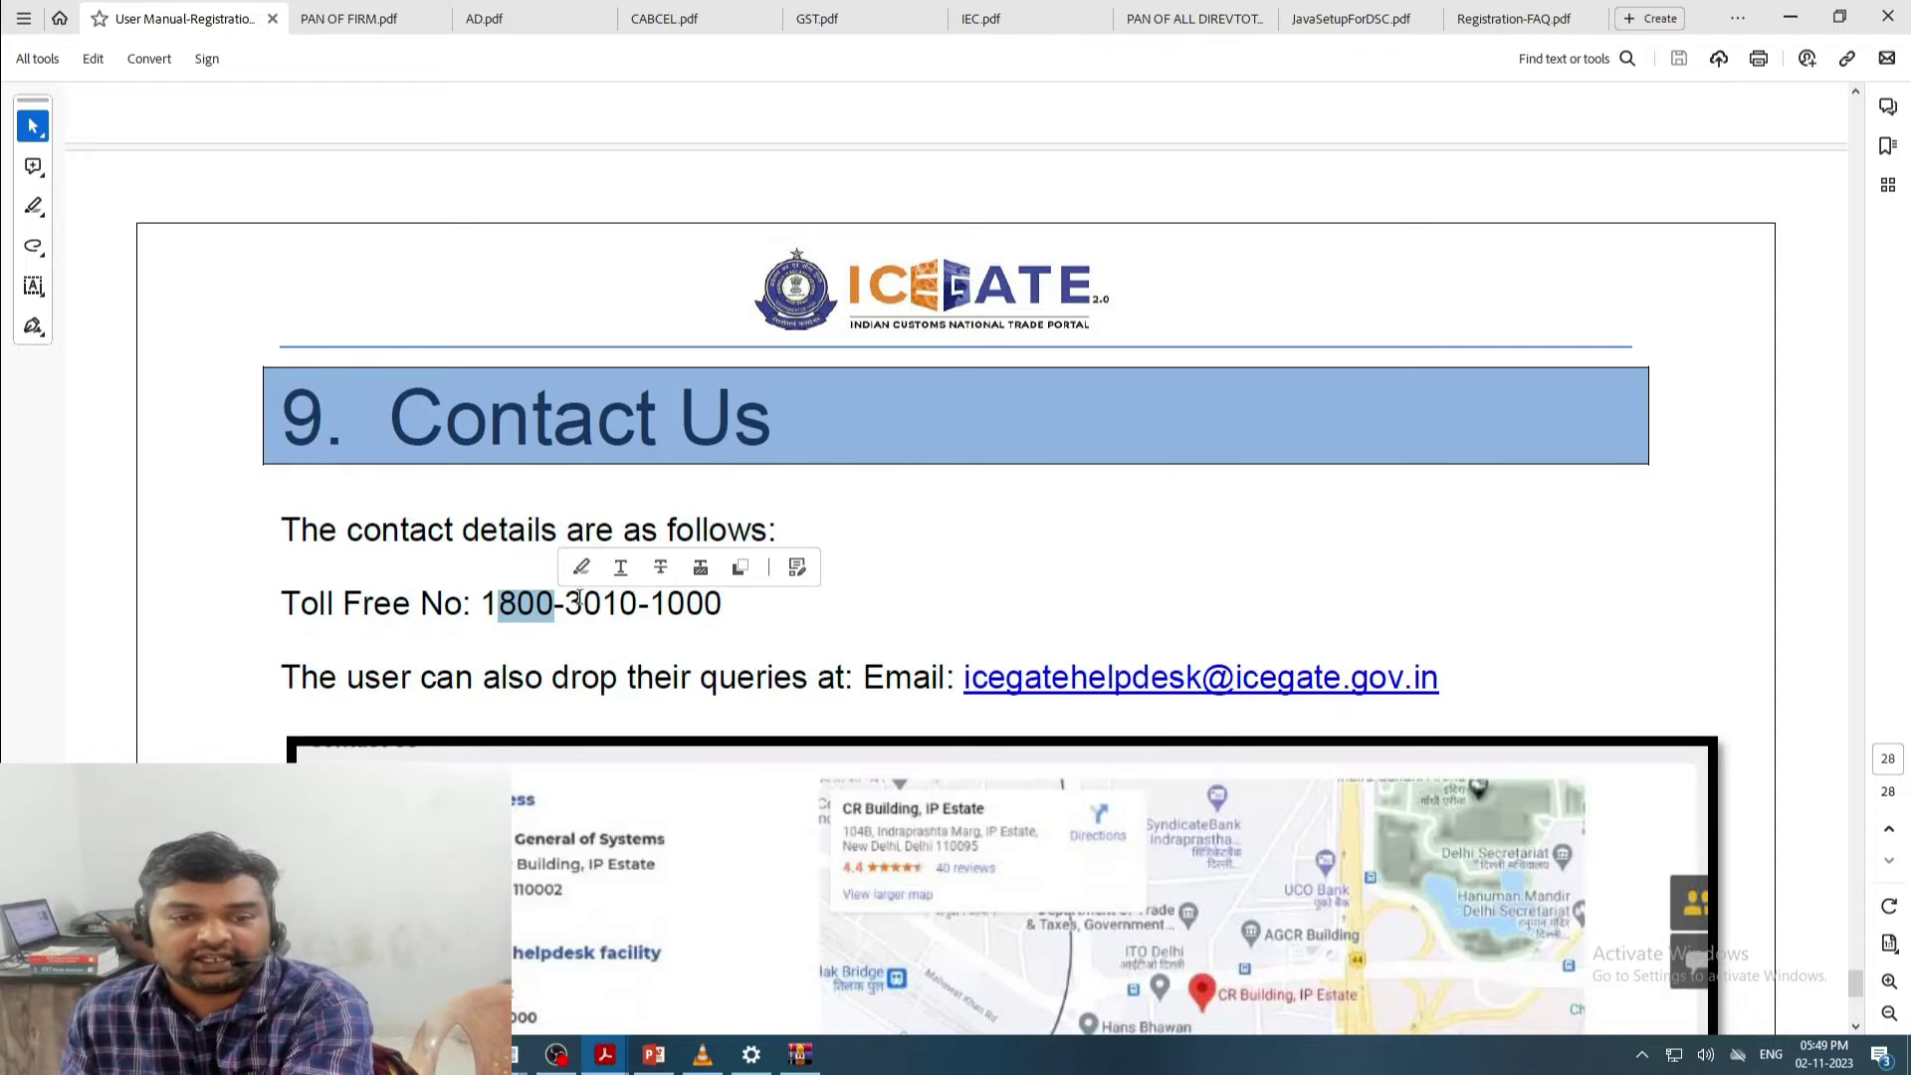
pyautogui.scroll(2, 1763, 711)
pyautogui.scroll(10, 1759, 710)
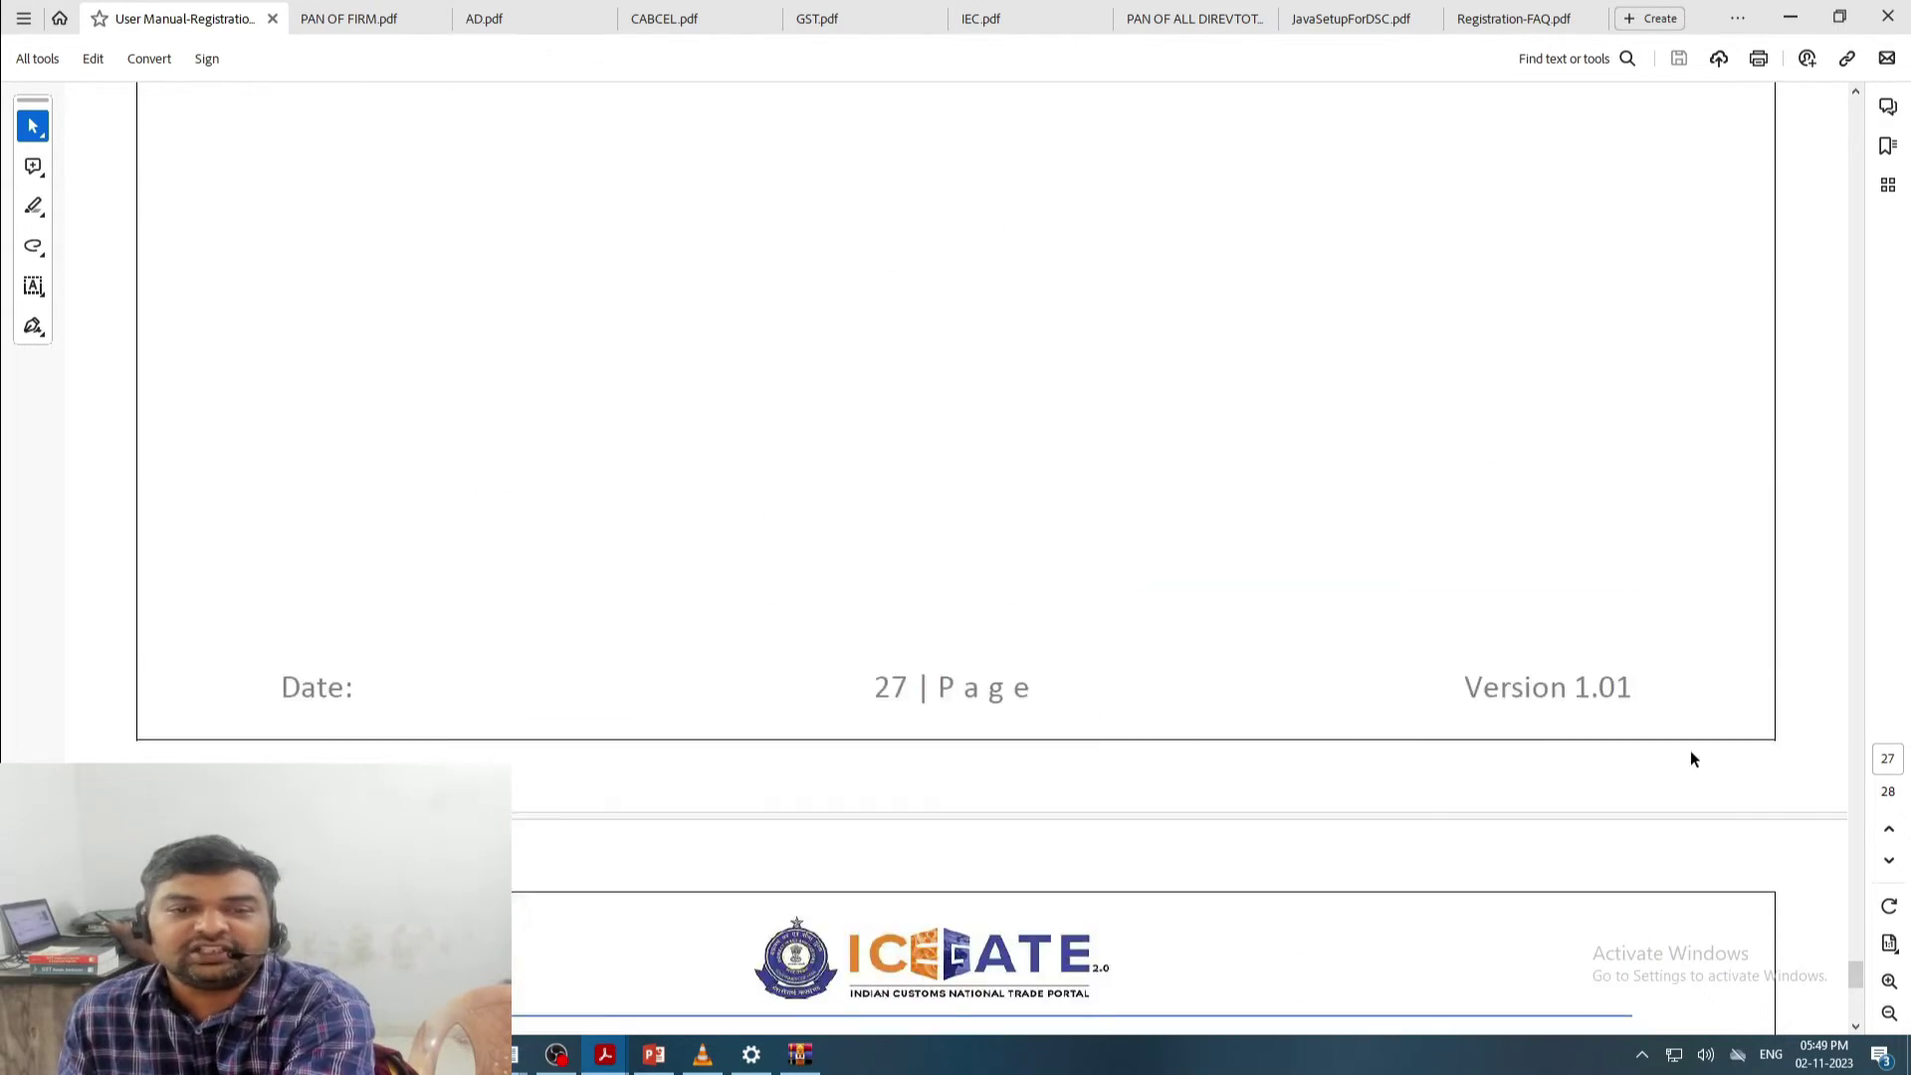
pyautogui.scroll(10, 1848, 850)
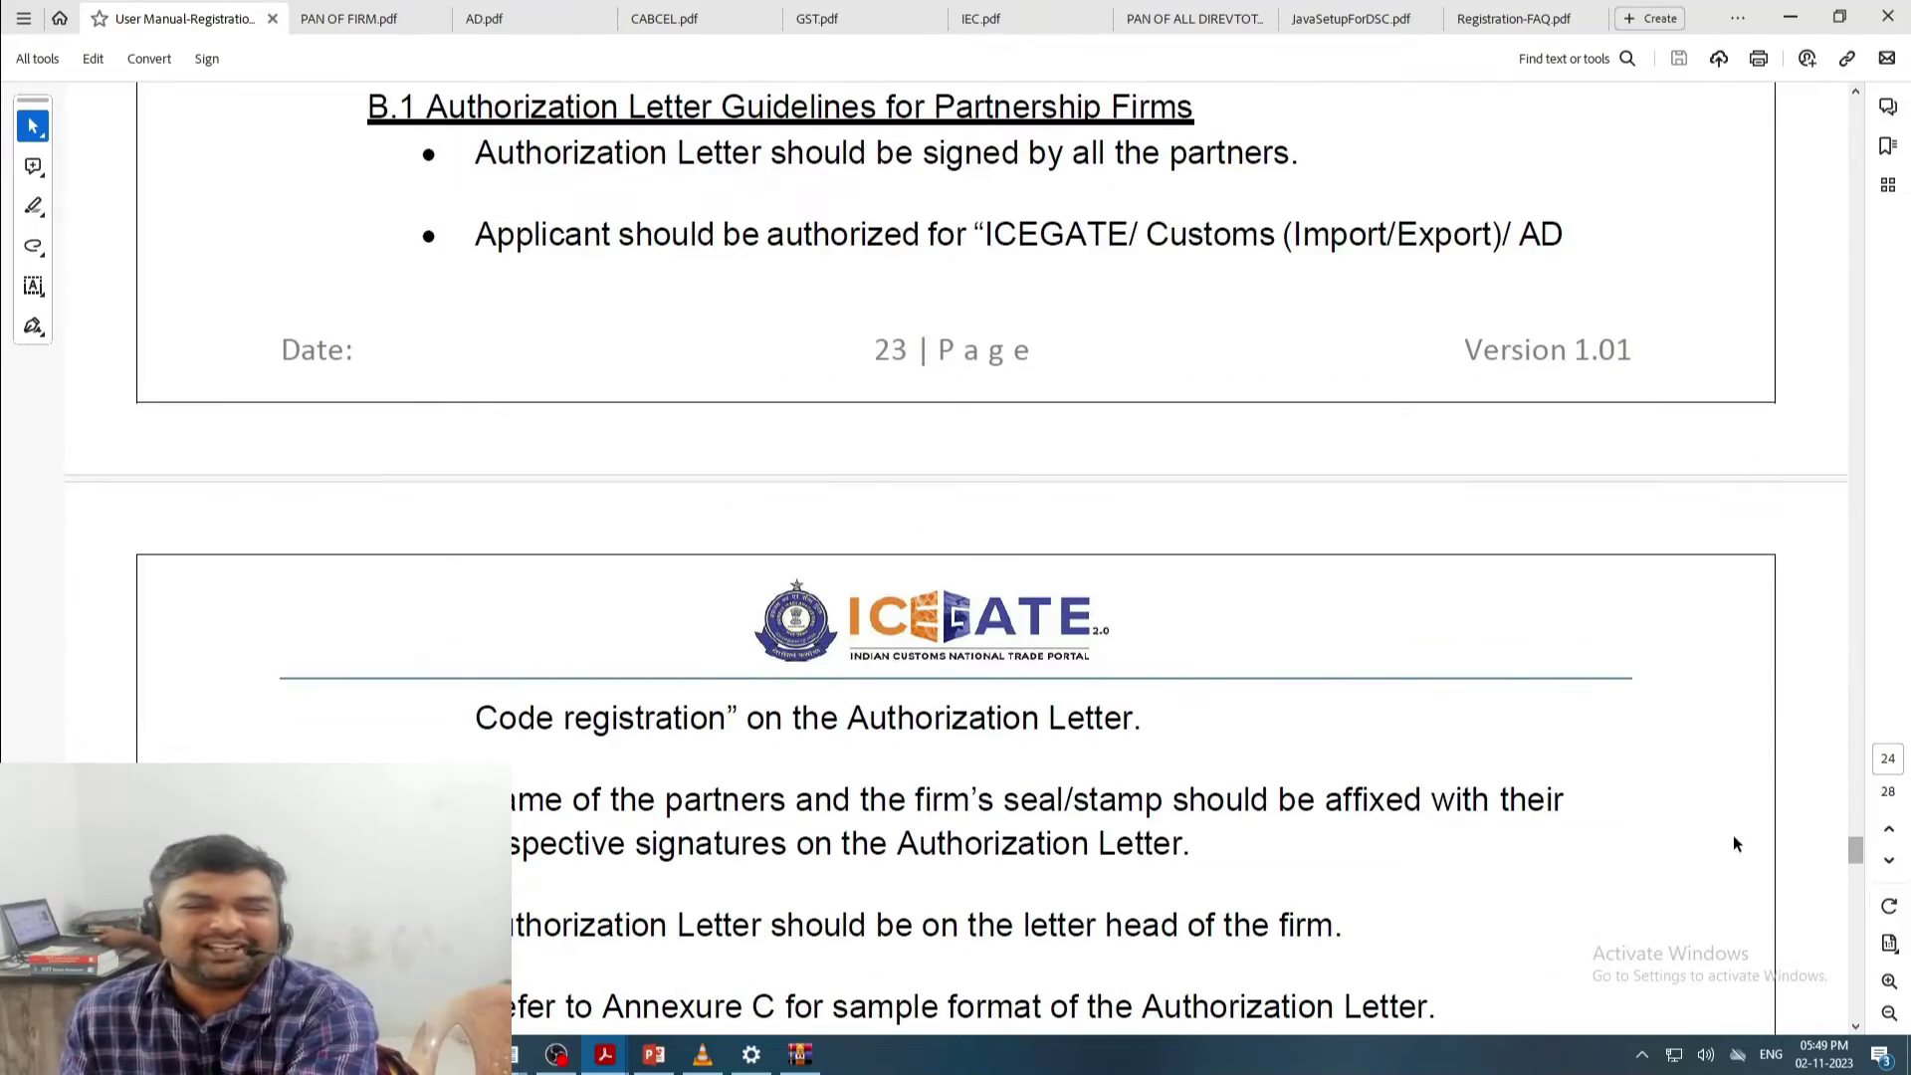
pyautogui.scroll(-10, 1658, 824)
pyautogui.scroll(-10, 1652, 849)
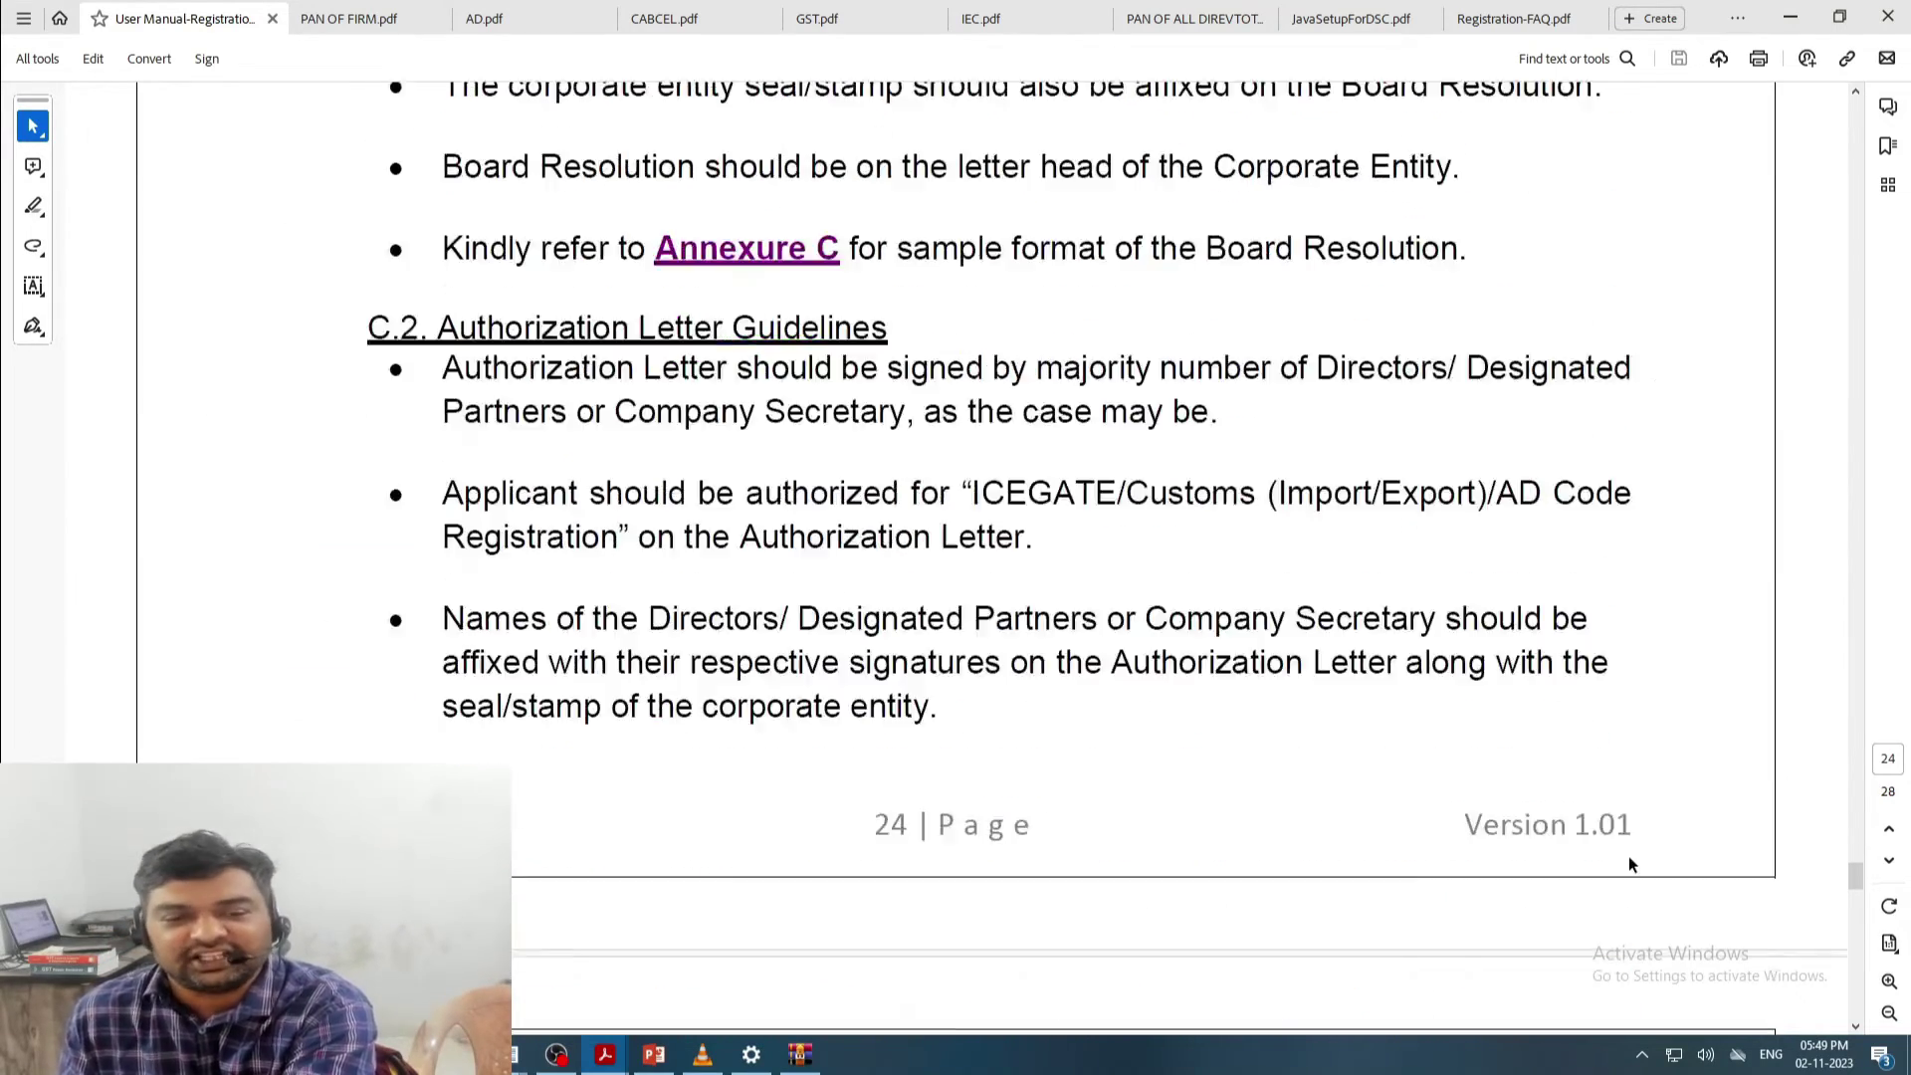
pyautogui.scroll(-10, 1545, 852)
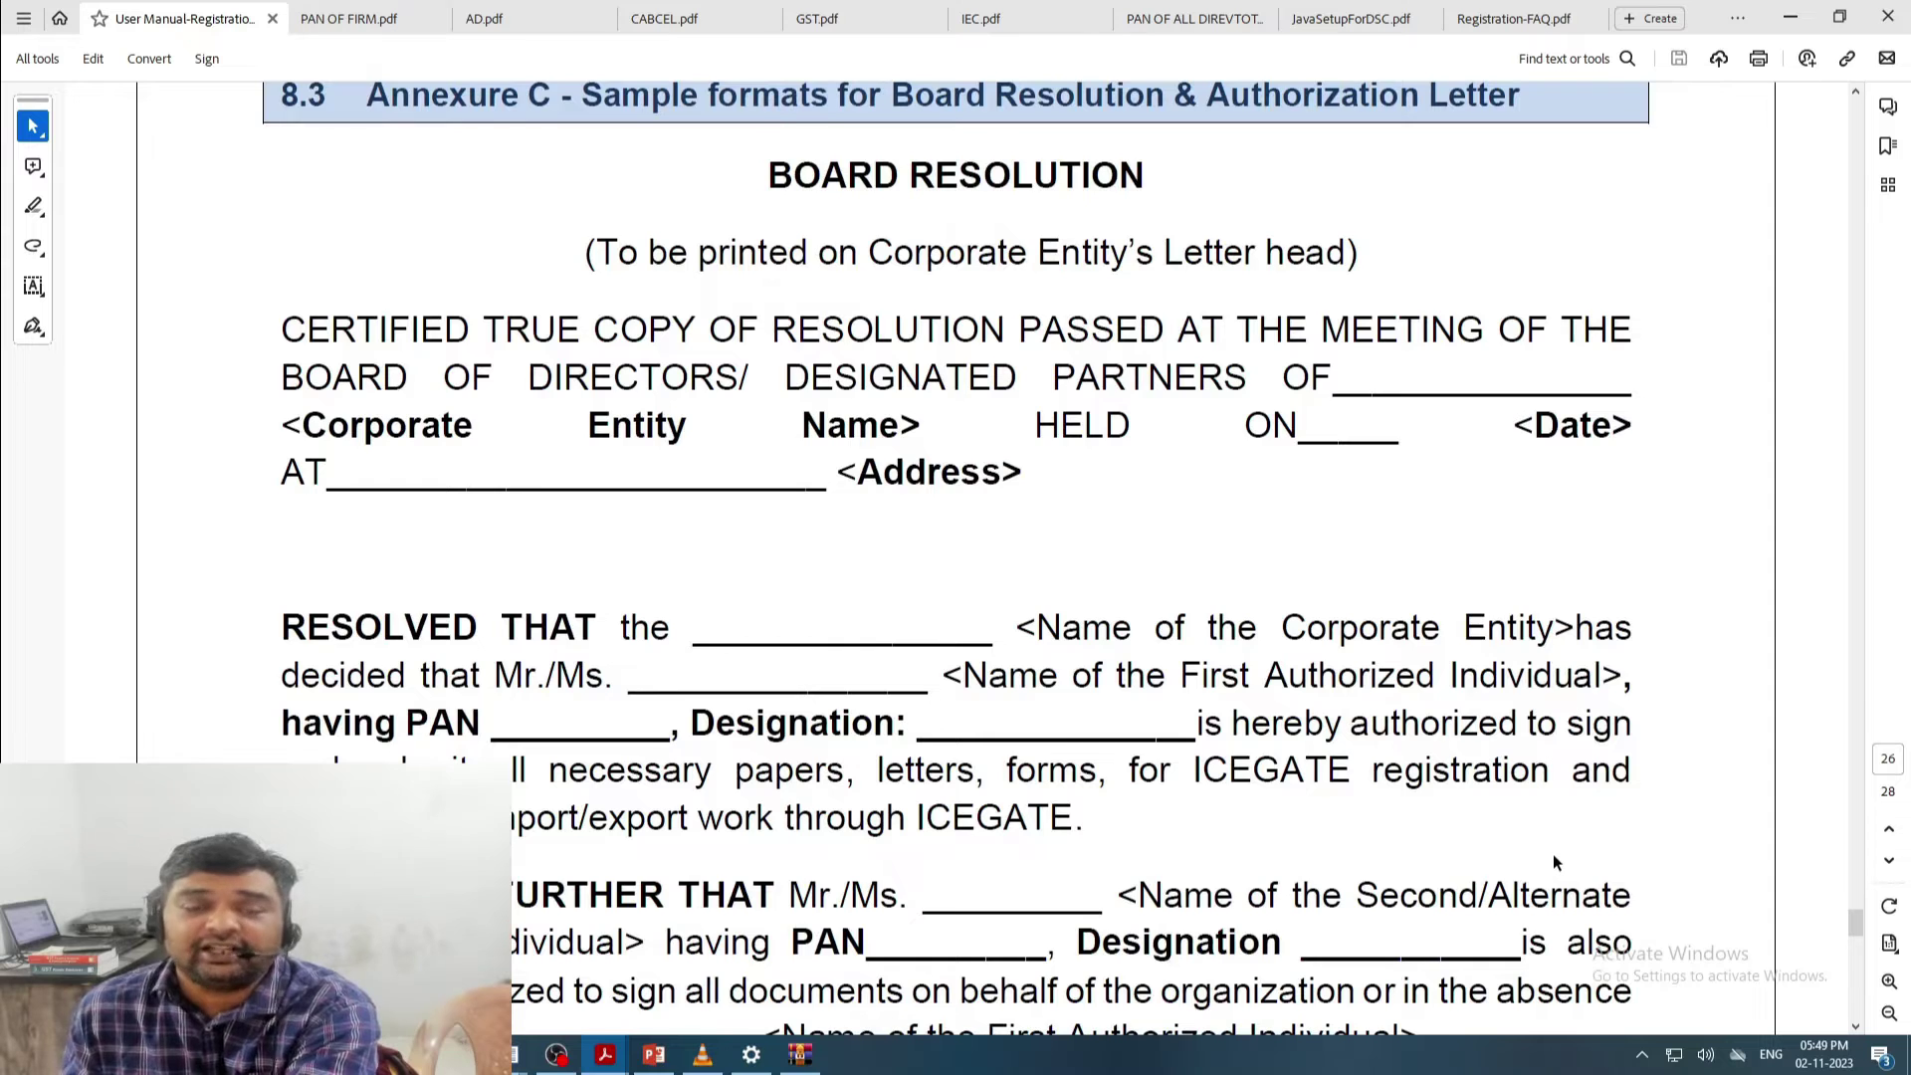
# Step: Scroll through the Board Resolution and Authorisation Letter sample formats, highlighting a passage
pyautogui.scroll(1, 1554, 858)
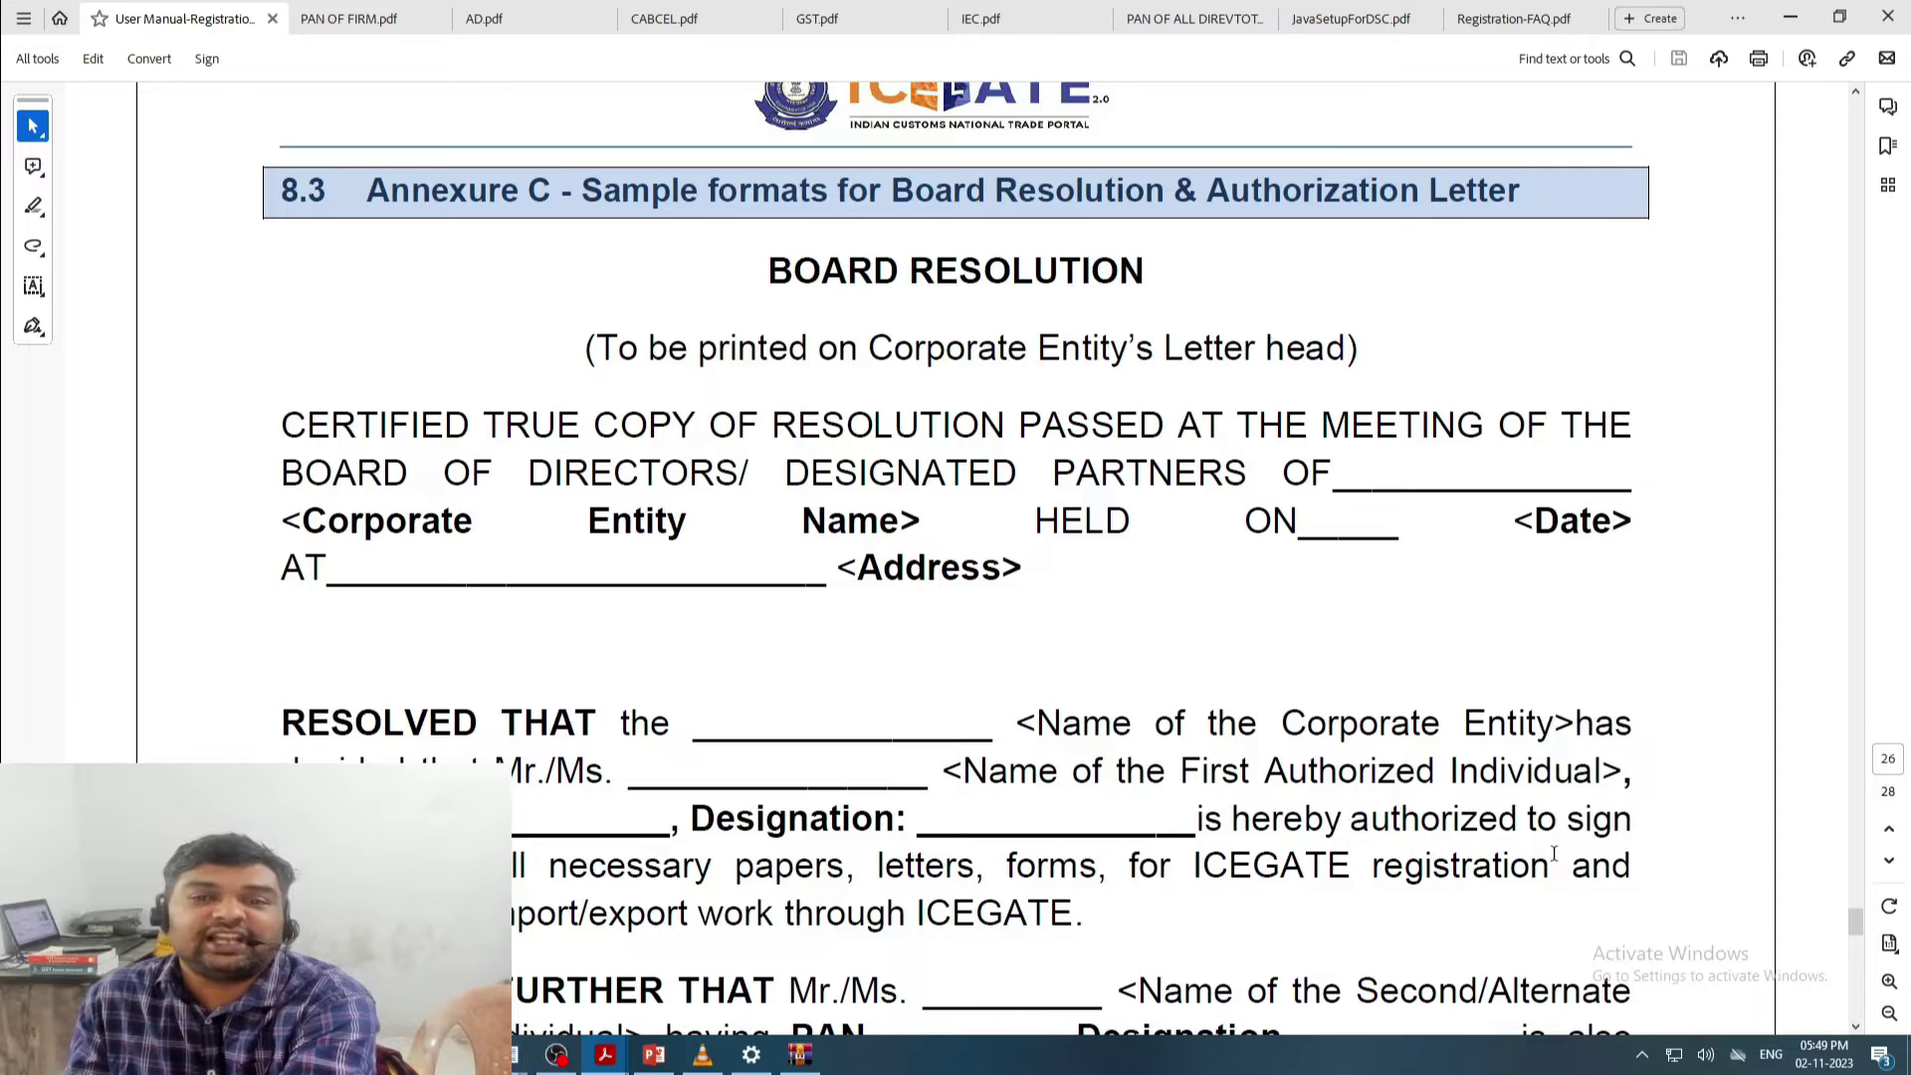
pyautogui.scroll(-7, 1133, 488)
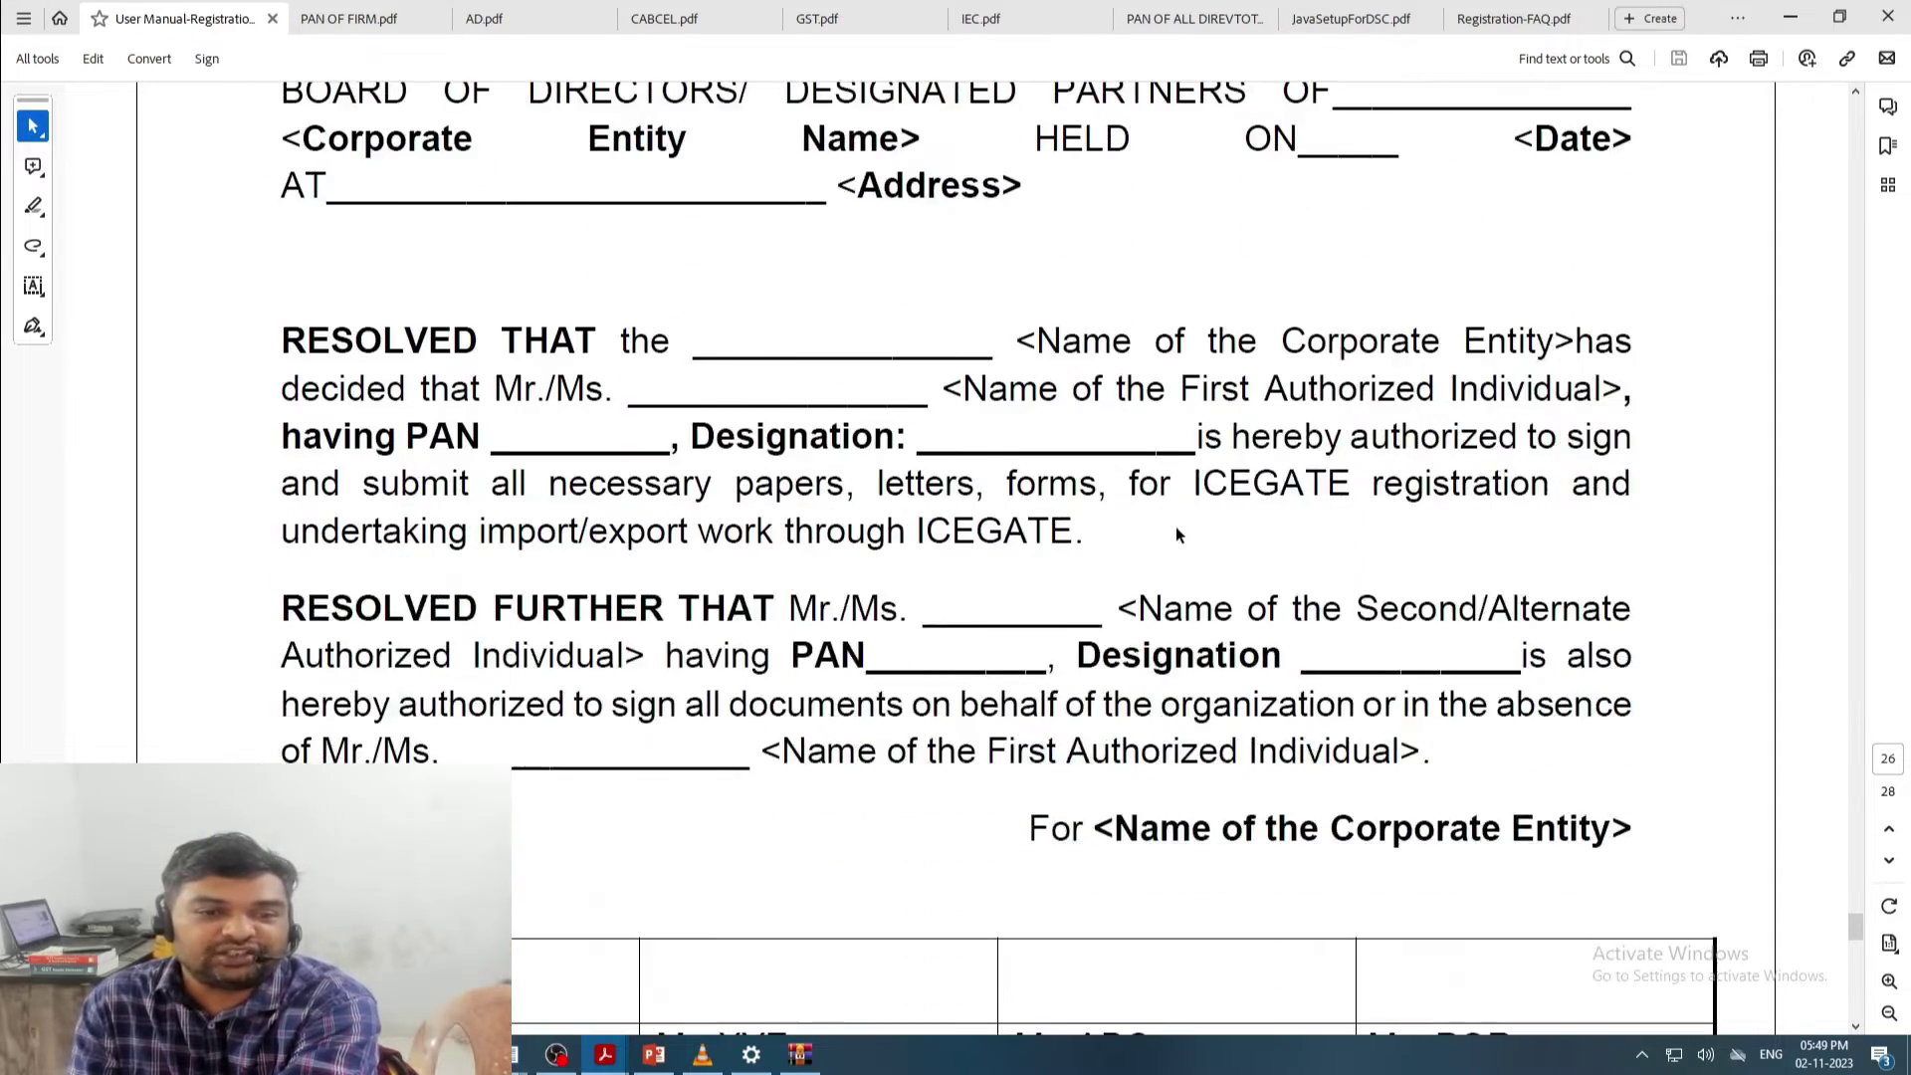
pyautogui.scroll(-2, 1251, 609)
pyautogui.scroll(4, 1251, 607)
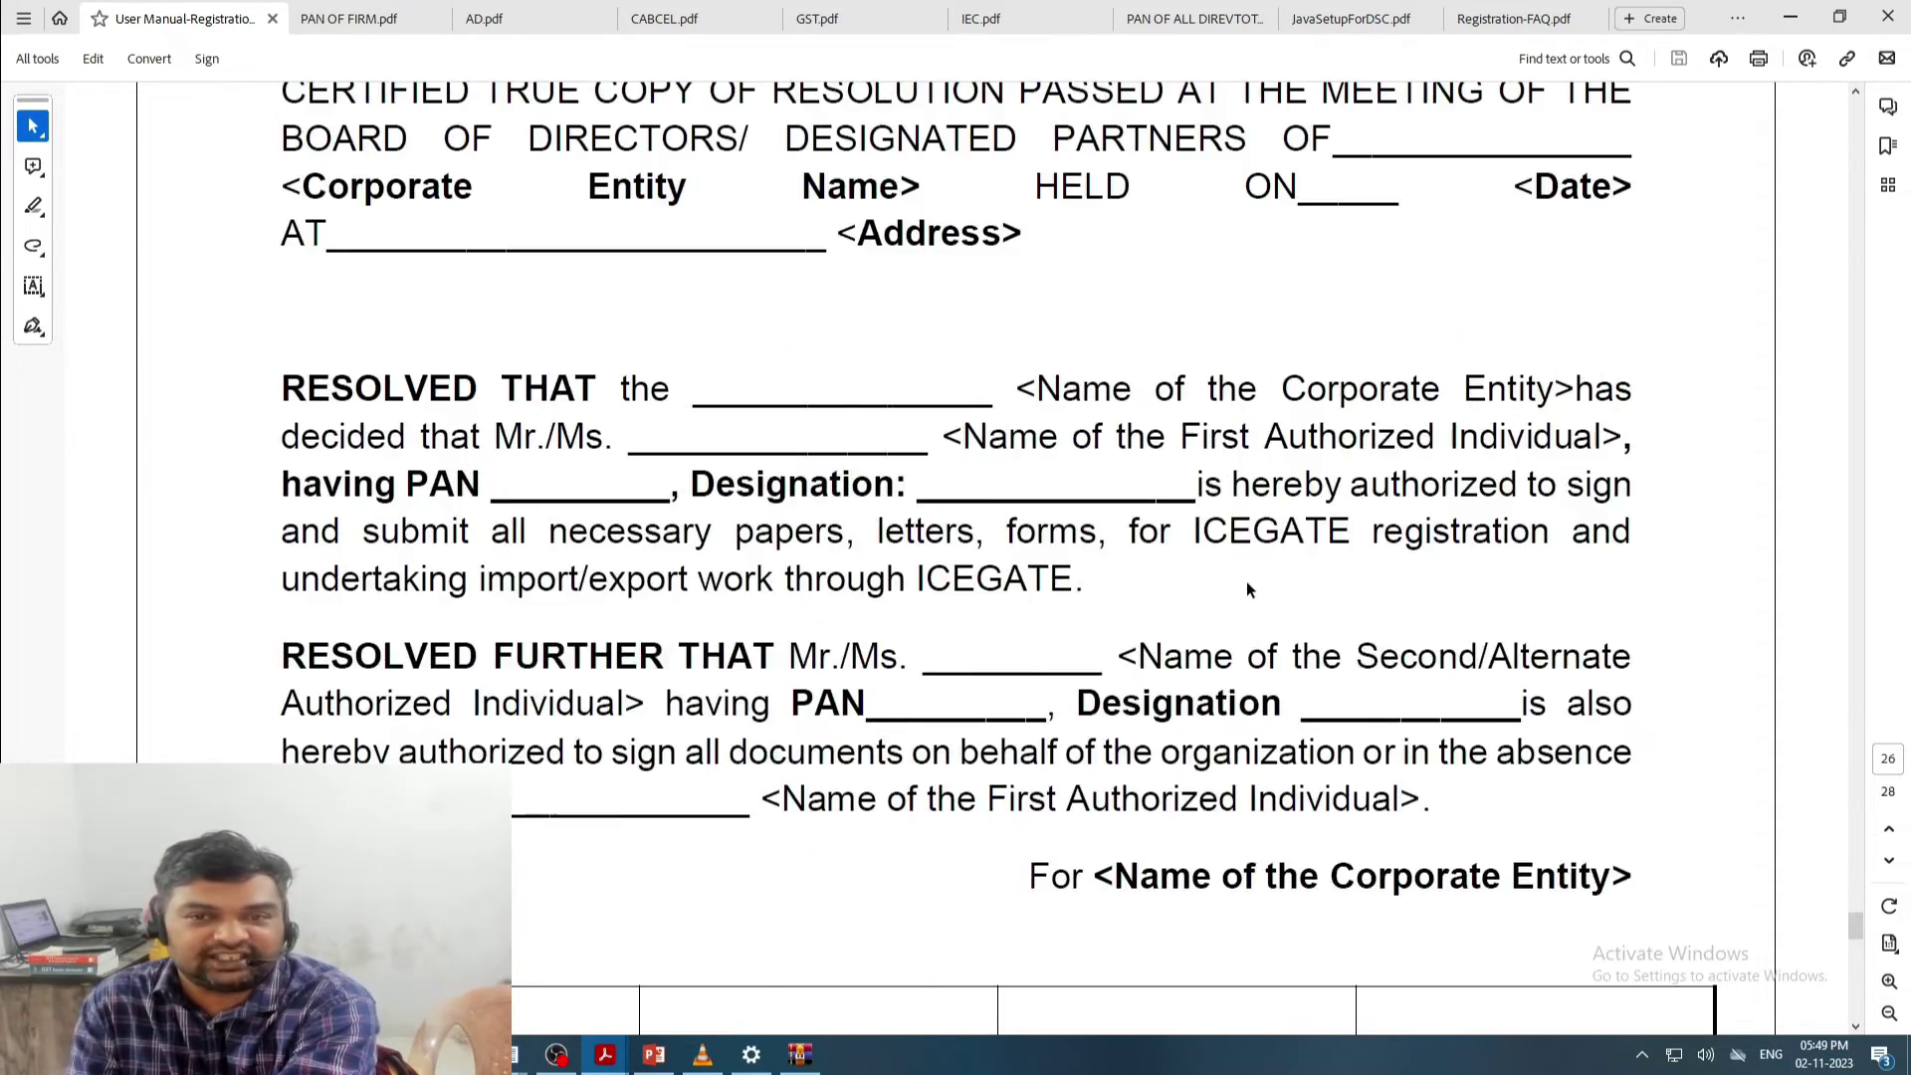
pyautogui.scroll(-17, 1248, 589)
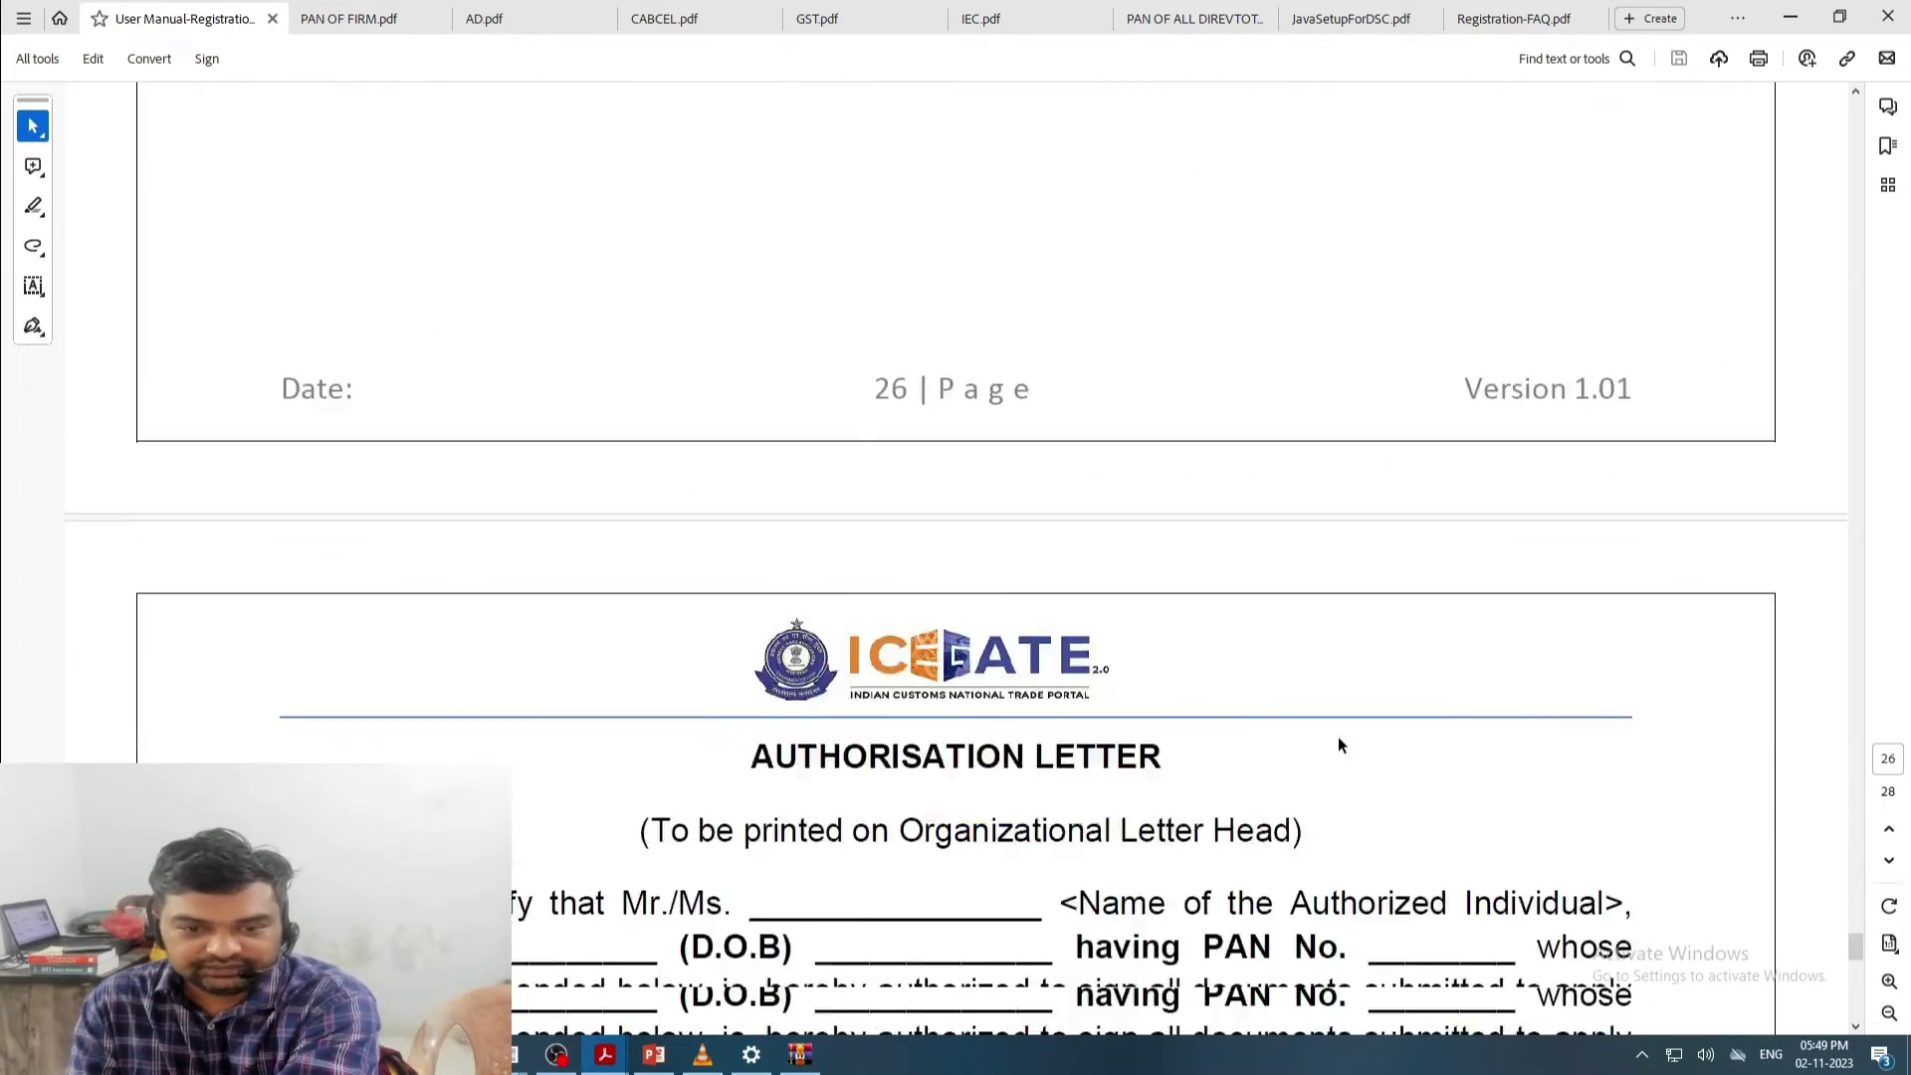
pyautogui.scroll(4, 1413, 676)
pyautogui.scroll(-10, 1433, 664)
pyautogui.scroll(2, 1421, 681)
pyautogui.scroll(20, 1418, 674)
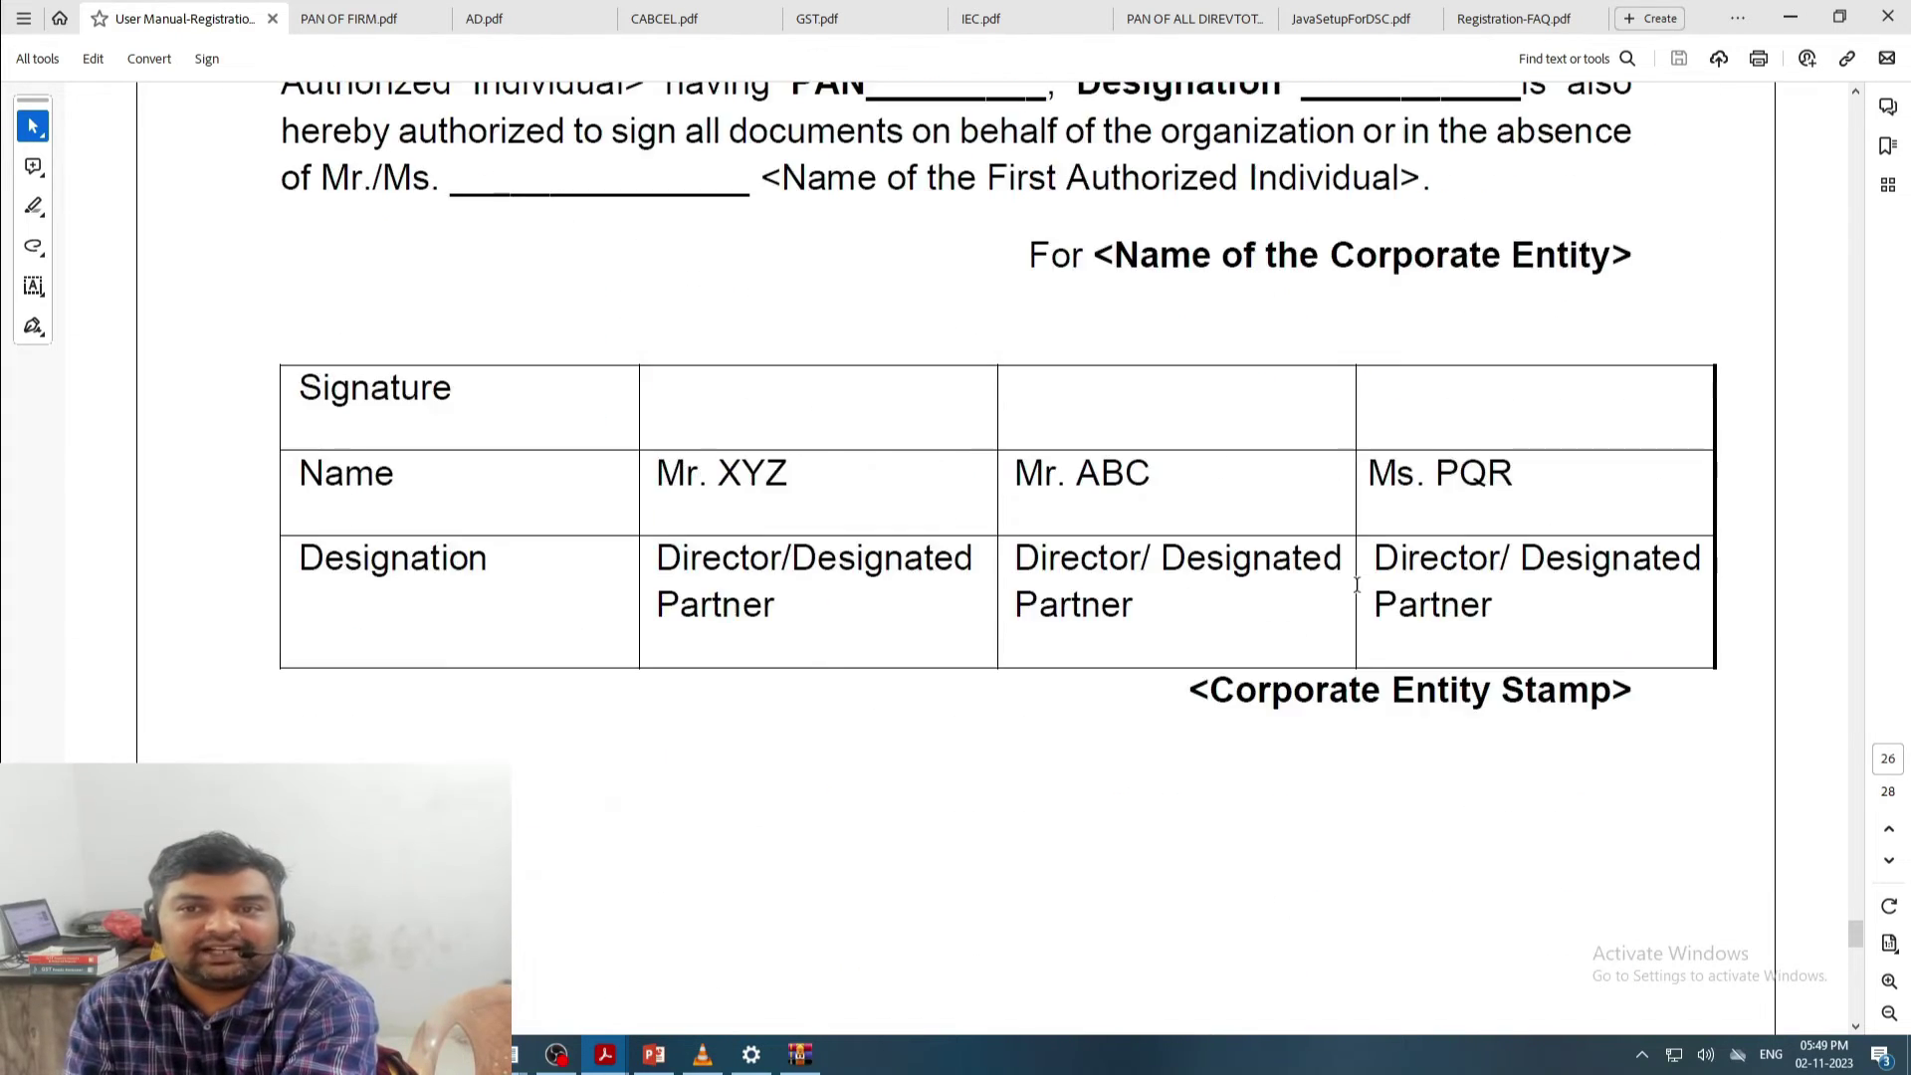
pyautogui.scroll(7, 1355, 585)
pyautogui.moveTo(789, 464); pyautogui.dragTo(1433, 913)
# Step: Look over the samples further, then return to section 4, Abbreviations, on page 5
pyautogui.scroll(-6, 1310, 931)
pyautogui.scroll(-10, 1310, 927)
pyautogui.moveTo(1242, 219); pyautogui.dragTo(1393, 221)
pyautogui.scroll(2, 1409, 687)
pyautogui.scroll(-7, 1407, 716)
pyautogui.scroll(-7, 1405, 741)
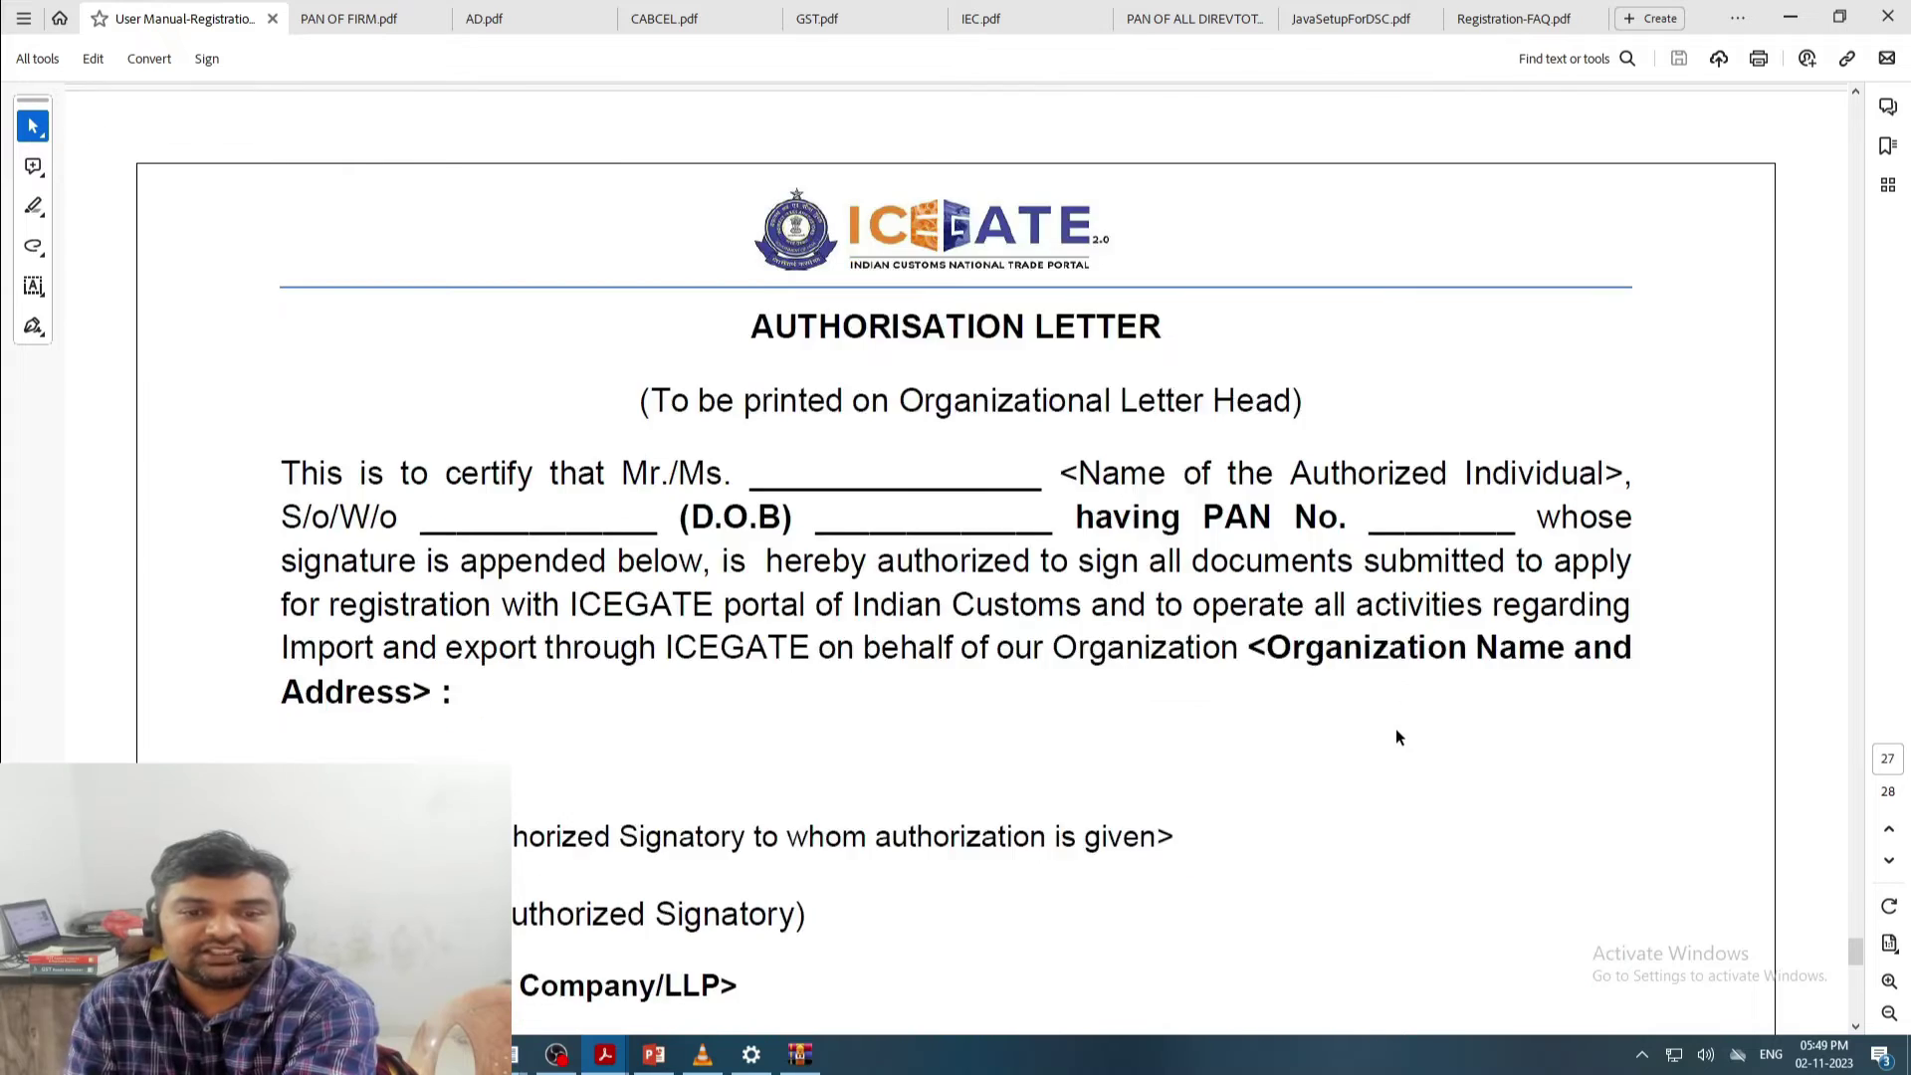
pyautogui.scroll(1, 1391, 736)
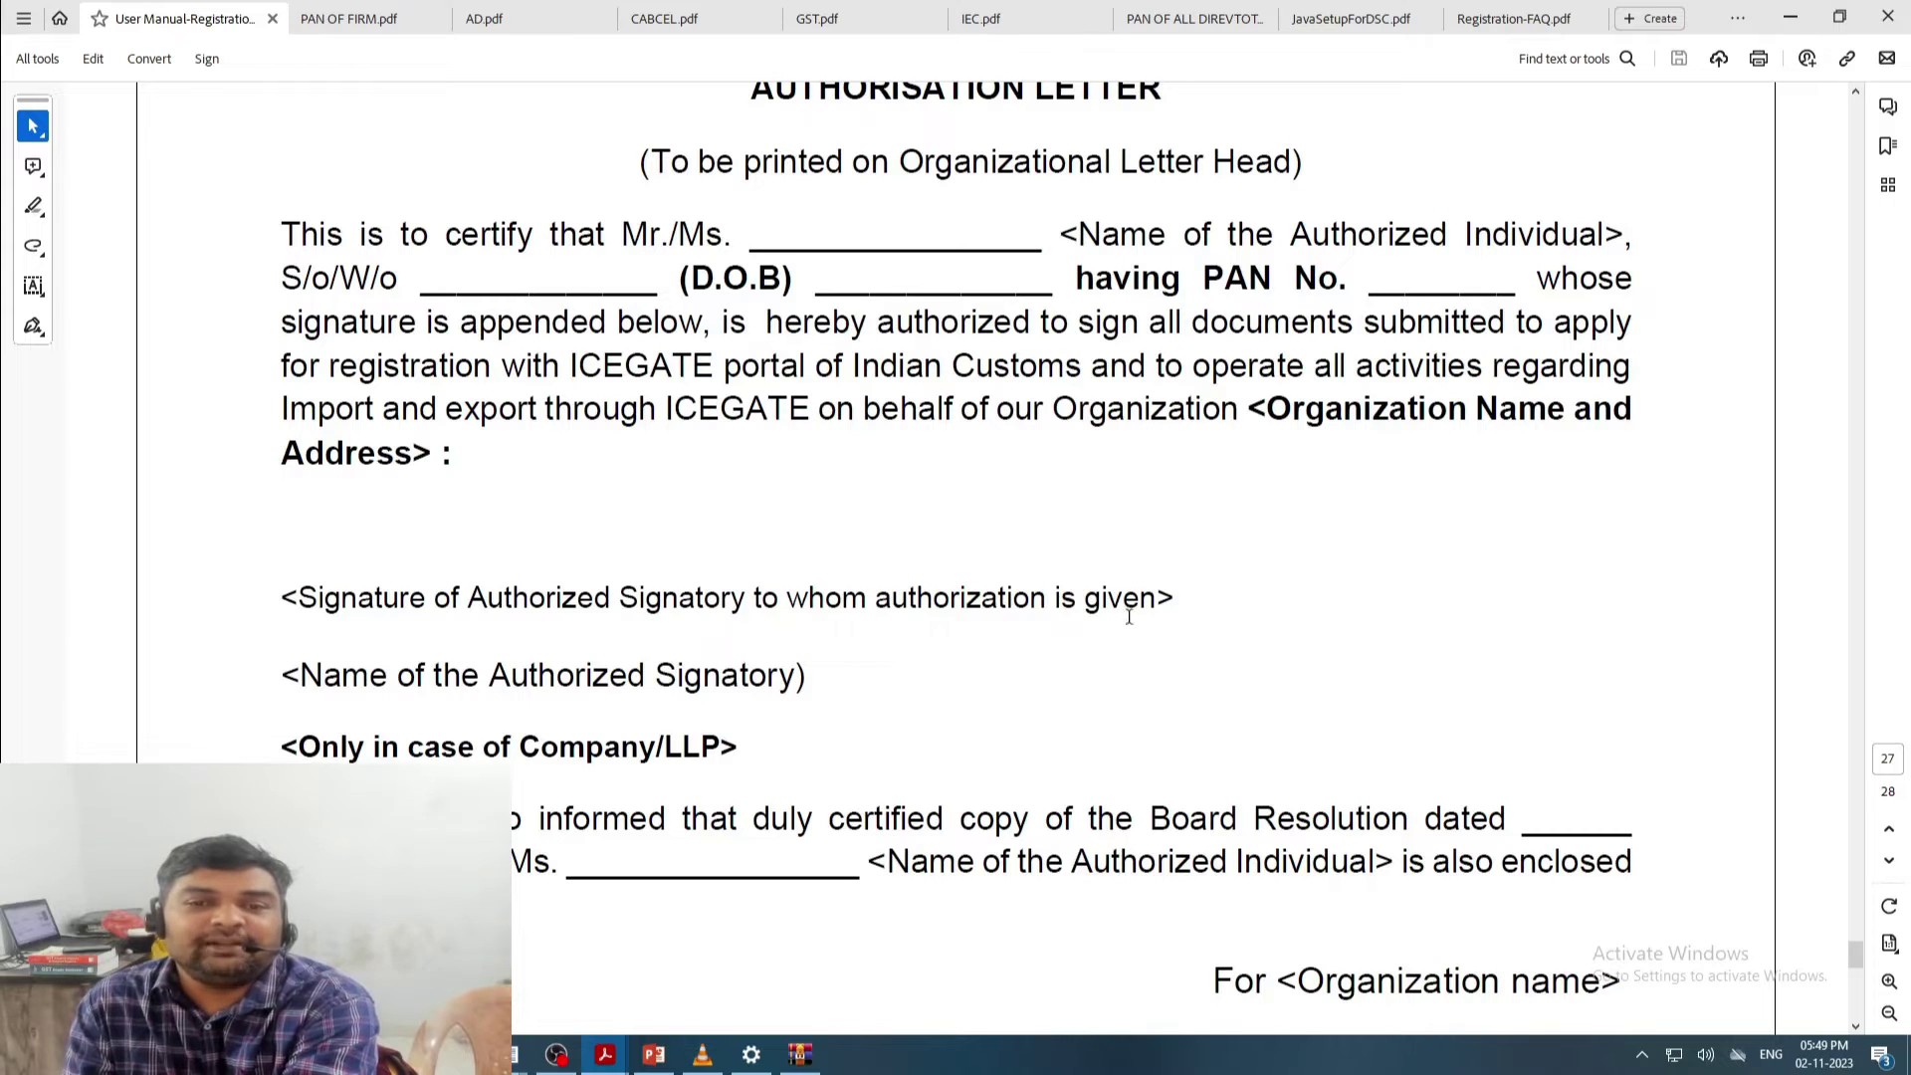
pyautogui.scroll(-3, 1146, 653)
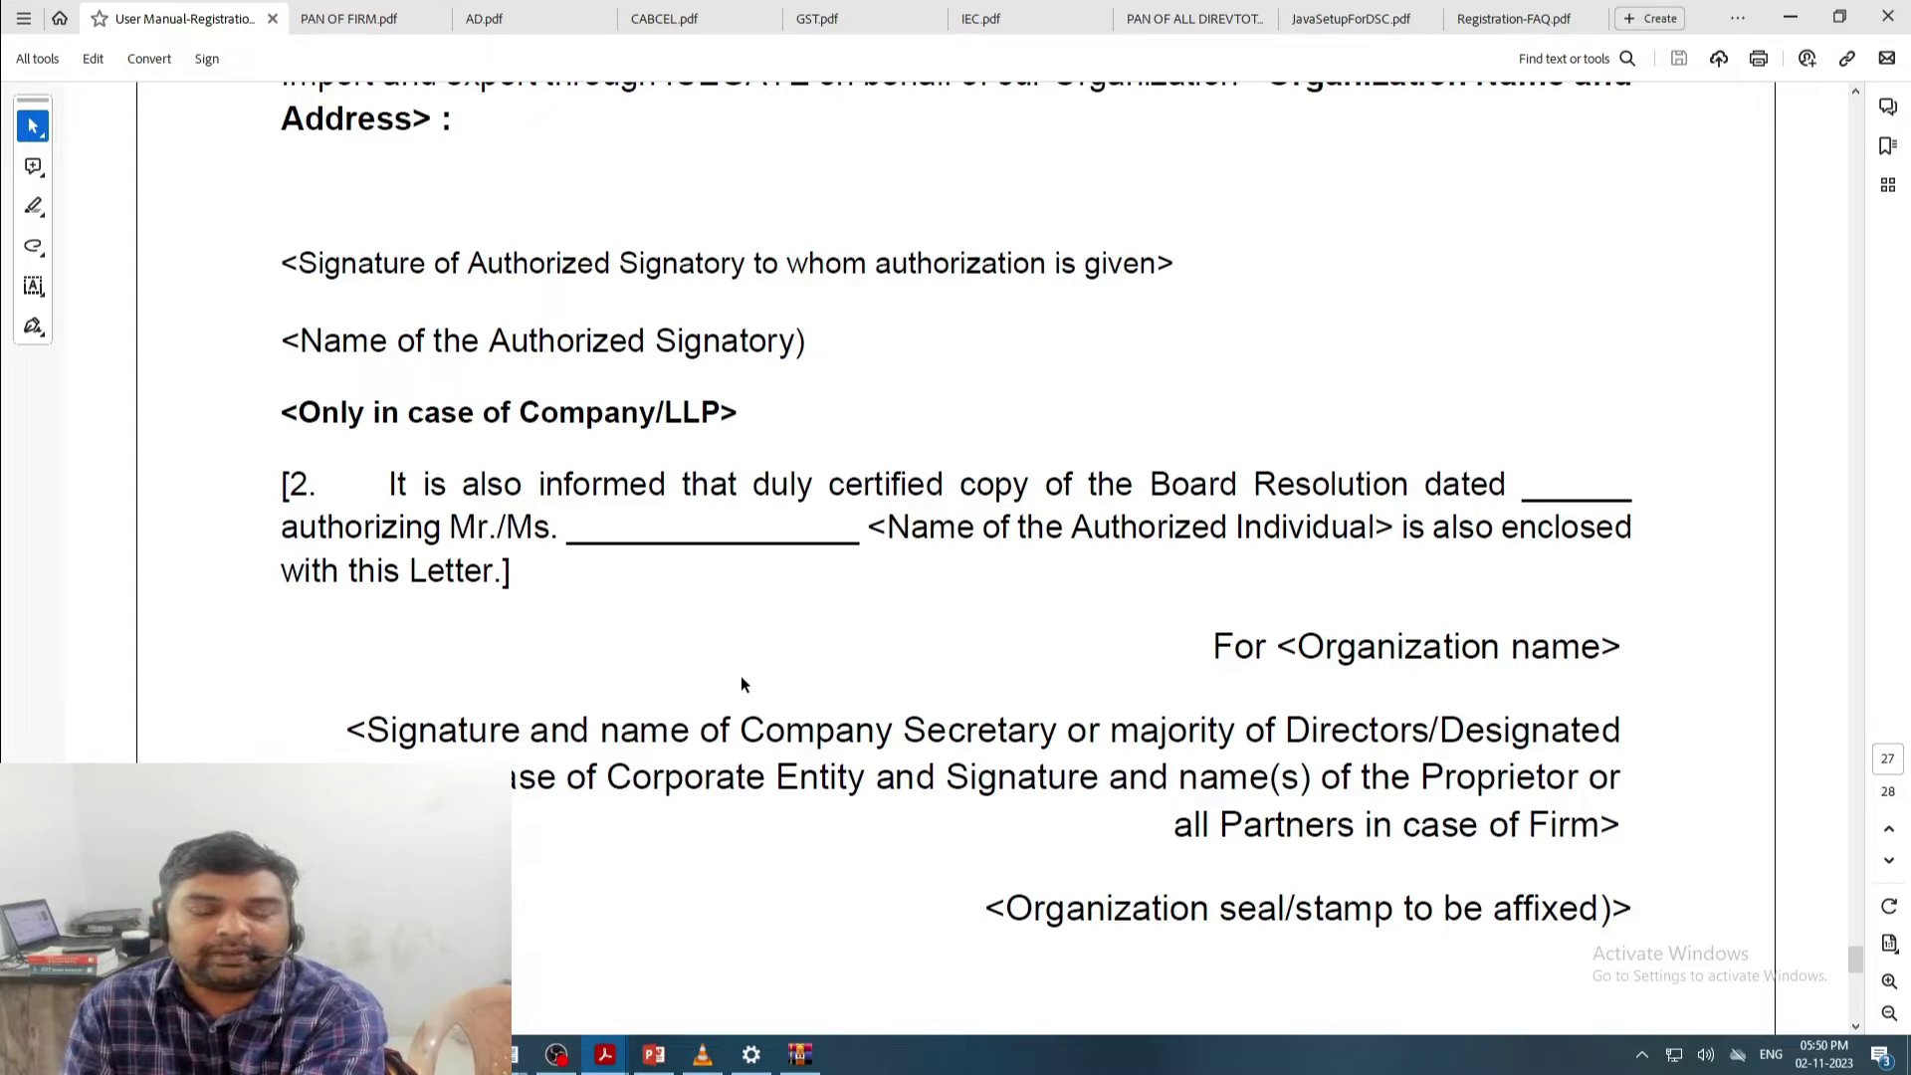
pyautogui.scroll(8, 980, 684)
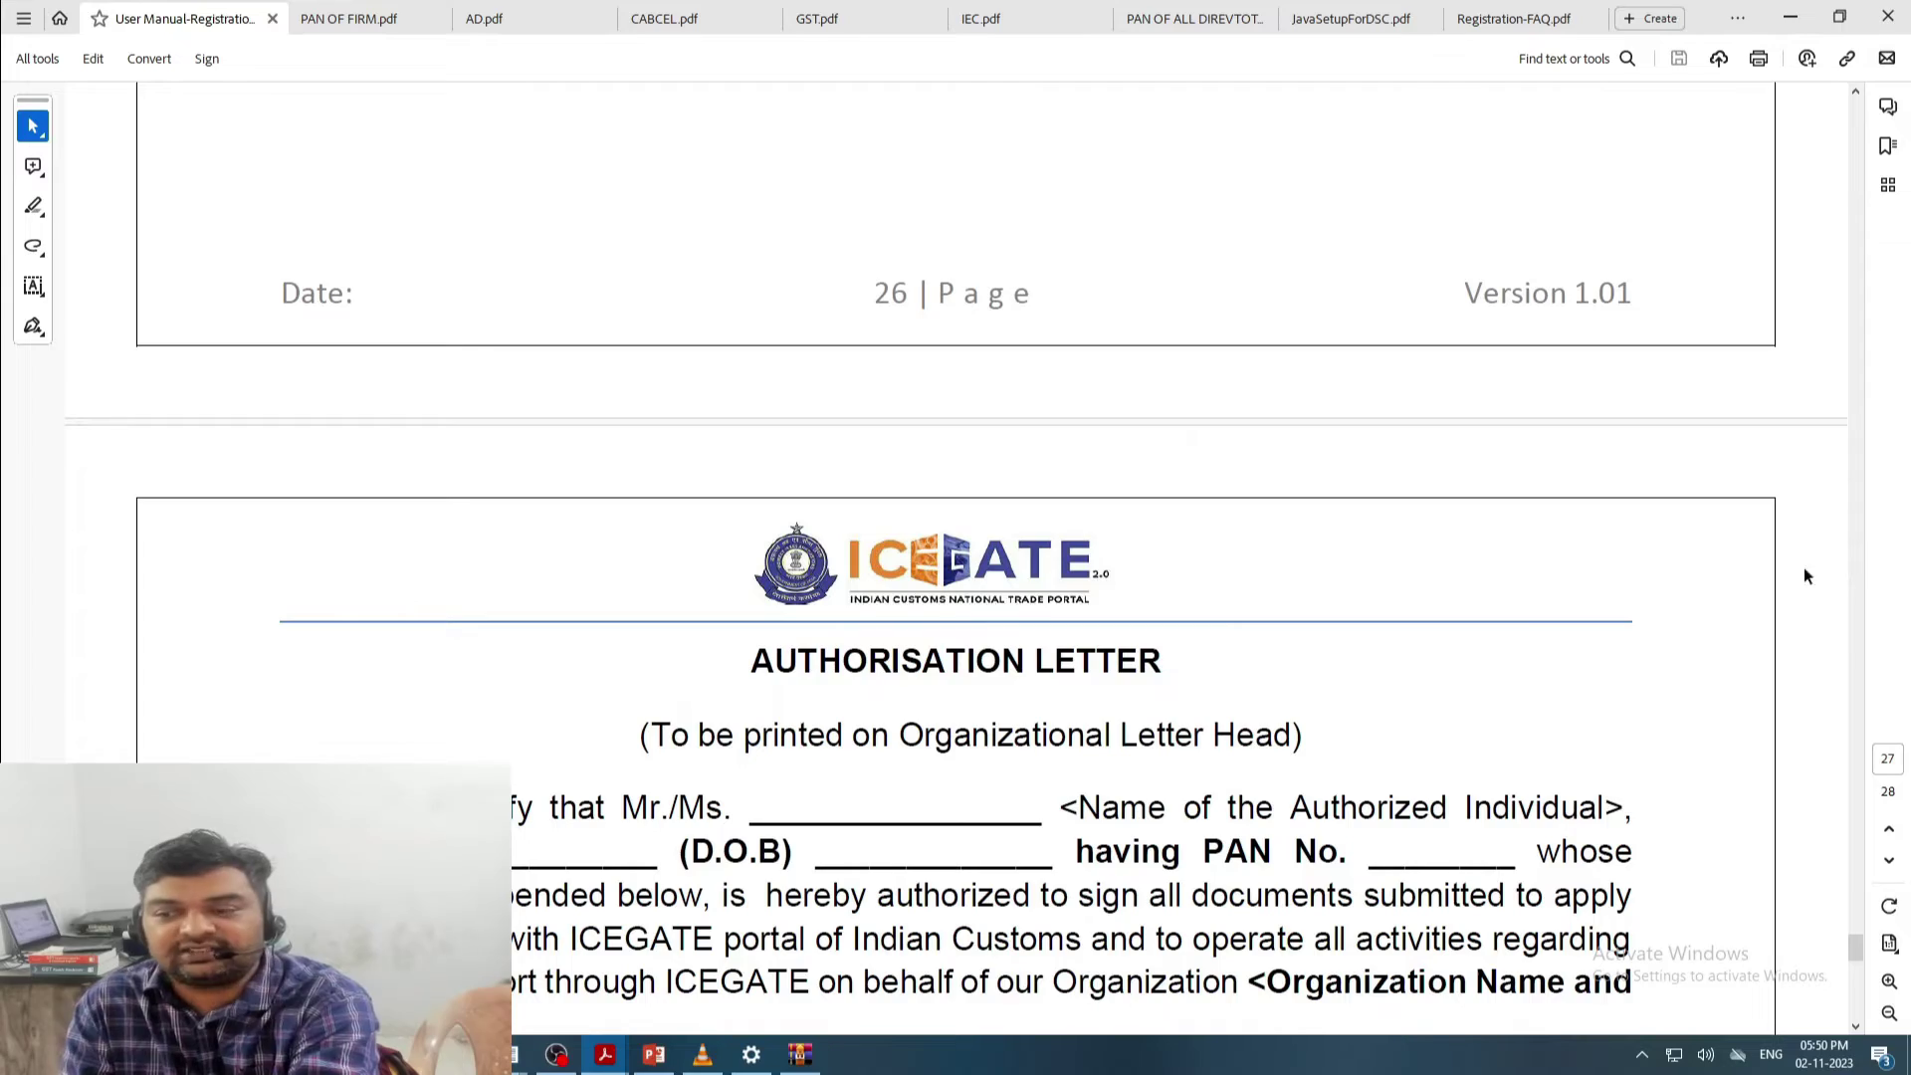
pyautogui.moveTo(1857, 955); pyautogui.dragTo(1846, 231)
# Step: Scroll to section 7.1 on page 9 and briefly highlight 'DSC and' in the prerequisites
pyautogui.scroll(-15, 1230, 761)
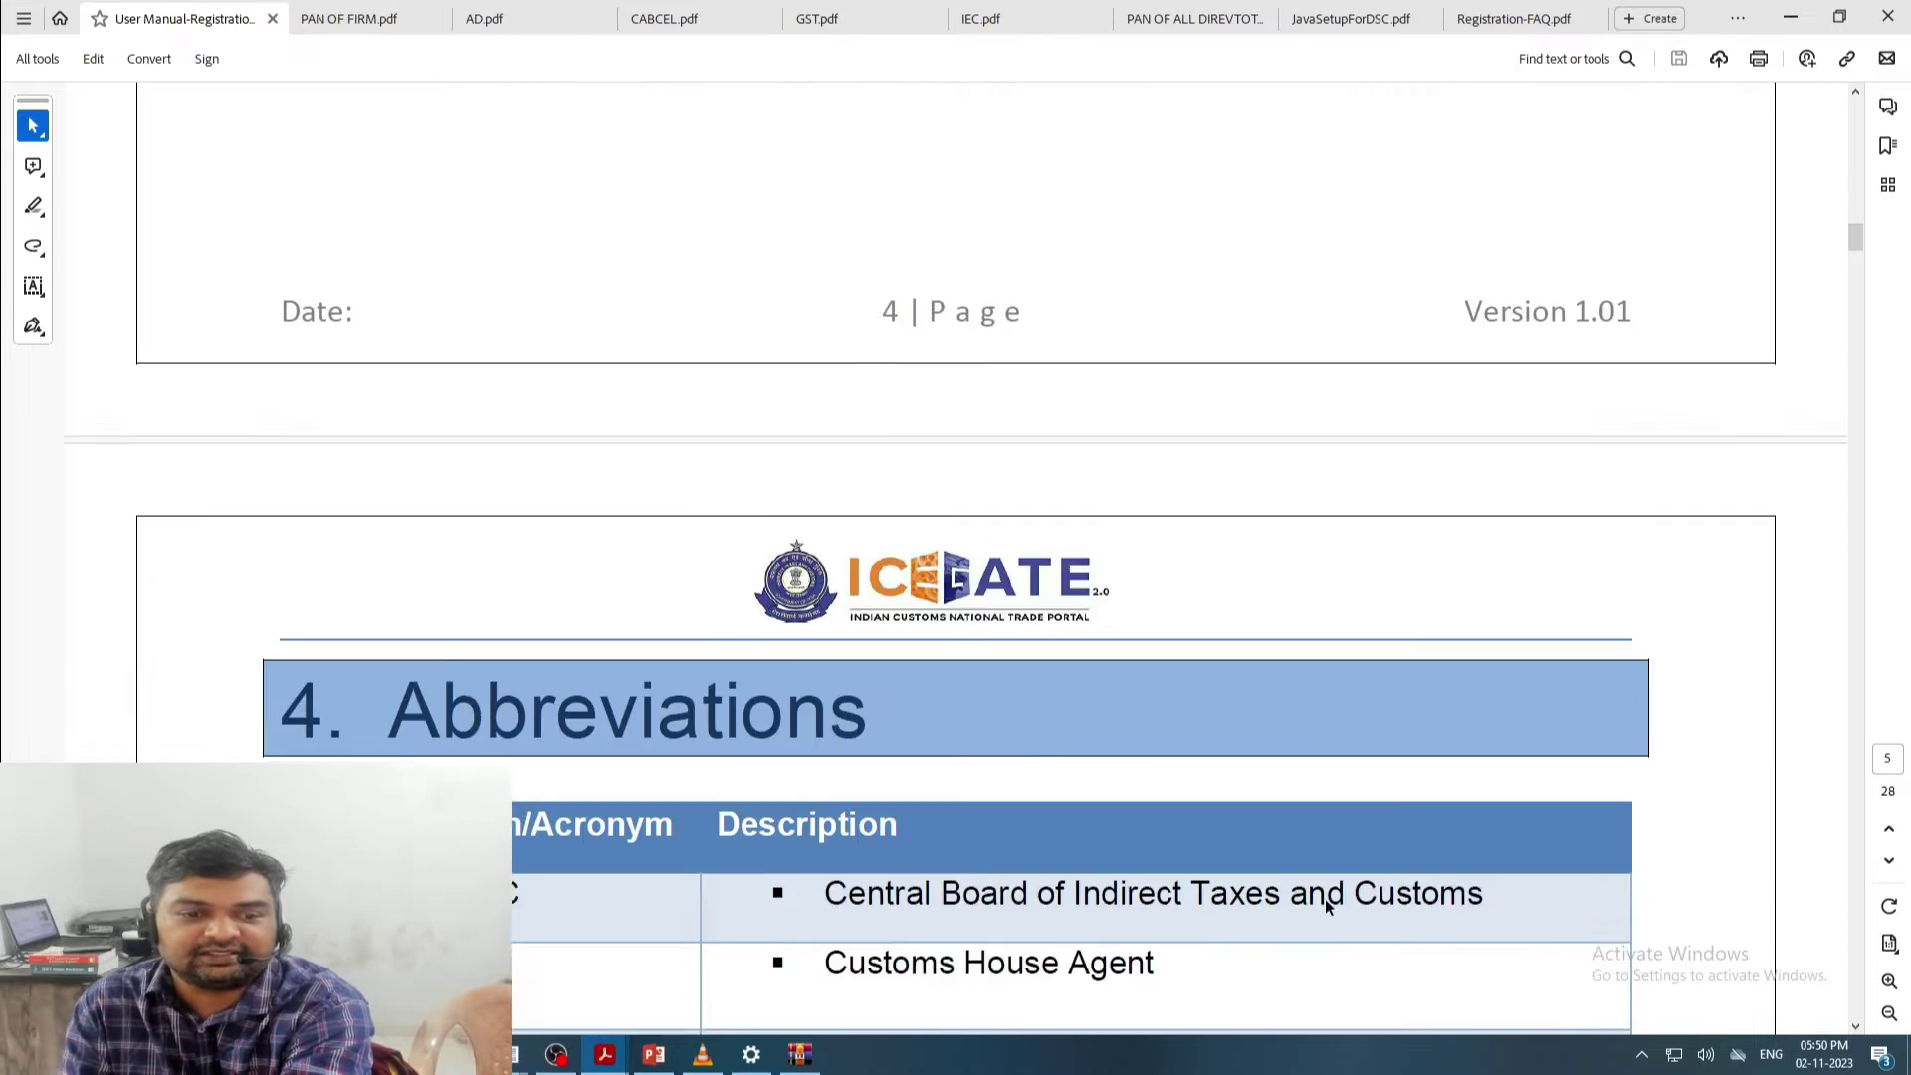
pyautogui.scroll(-20, 956, 498)
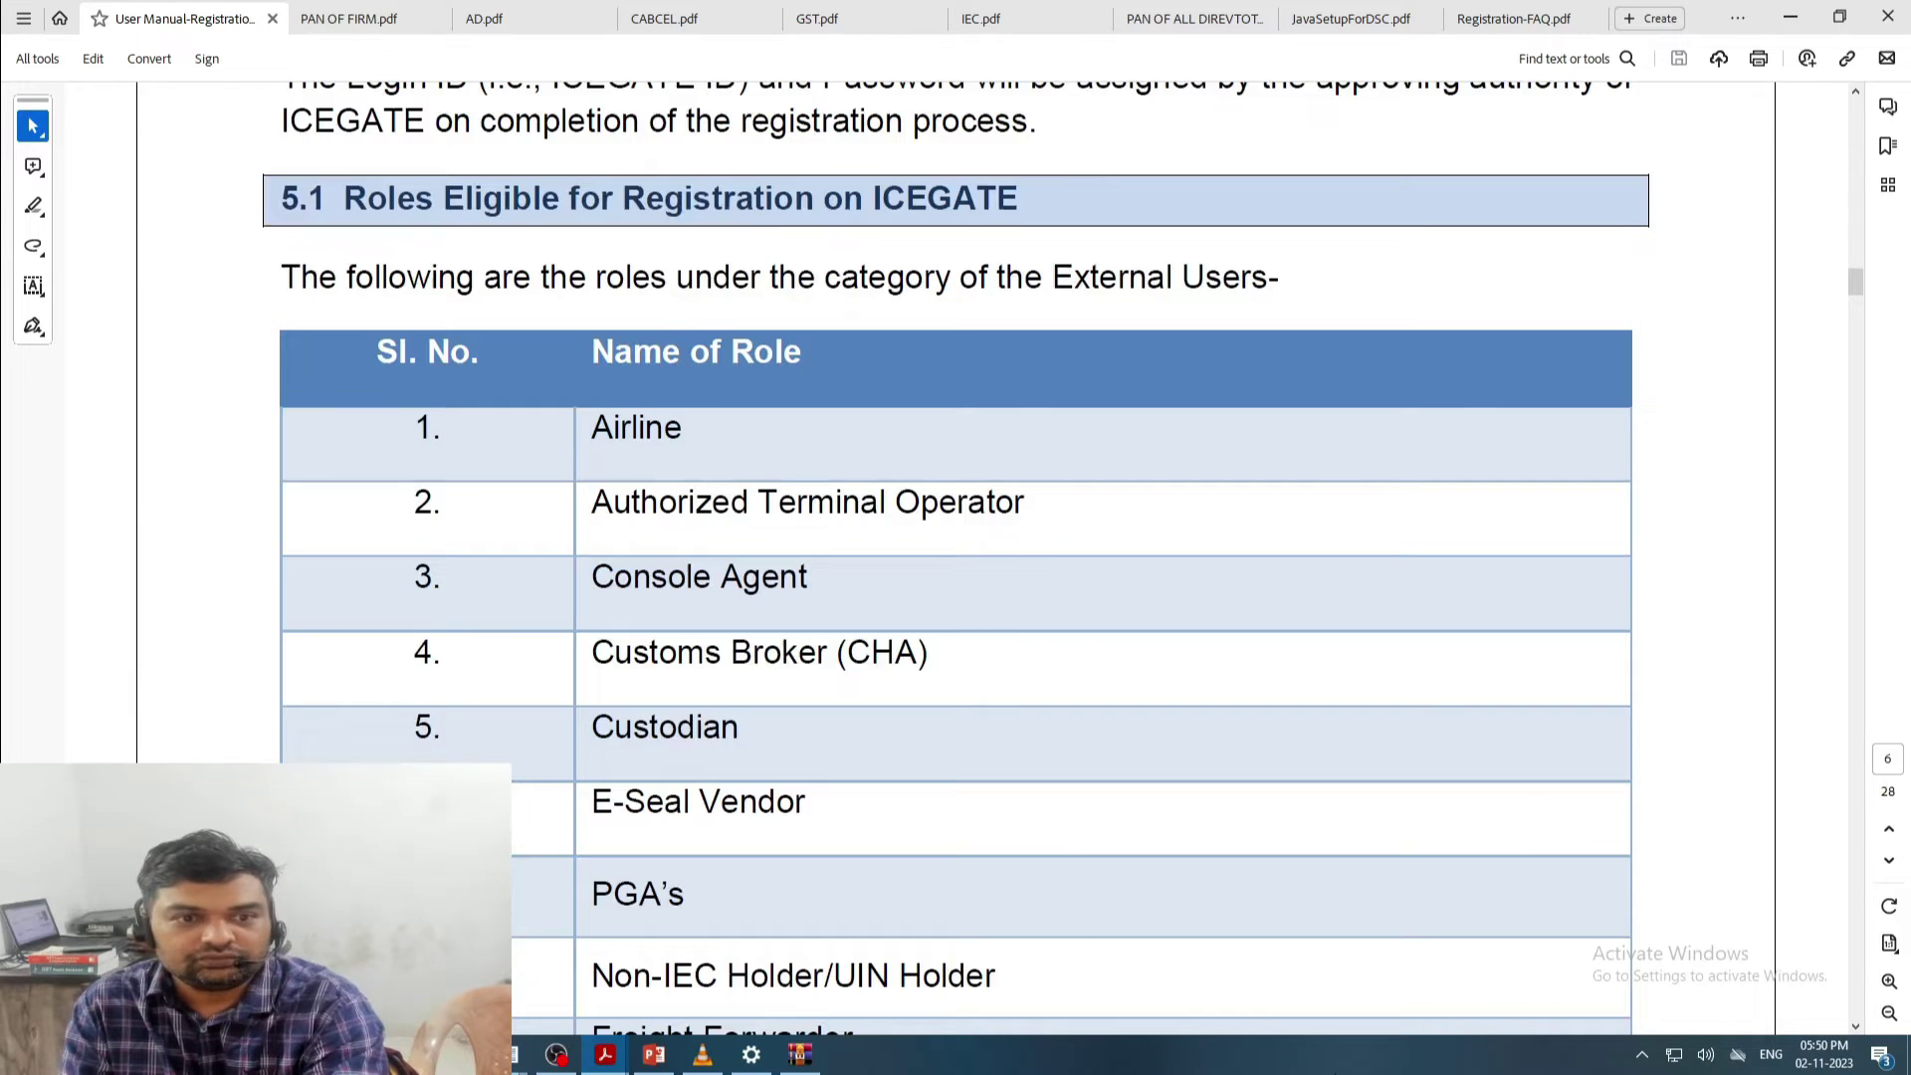
pyautogui.scroll(-12, 955, 497)
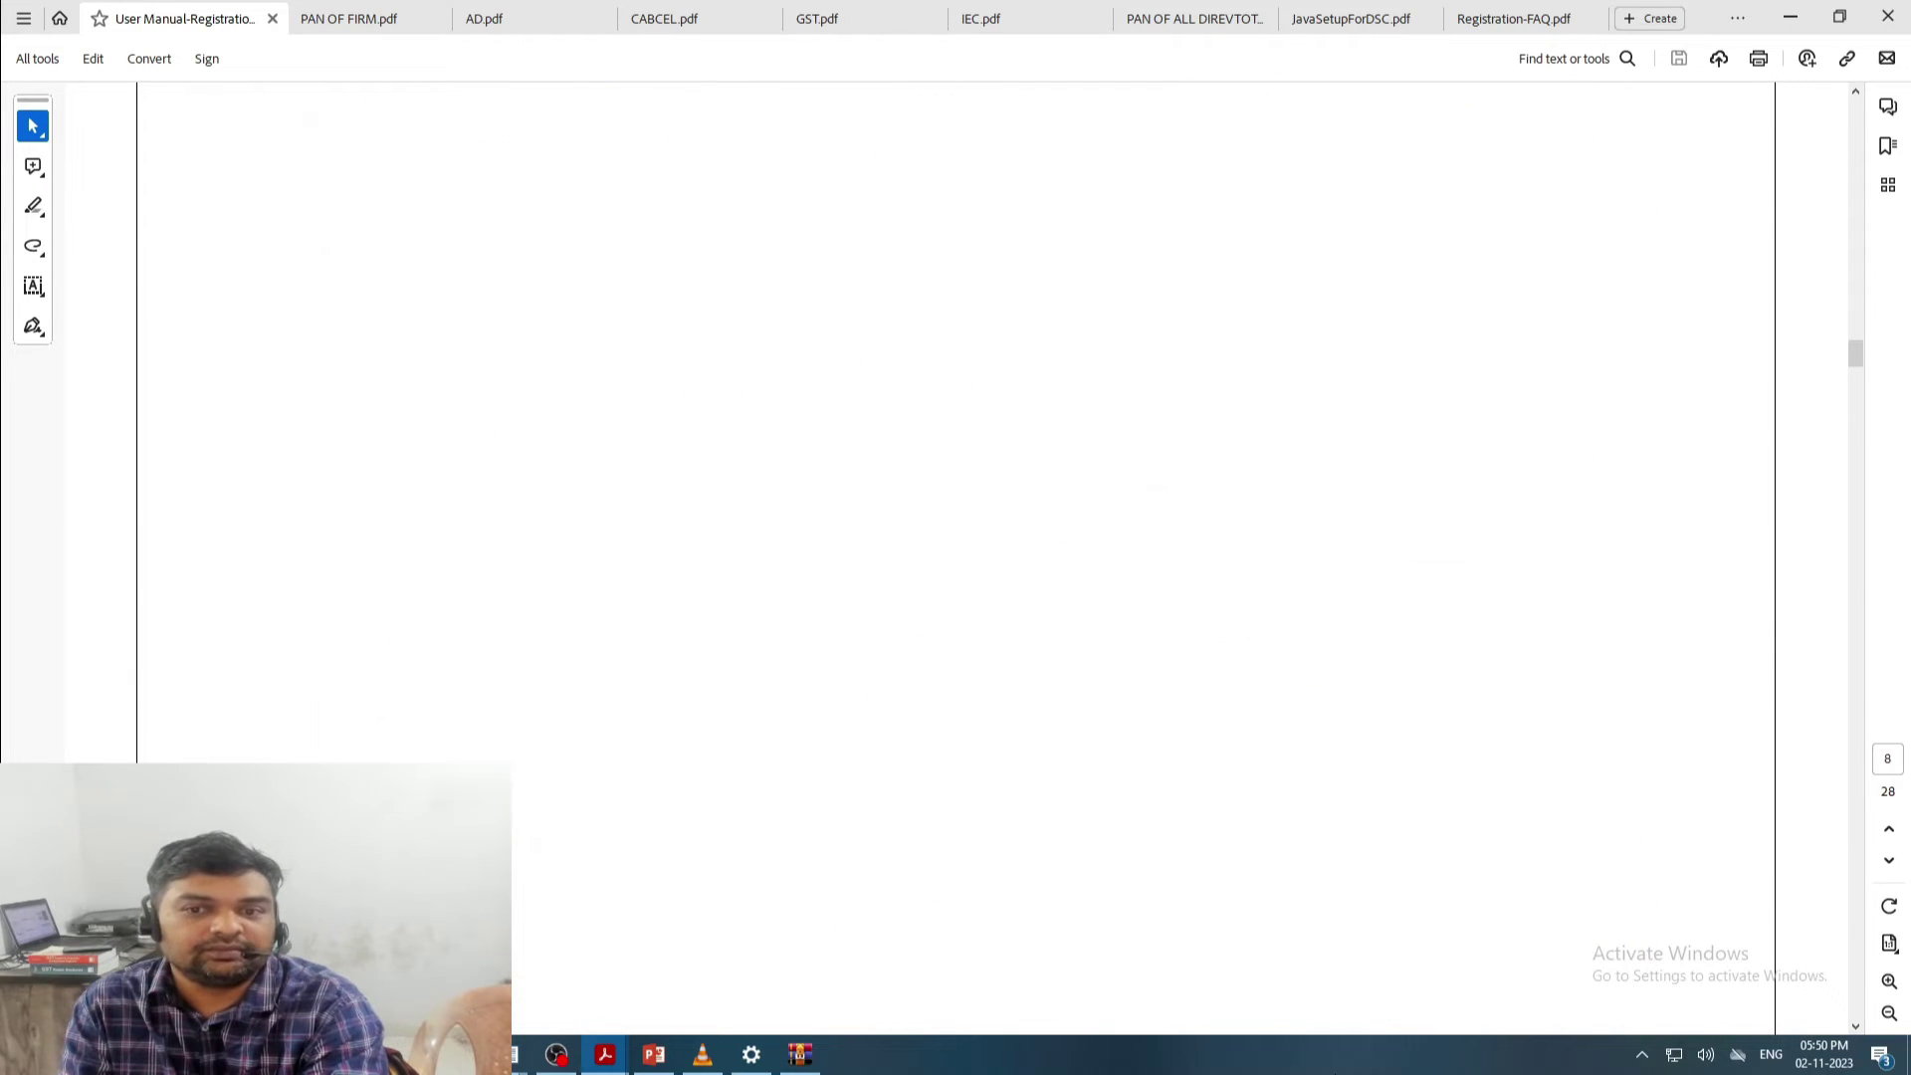
pyautogui.scroll(-4, 1304, 577)
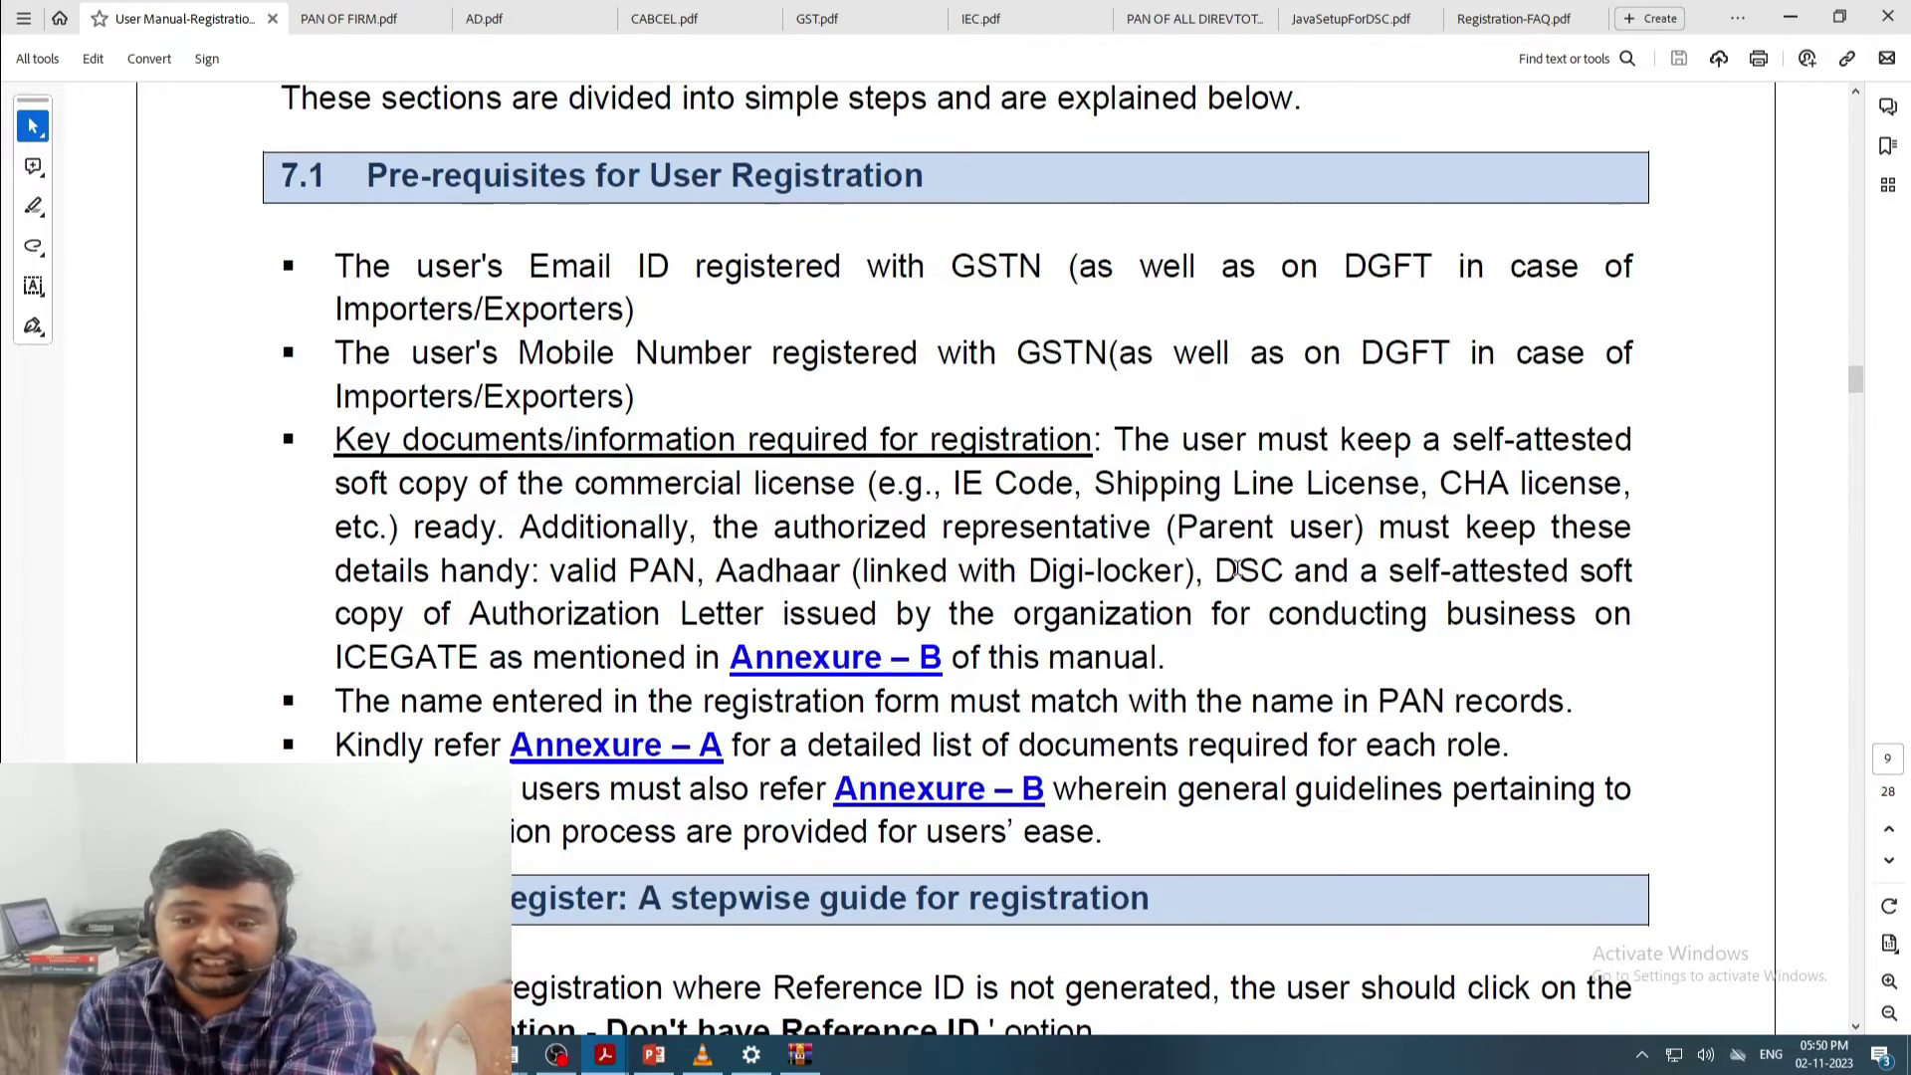
pyautogui.moveTo(1214, 572); pyautogui.dragTo(1310, 585)
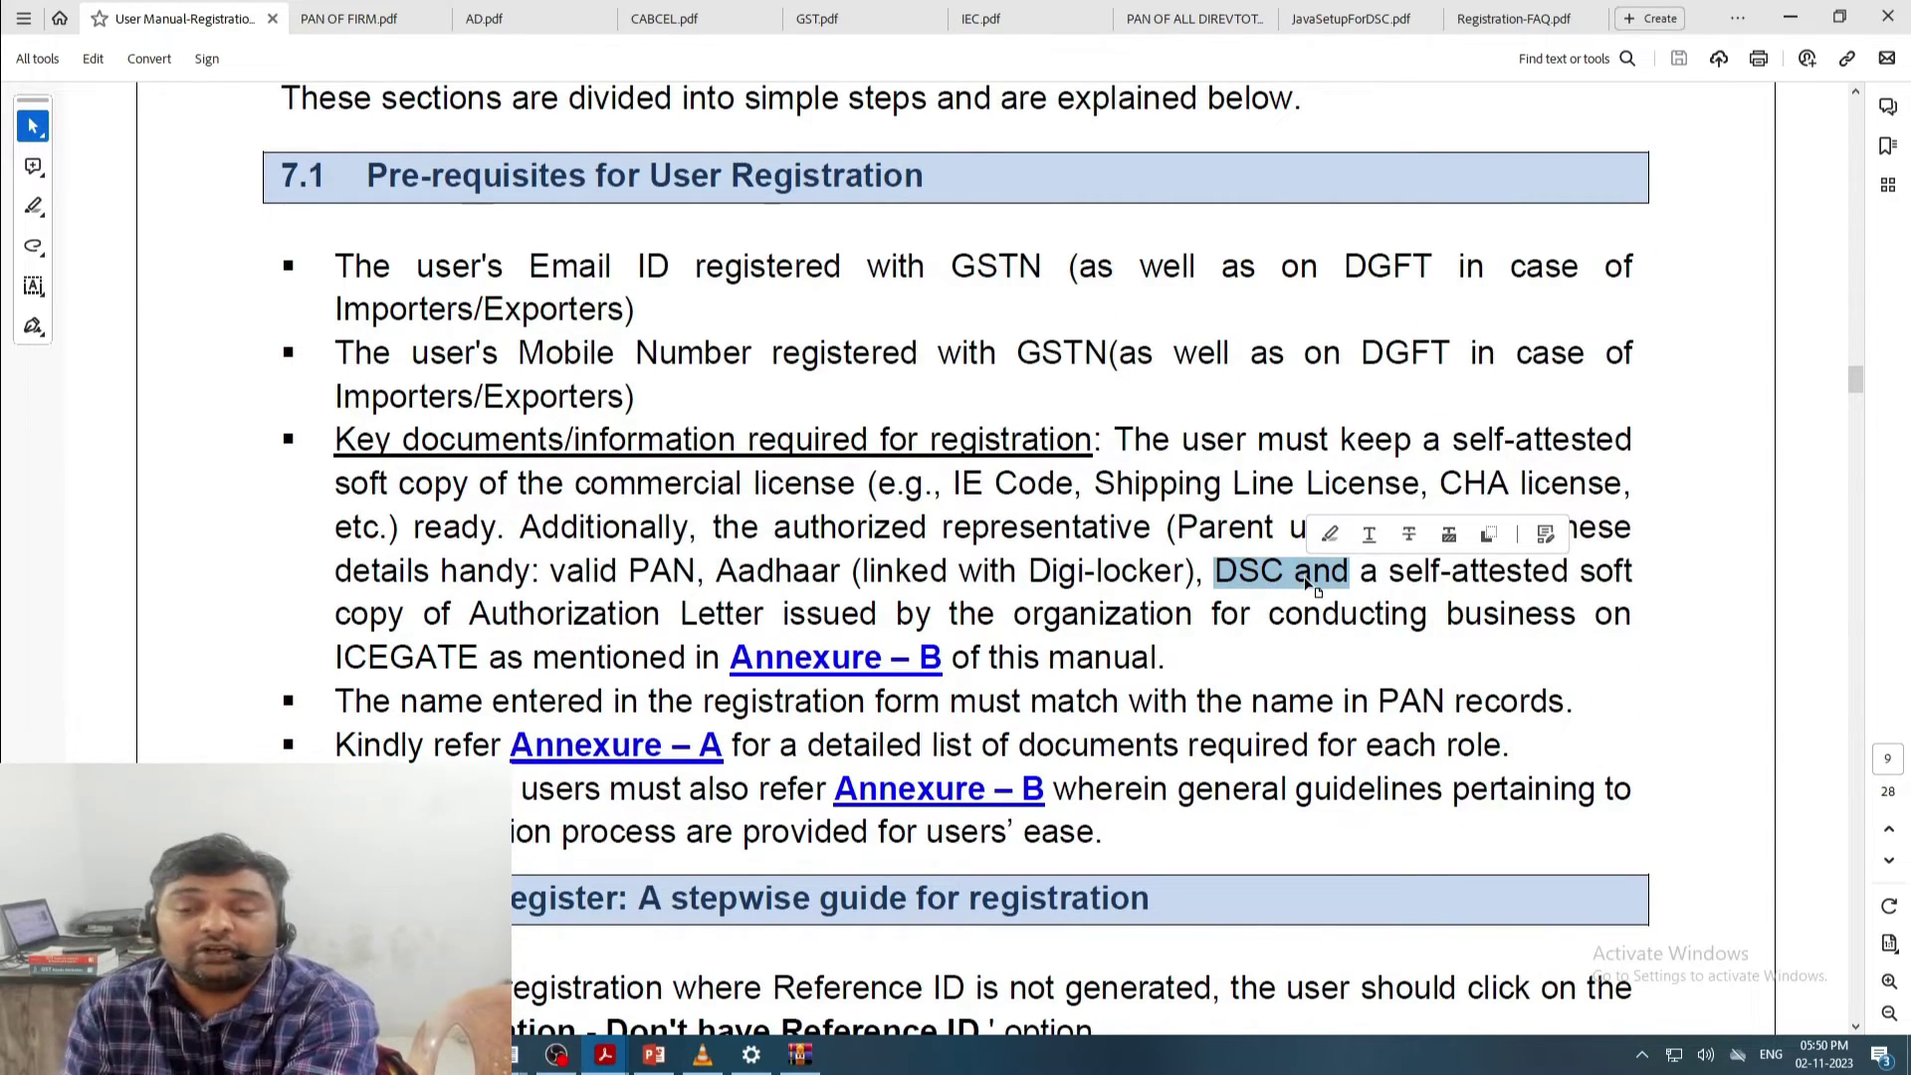
pyautogui.click(1238, 595)
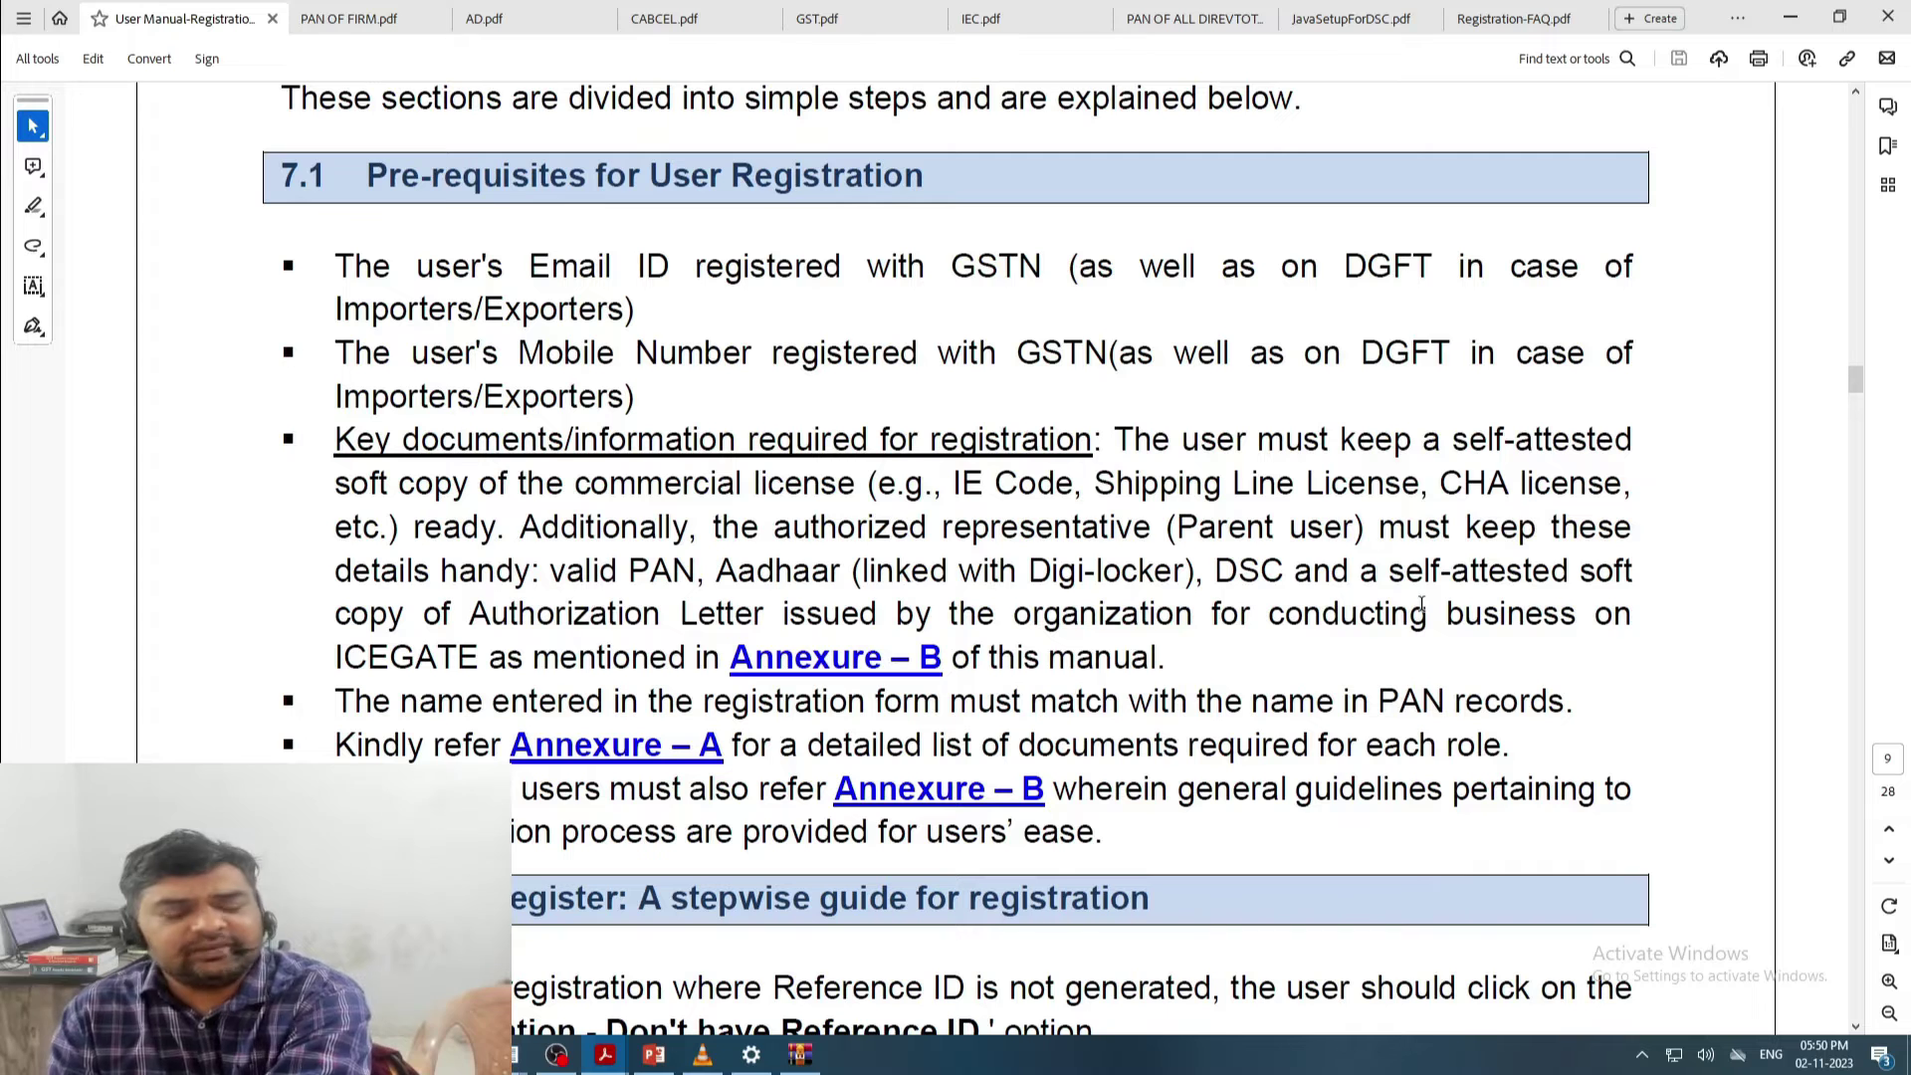
# Step: Switch to Chrome and show the Legal Sahayata website home page
pyautogui.hotkey('alt', 'Tab')
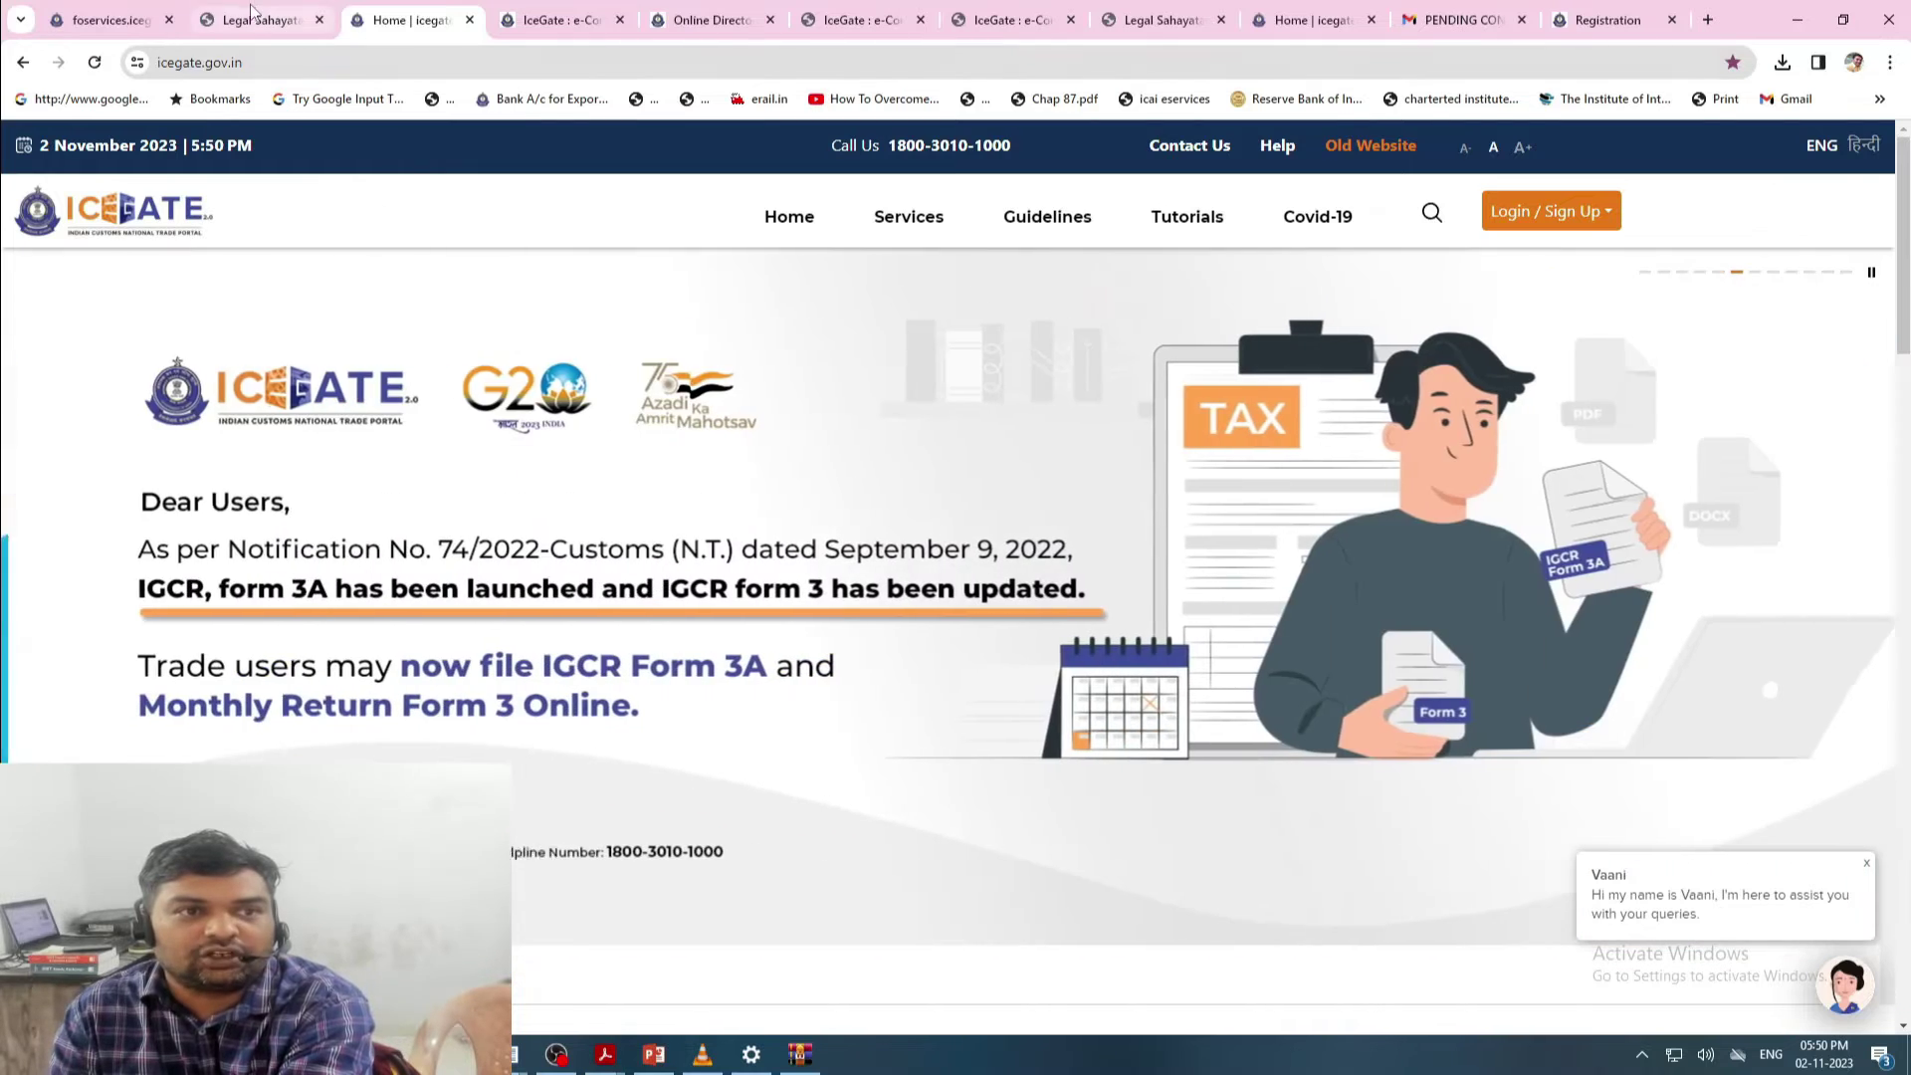
pyautogui.click(260, 19)
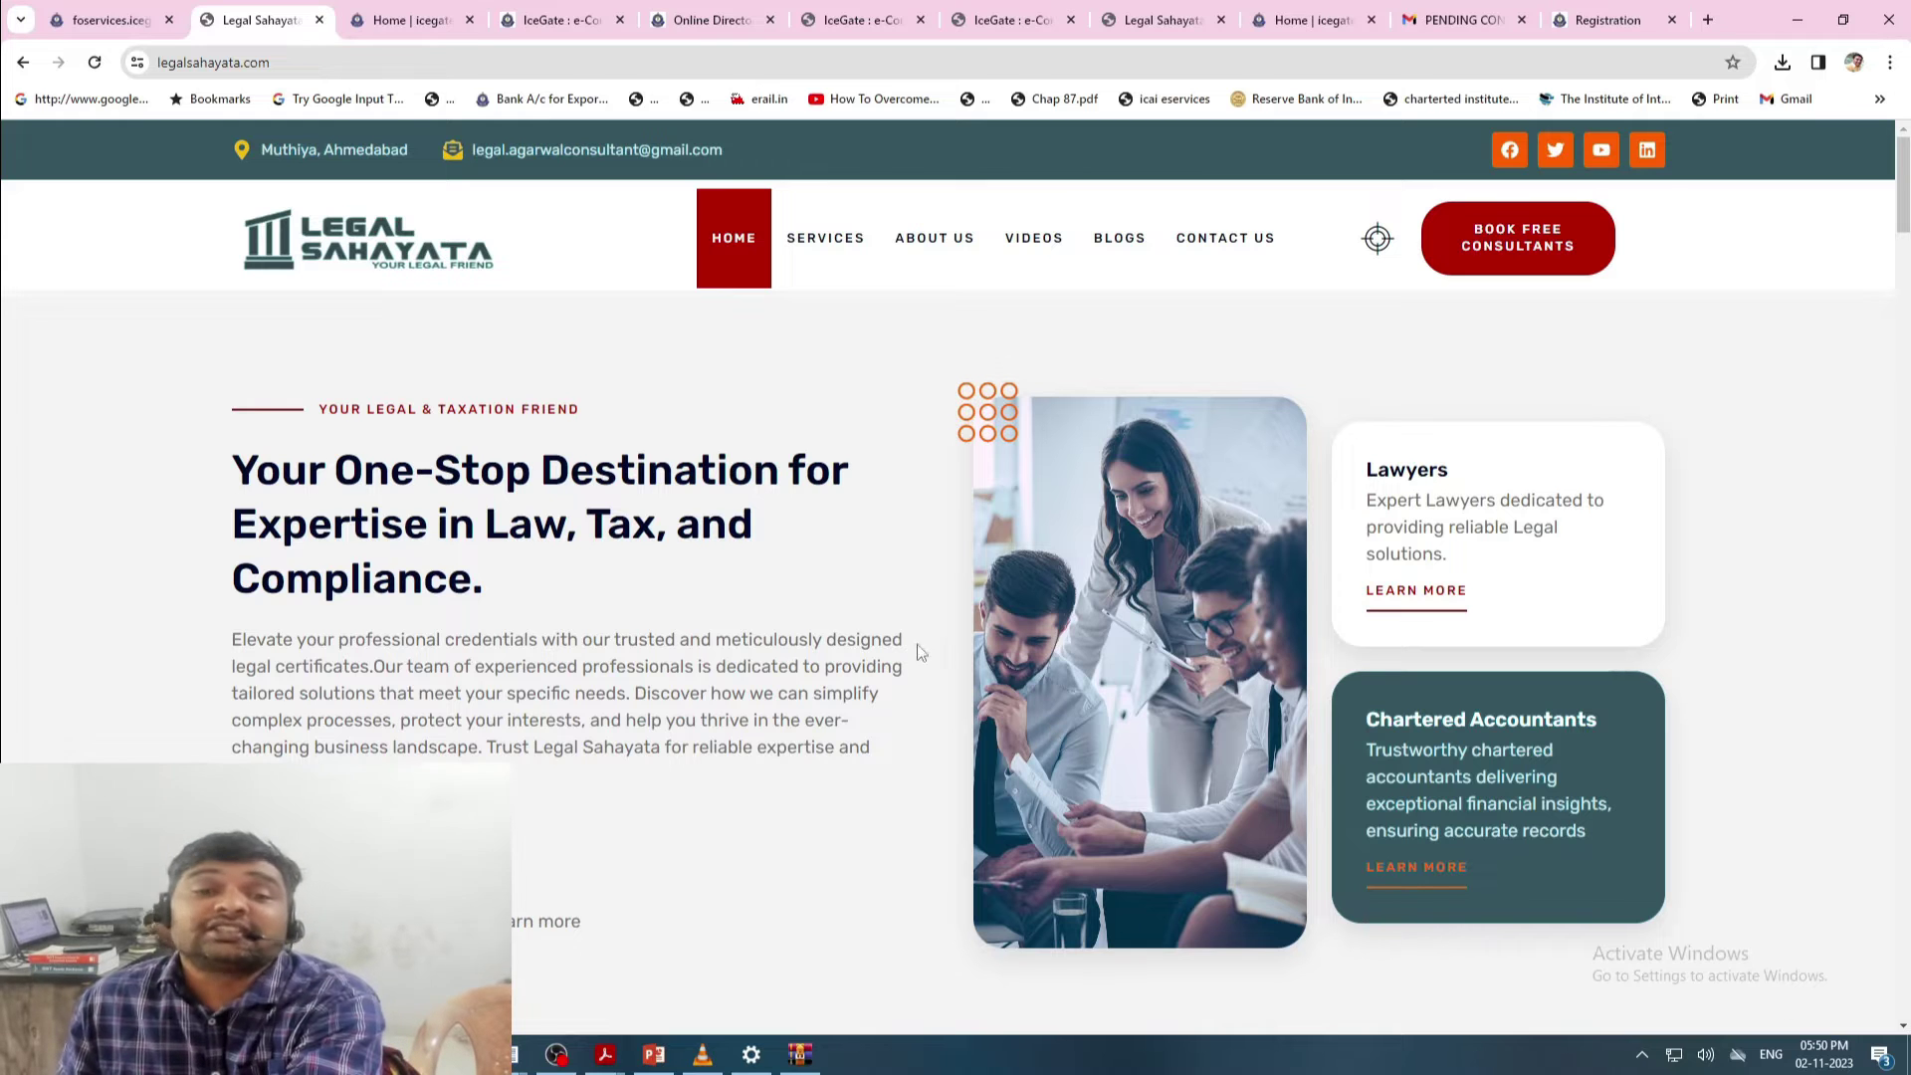
# Step: Browse the Services page cards like GST Registration, DGFT Consultancy and ICEGATE, then show the consultants presentation
pyautogui.click(846, 245)
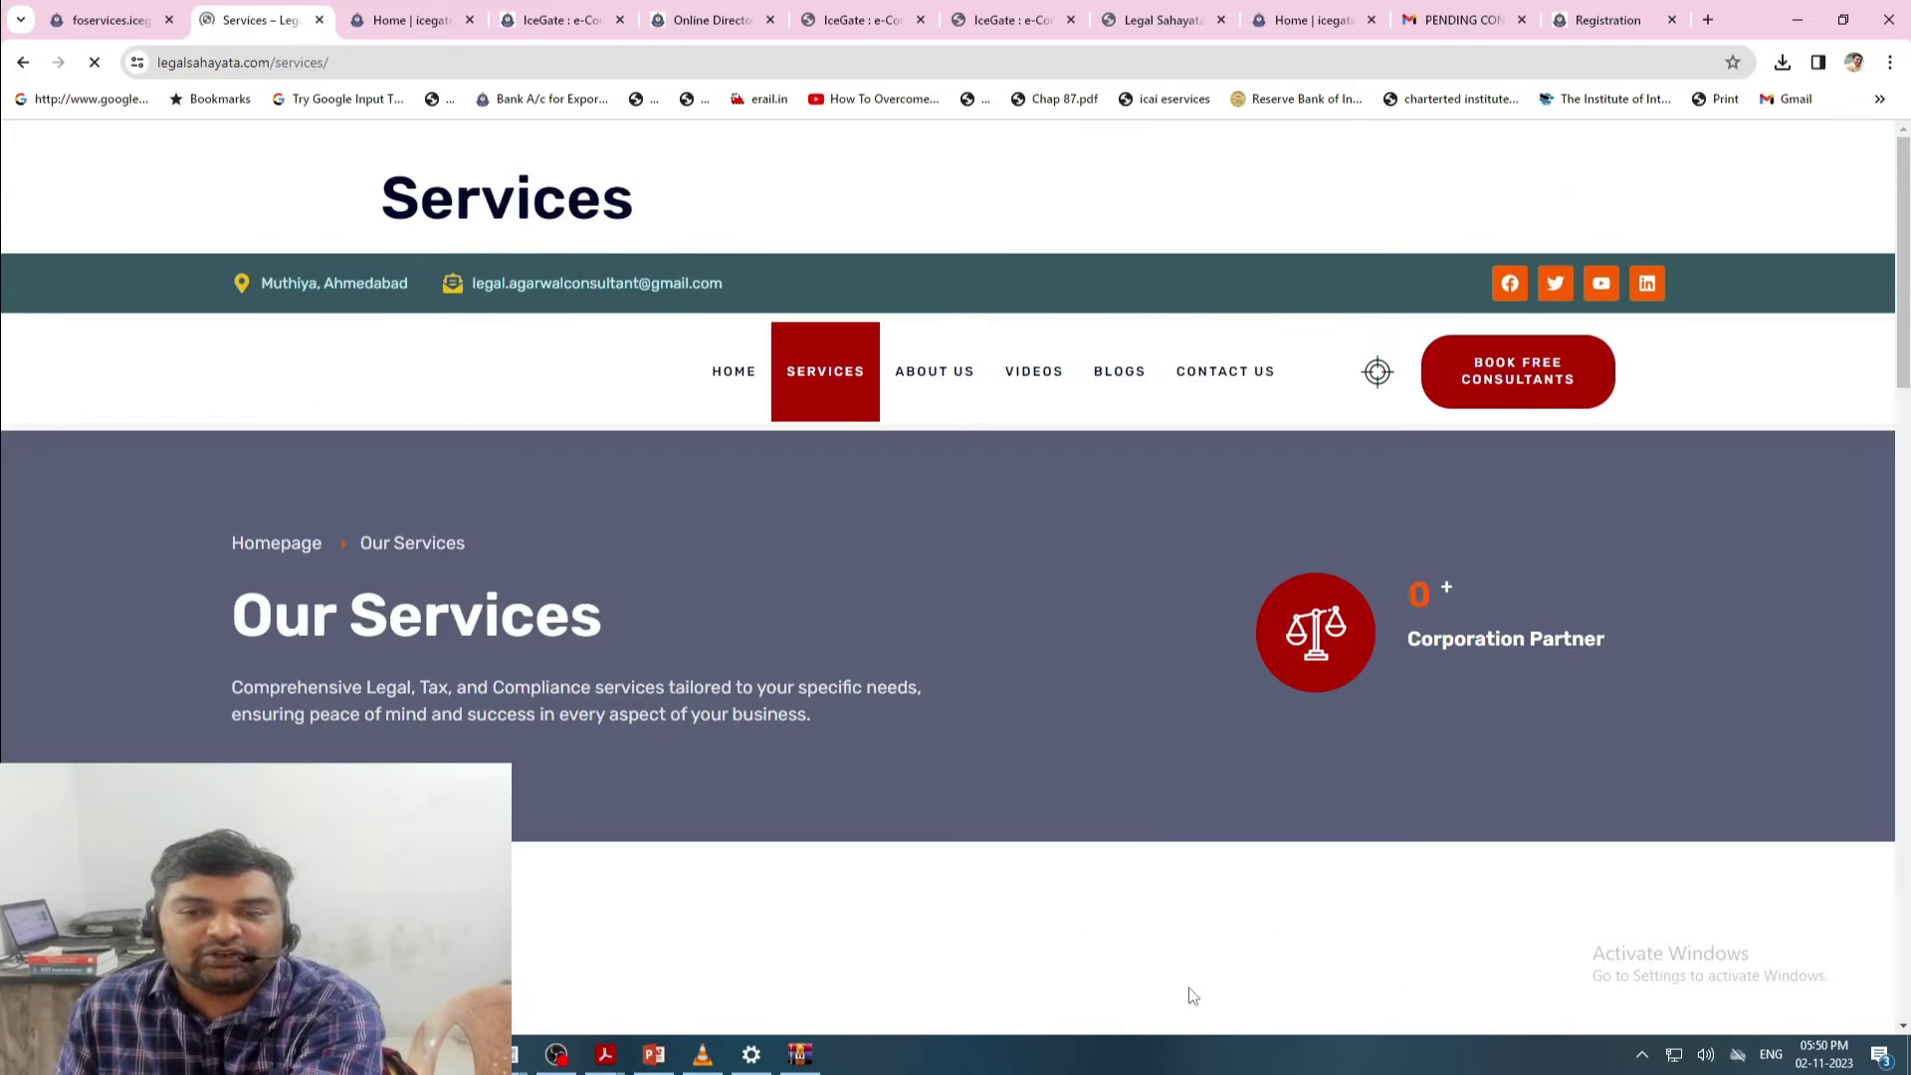
pyautogui.scroll(-3, 1234, 896)
pyautogui.scroll(-4, 1260, 787)
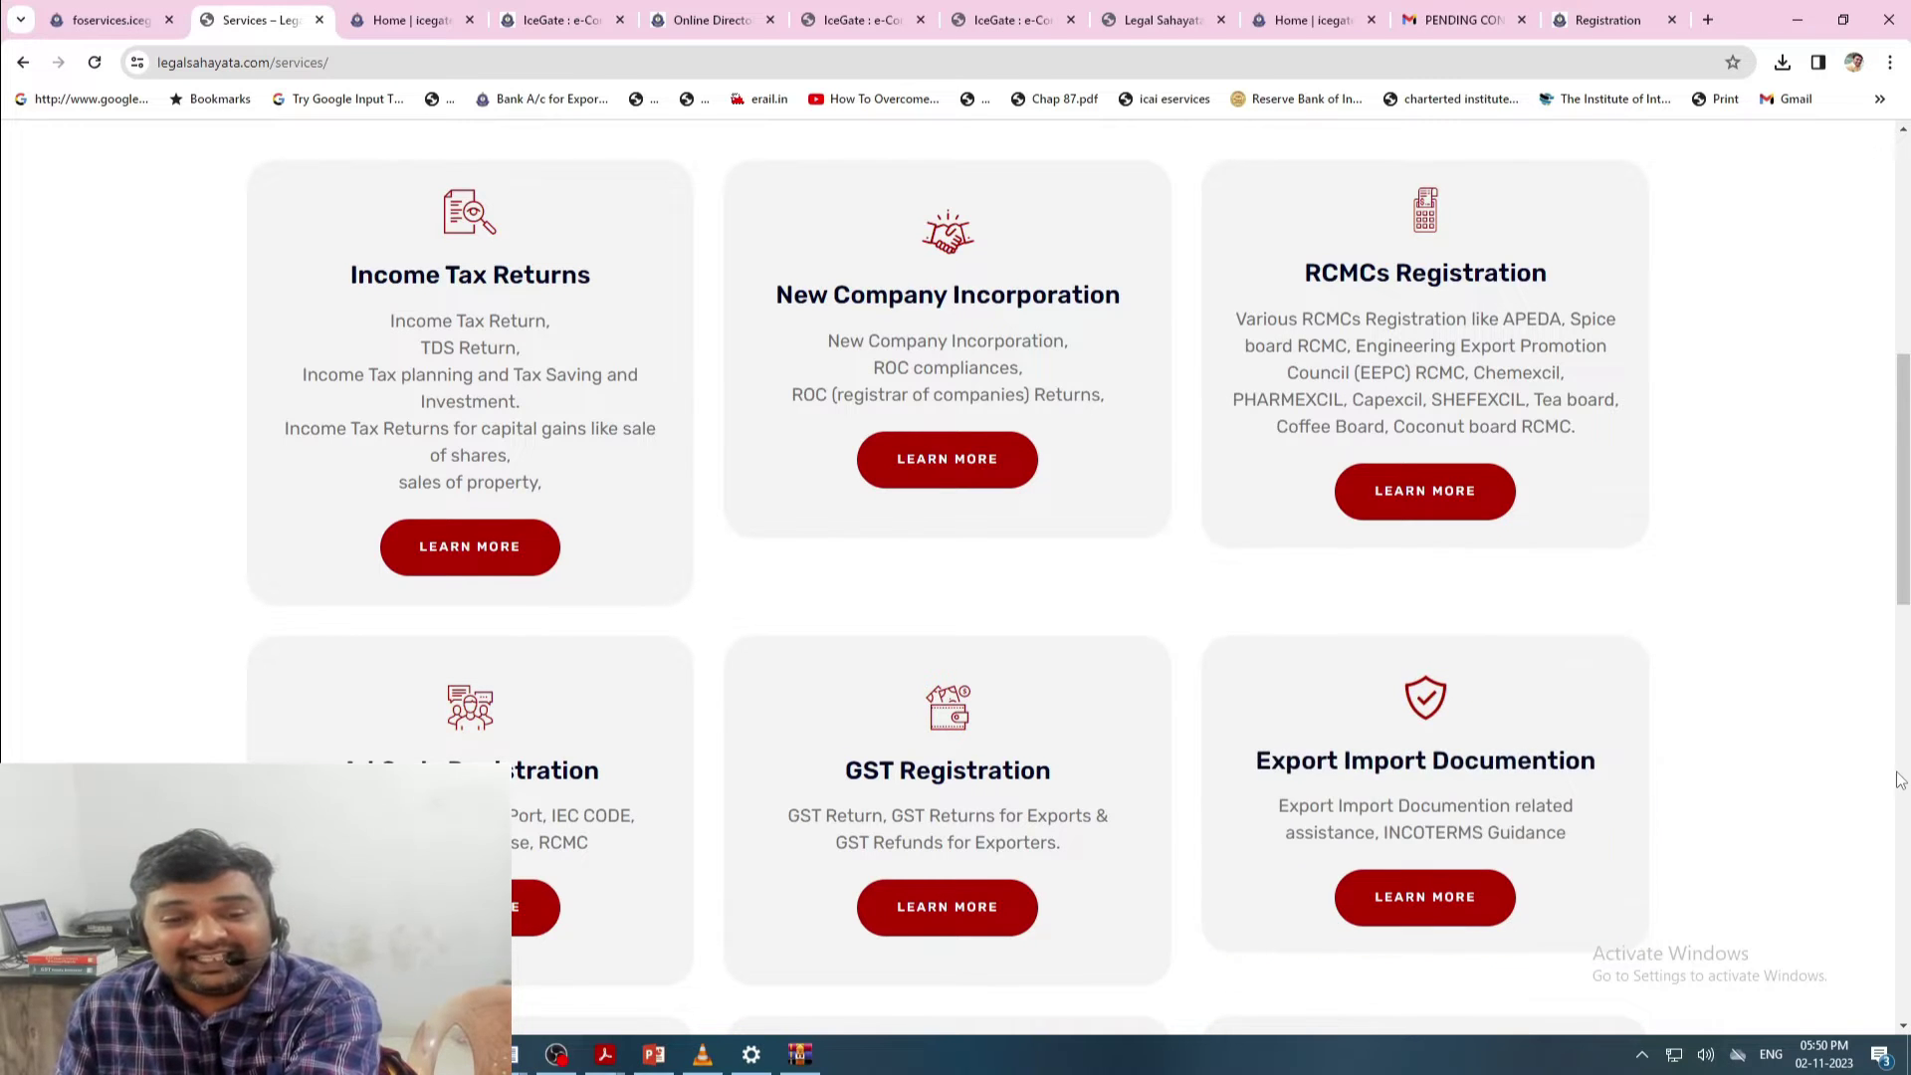
pyautogui.scroll(-6, 1898, 779)
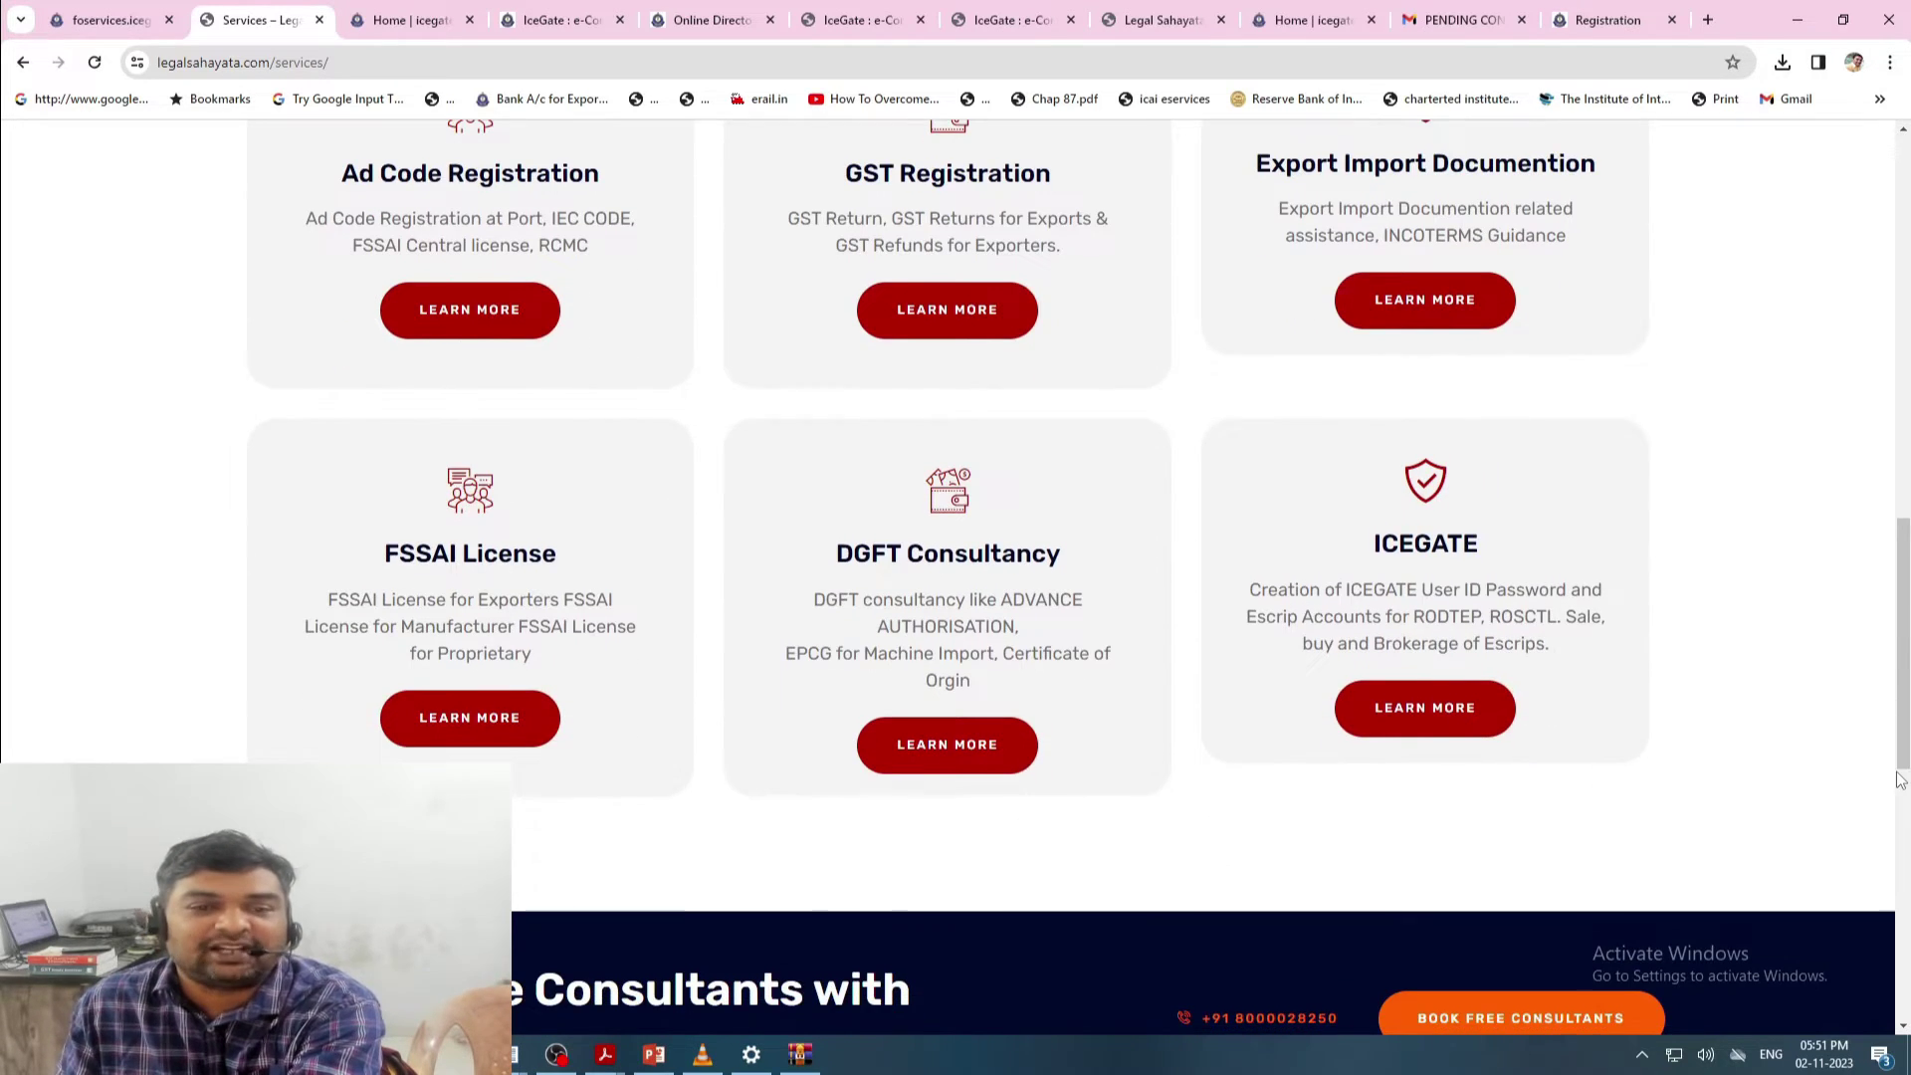
pyautogui.scroll(1, 1898, 780)
pyautogui.scroll(2, 1897, 779)
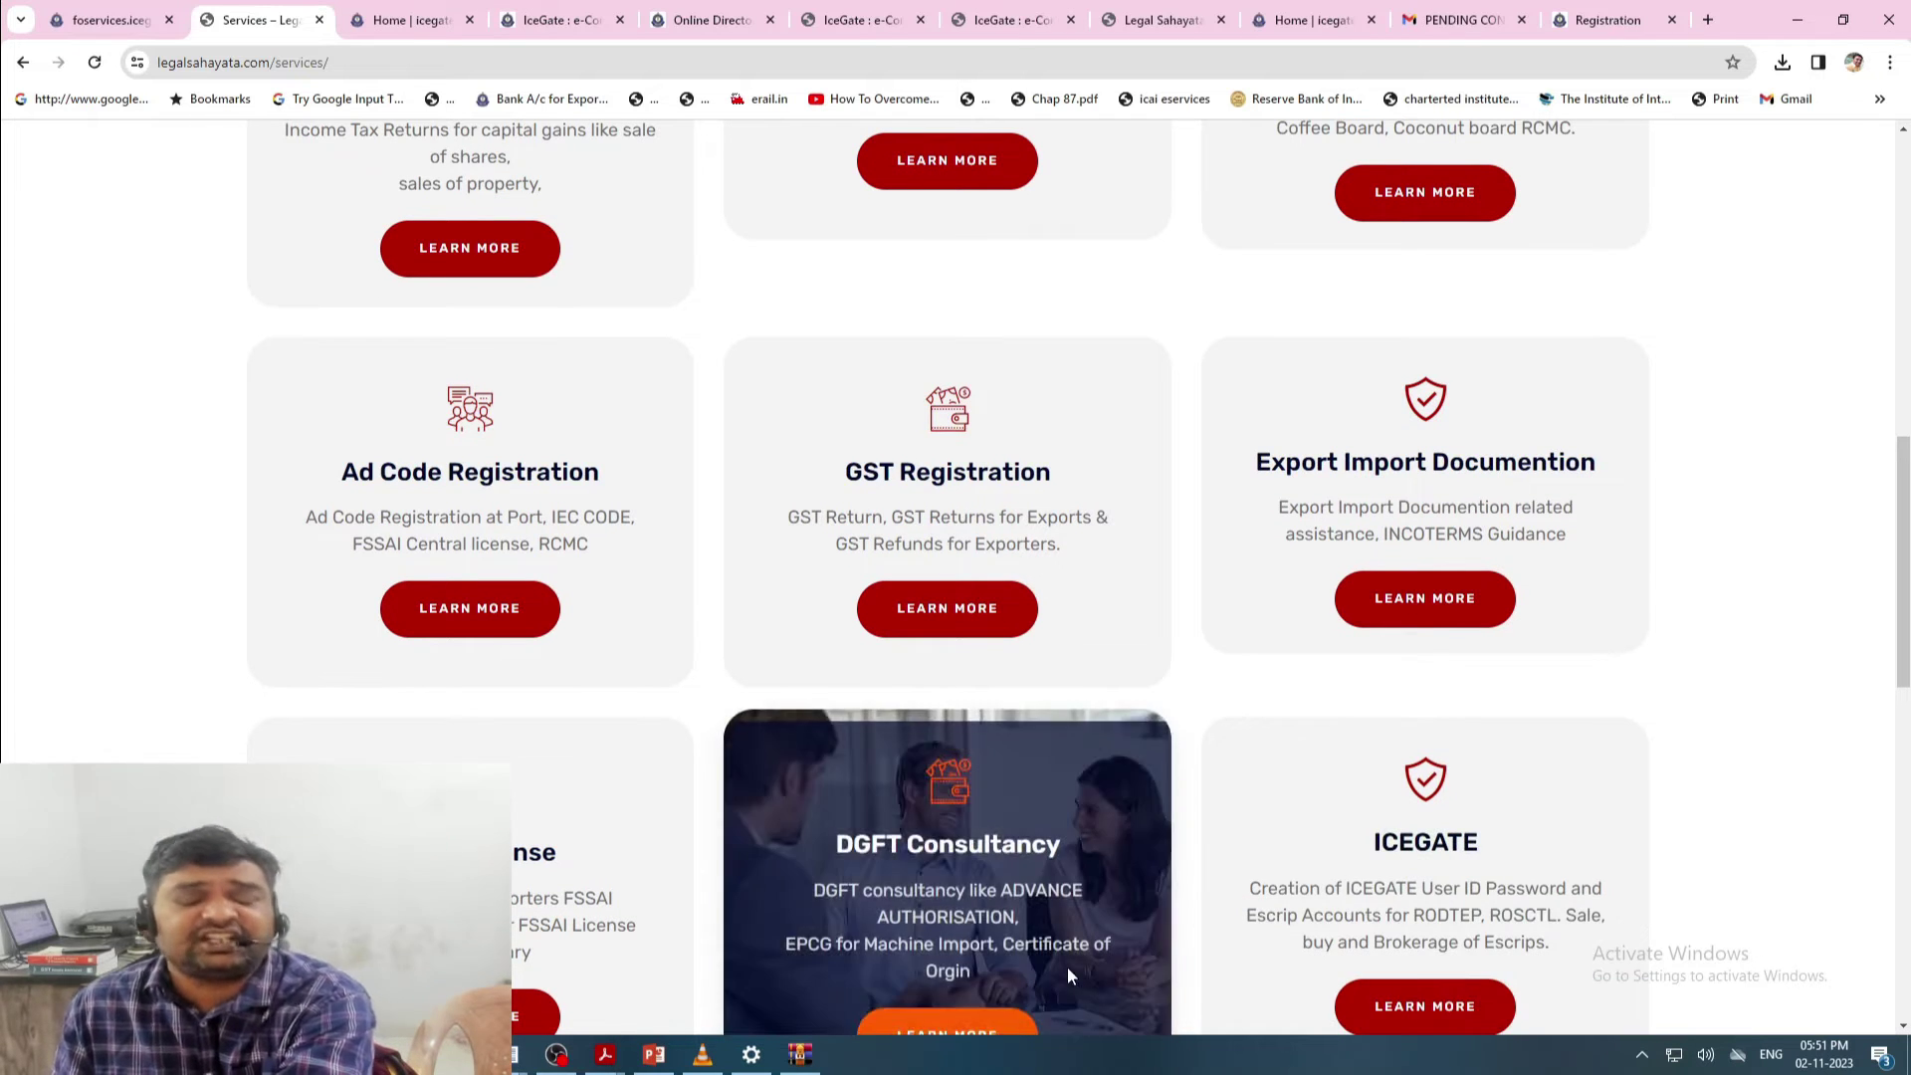
pyautogui.scroll(3, 1291, 948)
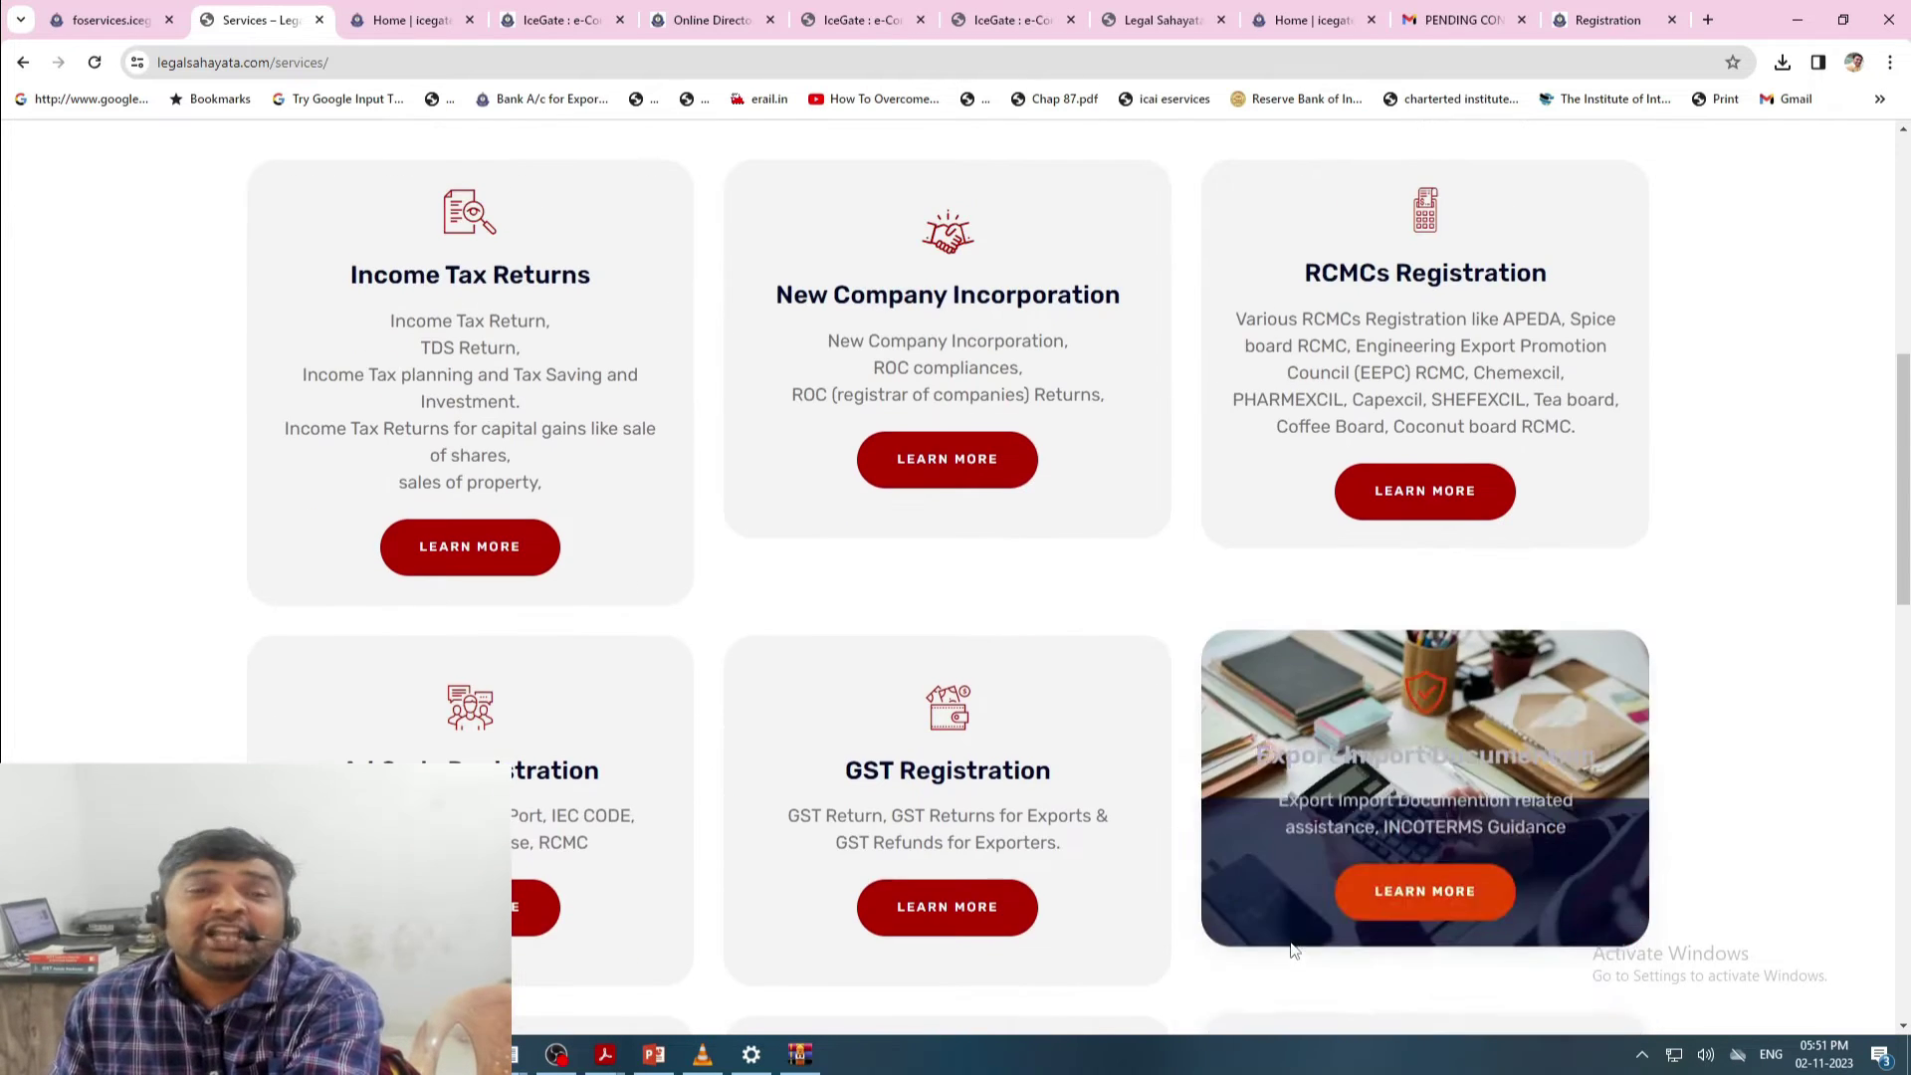
pyautogui.scroll(2, 1291, 945)
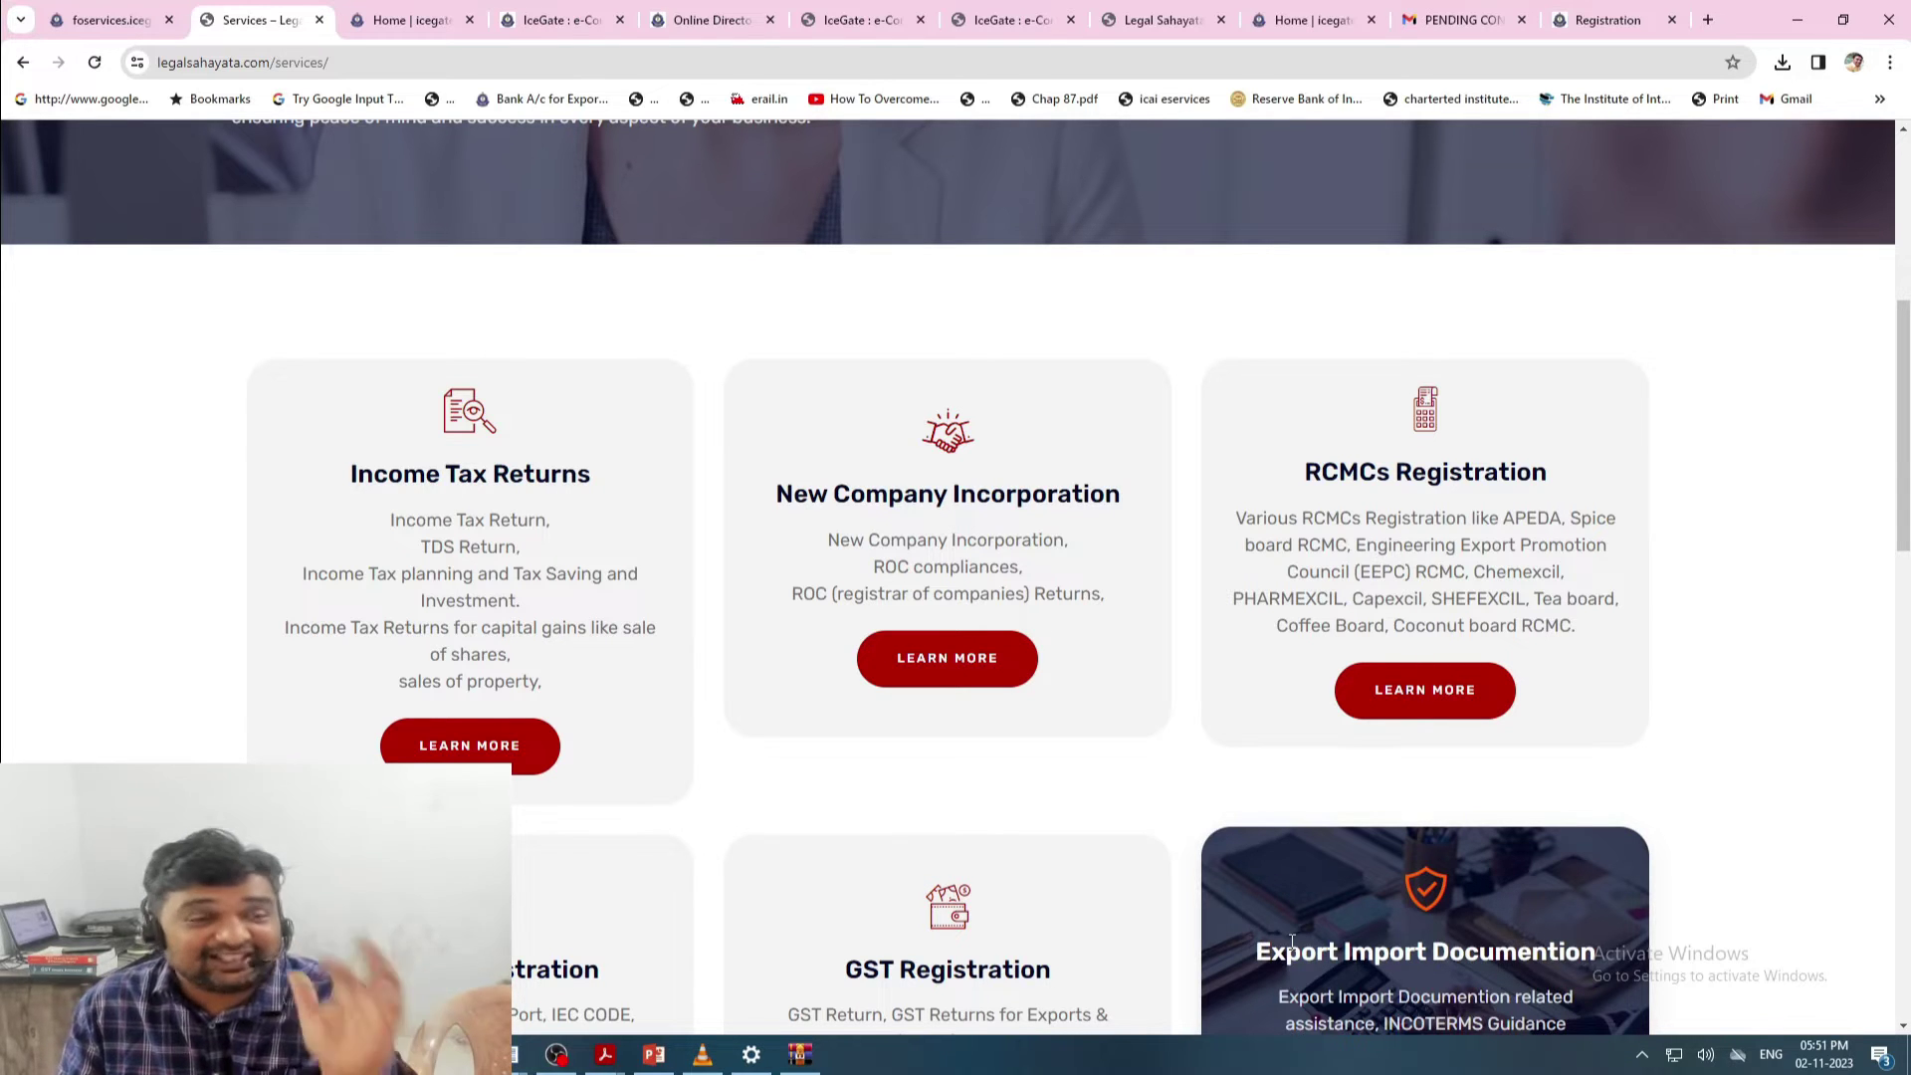
pyautogui.scroll(1, 727, 726)
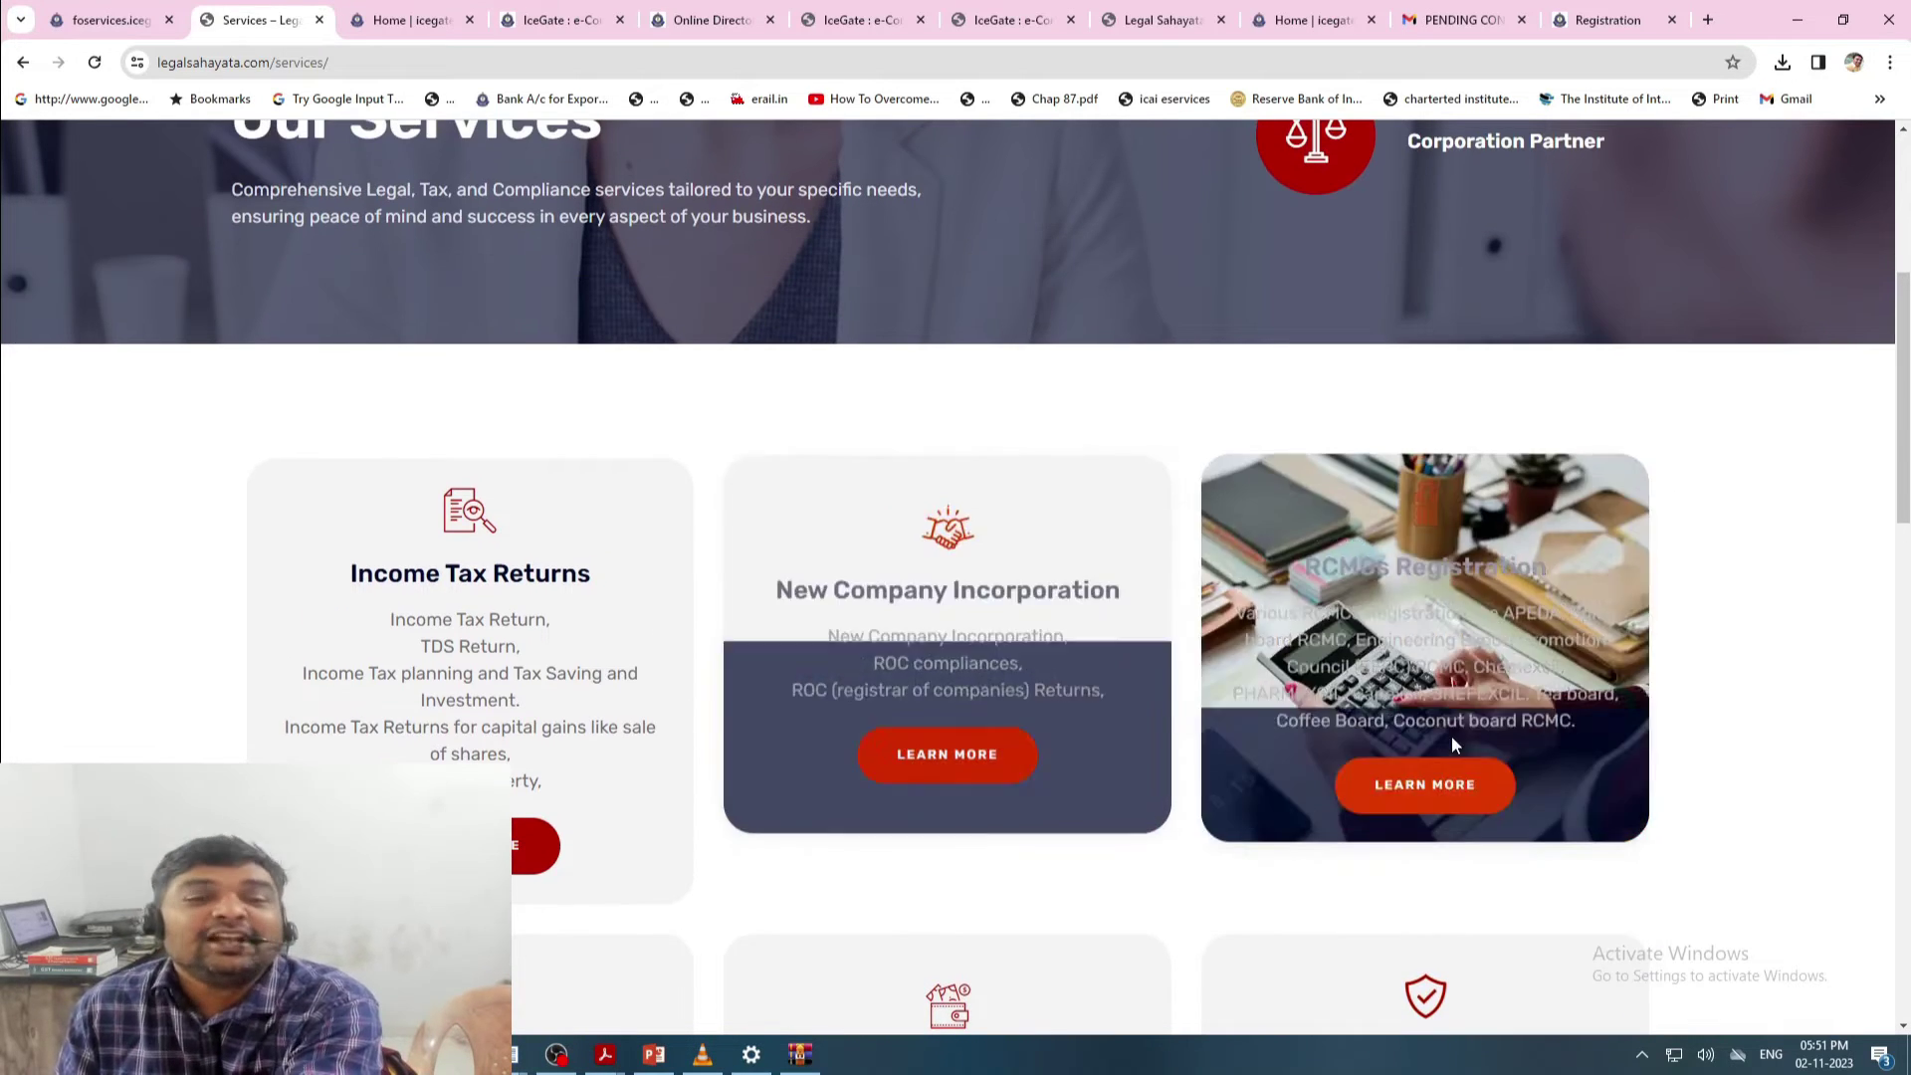
pyautogui.scroll(-5, 1433, 742)
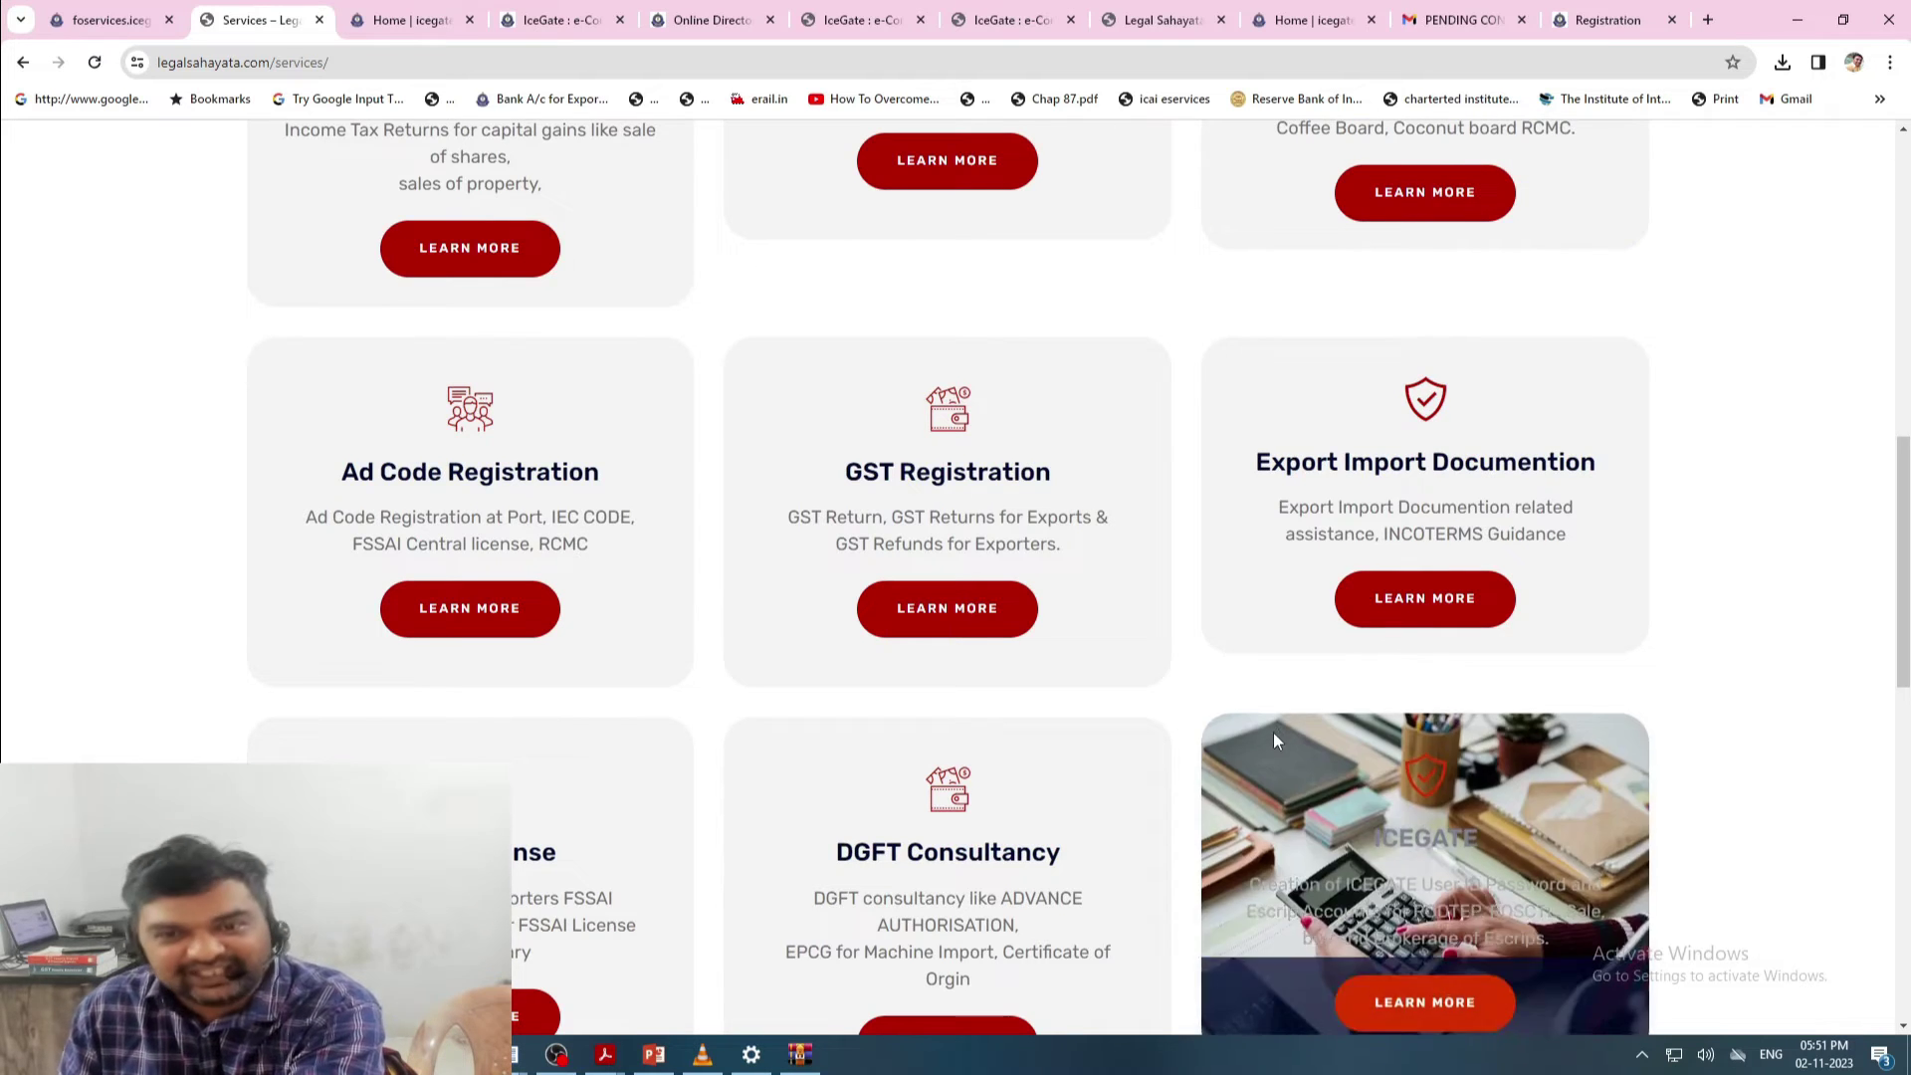
pyautogui.scroll(-3, 1273, 733)
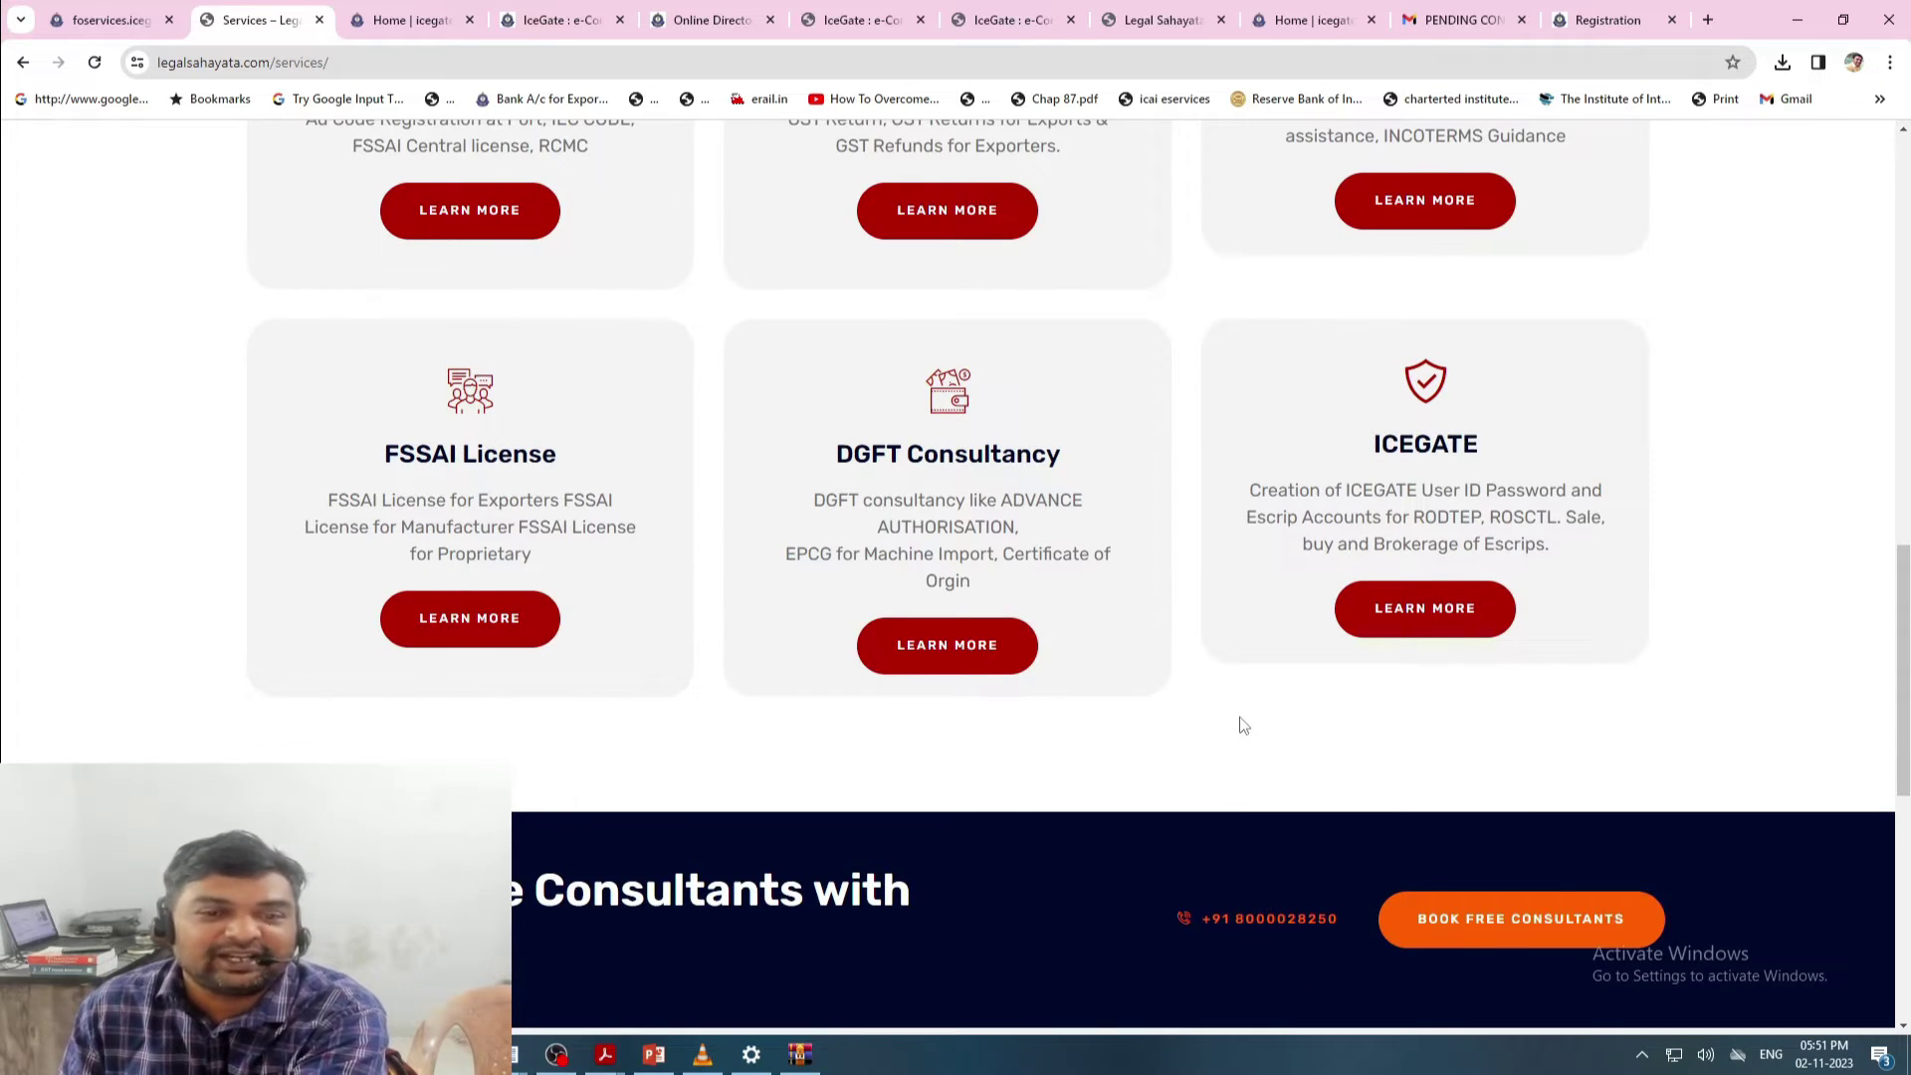
pyautogui.scroll(3, 1045, 625)
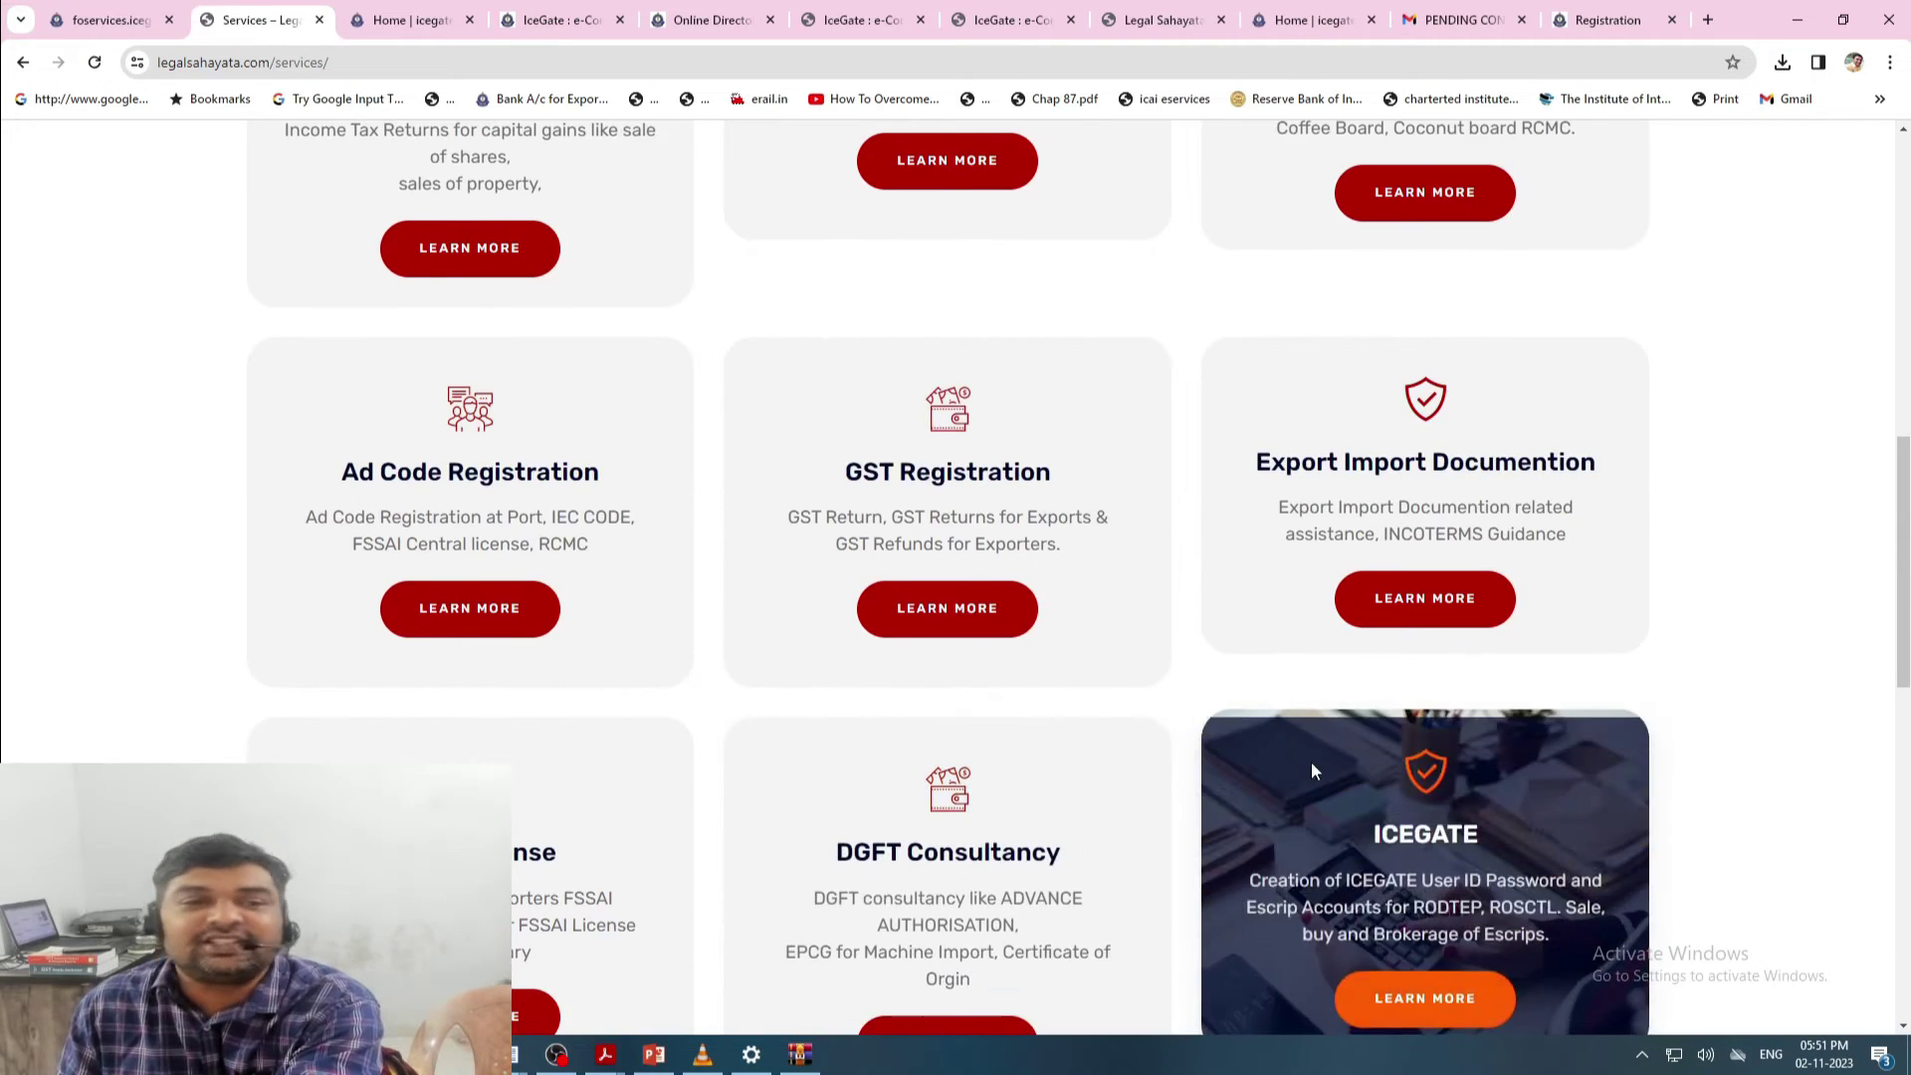
pyautogui.click(657, 1058)
# Step: Show slides 3 and 4 of the Agarwal Consultants deck, then move to slide 6, ROC Compliances
pyautogui.click(246, 648)
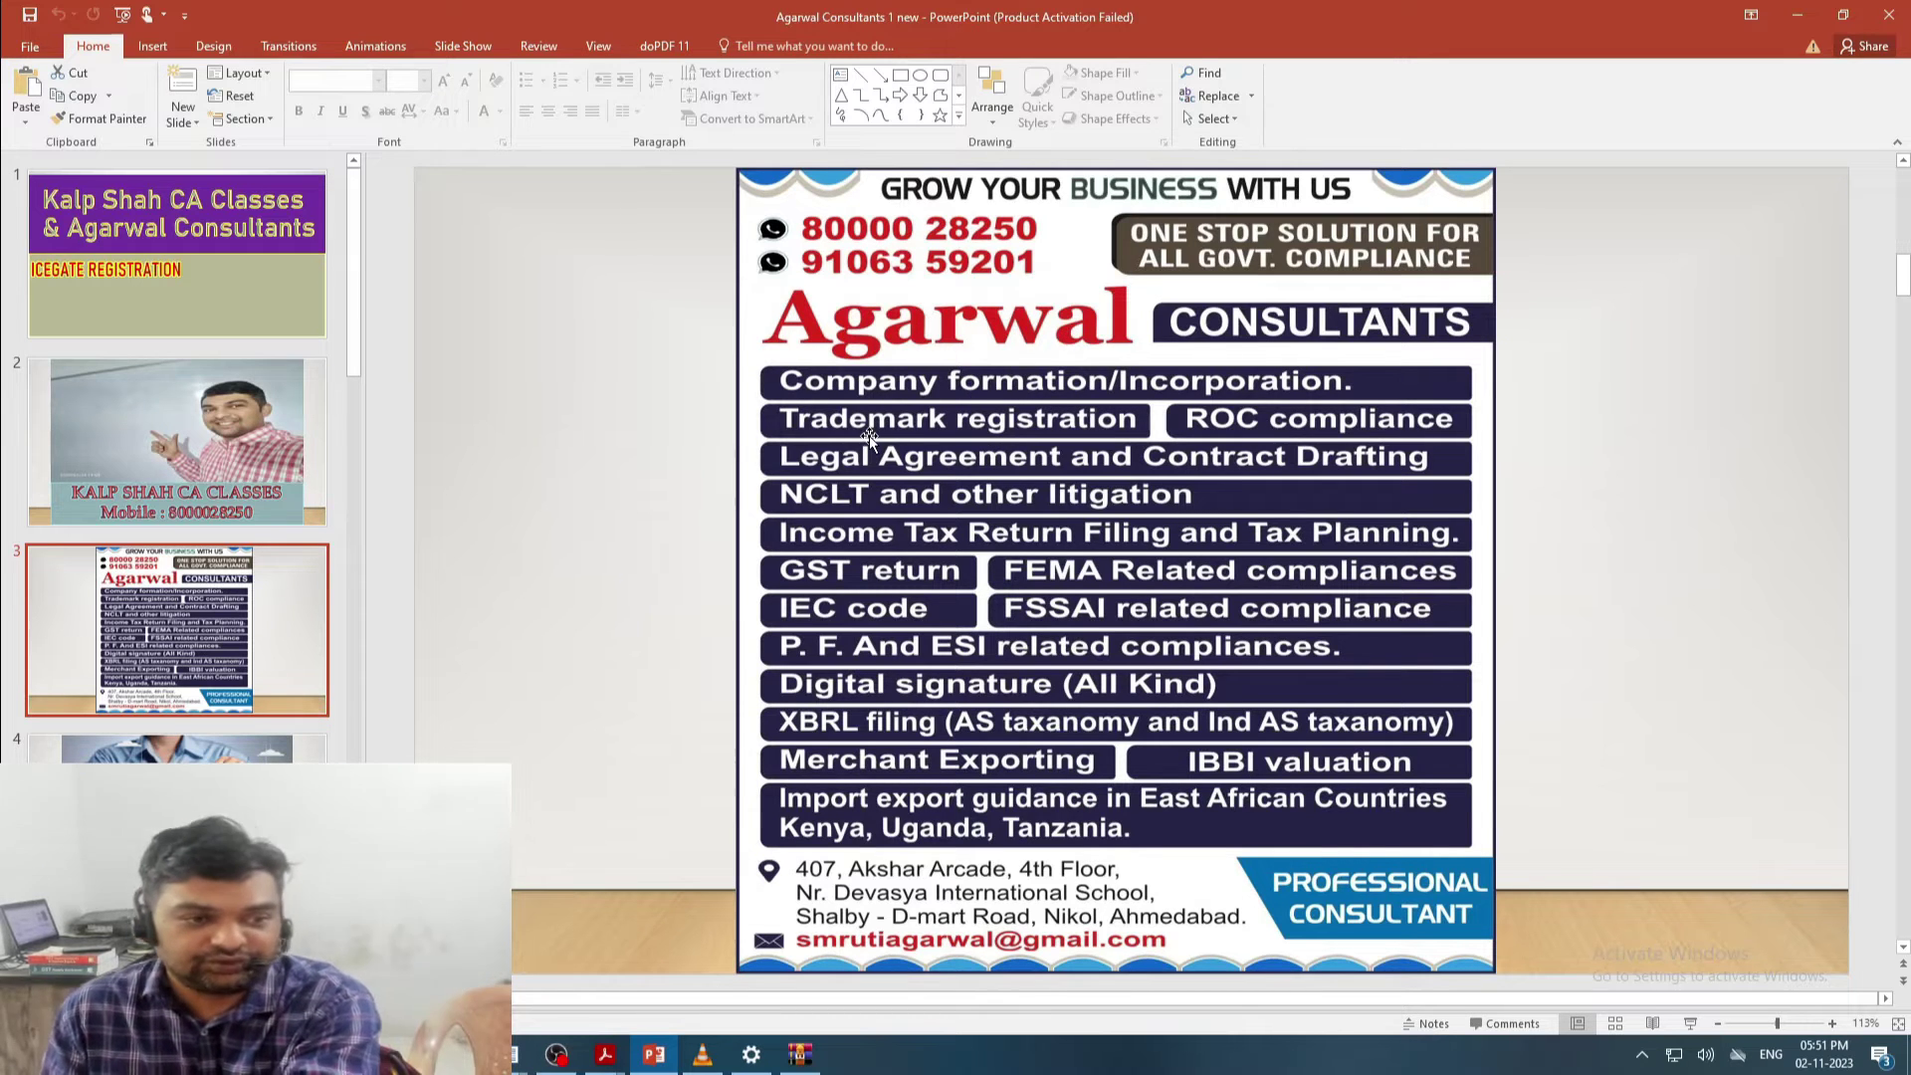
pyautogui.click(177, 749)
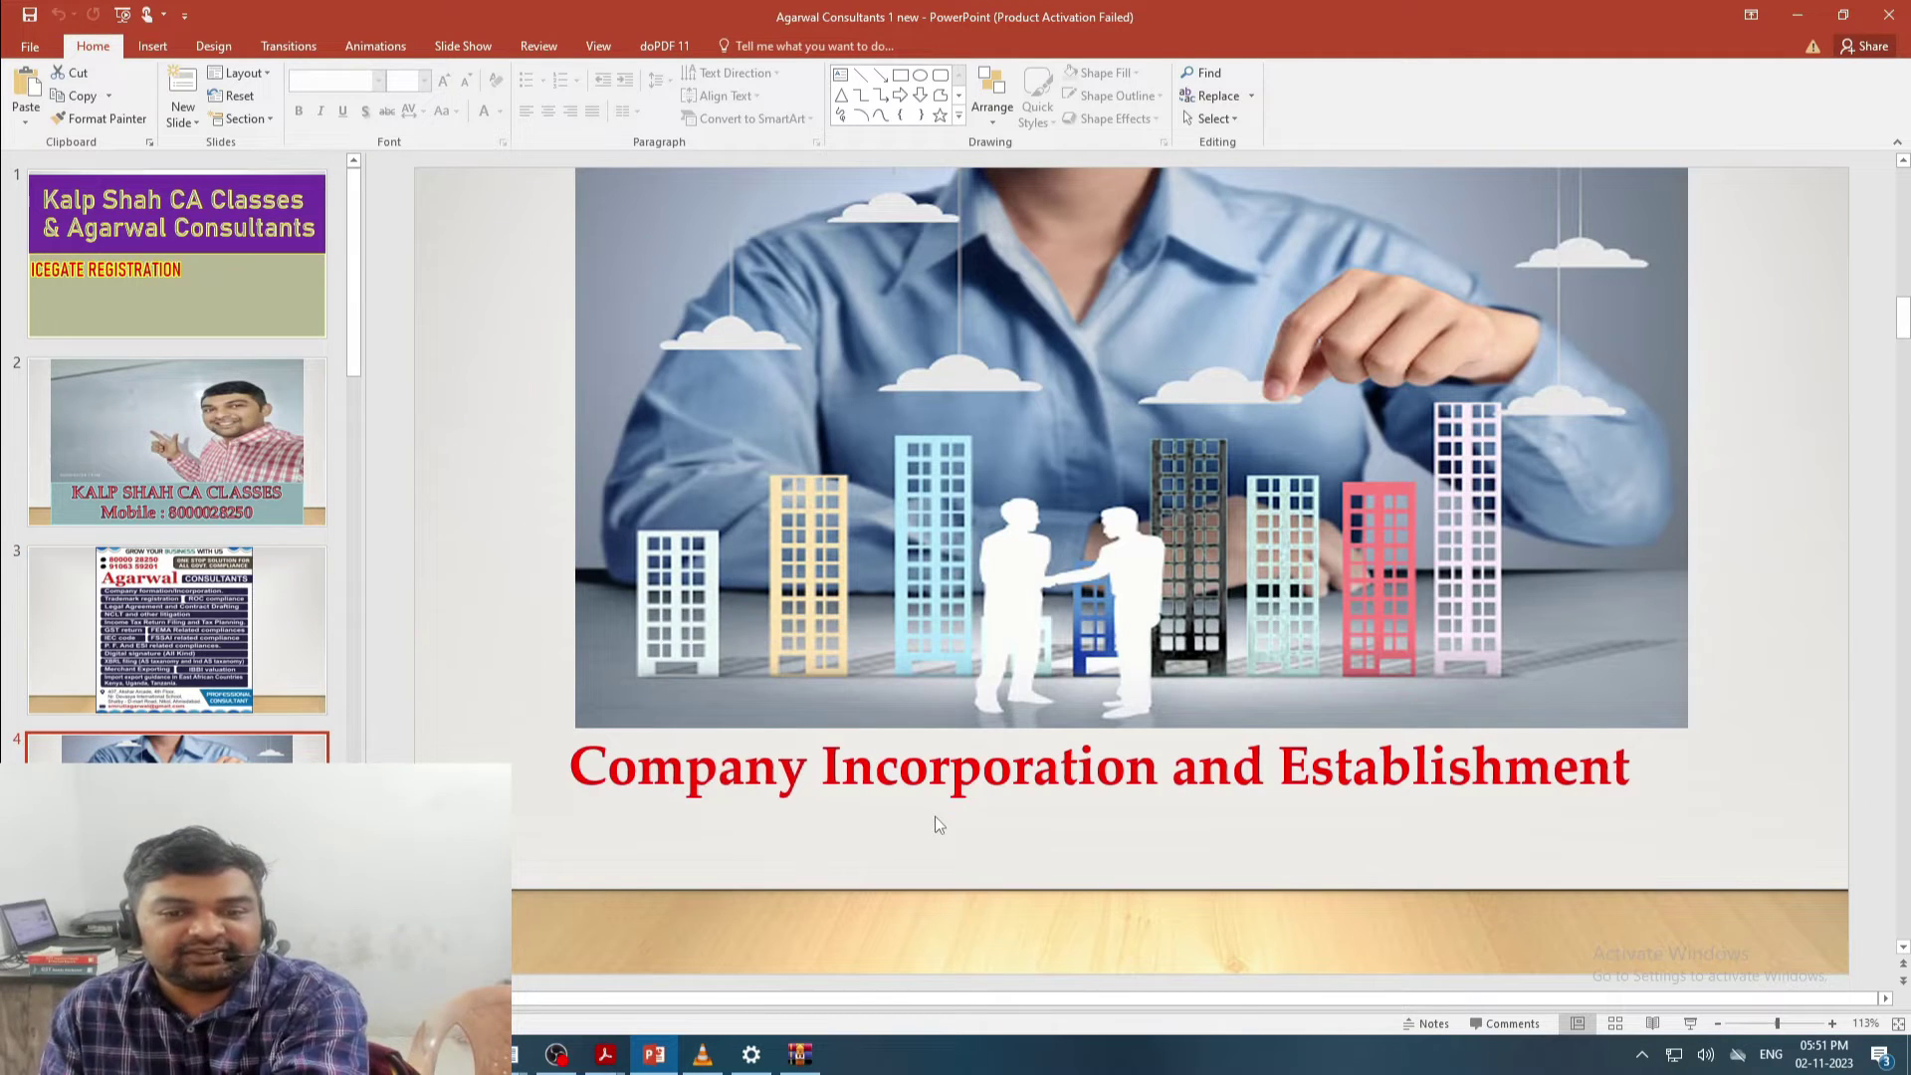
pyautogui.scroll(-1, 934, 816)
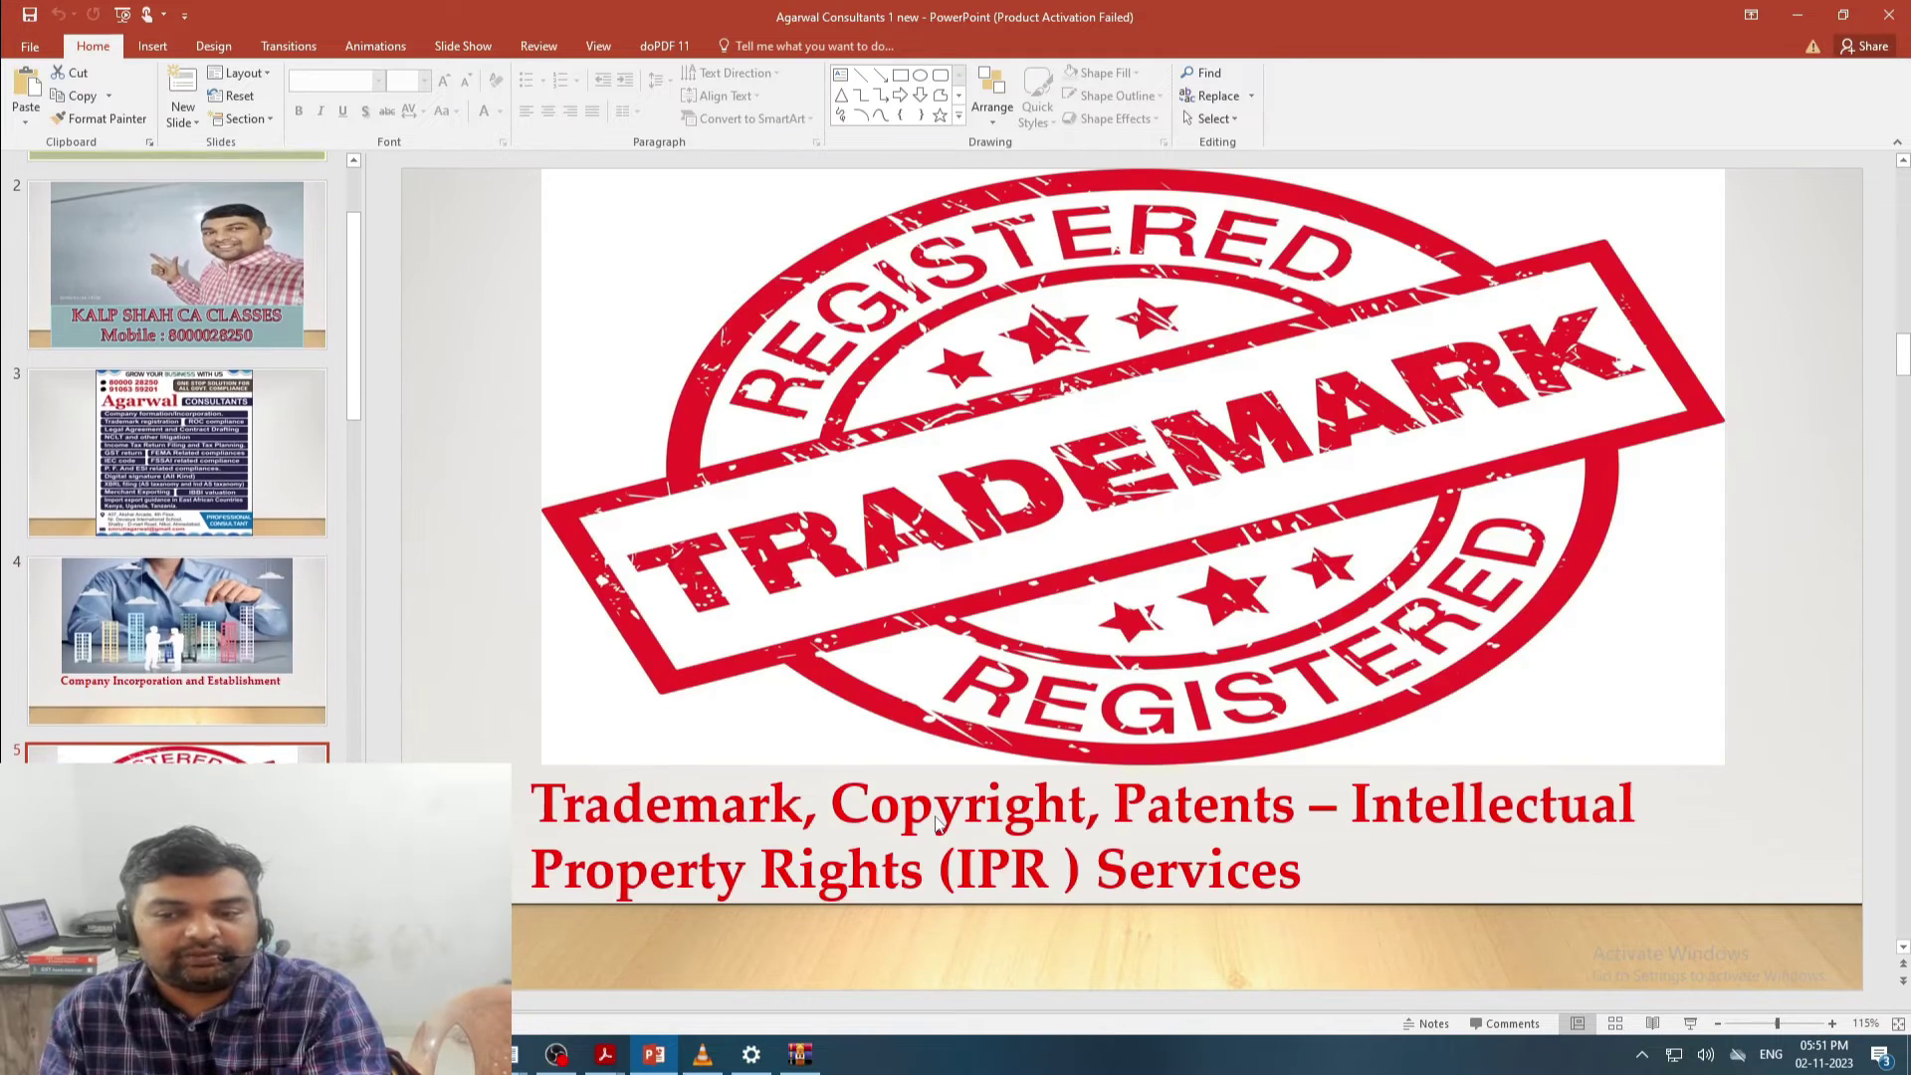
pyautogui.scroll(-1, 937, 821)
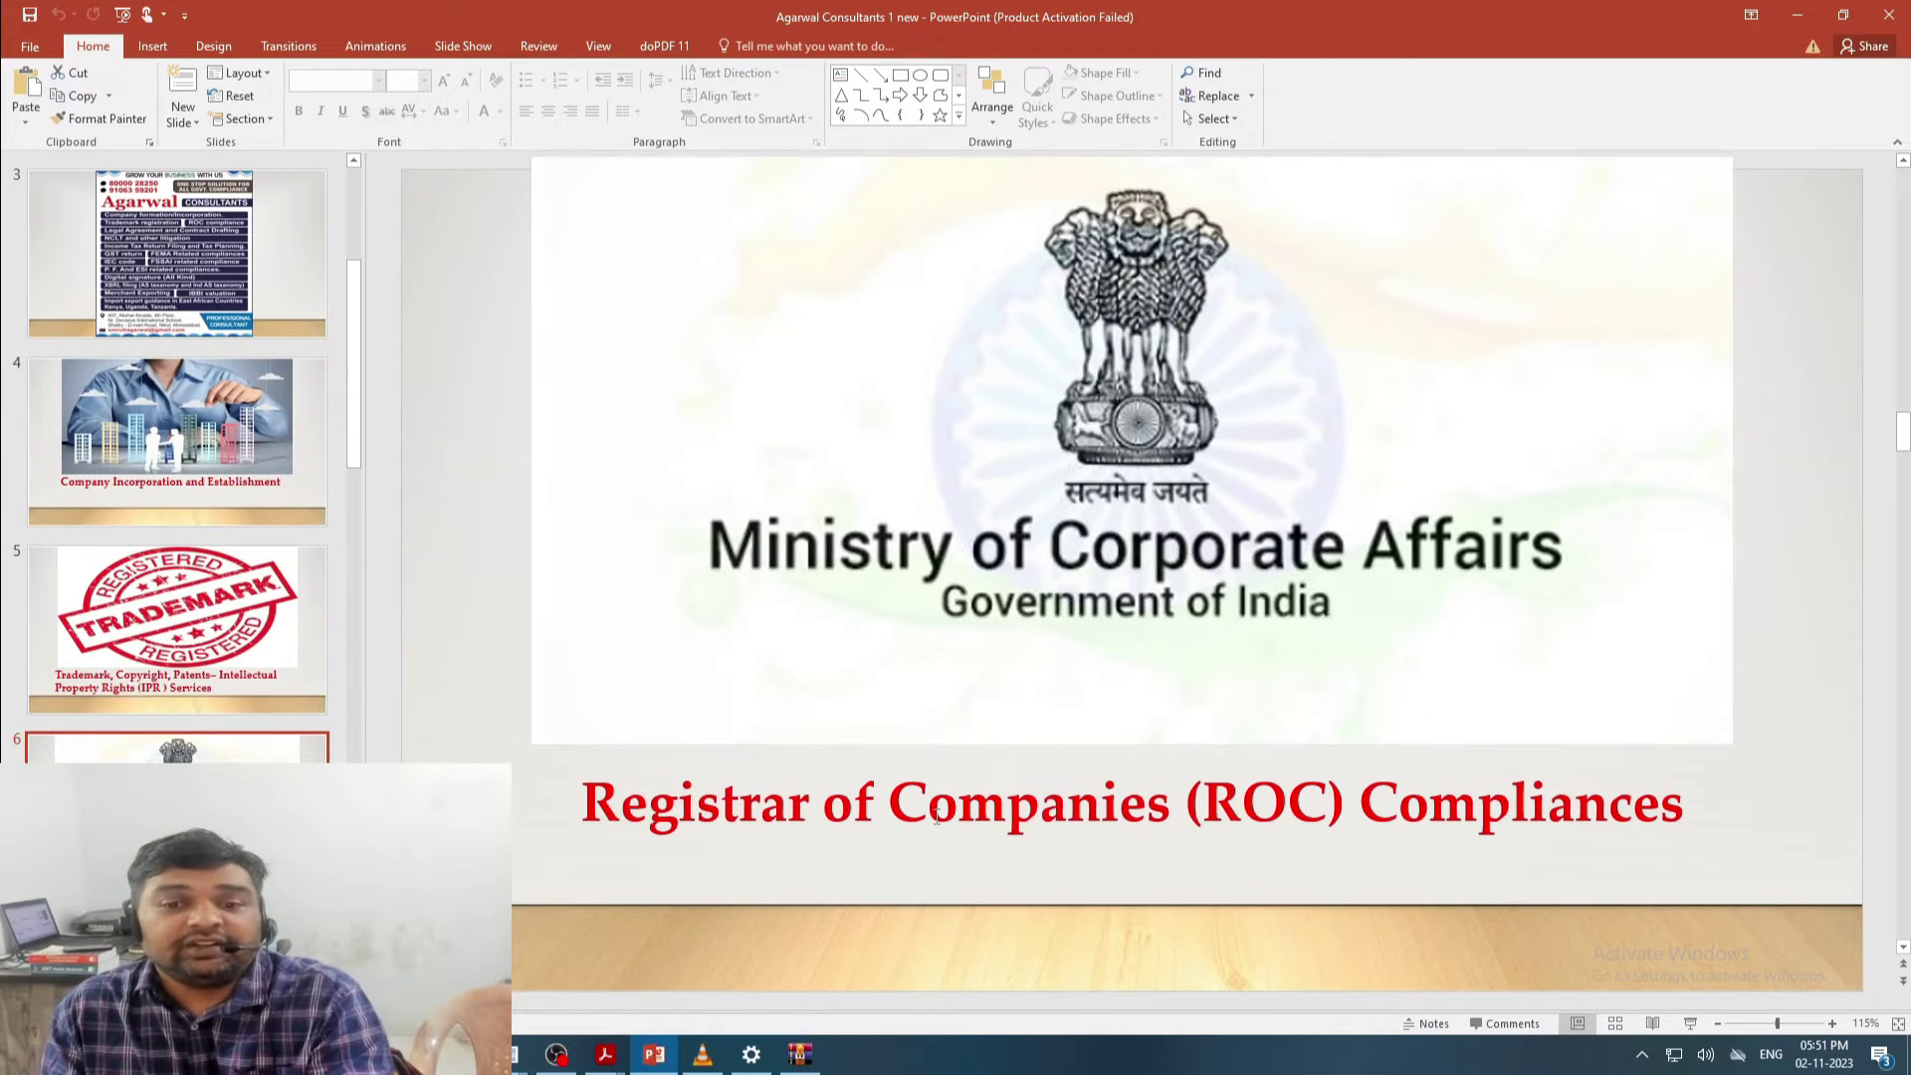
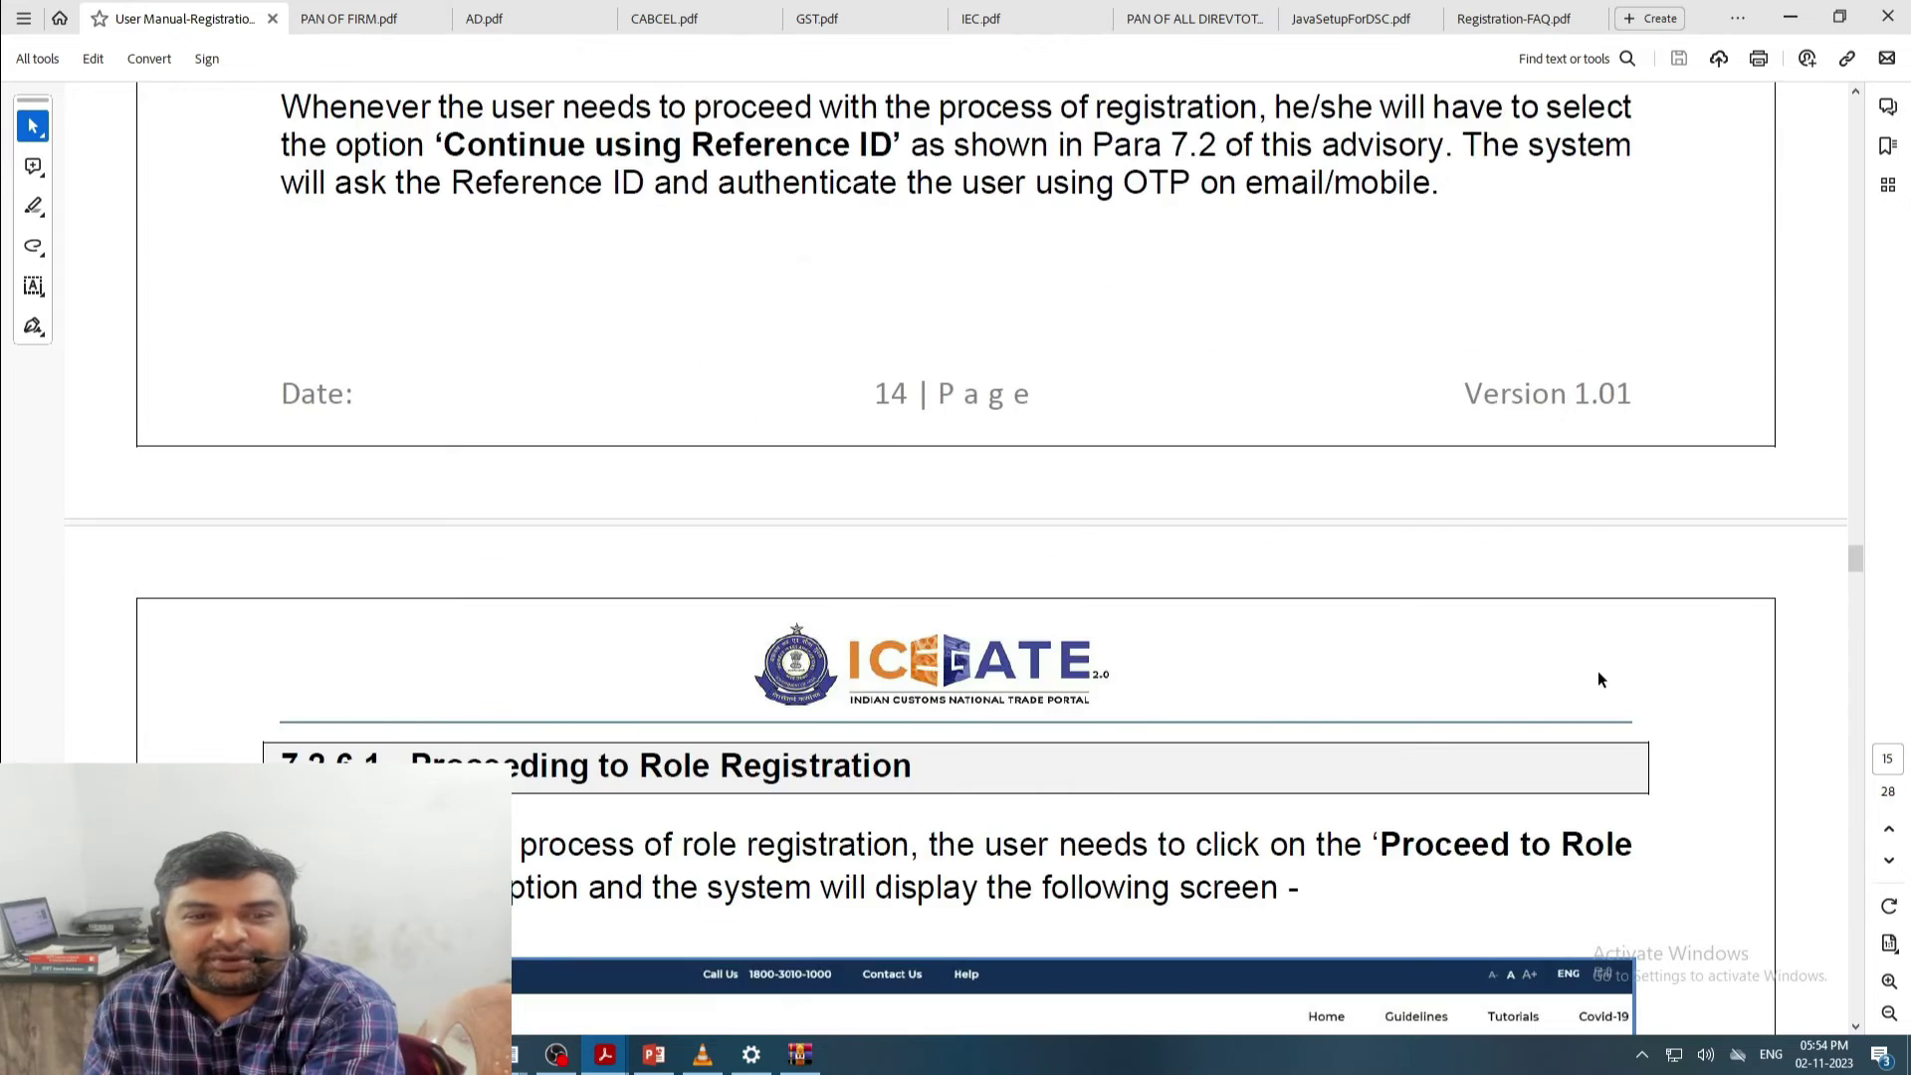
pyautogui.scroll(-7, 1597, 671)
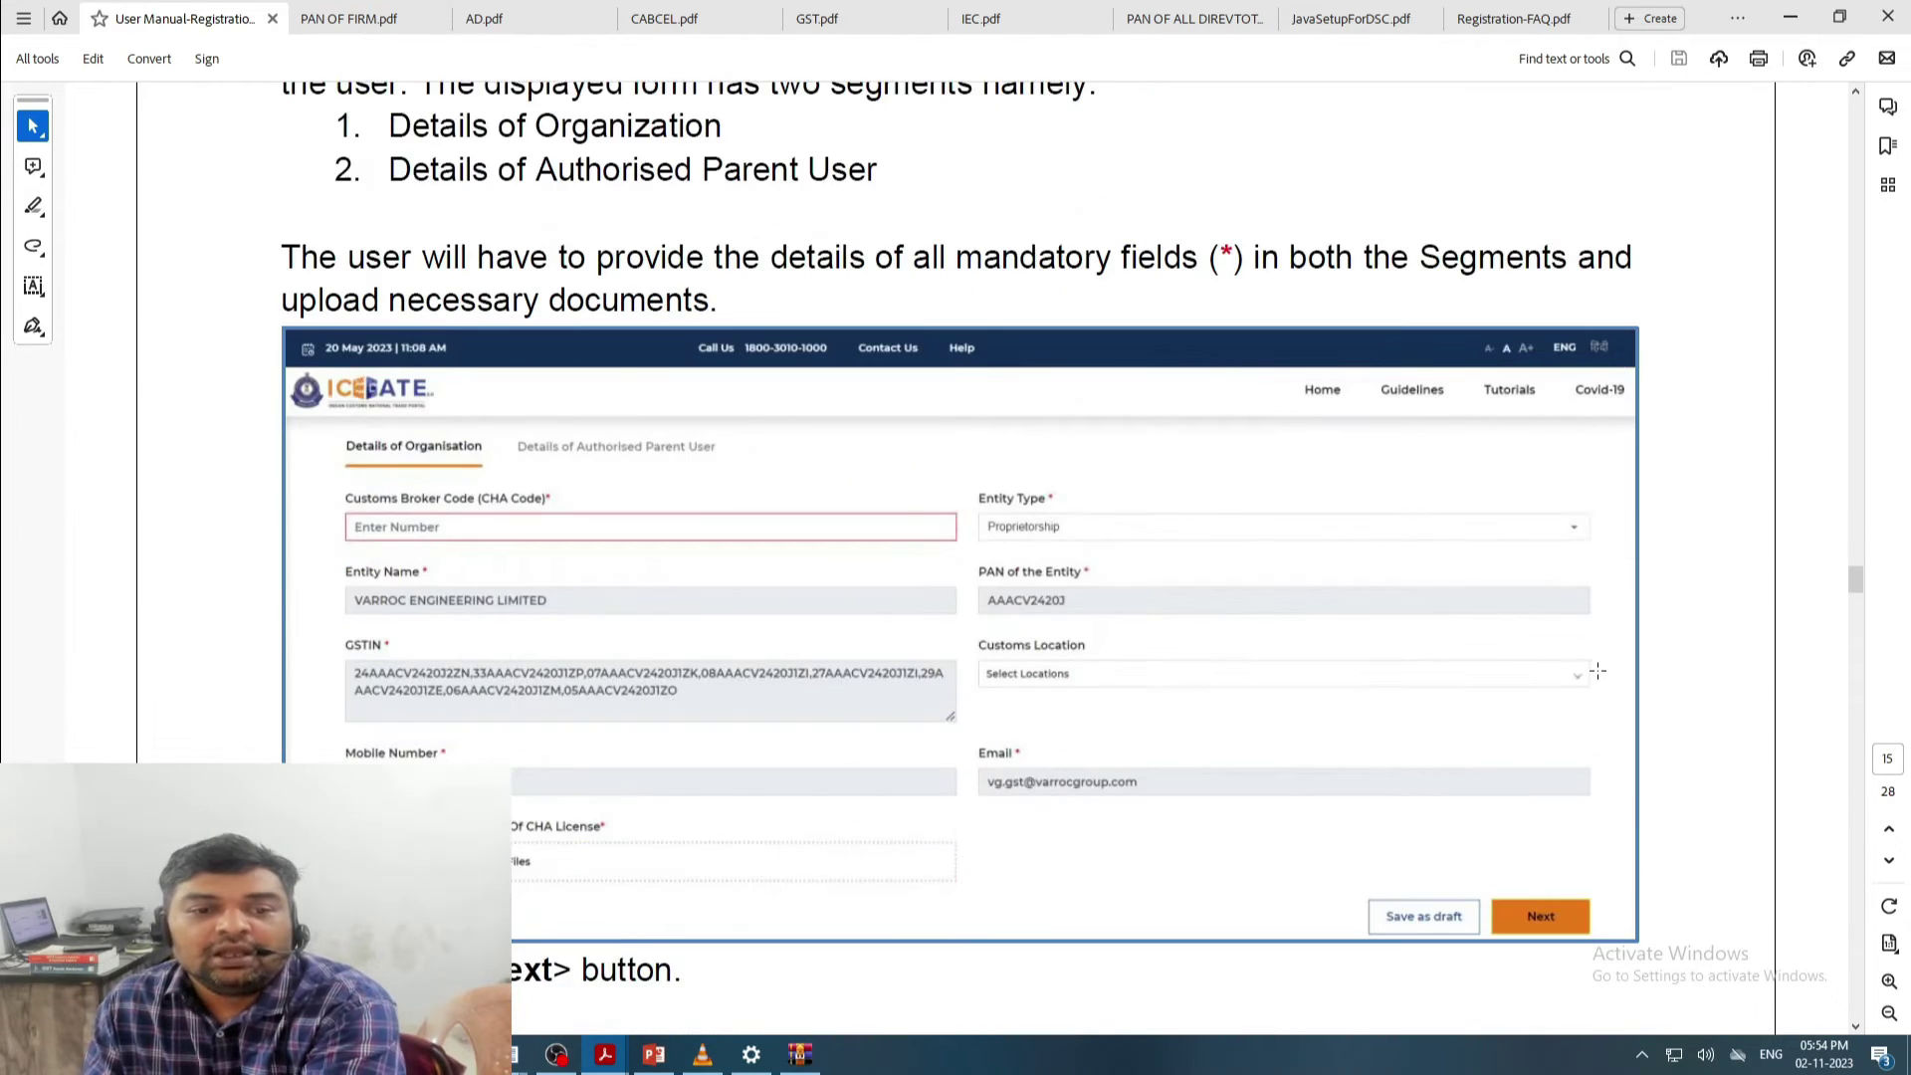
# Step: Scroll the ICEGATE registration manual from page 14 to the page 21 email OTP verification screenshot
pyautogui.scroll(15, 1429, 673)
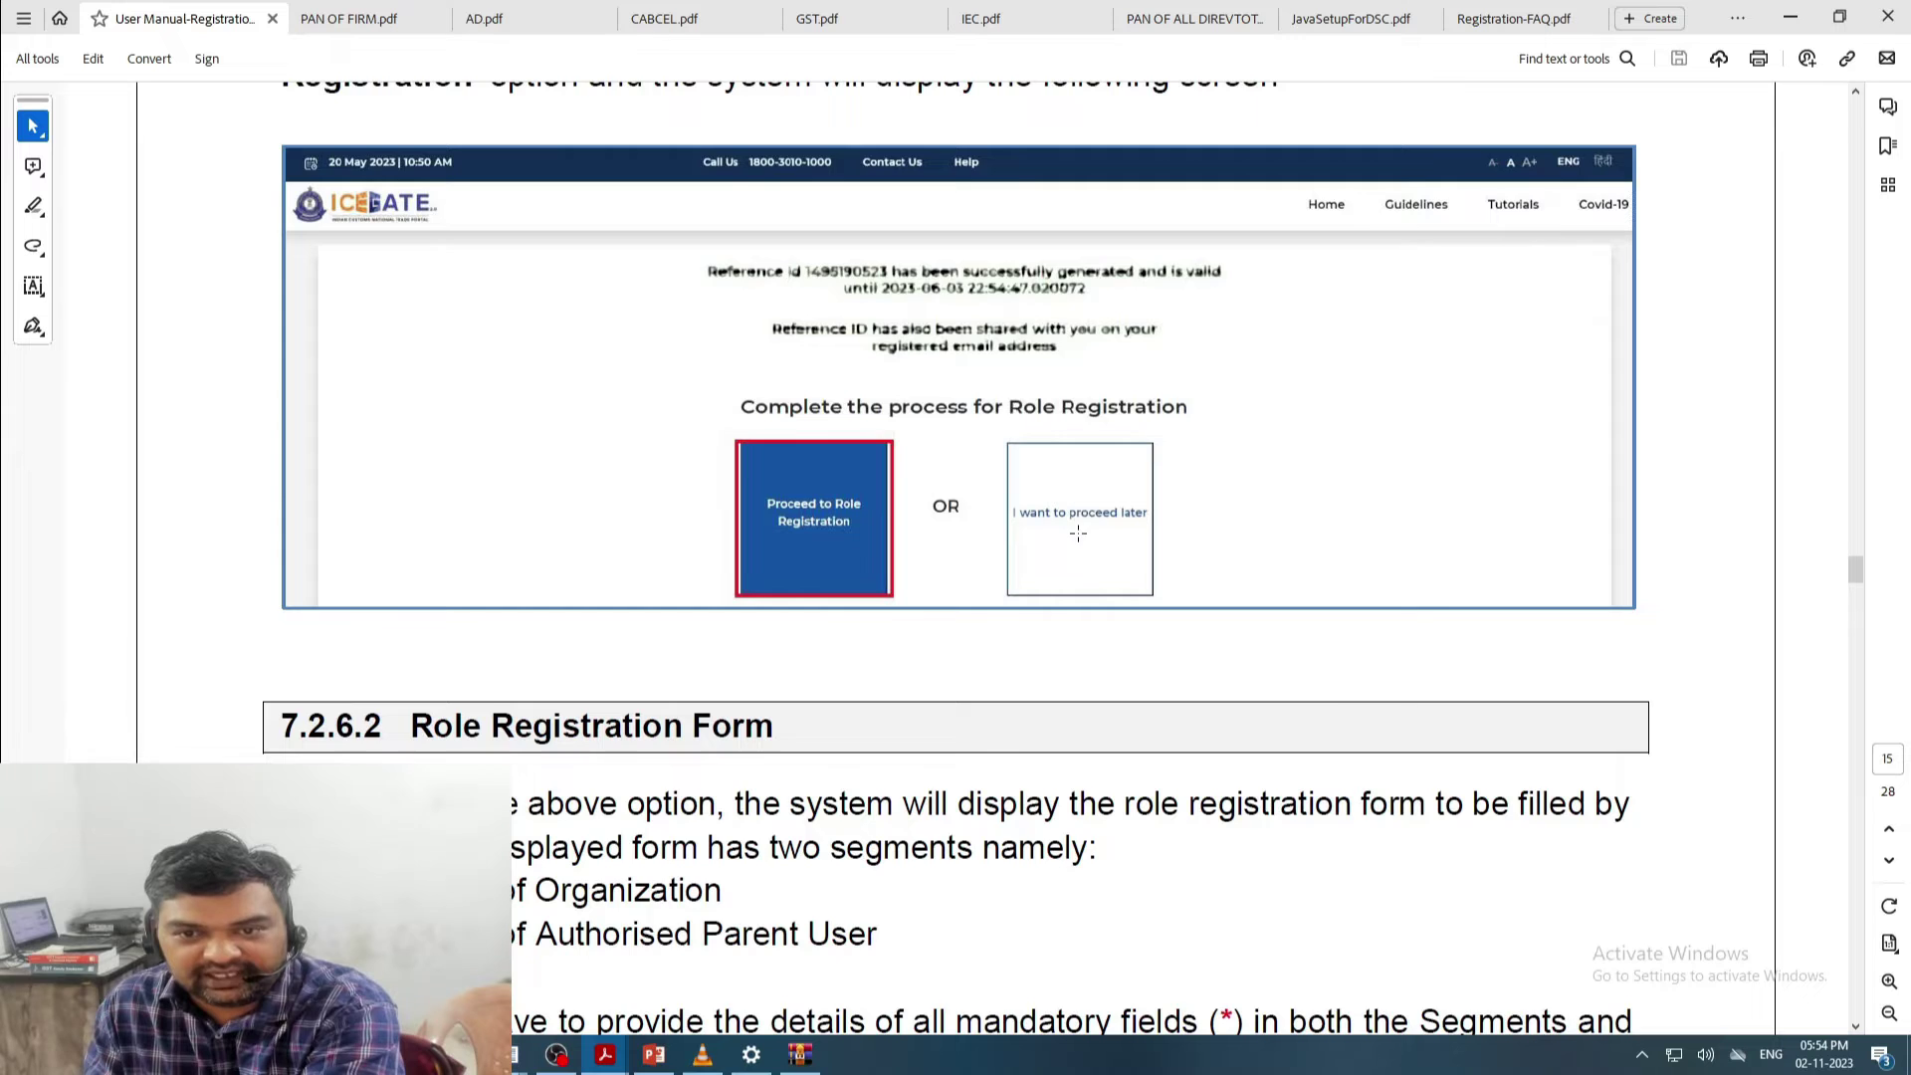
pyautogui.scroll(-10, 1230, 577)
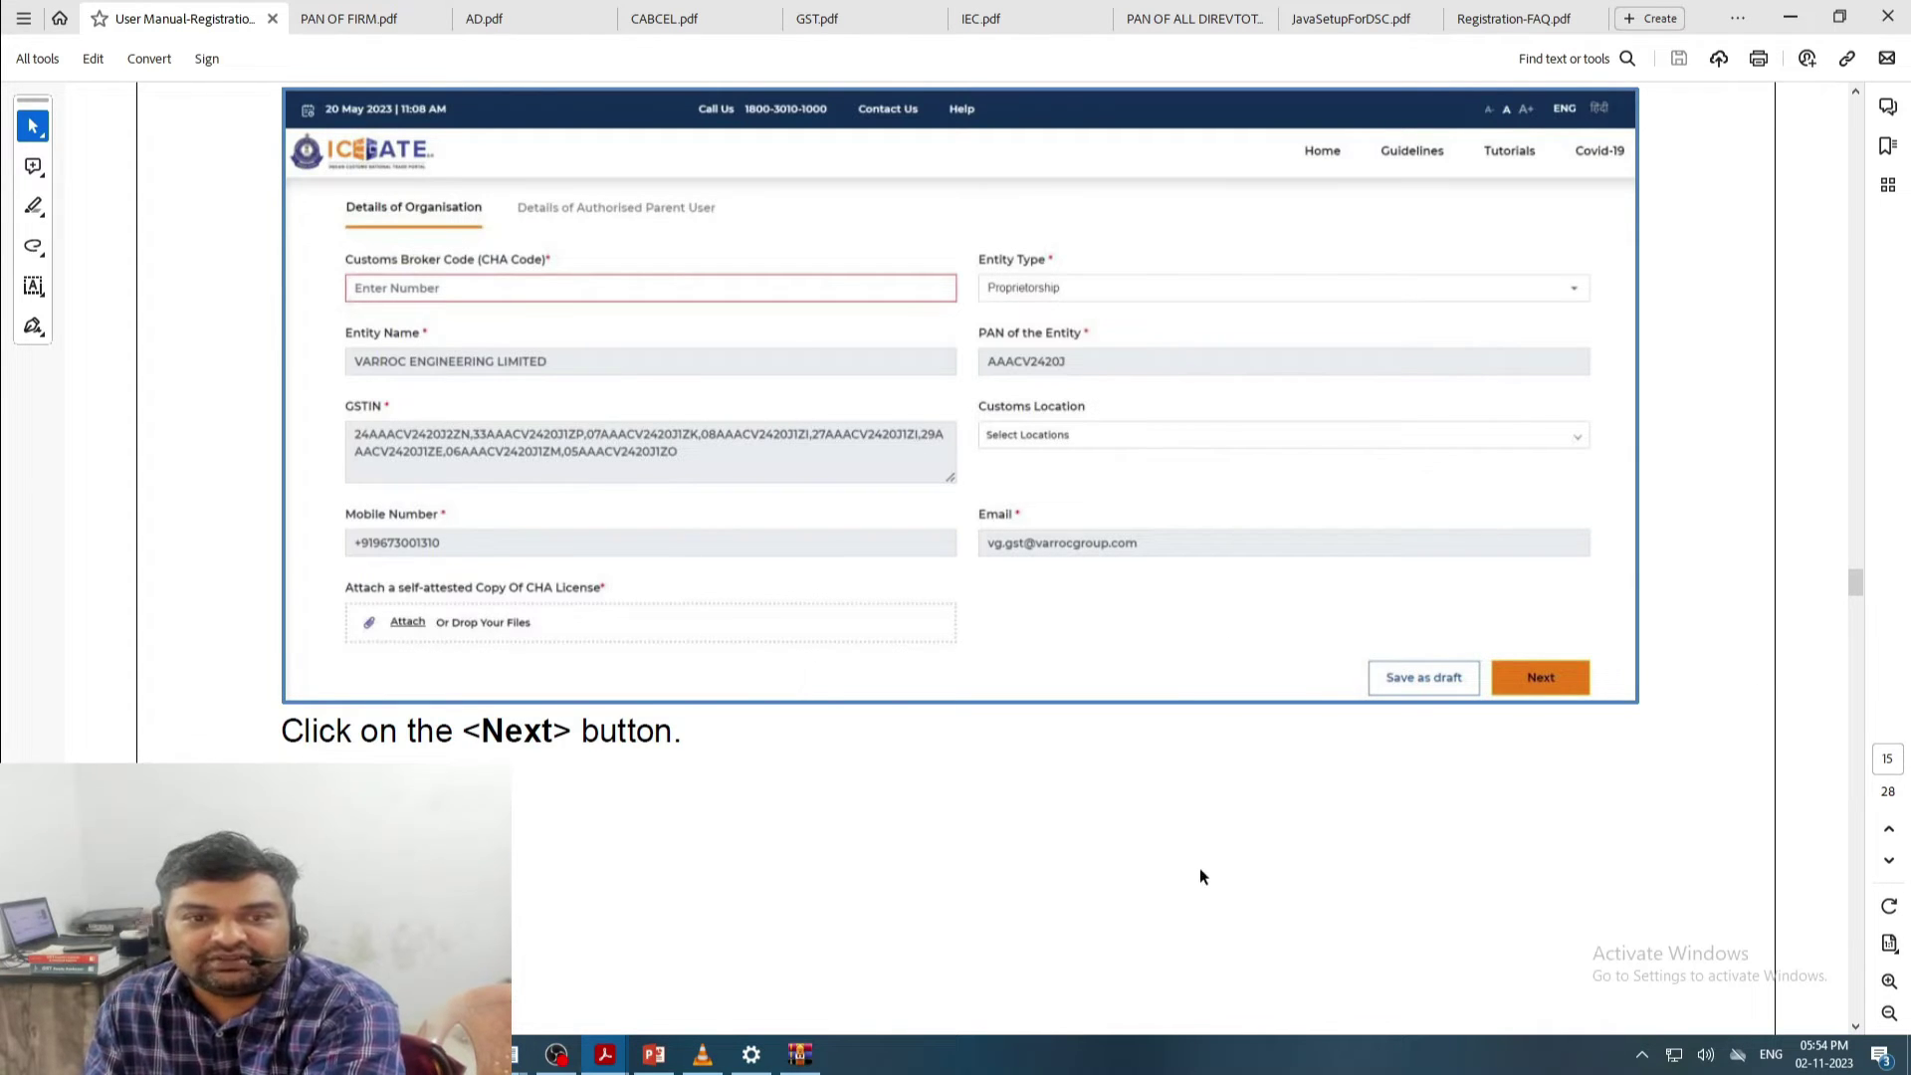
pyautogui.scroll(-10, 1215, 862)
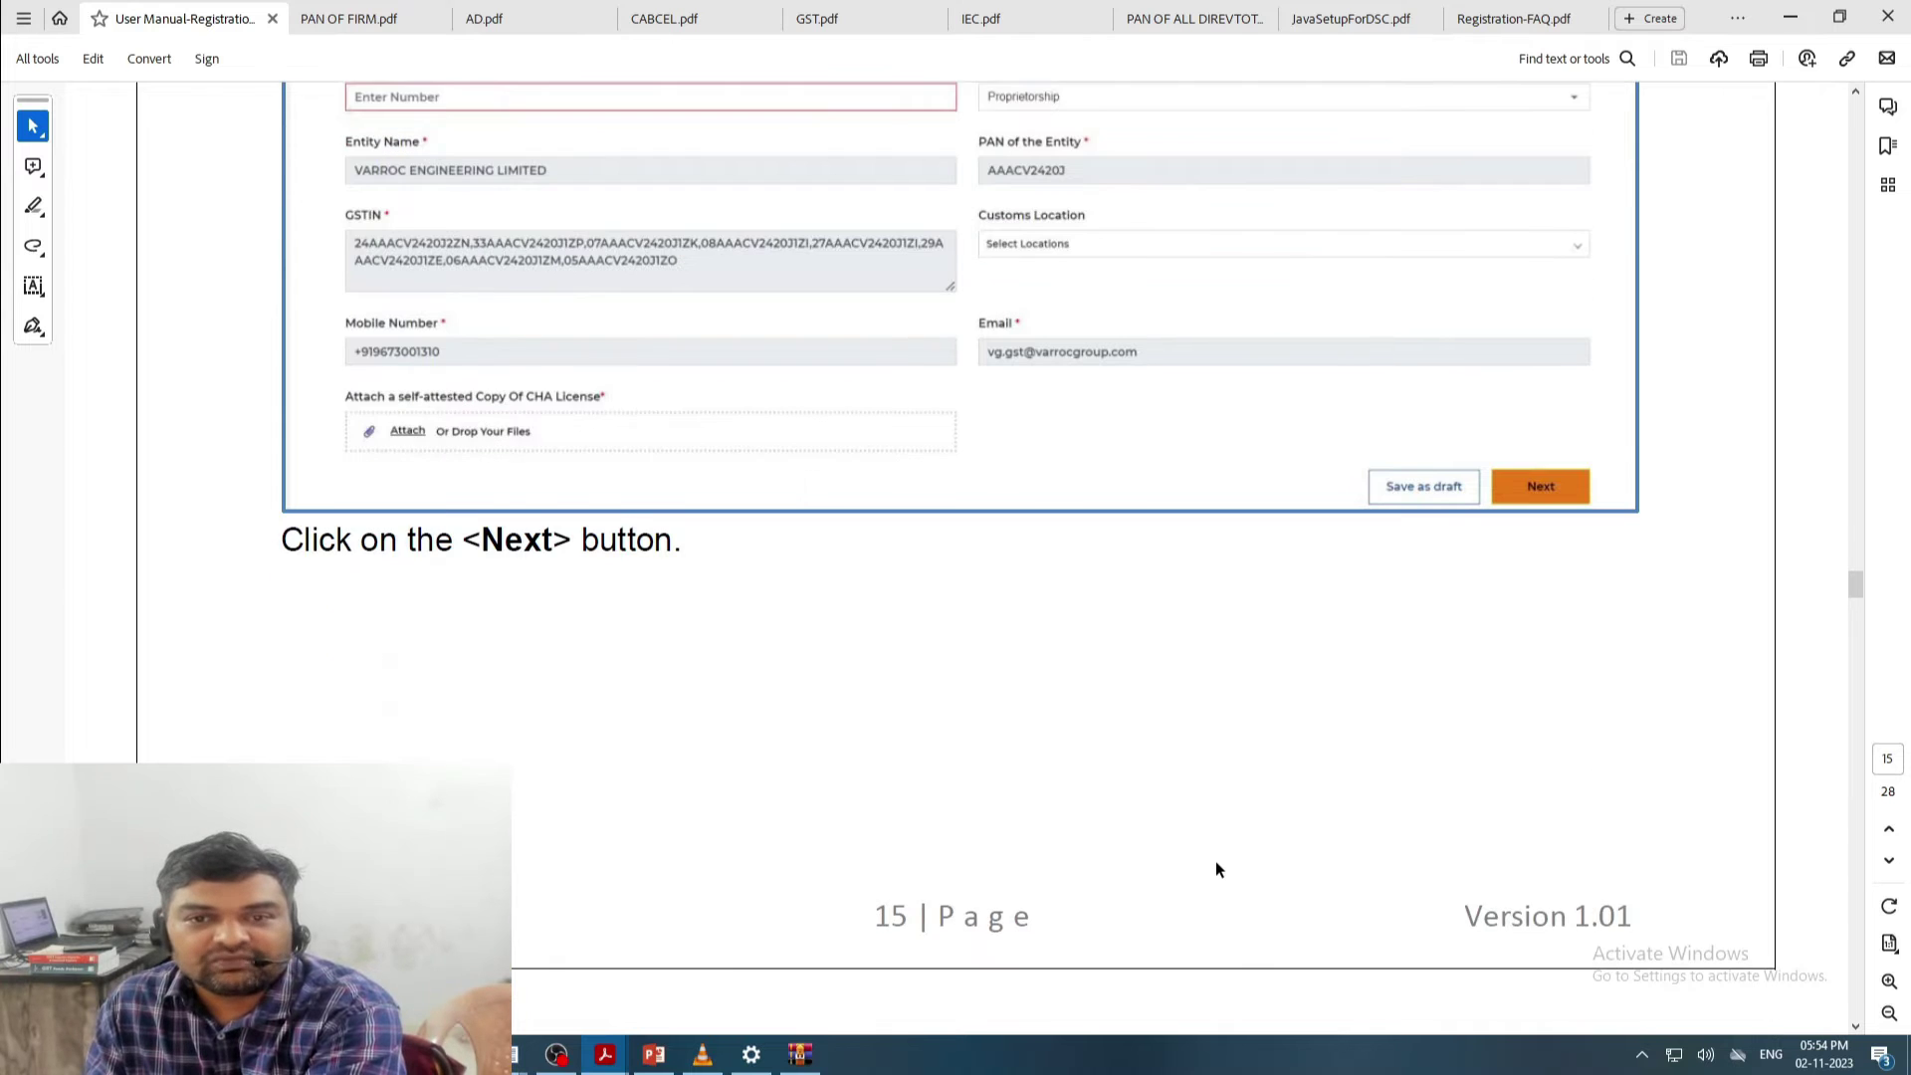
pyautogui.scroll(-3, 1216, 862)
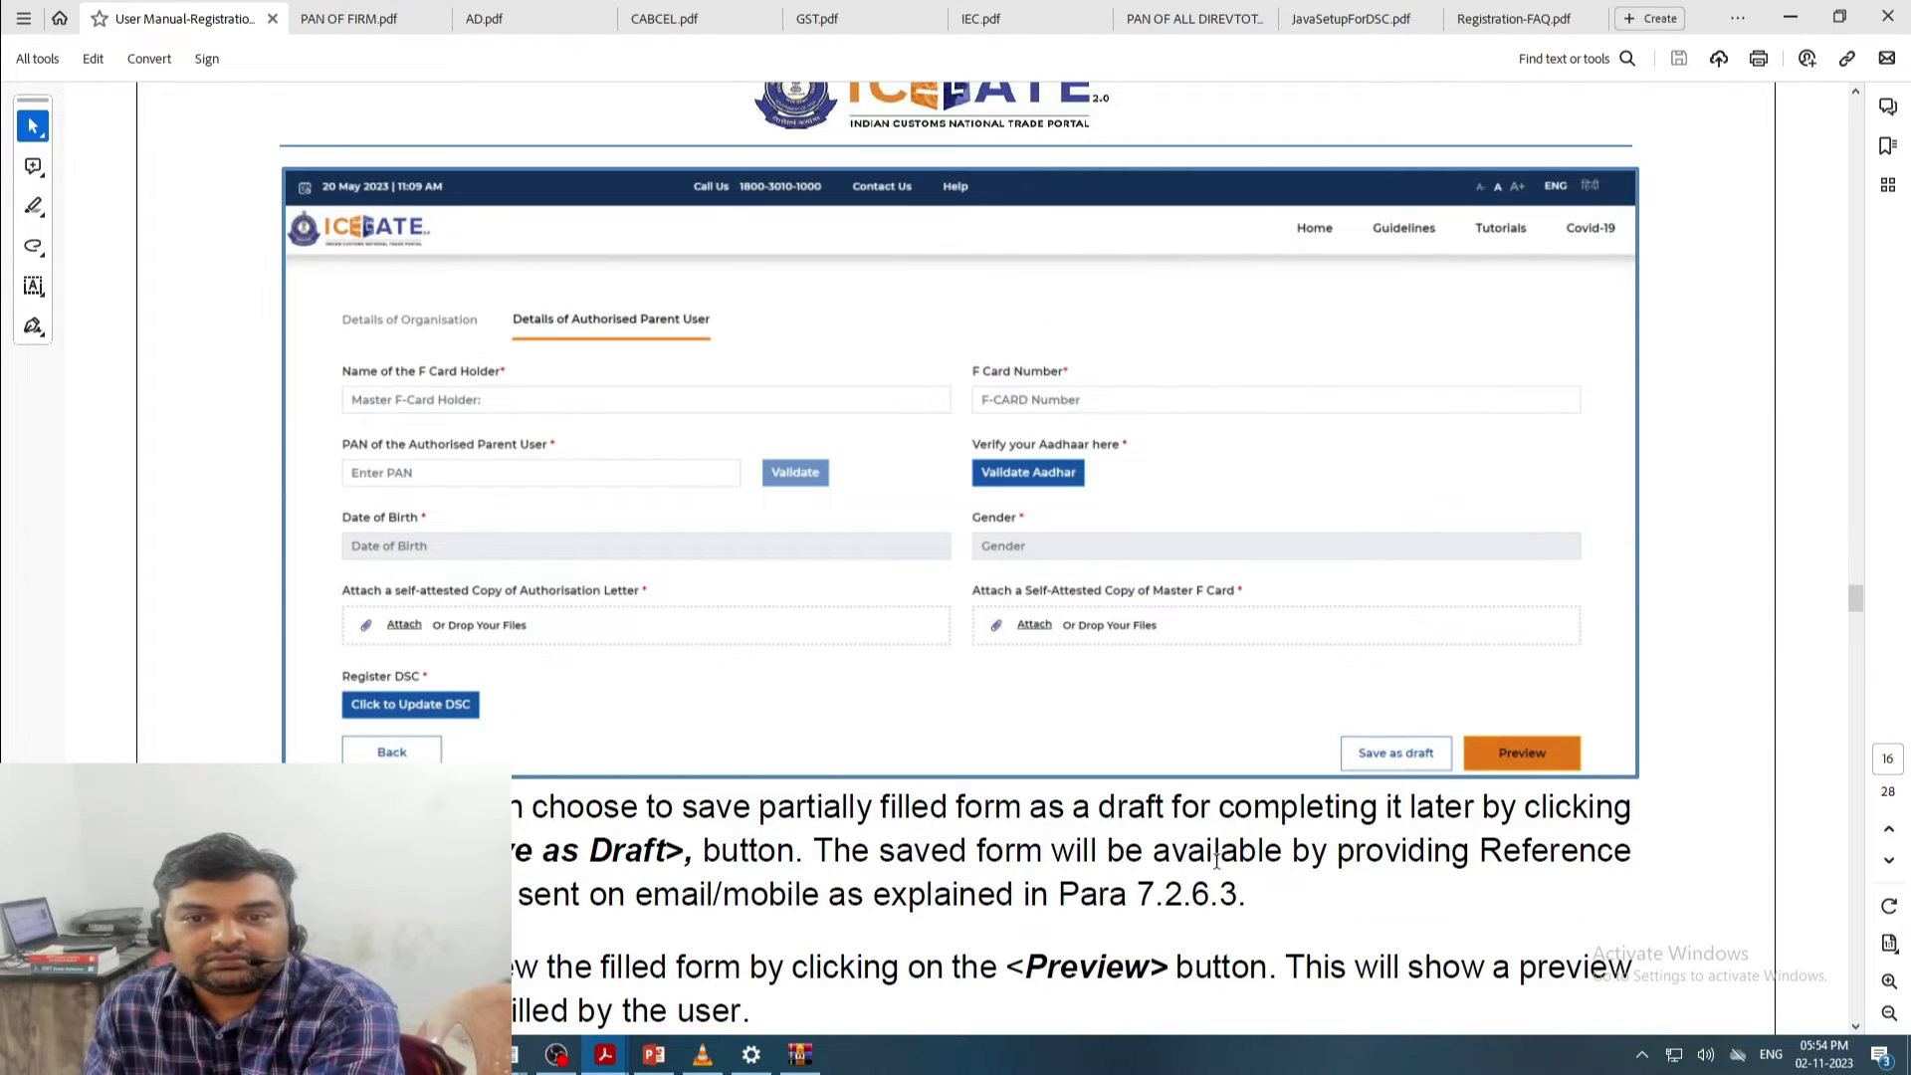
pyautogui.scroll(-2, 846, 672)
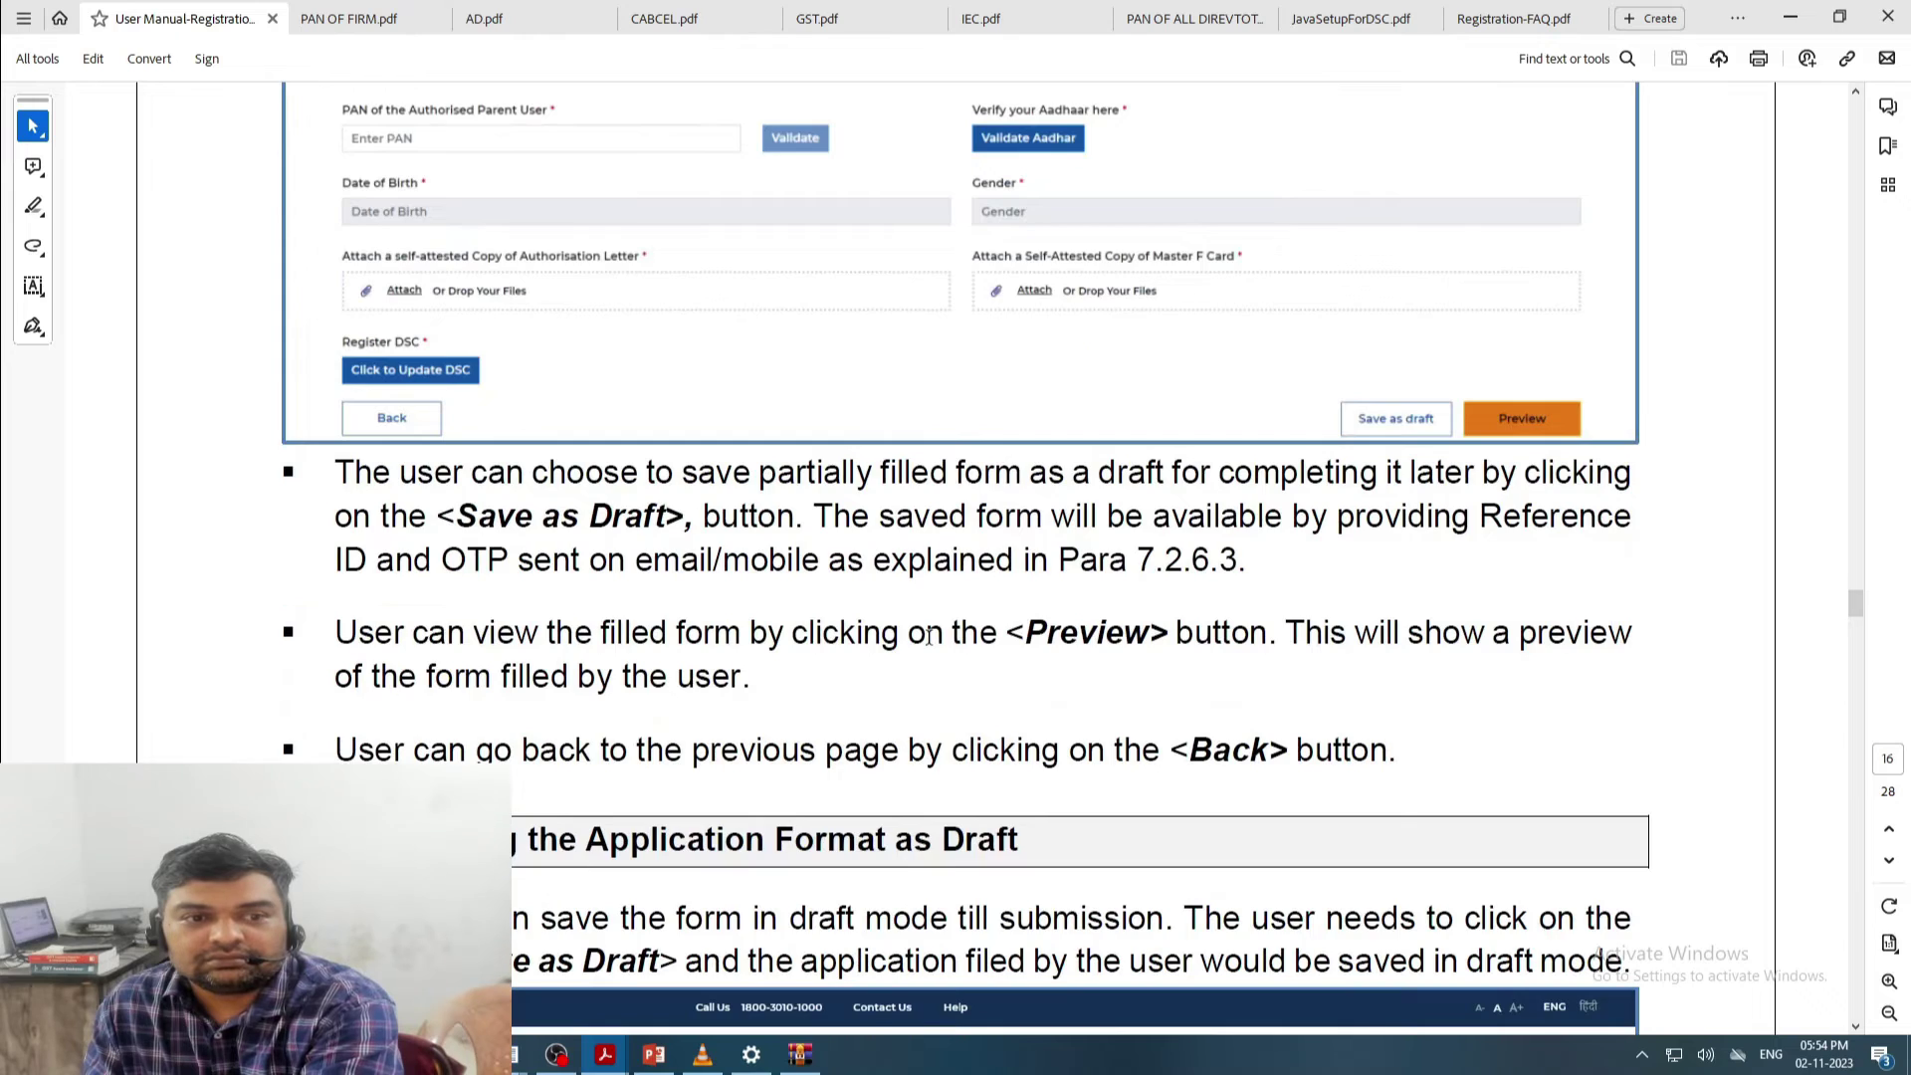
pyautogui.scroll(2, 928, 637)
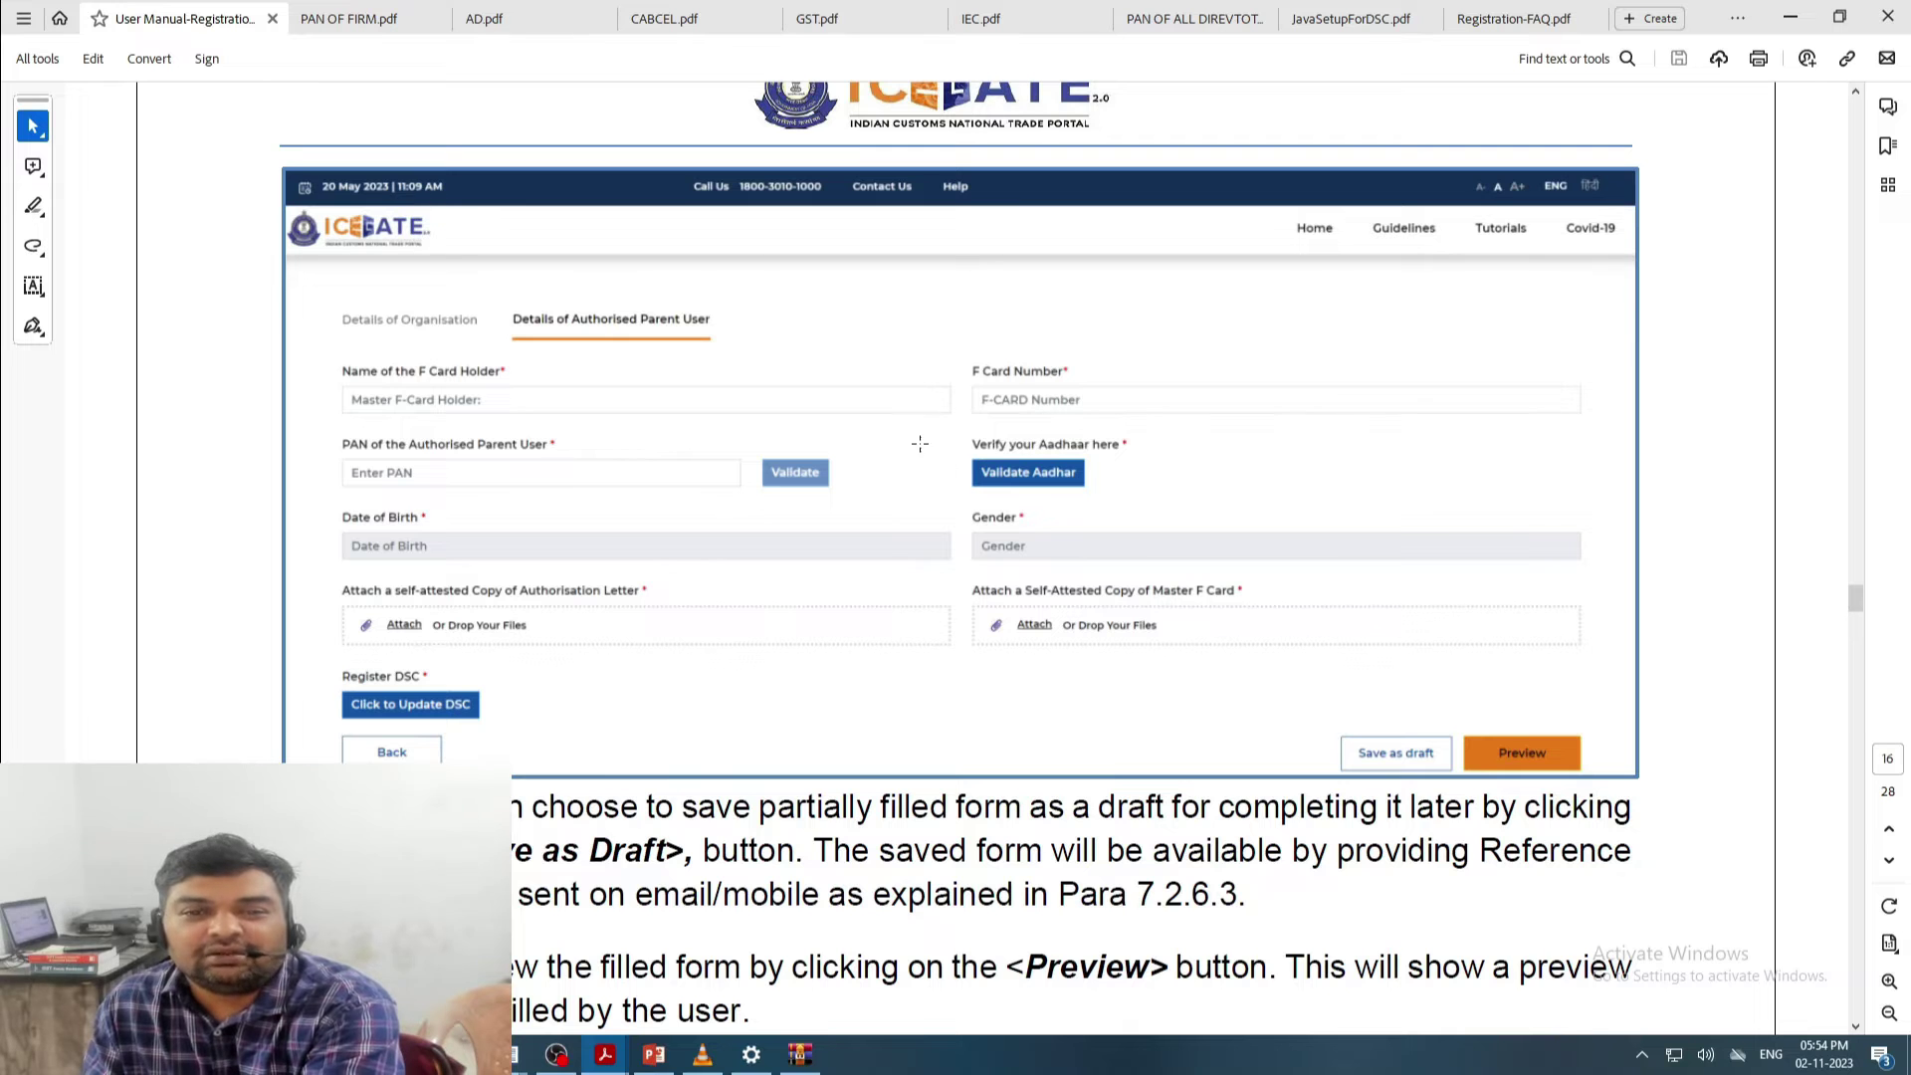
pyautogui.scroll(-12, 957, 691)
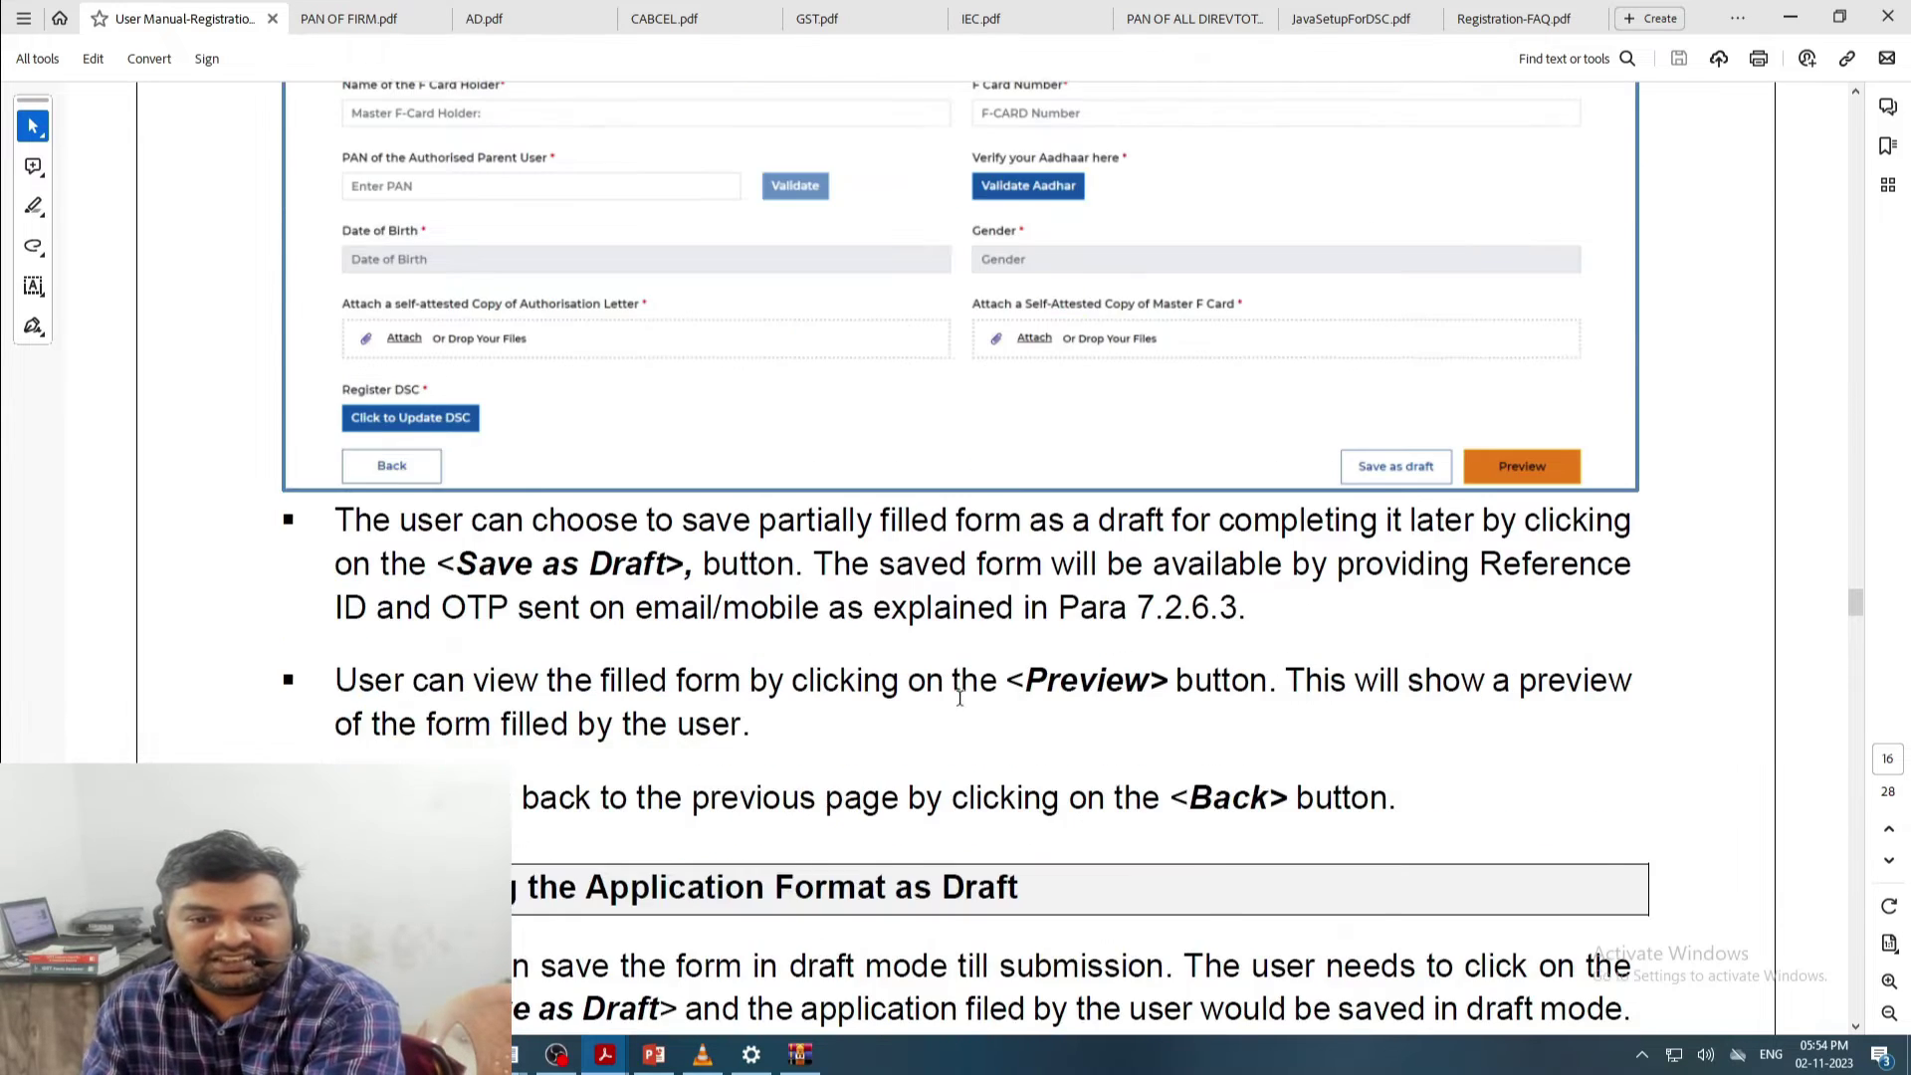
pyautogui.scroll(-10, 955, 700)
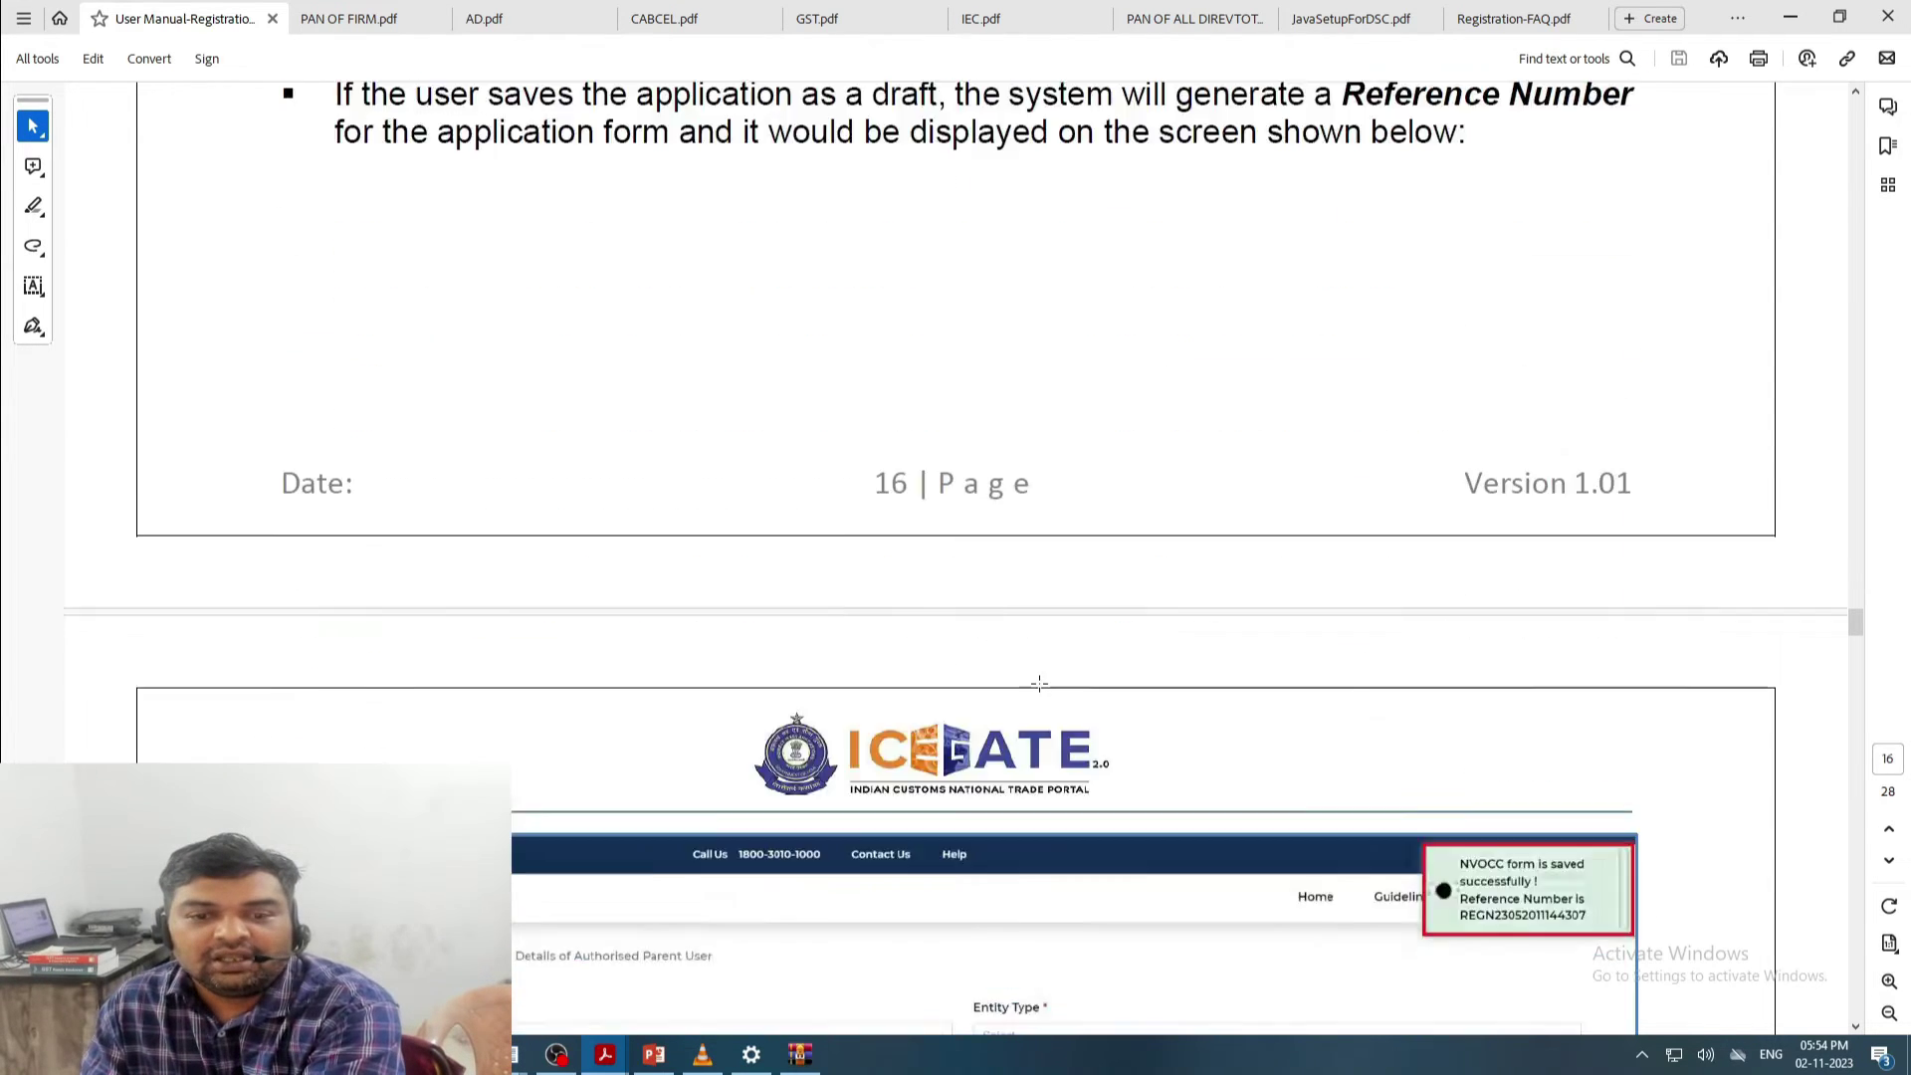
pyautogui.scroll(-9, 1043, 672)
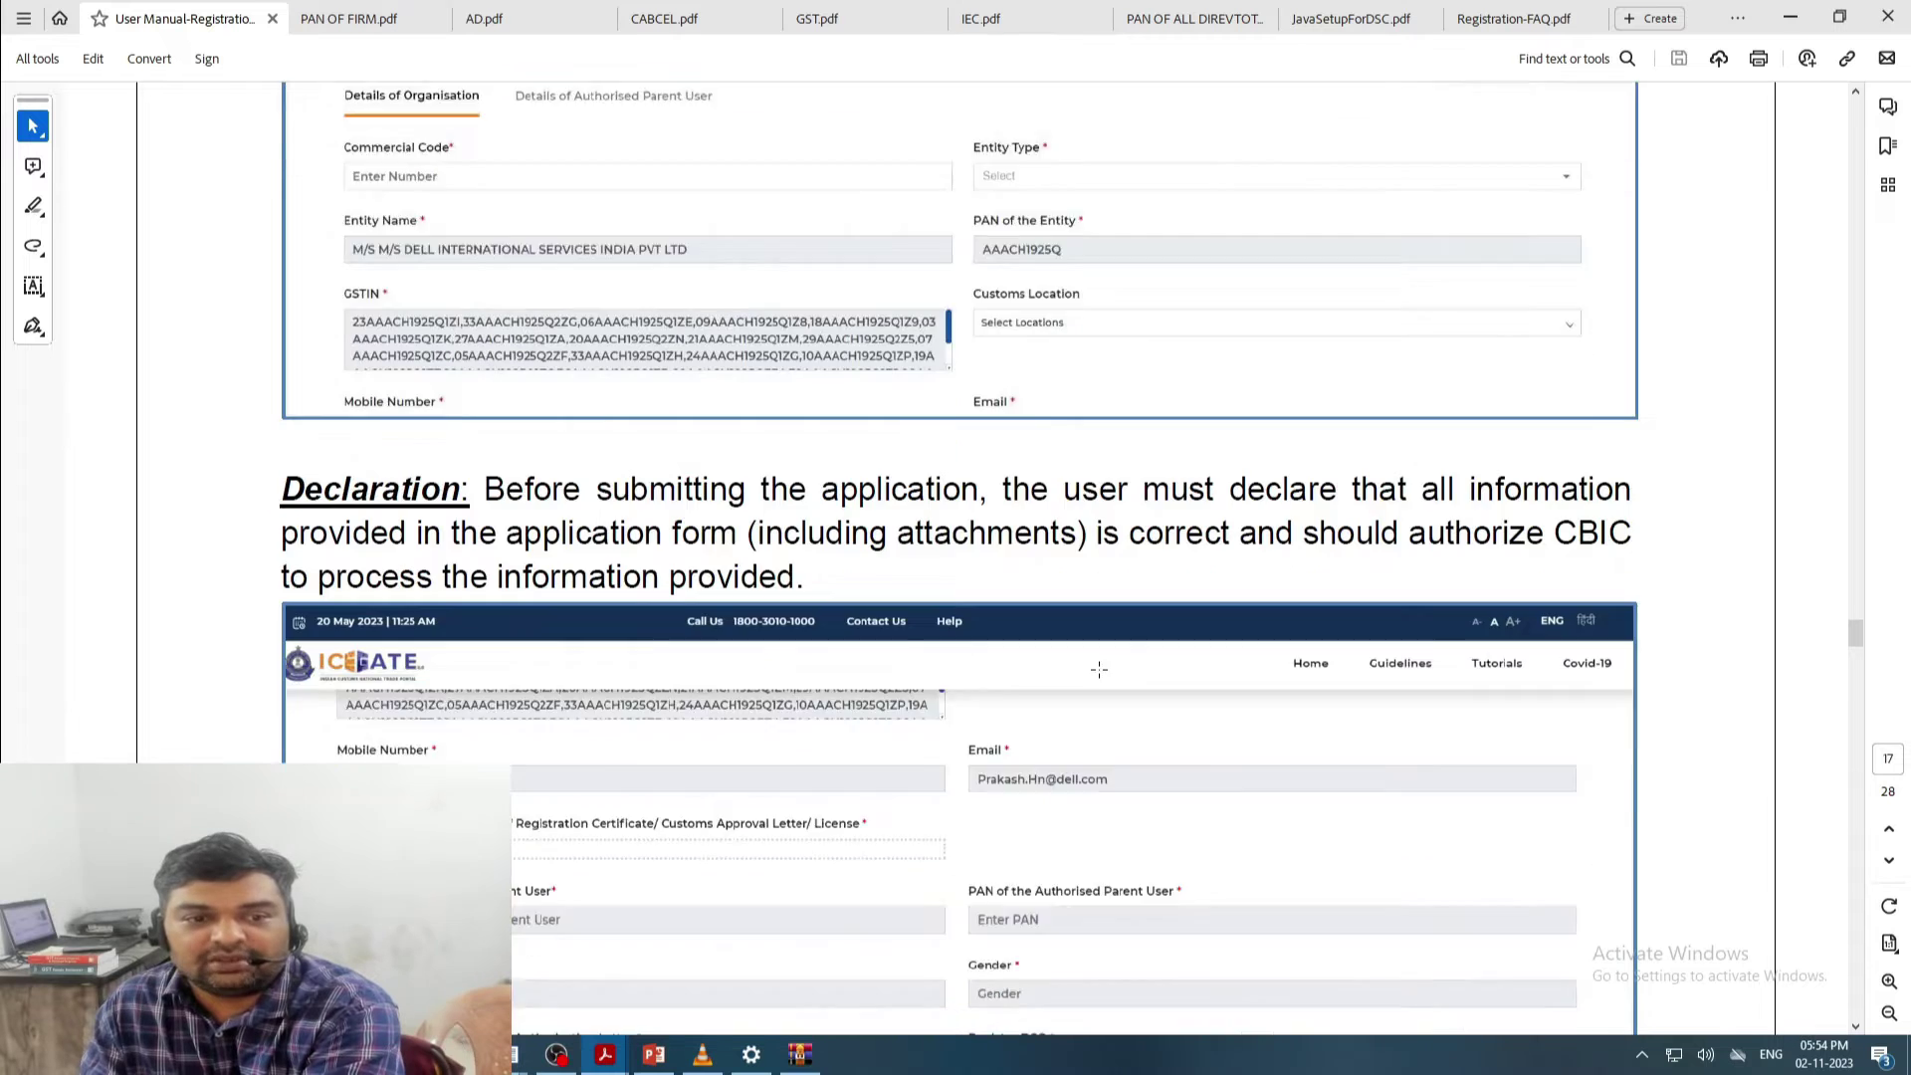
pyautogui.scroll(-15, 1411, 593)
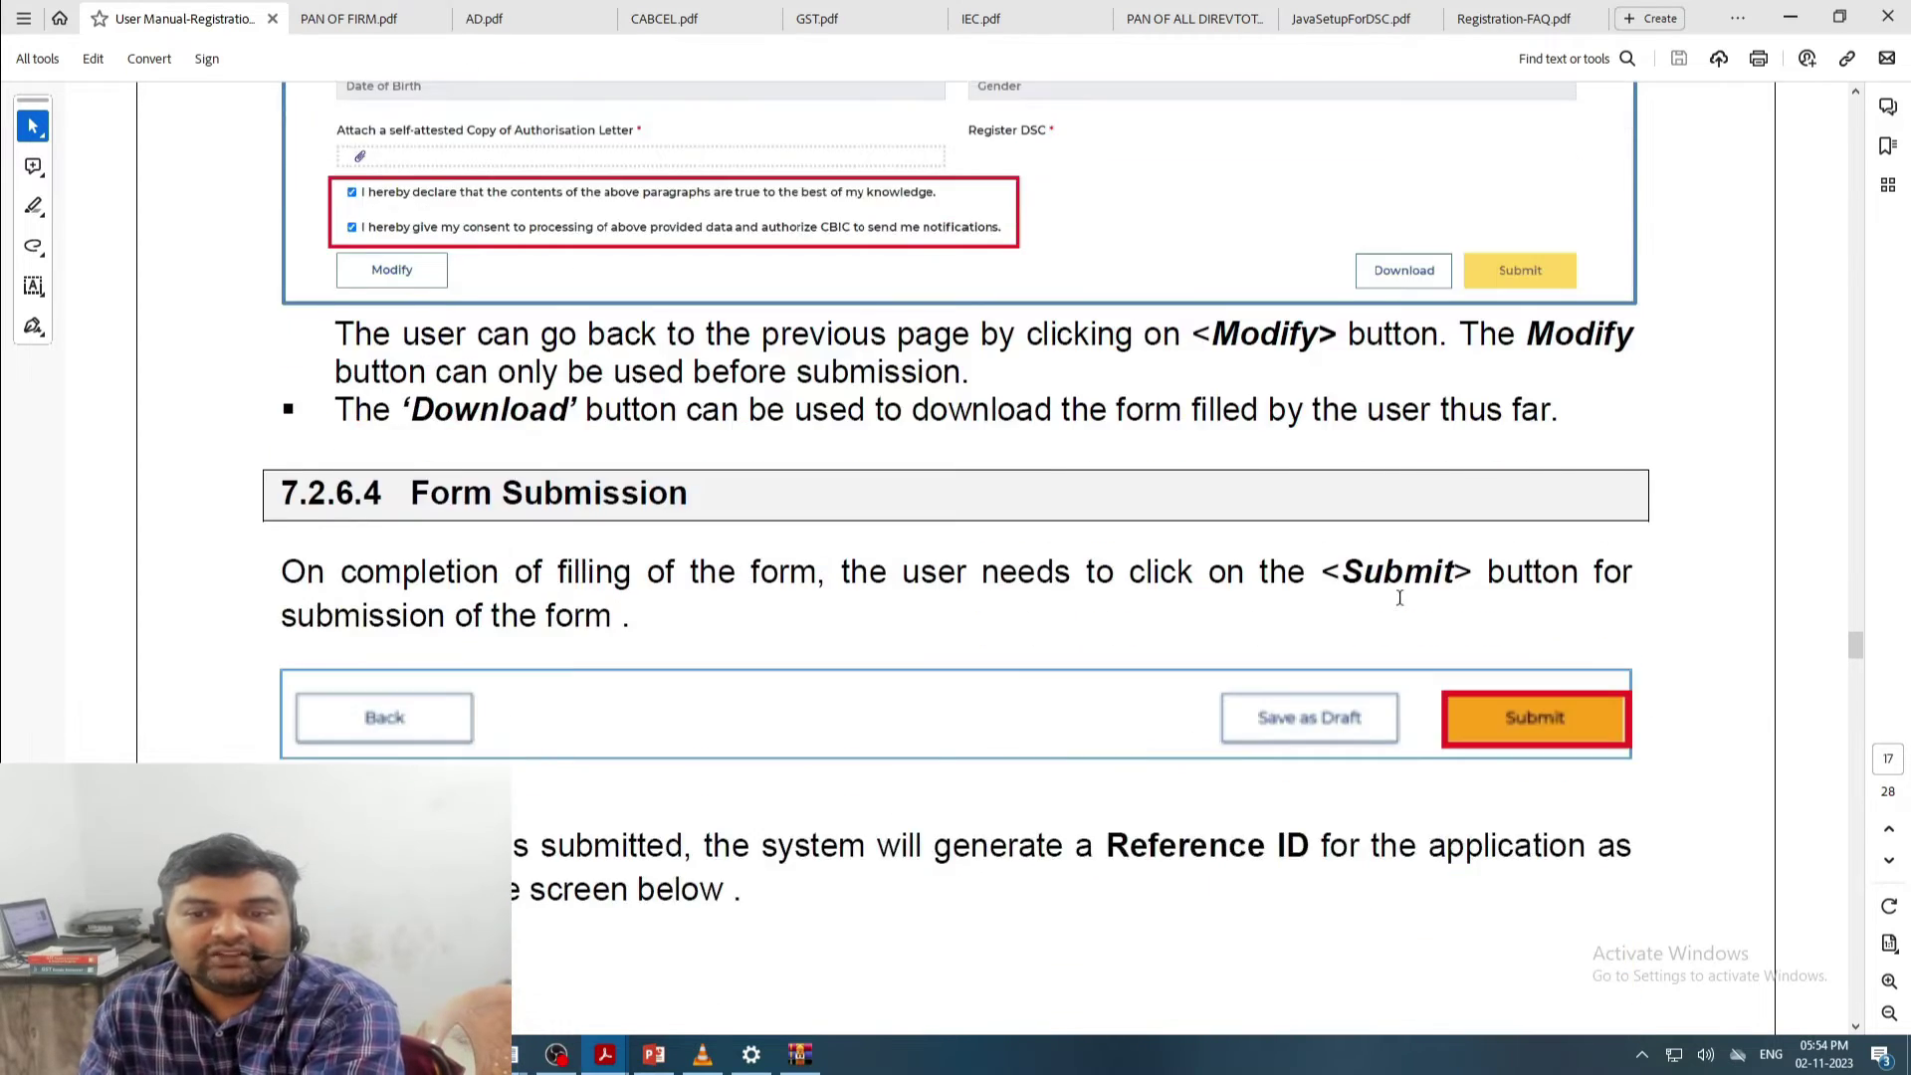
pyautogui.scroll(-16, 1370, 624)
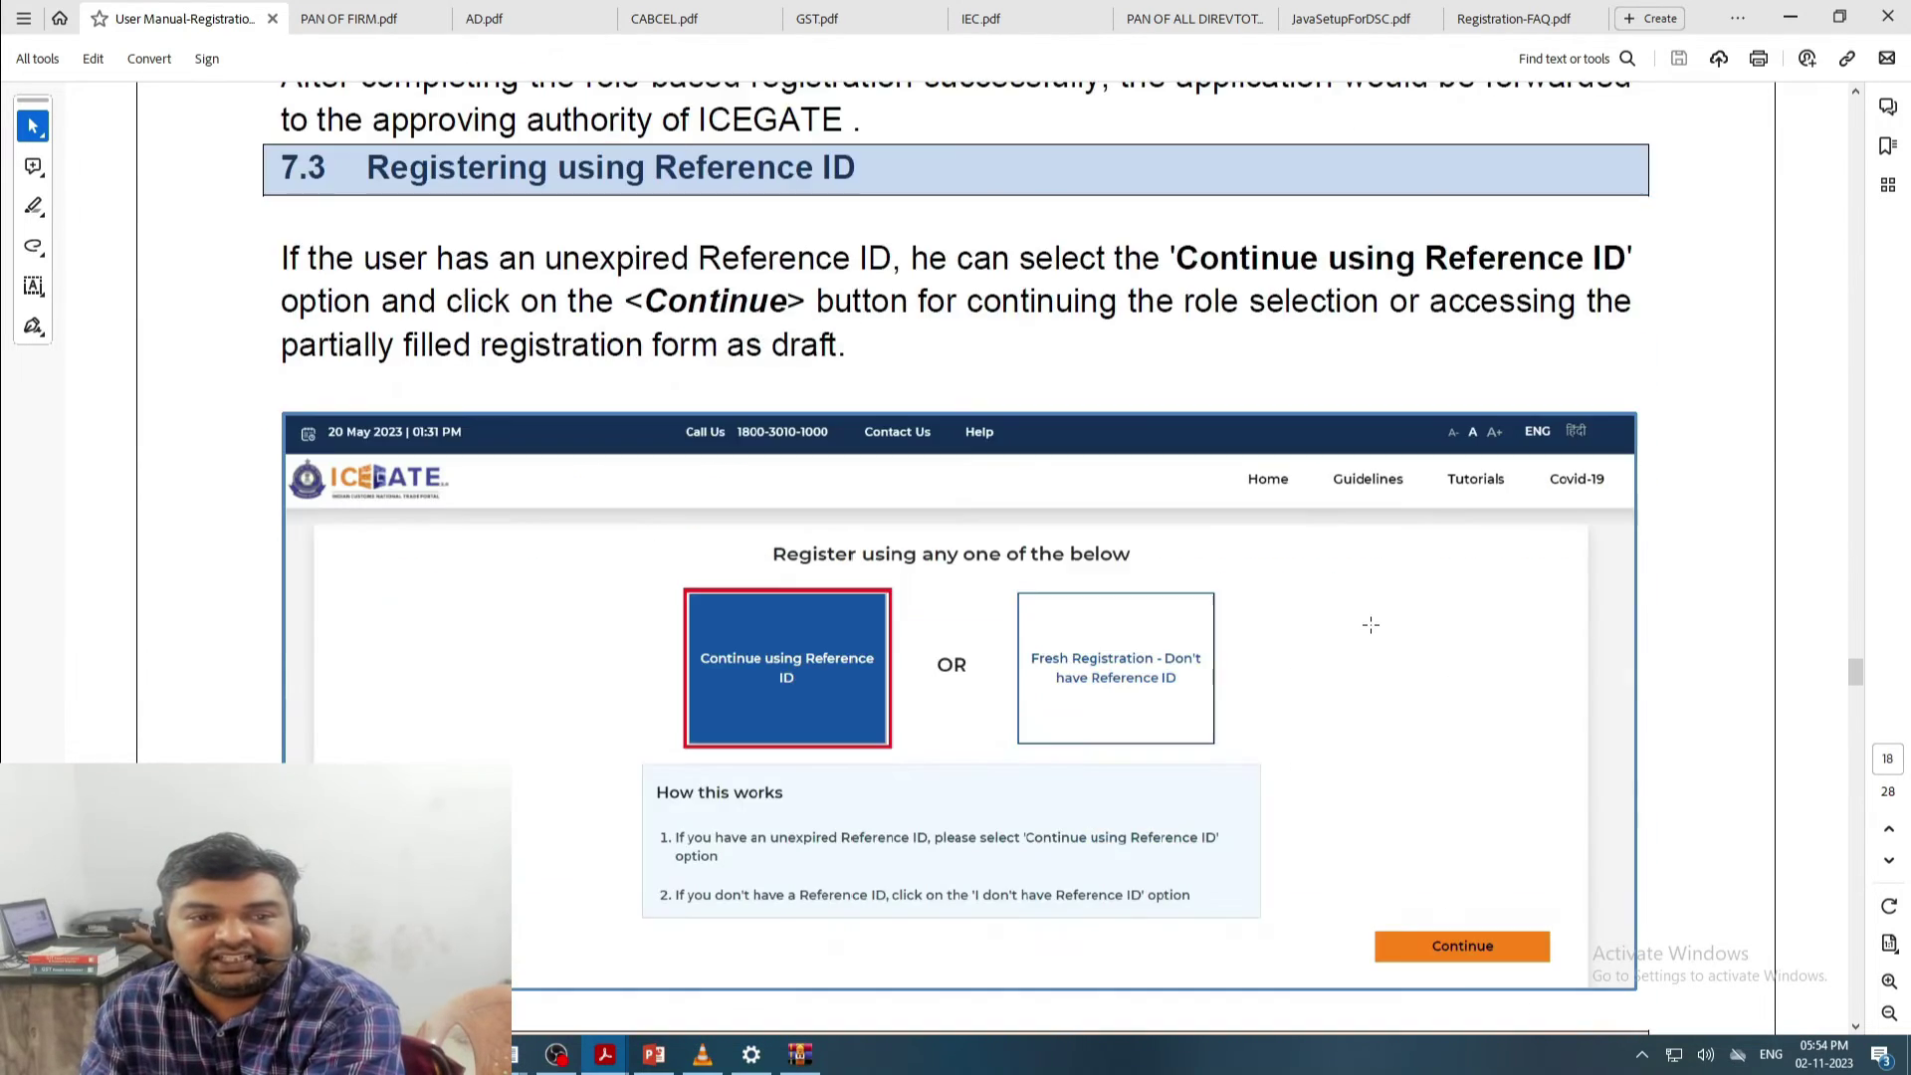
pyautogui.scroll(-18, 1370, 632)
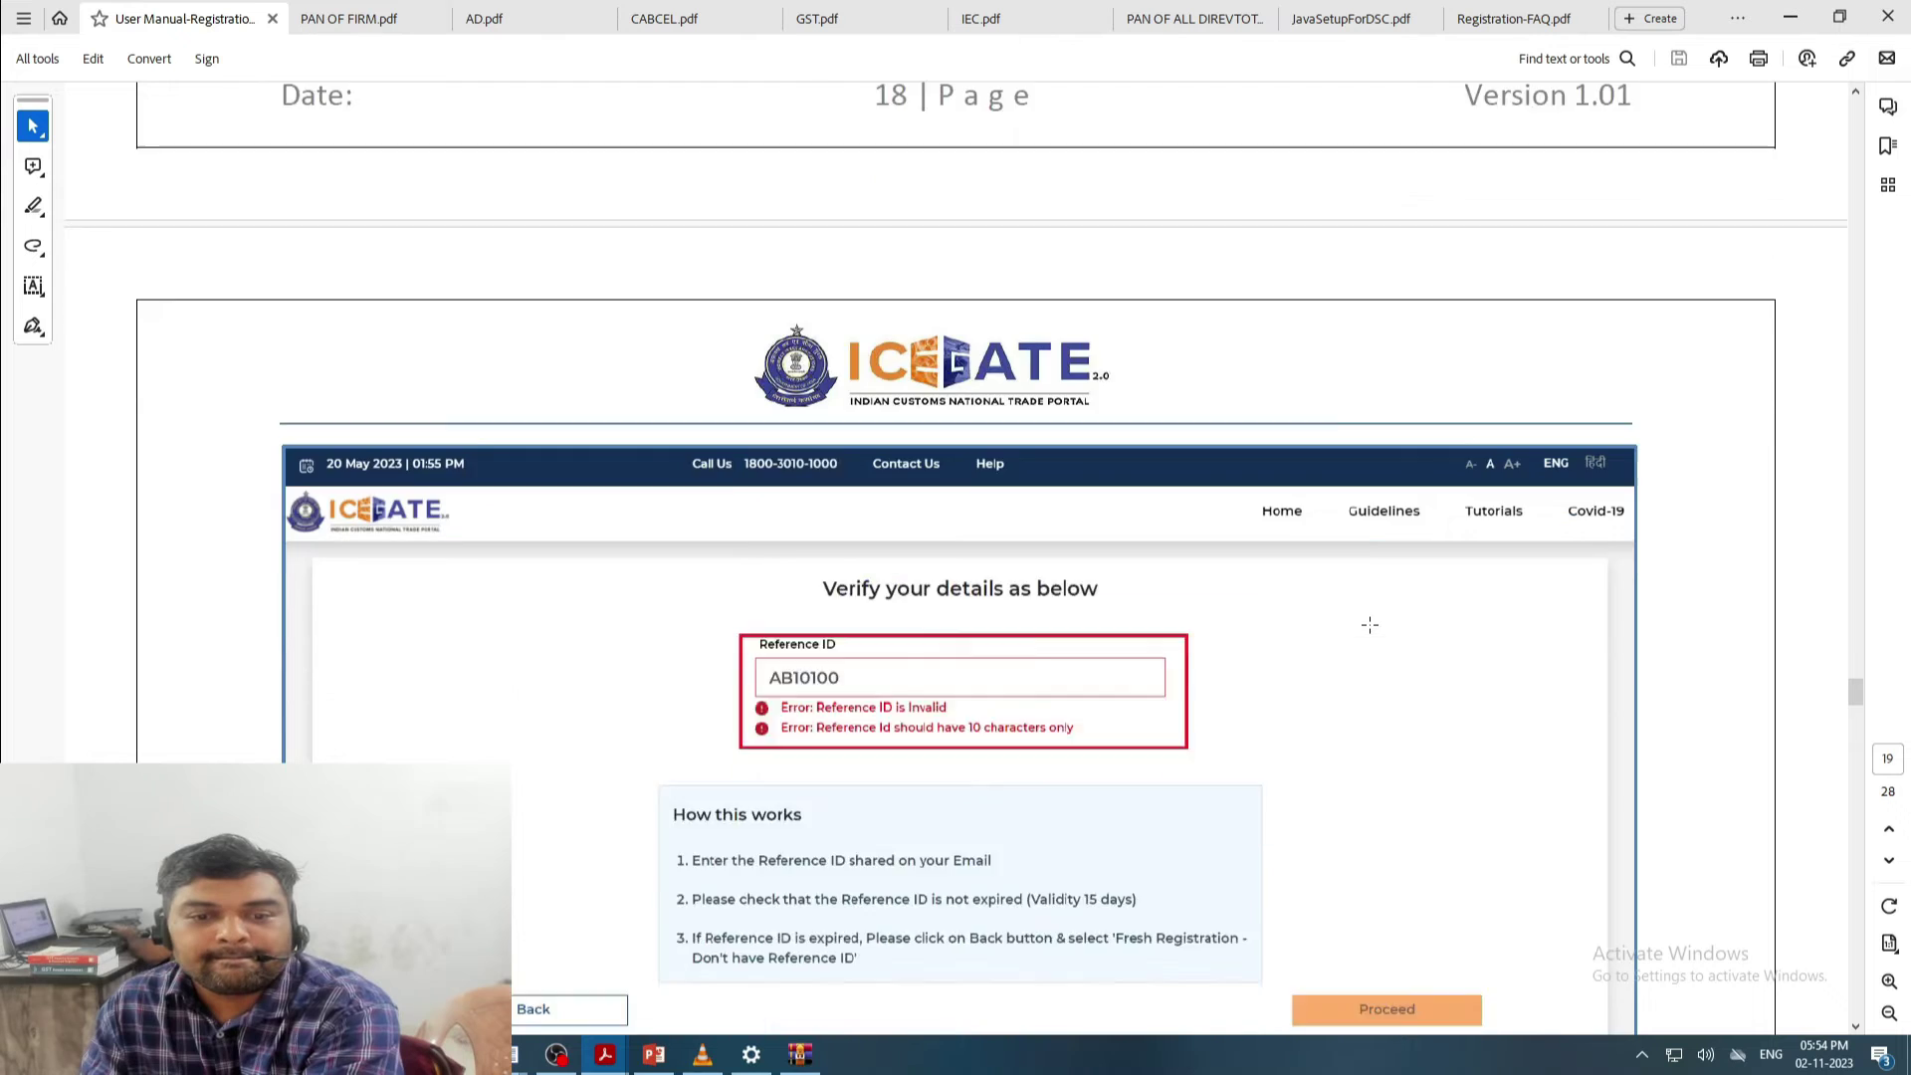
pyautogui.scroll(-18, 1371, 632)
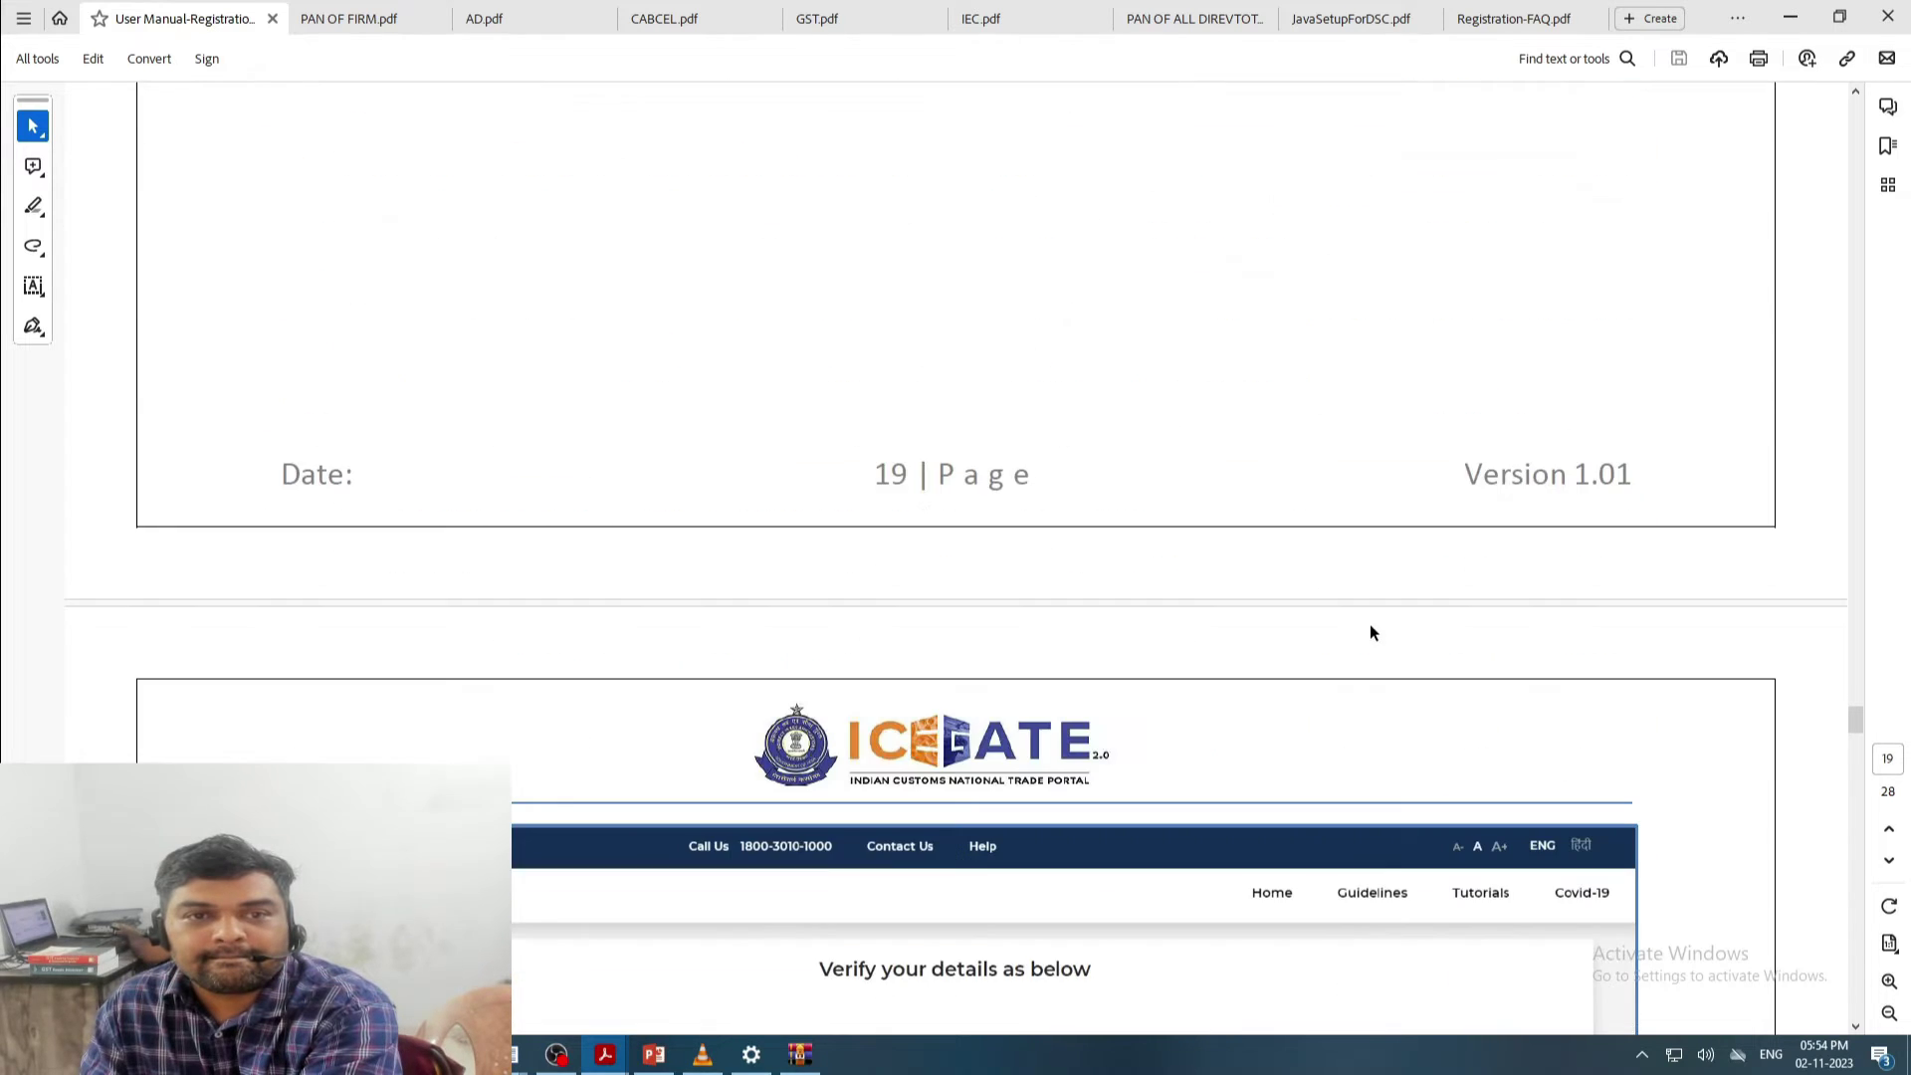
pyautogui.scroll(-20, 1369, 624)
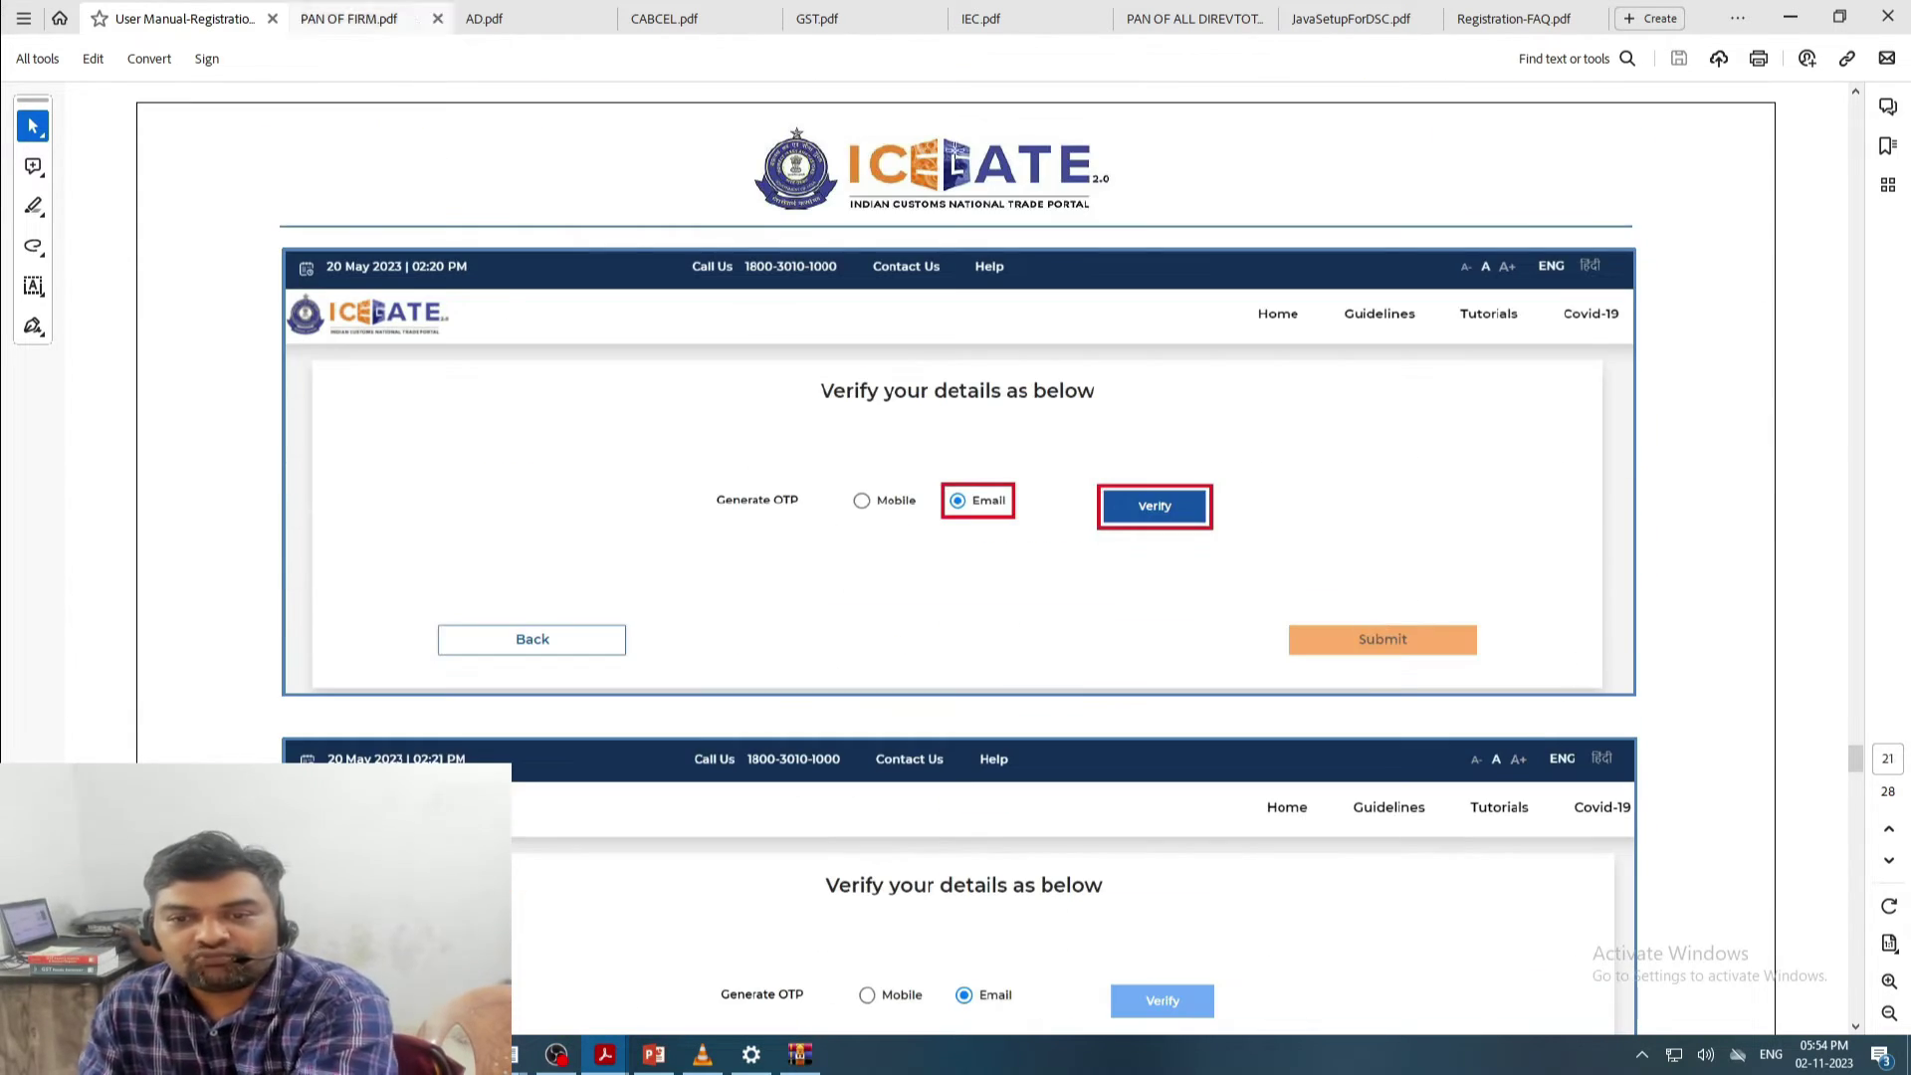
# Step: Jump to page 23 and highlight the contact details, self-attested copies and organization name phrases
pyautogui.moveTo(1857, 761); pyautogui.dragTo(1826, 818)
pyautogui.scroll(-5, 1491, 684)
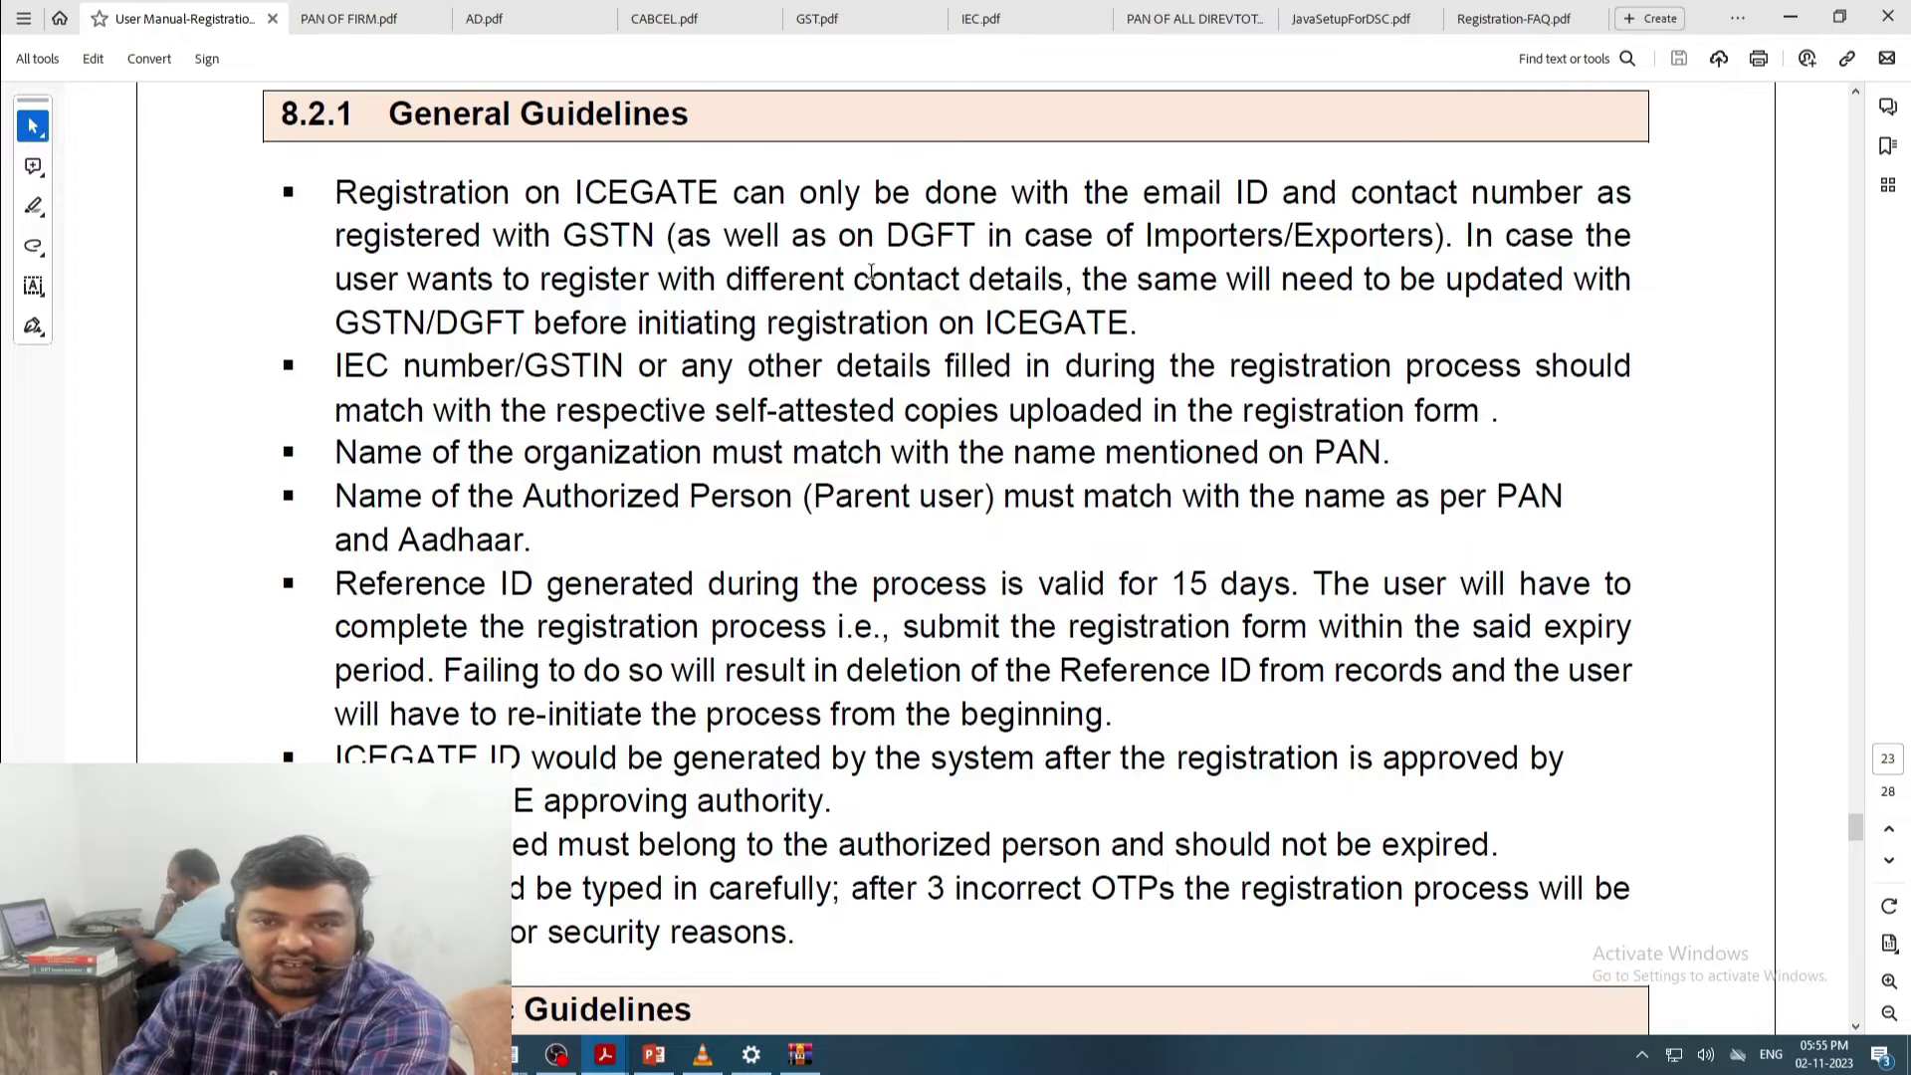
pyautogui.moveTo(871, 280); pyautogui.dragTo(1022, 281)
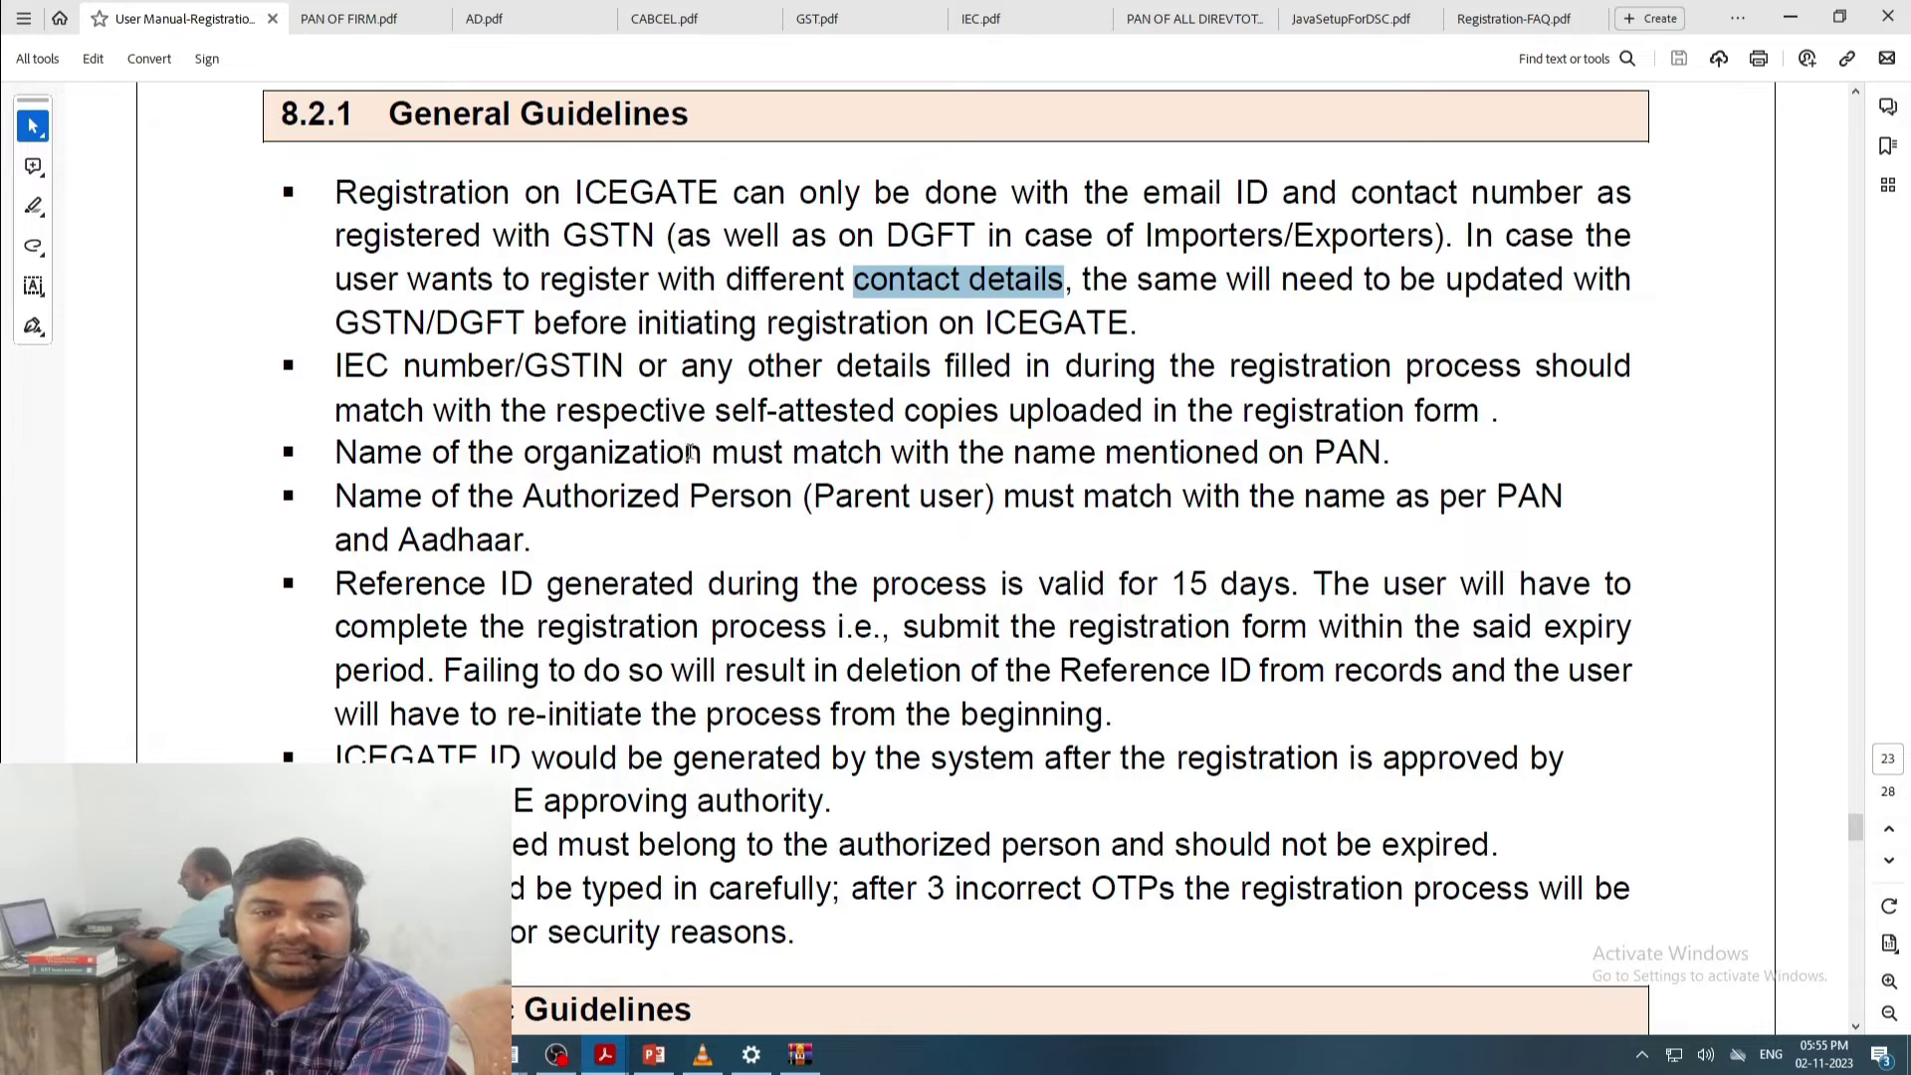
pyautogui.moveTo(719, 413); pyautogui.dragTo(1501, 416)
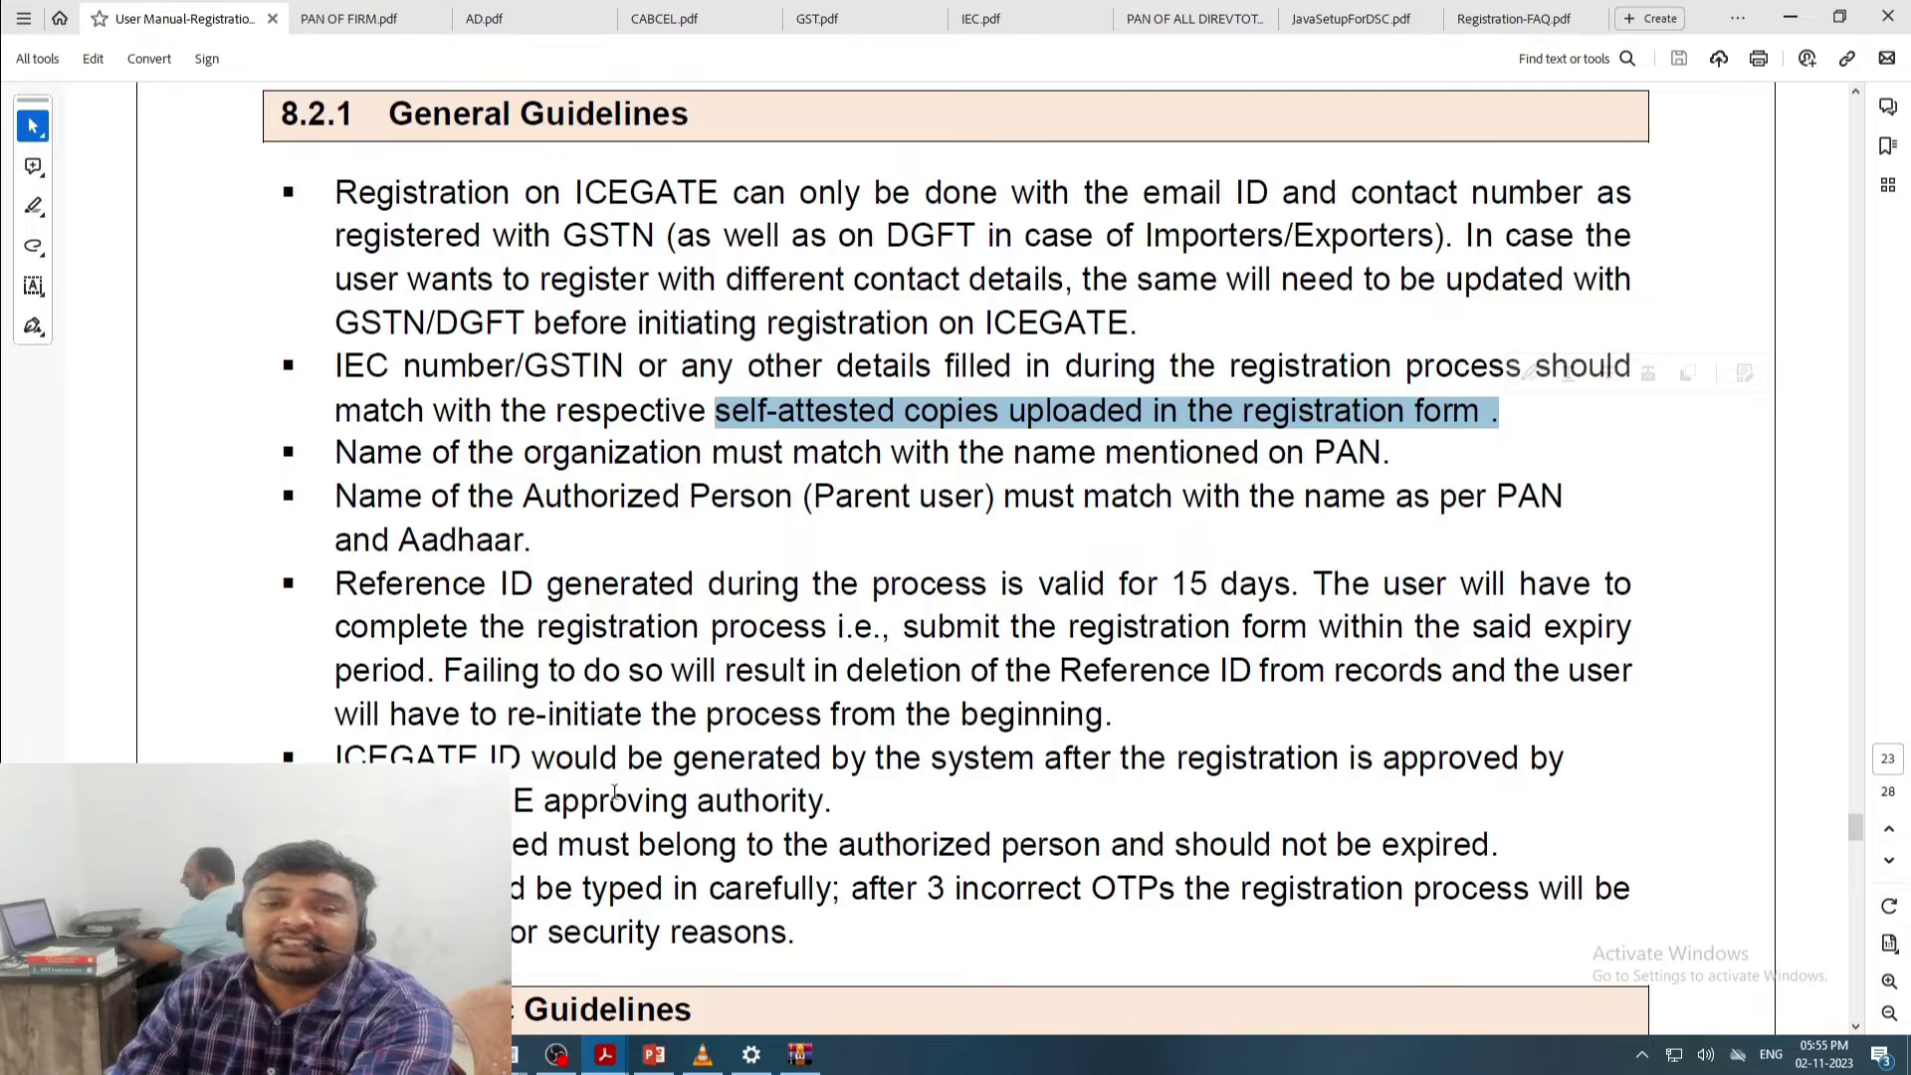
pyautogui.click(992, 414)
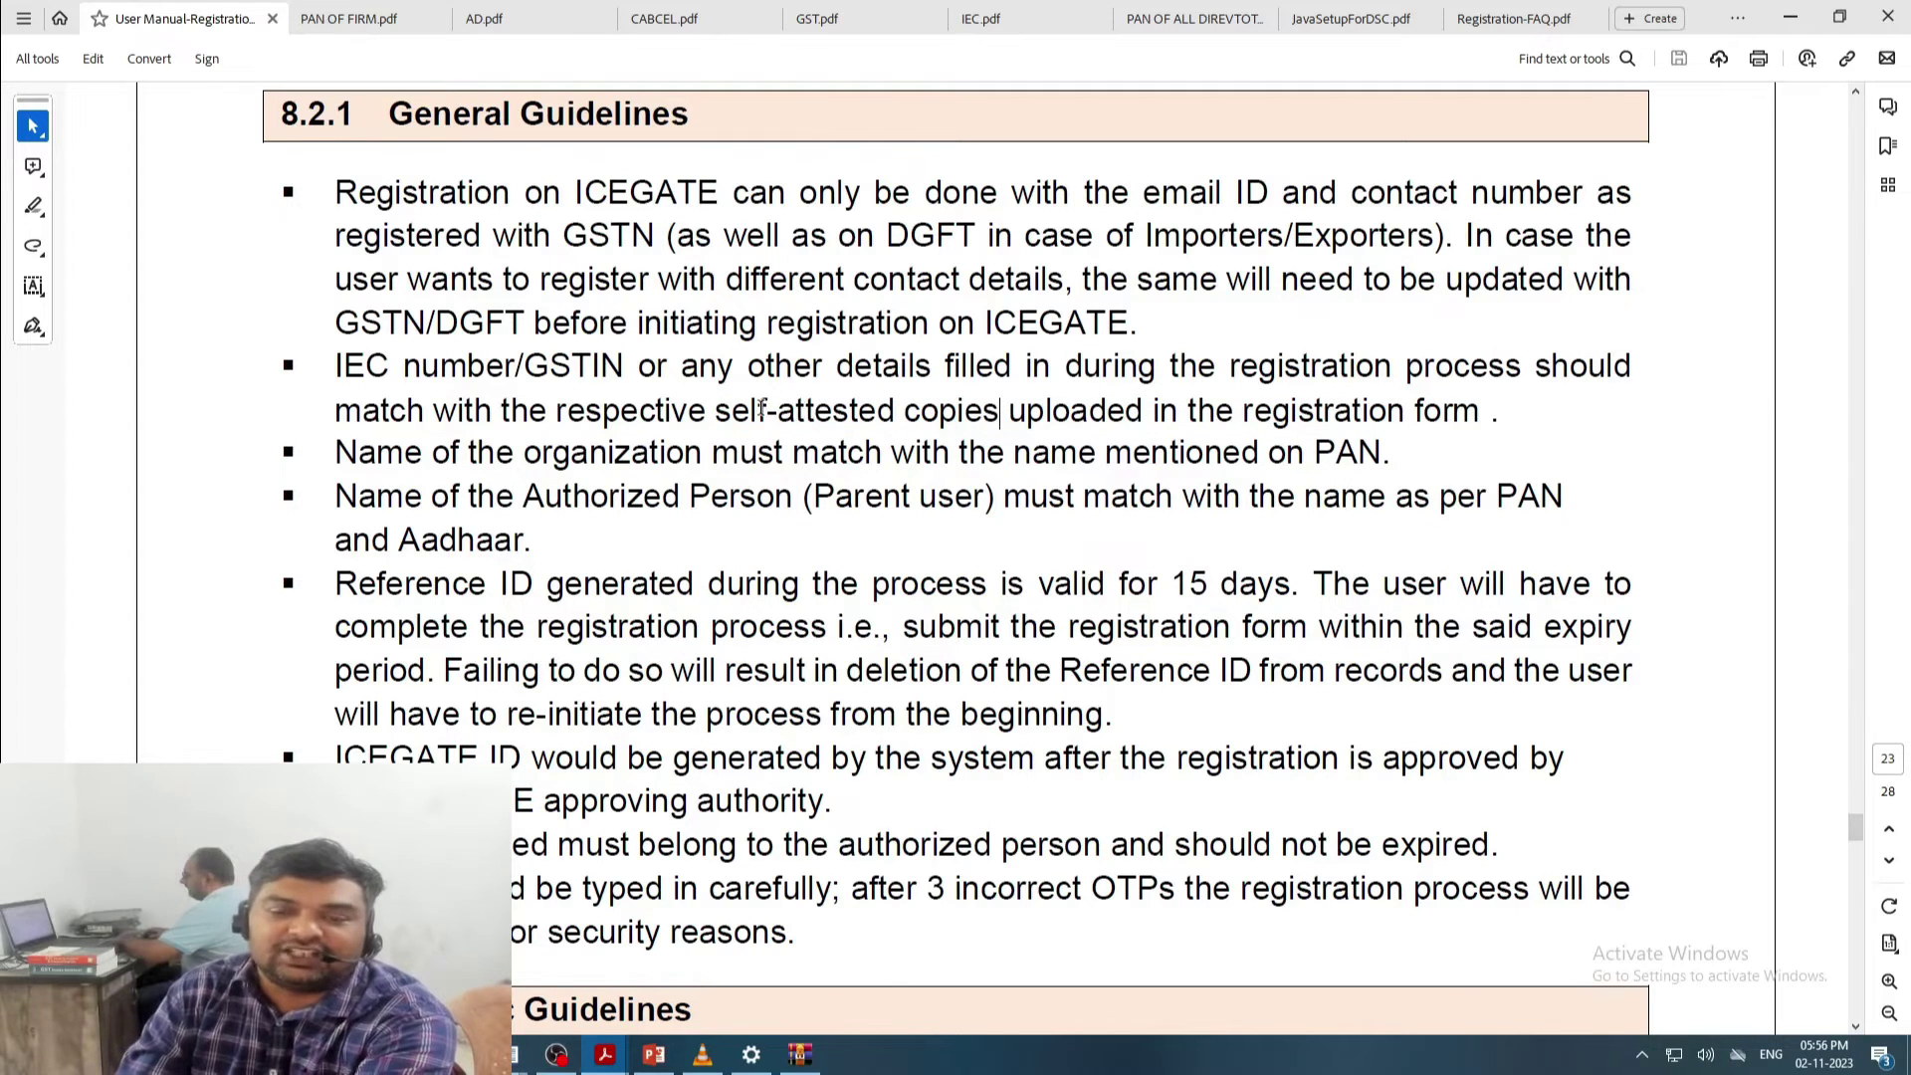
pyautogui.moveTo(717, 408); pyautogui.dragTo(1234, 410)
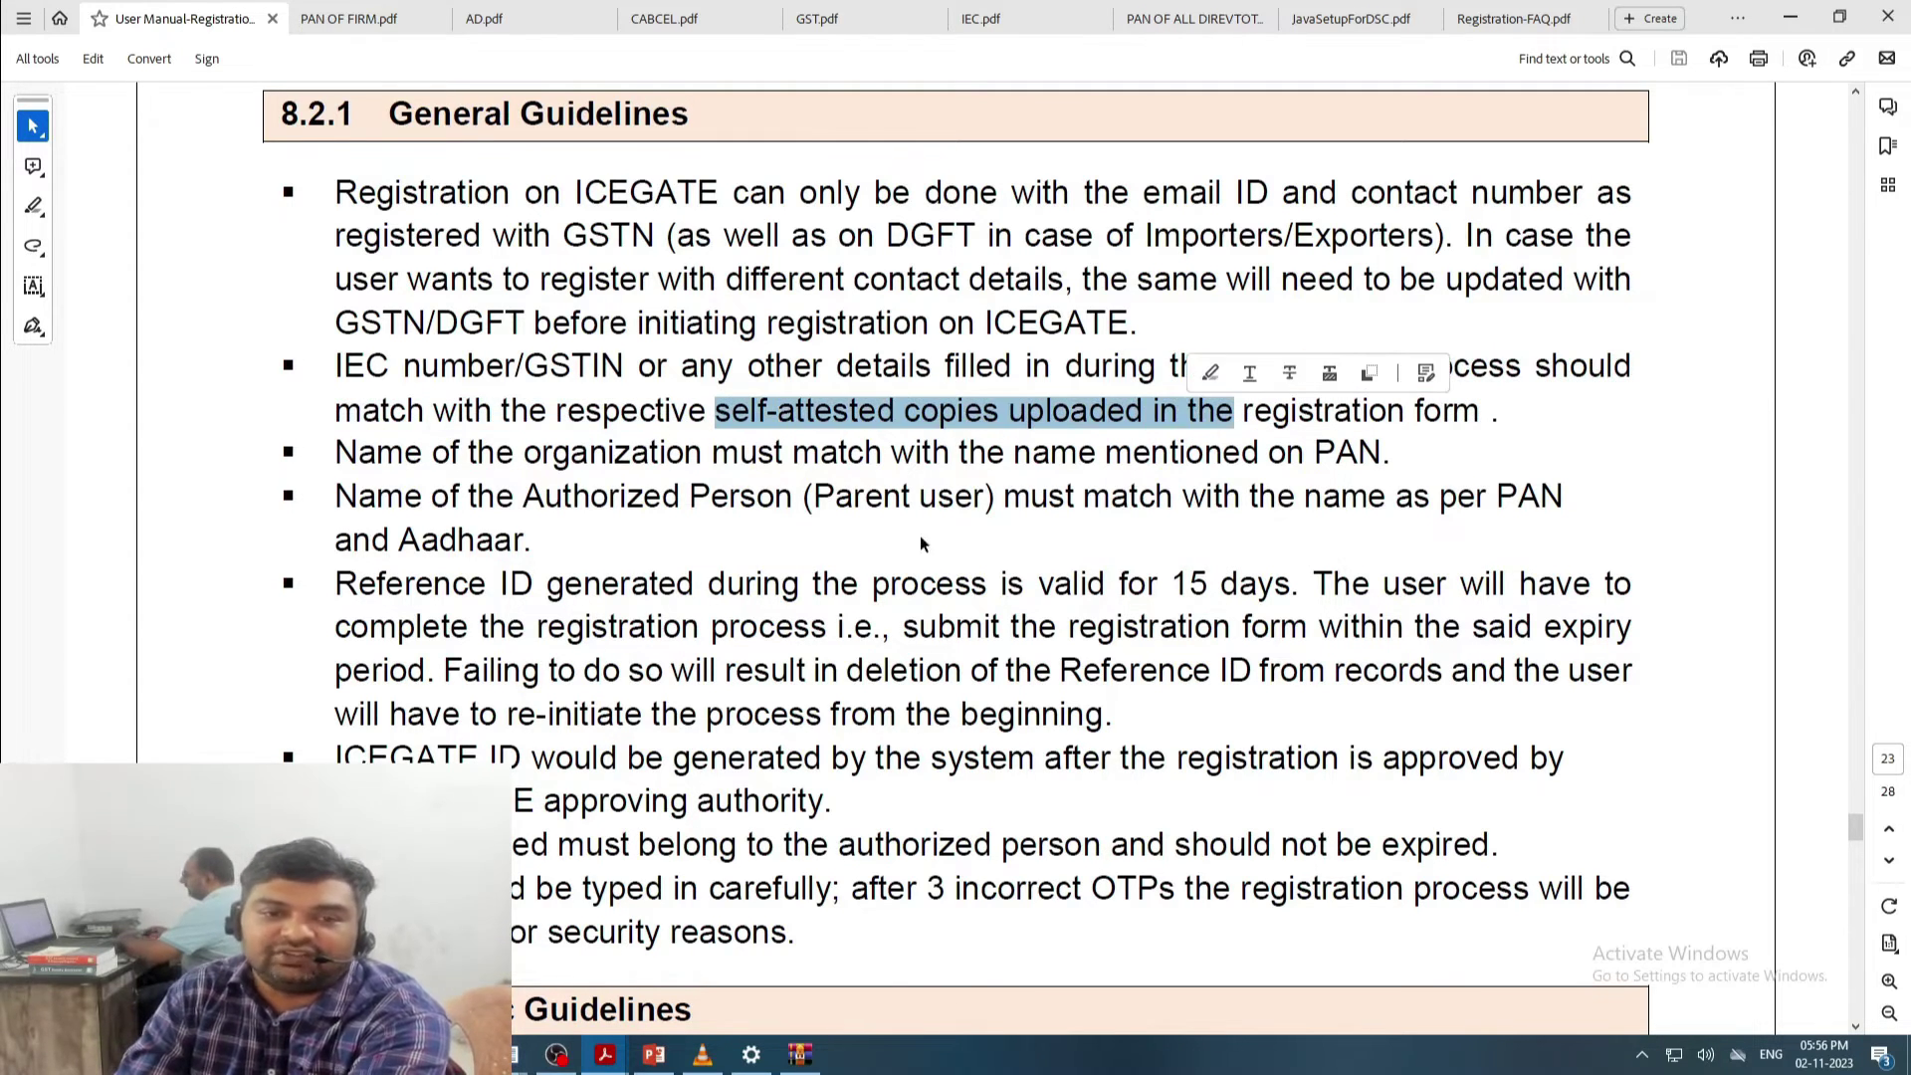
pyautogui.moveTo(524, 453); pyautogui.dragTo(1304, 454)
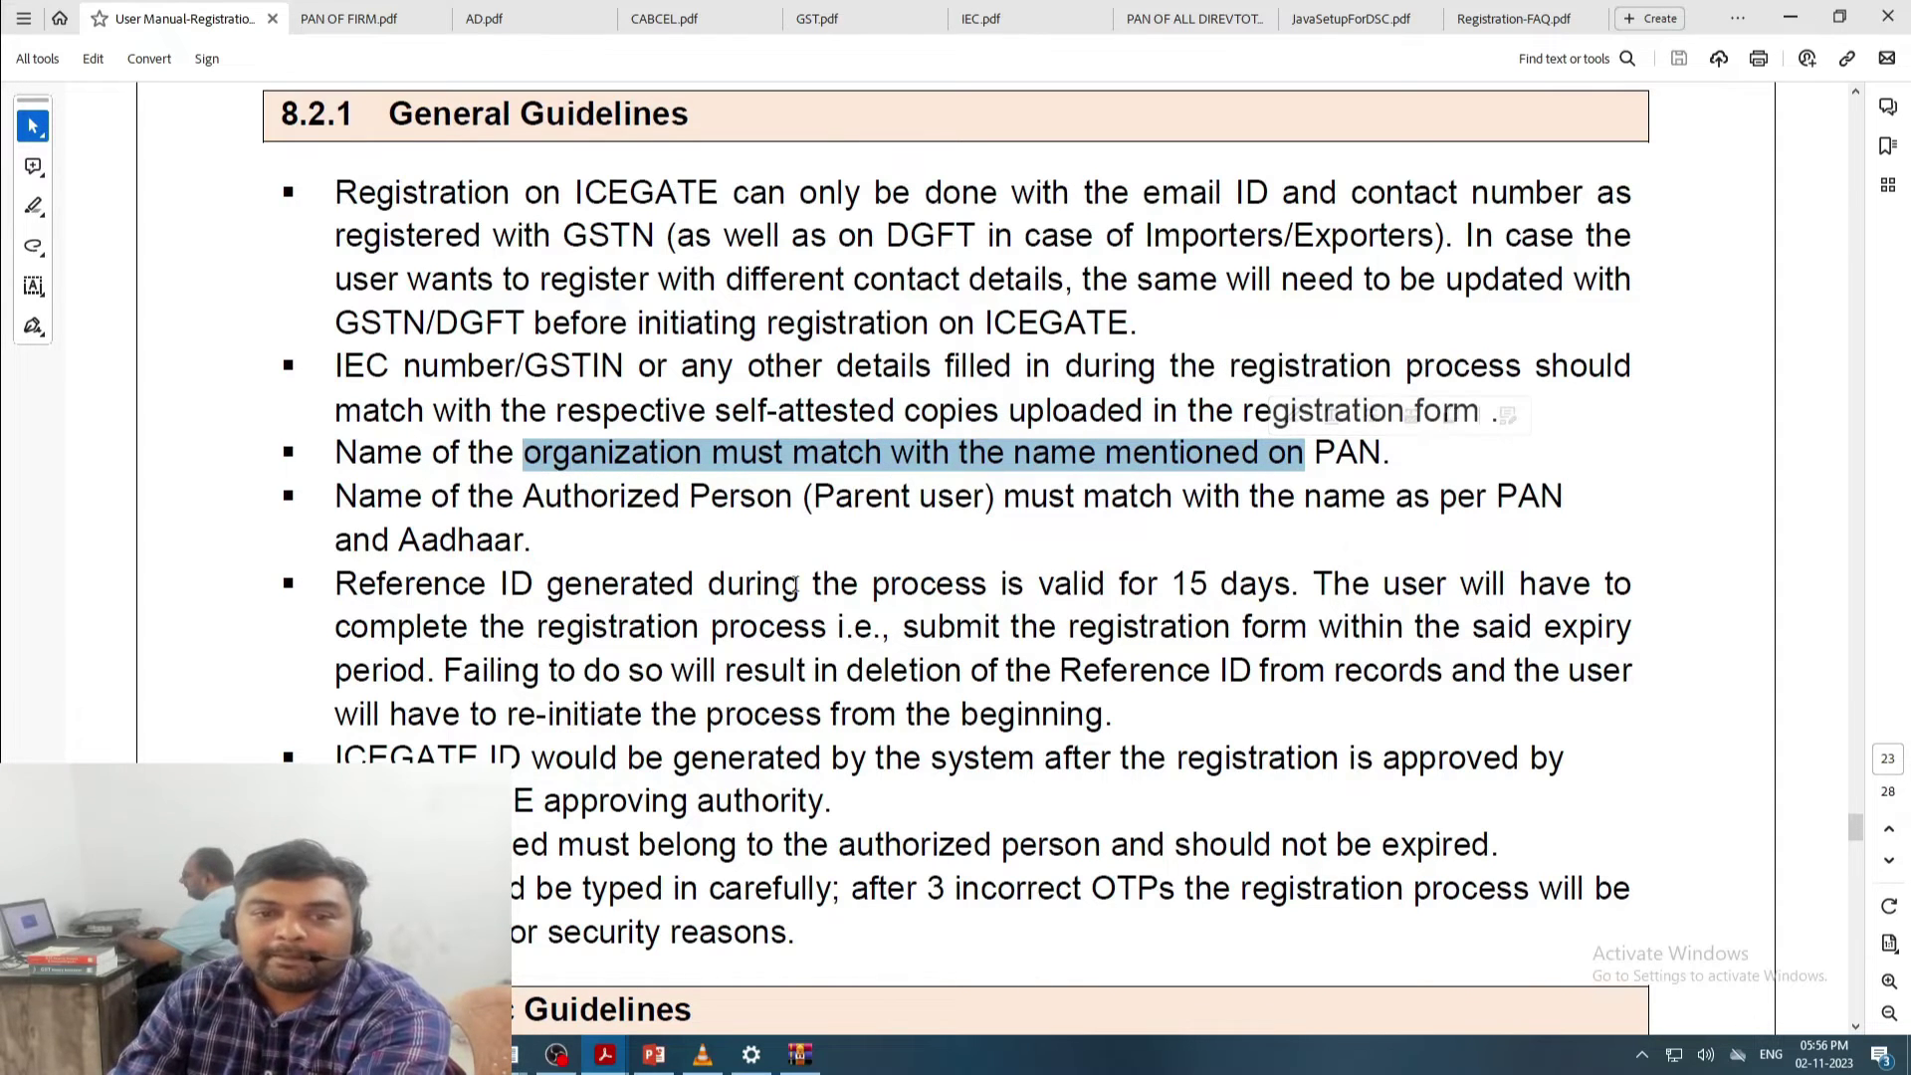
pyautogui.scroll(-1, 802, 587)
# Step: Highlight the Aadhaar, Reference ID and registration process phrases in the General Guidelines bullets
pyautogui.click(1257, 404)
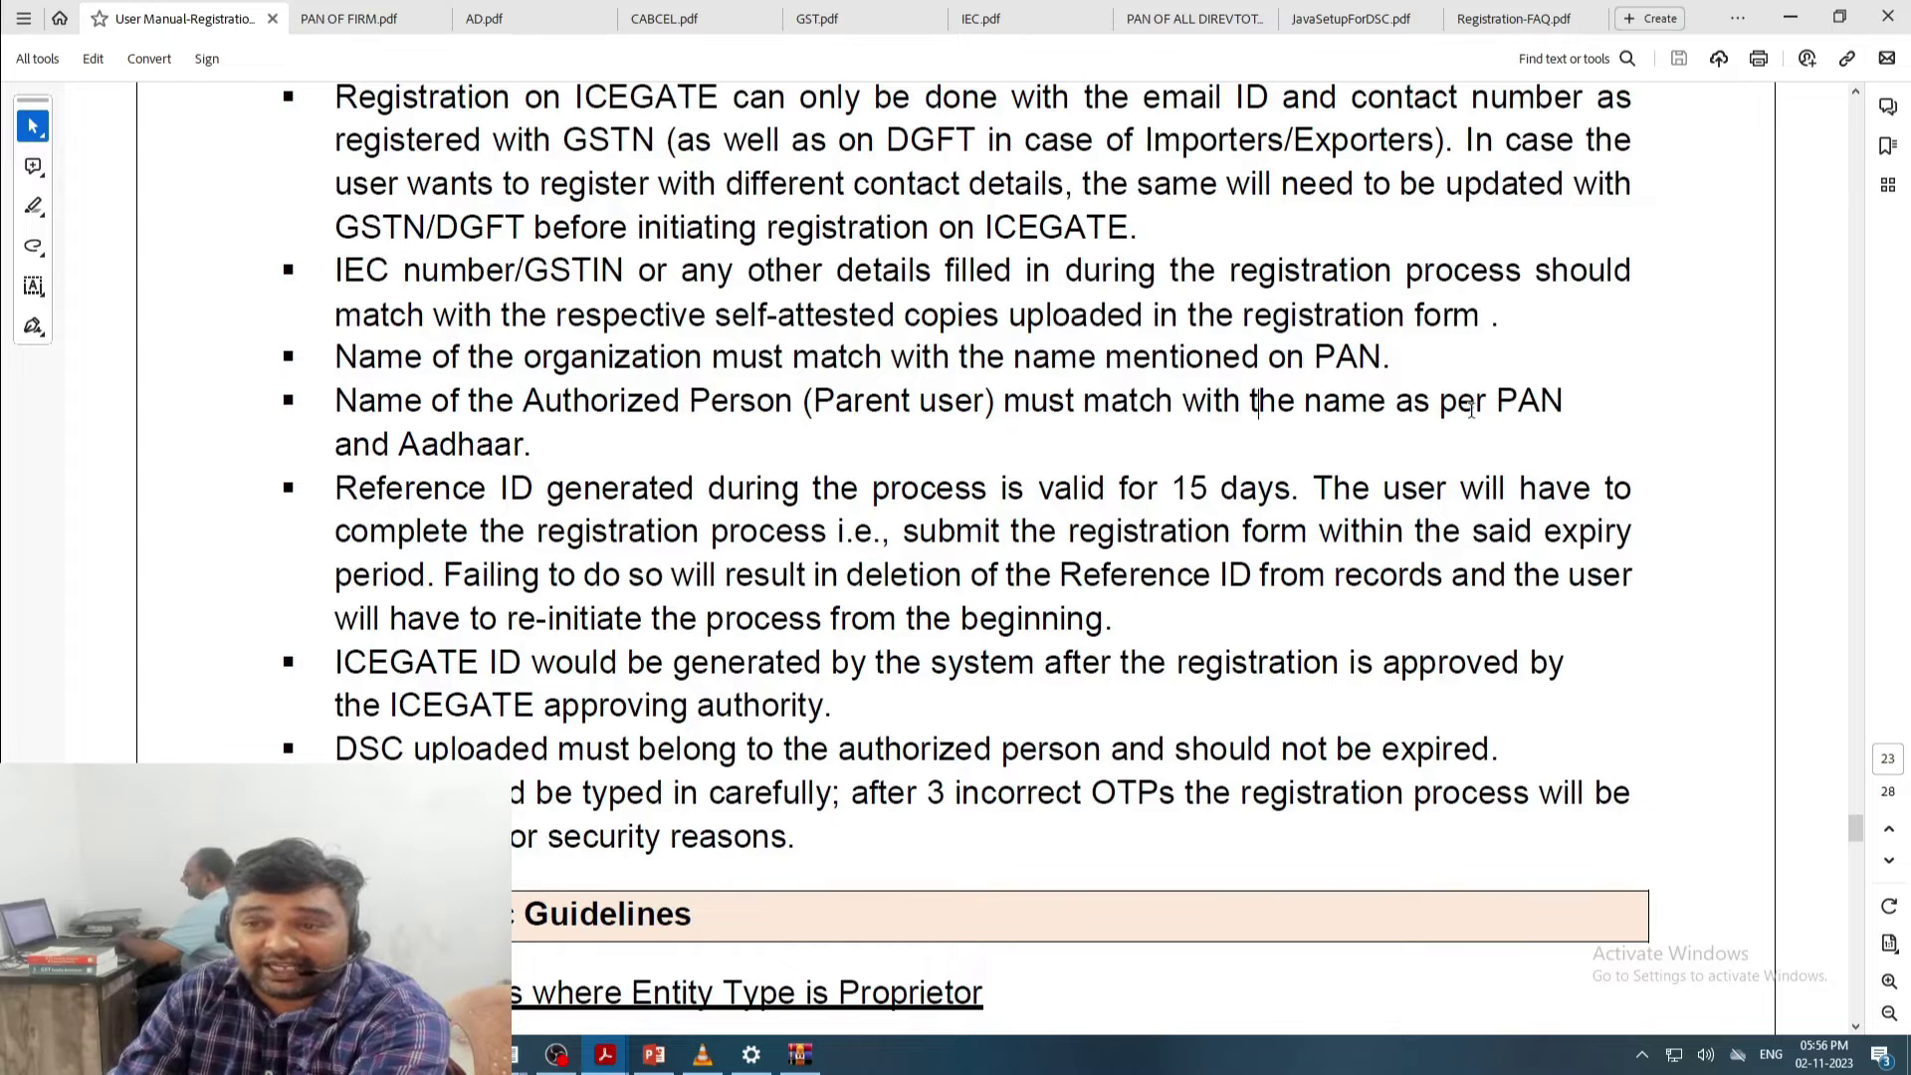
pyautogui.moveTo(339, 444); pyautogui.dragTo(576, 458)
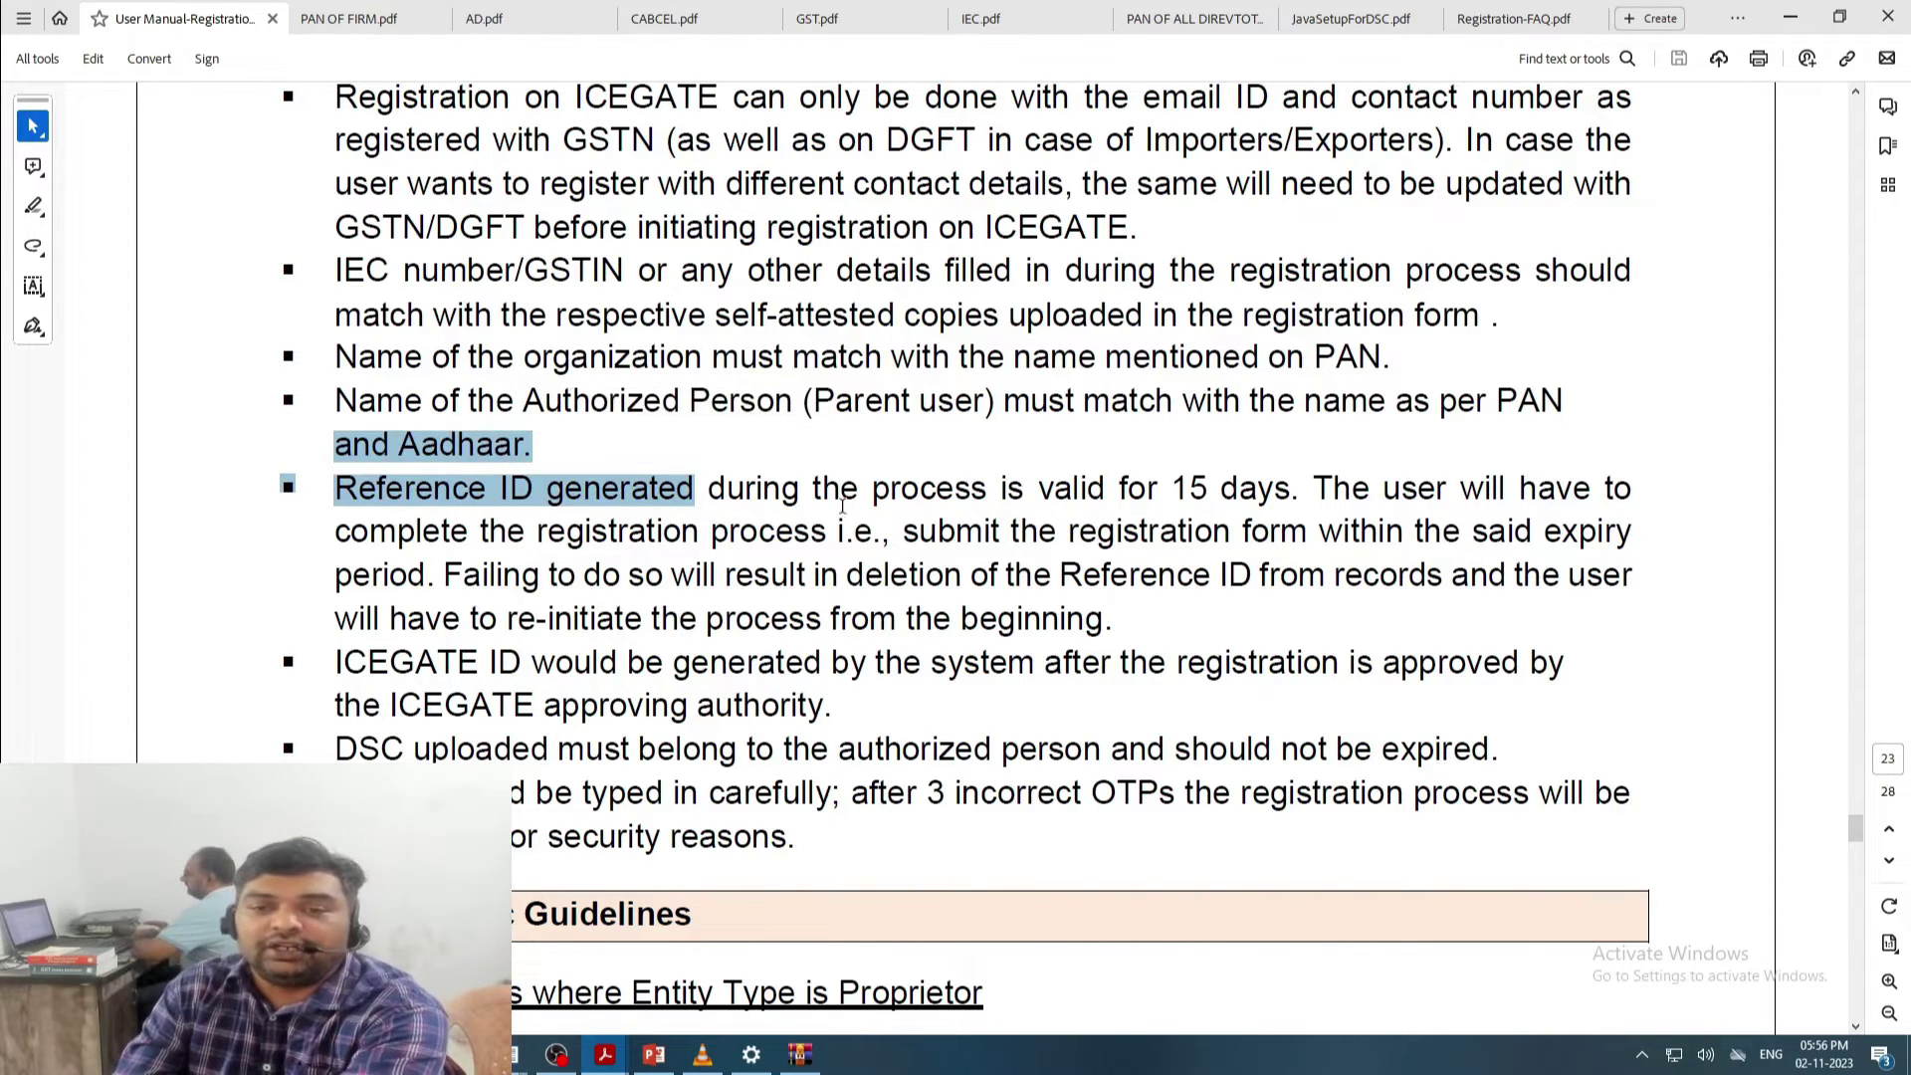
pyautogui.click(990, 488)
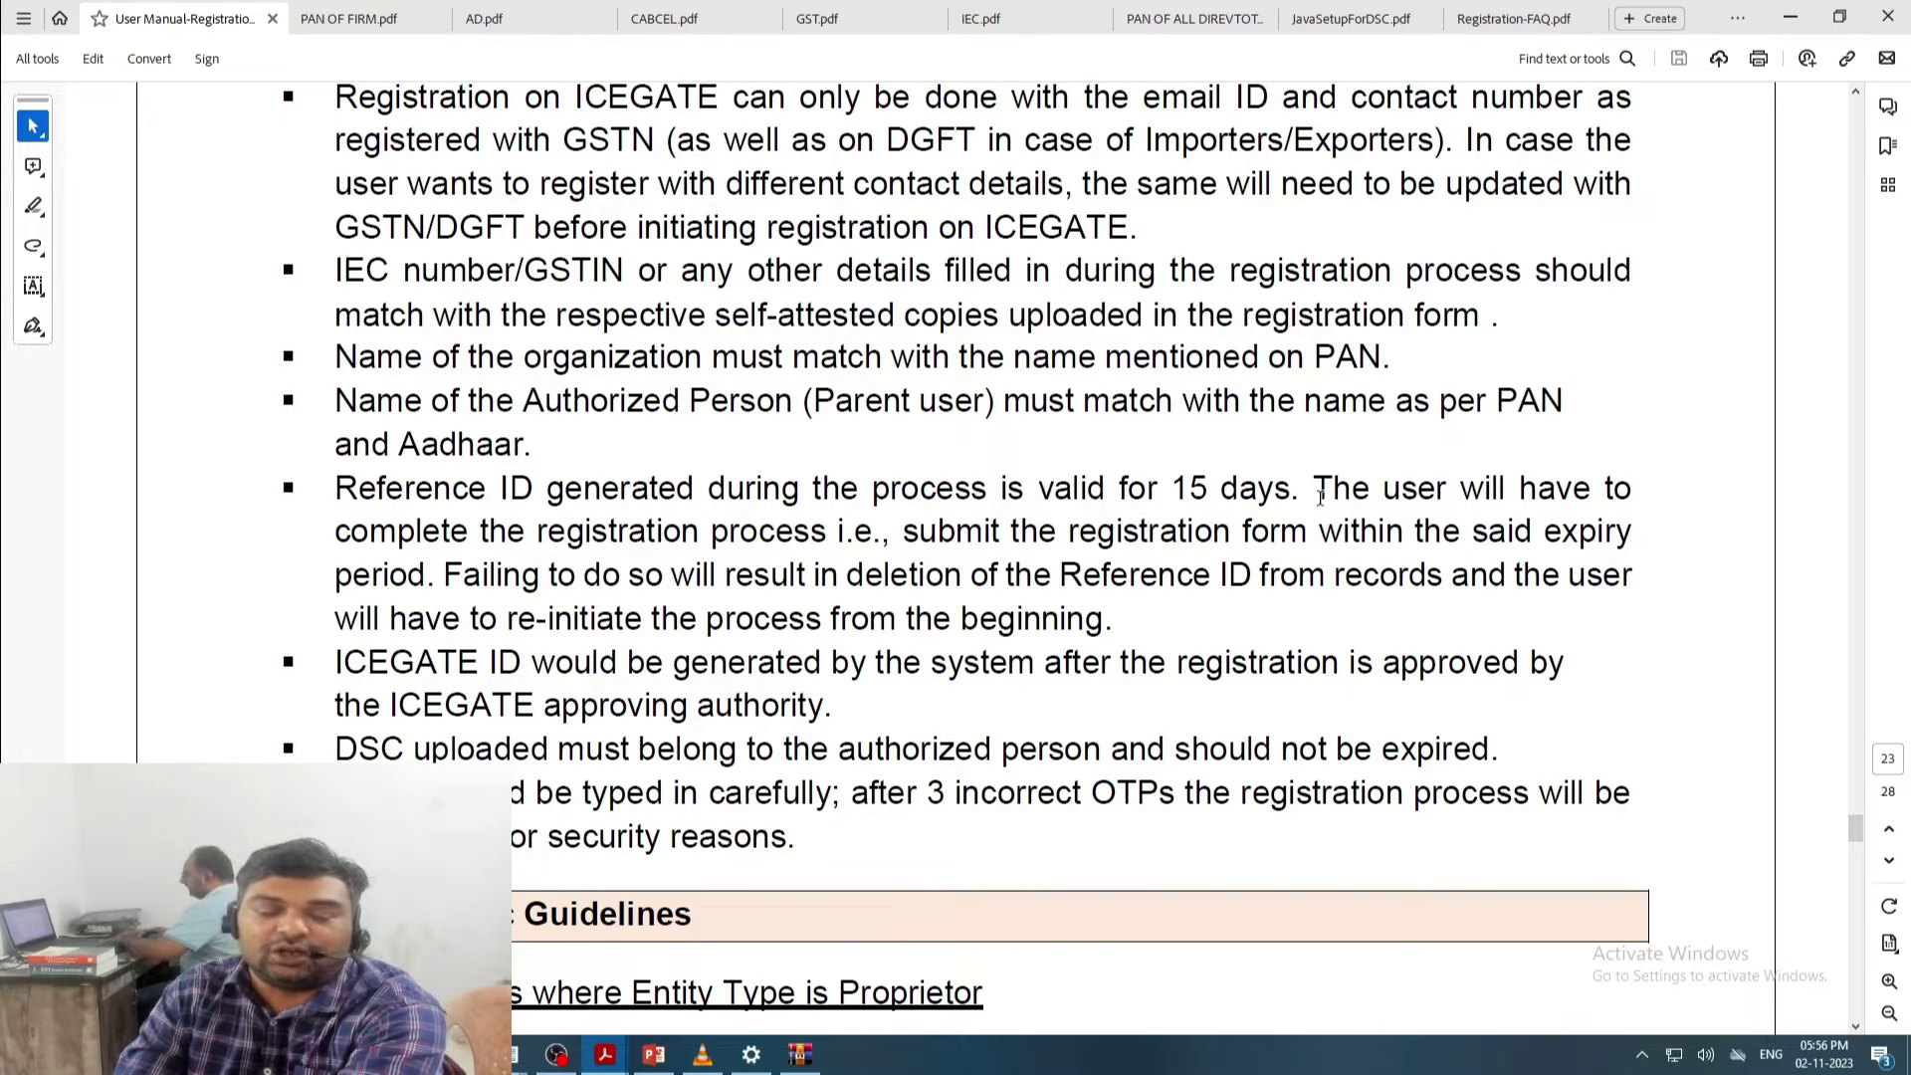
pyautogui.moveTo(1316, 488); pyautogui.dragTo(1505, 489)
pyautogui.click(1378, 527)
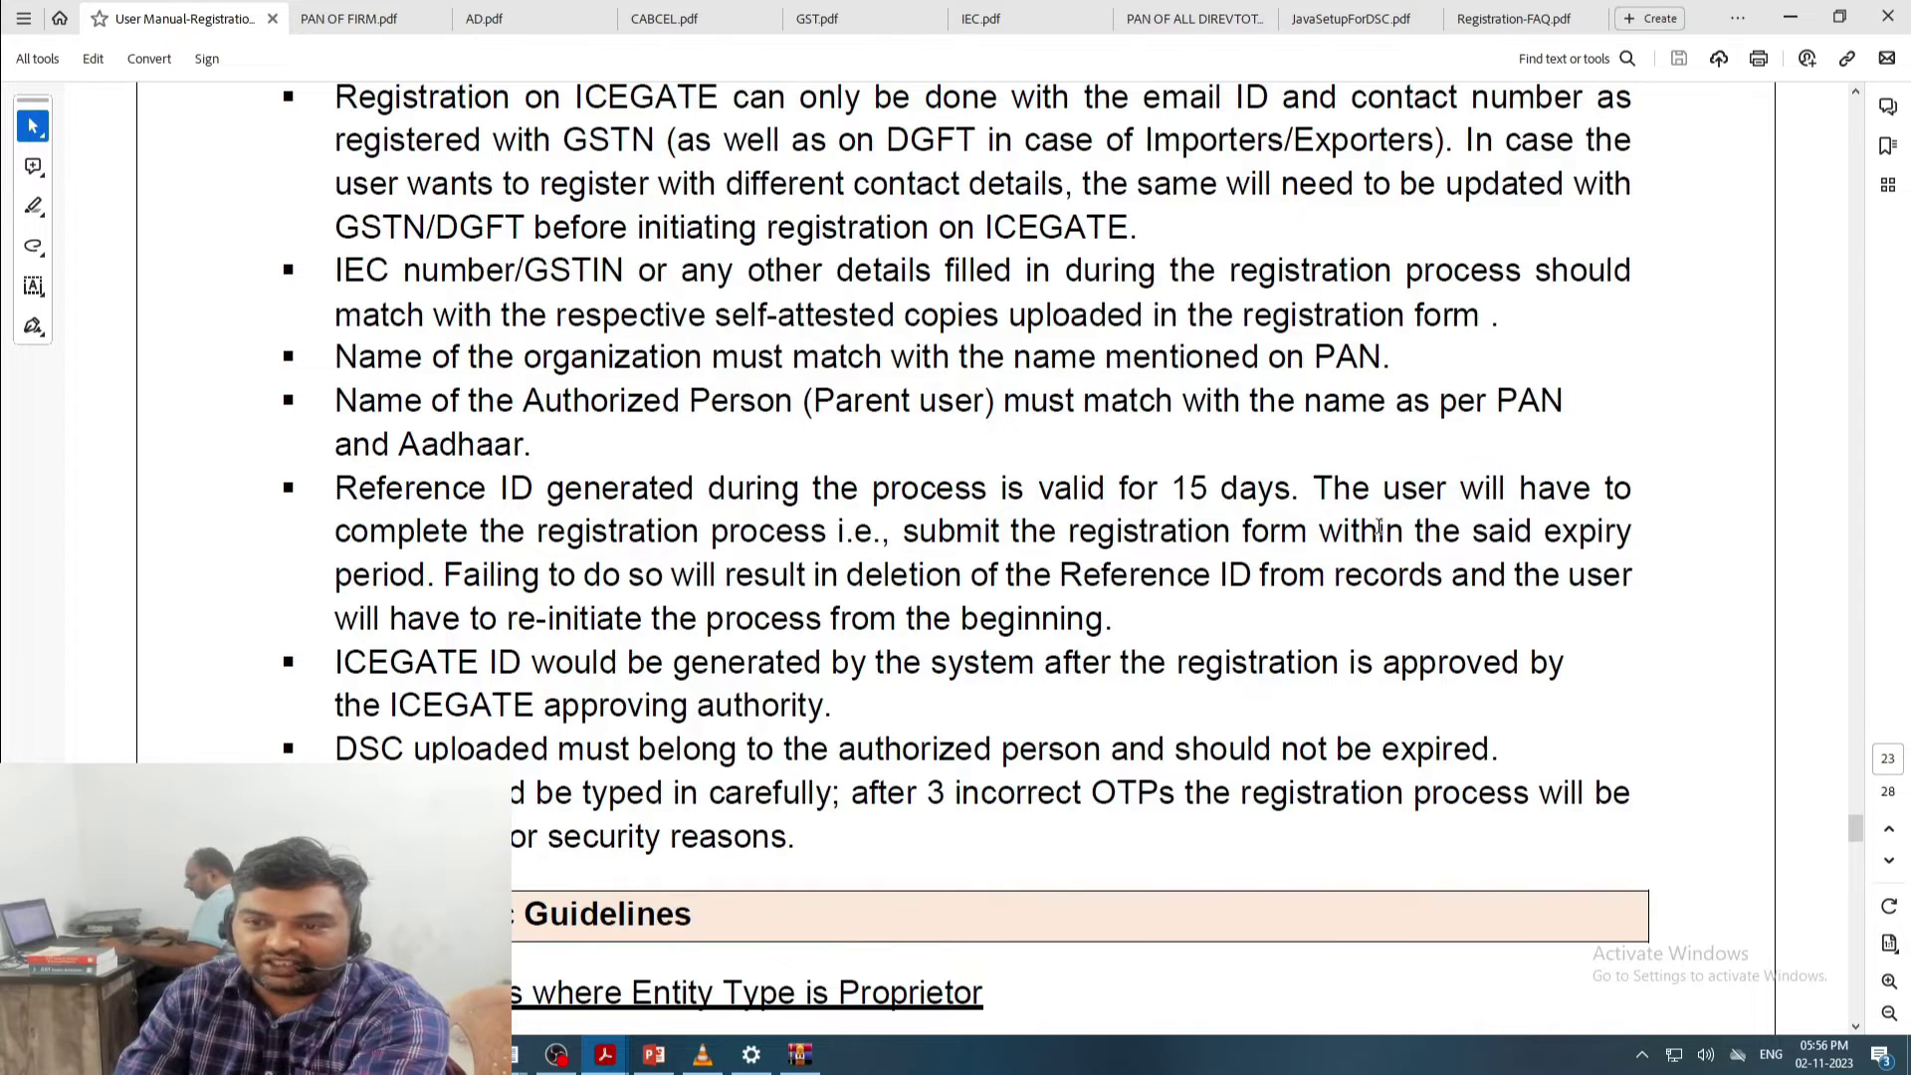
pyautogui.moveTo(536, 534); pyautogui.dragTo(999, 536)
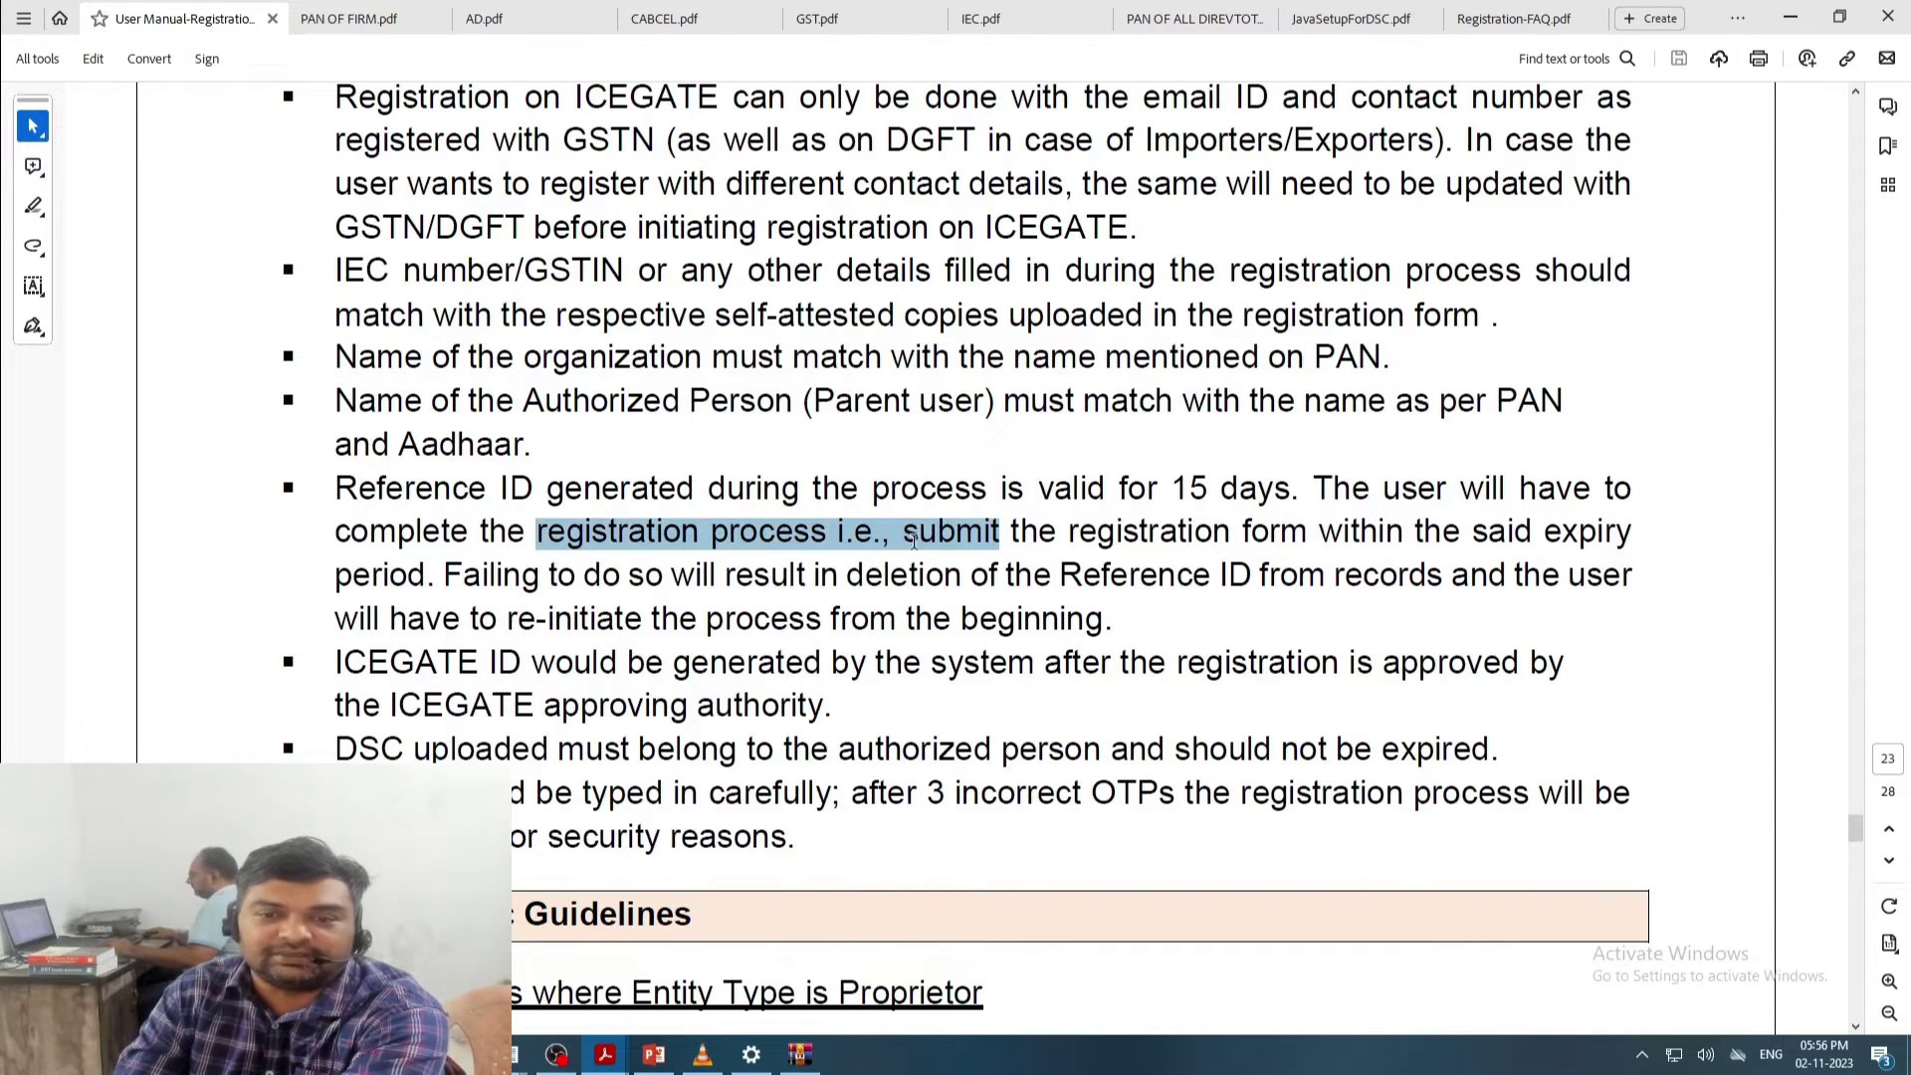
pyautogui.click(989, 585)
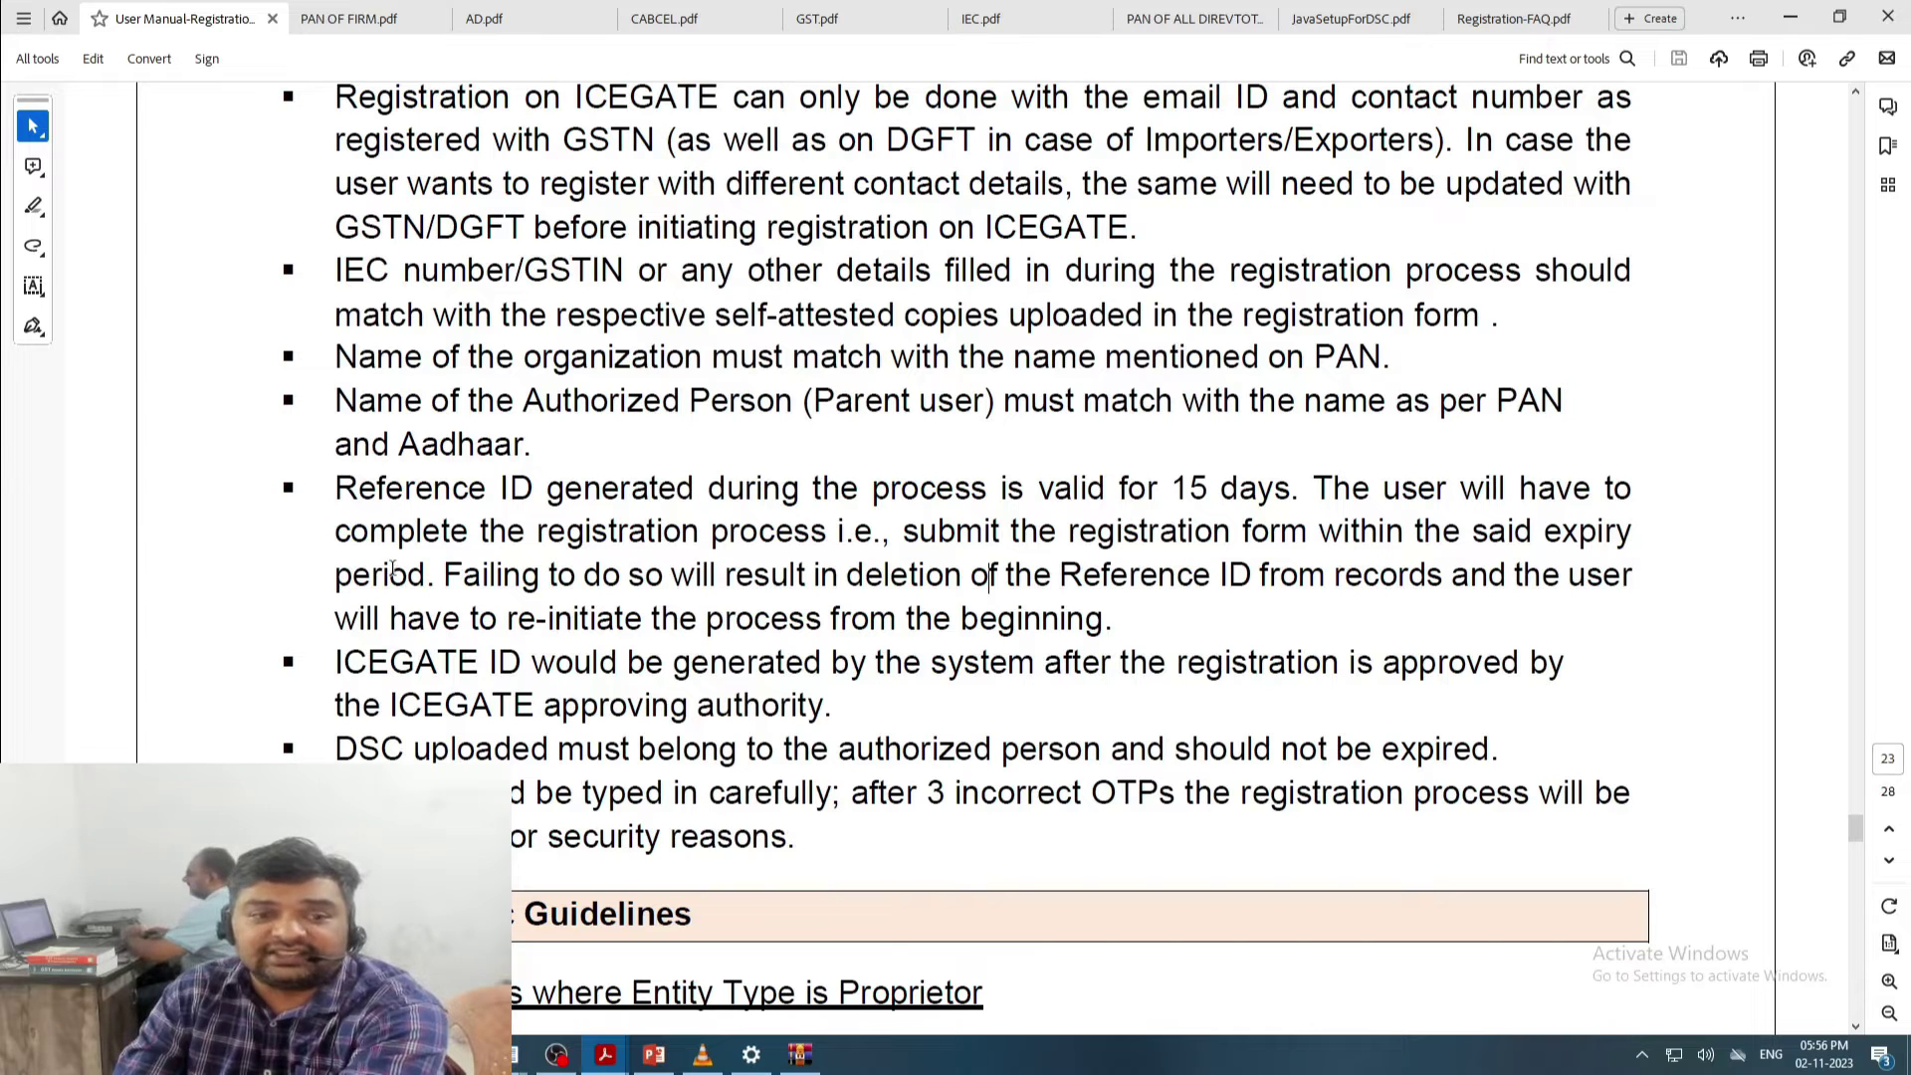
# Step: Highlight the ICEGATE ID, DSC ownership and expiry, and careful OTP entry requirements
pyautogui.moveTo(825, 665); pyautogui.dragTo(1166, 665)
pyautogui.scroll(-3, 1428, 665)
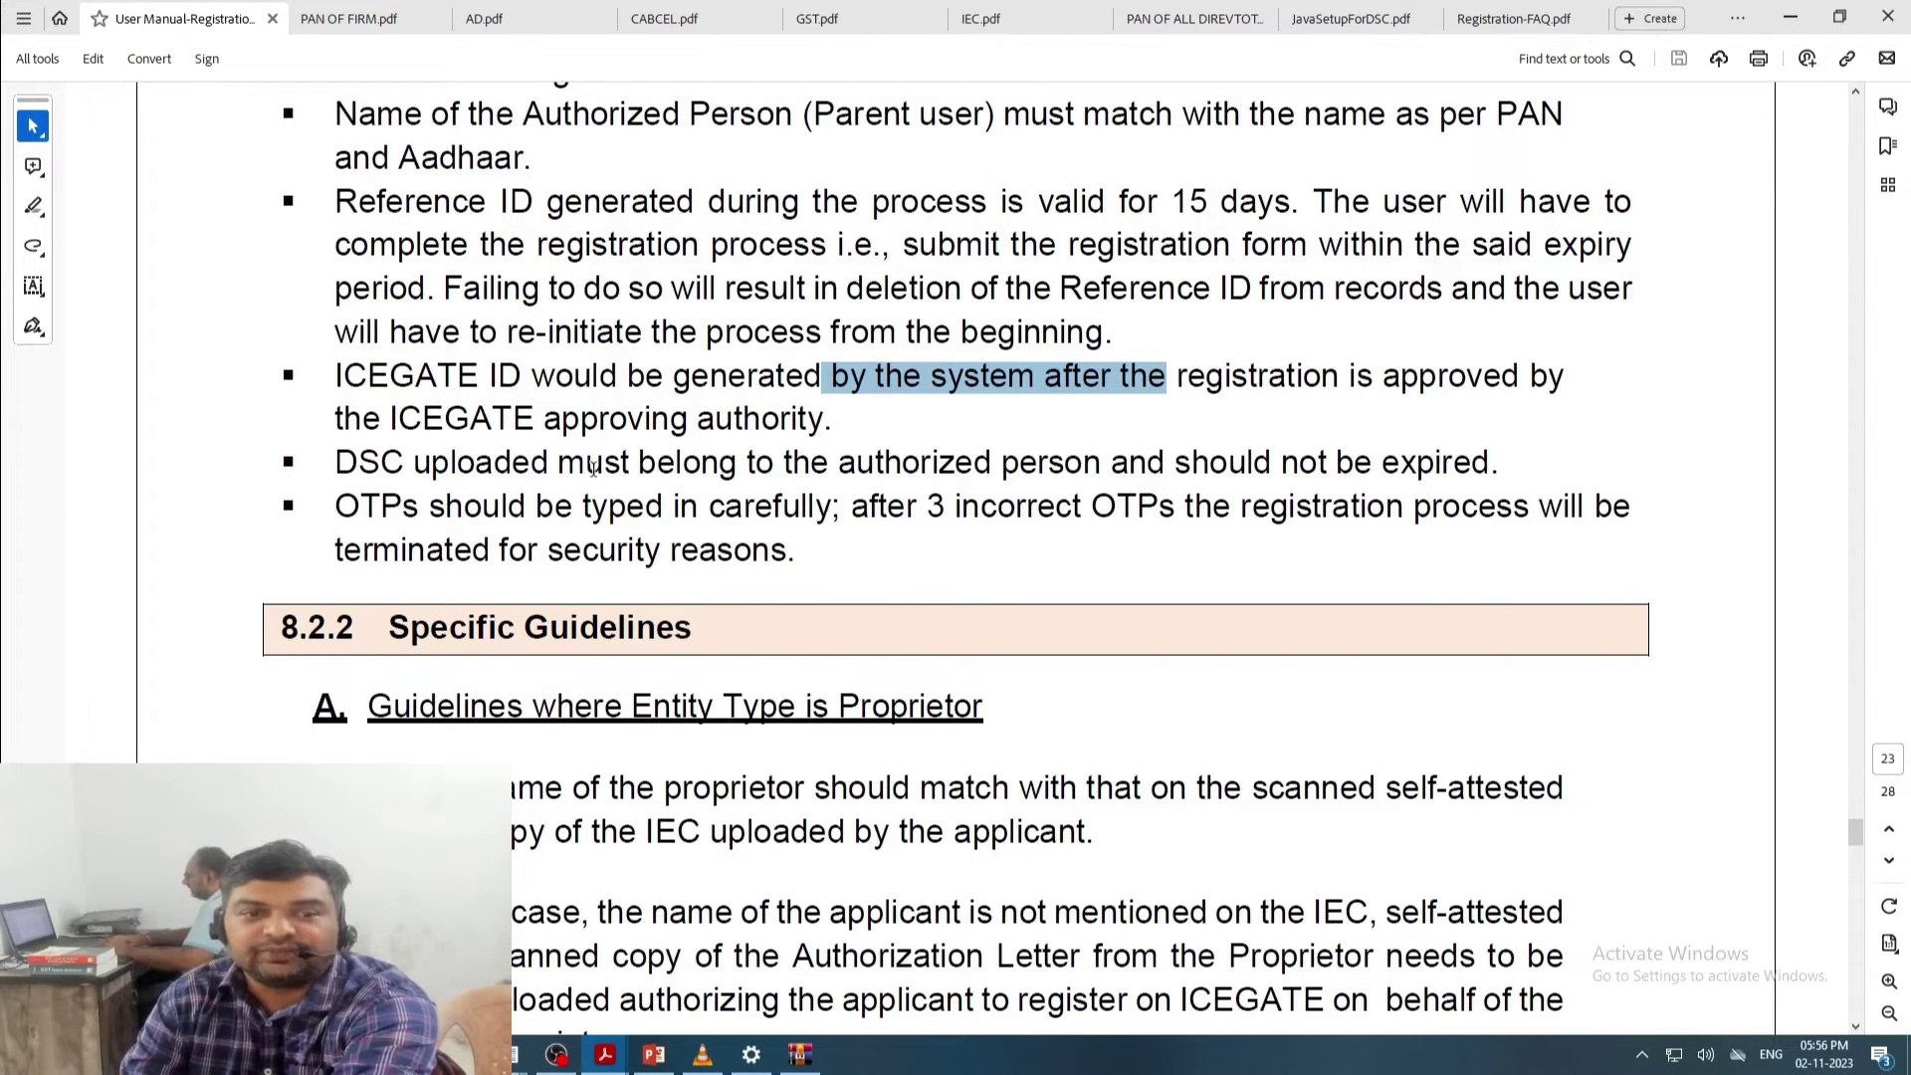
pyautogui.moveTo(642, 463)
pyautogui.mouseDown()
pyautogui.moveTo(1102, 468)
pyautogui.moveTo(1234, 509)
pyautogui.moveTo(1465, 485)
pyautogui.mouseUp()
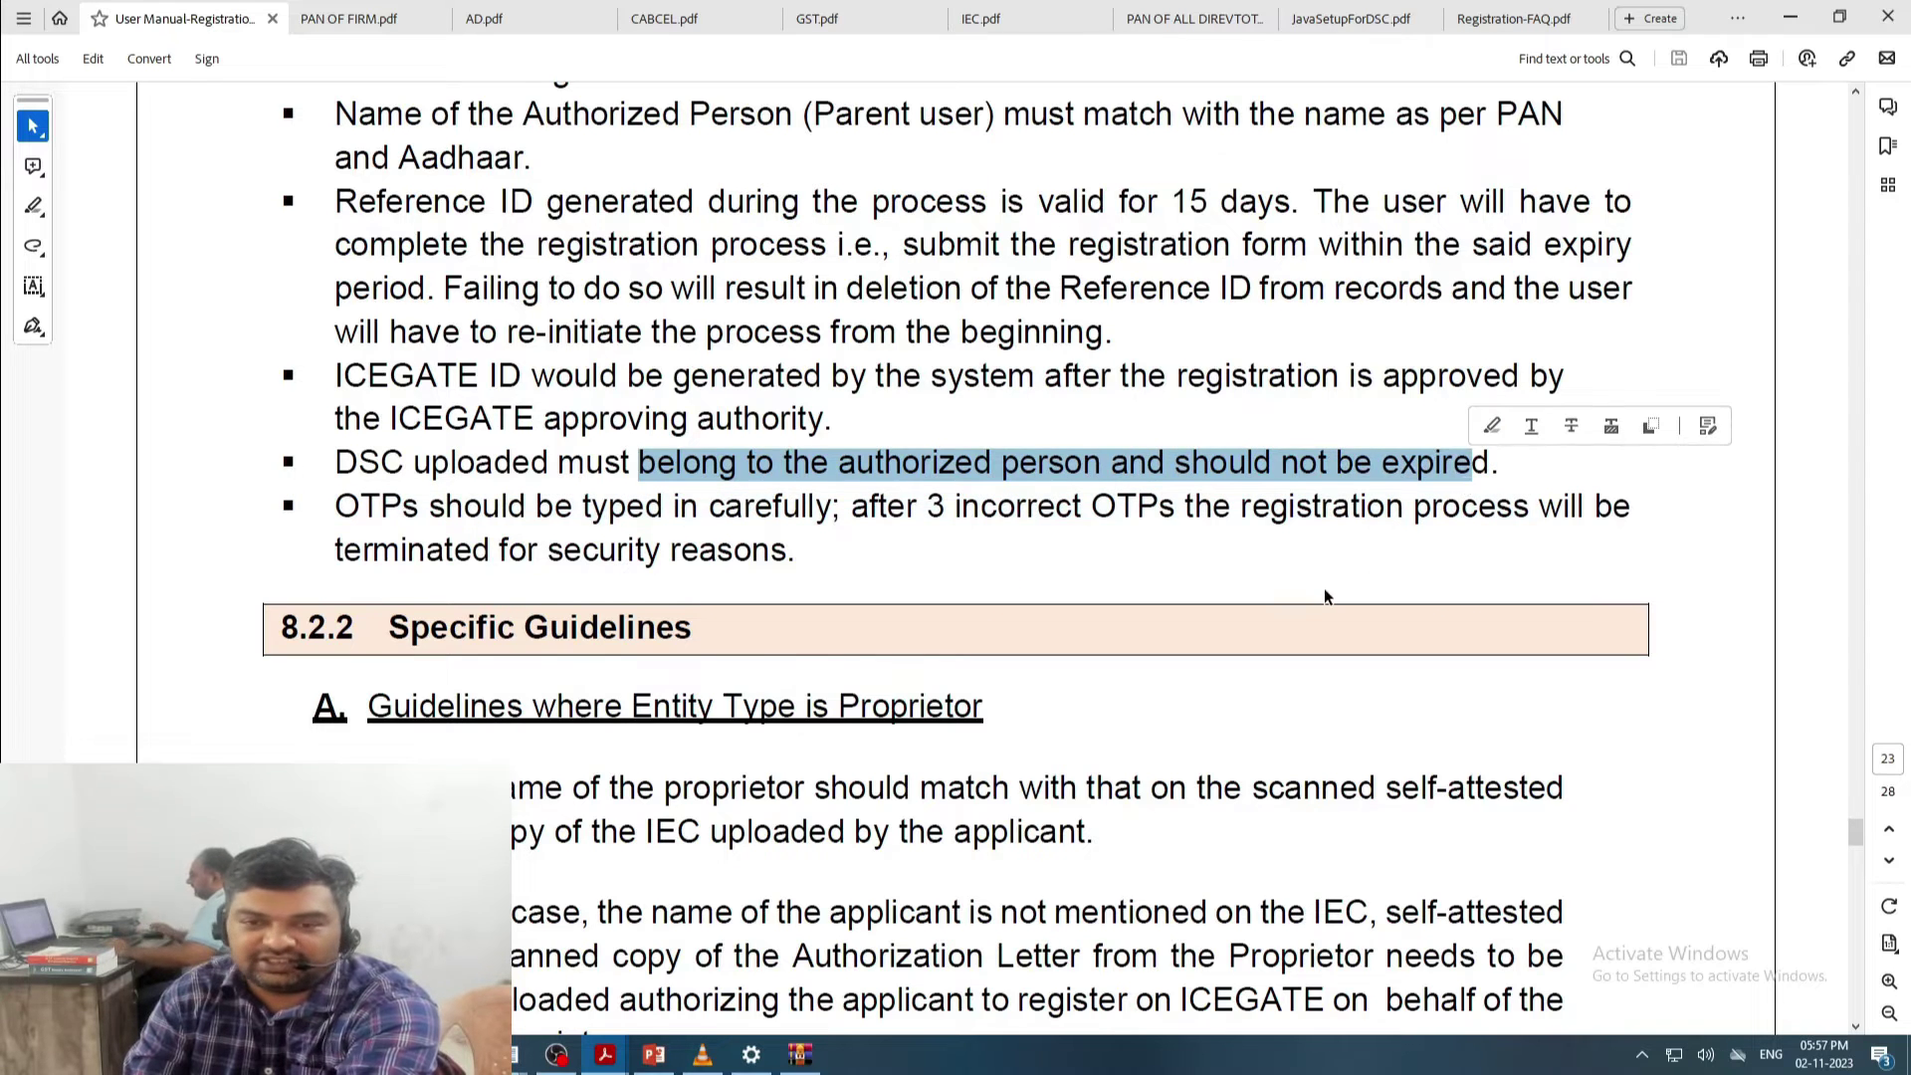
pyautogui.scroll(-3, 1328, 597)
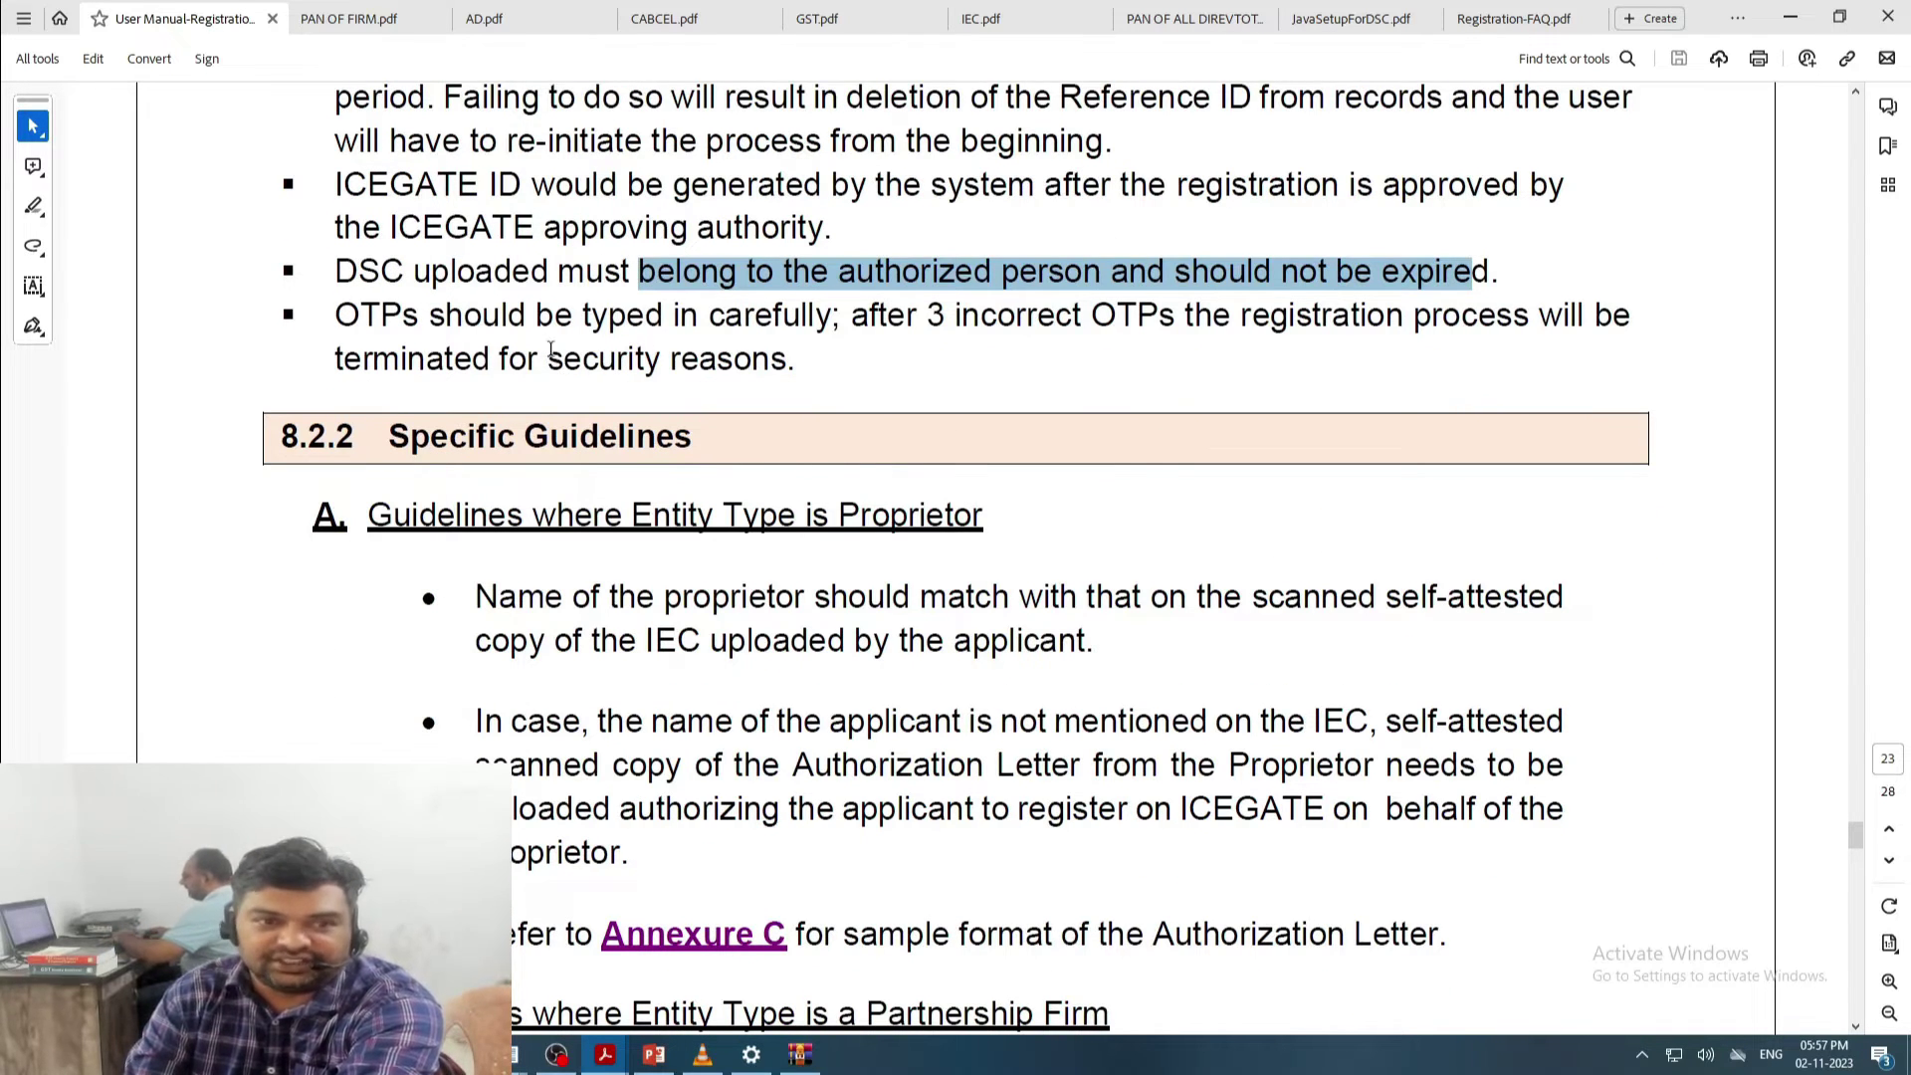
pyautogui.moveTo(614, 318); pyautogui.dragTo(1176, 318)
pyautogui.click(935, 323)
# Step: Select the 8.2.2 Specific Guidelines heading and text down to the proprietor guidelines
pyautogui.scroll(-2, 1151, 390)
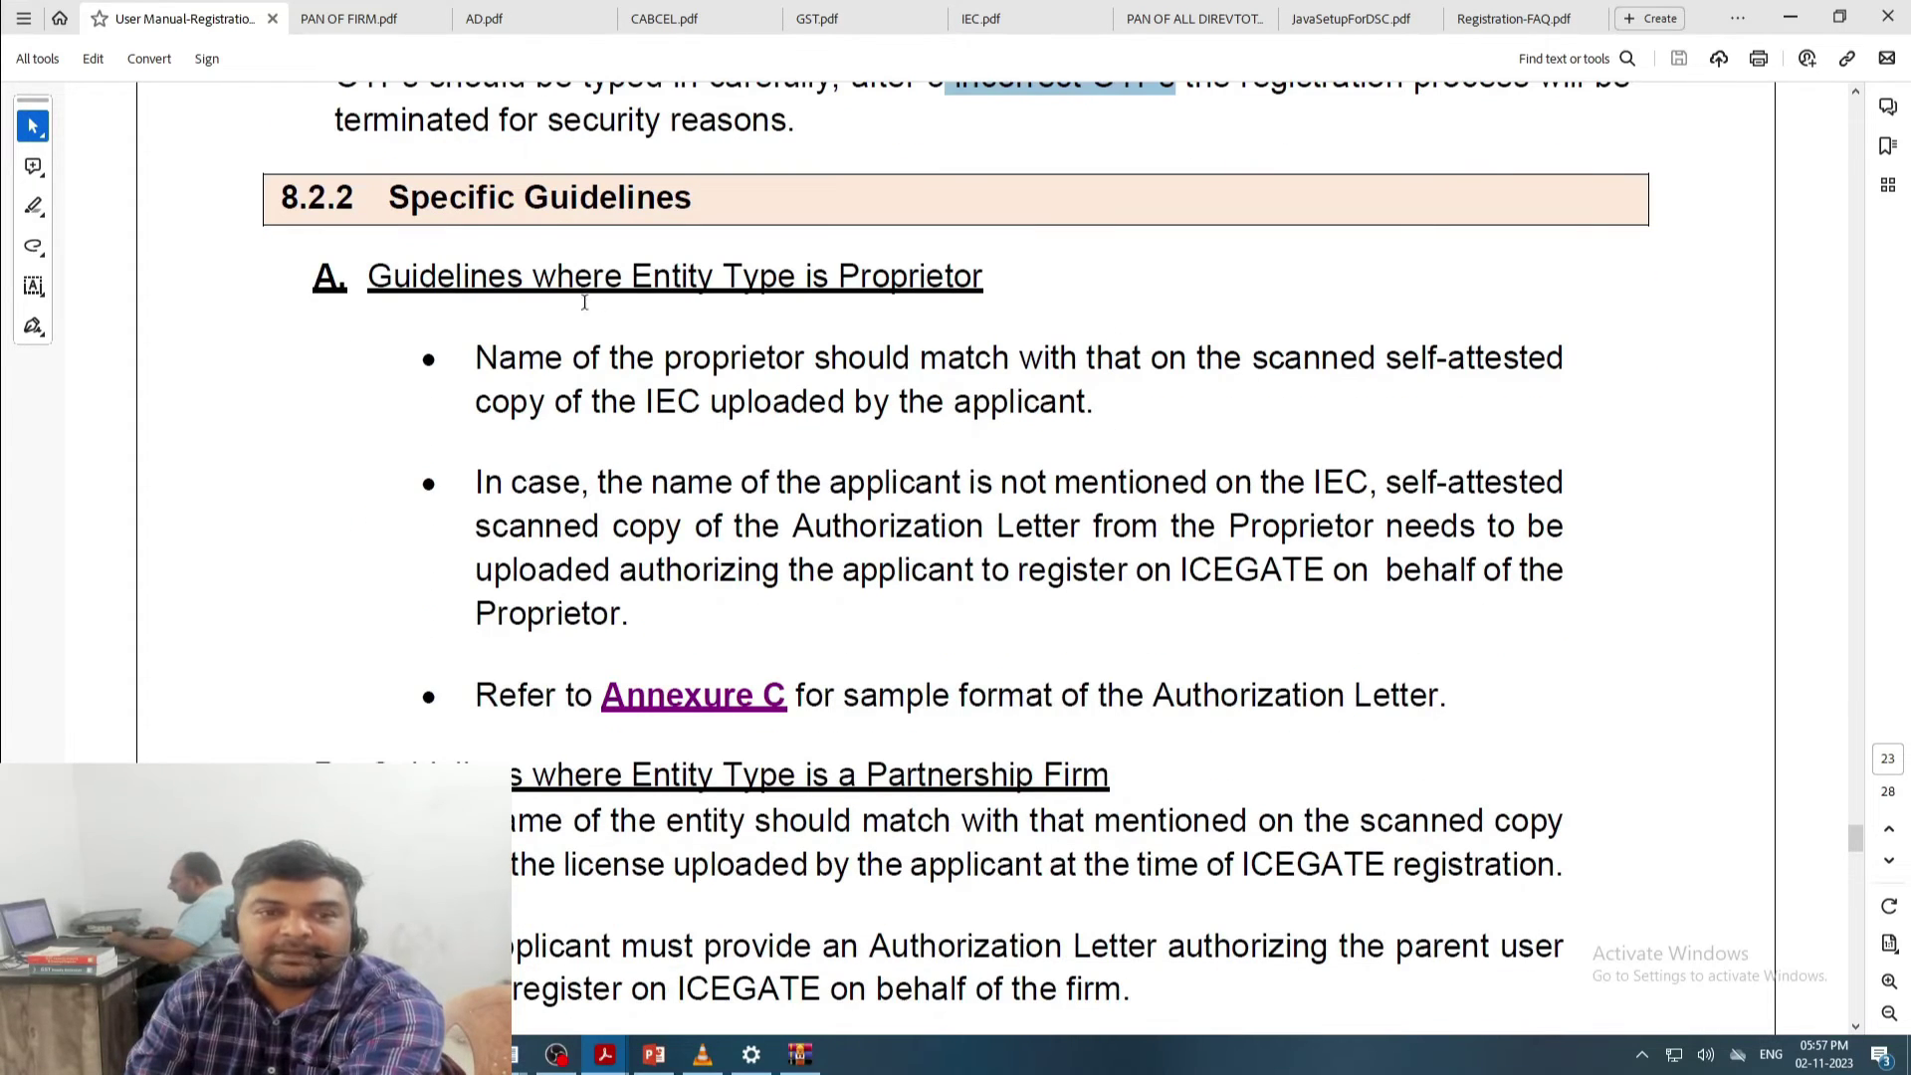
pyautogui.tripleClick(443, 206)
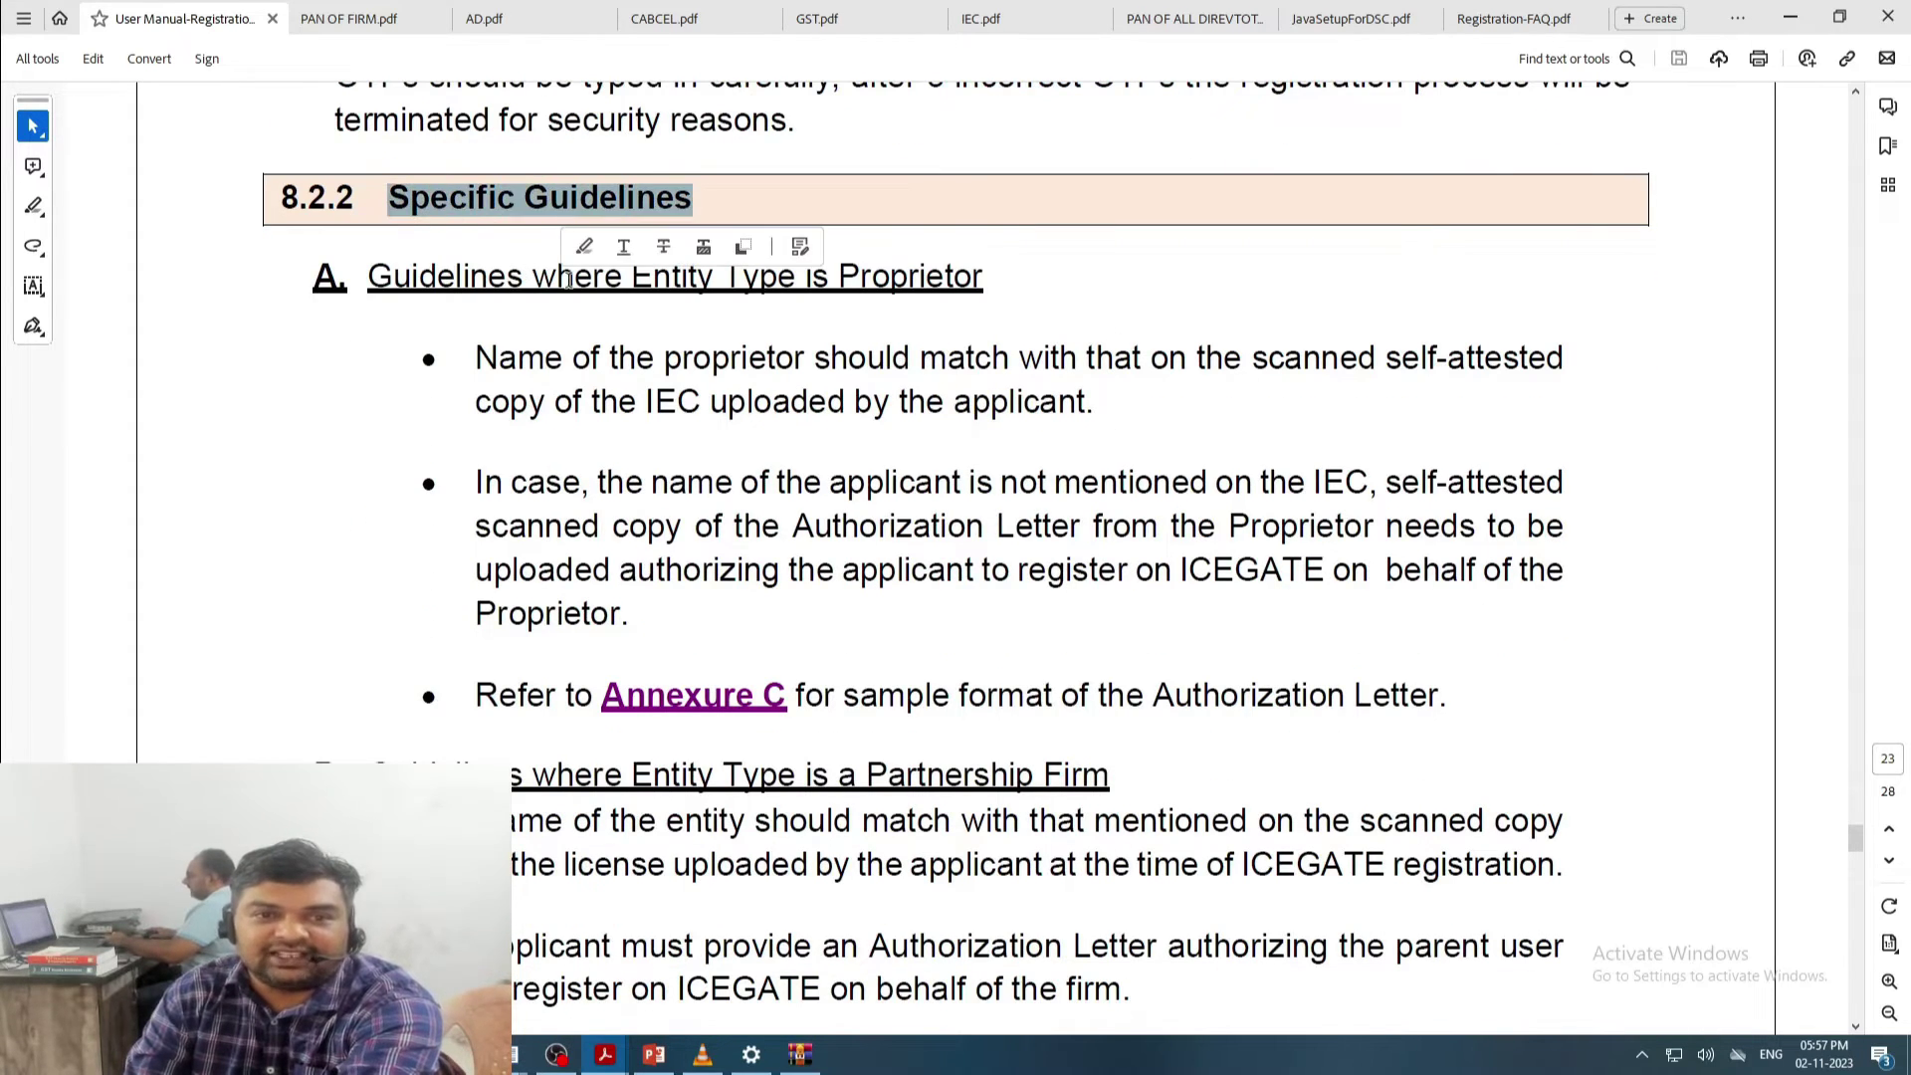
pyautogui.moveTo(534, 278); pyautogui.dragTo(1060, 294)
pyautogui.scroll(-1, 1072, 525)
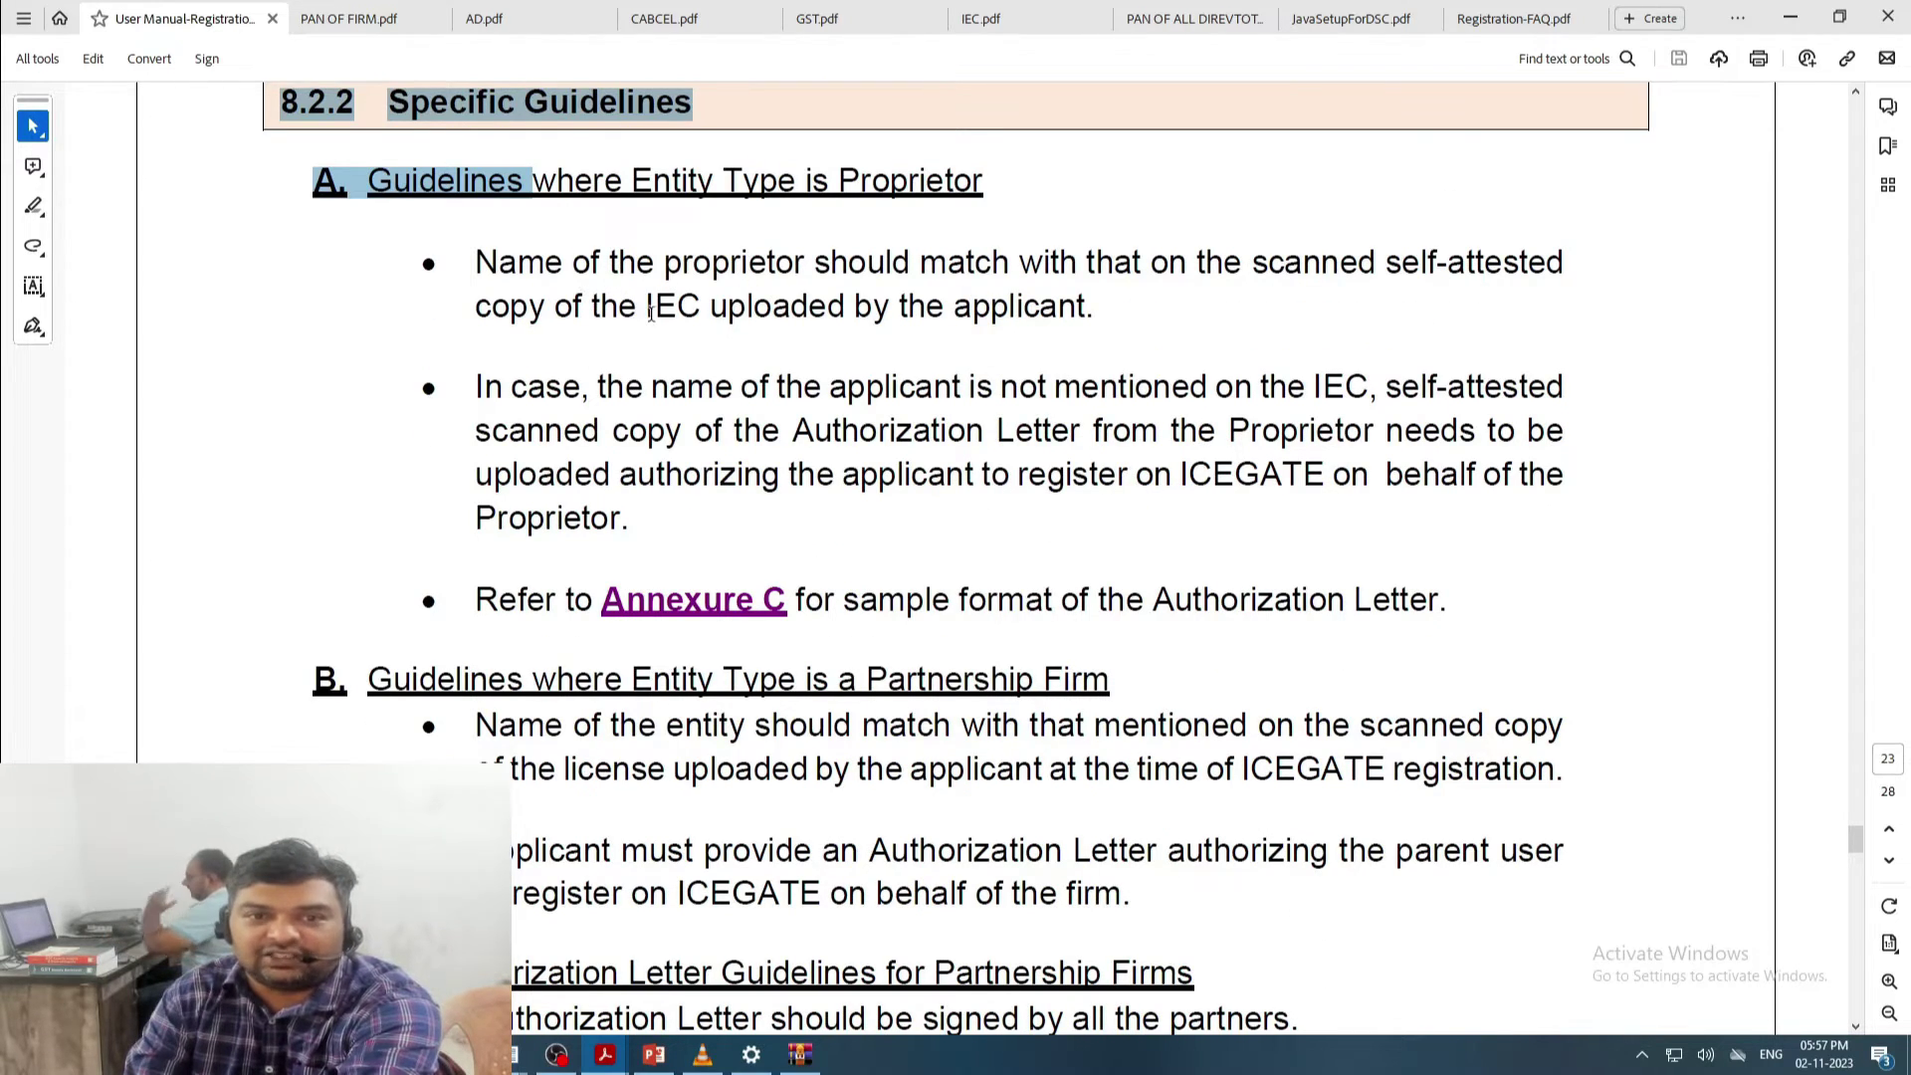
# Step: Highlight the IEC uploaded, Proprietor, Annexure C and entity-name matching phrases, reaching Part B
pyautogui.moveTo(647, 308); pyautogui.dragTo(846, 308)
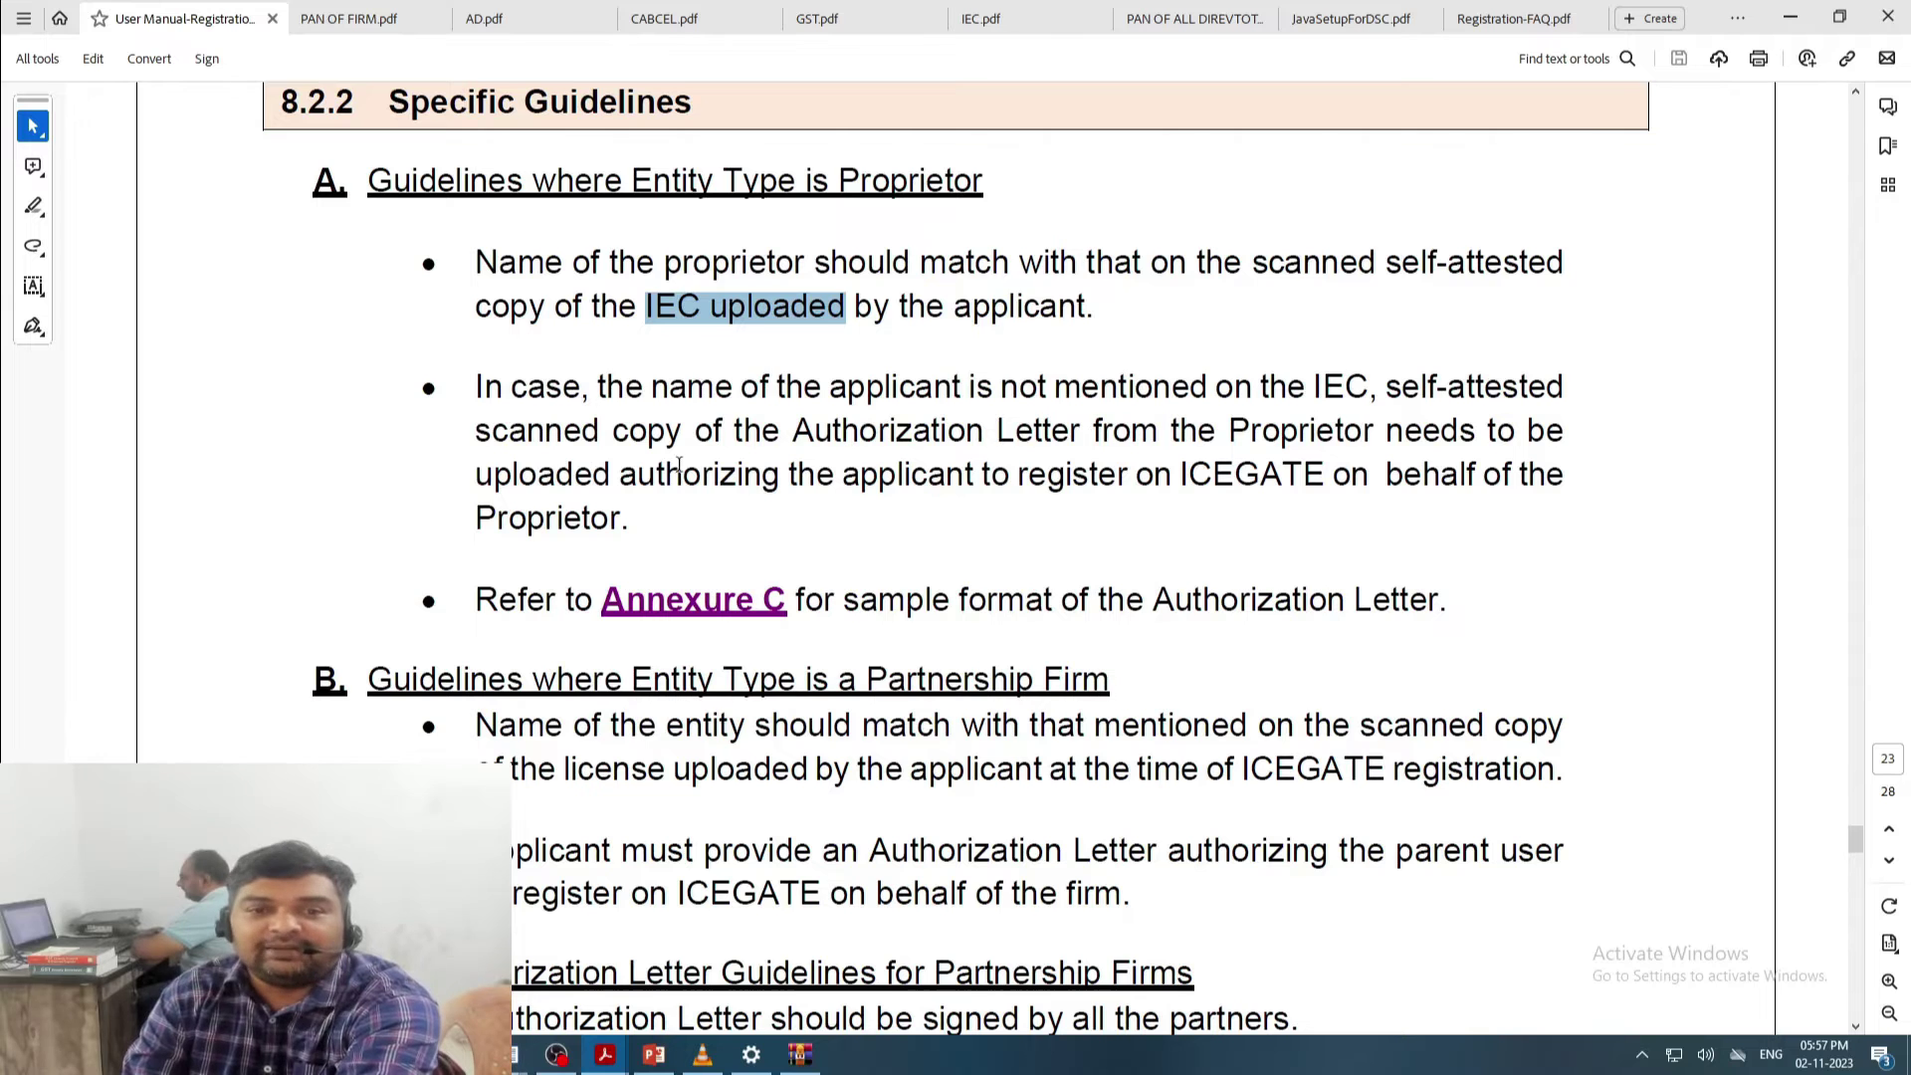
pyautogui.moveTo(1093, 430); pyautogui.dragTo(1515, 434)
pyautogui.scroll(-3, 370, 343)
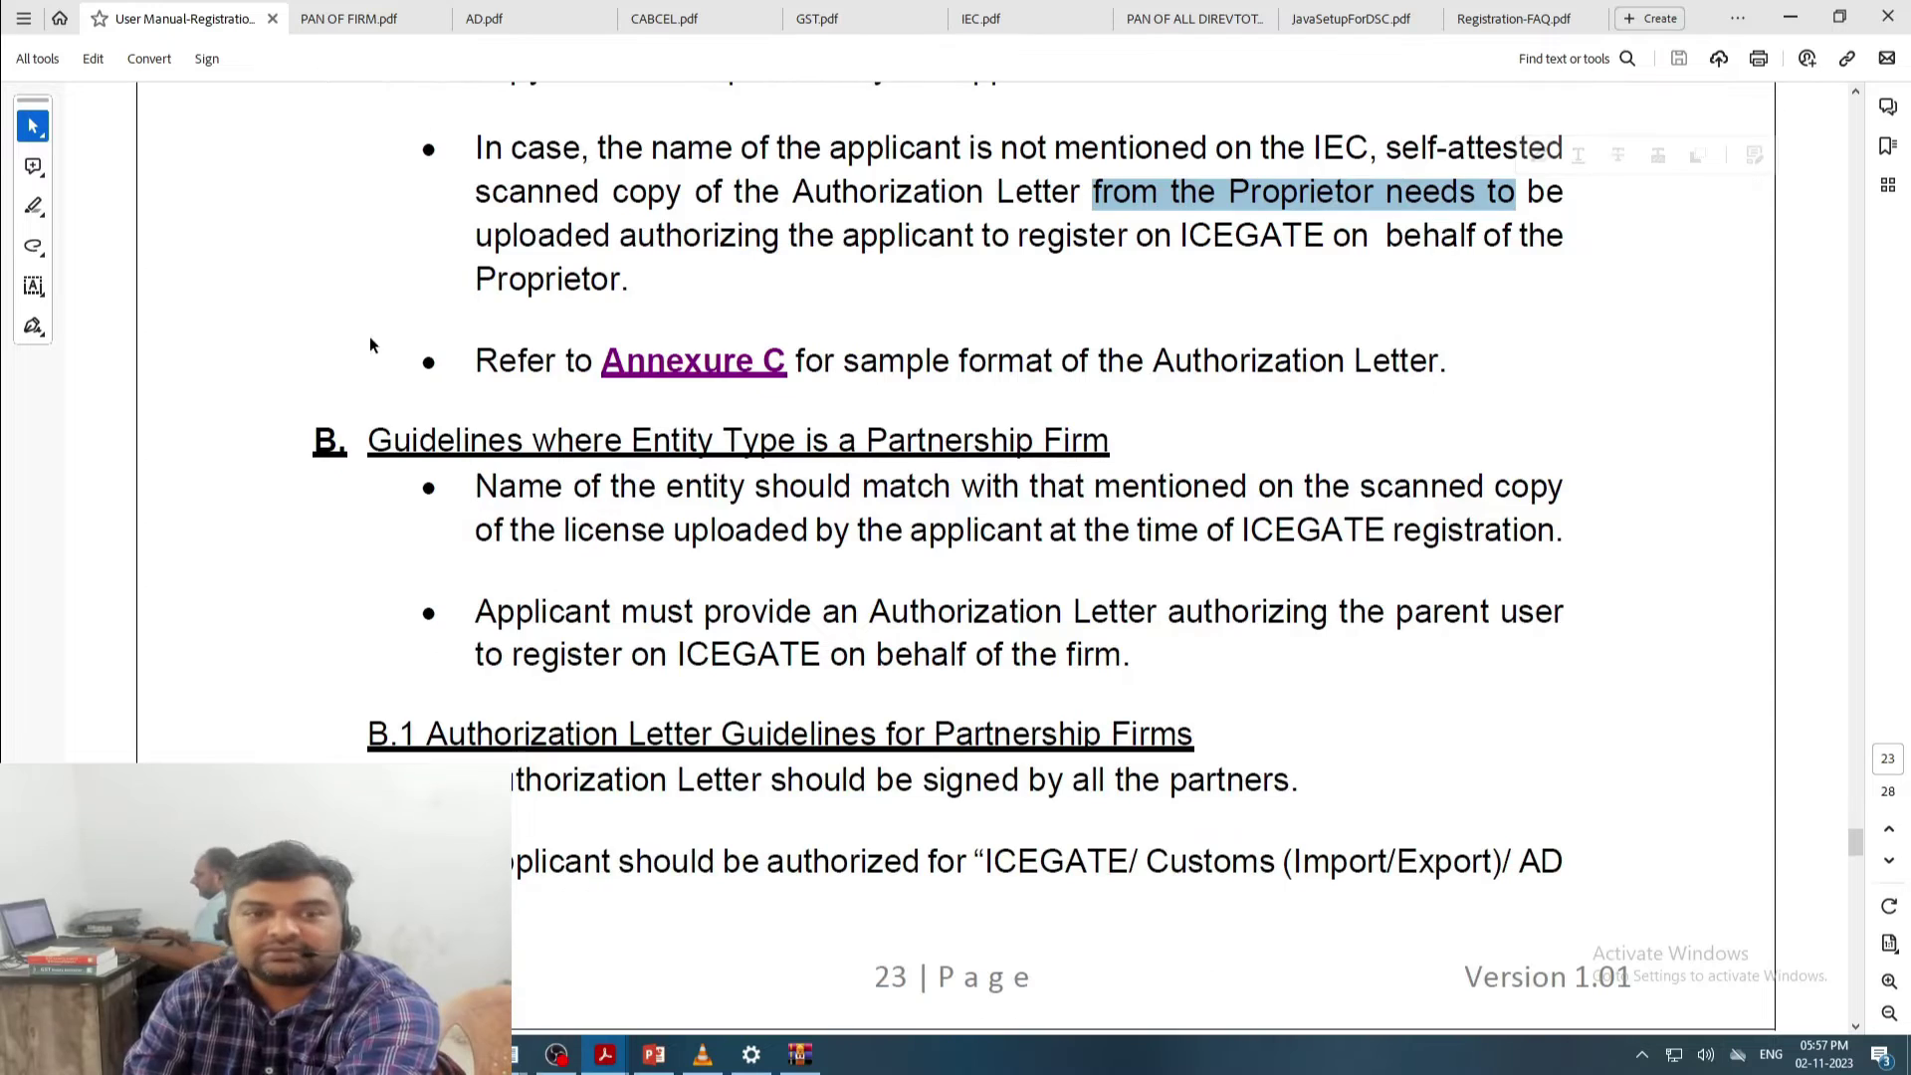
pyautogui.moveTo(475, 358); pyautogui.dragTo(1261, 395)
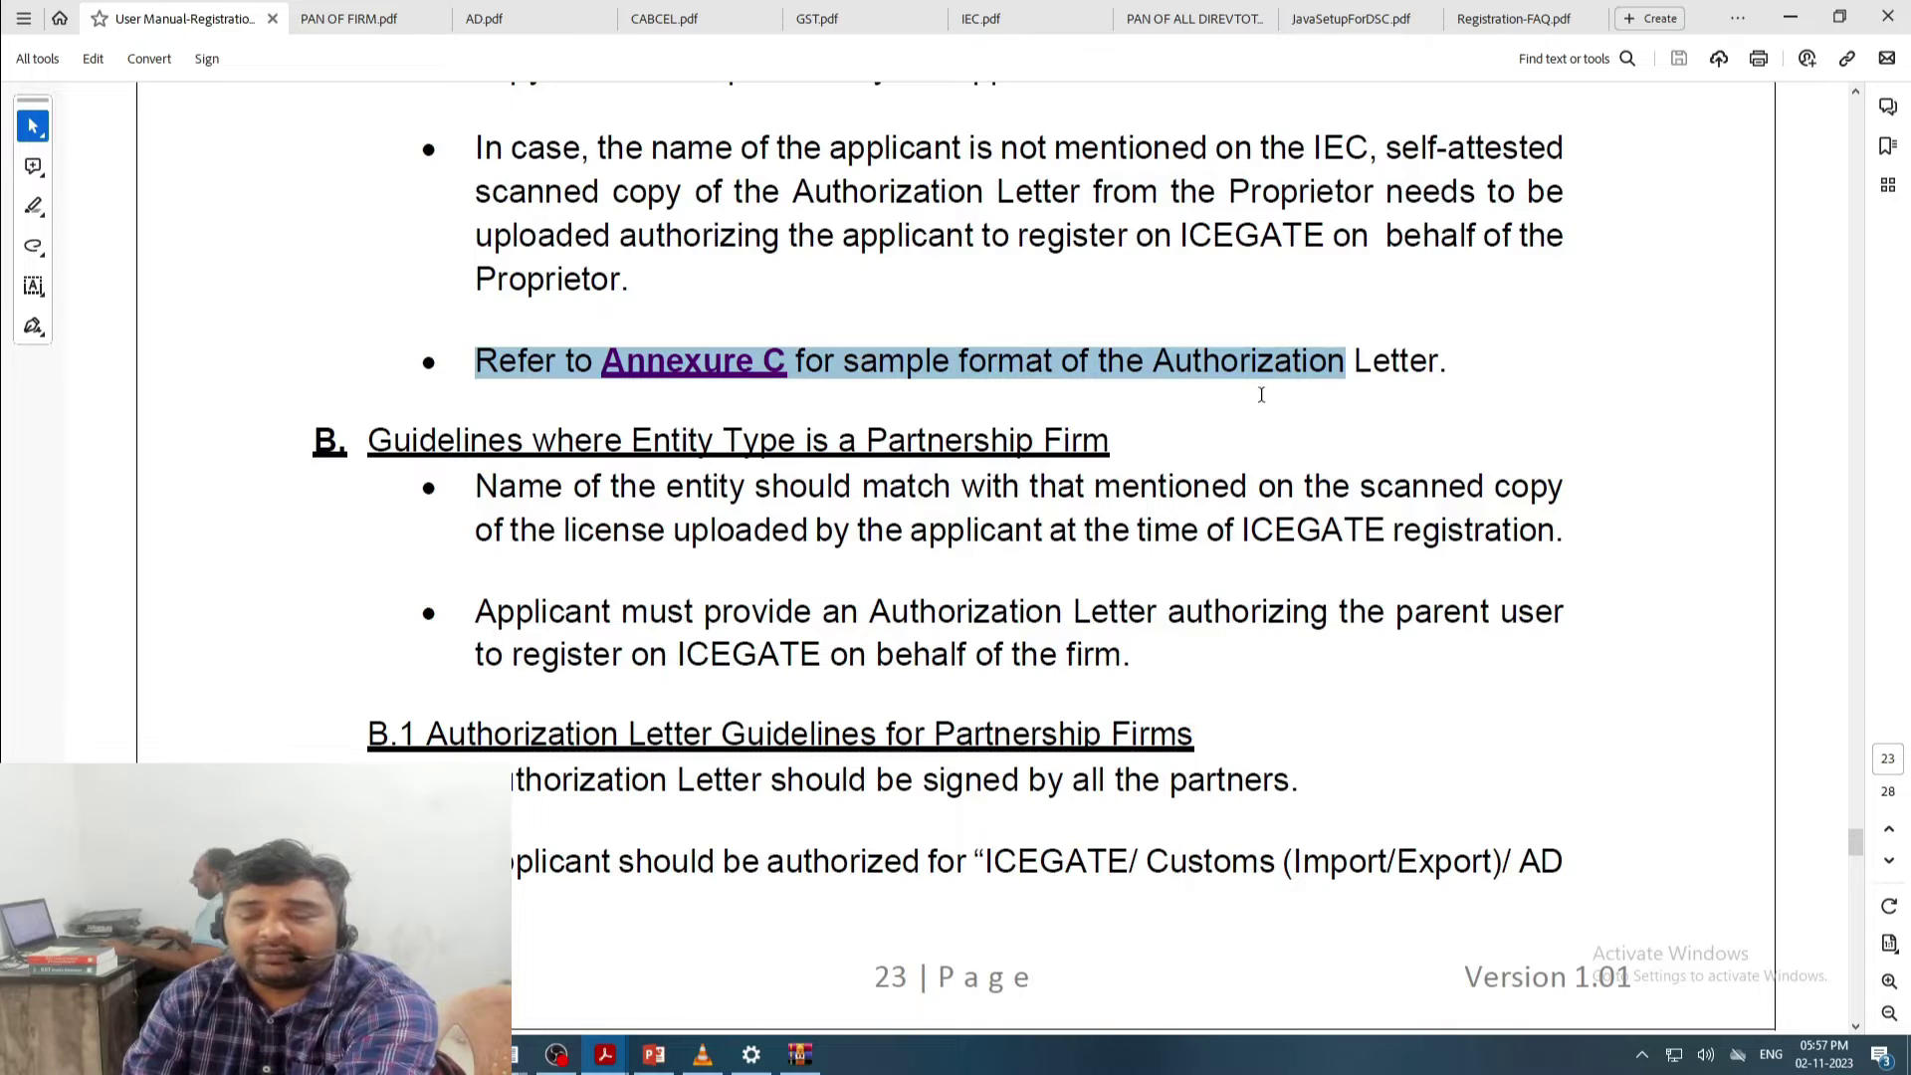
pyautogui.scroll(-2, 637, 378)
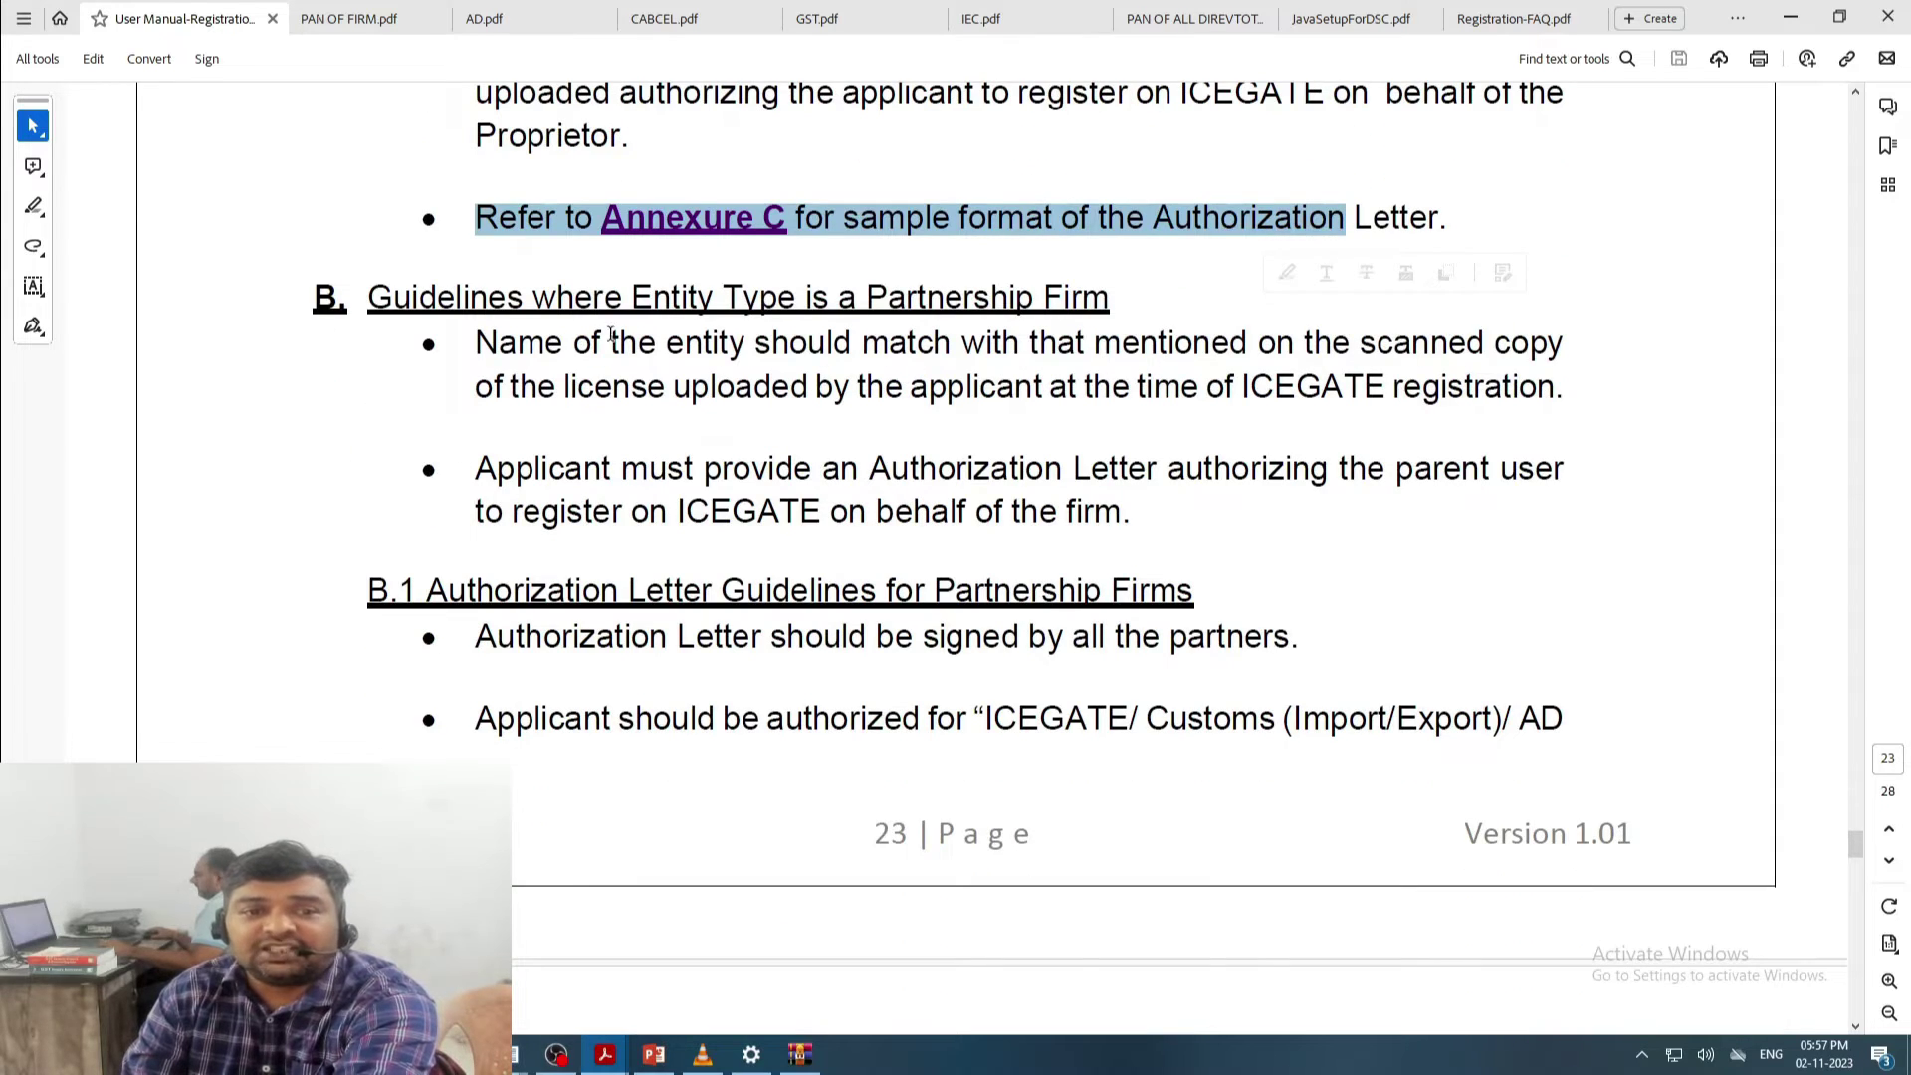
pyautogui.moveTo(475, 343); pyautogui.dragTo(945, 368)
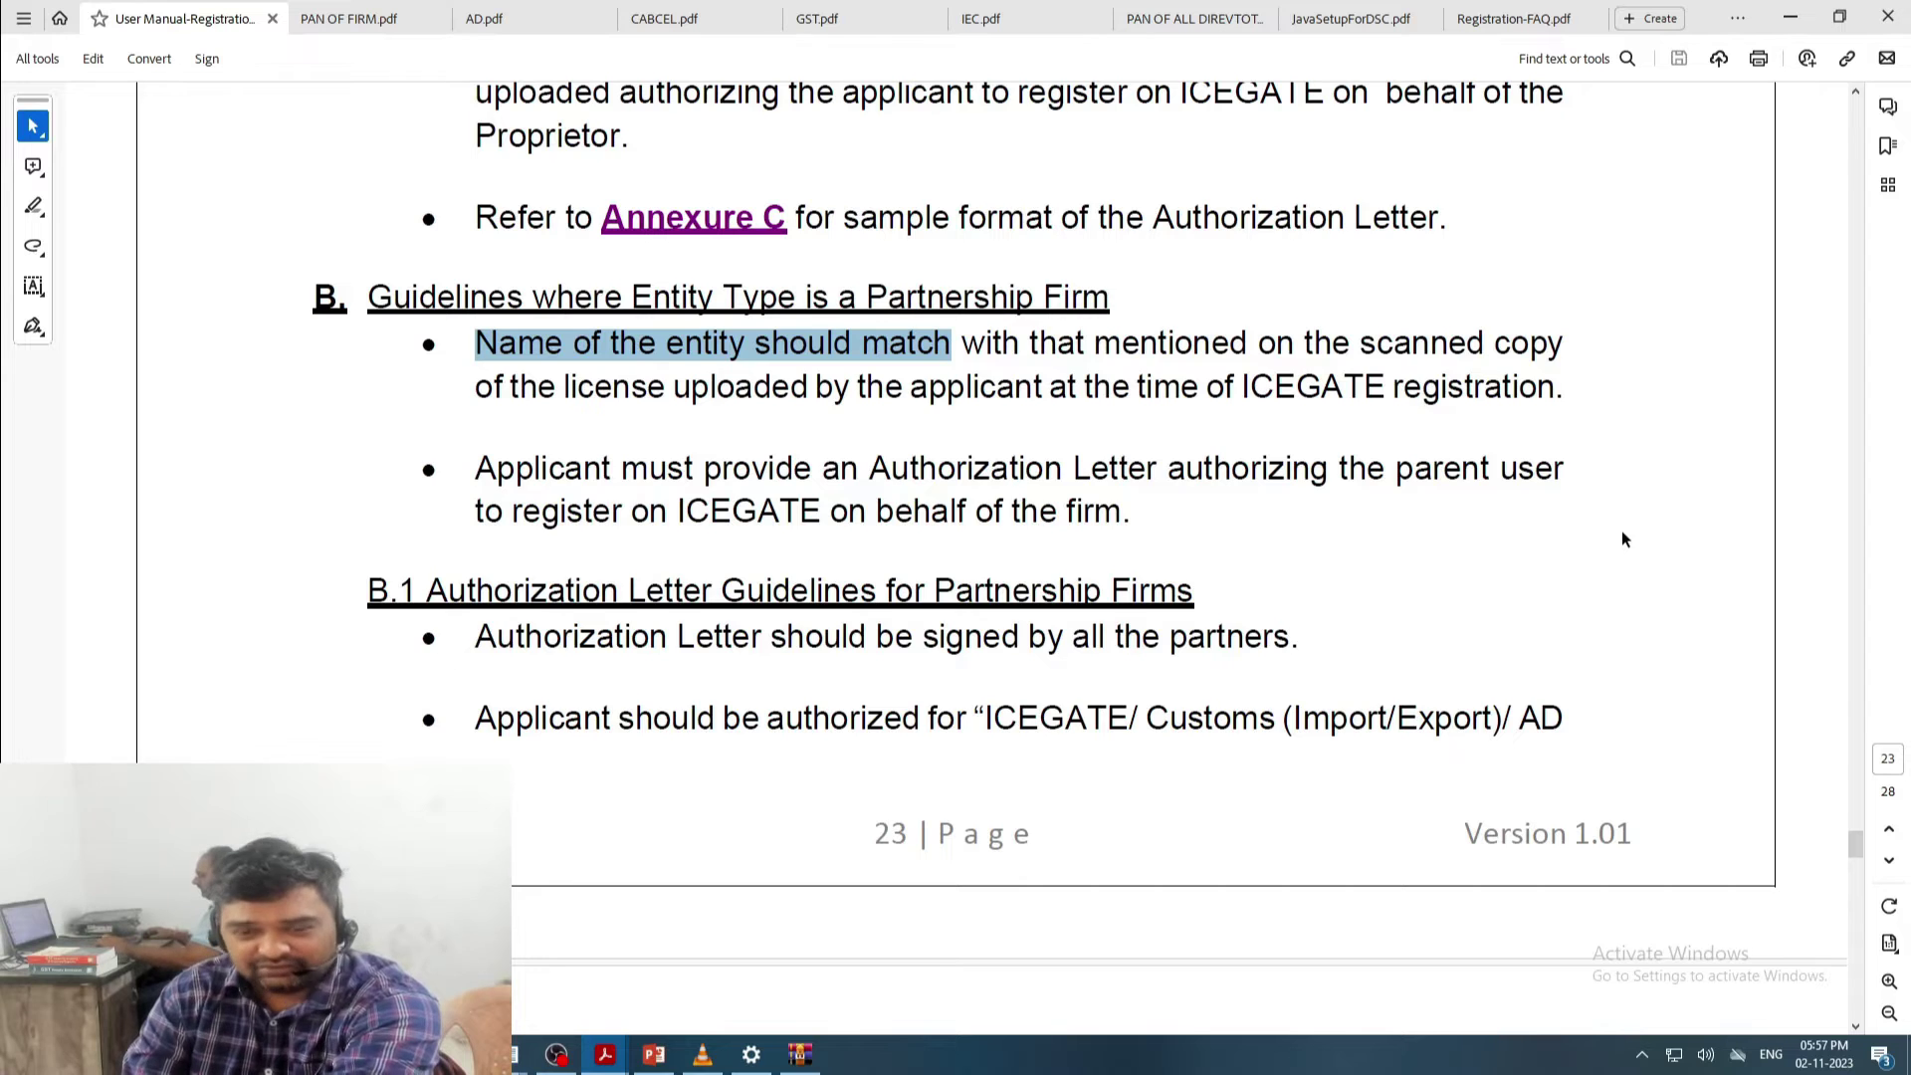
pyautogui.scroll(-5, 1621, 529)
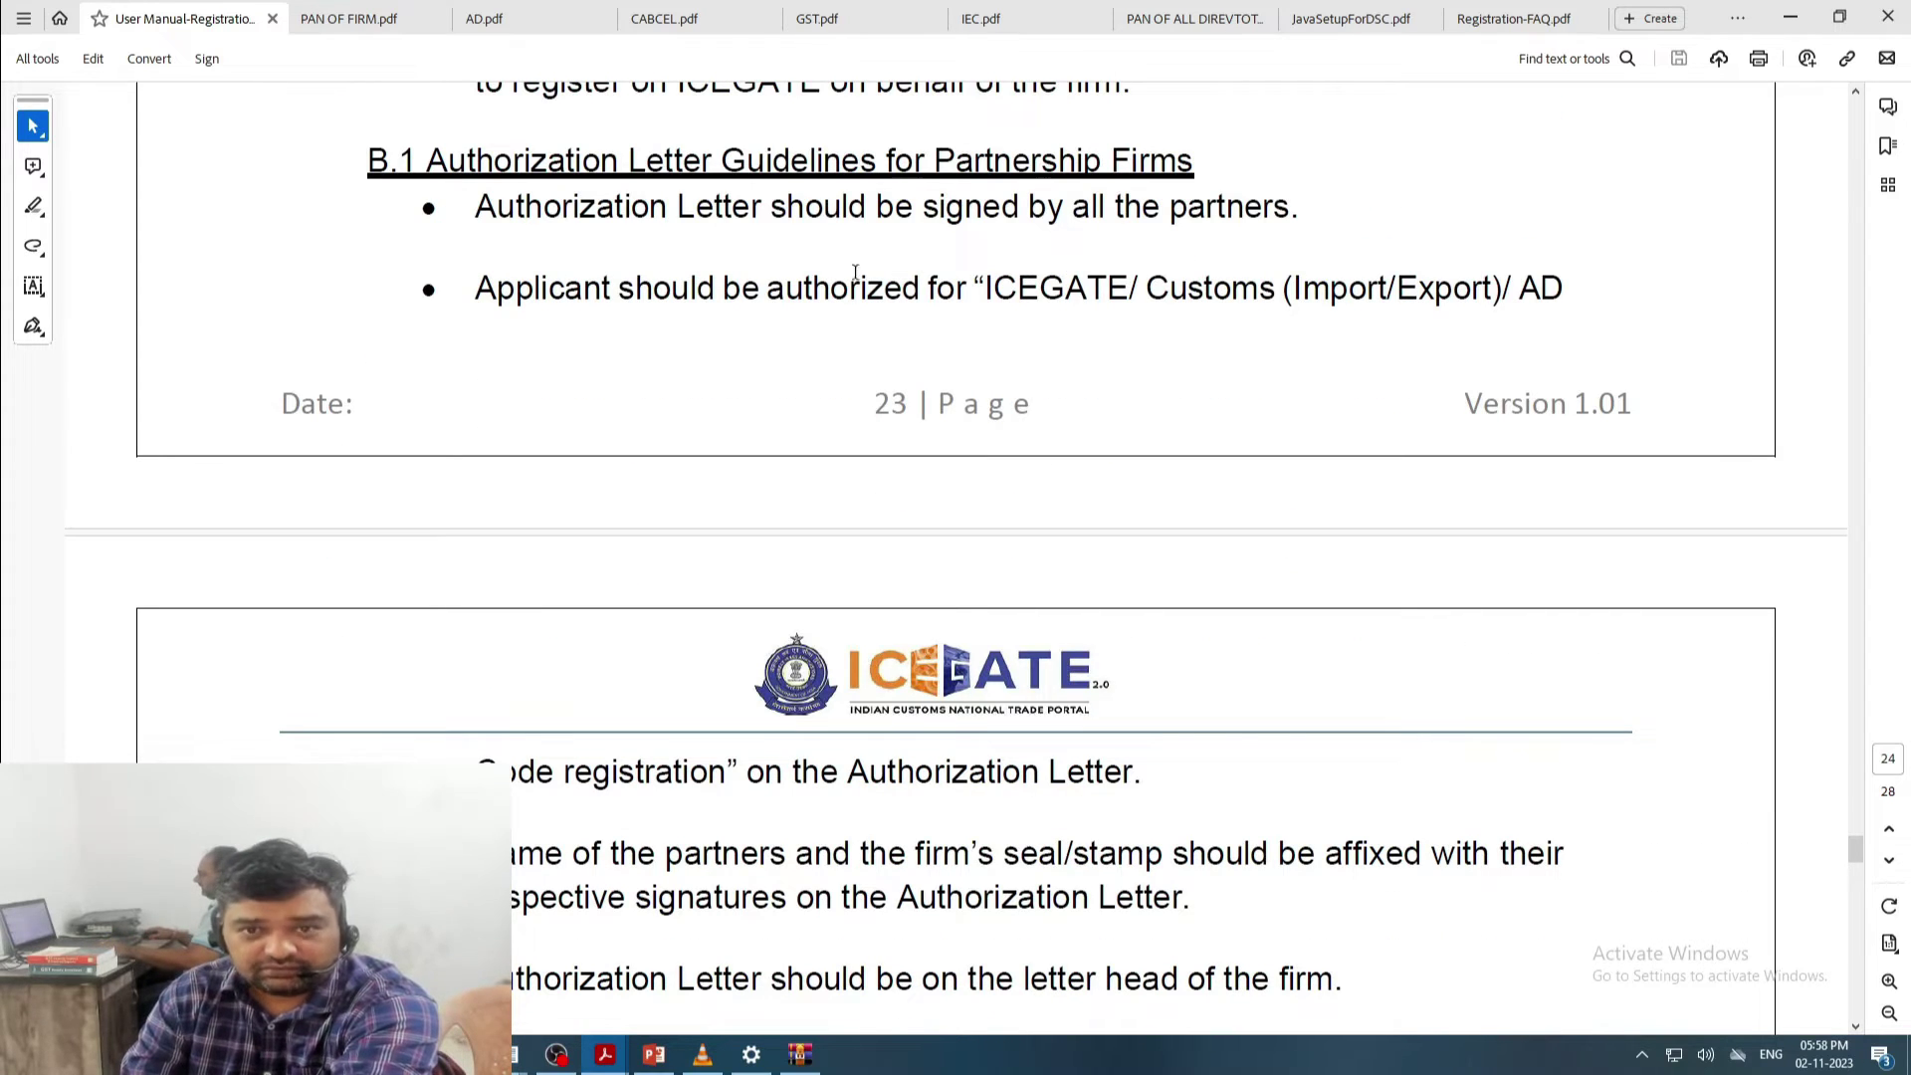
# Step: Highlight the B.1 phrases on ICEGATE/Customs authorization and partners' signatures on the Authorization Letter
pyautogui.scroll(-2, 855, 271)
pyautogui.scroll(2, 929, 431)
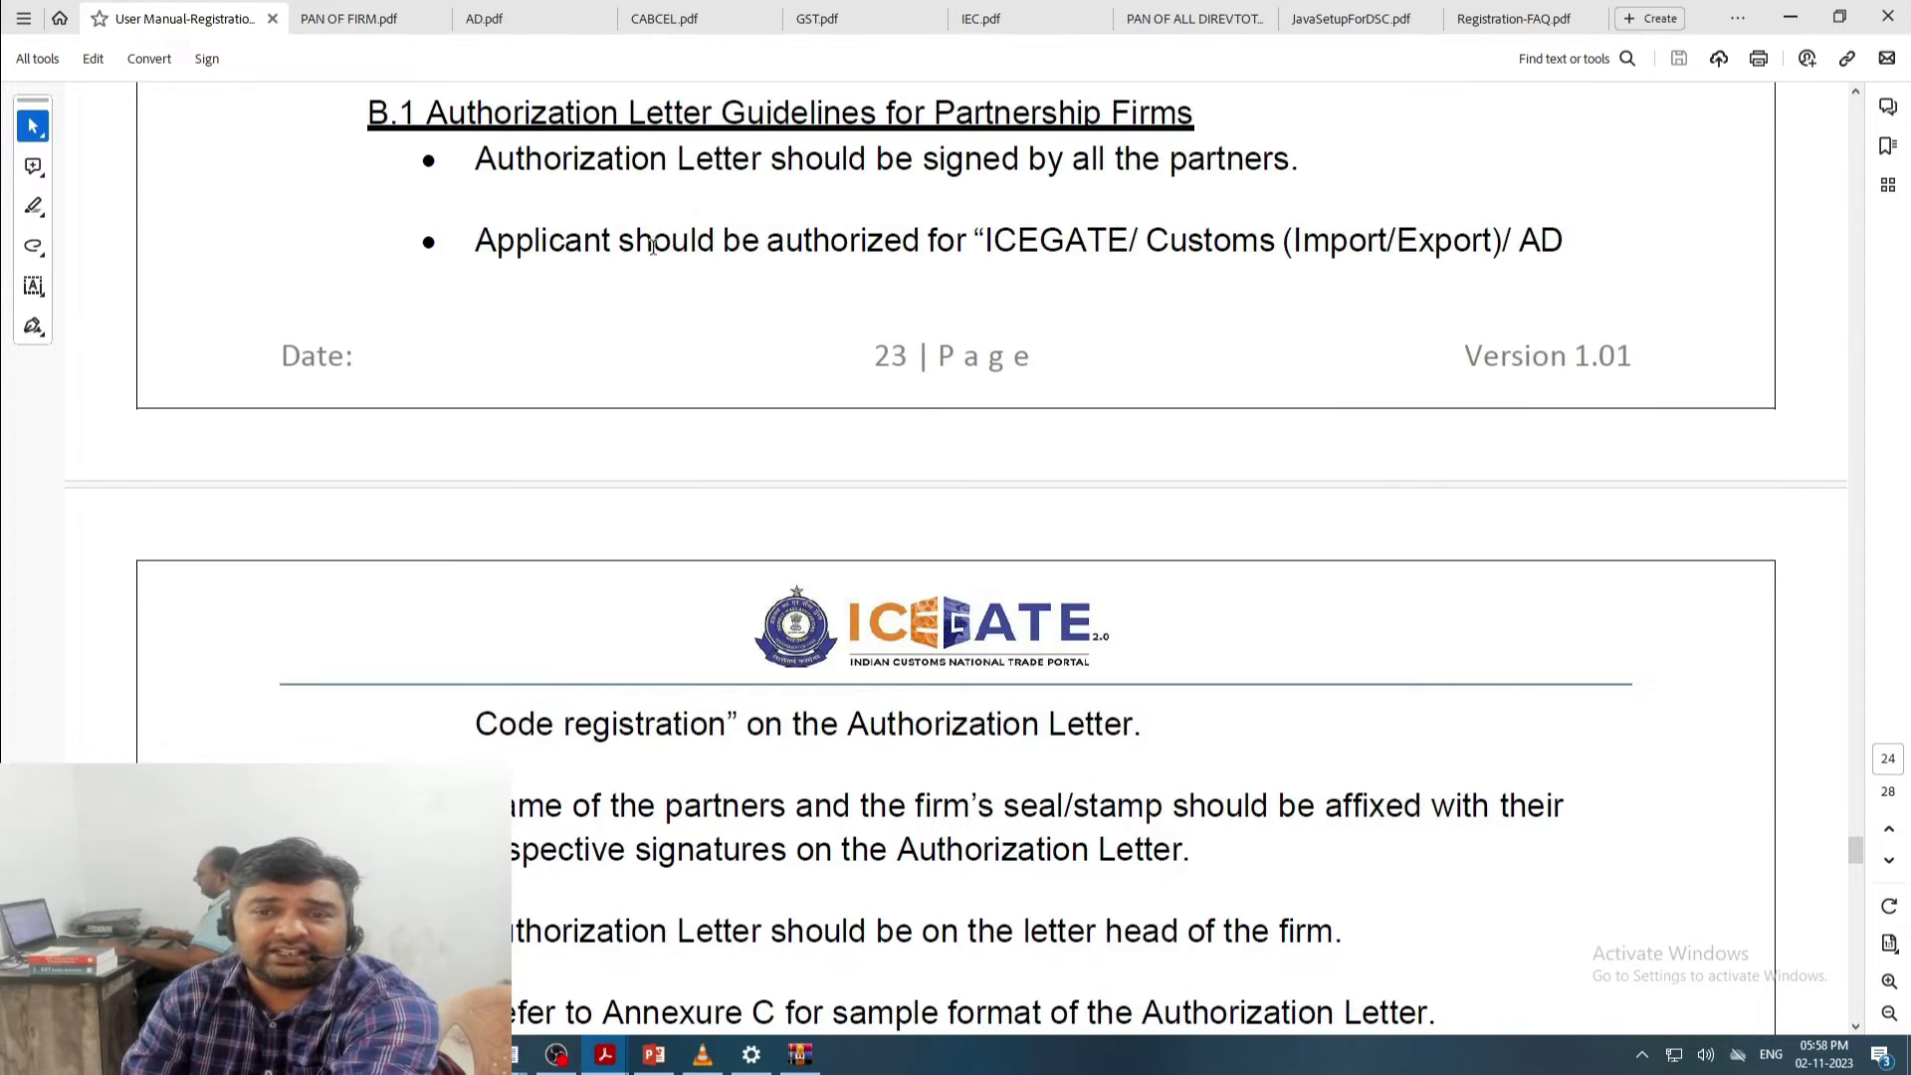
pyautogui.moveTo(618, 244); pyautogui.dragTo(966, 246)
pyautogui.click(660, 356)
pyautogui.moveTo(1085, 244); pyautogui.dragTo(1232, 304)
pyautogui.scroll(-1, 1219, 258)
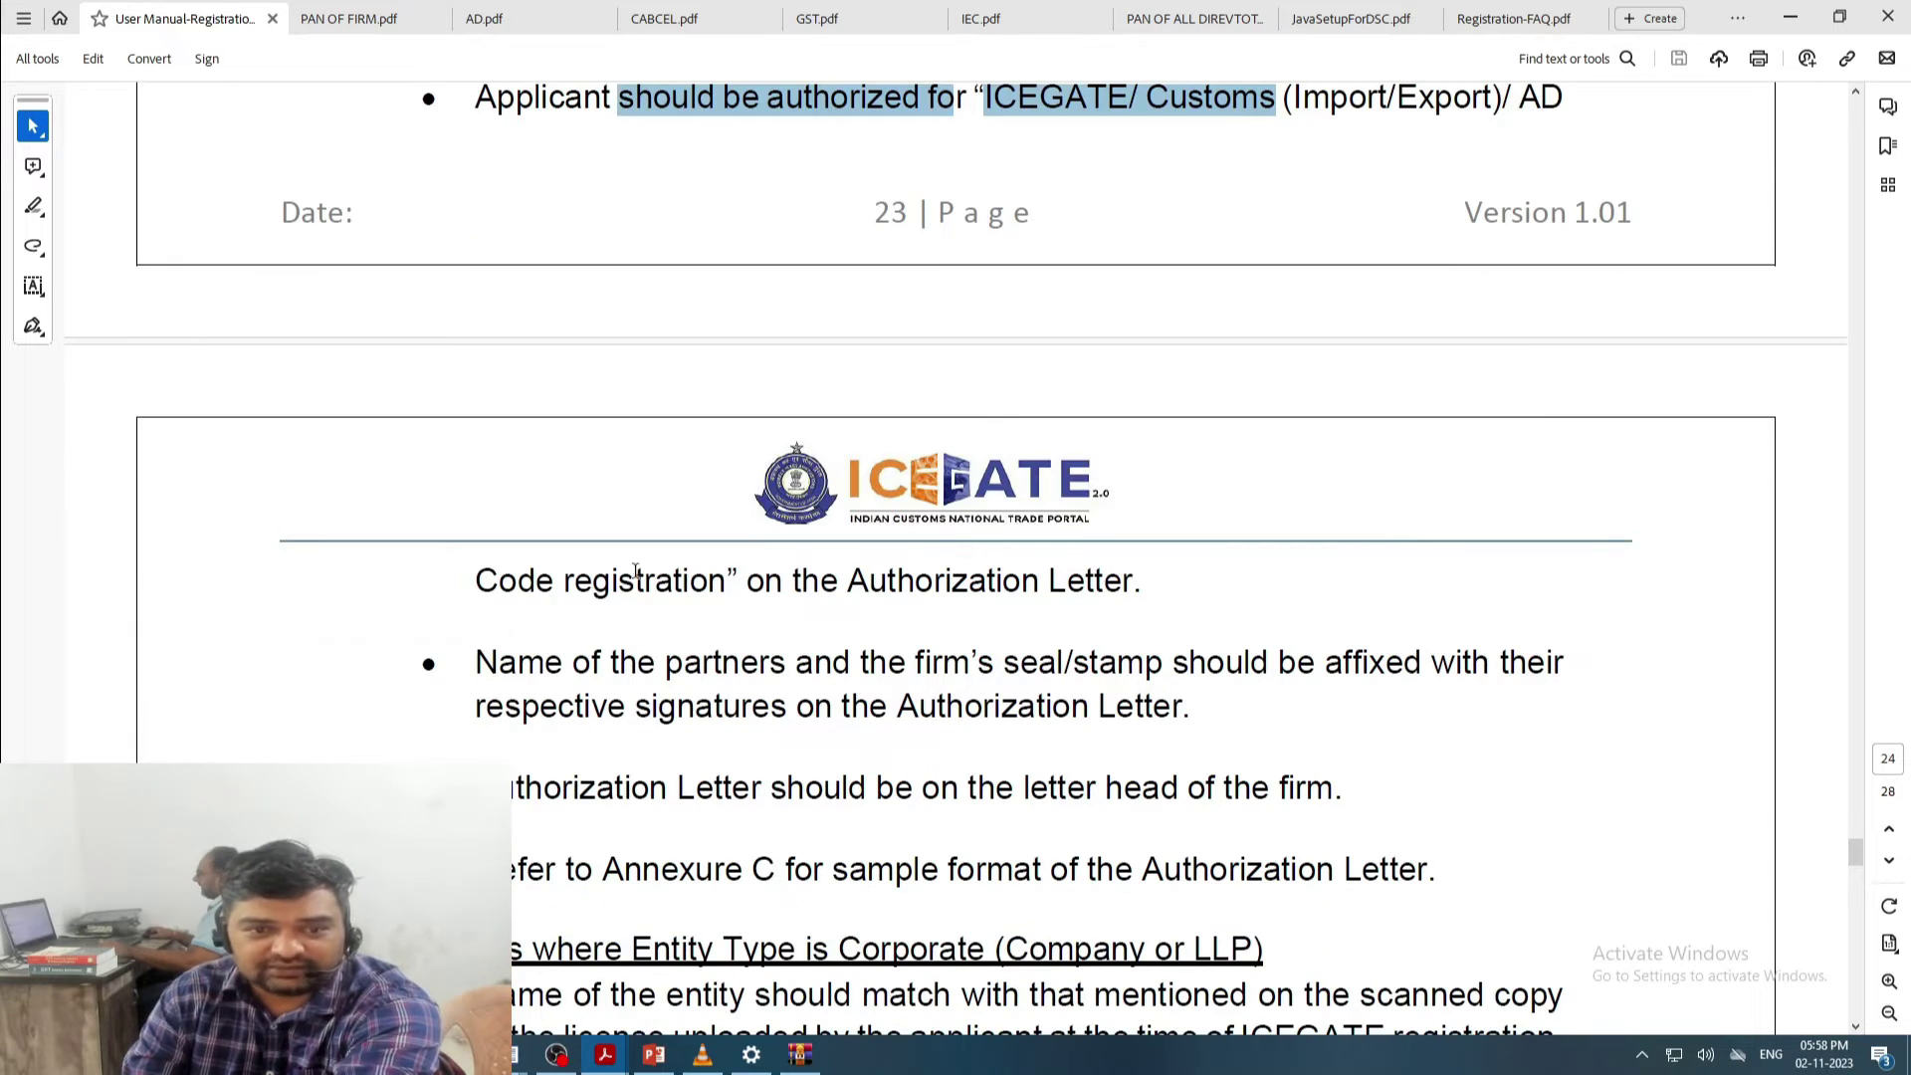
pyautogui.scroll(1, 889, 434)
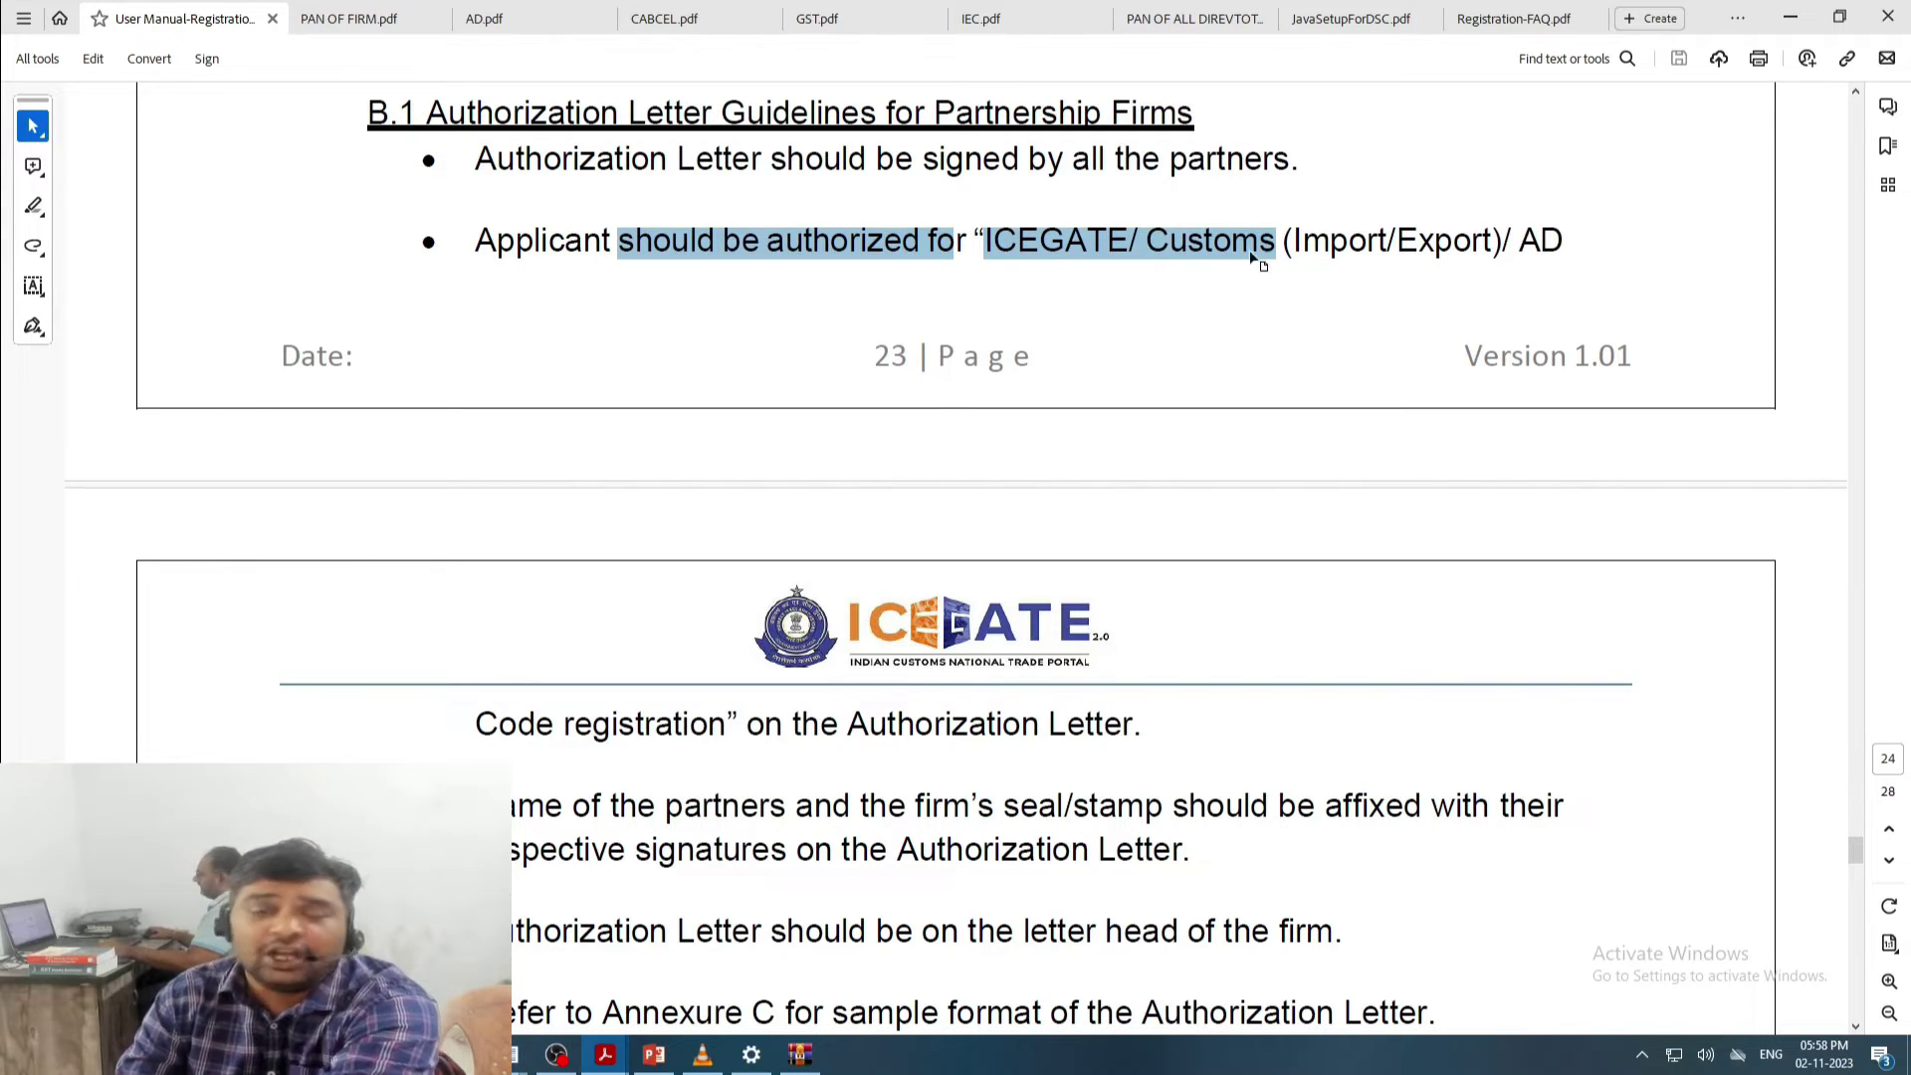
pyautogui.scroll(-2, 1360, 464)
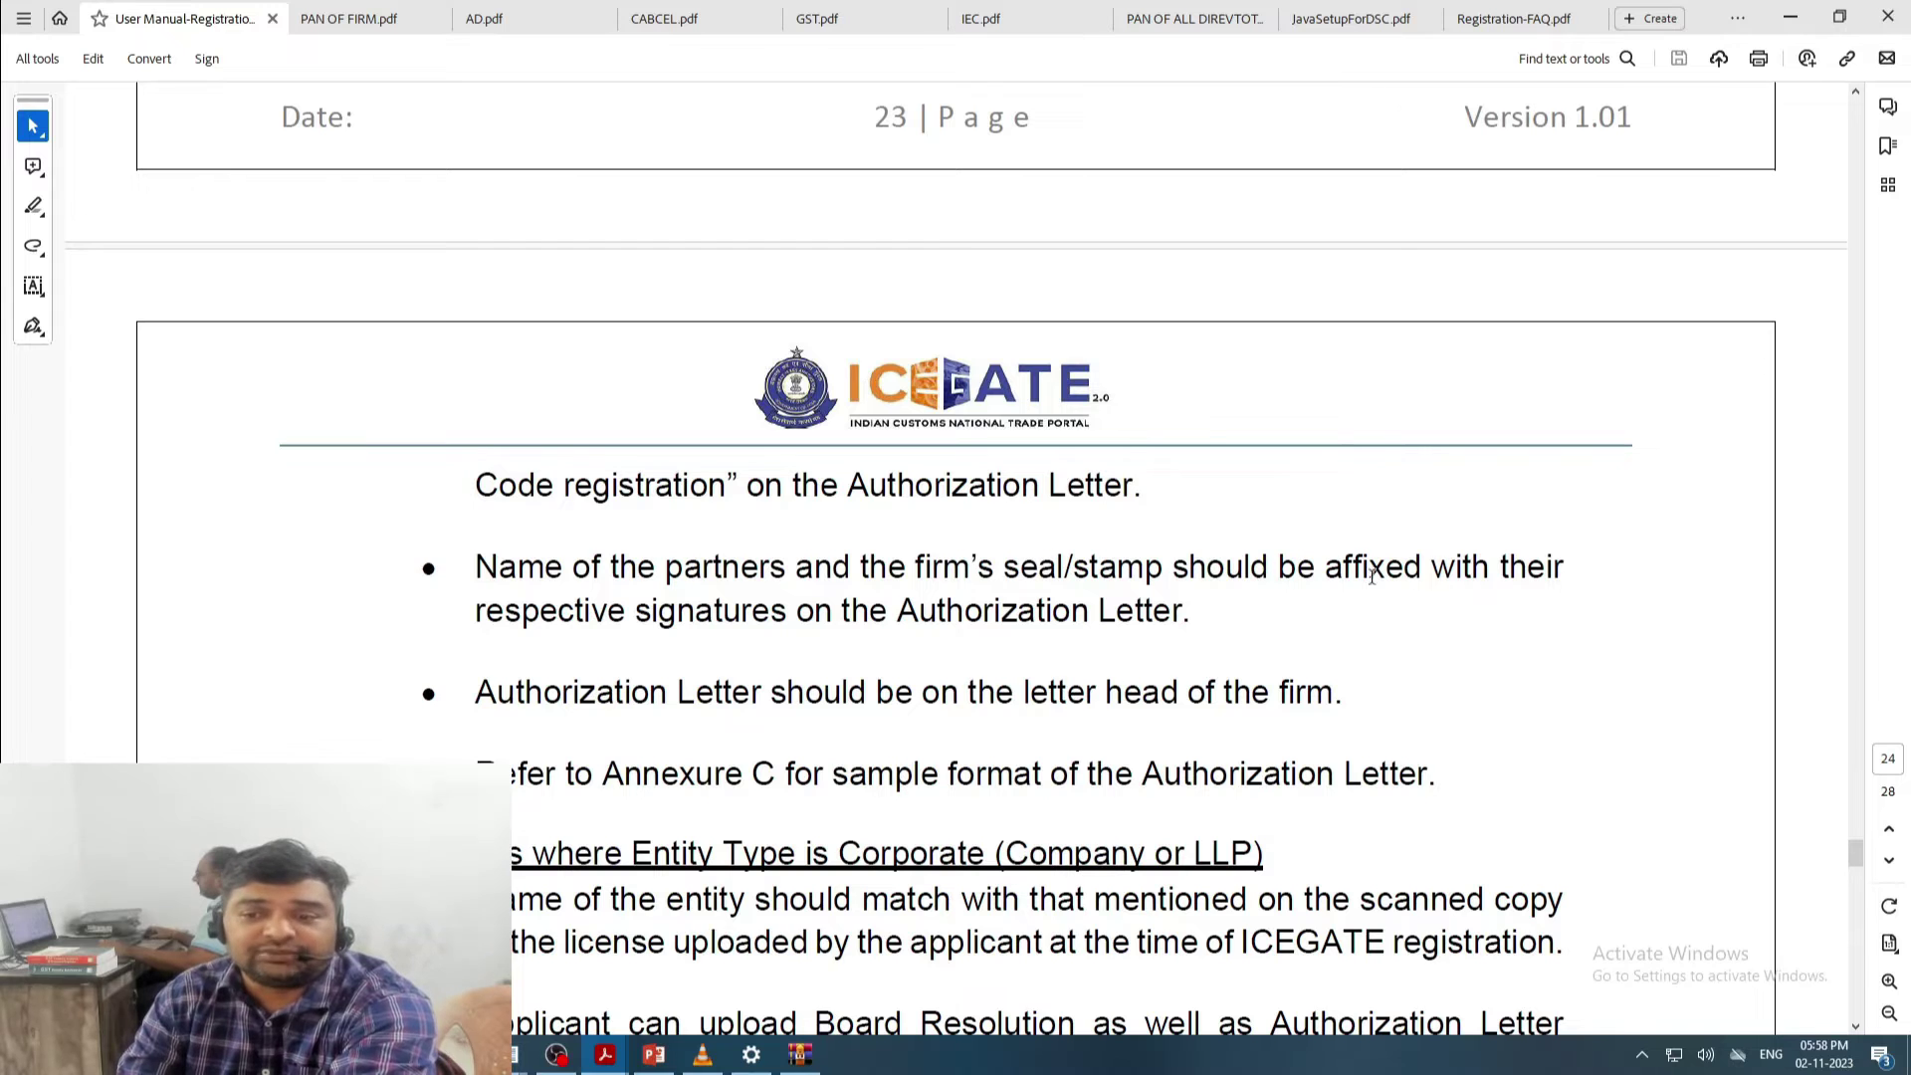
pyautogui.moveTo(475, 610); pyautogui.dragTo(1195, 637)
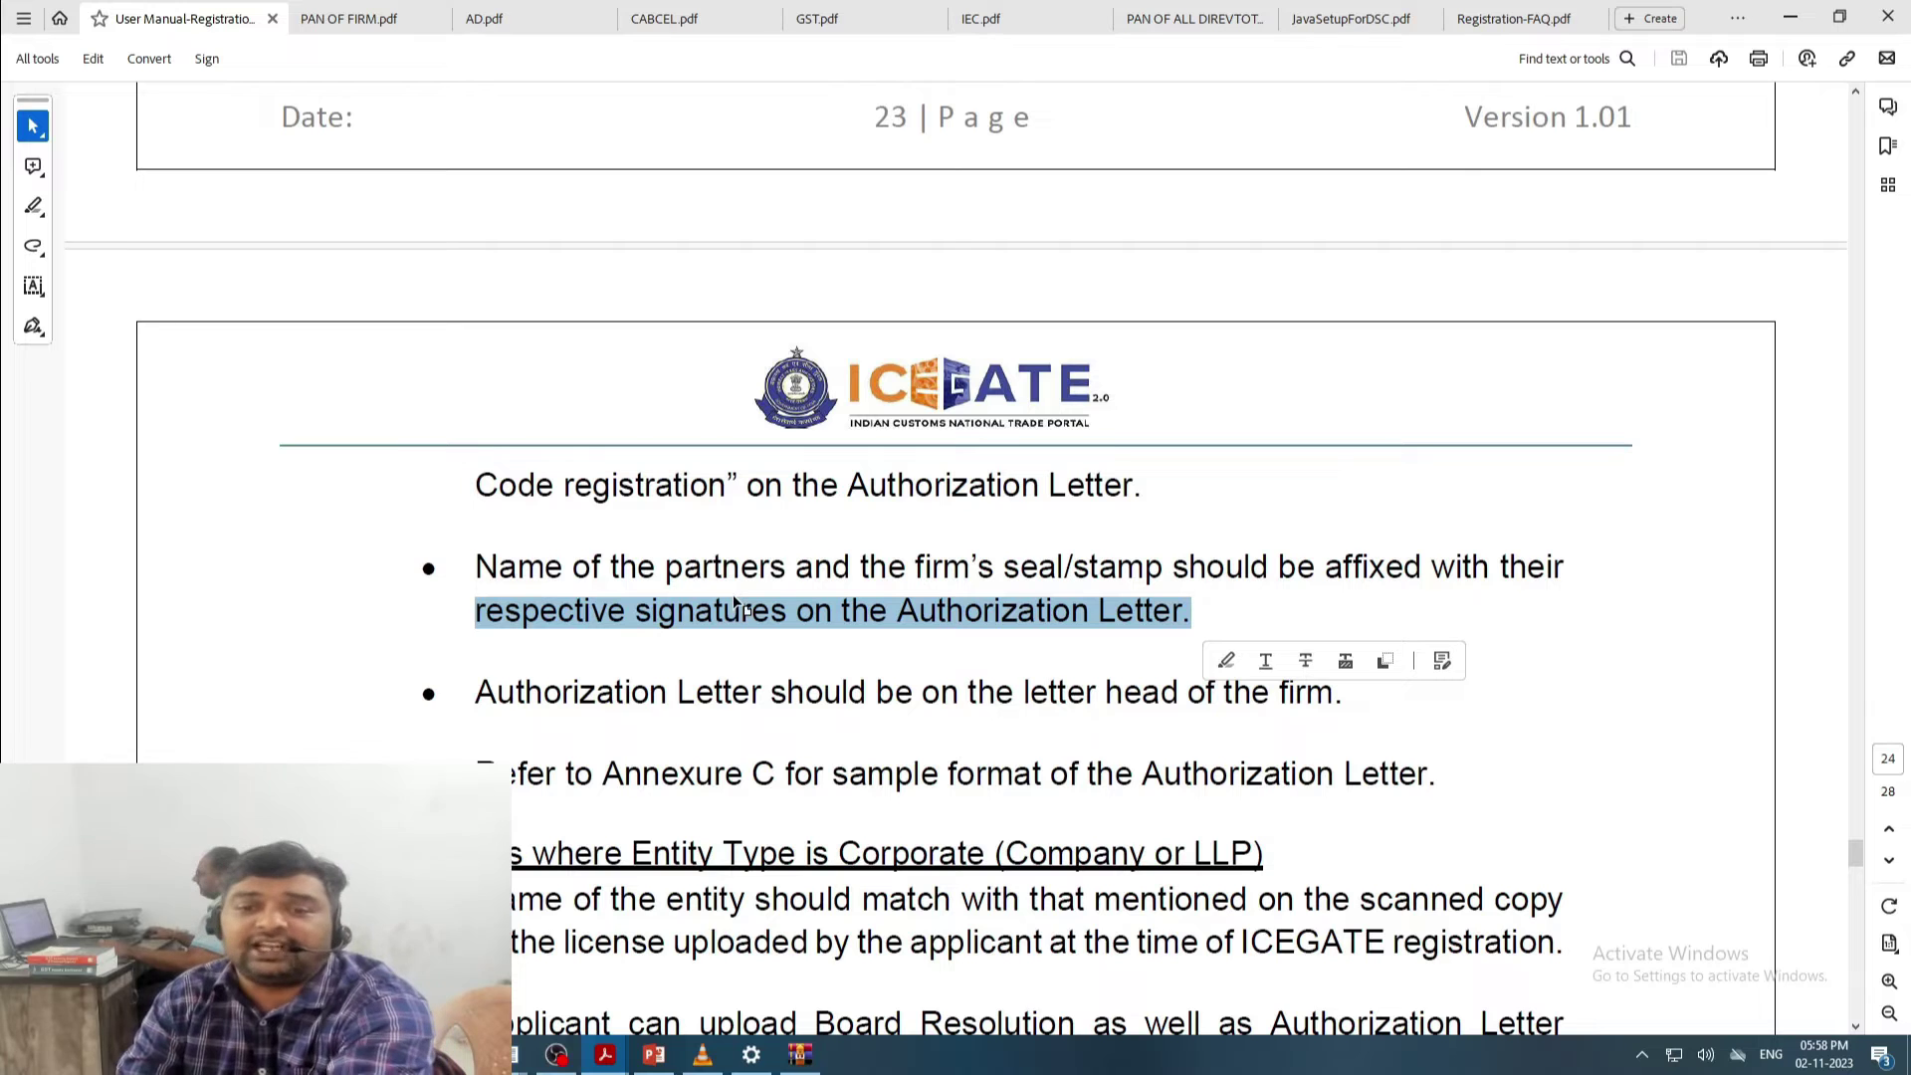
# Step: Bring the BR DRAFTED PRIVATE Word document forward from the taskbar
pyautogui.moveTo(513, 1064)
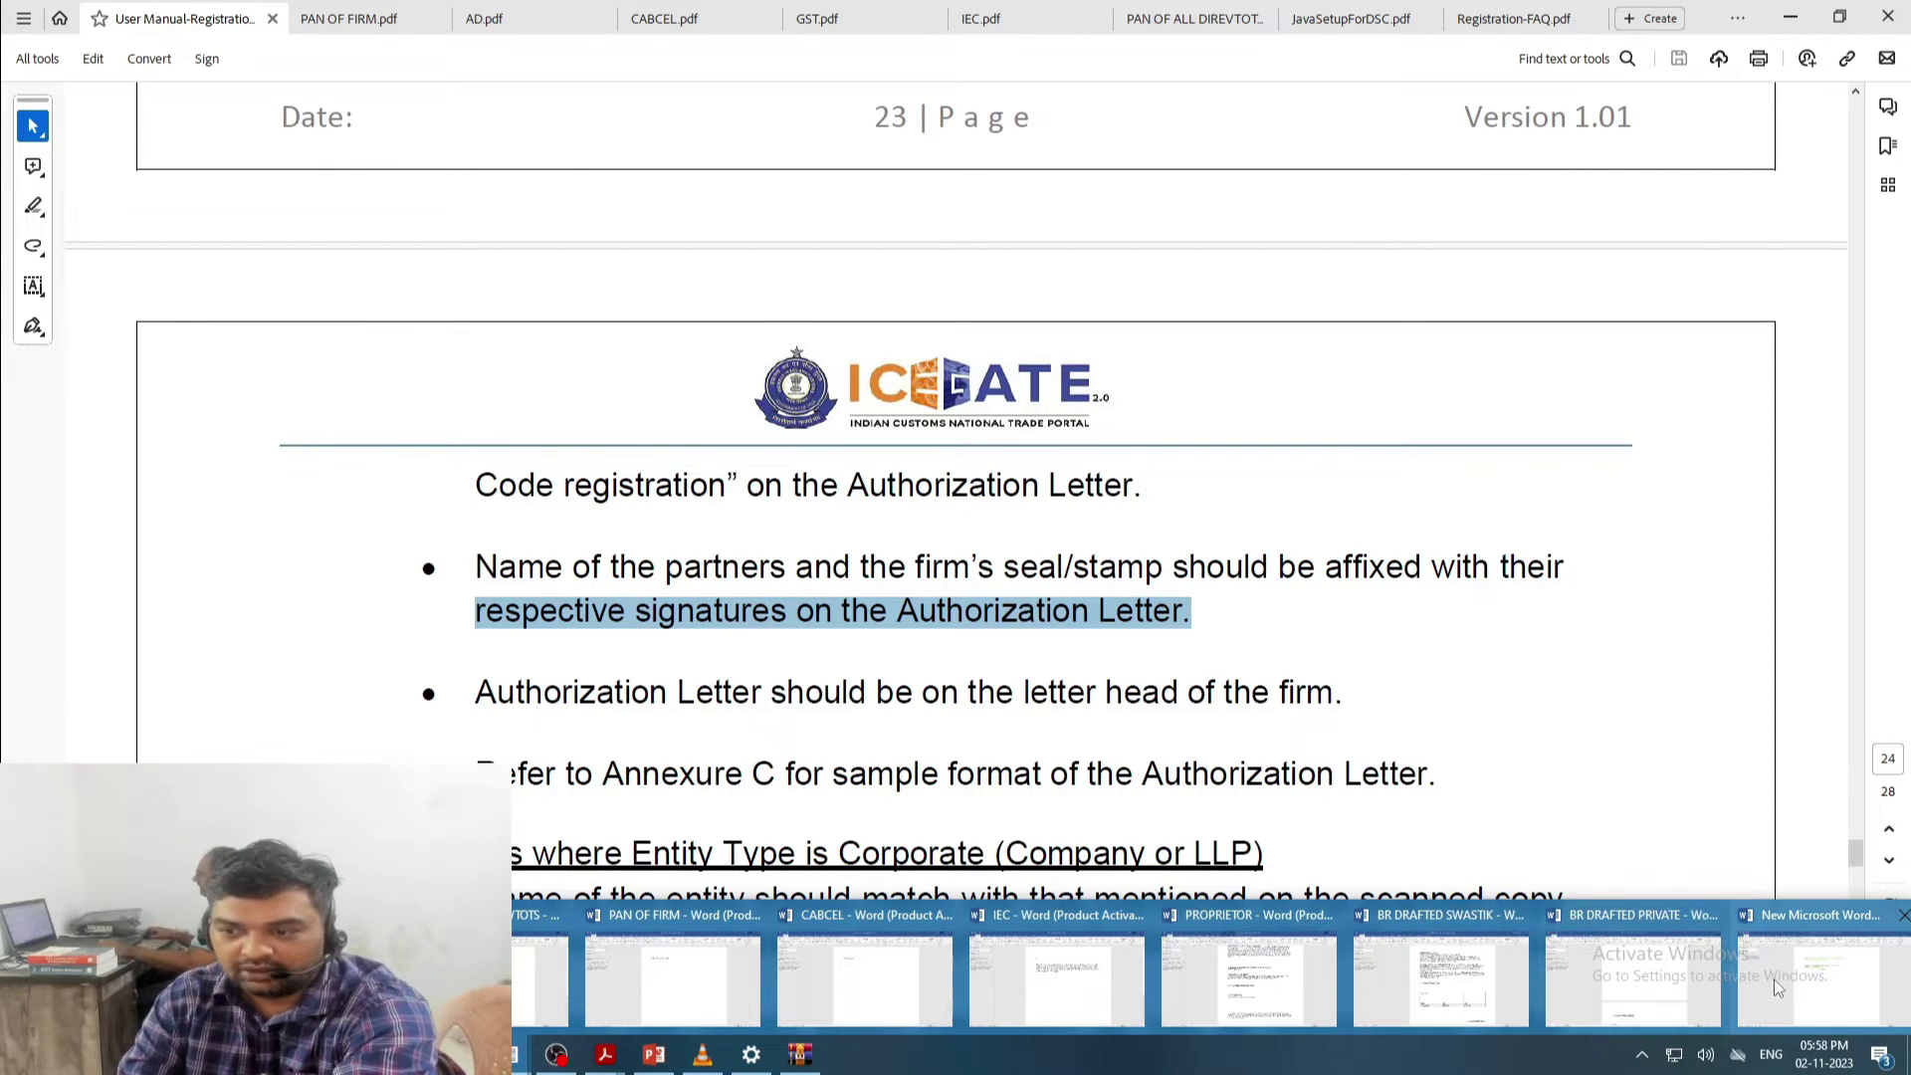
pyautogui.click(1697, 985)
pyautogui.scroll(-3, 1091, 806)
pyautogui.scroll(-5, 1028, 554)
pyautogui.scroll(15, 1075, 511)
# Step: Review the board resolution's directors' signature table and seal lines
pyautogui.scroll(-10, 1041, 511)
pyautogui.scroll(4, 1041, 511)
pyautogui.click(1030, 605)
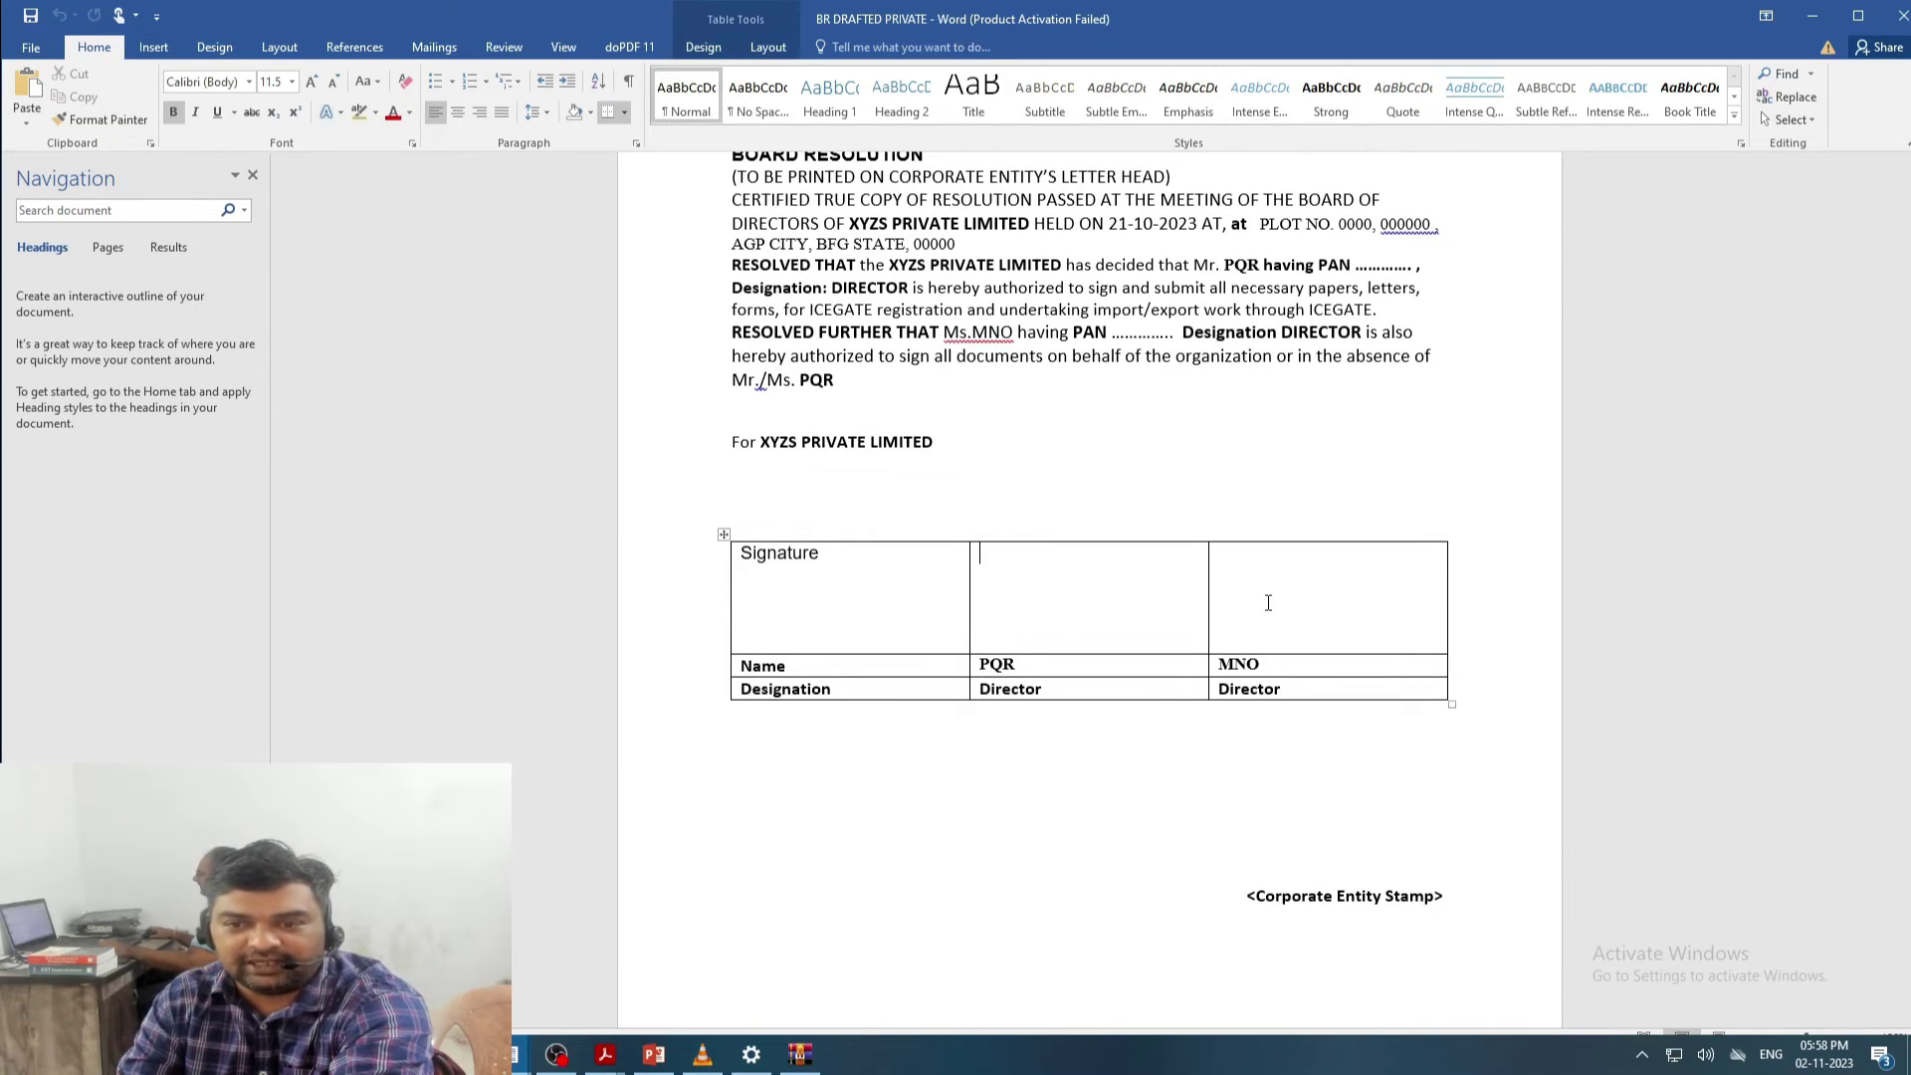
pyautogui.click(1245, 823)
pyautogui.scroll(-8, 1284, 796)
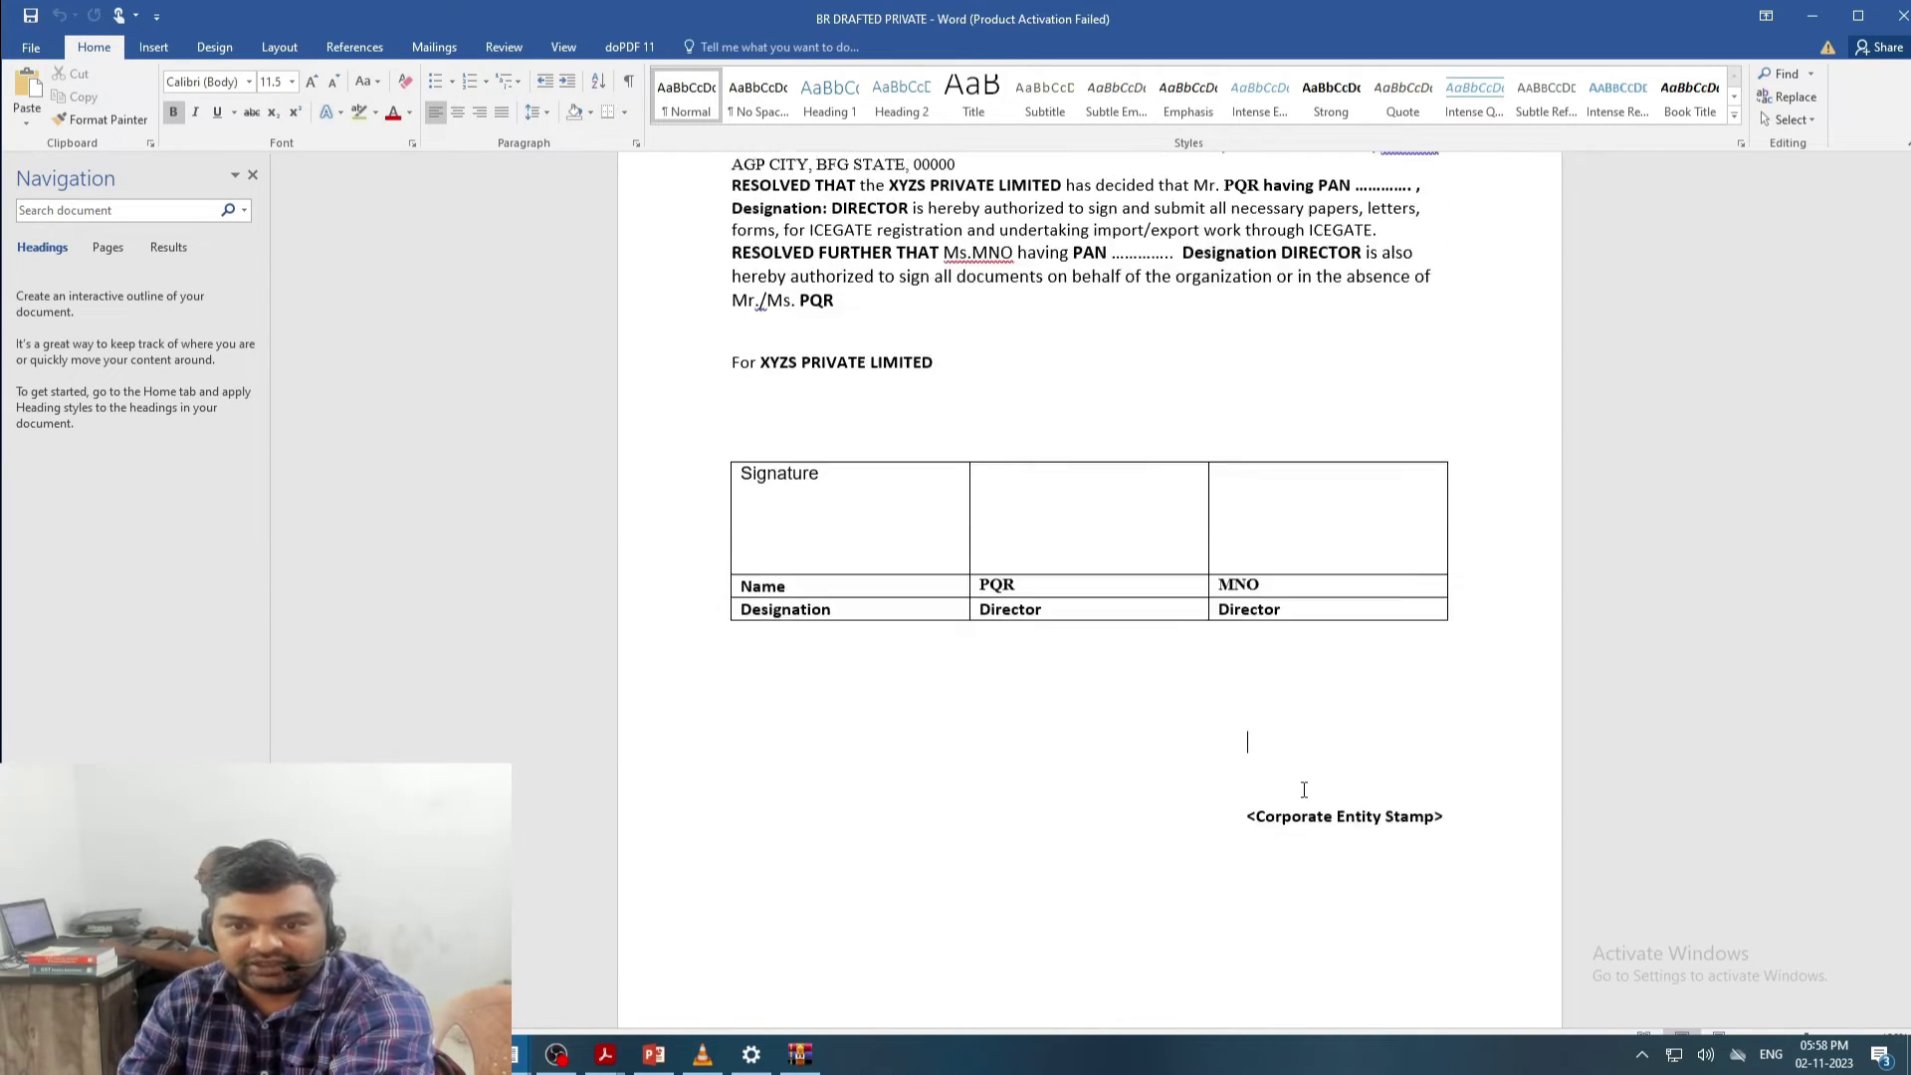
pyautogui.scroll(5, 1227, 780)
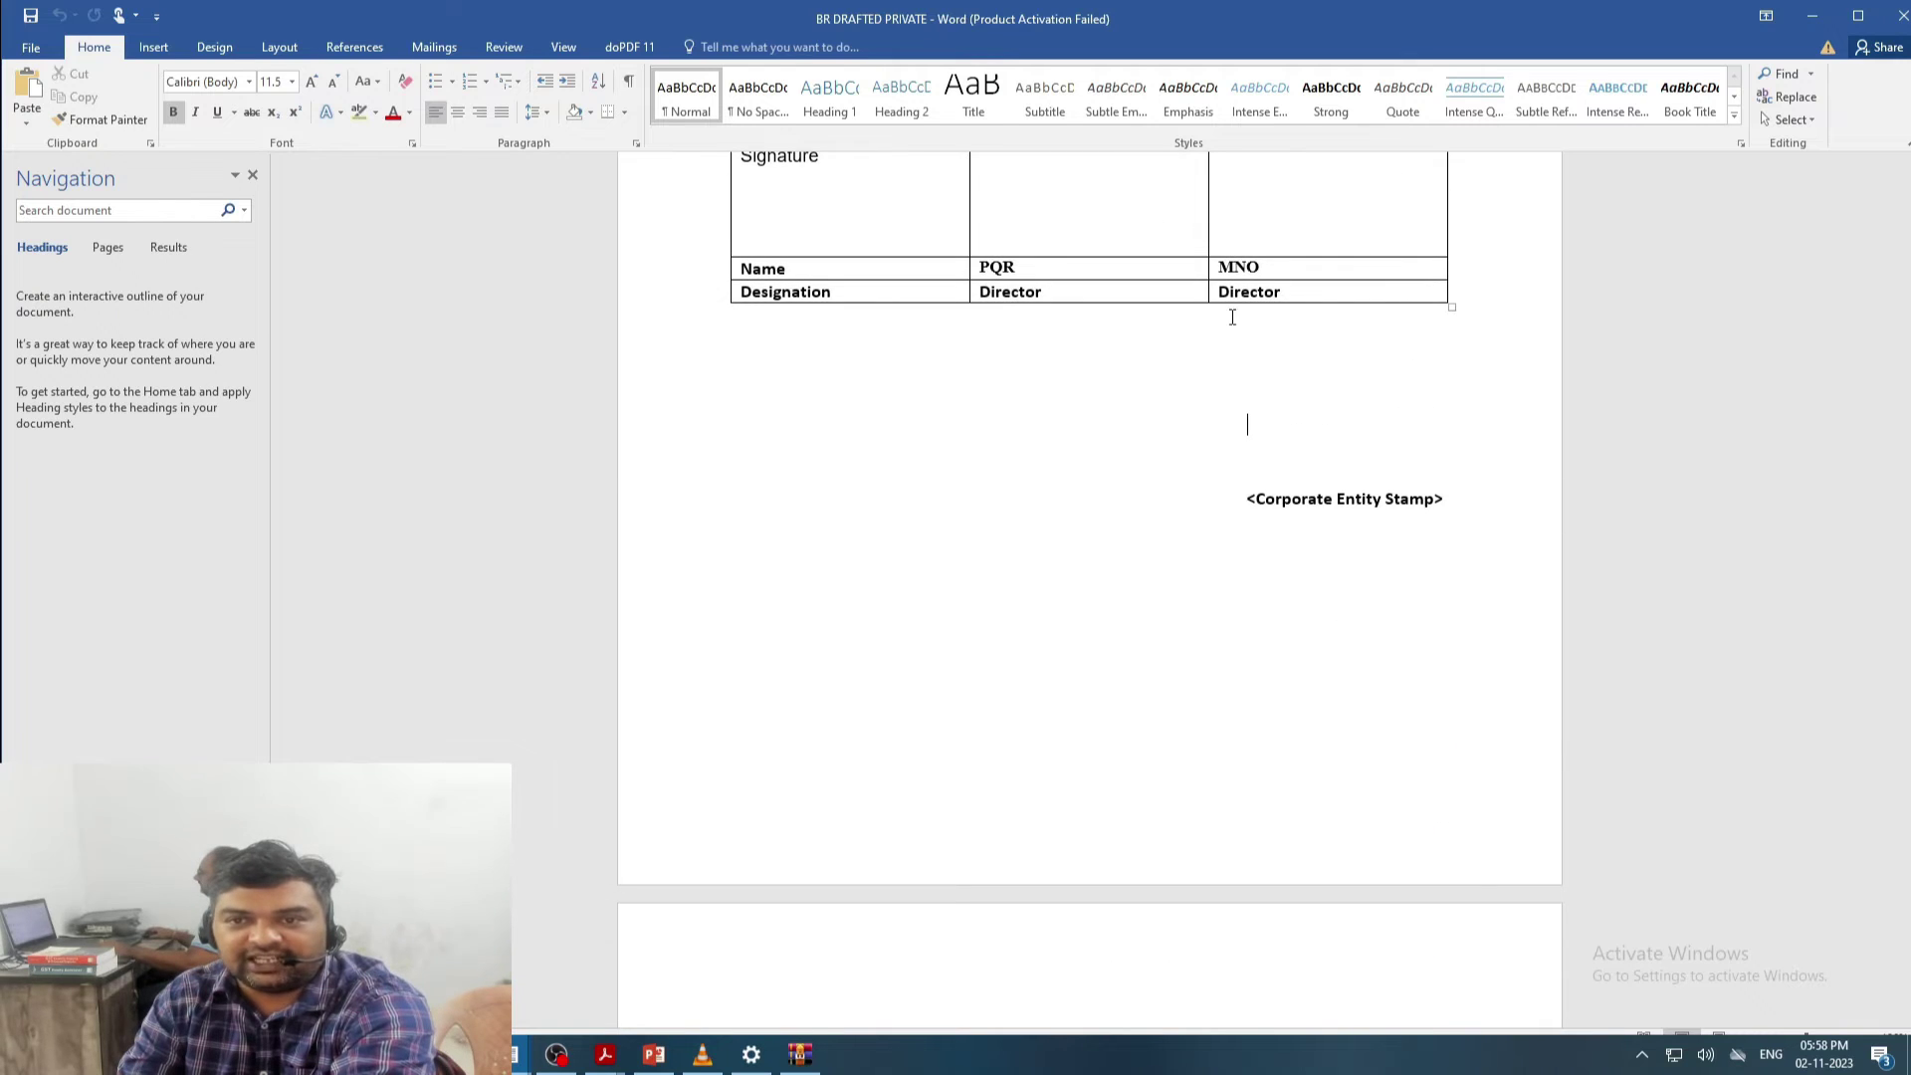
pyautogui.scroll(-10, 1423, 852)
pyautogui.scroll(-3, 1418, 846)
pyautogui.scroll(3, 1373, 841)
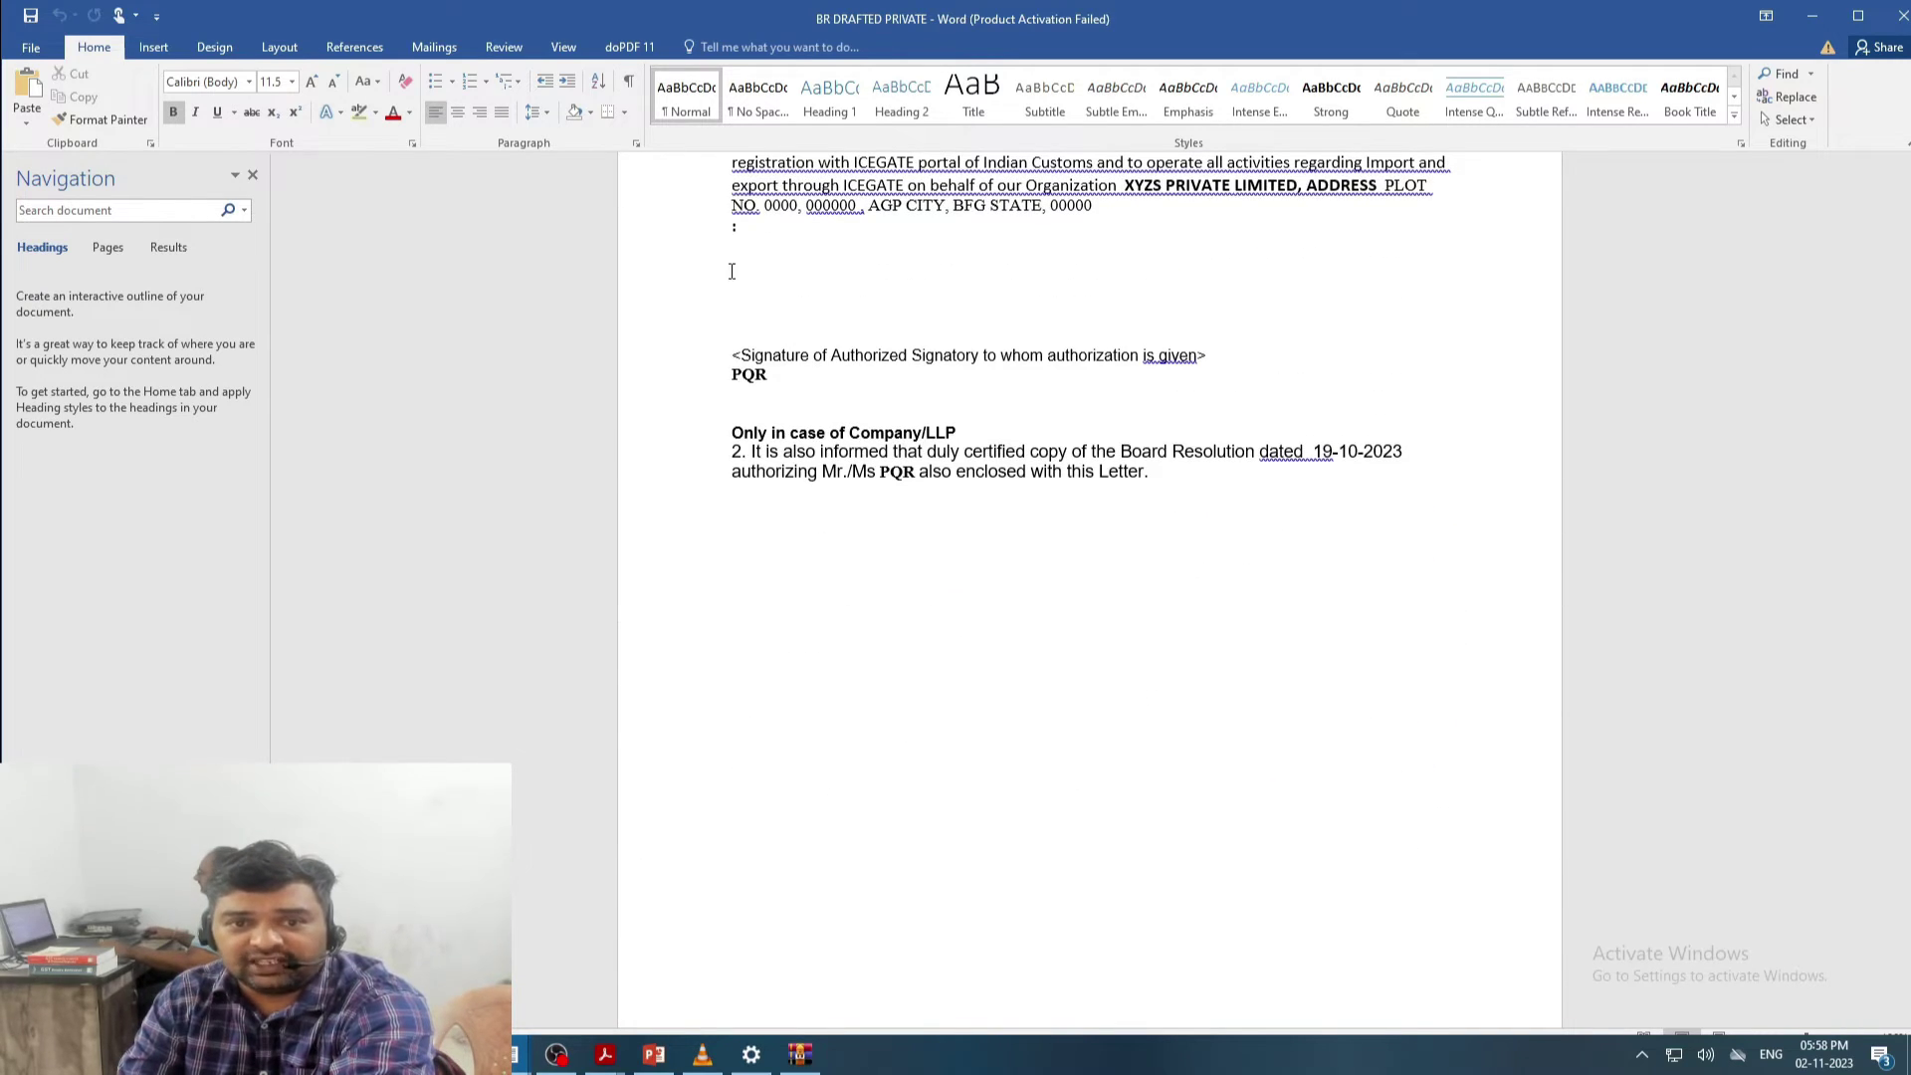
# Step: Undo the accidental edit and mark the authorisation letter's Signature of Authorized Signatory line
pyautogui.click(876, 294)
pyautogui.scroll(-3, 1040, 576)
pyautogui.scroll(-10, 1041, 576)
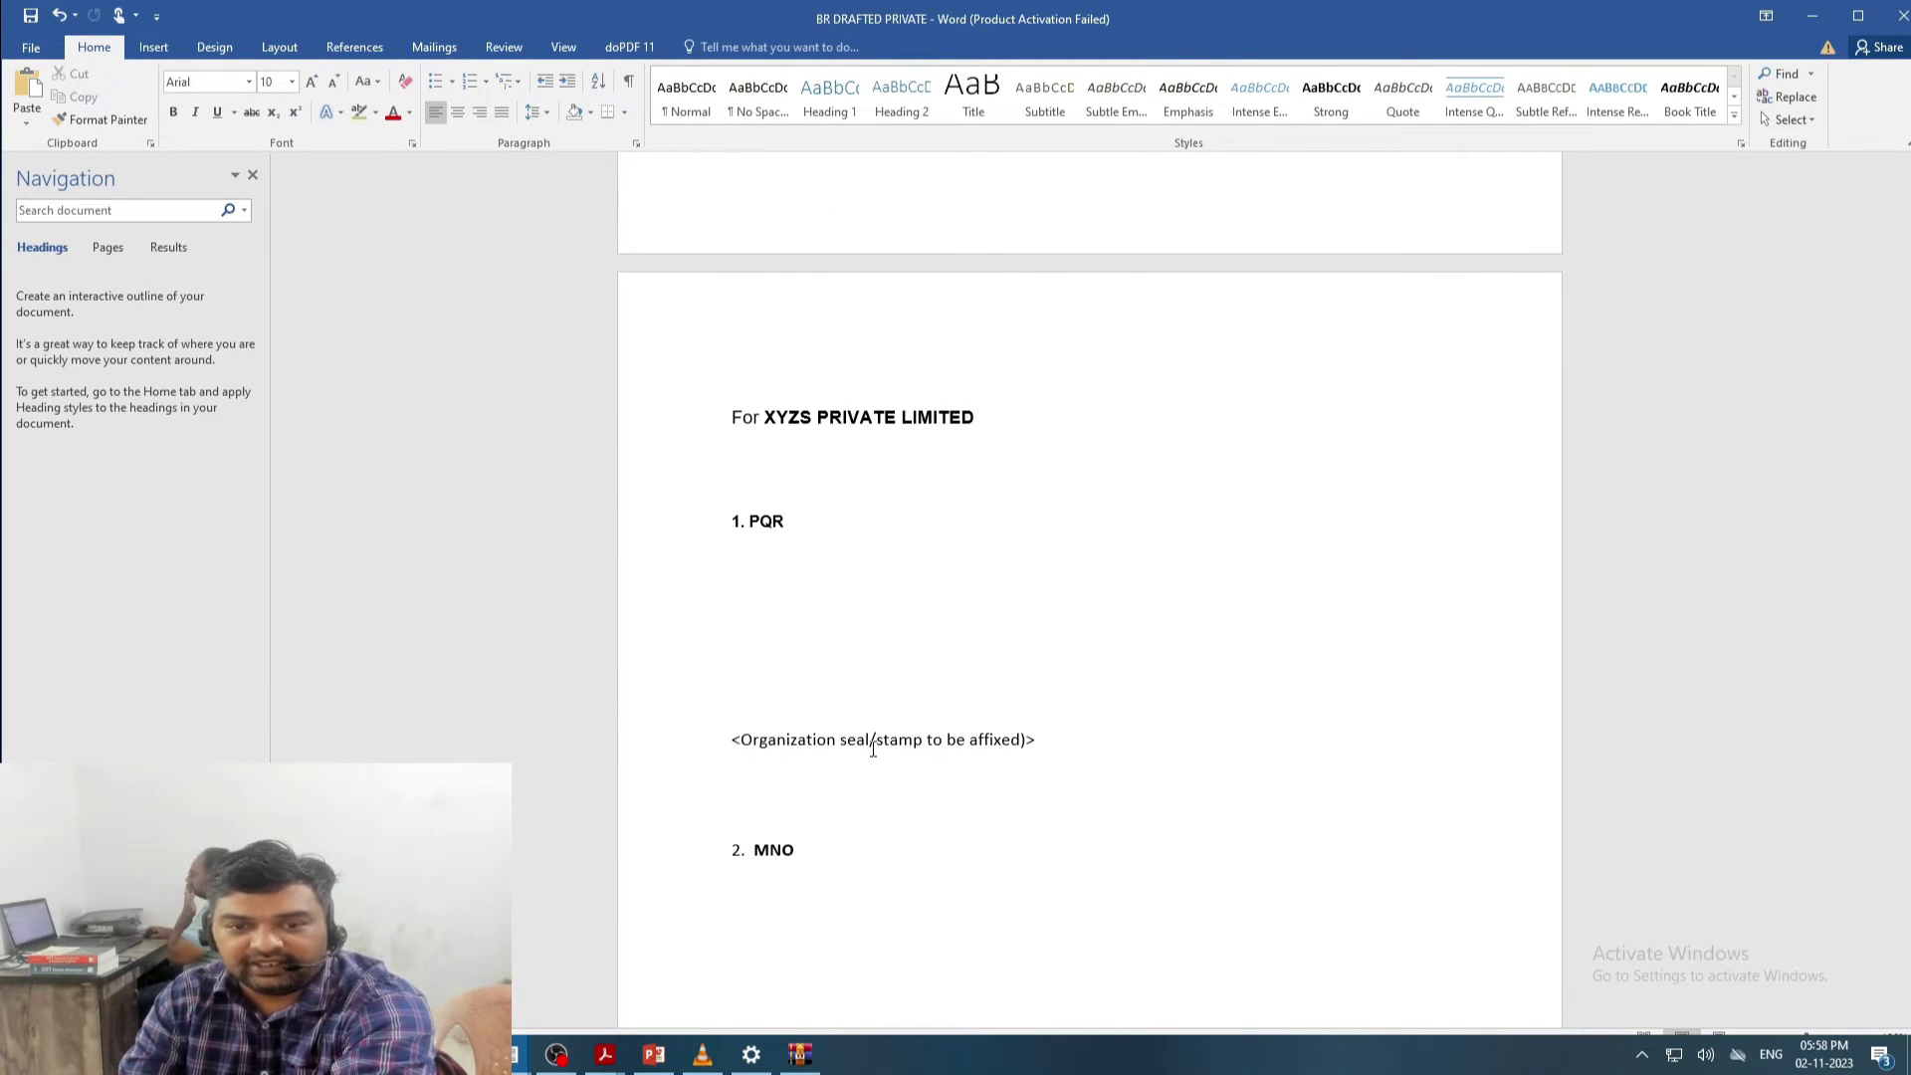
pyautogui.scroll(-5, 872, 748)
pyautogui.hotkey('ctrl', 'z')
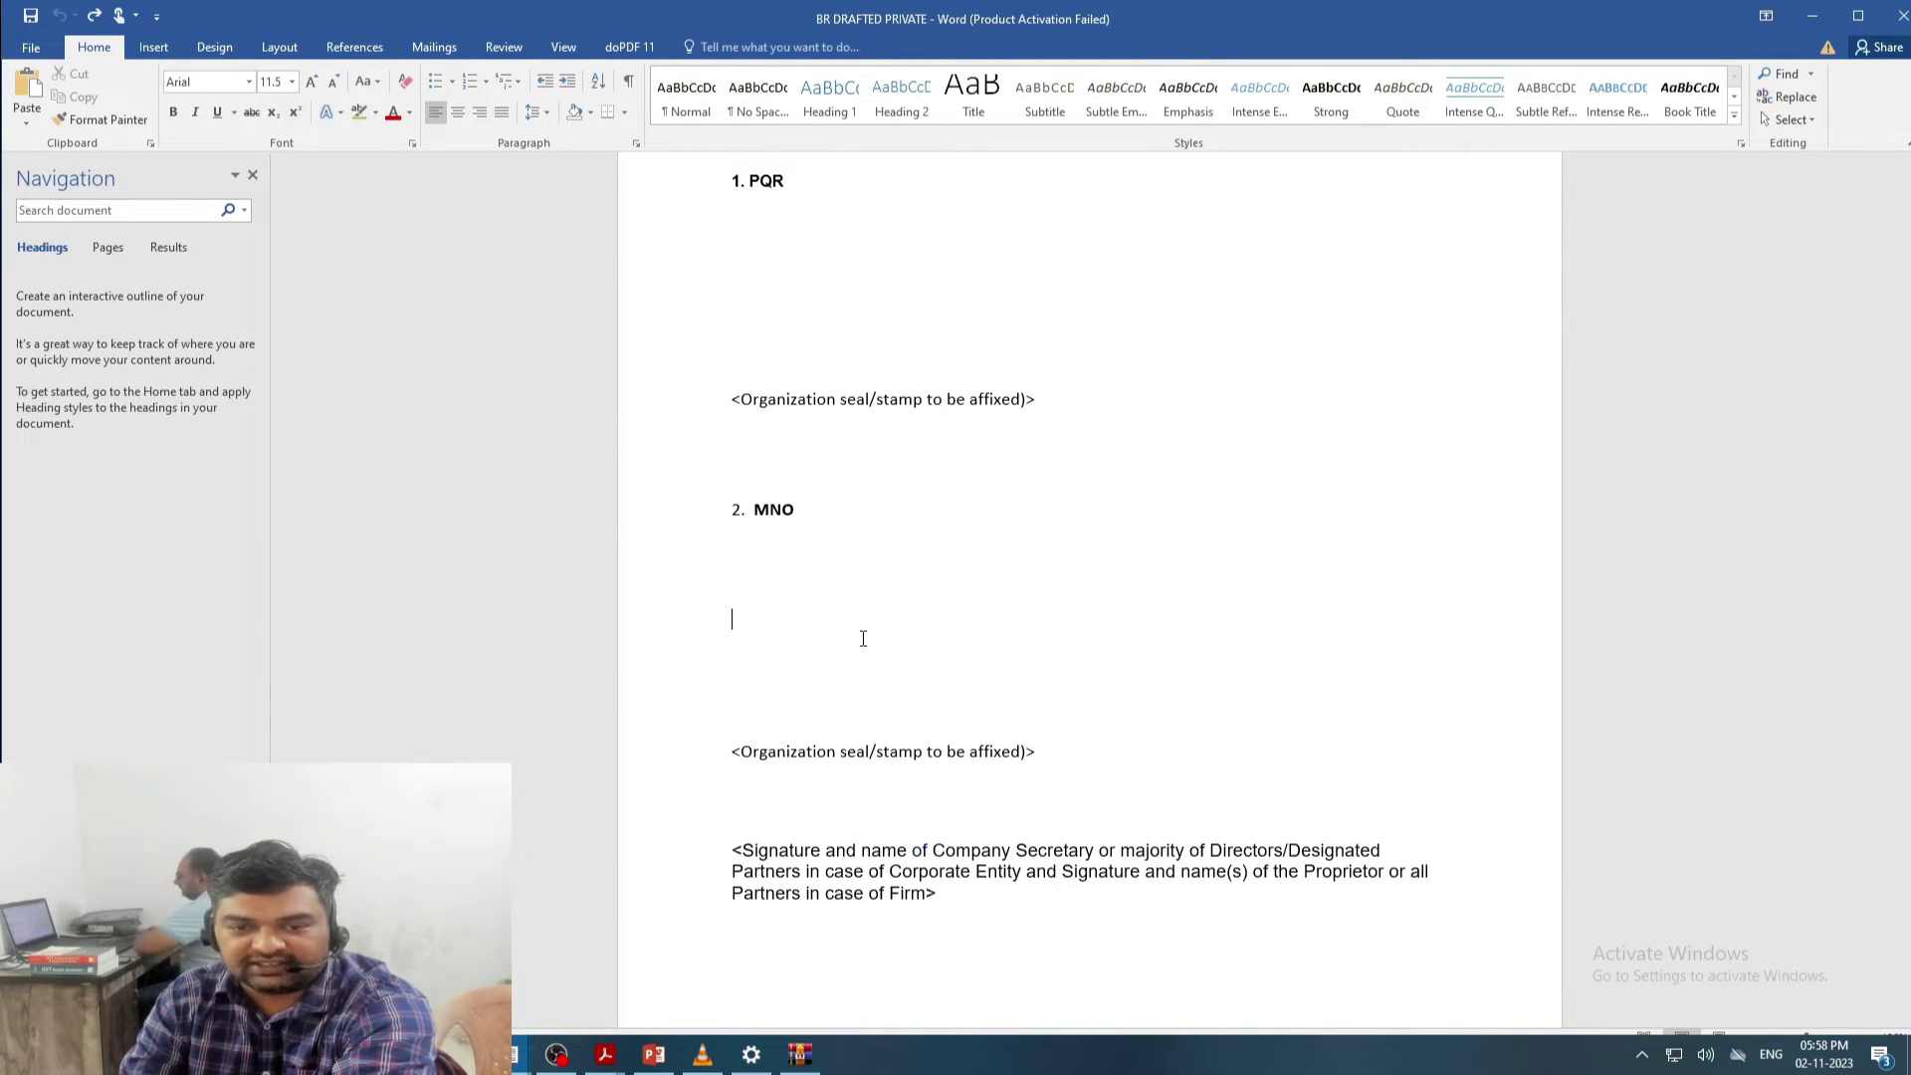
pyautogui.scroll(-4, 1142, 746)
pyautogui.scroll(15, 1075, 676)
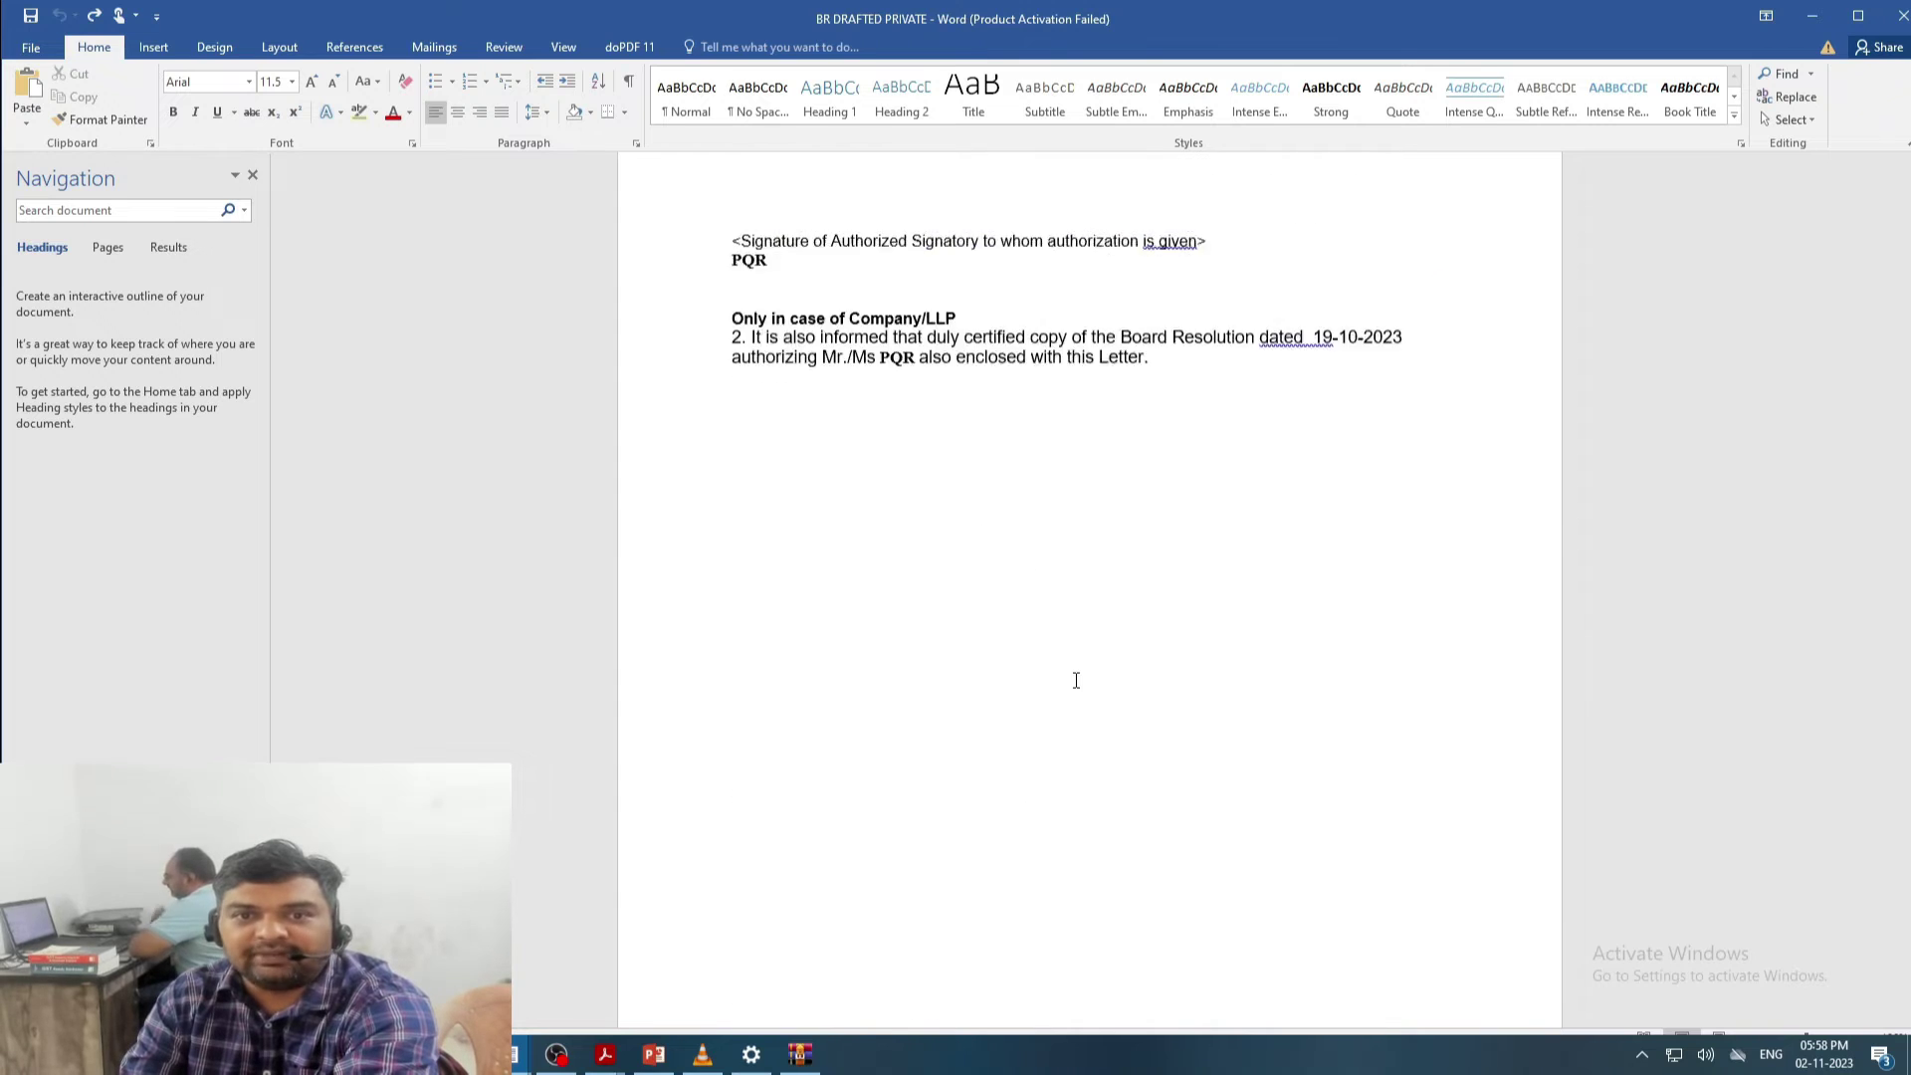
pyautogui.scroll(3, 1075, 680)
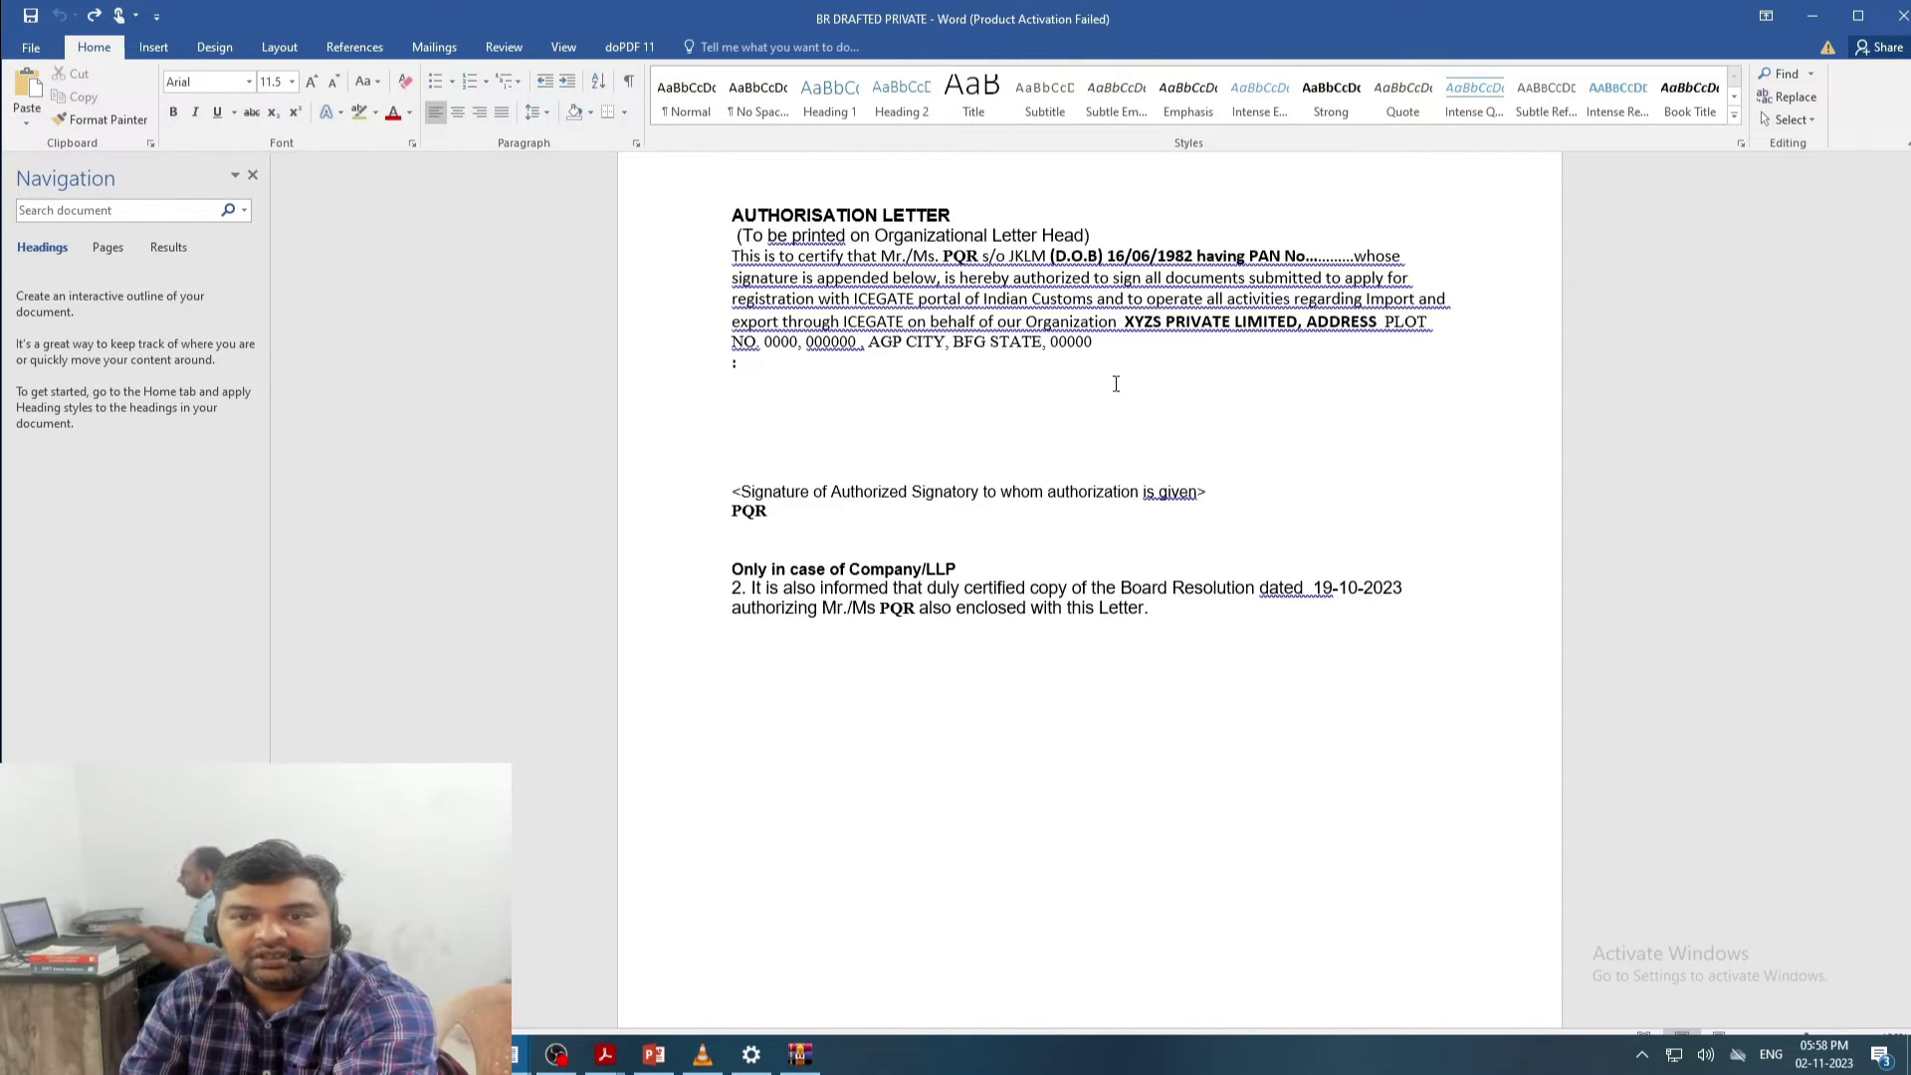
pyautogui.scroll(5, 1228, 594)
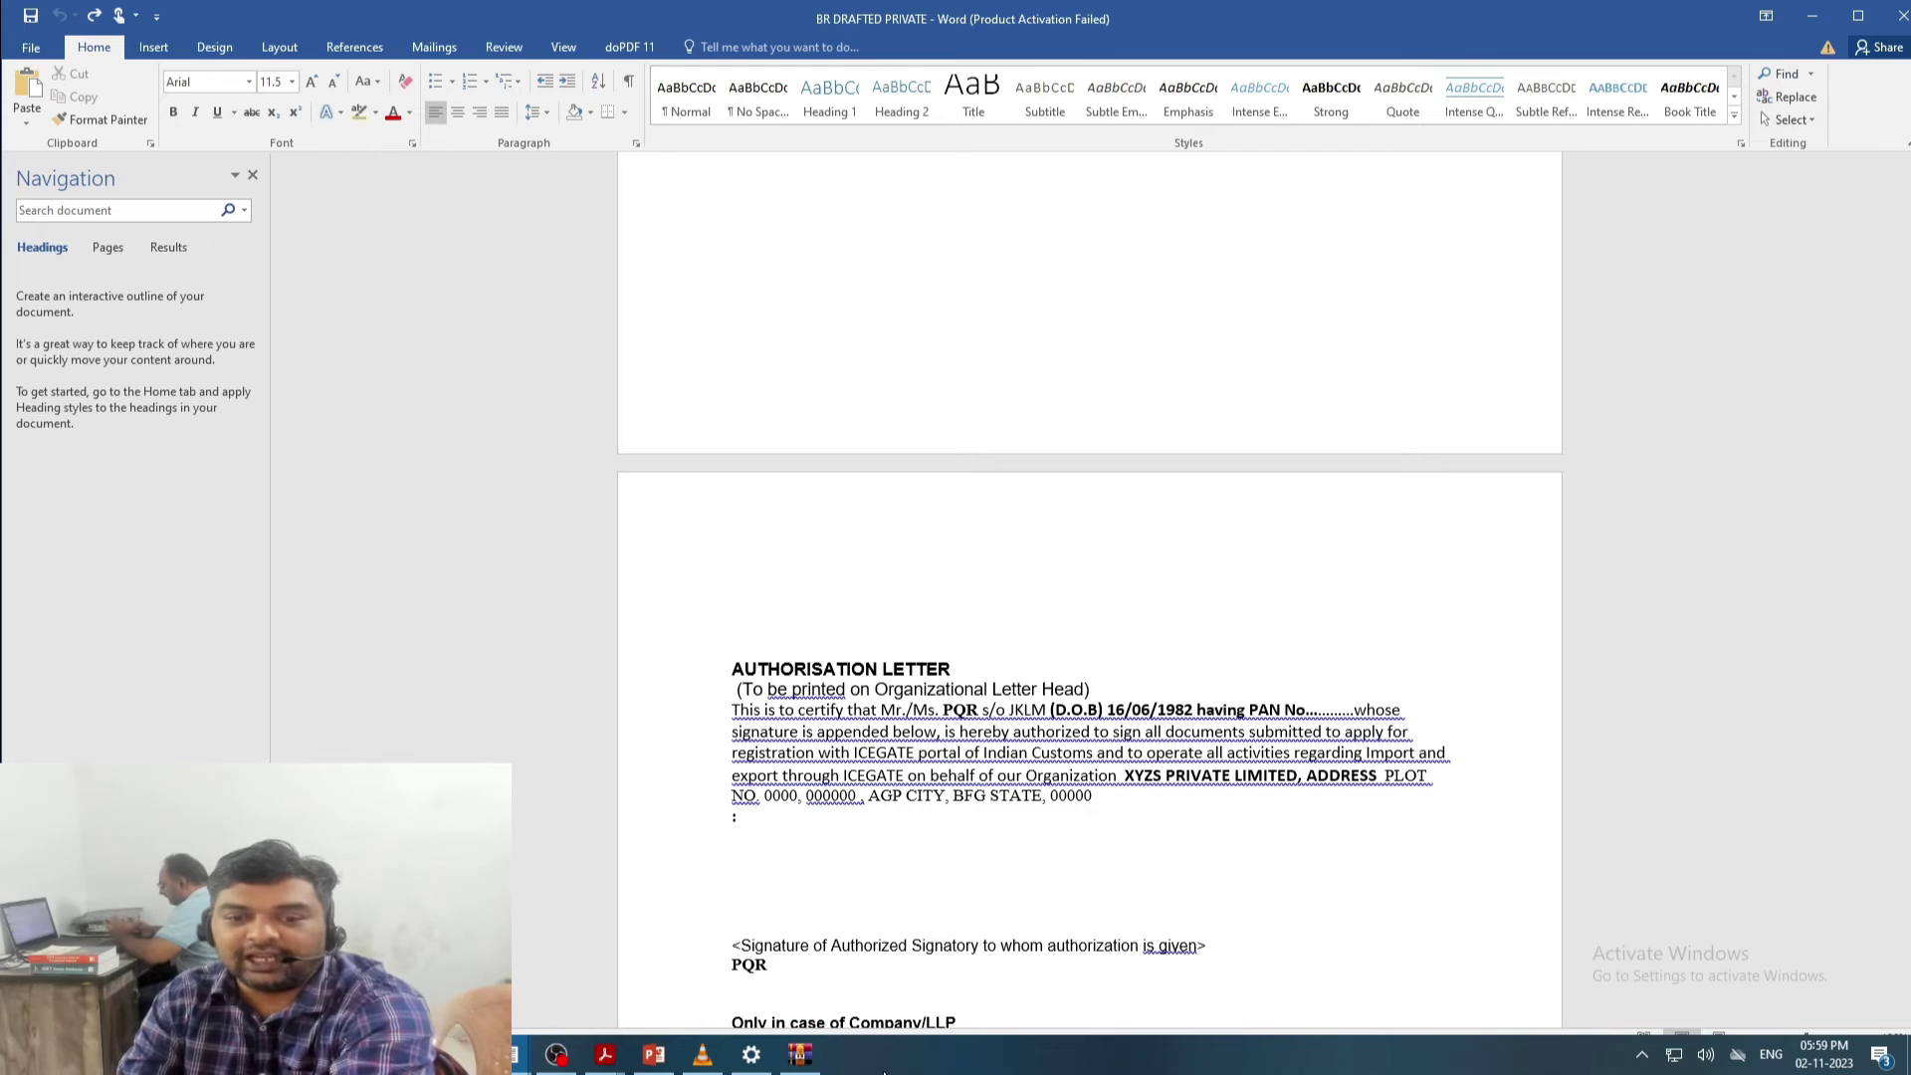
pyautogui.moveTo(740, 945); pyautogui.dragTo(1000, 945)
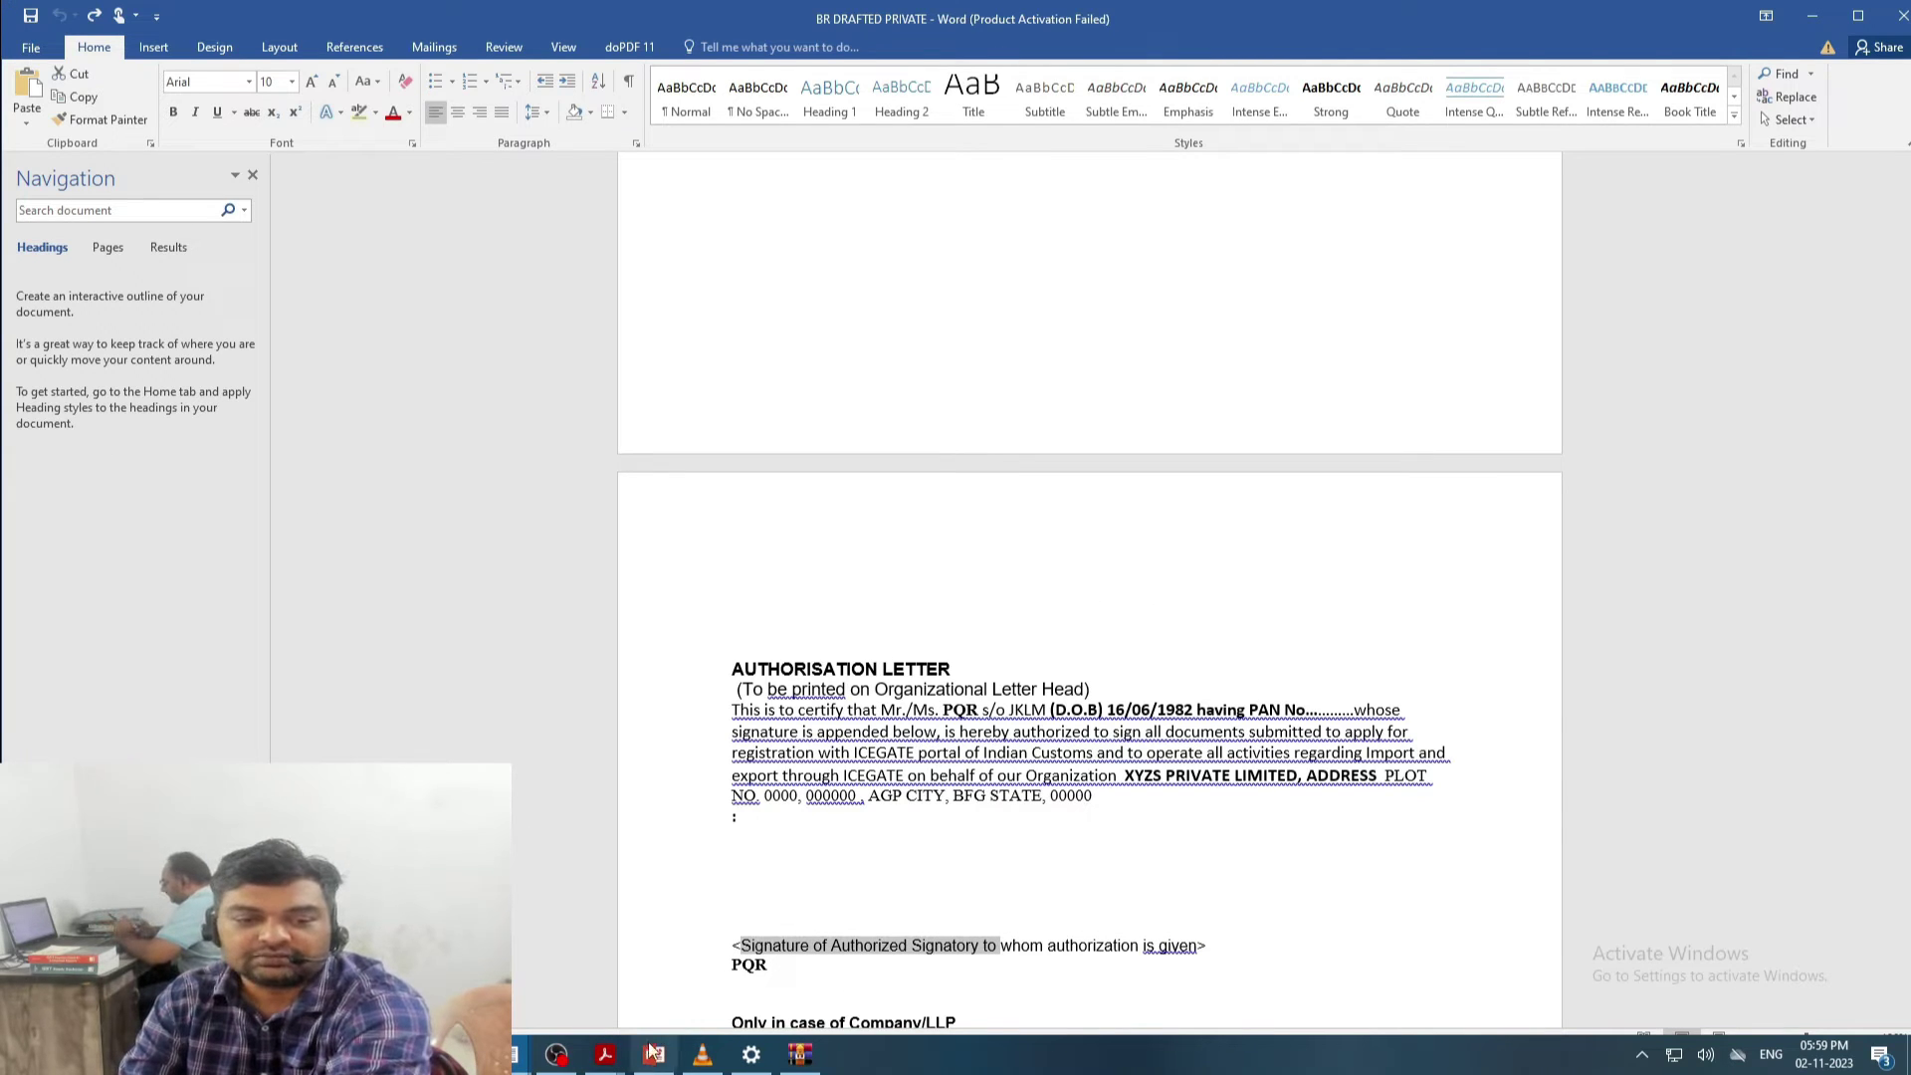
# Step: Back in the manual, highlight the firm letter-head rule and Part C Corporate (Company or LLP) phrases
pyautogui.click(605, 1054)
pyautogui.click(546, 945)
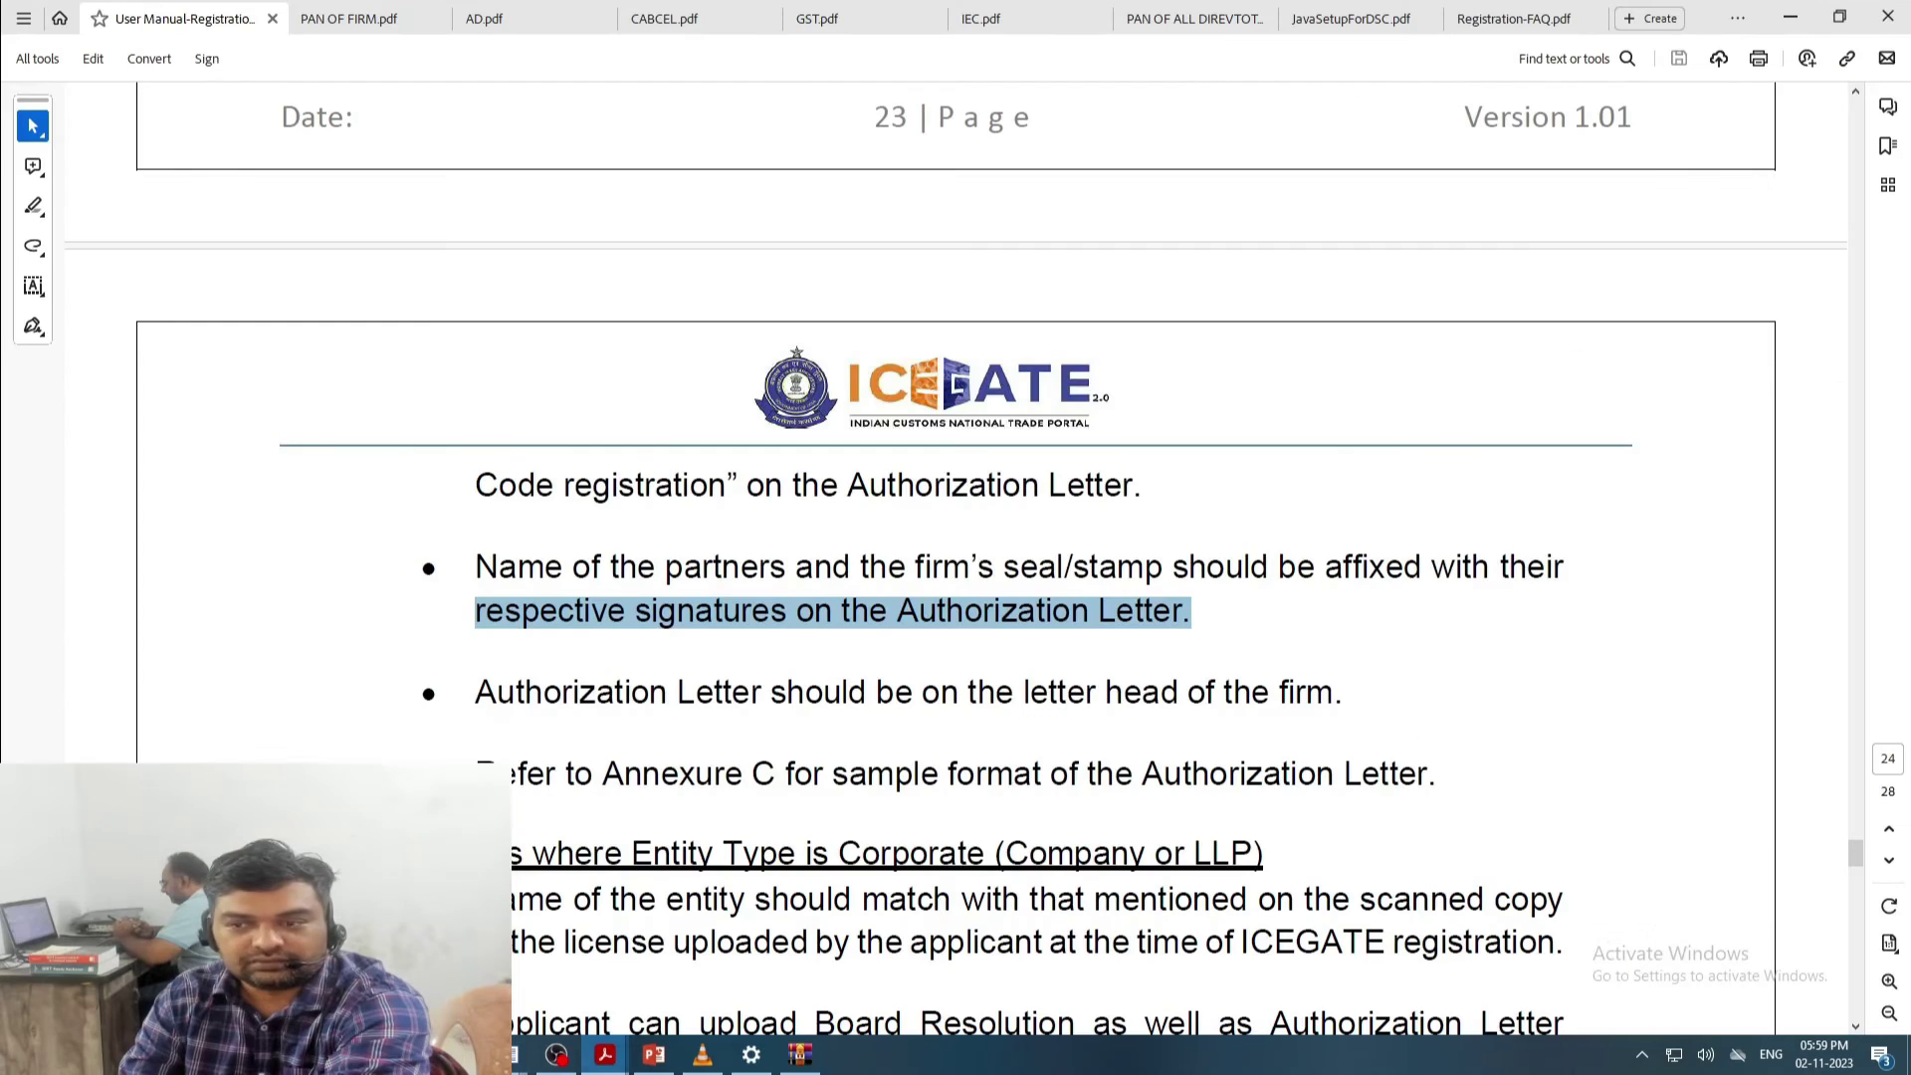
pyautogui.scroll(-3, 1801, 537)
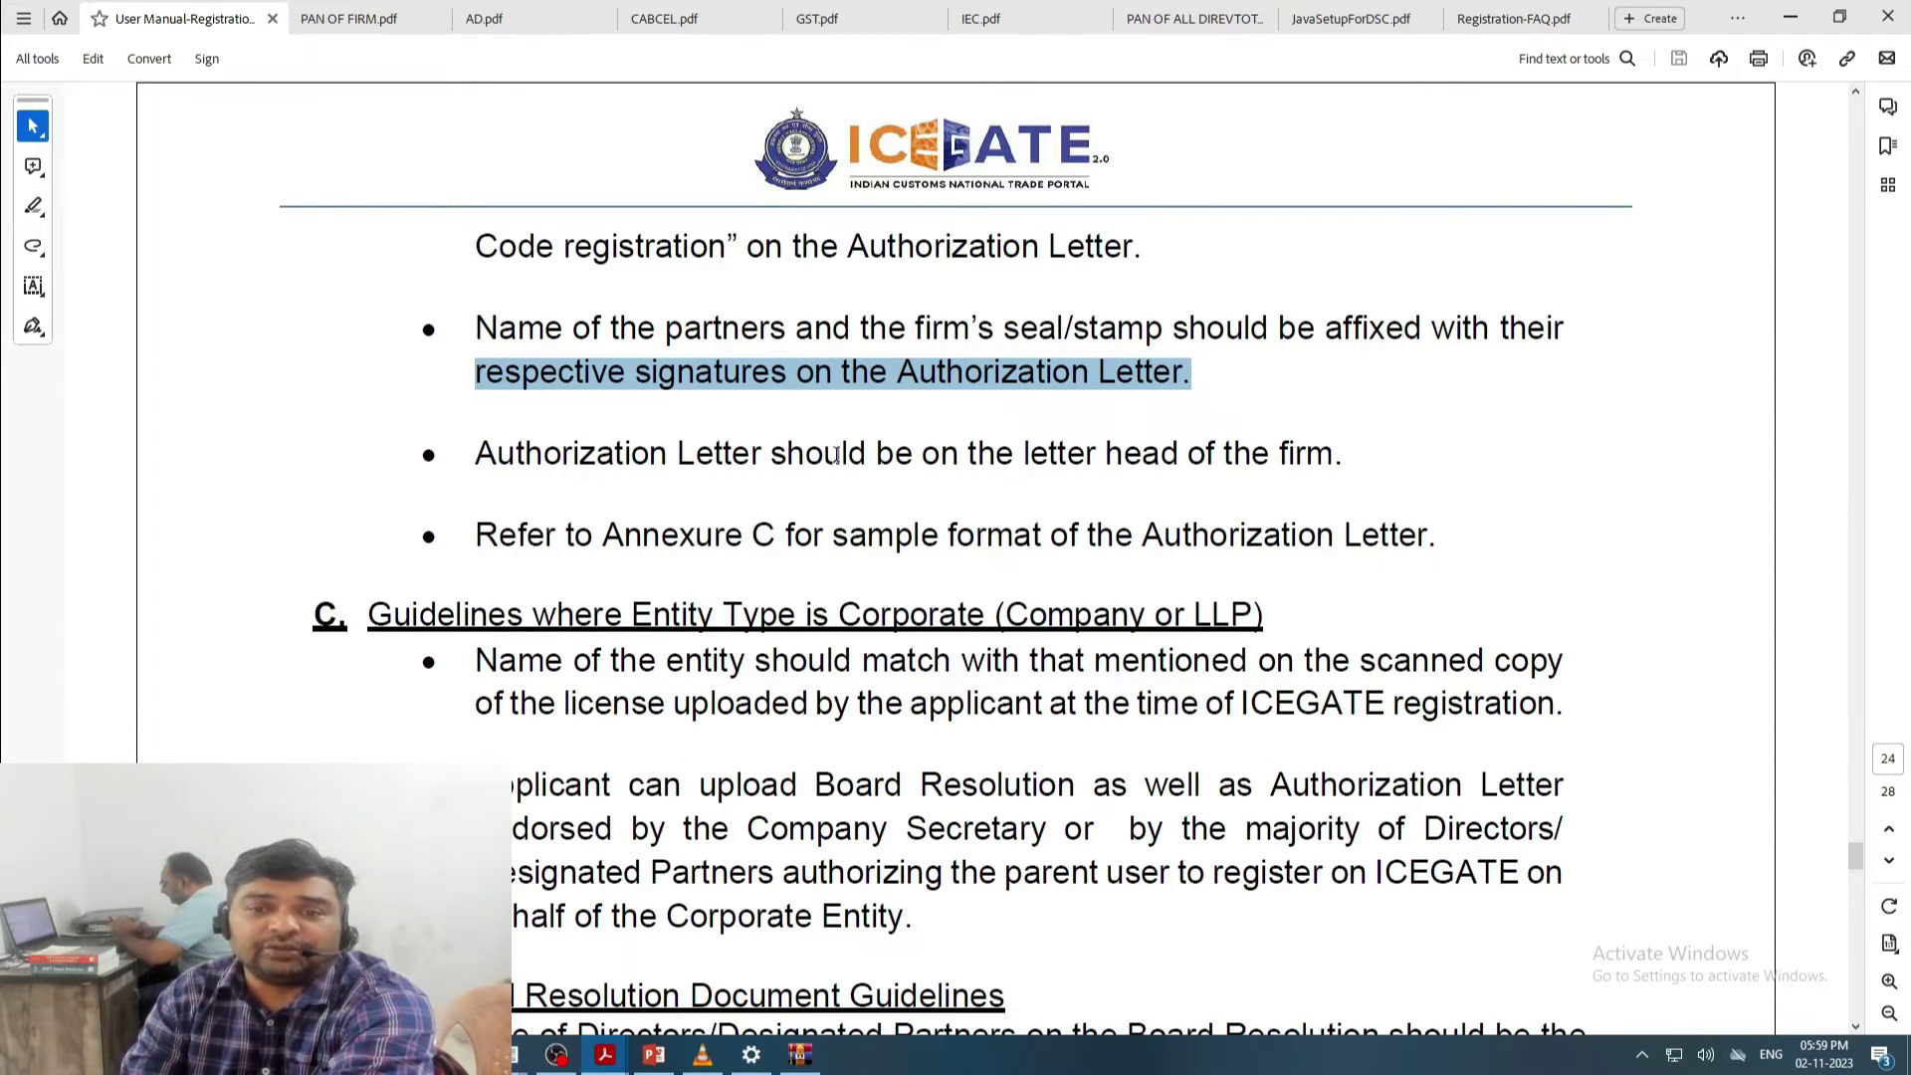
pyautogui.moveTo(836, 455); pyautogui.dragTo(1329, 456)
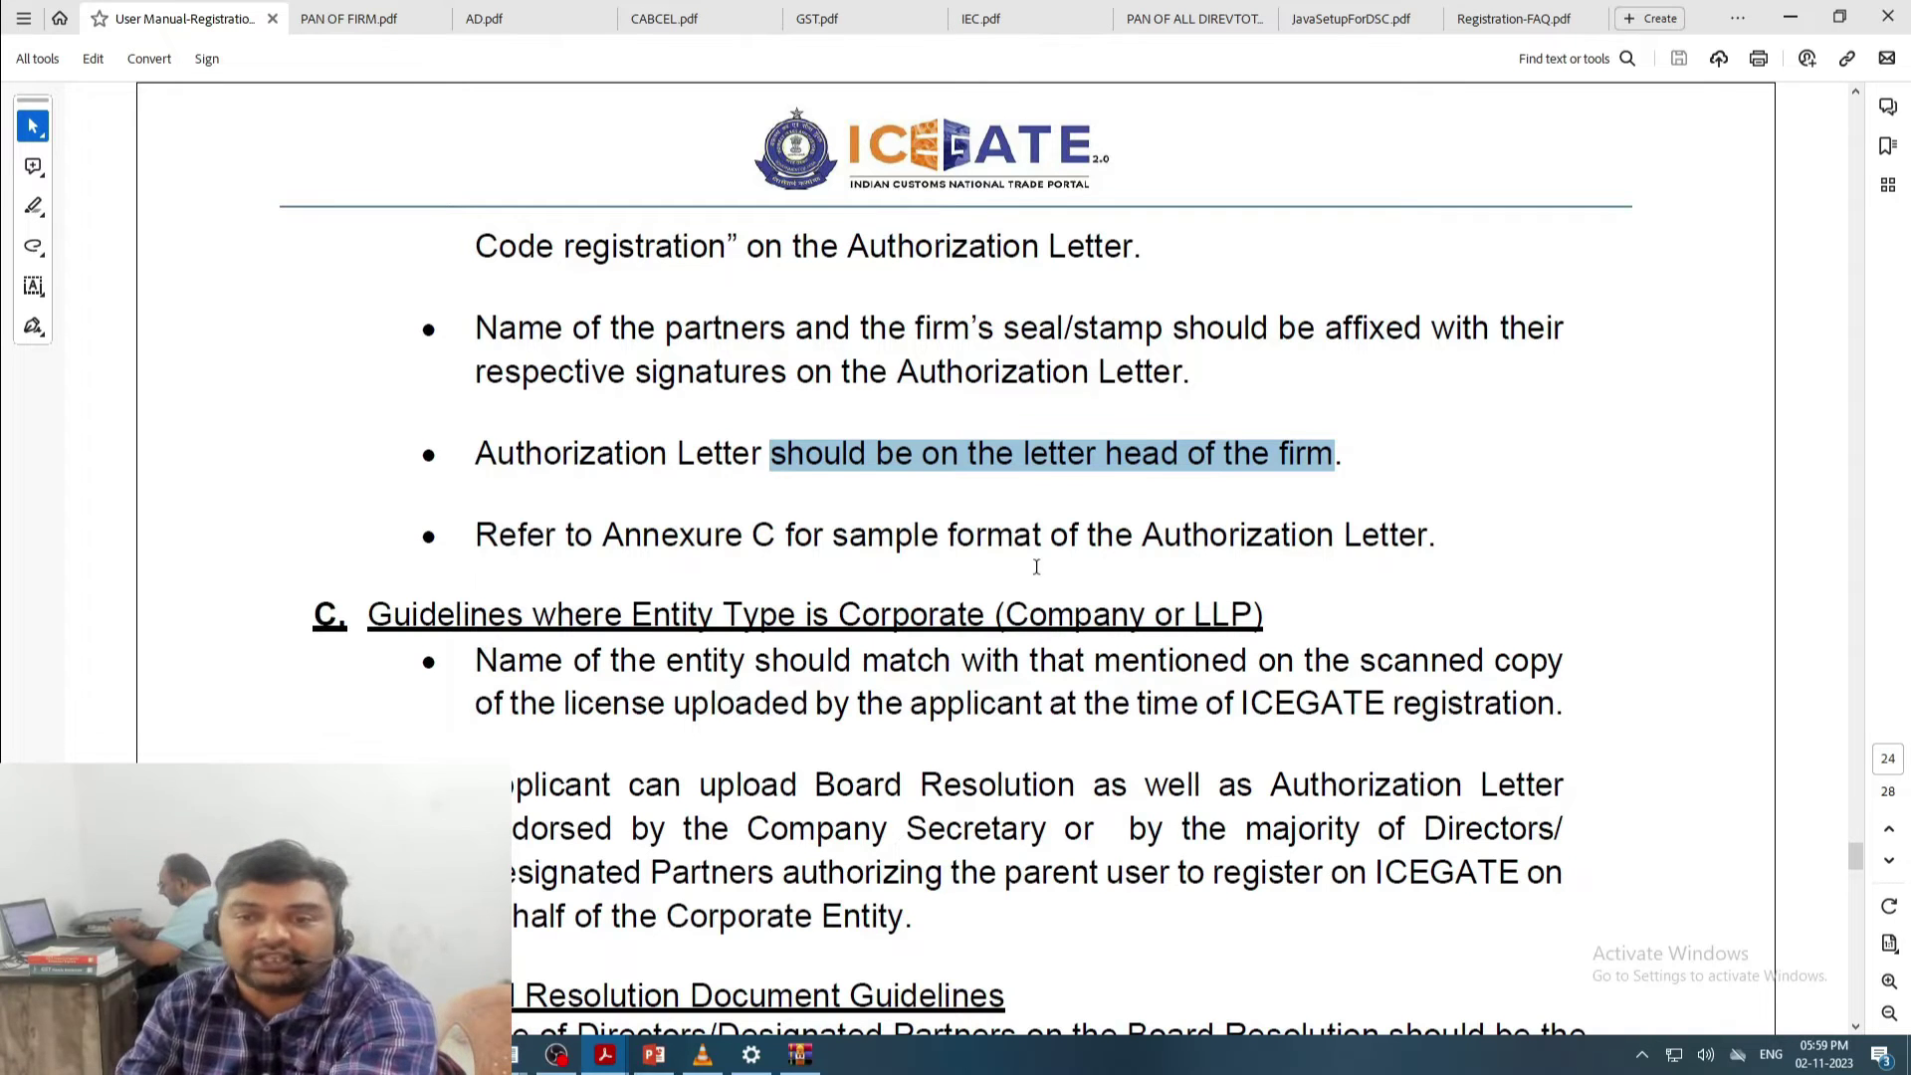
pyautogui.scroll(-3, 959, 502)
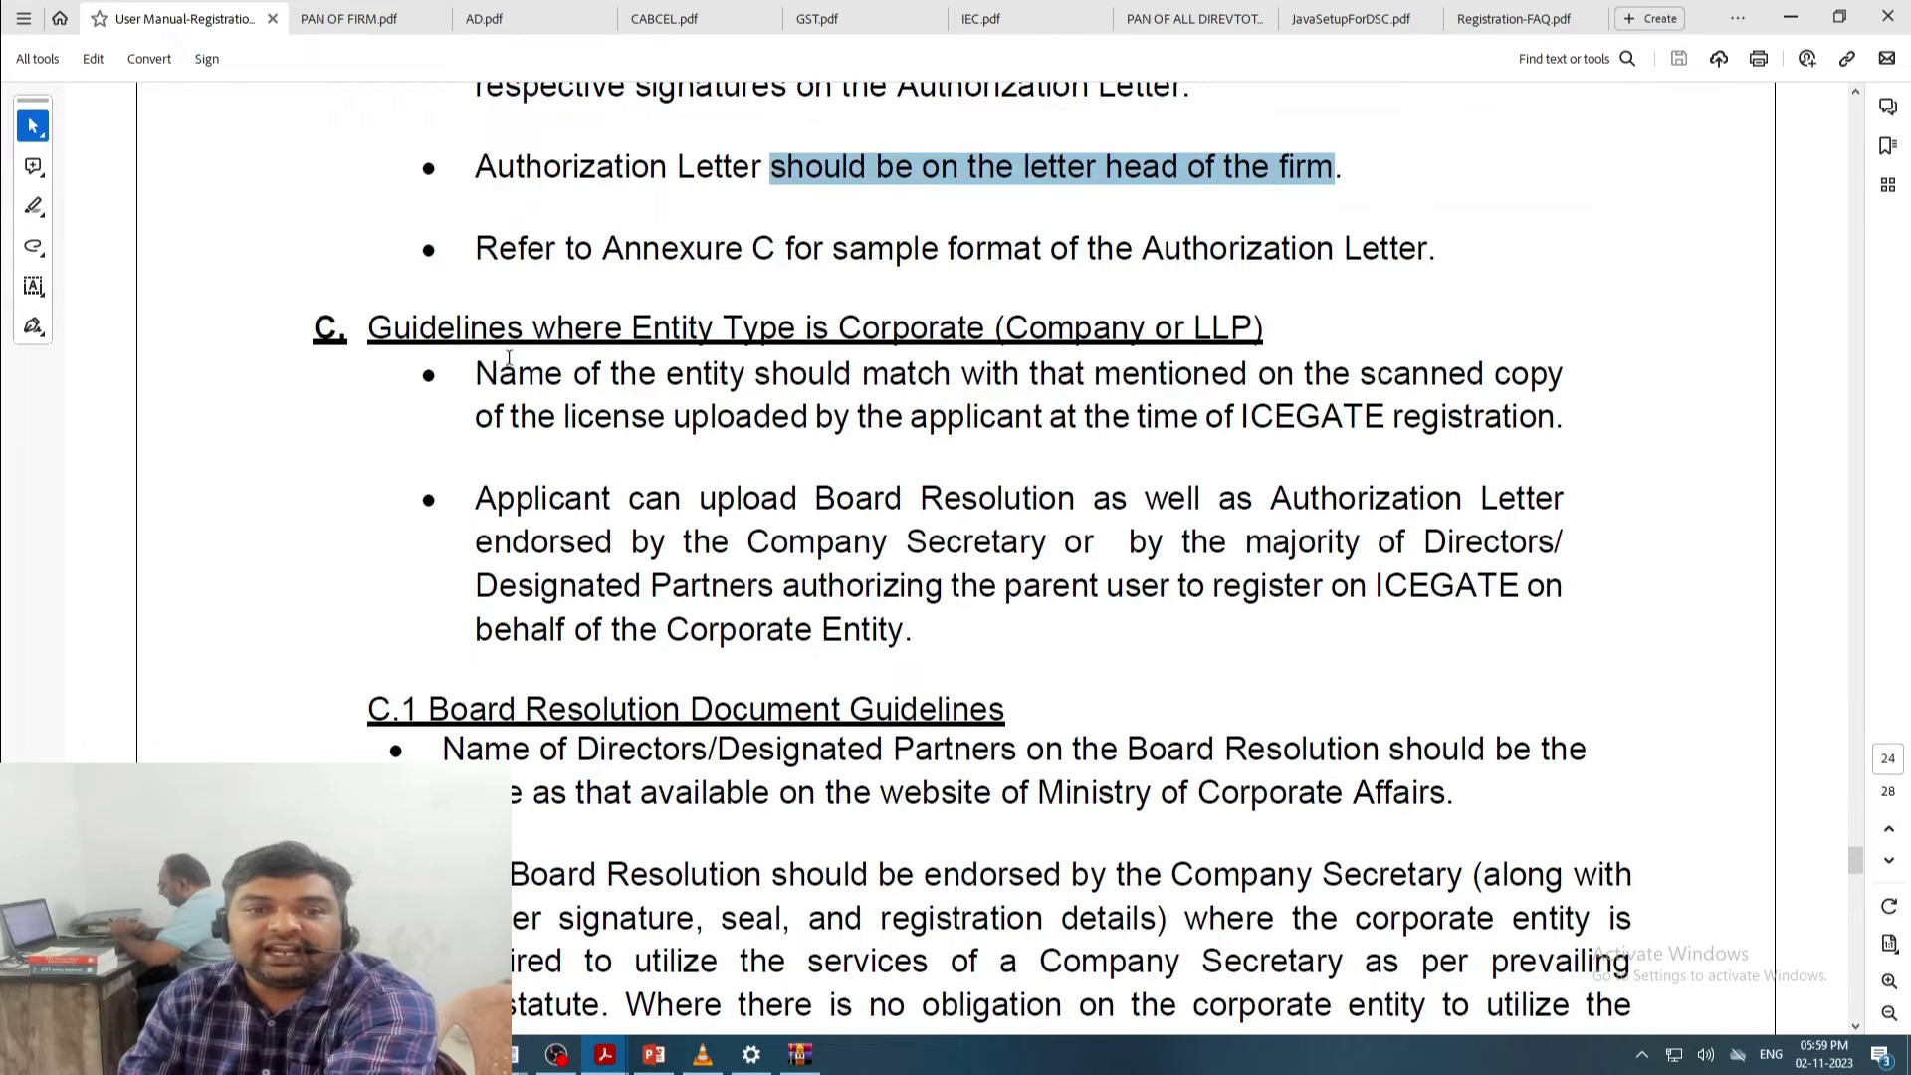
pyautogui.moveTo(630, 320); pyautogui.dragTo(1249, 331)
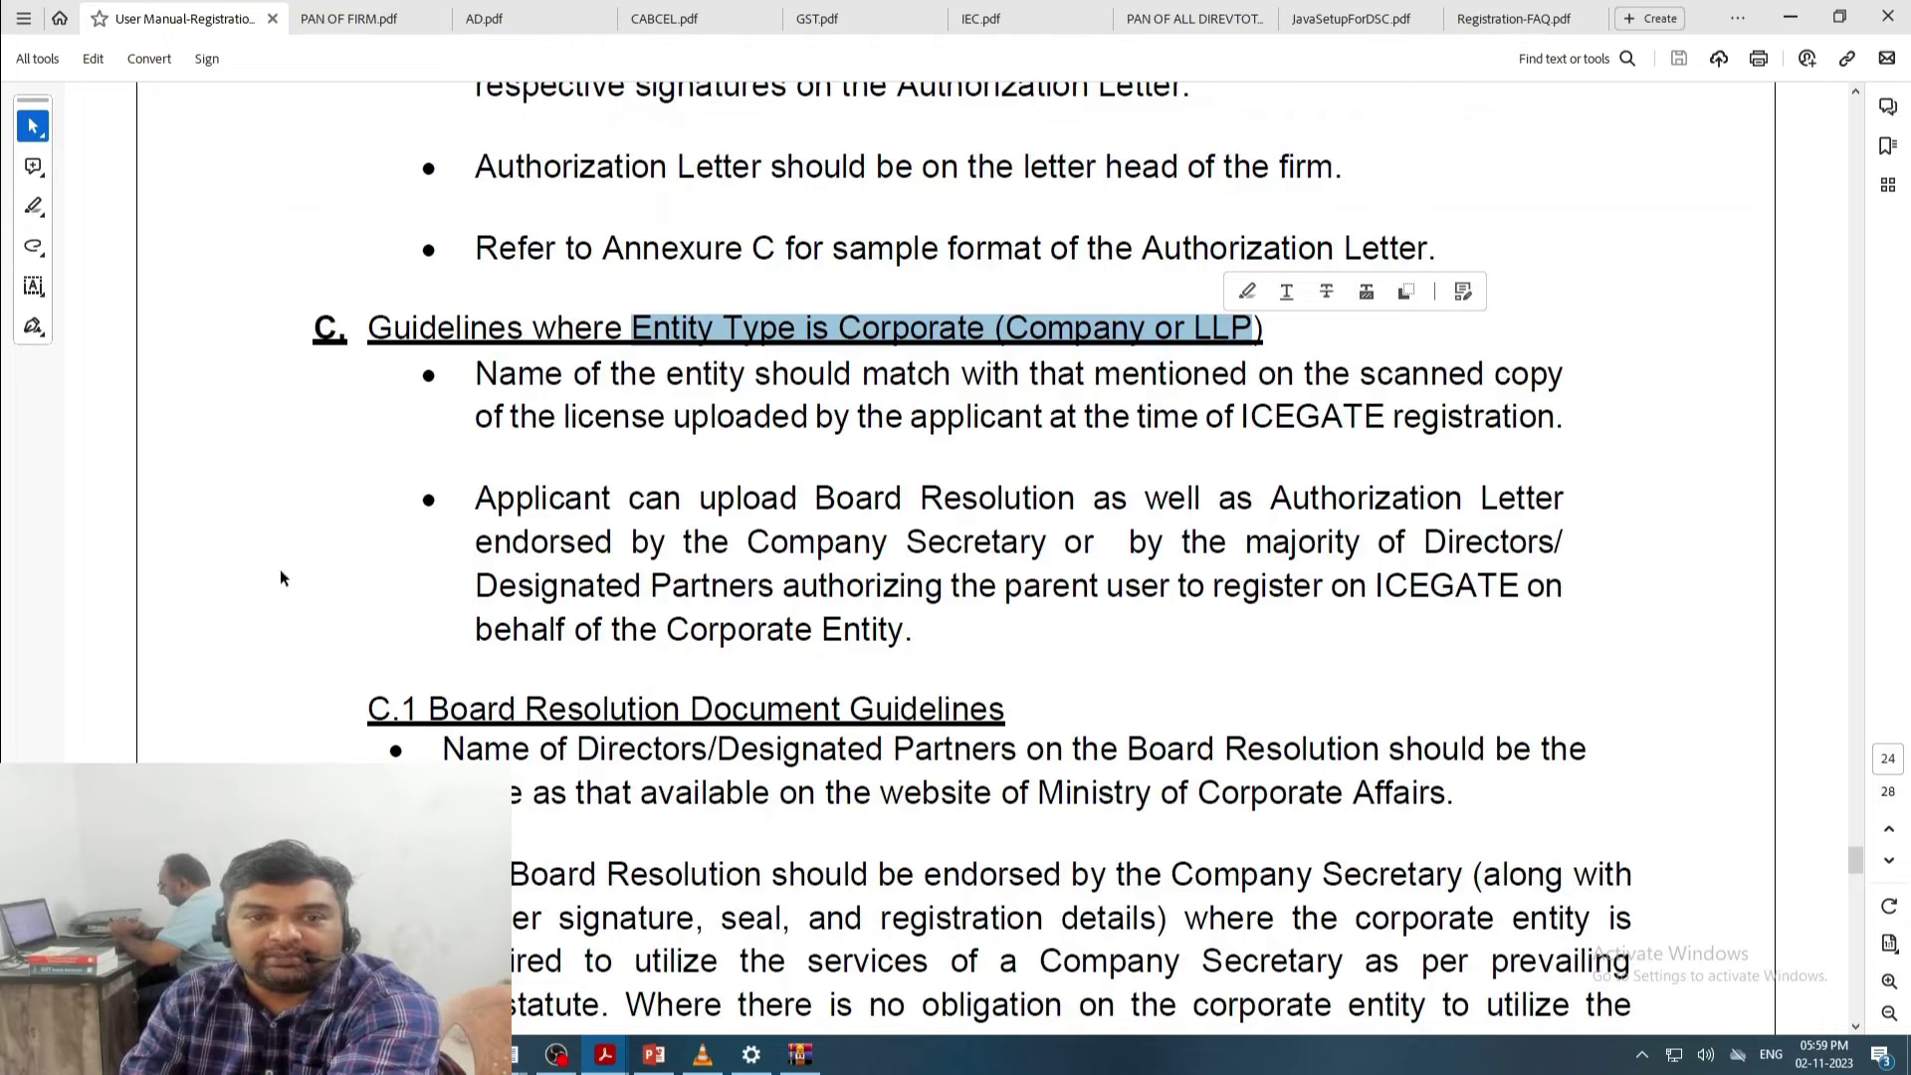
pyautogui.moveTo(862, 376); pyautogui.dragTo(1517, 373)
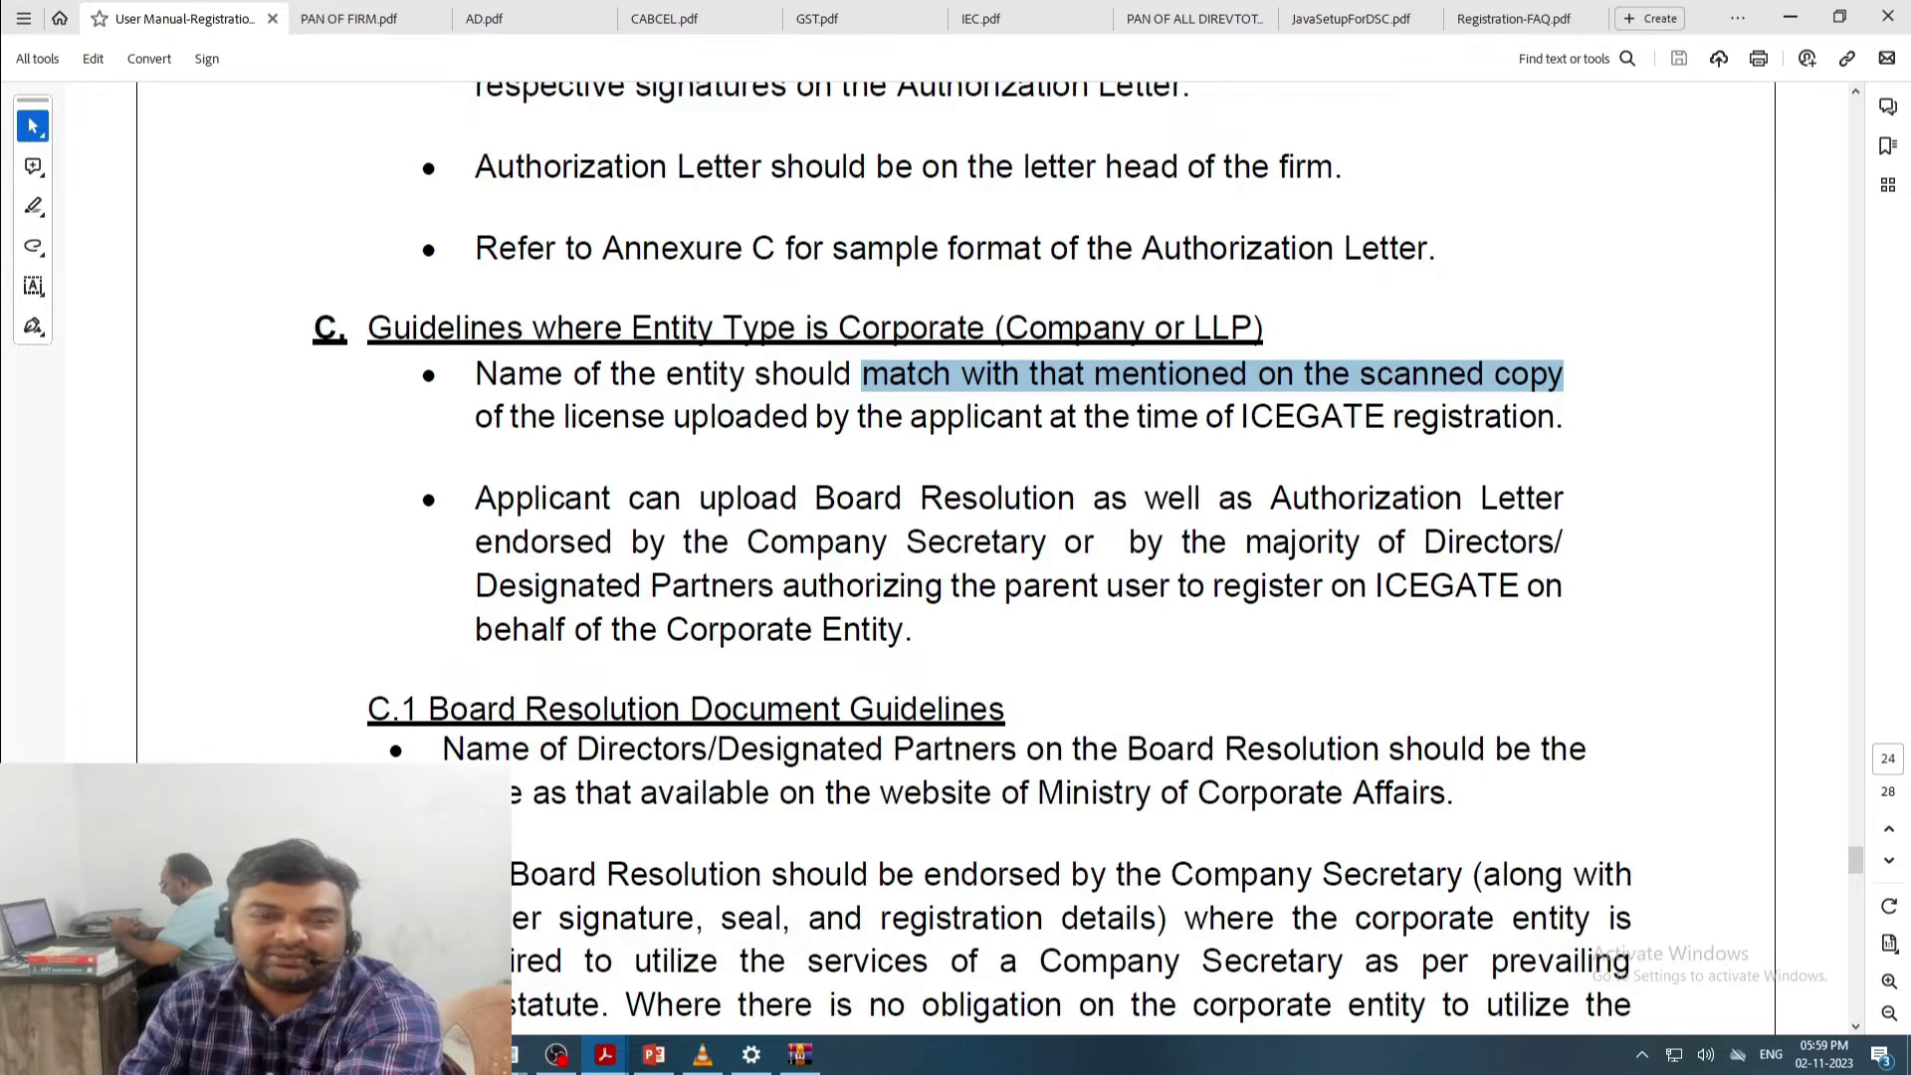
pyautogui.moveTo(1036, 498); pyautogui.dragTo(1496, 508)
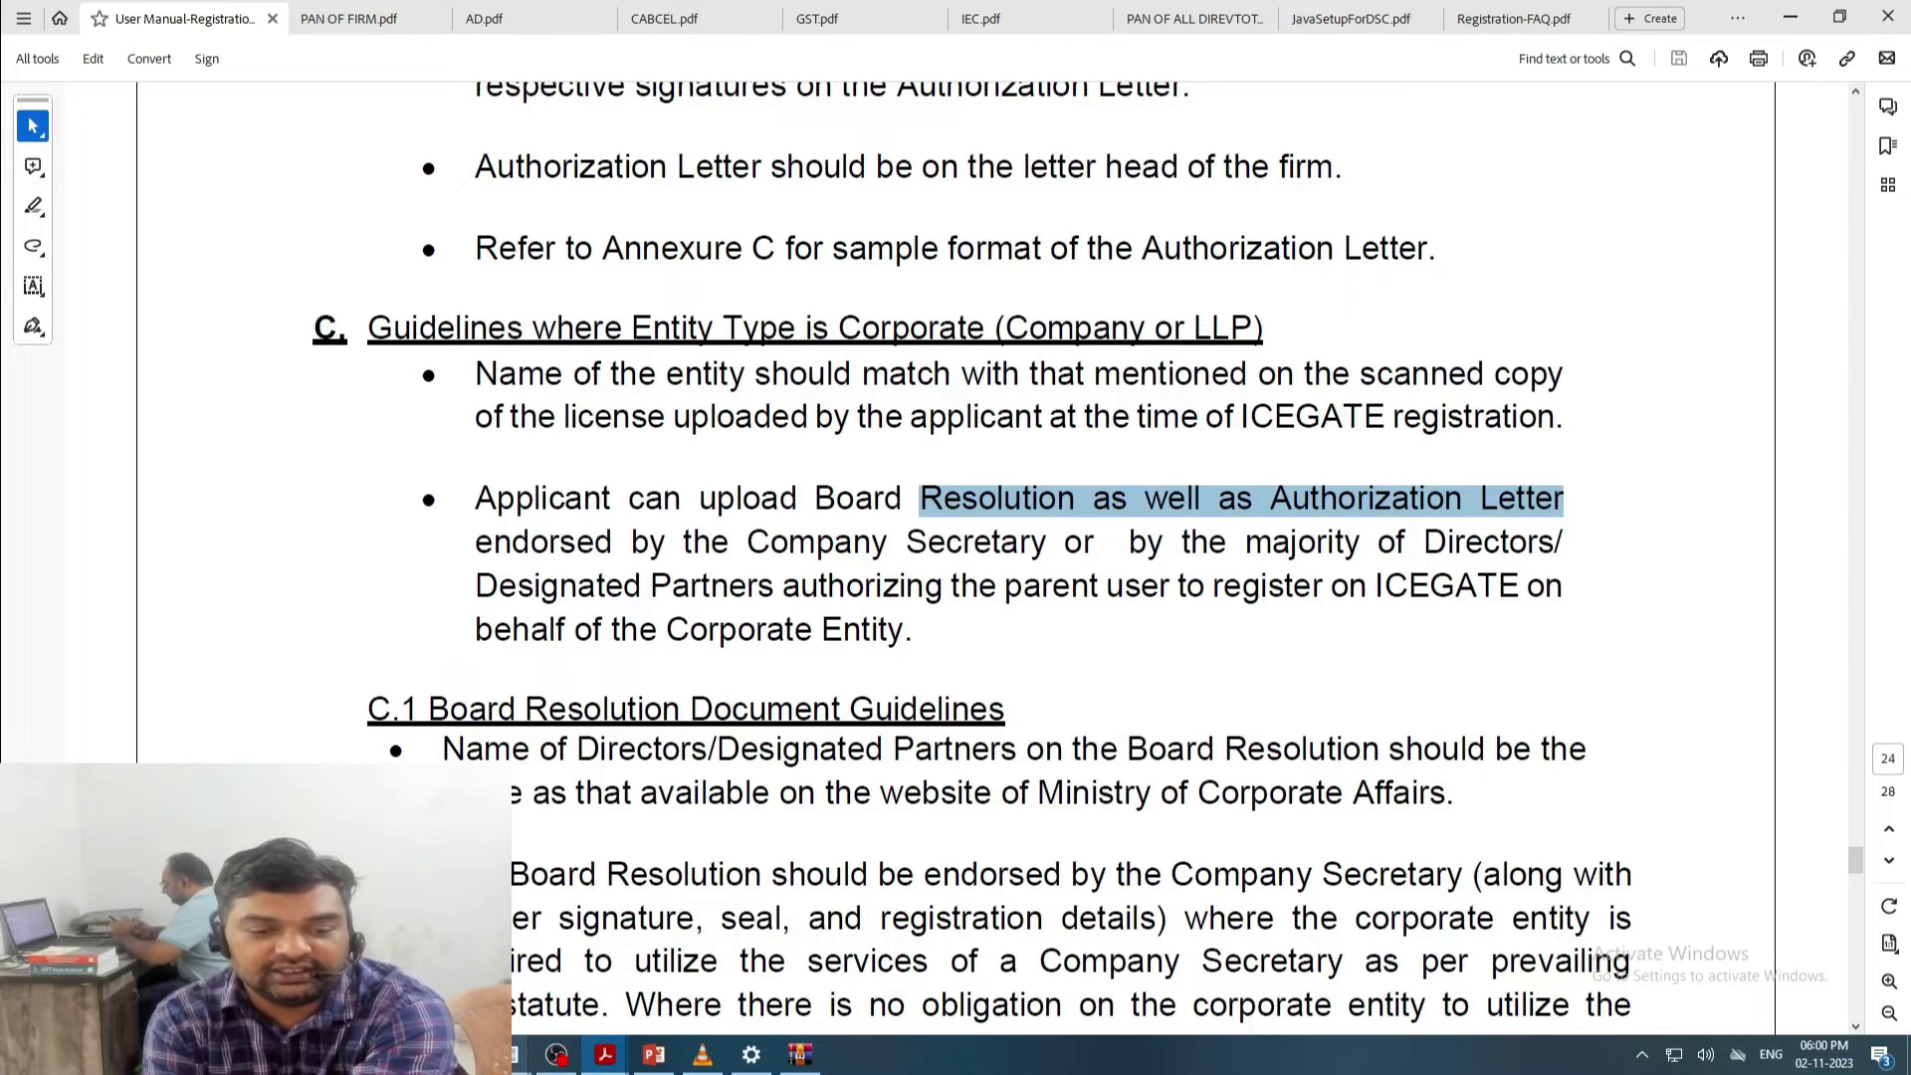
# Step: In BR DRAFTED PRIVATE, review the signatories, then the letter's Board Resolution dated 19-10-2023 clause
pyautogui.moveTo(508, 1055)
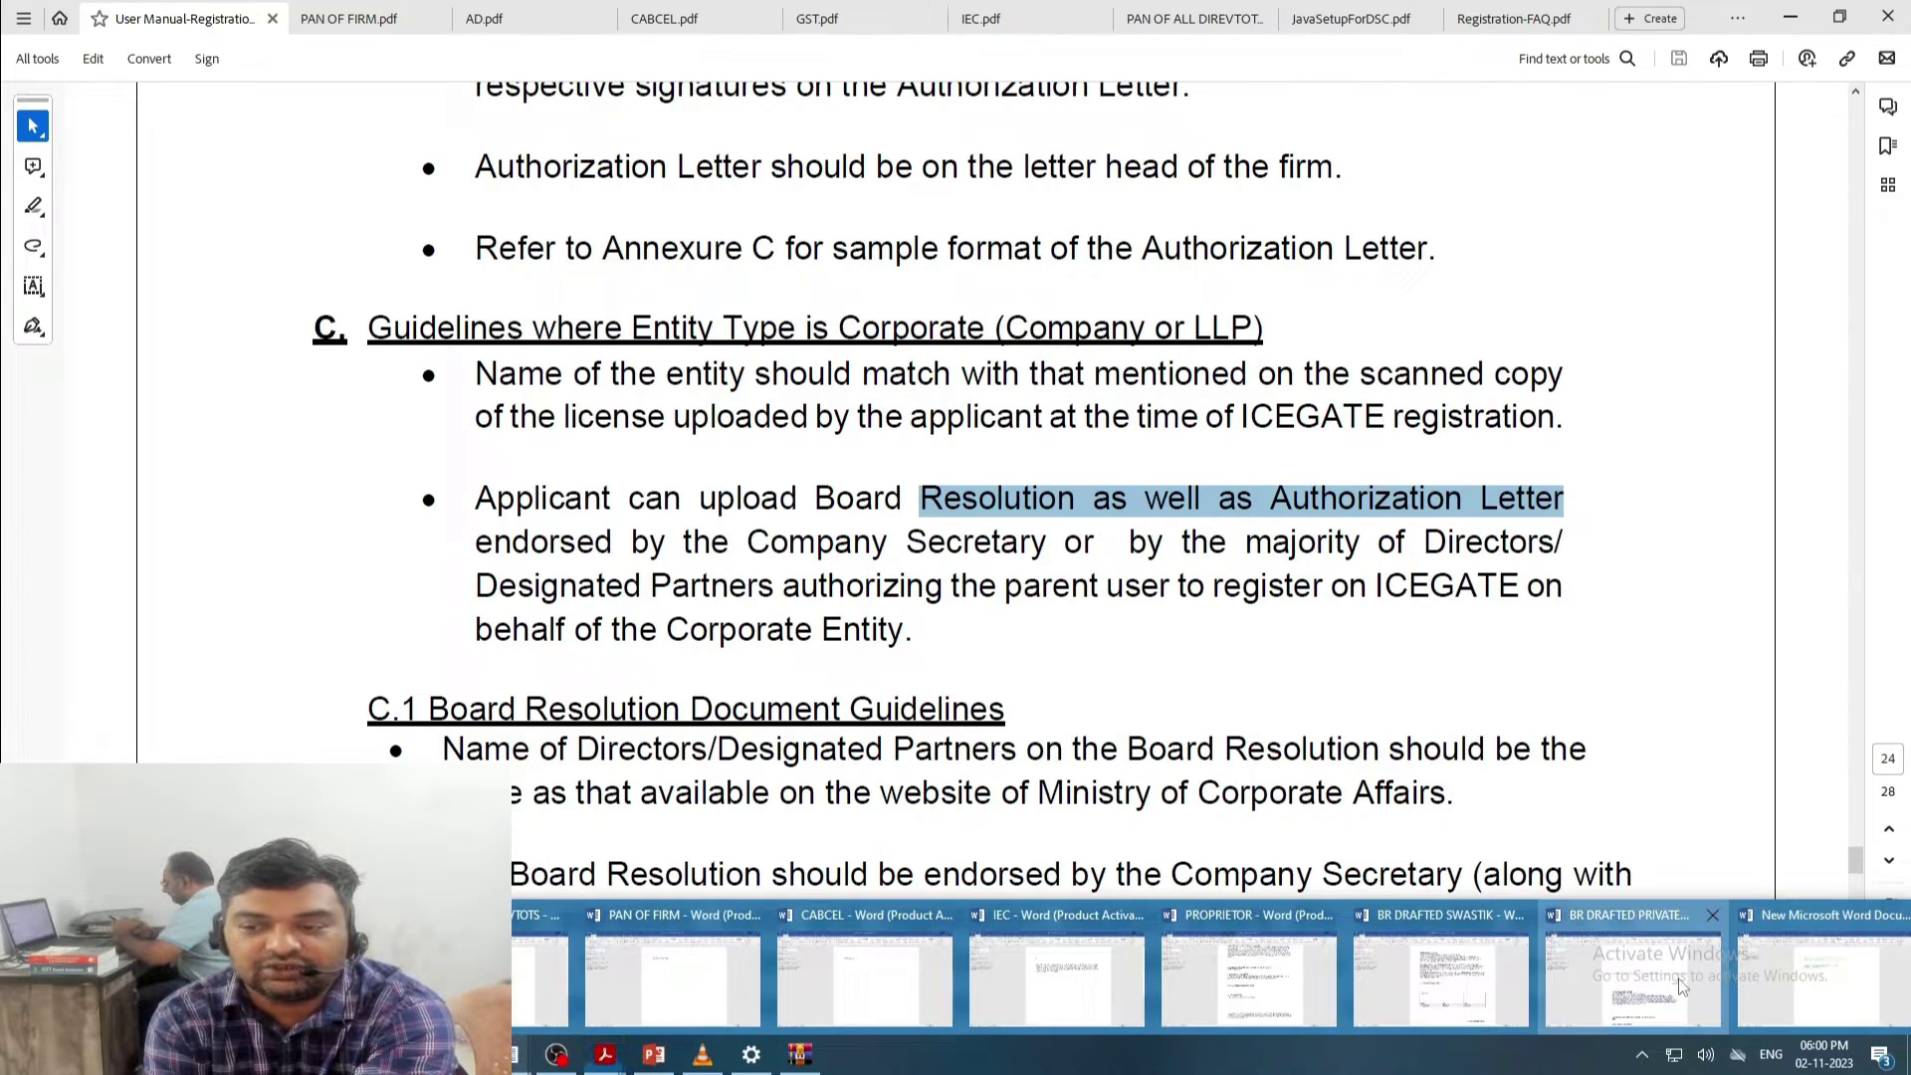
pyautogui.click(1632, 980)
pyautogui.scroll(-15, 1134, 554)
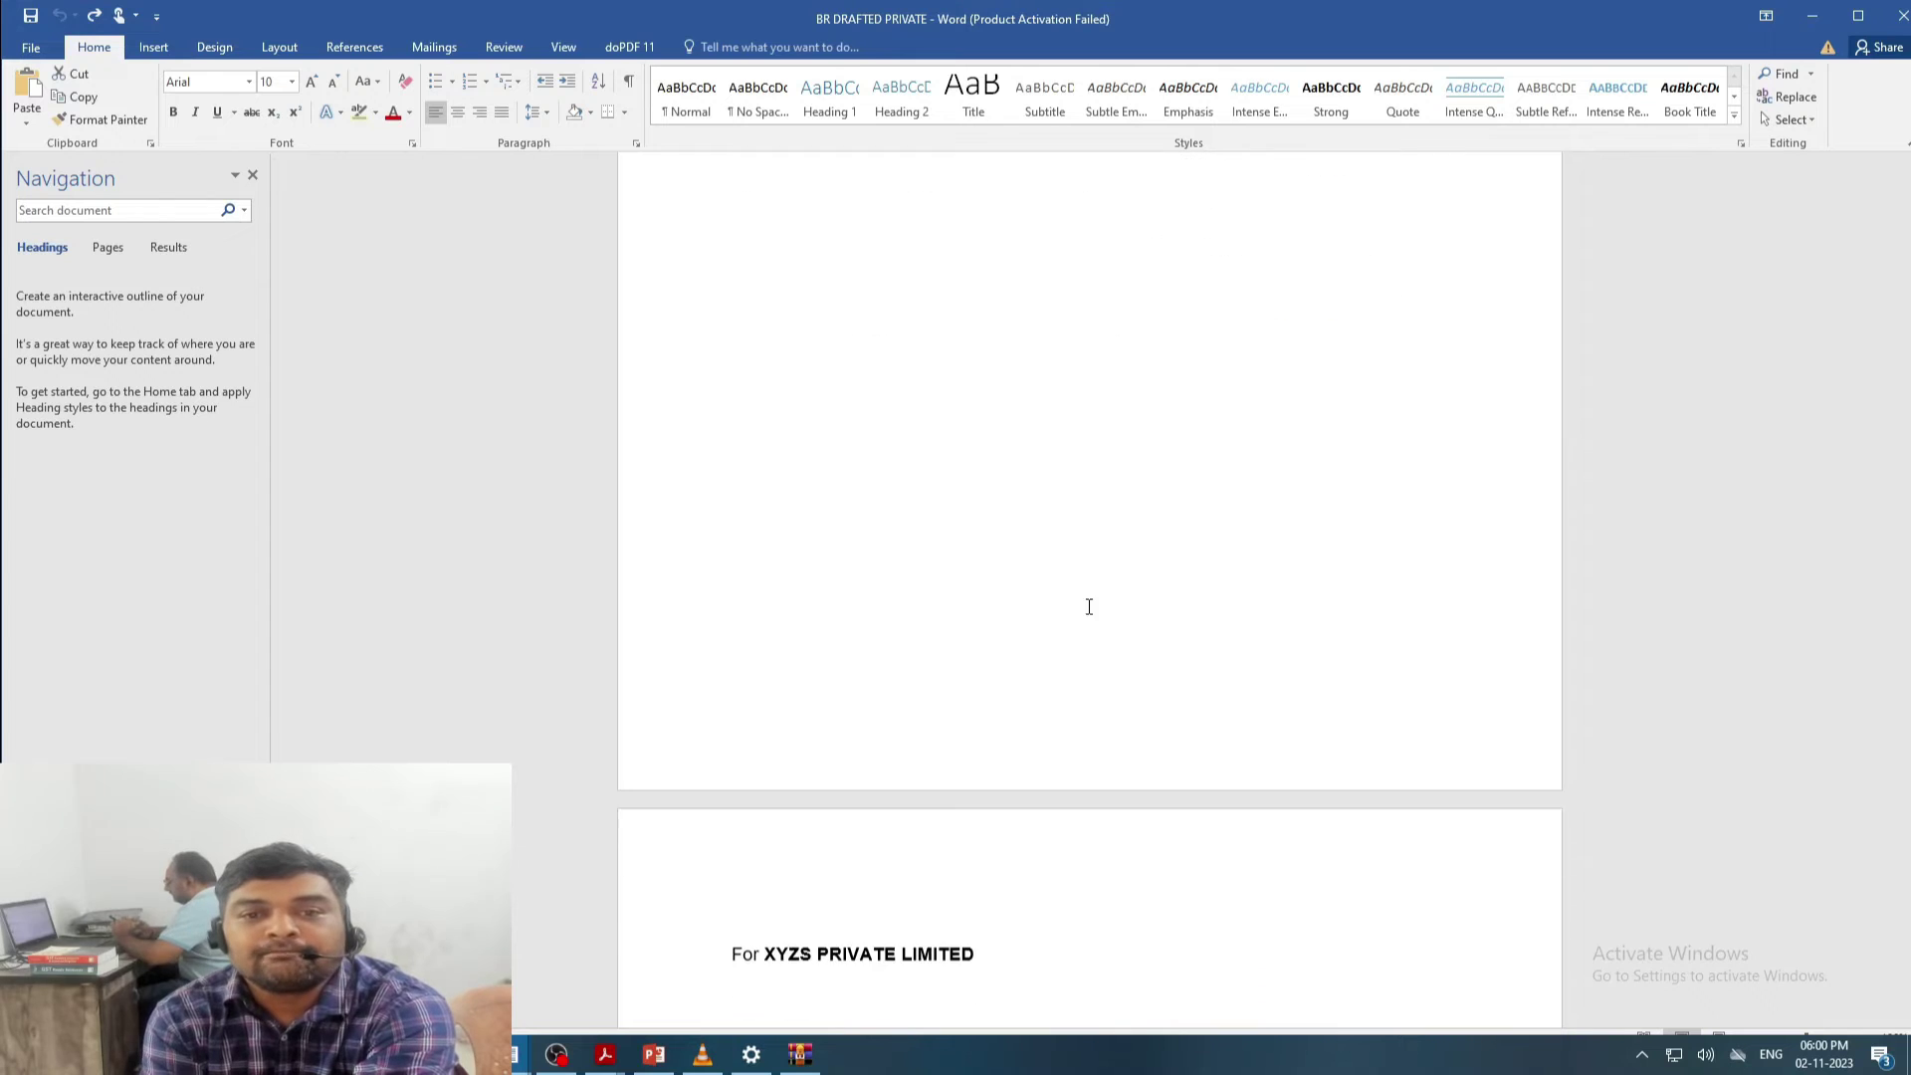
pyautogui.scroll(-5, 1069, 617)
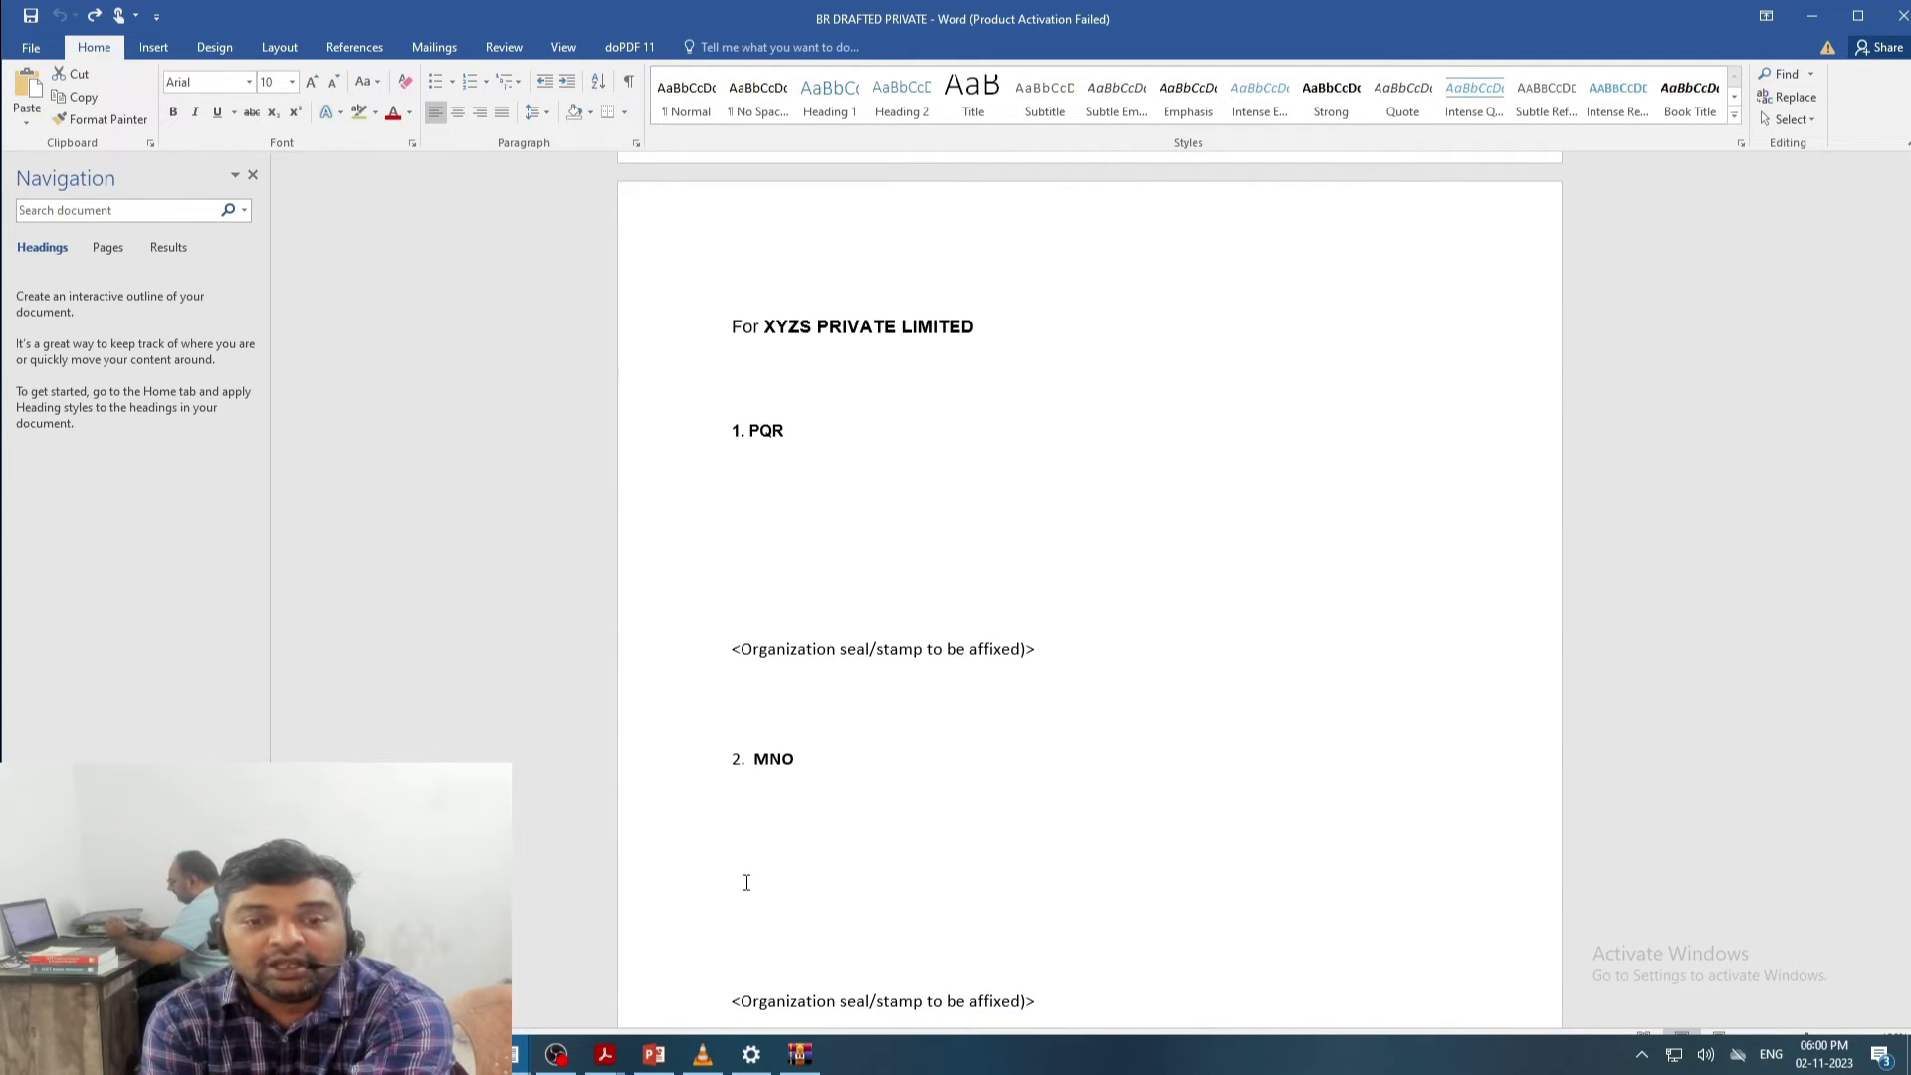
pyautogui.scroll(1, 846, 716)
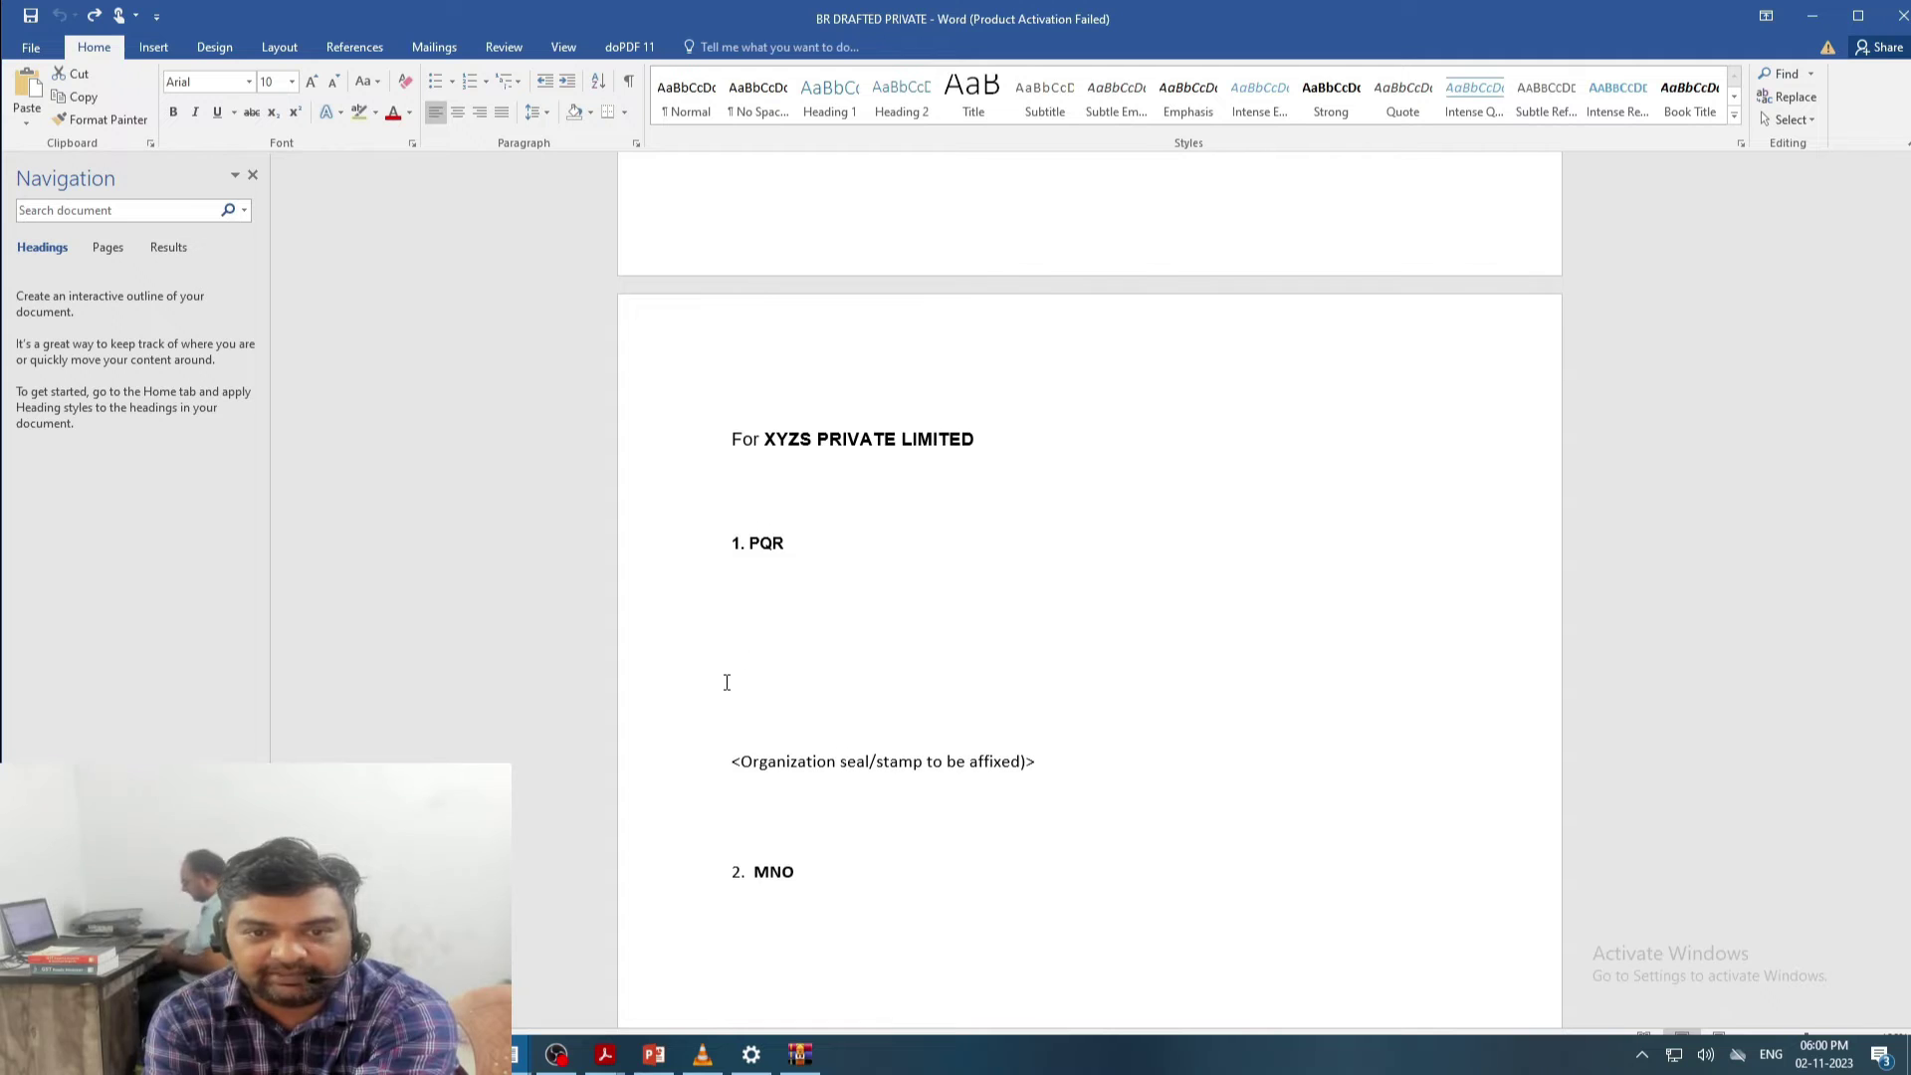
pyautogui.click(772, 582)
pyautogui.scroll(8, 1111, 711)
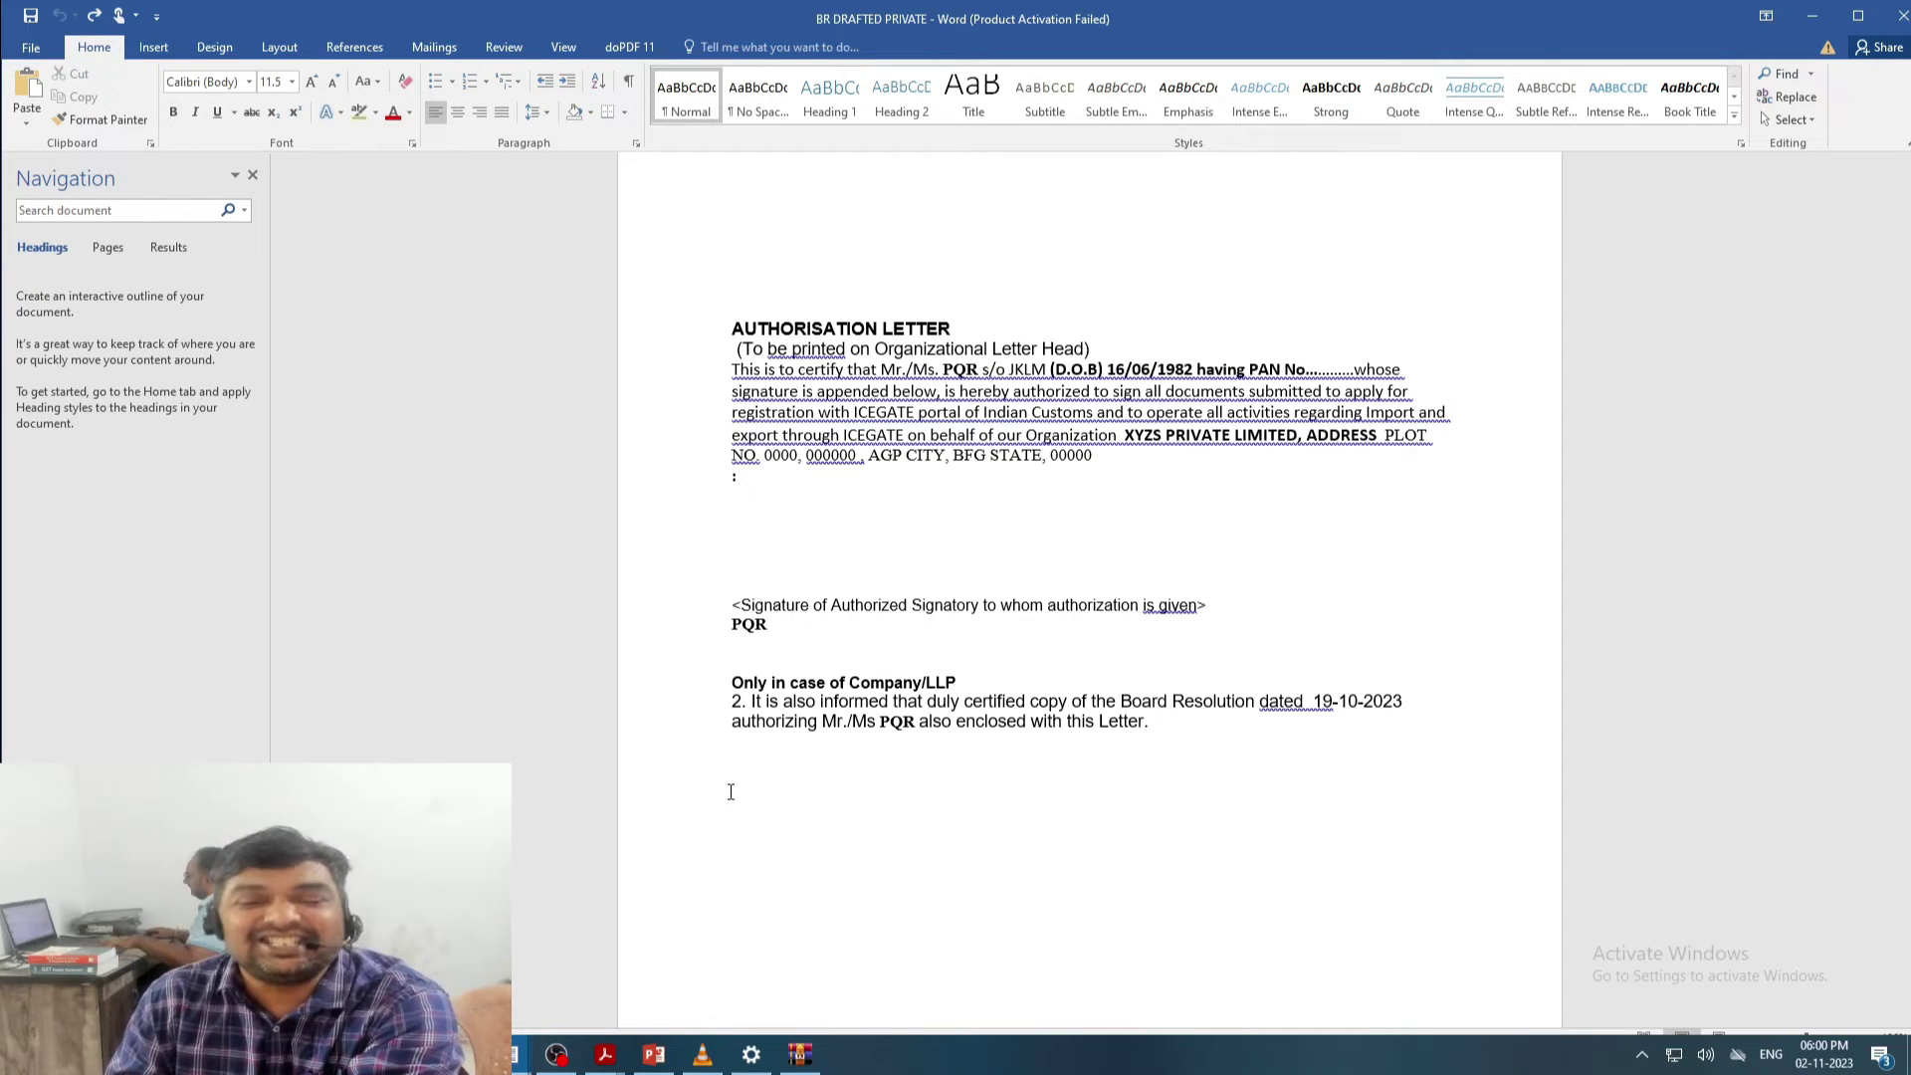
pyautogui.click(605, 1053)
# Step: Return to the manual's C.1 Board Resolution guidelines and highlight the website-matching phrase
pyautogui.click(107, 972)
pyautogui.scroll(-4, 1412, 666)
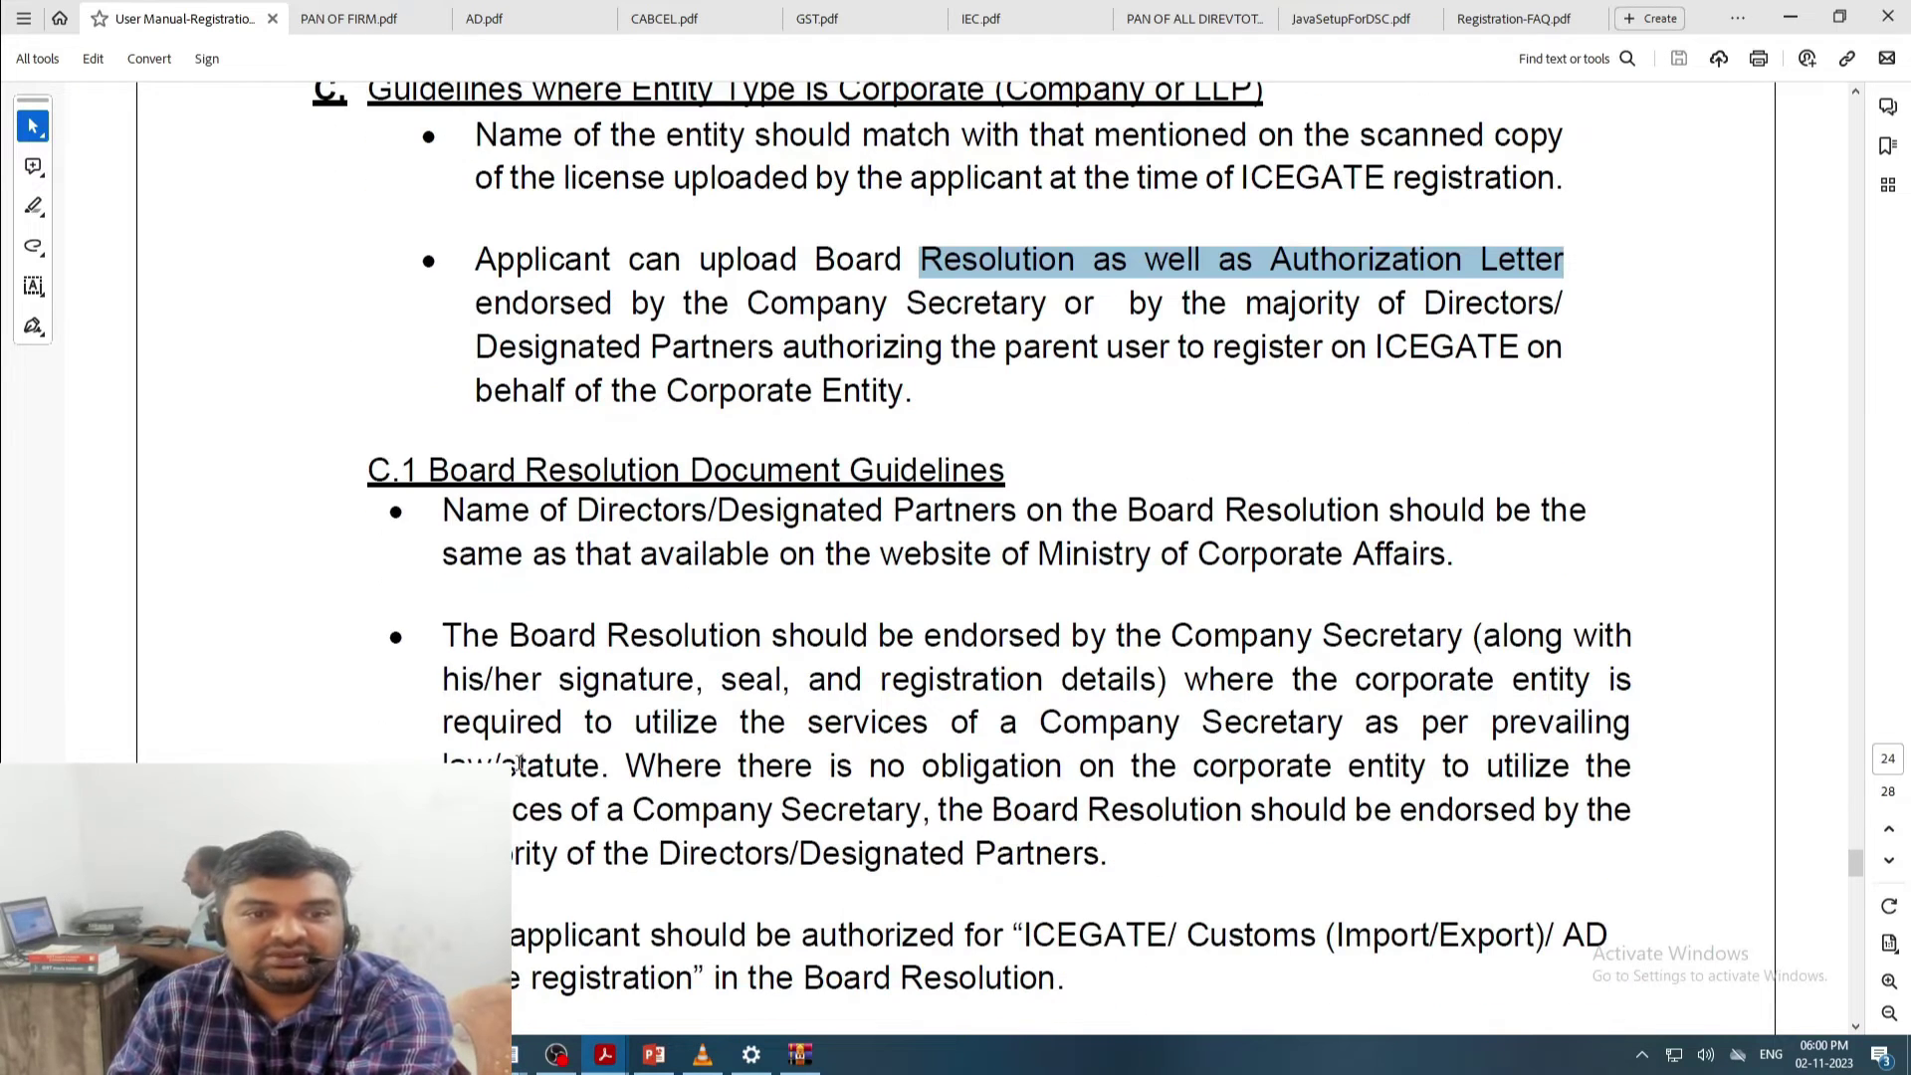
pyautogui.scroll(-1, 350, 697)
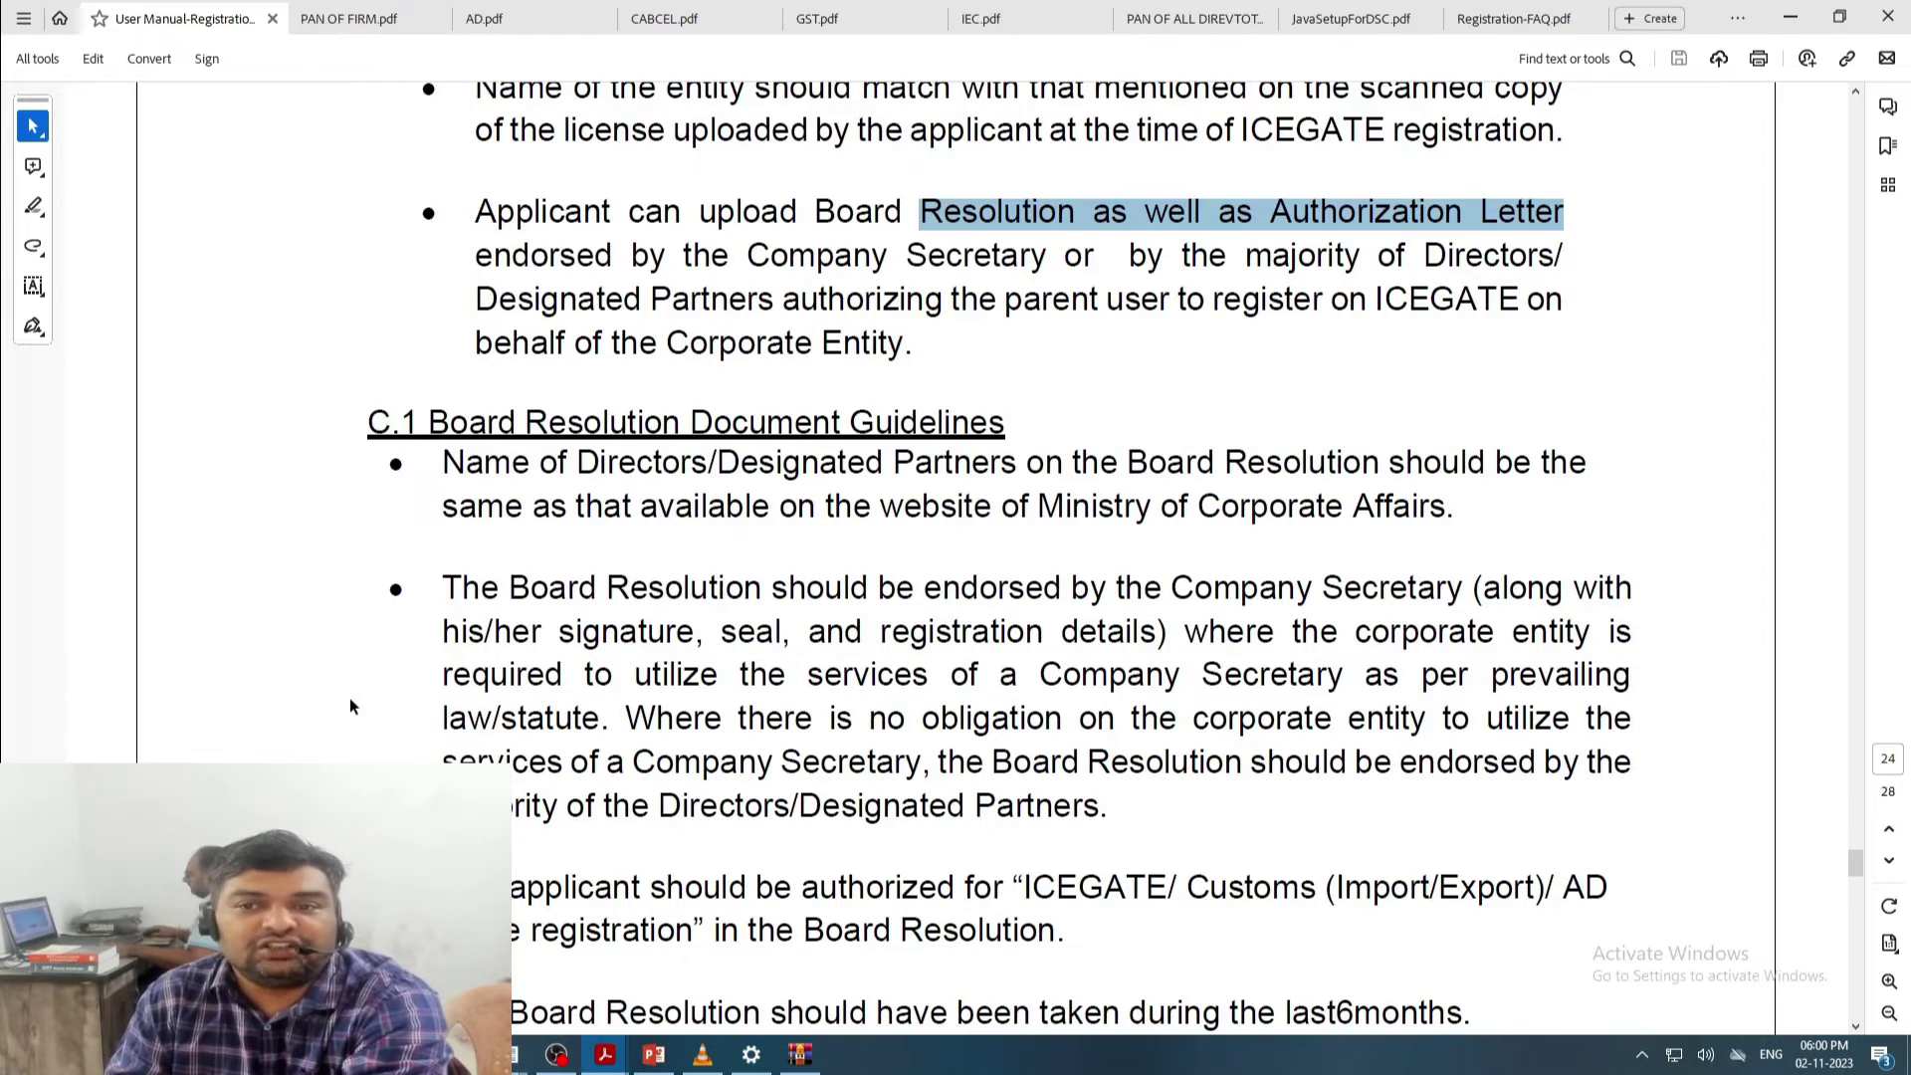
pyautogui.scroll(-4, 960, 672)
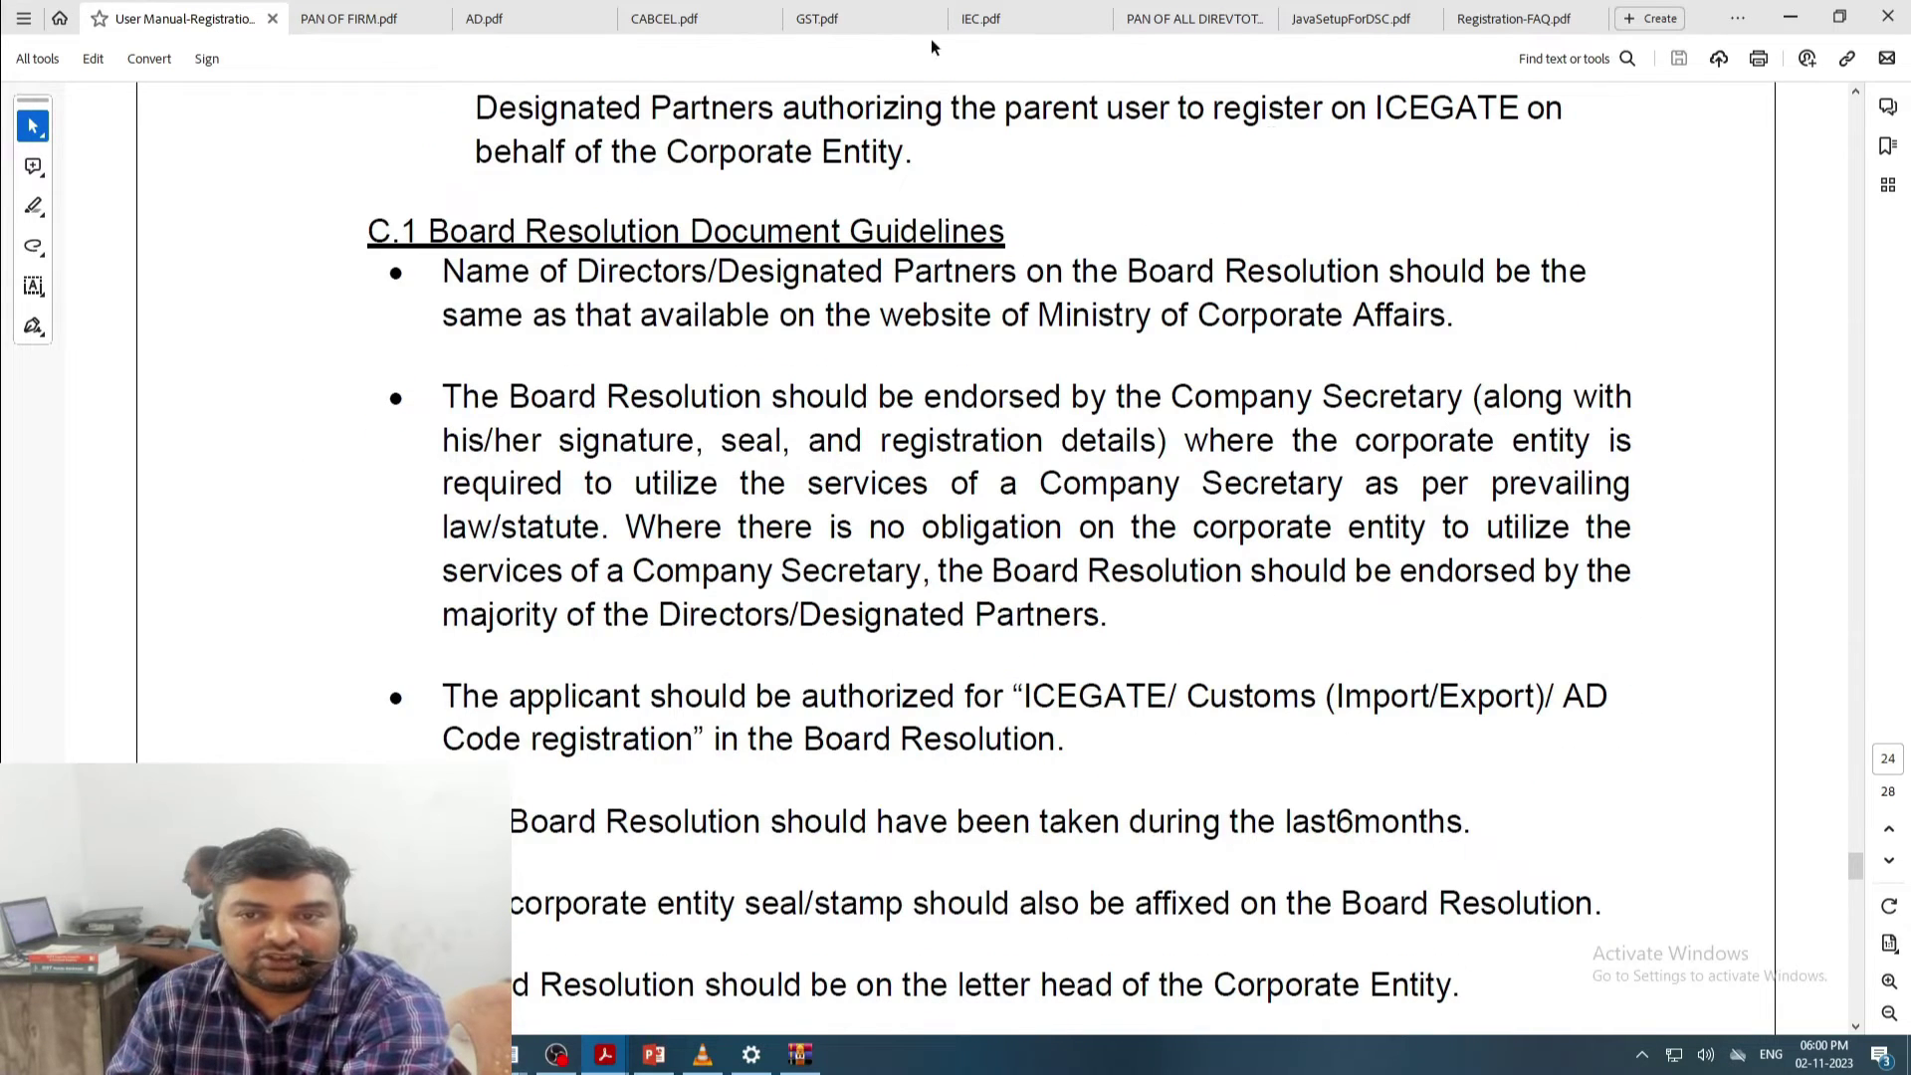
pyautogui.moveTo(638, 318); pyautogui.dragTo(1025, 348)
pyautogui.click(935, 360)
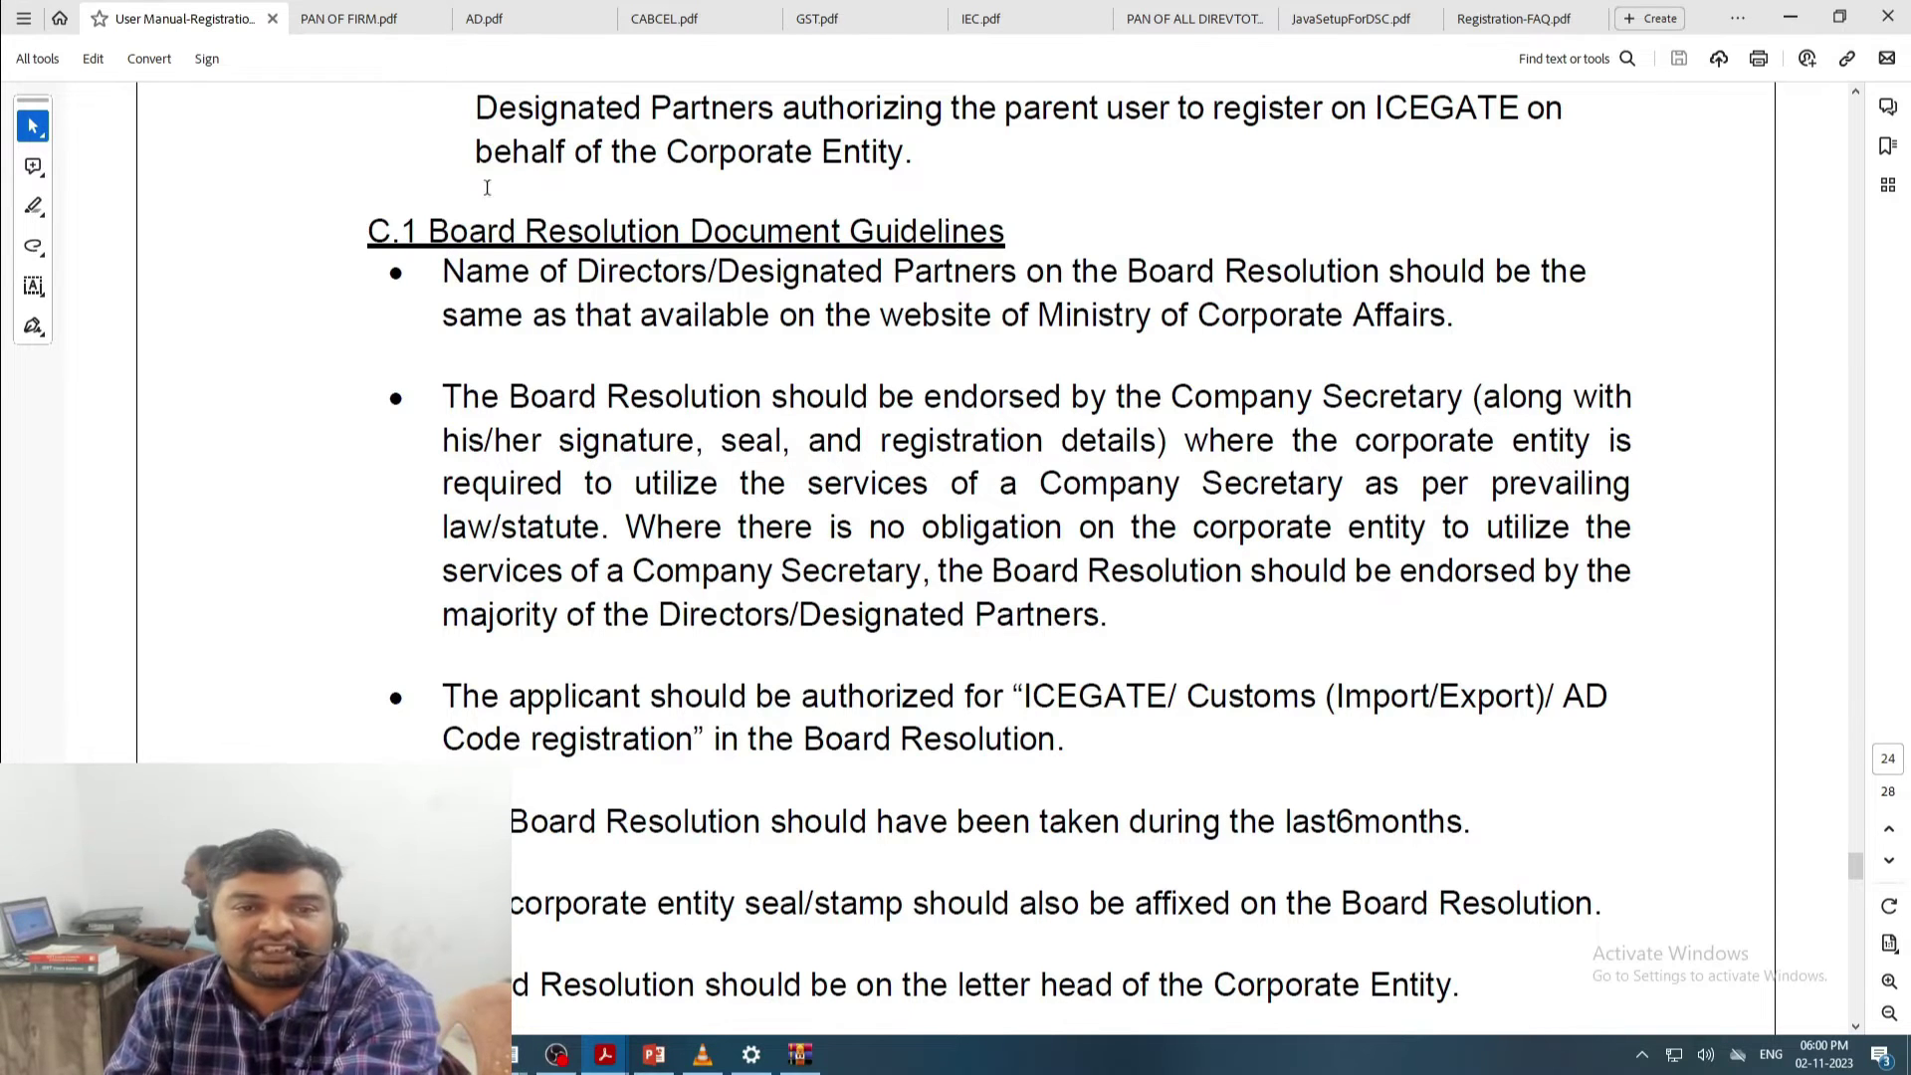
# Step: Highlight the Ministry website names, Company Secretary endorsement, signature and no-Company-Secretary requirements
pyautogui.moveTo(985, 315); pyautogui.dragTo(1513, 273)
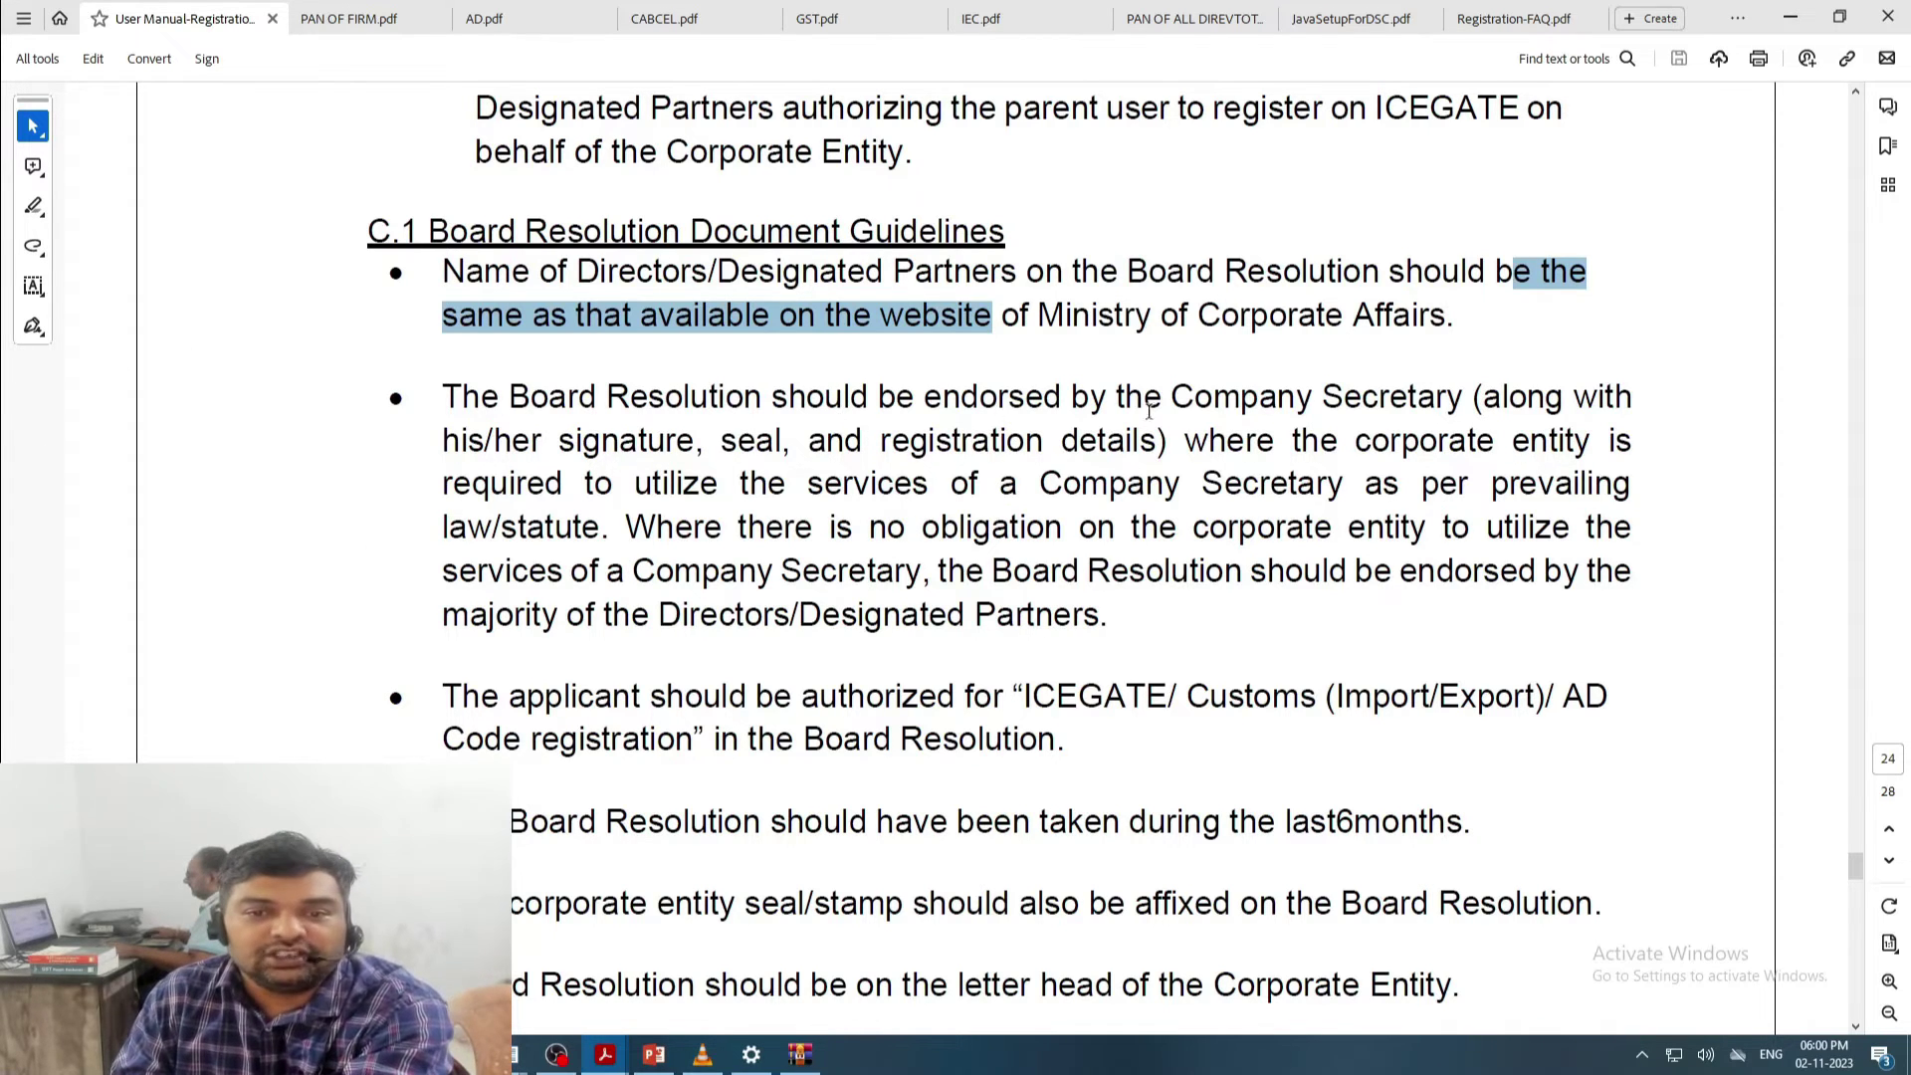
pyautogui.moveTo(1173, 398); pyautogui.dragTo(1462, 398)
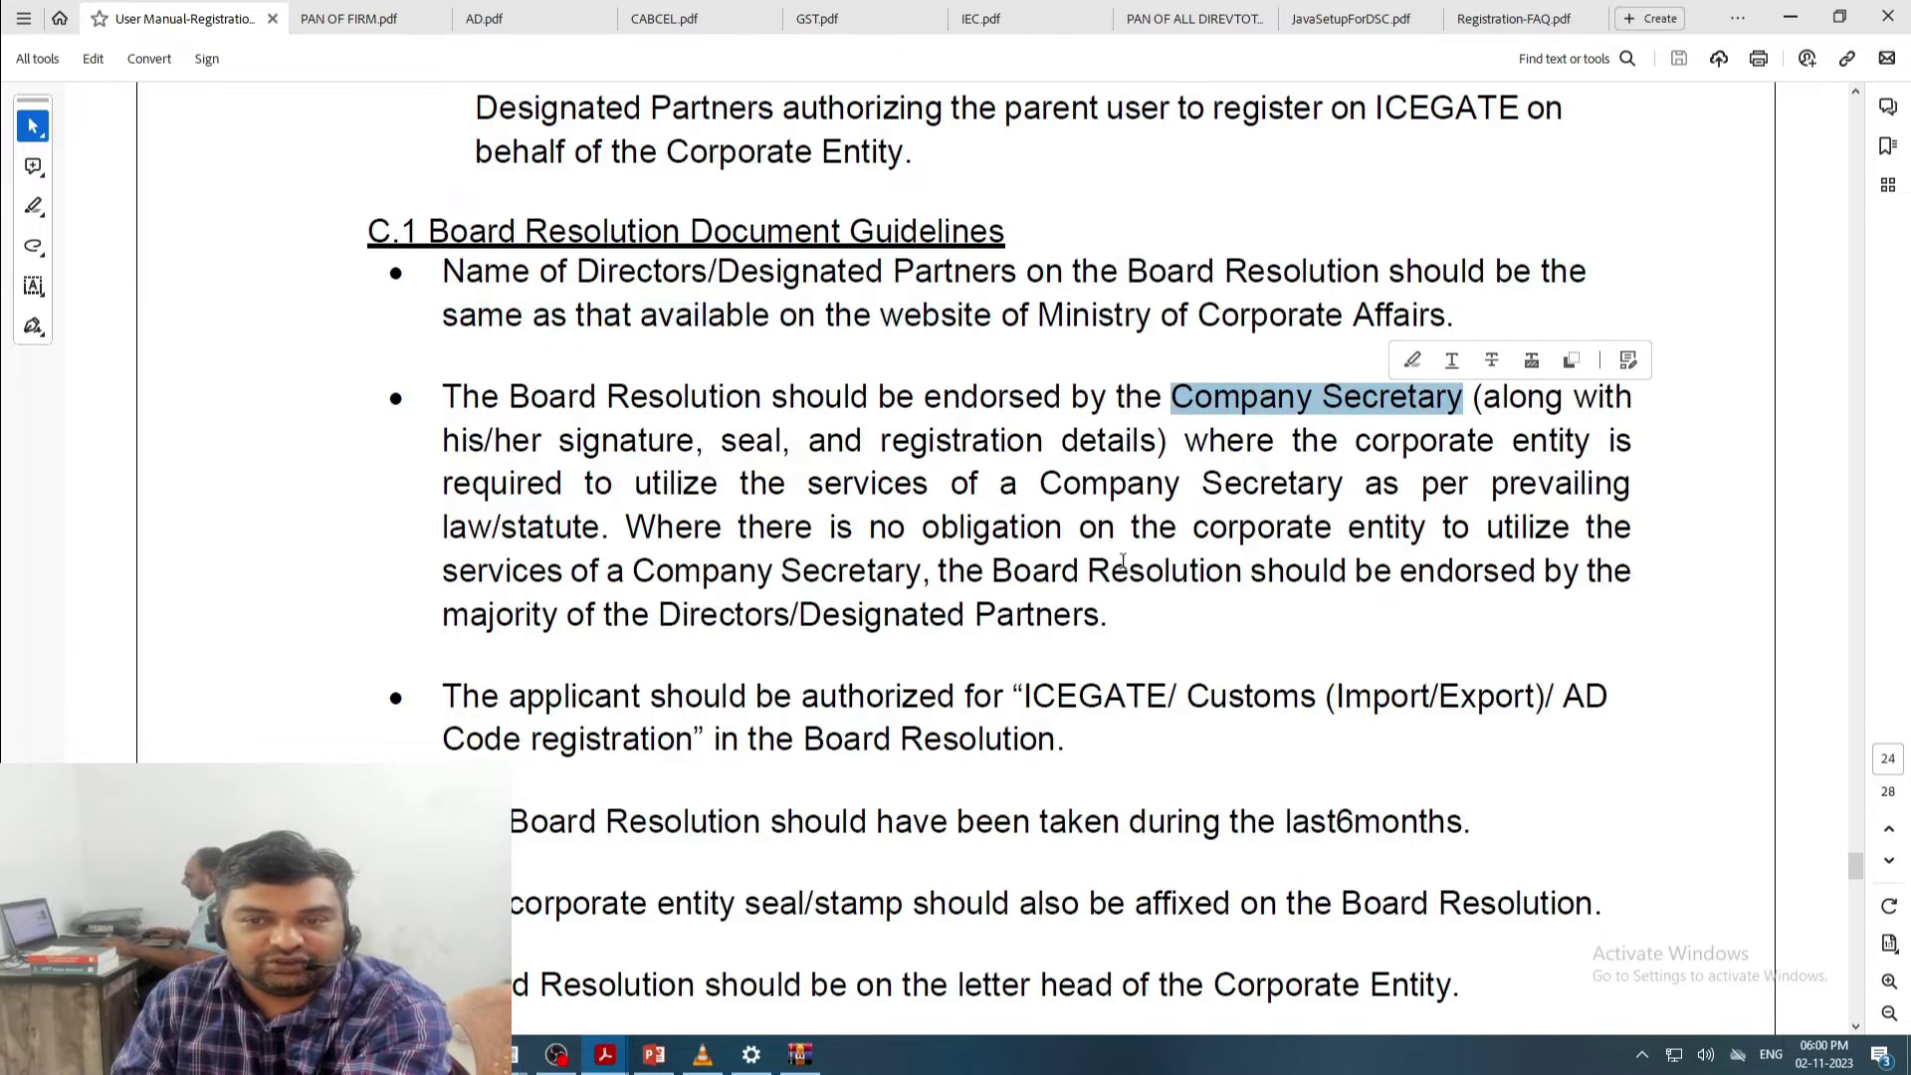
pyautogui.moveTo(601, 440); pyautogui.dragTo(694, 440)
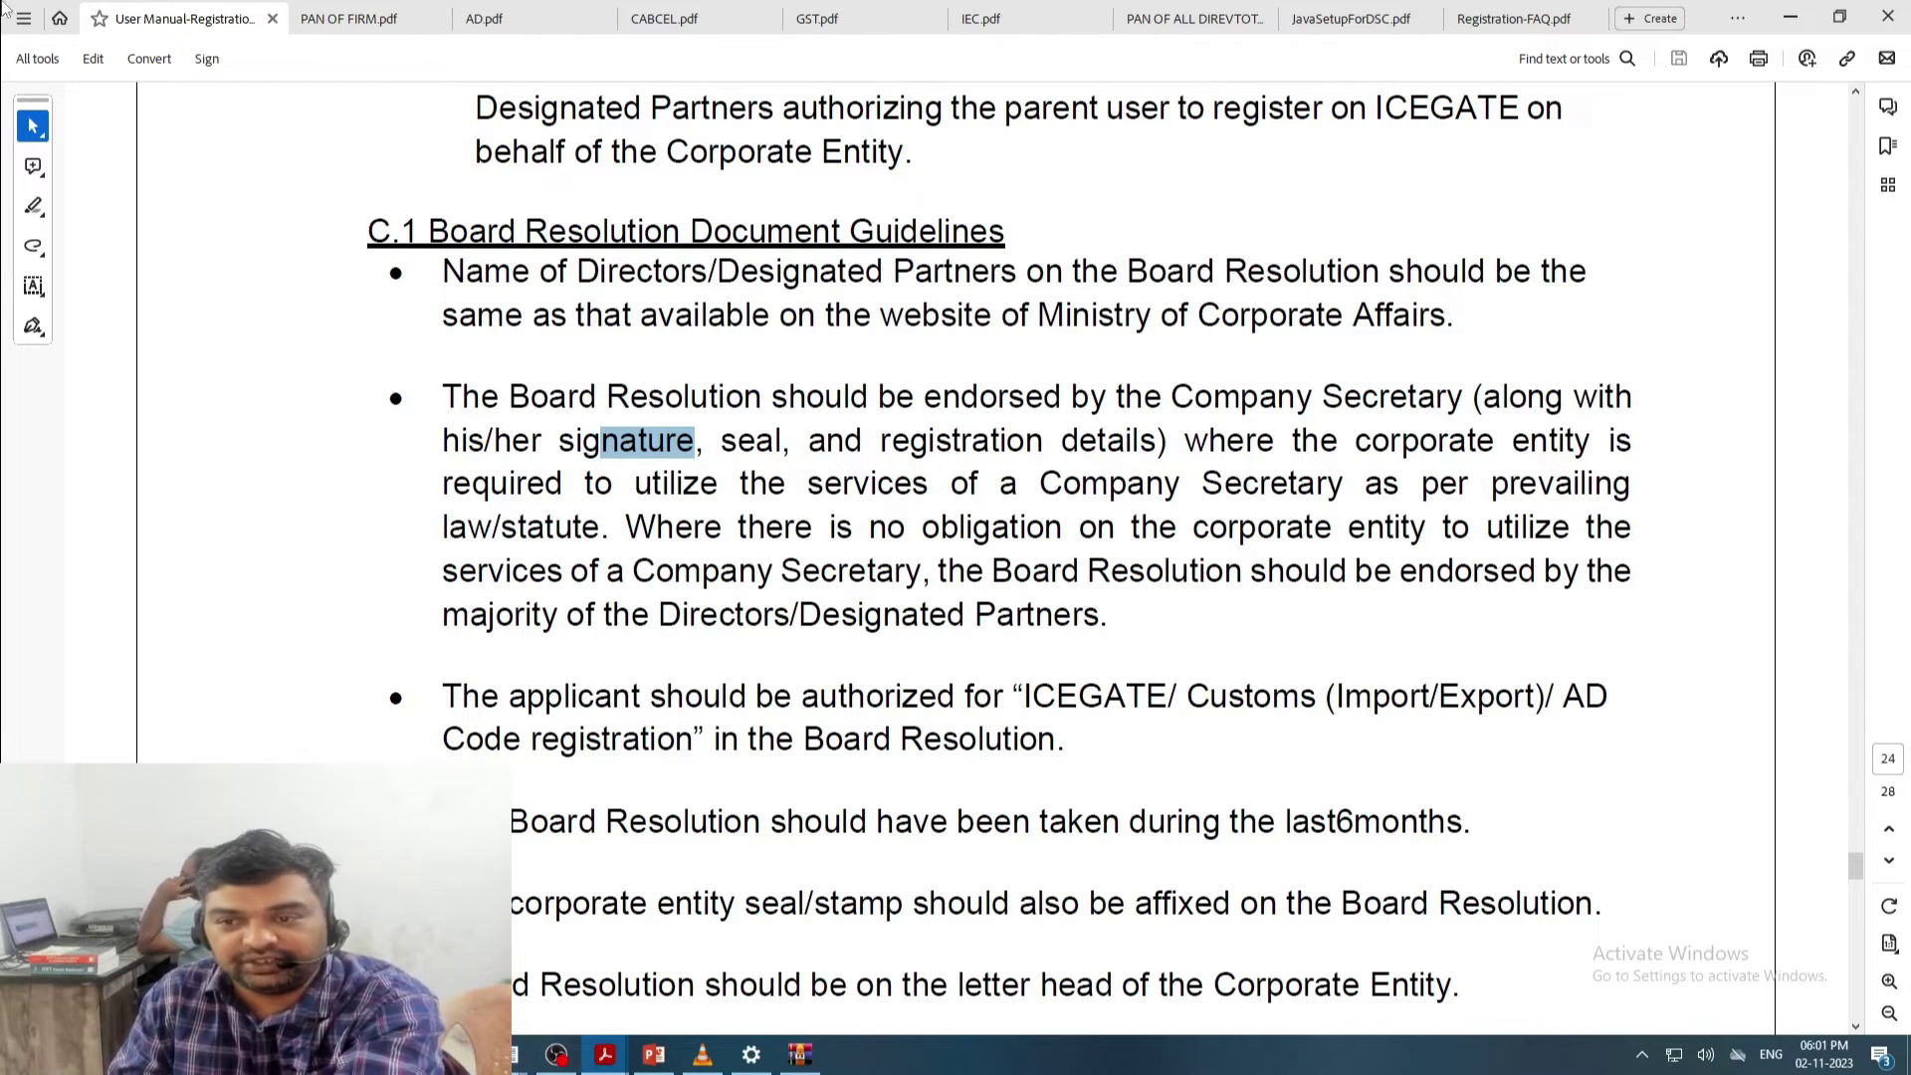
pyautogui.moveTo(629, 525); pyautogui.dragTo(1331, 528)
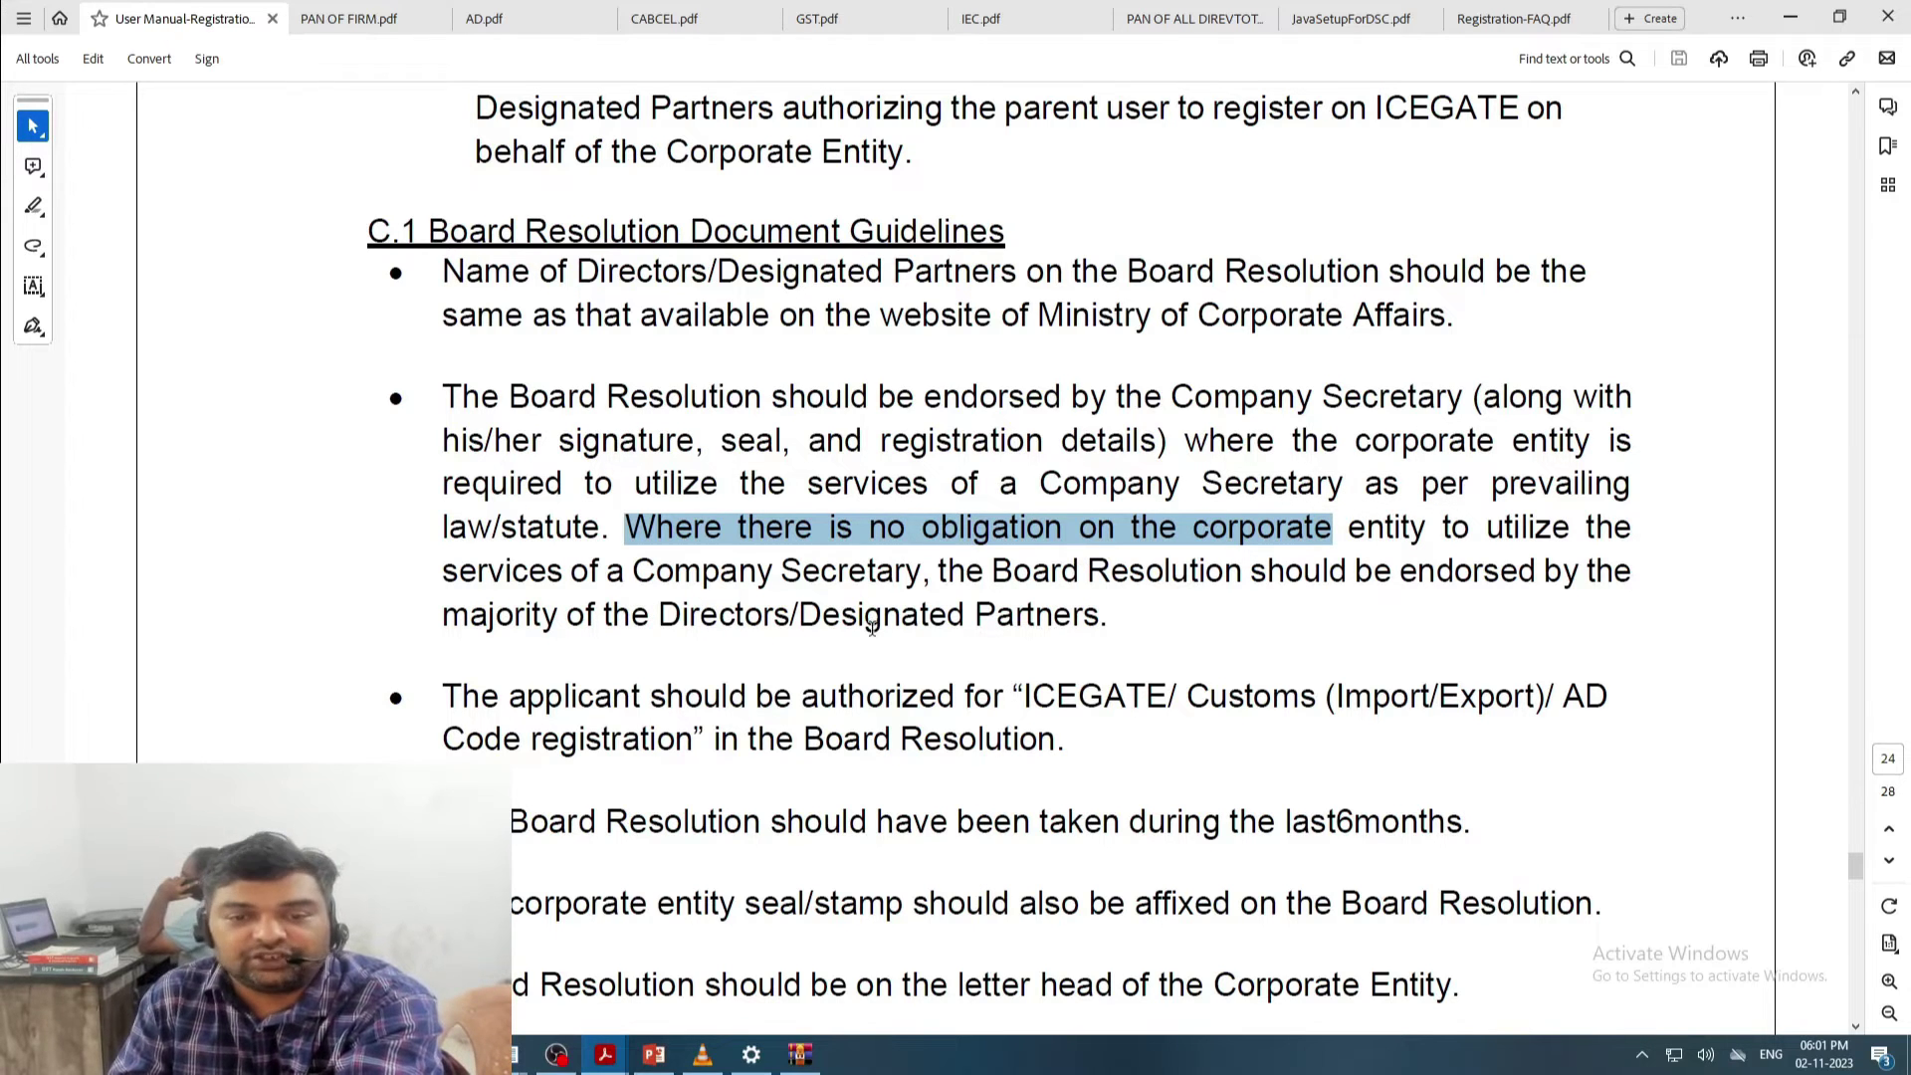
pyautogui.scroll(-3, 836, 614)
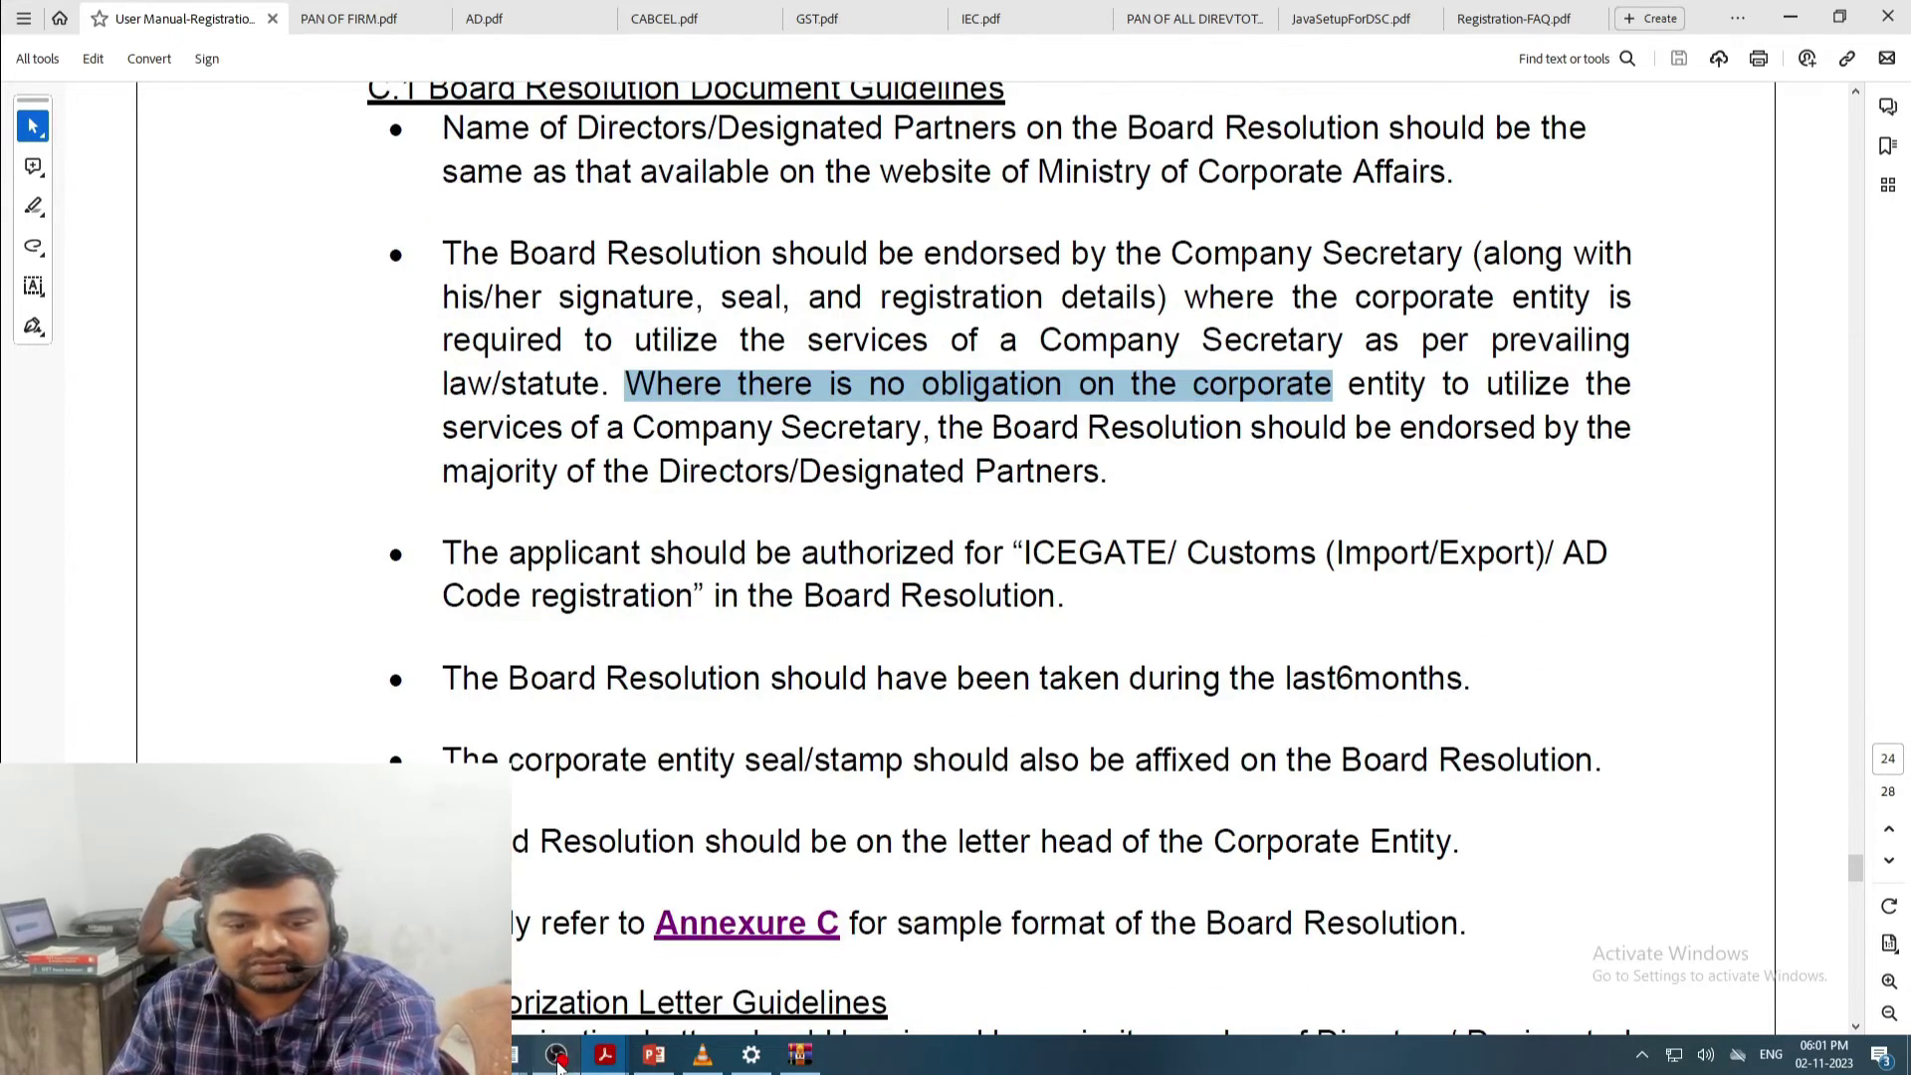
pyautogui.click(555, 1054)
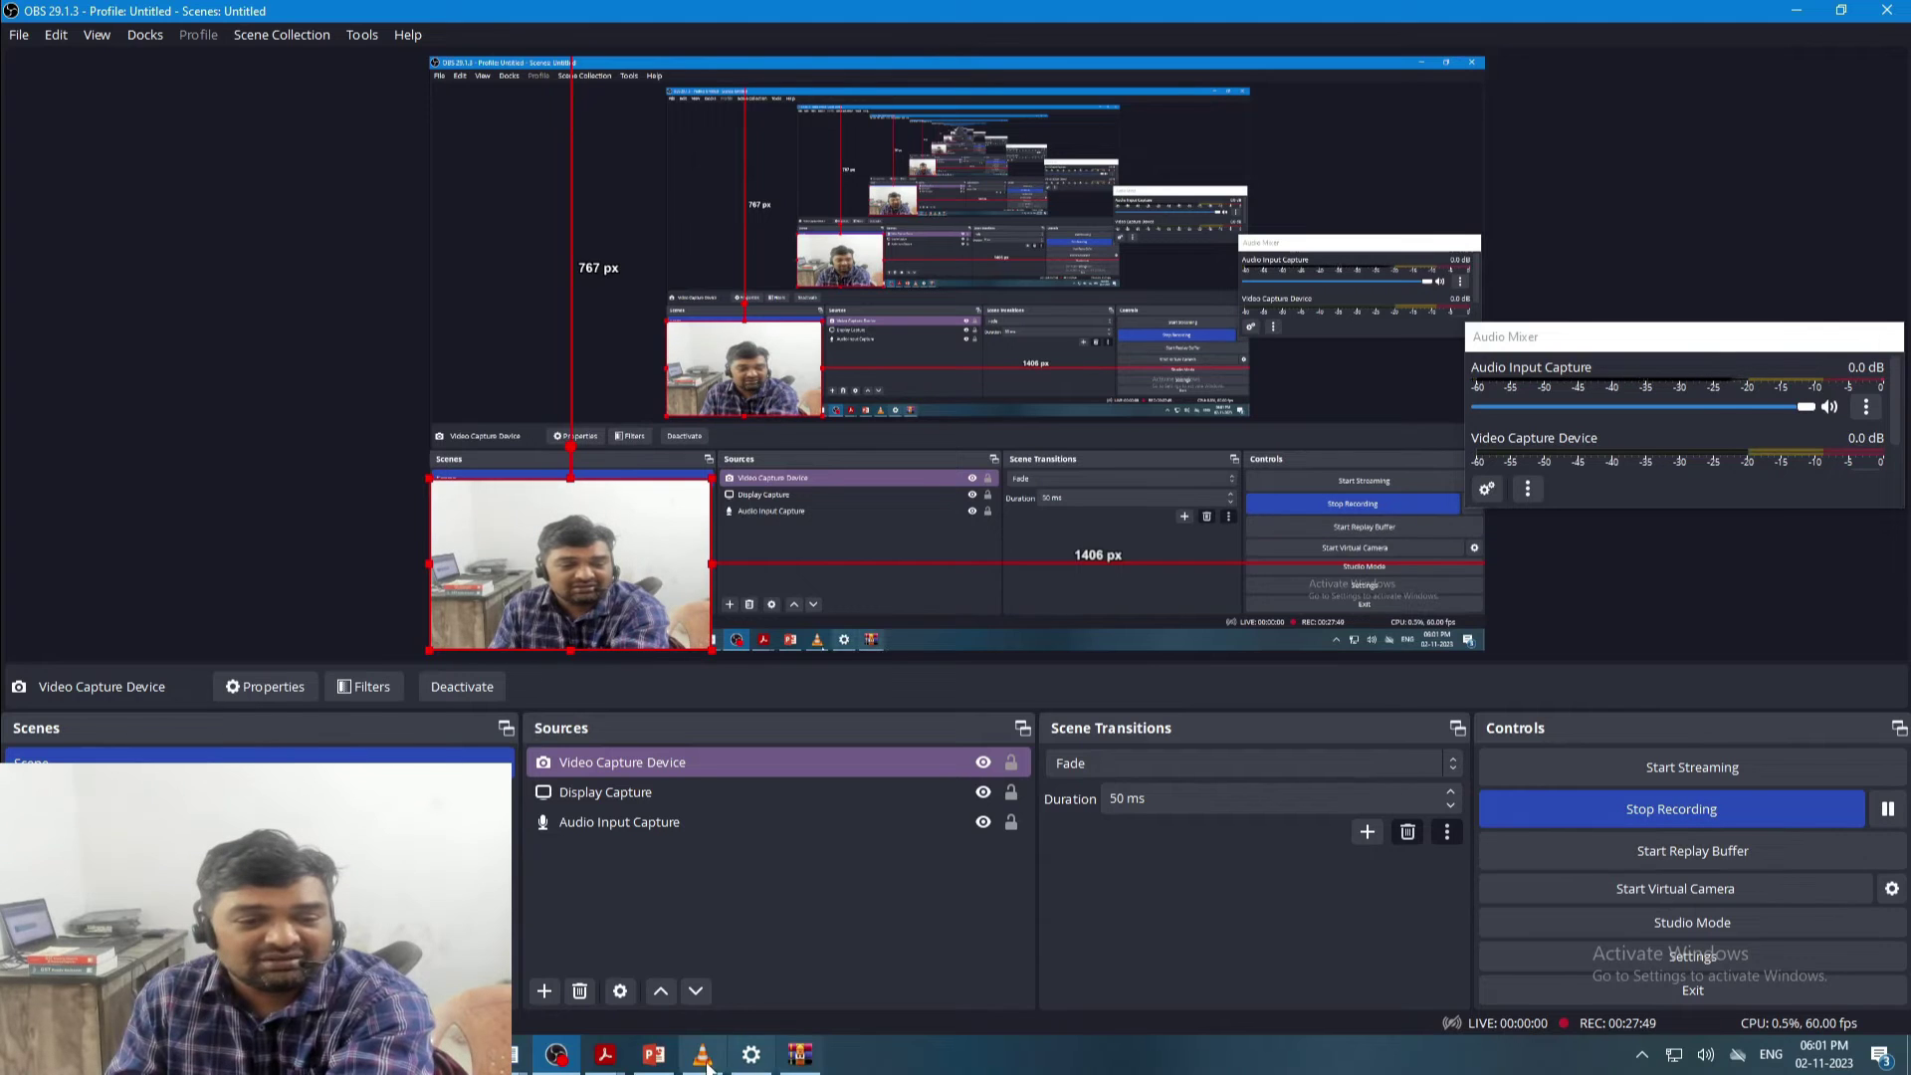
pyautogui.click(602, 1055)
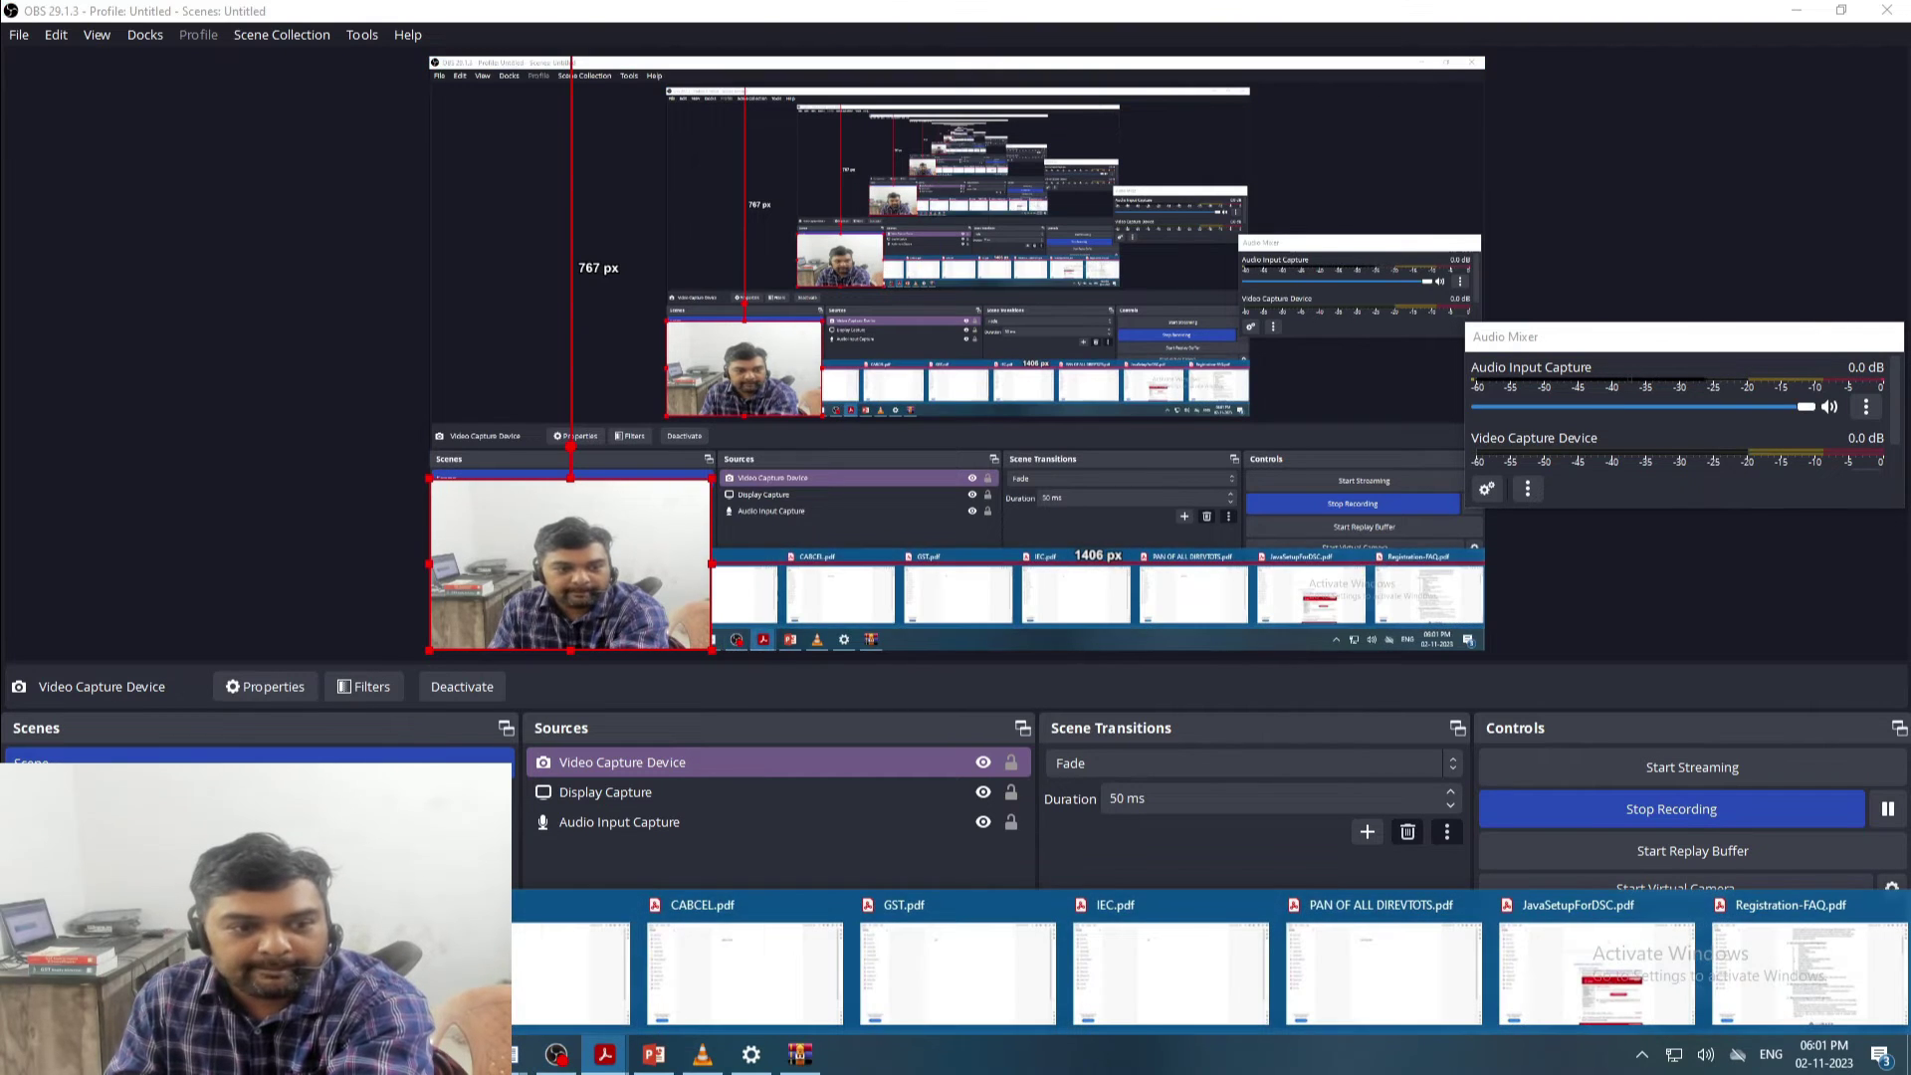
pyautogui.click(604, 1055)
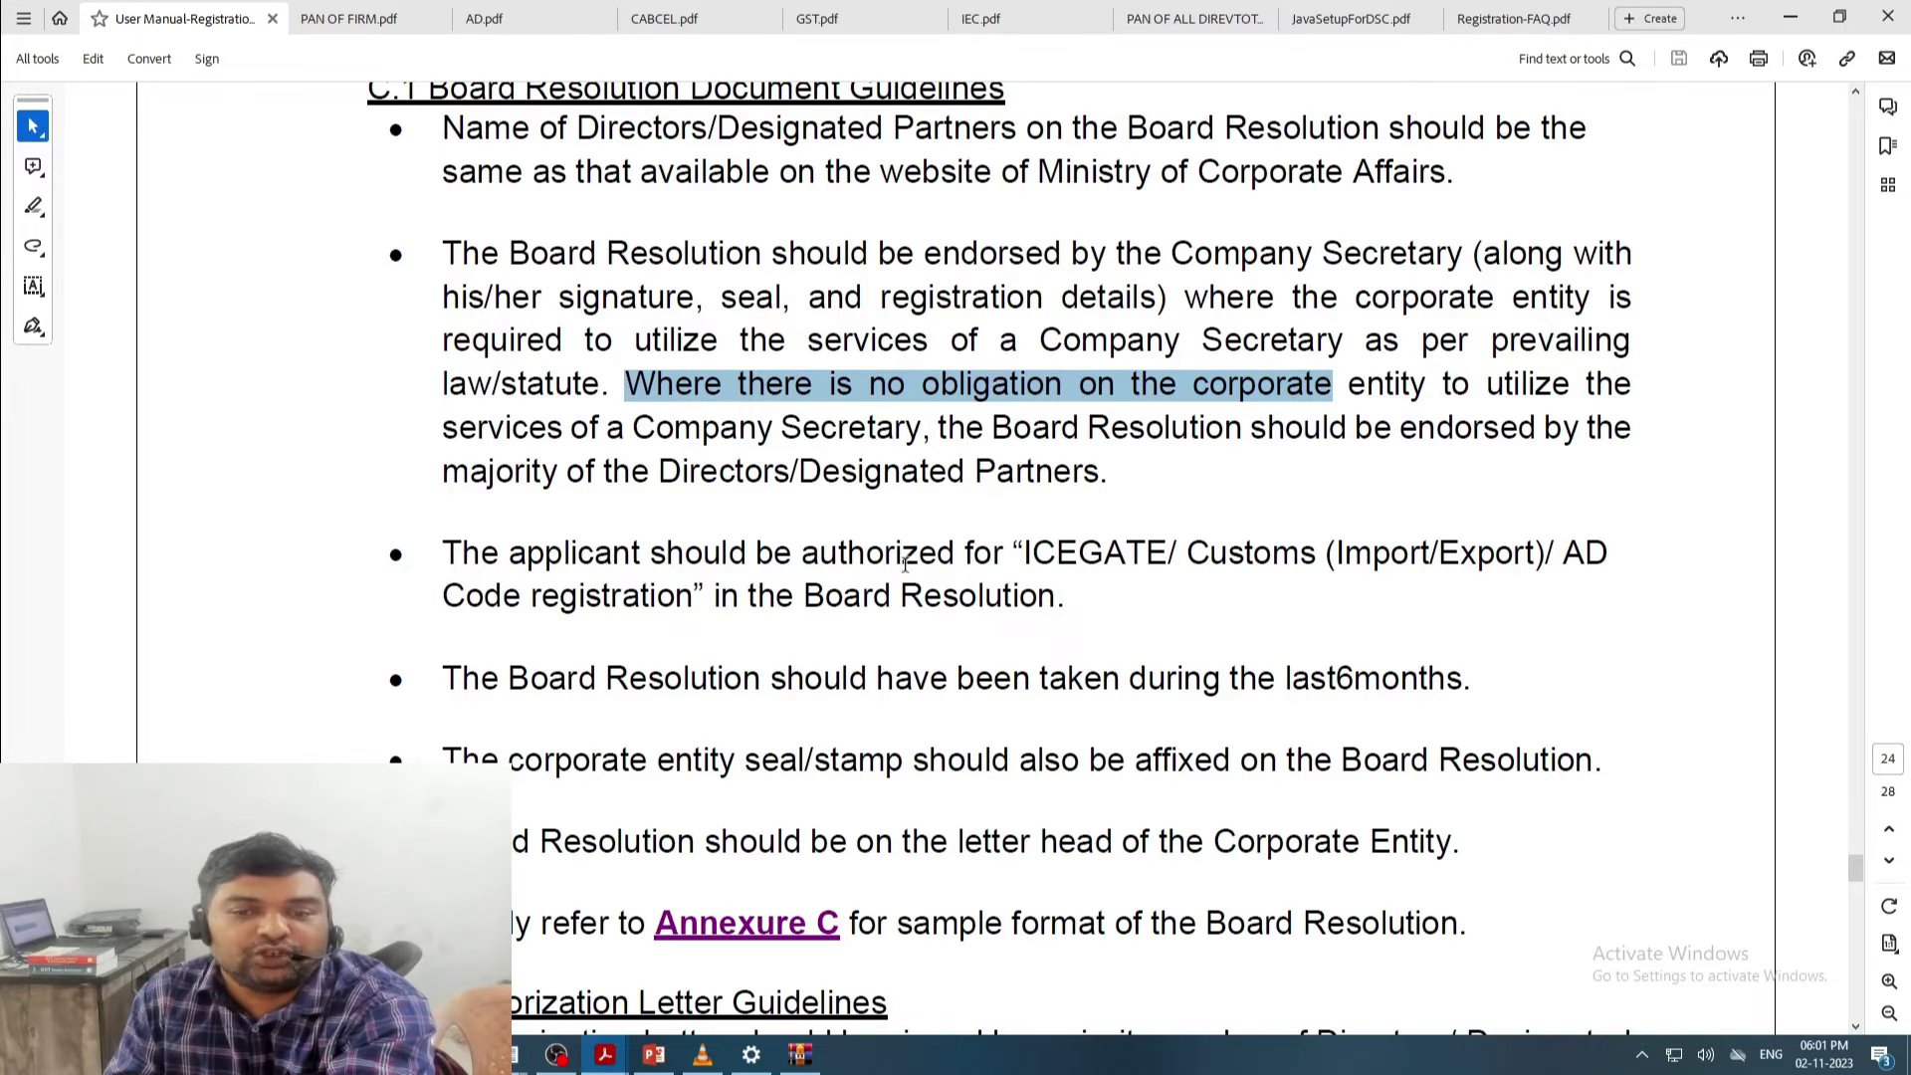
# Step: Highlight key lines in the remaining C.1 and C.2 bullets, including the letter head requirement
pyautogui.moveTo(954, 565); pyautogui.dragTo(1430, 565)
pyautogui.scroll(-2, 771, 491)
pyautogui.moveTo(876, 439); pyautogui.dragTo(1463, 441)
pyautogui.scroll(-1, 818, 600)
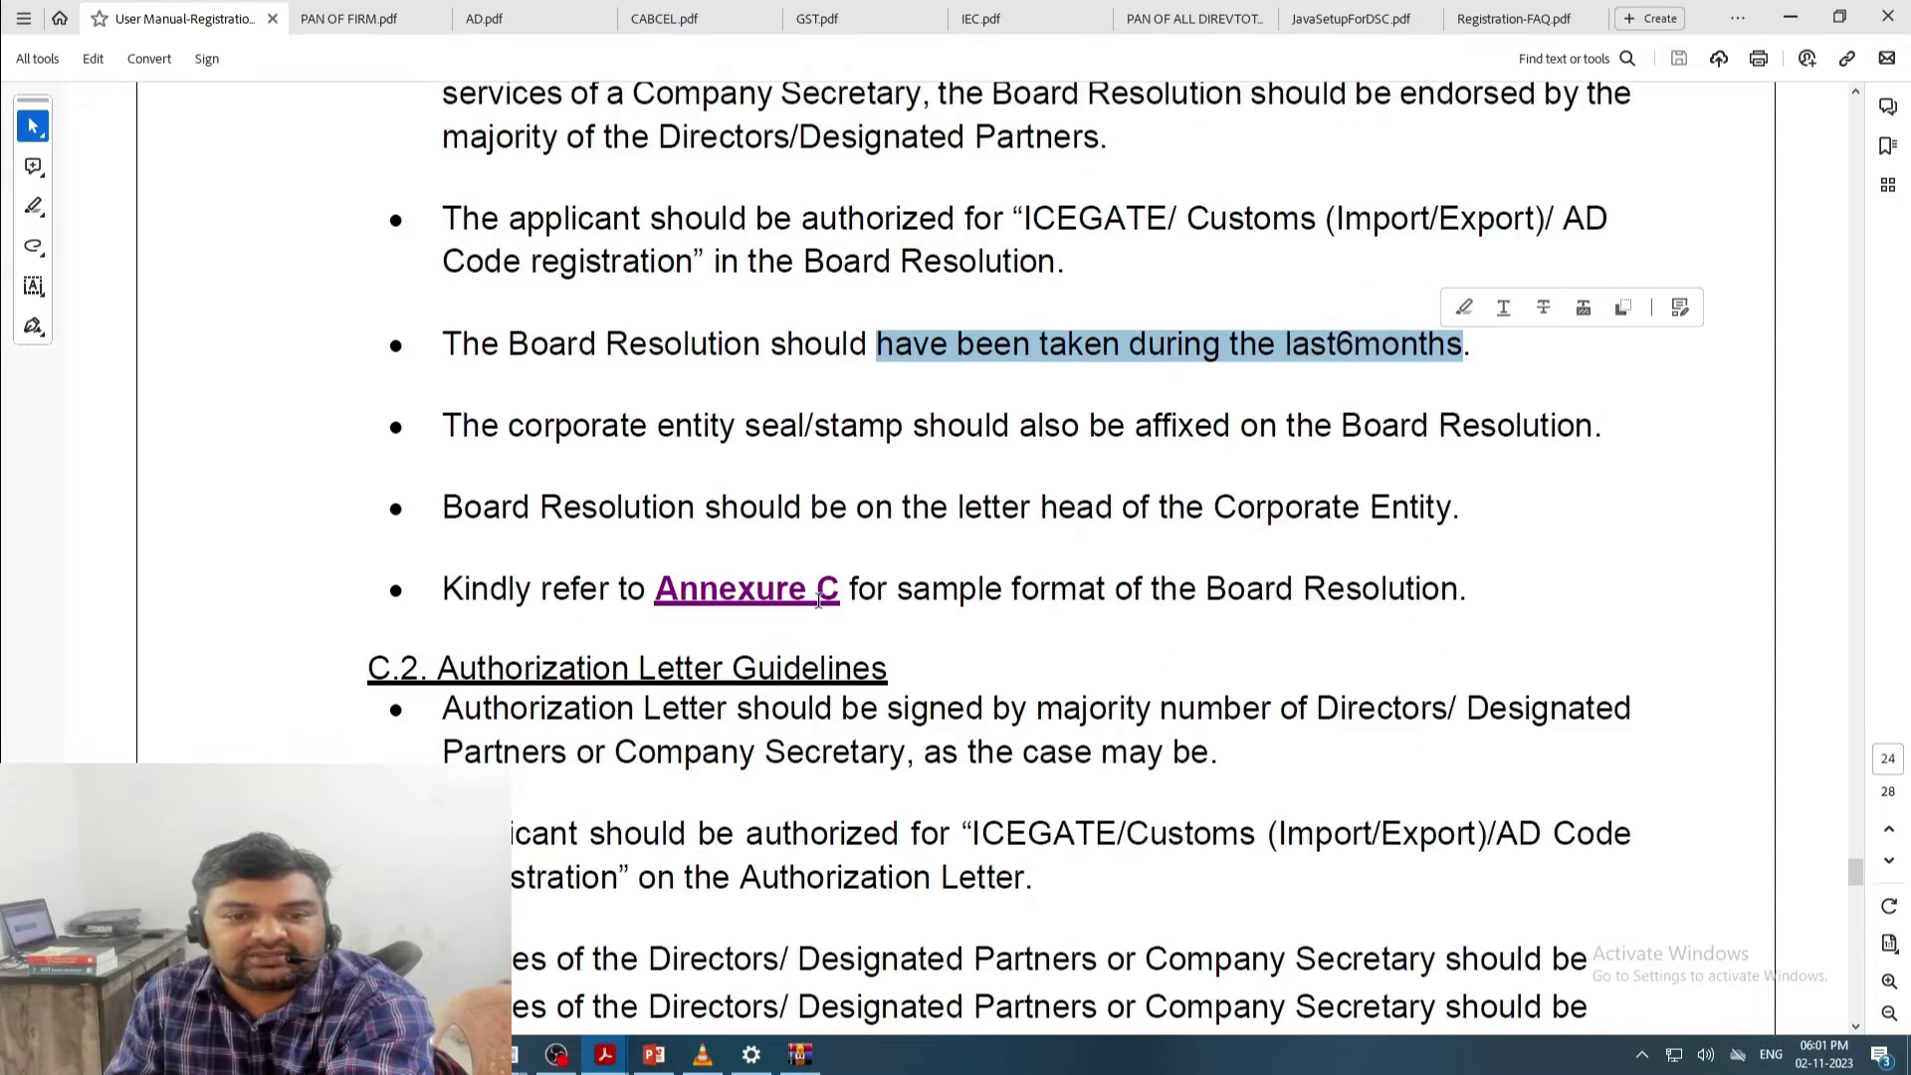
pyautogui.scroll(-1, 818, 600)
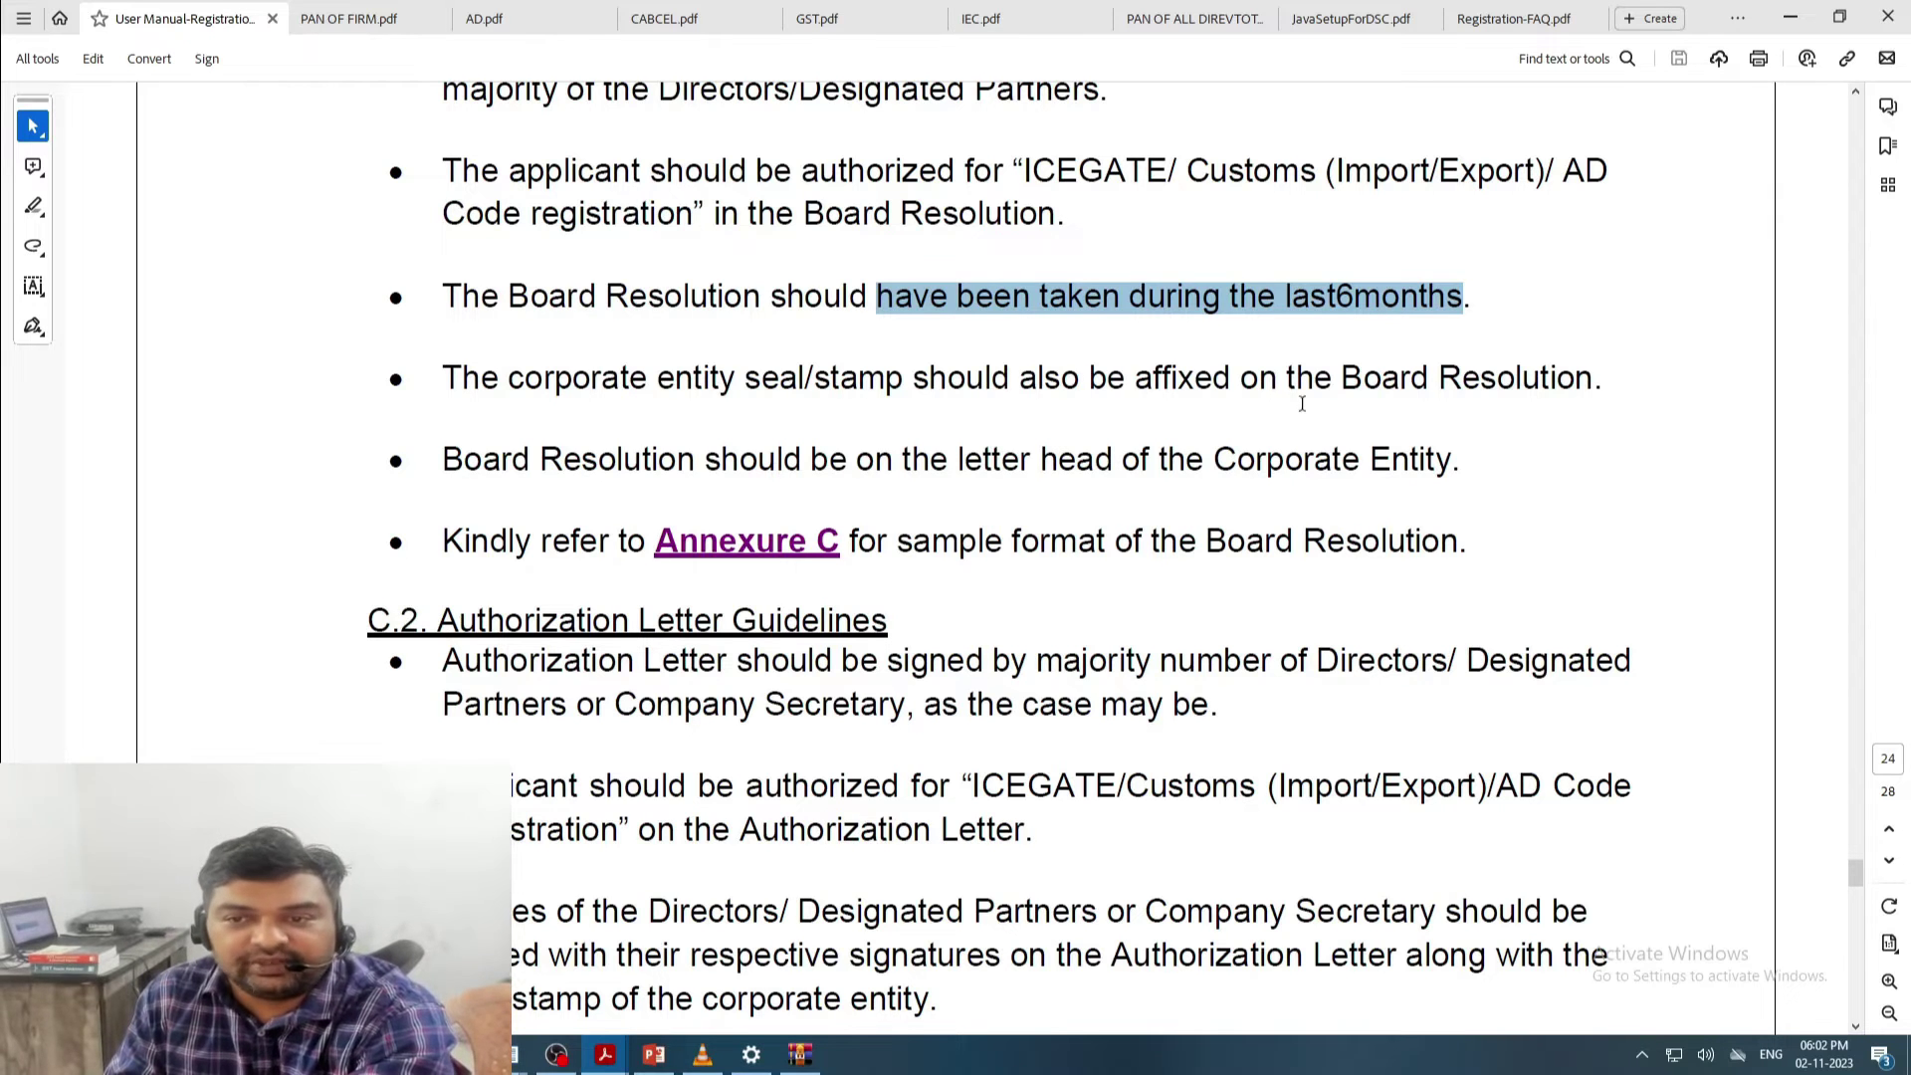
pyautogui.moveTo(747, 380); pyautogui.dragTo(1593, 383)
pyautogui.scroll(-2, 896, 438)
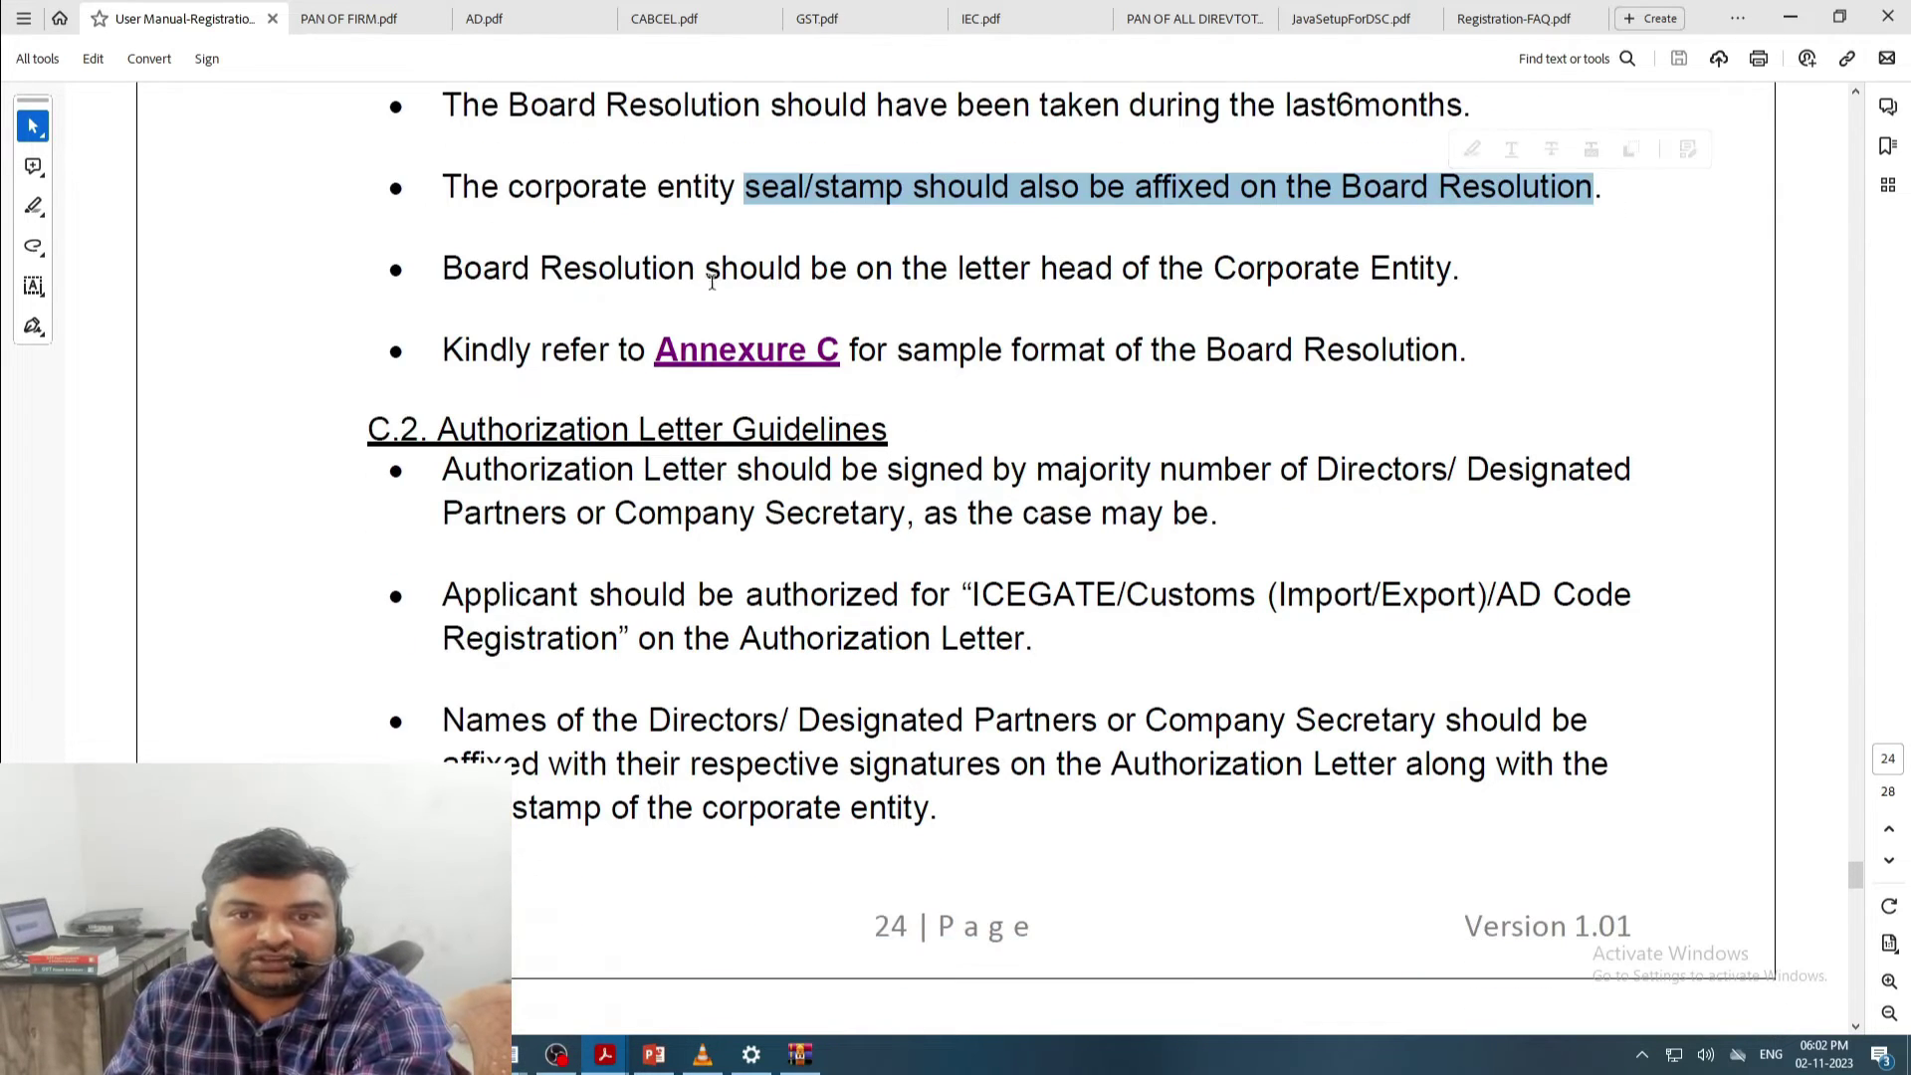
pyautogui.moveTo(706, 274); pyautogui.dragTo(1359, 274)
pyautogui.scroll(-2, 1239, 434)
pyautogui.moveTo(541, 206); pyautogui.dragTo(1104, 209)
# Step: Scroll to the page 26 Annexure C sample Board Resolution, then switch to the browser
pyautogui.scroll(-2, 1095, 444)
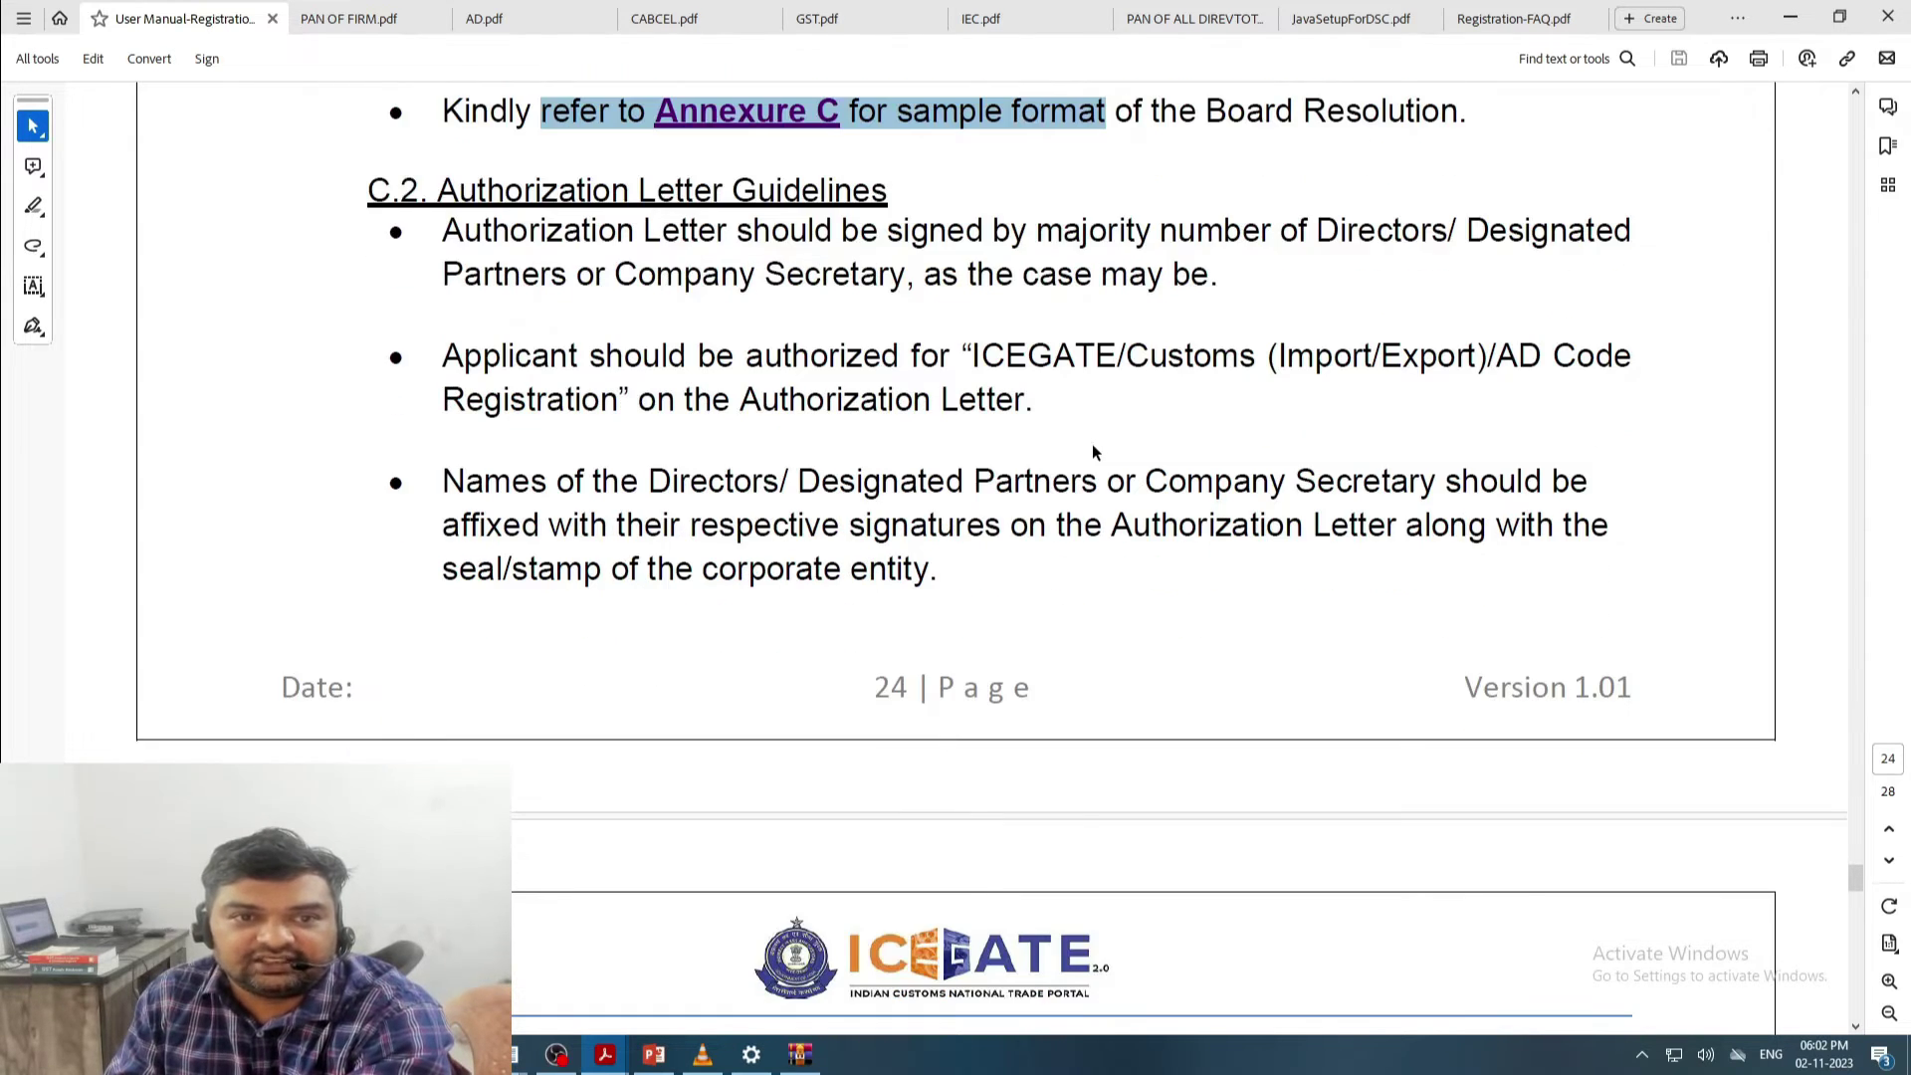
pyautogui.scroll(-15, 1105, 428)
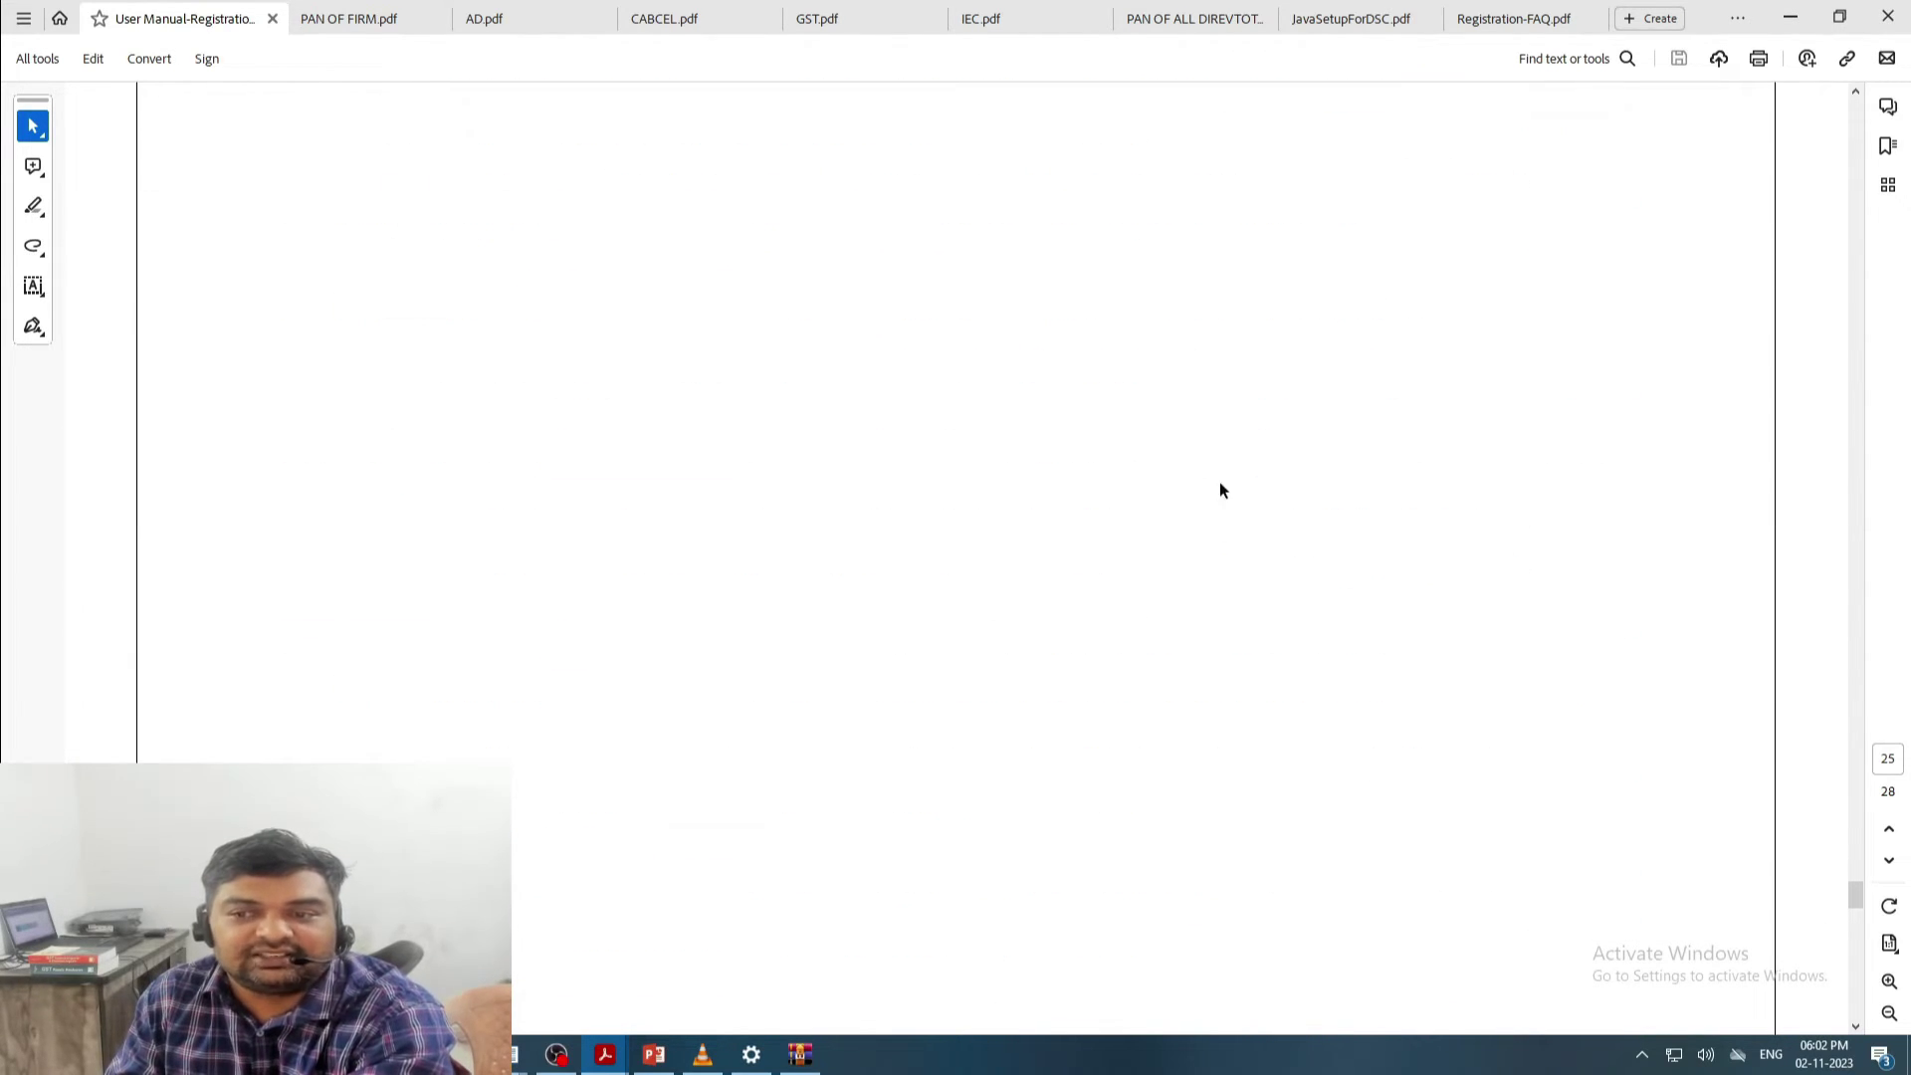
pyautogui.scroll(-20, 1144, 557)
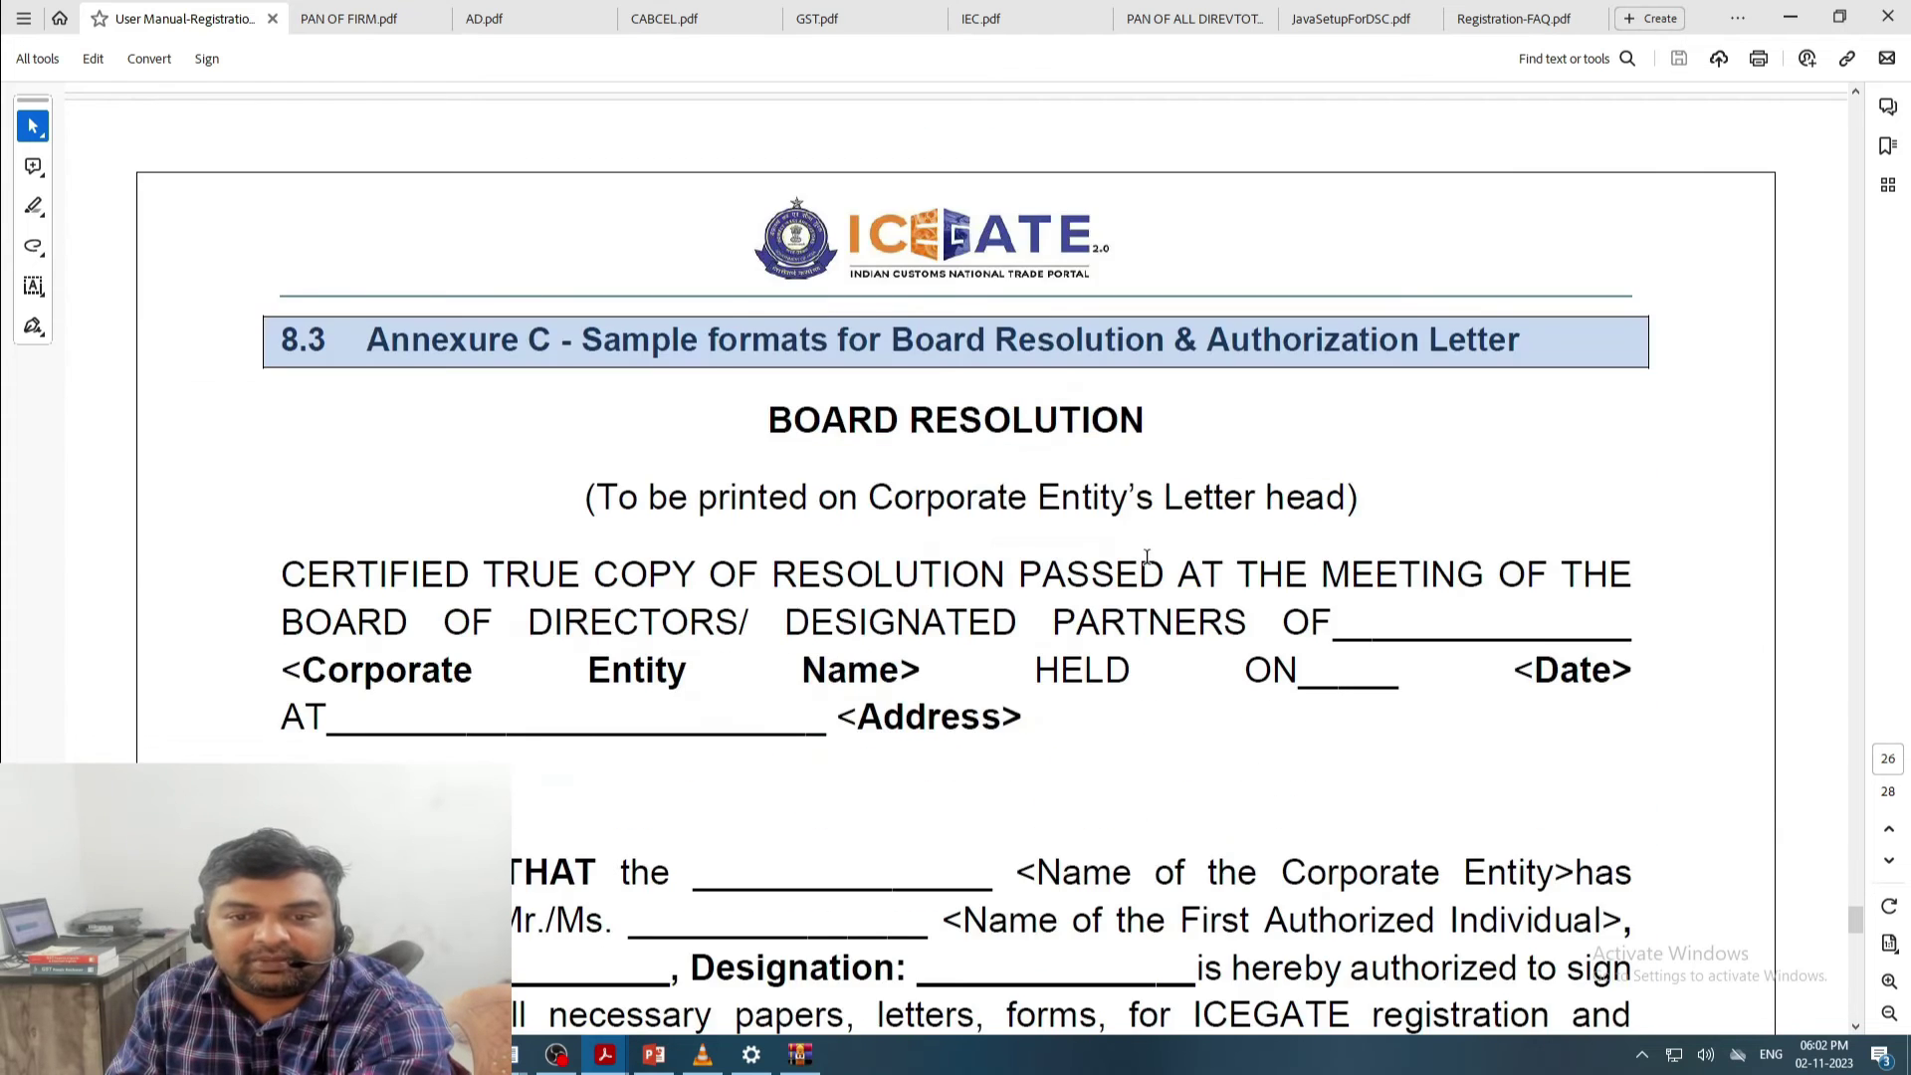
pyautogui.scroll(-10, 1149, 567)
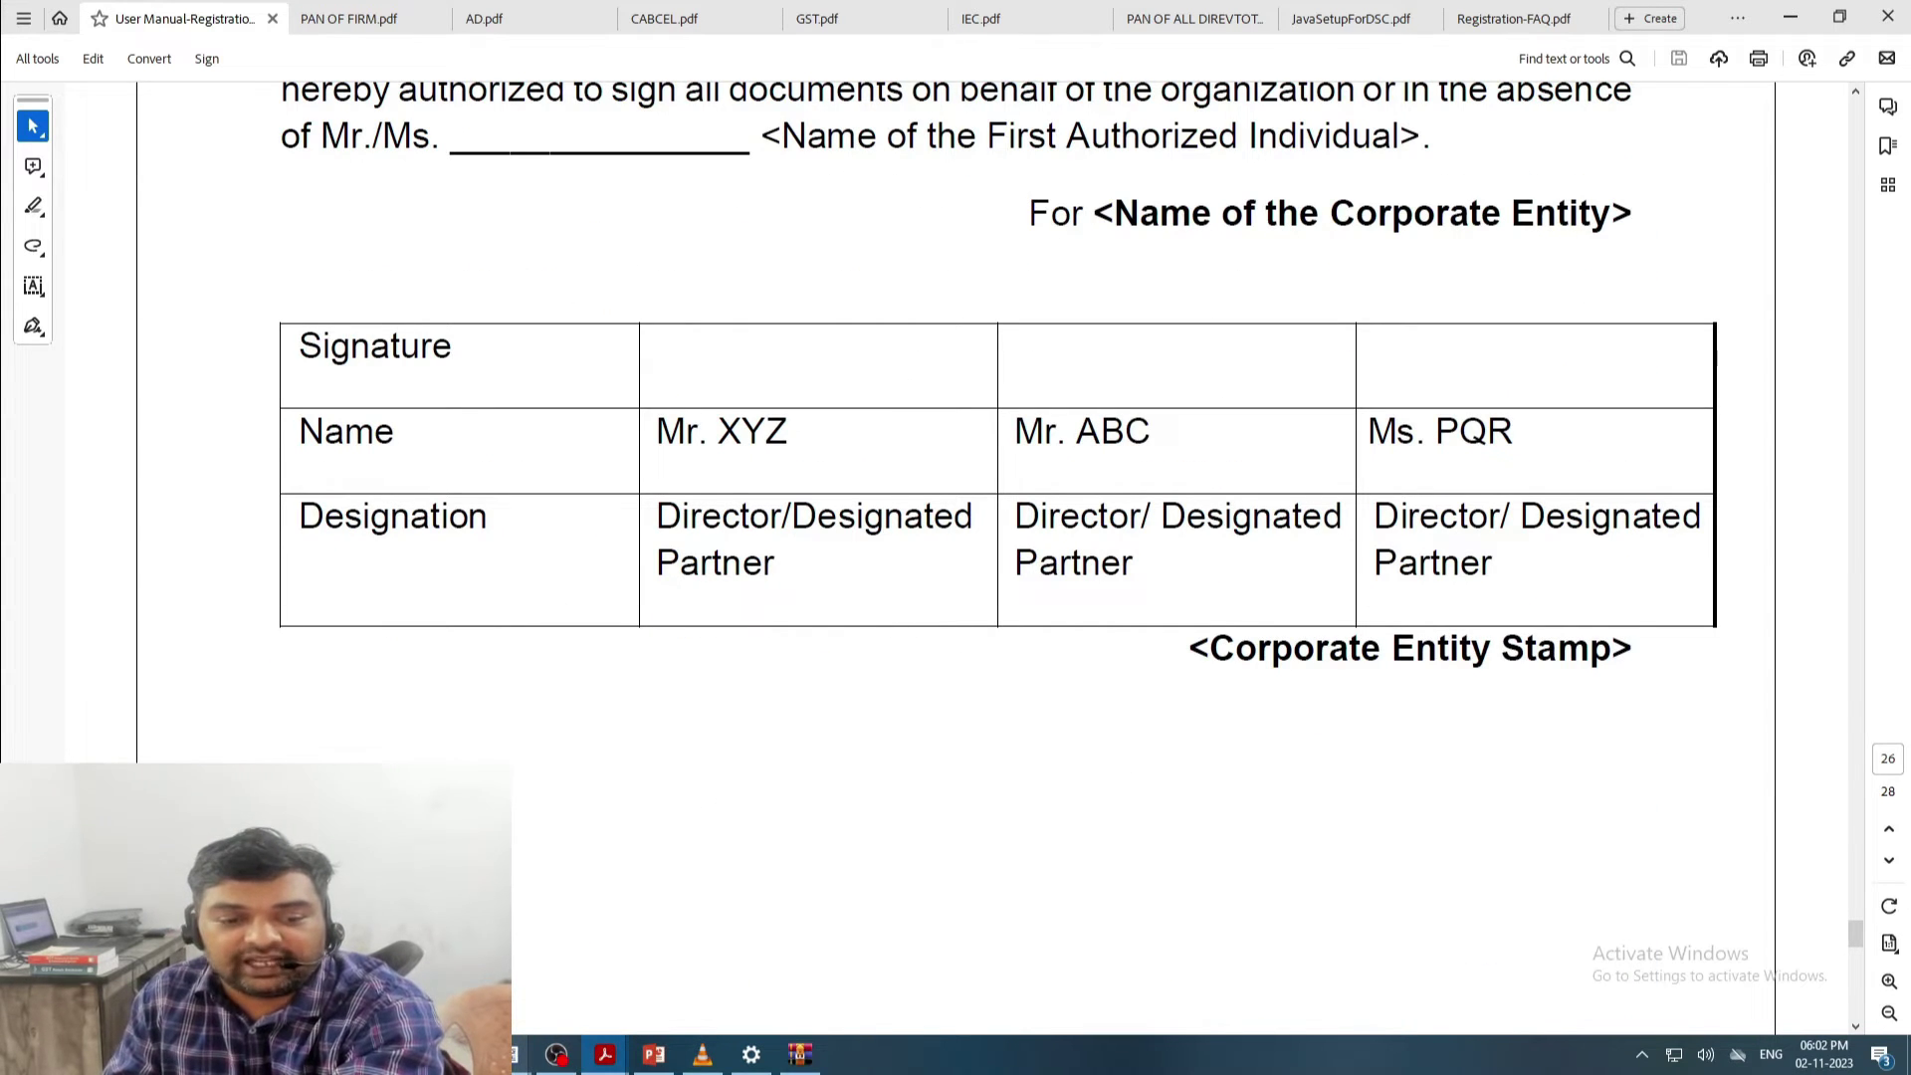
pyautogui.hotkey('alt', 'Tab')
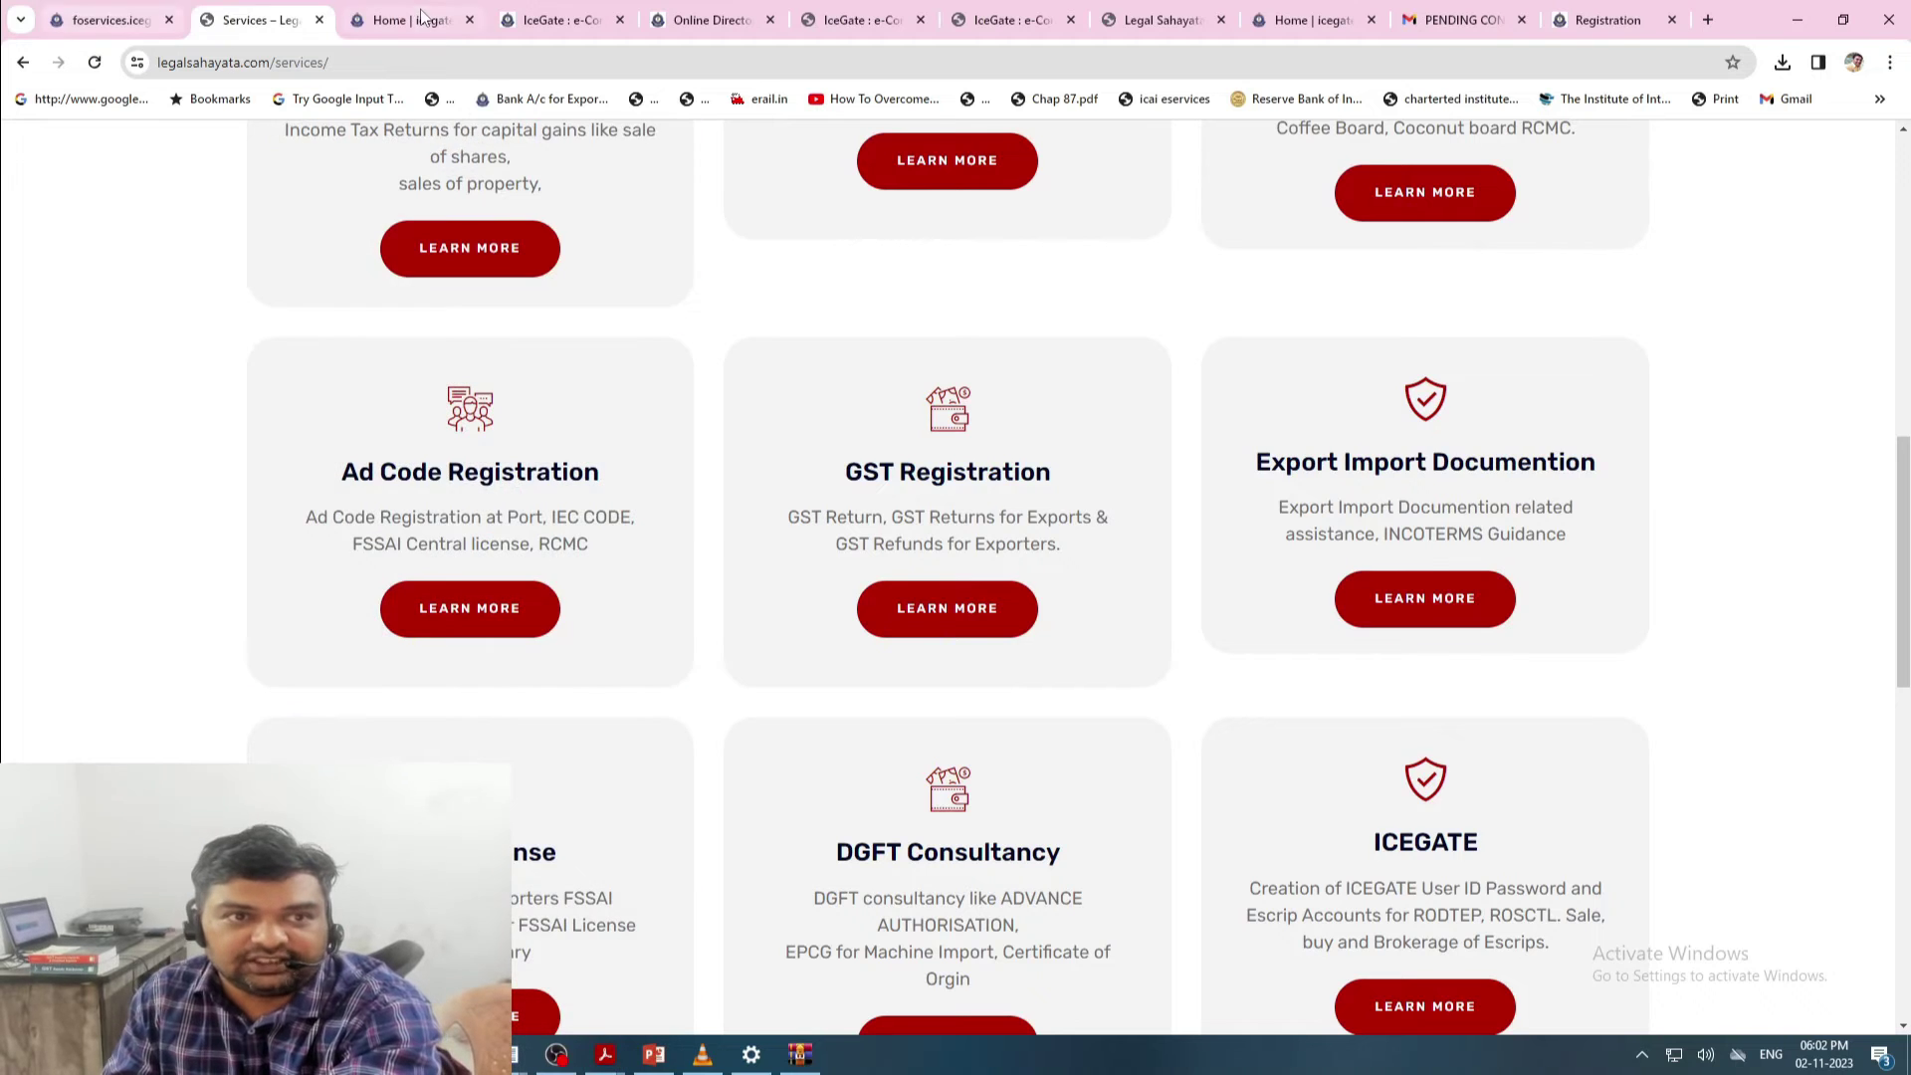
# Step: Log in to the new ICEGATE website with the ICEGATE ID login saved in Chrome
pyautogui.click(413, 20)
pyautogui.click(1547, 211)
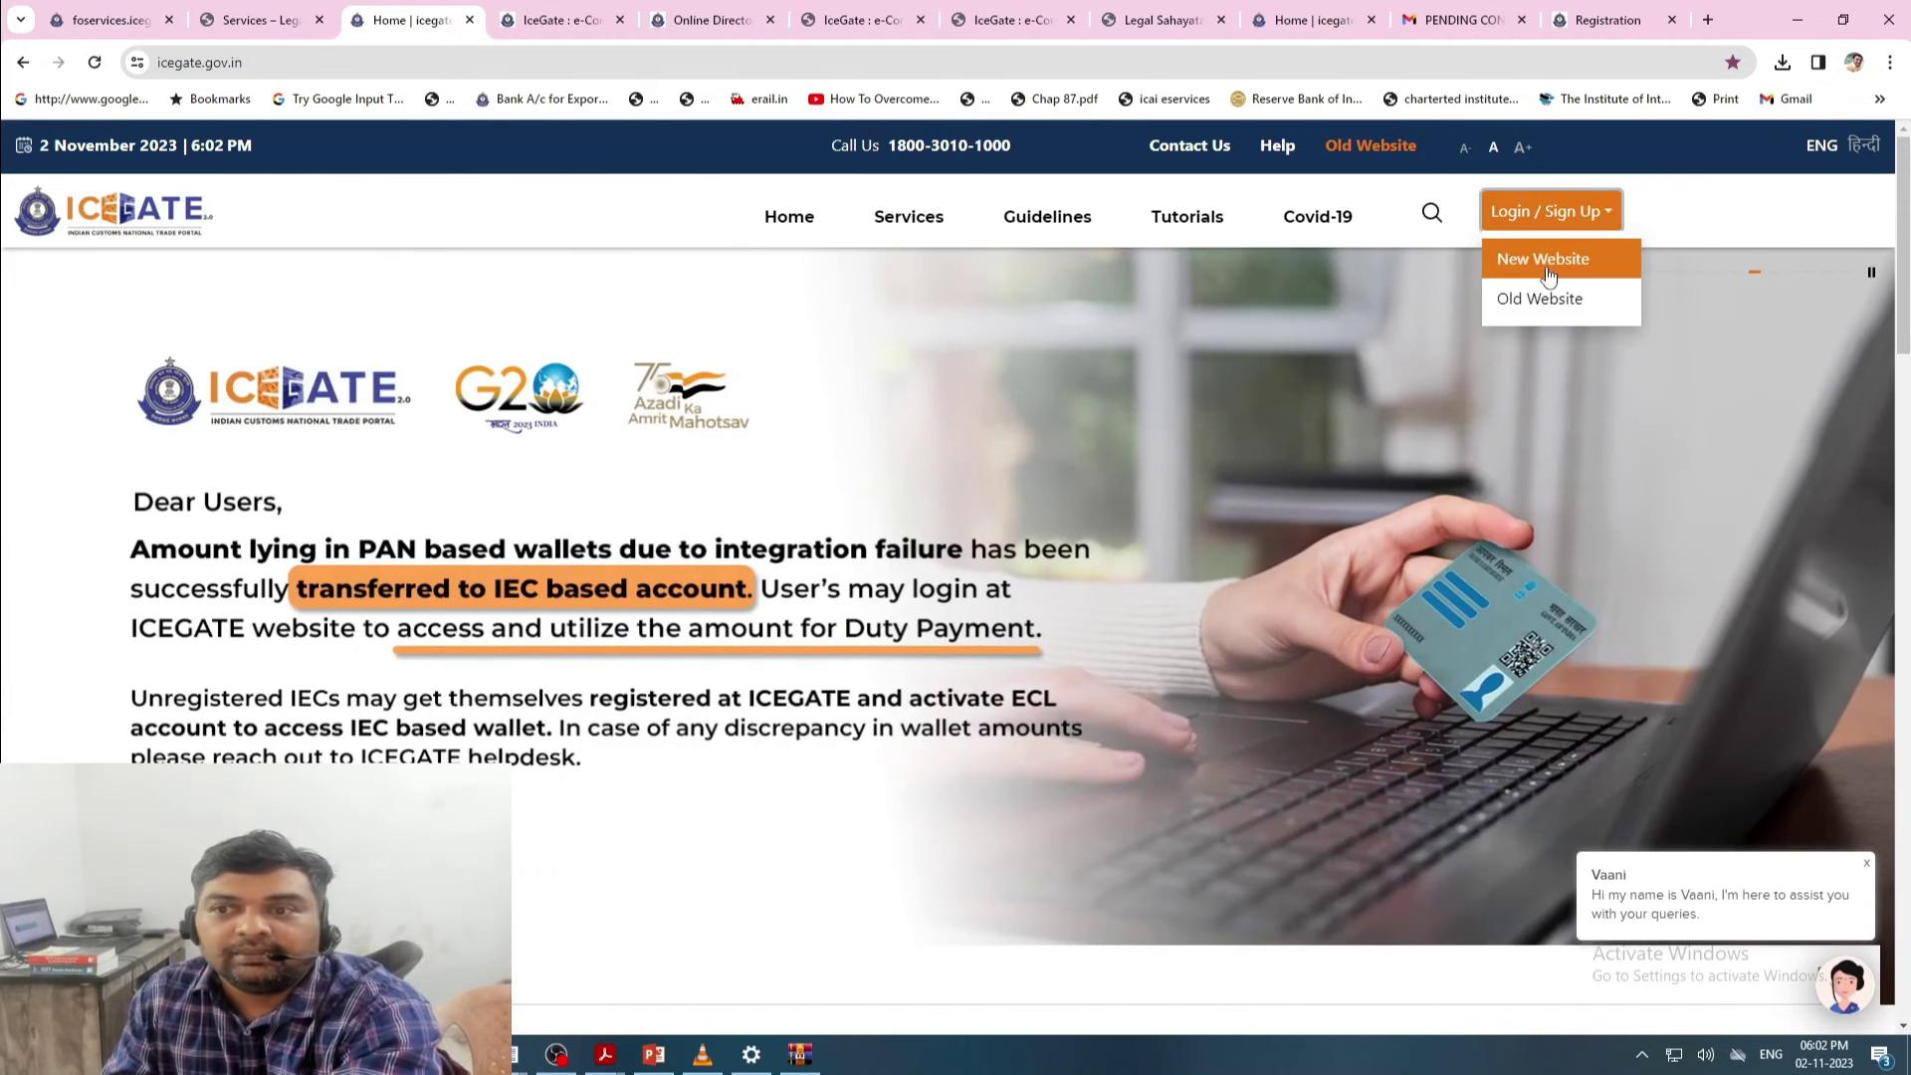
pyautogui.click(1540, 259)
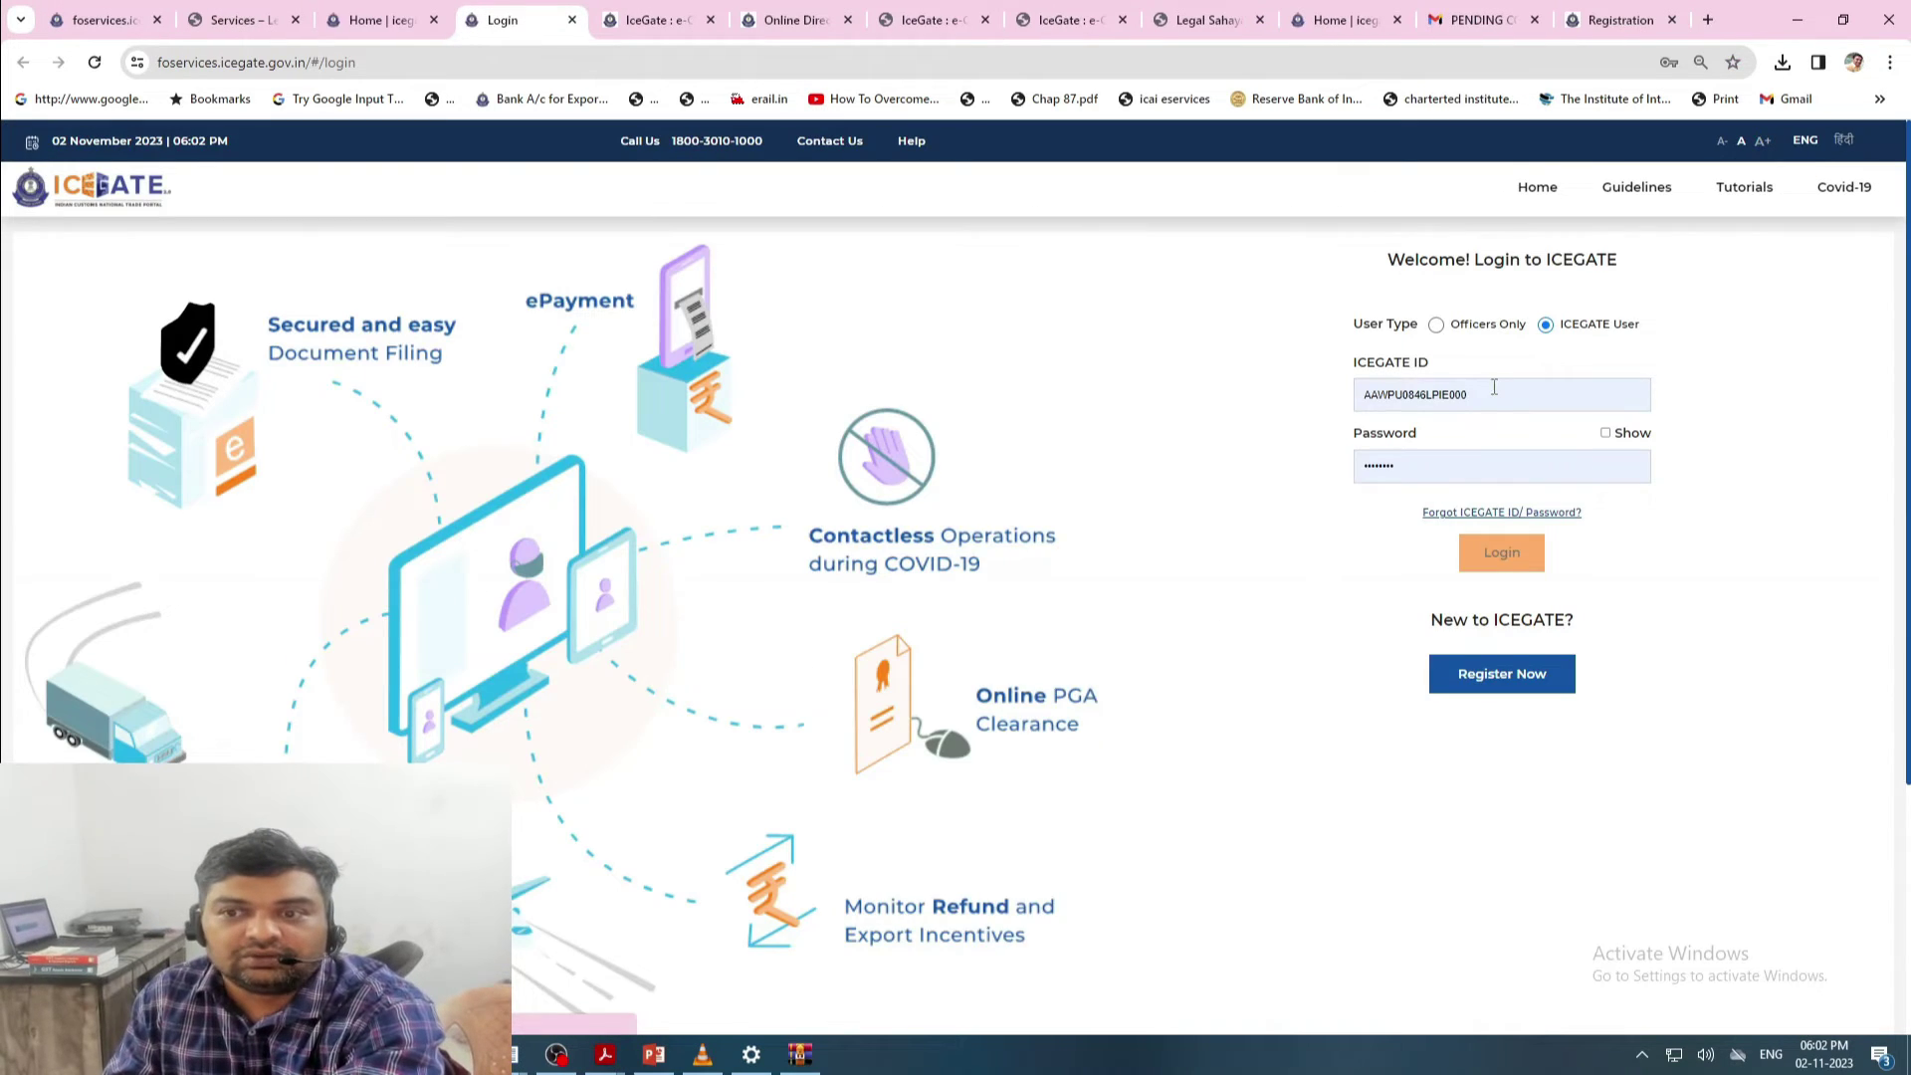
pyautogui.click(1493, 394)
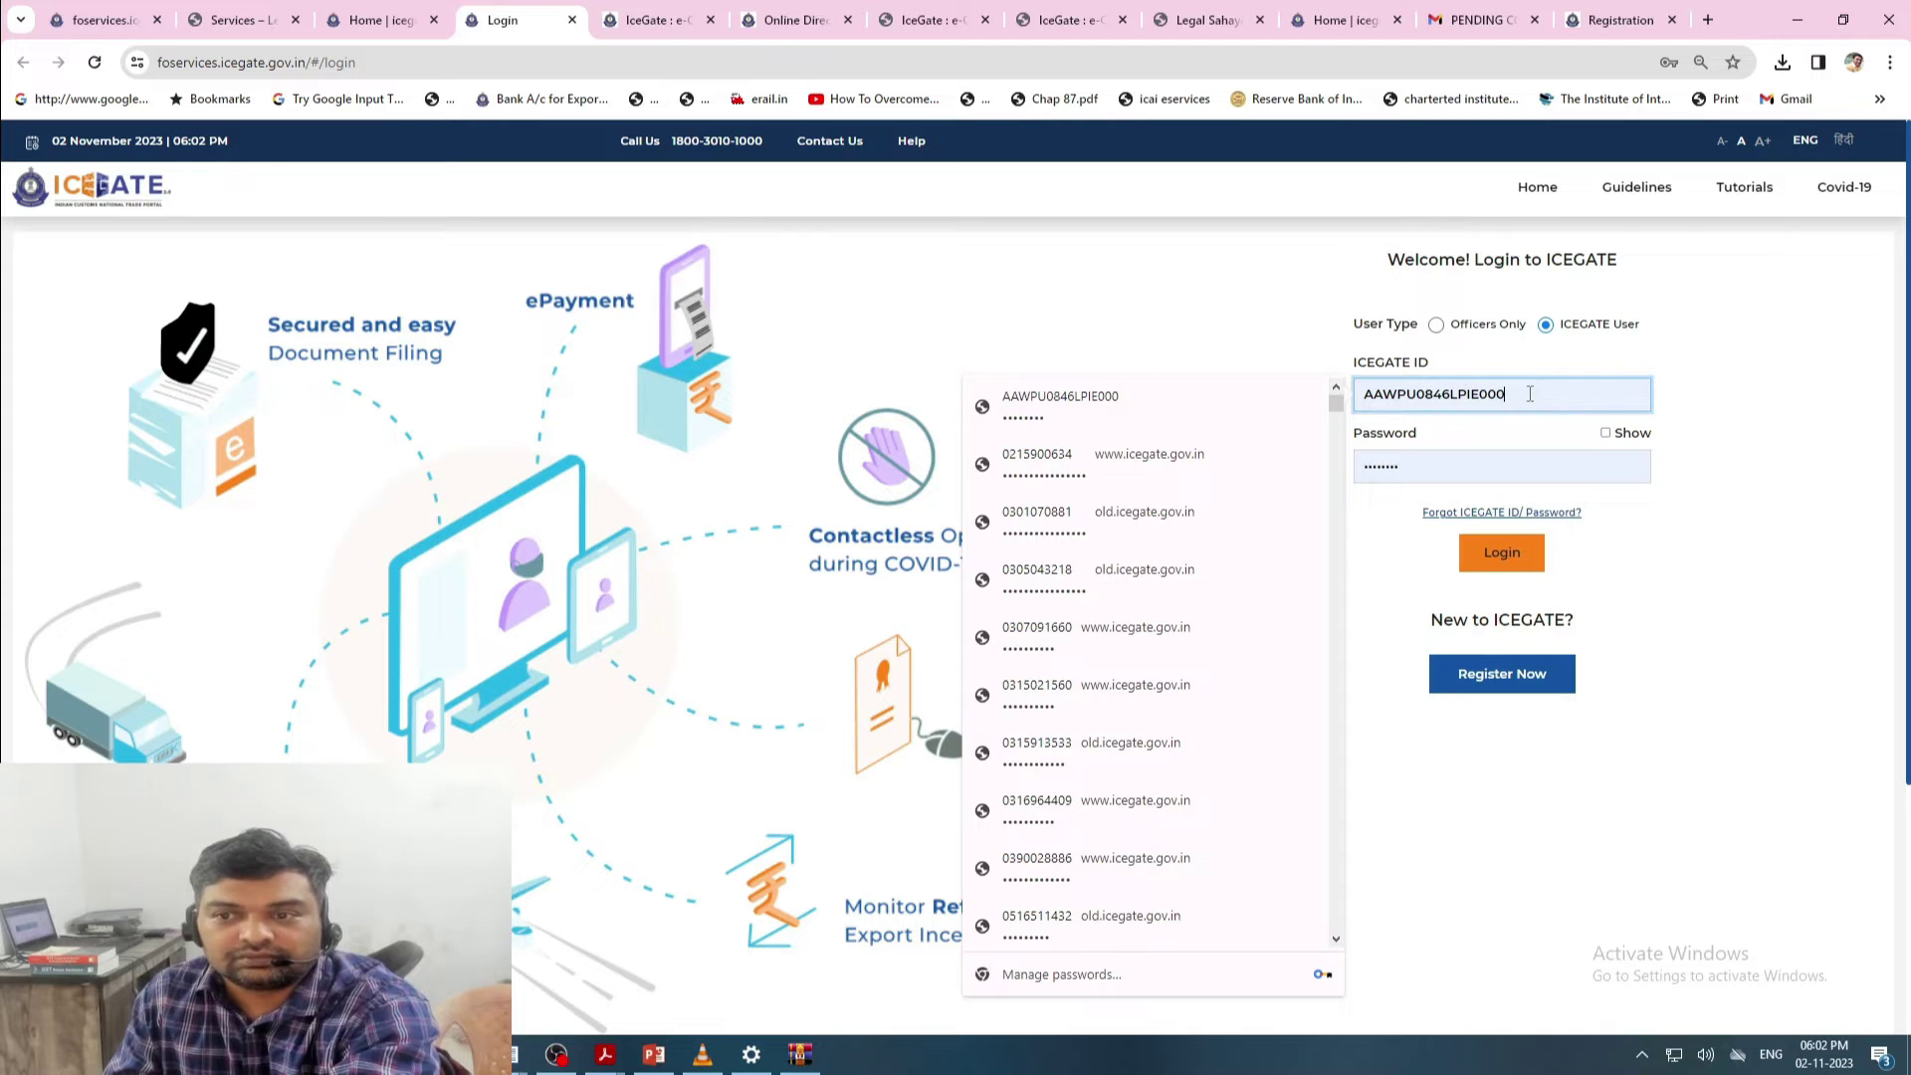
pyautogui.write('KA')
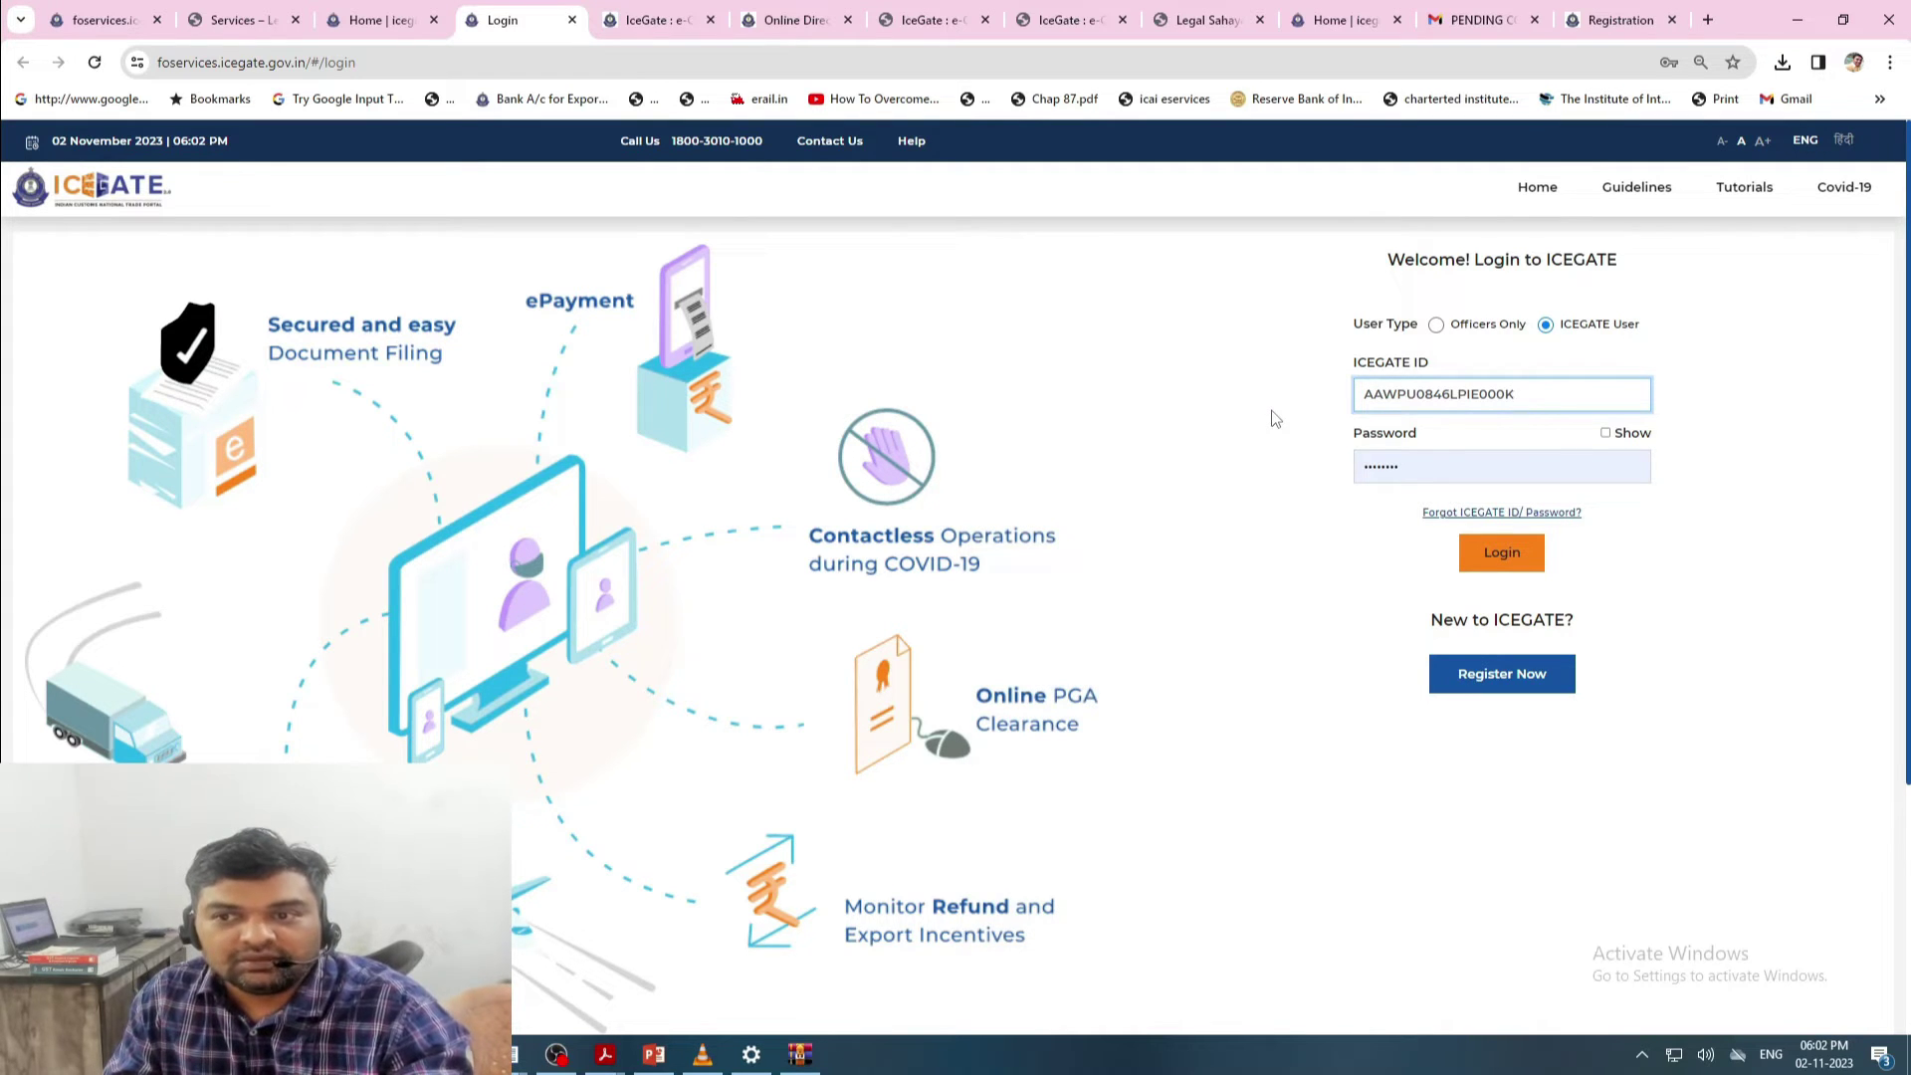
pyautogui.hotkey('ctrl', 'a')
pyautogui.press('BackSpace')
pyautogui.write('KALP')
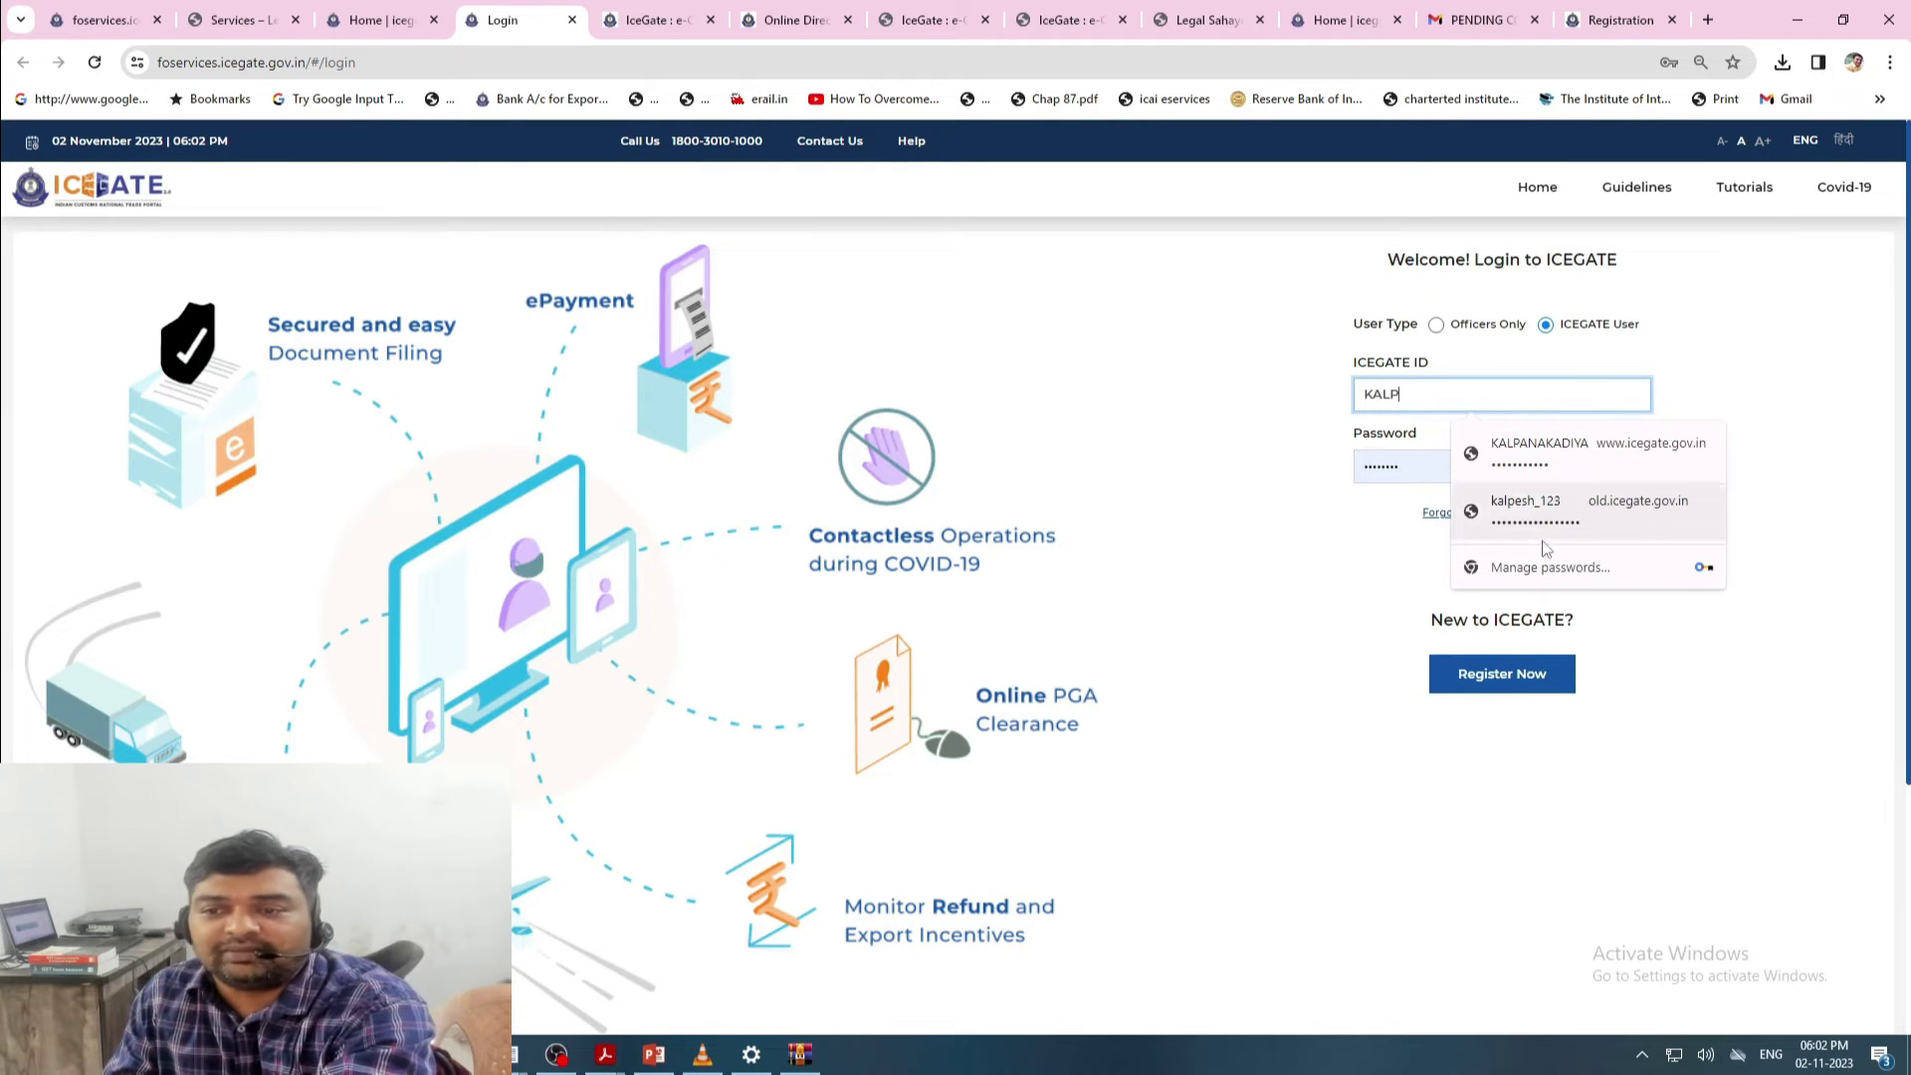
pyautogui.click(1541, 510)
pyautogui.click(1503, 554)
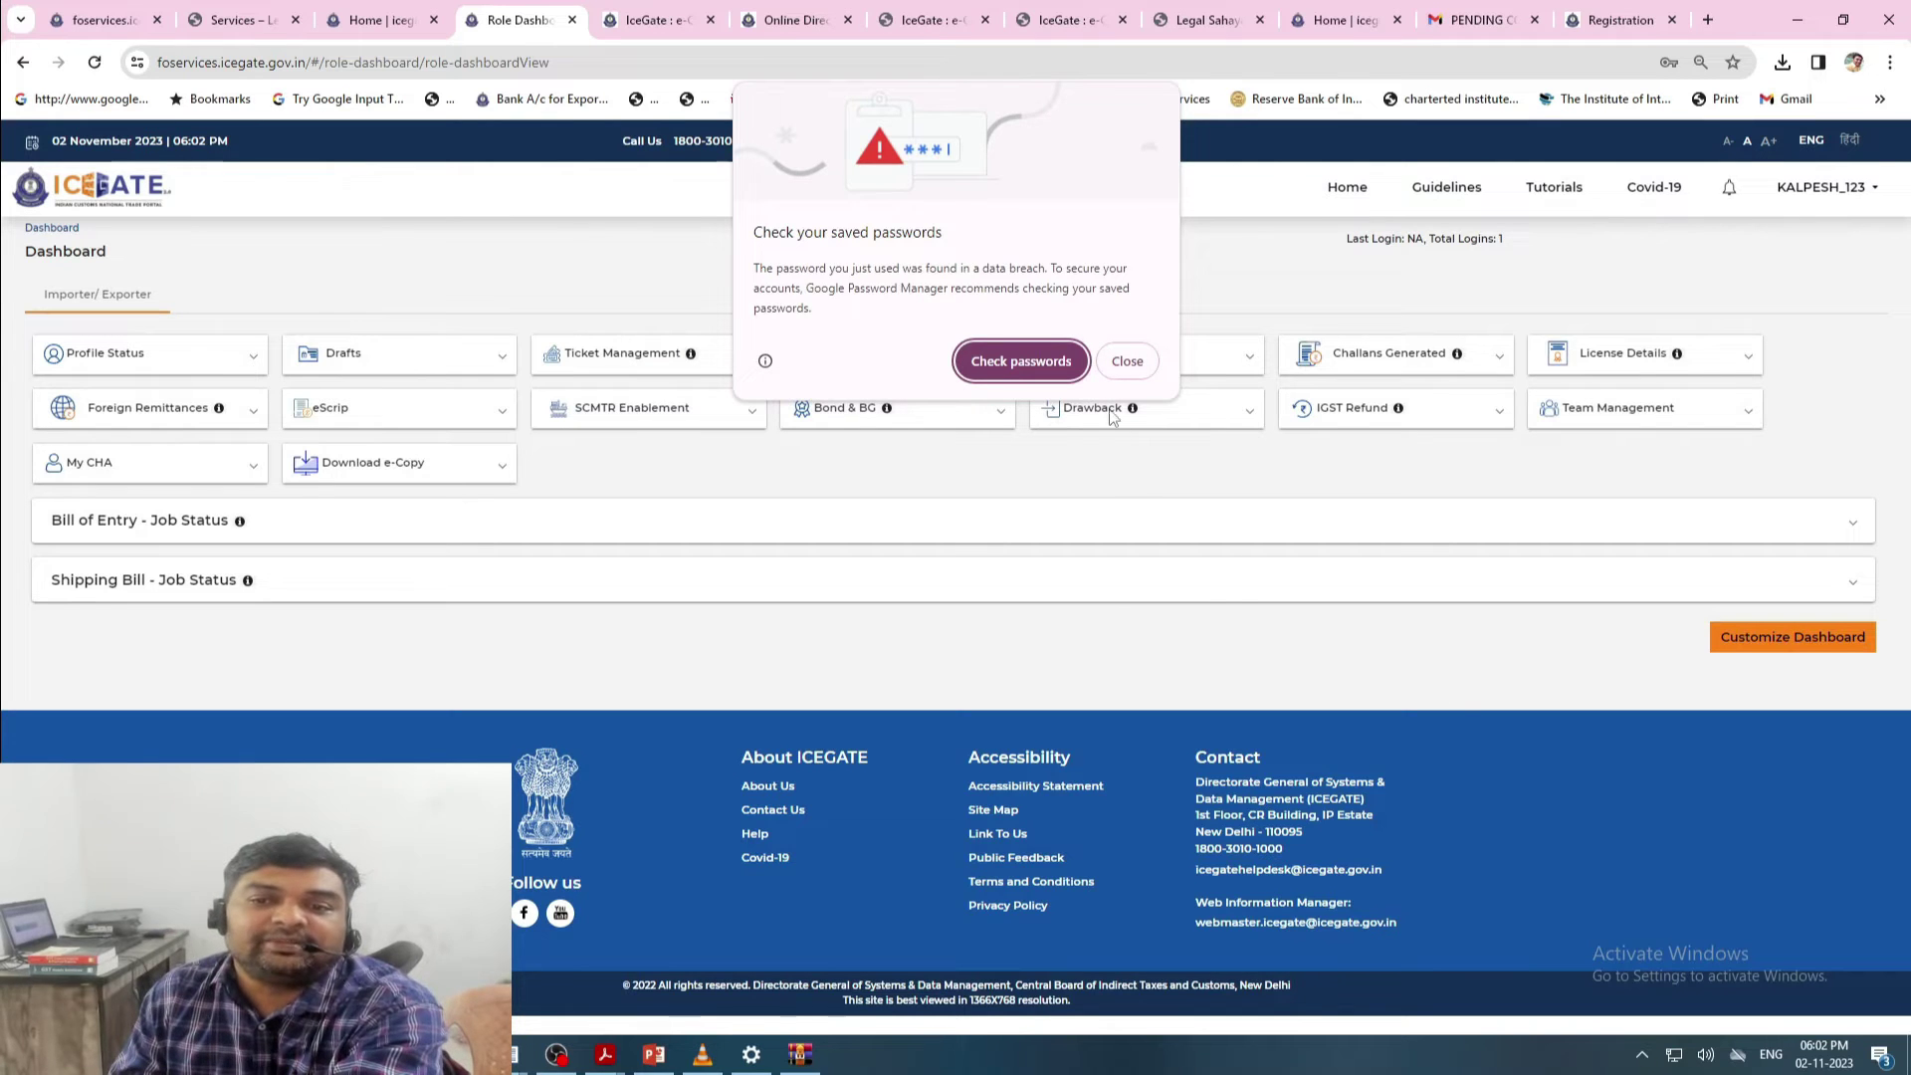
# Step: Save the login in Chrome, then open the Importer/Exporter role from Profile Status > Role Details
pyautogui.click(1125, 361)
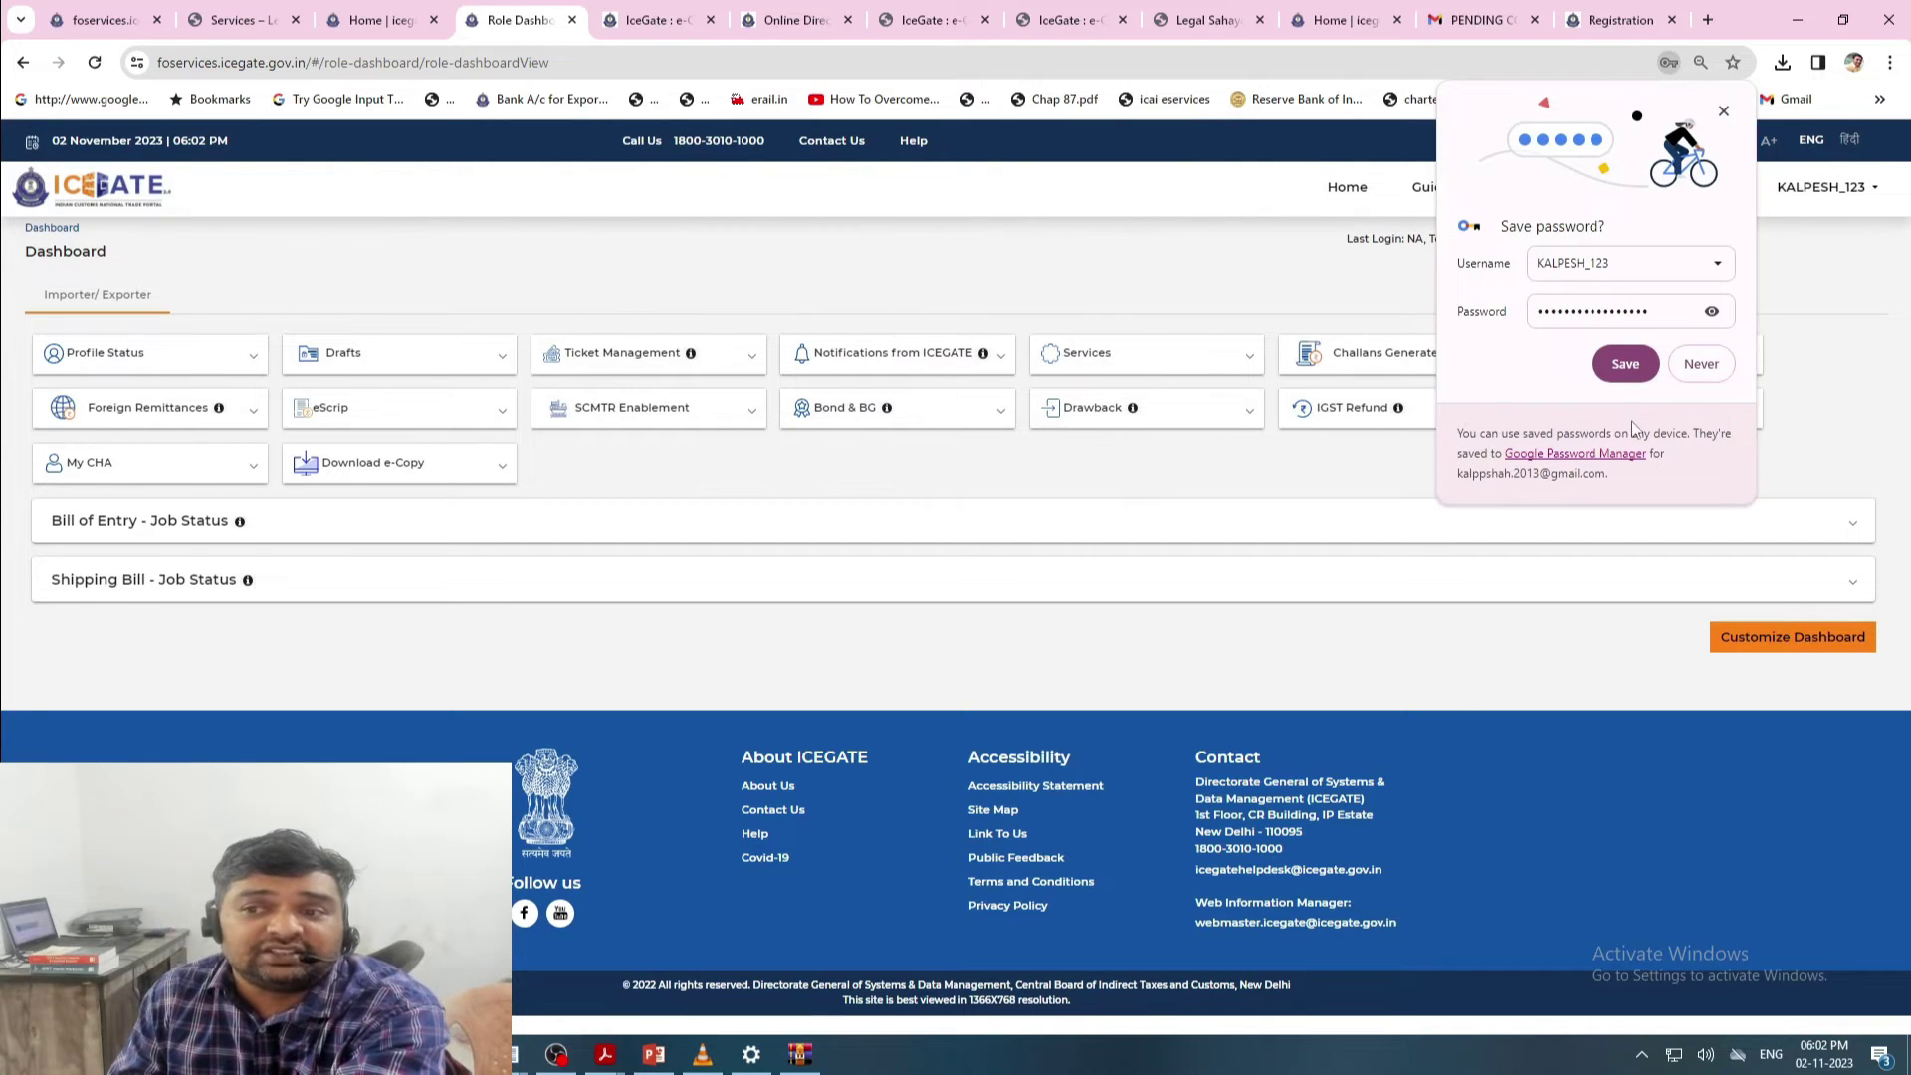
pyautogui.click(1630, 368)
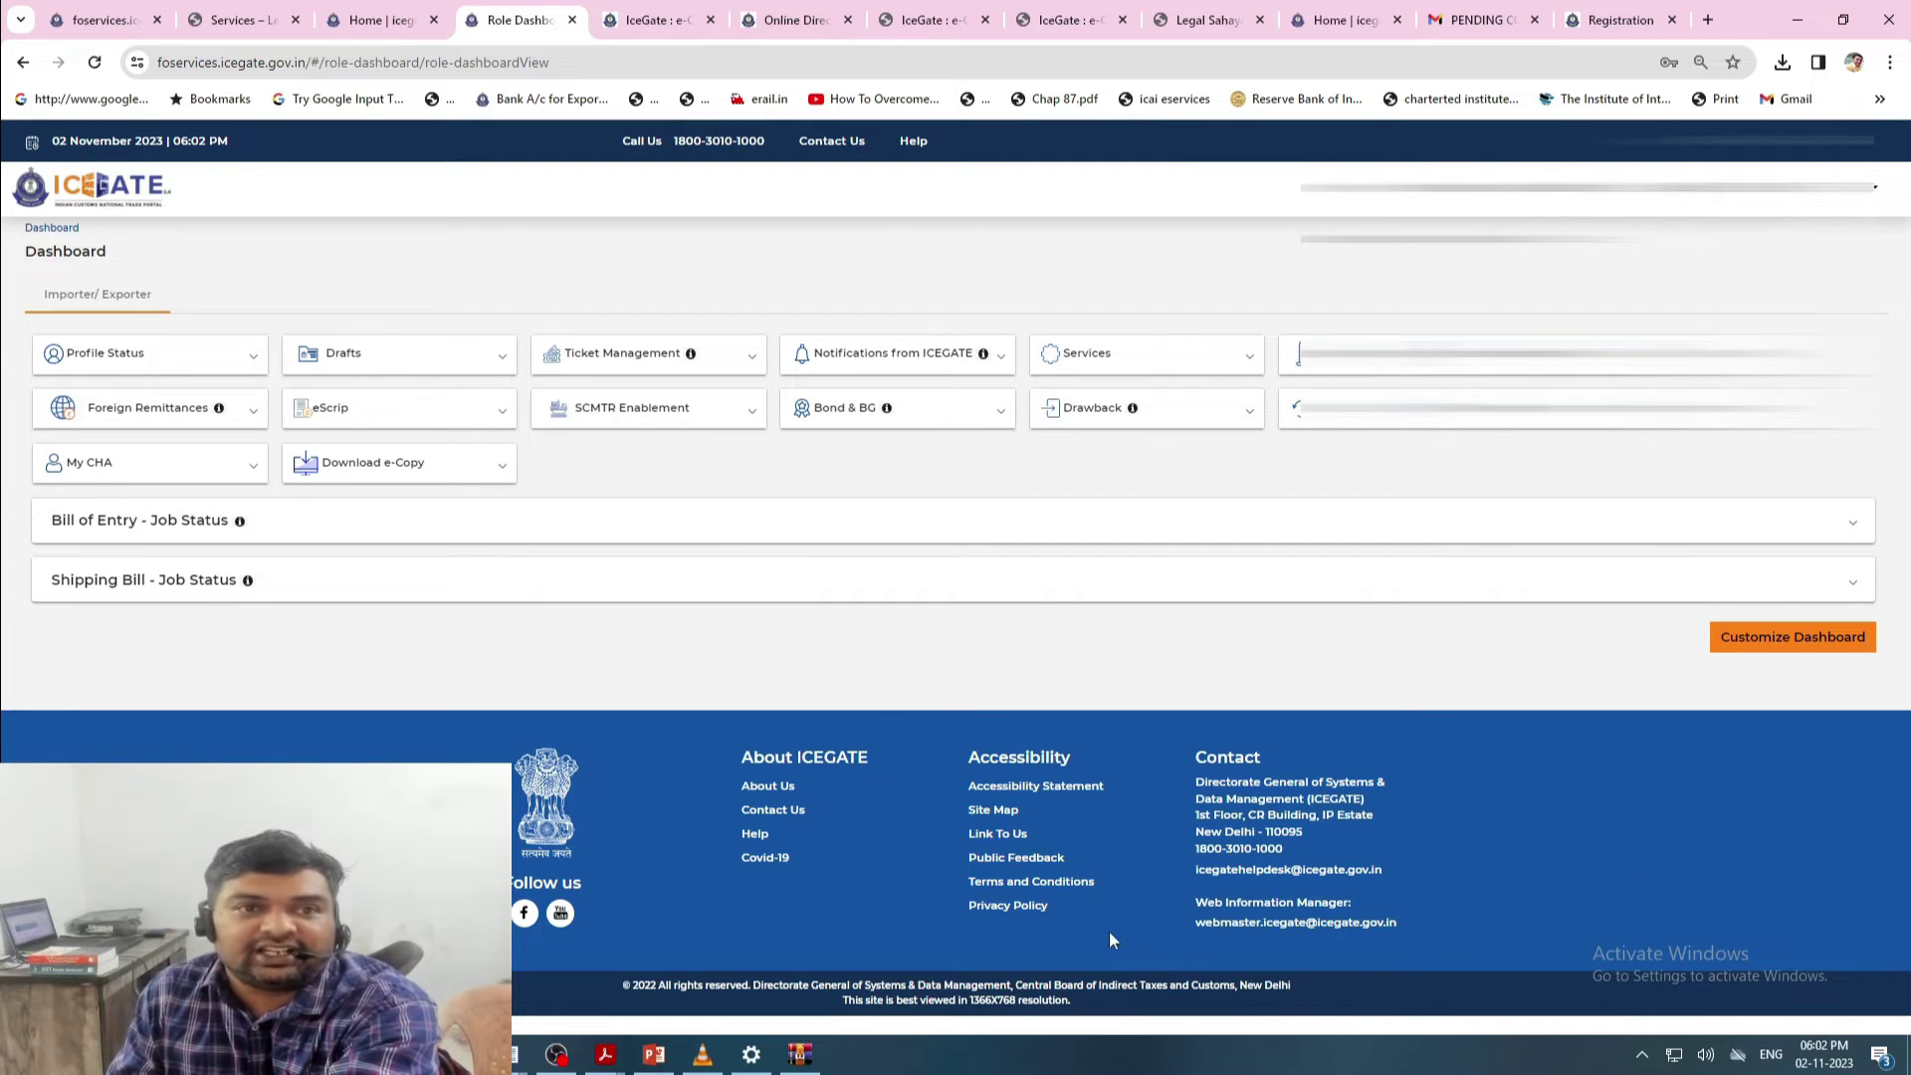
pyautogui.click(139, 368)
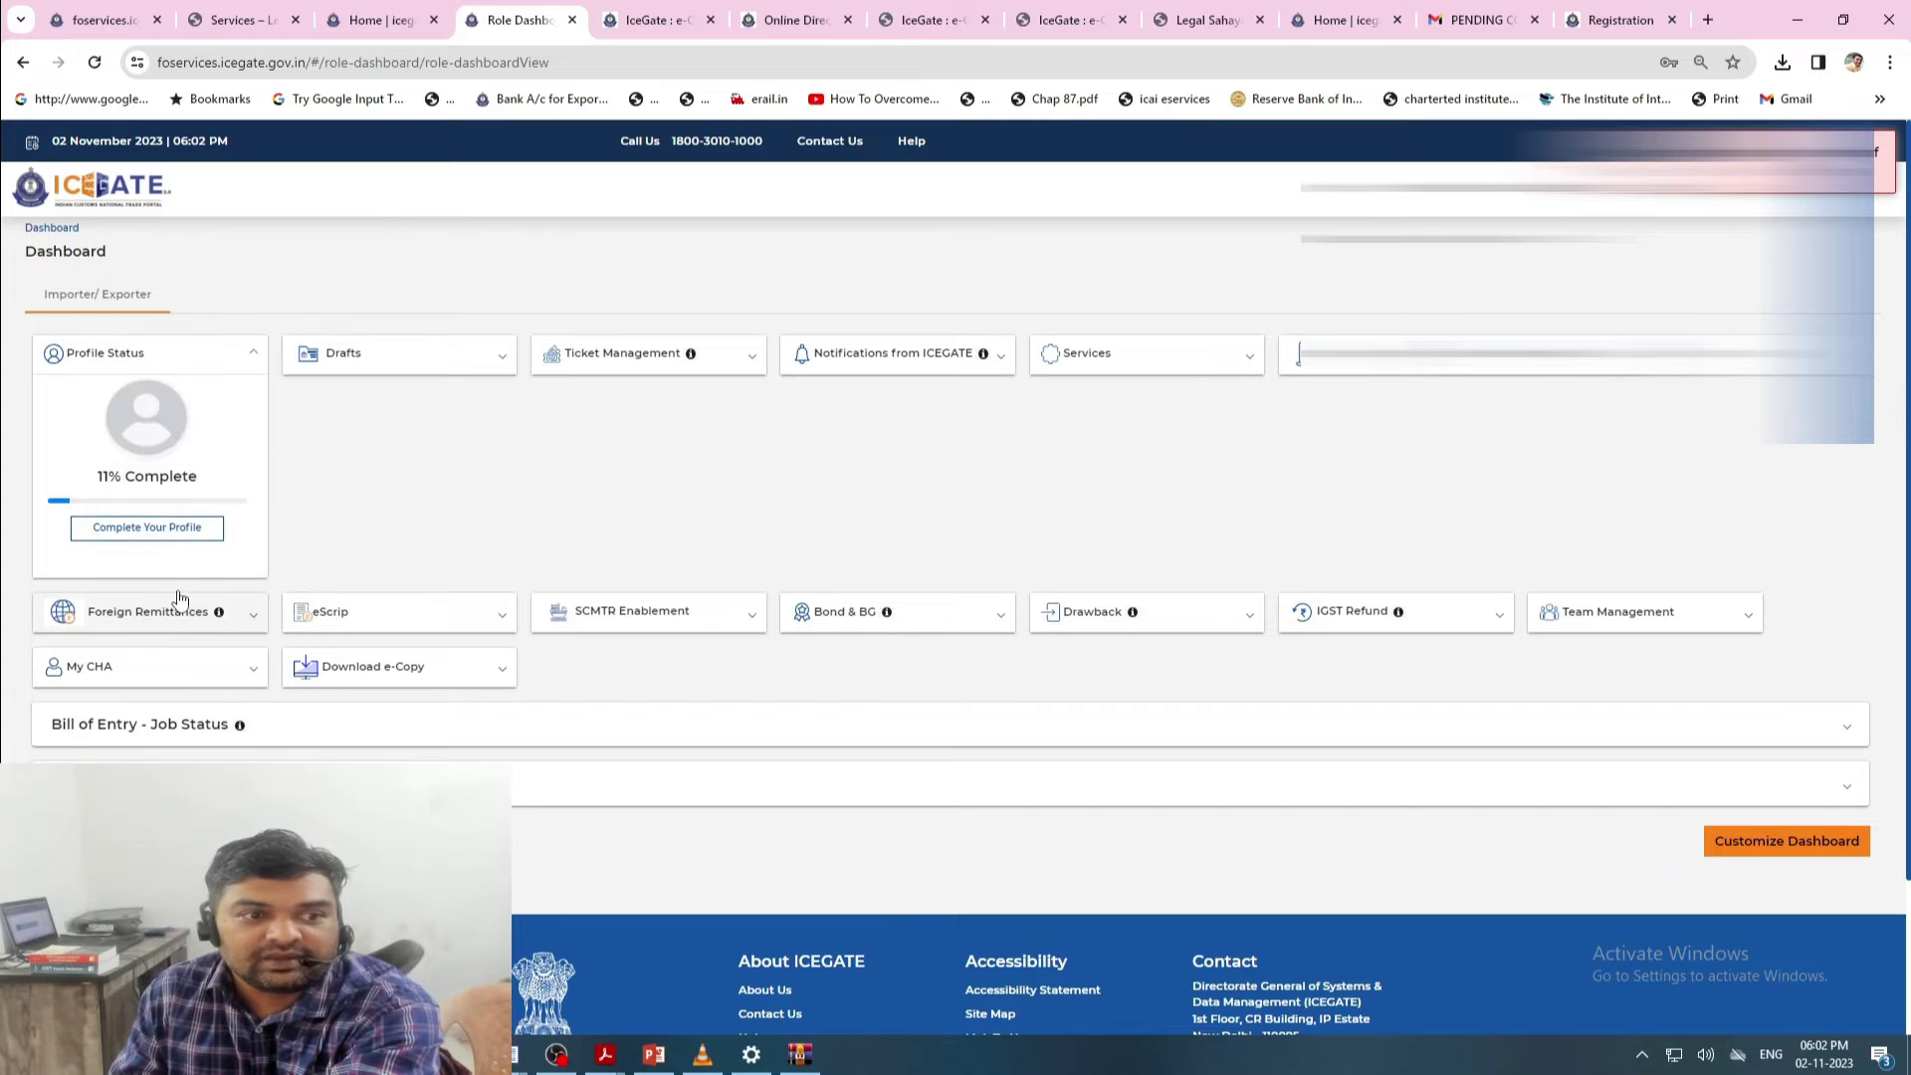
pyautogui.click(162, 527)
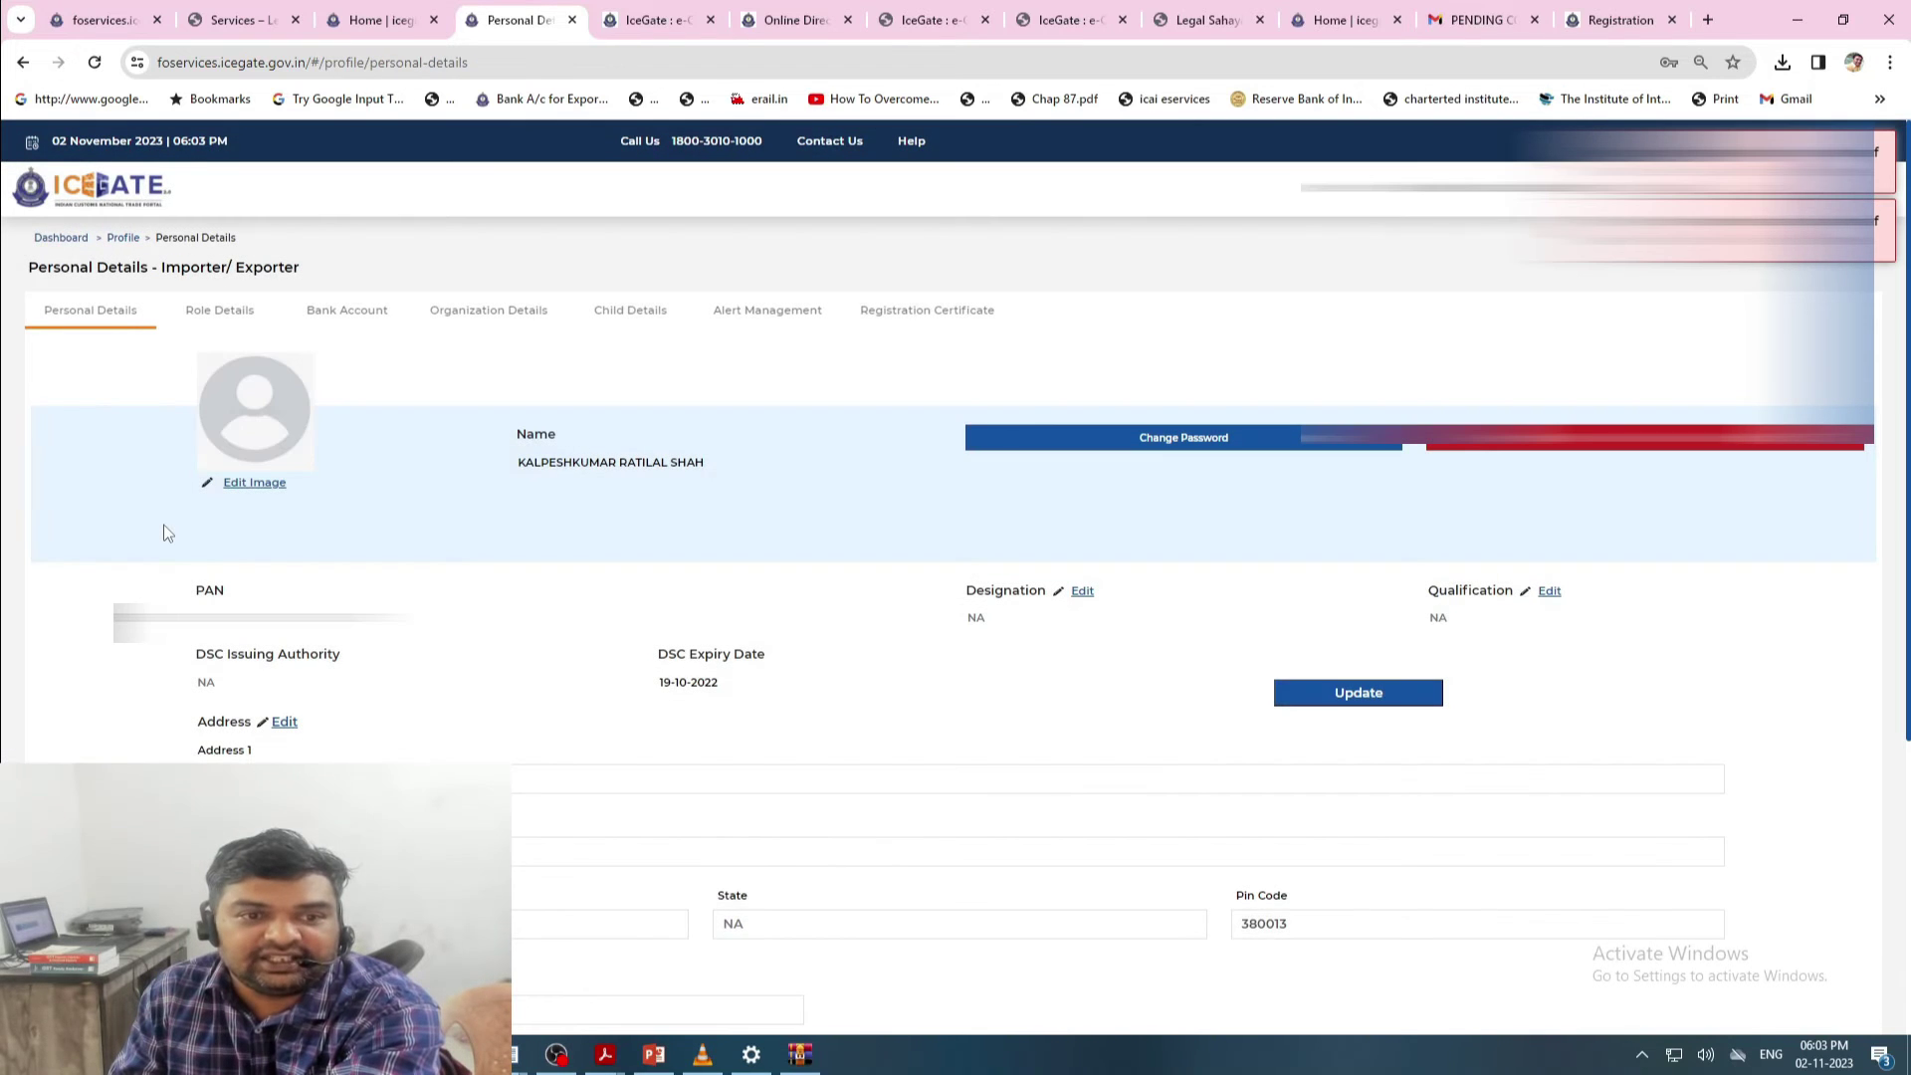
pyautogui.click(224, 312)
pyautogui.click(951, 508)
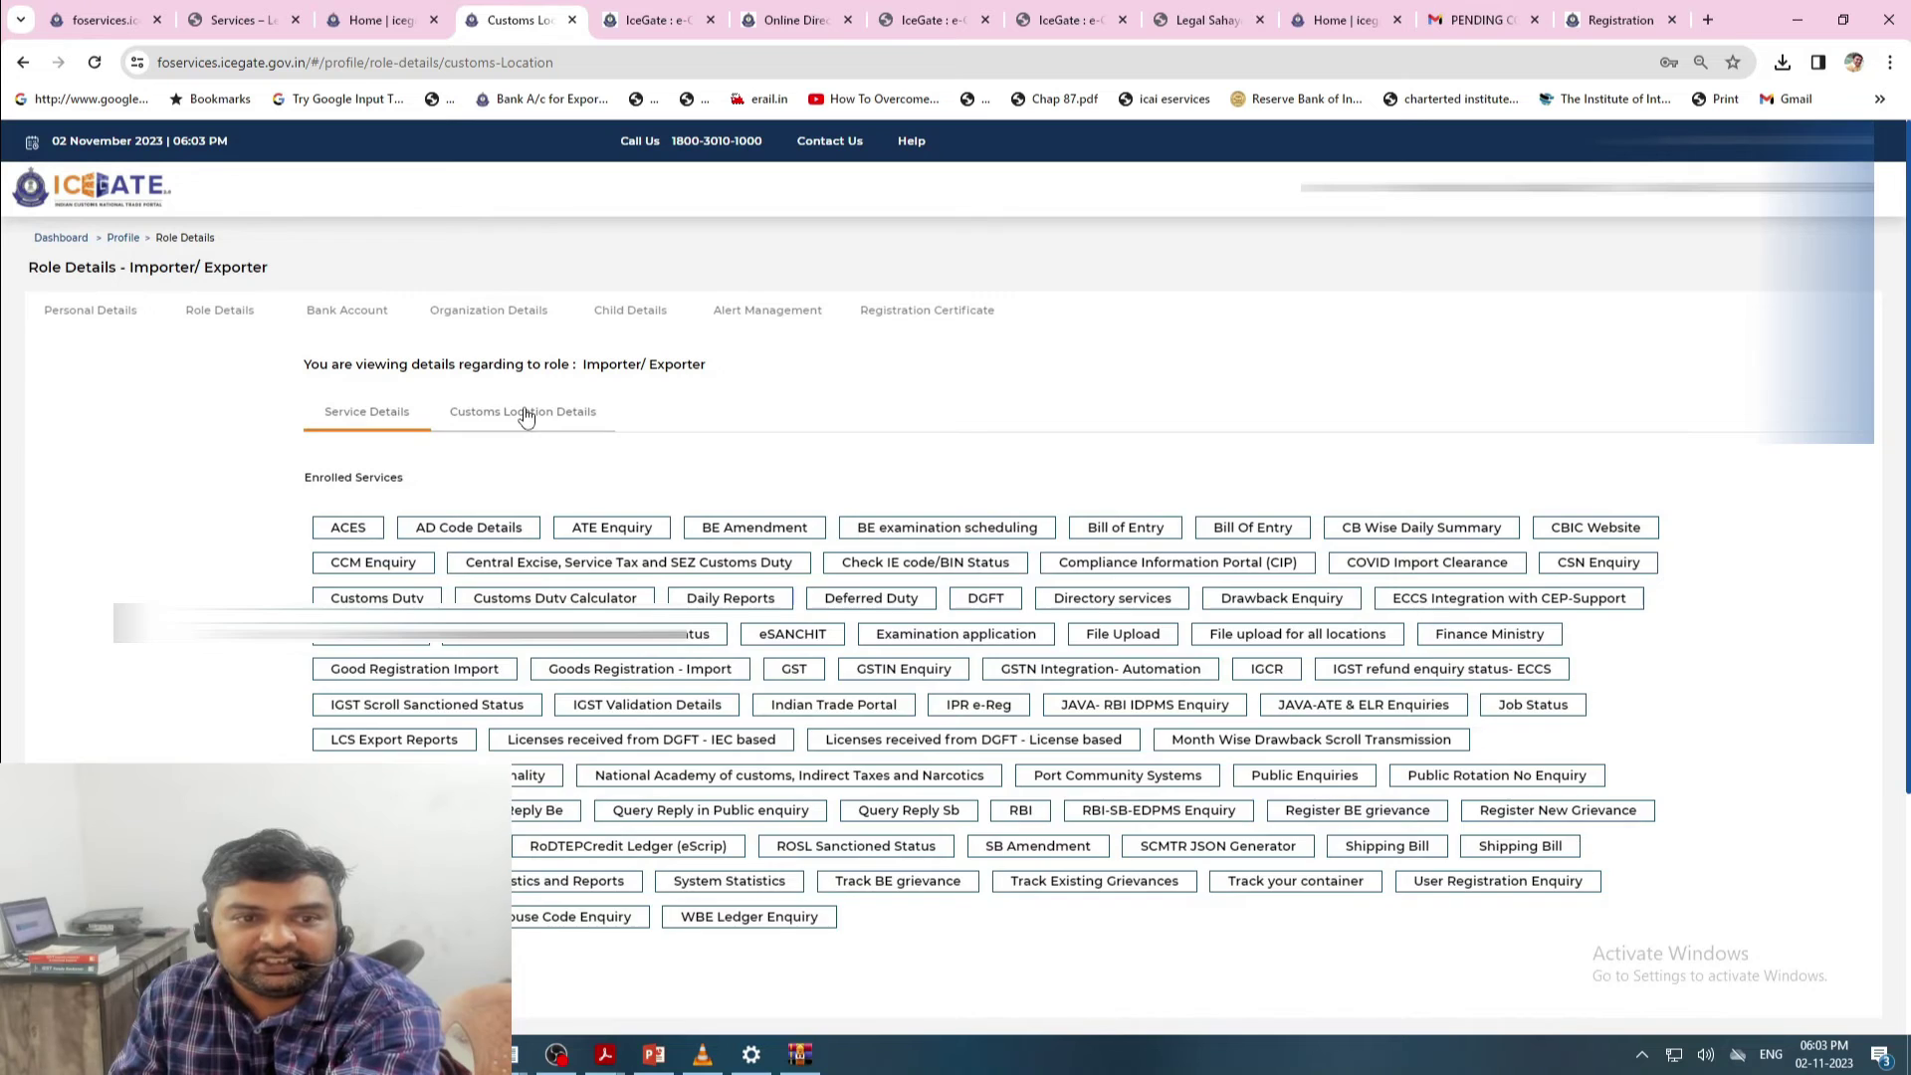
# Step: Open the role's Customs Location Details and start adding a new customs location
pyautogui.click(527, 413)
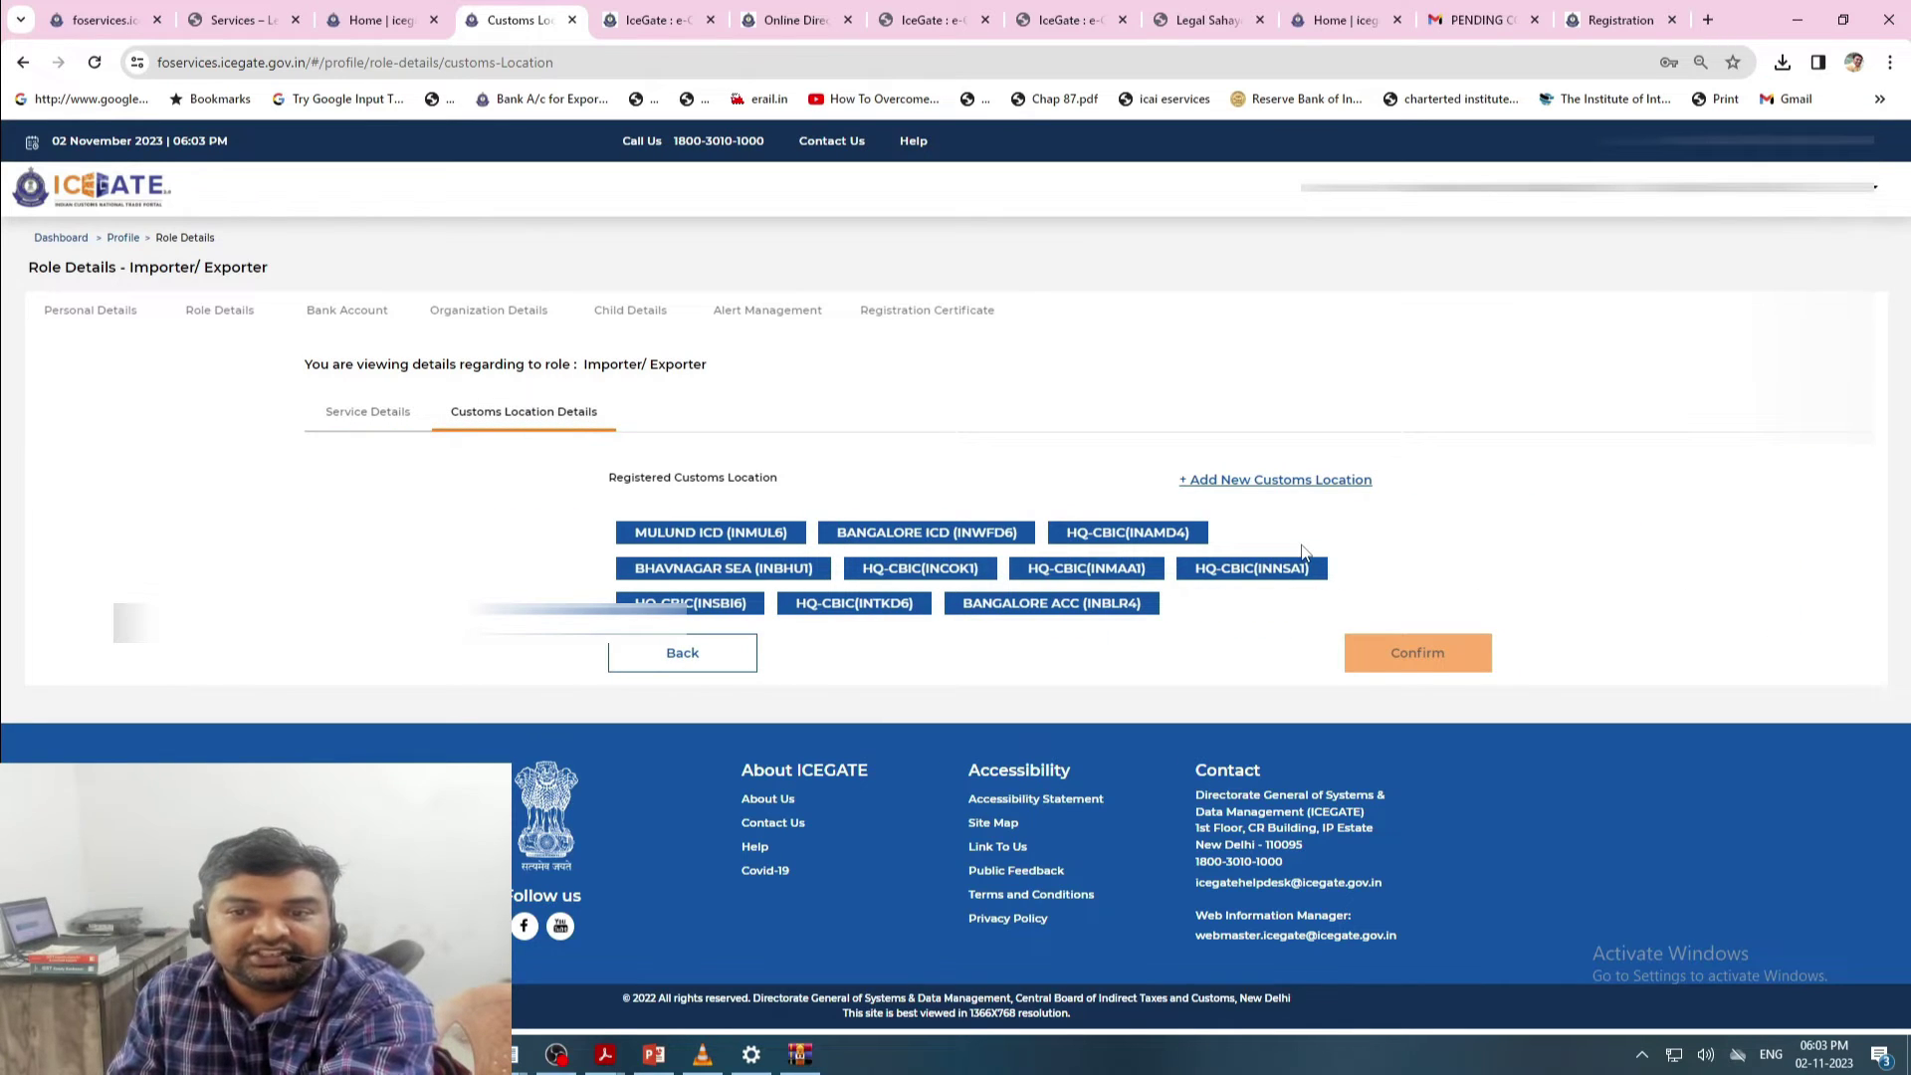
pyautogui.click(1272, 482)
pyautogui.scroll(-2, 1264, 531)
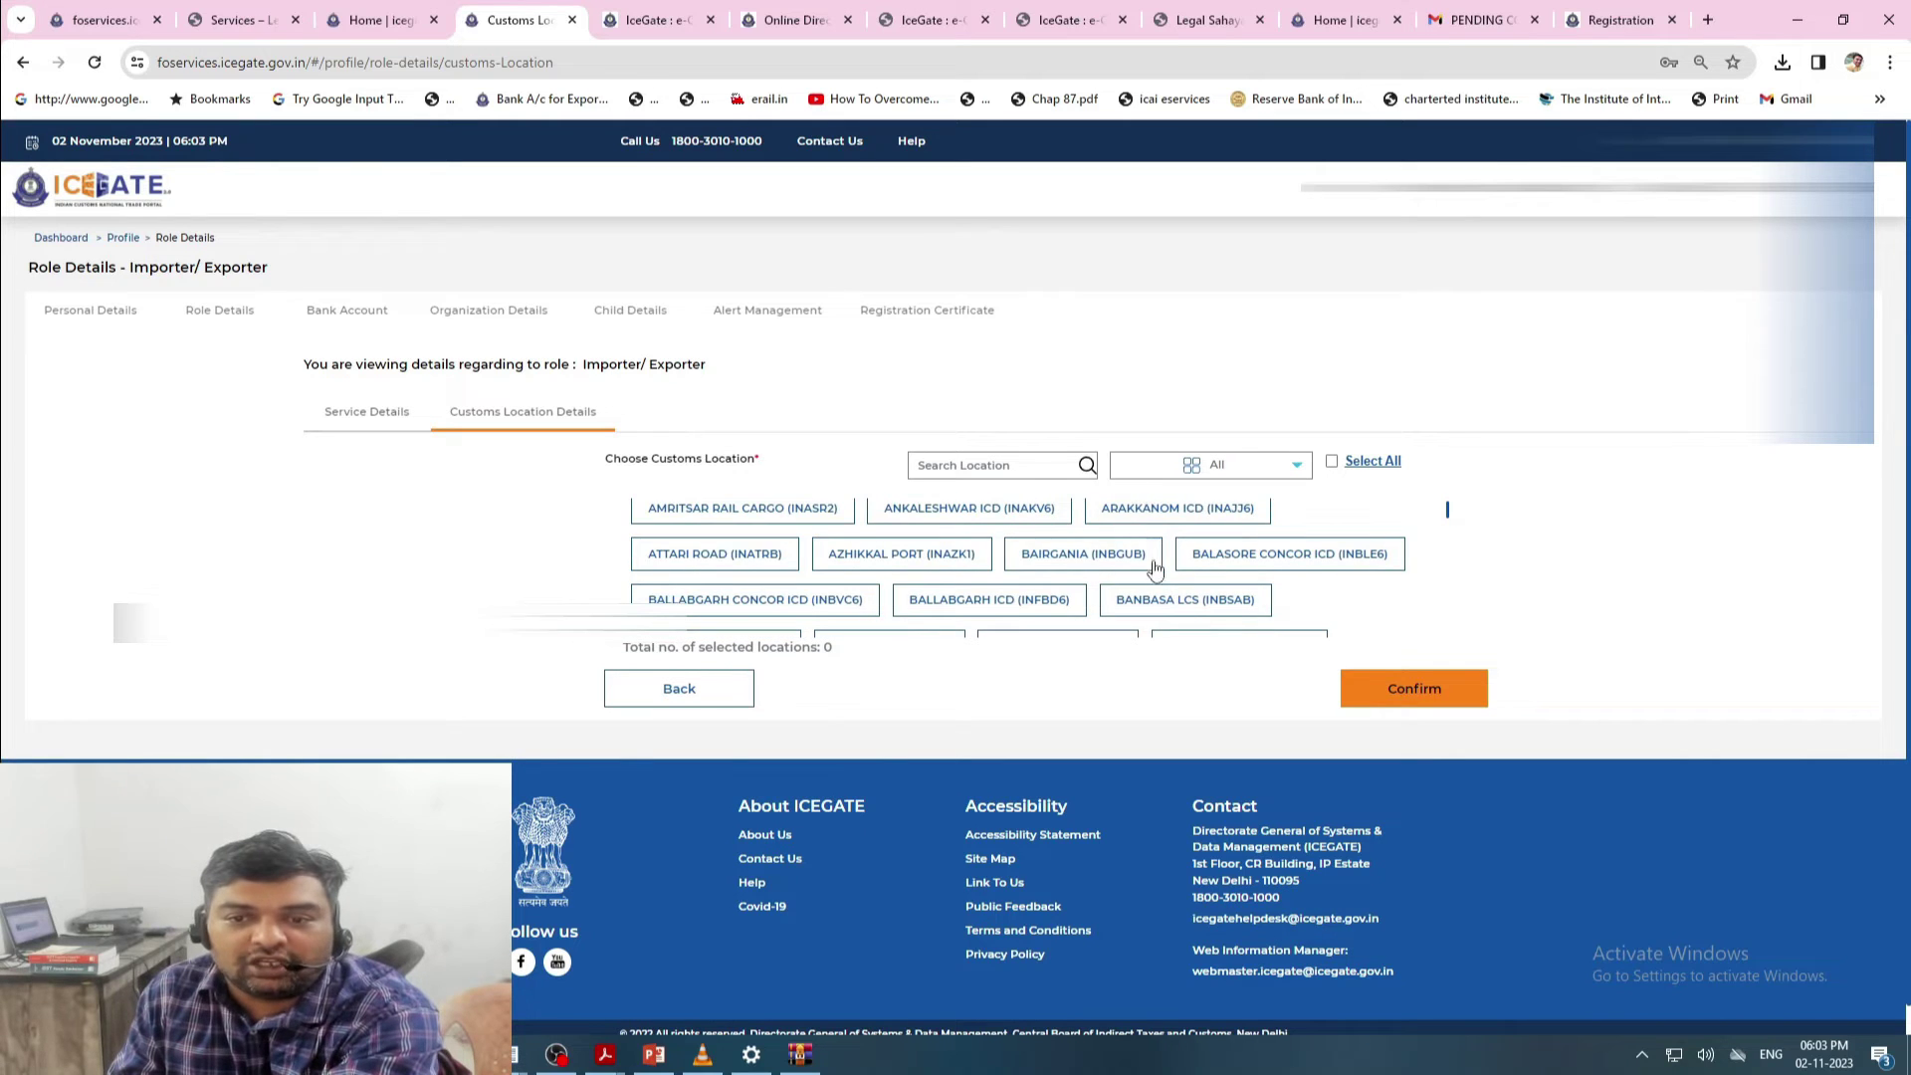
pyautogui.scroll(-2, 1144, 580)
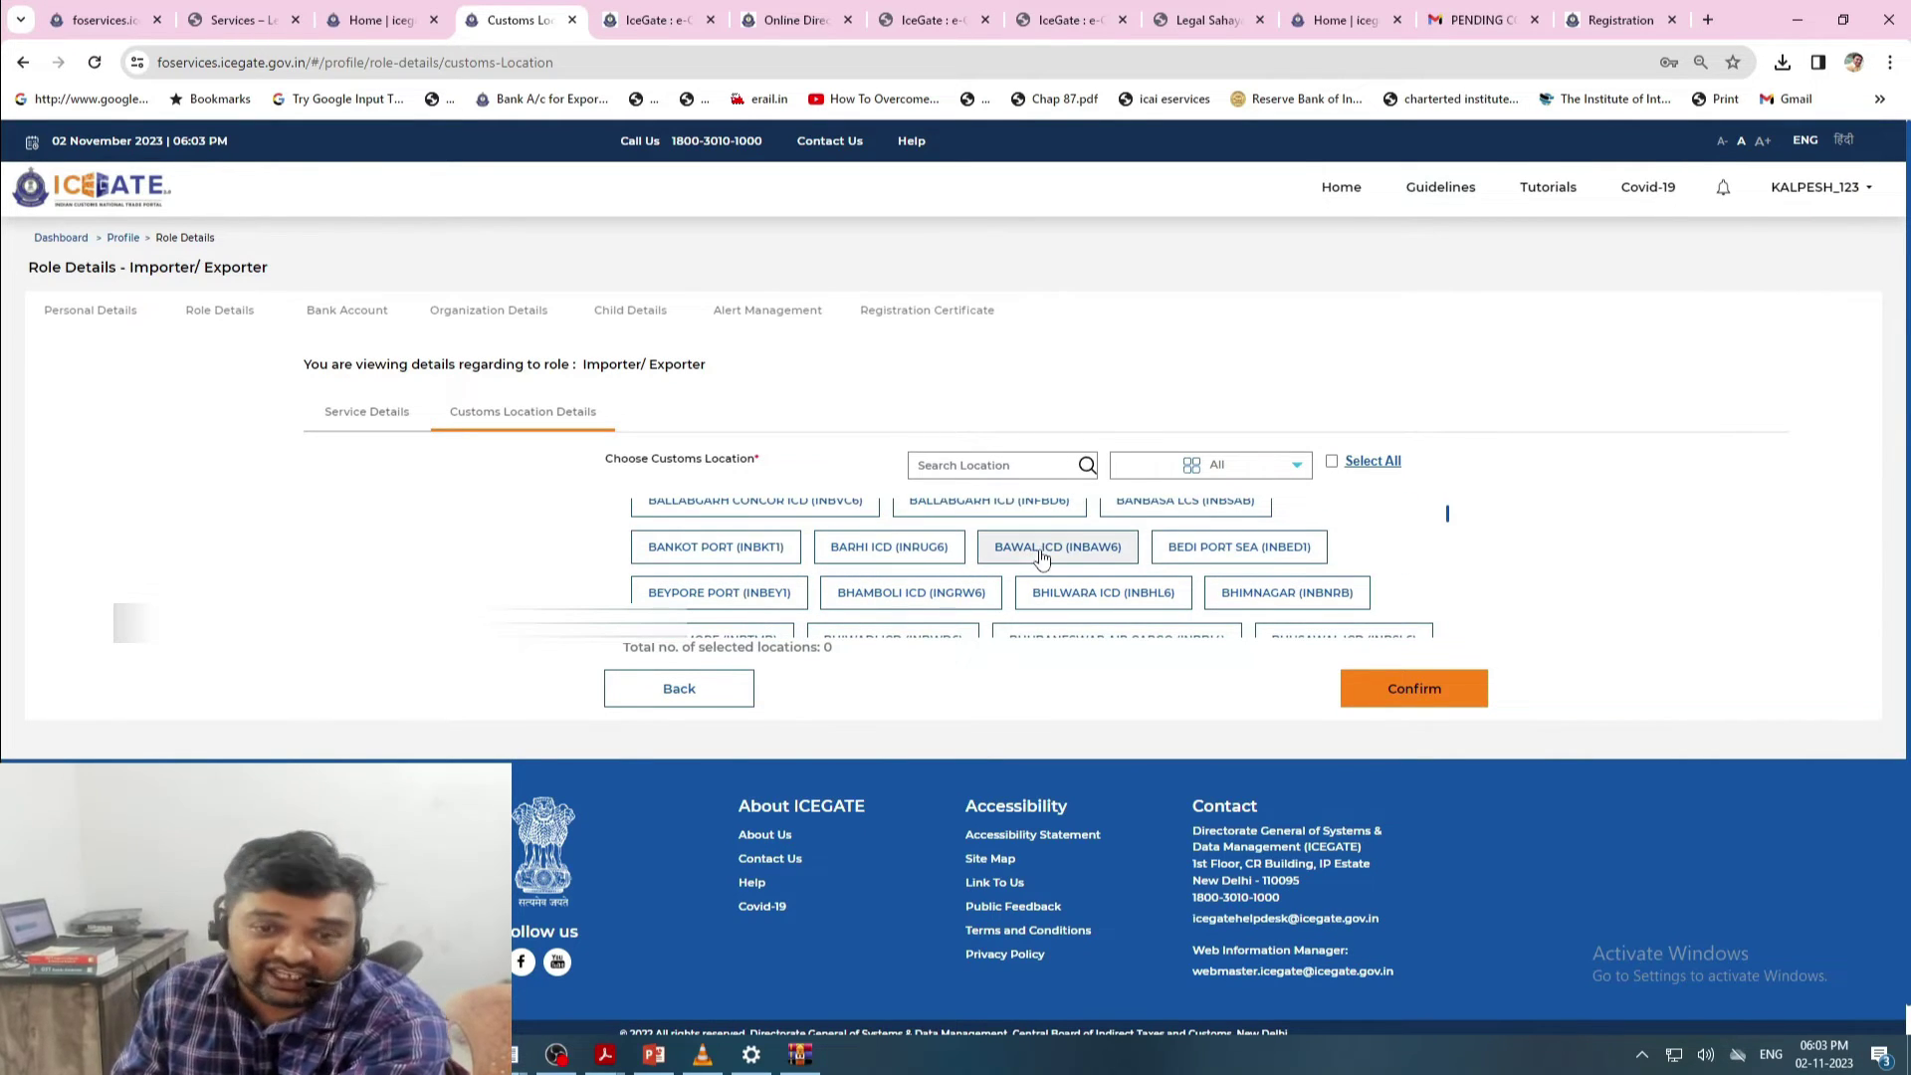
pyautogui.scroll(-2, 1184, 591)
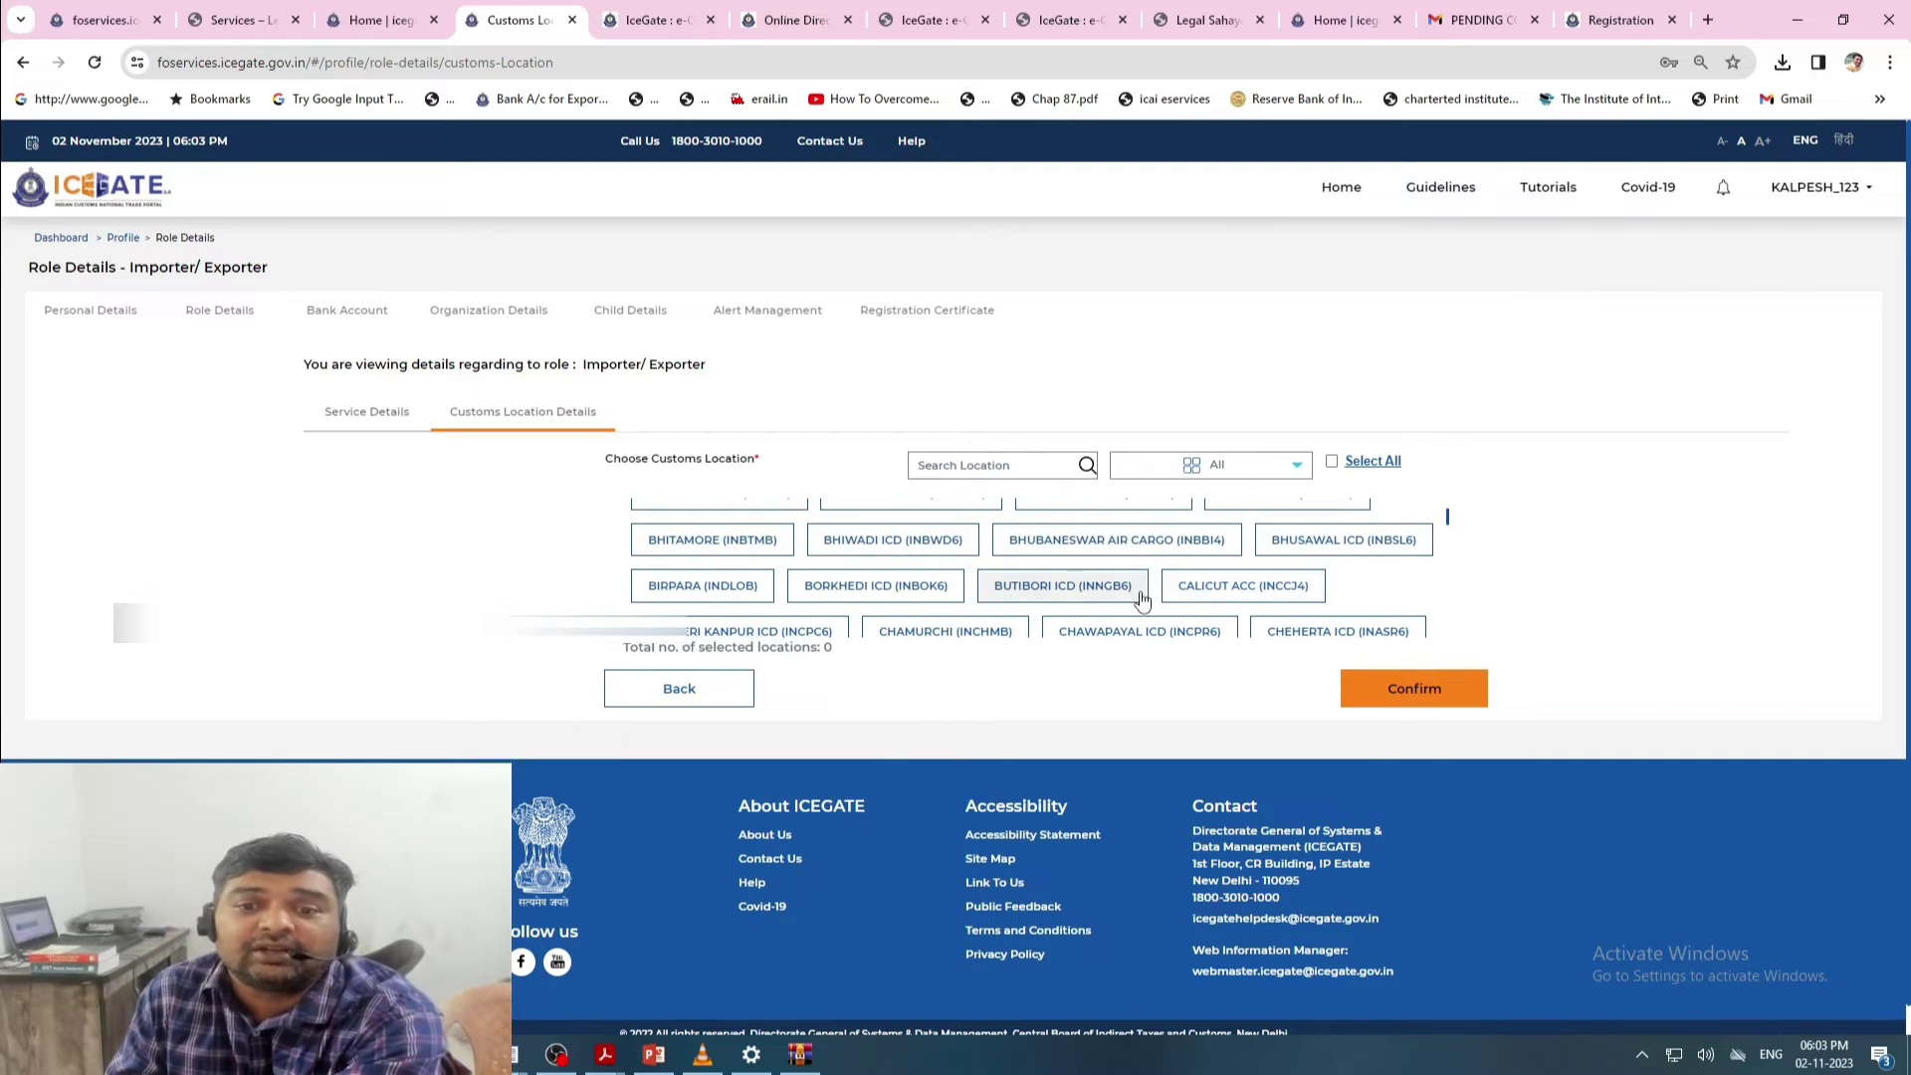
pyautogui.scroll(-3, 1144, 592)
pyautogui.scroll(-4, 906, 595)
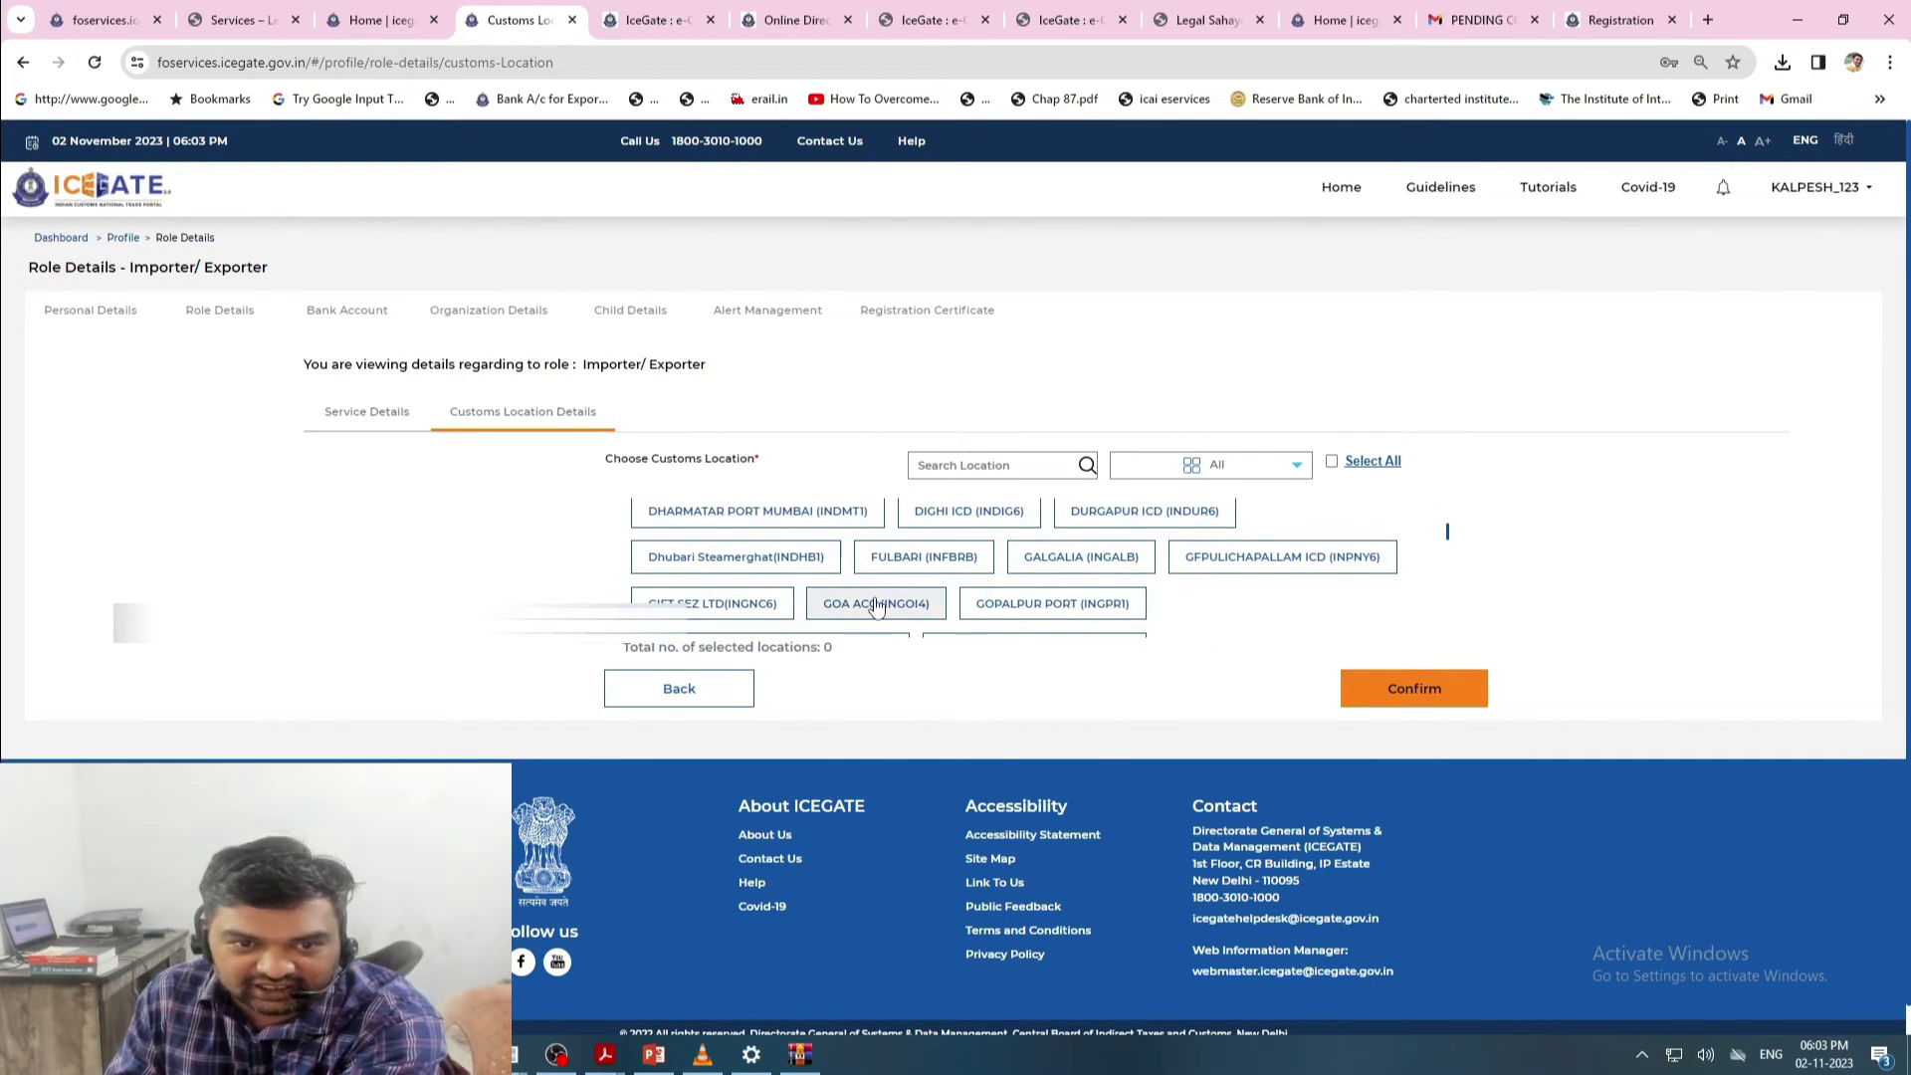
pyautogui.scroll(5, 865, 597)
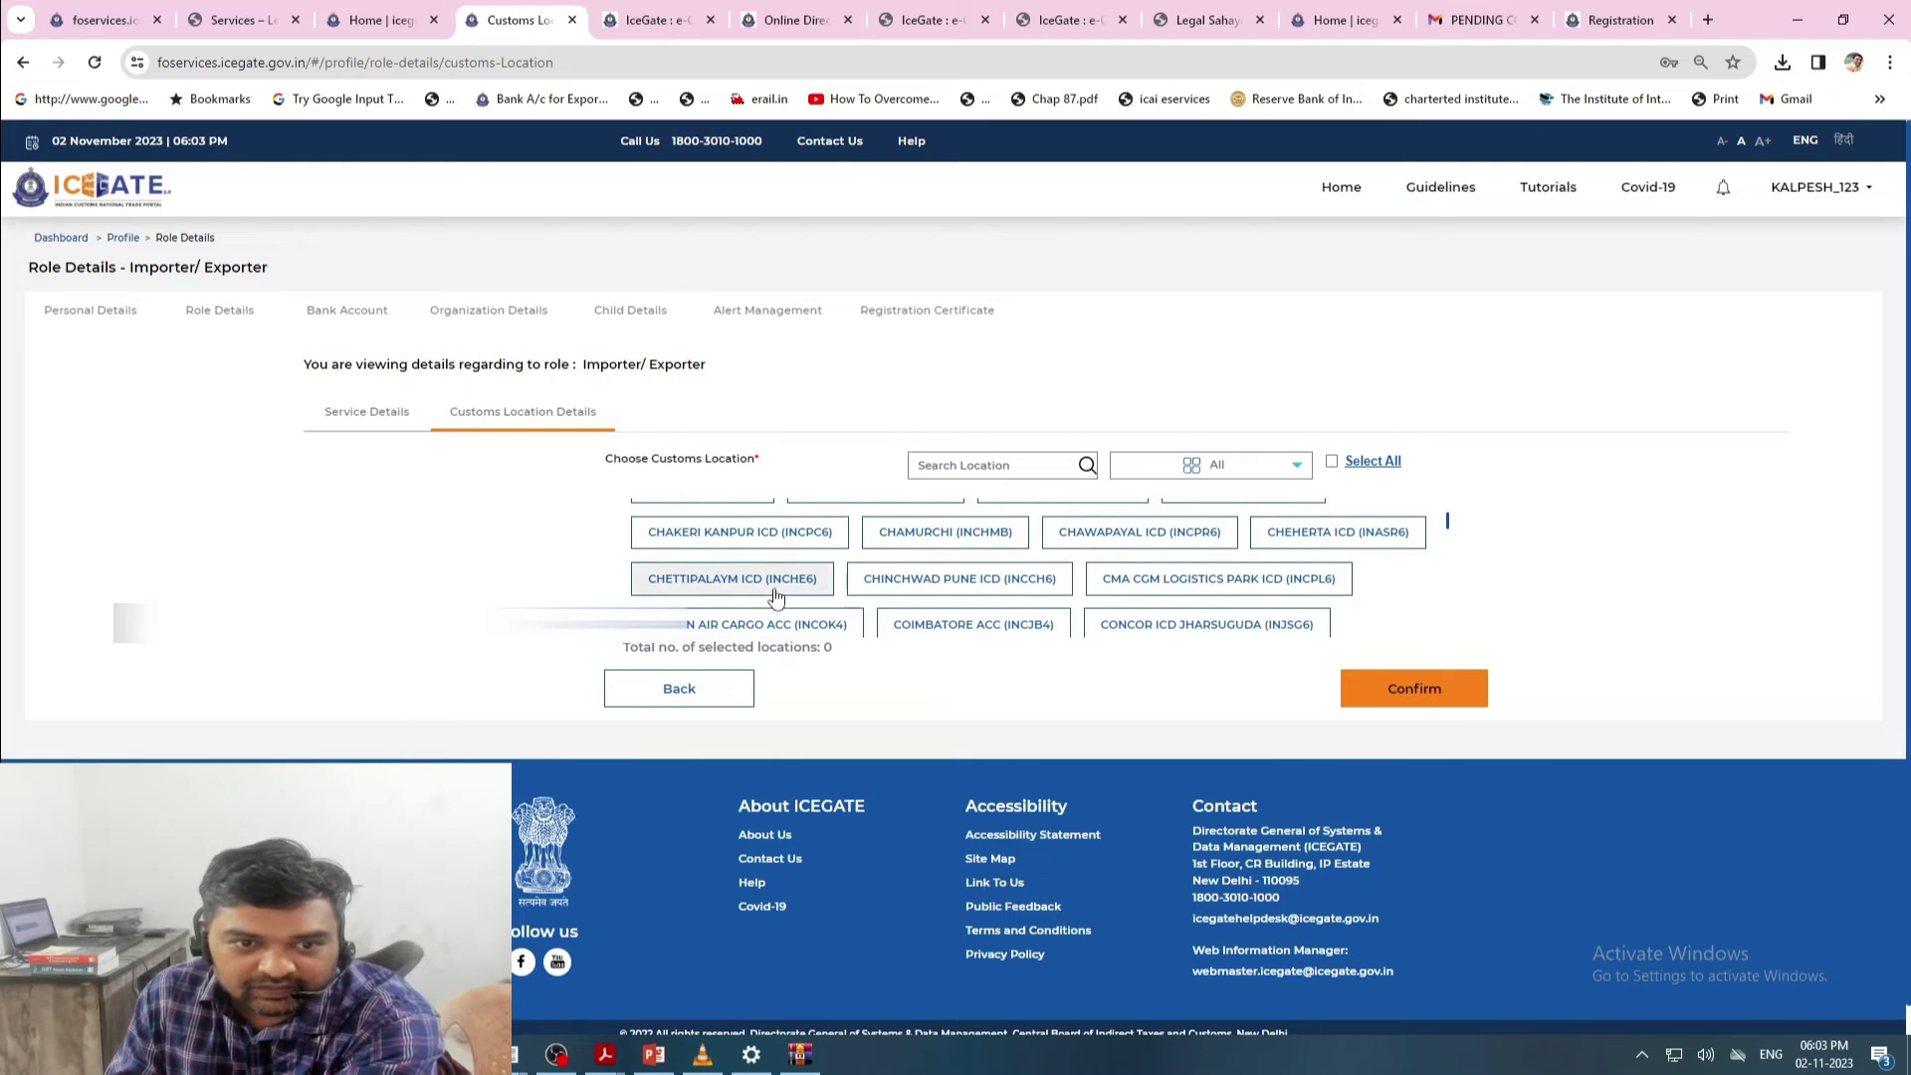
pyautogui.scroll(6, 787, 587)
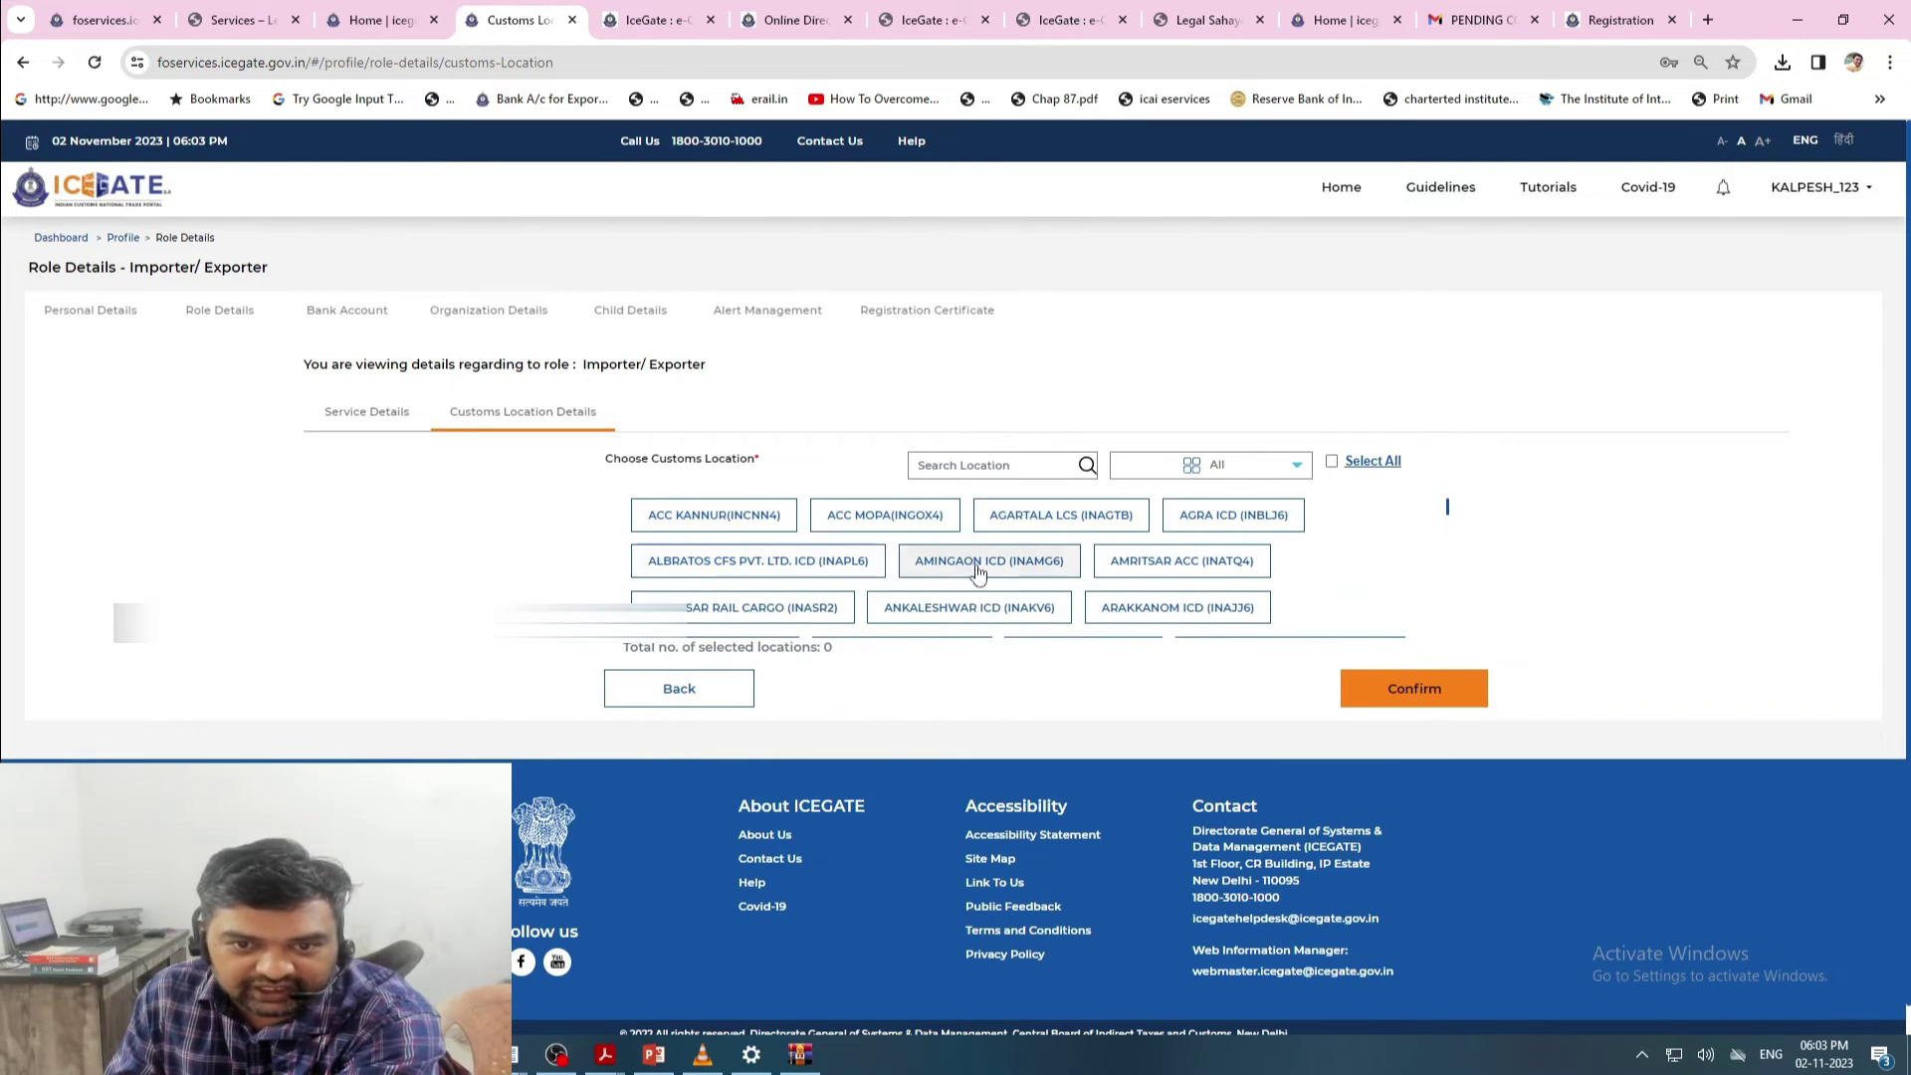
pyautogui.scroll(-2, 1023, 562)
pyautogui.scroll(-2, 1025, 567)
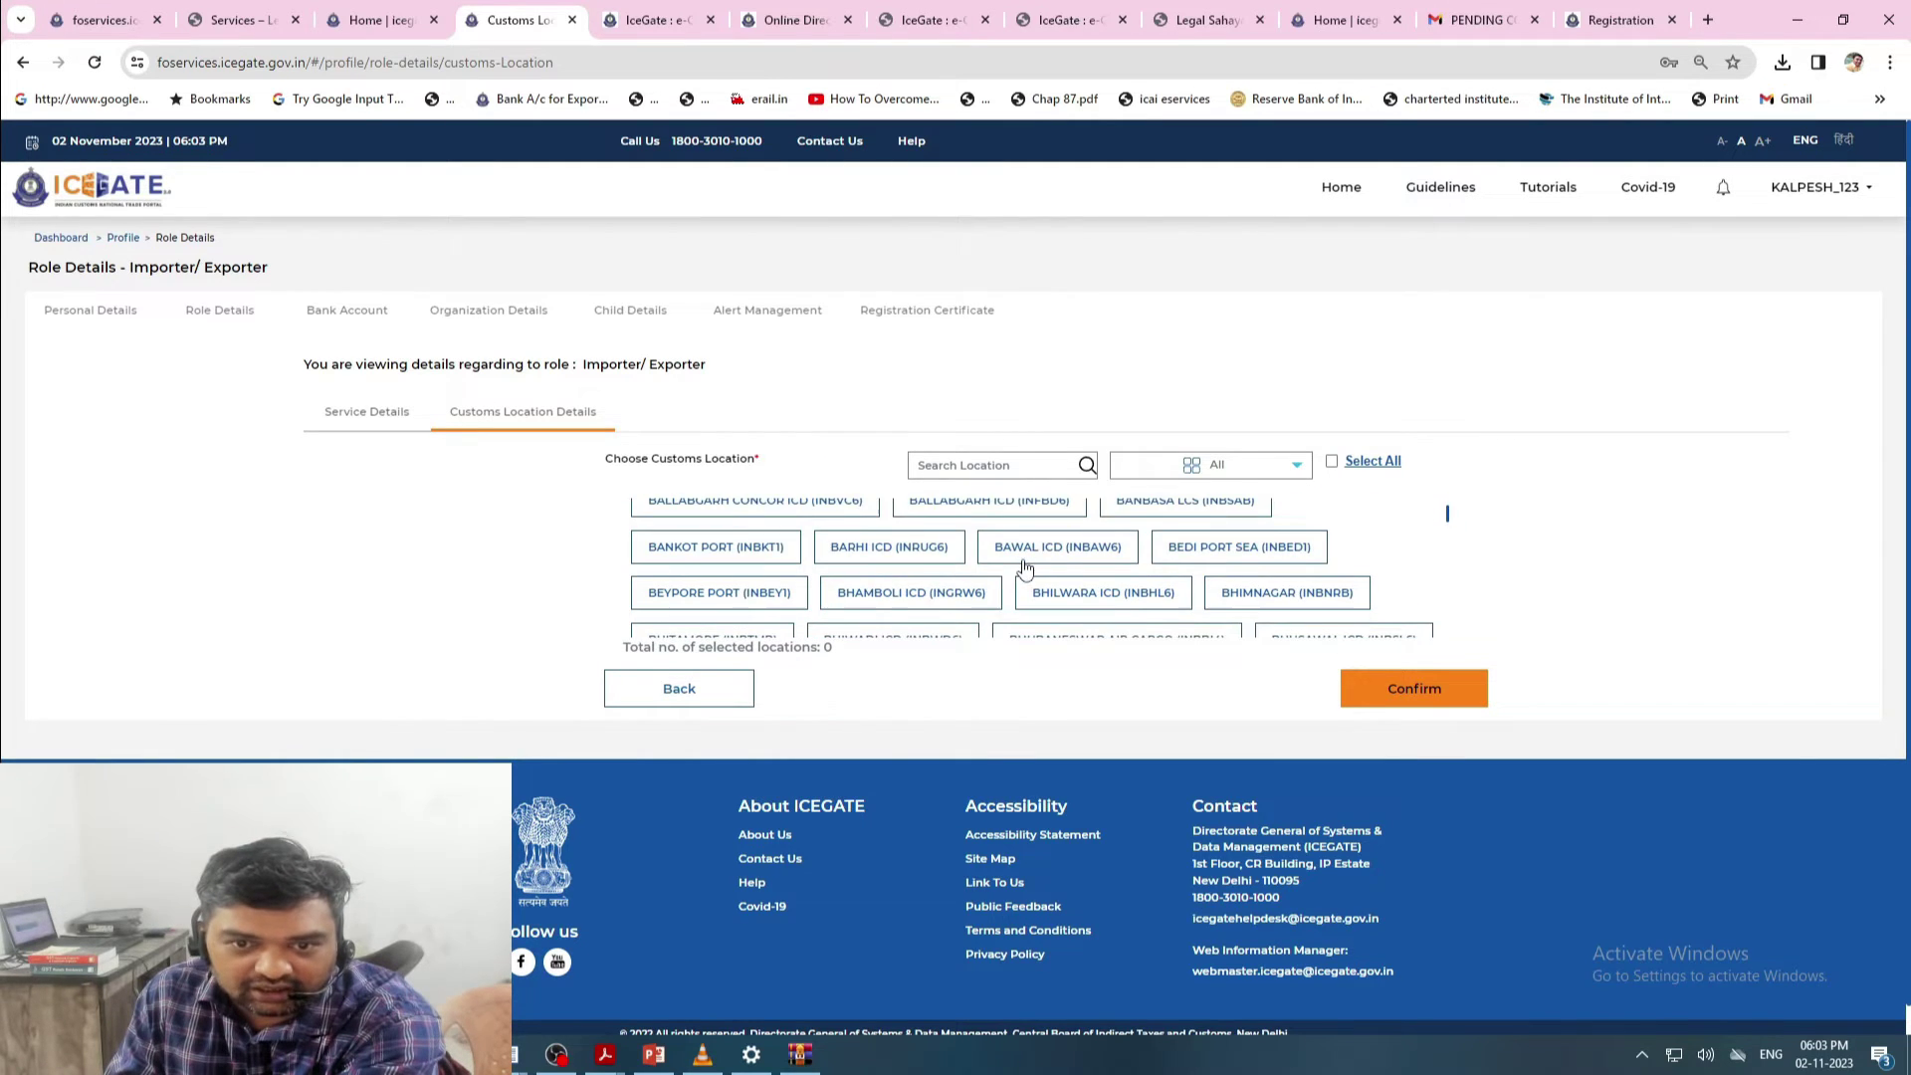
pyautogui.scroll(-4, 1035, 587)
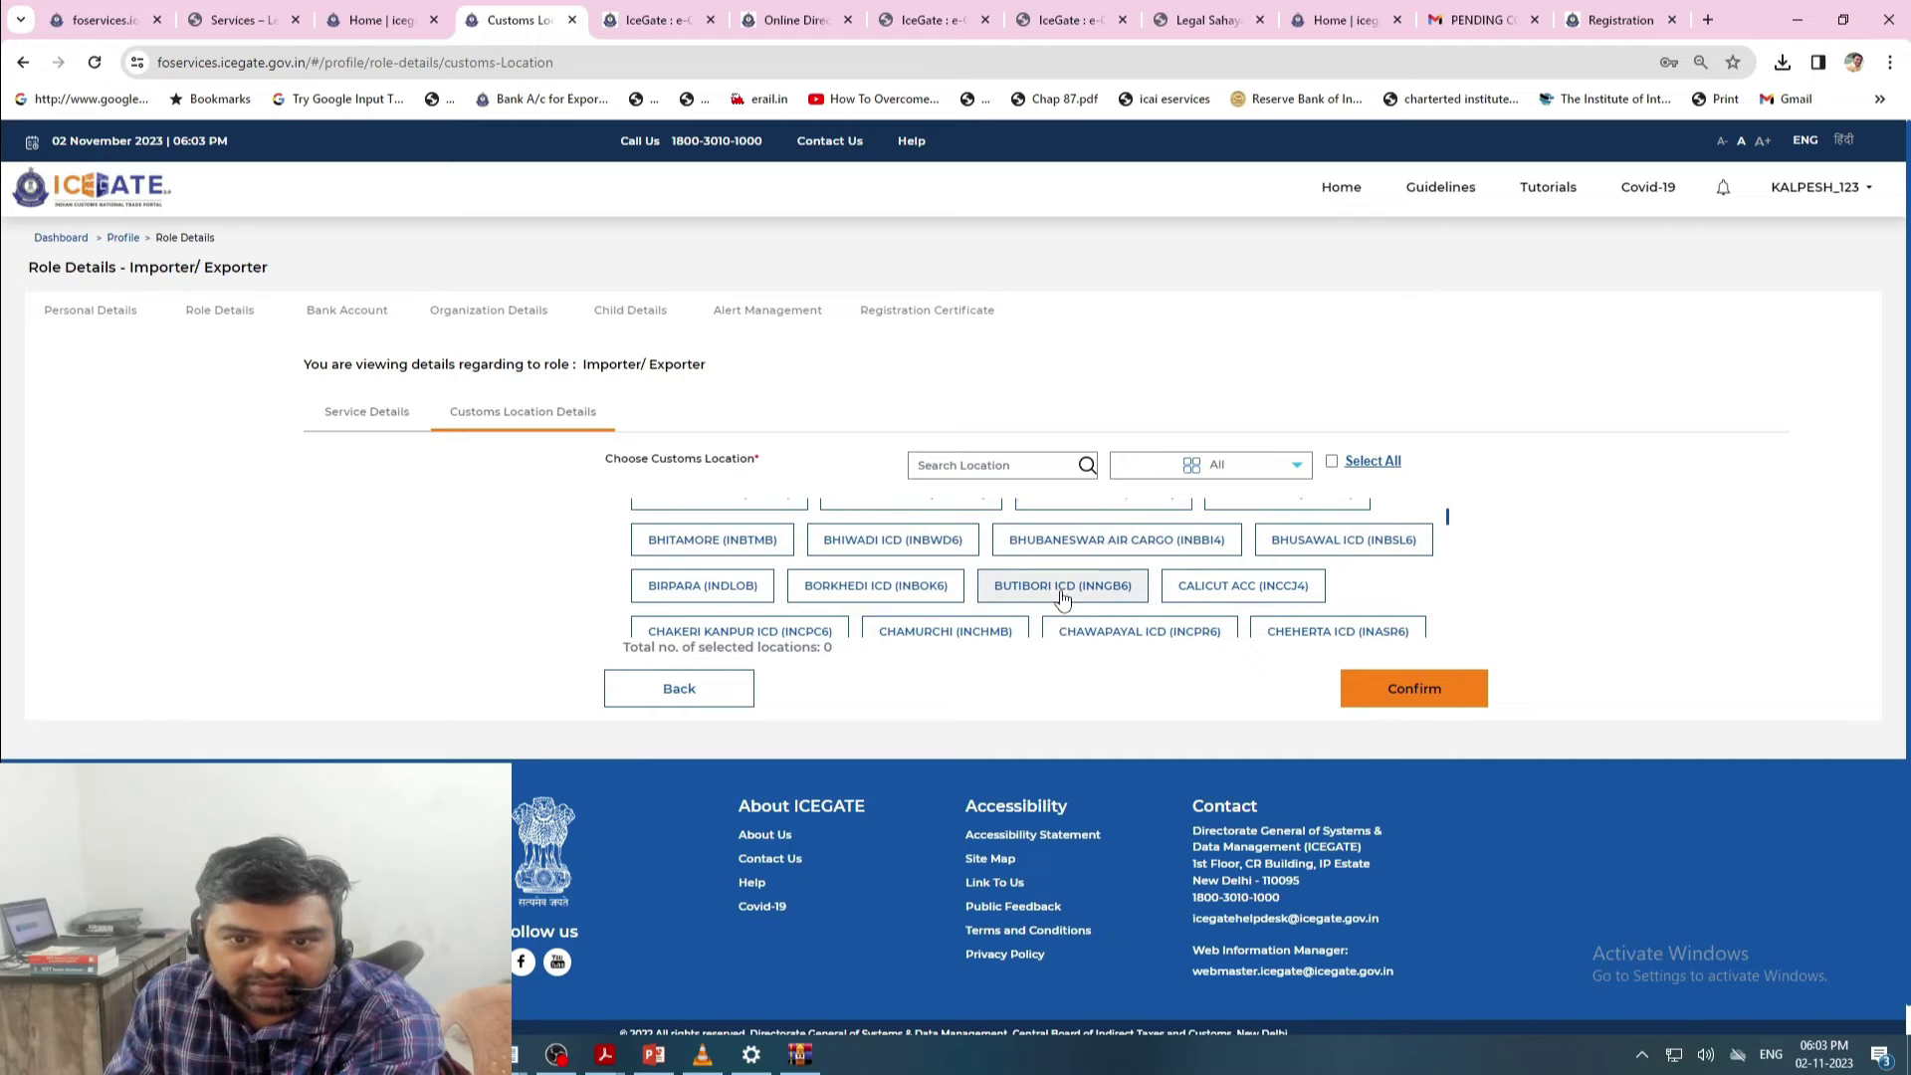
pyautogui.scroll(-2, 925, 597)
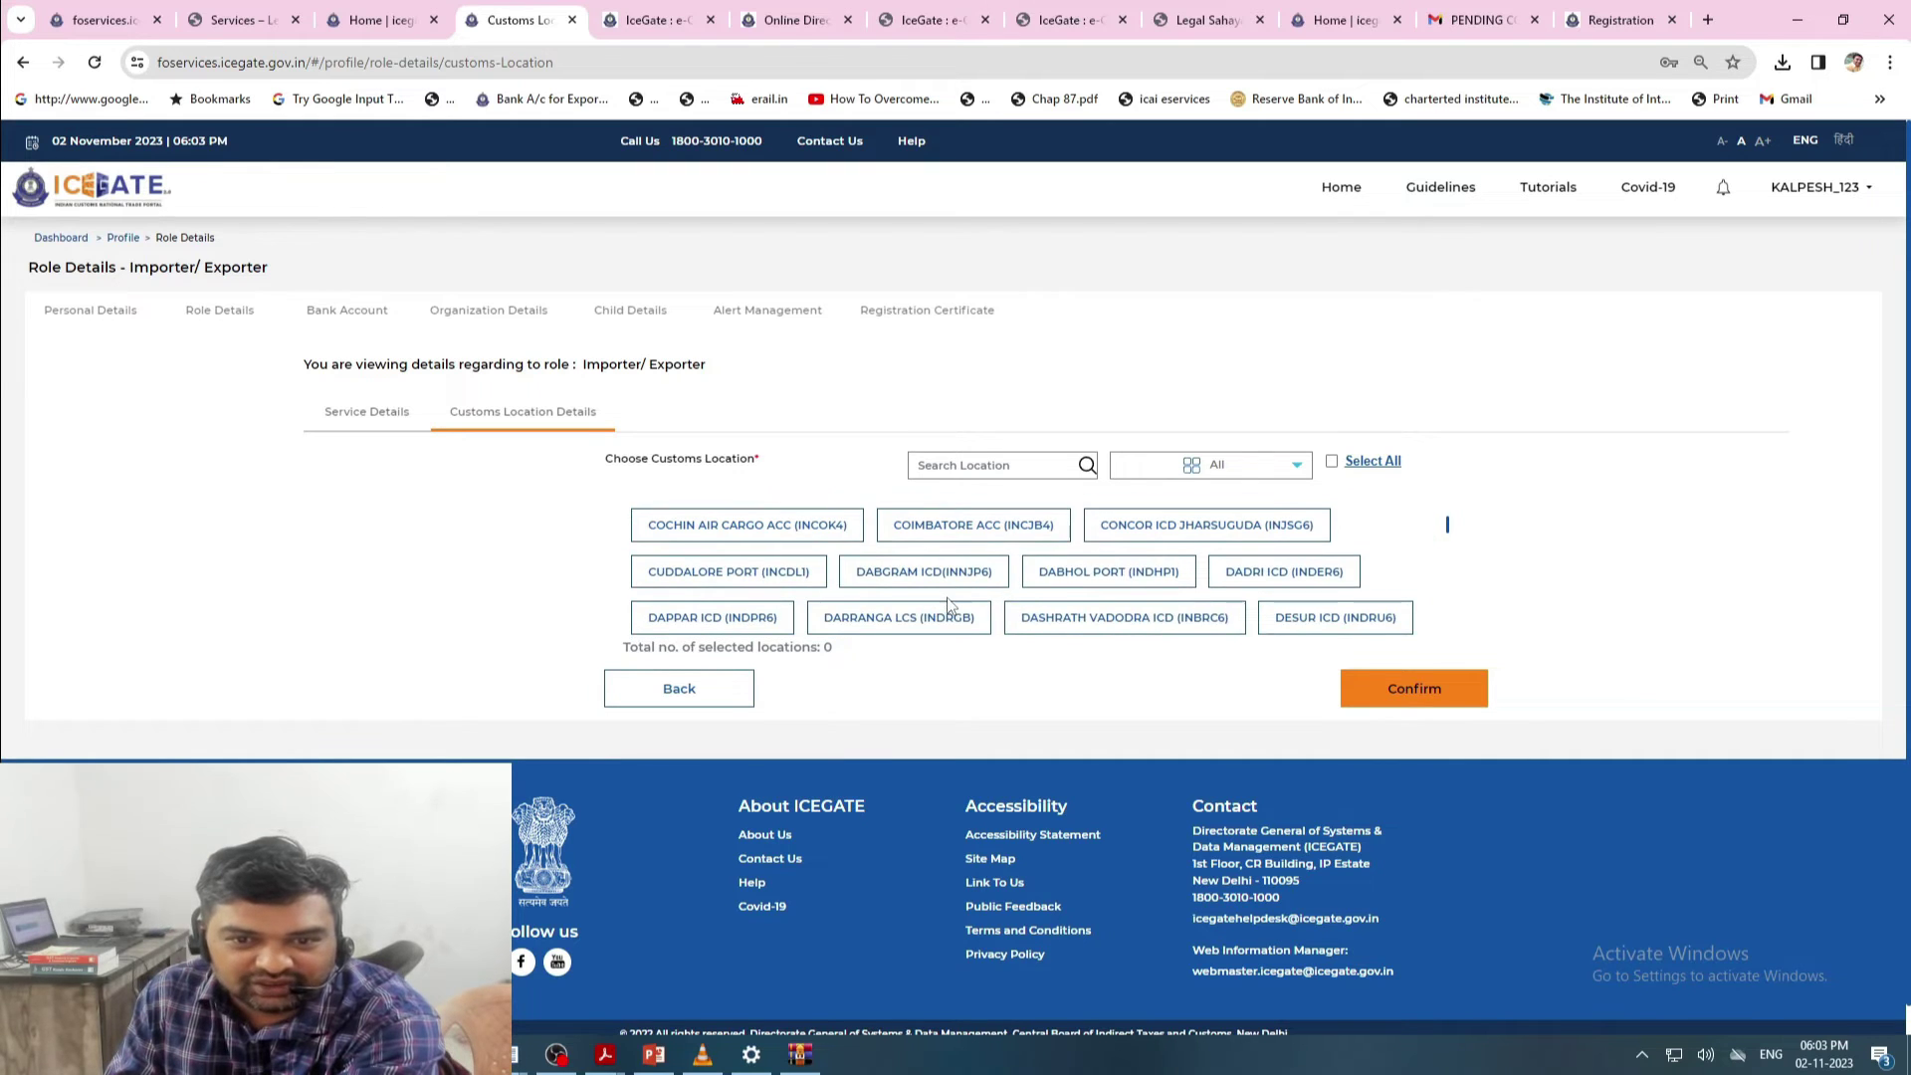
pyautogui.scroll(-2, 1074, 600)
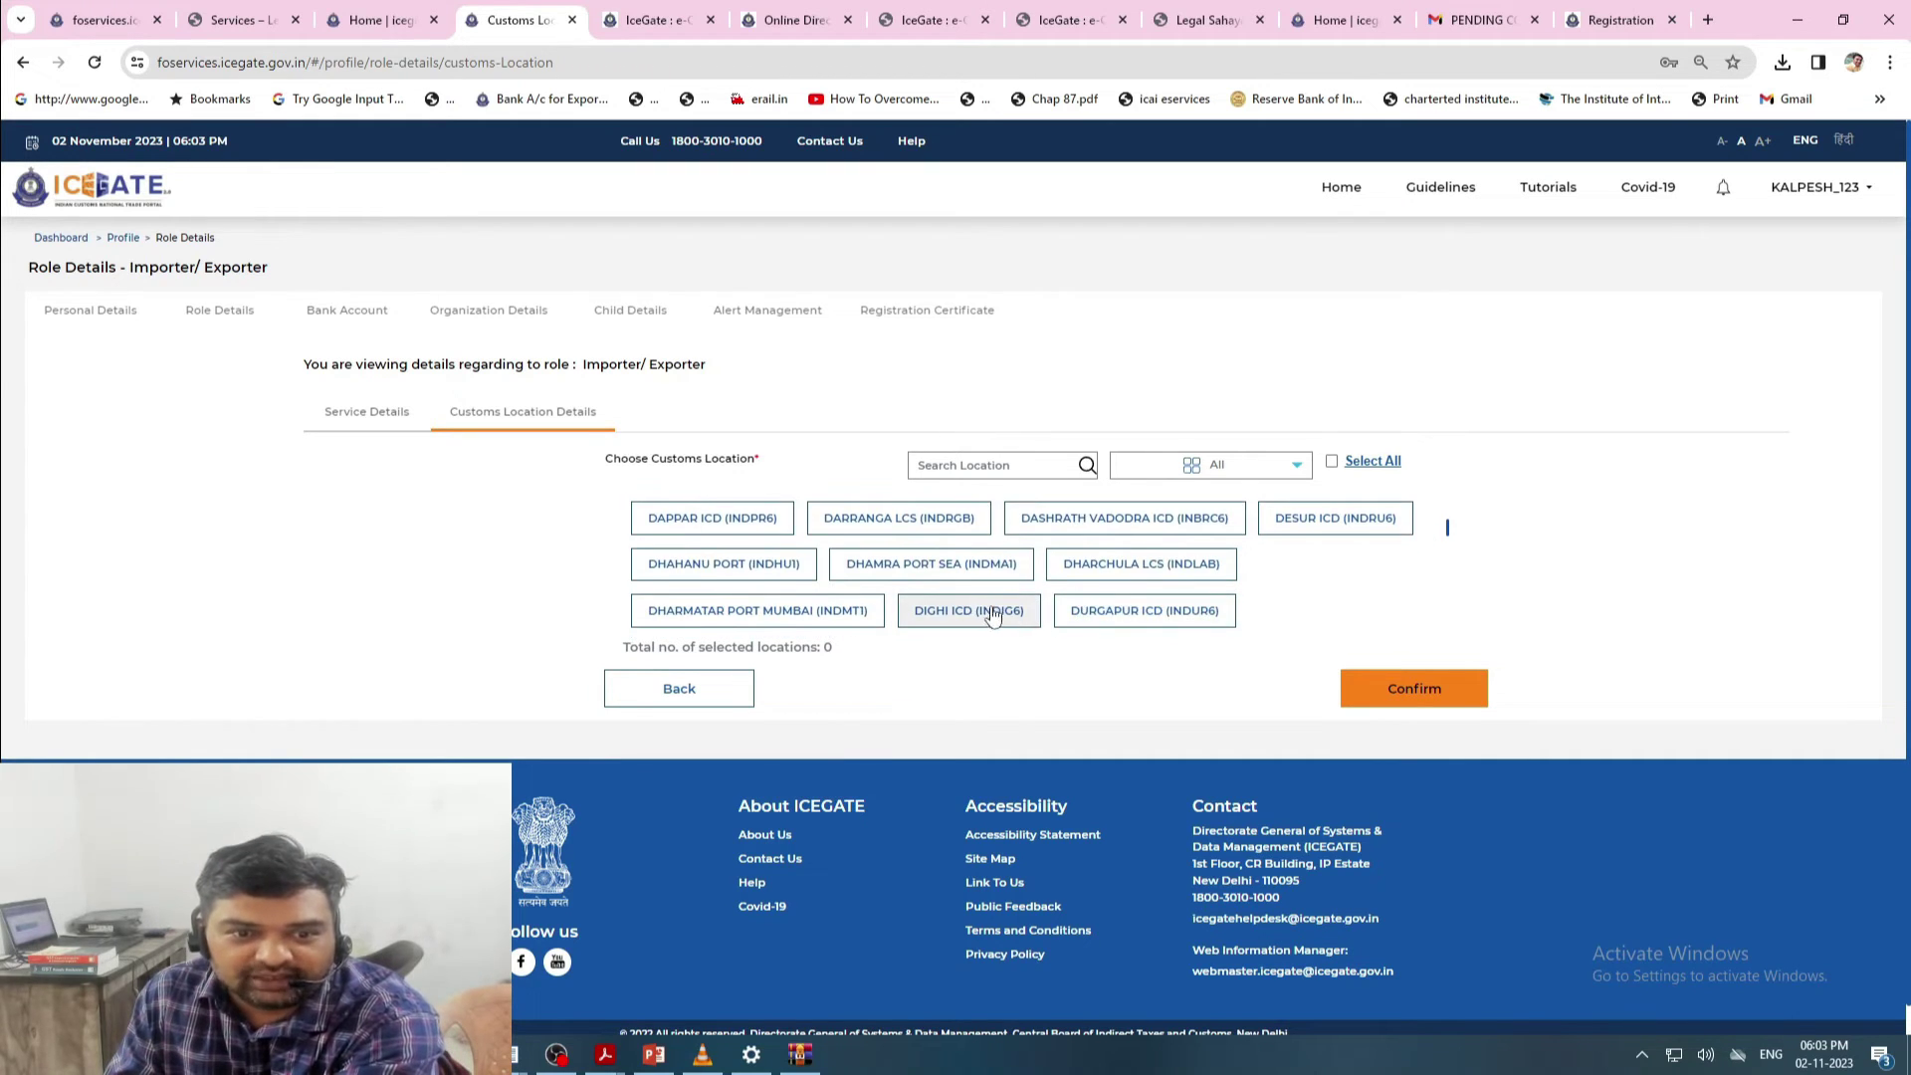
# Step: Select DHAMRA PORT SEA, GOA ACC and HAZIRA PORT SURAT, and confirm them
pyautogui.click(970, 569)
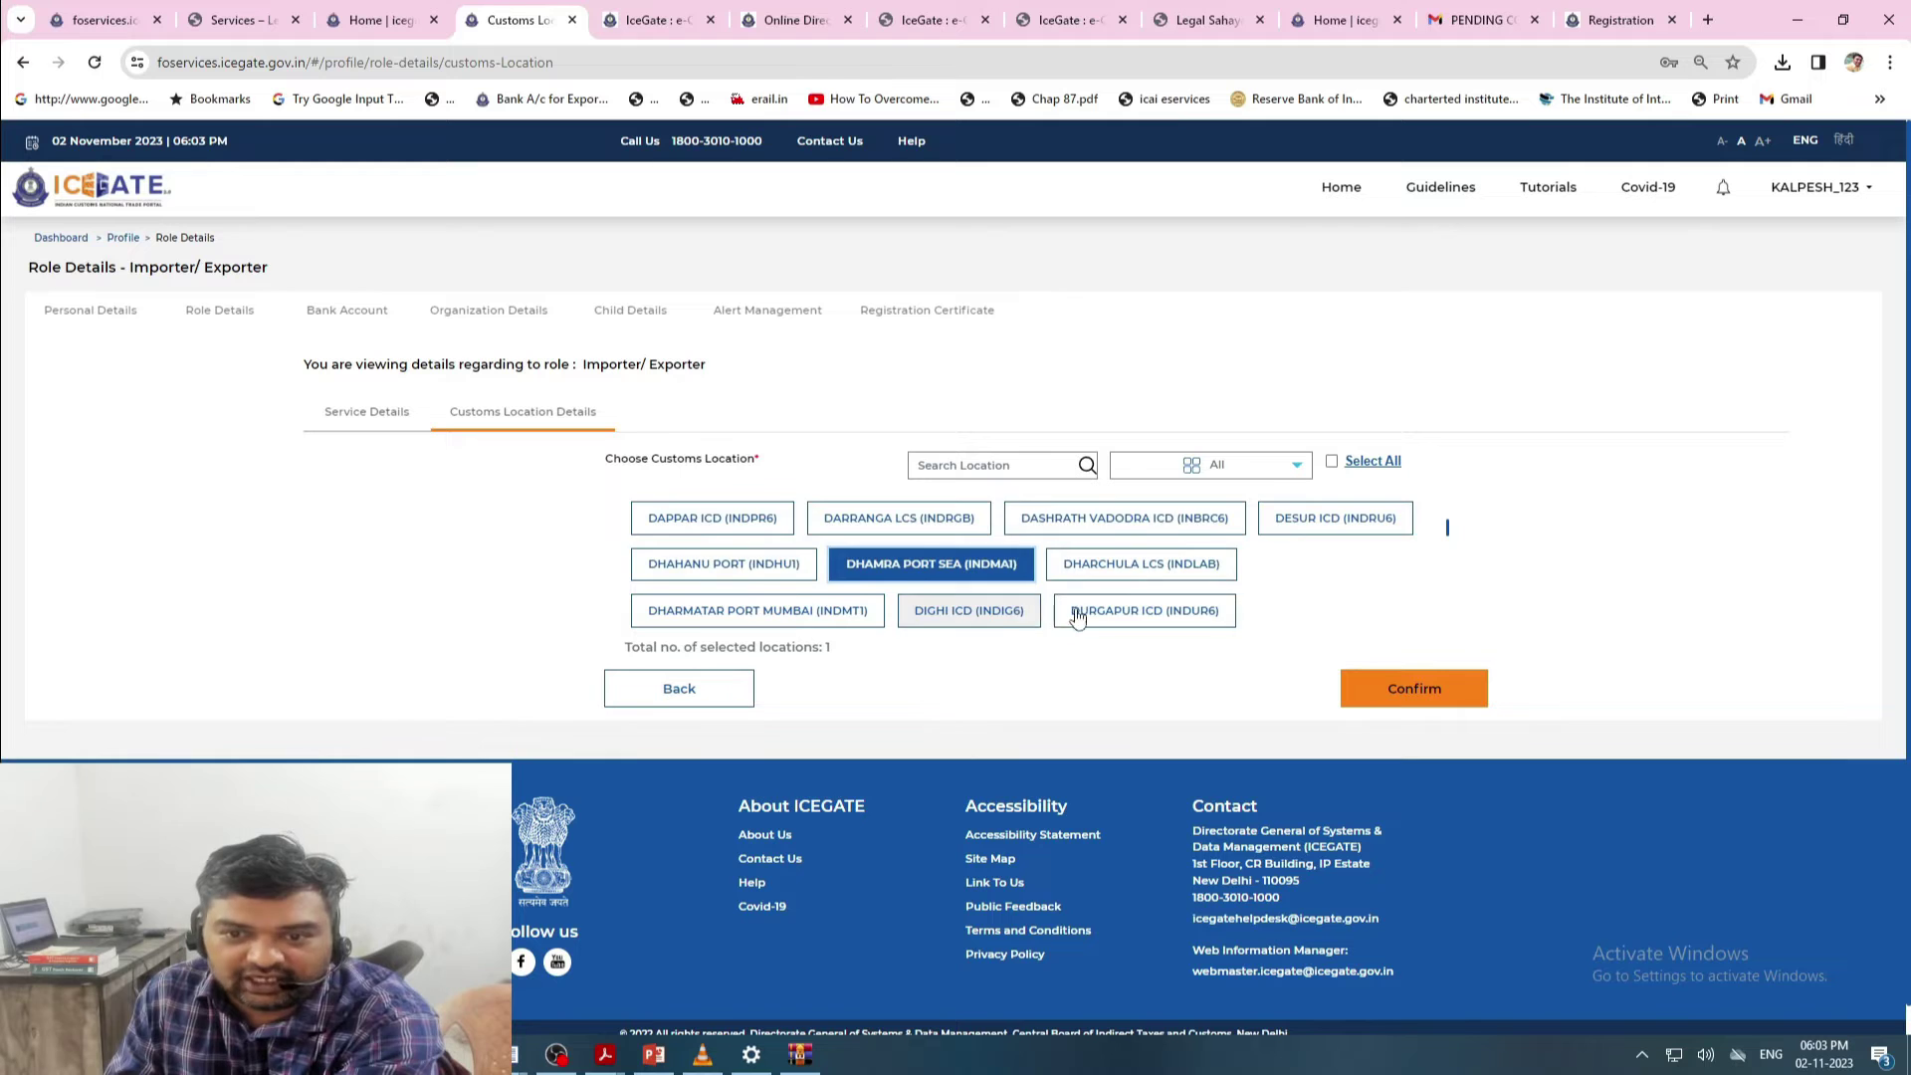
pyautogui.scroll(-5, 1075, 607)
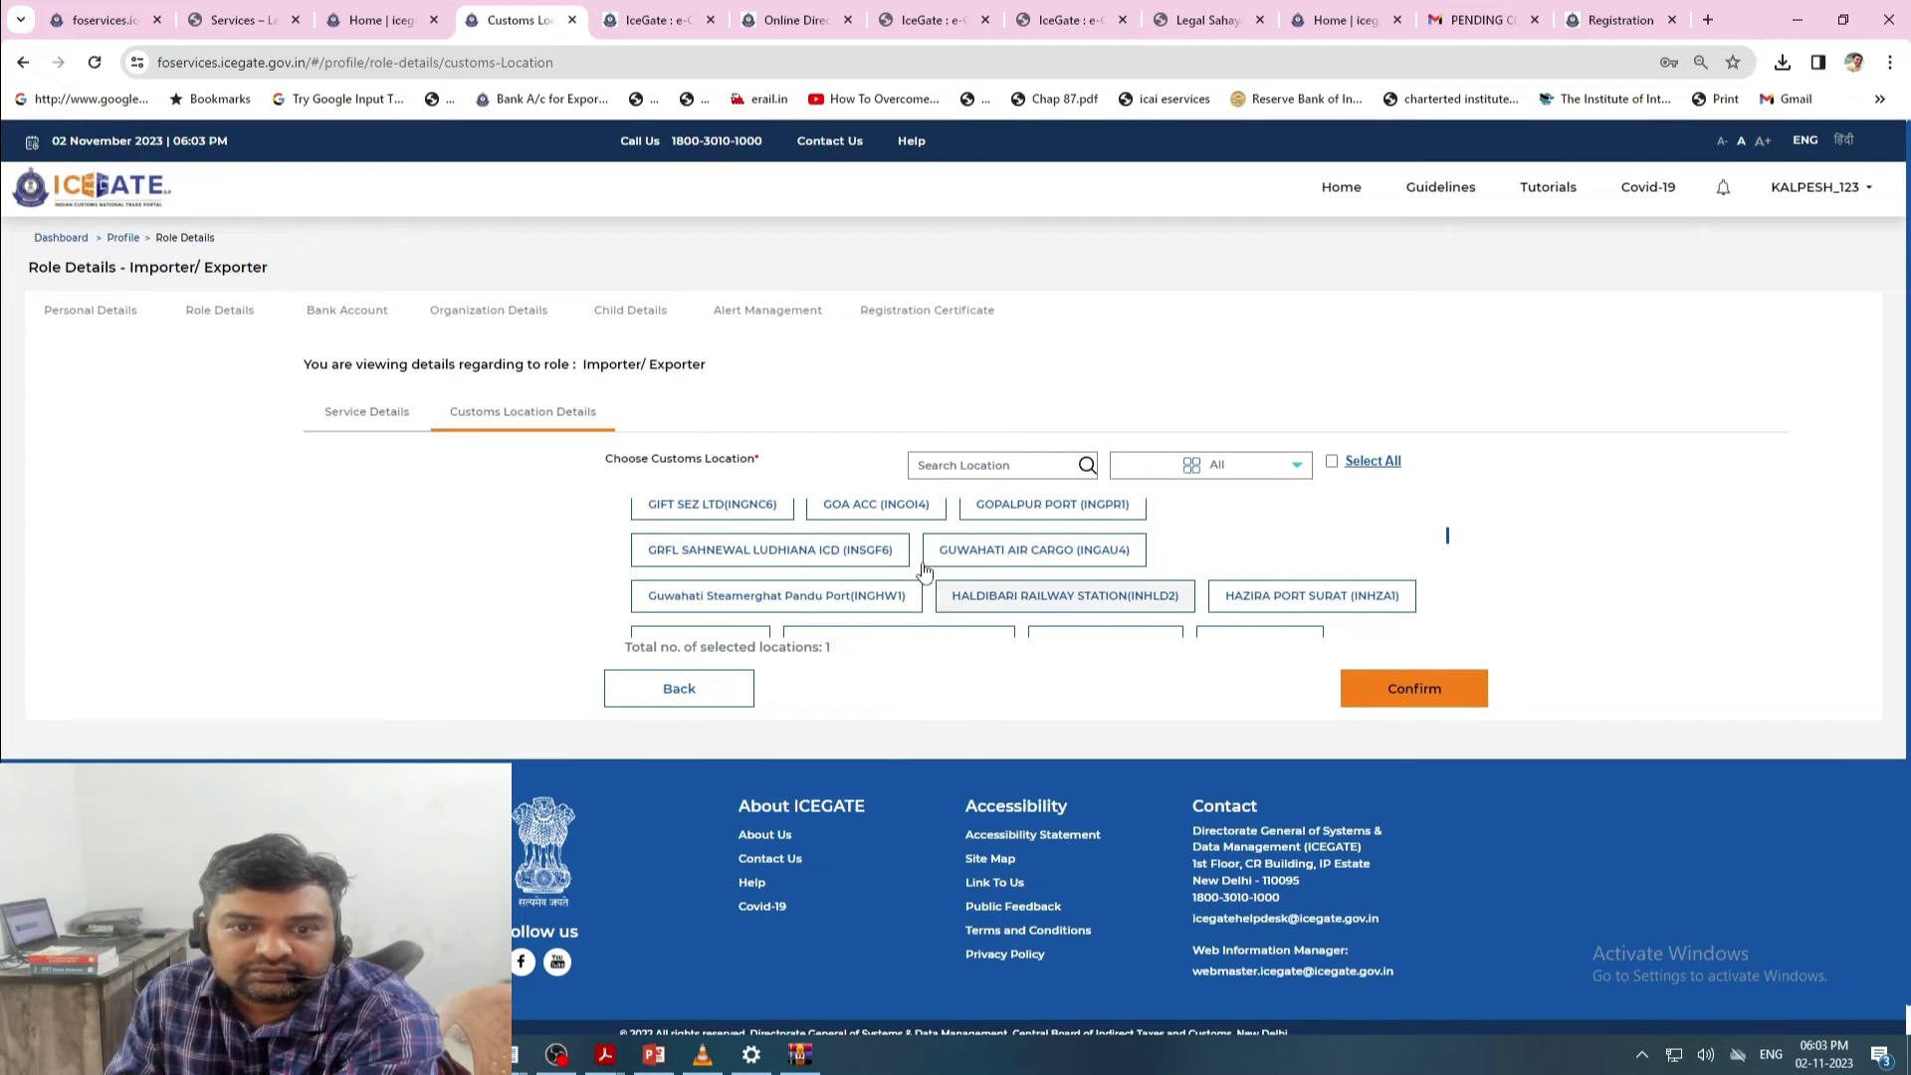
pyautogui.click(878, 510)
pyautogui.click(1220, 601)
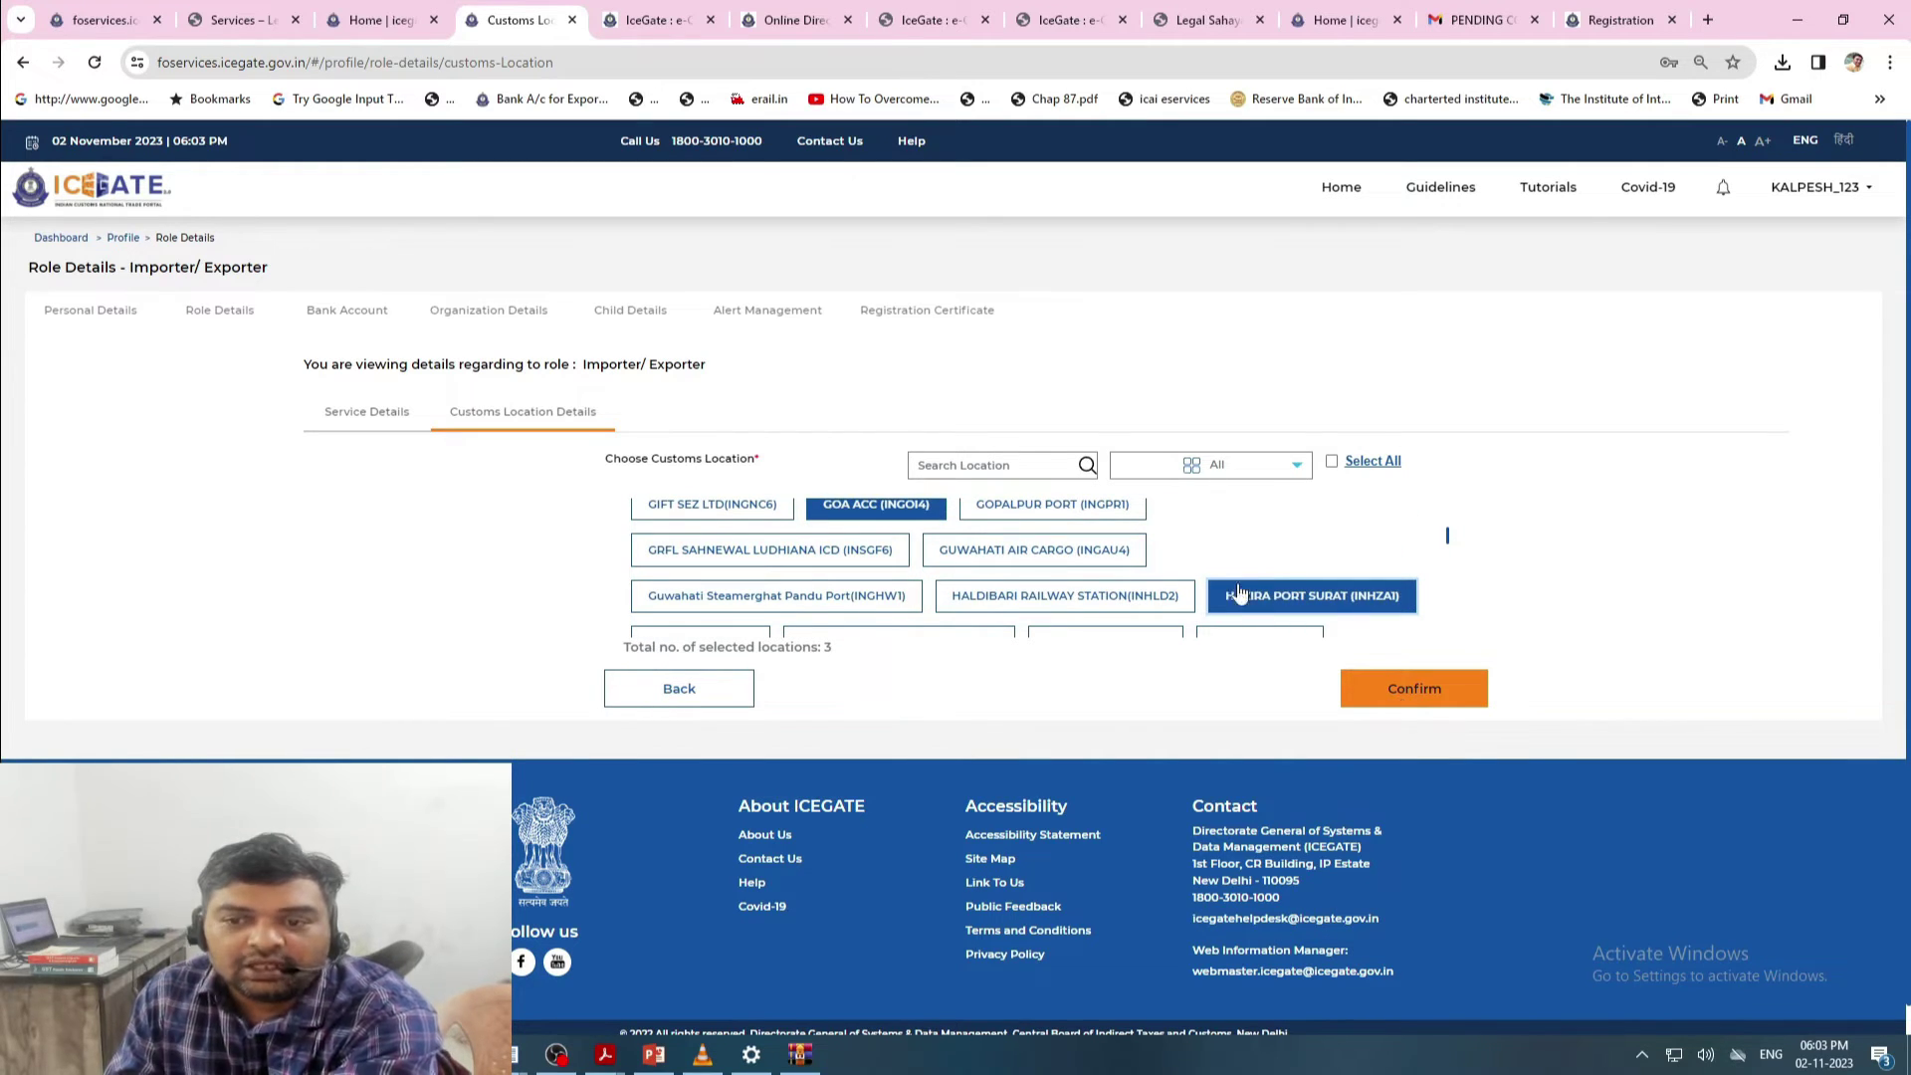
pyautogui.scroll(-15, 1214, 595)
pyautogui.scroll(-3, 1176, 595)
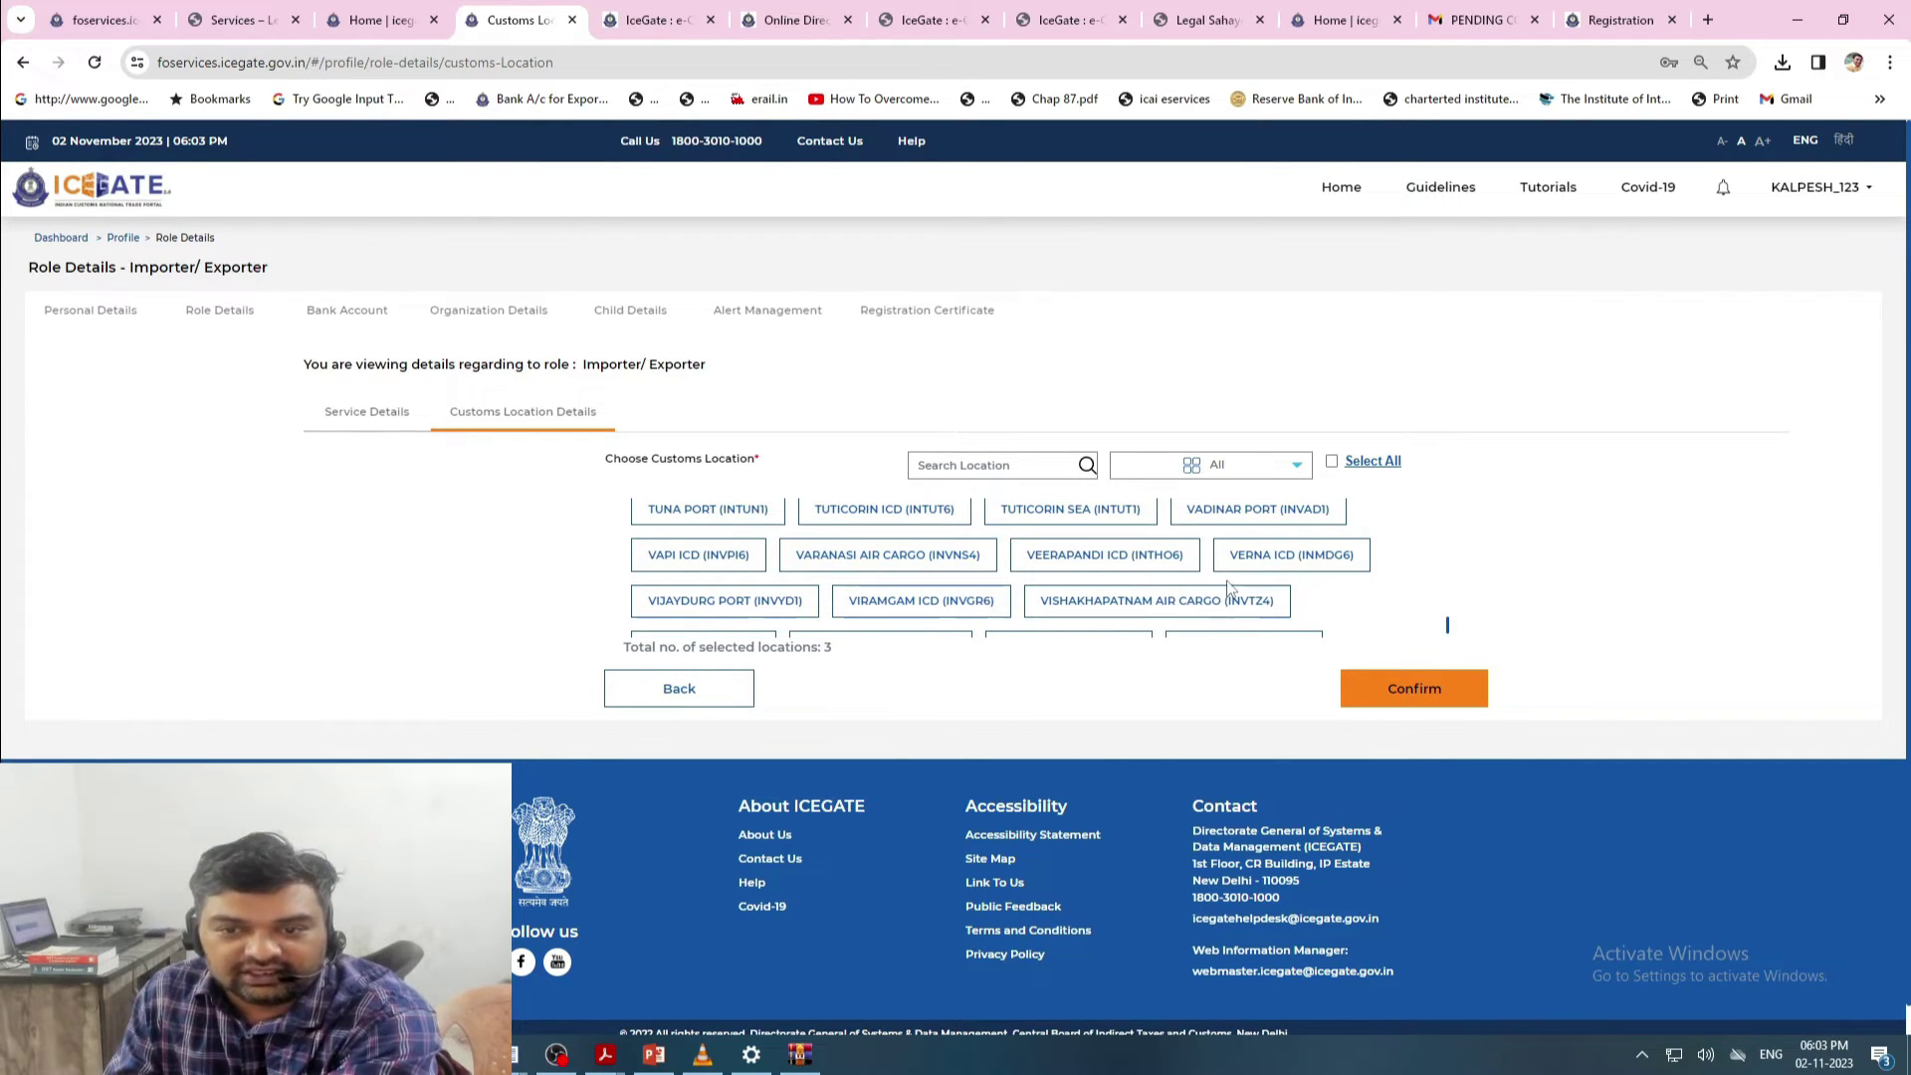
pyautogui.click(1428, 696)
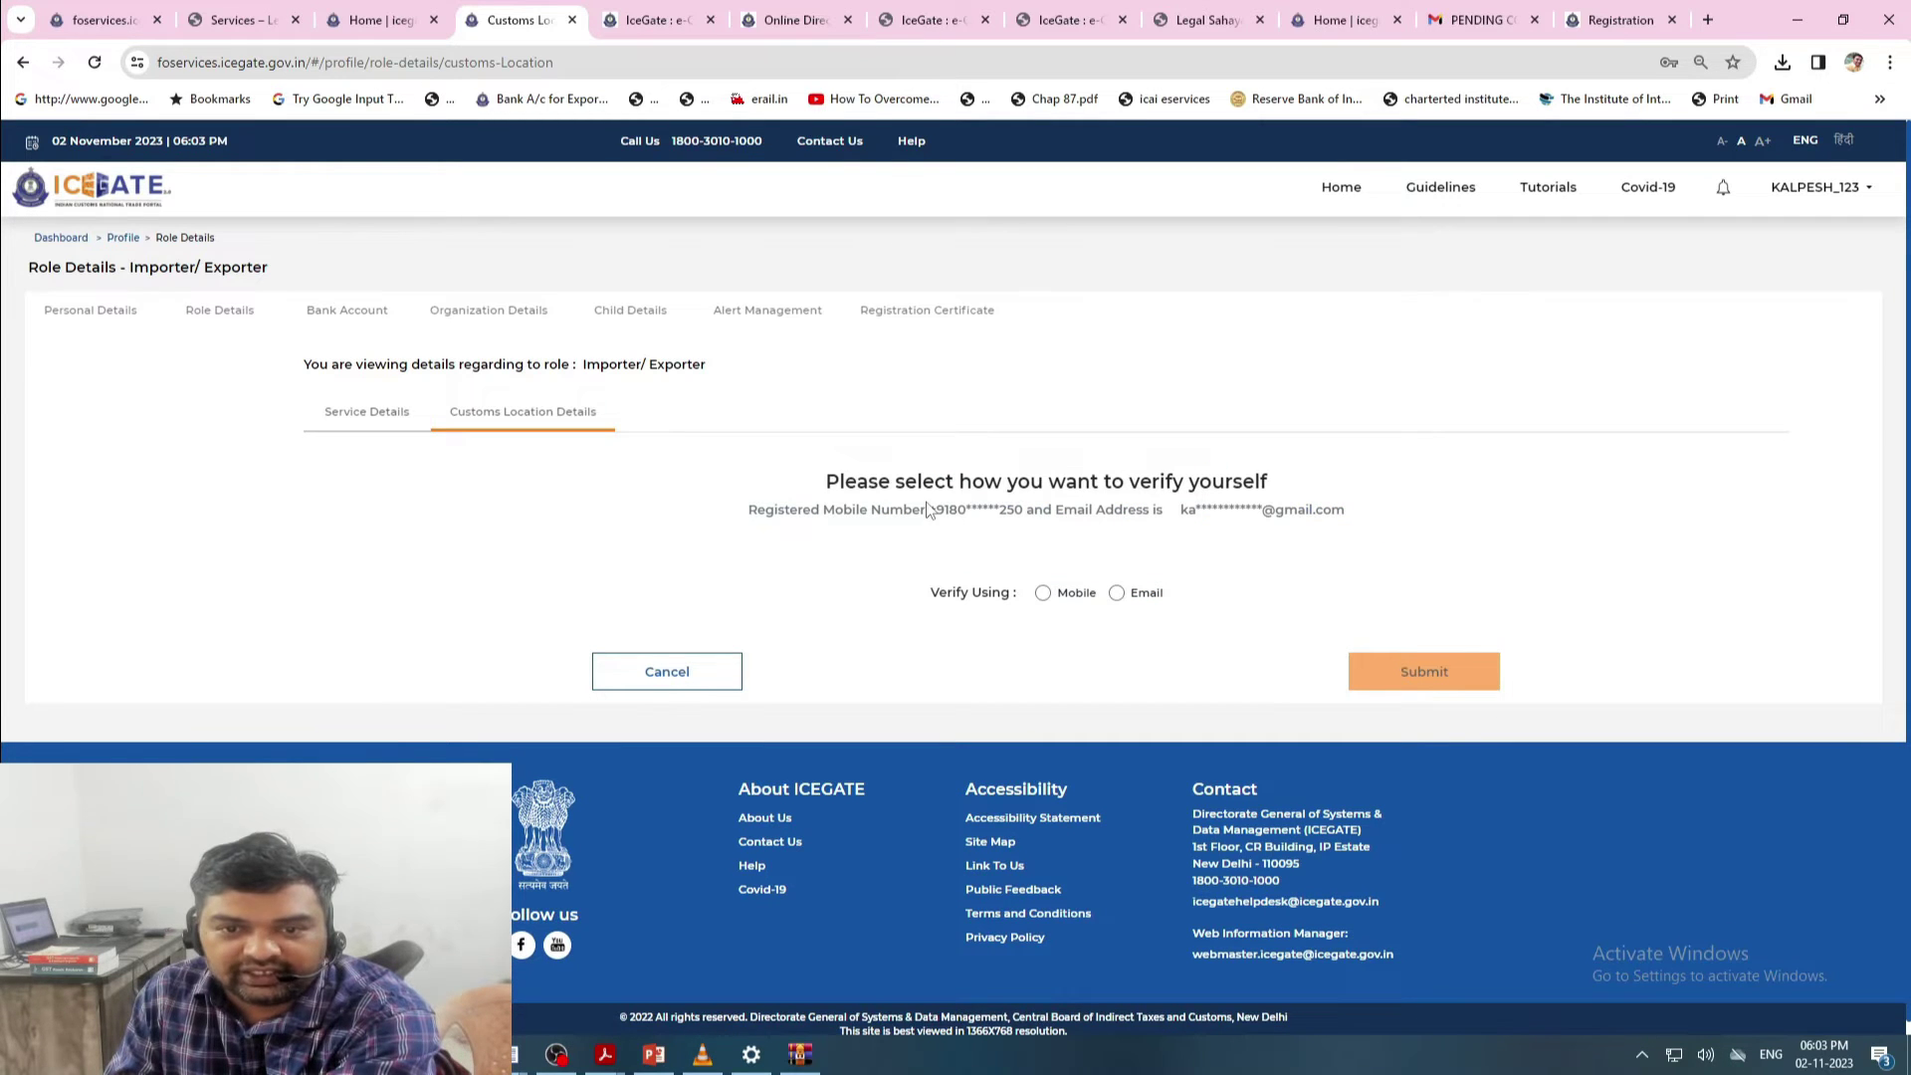
# Step: Choose Mobile verification, enter the six-digit OTP received, and submit it
pyautogui.moveTo(925, 509); pyautogui.dragTo(1251, 522)
pyautogui.click(1042, 593)
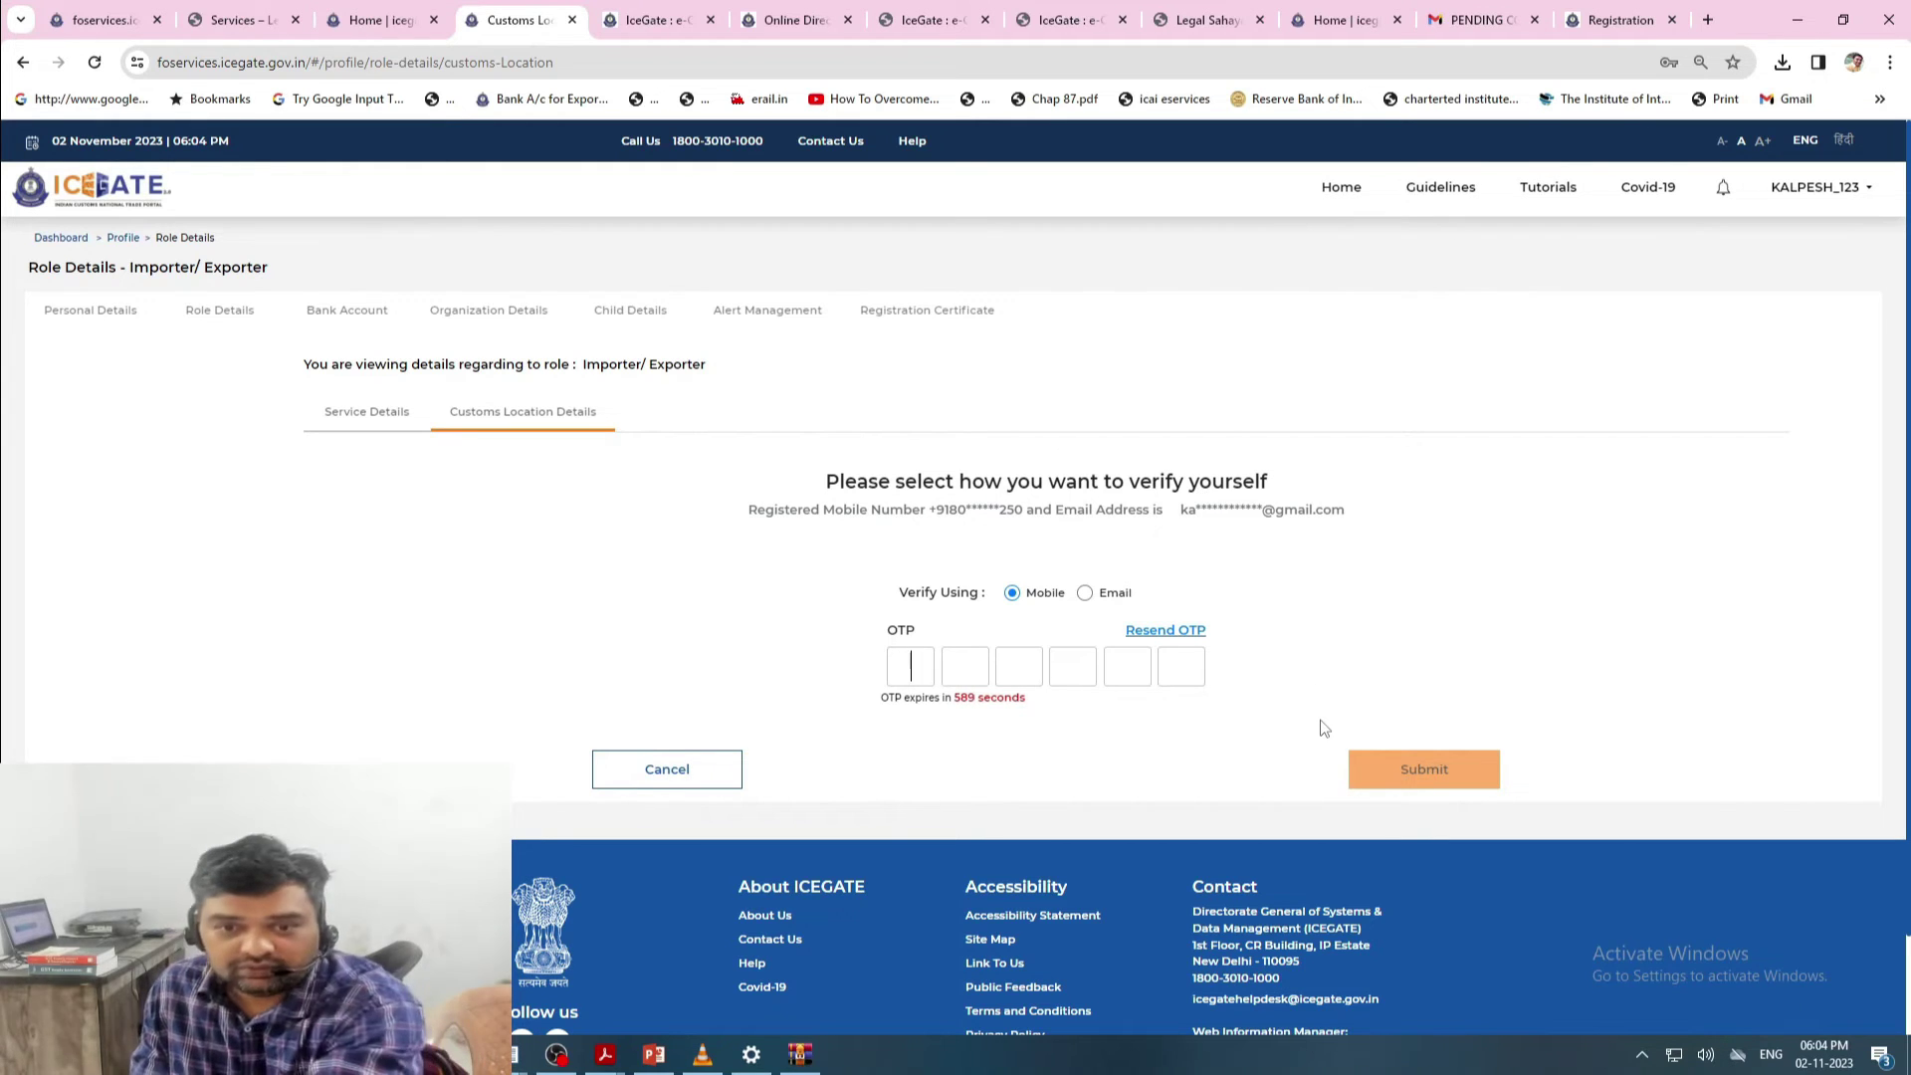
pyautogui.scroll(-1, 1324, 728)
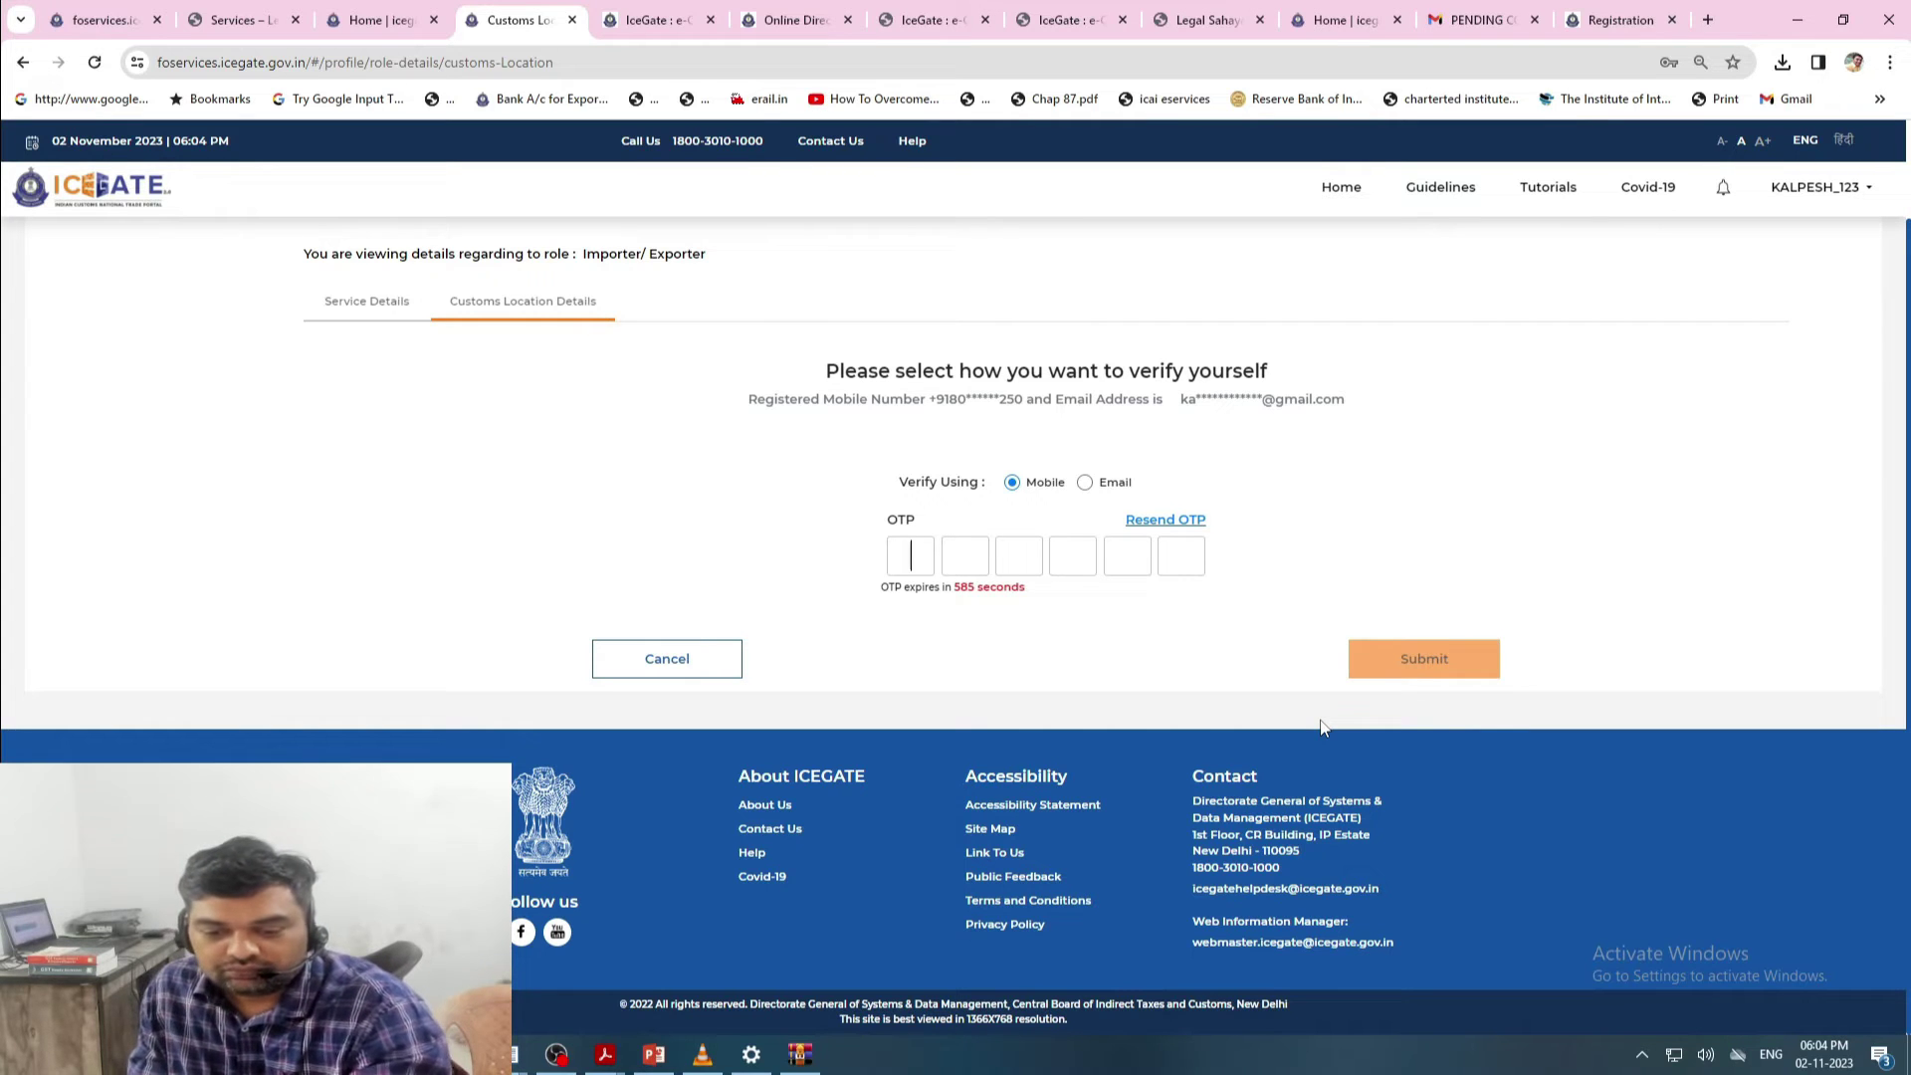
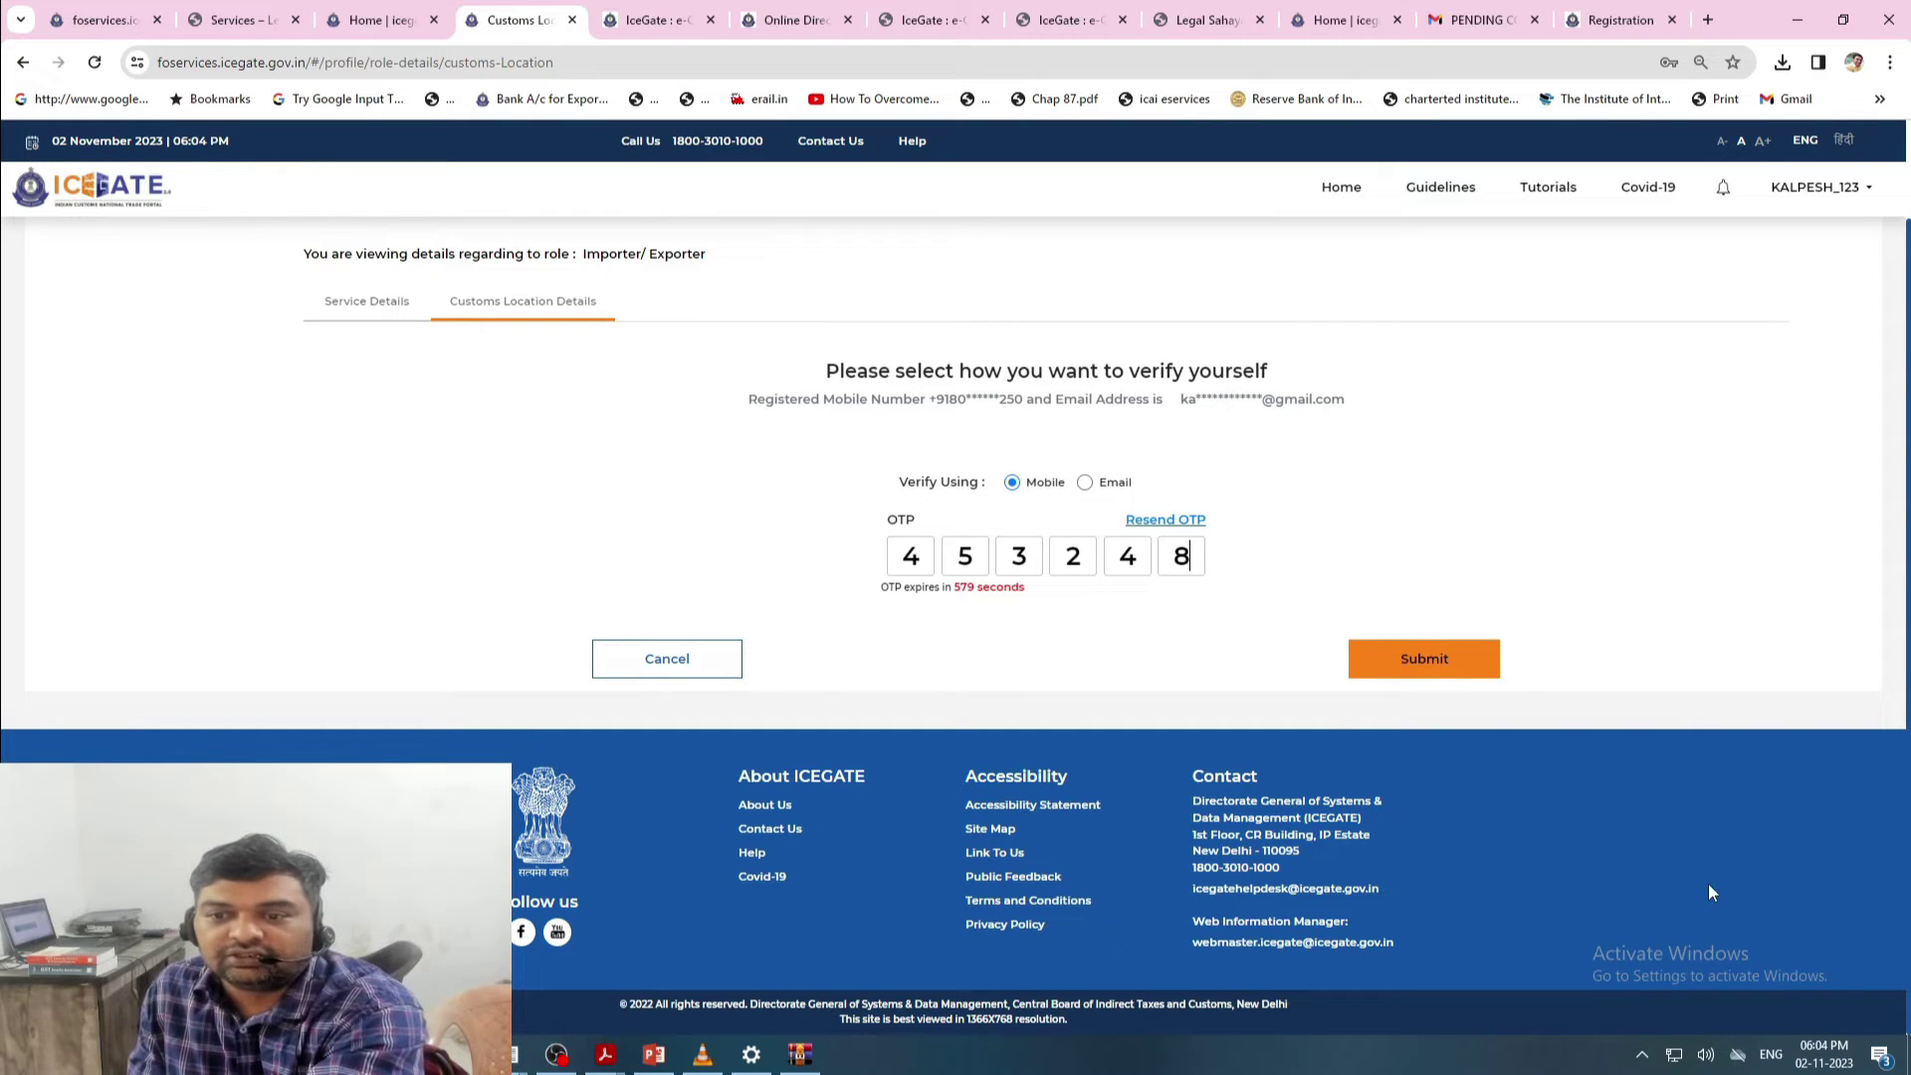
pyautogui.click(1432, 661)
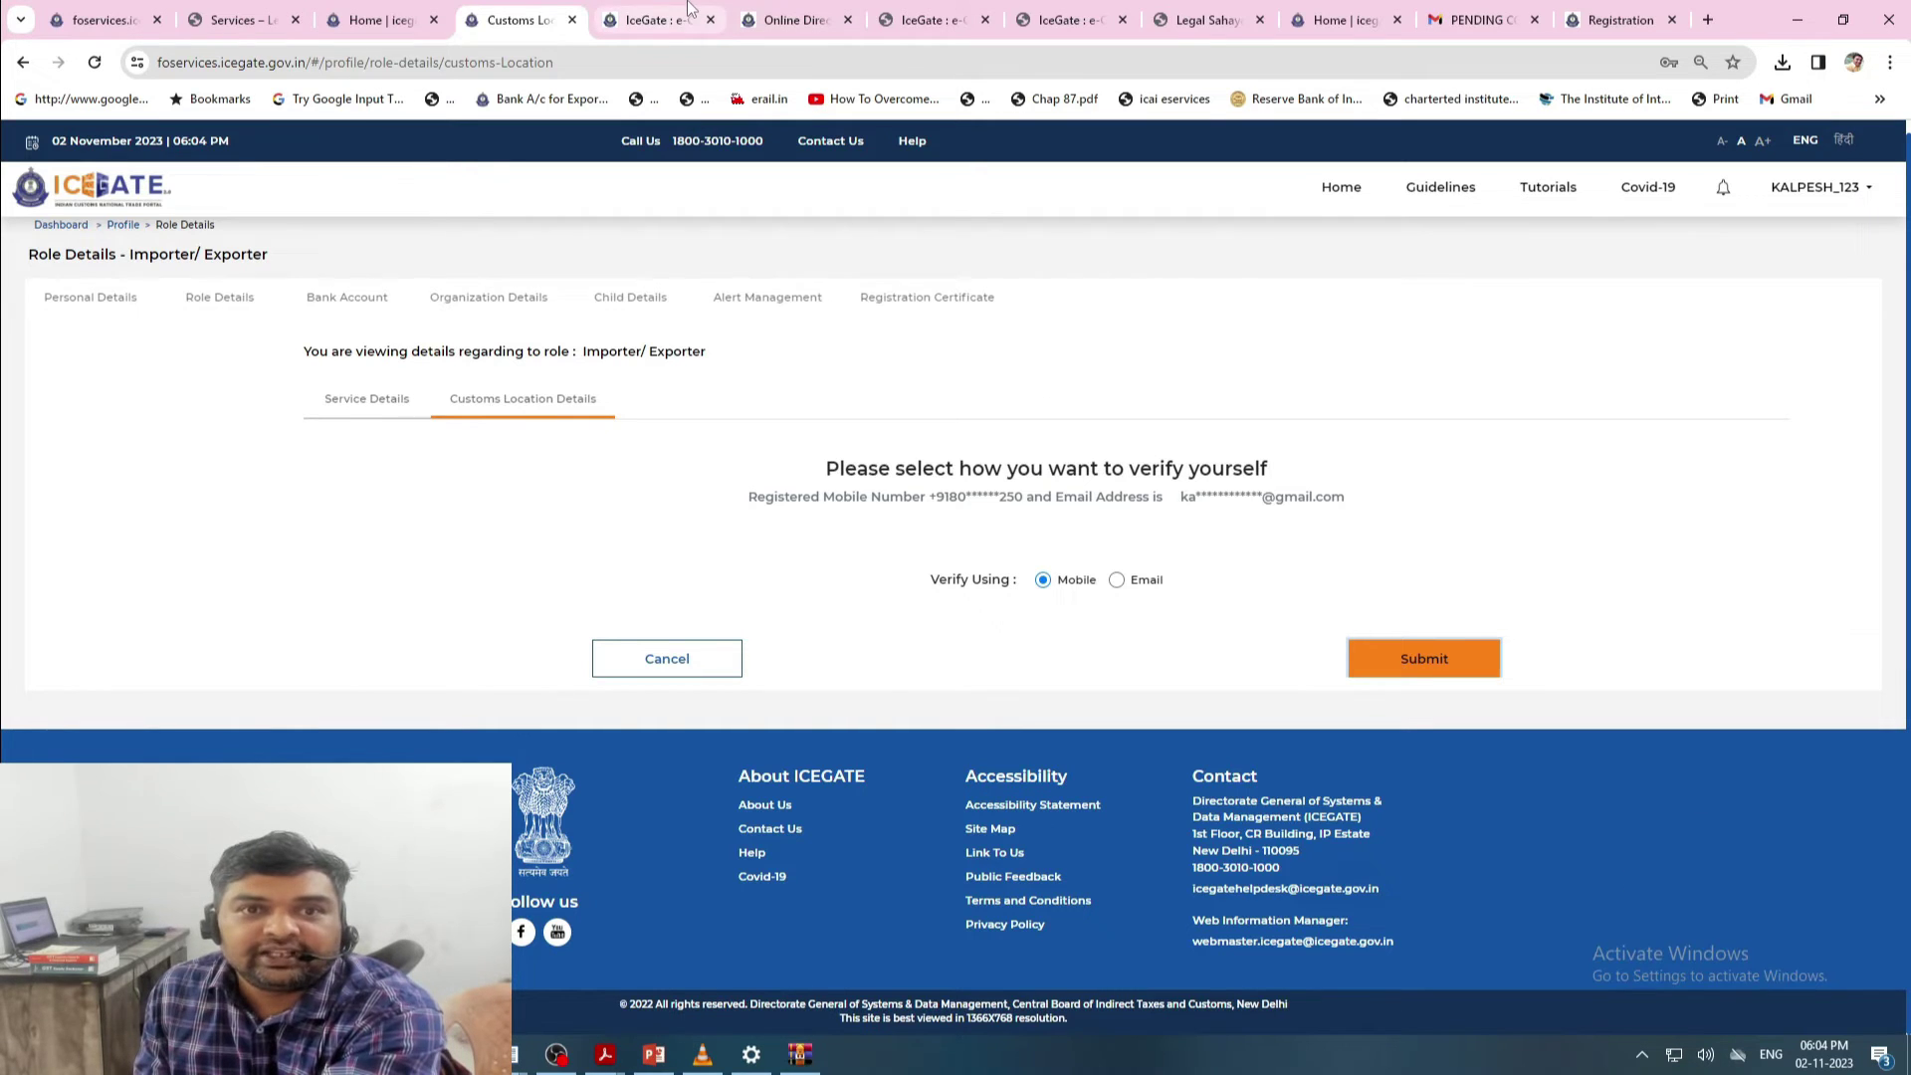
# Step: Log in to the old ICEGATE site with the user ID and captcha, dismissing Chrome's password alert
pyautogui.click(656, 19)
pyautogui.scroll(7, 1162, 835)
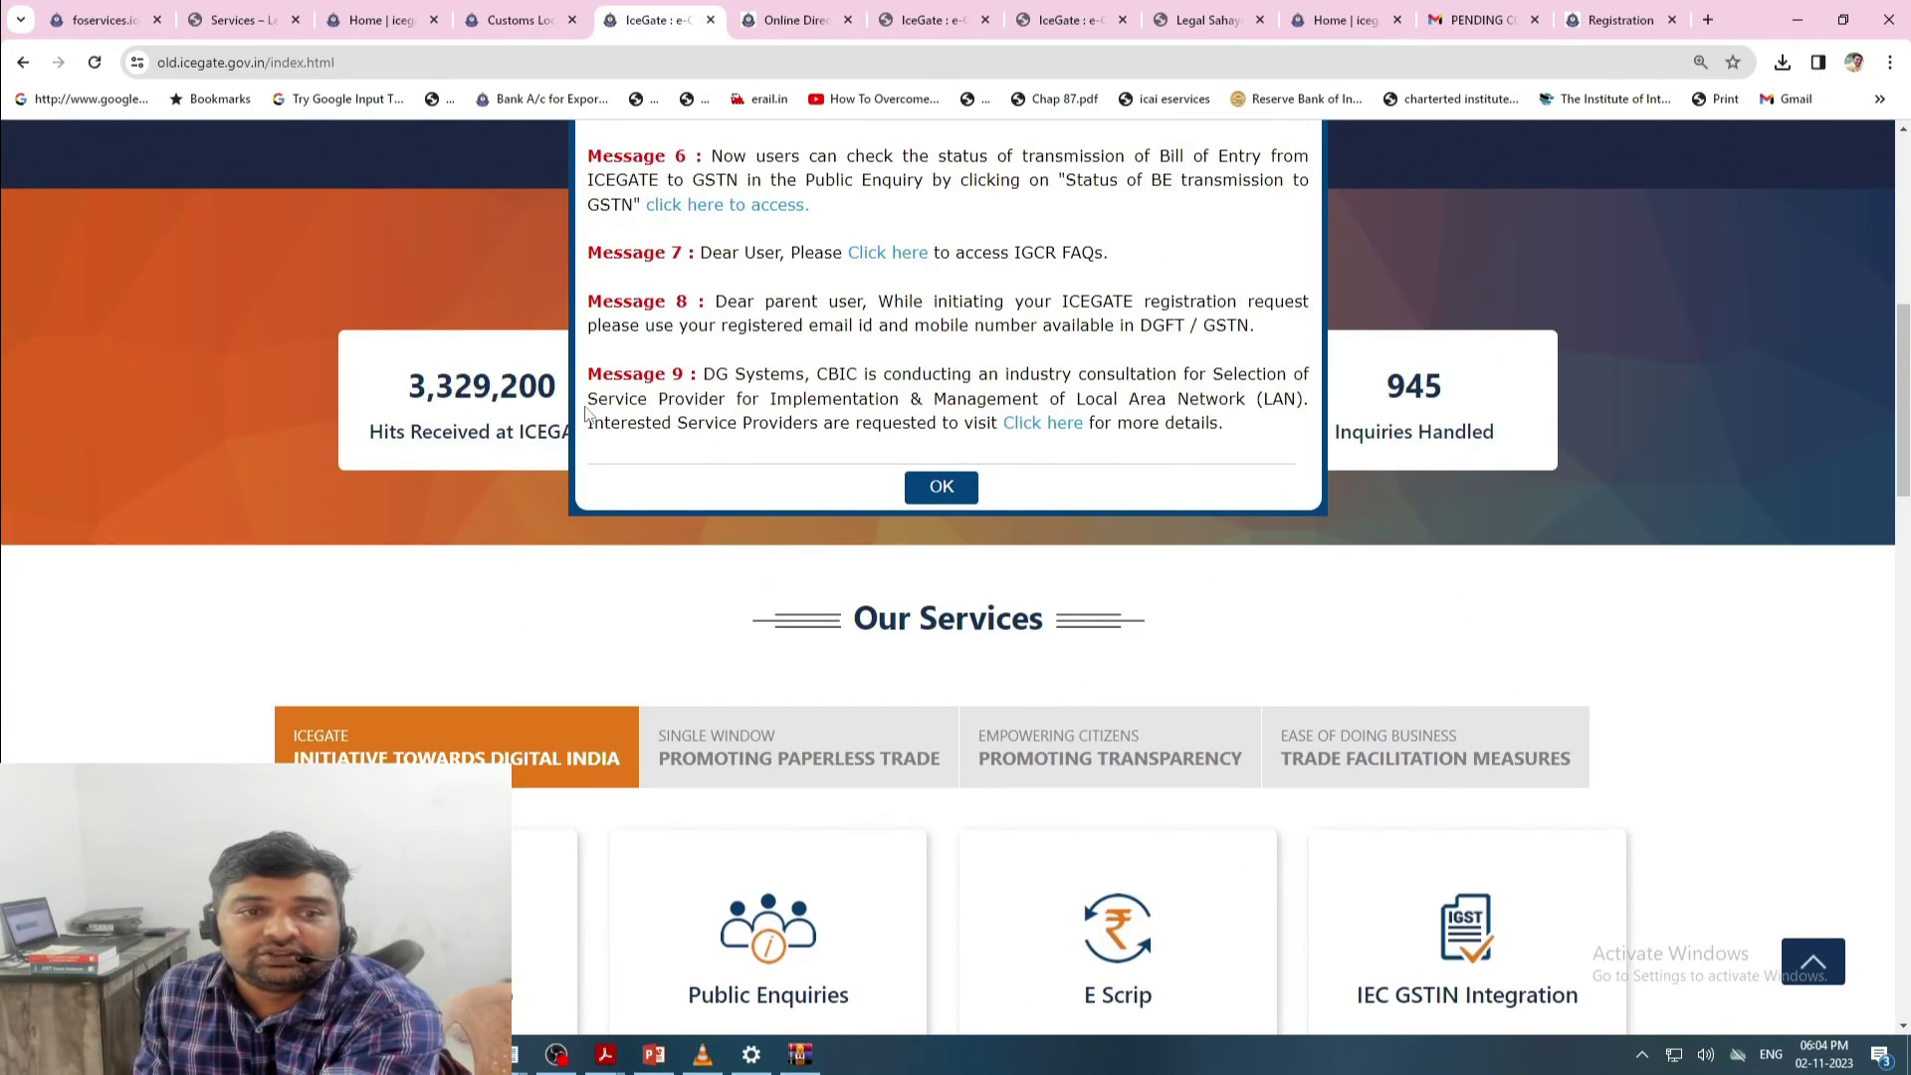
pyautogui.scroll(-4, 1101, 291)
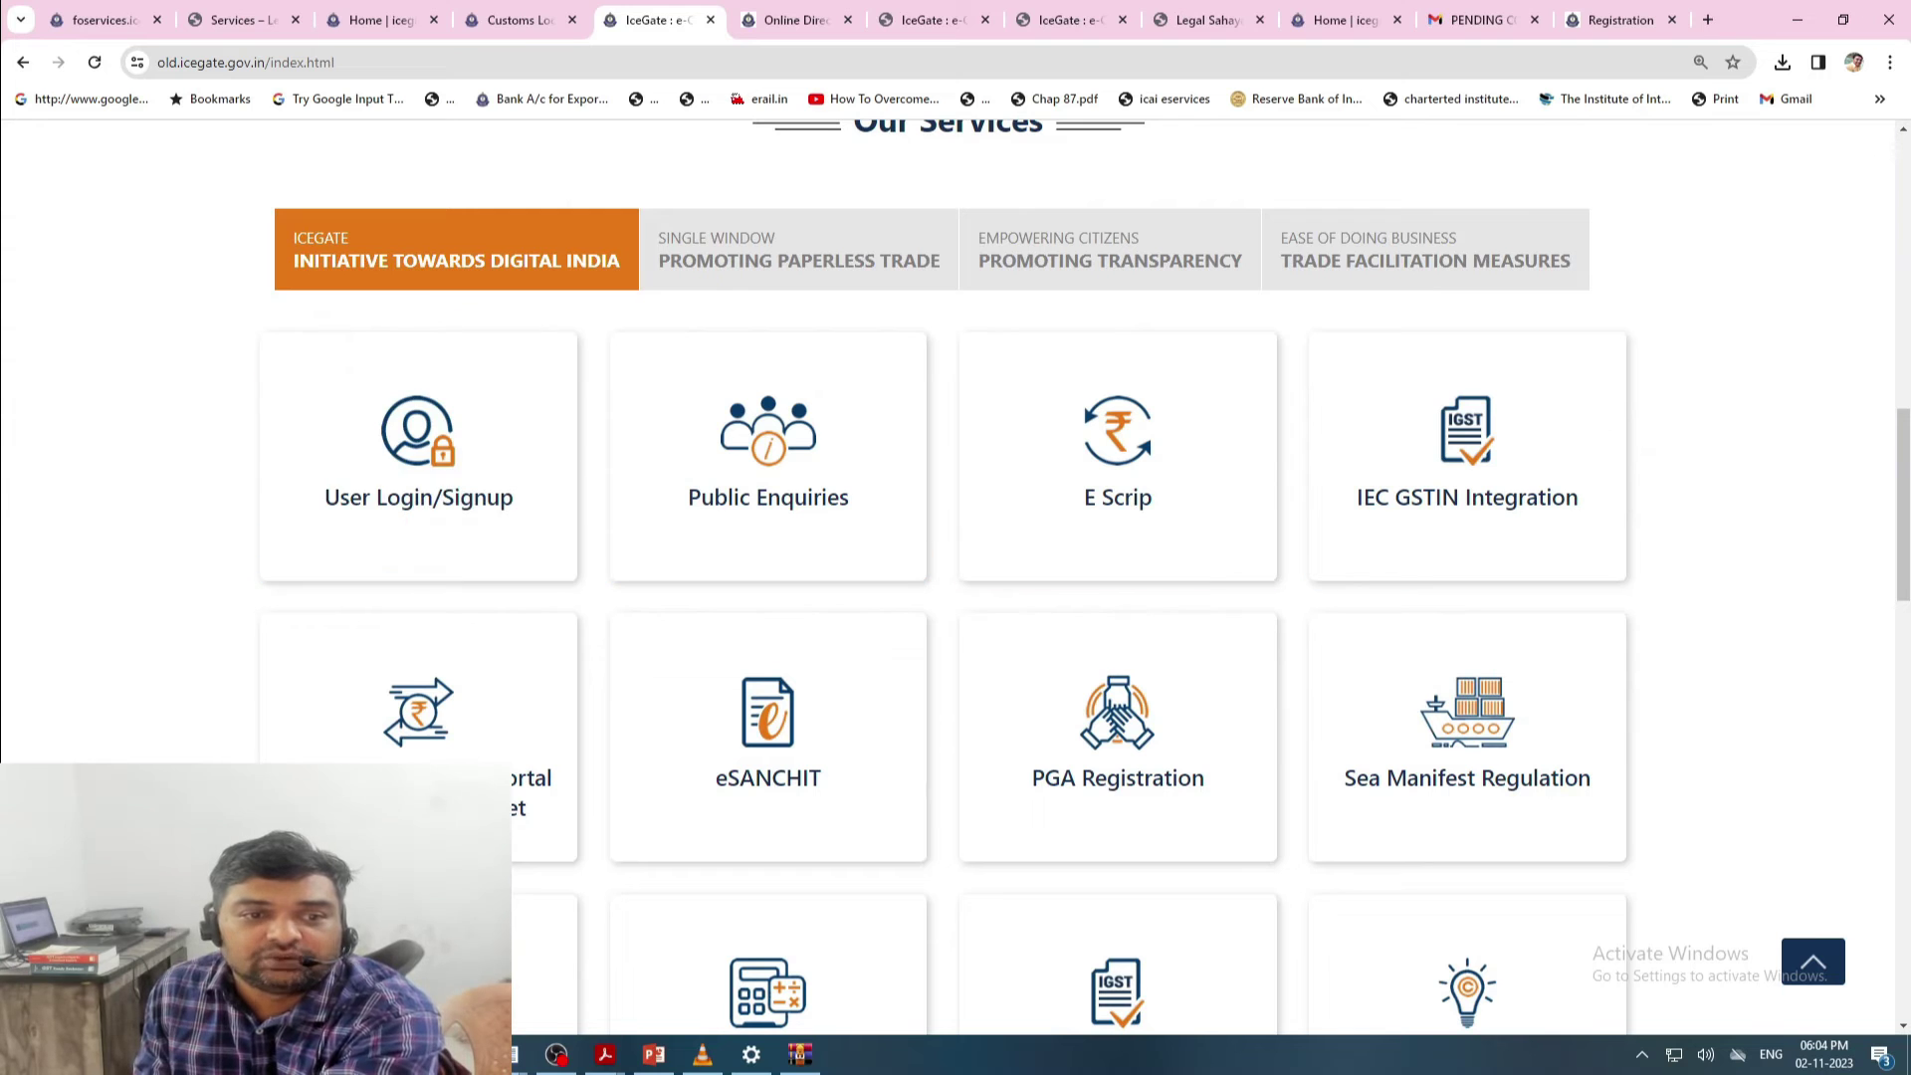
pyautogui.click(413, 523)
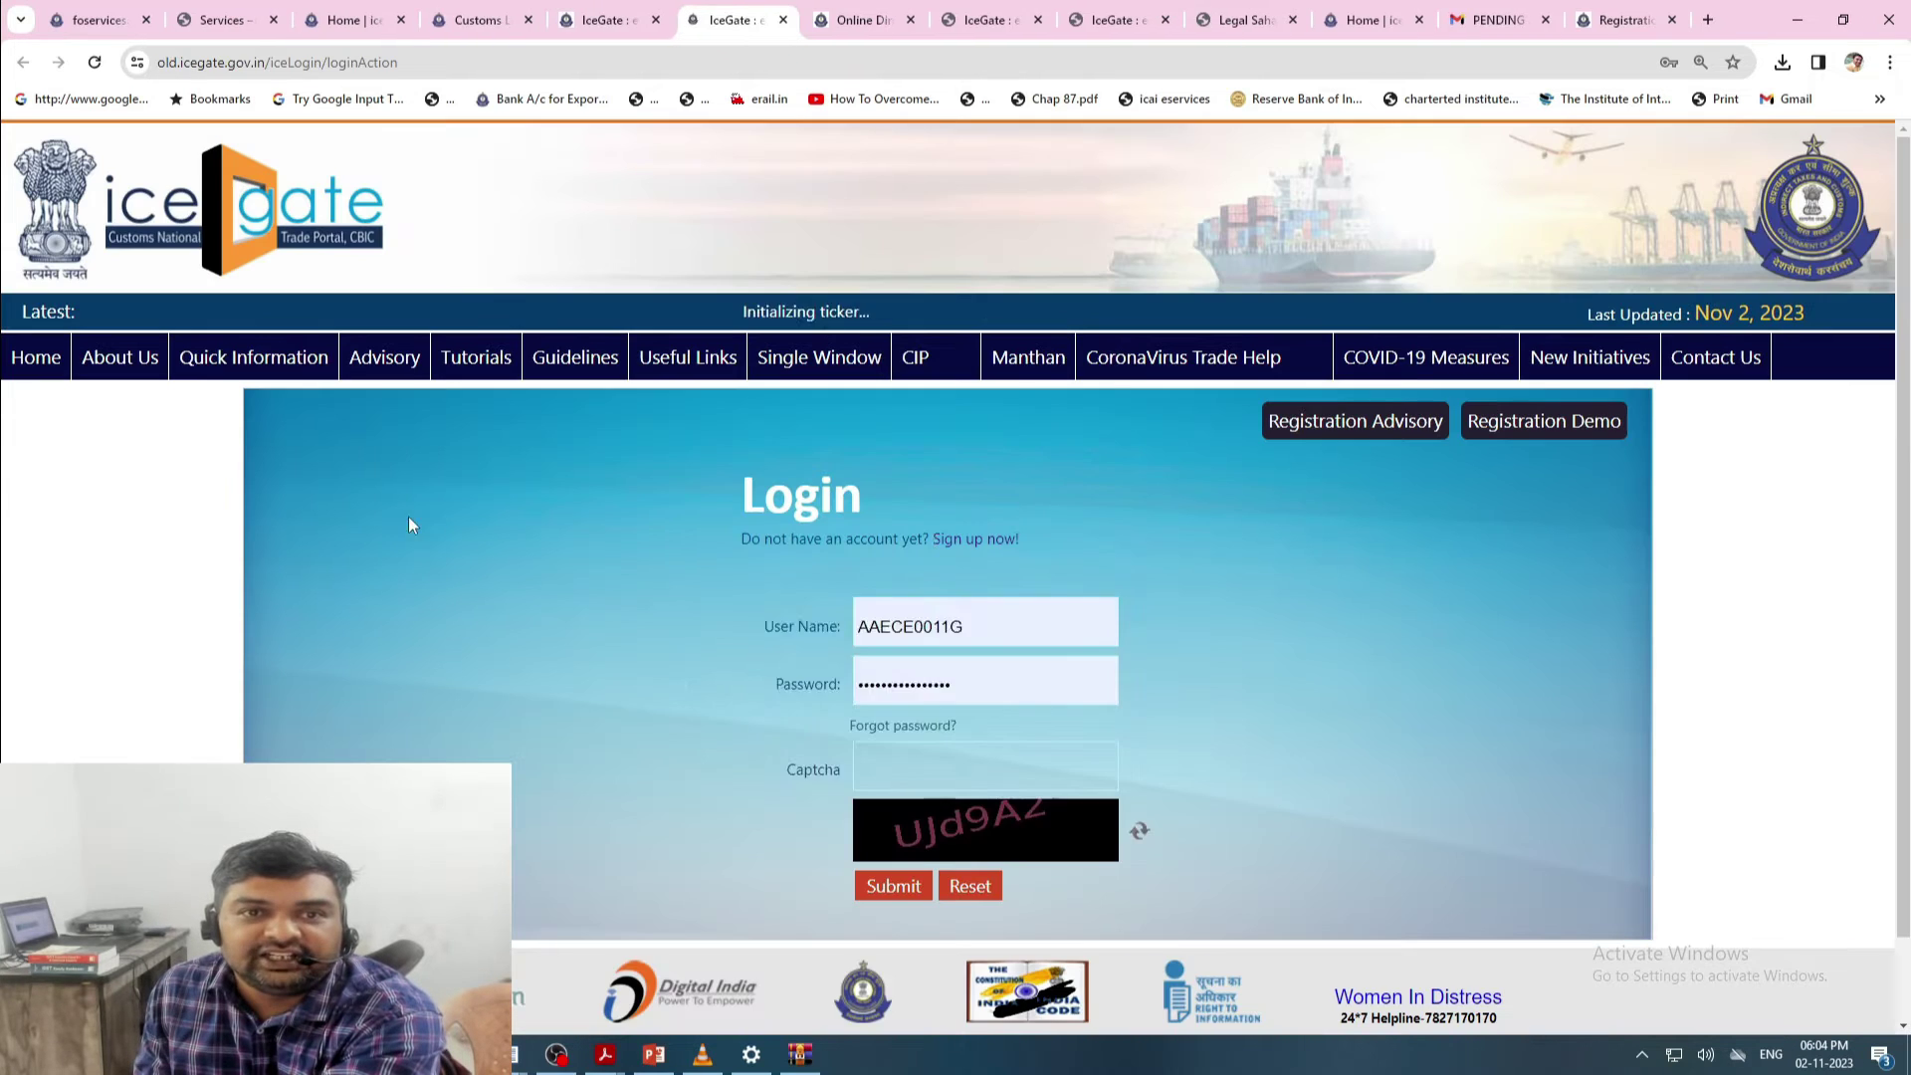
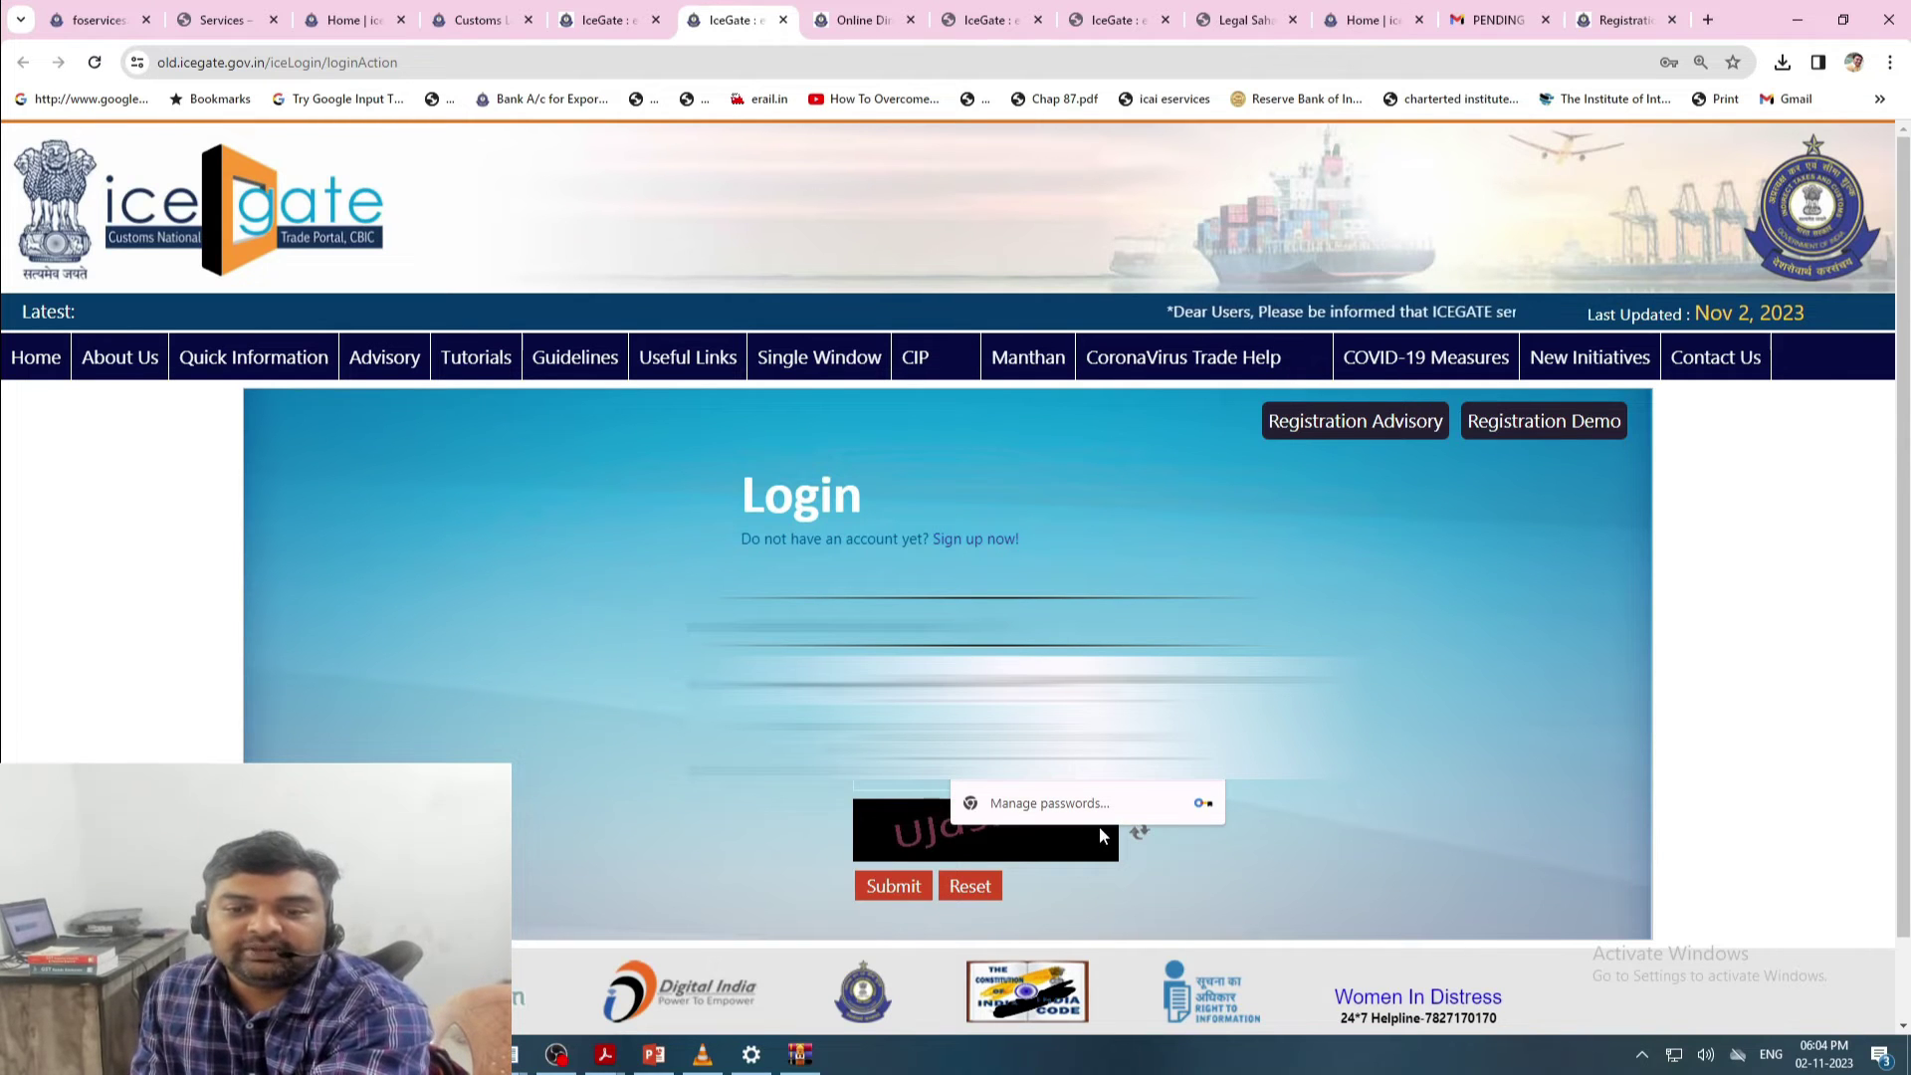
pyautogui.press('Tab')
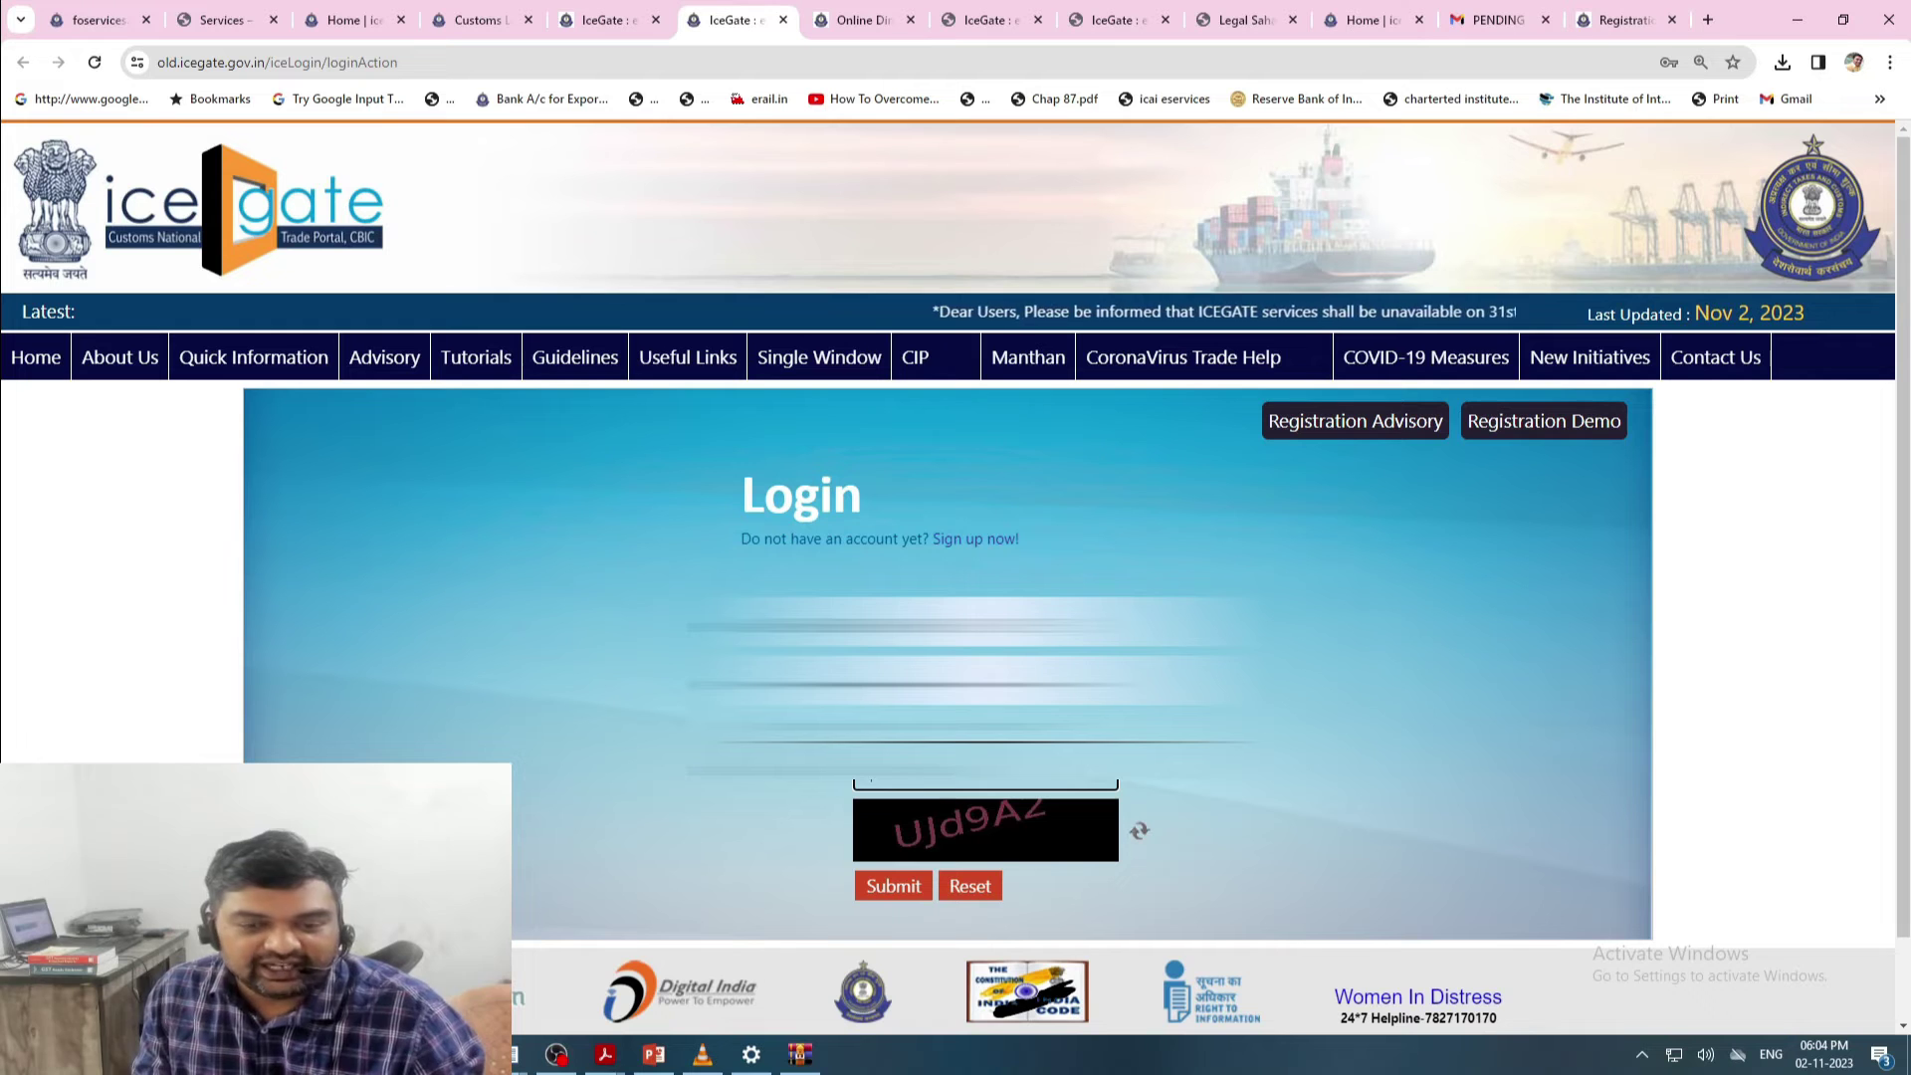
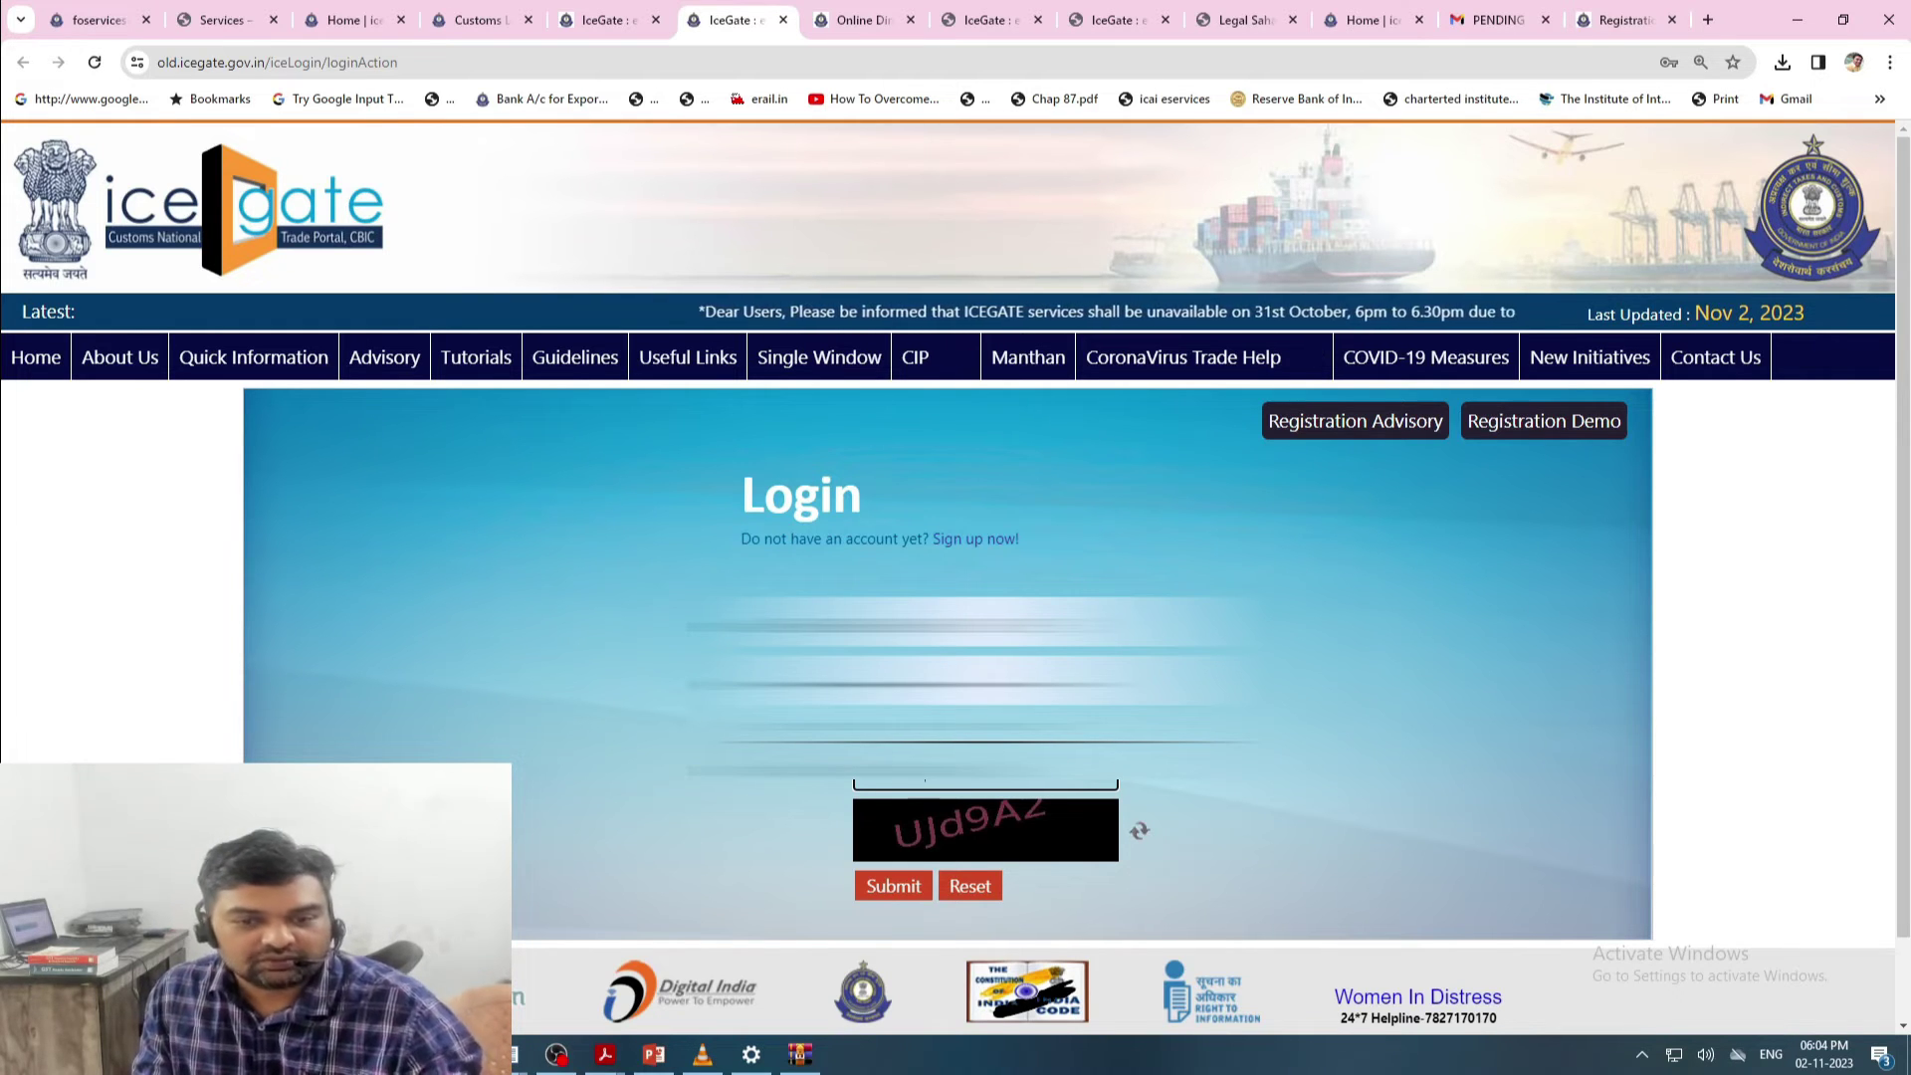
pyautogui.click(892, 886)
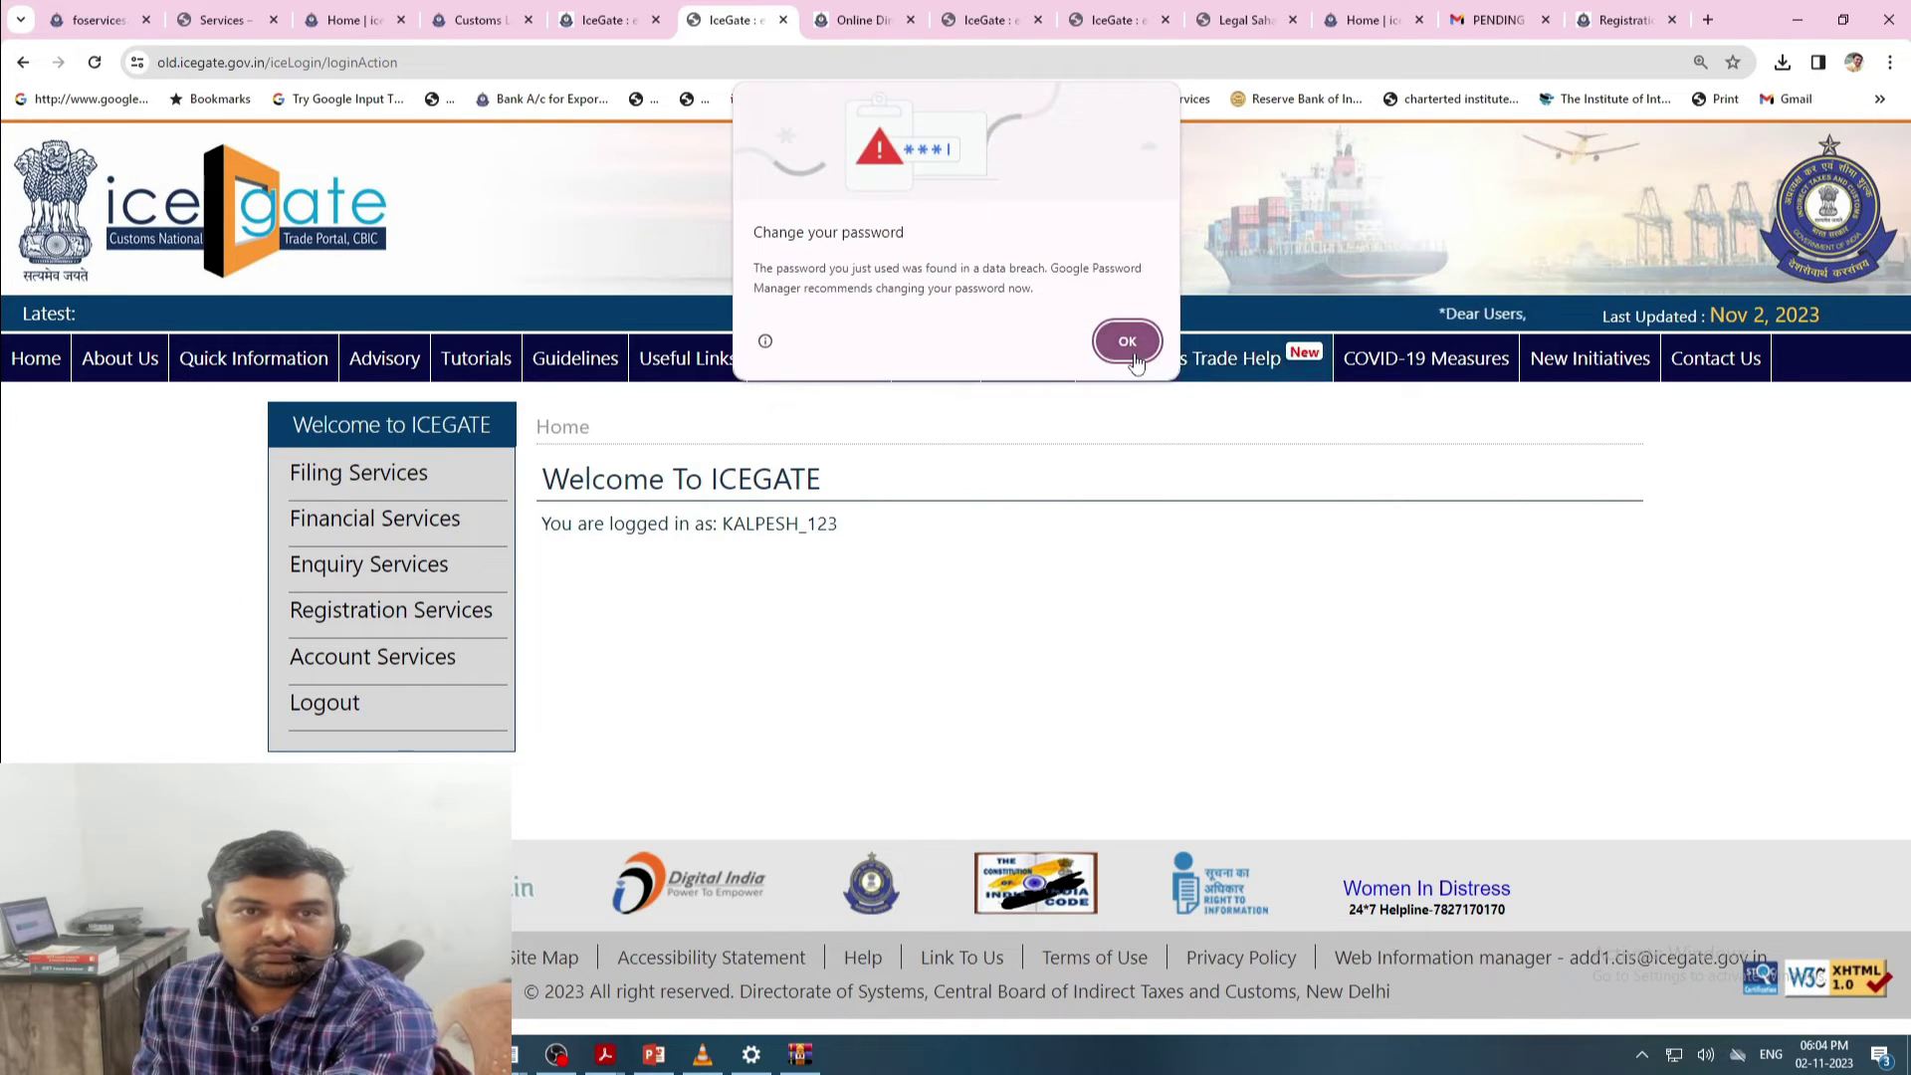
pyautogui.click(1134, 359)
# Step: Return to the old ICEGATE site's Our Services tab
pyautogui.click(607, 20)
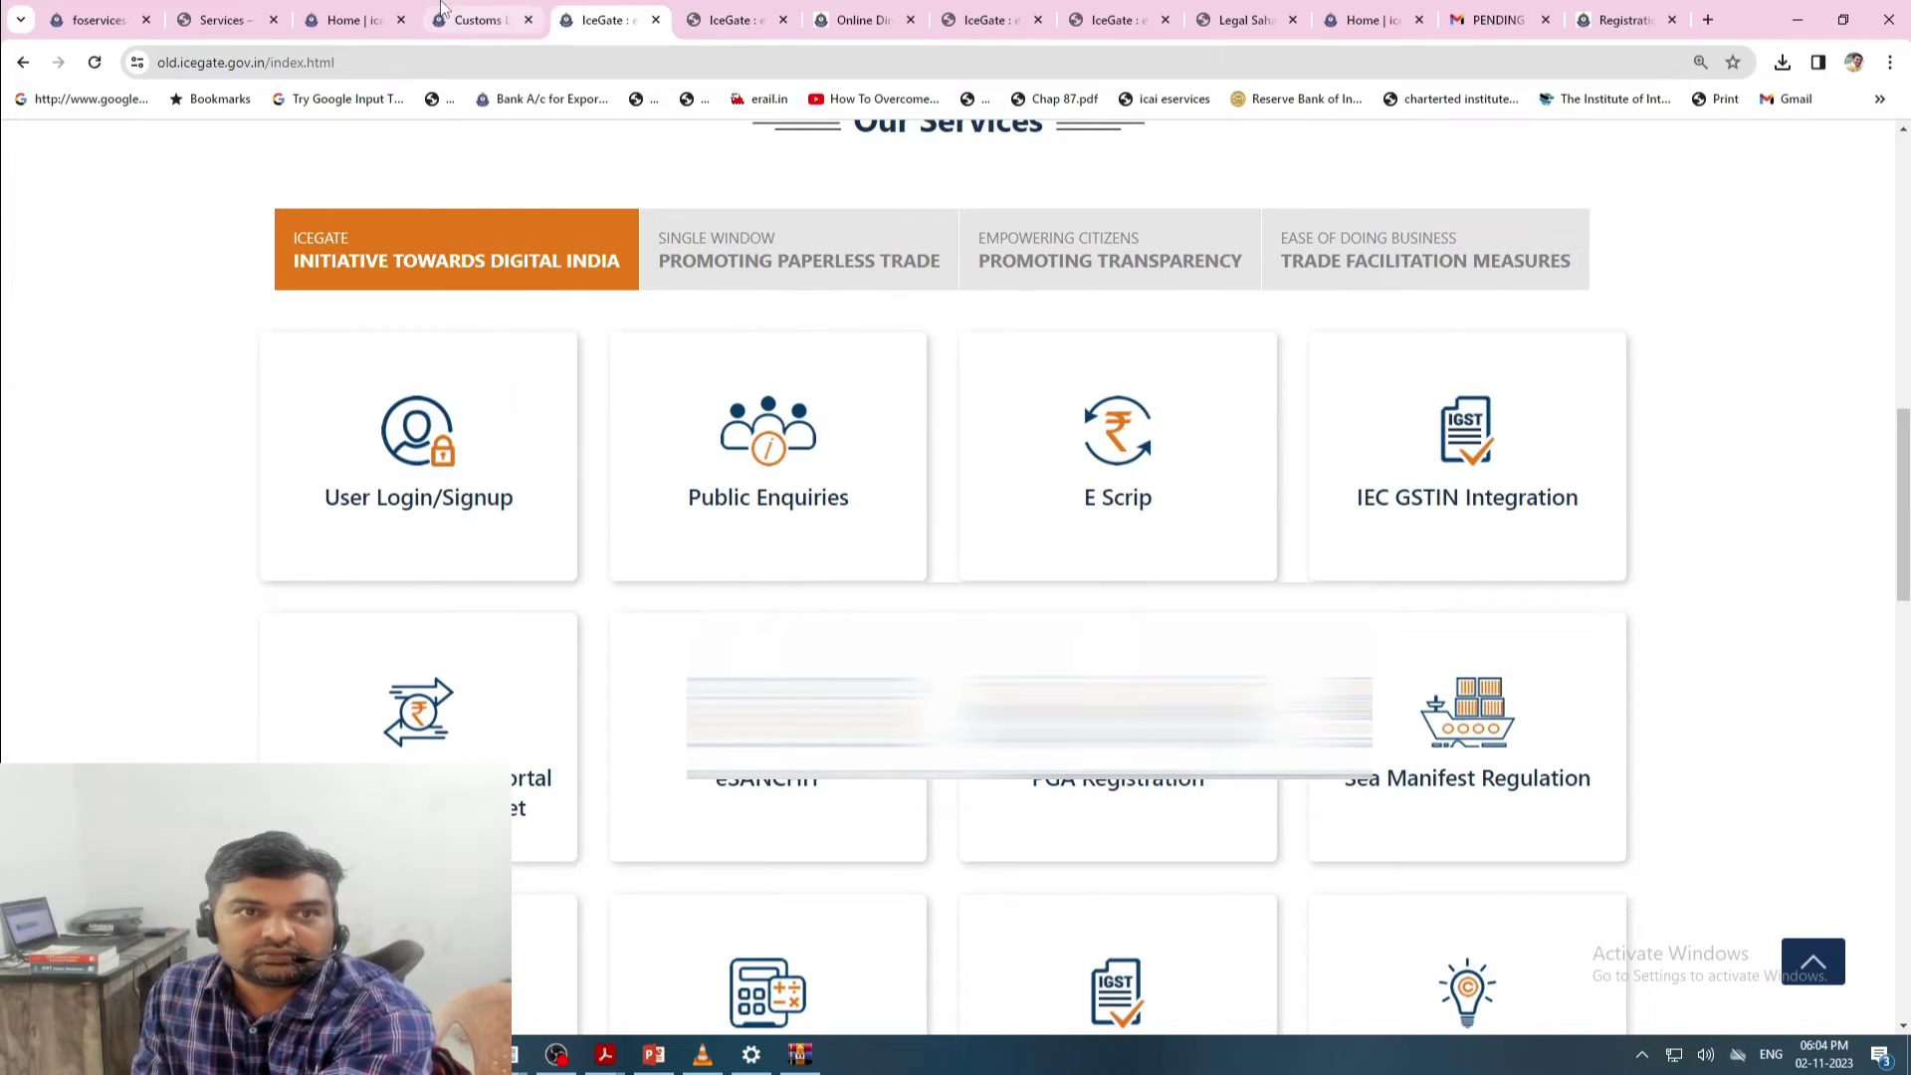
pyautogui.click(444, 10)
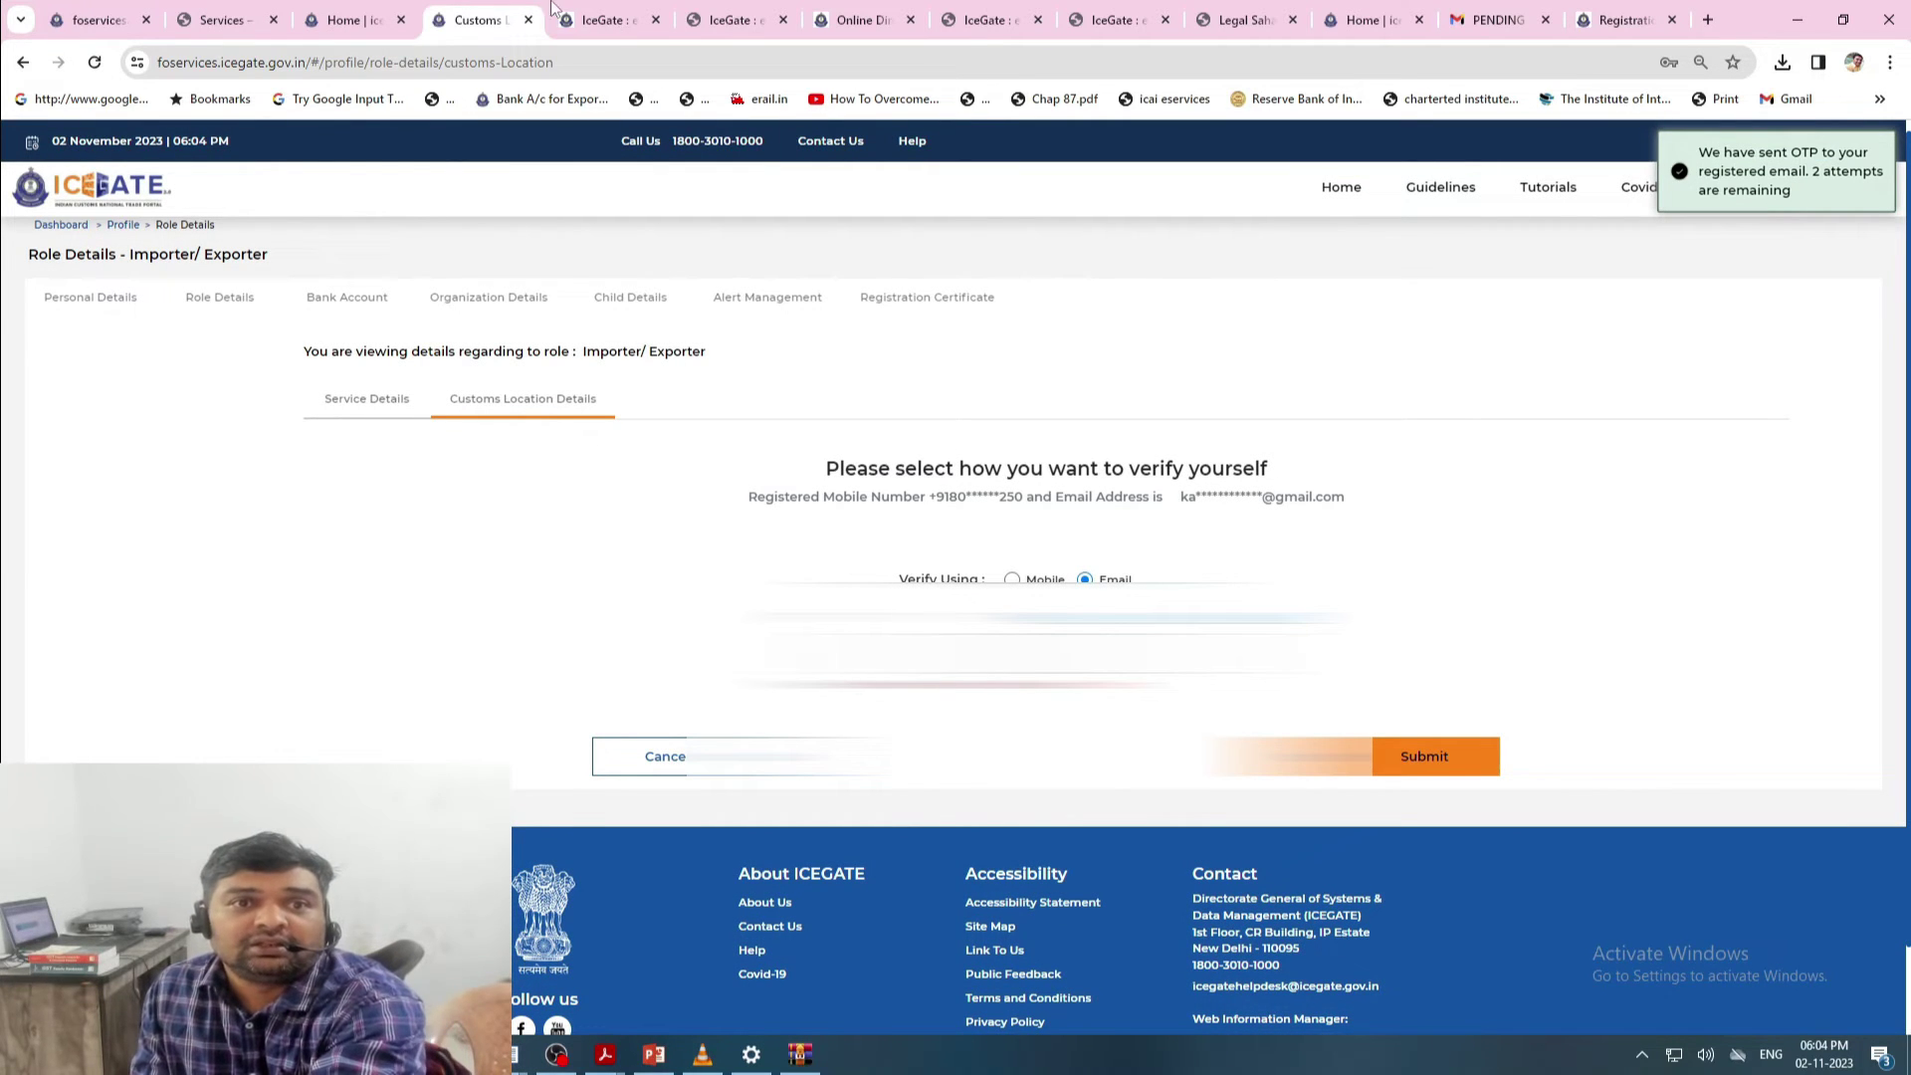
pyautogui.click(595, 20)
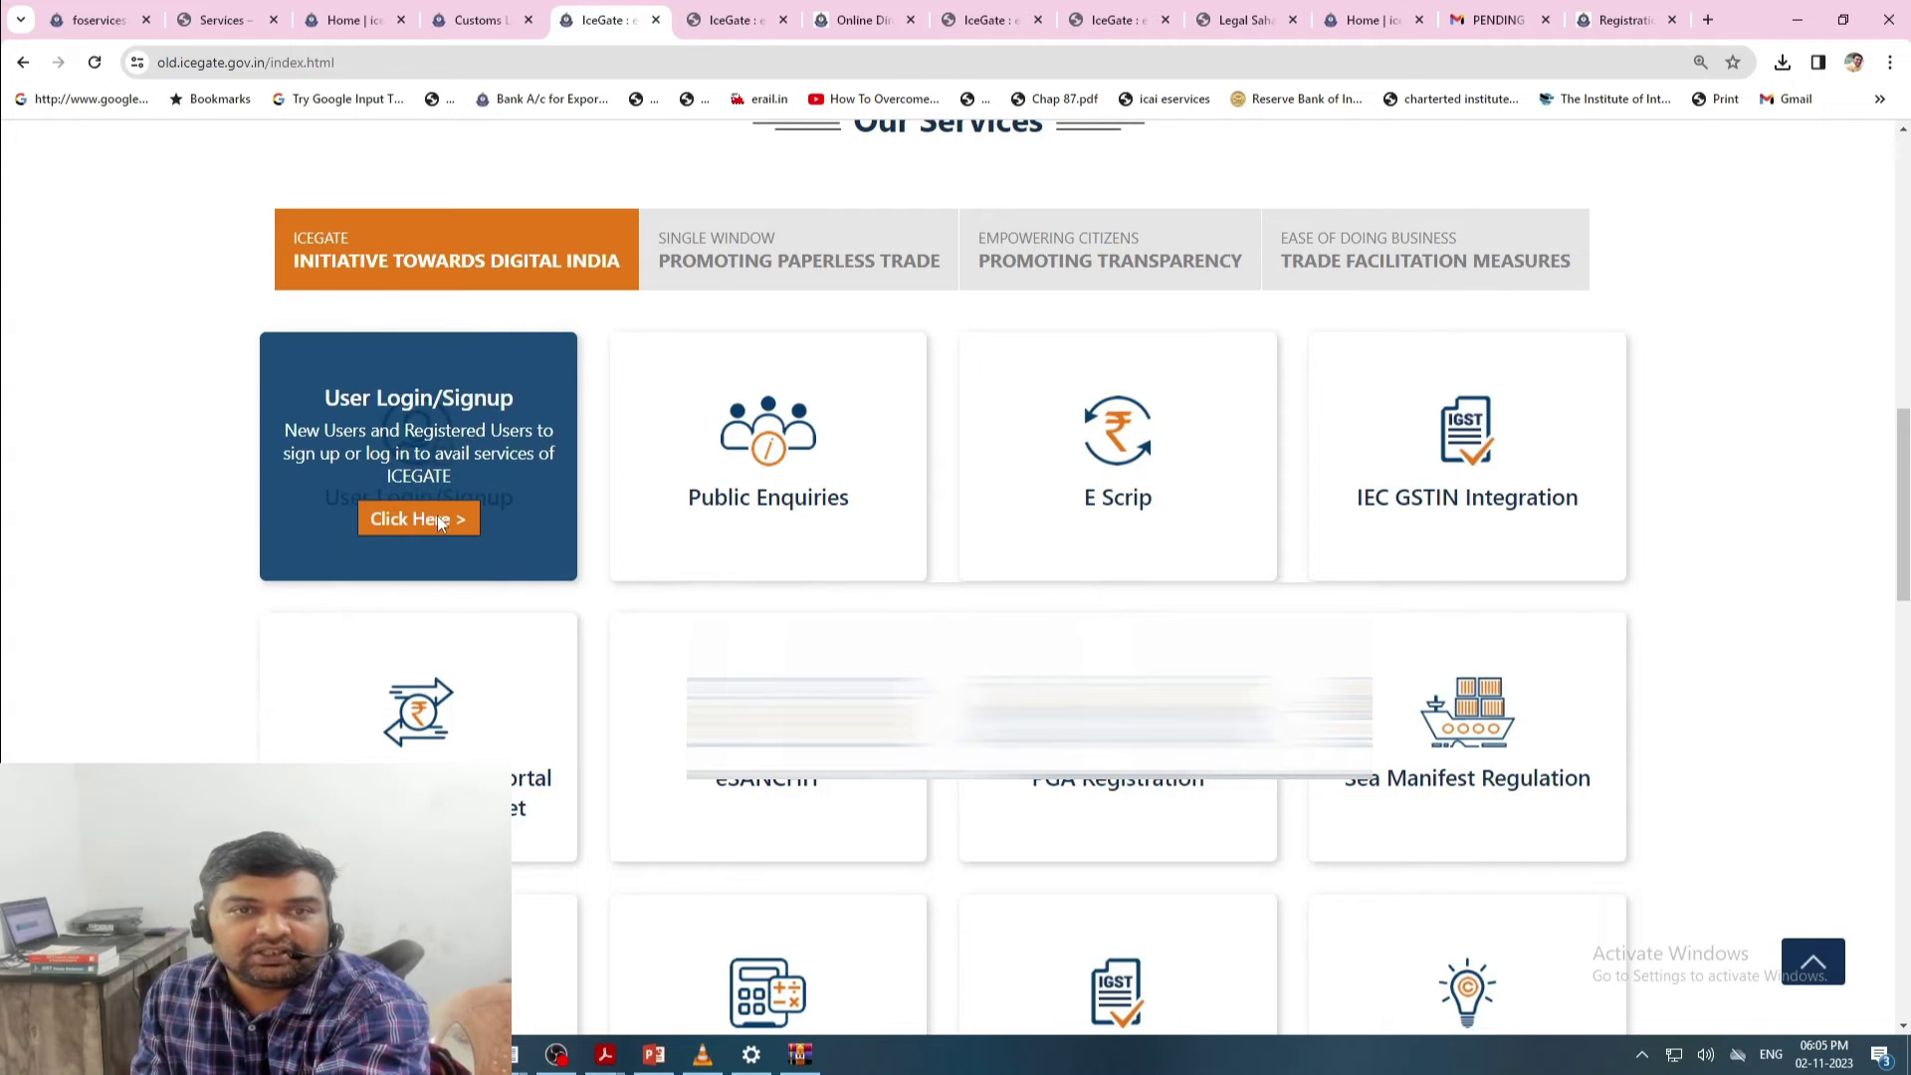
# Step: Open Bank Account Management and submit Authorized Dealer Code as the export-promotion registration type
pyautogui.click(439, 524)
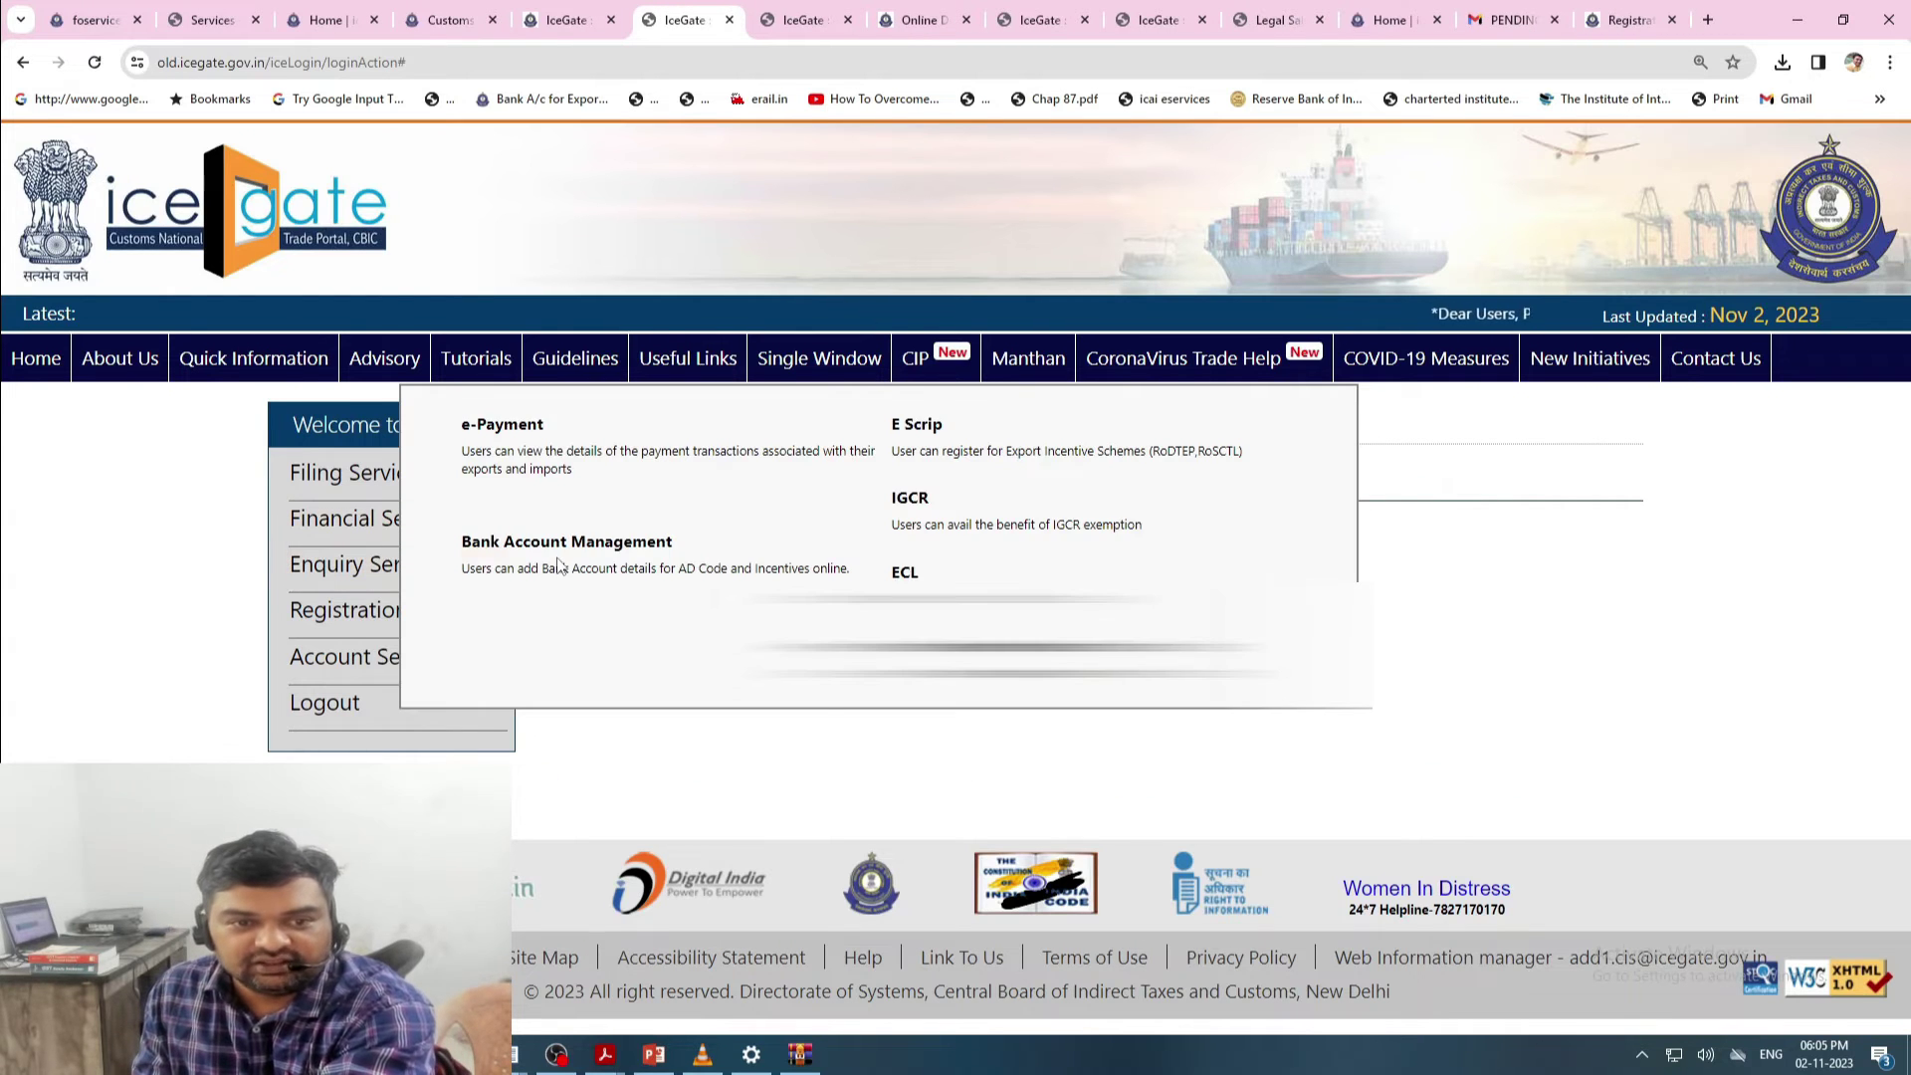
pyautogui.click(554, 550)
pyautogui.click(607, 666)
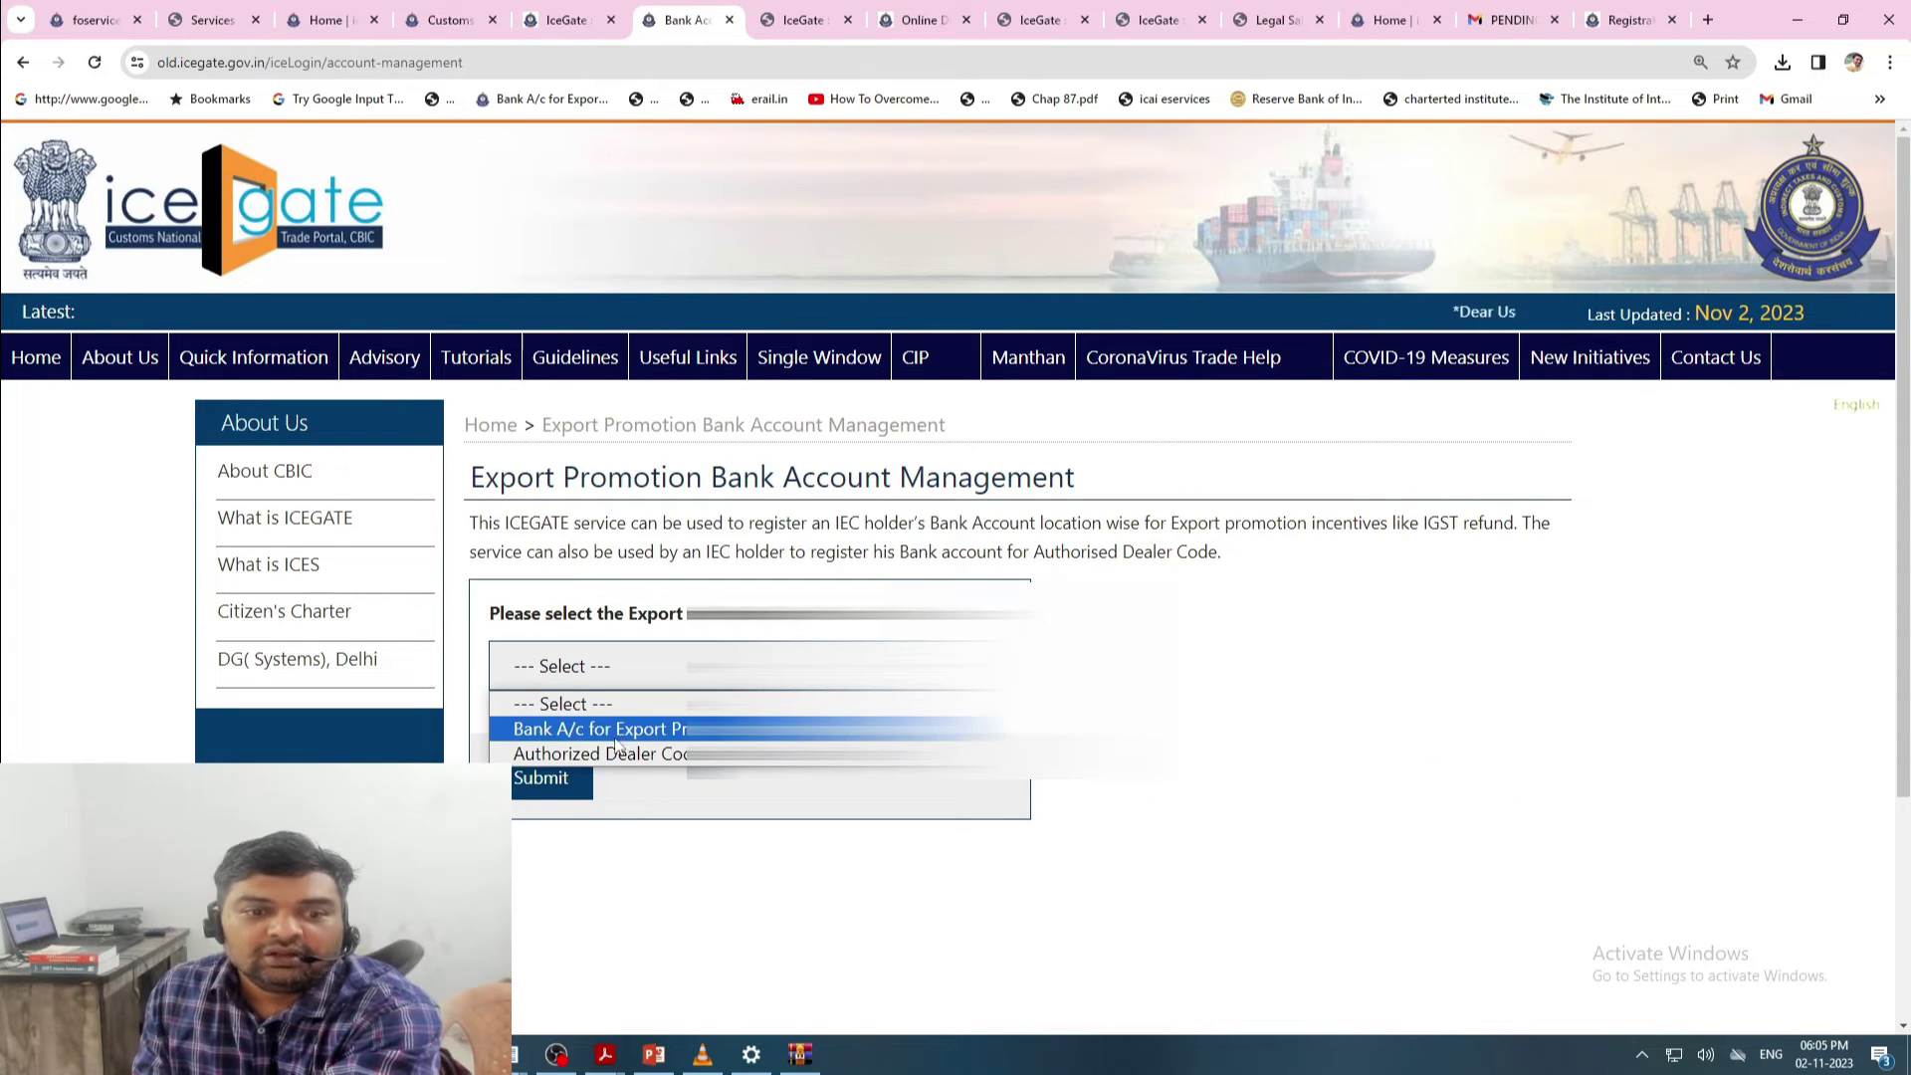
pyautogui.click(587, 753)
pyautogui.click(545, 778)
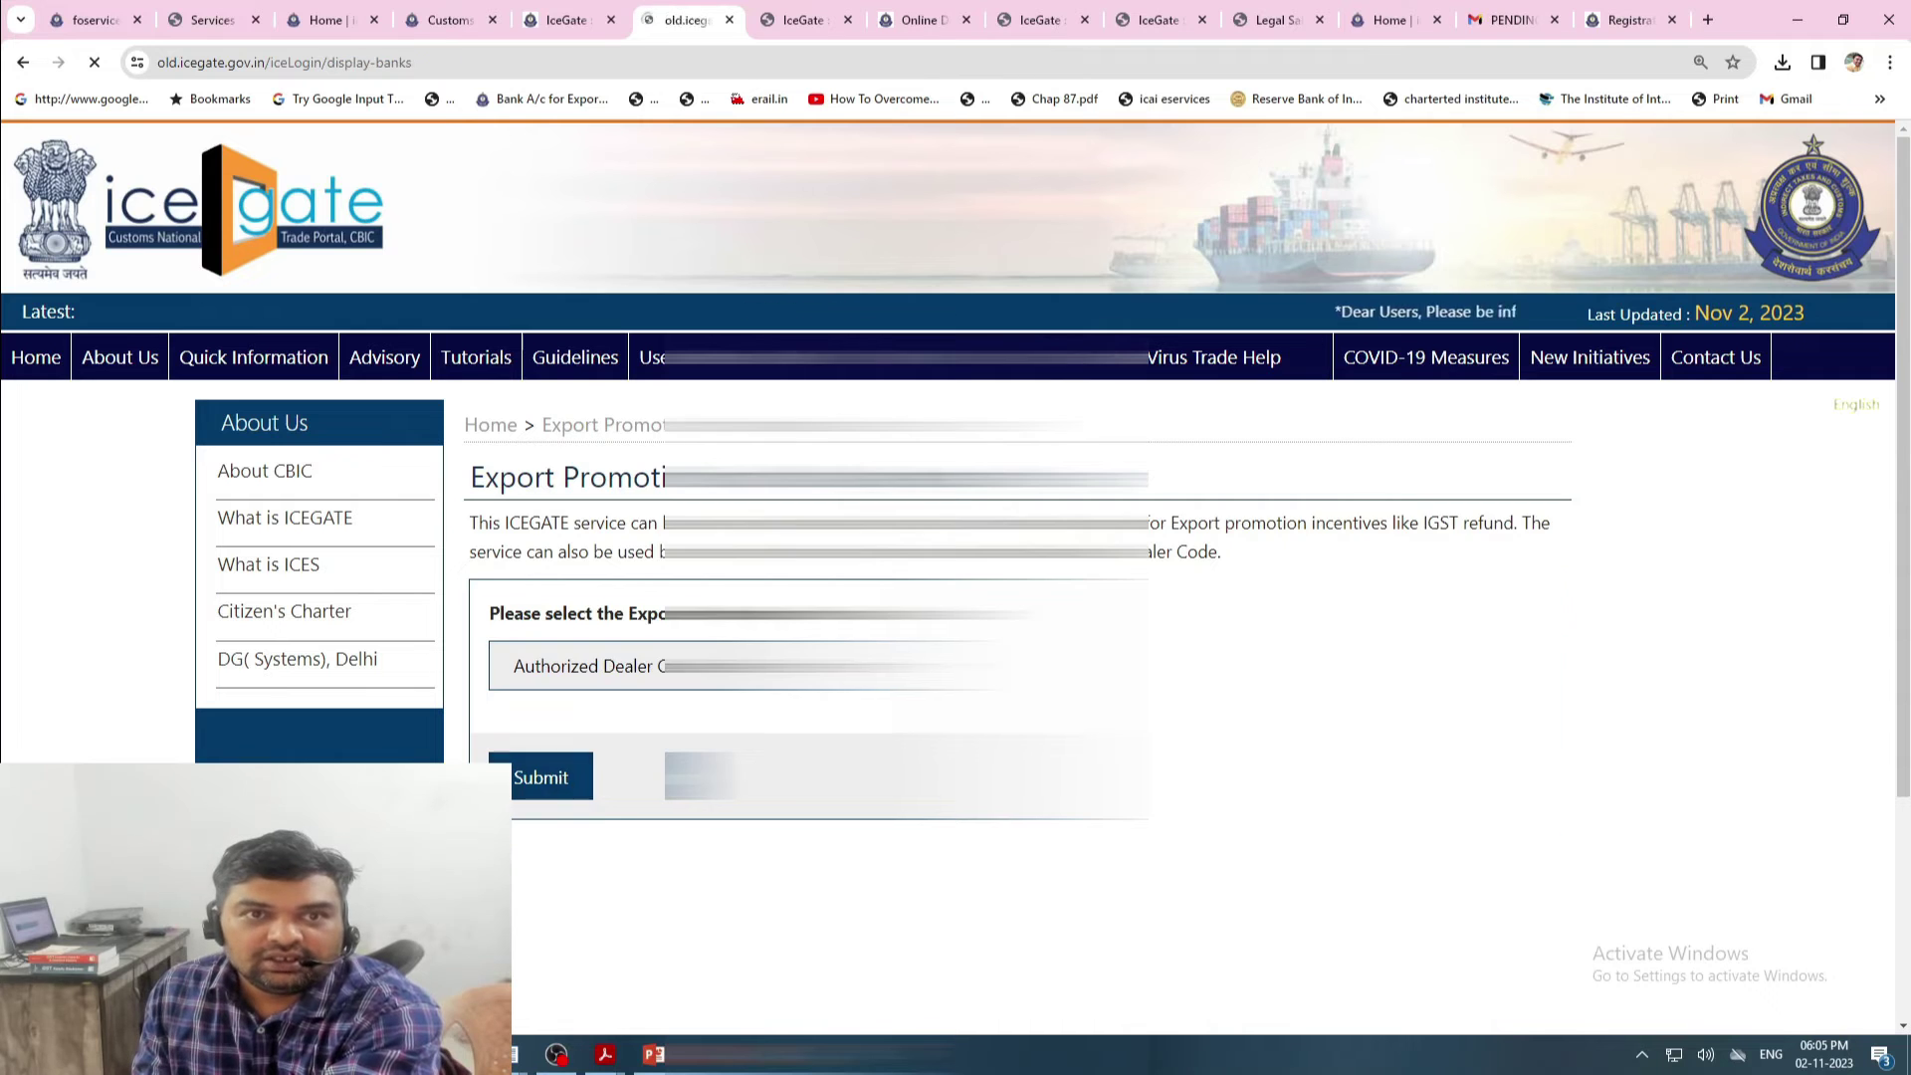
# Step: Add a new bank account with its account number and bank HDFC BANK LTD
pyautogui.scroll(-3, 1325, 623)
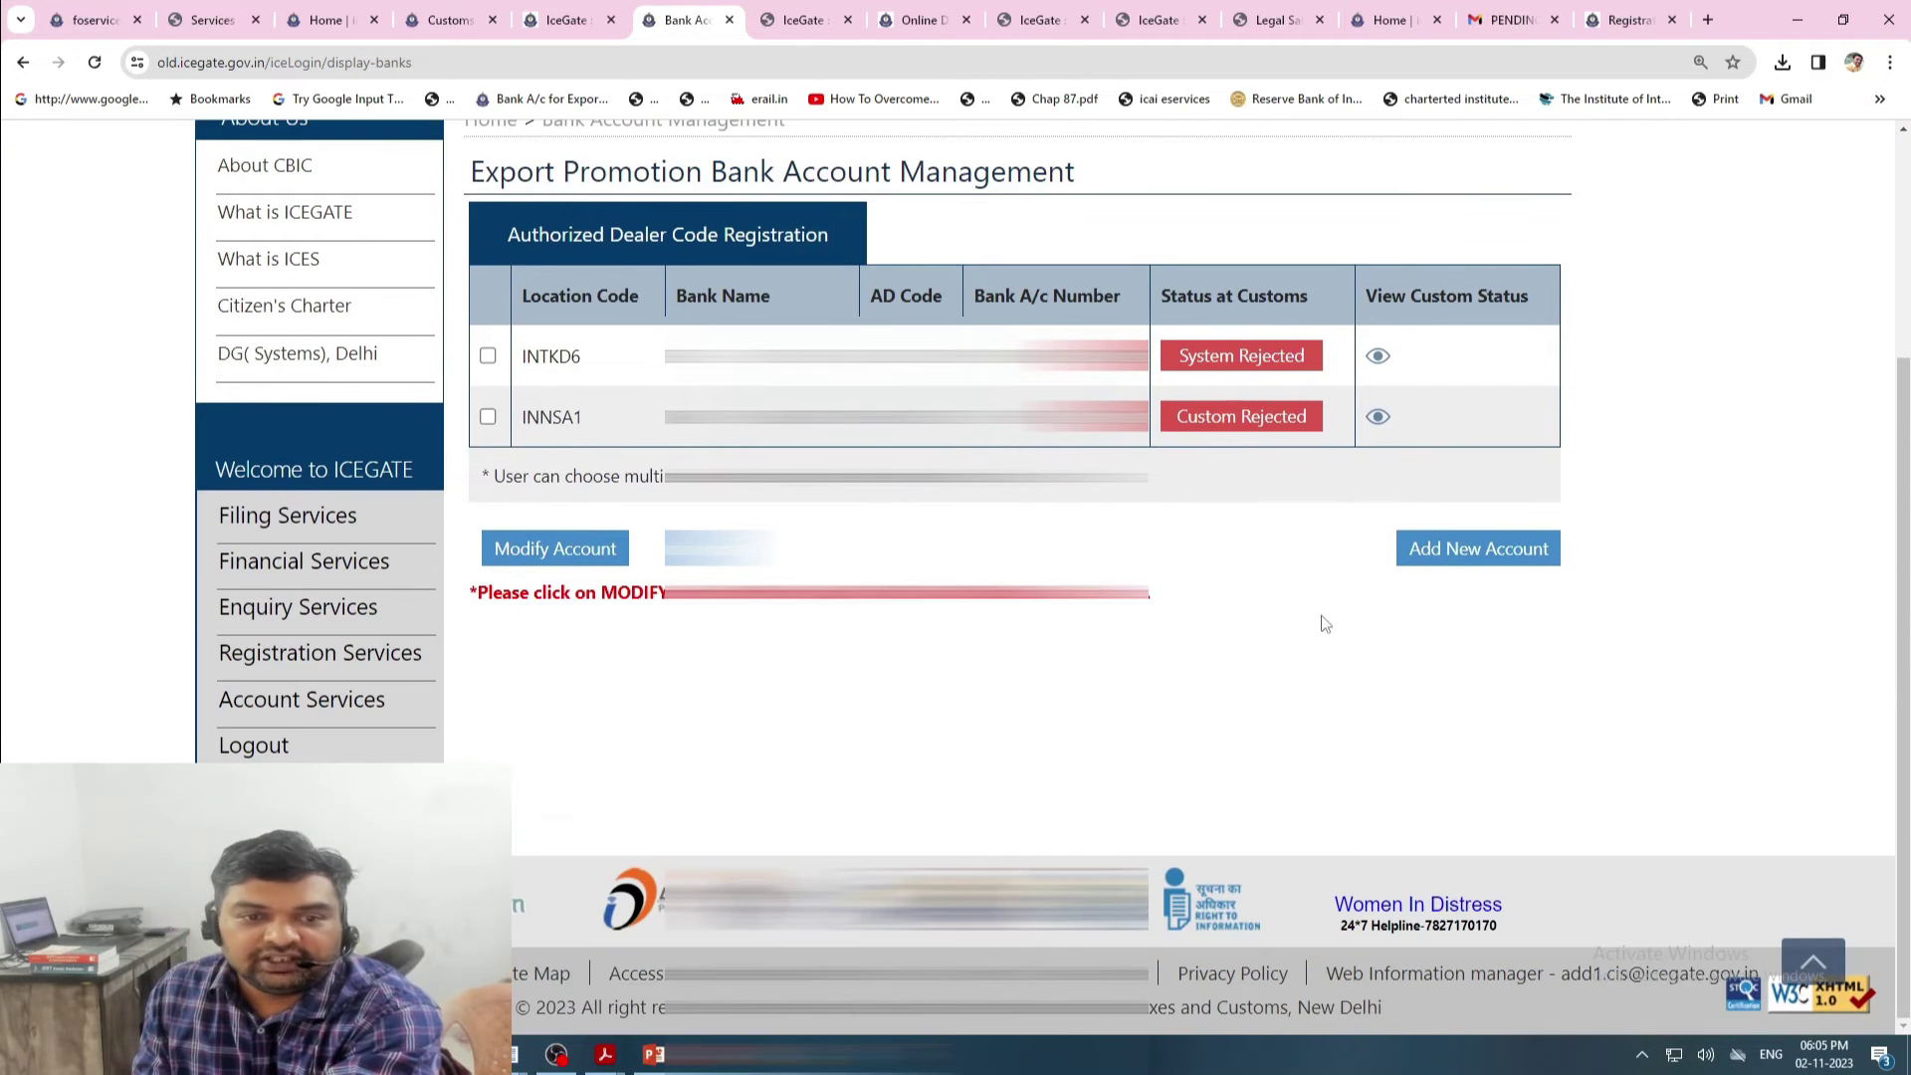
pyautogui.click(1446, 550)
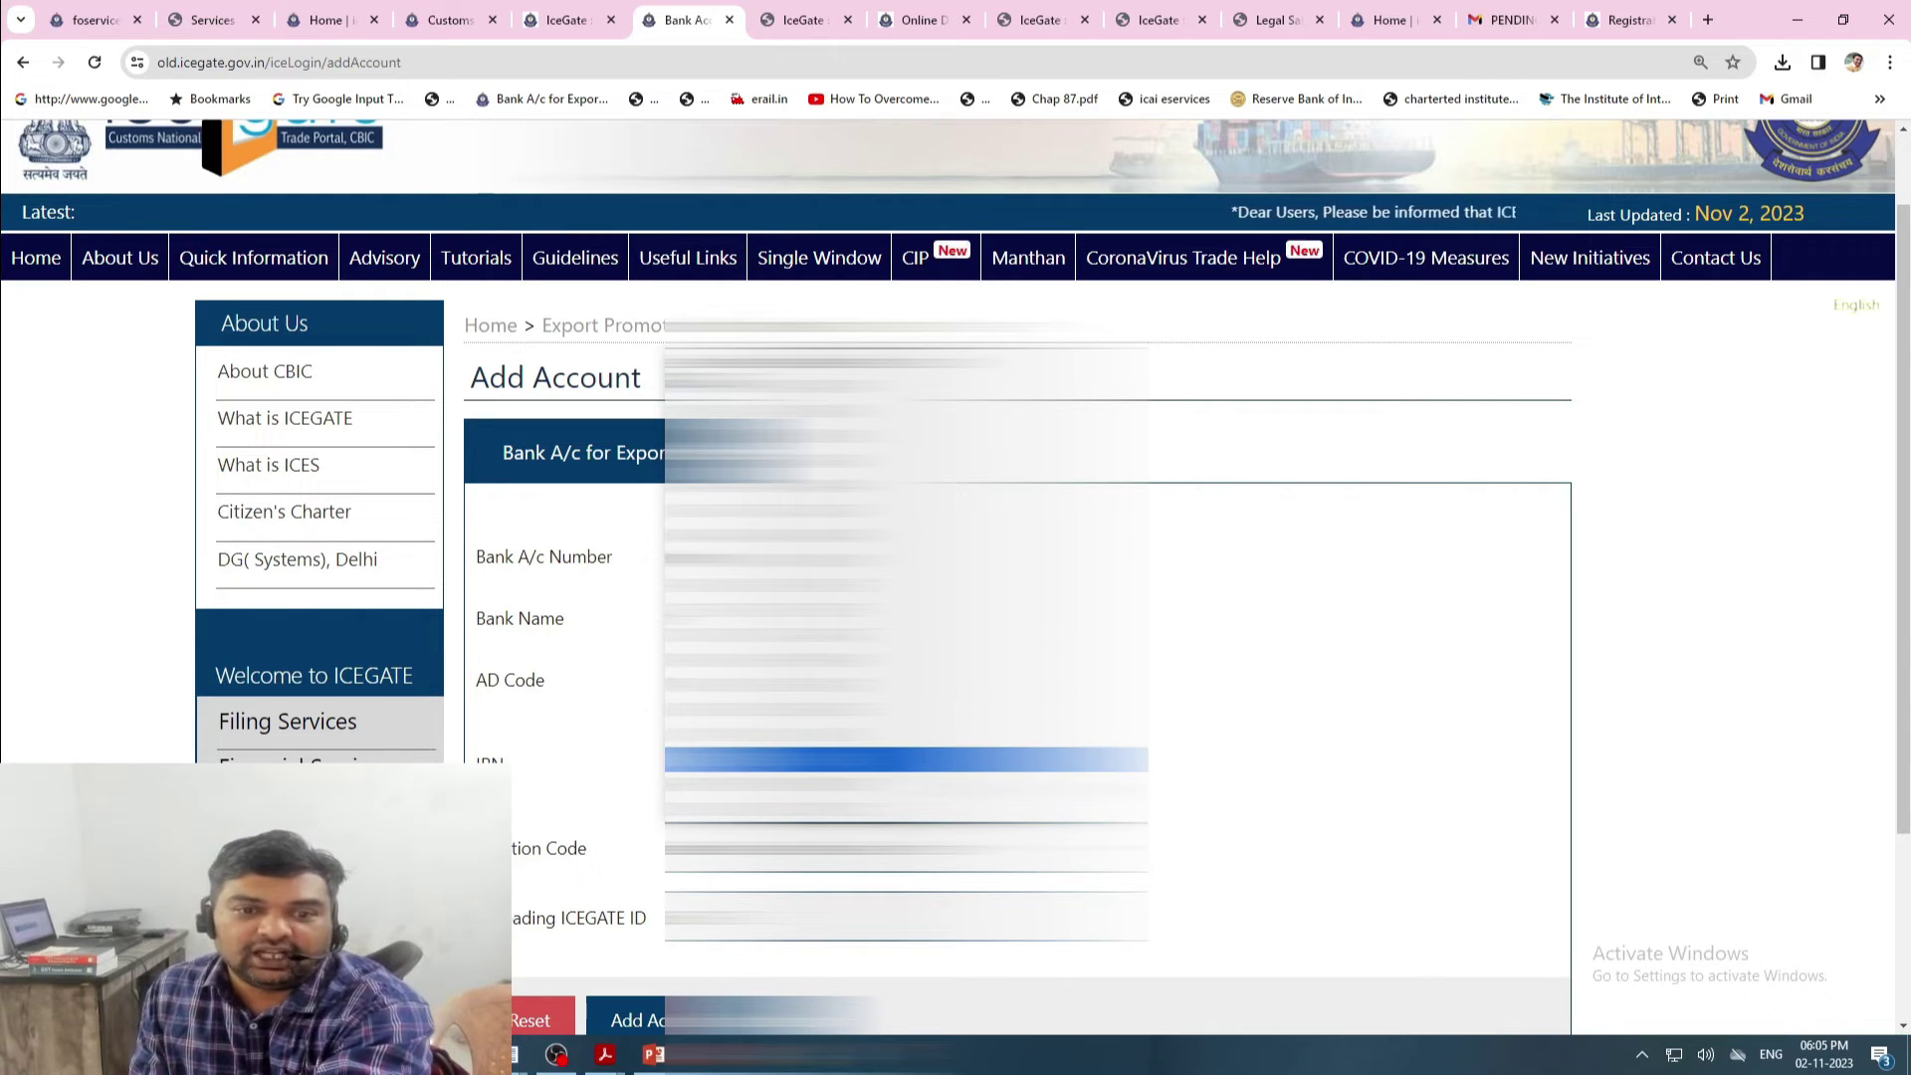
pyautogui.press('Return')
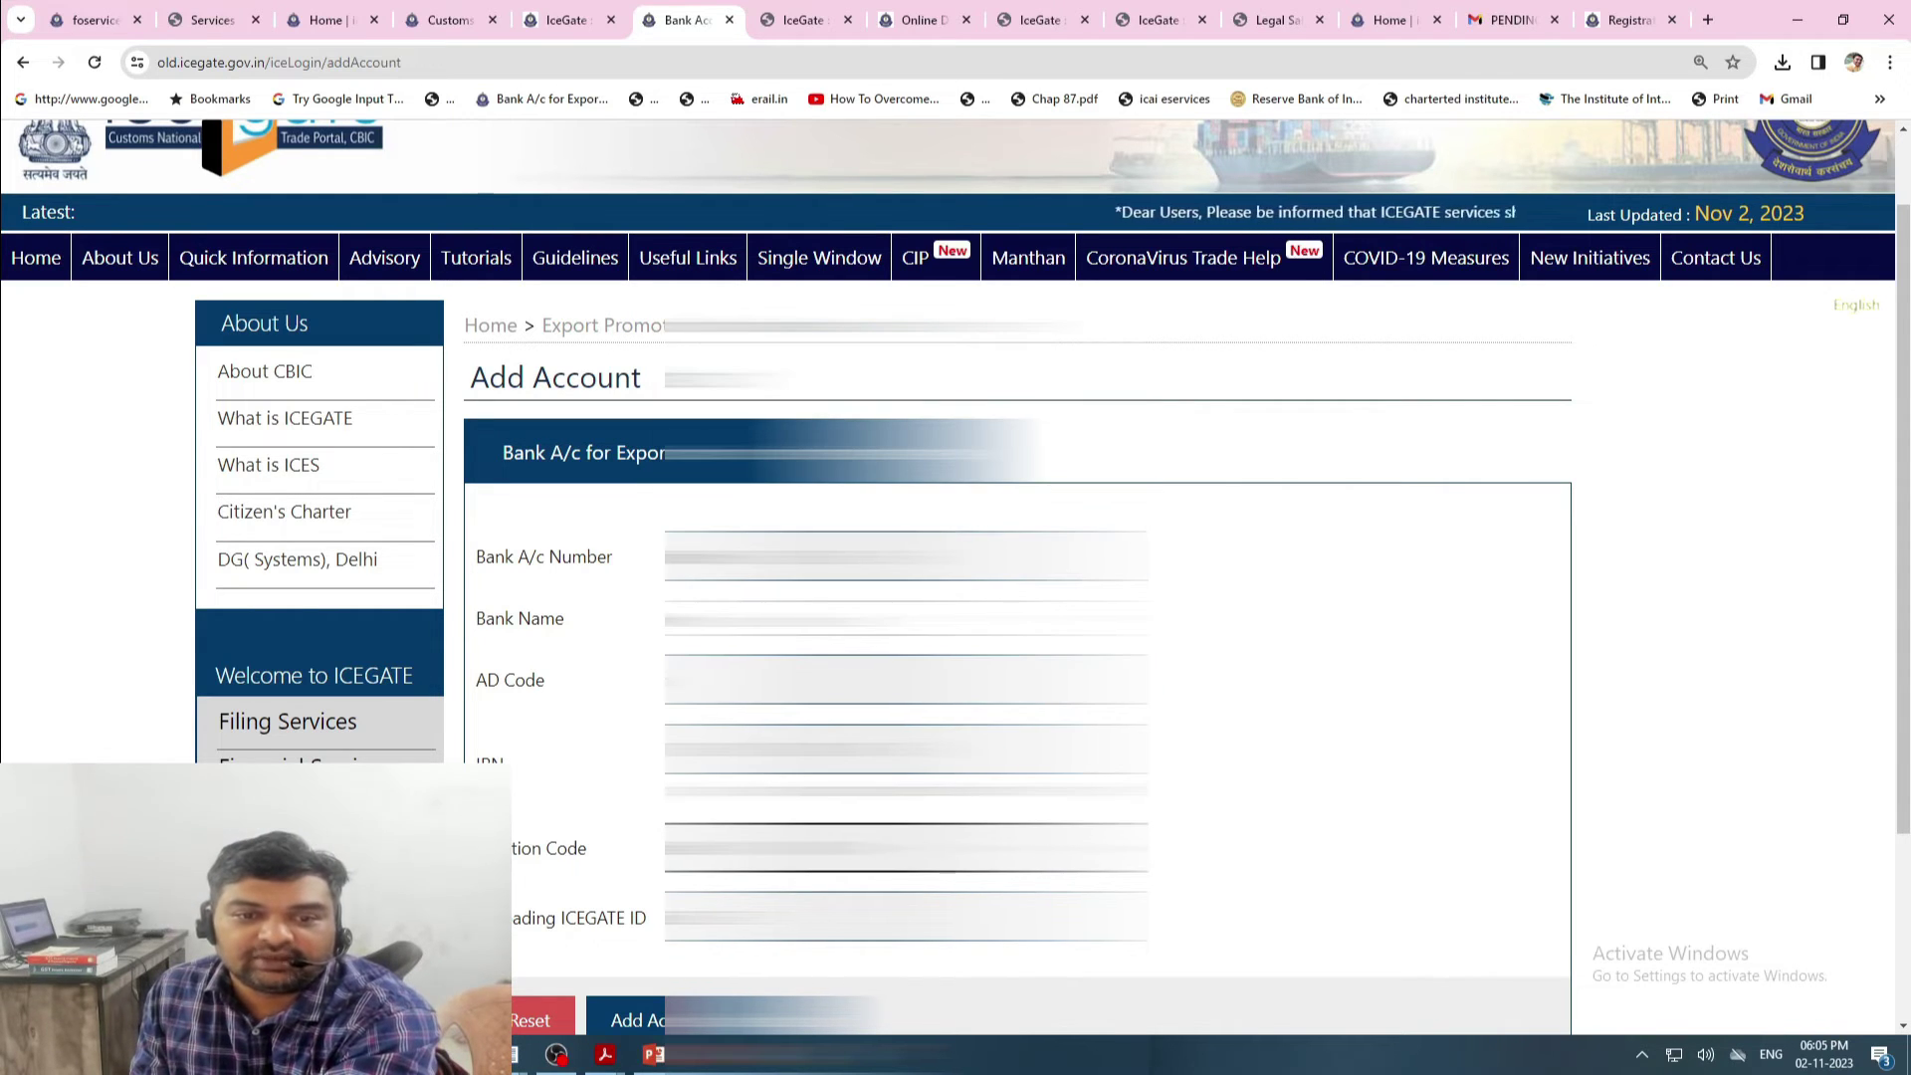
pyautogui.click(905, 555)
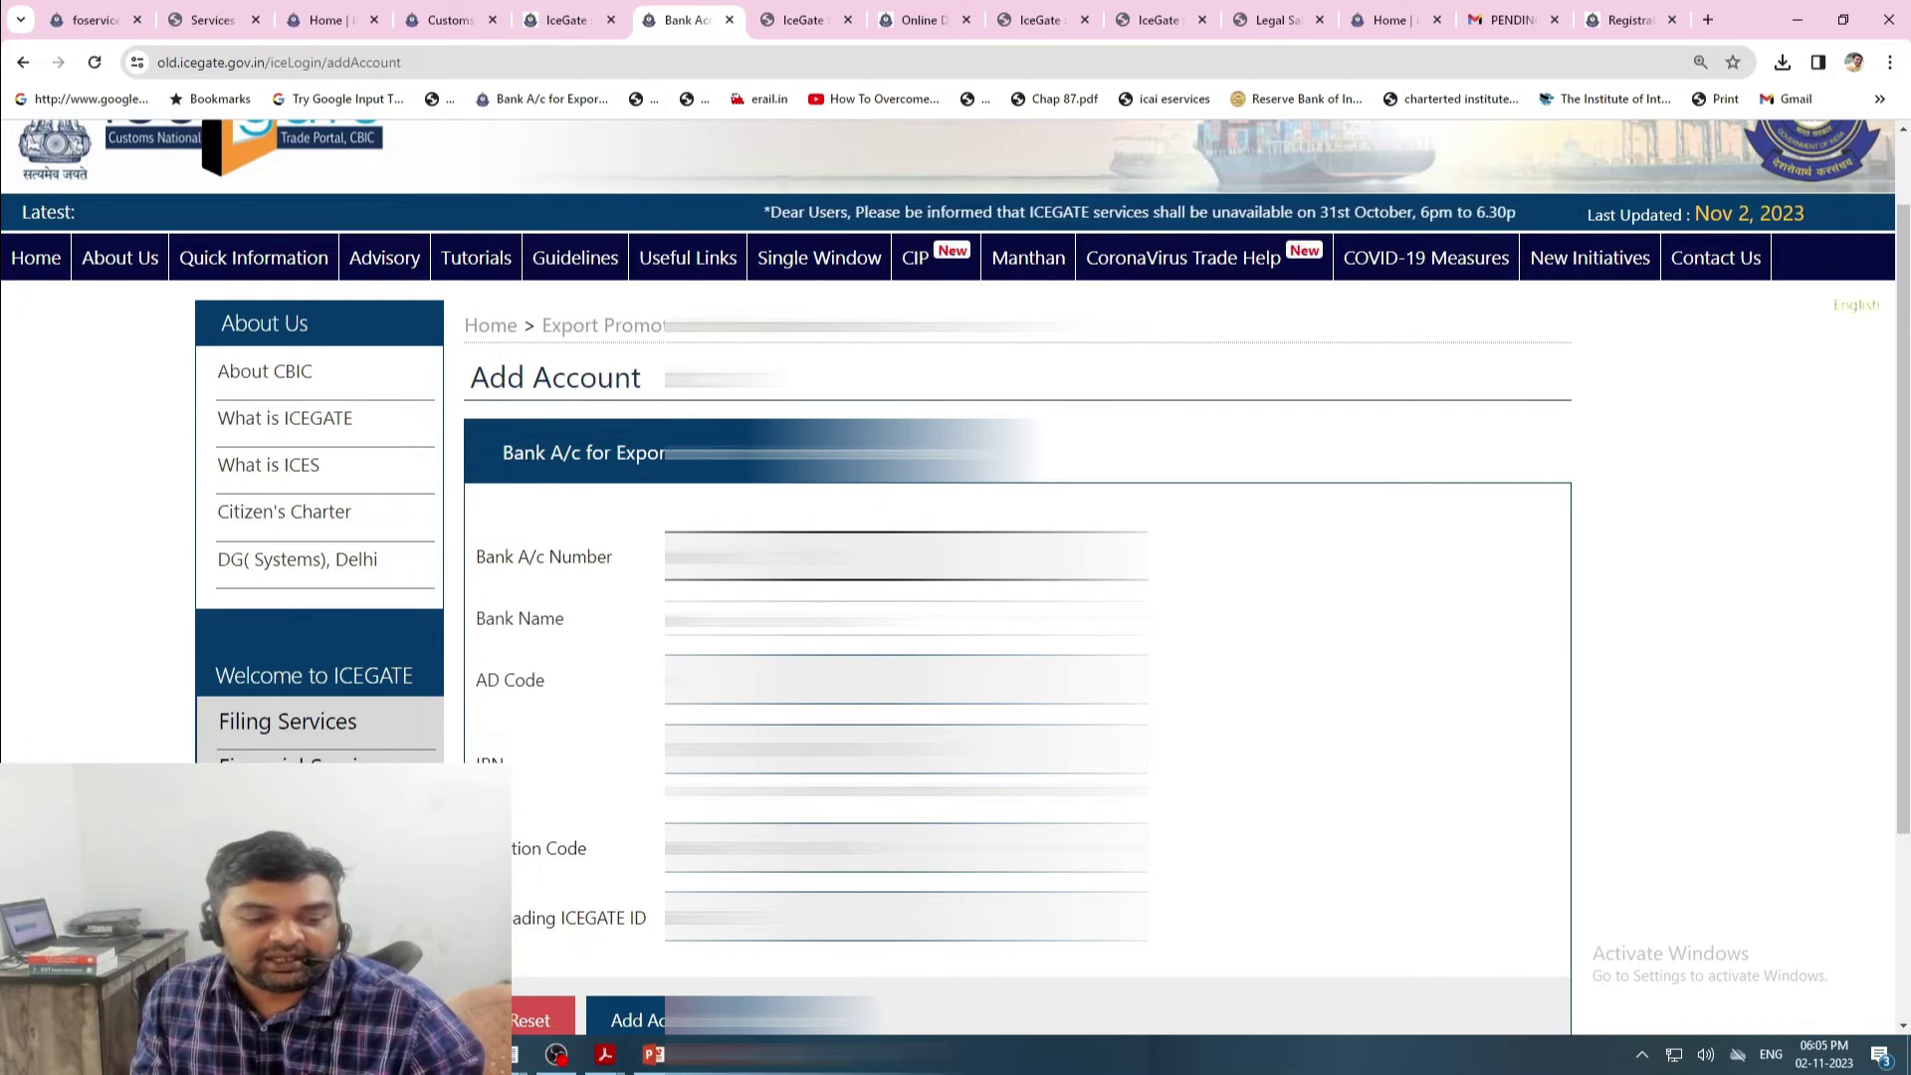
pyautogui.press('Tab')
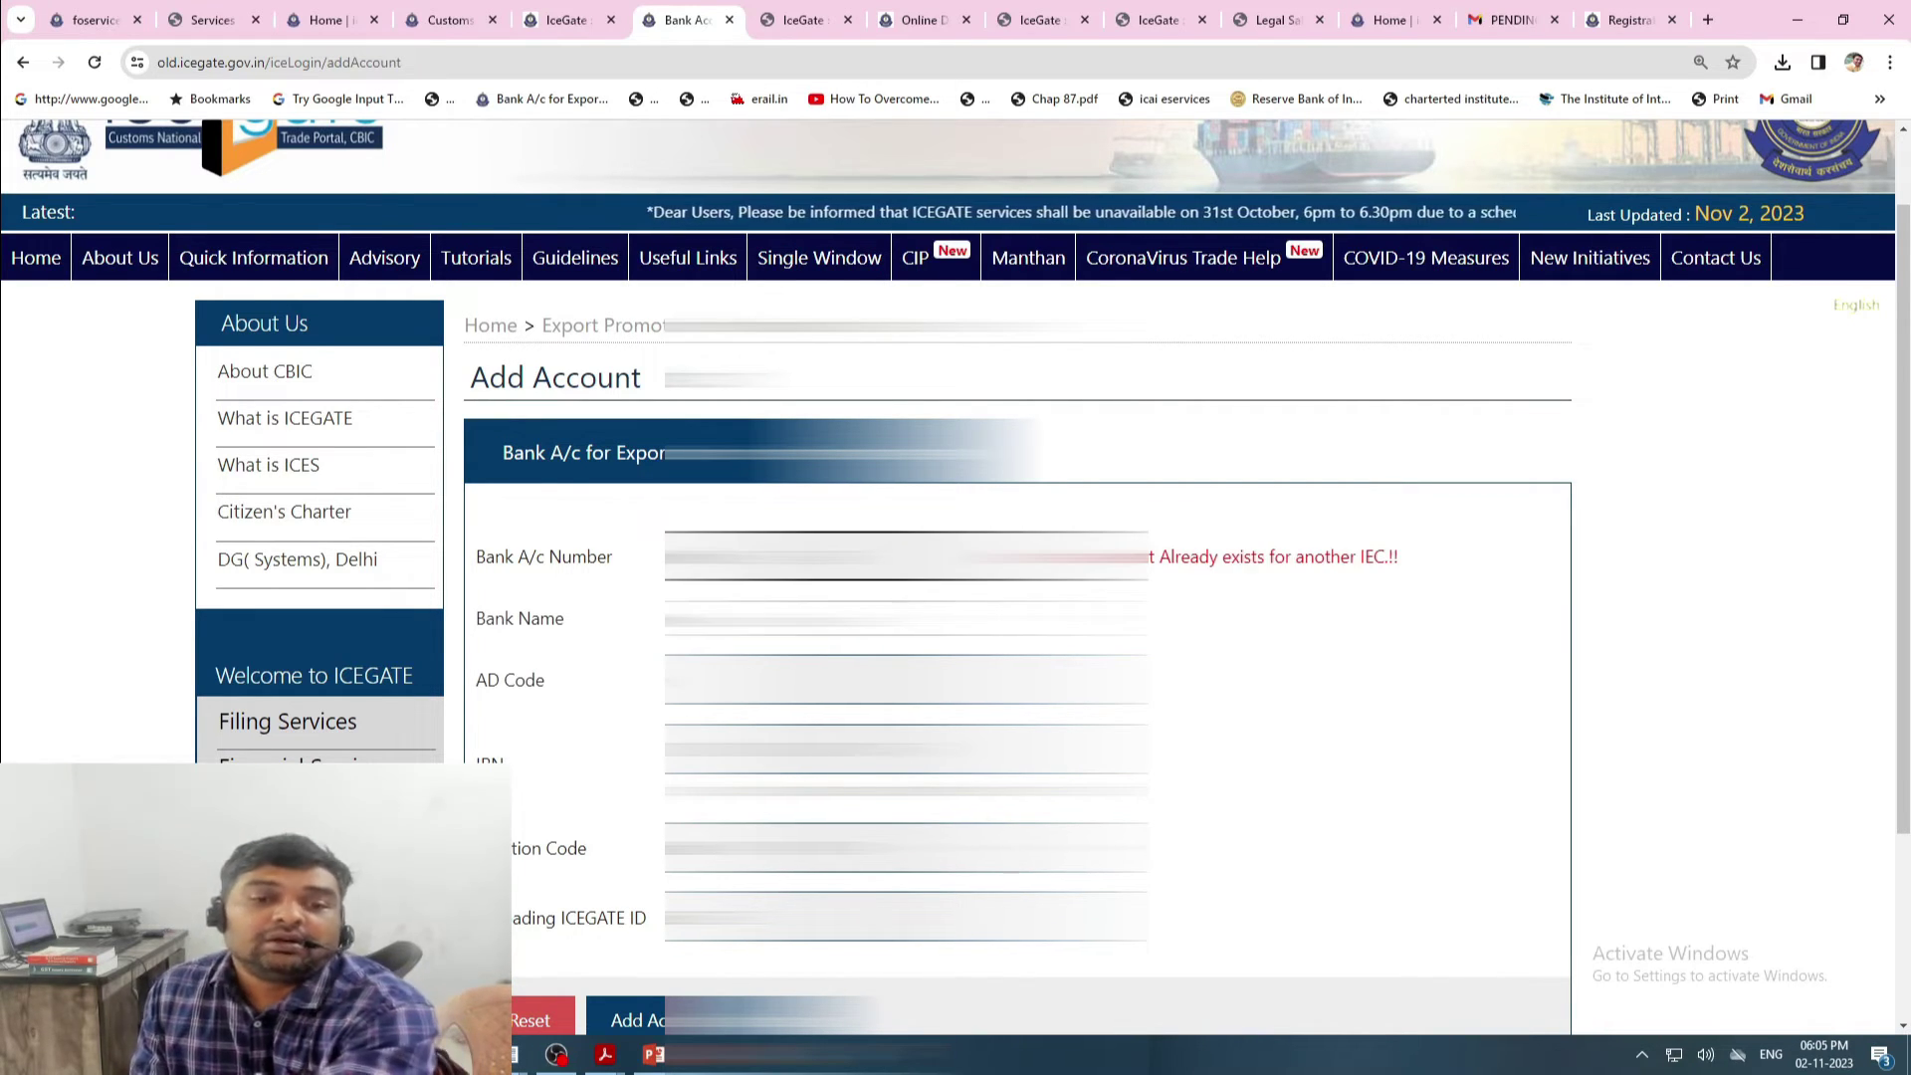
pyautogui.click(876, 618)
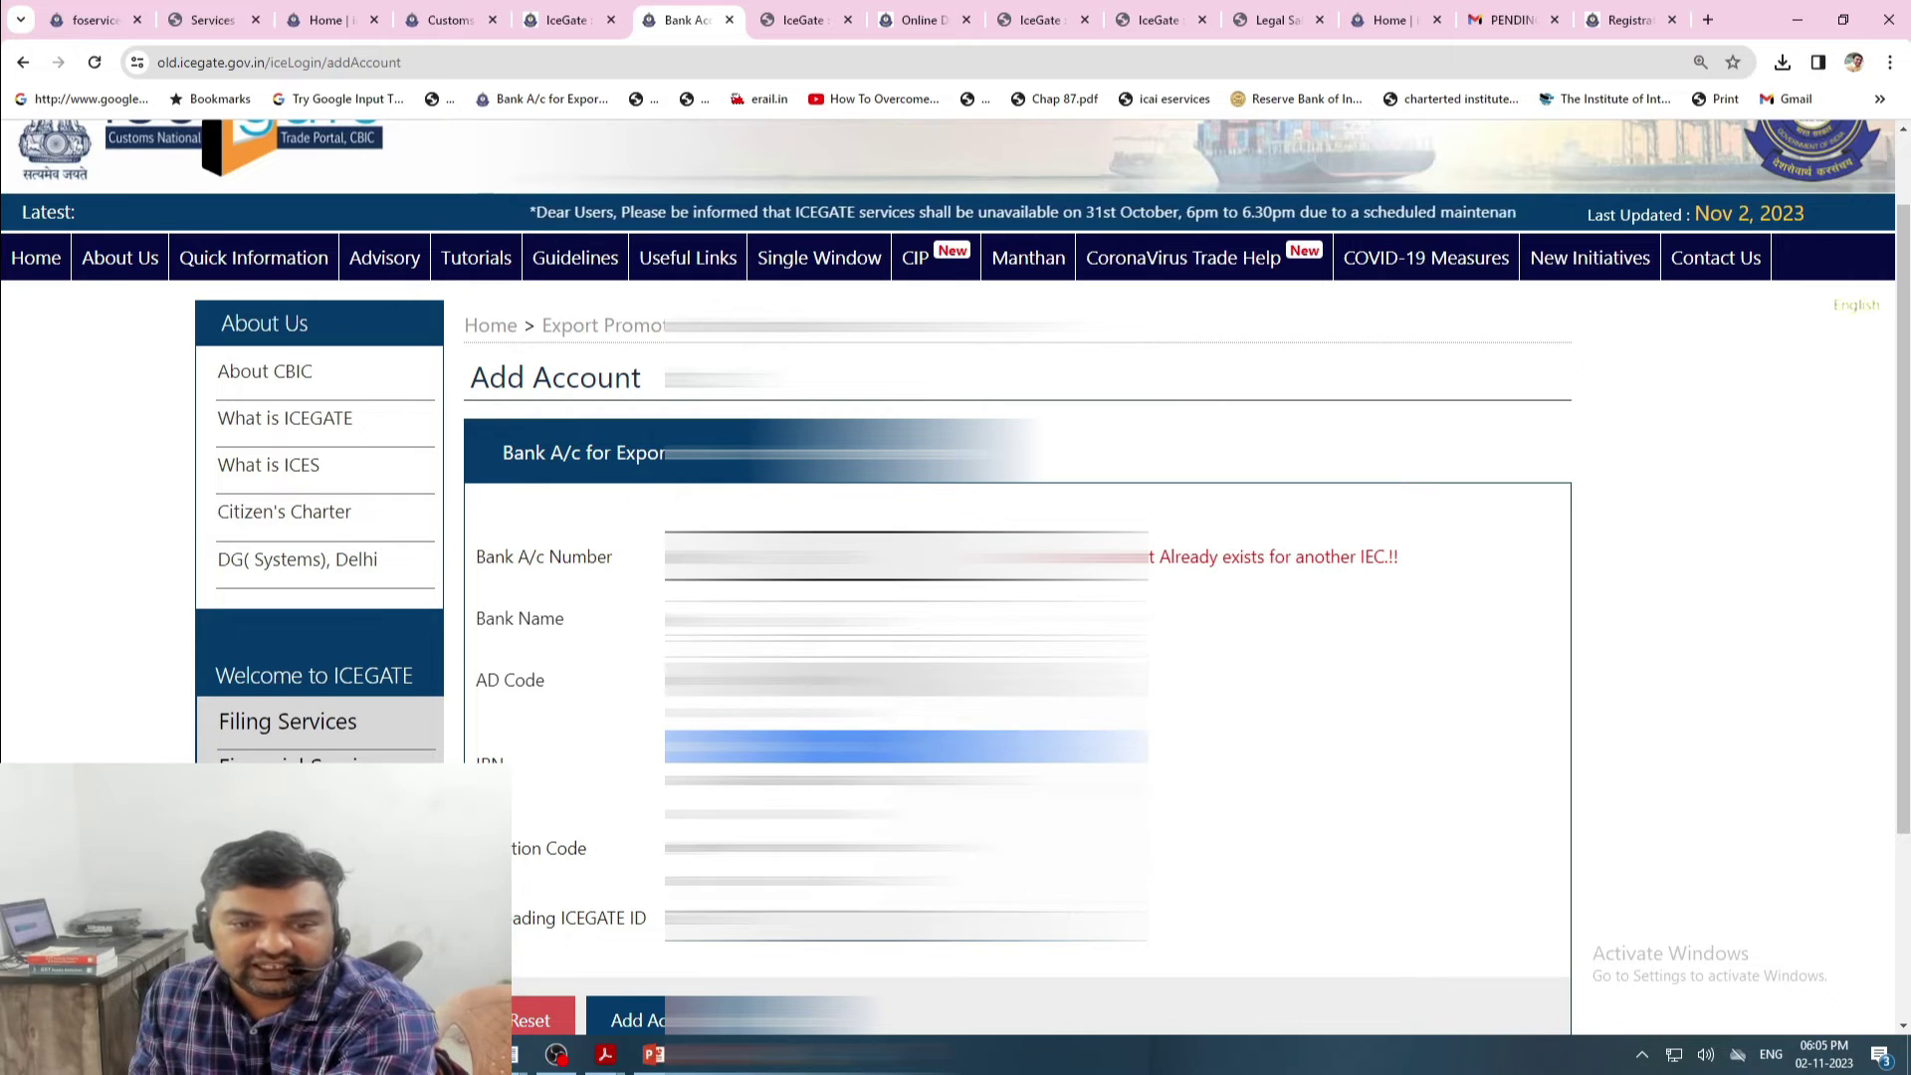
pyautogui.click(876, 747)
pyautogui.click(875, 680)
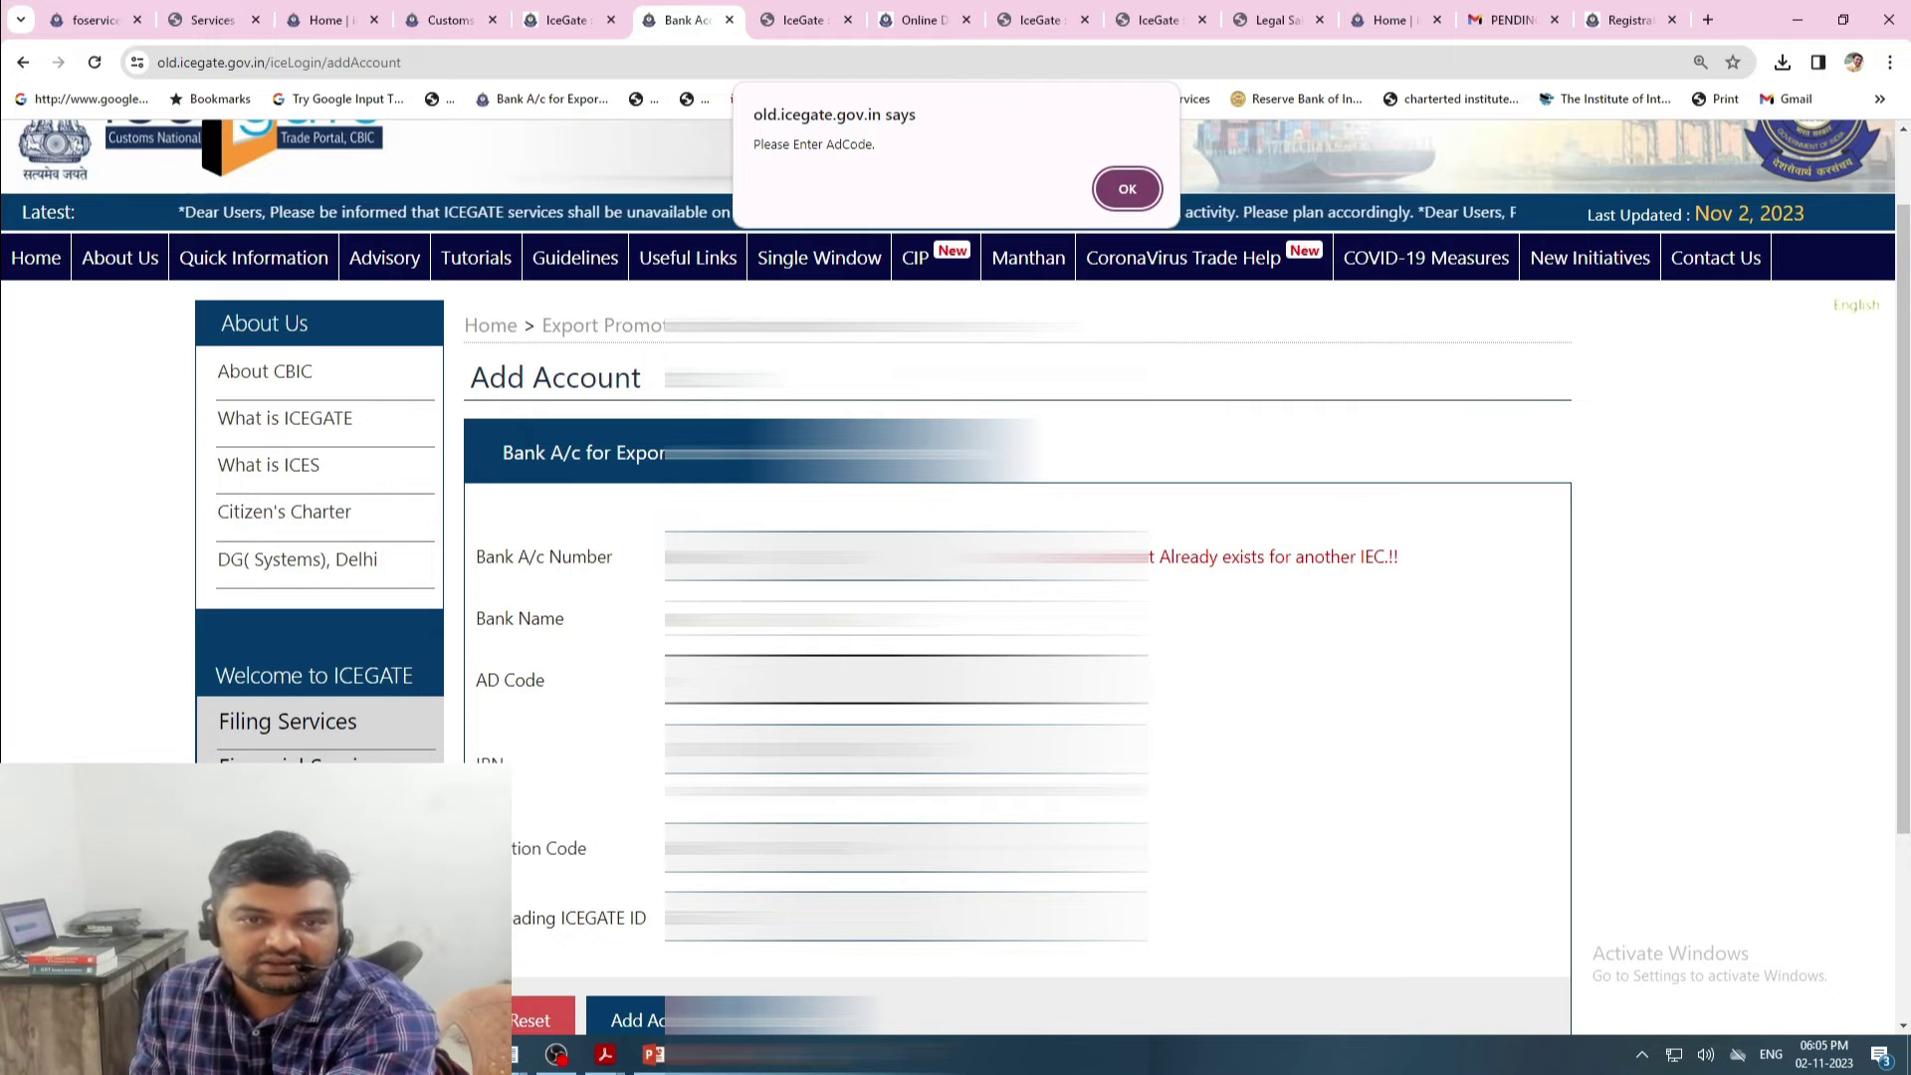
pyautogui.click(1128, 189)
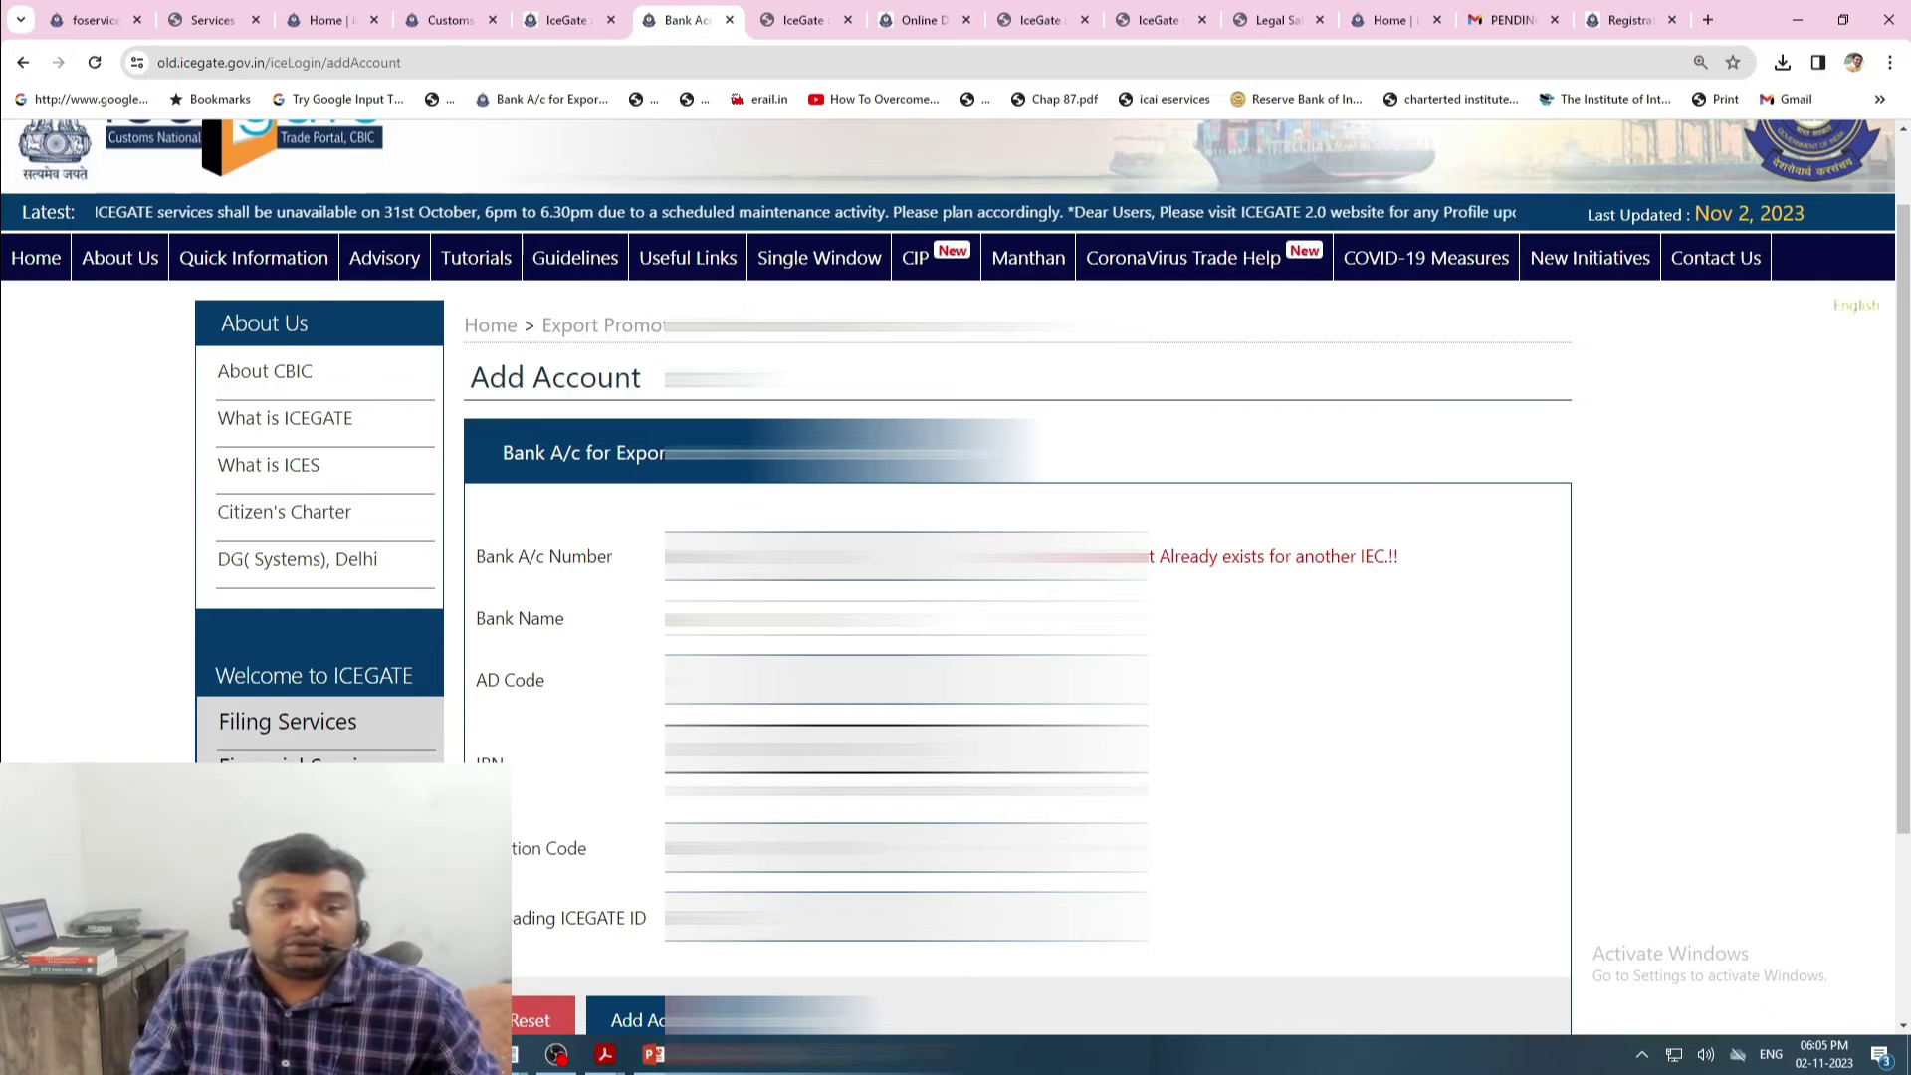
pyautogui.click(816, 556)
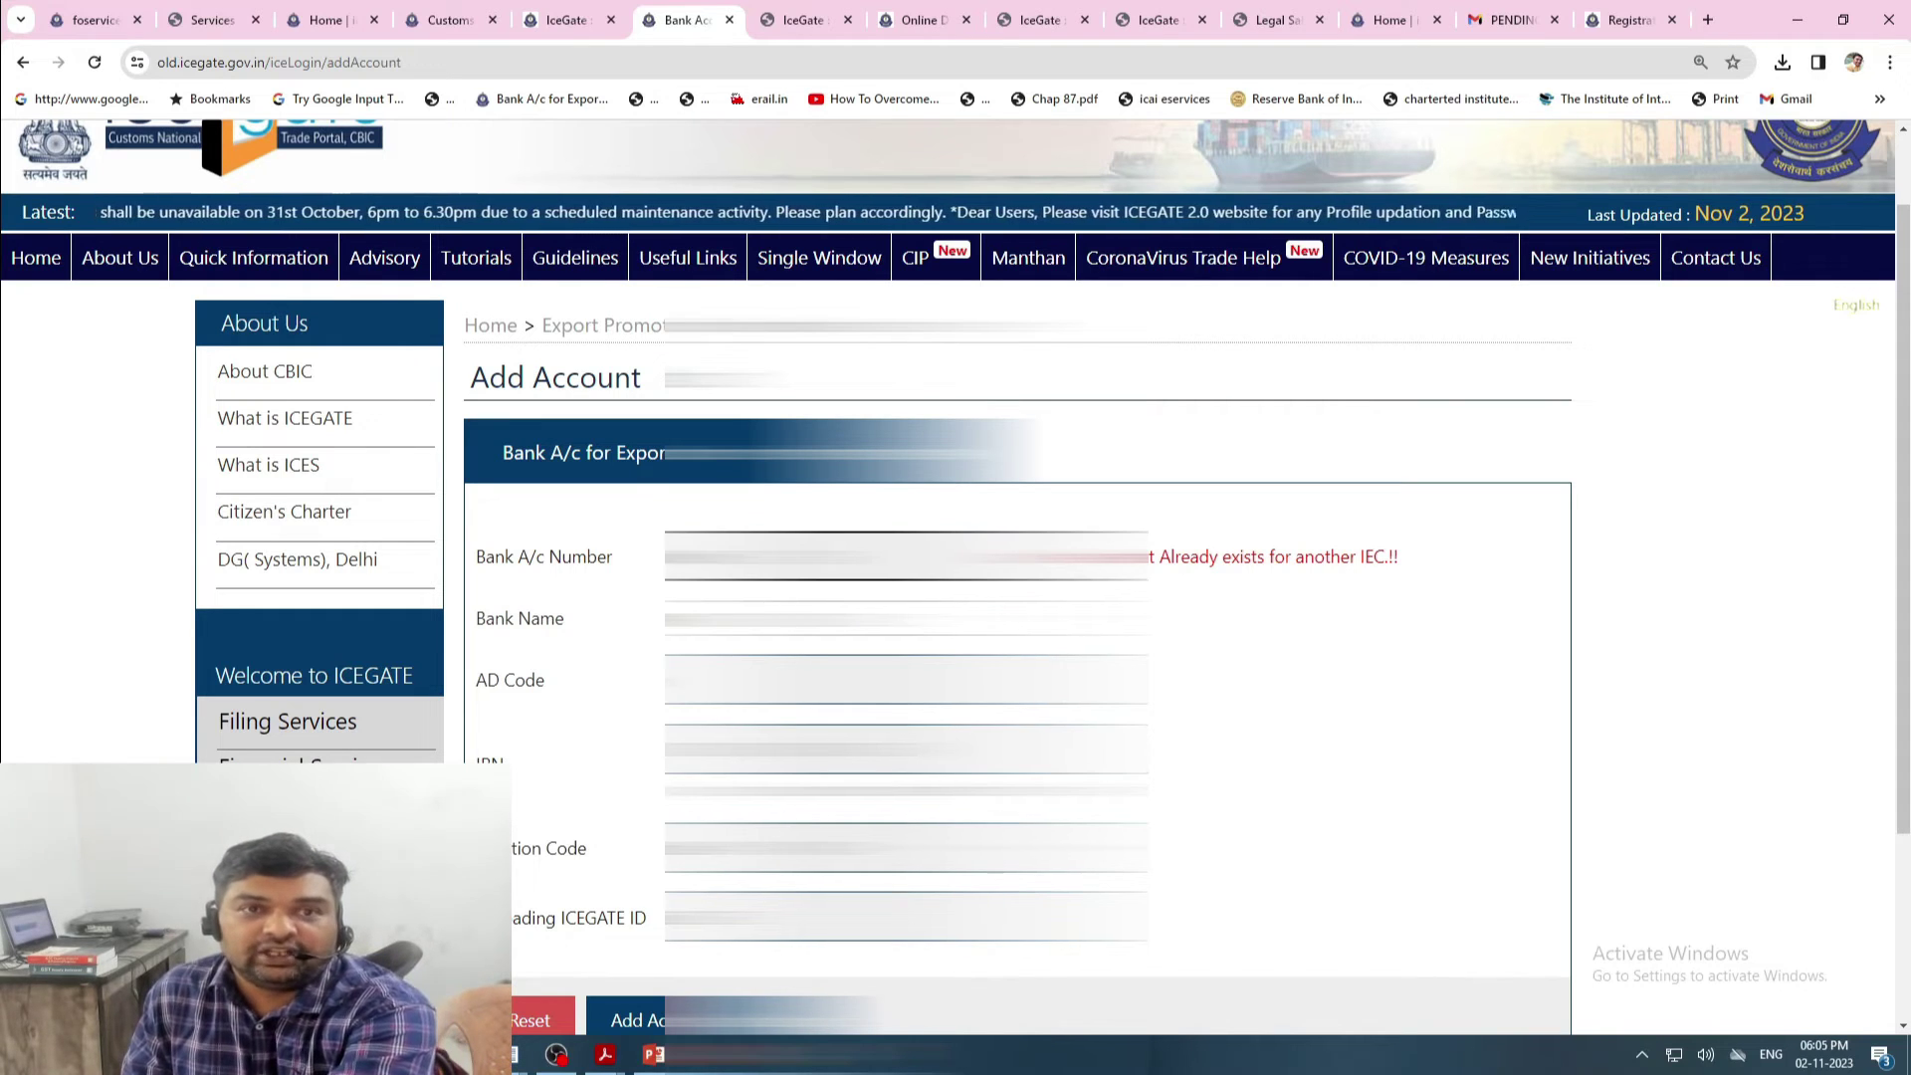
# Step: Copy the ICEGATE user ID from the logged-in page into the form's uploading ICEGATE ID field
pyautogui.click(568, 20)
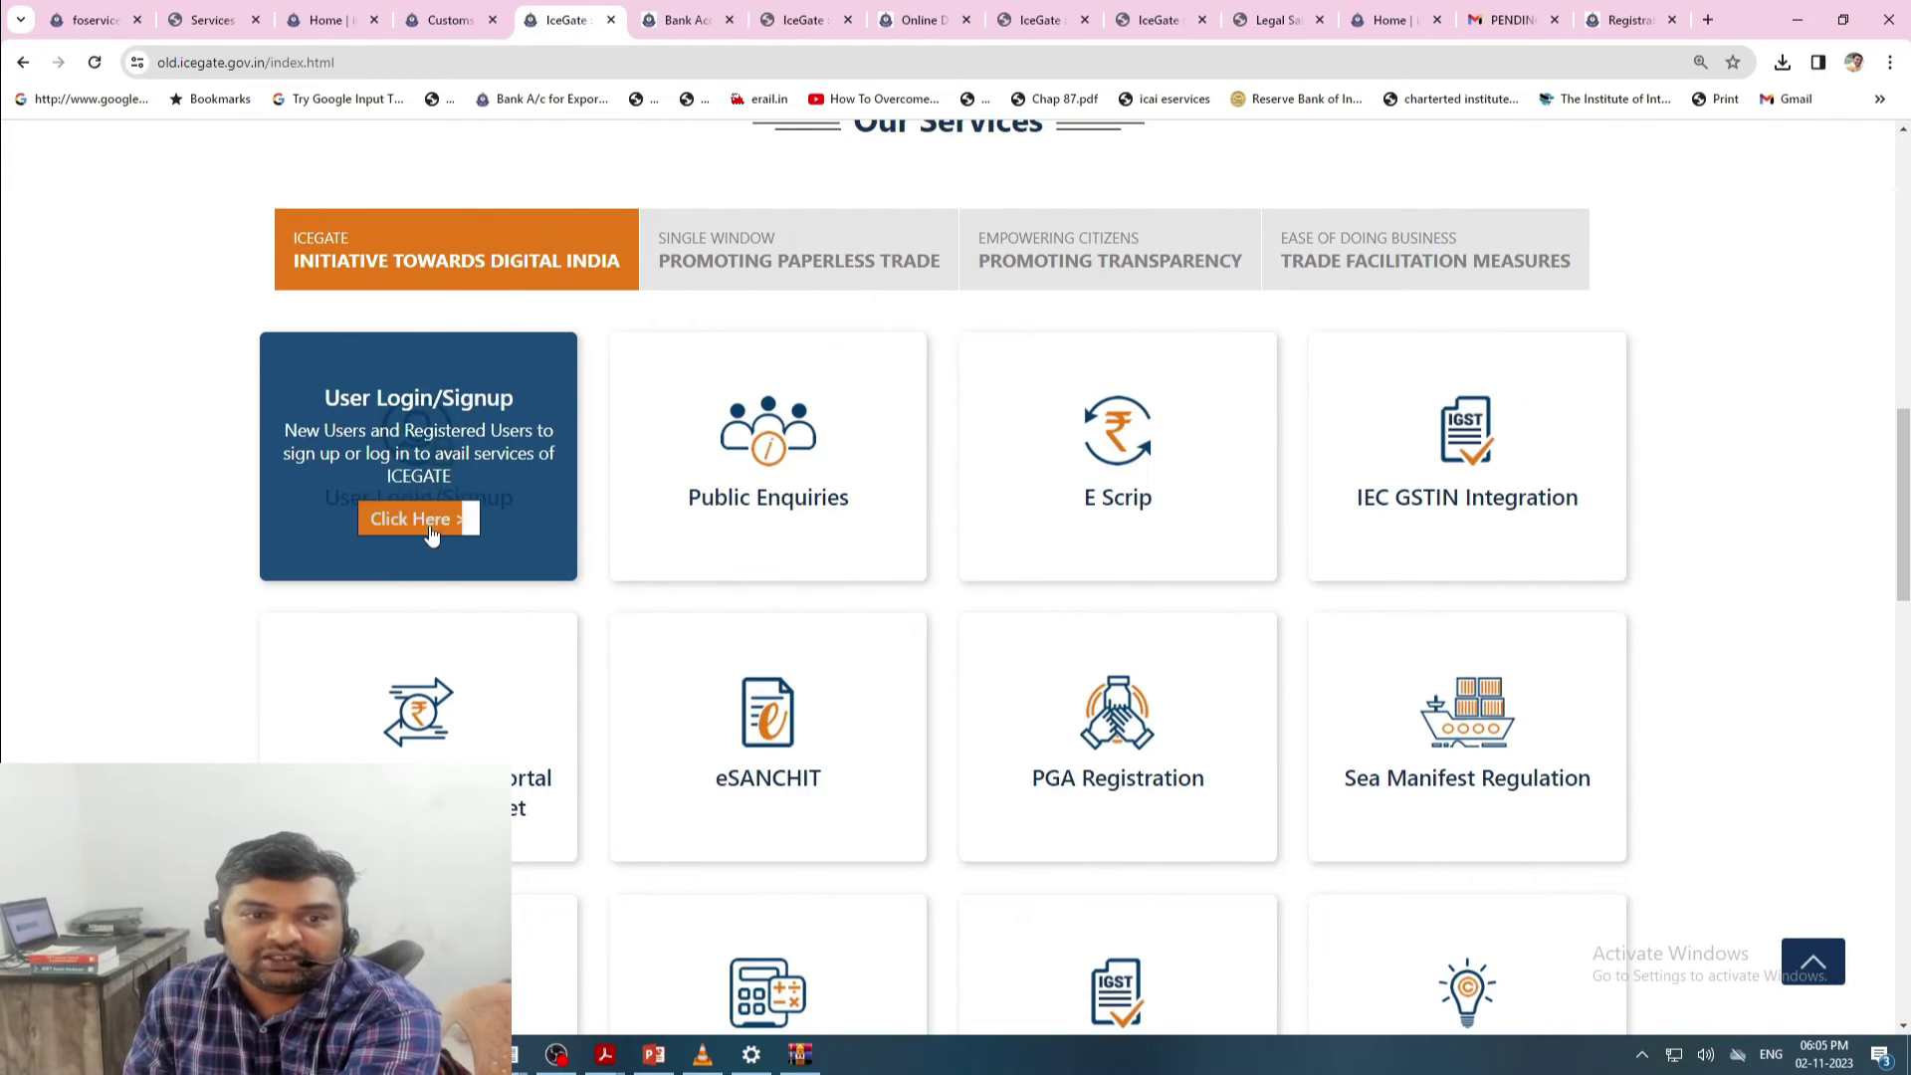
pyautogui.click(431, 535)
pyautogui.doubleClick(757, 524)
pyautogui.rightClick(747, 539)
pyautogui.click(773, 555)
pyautogui.click(748, 20)
pyautogui.click(794, 903)
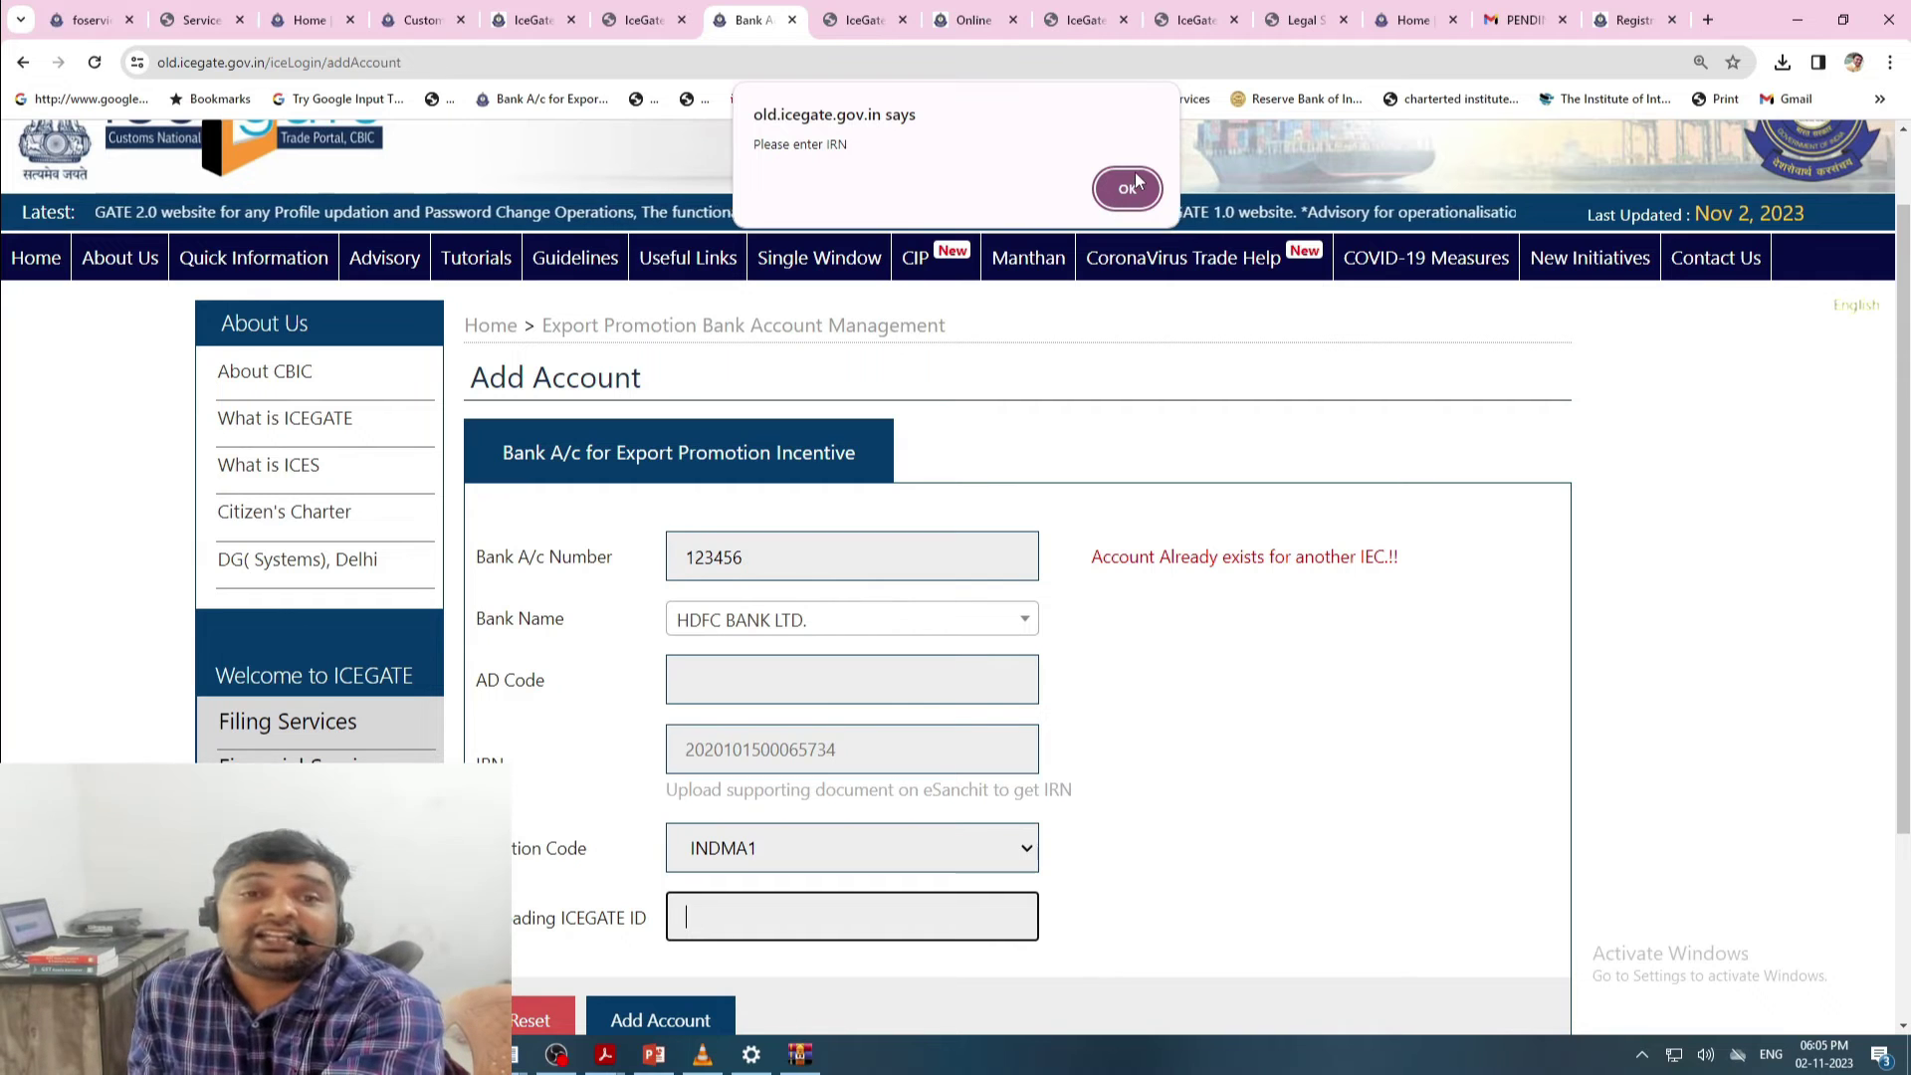
pyautogui.click(1128, 188)
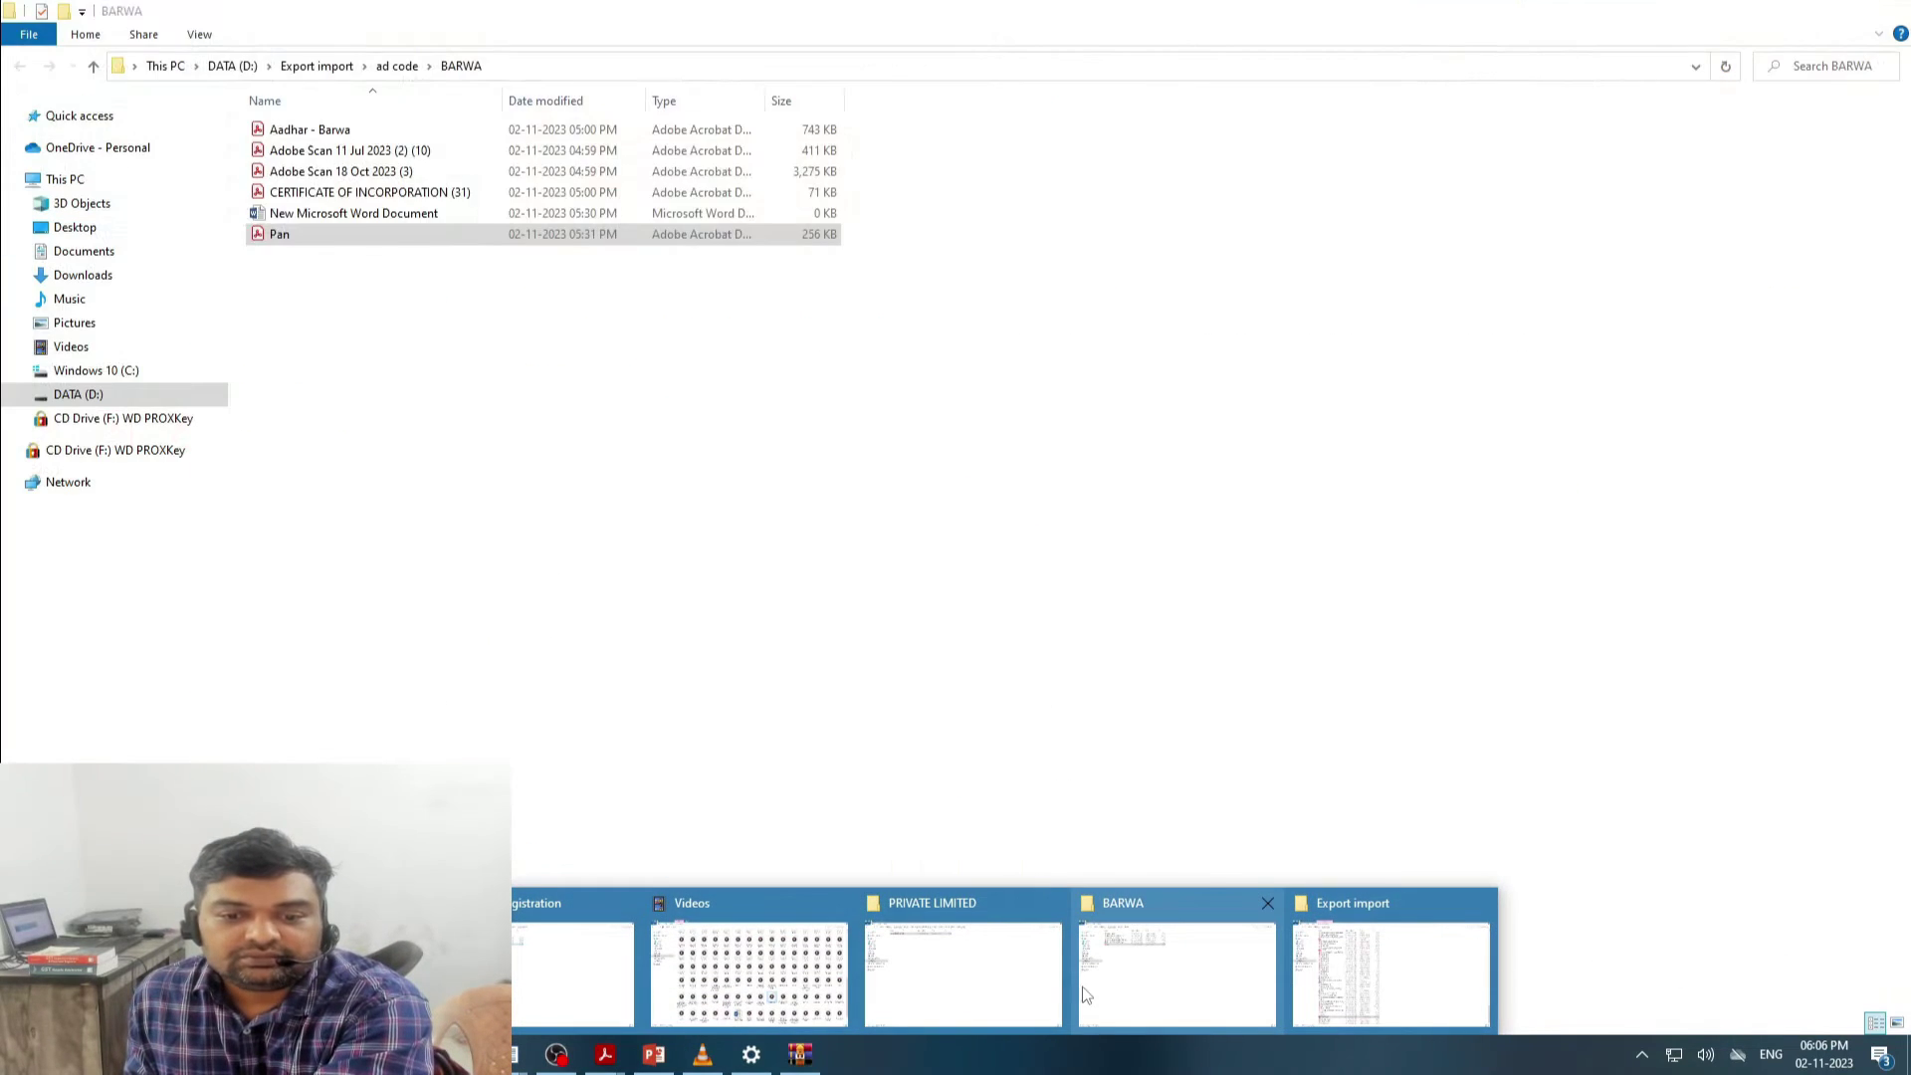
# Step: Browse from BOARD RESOLTION FORMAT AND SELFAUTHORITY FORMAT into SAMPLES > new format for nhava sheva
pyautogui.moveTo(1041, 1005)
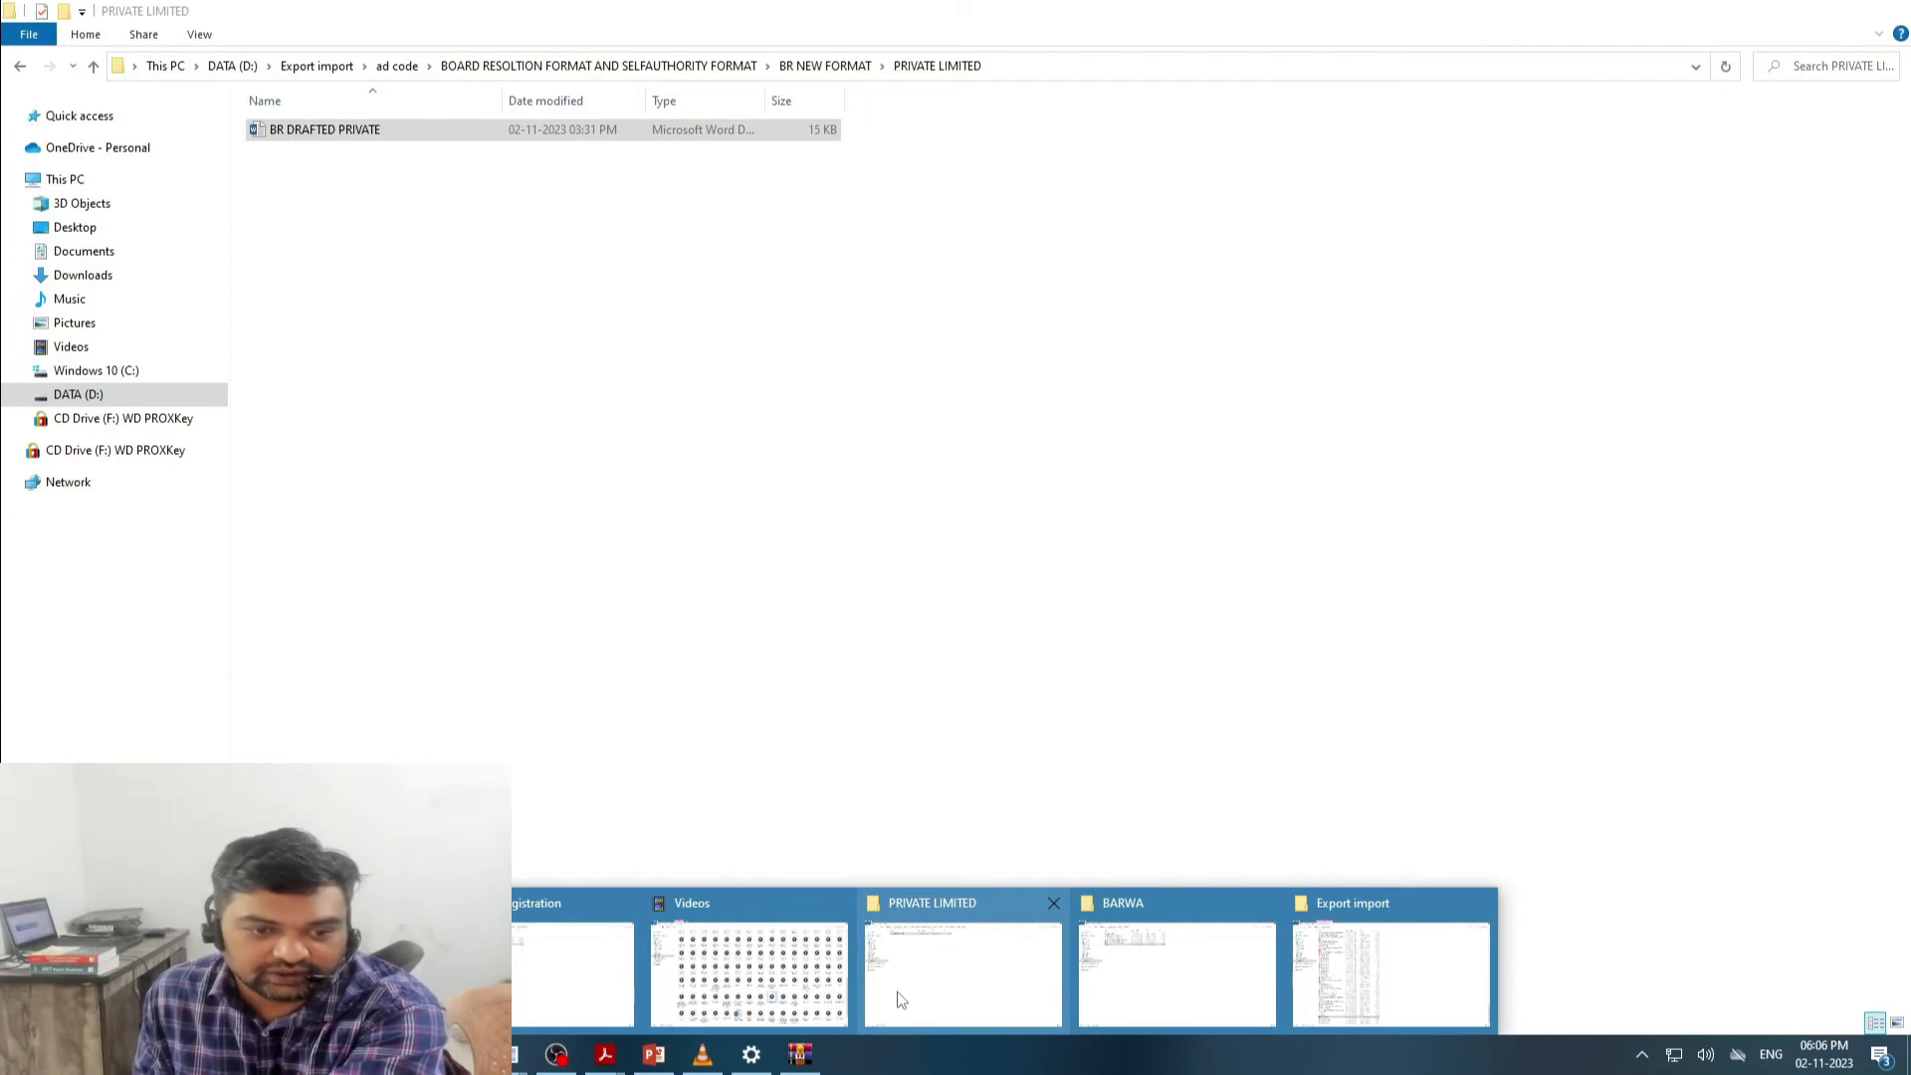
pyautogui.moveTo(629, 967)
pyautogui.click(557, 971)
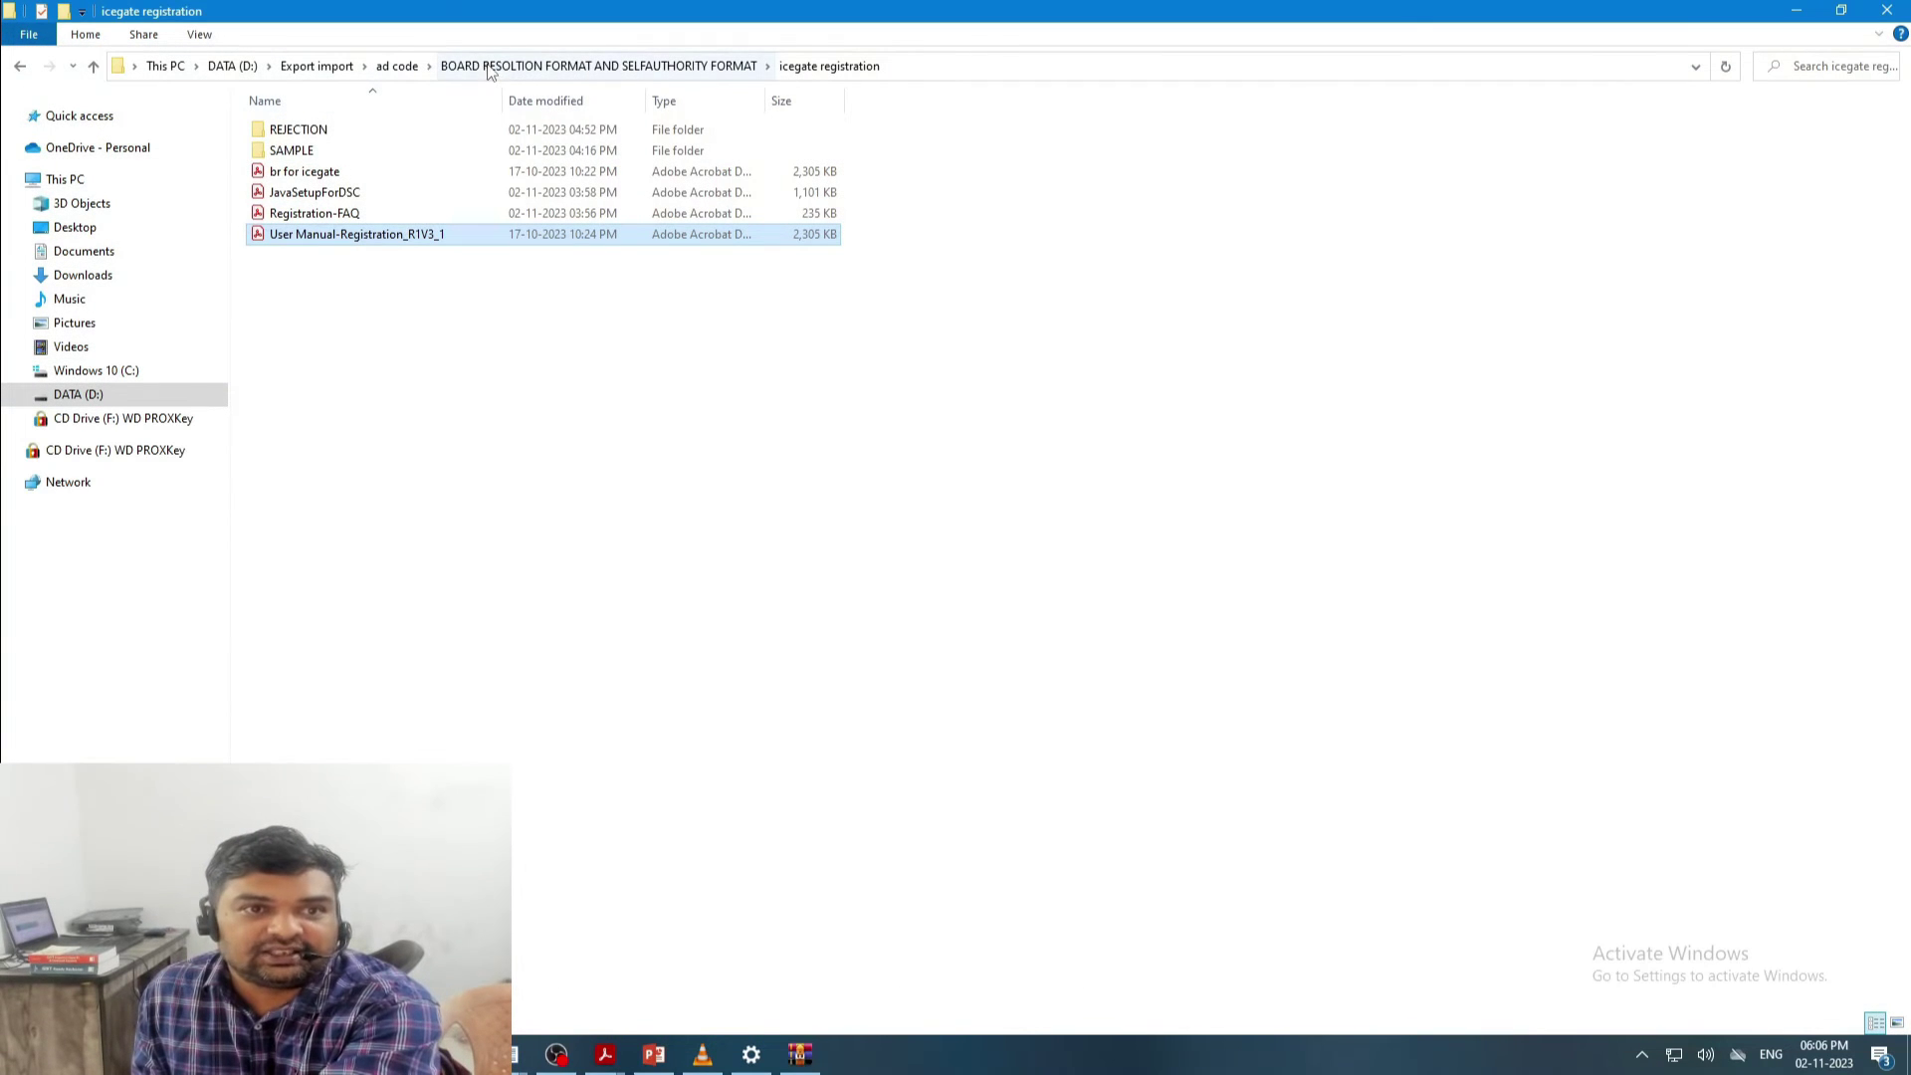
pyautogui.click(517, 78)
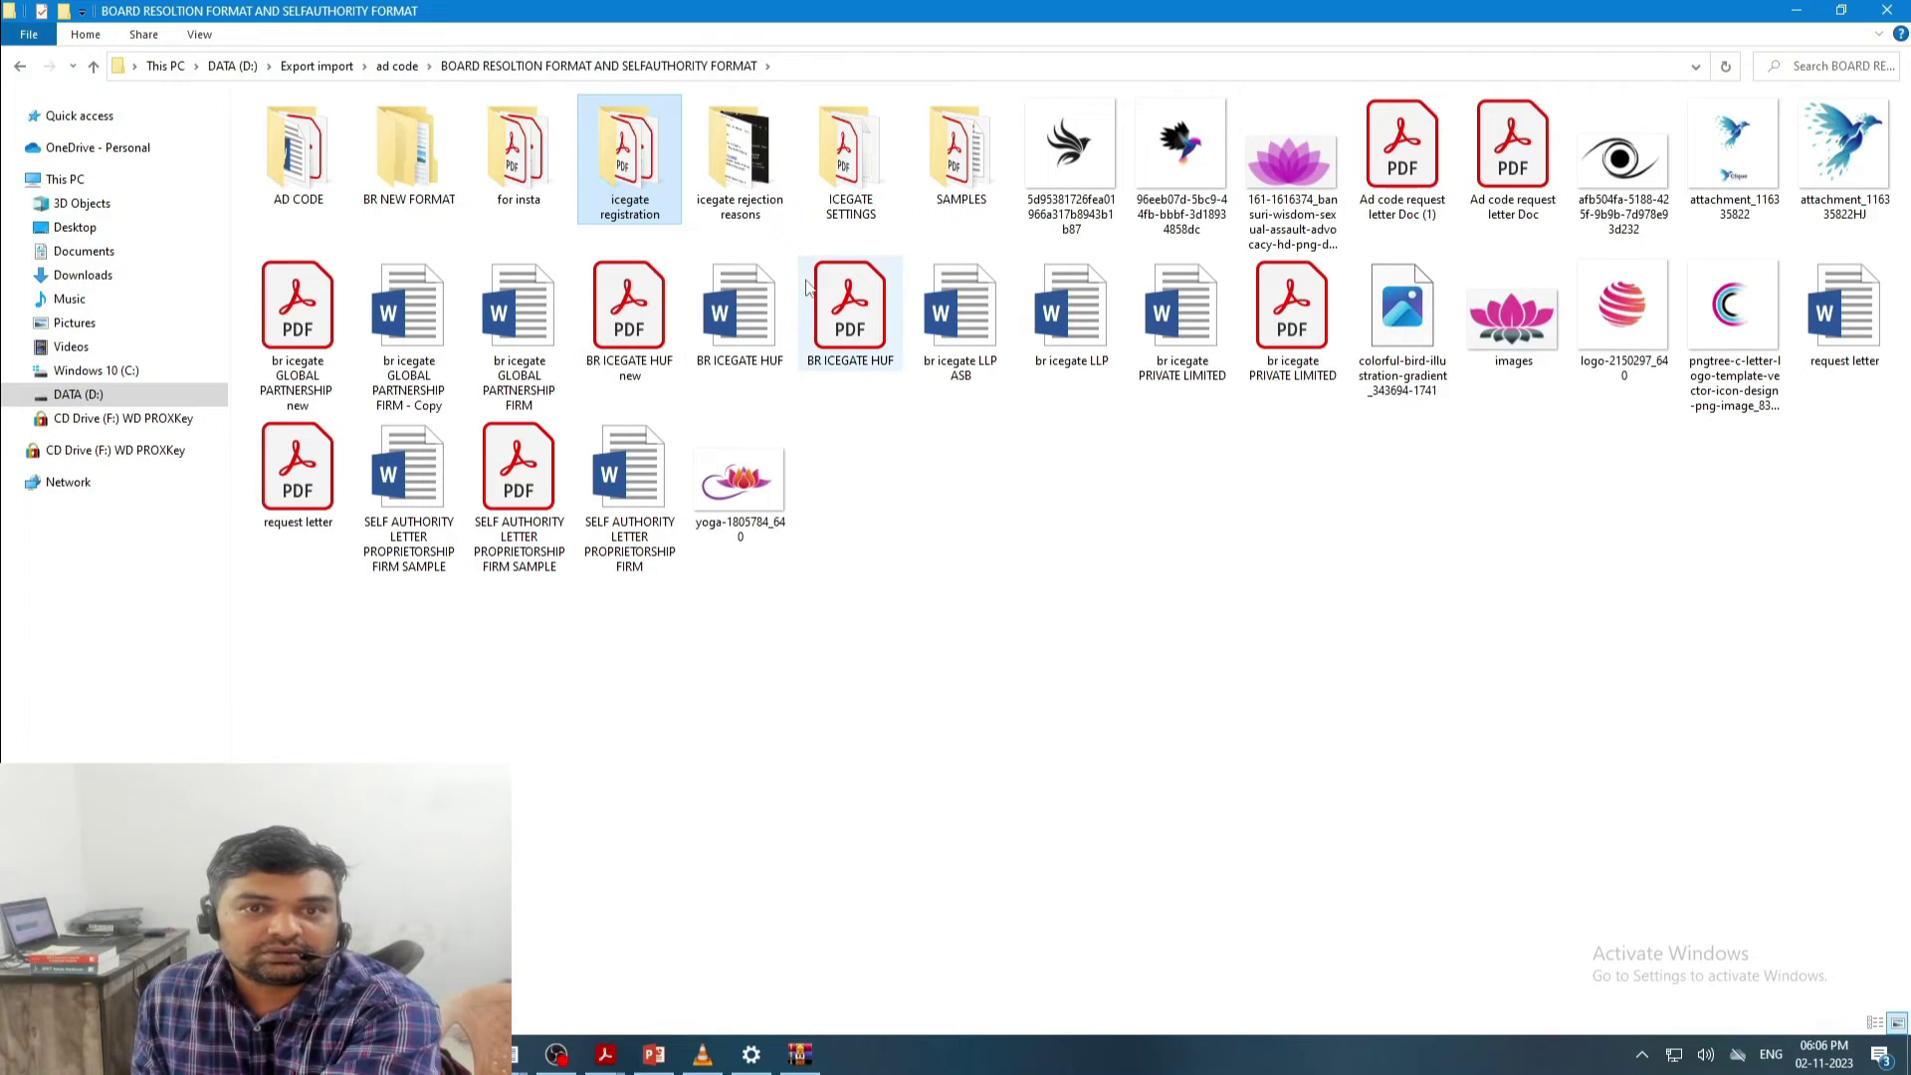
pyautogui.doubleClick(958, 185)
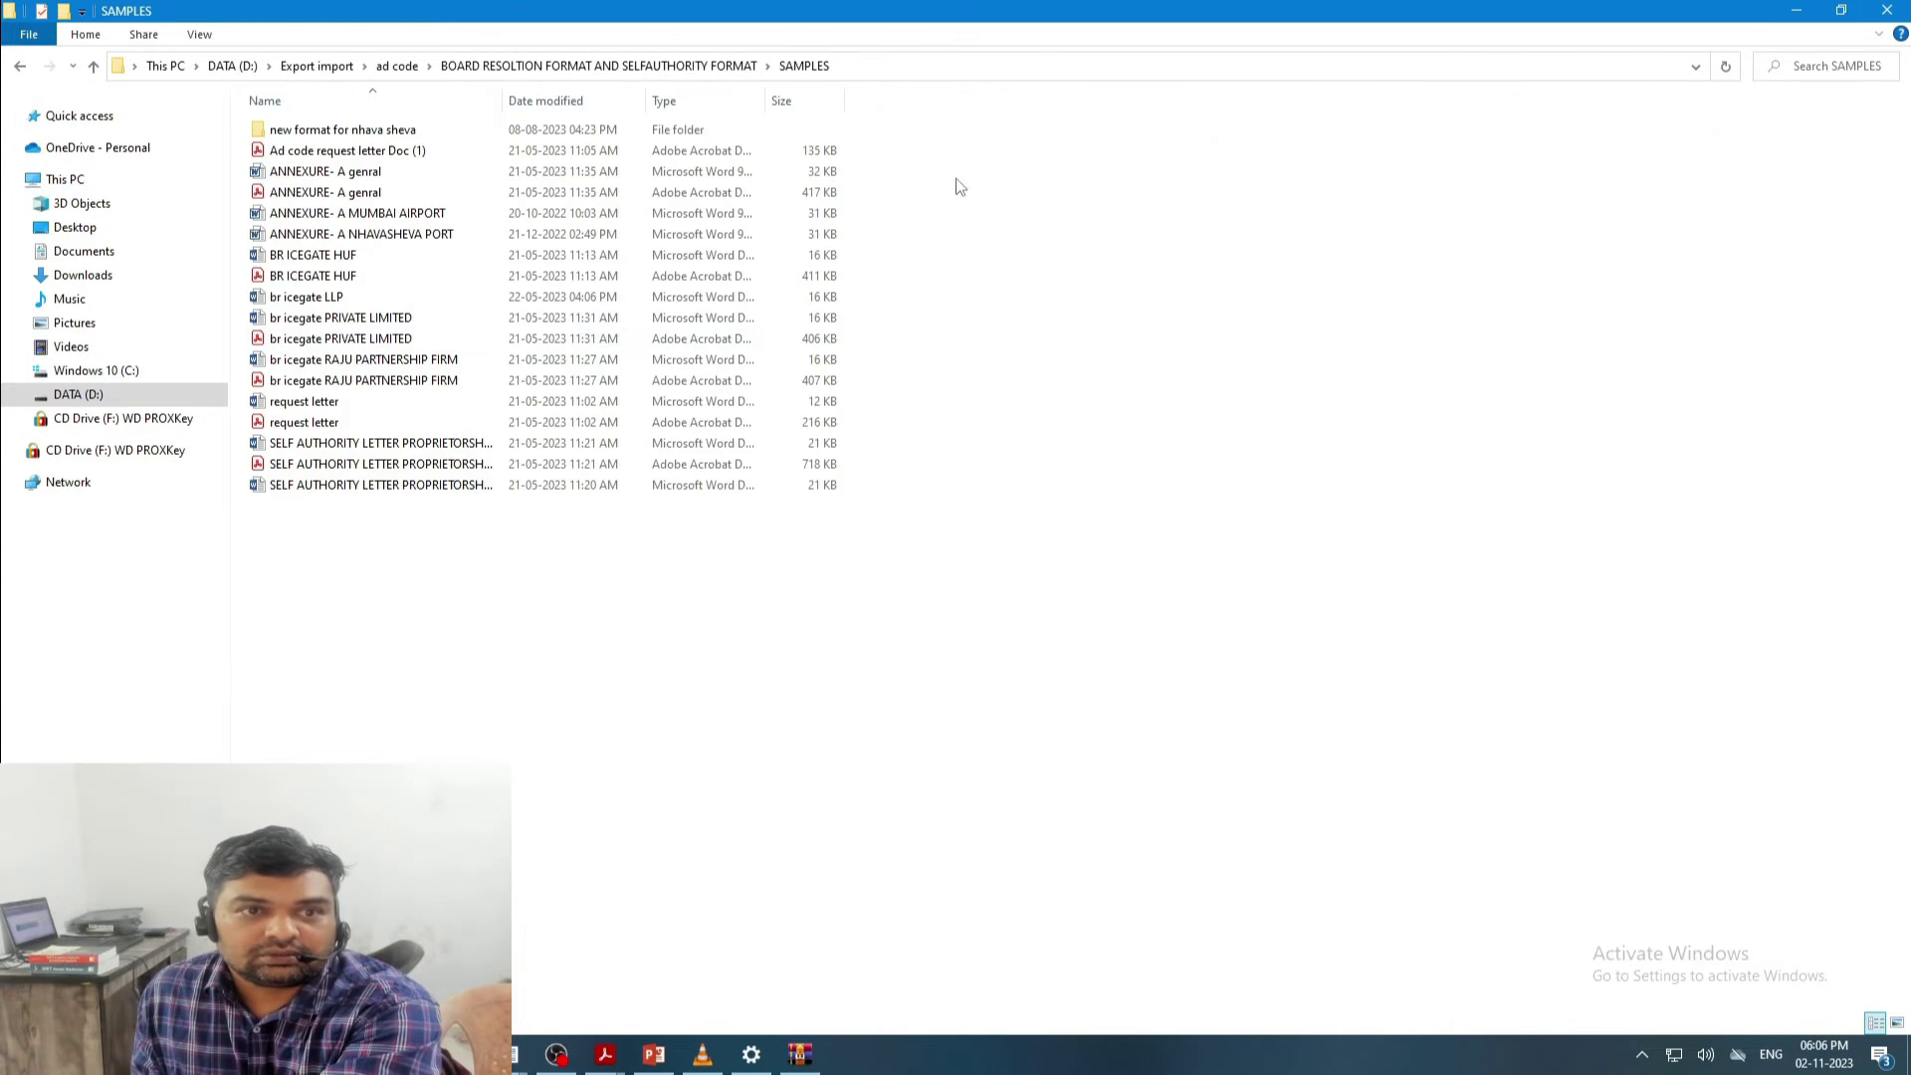
pyautogui.click(489, 134)
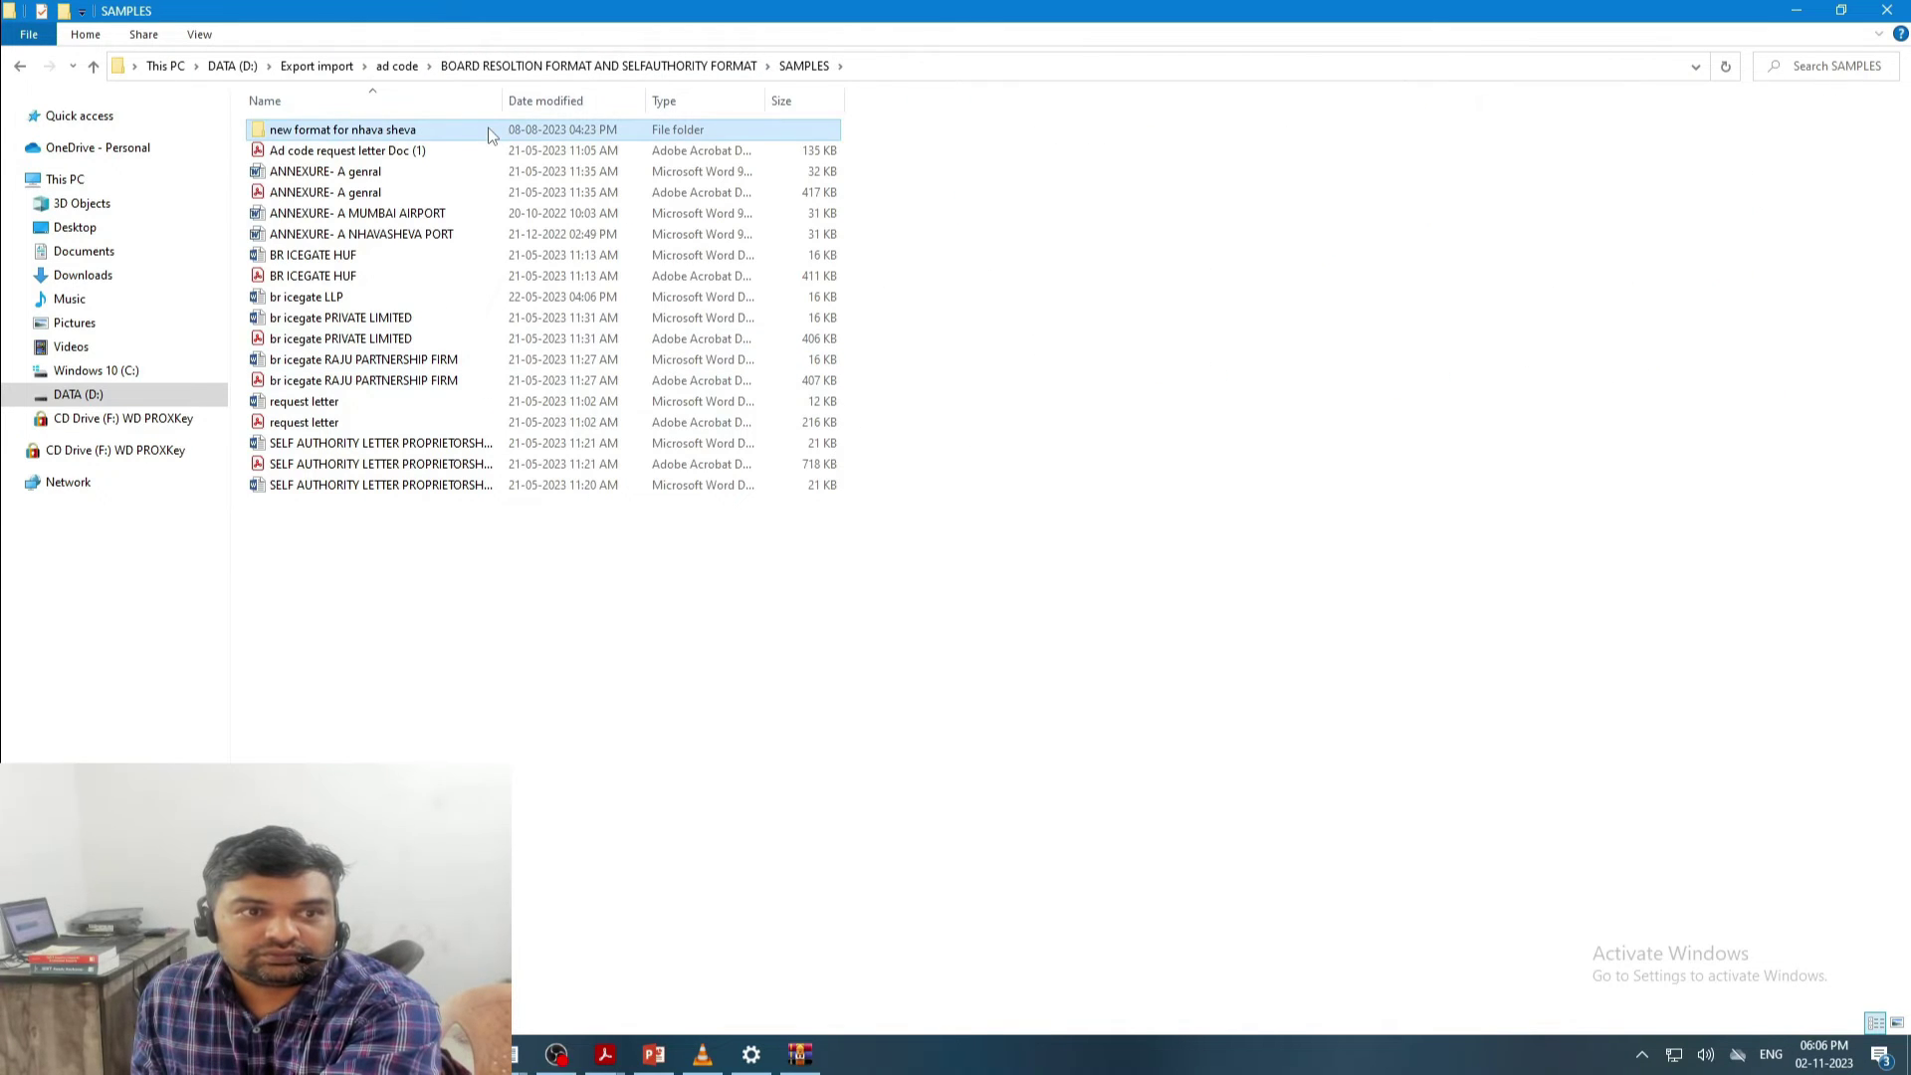
pyautogui.doubleClick(488, 134)
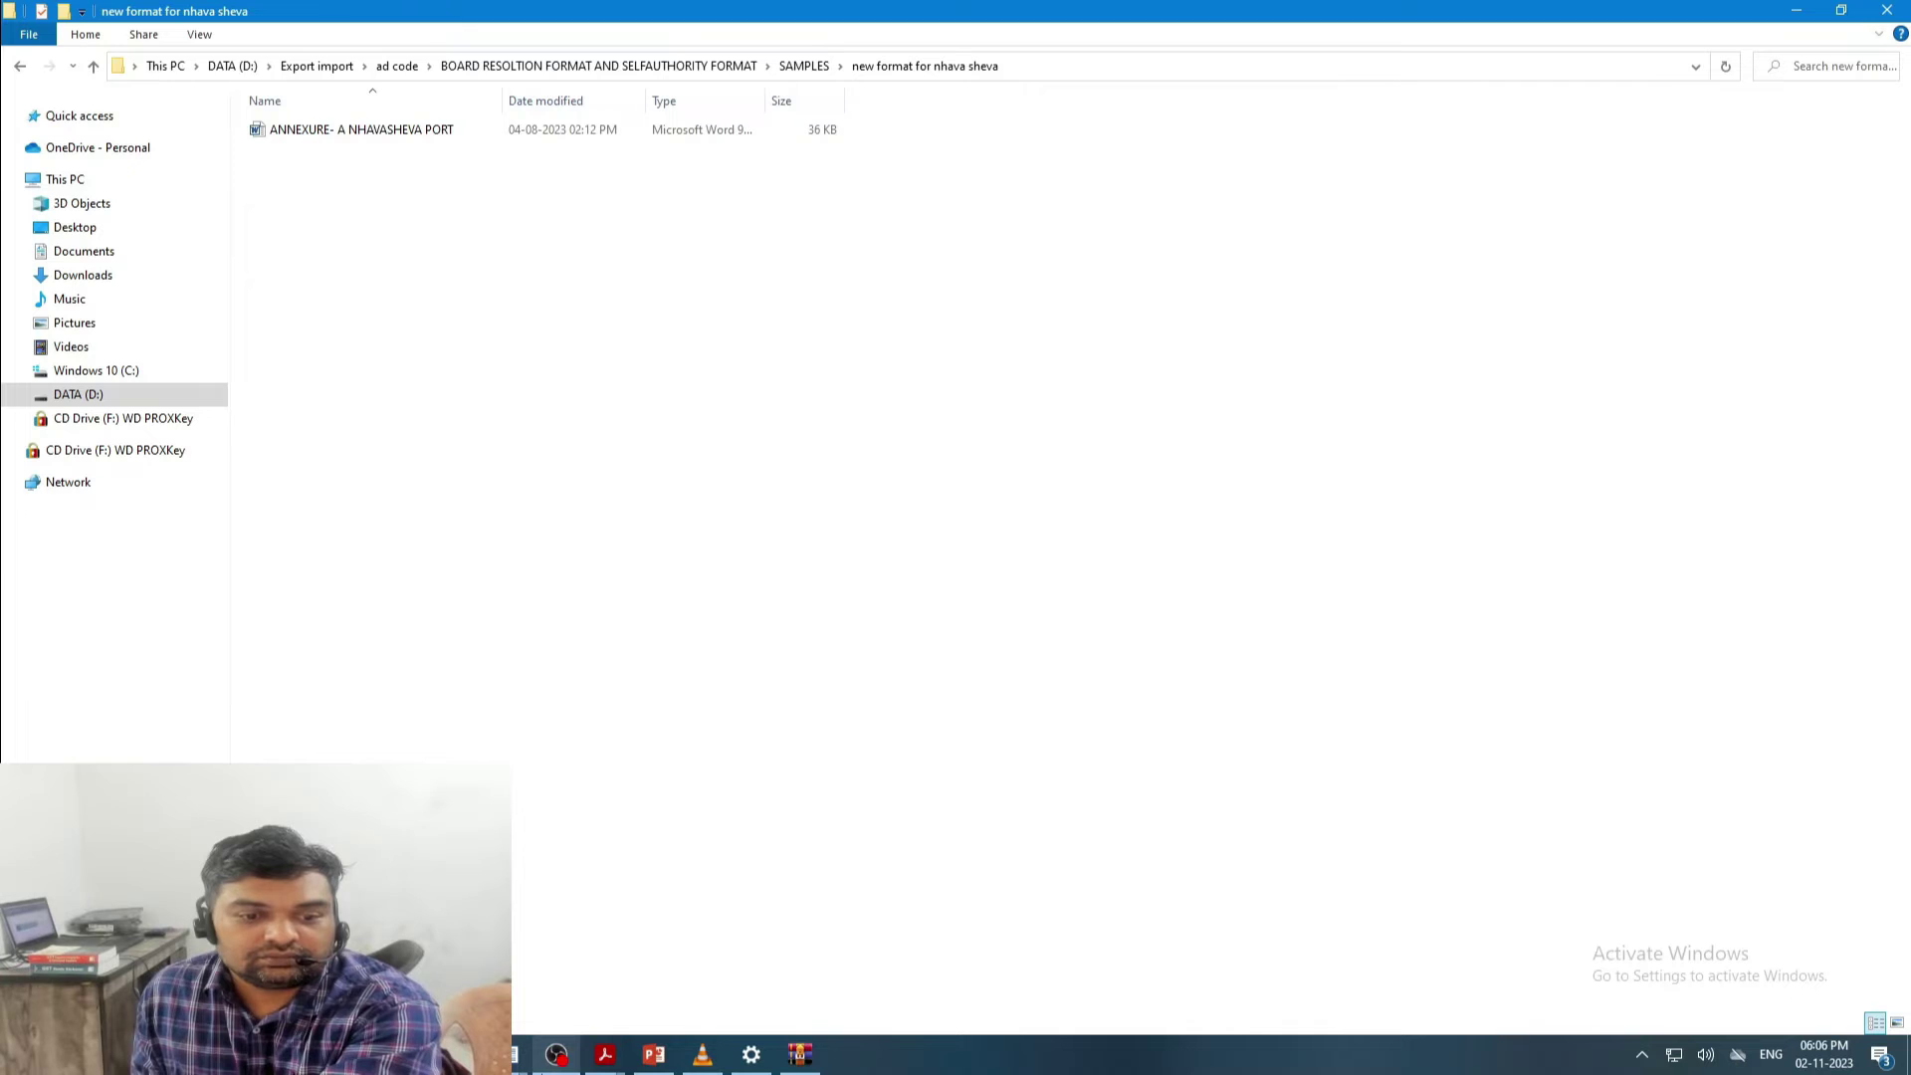
pyautogui.click(548, 1058)
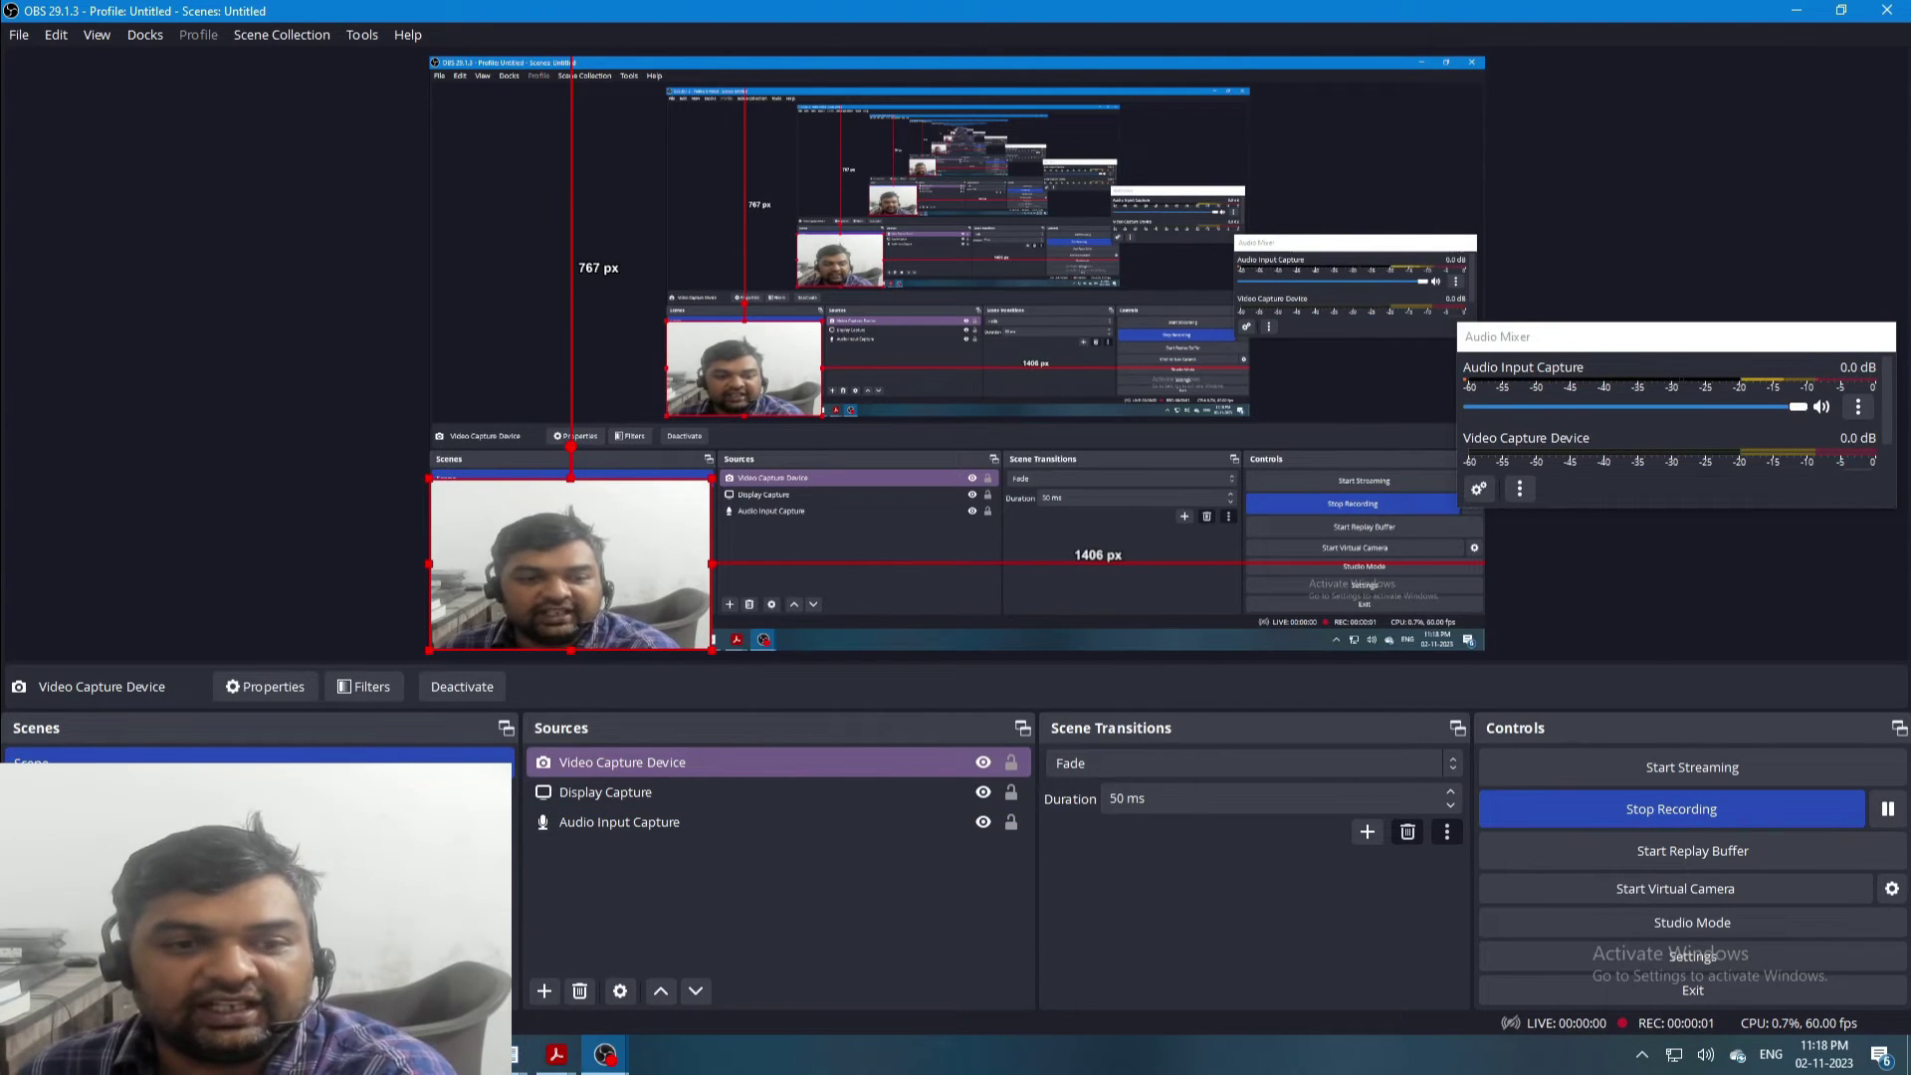
# Step: Switch from OBS past Chrome to the MUMBAI AIRPORT File Explorer window
pyautogui.hotkey('alt', 'Tab')
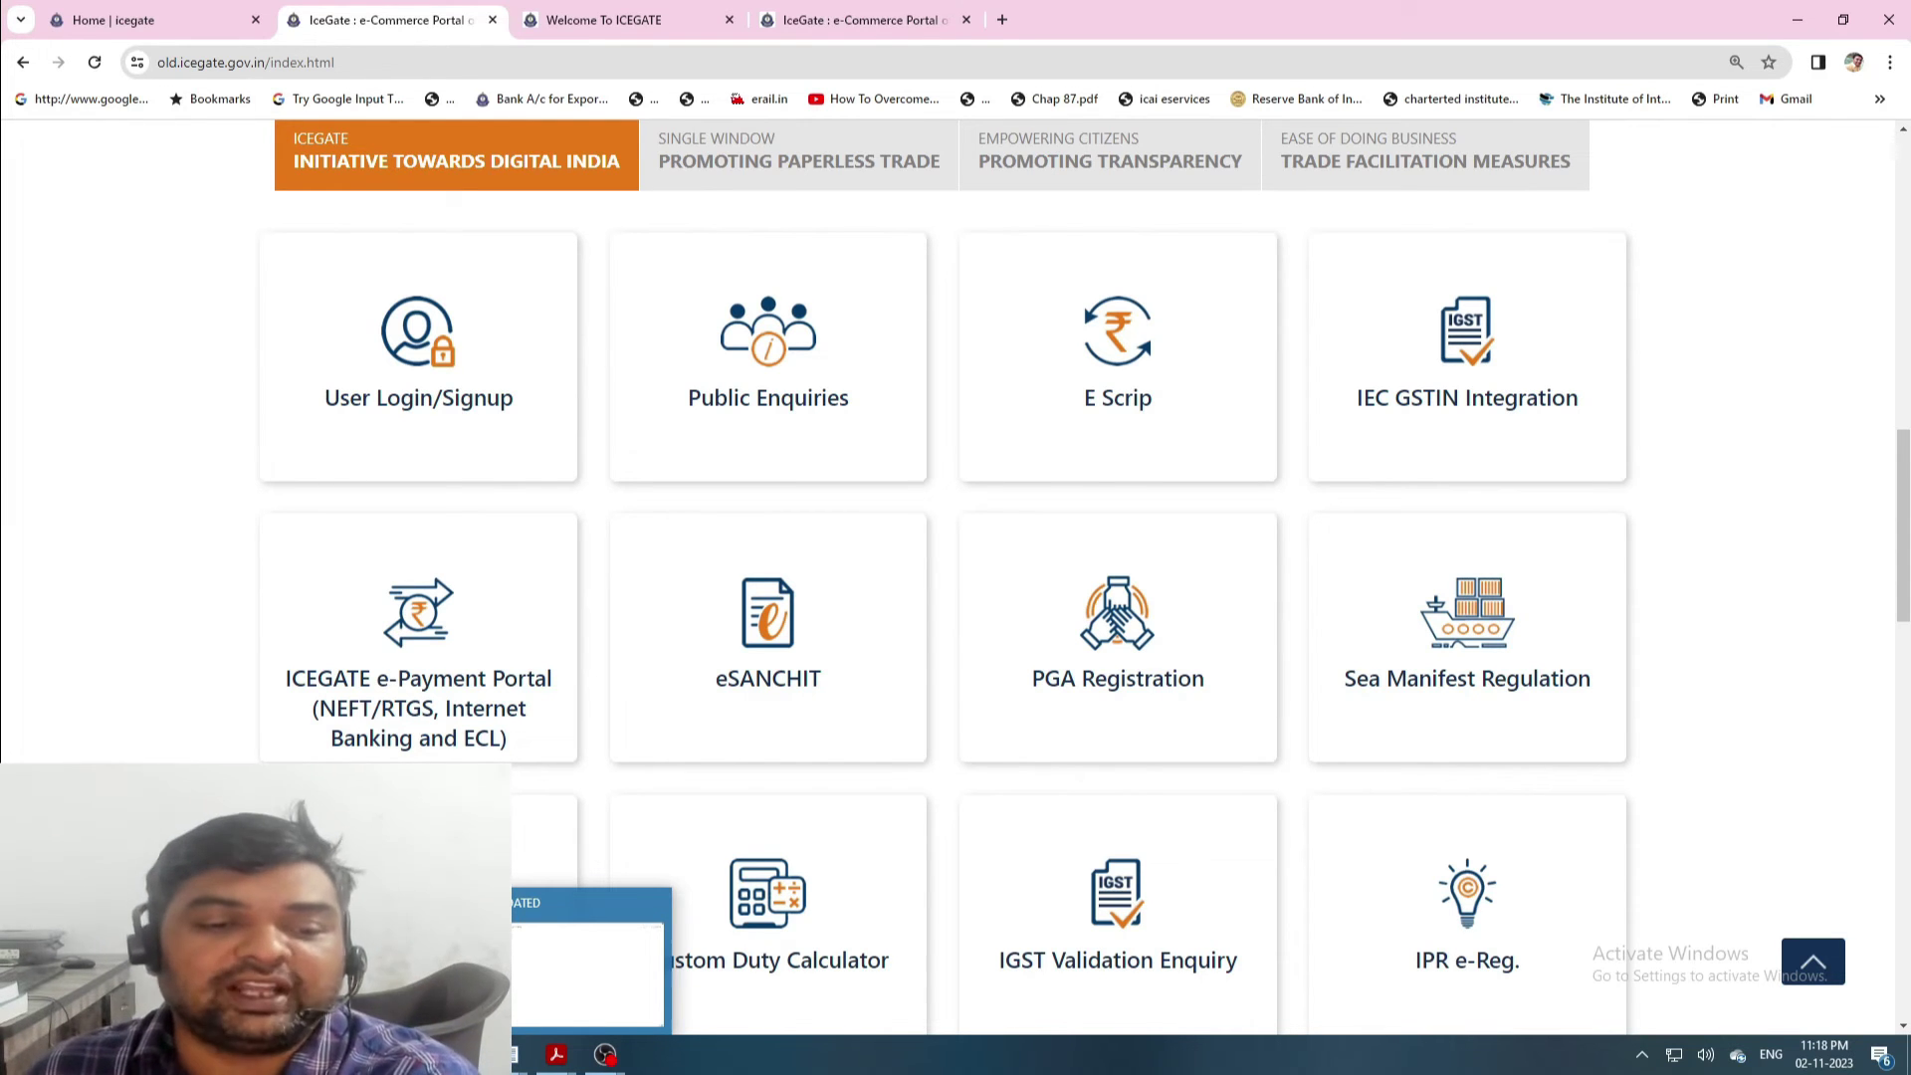
pyautogui.hotkey('alt', 'Tab')
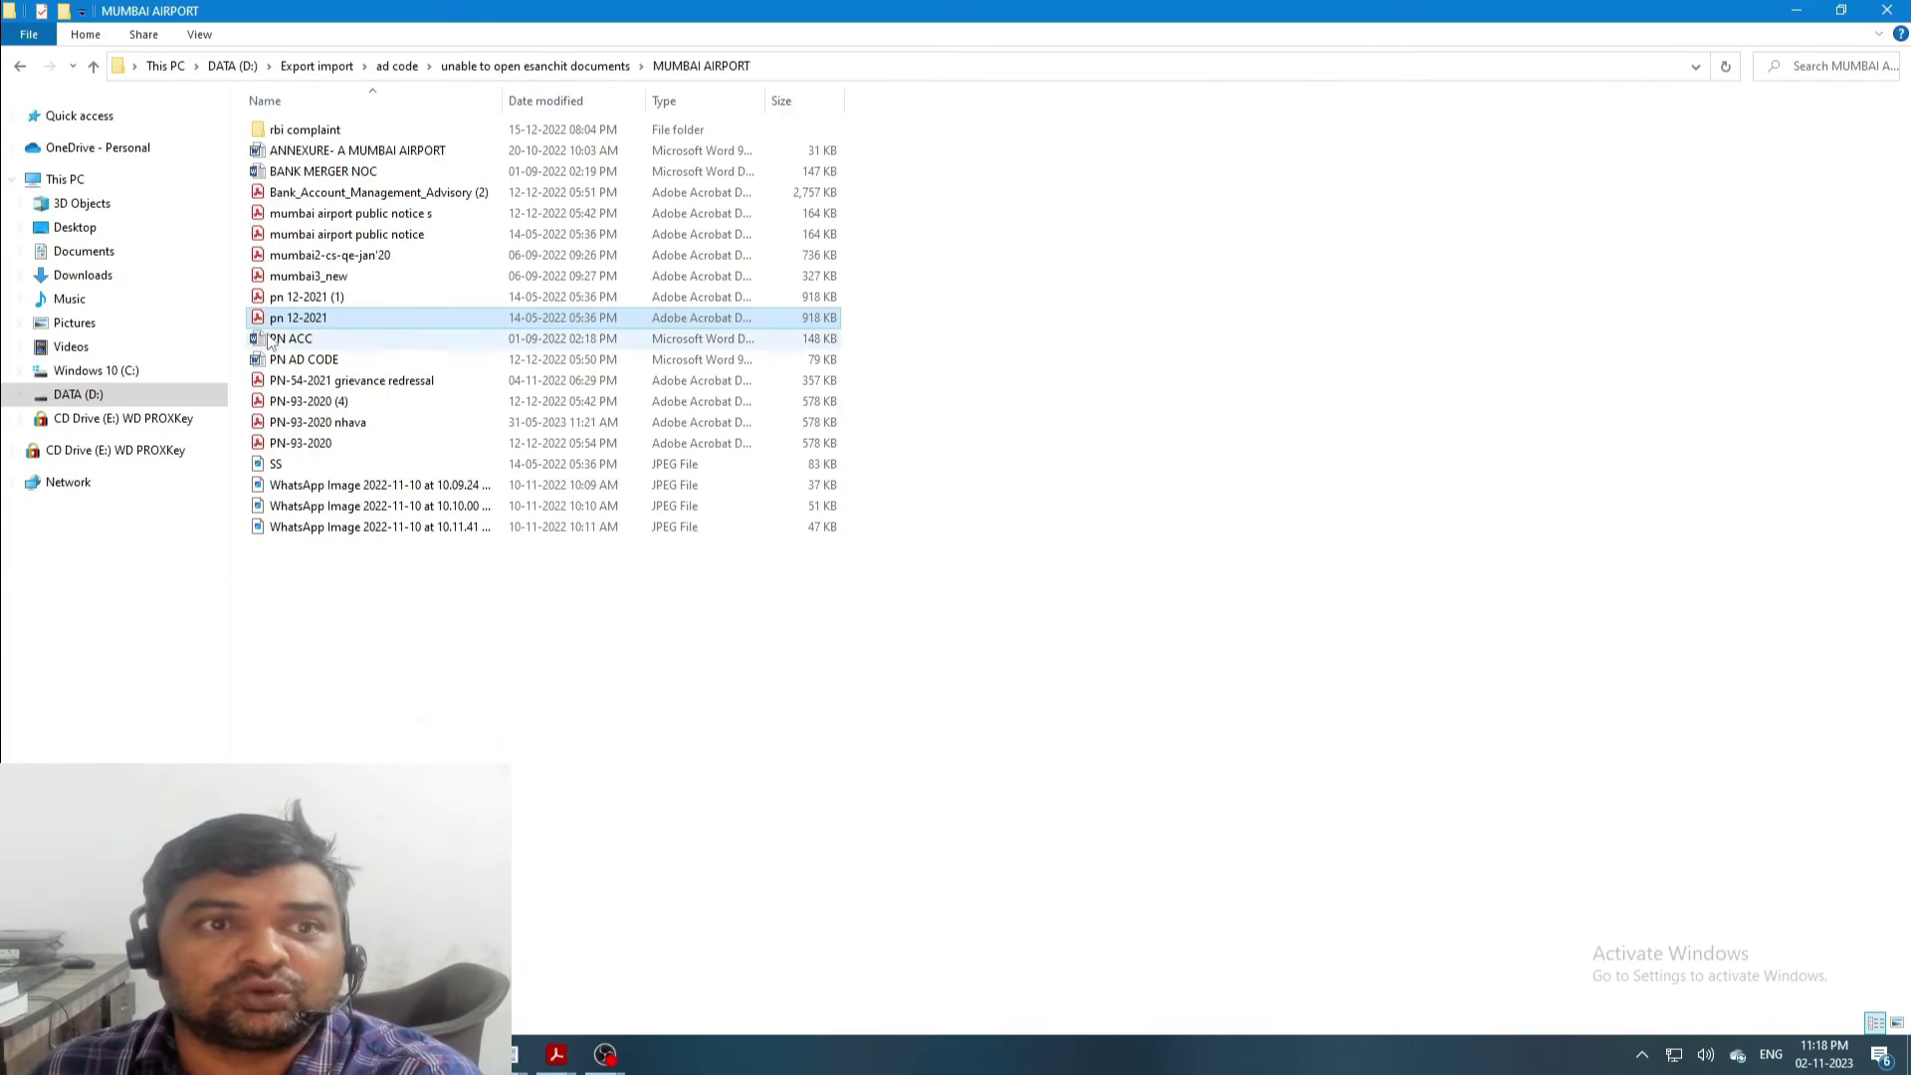
# Step: Jump to the BOARD RESOLTION FORMAT AND SELFAUTHORITY FORMAT folder with 'bo' and open AD CODE
pyautogui.click(416, 72)
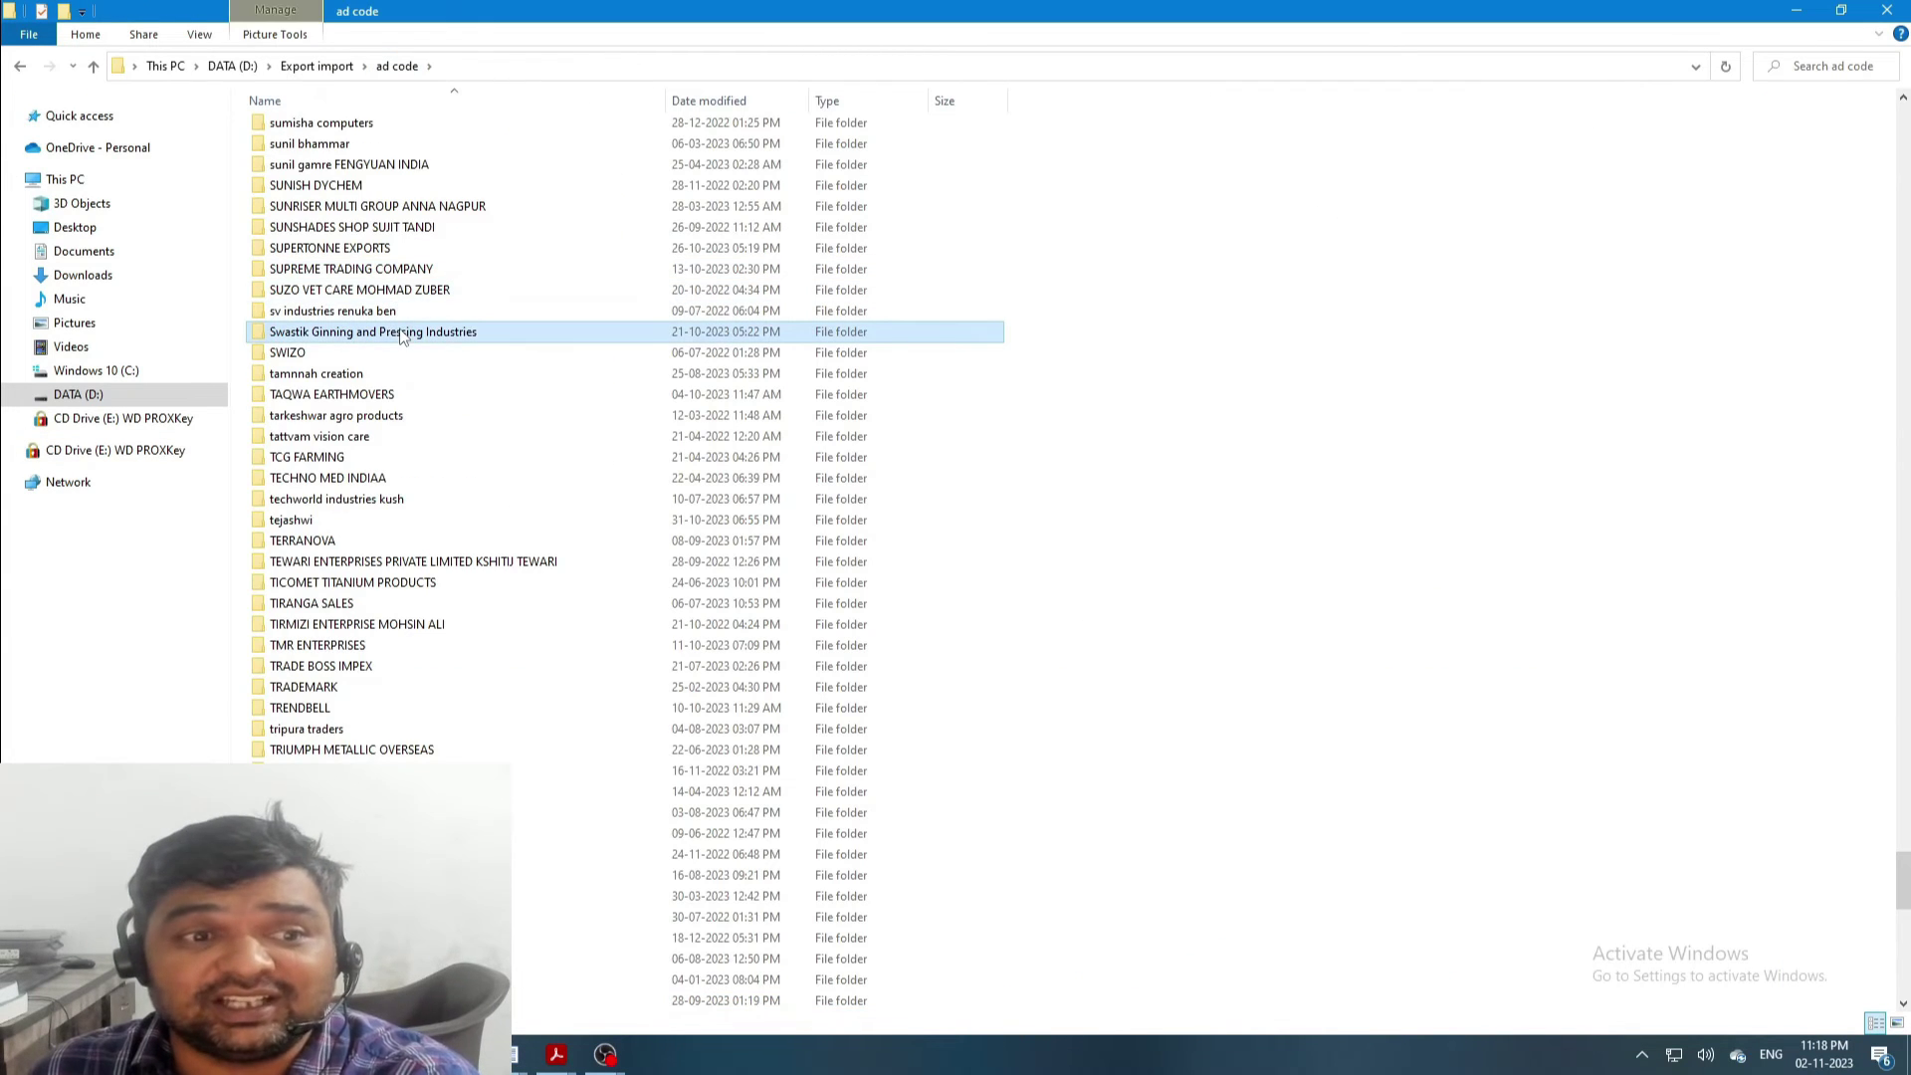
pyautogui.write('bo')
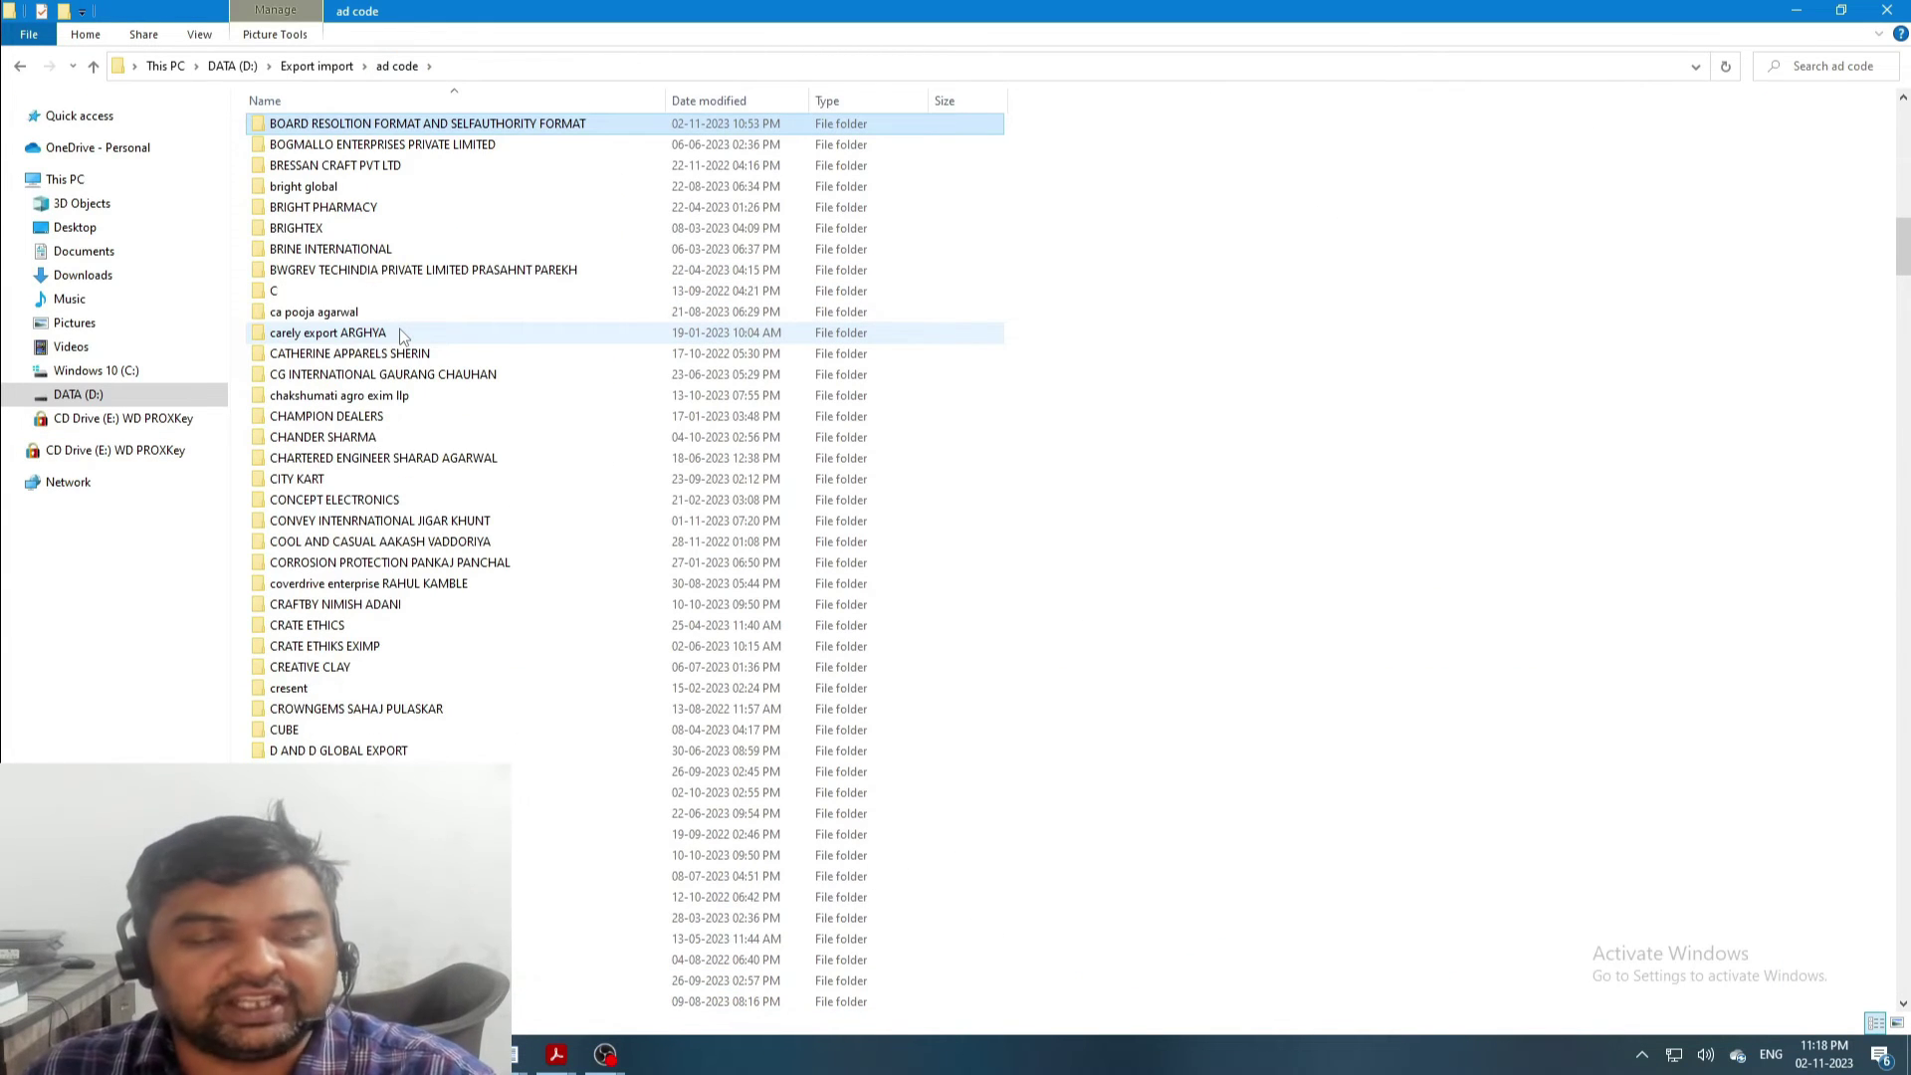
pyautogui.press('Return')
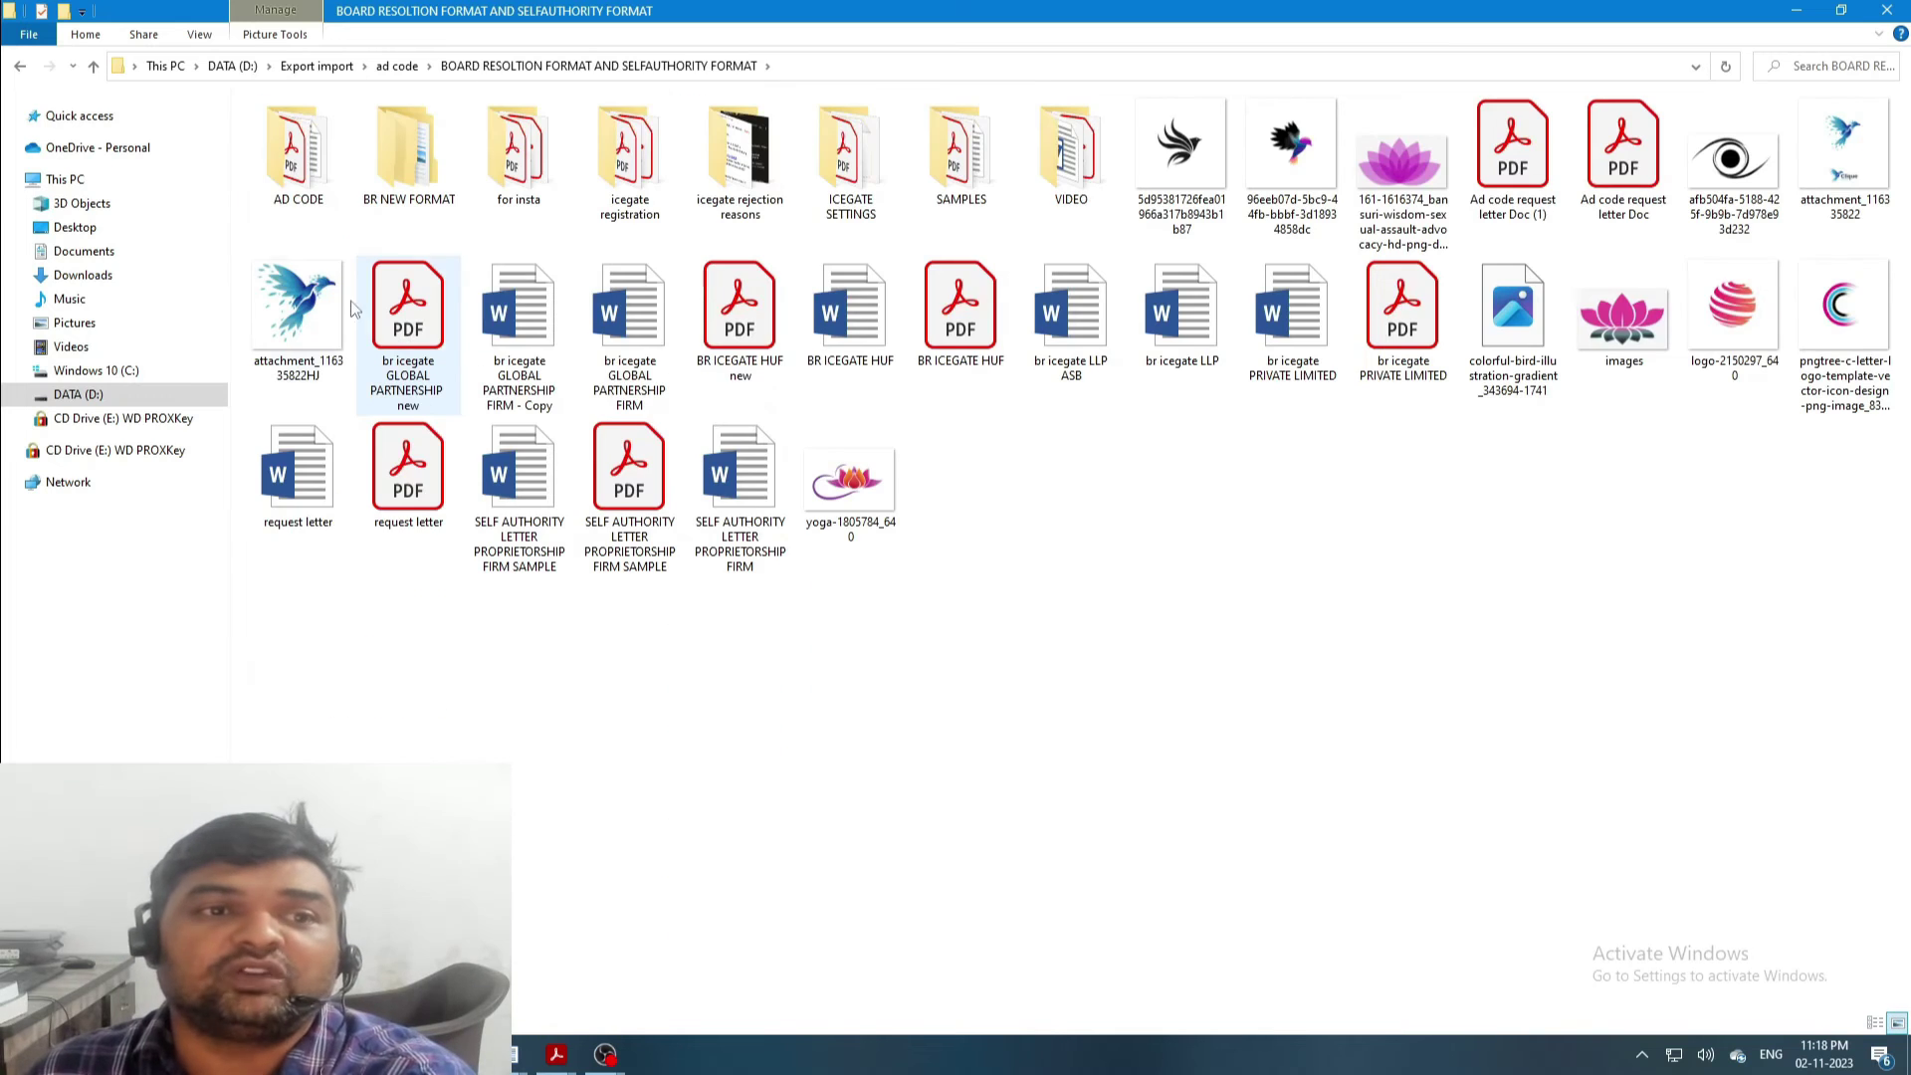
pyautogui.doubleClick(290, 154)
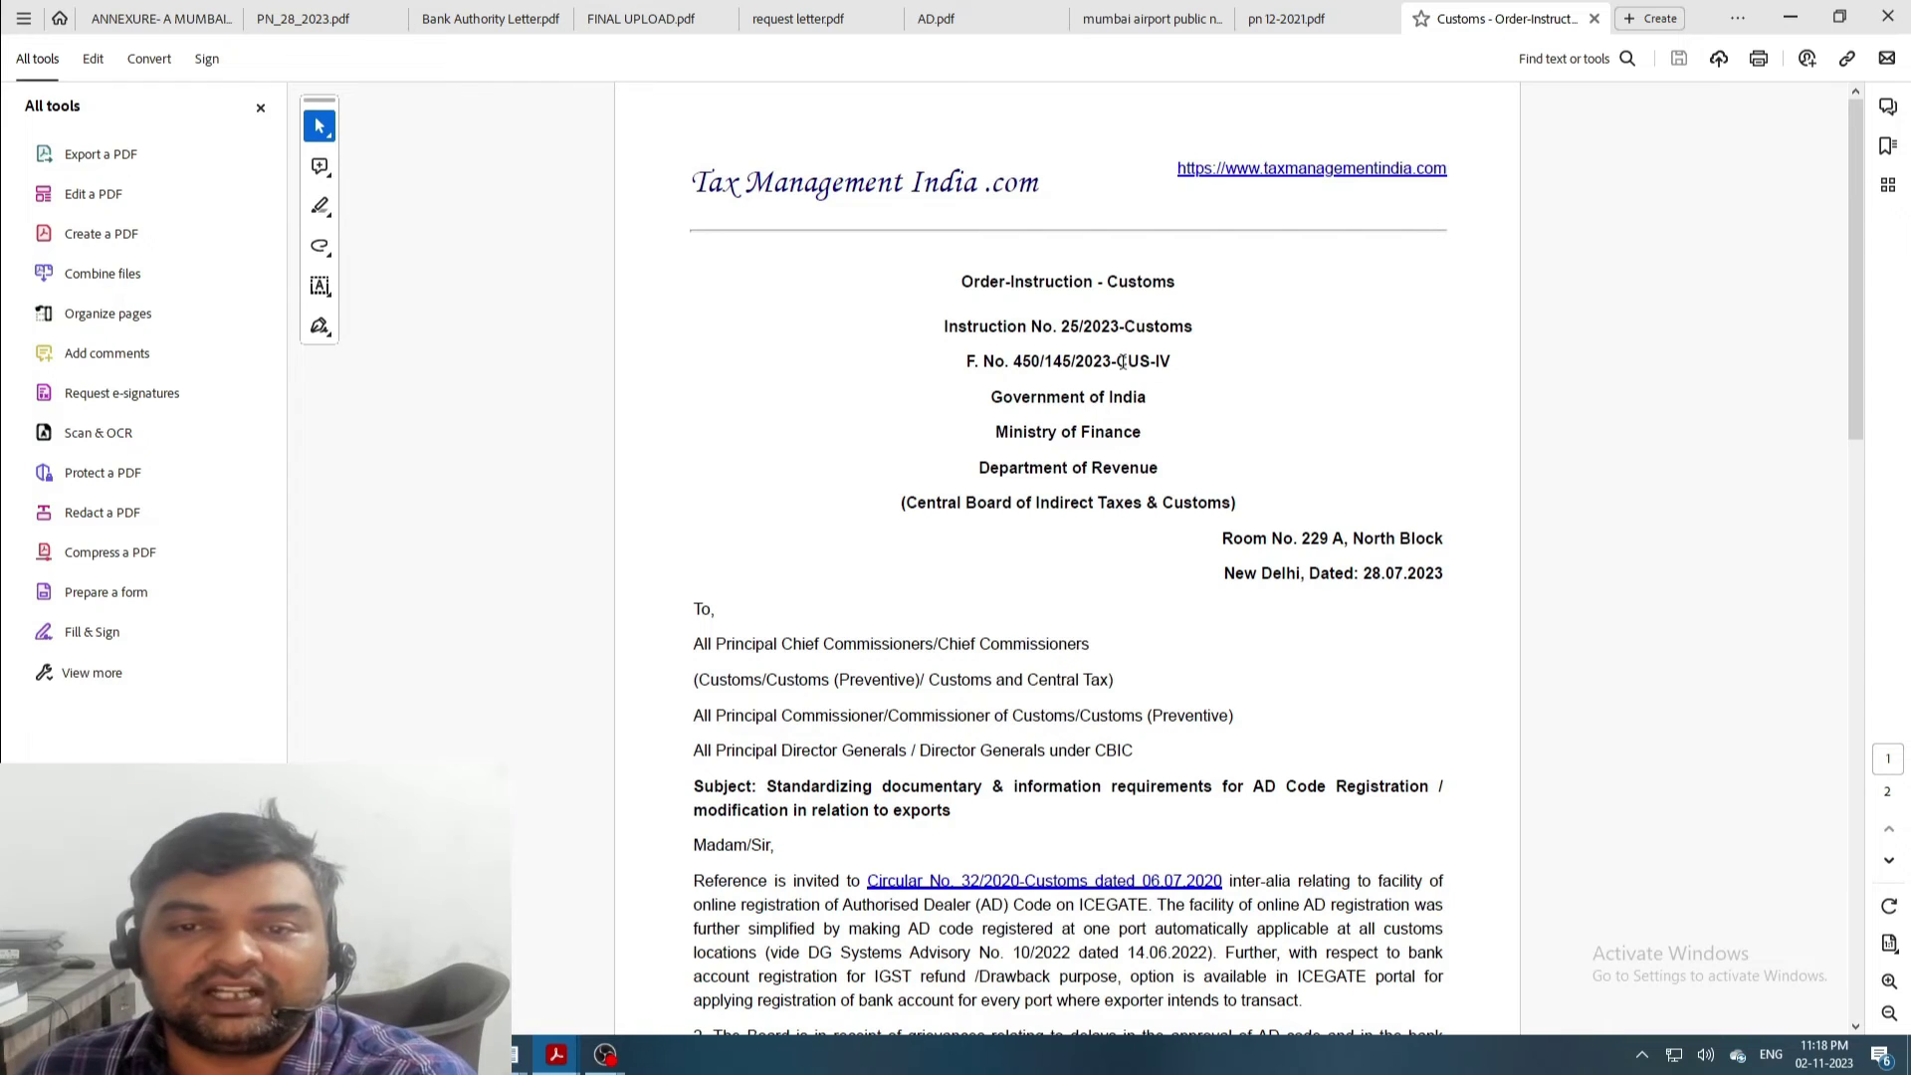
# Step: Review page 2's Bank Authorization Letter points (a) to (b), then return to the AD CODE folder
pyautogui.scroll(-10, 1276, 649)
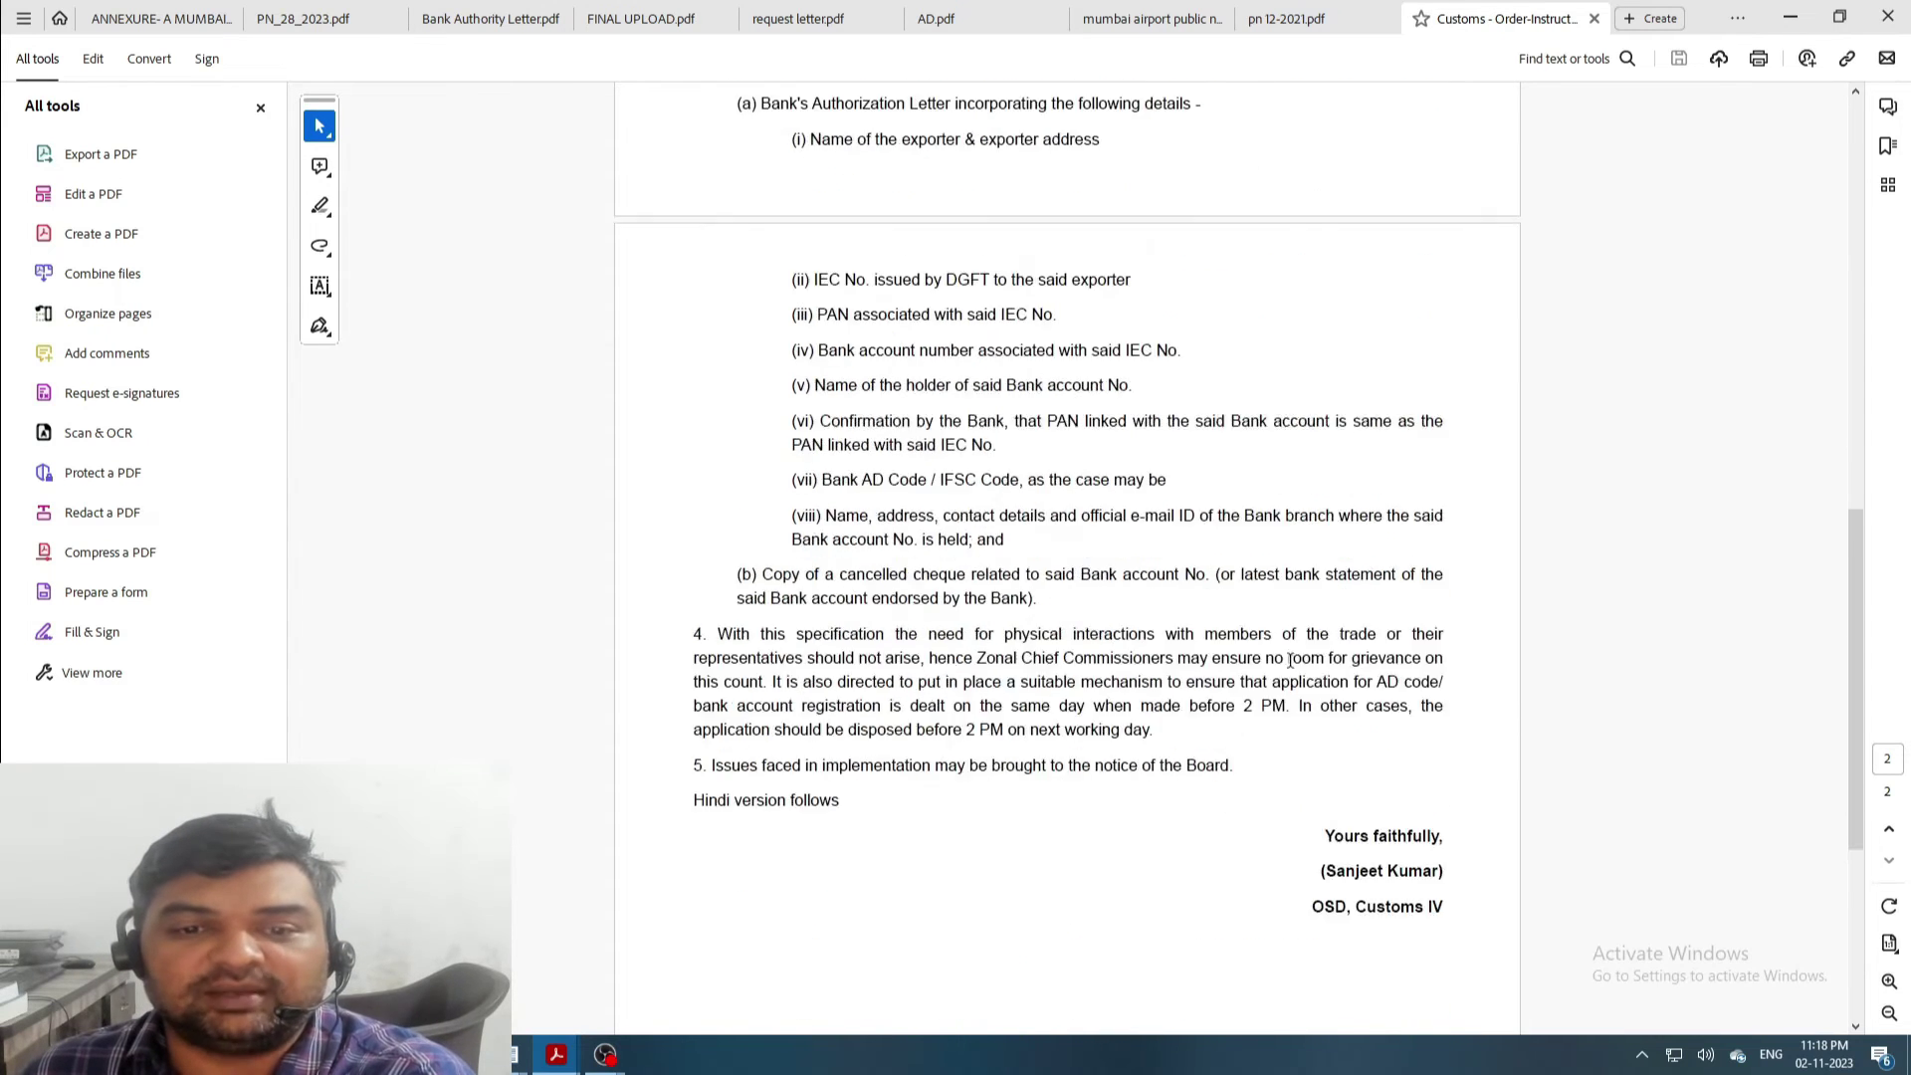
pyautogui.moveTo(722, 246); pyautogui.dragTo(1073, 734)
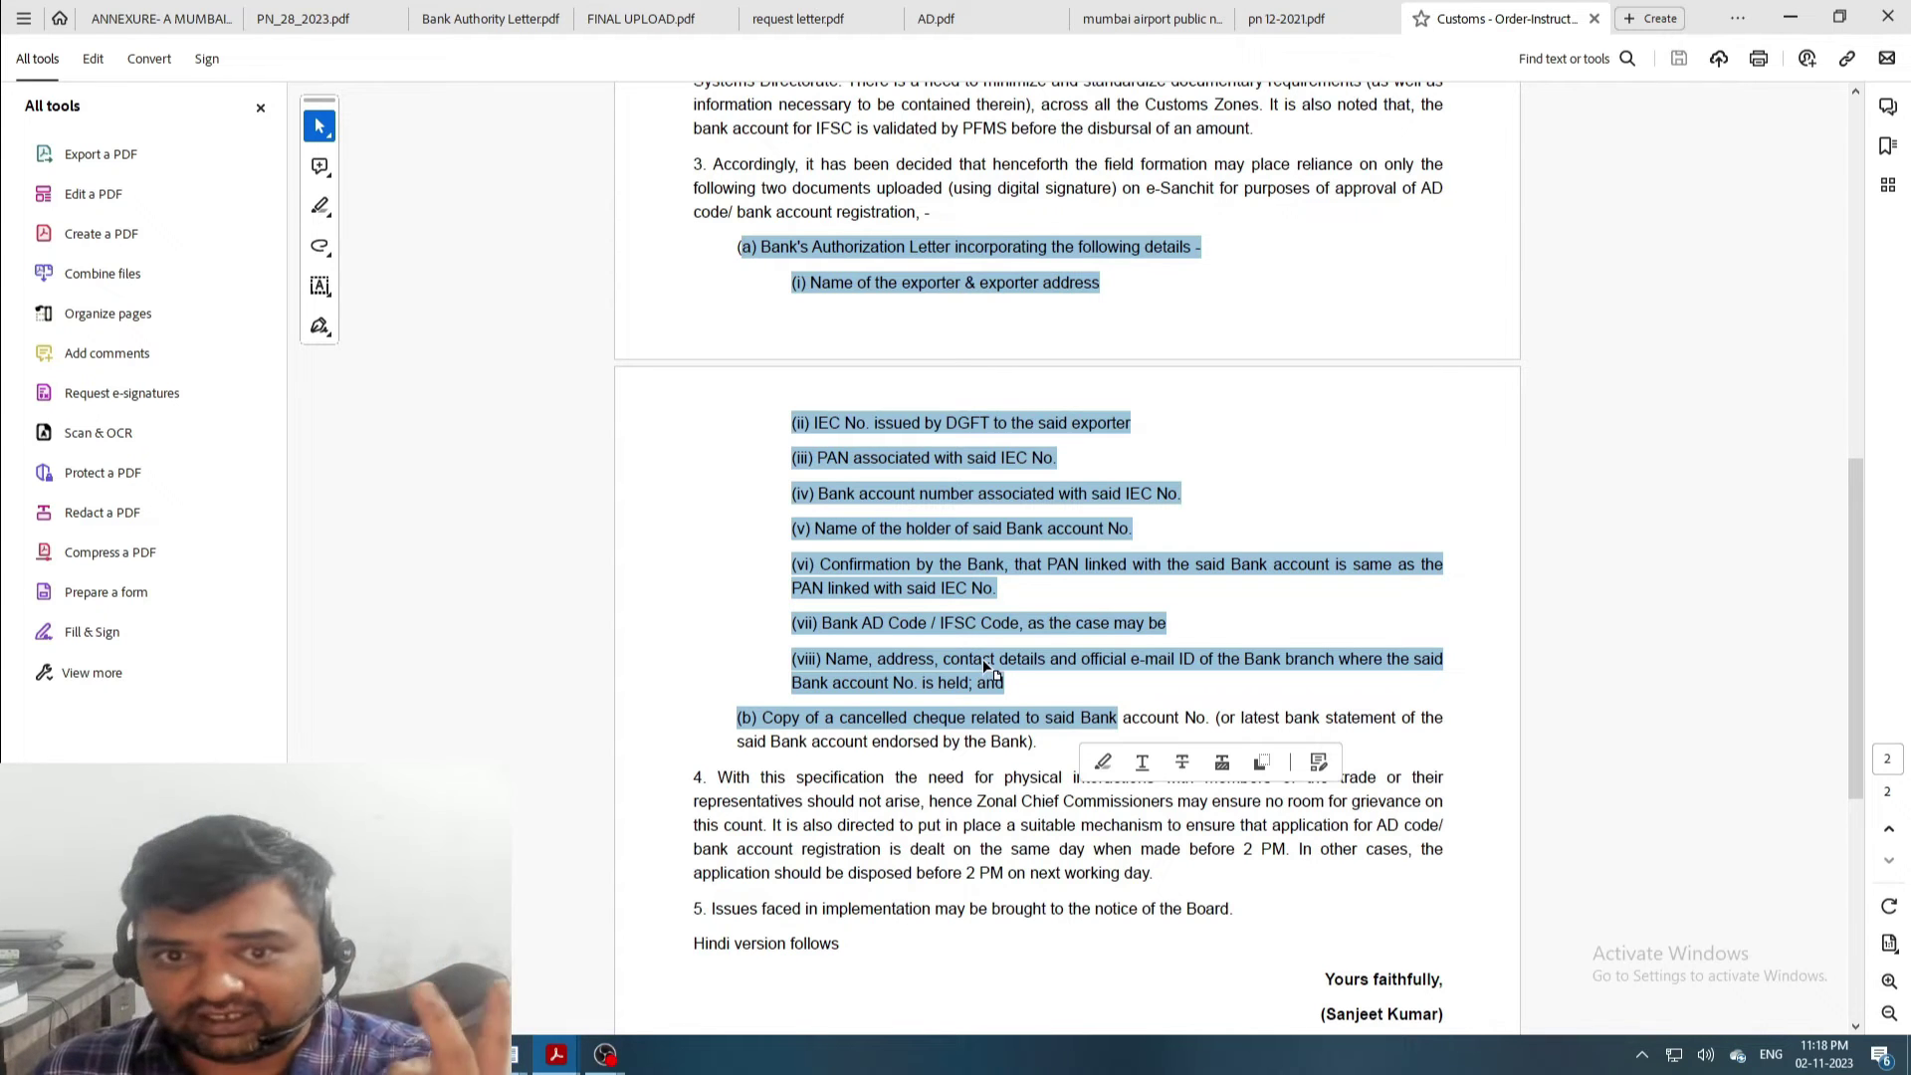
pyautogui.click(767, 316)
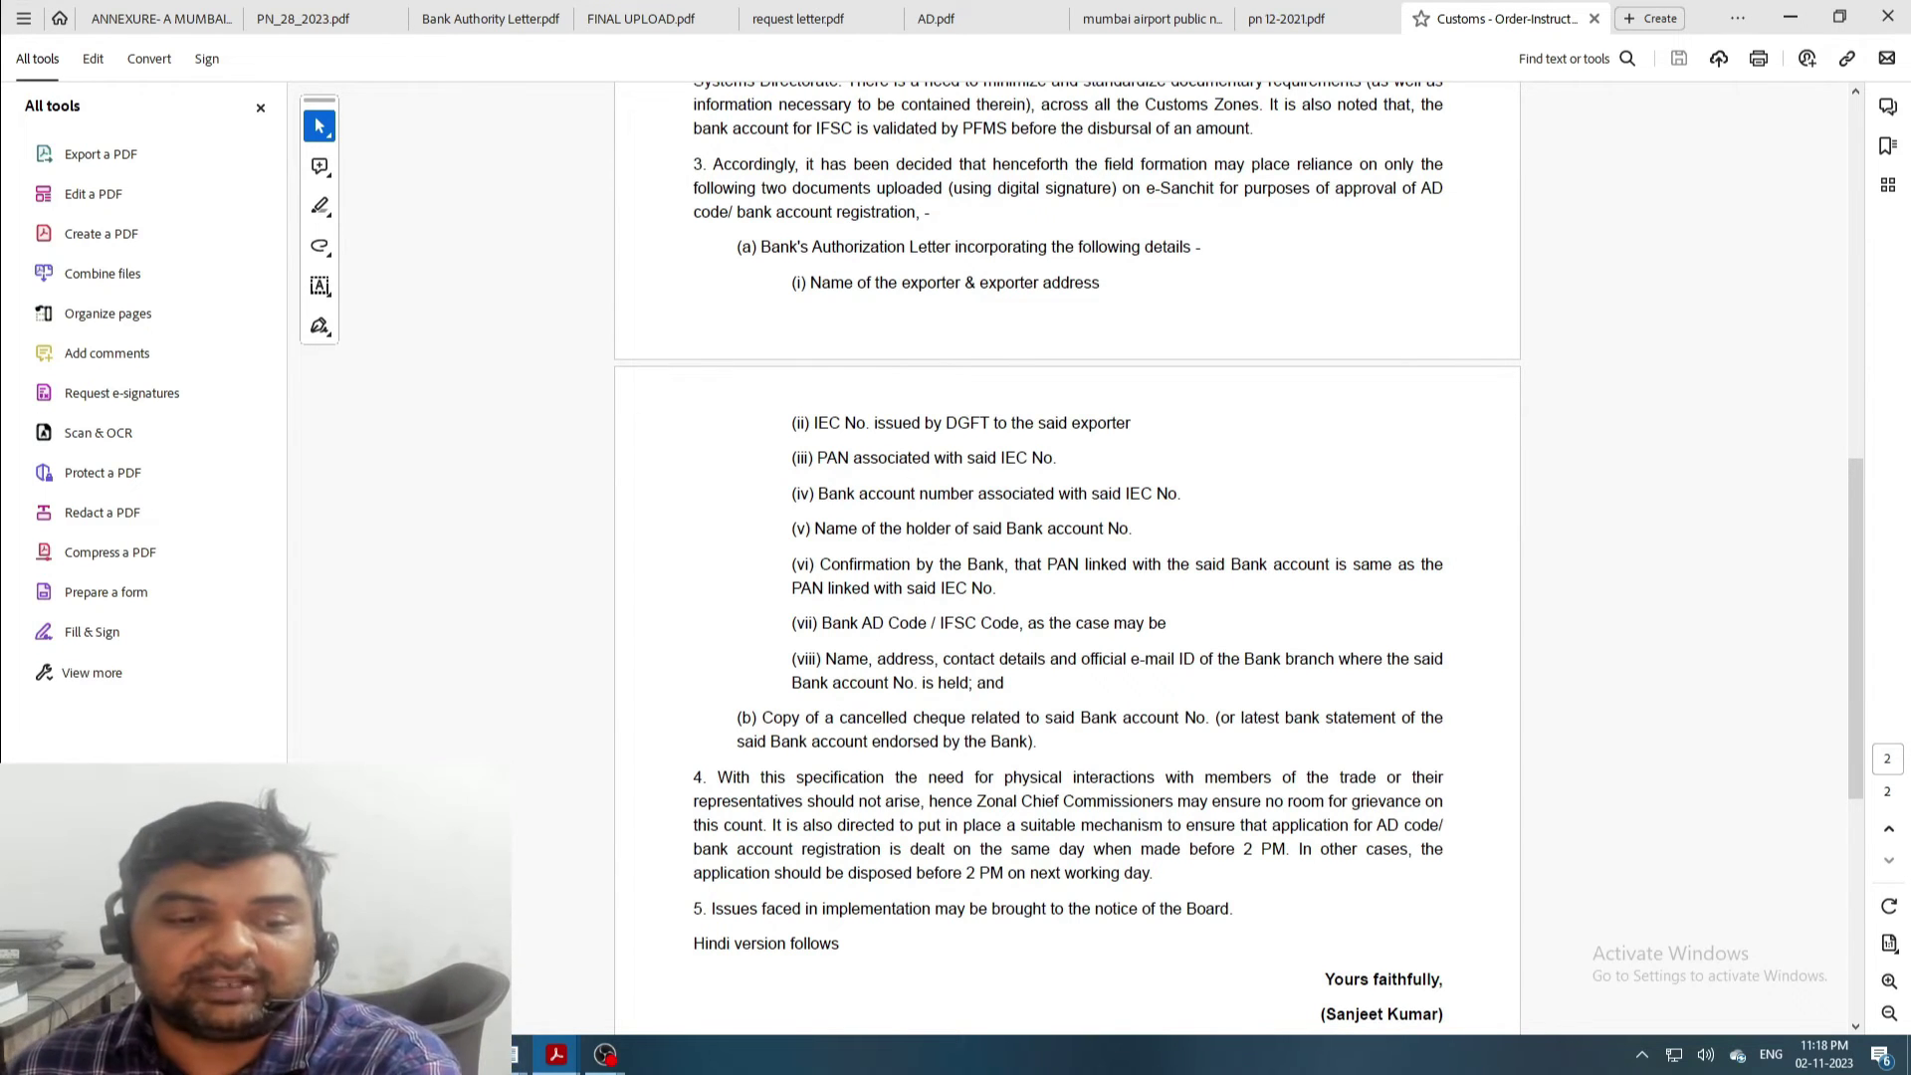
pyautogui.click(461, 1055)
# Step: Go up from the AD CODE folder into VIDEO and open the 'request letter' document
pyautogui.click(364, 975)
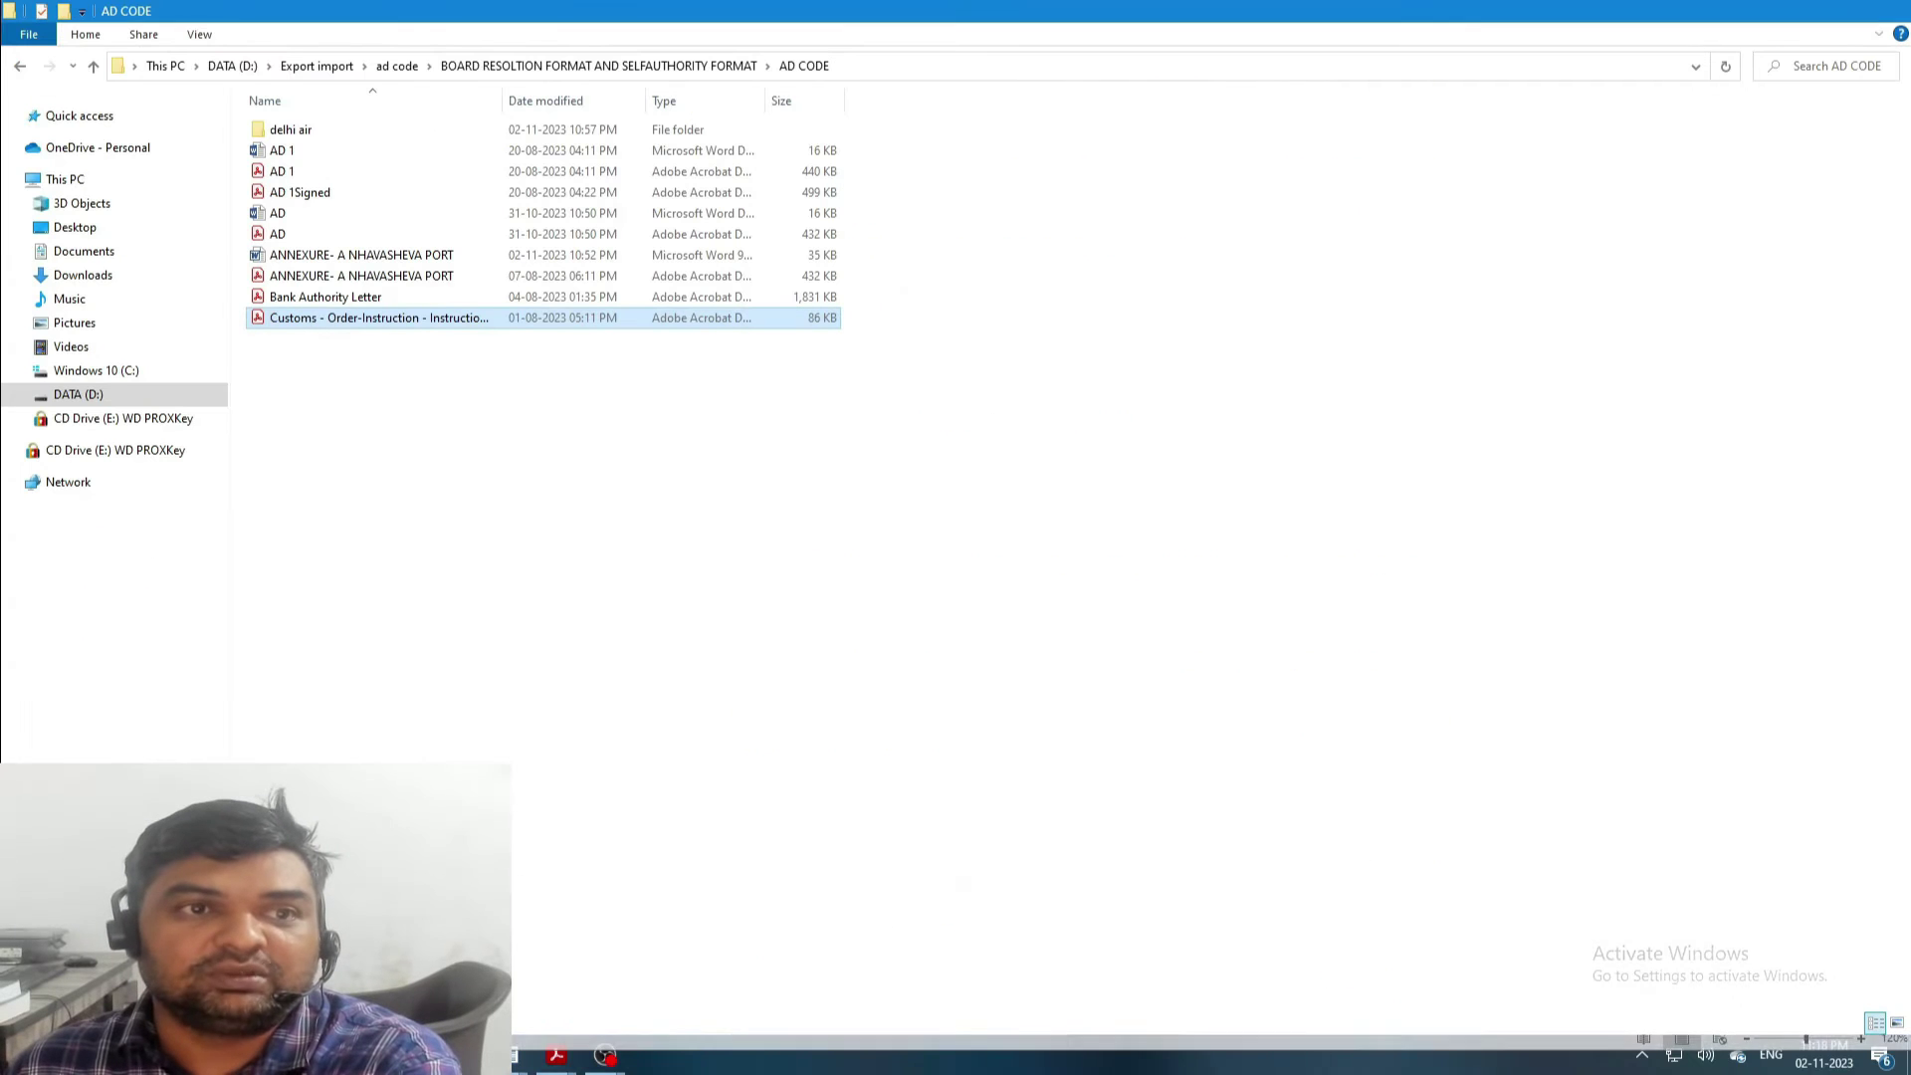
pyautogui.click(572, 68)
pyautogui.doubleClick(1043, 164)
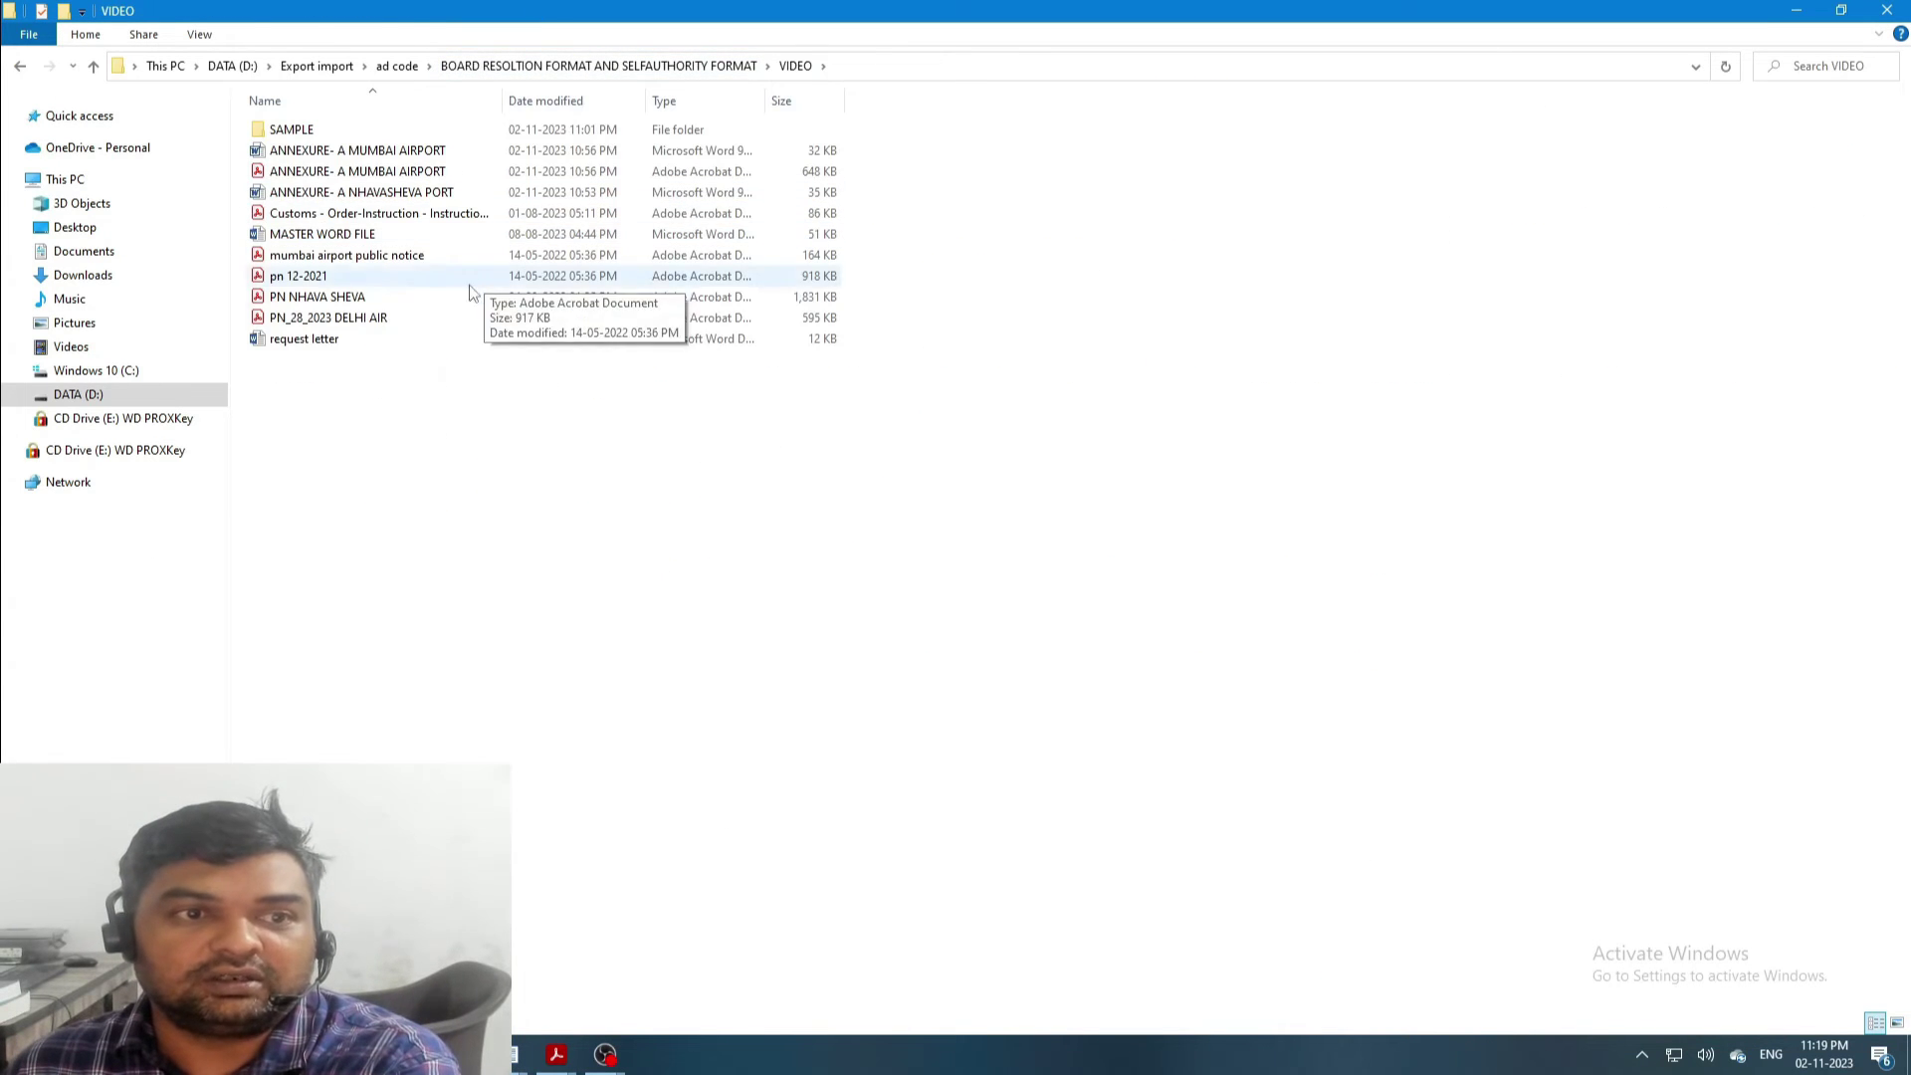
pyautogui.doubleClick(404, 341)
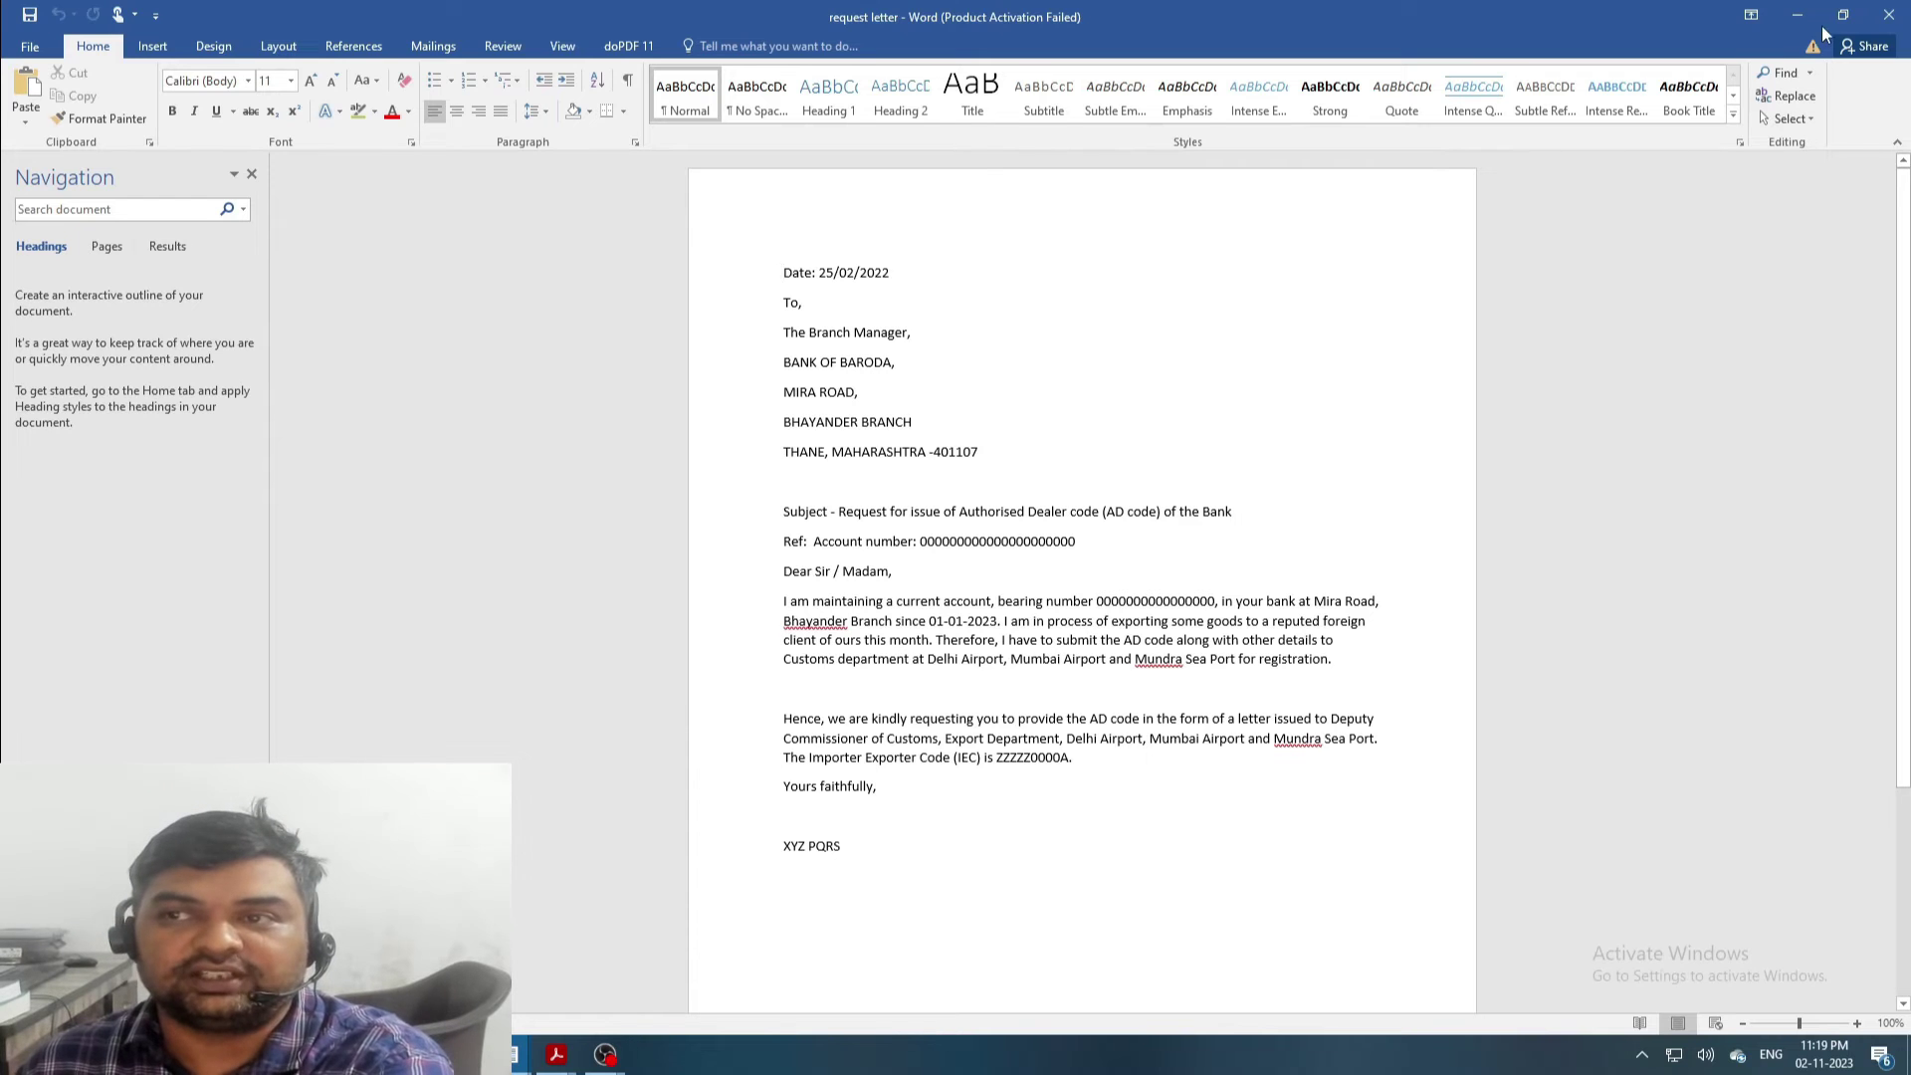
# Step: Minimize the request letter and return to the Customs Order-Instruction PDF, selecting points (a)–(b)
pyautogui.click(1792, 25)
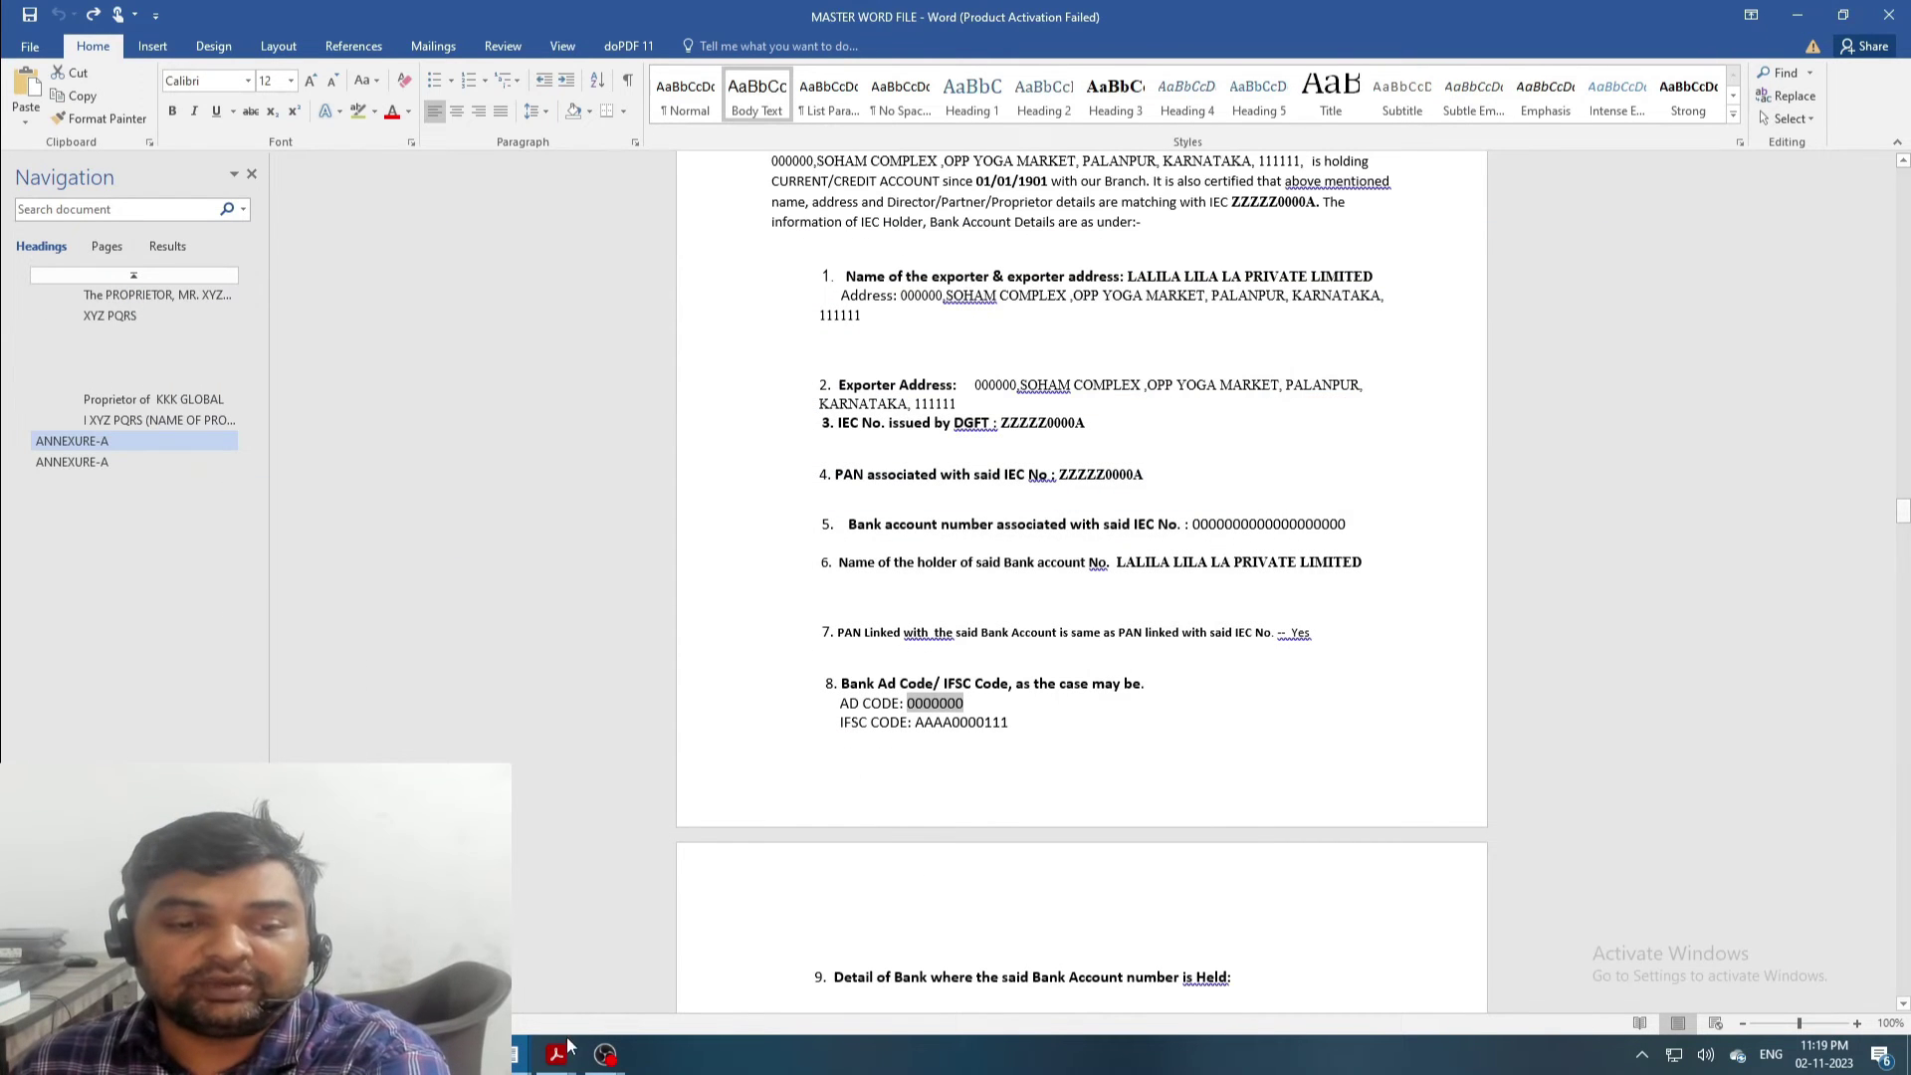
pyautogui.moveTo(569, 1047)
pyautogui.click(1801, 961)
pyautogui.moveTo(1284, 658); pyautogui.dragTo(837, 401)
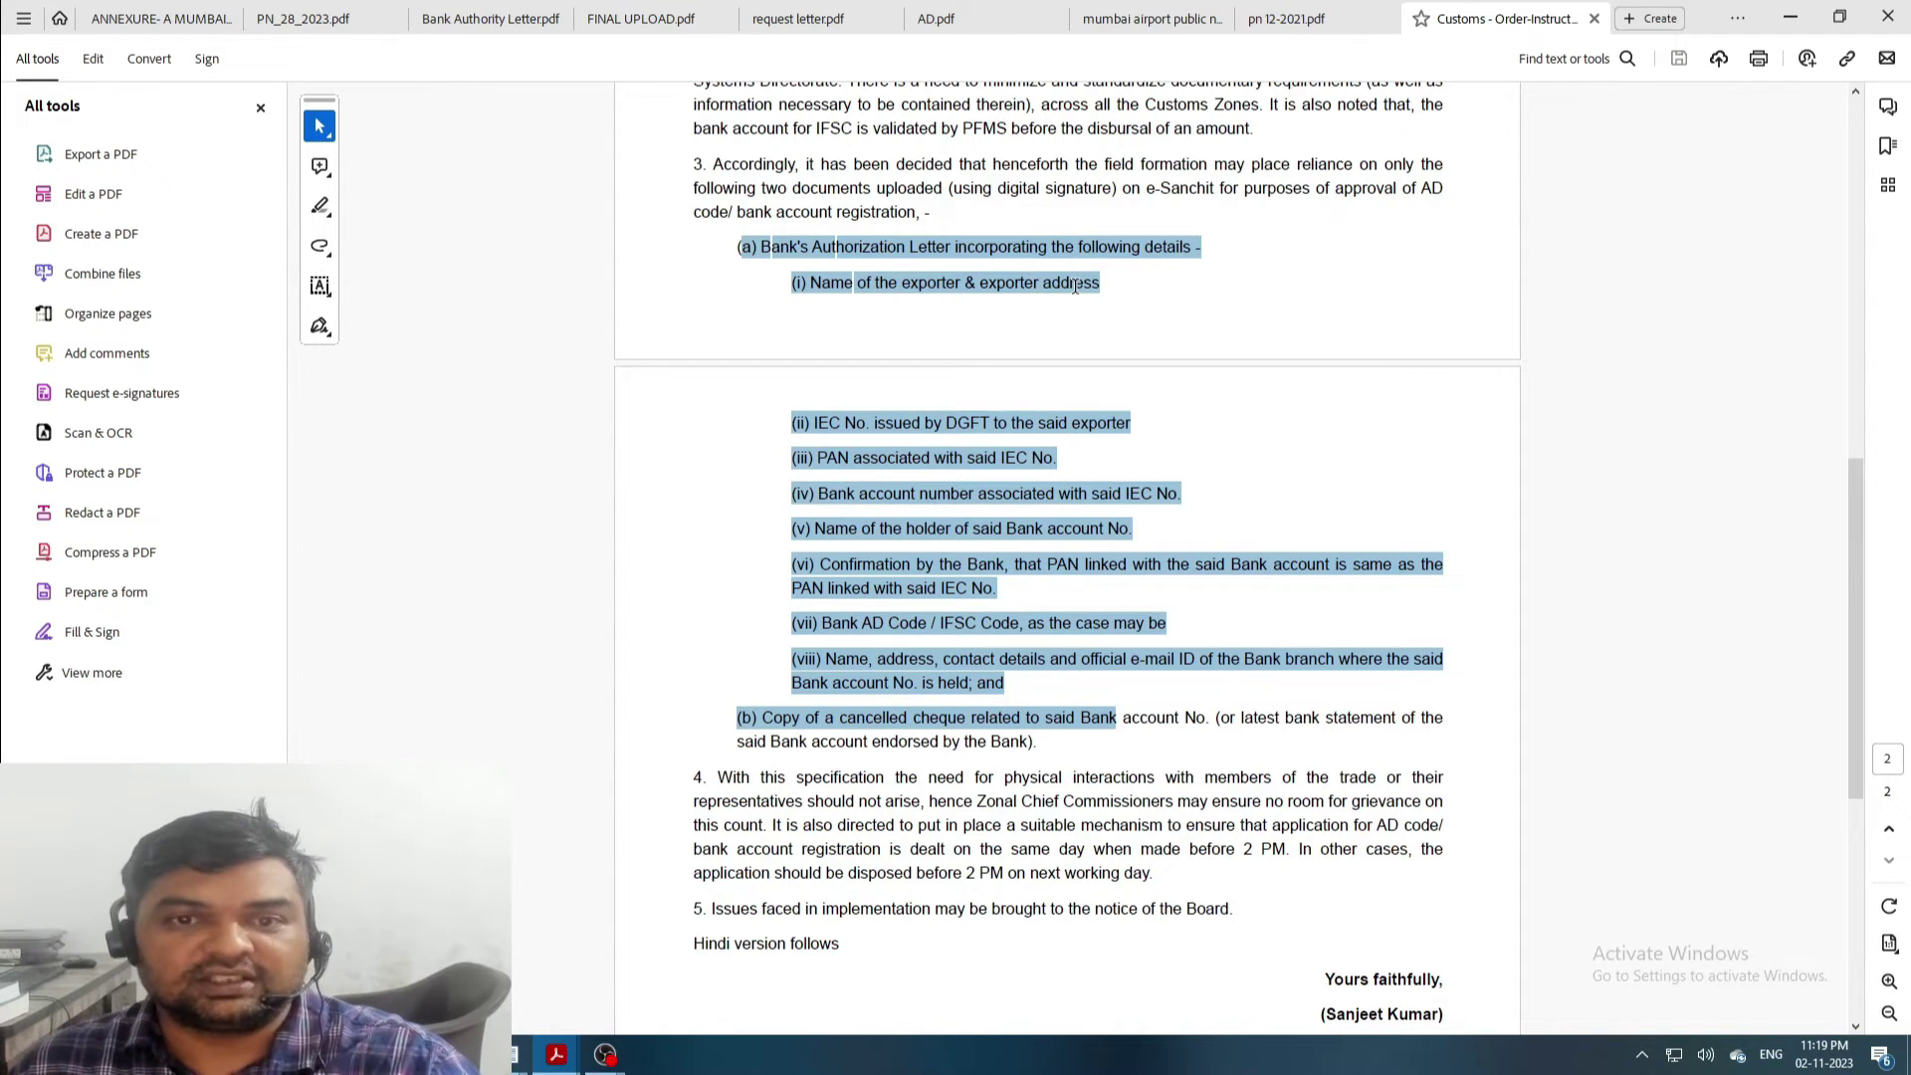
# Step: Highlight the IEC number, PAN, bank account number and account holder name requirements
pyautogui.moveTo(949, 420); pyautogui.dragTo(1127, 420)
pyautogui.moveTo(854, 458); pyautogui.dragTo(998, 454)
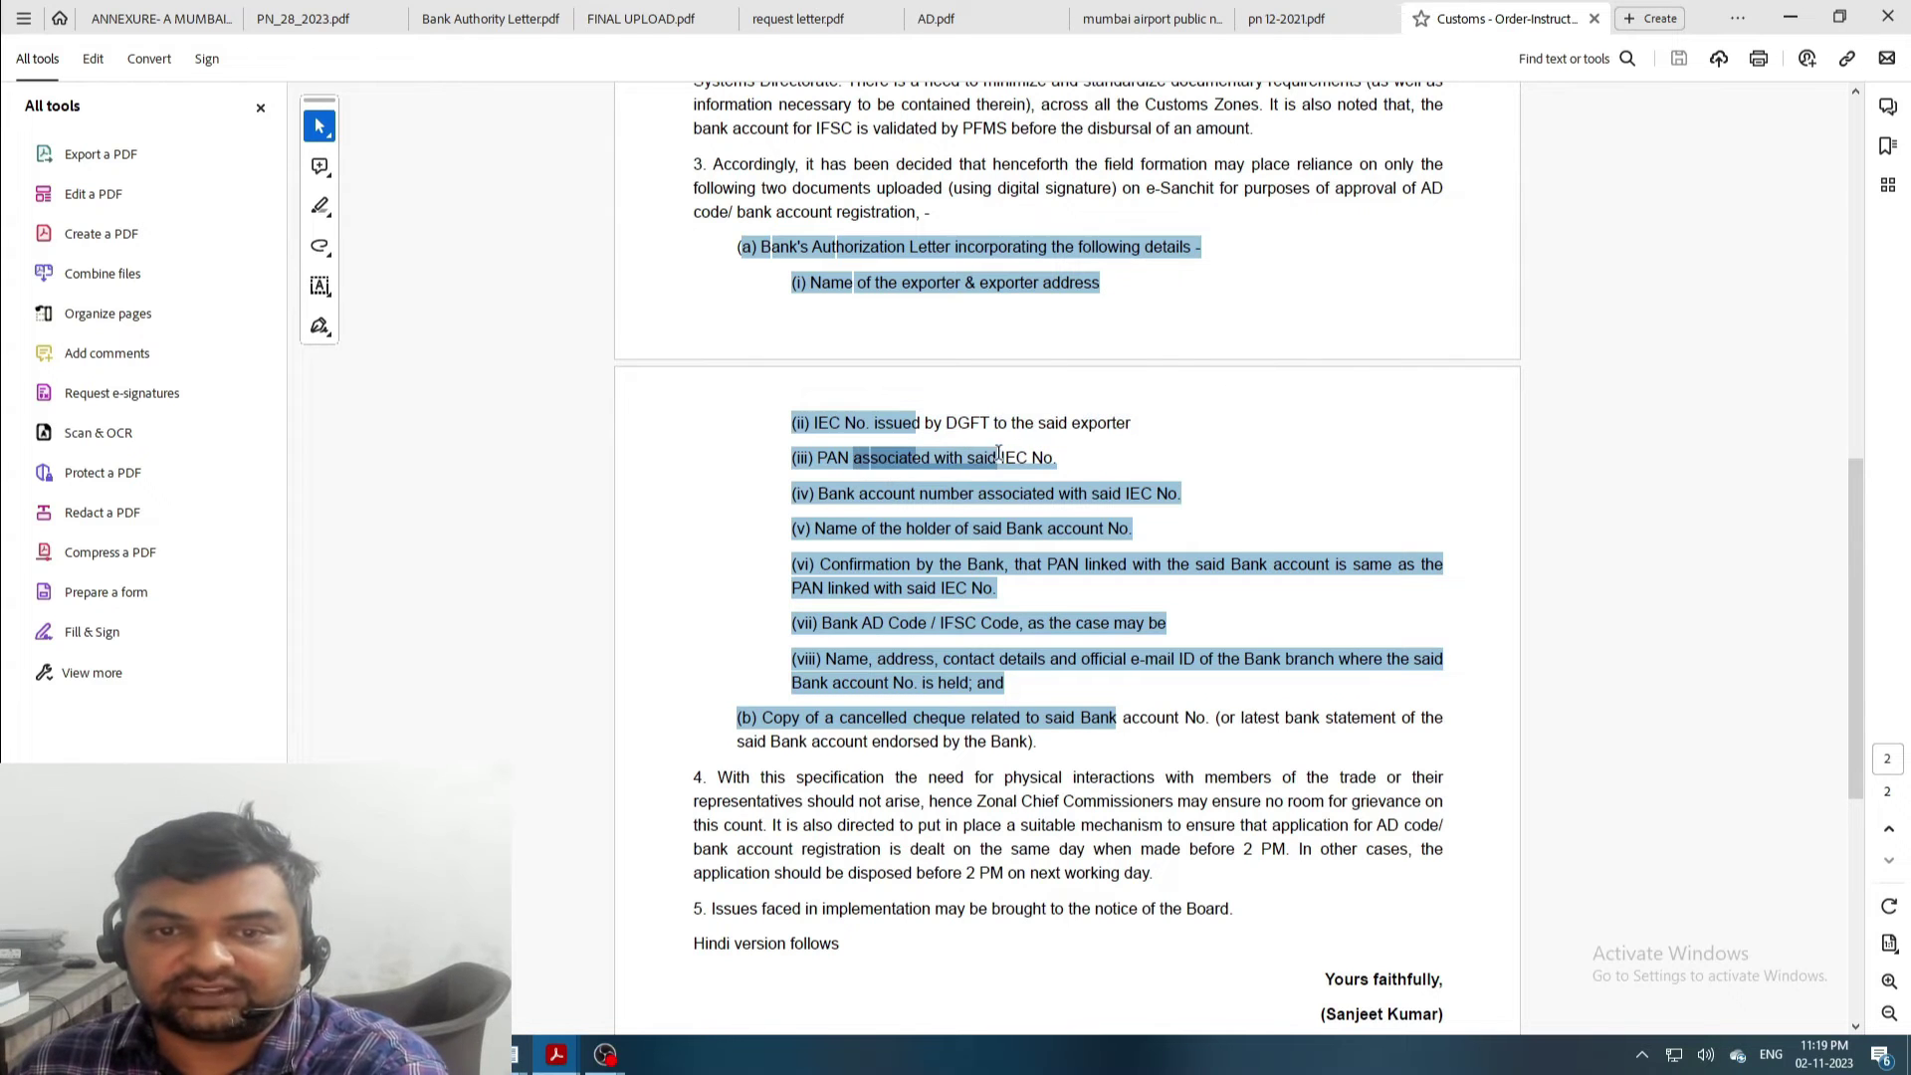
pyautogui.click(714, 546)
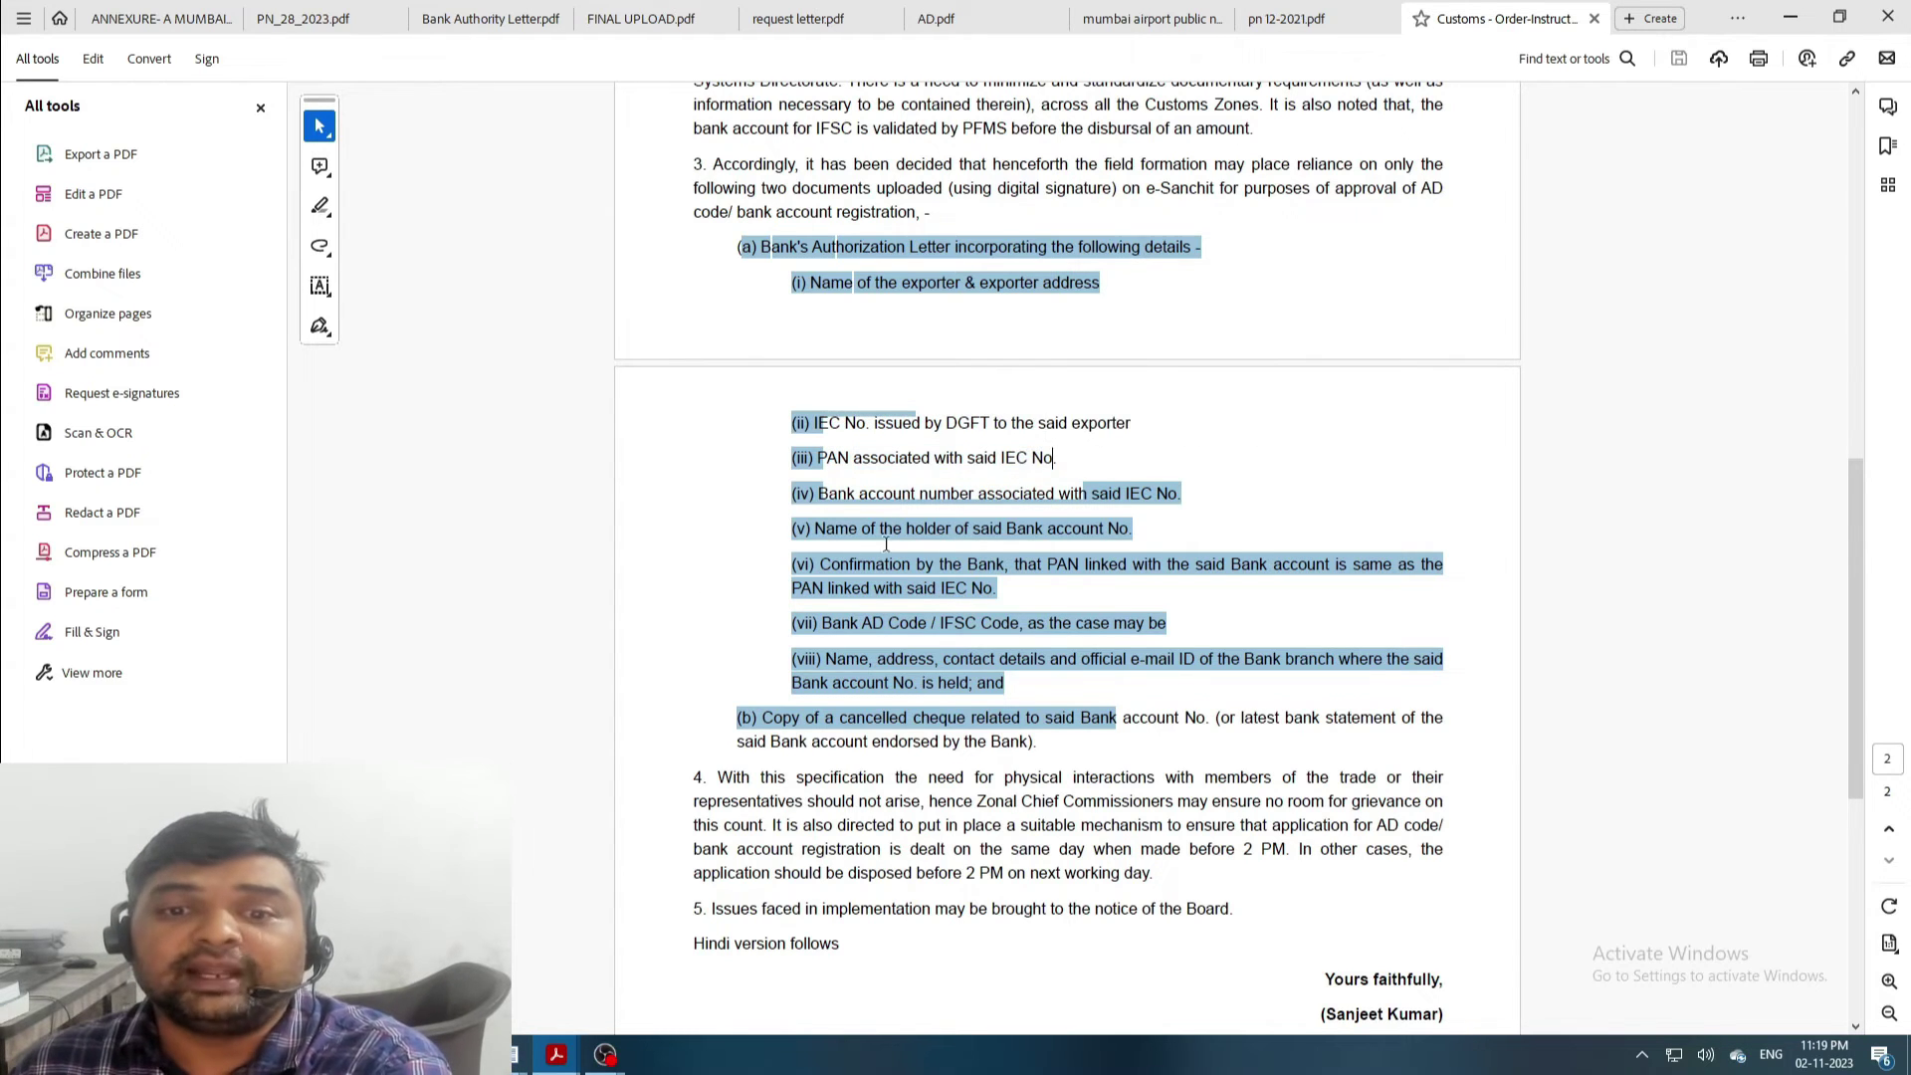
pyautogui.moveTo(1058, 493); pyautogui.dragTo(1183, 504)
pyautogui.moveTo(864, 528); pyautogui.dragTo(1130, 531)
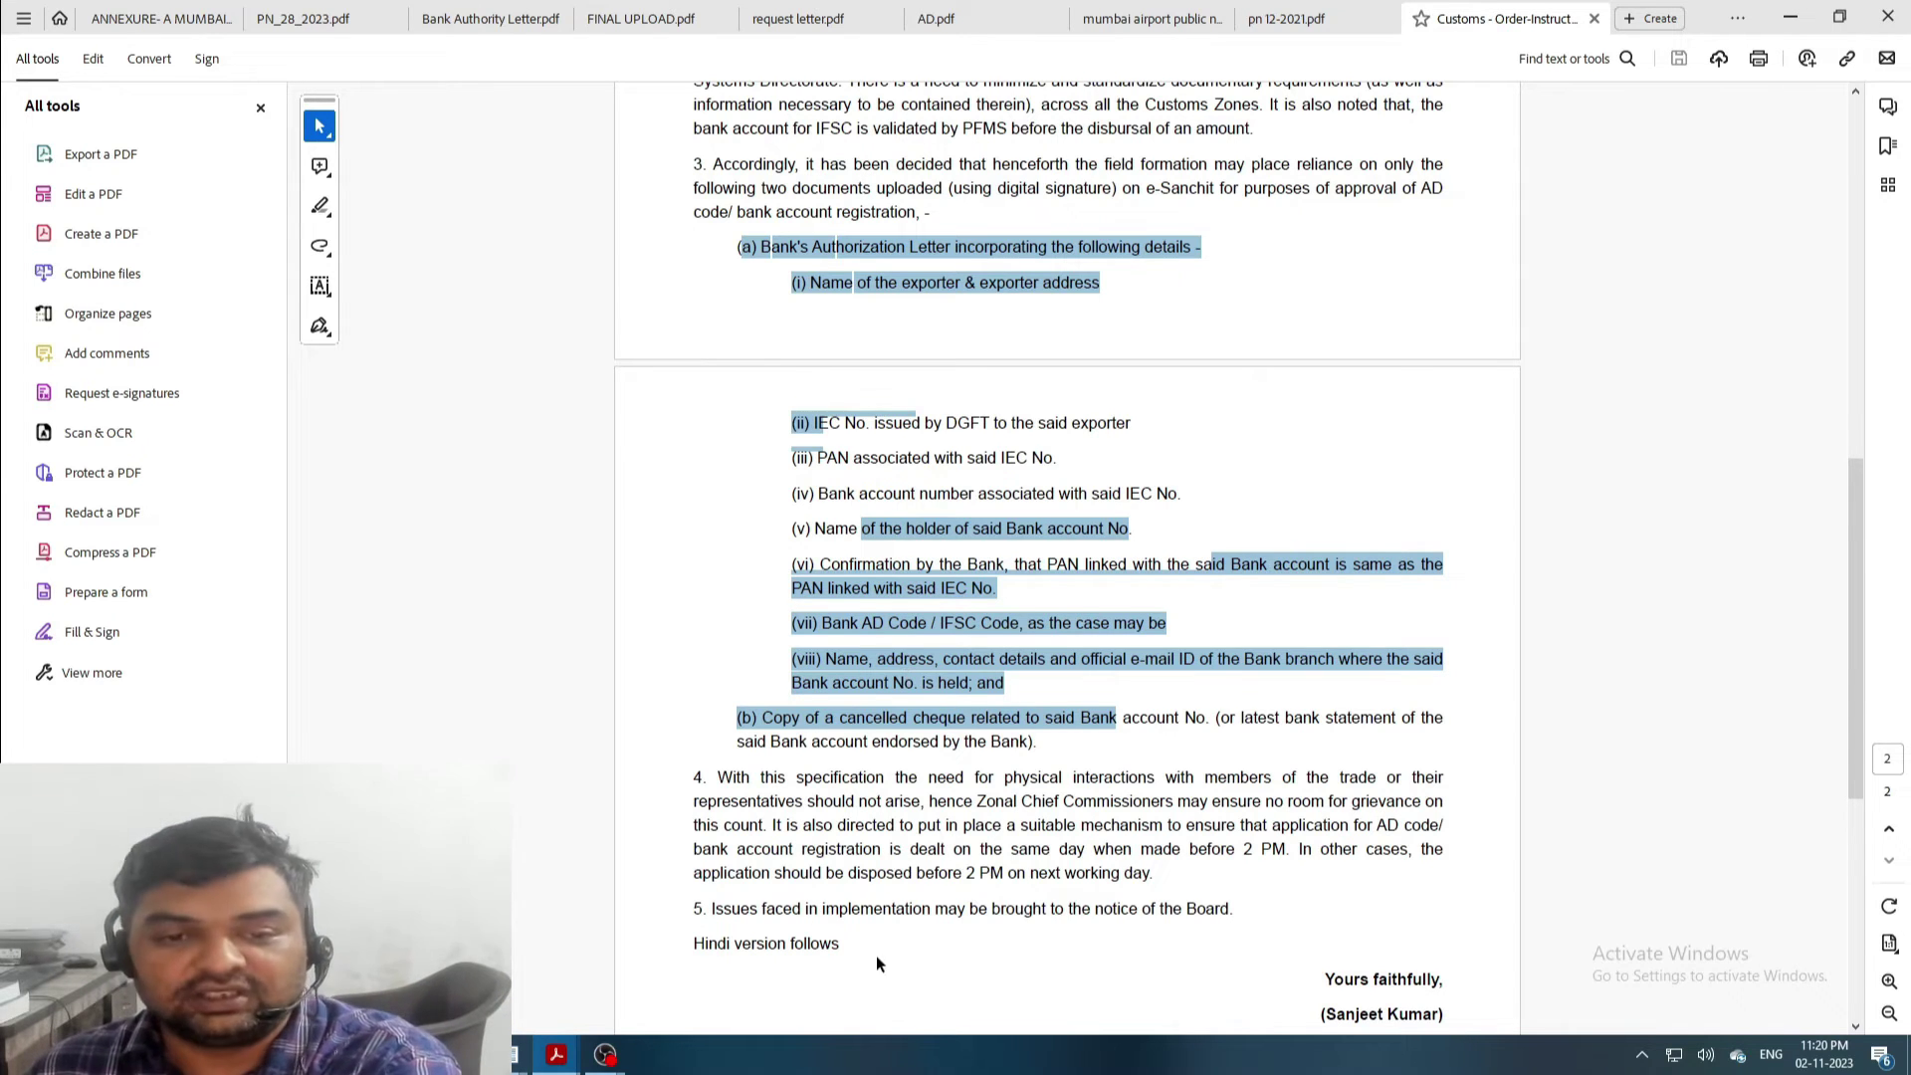
# Step: Select the full (a)–(b) requirement list, scroll back to page 1, then bring up the VIDEO folder
pyautogui.moveTo(744, 252); pyautogui.dragTo(995, 724)
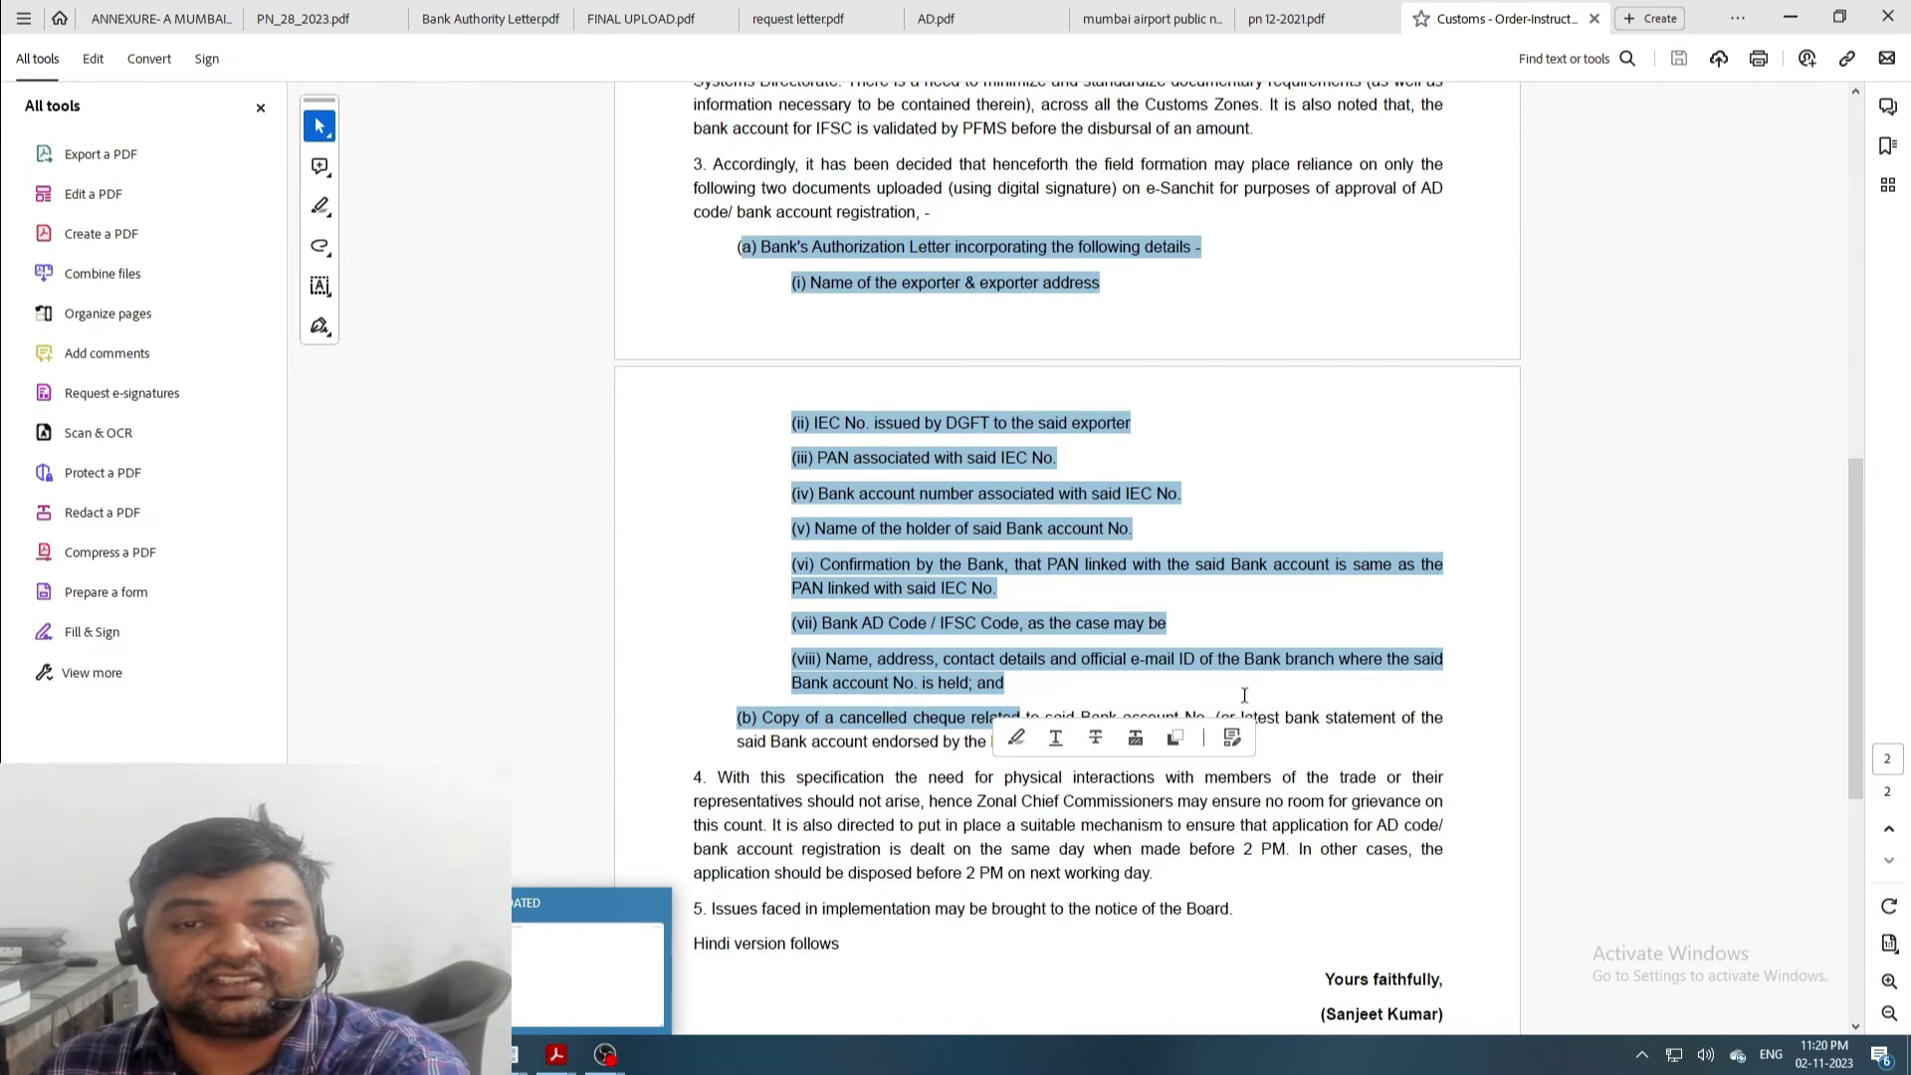
pyautogui.scroll(6, 1180, 617)
pyautogui.scroll(2, 1180, 617)
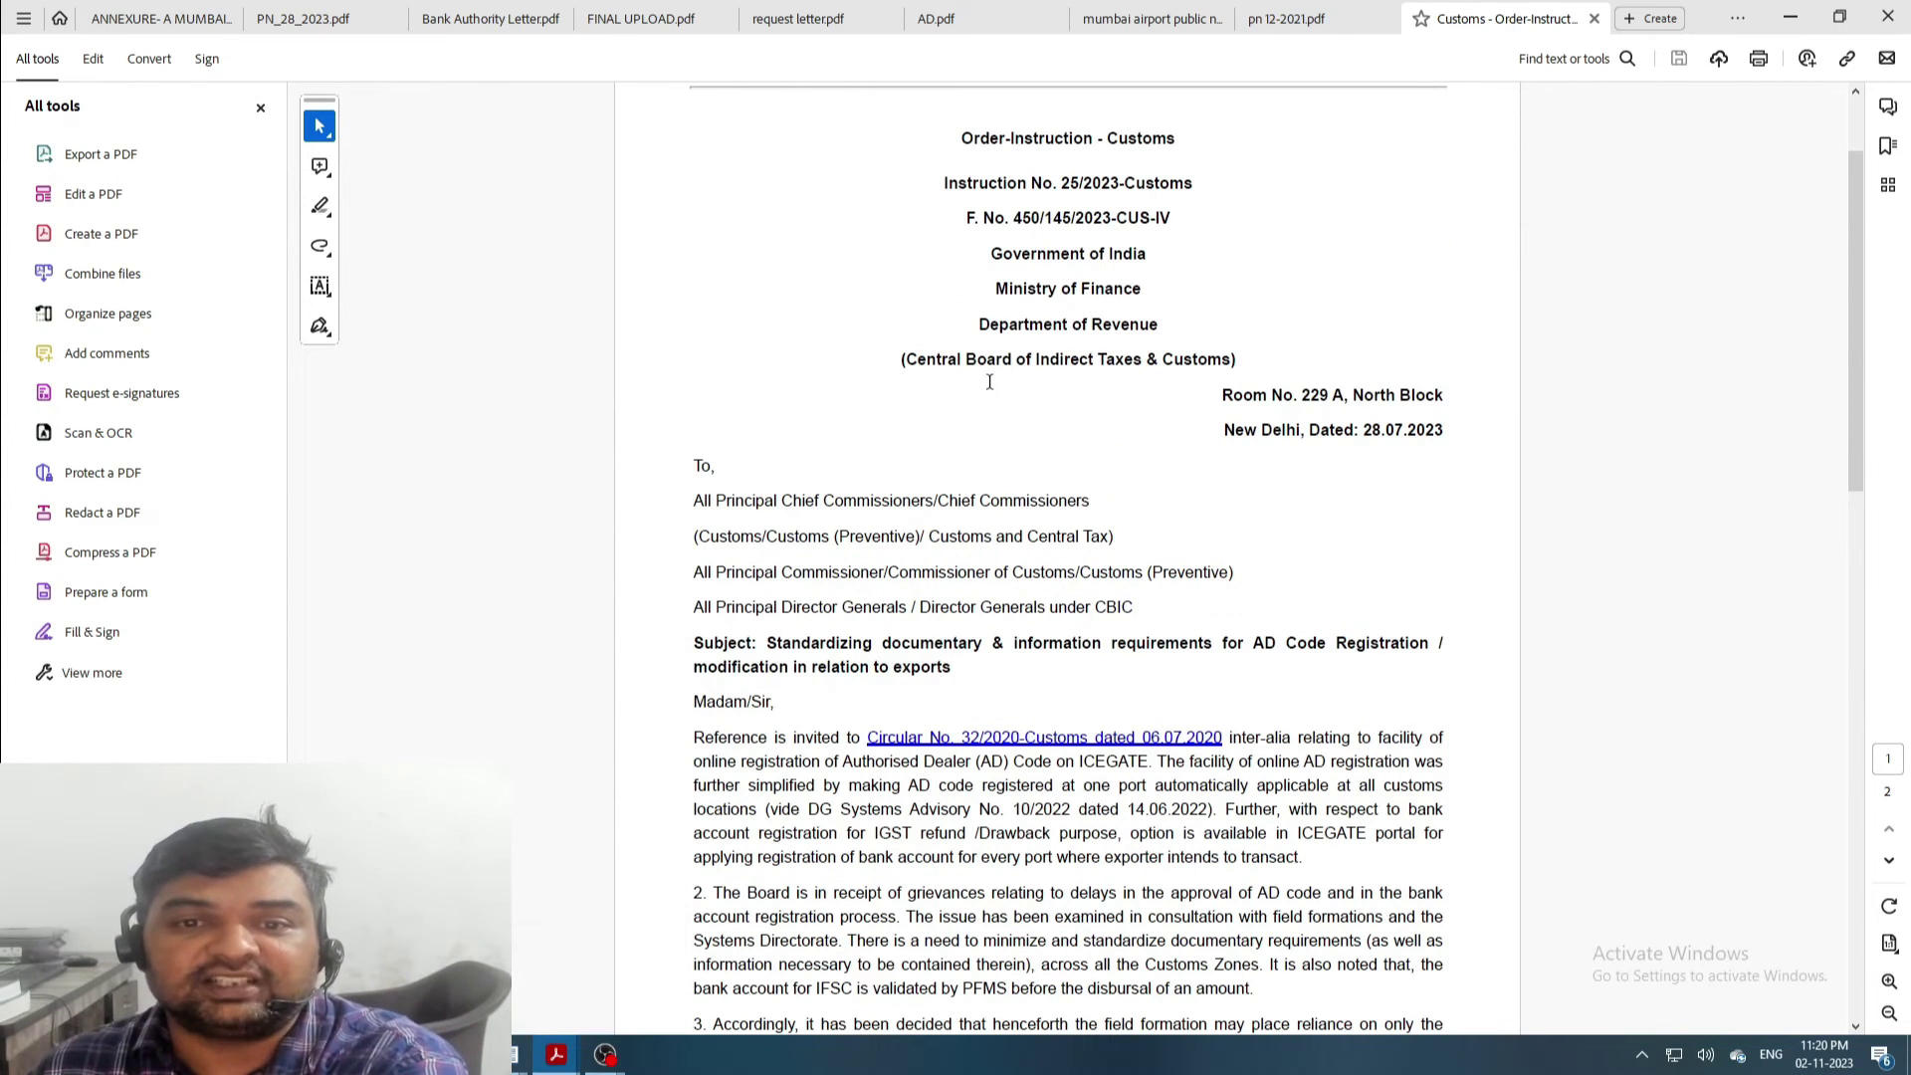
pyautogui.moveTo(985, 365); pyautogui.dragTo(1055, 368)
pyautogui.moveTo(514, 1054)
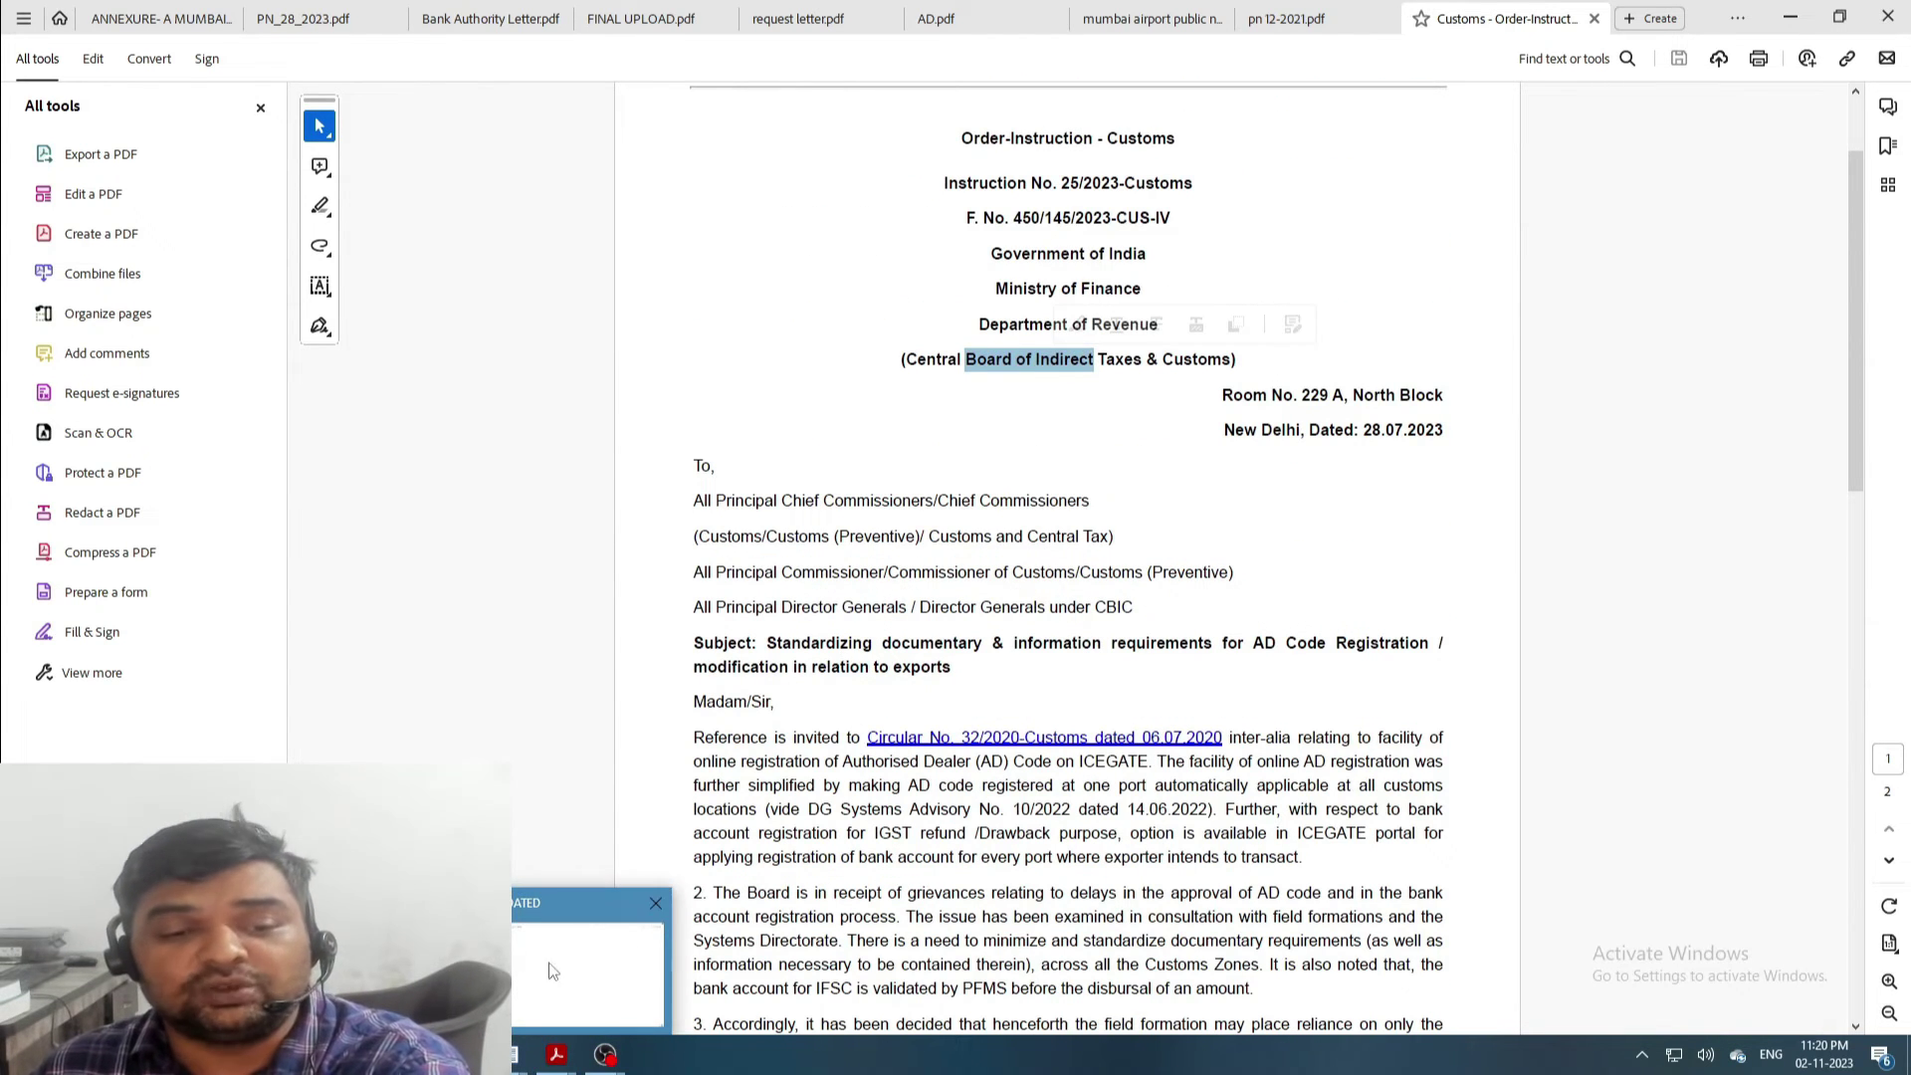
pyautogui.moveTo(515, 957)
pyautogui.click(388, 960)
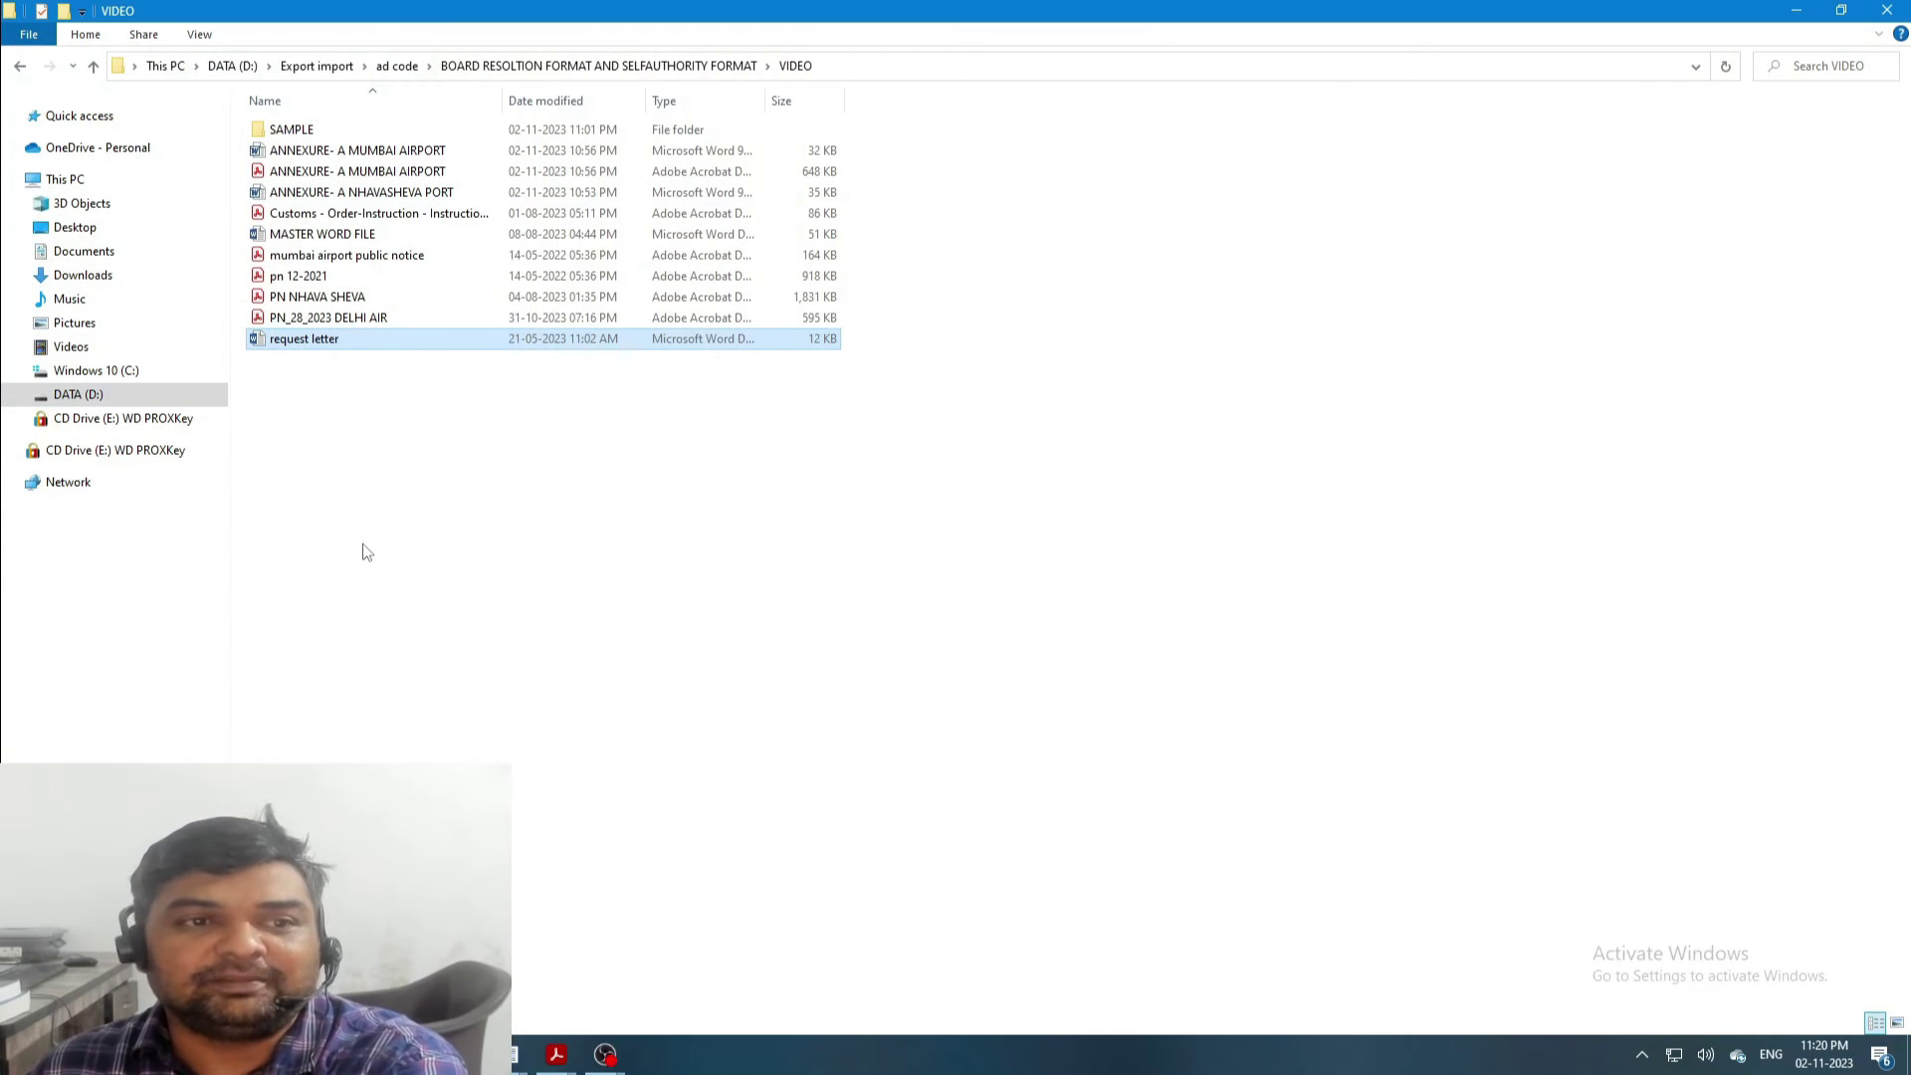
# Step: Open PN NHAVA SHEVA.pdf and scroll to the scanned Annexure-A certification paragraph on page 3
pyautogui.doubleClick(354, 297)
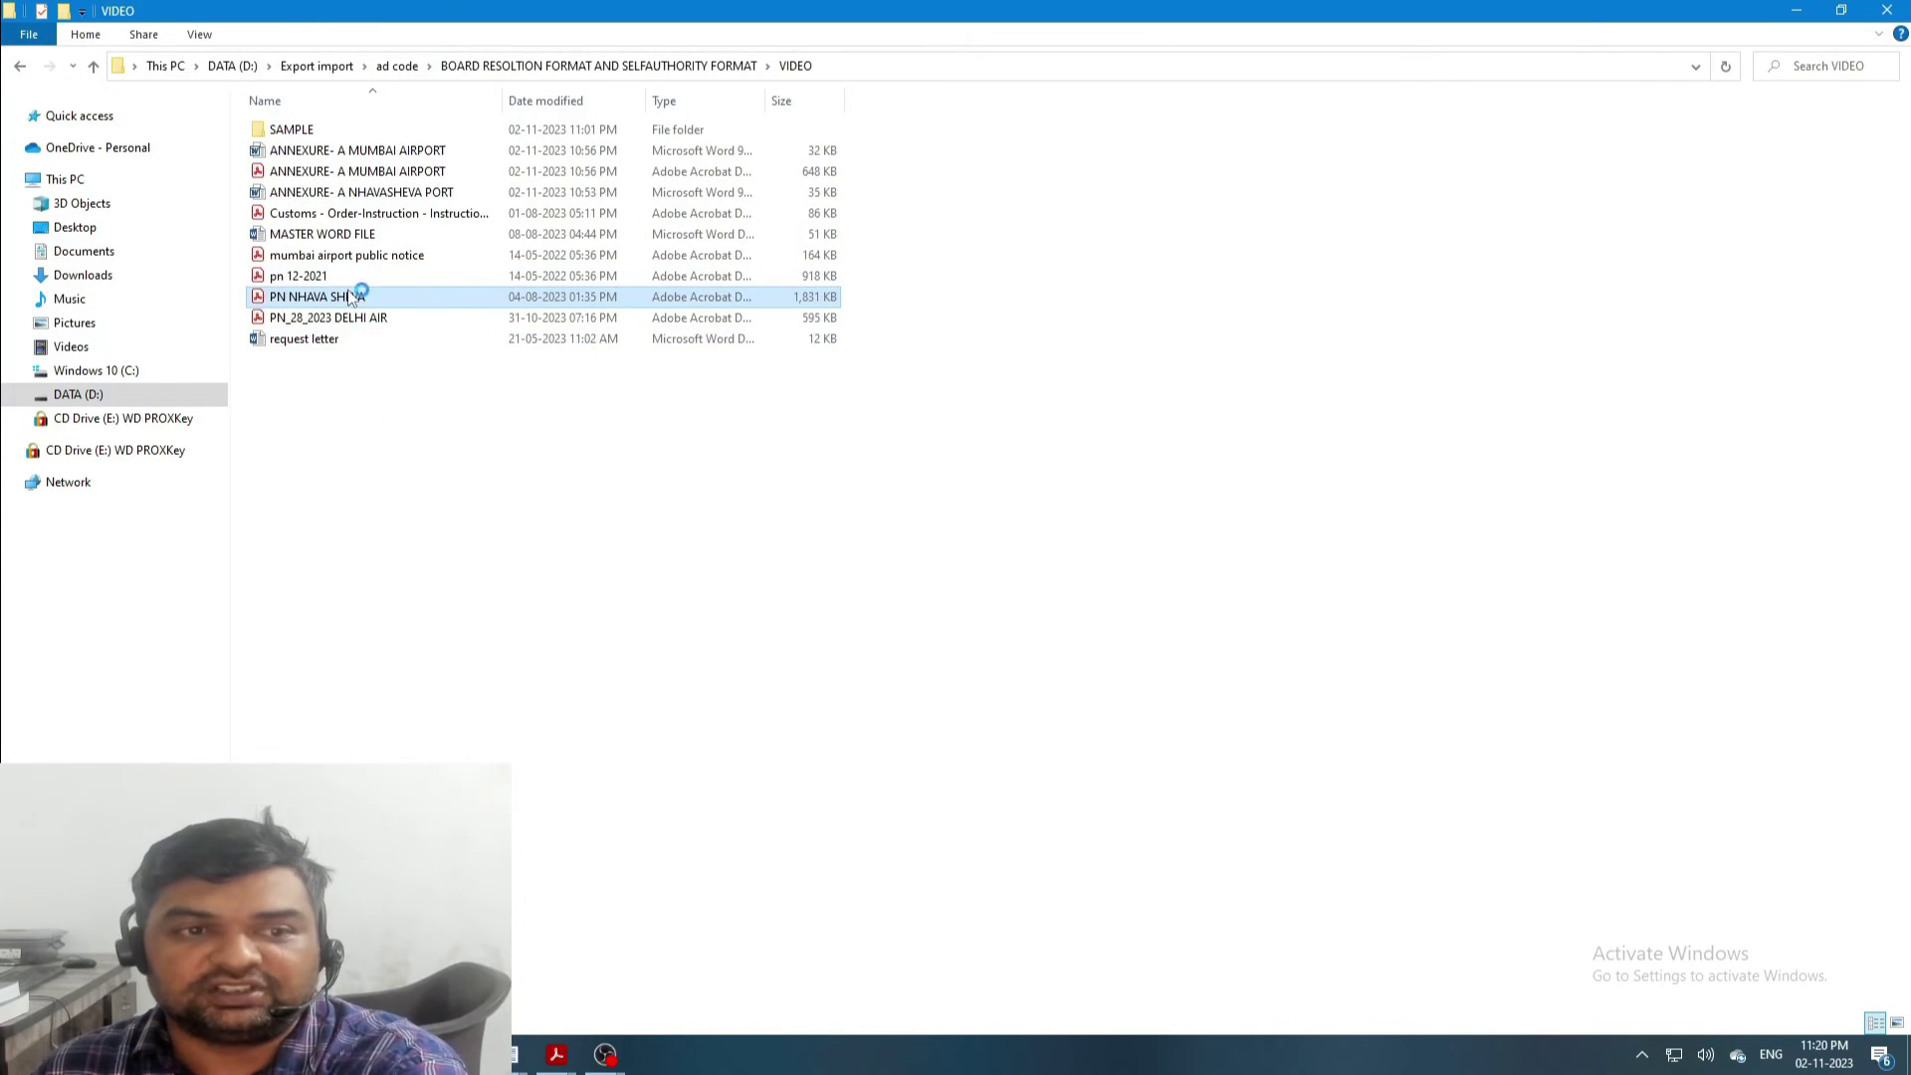
pyautogui.scroll(-20, 1374, 419)
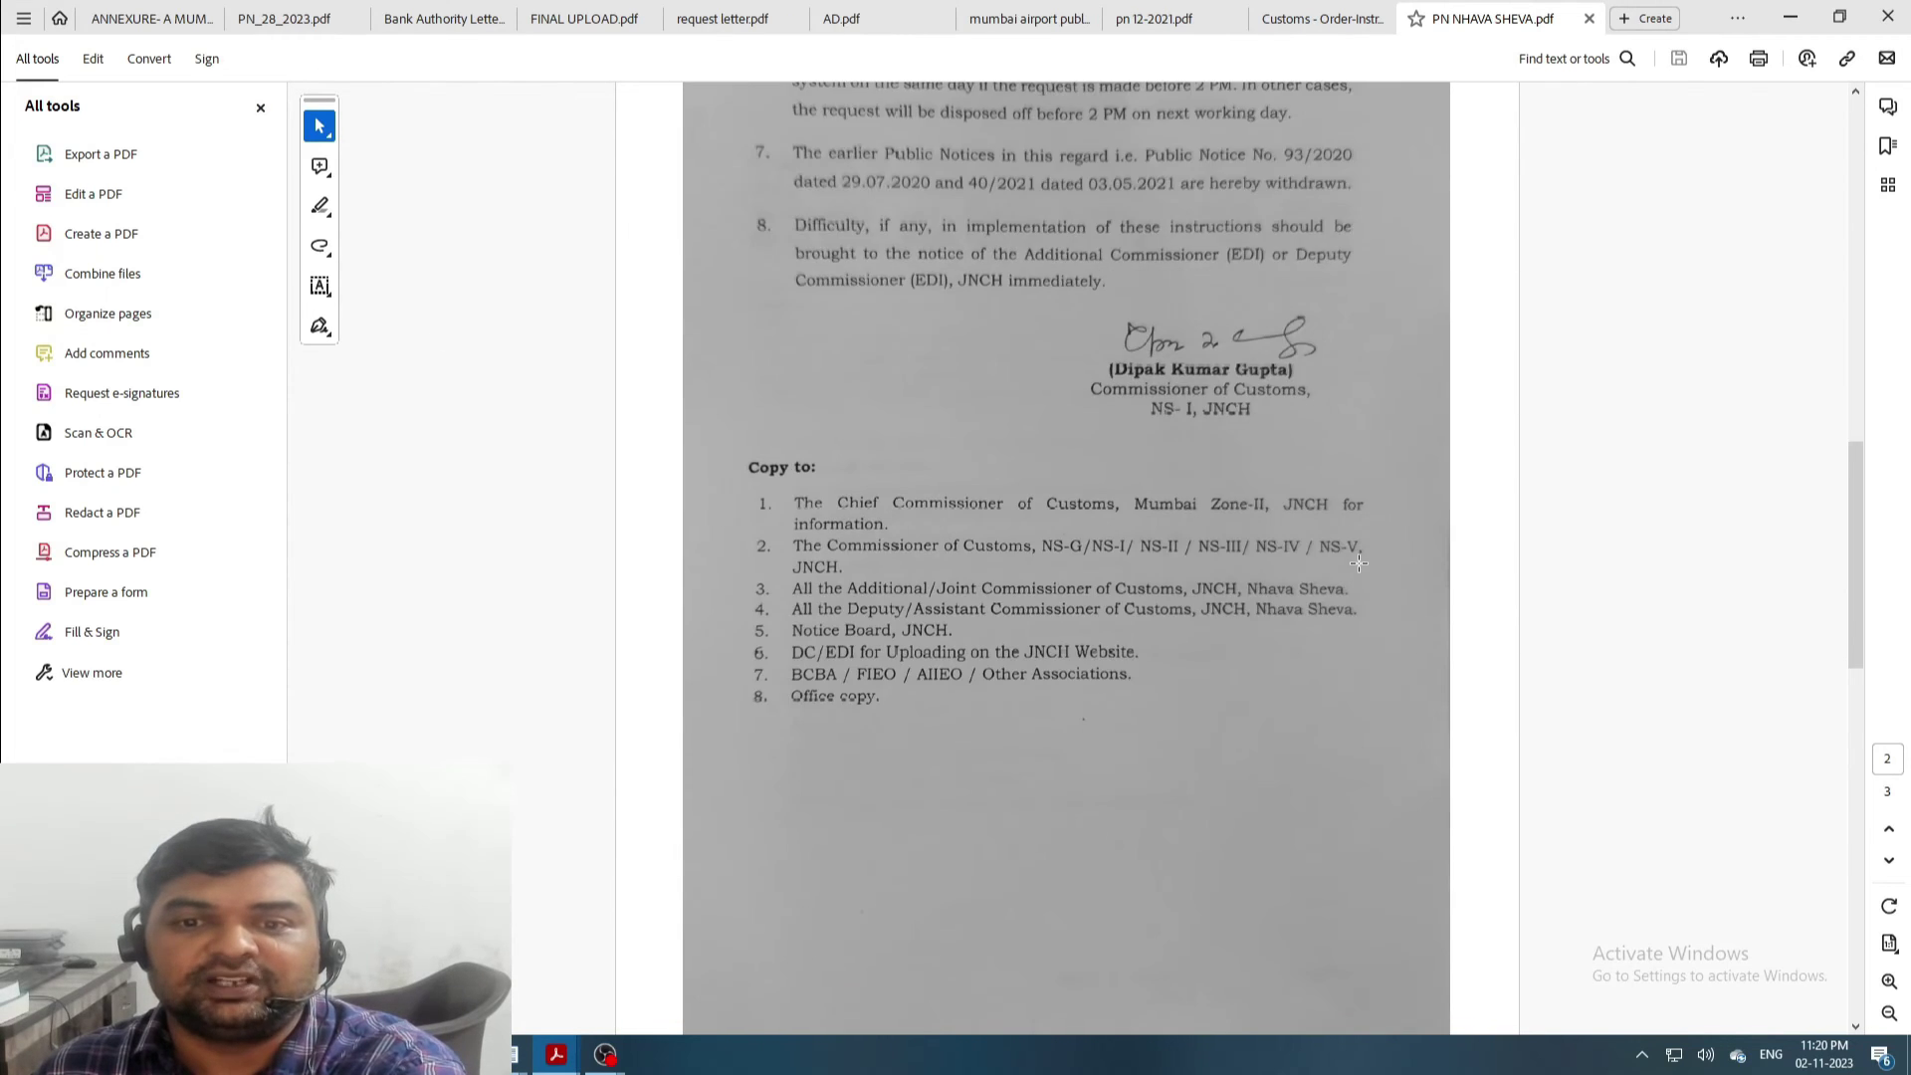
pyautogui.scroll(-8, 1342, 583)
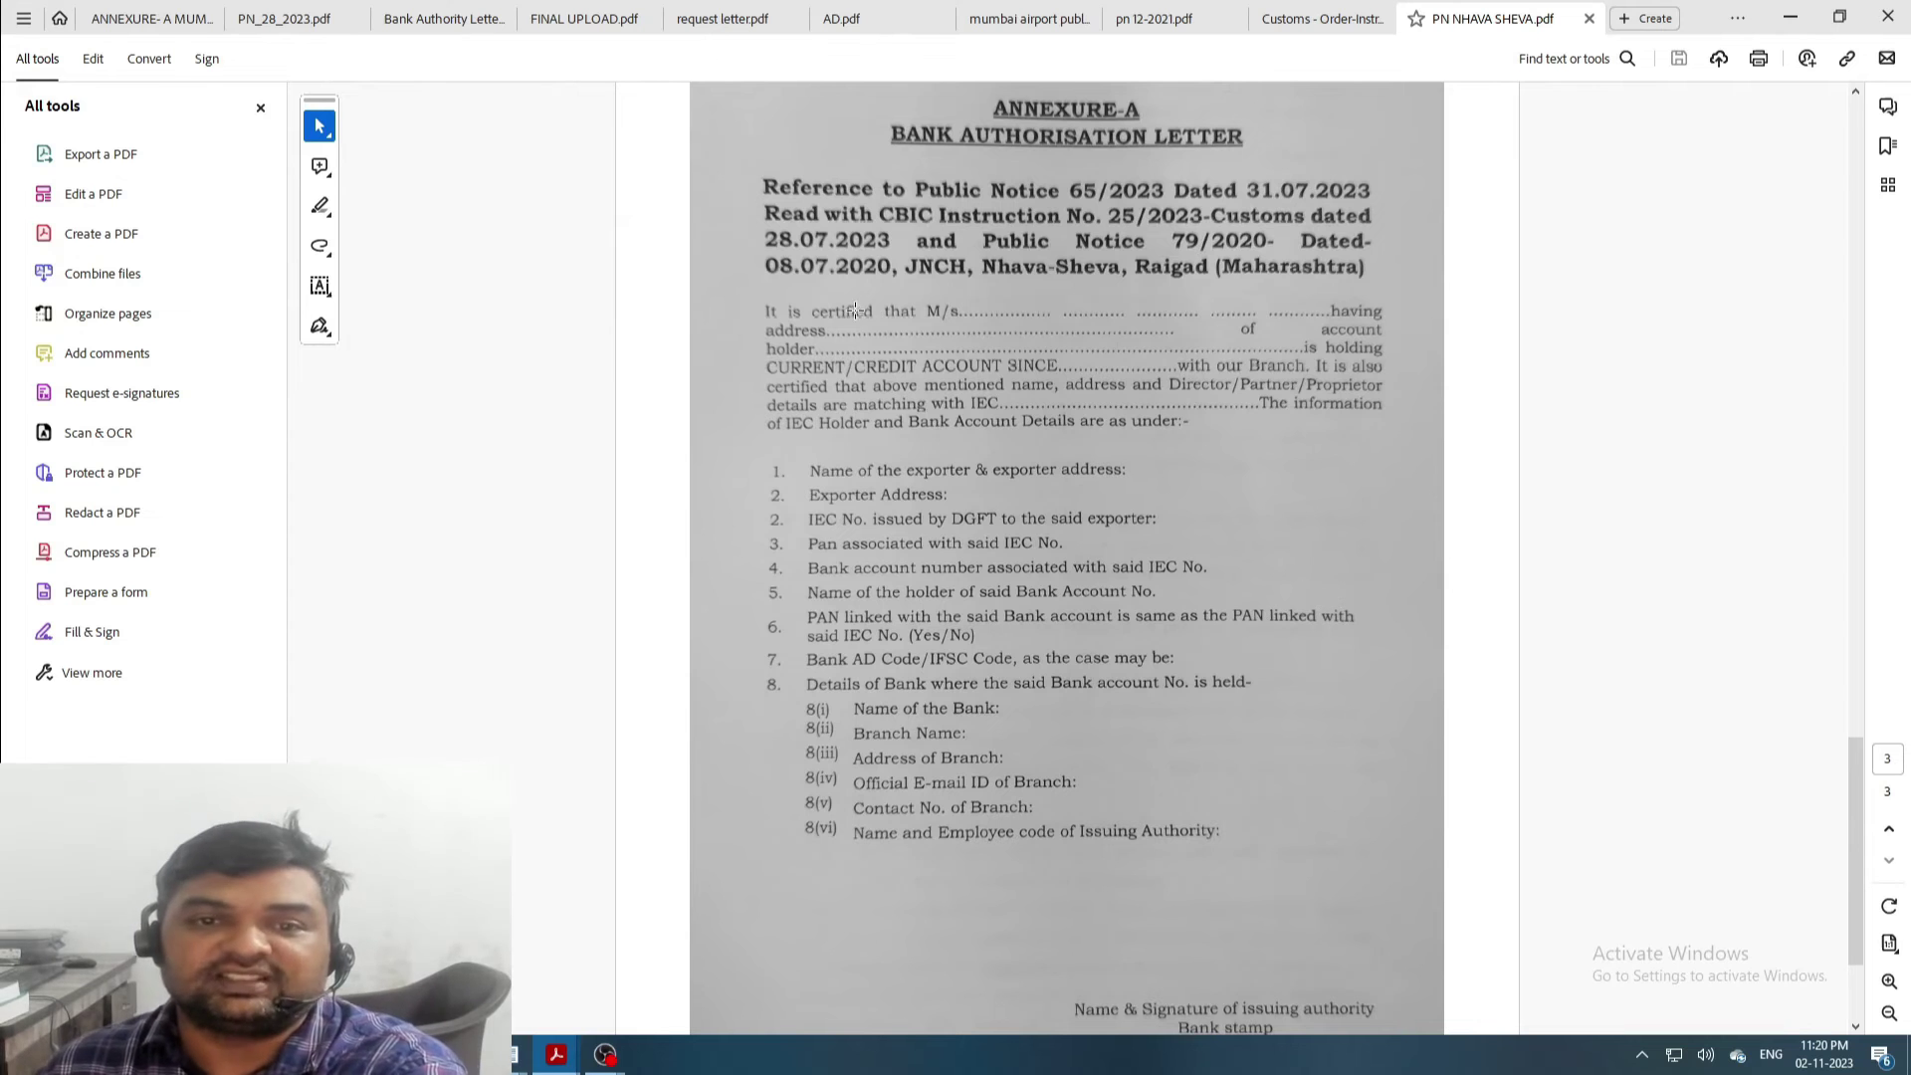
pyautogui.moveTo(763, 309); pyautogui.dragTo(1190, 435)
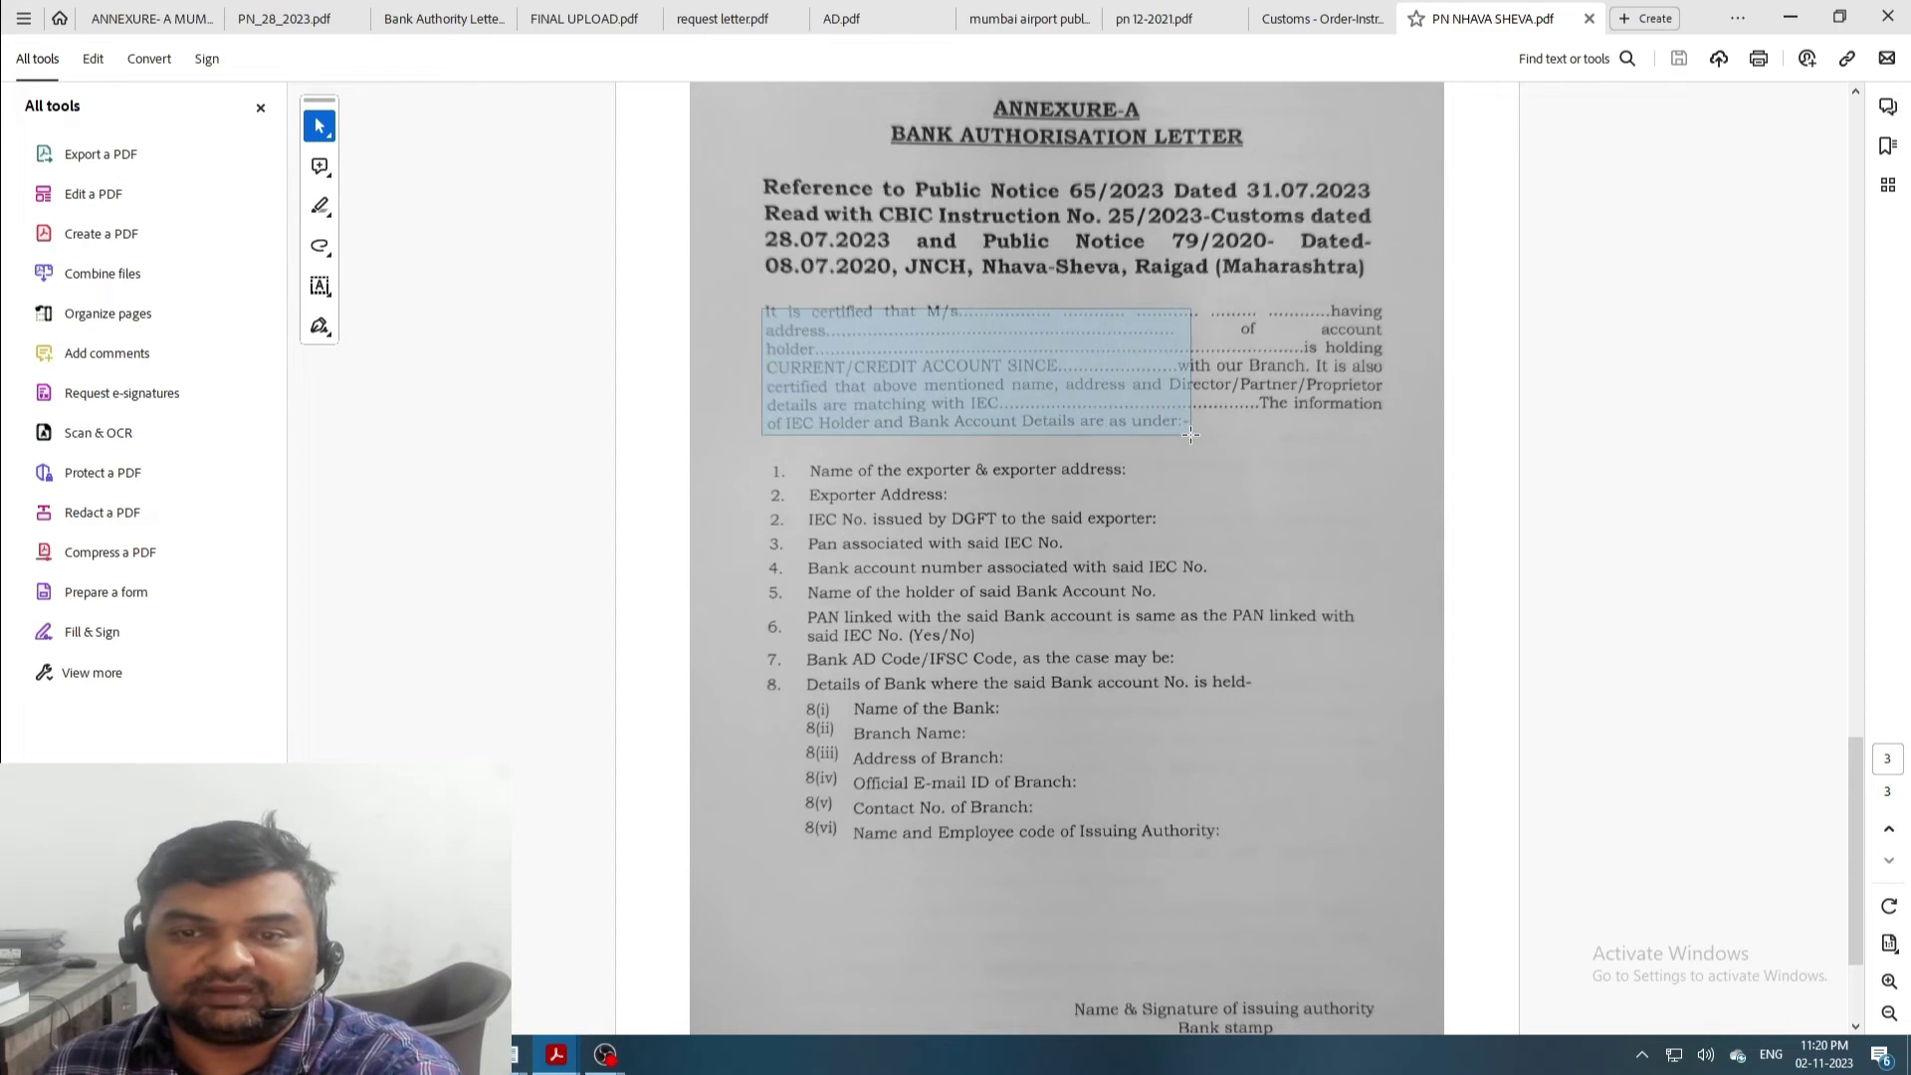
# Step: Select the scanned page's numbered list of required bank details, then switch to the ANNEXURE- A NHAVASHEVA PORT document
pyautogui.click(941, 318)
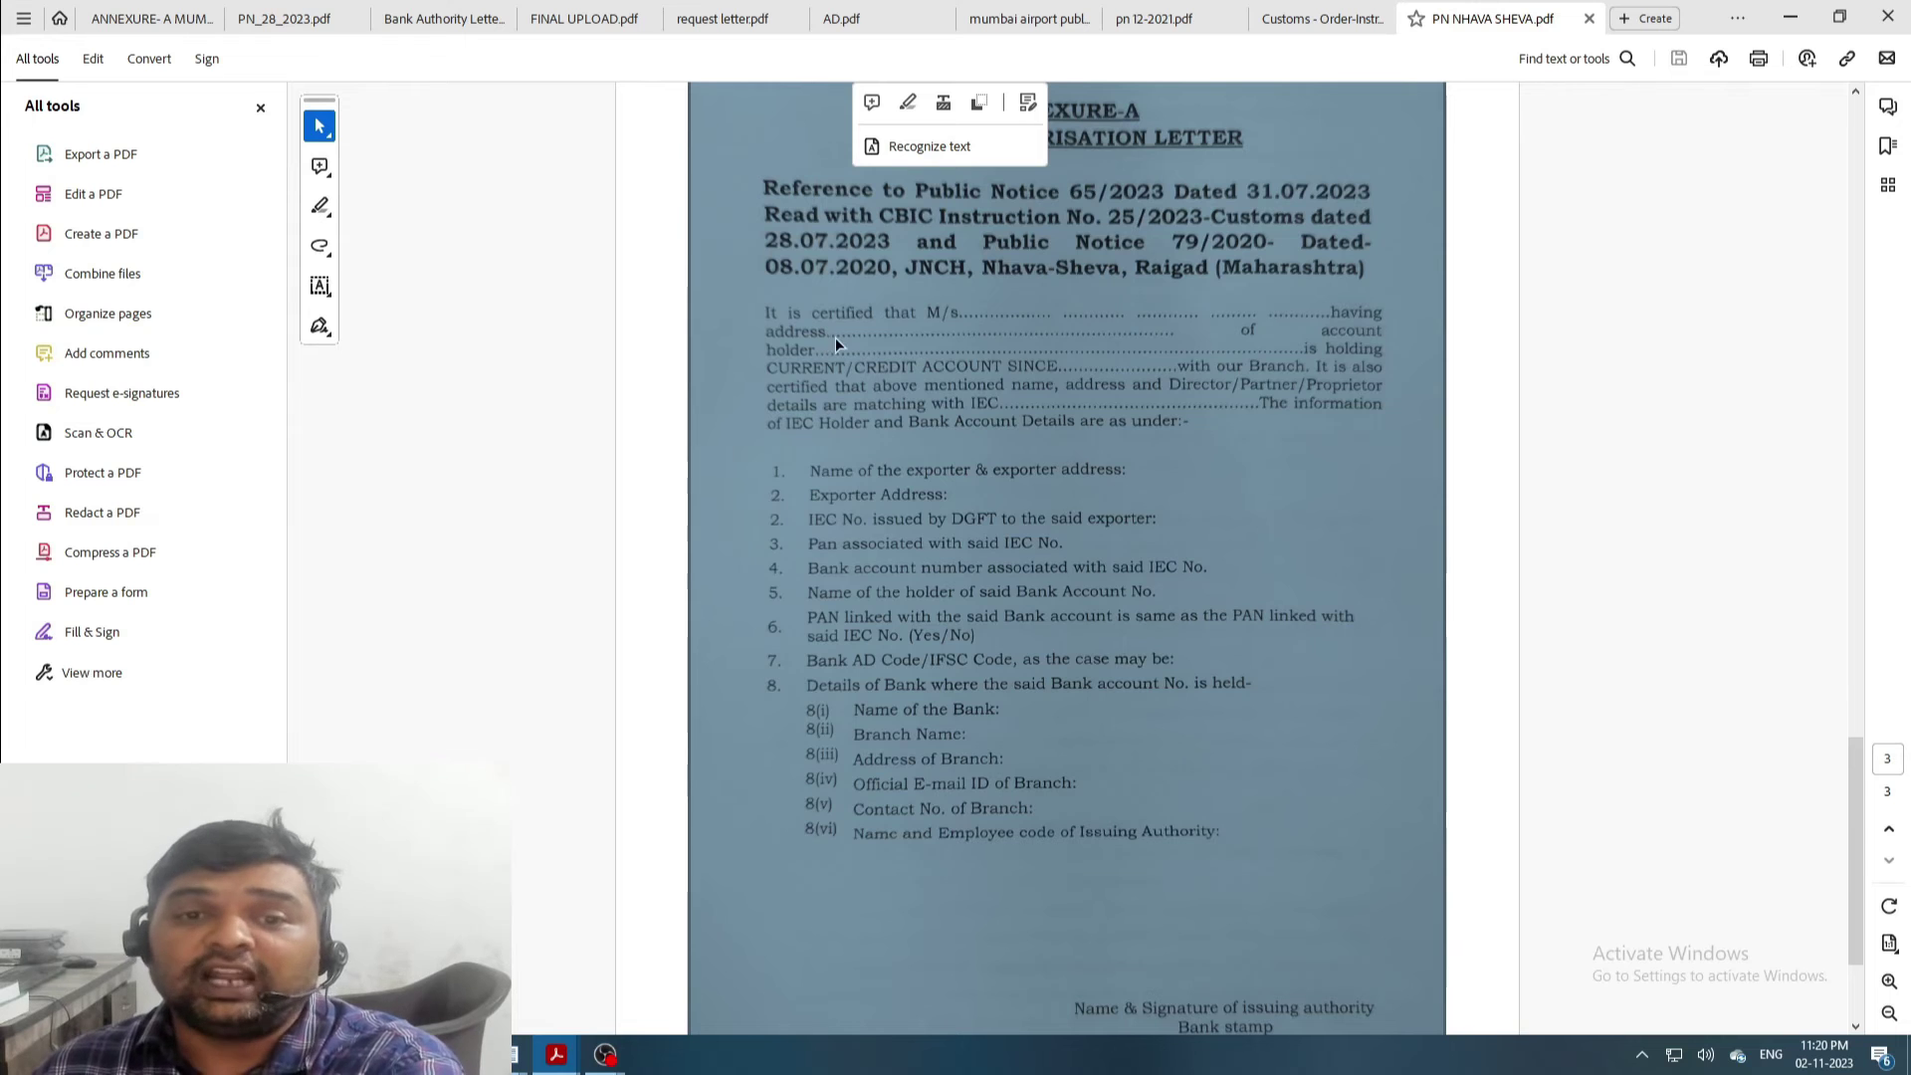
pyautogui.click(1343, 330)
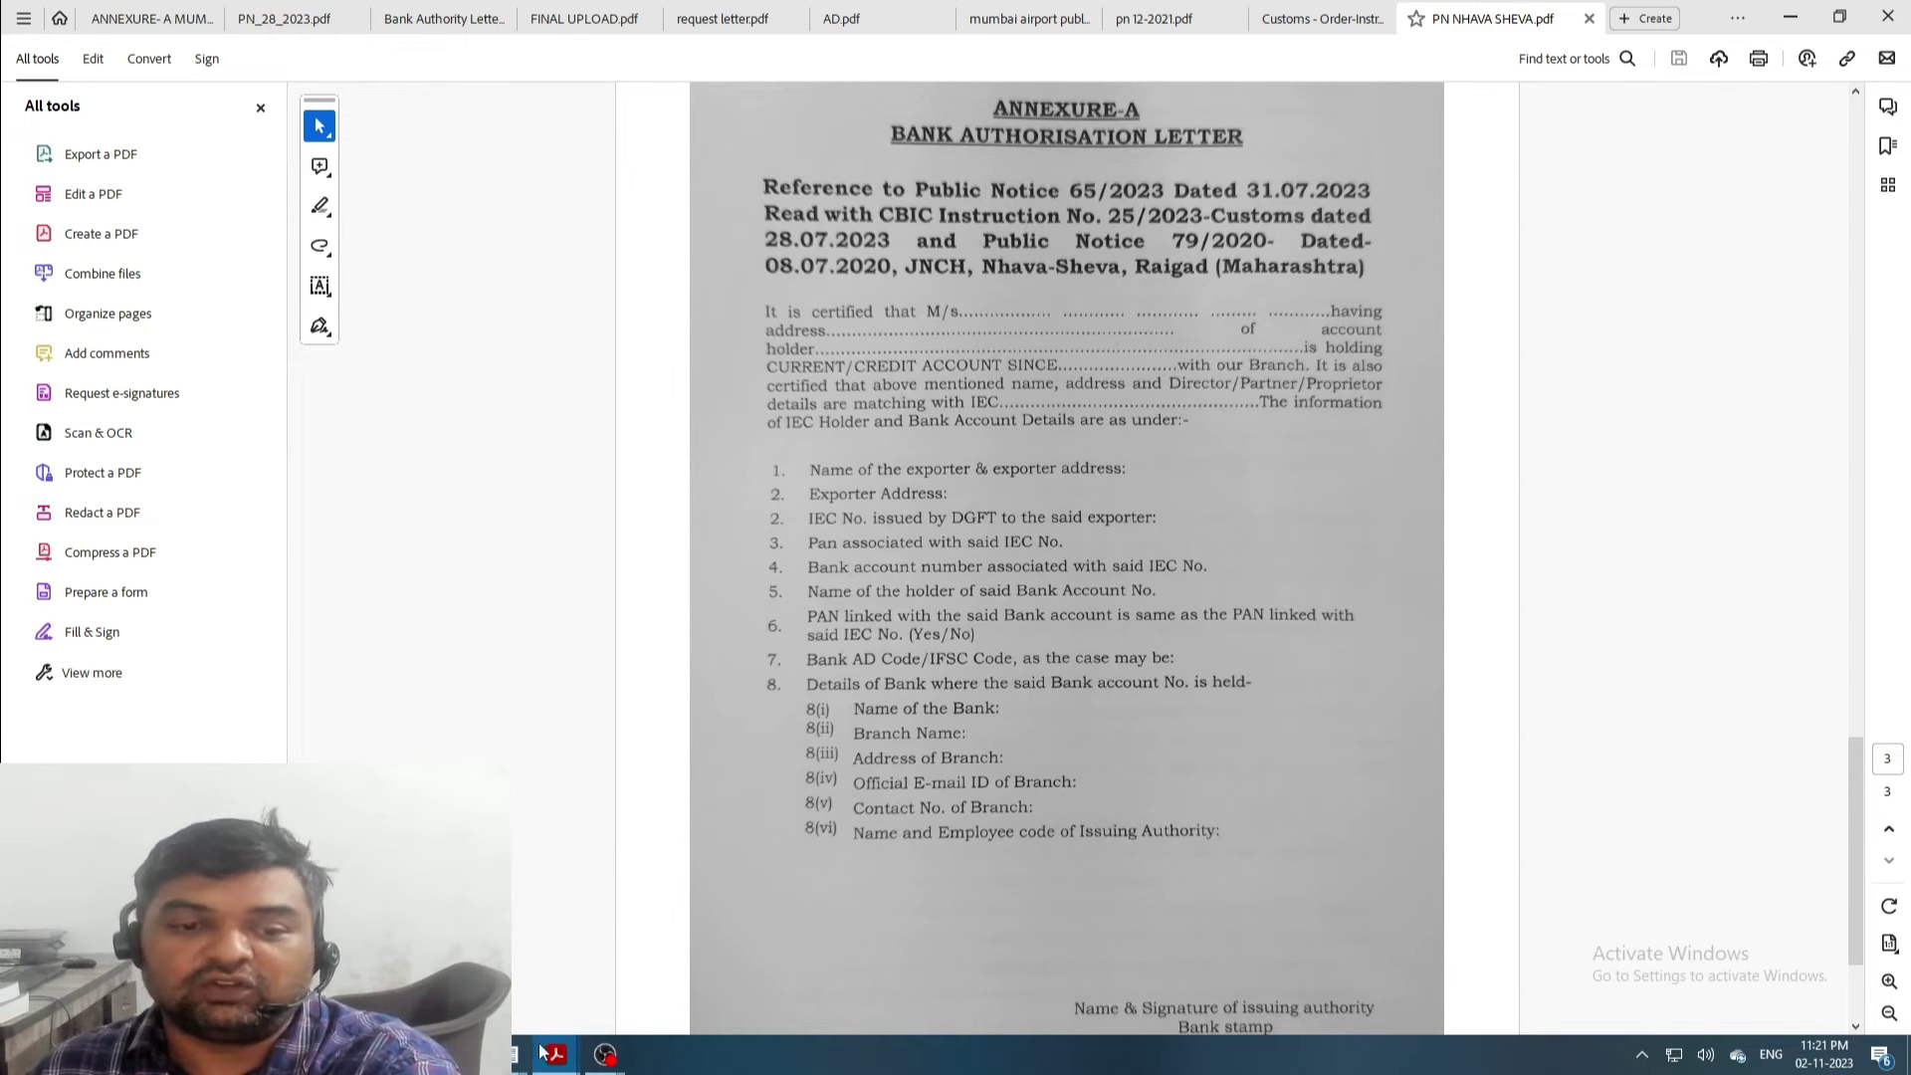
pyautogui.moveTo(761, 422); pyautogui.dragTo(1305, 899)
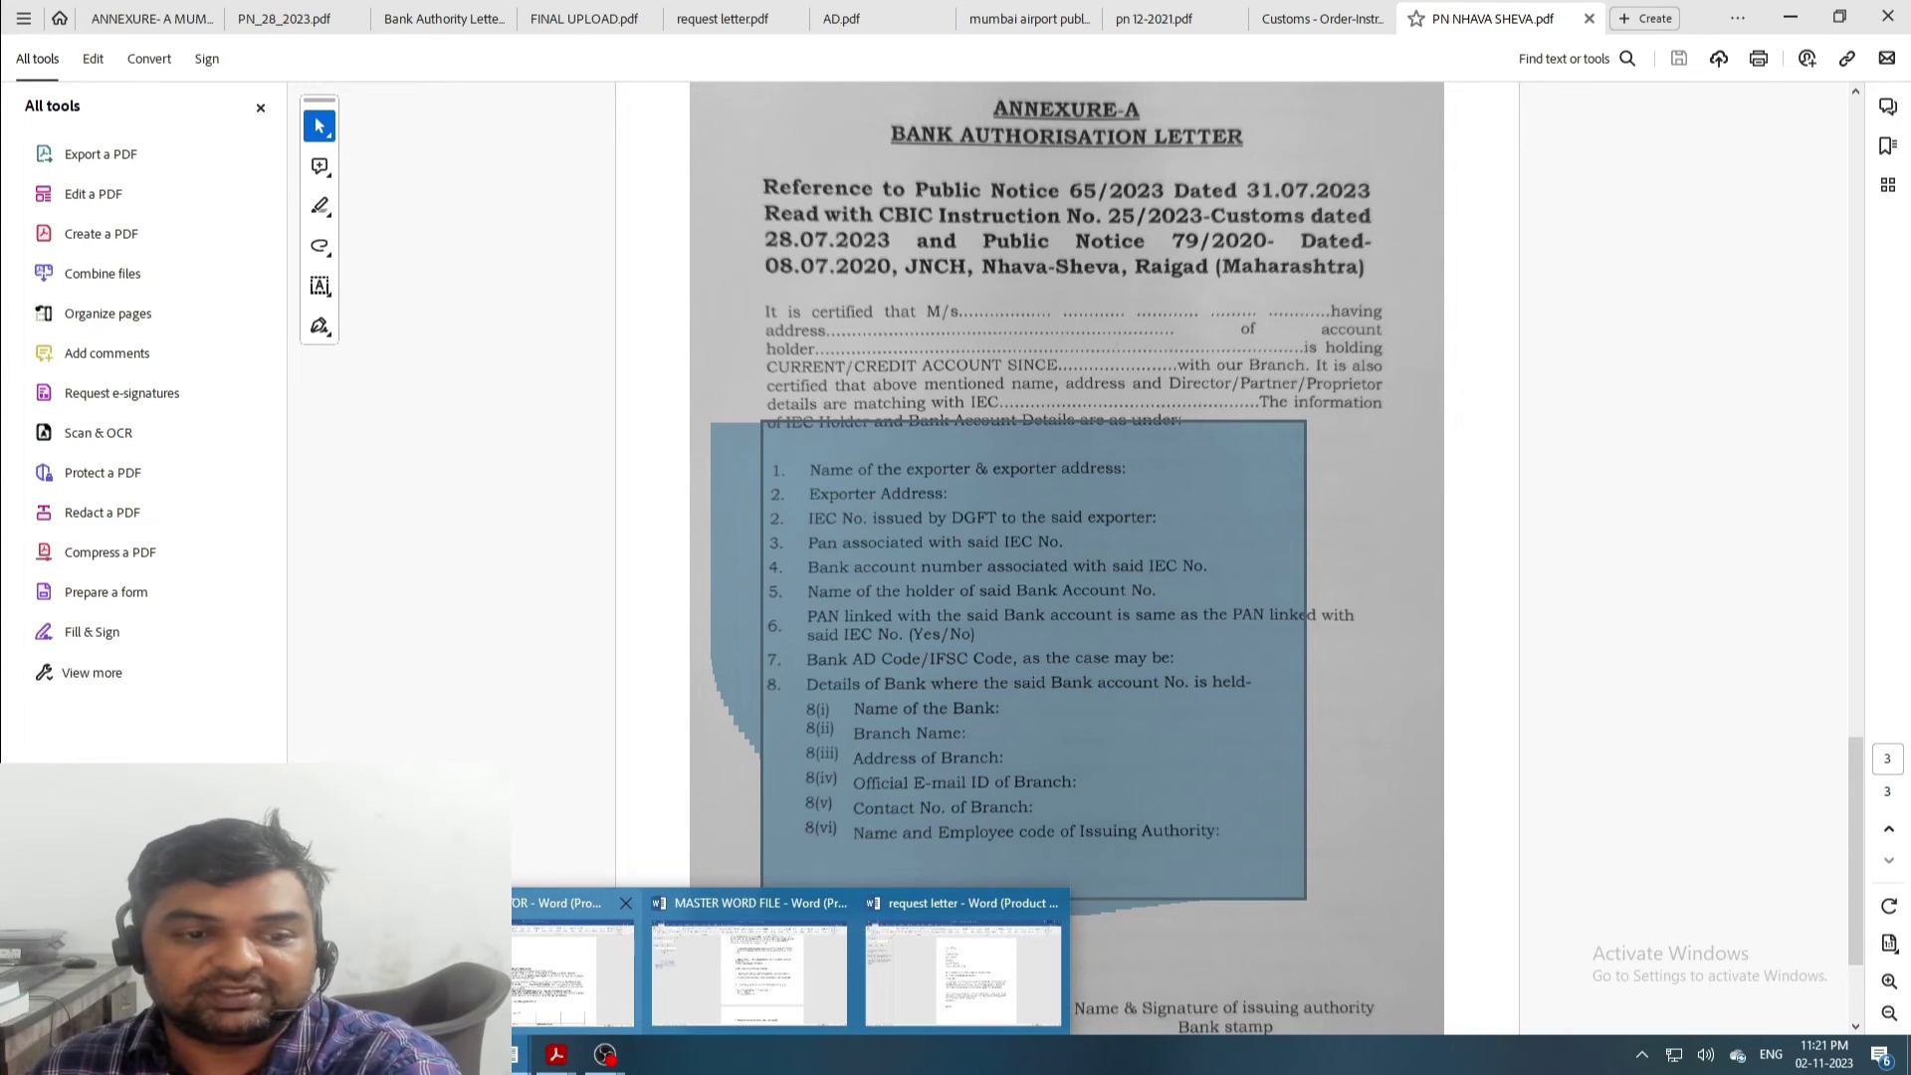
pyautogui.click(577, 970)
# Step: Go through the Nhava Sheva annexure's exporter name, address, IEC, PAN and bank account fields
pyautogui.scroll(10, 1210, 822)
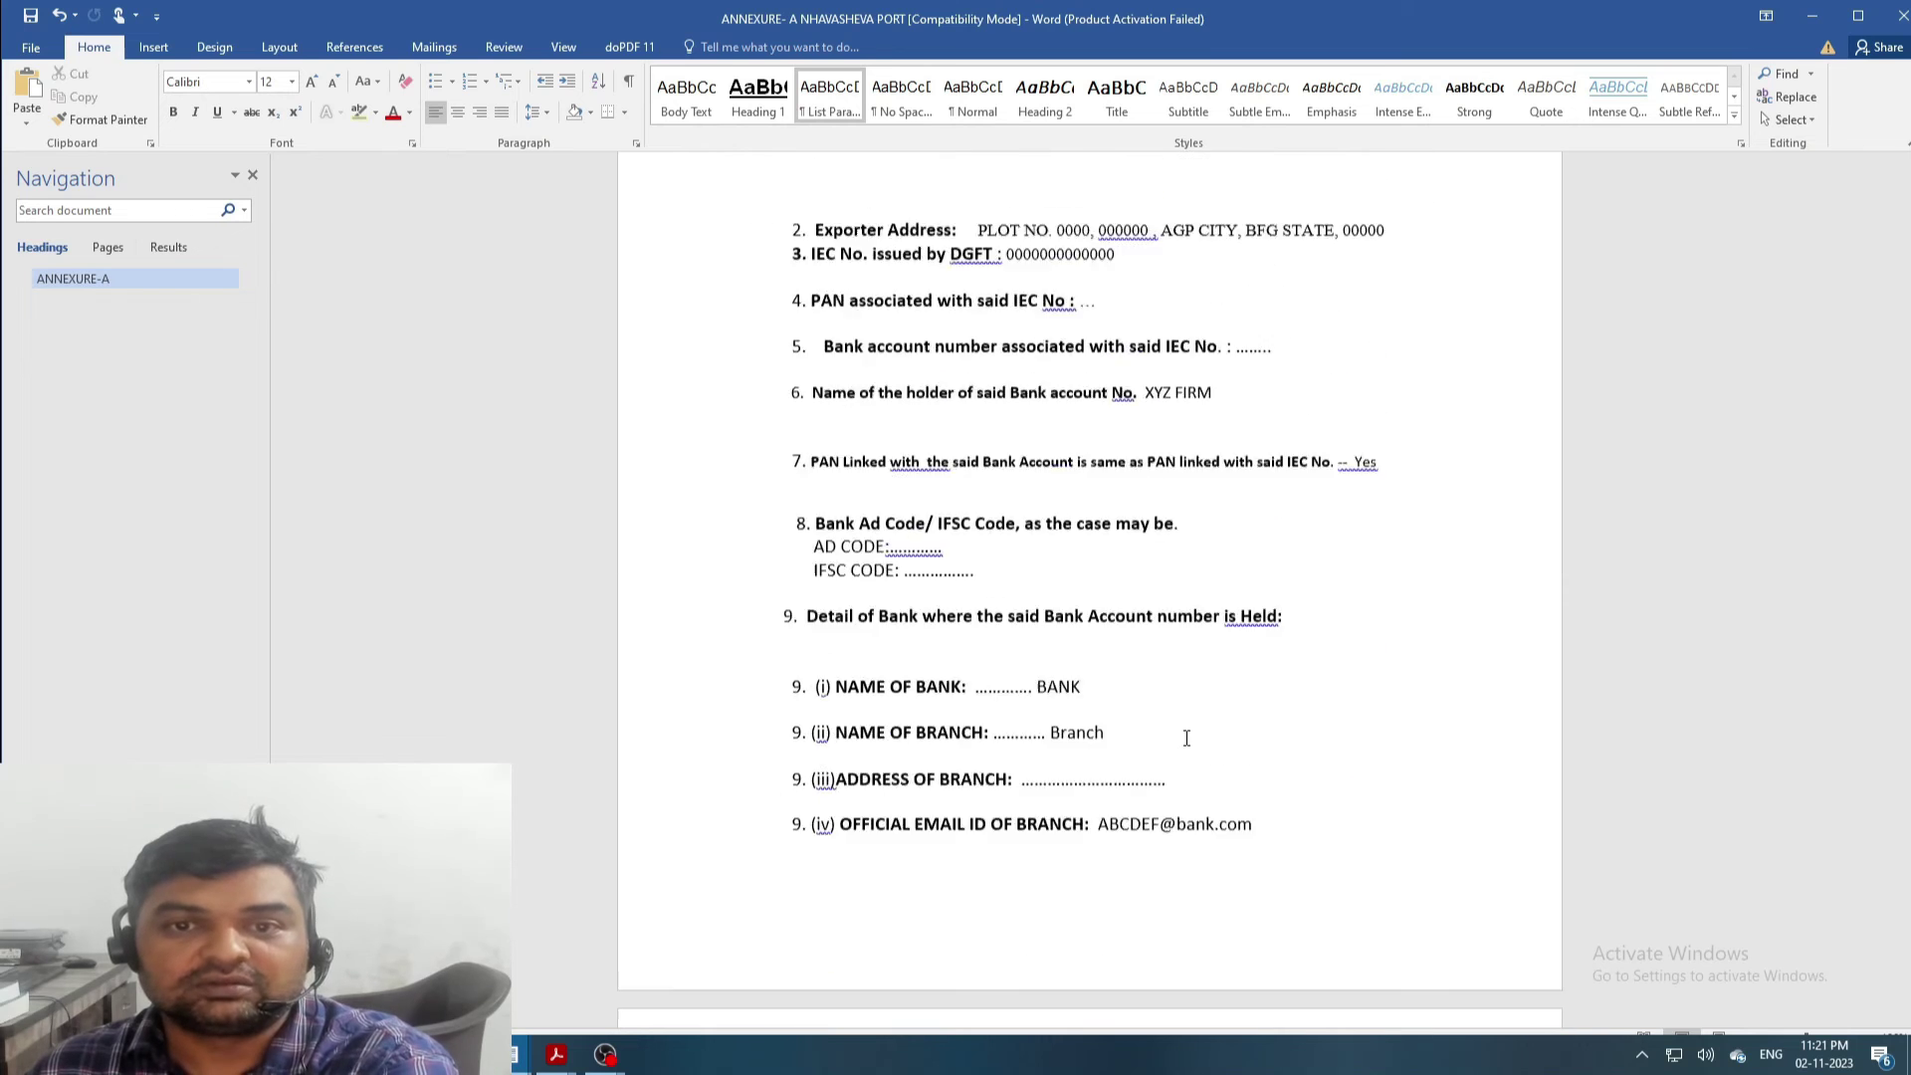
pyautogui.scroll(-1, 1027, 703)
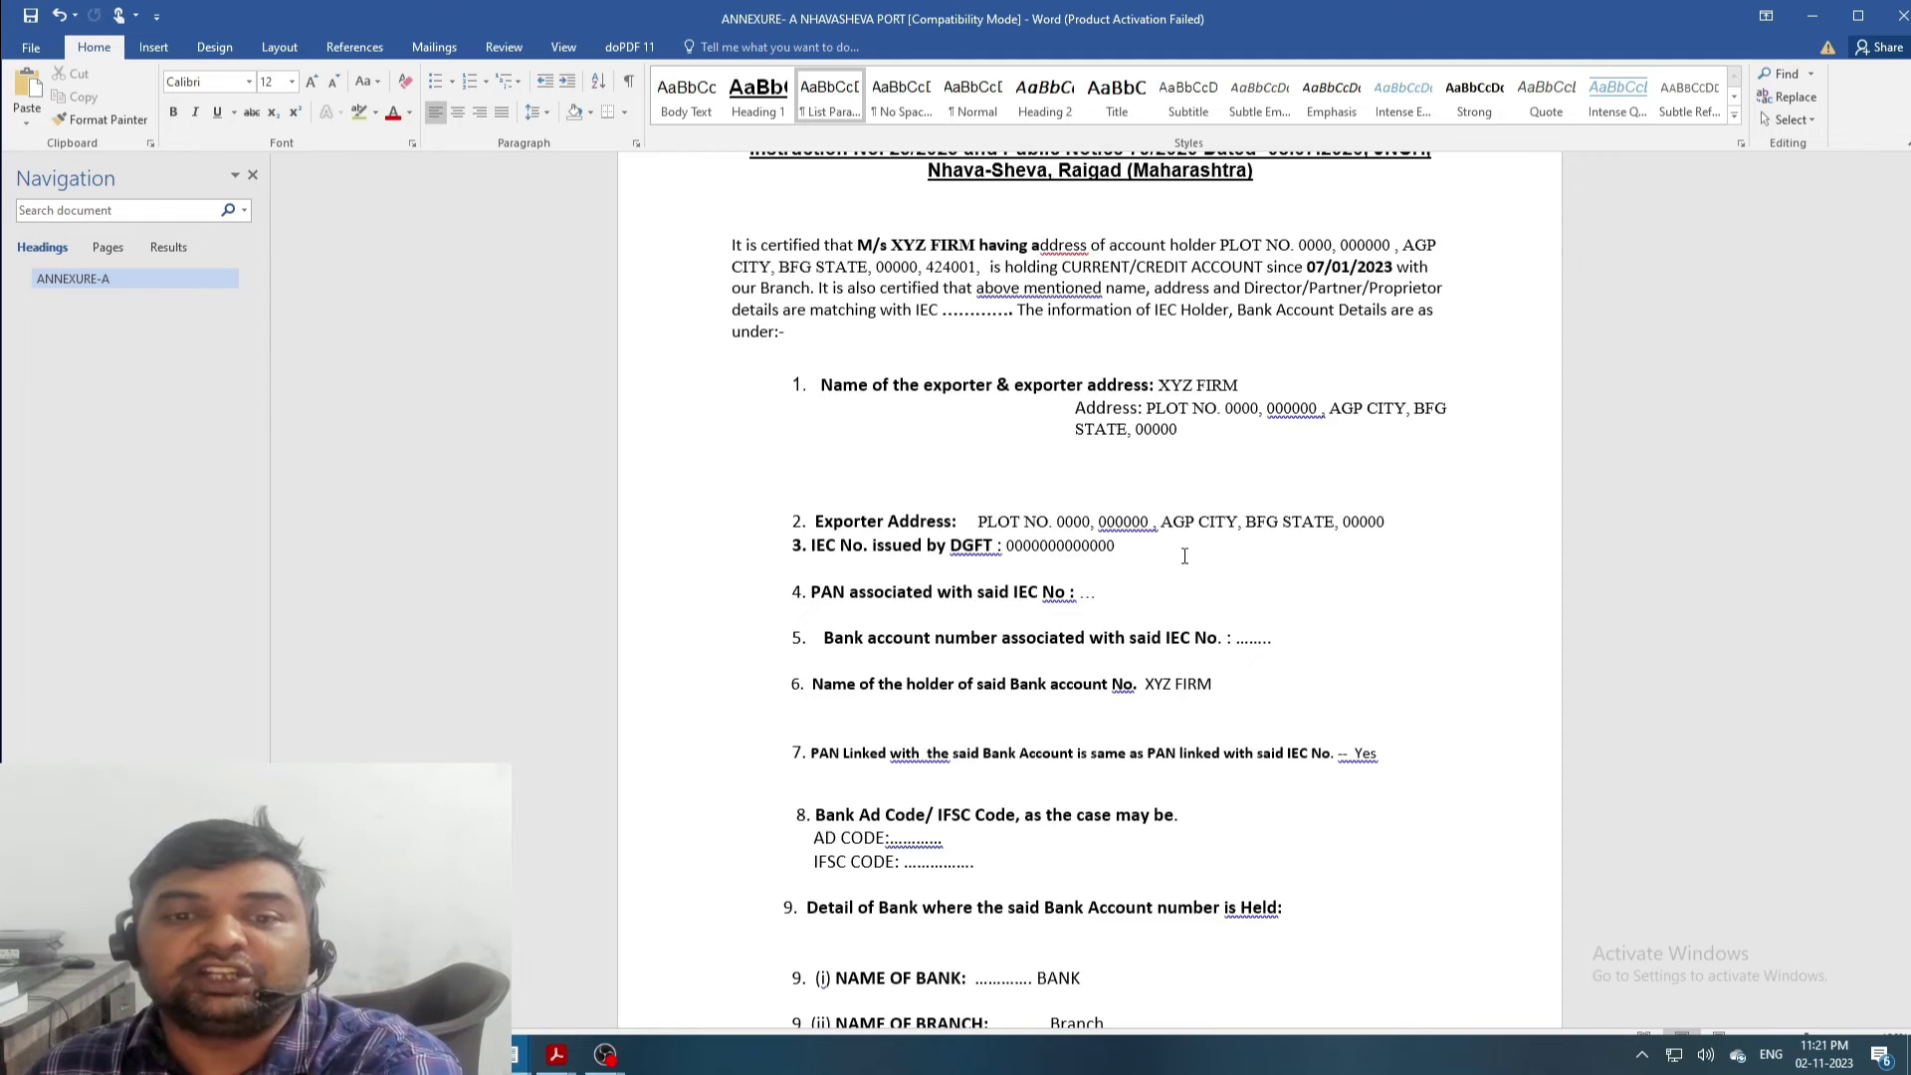
pyautogui.scroll(-6, 1115, 677)
pyautogui.scroll(5, 1144, 597)
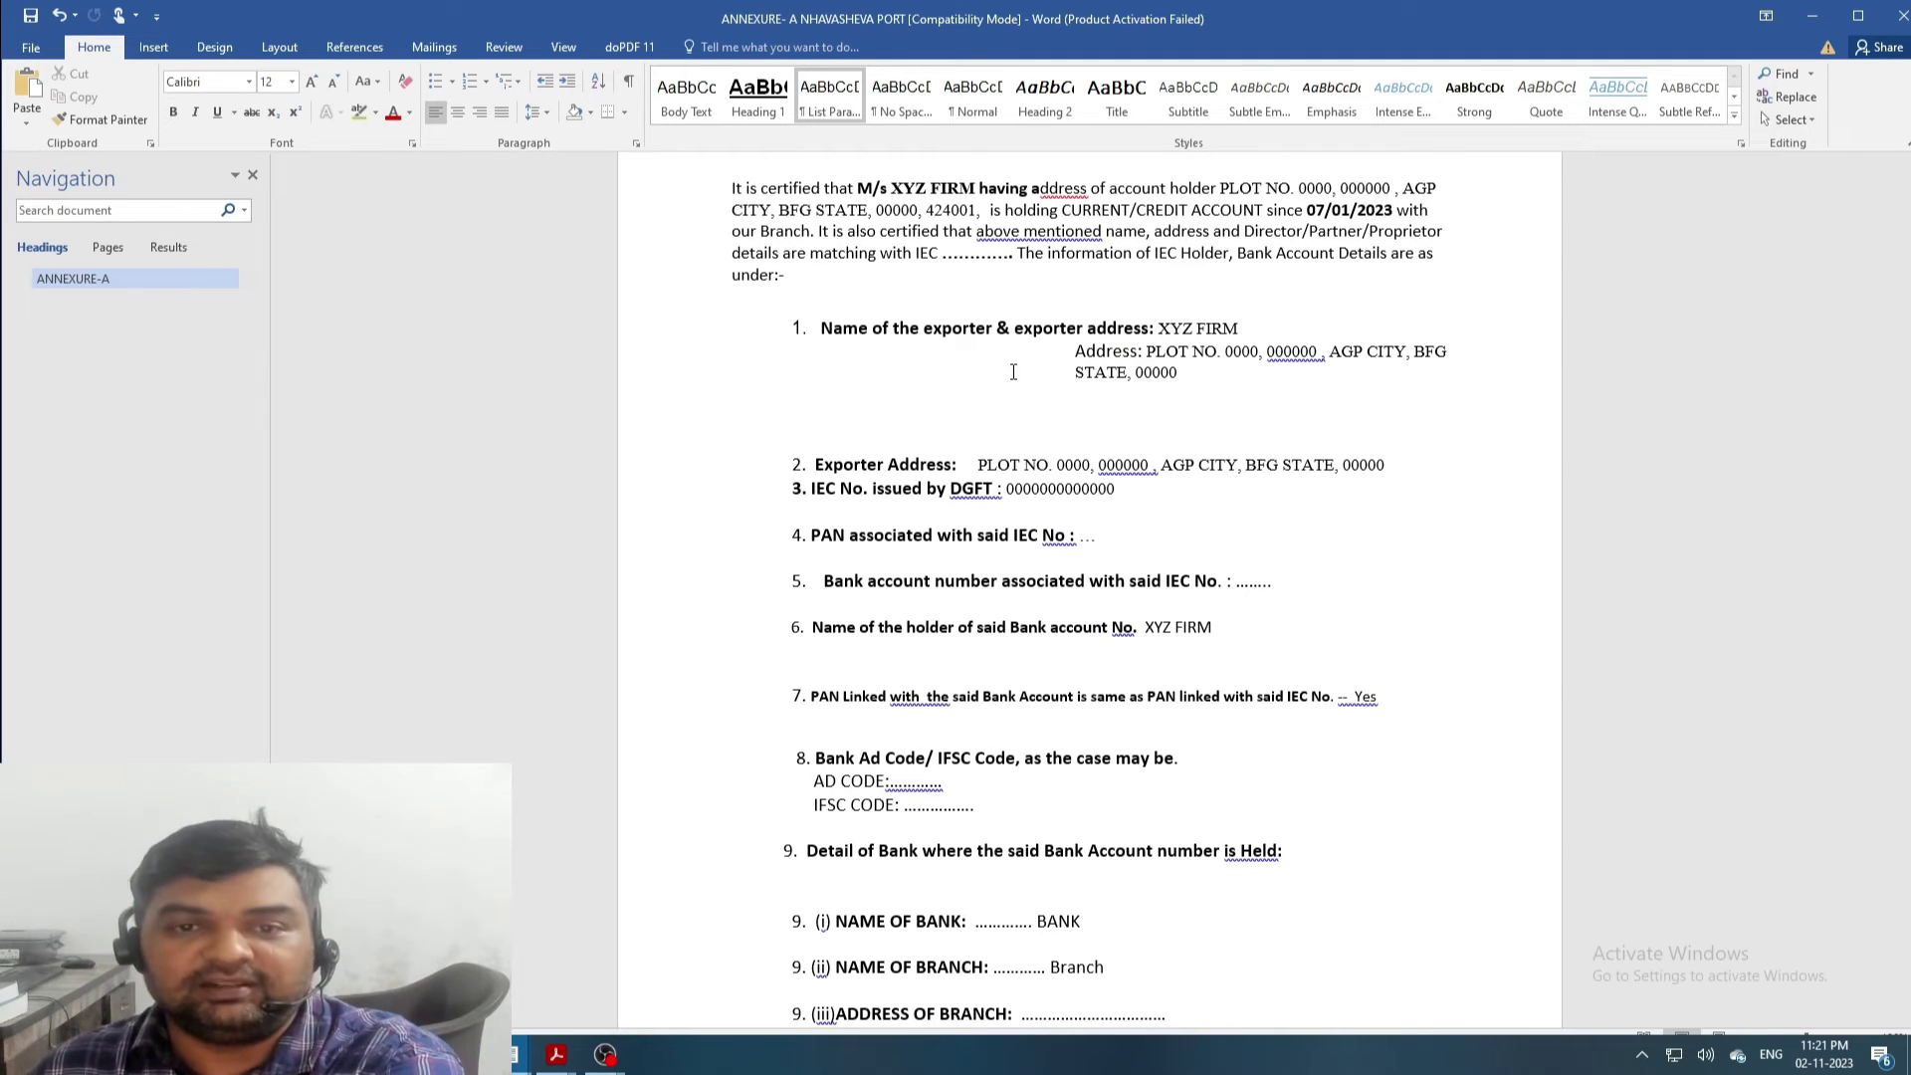
pyautogui.click(1168, 320)
pyautogui.scroll(2, 827, 519)
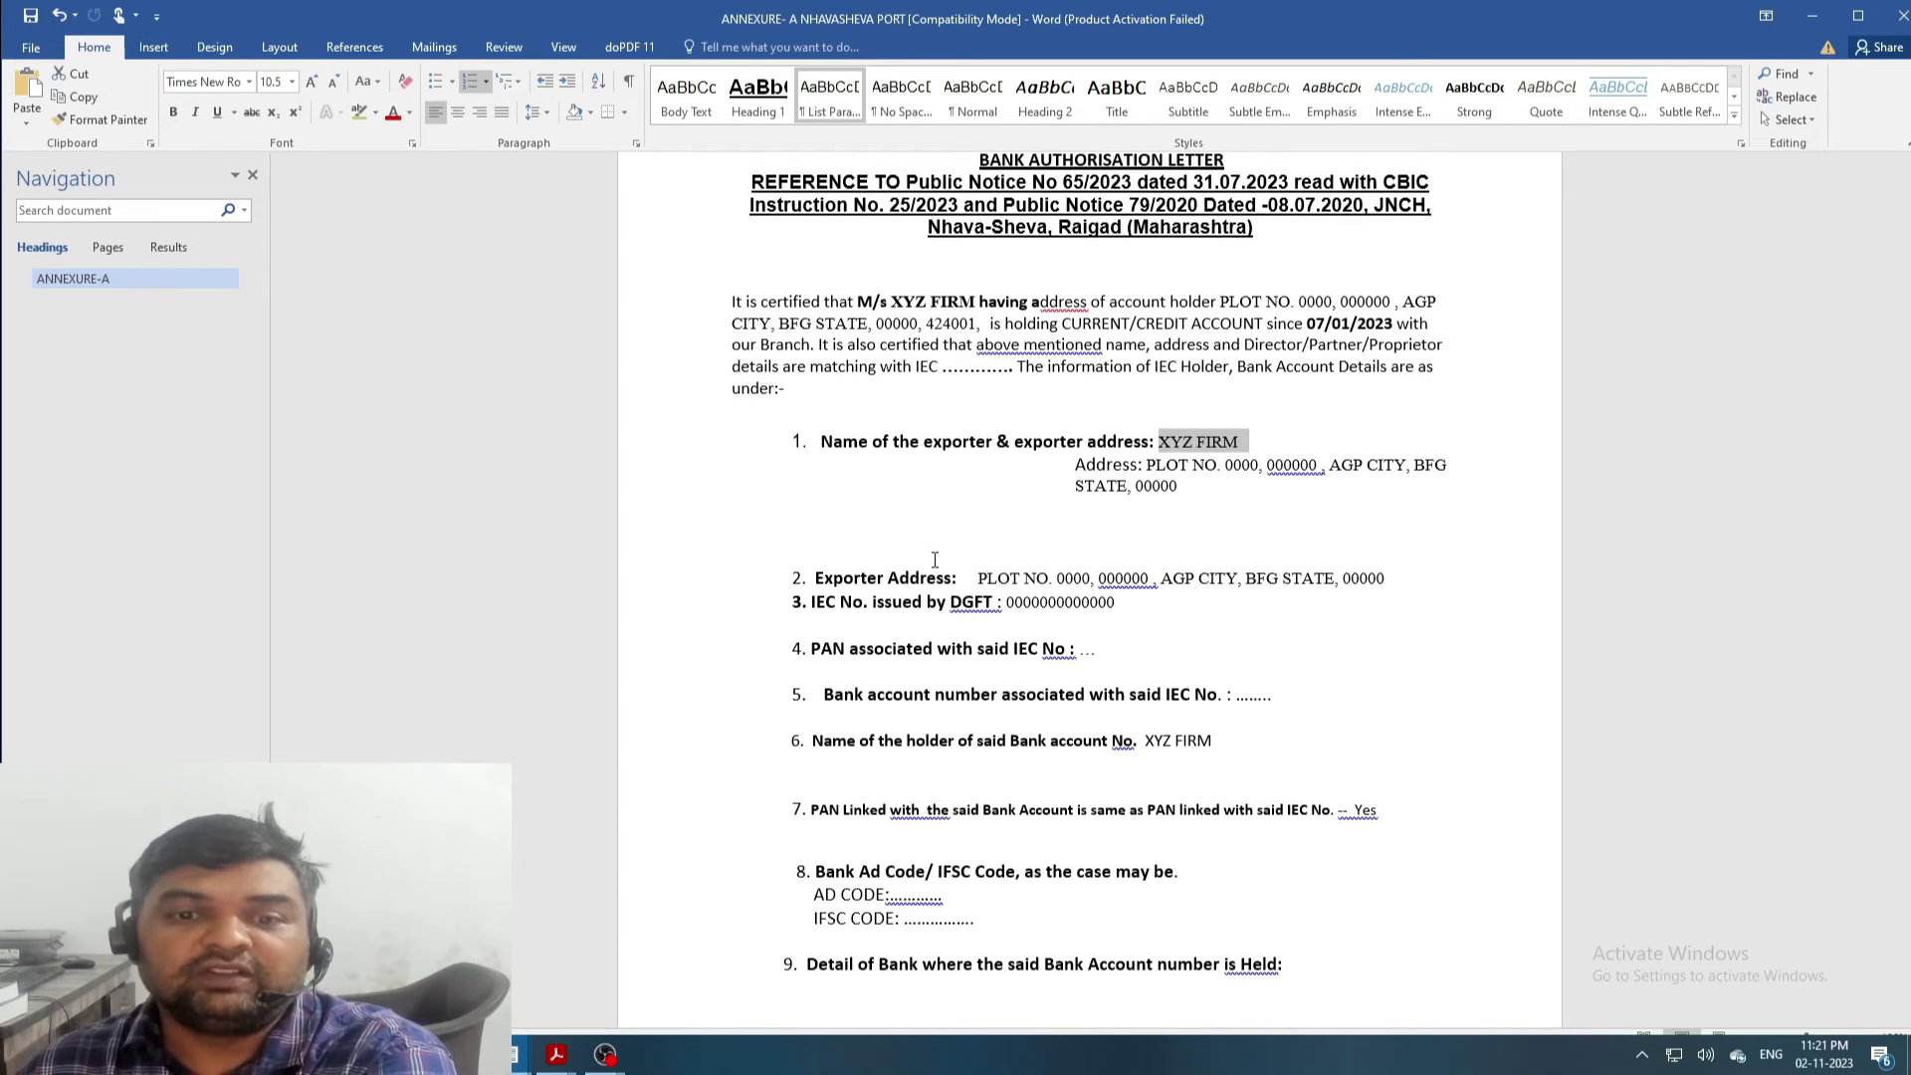
pyautogui.click(970, 575)
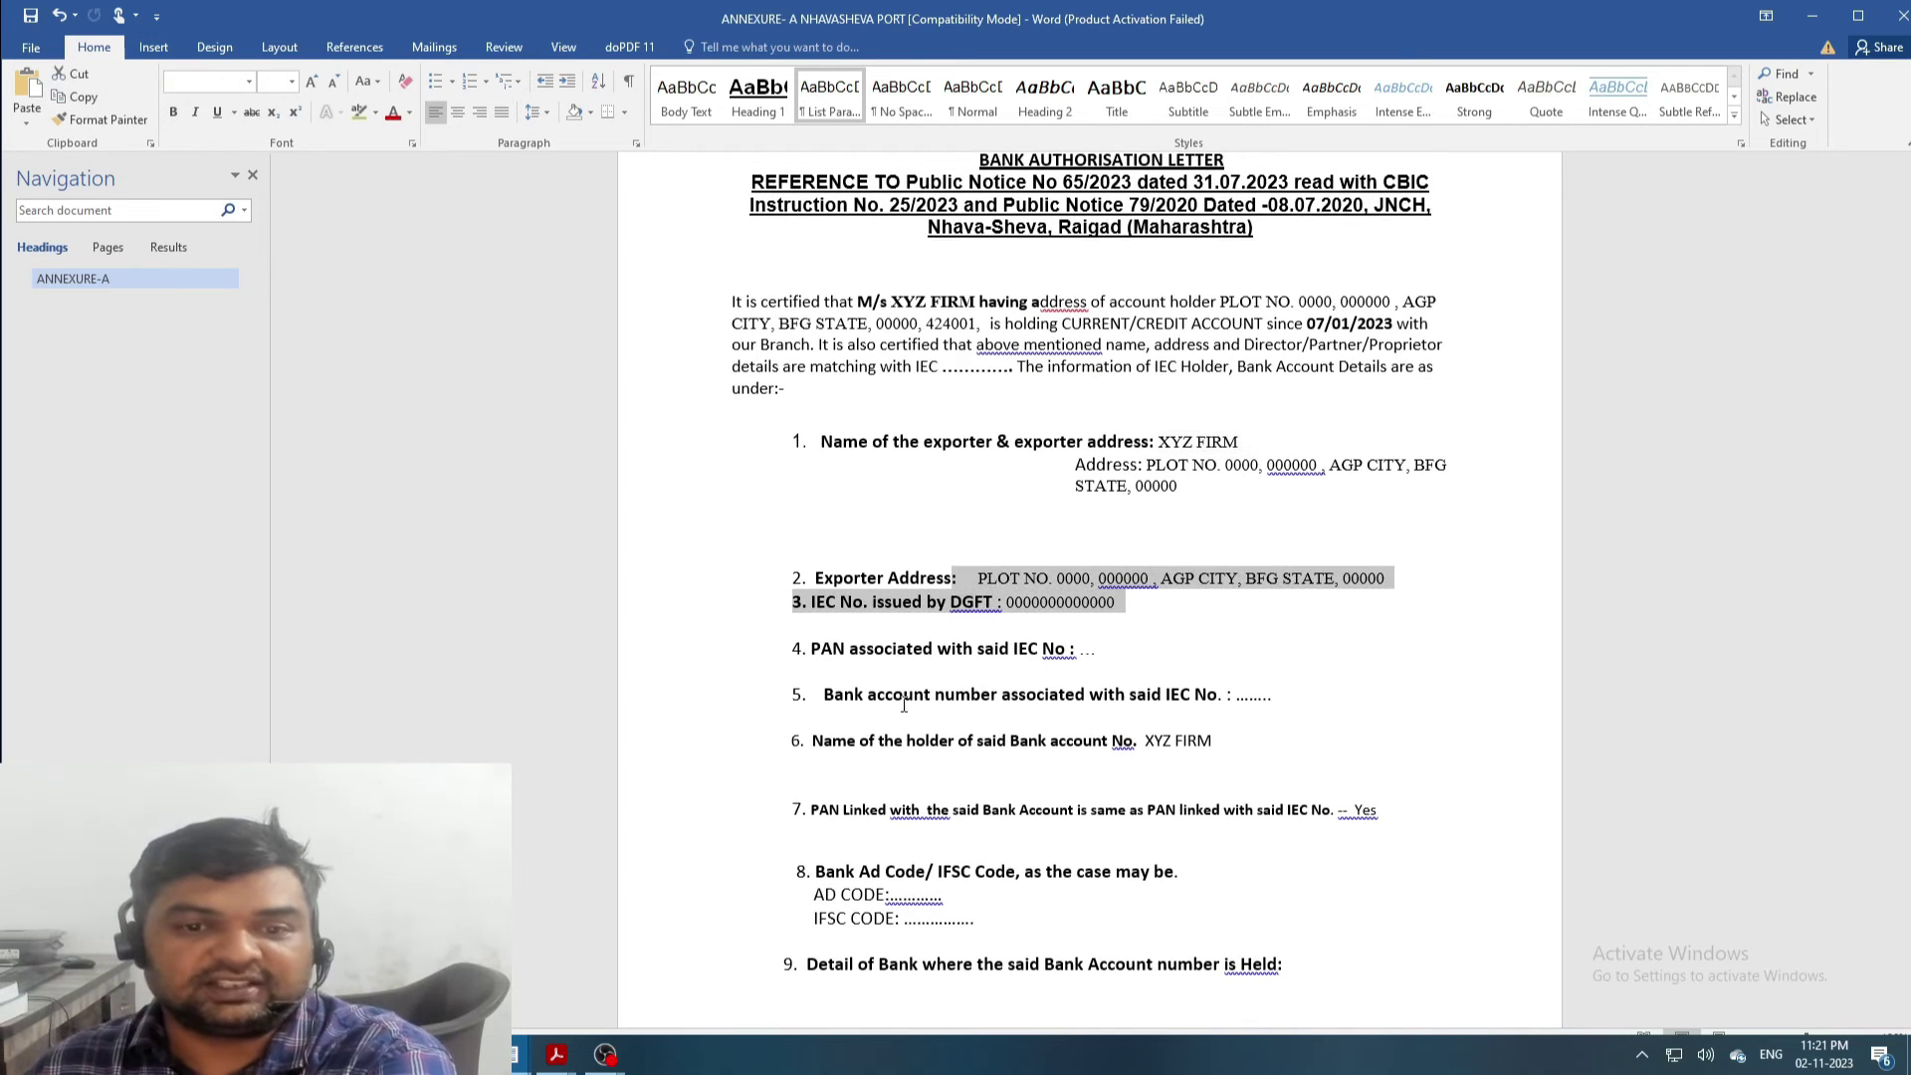
pyautogui.click(1107, 649)
pyautogui.scroll(-3, 1162, 553)
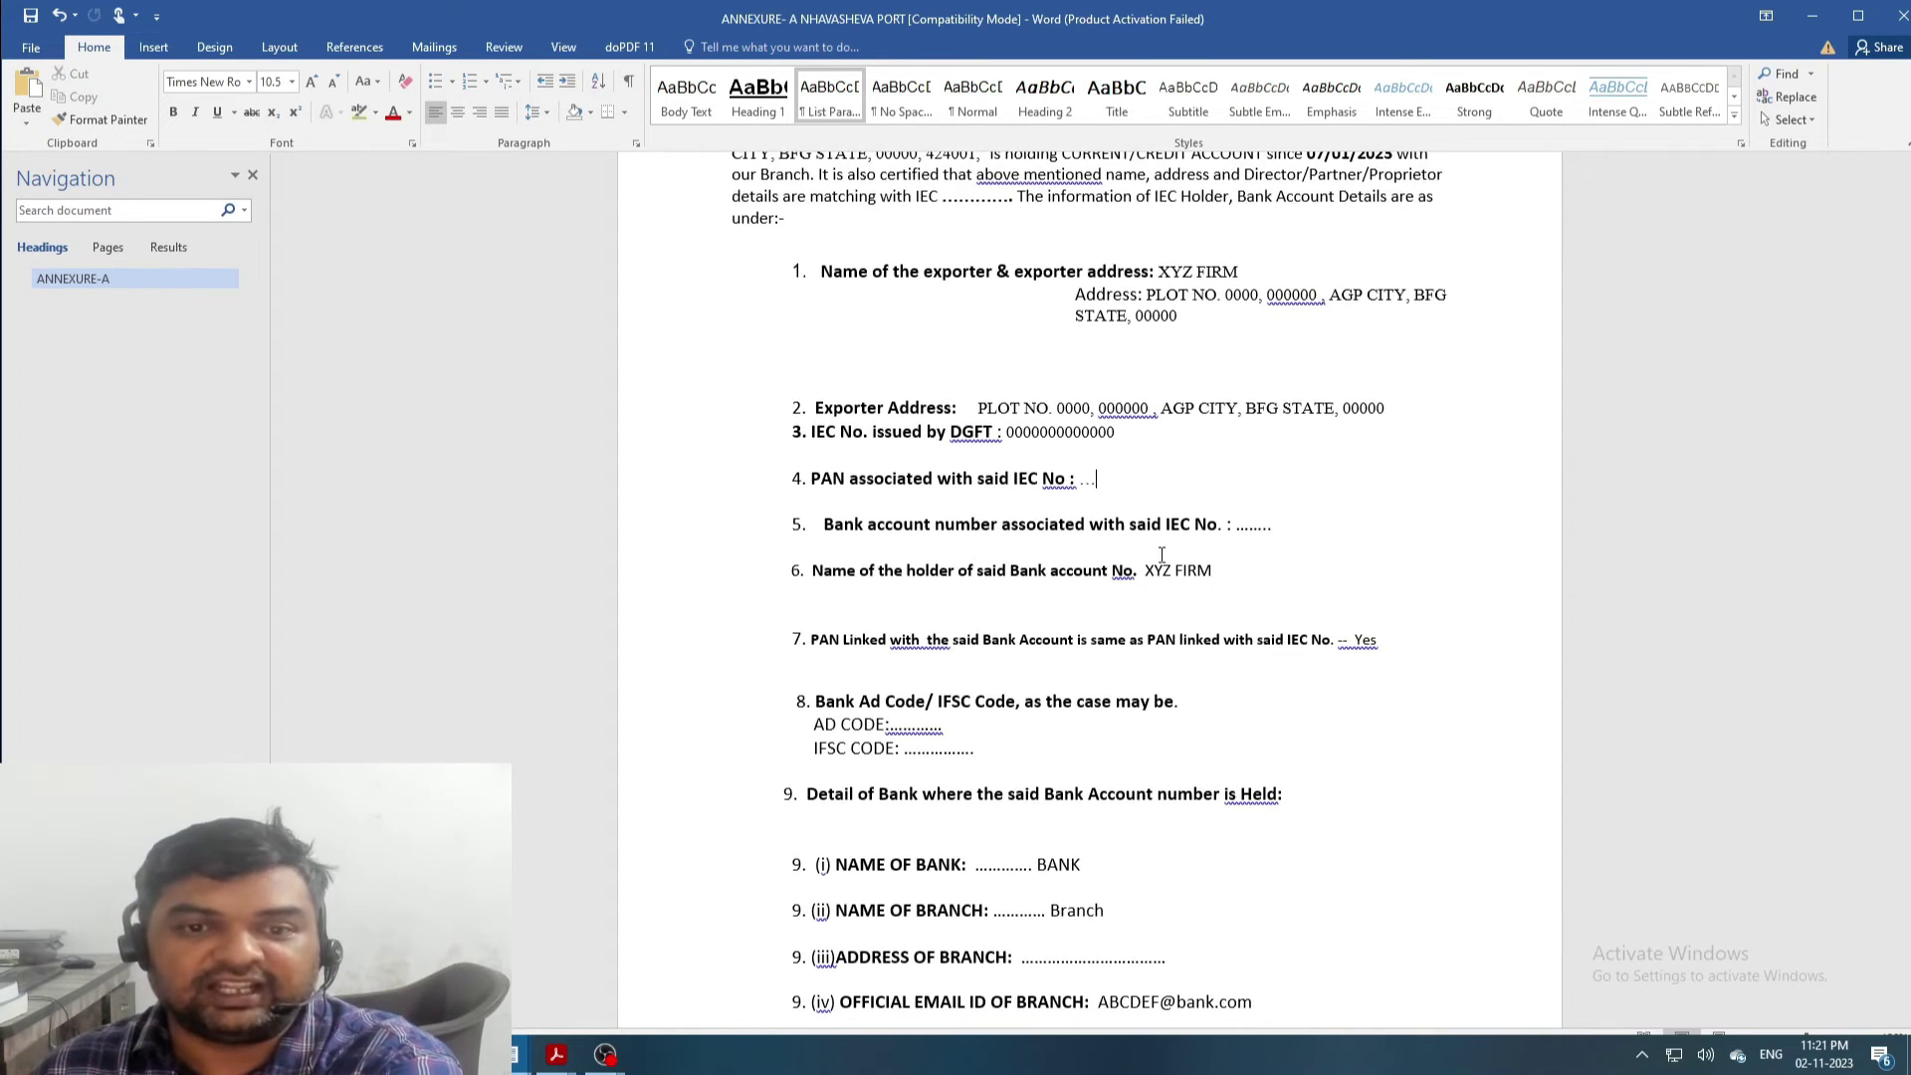
pyautogui.scroll(-1, 1098, 553)
pyautogui.click(1274, 468)
# Step: Scroll through the rest of the letter and select its three-line REFERENCE heading
pyautogui.scroll(-4, 939, 708)
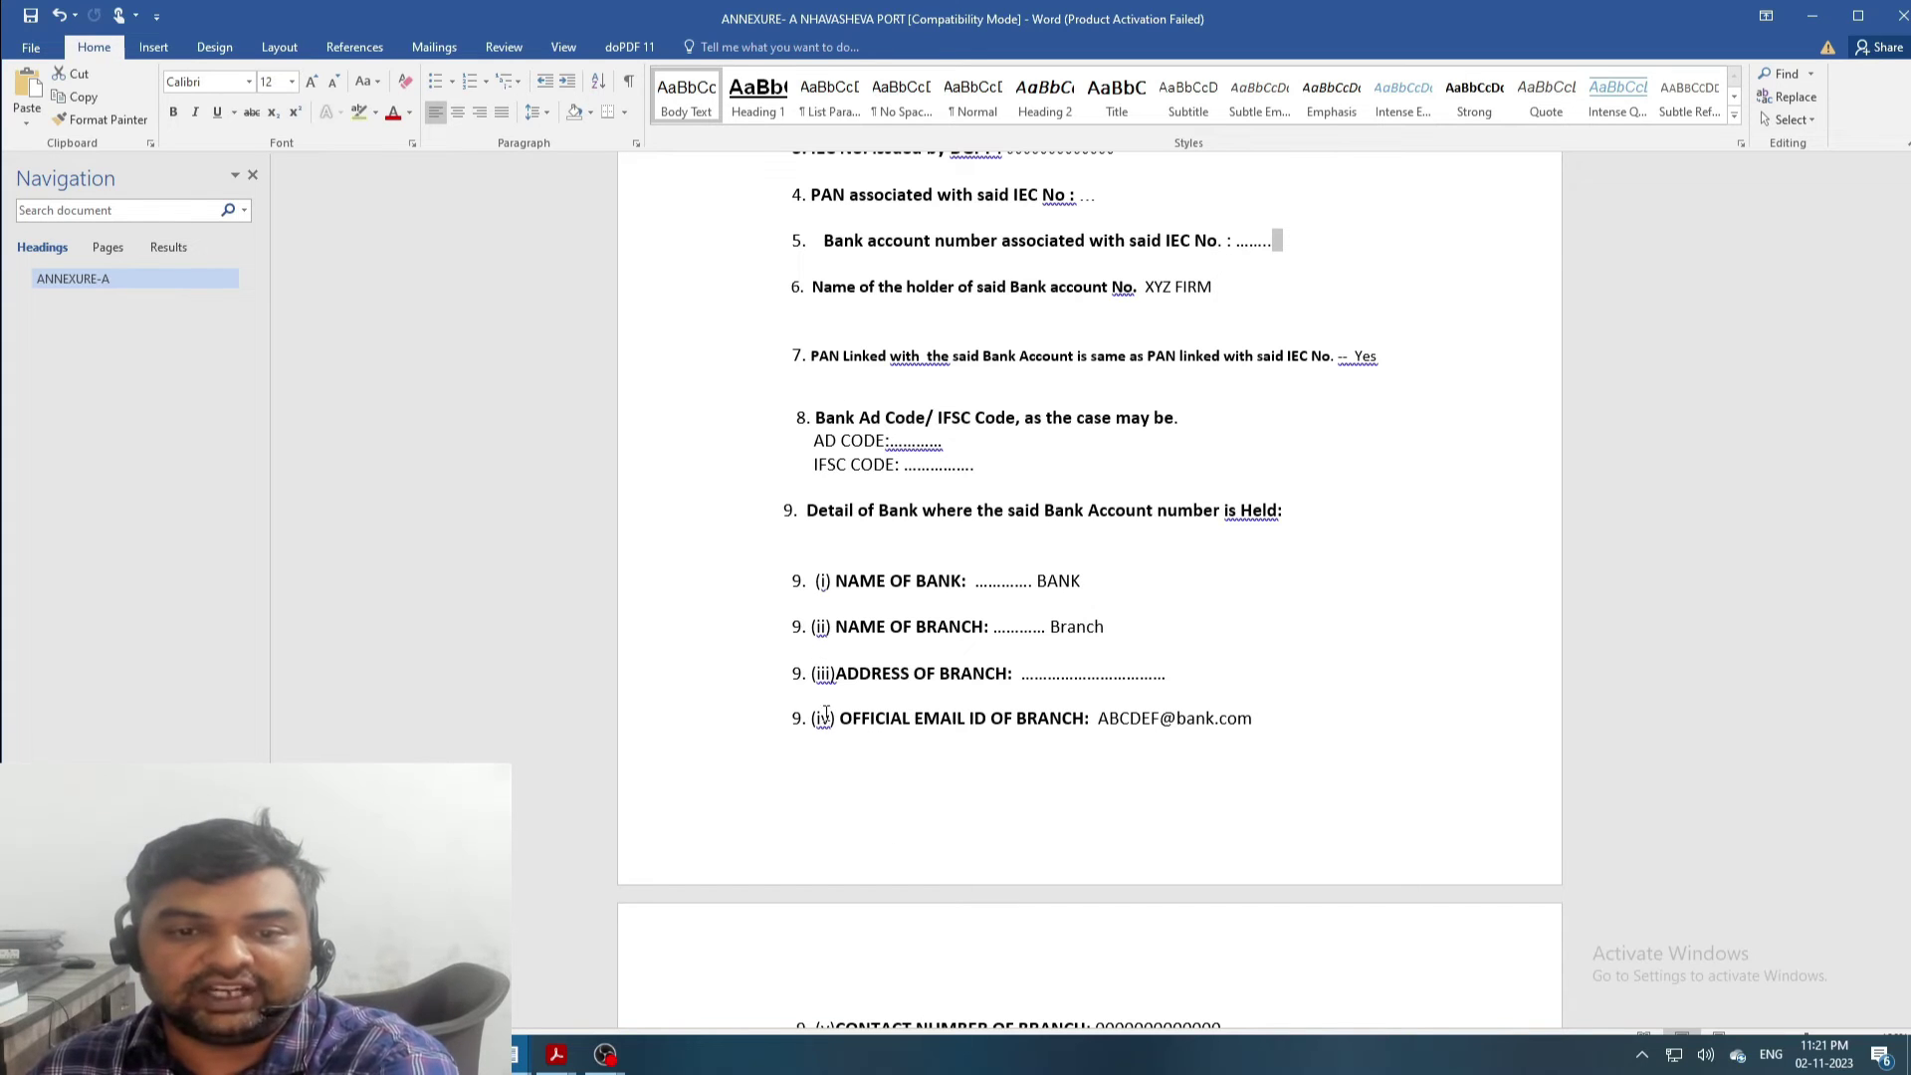
pyautogui.scroll(-6, 833, 766)
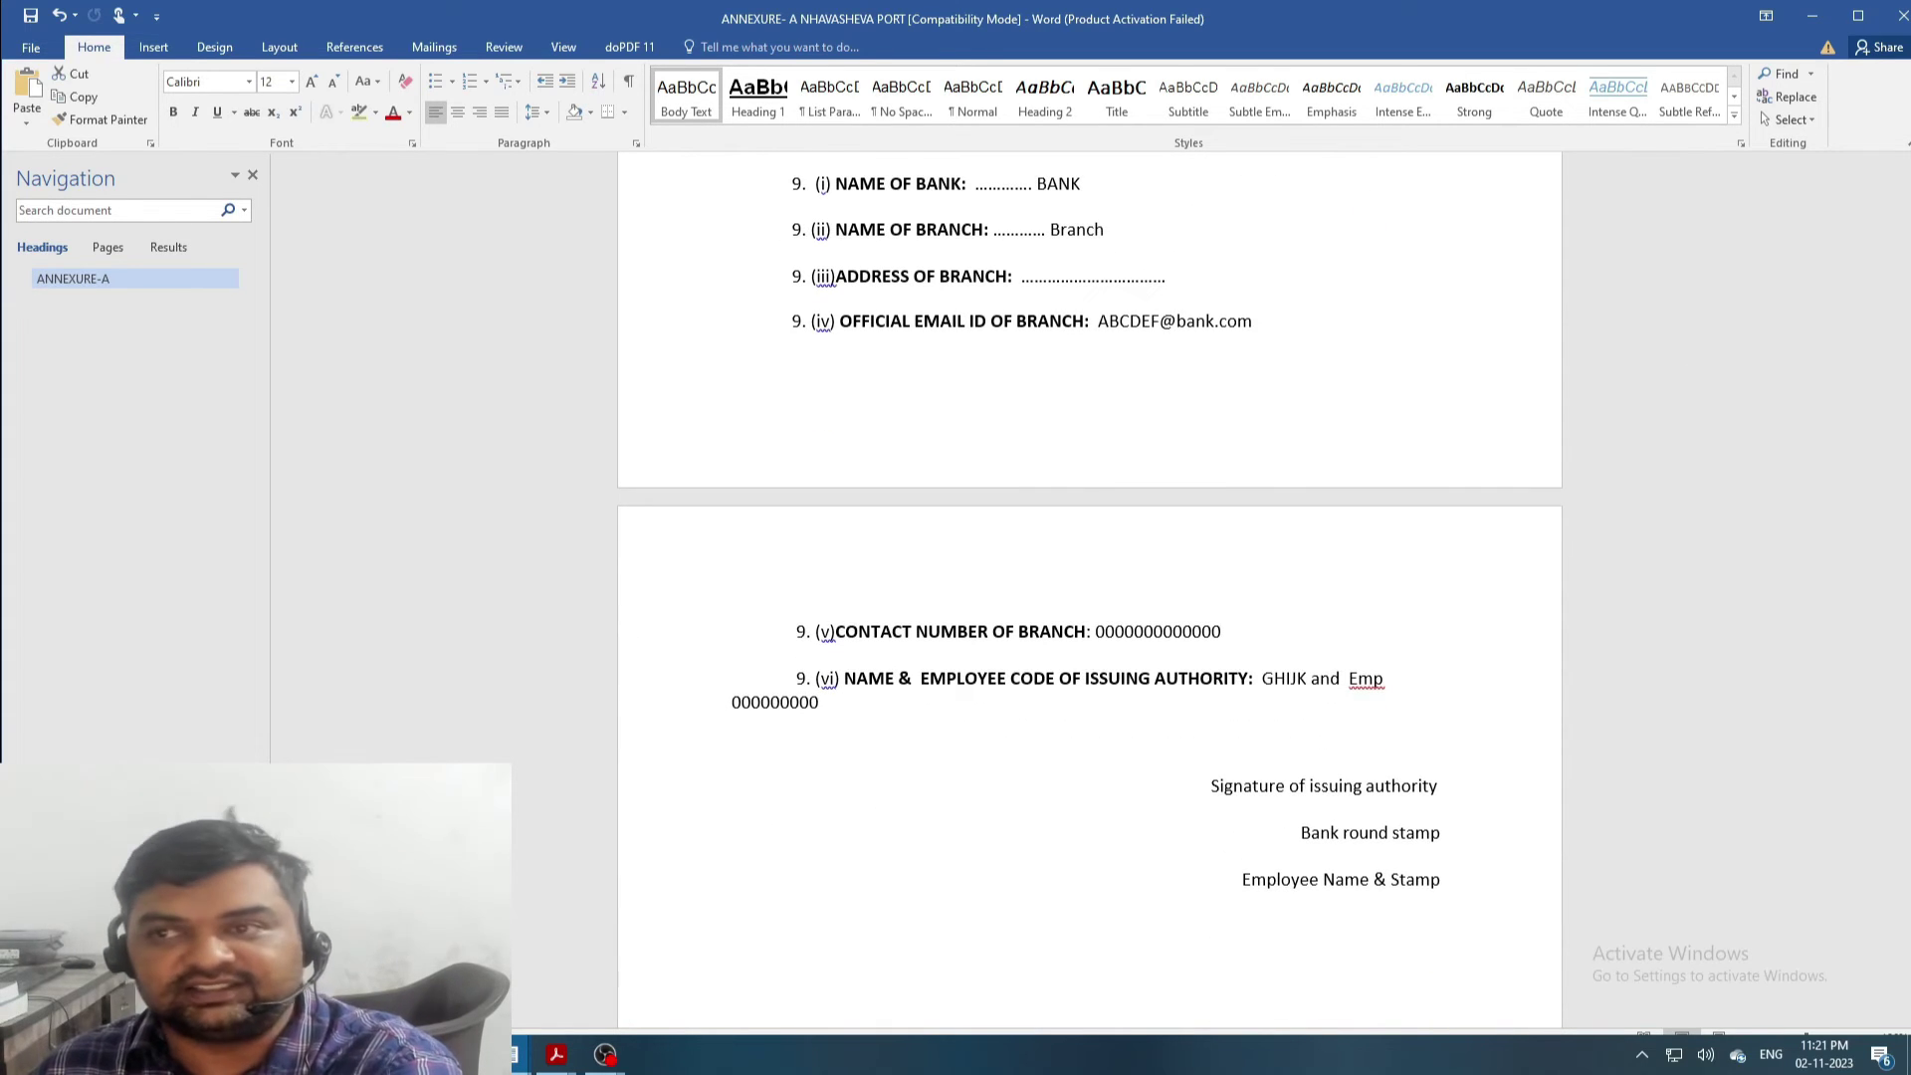
pyautogui.scroll(18, 1087, 723)
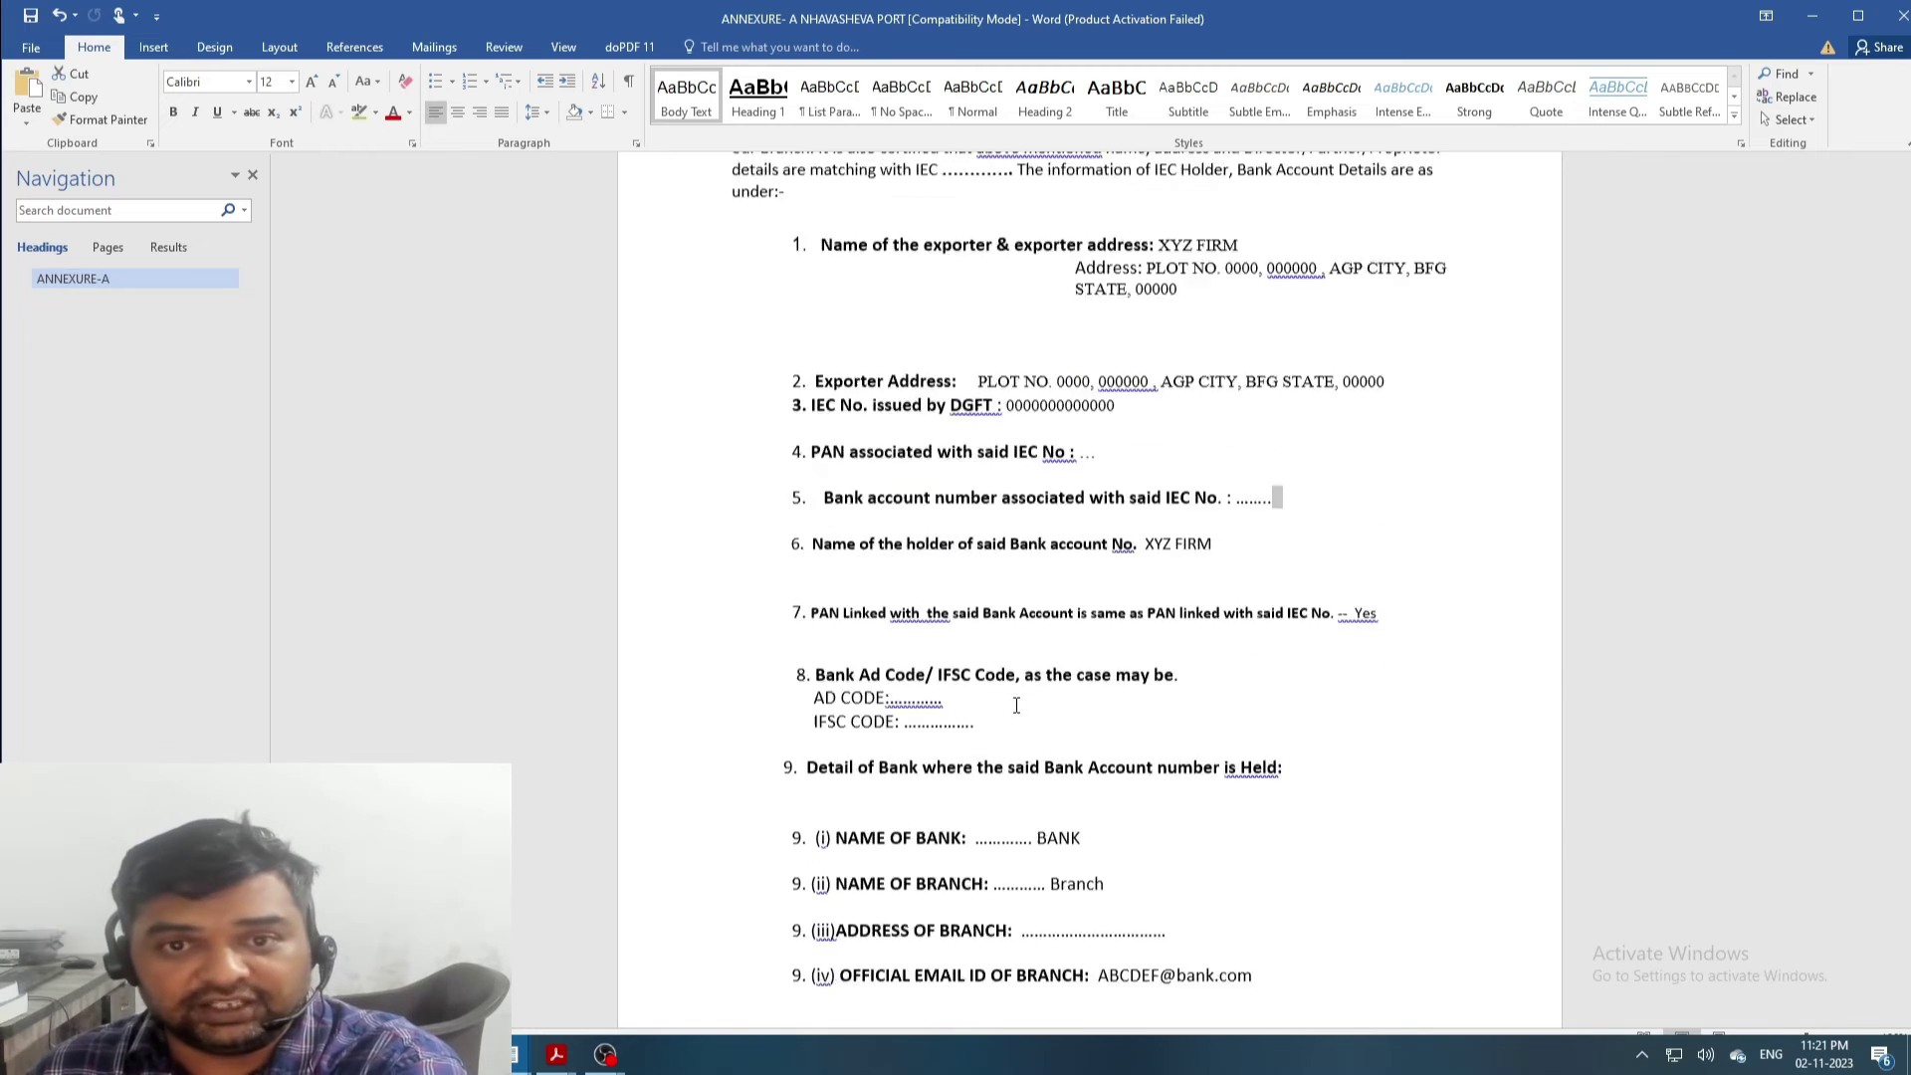
pyautogui.scroll(1, 1019, 331)
pyautogui.moveTo(761, 348); pyautogui.dragTo(1252, 398)
pyautogui.click(1027, 423)
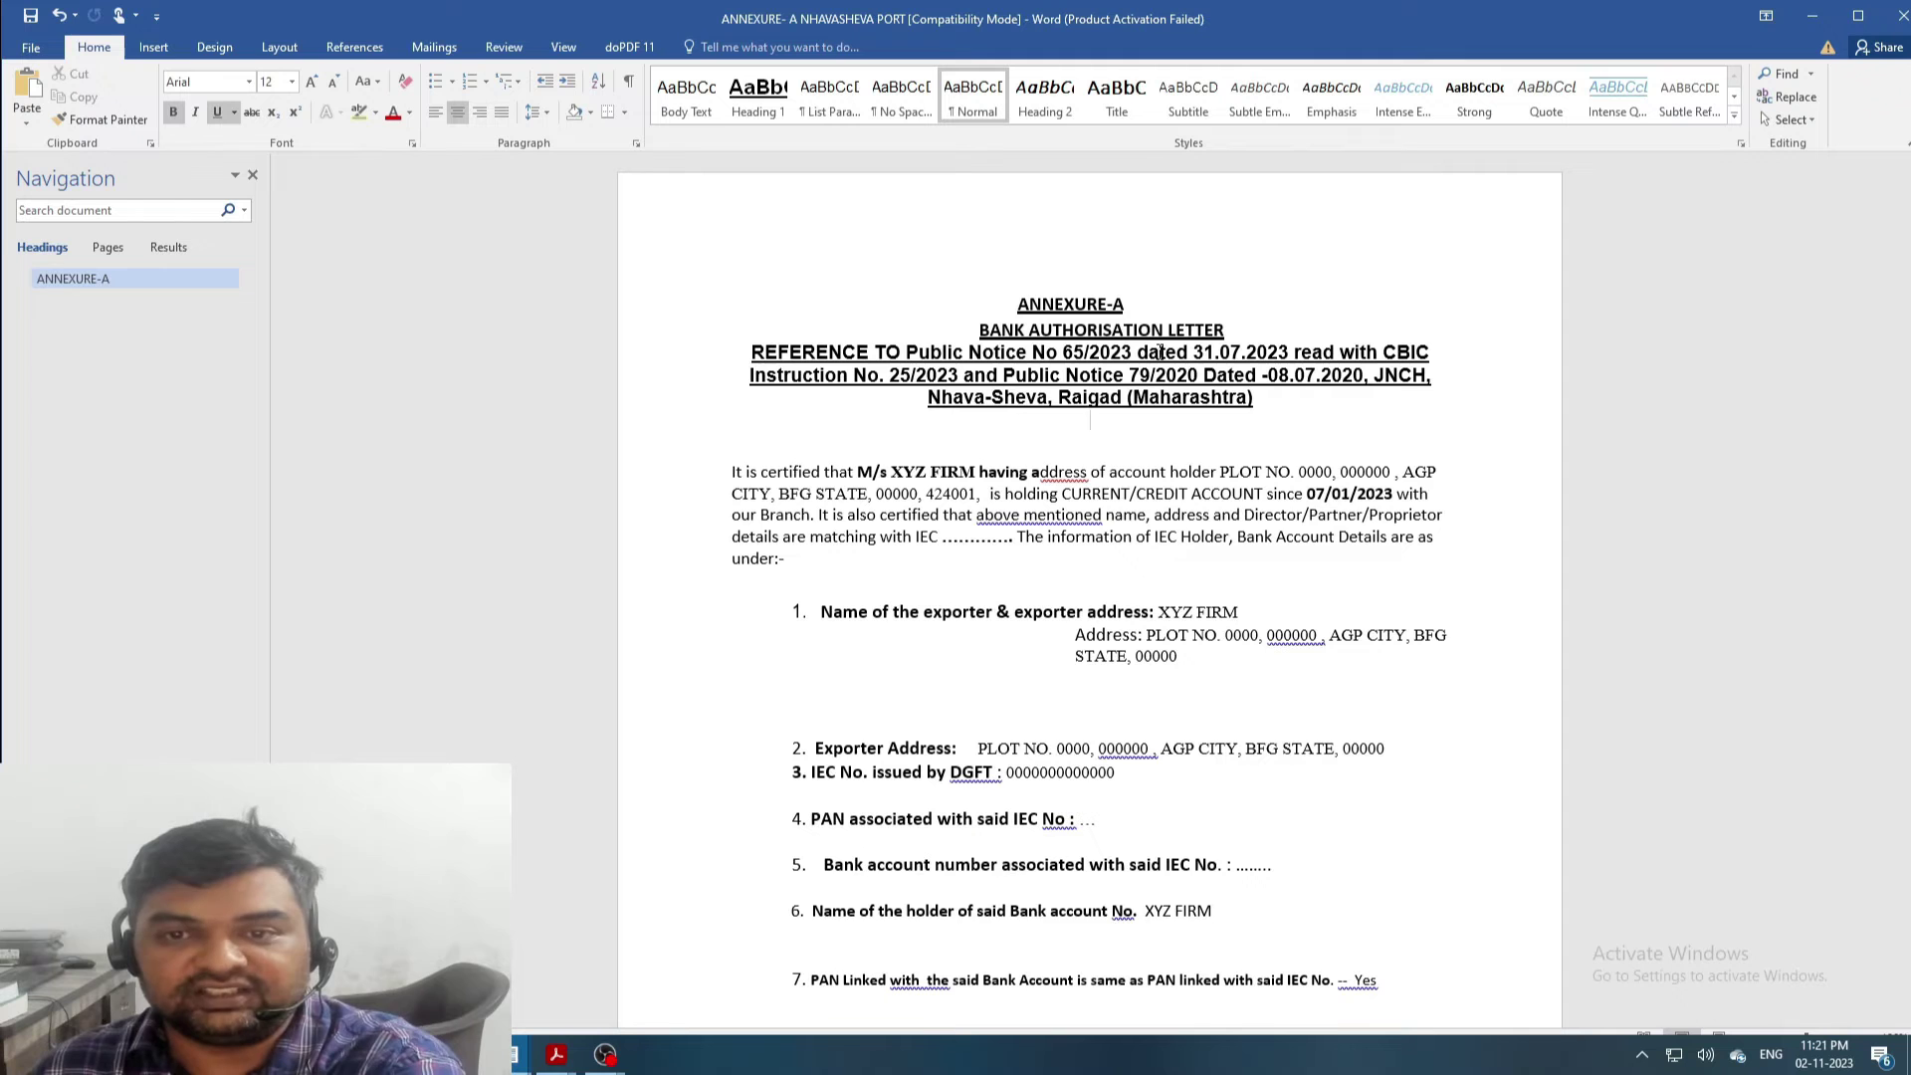
pyautogui.moveTo(459, 1054)
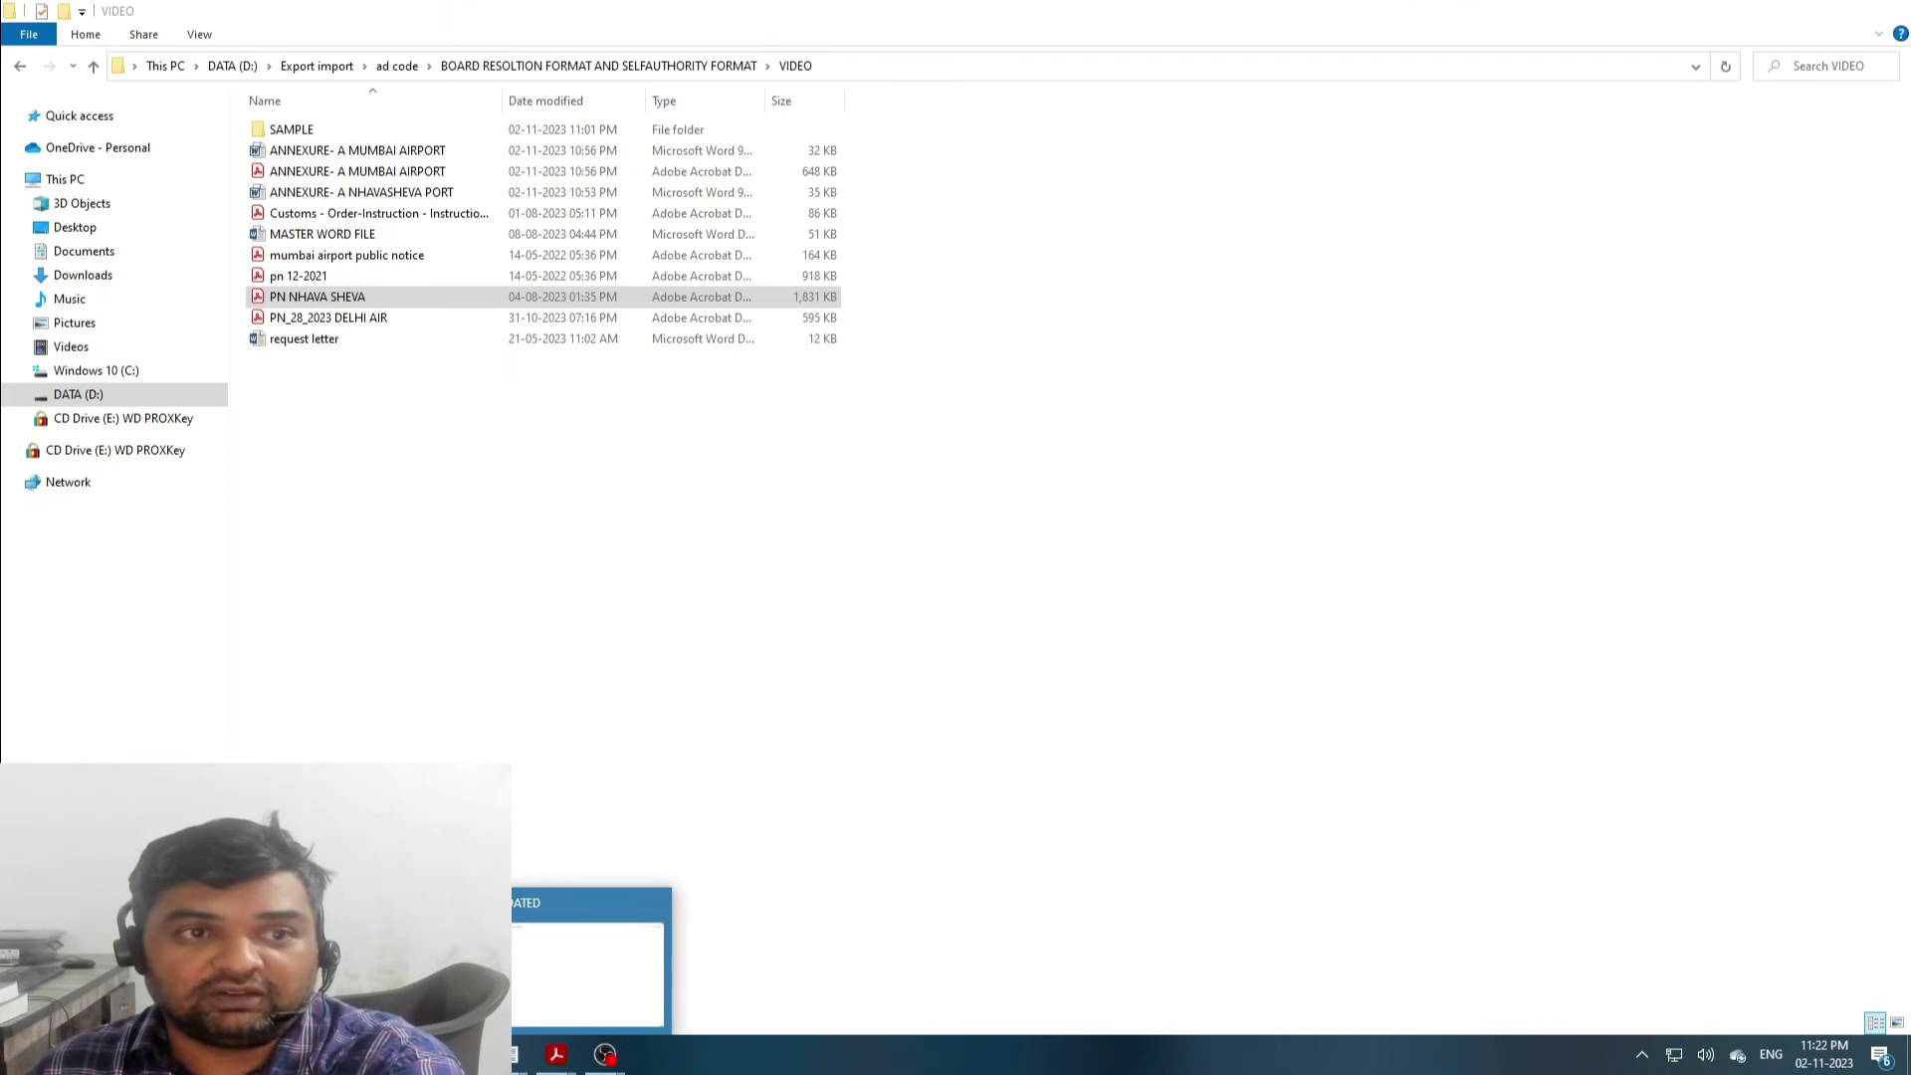
# Step: Open the ANNEXURE- A MUMBAI AIRPORT Word letter from the VIDEO folder
pyautogui.click(467, 960)
pyautogui.click(330, 157)
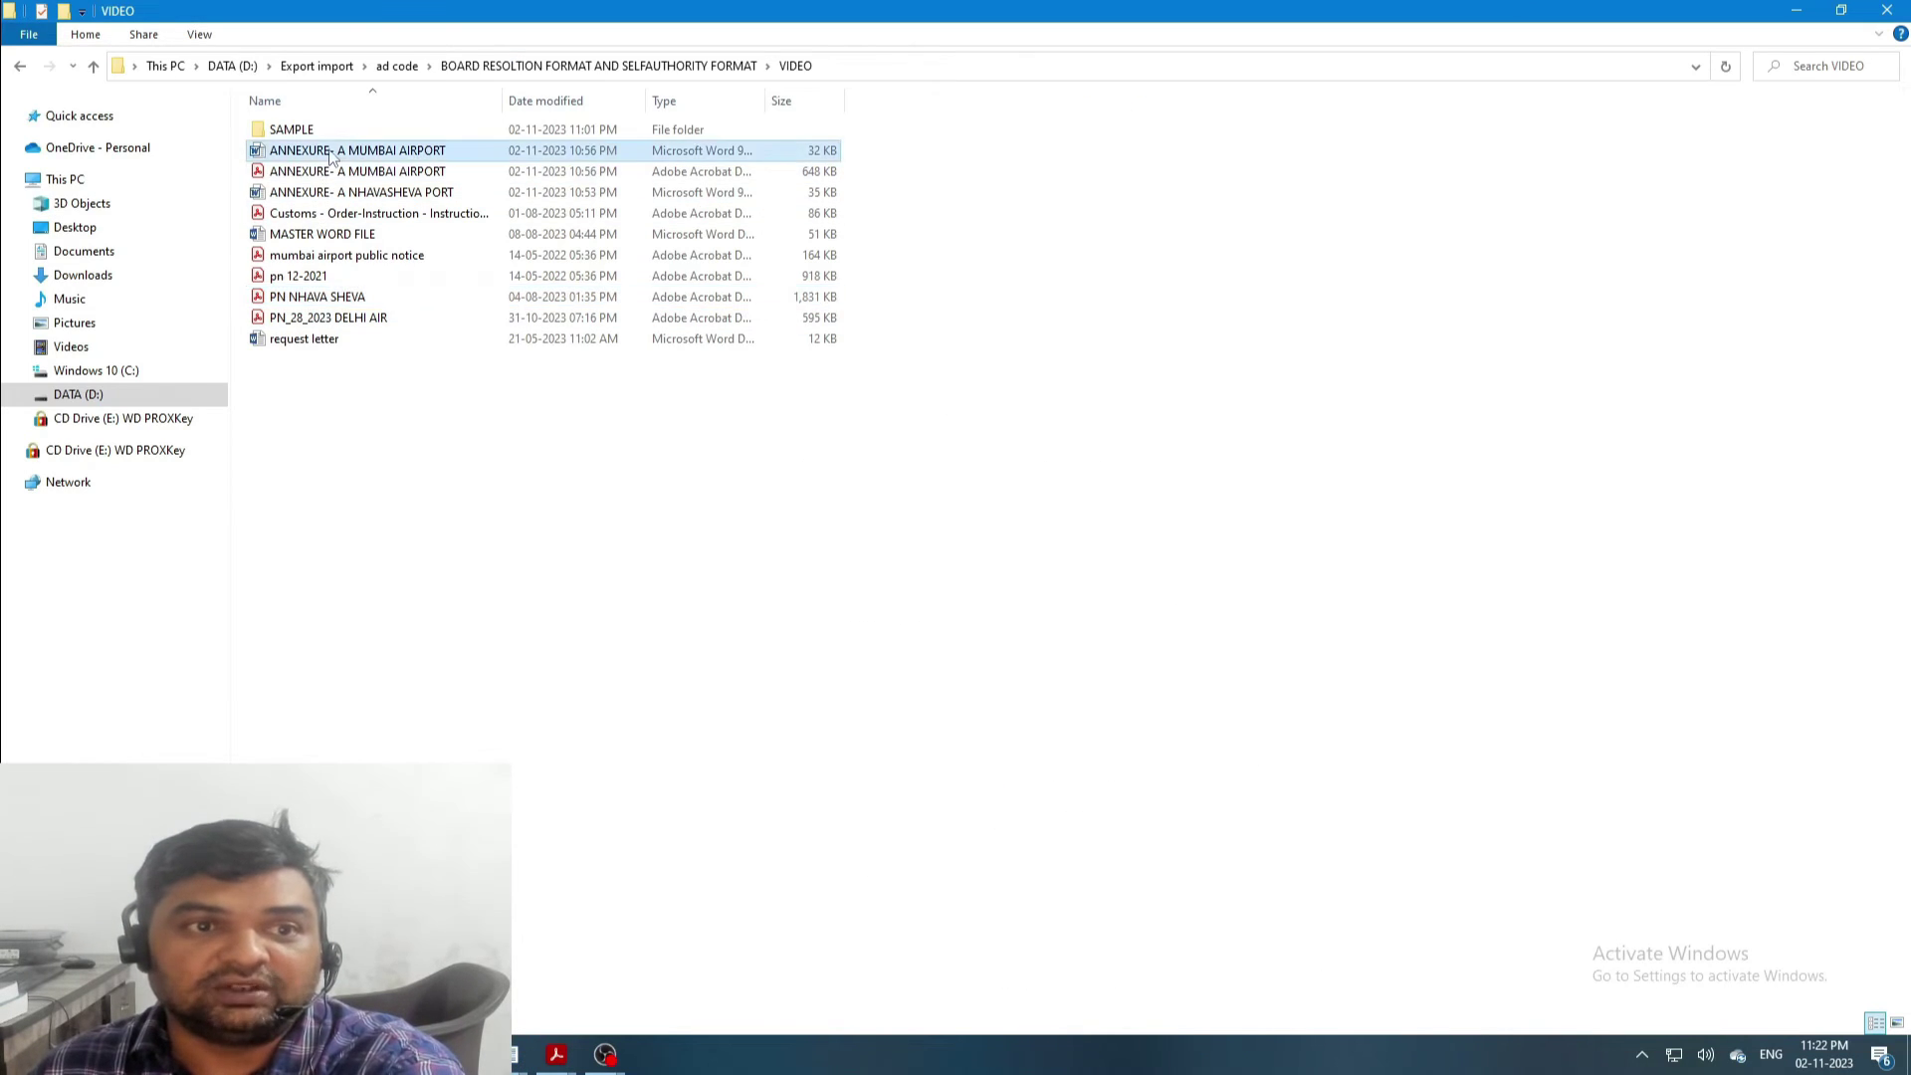
pyautogui.doubleClick(331, 158)
pyautogui.scroll(-3, 1404, 638)
pyautogui.scroll(3, 1383, 635)
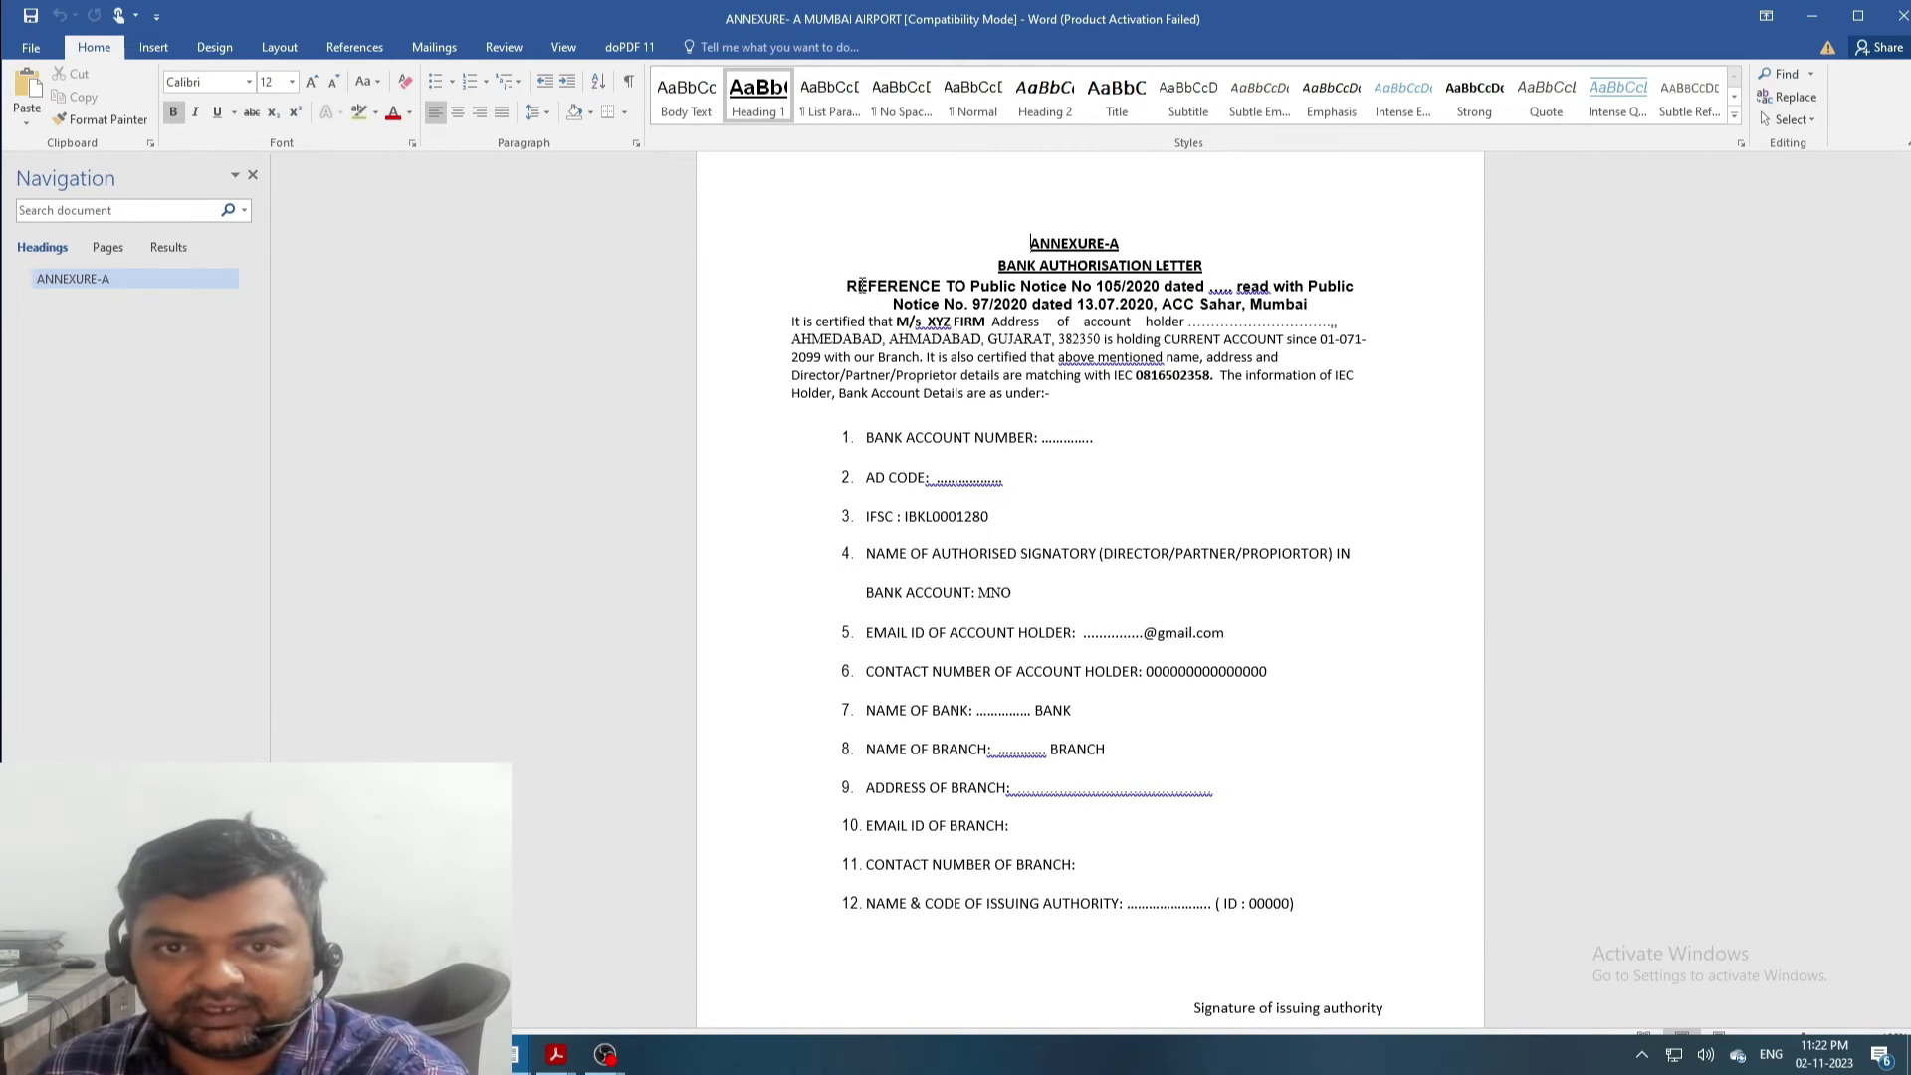
# Step: Select the letter's REFERENCE paragraph and its numbered bank details, items 1 to 12
pyautogui.moveTo(846, 285); pyautogui.dragTo(1312, 304)
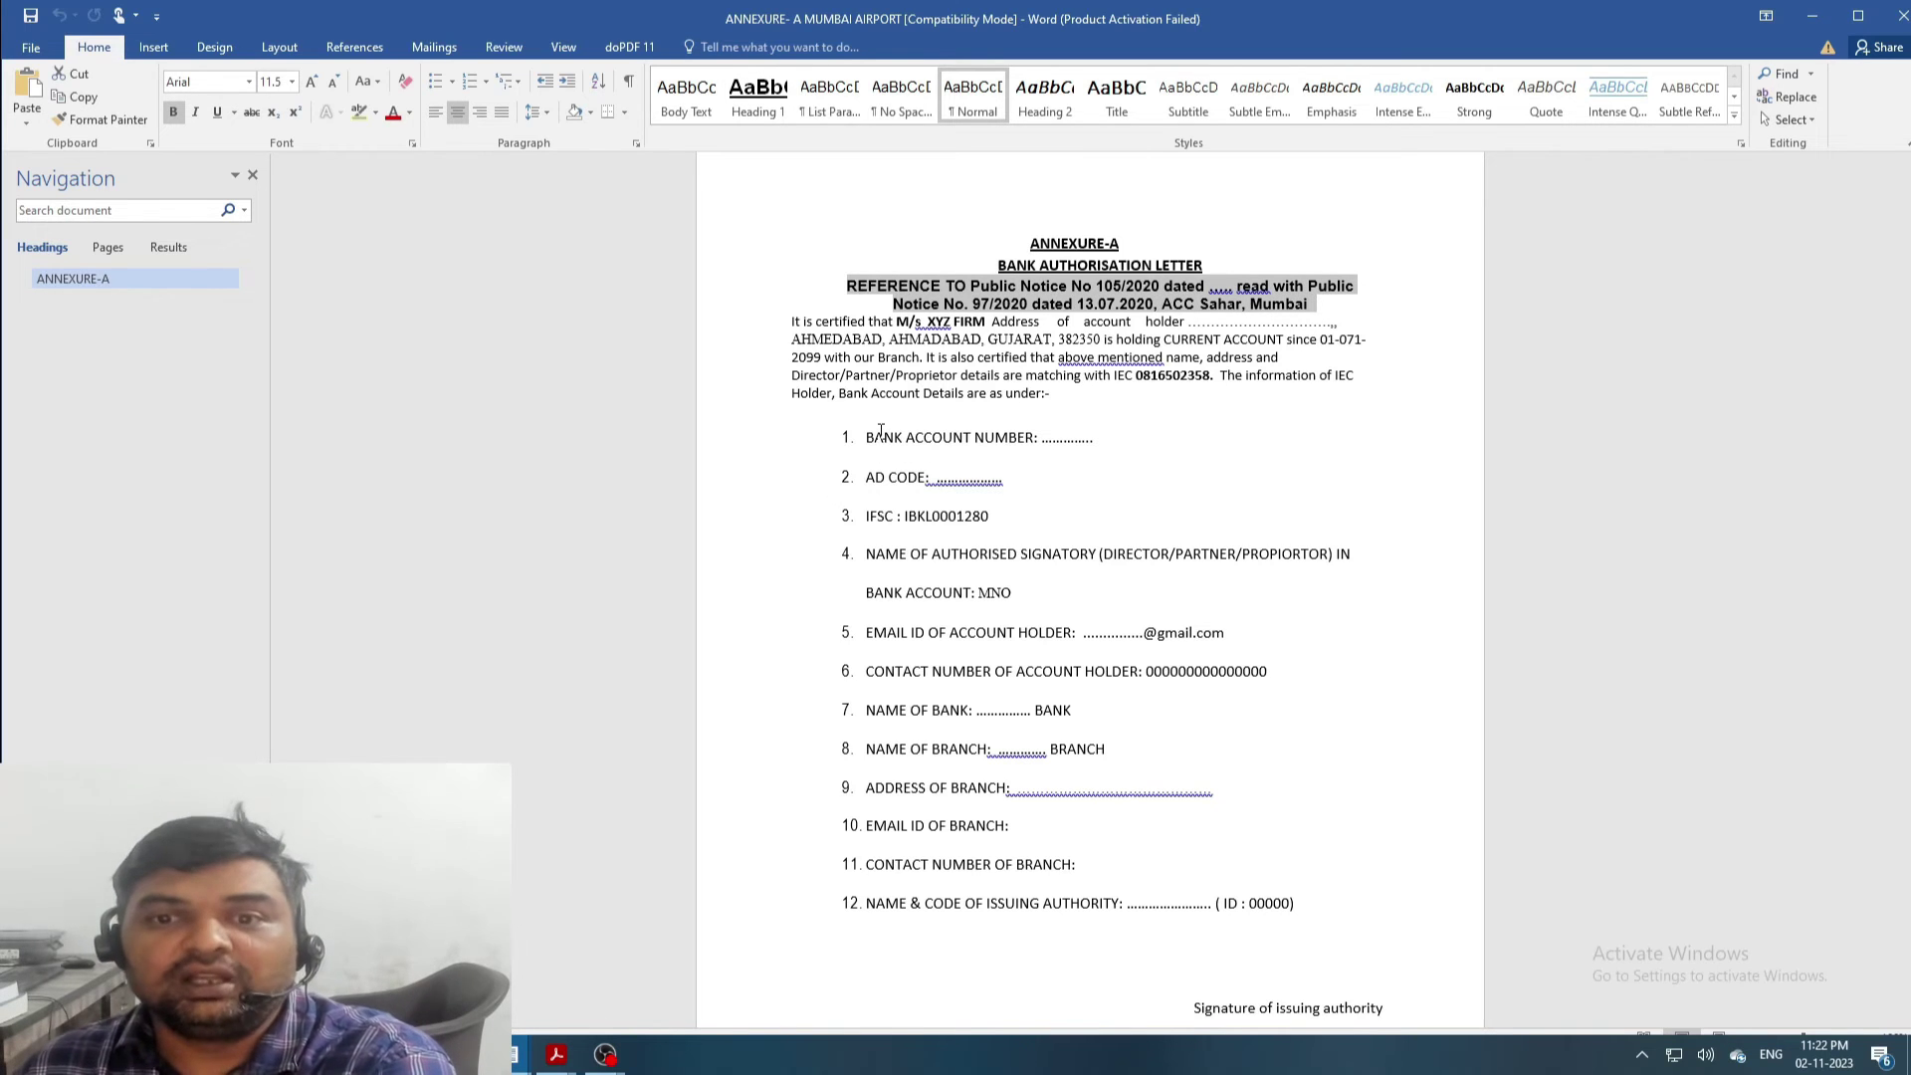
pyautogui.click(816, 350)
pyautogui.moveTo(865, 438); pyautogui.dragTo(962, 952)
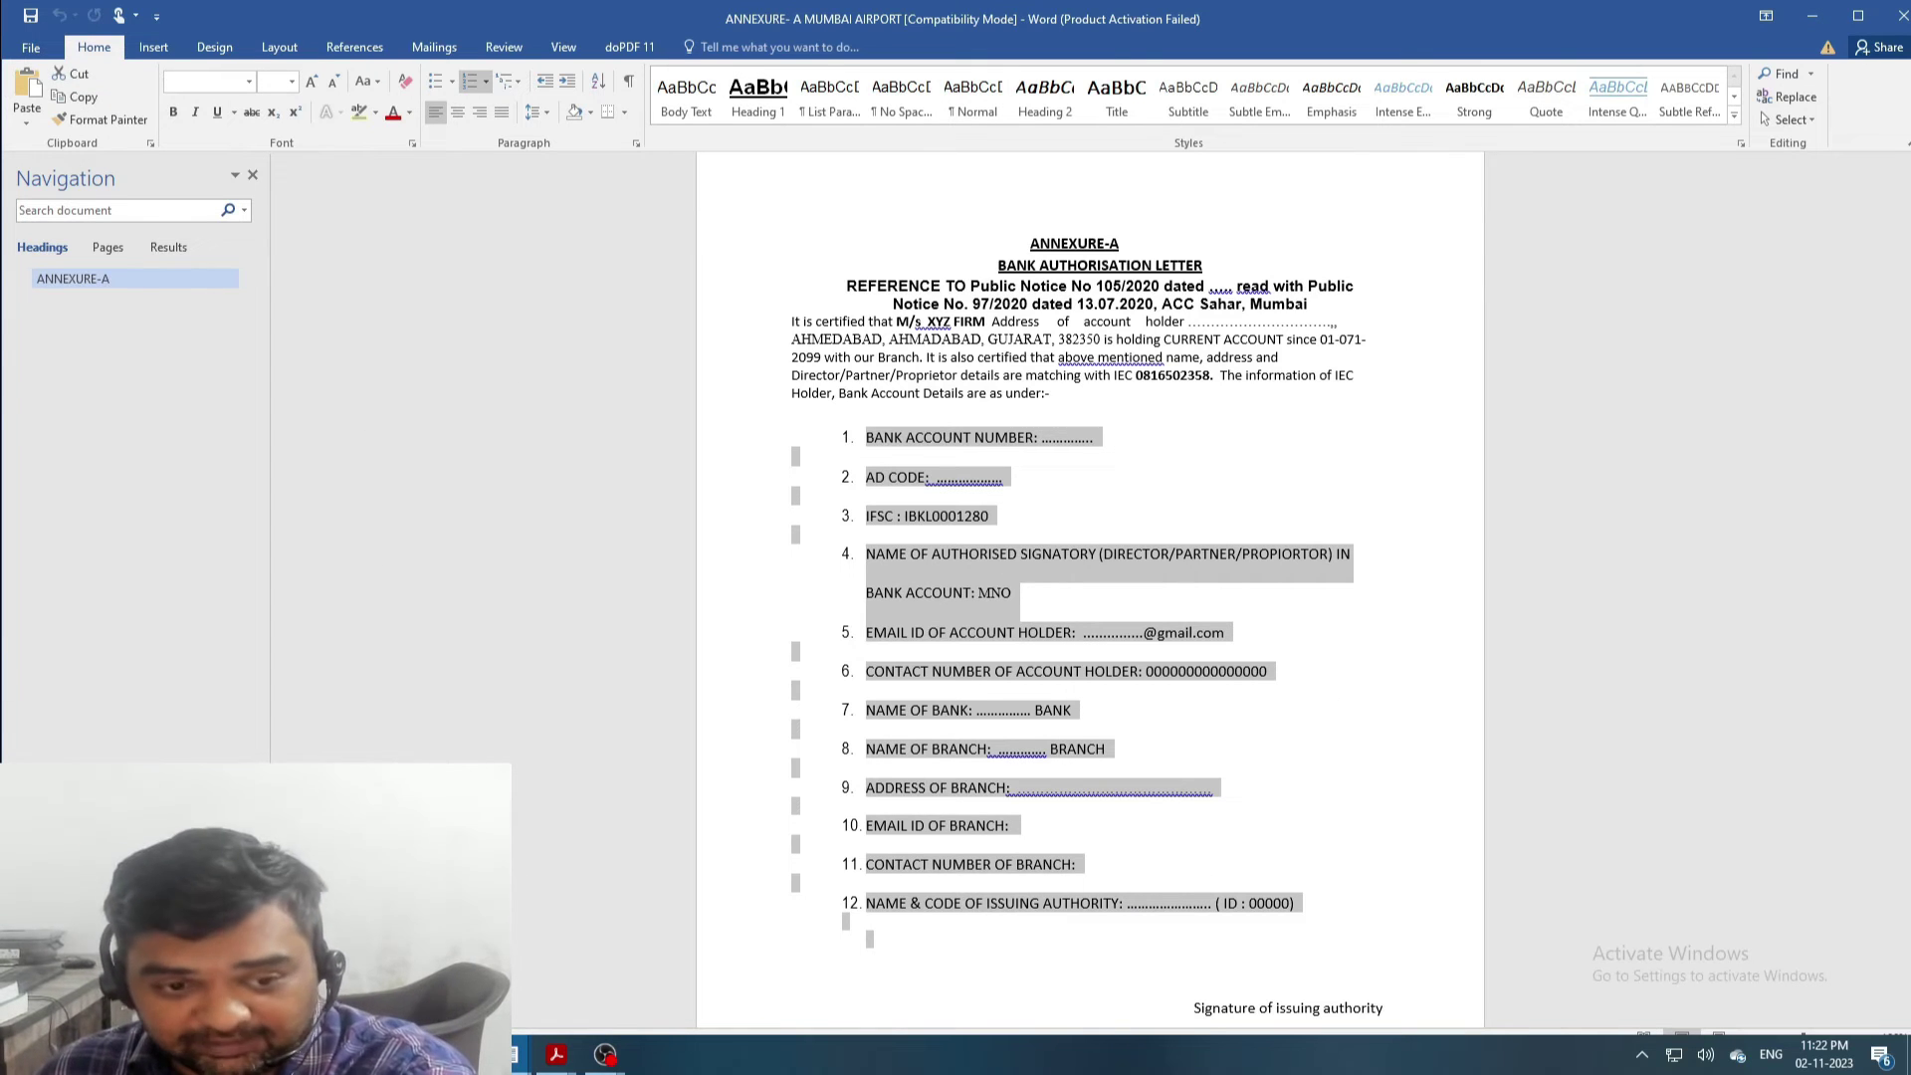
pyautogui.moveTo(506, 1054)
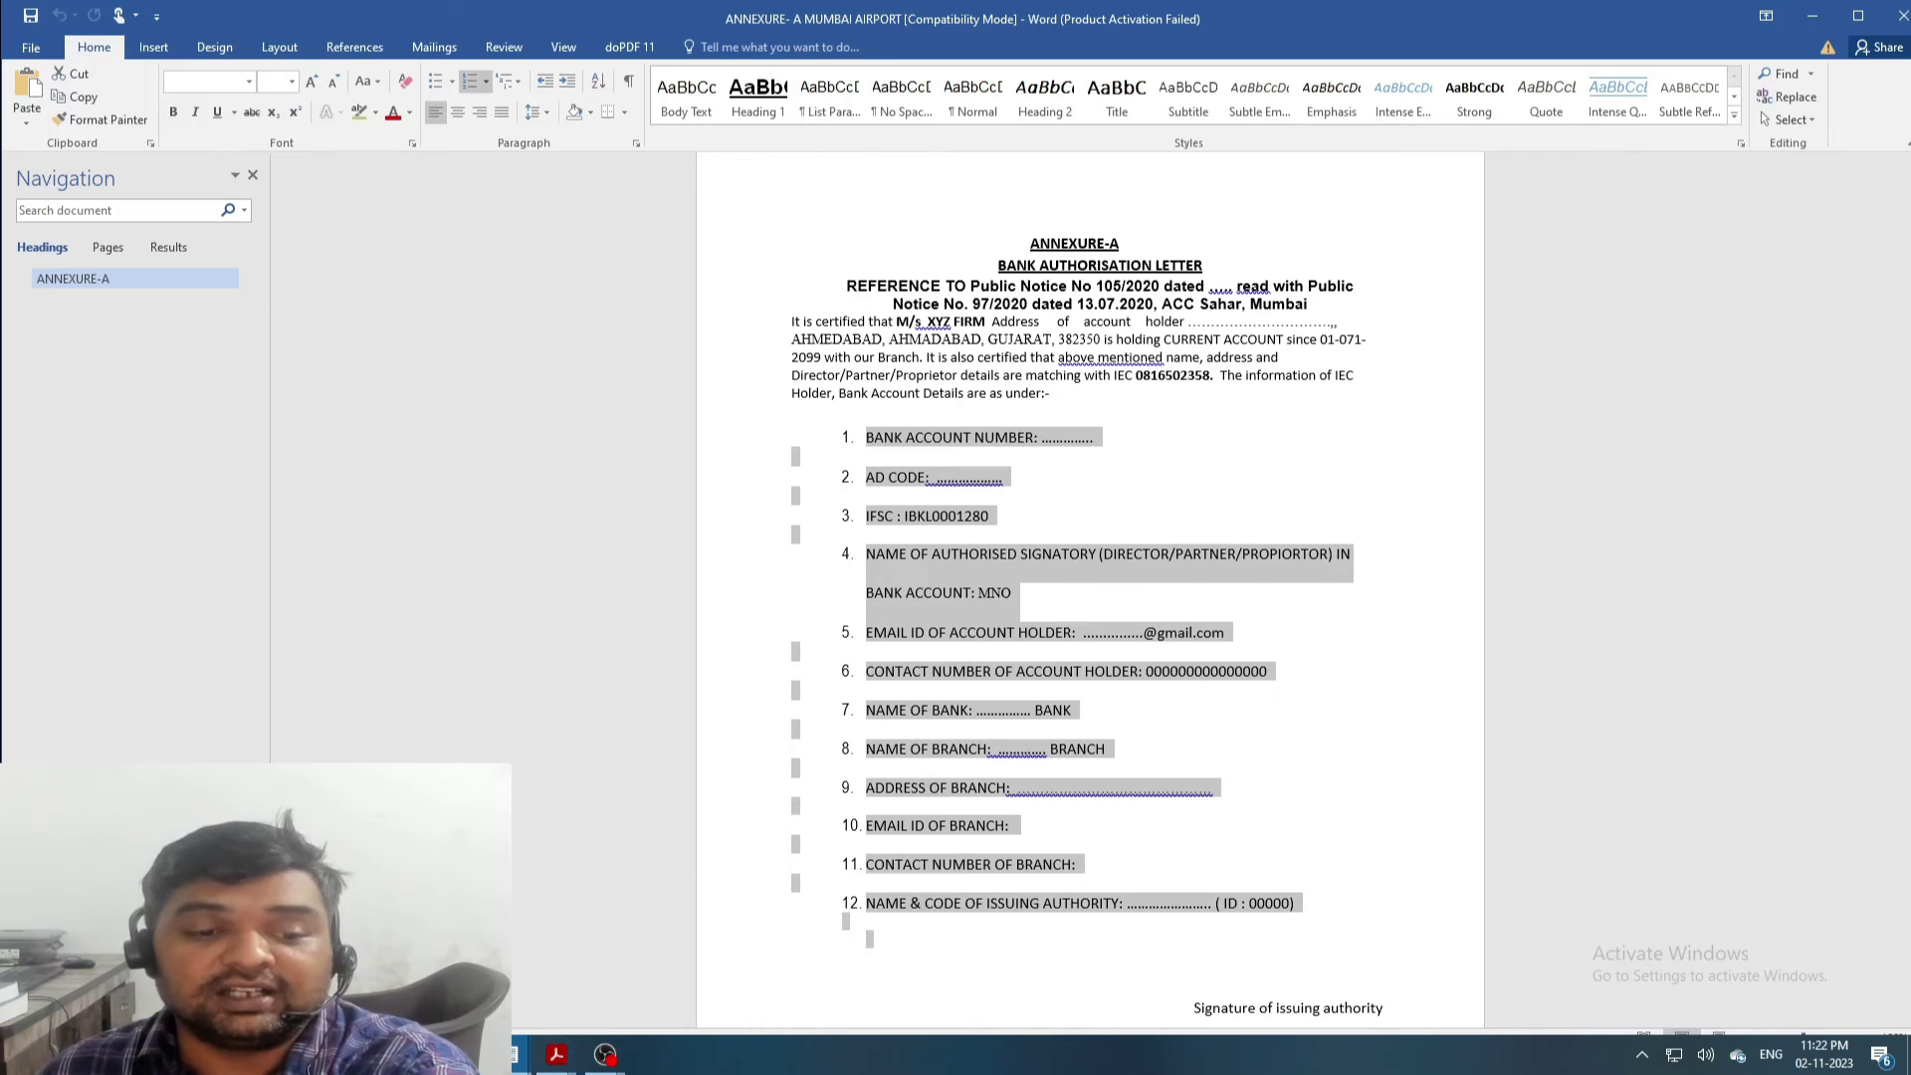
pyautogui.moveTo(542, 952)
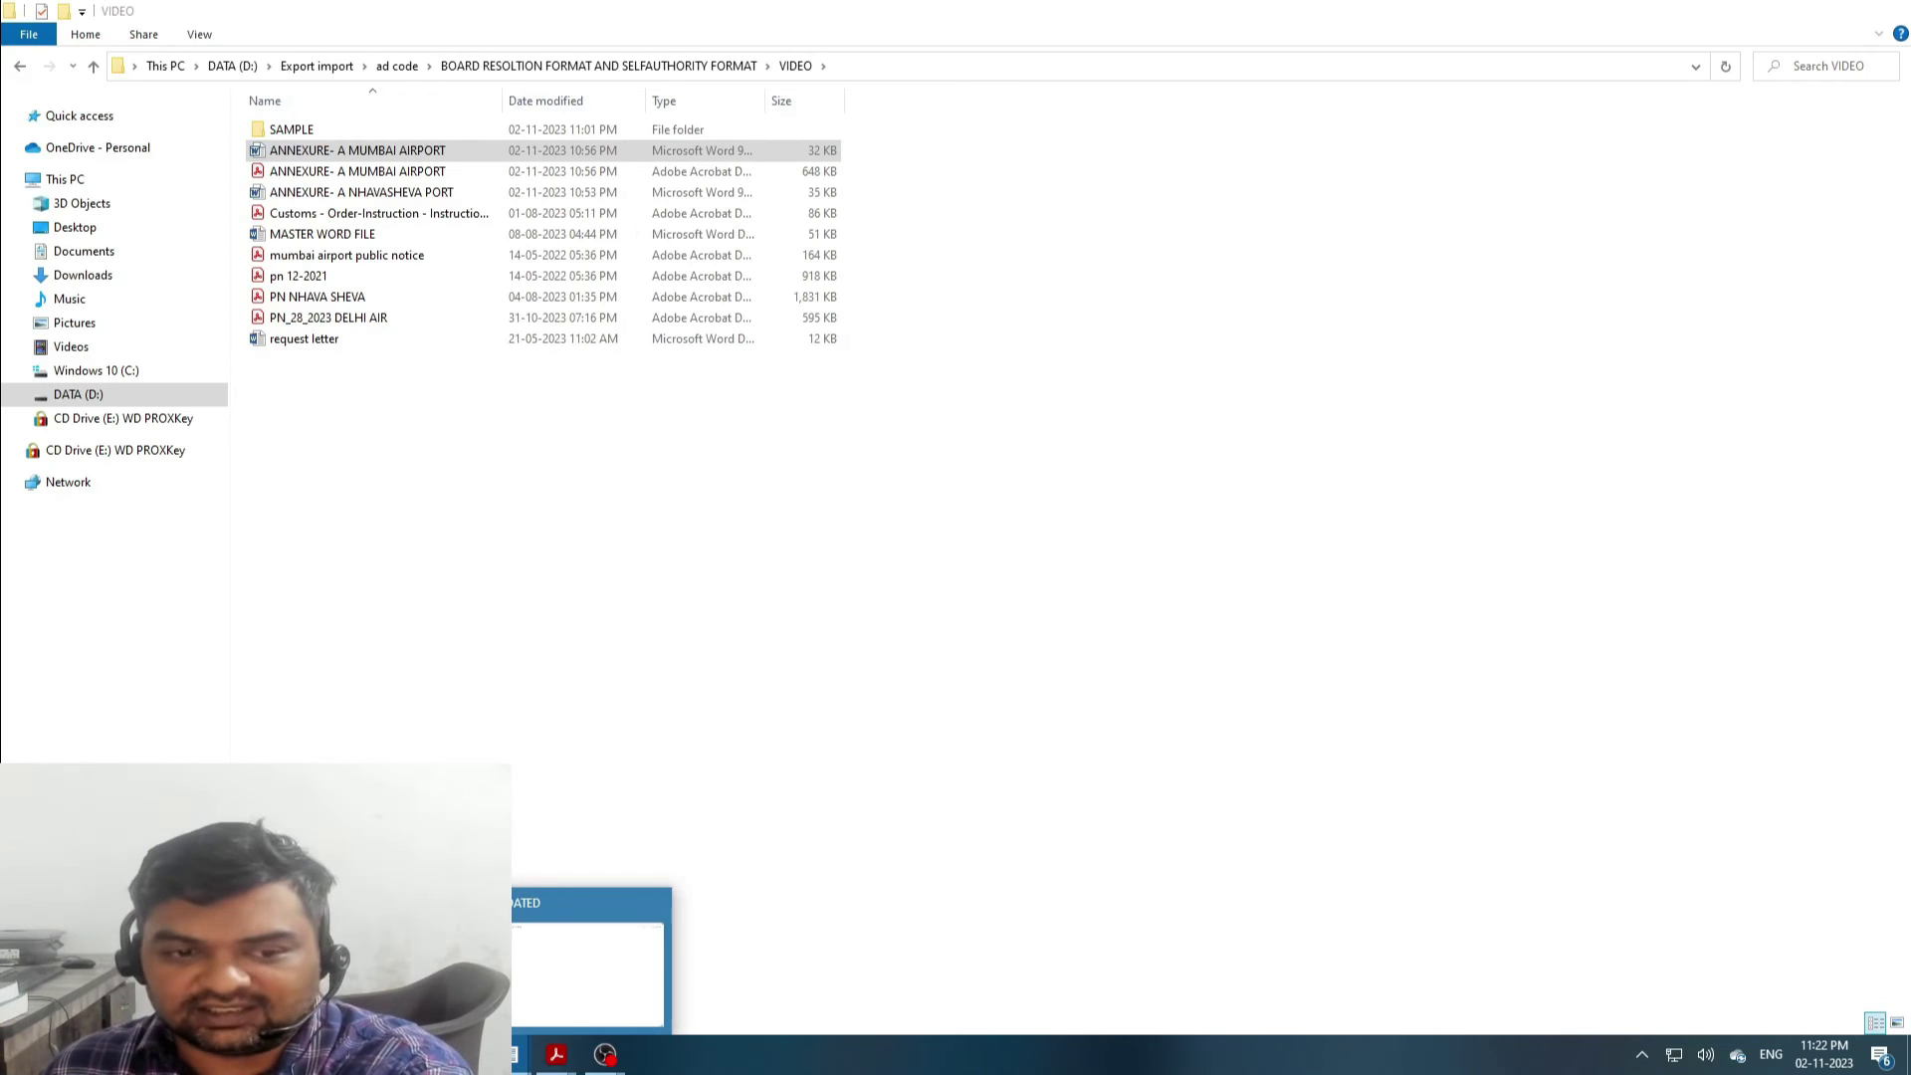
# Step: Open the SAMPLE folder and view AD.pdf and CABCEL.pdf in Acrobat, minimizing each afterwards
pyautogui.click(587, 971)
pyautogui.doubleClick(291, 129)
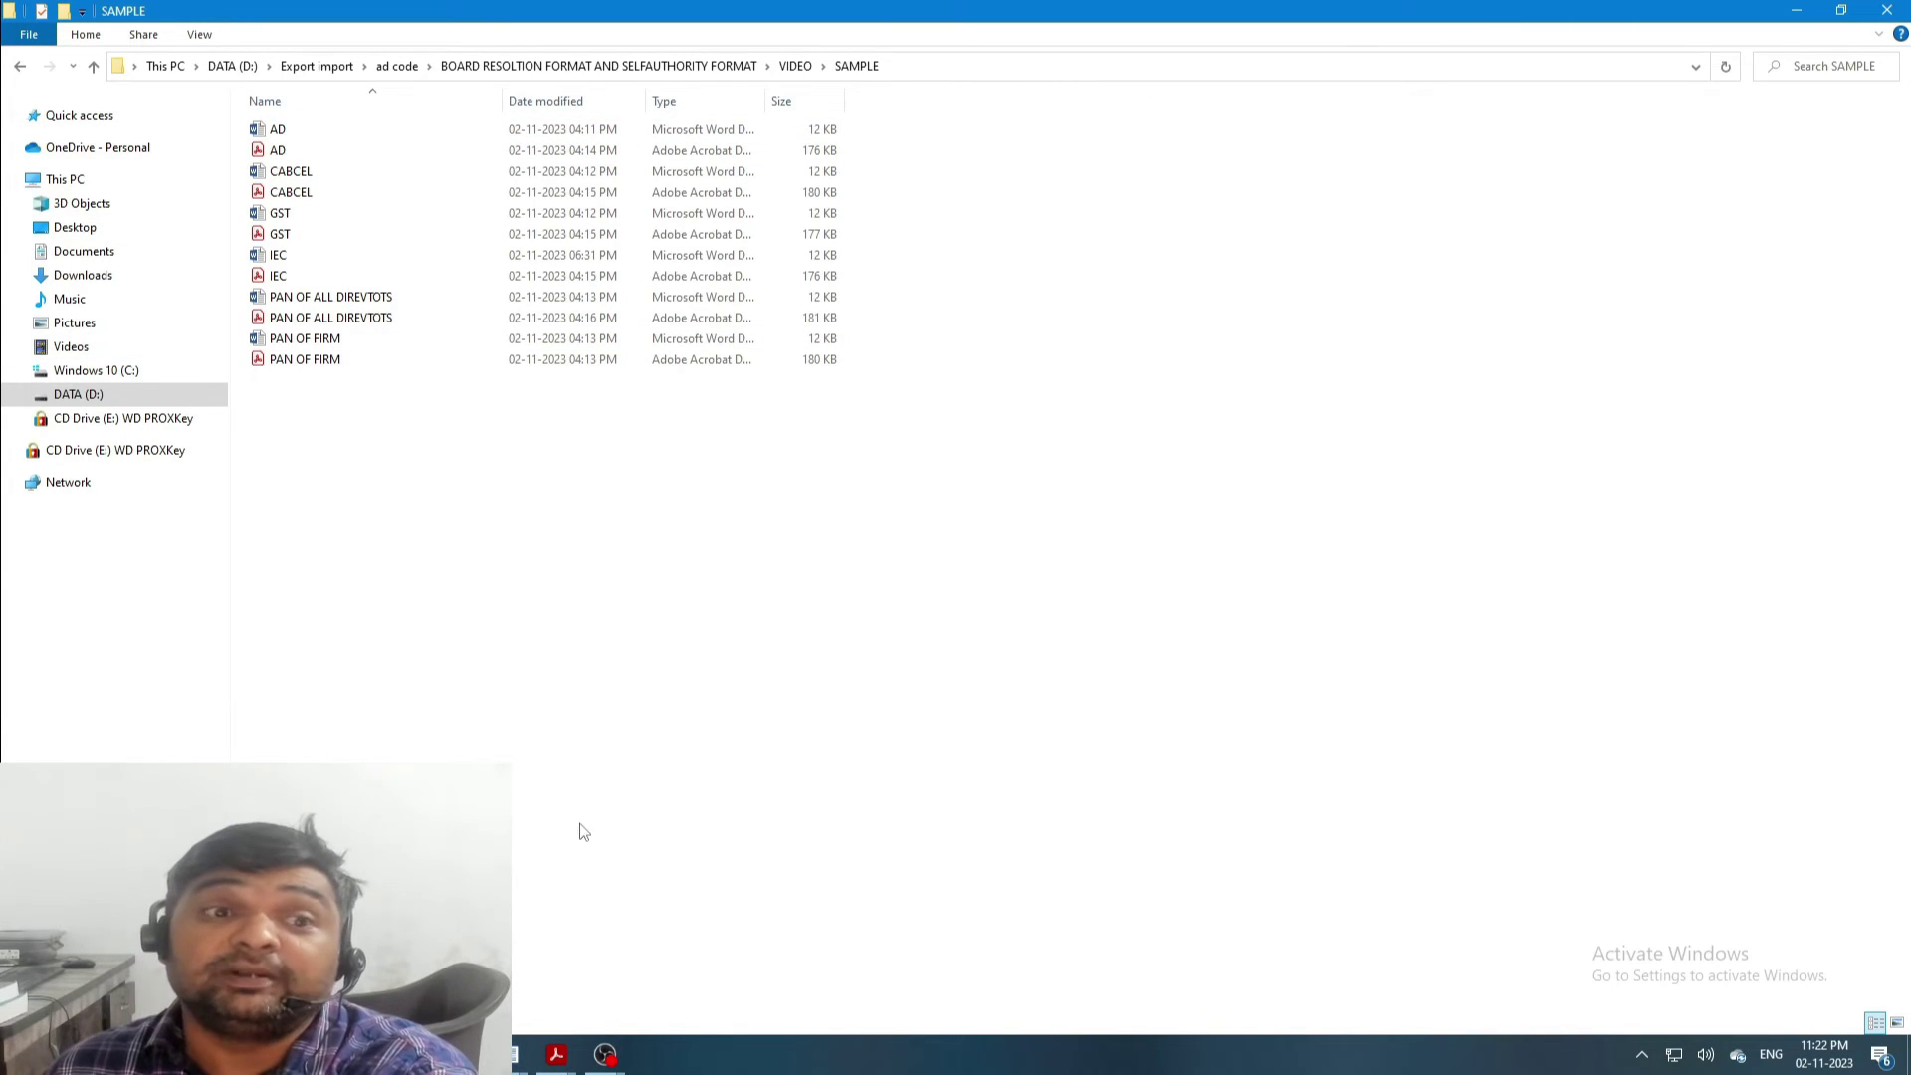
pyautogui.click(296, 157)
pyautogui.doubleClick(297, 154)
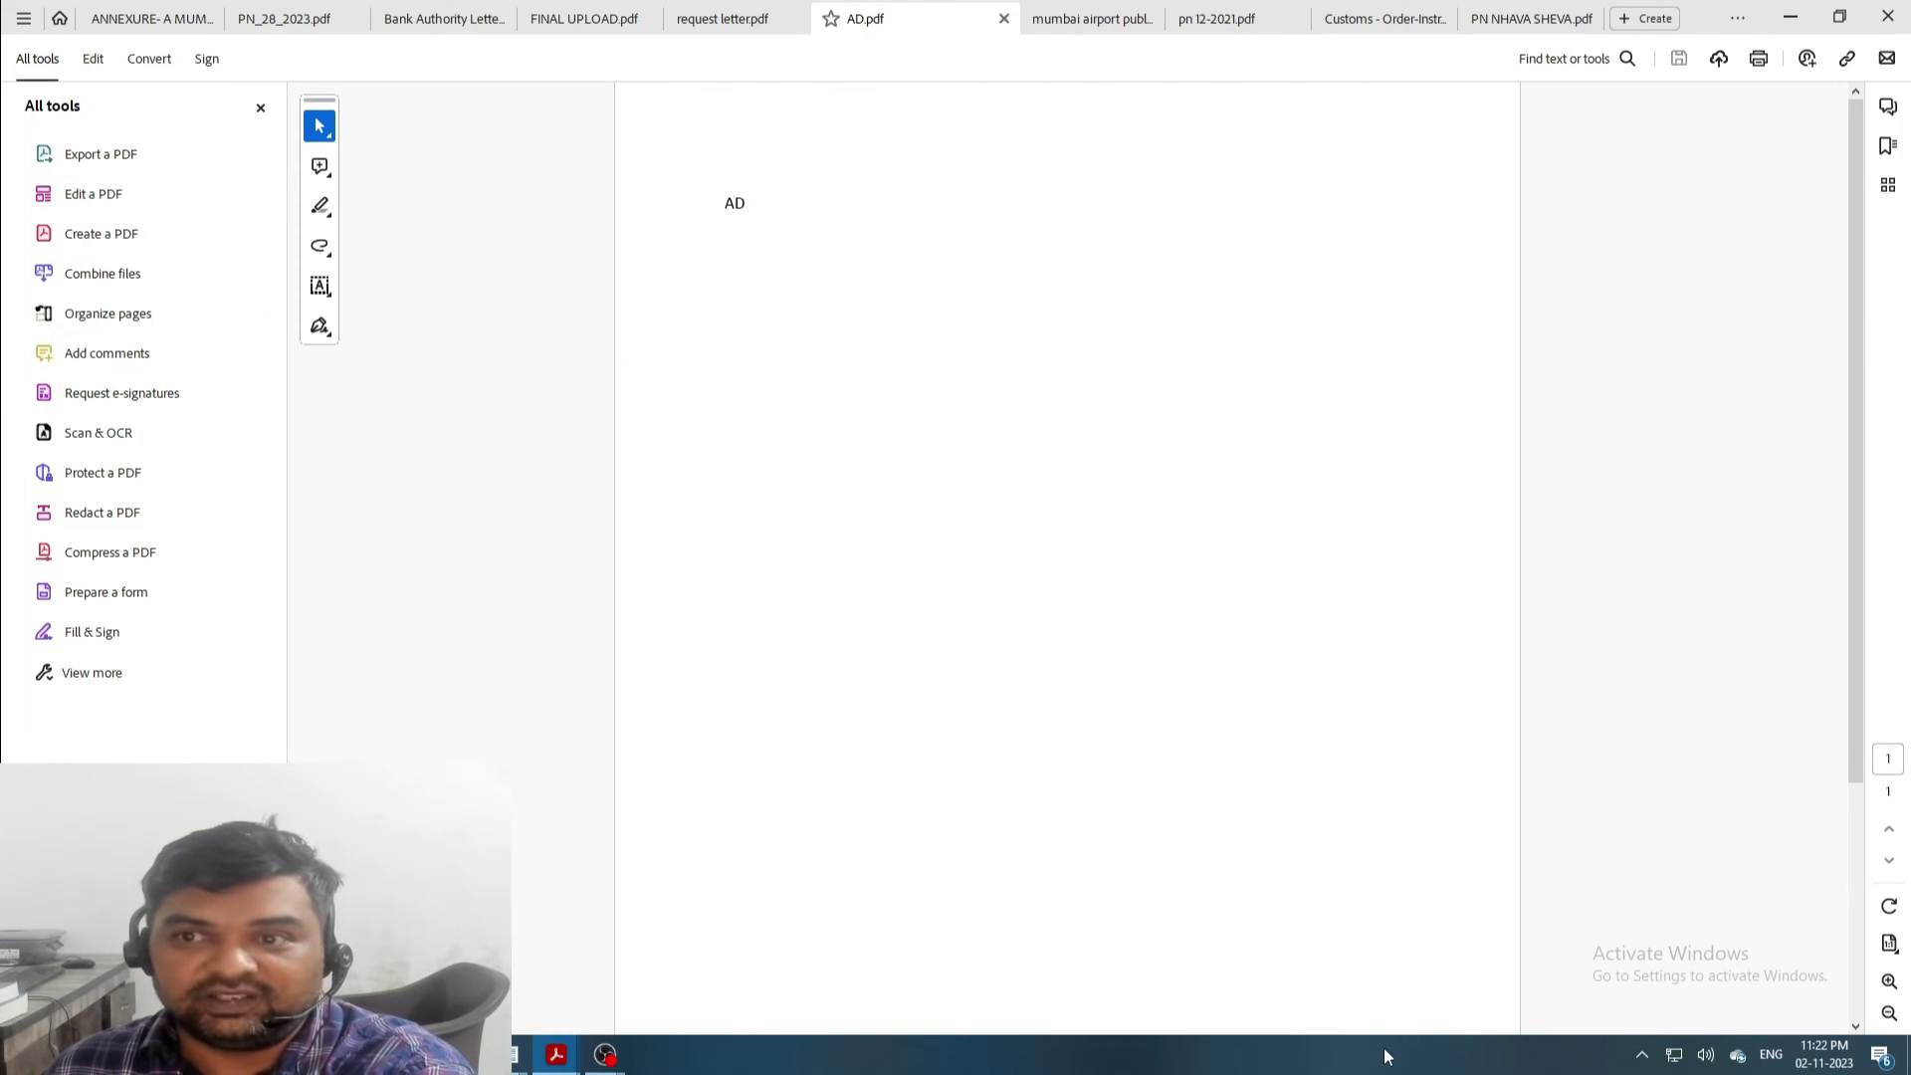
pyautogui.click(1790, 17)
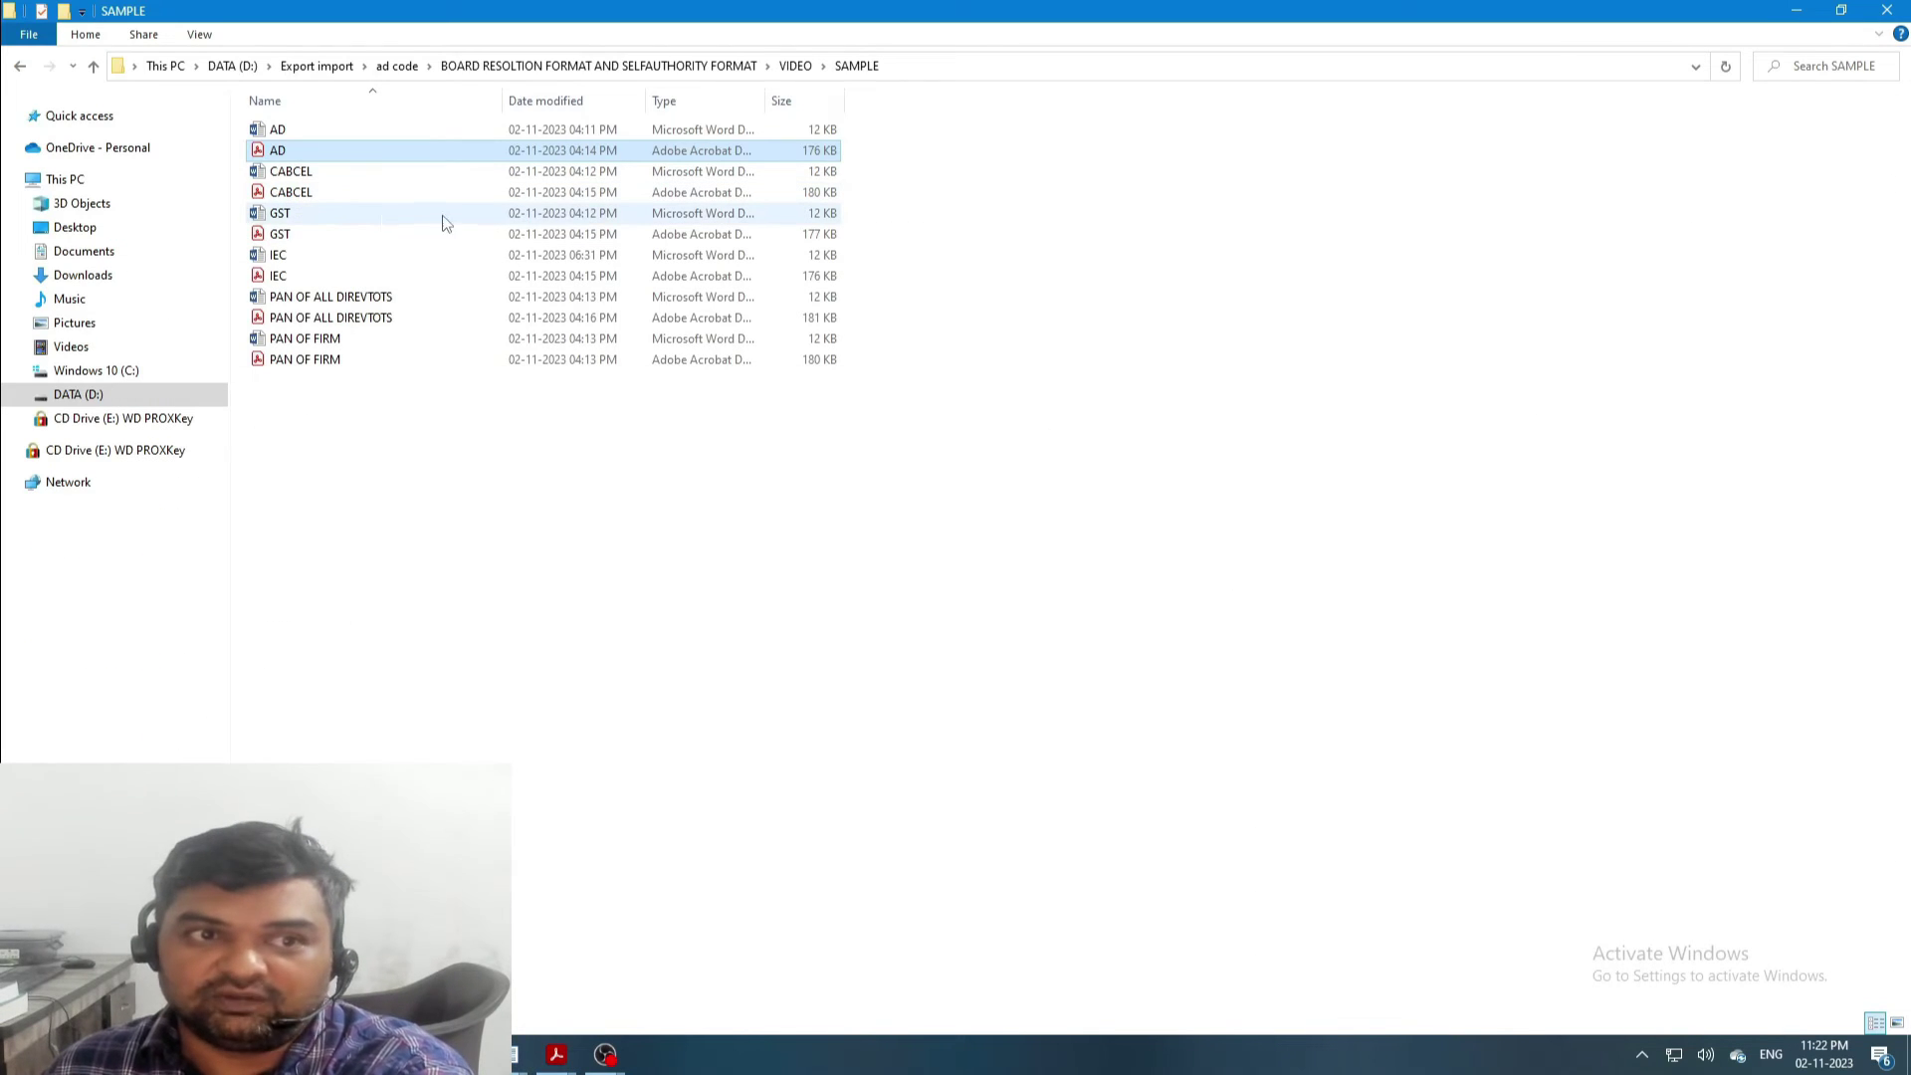
pyautogui.doubleClick(366, 192)
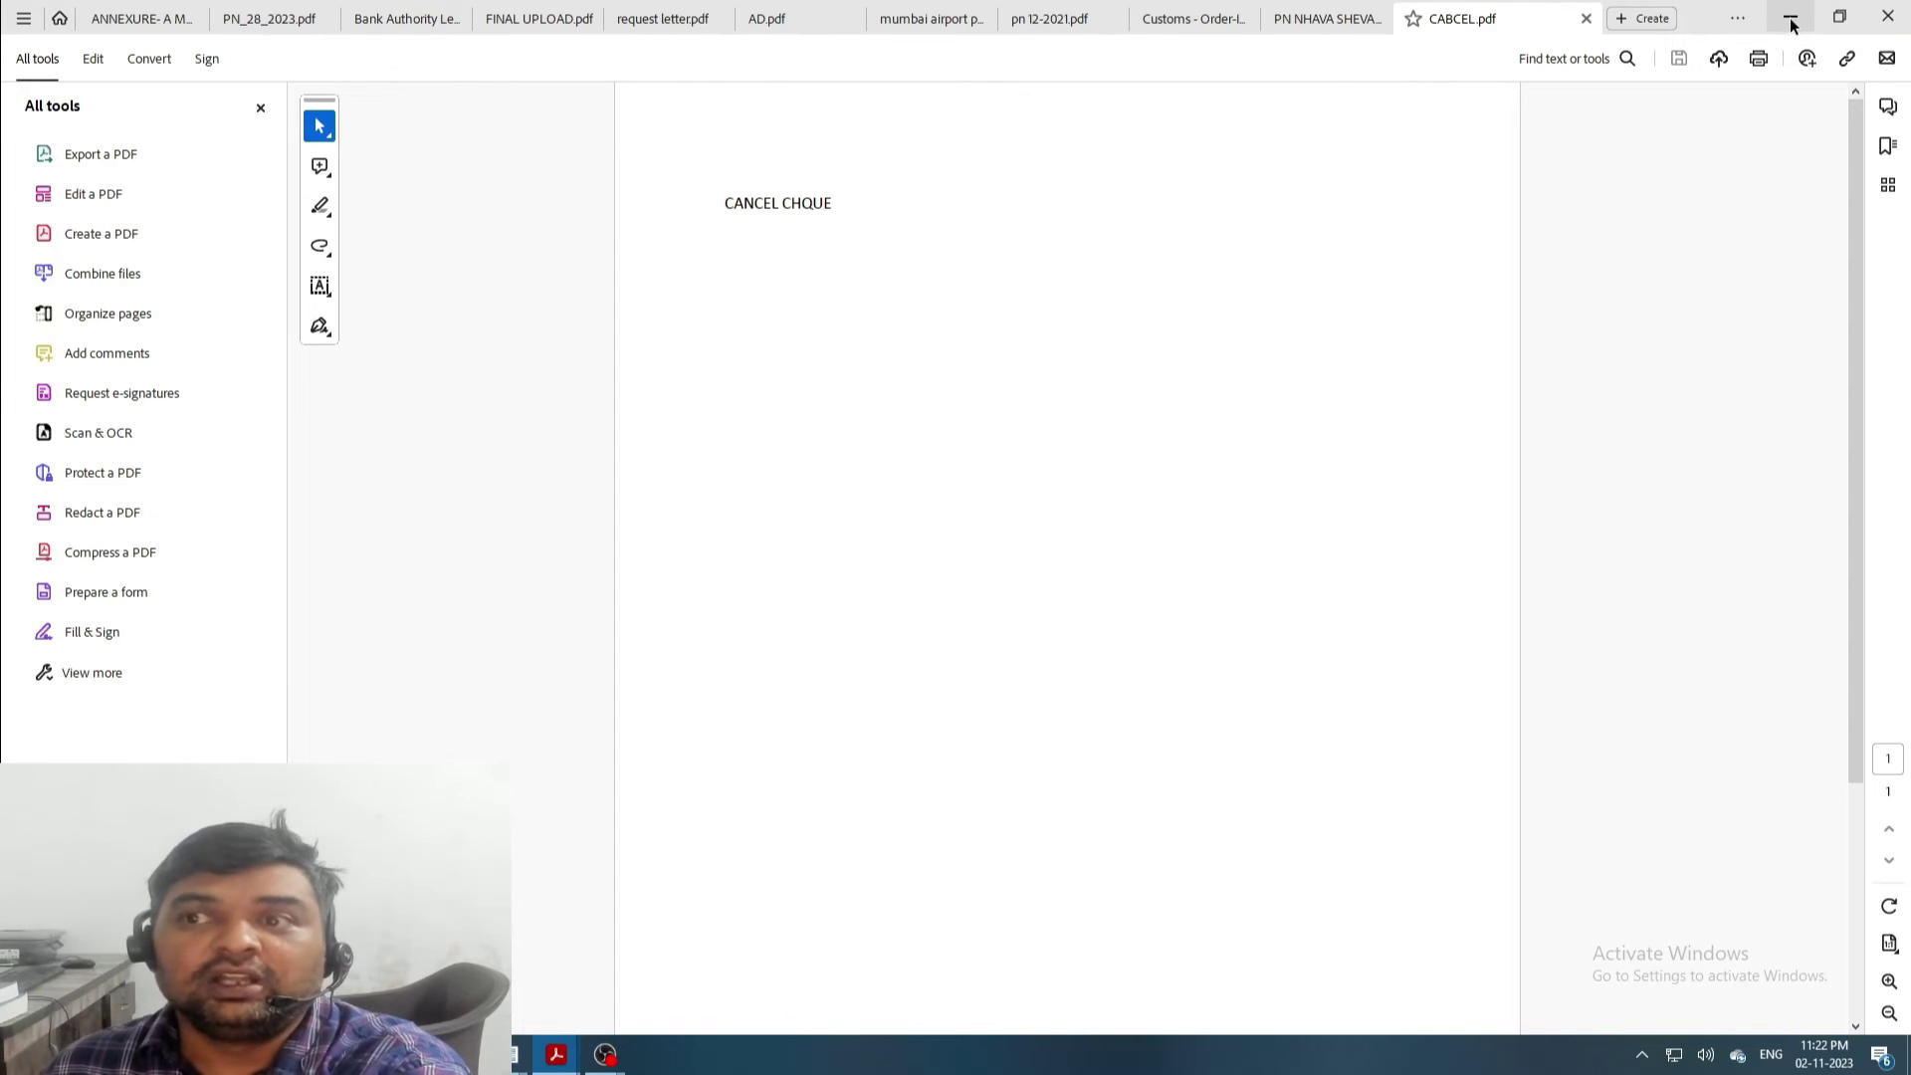
pyautogui.click(1789, 17)
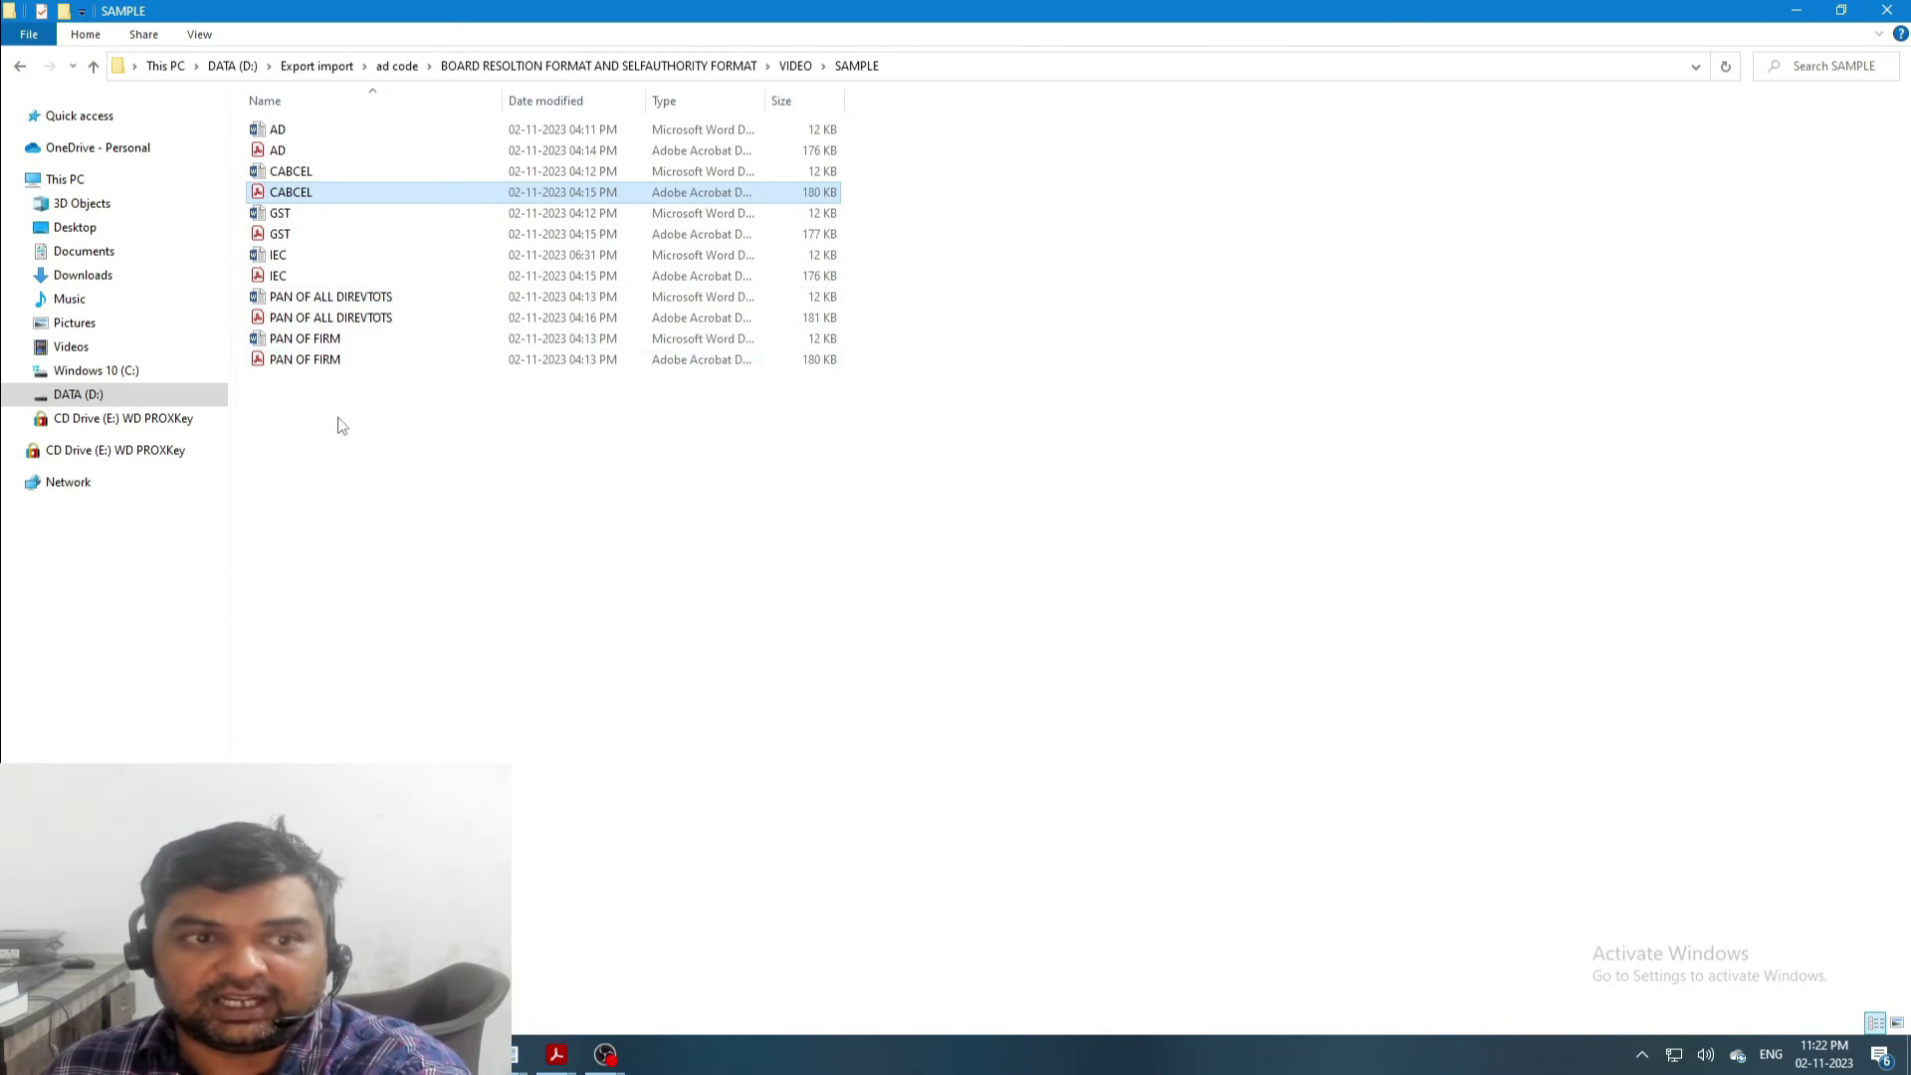
# Step: Search the web for 'MERGE PDF' and open iLovePDF's Merge PDF page
pyautogui.click(410, 1053)
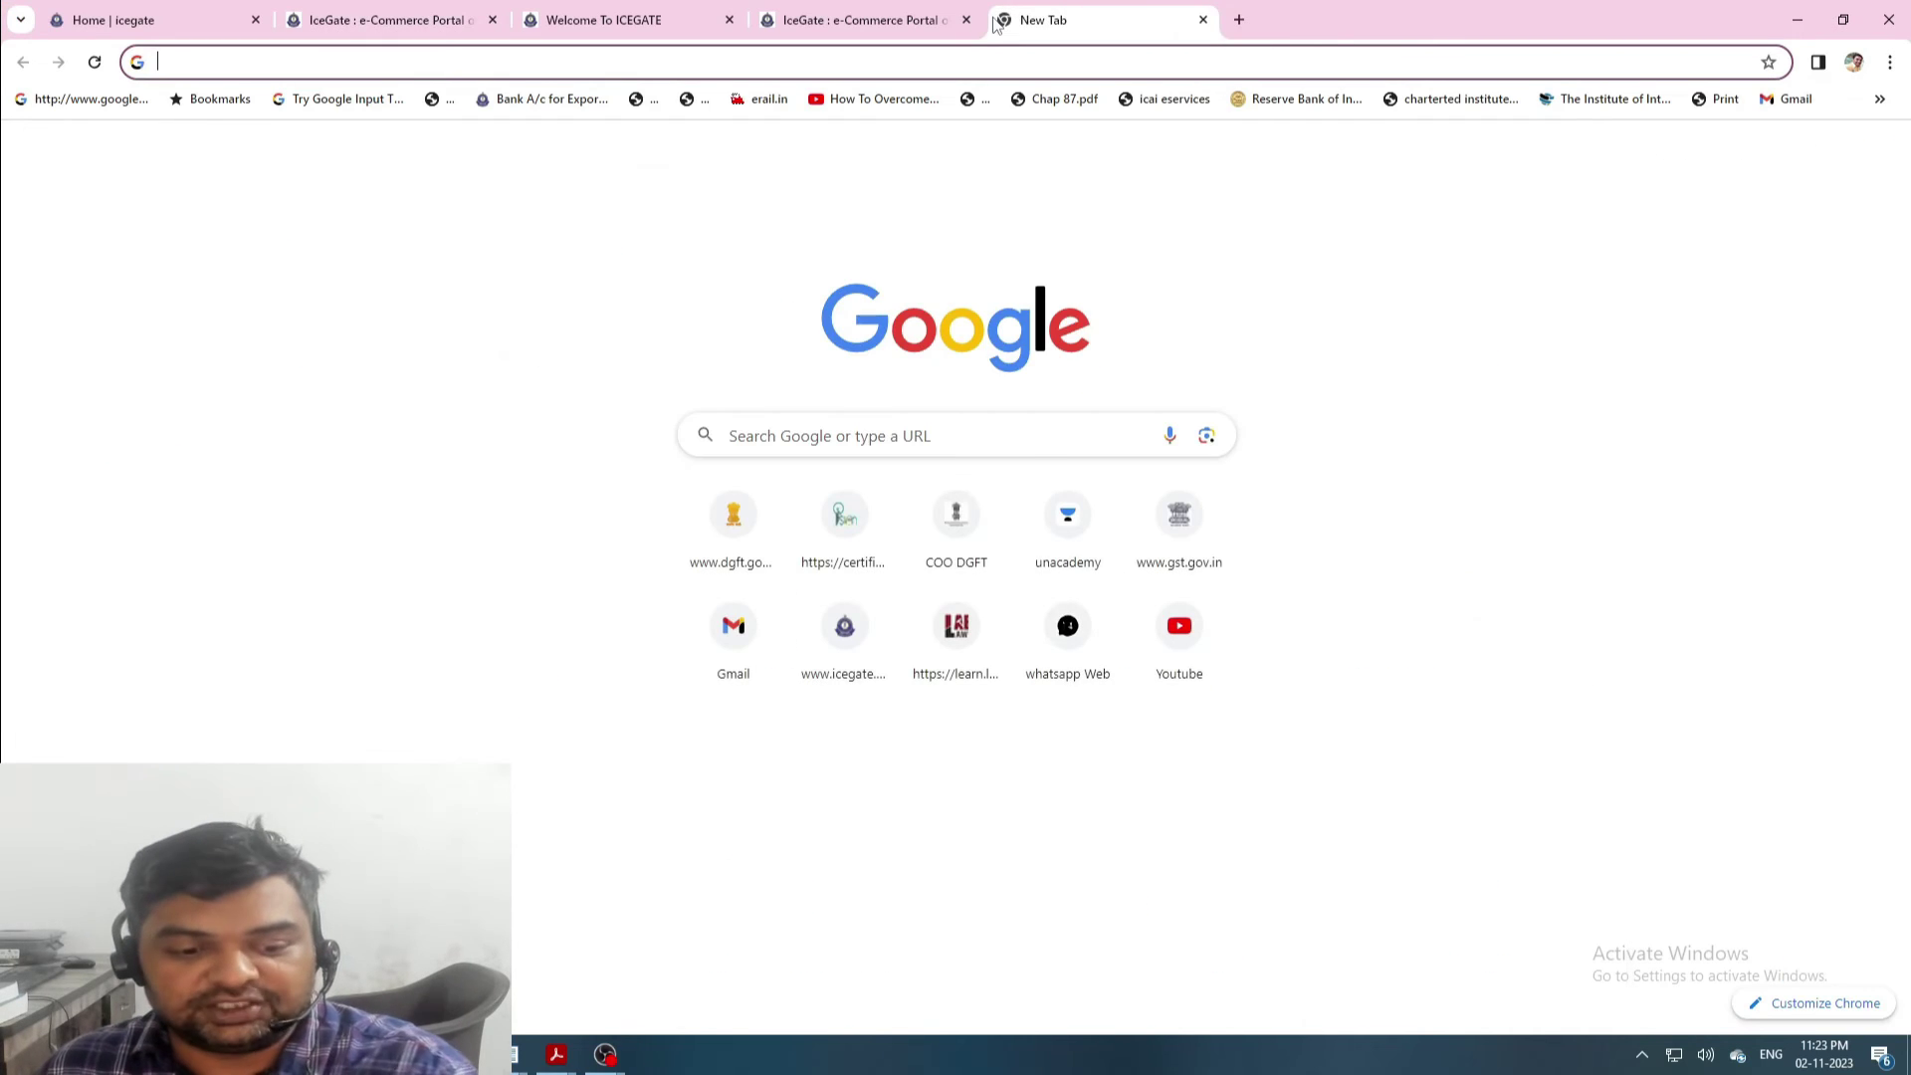
pyautogui.write('MERGE PDF')
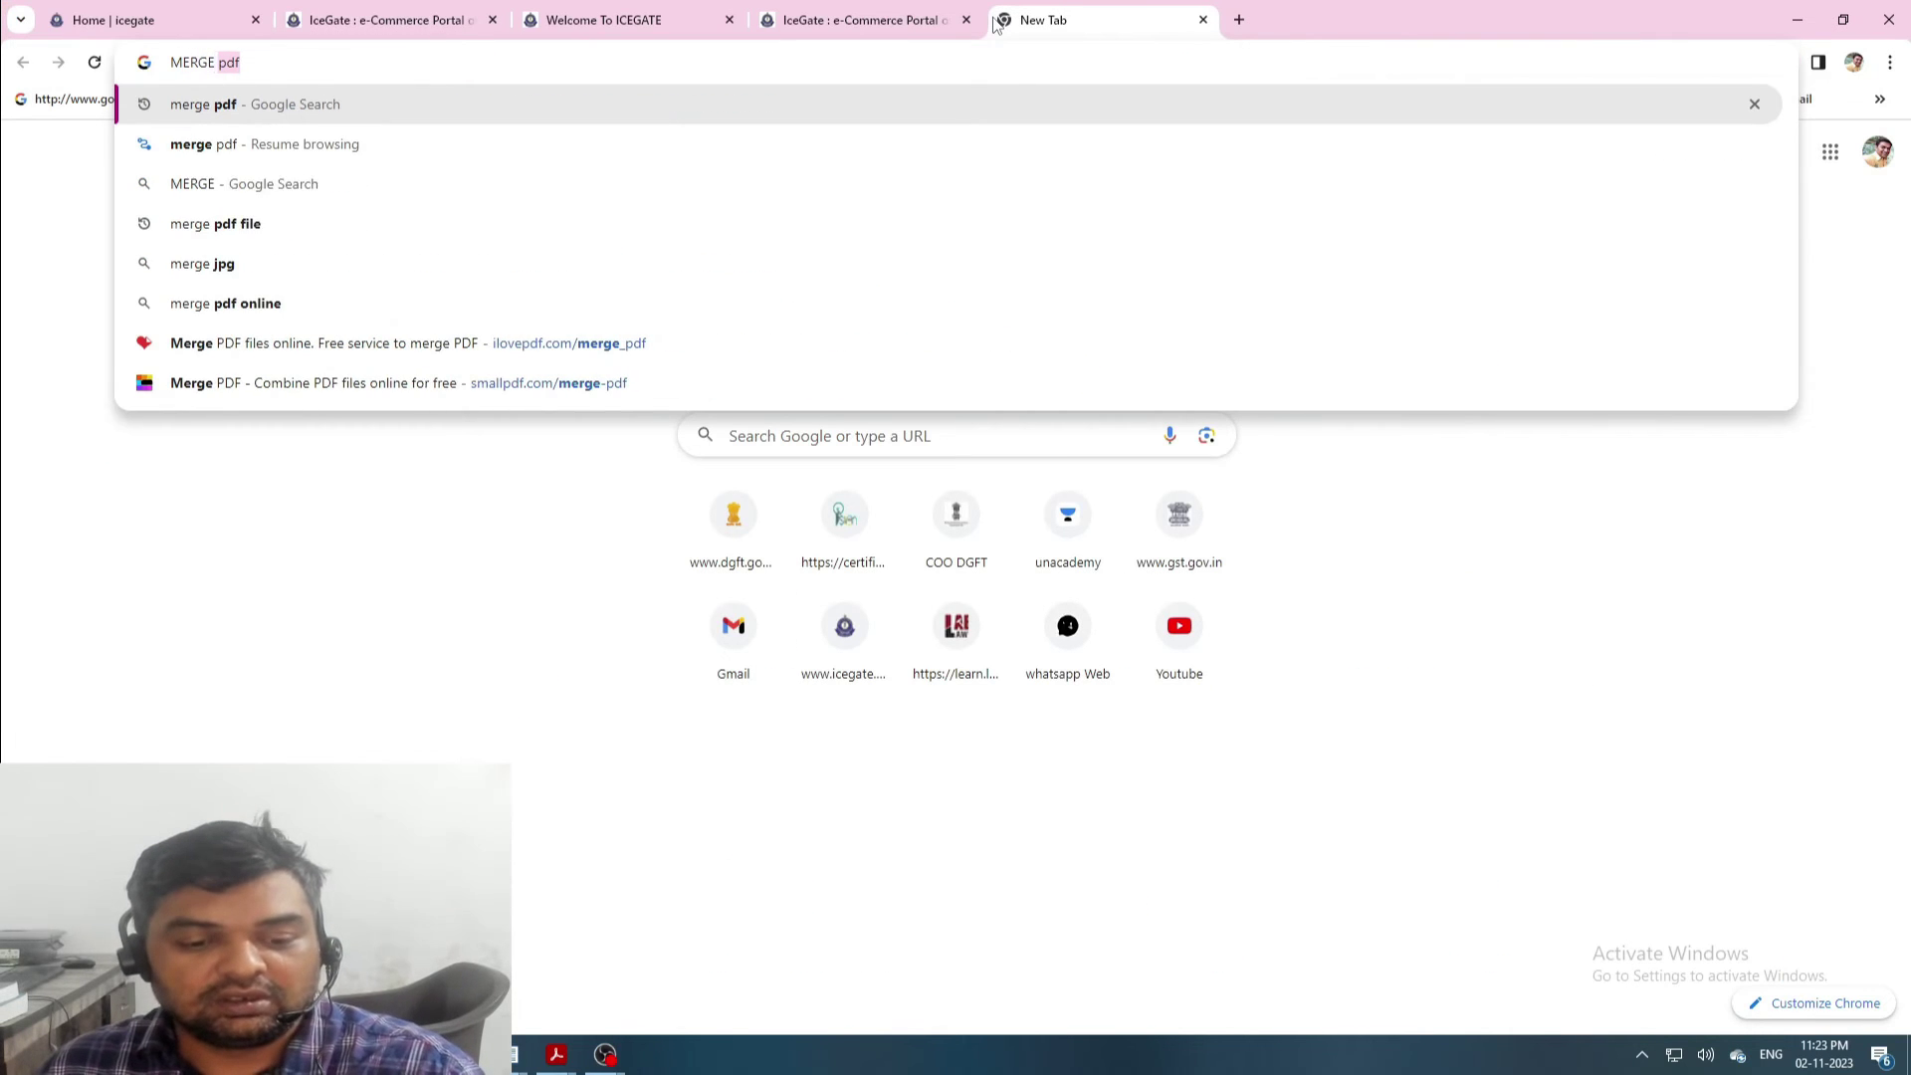
pyautogui.press('Return')
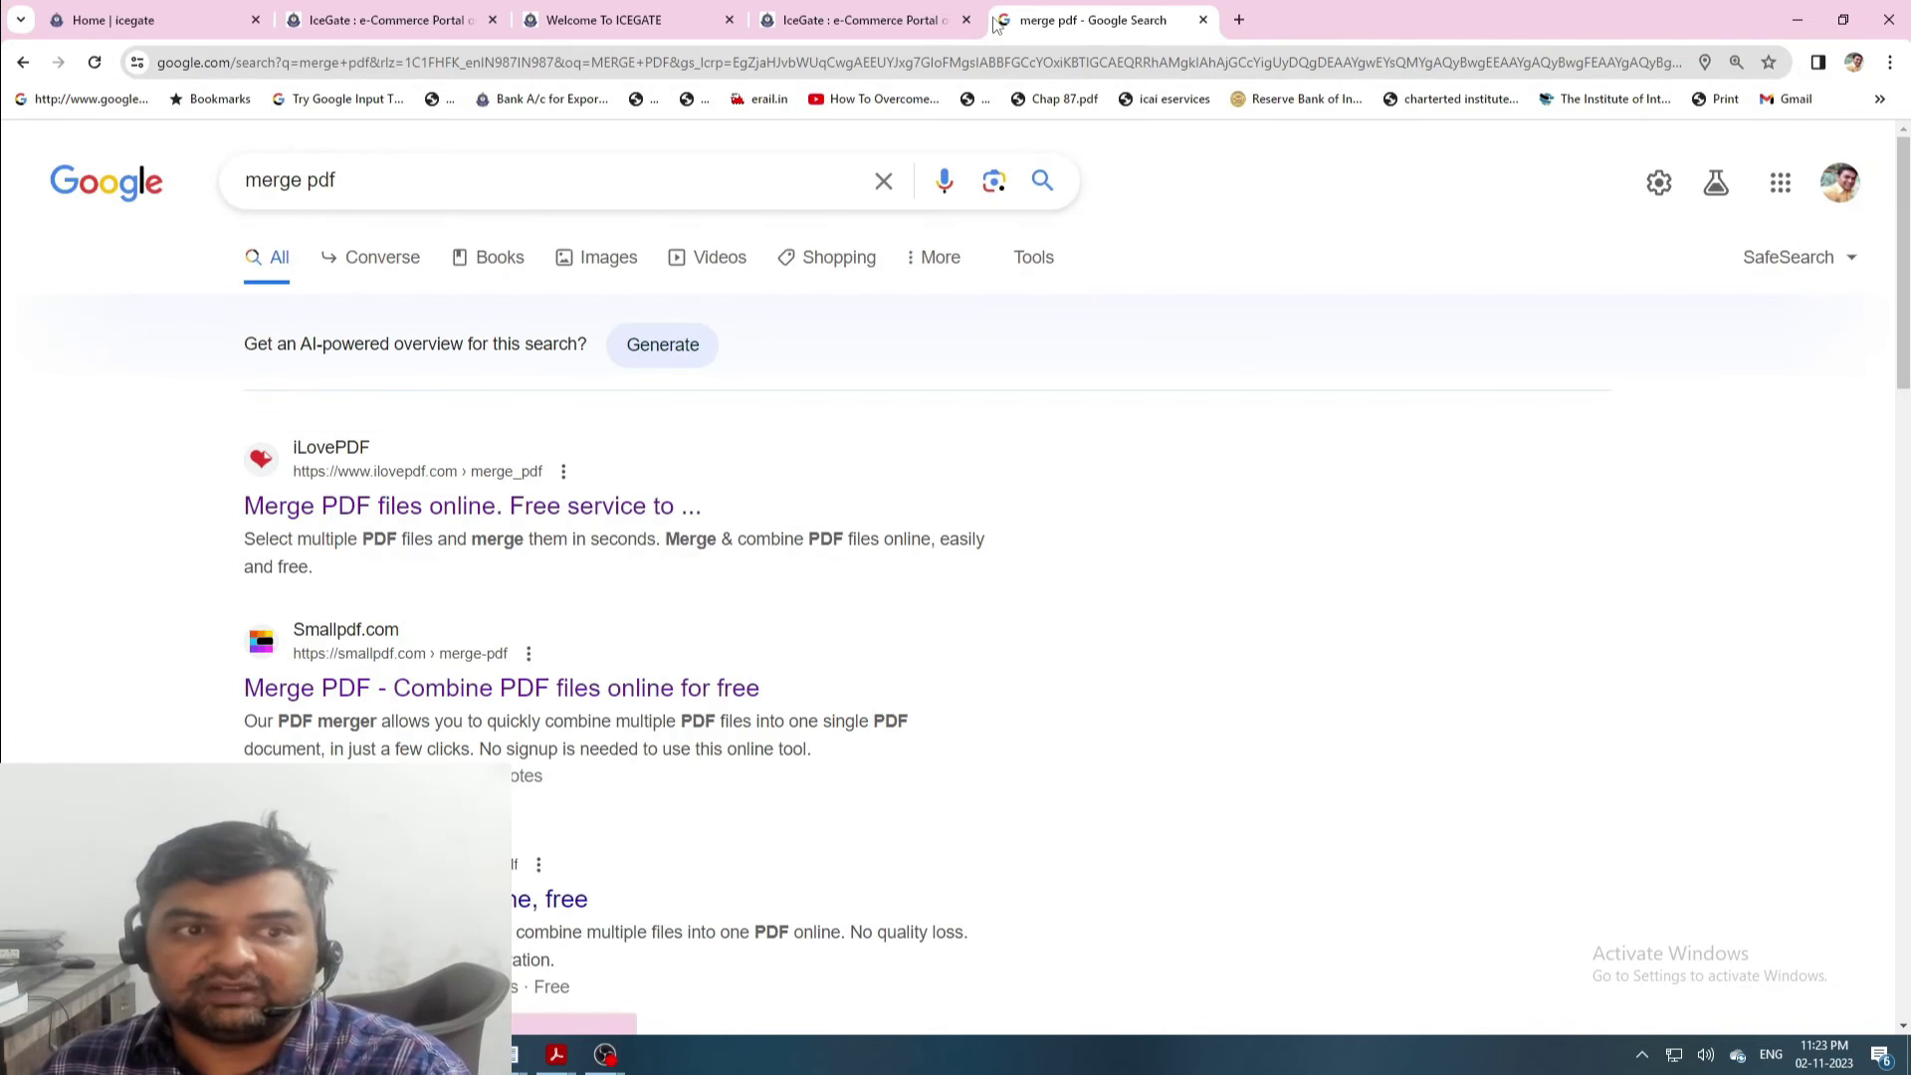
pyautogui.click(428, 508)
# Step: Browse to the VIDEO\SAMPLE folder and add AD.pdf as the first file to merge
pyautogui.click(926, 371)
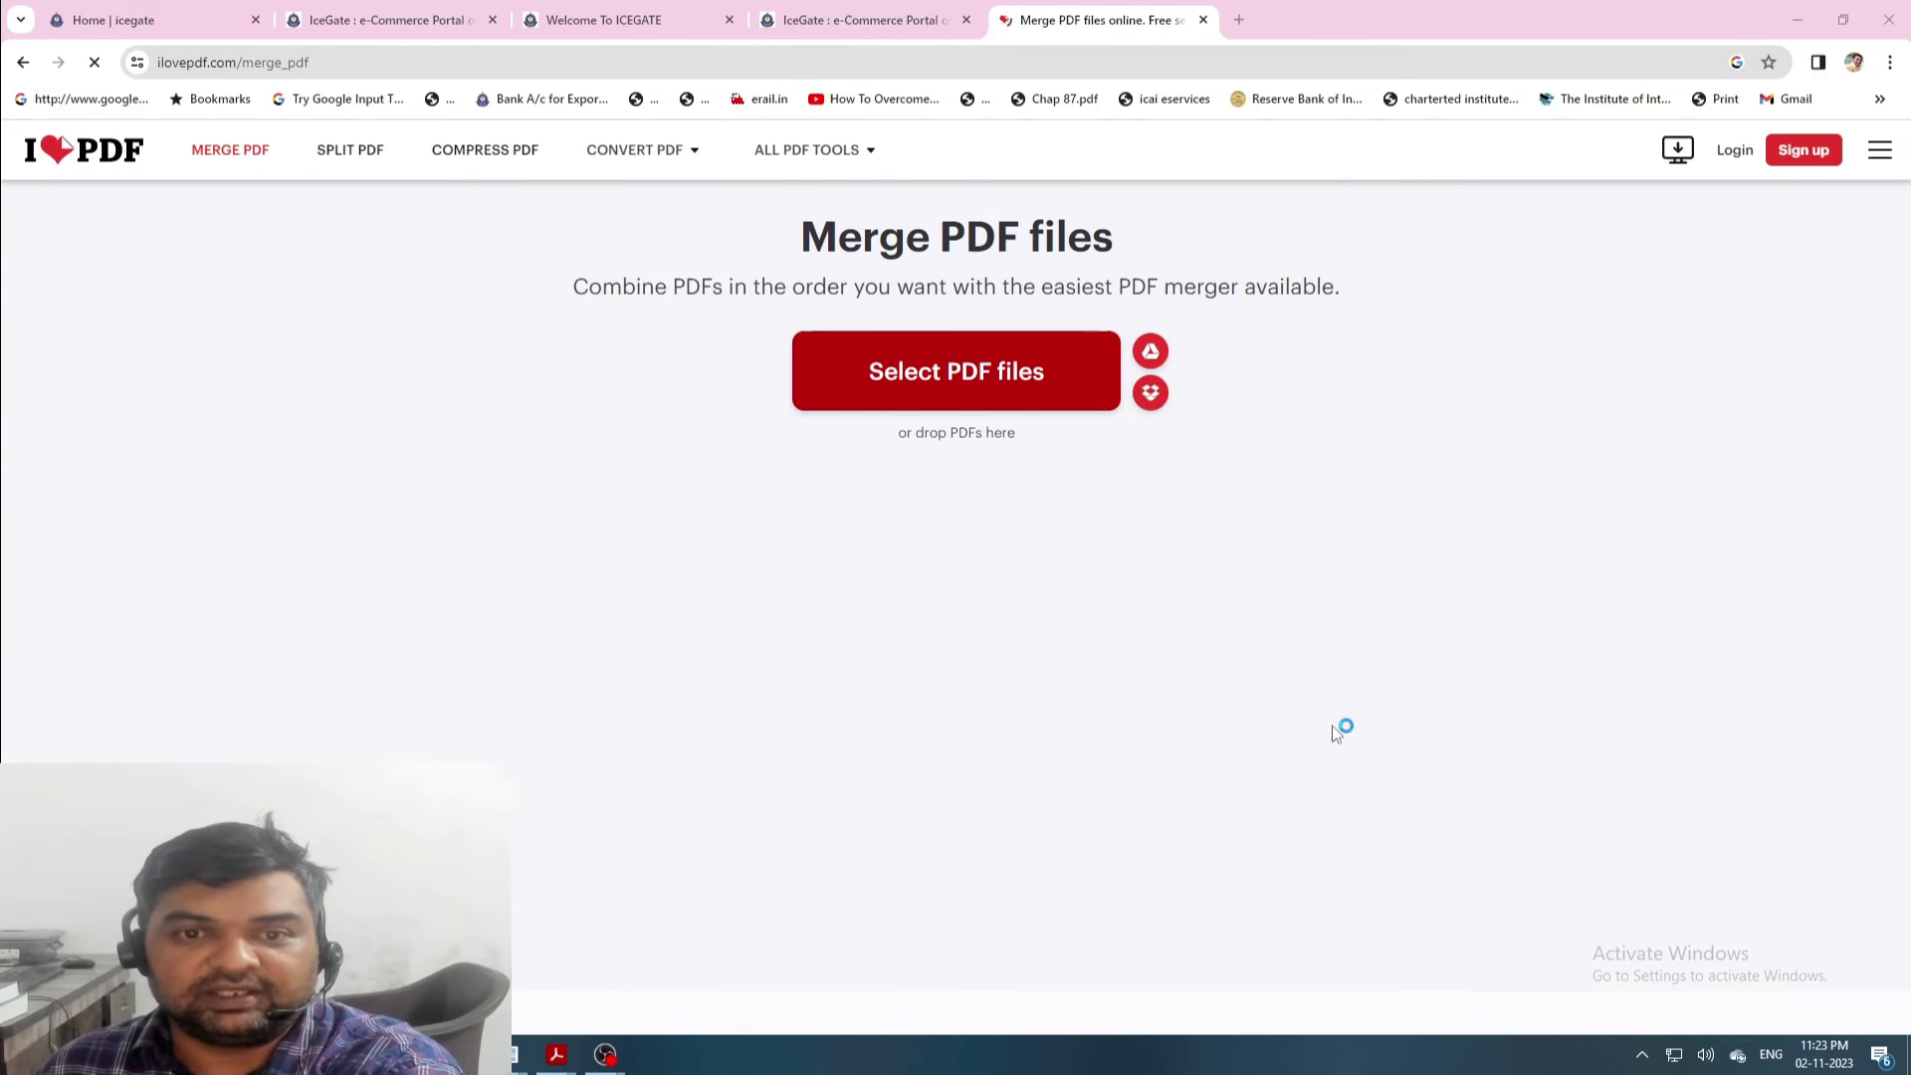
pyautogui.click(177, 50)
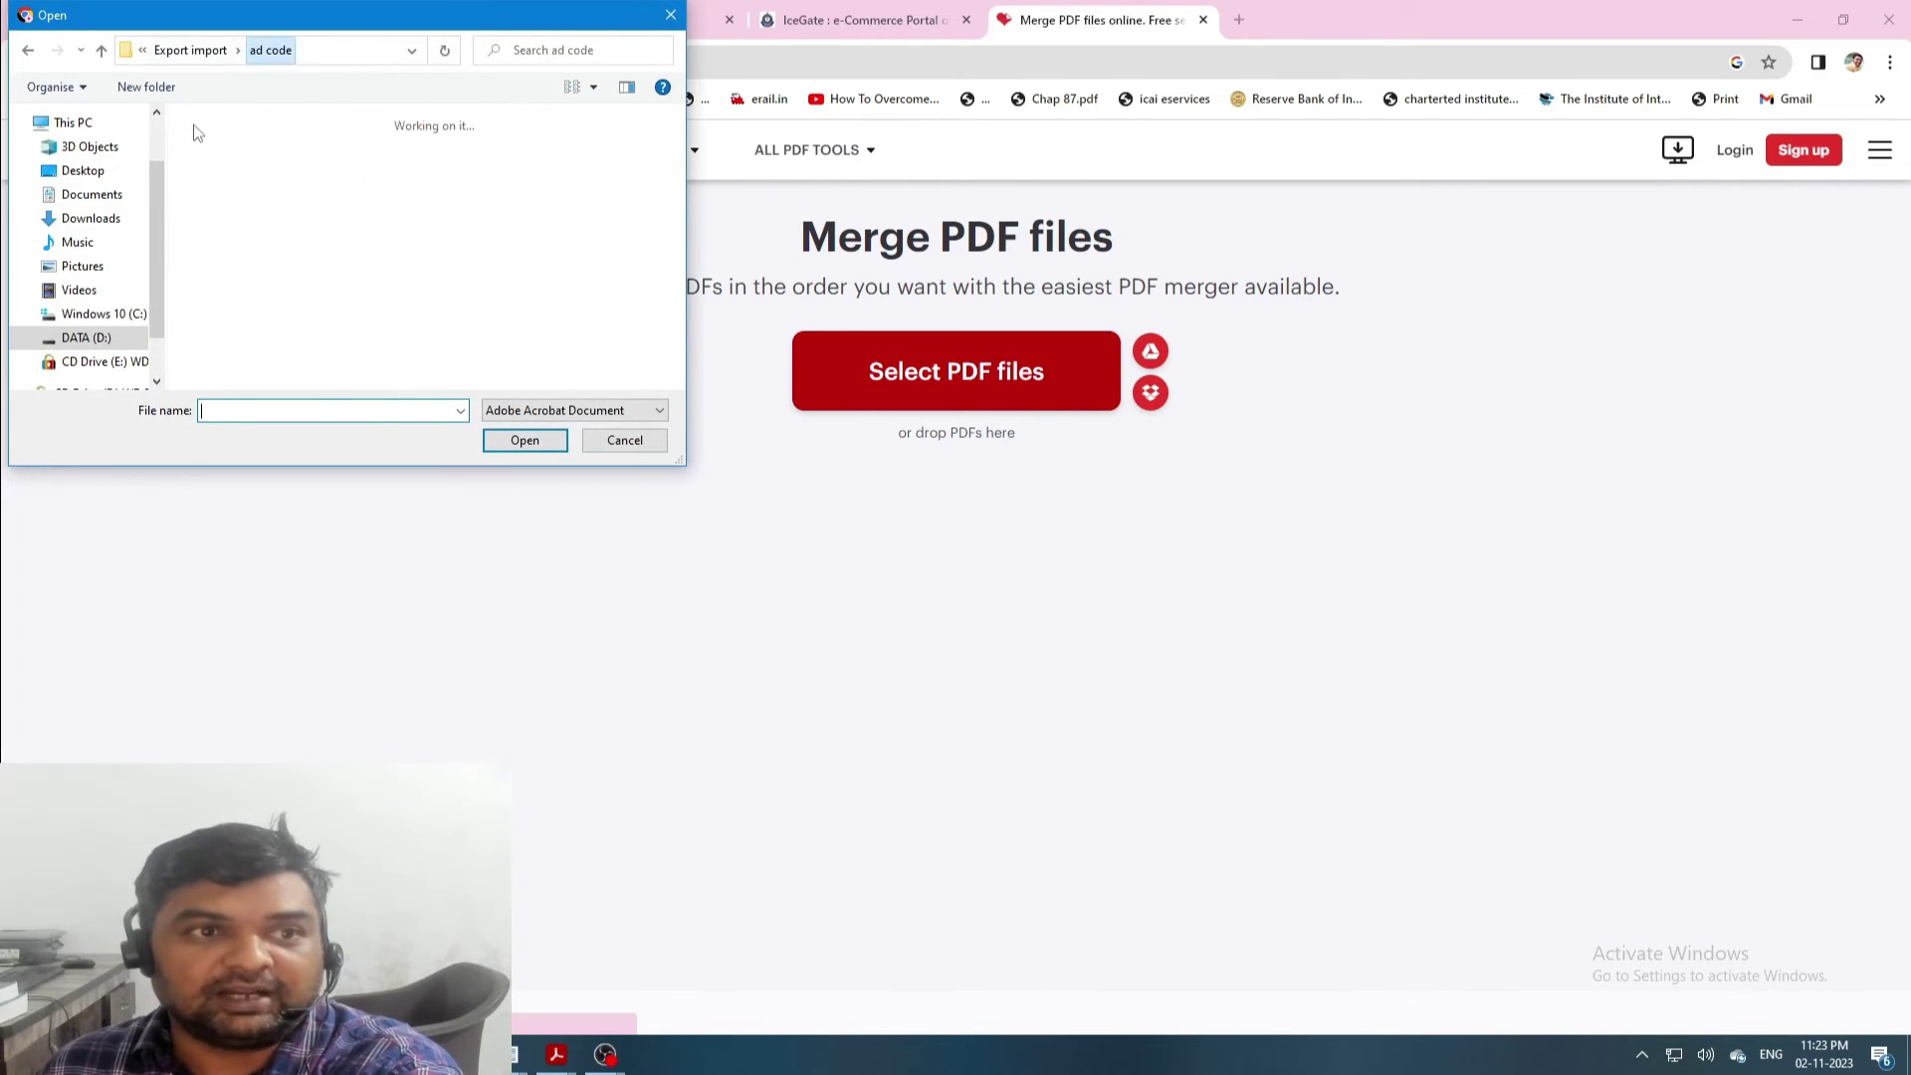
pyautogui.hscroll(-2, 215, 189)
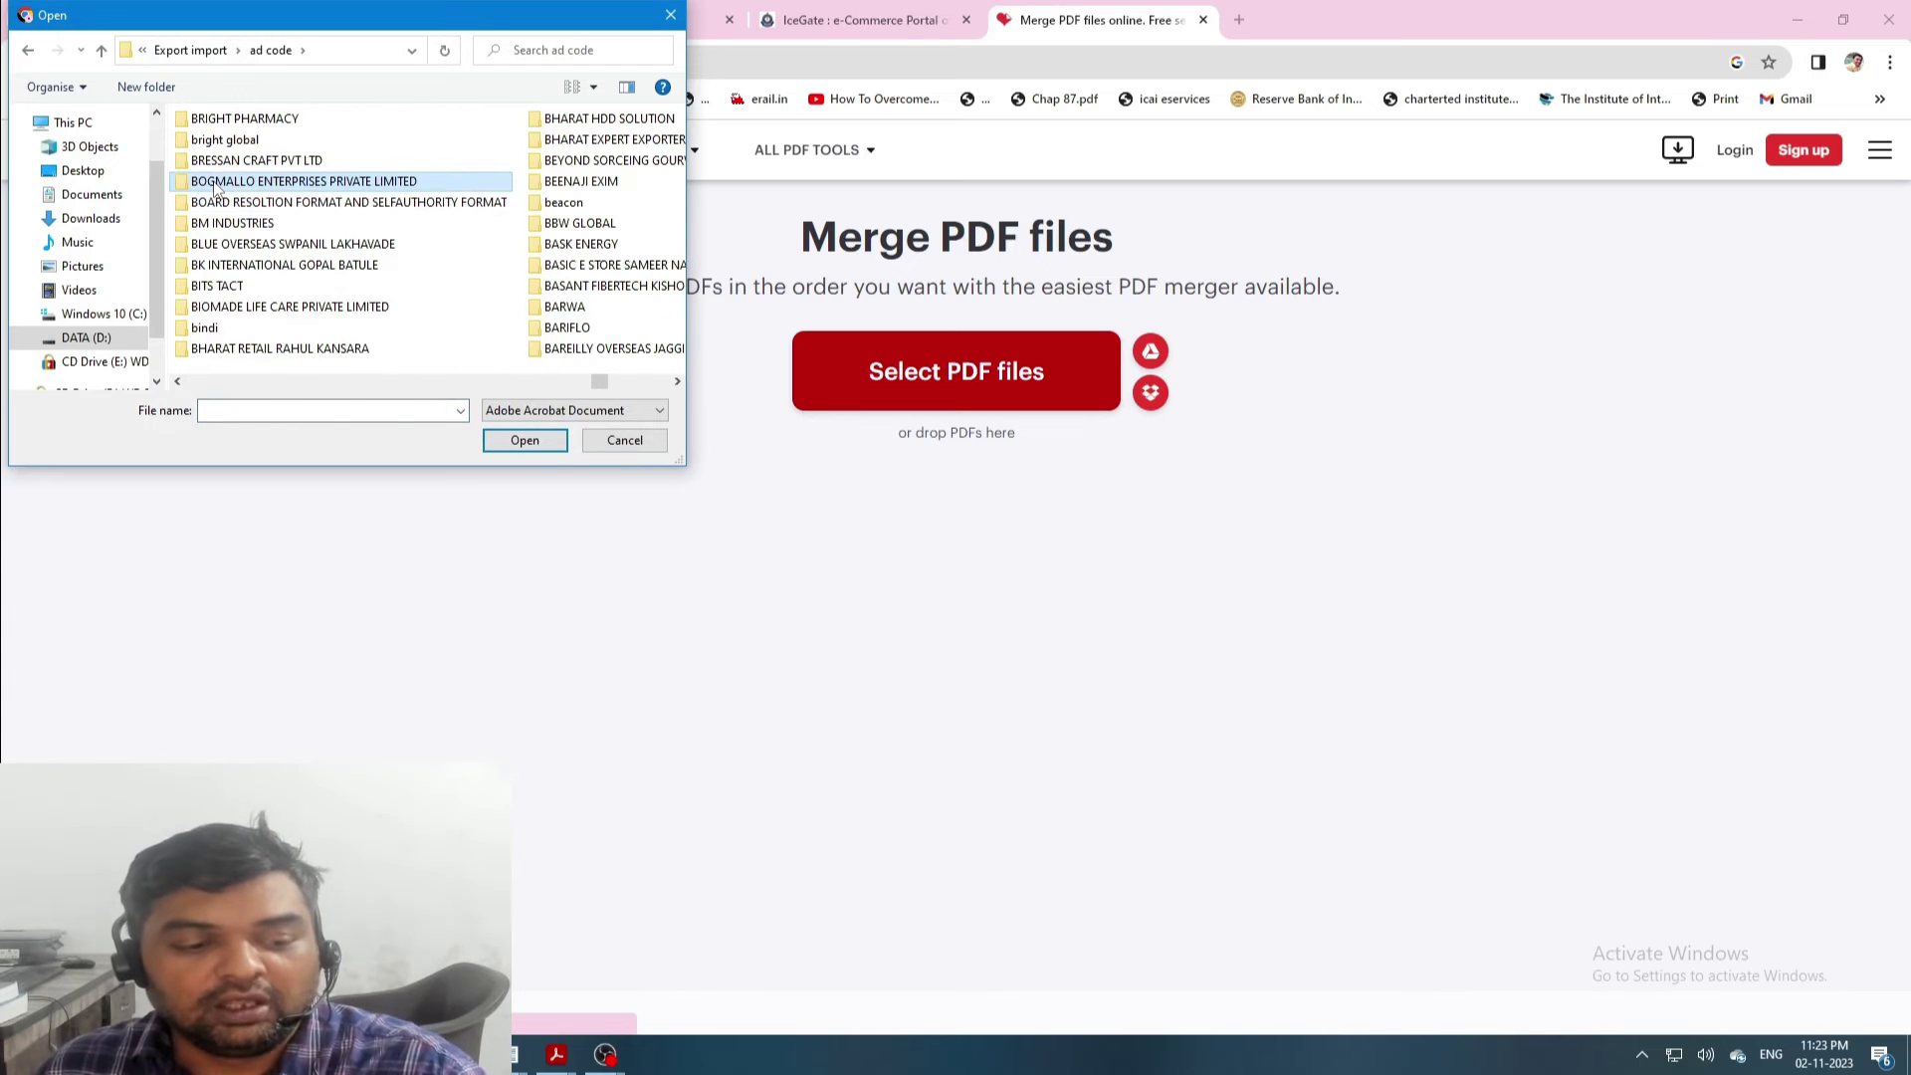
pyautogui.press('Return')
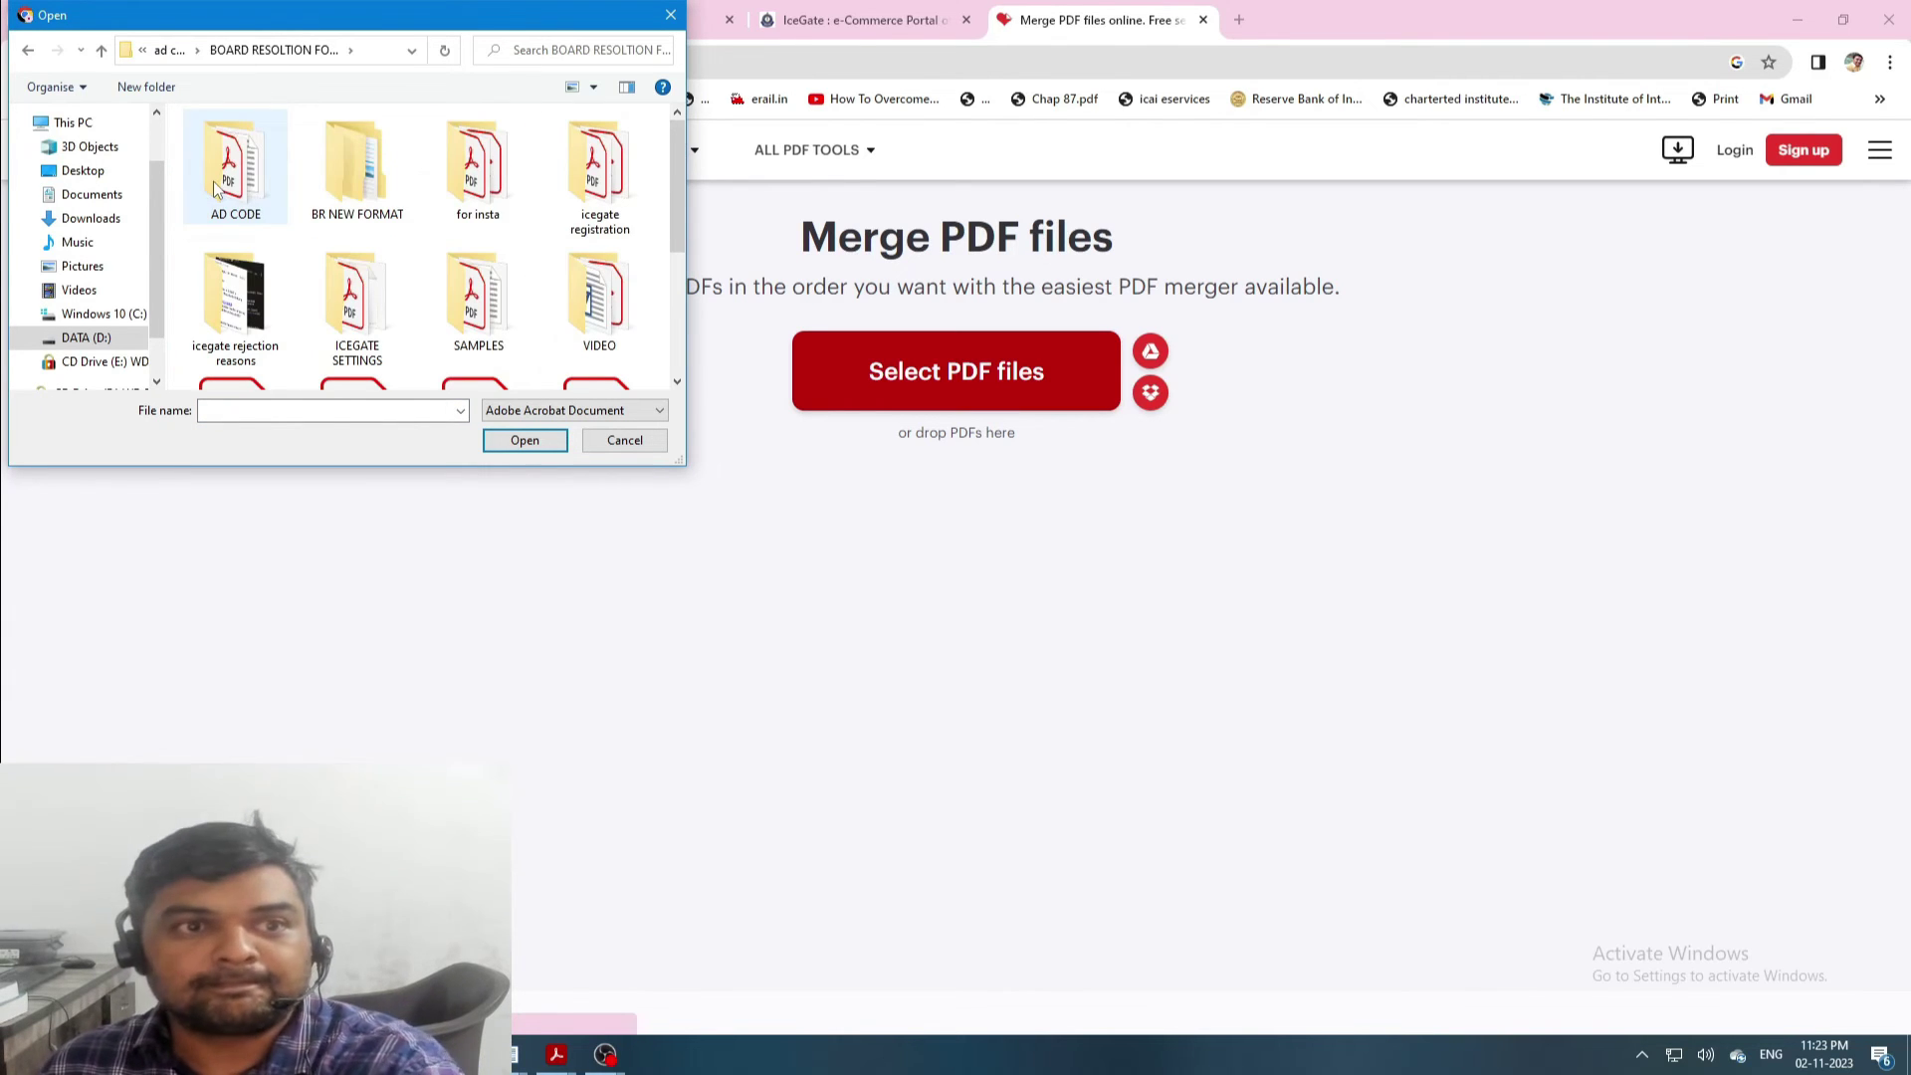
pyautogui.doubleClick(583, 294)
pyautogui.doubleClick(229, 147)
pyautogui.doubleClick(231, 150)
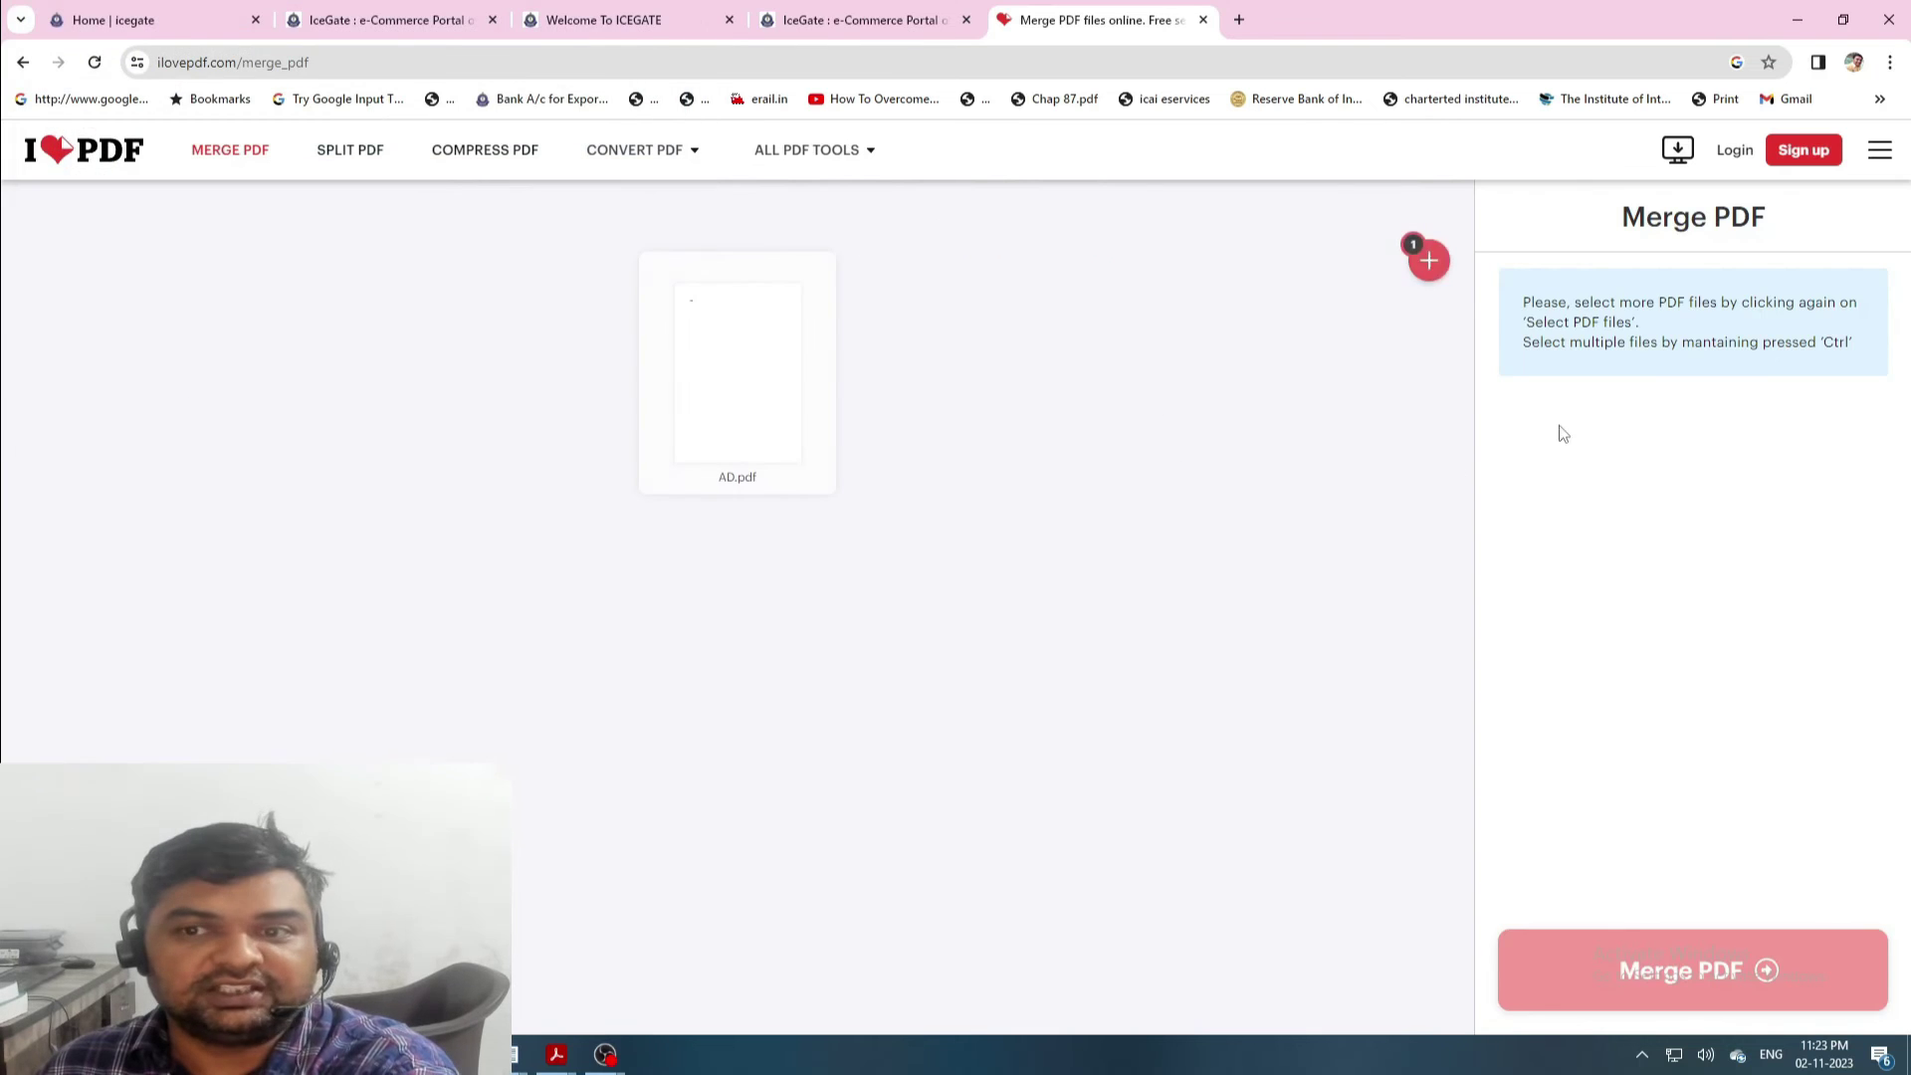
# Step: Add CABCEL.pdf and IEC.pdf to the merge list
pyautogui.click(1429, 261)
pyautogui.click(239, 166)
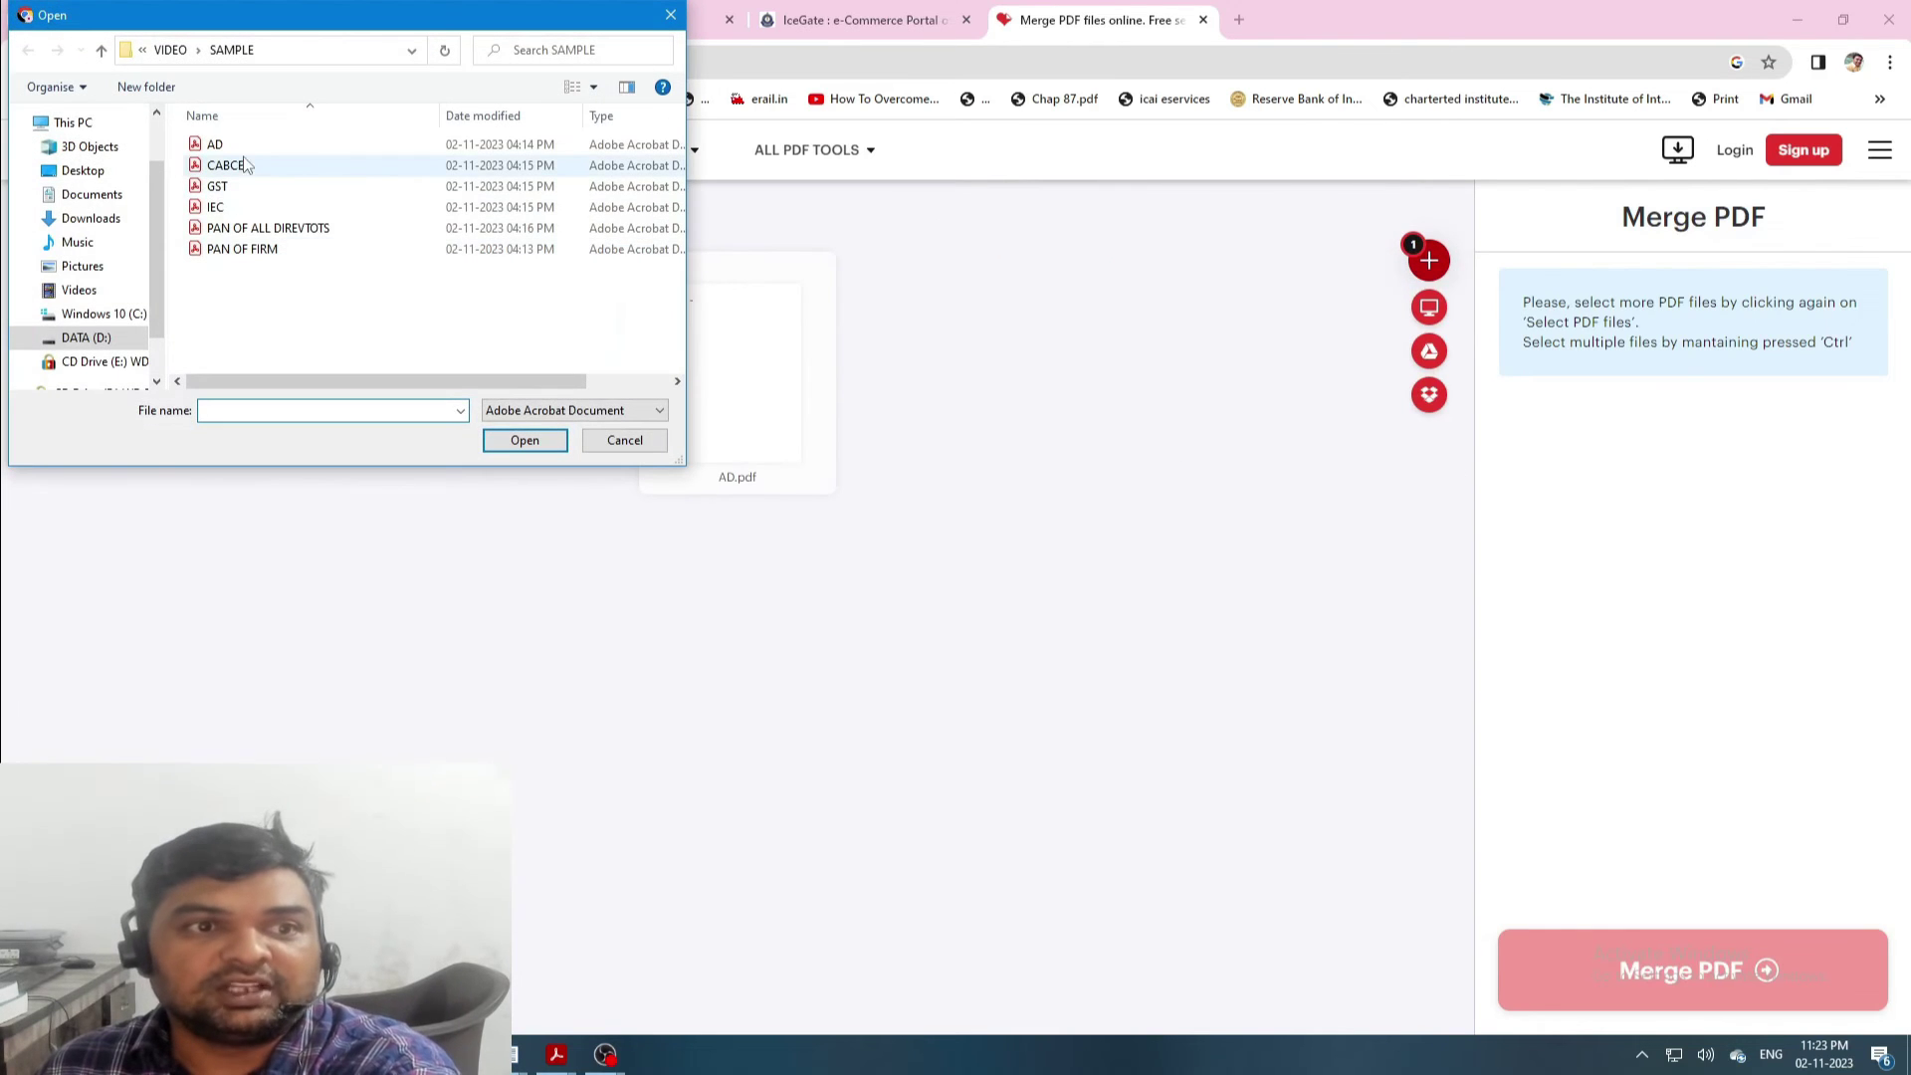
pyautogui.doubleClick(238, 166)
pyautogui.click(1429, 261)
pyautogui.click(416, 208)
pyautogui.doubleClick(417, 208)
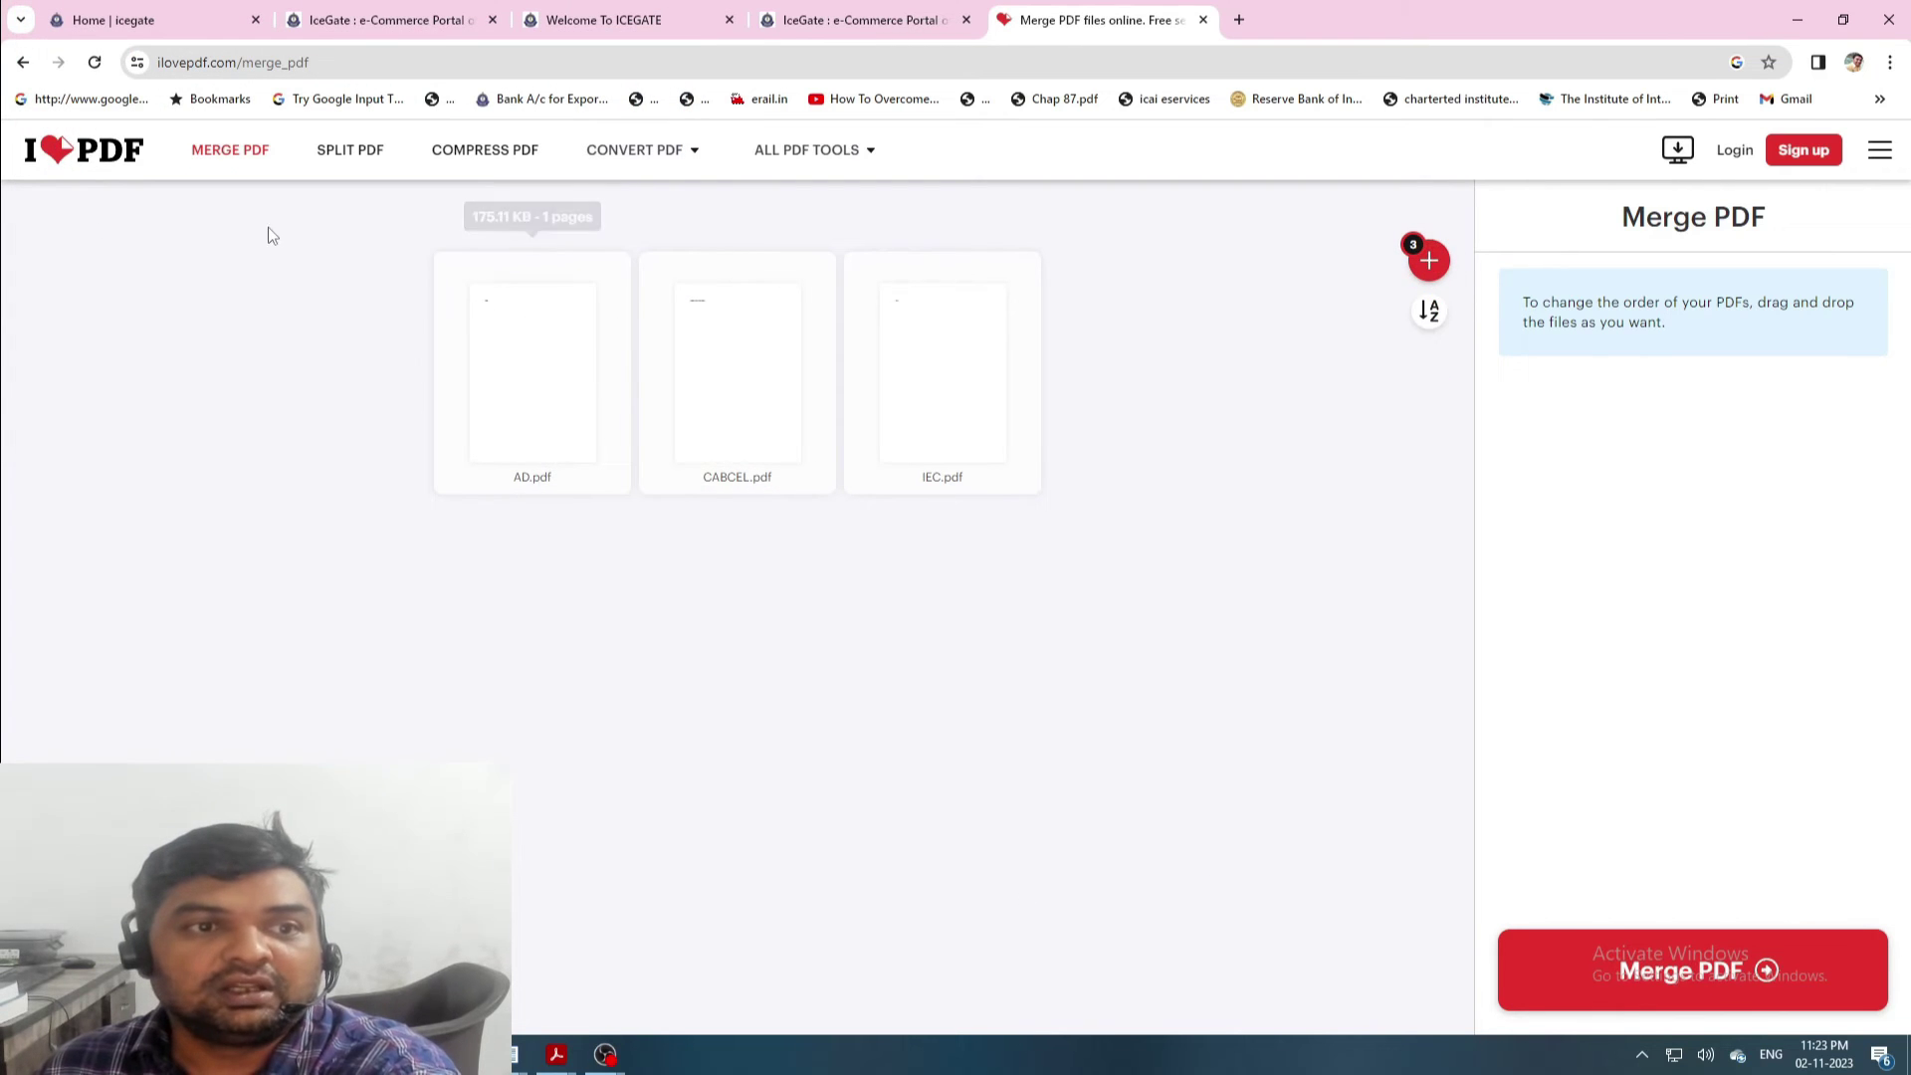
# Step: Add GST.pdf, PAN OF ALL DIREVTOTS.pdf and PAN OF FIRM.pdf, then merge all six PDFs
pyautogui.click(1429, 261)
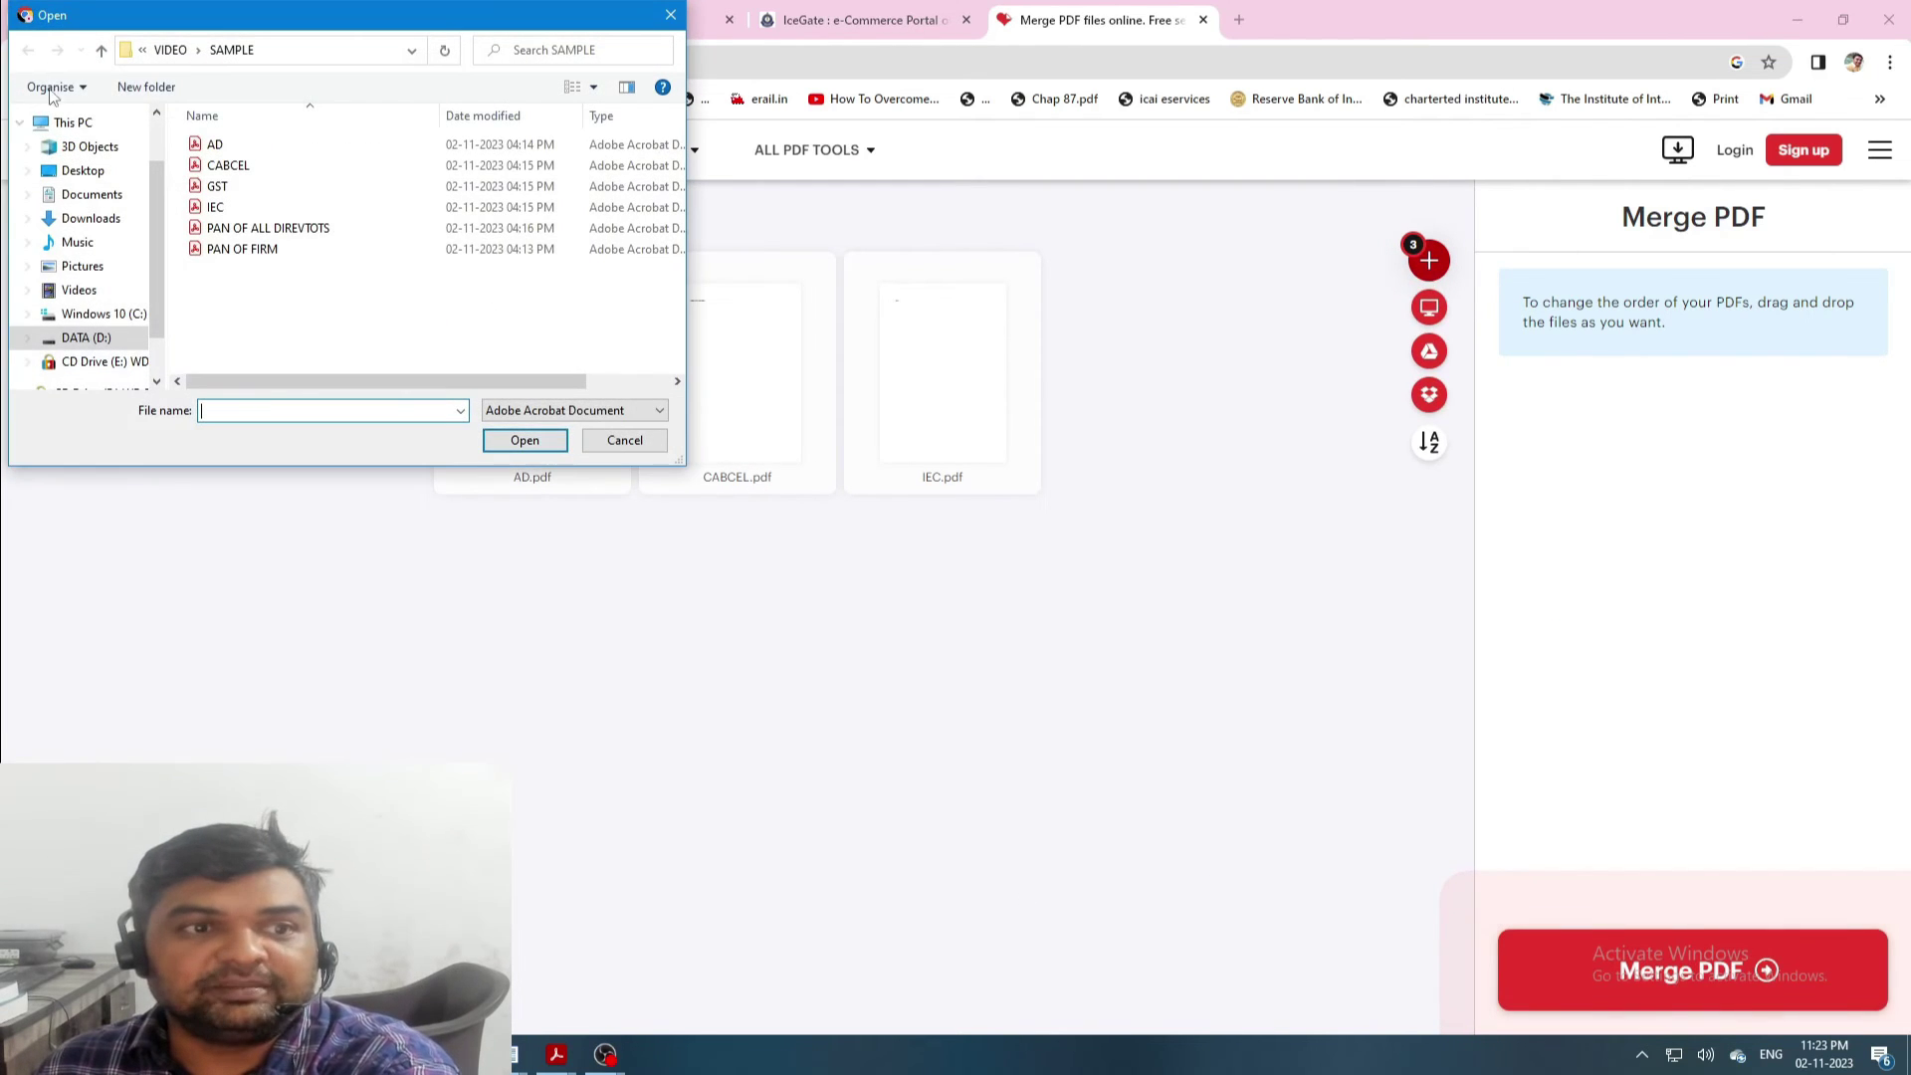
pyautogui.doubleClick(249, 186)
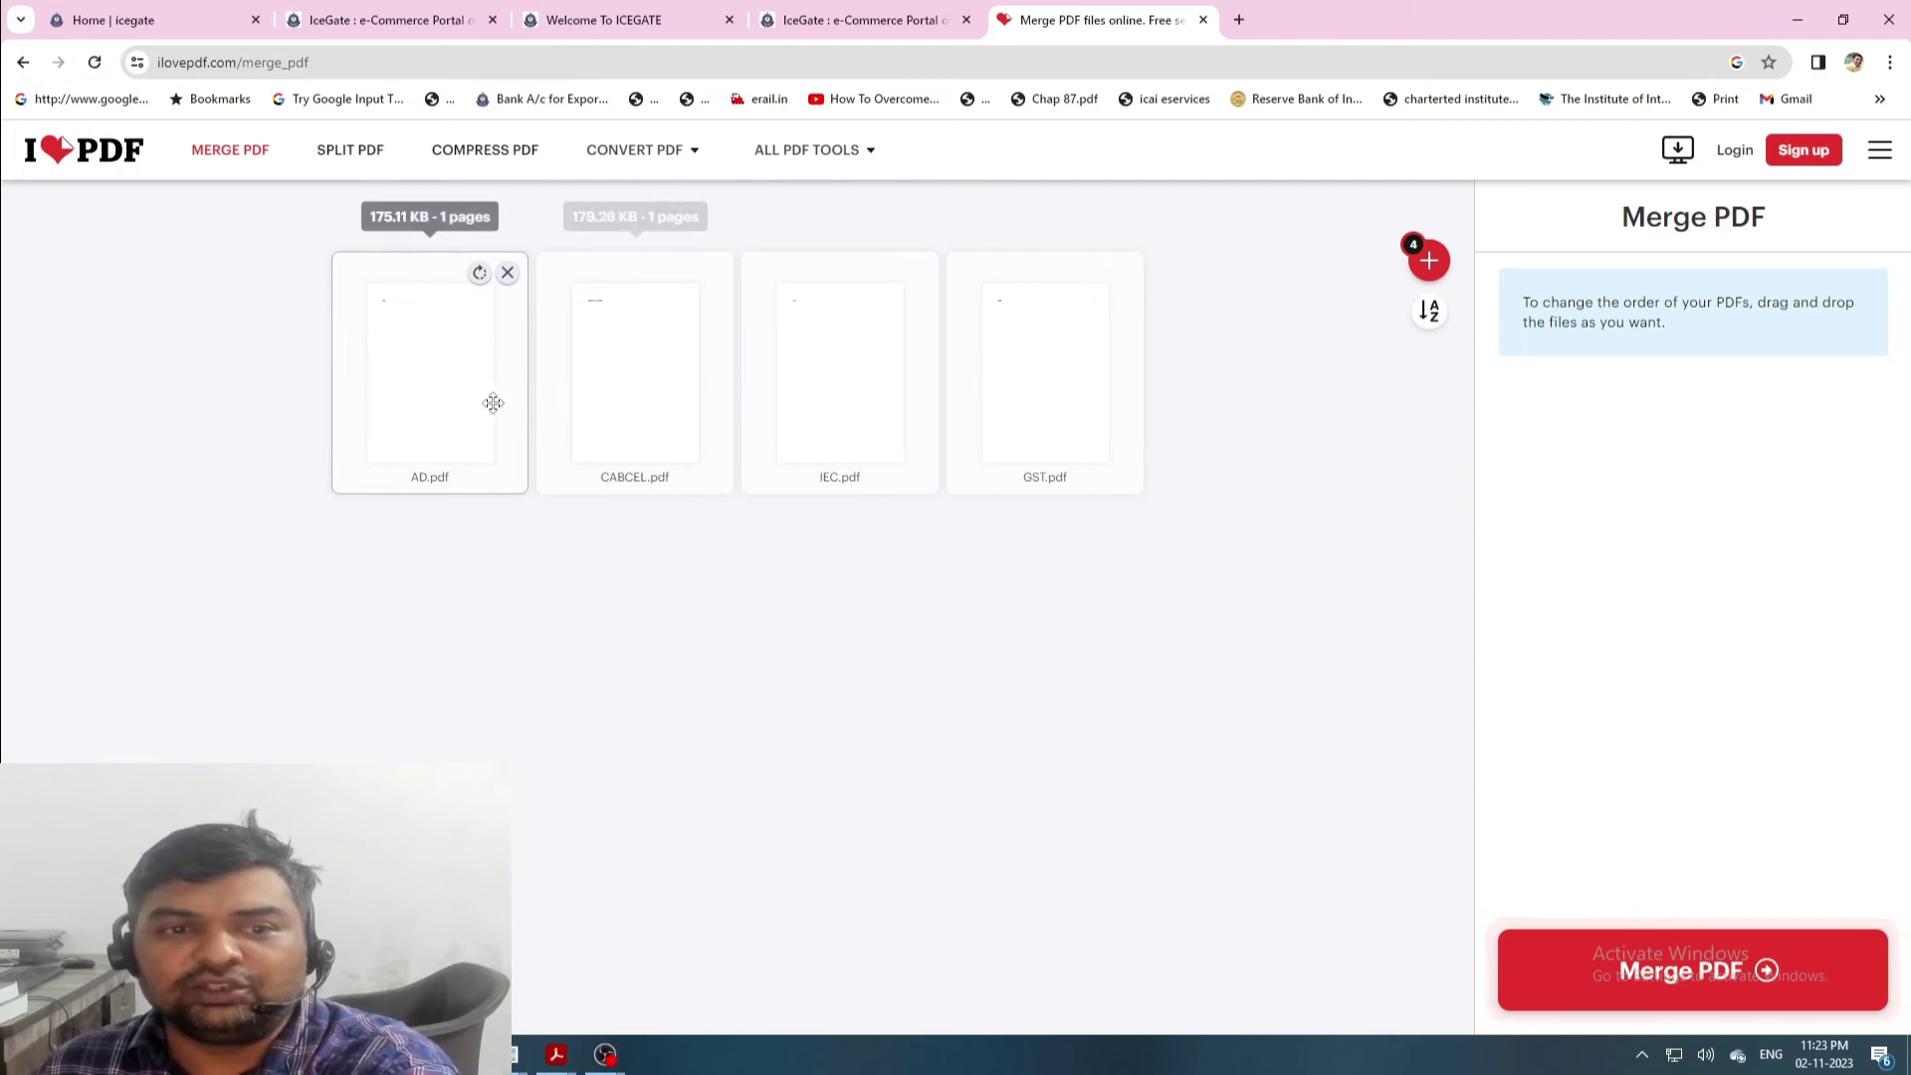
pyautogui.click(1429, 264)
pyautogui.doubleClick(261, 227)
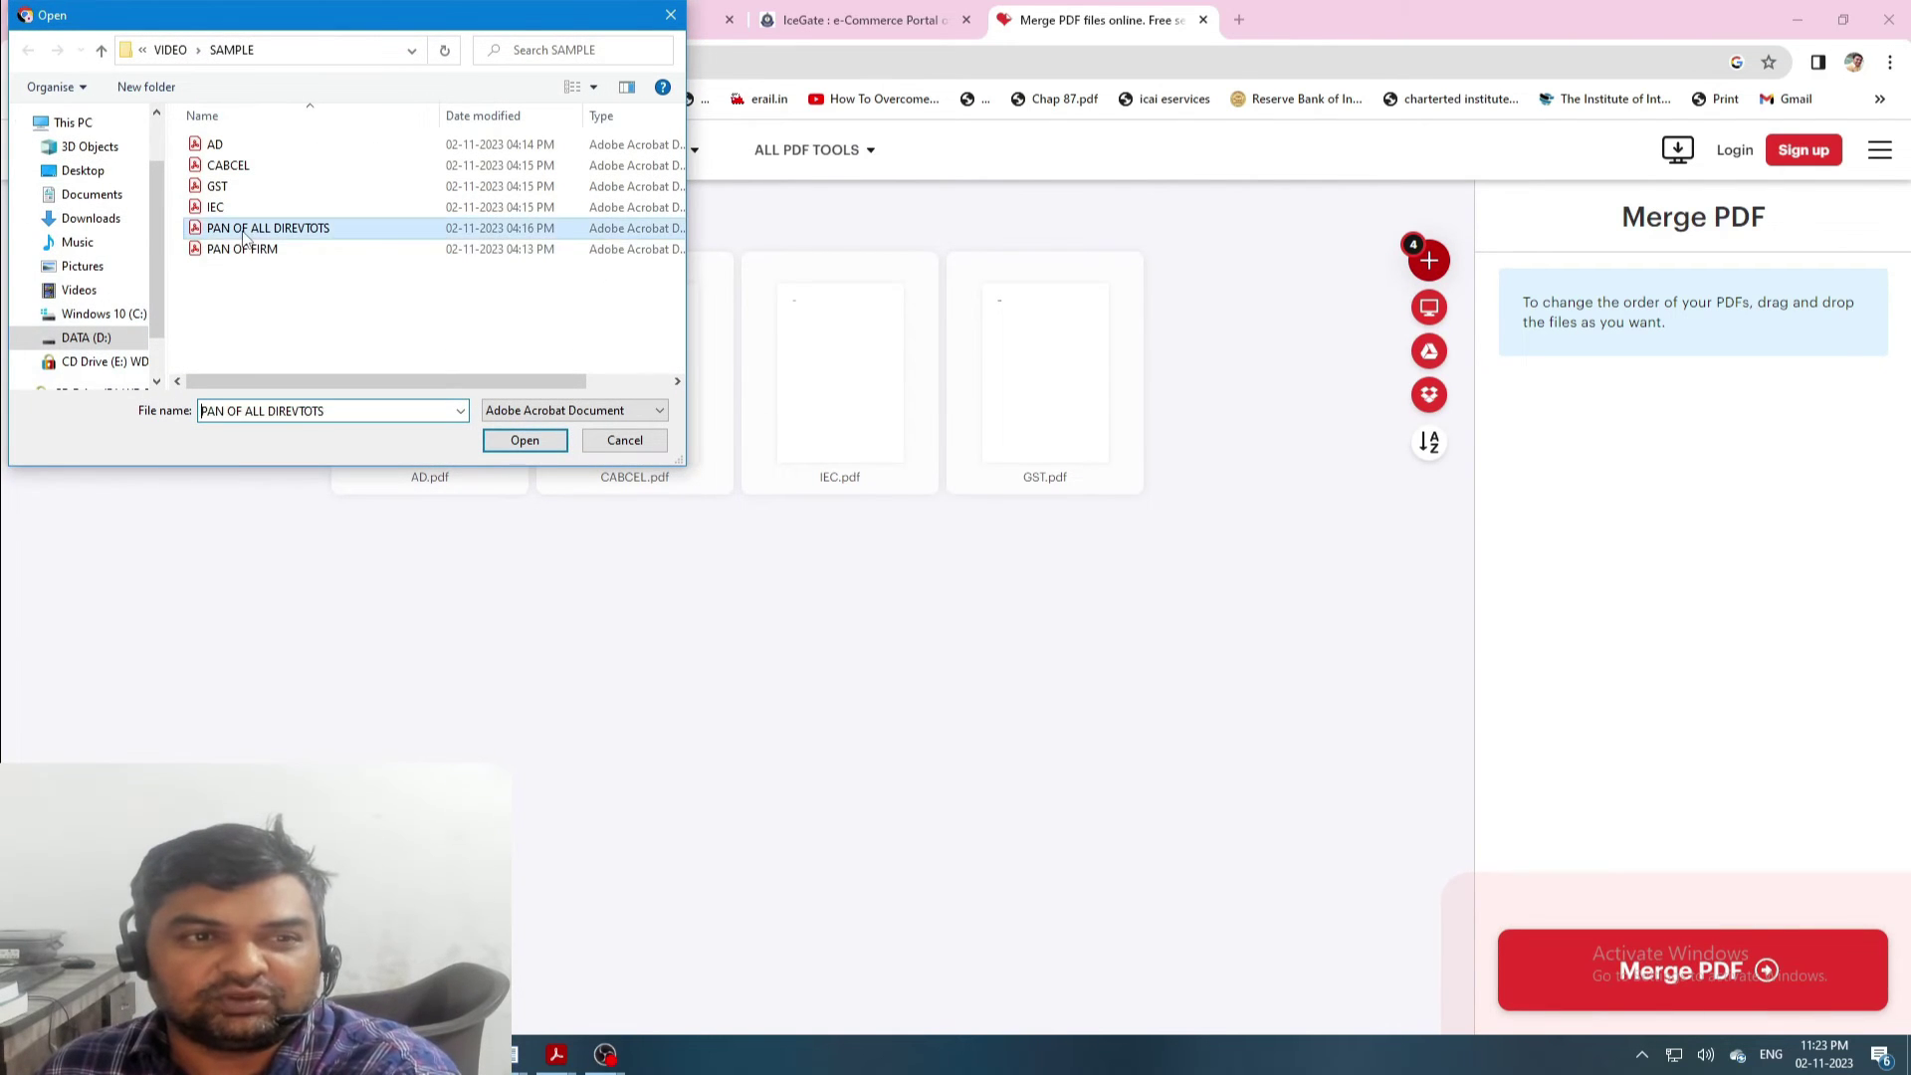
pyautogui.click(1427, 260)
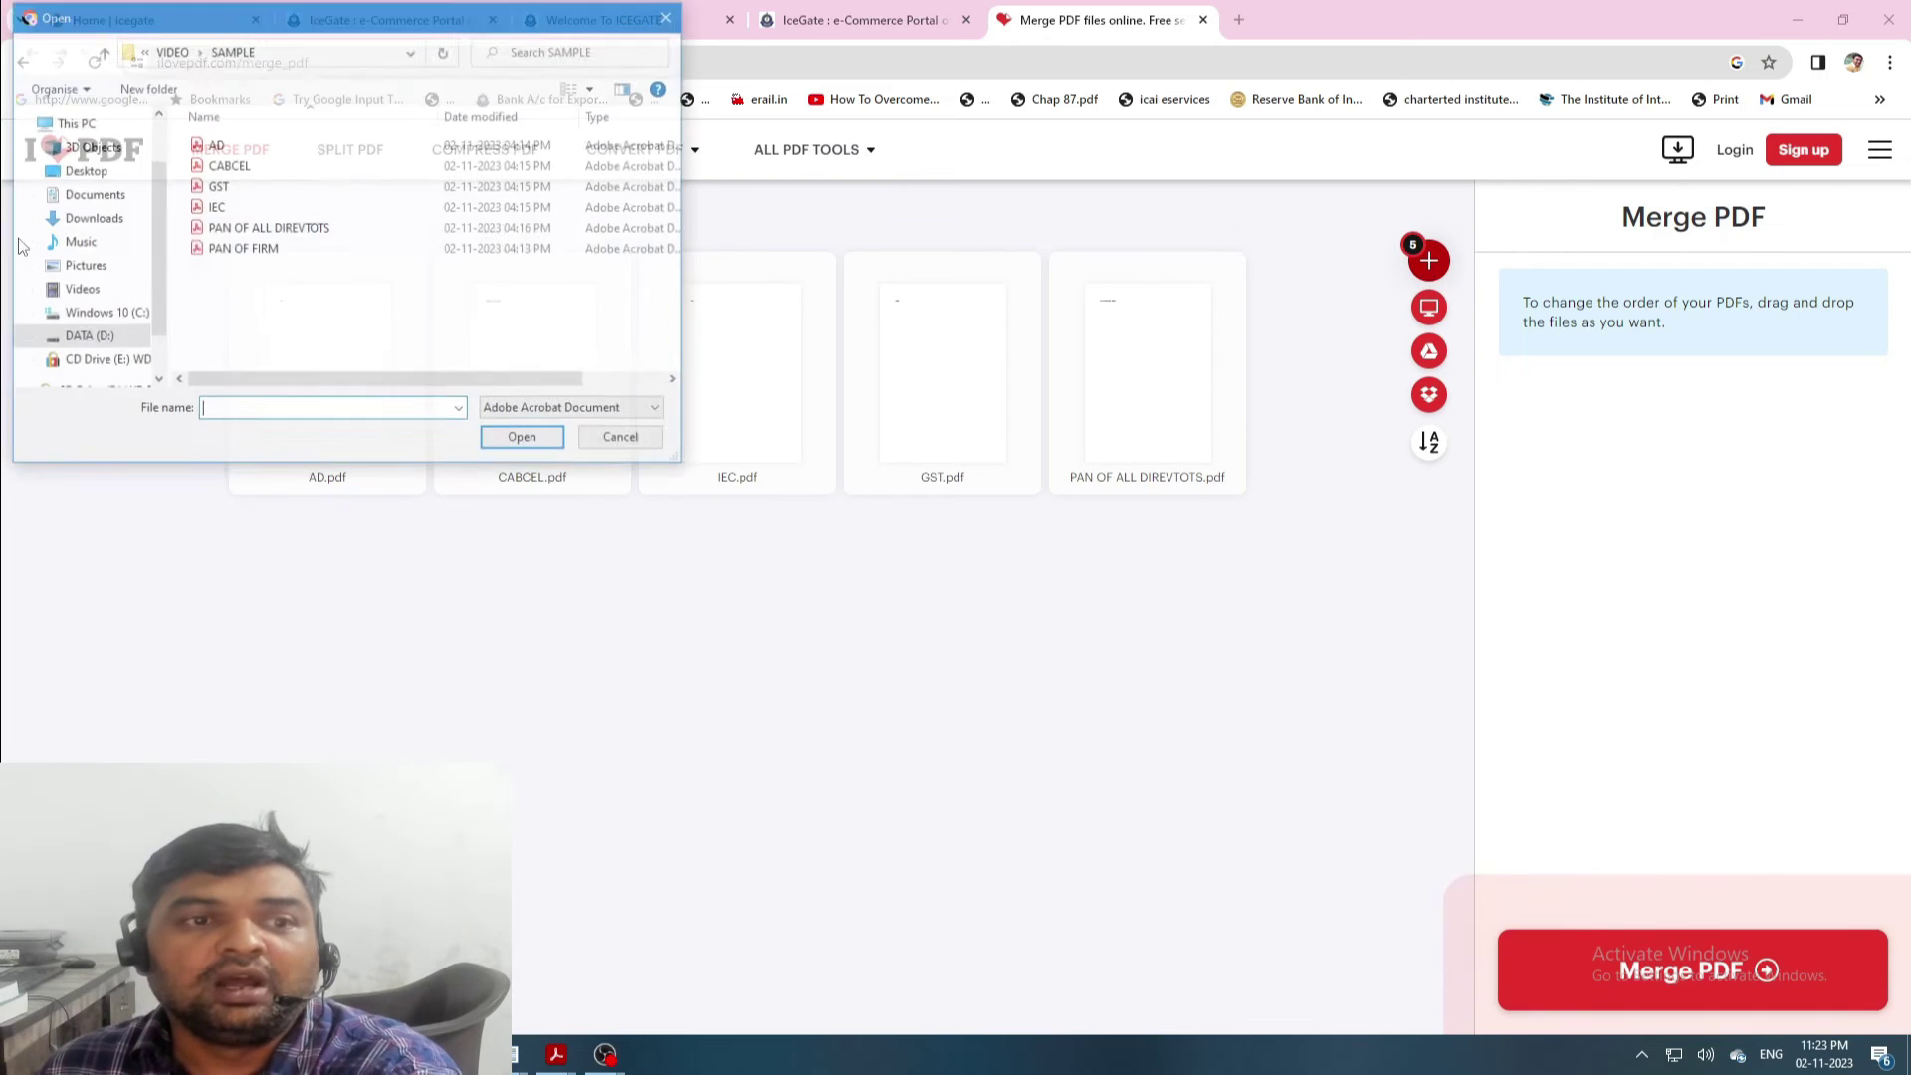
pyautogui.doubleClick(236, 249)
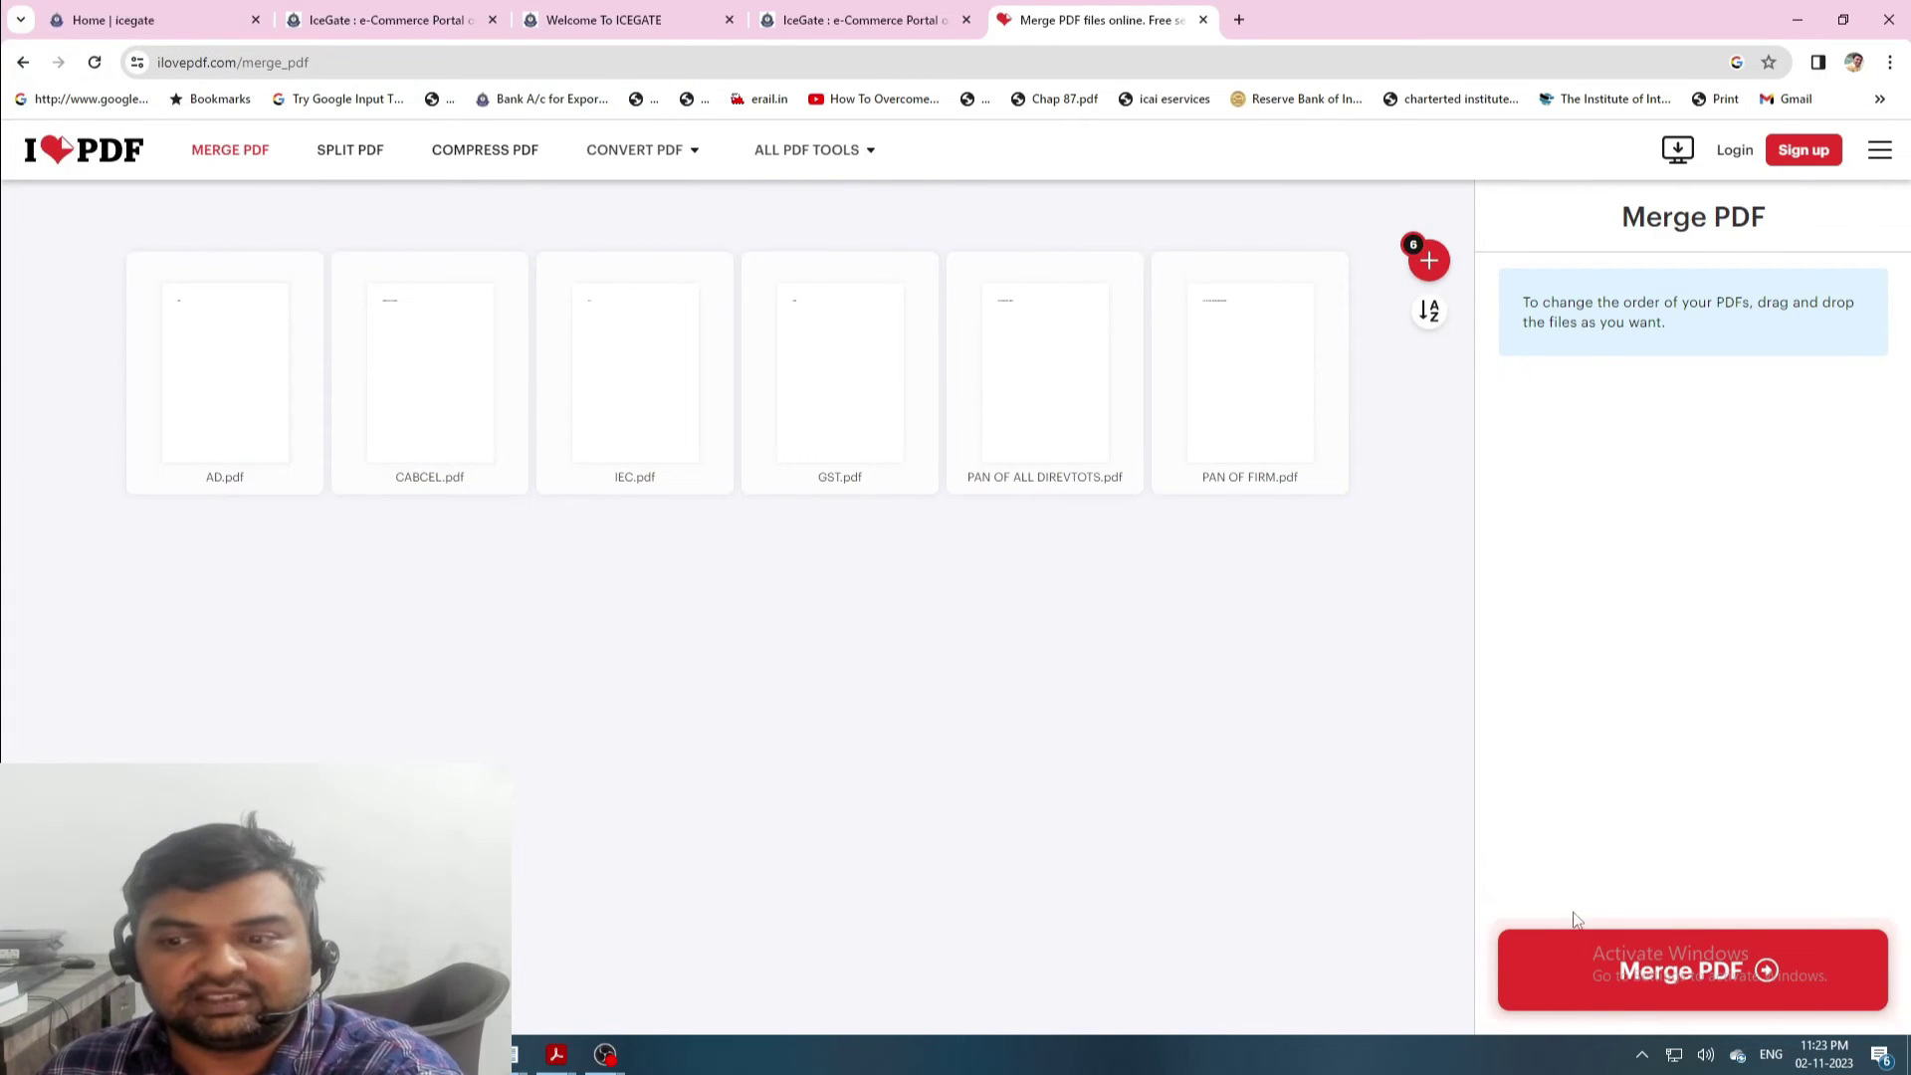
pyautogui.click(1617, 943)
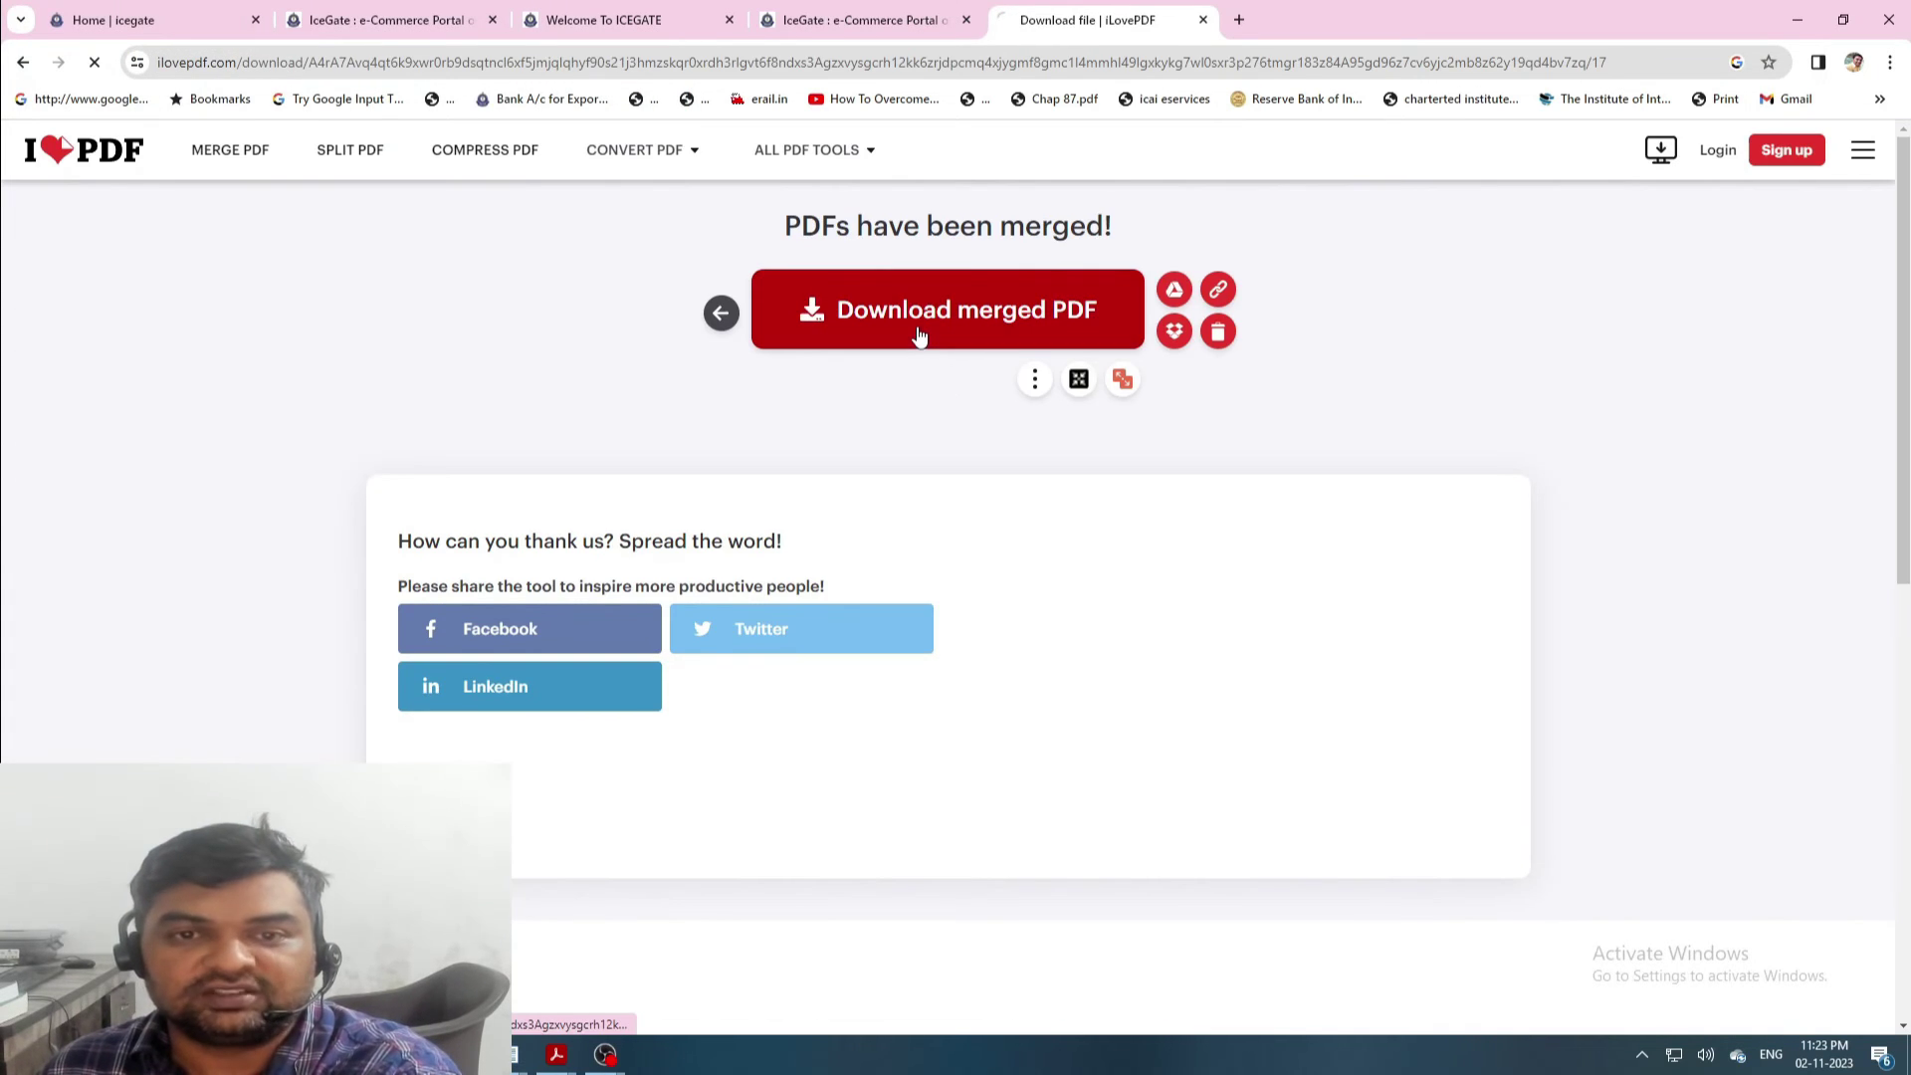
# Step: Download the merged PDF into the VIDEO folder, saving it as ALL DOCS NERGED.pdf
pyautogui.click(920, 335)
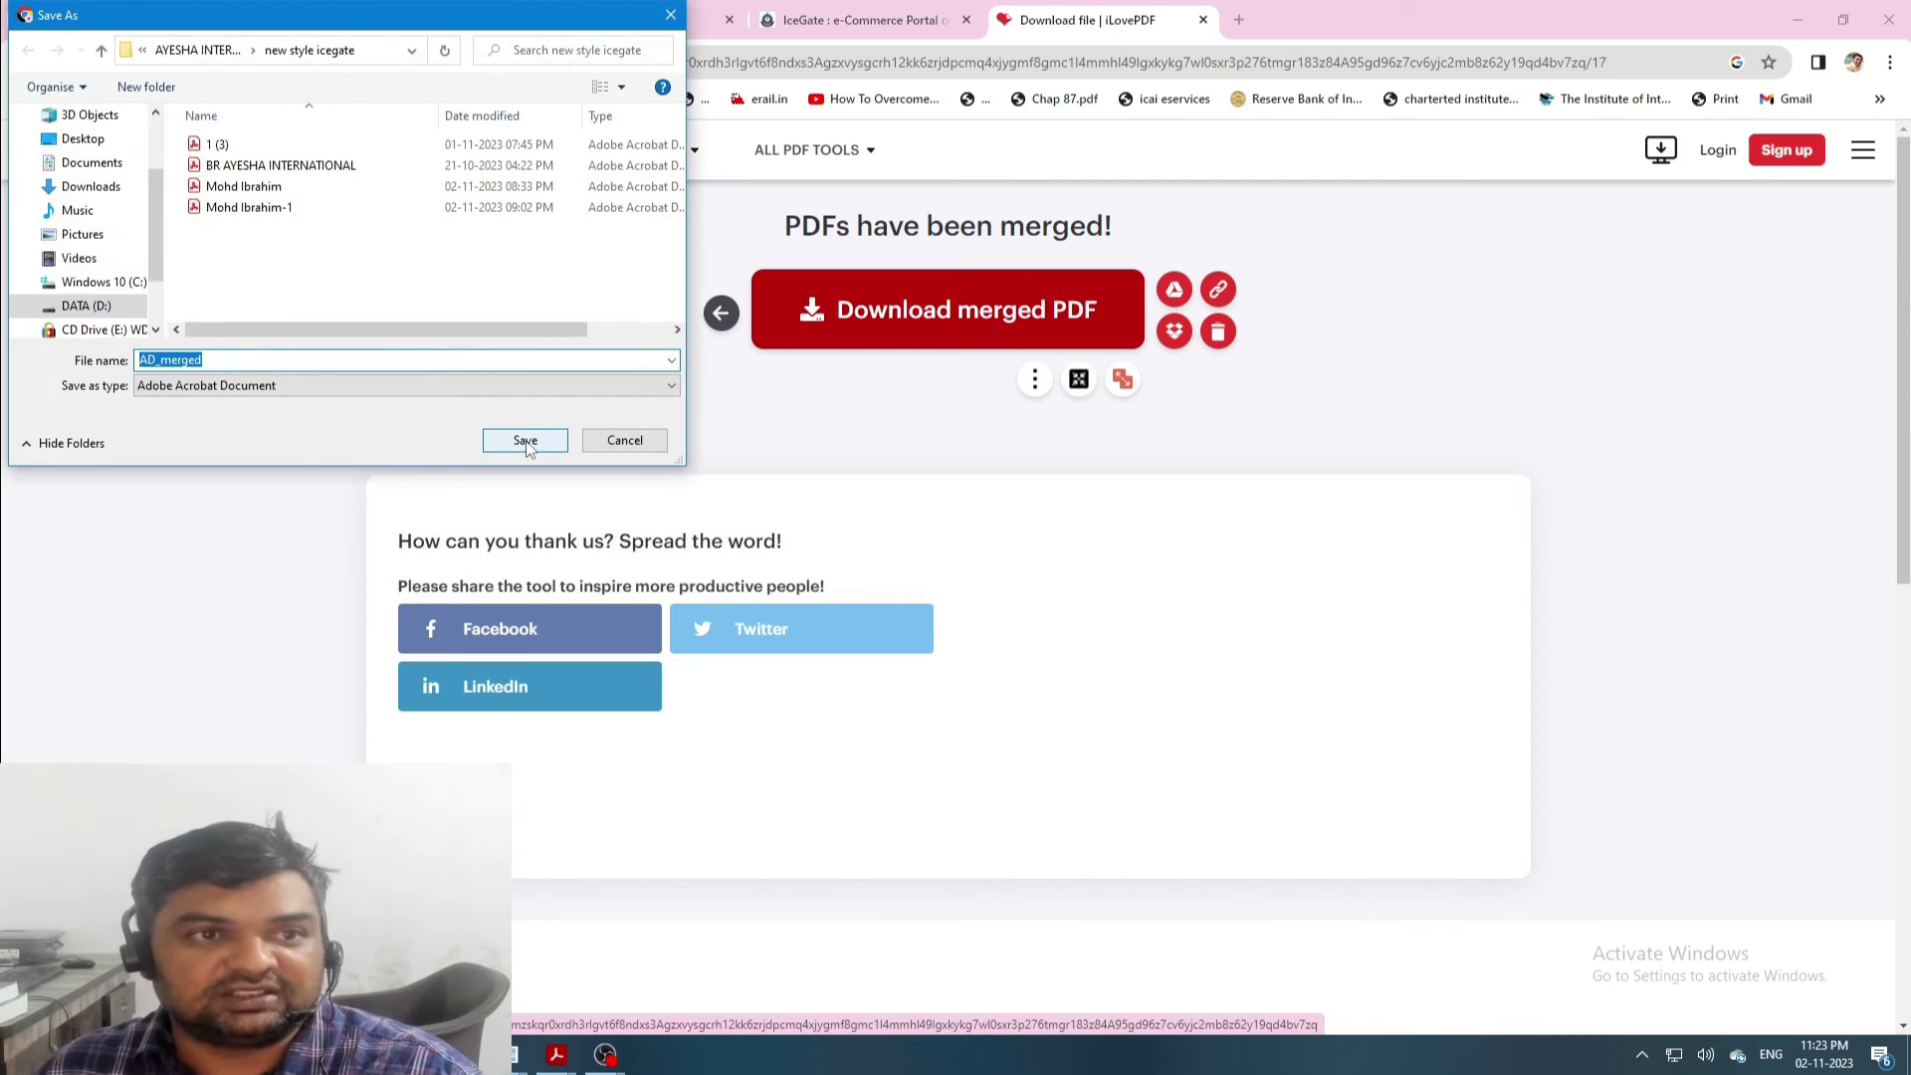
pyautogui.click(182, 51)
pyautogui.click(179, 52)
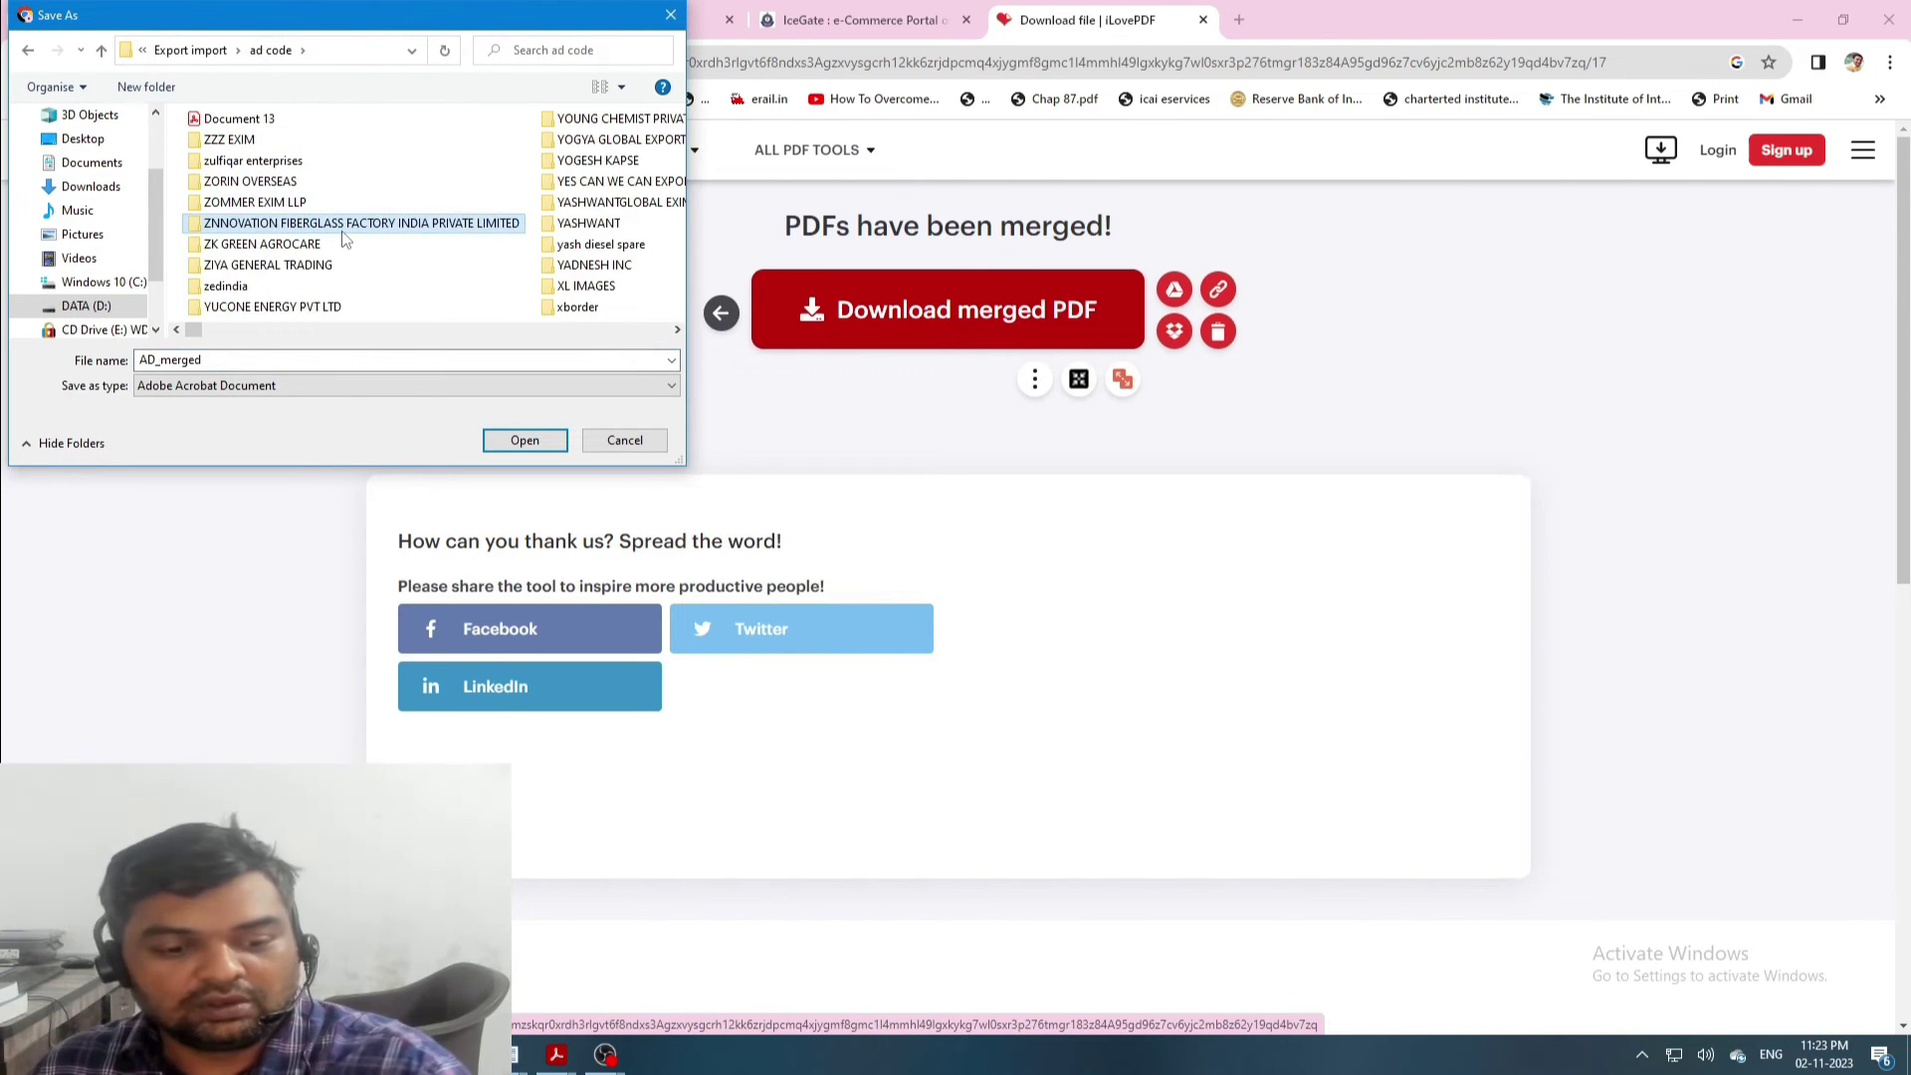
pyautogui.scroll(-5, 343, 239)
pyautogui.press('Down')
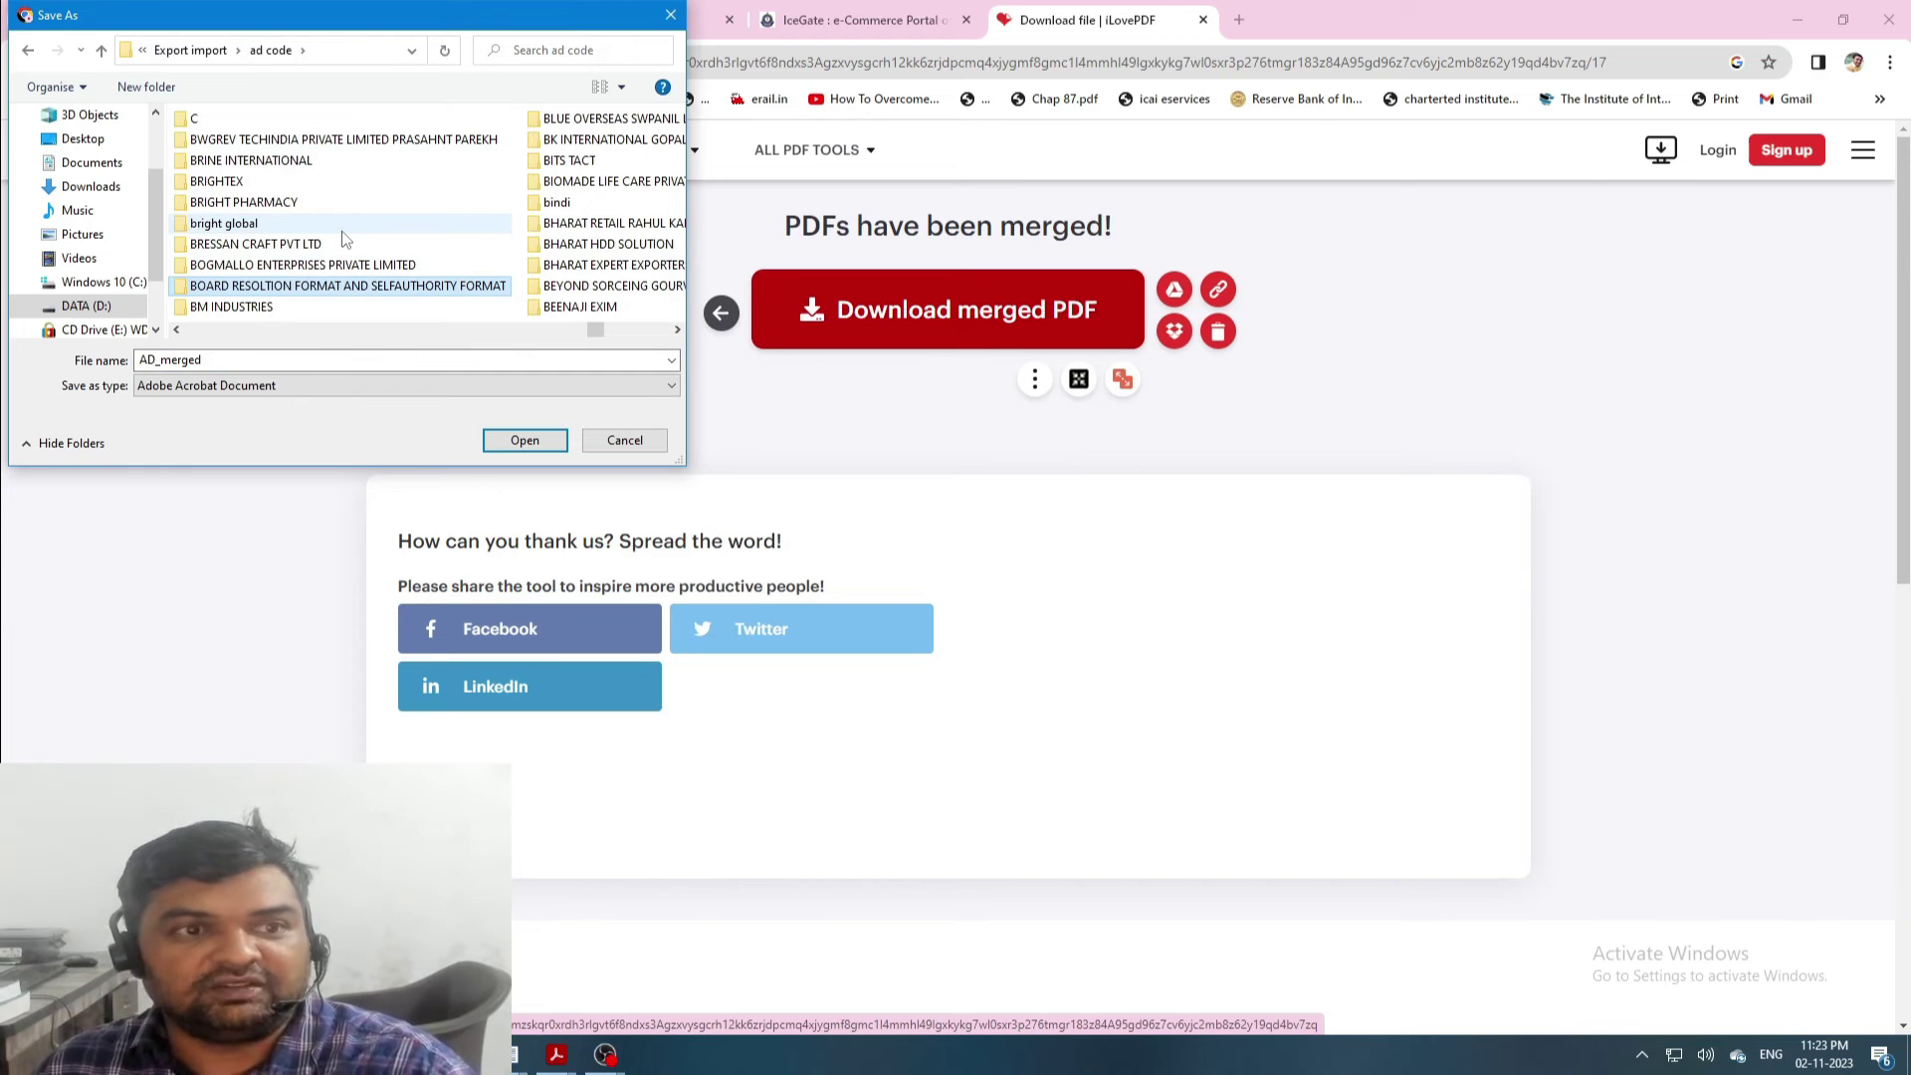
pyautogui.press('Return')
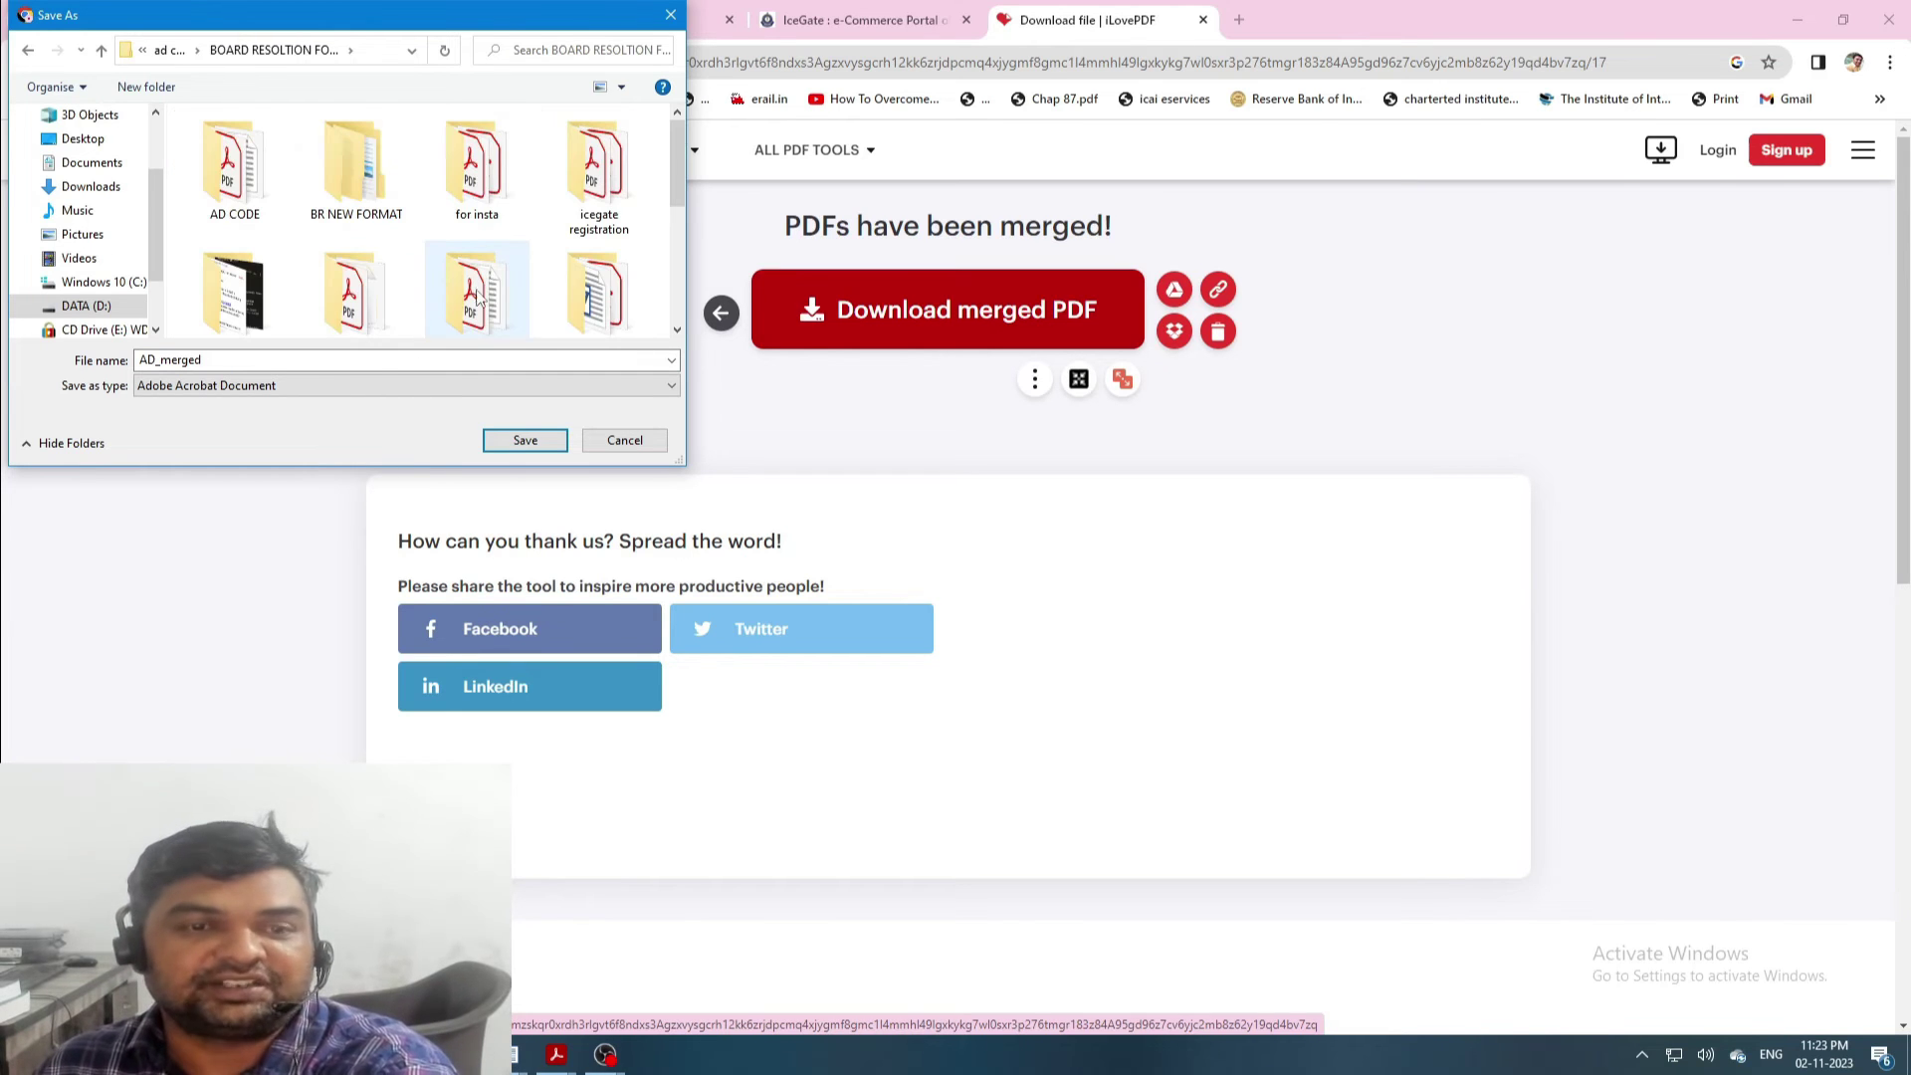
pyautogui.scroll(-2, 467, 284)
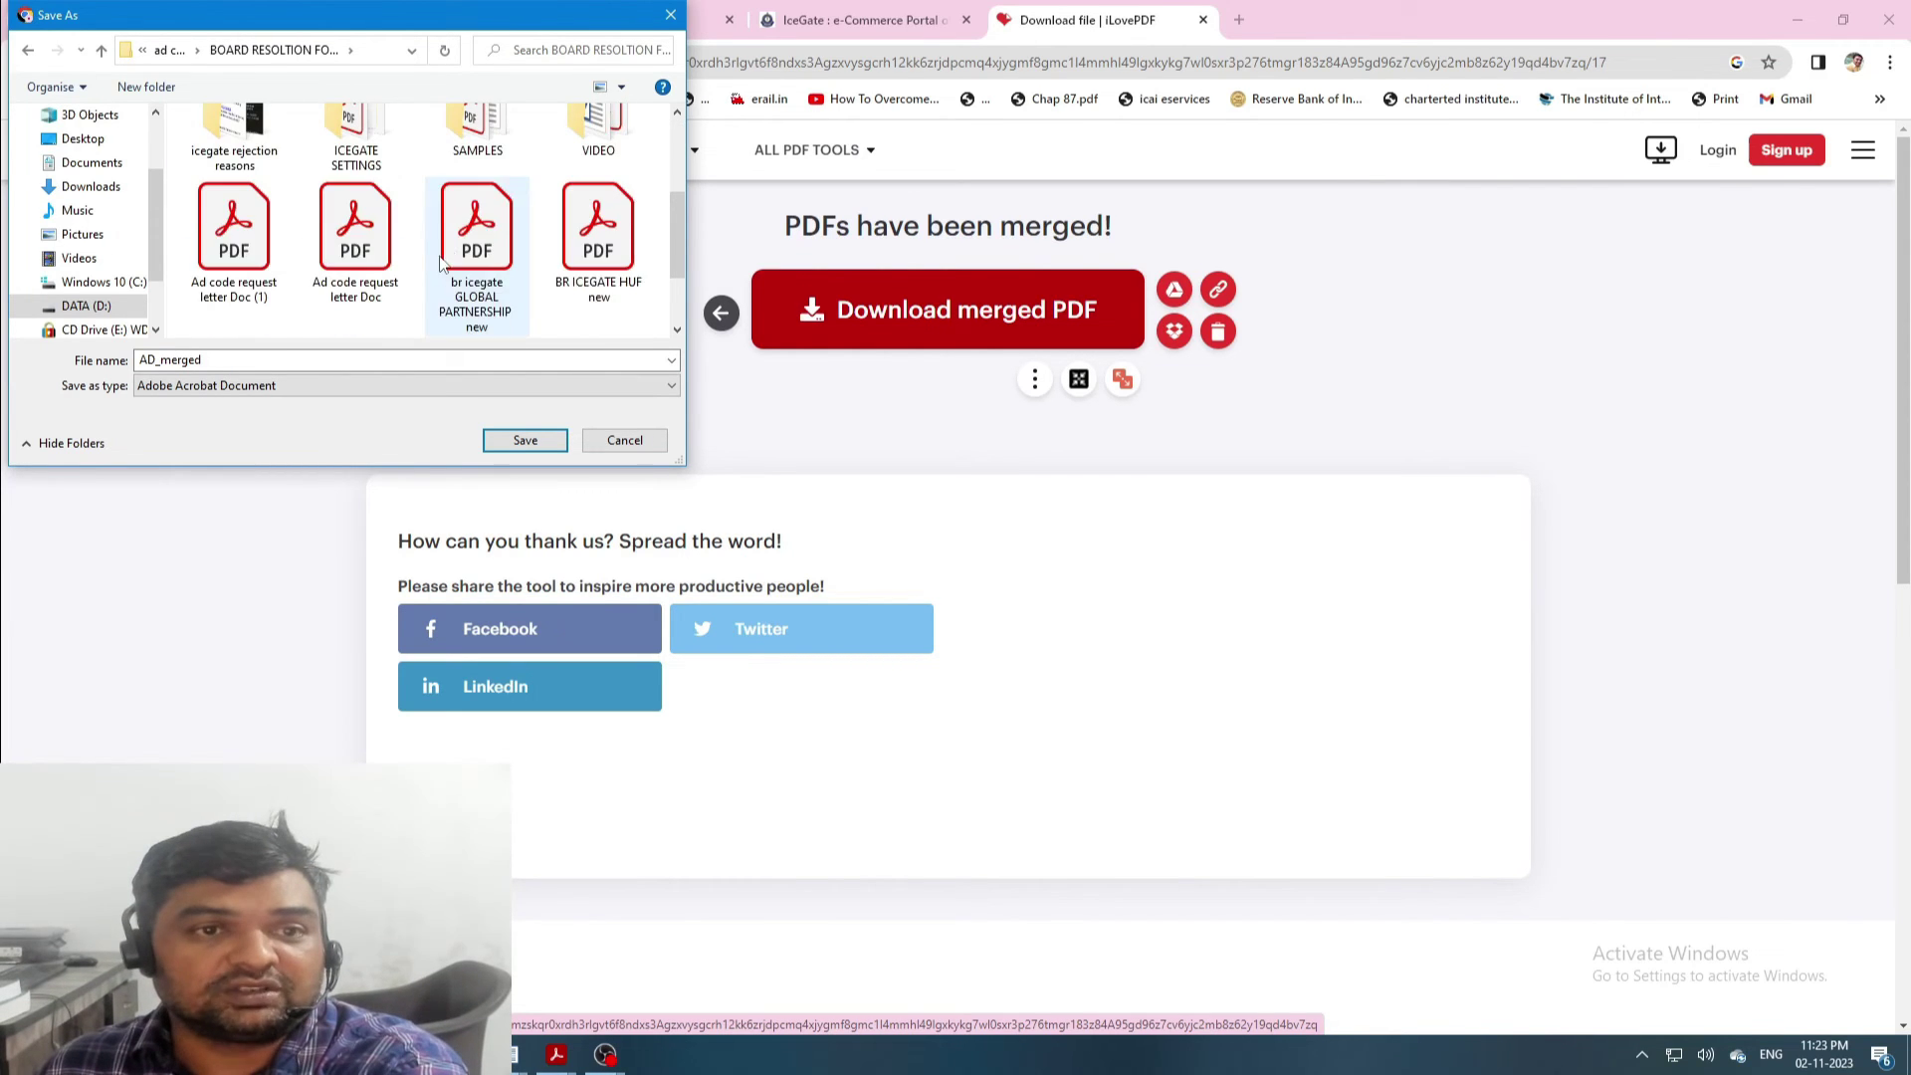
pyautogui.doubleClick(598, 127)
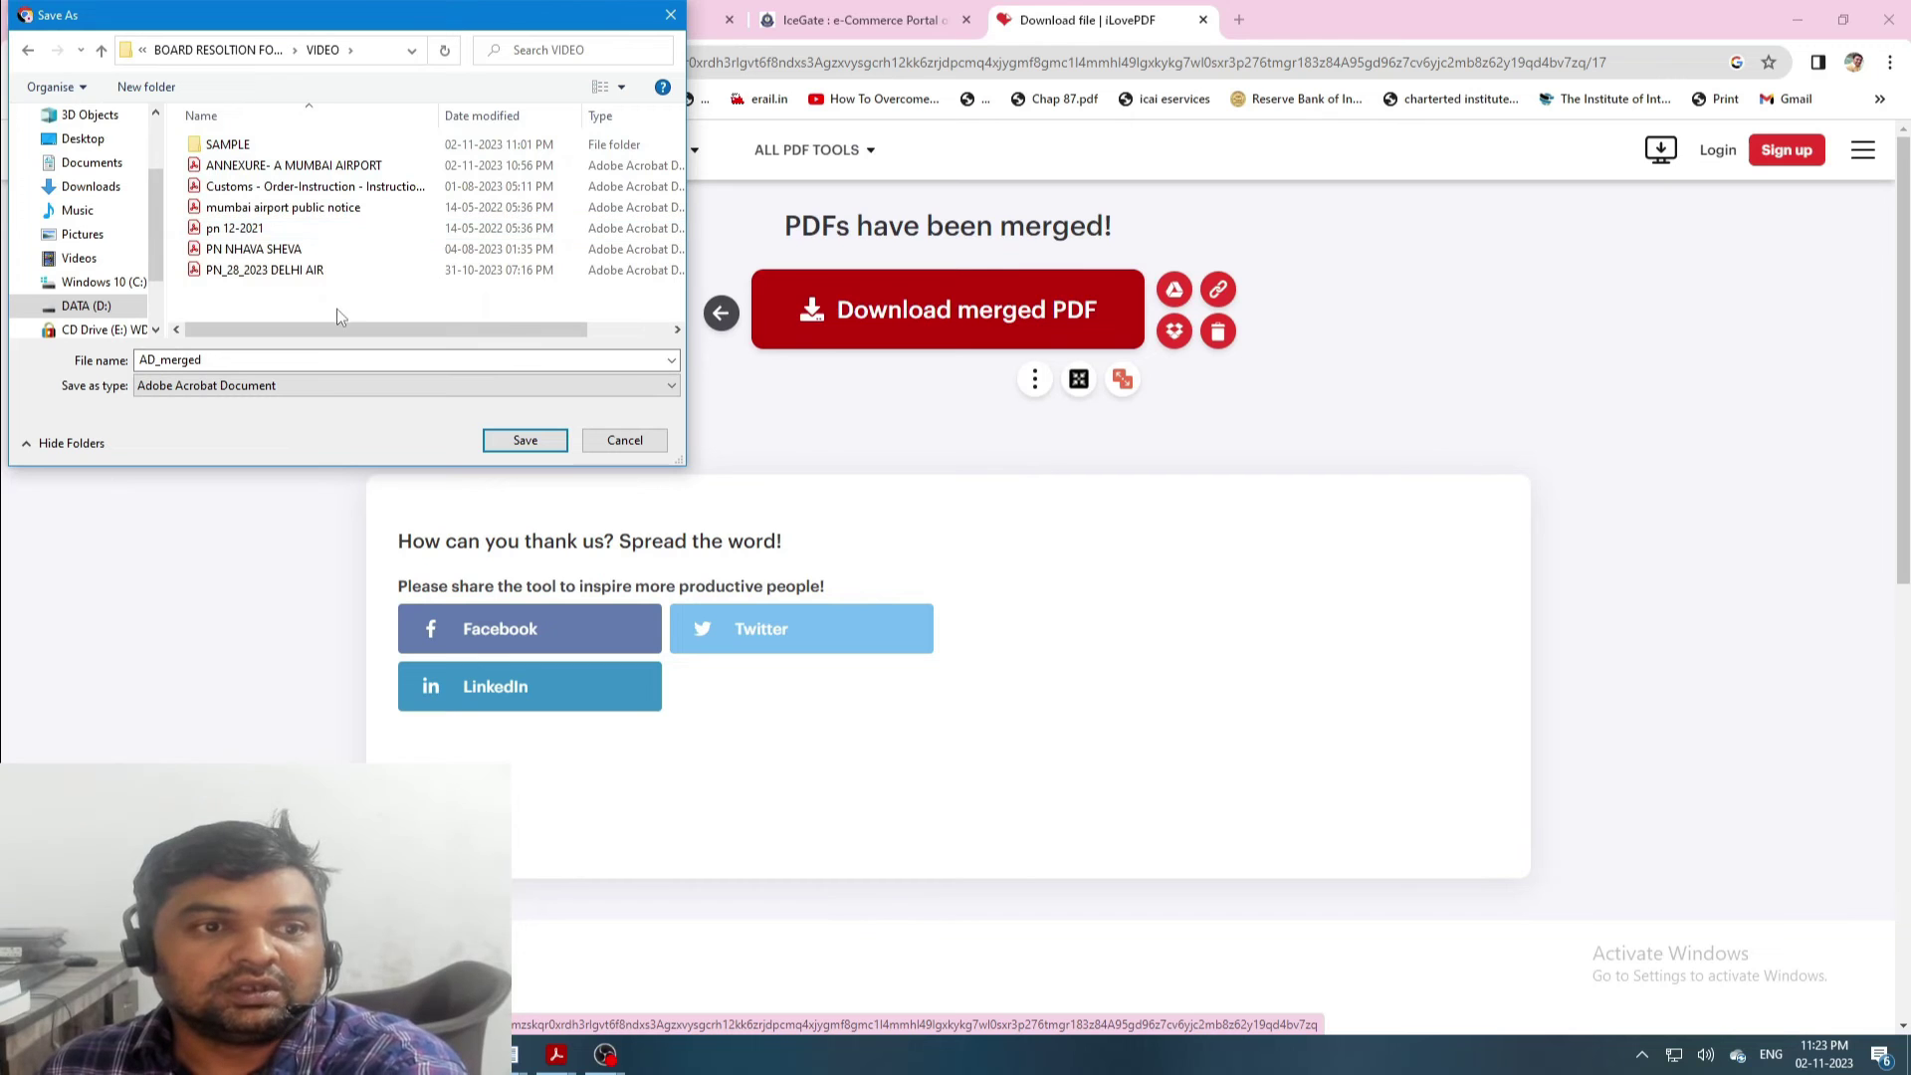
pyautogui.doubleClick(331, 360)
pyautogui.write('ALL DOCS NERGED')
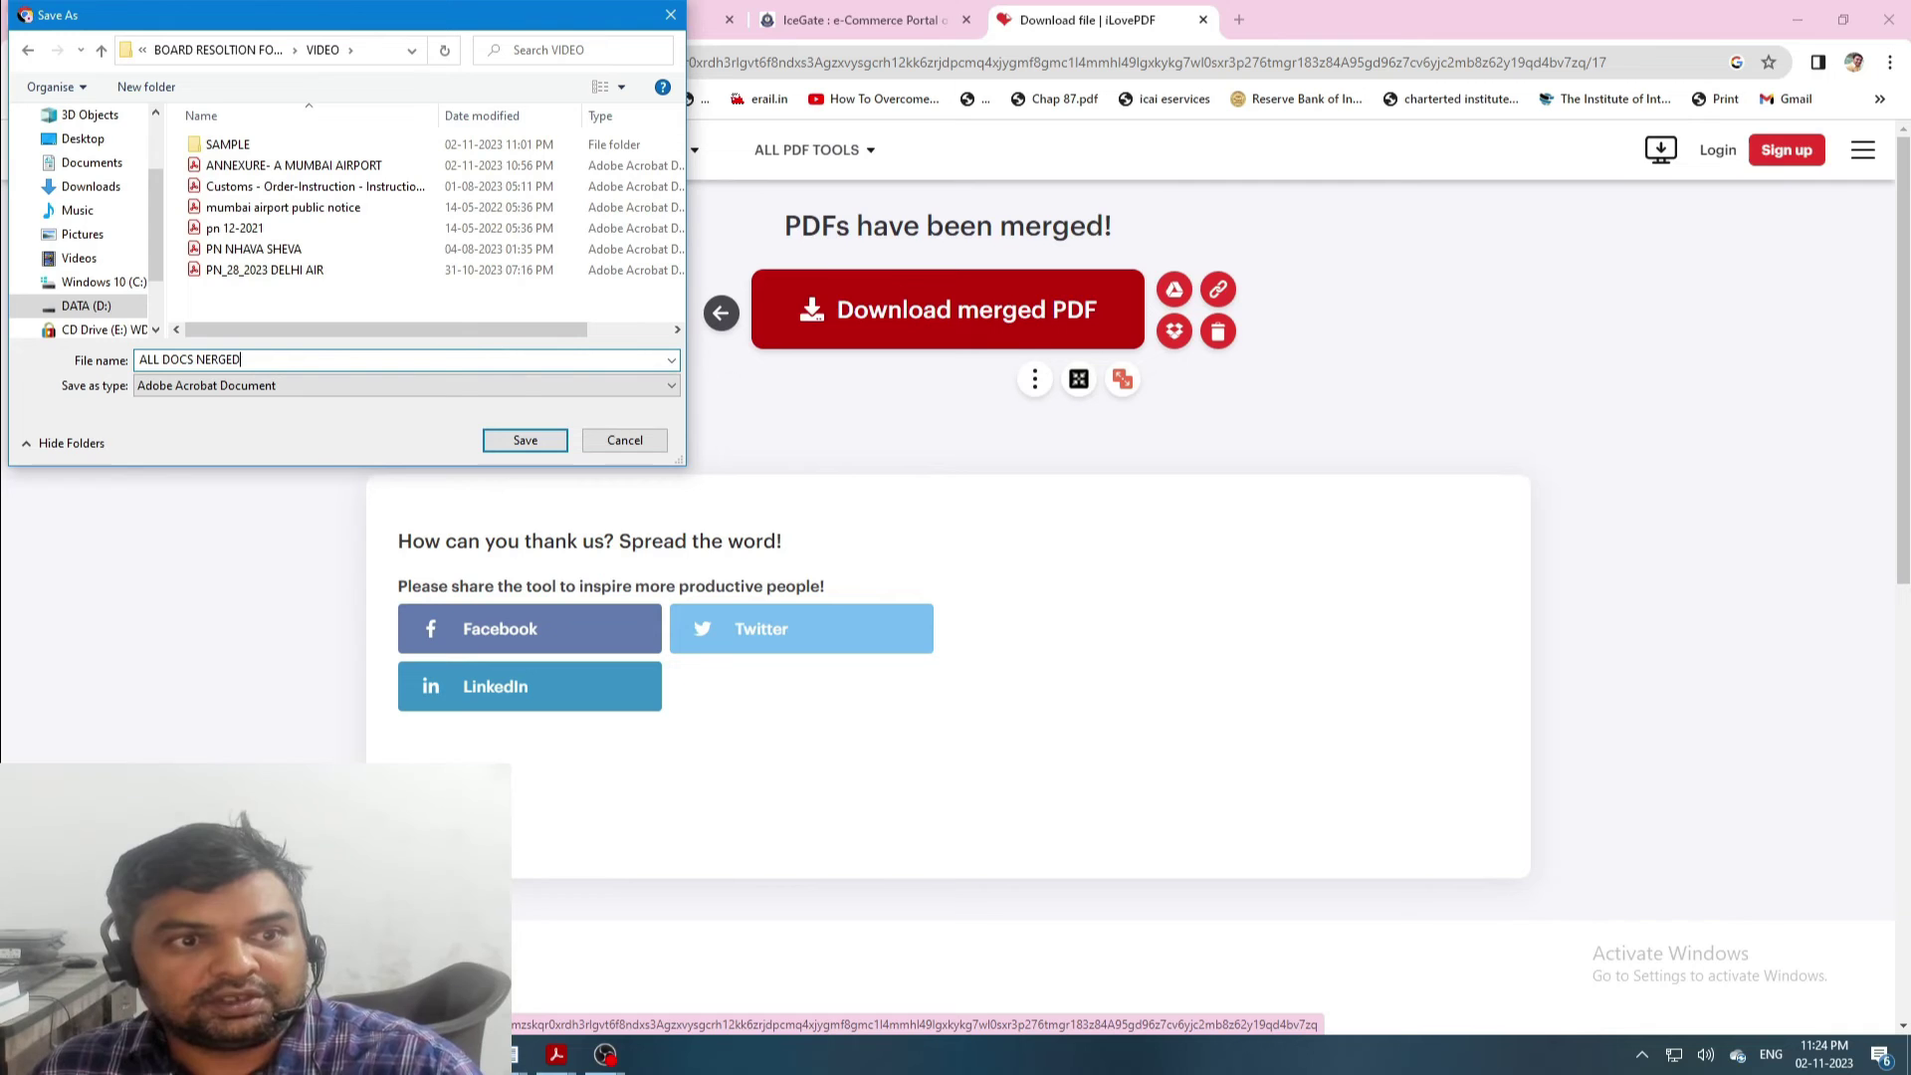
pyautogui.press('Return')
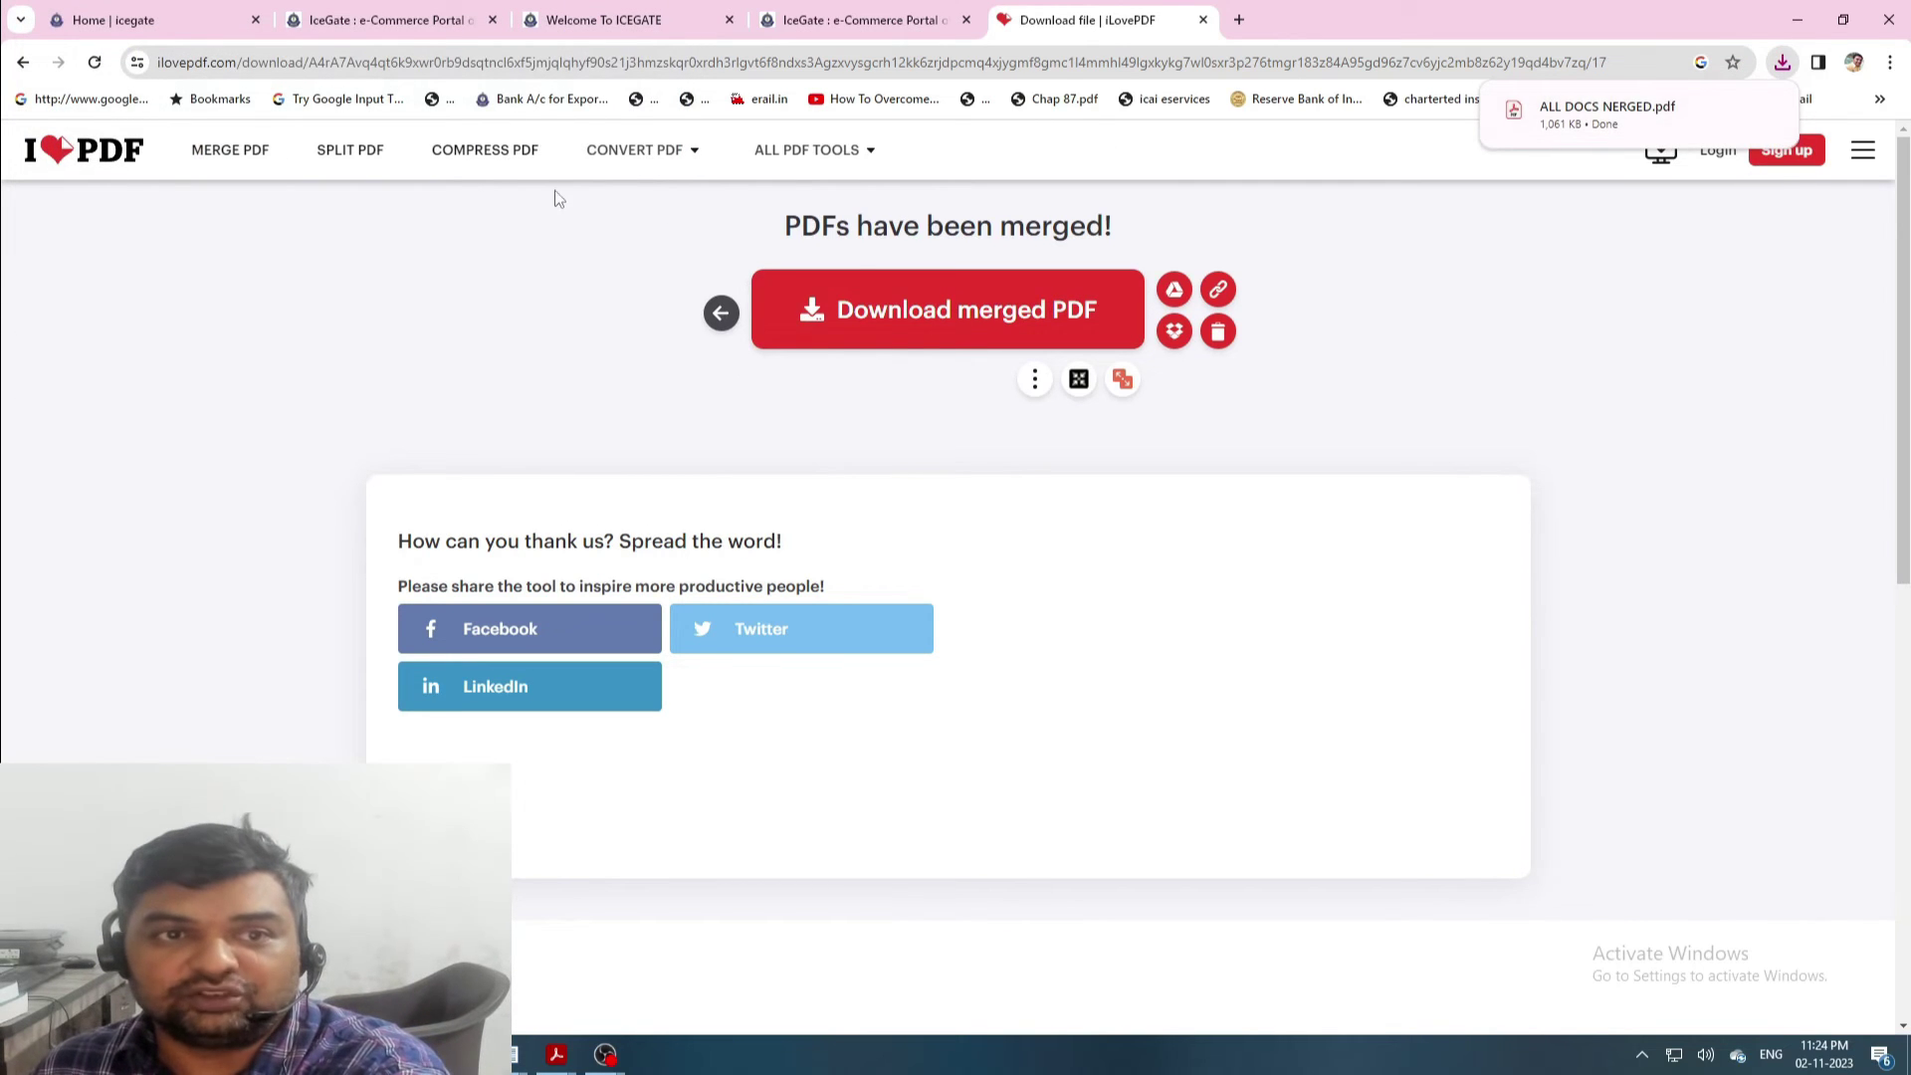
# Step: Compress ALL DOCS NERGED.pdf to 25.03 KB, save the compressed copy, and return to ICEGATE
pyautogui.click(484, 158)
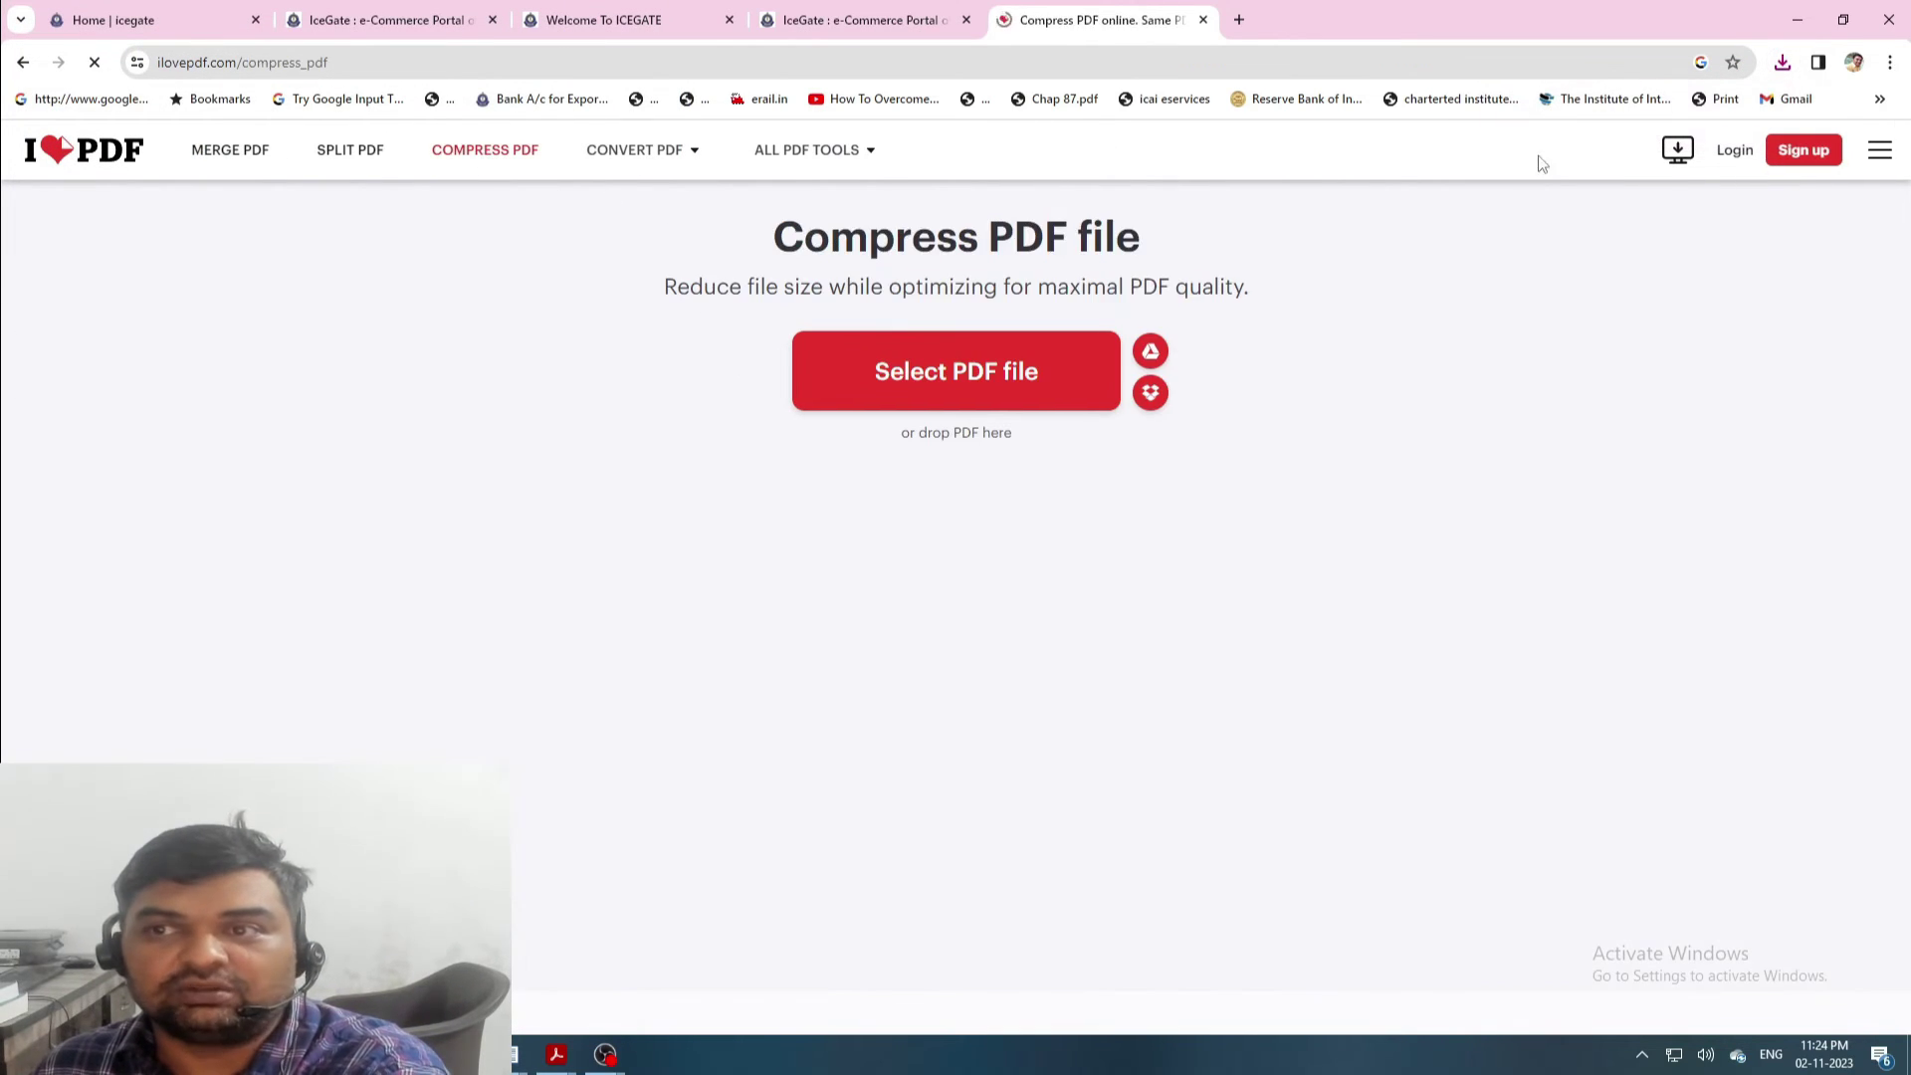
pyautogui.click(1782, 62)
pyautogui.moveTo(1662, 169); pyautogui.dragTo(994, 388)
pyautogui.click(1642, 975)
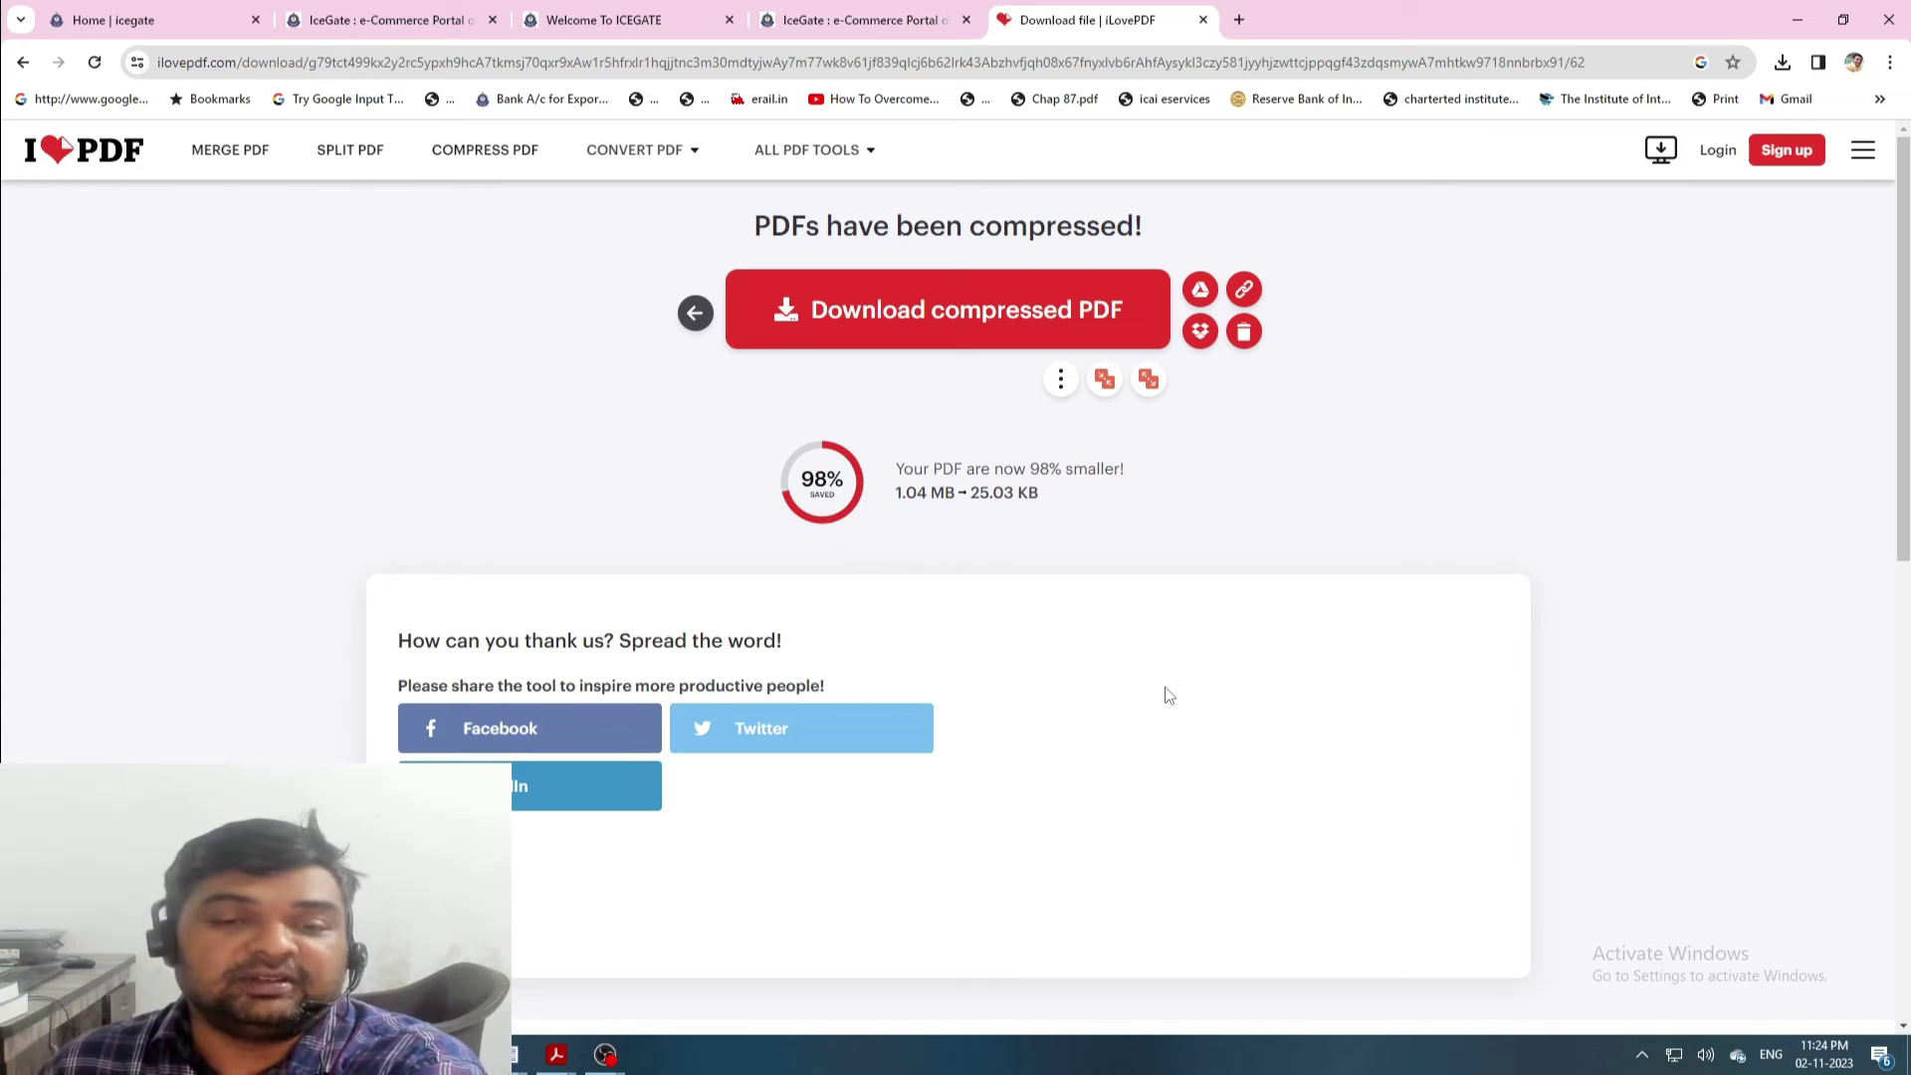
pyautogui.click(988, 319)
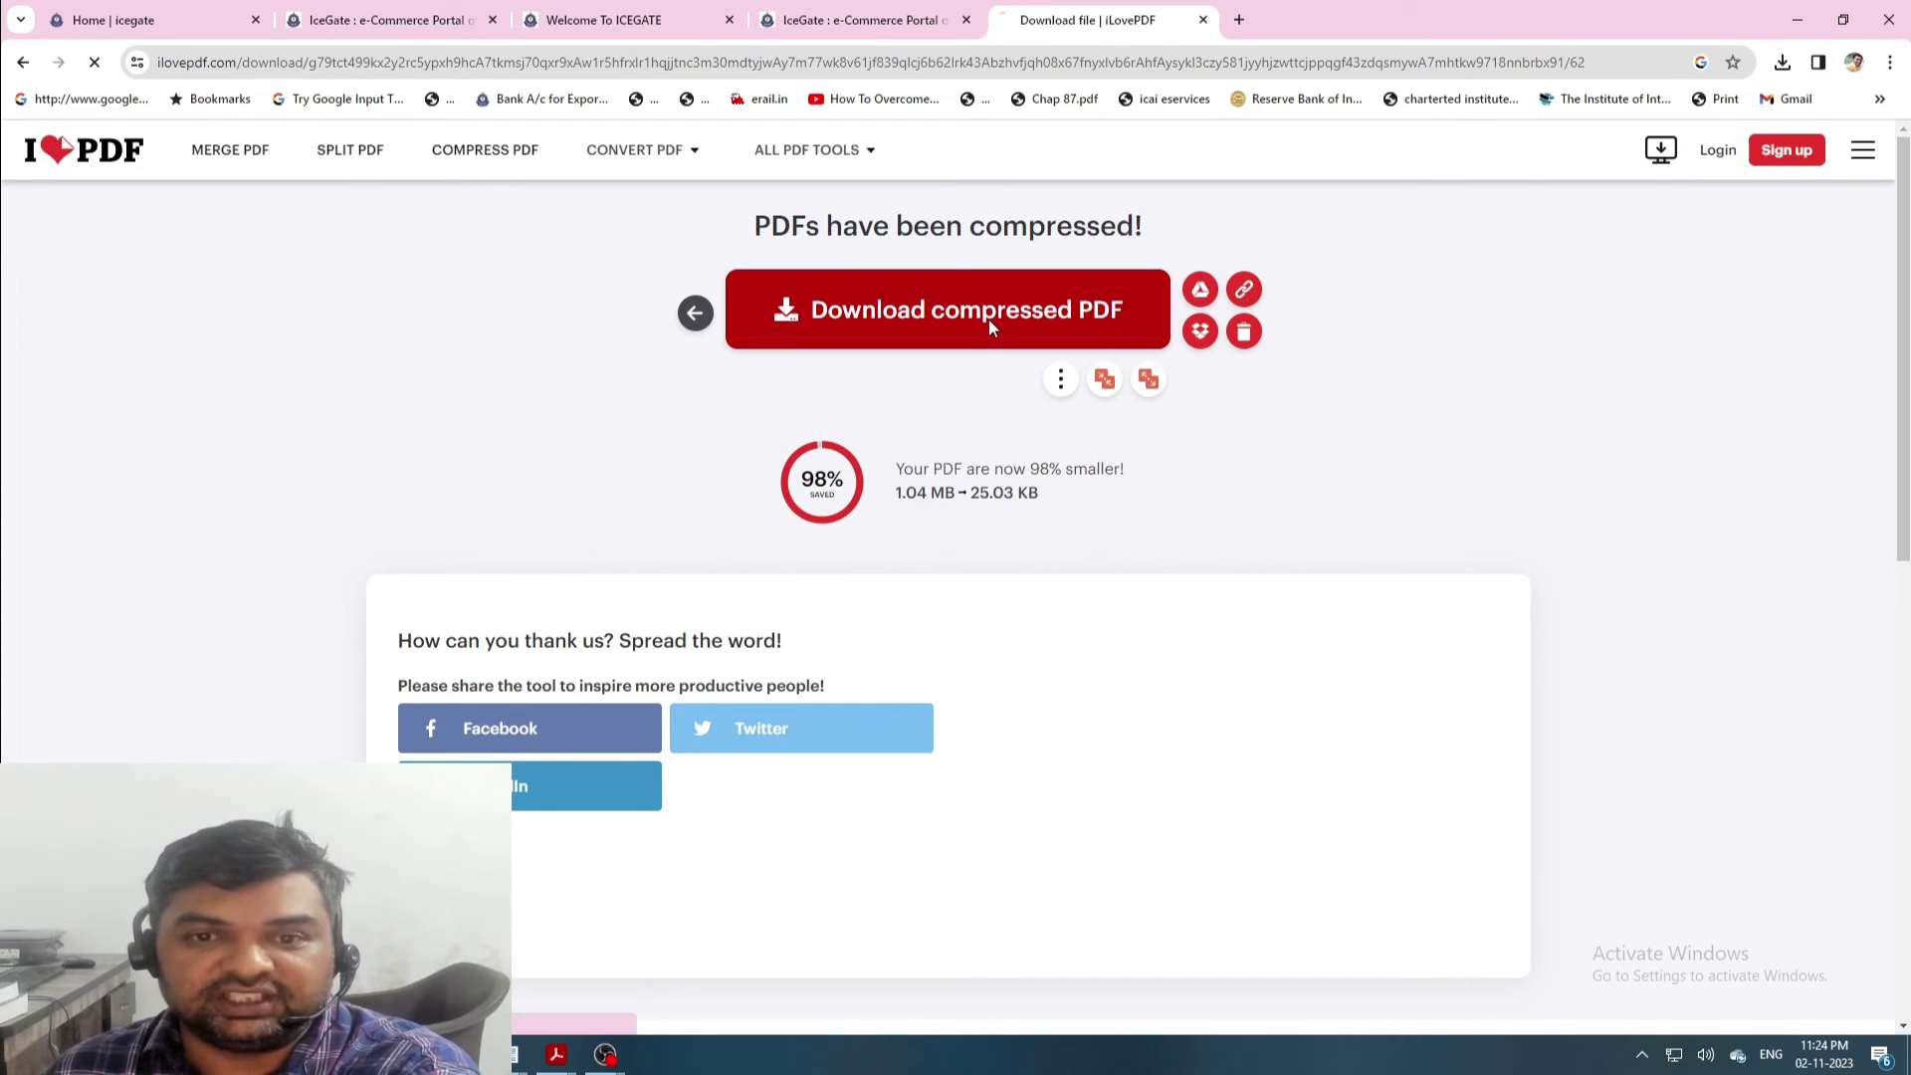
pyautogui.click(527, 441)
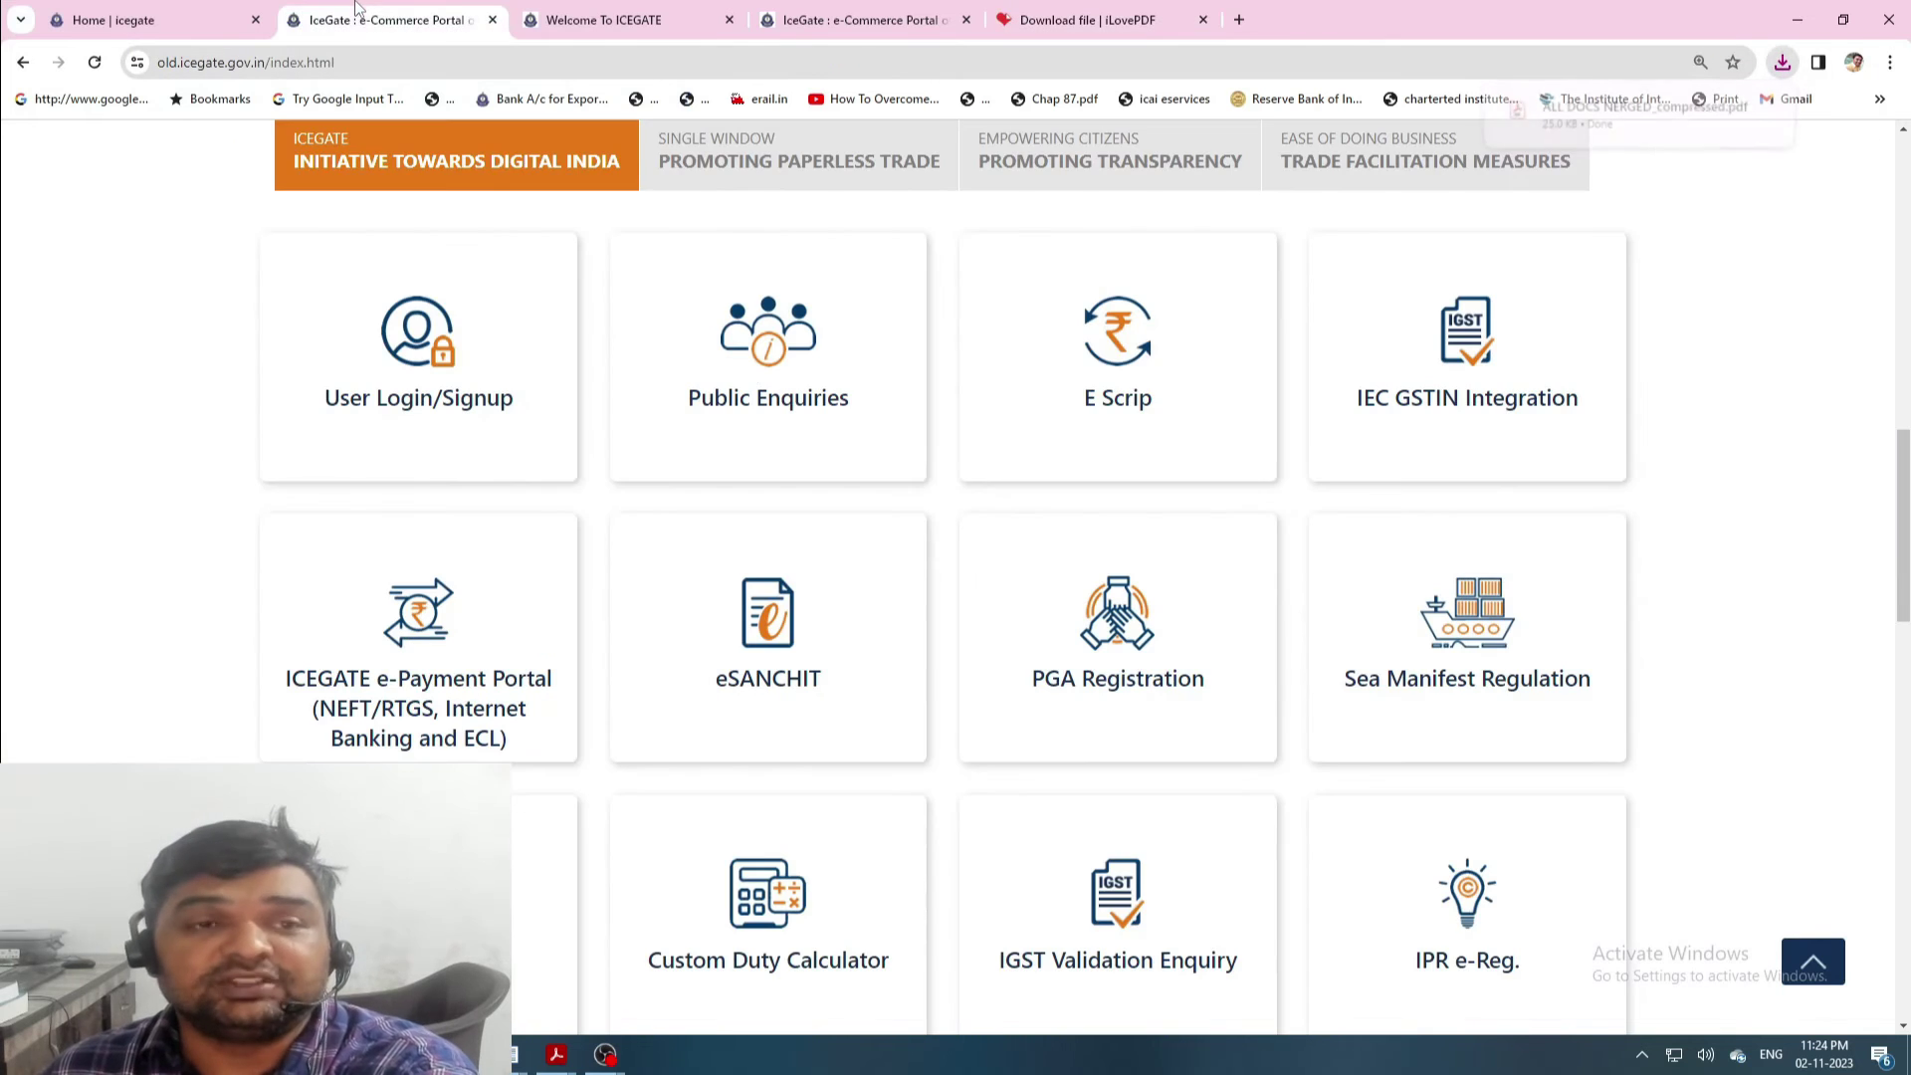
pyautogui.click(459, 24)
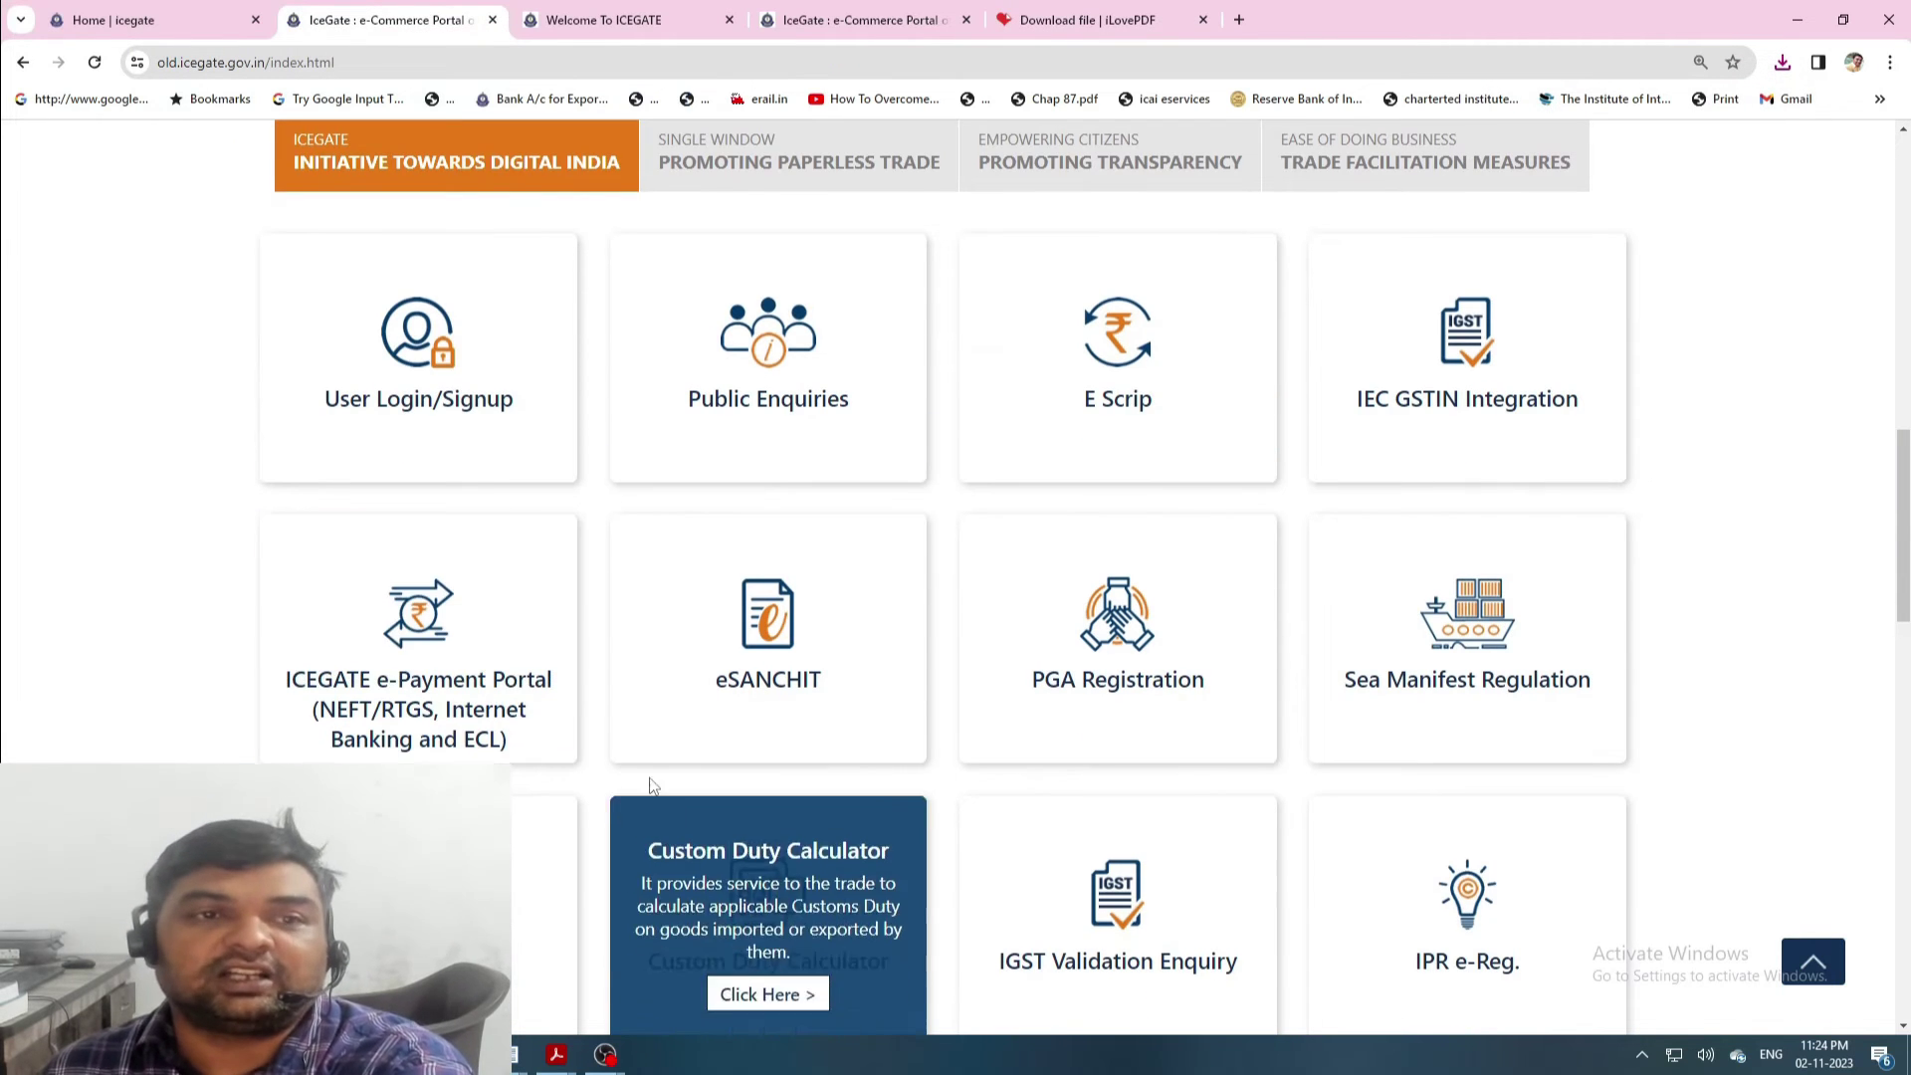
# Step: Go to the old ICEGATE site's Digital Signature section and open the Common Signer Utility
pyautogui.scroll(3, 697, 597)
pyautogui.click(109, 20)
pyautogui.click(1549, 211)
pyautogui.click(1543, 299)
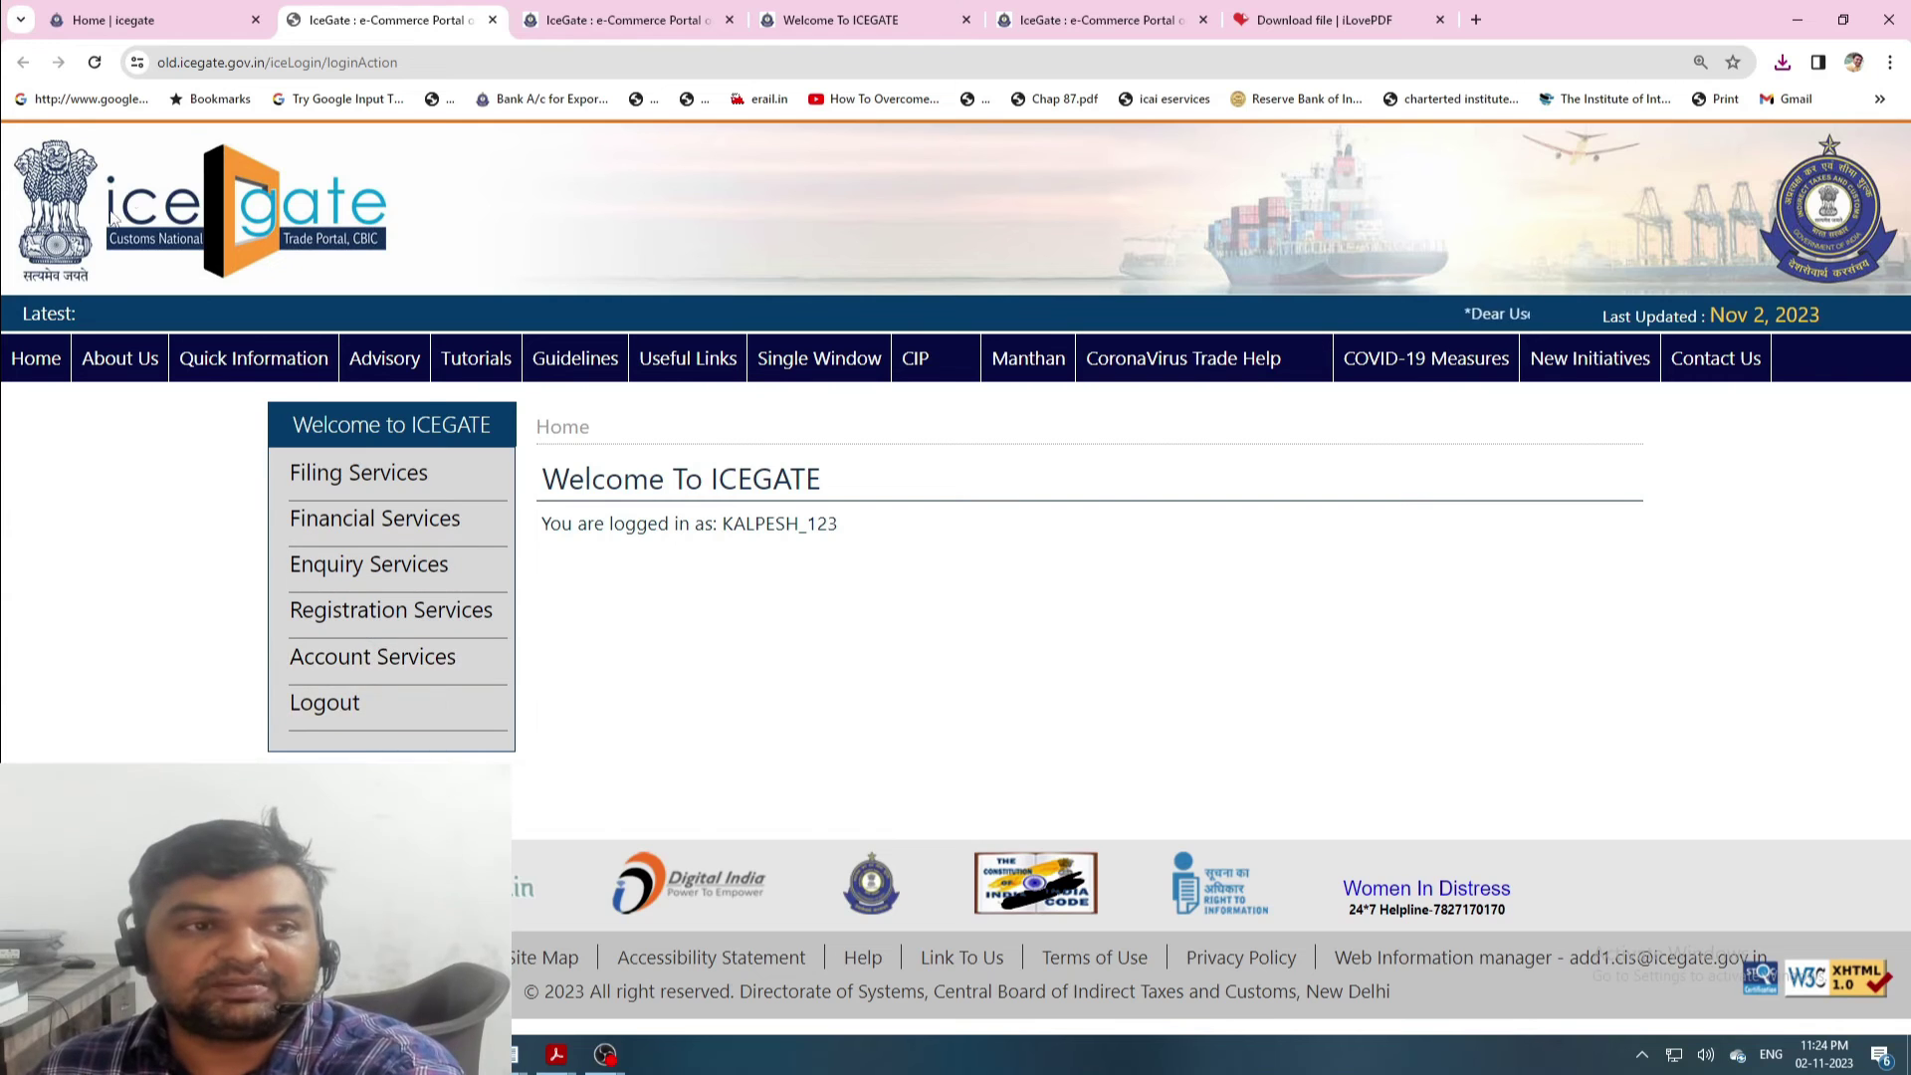
pyautogui.click(34, 358)
pyautogui.scroll(-15, 422, 679)
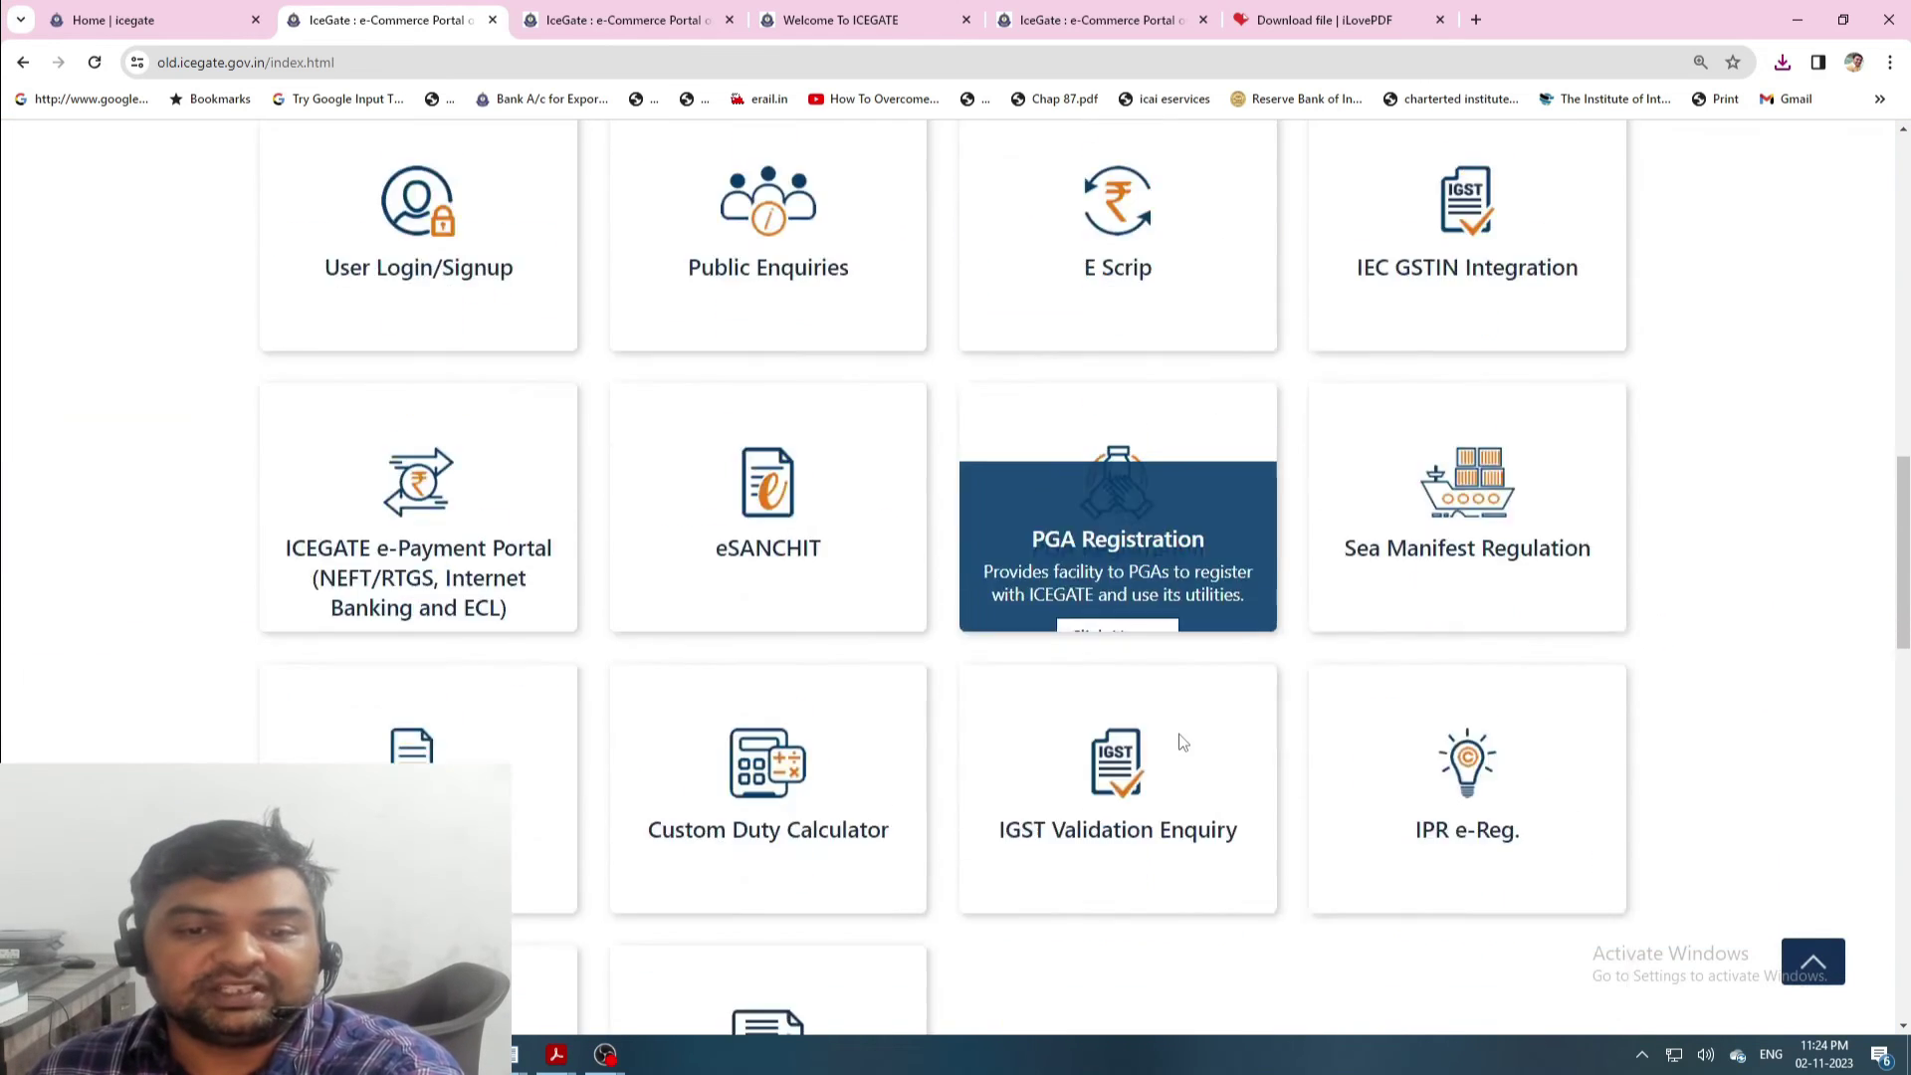
pyautogui.scroll(3, 703, 591)
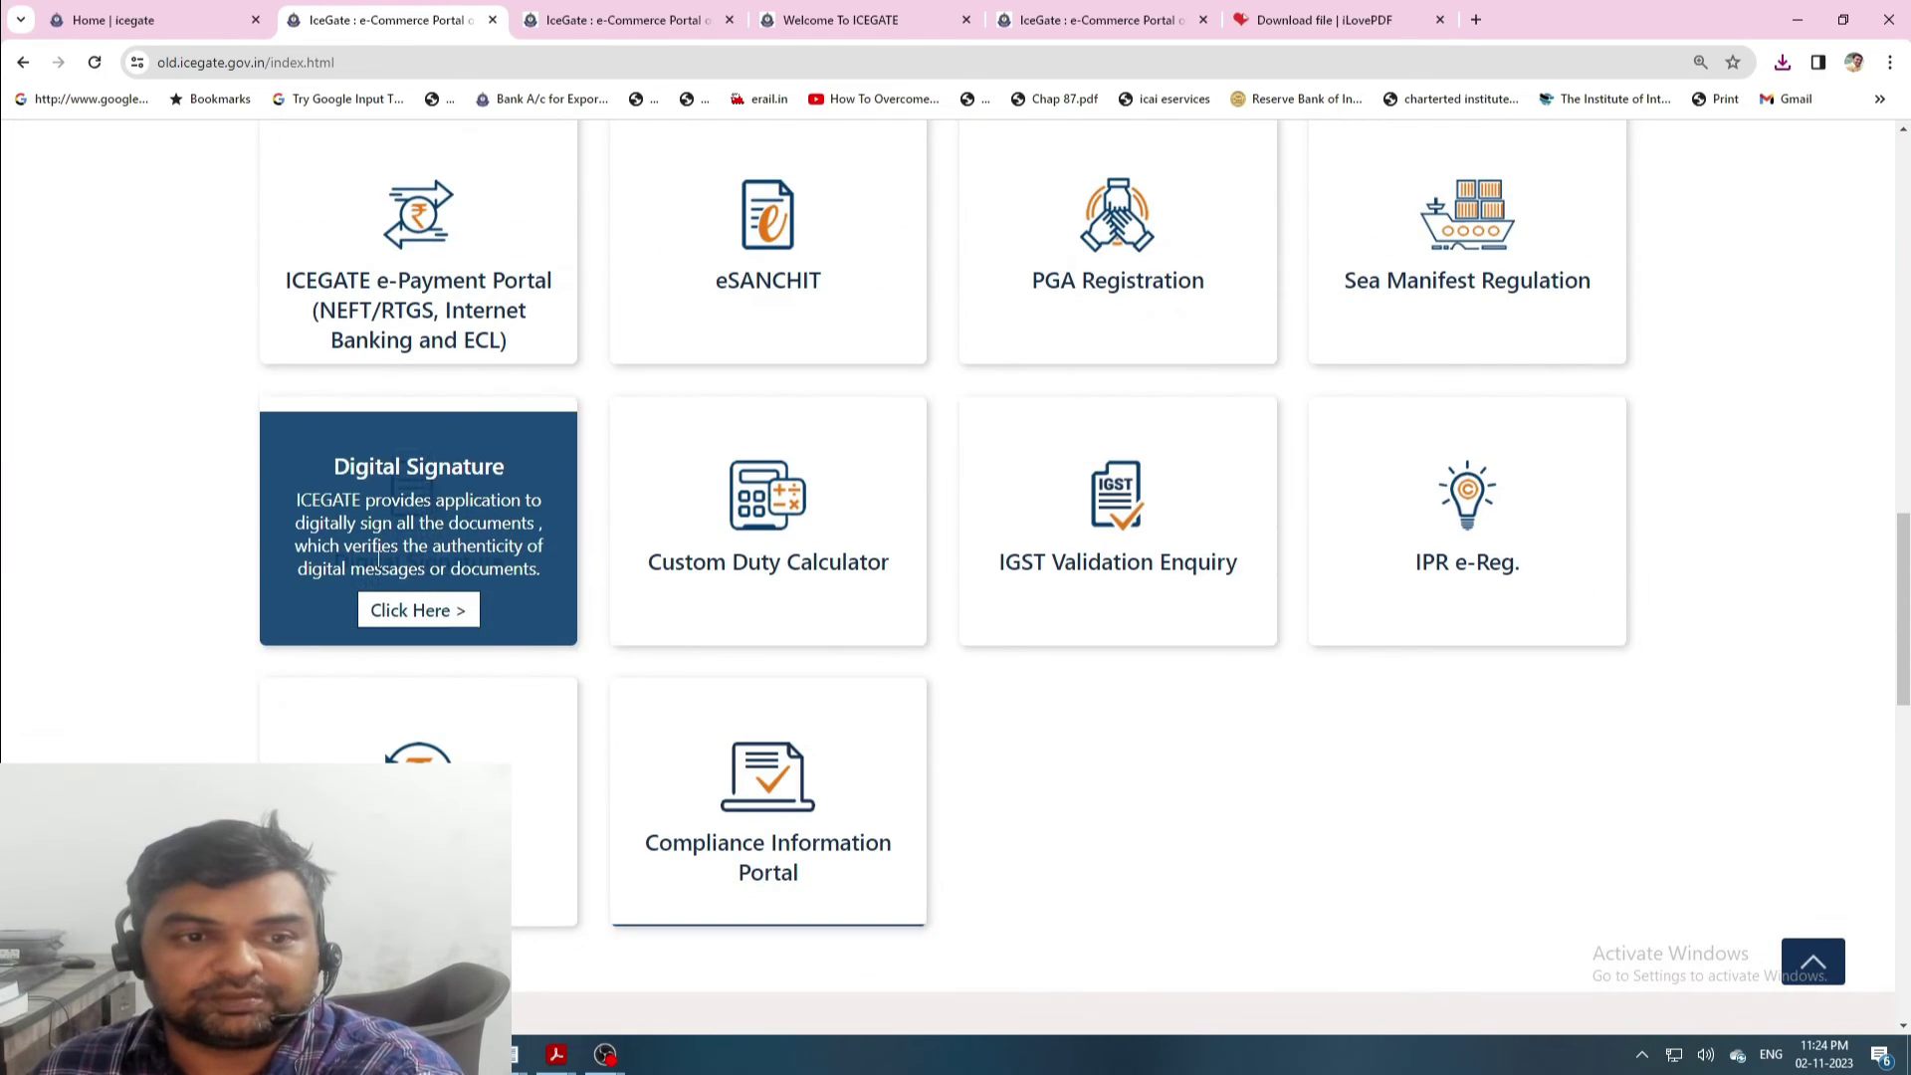
pyautogui.click(448, 606)
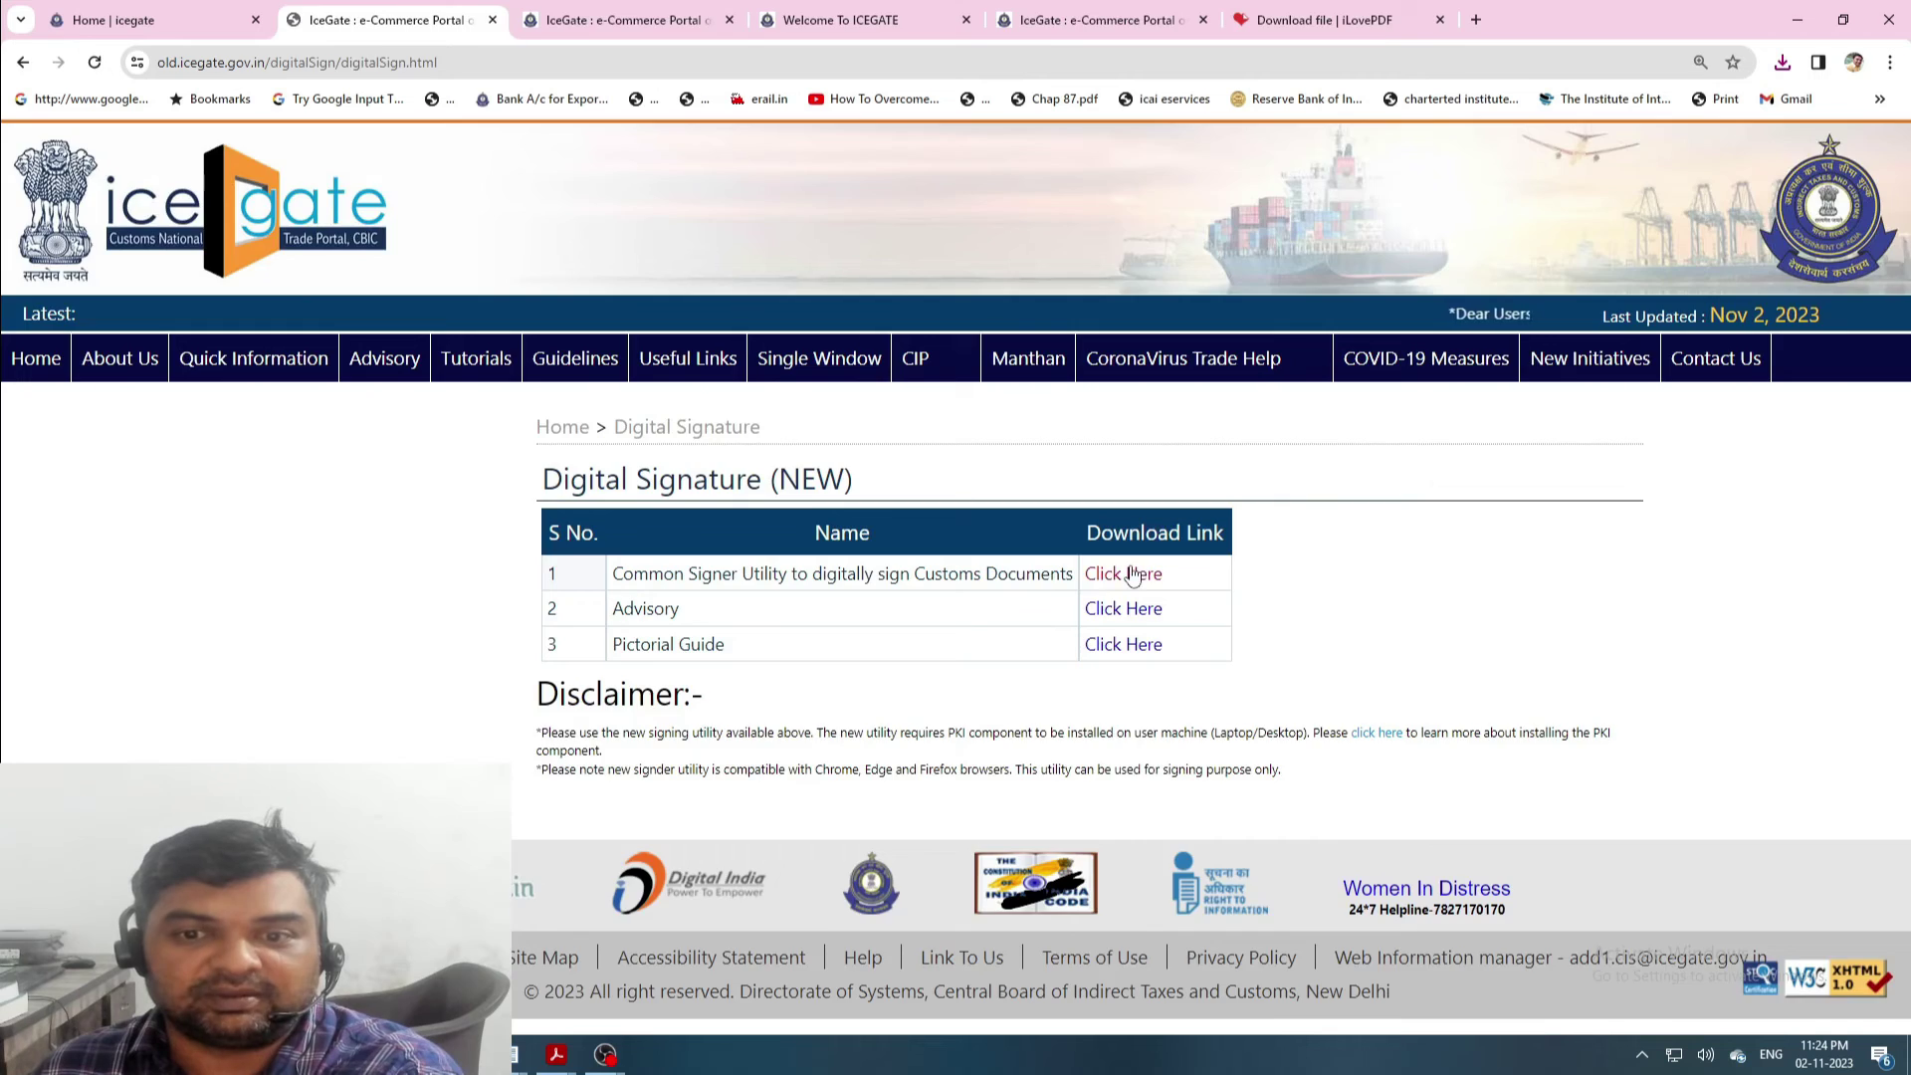
pyautogui.click(1122, 573)
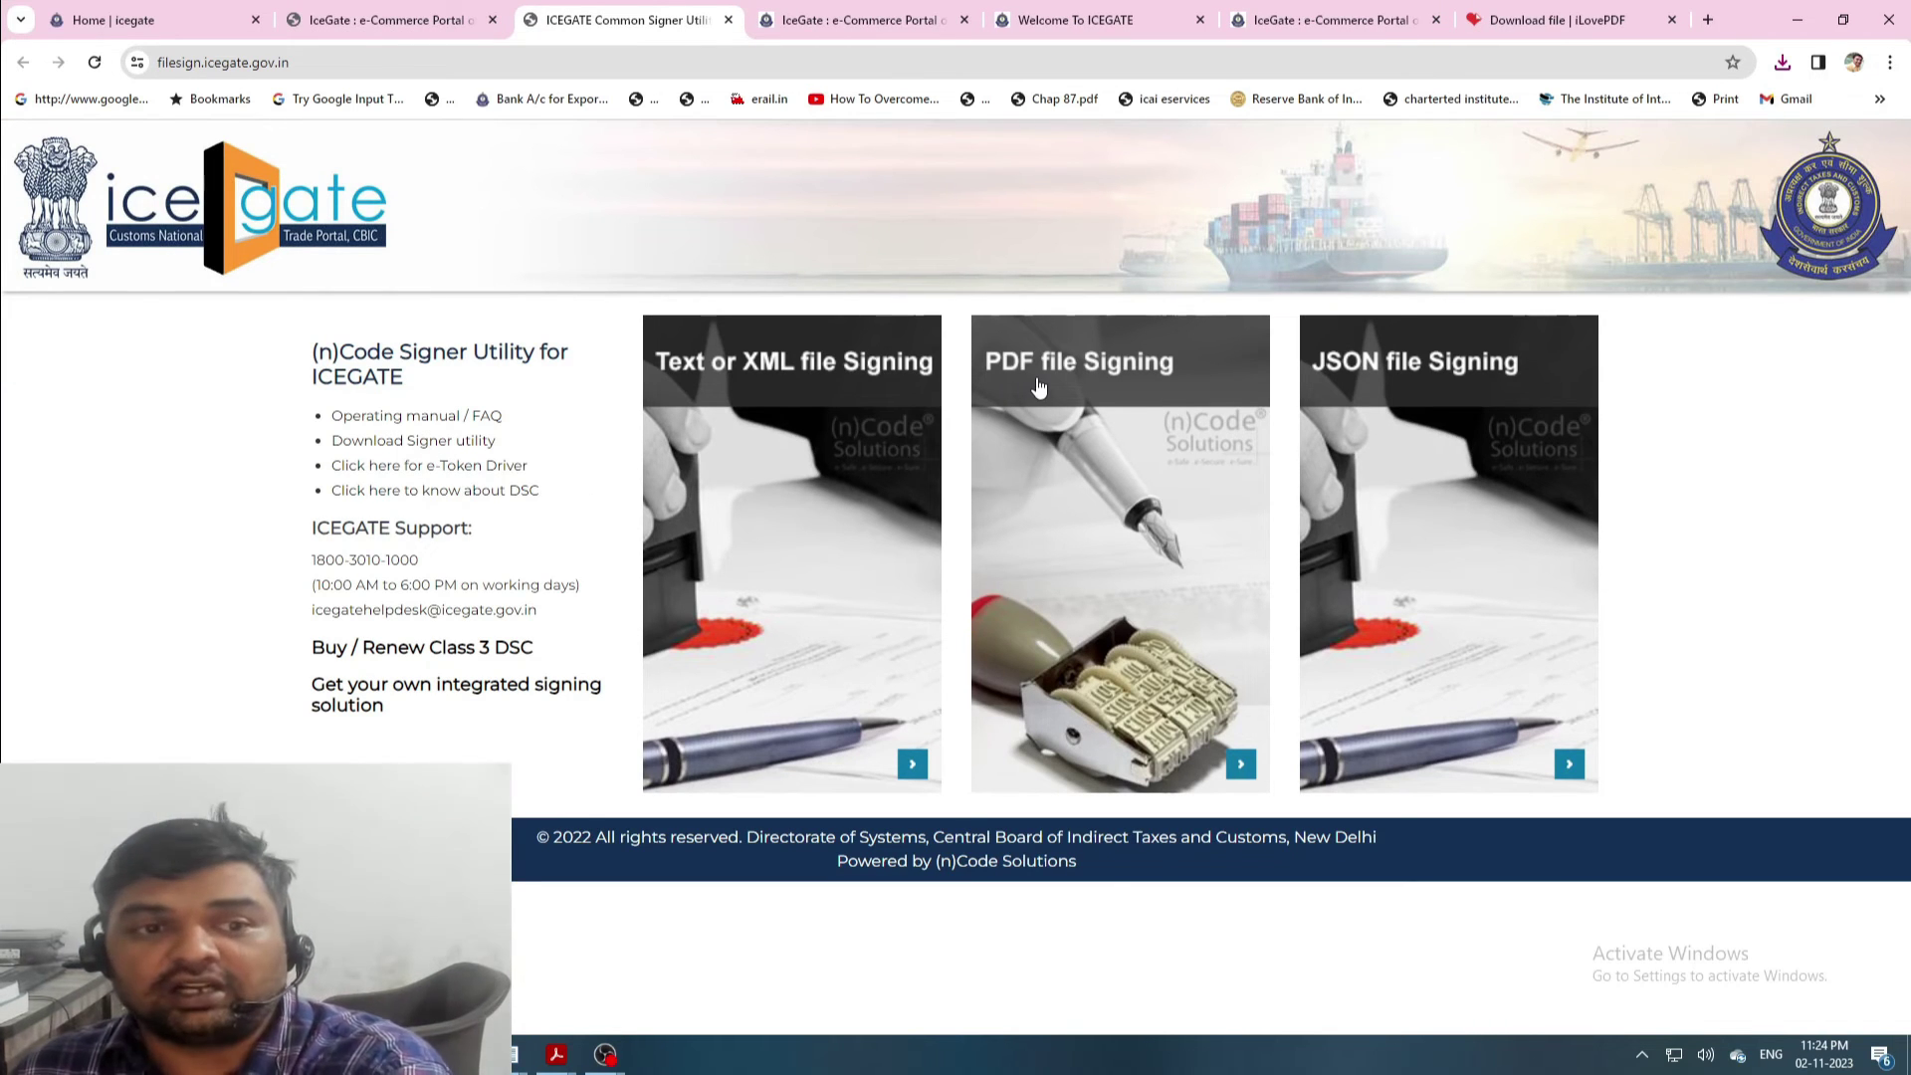
# Step: Download and save the PKIComponent signer utility, then minimize the browser
pyautogui.click(463, 444)
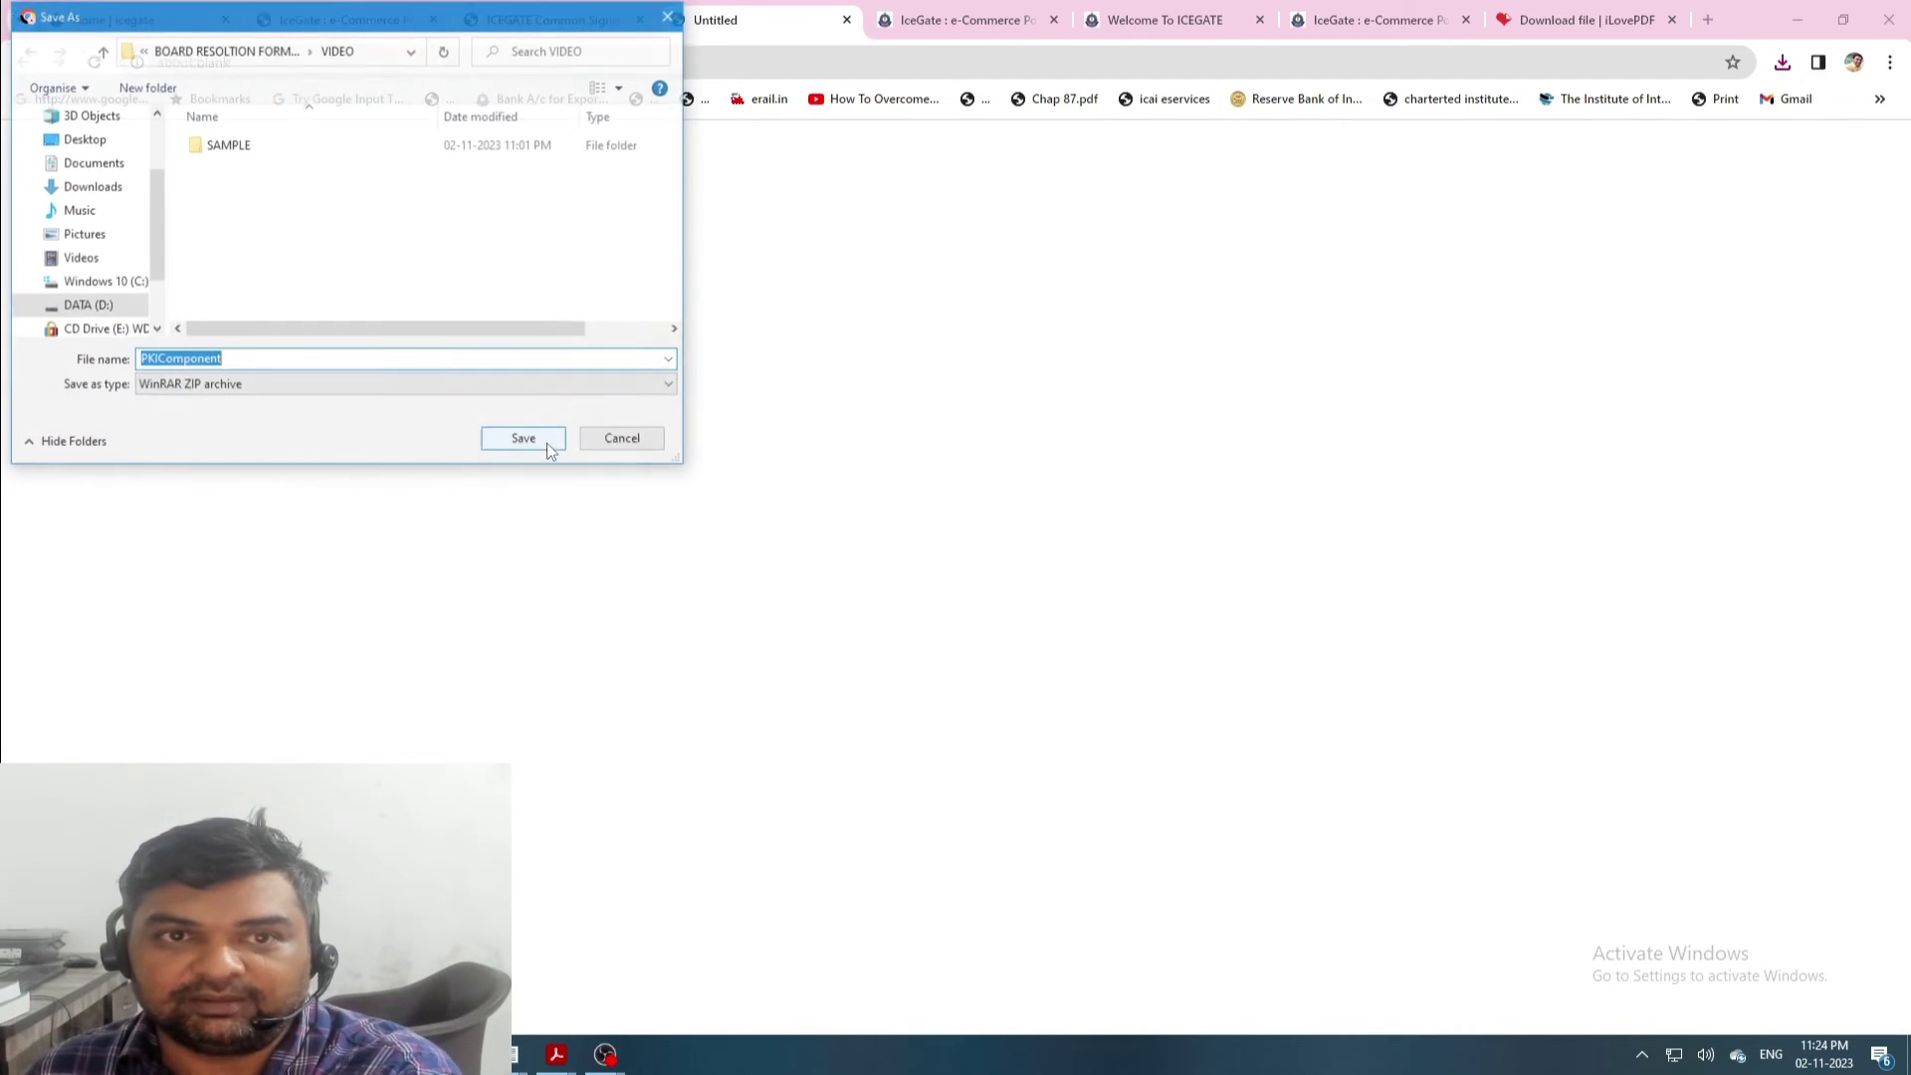
pyautogui.click(524, 440)
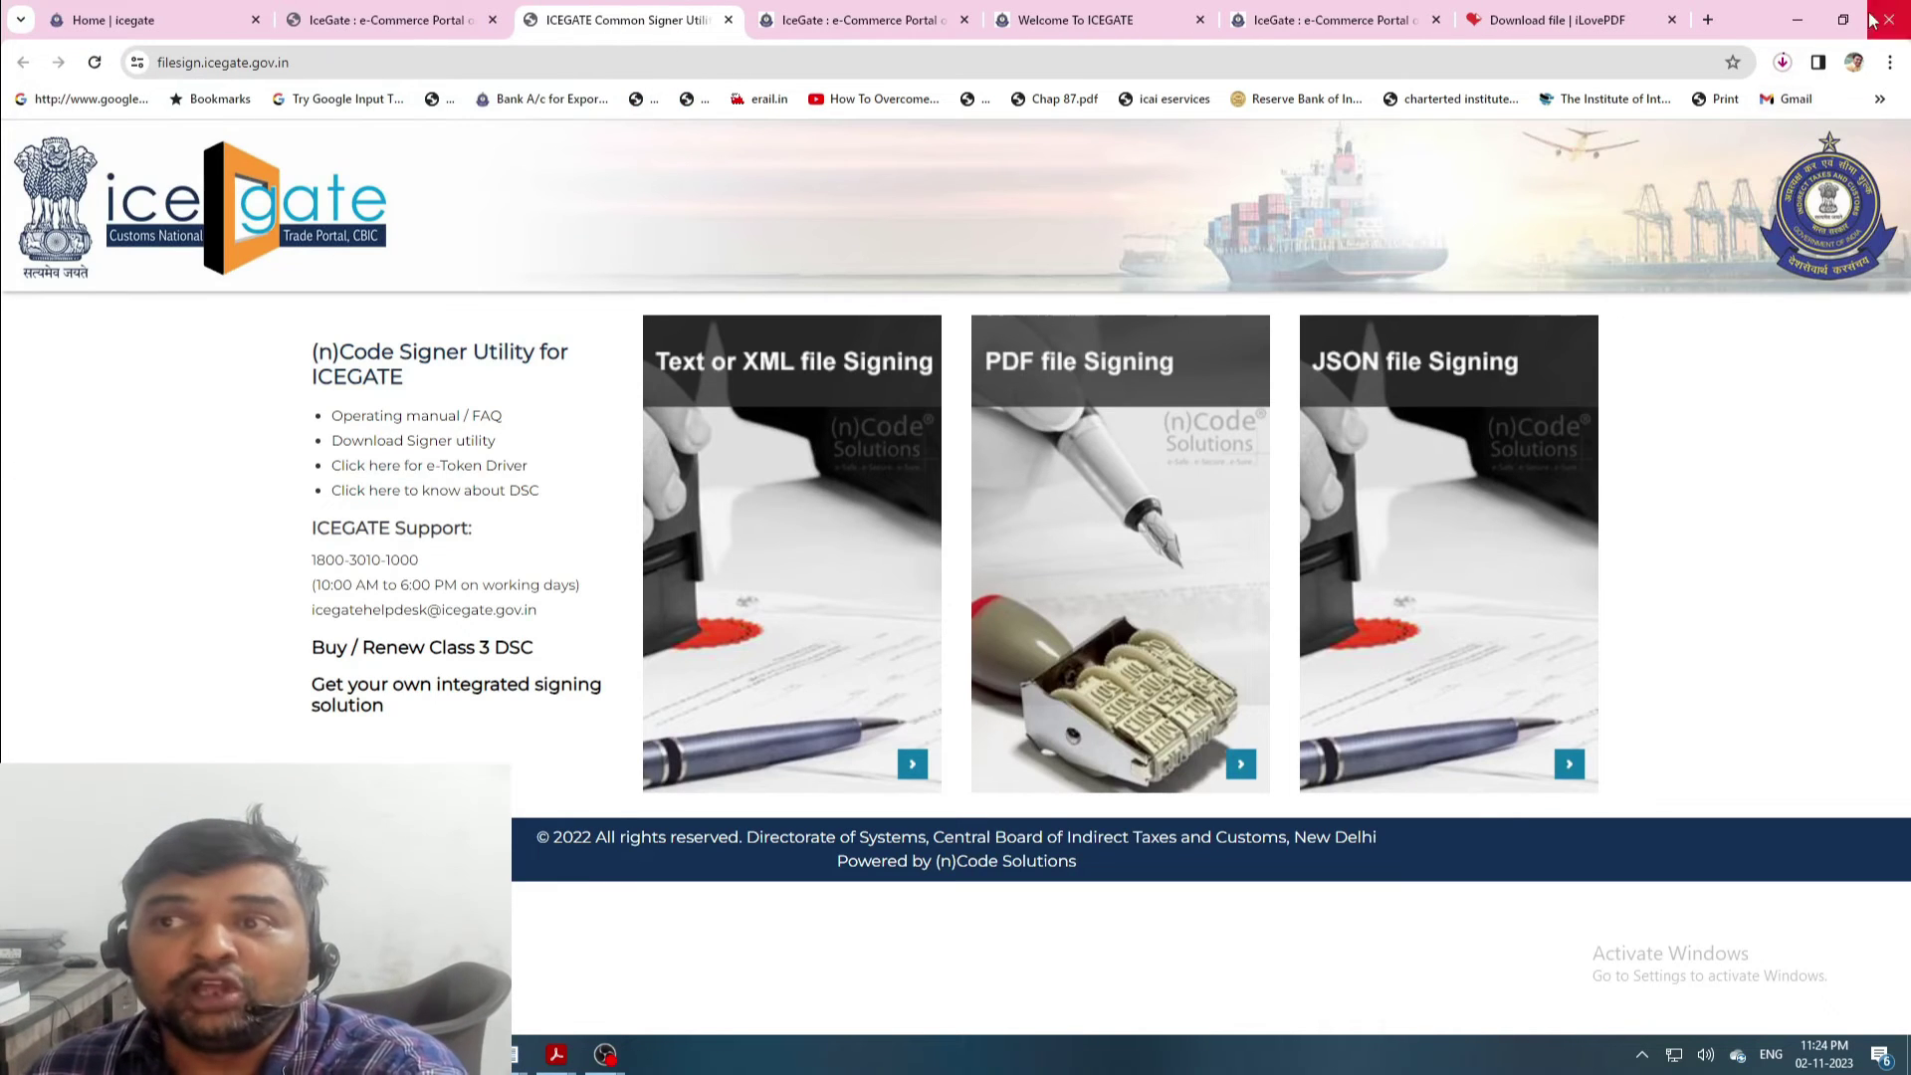
pyautogui.click(1807, 22)
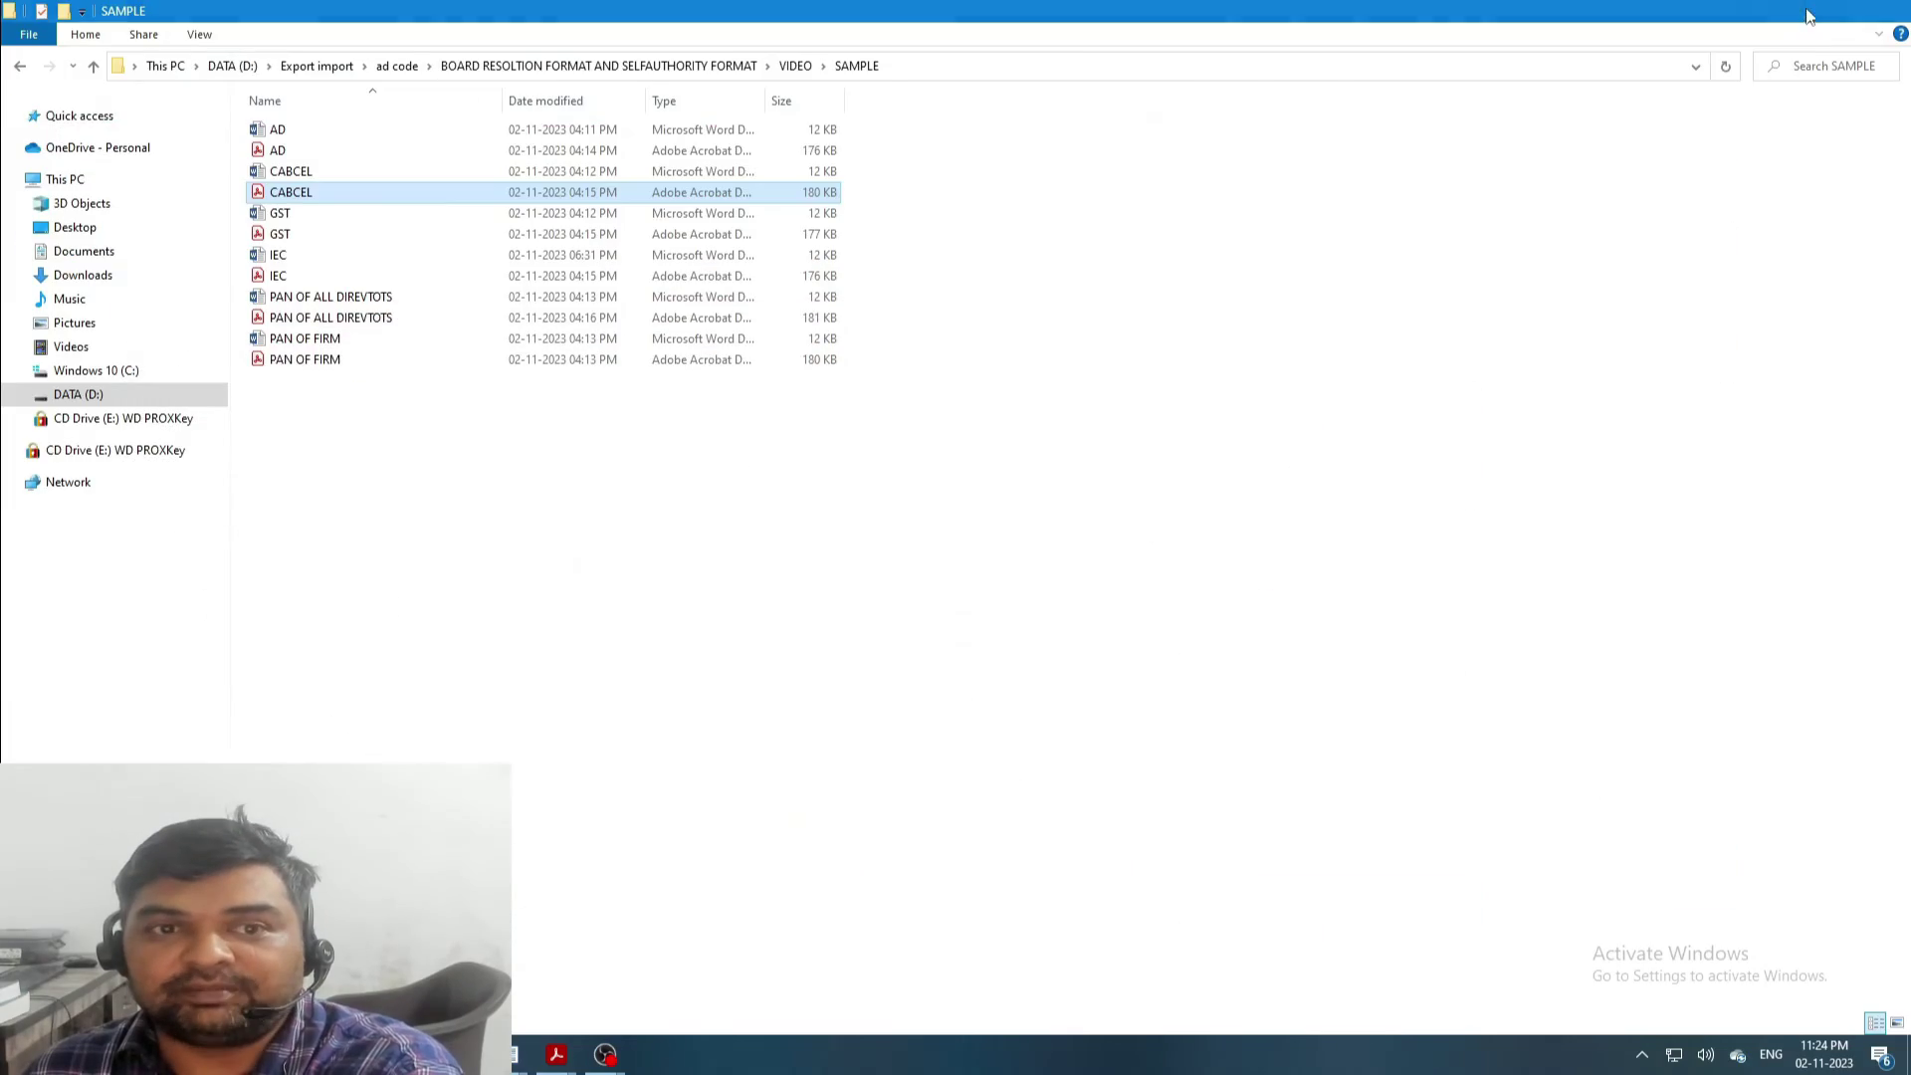
# Step: Minimize the open windows and close the camera properties dialog to reach the desktop
pyautogui.click(1807, 14)
pyautogui.click(1807, 14)
pyautogui.click(1807, 14)
pyautogui.click(1807, 14)
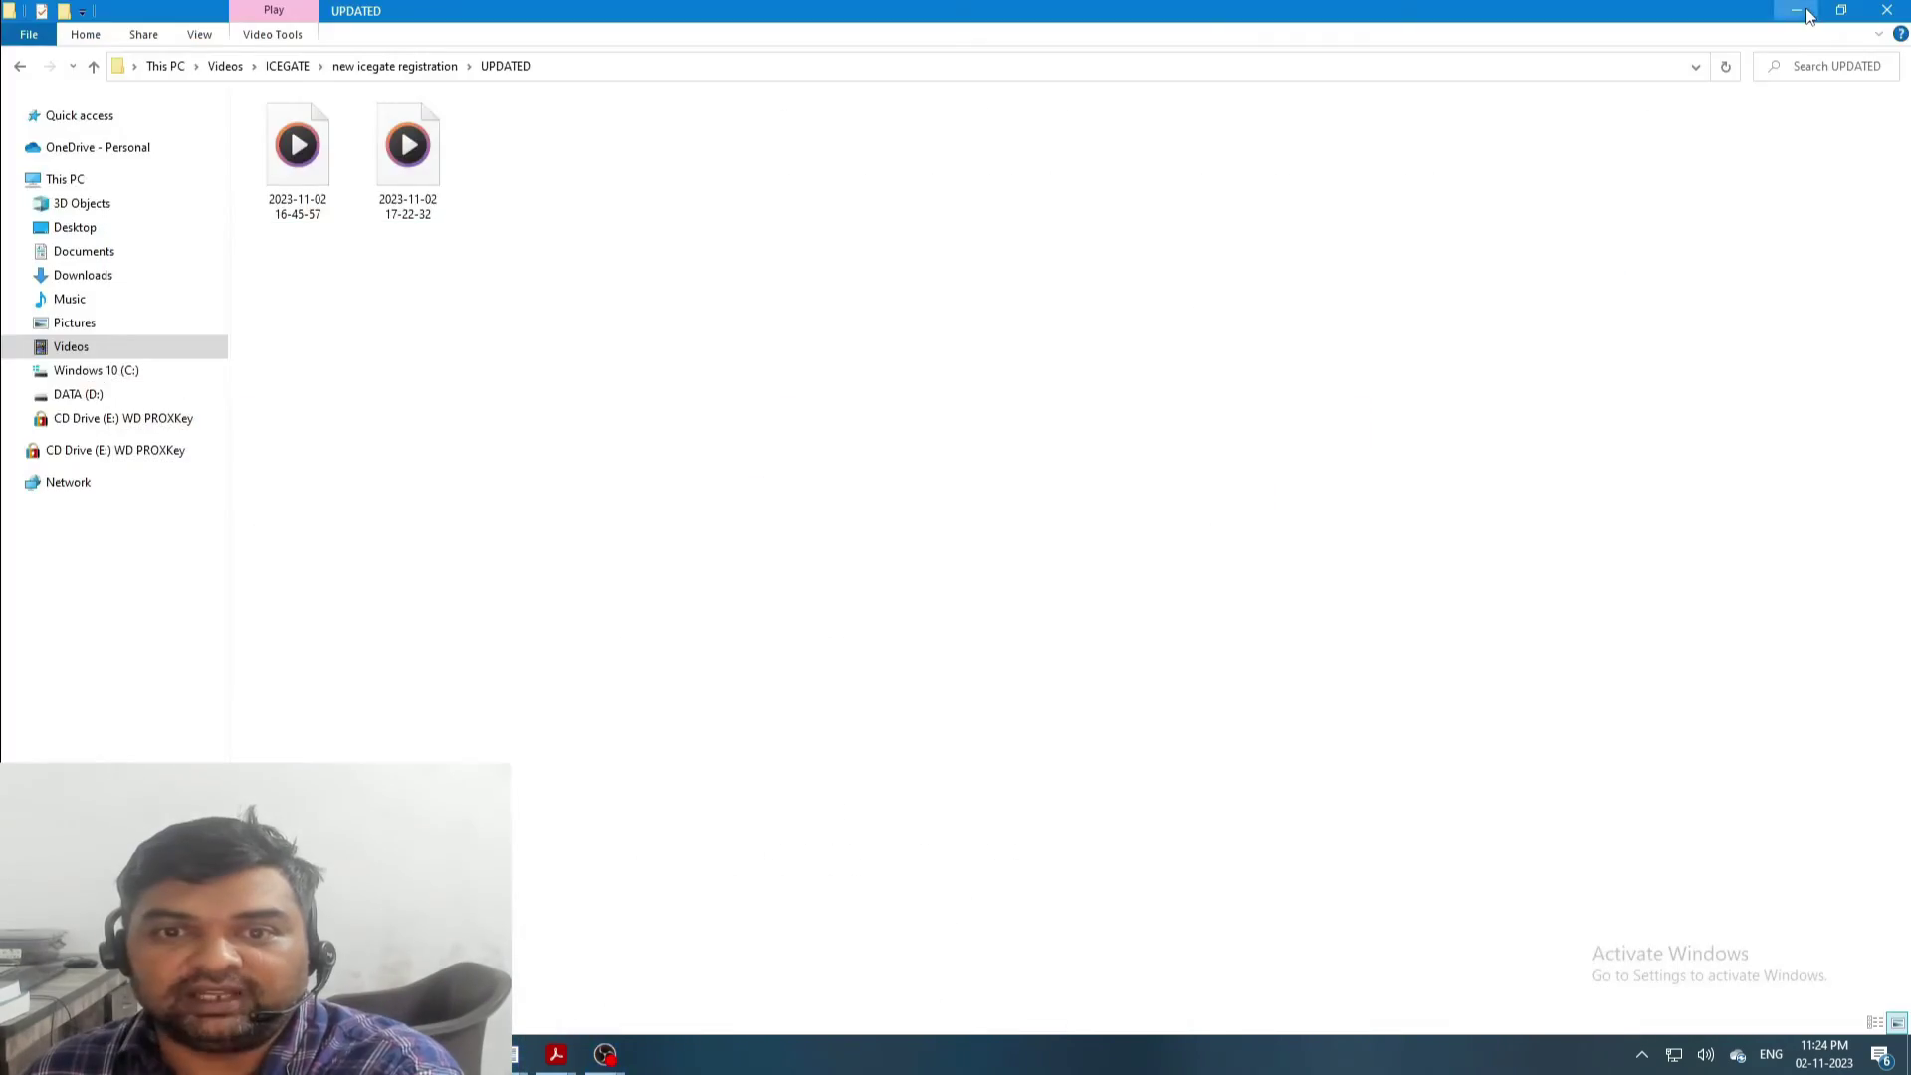
pyautogui.click(1798, 12)
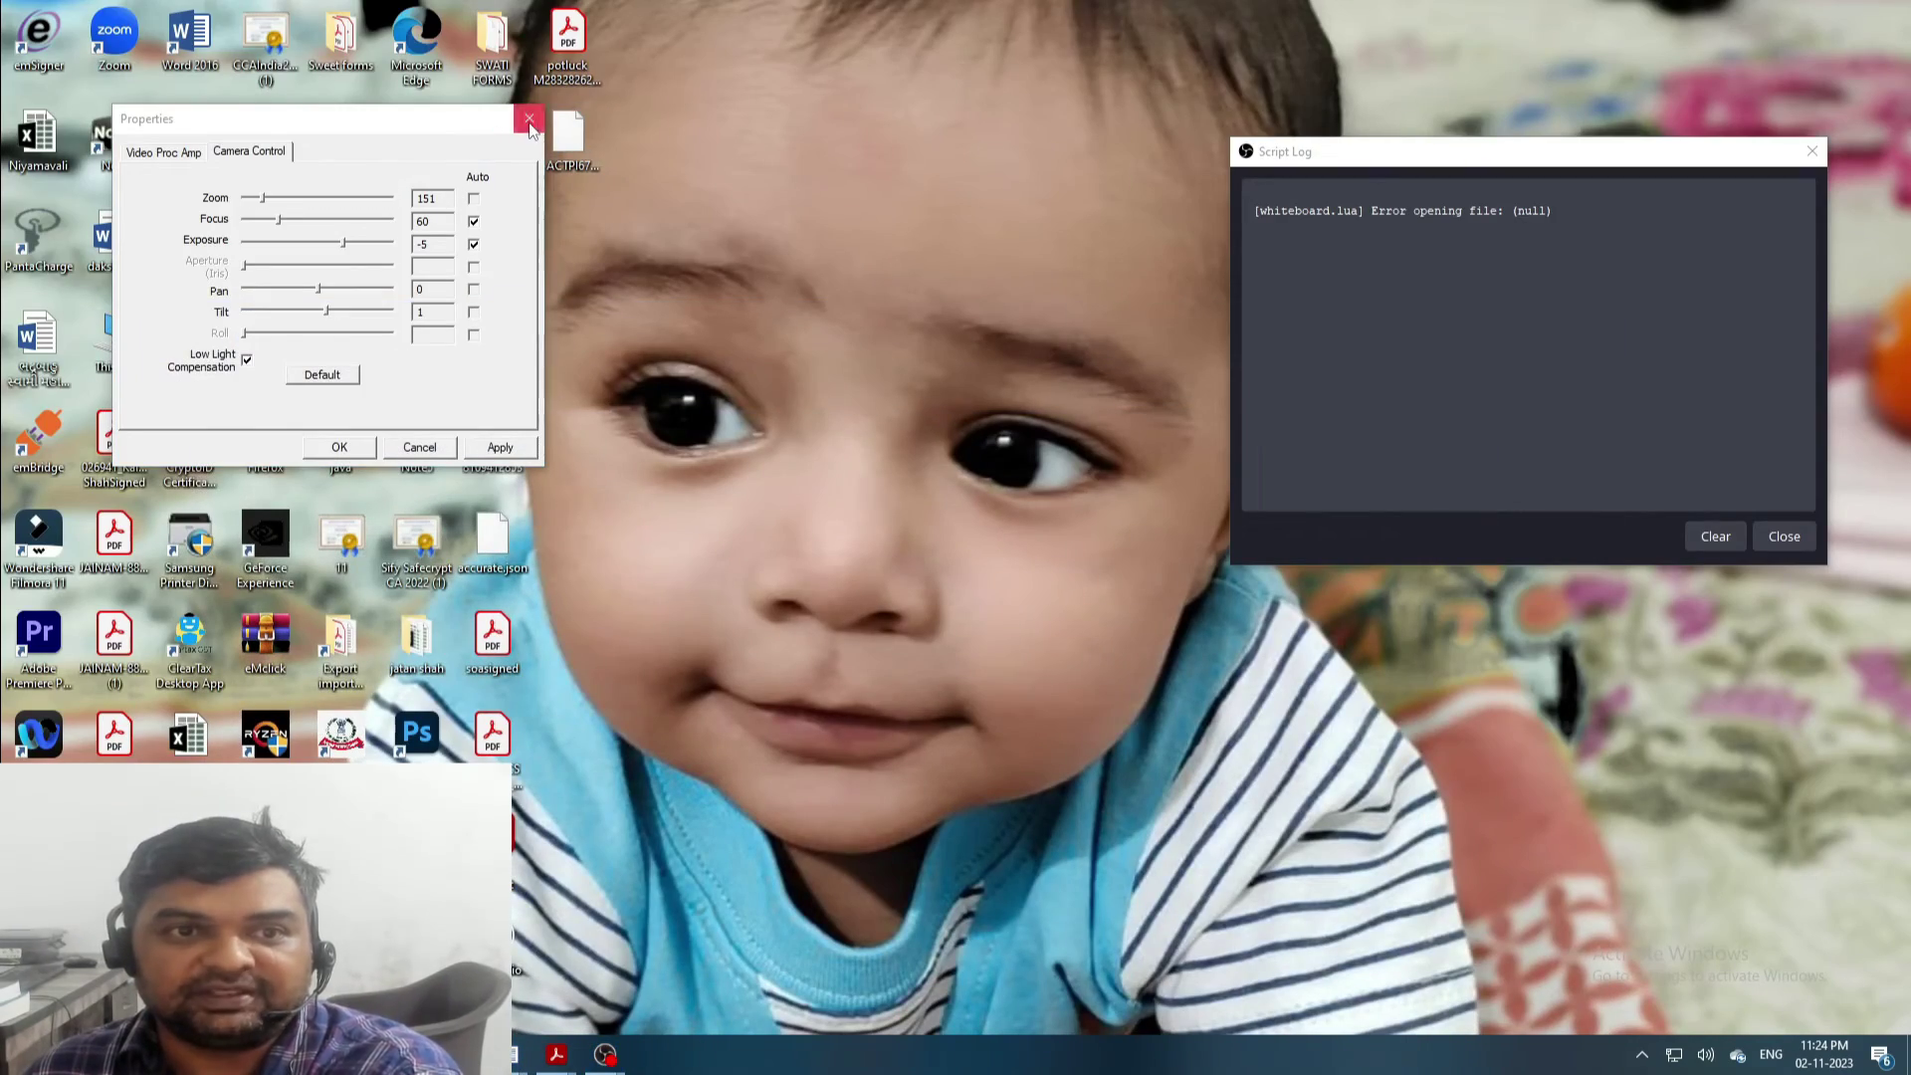
pyautogui.click(530, 118)
# Step: Confirm in This PC's properties that the system is 64-bit Windows 10 Pro, then return to ICEGATE
pyautogui.rightClick(105, 357)
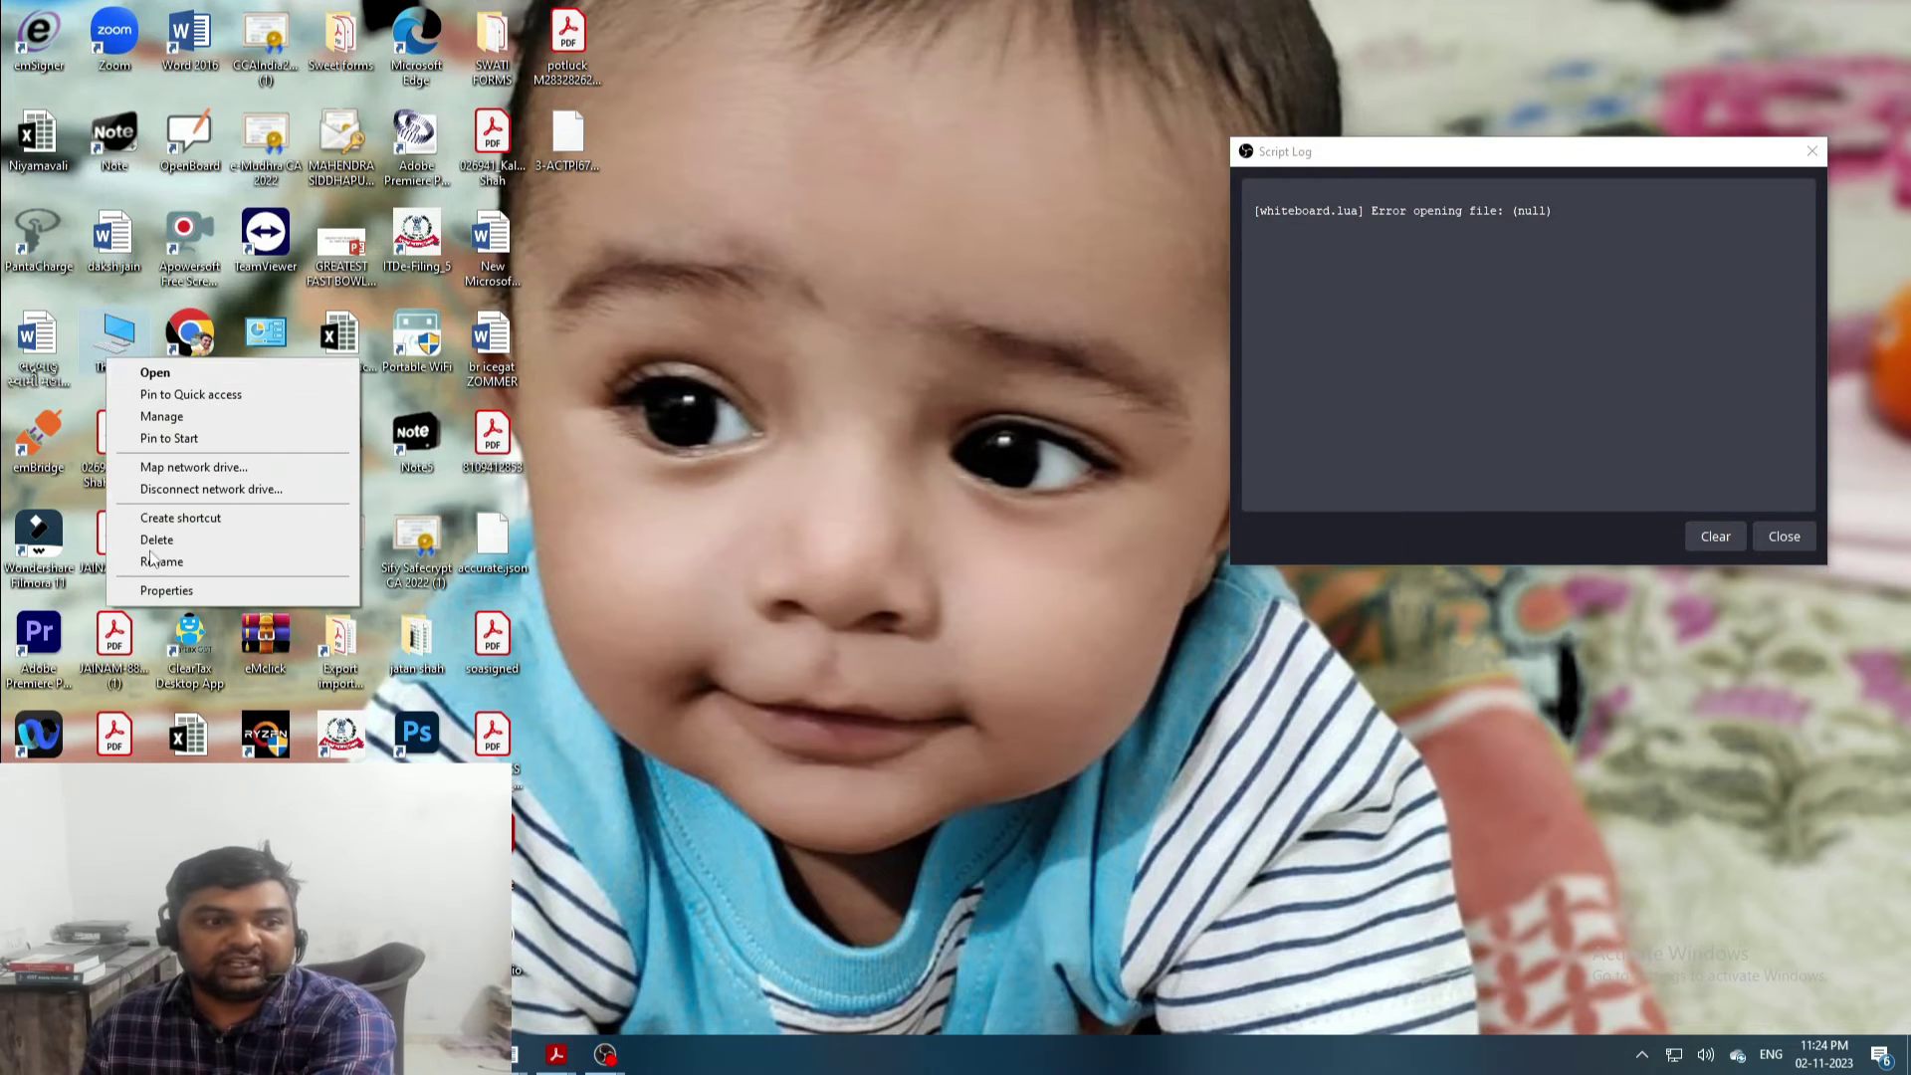
pyautogui.click(180, 590)
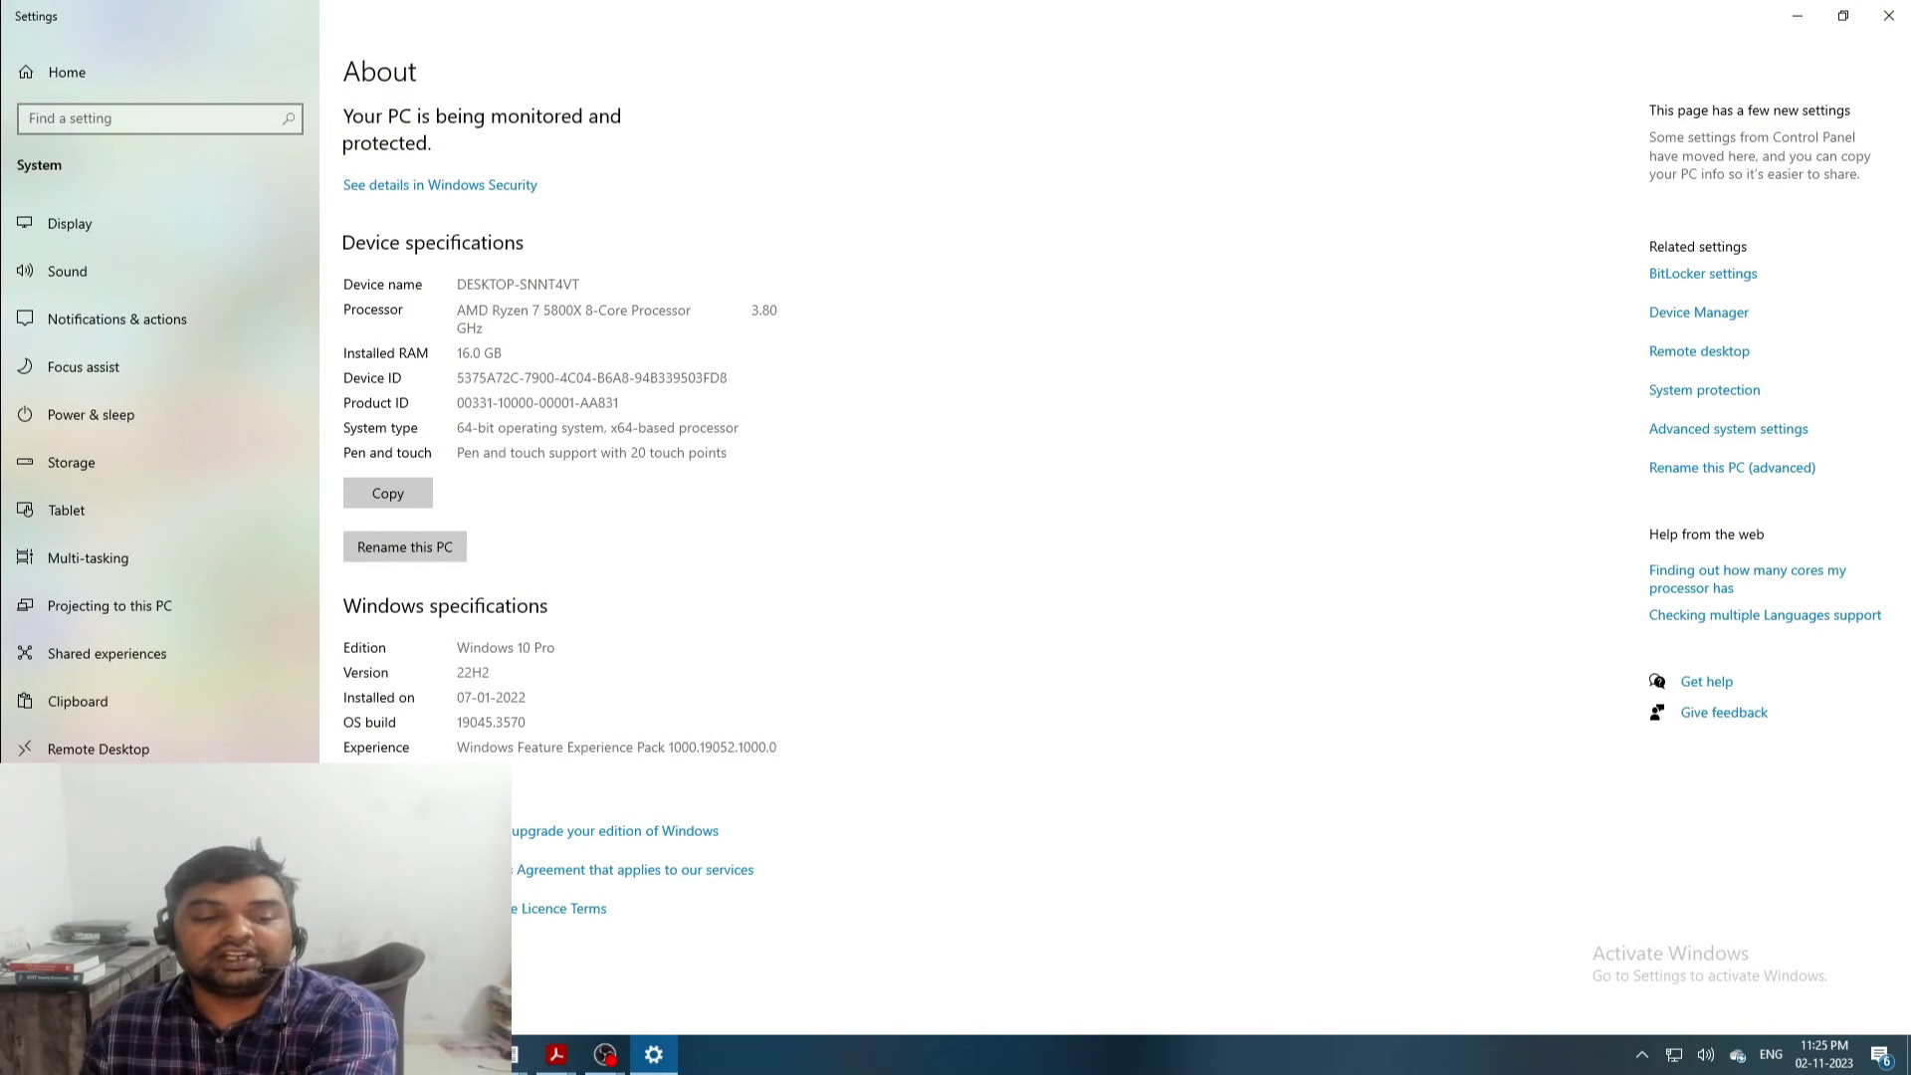
pyautogui.click(410, 1053)
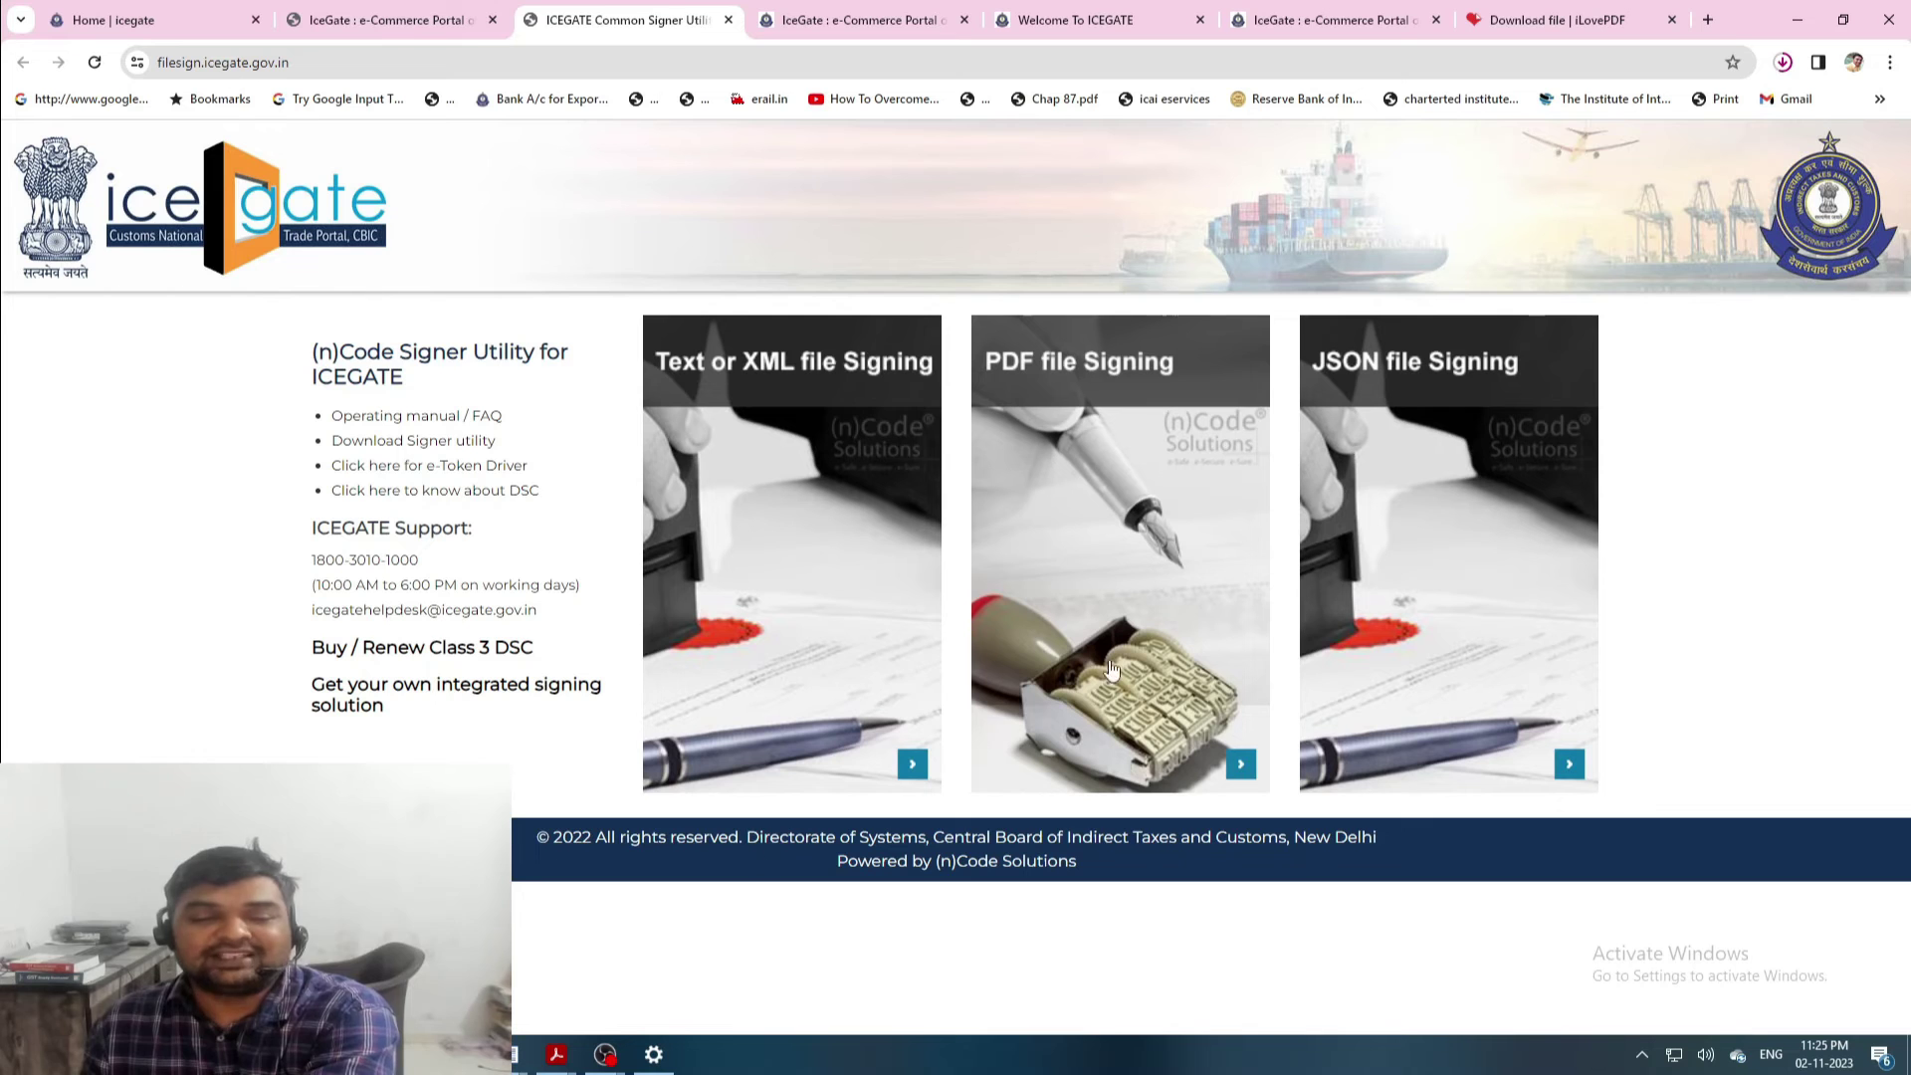
# Step: Start signing a PDF and browse to DATA (D:) > Export import > ad code
pyautogui.click(1051, 383)
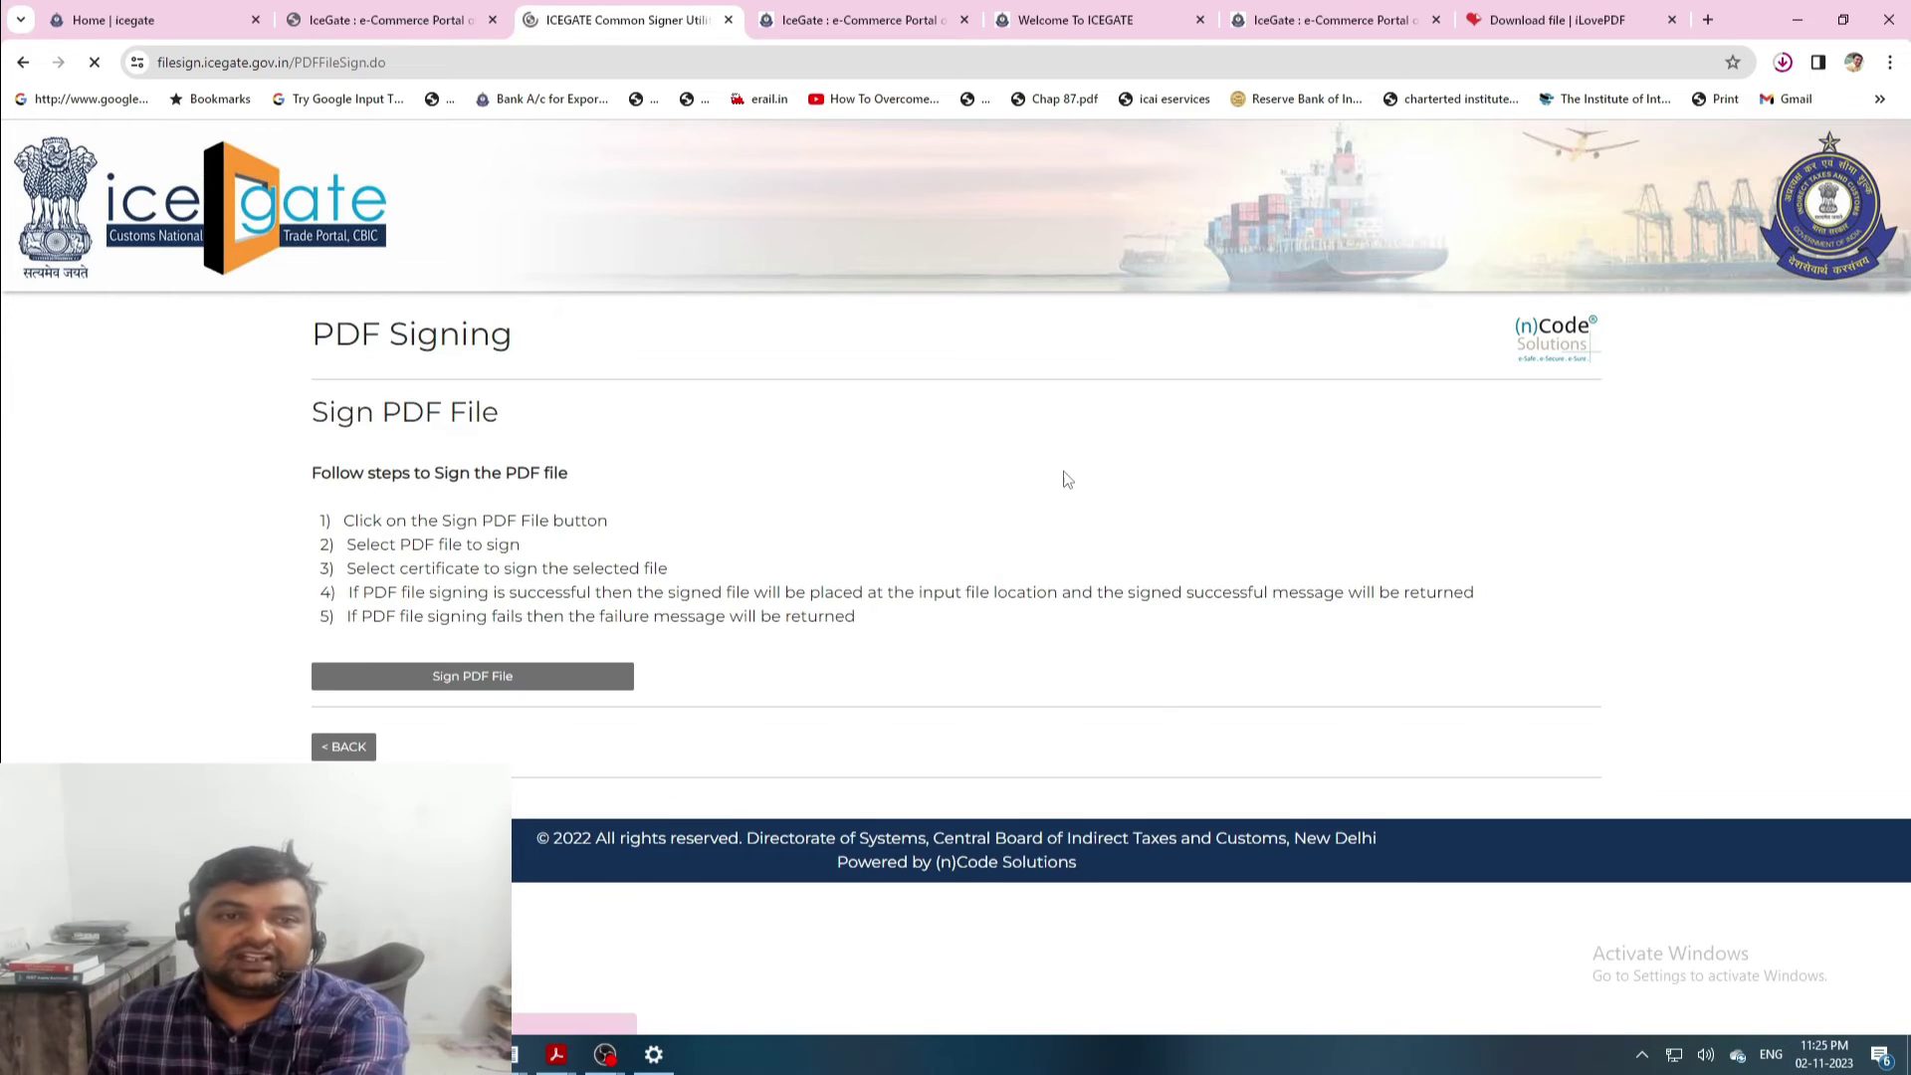
pyautogui.click(486, 683)
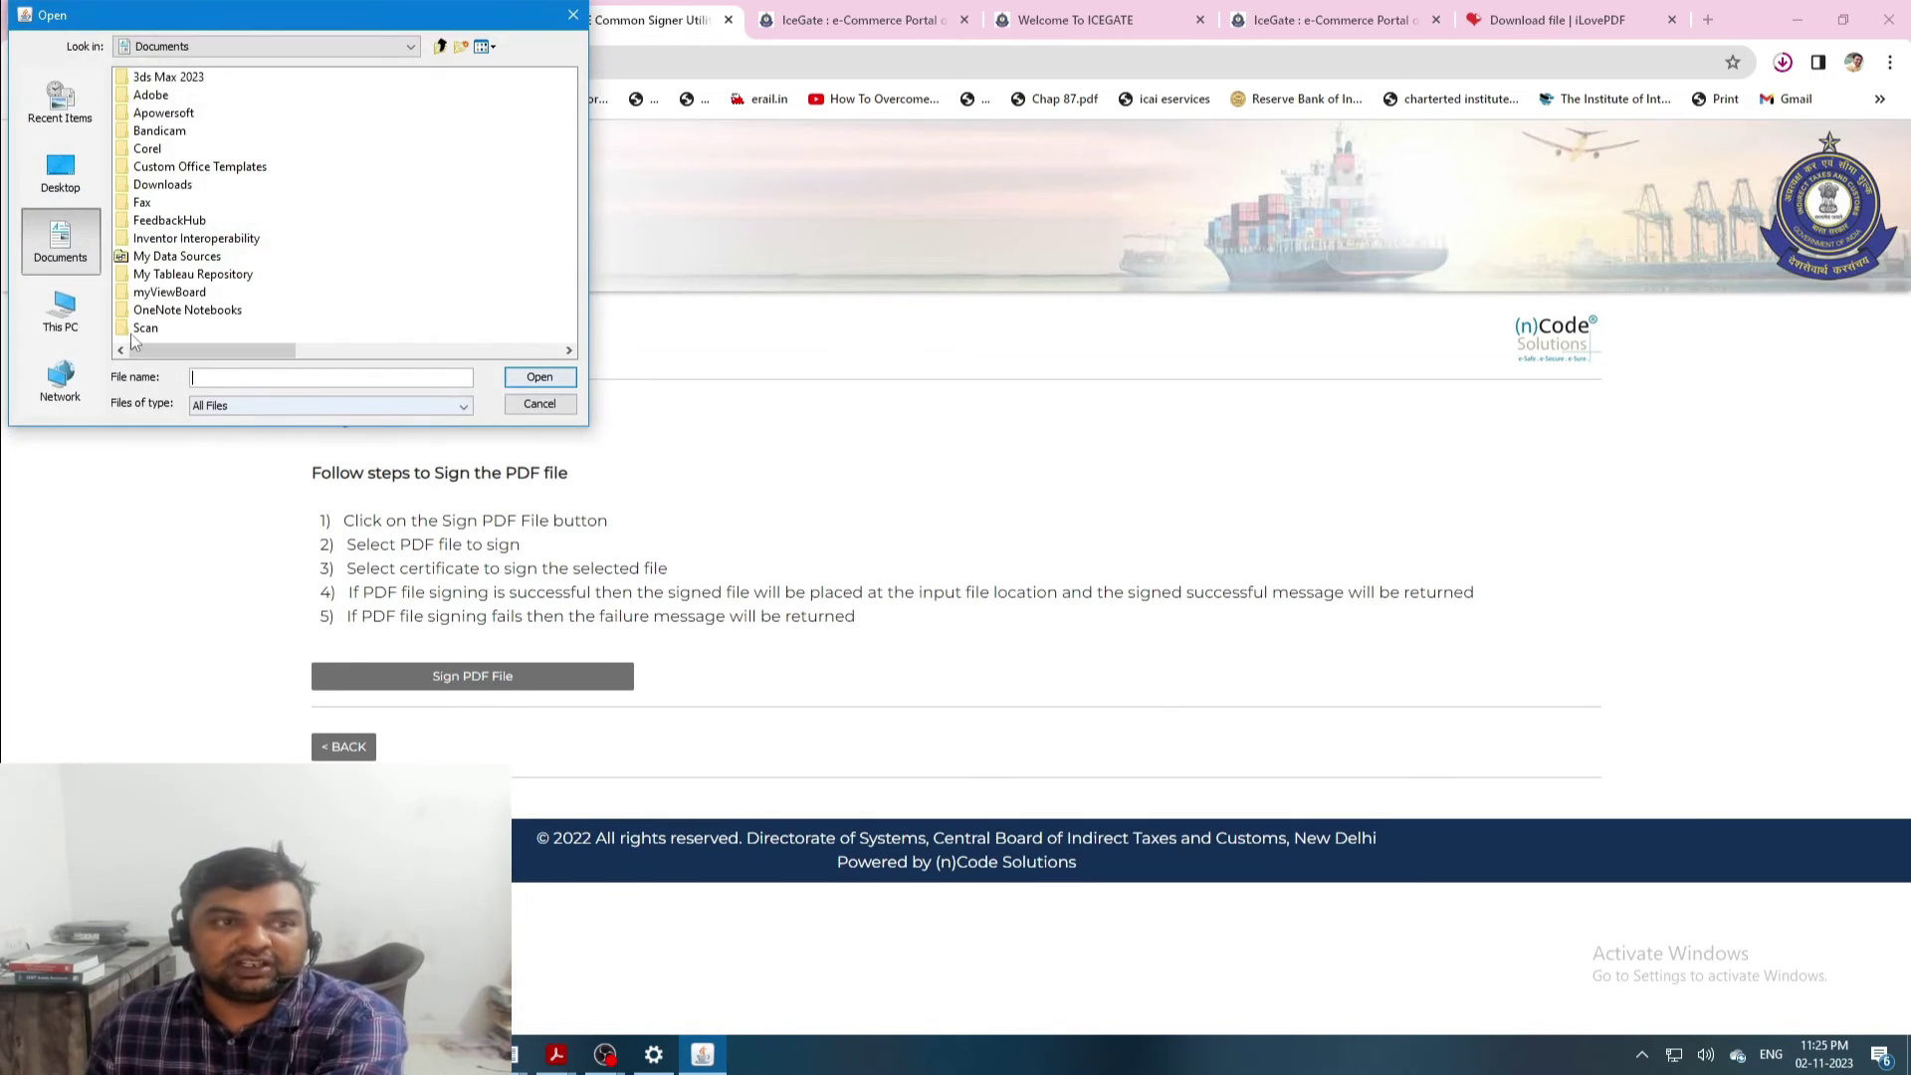
pyautogui.click(74, 317)
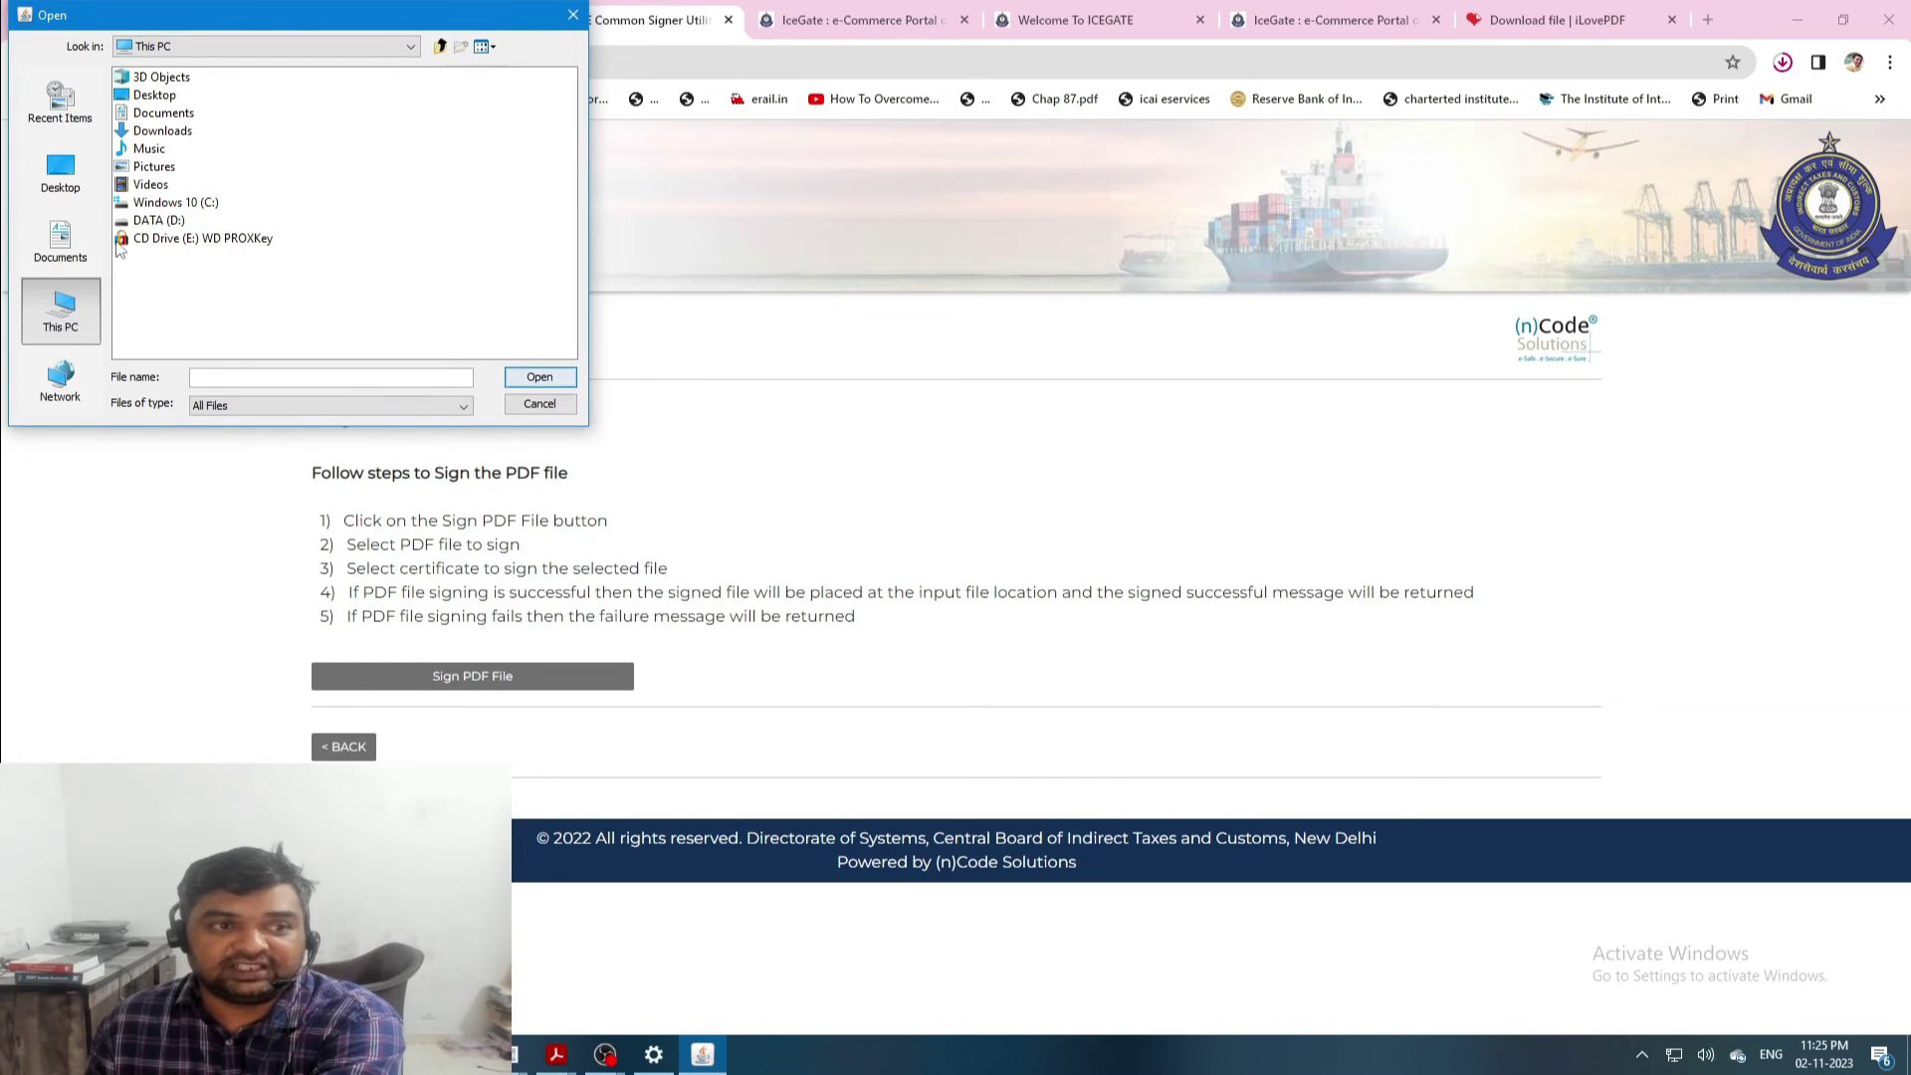
pyautogui.doubleClick(140, 221)
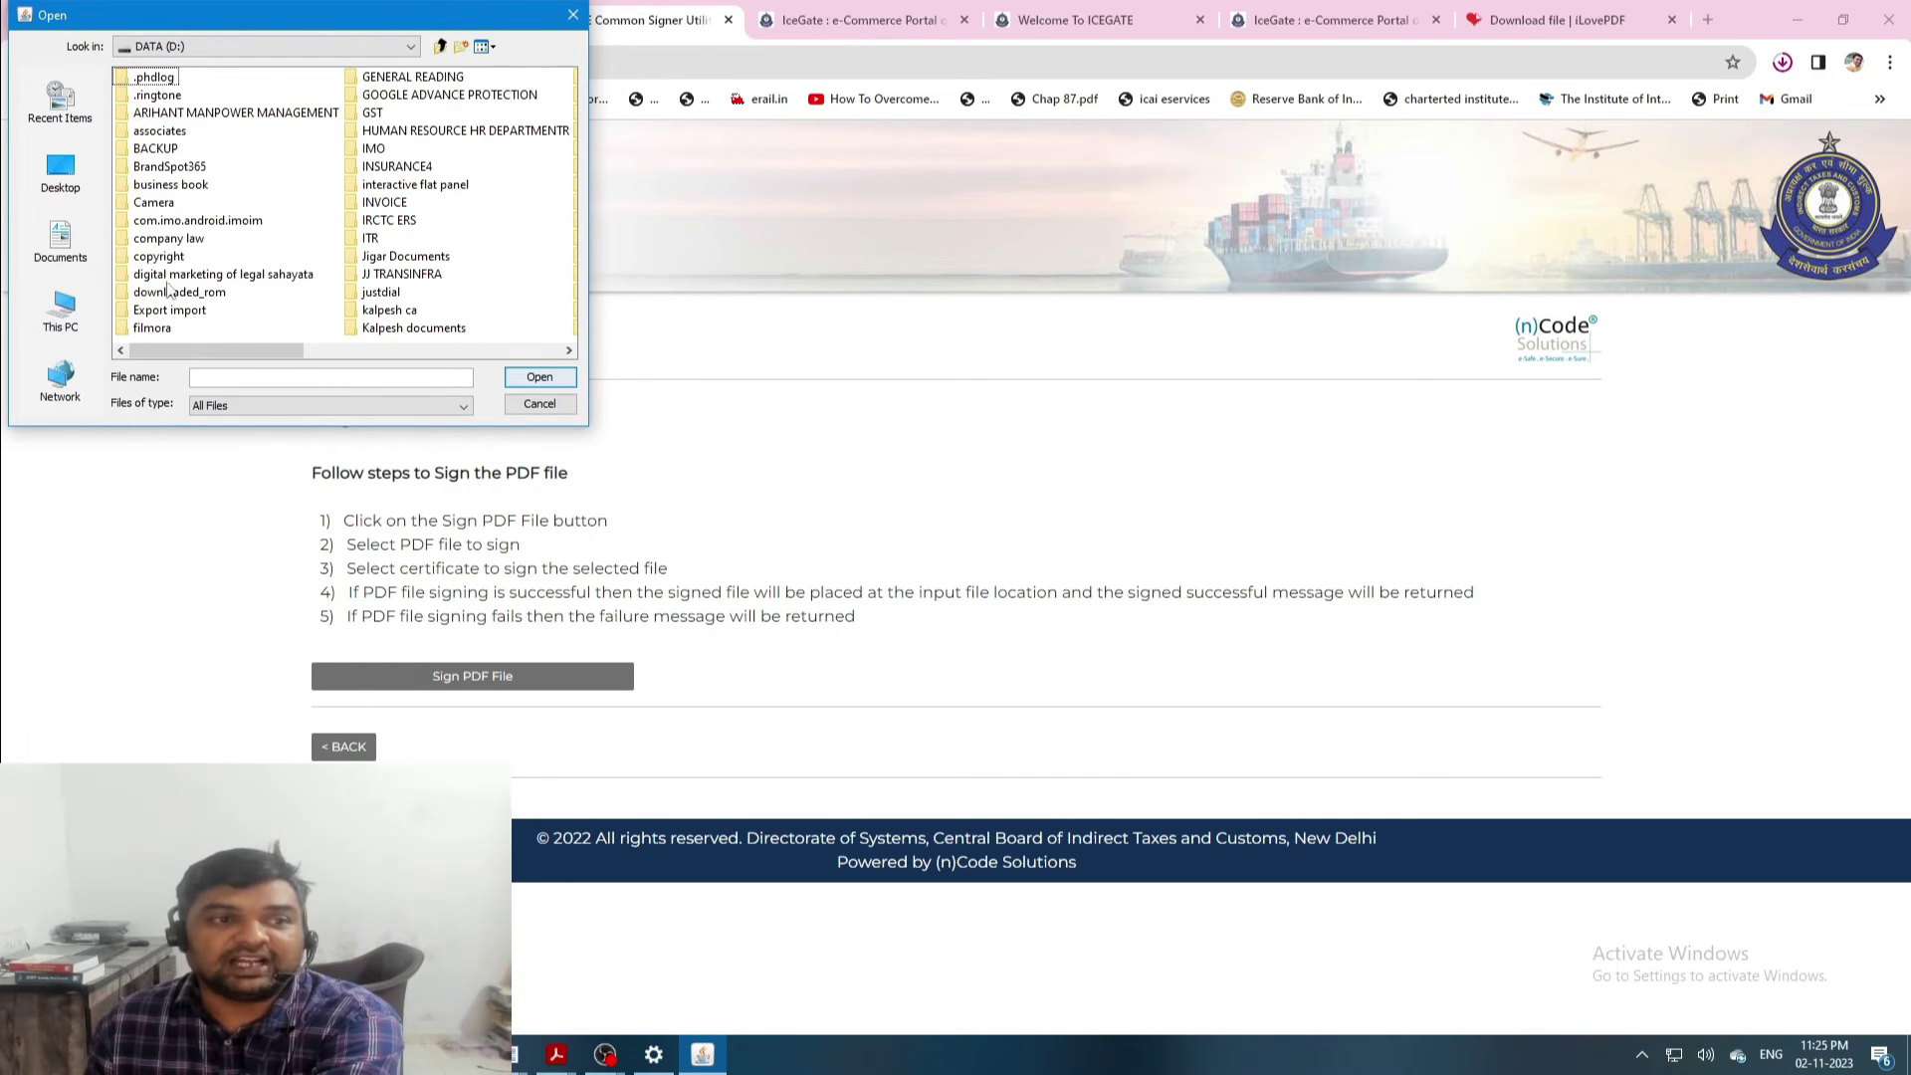
pyautogui.doubleClick(159, 310)
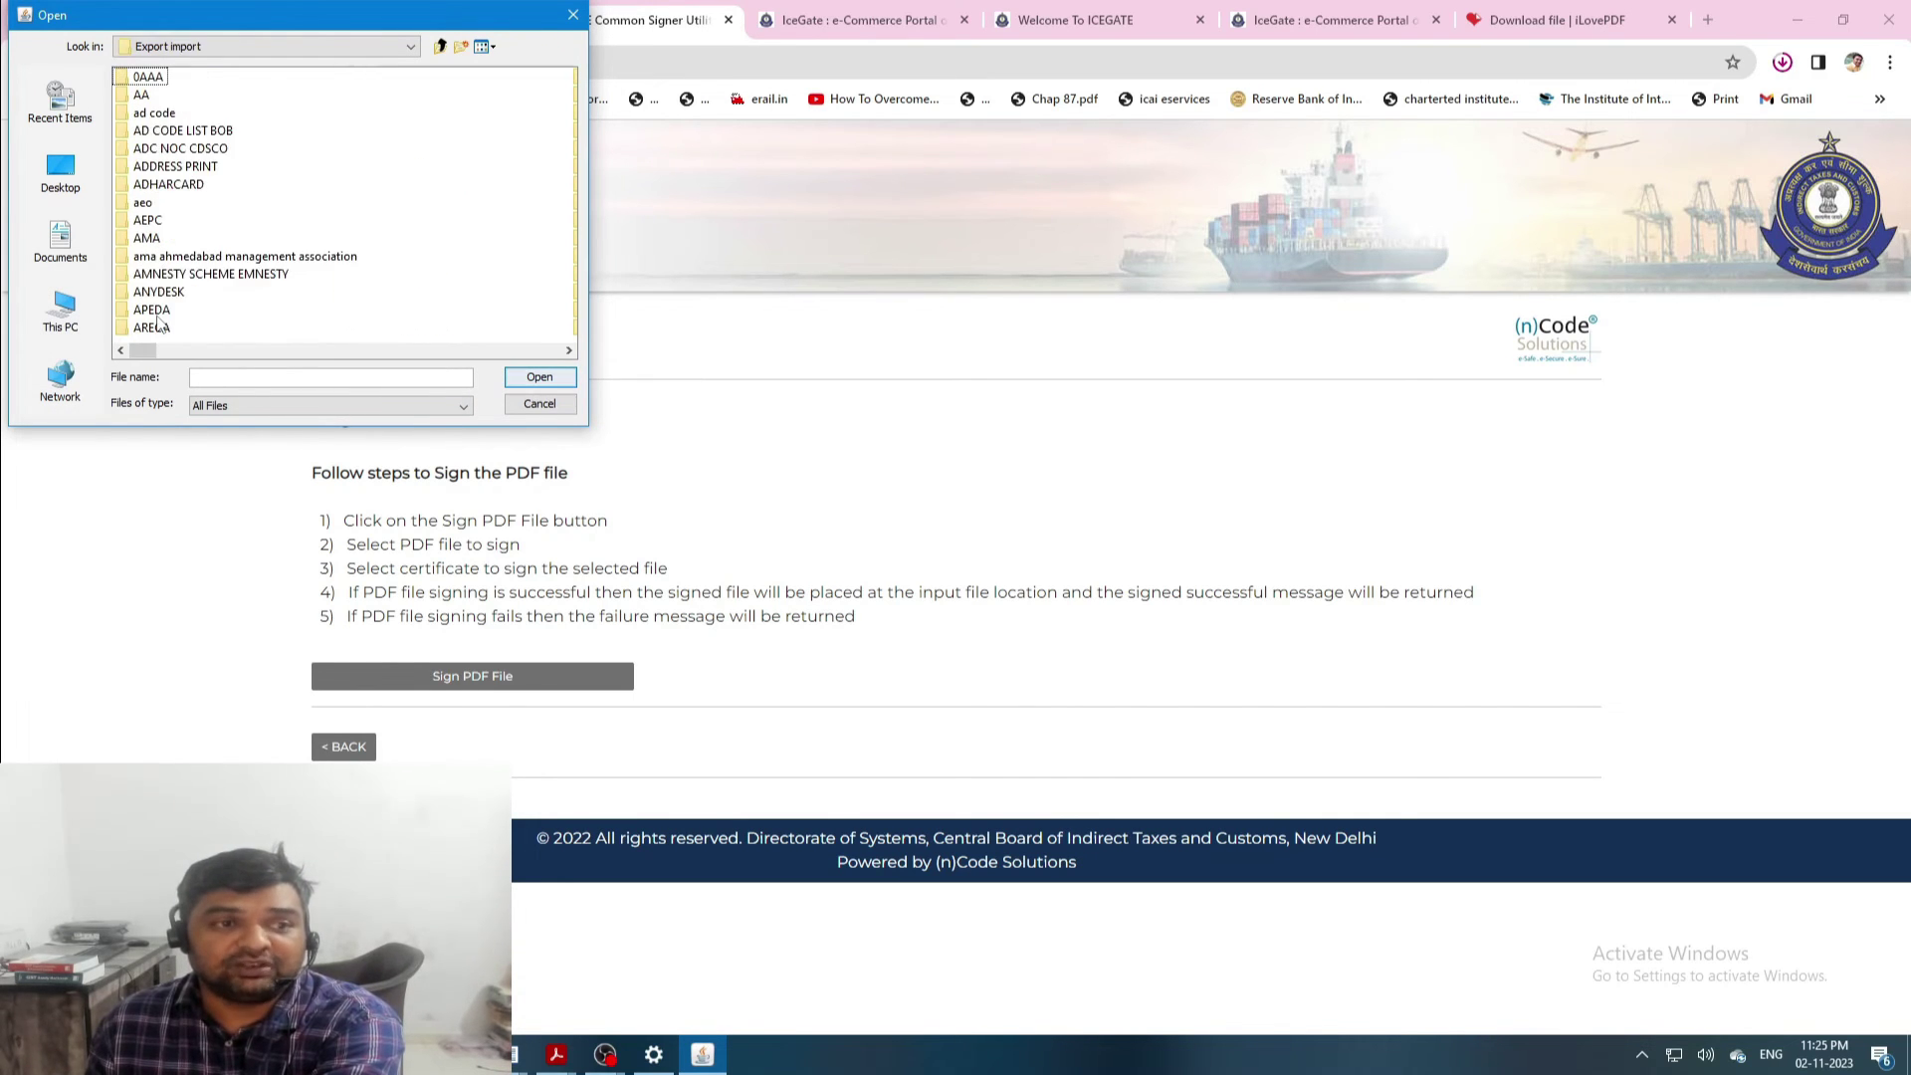
pyautogui.click(149, 112)
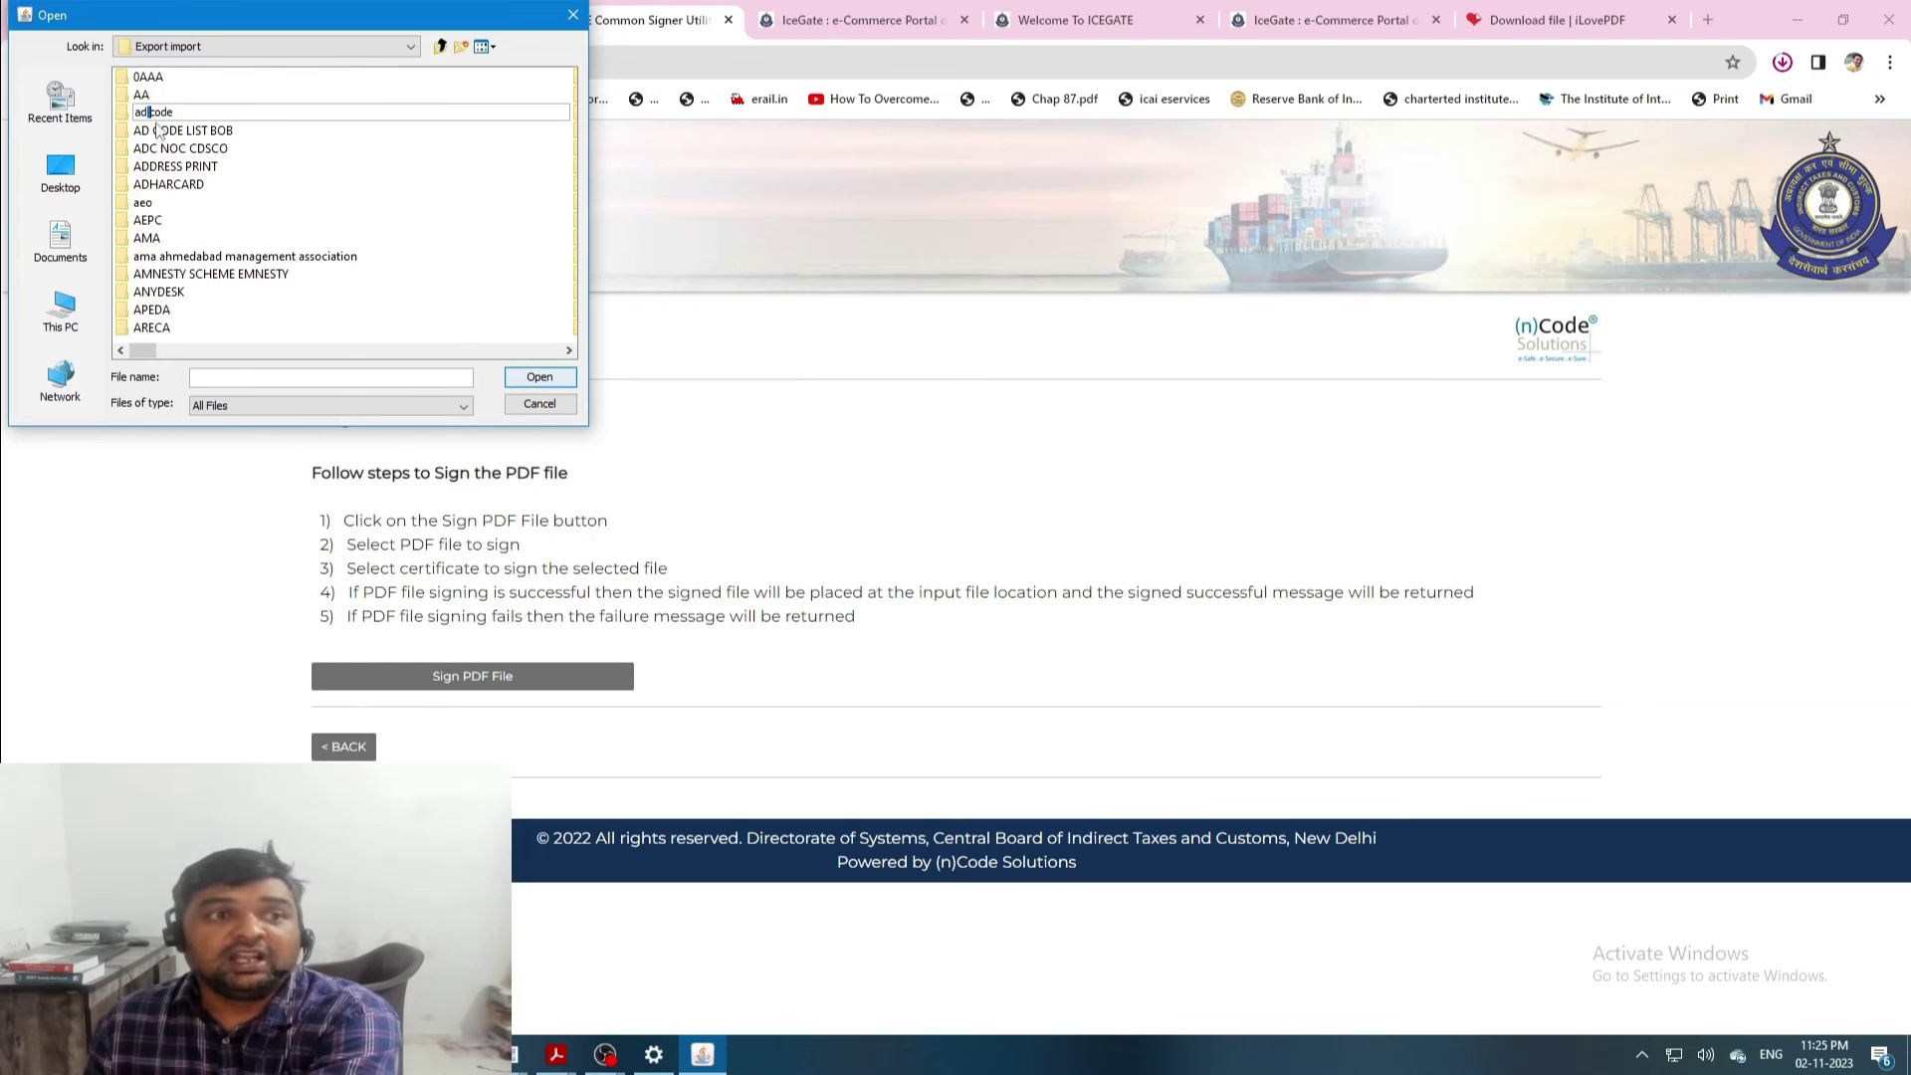
pyautogui.doubleClick(134, 114)
# Step: Select ALL DOCS NERGED_compressed from BOARD RESOLTION FORMAT AND SELFAUTHORITY FORMAT > VIDEO for signing
pyautogui.click(166, 239)
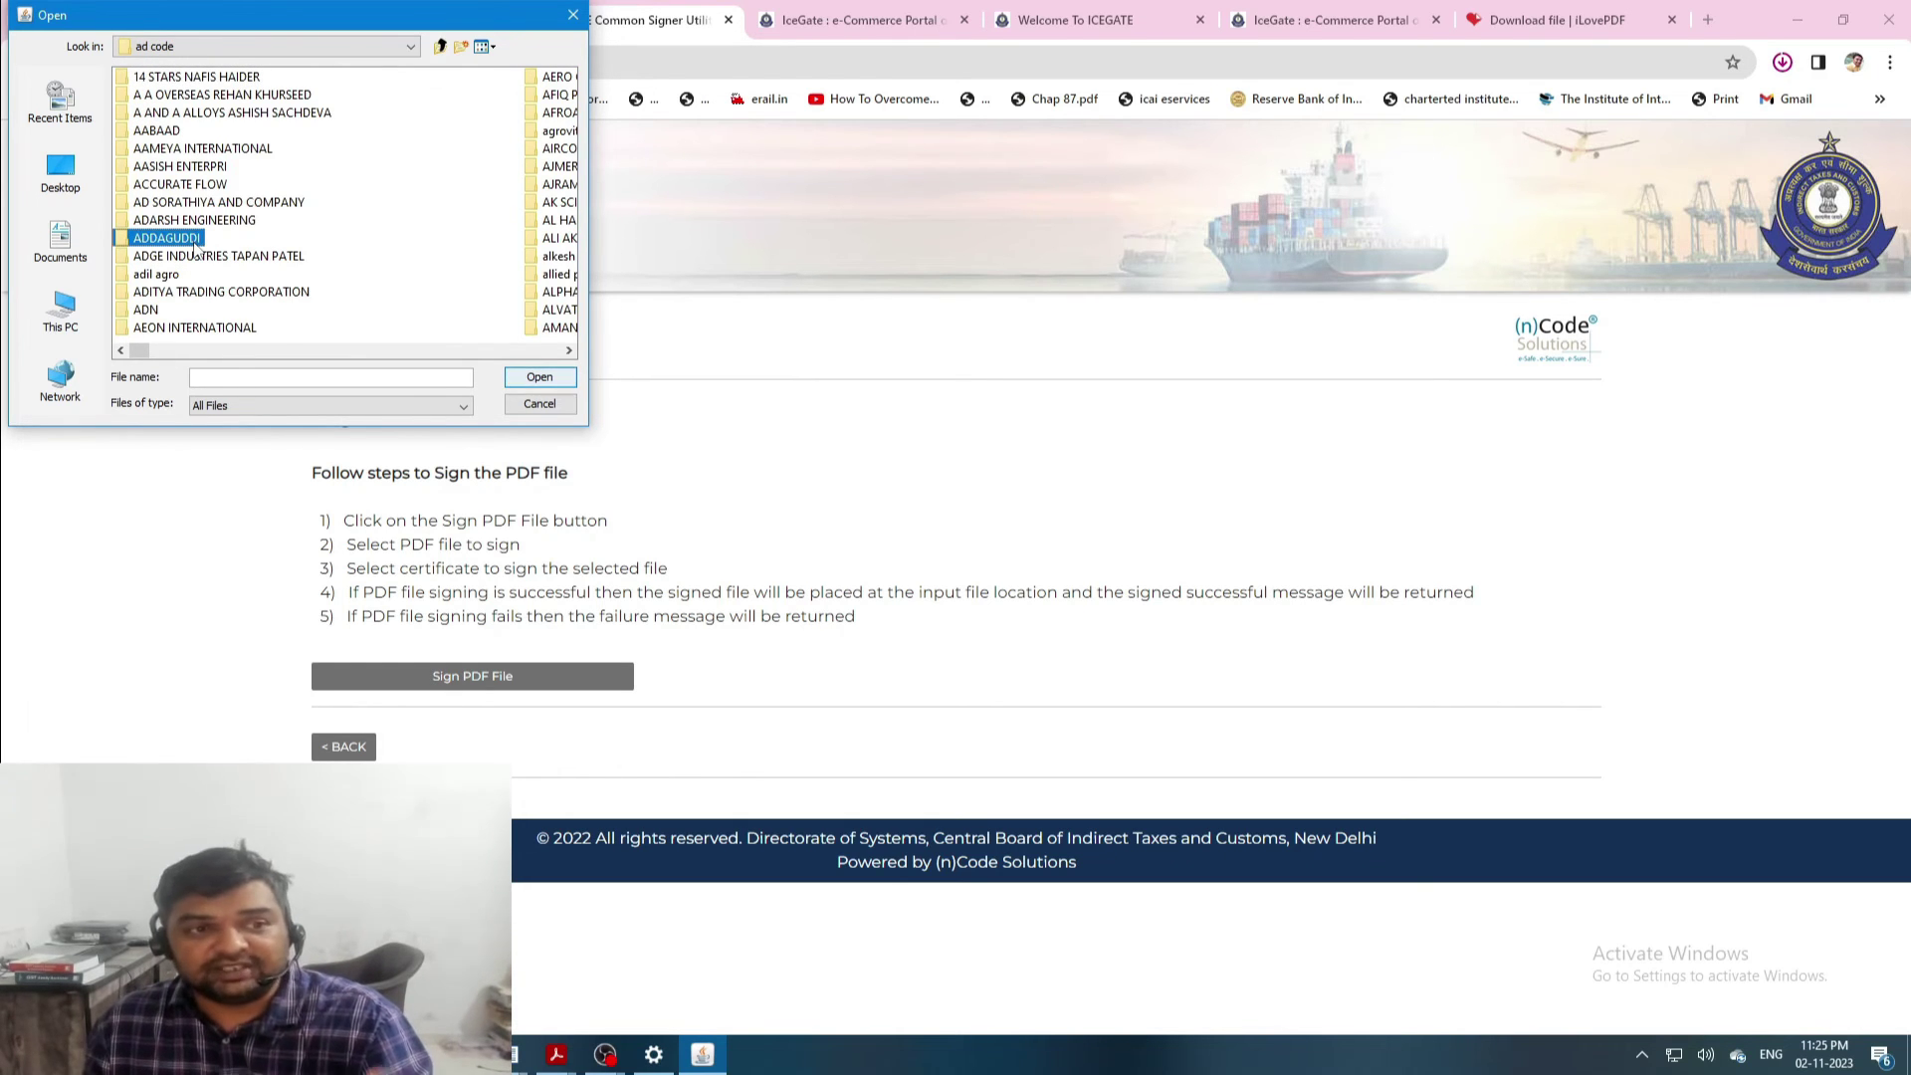
pyautogui.write('bo')
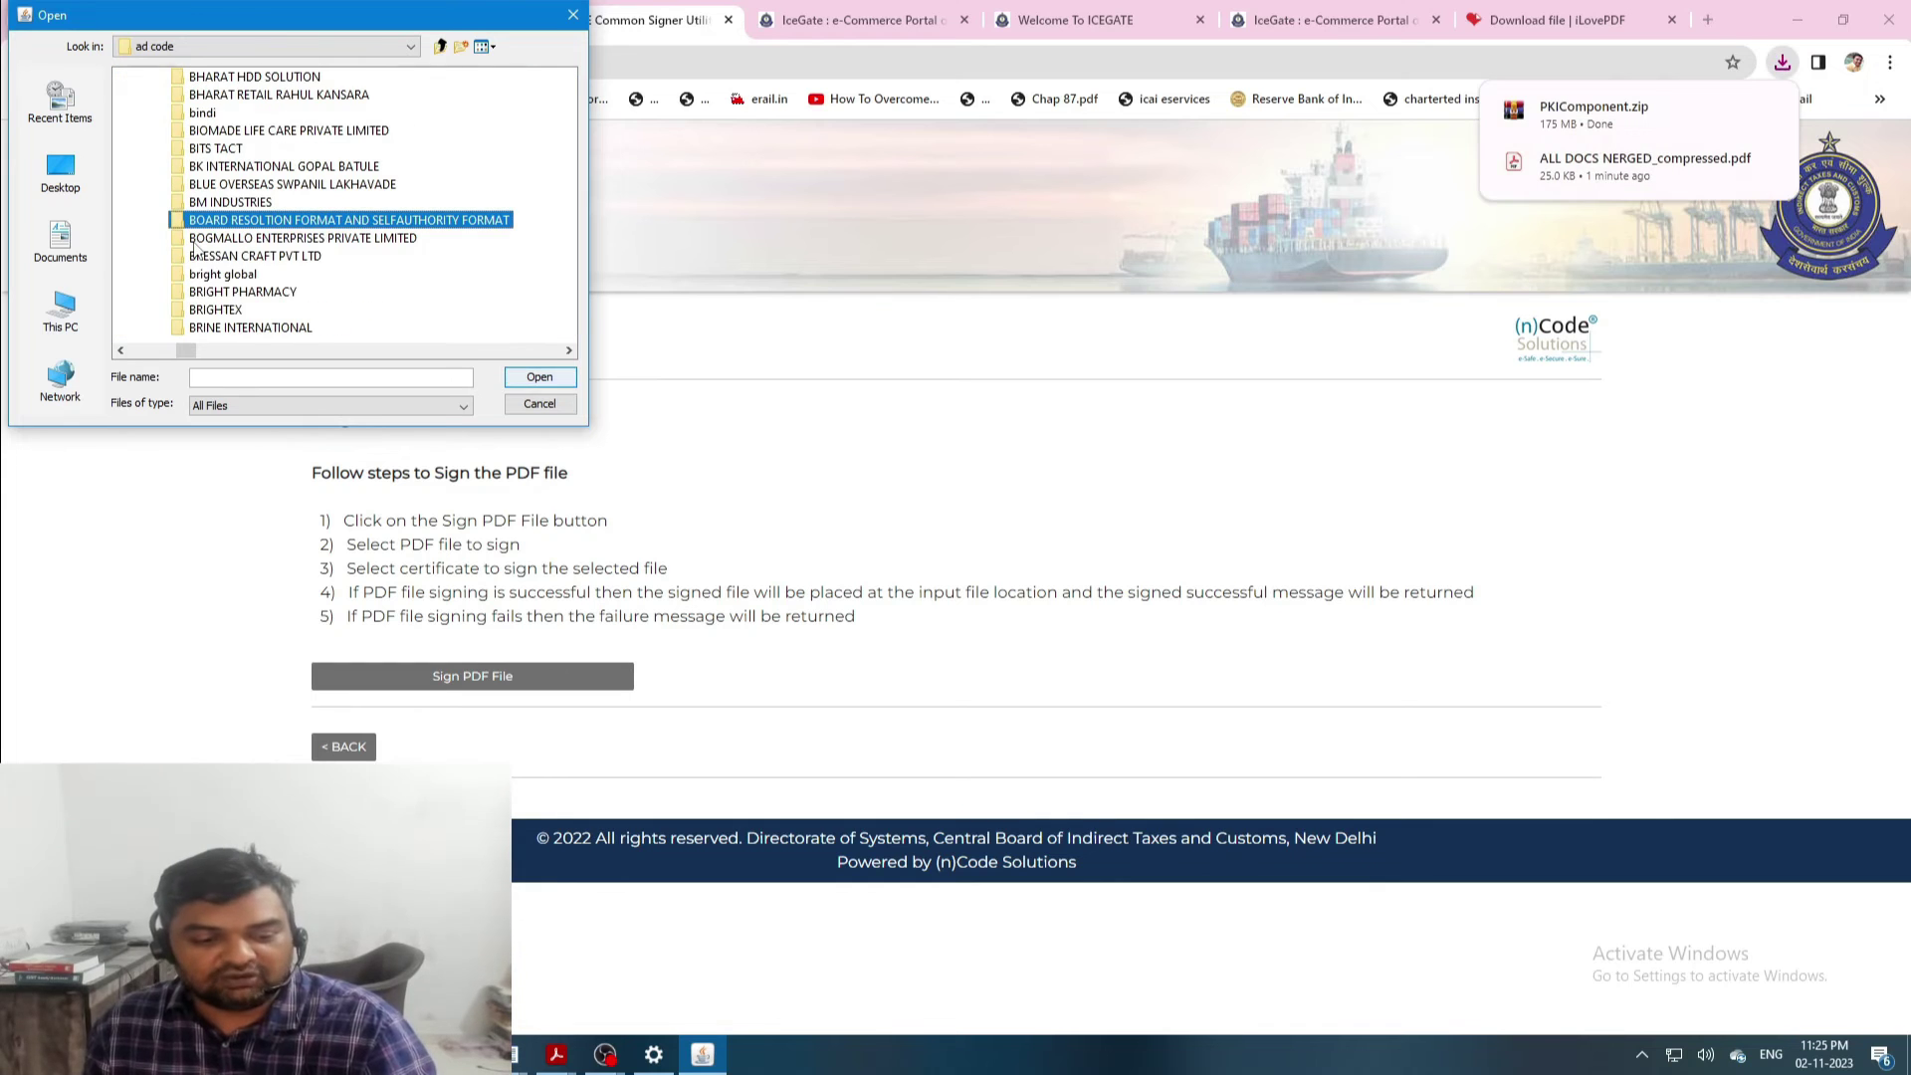
pyautogui.press('Return')
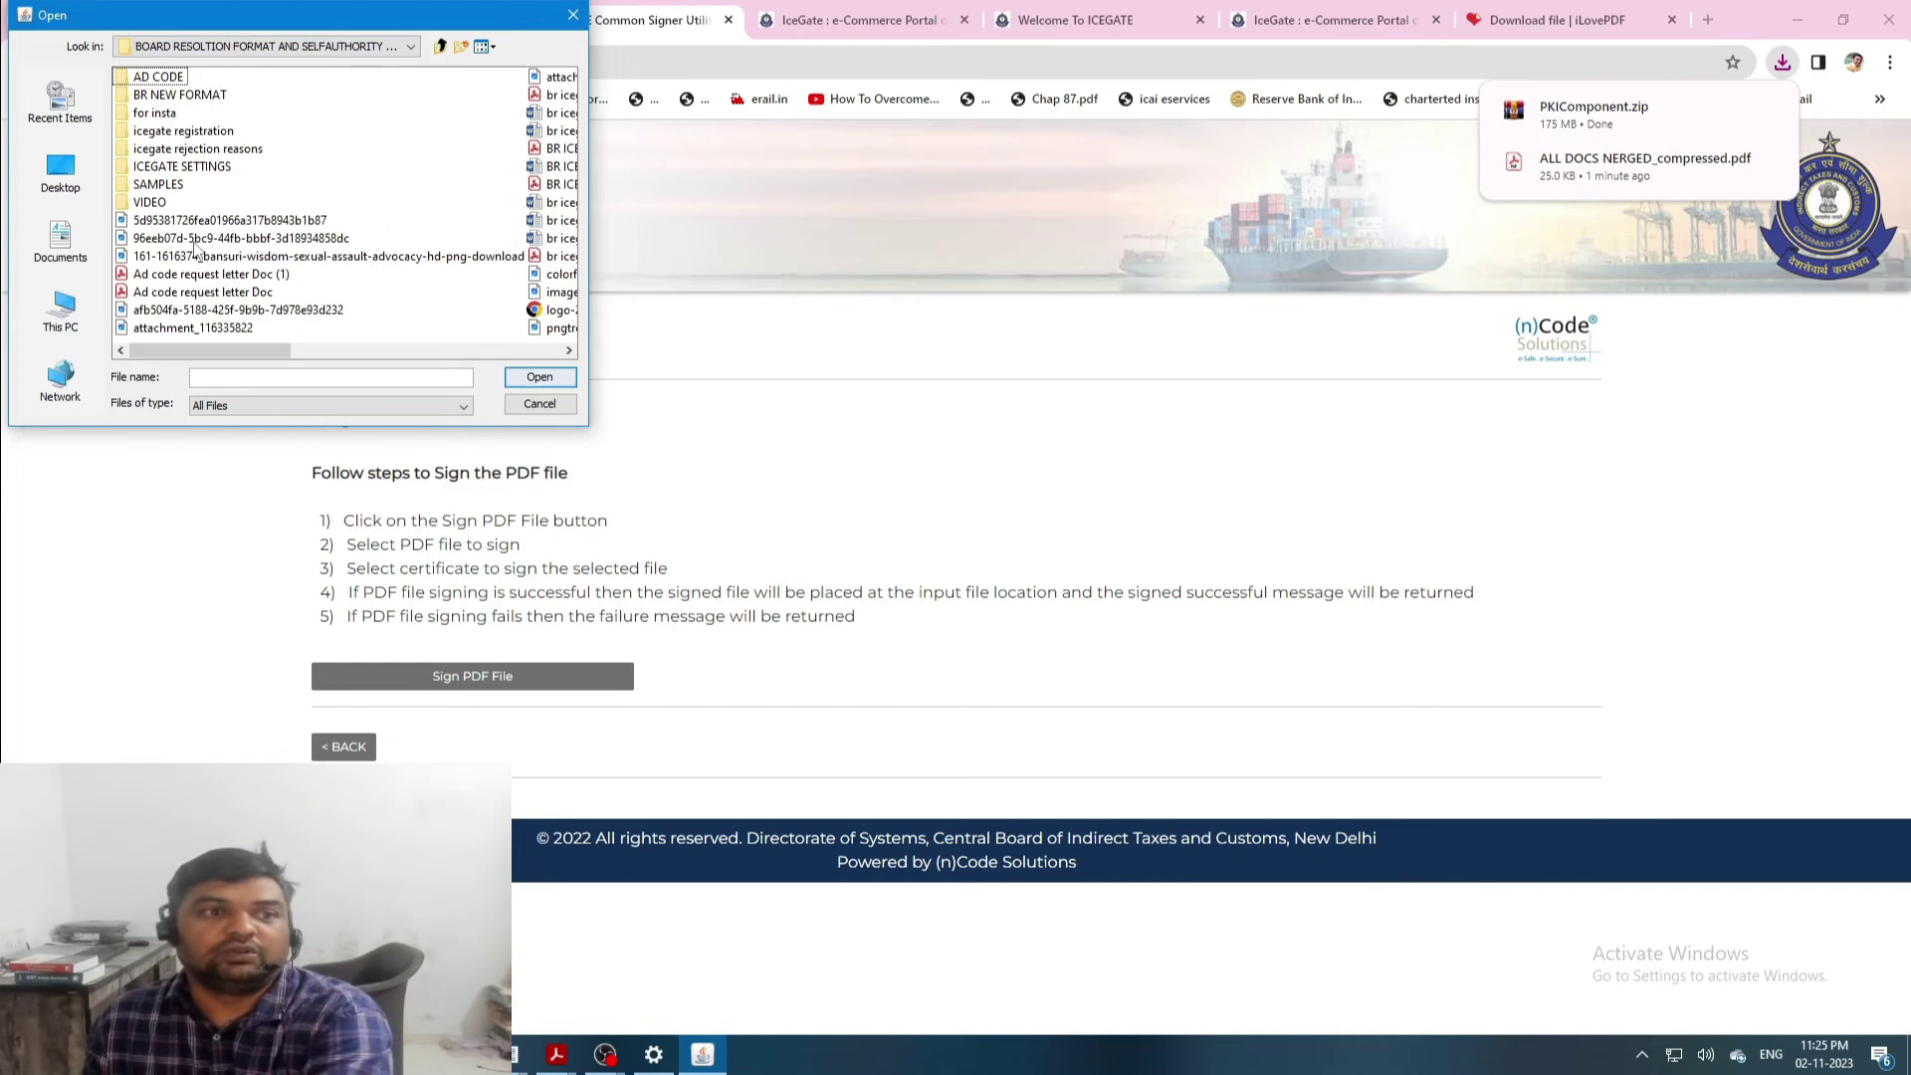
pyautogui.doubleClick(151, 202)
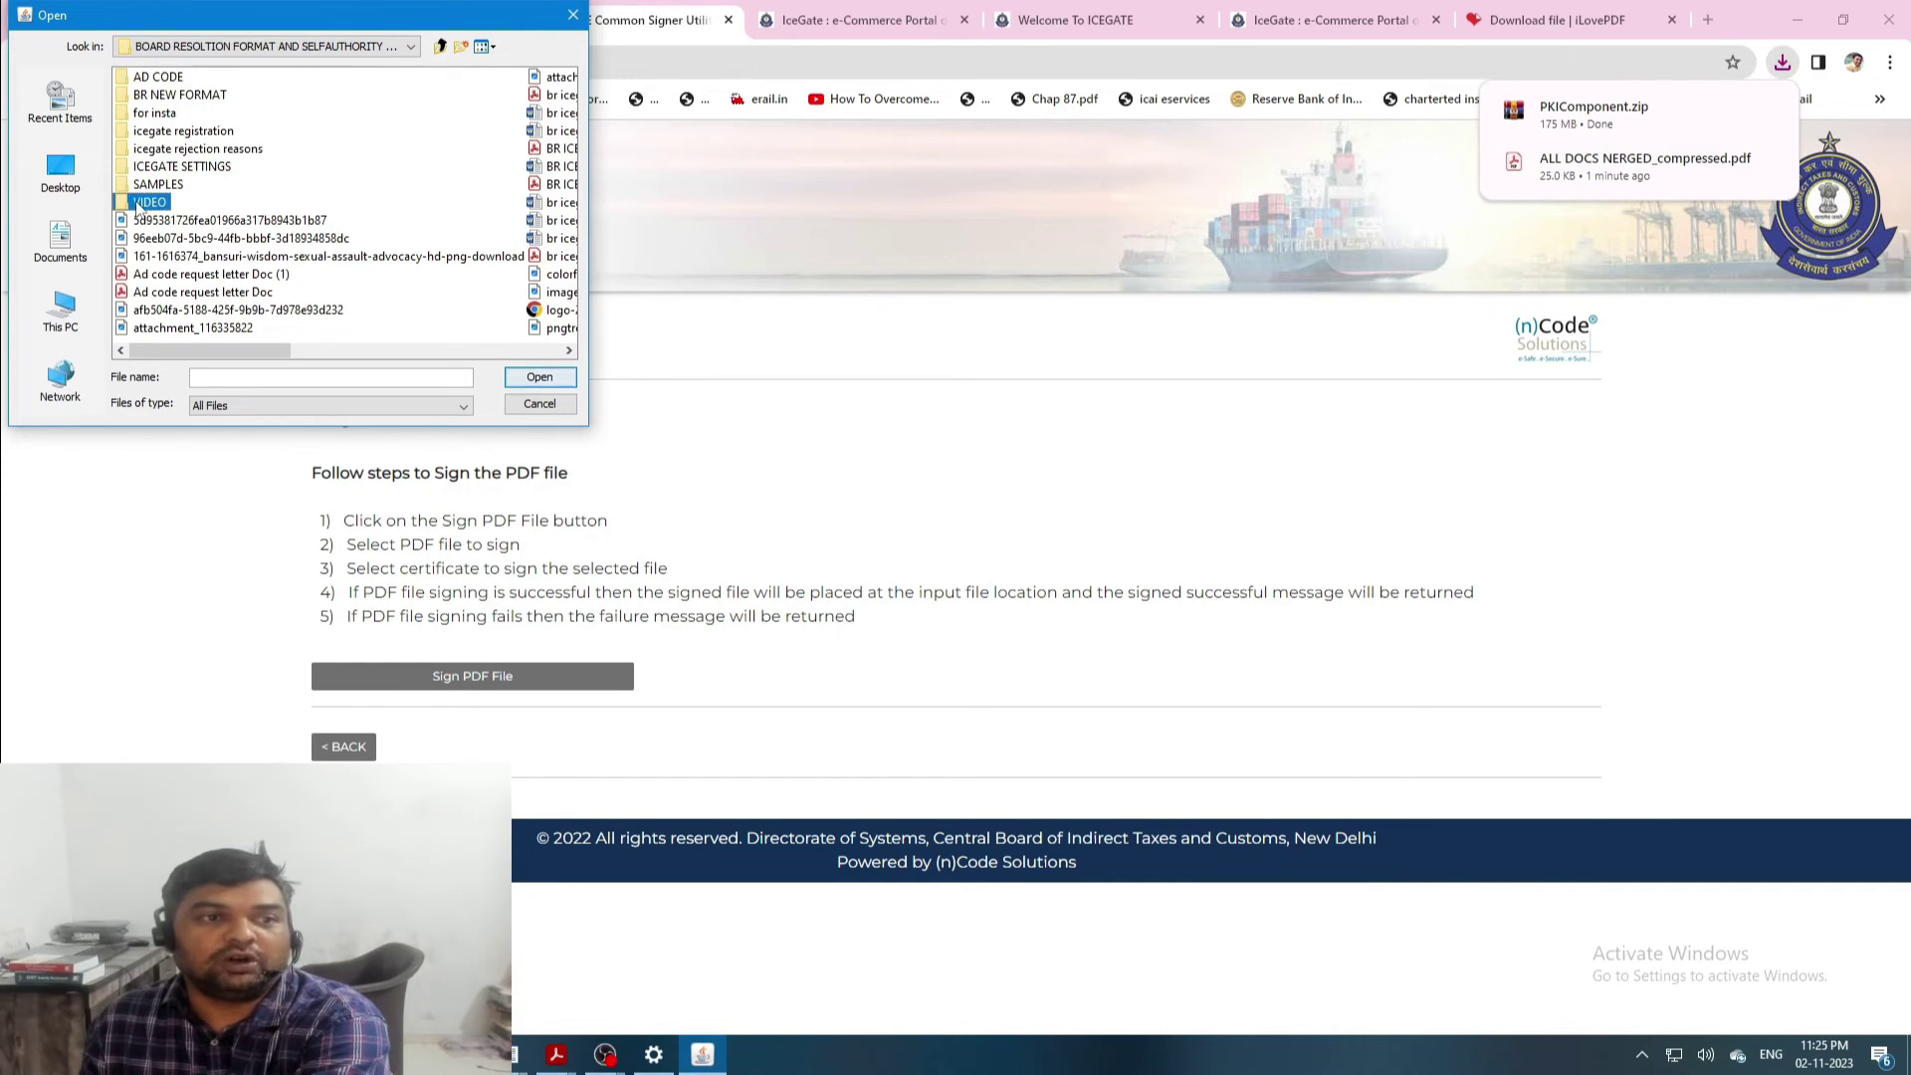
pyautogui.click(168, 112)
pyautogui.doubleClick(167, 113)
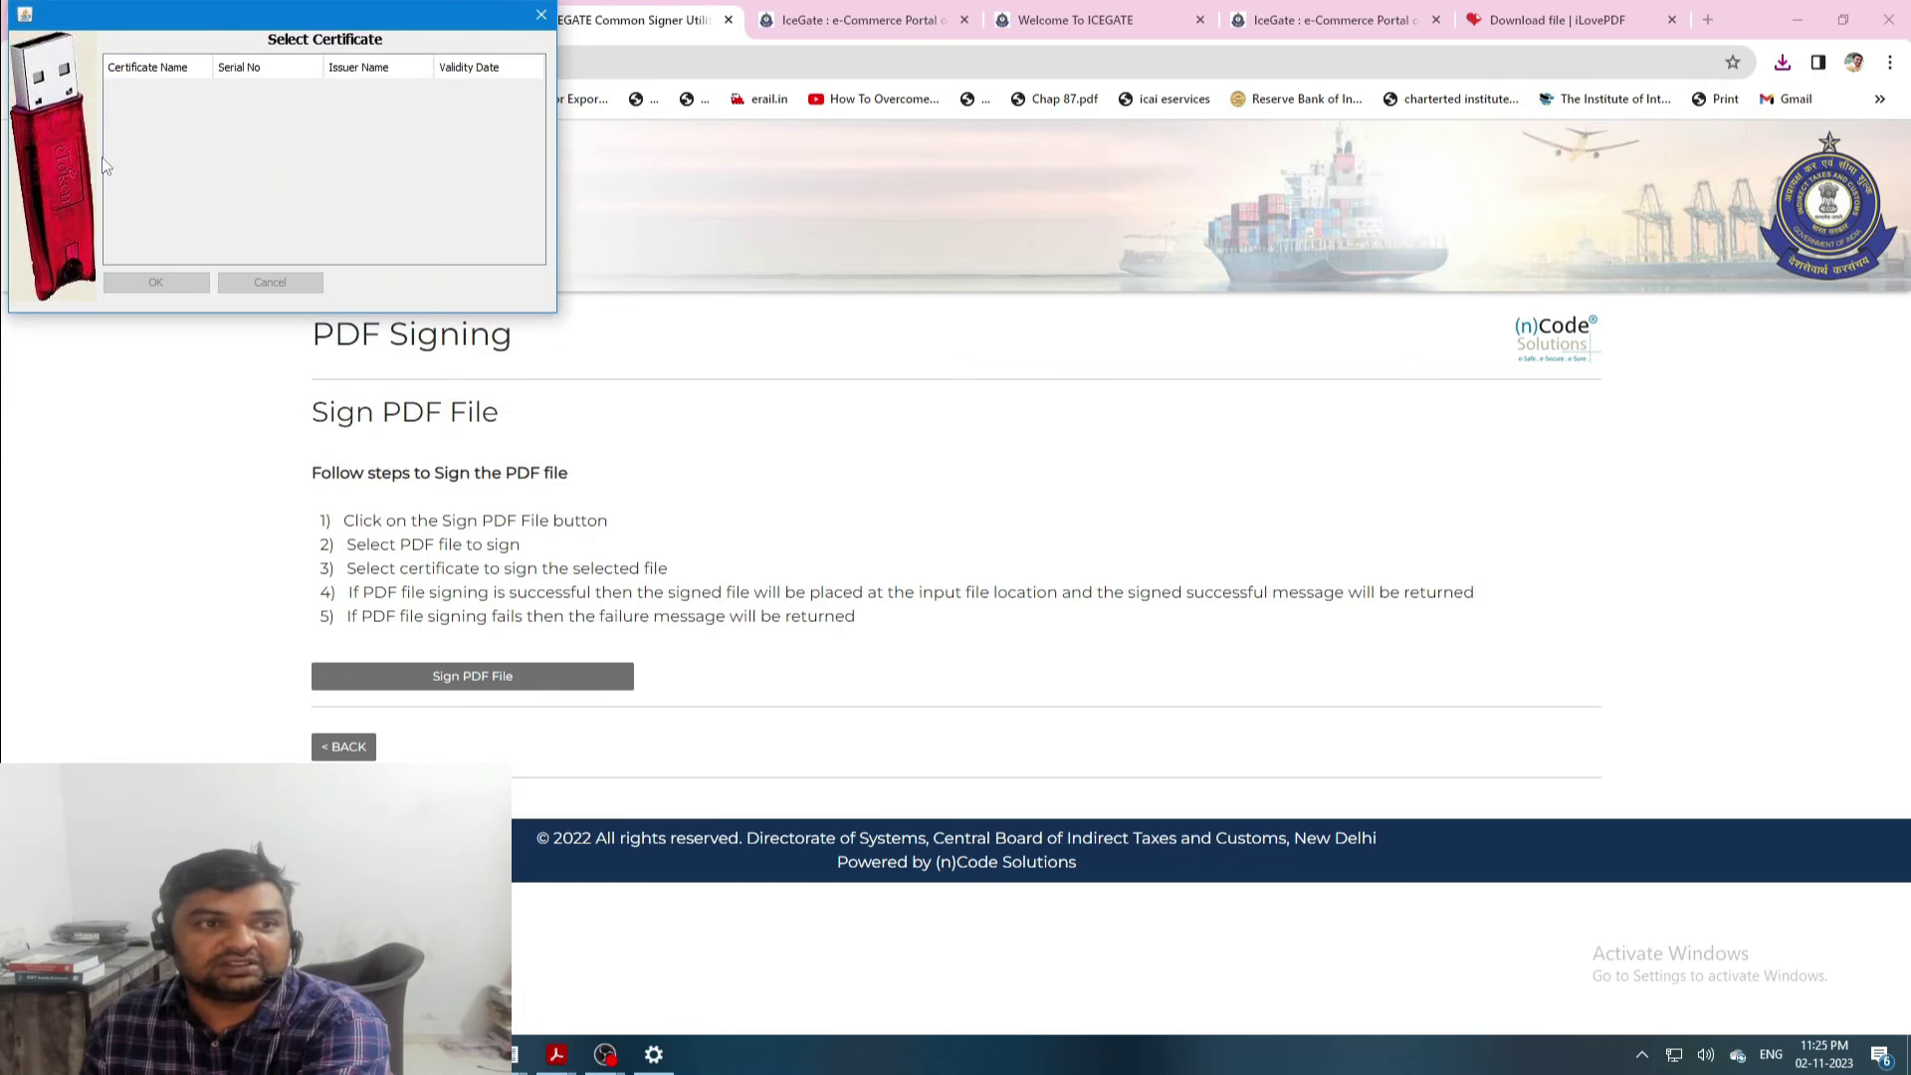
# Step: Sign with the signer's certificate and PIN, and dismiss the PKI component update alert
pyautogui.click(155, 150)
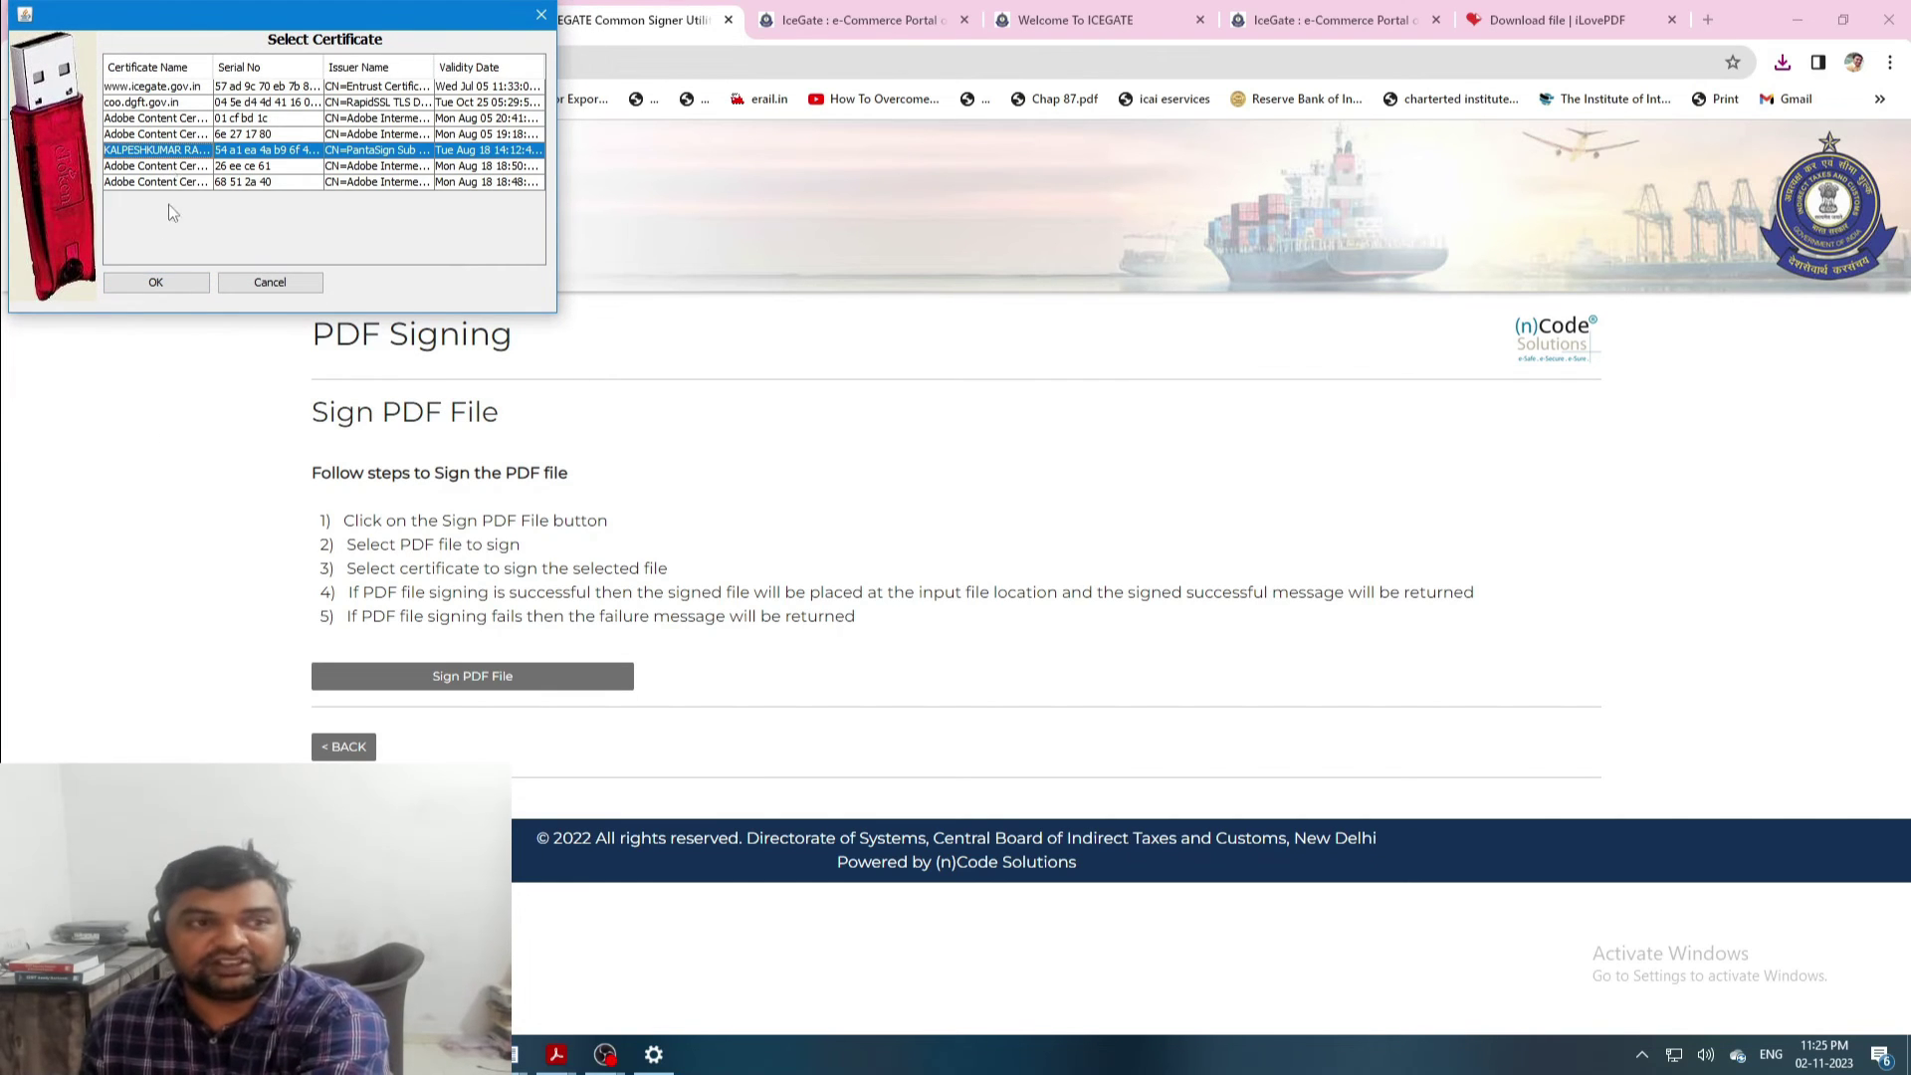
pyautogui.click(156, 282)
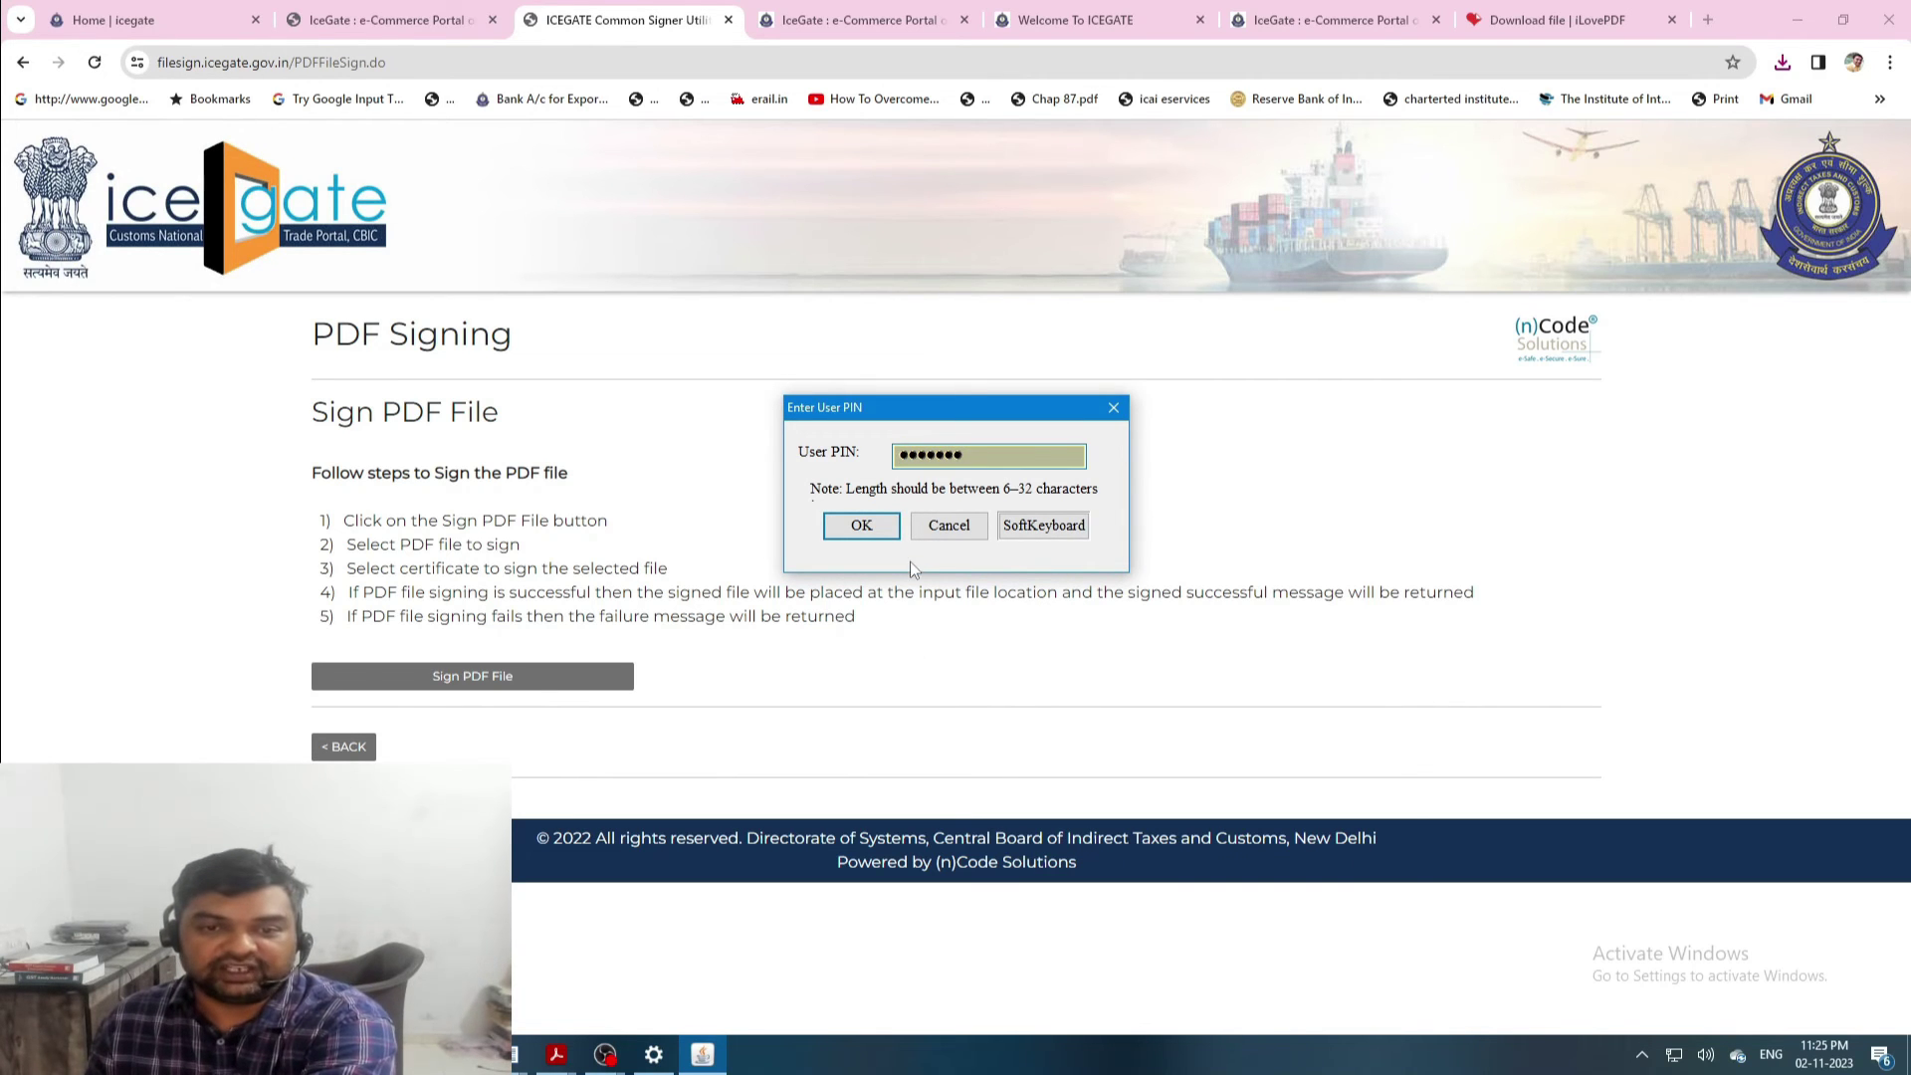
pyautogui.click(885, 535)
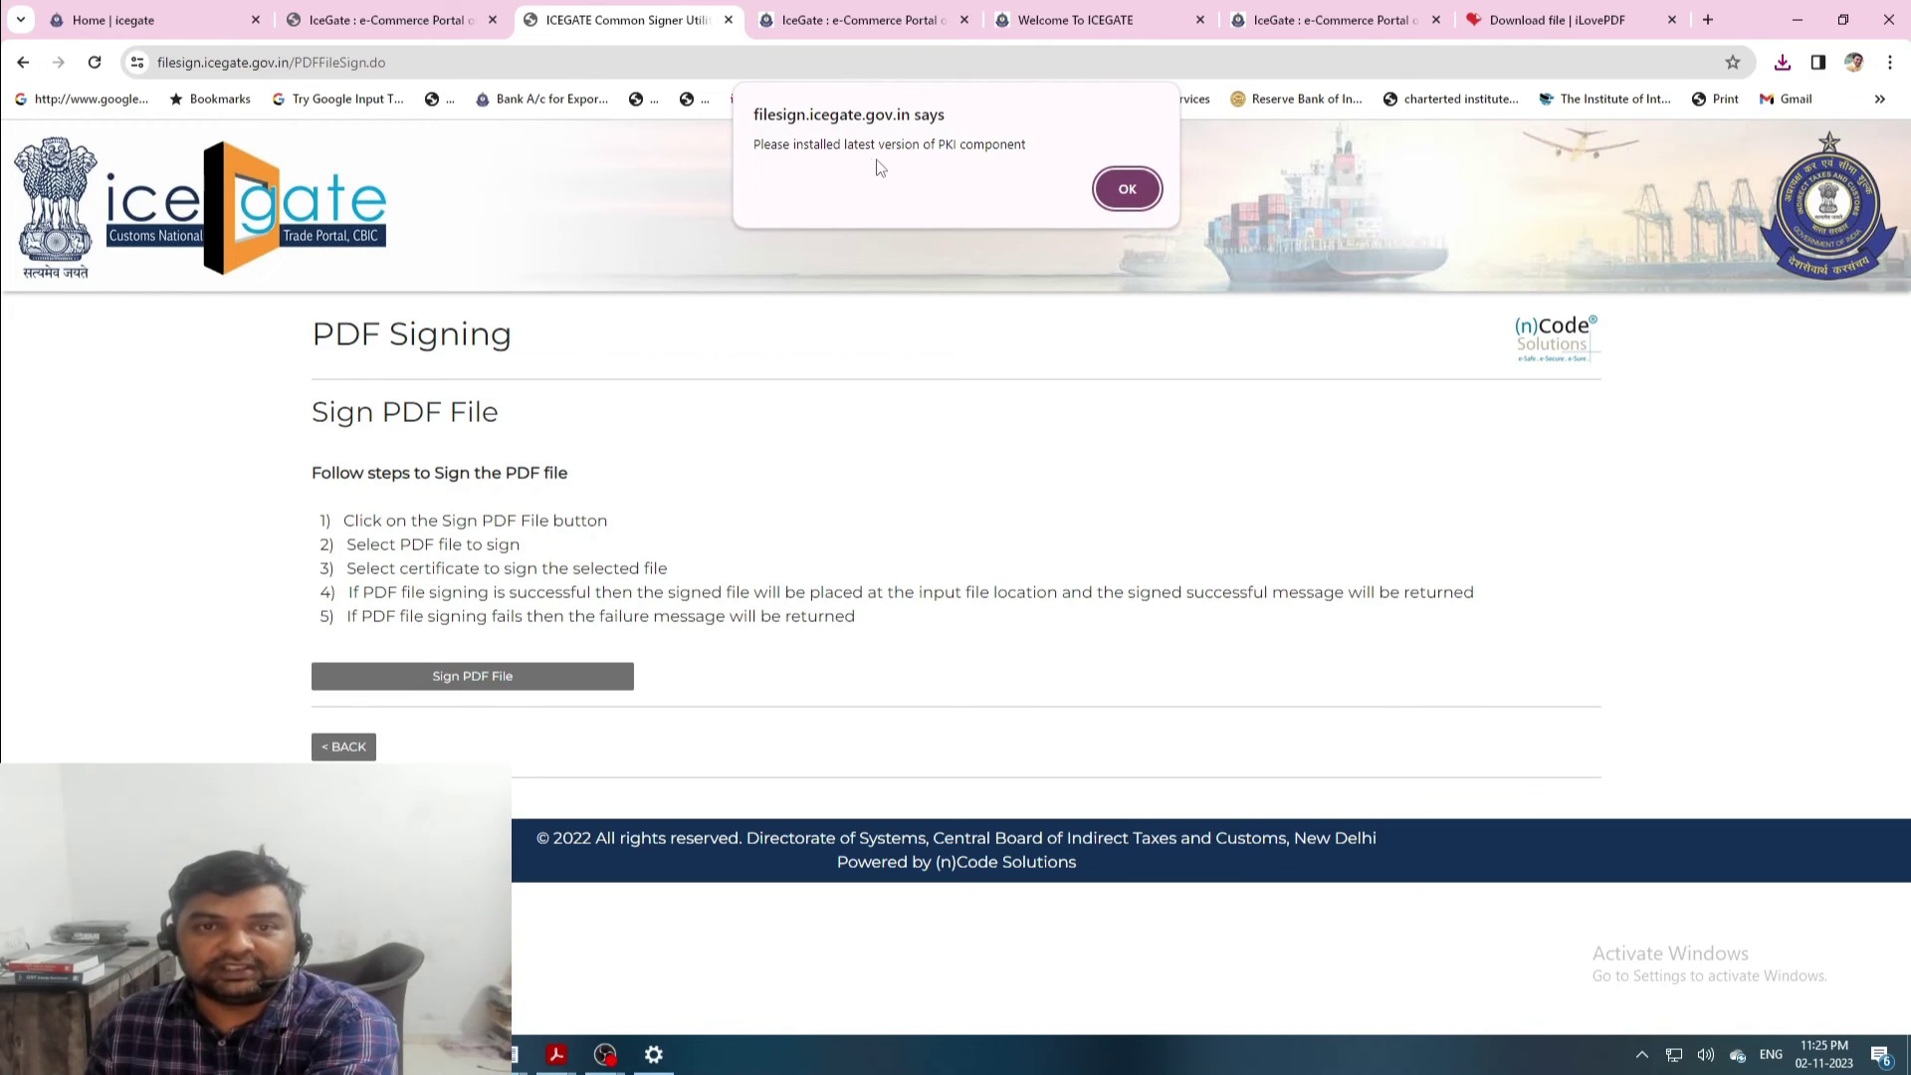
pyautogui.click(1093, 189)
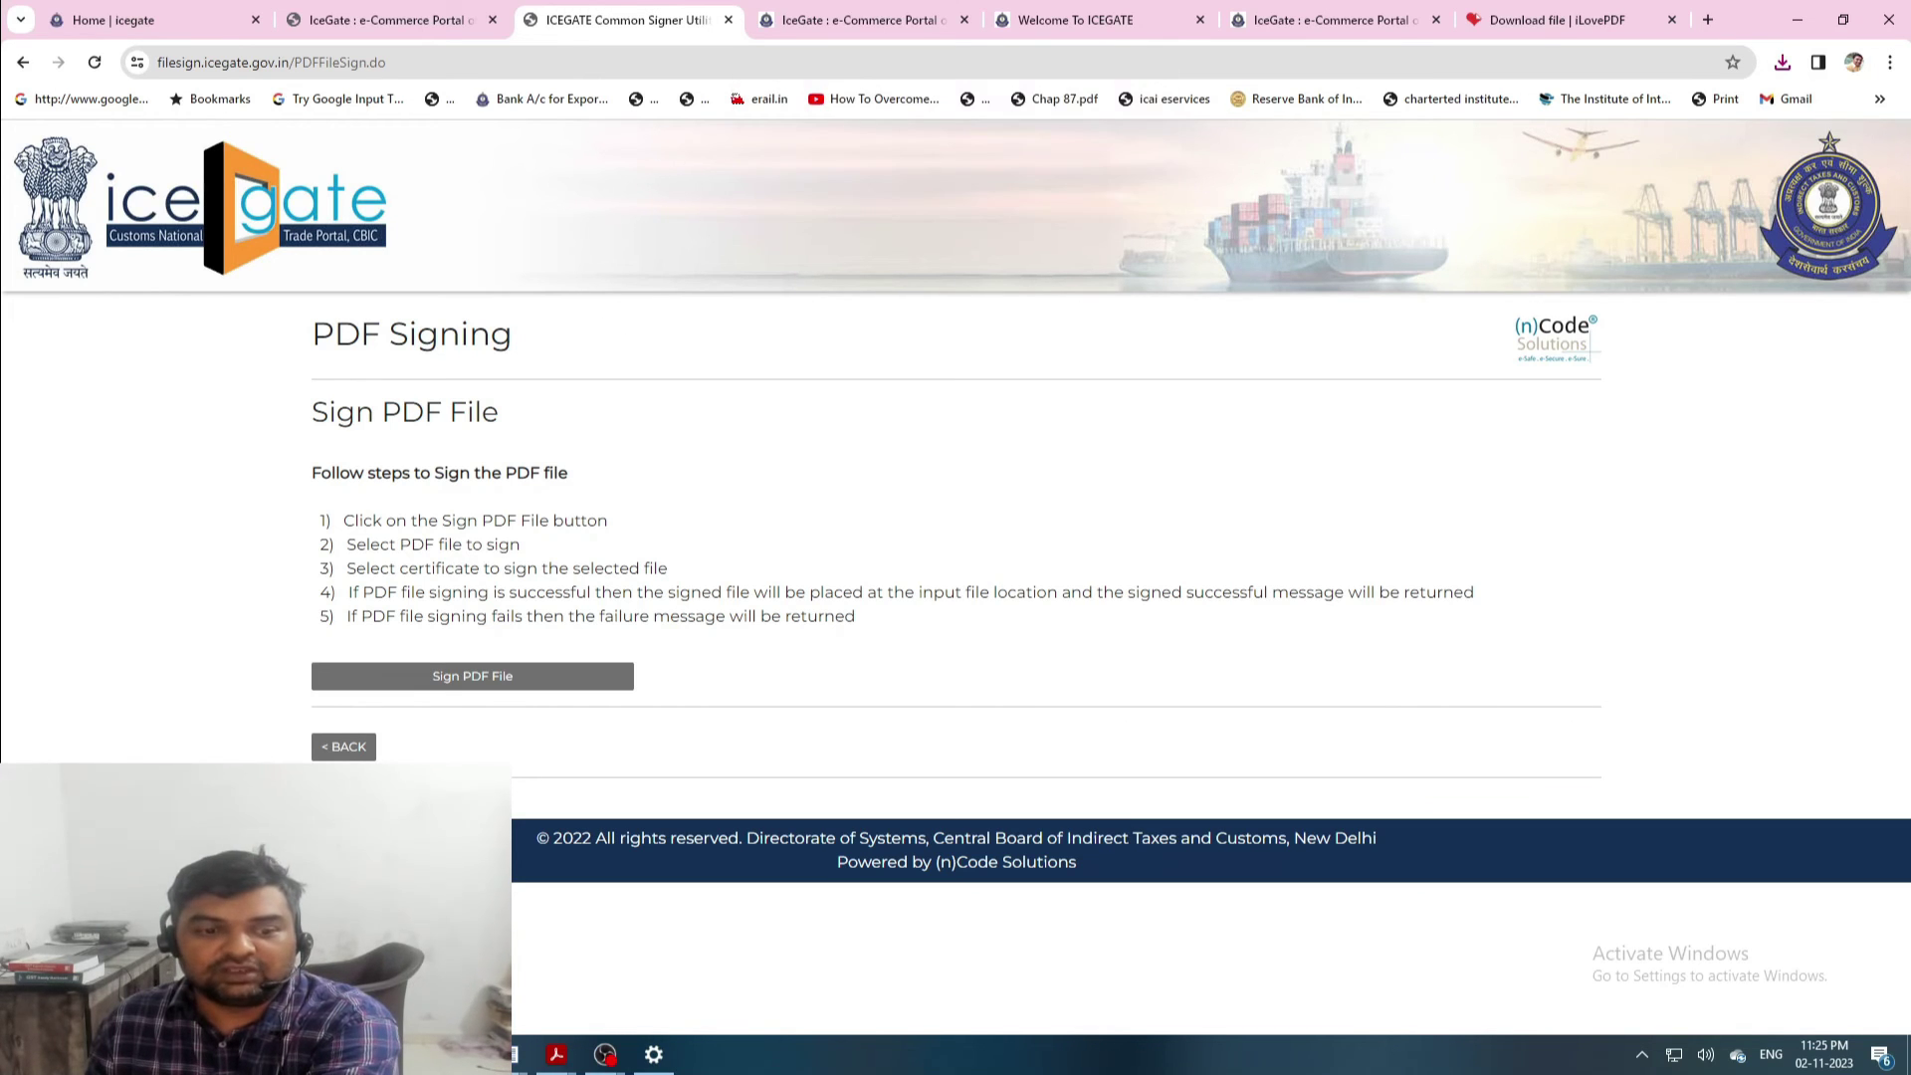
# Step: Open the 141 KB ALL DOCS NERGED_compressedSigned PDF from the VIDEO folder in the SAMPLE window
pyautogui.moveTo(411, 1055)
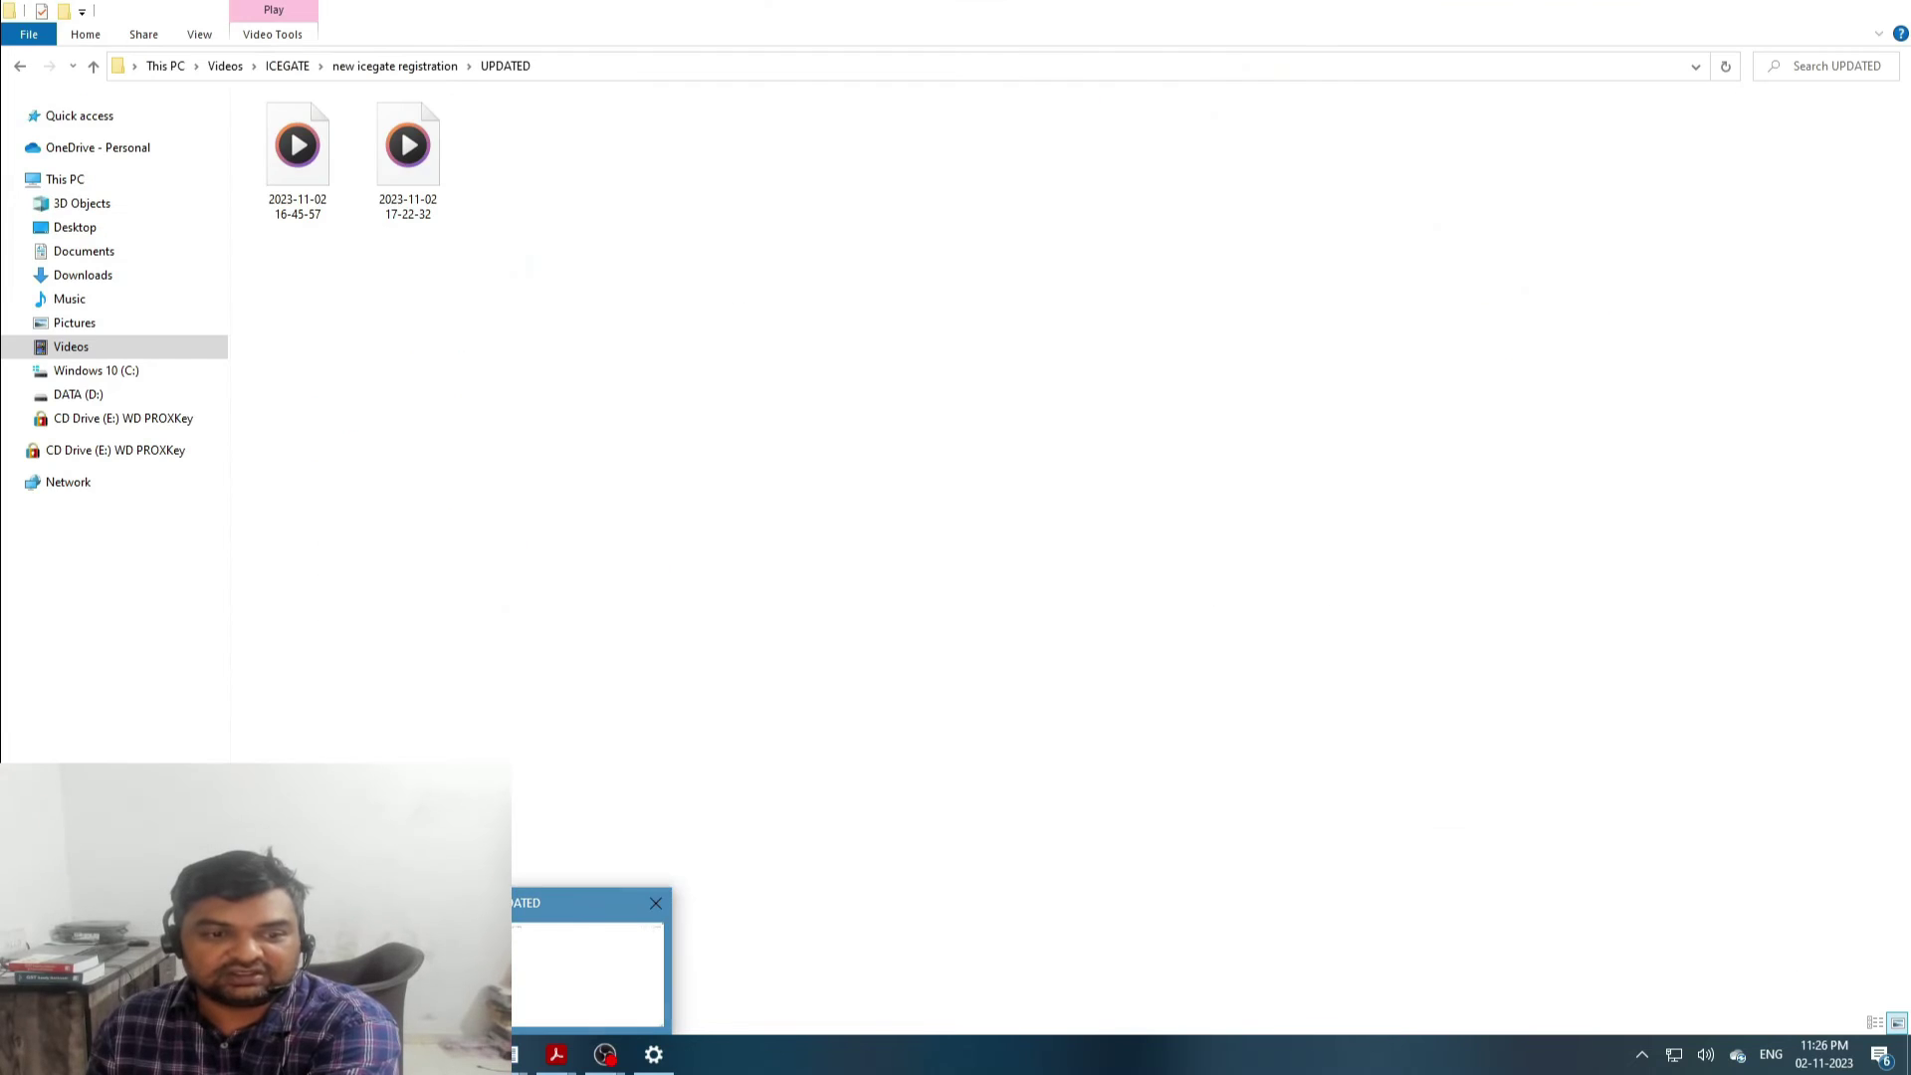
pyautogui.click(478, 965)
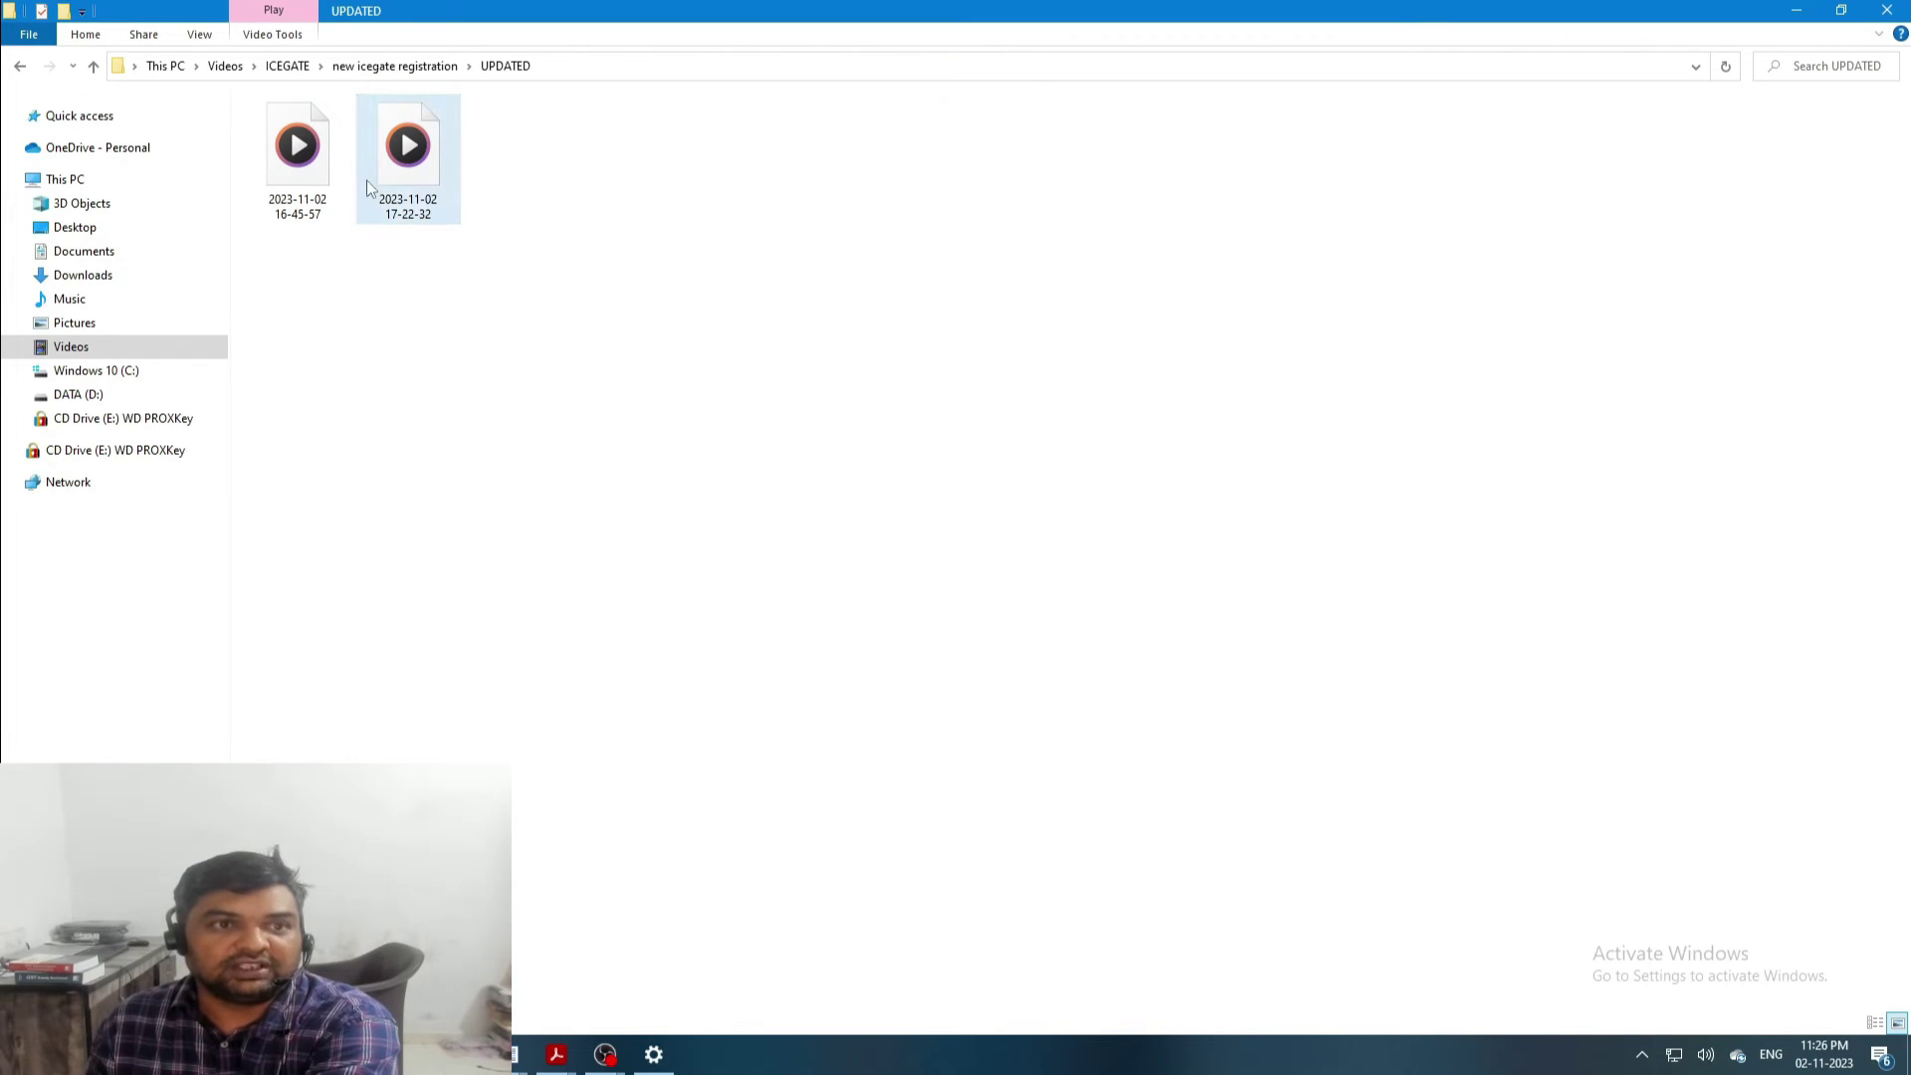
pyautogui.hotkey('alt', 'Tab')
pyautogui.moveTo(411, 1054)
pyautogui.click(597, 955)
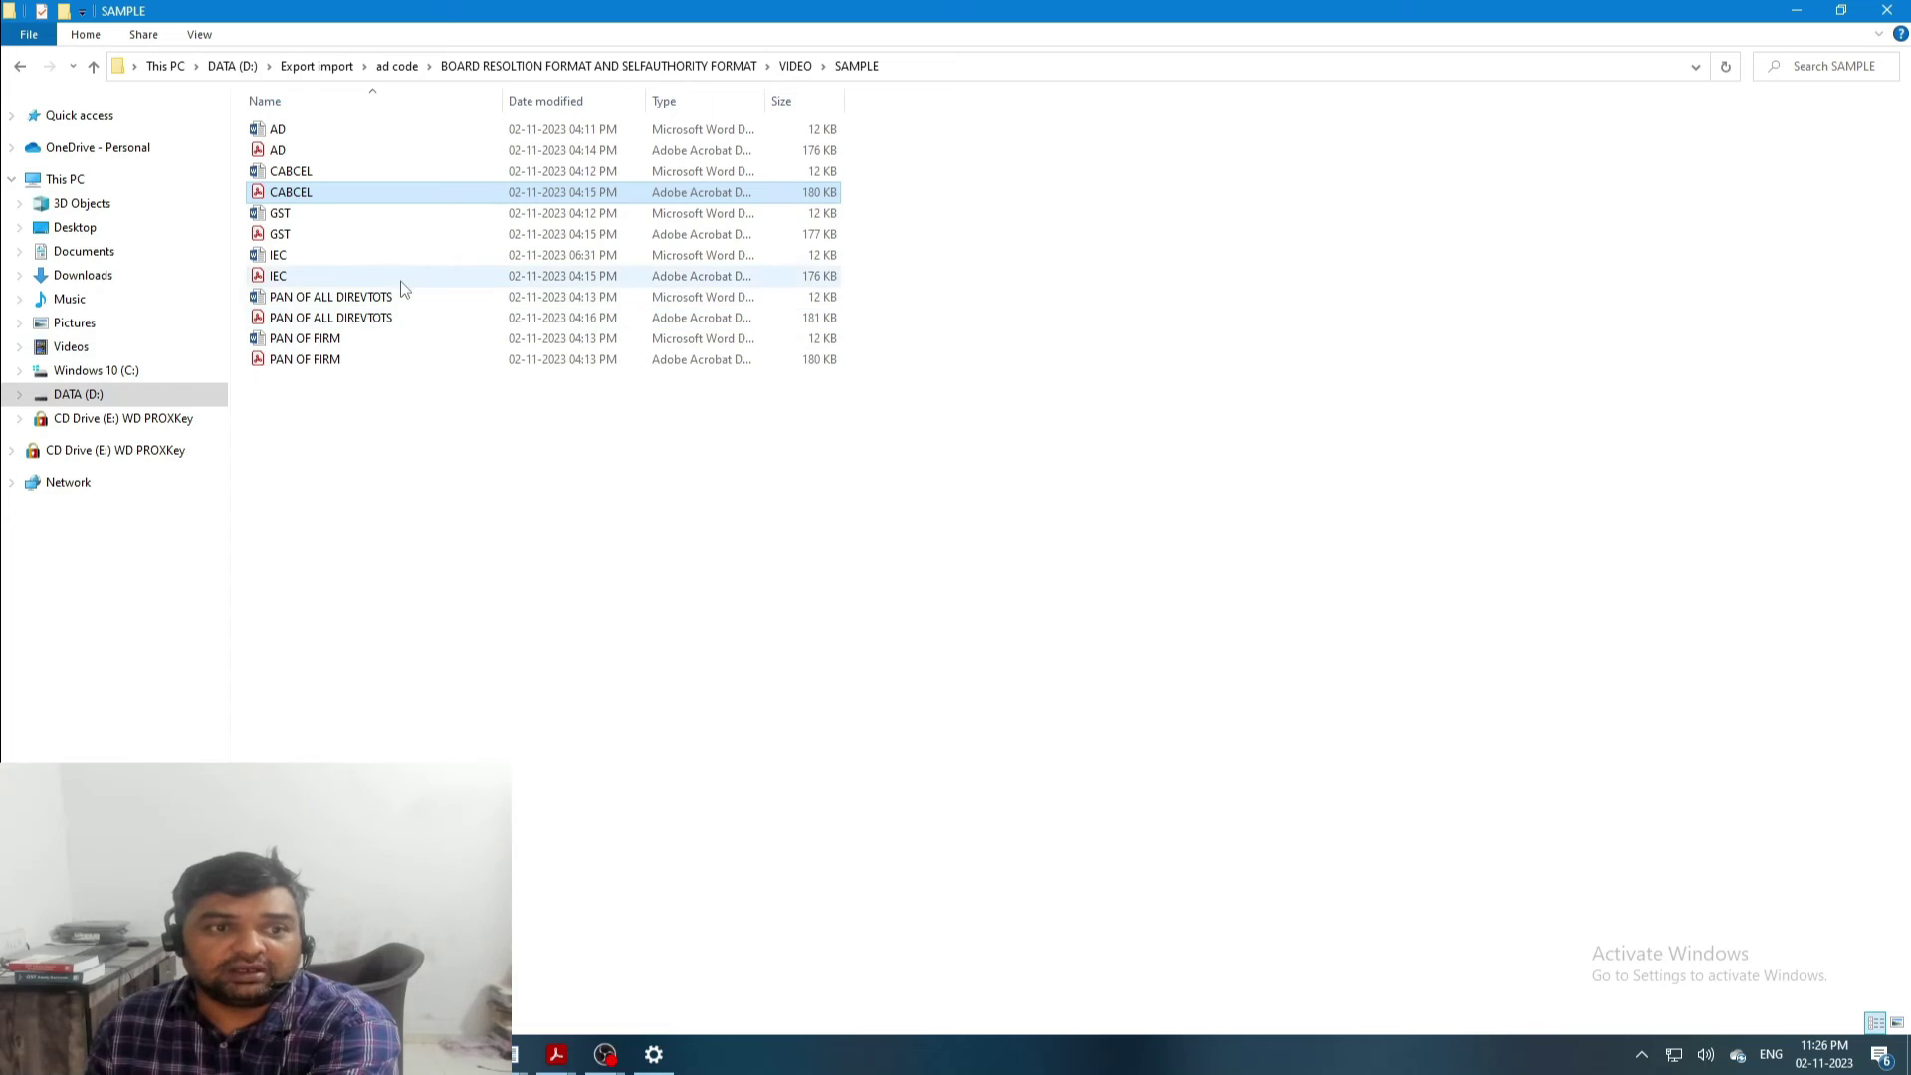
pyautogui.click(799, 70)
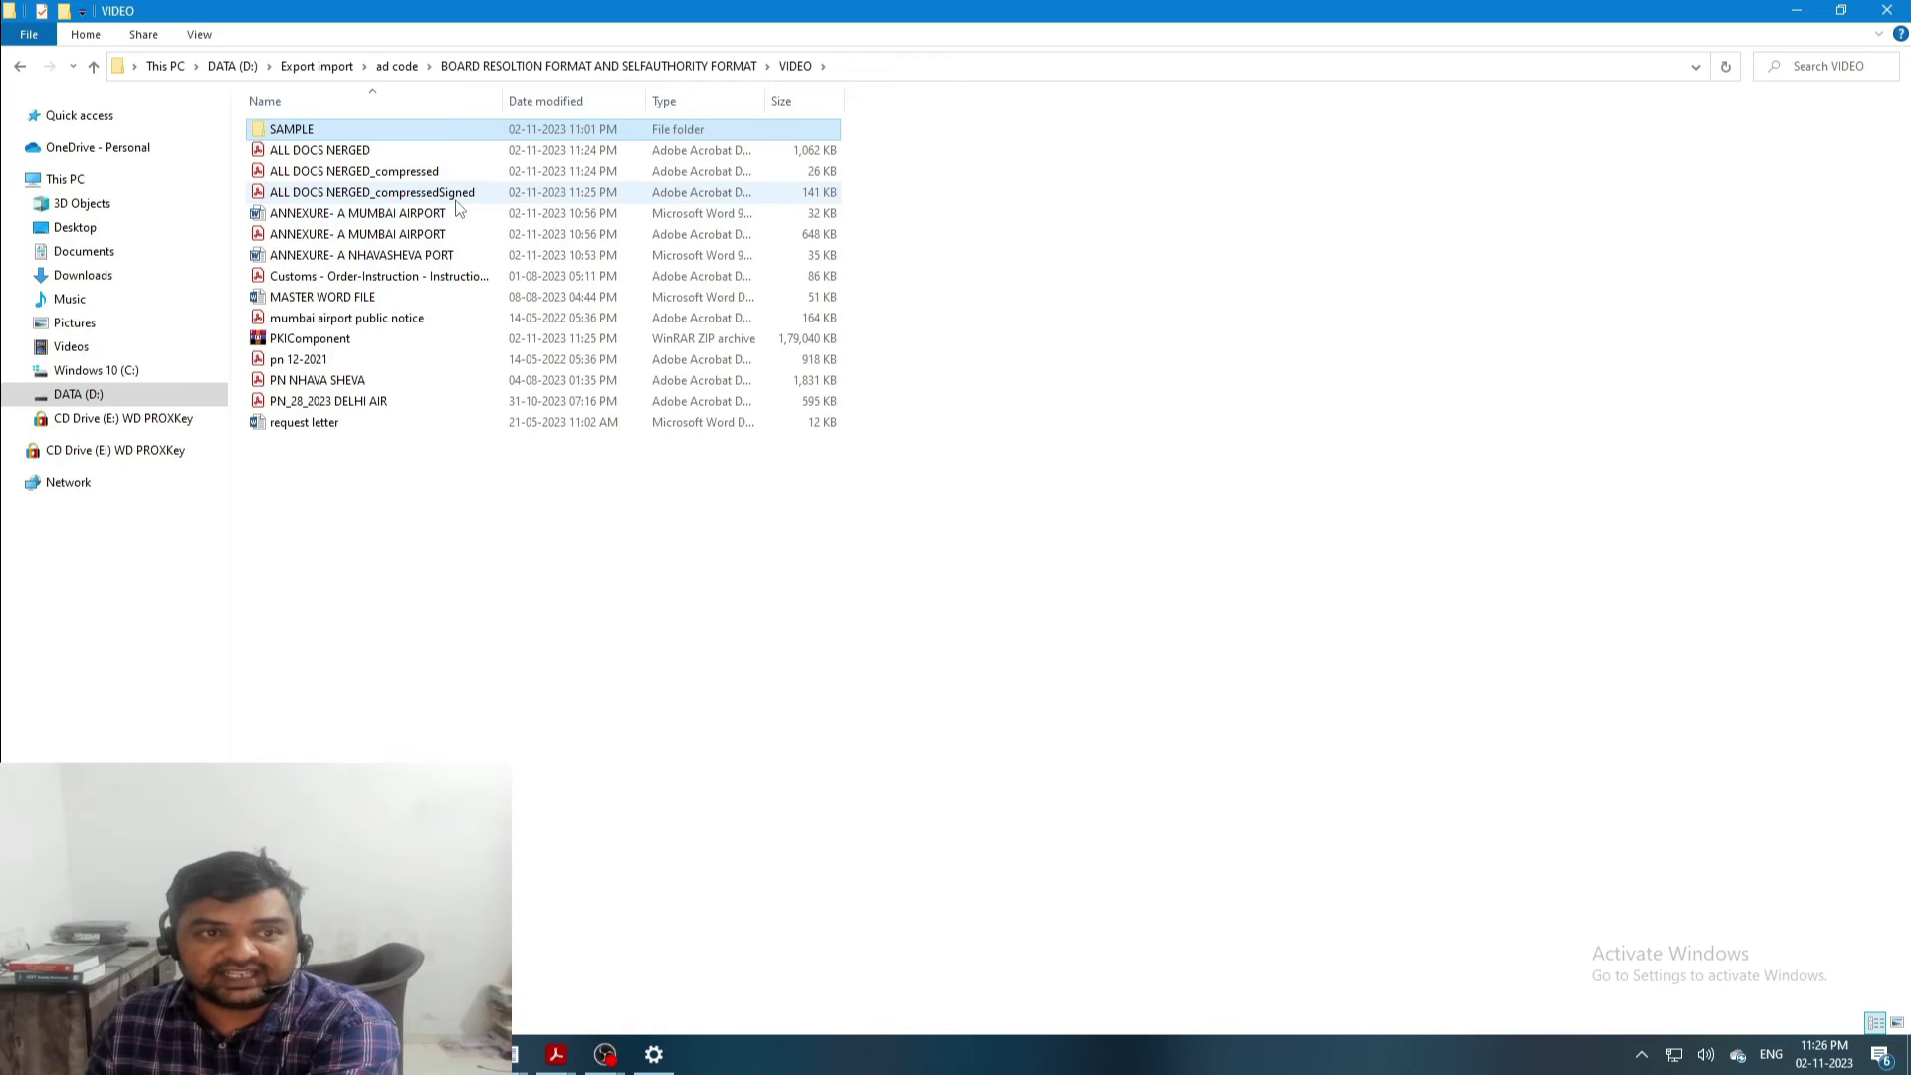
pyautogui.doubleClick(403, 192)
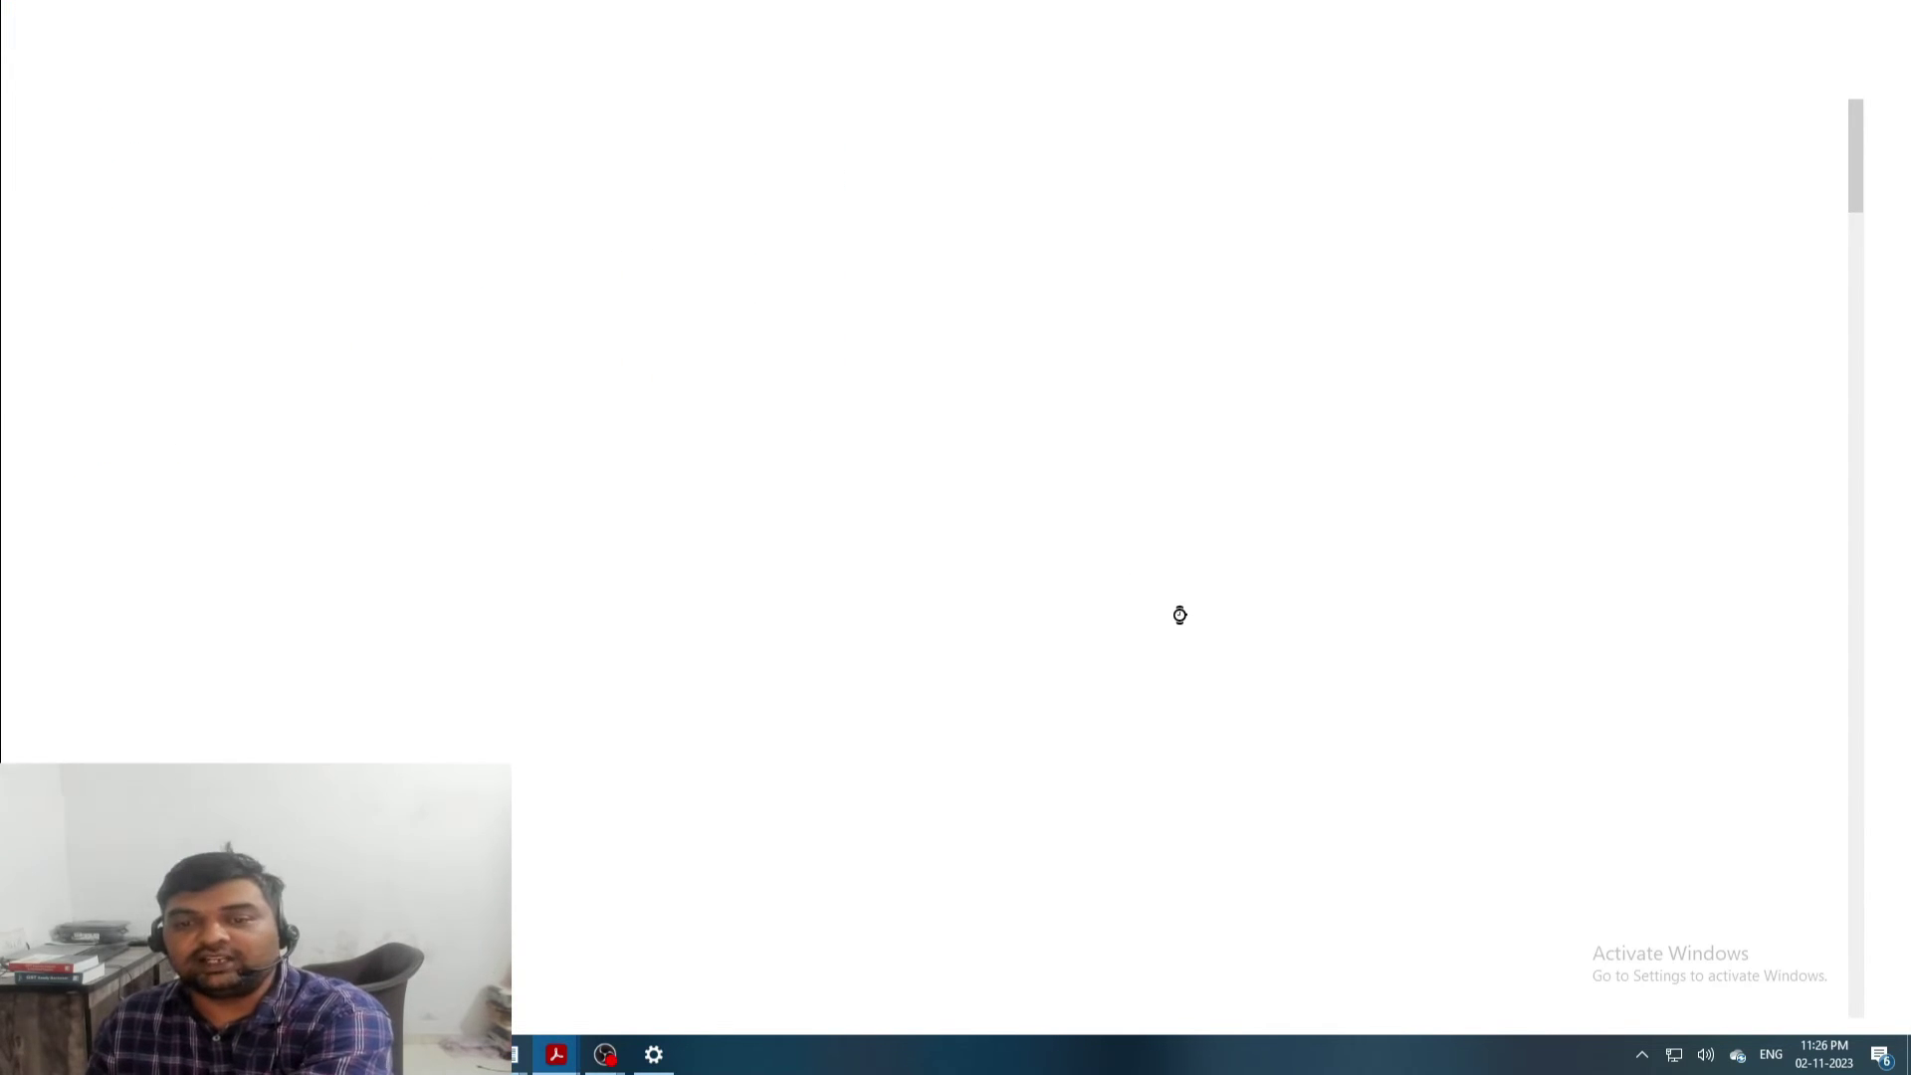
# Step: Scroll through pages 1 to 6, checking each page's Signature valid stamp
pyautogui.scroll(-7, 1148, 608)
pyautogui.scroll(6, 1148, 615)
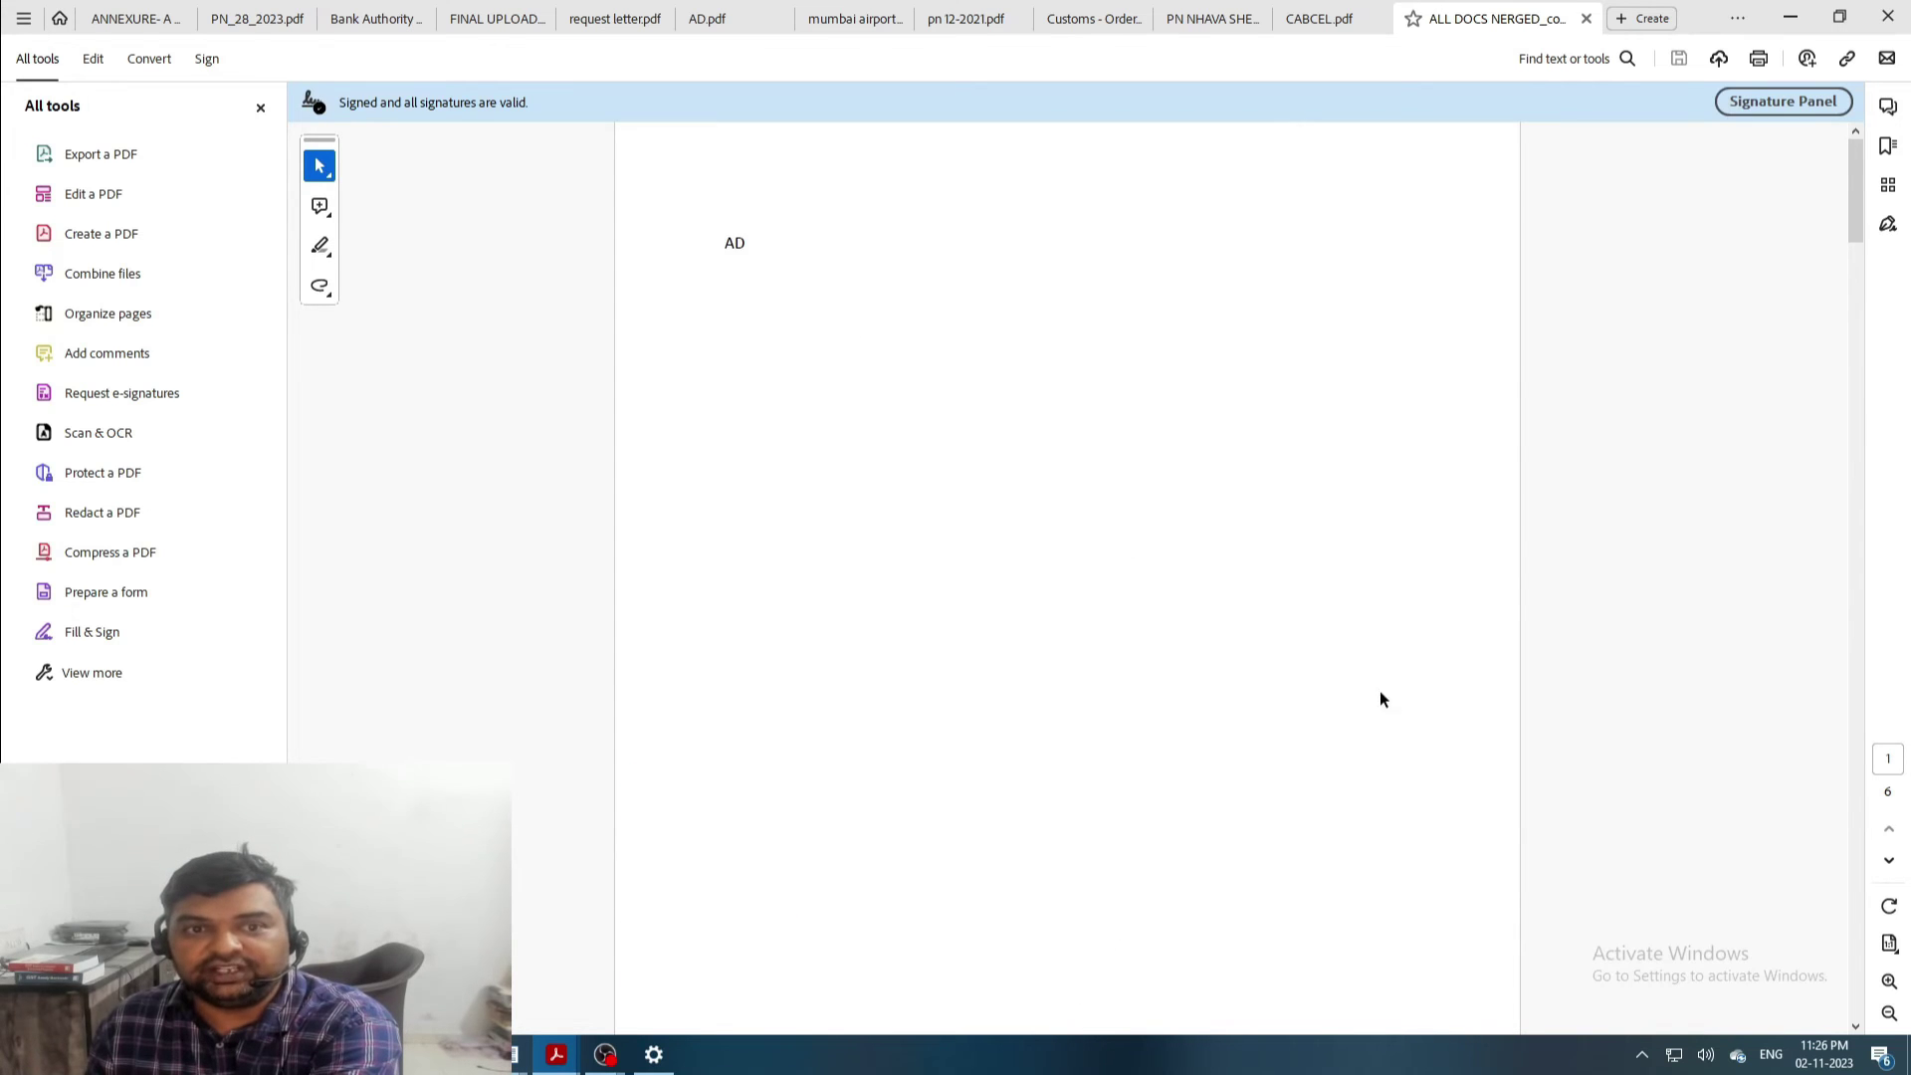
pyautogui.scroll(-5, 1379, 699)
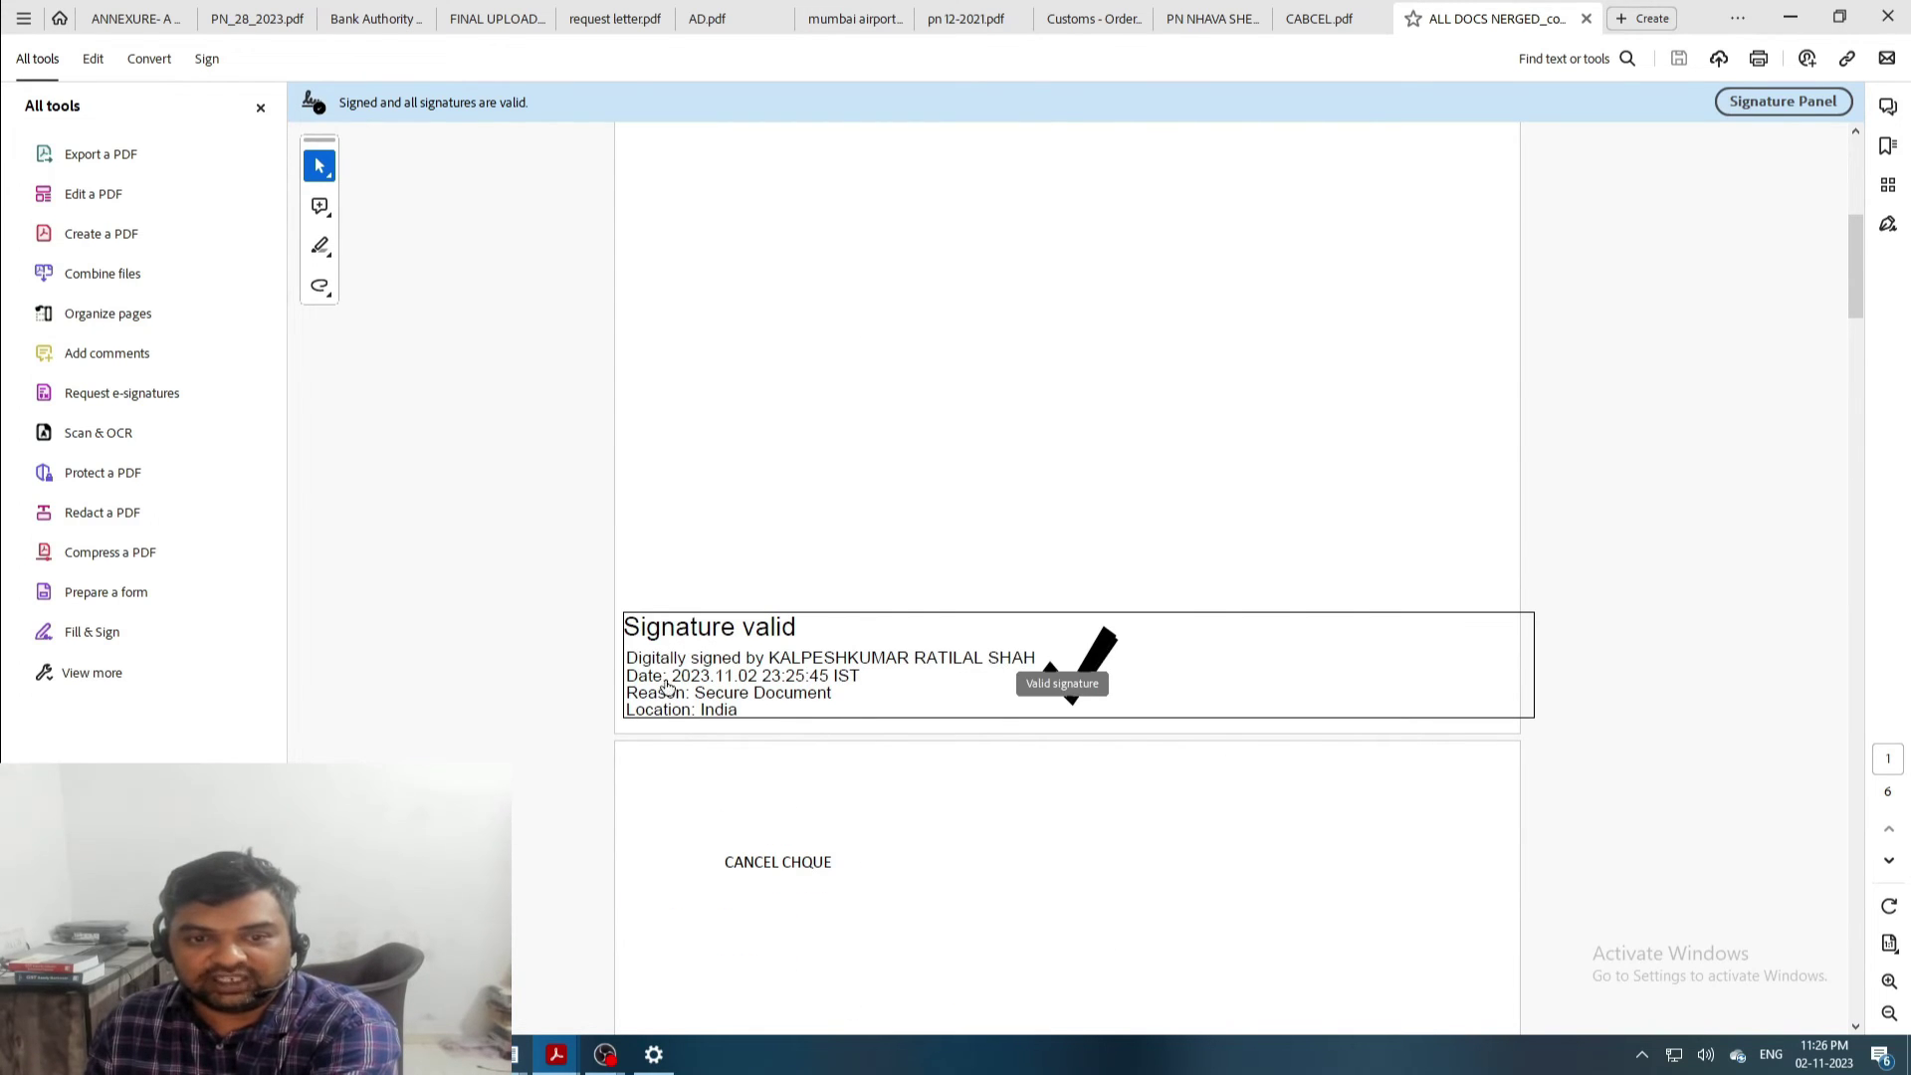
pyautogui.scroll(-15, 857, 725)
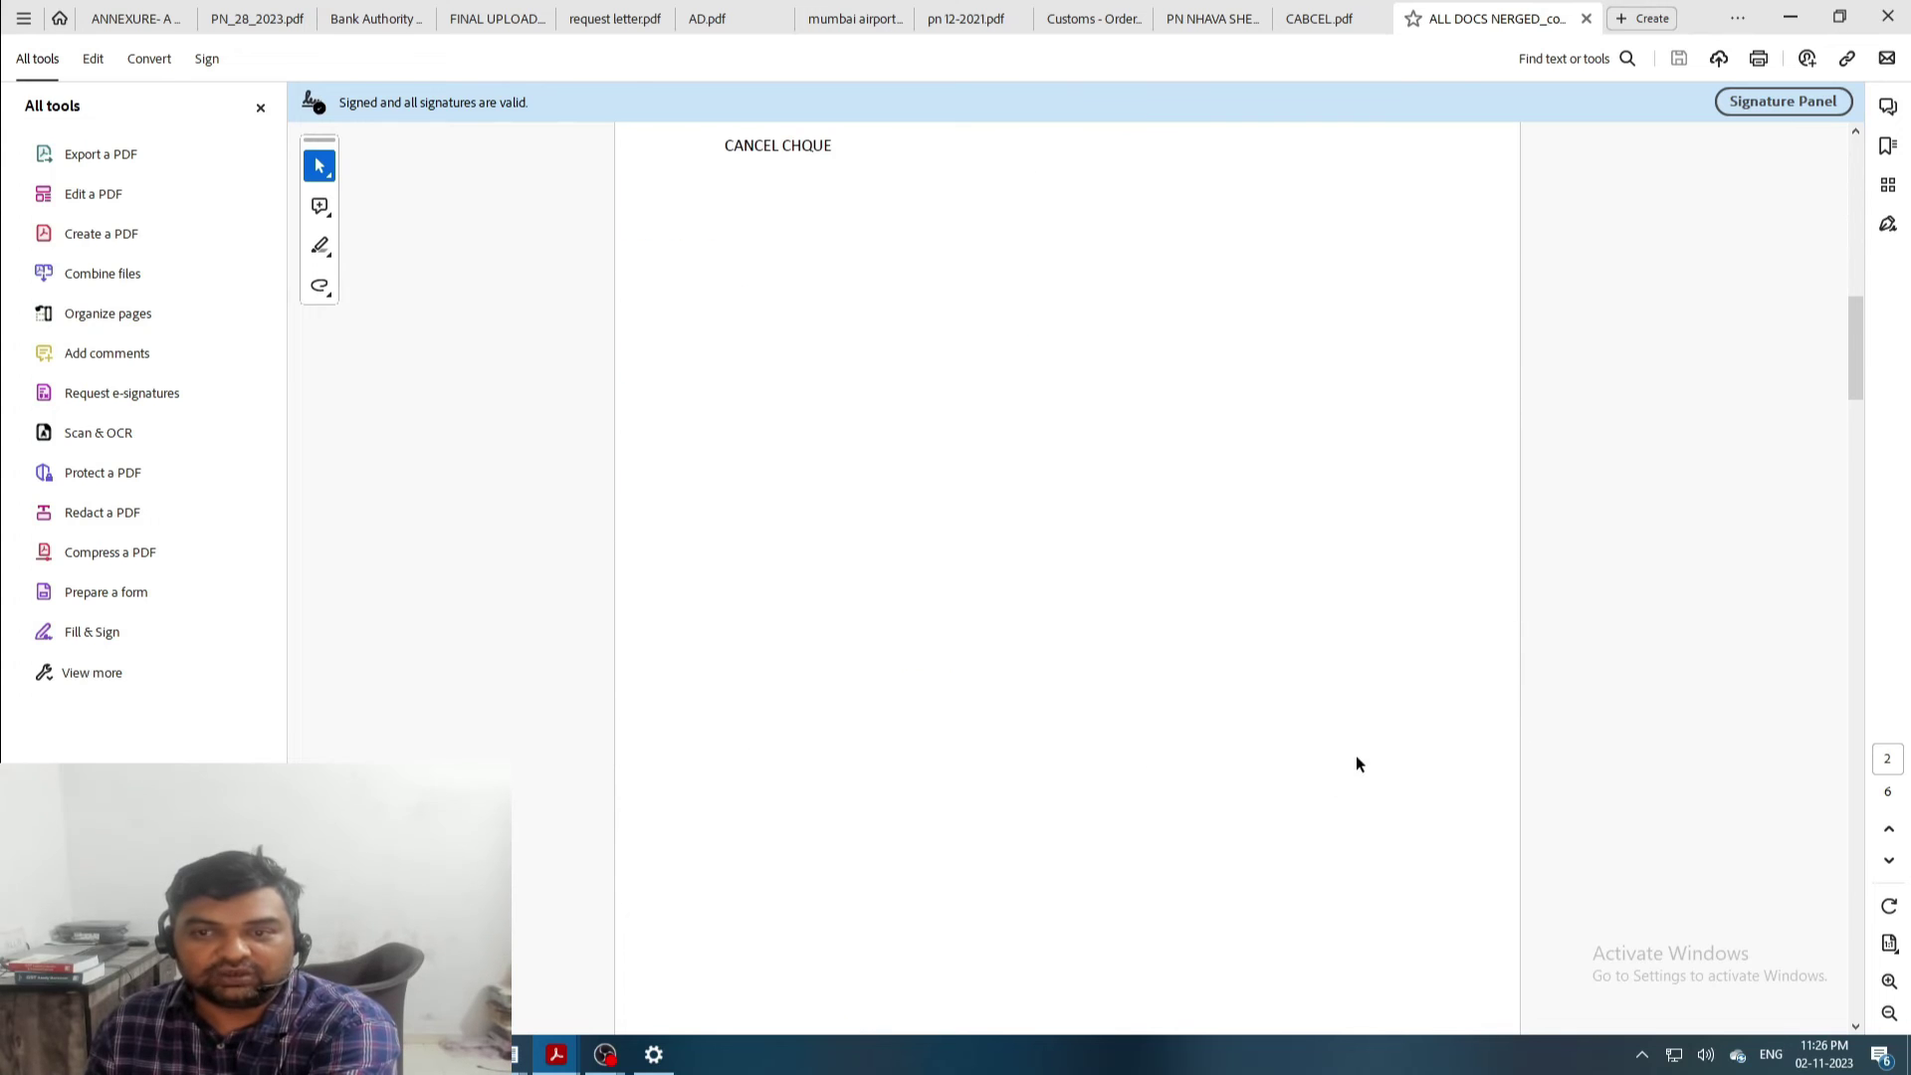
pyautogui.scroll(-15, 1435, 637)
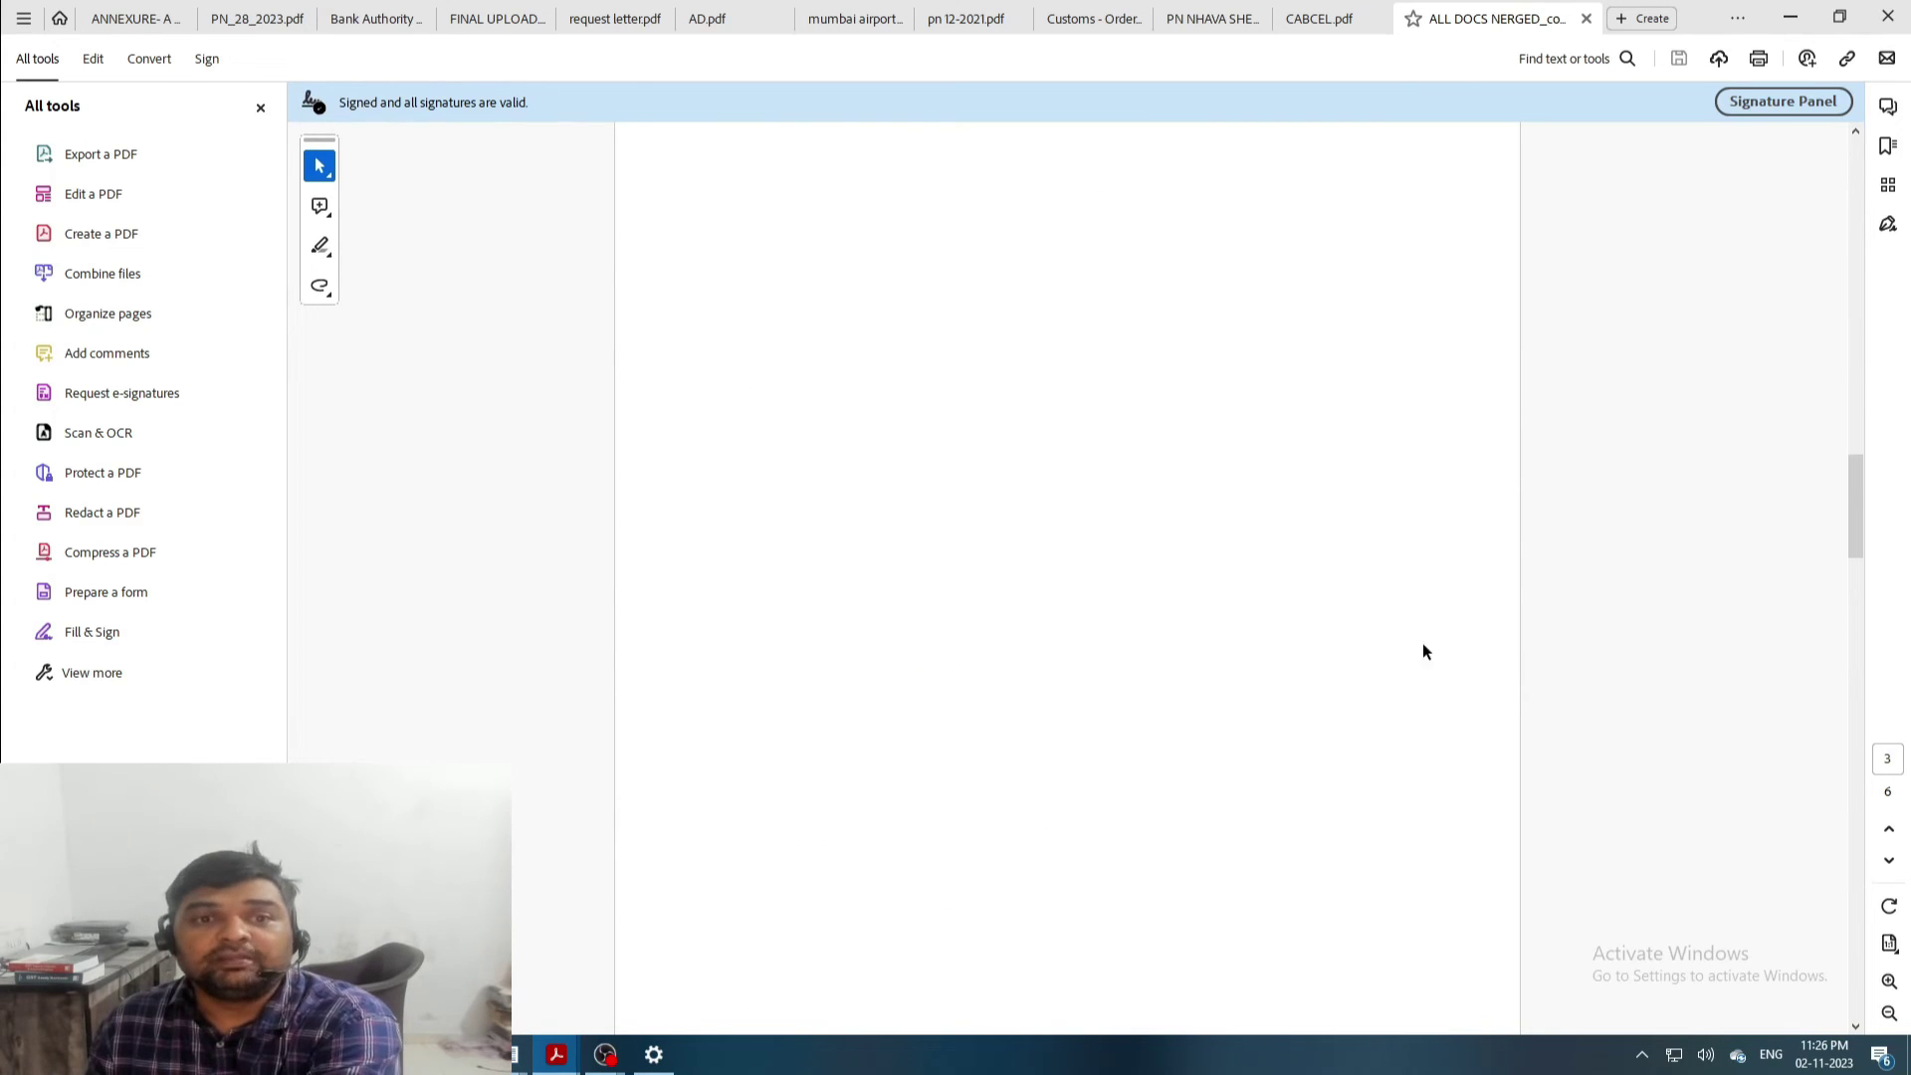
pyautogui.scroll(-20, 1392, 682)
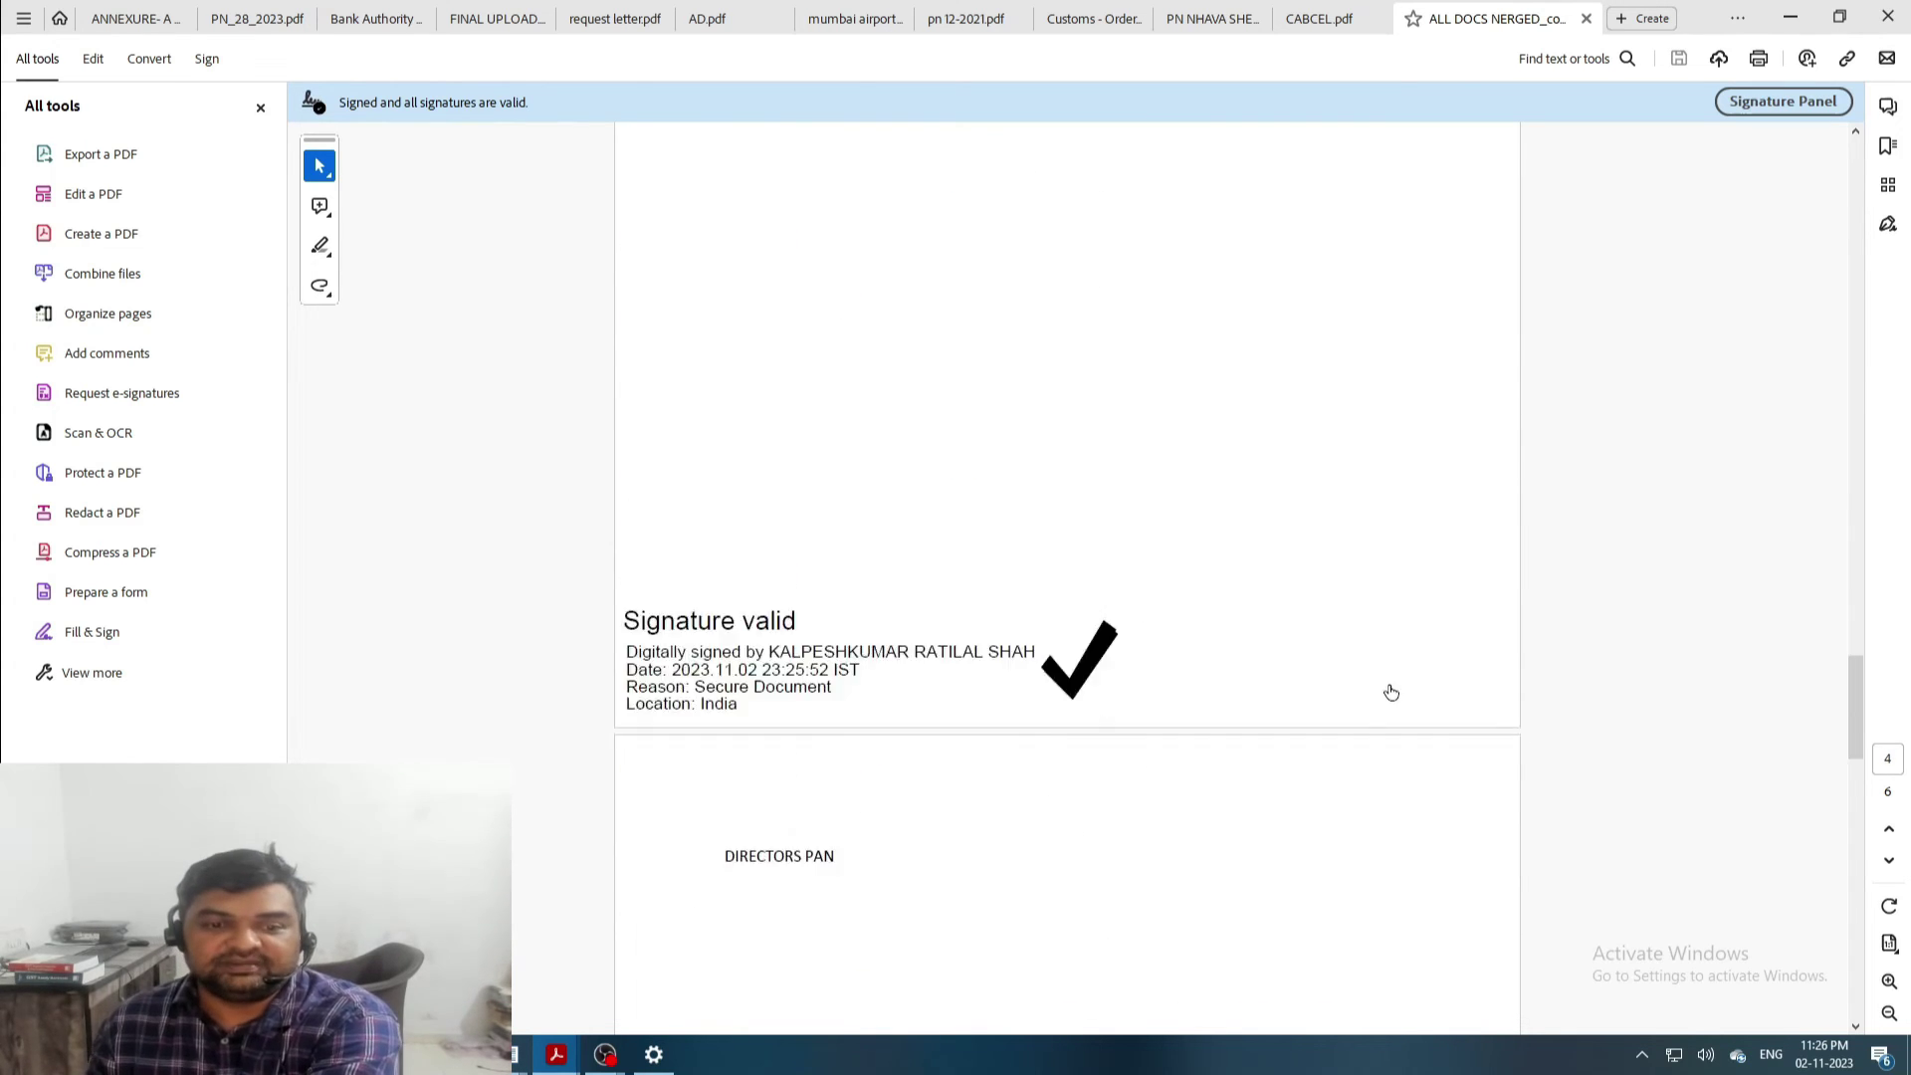
pyautogui.scroll(-15, 1390, 690)
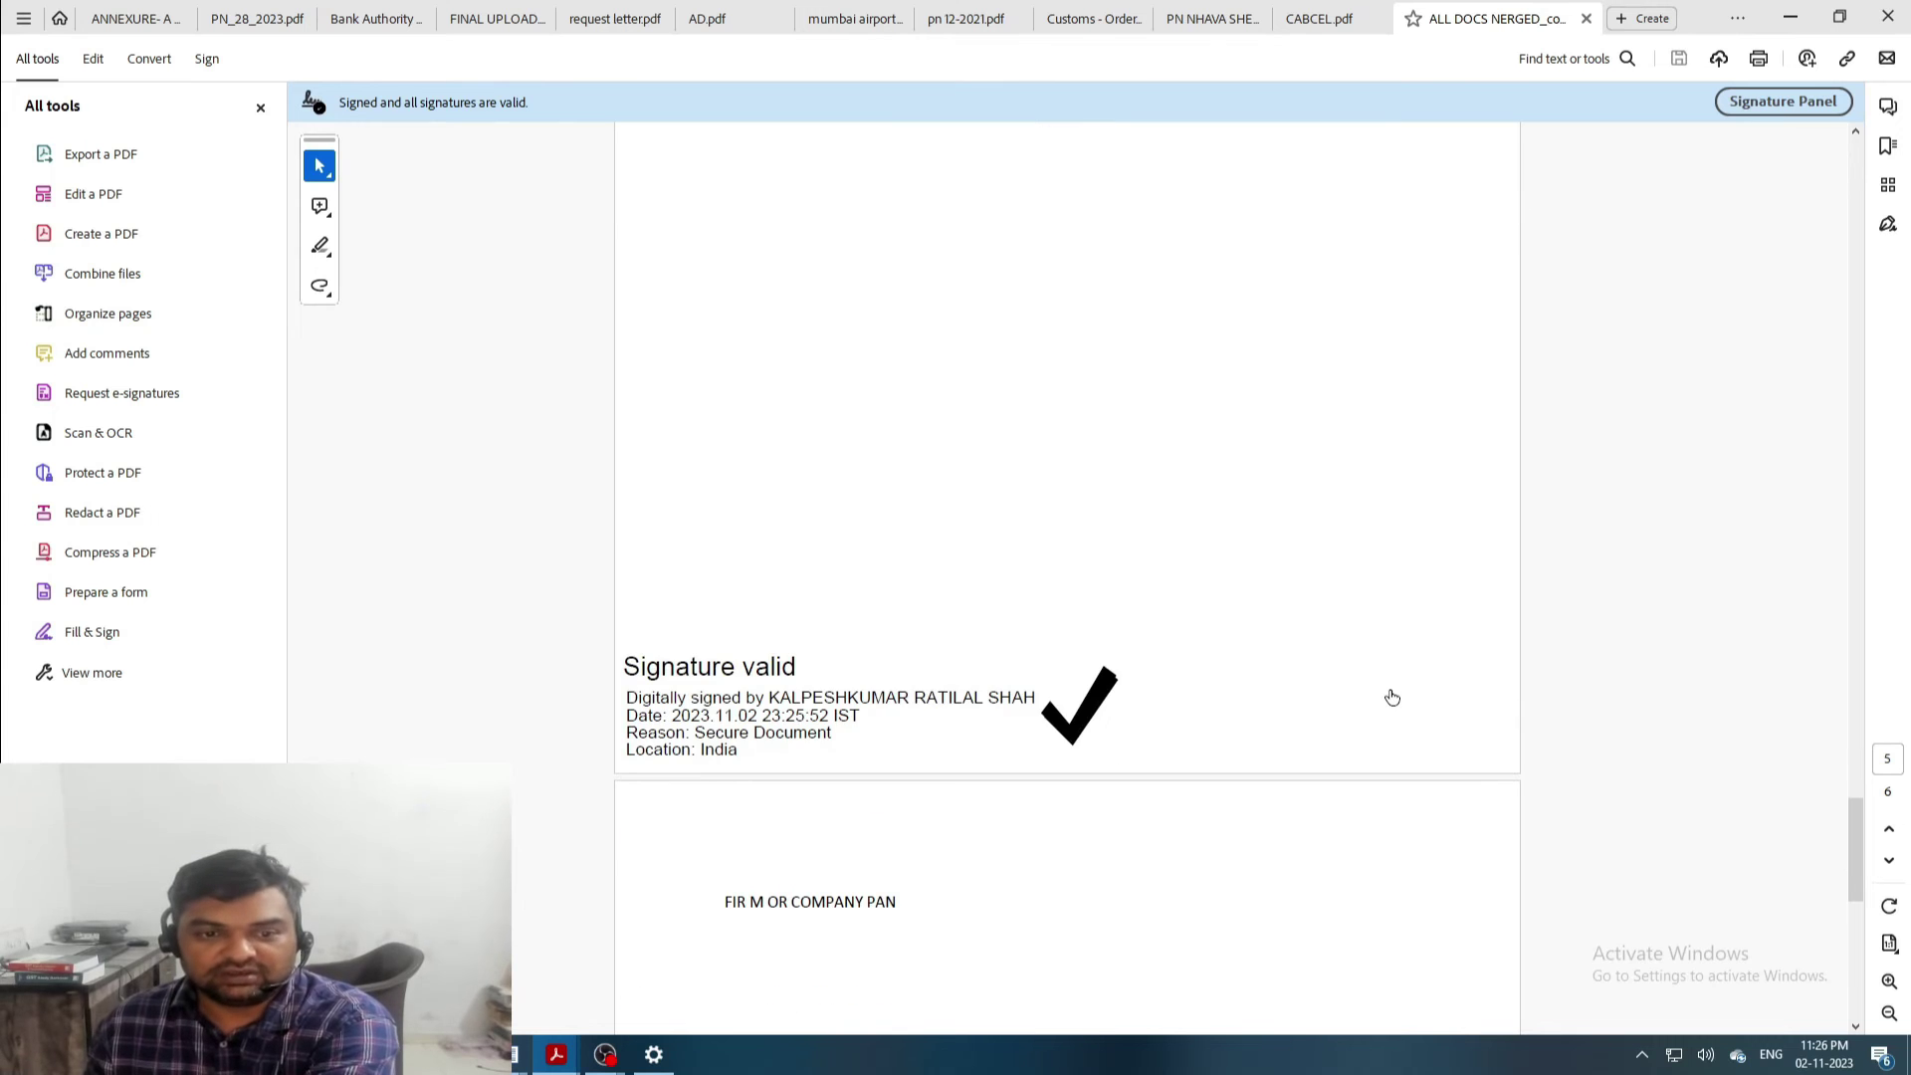
pyautogui.scroll(-15, 1392, 696)
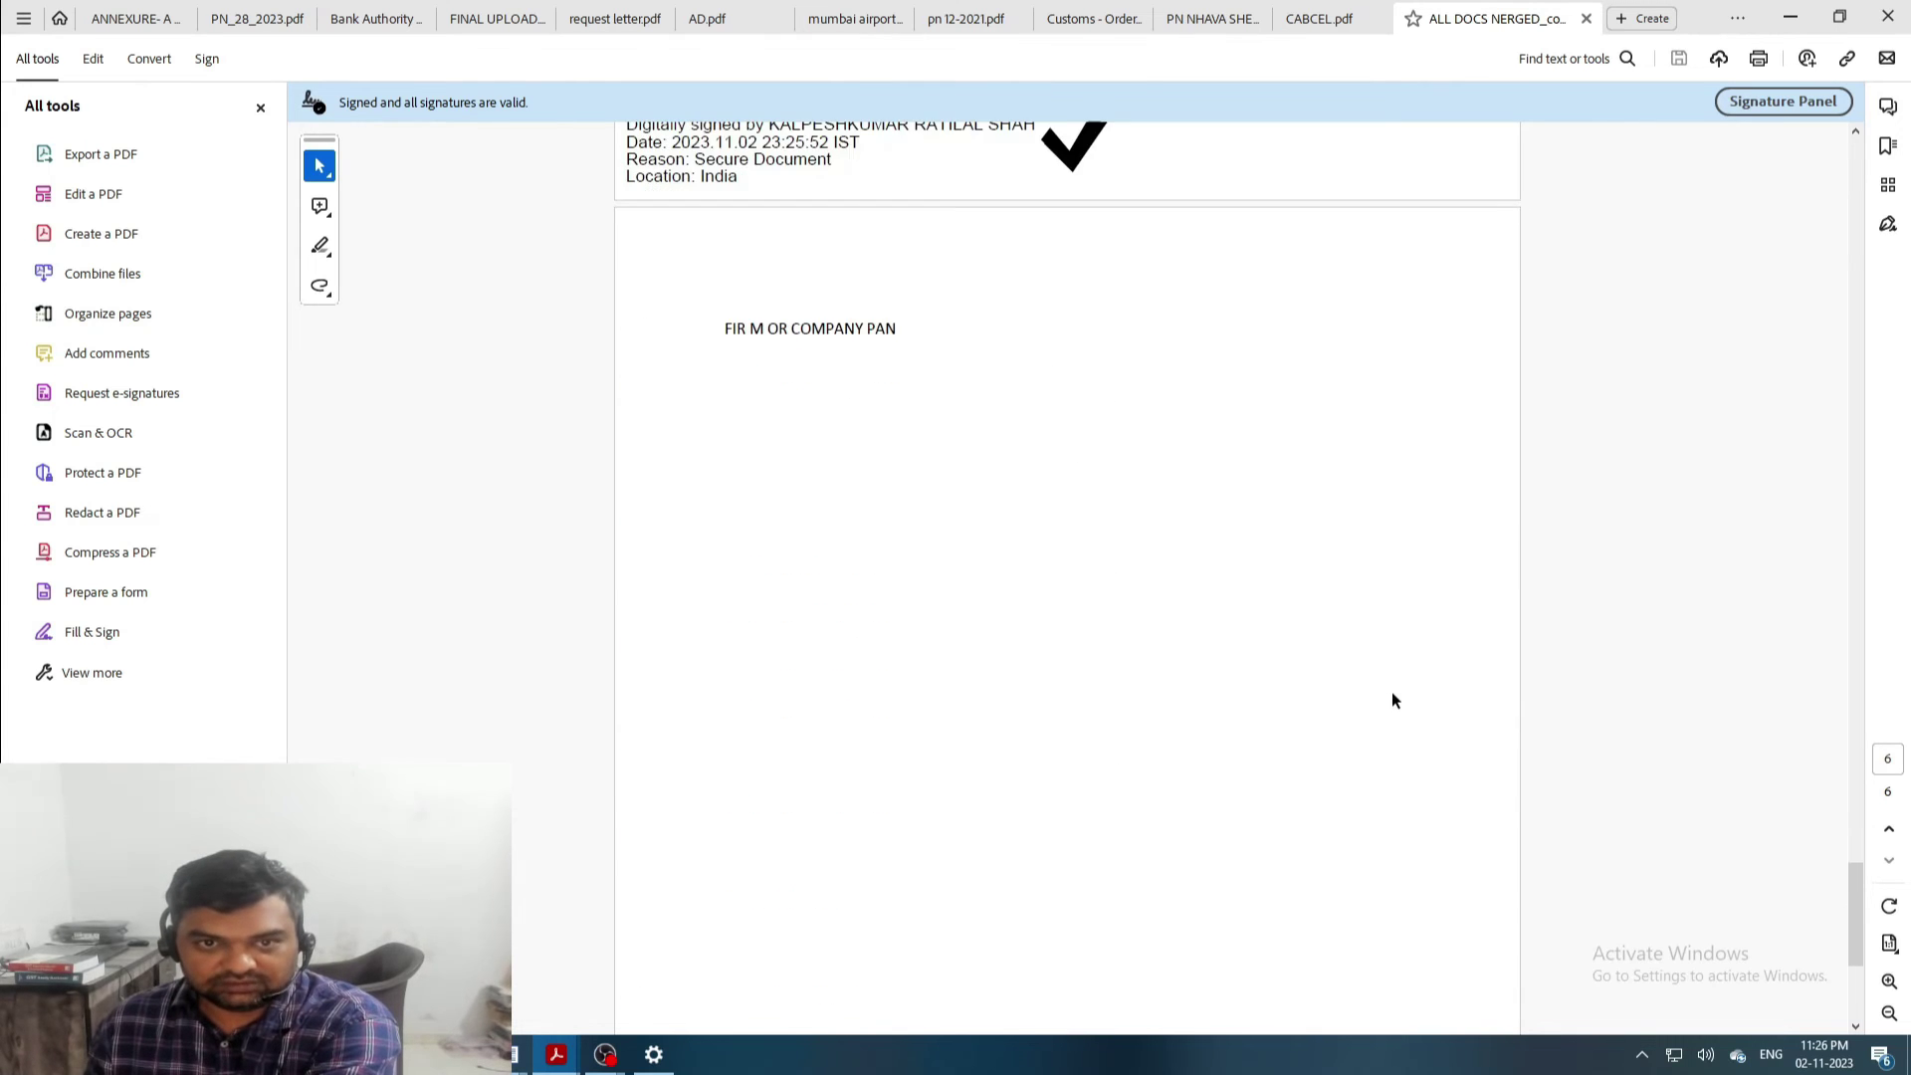
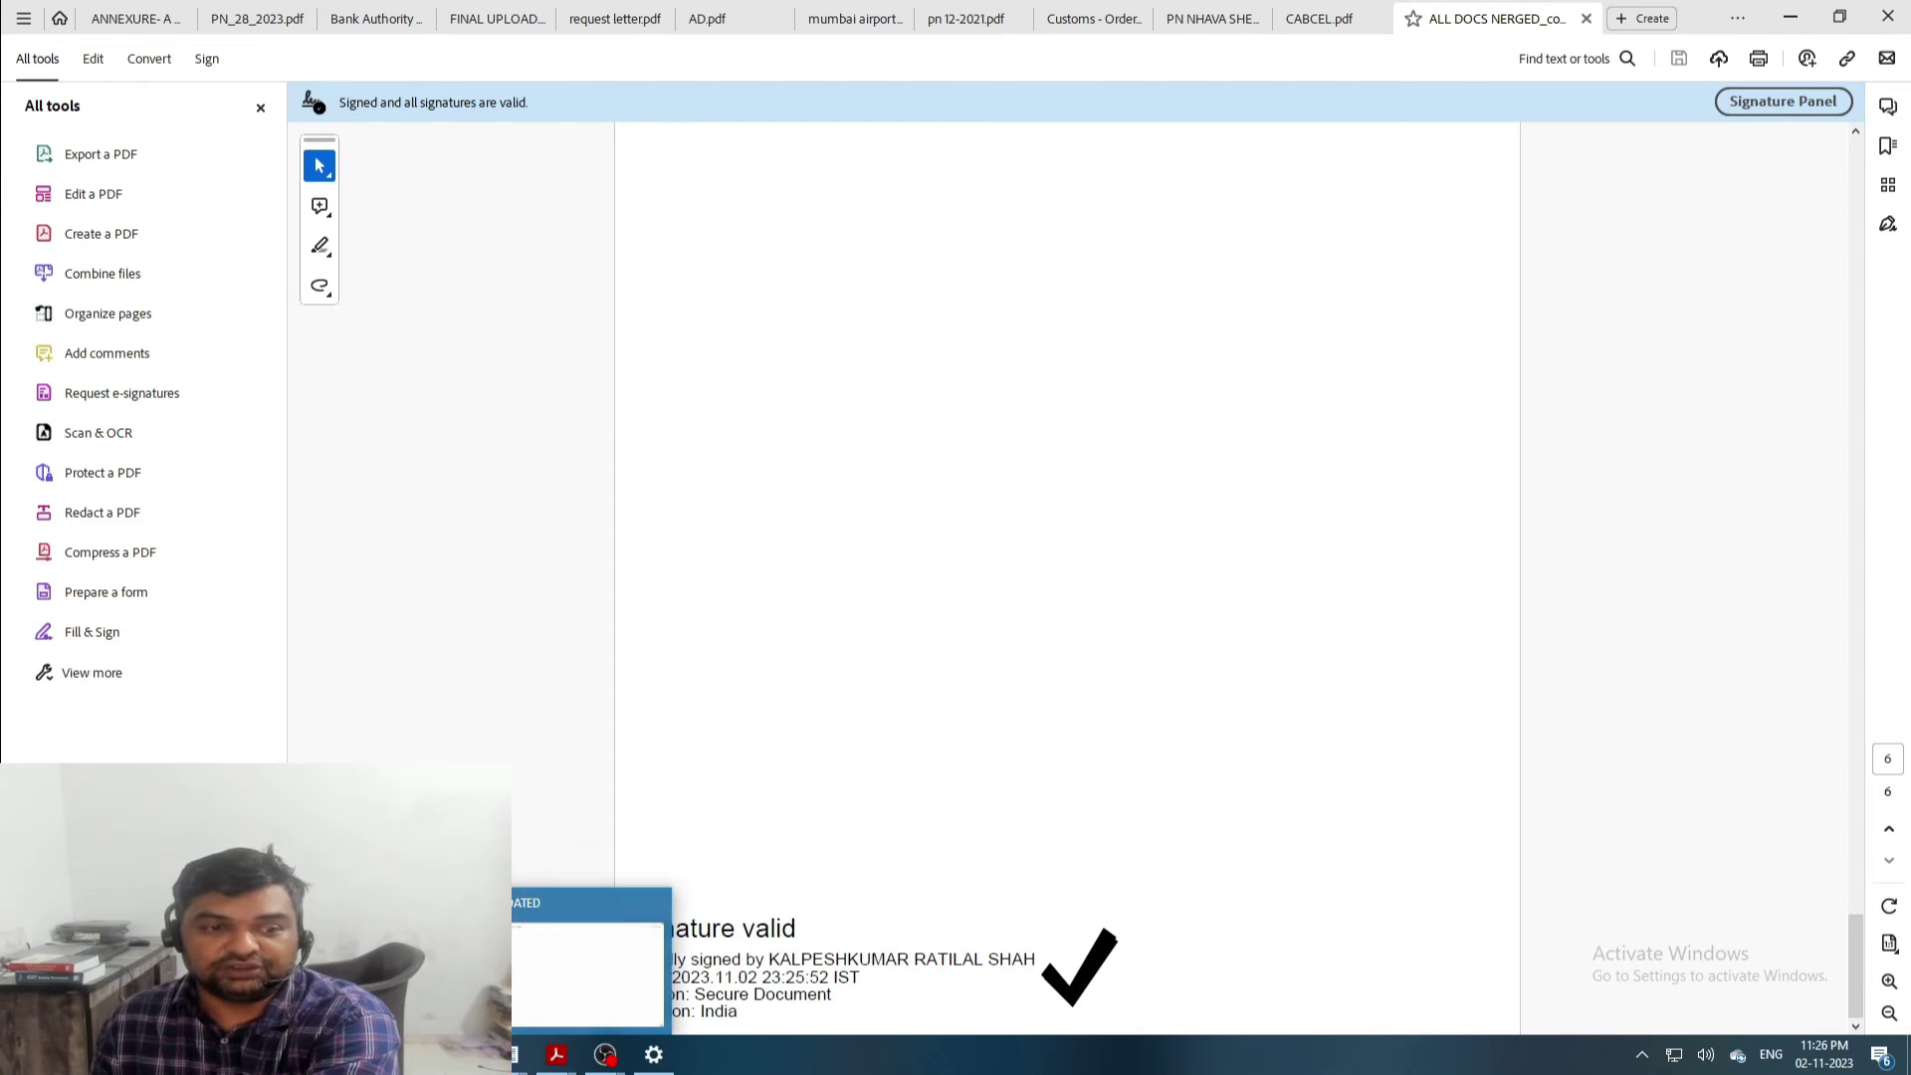
# Step: Bring up the VIDEO folder window that holds the signed merged PDF
pyautogui.click(507, 1055)
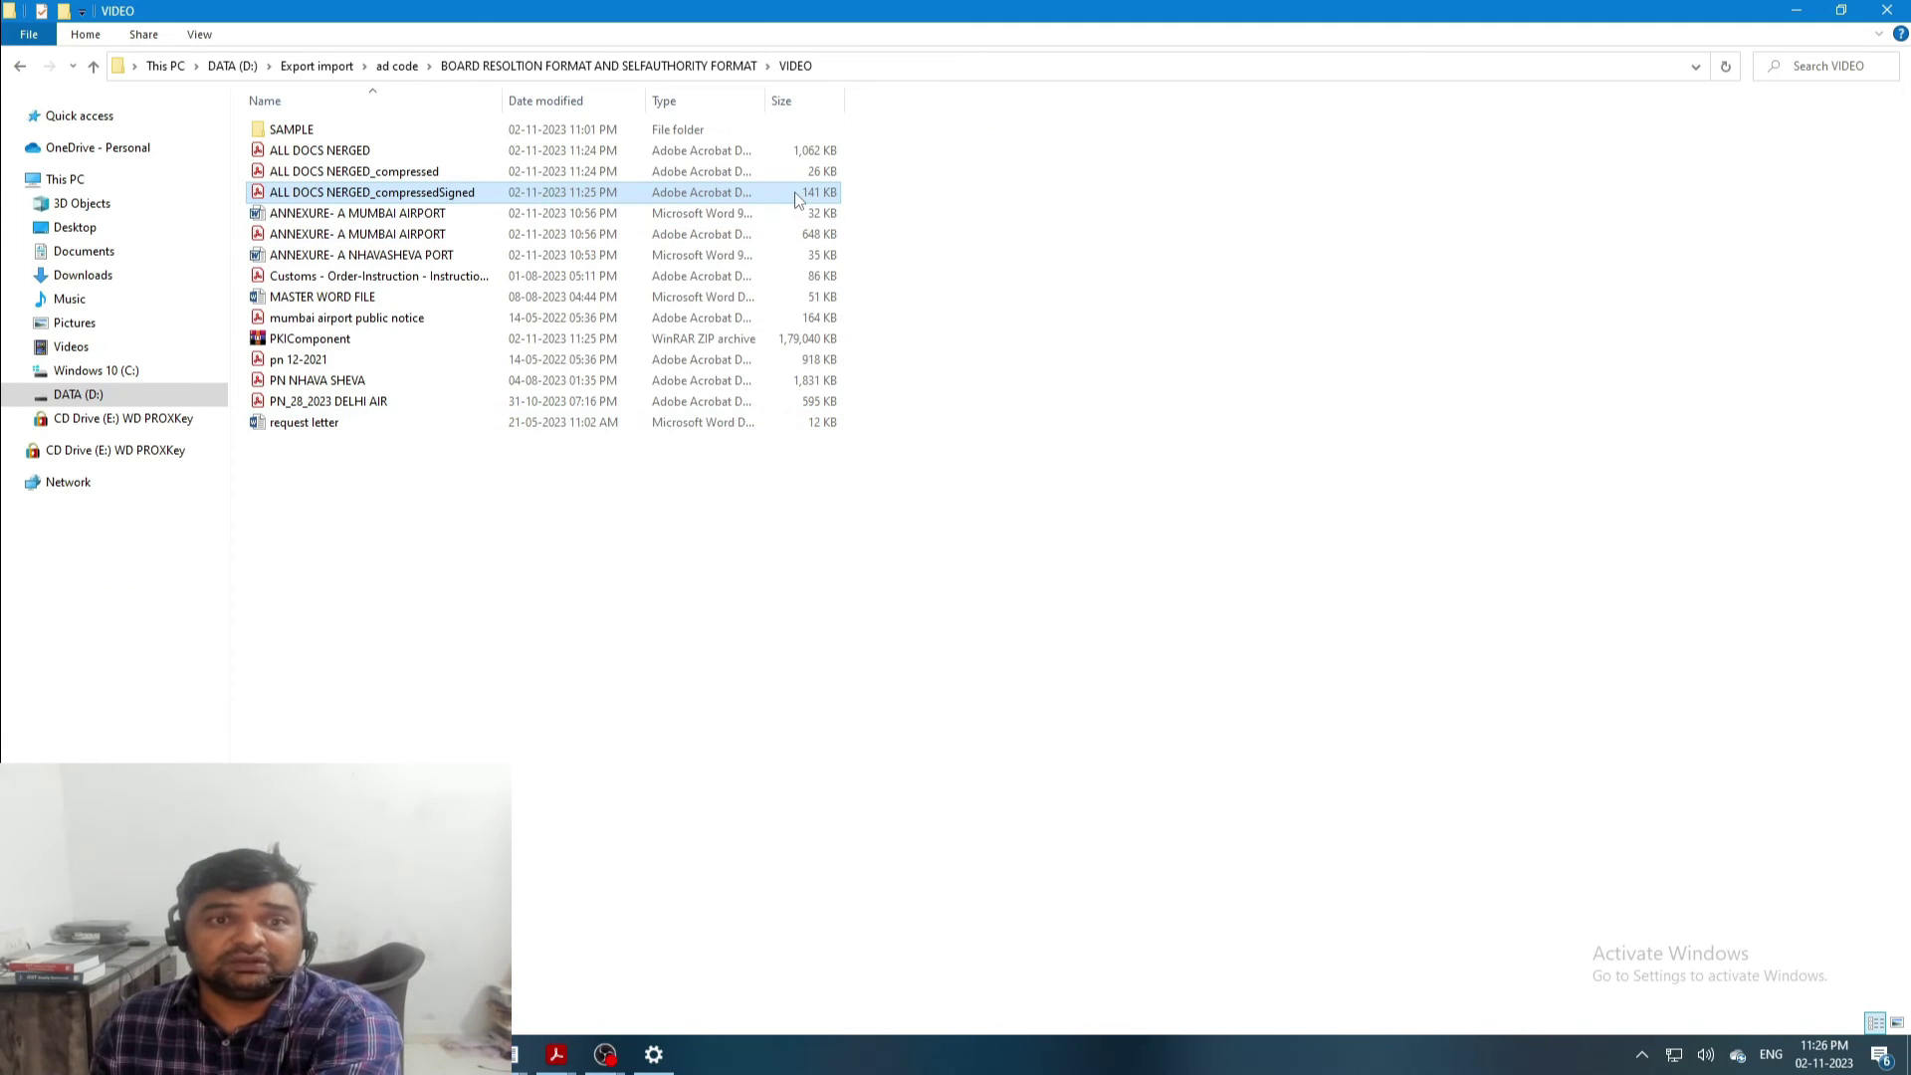
# Step: Return to ICEGATE in Chrome, go to the old website and log out of the session
pyautogui.click(459, 1055)
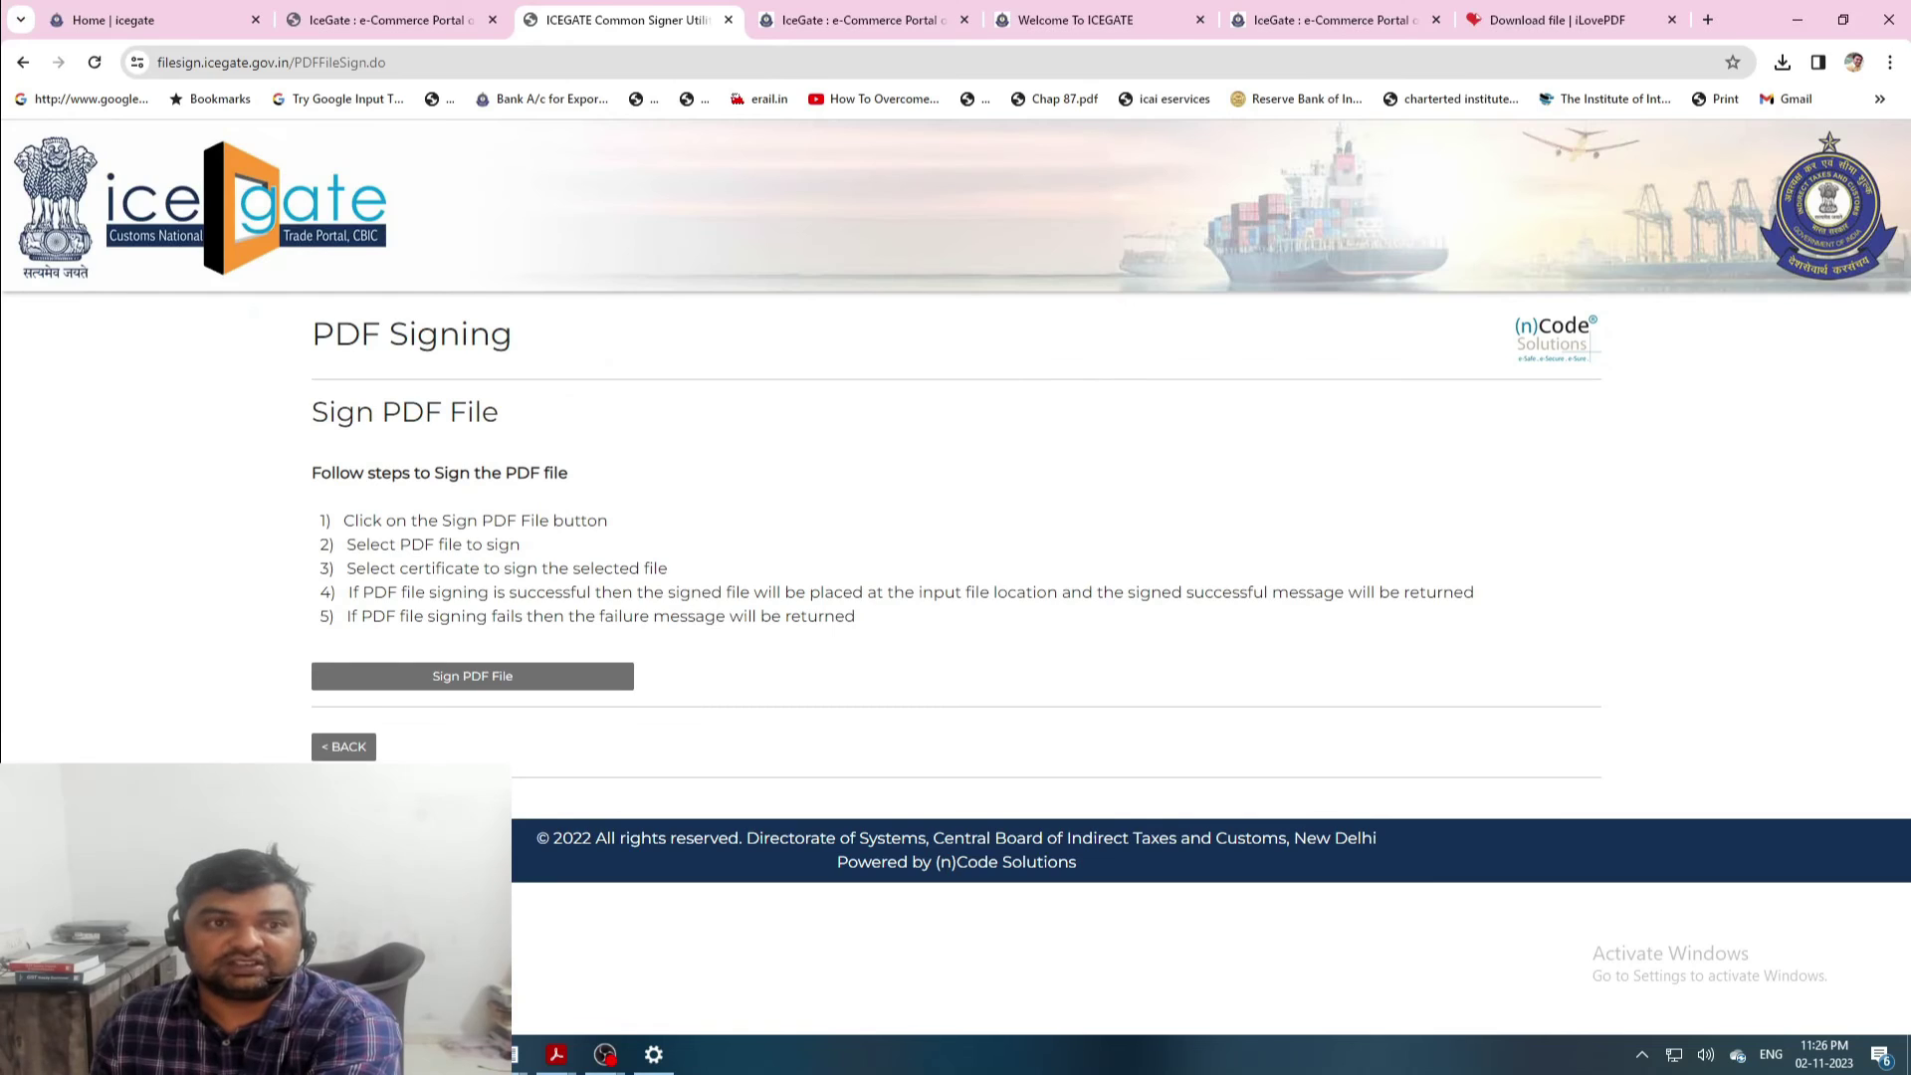
pyautogui.click(384, 8)
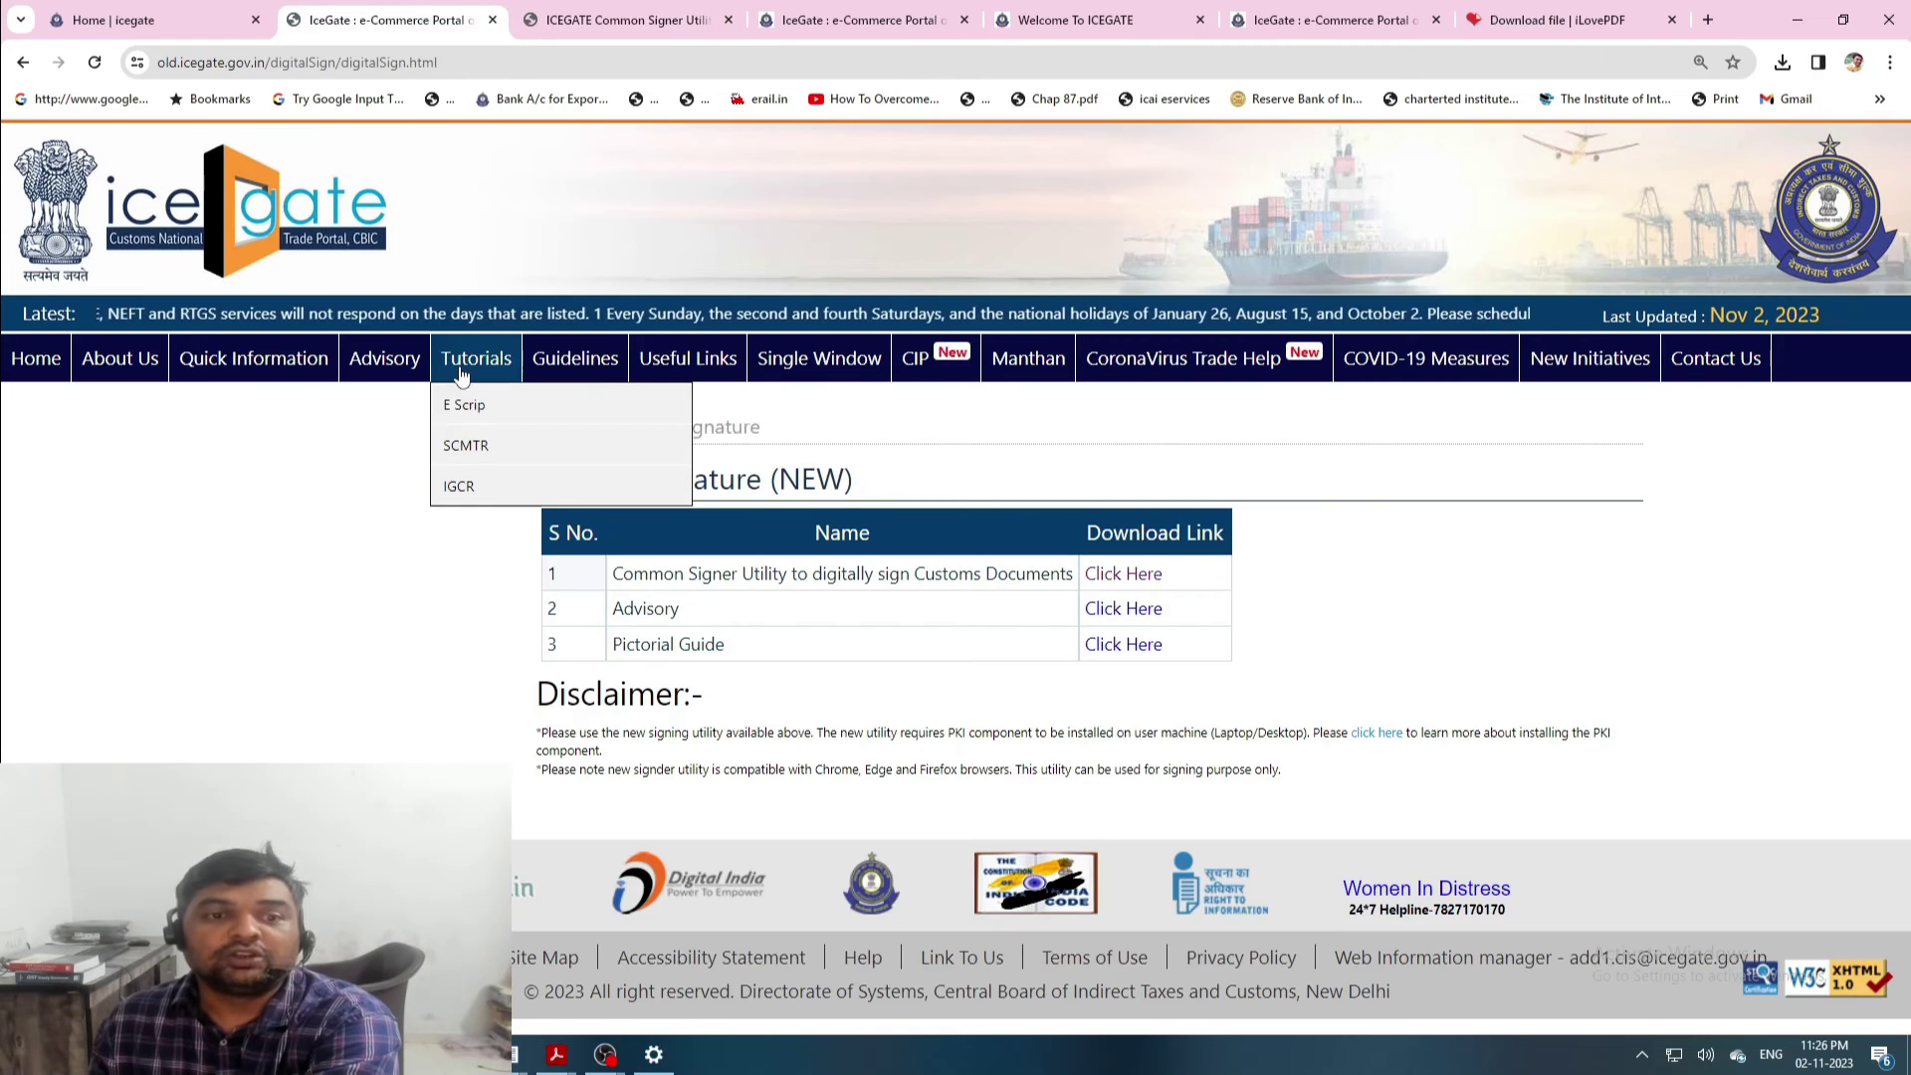
pyautogui.click(38, 360)
pyautogui.click(149, 20)
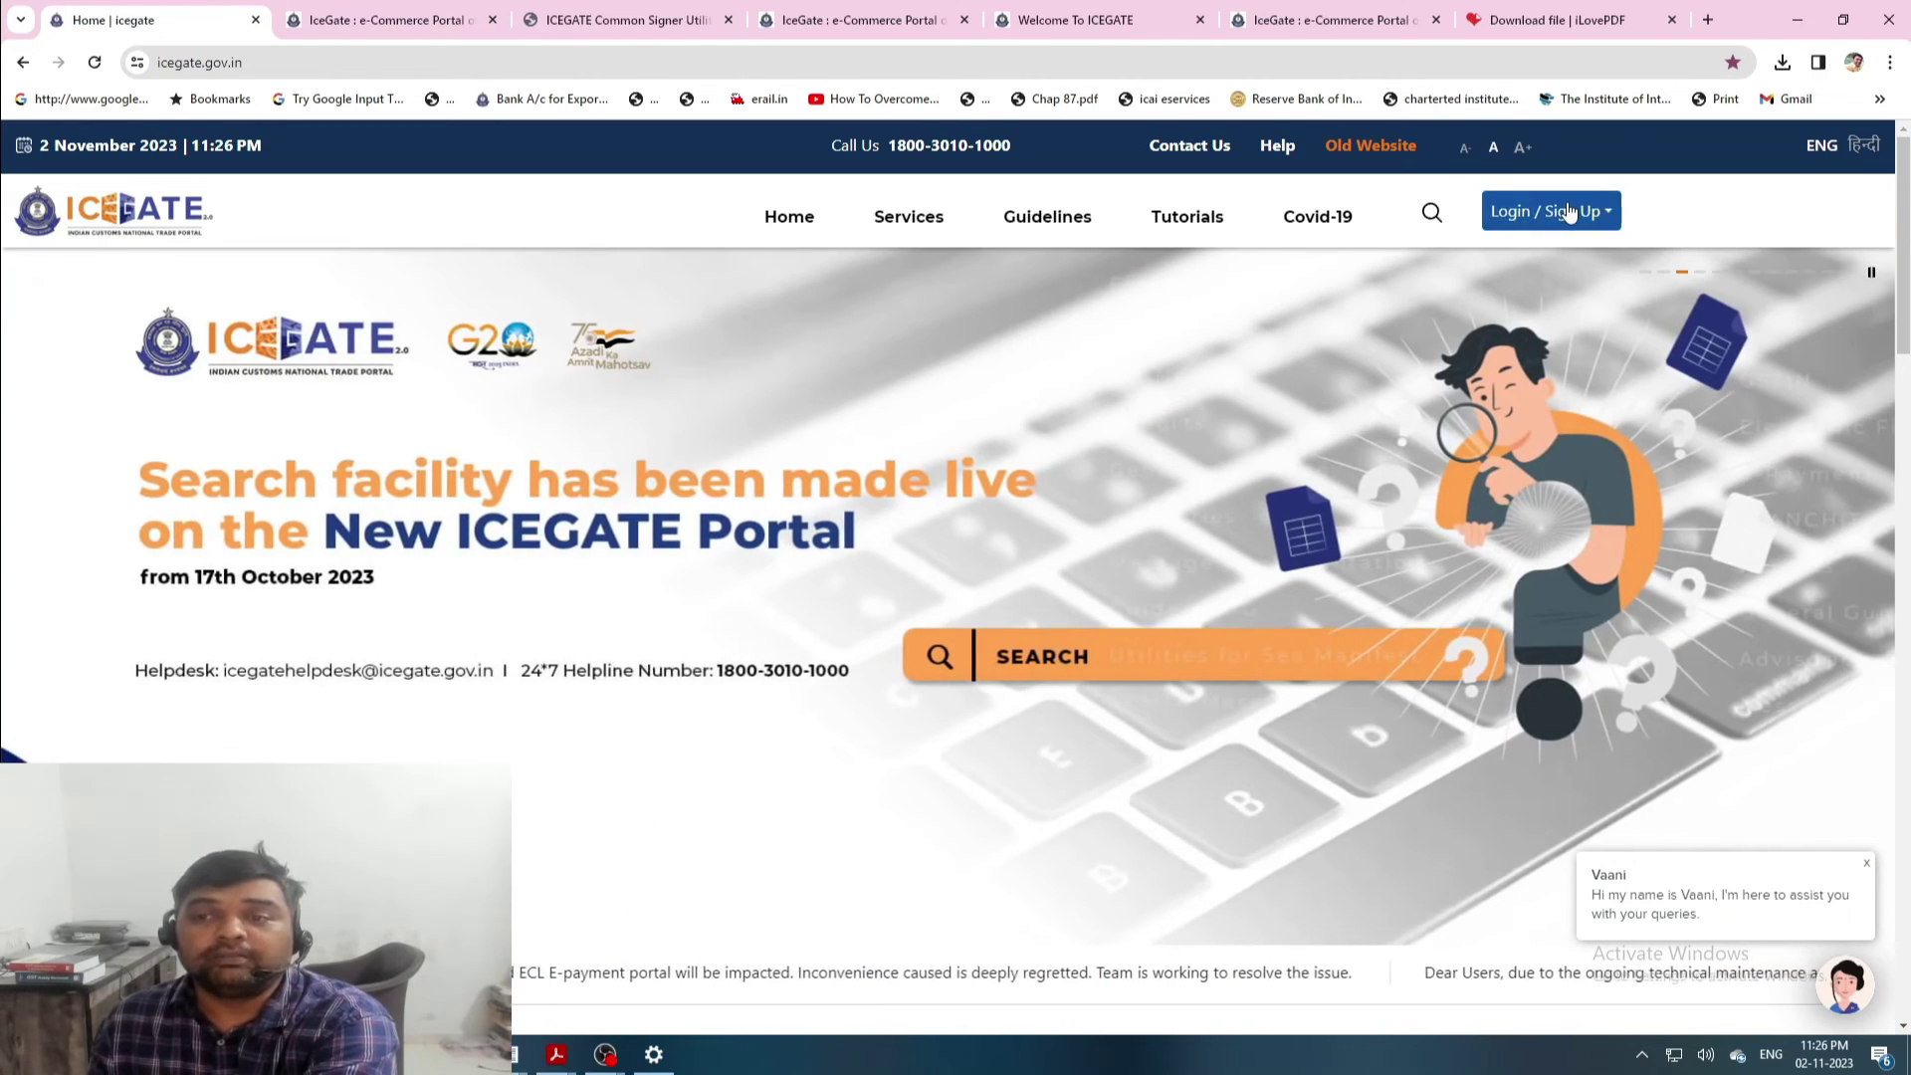
pyautogui.click(1554, 211)
pyautogui.click(1553, 297)
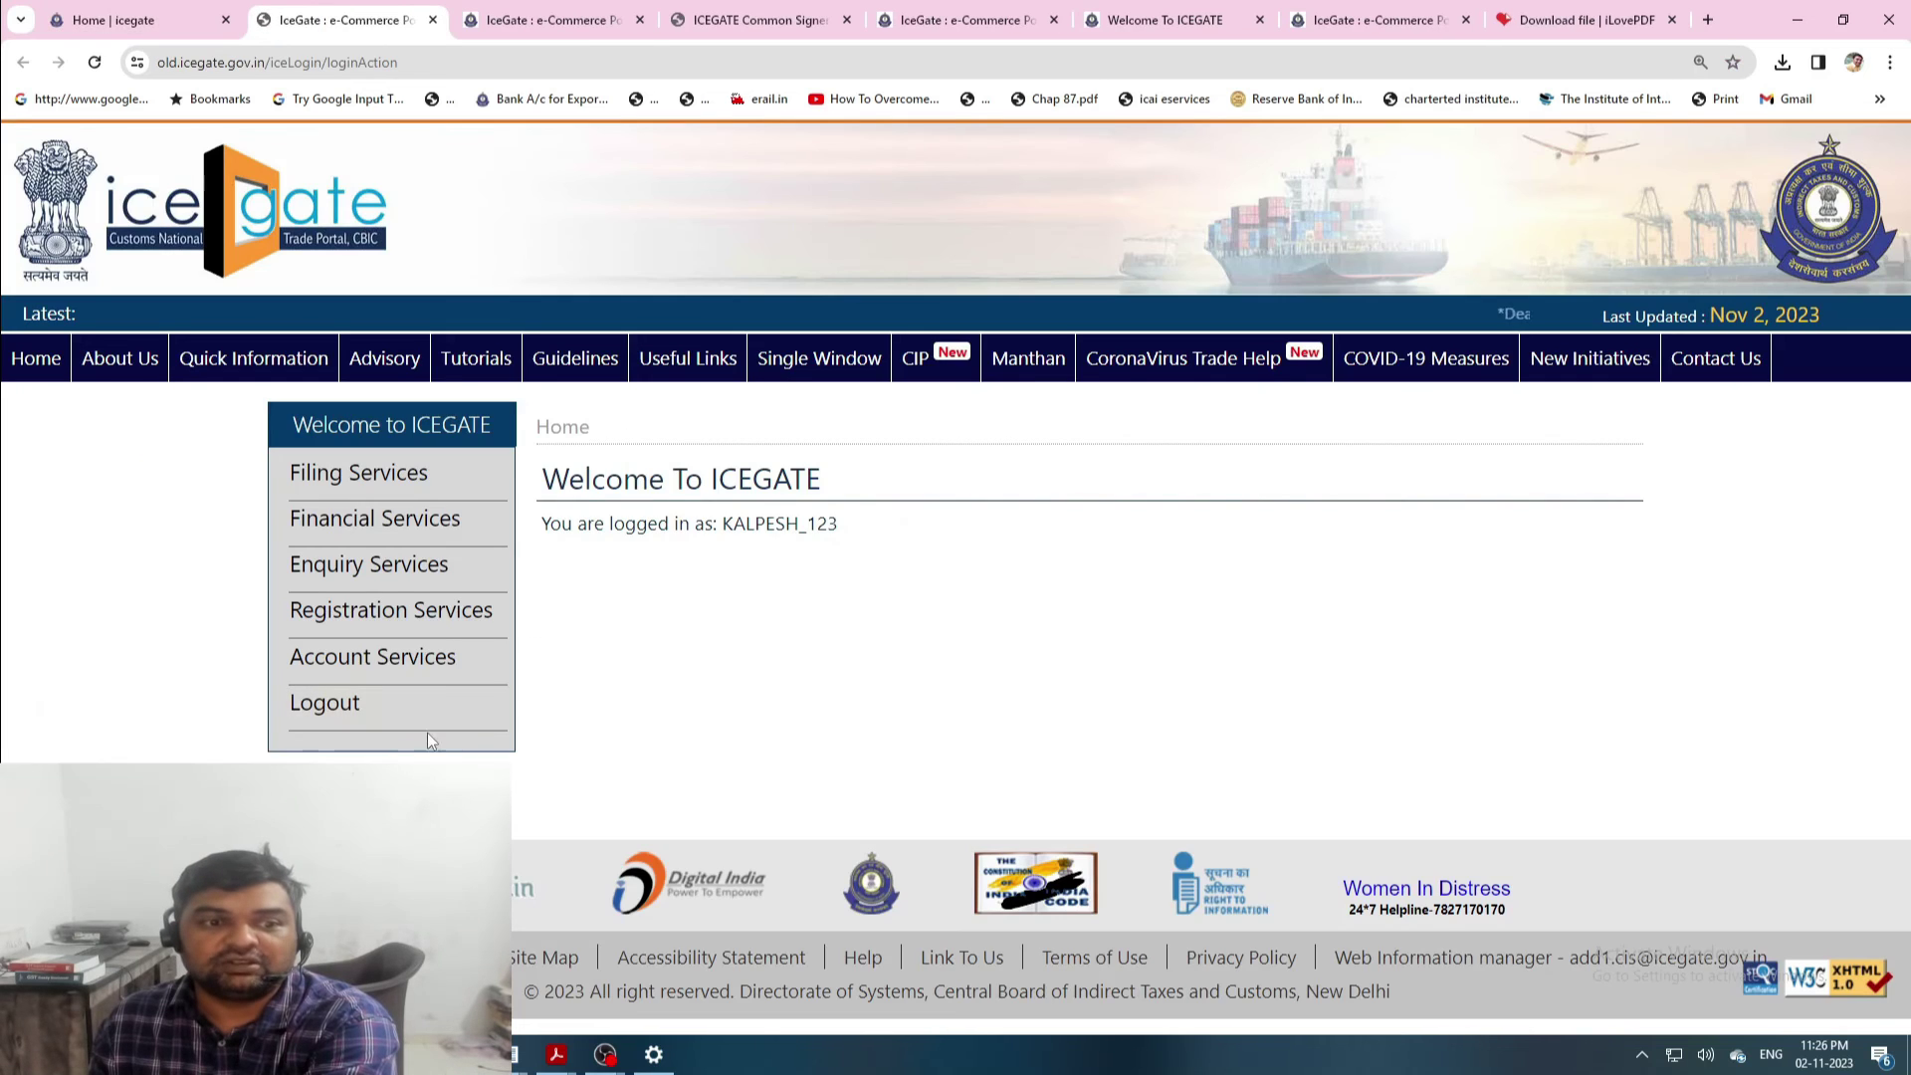
pyautogui.click(396, 716)
pyautogui.click(338, 466)
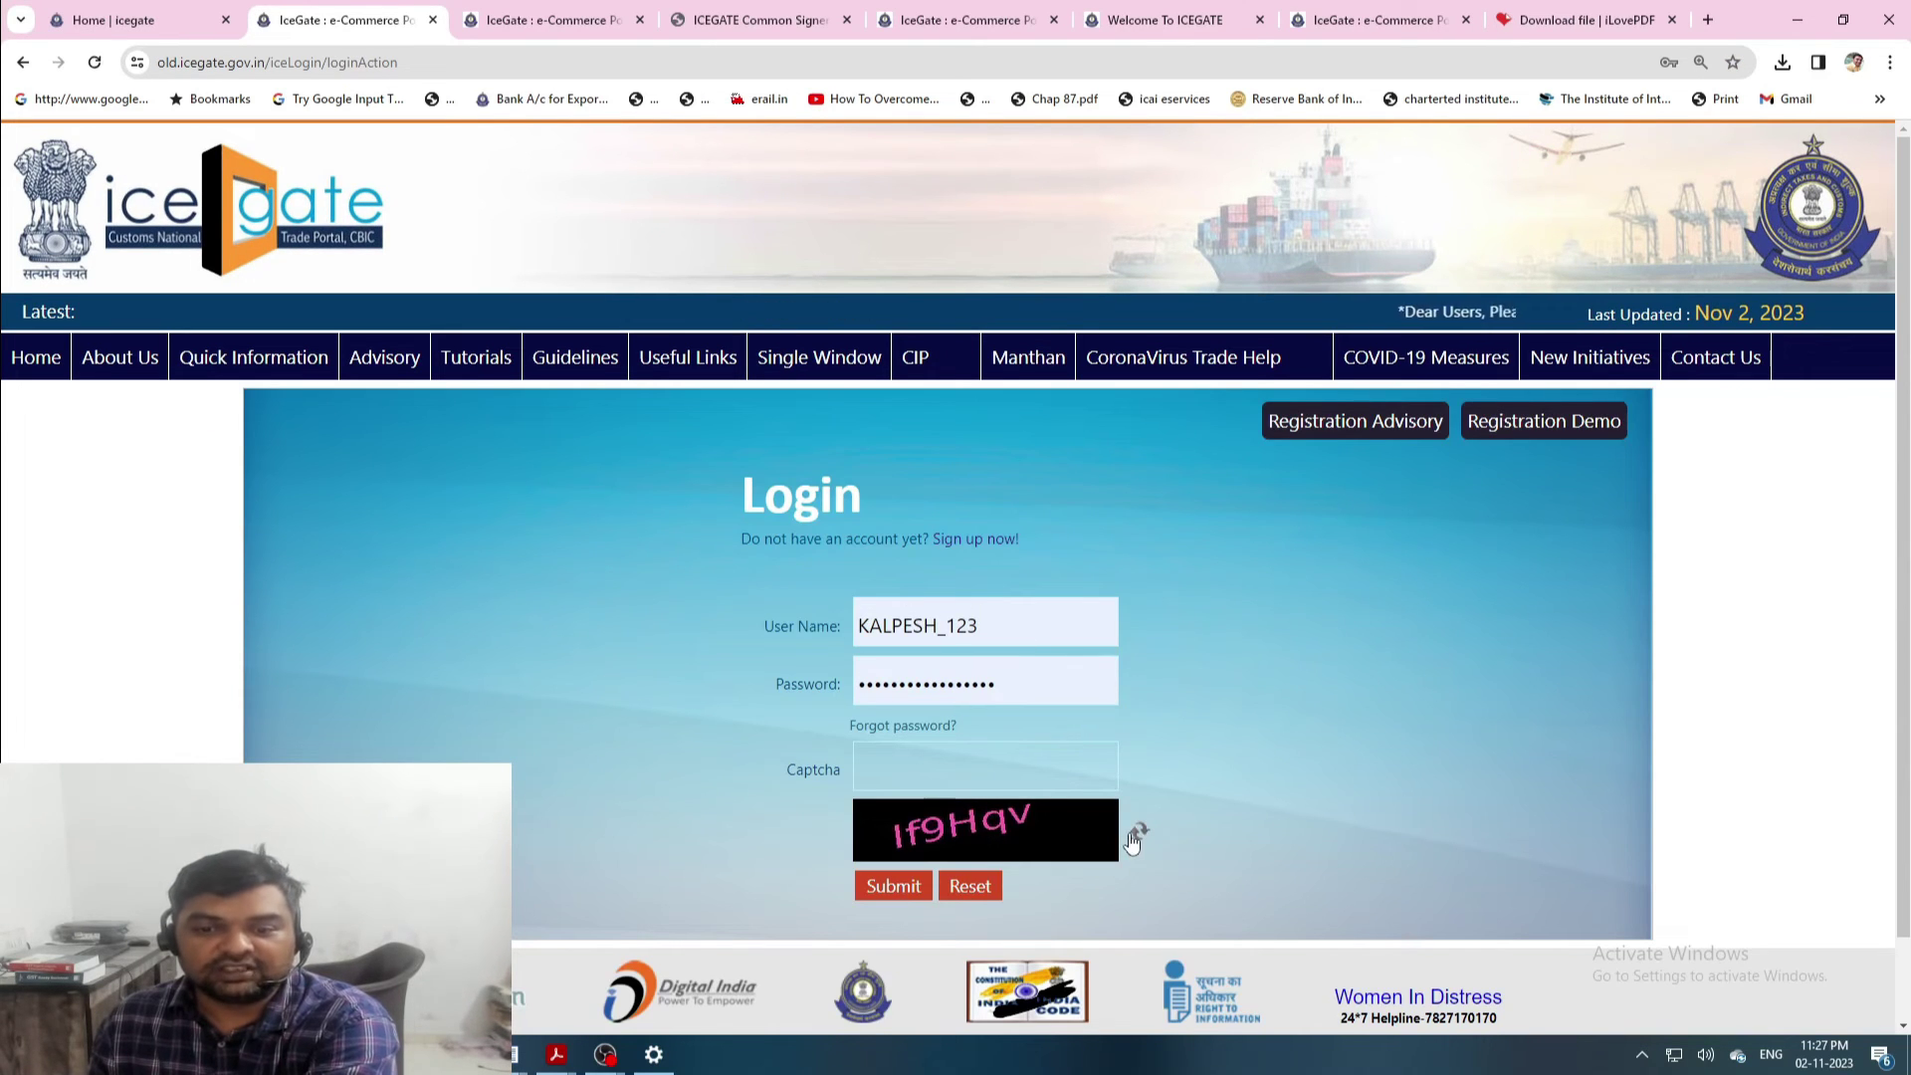
# Step: Log back in with a fresh captcha, dismiss the password warning, and open Filing Services > e-Sanchit
pyautogui.click(1138, 830)
pyautogui.click(890, 764)
pyautogui.write('rP')
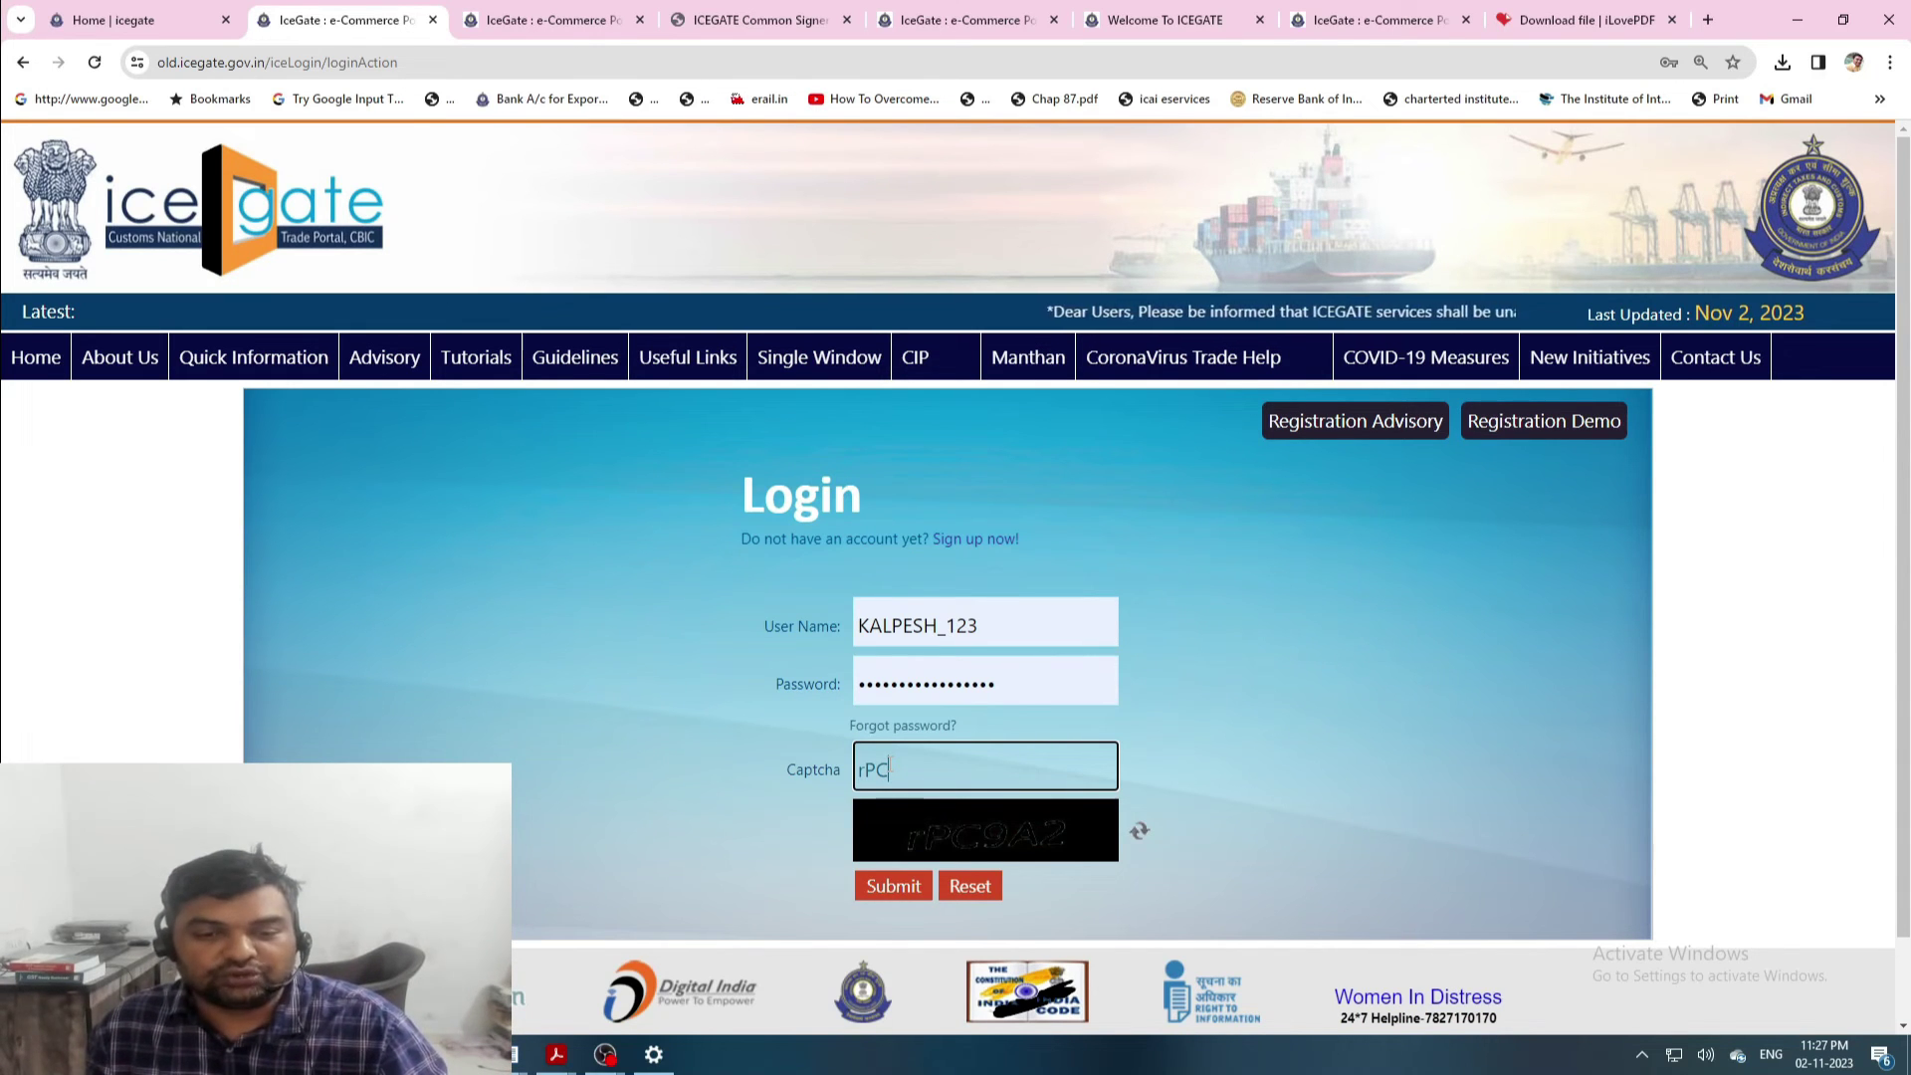
pyautogui.write('C9A2')
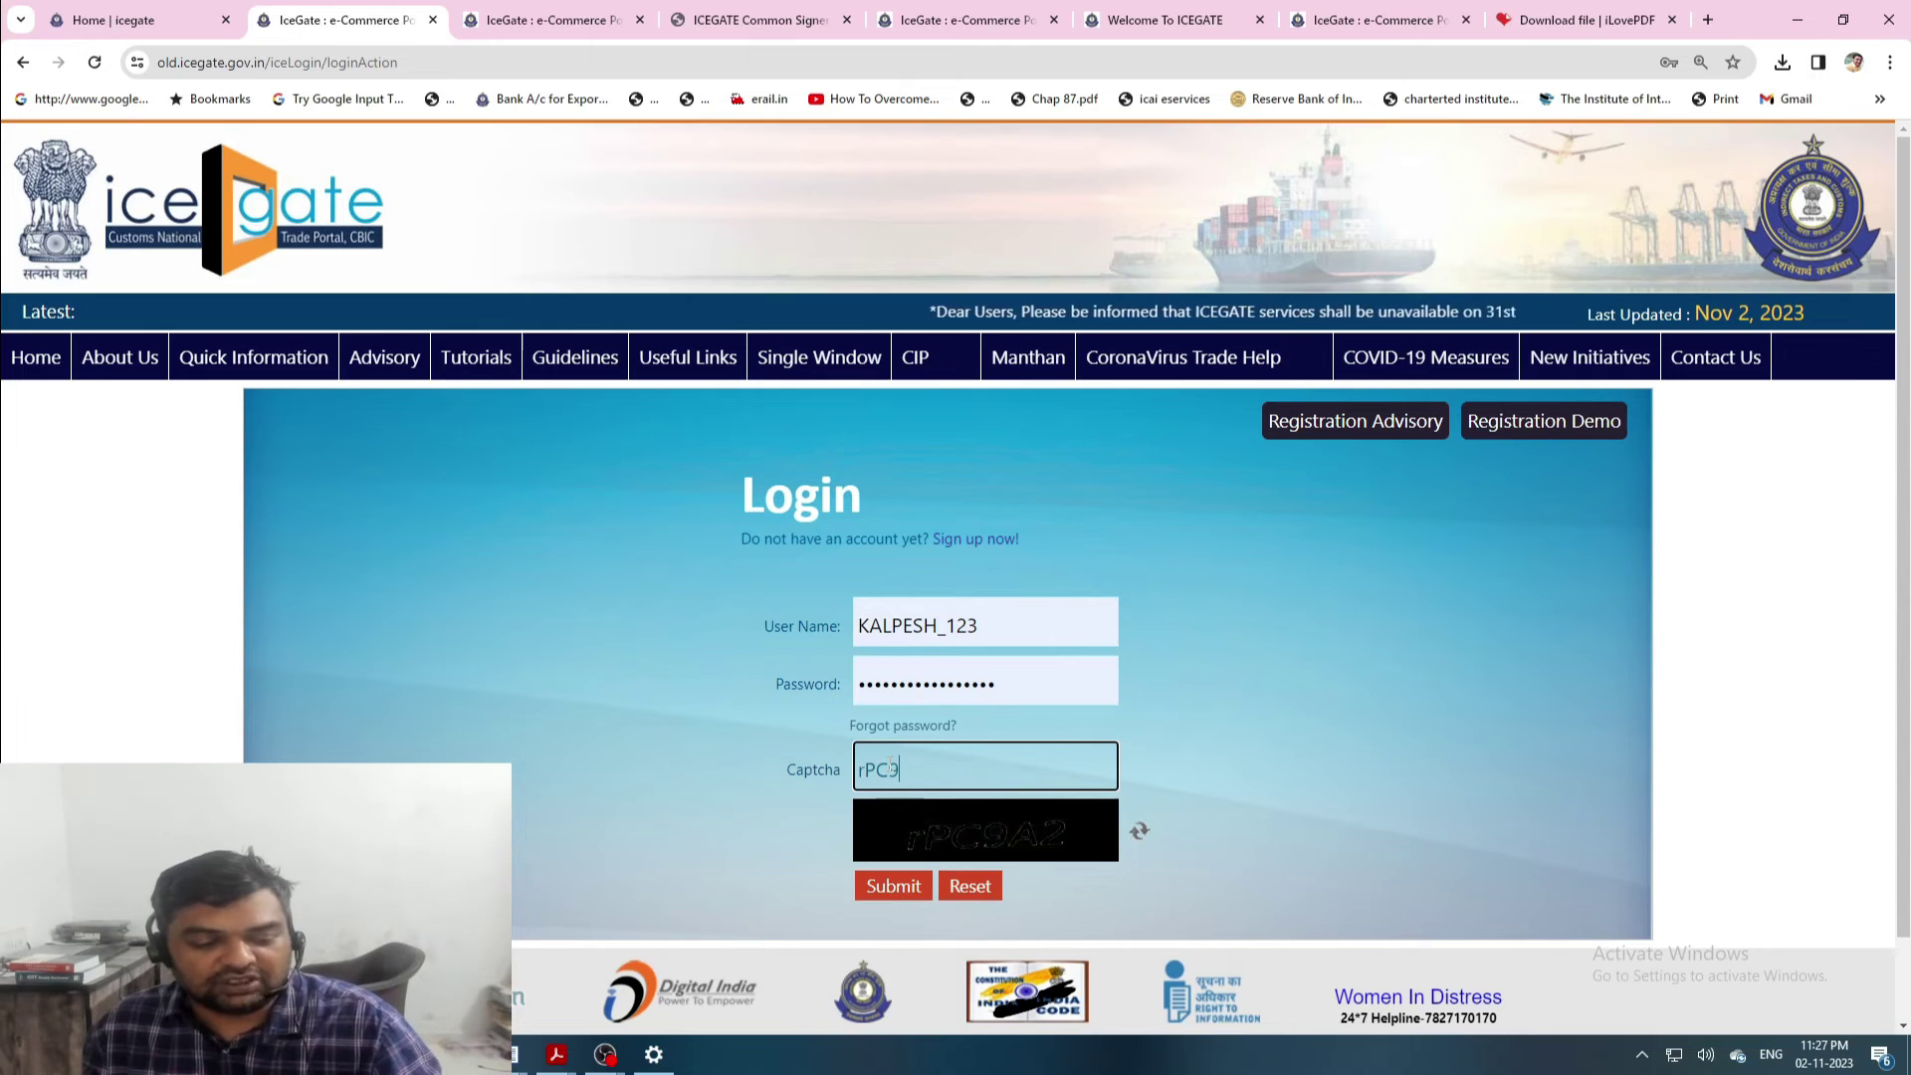
pyautogui.click(894, 887)
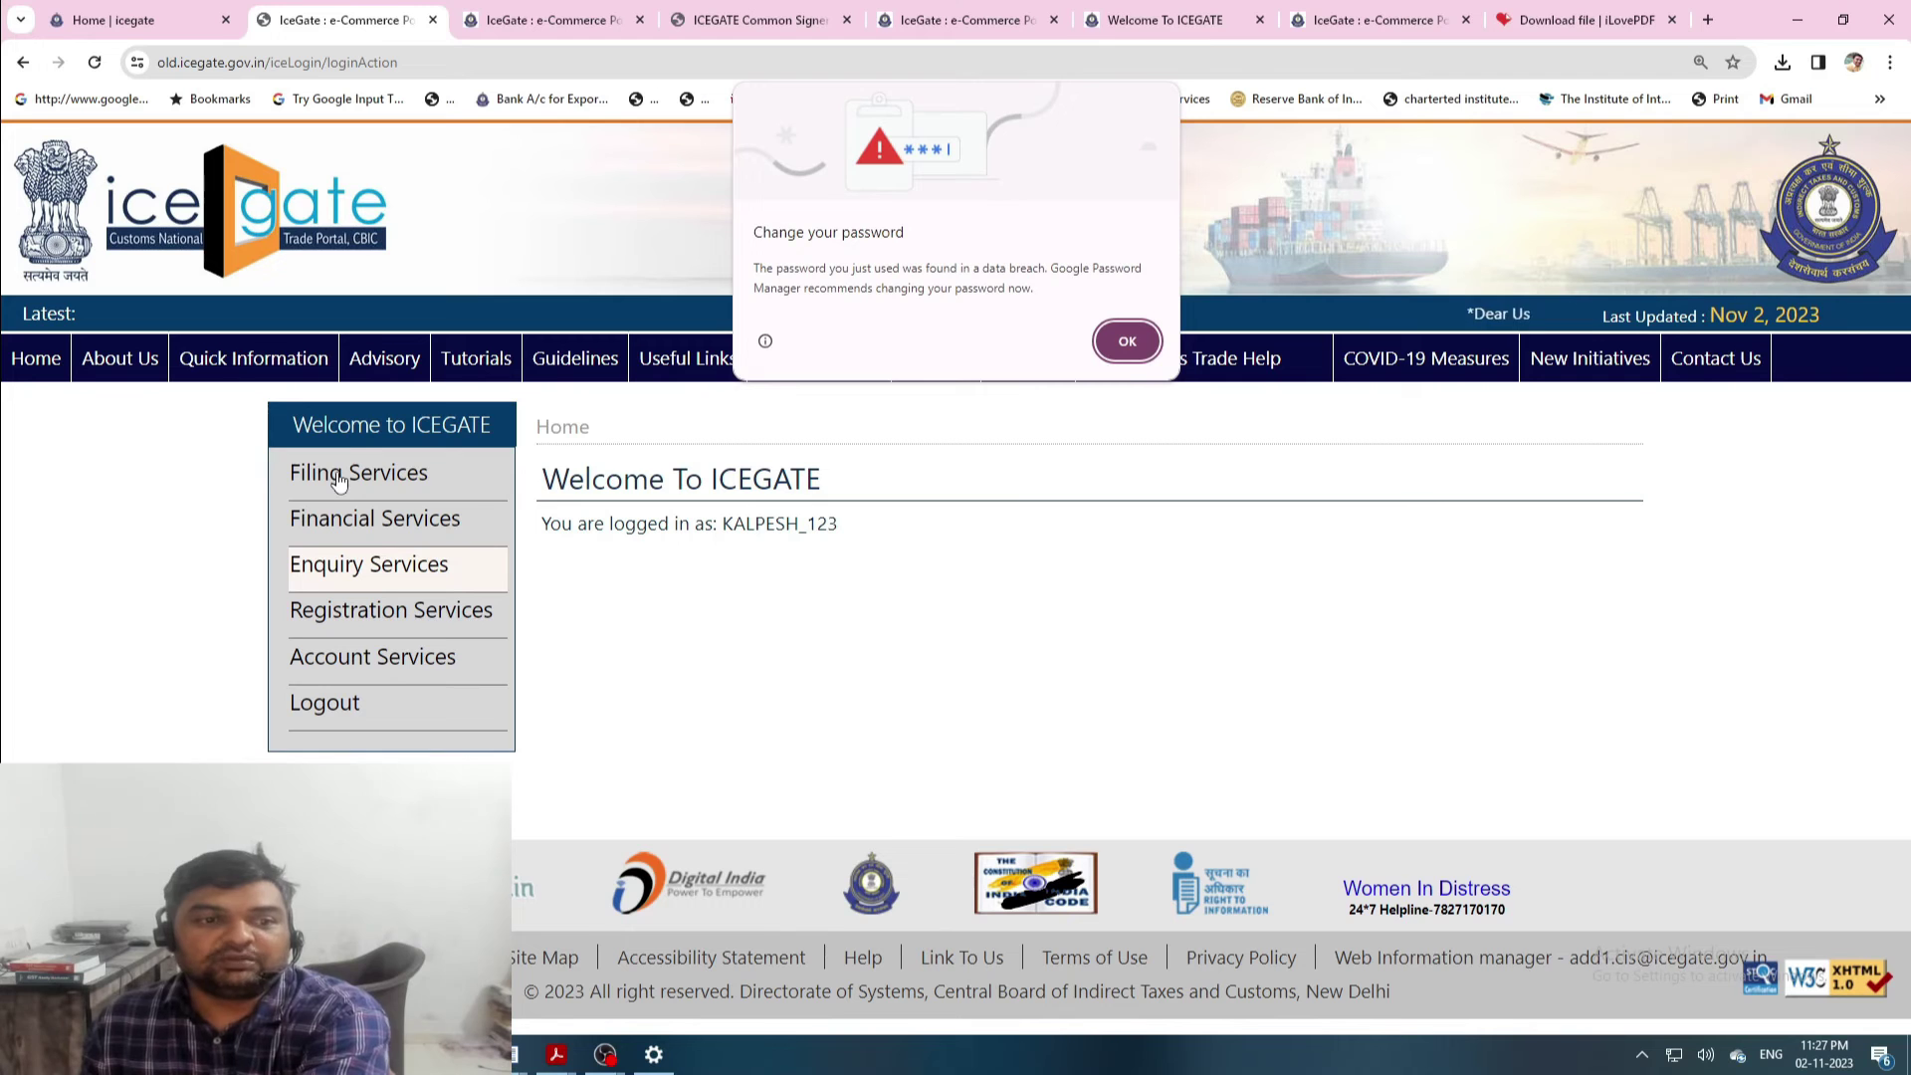
pyautogui.click(1128, 342)
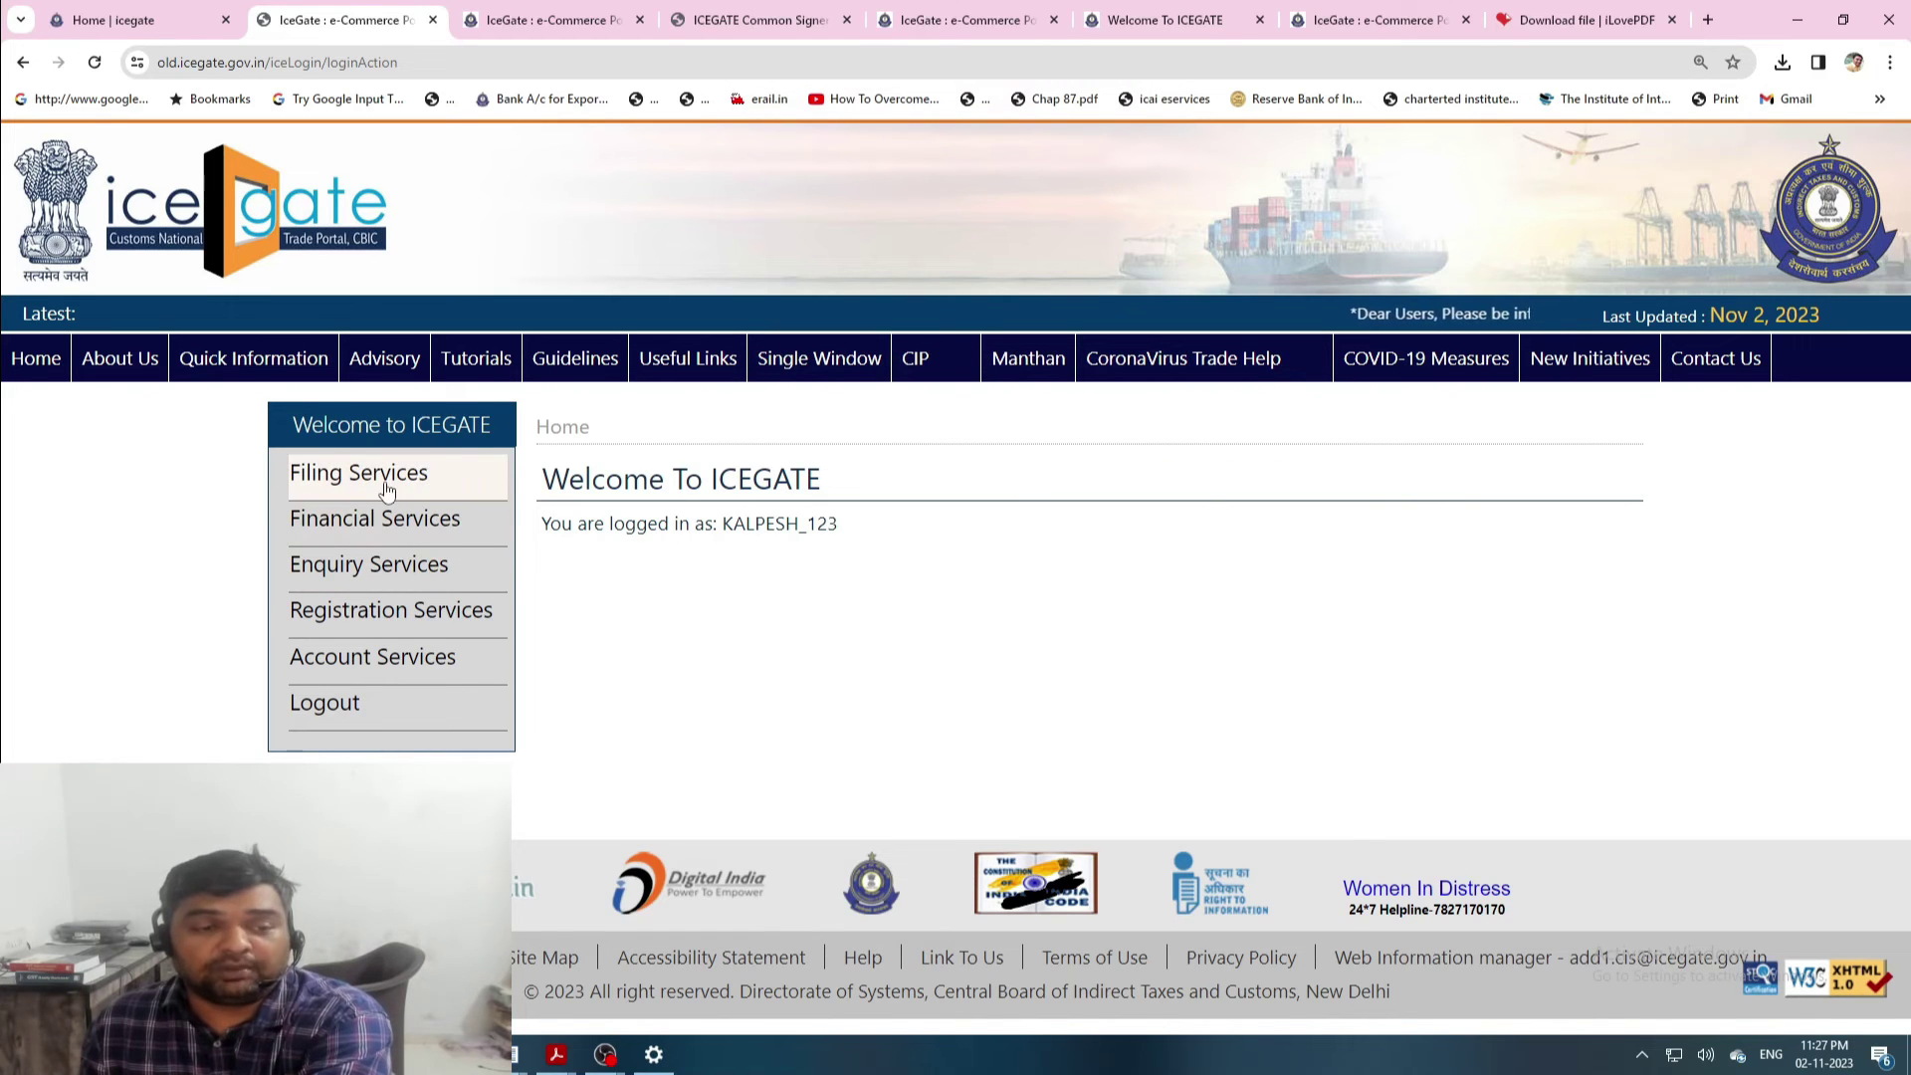
pyautogui.click(380, 478)
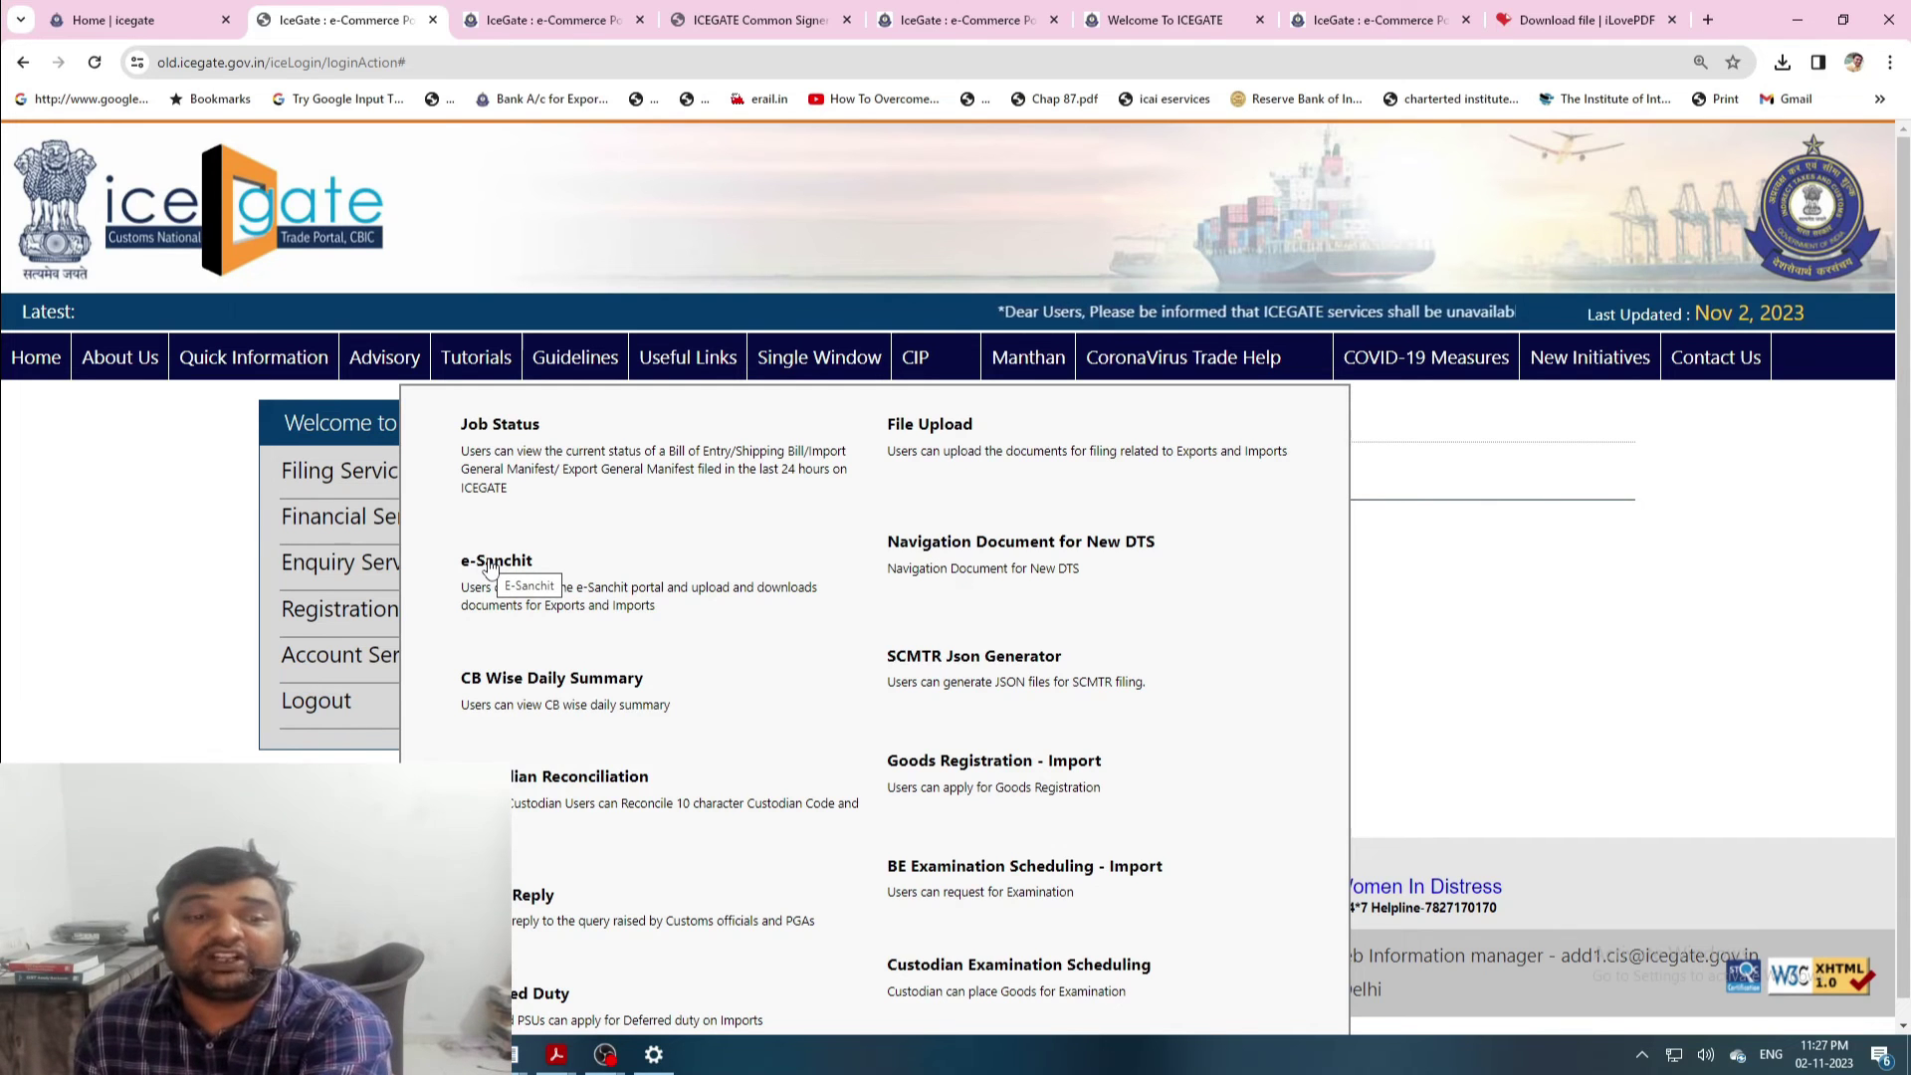
pyautogui.click(489, 563)
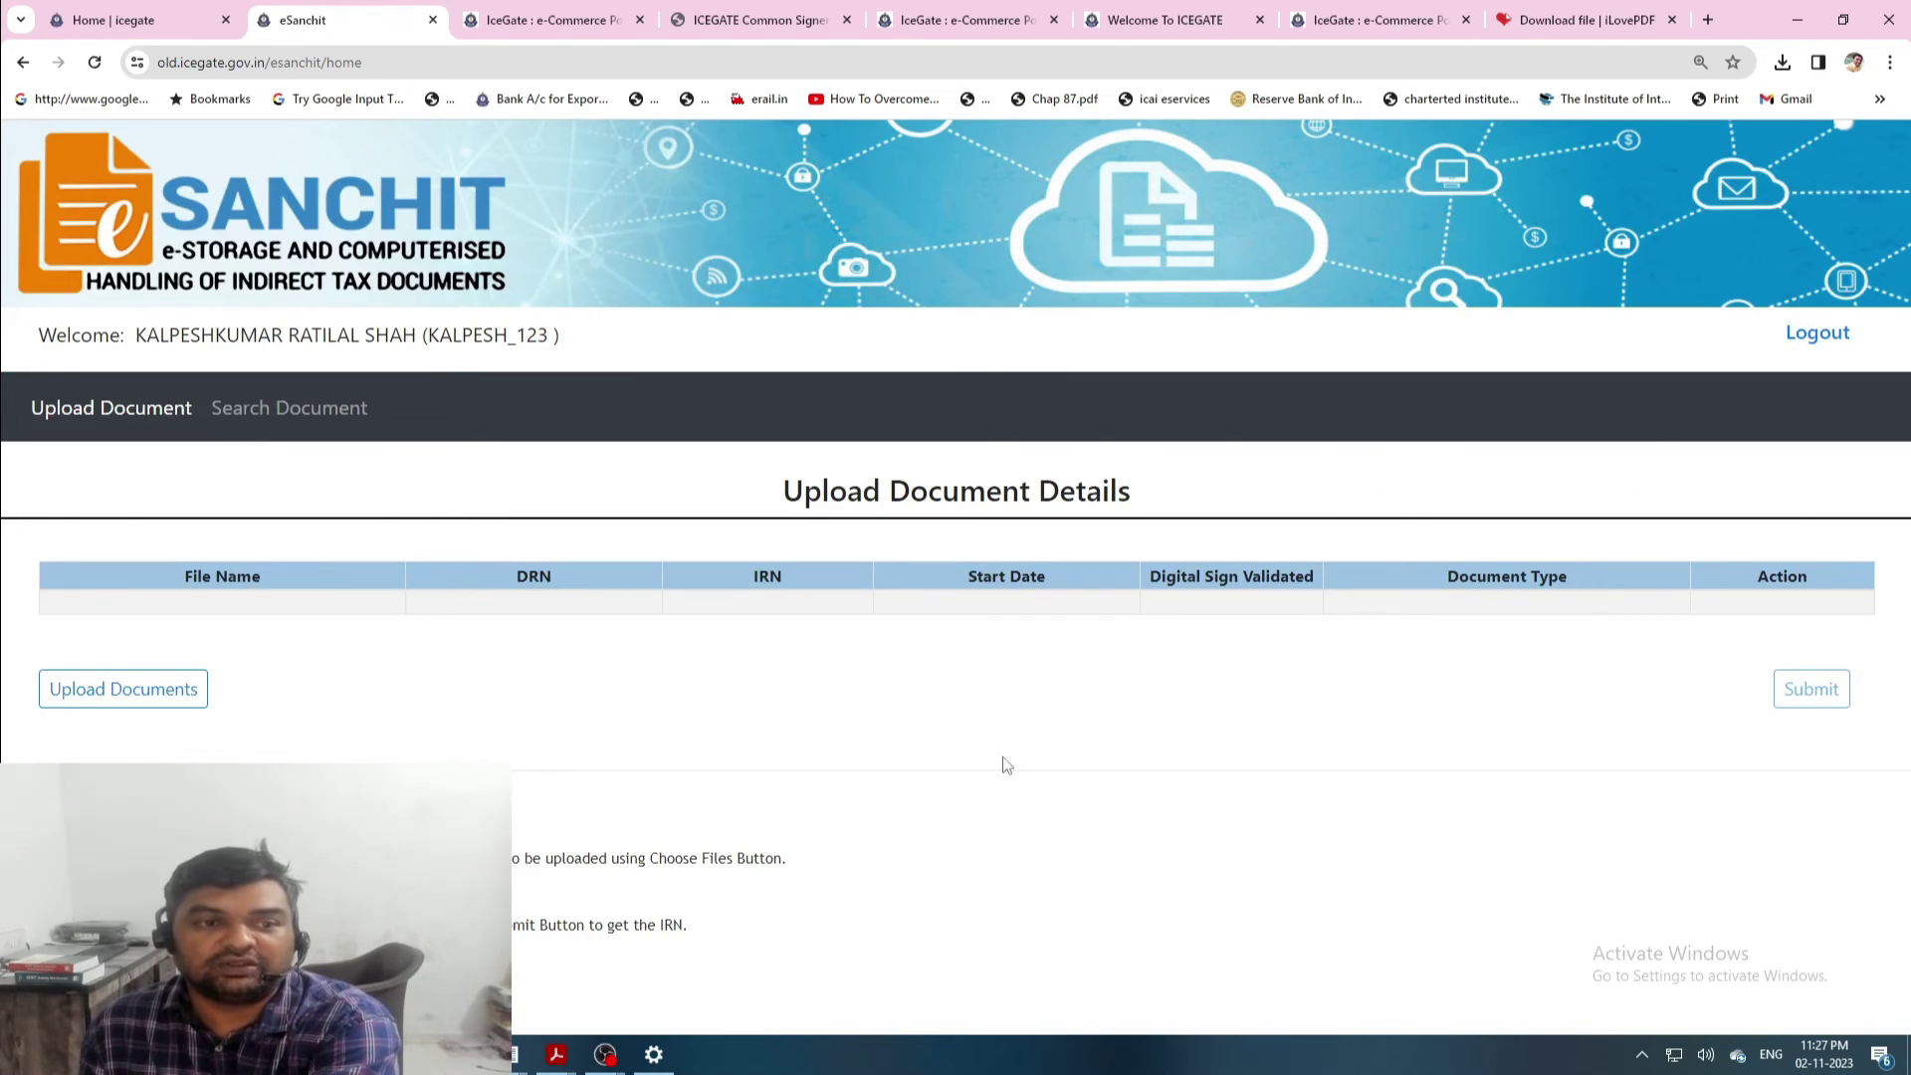
# Step: Upload ALL DOCS NERGED_compressedSigned.pdf from the VIDEO folder to eSanchit
pyautogui.click(177, 697)
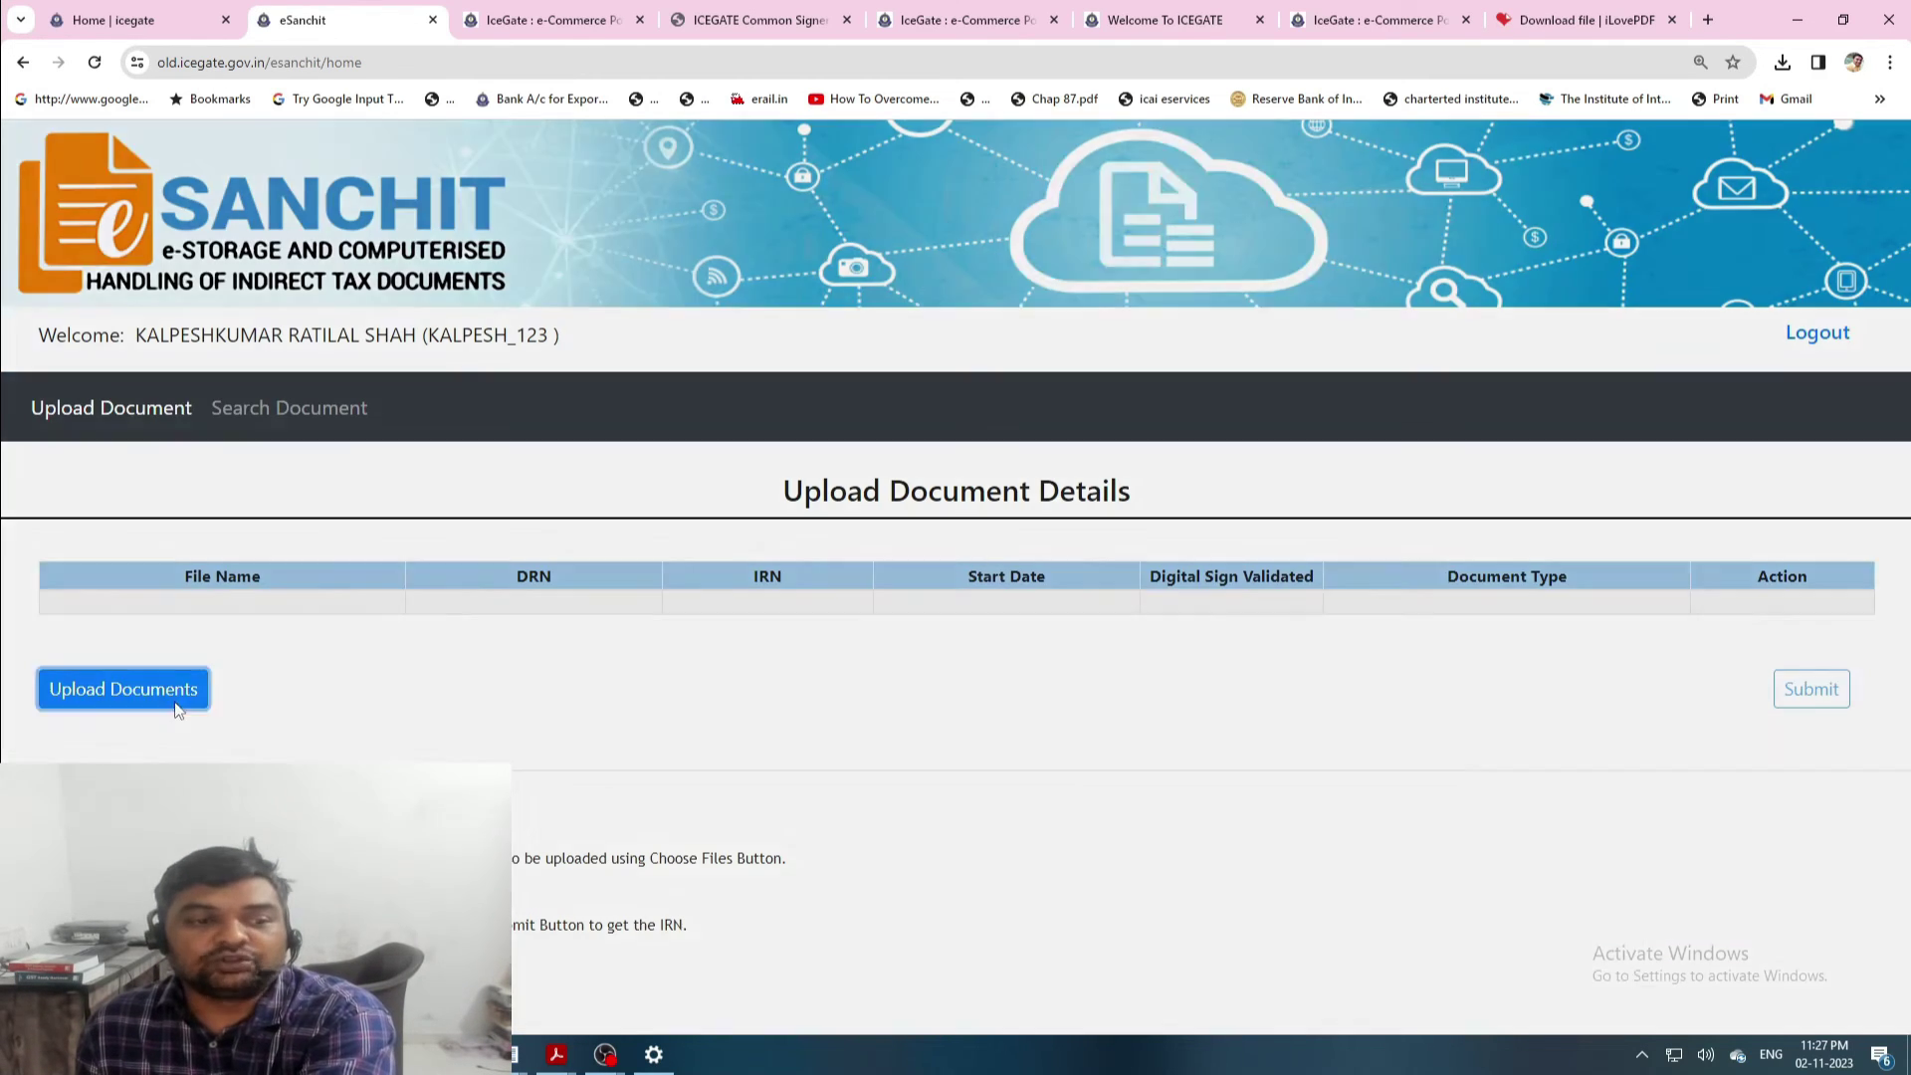
pyautogui.click(783, 286)
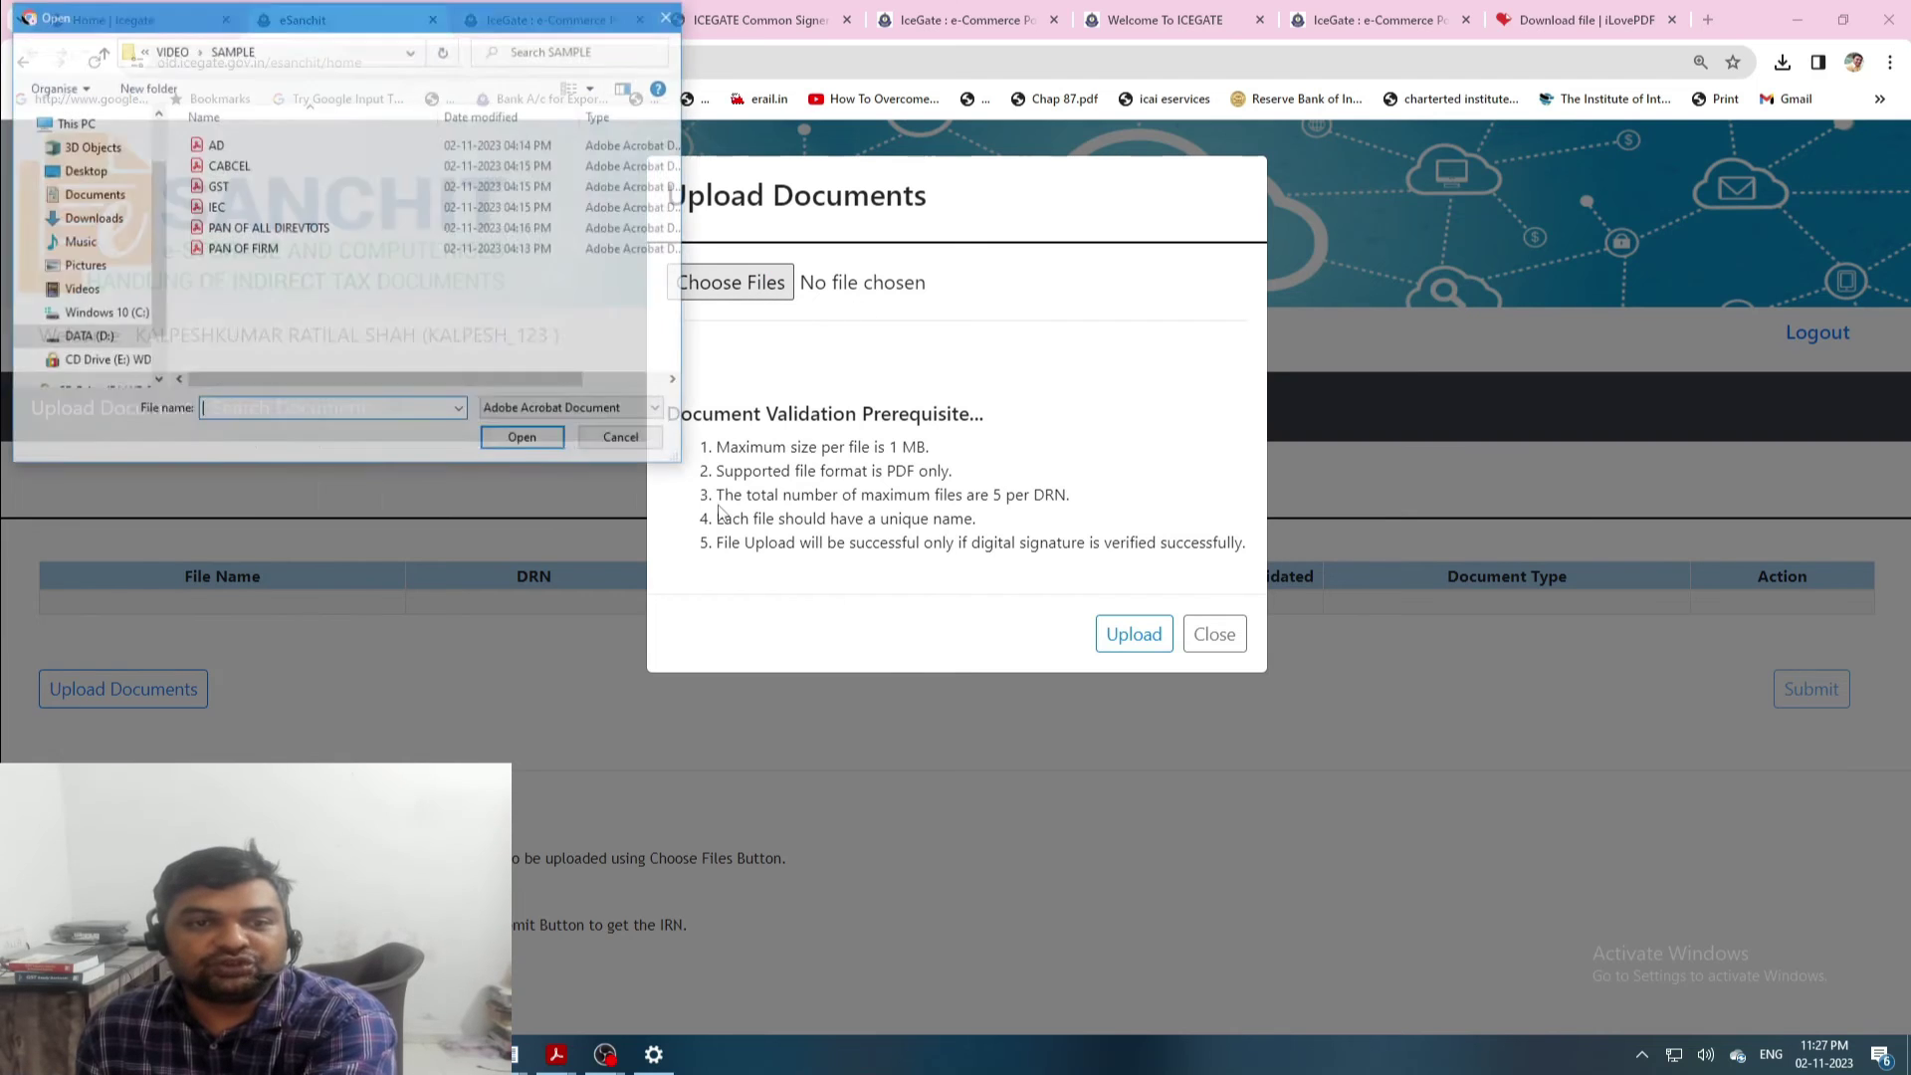
pyautogui.click(170, 58)
pyautogui.doubleClick(331, 209)
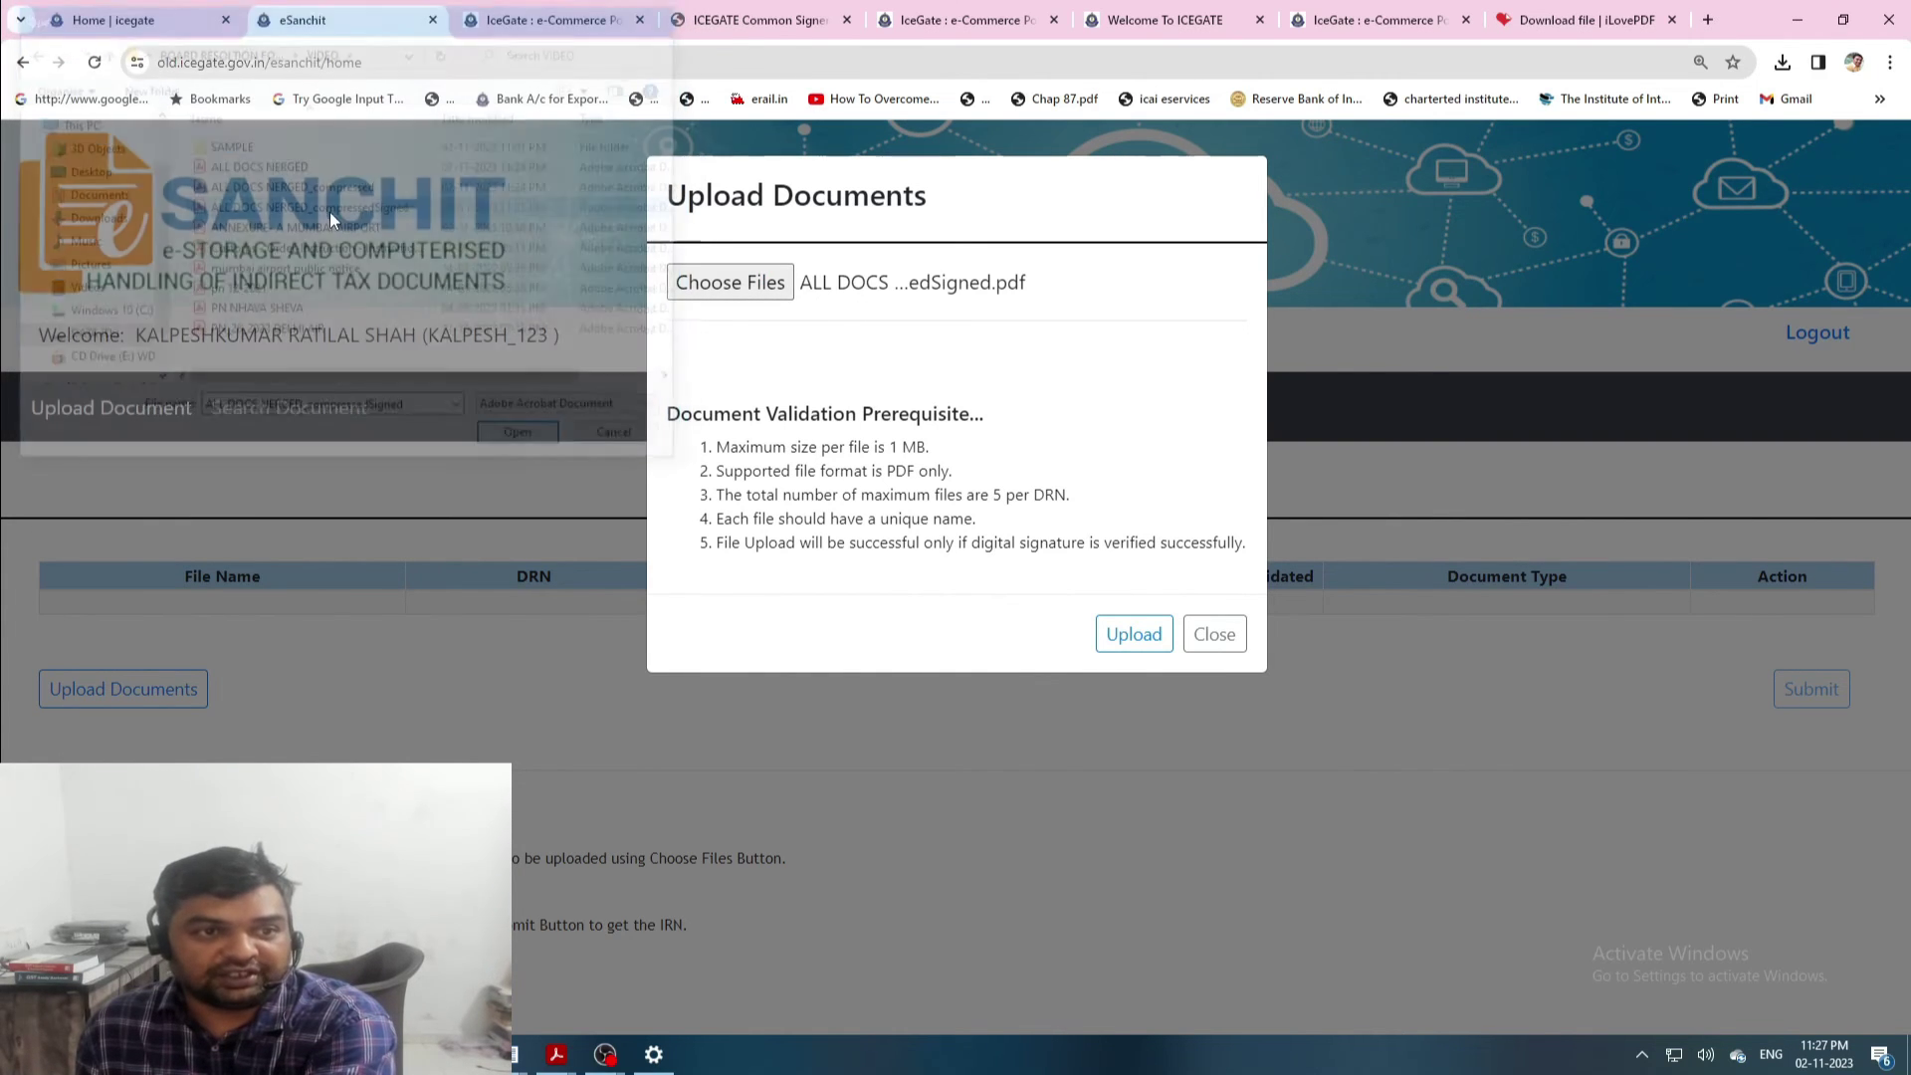
pyautogui.click(1145, 635)
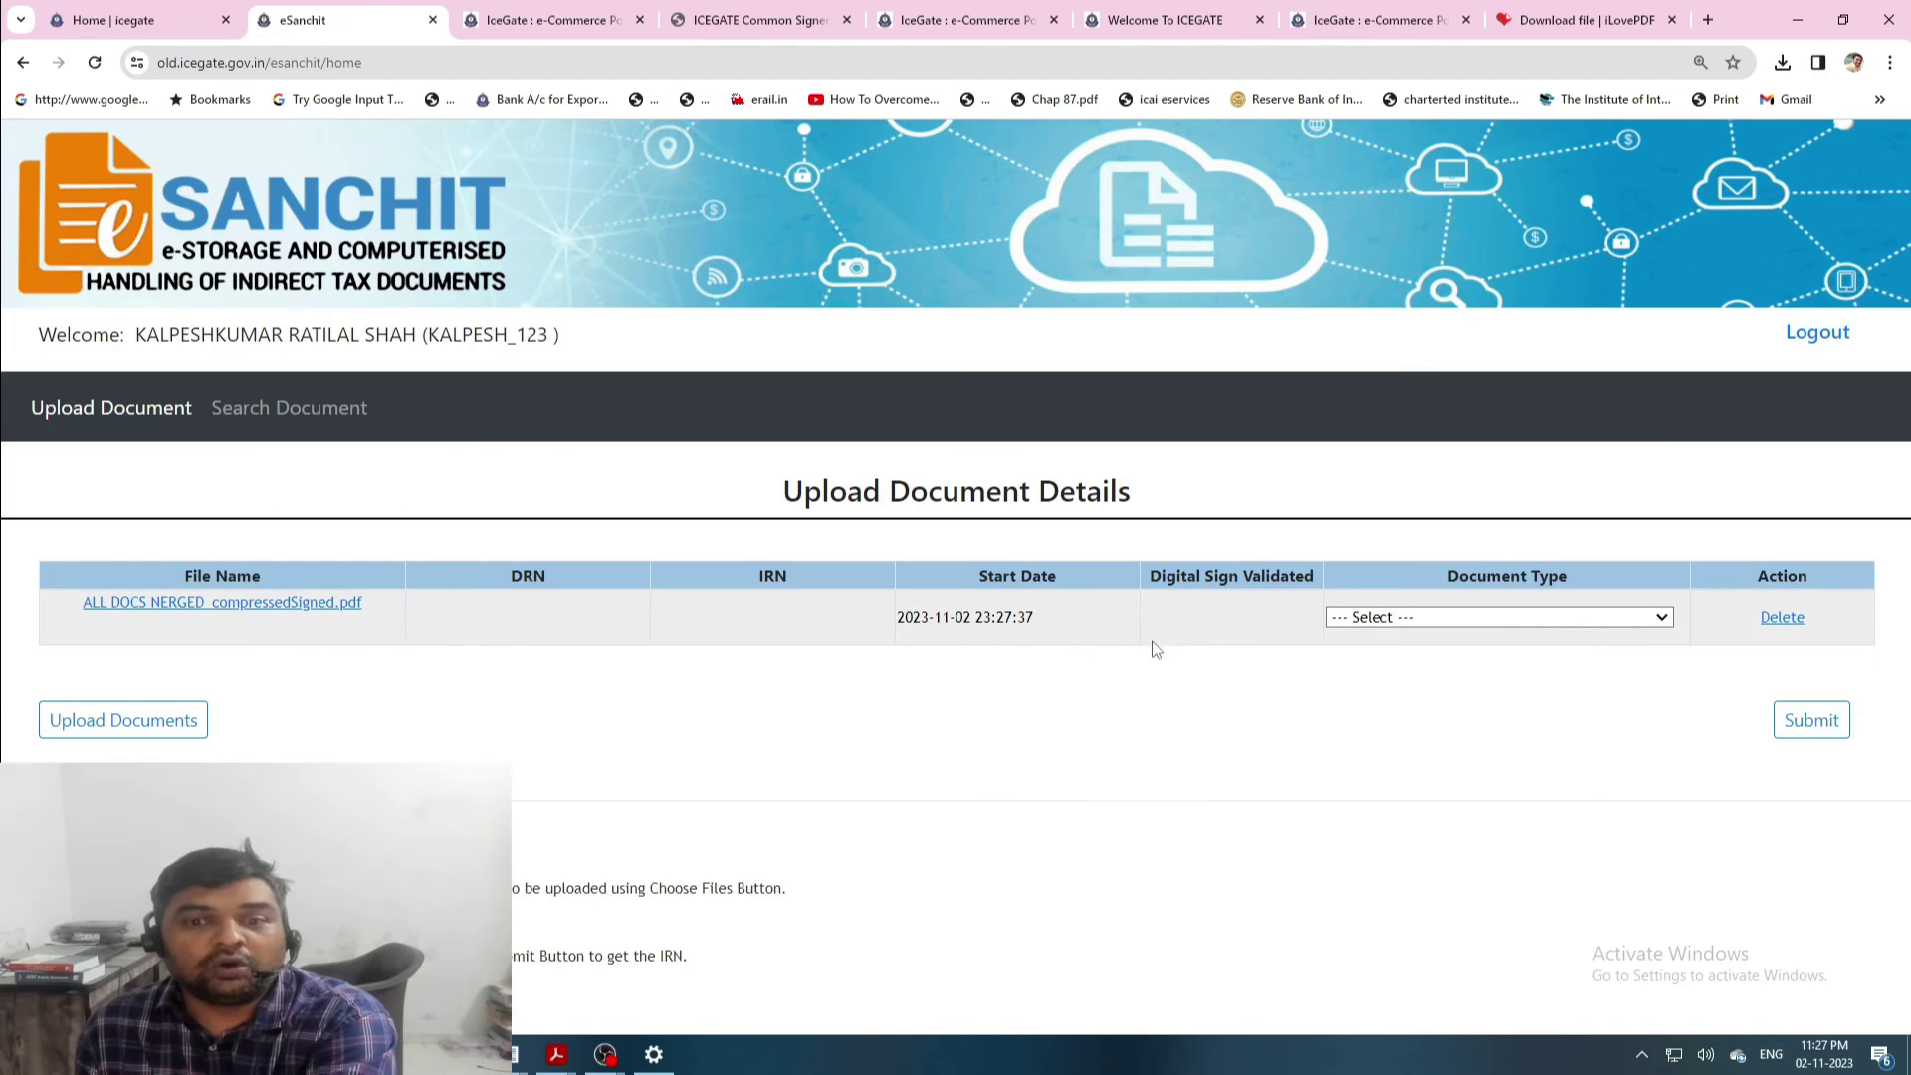
# Step: Set the uploaded document's type to 046L01-Bank Letter or Certificate
pyautogui.click(1368, 619)
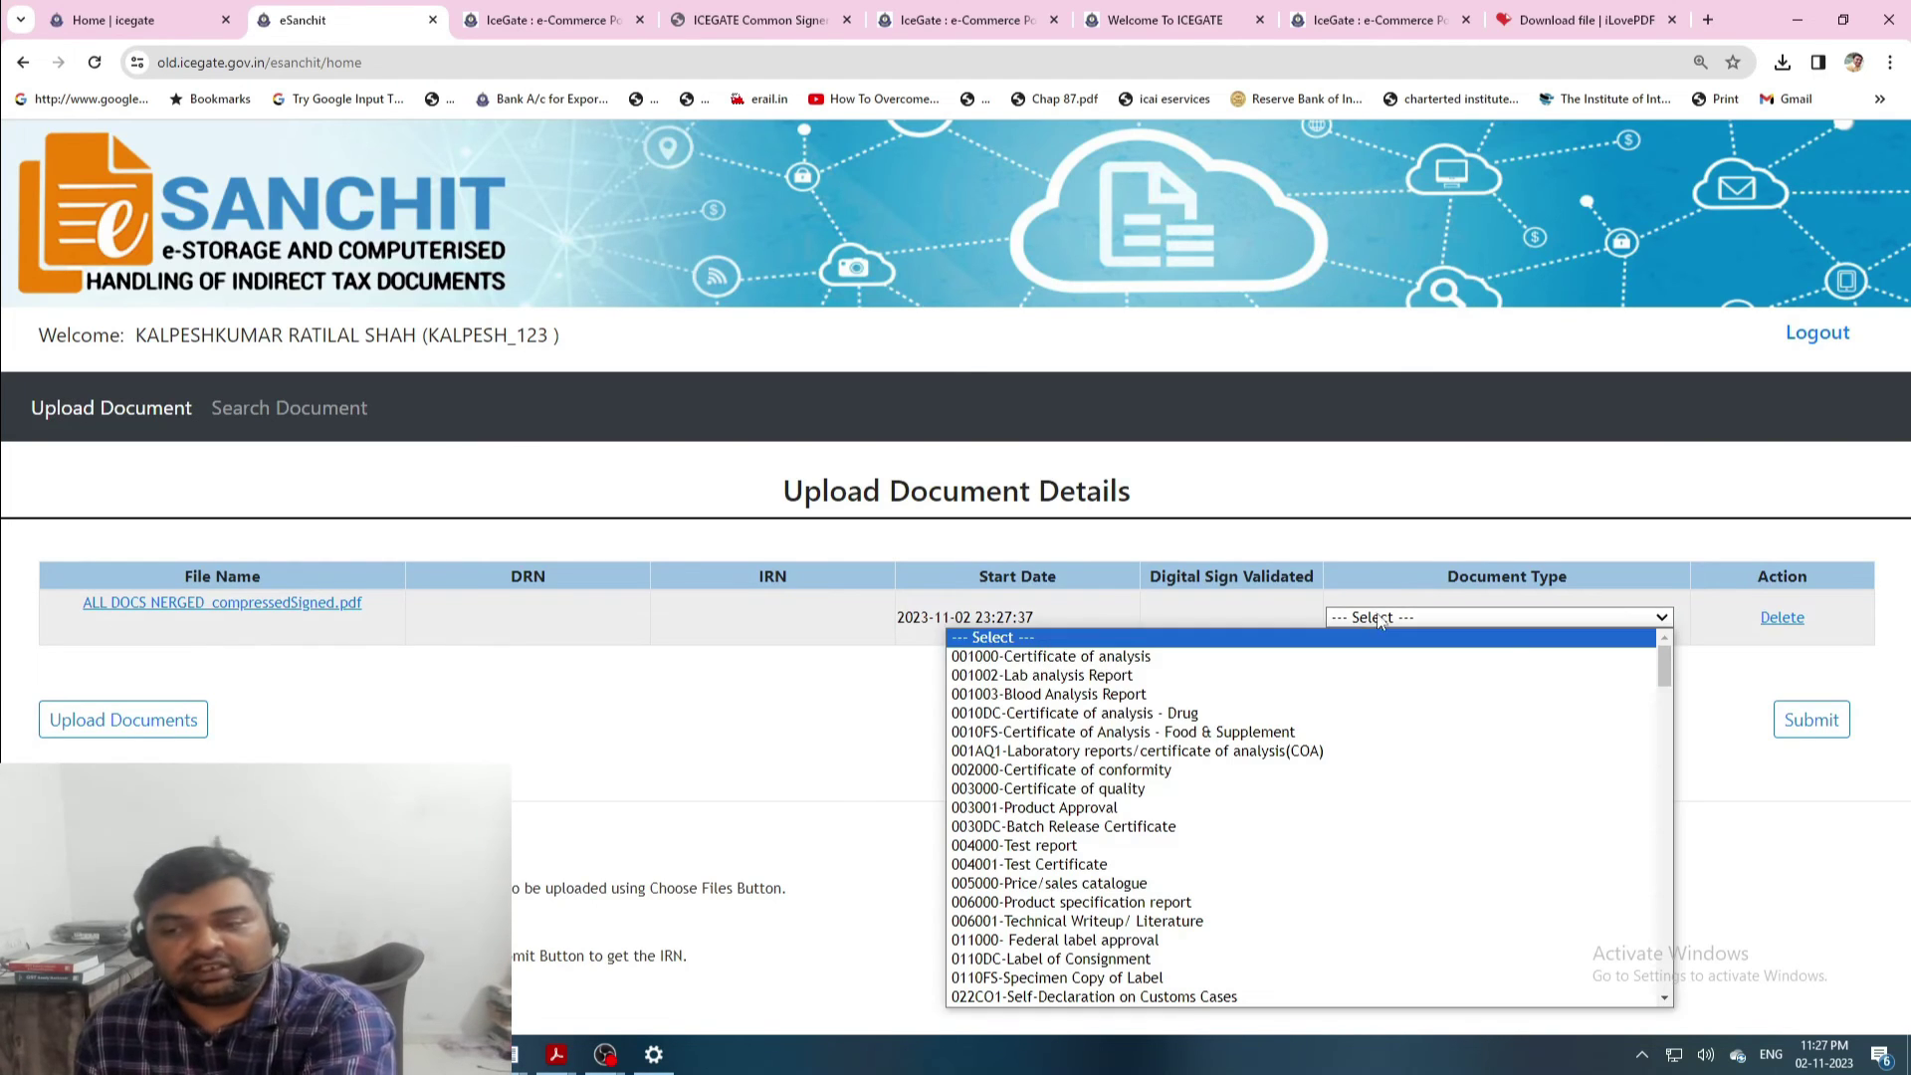
pyautogui.click(1666, 1001)
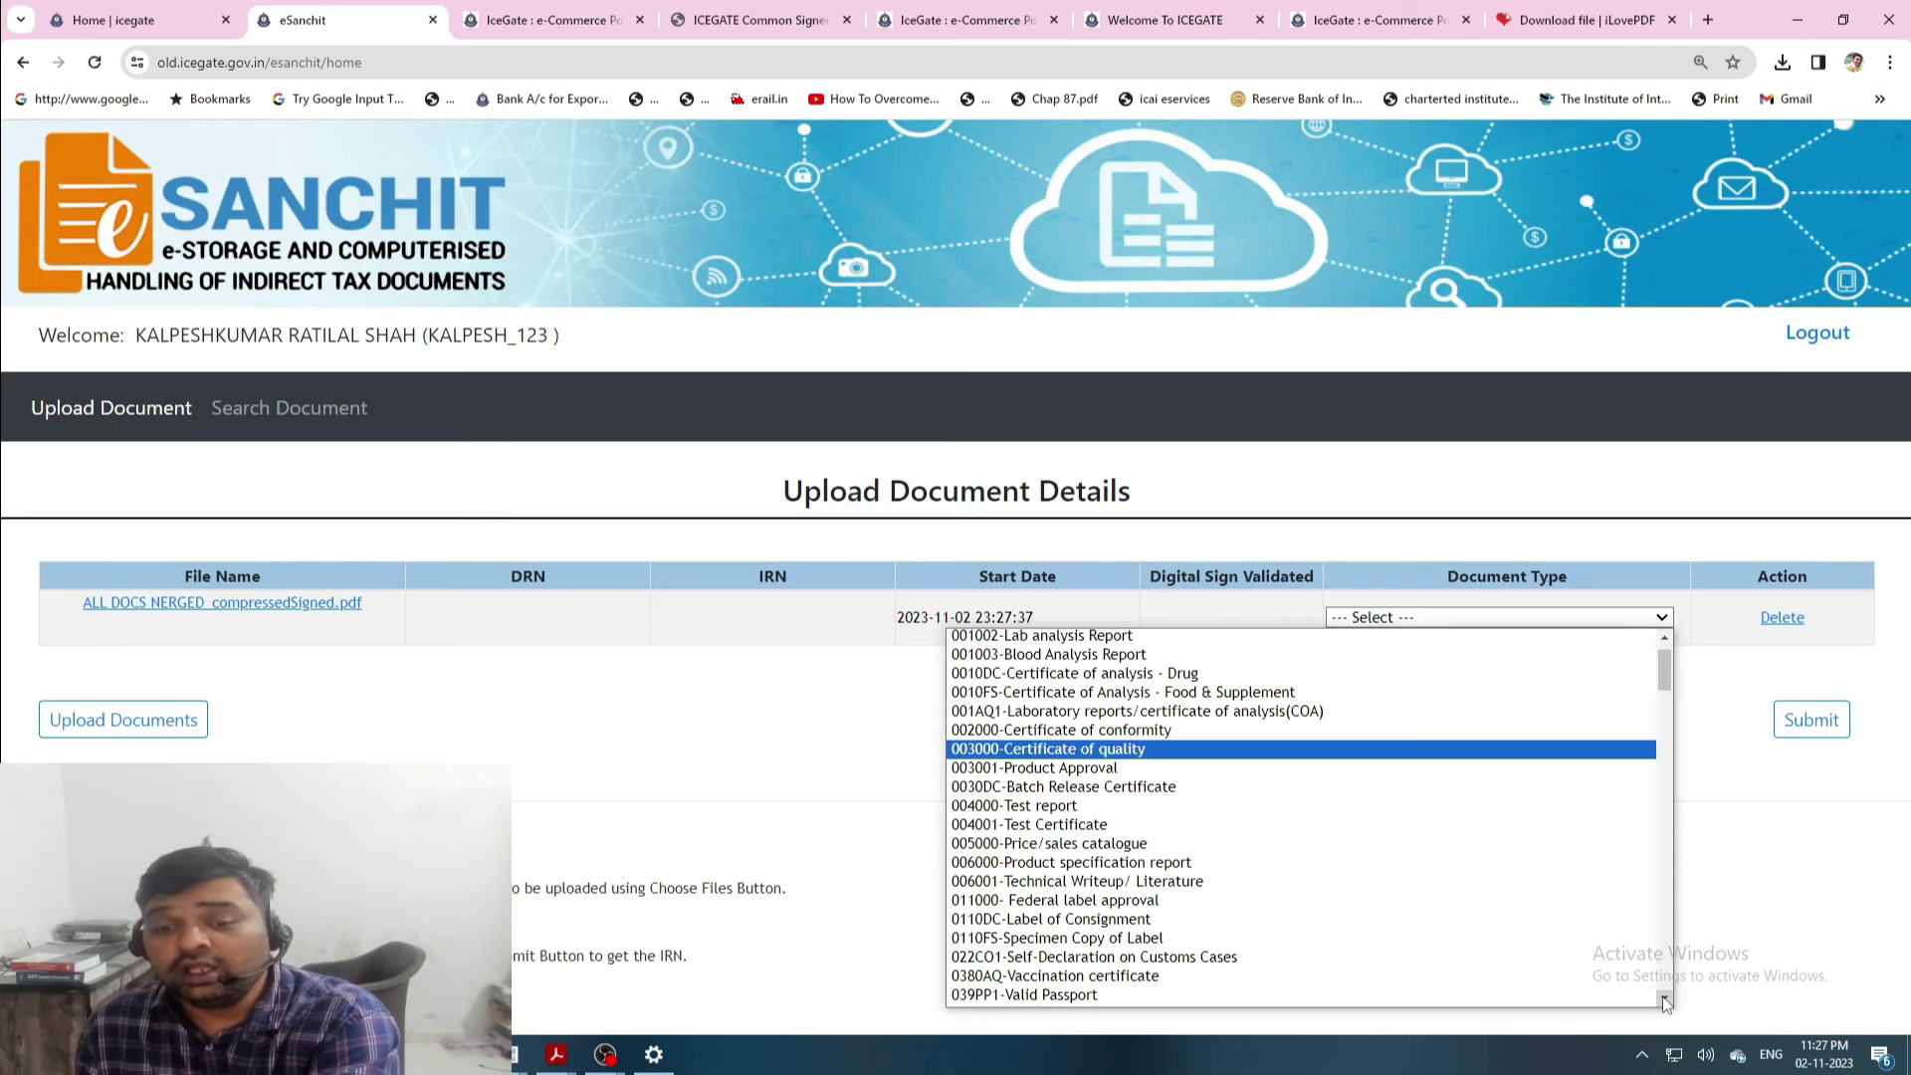
pyautogui.scroll(-2, 1666, 1001)
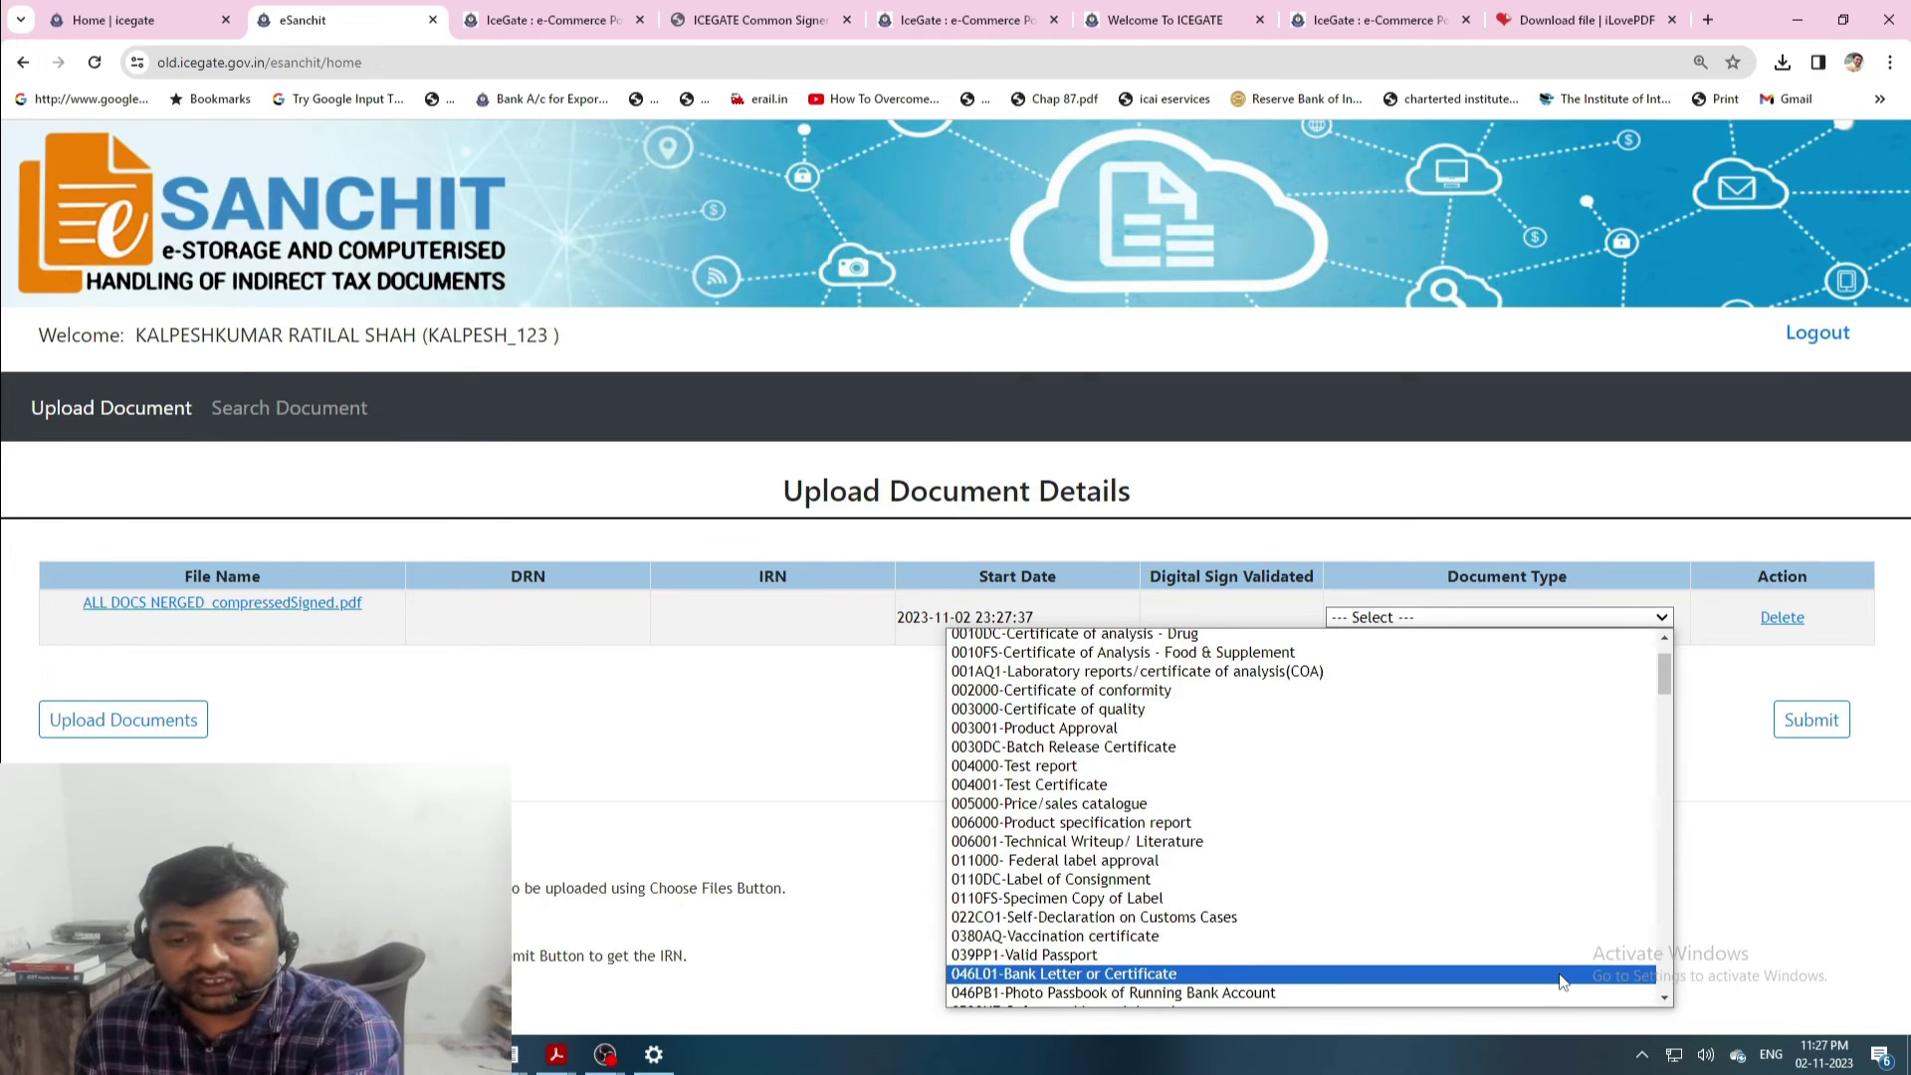
pyautogui.click(1562, 976)
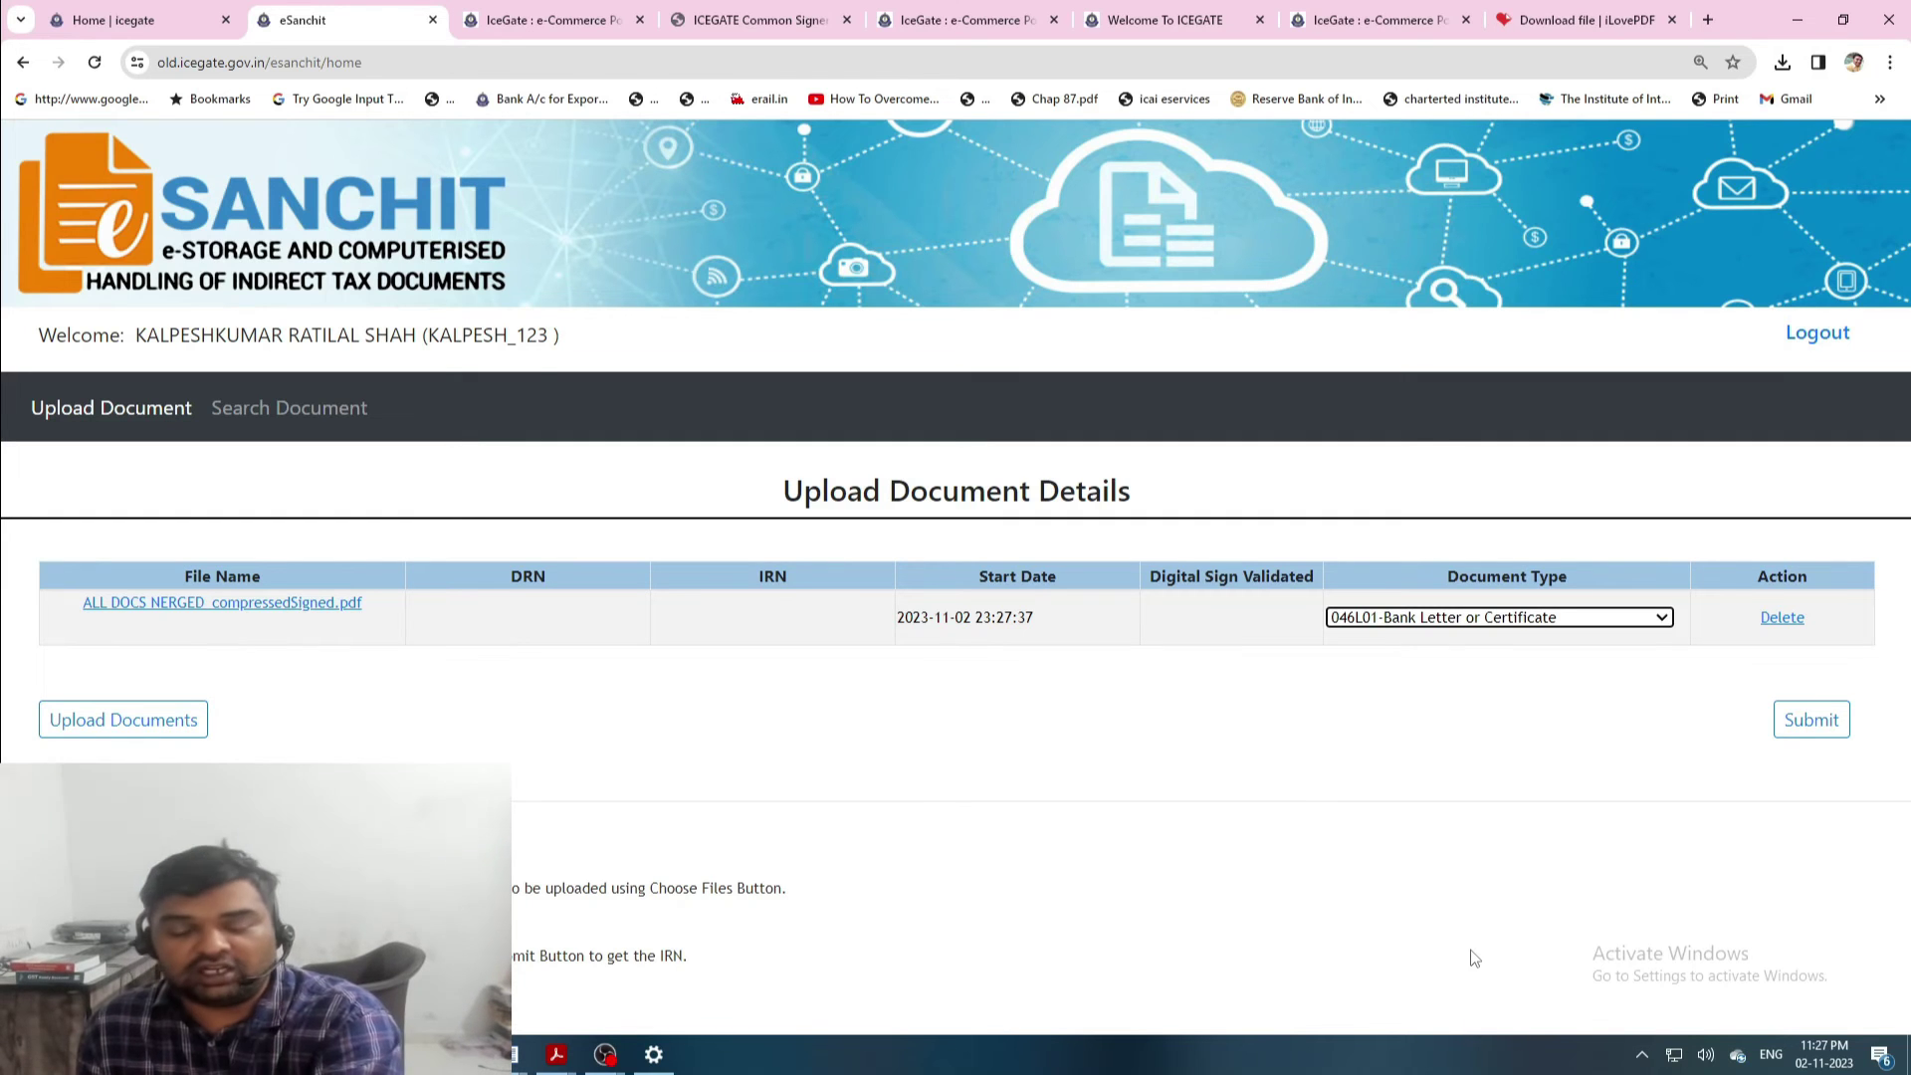
pyautogui.click(128, 12)
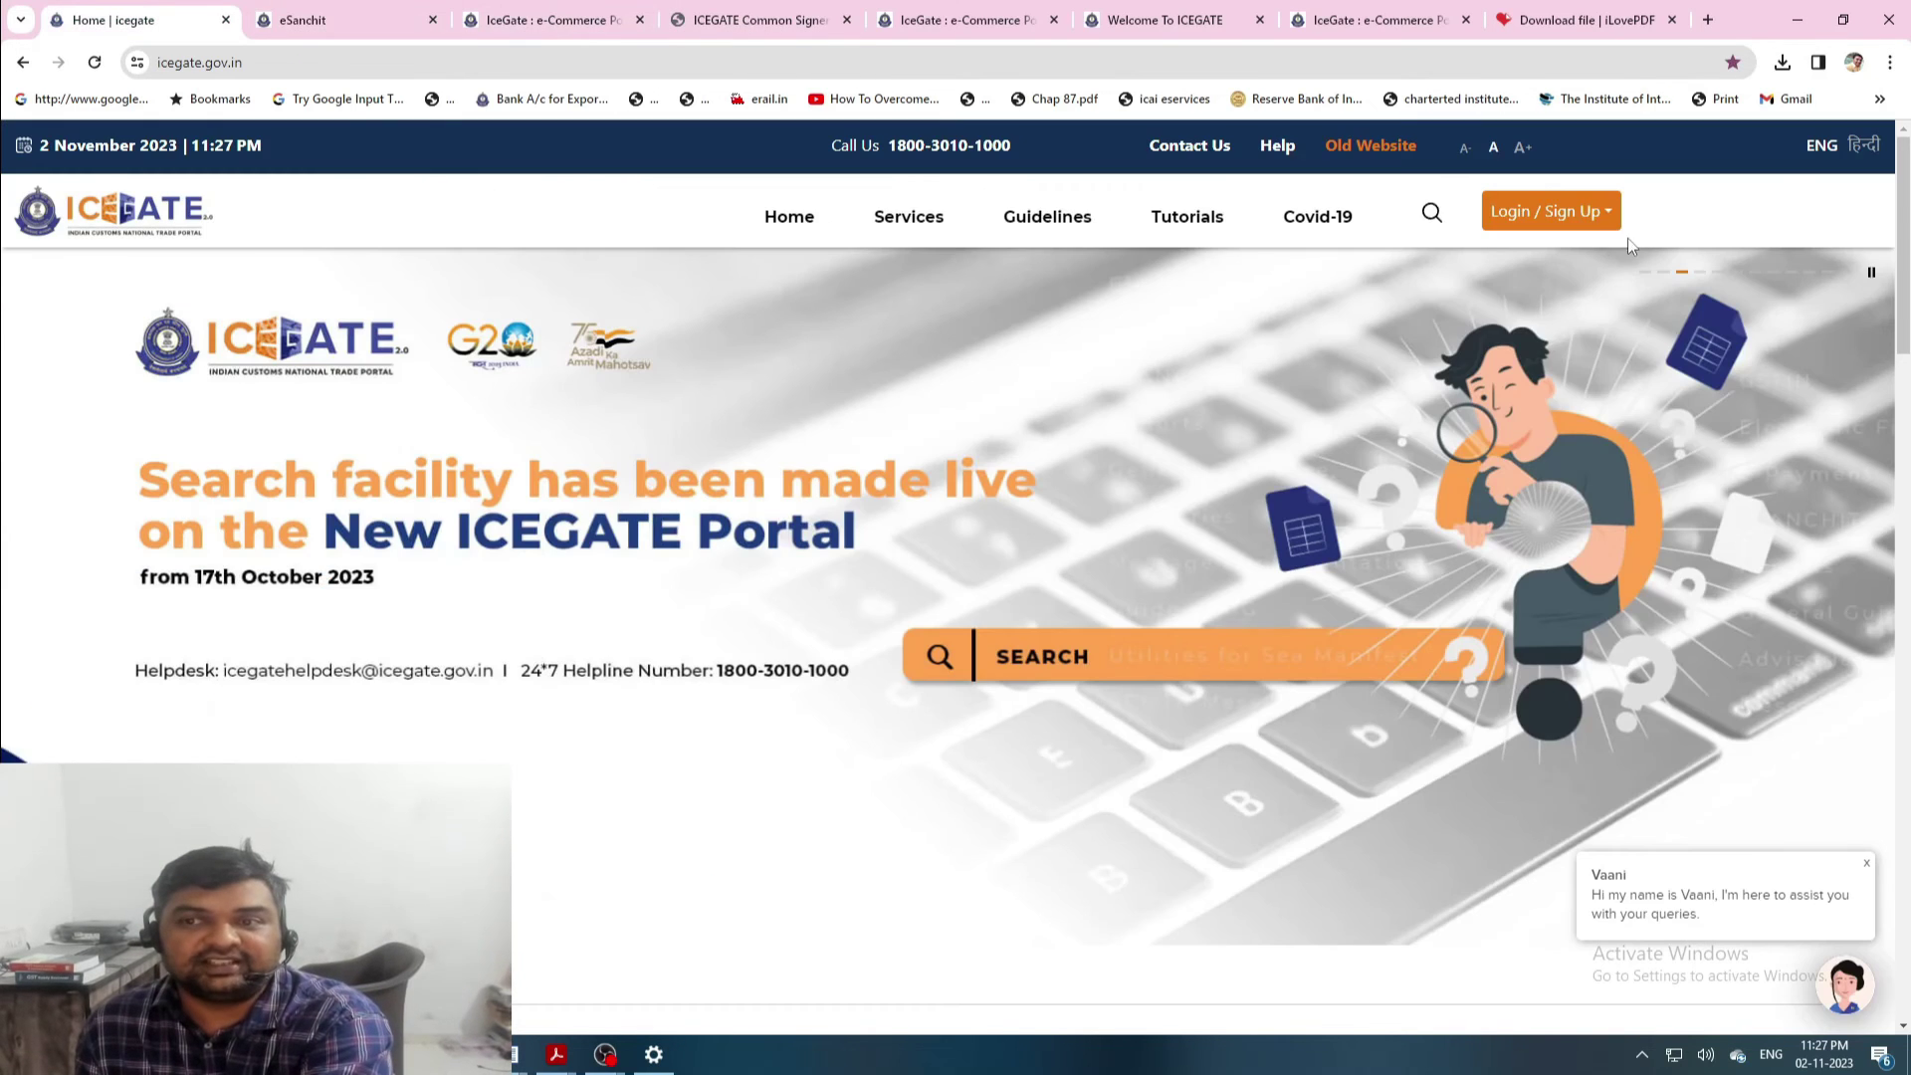
# Step: Check the registered profile under Account Services > View Profile on the old ICEGATE site
pyautogui.click(1551, 211)
pyautogui.click(1538, 299)
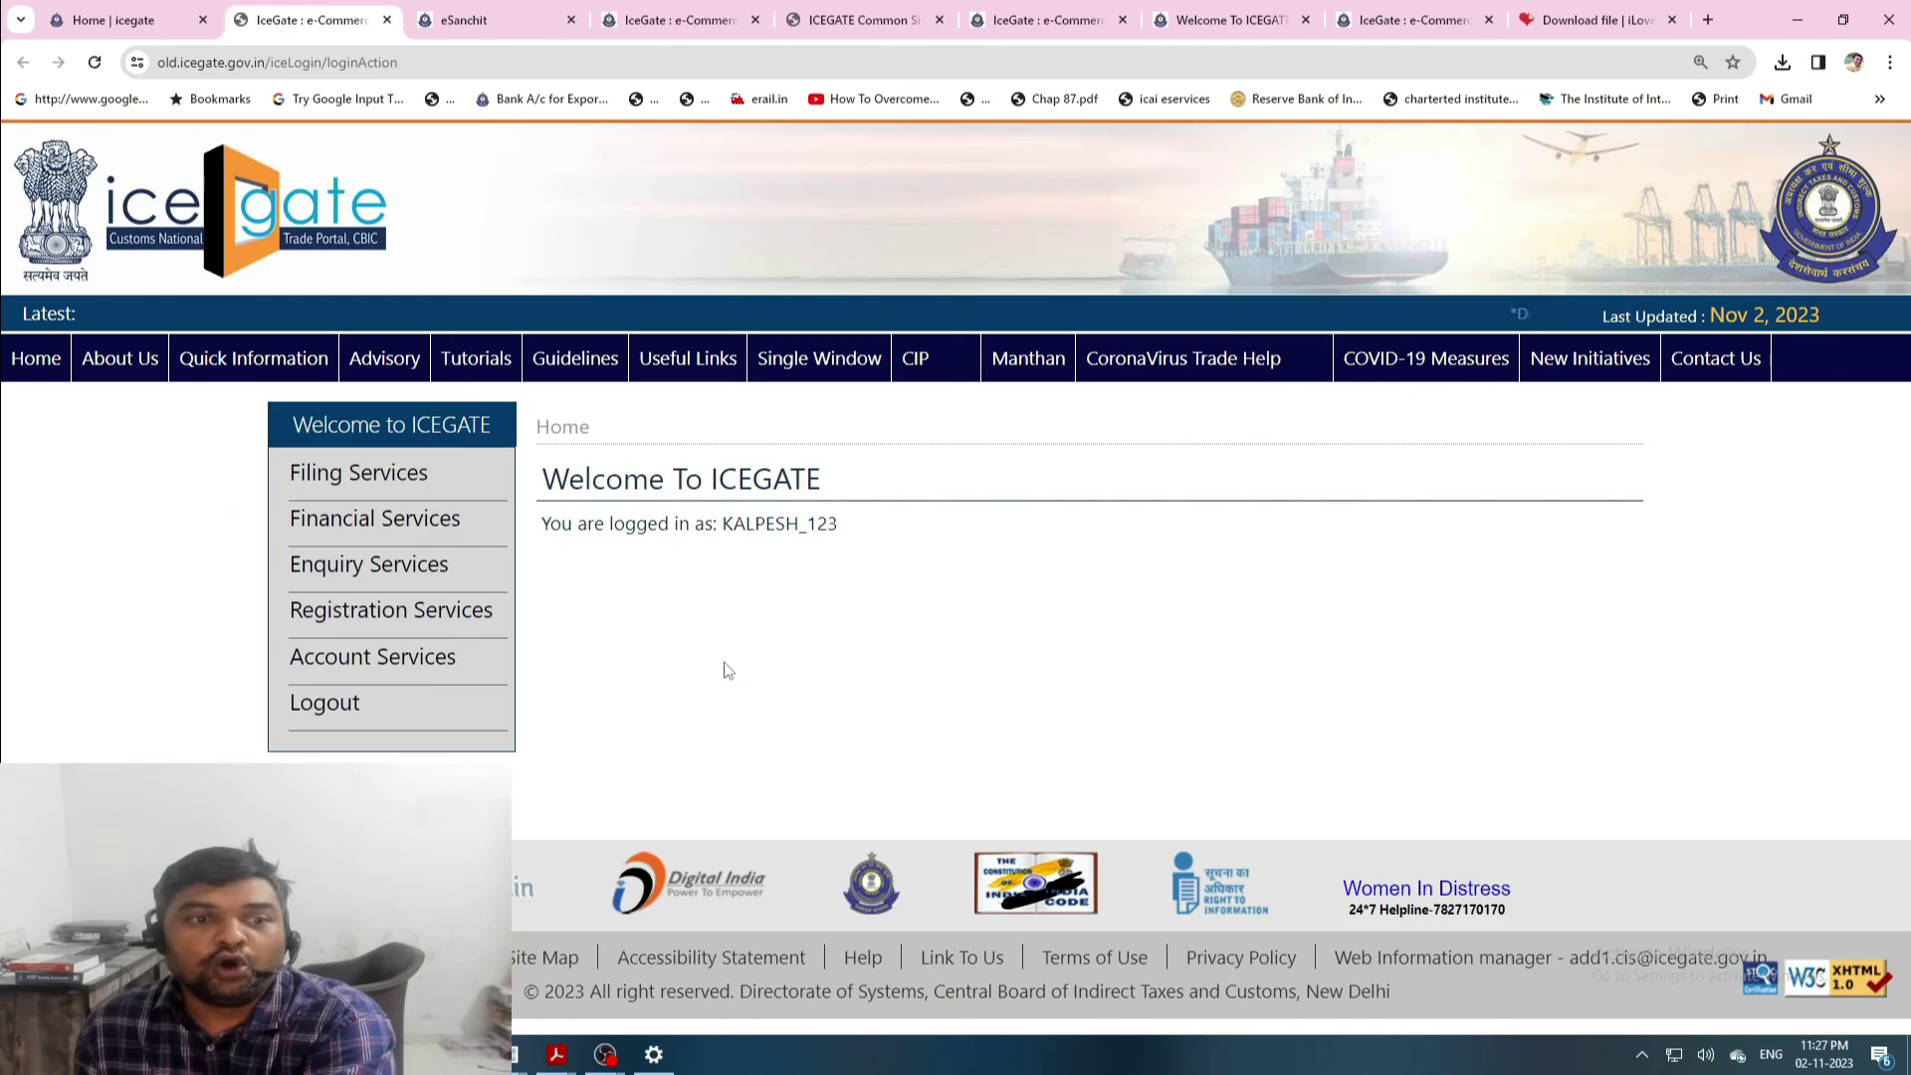
pyautogui.click(431, 672)
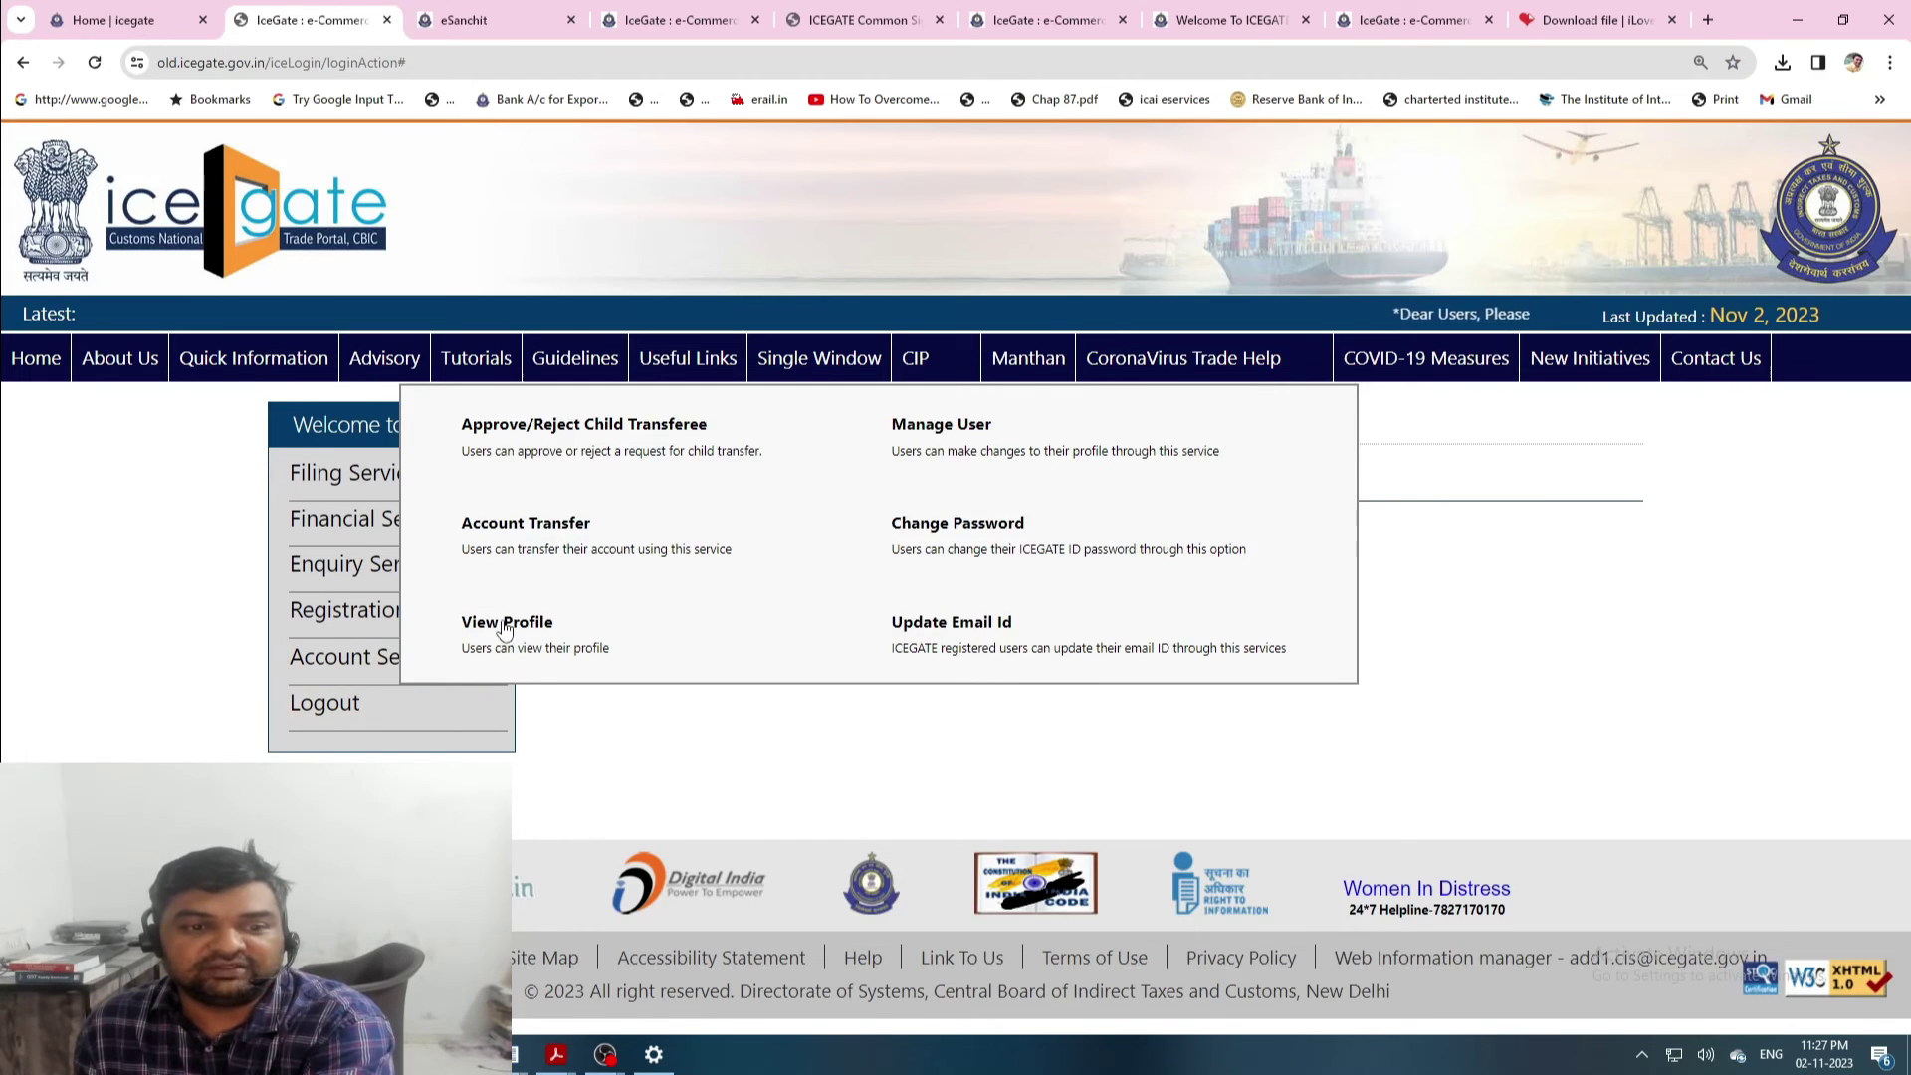
pyautogui.click(505, 629)
pyautogui.scroll(-5, 506, 629)
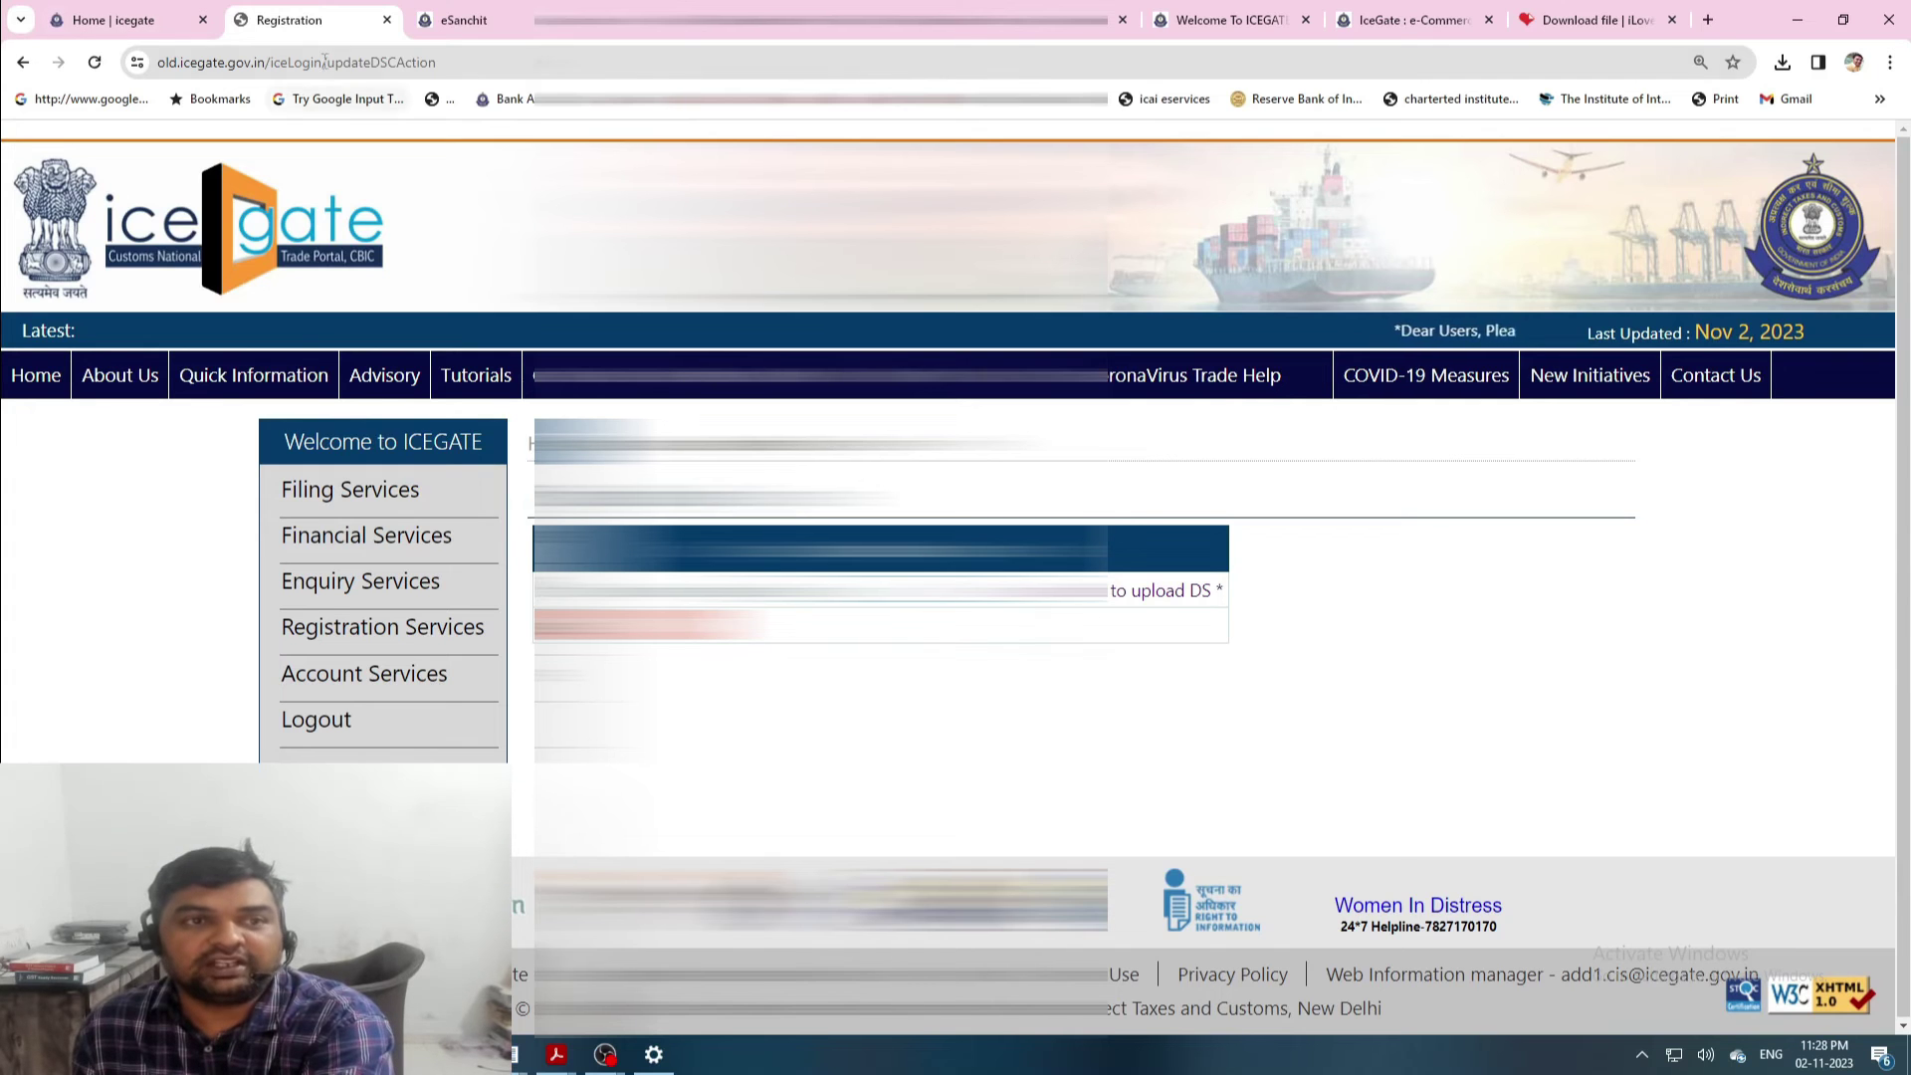
pyautogui.click(386, 20)
# Step: Submit the 046L01-Bank Letter or Certificate document in eSanchit and accept the disclaimer
pyautogui.click(323, 20)
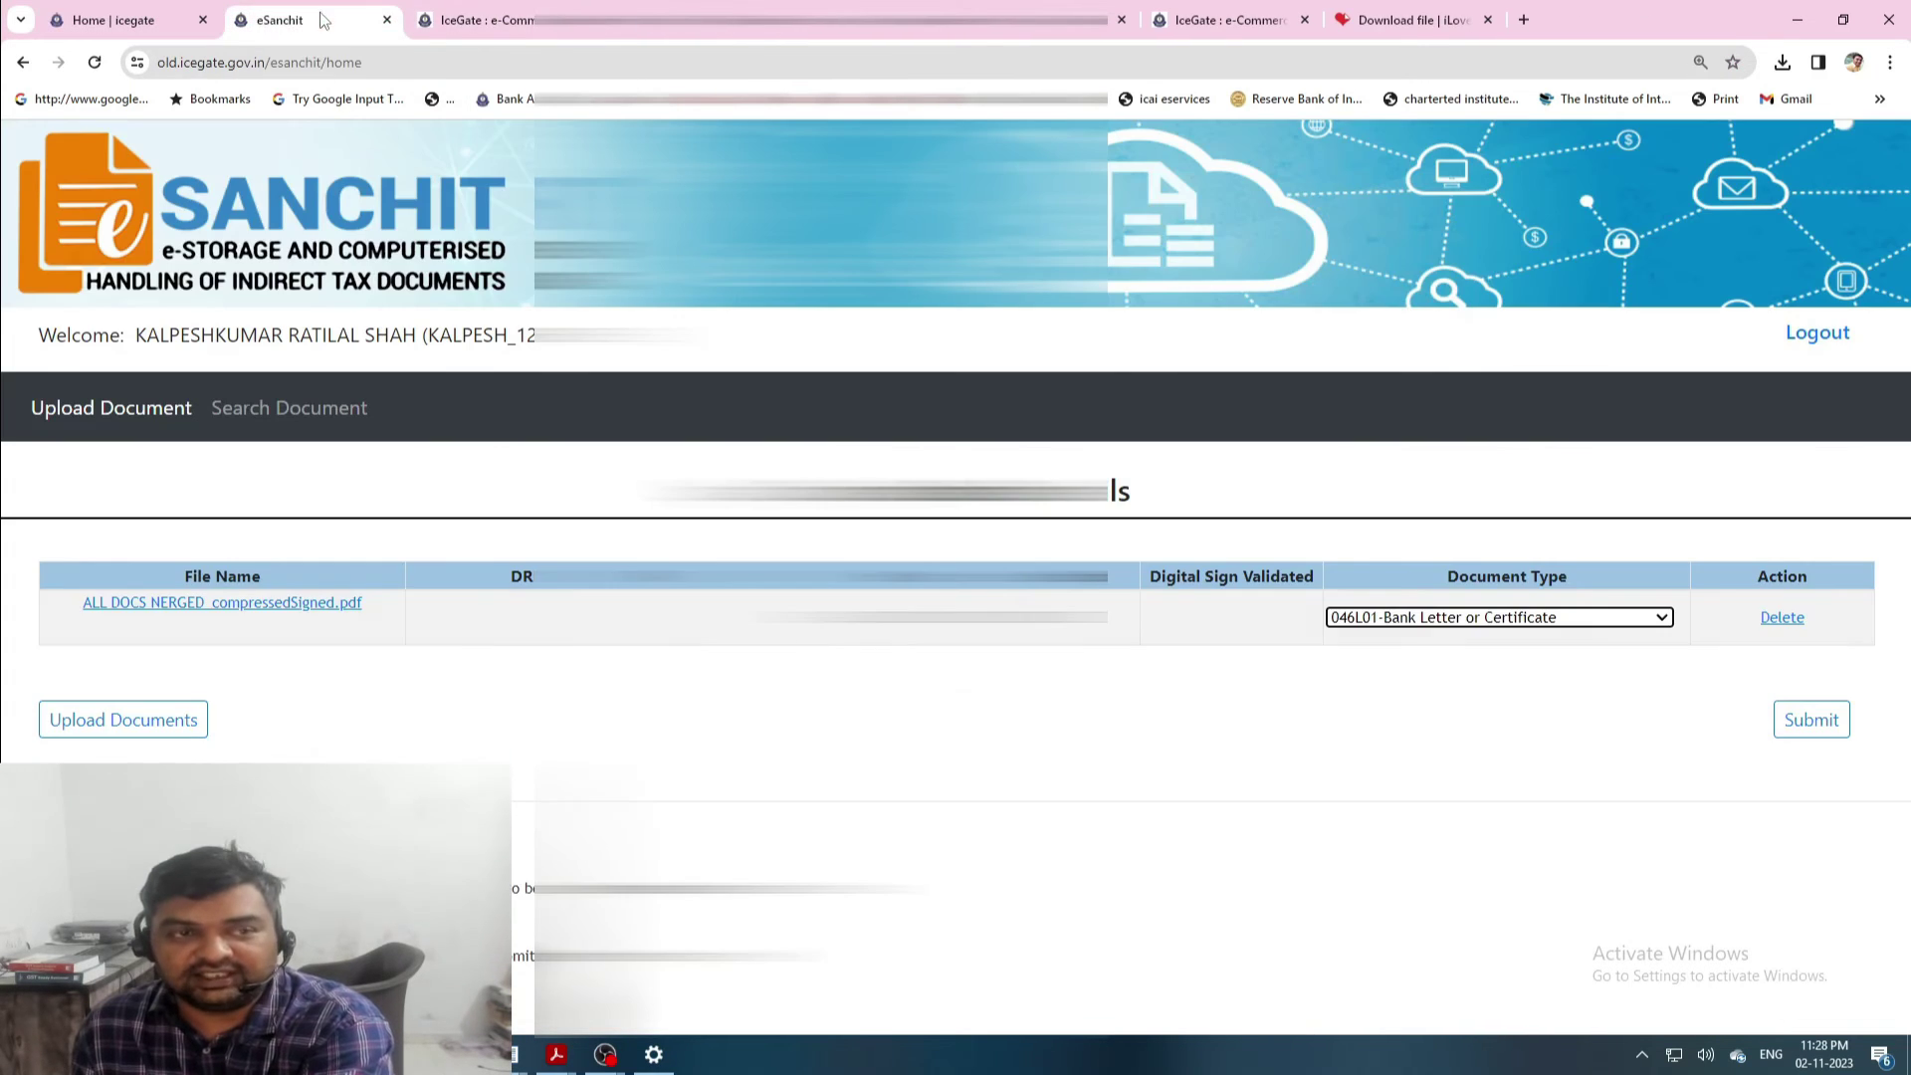
pyautogui.click(1434, 619)
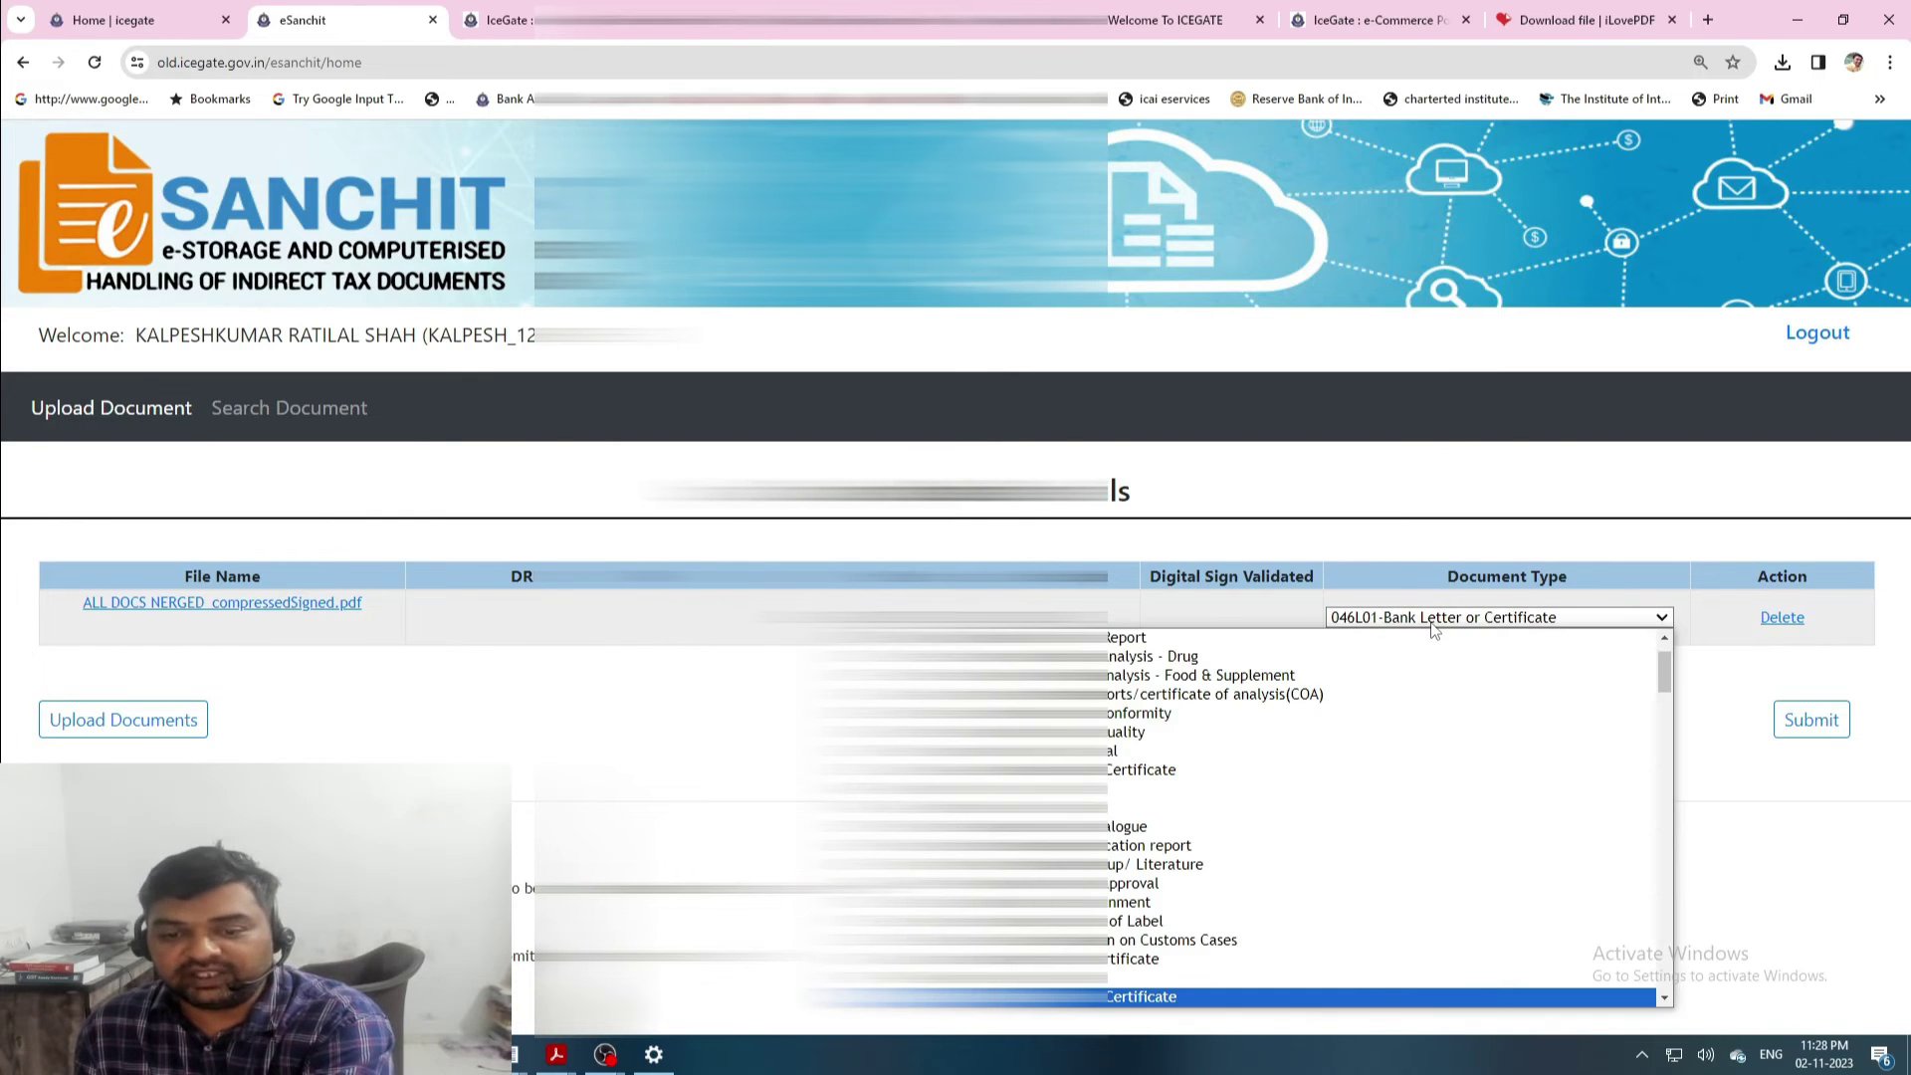
pyautogui.click(1434, 619)
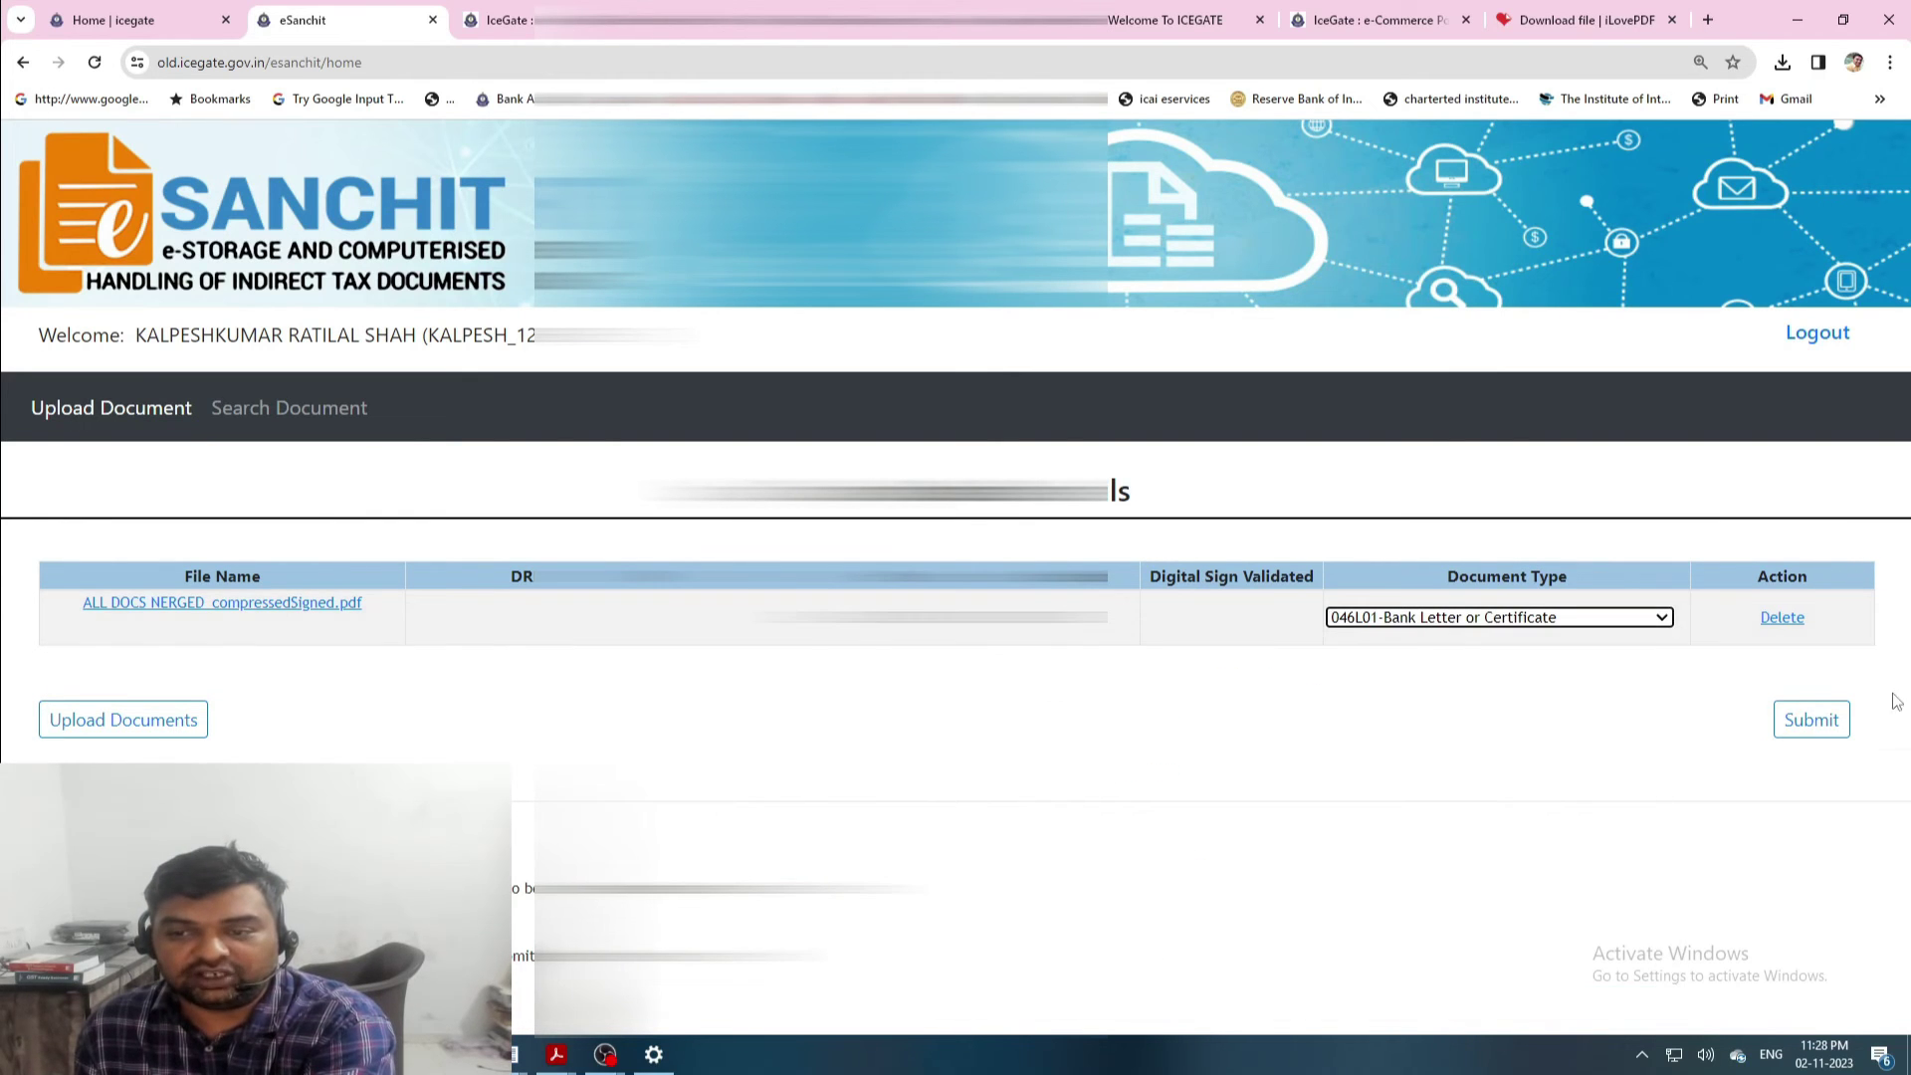
pyautogui.click(1834, 739)
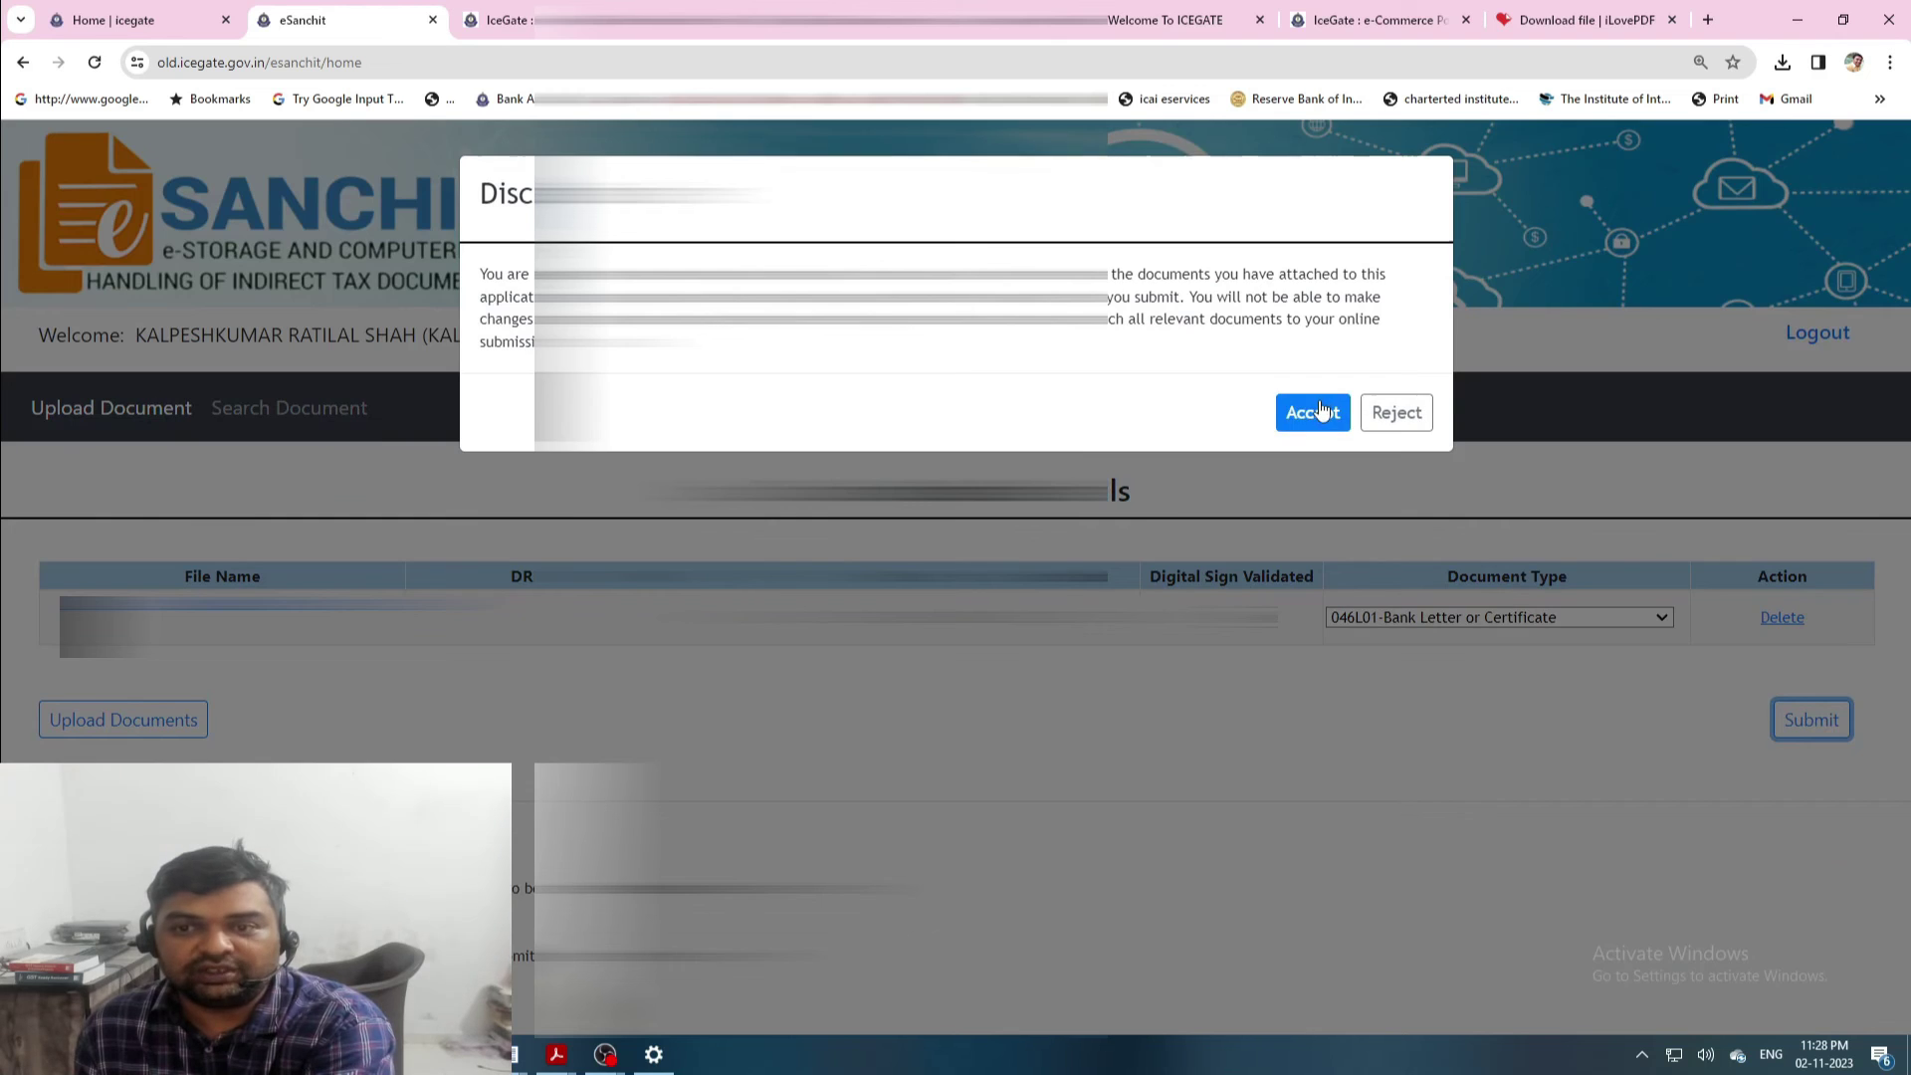
pyautogui.click(1309, 414)
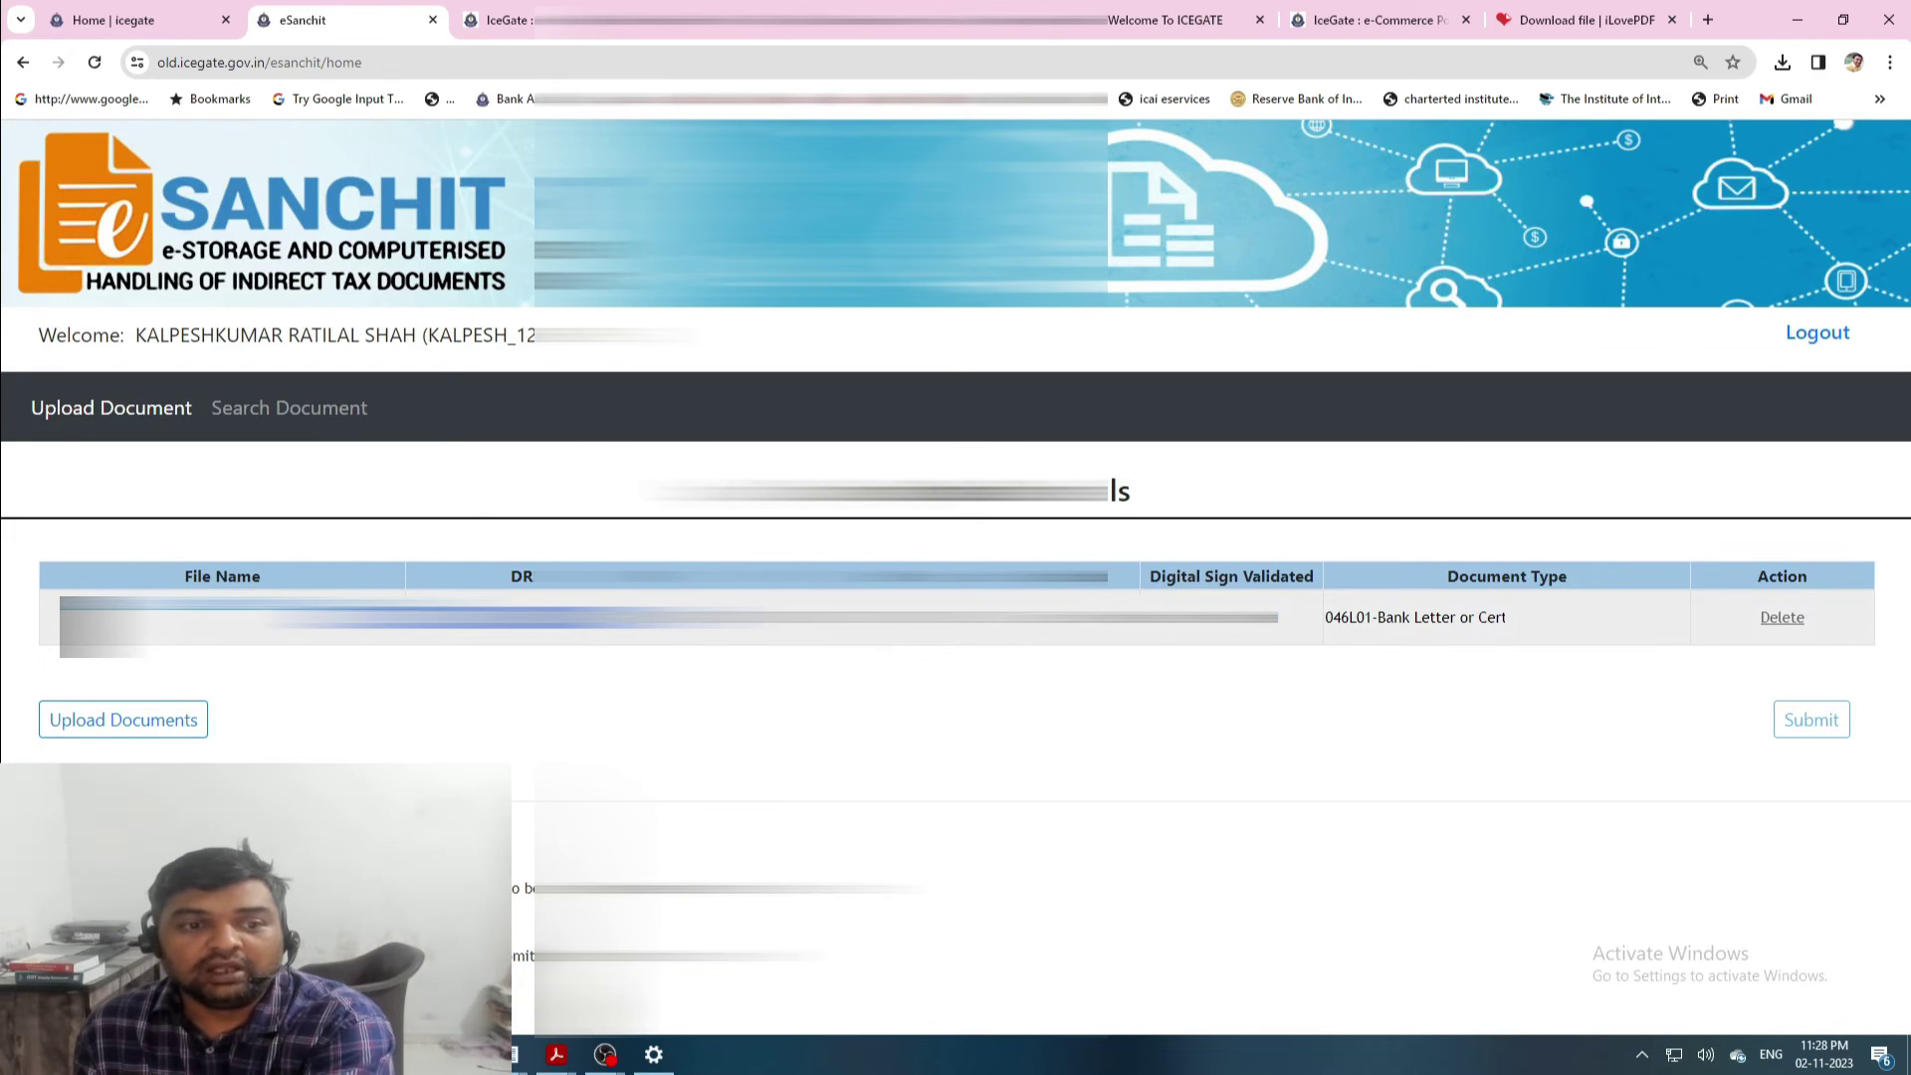
# Step: Copy the generated IRN for the submitted document
pyautogui.doubleClick(711, 618)
pyautogui.rightClick(710, 618)
pyautogui.click(764, 643)
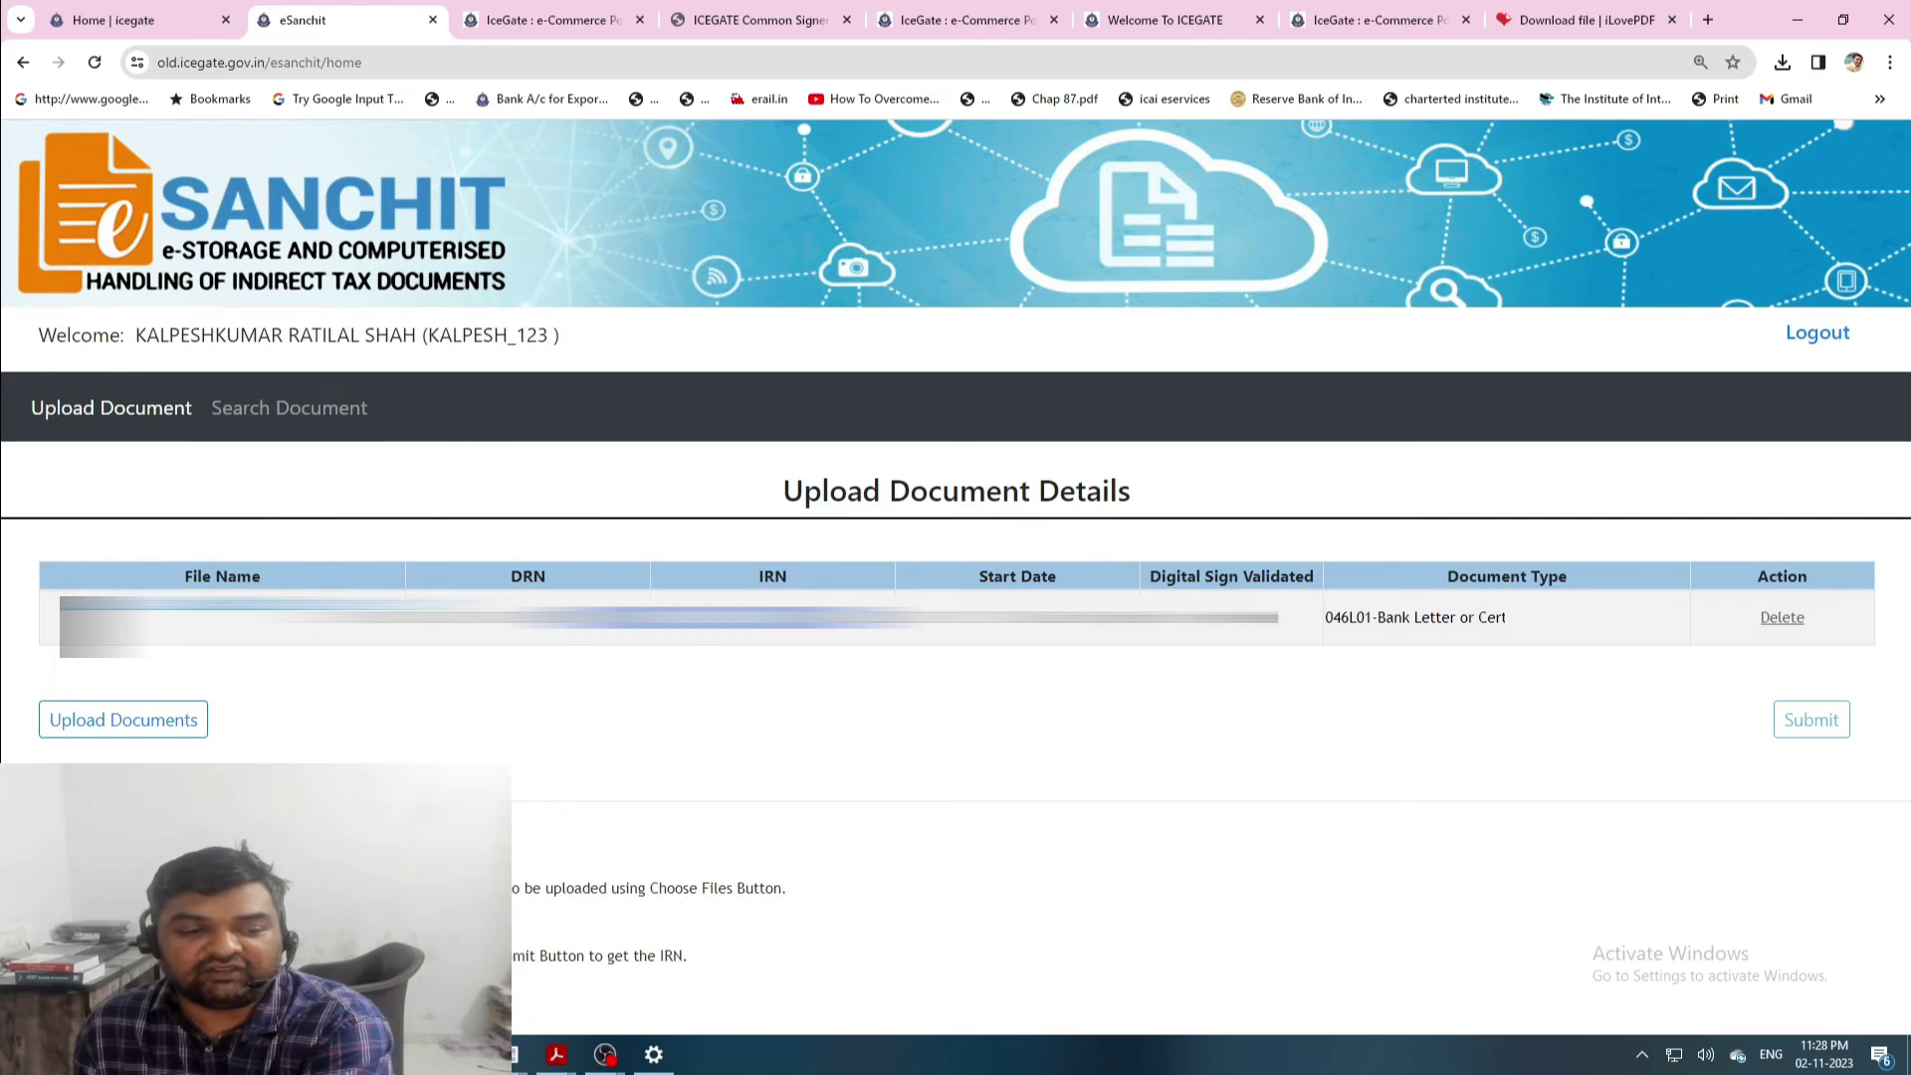
pyautogui.press('super')
# Step: Paste the IRN into a new Notepad note and add an 'ID' line below it
pyautogui.write('note')
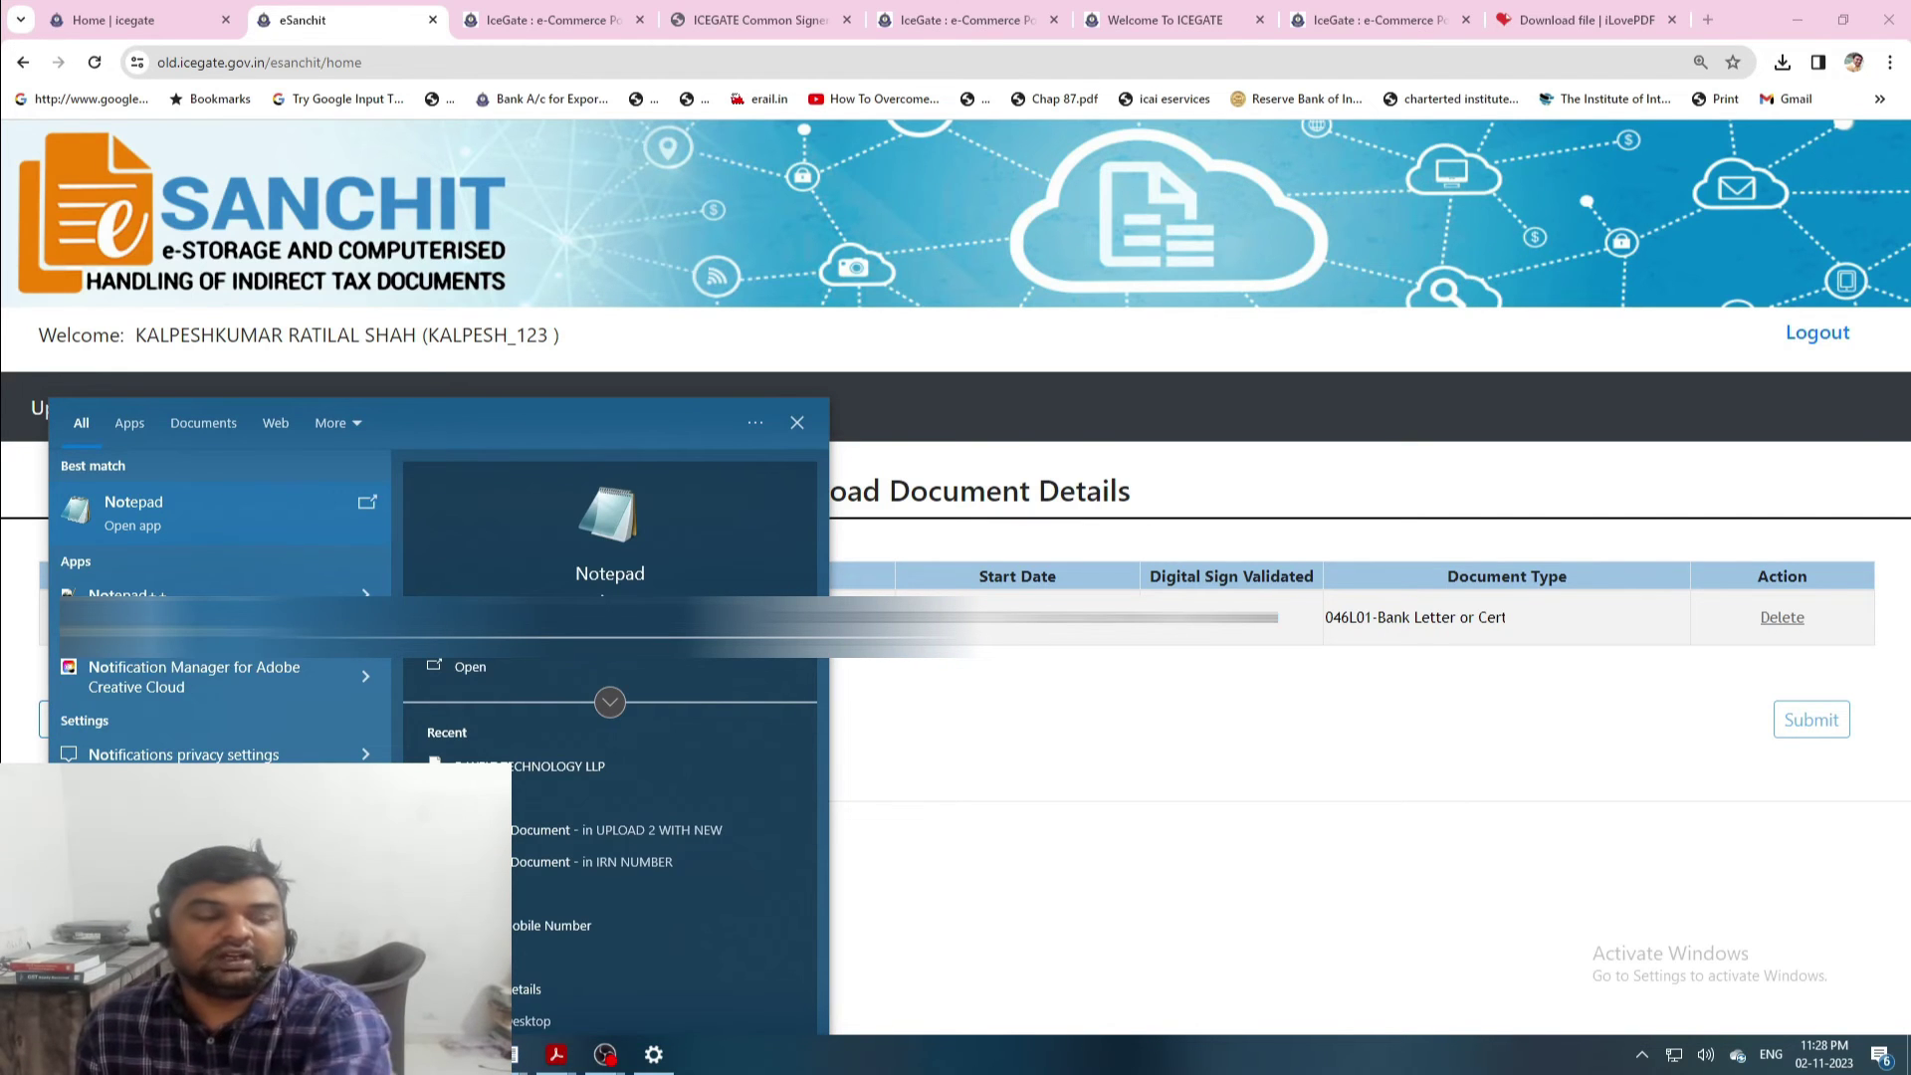
pyautogui.click(188, 516)
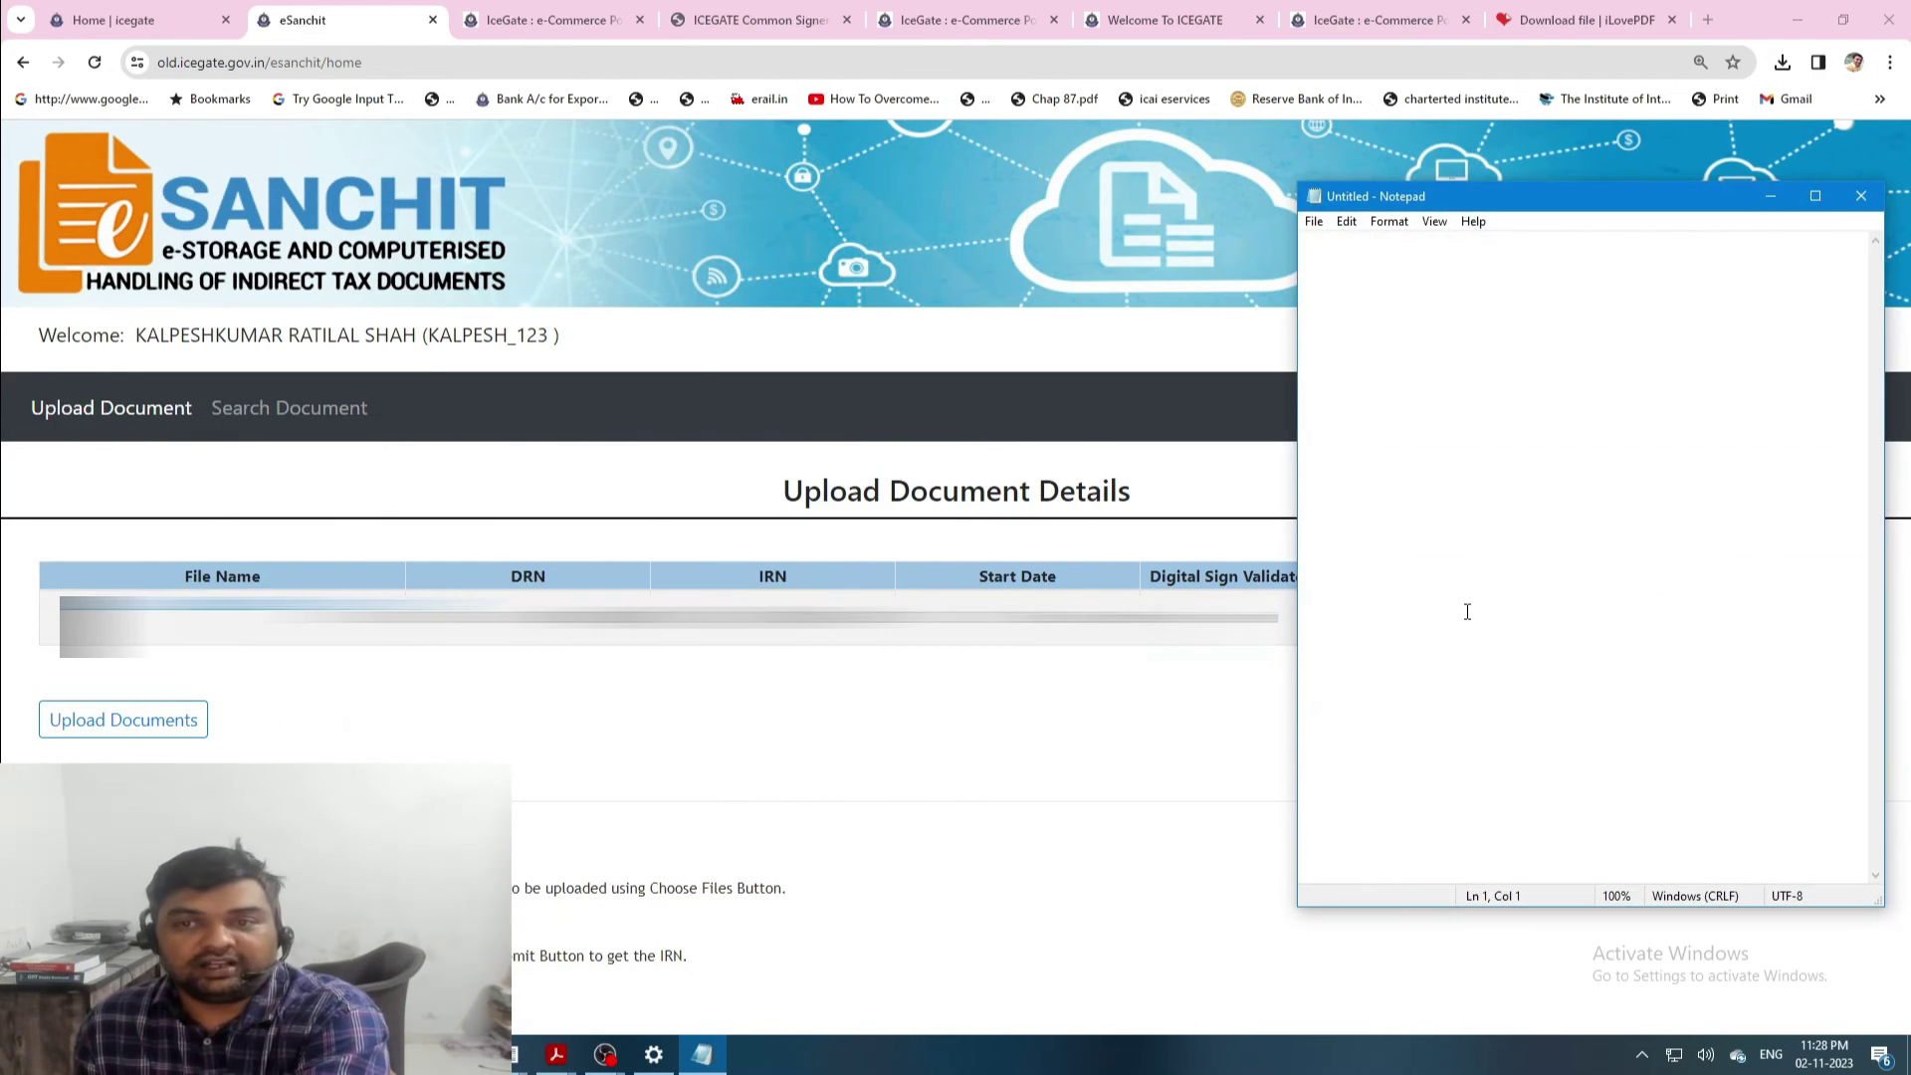
pyautogui.hotkey('ctrl', 'v')
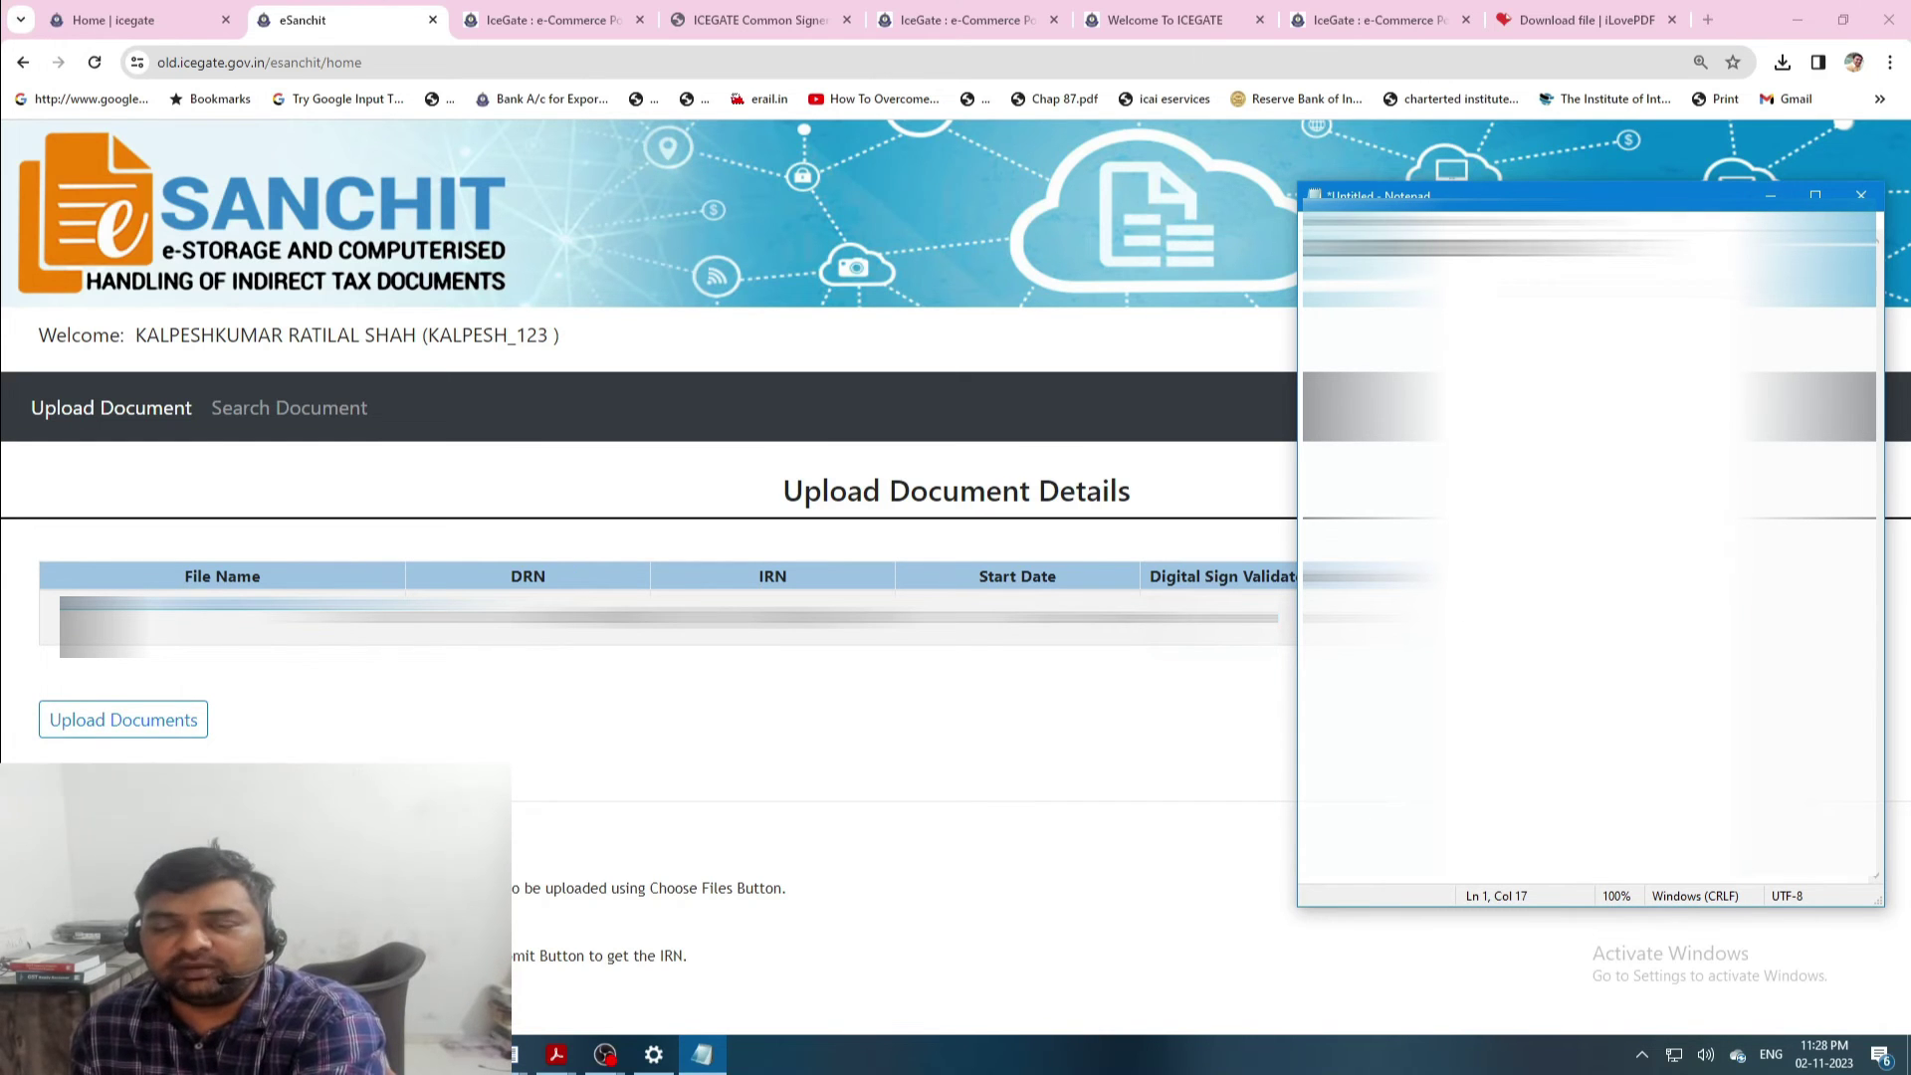
pyautogui.press('Return')
pyautogui.press('Return')
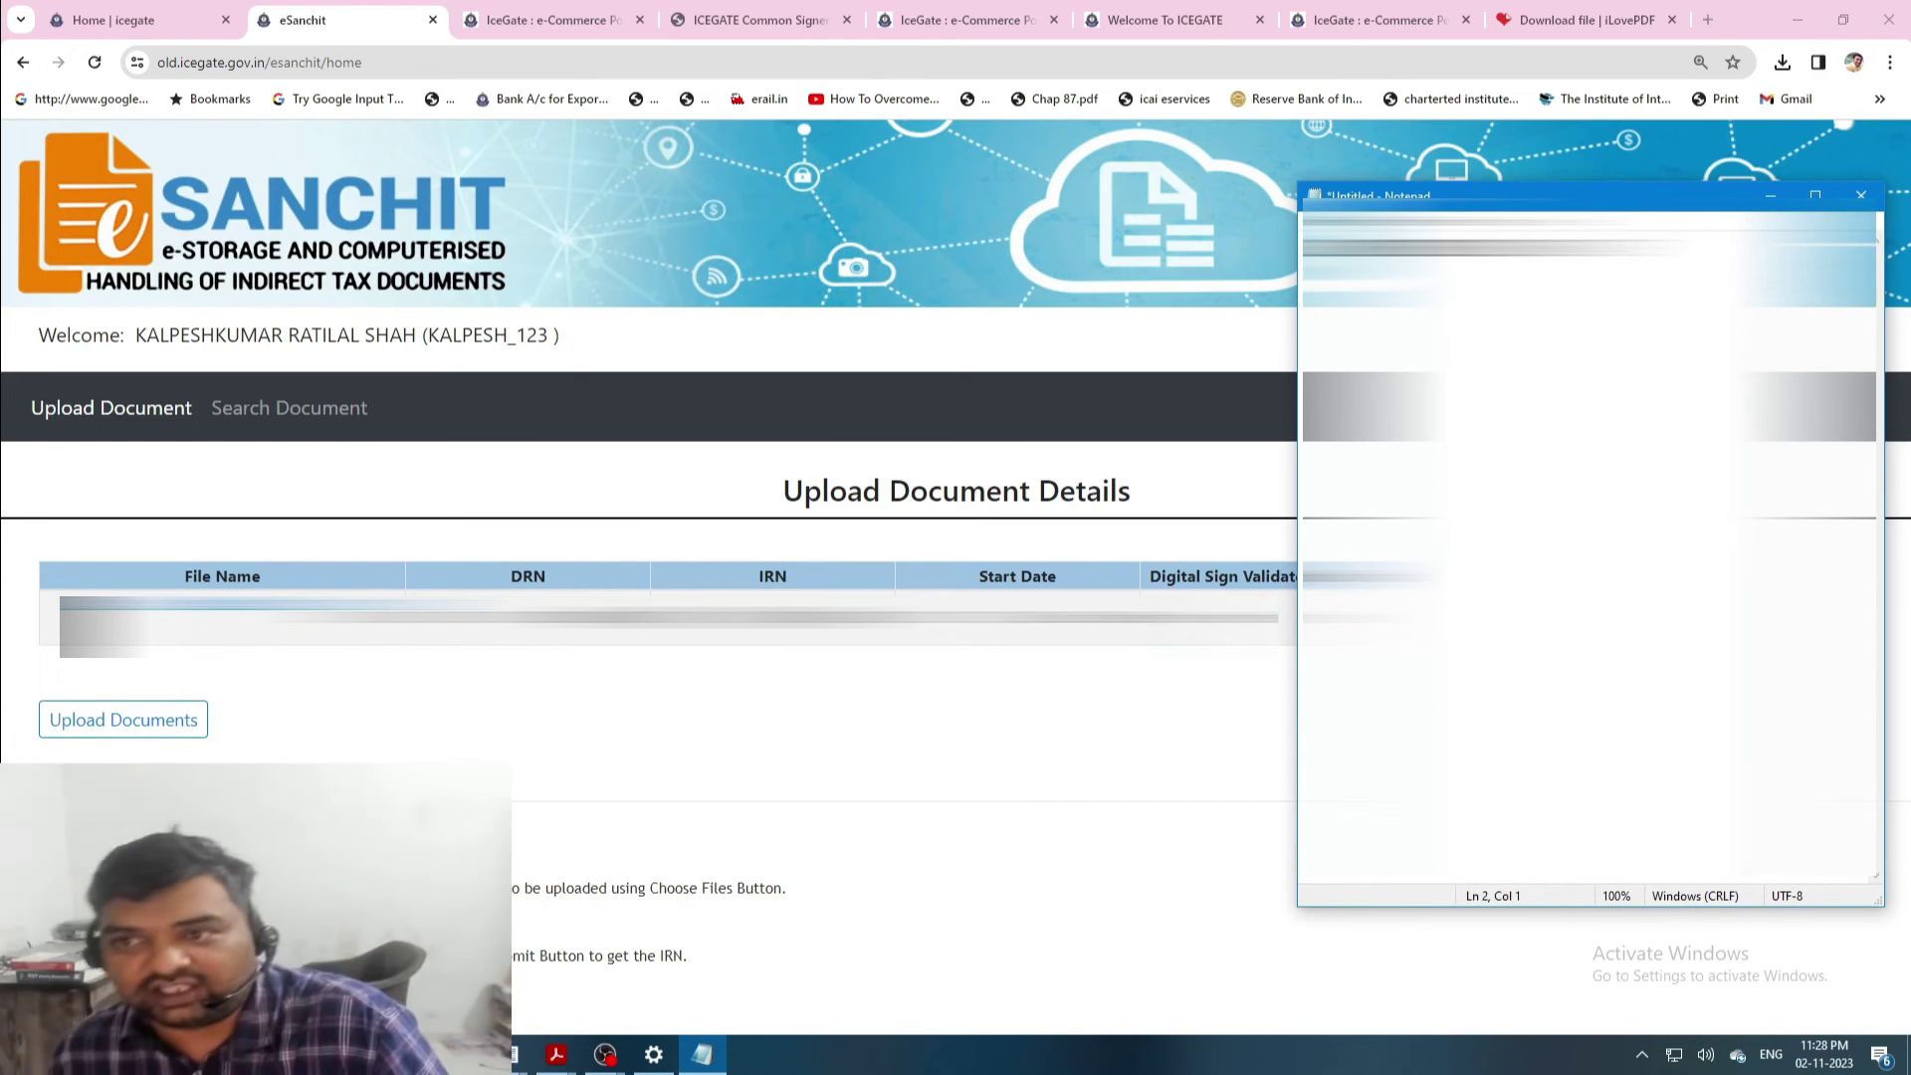
pyautogui.write('ID')
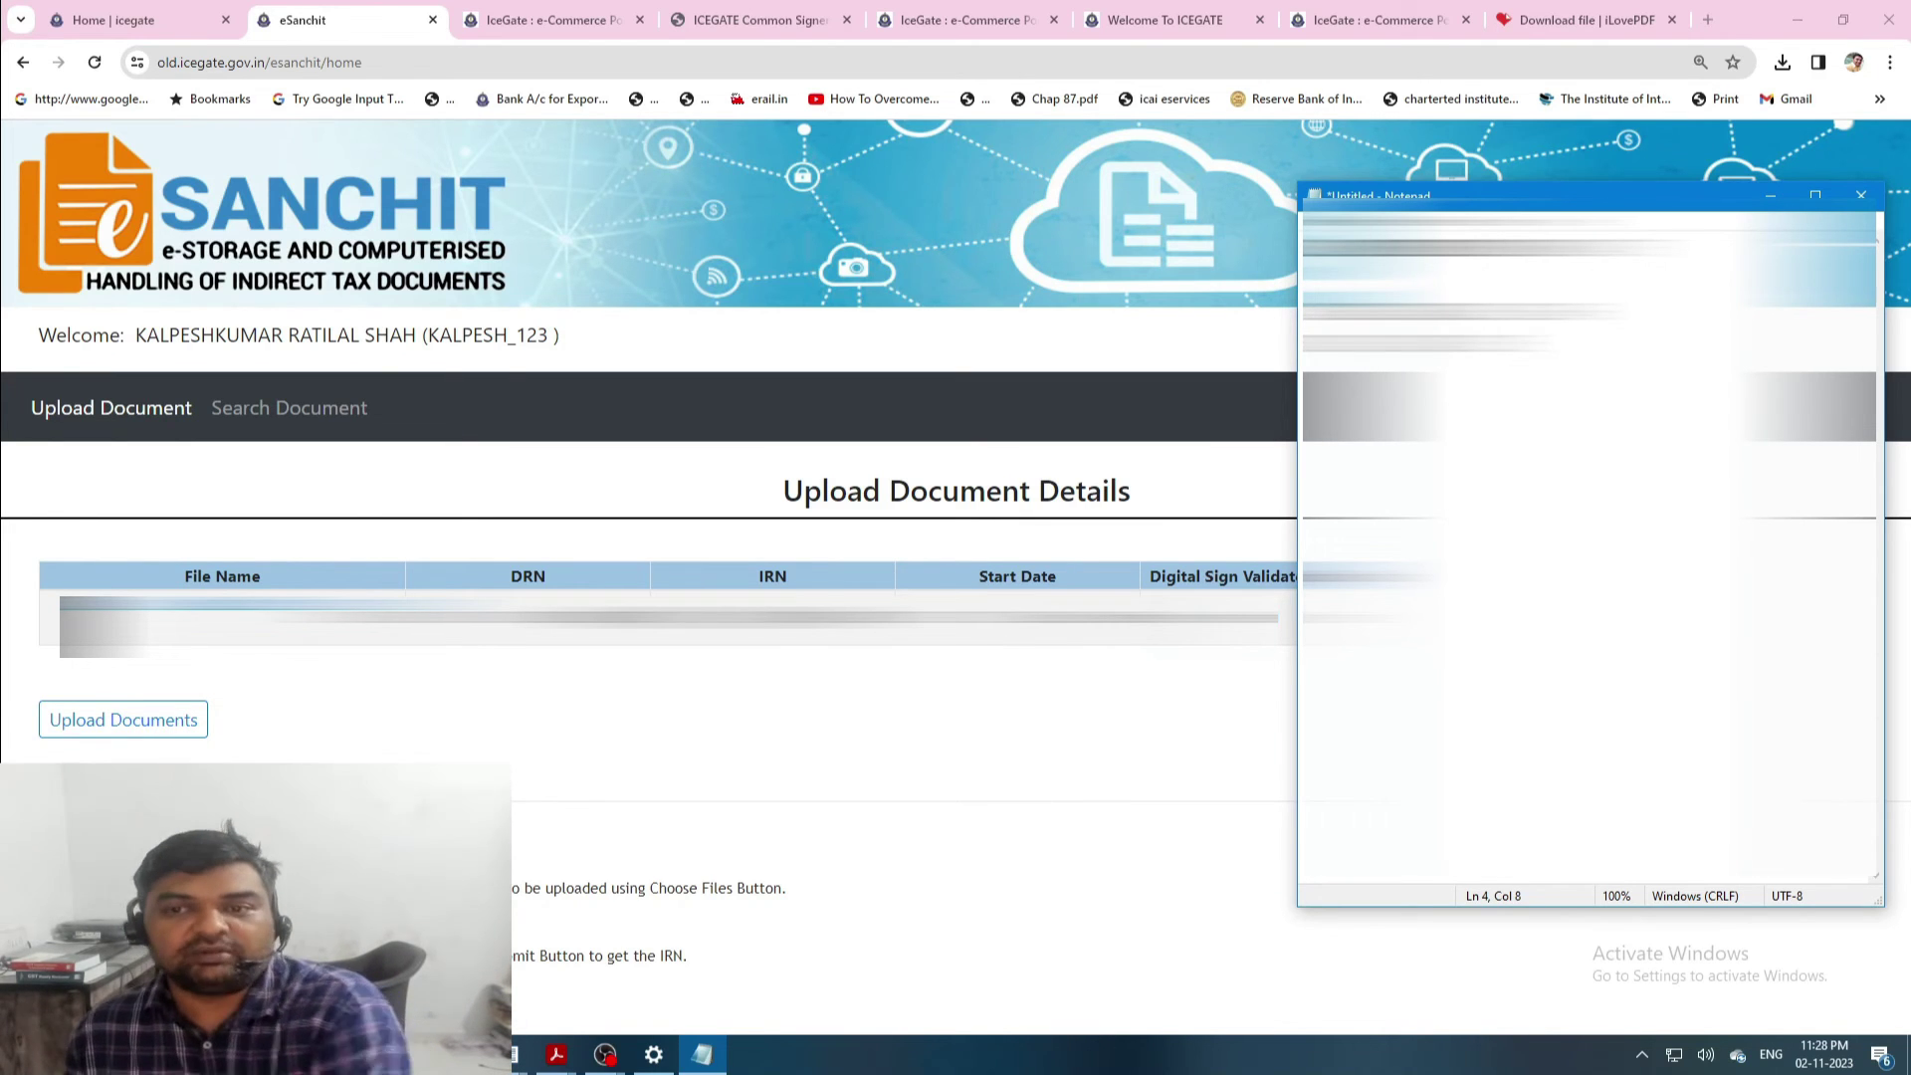
# Step: Return to the ICEGATE home page in Chrome and open the old site in a new tab
pyautogui.click(487, 10)
pyautogui.click(717, 20)
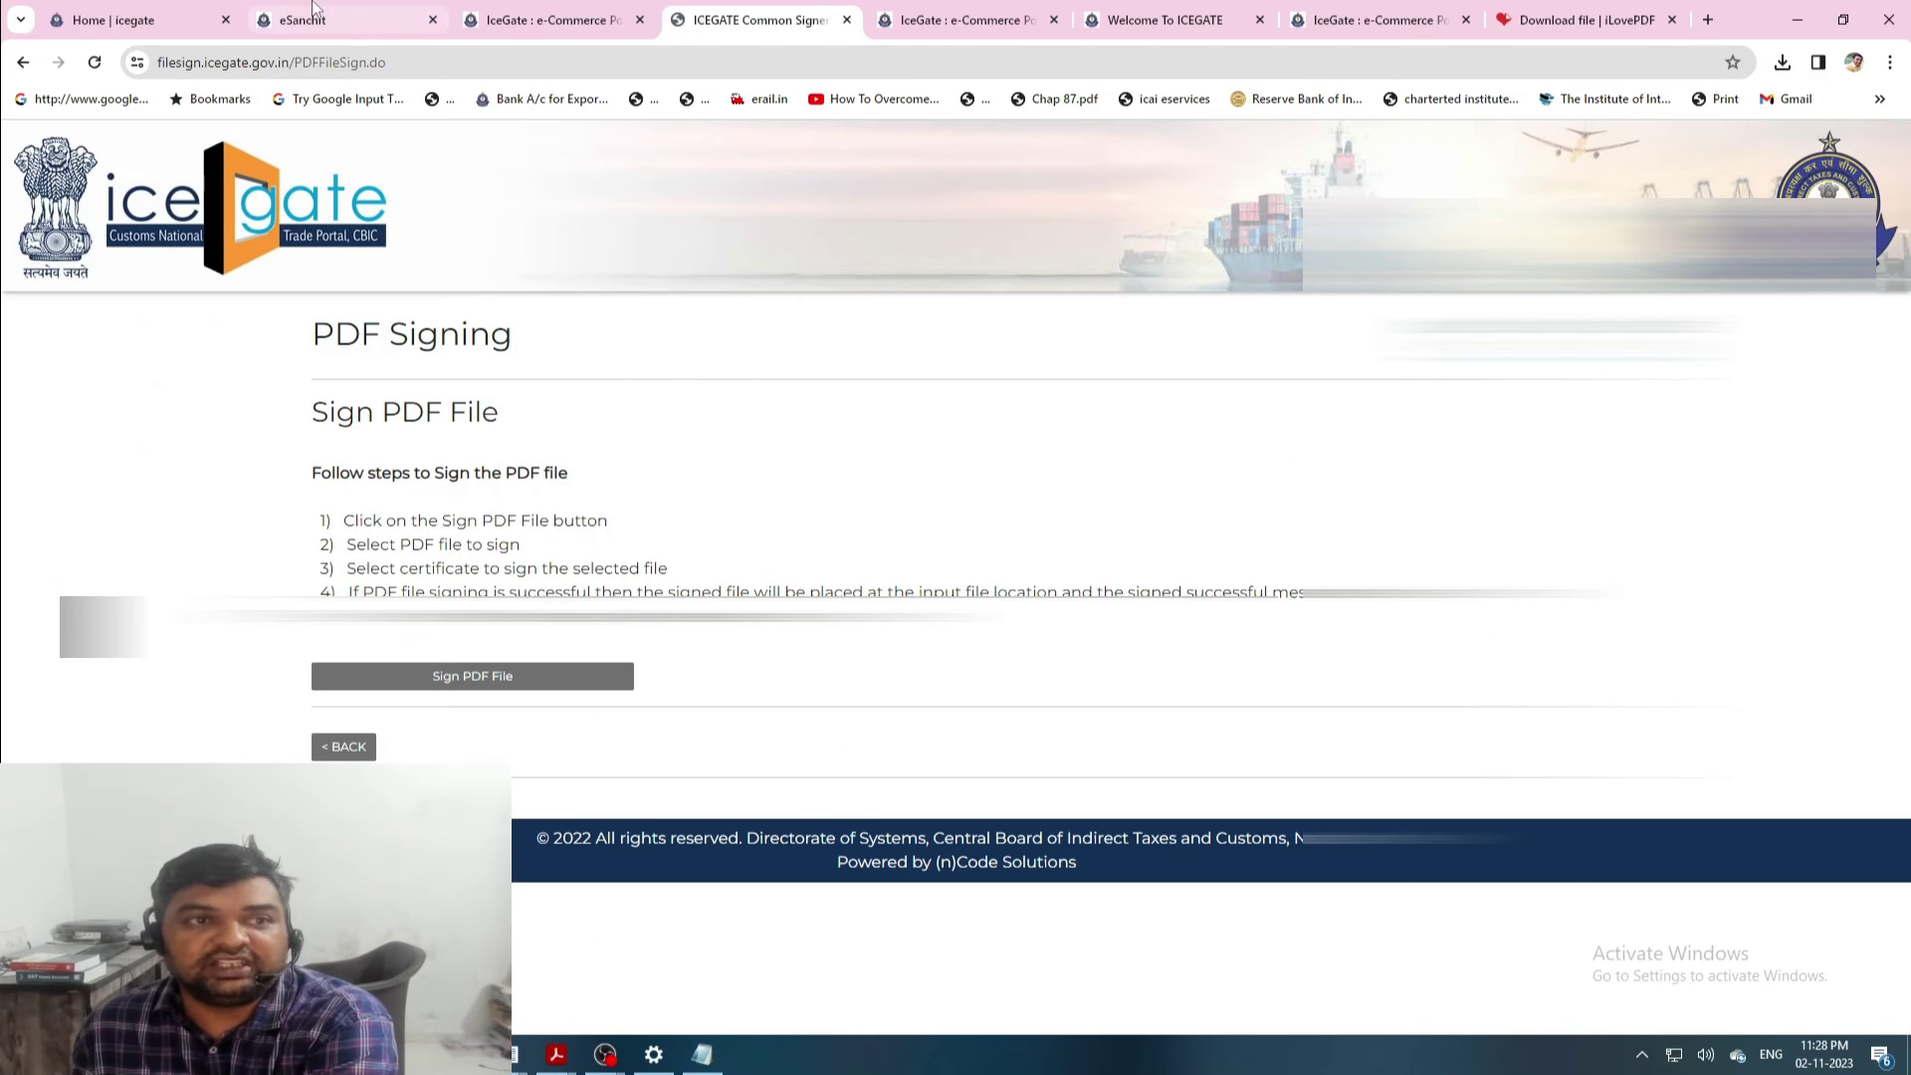
pyautogui.click(162, 19)
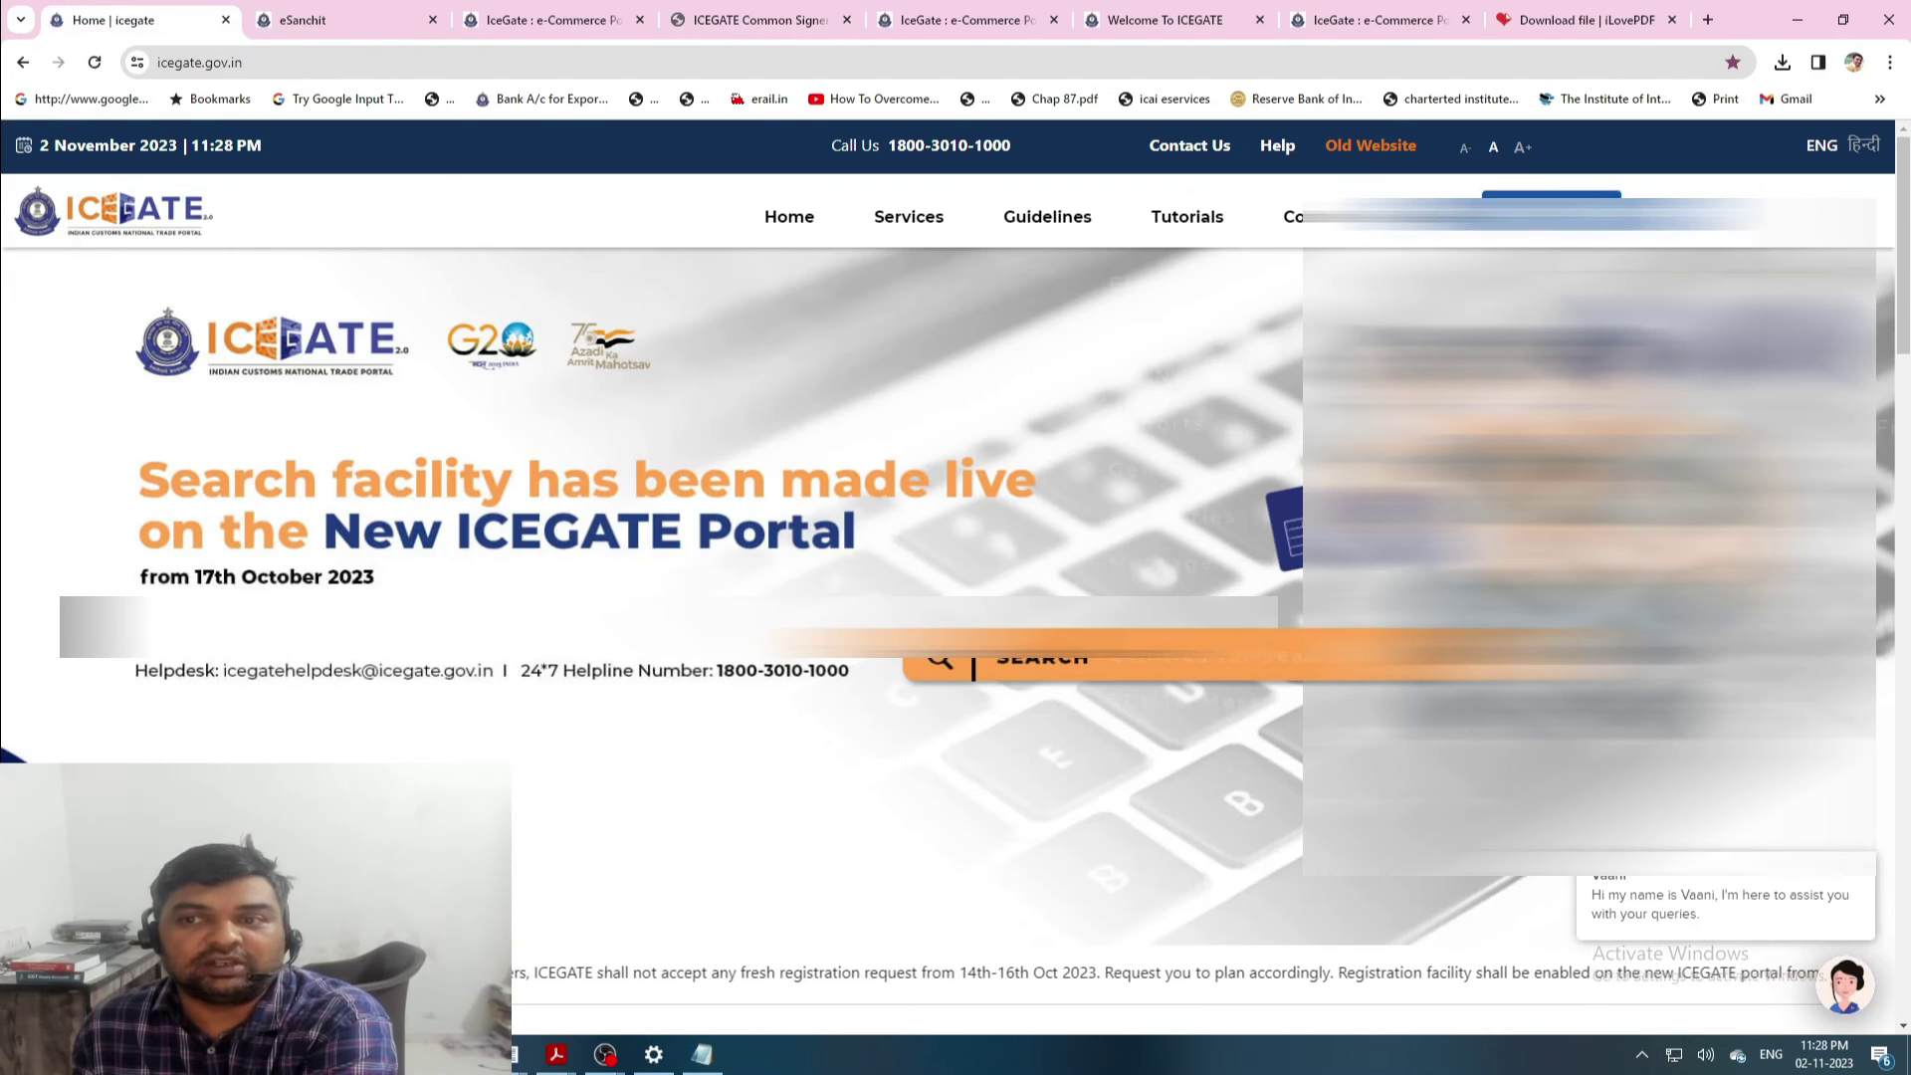
pyautogui.click(1503, 261)
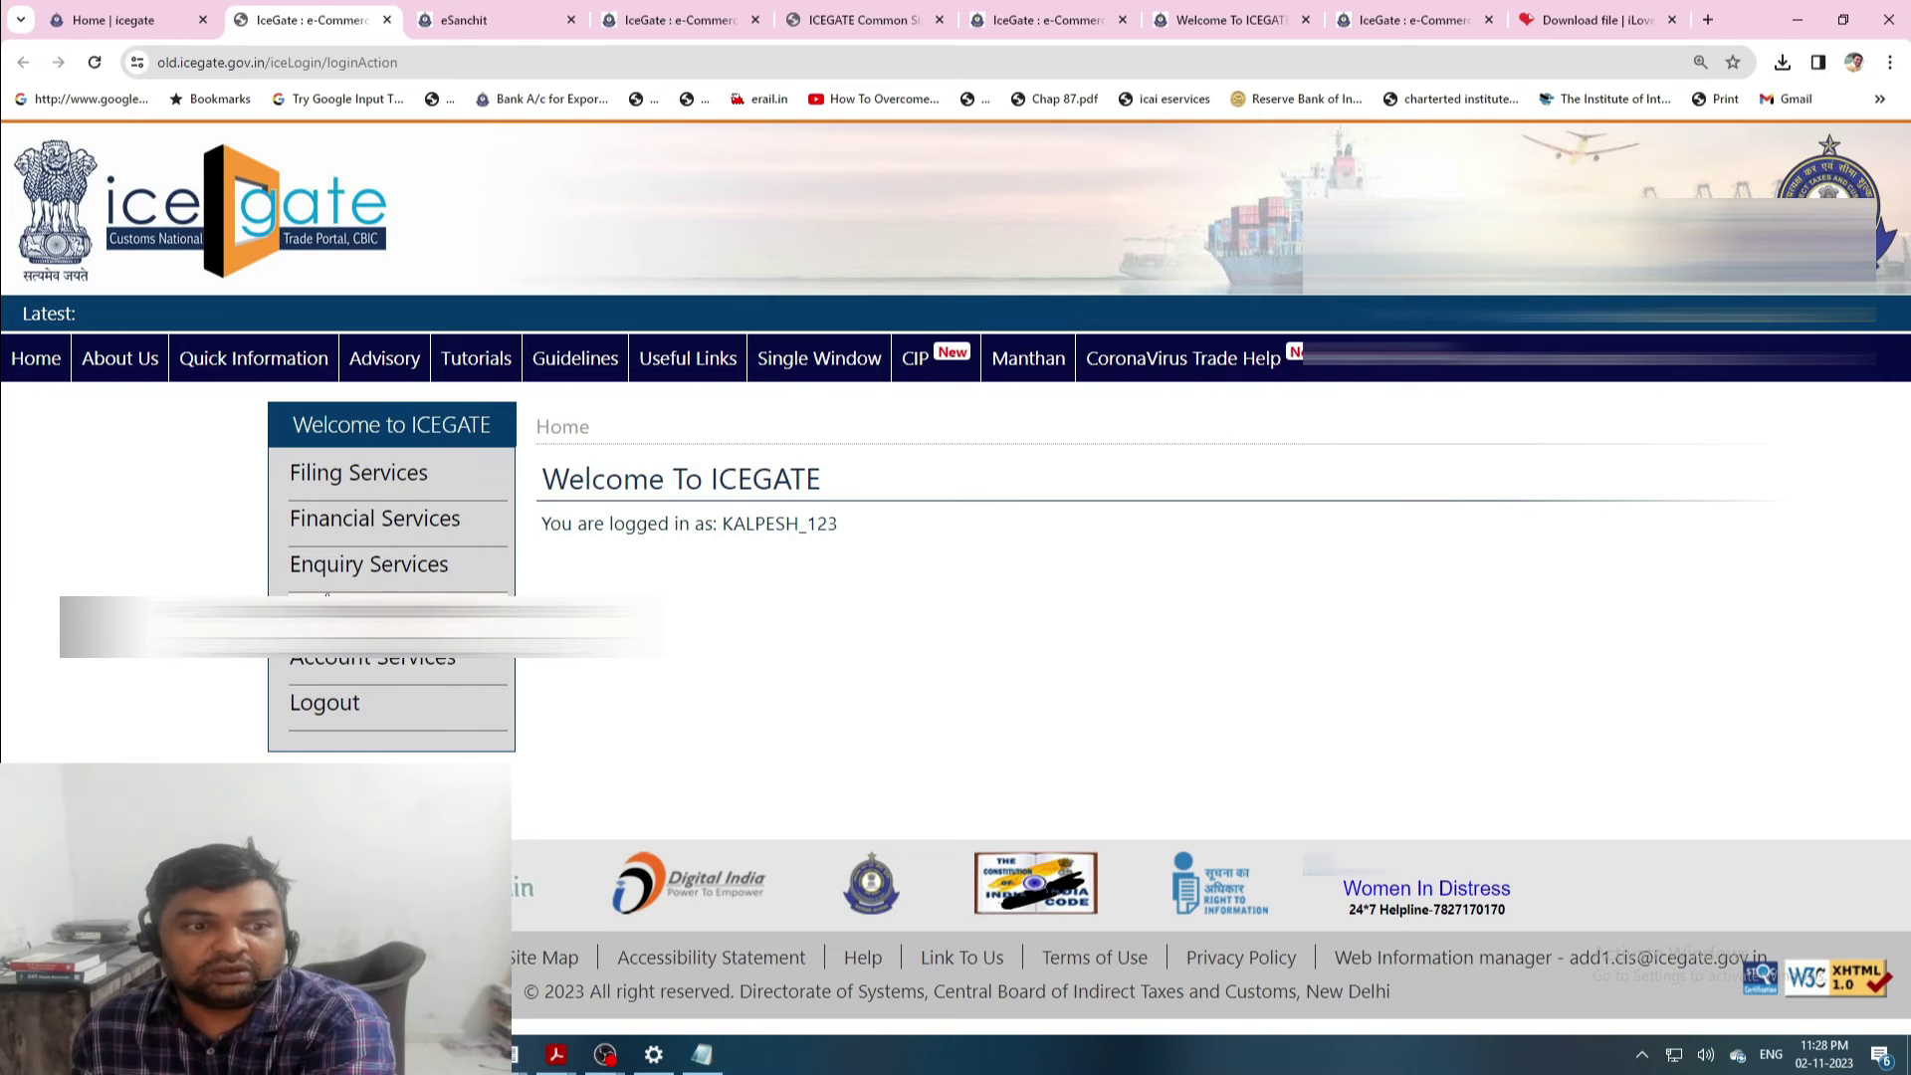
# Step: Search the AD Code lookup for HDFC BANK LTD. and scroll through the branch AD codes
pyautogui.moveTo(438, 472)
pyautogui.click(494, 428)
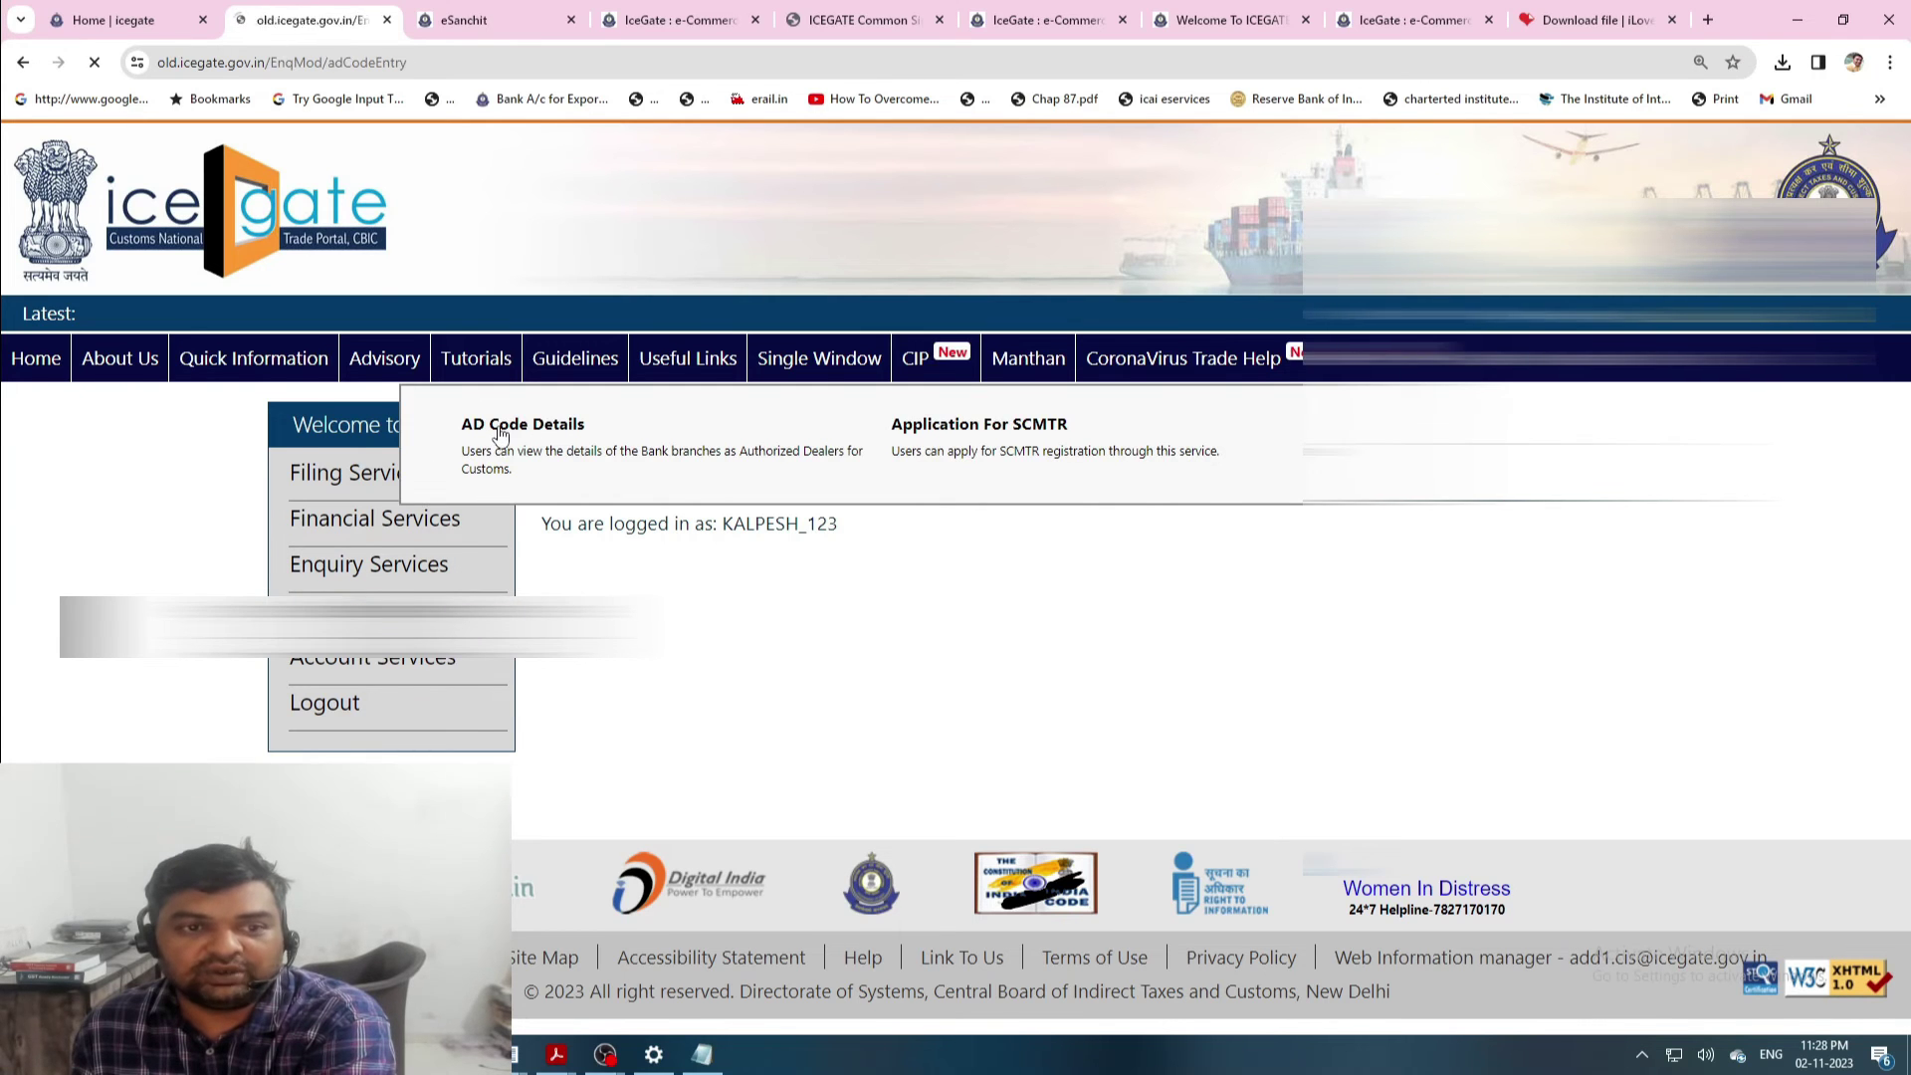
pyautogui.click(659, 581)
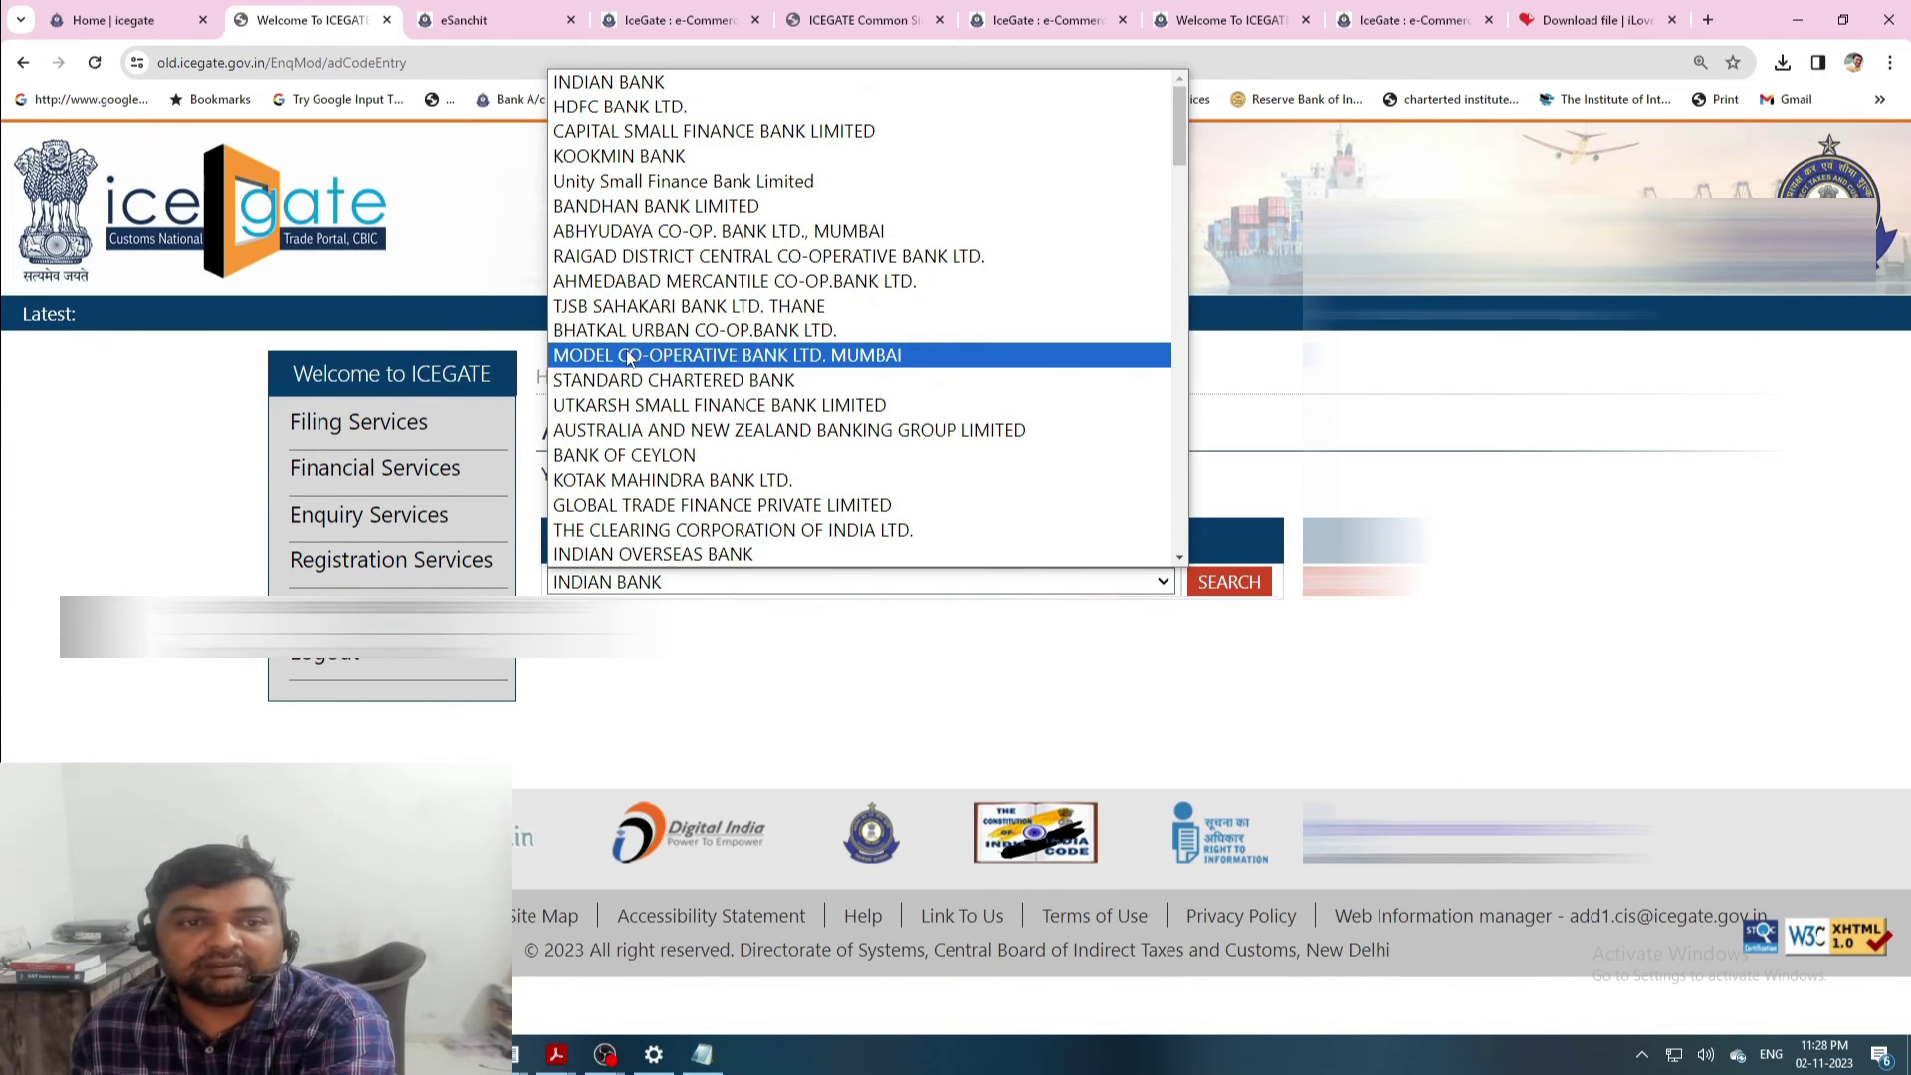
pyautogui.press('h')
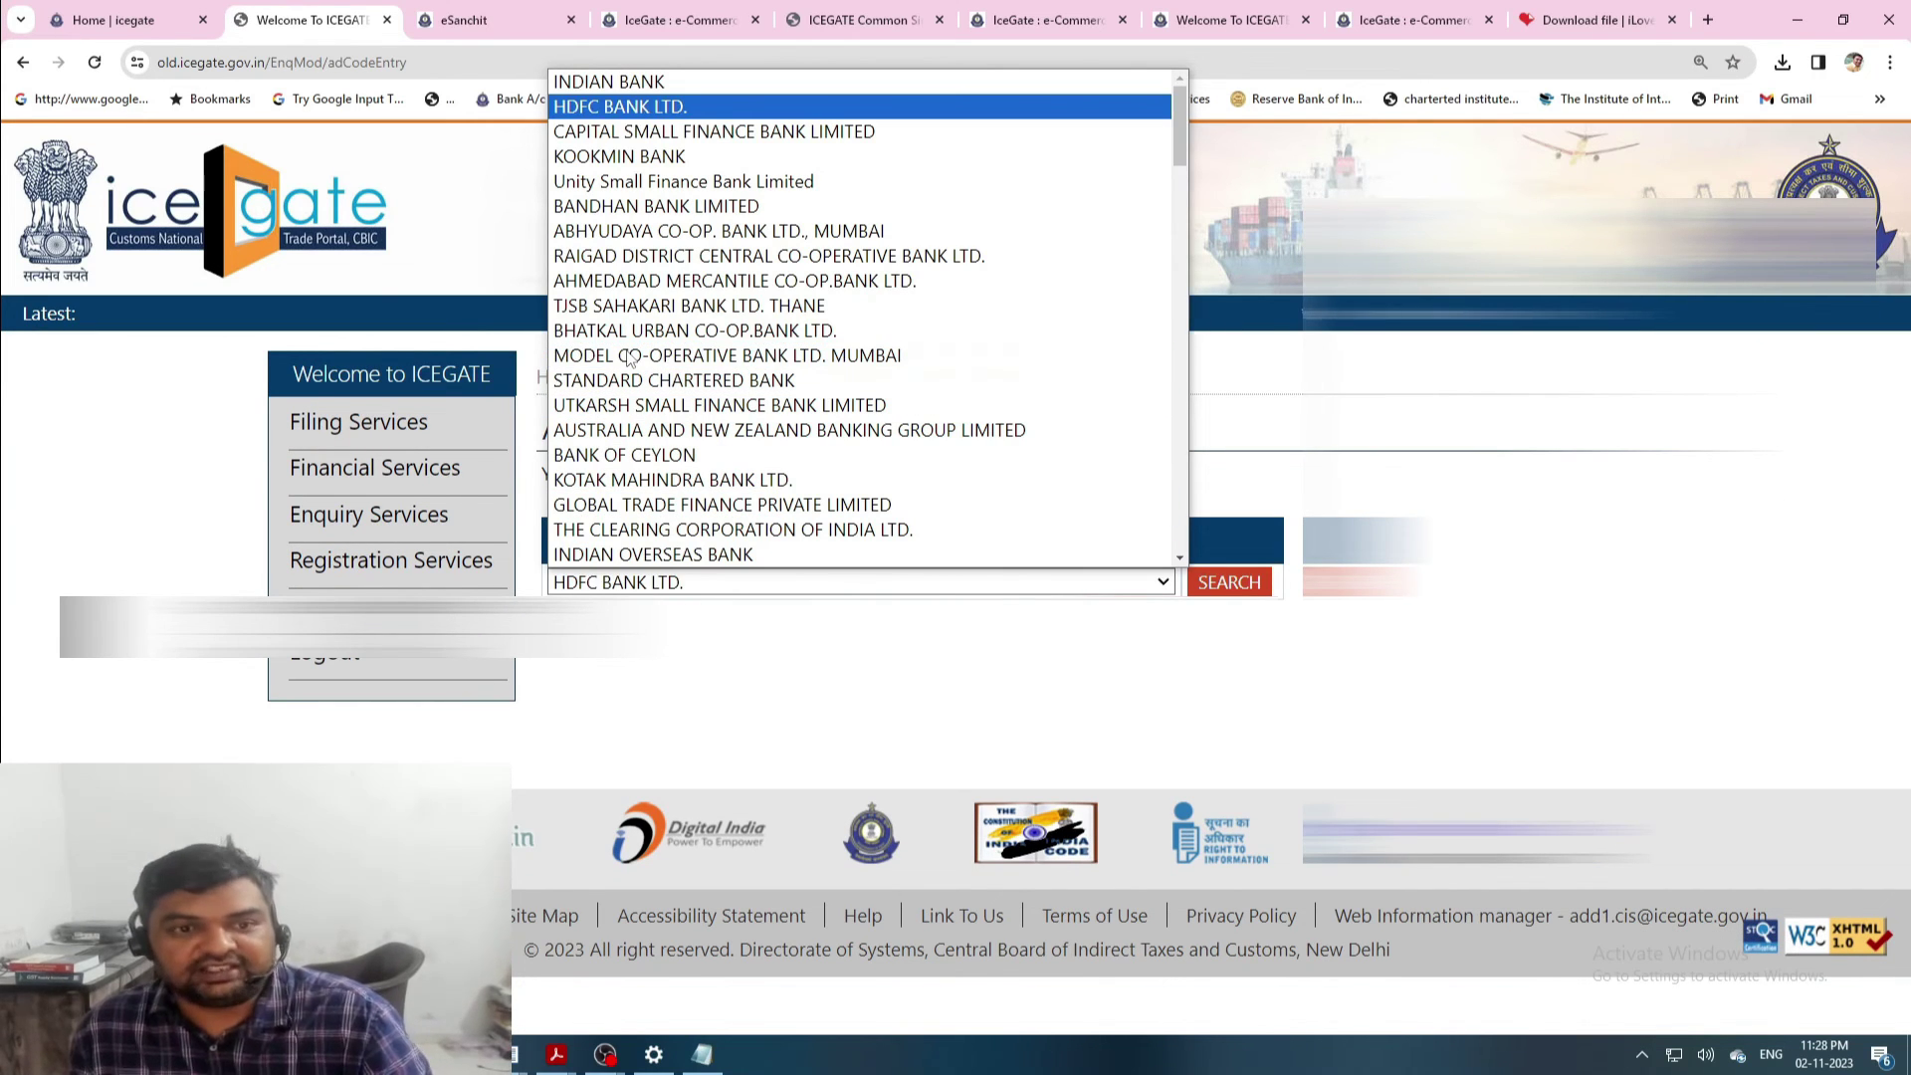
pyautogui.press('Return')
pyautogui.click(1229, 582)
pyautogui.scroll(-10, 1111, 667)
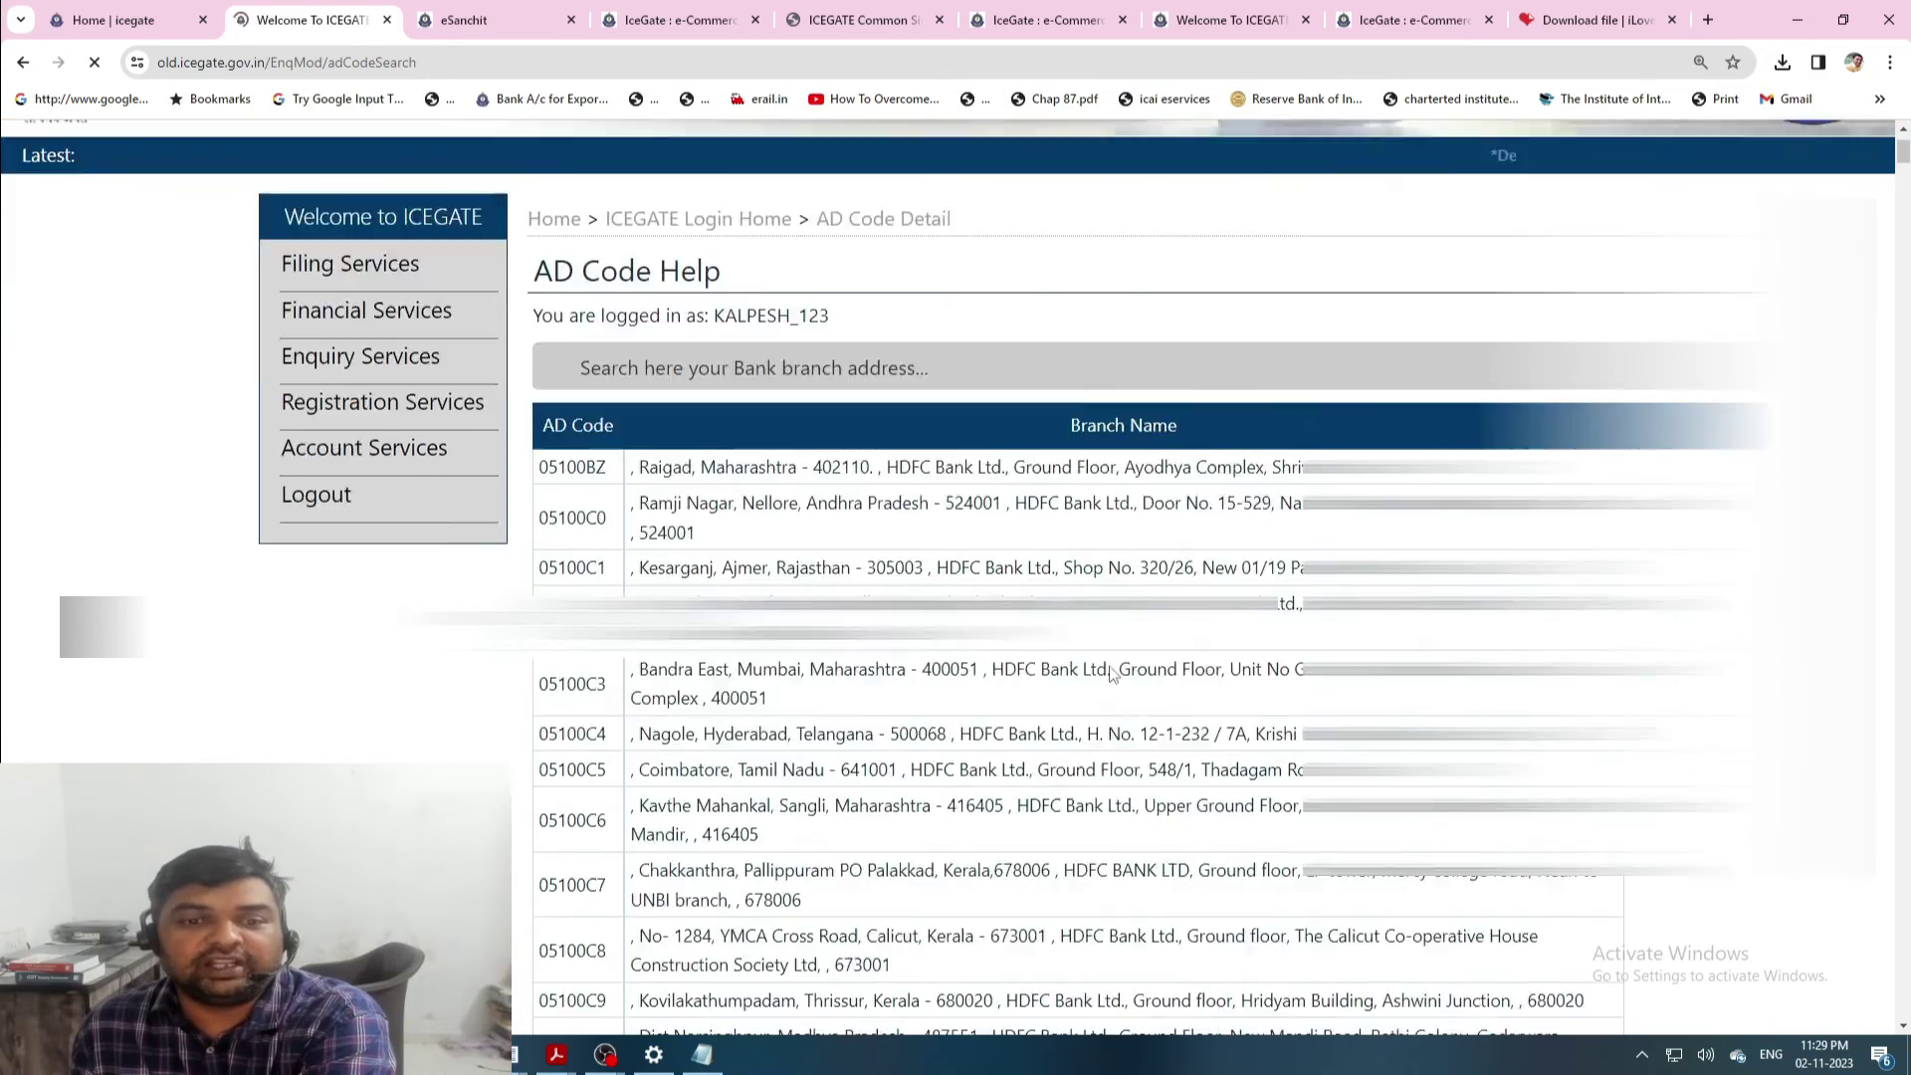
pyautogui.scroll(7, 1112, 680)
pyautogui.scroll(3, 1111, 680)
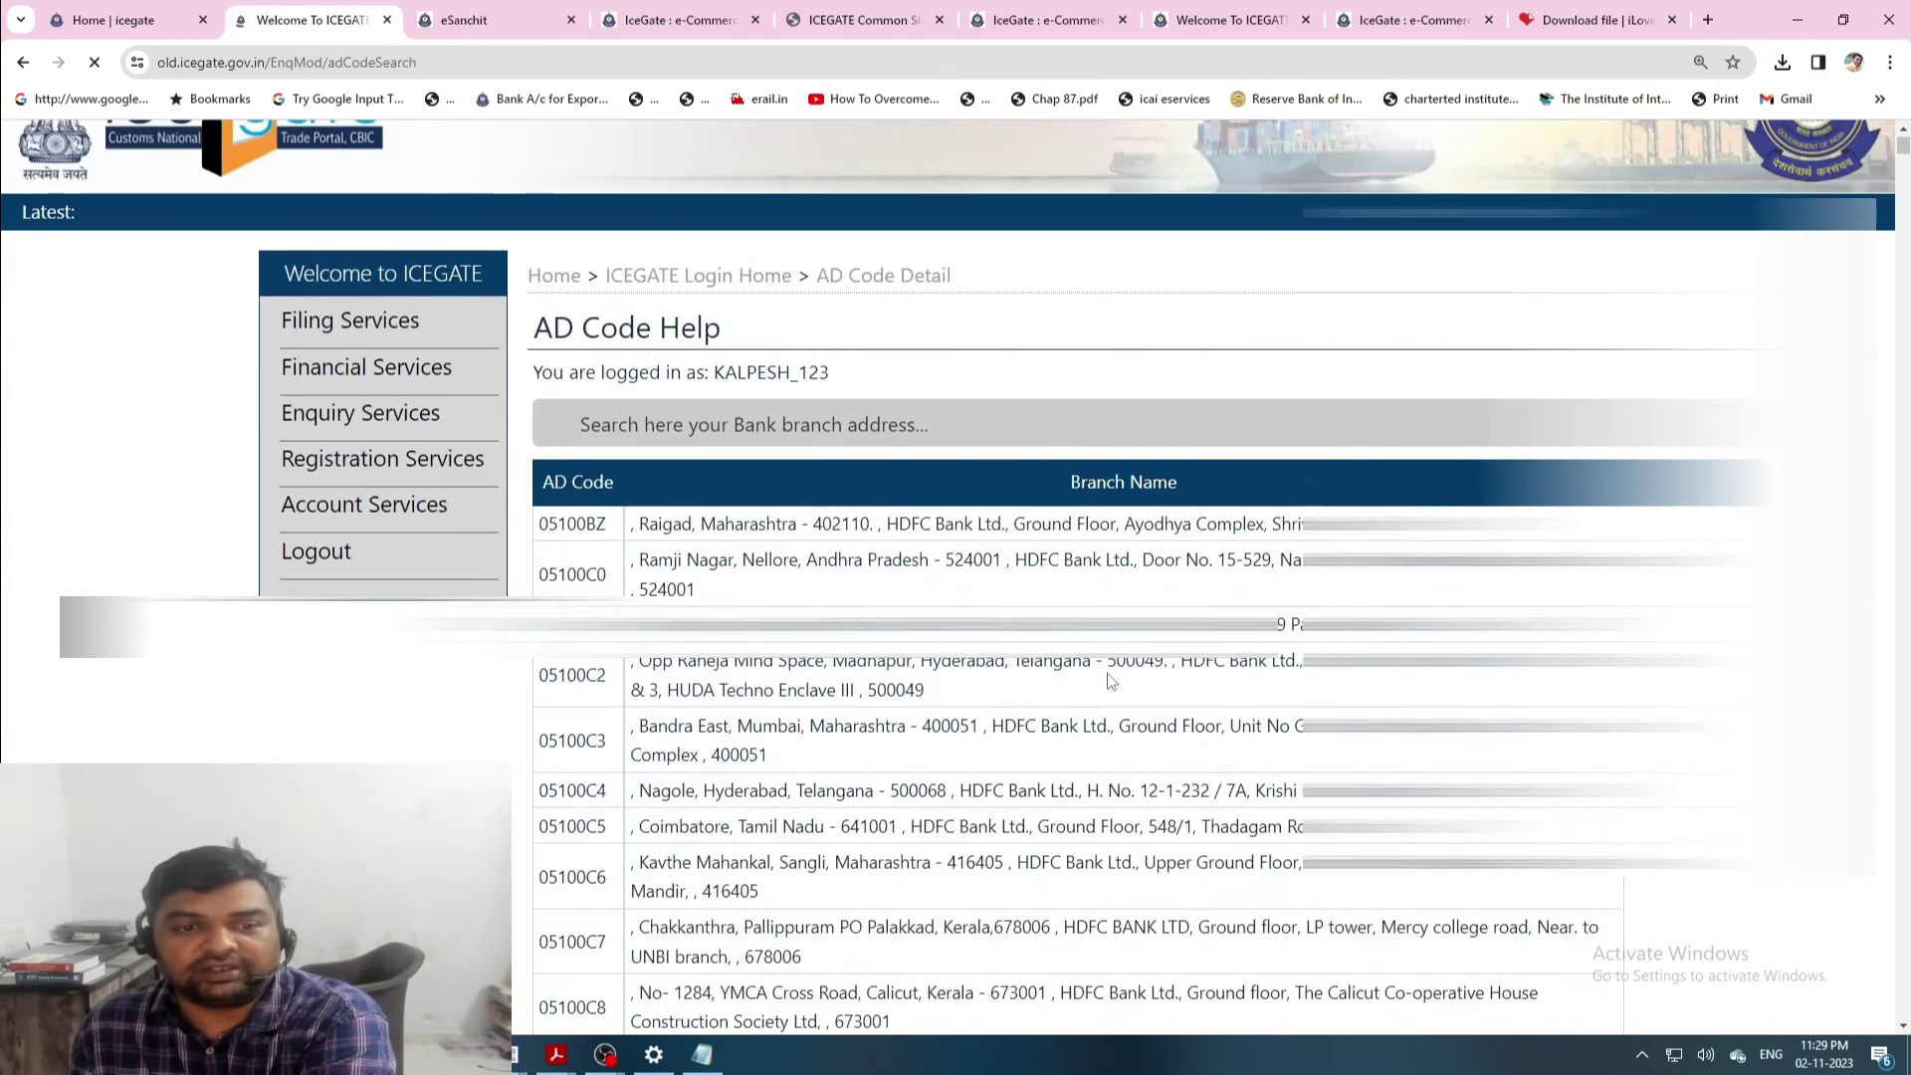
pyautogui.scroll(-5, 1112, 679)
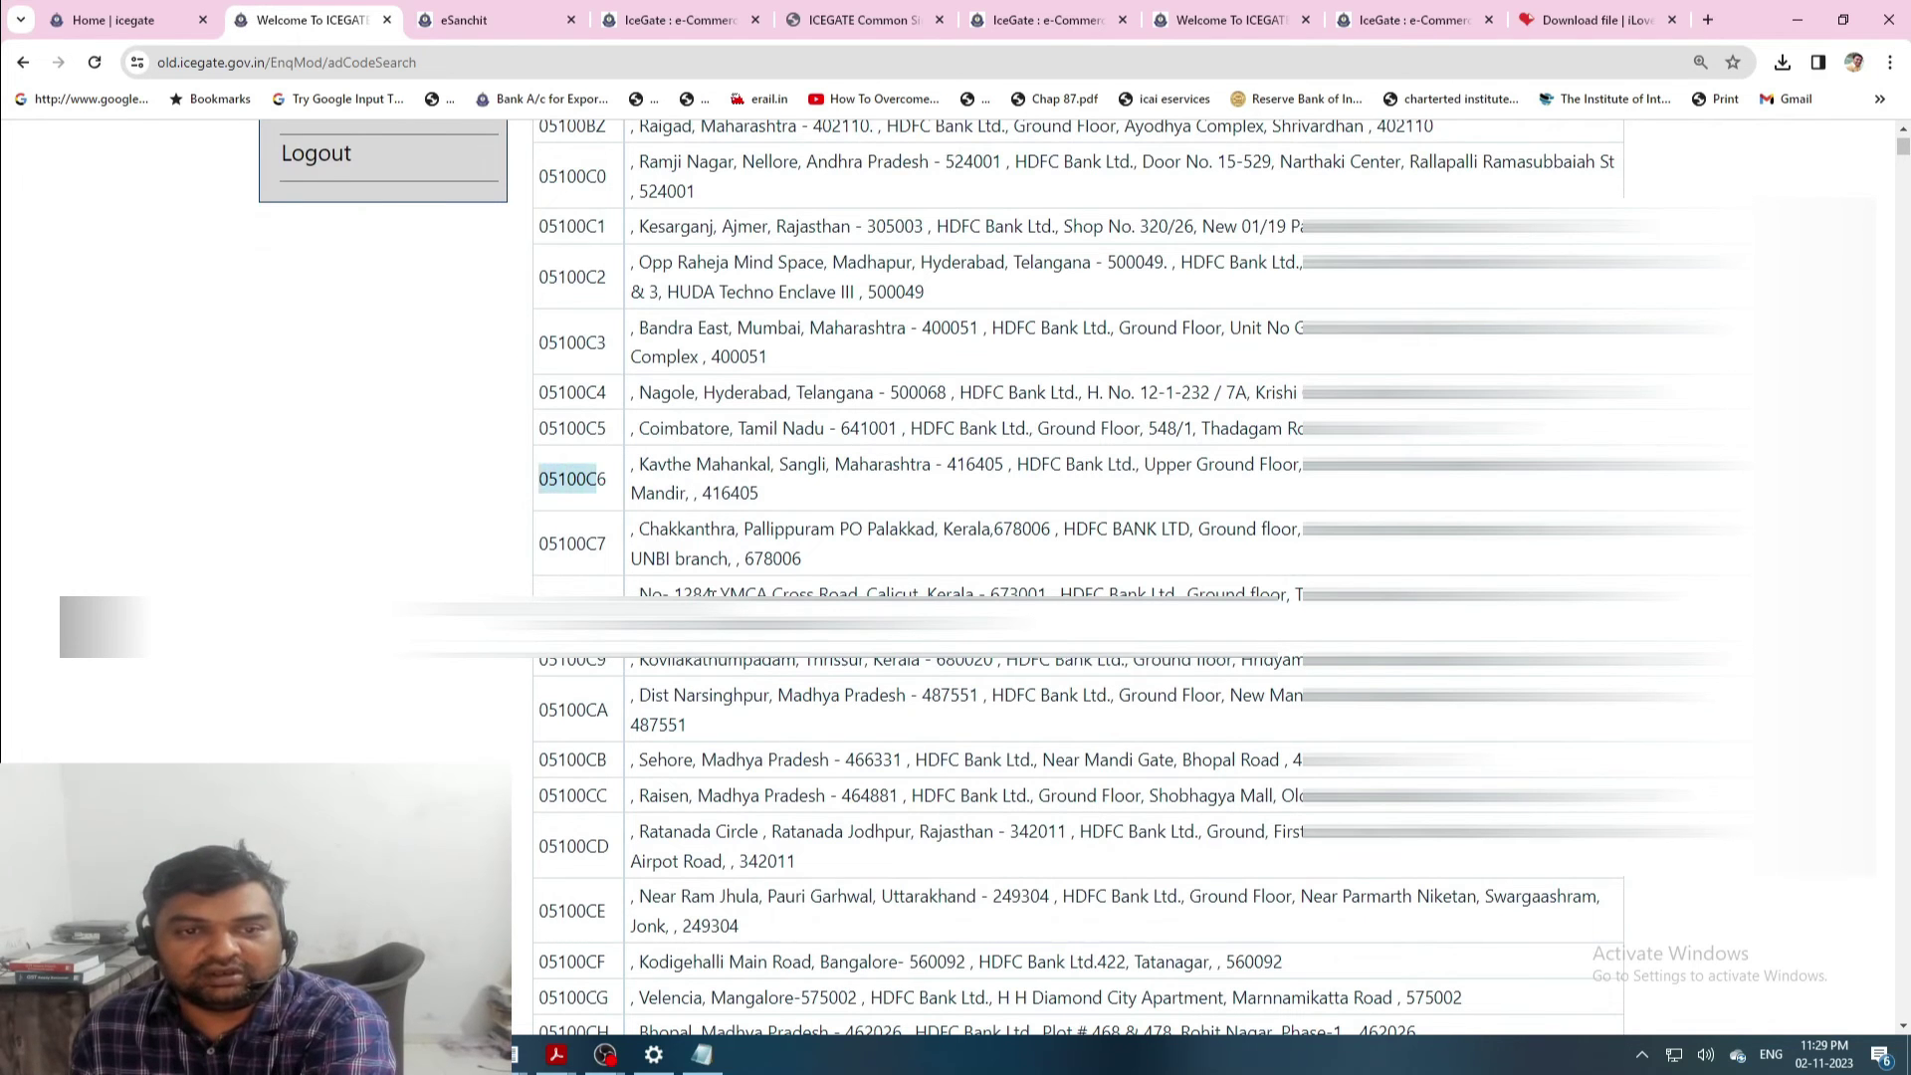
pyautogui.scroll(5, 675, 738)
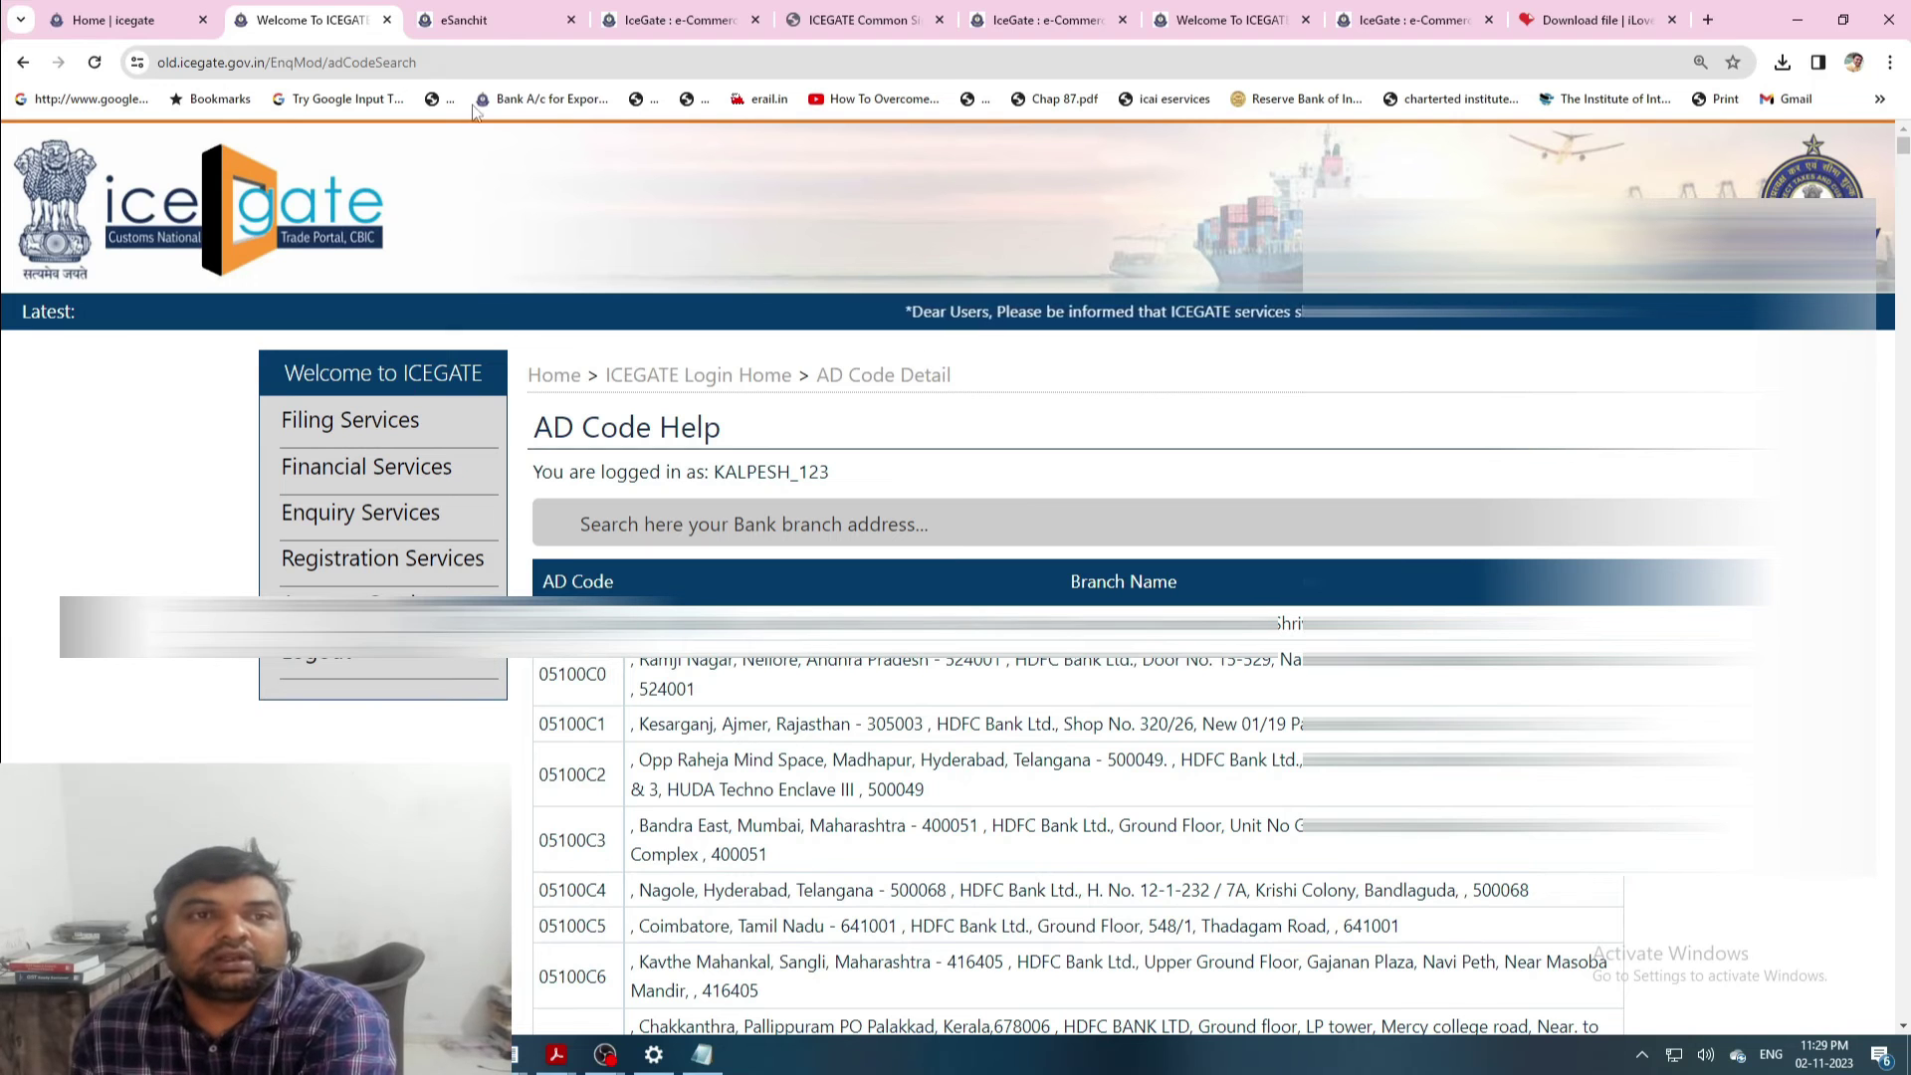
# Step: Go to Financial Services > Bank Account, submit the account category, and reach Add Account
pyautogui.click(682, 26)
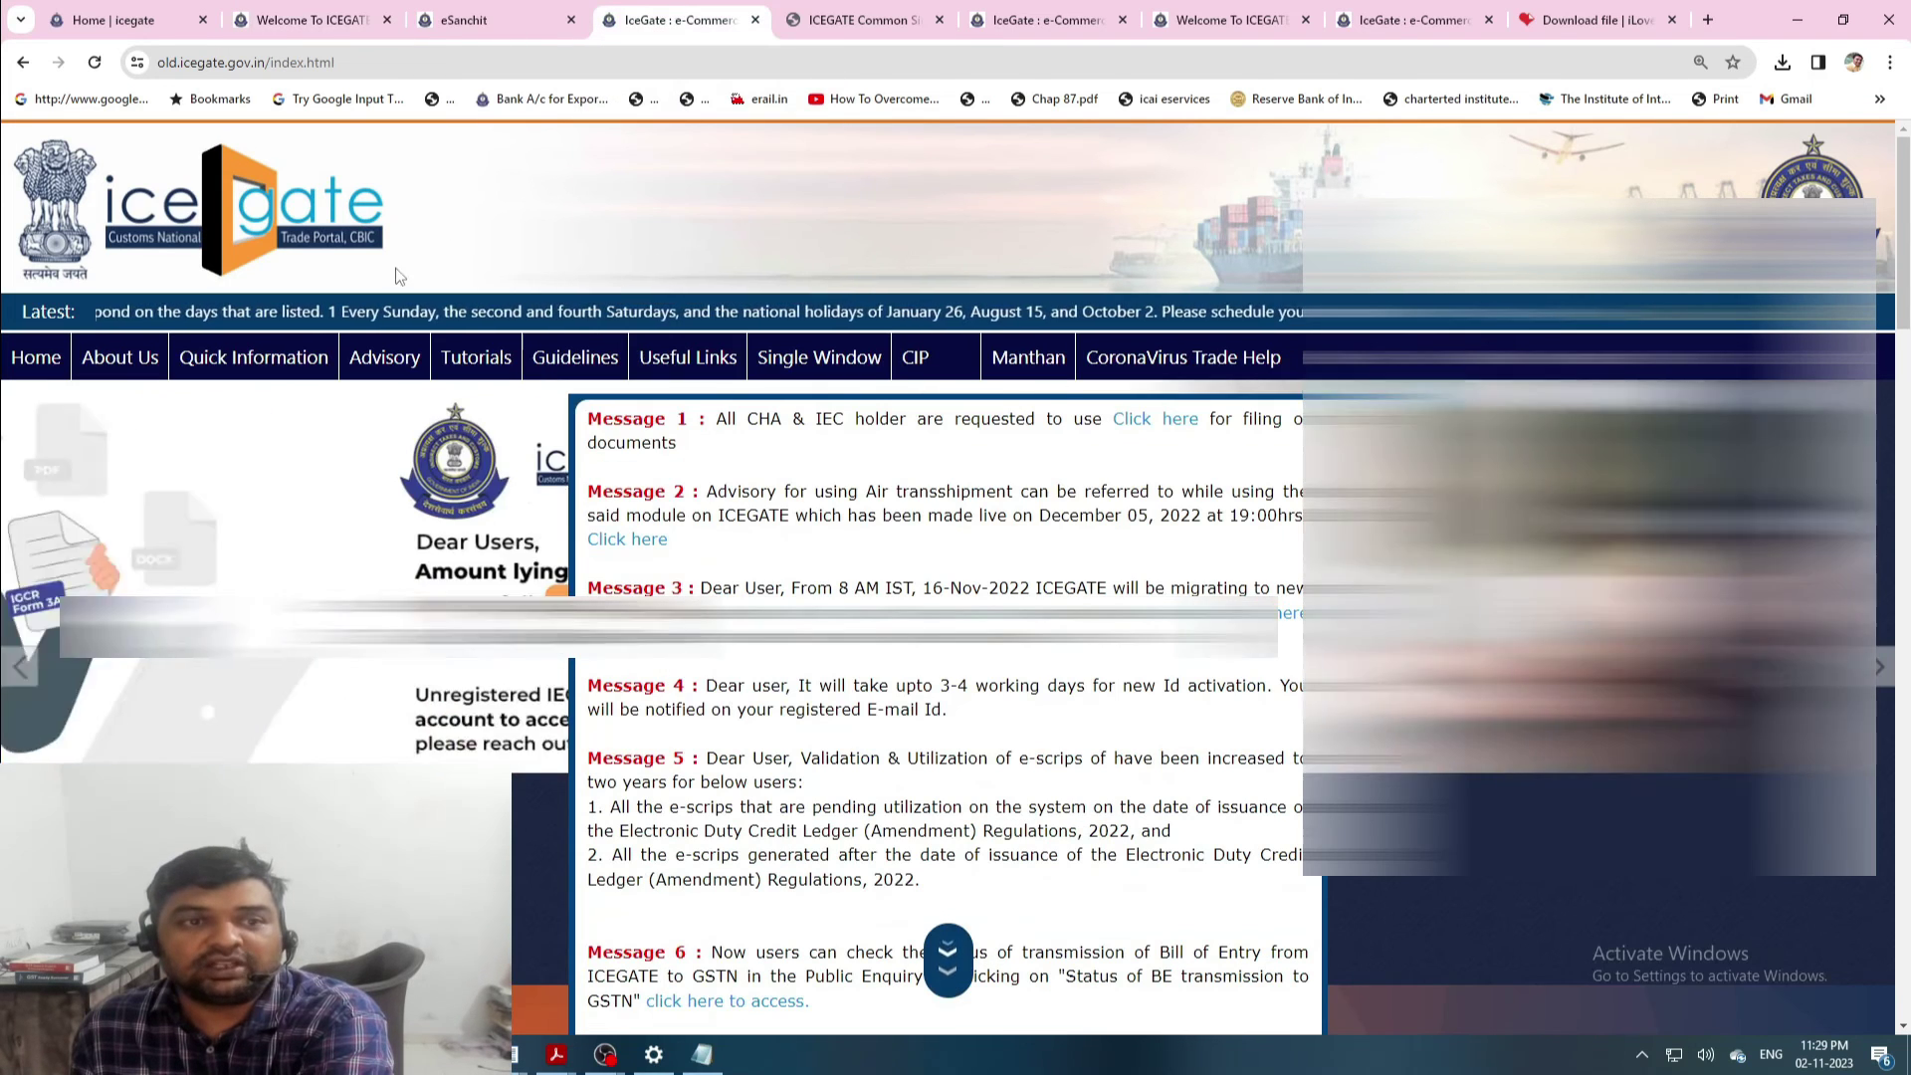
pyautogui.scroll(-10, 461, 674)
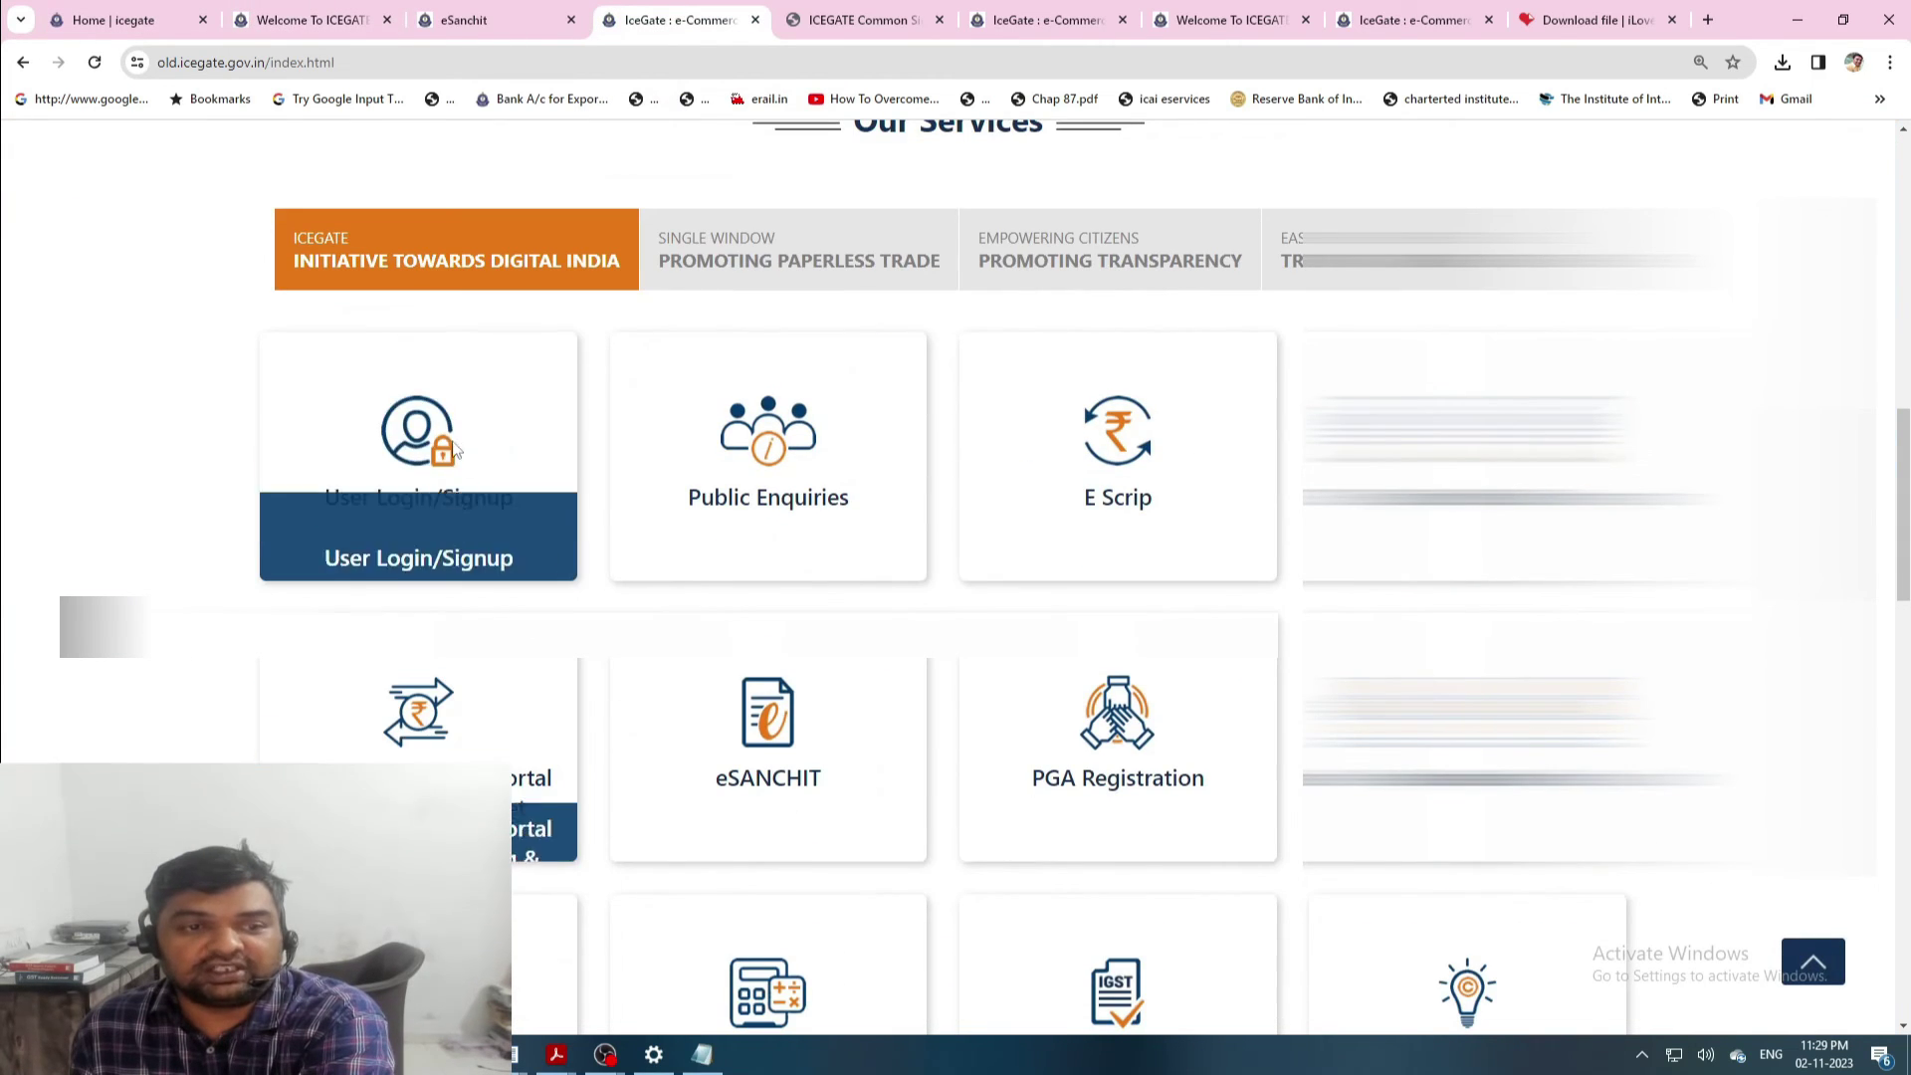
pyautogui.click(418, 521)
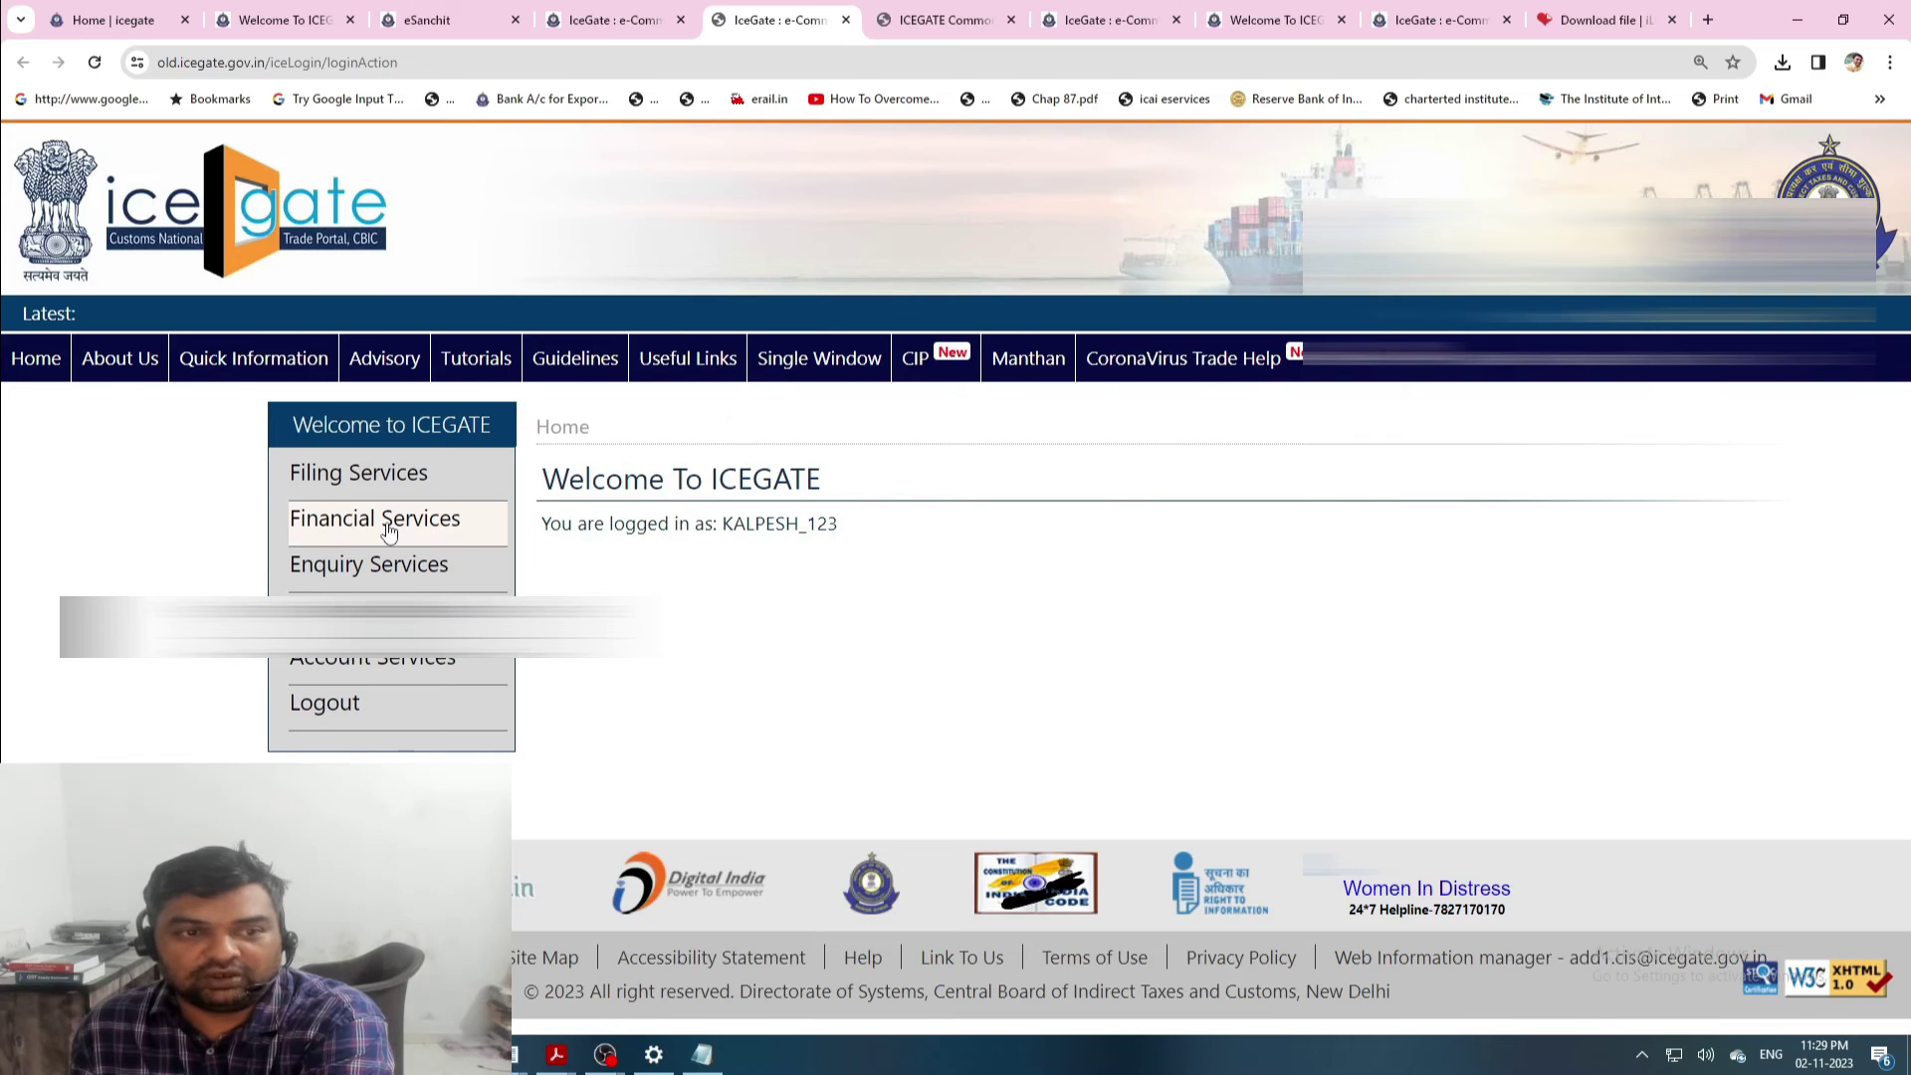
pyautogui.moveTo(392, 518)
pyautogui.click(533, 552)
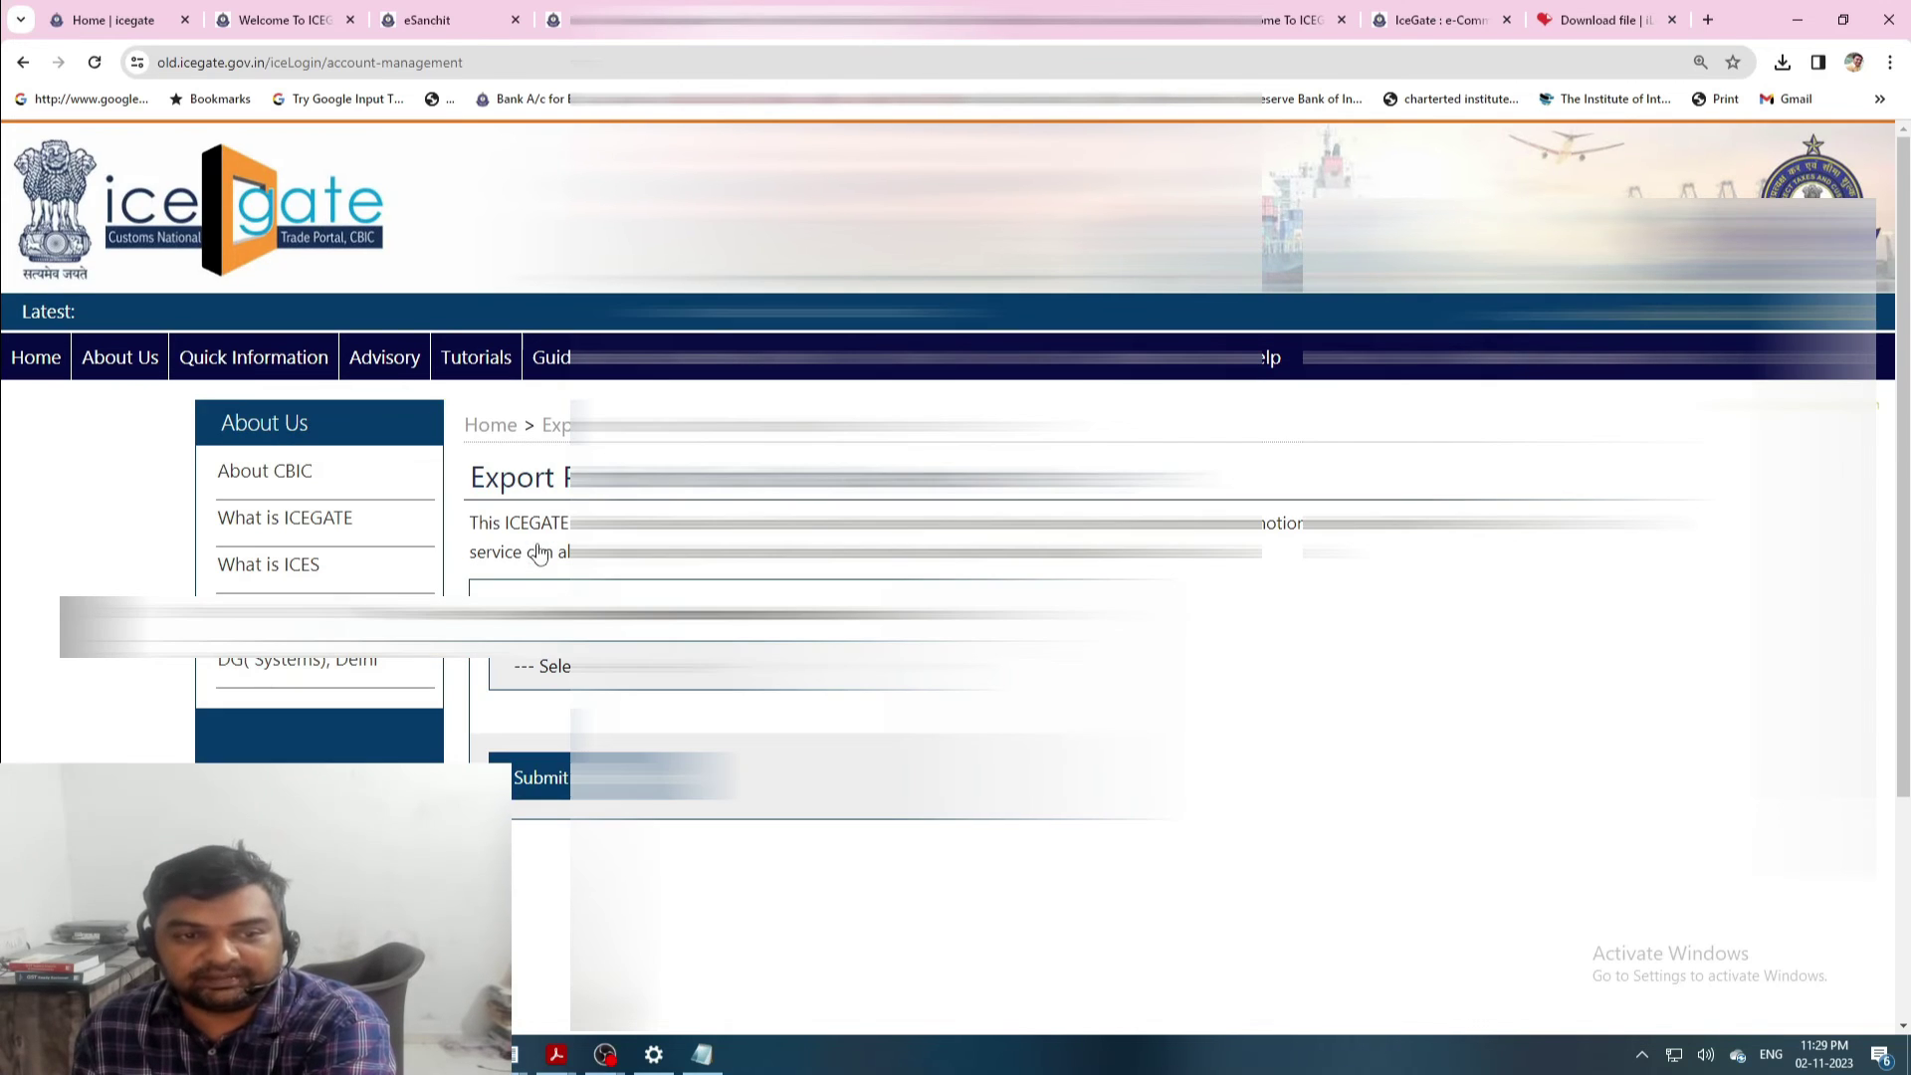
pyautogui.click(696, 666)
pyautogui.click(697, 754)
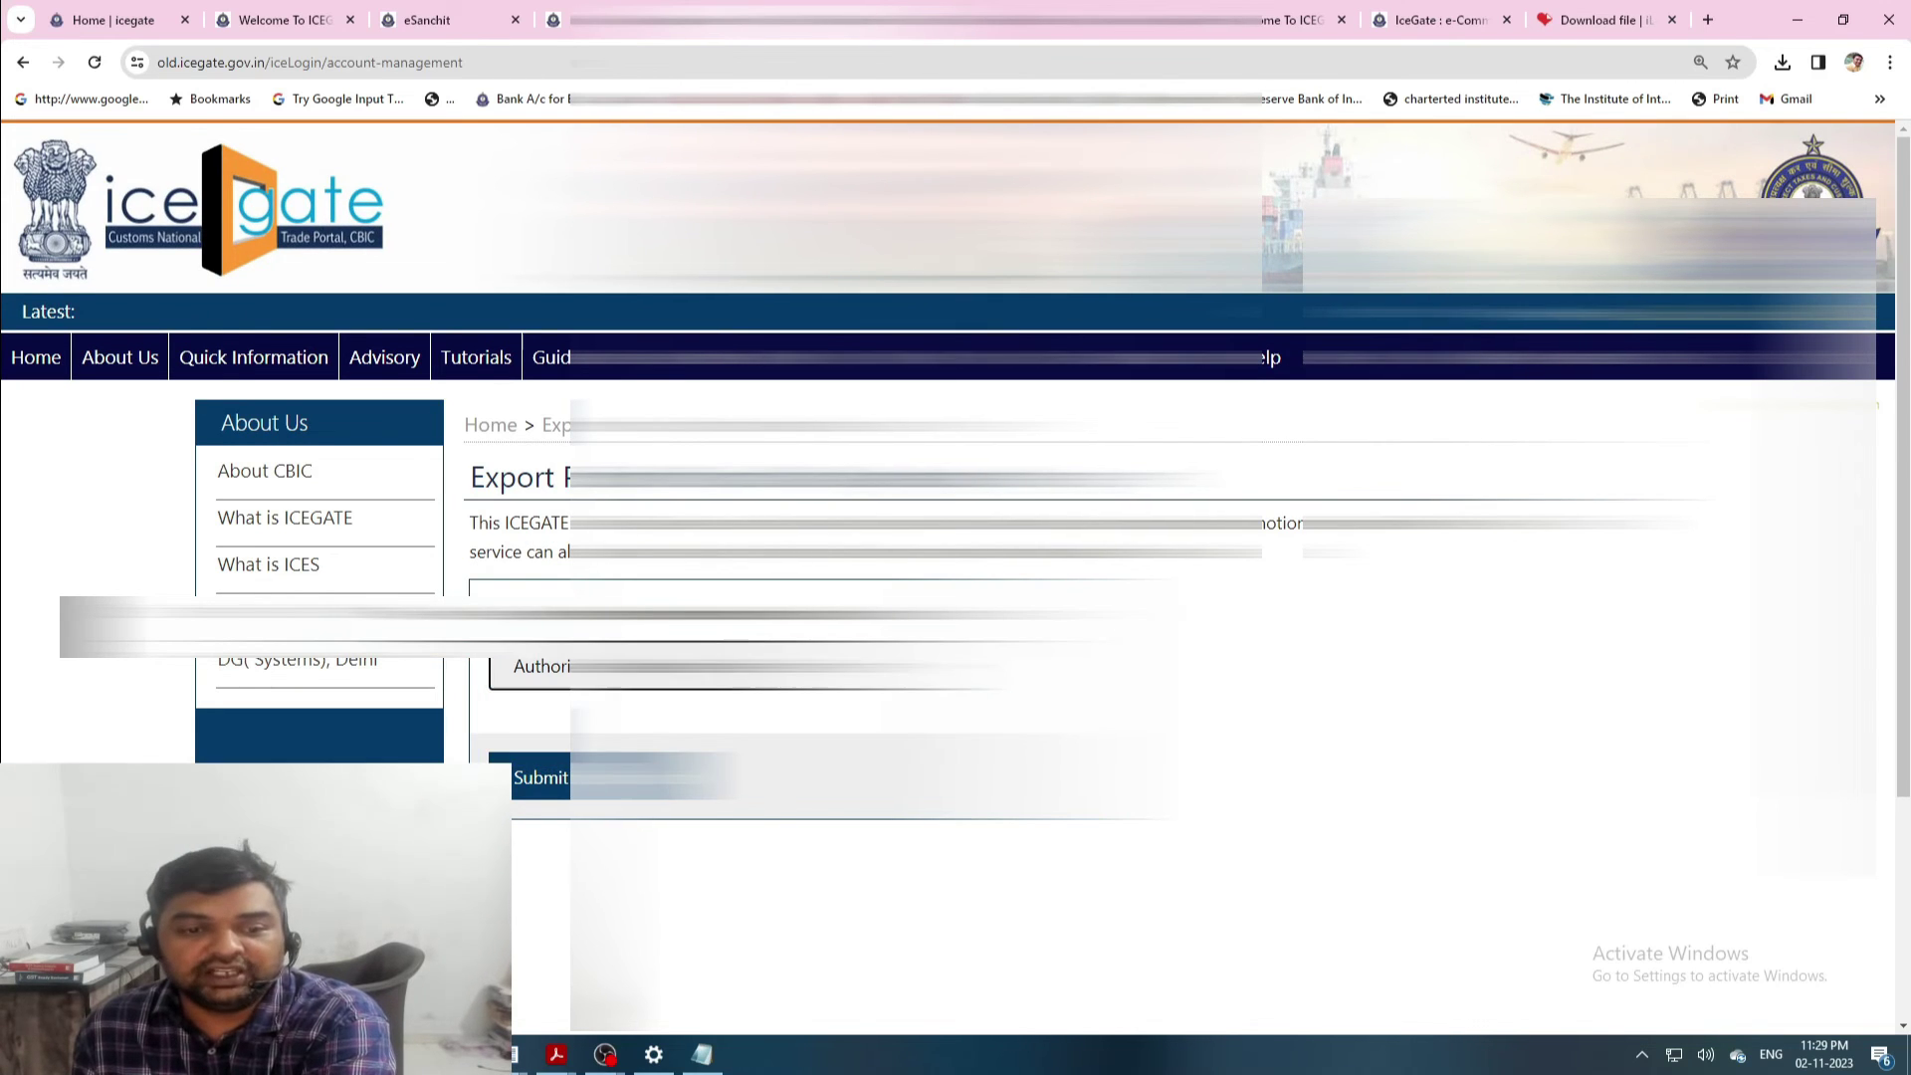
pyautogui.click(552, 789)
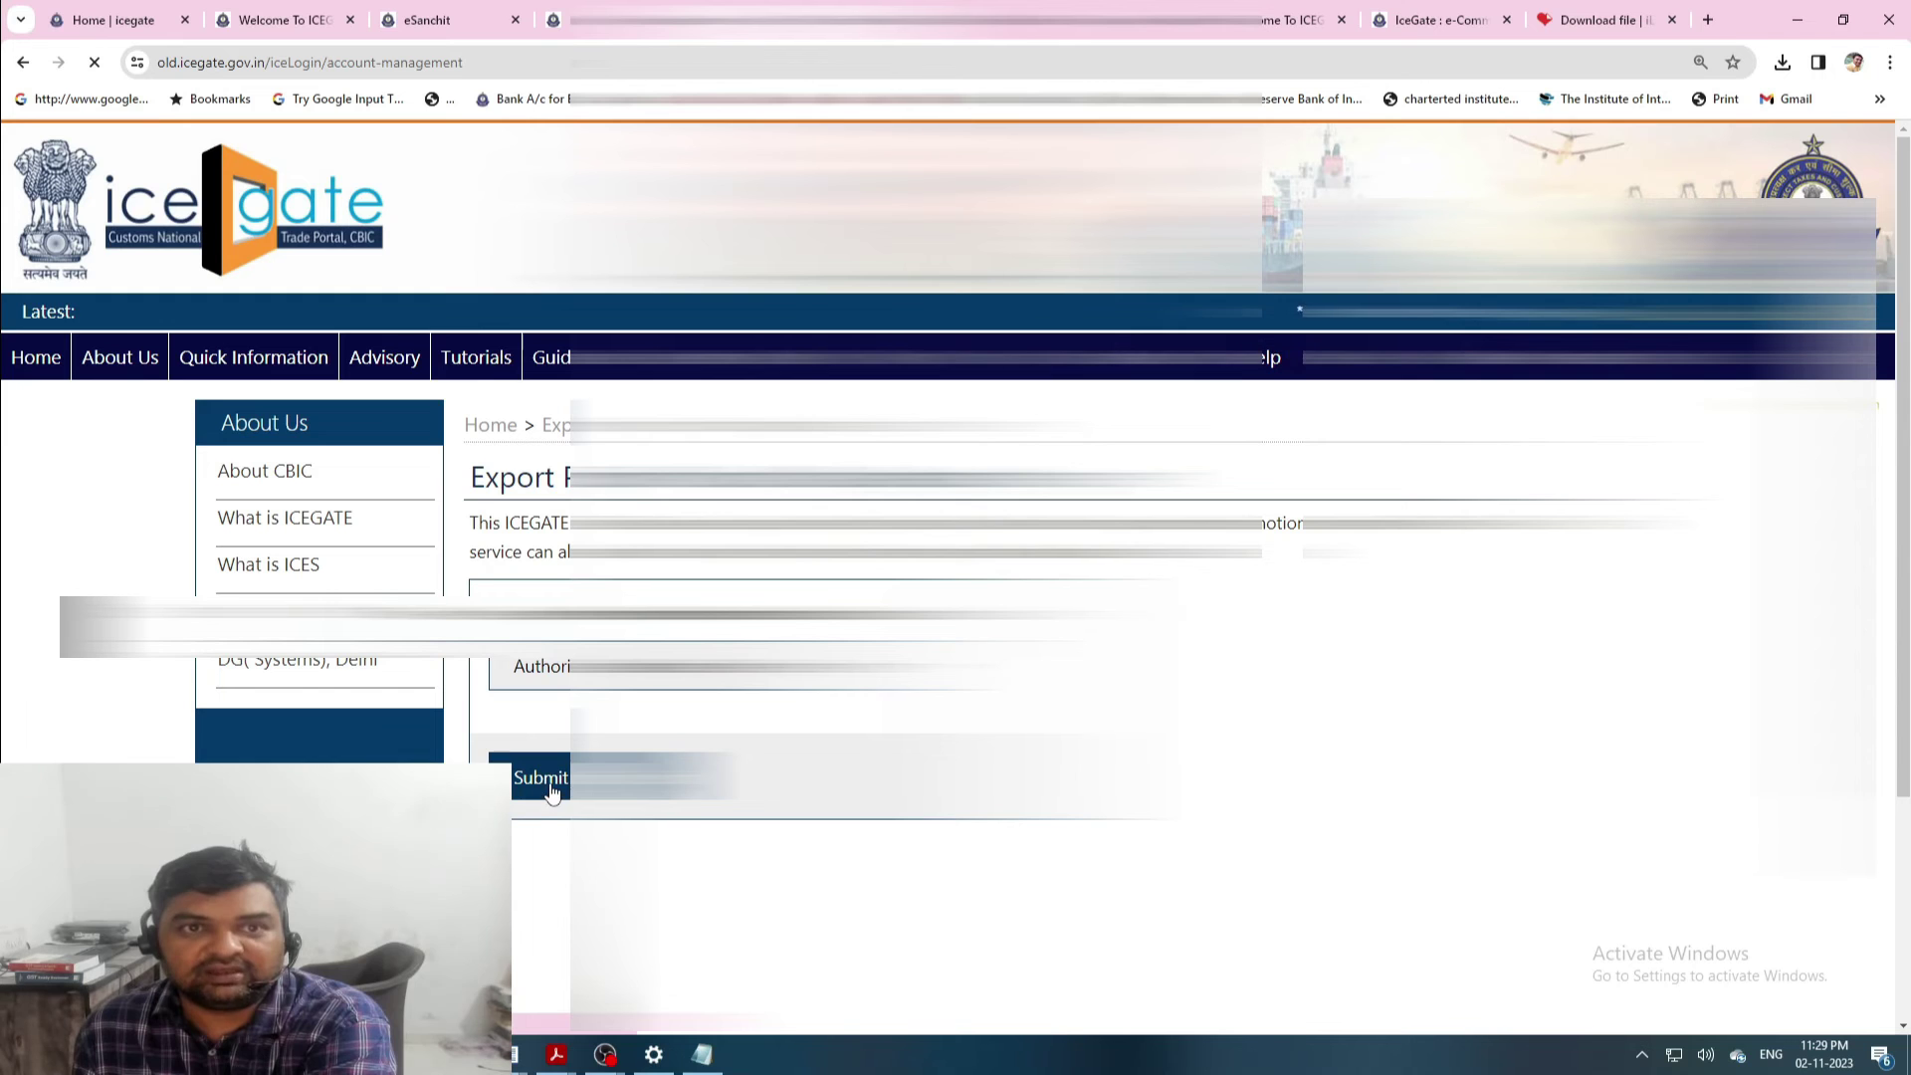
pyautogui.scroll(-3, 552, 789)
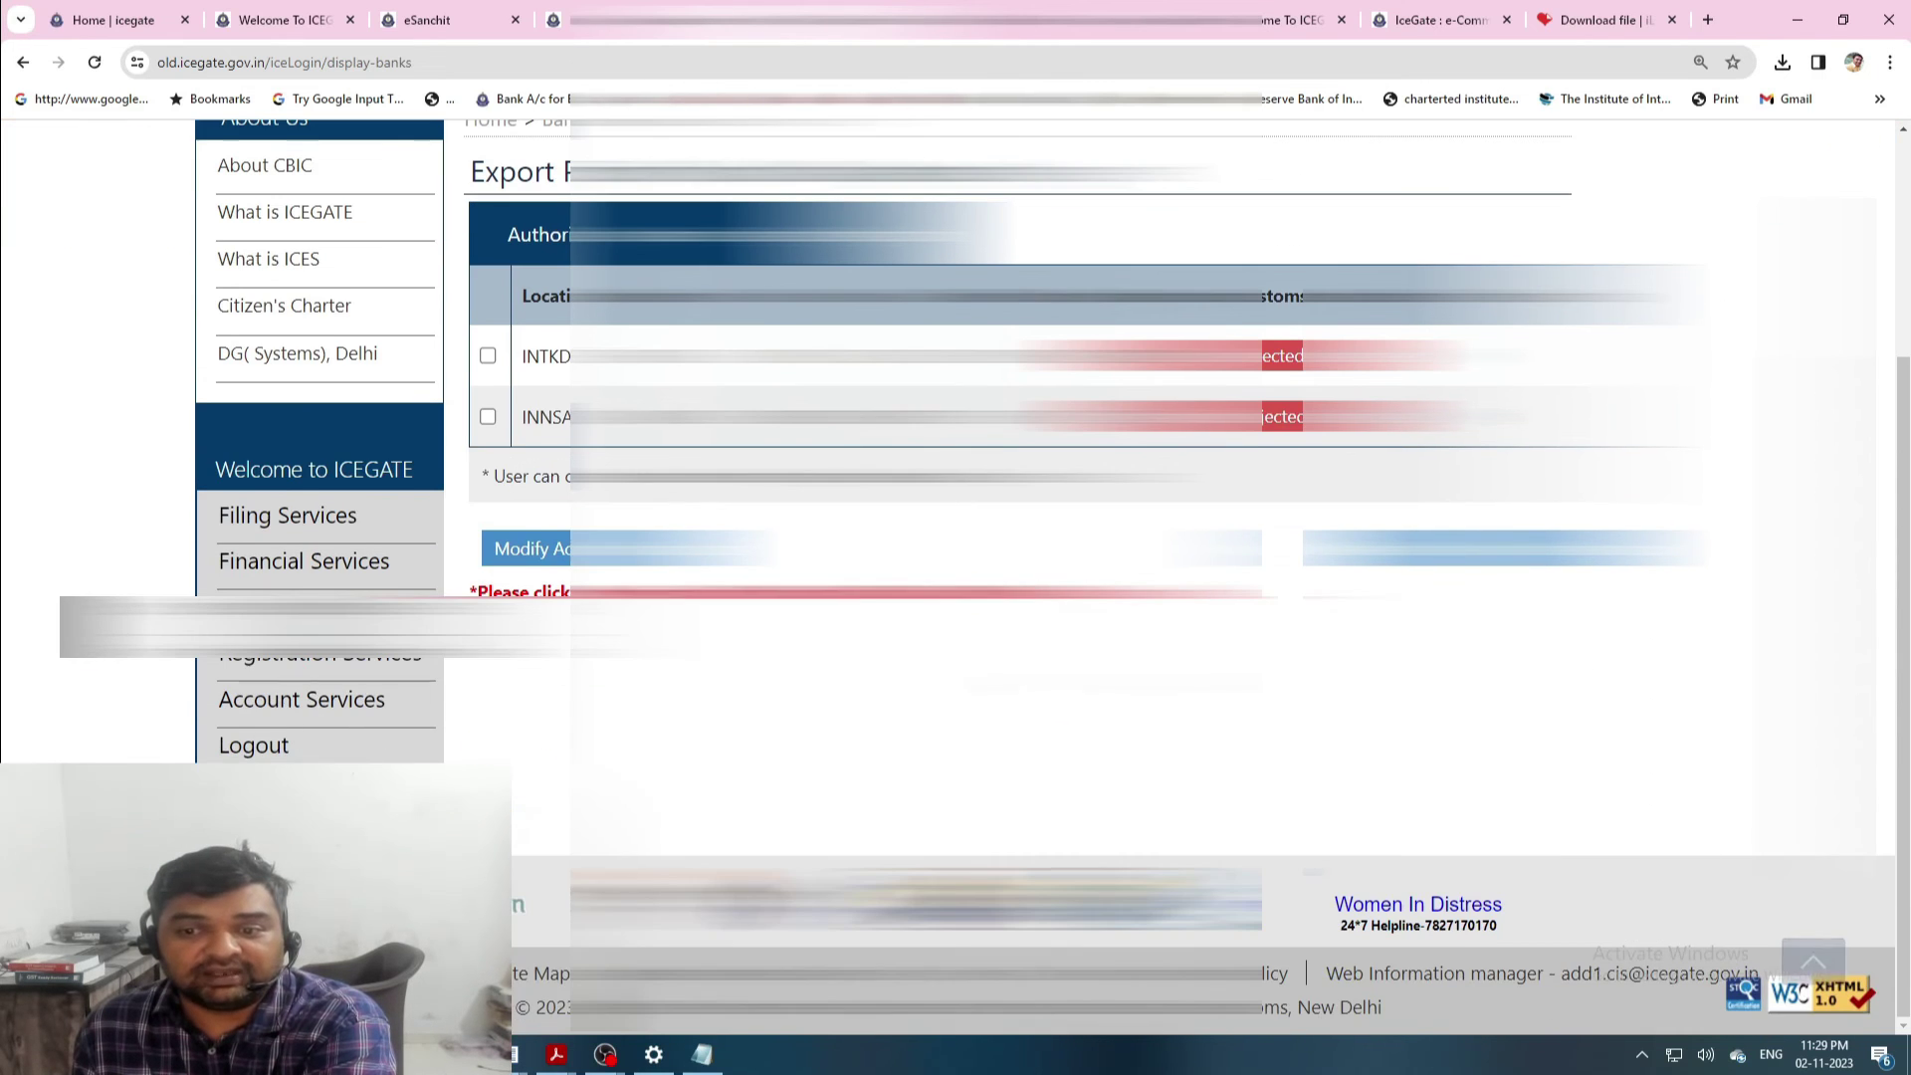
pyautogui.scroll(-2, 955, 577)
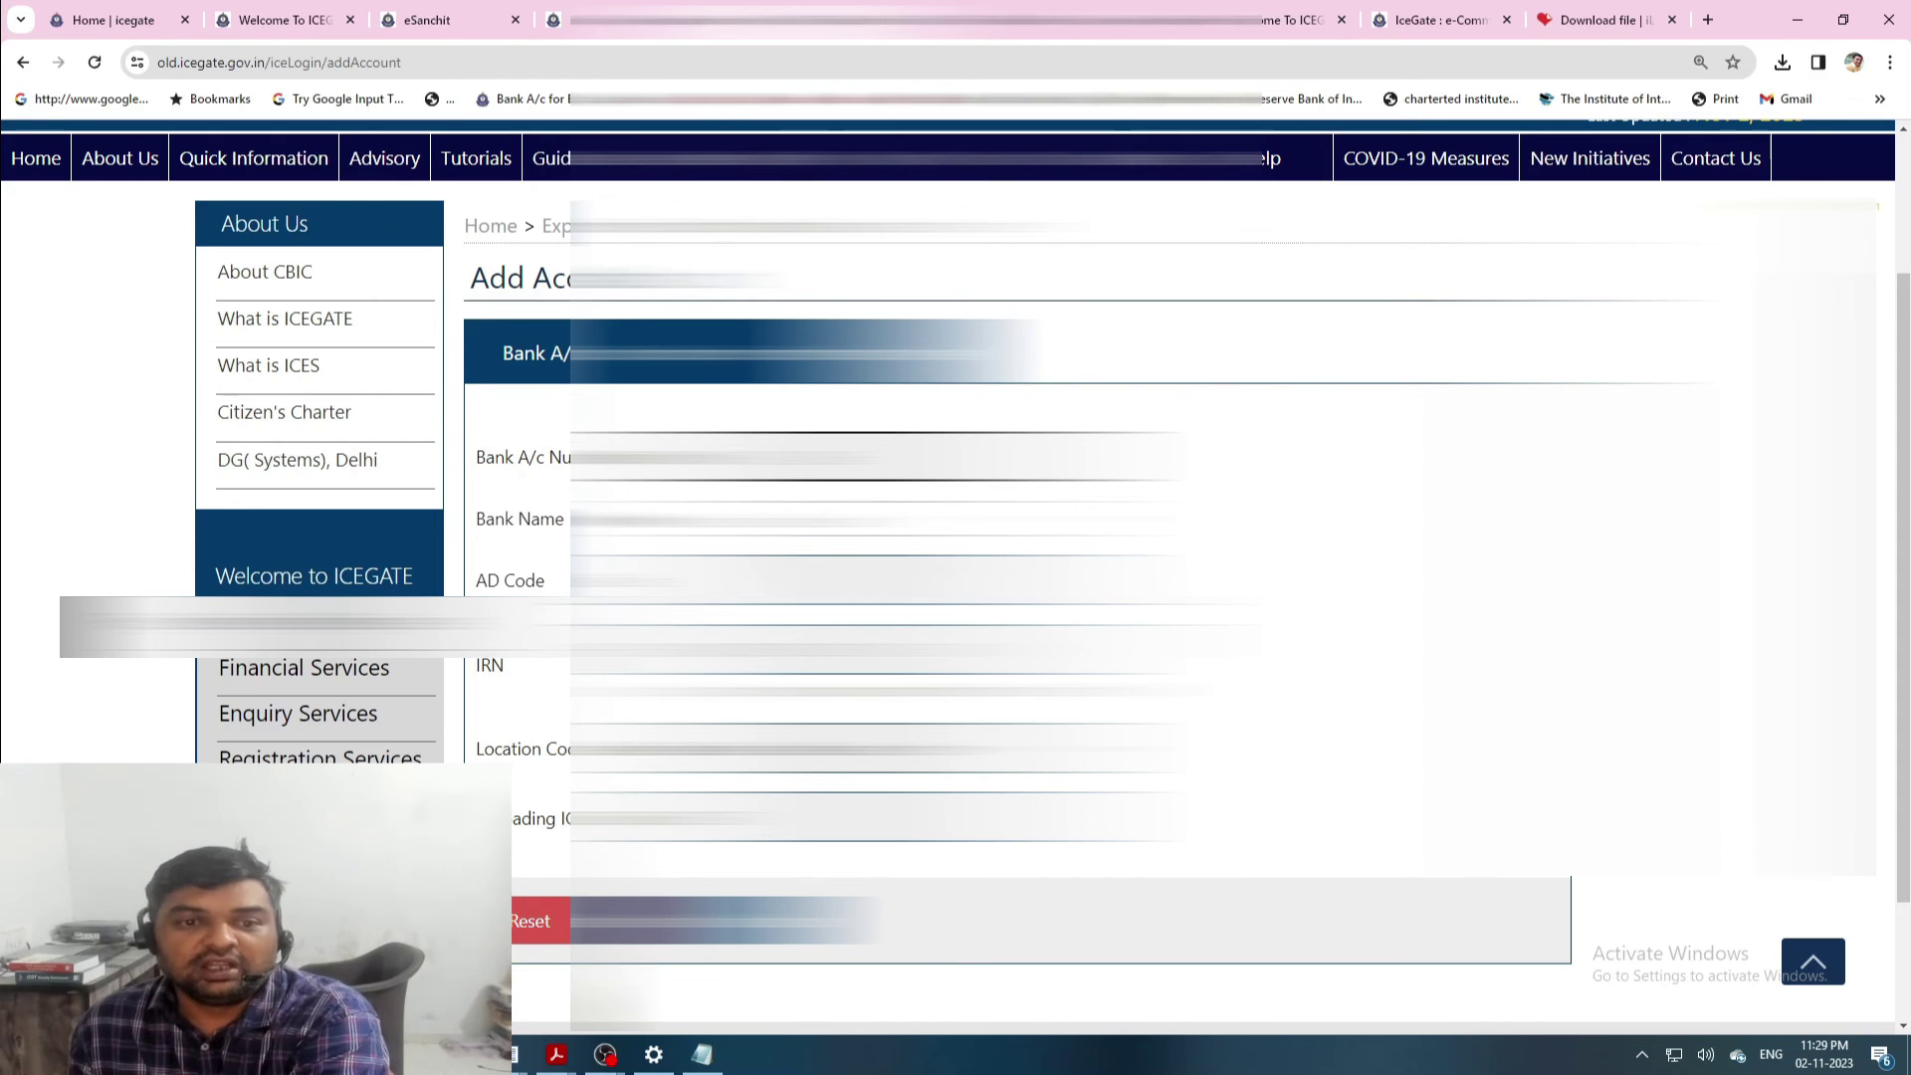
# Step: Open the Bank Name list, then return to the bank account number field
pyautogui.click(873, 520)
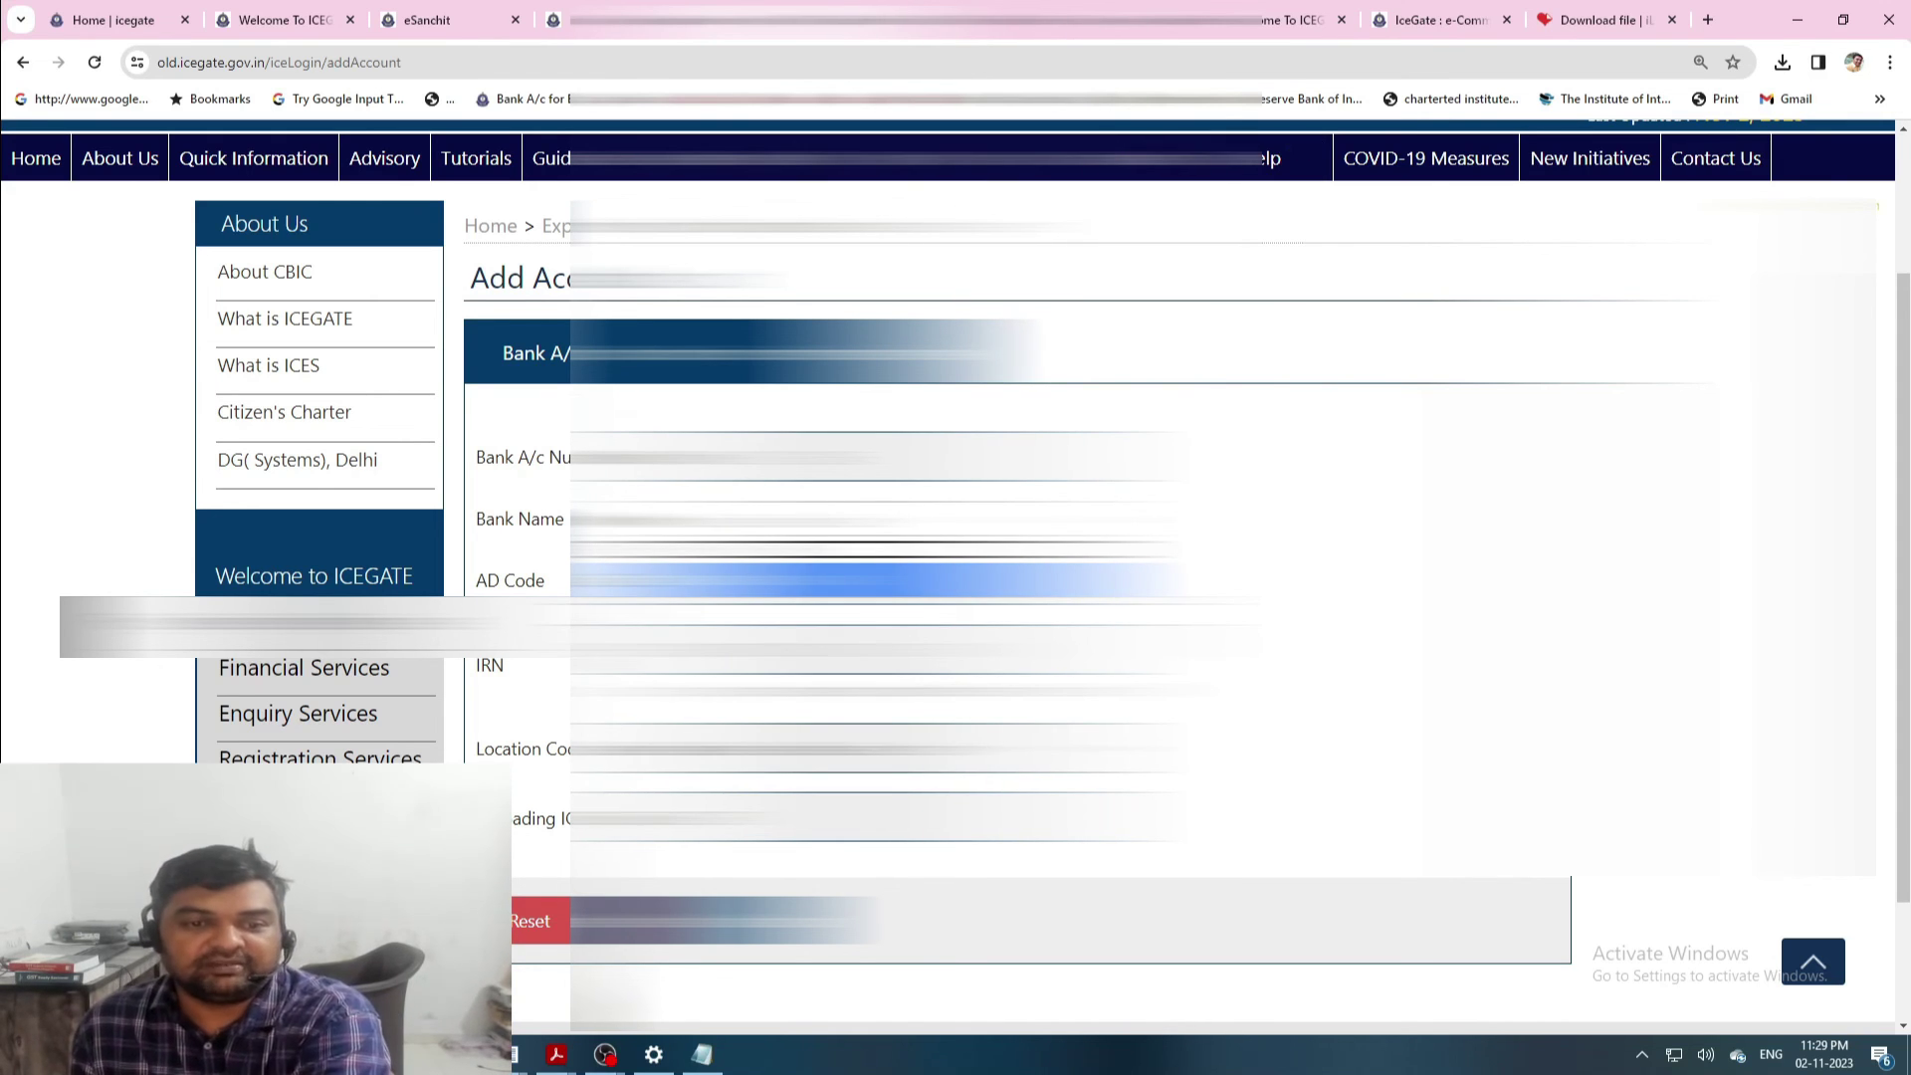
pyautogui.click(874, 457)
pyautogui.click(873, 456)
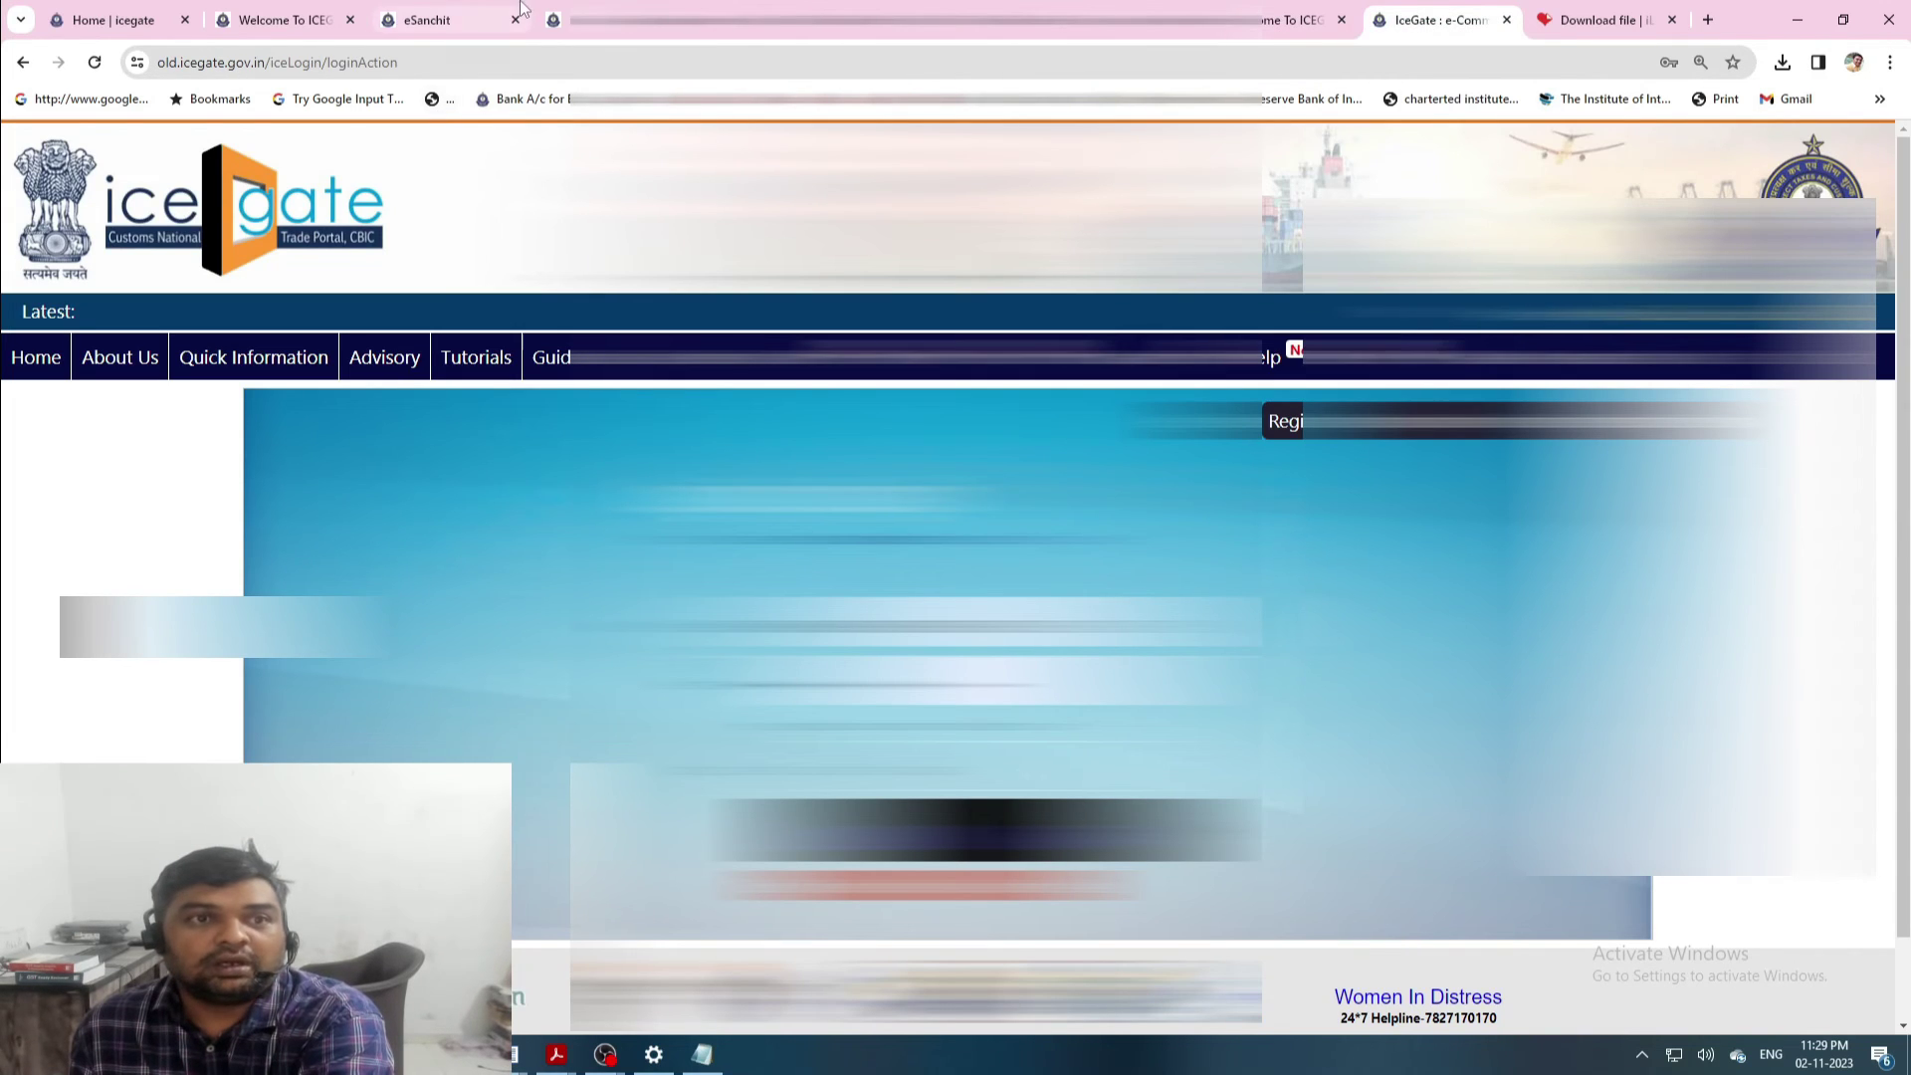
# Step: Copy the document's IRN from eSanchit, enter it in the Add Account form, and dismiss the warning
pyautogui.click(428, 20)
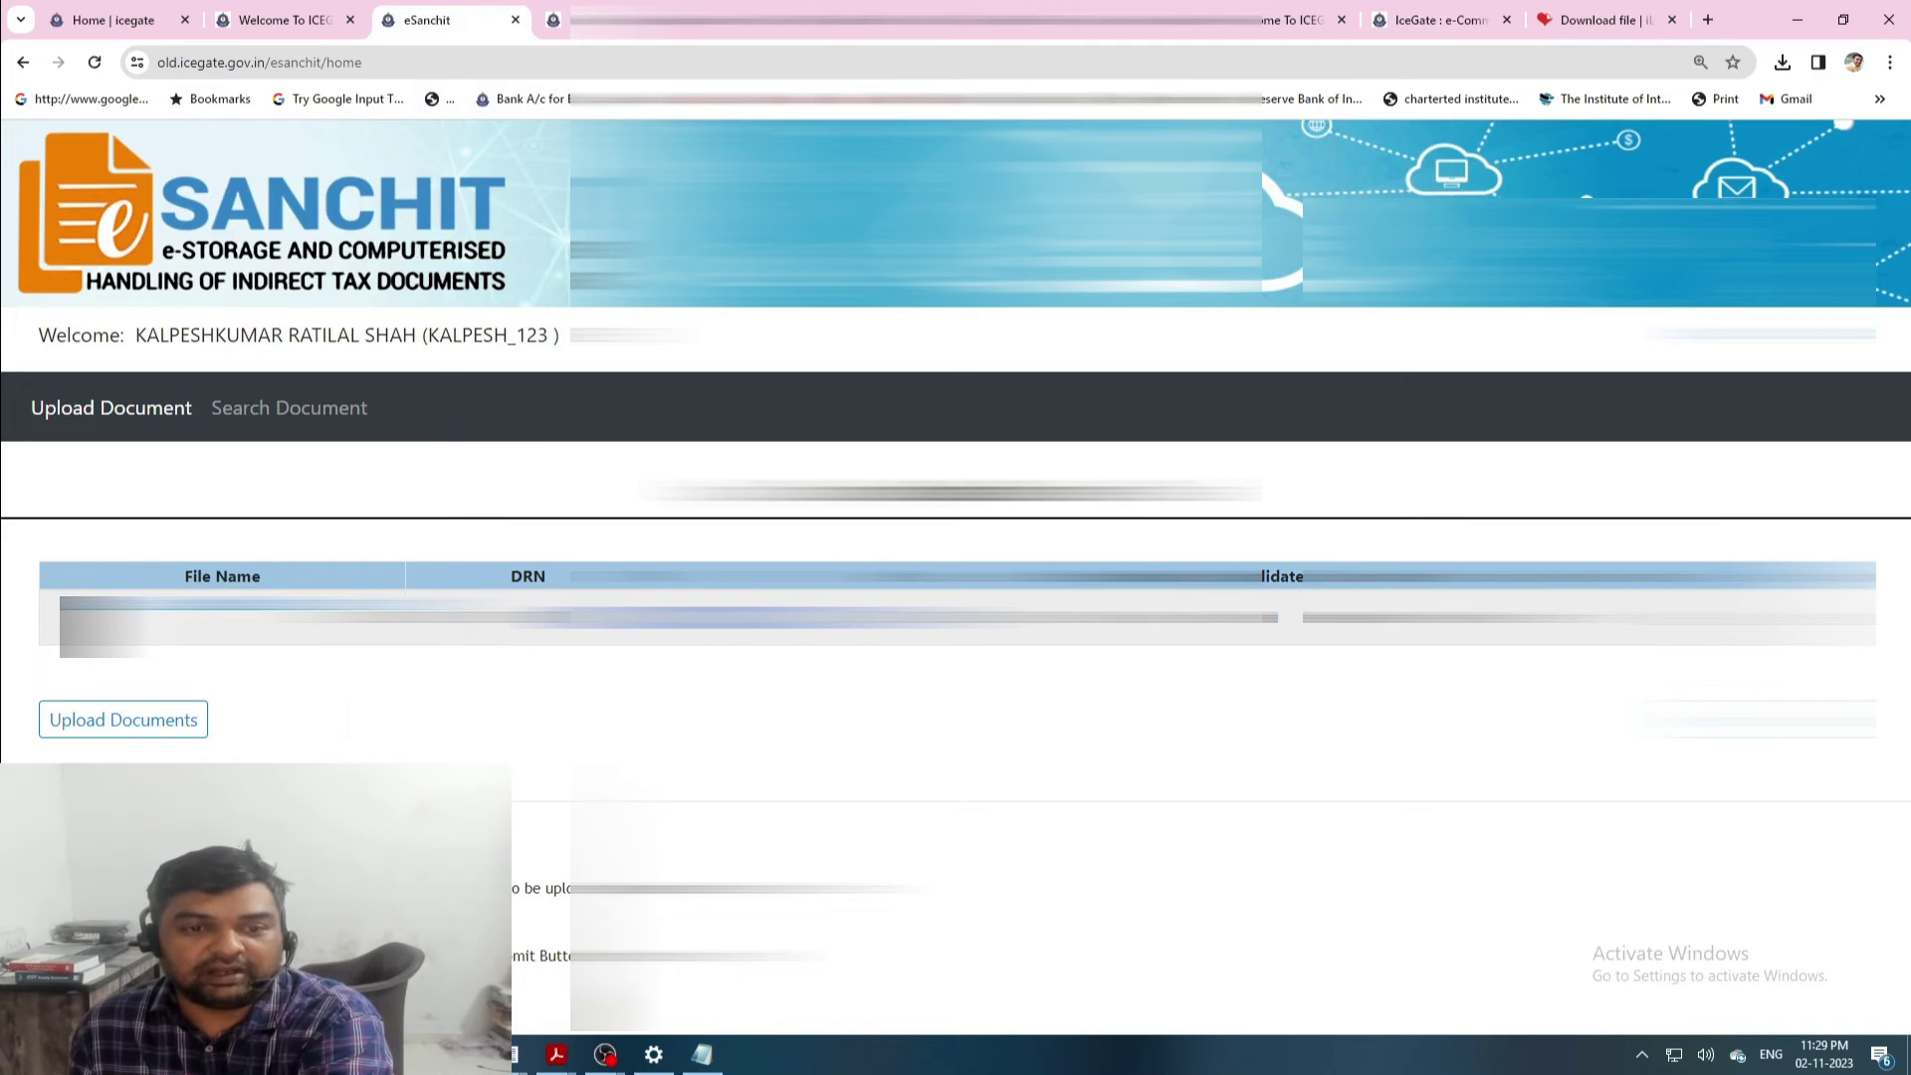
pyautogui.rightClick(700, 611)
pyautogui.click(739, 632)
pyautogui.click(619, 20)
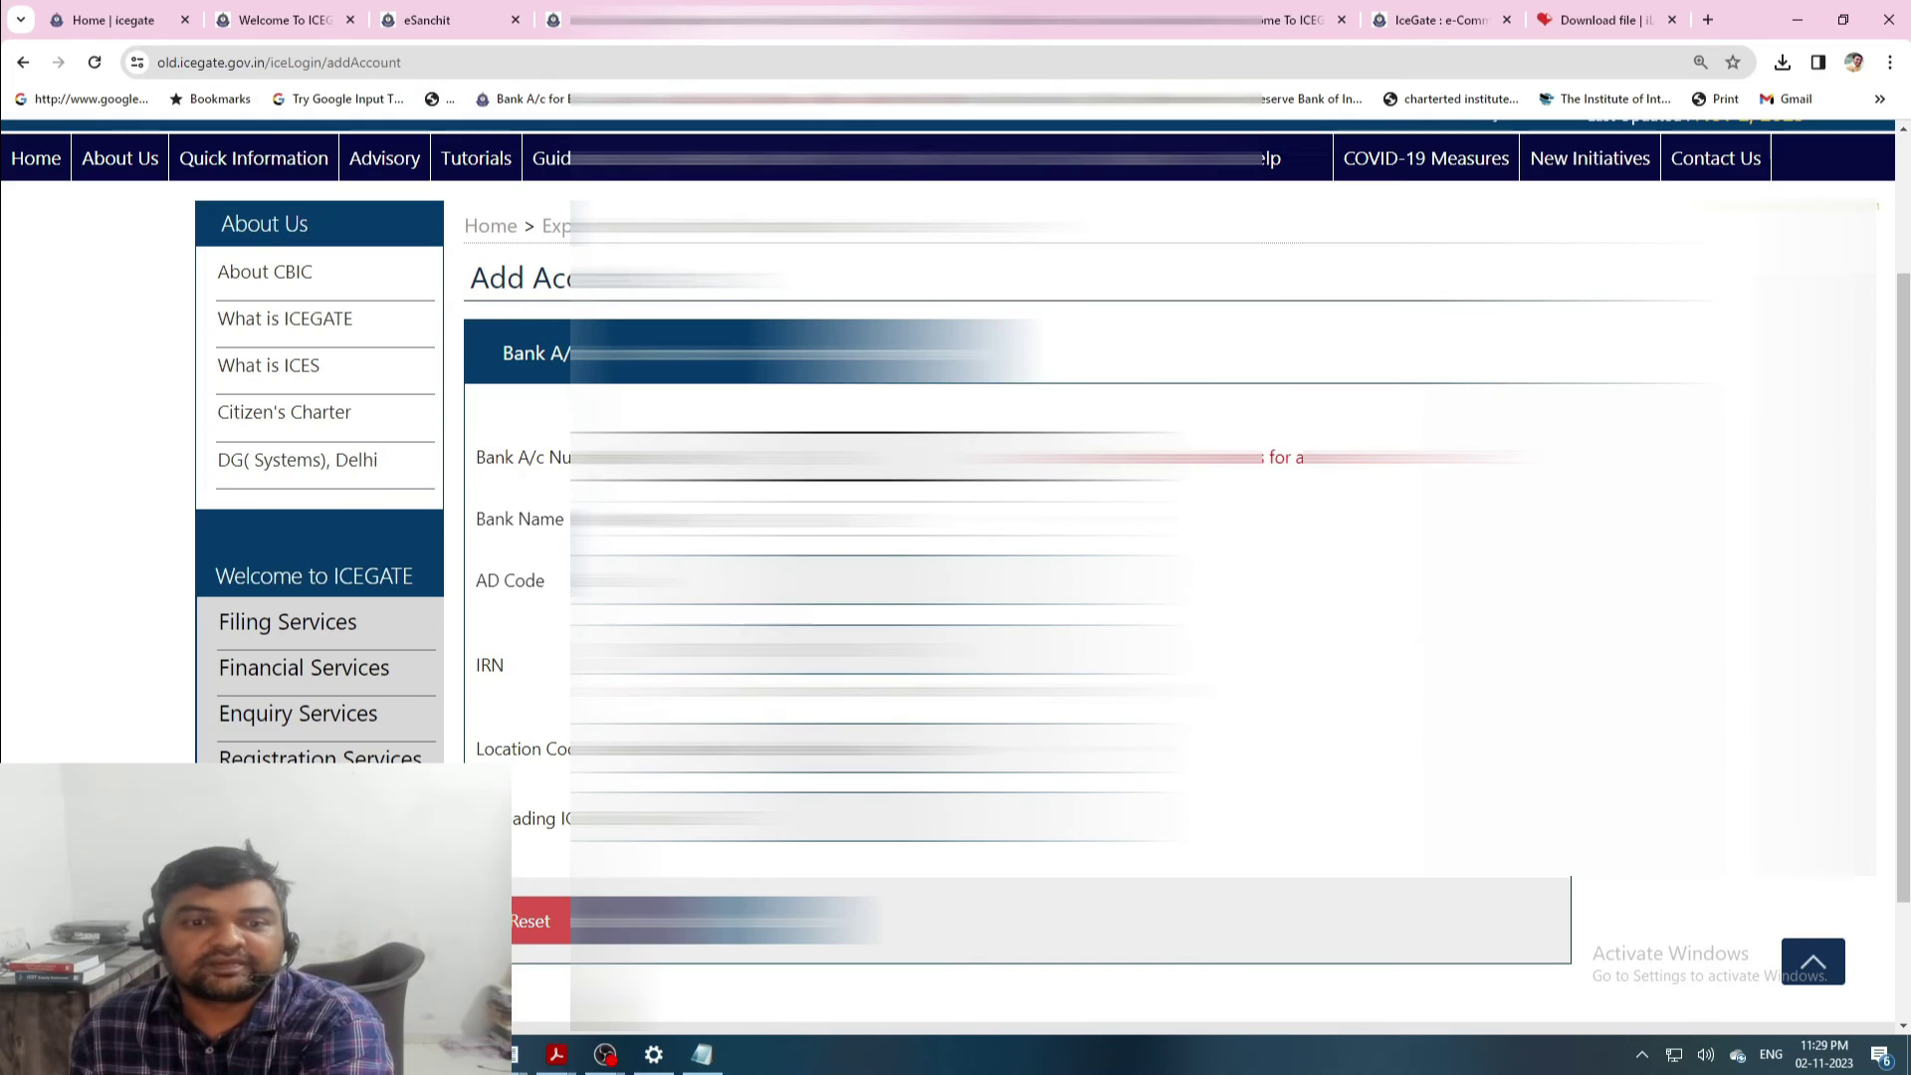
pyautogui.click(856, 649)
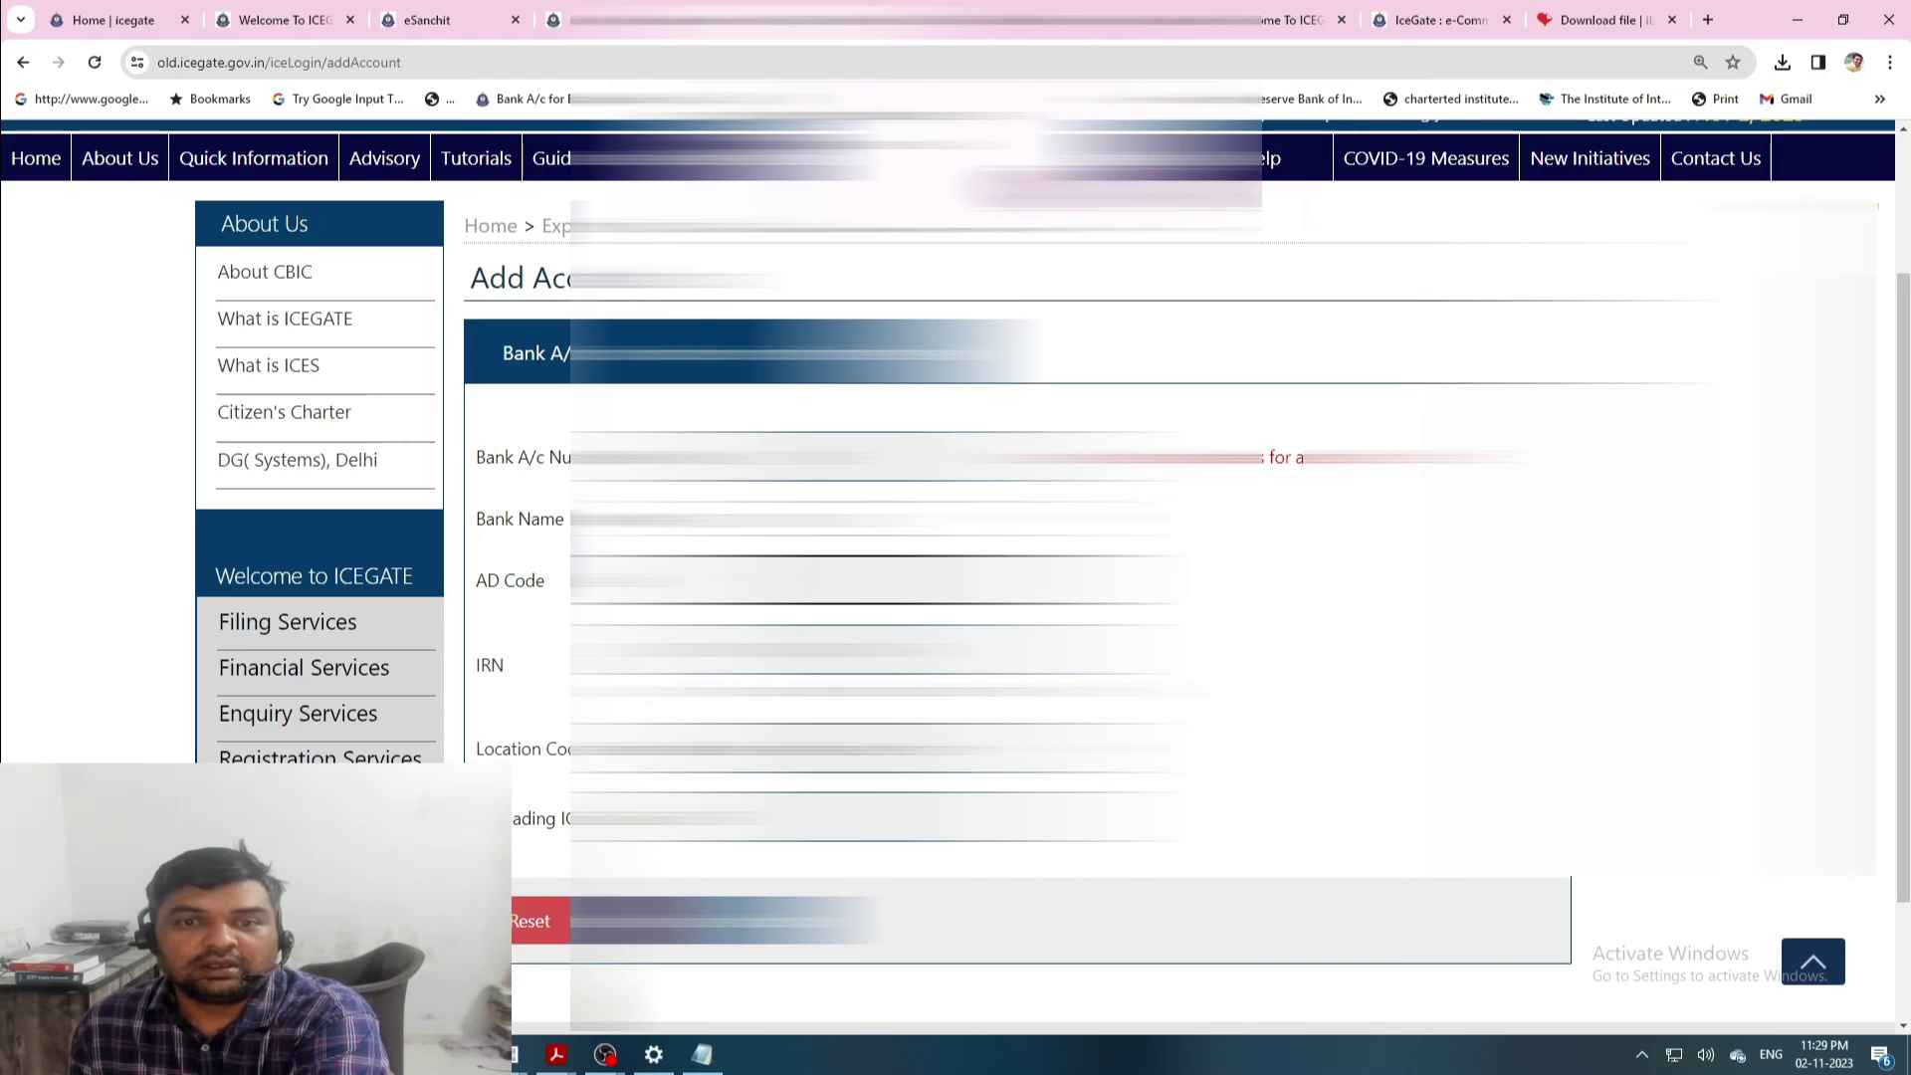
pyautogui.press('Return')
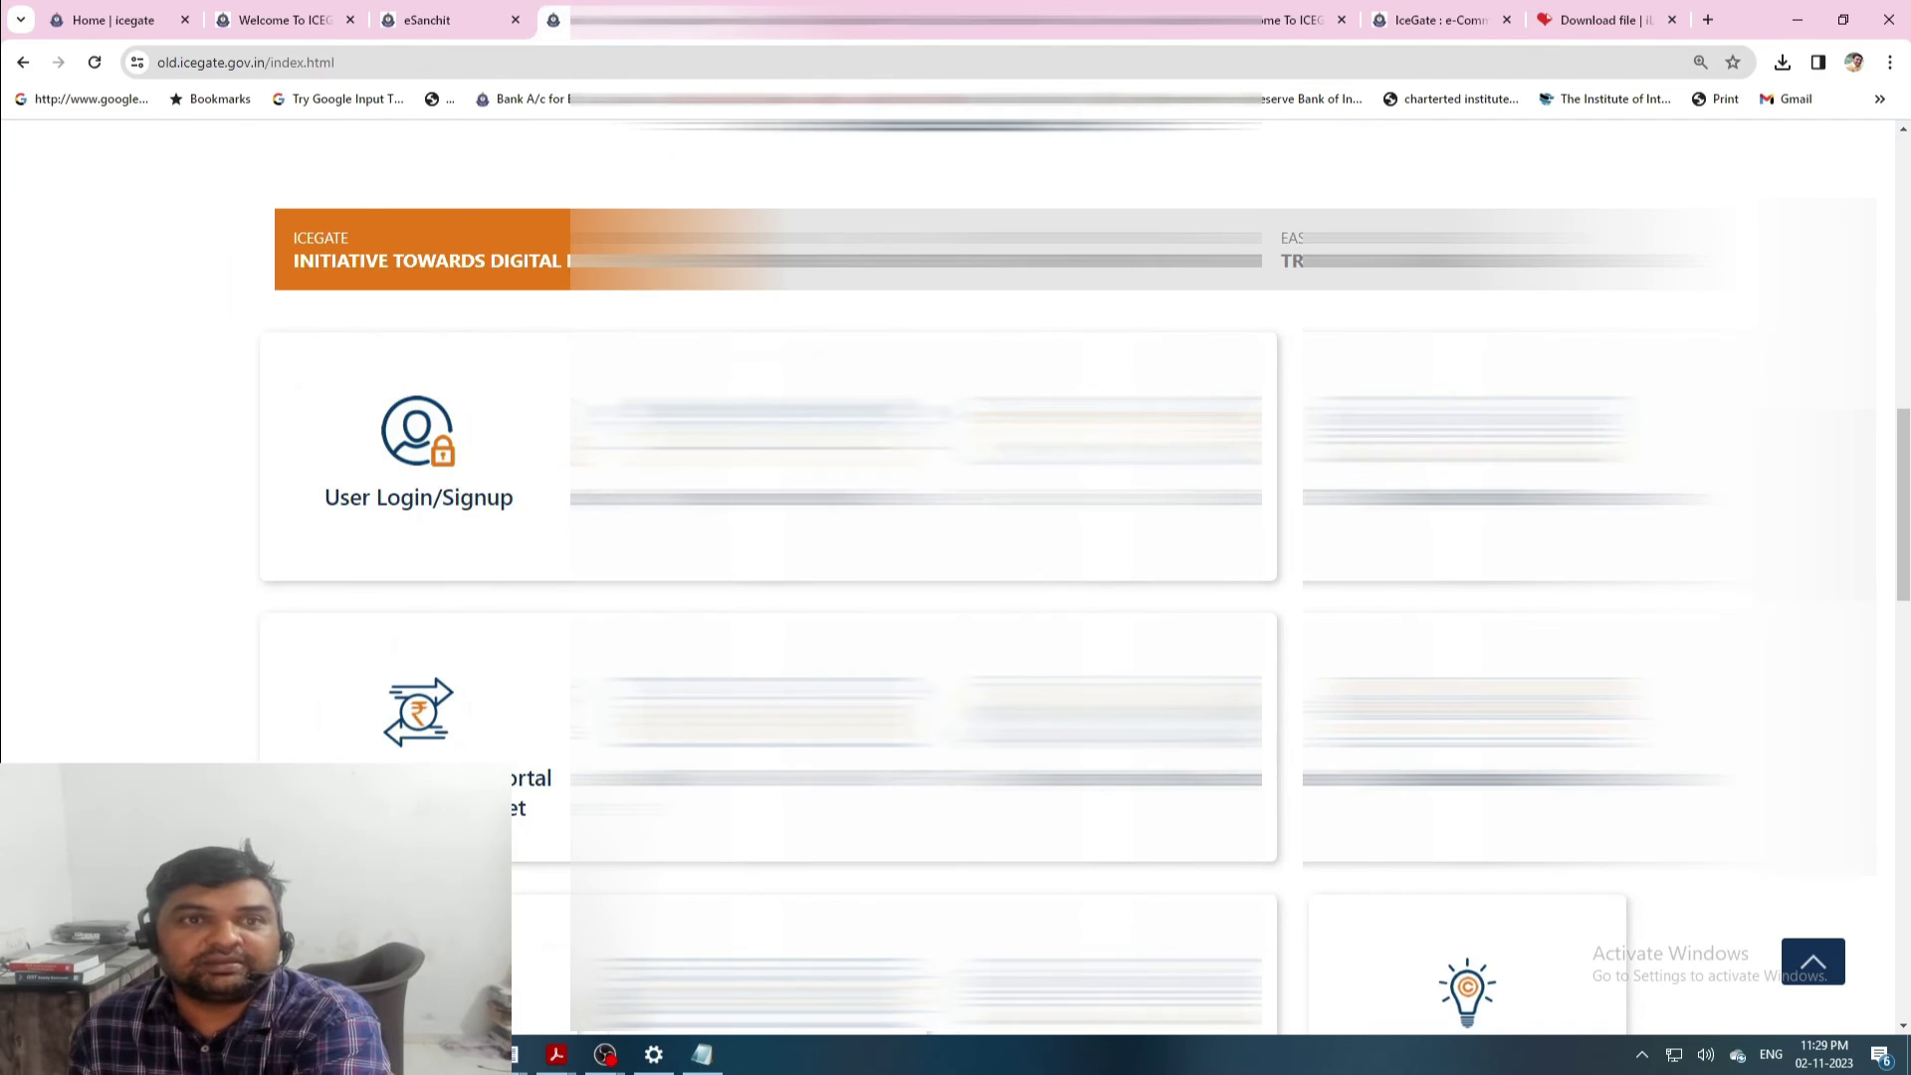
# Step: Select an Ahmedabad HDFC branch AD code in the search results and return to Add Account
pyautogui.click(1272, 5)
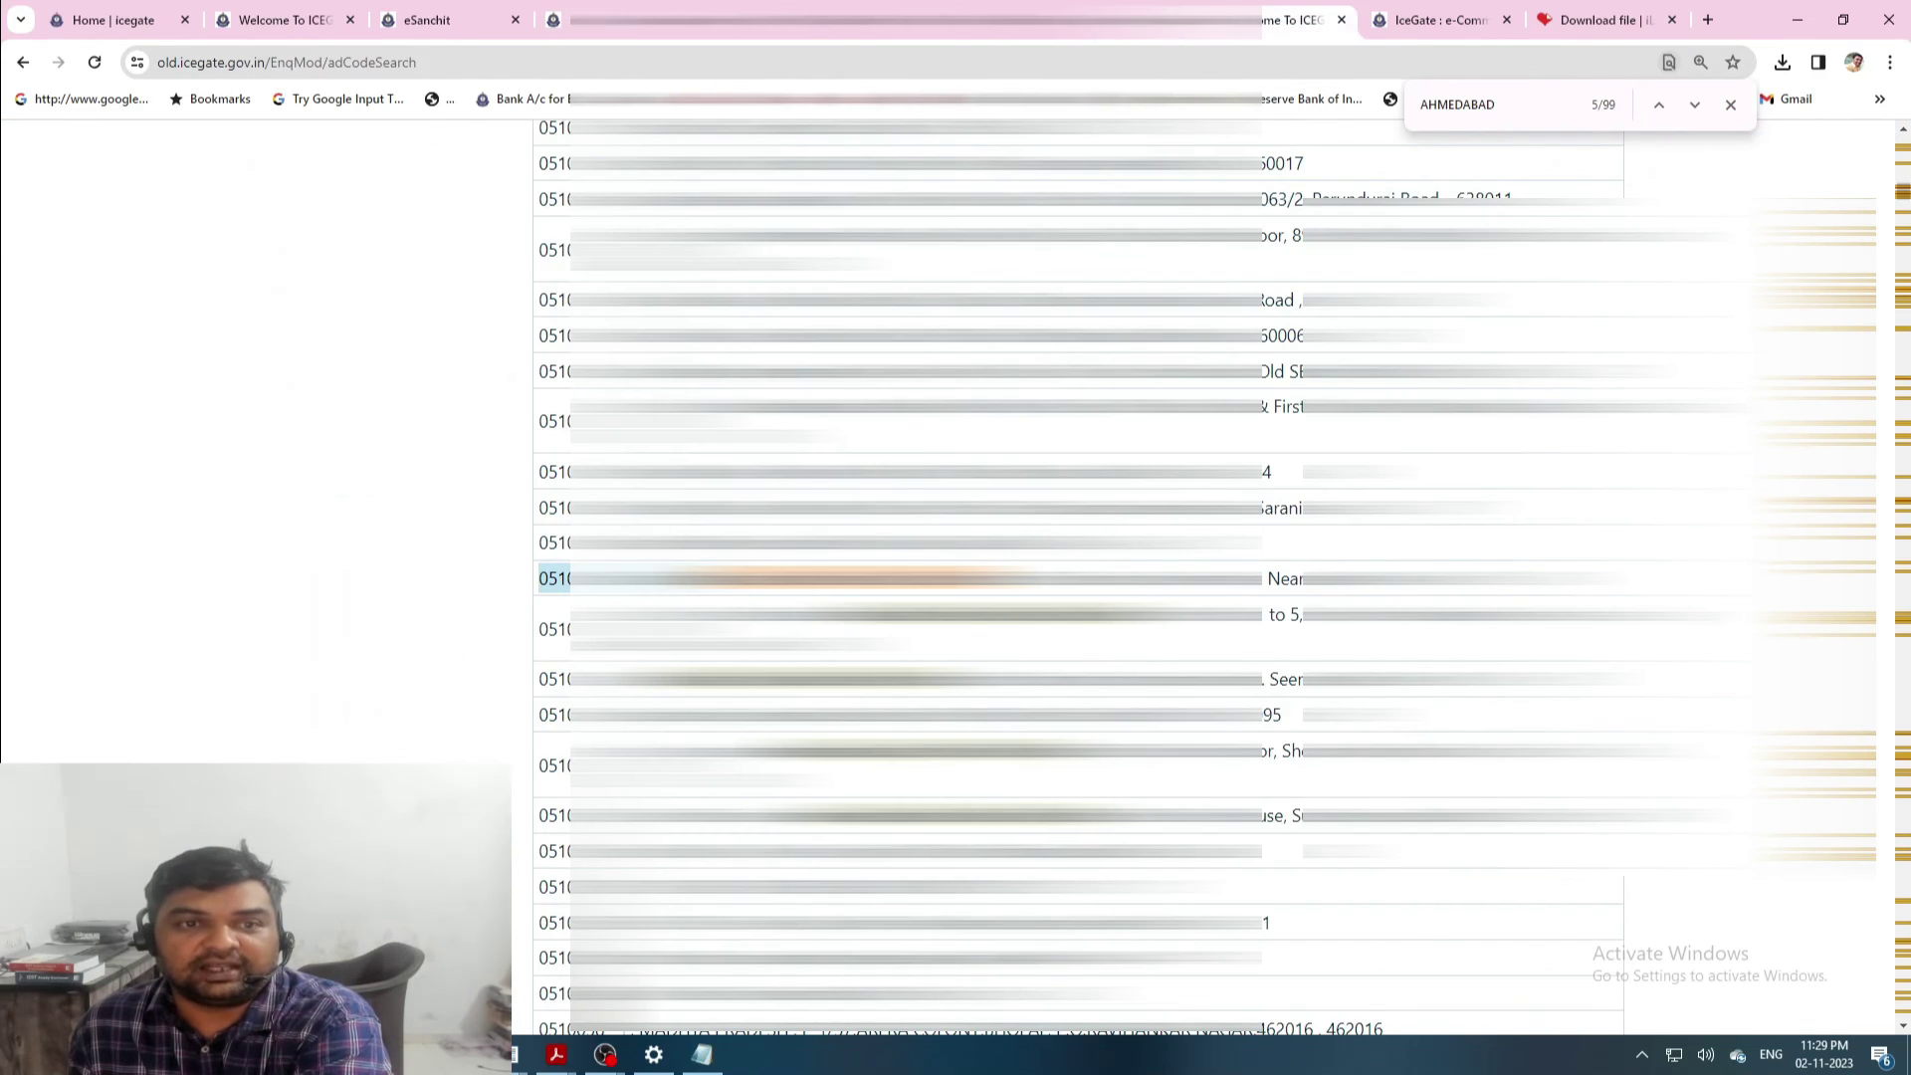
pyautogui.scroll(10, 1131, 577)
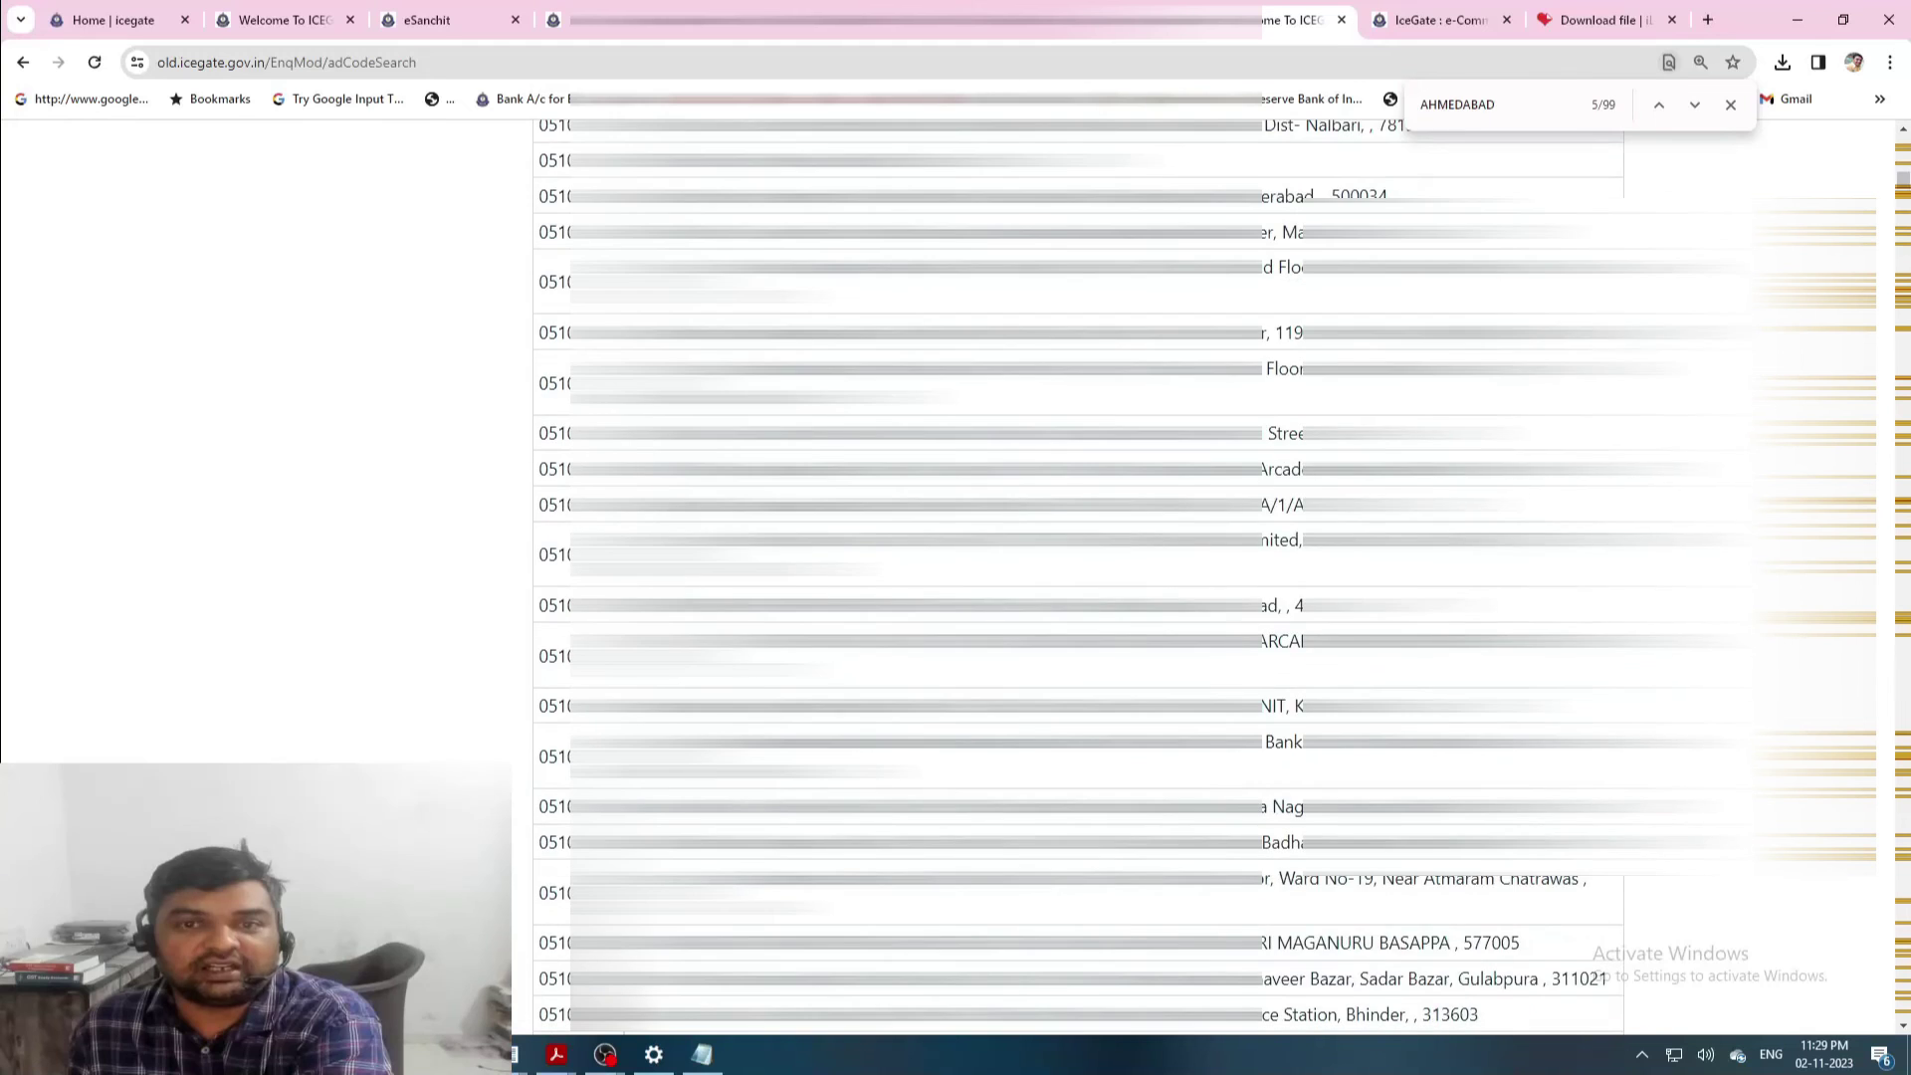
pyautogui.scroll(9, 527, 565)
pyautogui.doubleClick(555, 392)
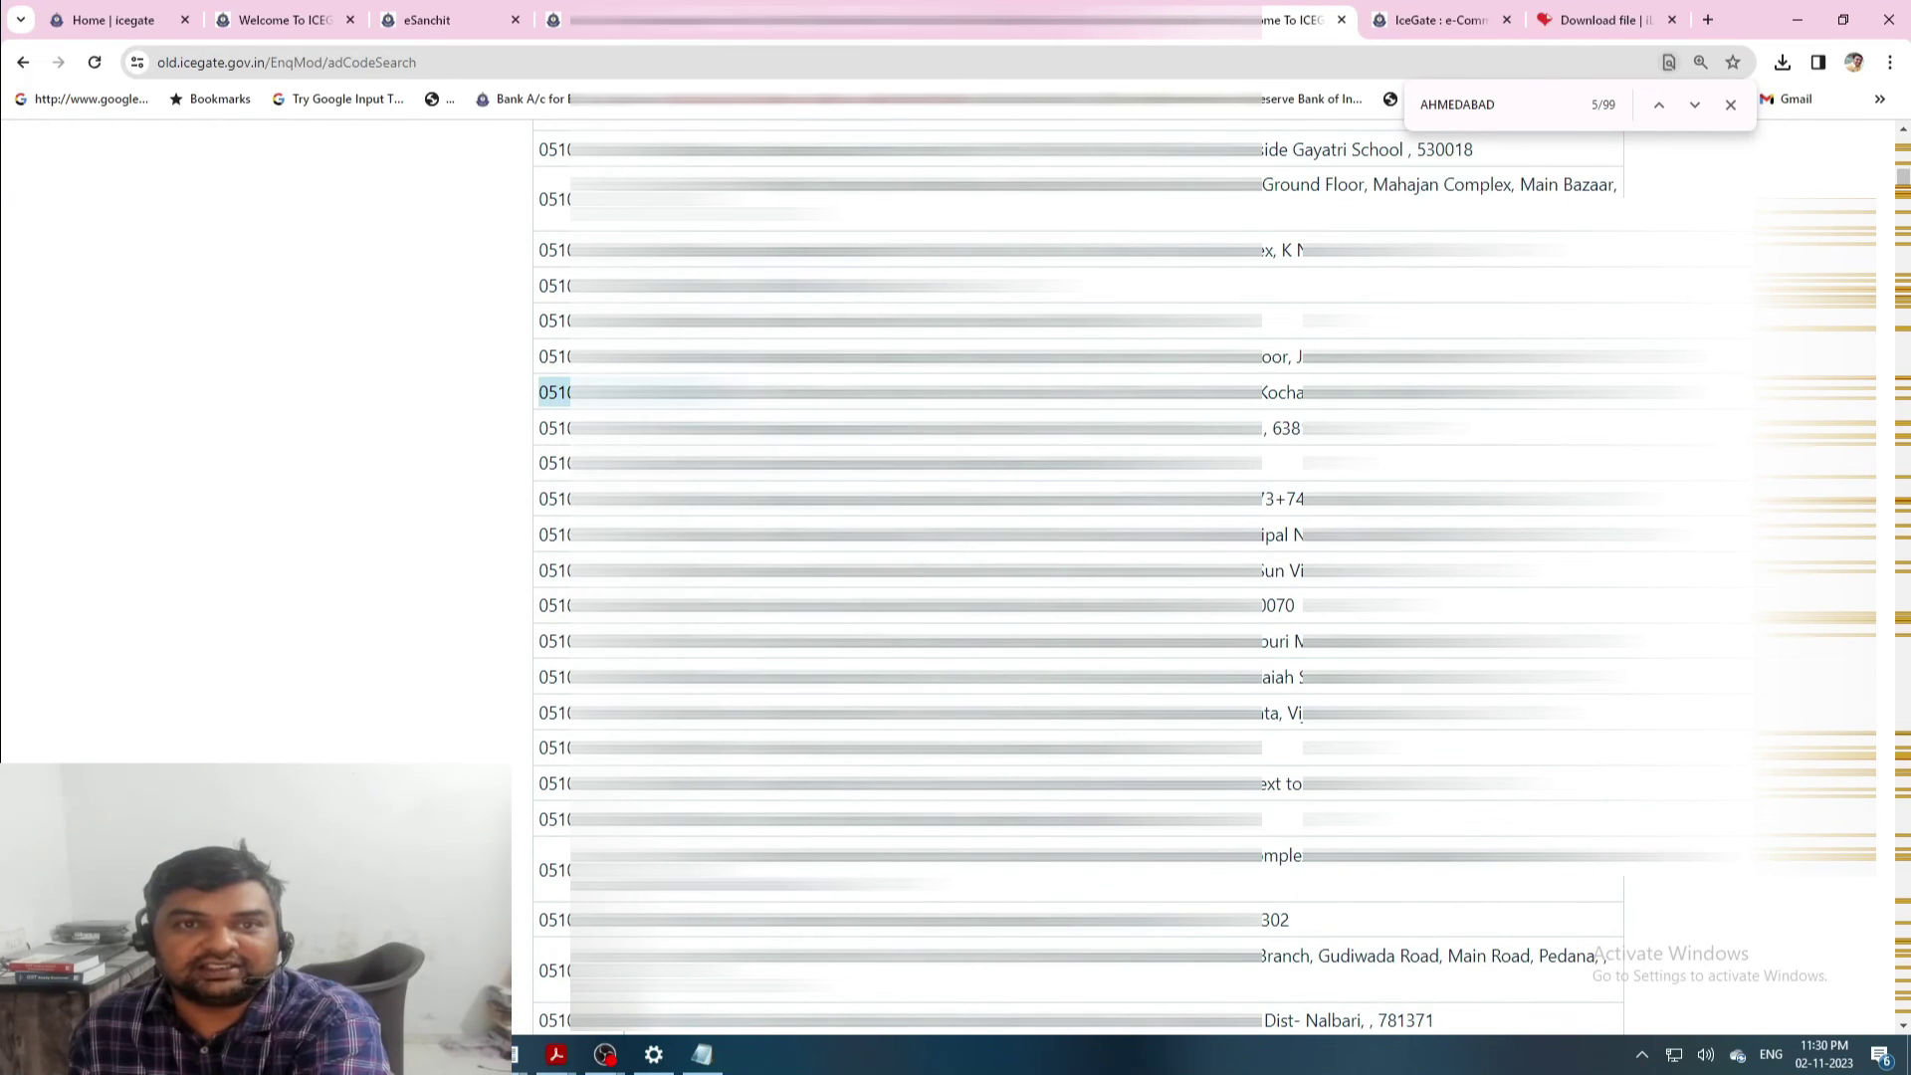
pyautogui.click(1114, 20)
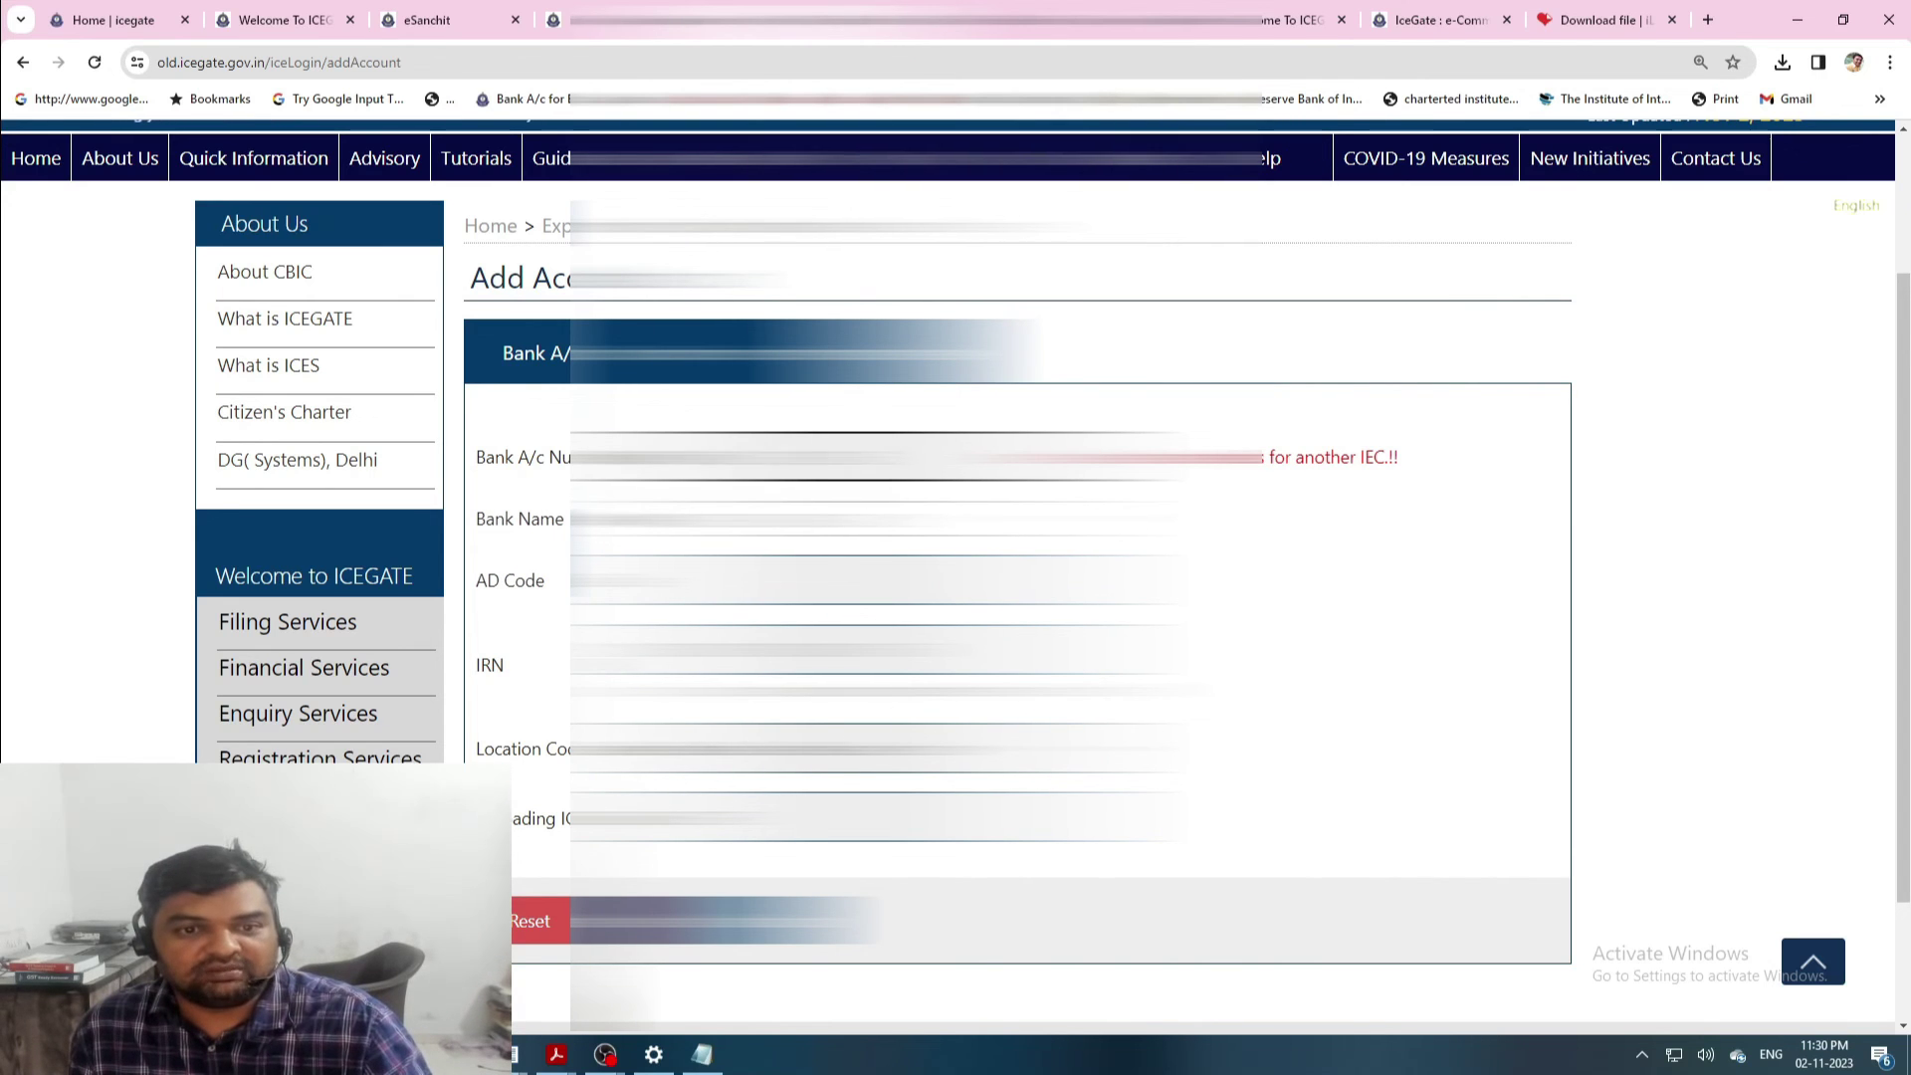
# Step: Tab through the account fields, checking the eSanchit and AD code search tabs
pyautogui.press('Tab')
pyautogui.press('Tab')
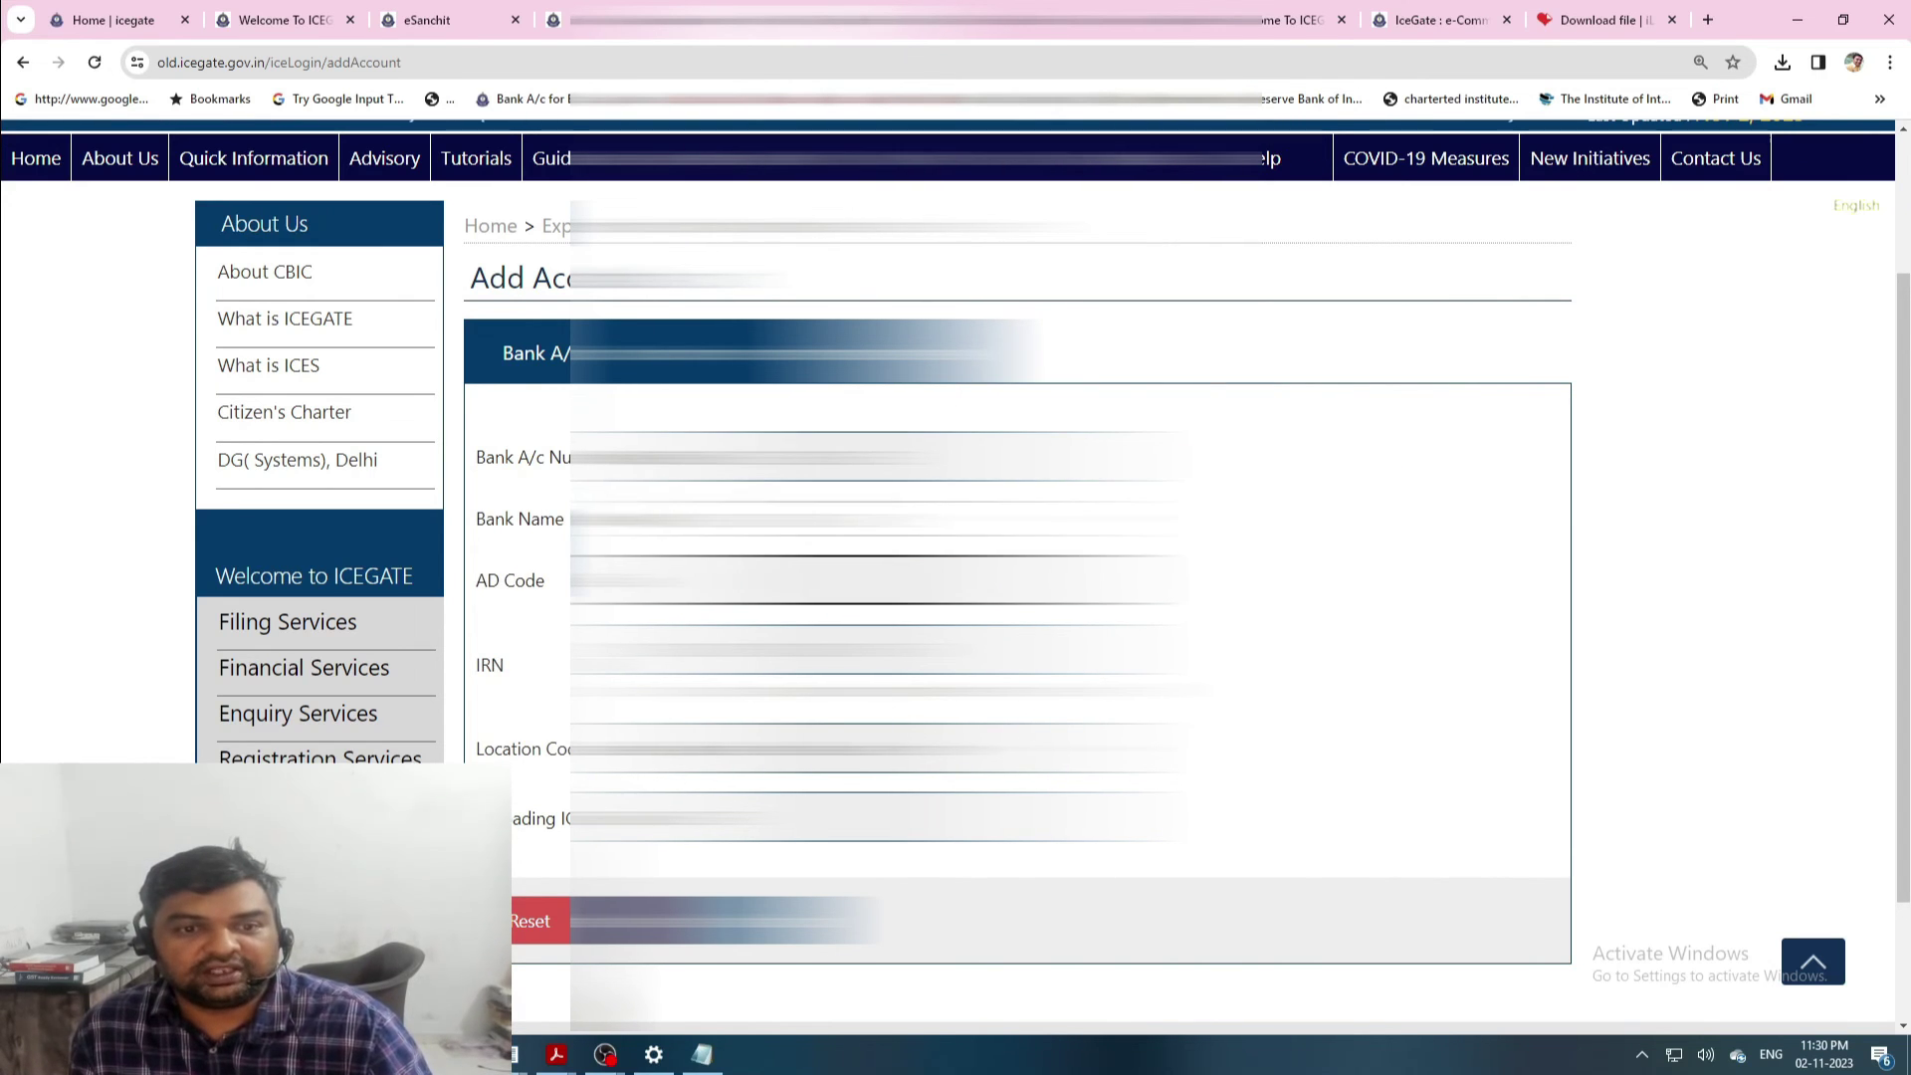
pyautogui.press('Tab')
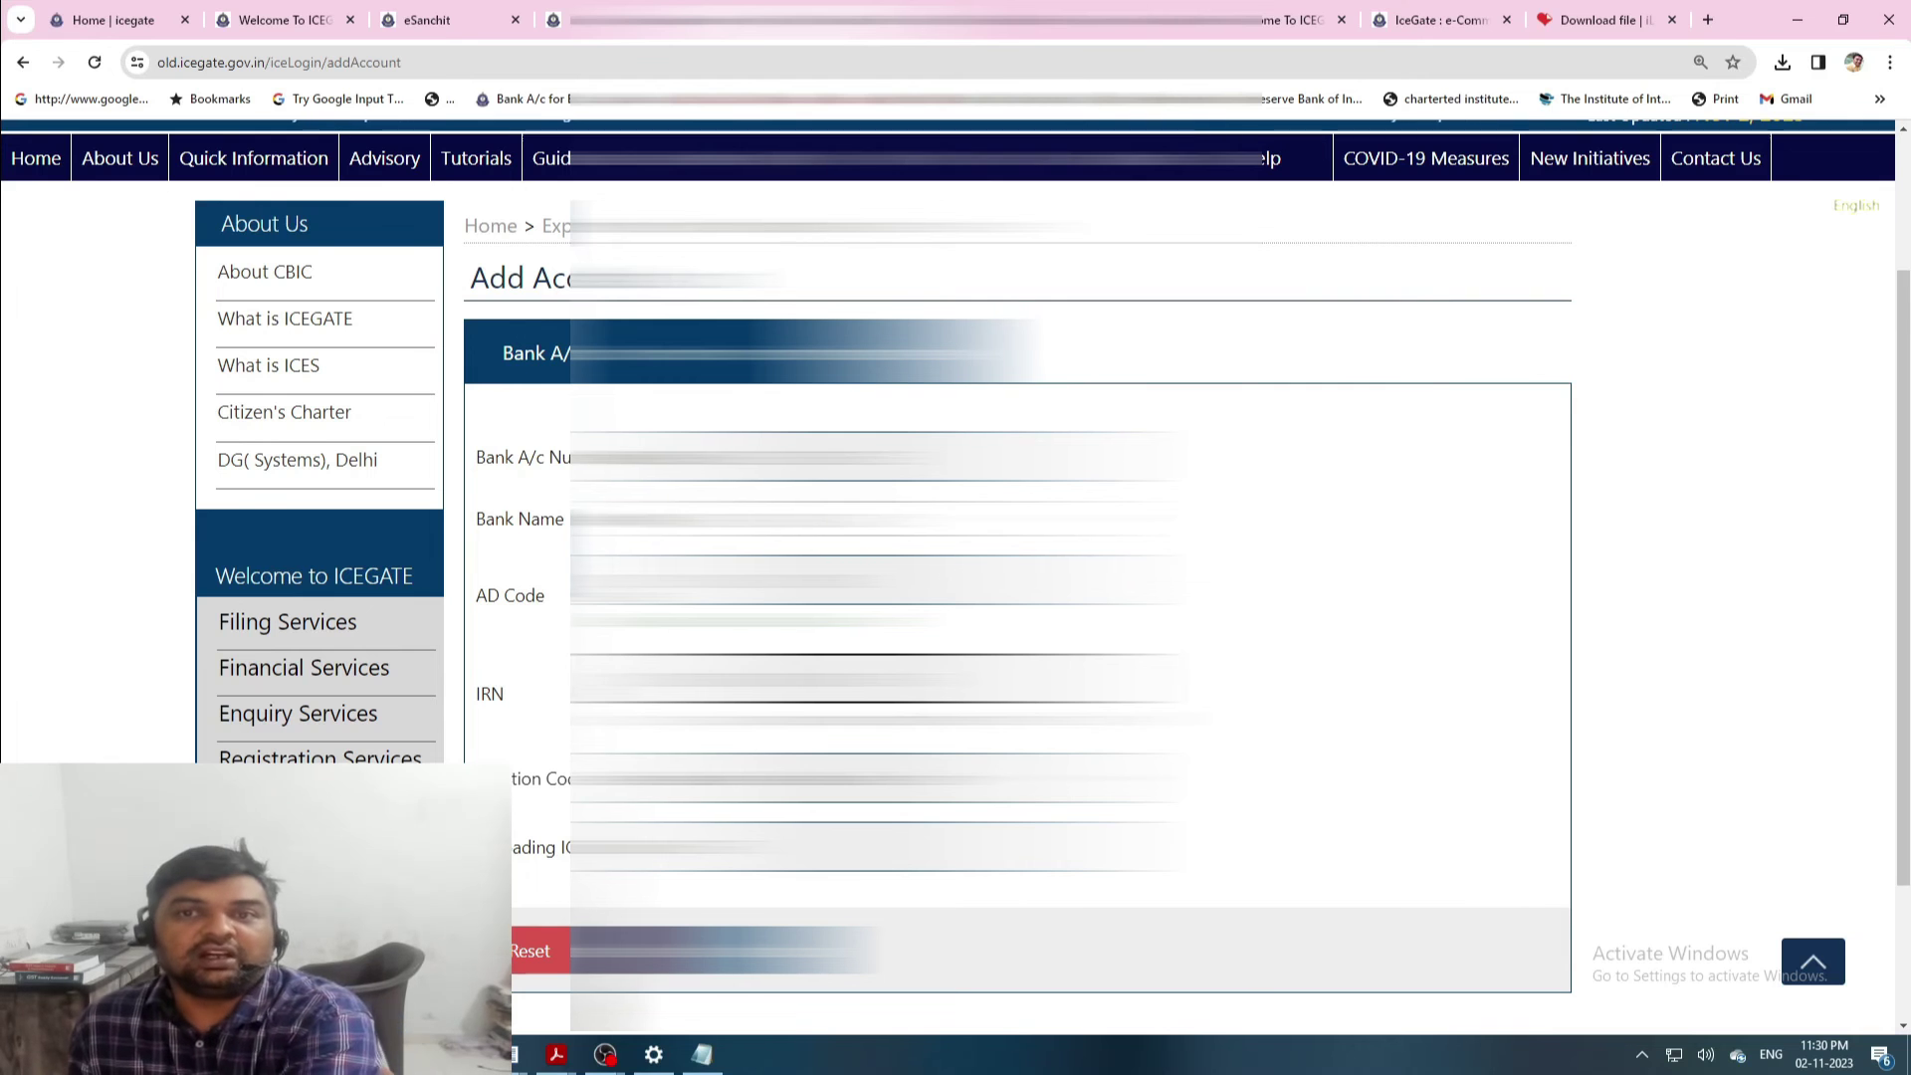
pyautogui.click(460, 22)
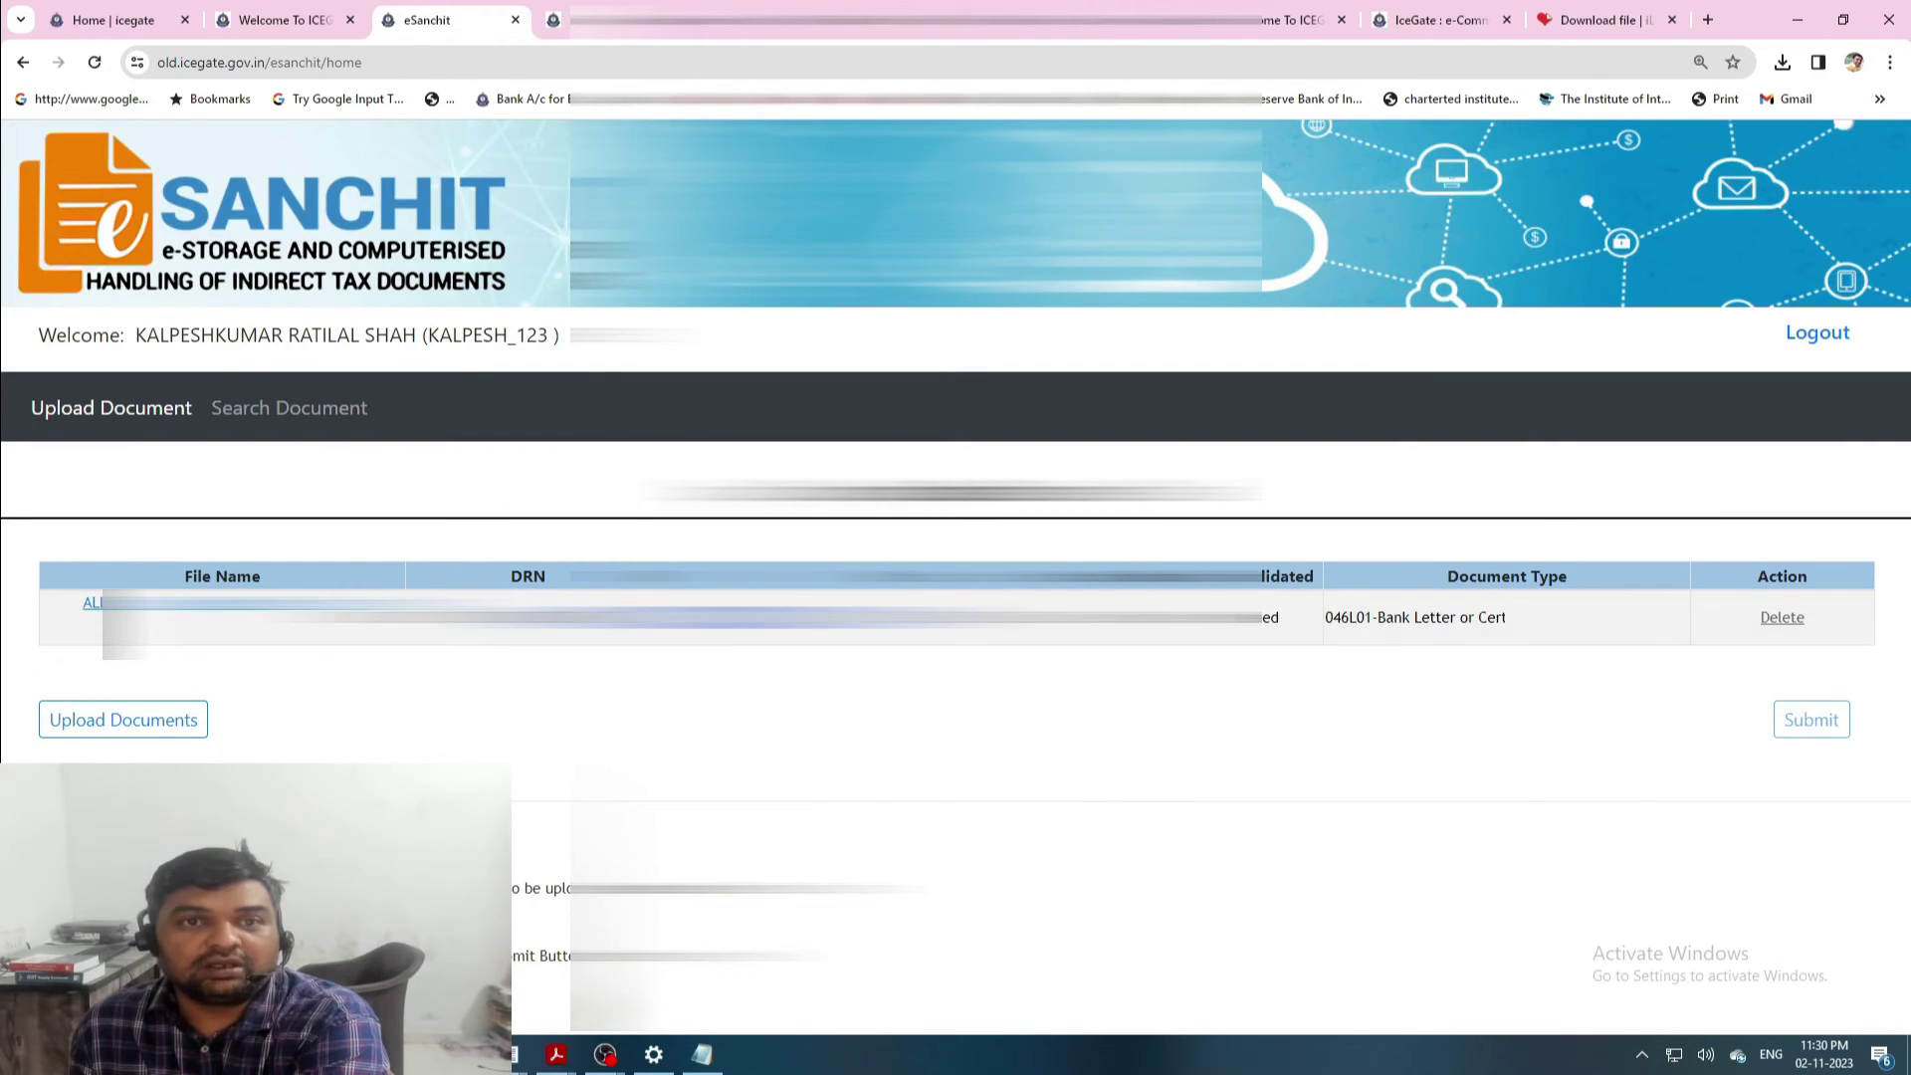
pyautogui.hotkey('ctrl', 'Tab')
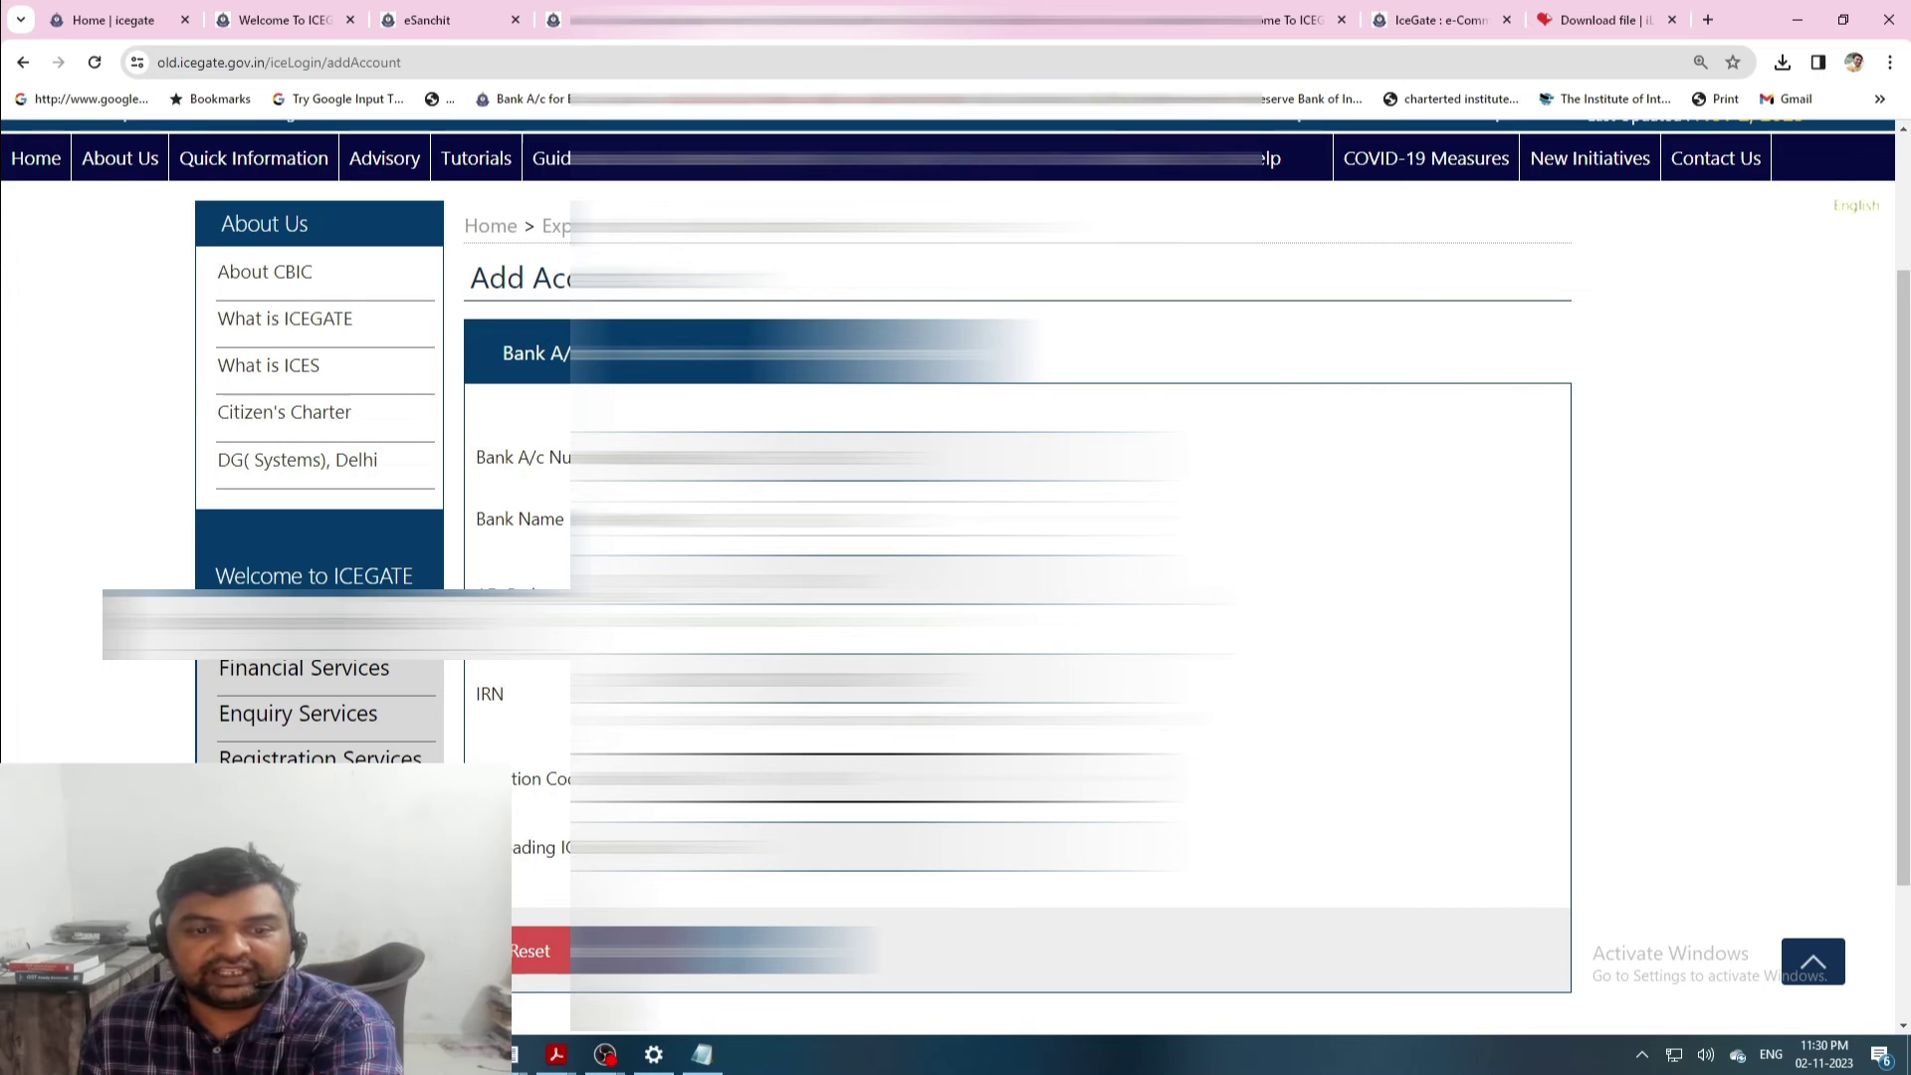
pyautogui.click(284, 20)
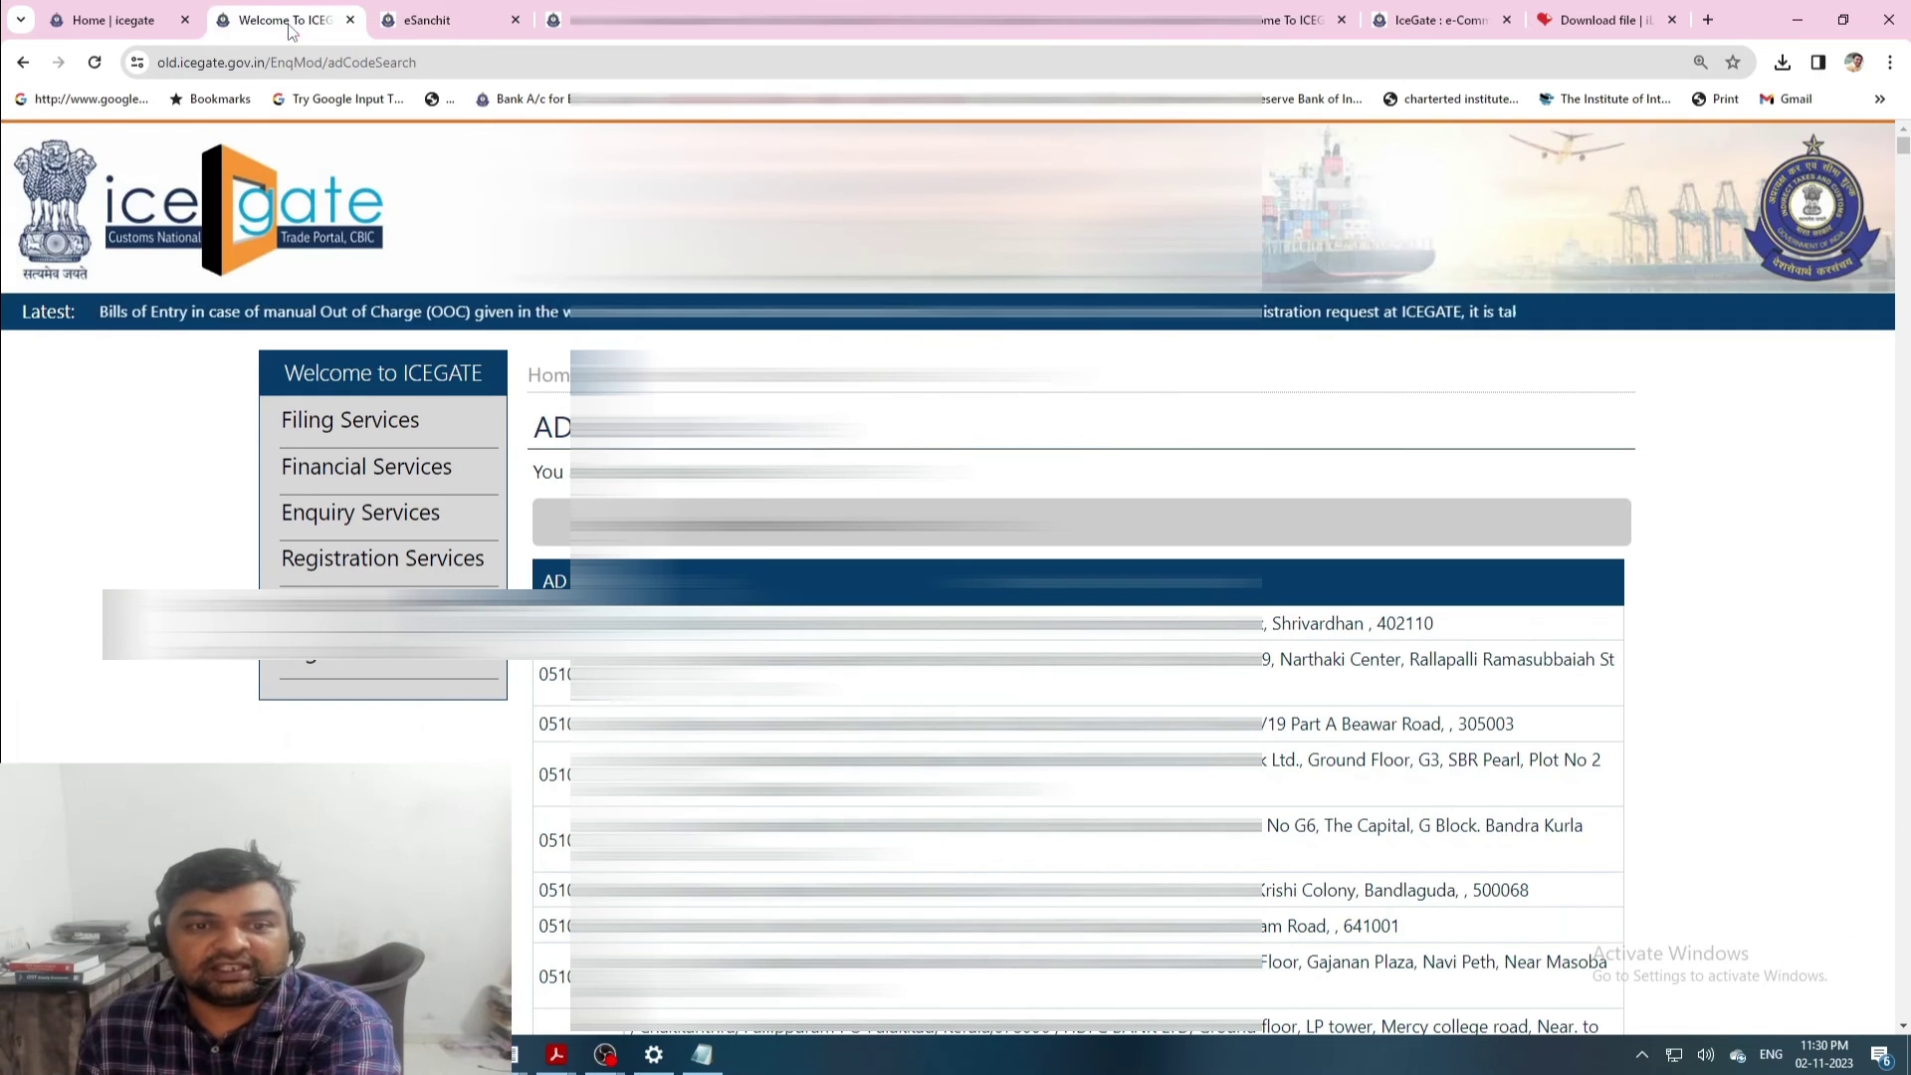
pyautogui.click(111, 19)
# Step: Paste the last field's value and submit the Add Account form to get the OTP page
pyautogui.click(1589, 227)
pyautogui.click(1569, 298)
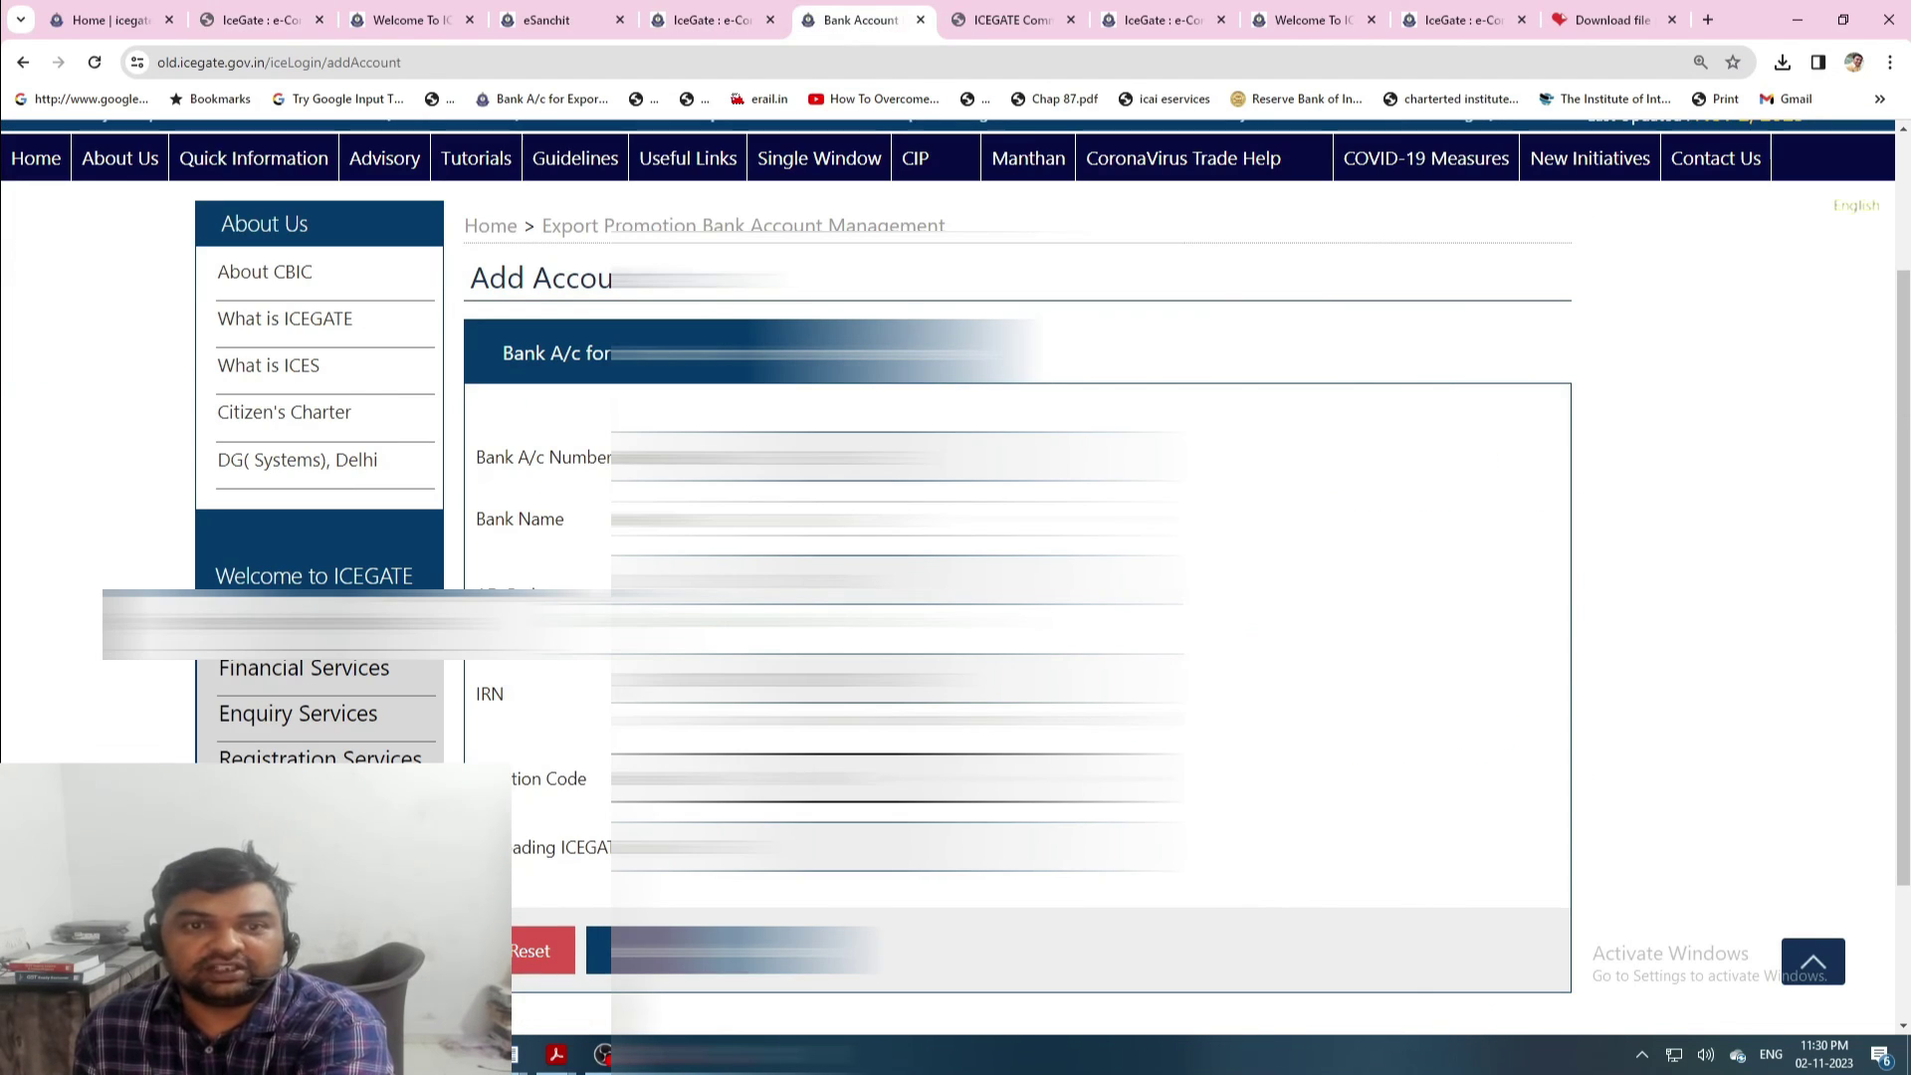
pyautogui.hotkey('ctrl', 'v')
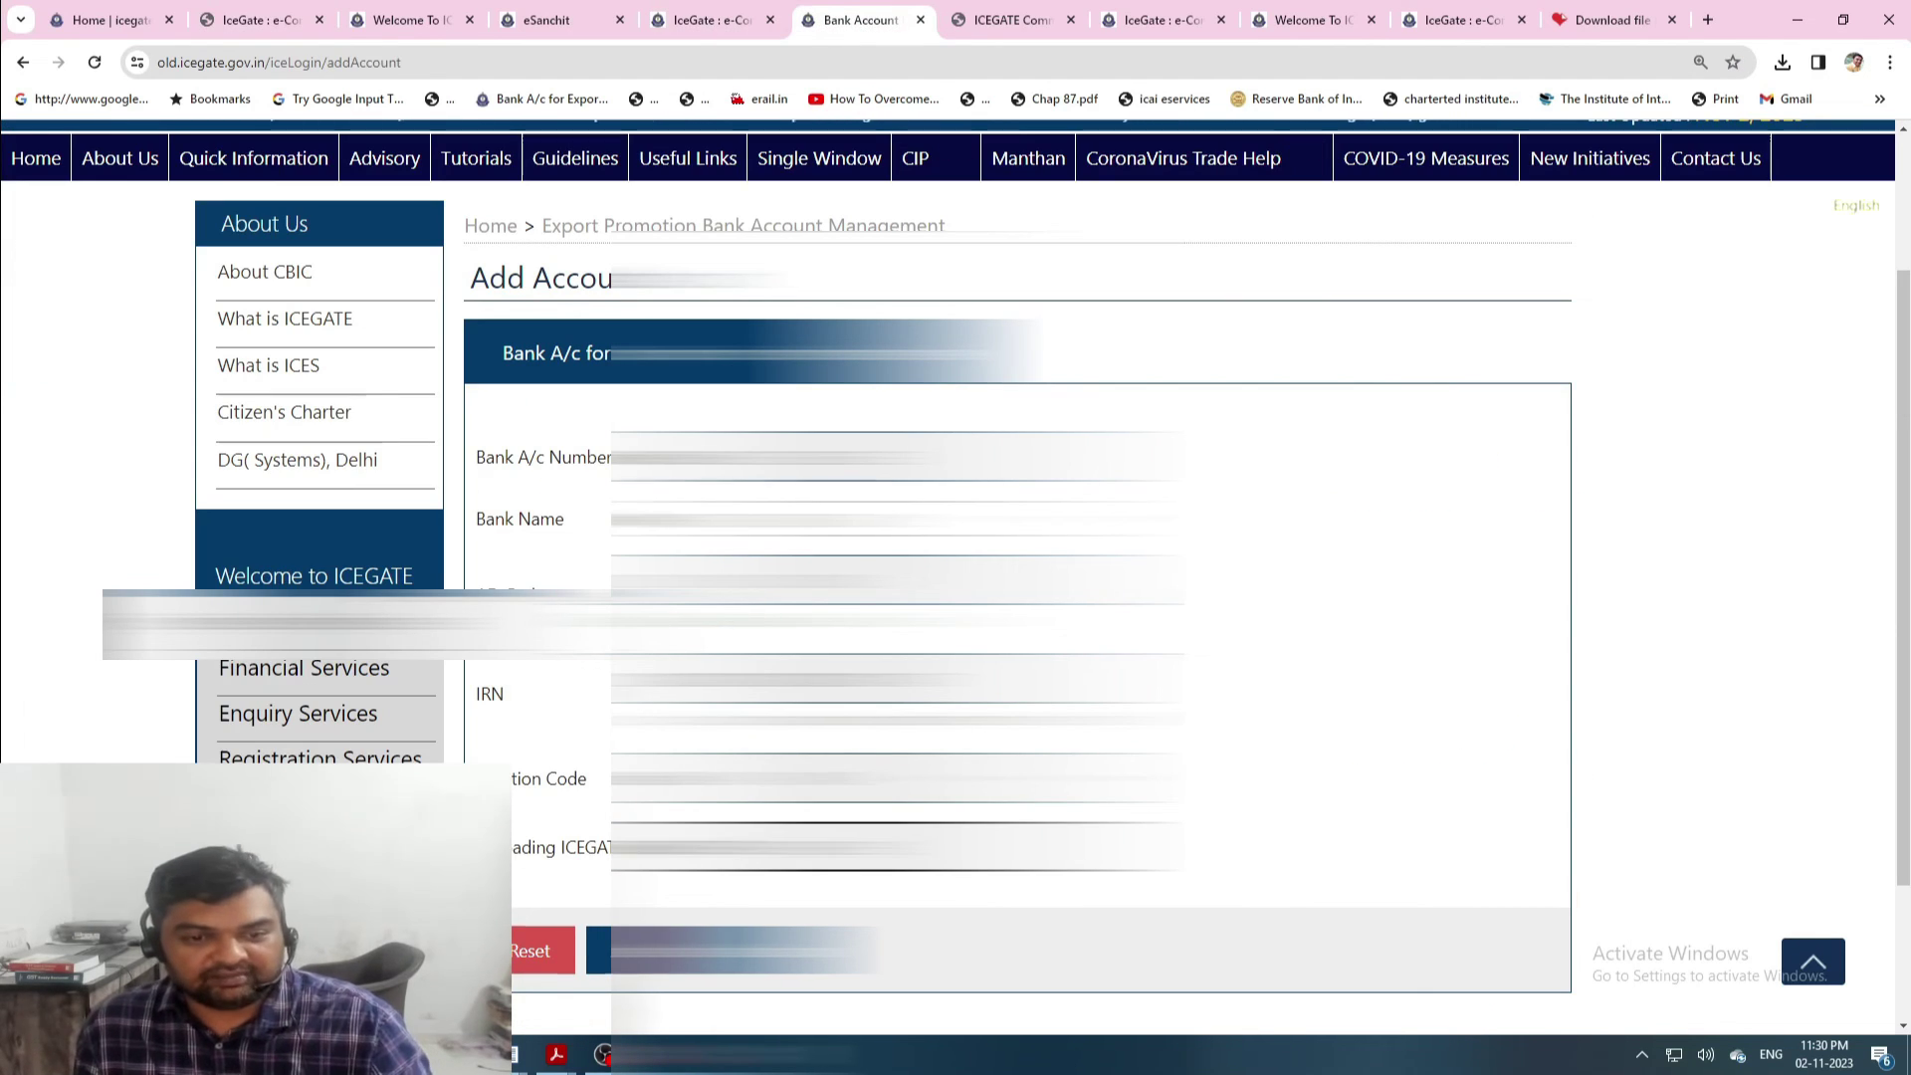
pyautogui.press('Tab')
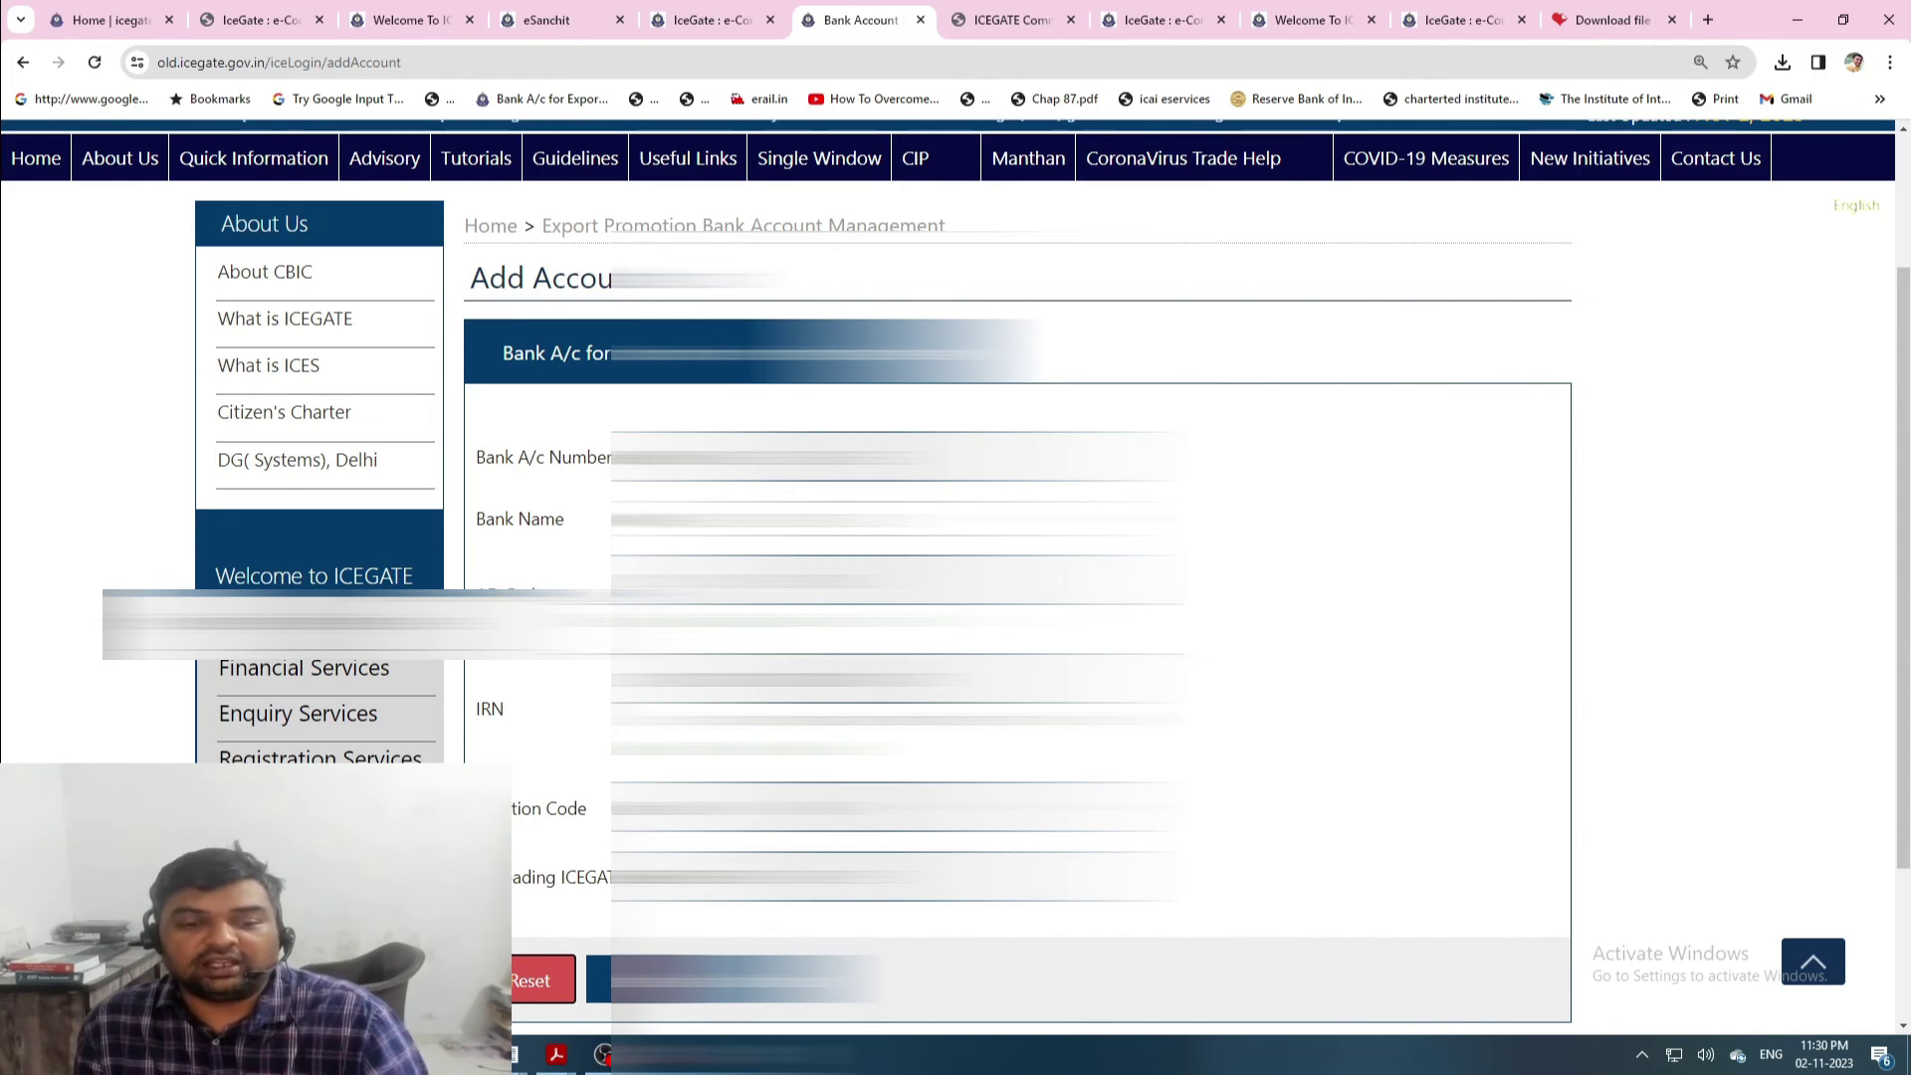
pyautogui.click(646, 980)
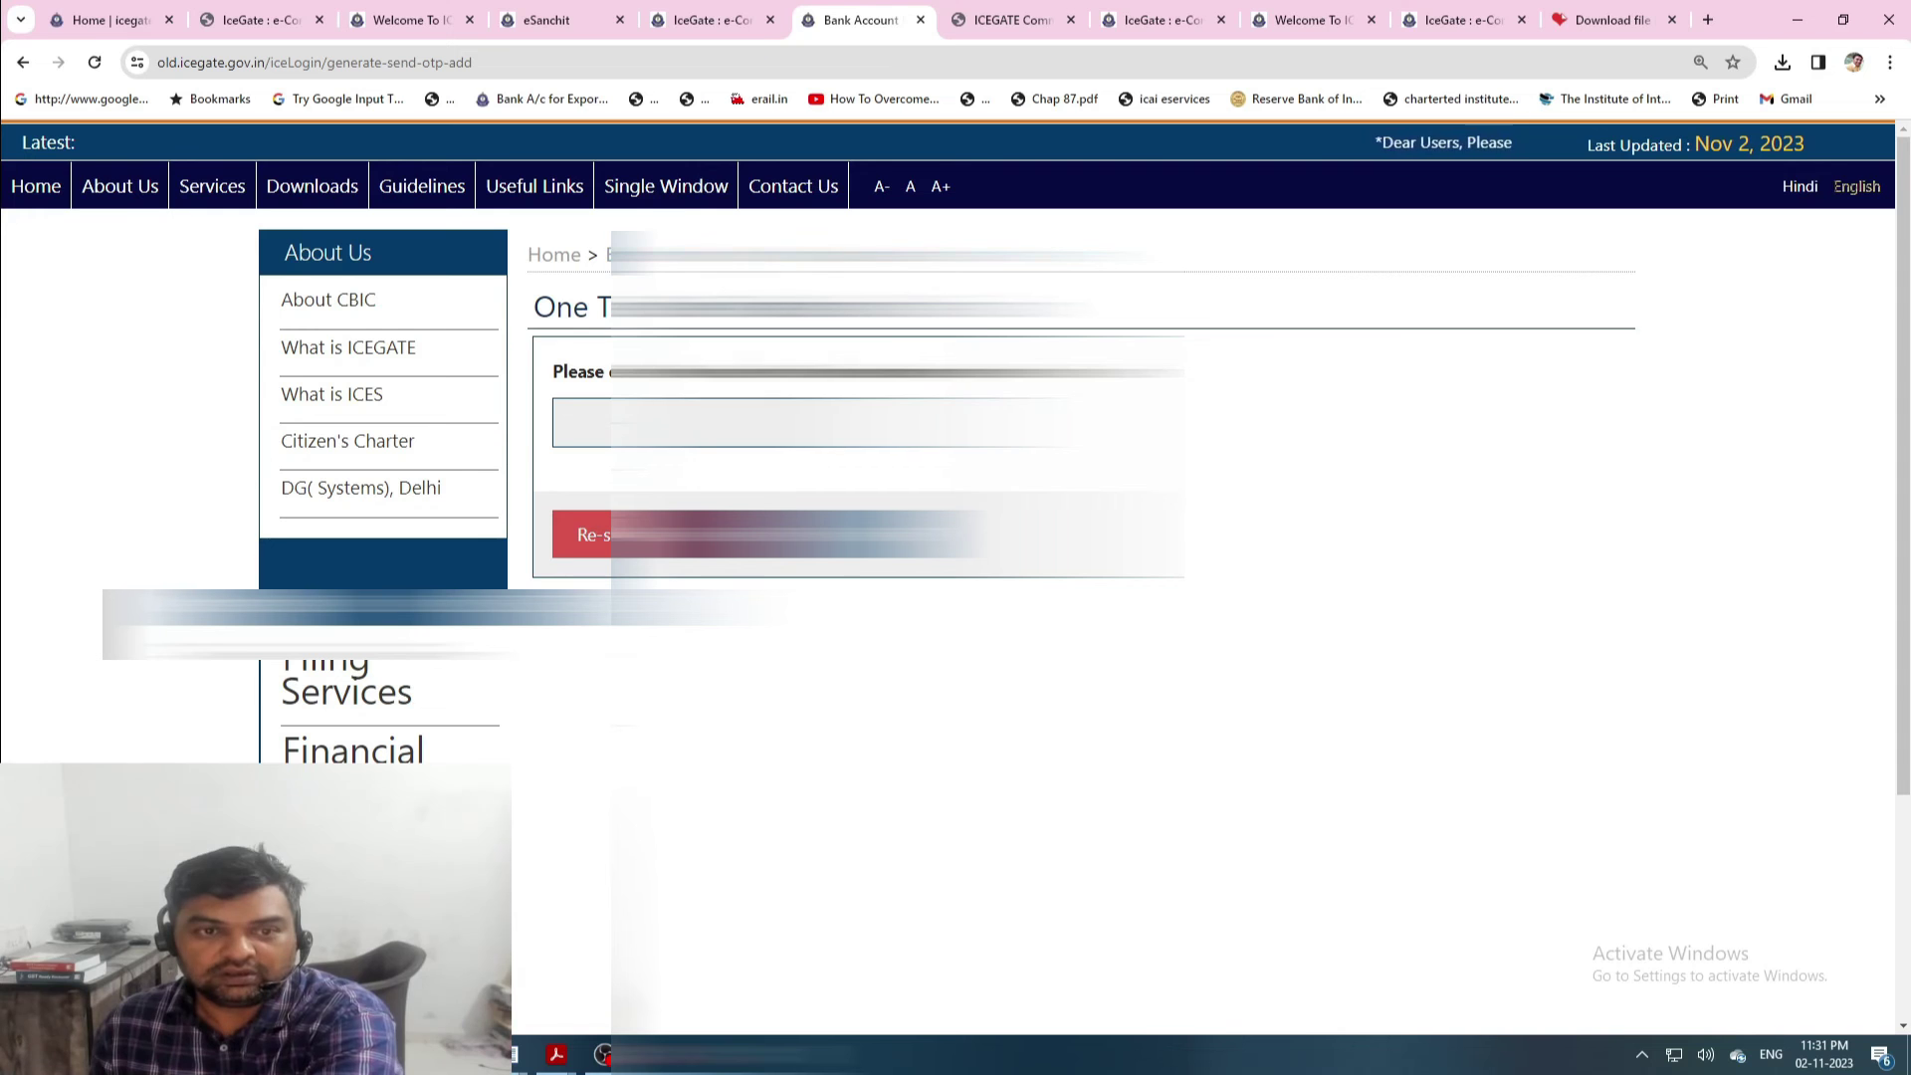
# Step: Enter the received one-time password and submit it to verify the new bank account
pyautogui.click(577, 423)
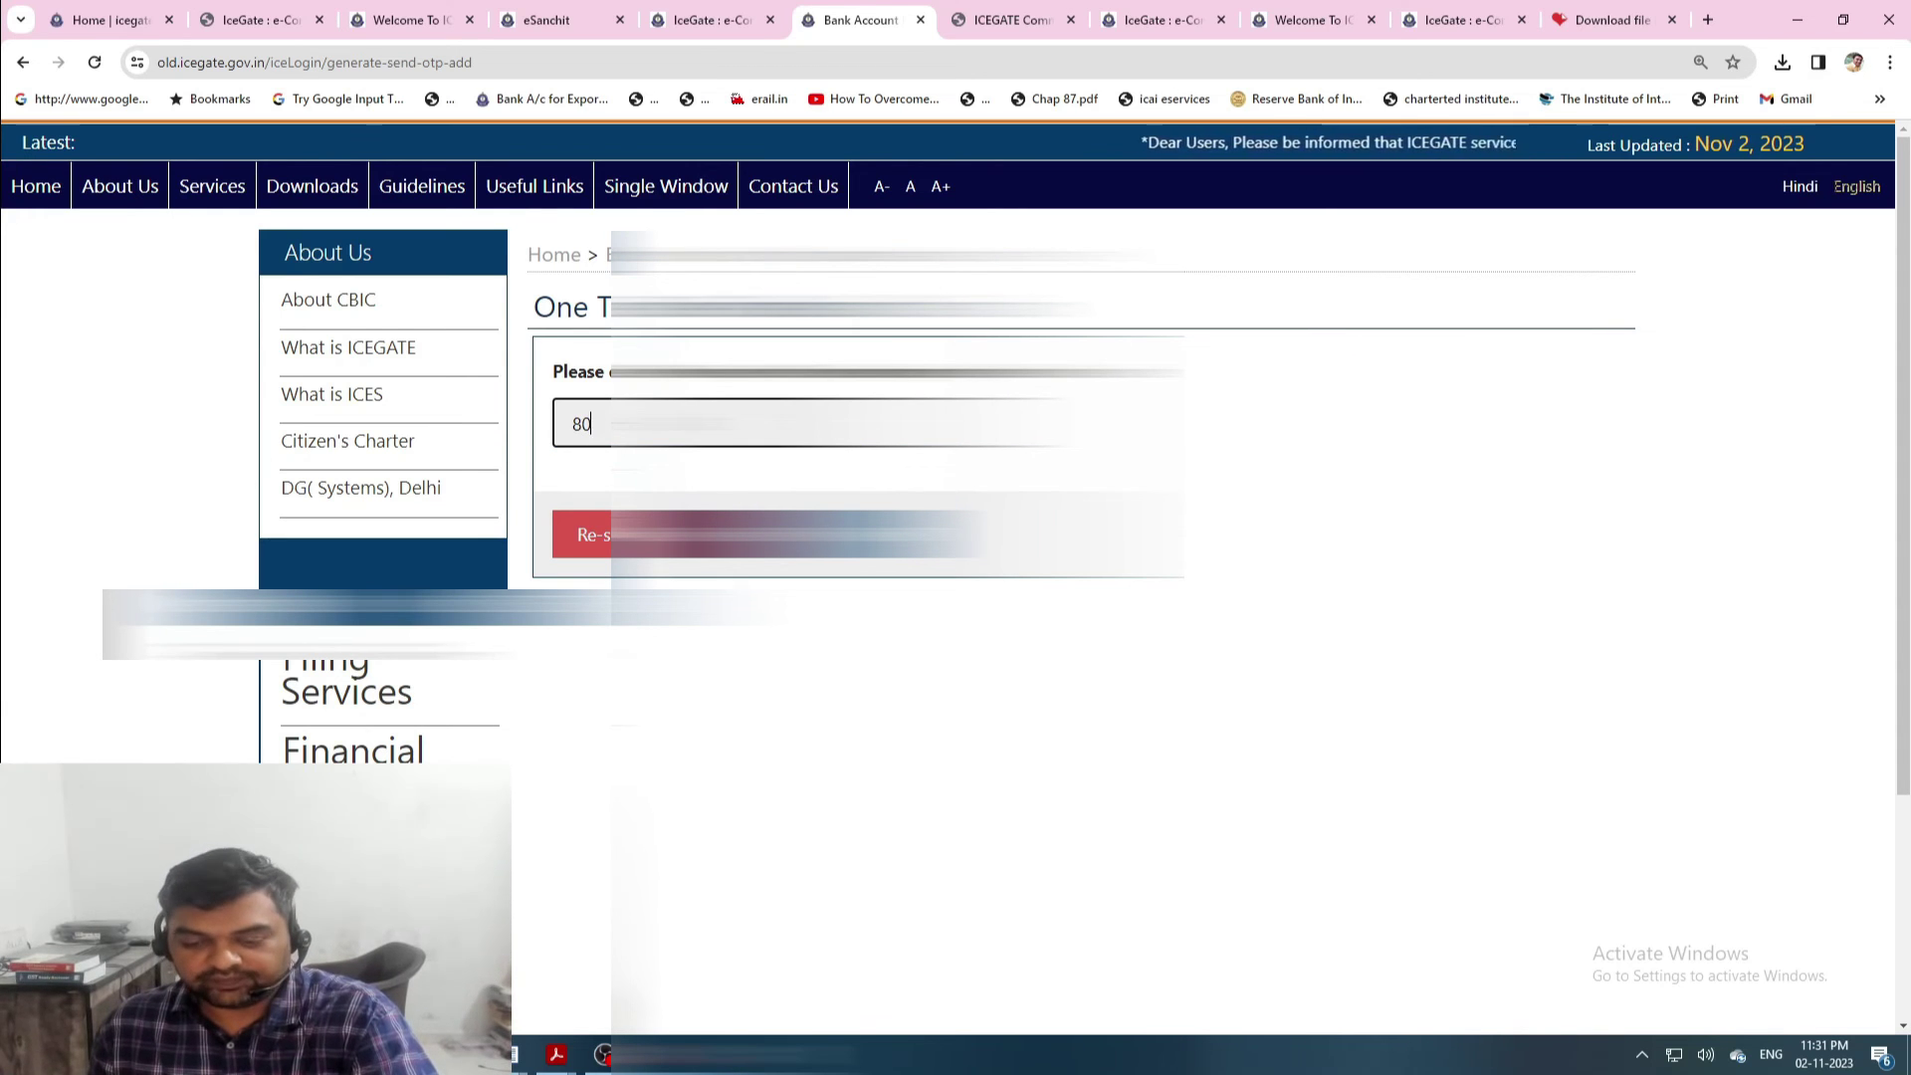
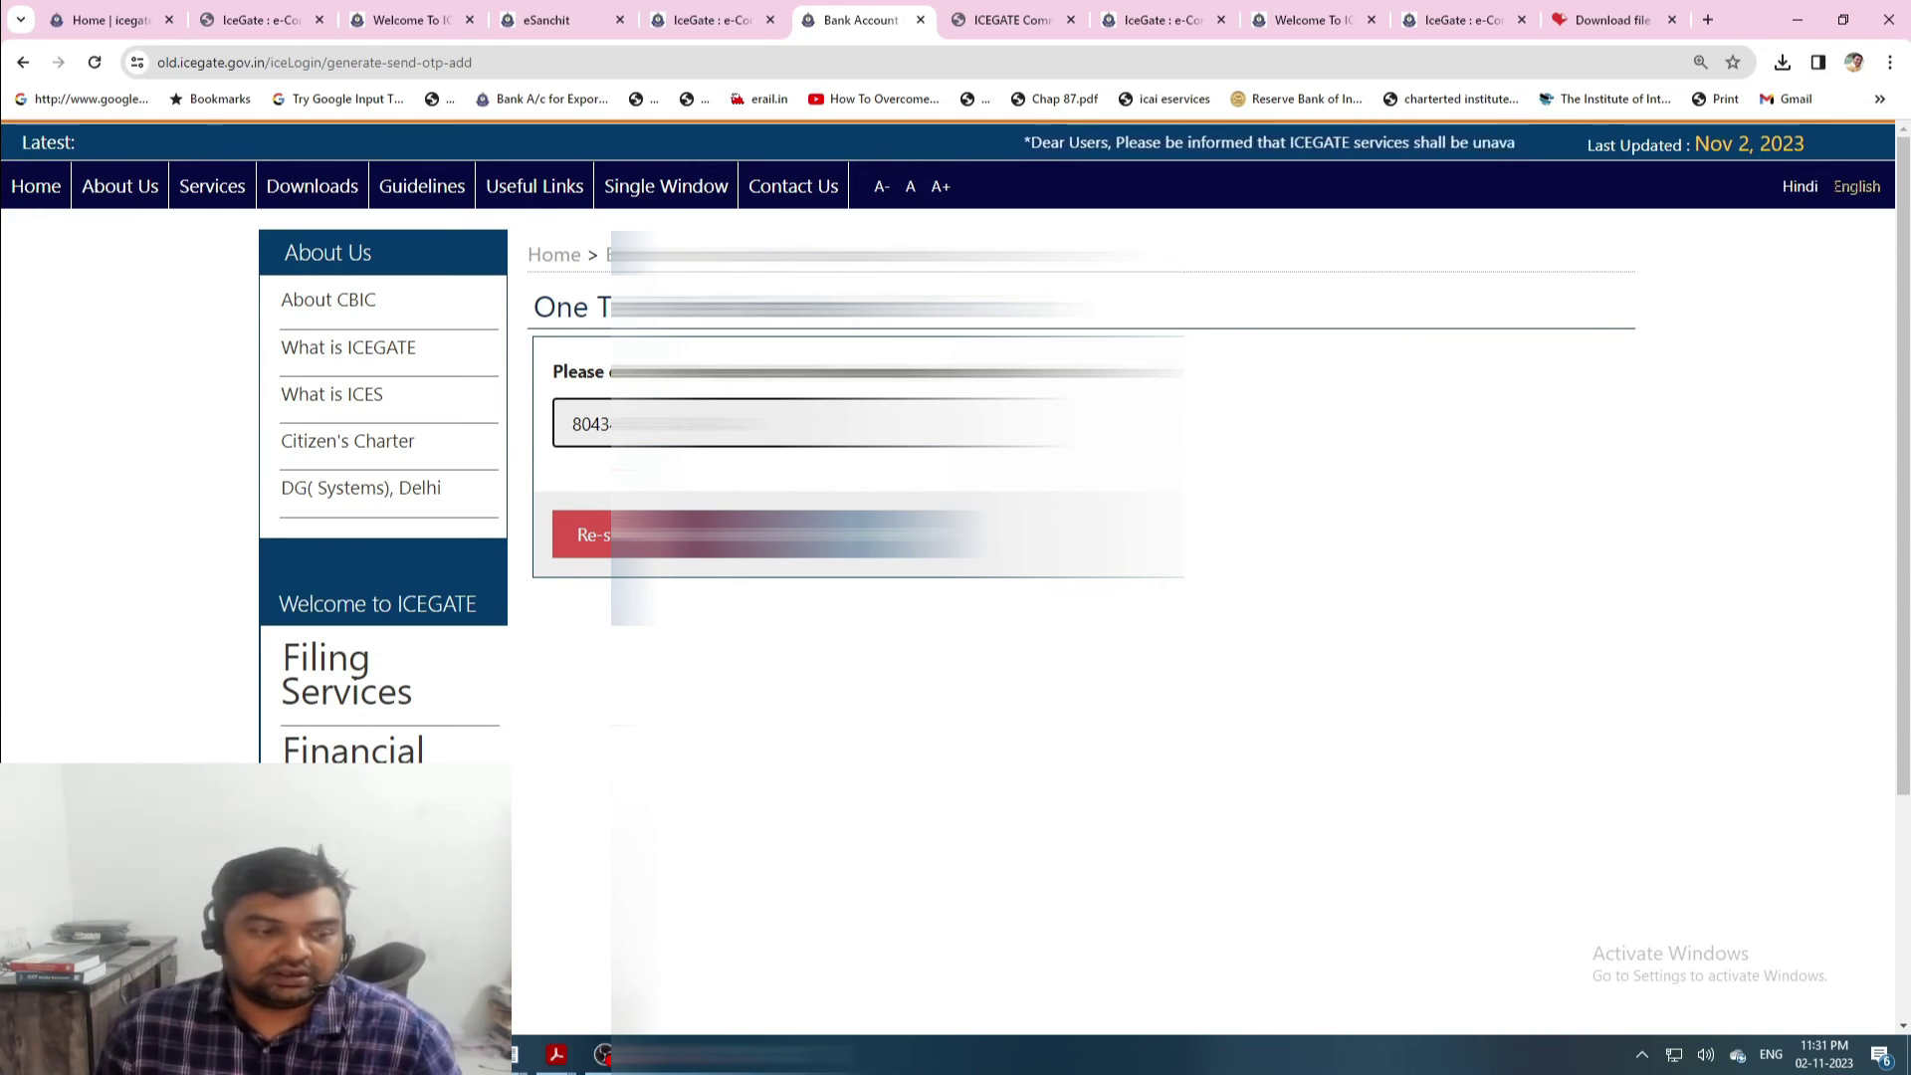
pyautogui.click(831, 534)
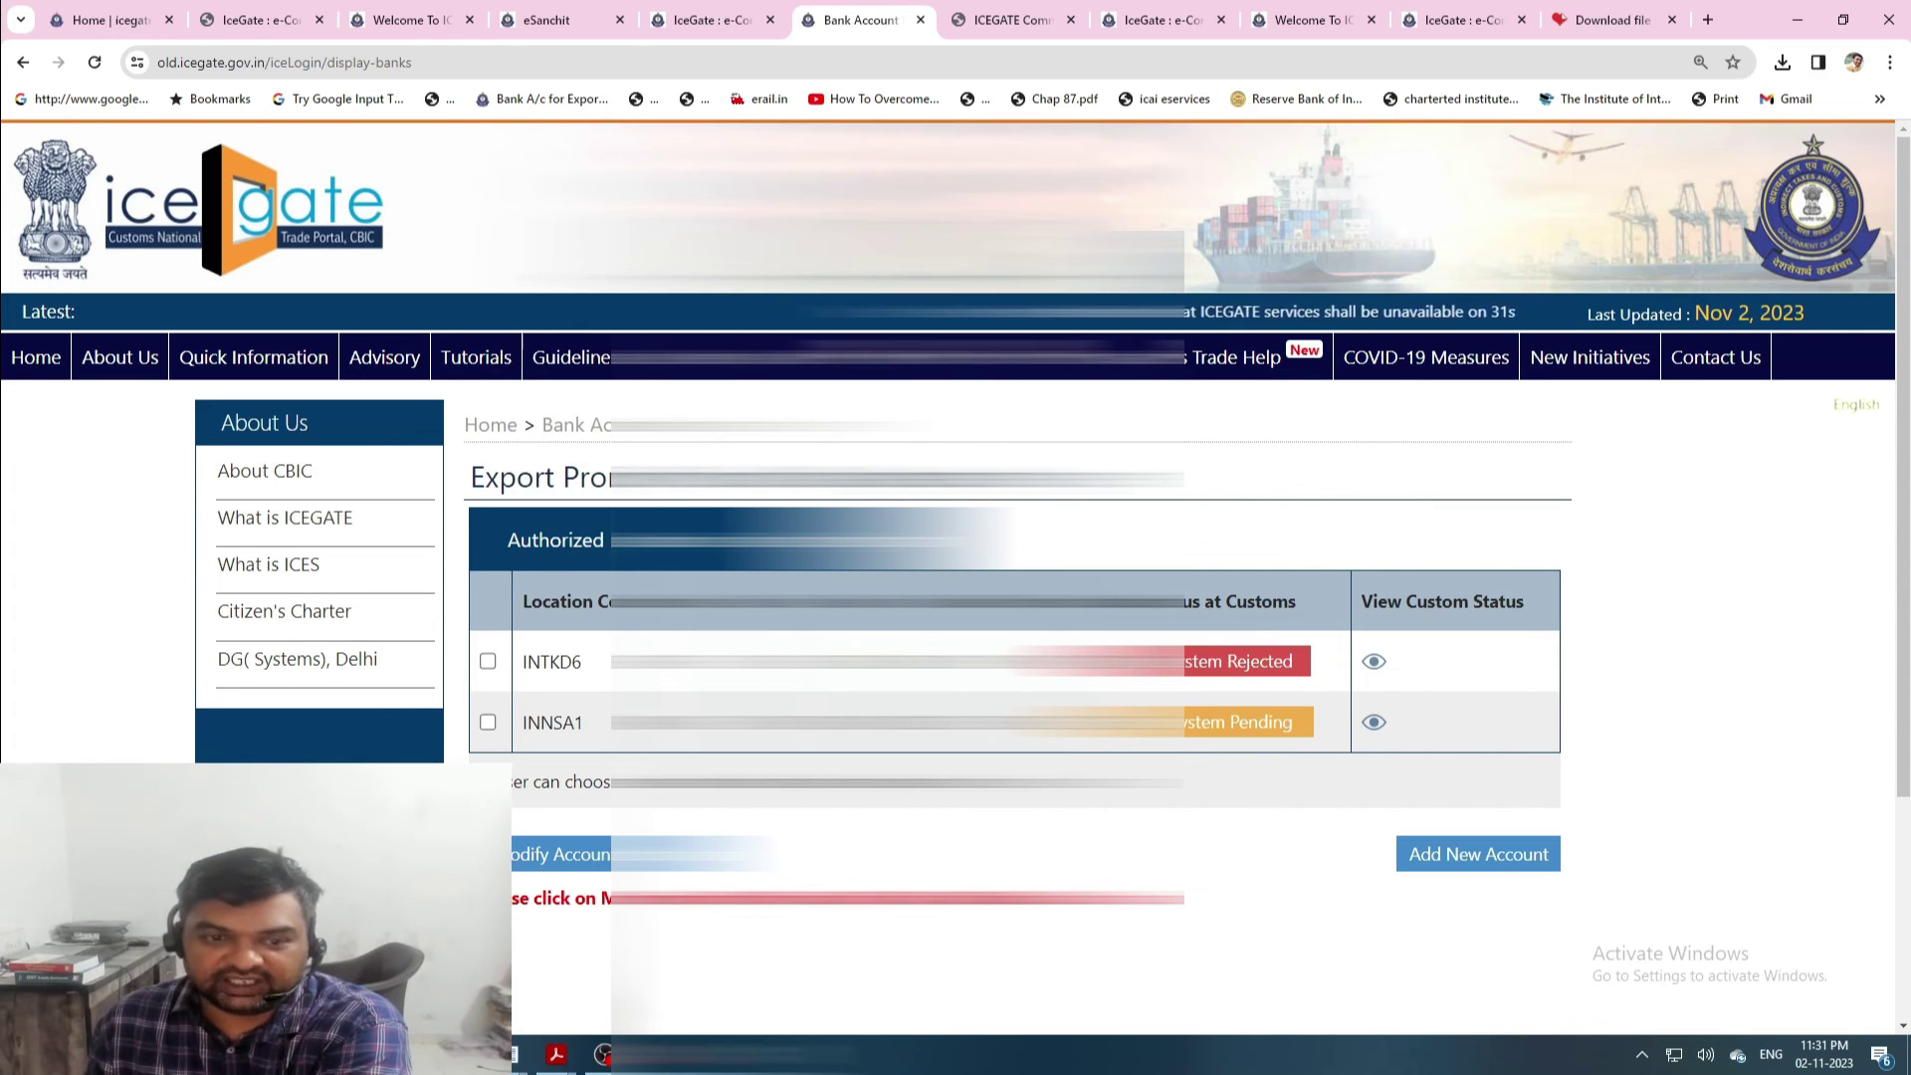
# Step: Go to Financial Services and open the Bank Account Management service
pyautogui.scroll(-3, 1408, 801)
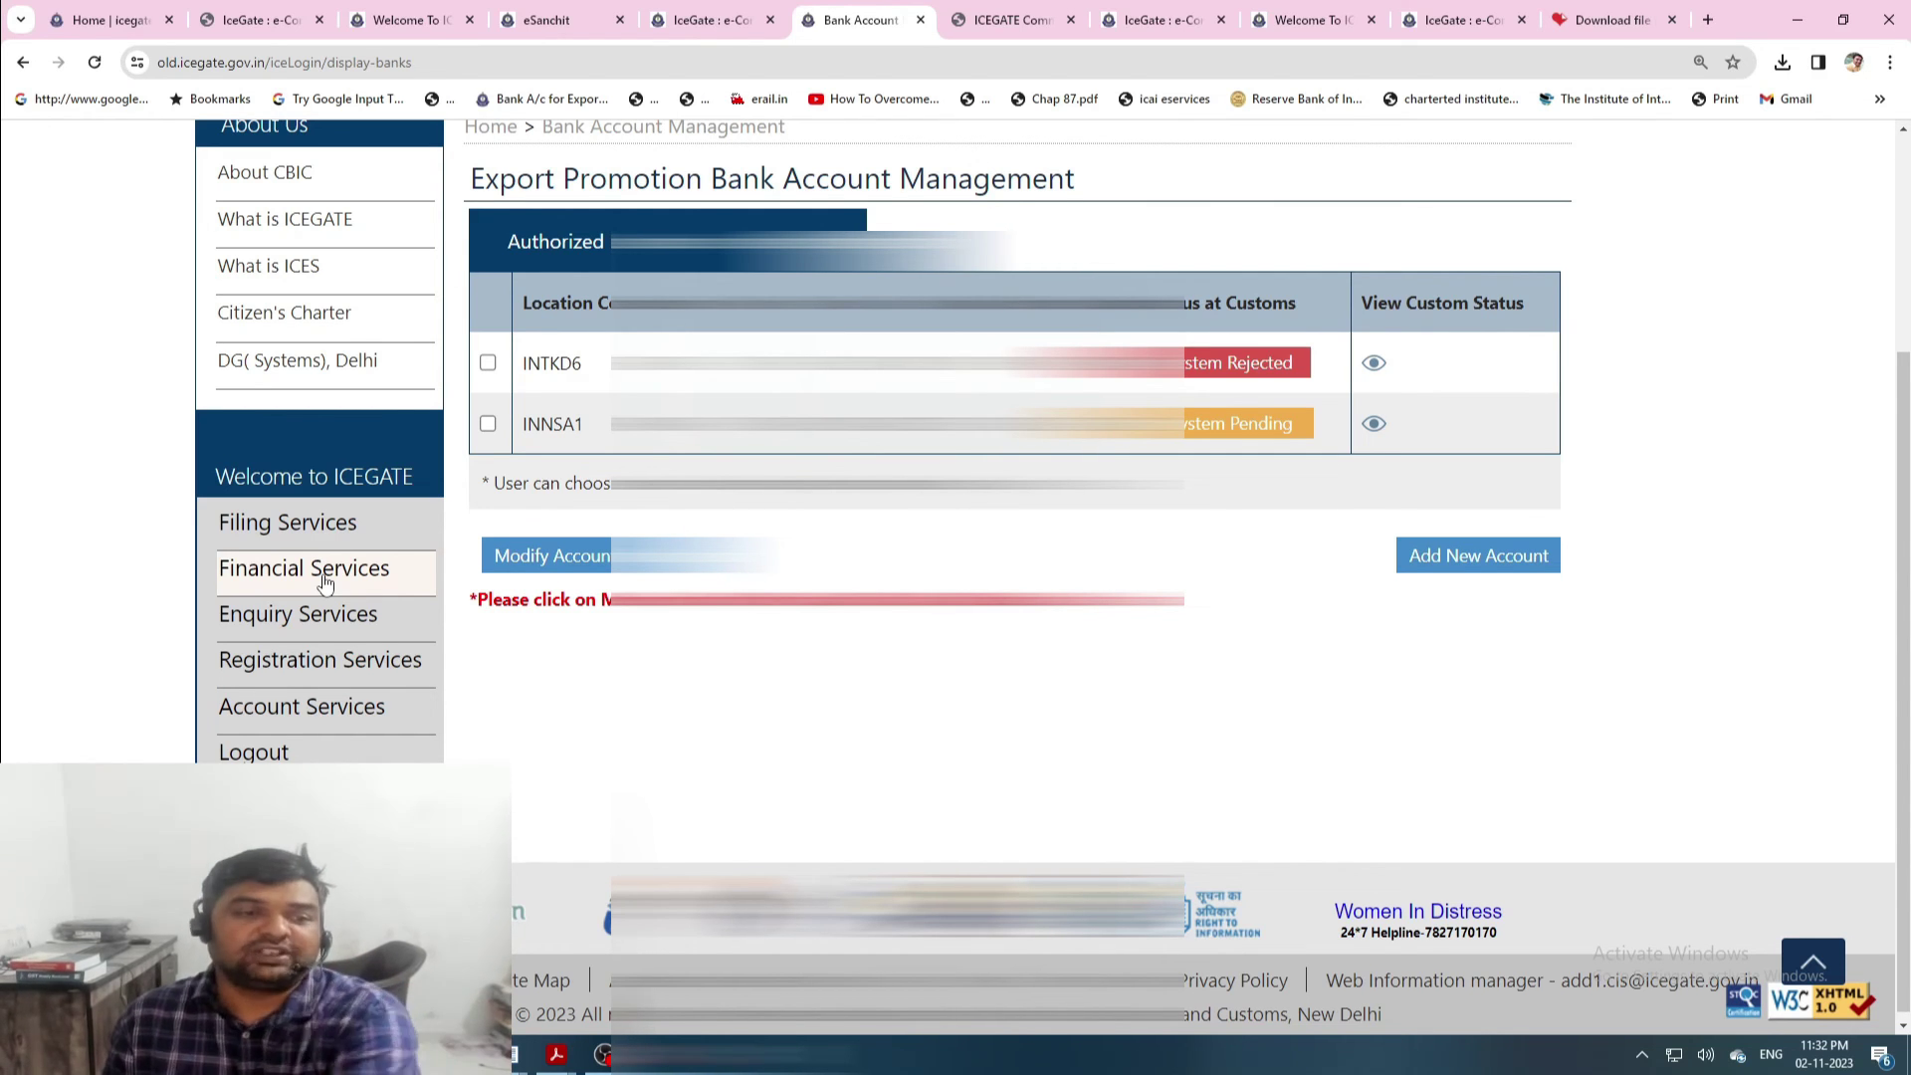
pyautogui.click(325, 582)
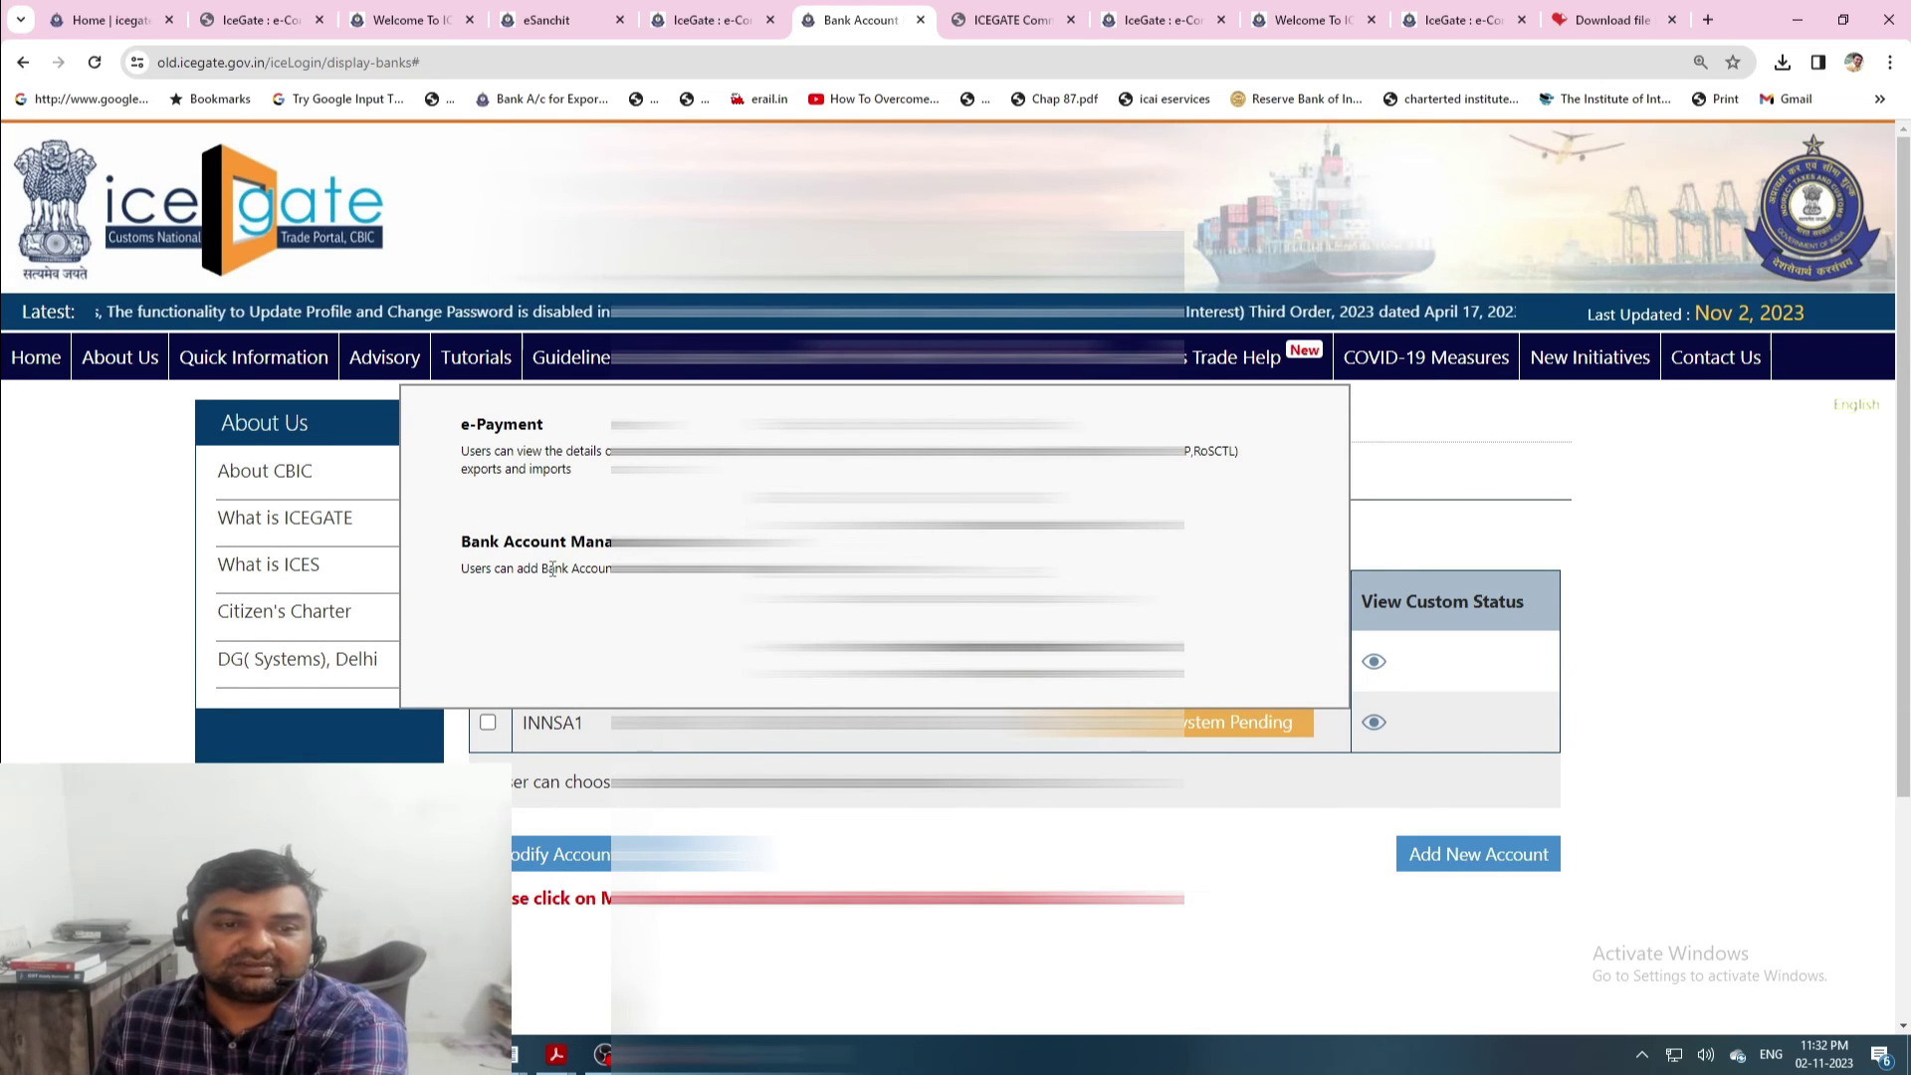
pyautogui.click(558, 665)
# Step: Choose the Bank A/c for Export Promotion Incentive type and start a new account
pyautogui.click(542, 725)
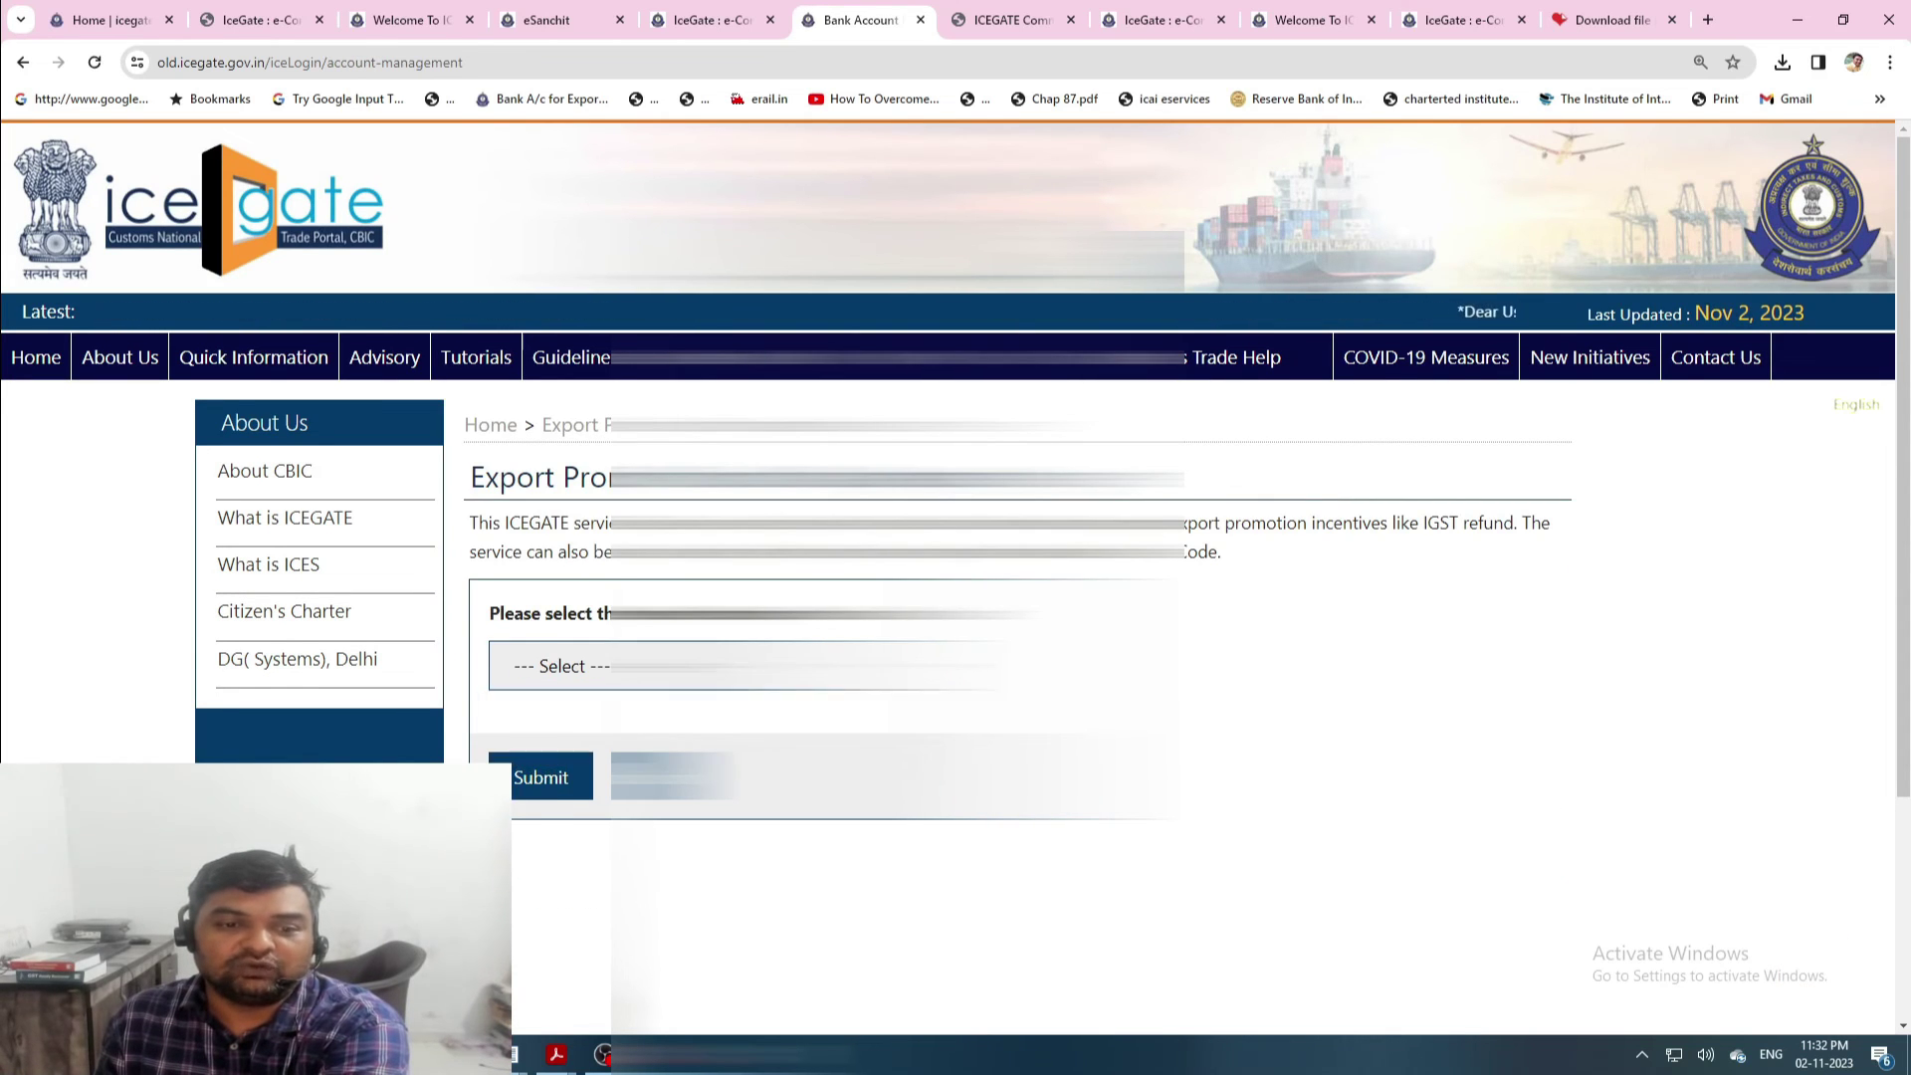
pyautogui.click(546, 777)
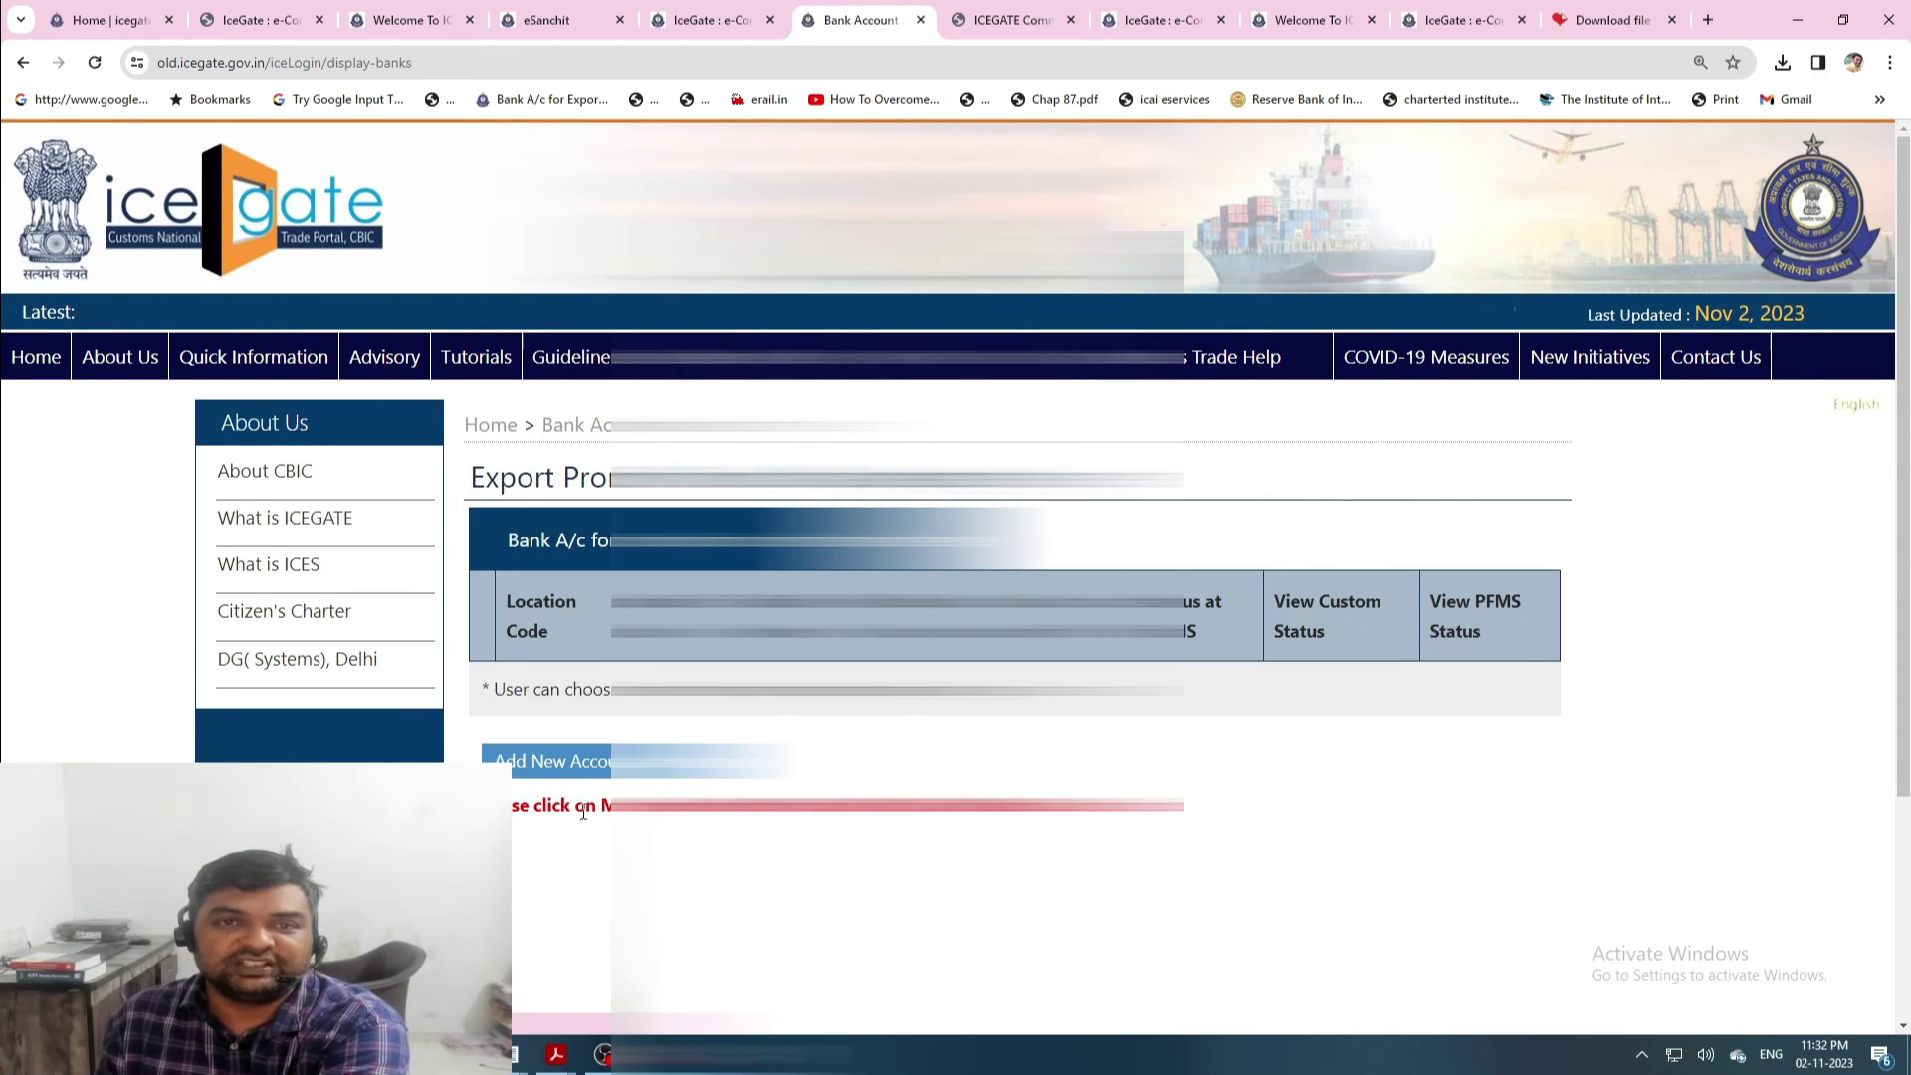
pyautogui.click(547, 759)
pyautogui.scroll(-3, 956, 497)
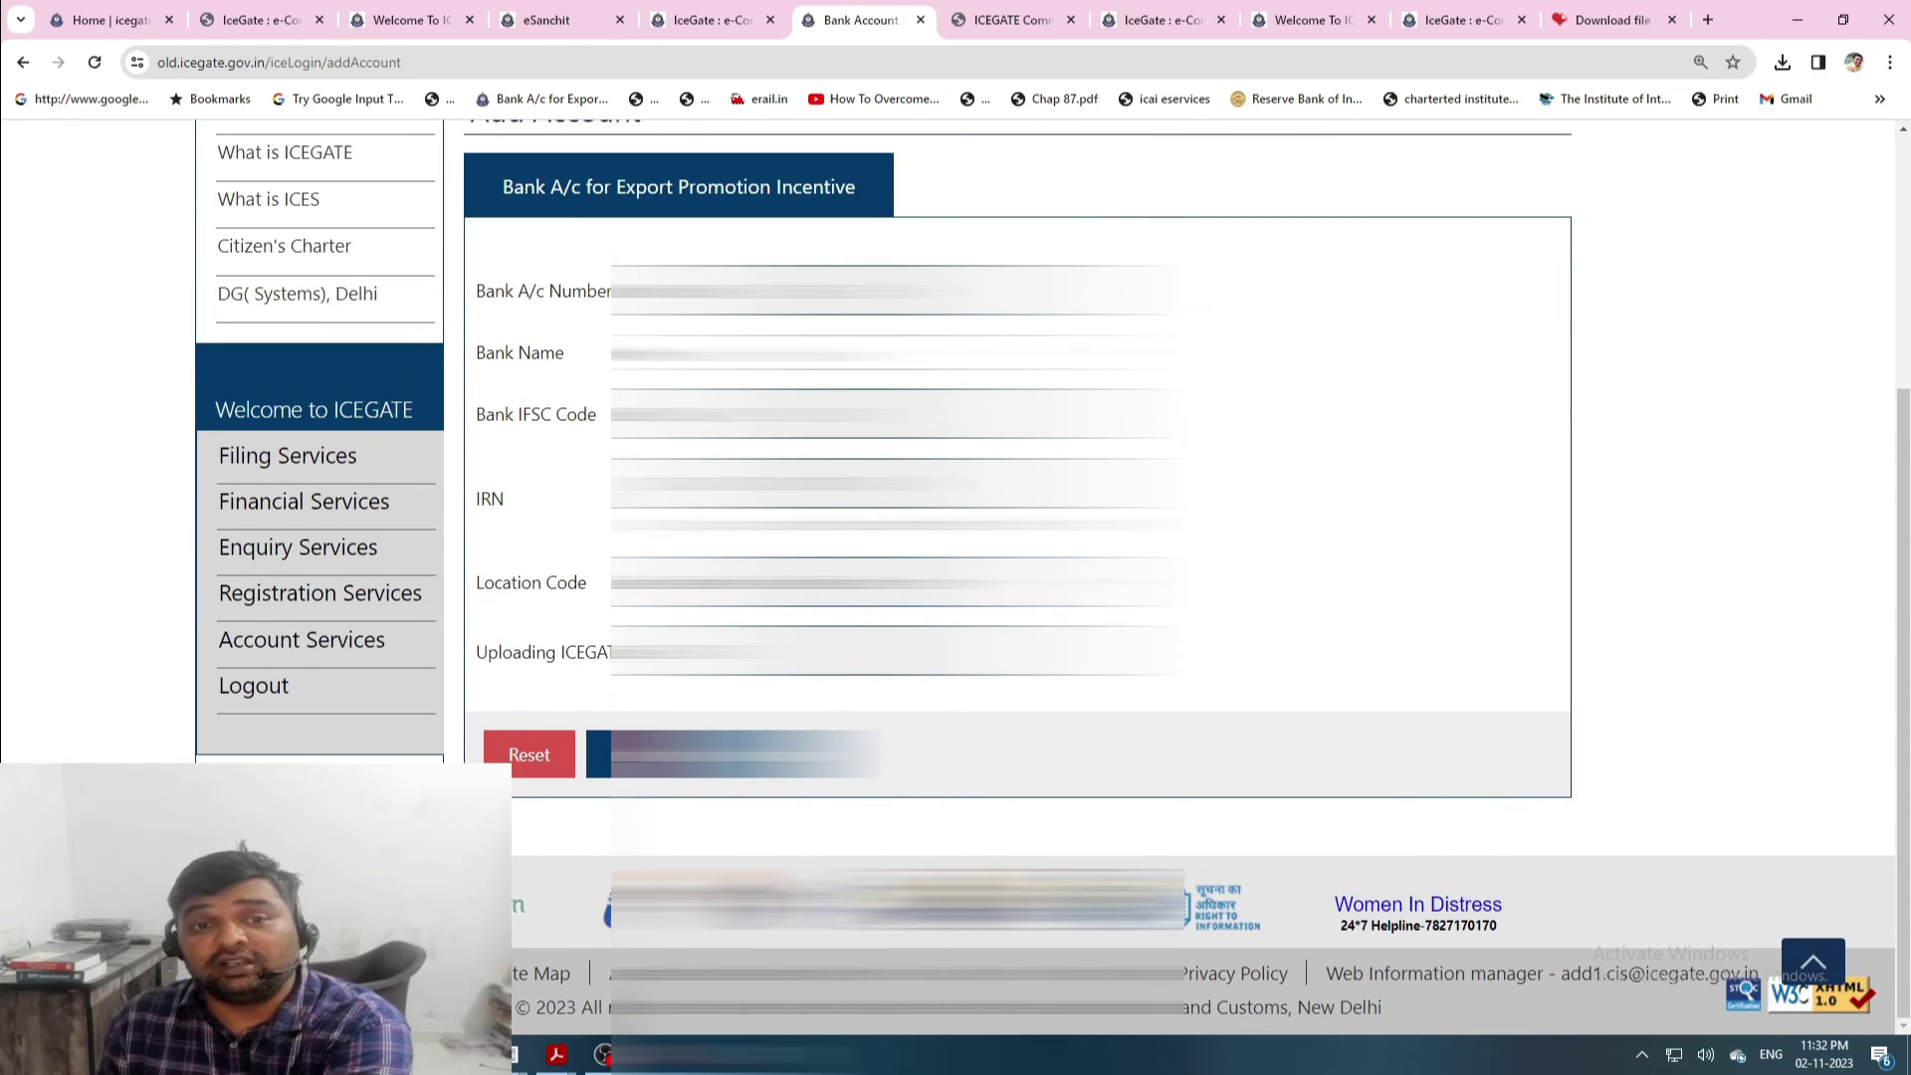
# Step: Enter the account number, pick the bank found by searching 'hd', and choose a location code
pyautogui.click(835, 290)
pyautogui.write('1')
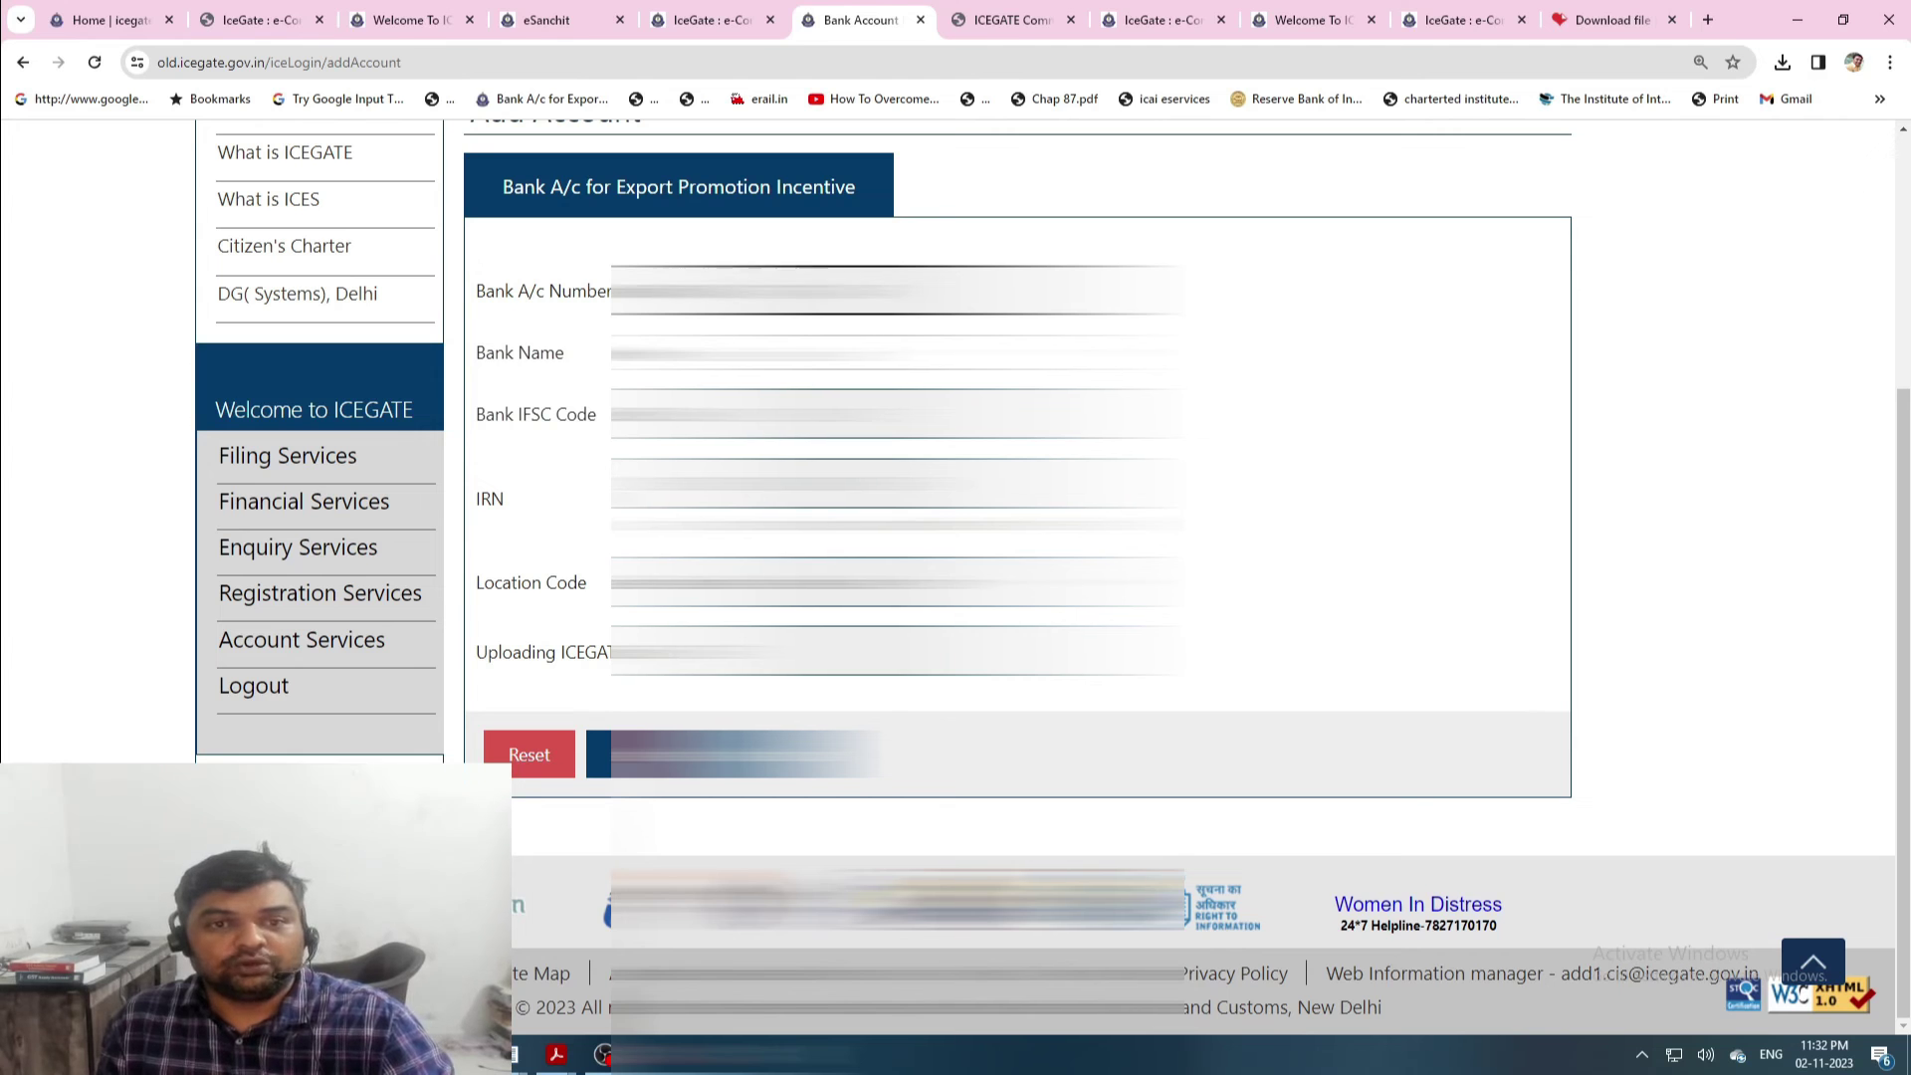
pyautogui.click(836, 352)
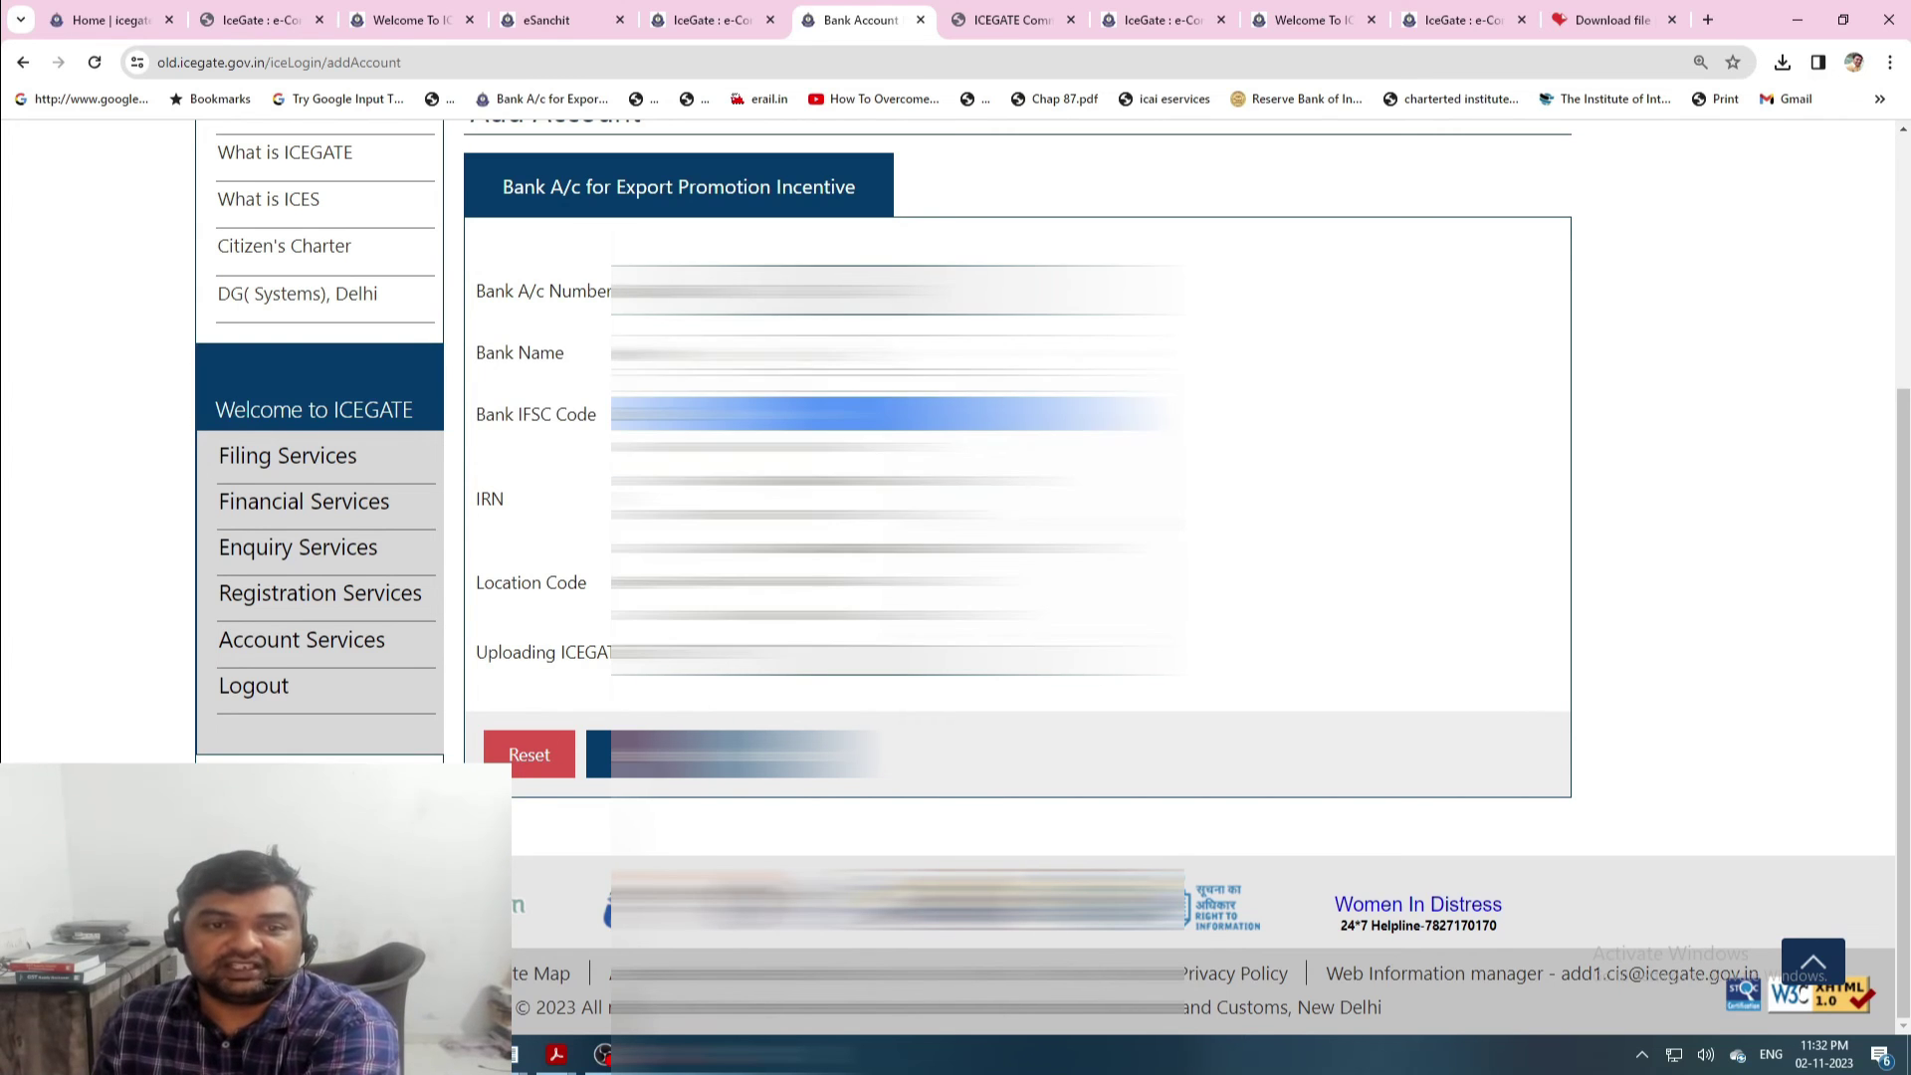
pyautogui.click(836, 383)
pyautogui.write('hd')
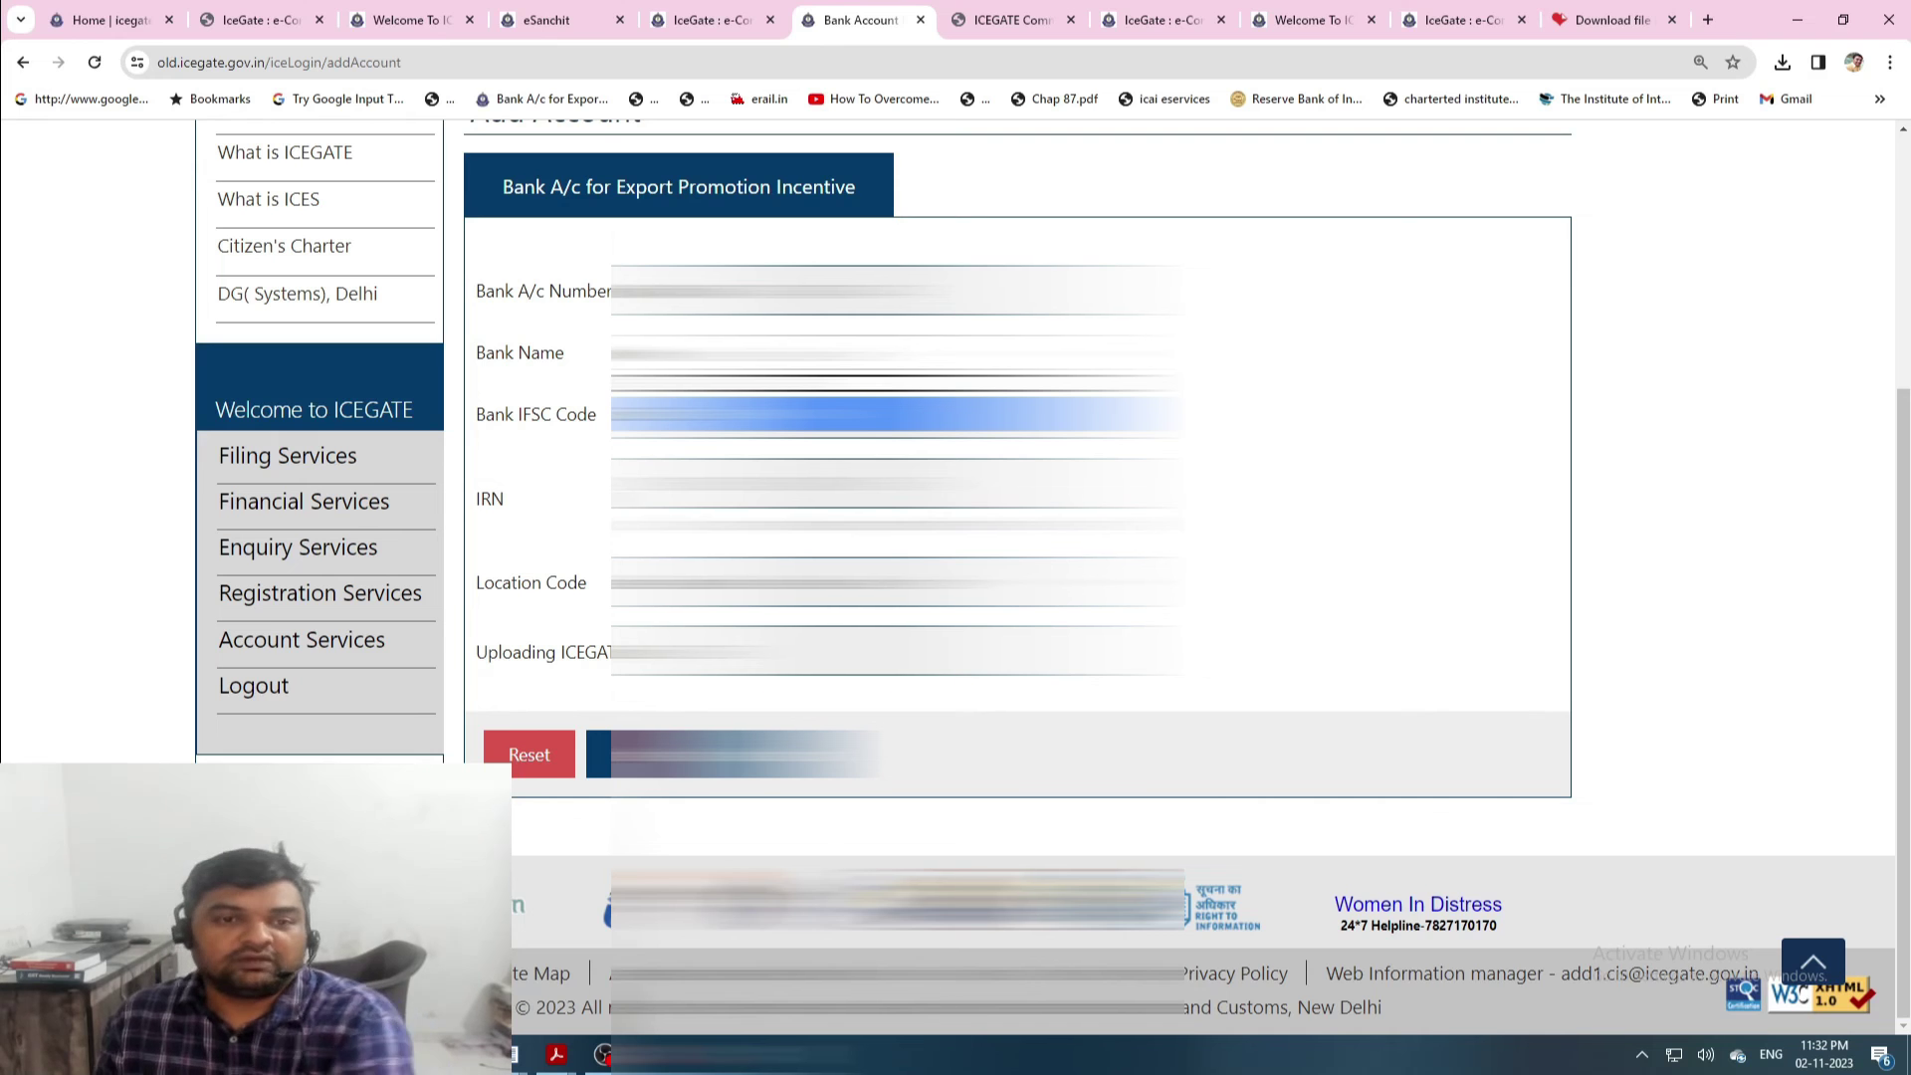
pyautogui.press('Return')
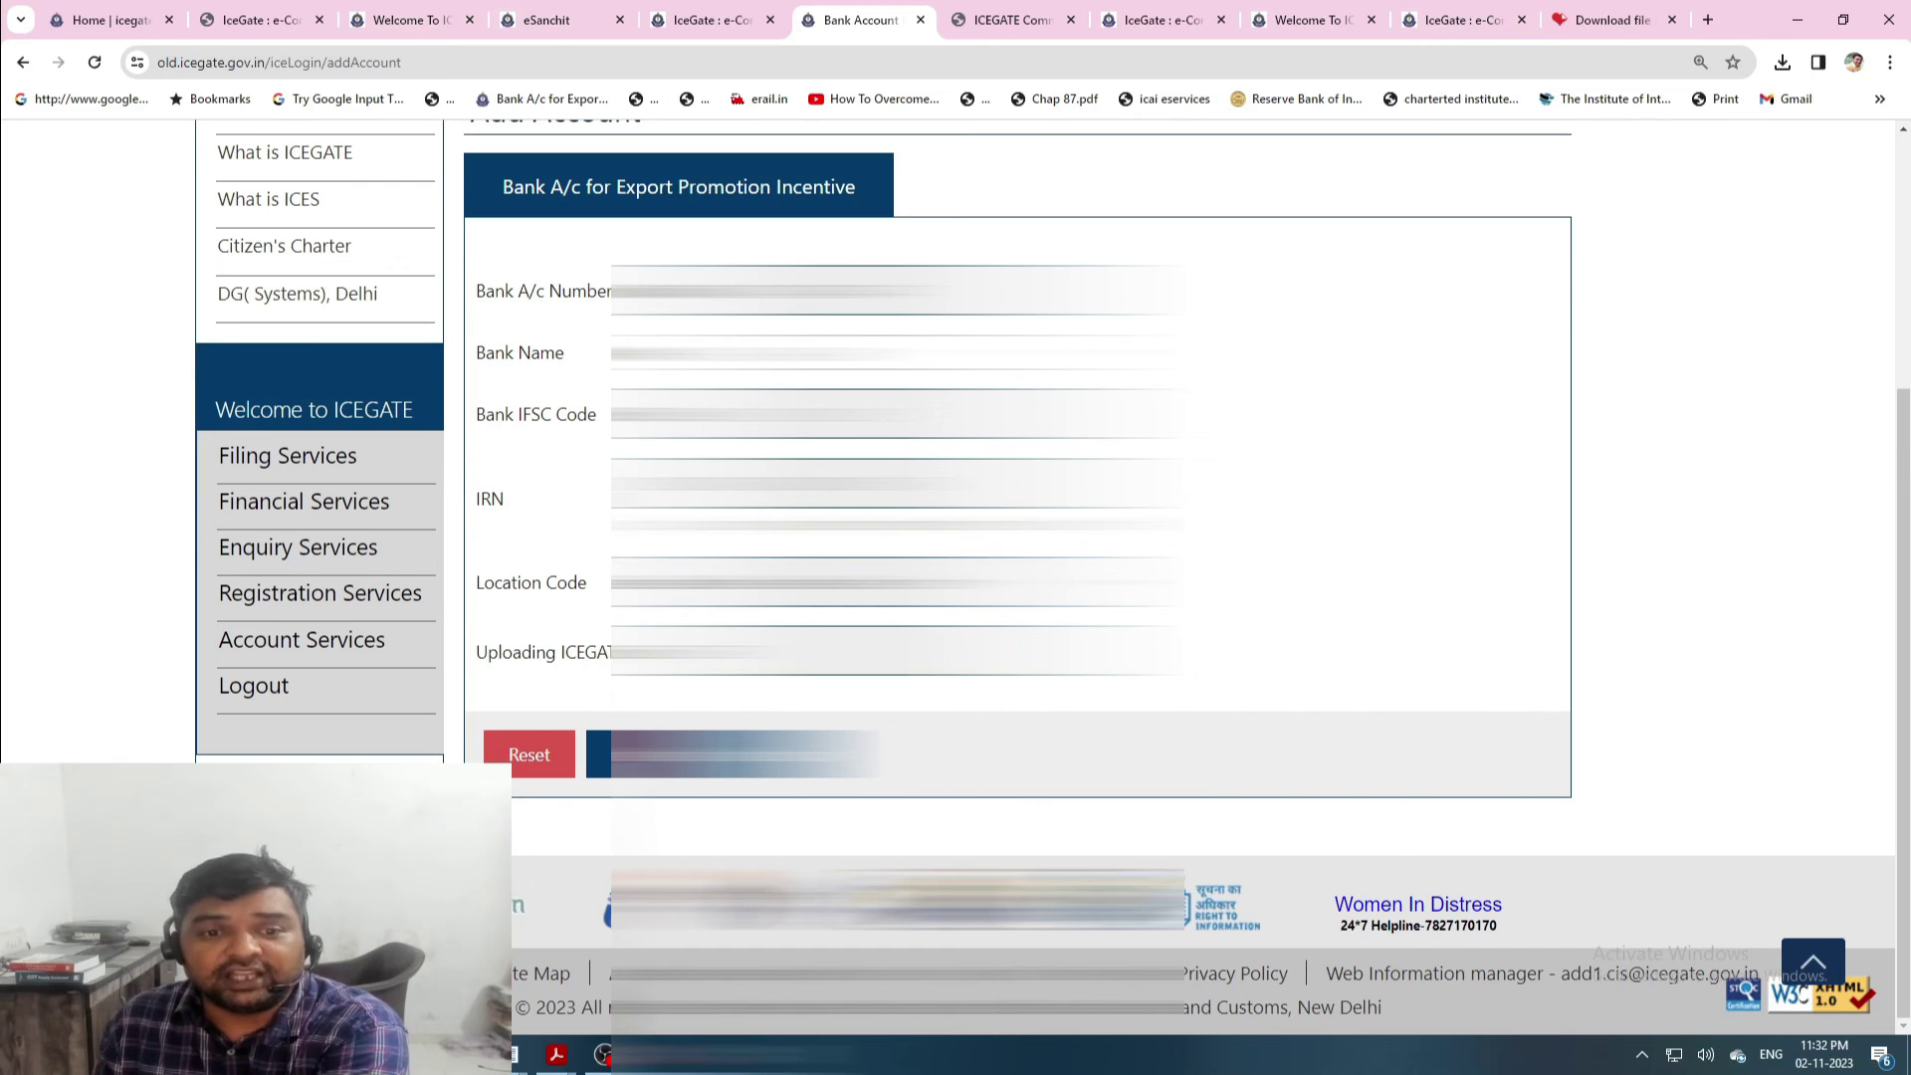
pyautogui.click(852, 582)
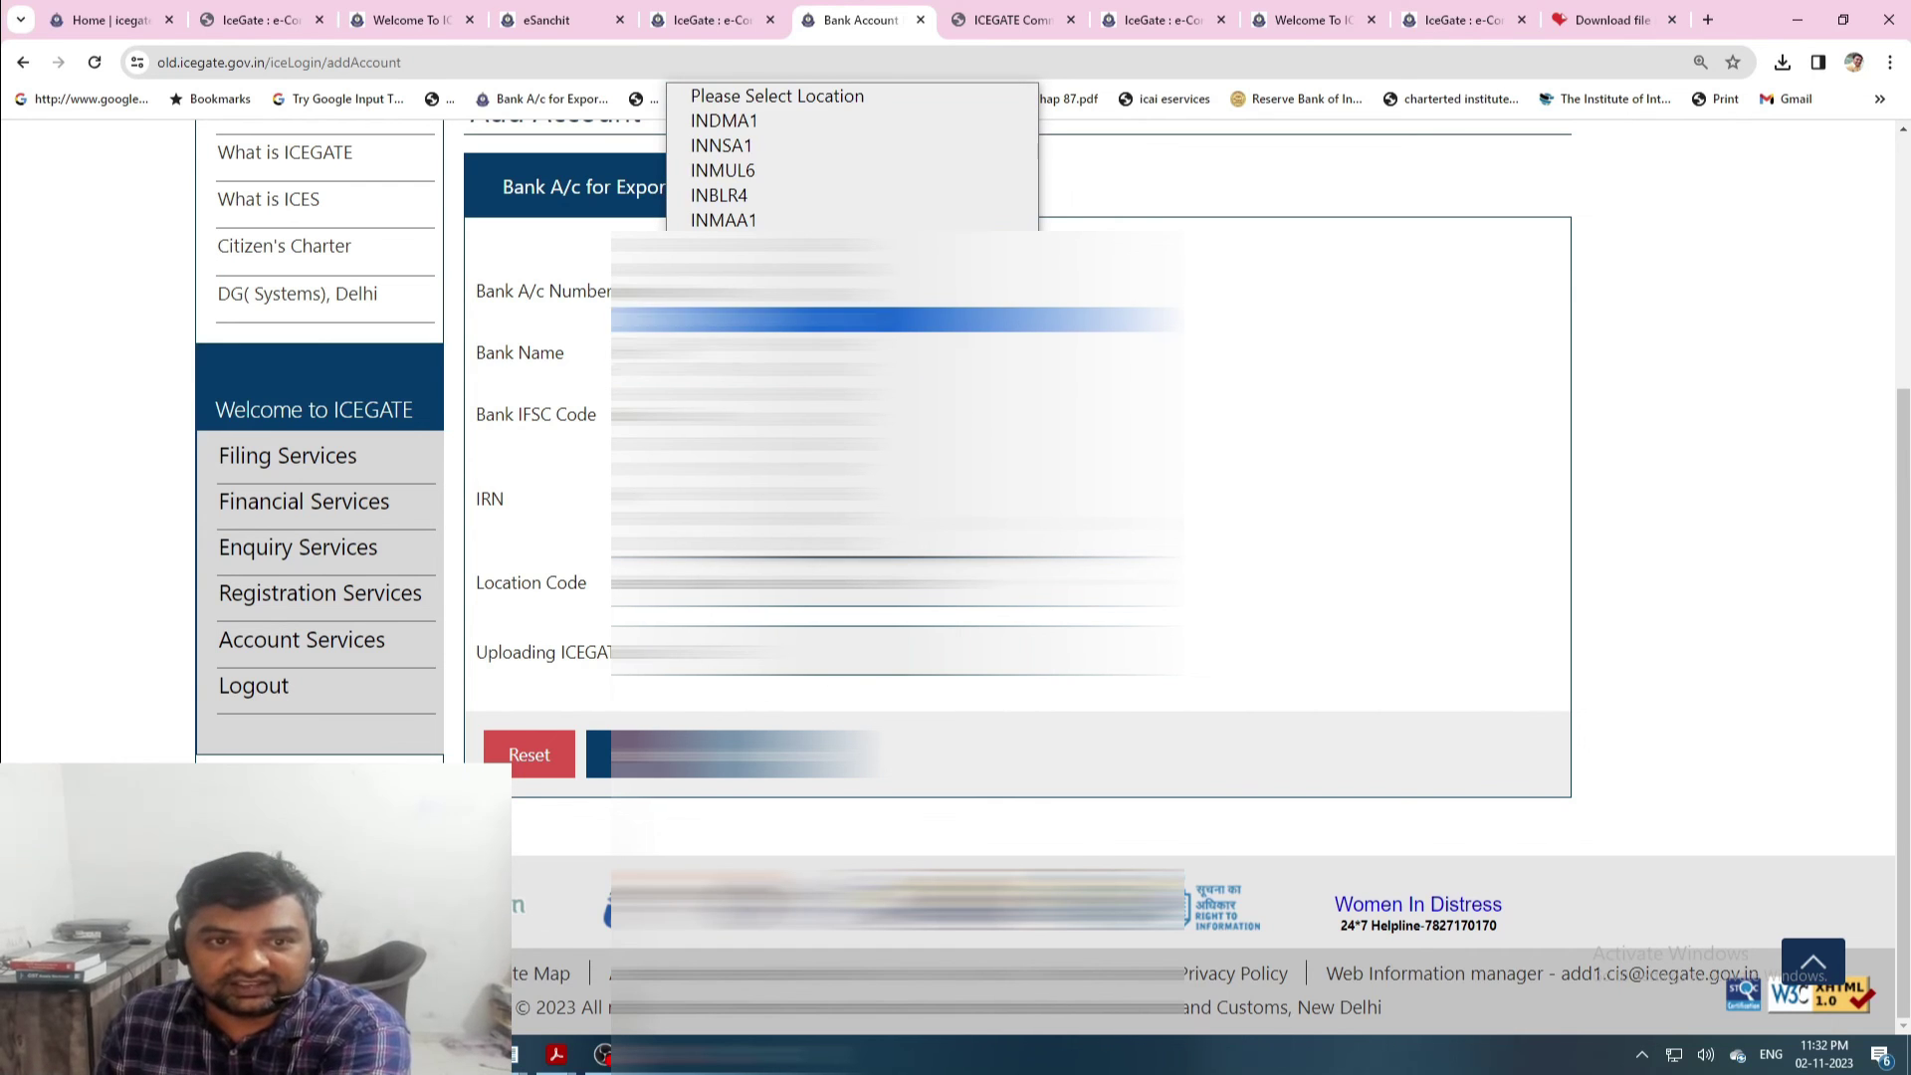
pyautogui.click(796, 294)
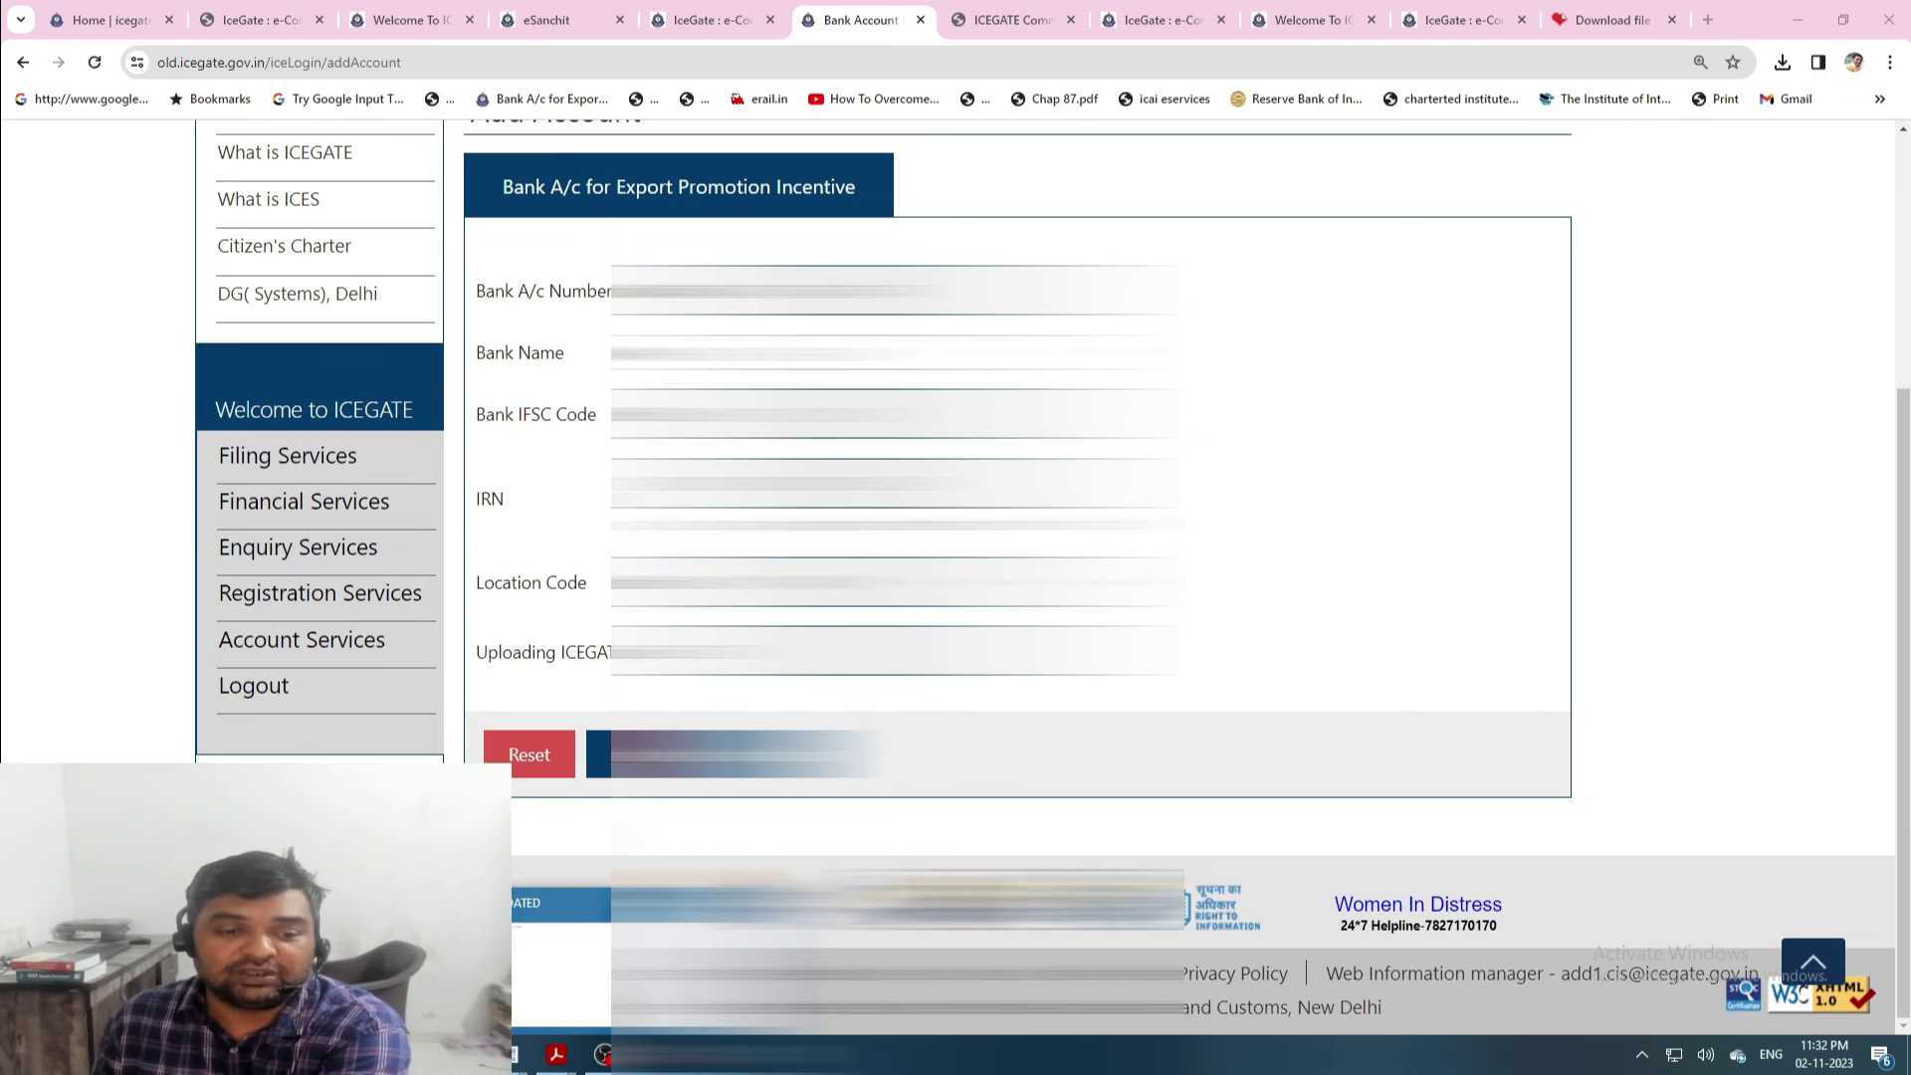
pyautogui.hotkey('alt', 'Tab')
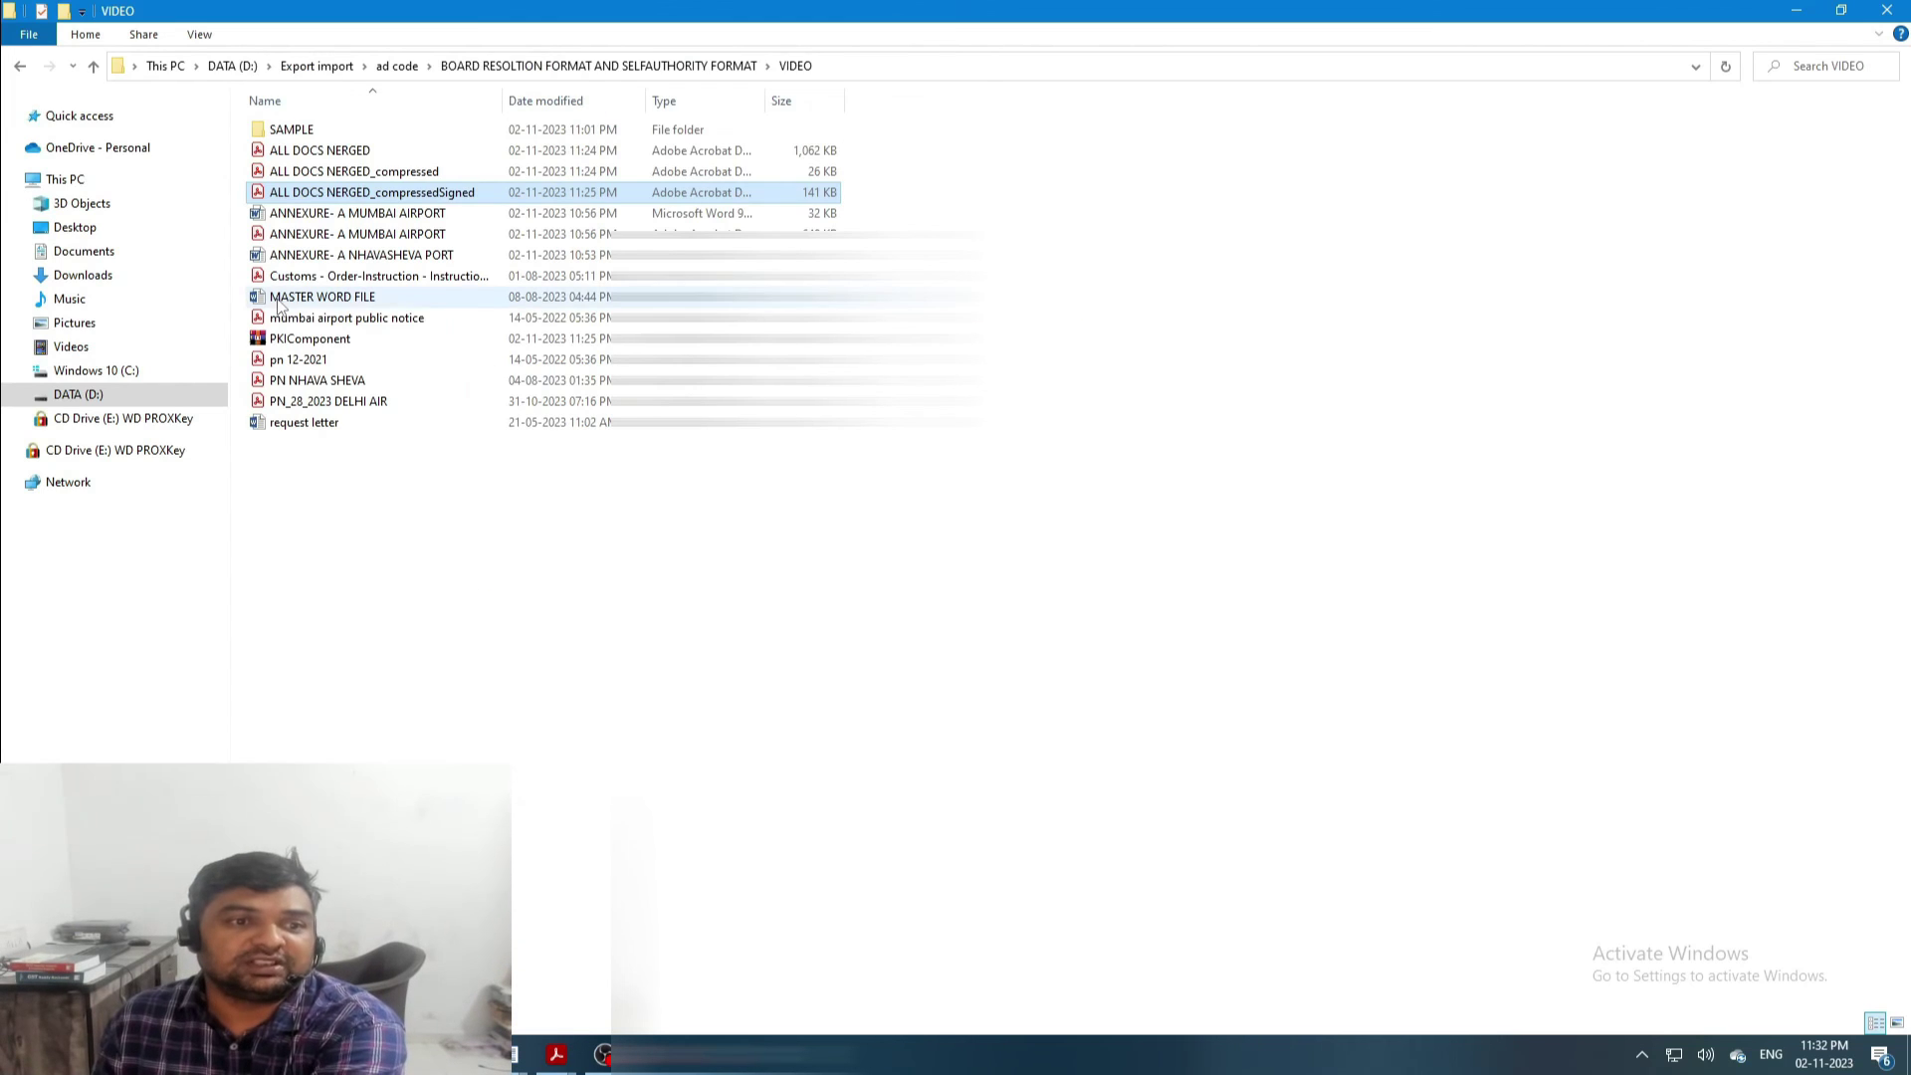
pyautogui.doubleClick(338, 379)
pyautogui.scroll(-2, 1250, 670)
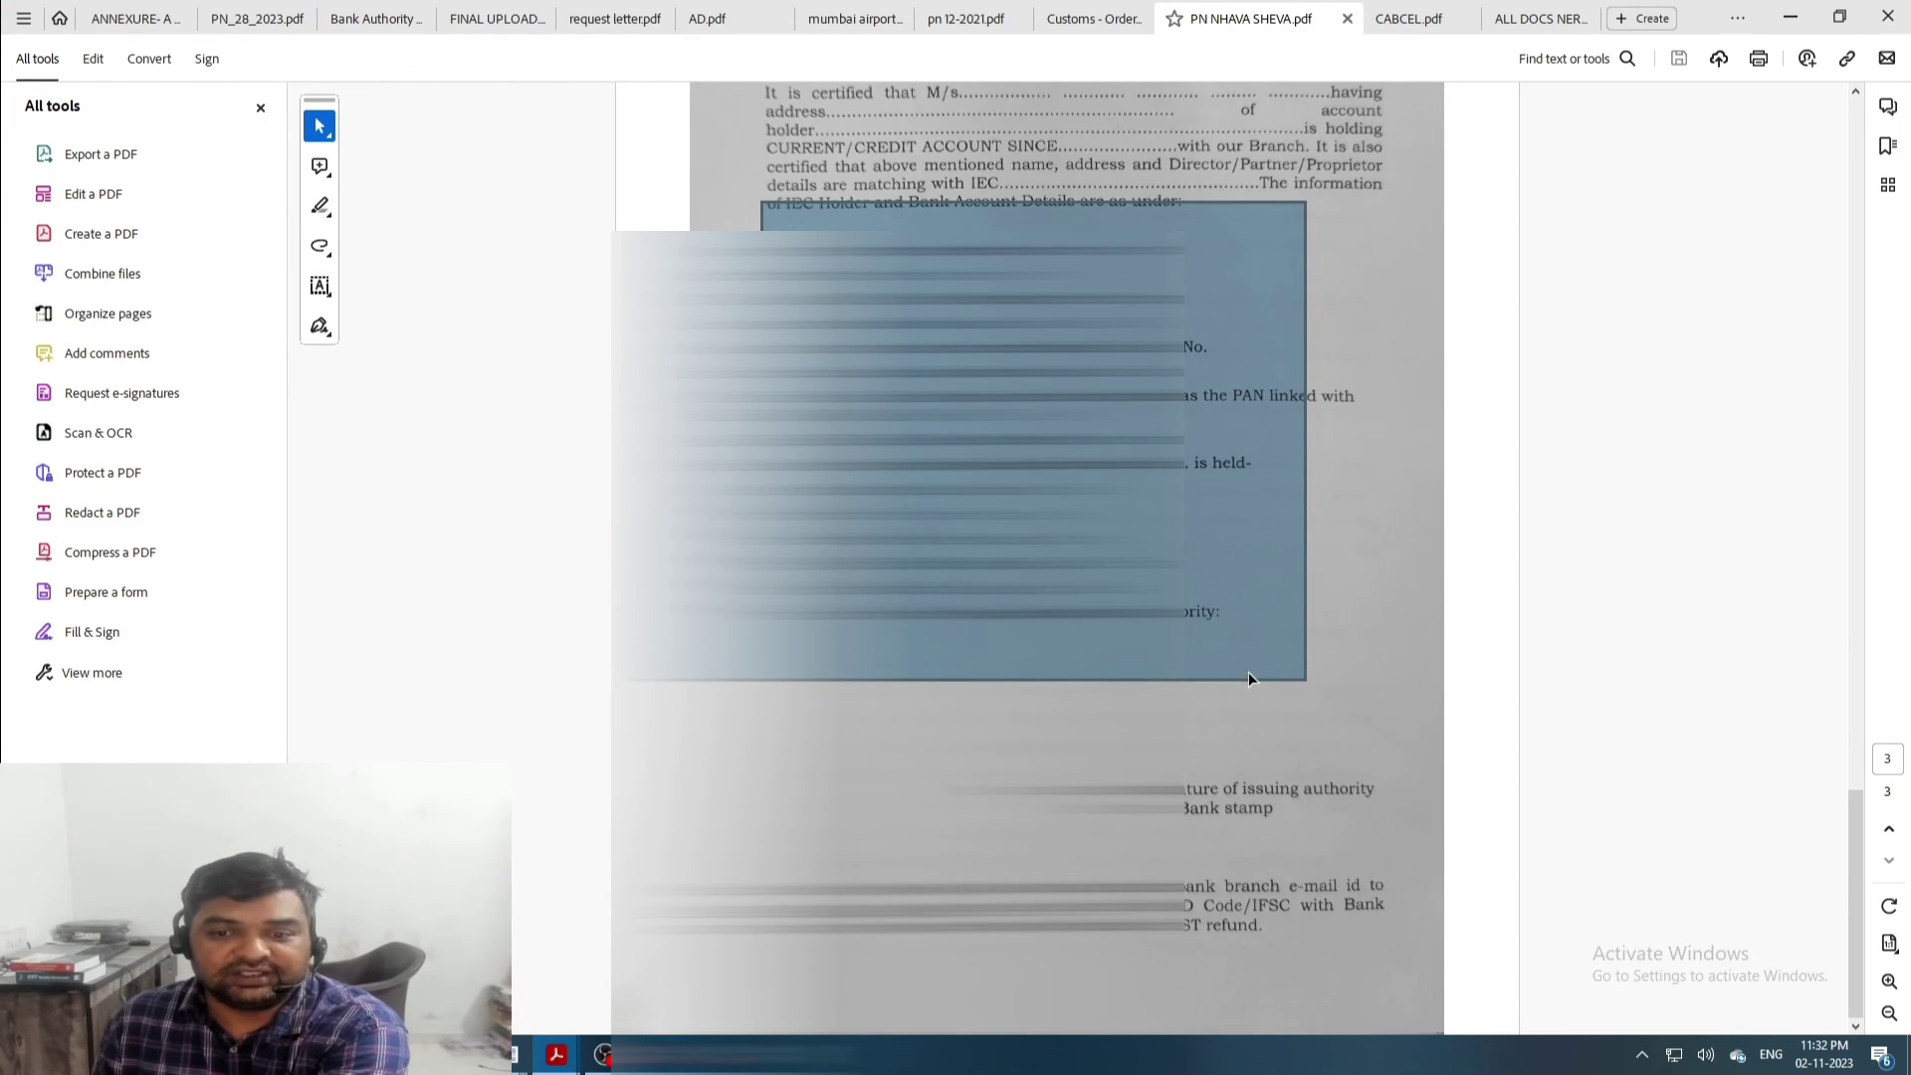
pyautogui.scroll(8, 1287, 662)
pyautogui.scroll(10, 1288, 651)
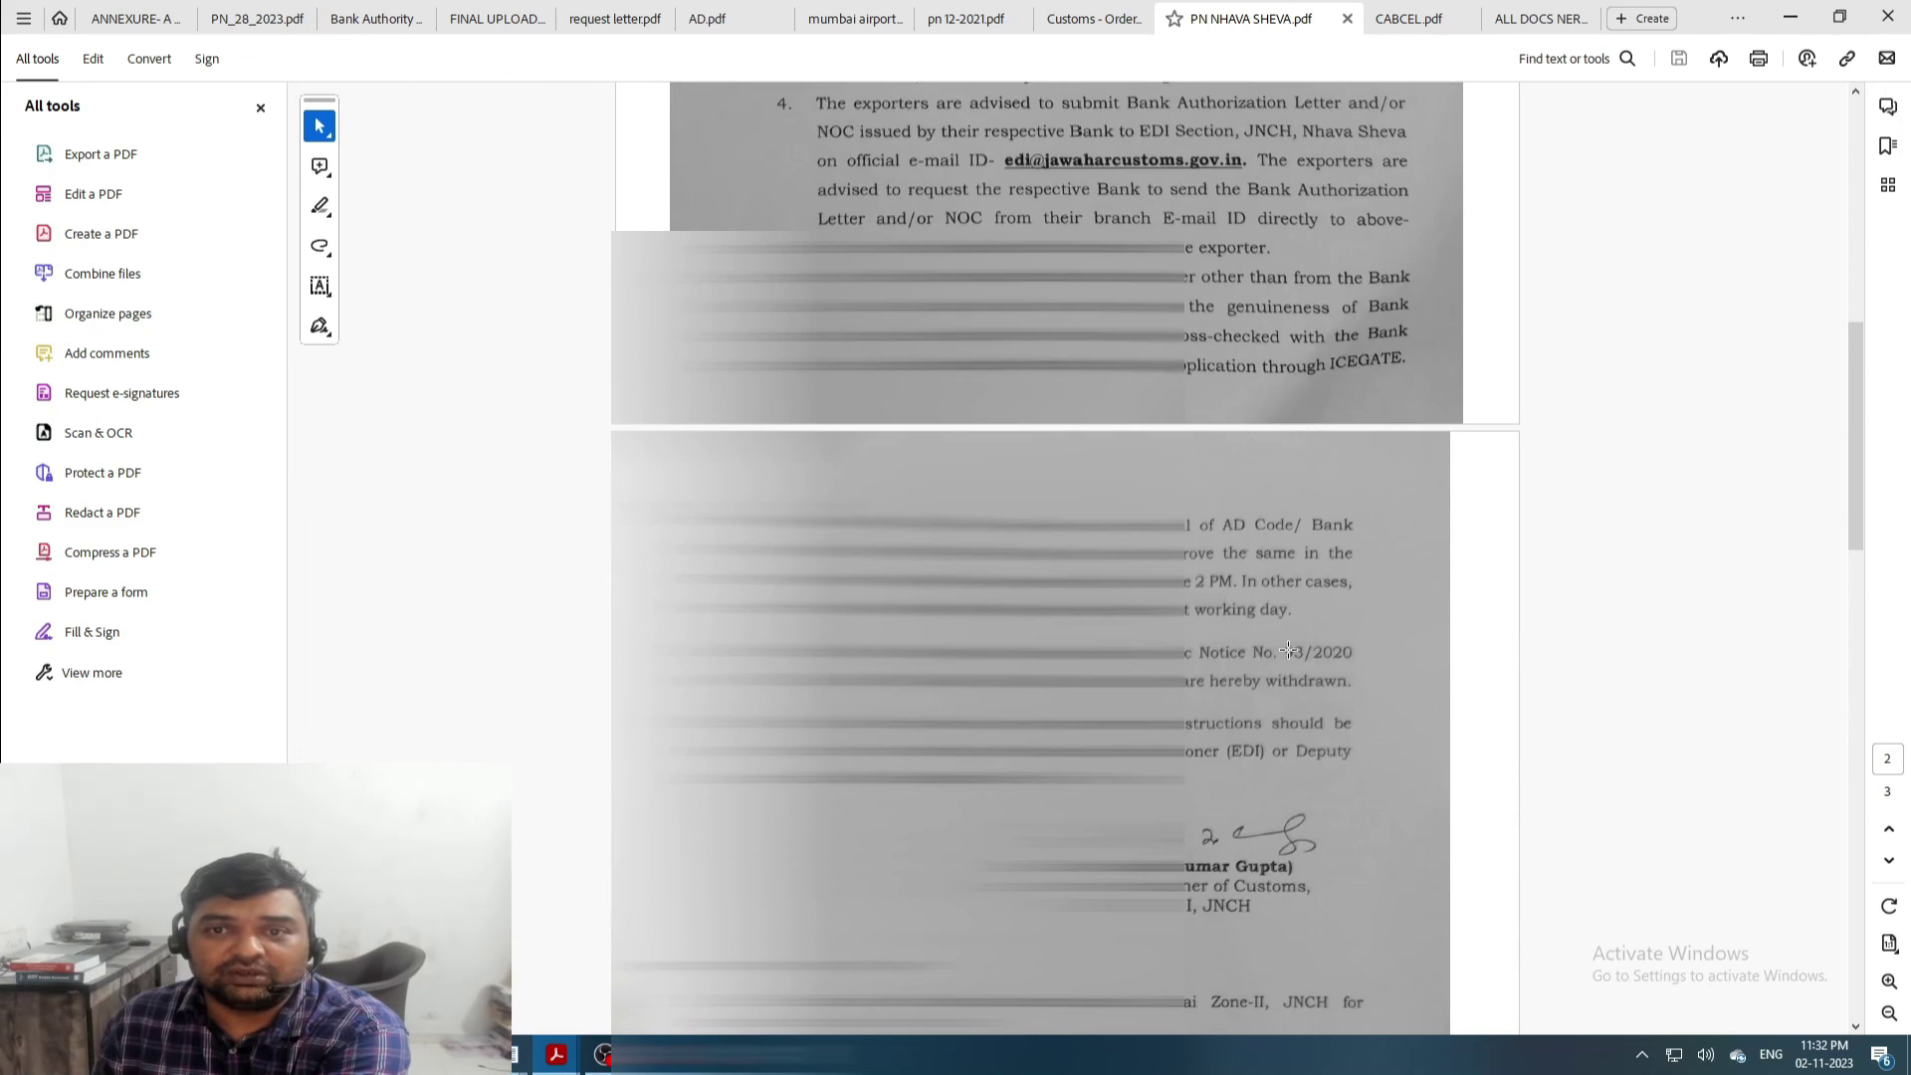
pyautogui.moveTo(896, 494); pyautogui.dragTo(1260, 497)
pyautogui.click(1197, 585)
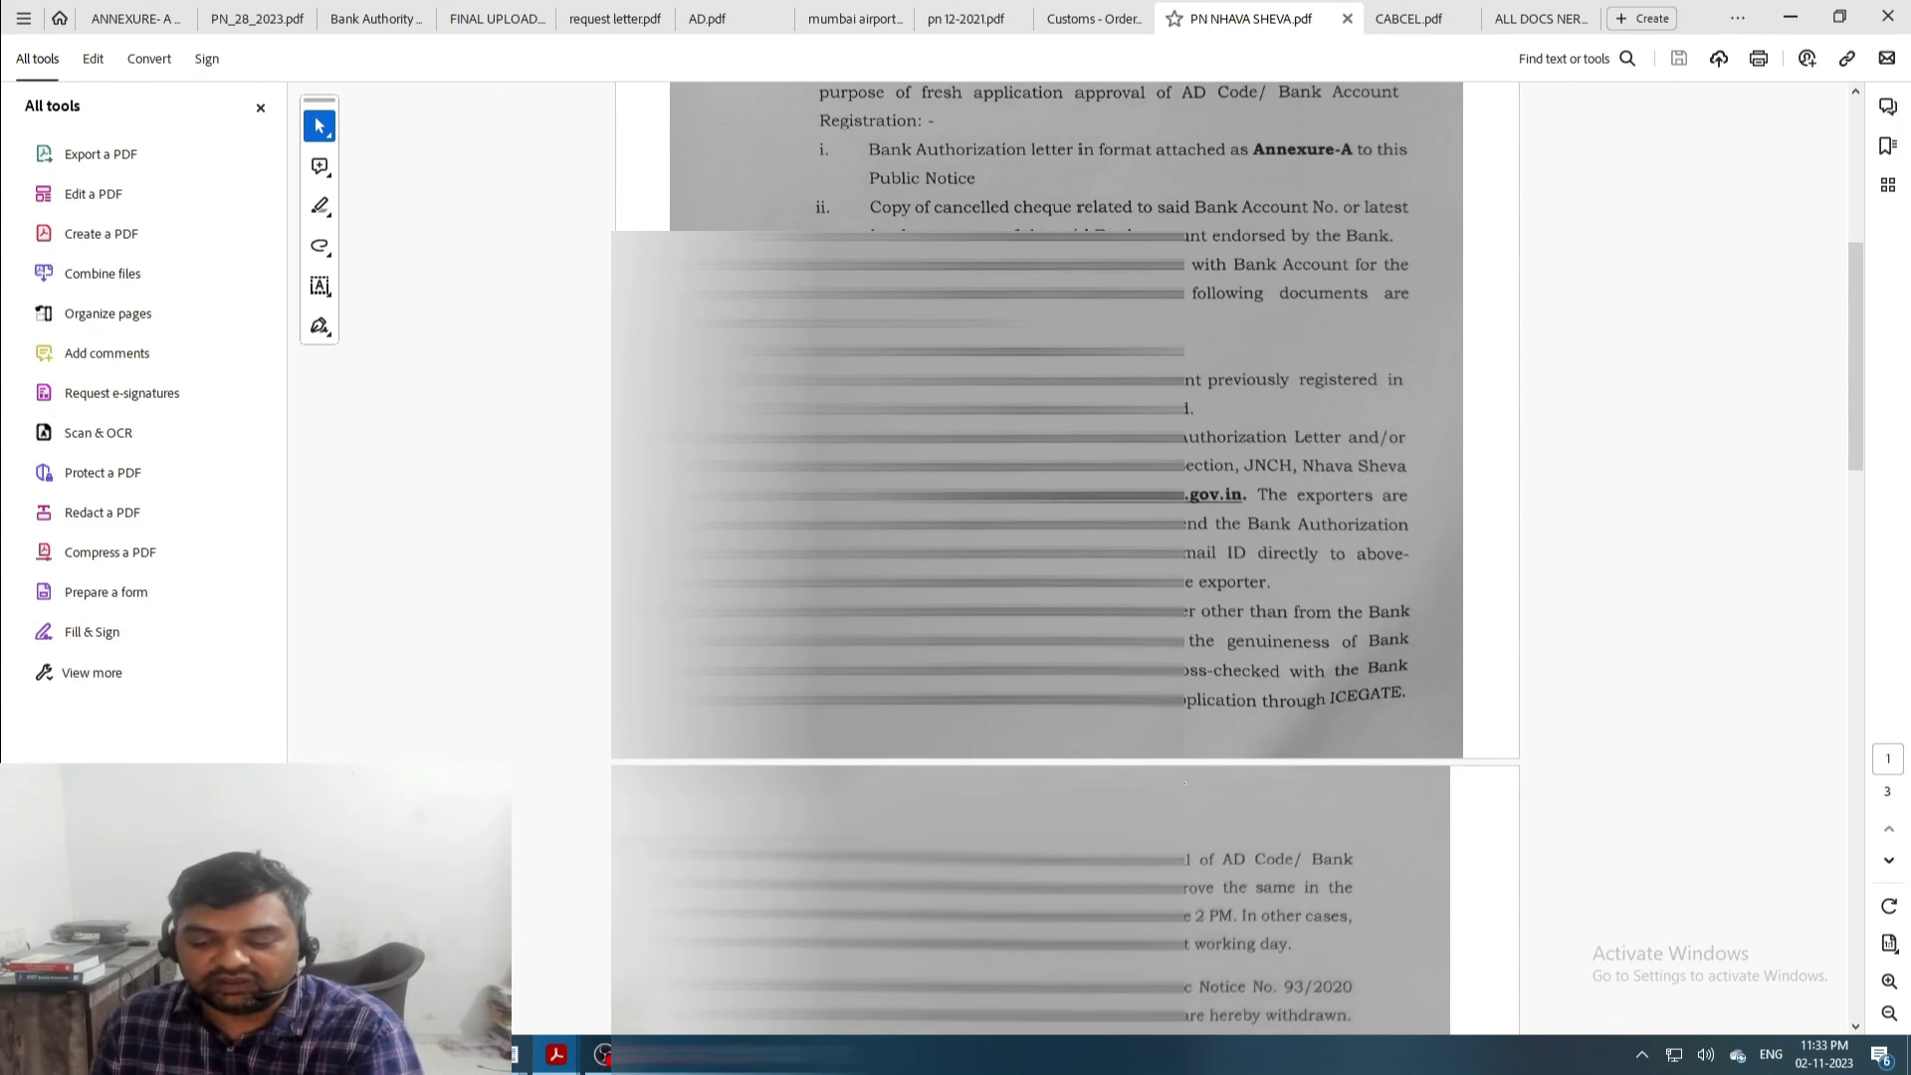
pyautogui.scroll(3, 1180, 783)
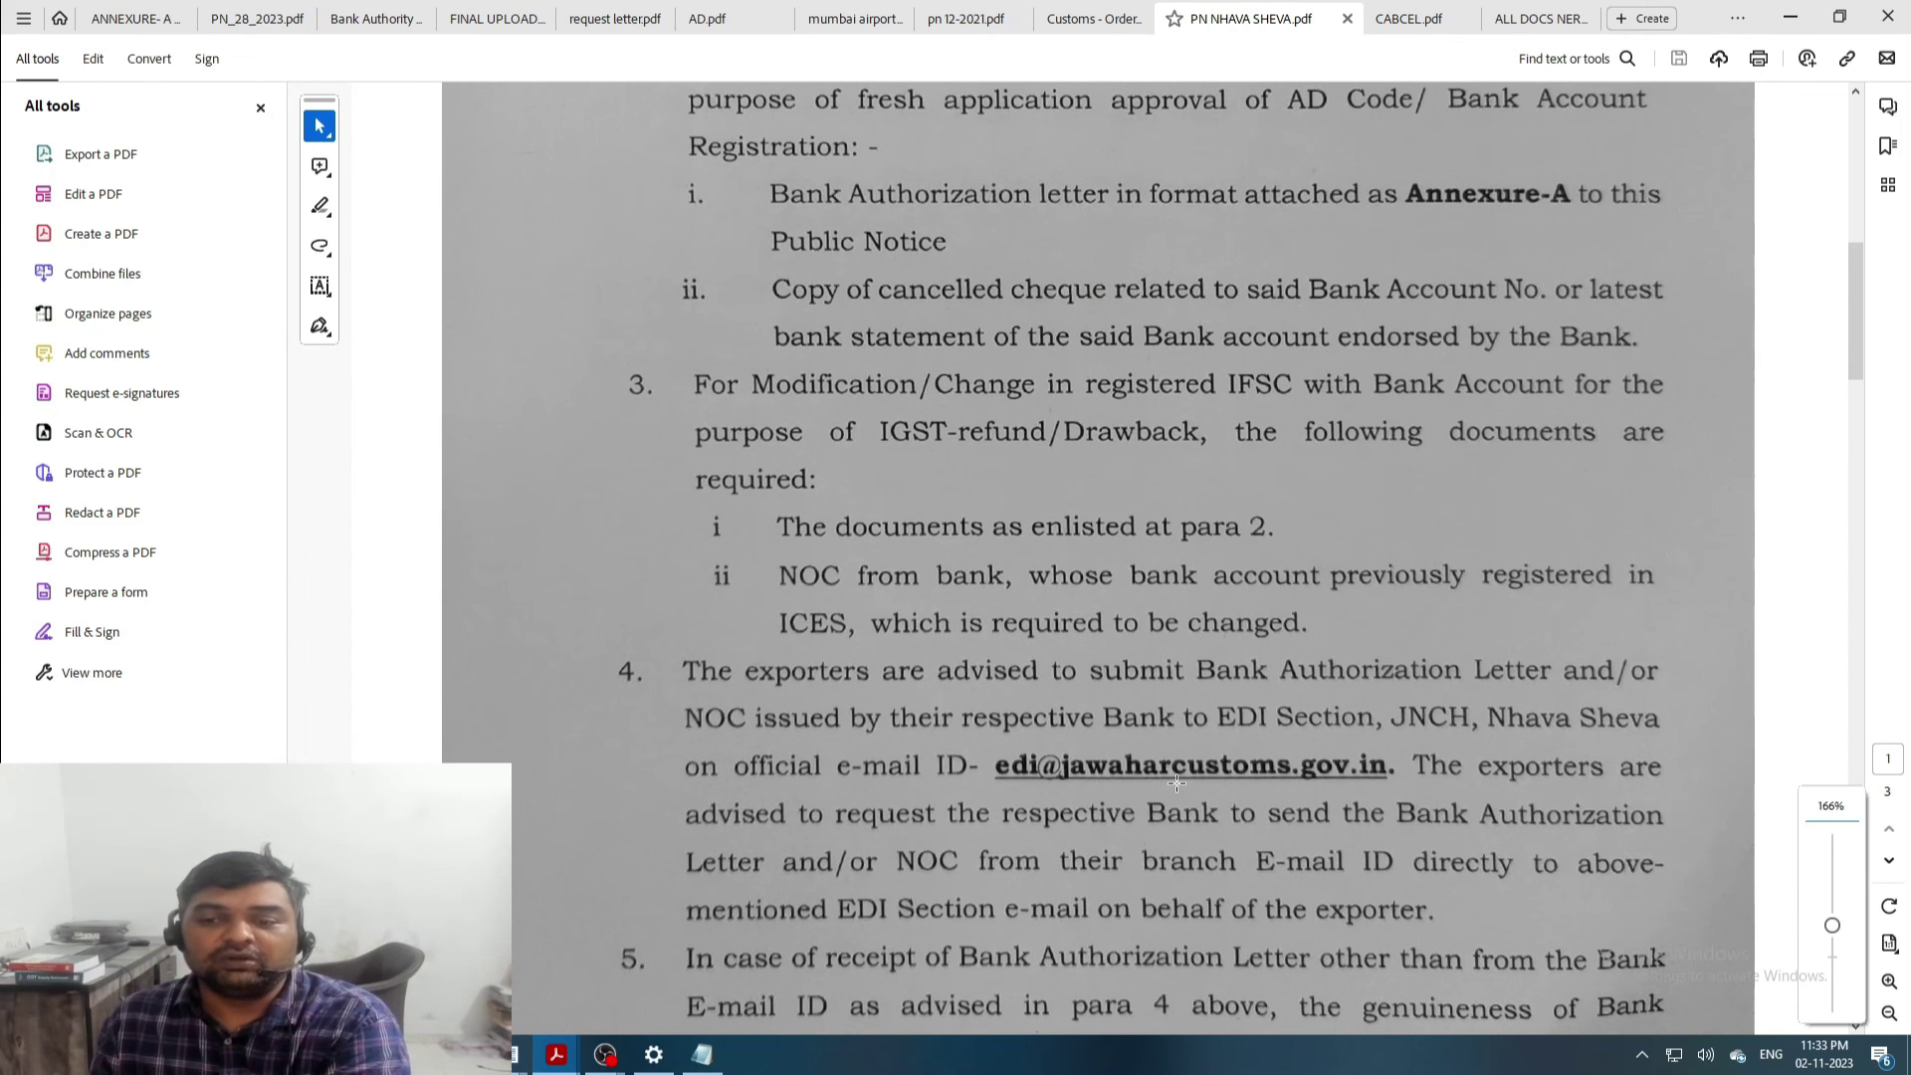
pyautogui.moveTo(1011, 734); pyautogui.dragTo(1401, 806)
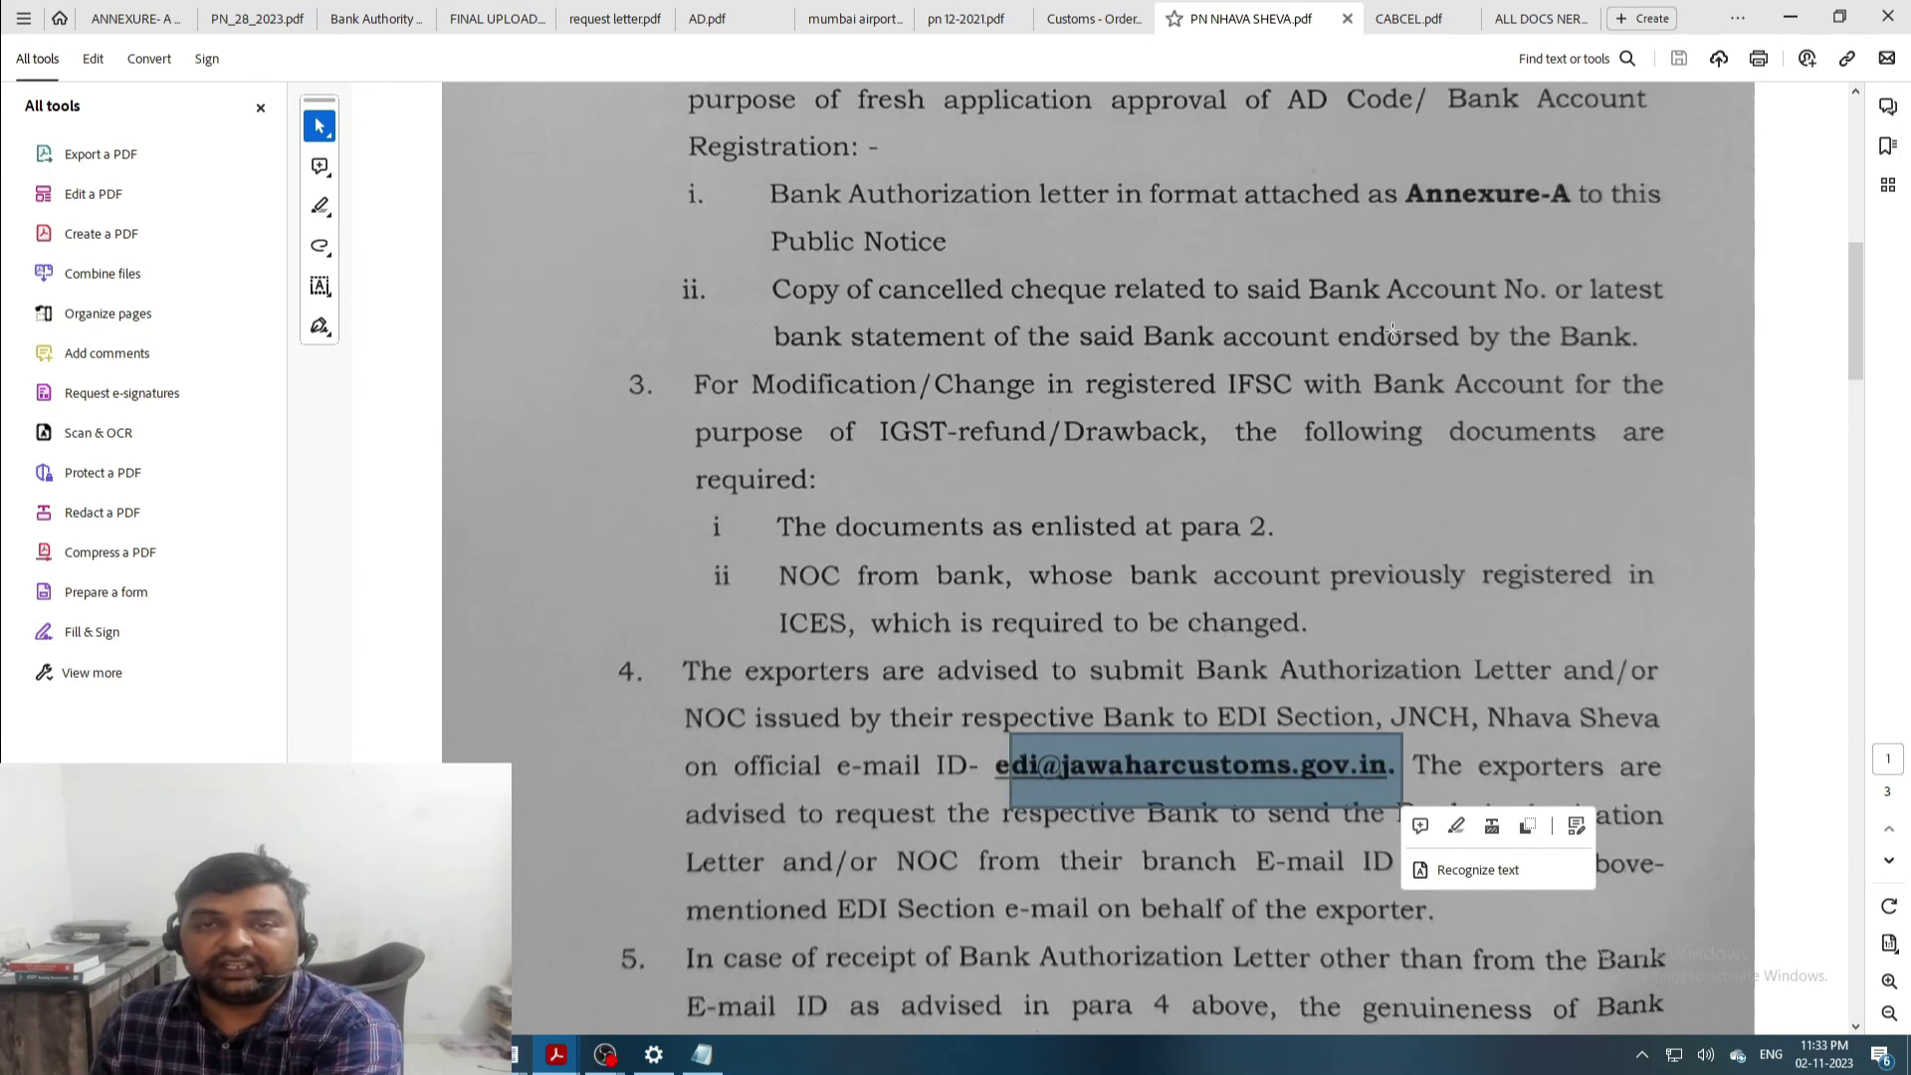
pyautogui.click(1876, 12)
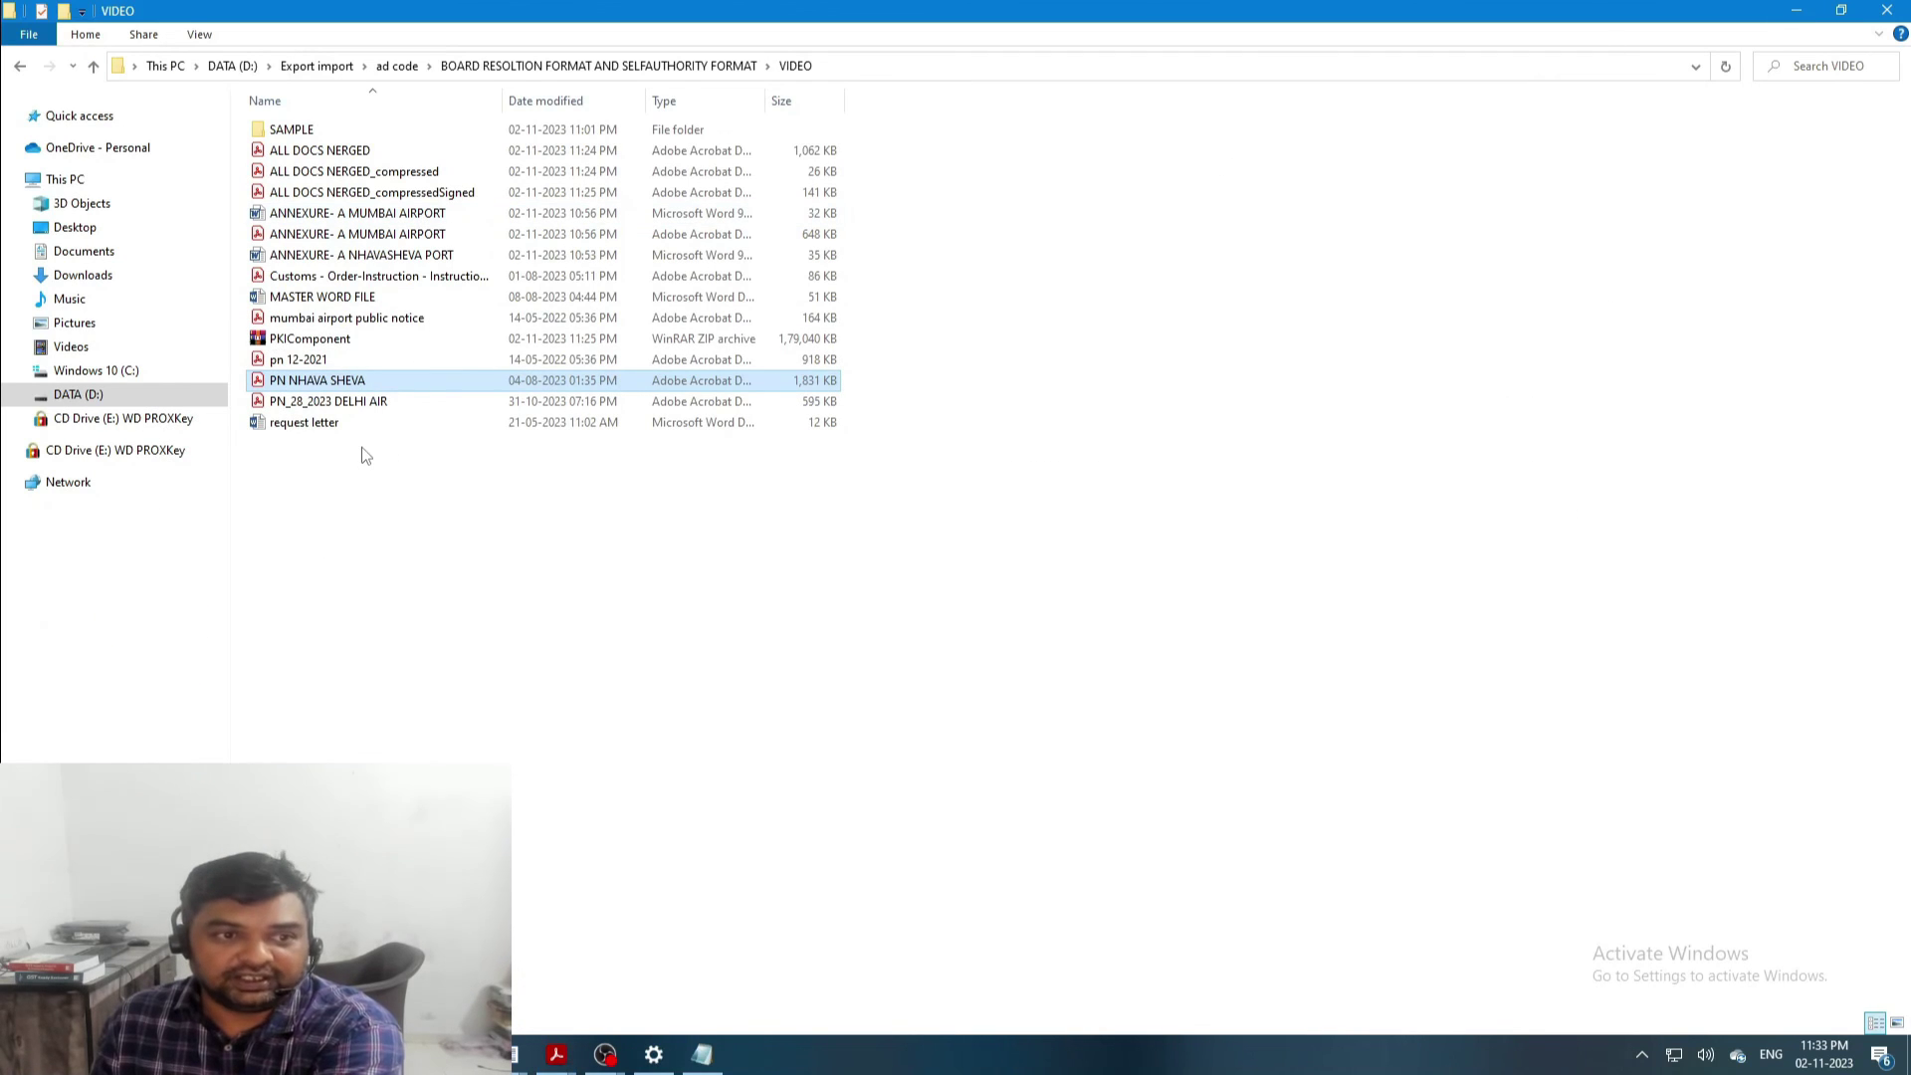
# Step: Open the PN_28_2023 Delhi Air notice and select Annexure-A's bank details and item 1
pyautogui.doubleClick(346, 403)
pyautogui.scroll(-10, 1698, 733)
pyautogui.scroll(-20, 1099, 749)
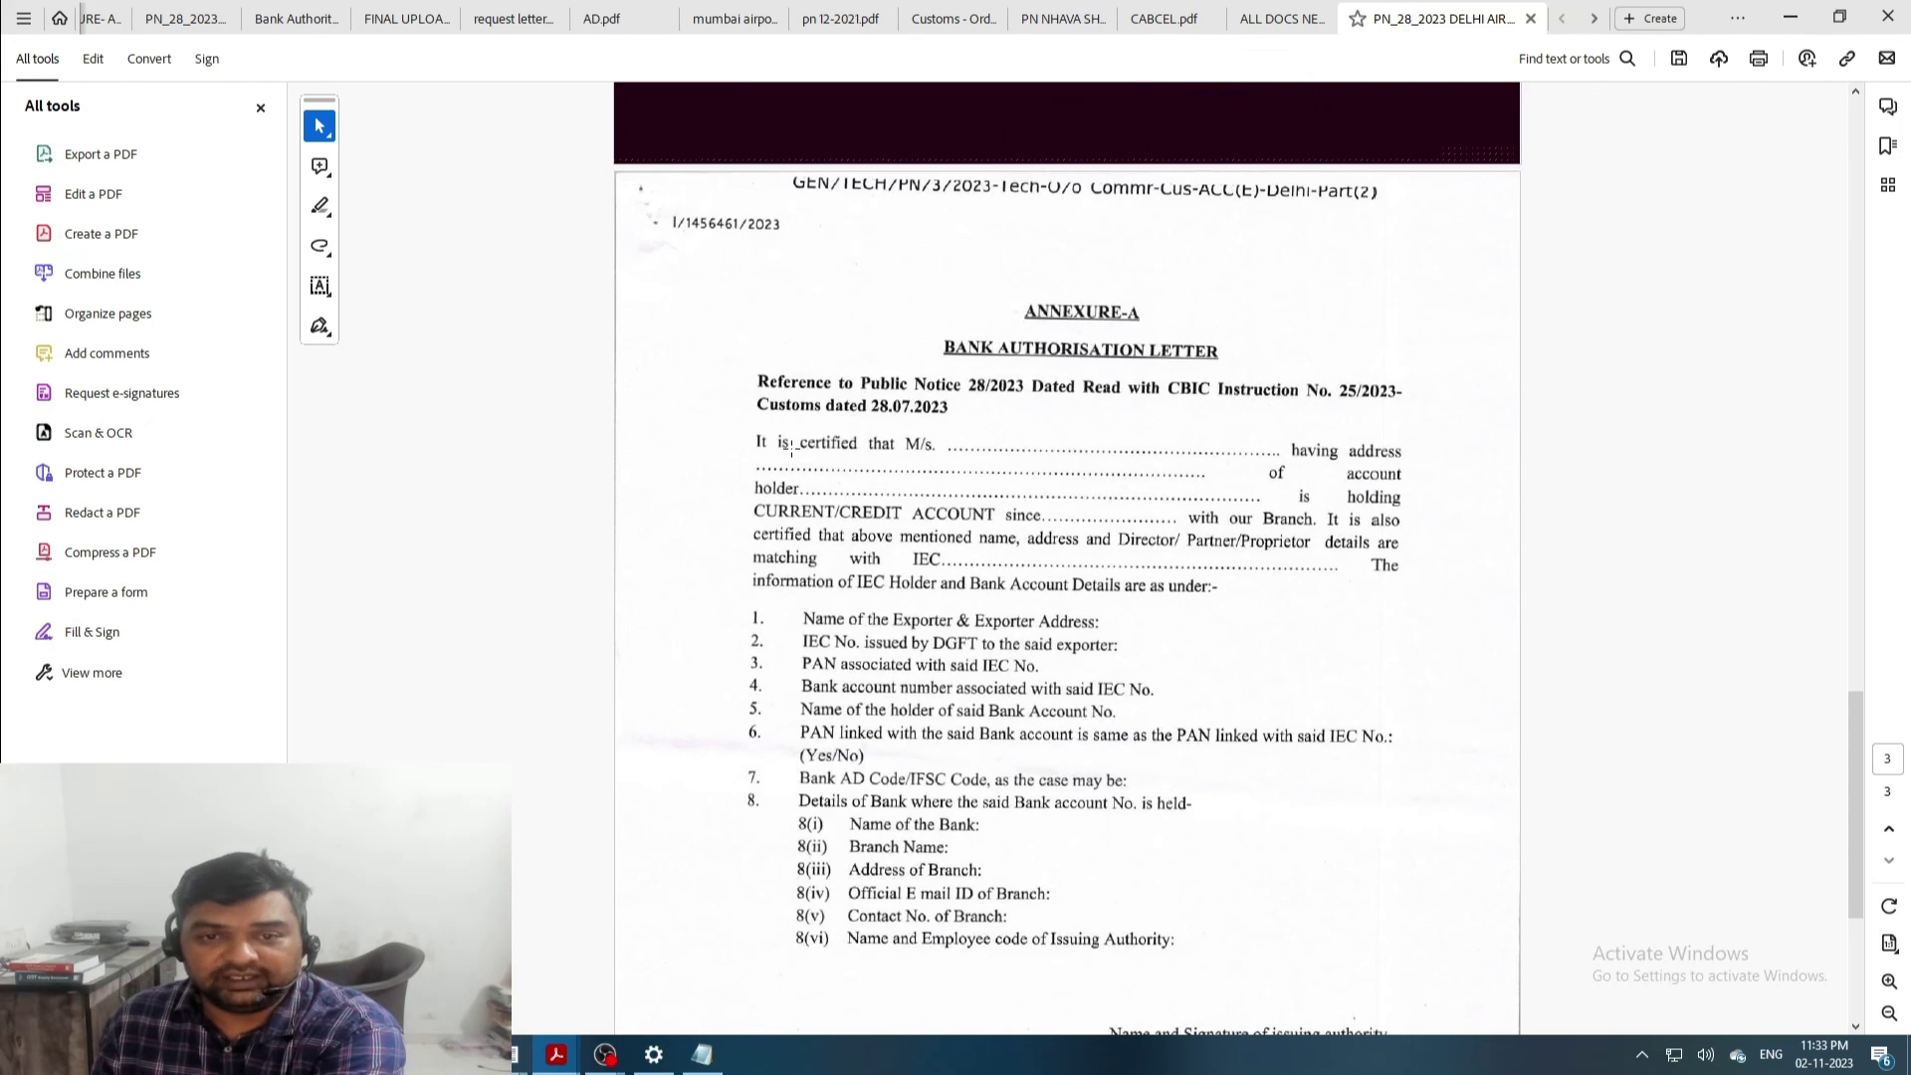
pyautogui.moveTo(944, 329); pyautogui.dragTo(1403, 1007)
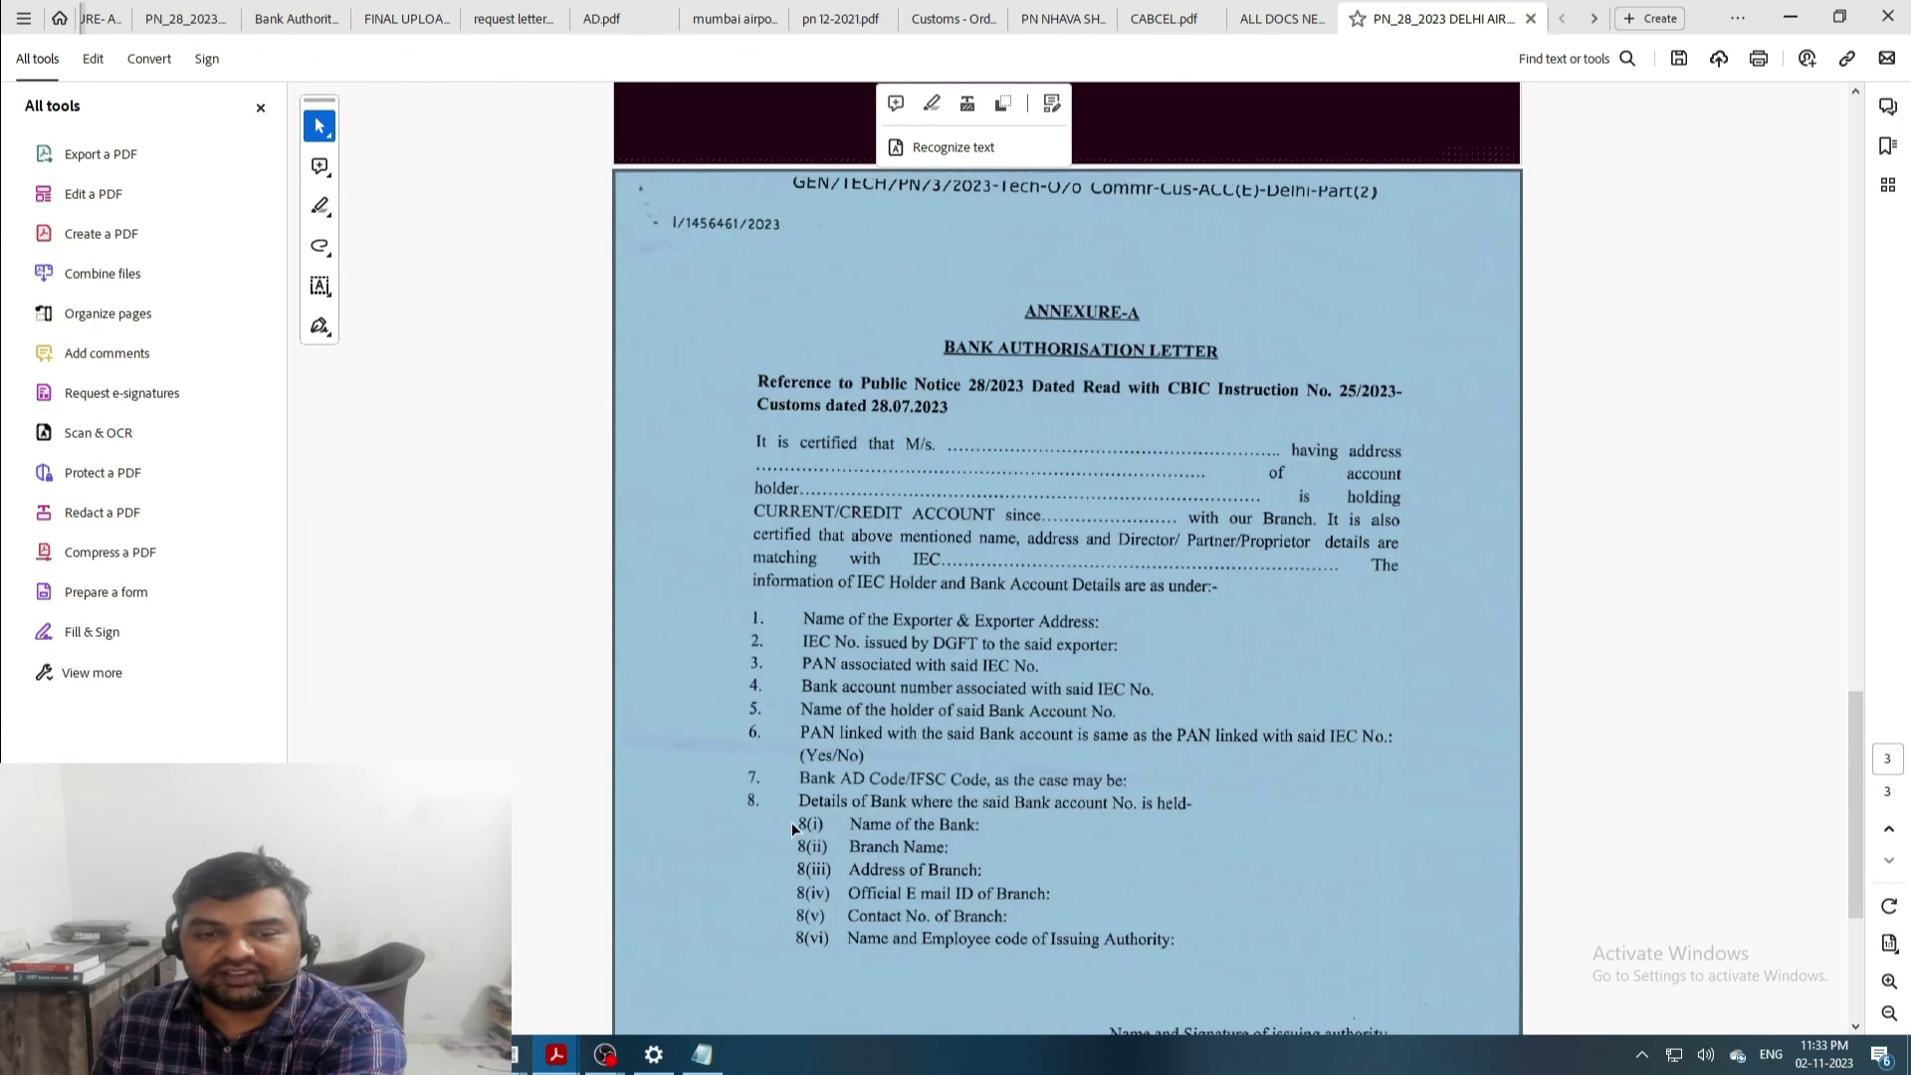
pyautogui.click(793, 828)
pyautogui.moveTo(781, 799); pyautogui.dragTo(1204, 978)
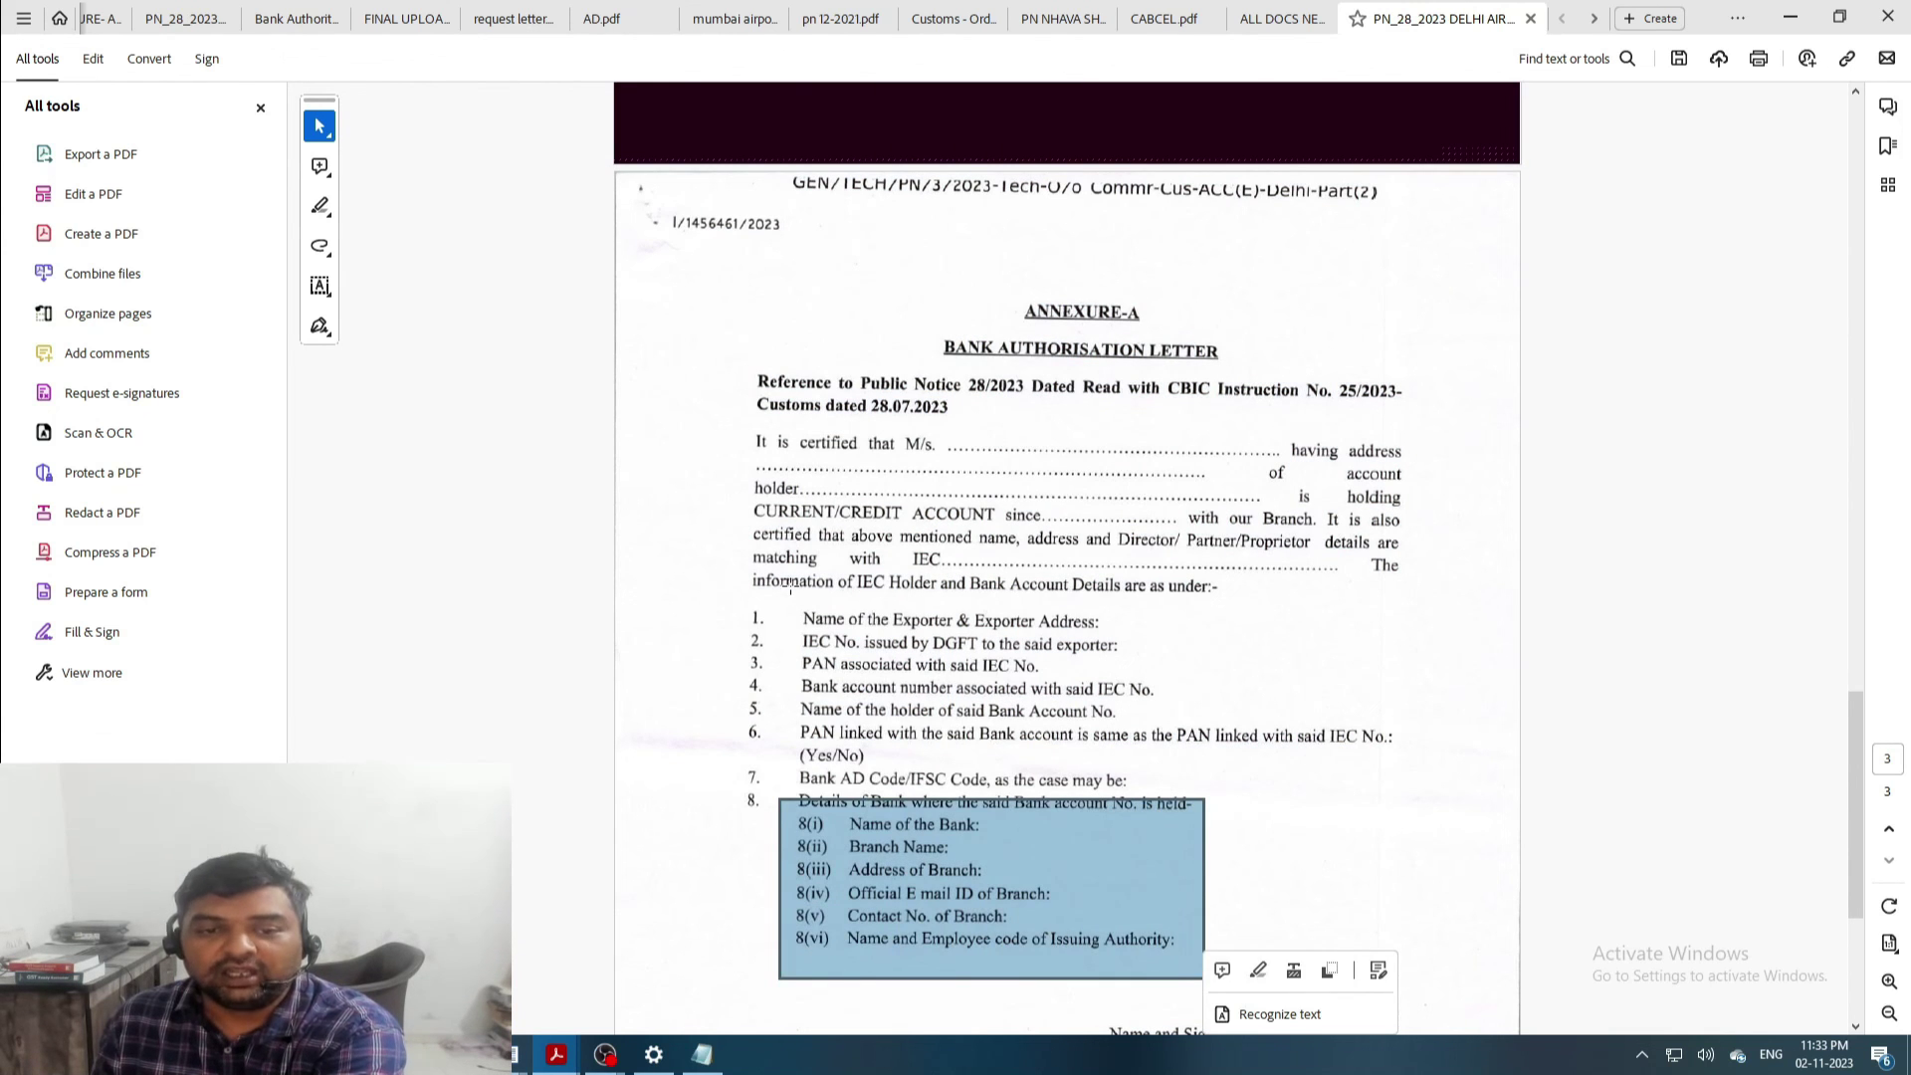
pyautogui.moveTo(802, 613); pyautogui.dragTo(1344, 737)
pyautogui.click(1001, 637)
pyautogui.click(988, 627)
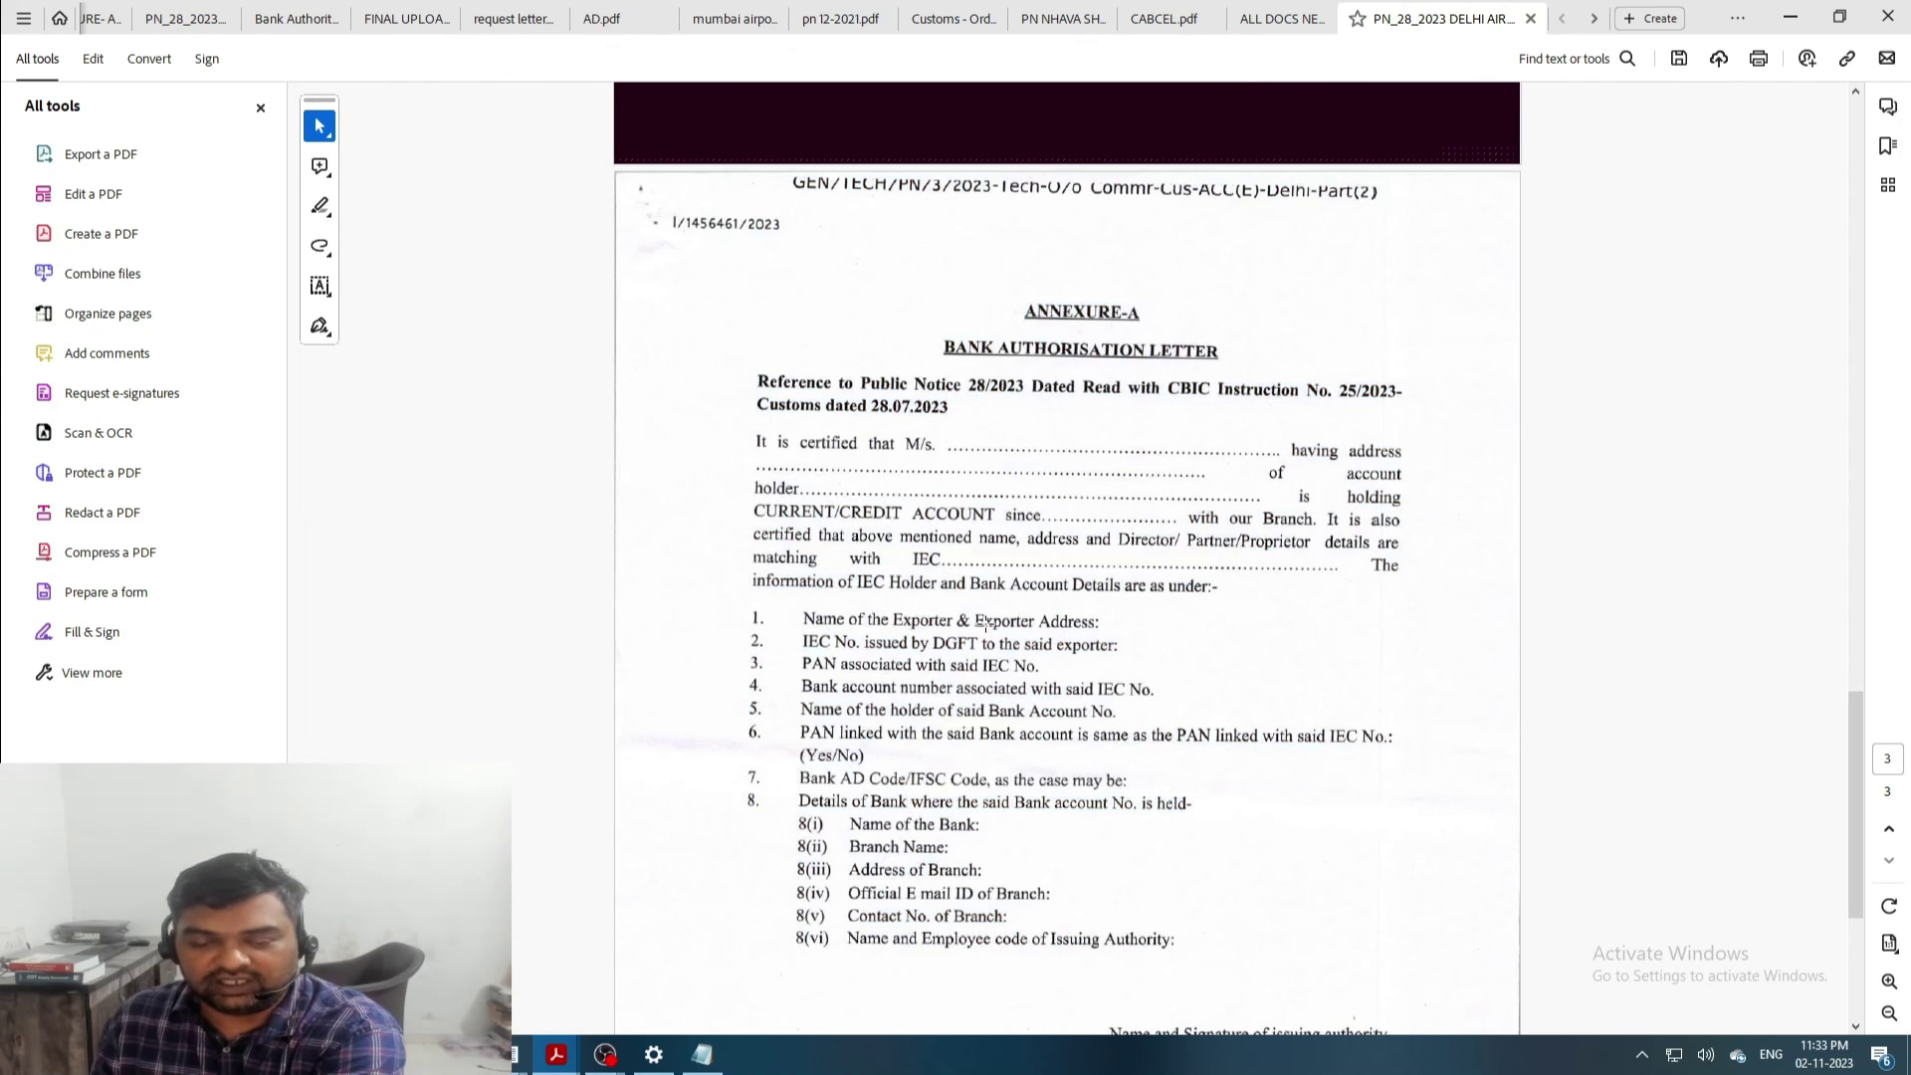
pyautogui.tripleClick(991, 619)
# Step: Highlight the CRU section e-mail in para 4, review the notice, and return to ICEGATE
pyautogui.scroll(10, 1454, 547)
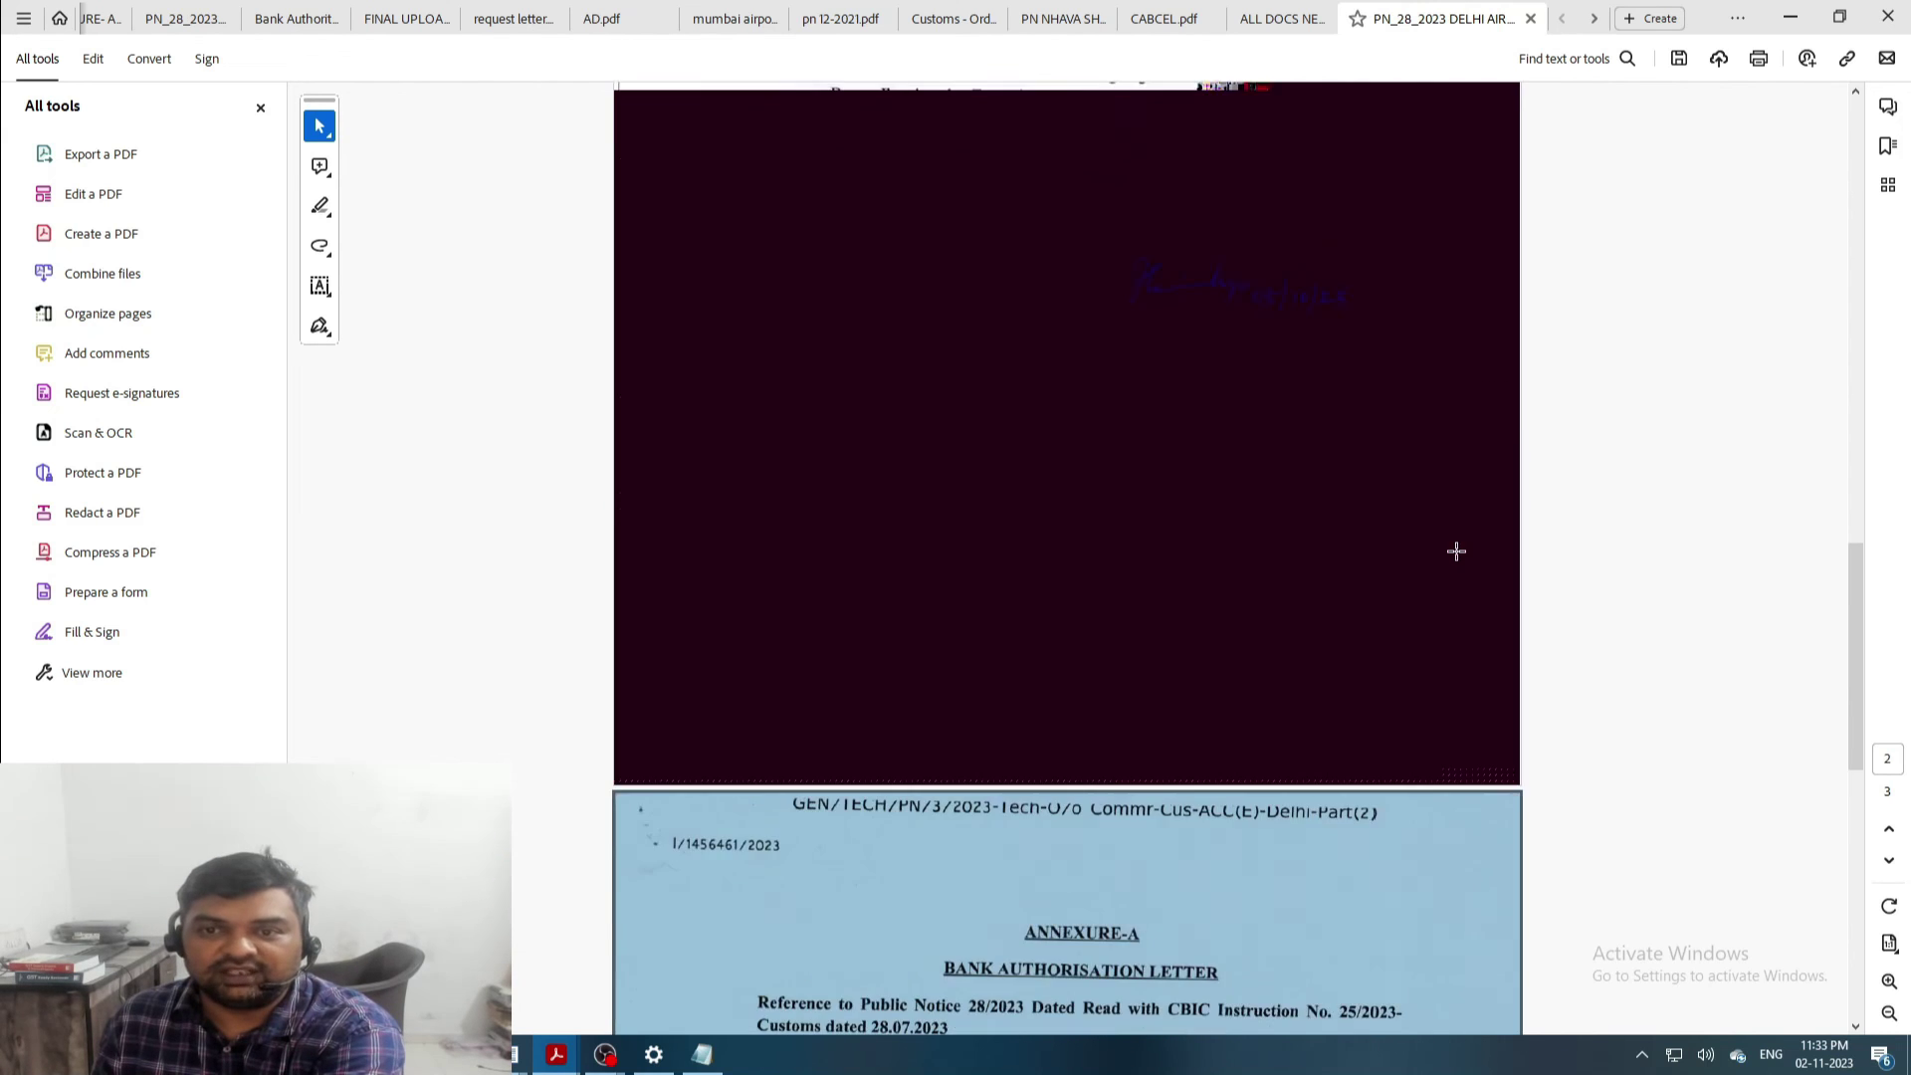
pyautogui.scroll(3, 1454, 538)
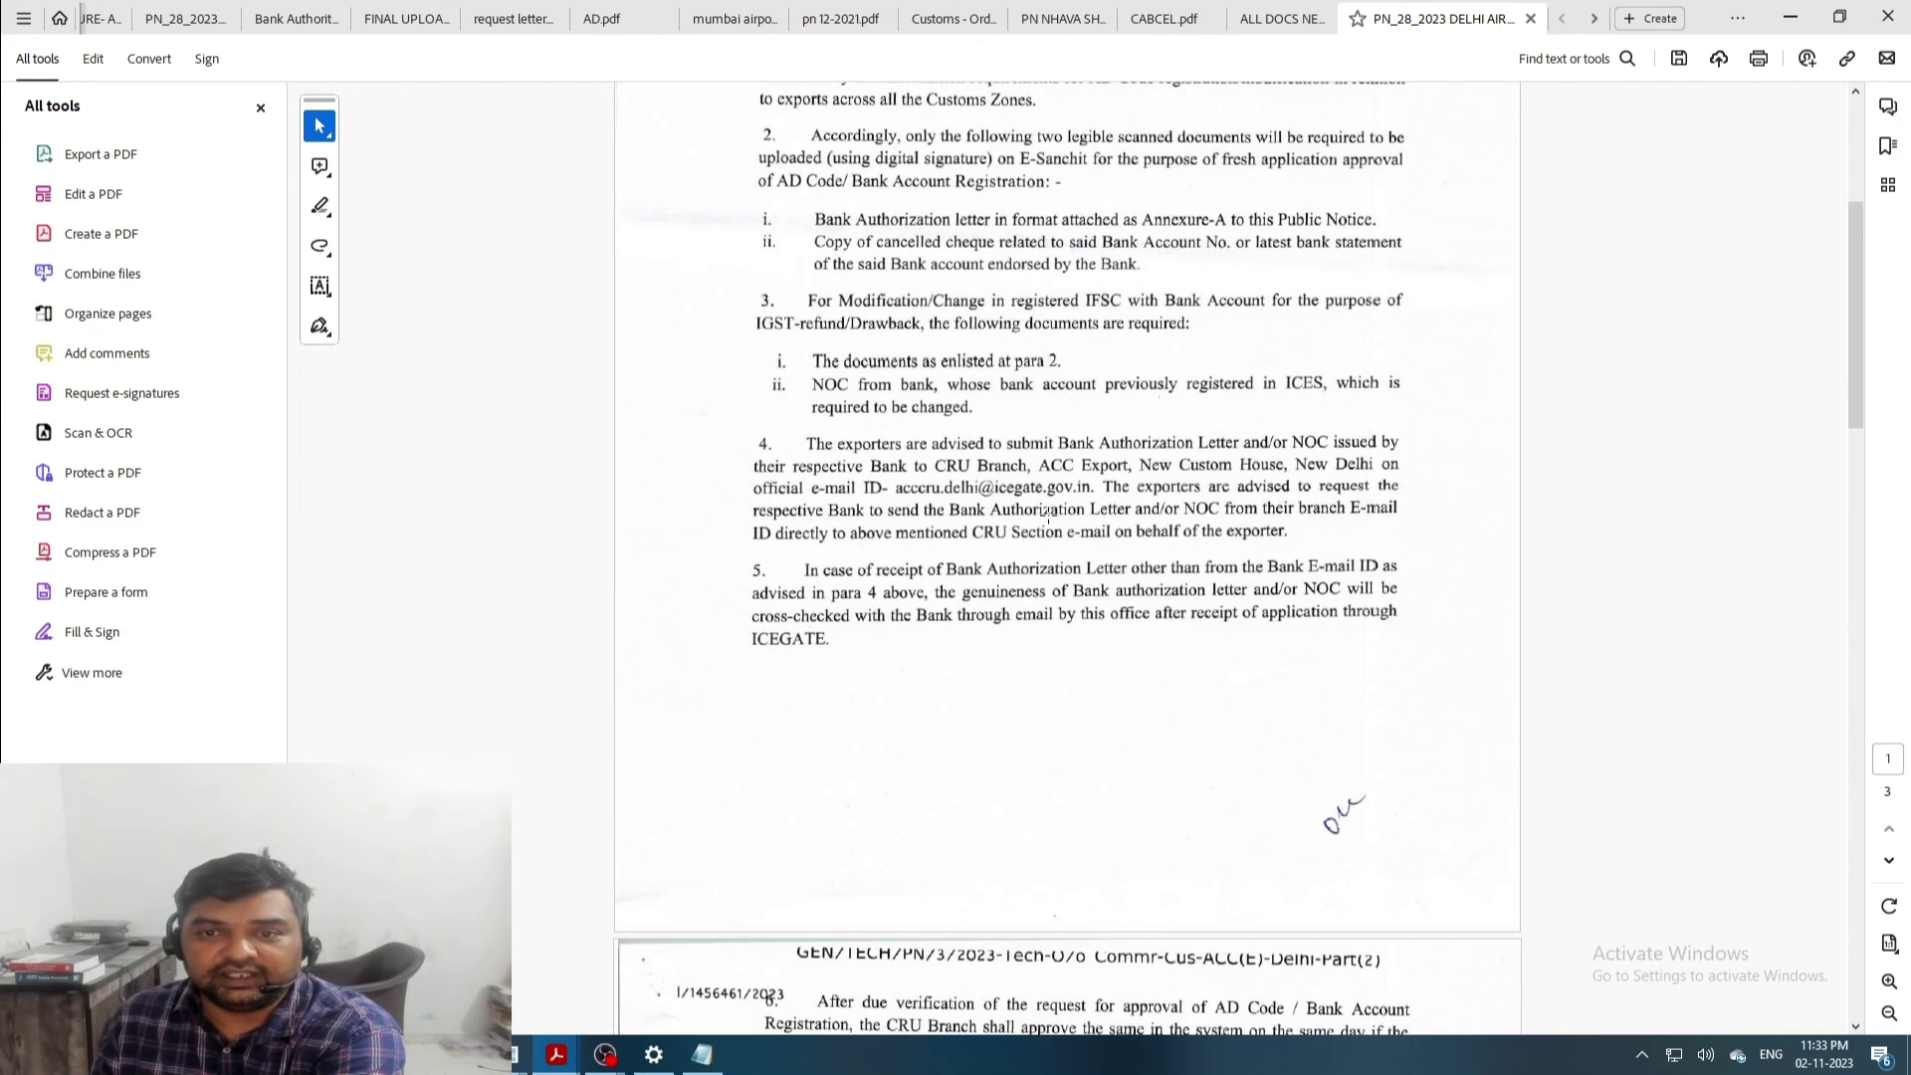
pyautogui.scroll(2, 1046, 514)
pyautogui.moveTo(902, 677); pyautogui.dragTo(1146, 698)
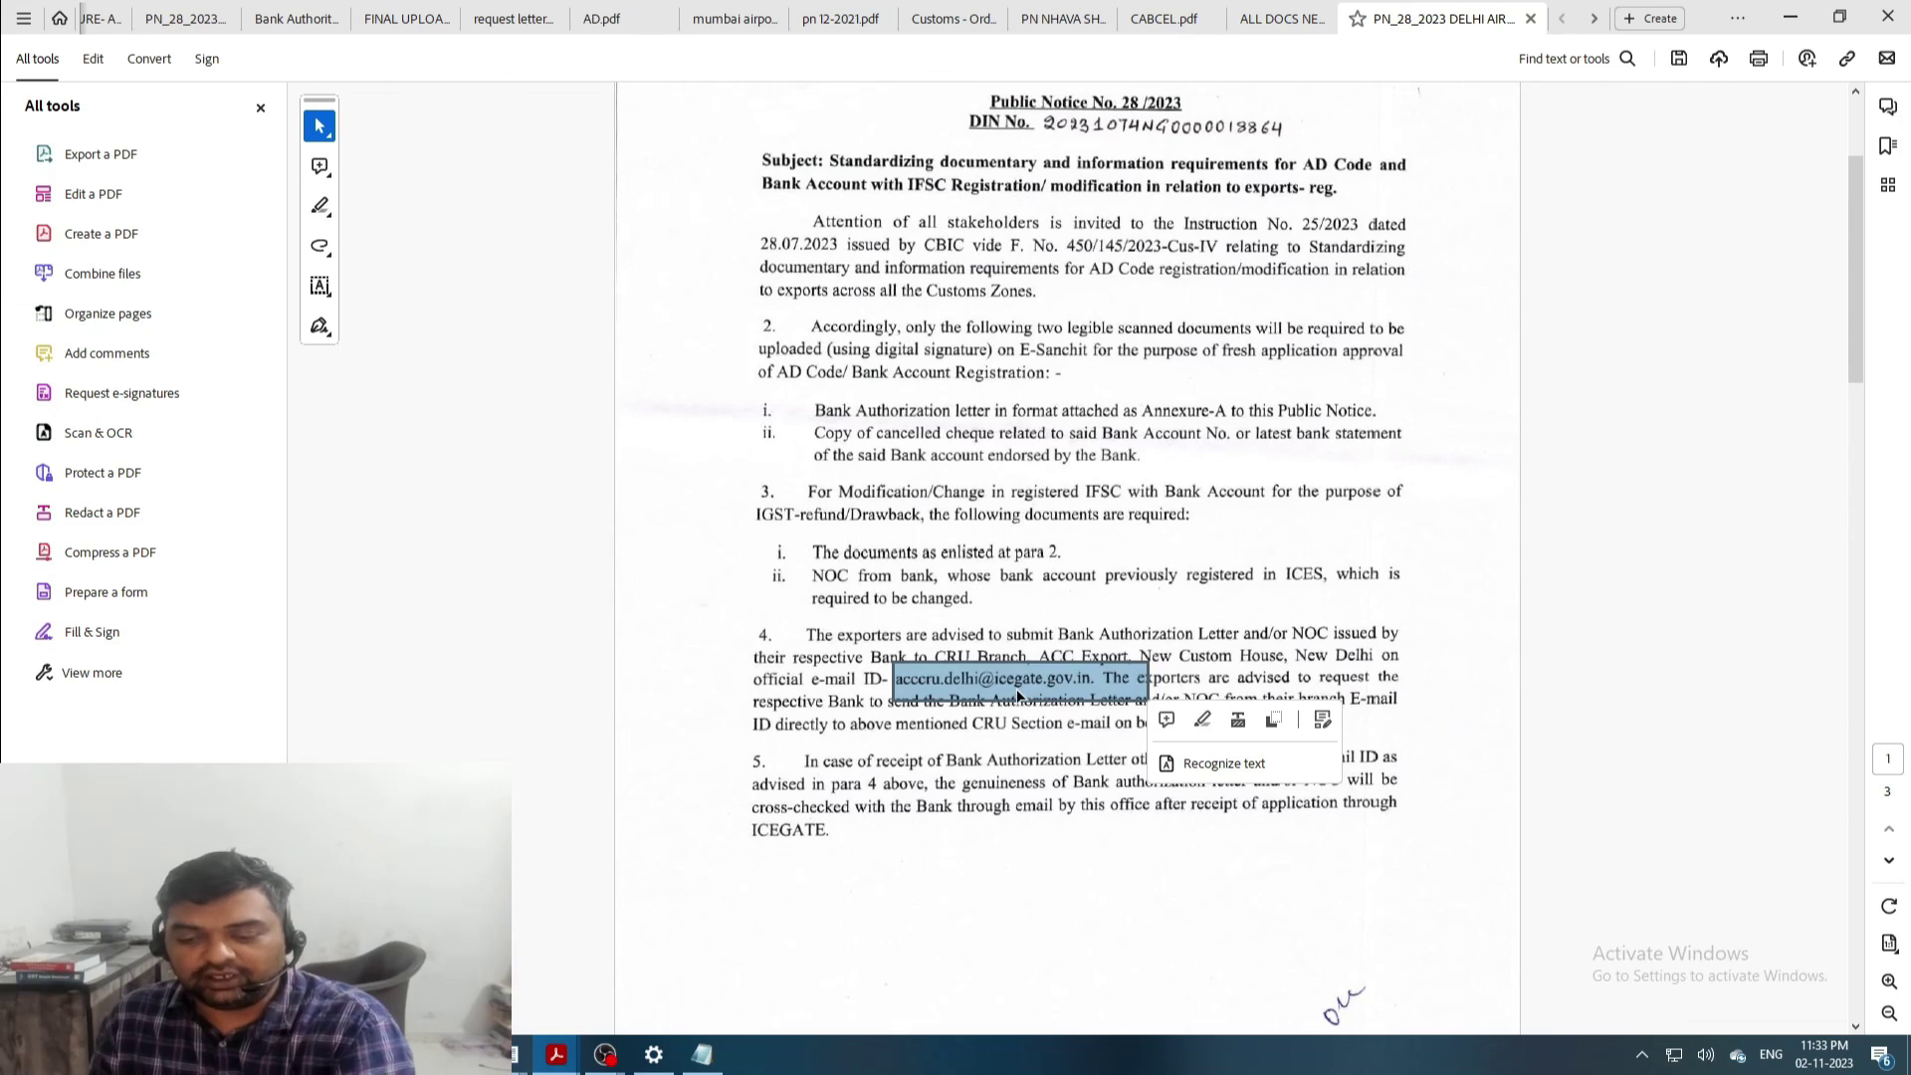
pyautogui.scroll(3, 1017, 693)
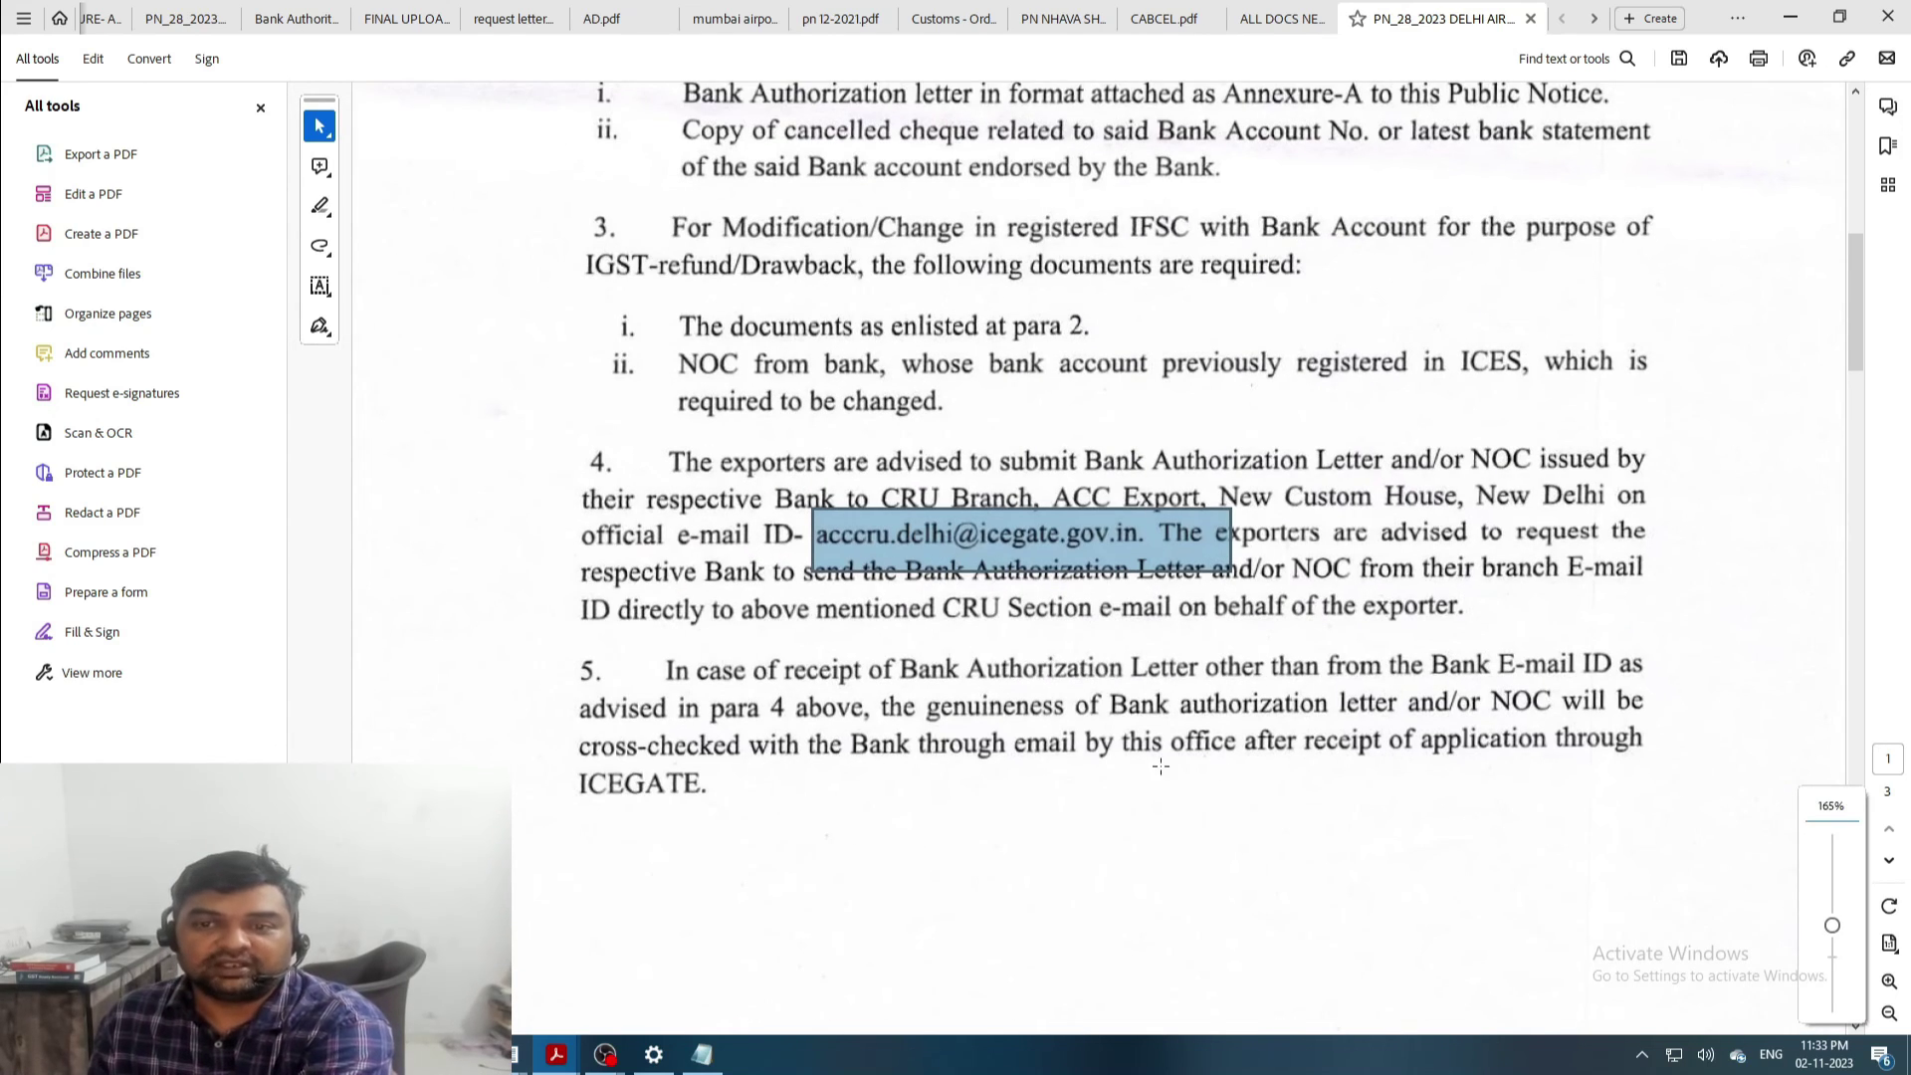
pyautogui.scroll(5, 1160, 765)
pyautogui.scroll(-12, 1243, 826)
pyautogui.scroll(-10, 1373, 912)
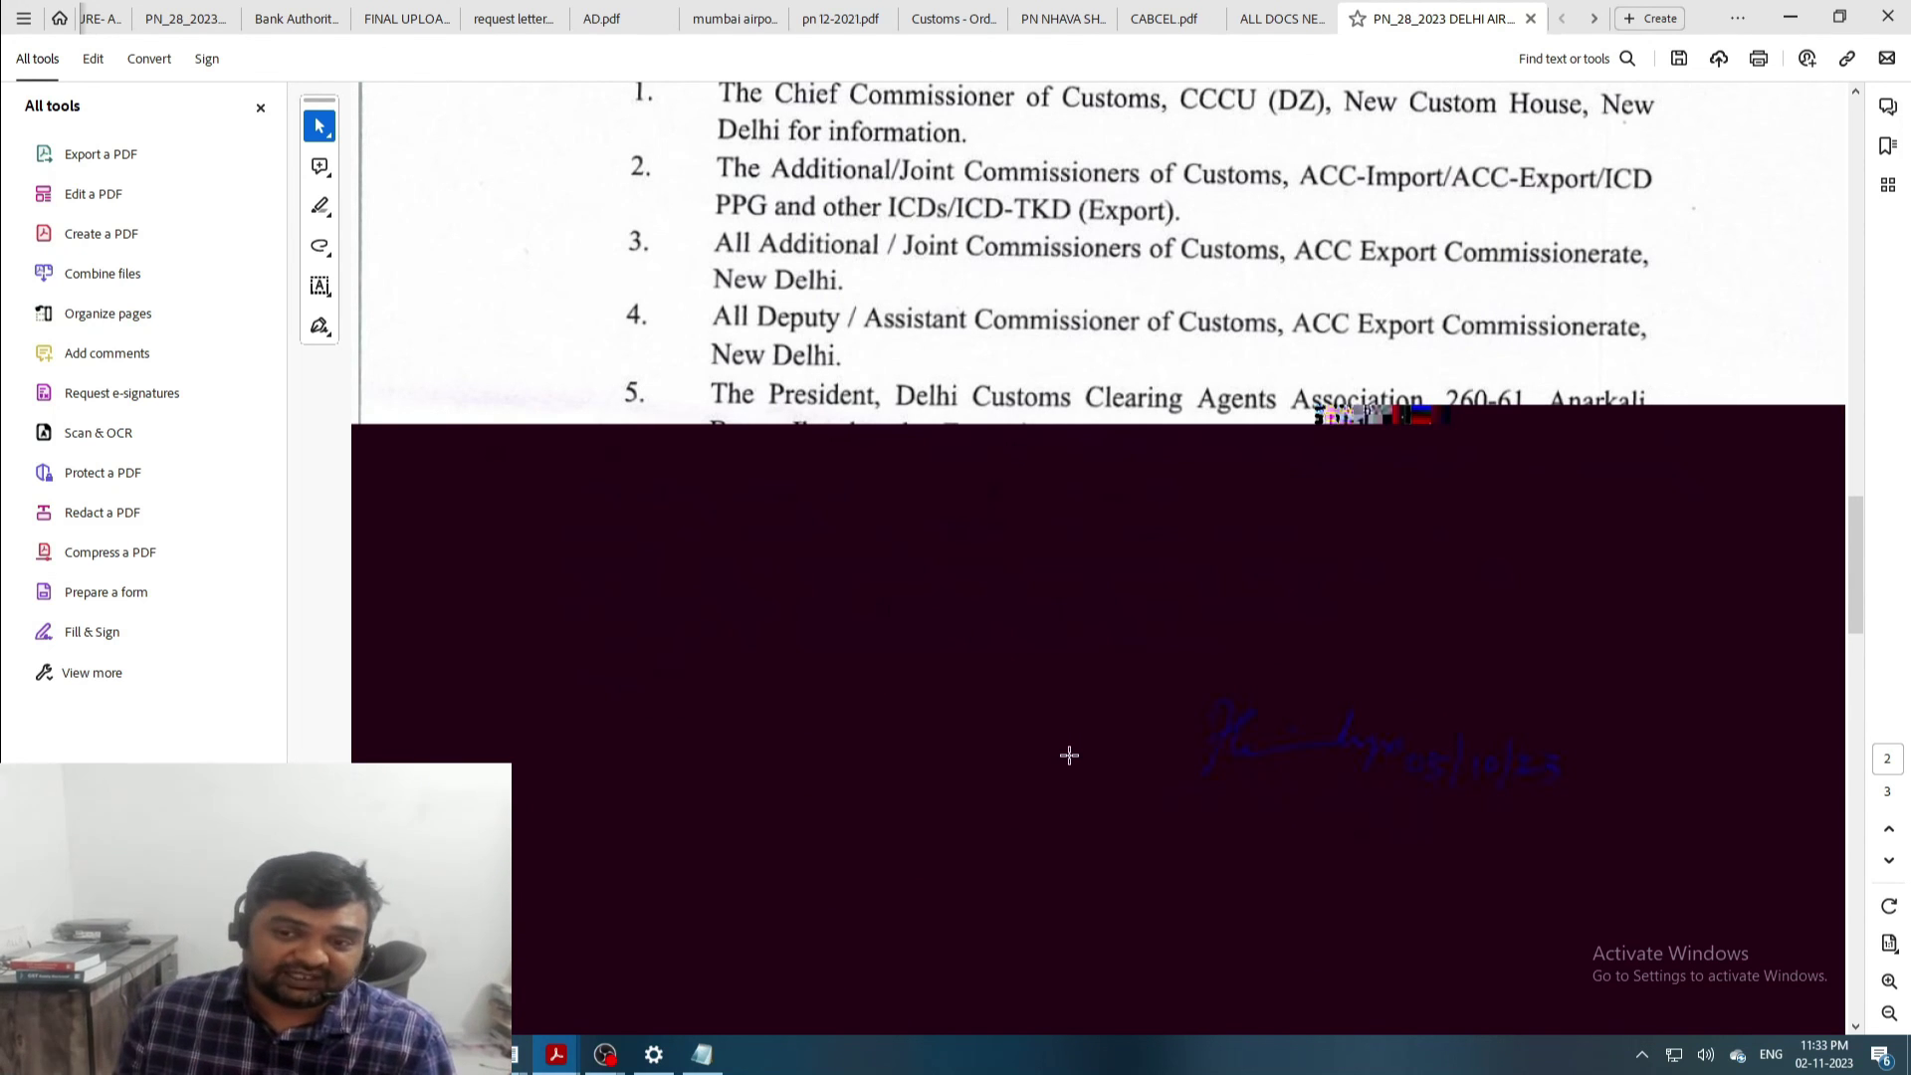
pyautogui.scroll(-12, 1236, 776)
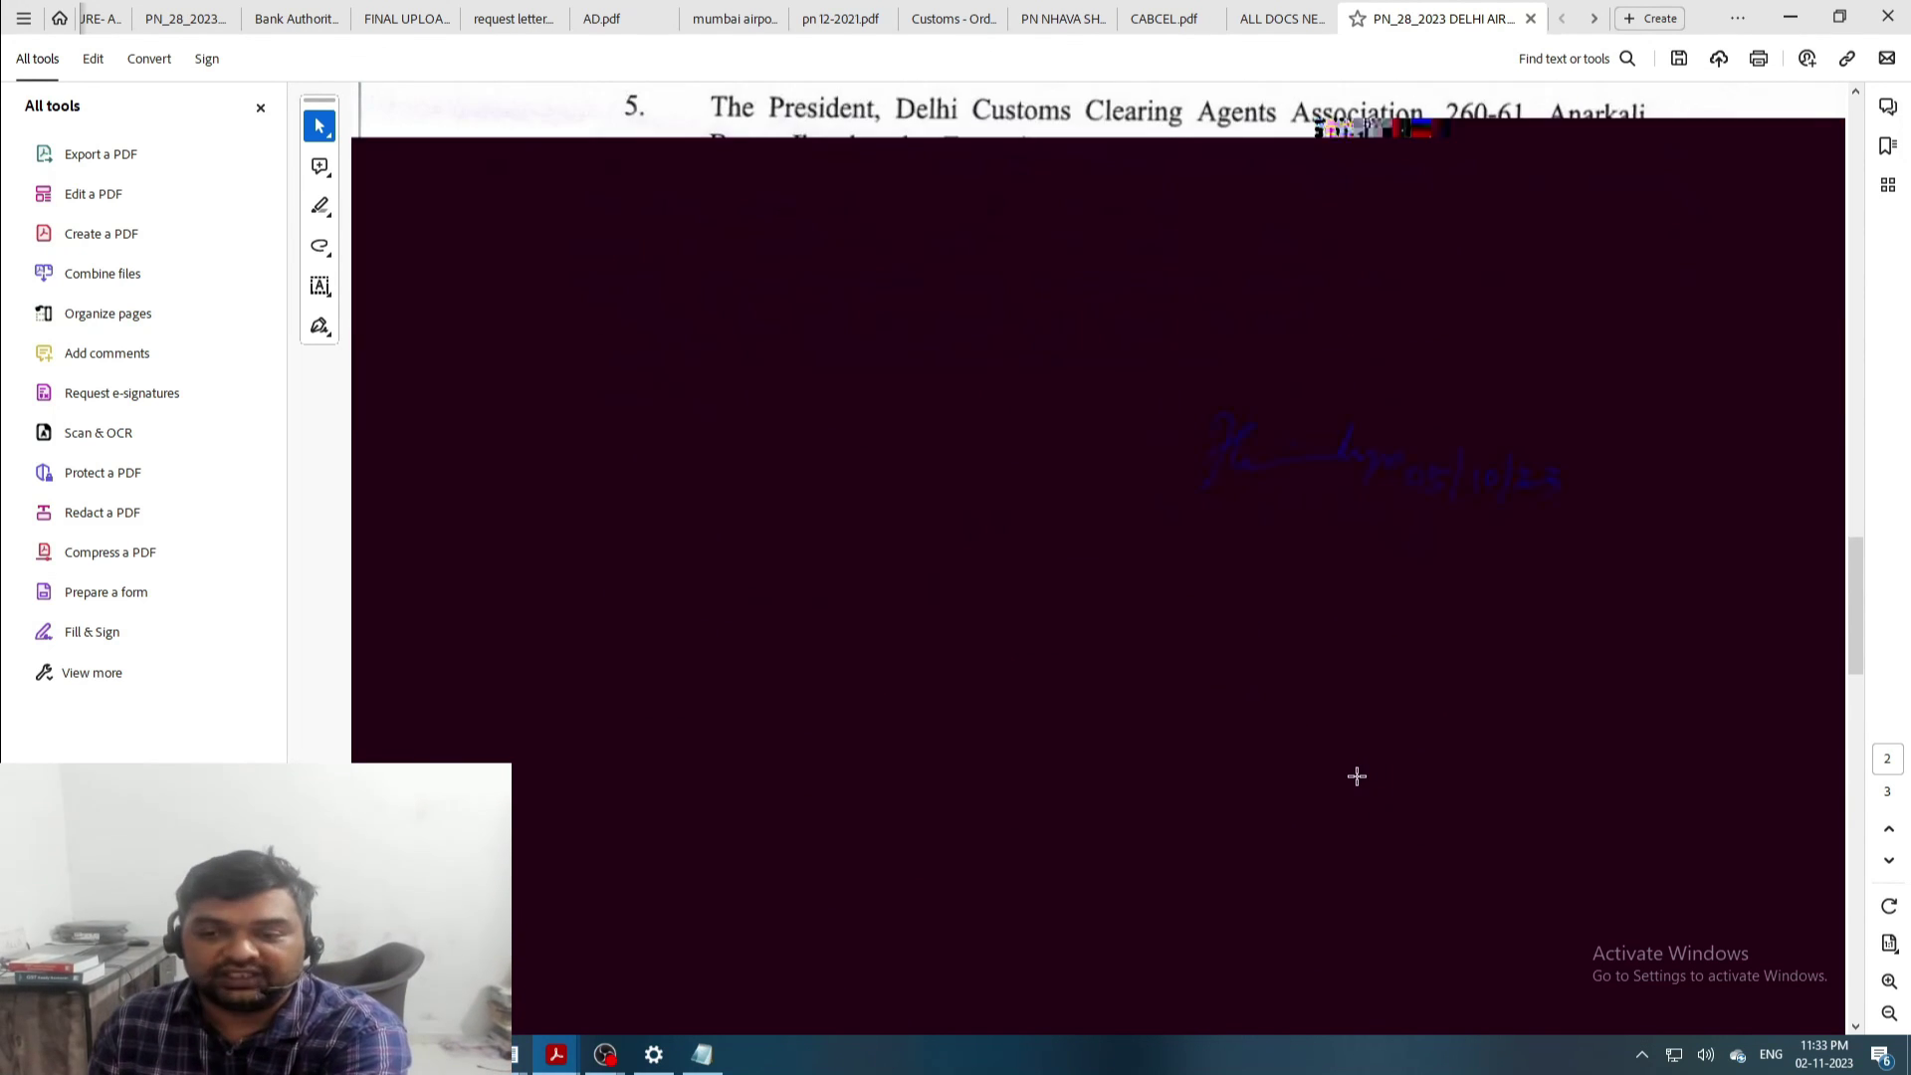
pyautogui.scroll(-3, 1373, 796)
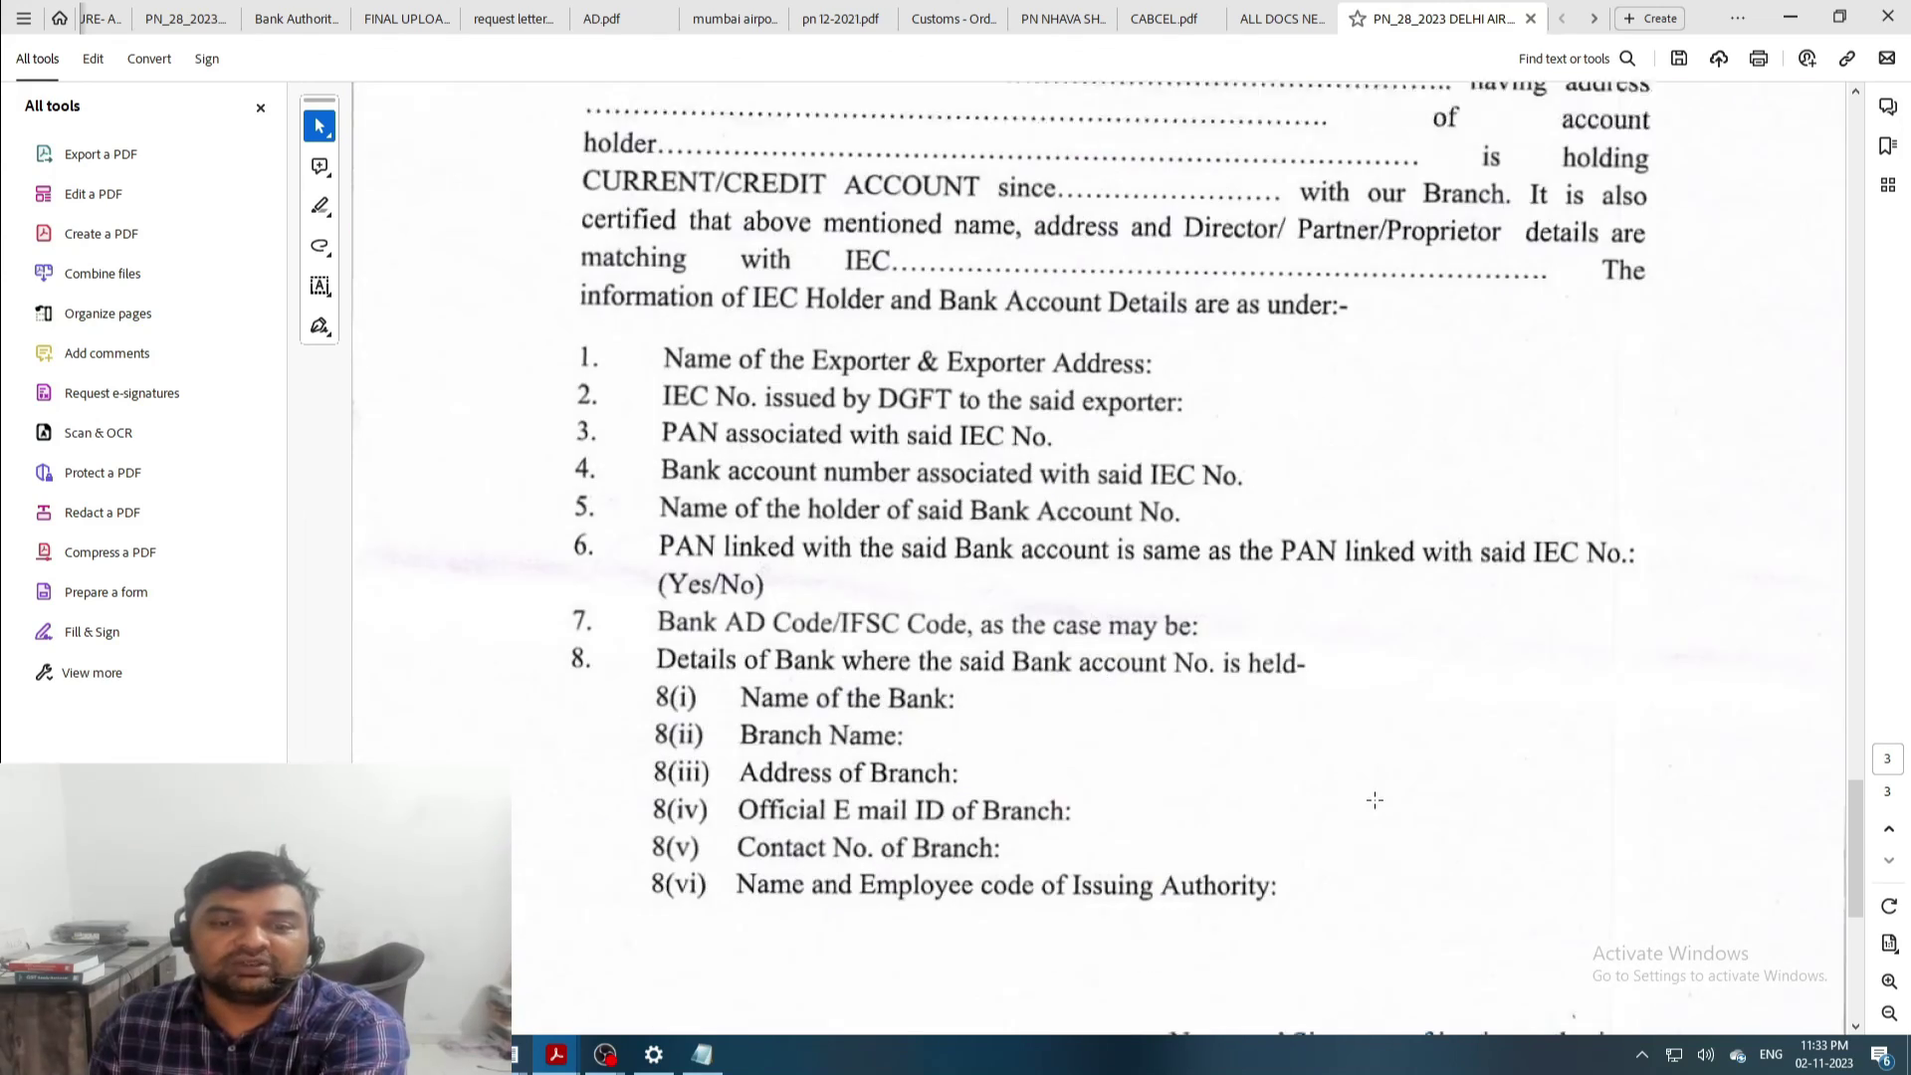
pyautogui.scroll(10, 1332, 781)
pyautogui.scroll(15, 1324, 767)
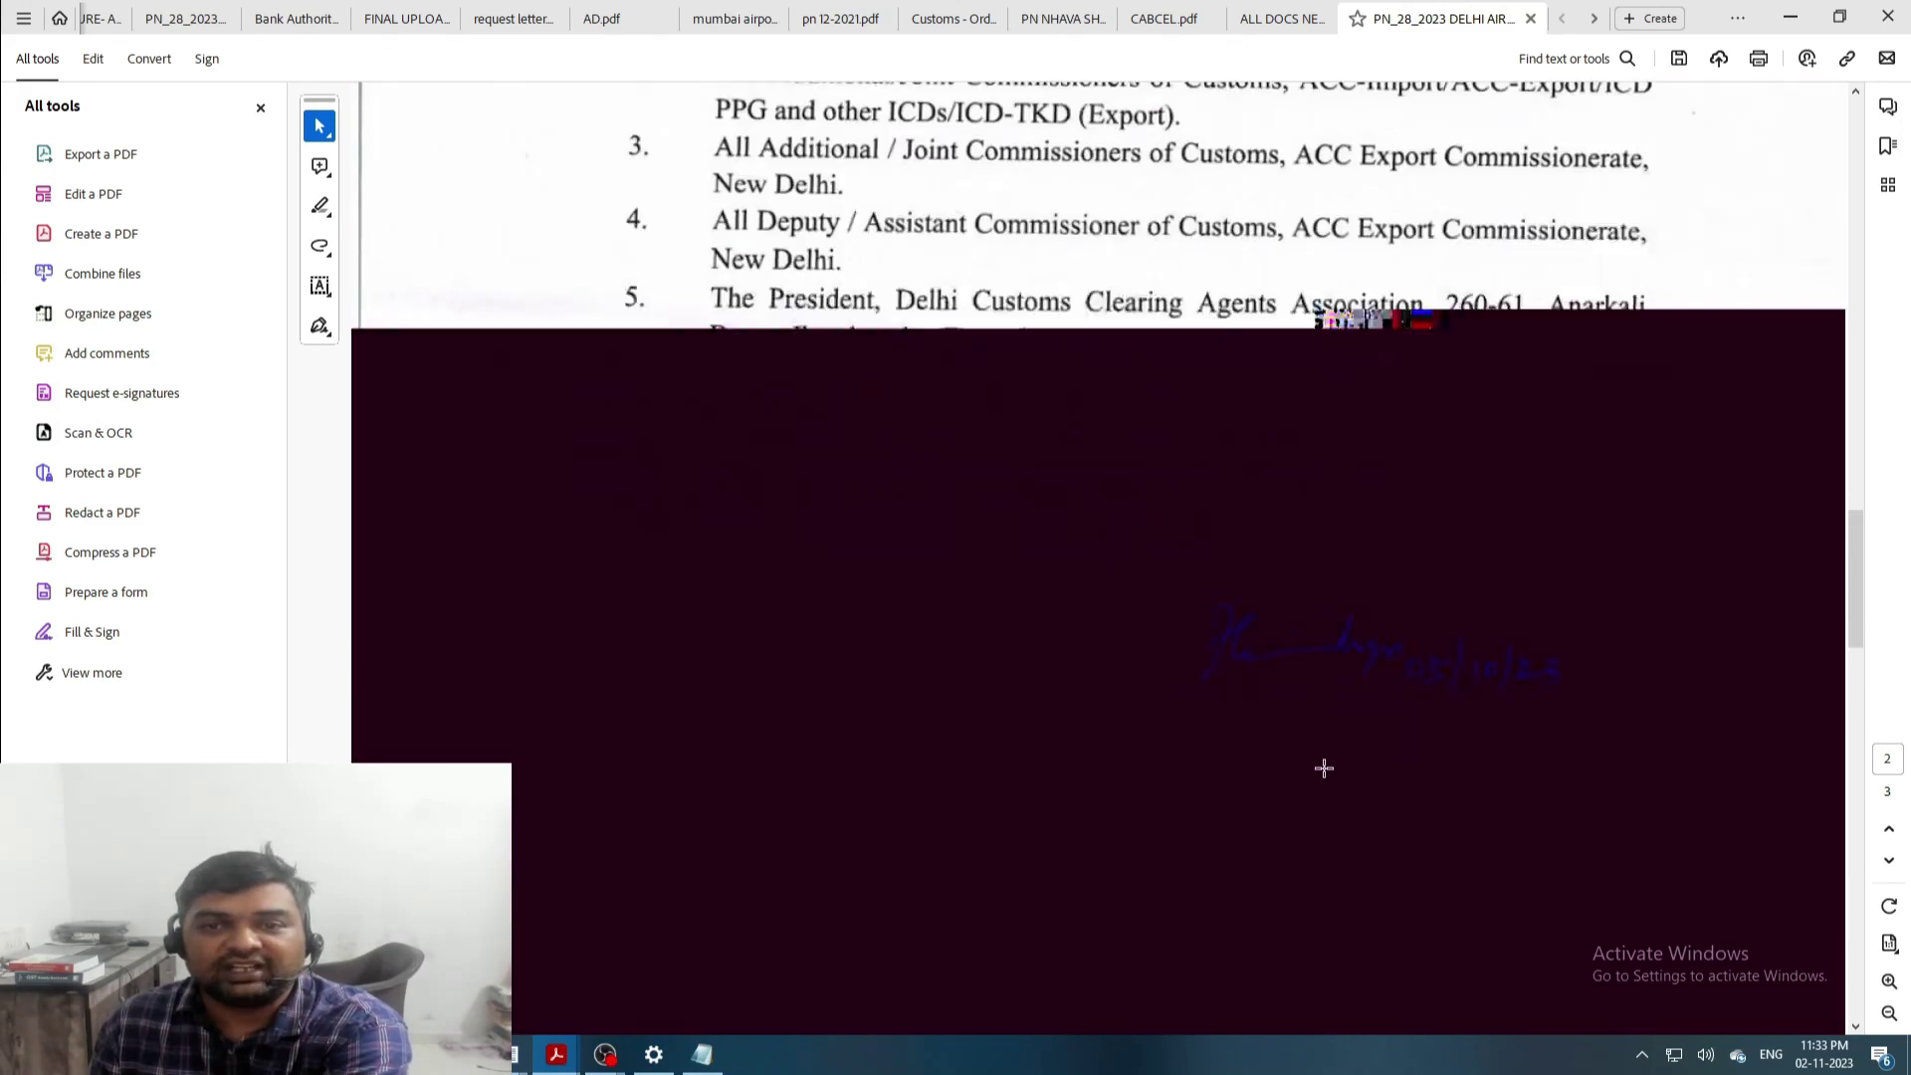
pyautogui.scroll(10, 1320, 763)
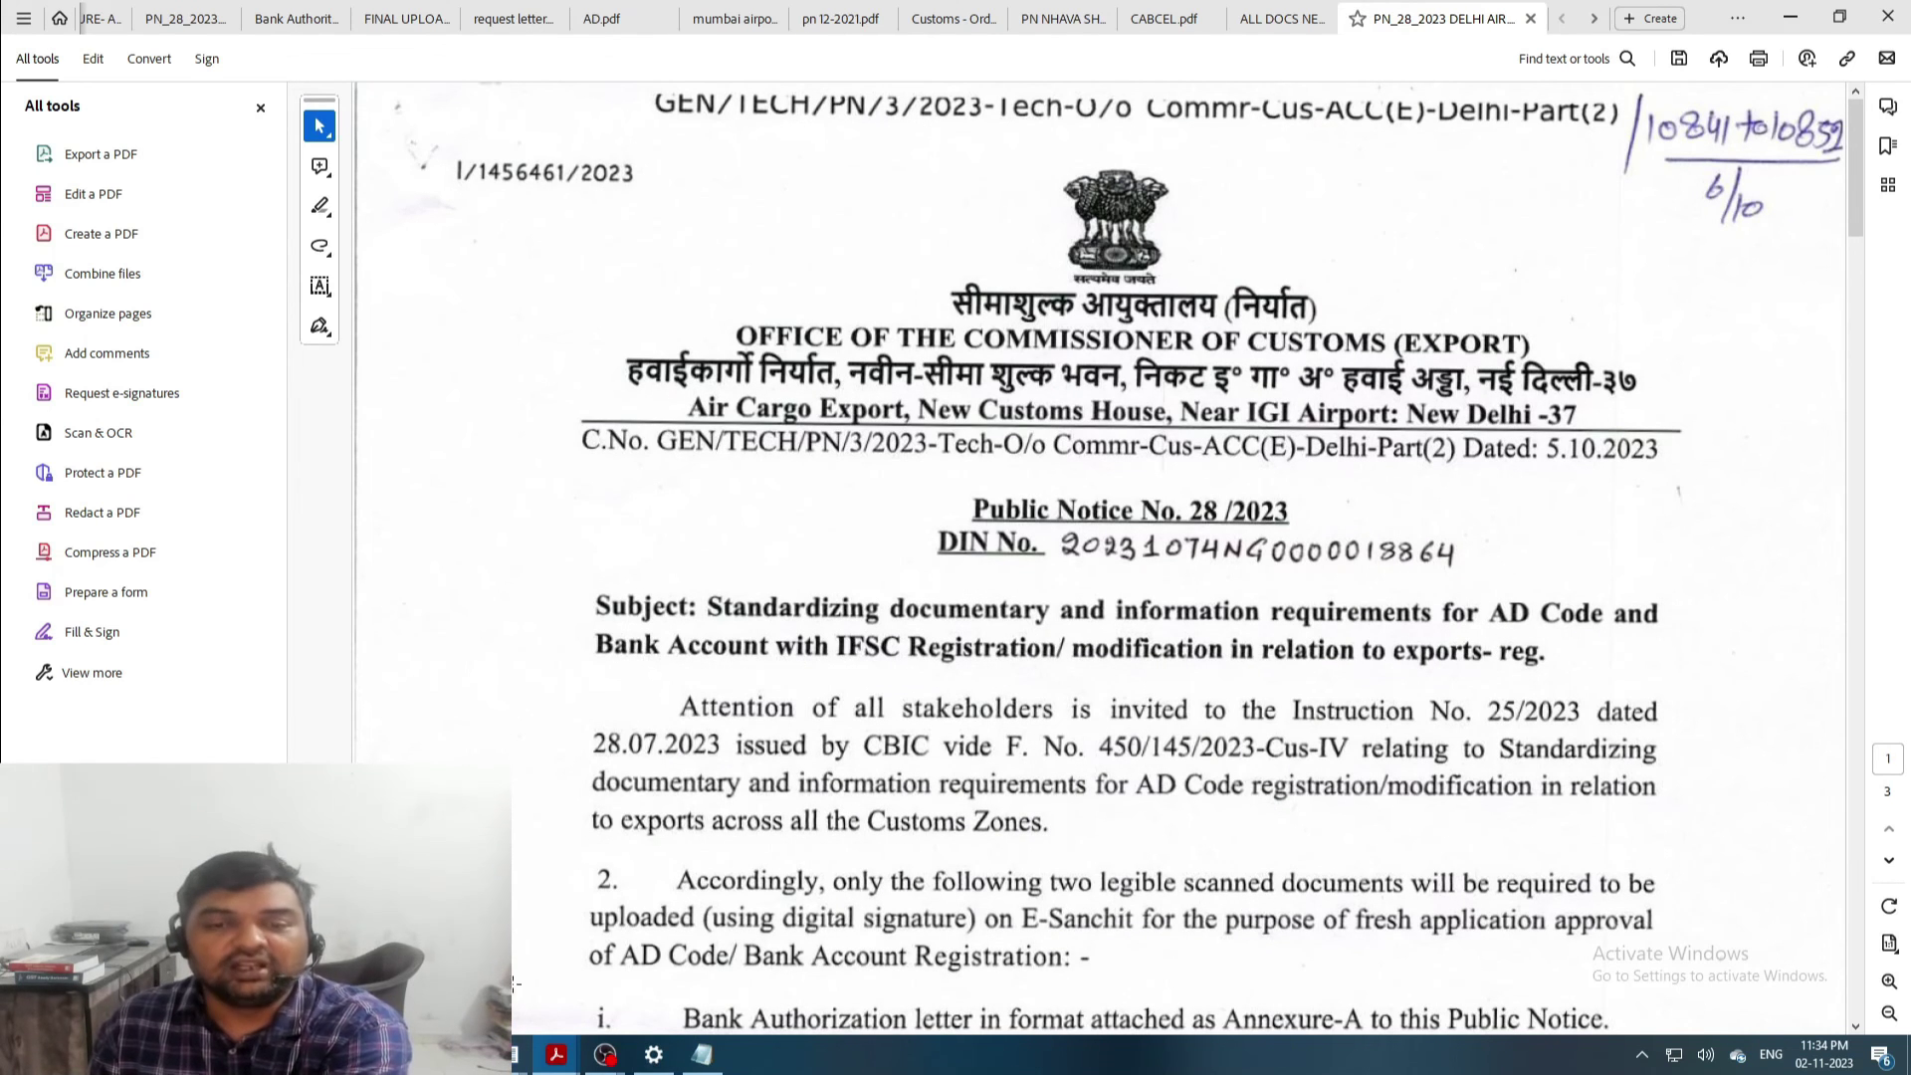
pyautogui.scroll(-3, 1346, 602)
pyautogui.scroll(-2, 1066, 648)
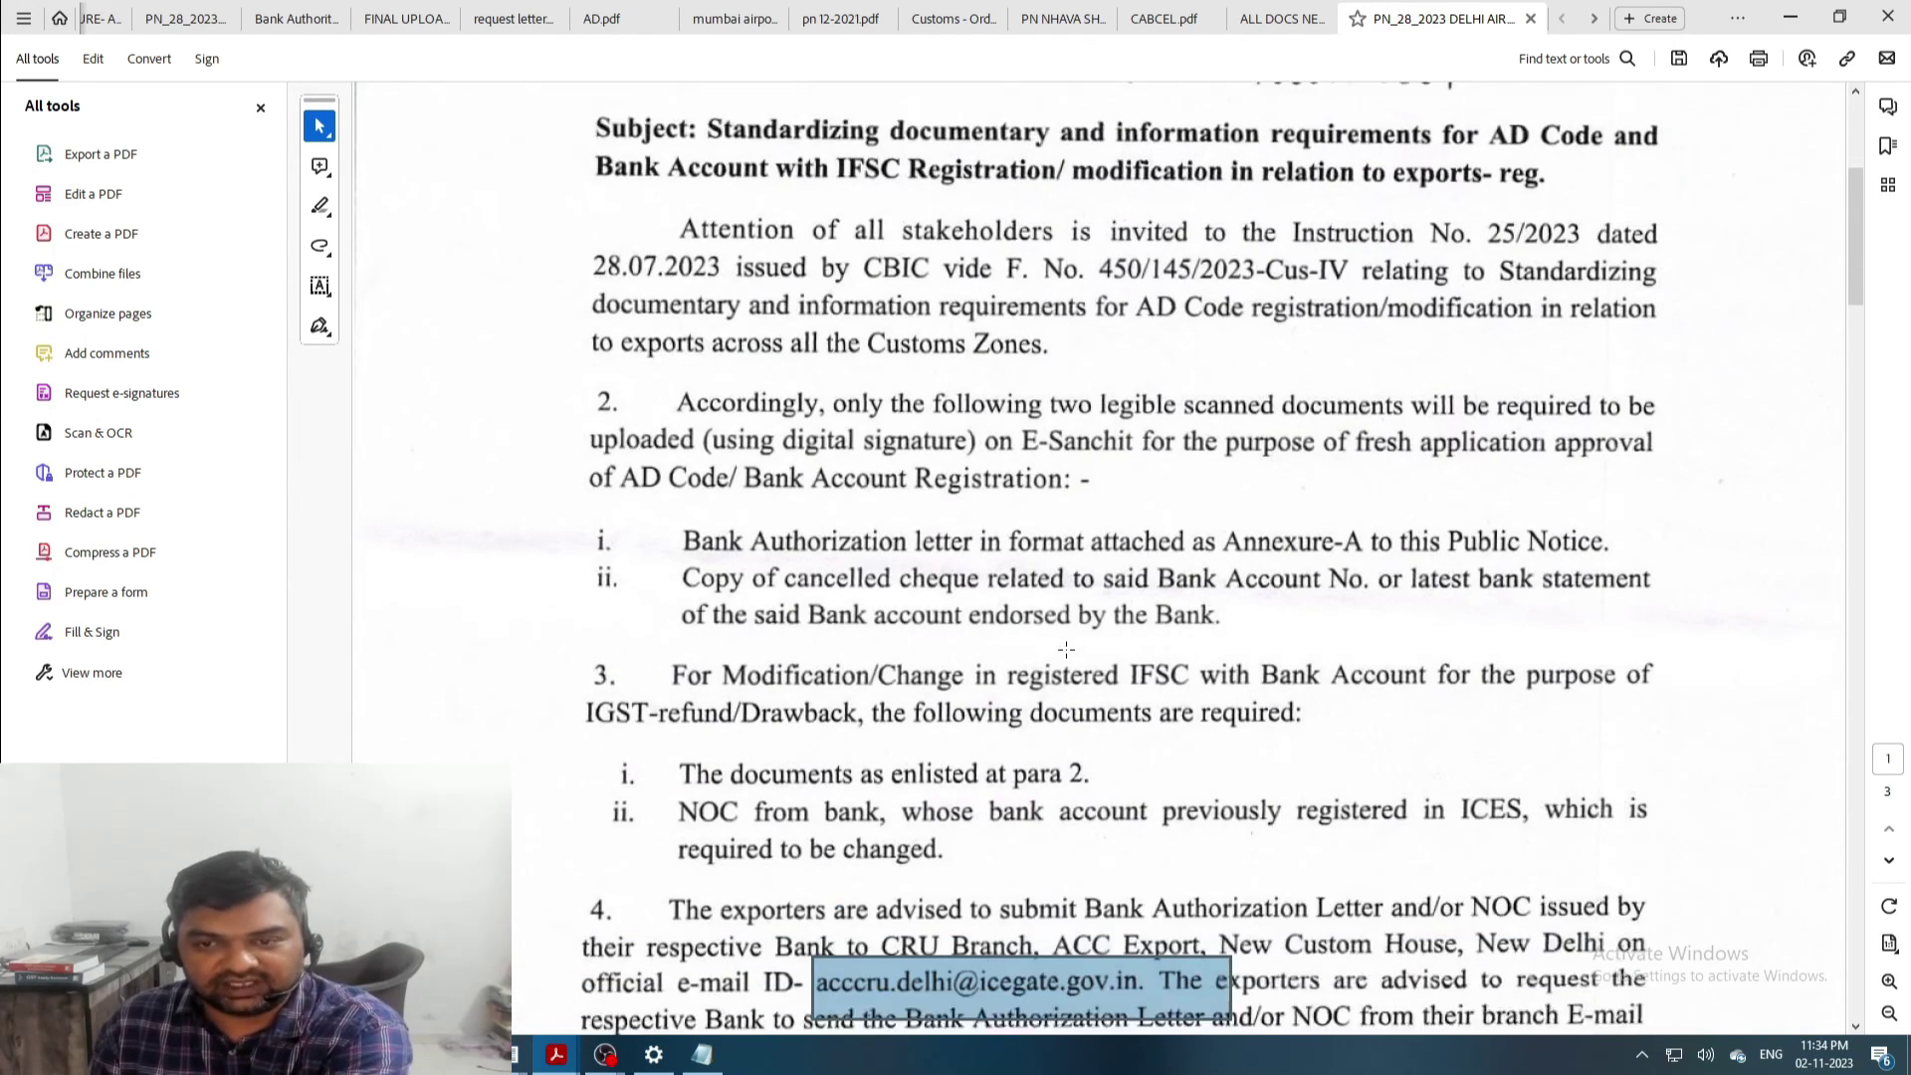
pyautogui.scroll(-2, 1194, 627)
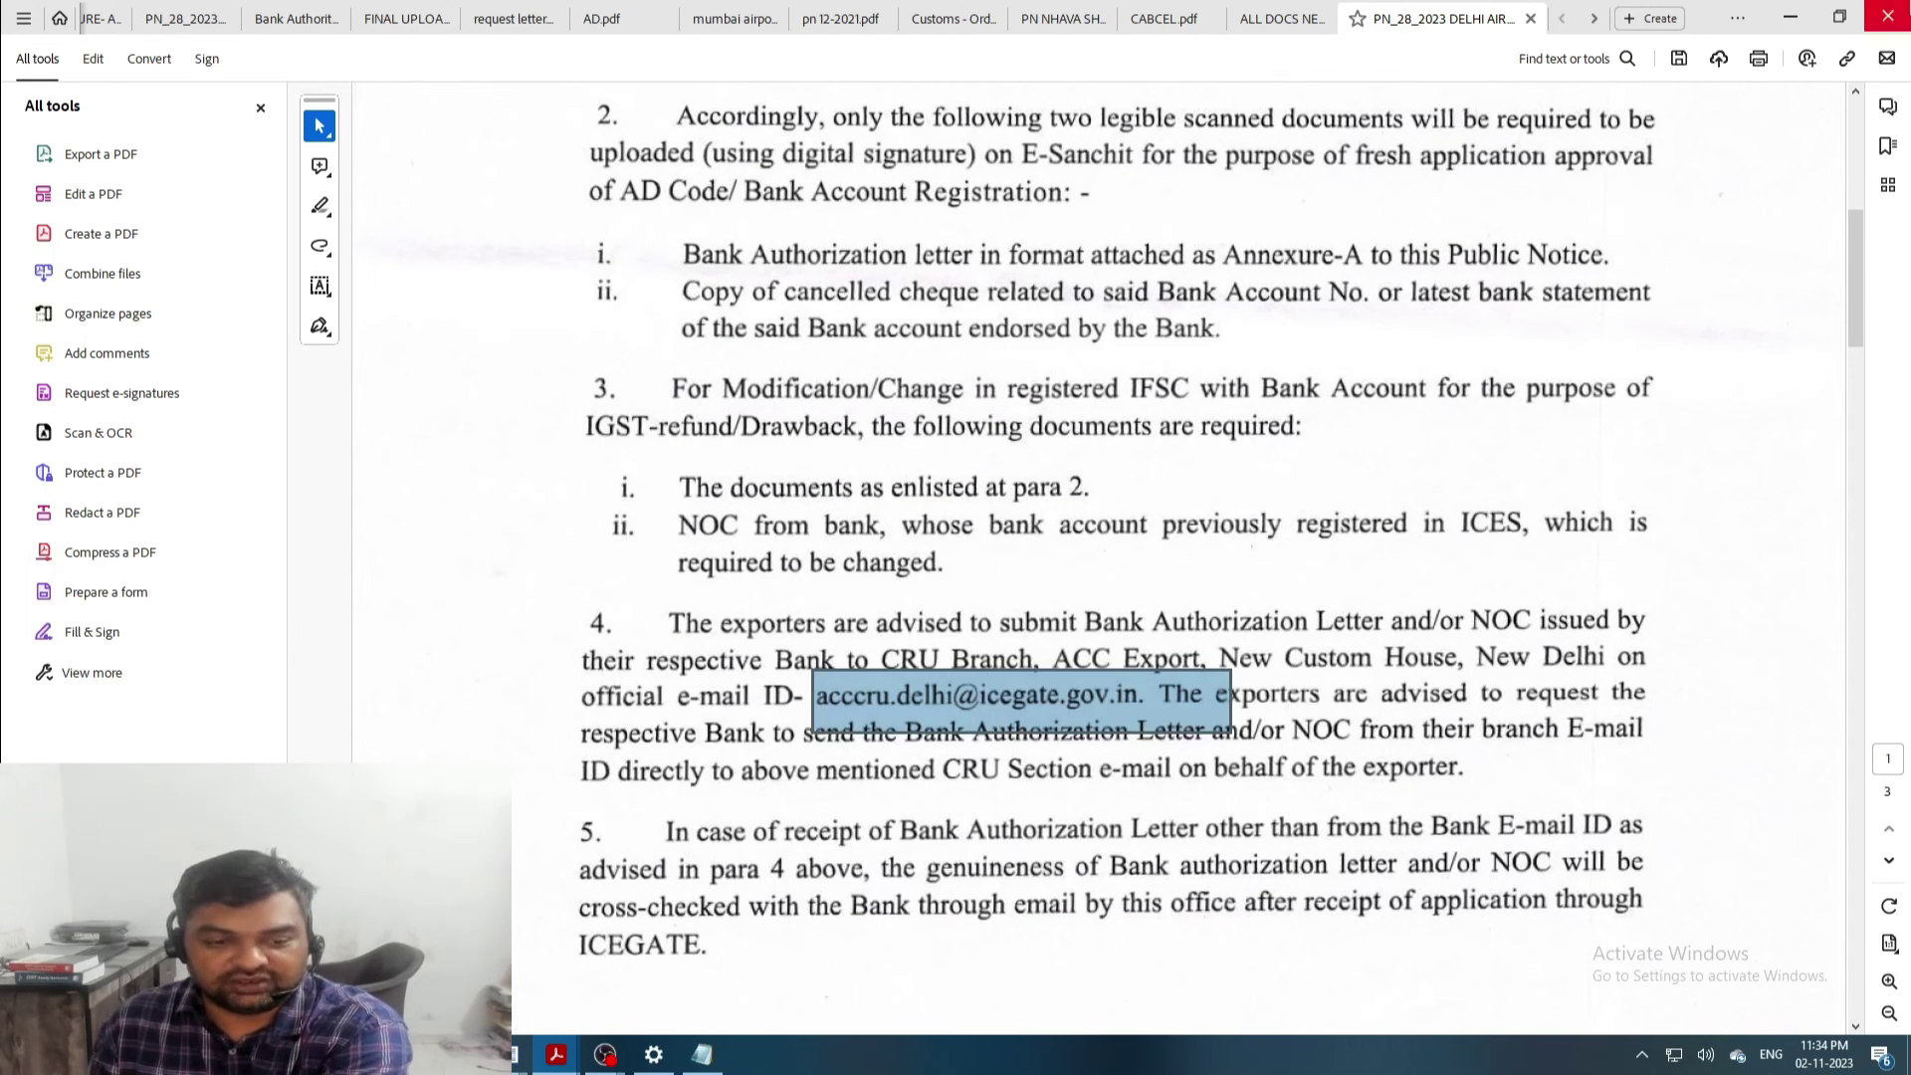
pyautogui.hotkey('alt', 'Tab')
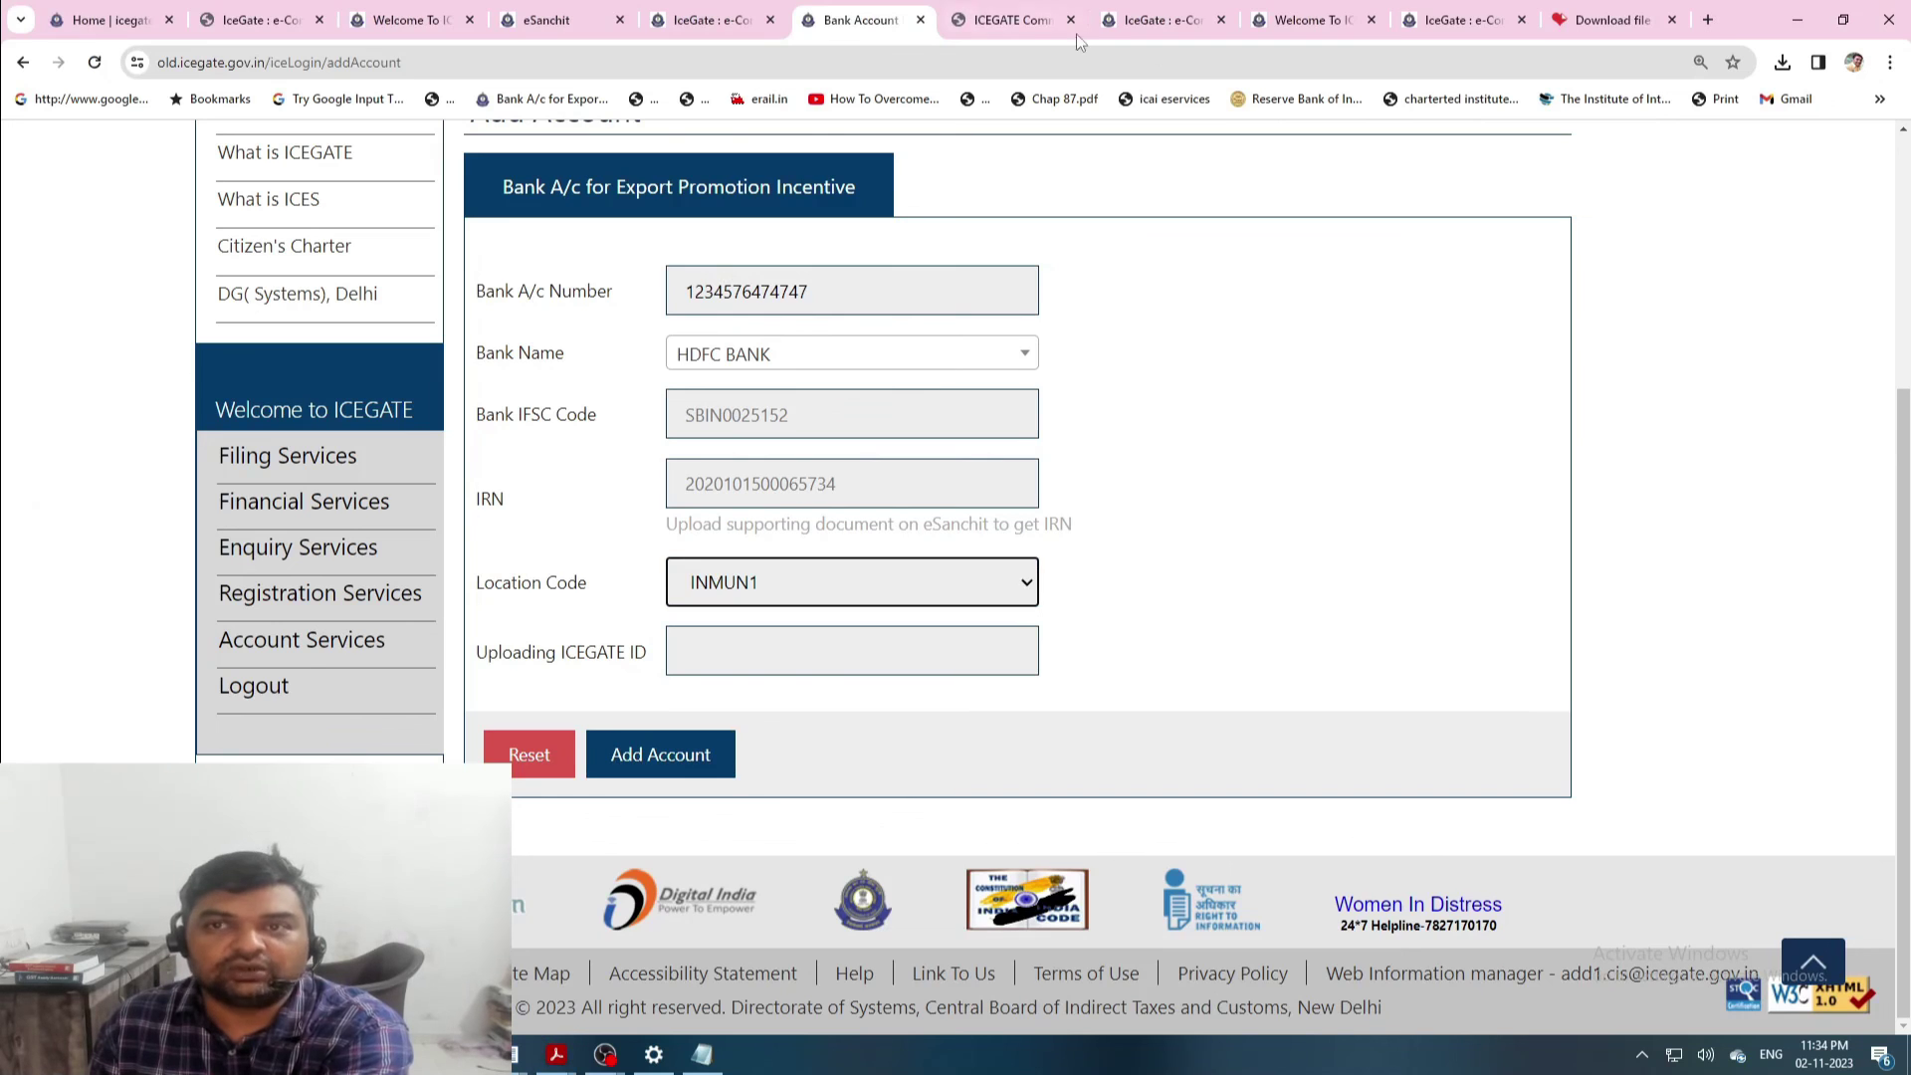
# Step: Open a new Chrome tab on the Google start page
pyautogui.click(1707, 20)
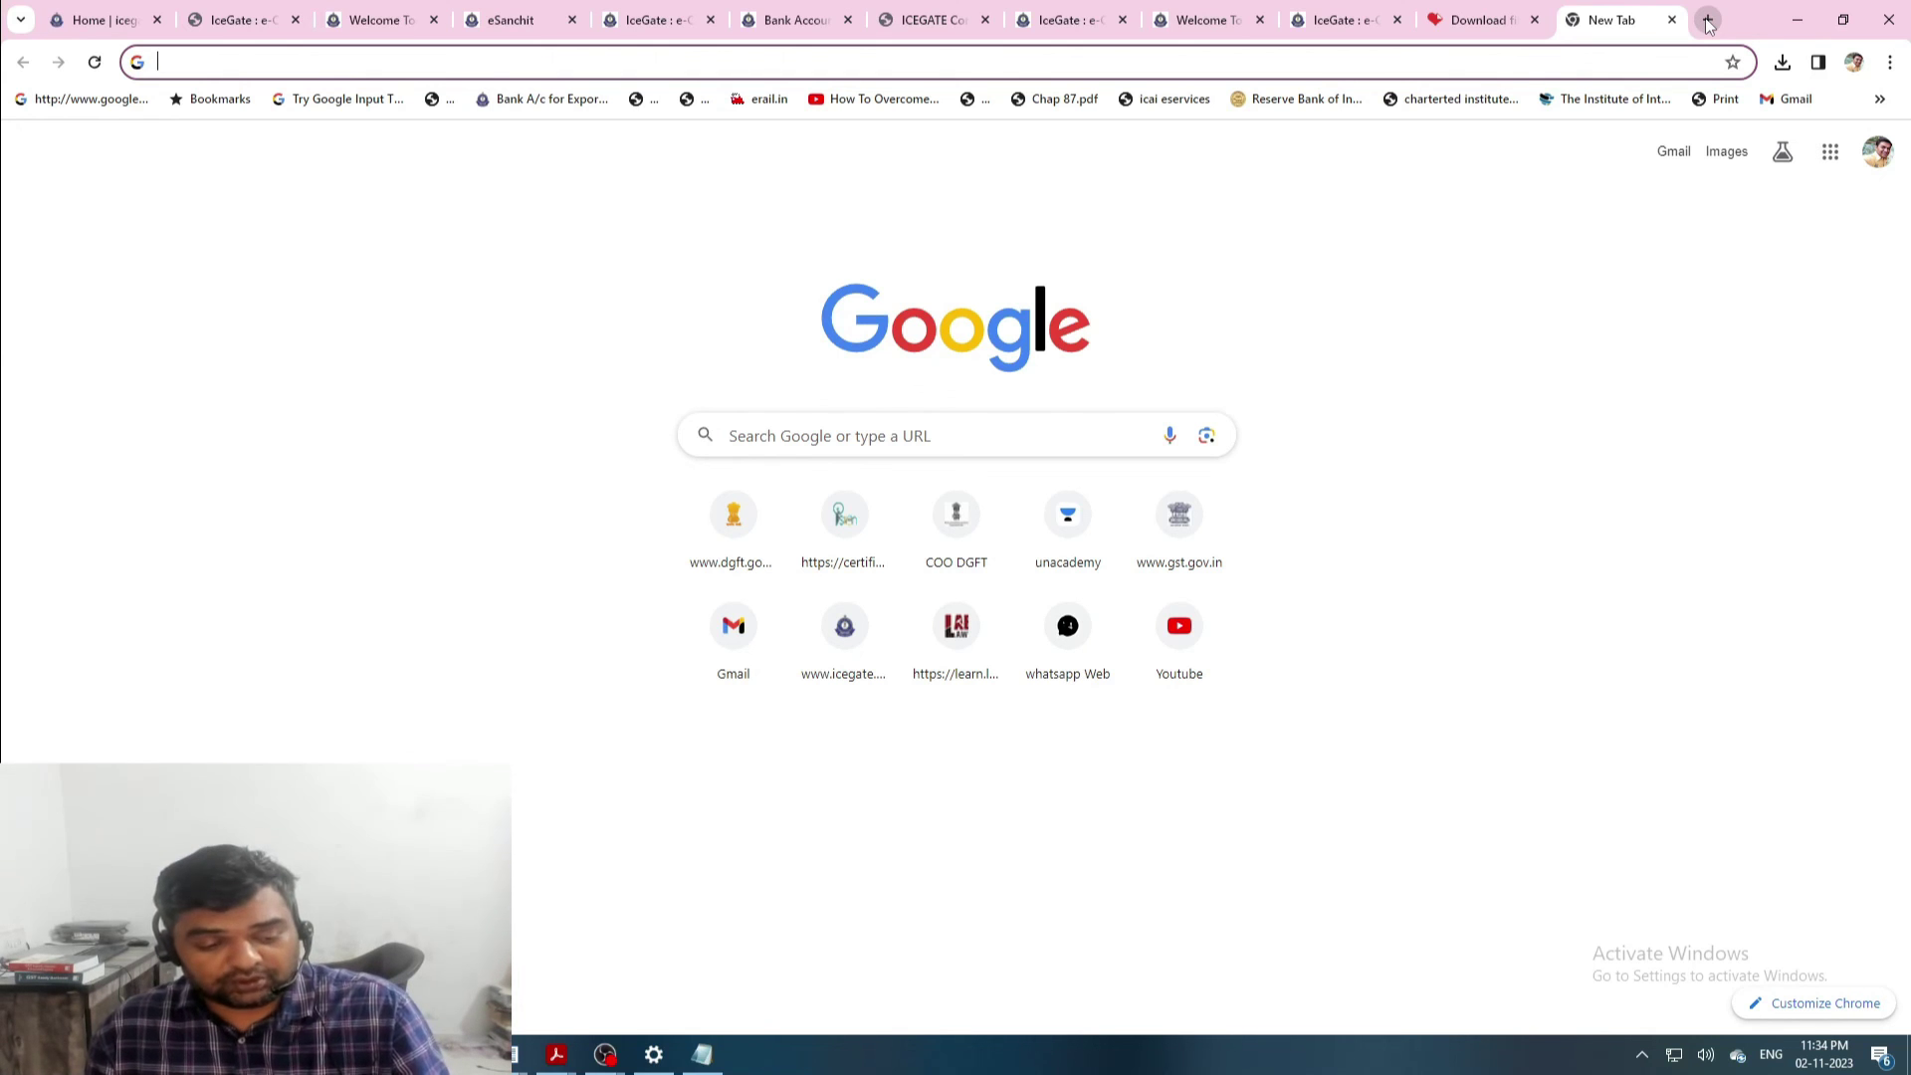
# Step: Search 'CUSTOMS CHENNAI' and open the Chennai Customs helpdesk page
pyautogui.write('CUST')
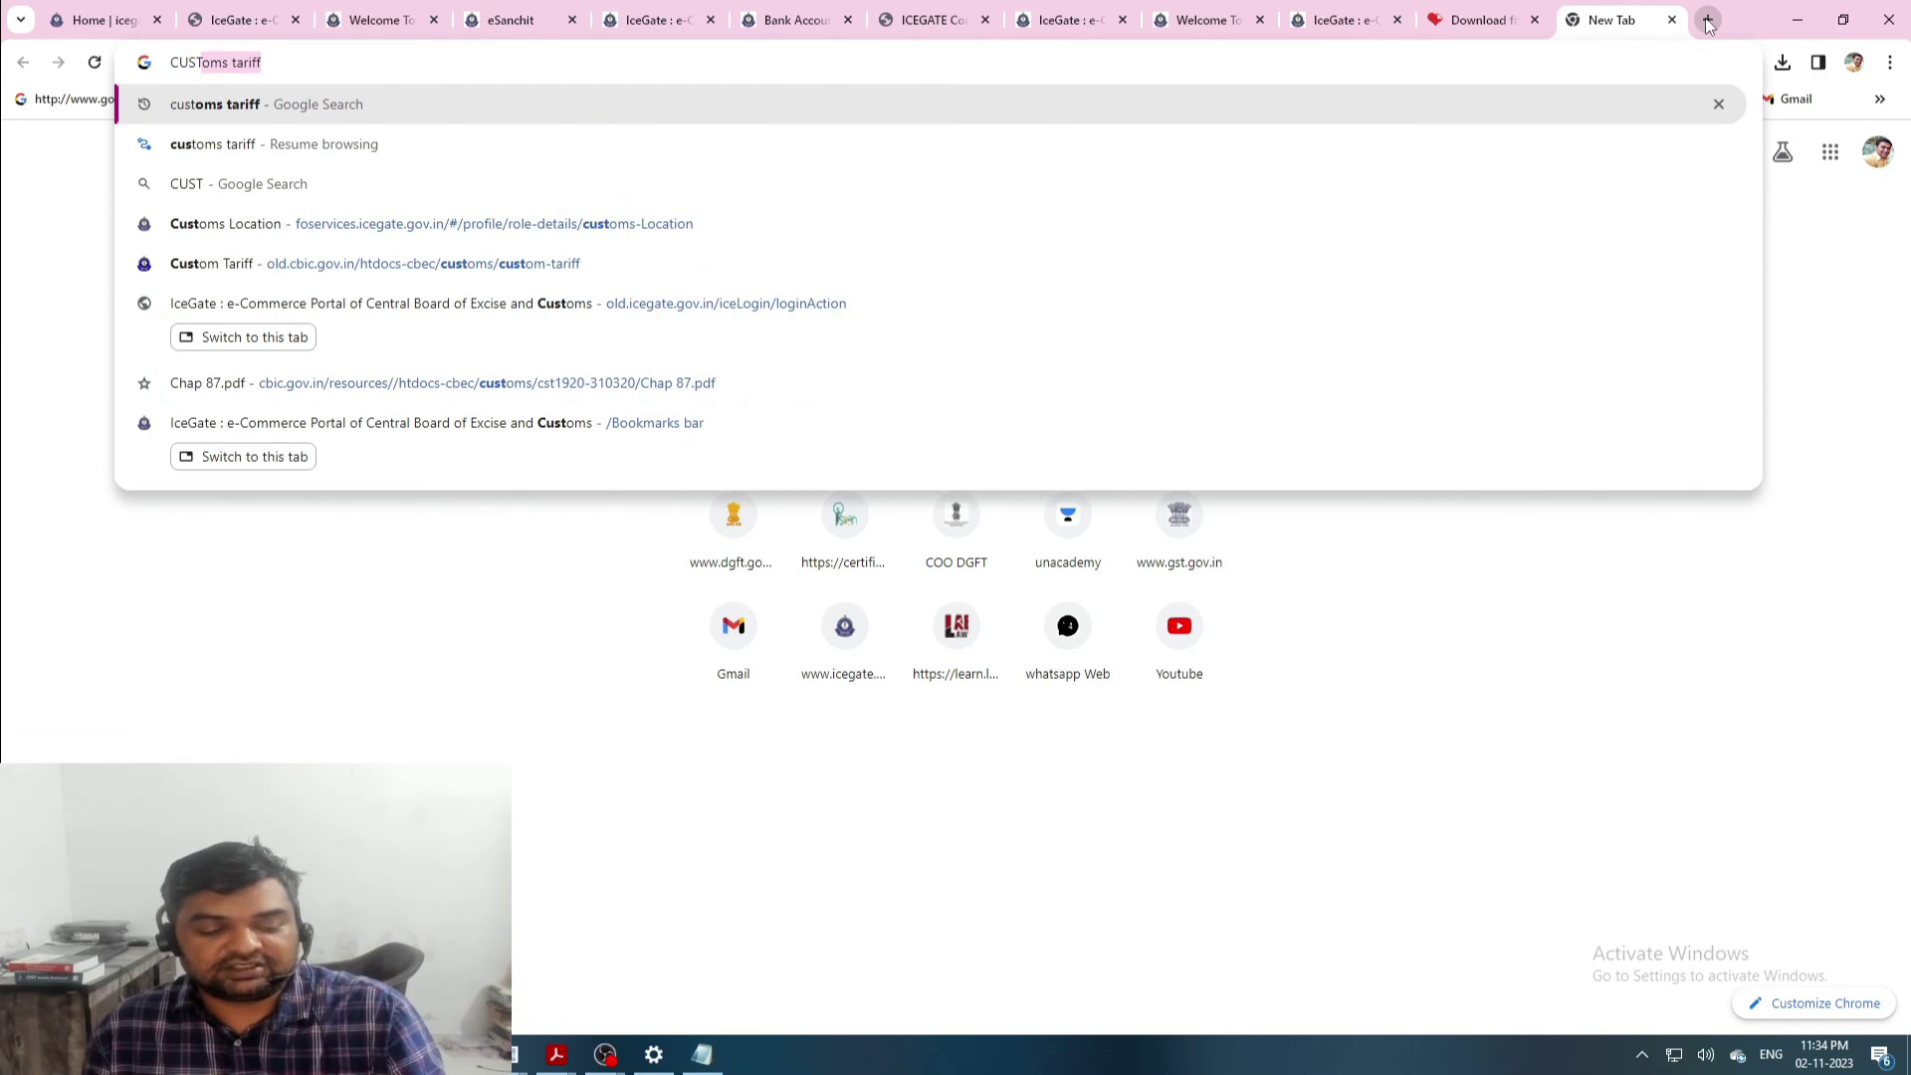
pyautogui.write('OMS CHE')
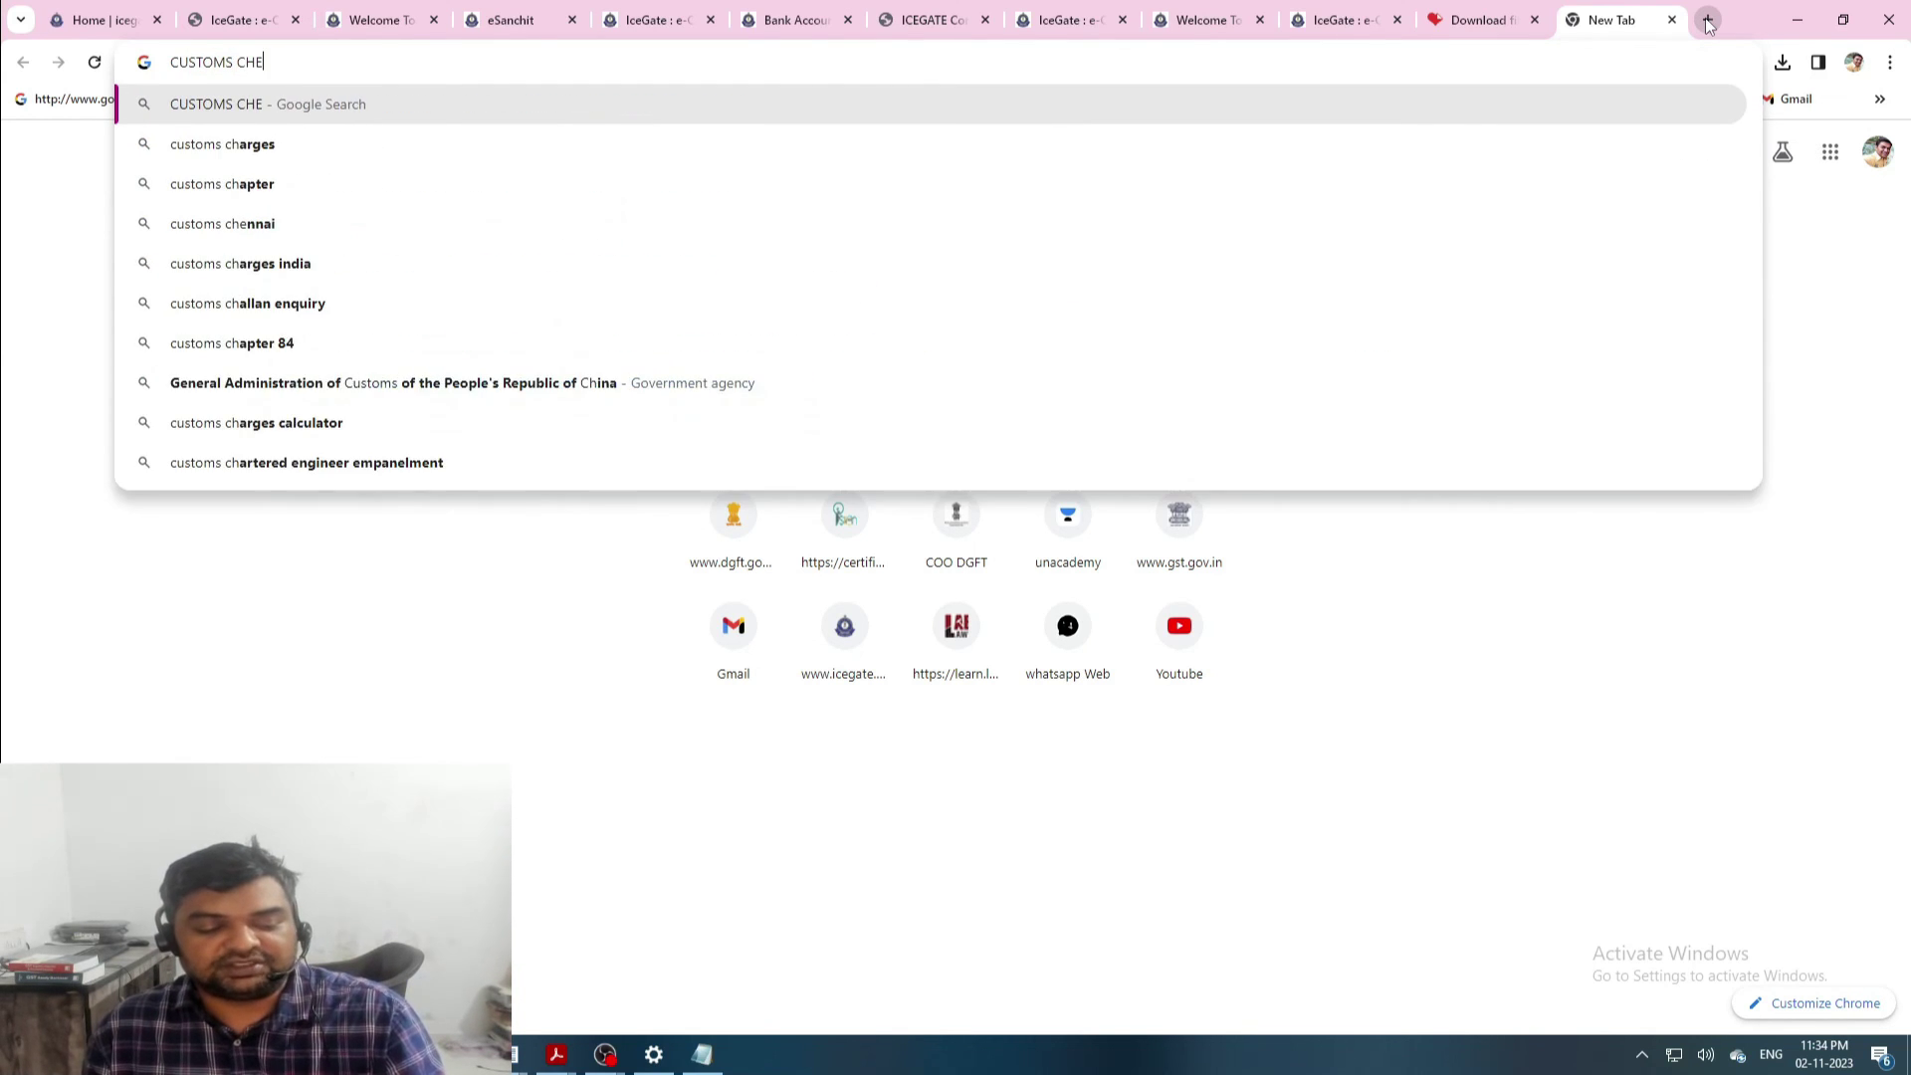
pyautogui.write('NNAI')
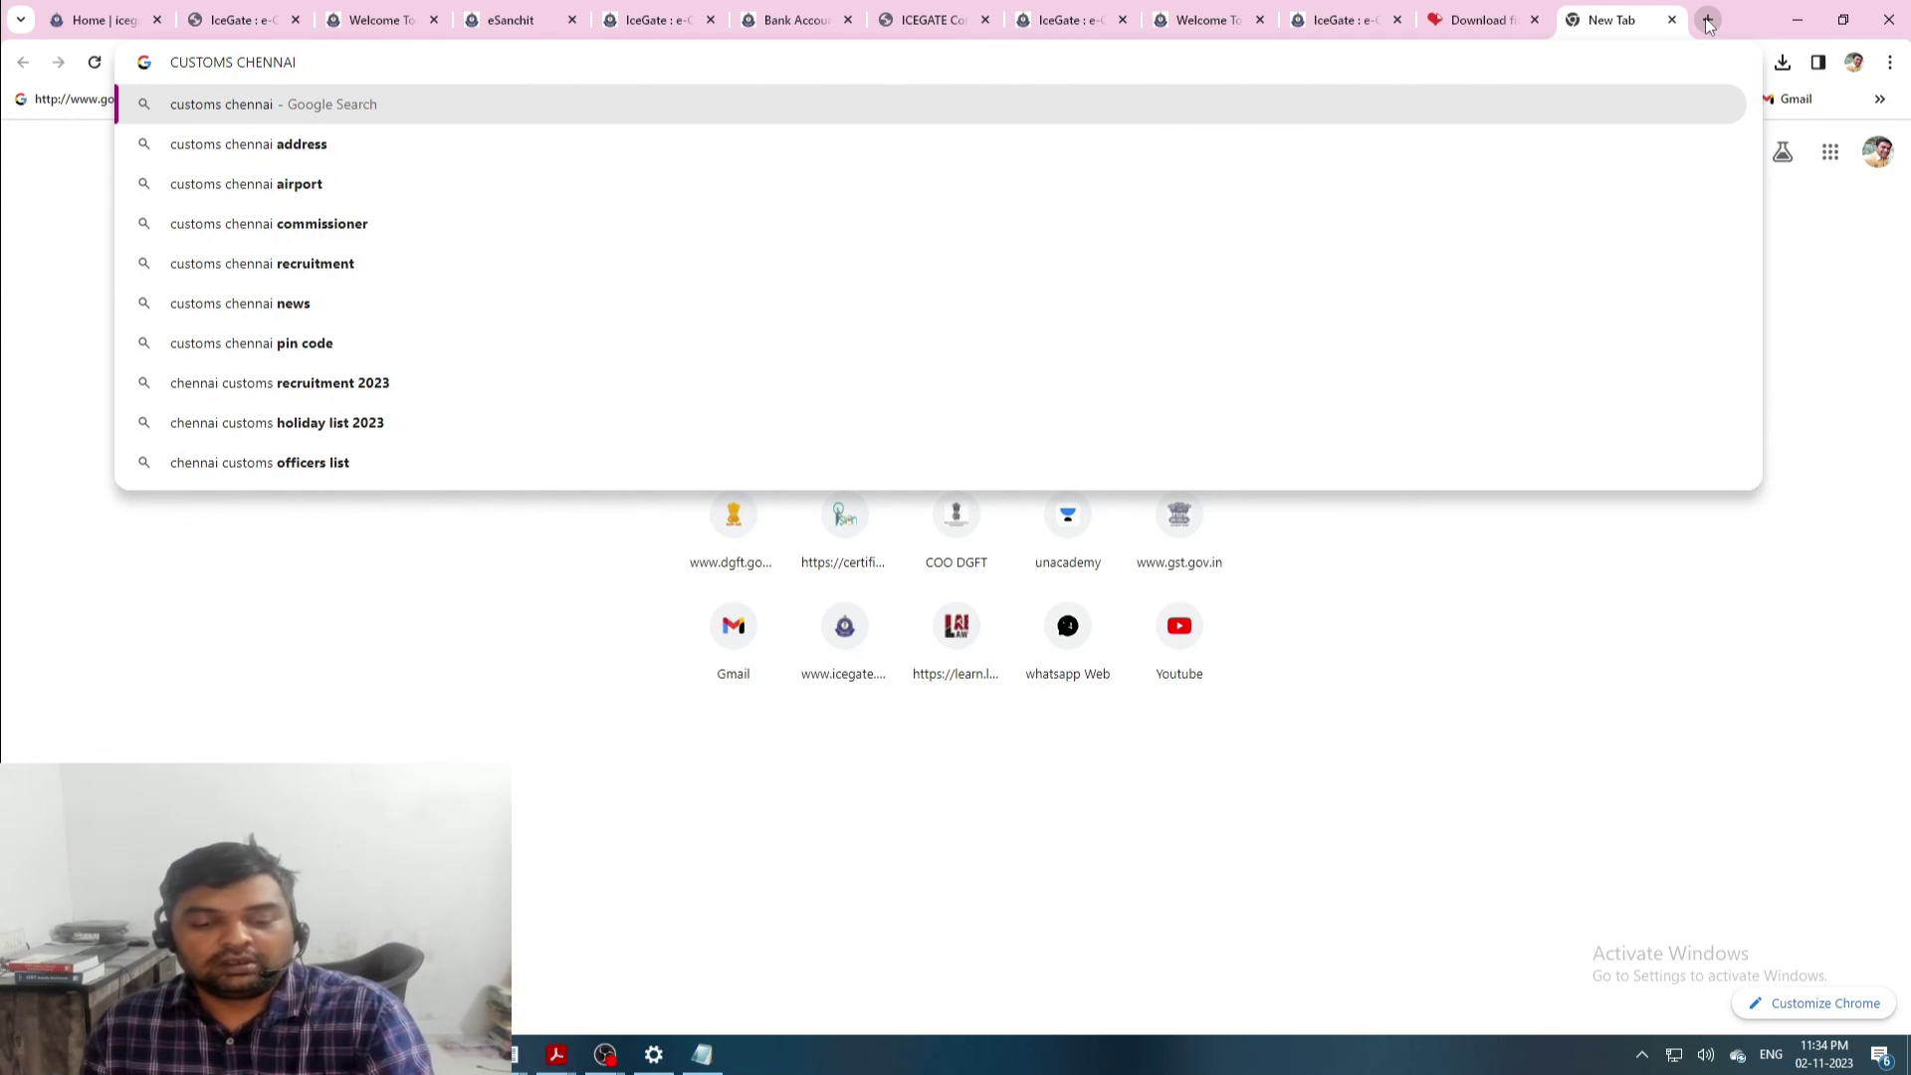
pyautogui.press('Return')
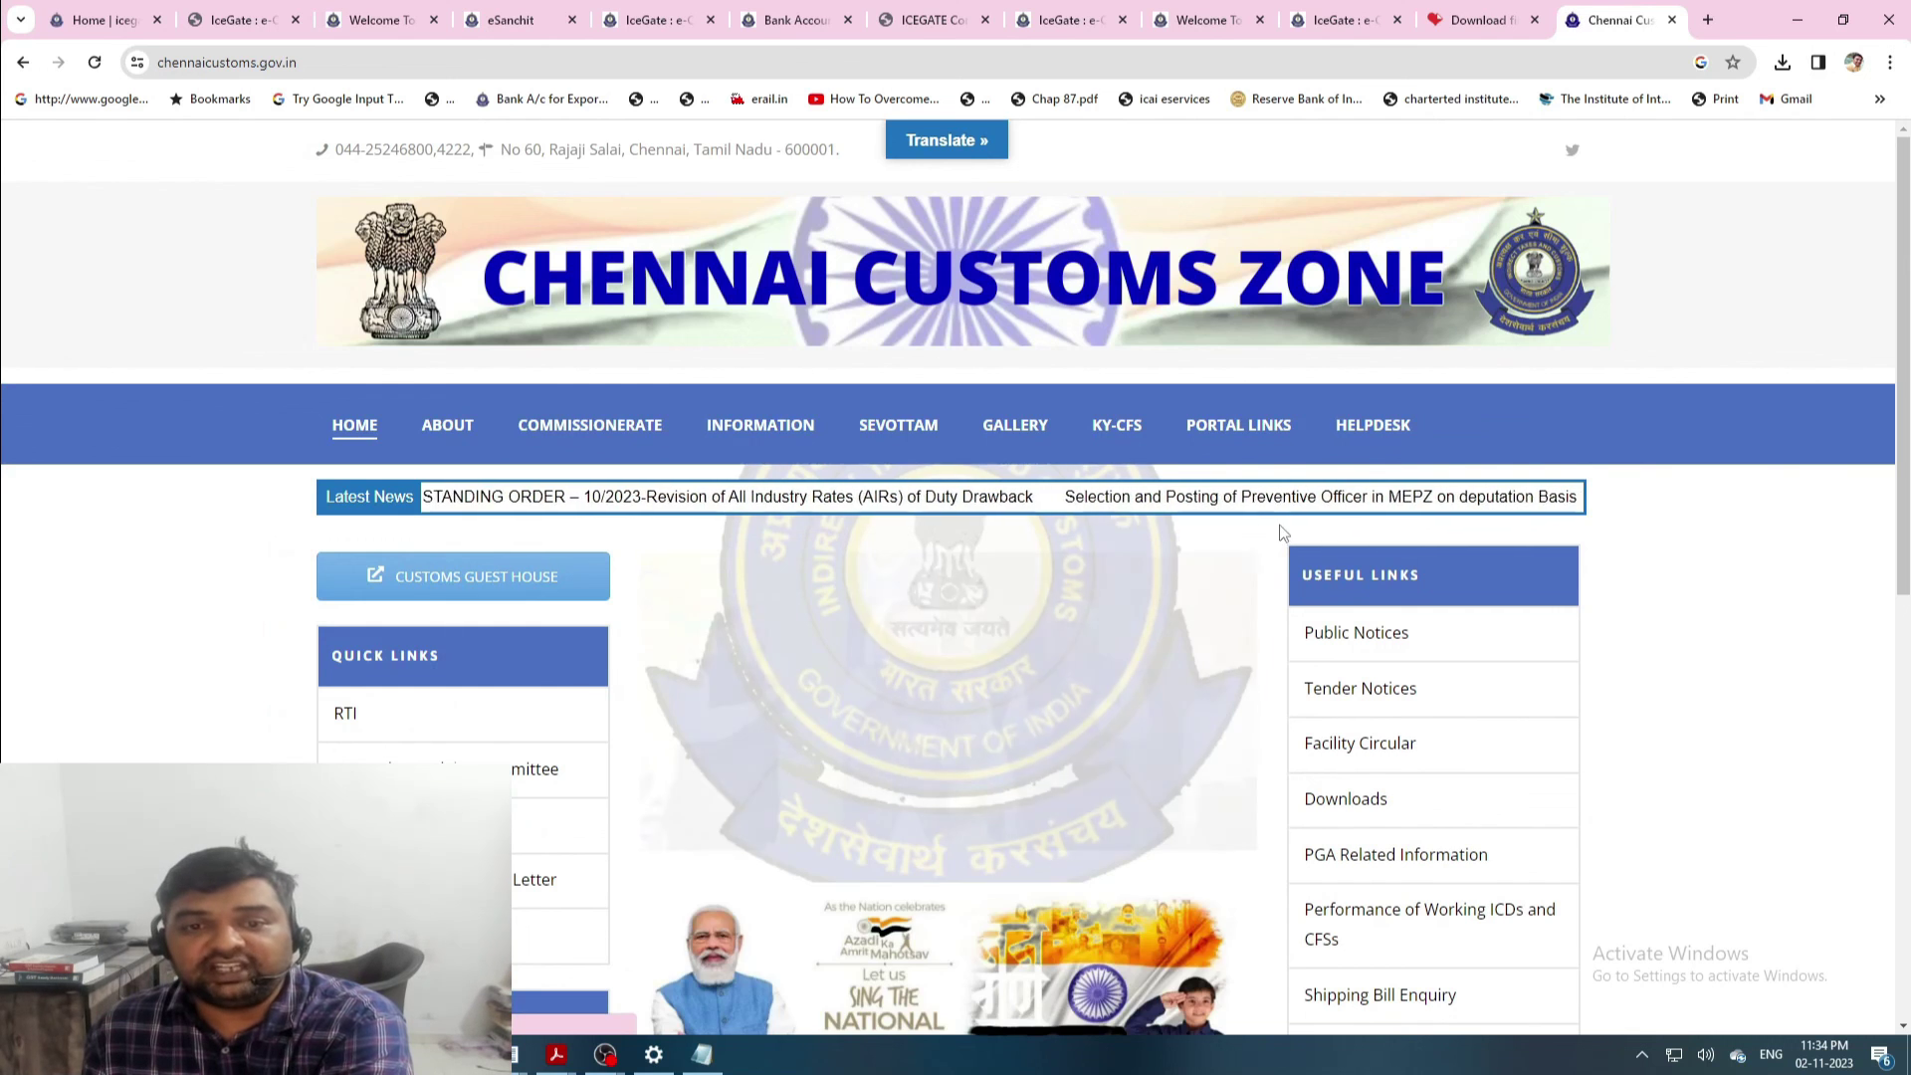
pyautogui.scroll(-5, 1252, 528)
pyautogui.scroll(5, 1251, 528)
pyautogui.click(1366, 427)
# Step: Highlight the Control Room, grievance e-mail and Sea Port EDI Help Desk contacts
pyautogui.scroll(-3, 970, 748)
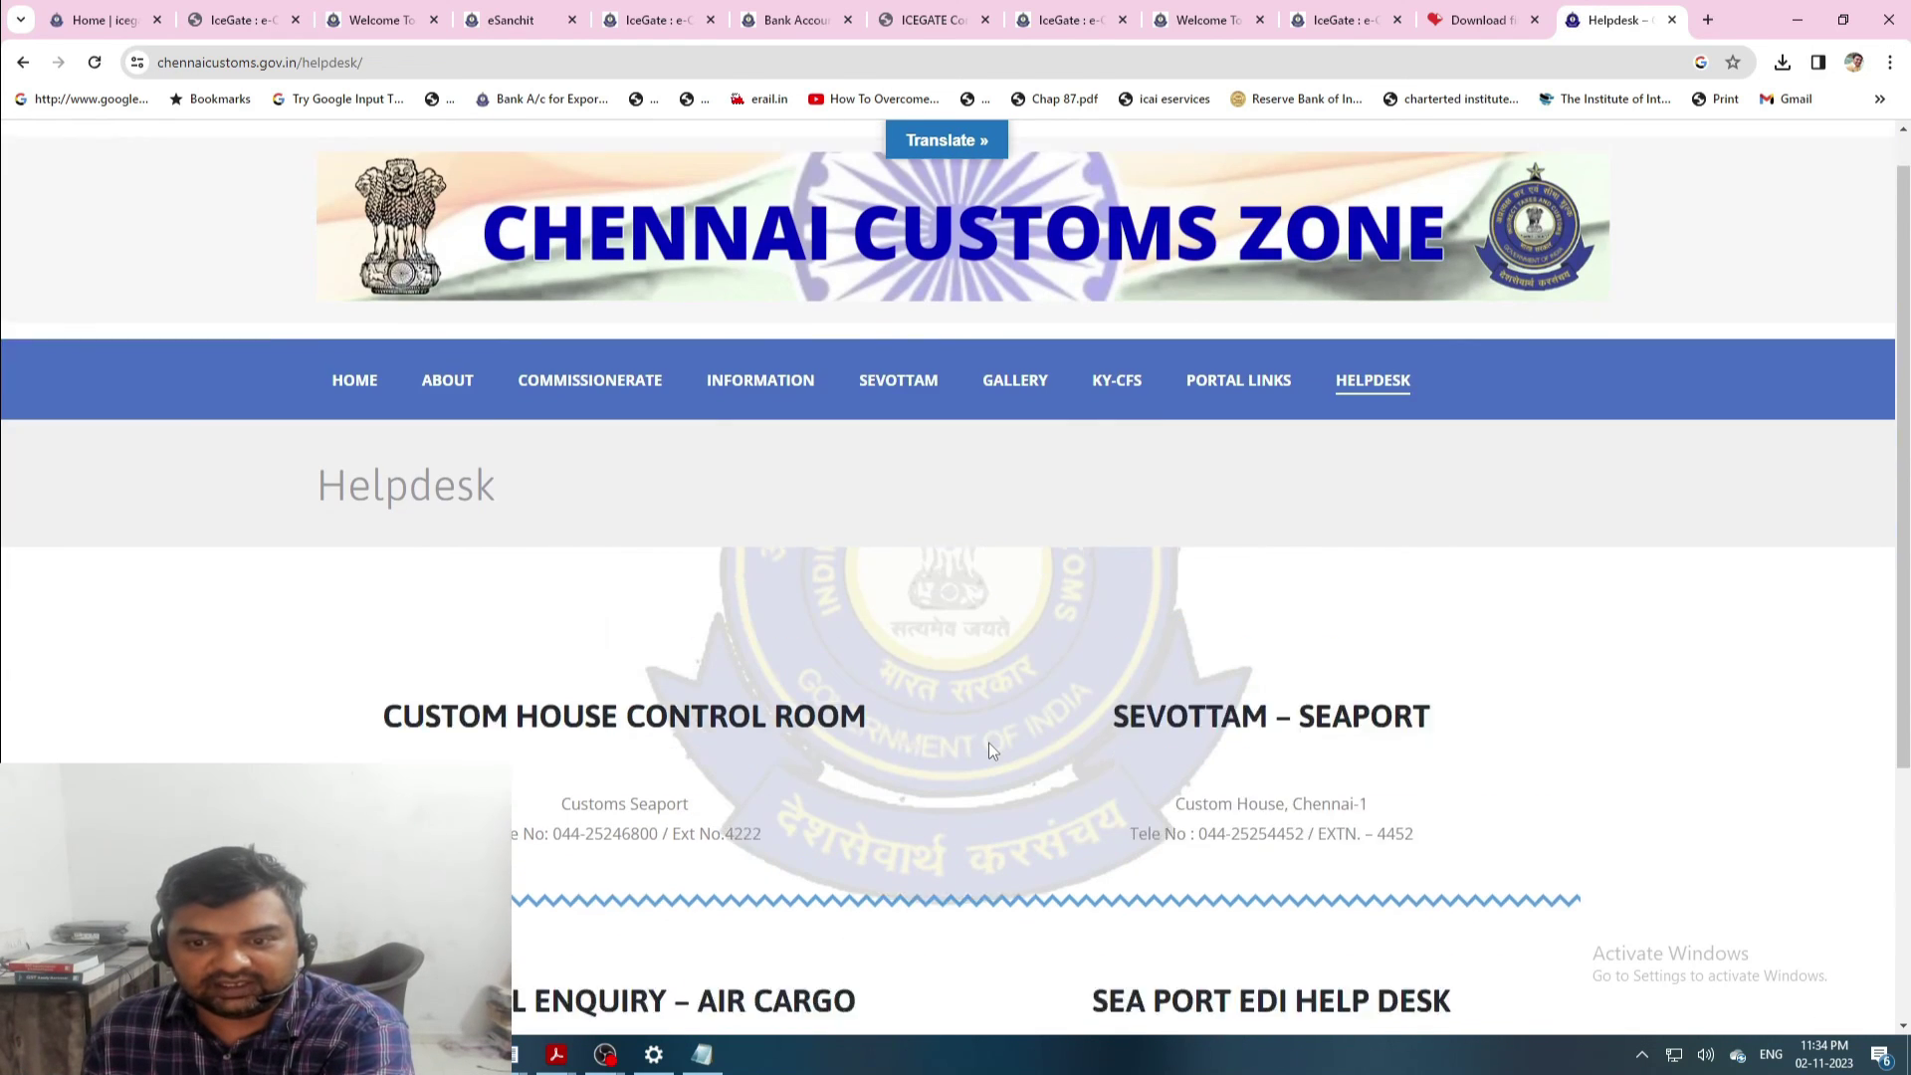
pyautogui.scroll(-2, 903, 713)
pyautogui.moveTo(343, 349); pyautogui.dragTo(633, 460)
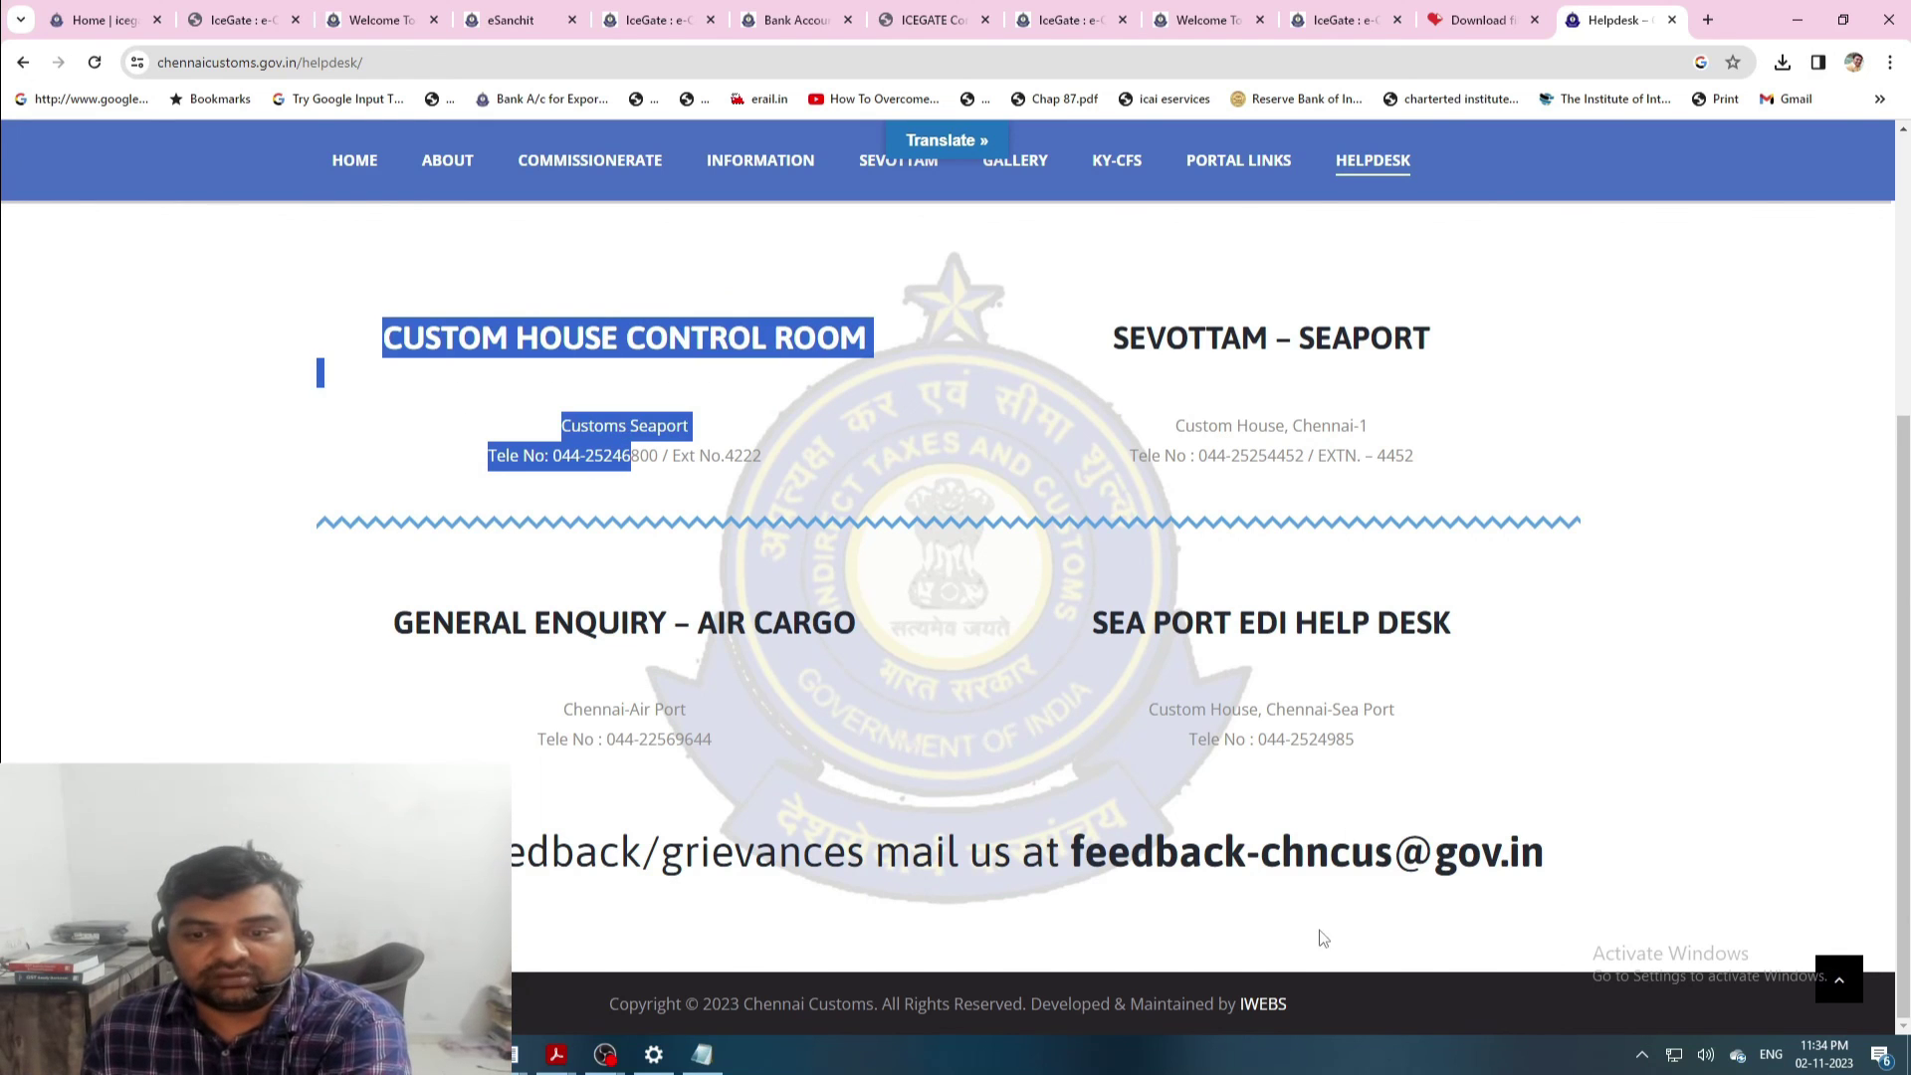
pyautogui.moveTo(1088, 844); pyautogui.dragTo(1596, 856)
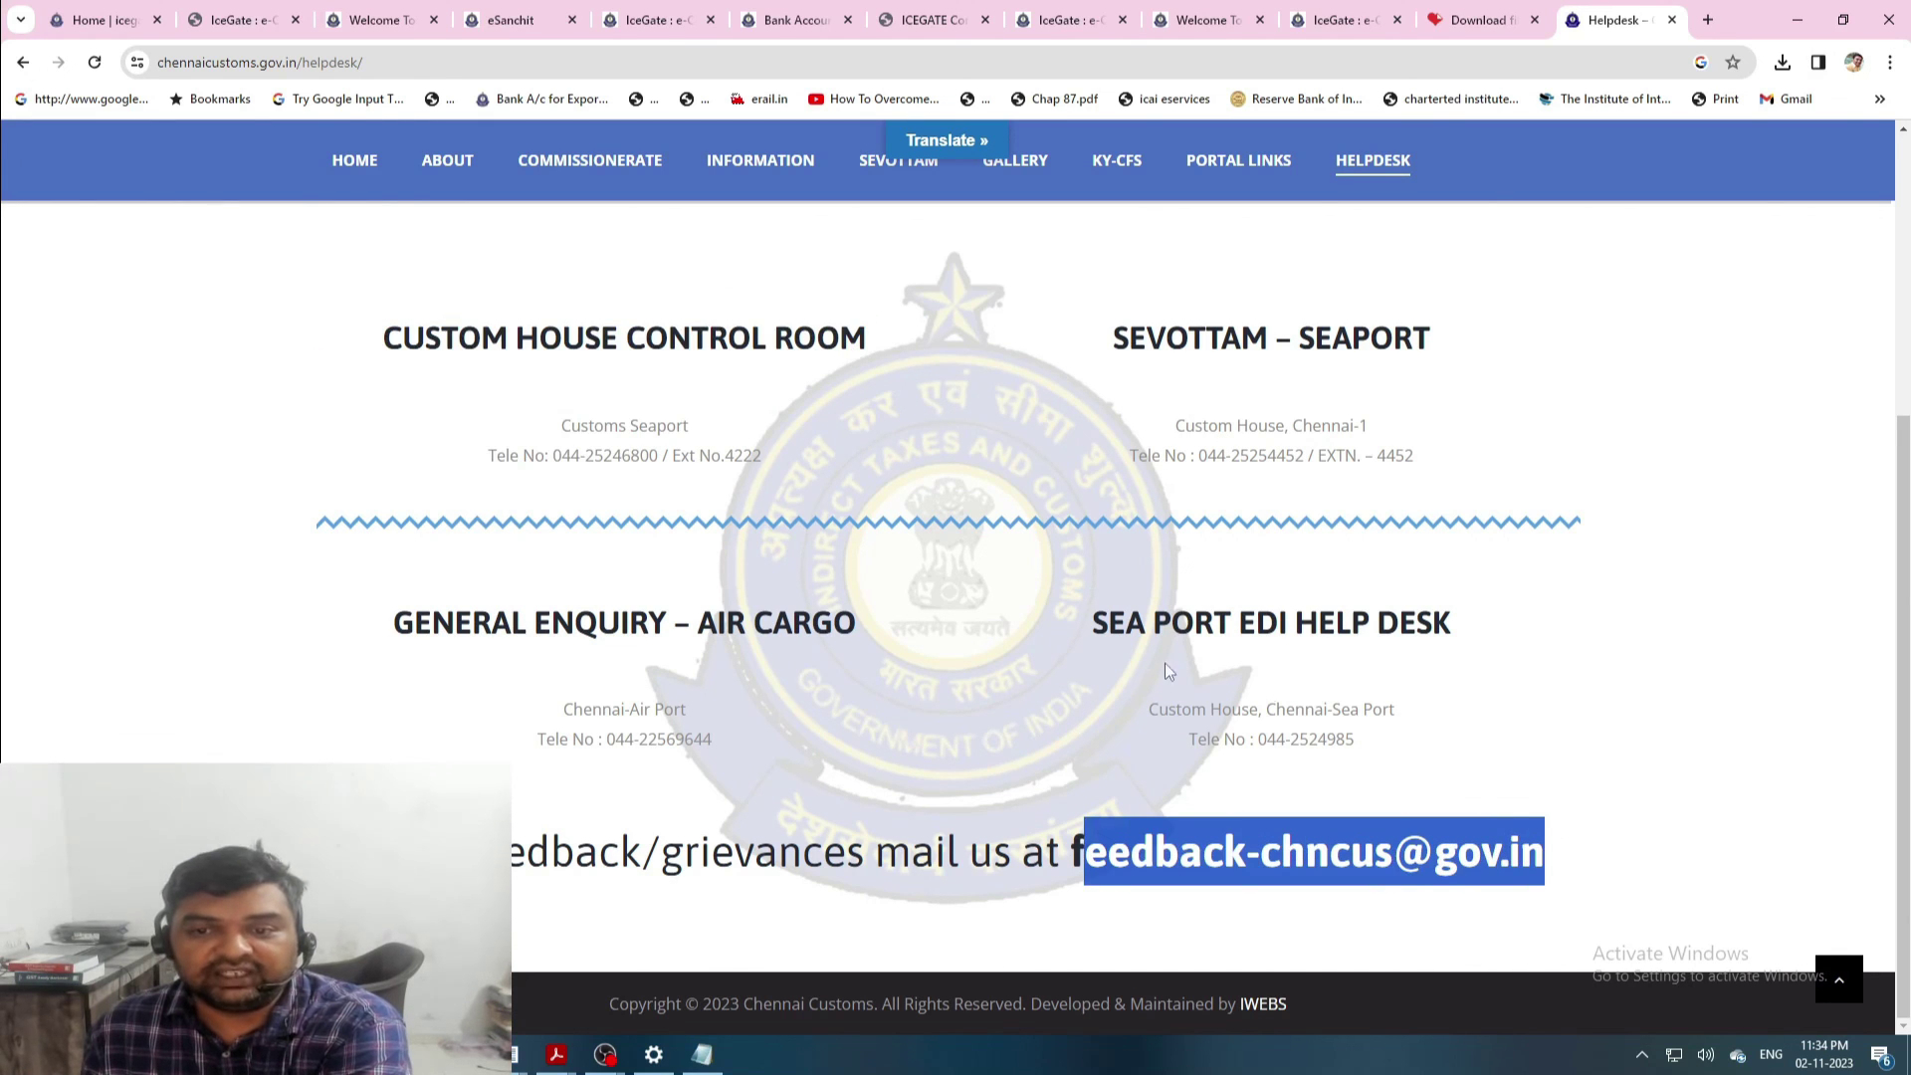
pyautogui.moveTo(1085, 623); pyautogui.dragTo(1459, 751)
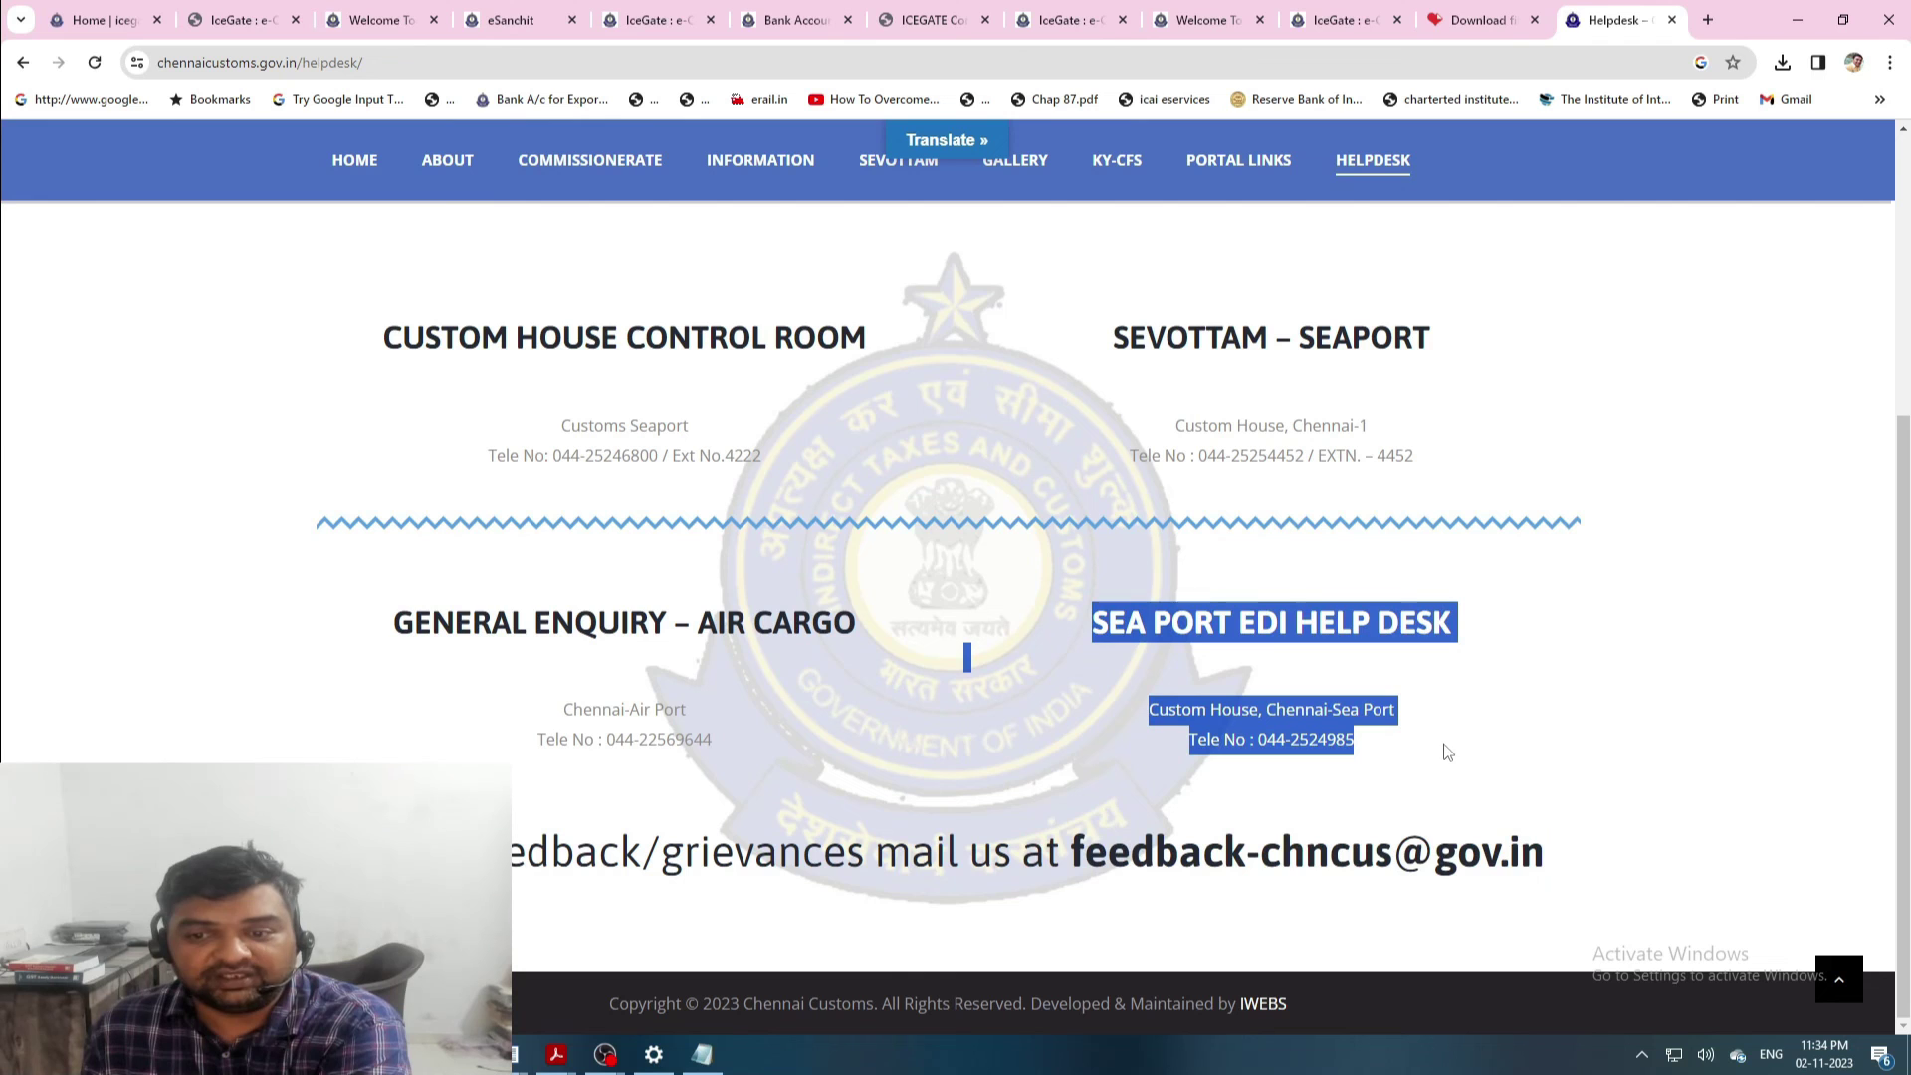
pyautogui.scroll(5, 1434, 781)
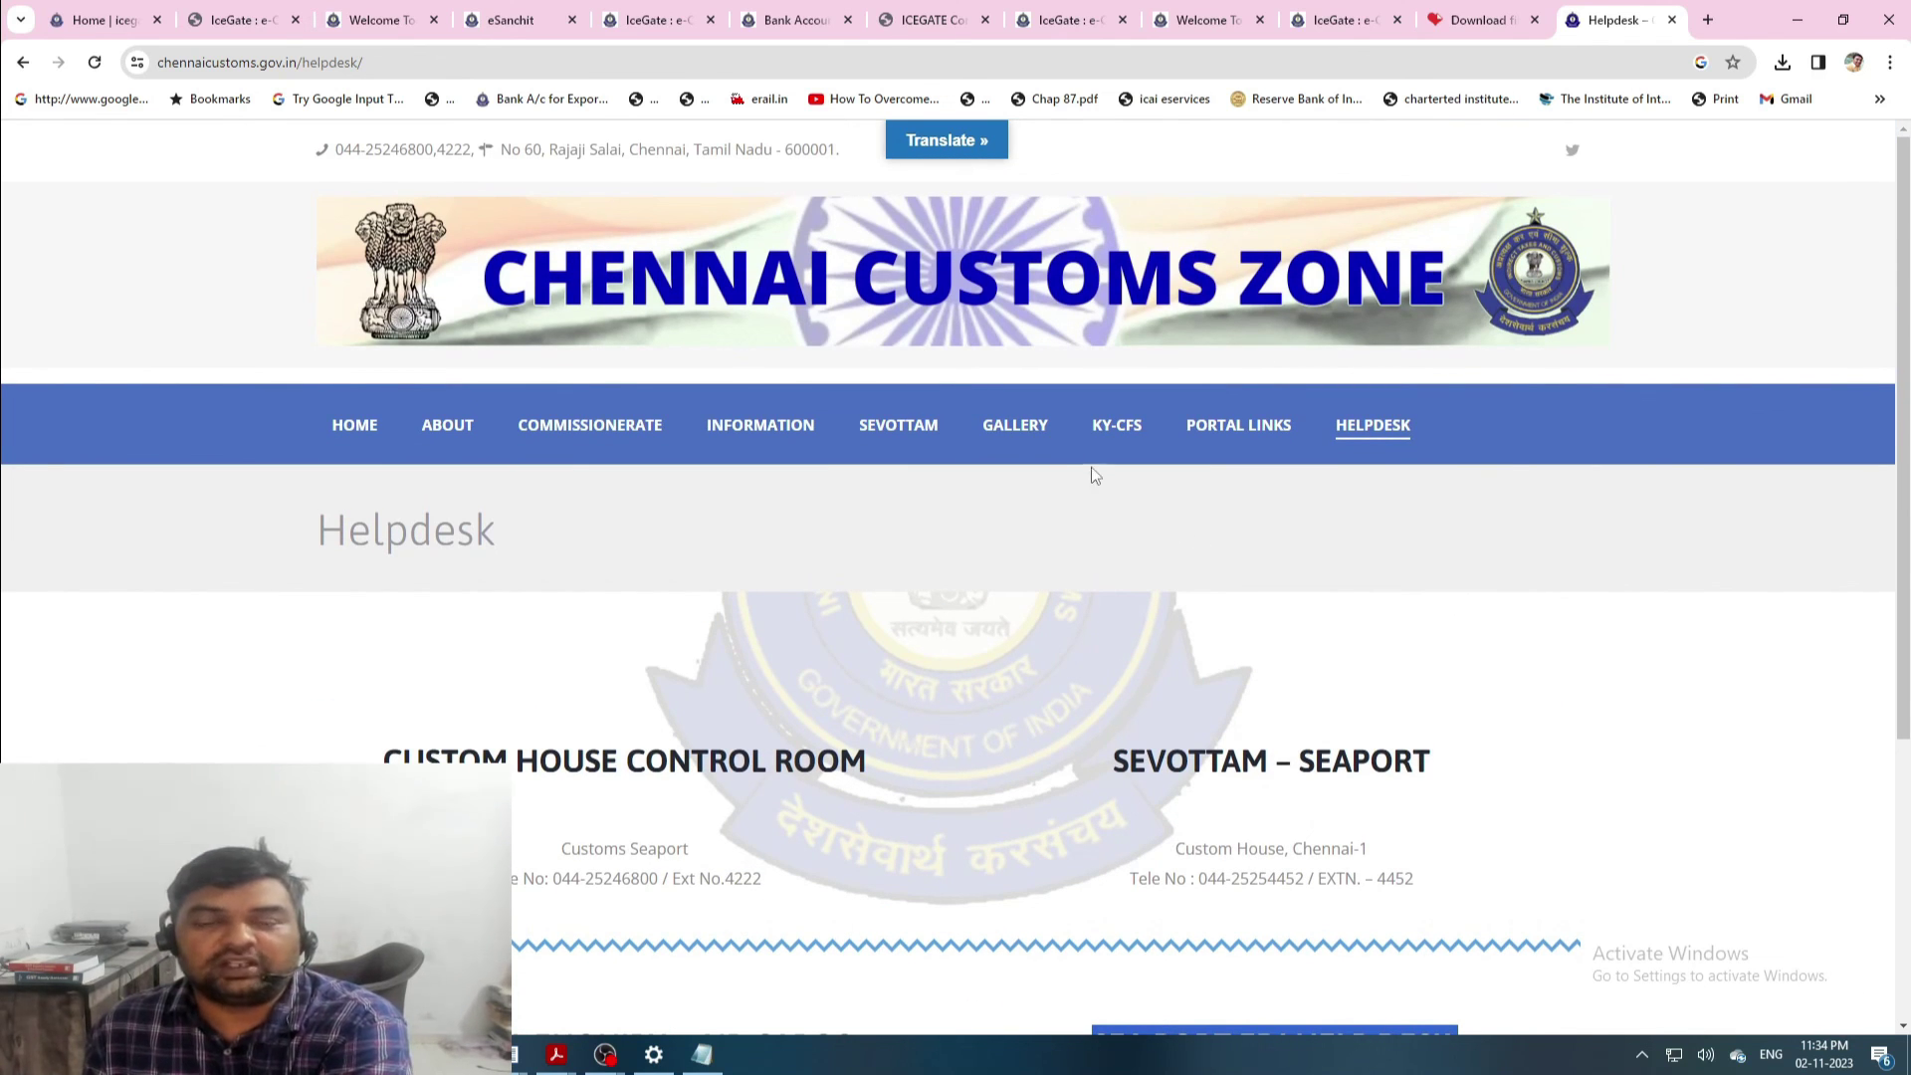
pyautogui.click(1707, 19)
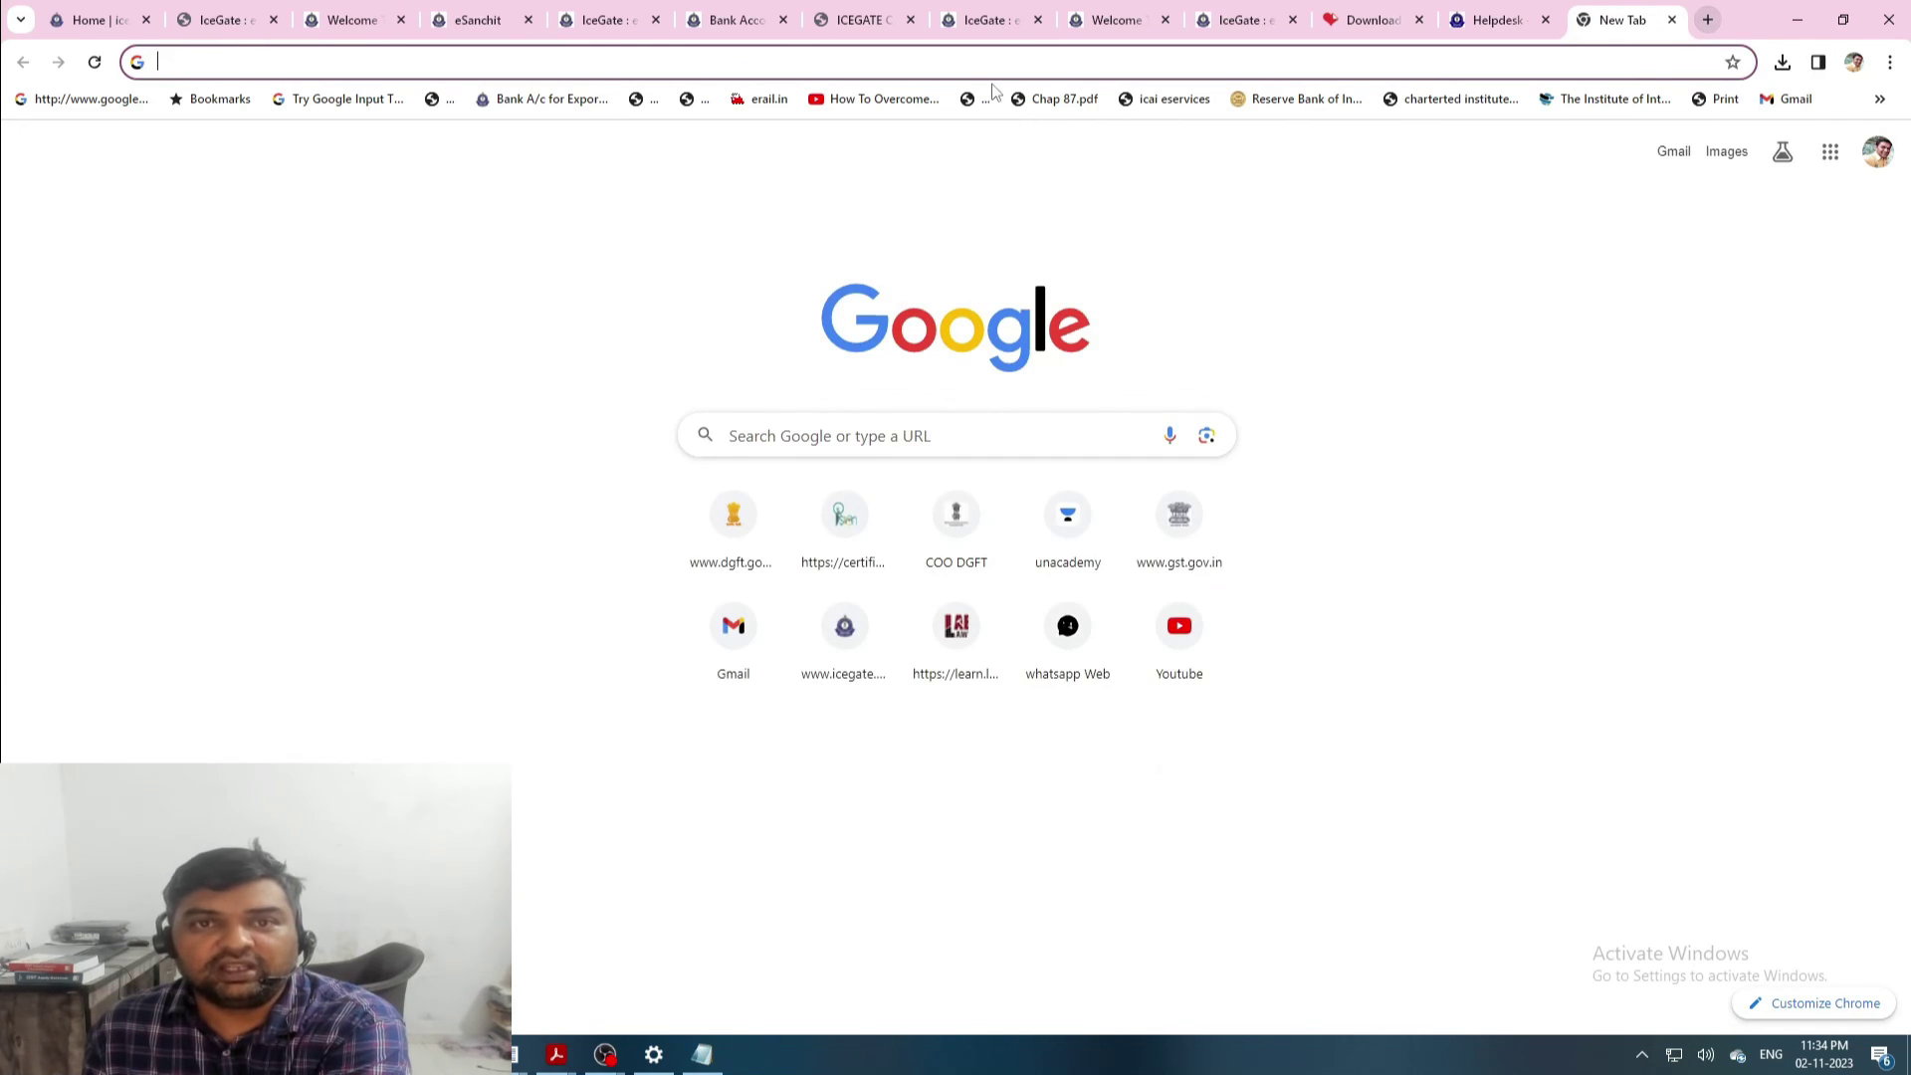
# Step: From ICEGATE's User Login page, open Guidelines > SMTP Mail List and select the first six mail IDs
pyautogui.click(980, 20)
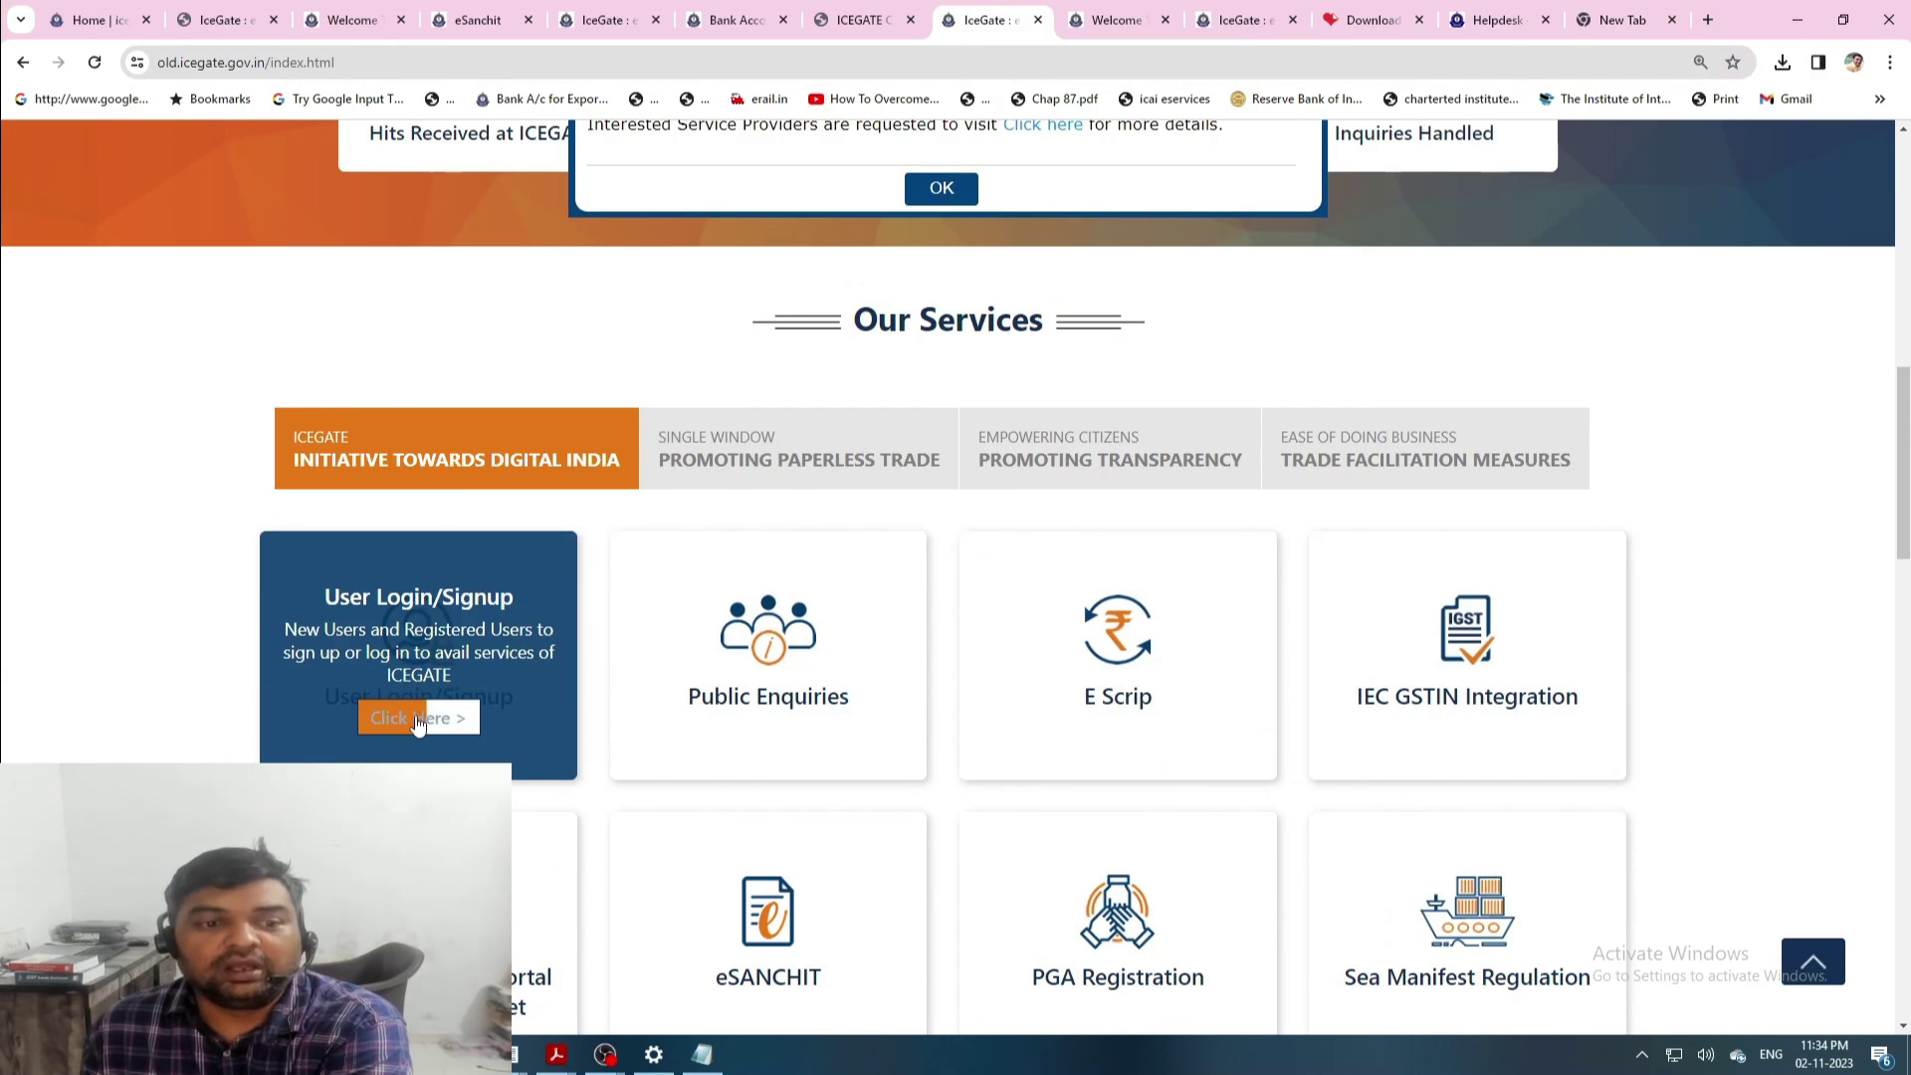
pyautogui.click(418, 715)
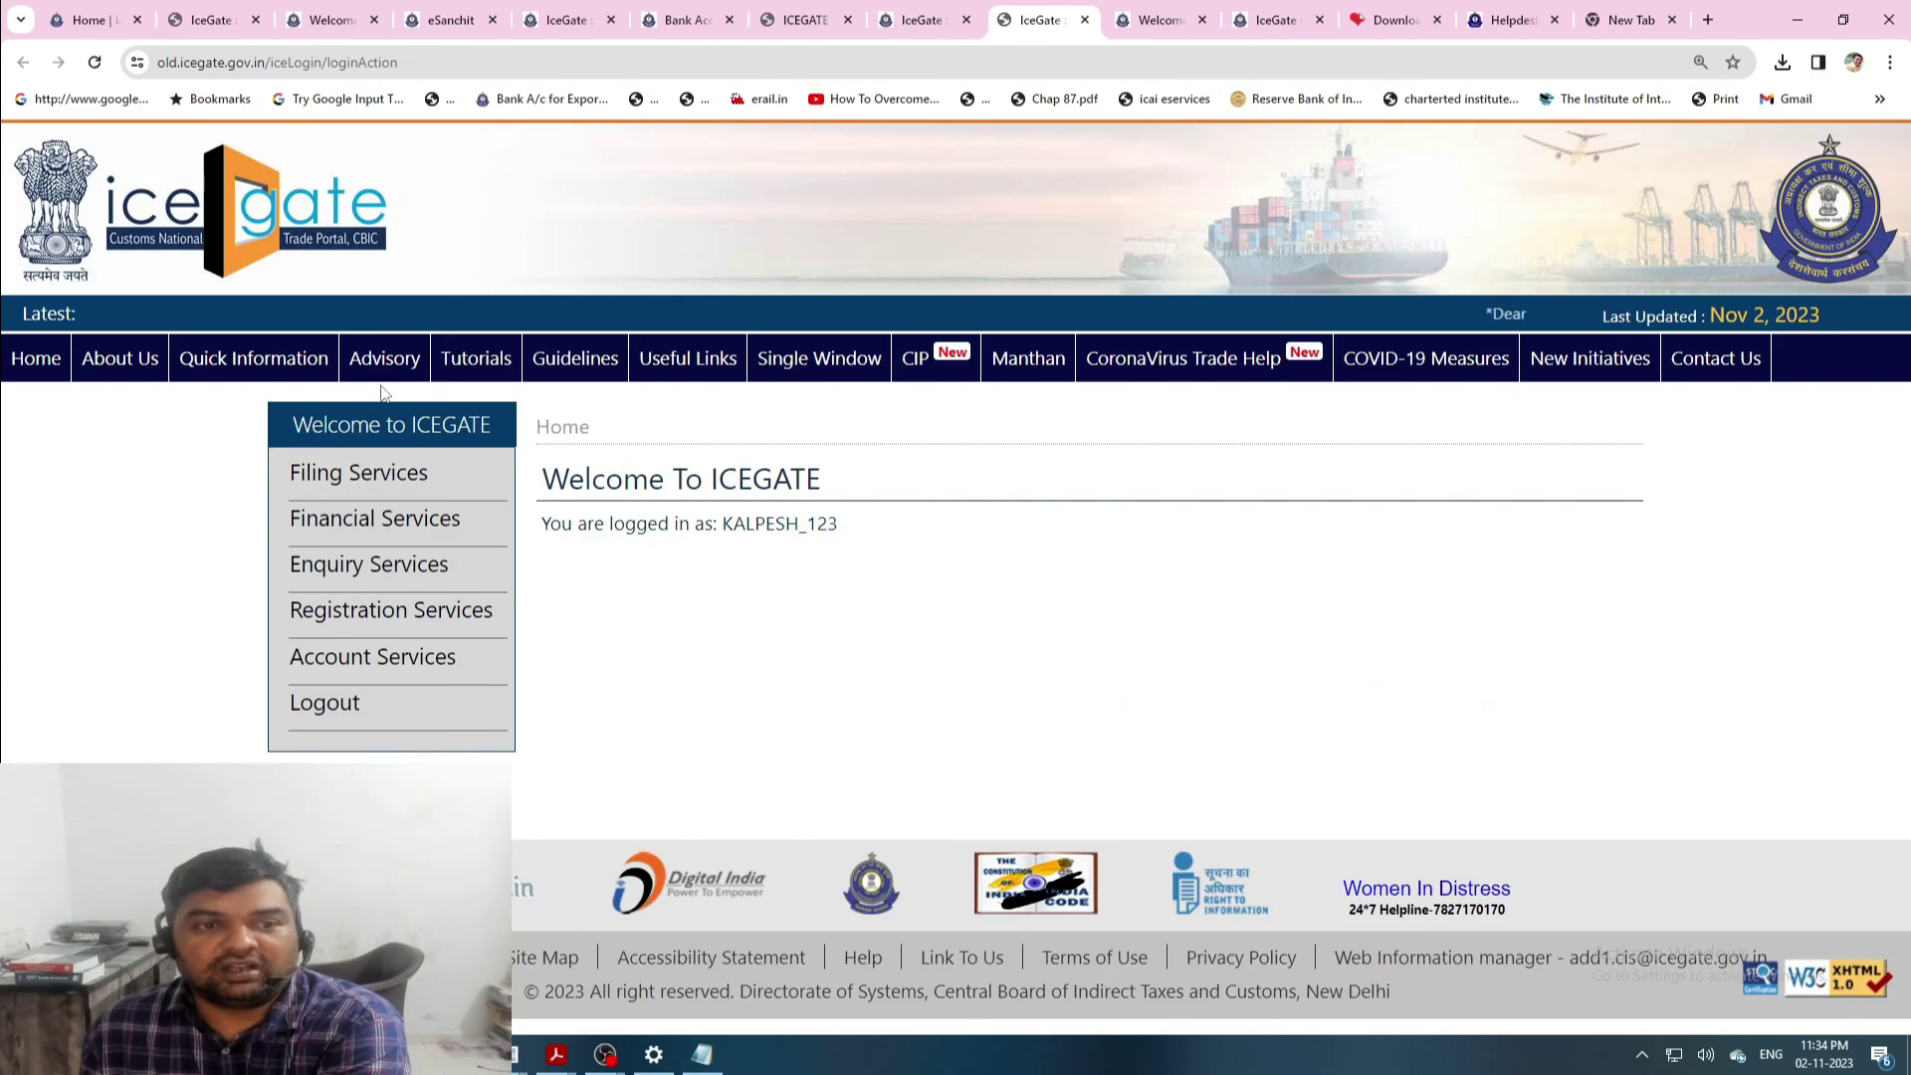
pyautogui.moveTo(580, 363)
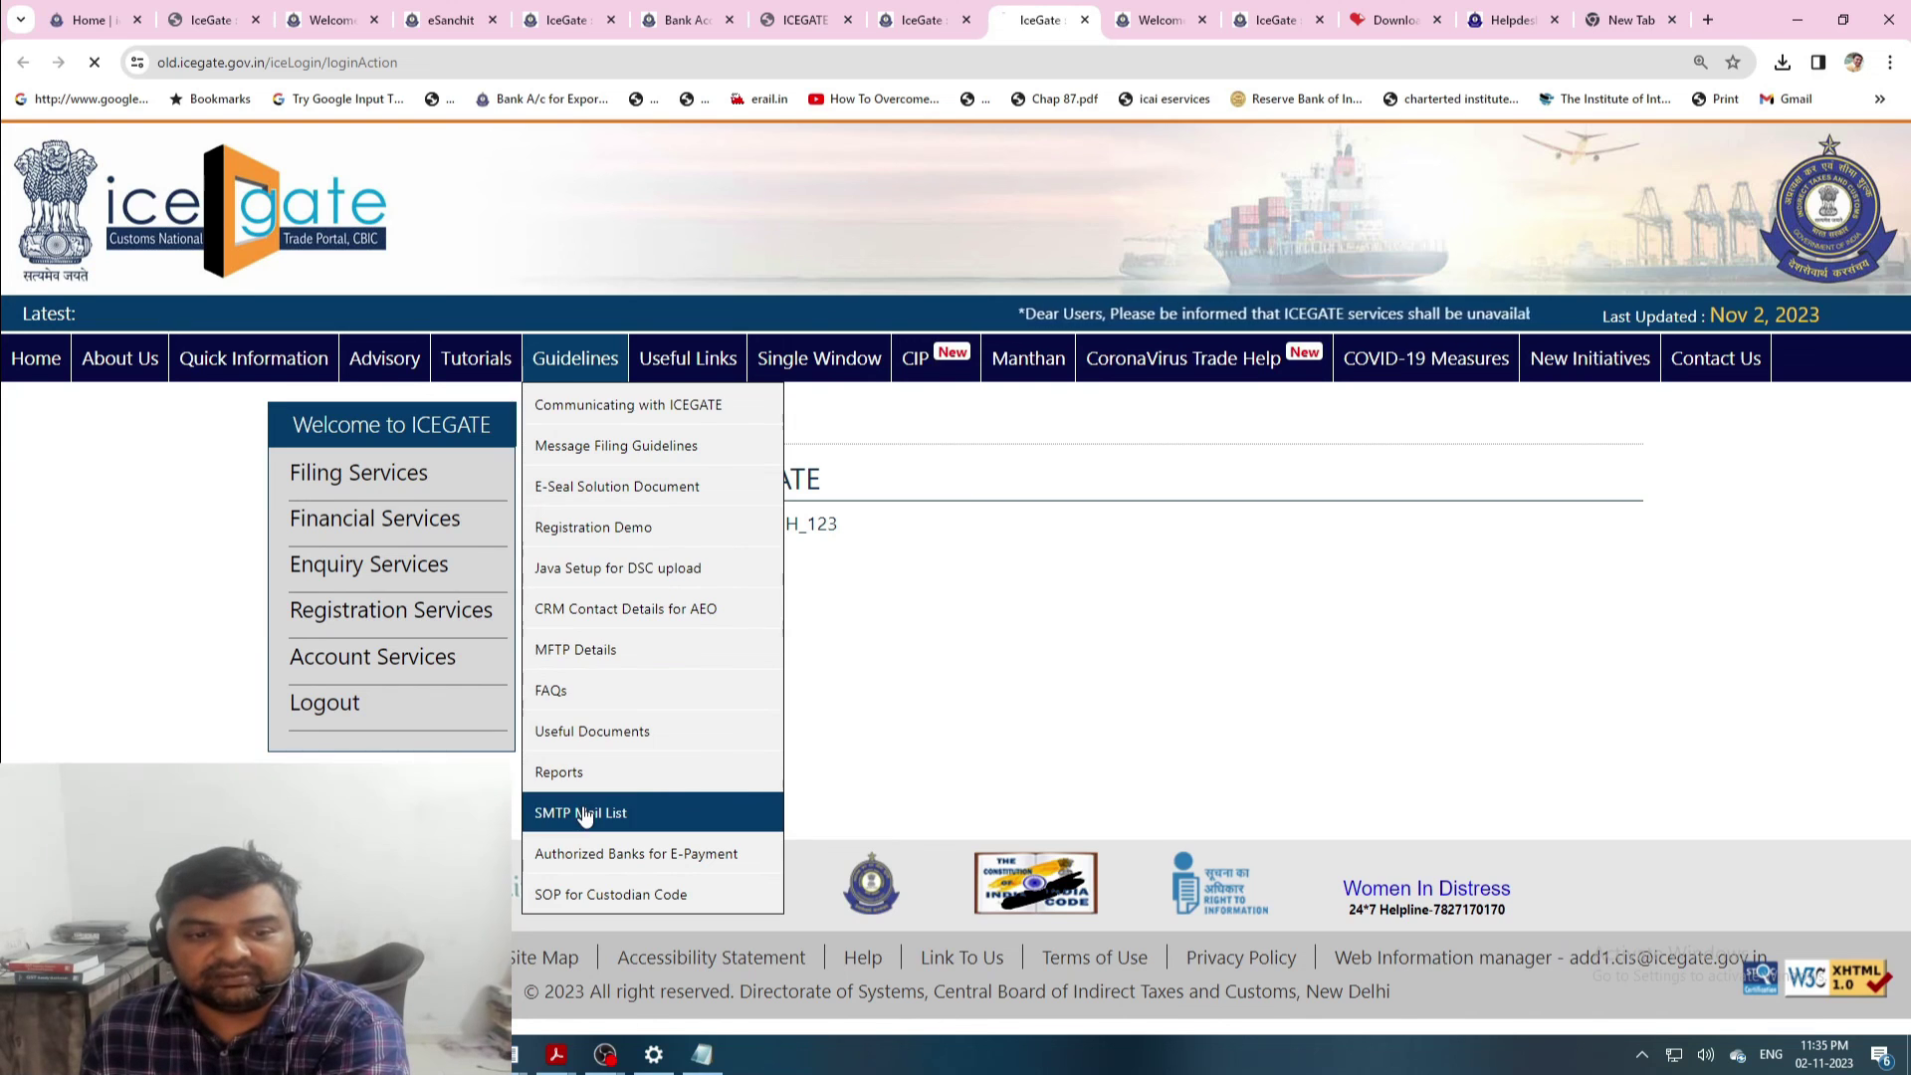
pyautogui.click(587, 812)
pyautogui.scroll(-12, 1012, 654)
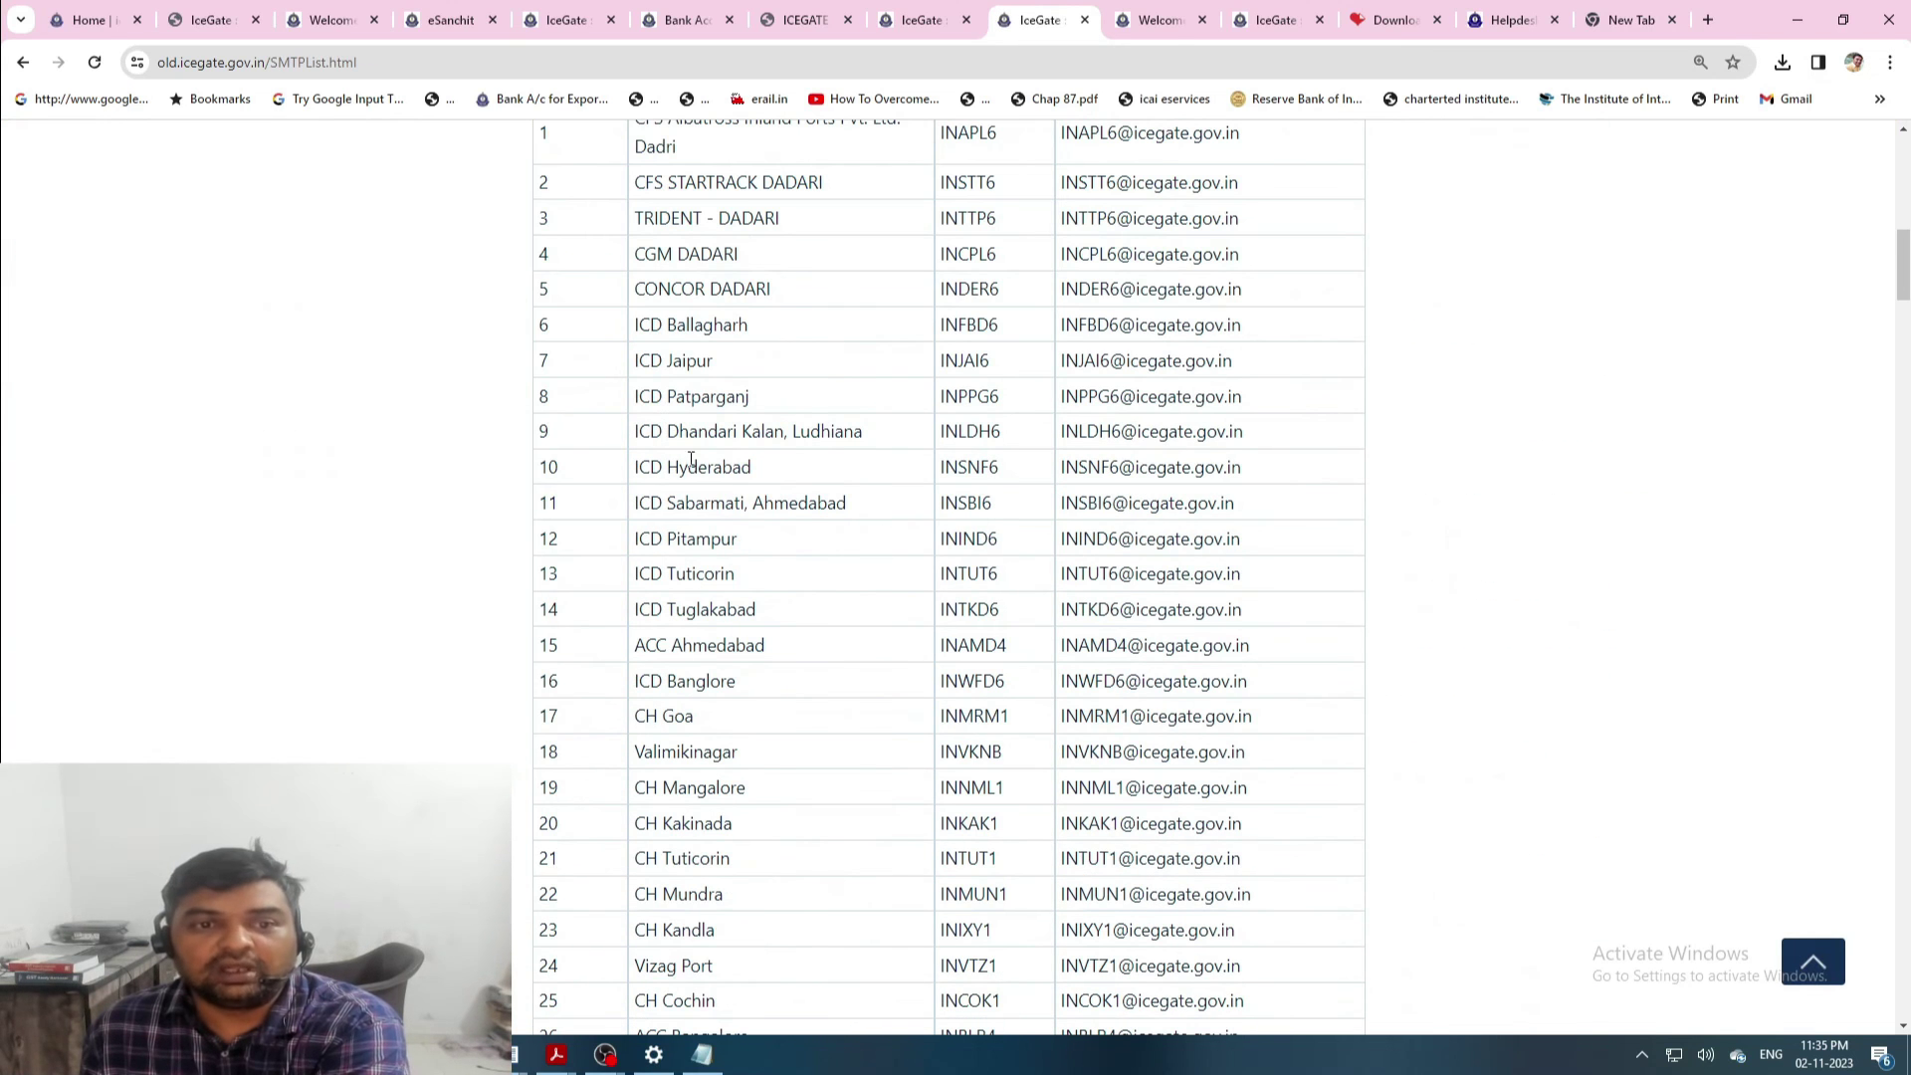
pyautogui.scroll(2, 1063, 406)
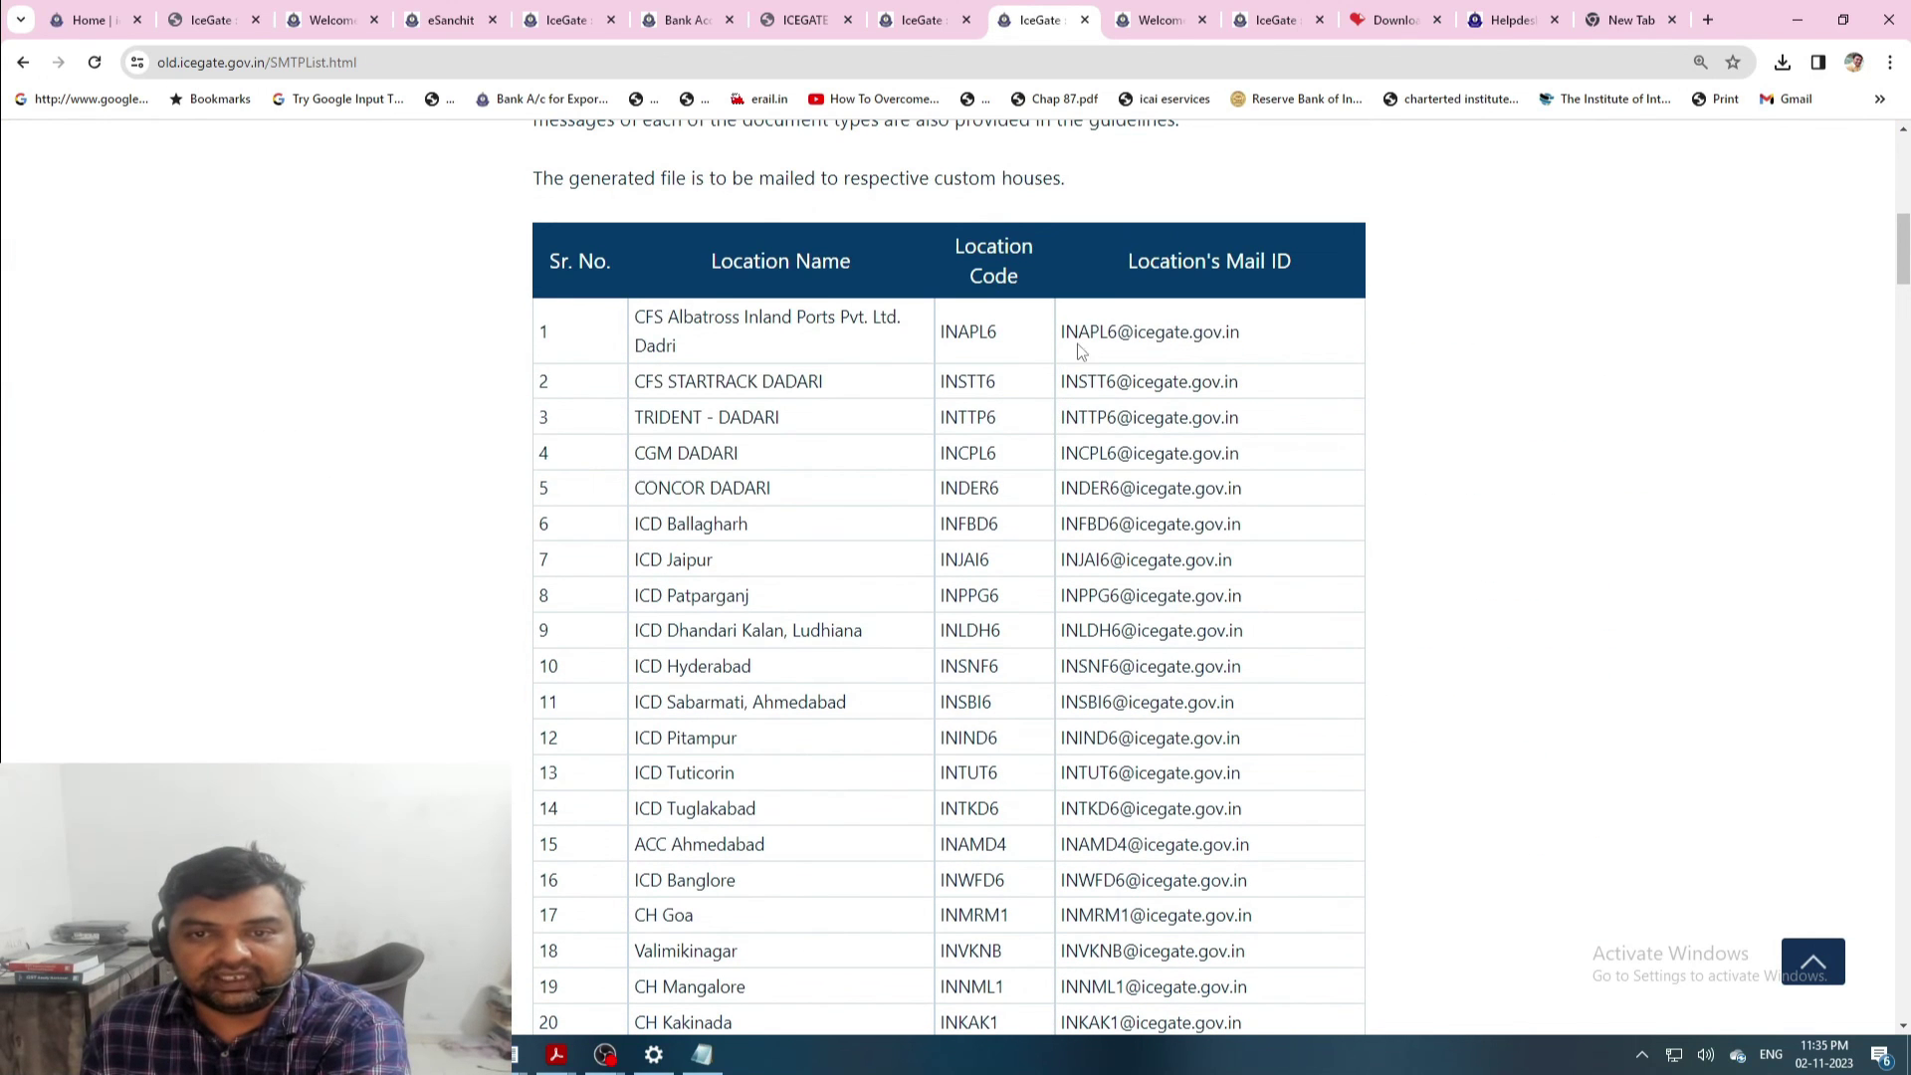
pyautogui.moveTo(1065, 334); pyautogui.dragTo(1242, 527)
# Step: Search 'TURANT' in a new tab and open the CBIC Enquiry Points page
pyautogui.click(1714, 21)
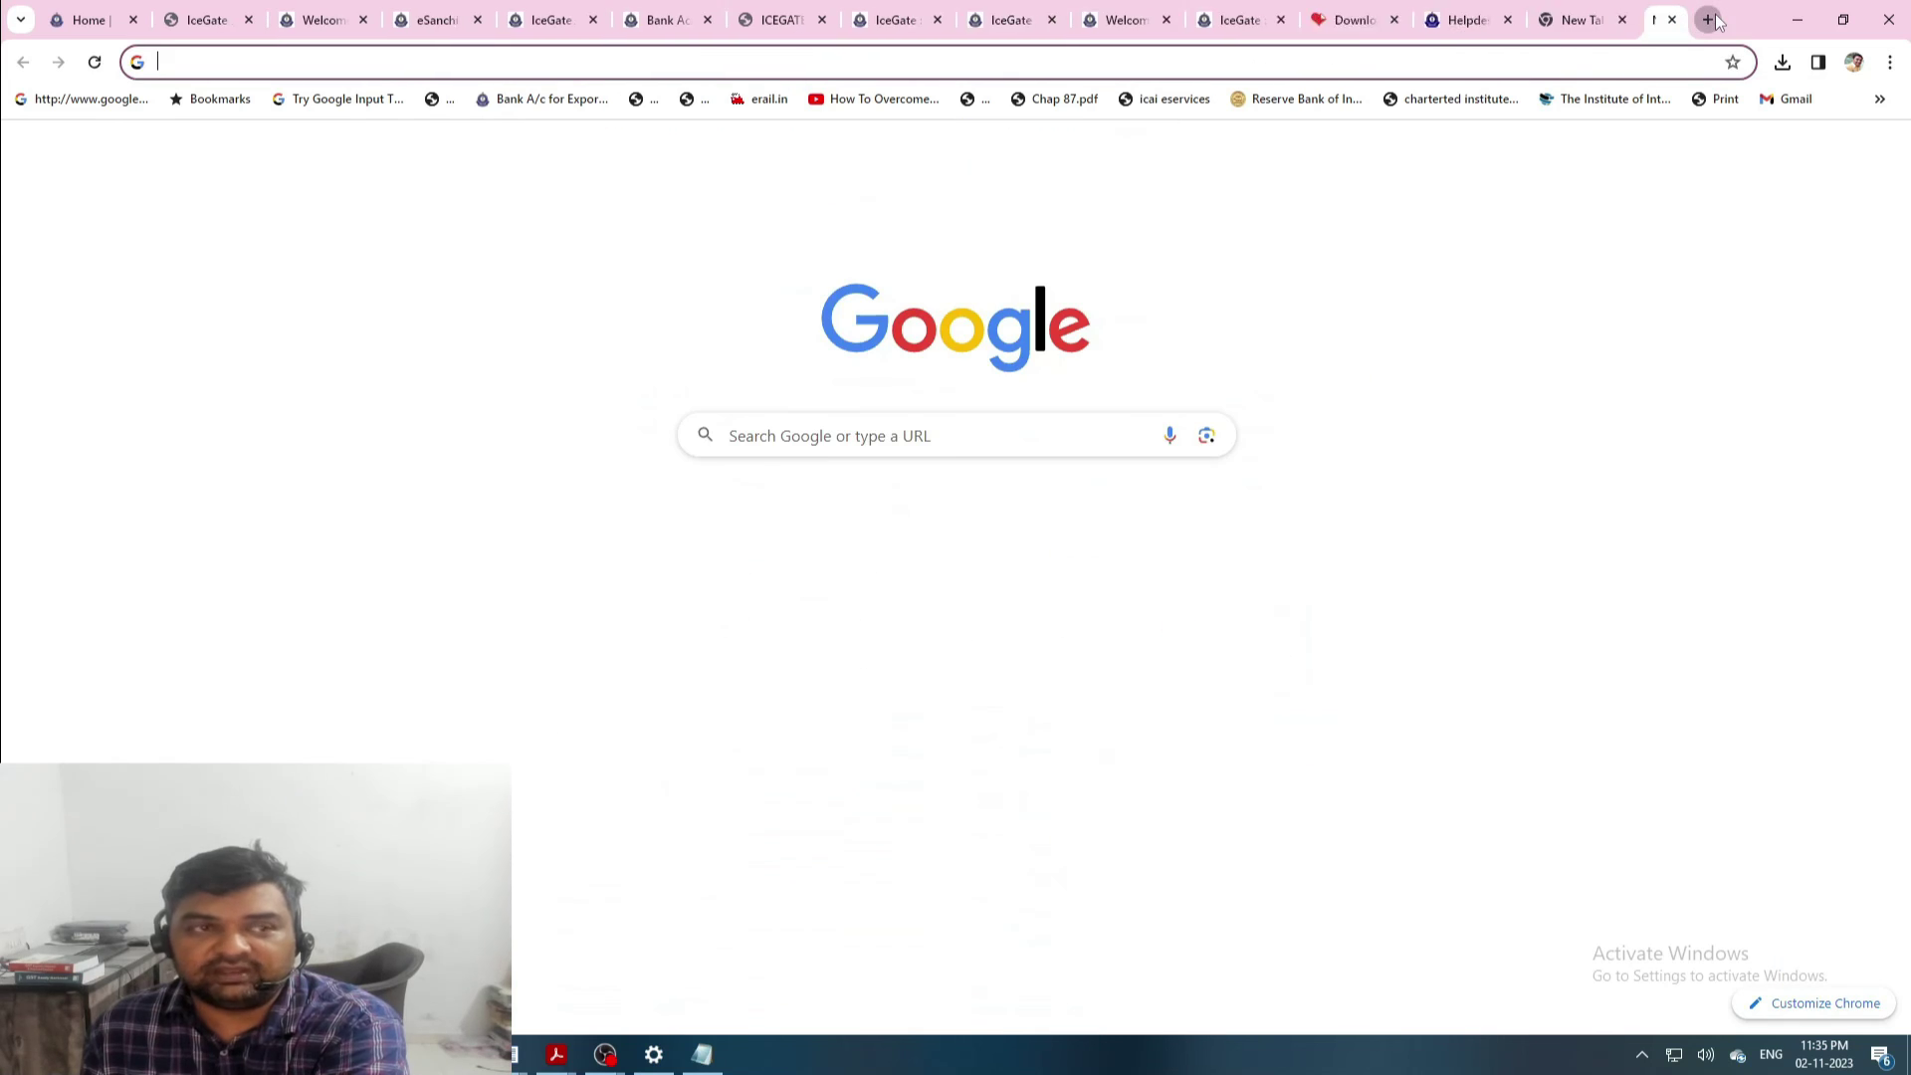
pyautogui.write('TURANT')
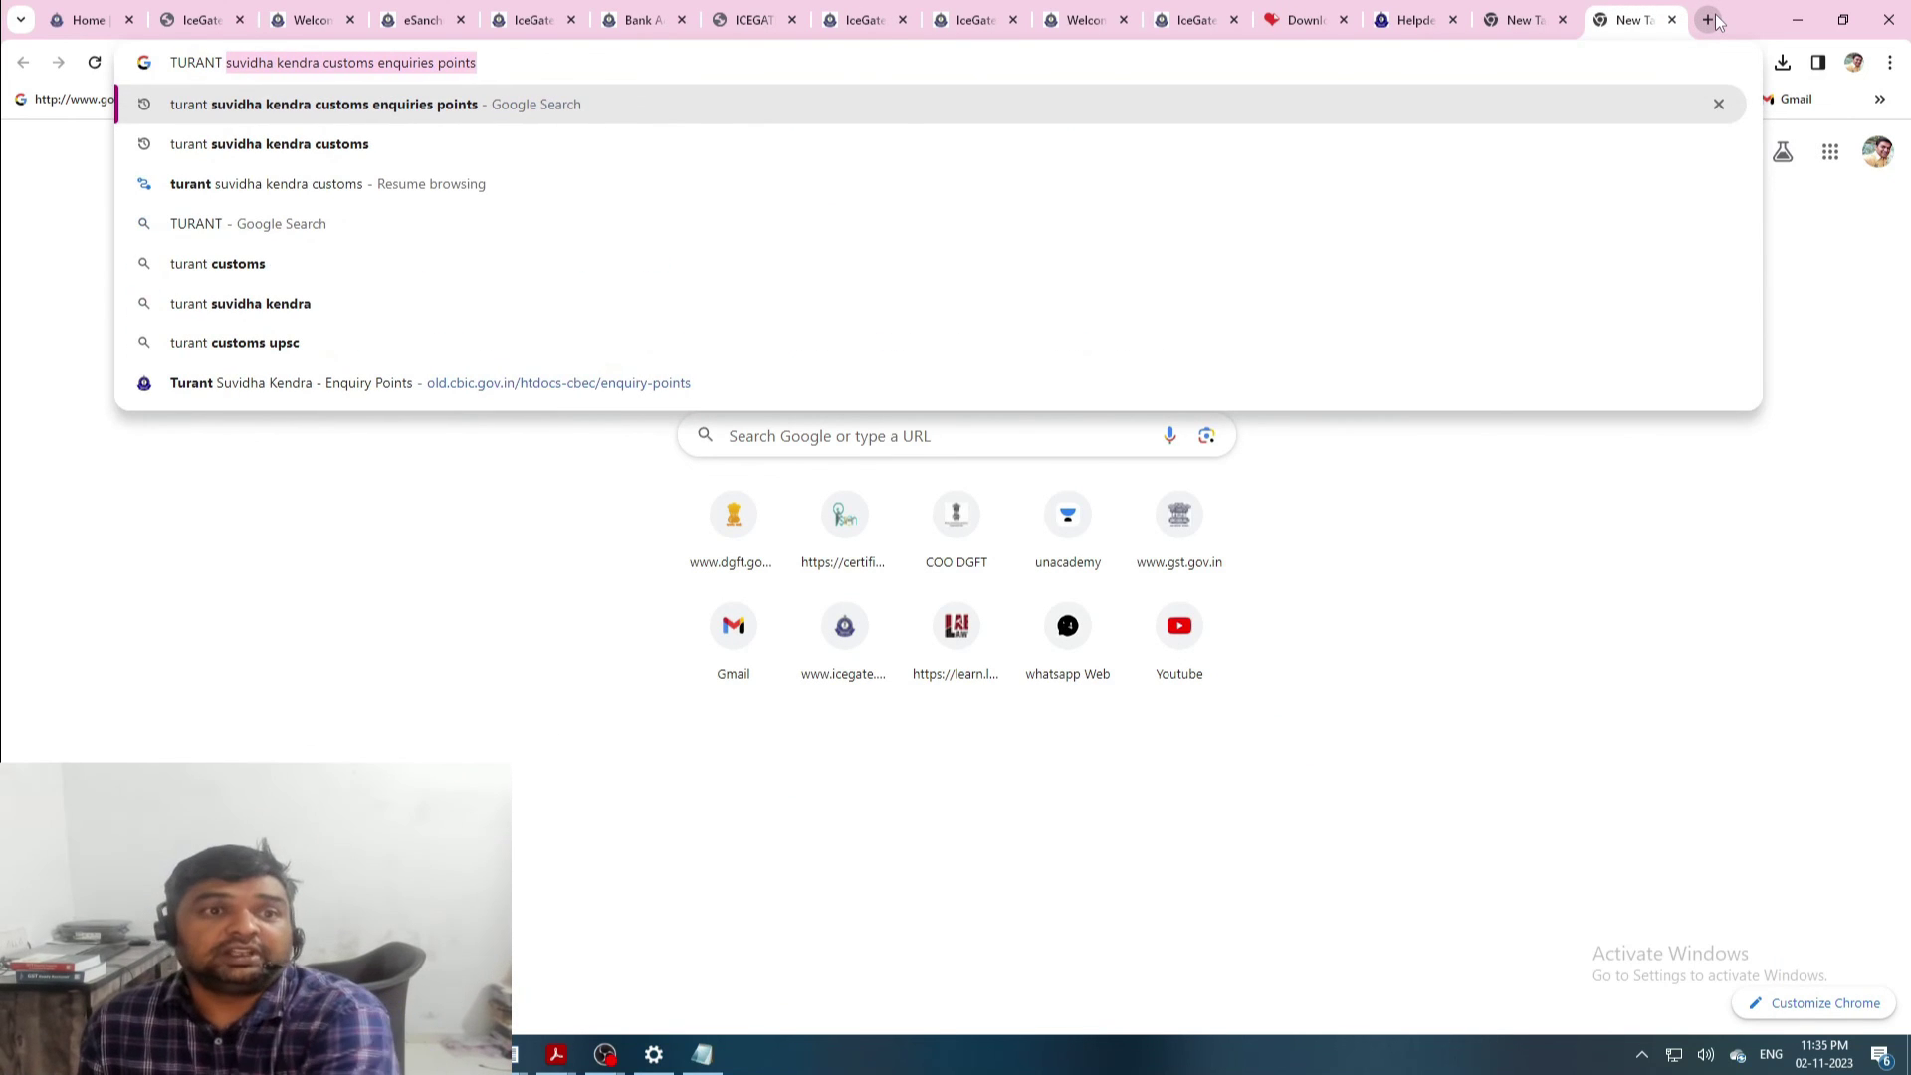
pyautogui.click(446, 105)
pyautogui.click(479, 345)
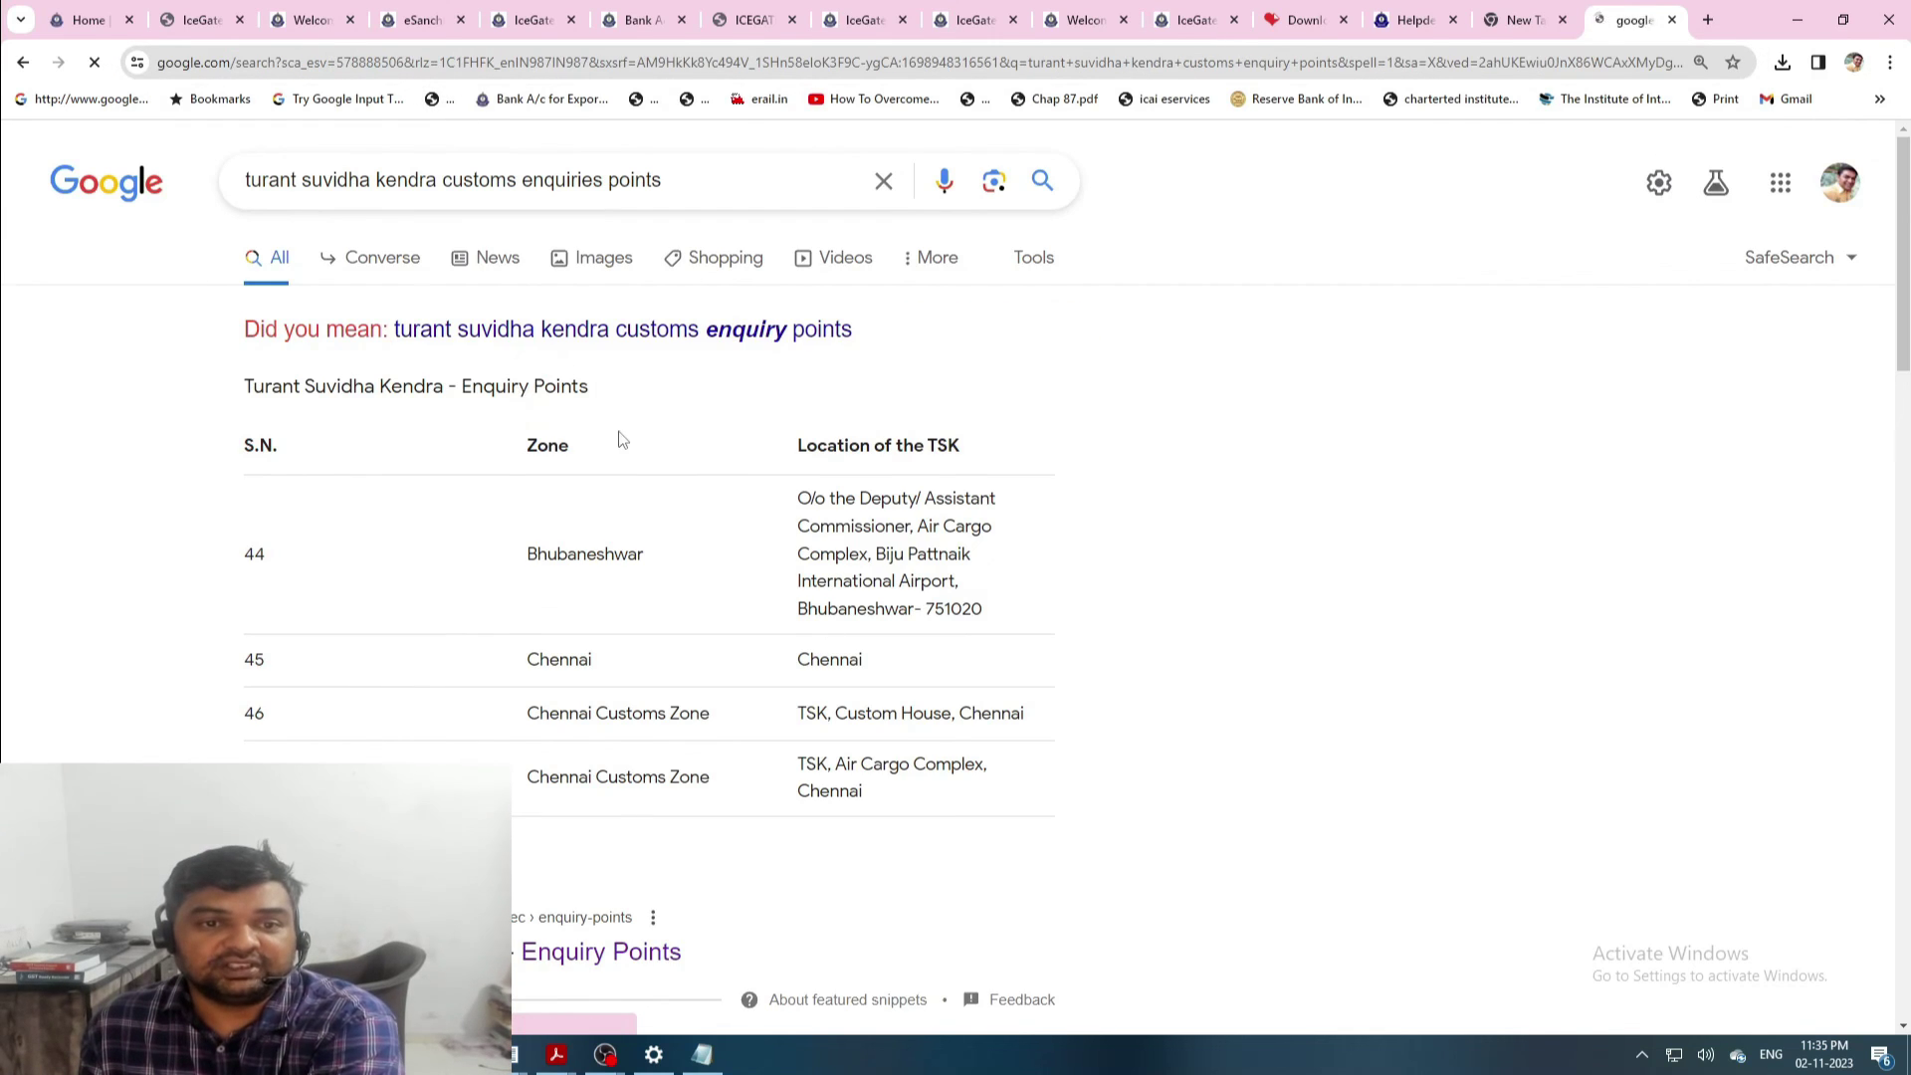
pyautogui.scroll(-8, 631, 517)
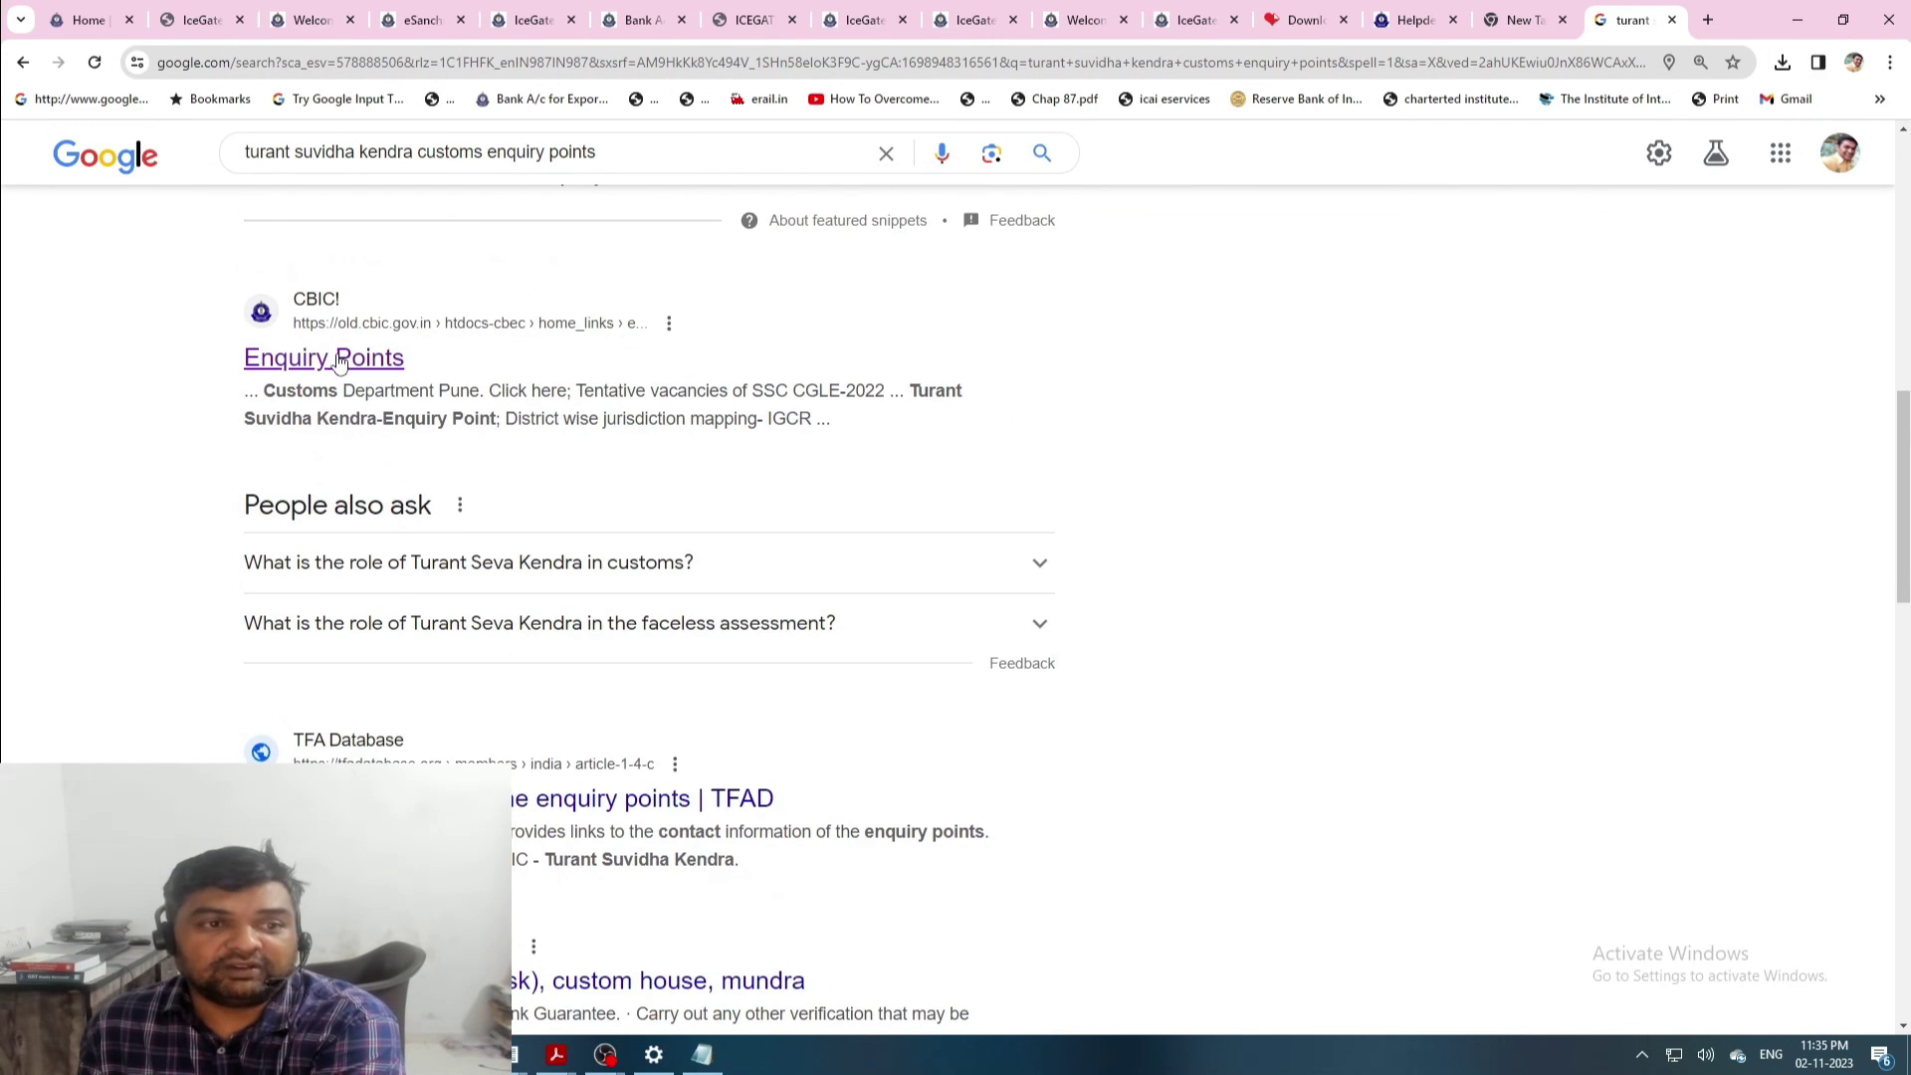
pyautogui.click(338, 362)
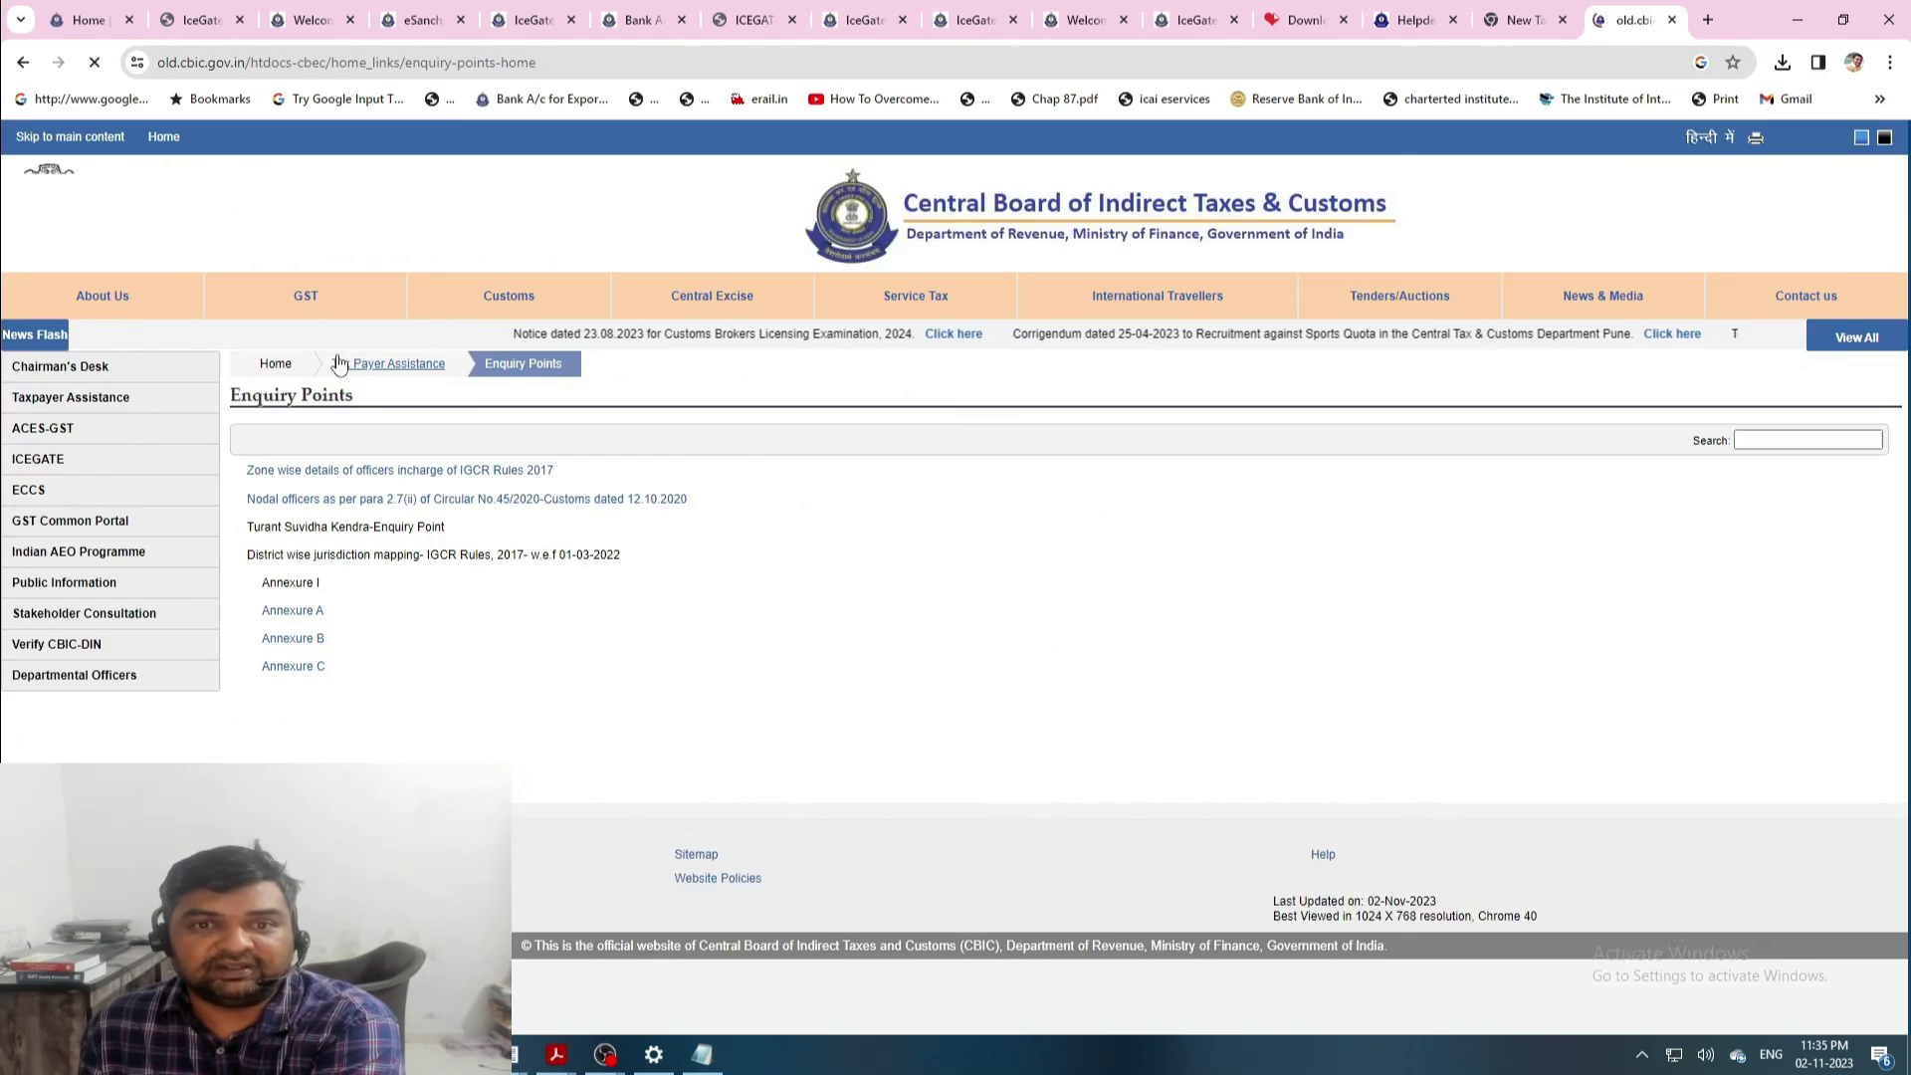
# Step: Open the Turant Suvidha Kendra table, mark the CH Sikka row, and page ahead
pyautogui.click(303, 532)
pyautogui.scroll(-1, 804, 651)
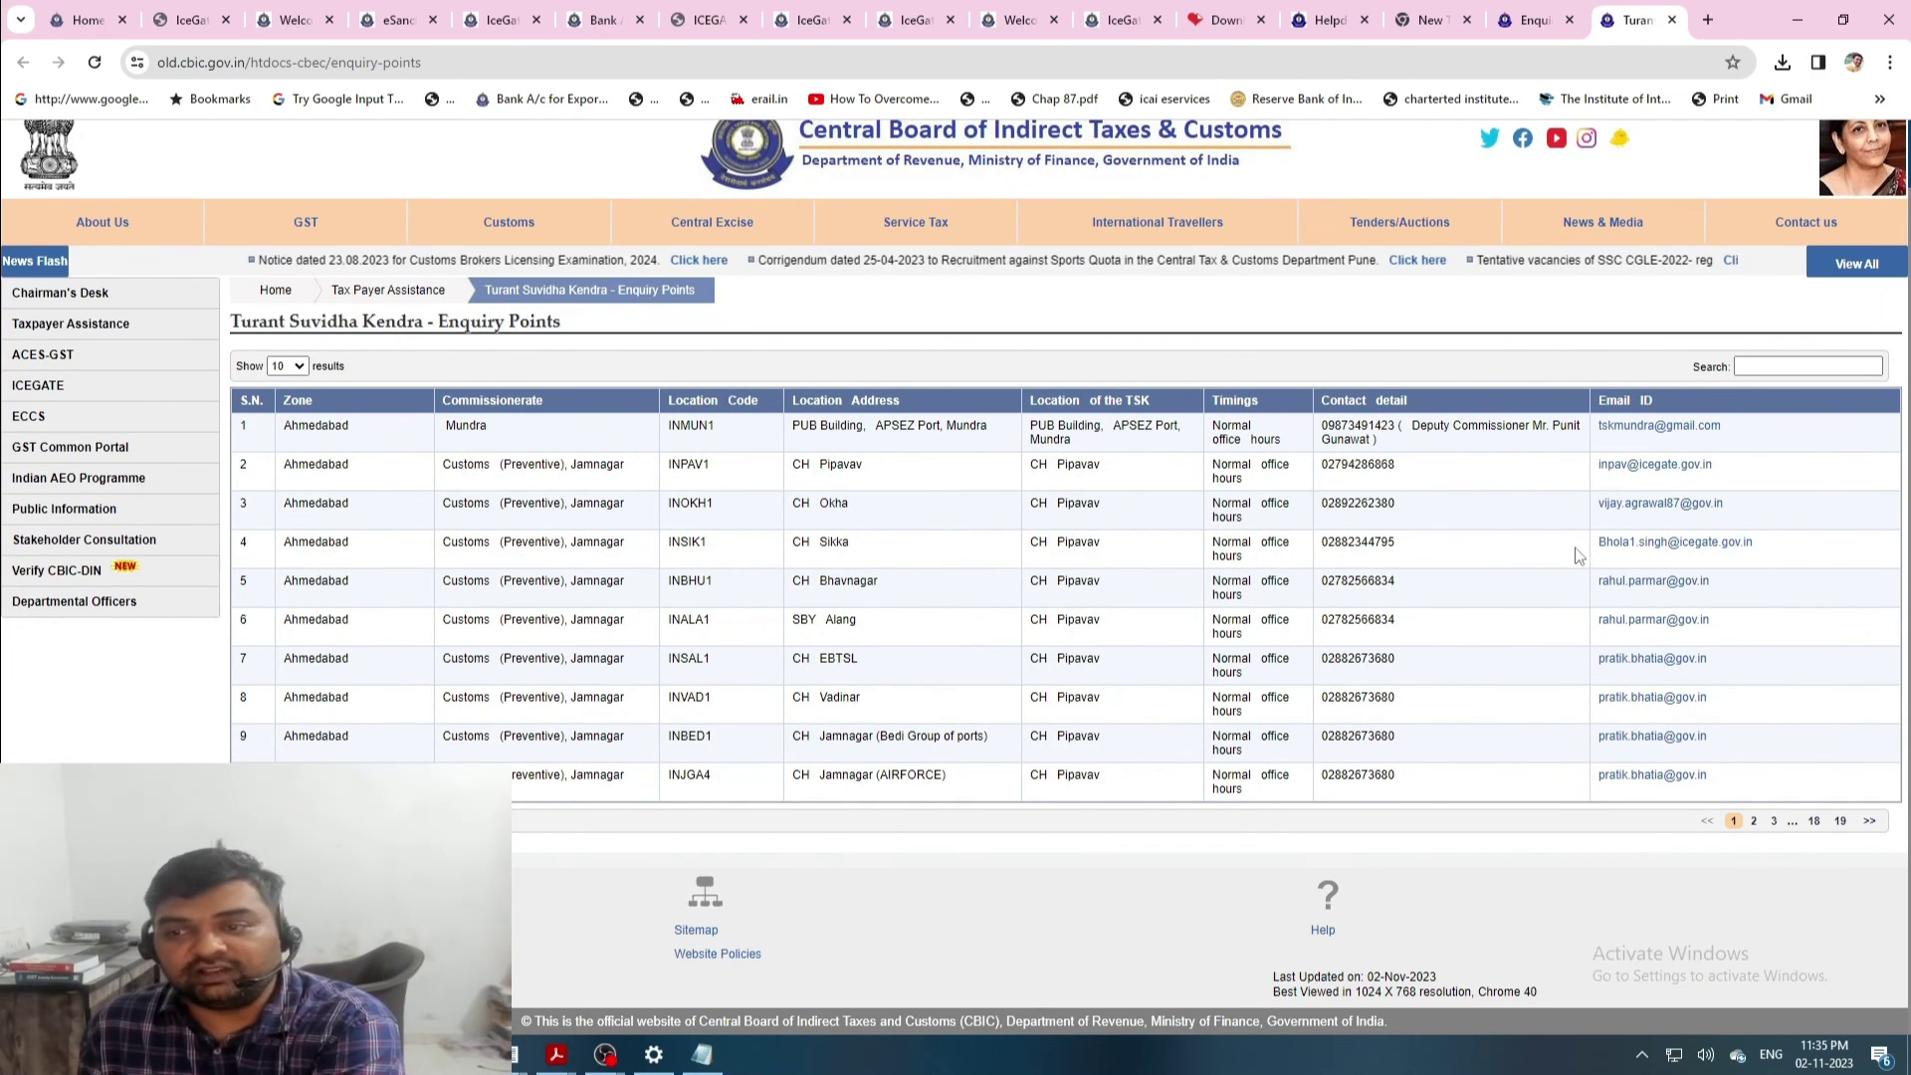
pyautogui.moveTo(1598, 541); pyautogui.dragTo(1750, 522)
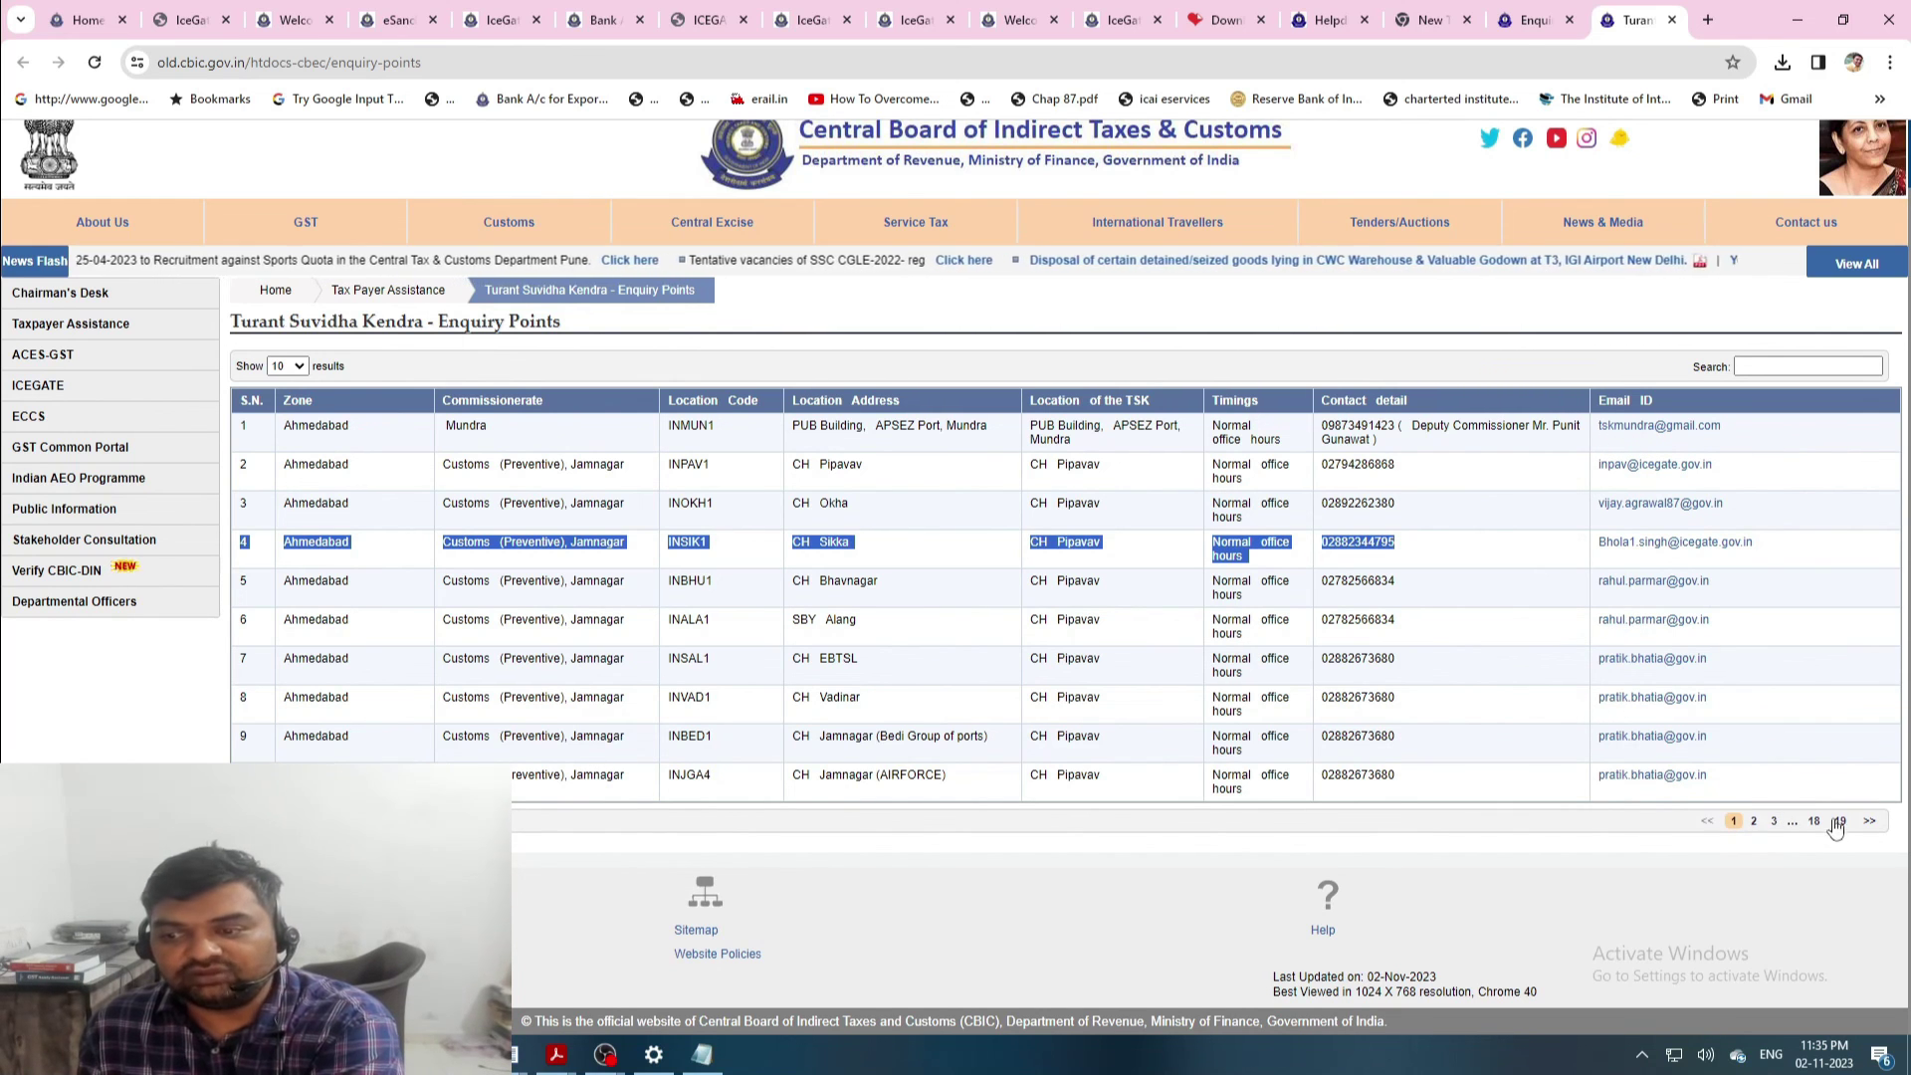
pyautogui.click(1772, 824)
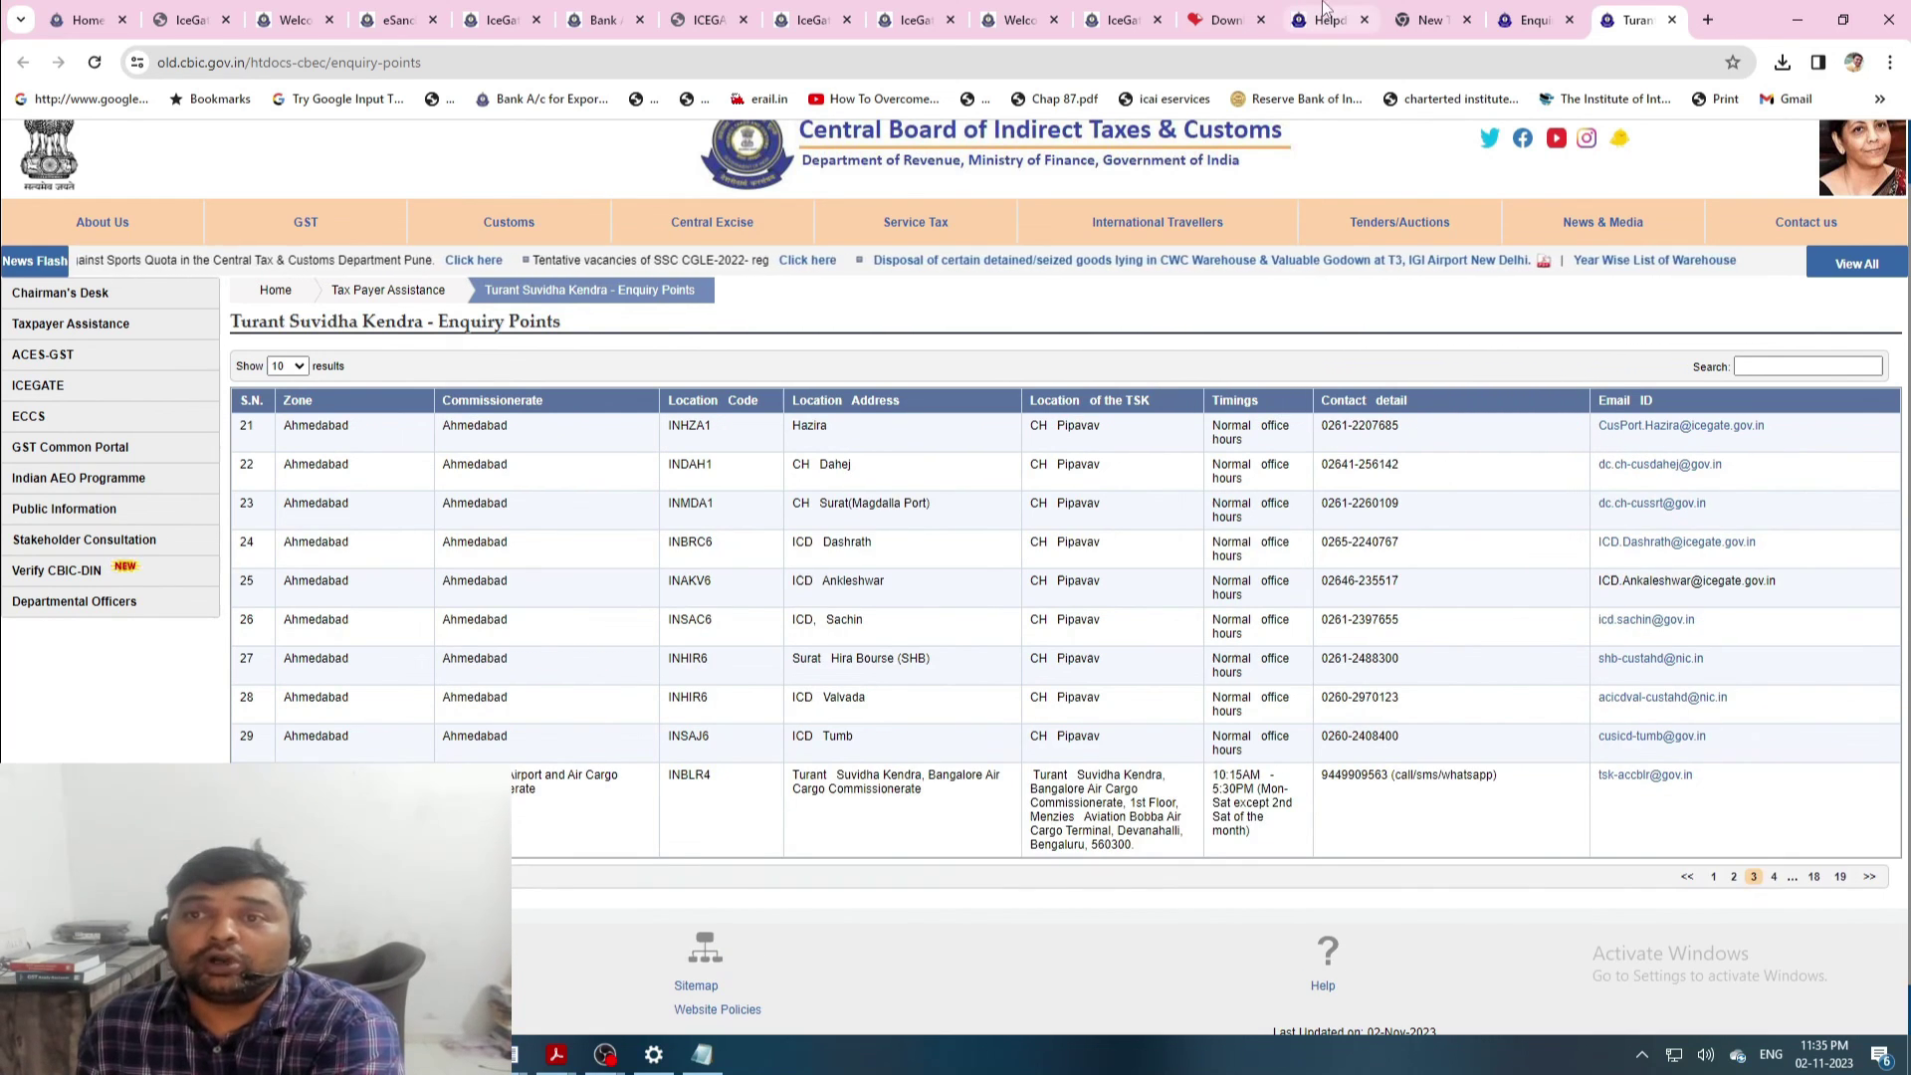
pyautogui.click(1535, 21)
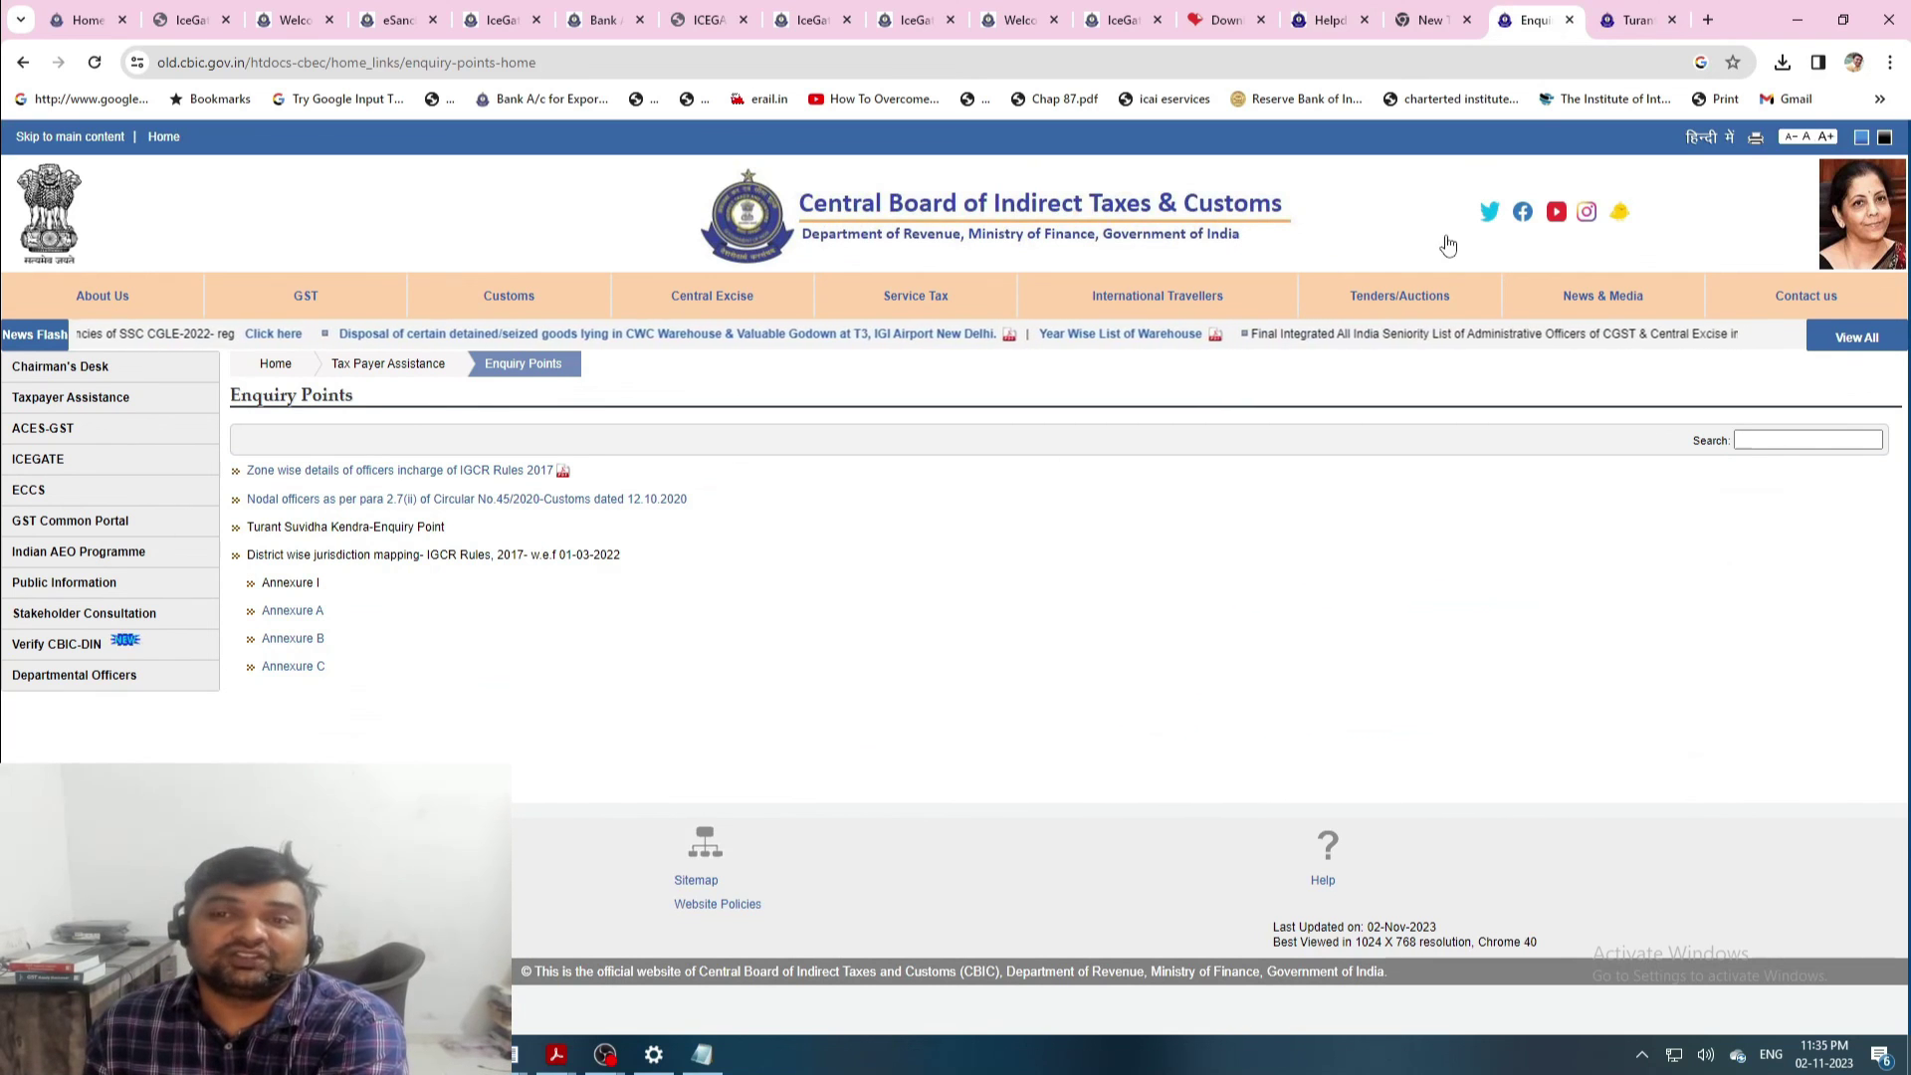
# Step: Look over the Chennai Customs helpdesk page again
pyautogui.click(1332, 18)
pyautogui.scroll(-3, 925, 467)
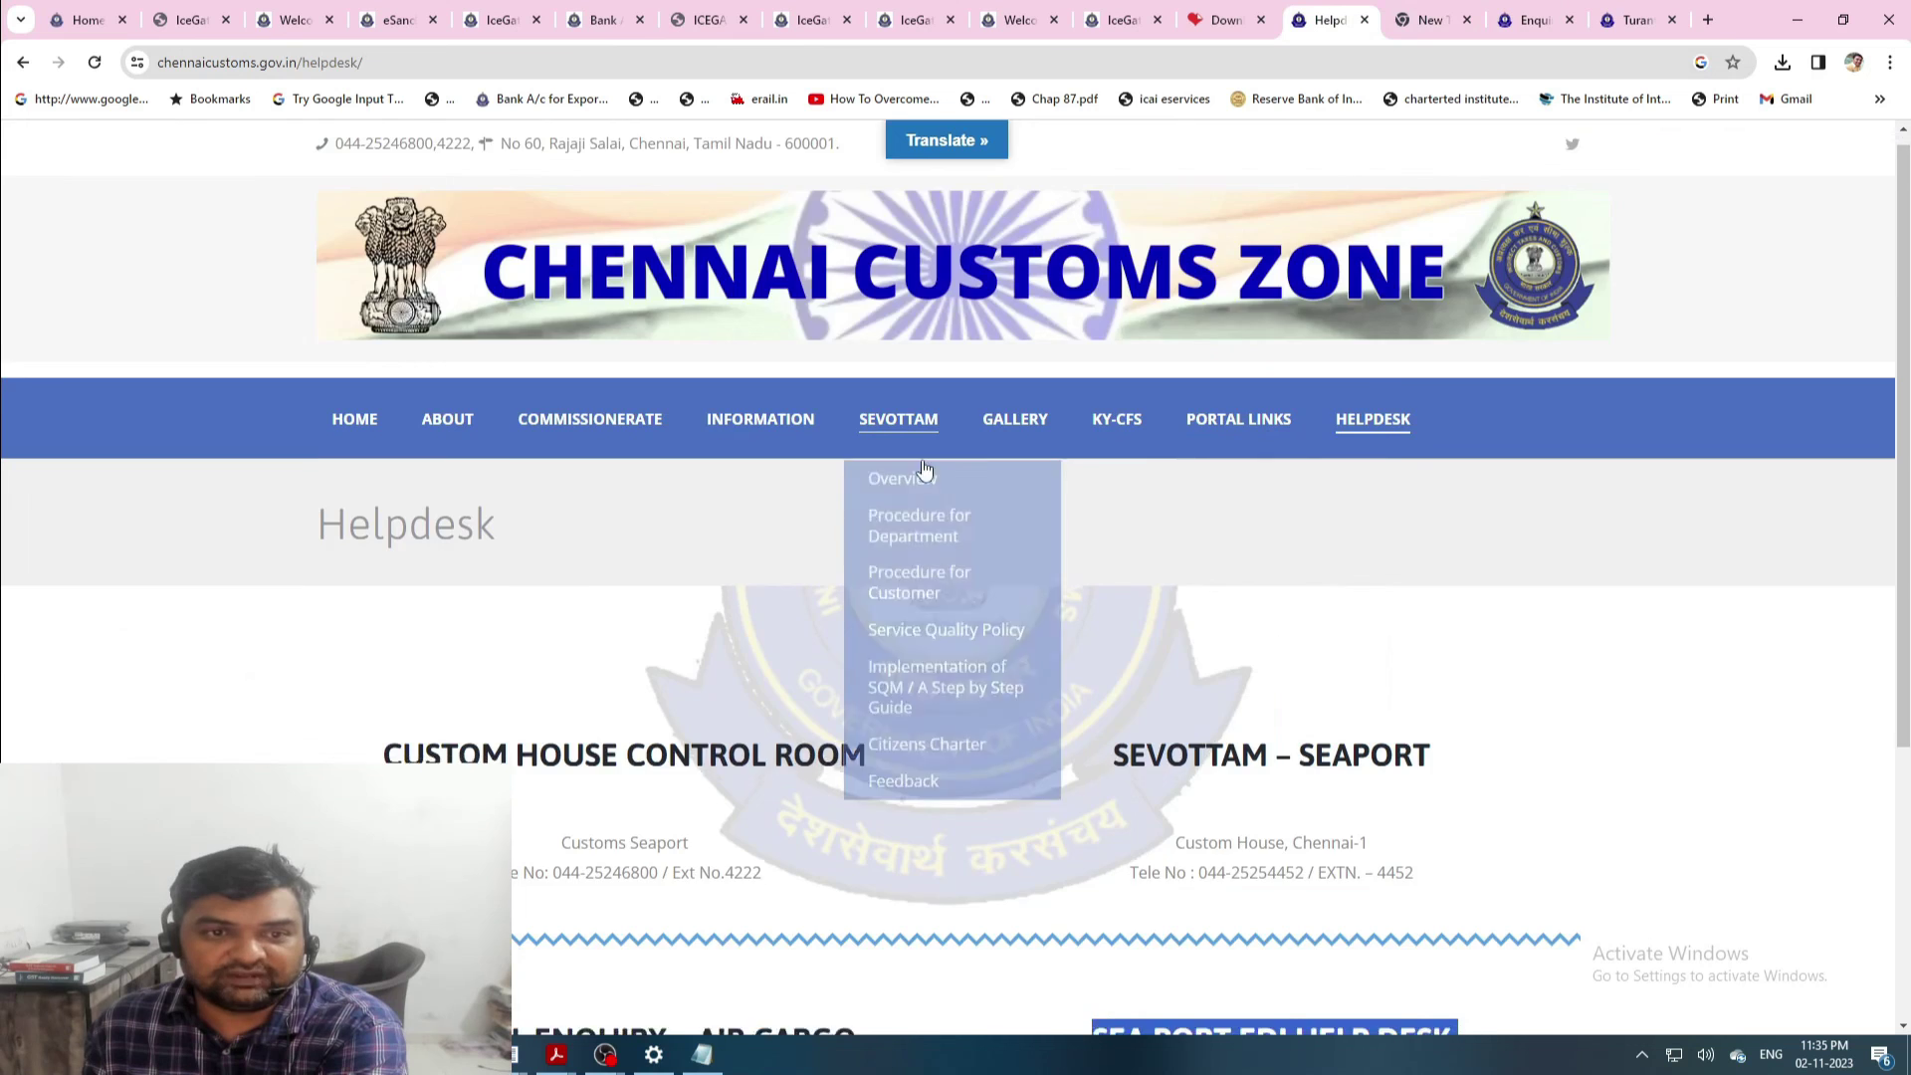
pyautogui.scroll(2, 923, 466)
pyautogui.moveTo(783, 338)
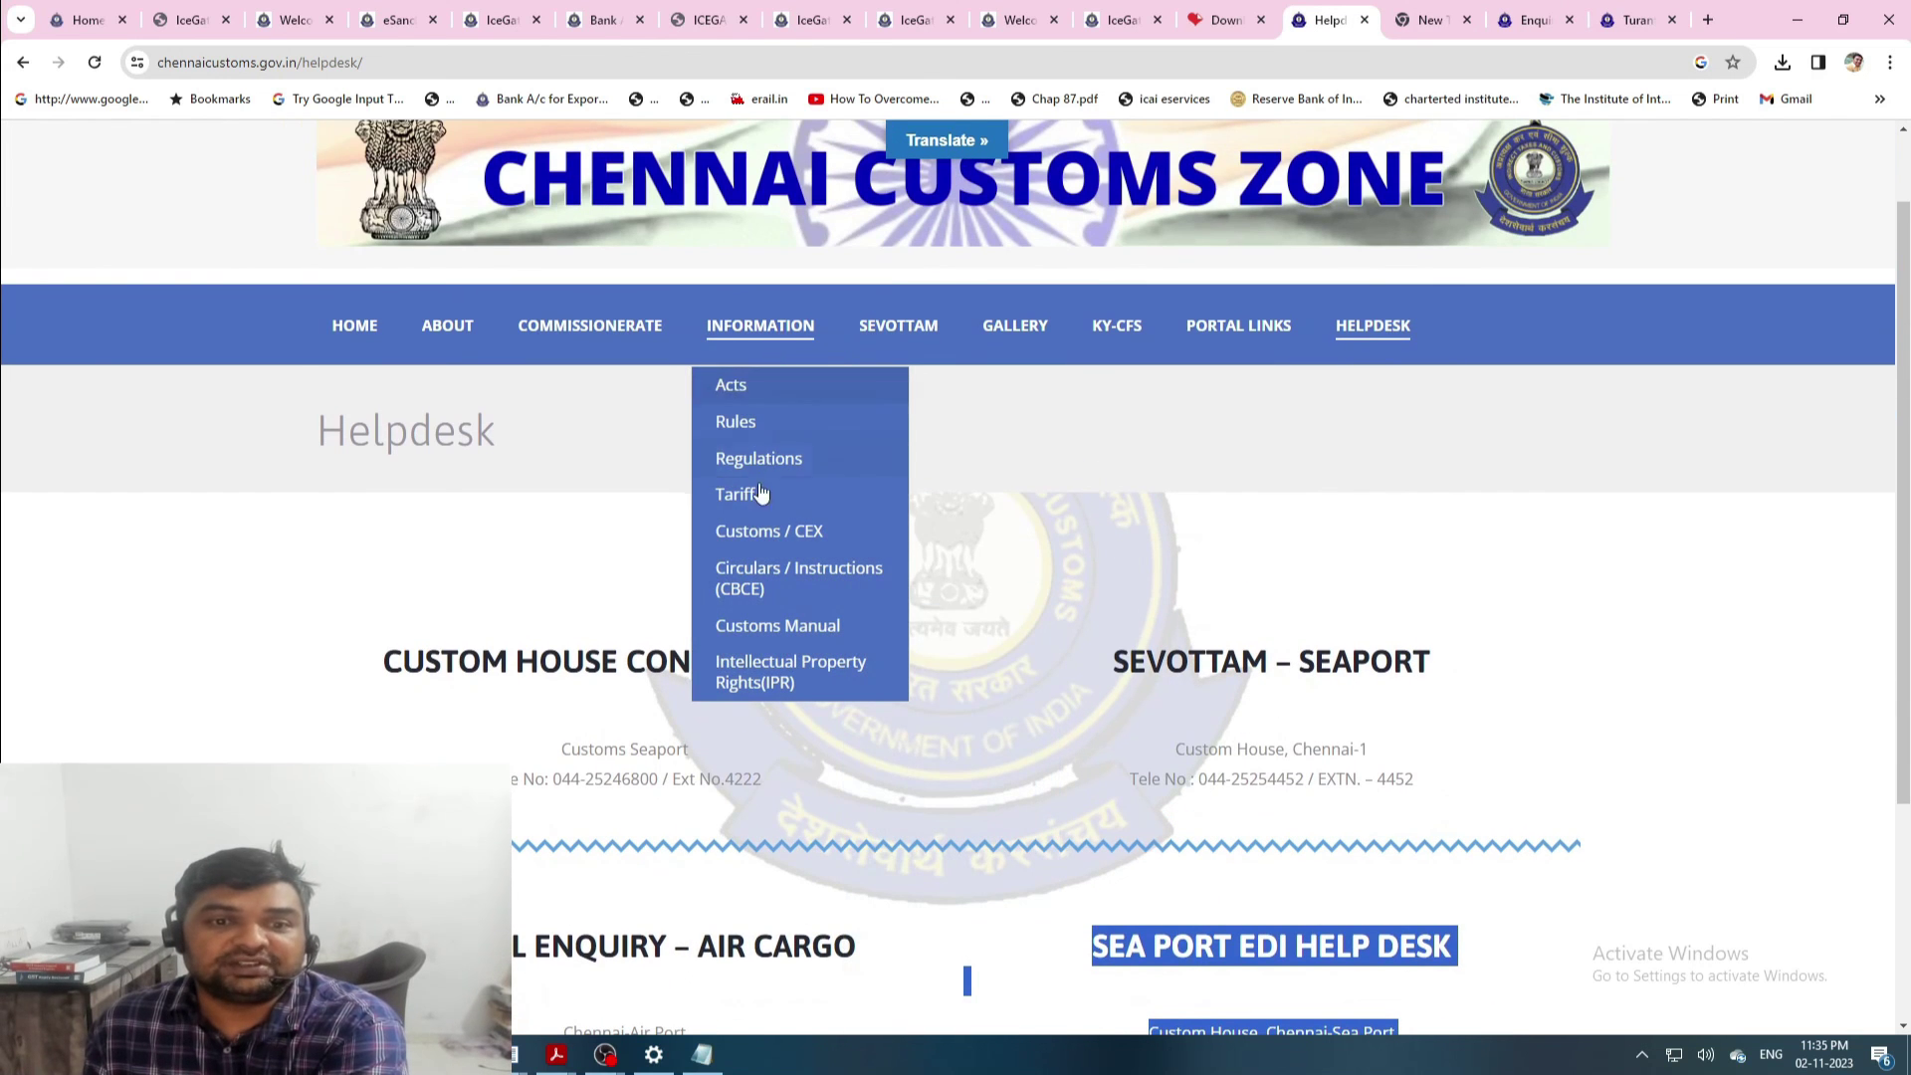
pyautogui.moveTo(1209, 332)
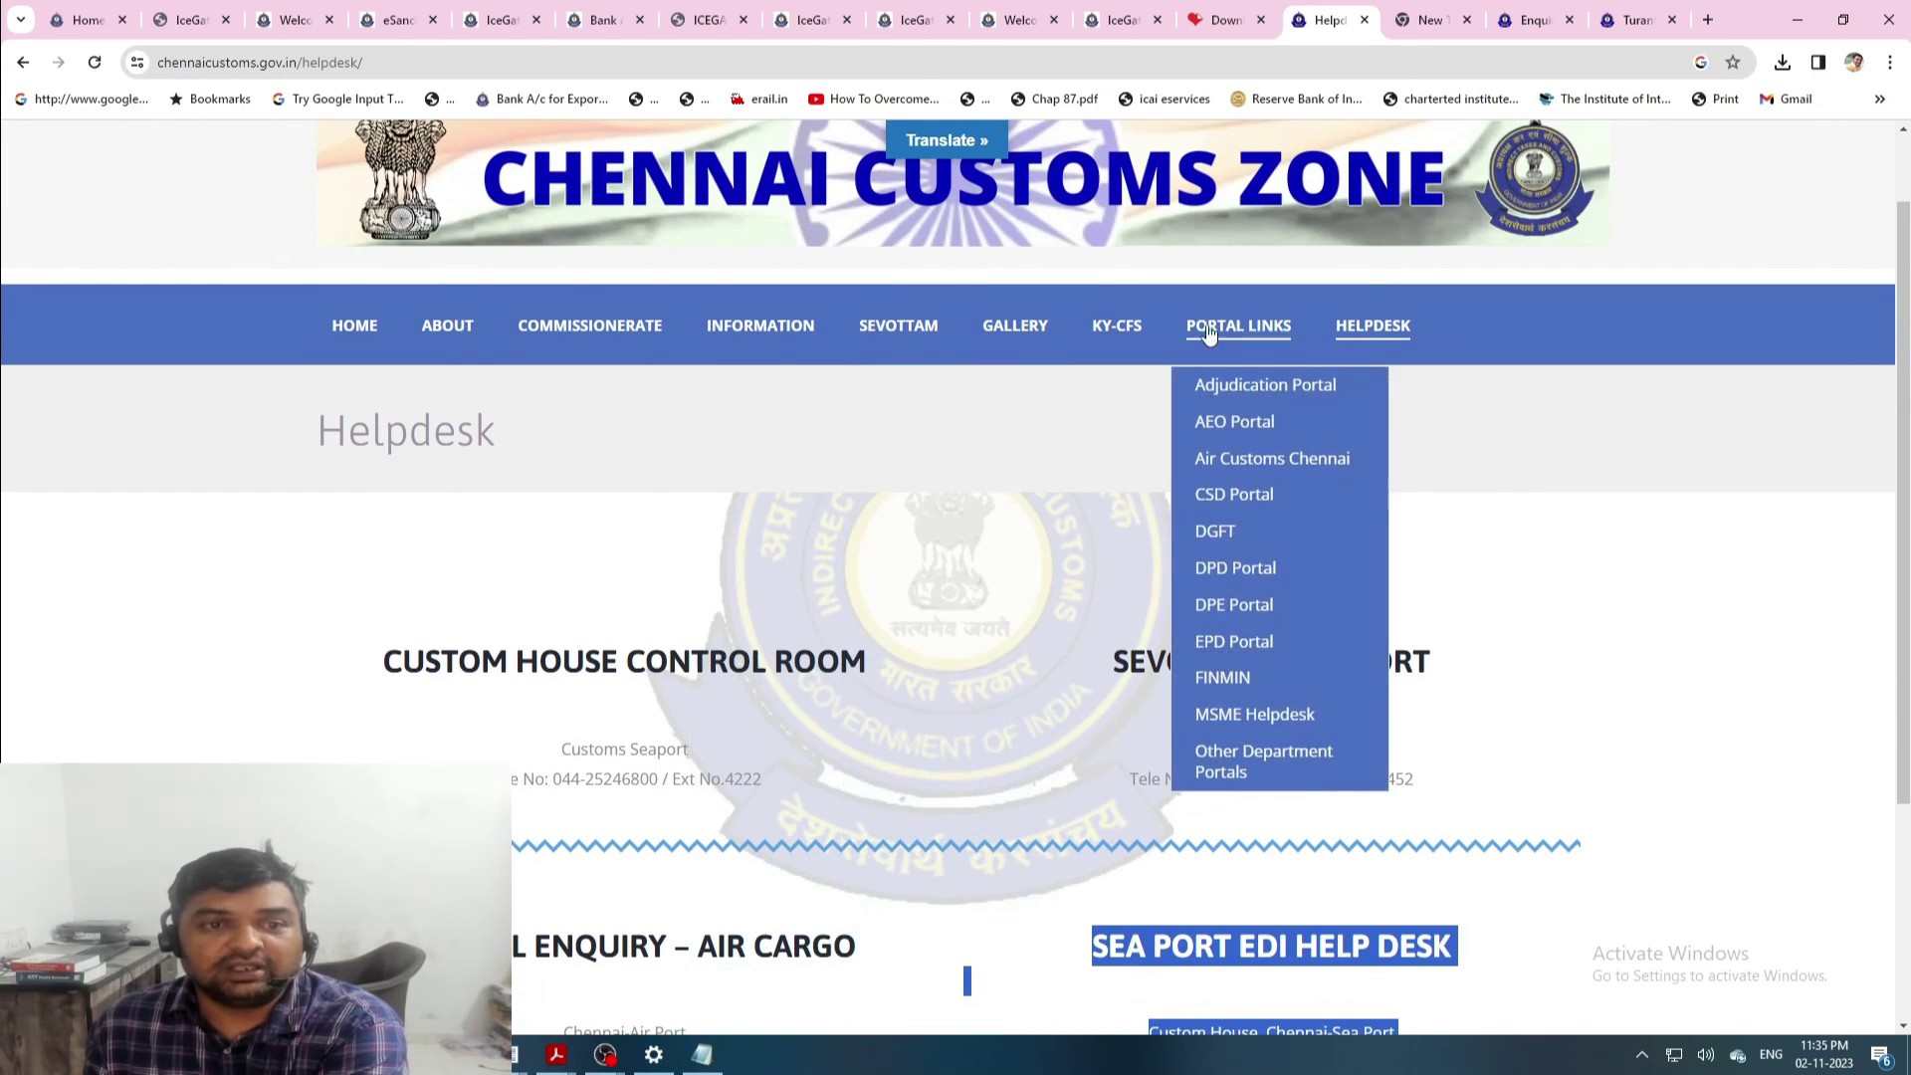
pyautogui.scroll(-3, 1504, 475)
# Step: Open delhicustoms.gov.in in a new tab from the 'DELHI' suggestion
pyautogui.click(1712, 22)
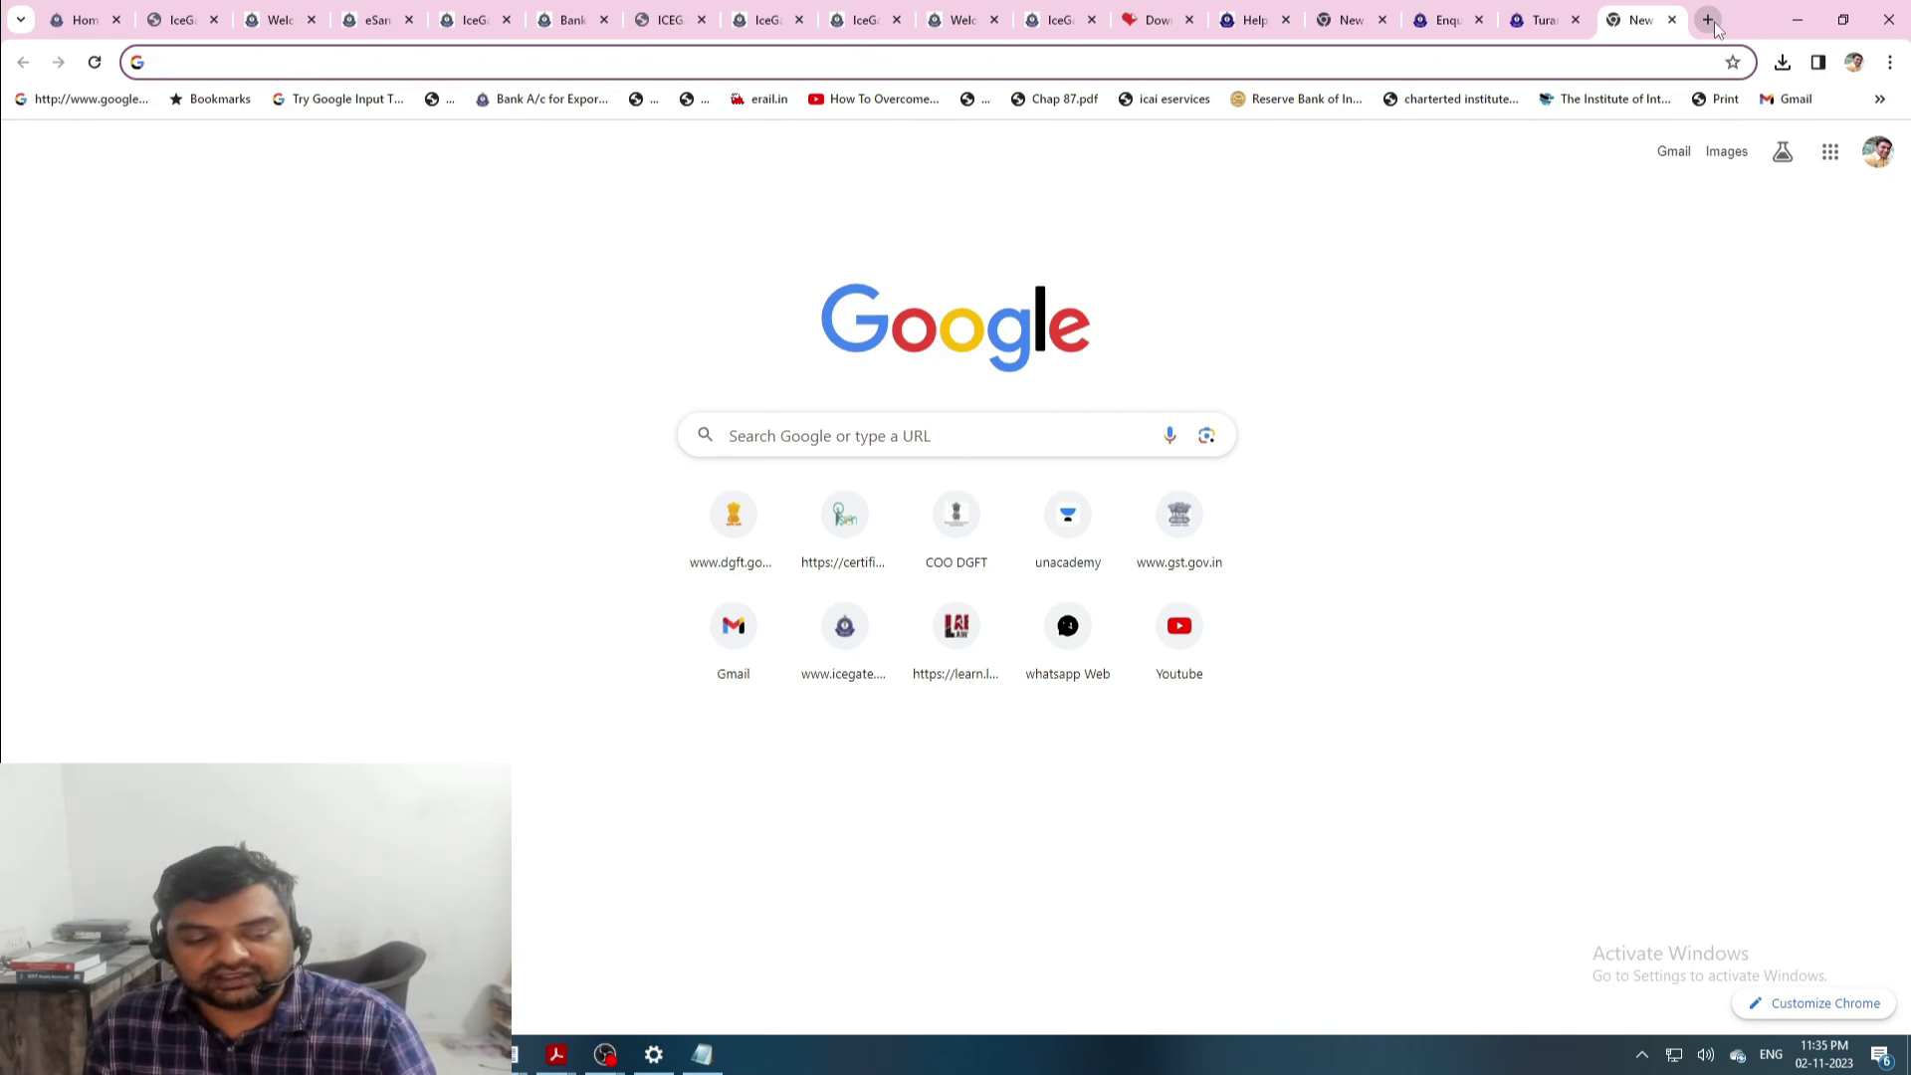
pyautogui.write('DELHI')
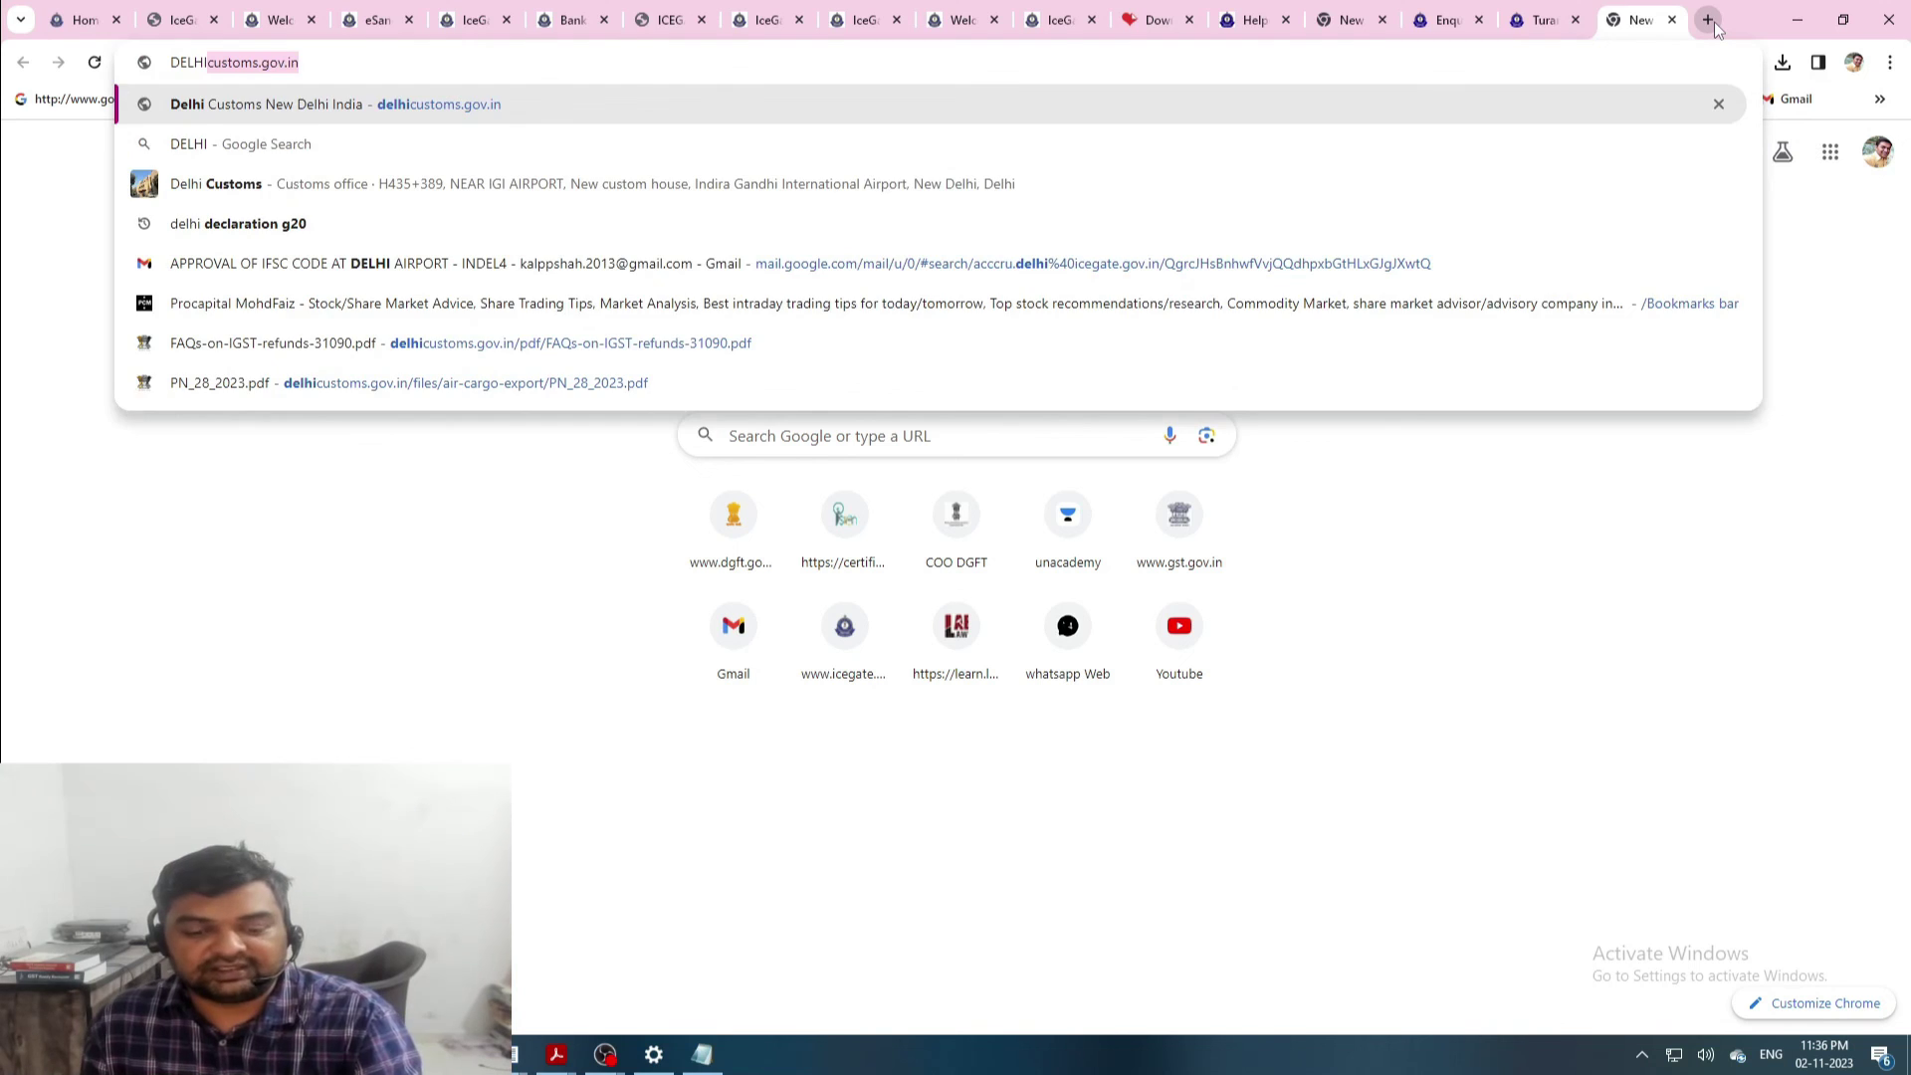
pyautogui.press('Return')
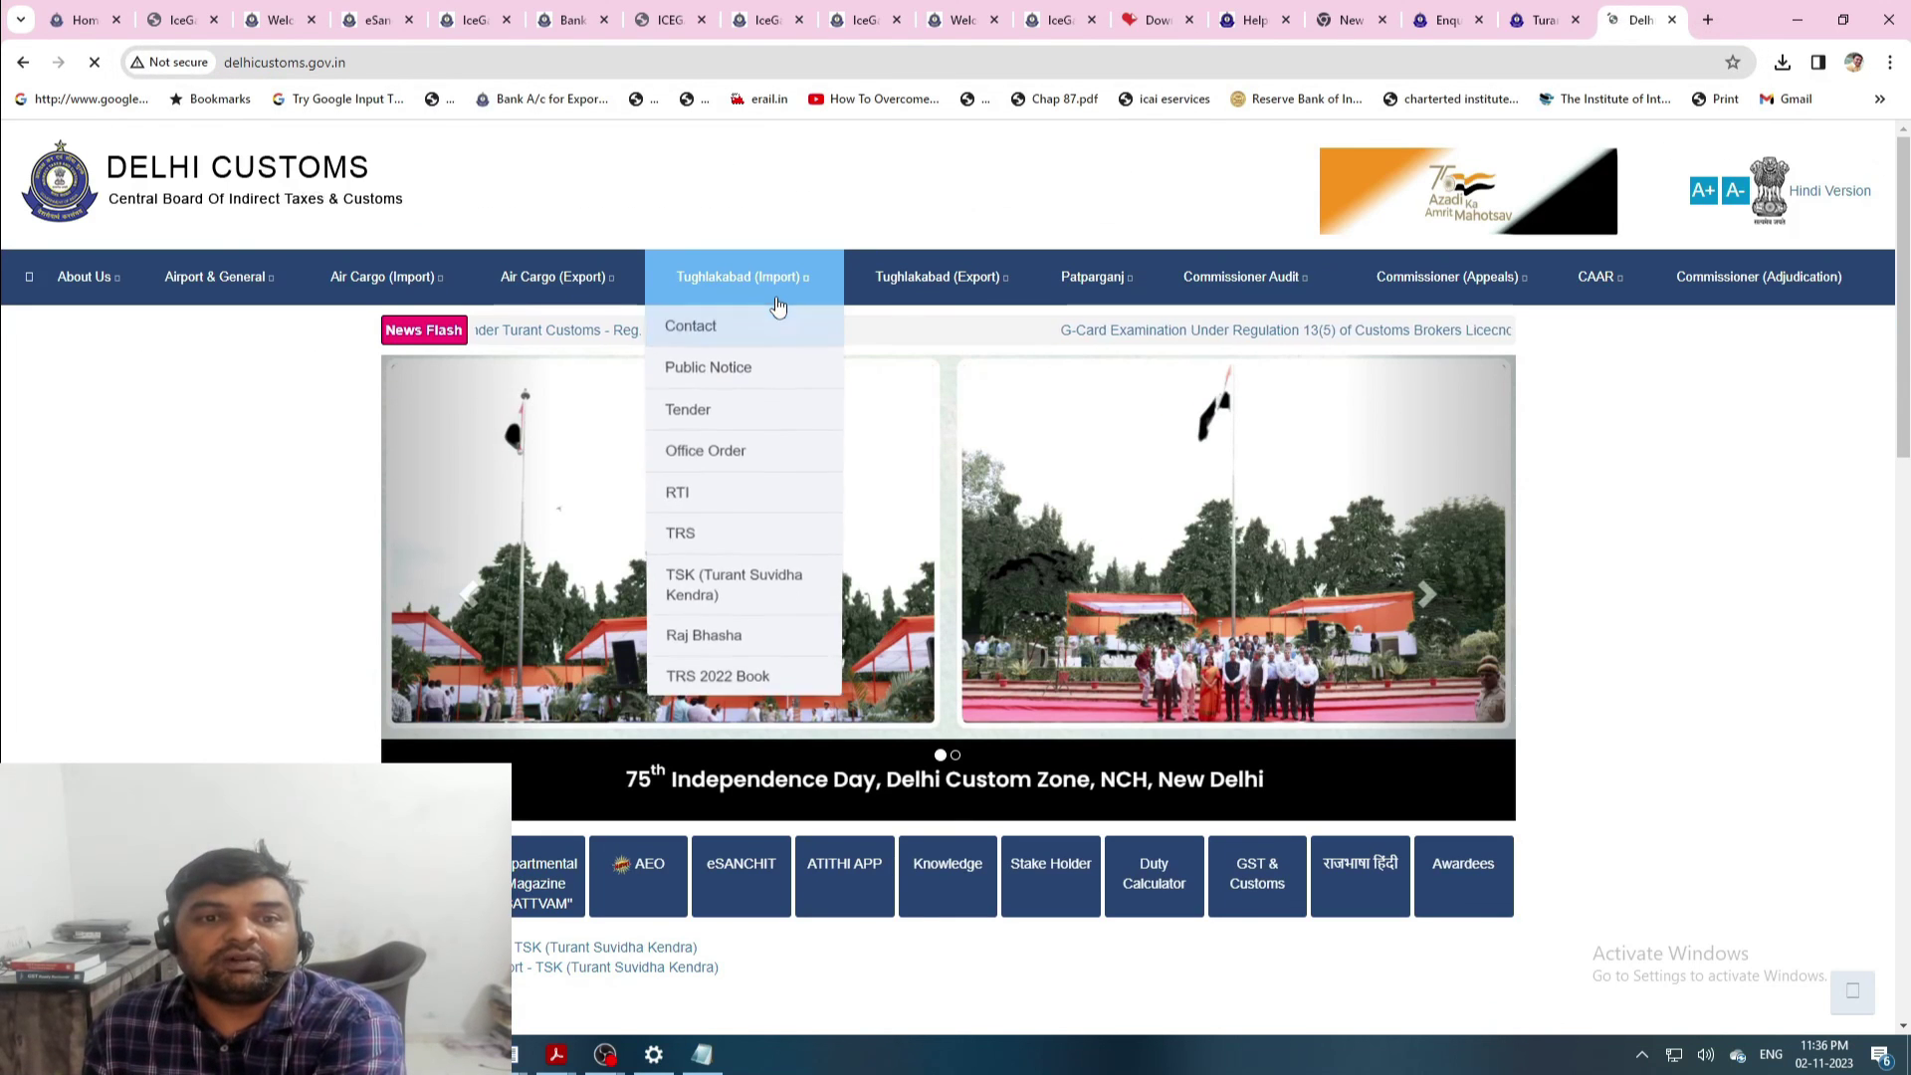
pyautogui.moveTo(557, 302)
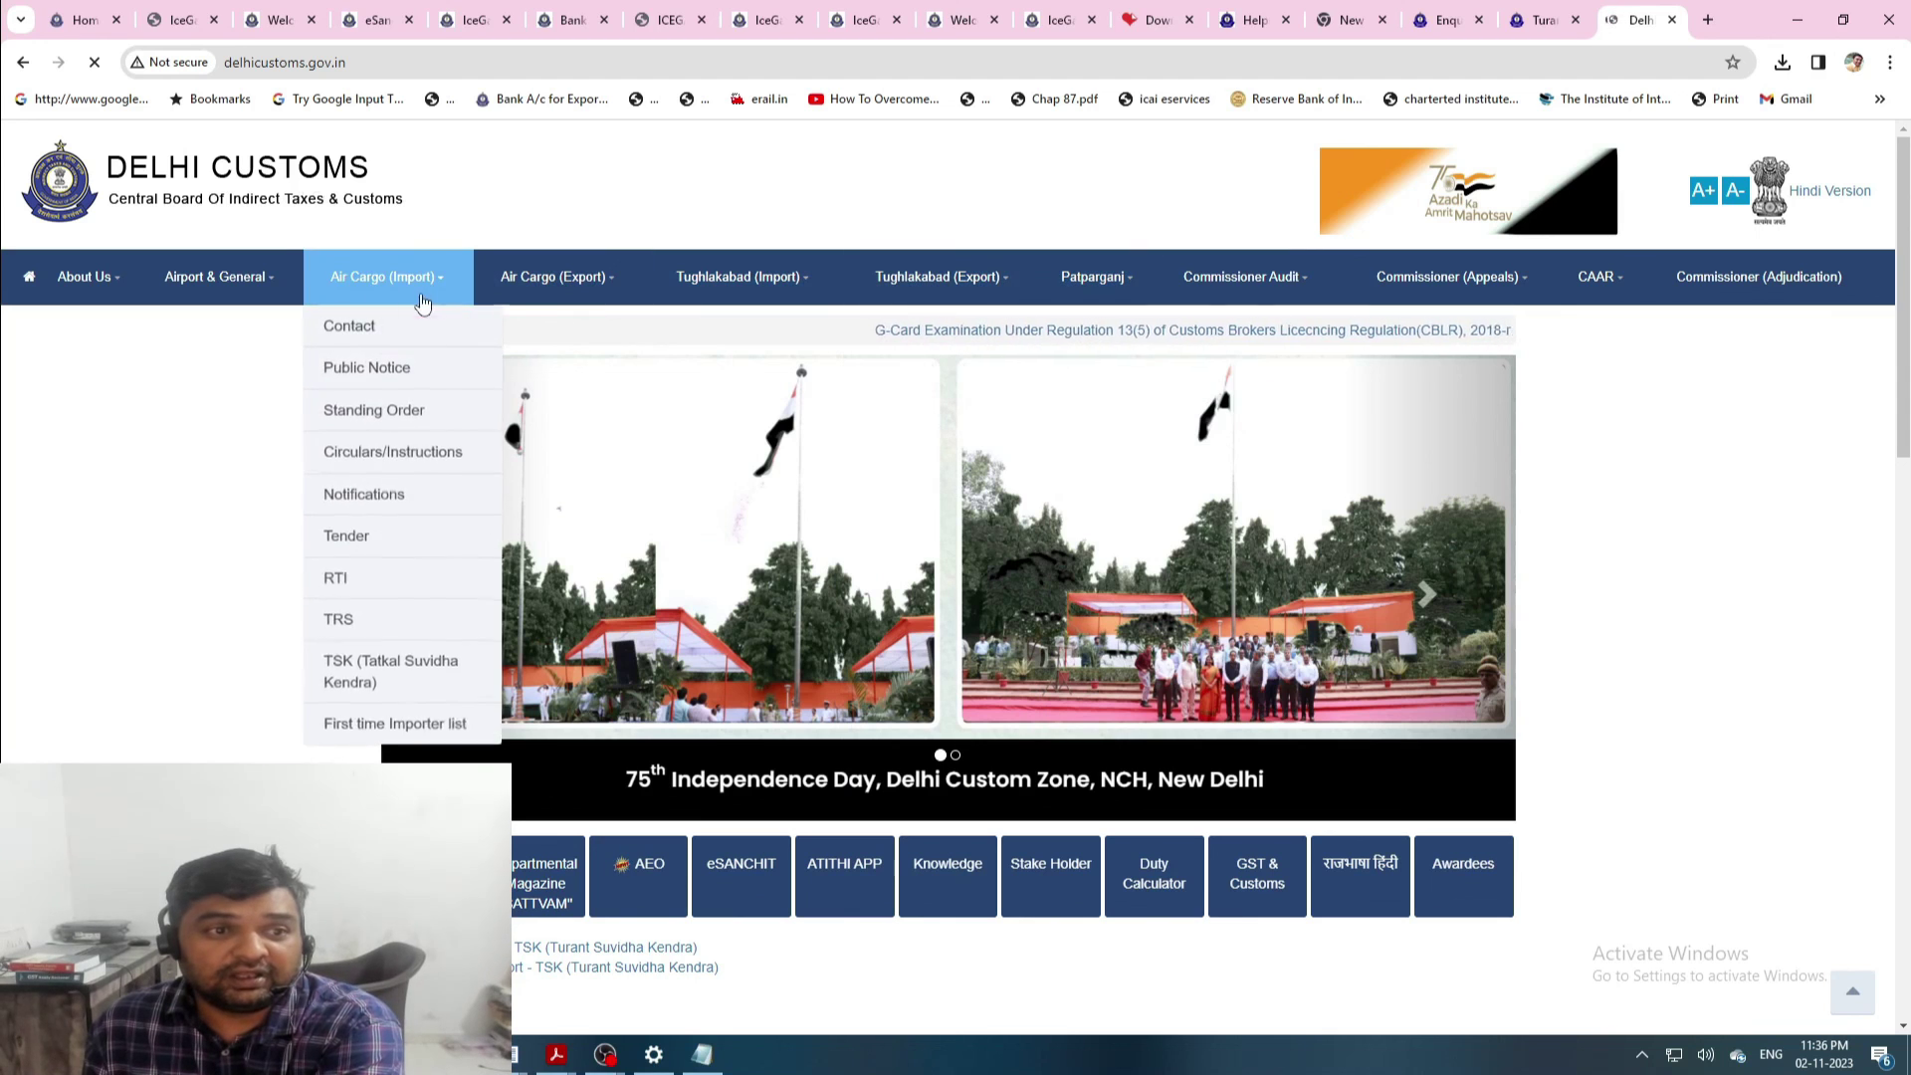
pyautogui.moveTo(405, 301)
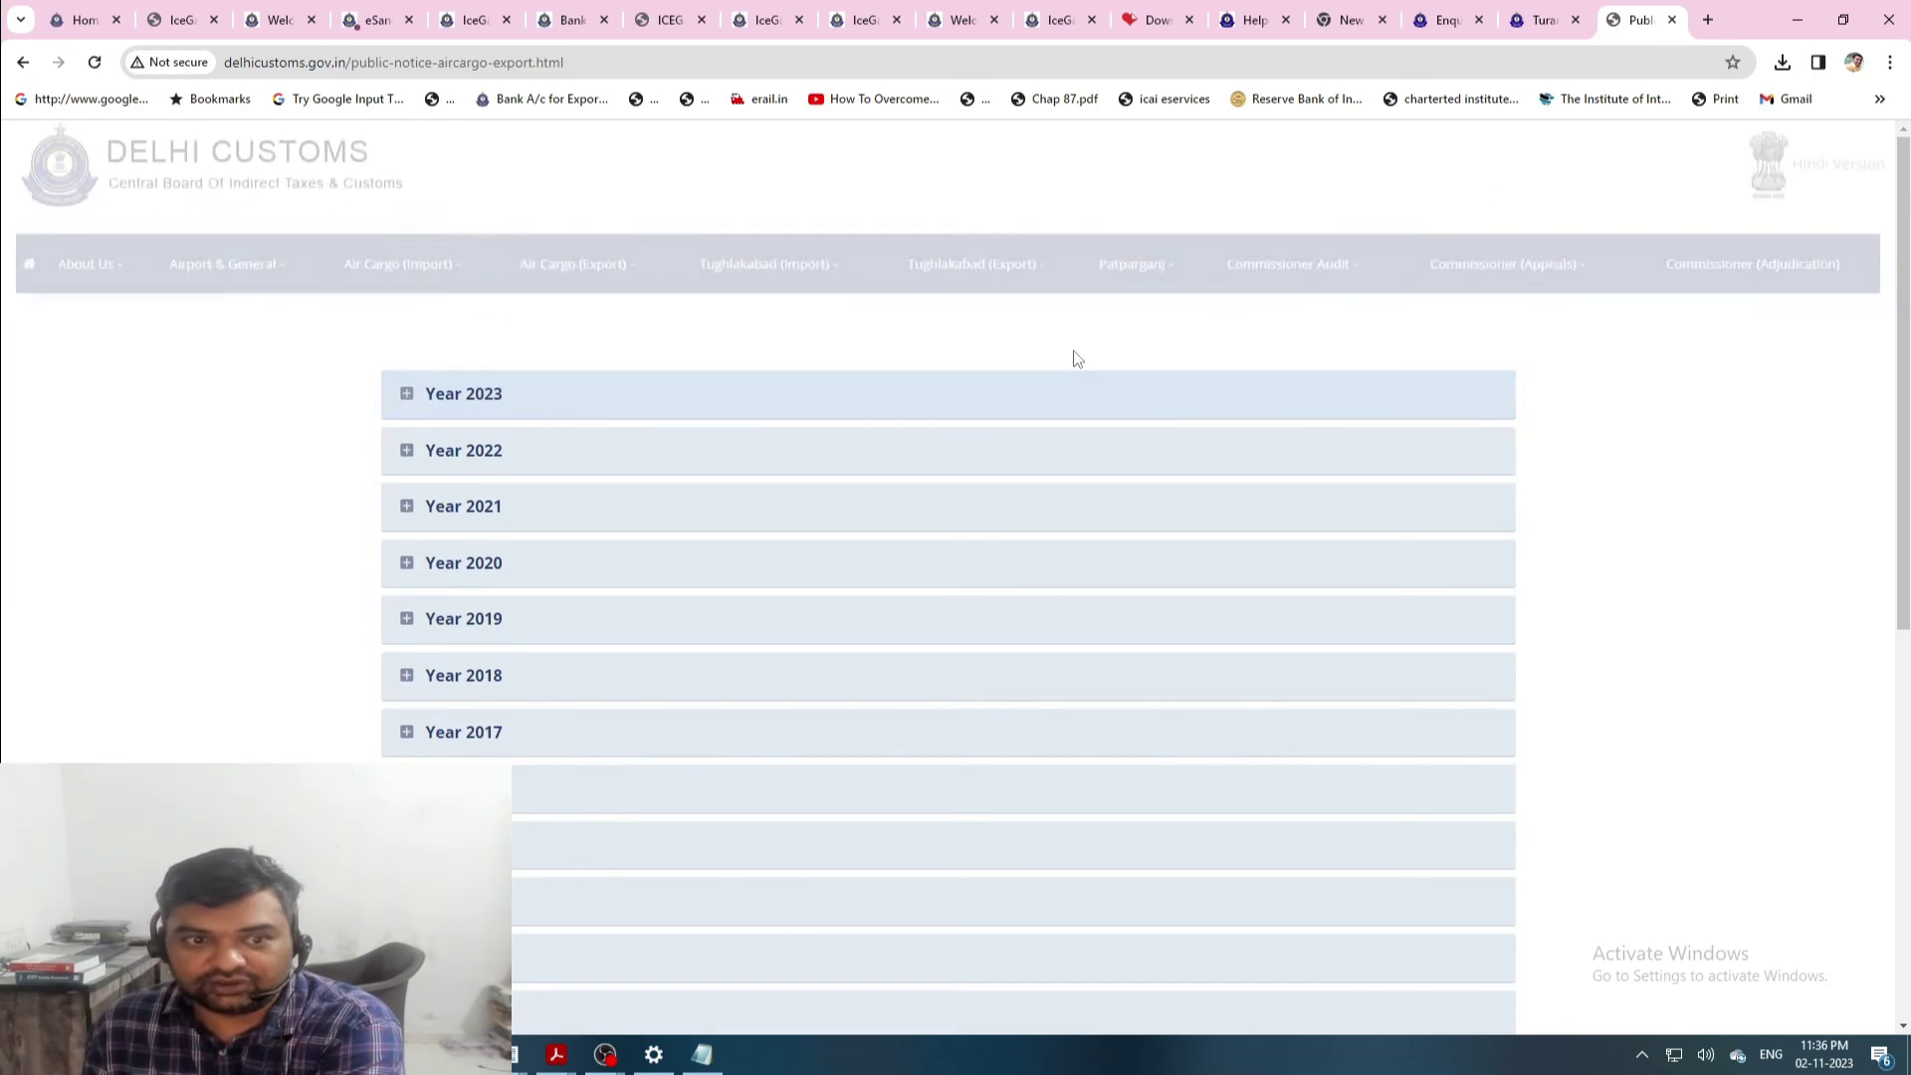
pyautogui.scroll(-7, 955, 438)
pyautogui.scroll(6, 697, 508)
# Step: Expand the Year 2020 Air Cargo Export public notices and compare with the PN_28_2023 PDF
pyautogui.click(452, 448)
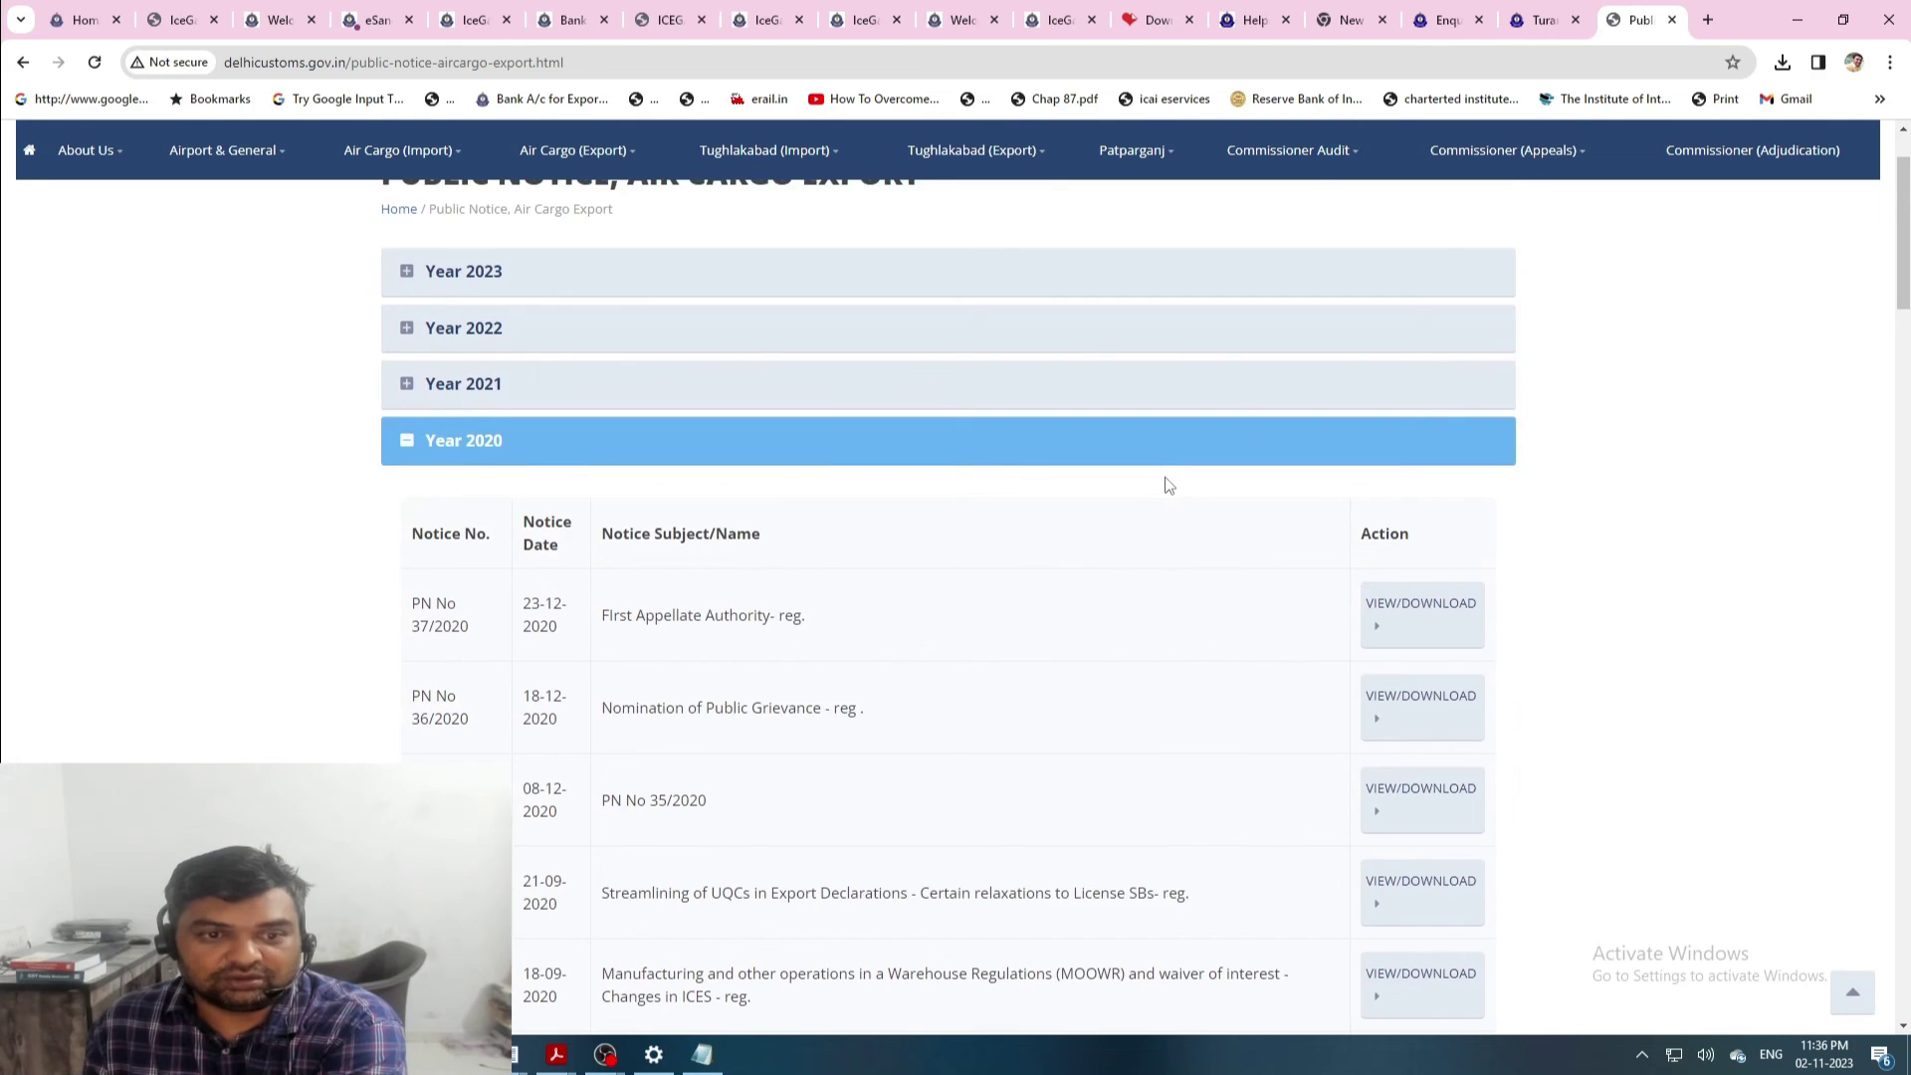
pyautogui.scroll(-4, 1175, 478)
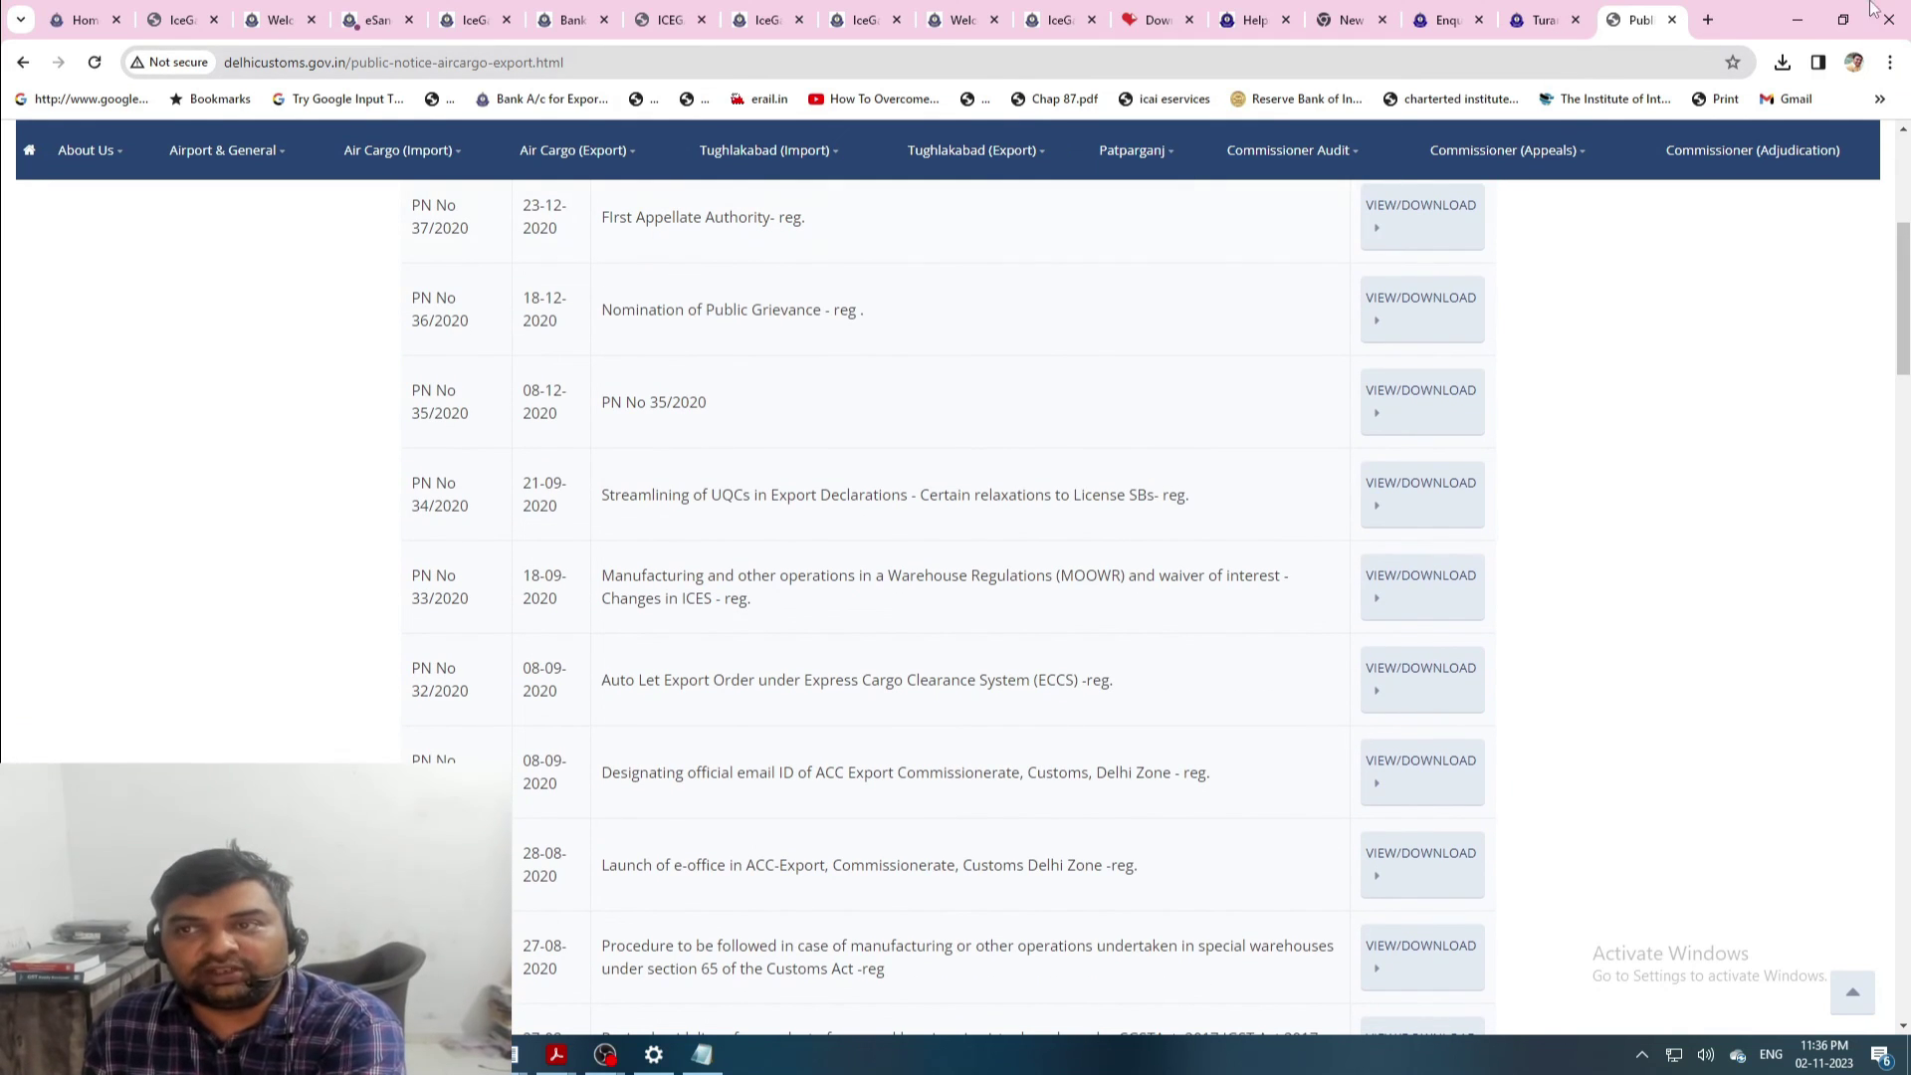
pyautogui.moveTo(840, 148)
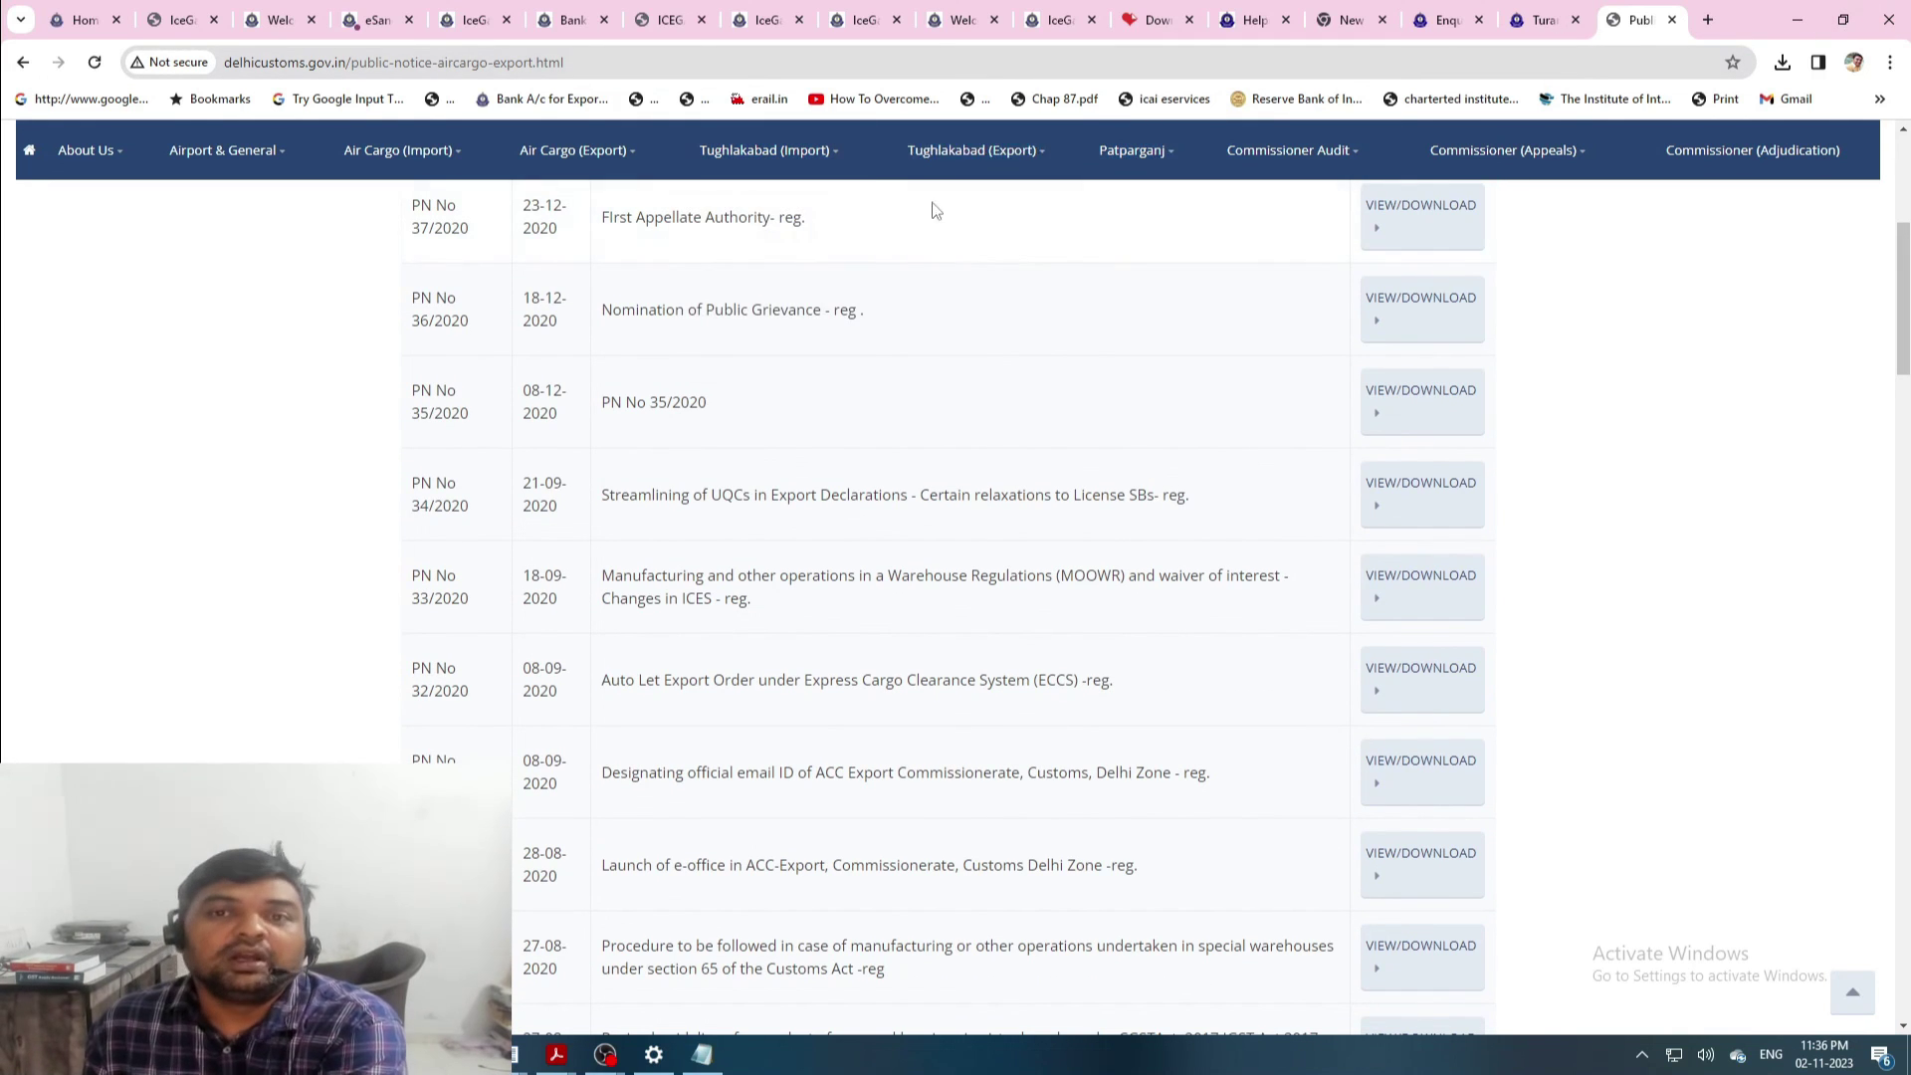
pyautogui.moveTo(930, 164)
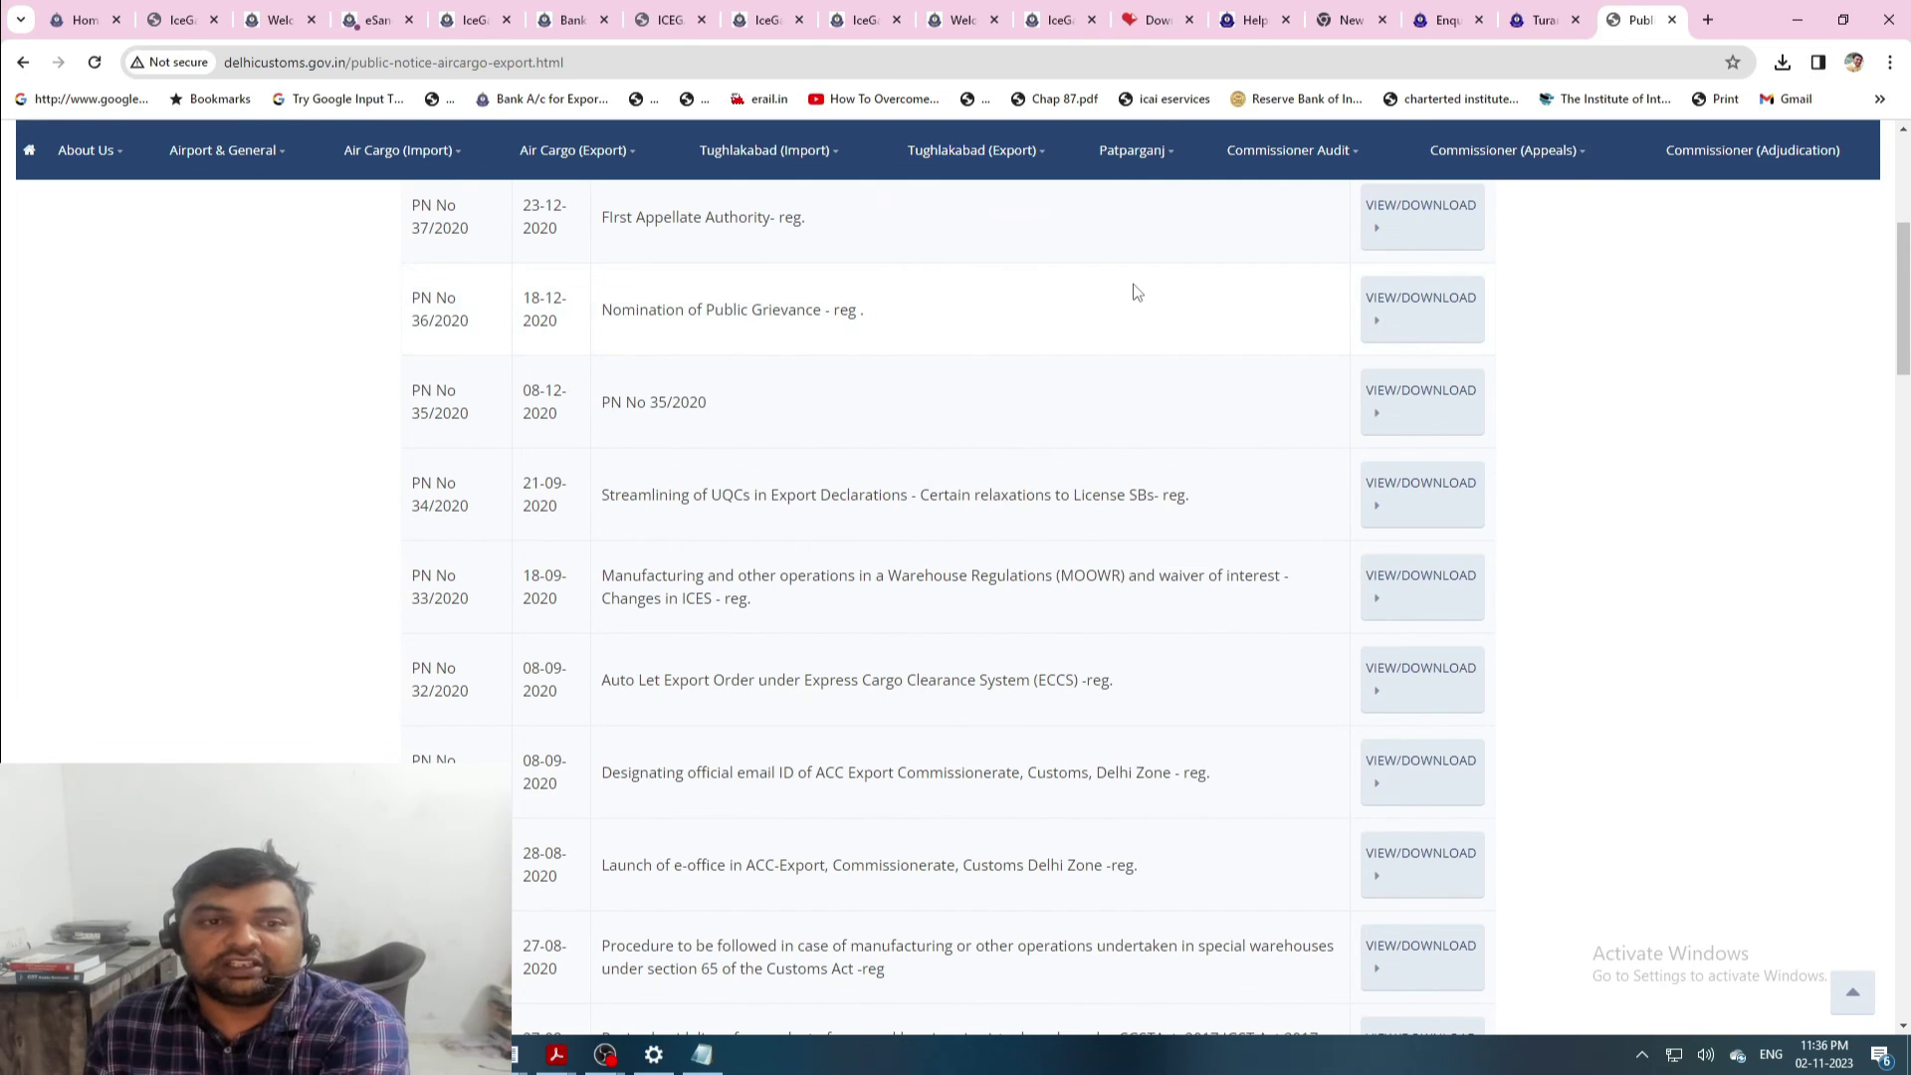
pyautogui.scroll(5, 1135, 291)
pyautogui.moveTo(1131, 288)
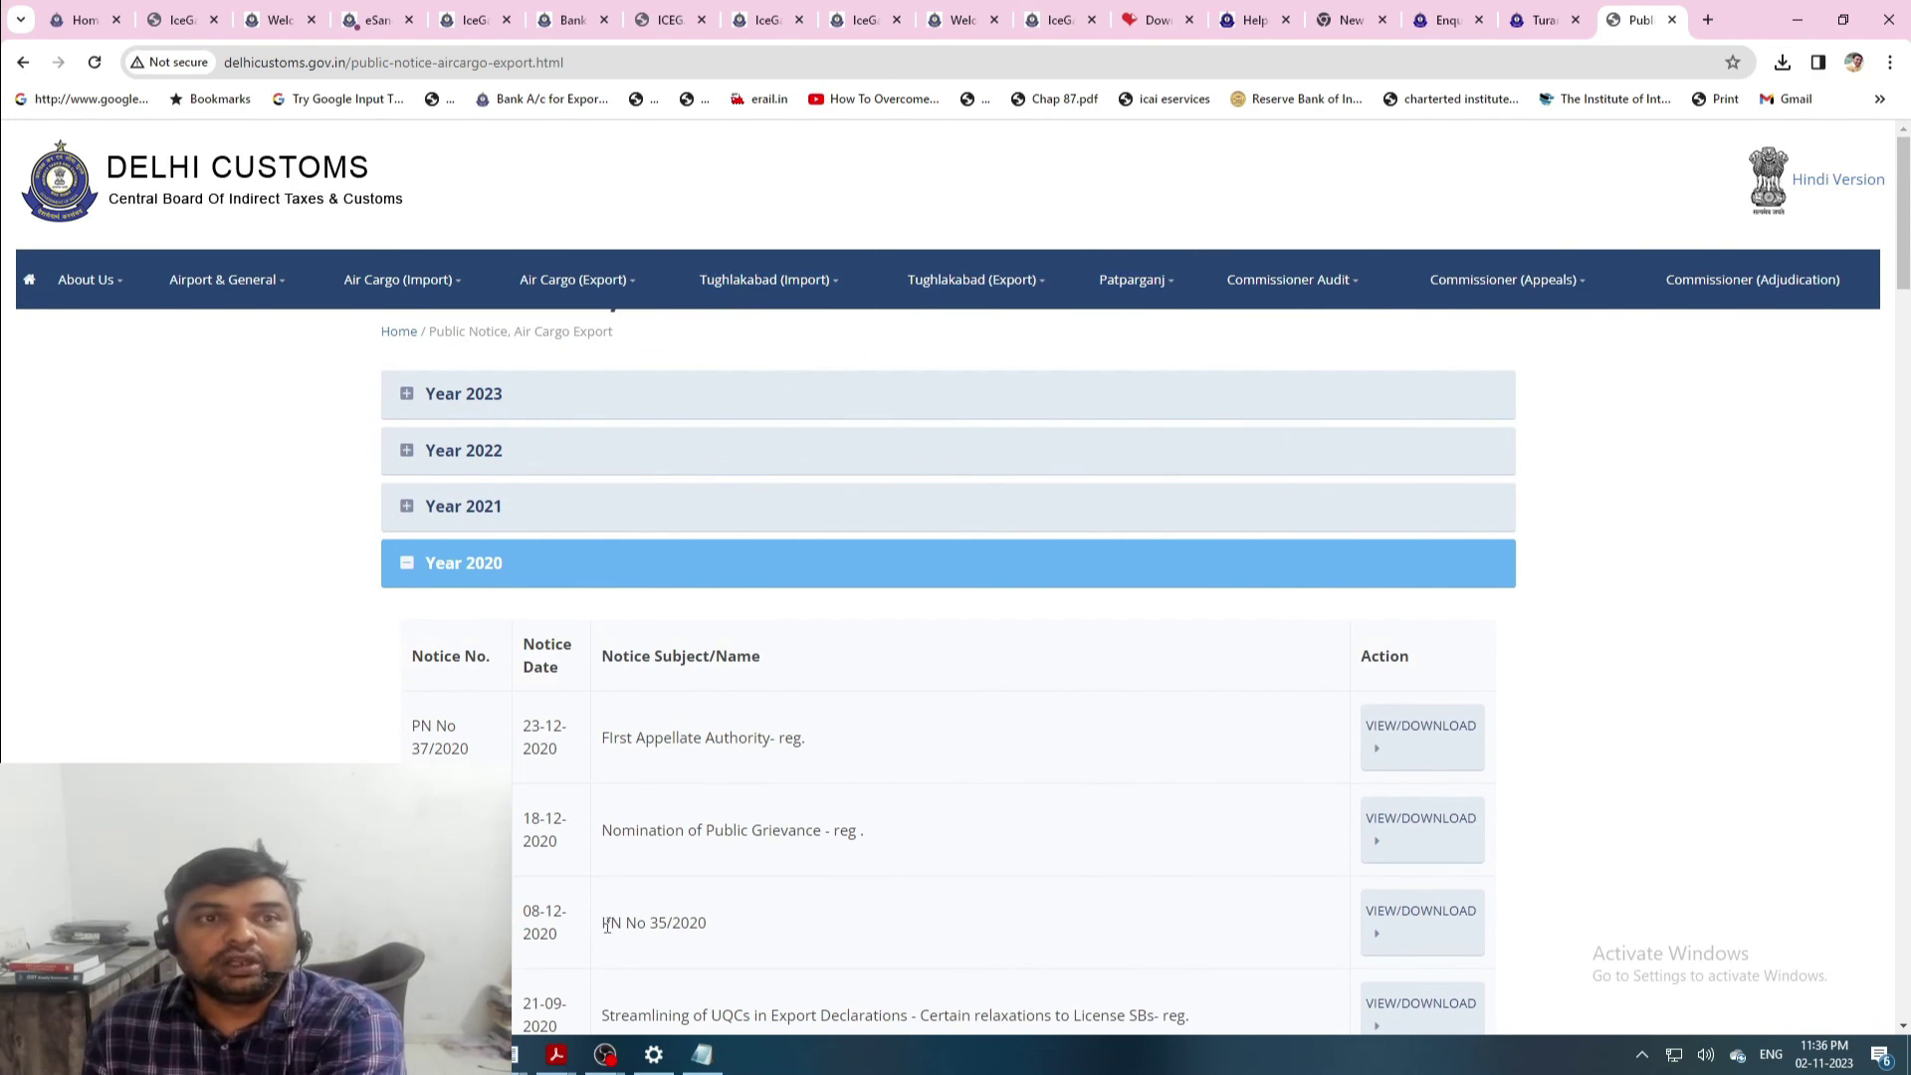
pyautogui.hotkey('alt', 'Tab')
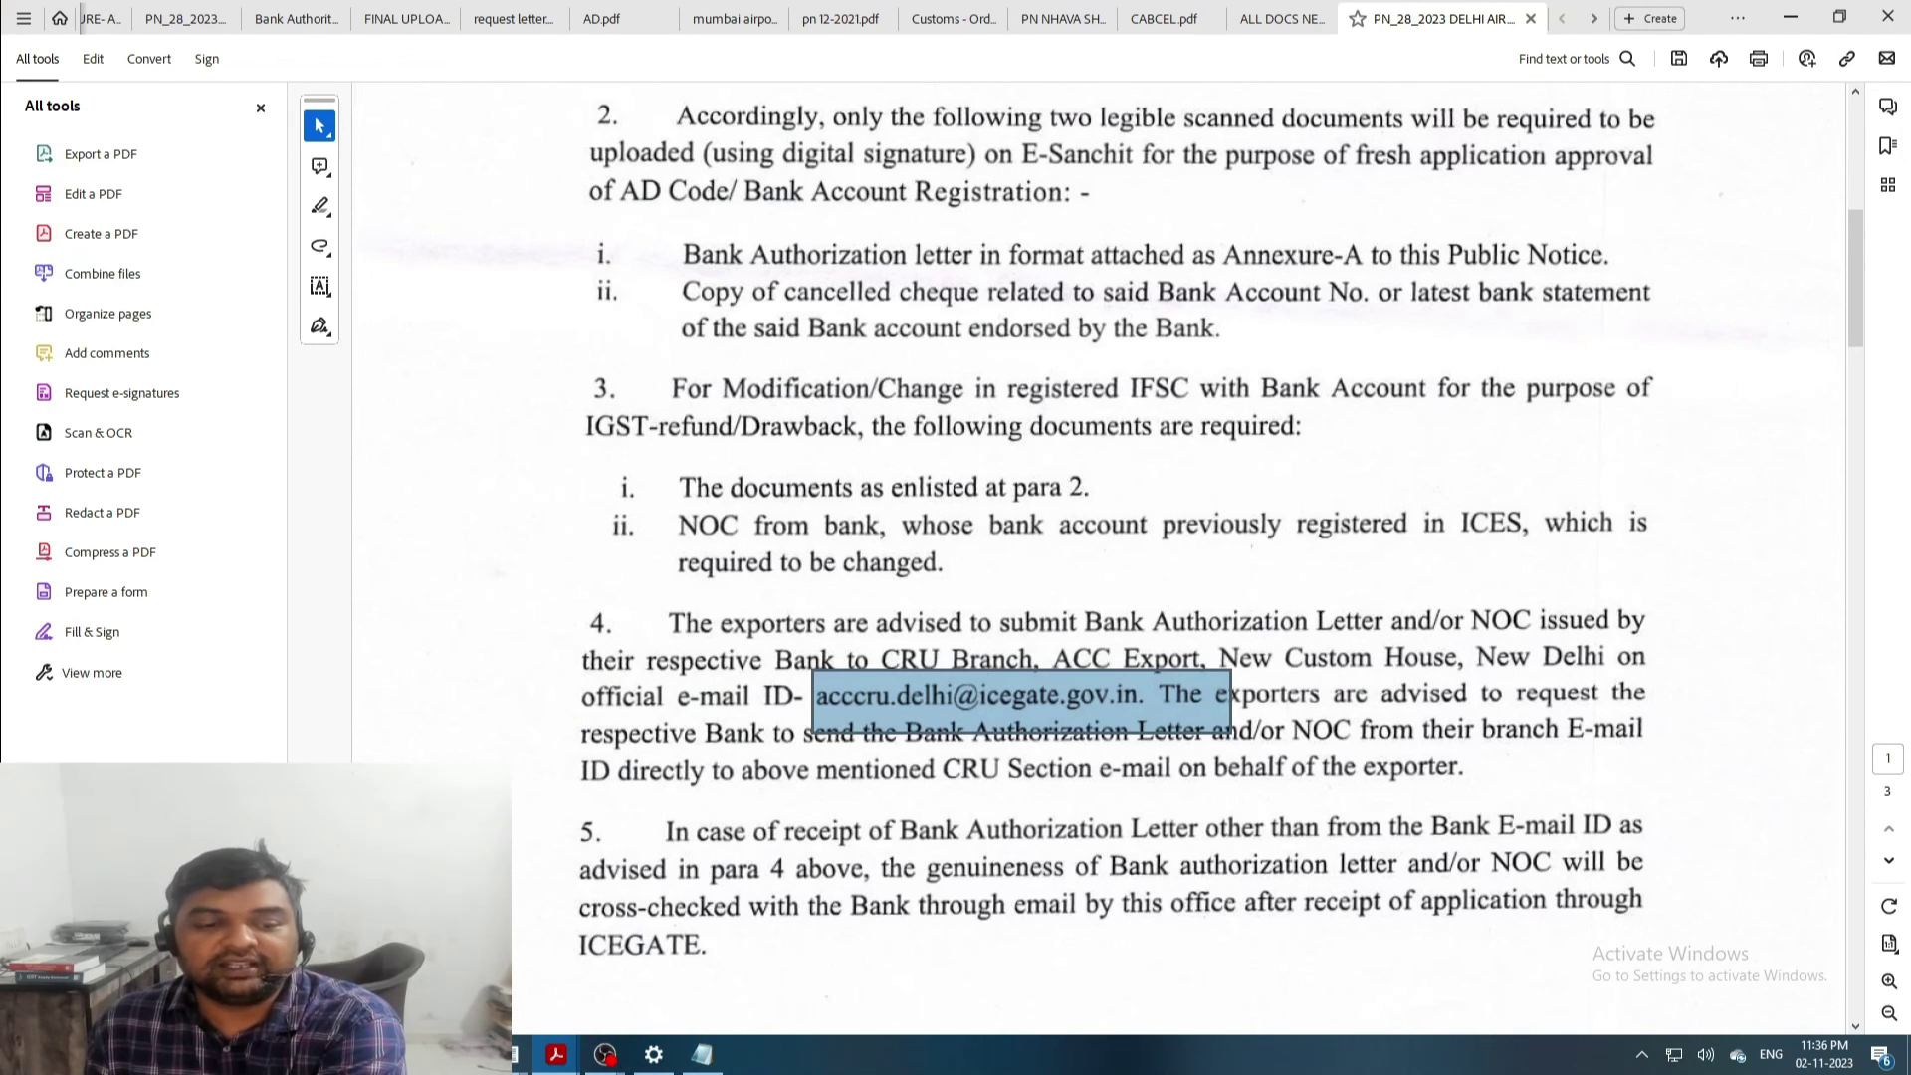
pyautogui.hotkey('alt', 'Tab')
# Step: Load legalsahayata.com in a new tab from the 'LEGA' suggestion
pyautogui.click(1709, 24)
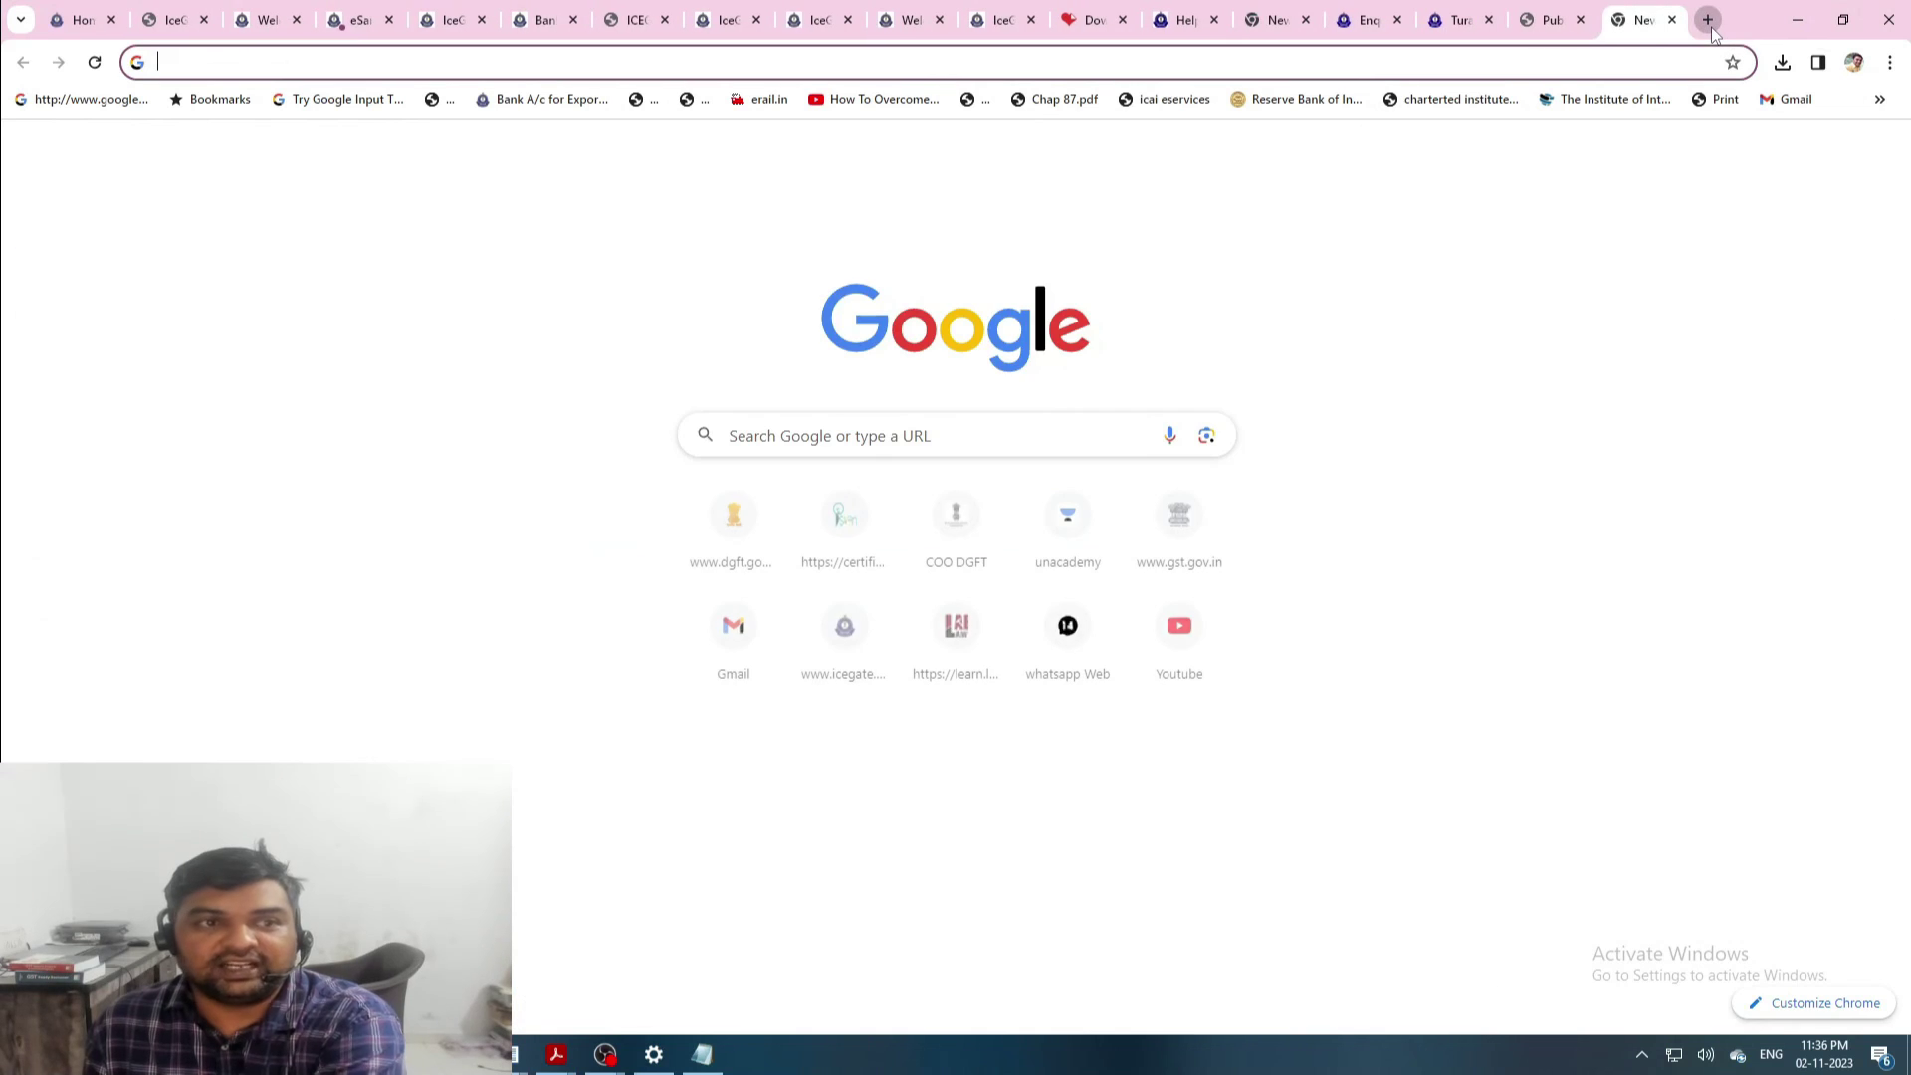
pyautogui.write('LEGA')
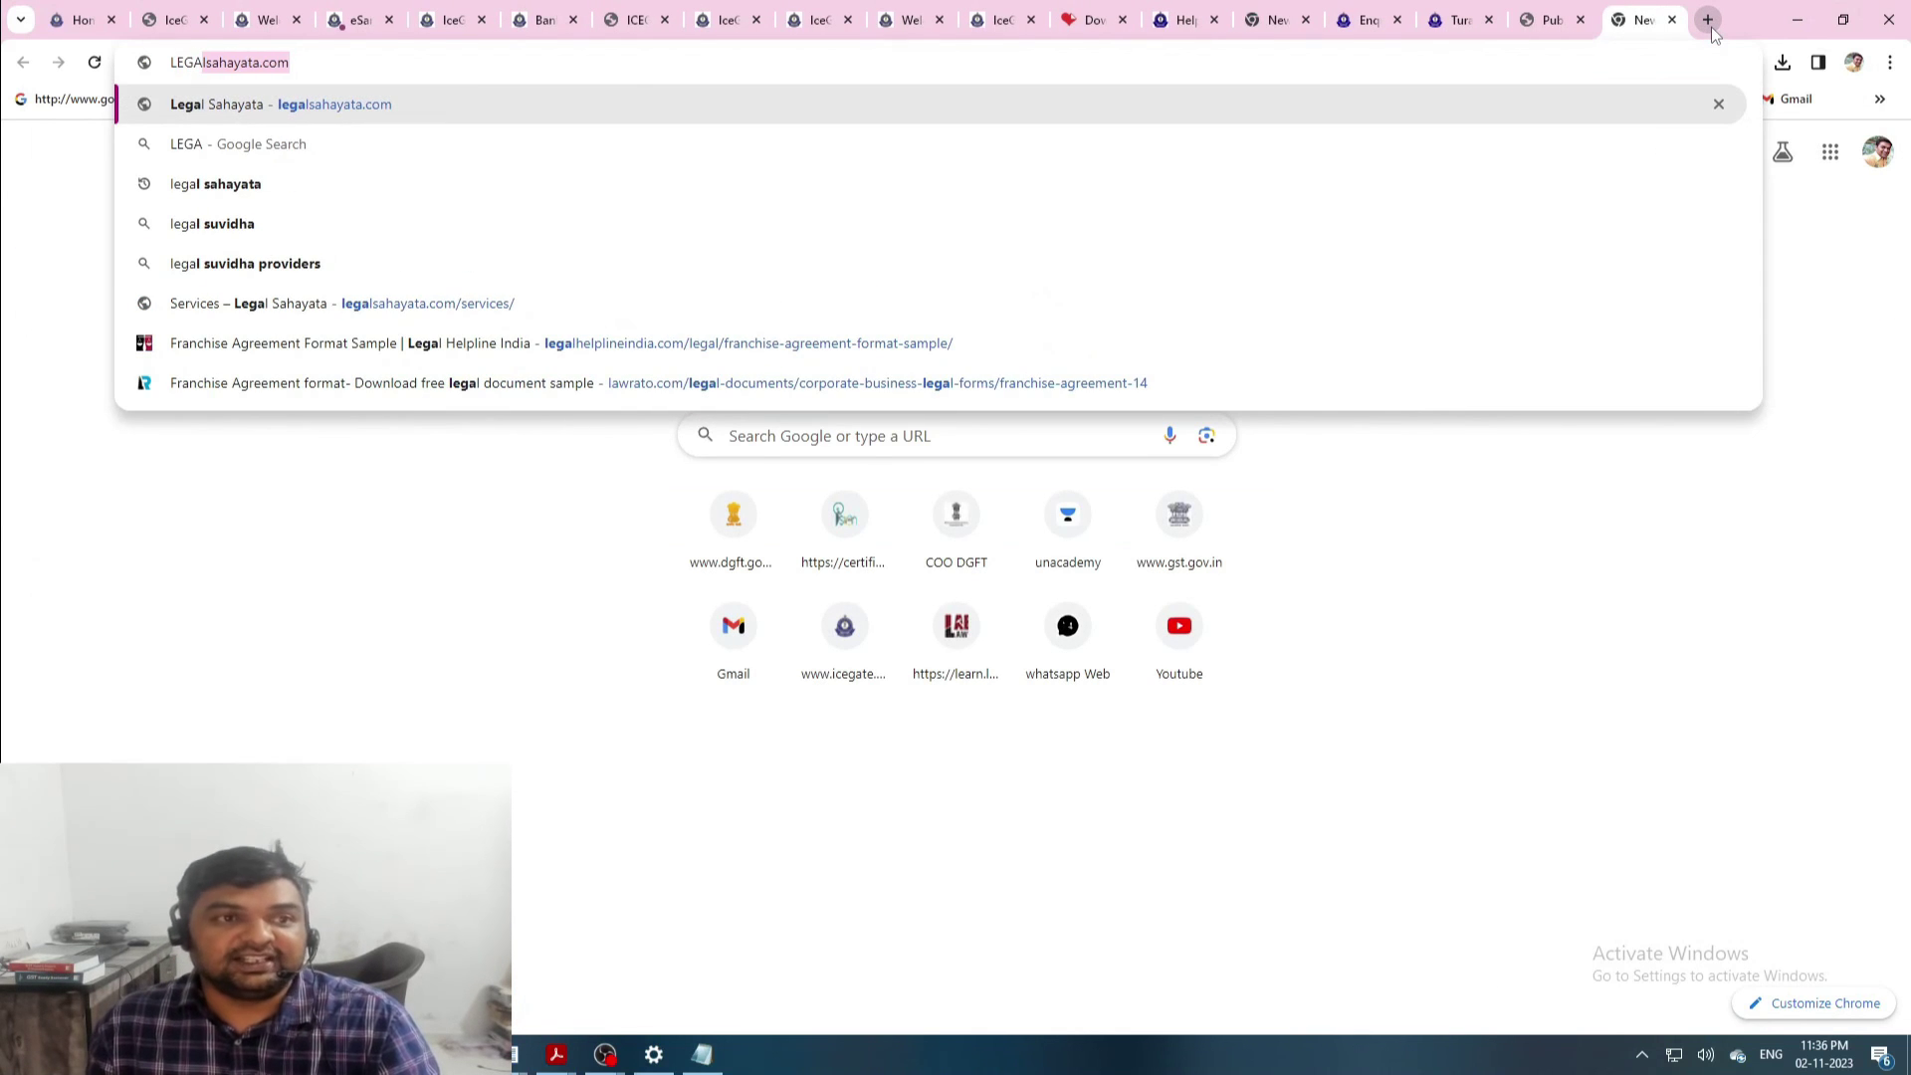
pyautogui.press('Return')
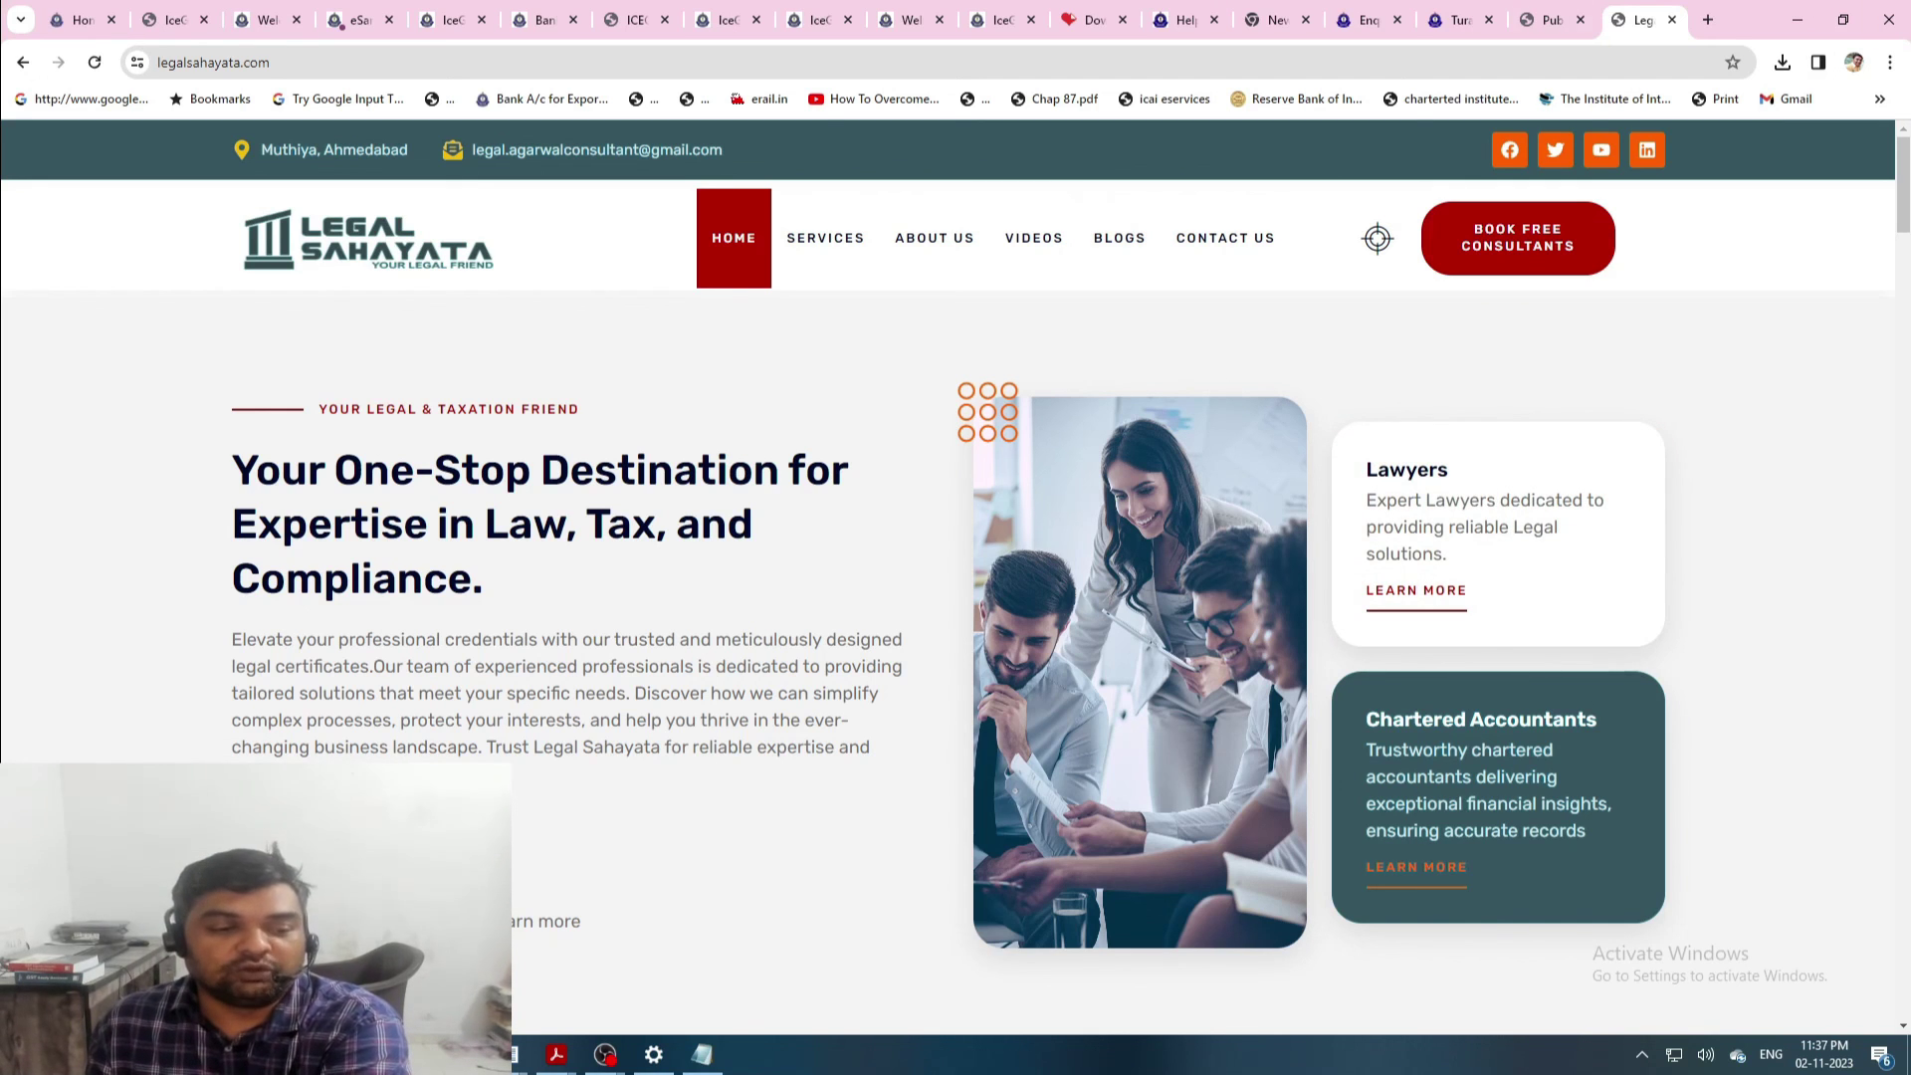
# Step: Search Windows for 'ppt' to find PowerPoint
pyautogui.press('super')
pyautogui.write('ppt')
pyautogui.click(215, 559)
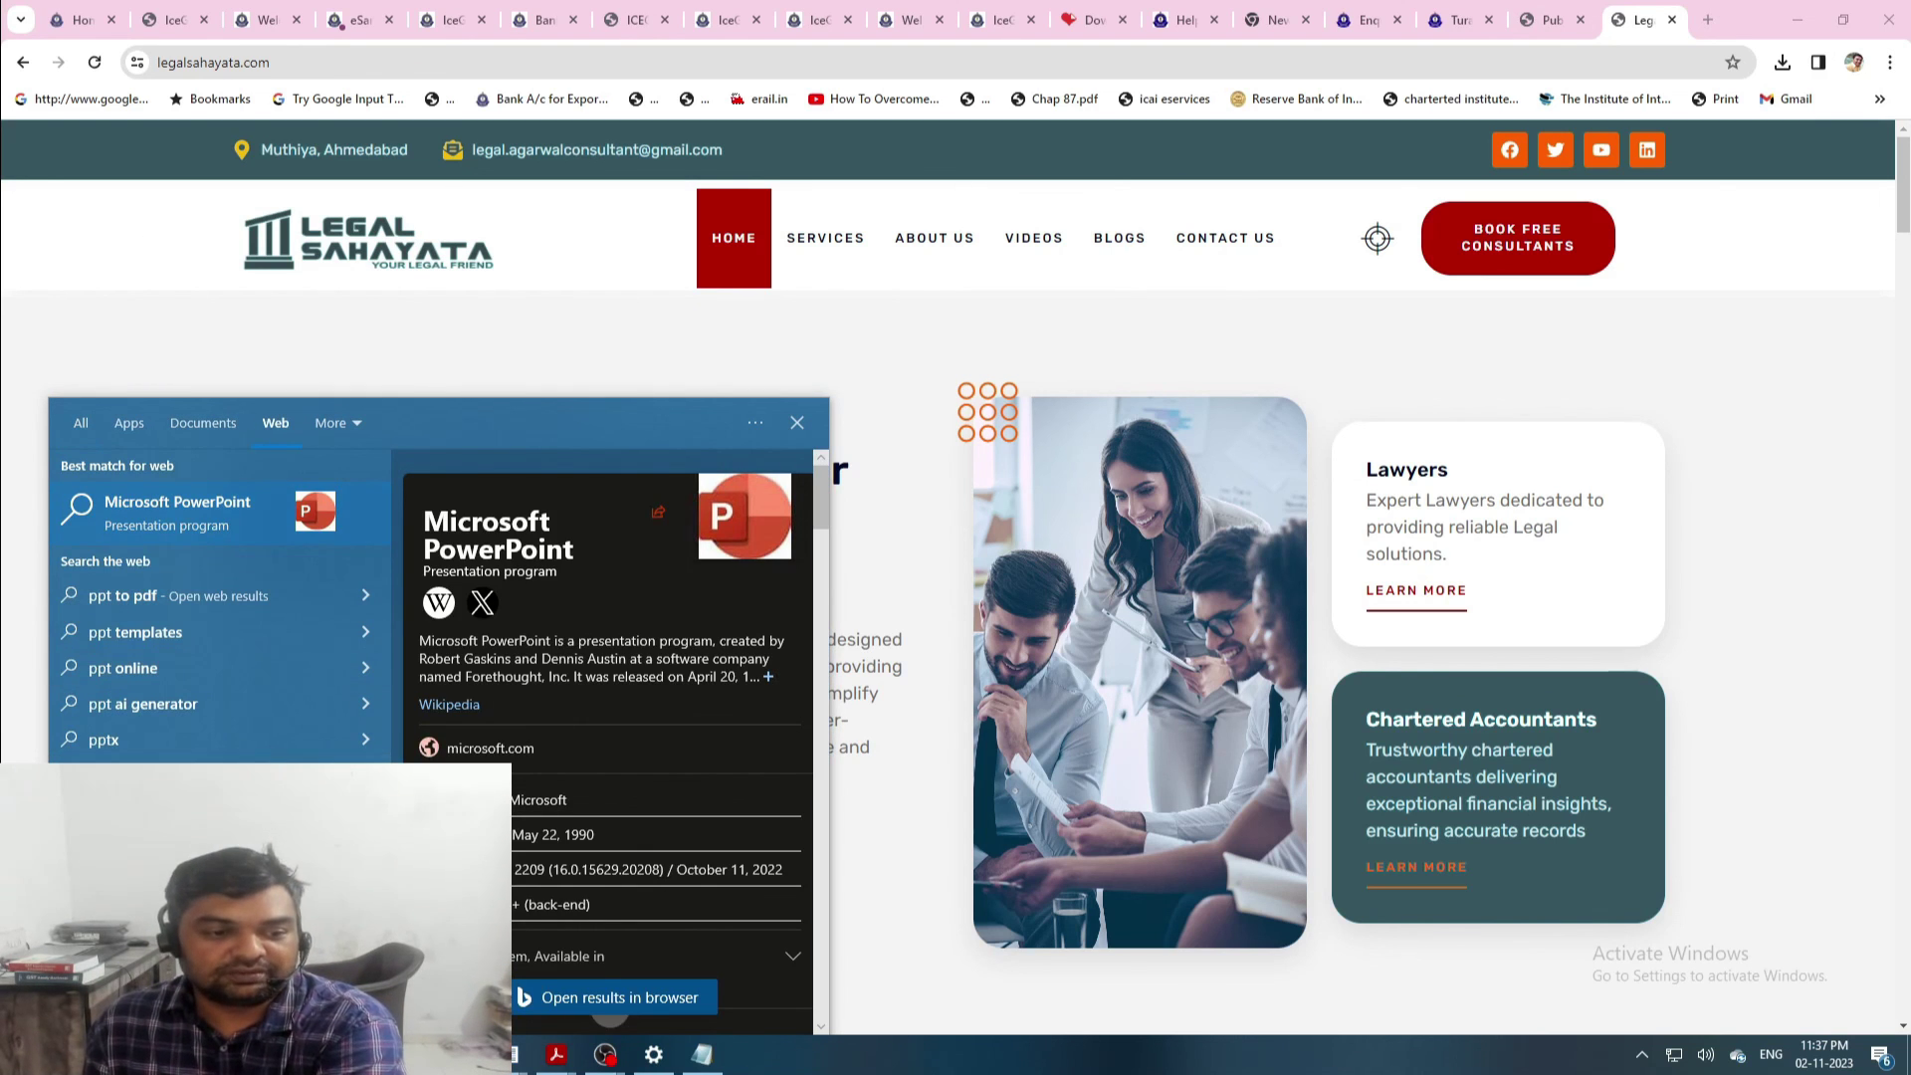
# Step: Start PowerPoint from search, open the recent 'Agarwal Consultants 1 new' file, and dismiss the activation notice
pyautogui.press('BackSpace')
pyautogui.press('BackSpace')
pyautogui.press('BackSpace')
pyautogui.press('BackSpace')
pyautogui.press('BackSpace')
pyautogui.press('BackSpace')
pyautogui.press('BackSpace')
pyautogui.press('BackSpace')
pyautogui.write('PP')
pyautogui.press('Return')
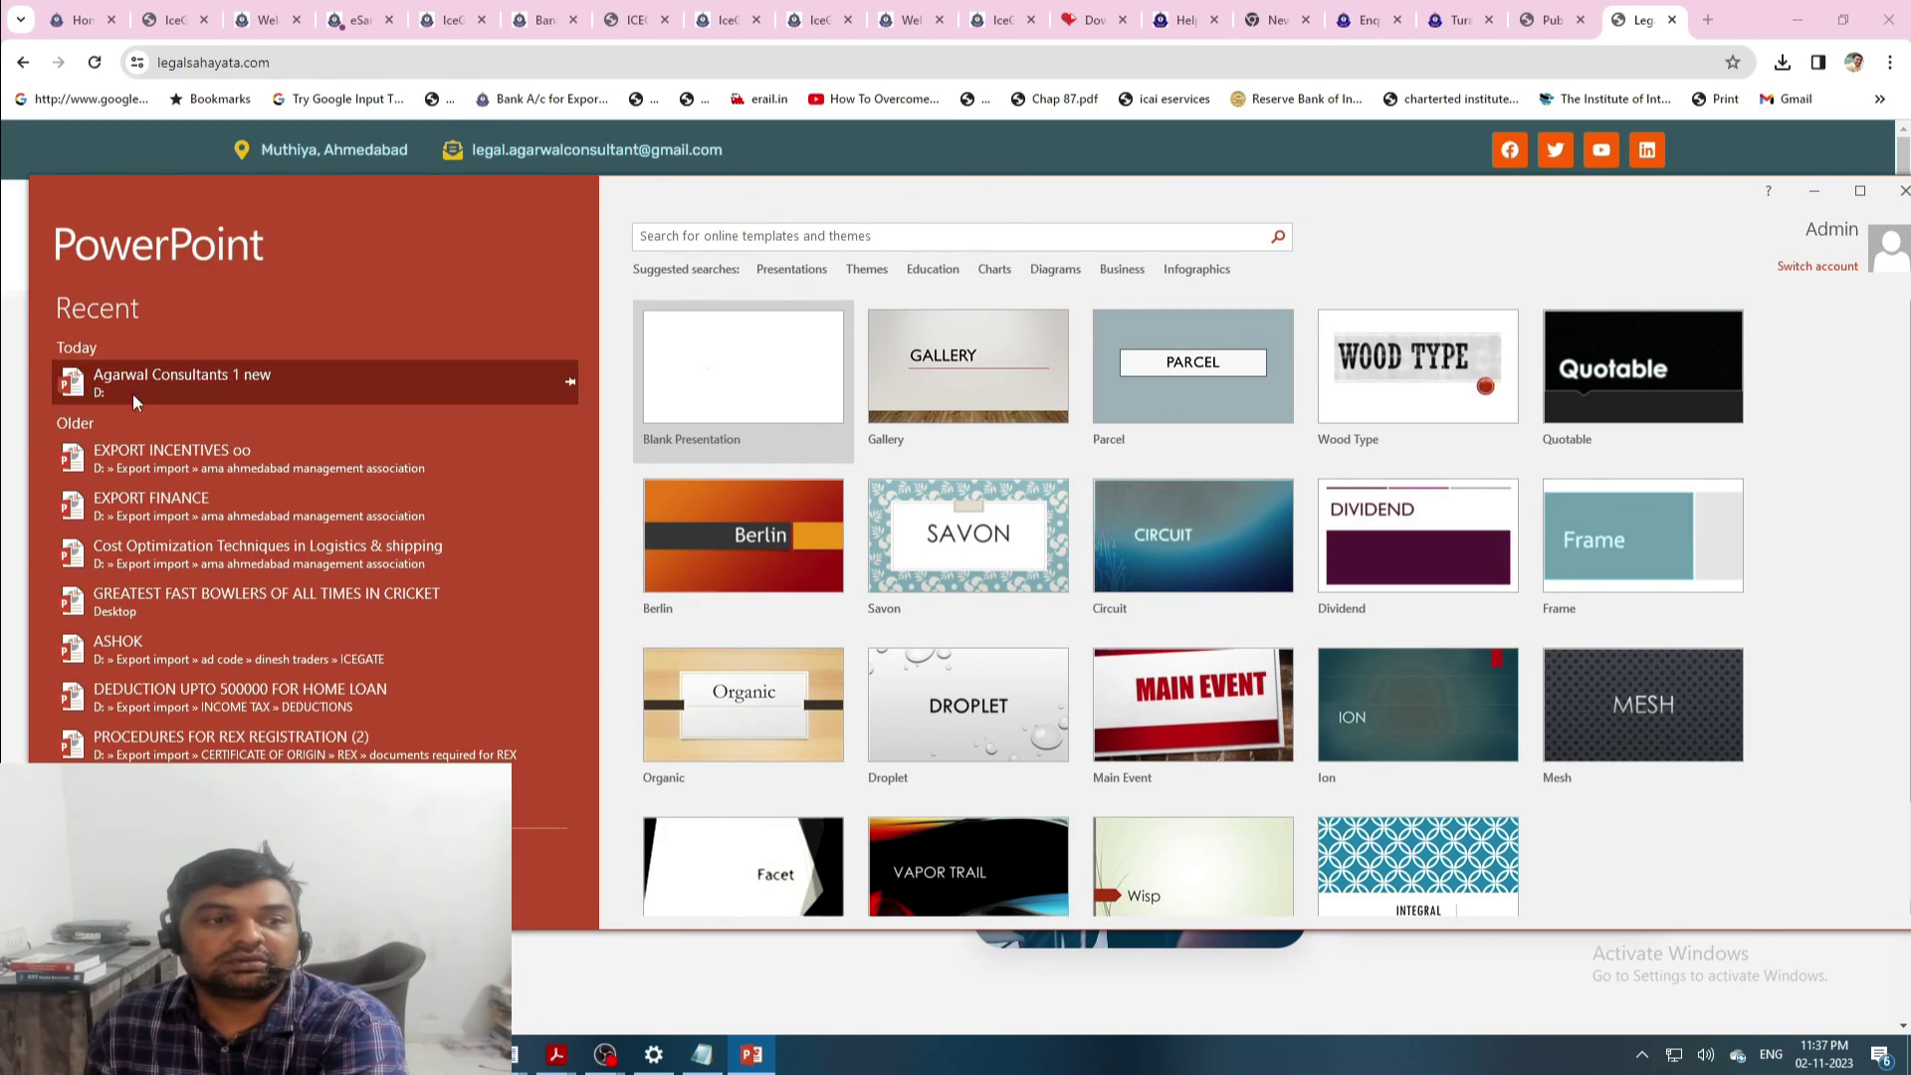
pyautogui.click(207, 388)
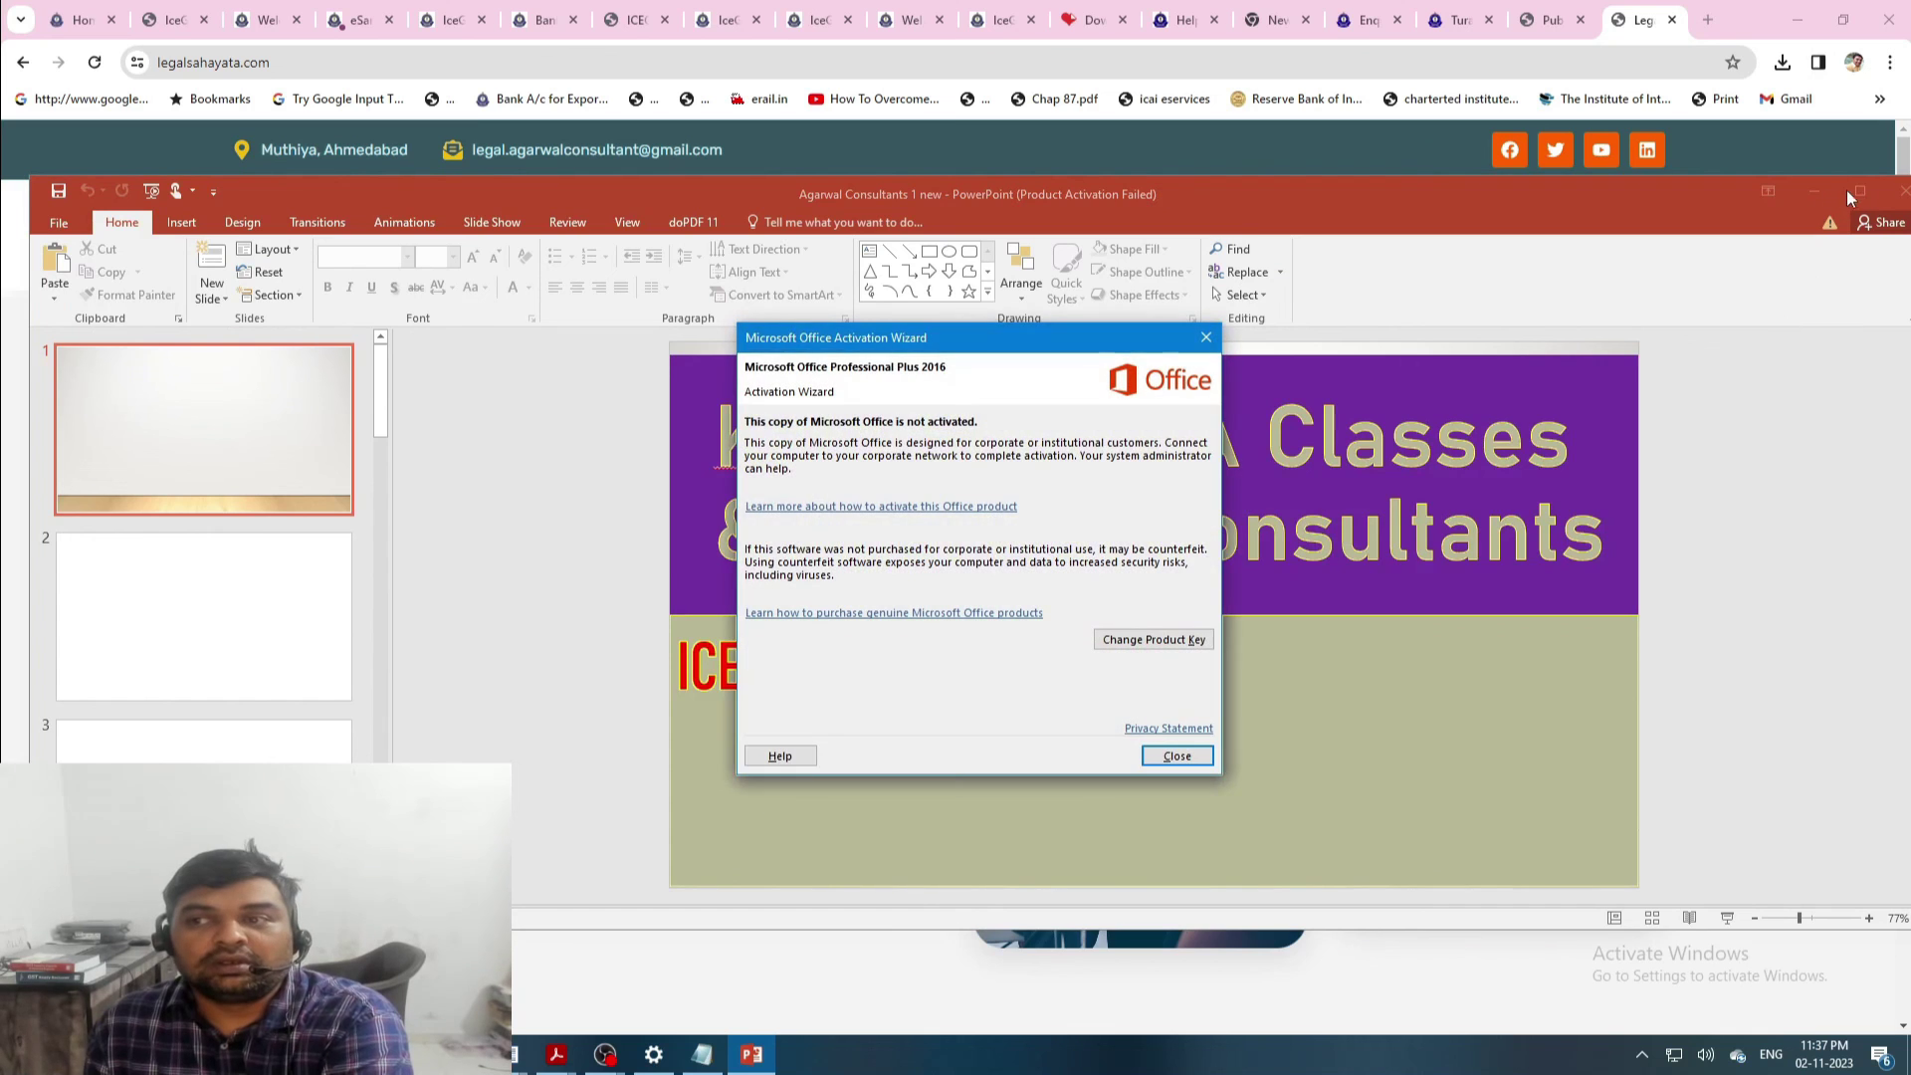
pyautogui.click(1205, 337)
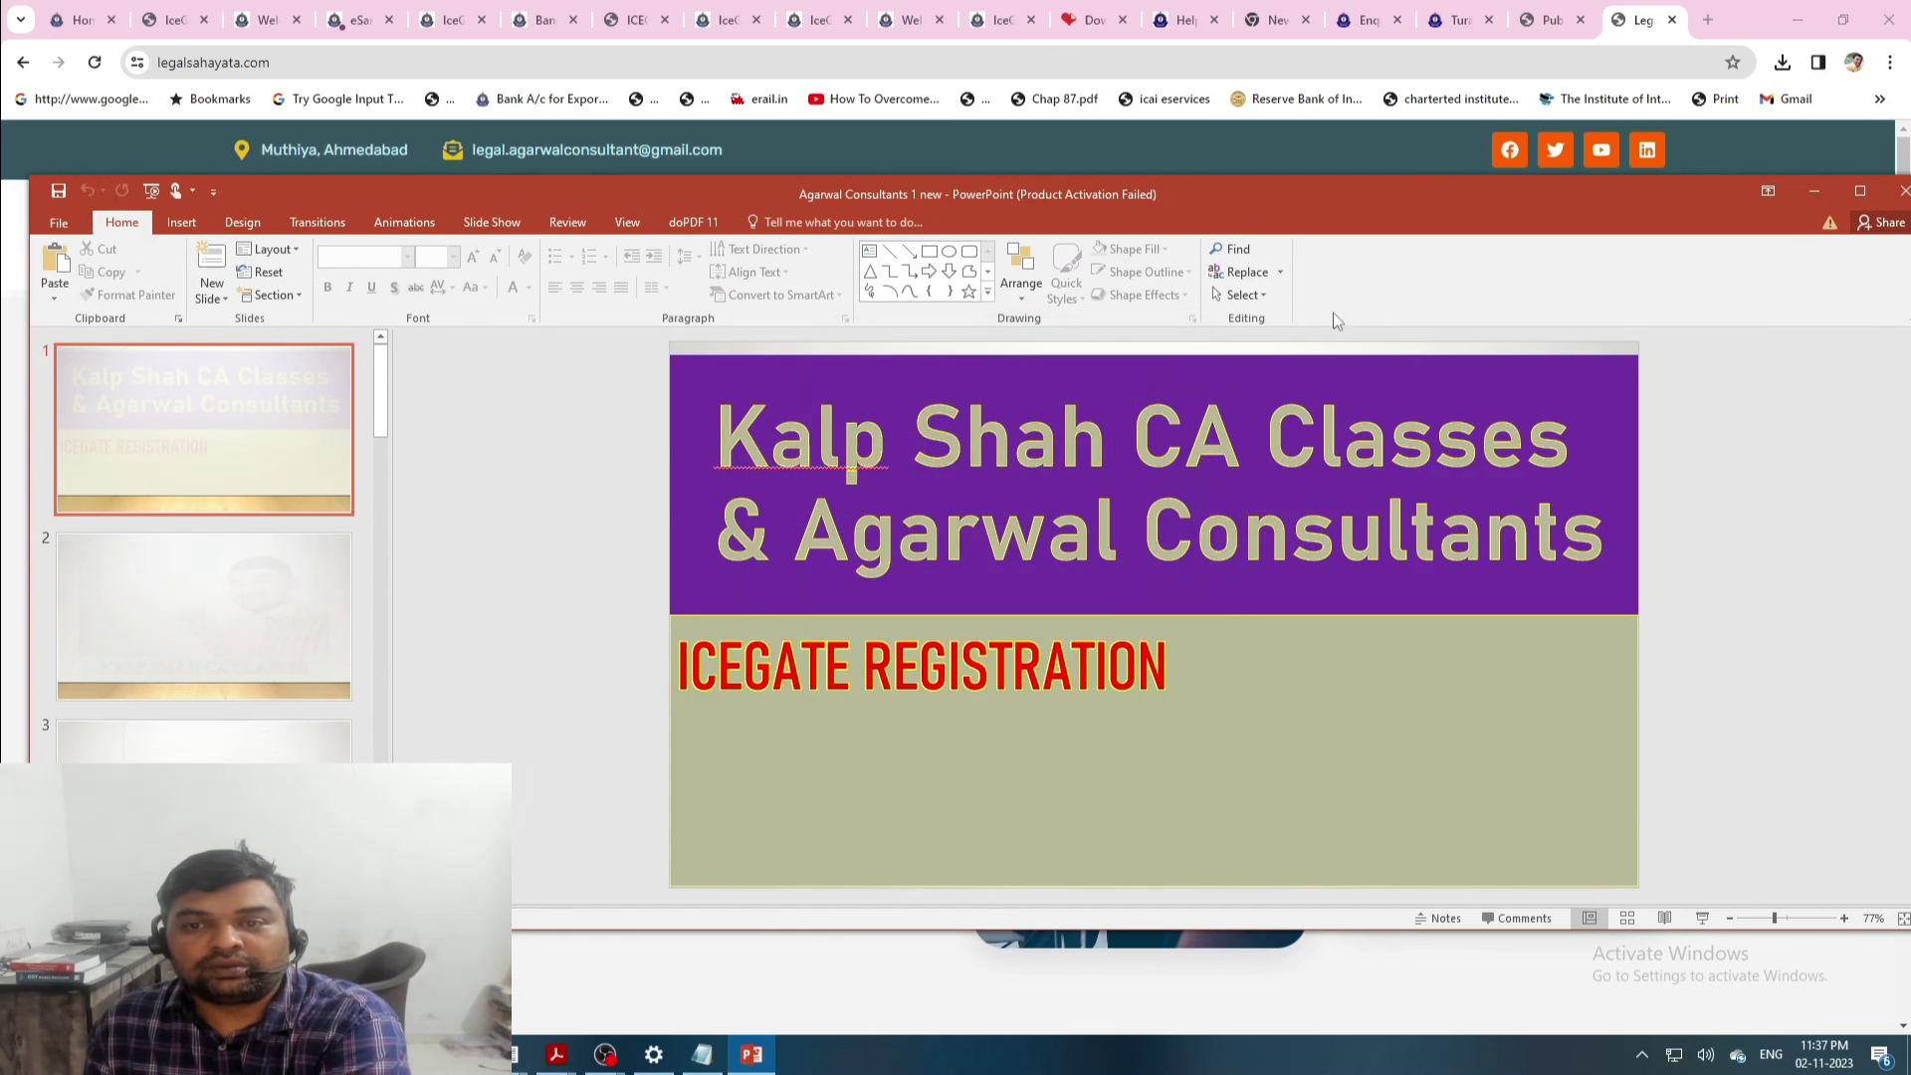